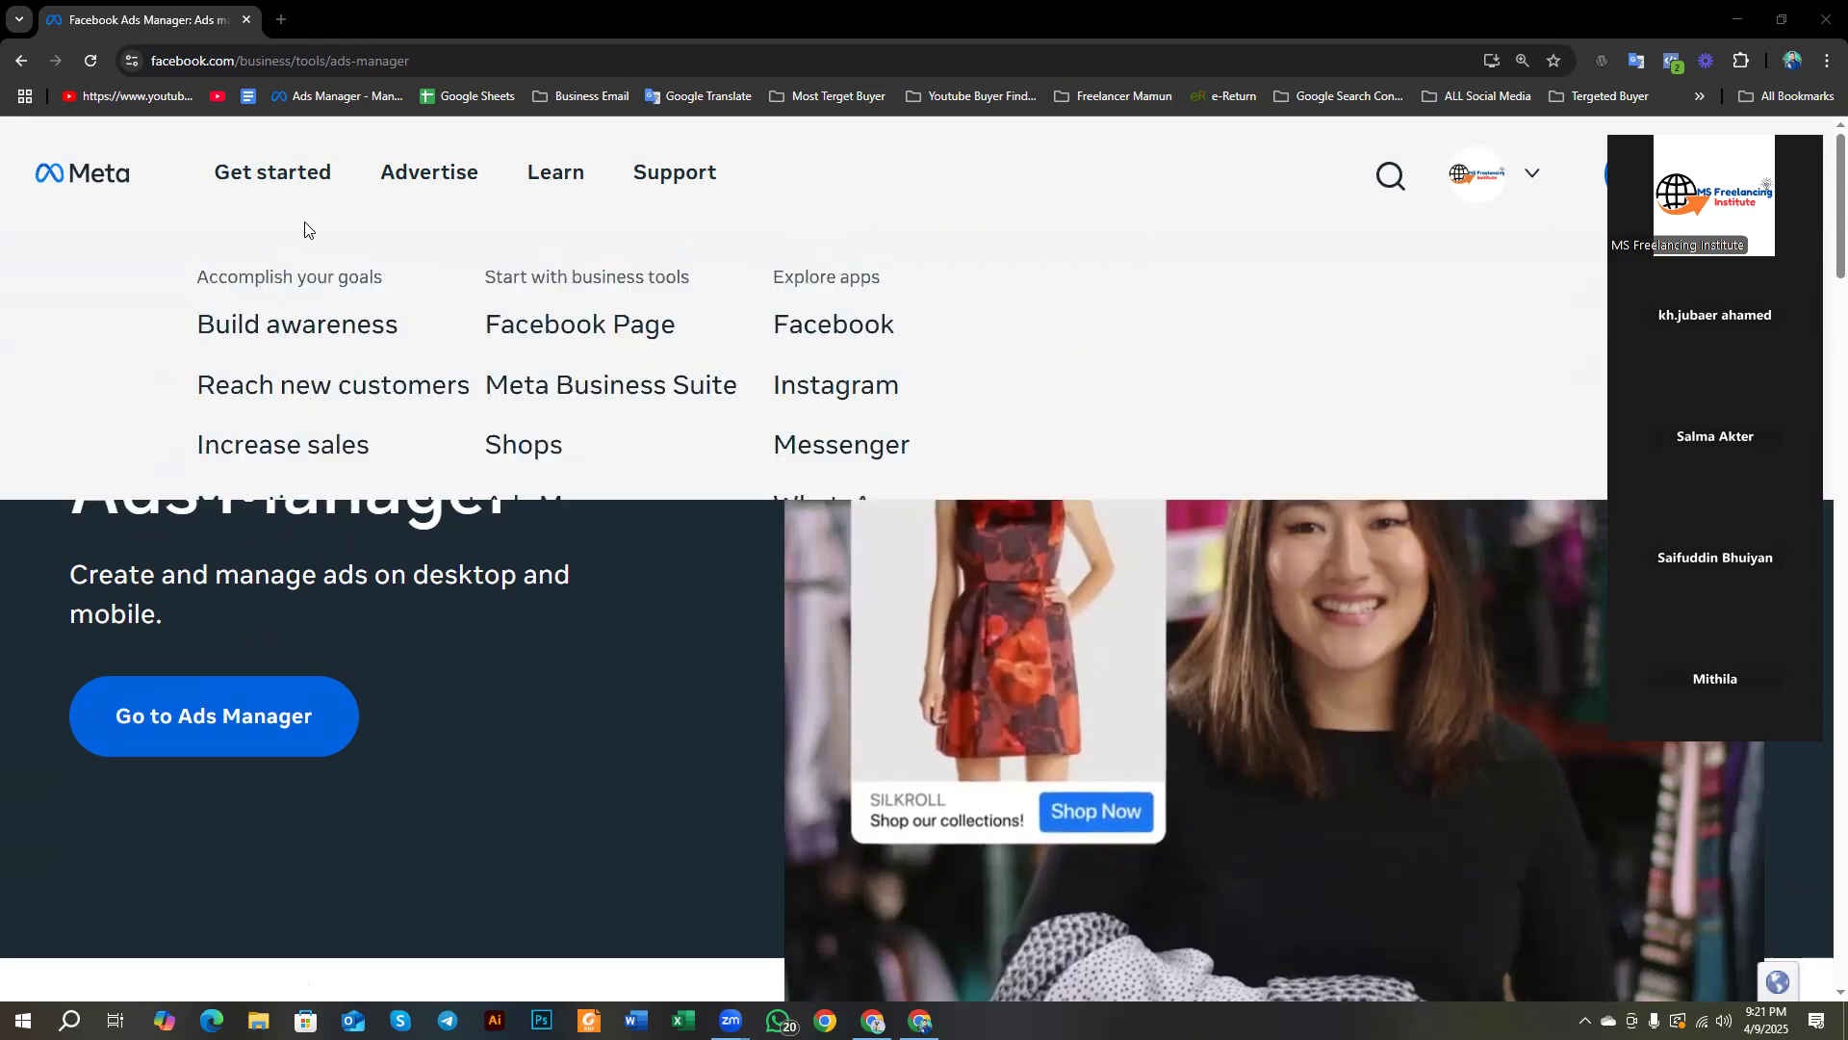
# Step: In a new tab, search Google for 'facebook ads manager' and open the Ads Manager – Meta for Business result
pyautogui.moveTo(731, 135)
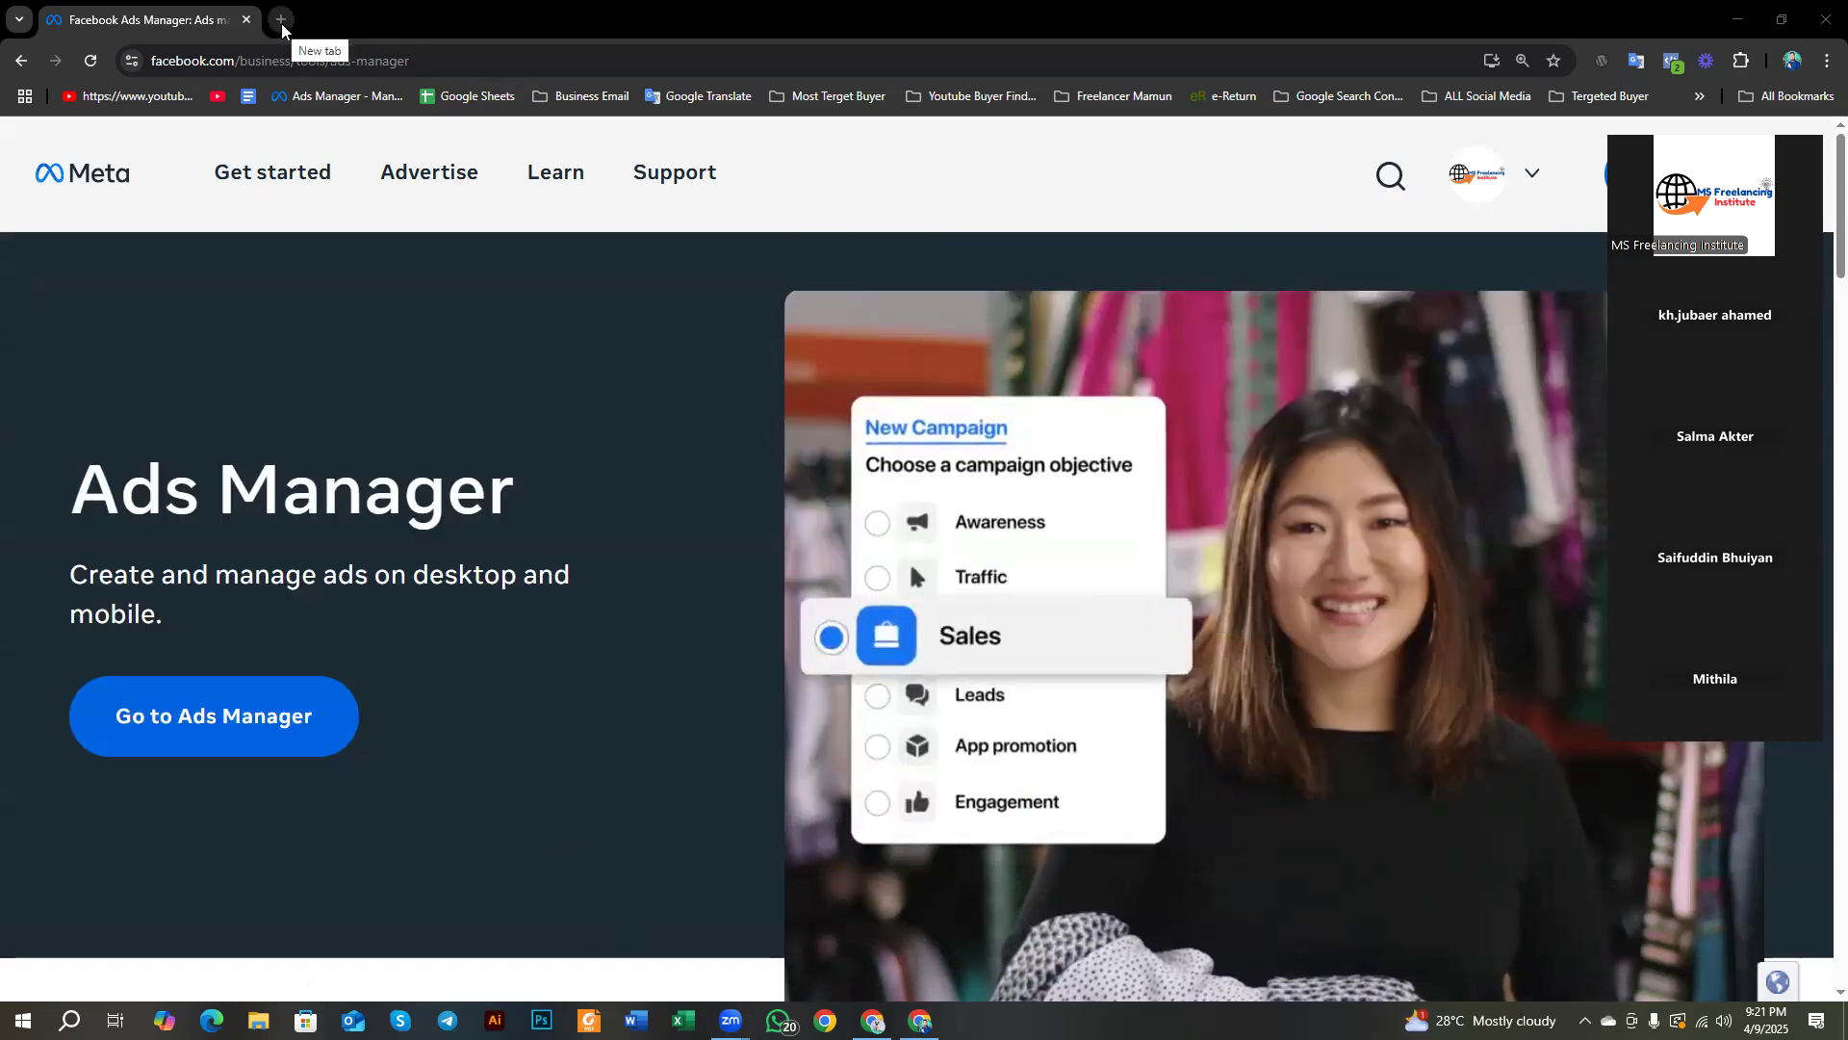
pyautogui.click(282, 21)
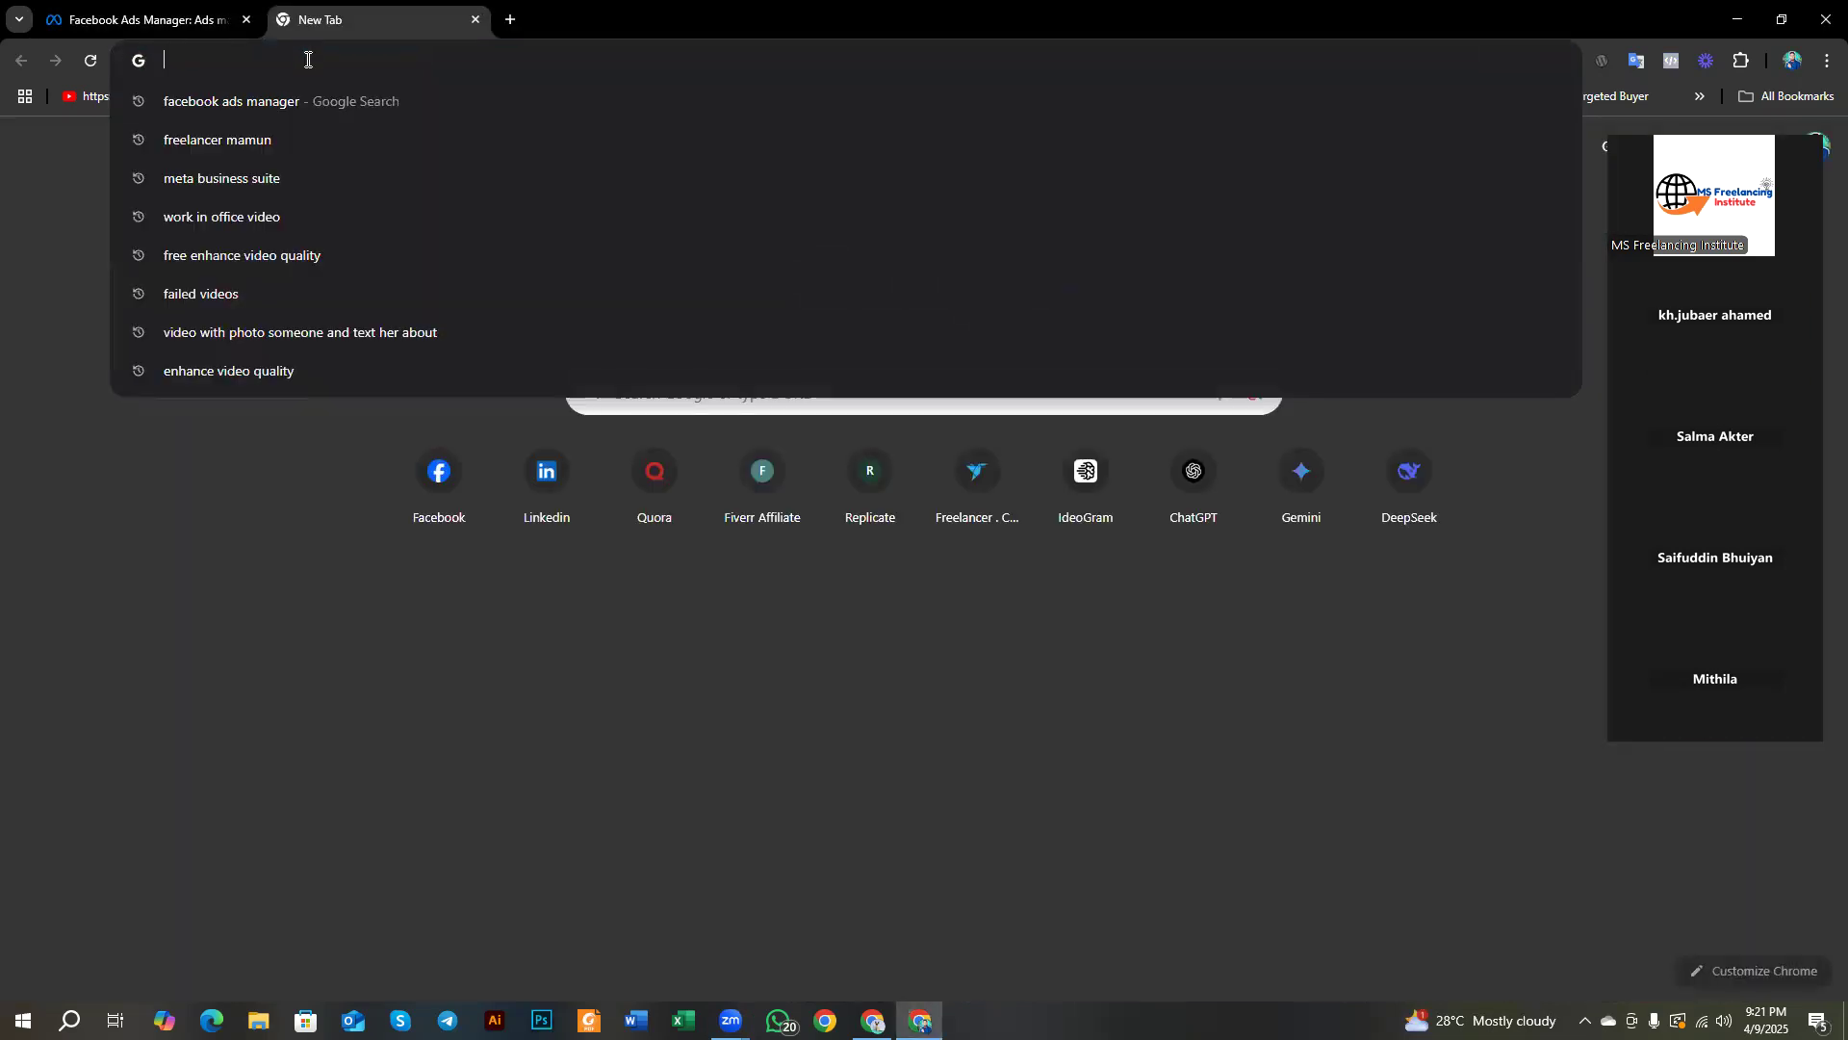
pyautogui.click(265, 102)
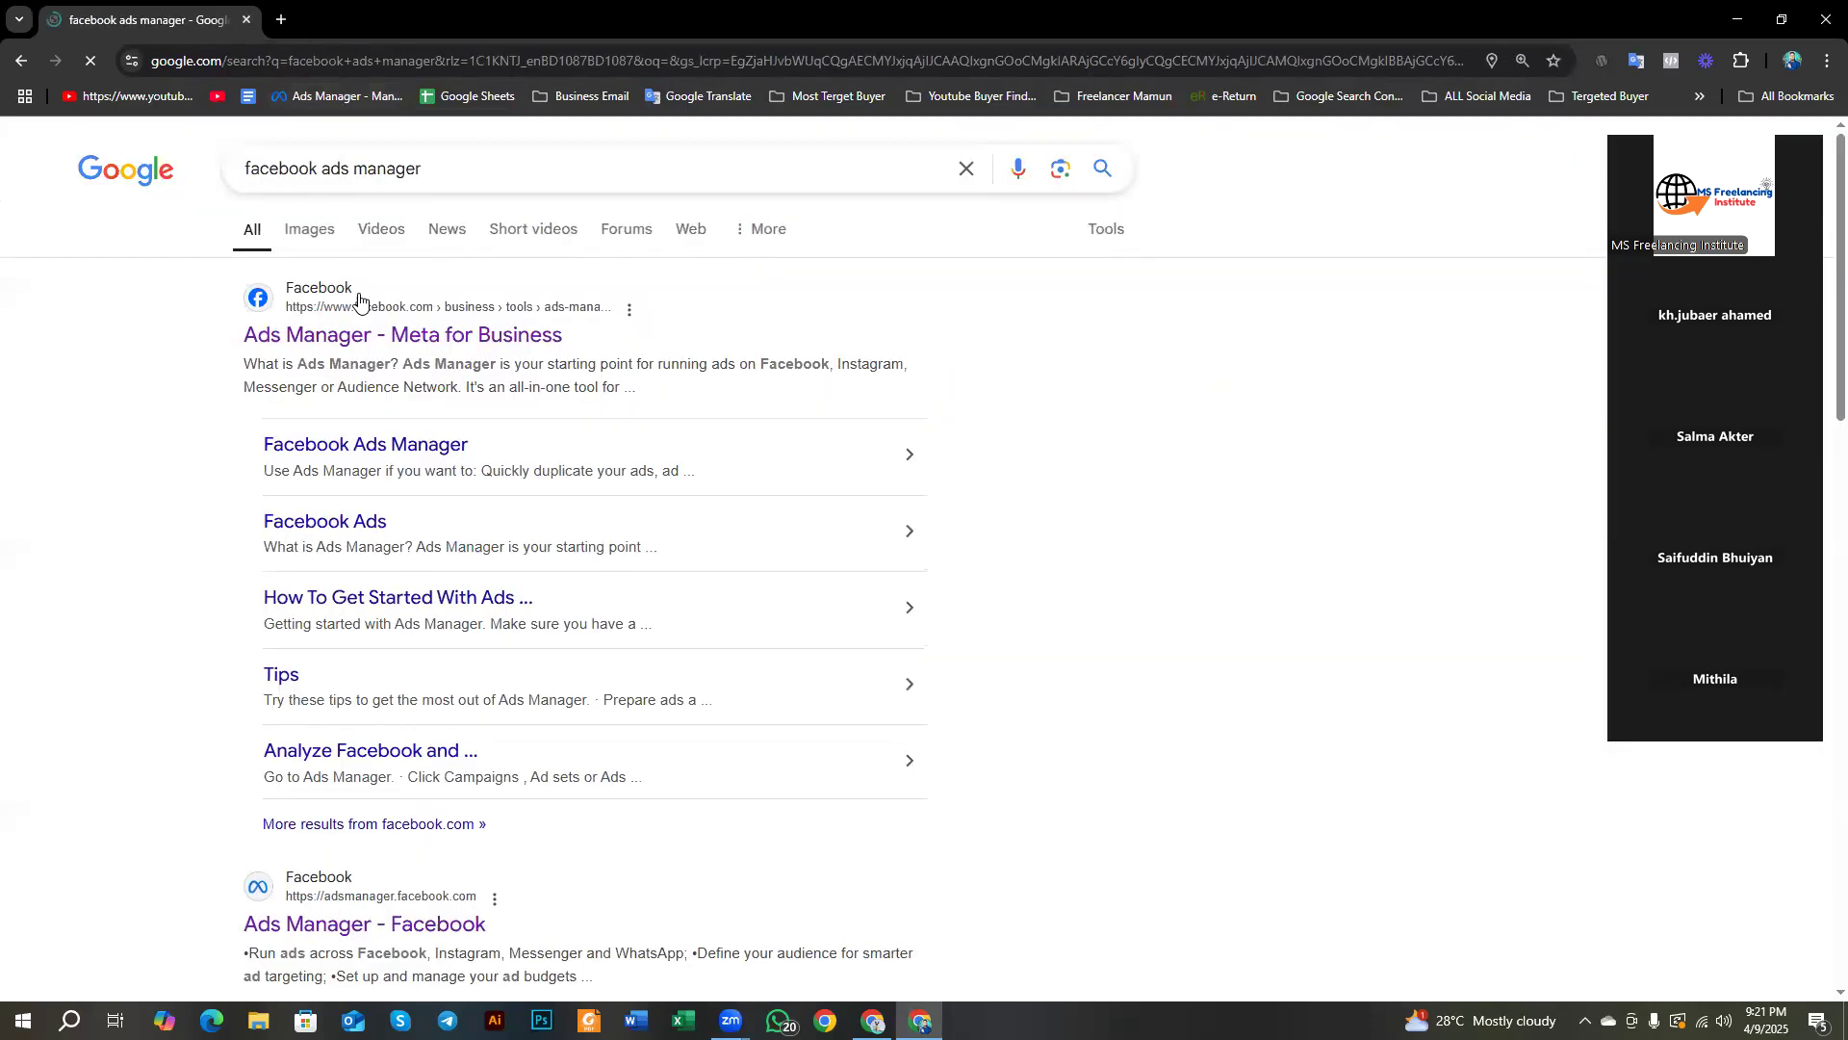
pyautogui.scroll(-5, 371, 327)
pyautogui.scroll(5, 424, 471)
pyautogui.click(356, 355)
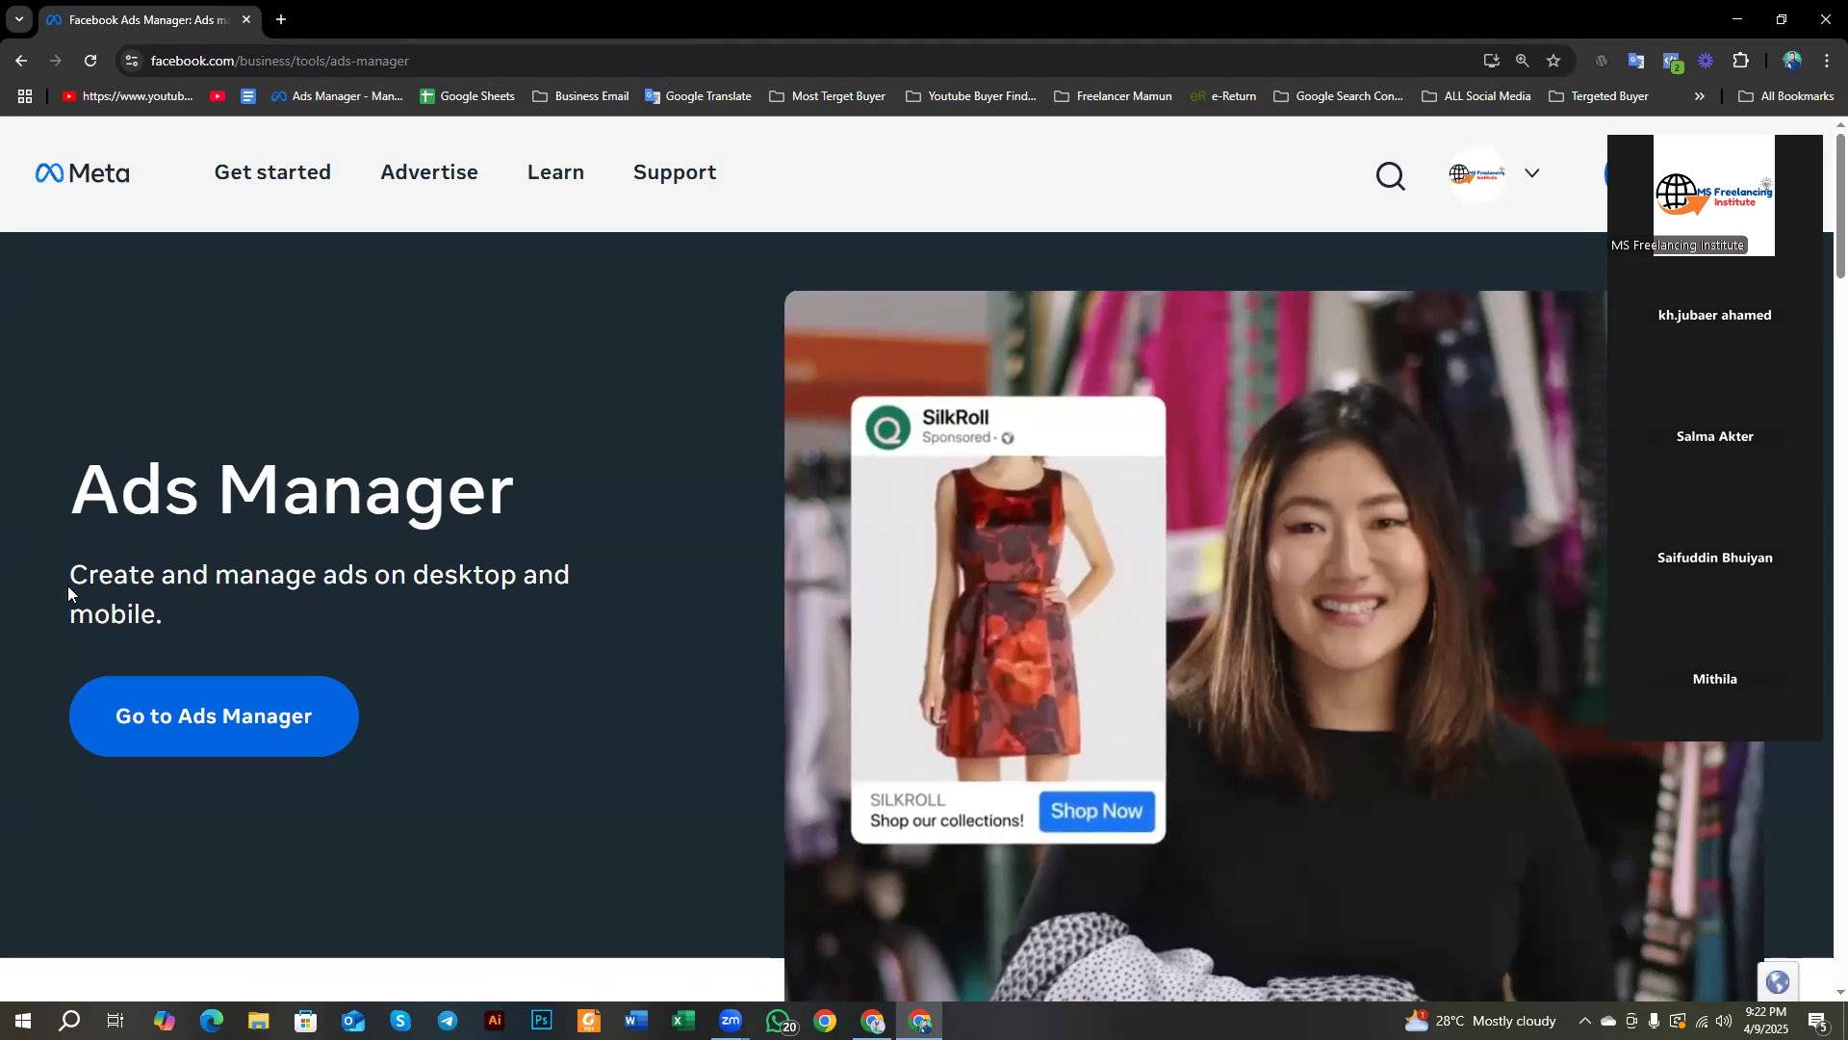
# Step: Highlight parts of the tagline, then enter Ads Manager and open the account's Account Overview
pyautogui.moveTo(75, 564); pyautogui.dragTo(445, 581)
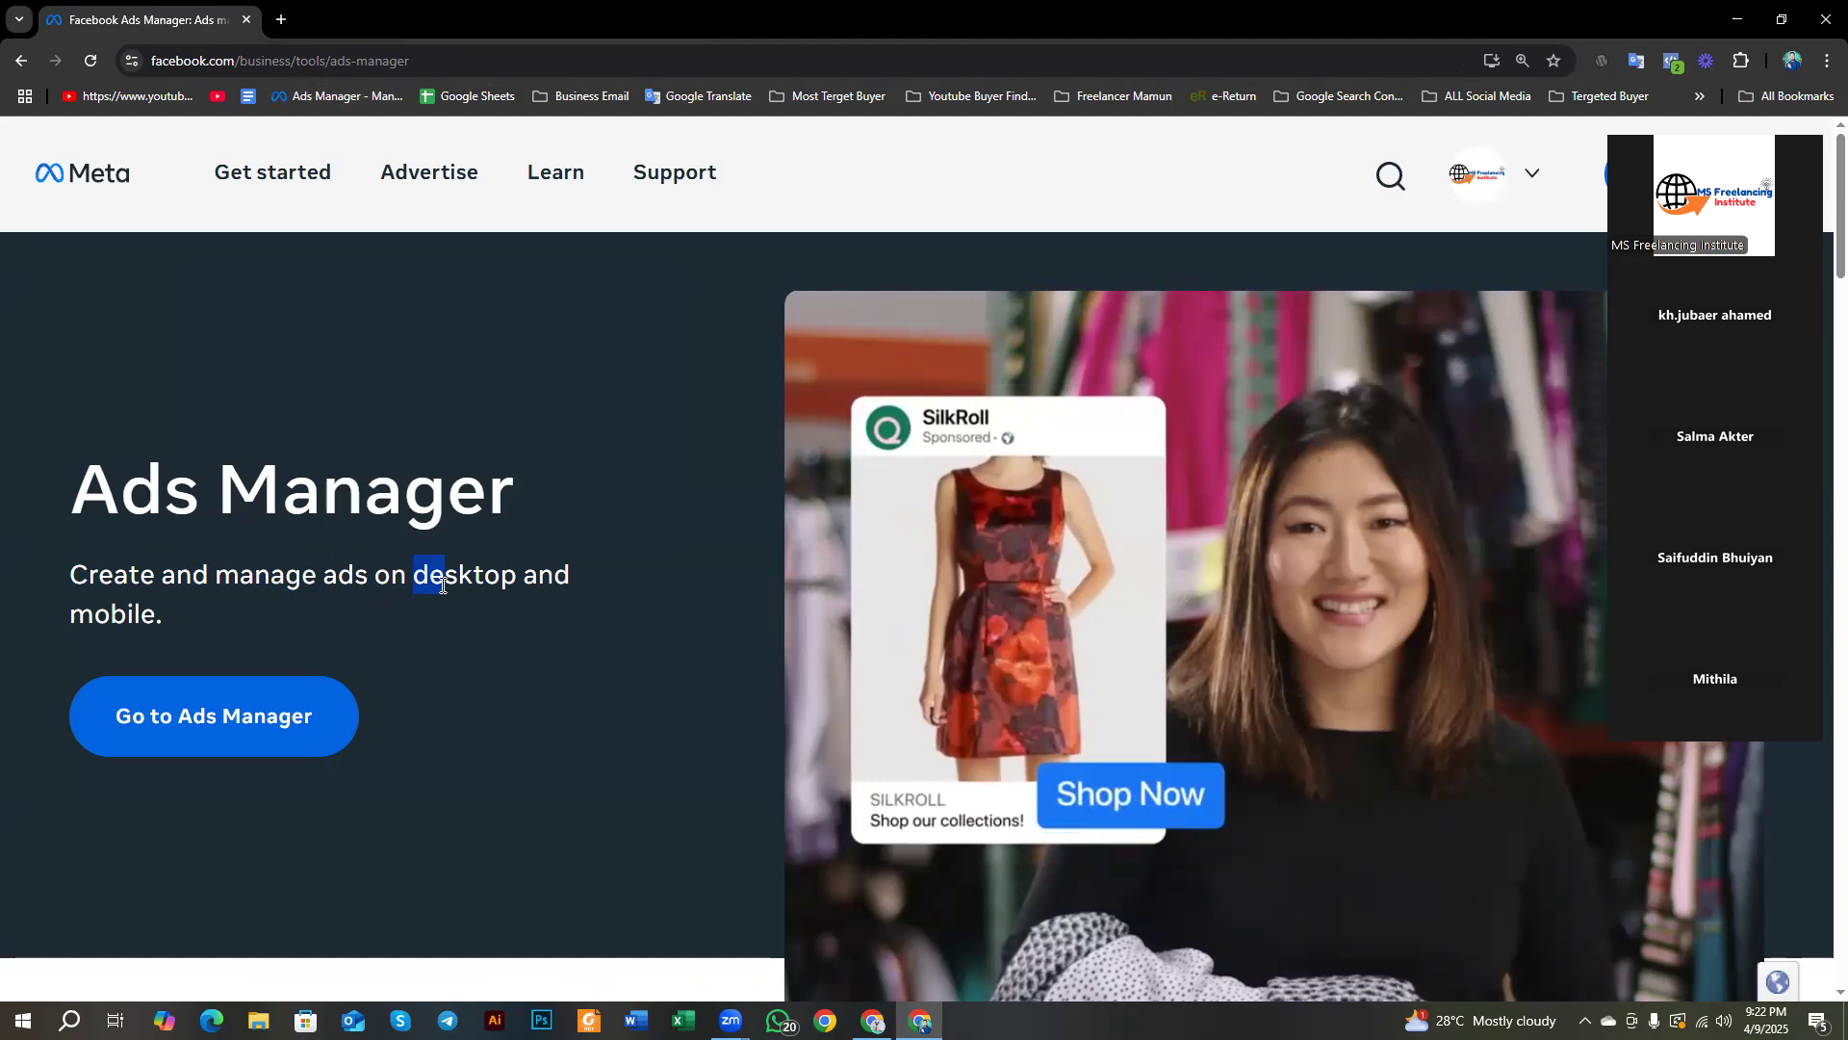
pyautogui.click(73, 611)
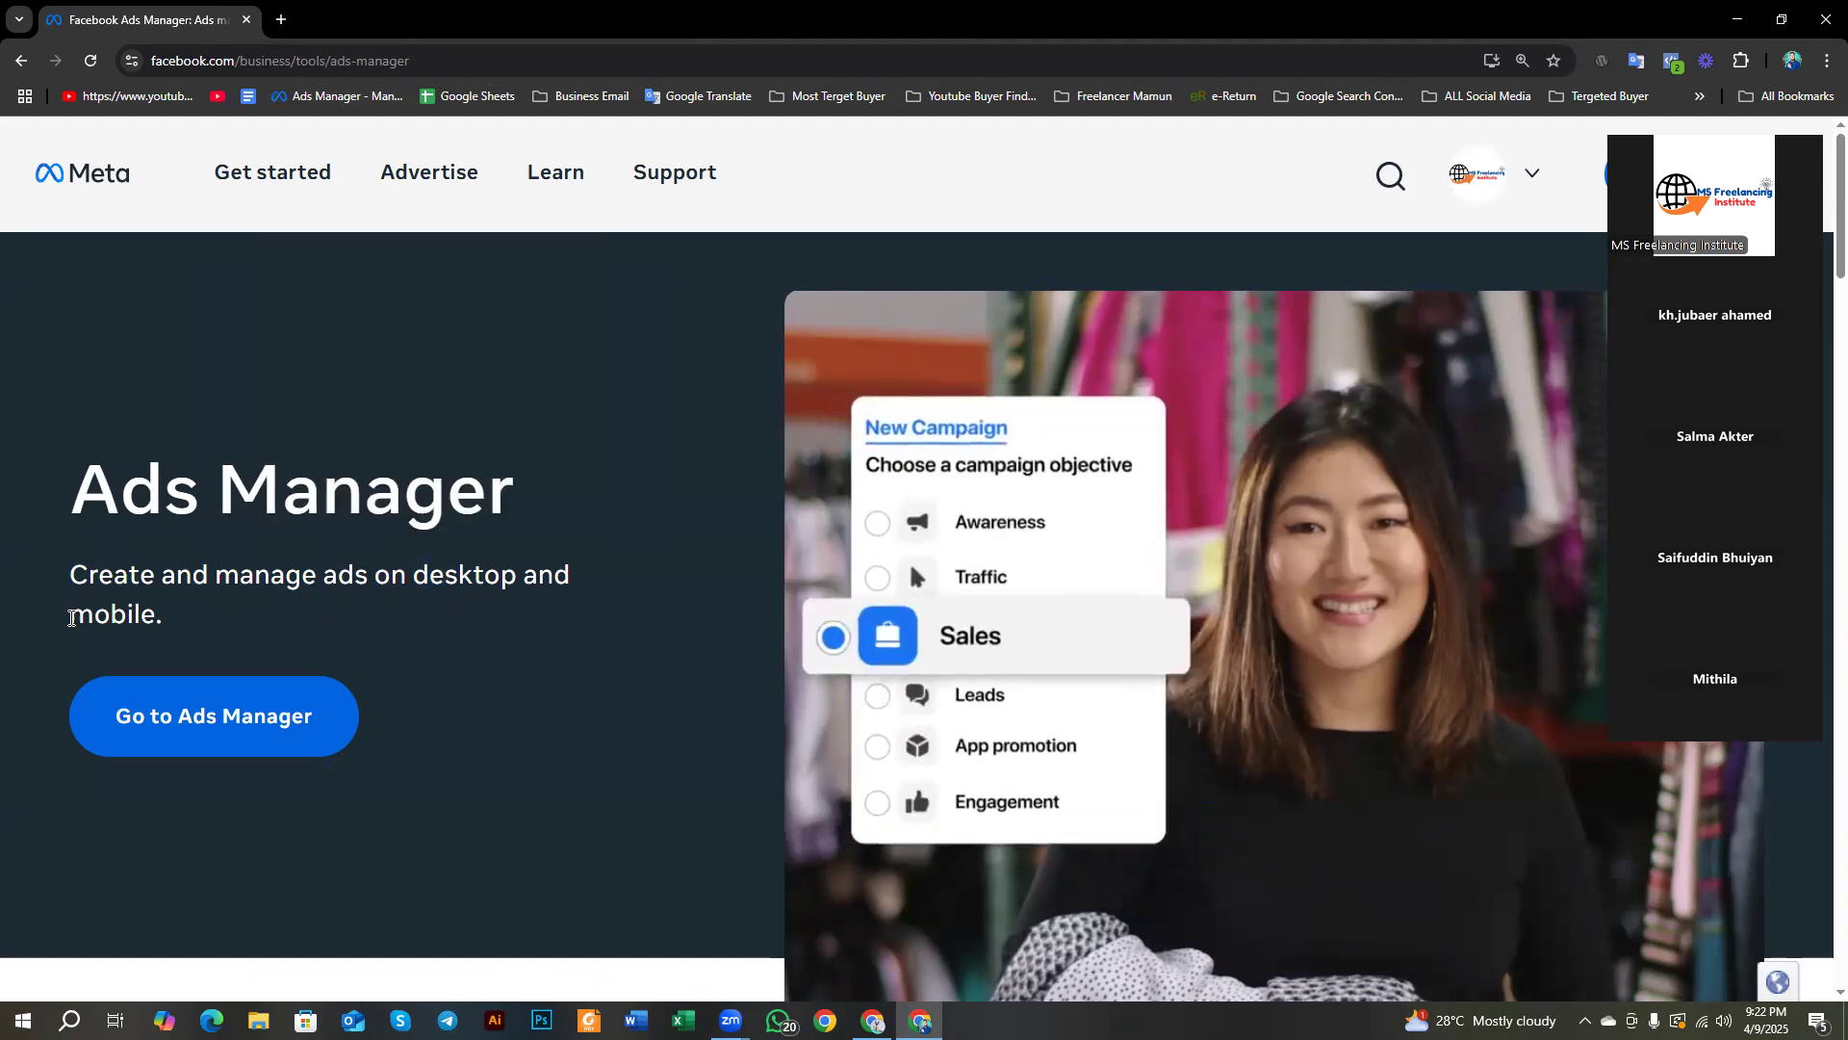
pyautogui.moveTo(72, 618); pyautogui.dragTo(91, 614)
pyautogui.click(449, 657)
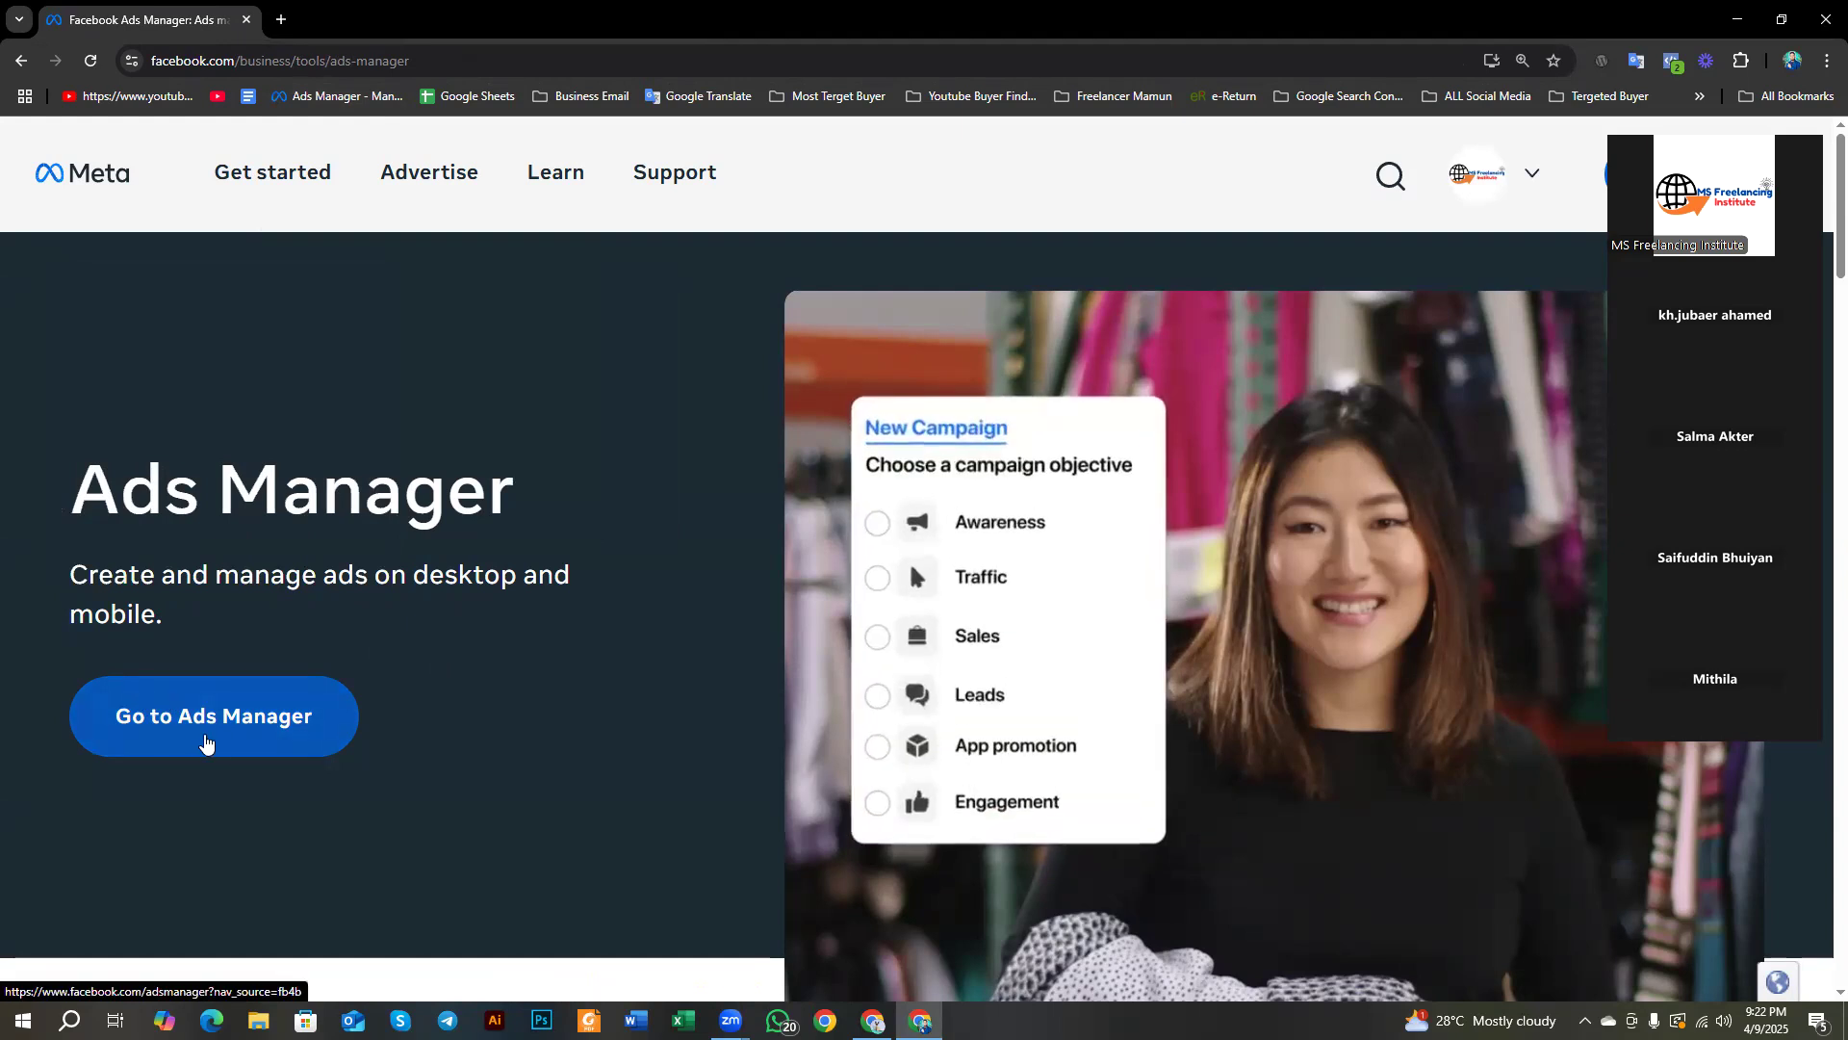
pyautogui.click(238, 735)
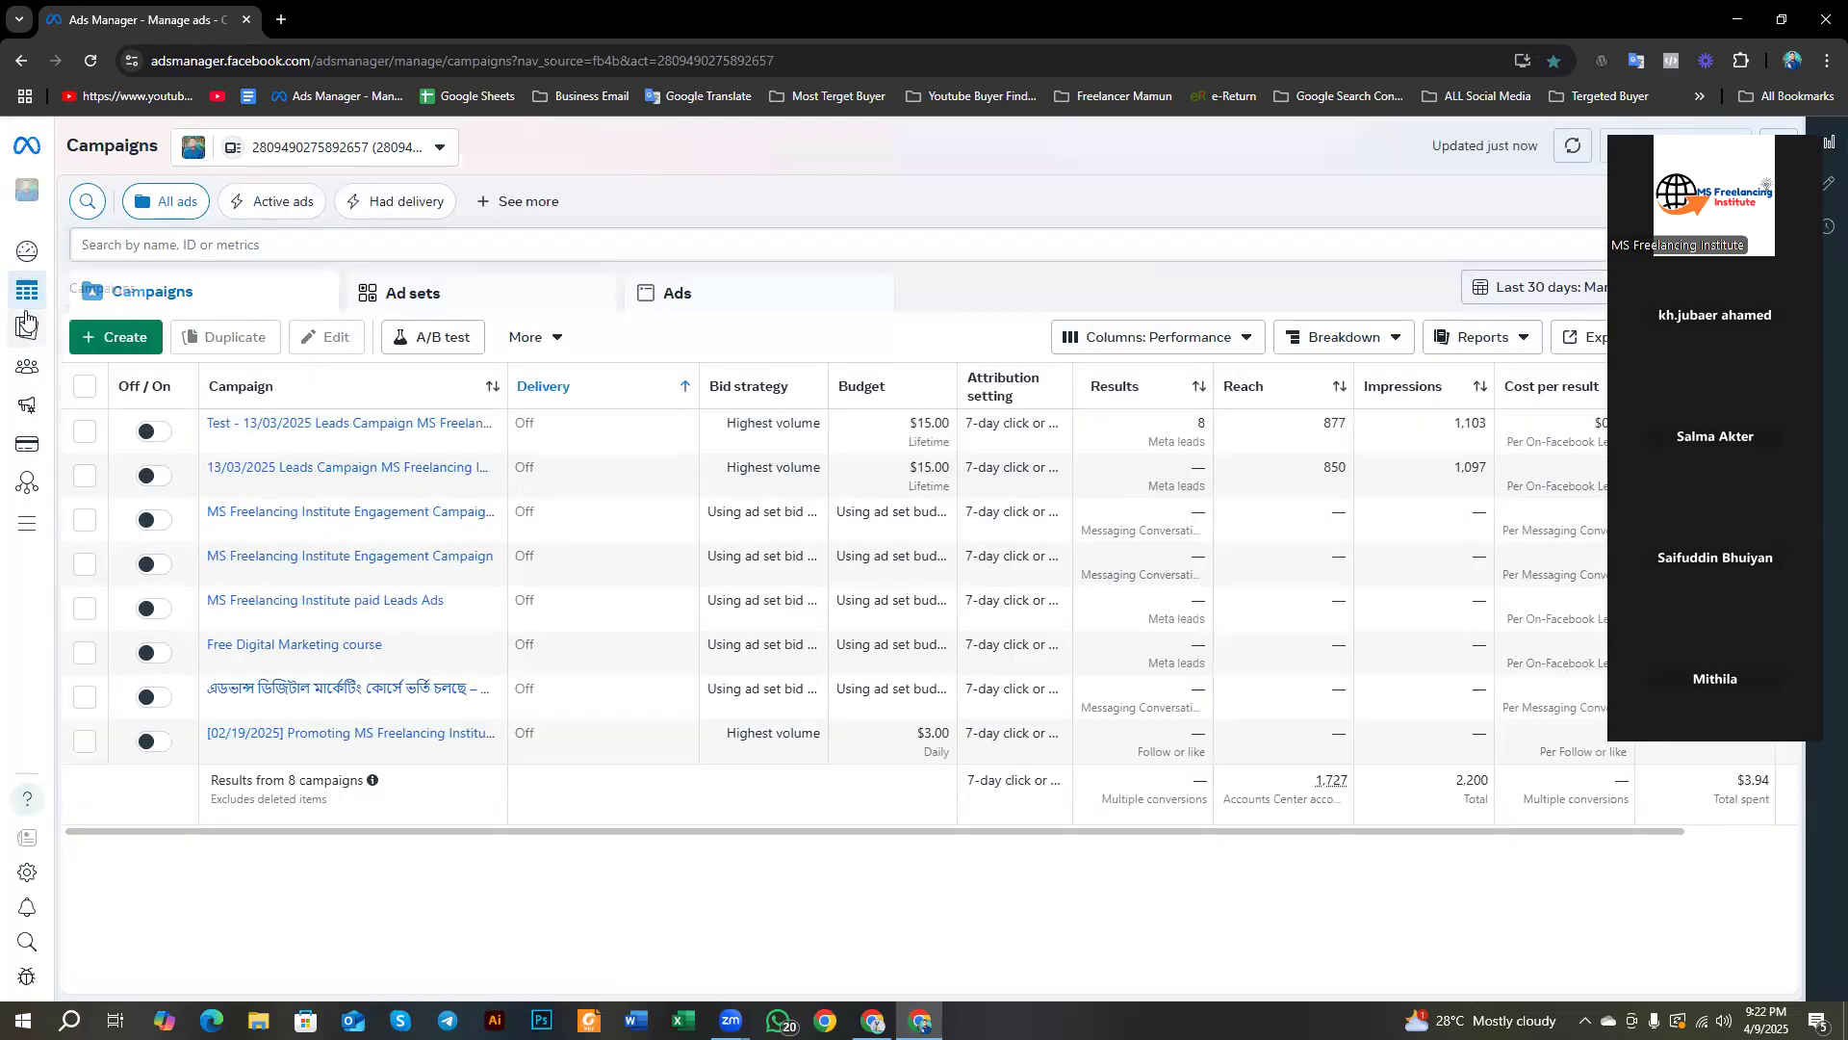
pyautogui.click(58, 251)
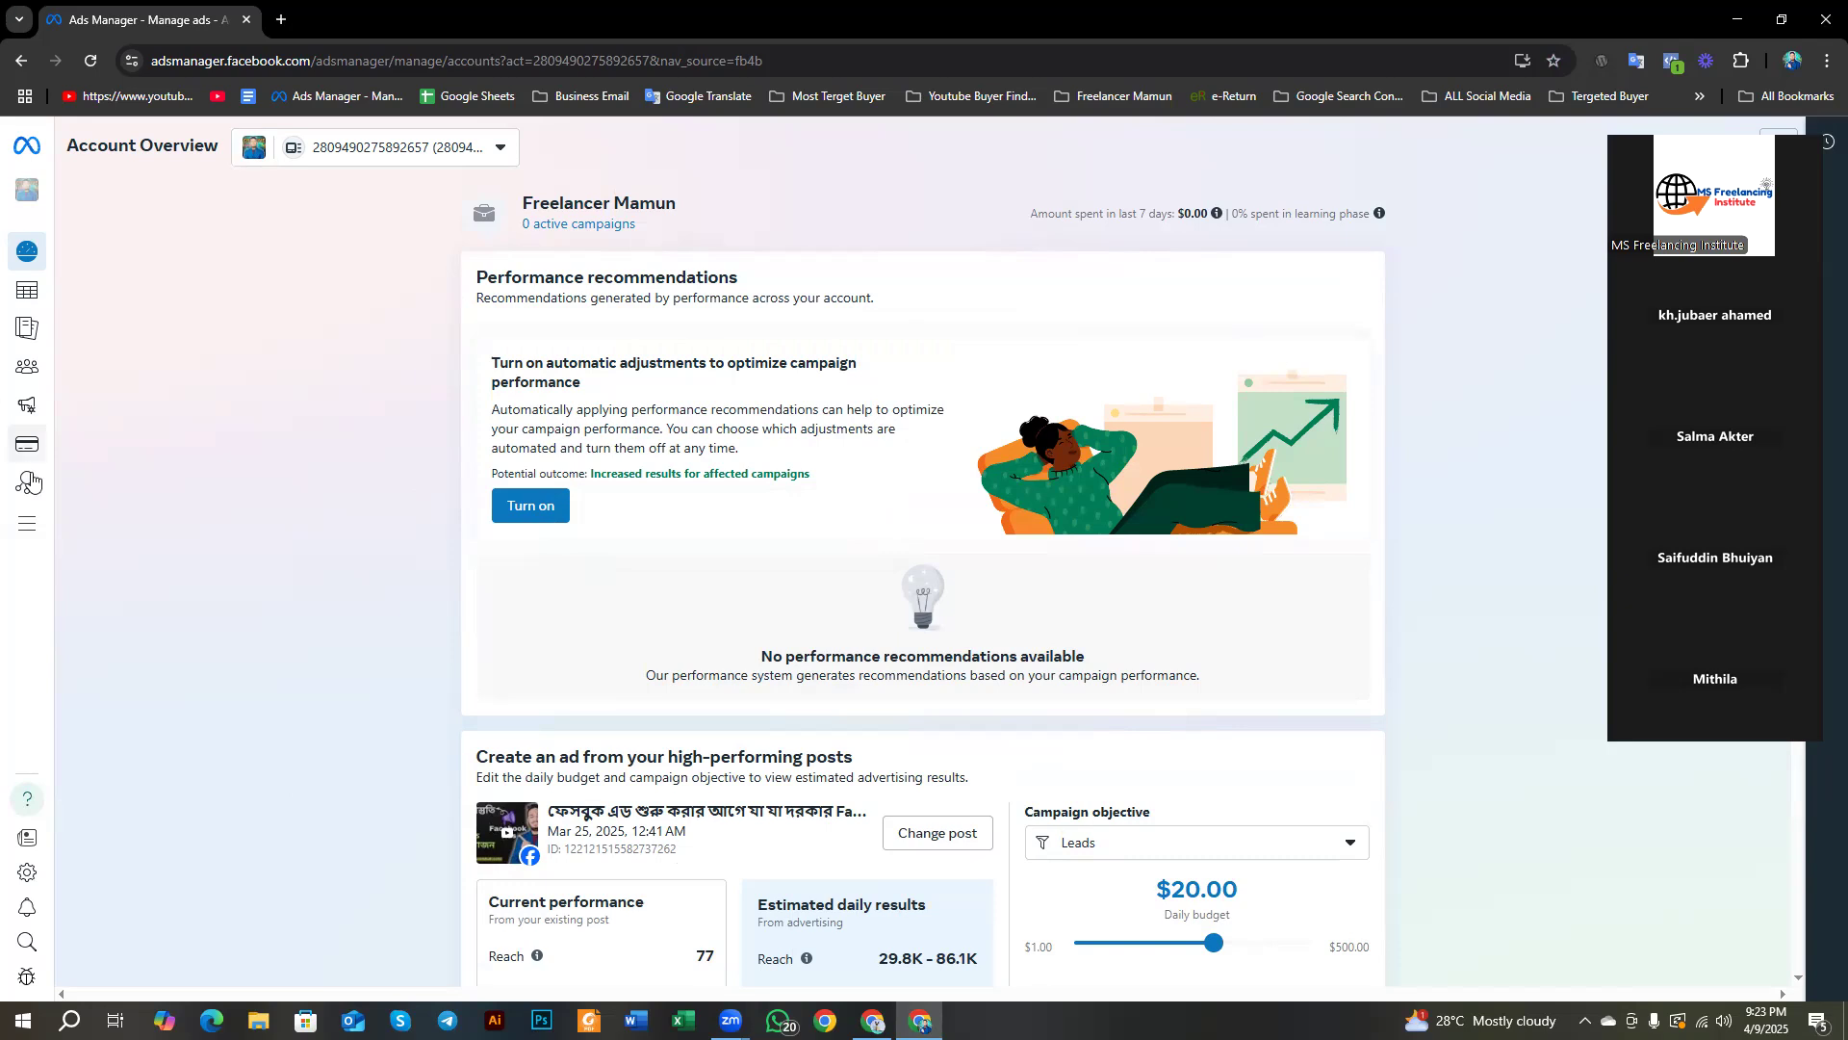
# Step: Scroll through Account Overview, then show the Campaigns list with its 8 switched-off campaigns
pyautogui.moveTo(89, 813)
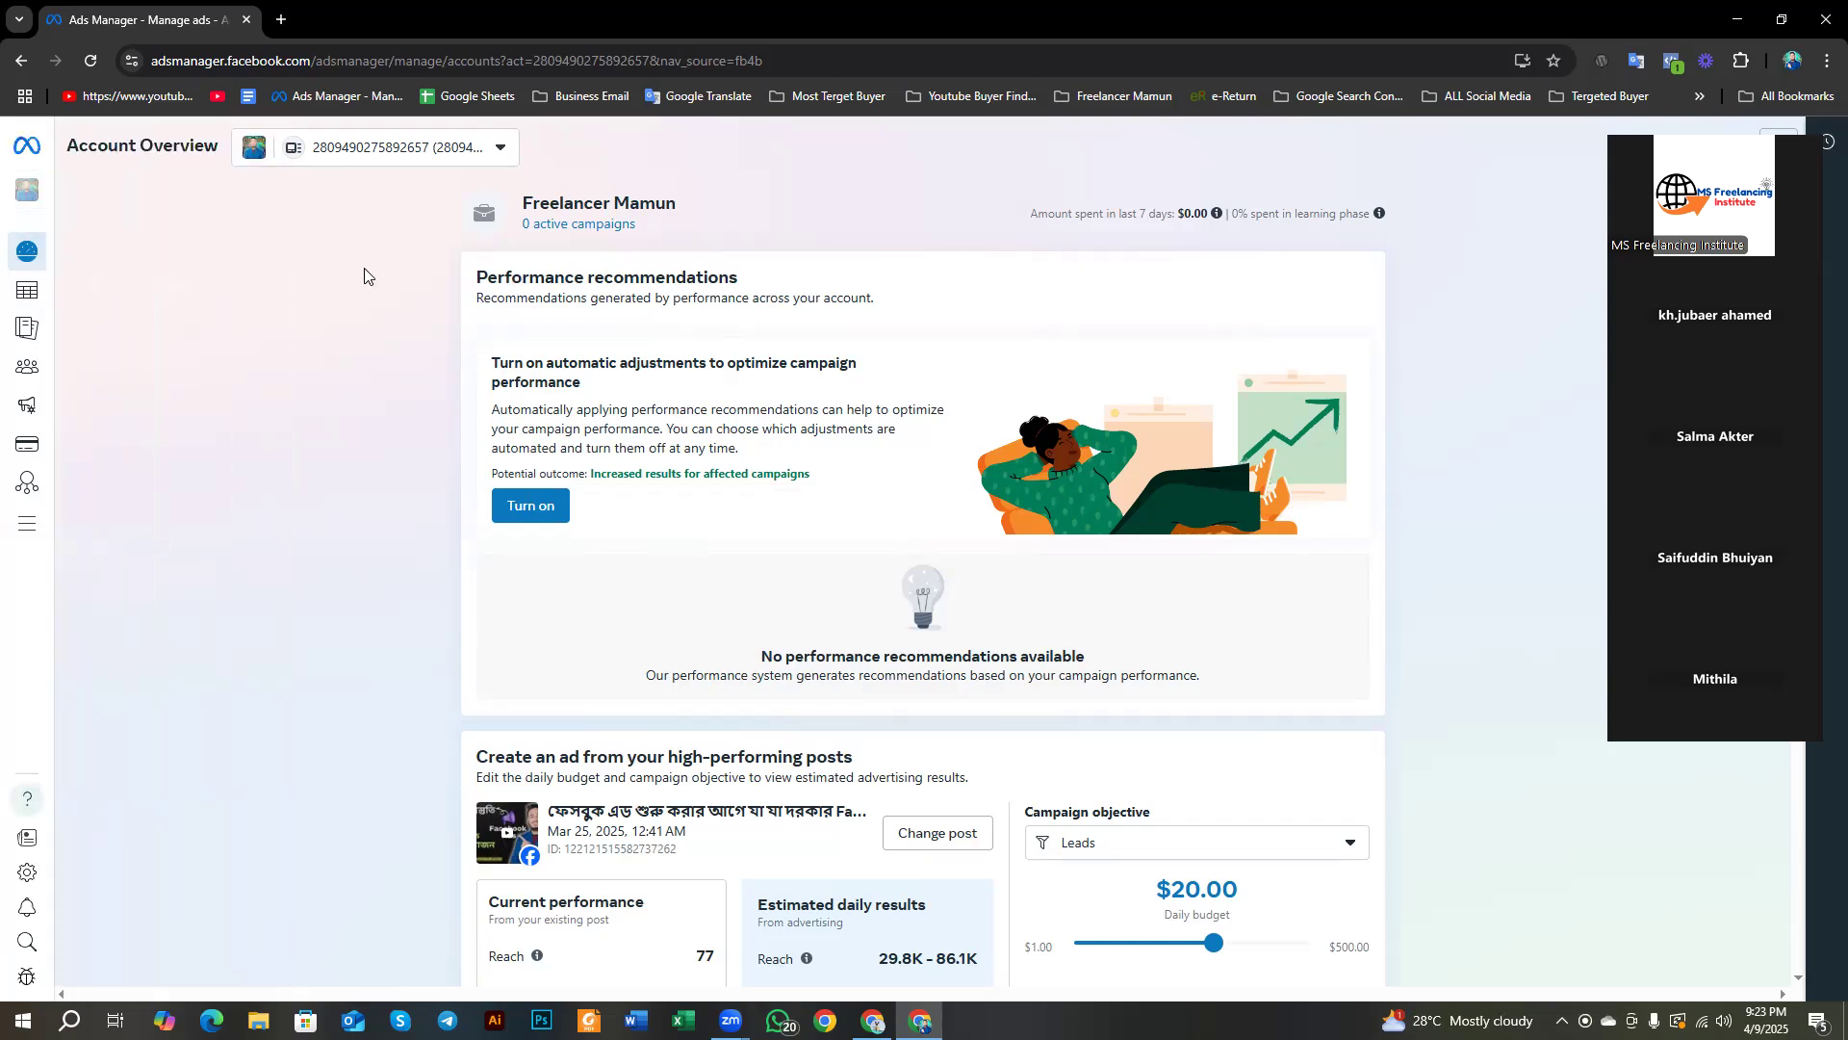
pyautogui.scroll(-6, 674, 423)
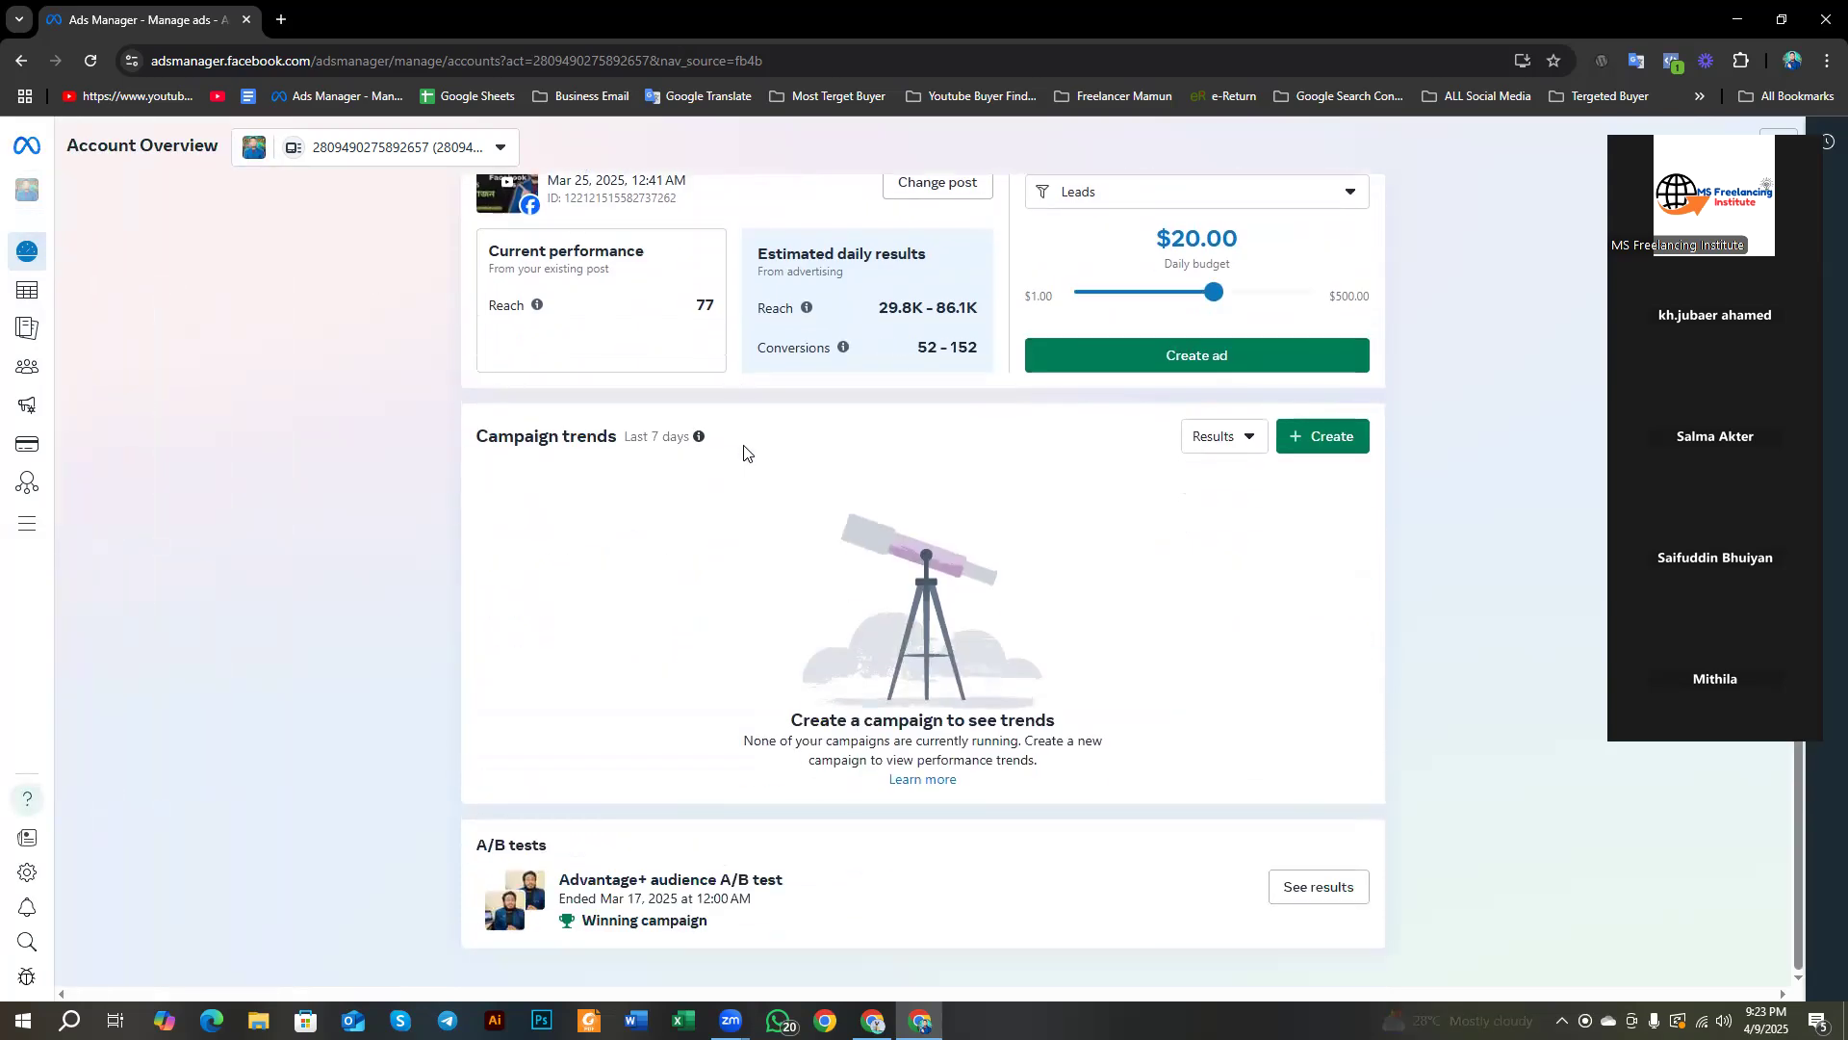
pyautogui.scroll(6, 744, 454)
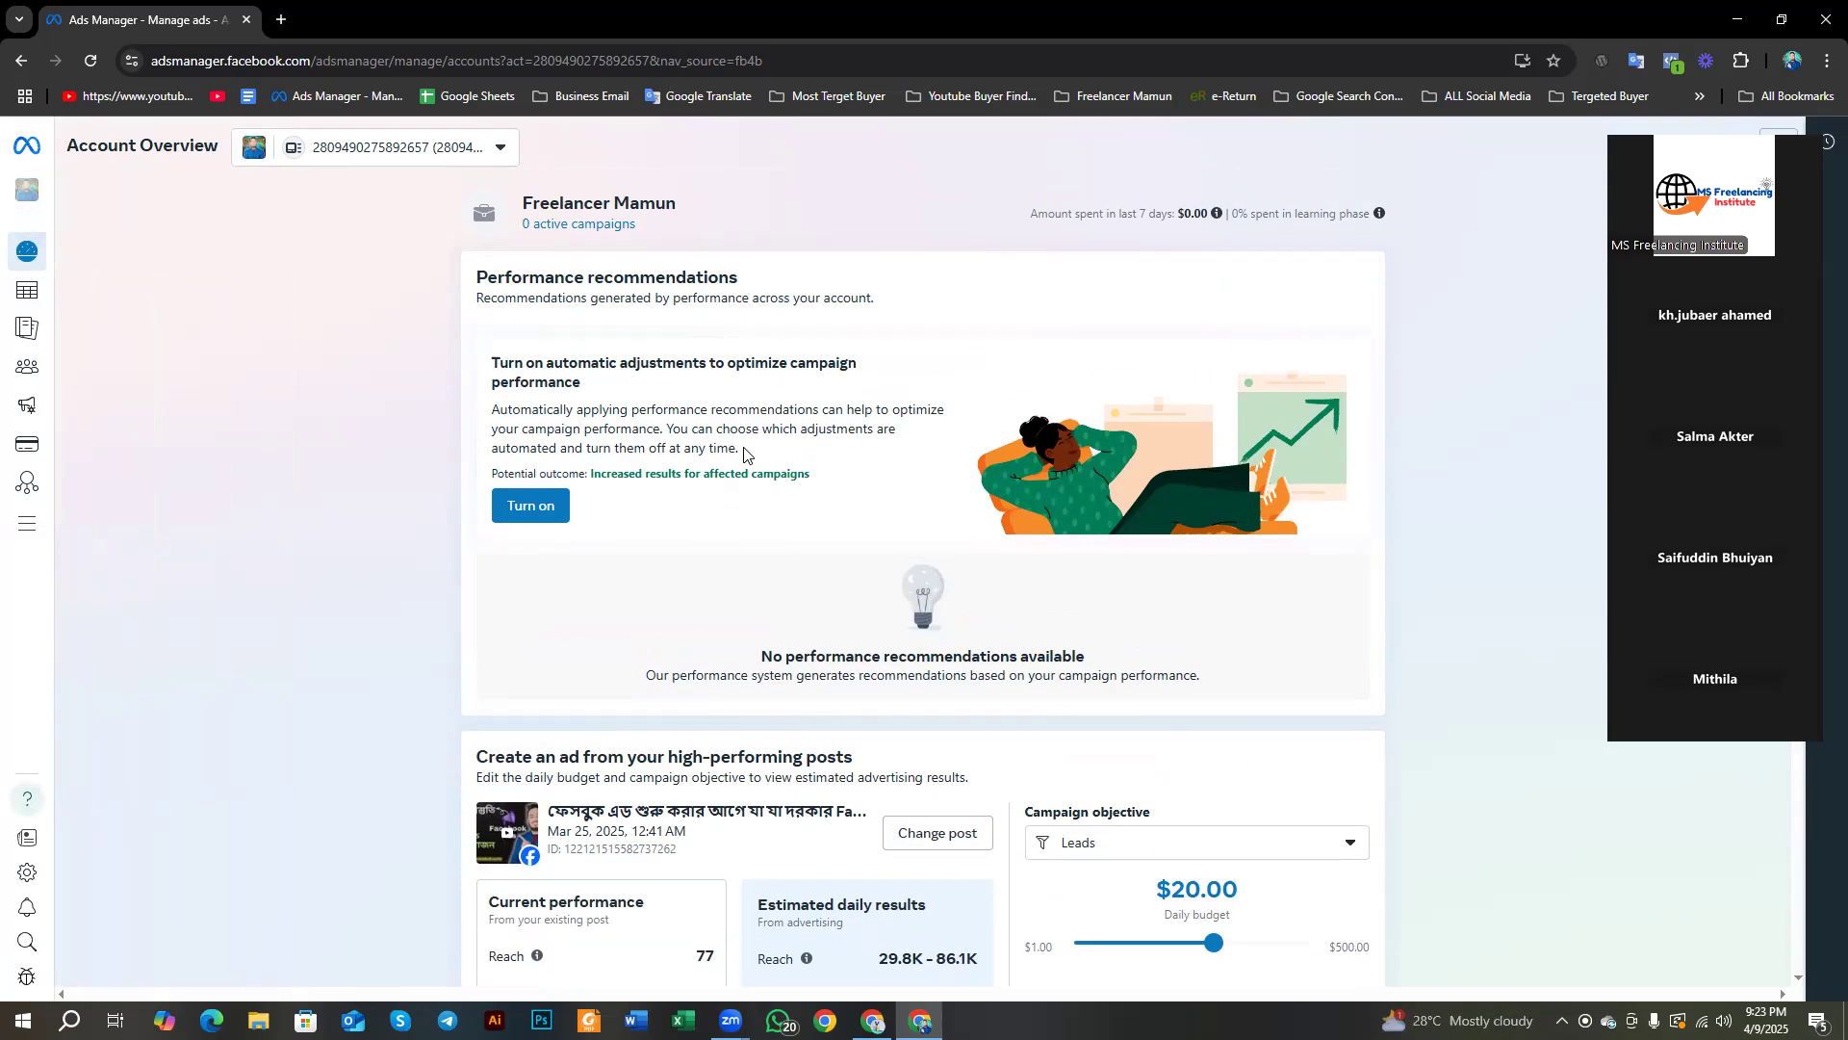
pyautogui.click(35, 302)
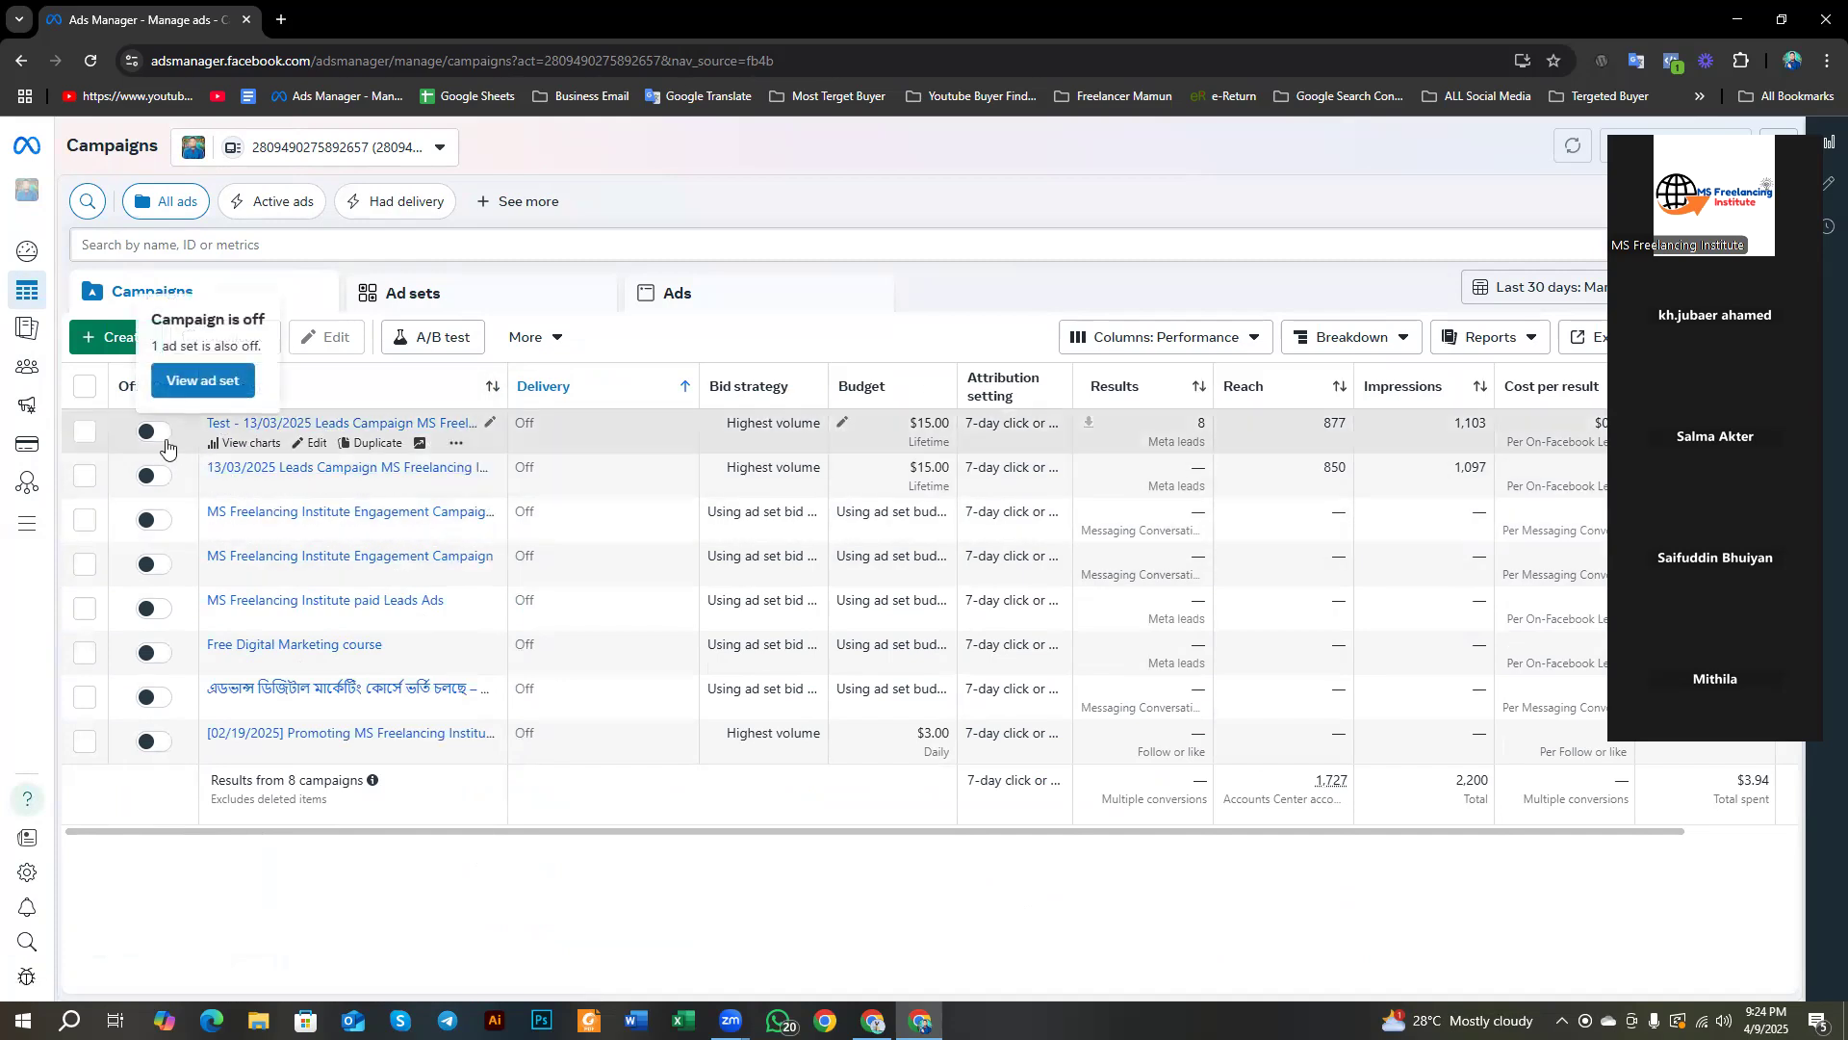
pyautogui.moveTo(24, 303)
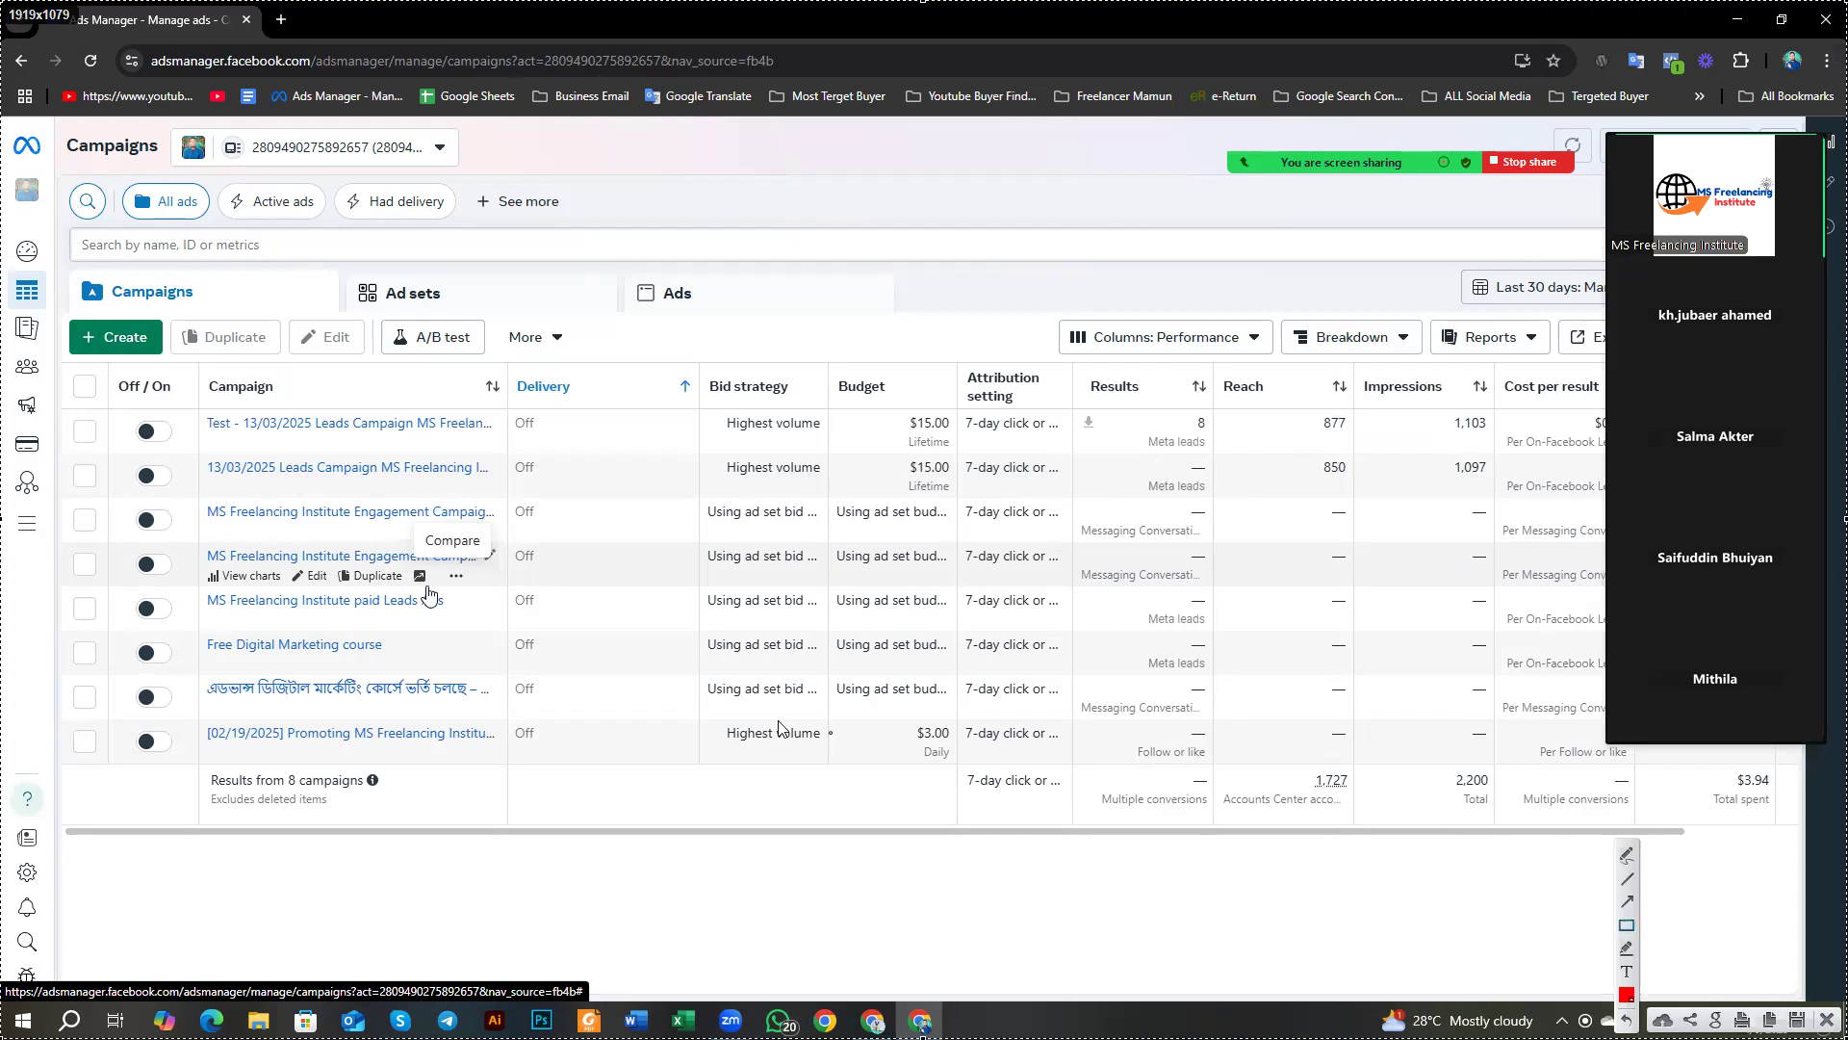
pyautogui.moveTo(56, 362)
pyautogui.mouseDown()
pyautogui.moveTo(164, 610)
pyautogui.moveTo(1613, 883)
pyautogui.moveTo(1795, 895)
pyautogui.mouseUp()
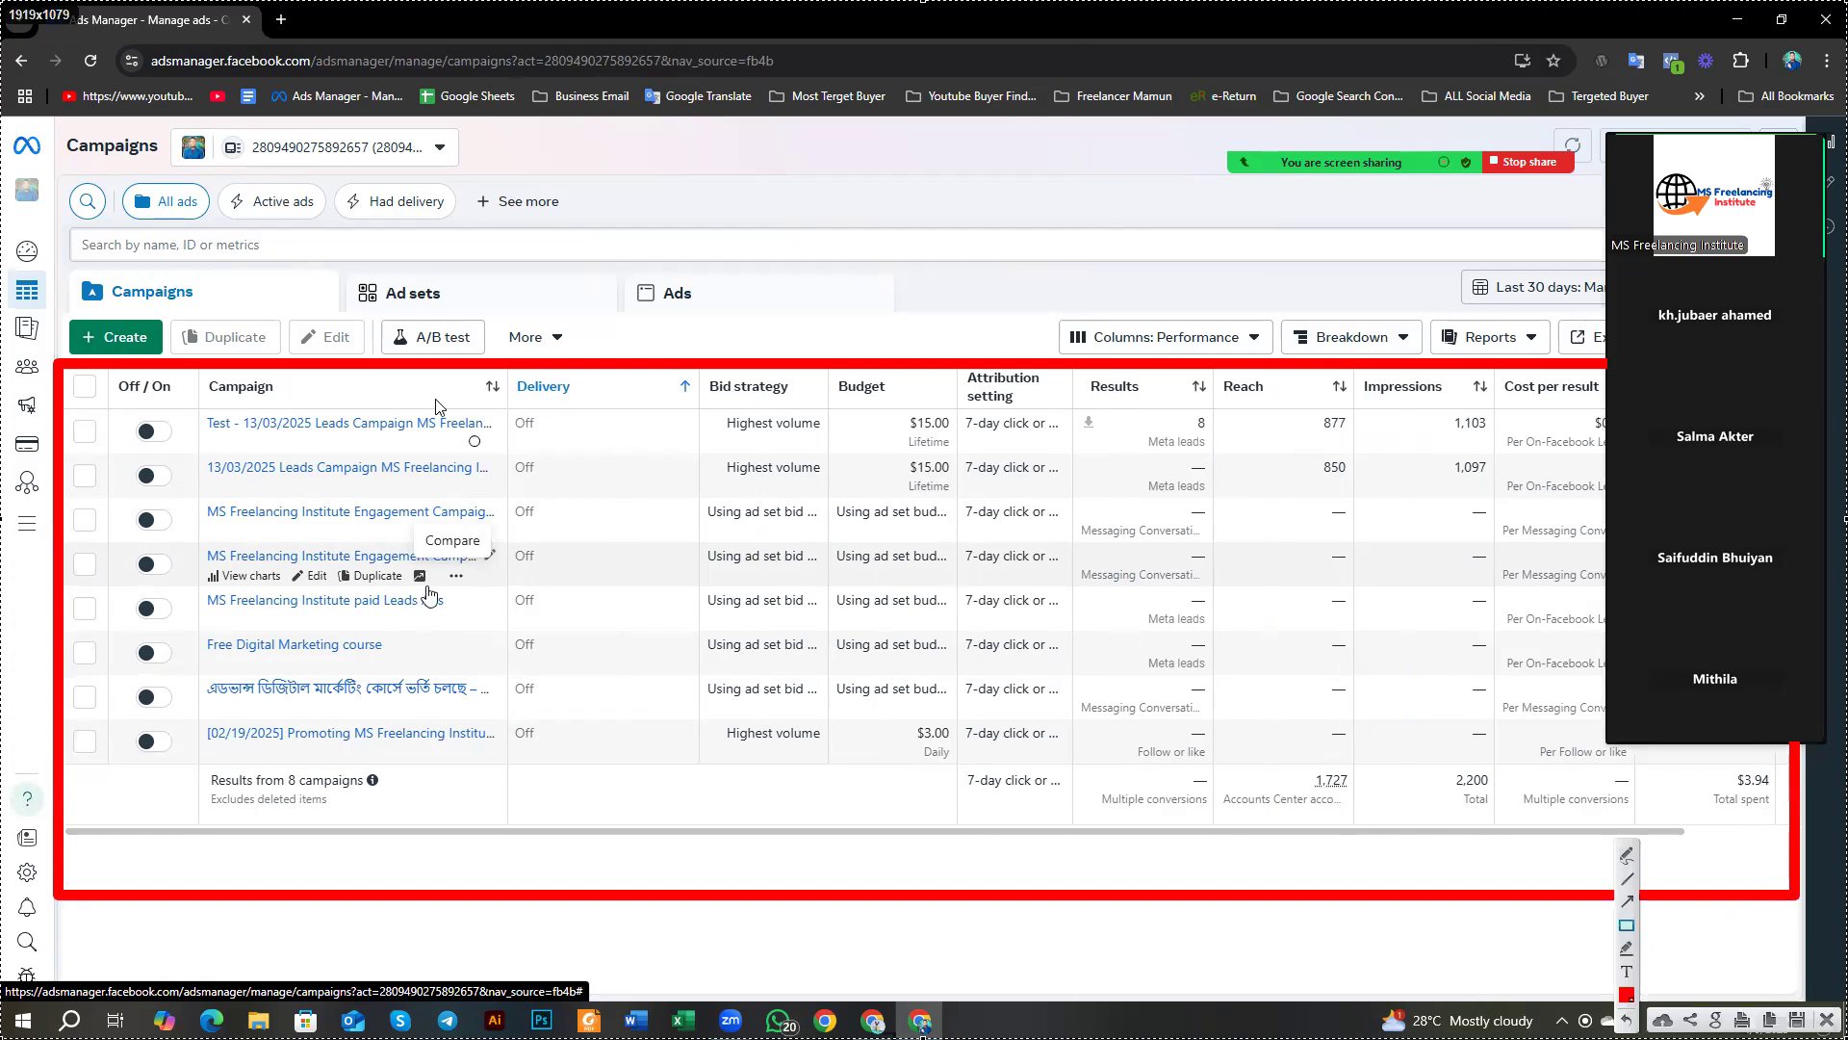
pyautogui.moveTo(80, 141)
pyautogui.mouseDown()
pyautogui.moveTo(837, 364)
pyautogui.moveTo(1564, 352)
pyautogui.mouseUp()
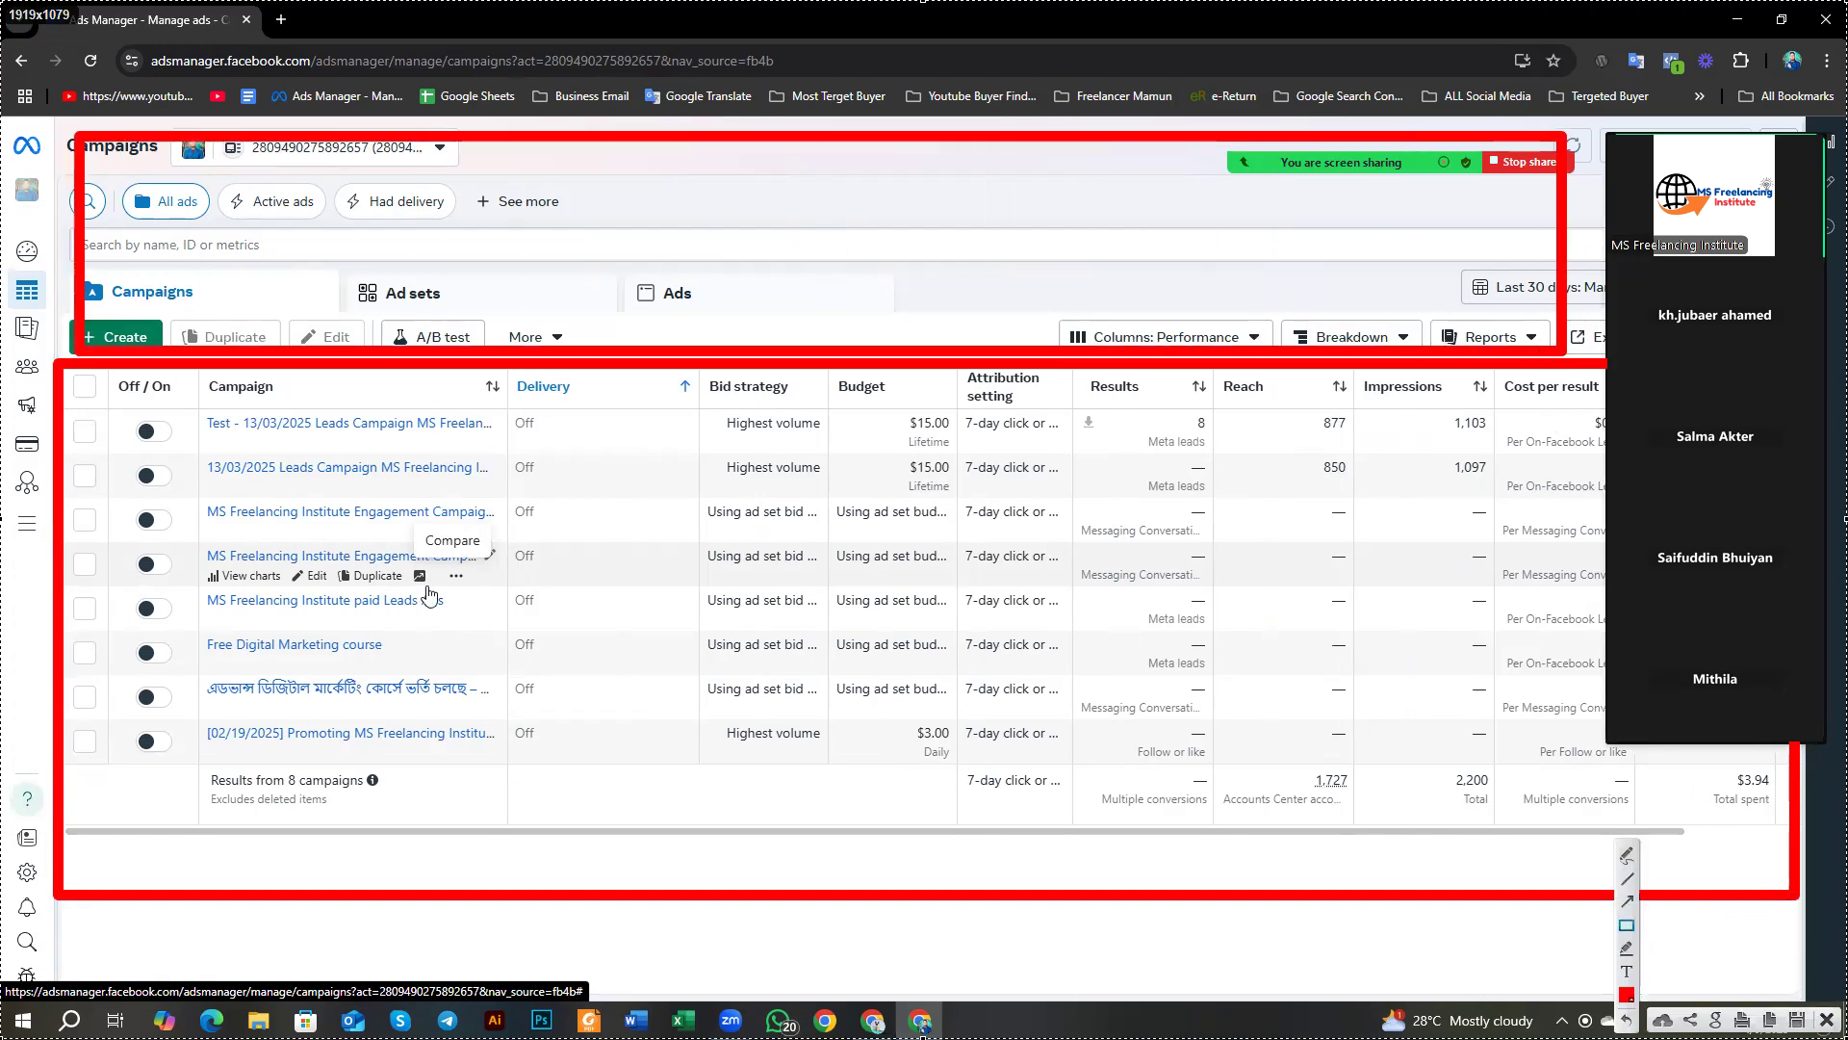
pyautogui.click(1826, 1019)
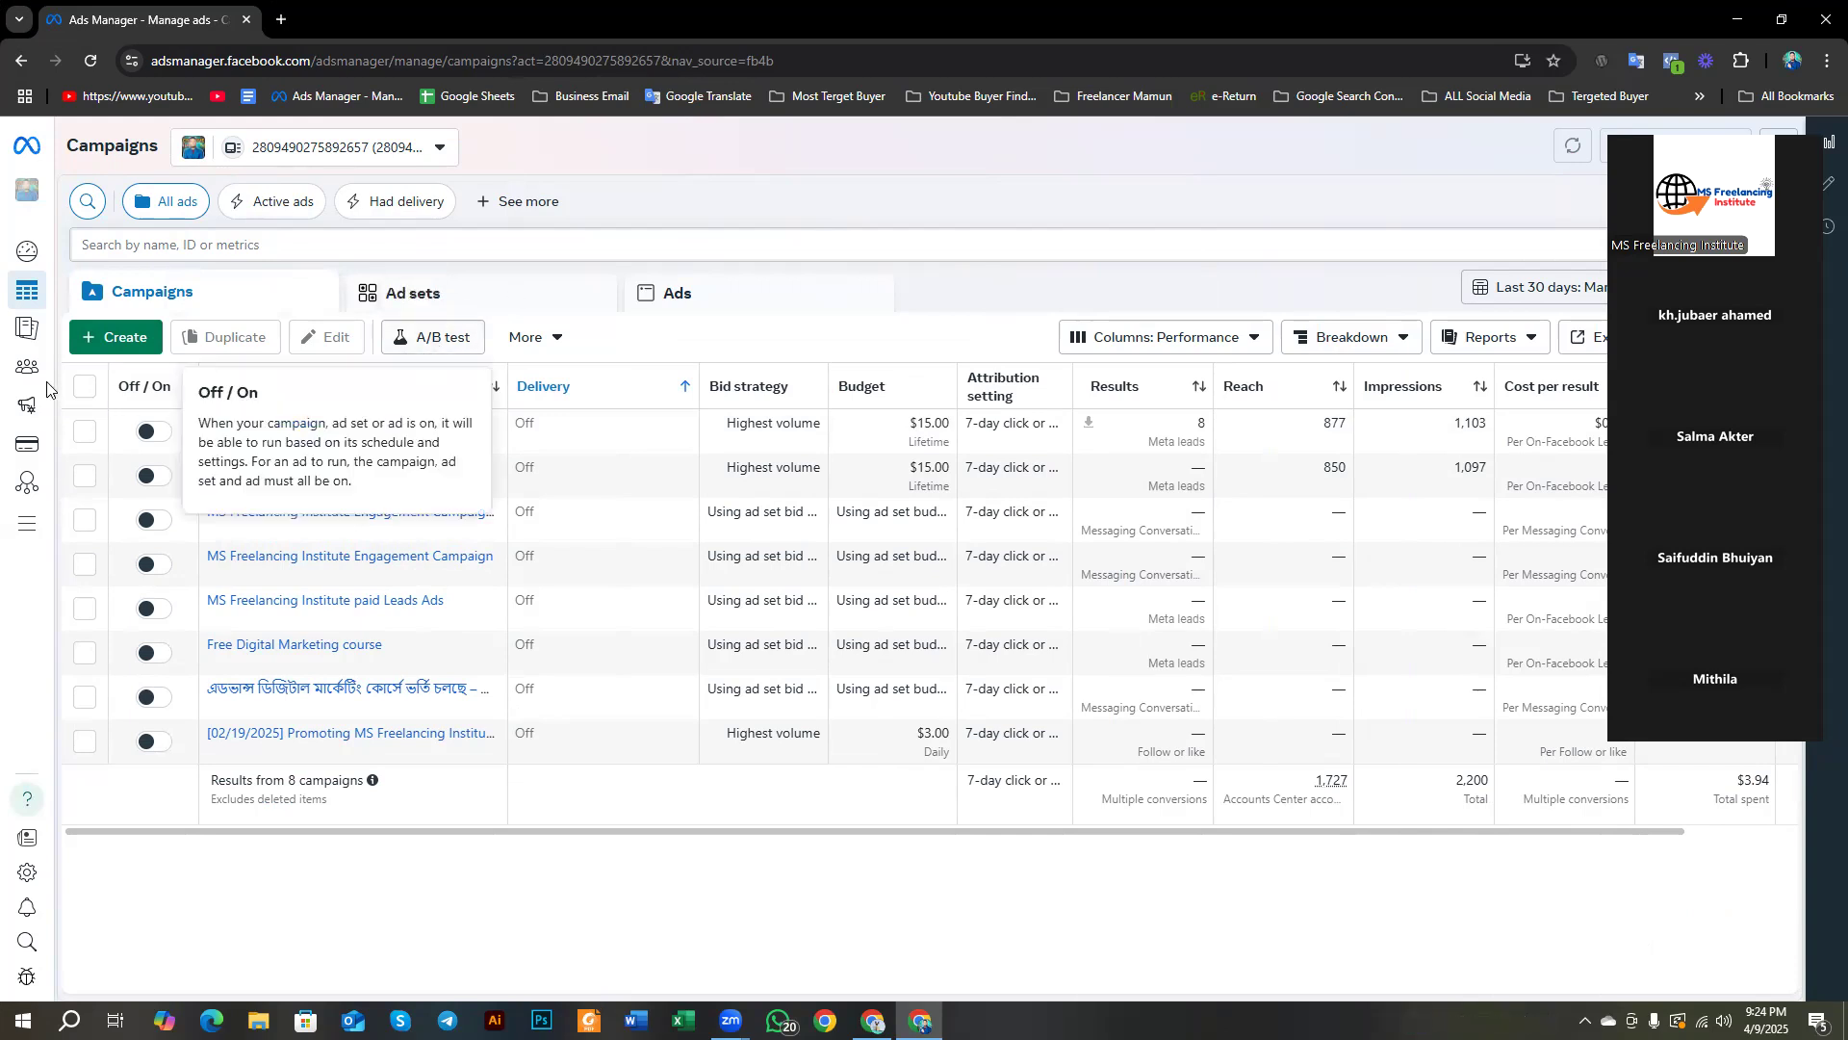
pyautogui.moveTo(27, 361)
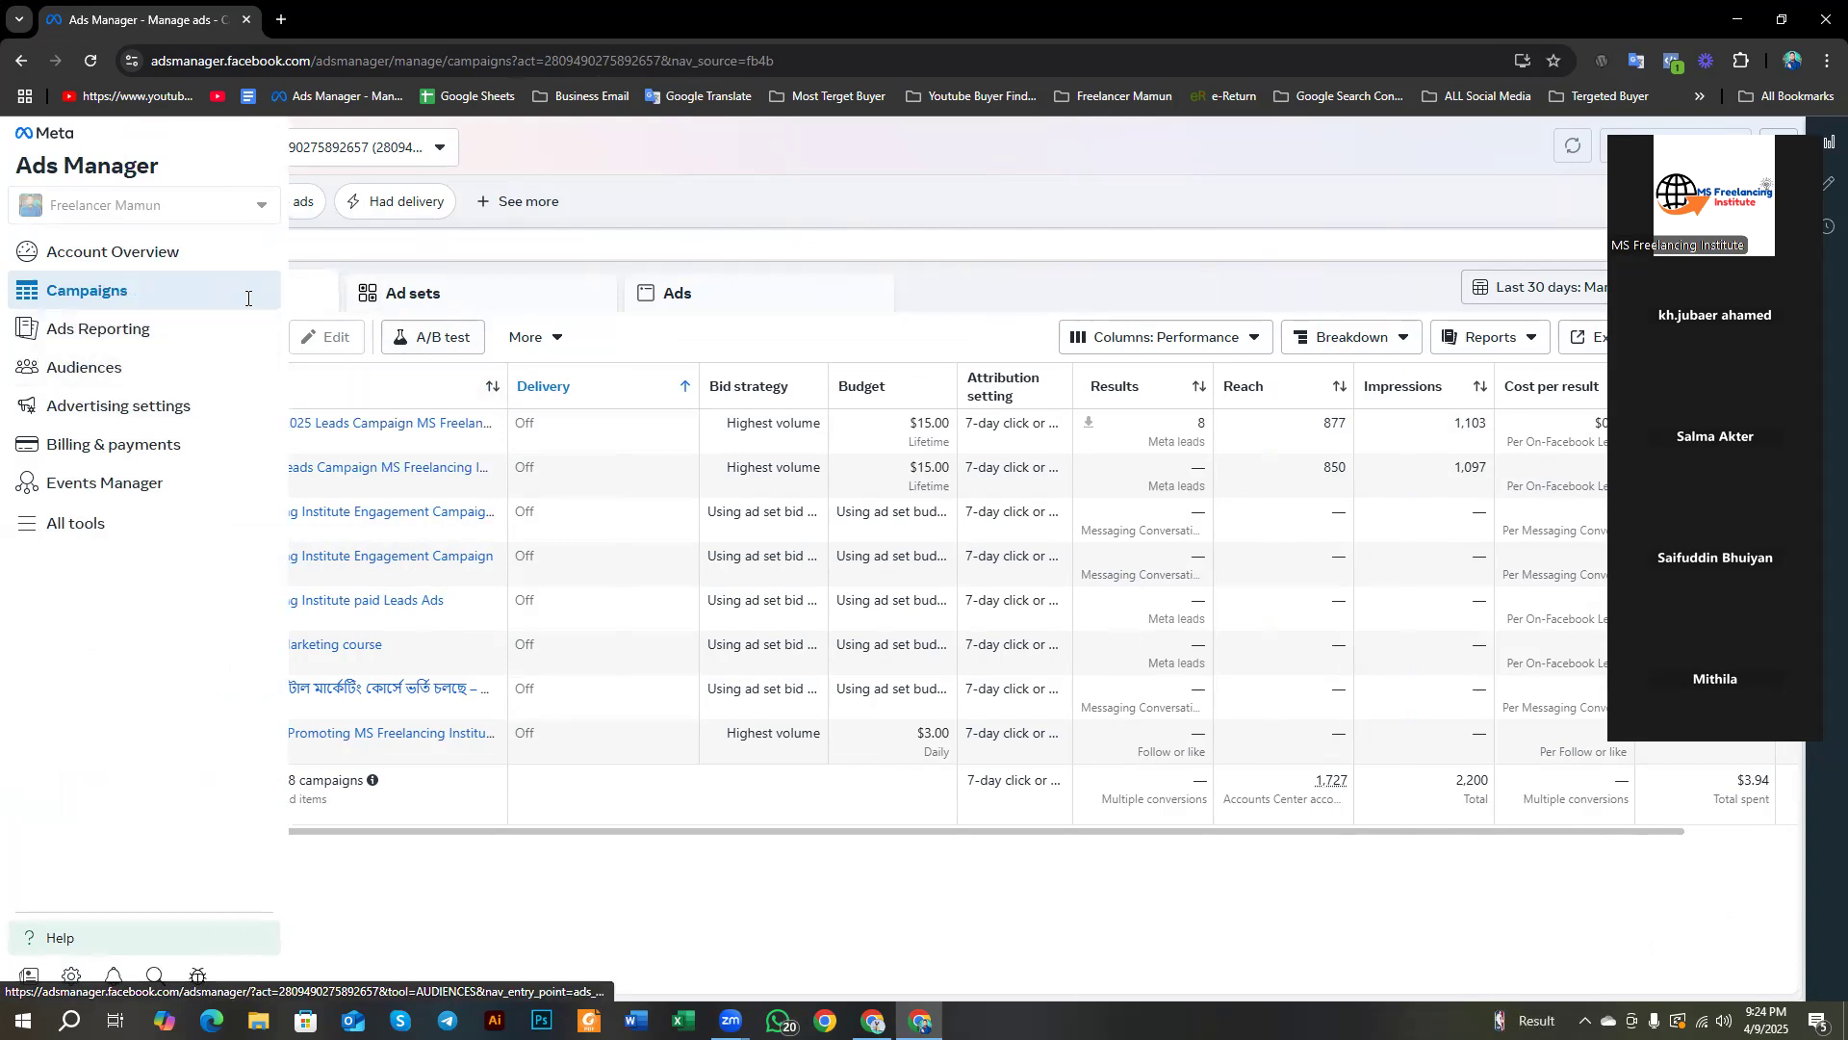
pyautogui.click(39, 339)
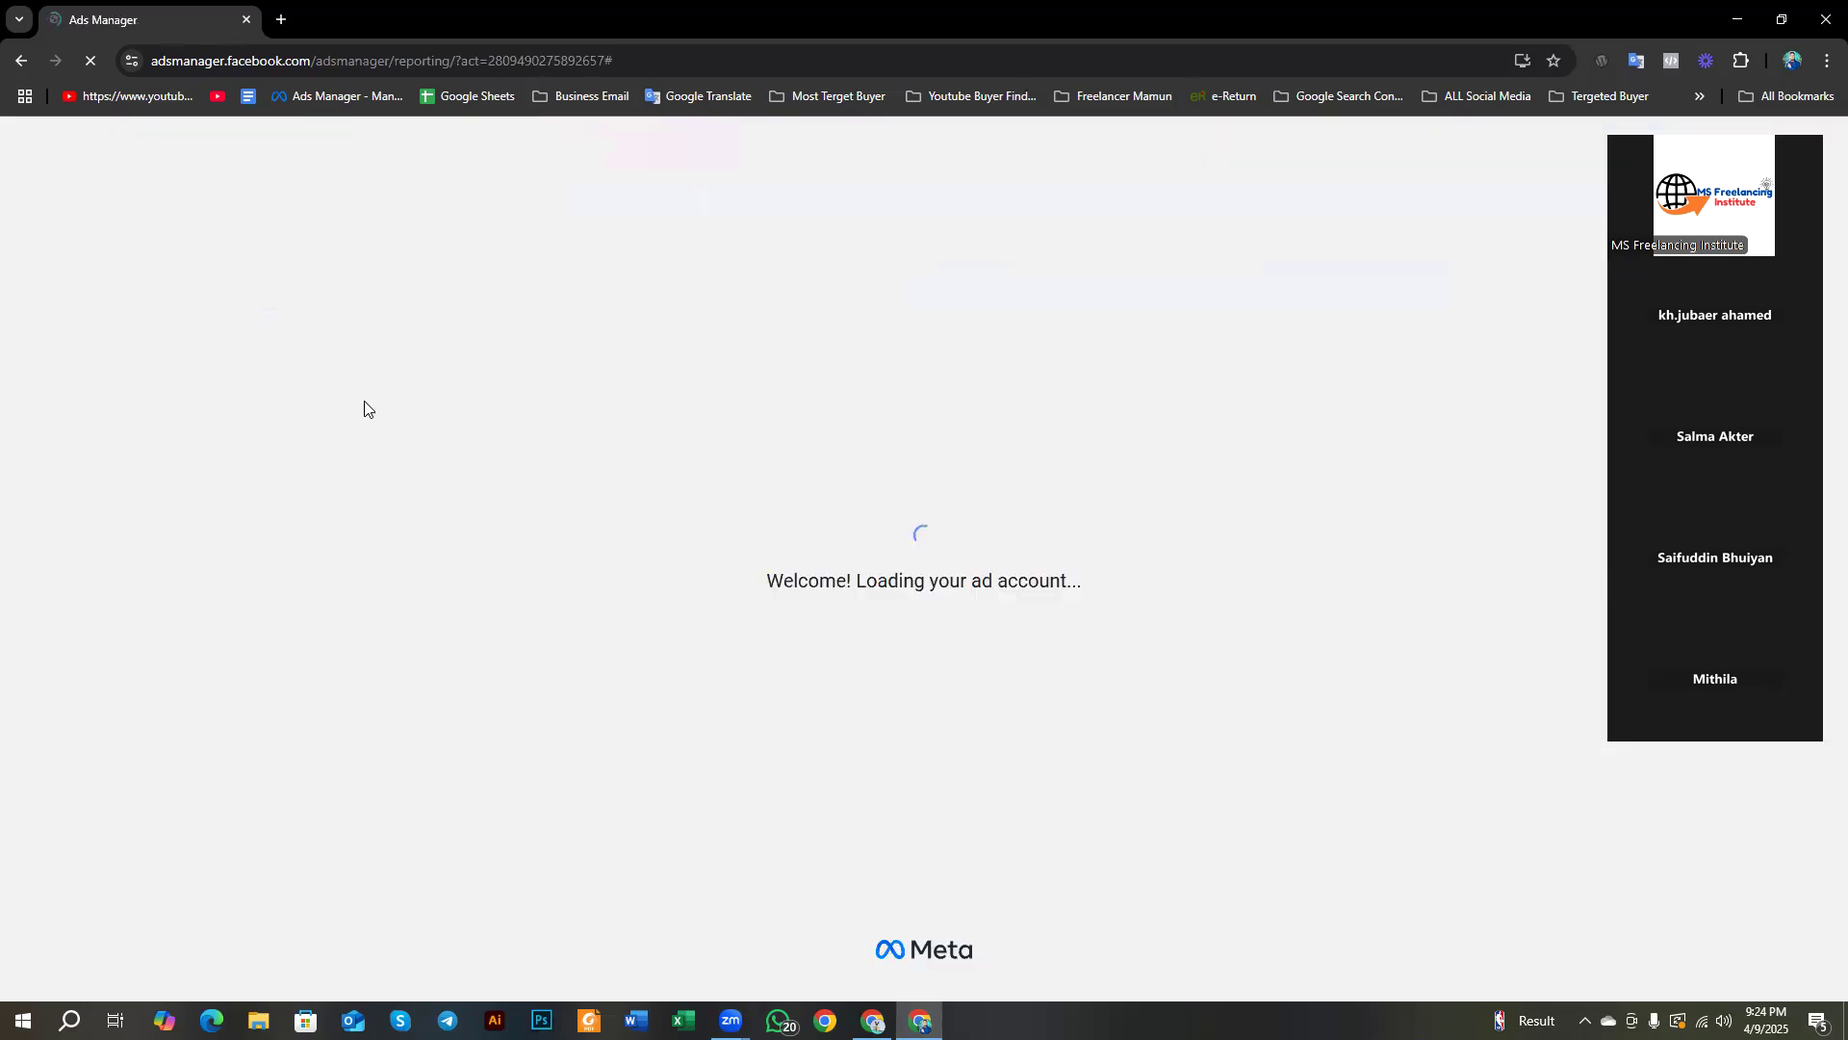
pyautogui.click(21, 60)
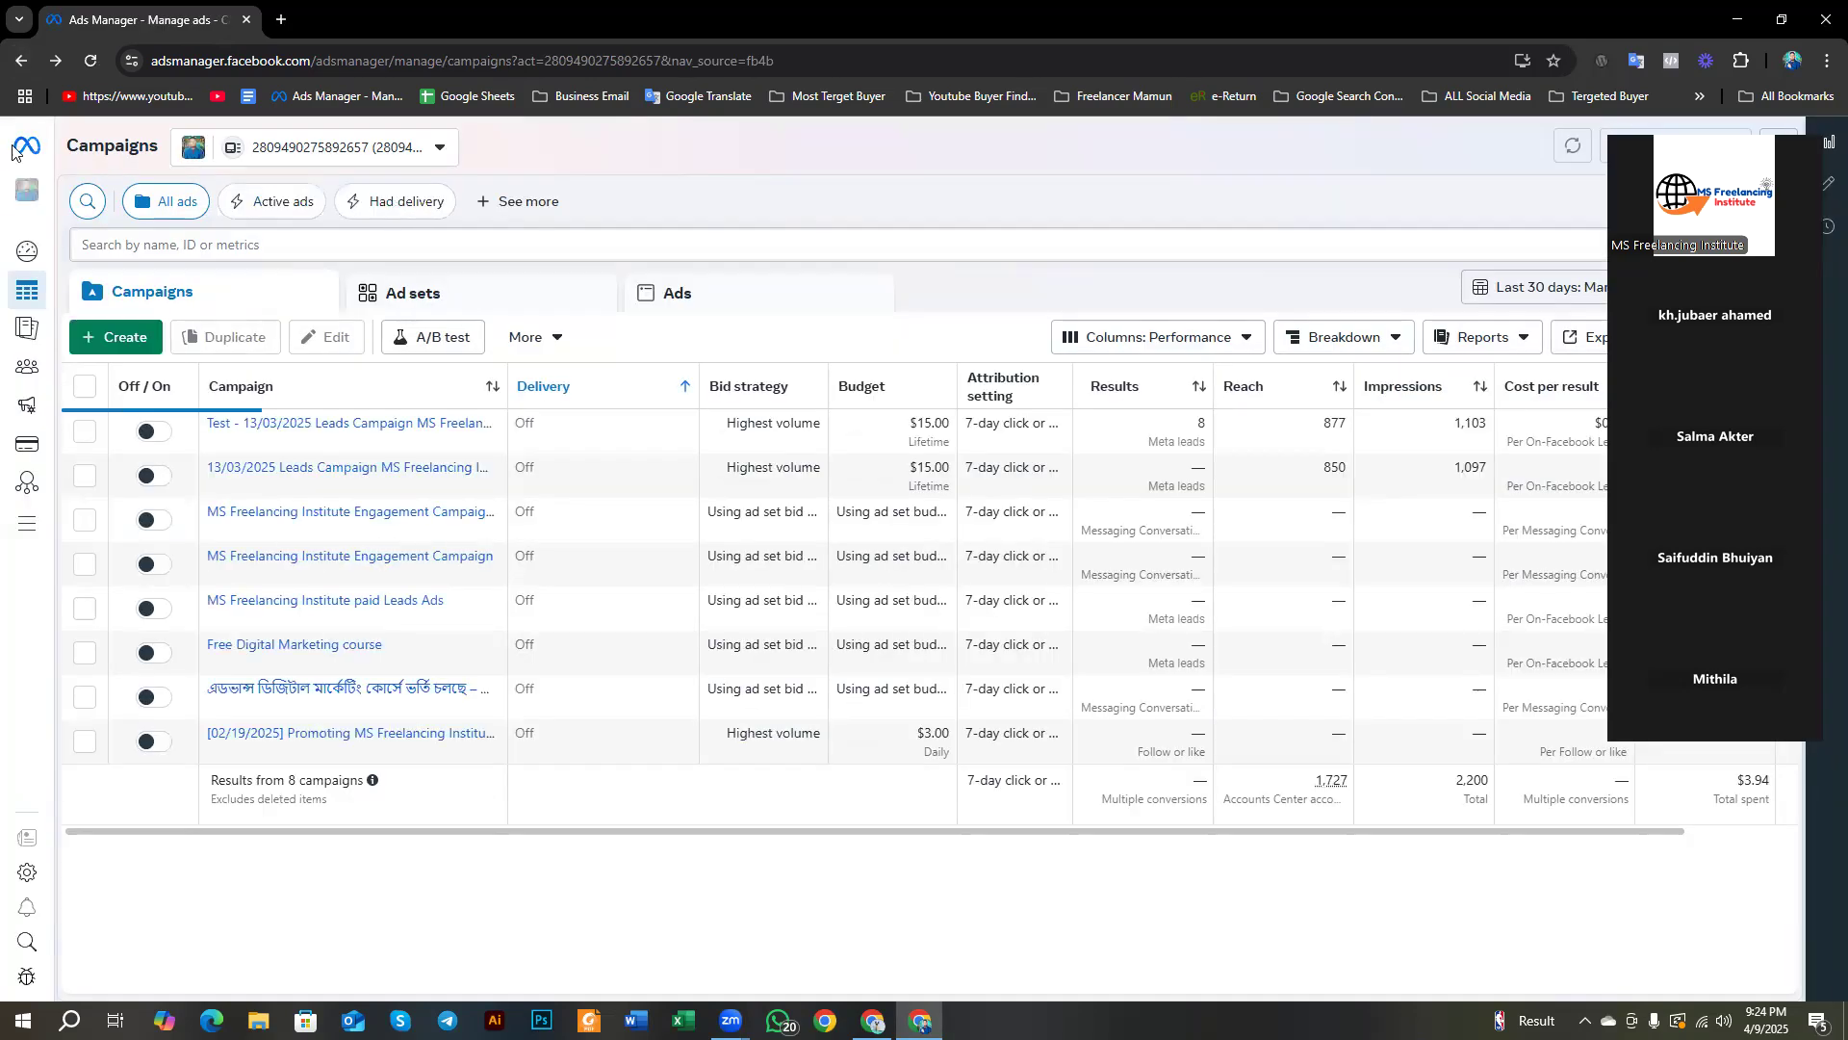
pyautogui.moveTo(29, 365)
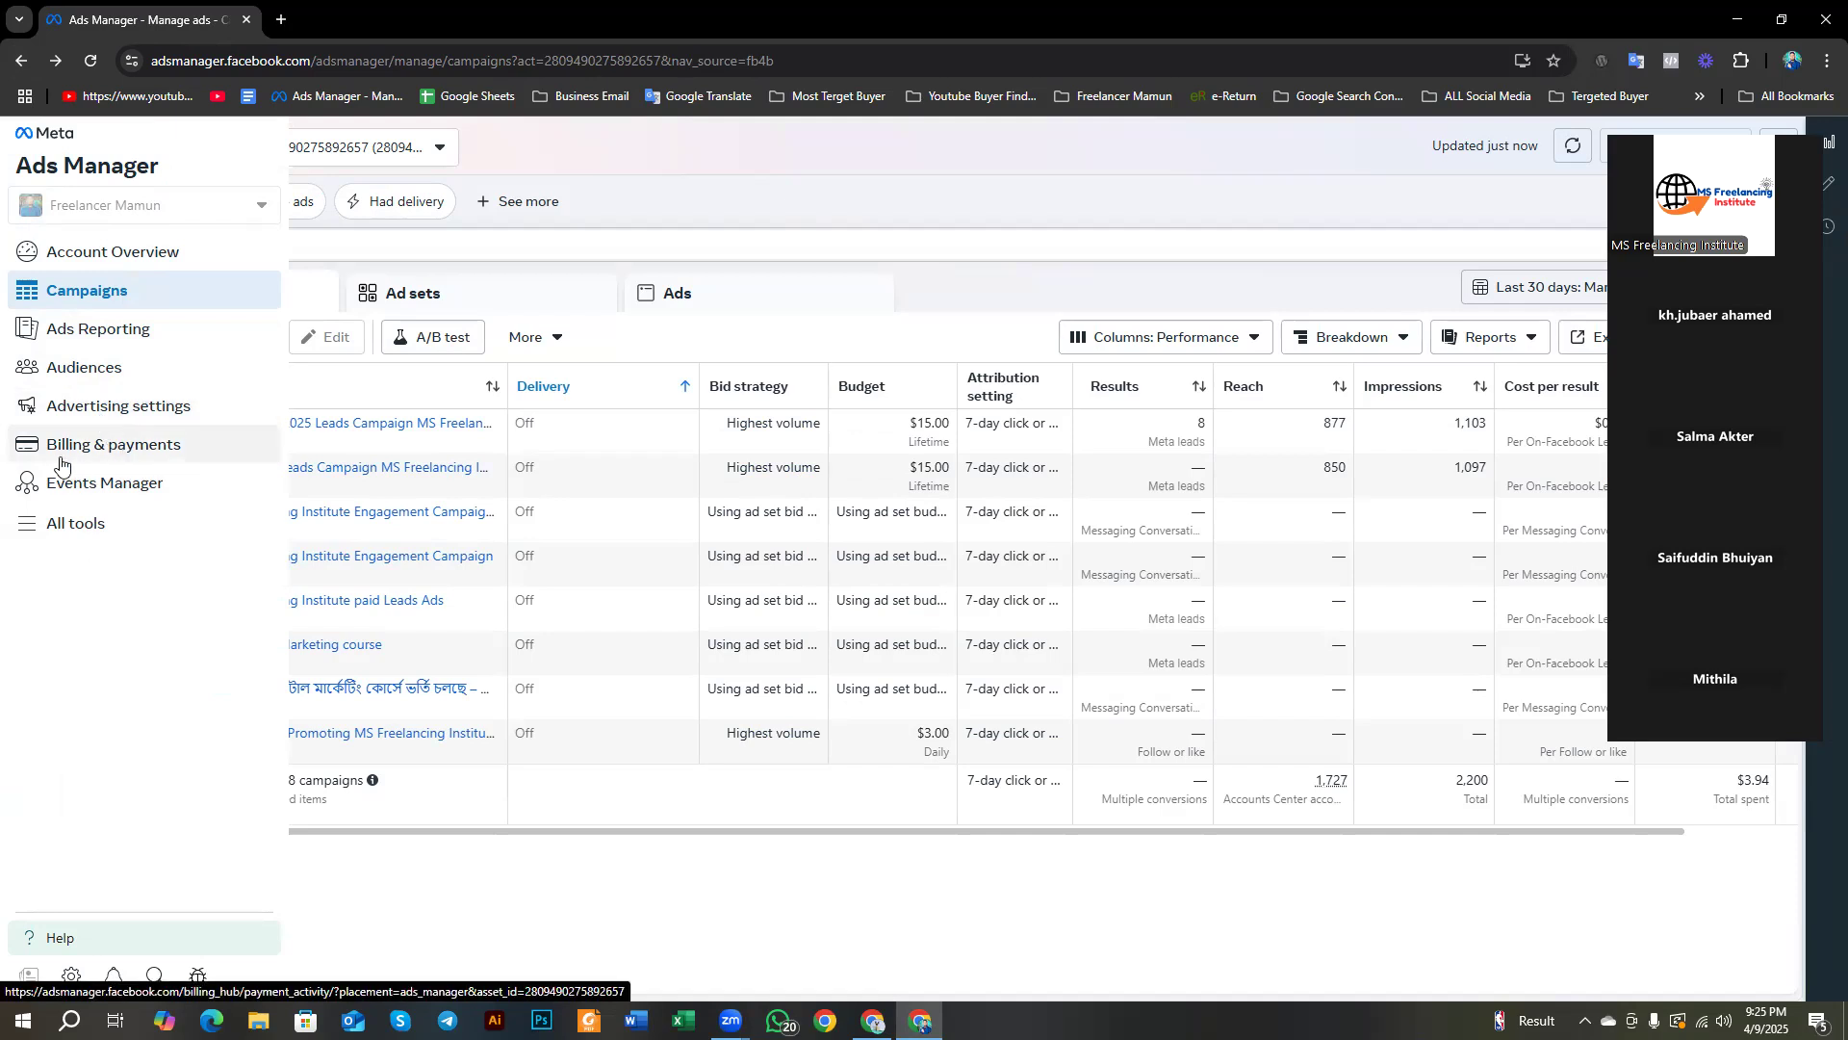
pyautogui.click(97, 449)
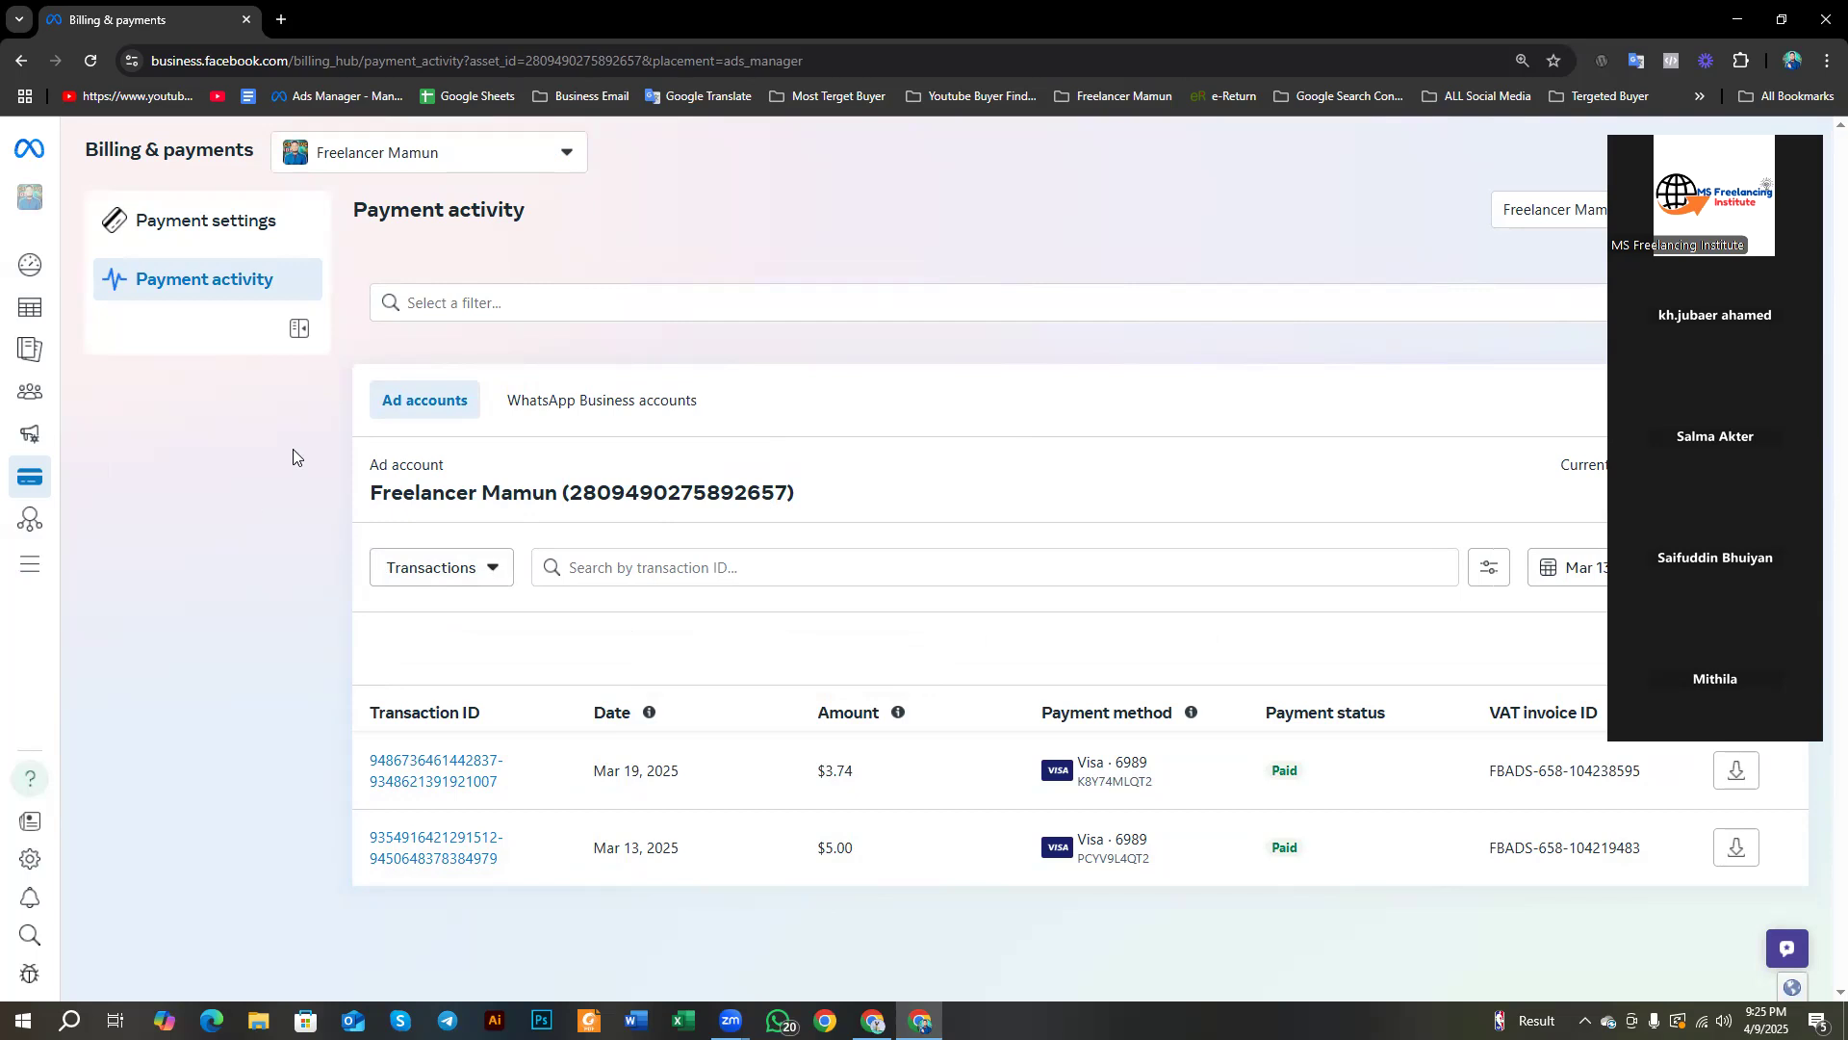
# Step: Highlight the Payment activity title and dismiss the translation popup
pyautogui.moveTo(357, 202); pyautogui.dragTo(534, 231)
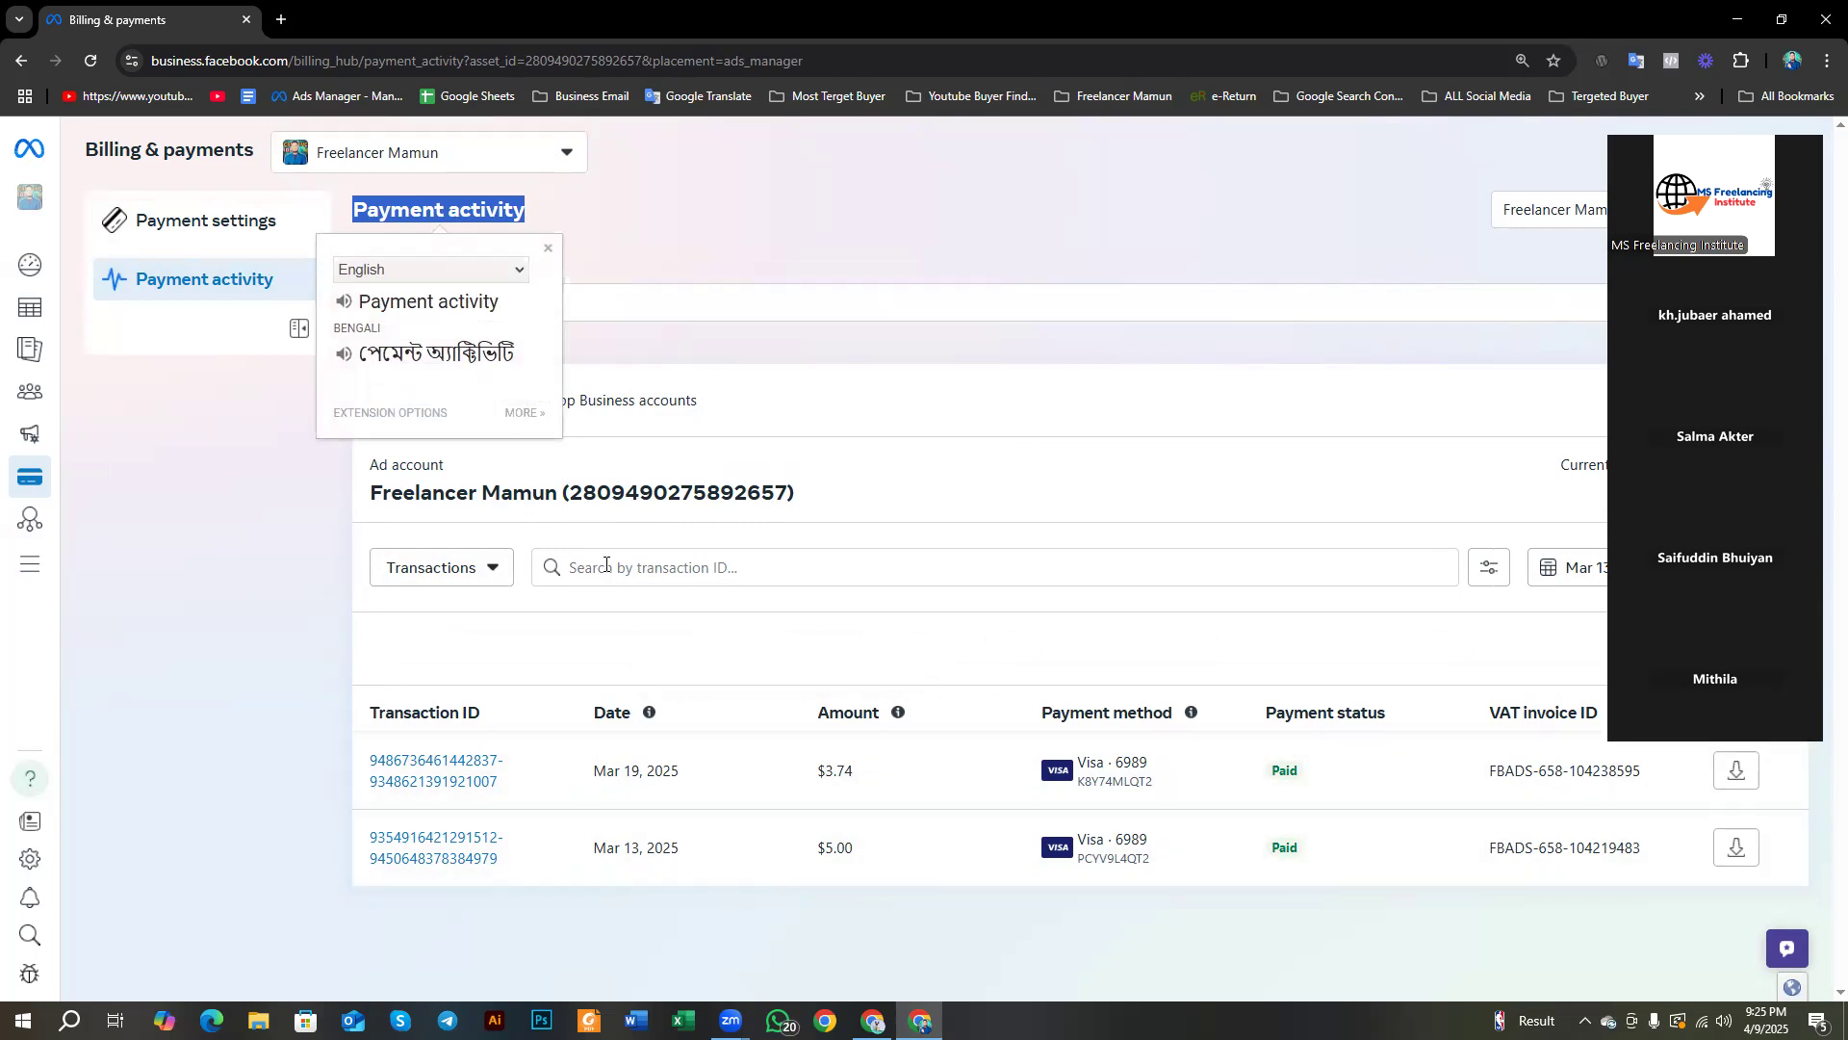
pyautogui.click(181, 510)
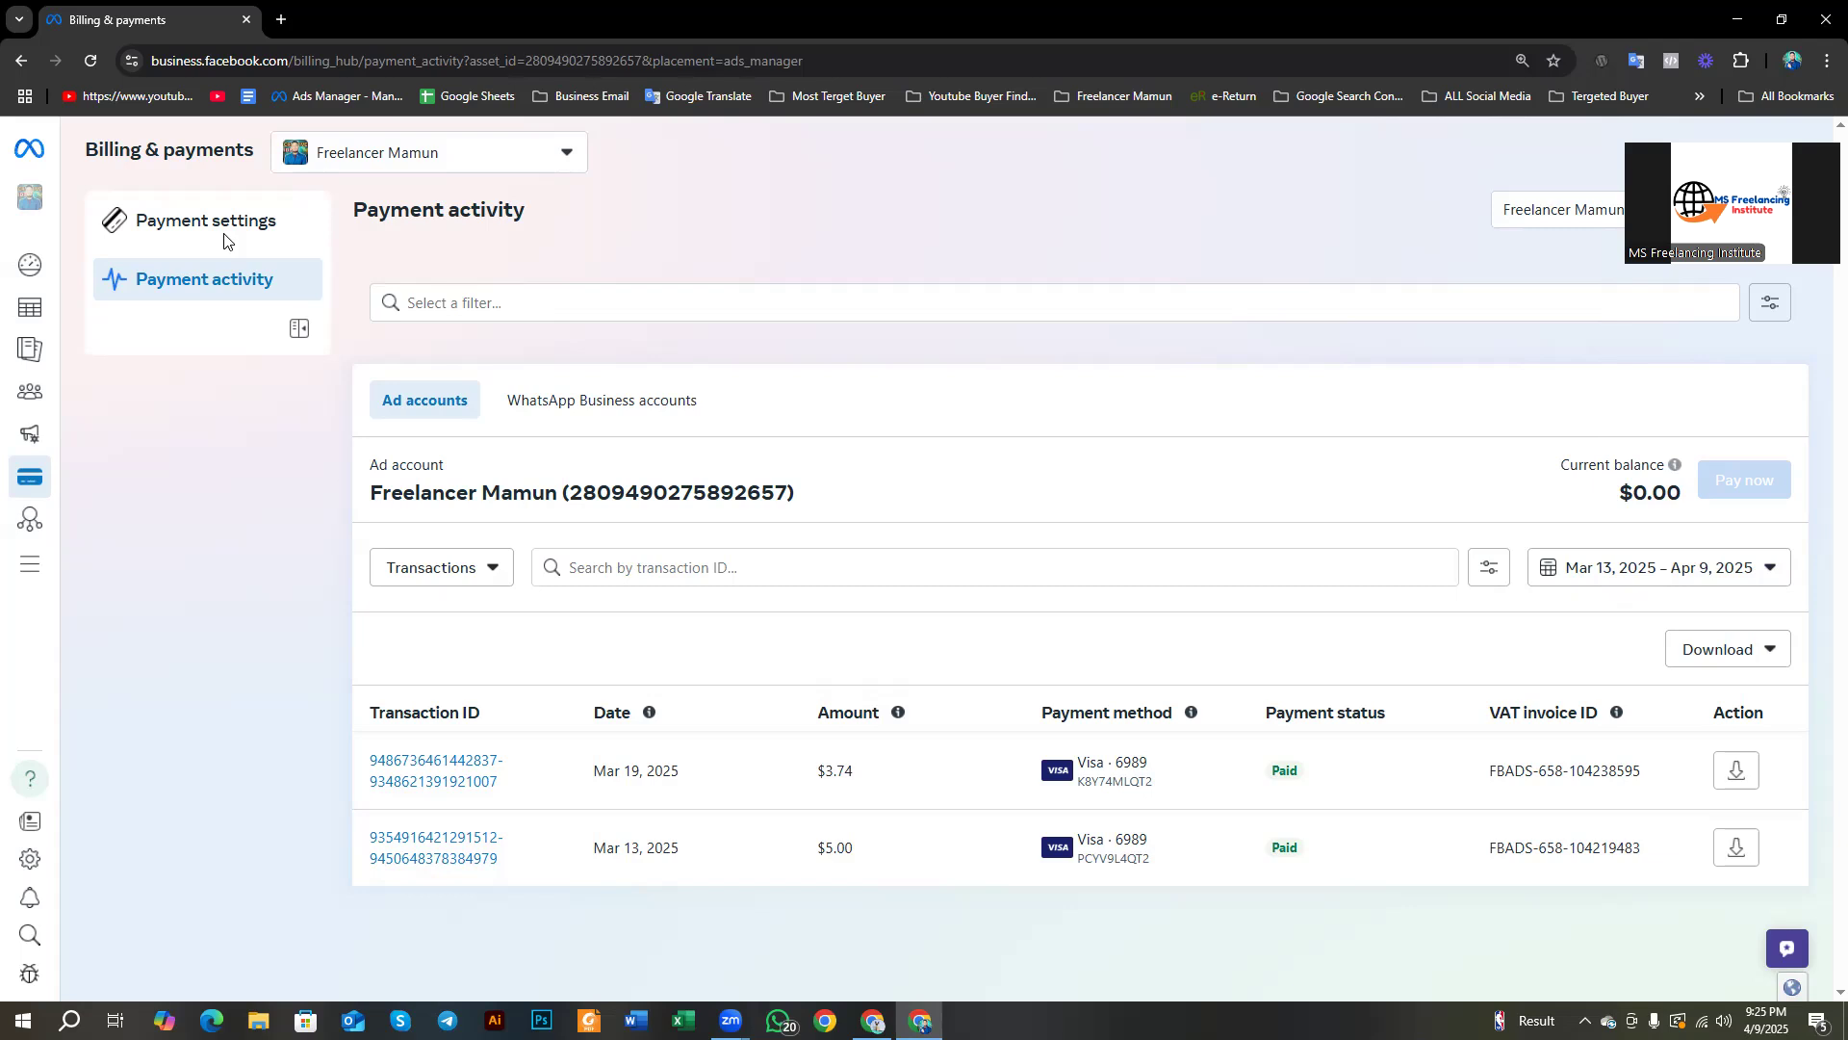
pyautogui.click(166, 229)
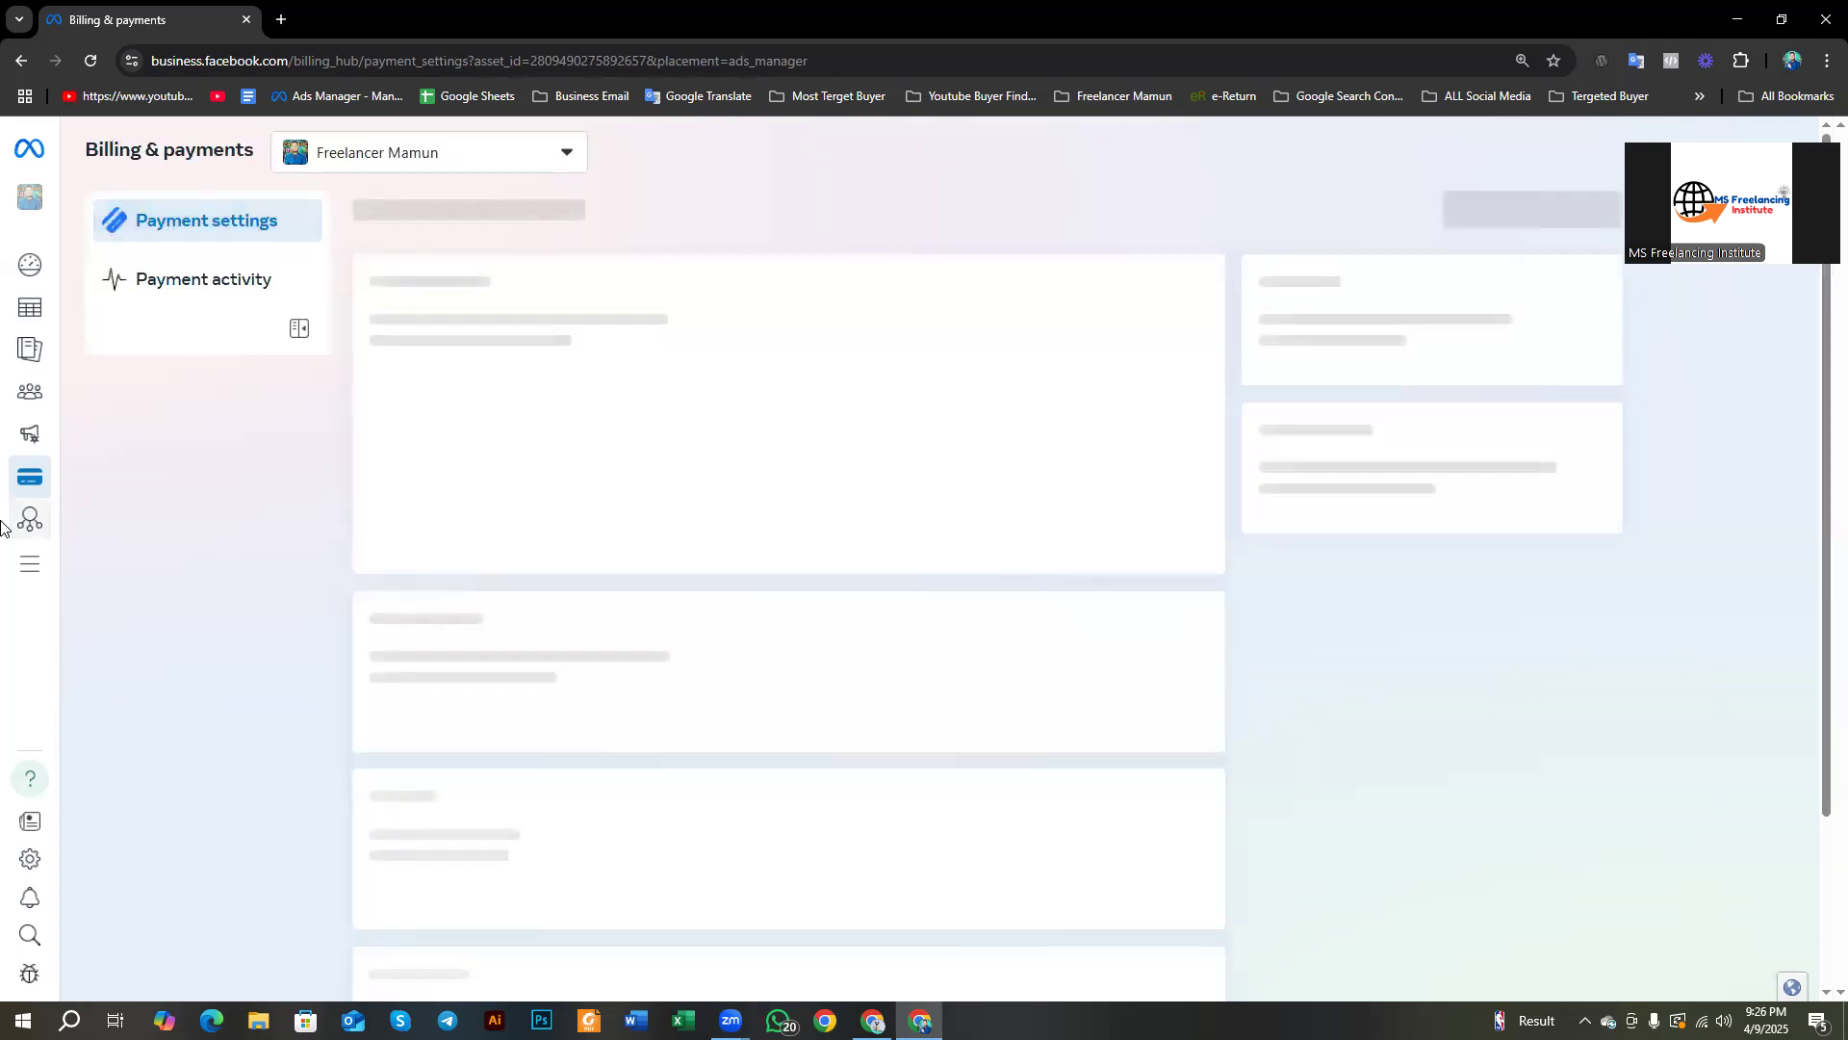
pyautogui.moveTo(54, 481)
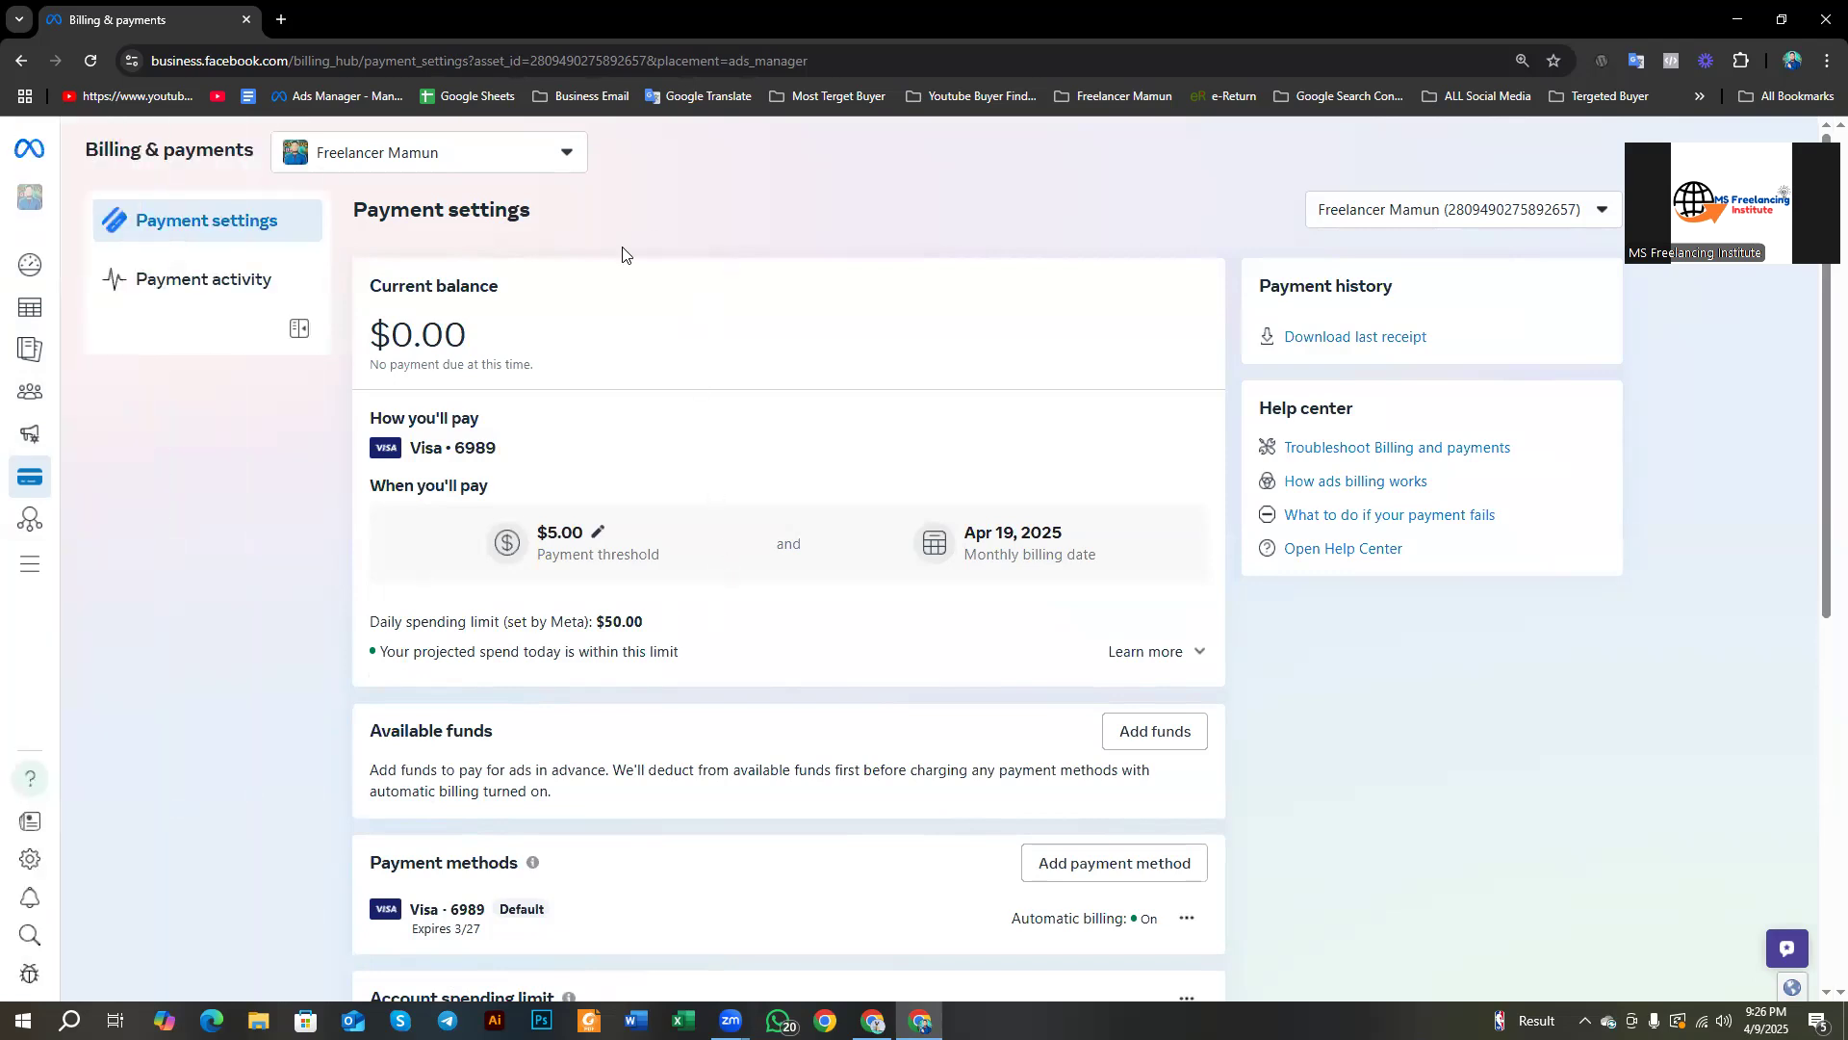
pyautogui.moveTo(376, 279); pyautogui.dragTo(507, 293)
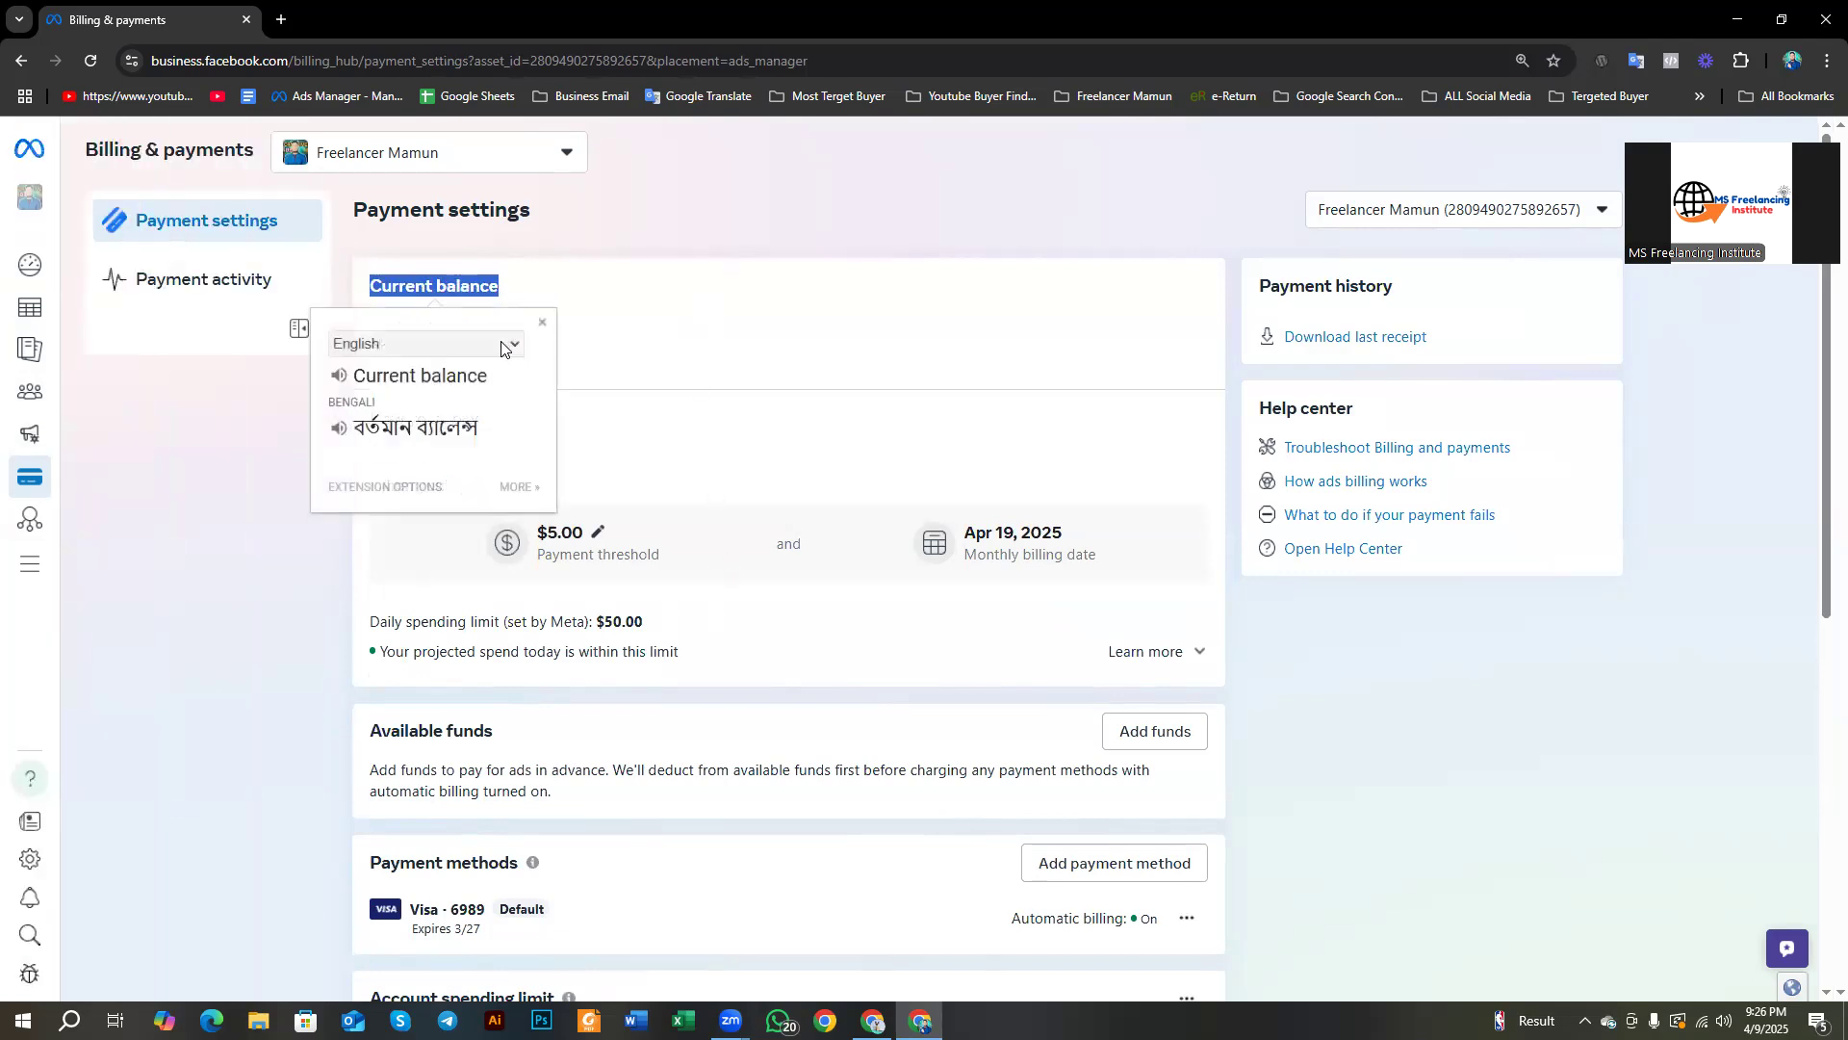
pyautogui.click(542, 322)
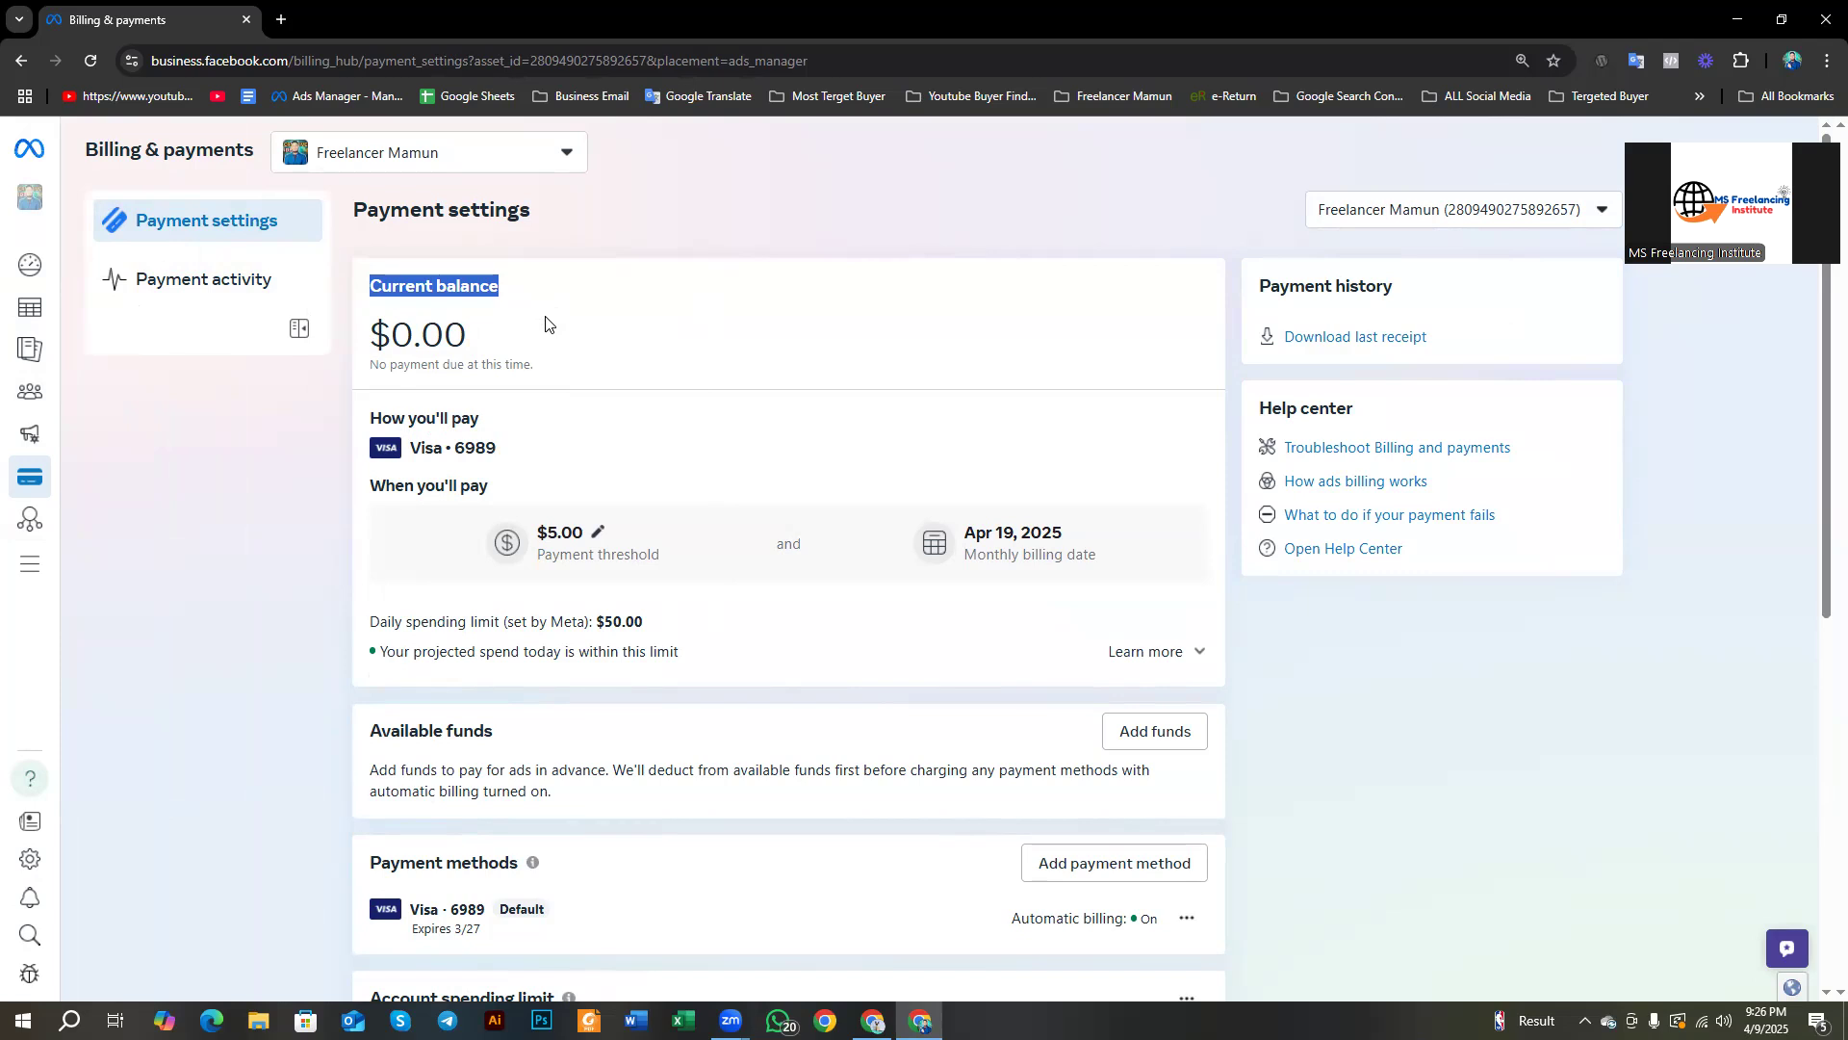
pyautogui.moveTo(469, 336); pyautogui.dragTo(398, 342)
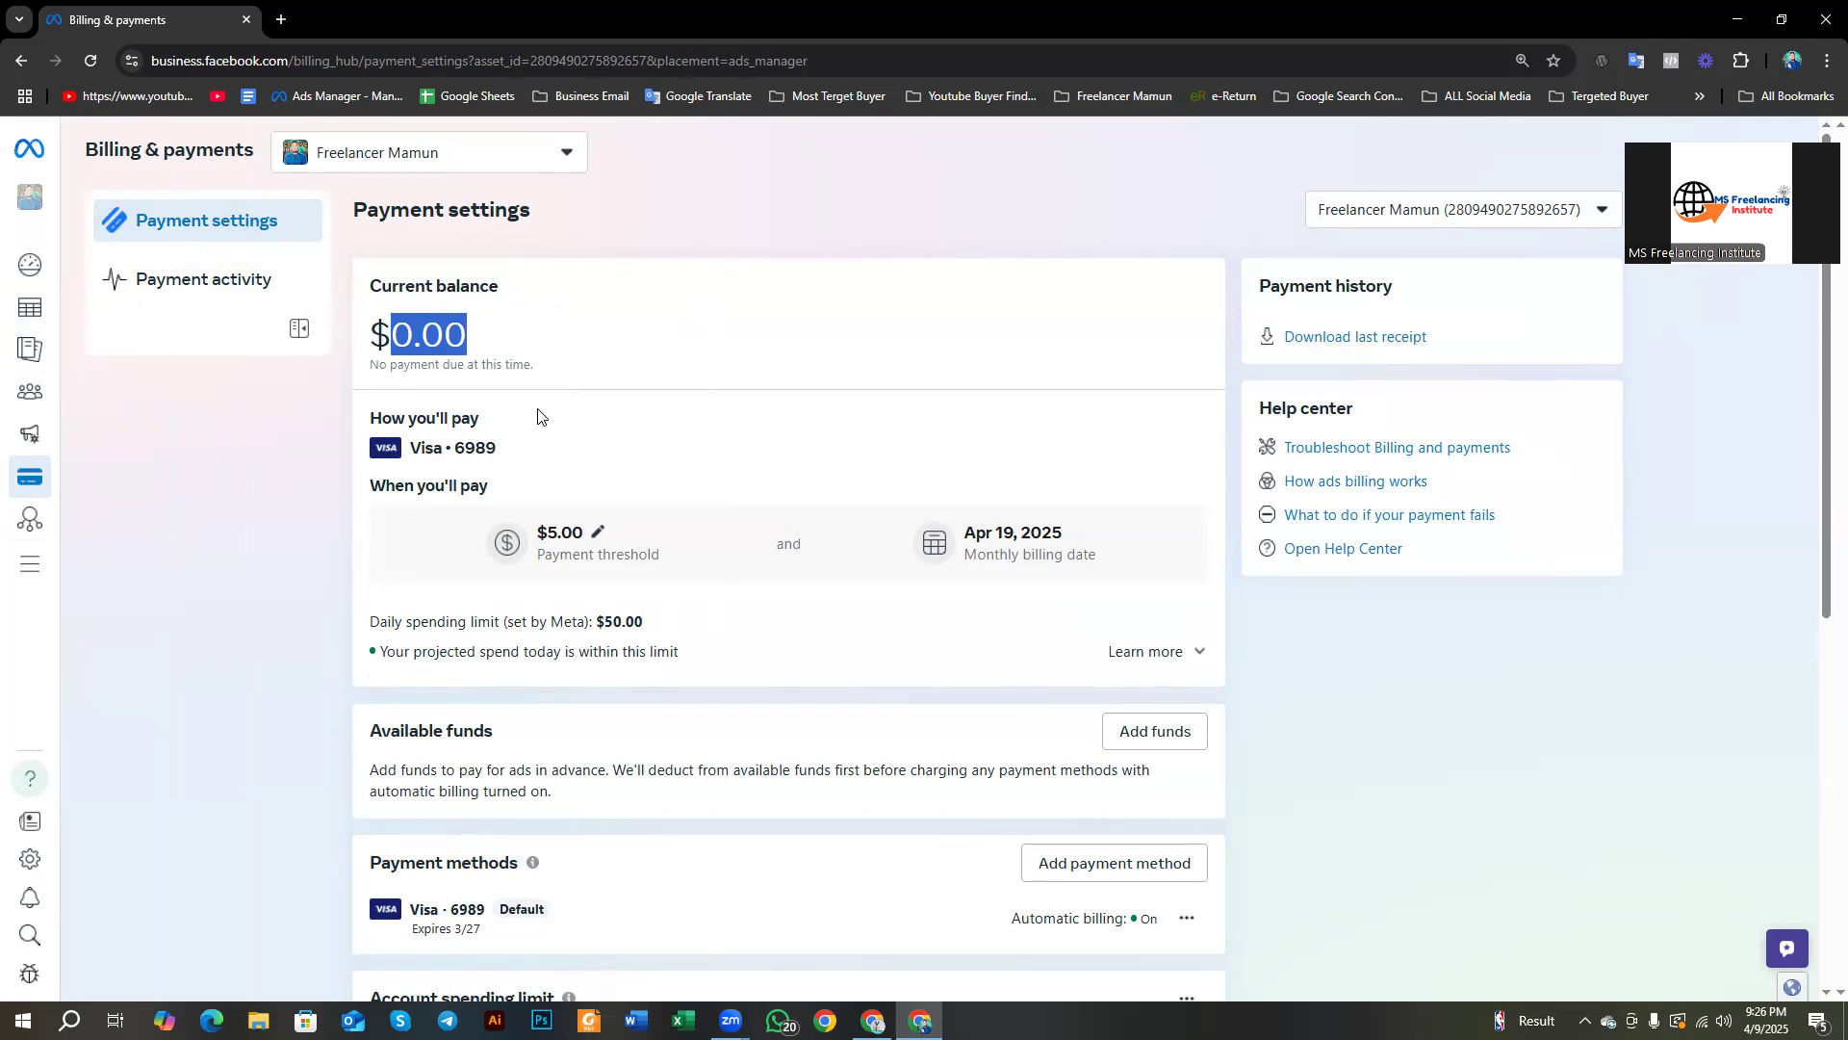
pyautogui.click(393, 324)
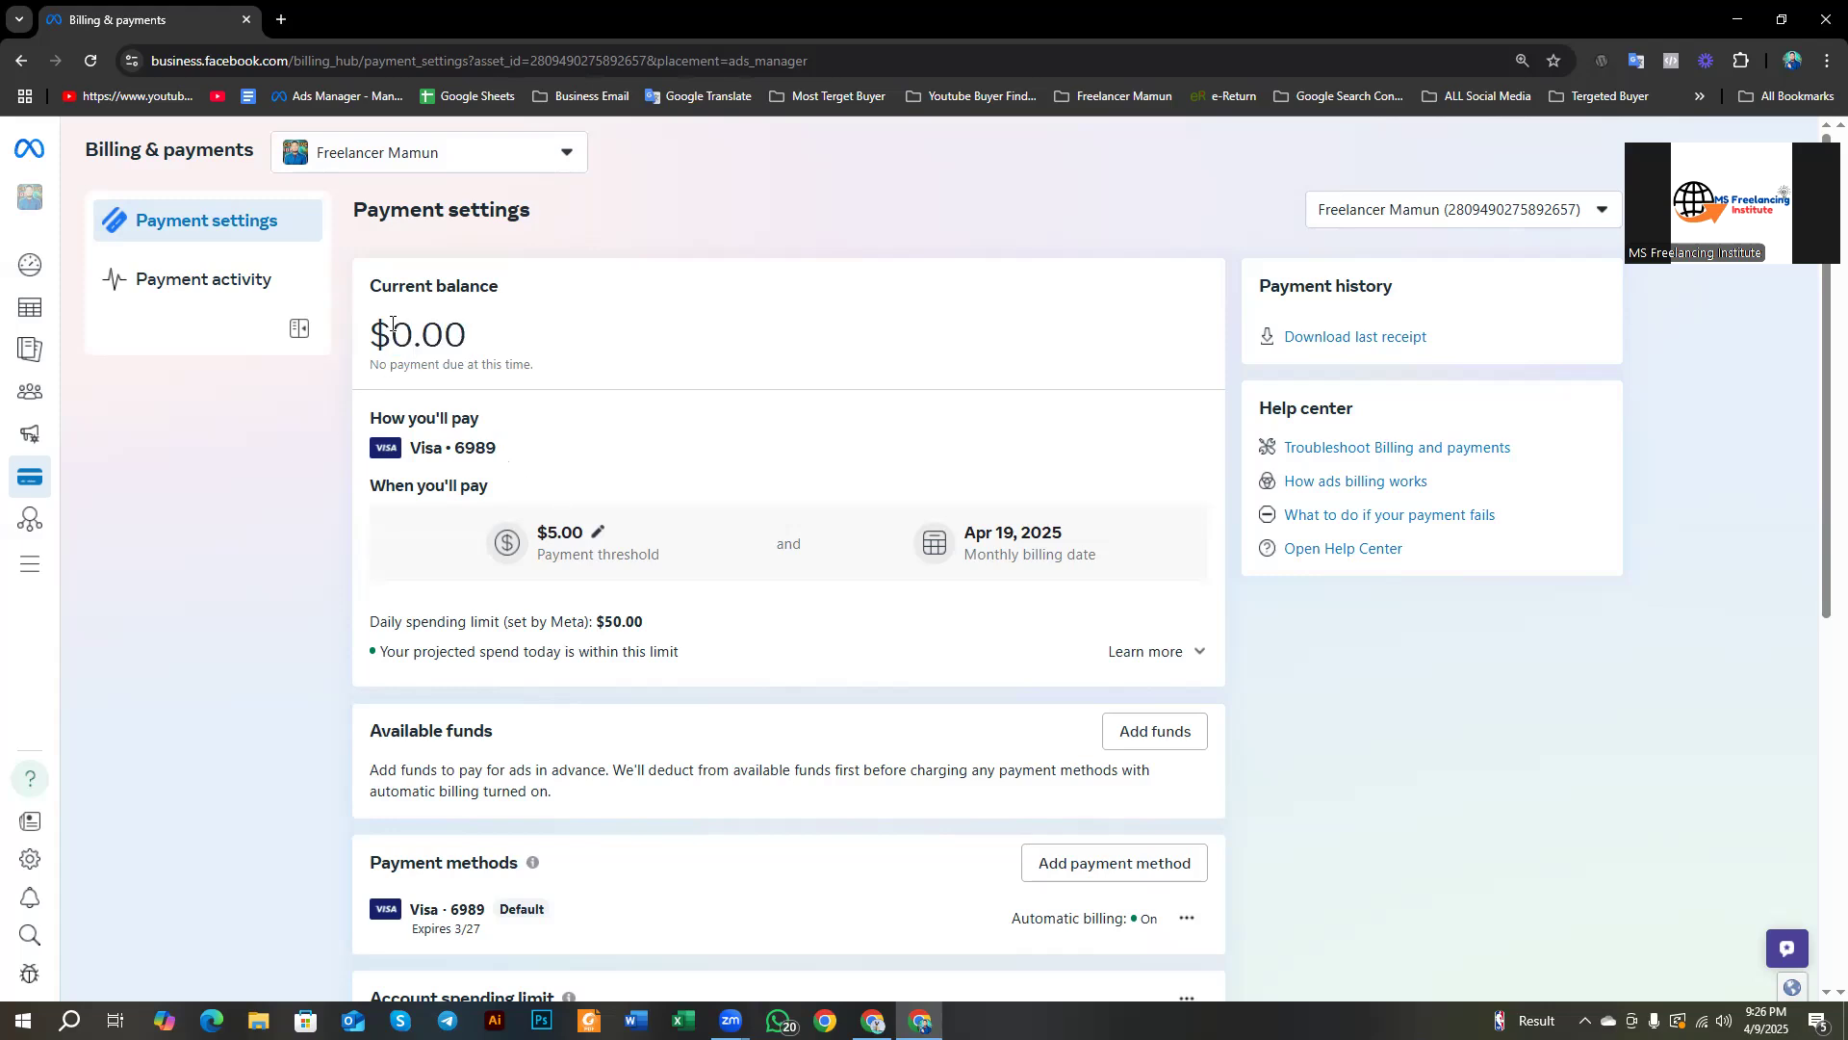
pyautogui.moveTo(398, 327)
pyautogui.mouseDown()
pyautogui.moveTo(447, 335)
pyautogui.moveTo(383, 346)
pyautogui.mouseUp()
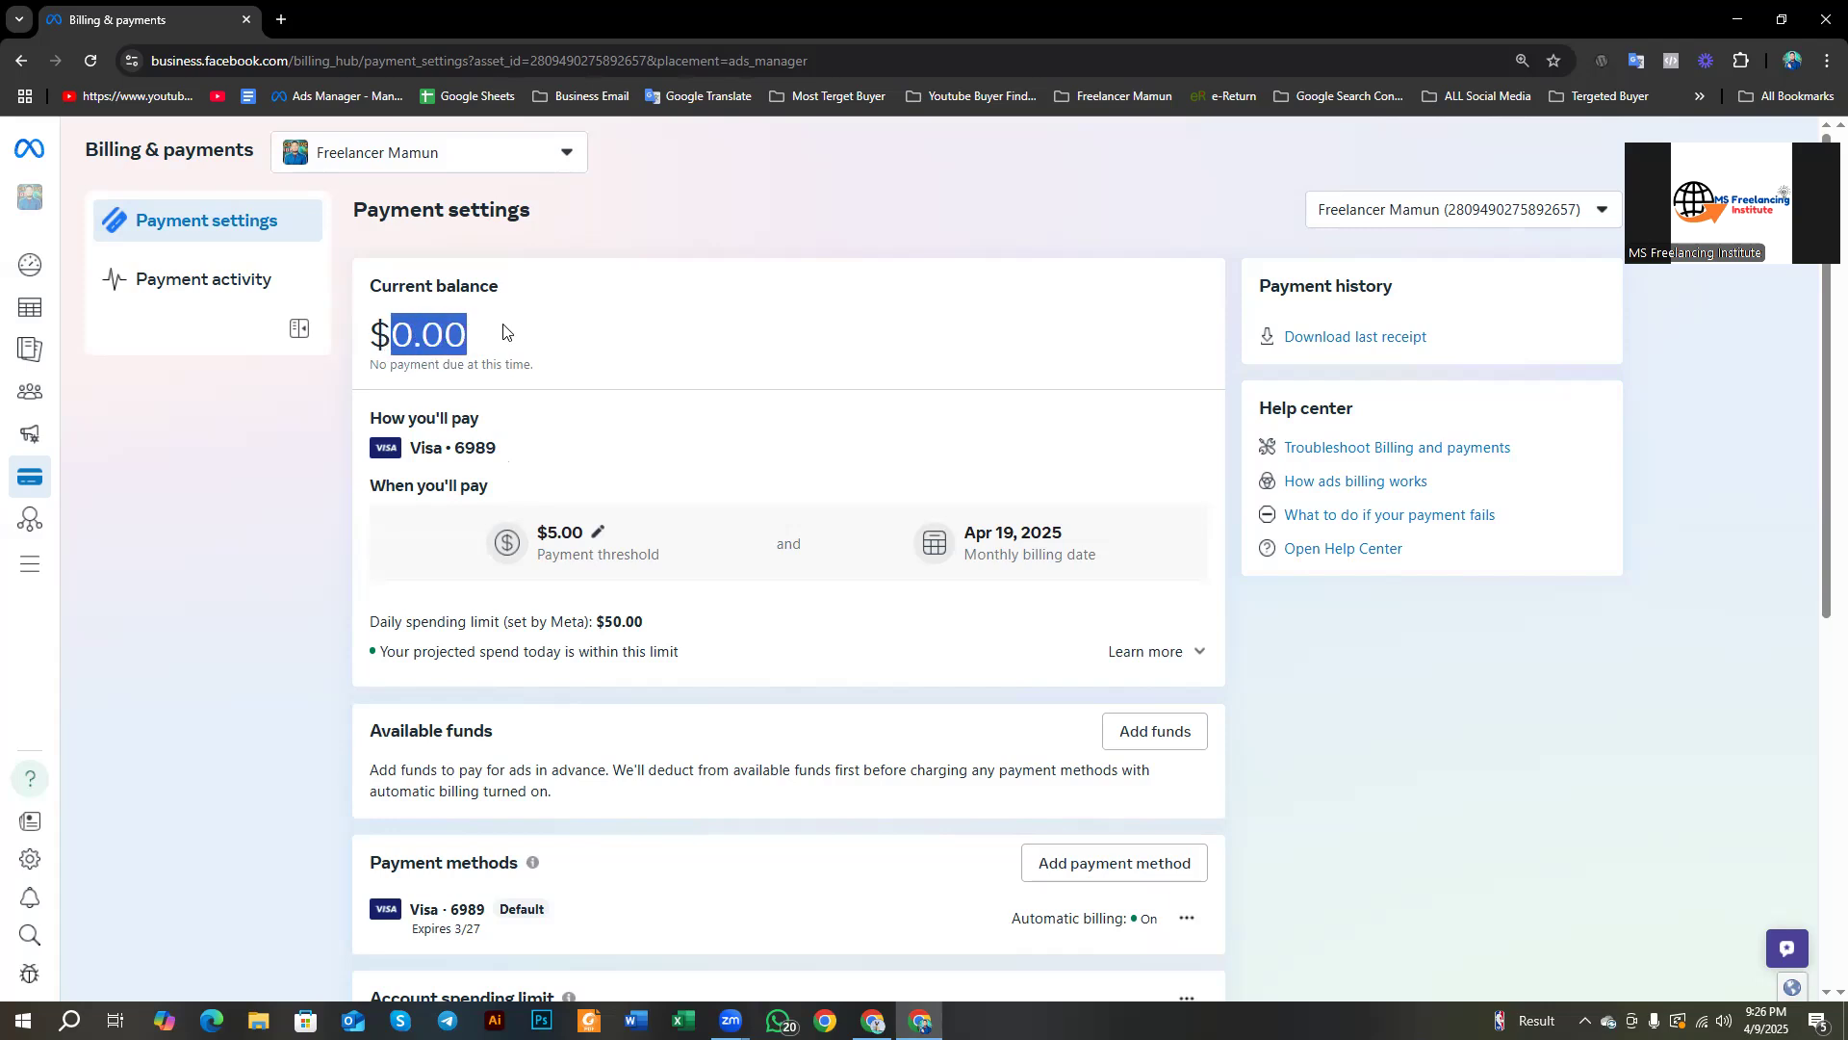
pyautogui.click(459, 316)
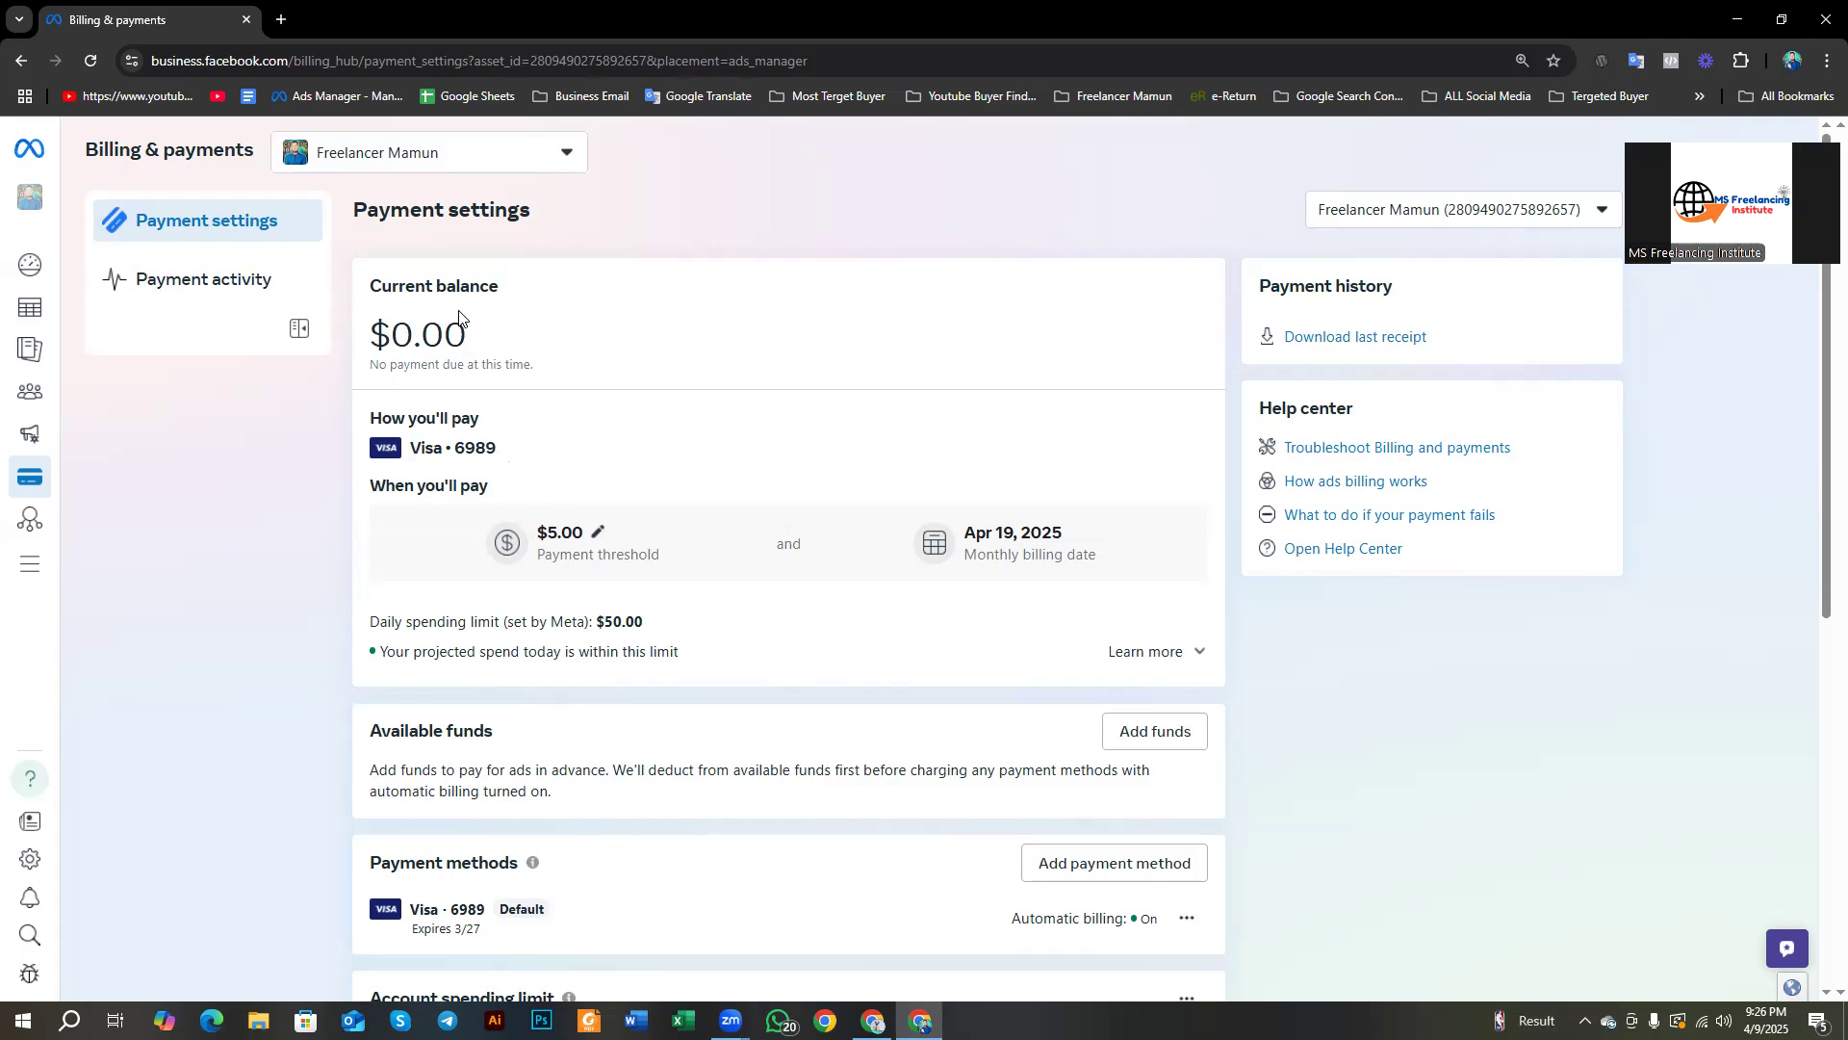
pyautogui.moveTo(471, 353); pyautogui.dragTo(384, 347)
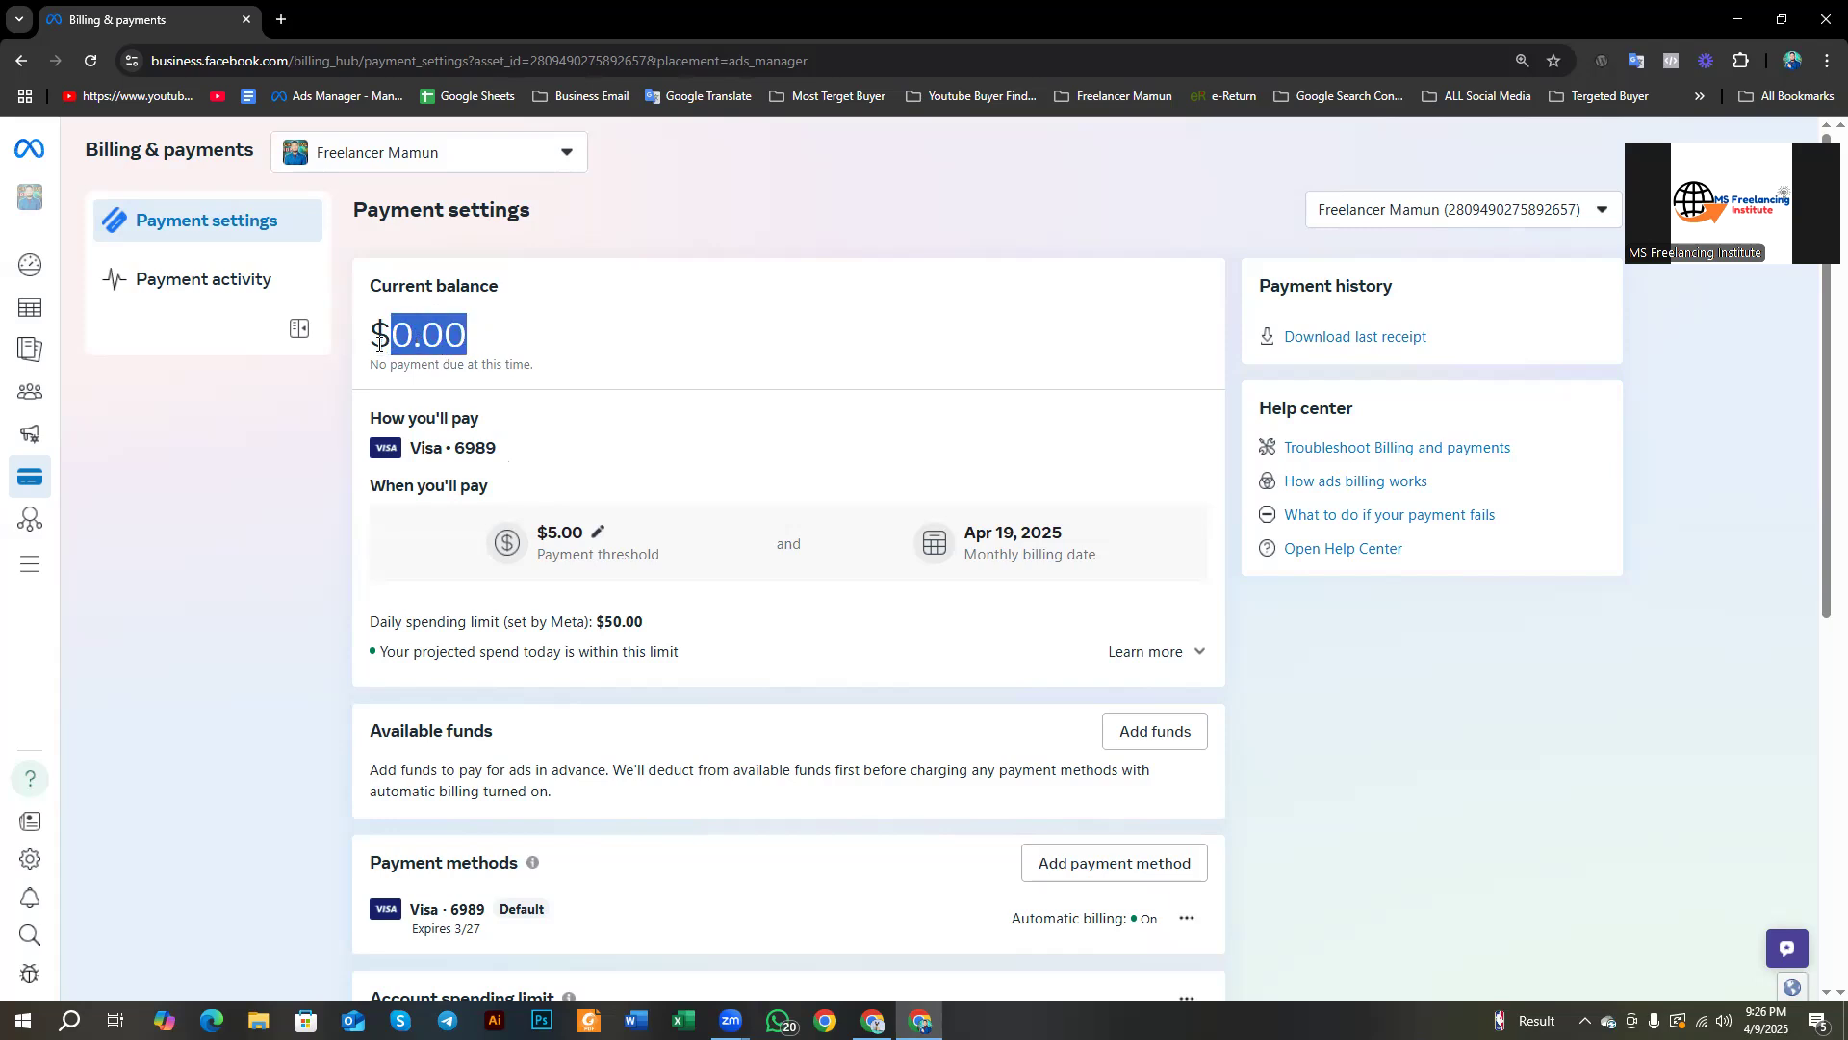
pyautogui.scroll(-2, 459, 400)
pyautogui.scroll(2, 458, 408)
pyautogui.moveTo(540, 539); pyautogui.dragTo(596, 533)
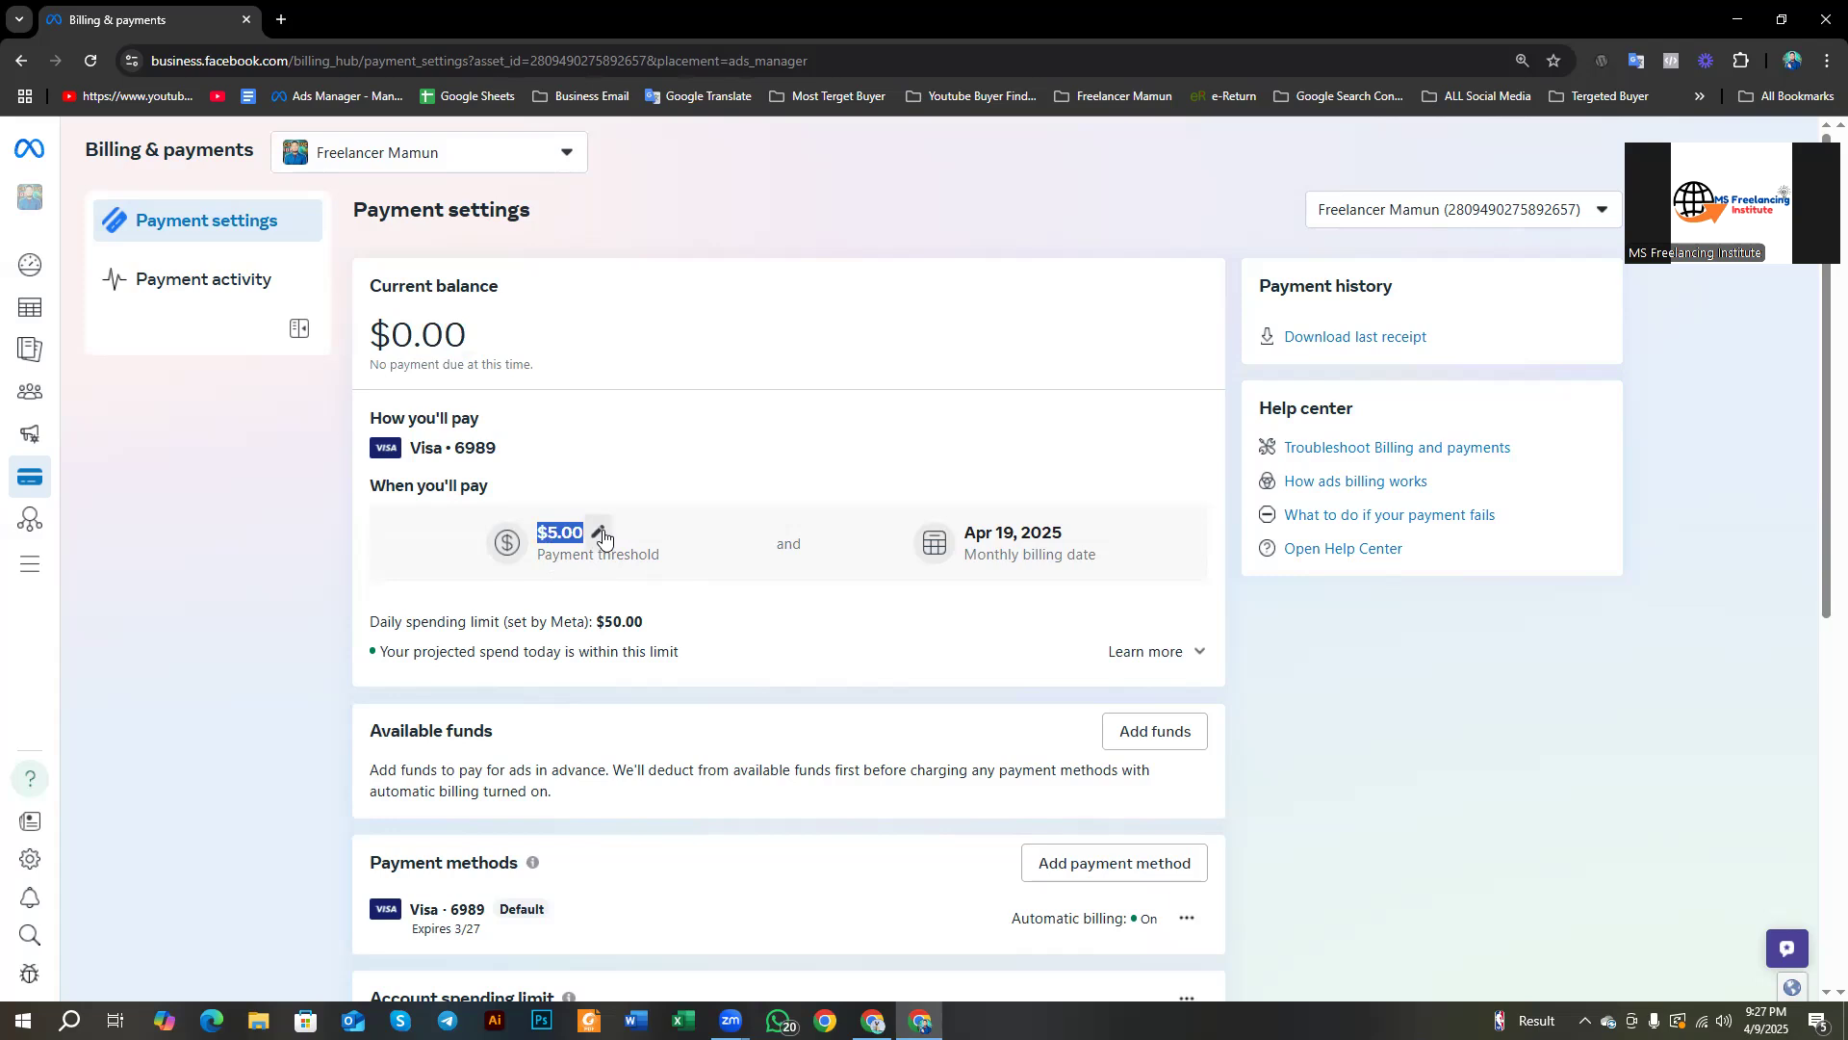
pyautogui.click(661, 418)
pyautogui.moveTo(539, 556); pyautogui.dragTo(671, 553)
pyautogui.moveTo(468, 338); pyautogui.dragTo(396, 348)
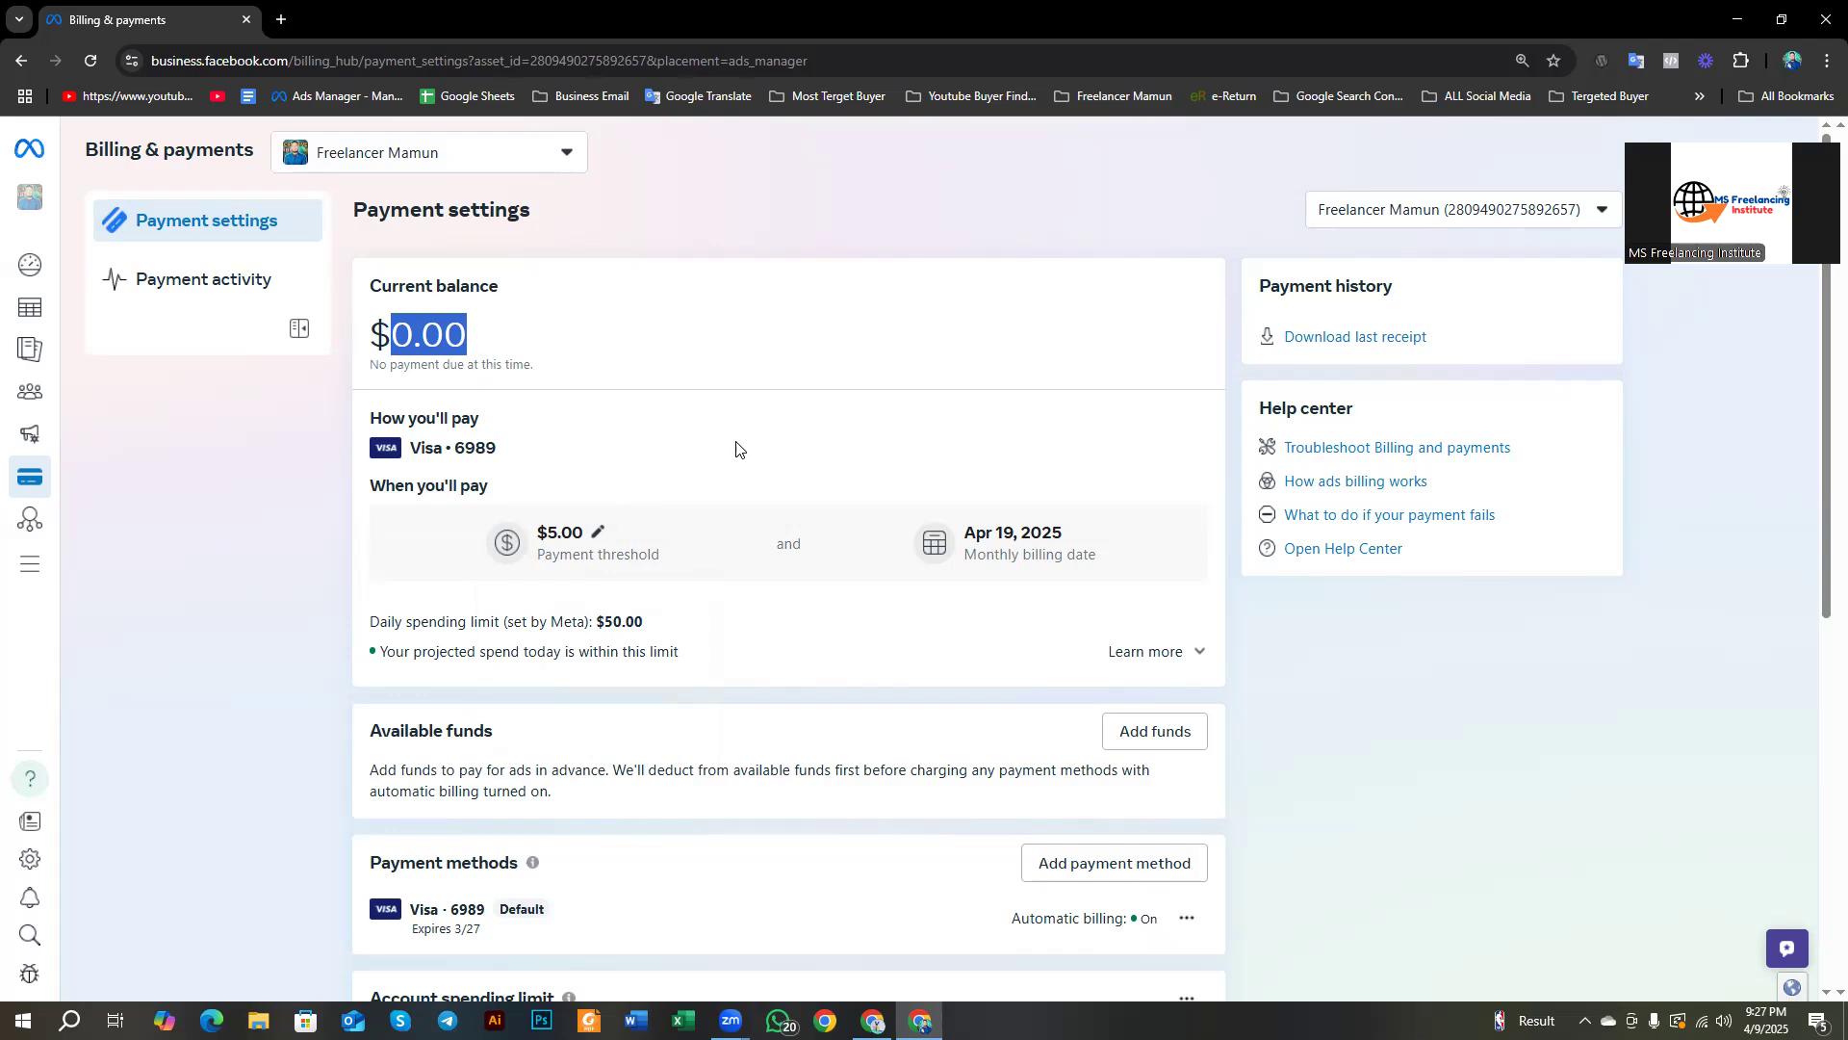
pyautogui.scroll(-2, 770, 462)
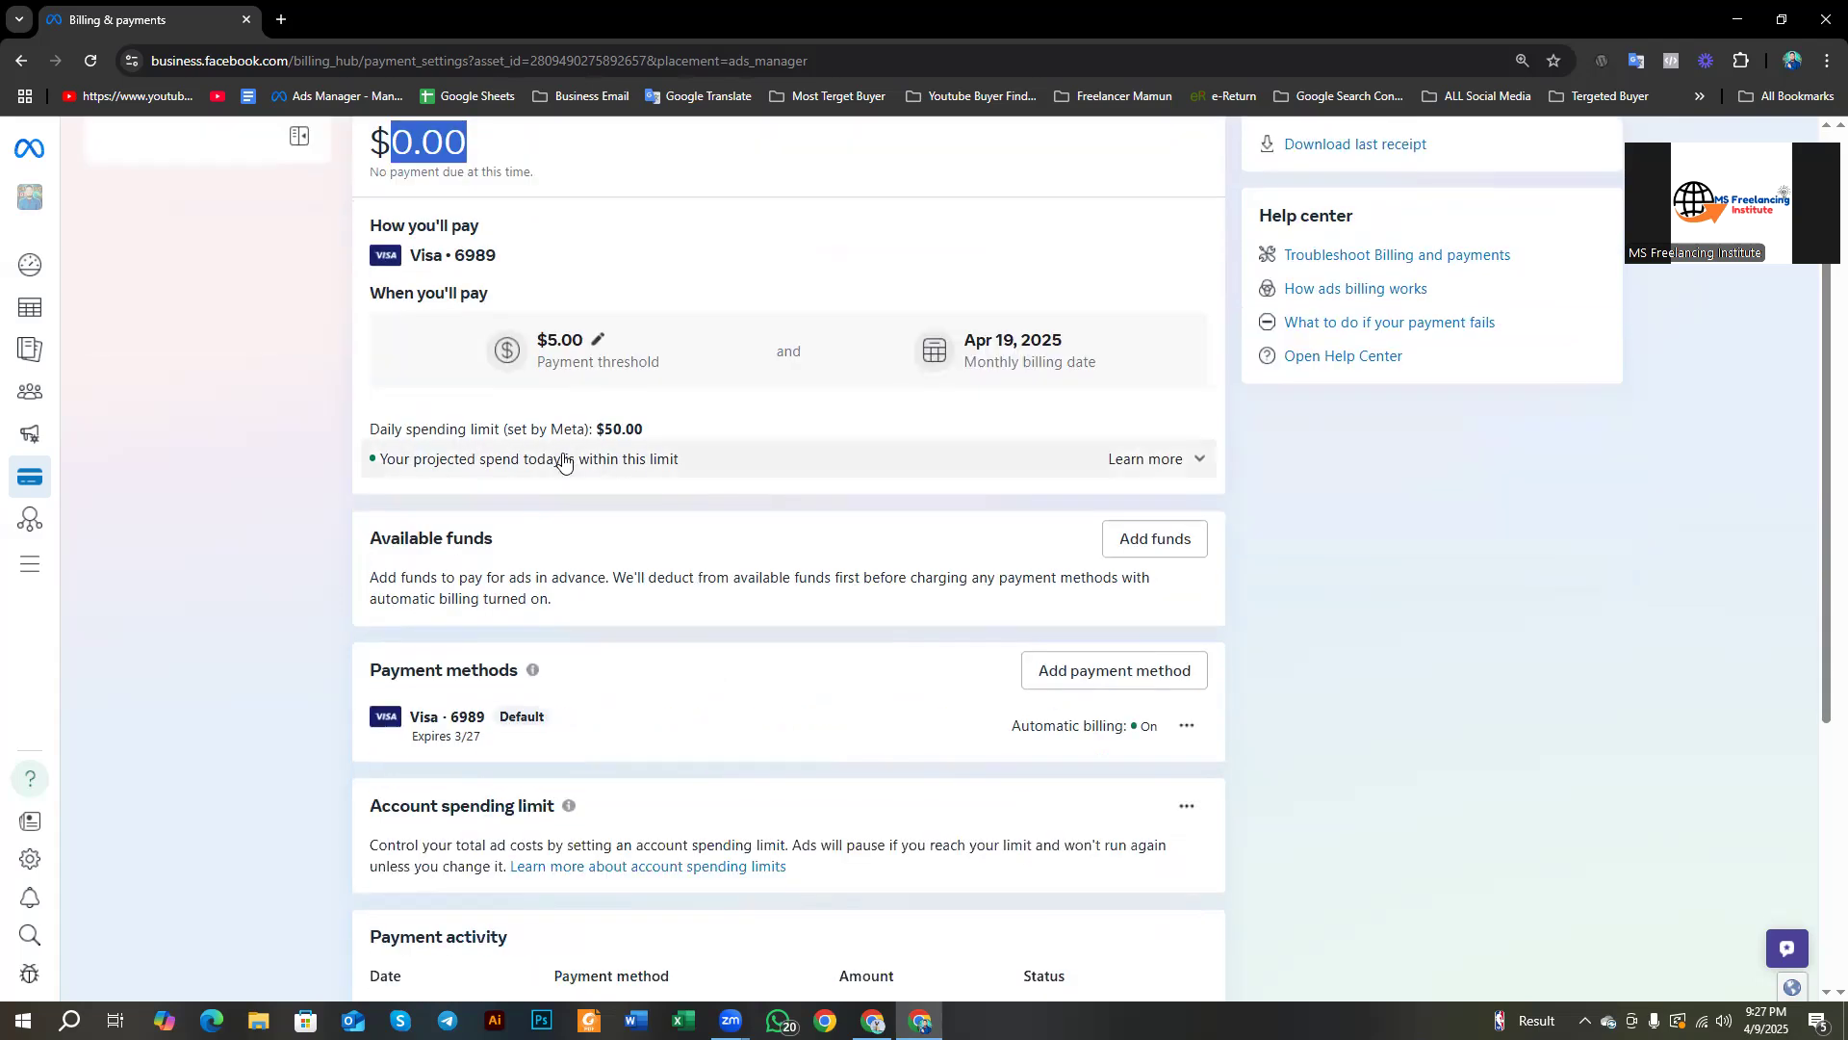
pyautogui.scroll(-3, 578, 466)
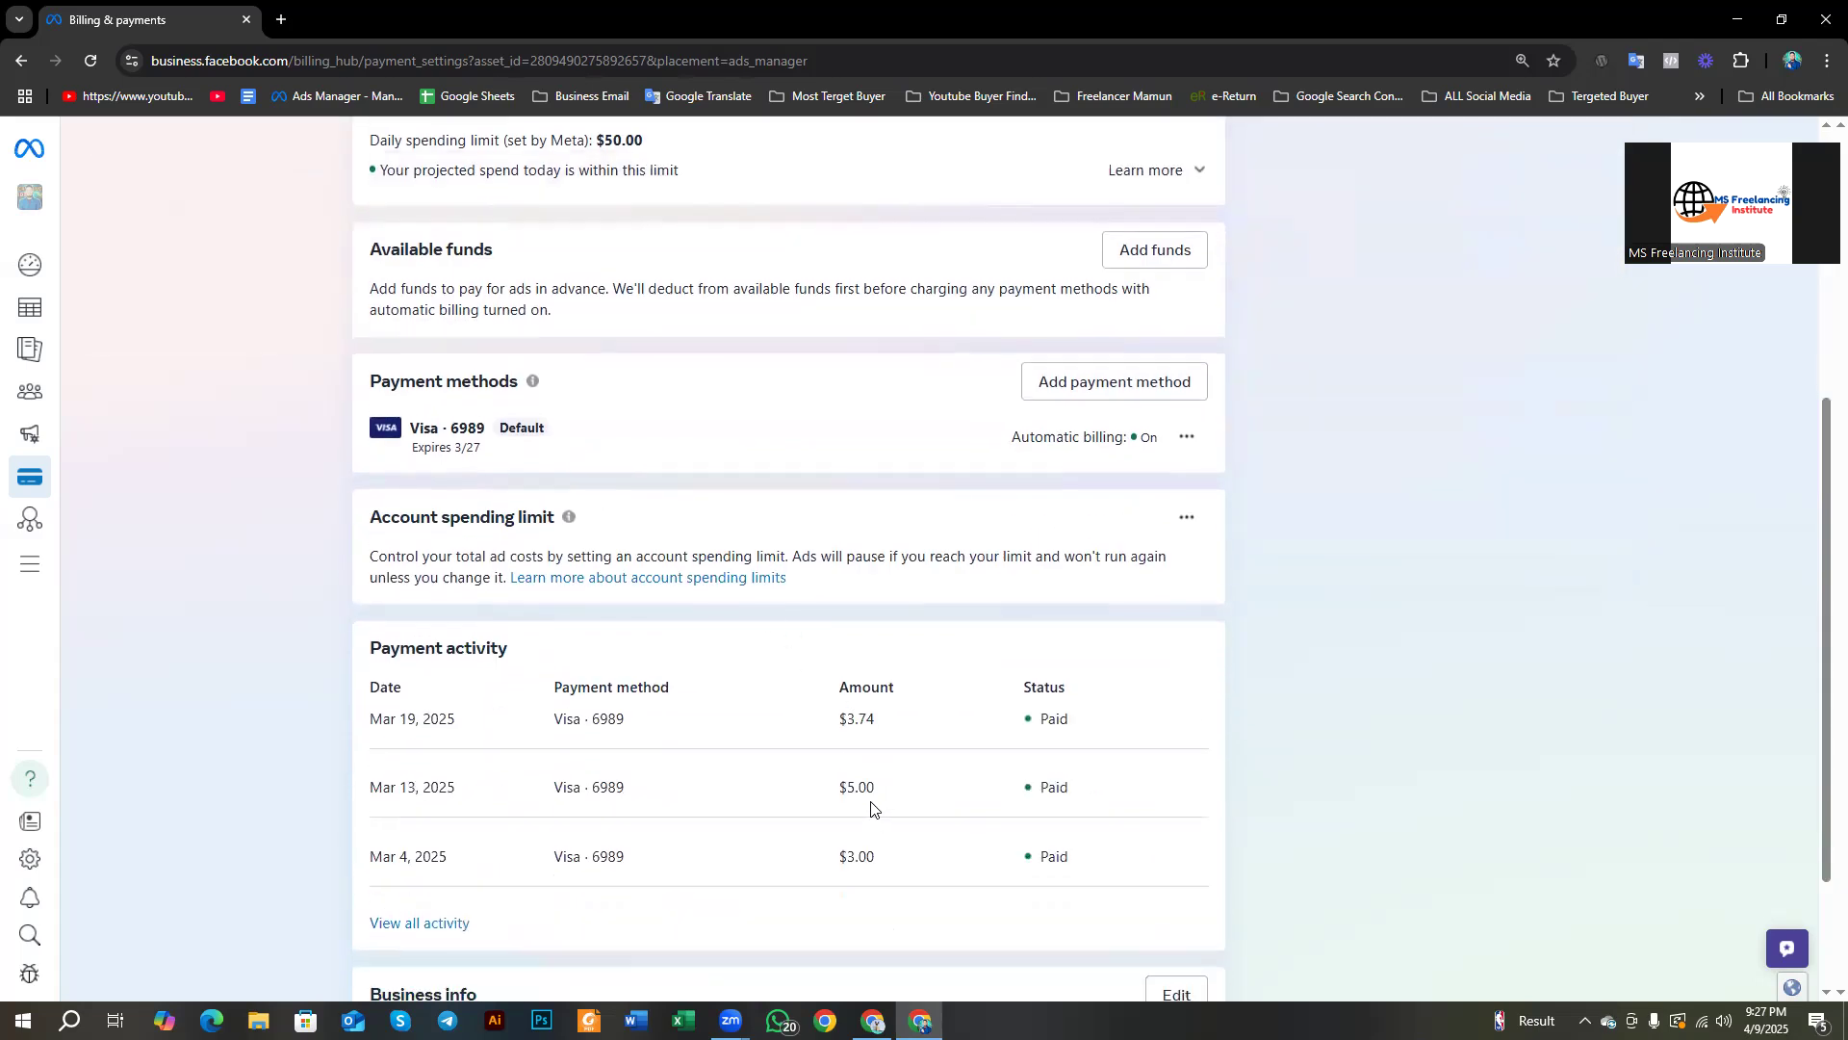
pyautogui.scroll(5, 871, 806)
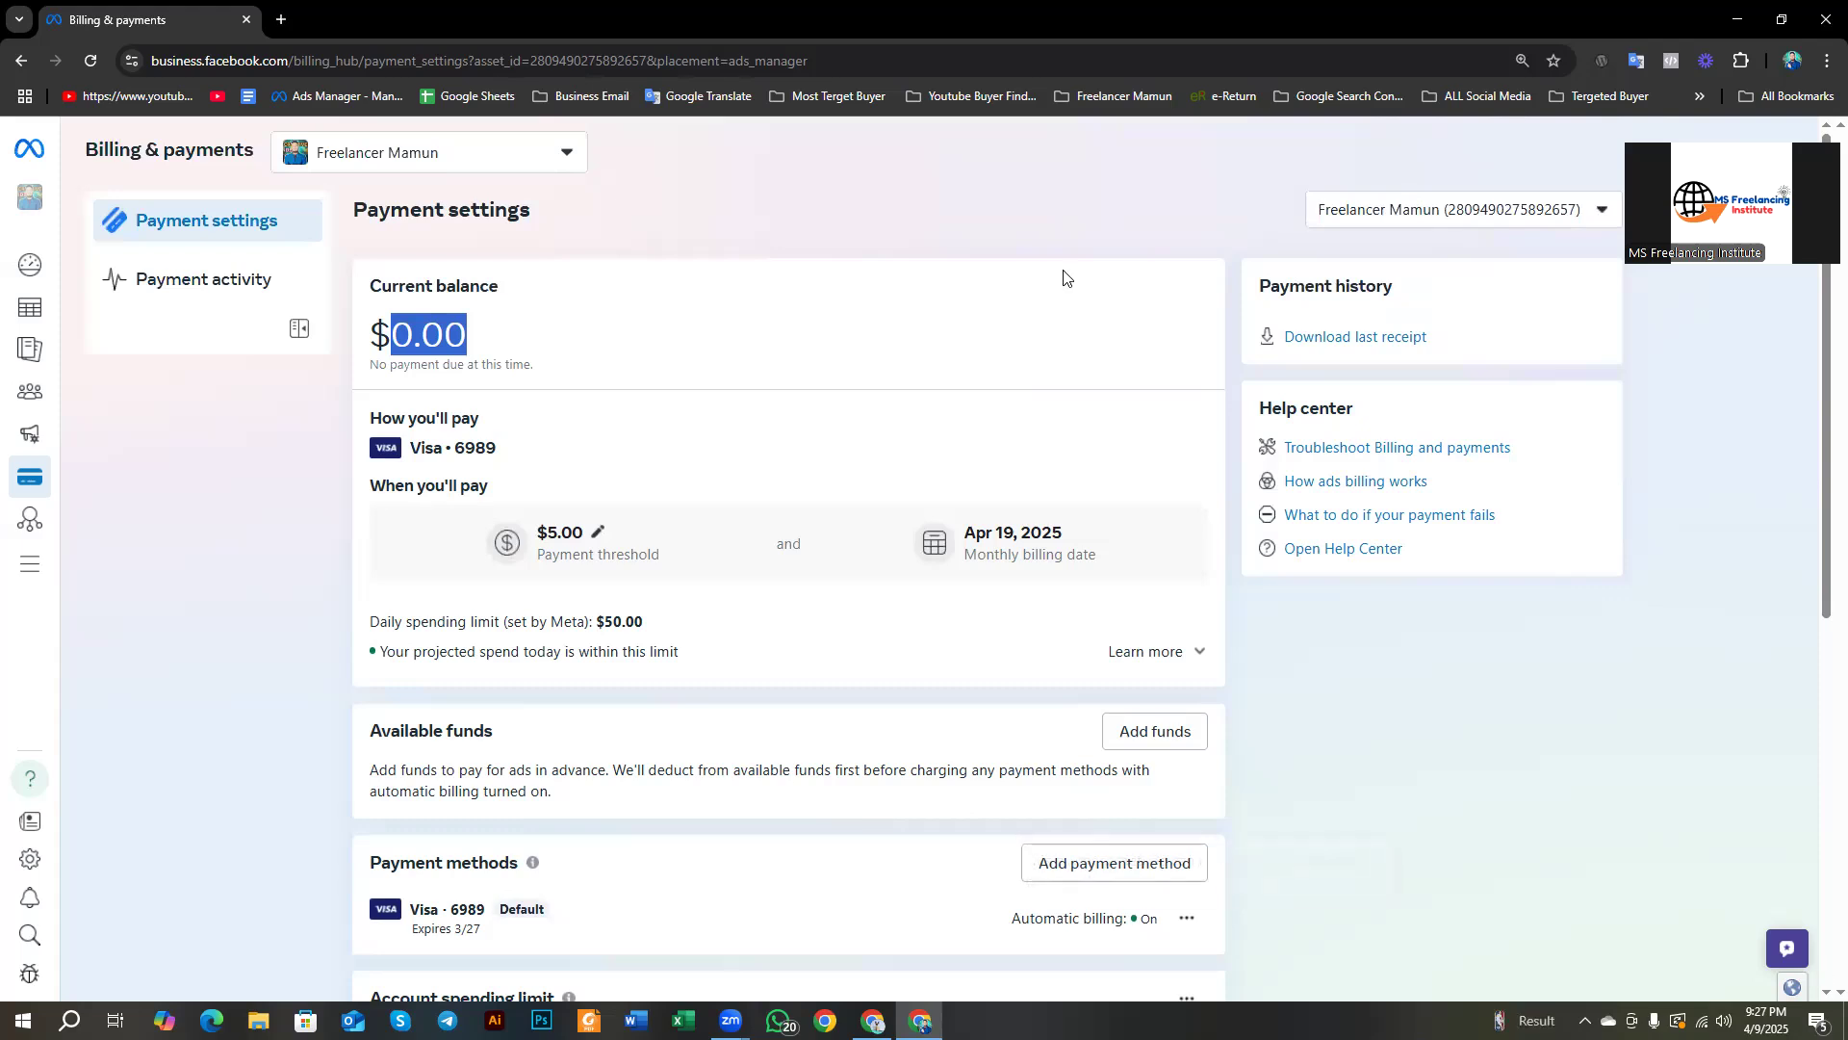
pyautogui.moveTo(1127, 311); pyautogui.dragTo(1144, 338)
pyautogui.press('Print')
pyautogui.moveTo(641, 253); pyautogui.dragTo(1365, 535)
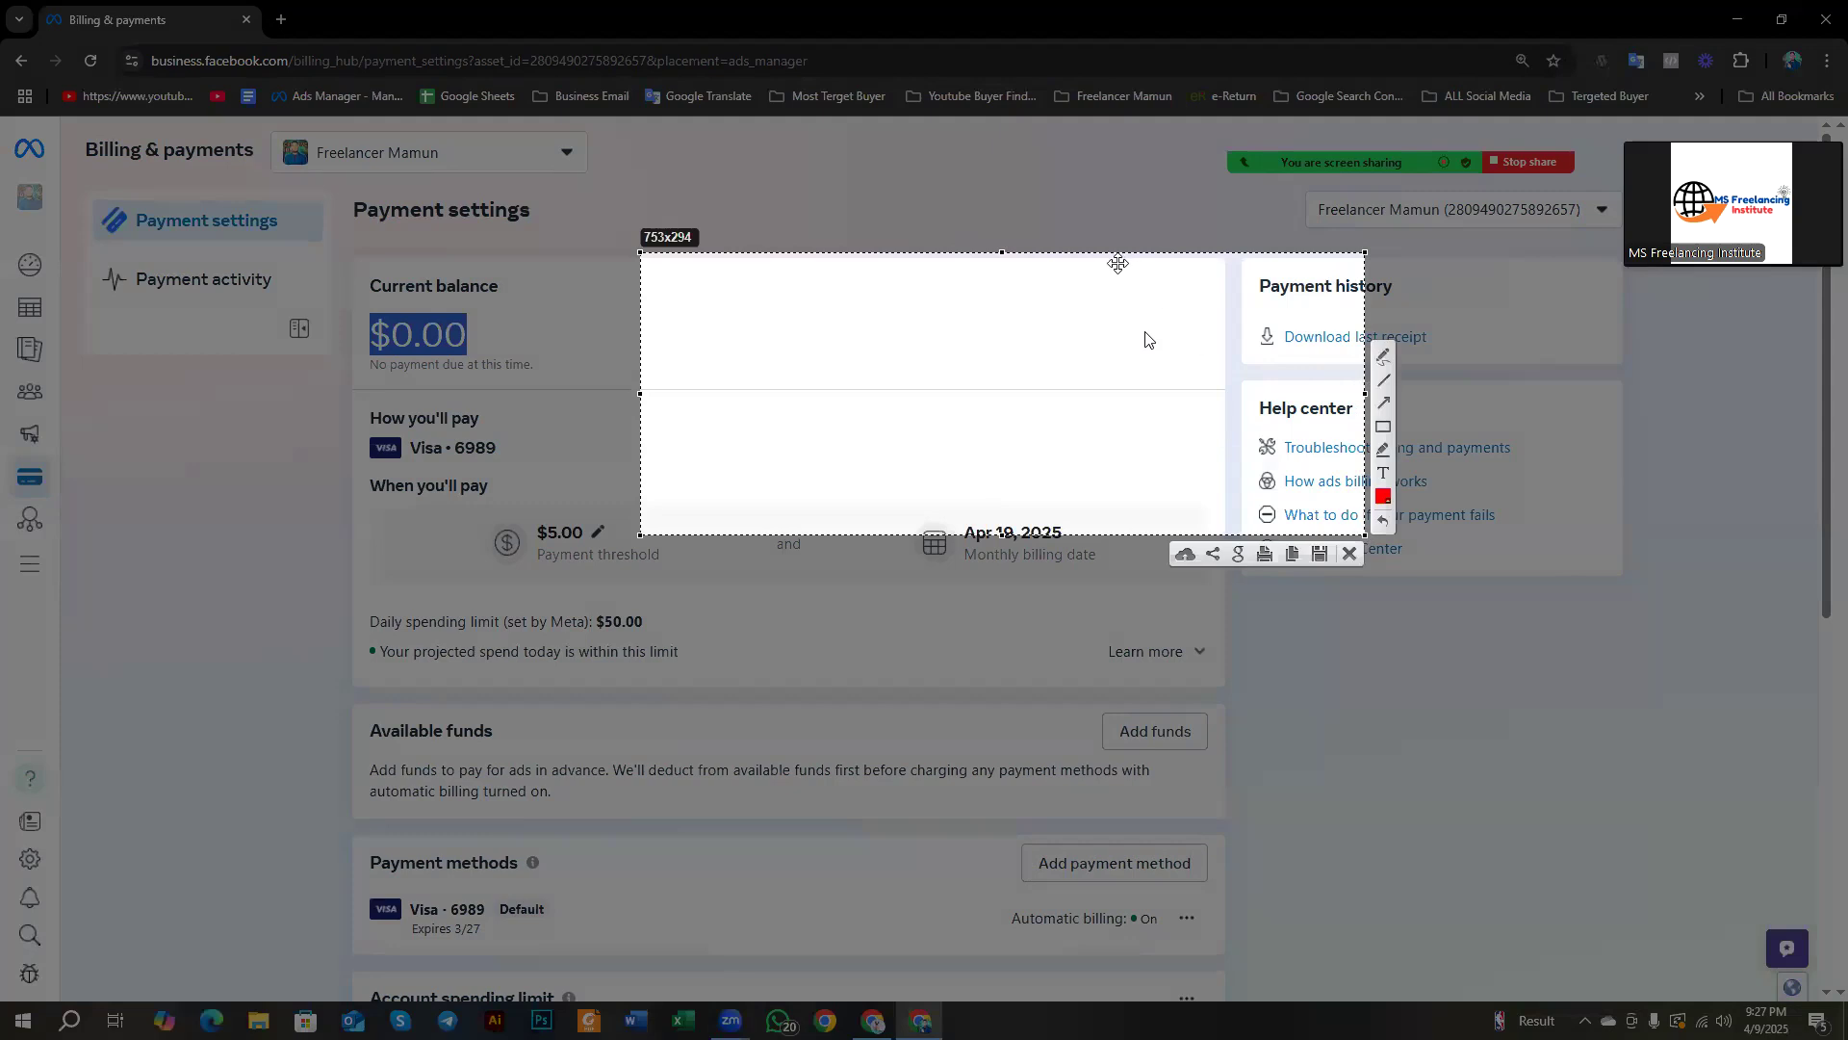
pyautogui.click(1383, 426)
pyautogui.moveTo(1097, 271); pyautogui.dragTo(1203, 329)
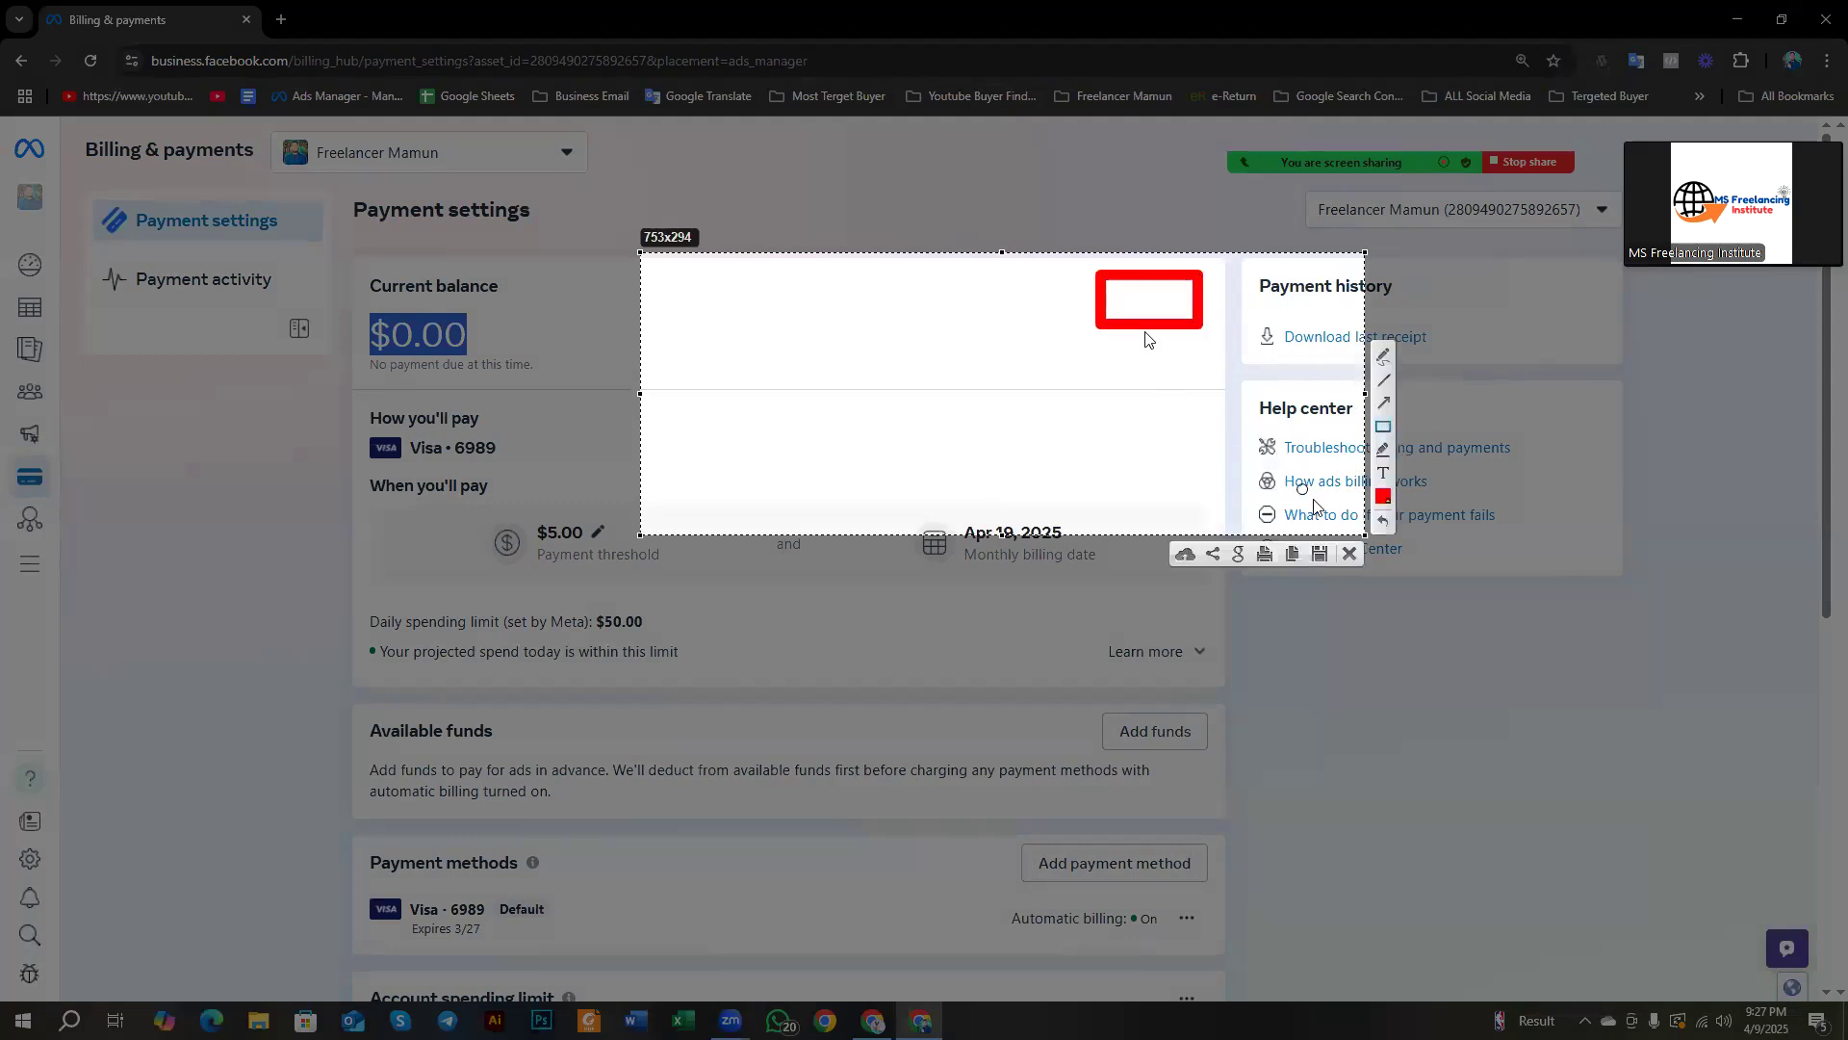
pyautogui.click(1351, 555)
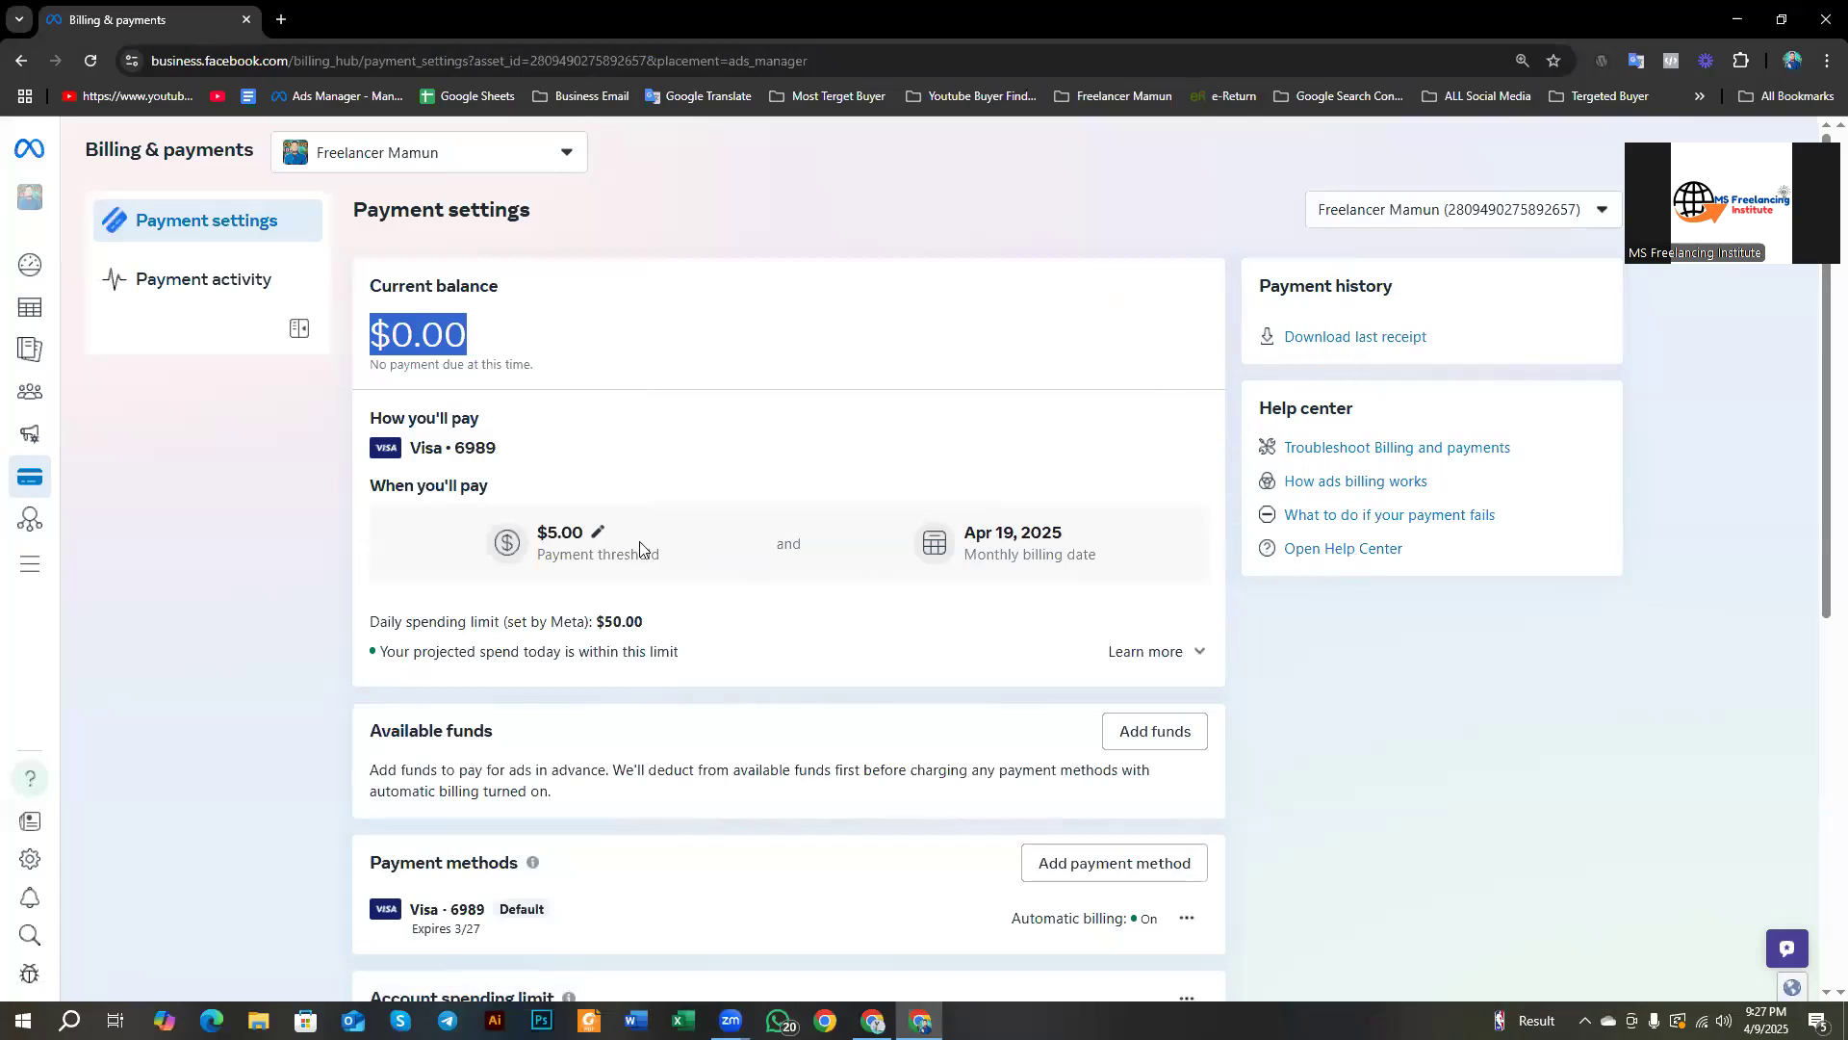
pyautogui.scroll(-1, 462, 541)
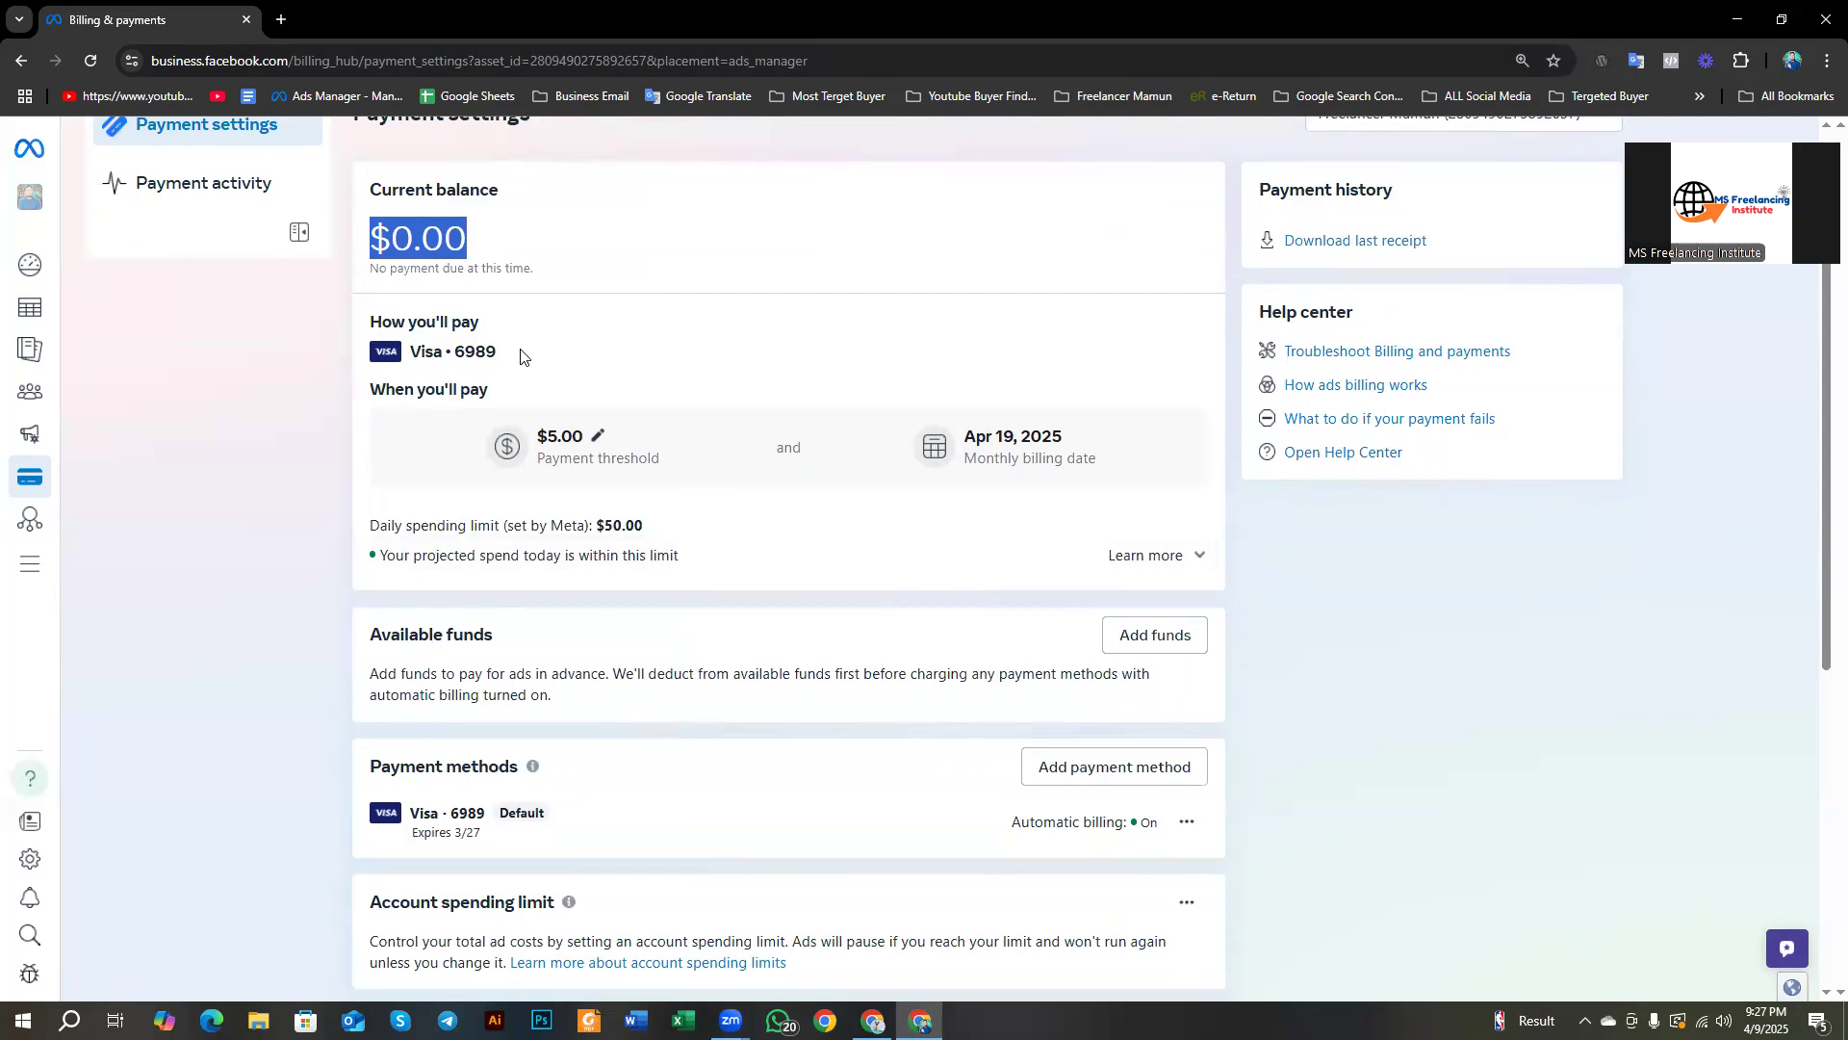
pyautogui.scroll(-1, 494, 347)
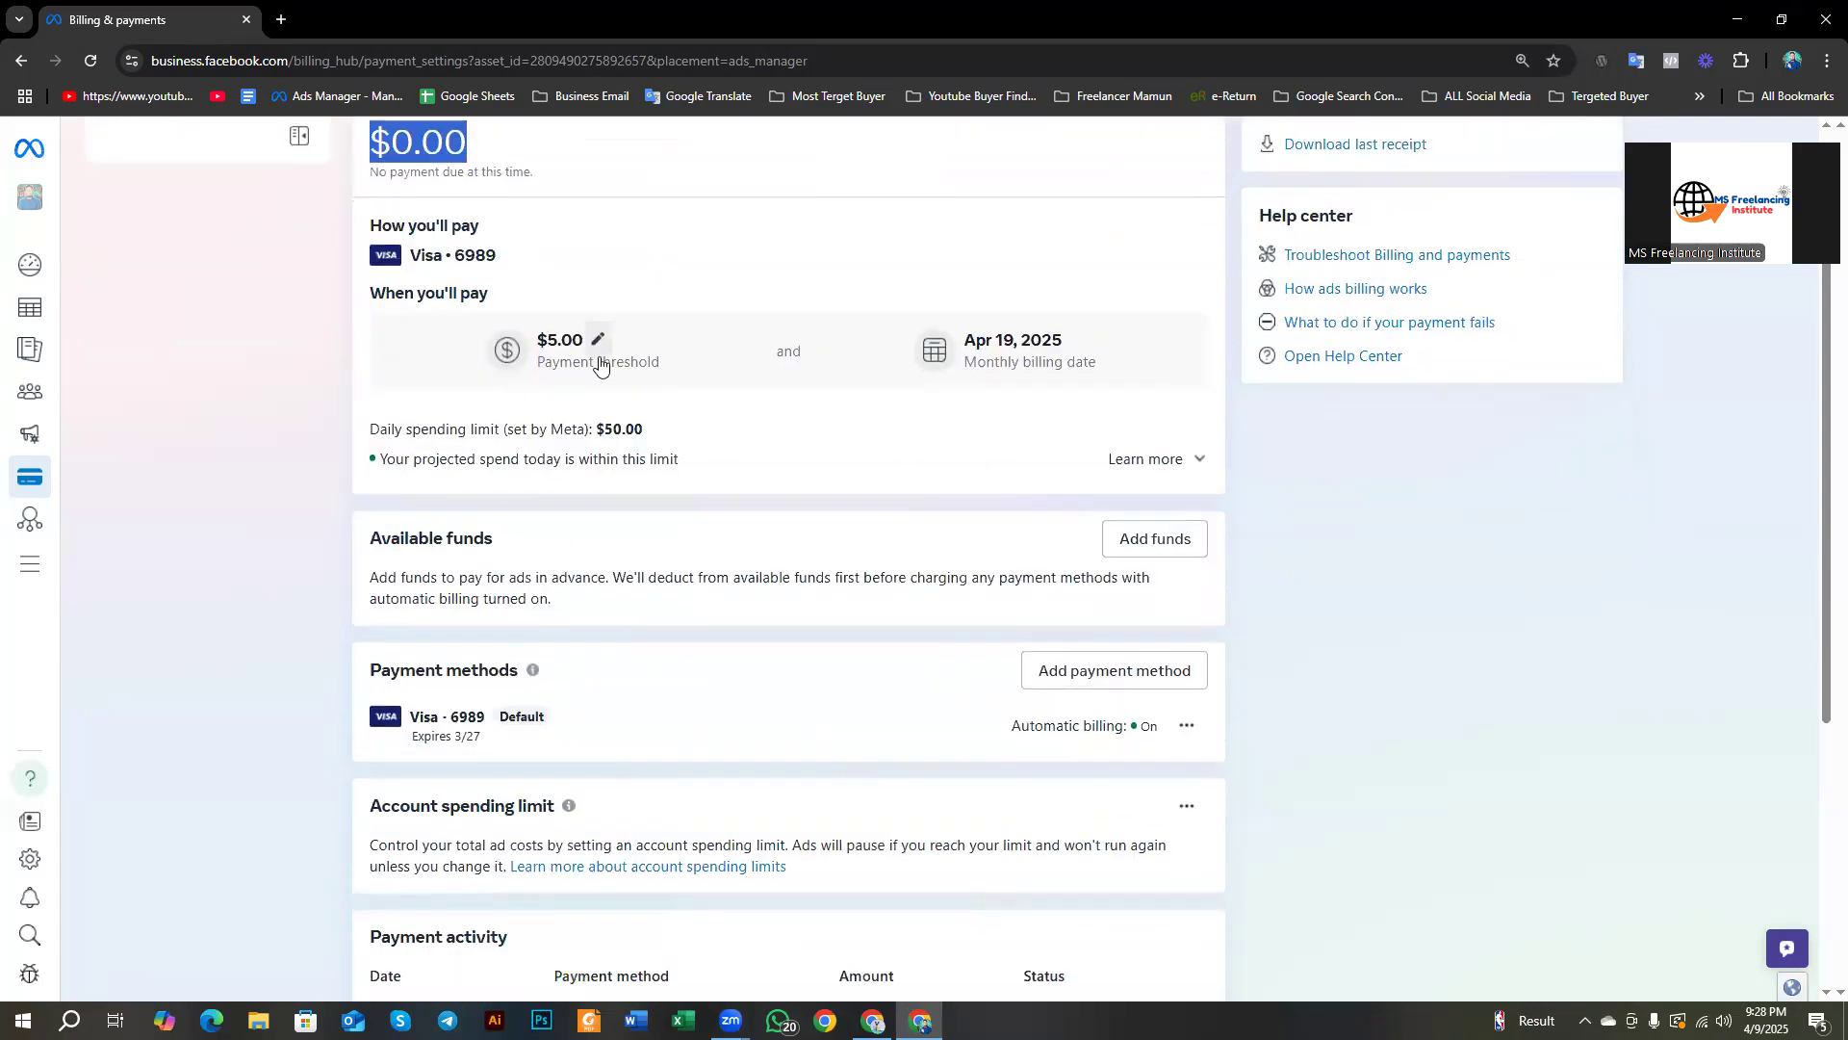
pyautogui.scroll(-1, 767, 373)
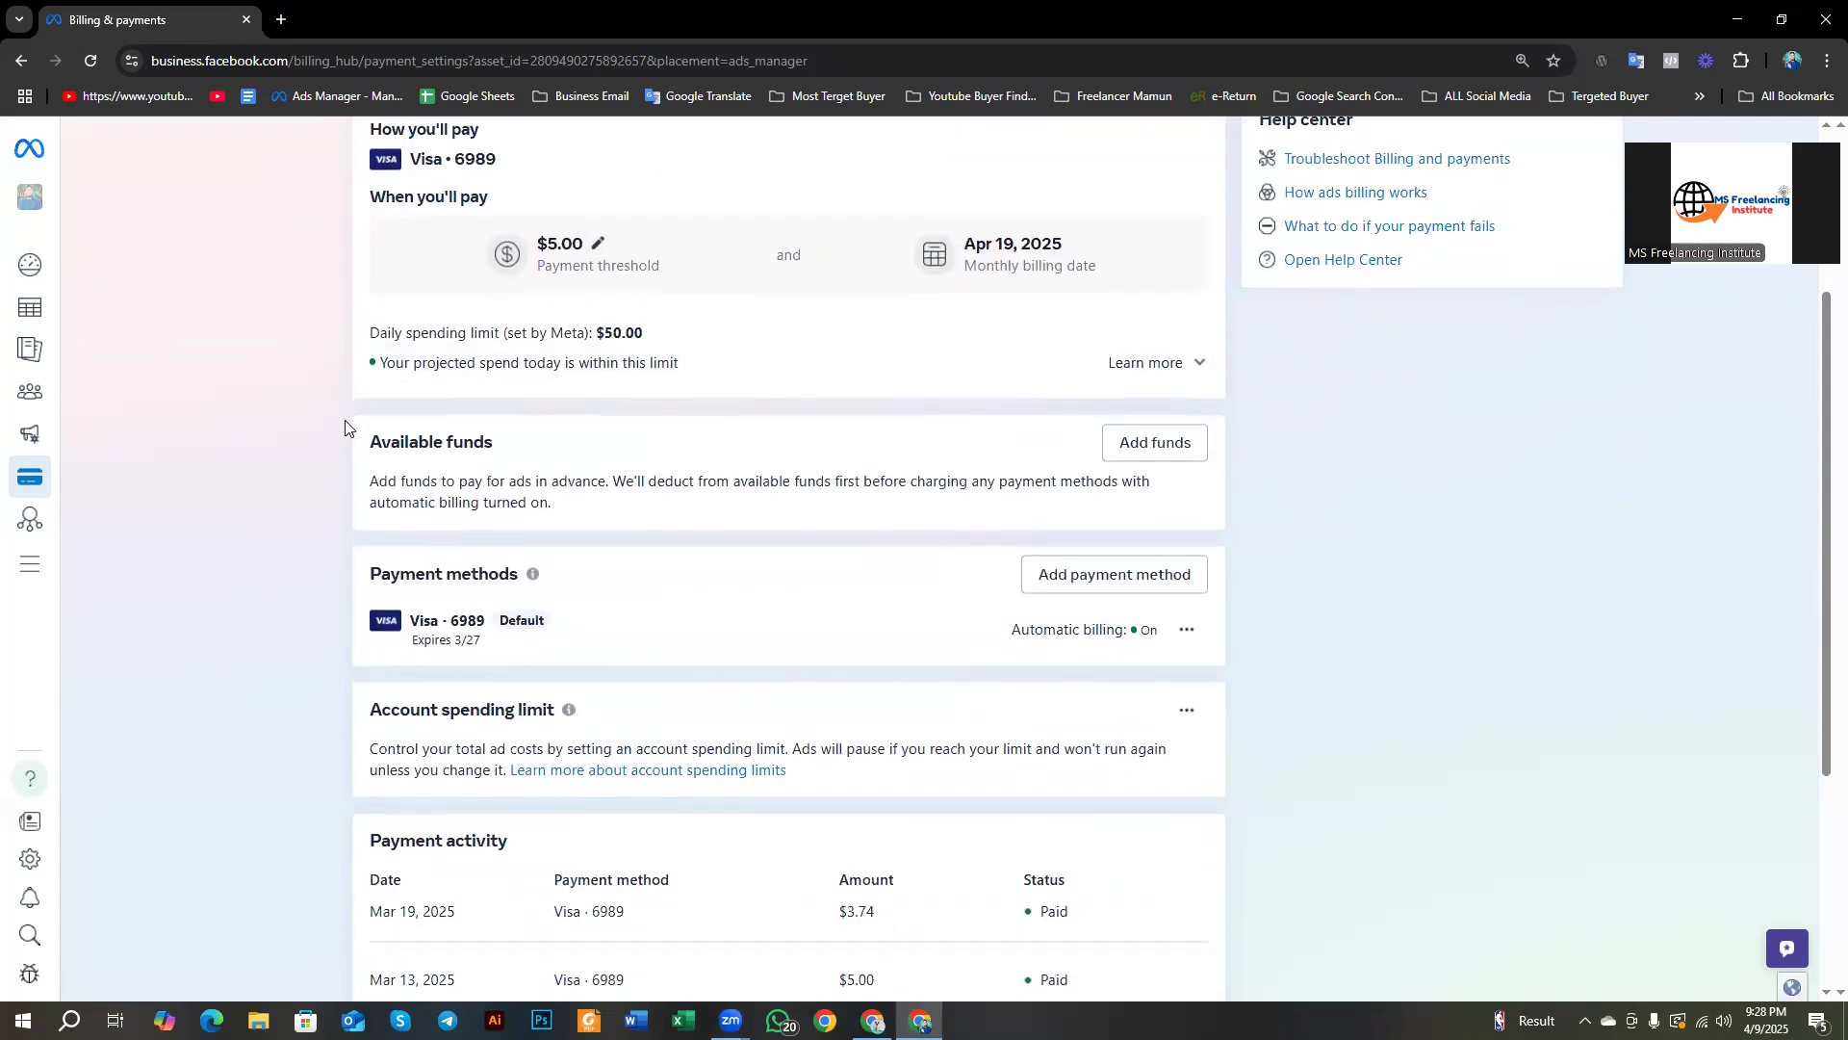
pyautogui.moveTo(371, 329); pyautogui.dragTo(645, 334)
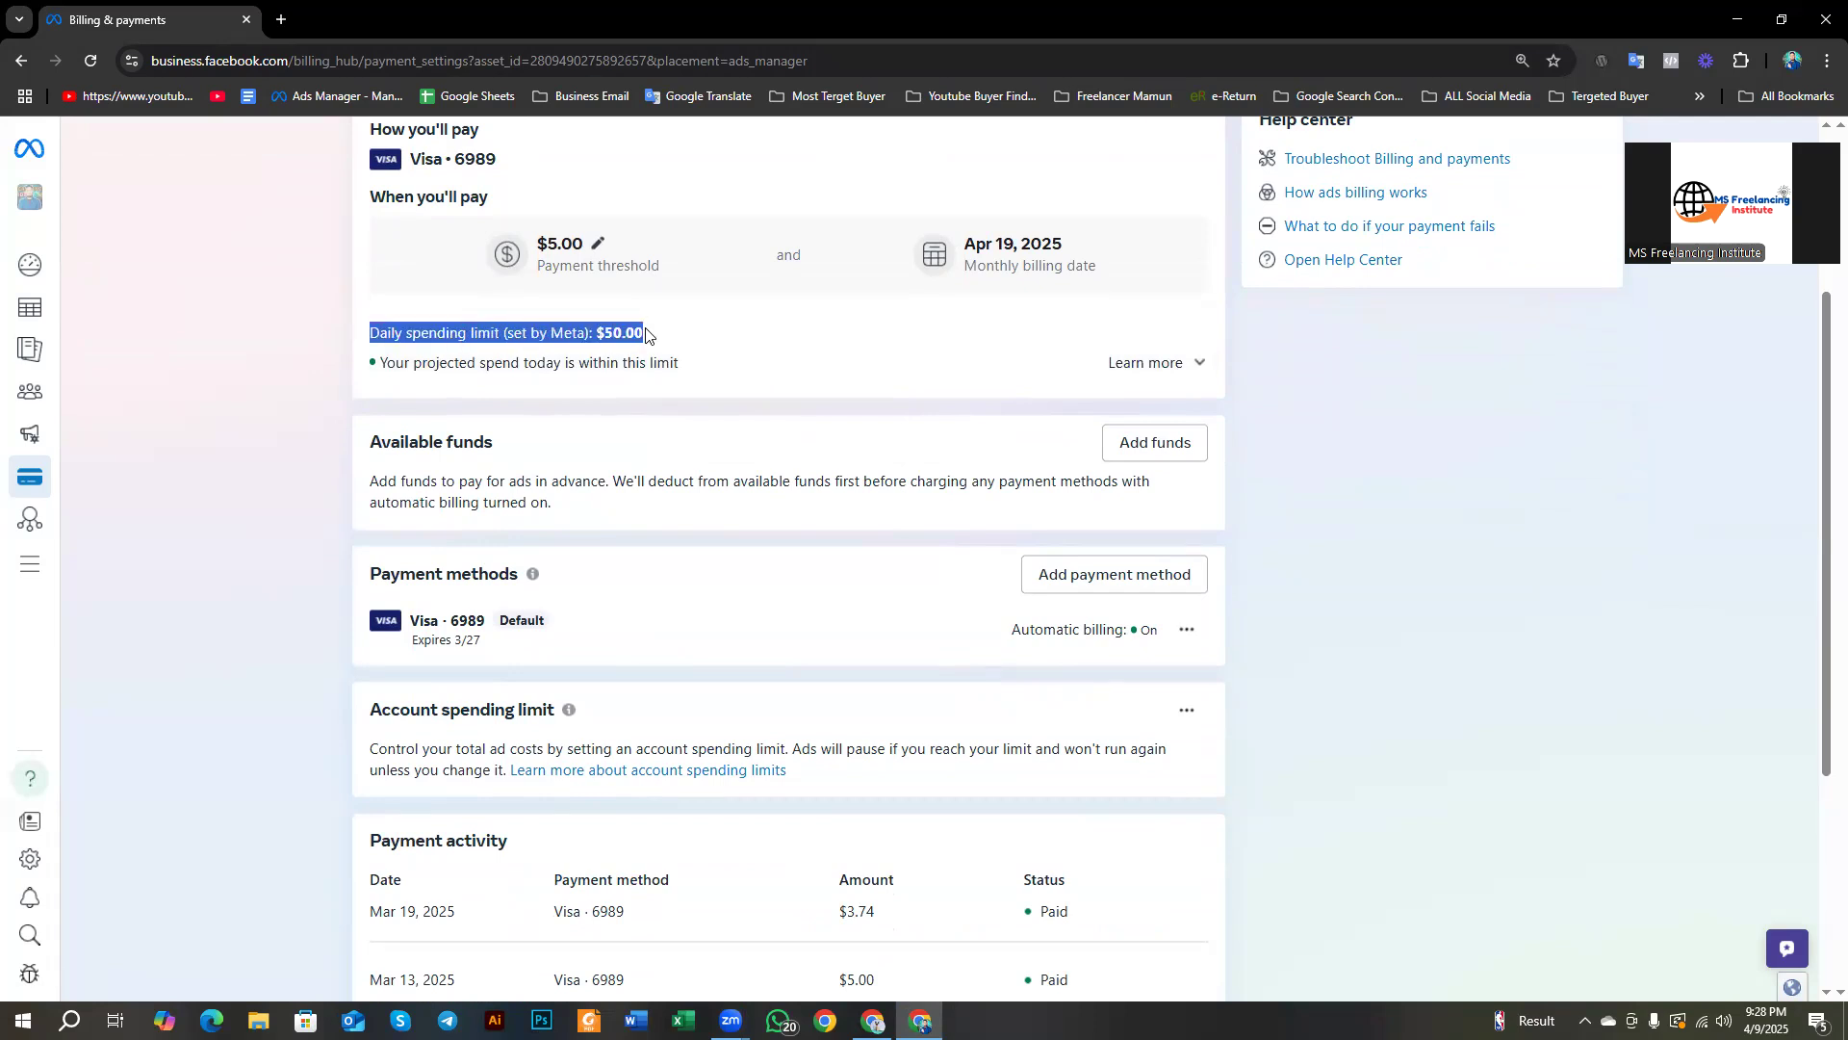
pyautogui.click(314, 326)
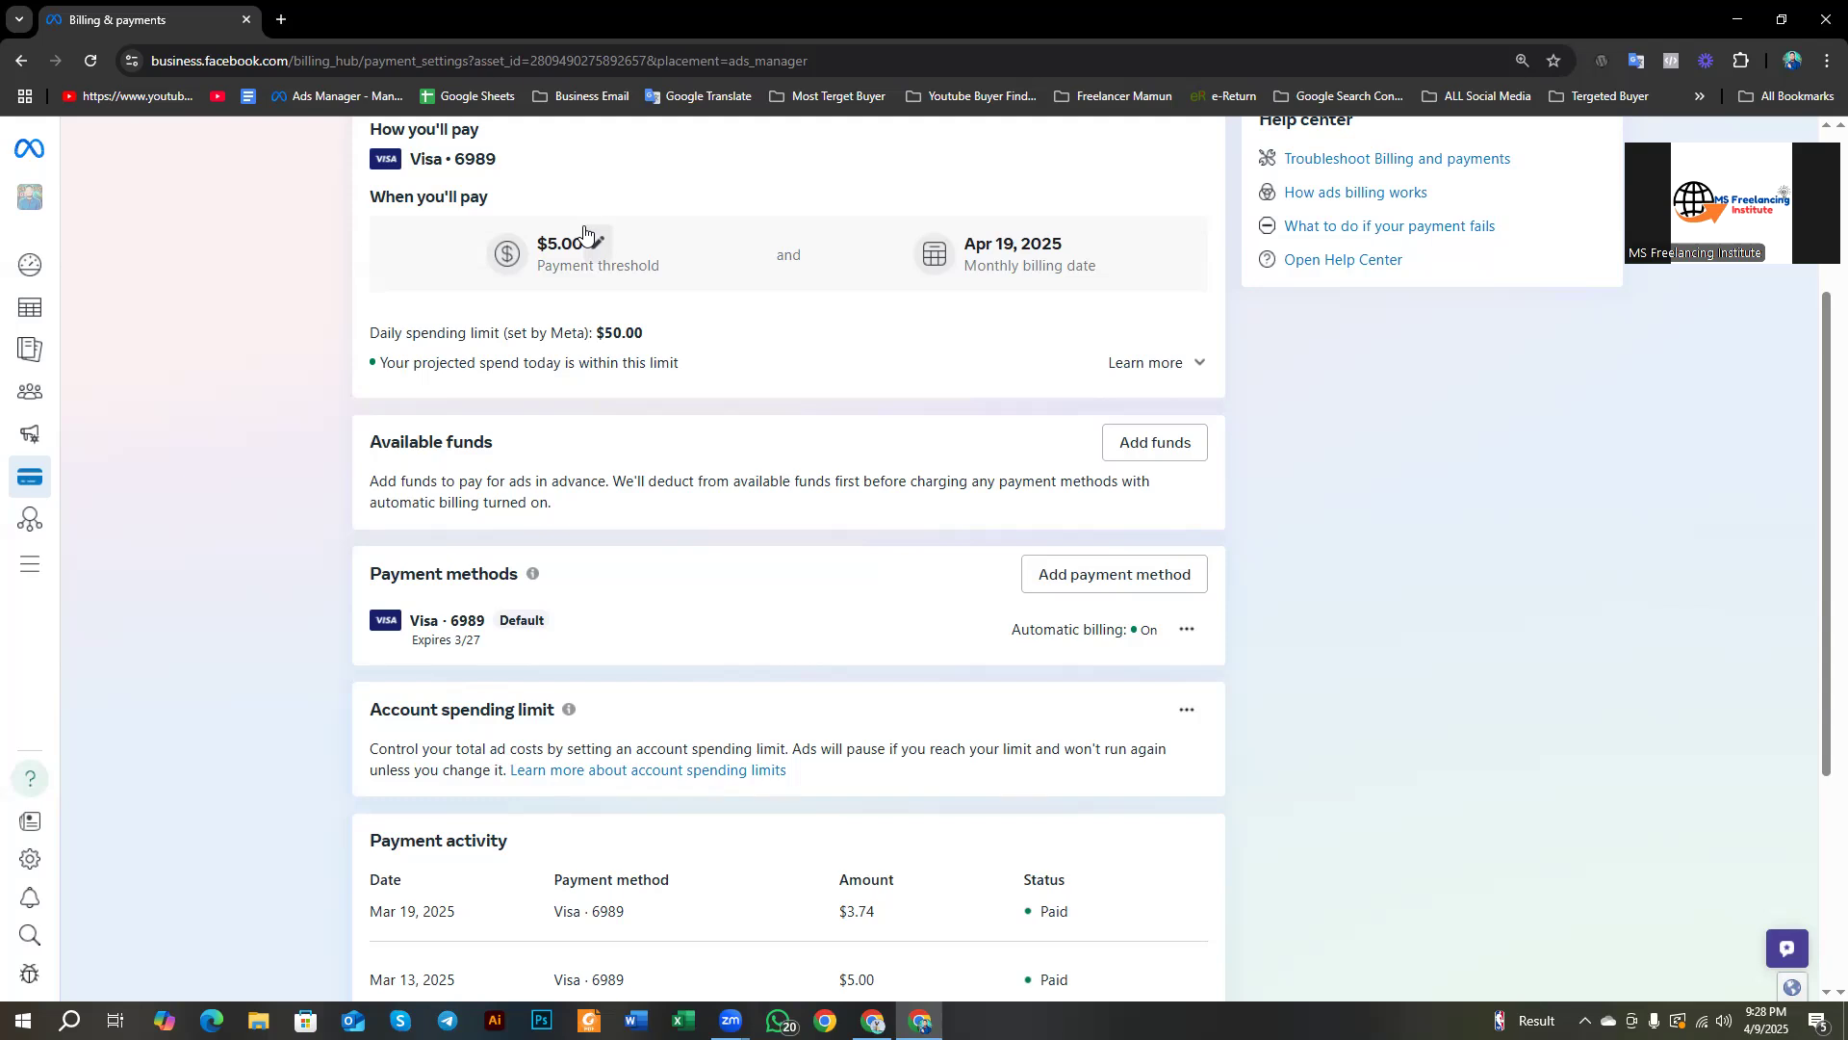
pyautogui.moveTo(371, 440); pyautogui.dragTo(523, 449)
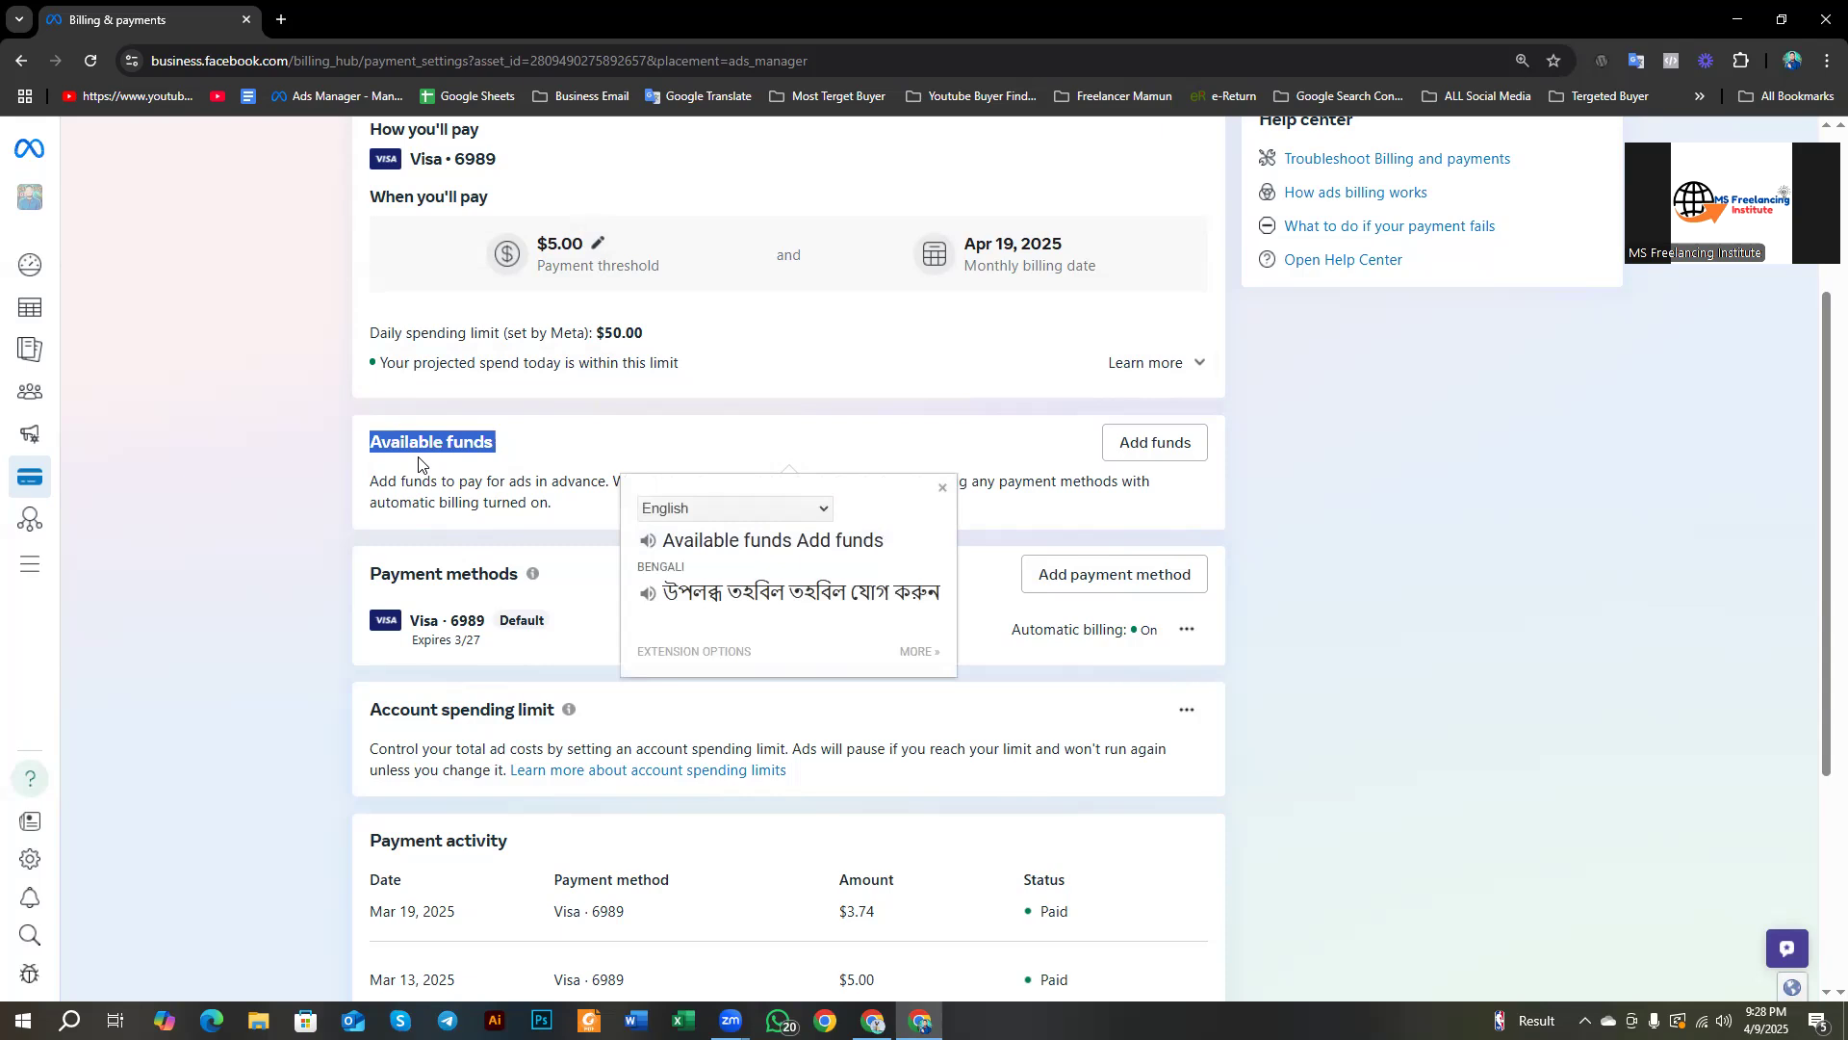
pyautogui.scroll(-1, 532, 481)
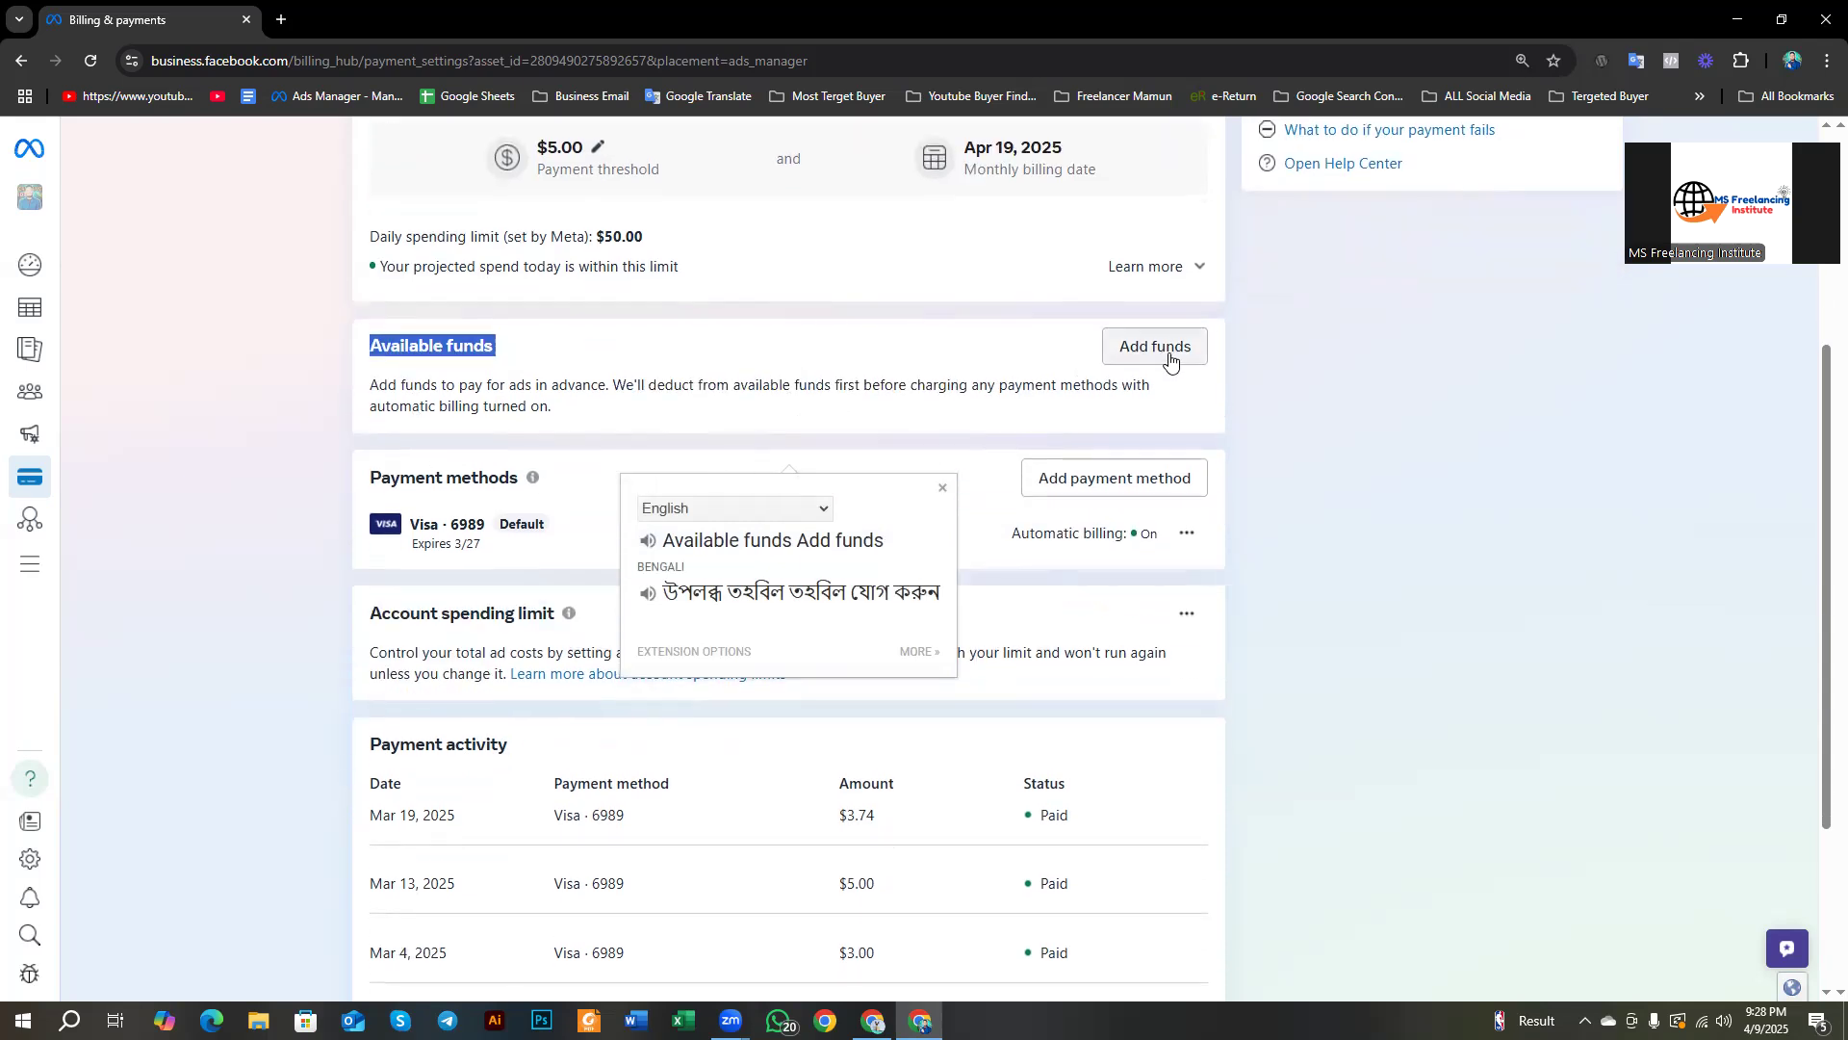
pyautogui.scroll(4, 517, 346)
pyautogui.moveTo(516, 347); pyautogui.dragTo(373, 345)
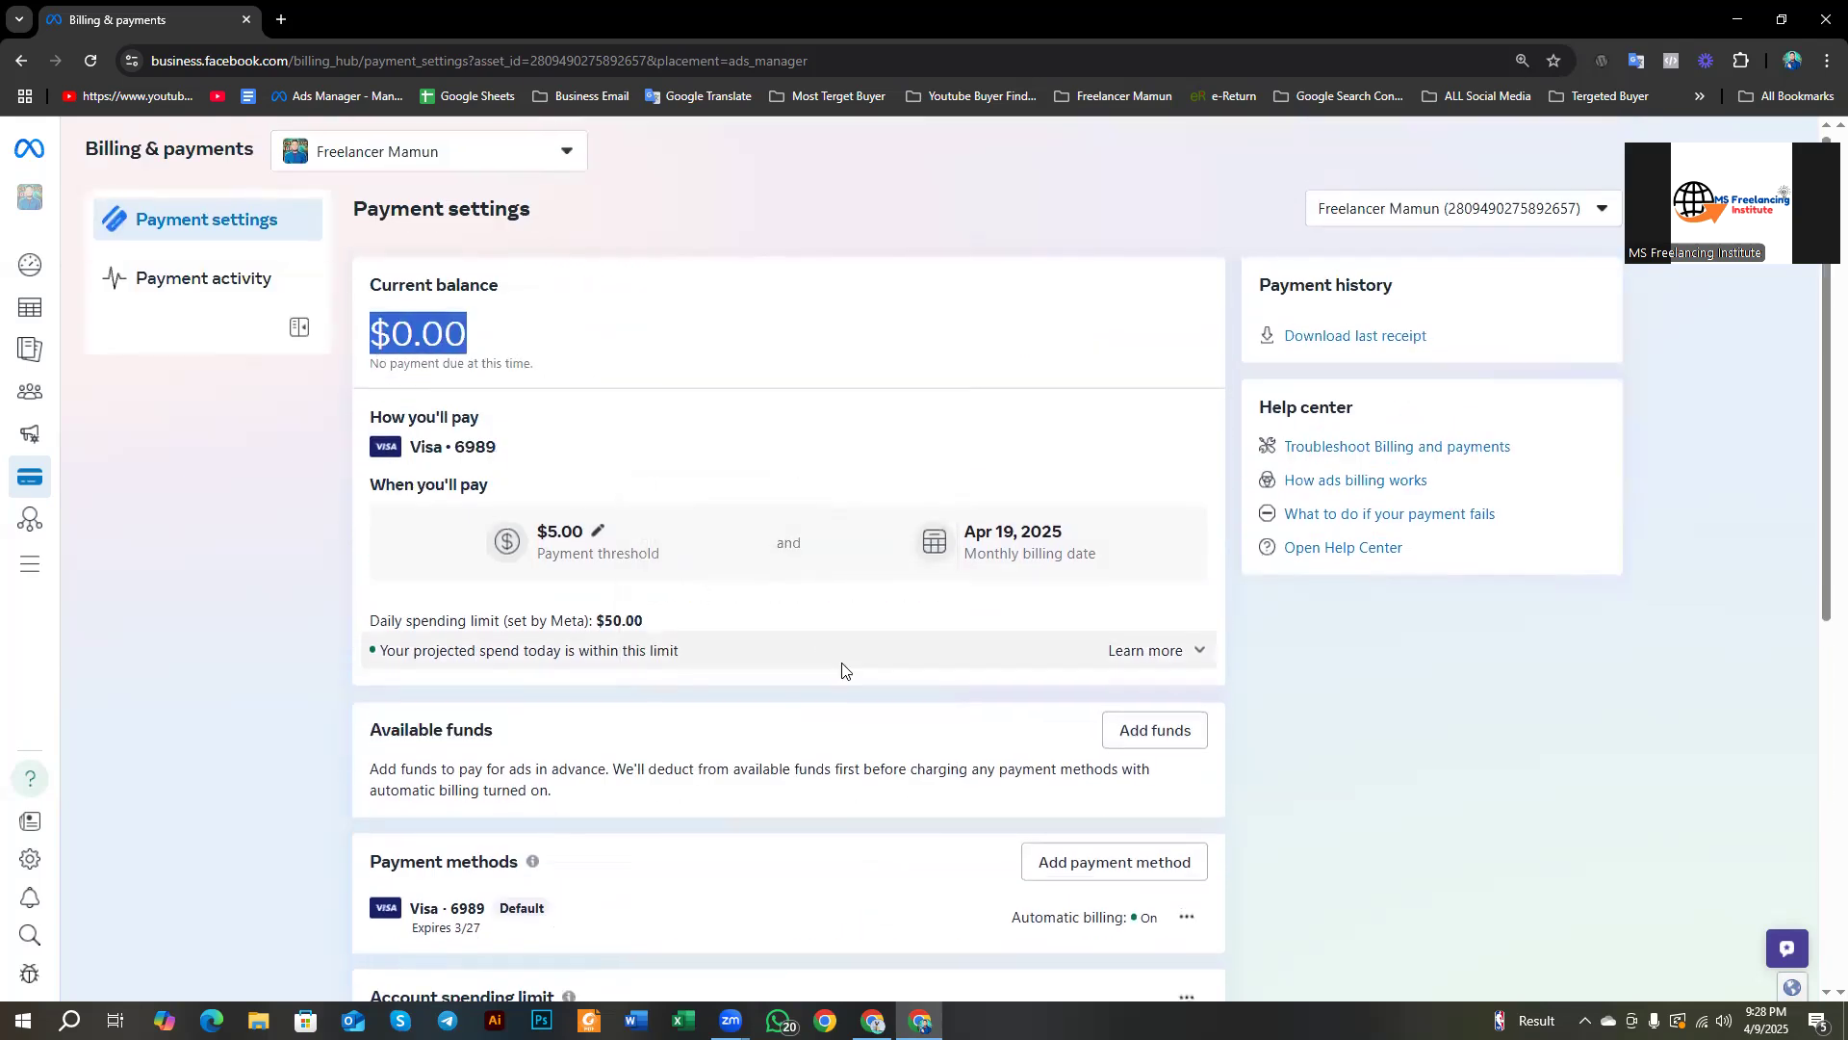
pyautogui.scroll(-1, 1059, 693)
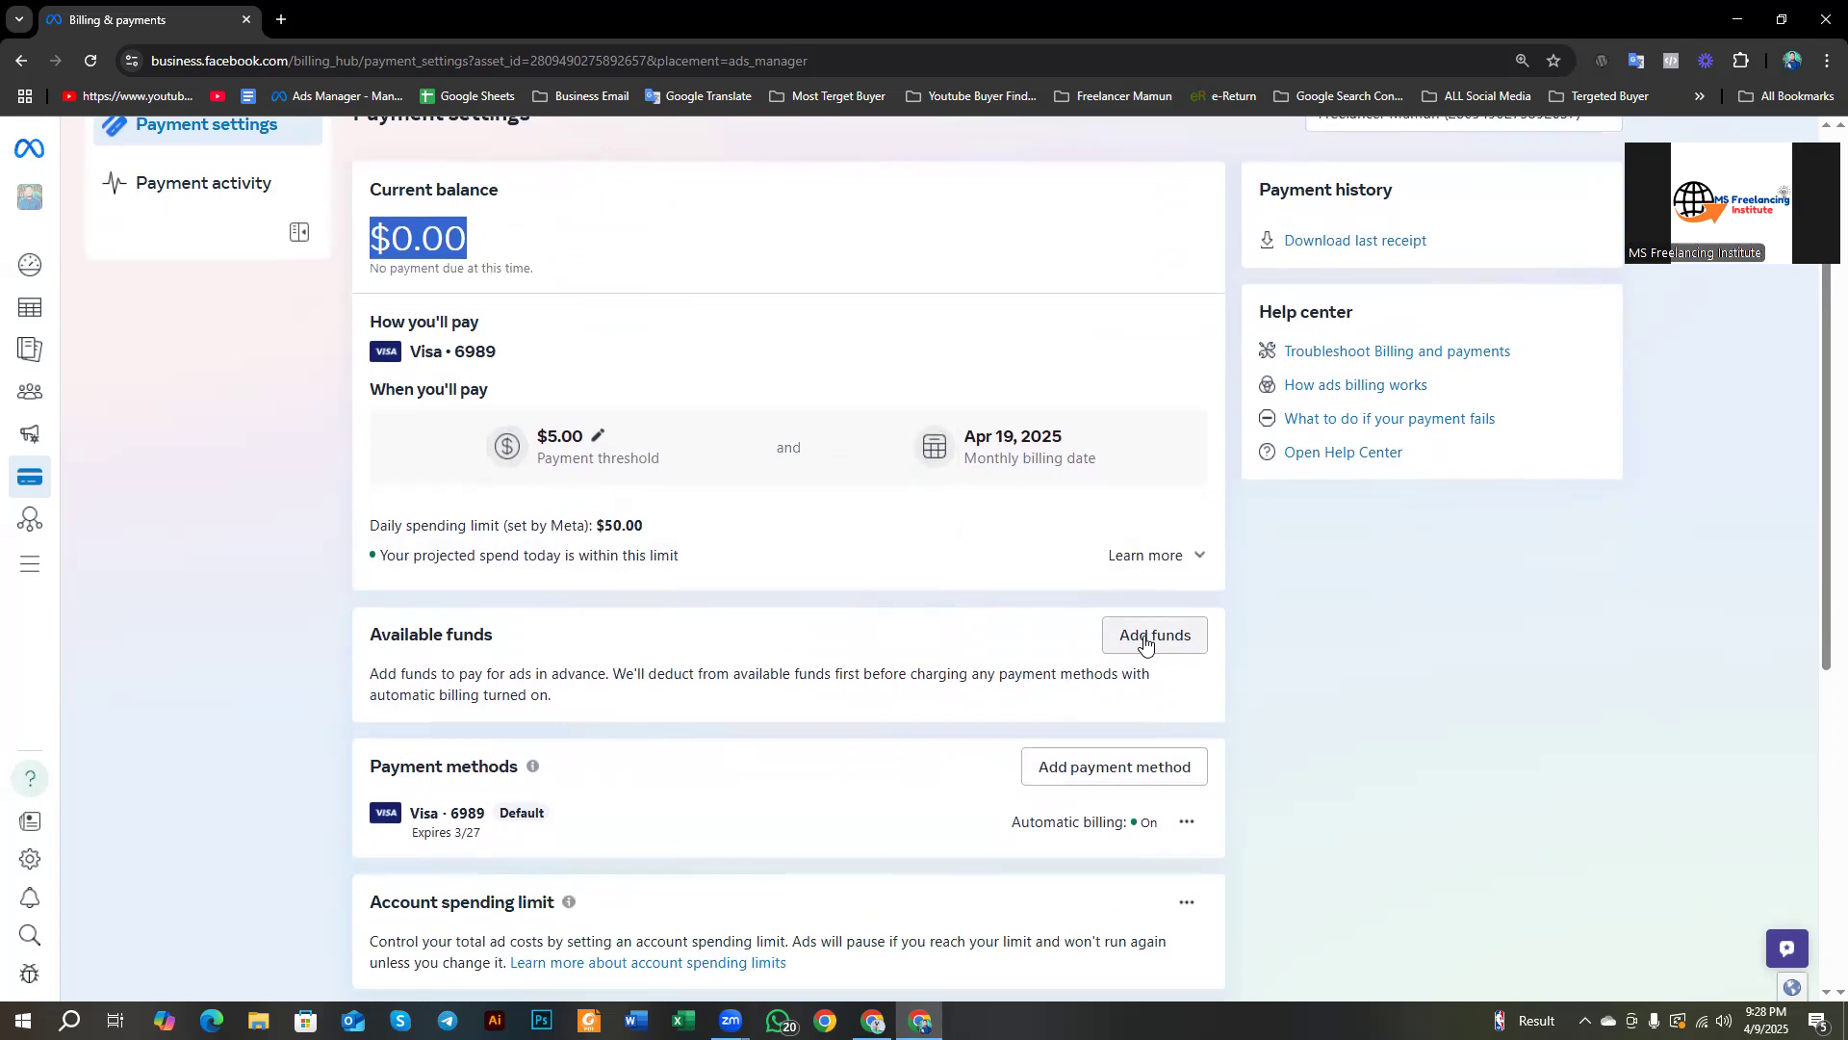
pyautogui.scroll(-2, 1136, 642)
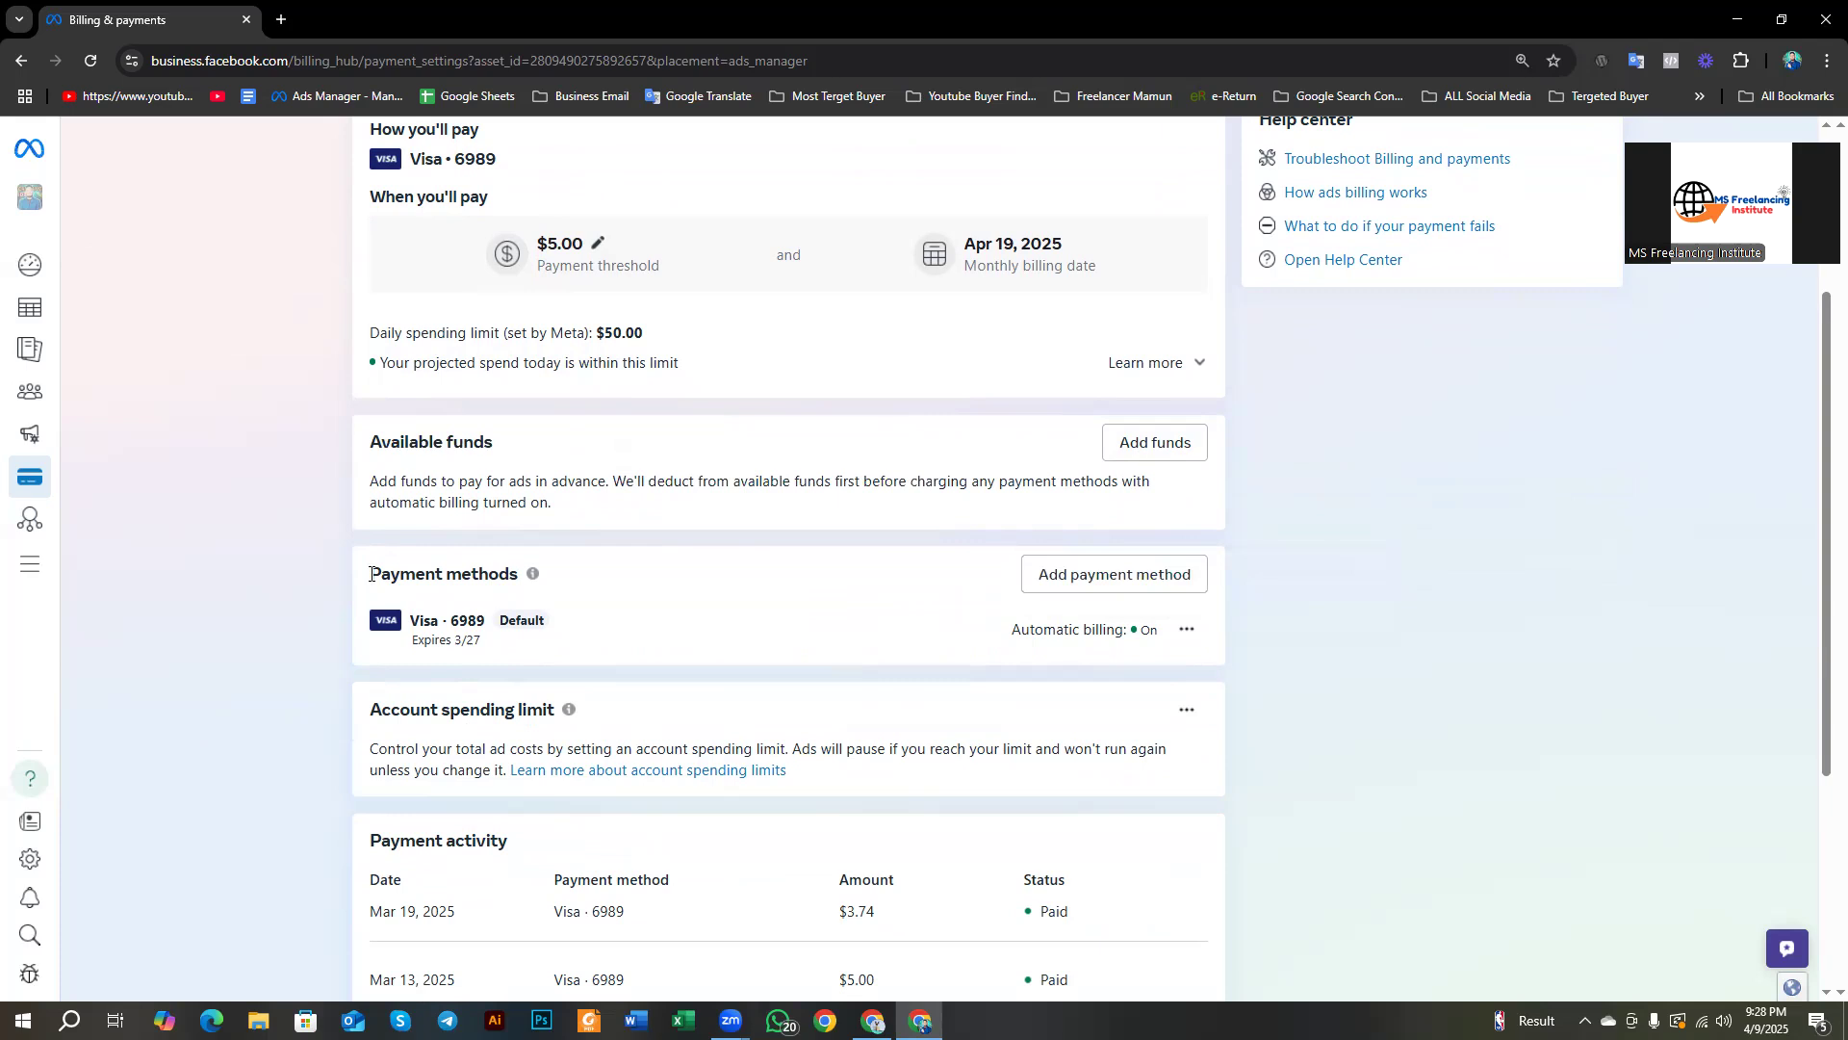
pyautogui.moveTo(370, 573); pyautogui.dragTo(536, 581)
pyautogui.moveTo(536, 577)
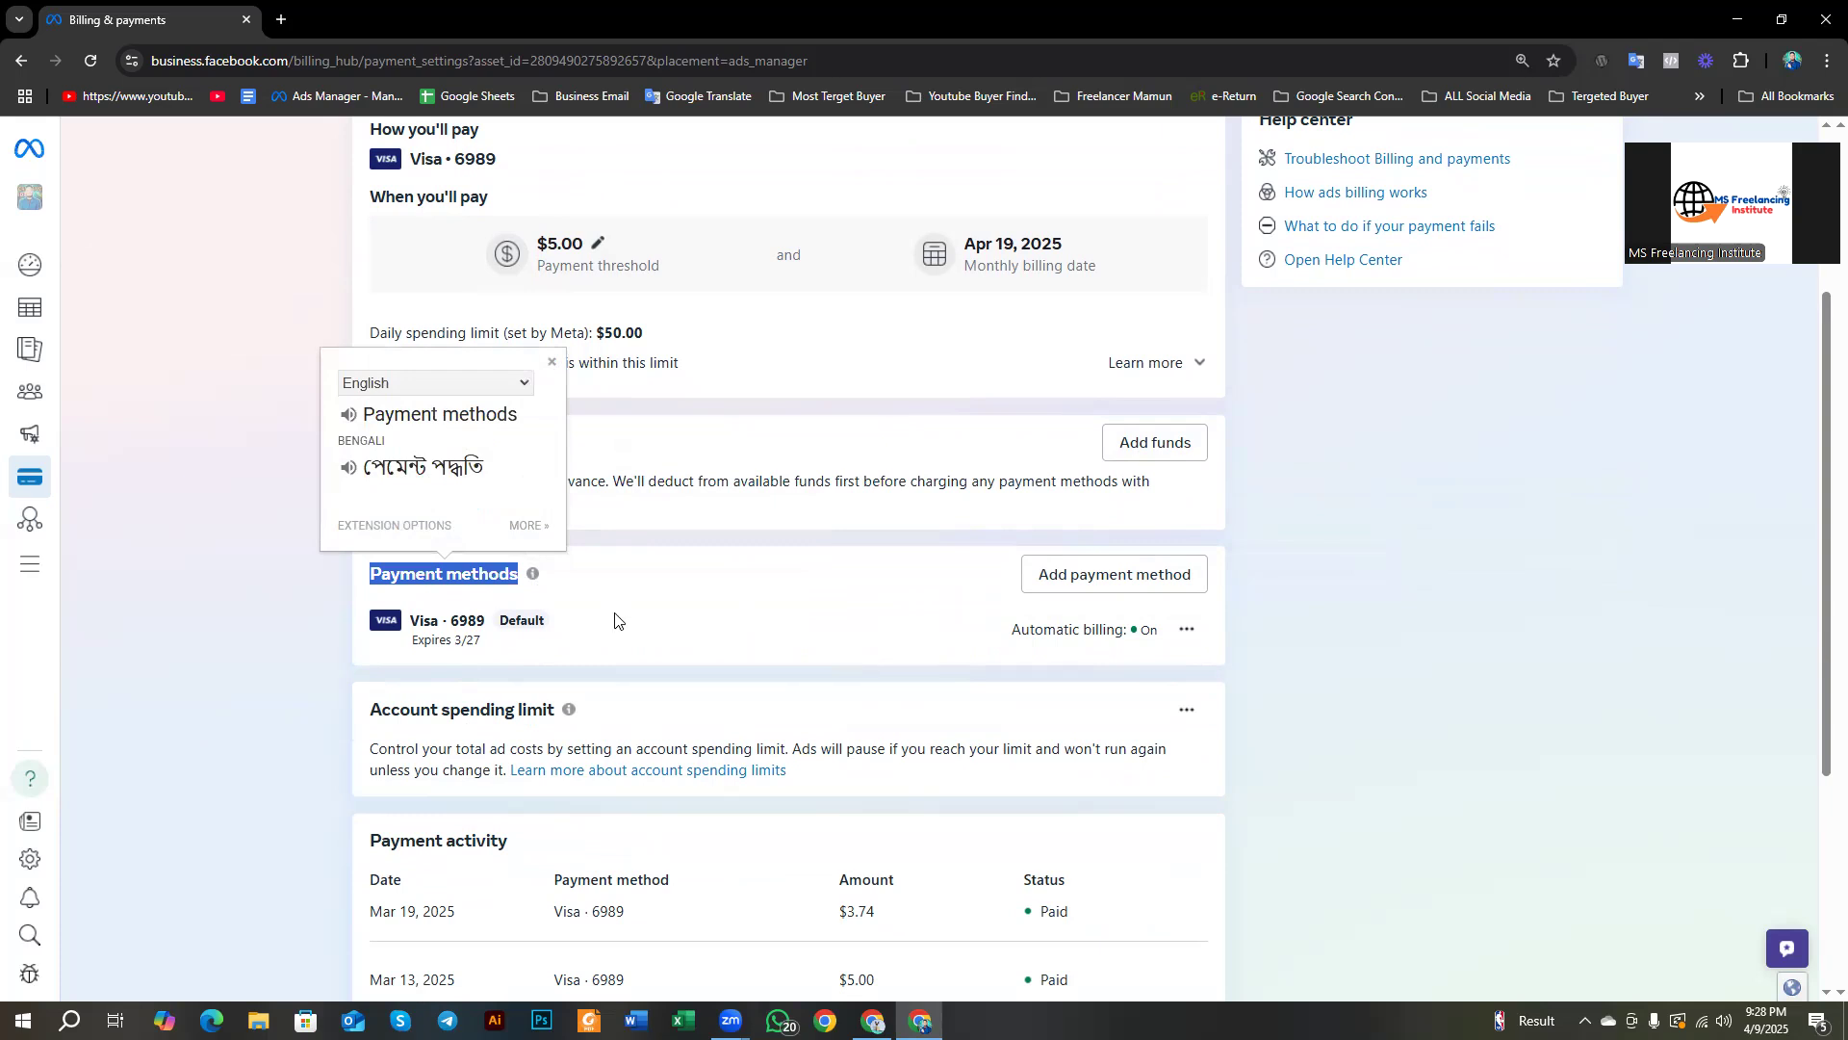
# Step: Open Add payment method and box the payment options, Debit or credit card and PayPal in red on a screenshot
pyautogui.click(1063, 577)
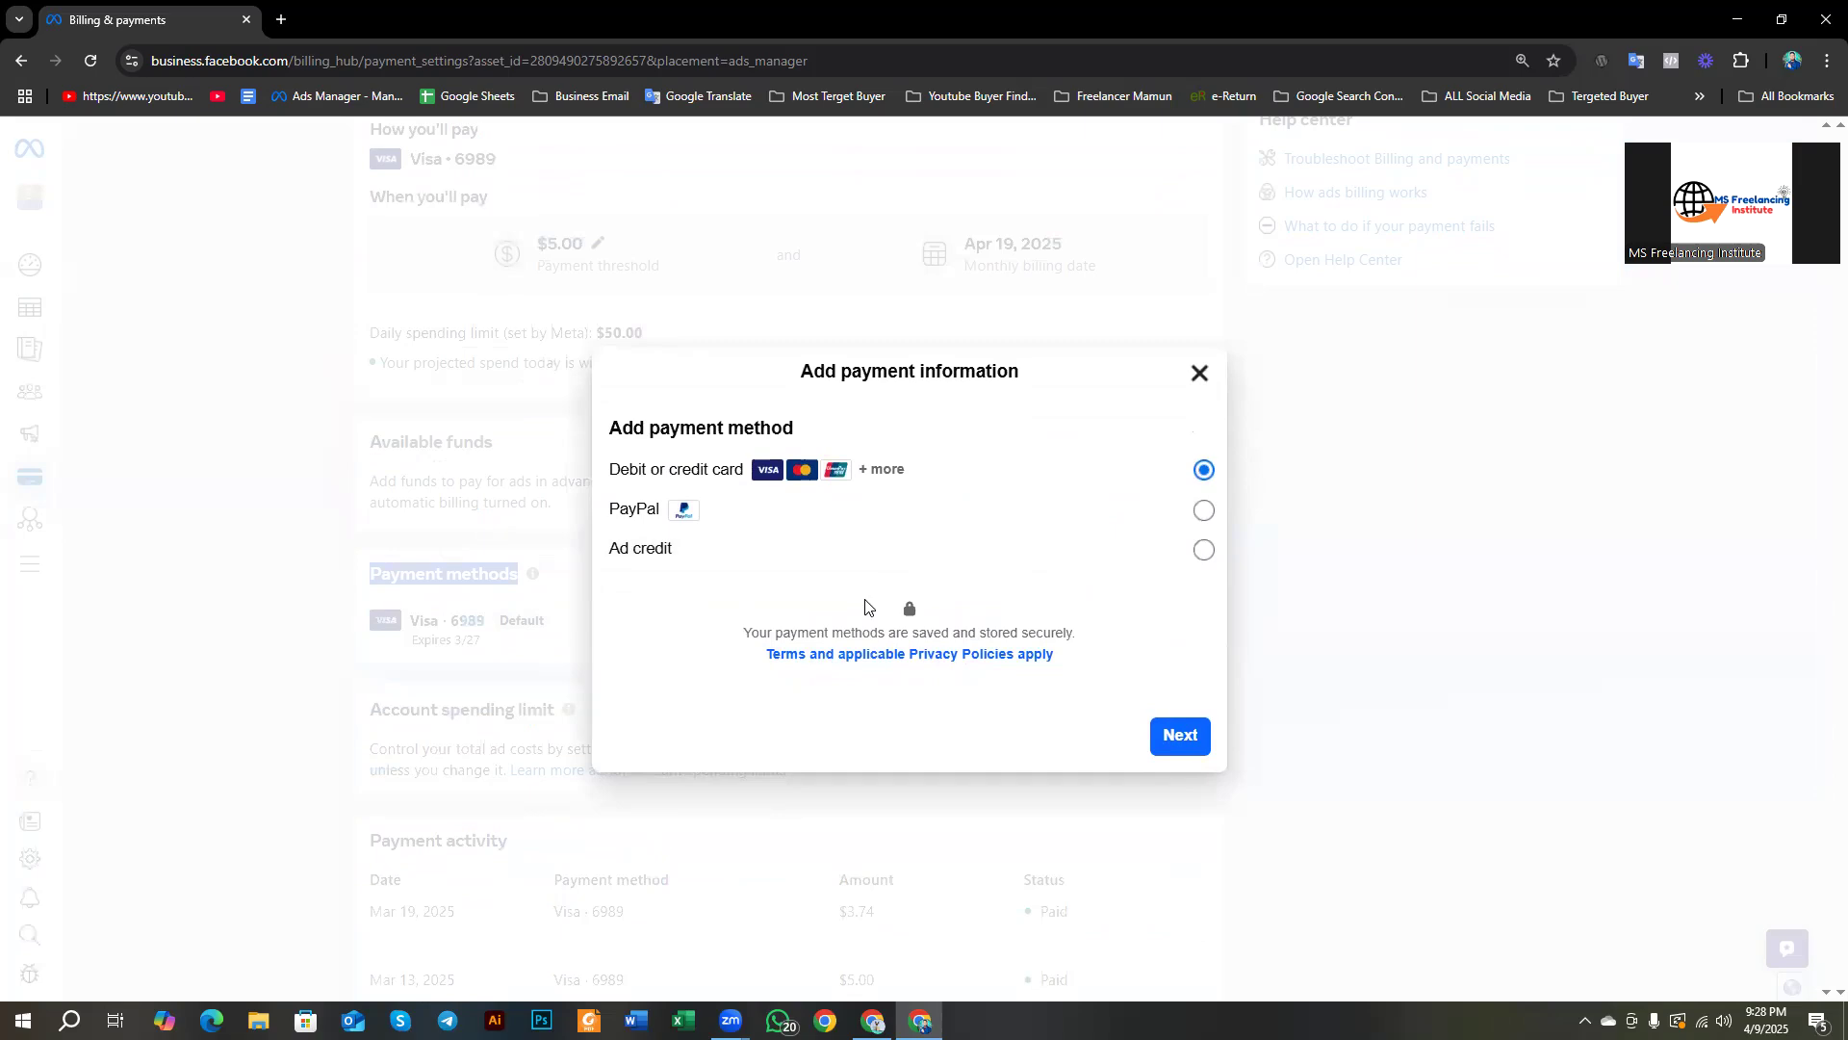
pyautogui.press('Print')
pyautogui.moveTo(235, 169); pyautogui.dragTo(1398, 1030)
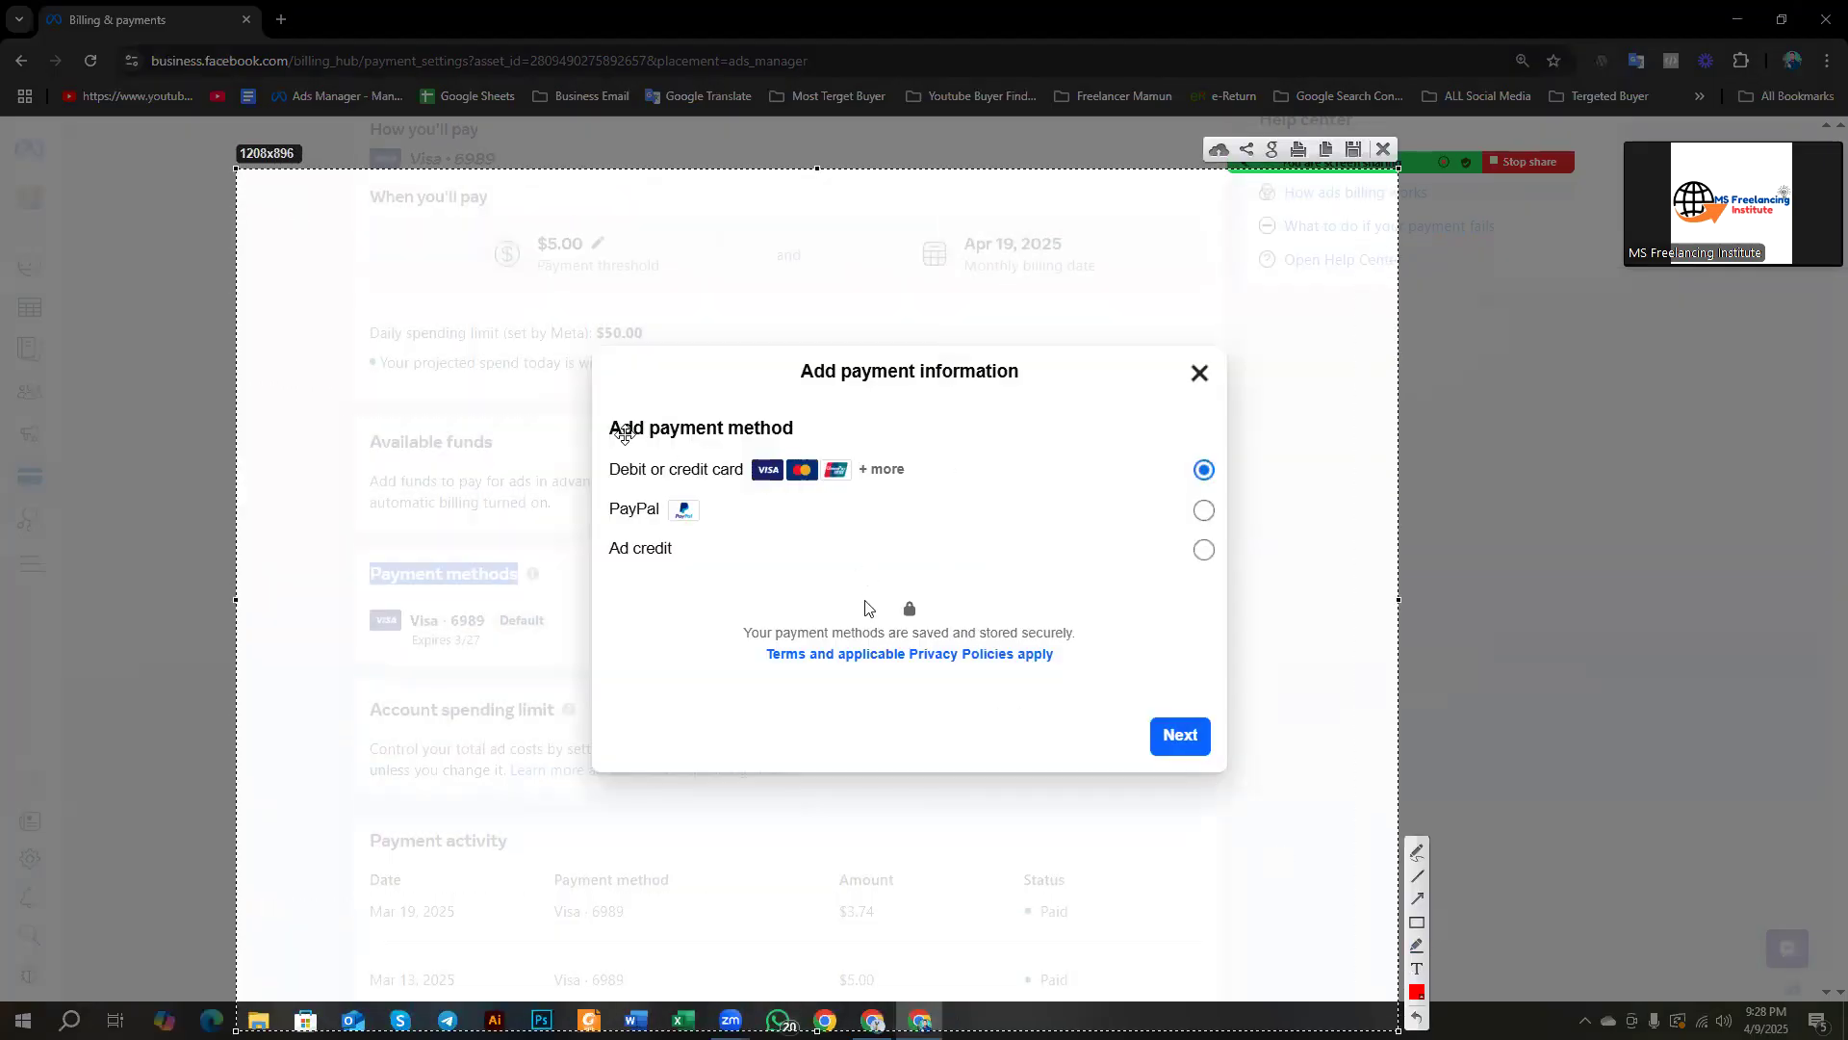
pyautogui.click(1415, 924)
pyautogui.moveTo(597, 391)
pyautogui.mouseDown()
pyautogui.moveTo(825, 652)
pyautogui.moveTo(1232, 662)
pyautogui.mouseUp()
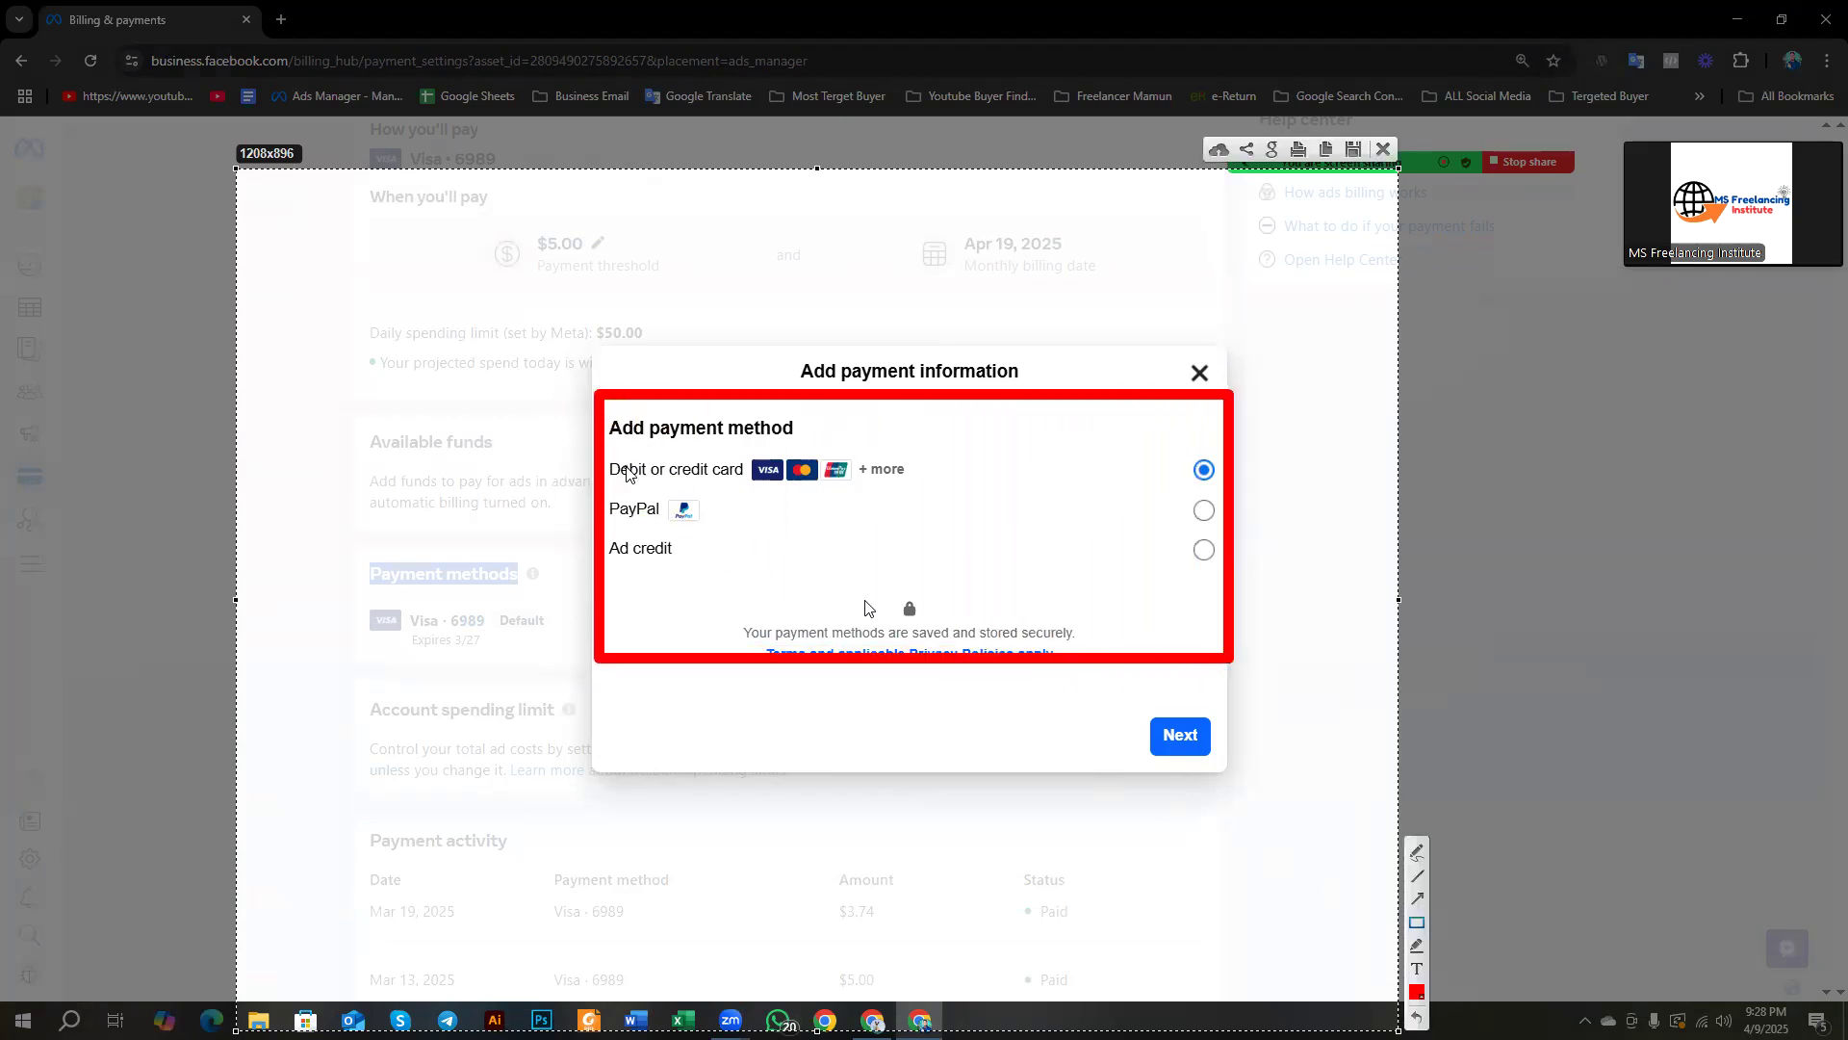
pyautogui.moveTo(605, 450)
pyautogui.mouseDown()
pyautogui.moveTo(731, 500)
pyautogui.moveTo(932, 487)
pyautogui.mouseUp()
pyautogui.moveTo(606, 483)
pyautogui.mouseDown()
pyautogui.moveTo(670, 526)
pyautogui.moveTo(720, 528)
pyautogui.moveTo(611, 532)
pyautogui.moveTo(678, 566)
pyautogui.mouseUp()
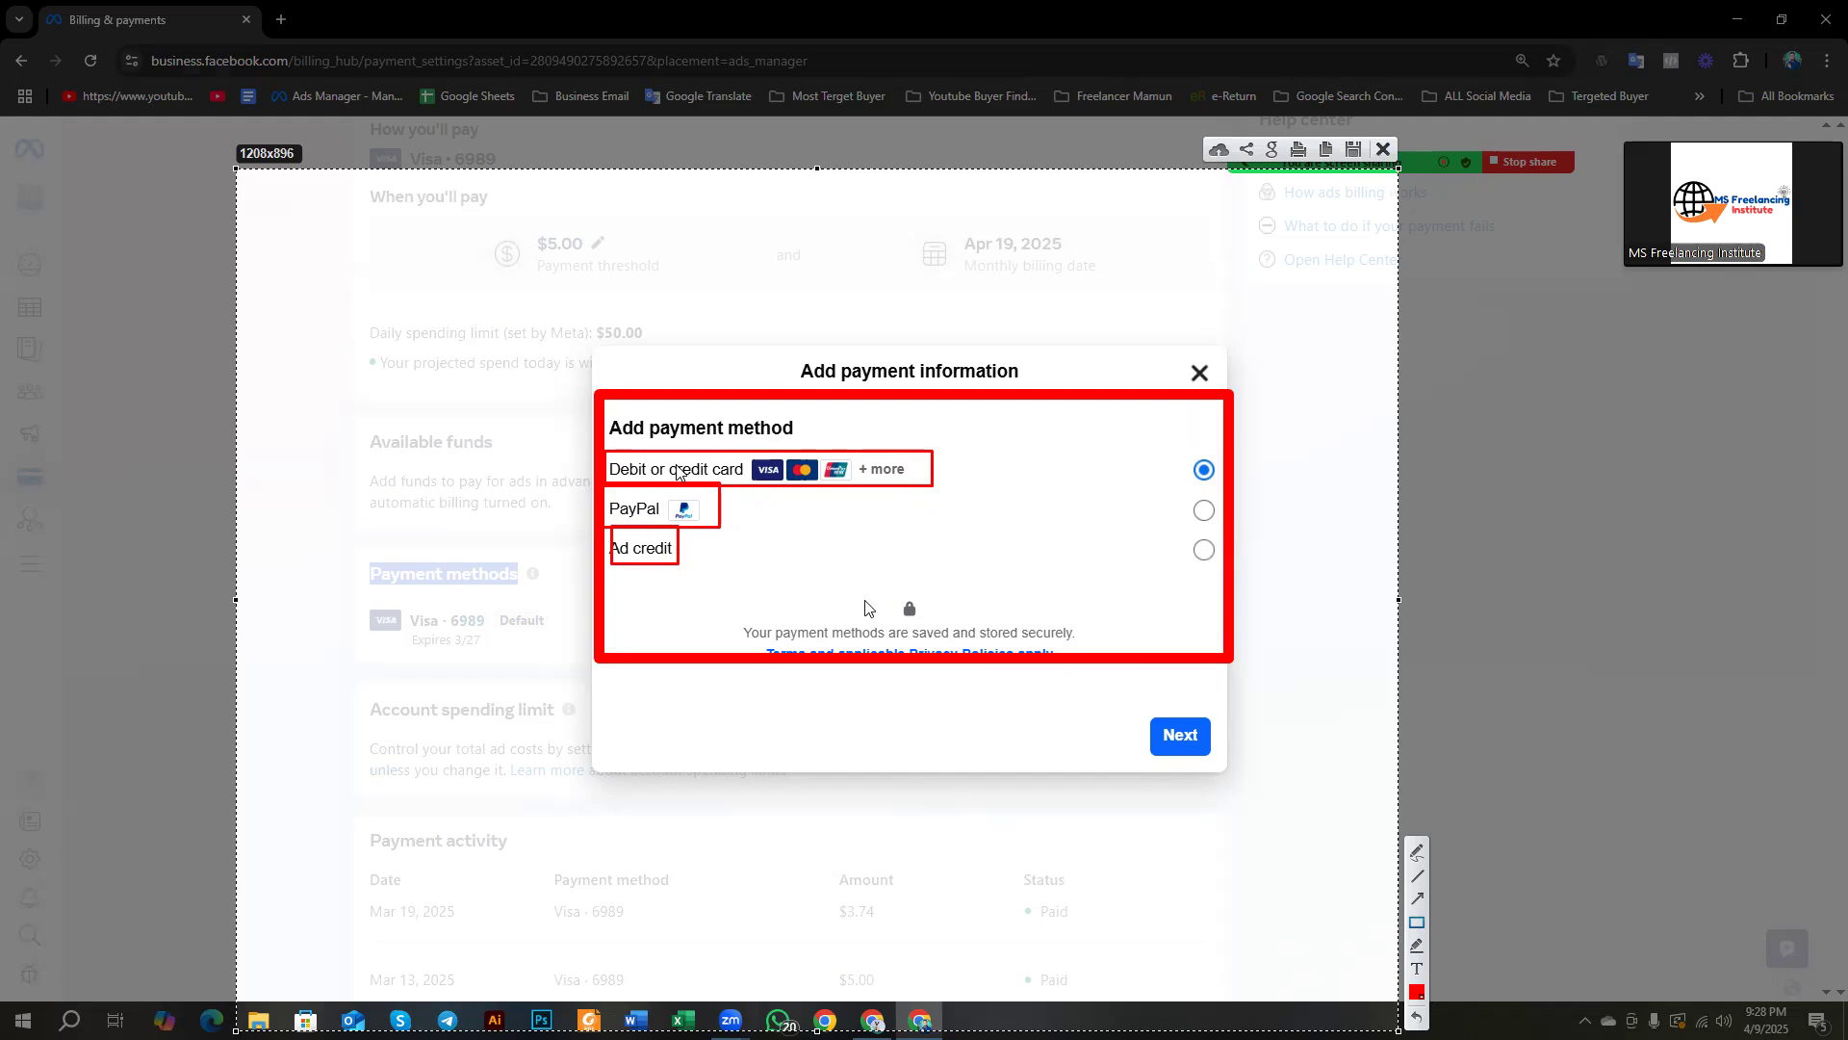
pyautogui.press('Escape')
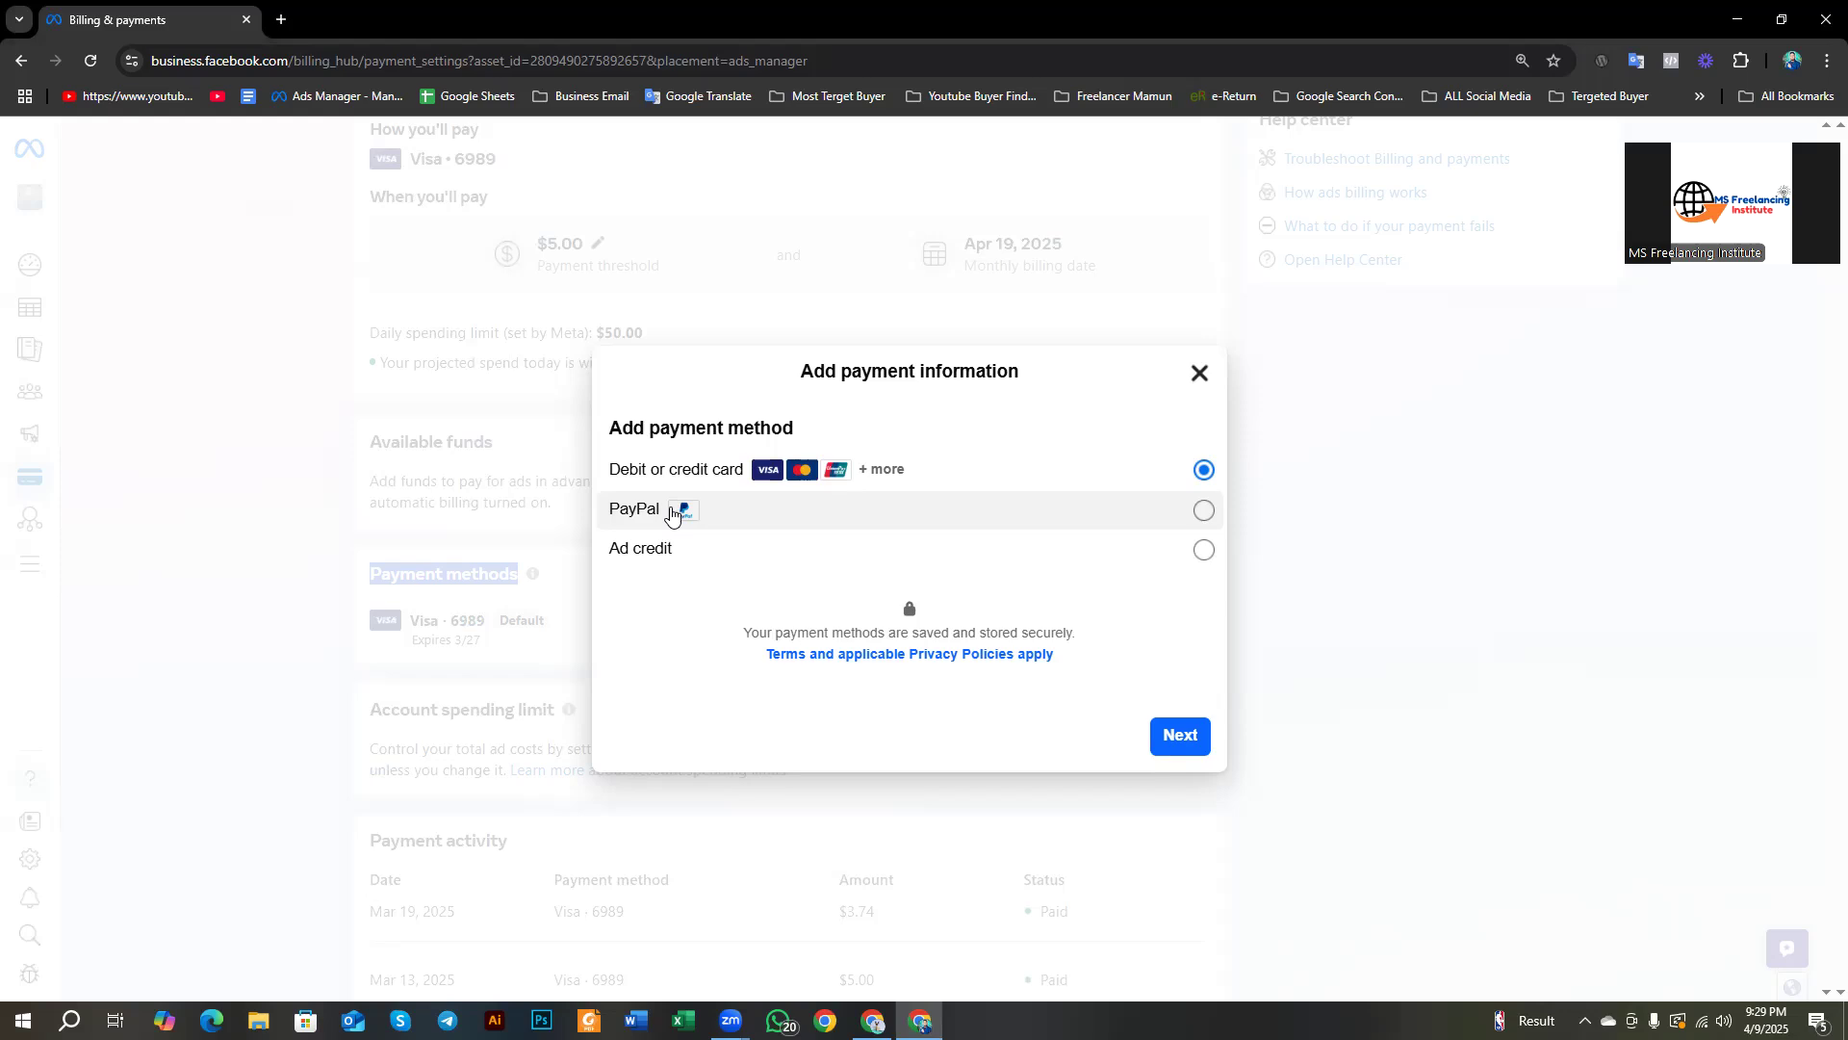
# Step: Choose Debit or credit card as the payment method and continue to the card details
pyautogui.click(671, 515)
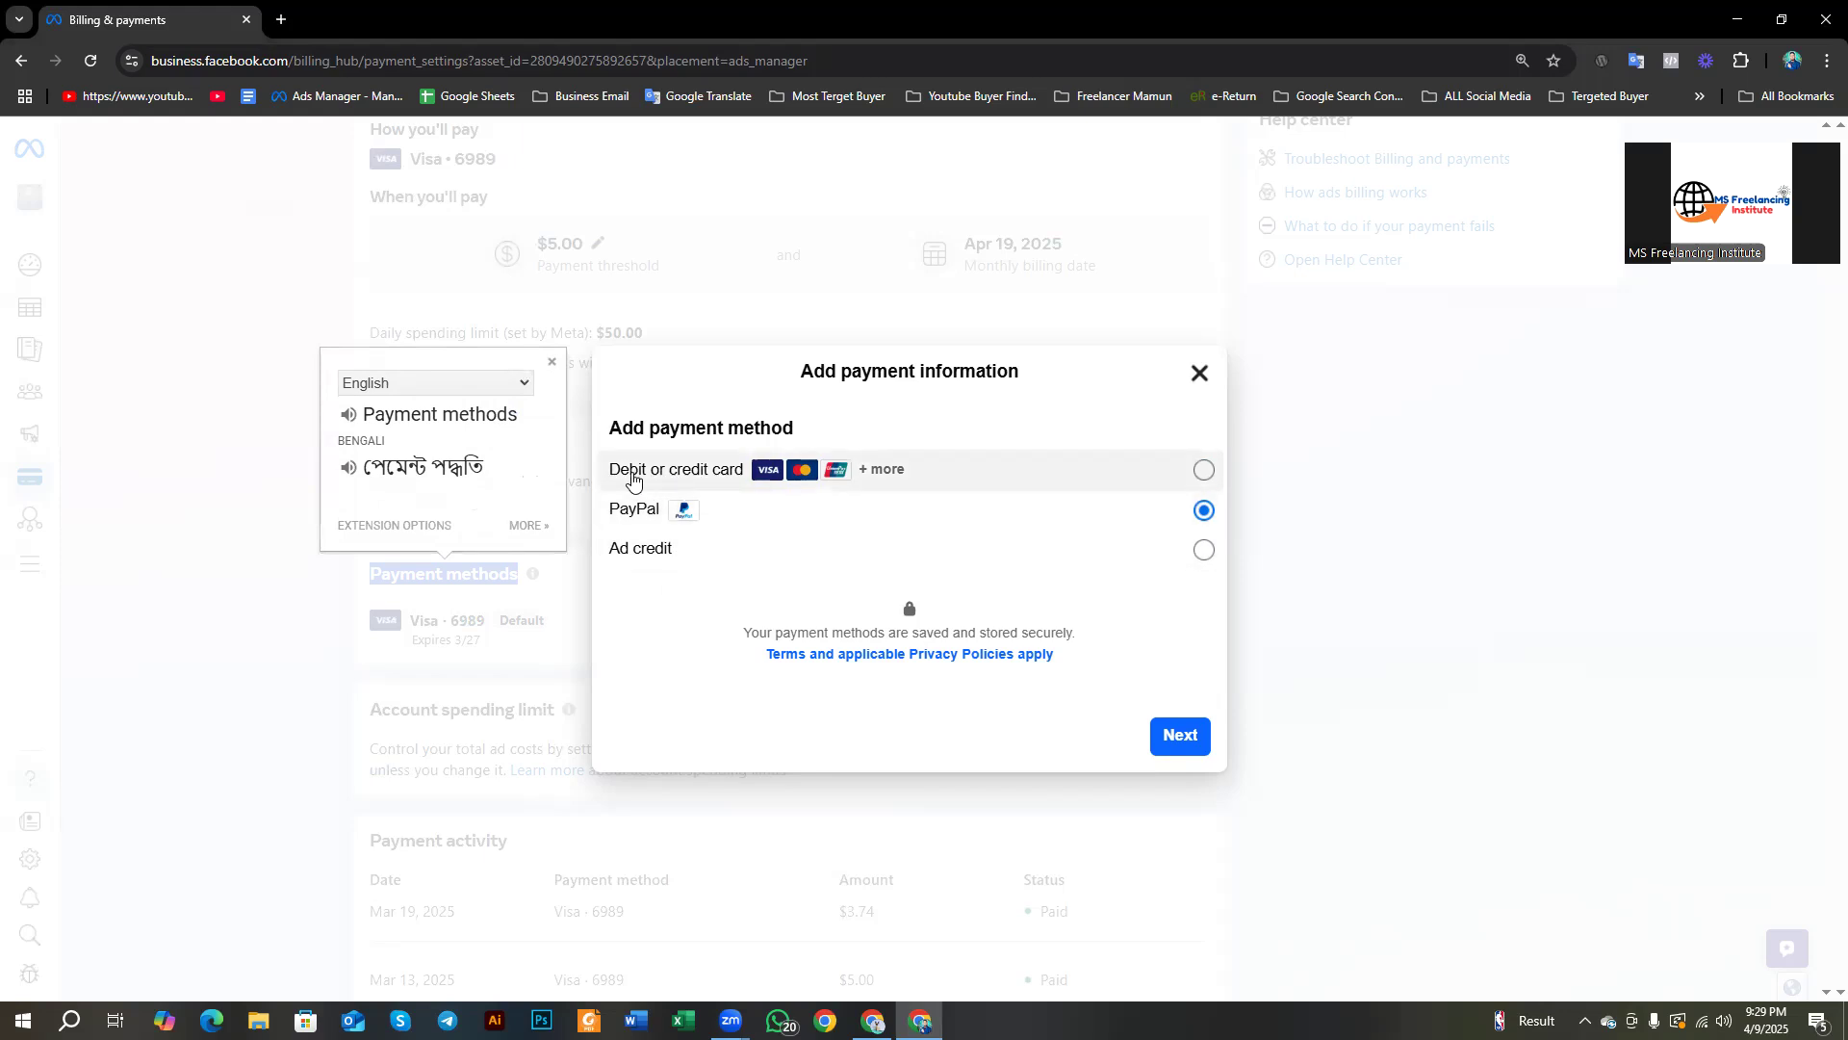
pyautogui.click(674, 478)
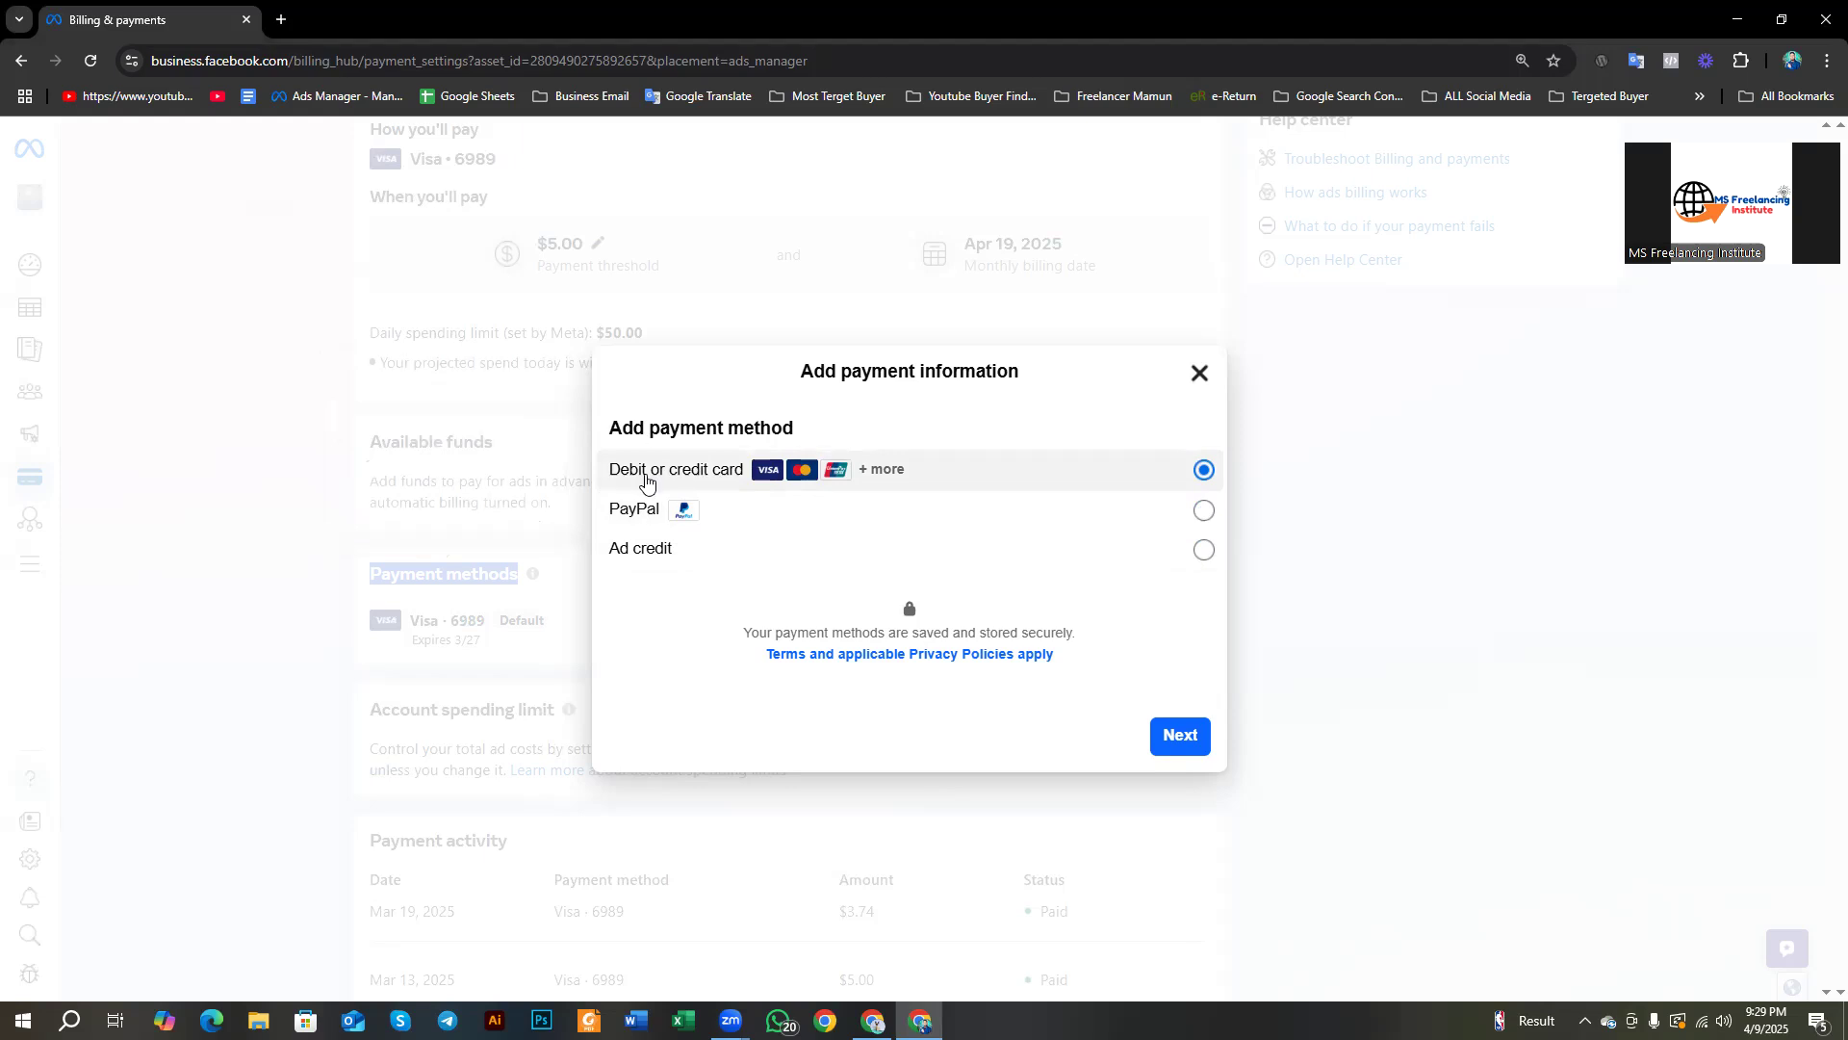
pyautogui.click(1180, 740)
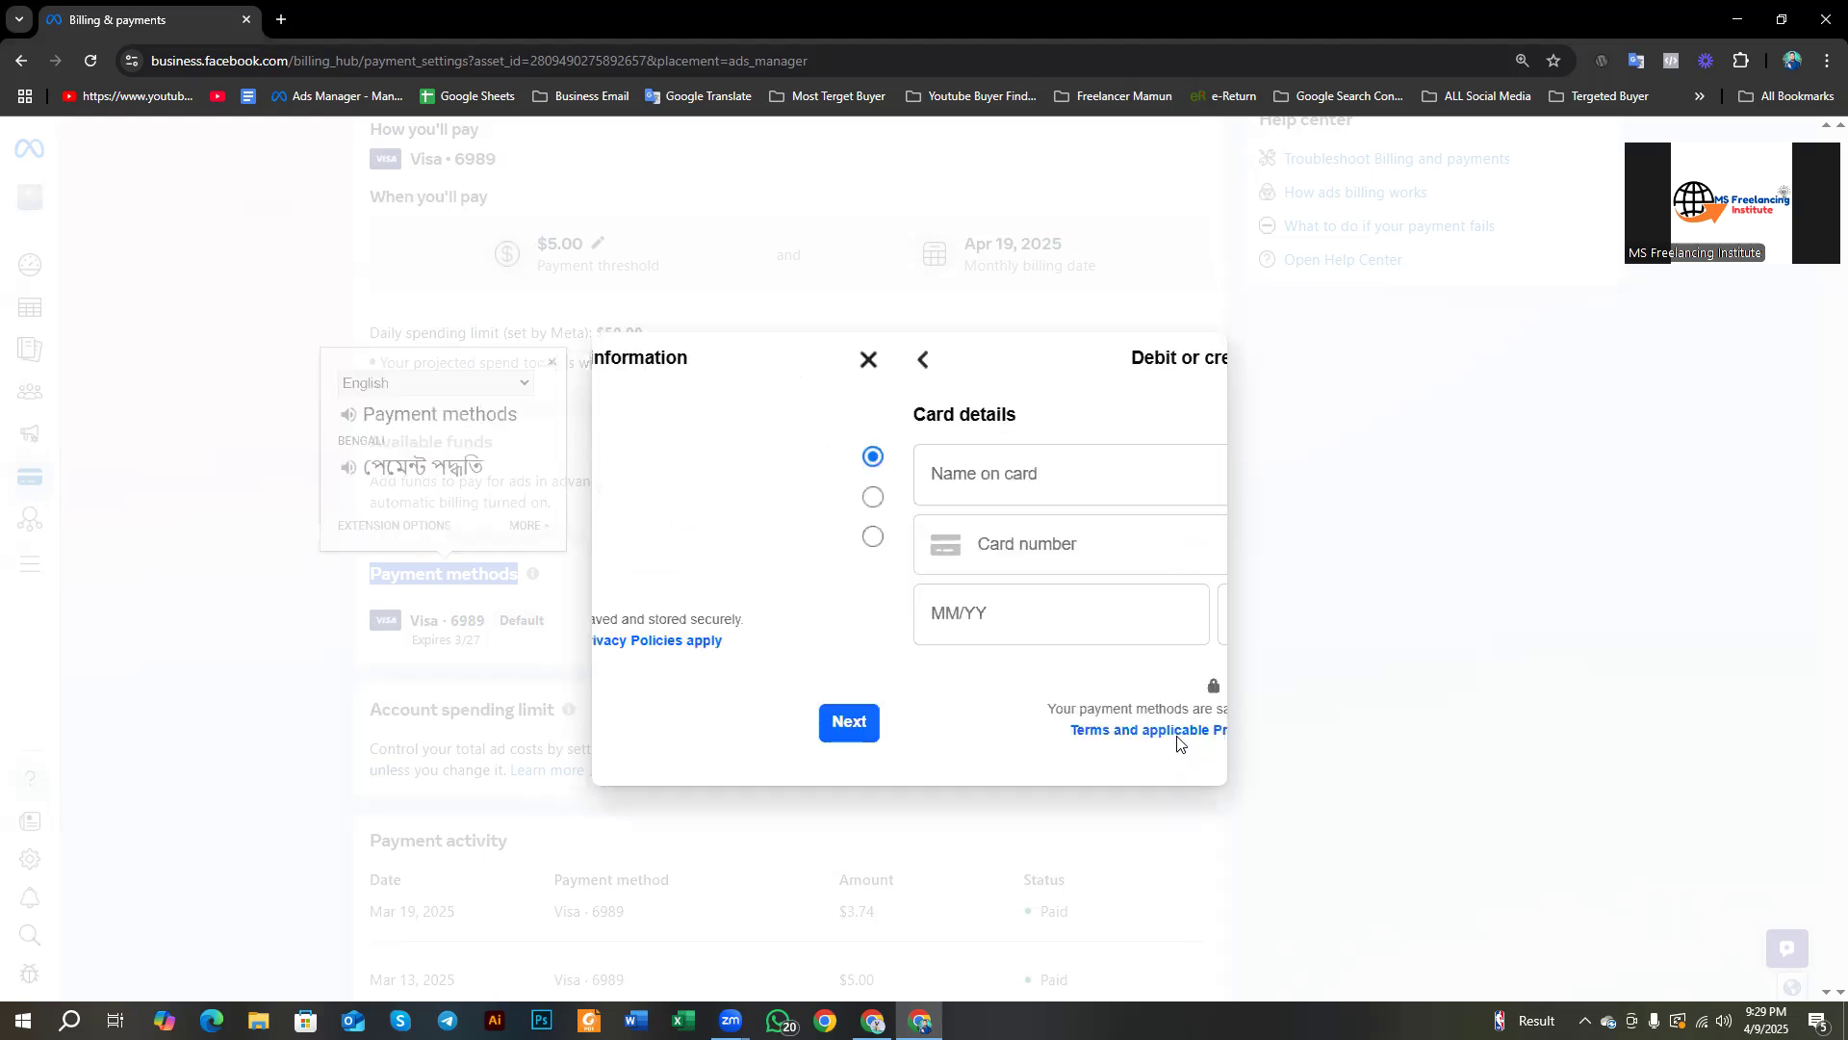
# Step: Try the Name on card field, dismiss autofill, and move to the Card number field
pyautogui.click(676, 466)
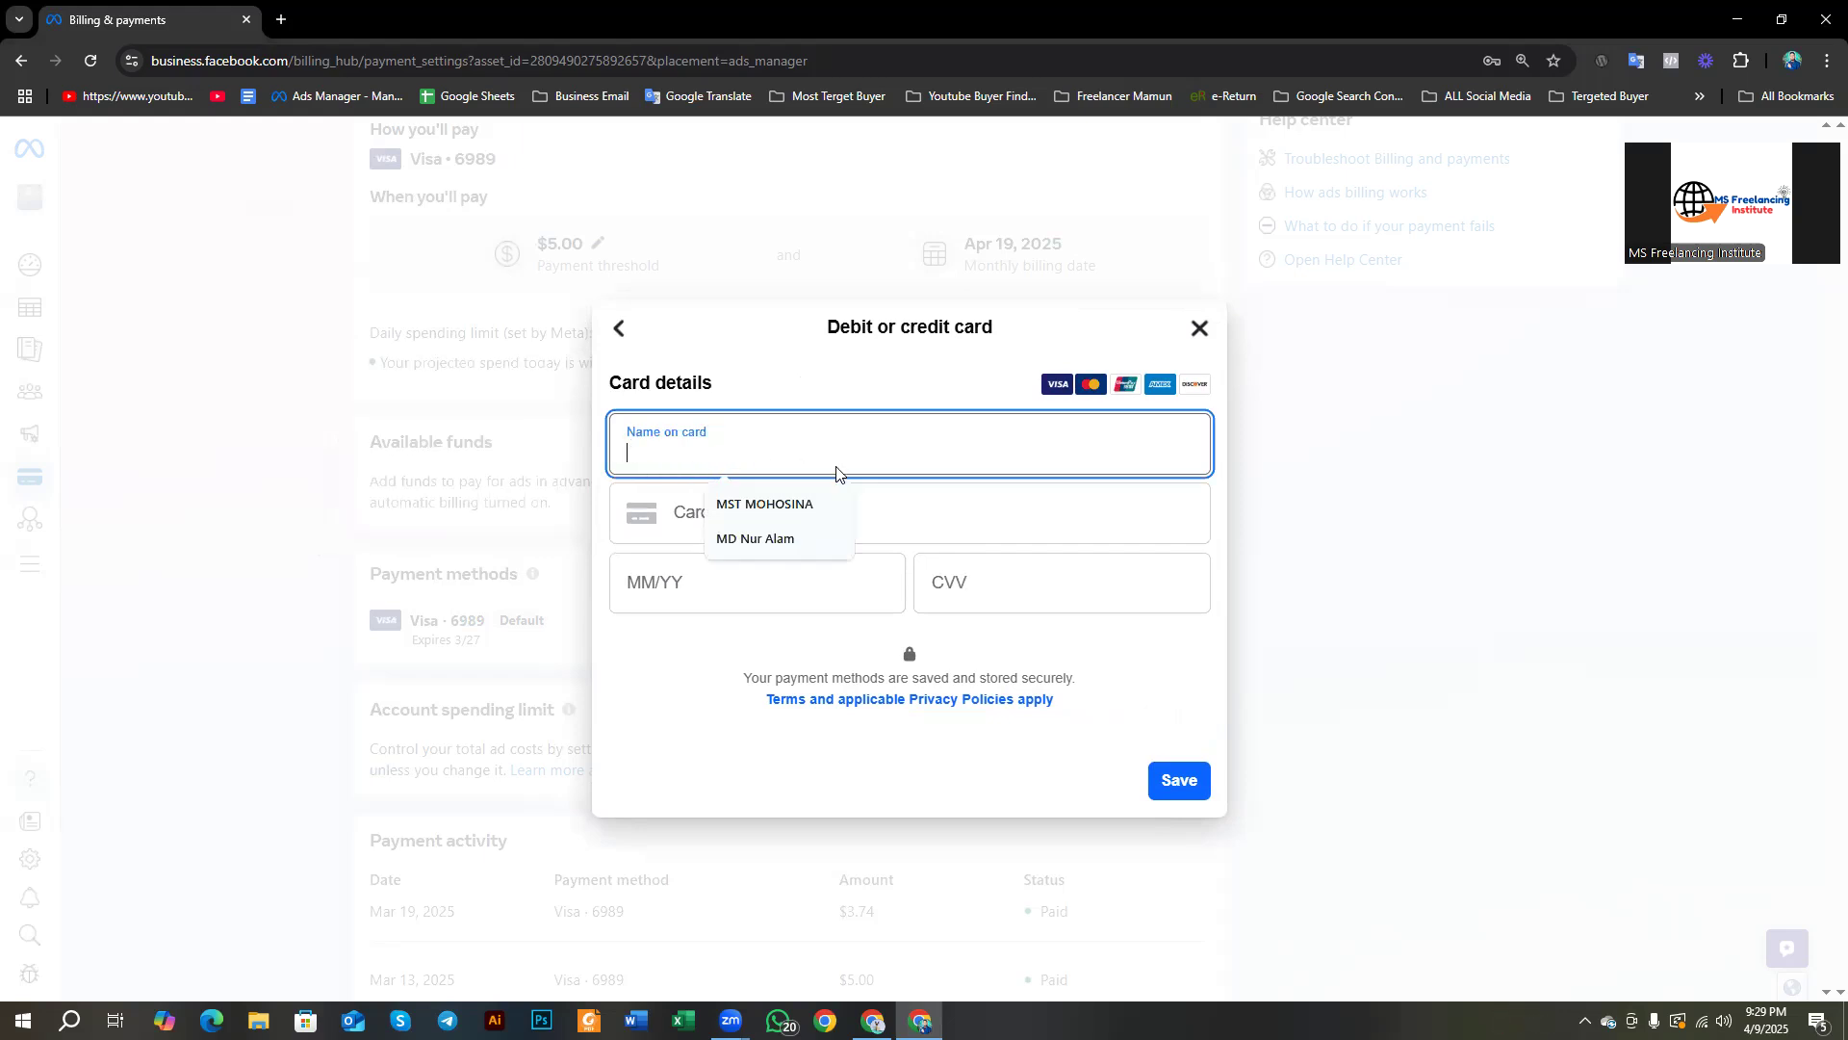
pyautogui.click(780, 370)
pyautogui.click(760, 445)
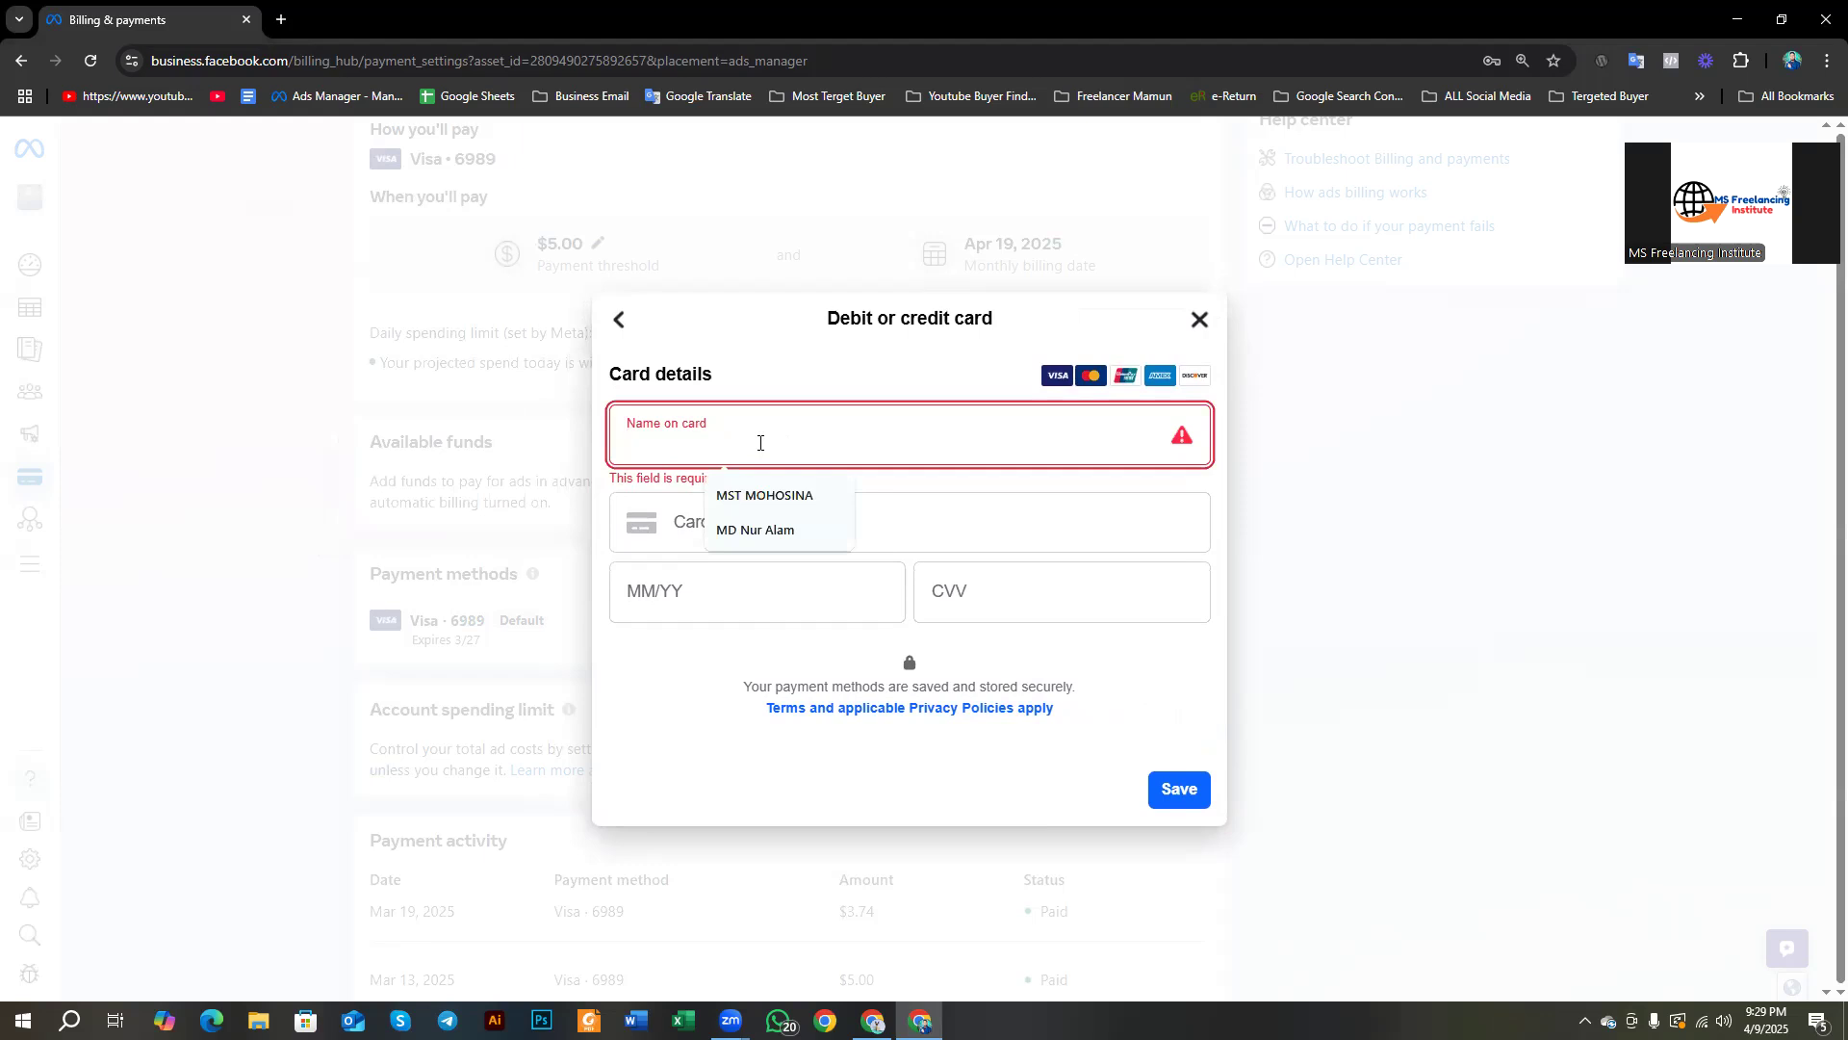
pyautogui.click(879, 487)
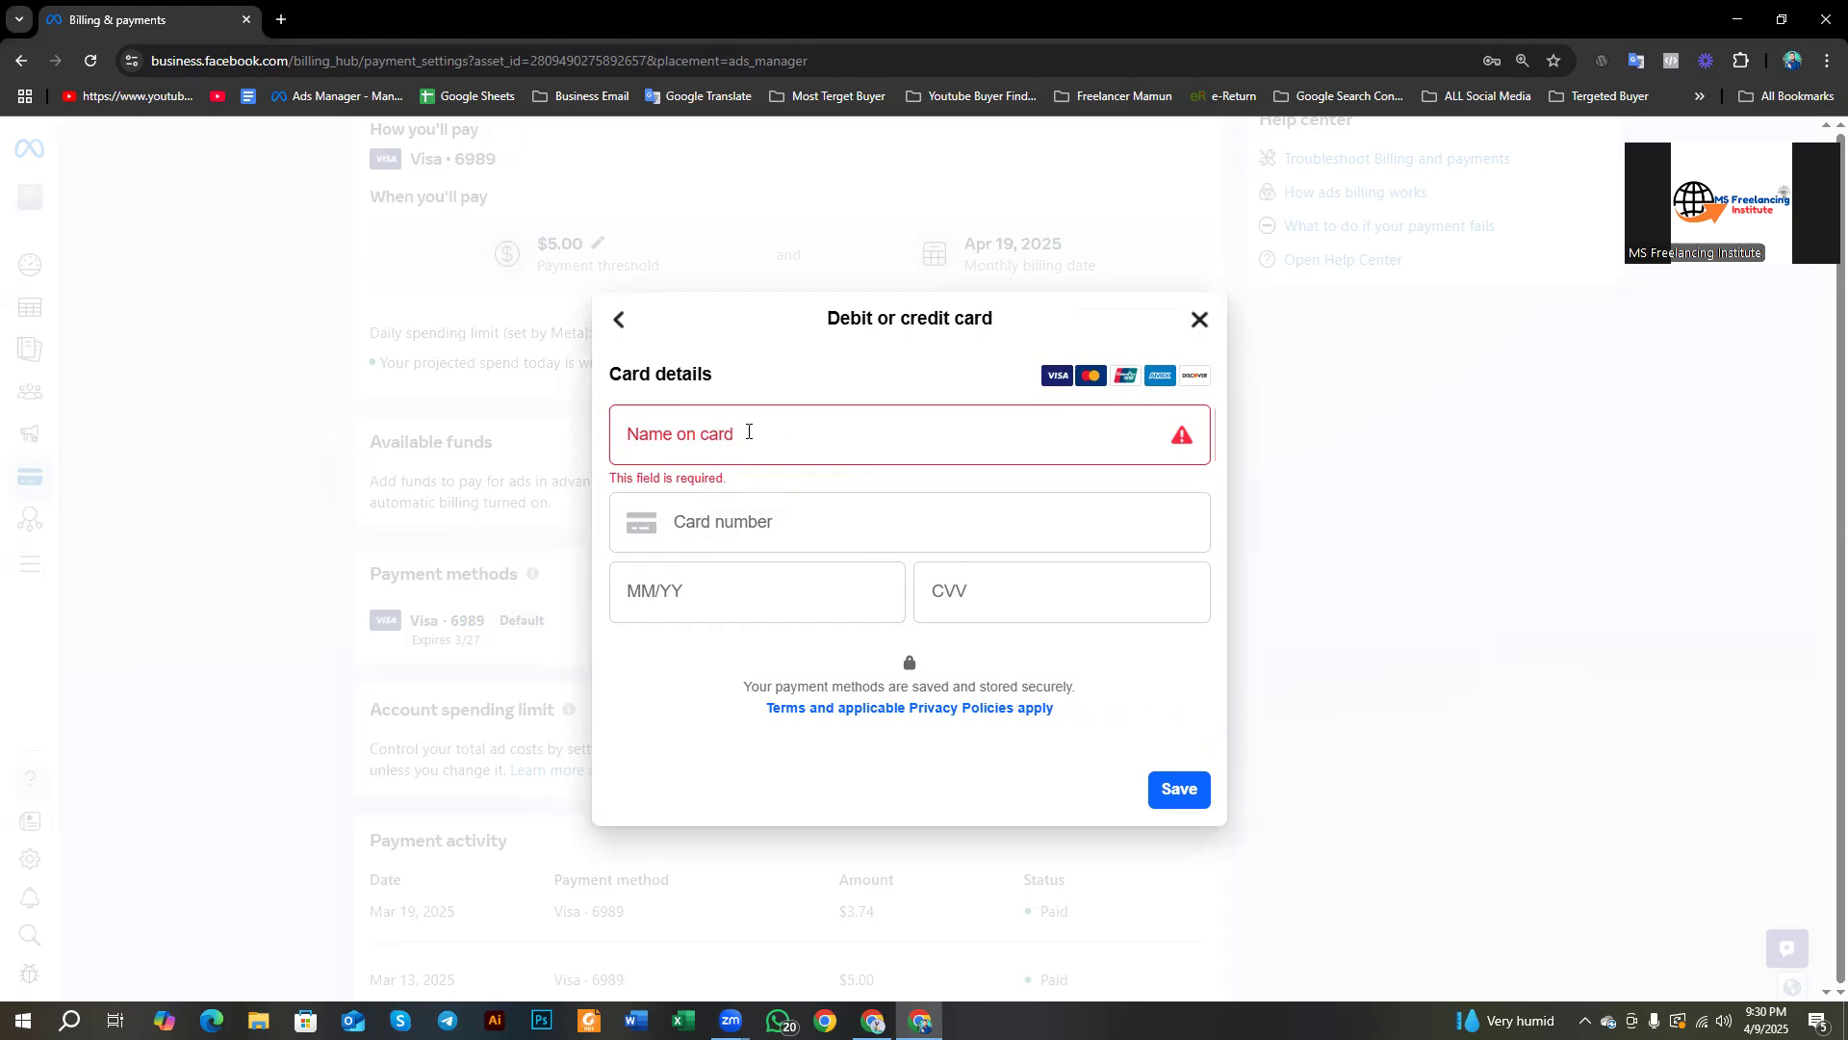
pyautogui.click(771, 518)
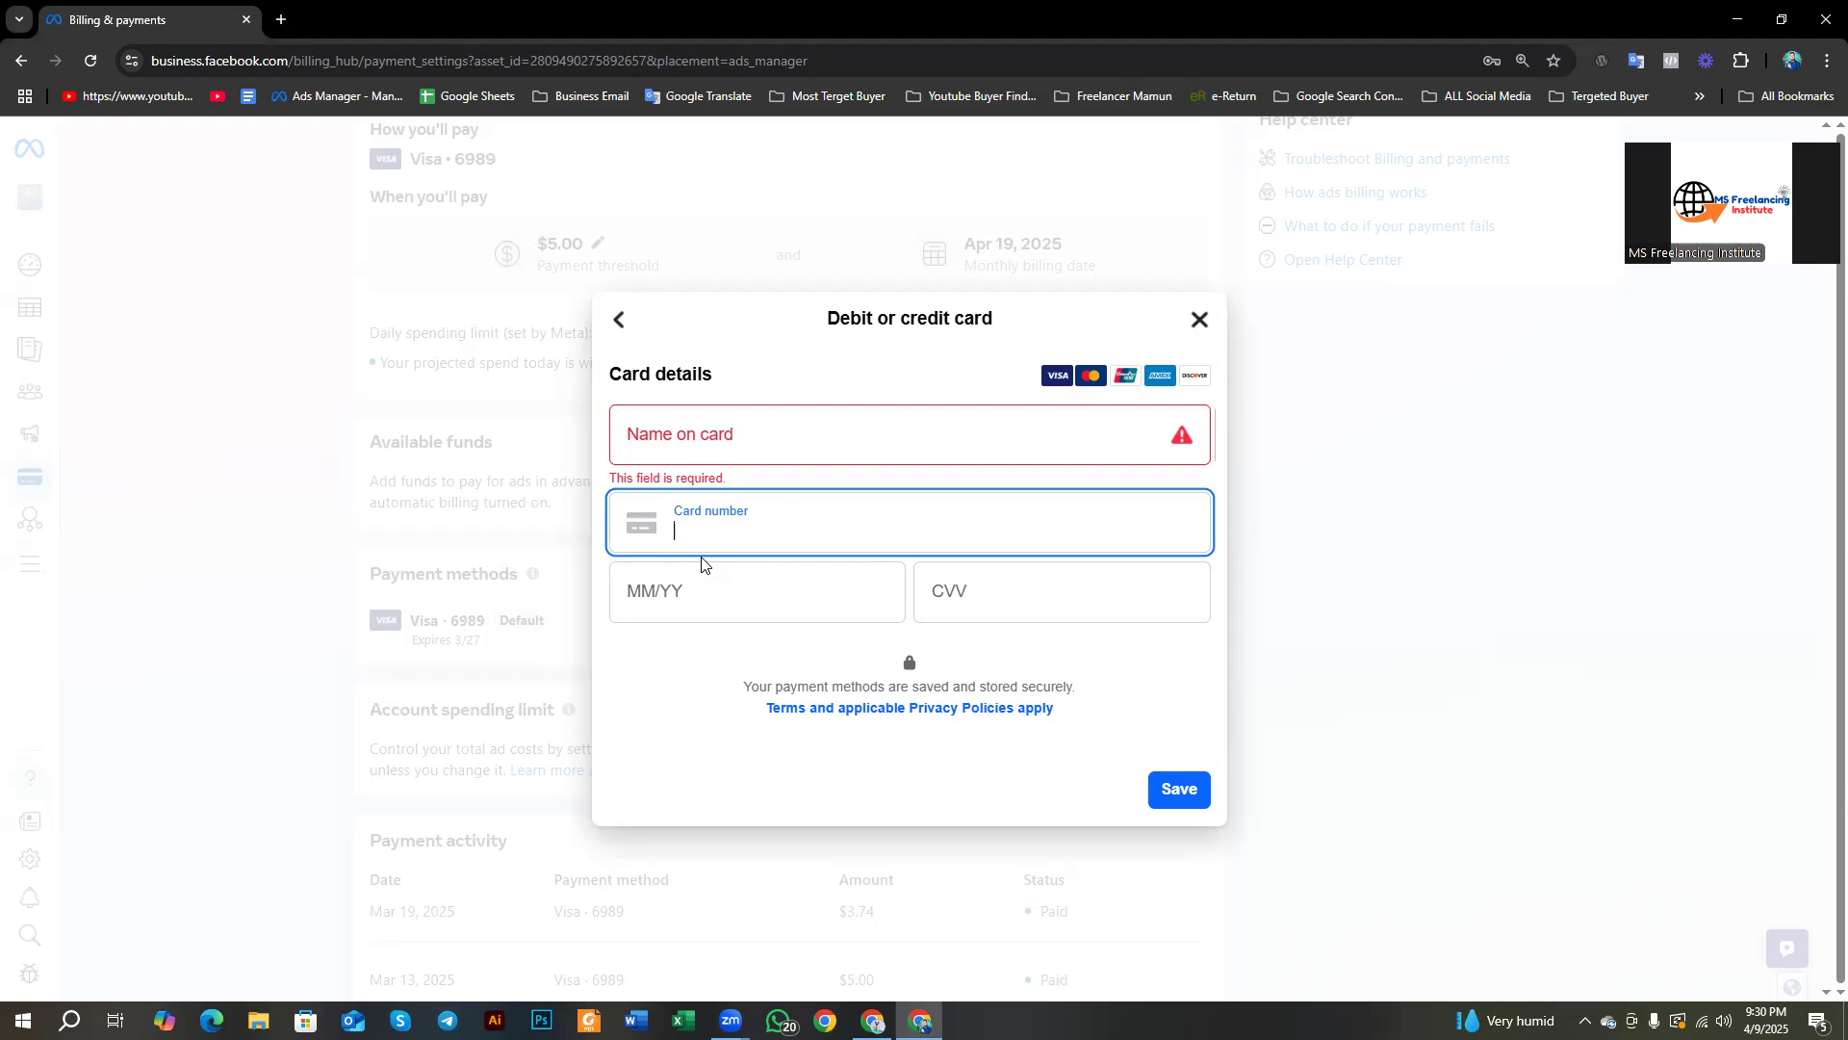
pyautogui.click(280, 19)
# Step: Search Google Images for 'visa card number example' and preview the Visa Platinum card
pyautogui.write('visa card')
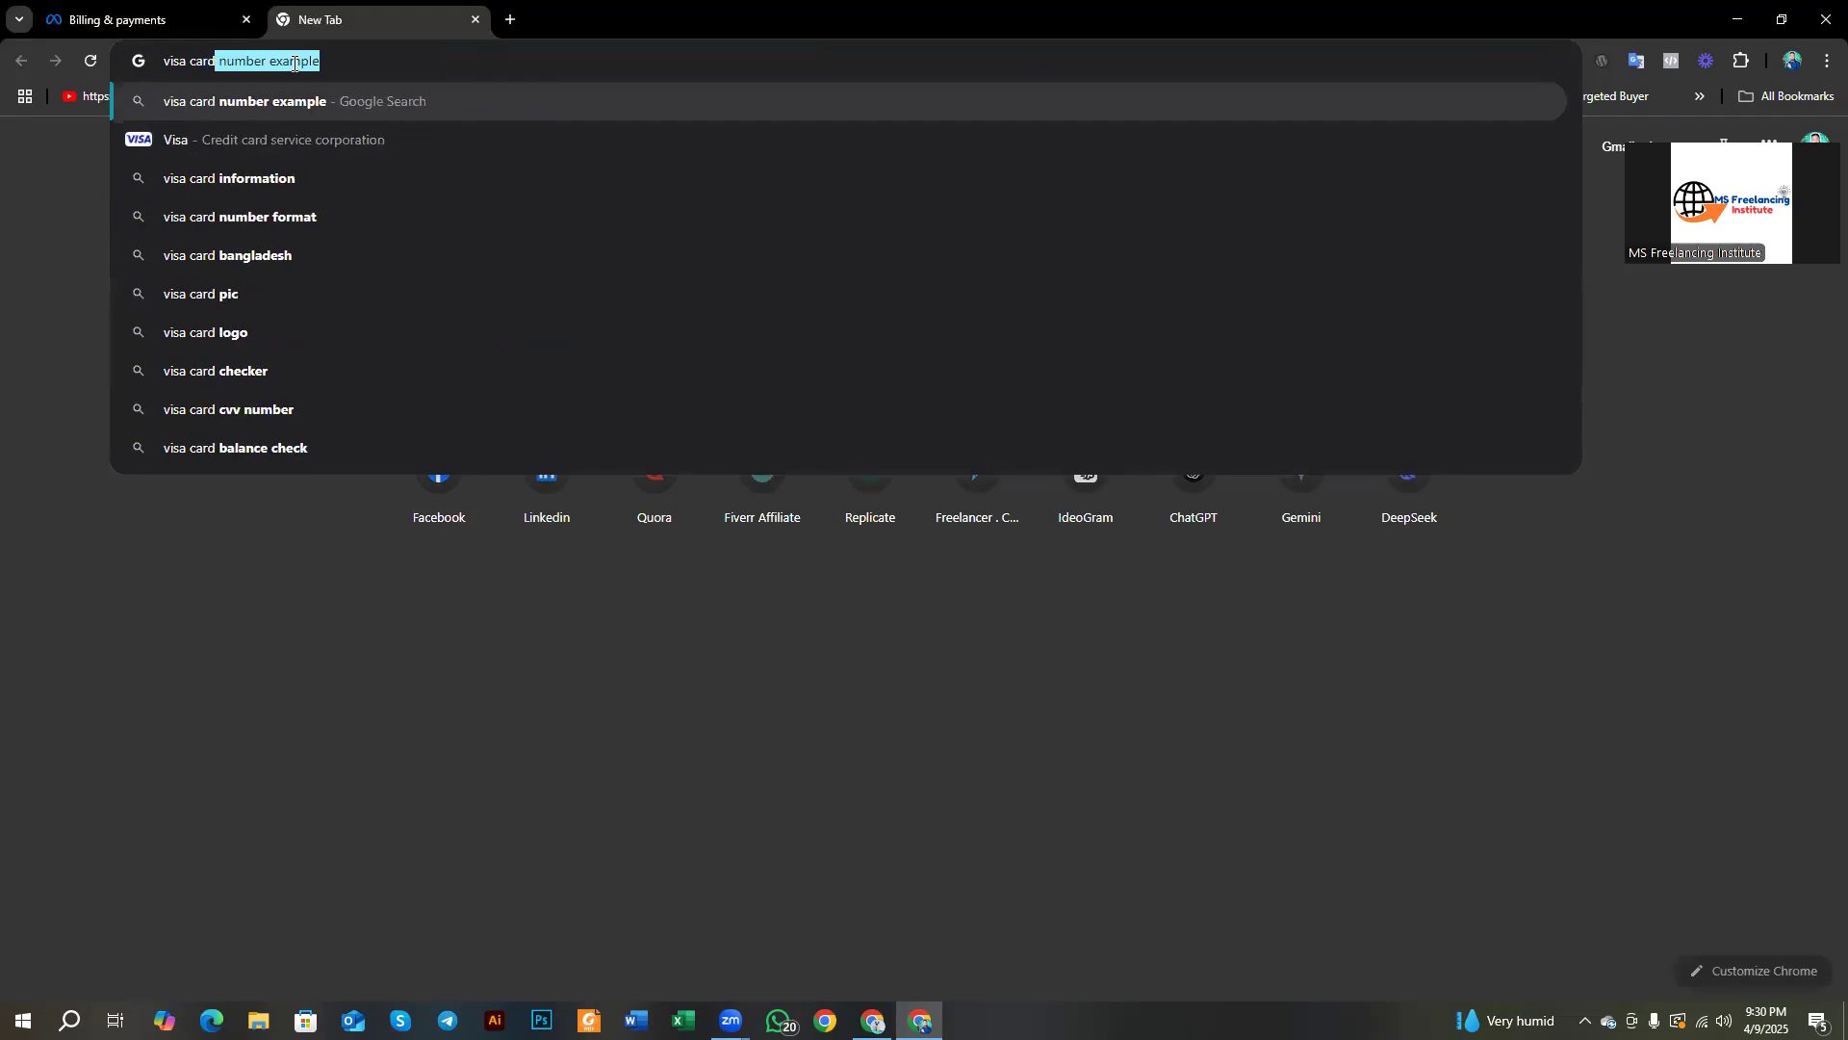
pyautogui.press('Return')
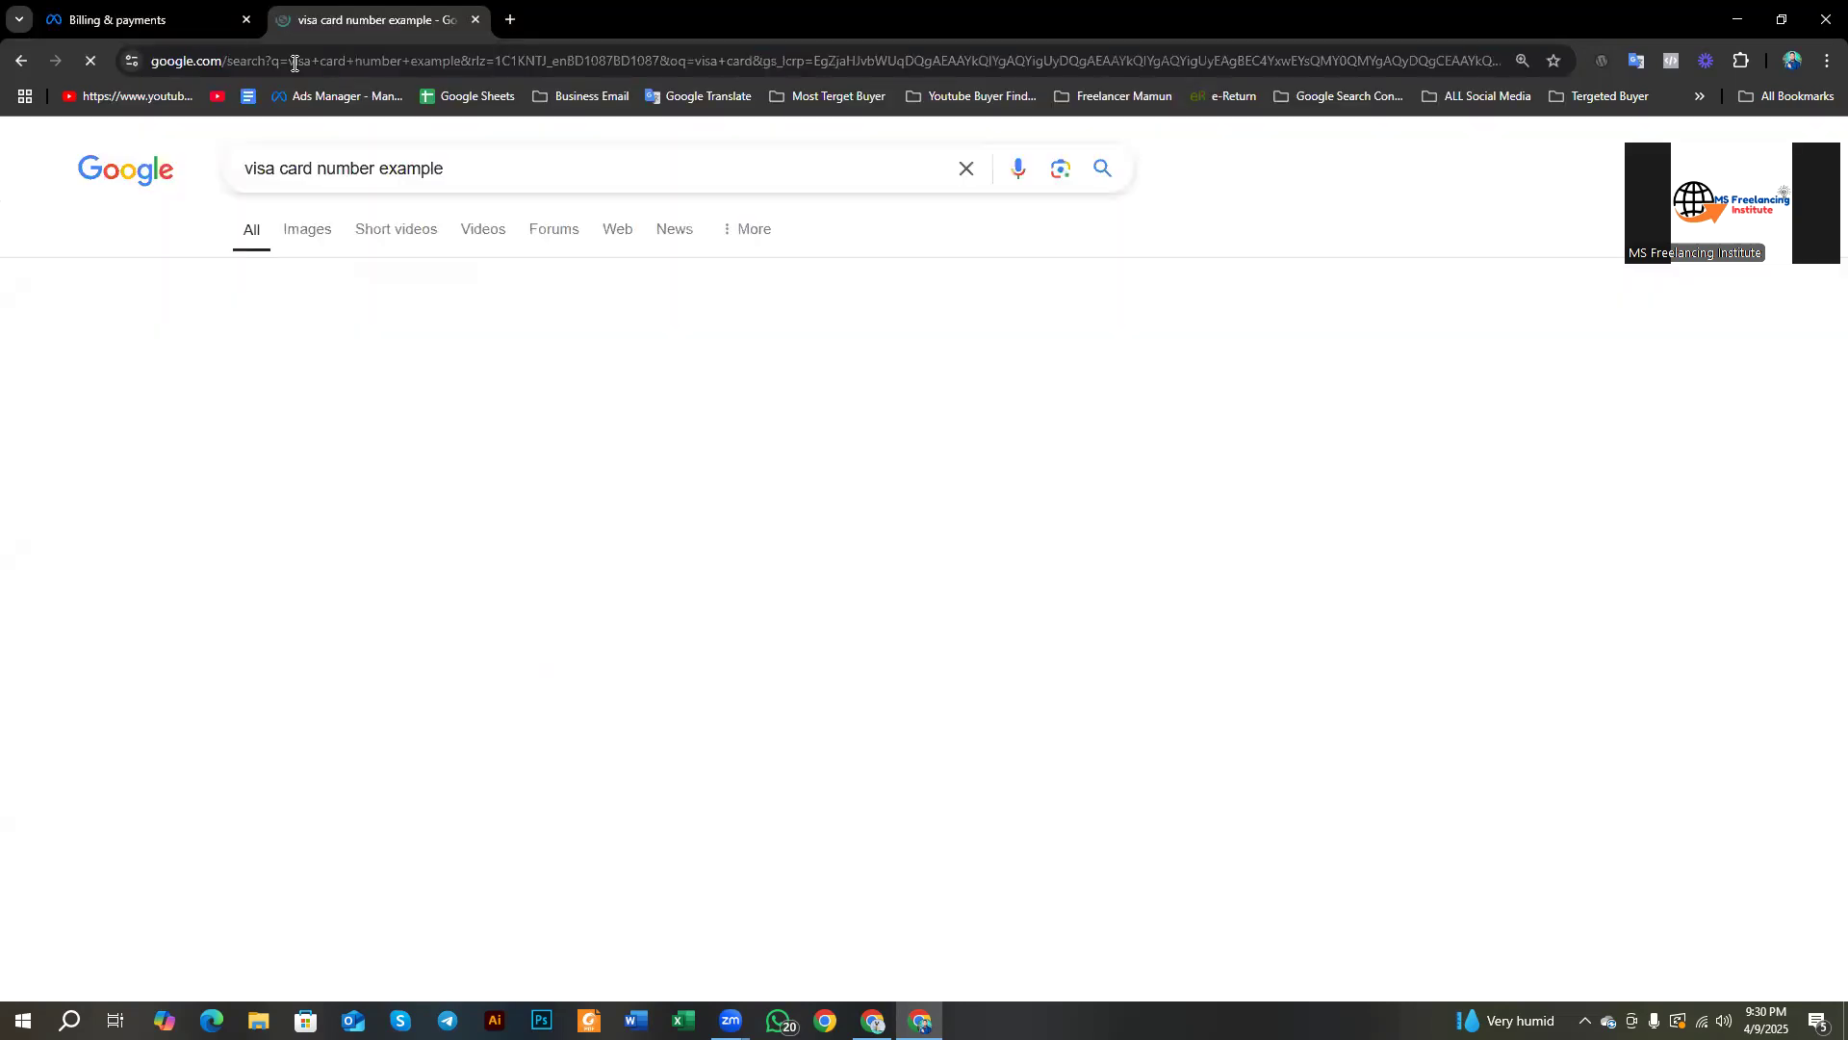
pyautogui.click(314, 234)
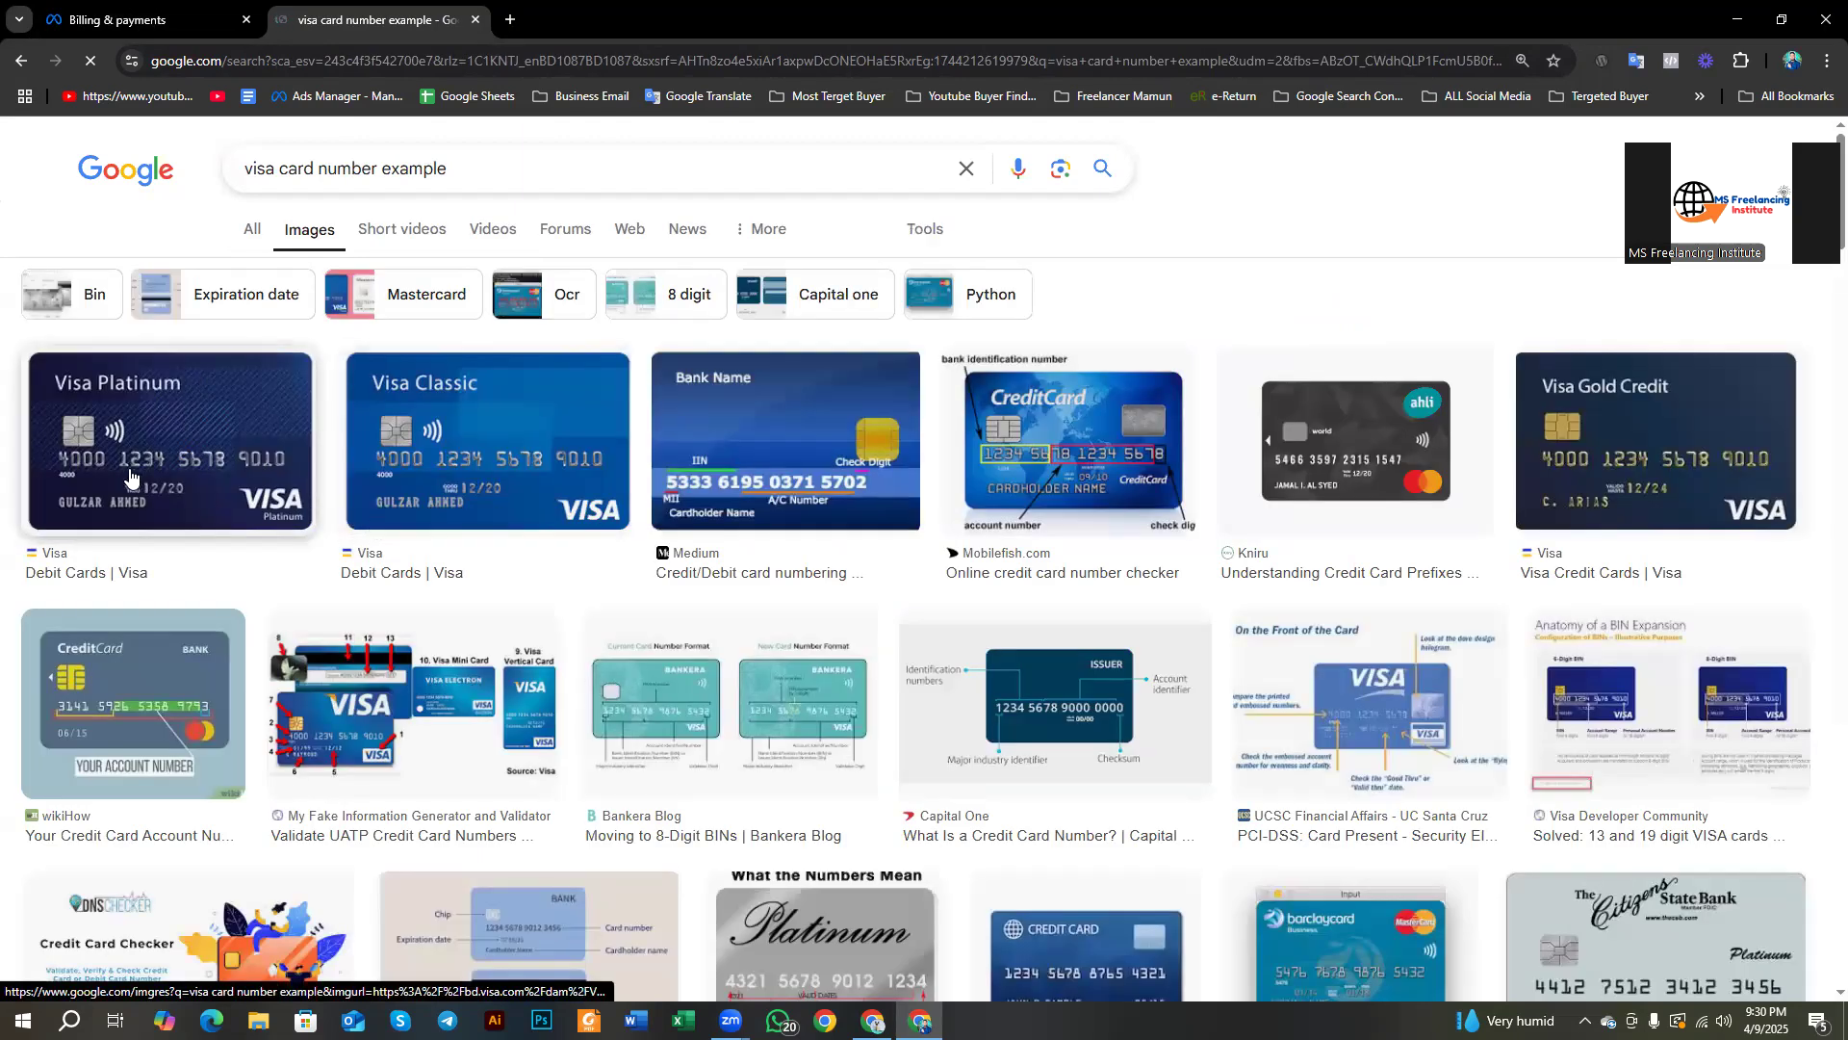
pyautogui.click(85, 429)
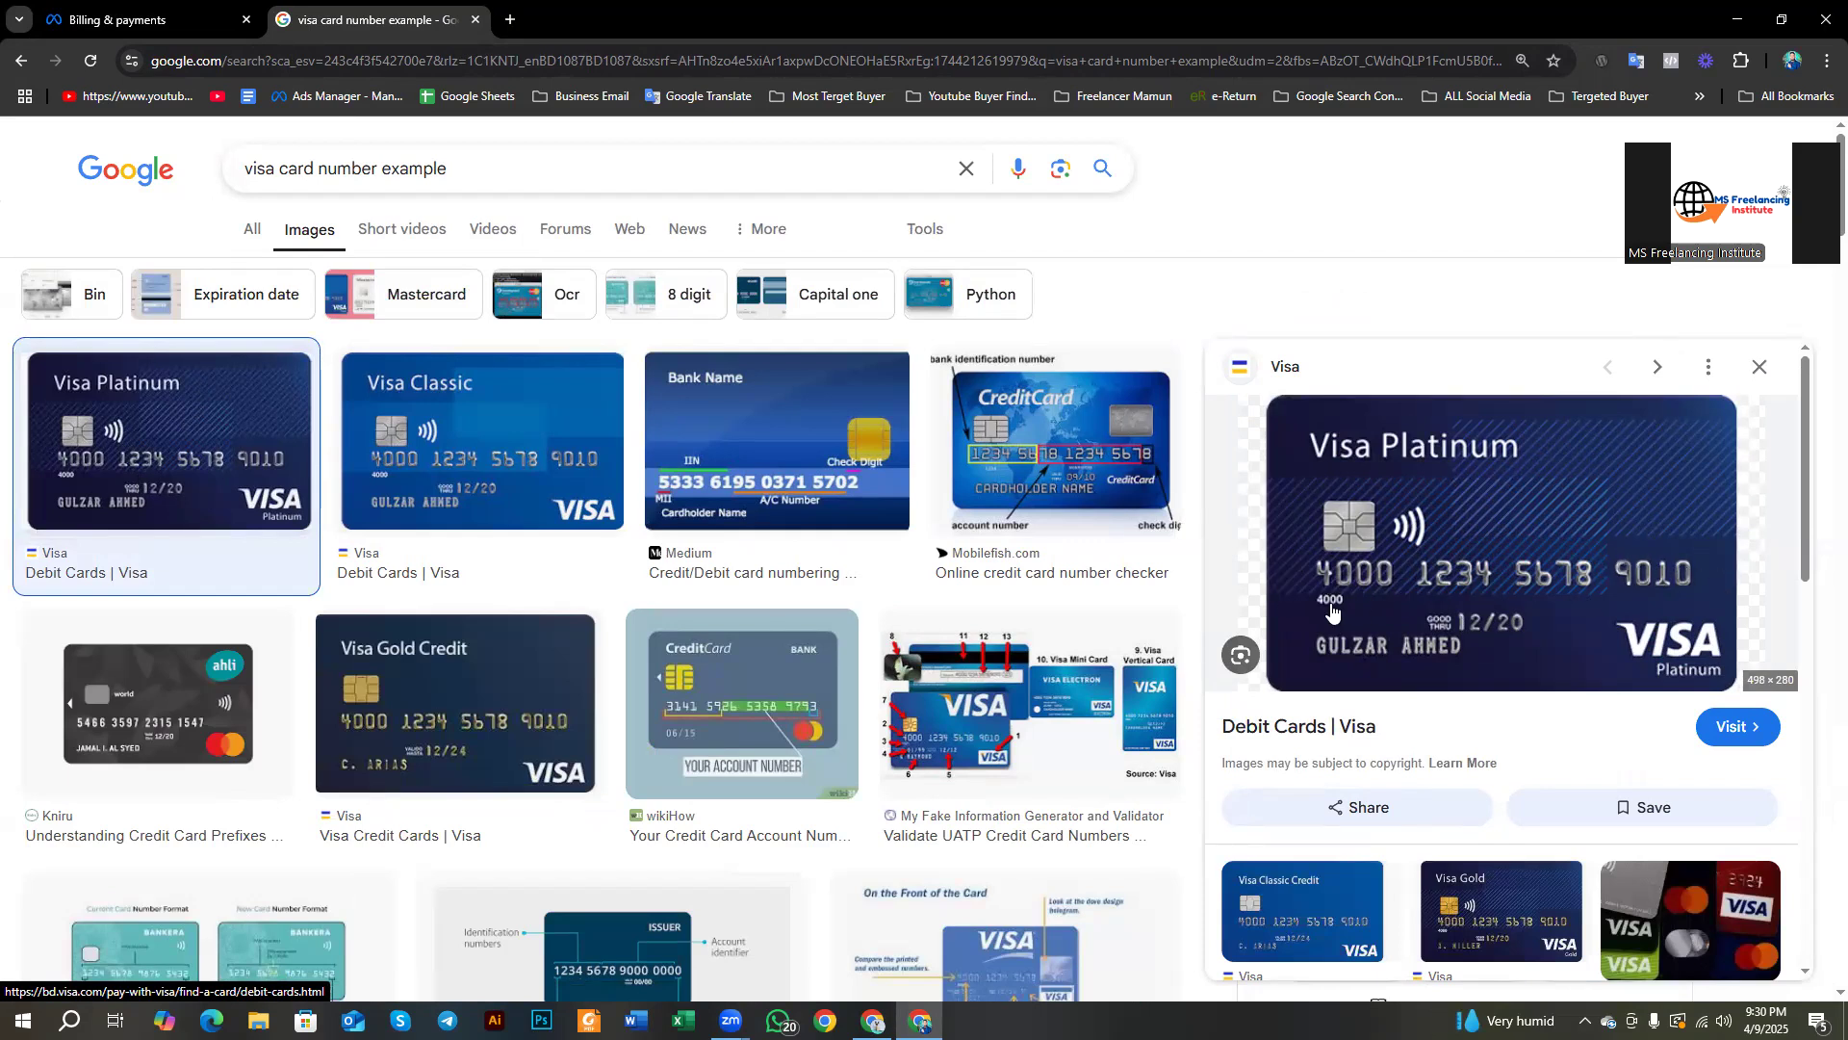
pyautogui.click(123, 20)
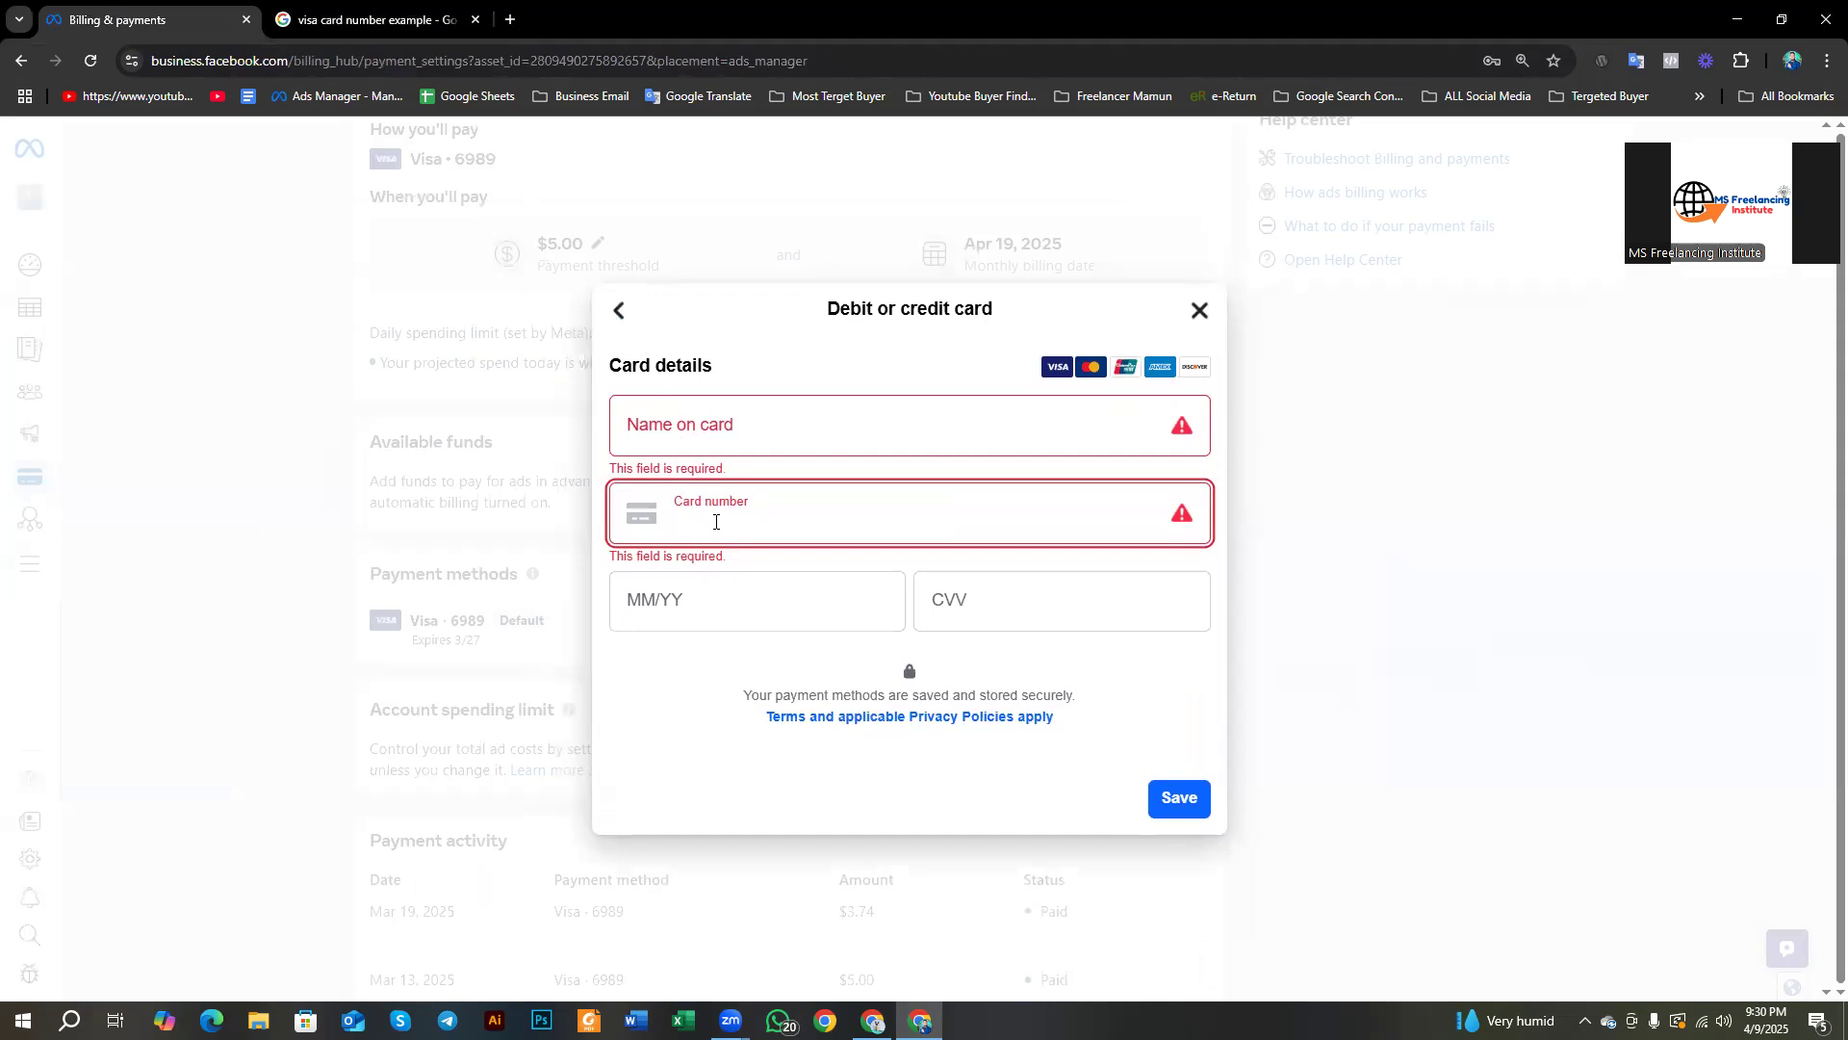
pyautogui.write('0545 5487 5785 87')
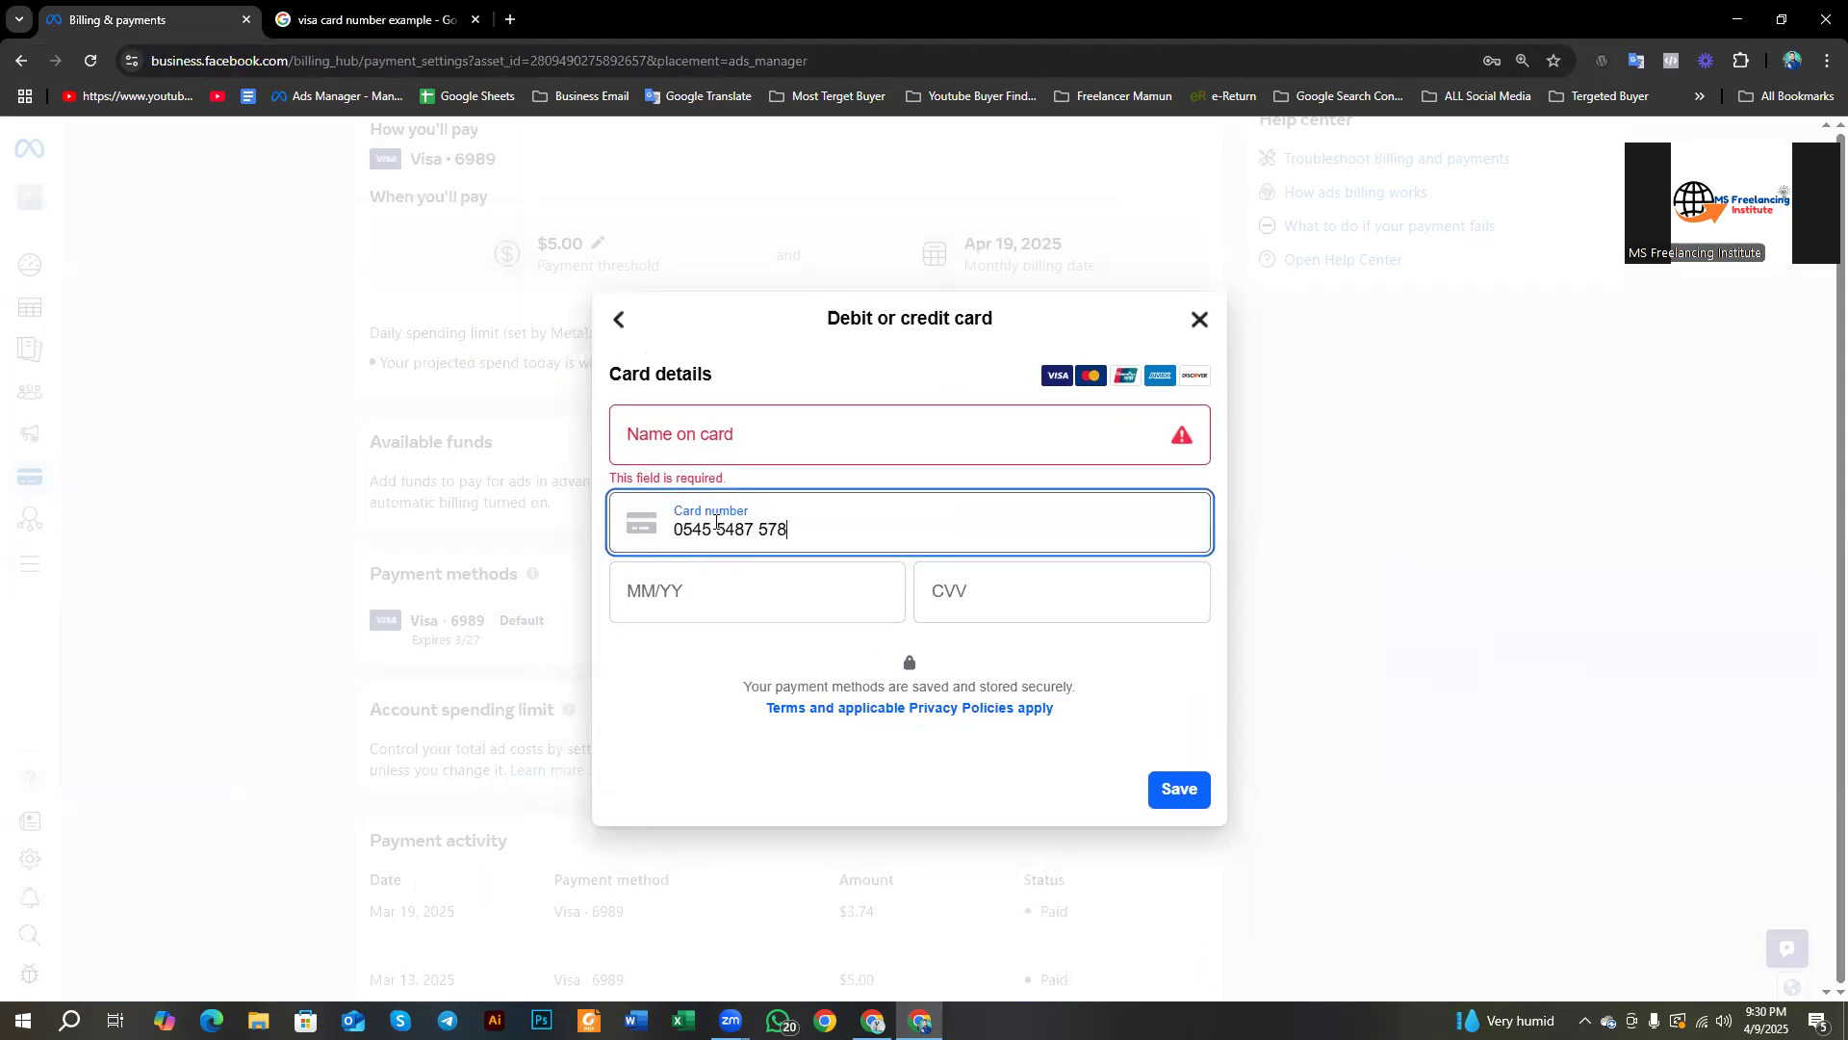
pyautogui.press('BackSpace')
pyautogui.press('BackSpace')
pyautogui.press('BackSpace')
pyautogui.press('BackSpace')
pyautogui.press('BackSpace')
pyautogui.press('BackSpace')
pyautogui.press('BackSpace')
pyautogui.press('BackSpace')
pyautogui.press('BackSpace')
pyautogui.press('BackSpace')
pyautogui.press('BackSpace')
pyautogui.press('BackSpace')
pyautogui.press('BackSpace')
pyautogui.press('BackSpace')
pyautogui.click(665, 589)
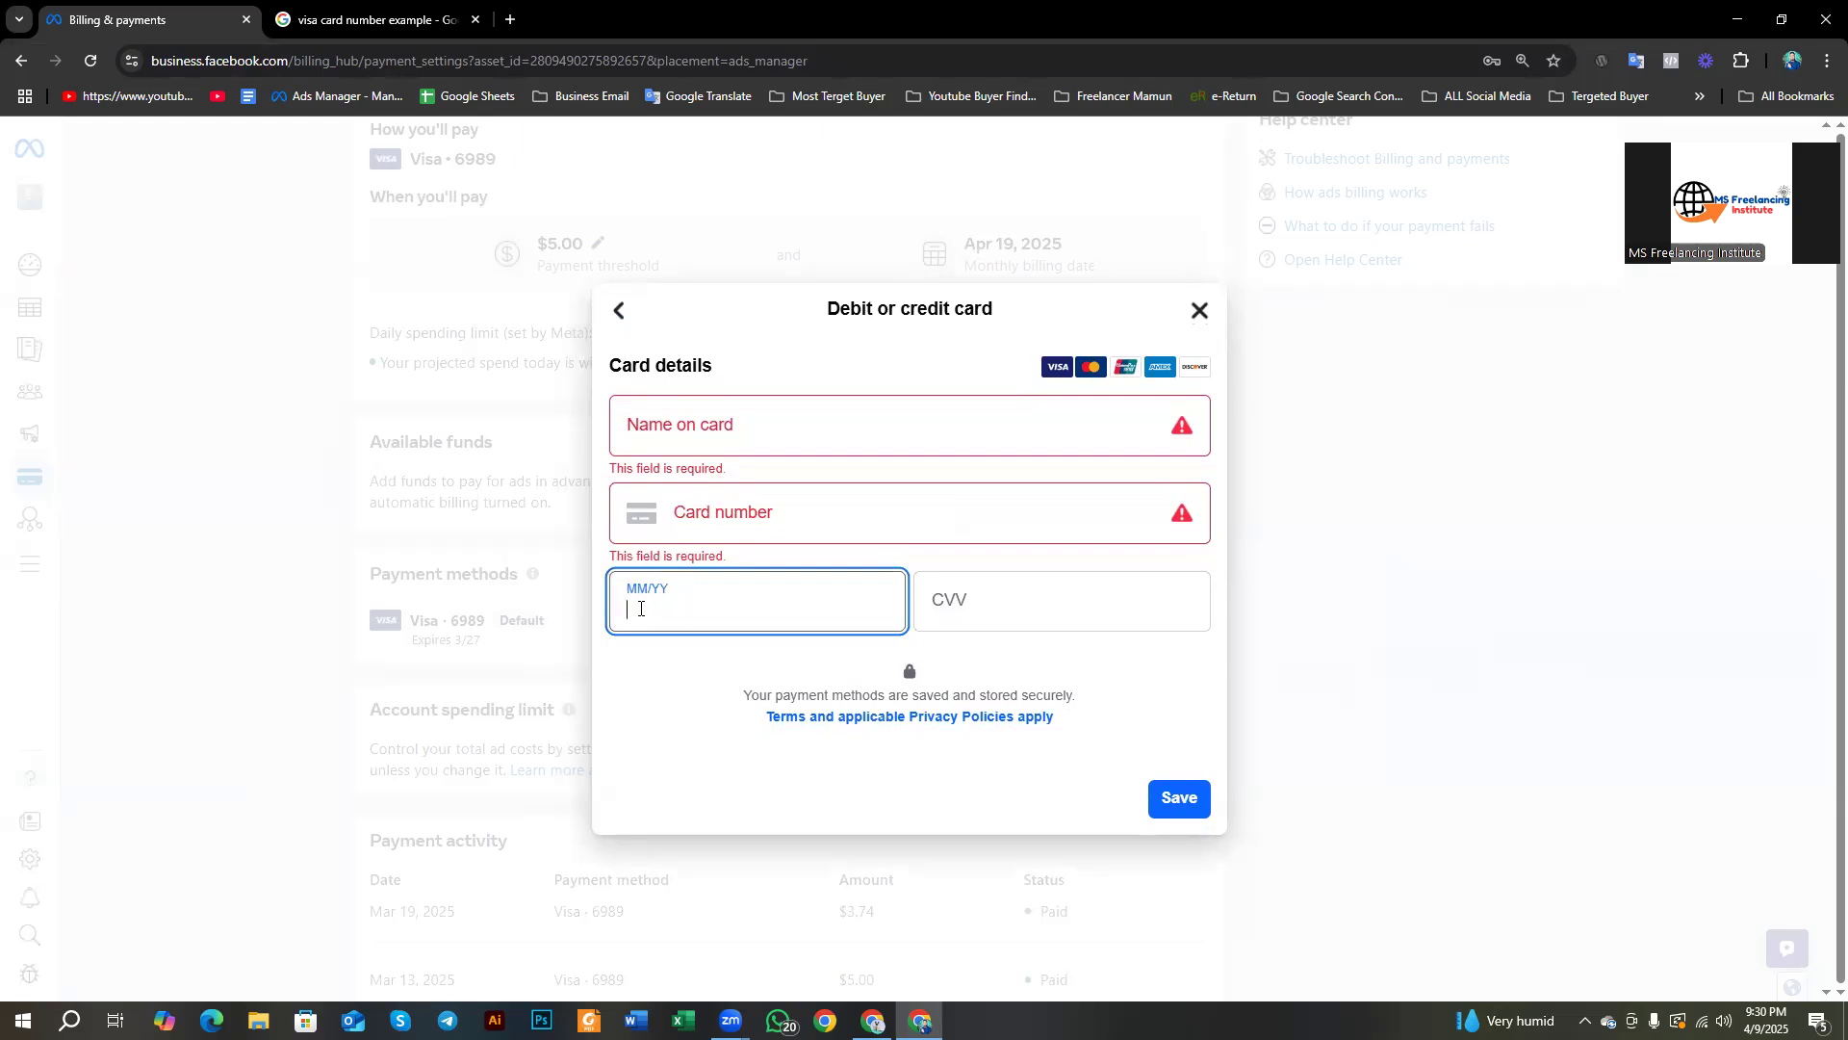
pyautogui.click(320, 8)
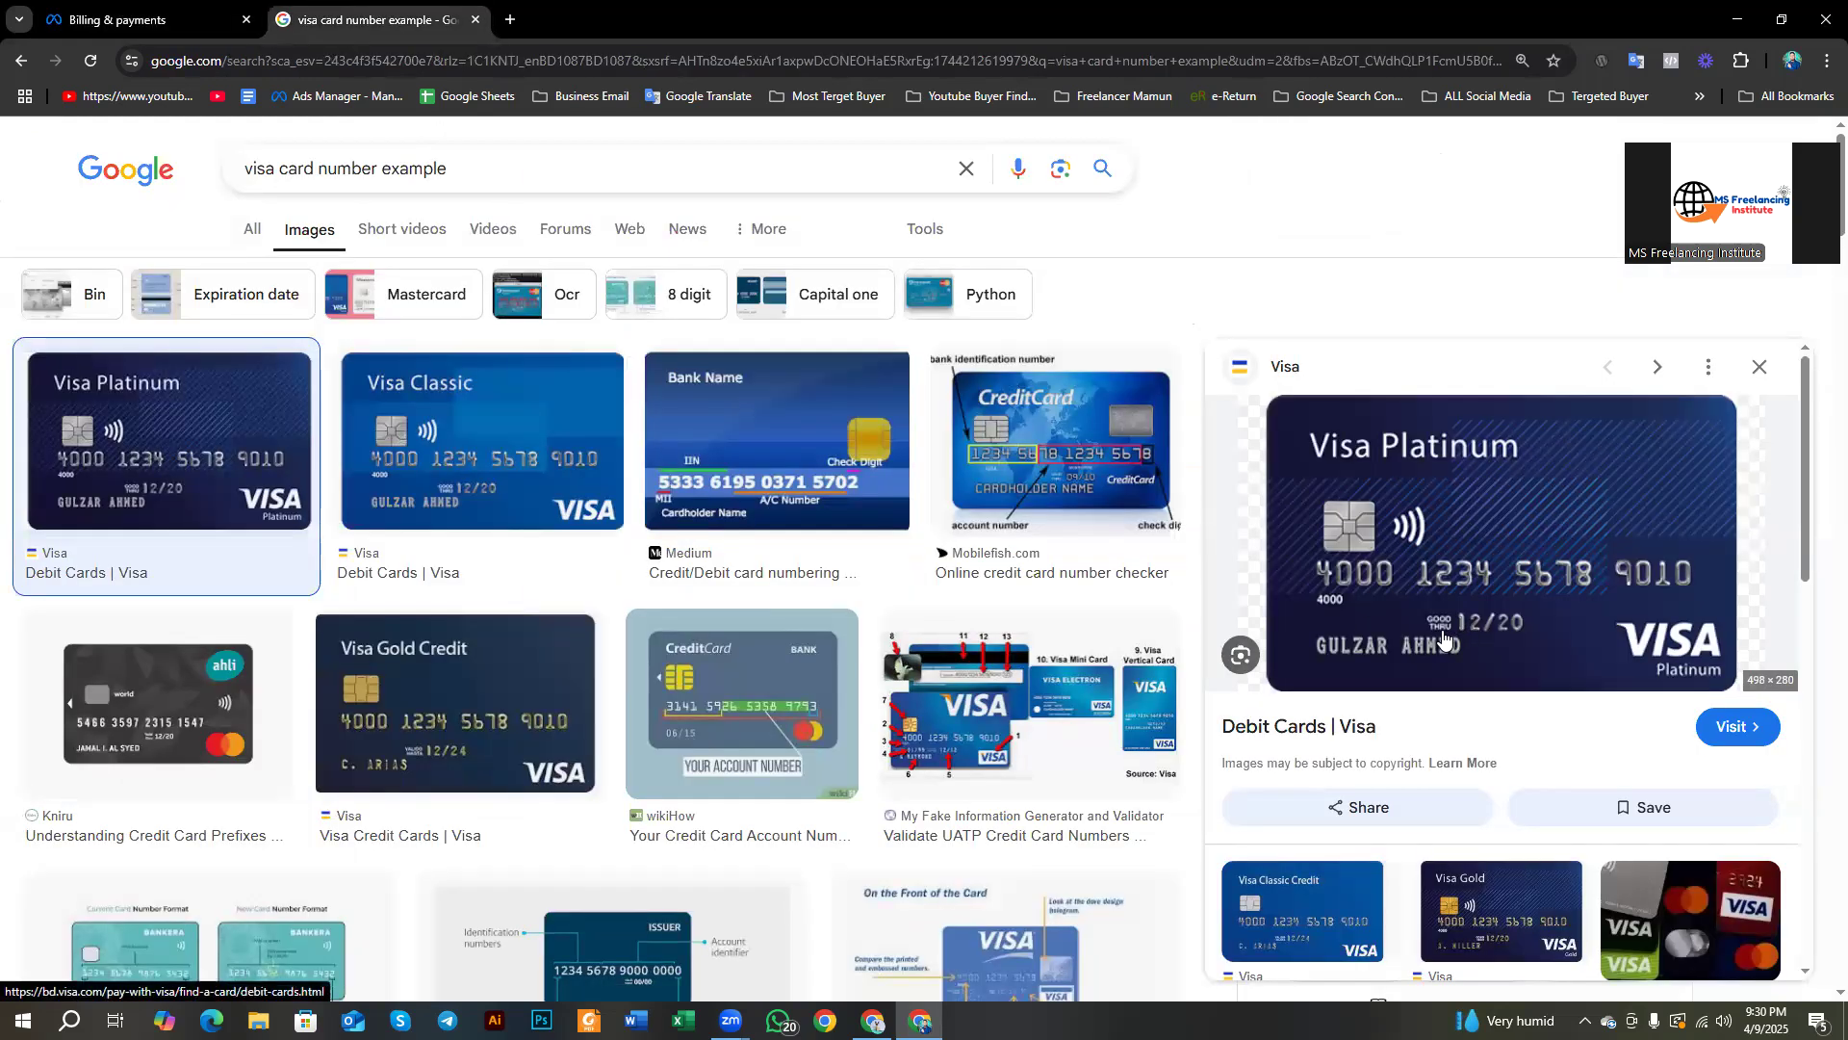
# Step: Screenshot the Visa Platinum card preview and box its 12/20 expiry date in red
pyautogui.press('Print')
pyautogui.moveTo(1365, 515); pyautogui.dragTo(1686, 800)
pyautogui.click(1705, 692)
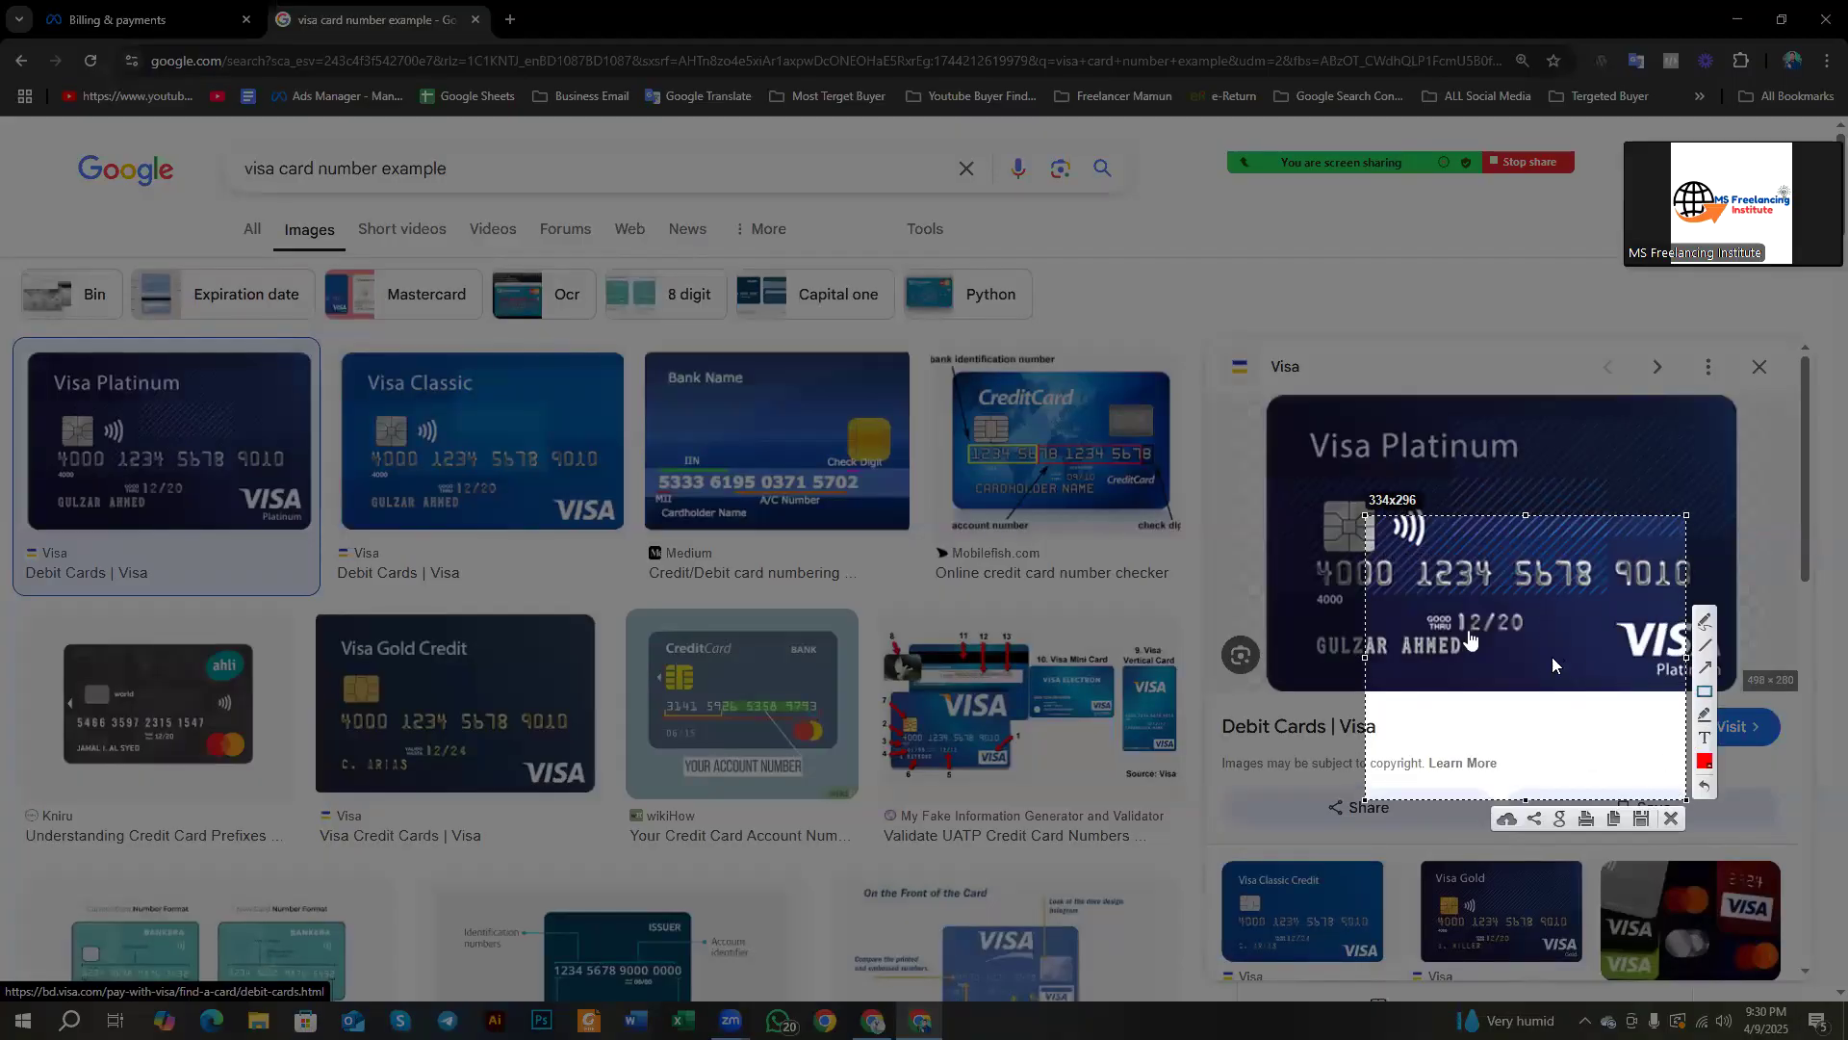
pyautogui.moveTo(1429, 599); pyautogui.dragTo(1538, 628)
pyautogui.click(1673, 818)
pyautogui.click(144, 19)
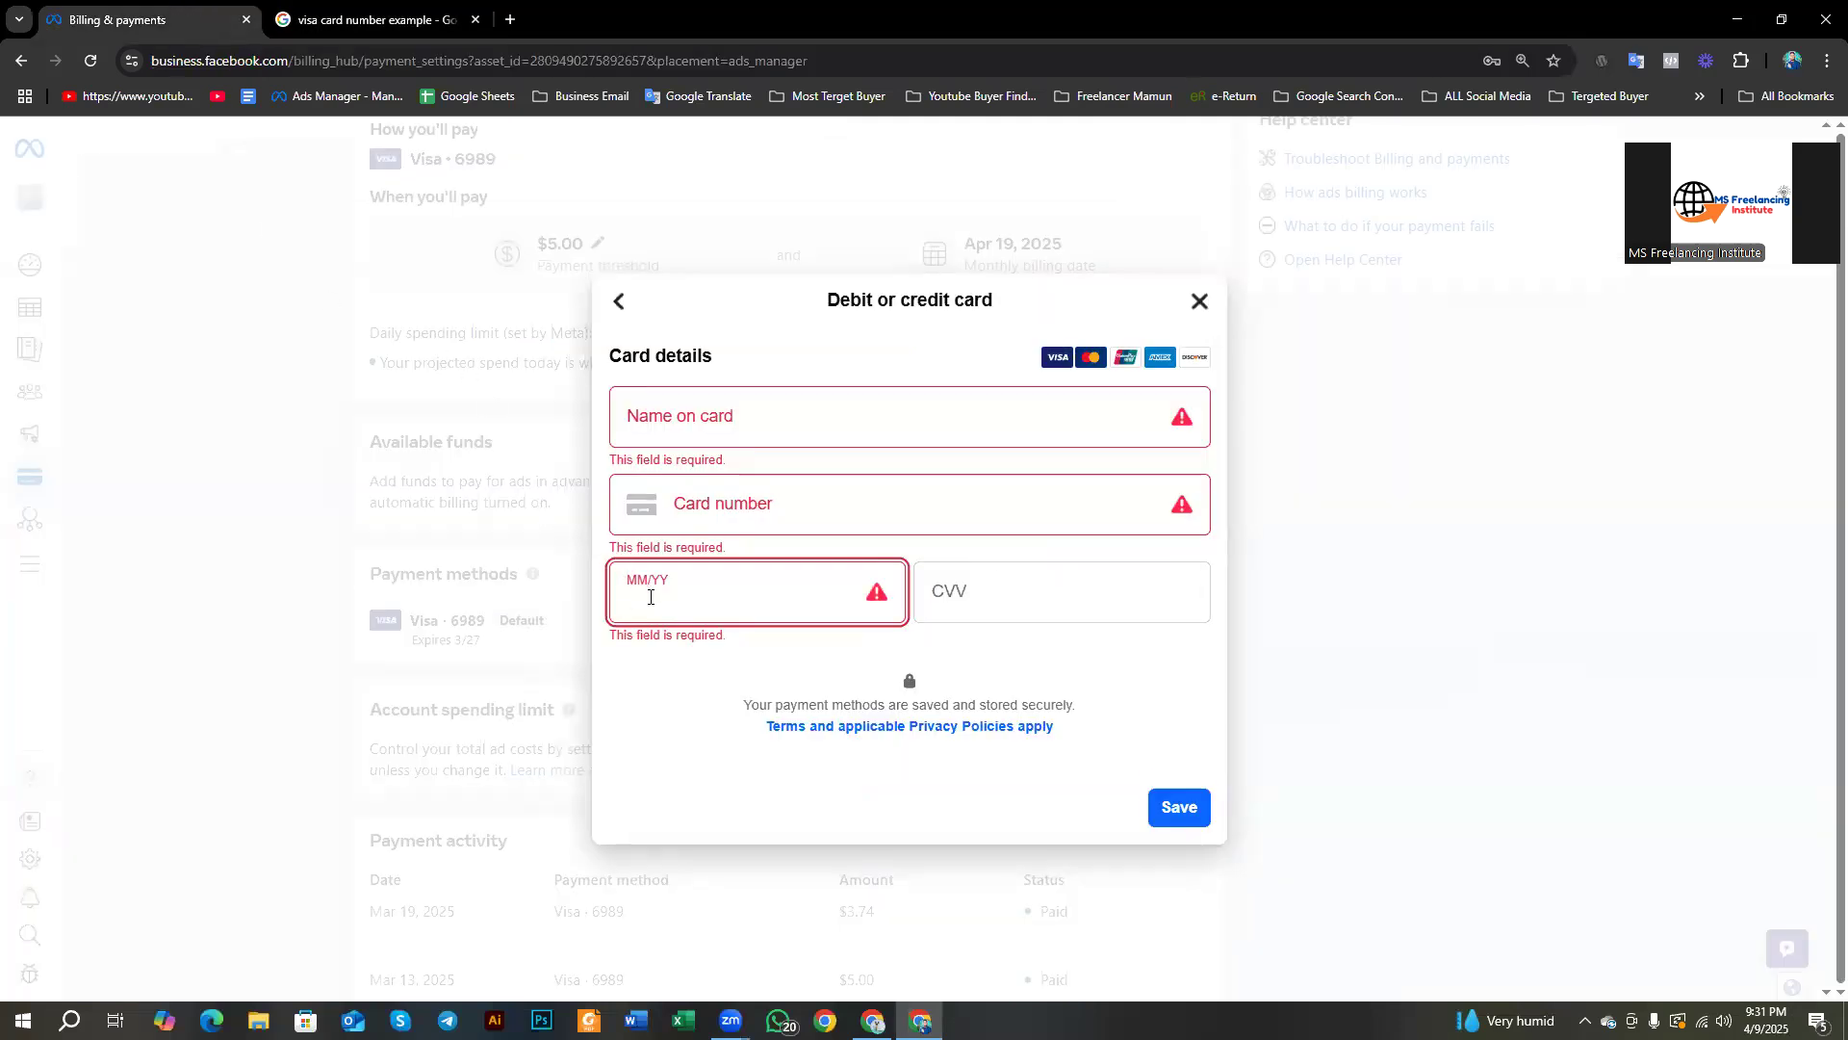
# Step: Enter 12/20 as the card's MM/YY expiry and move to the CVV field
pyautogui.write('12/2')
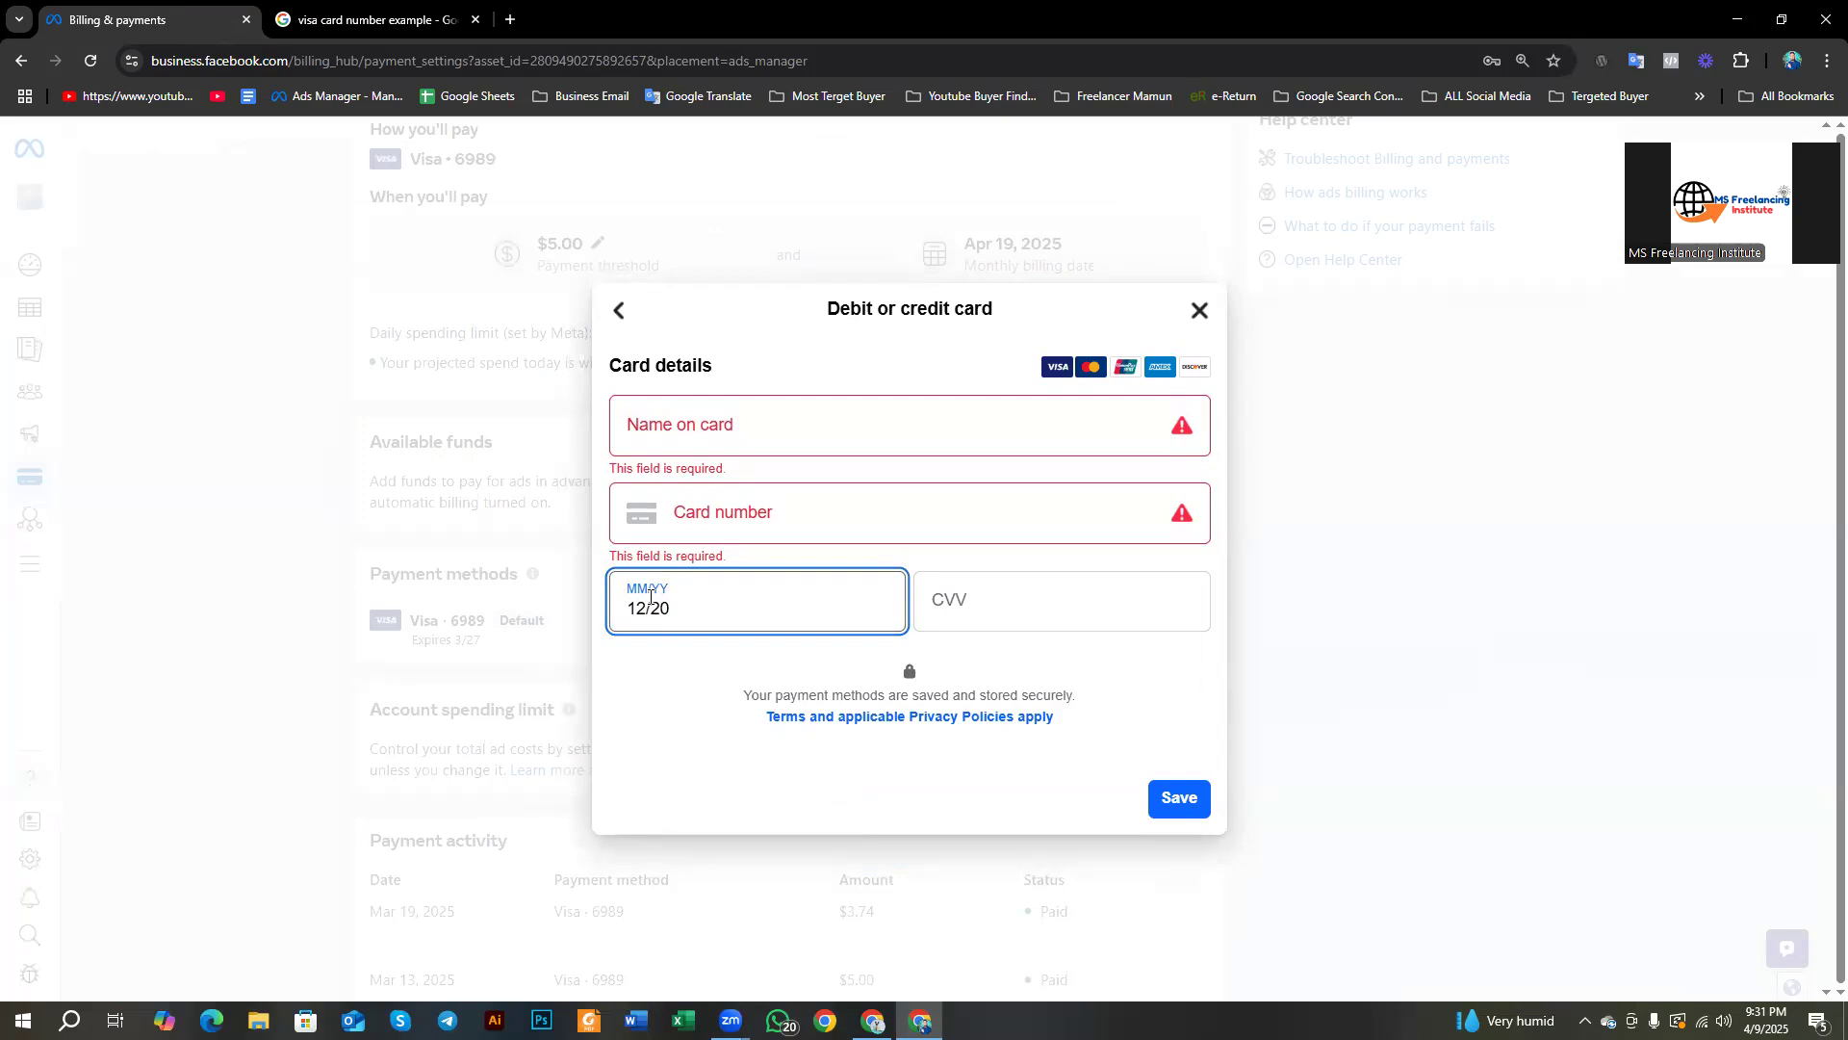
pyautogui.write('0')
pyautogui.click(994, 594)
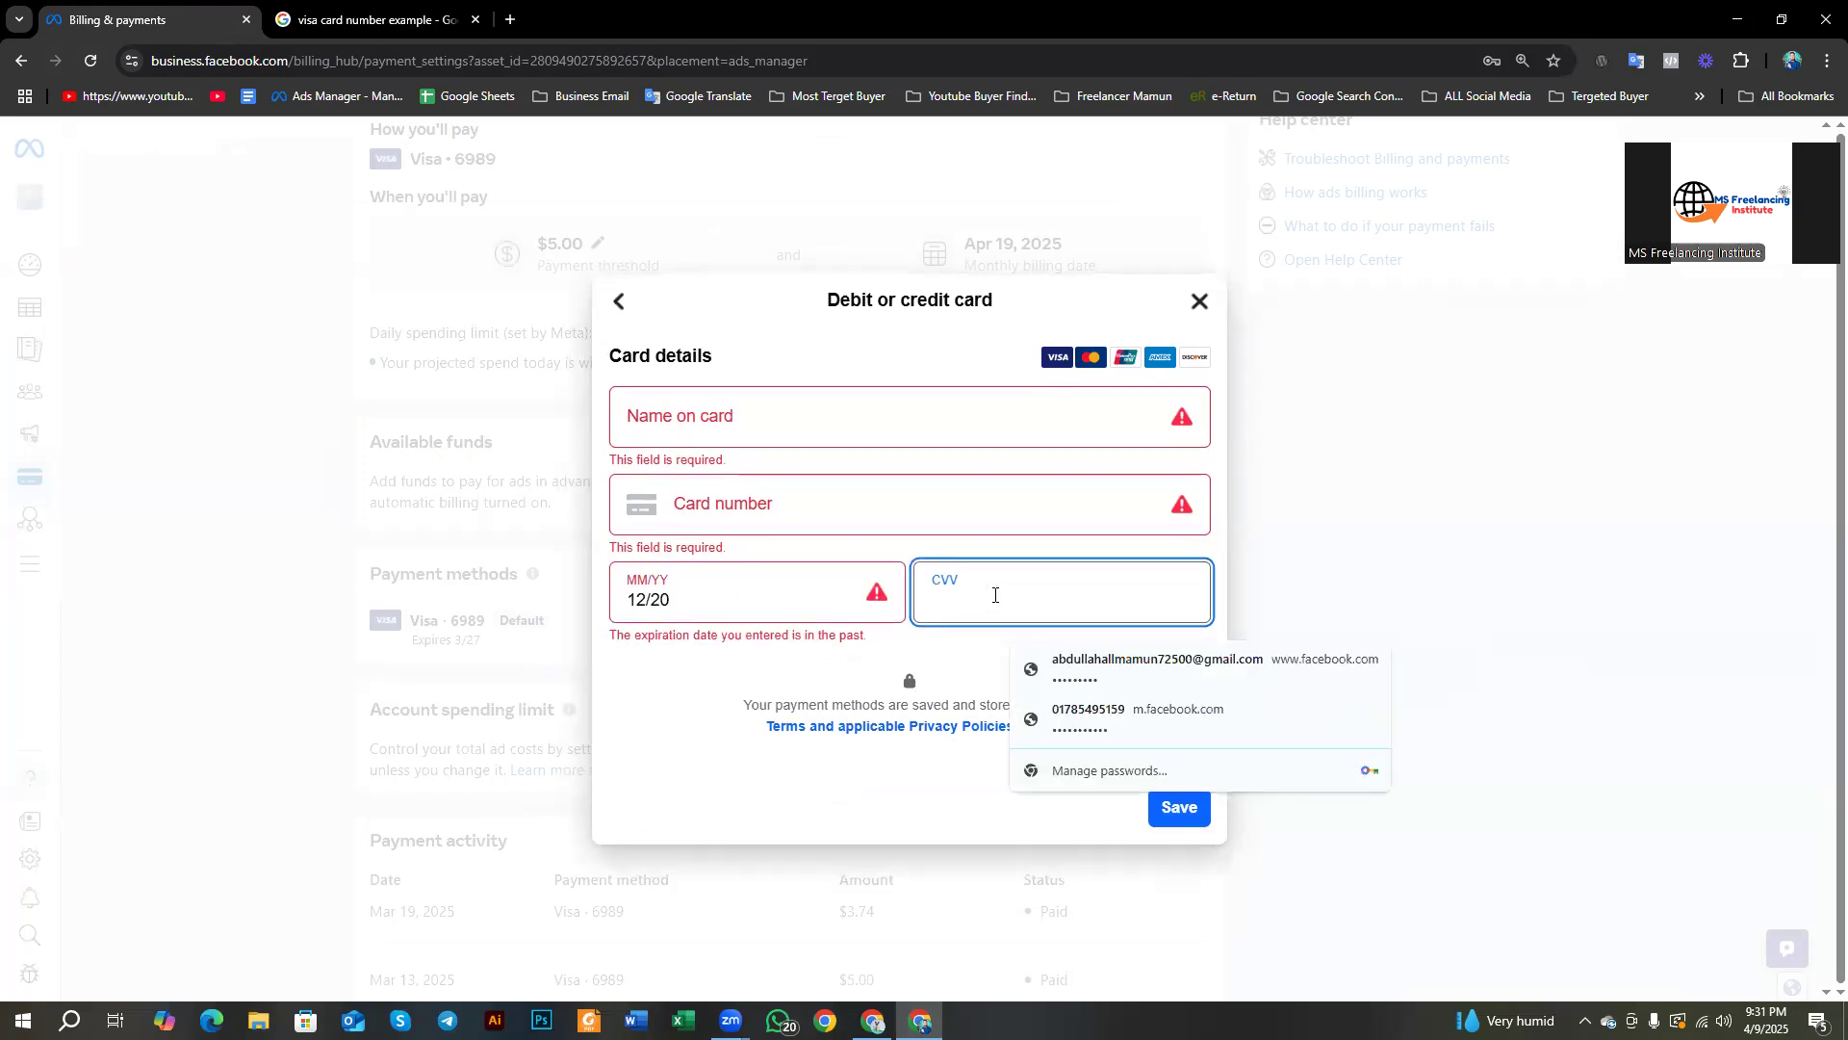
pyautogui.click(769, 676)
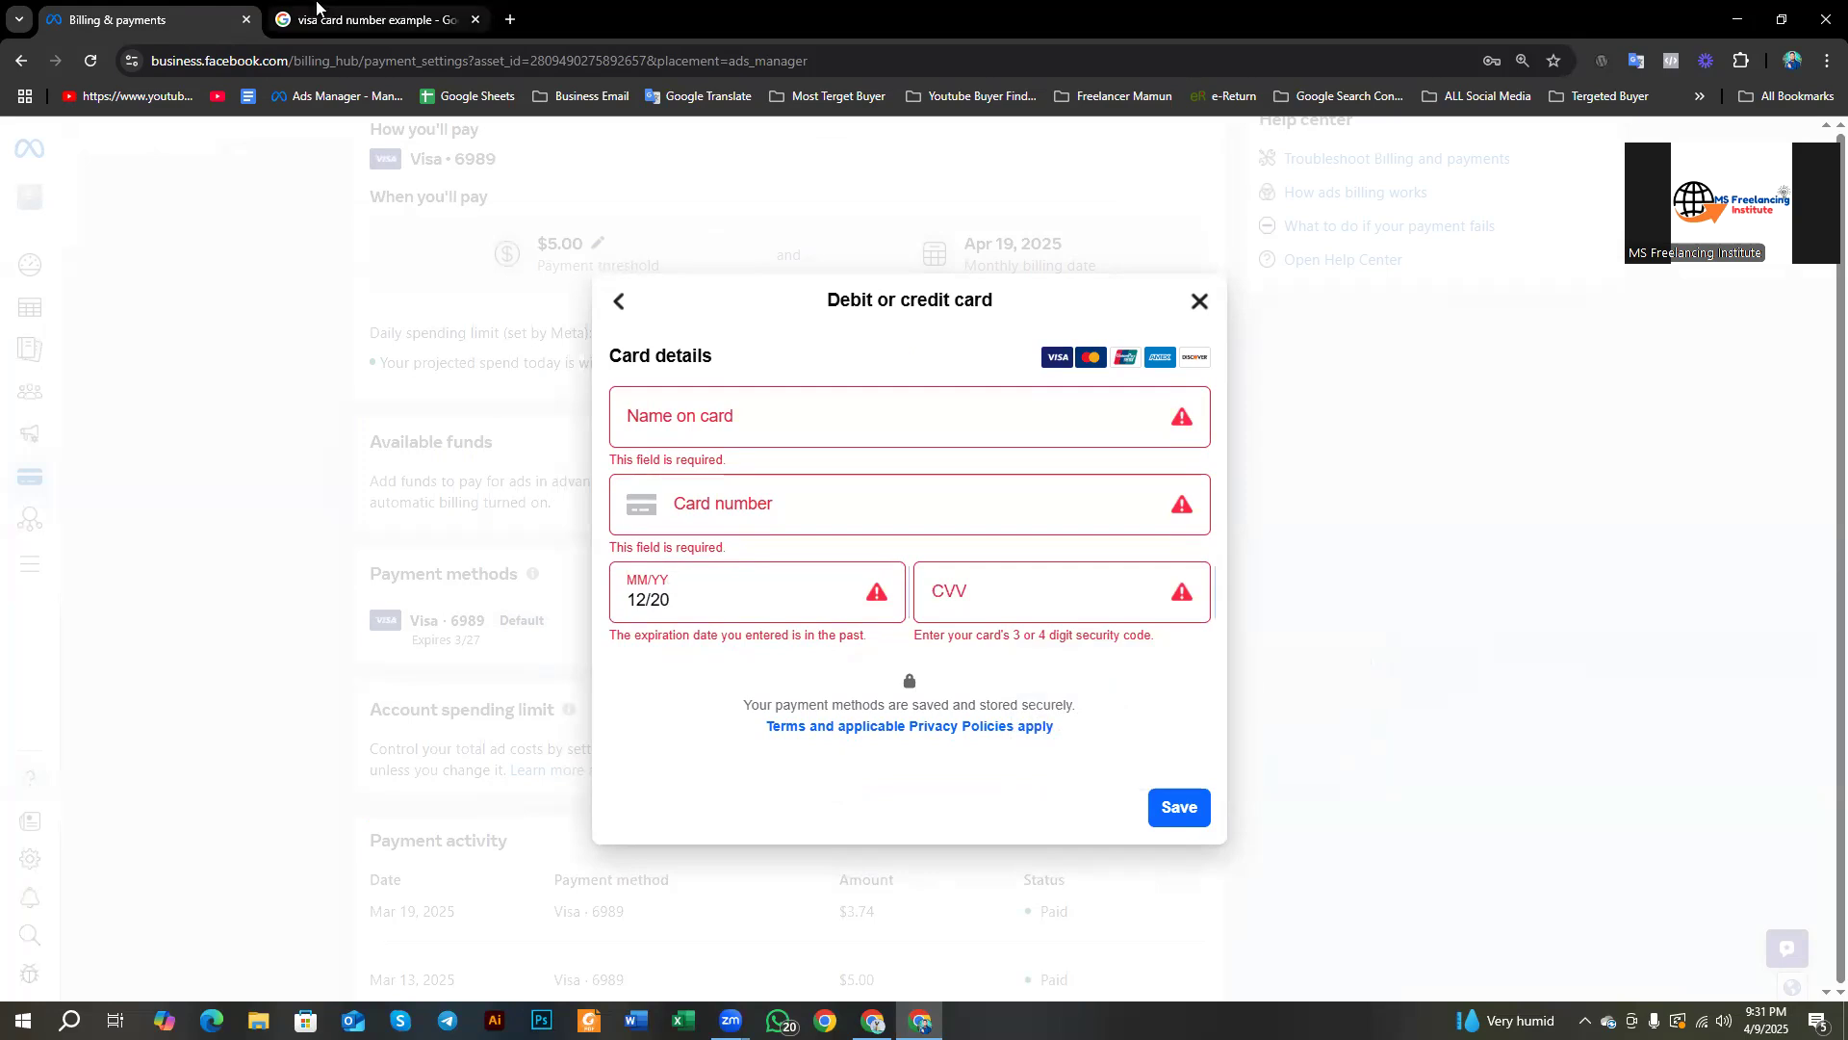
pyautogui.click(371, 20)
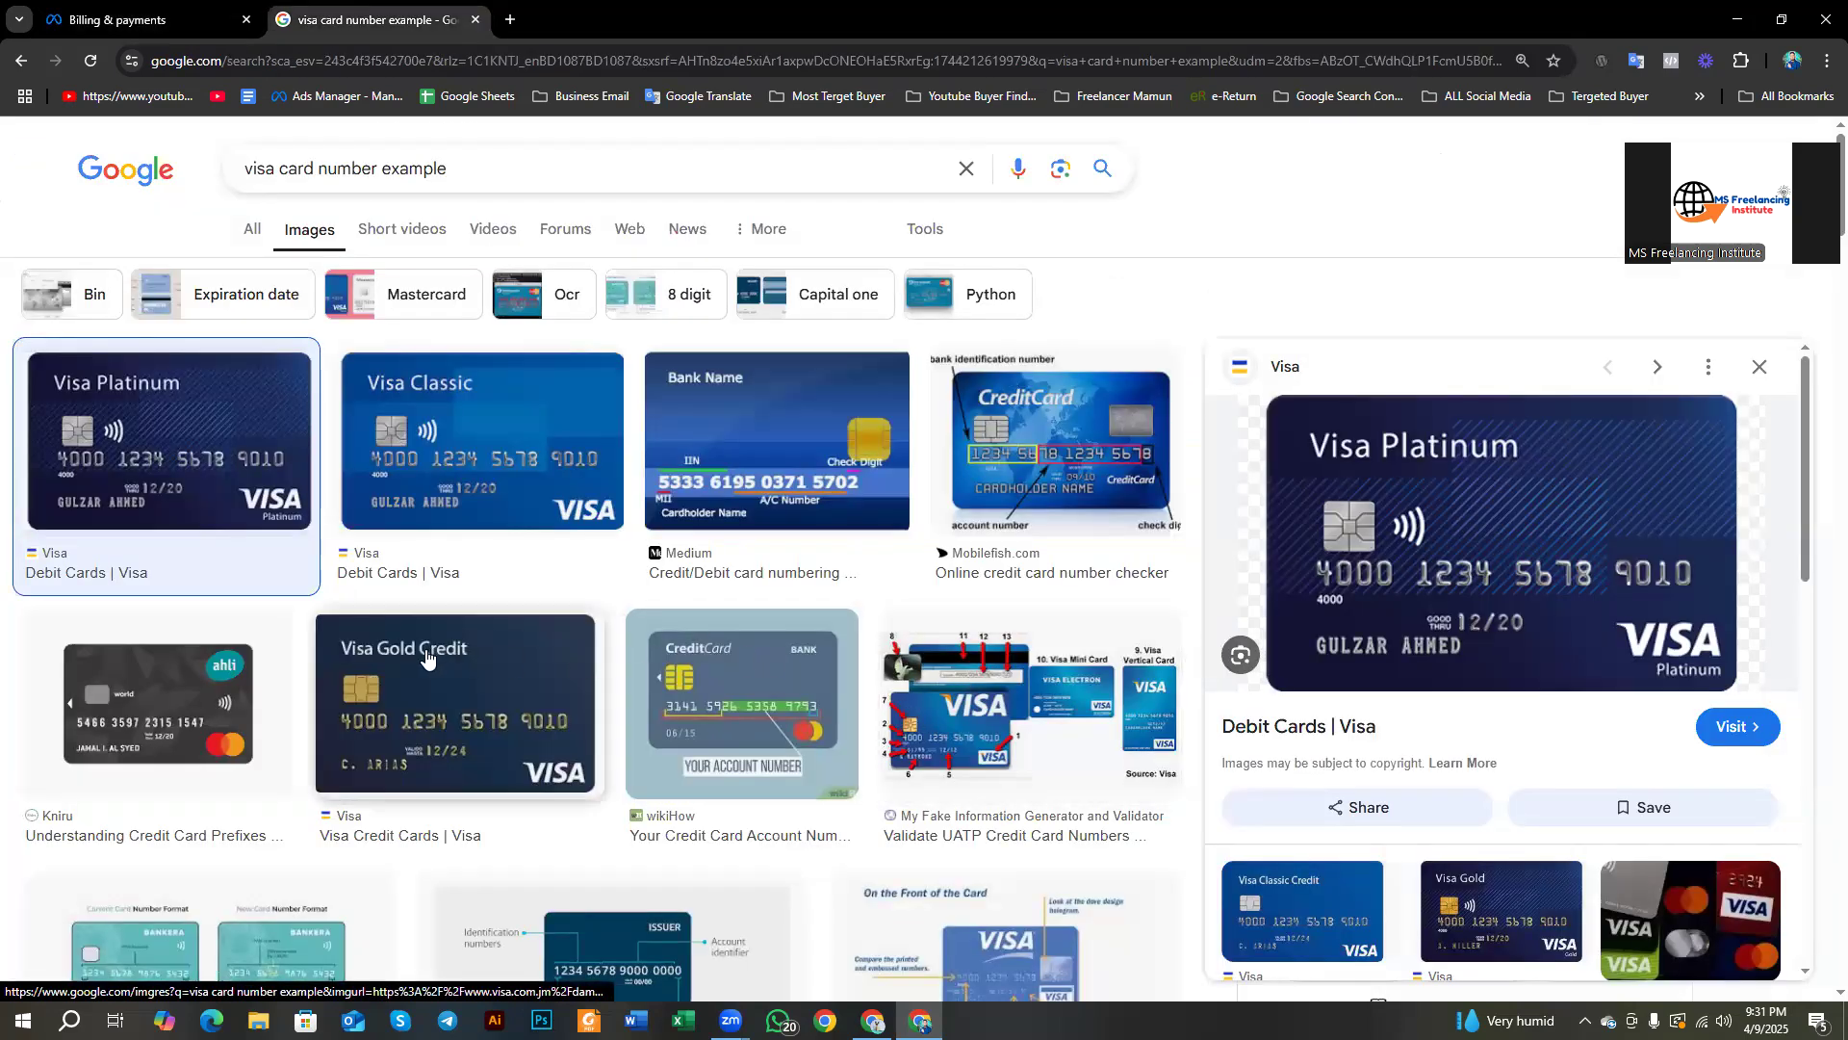
# Step: Change the image search to 'visa card cvv example'
pyautogui.scroll(-1, 426, 656)
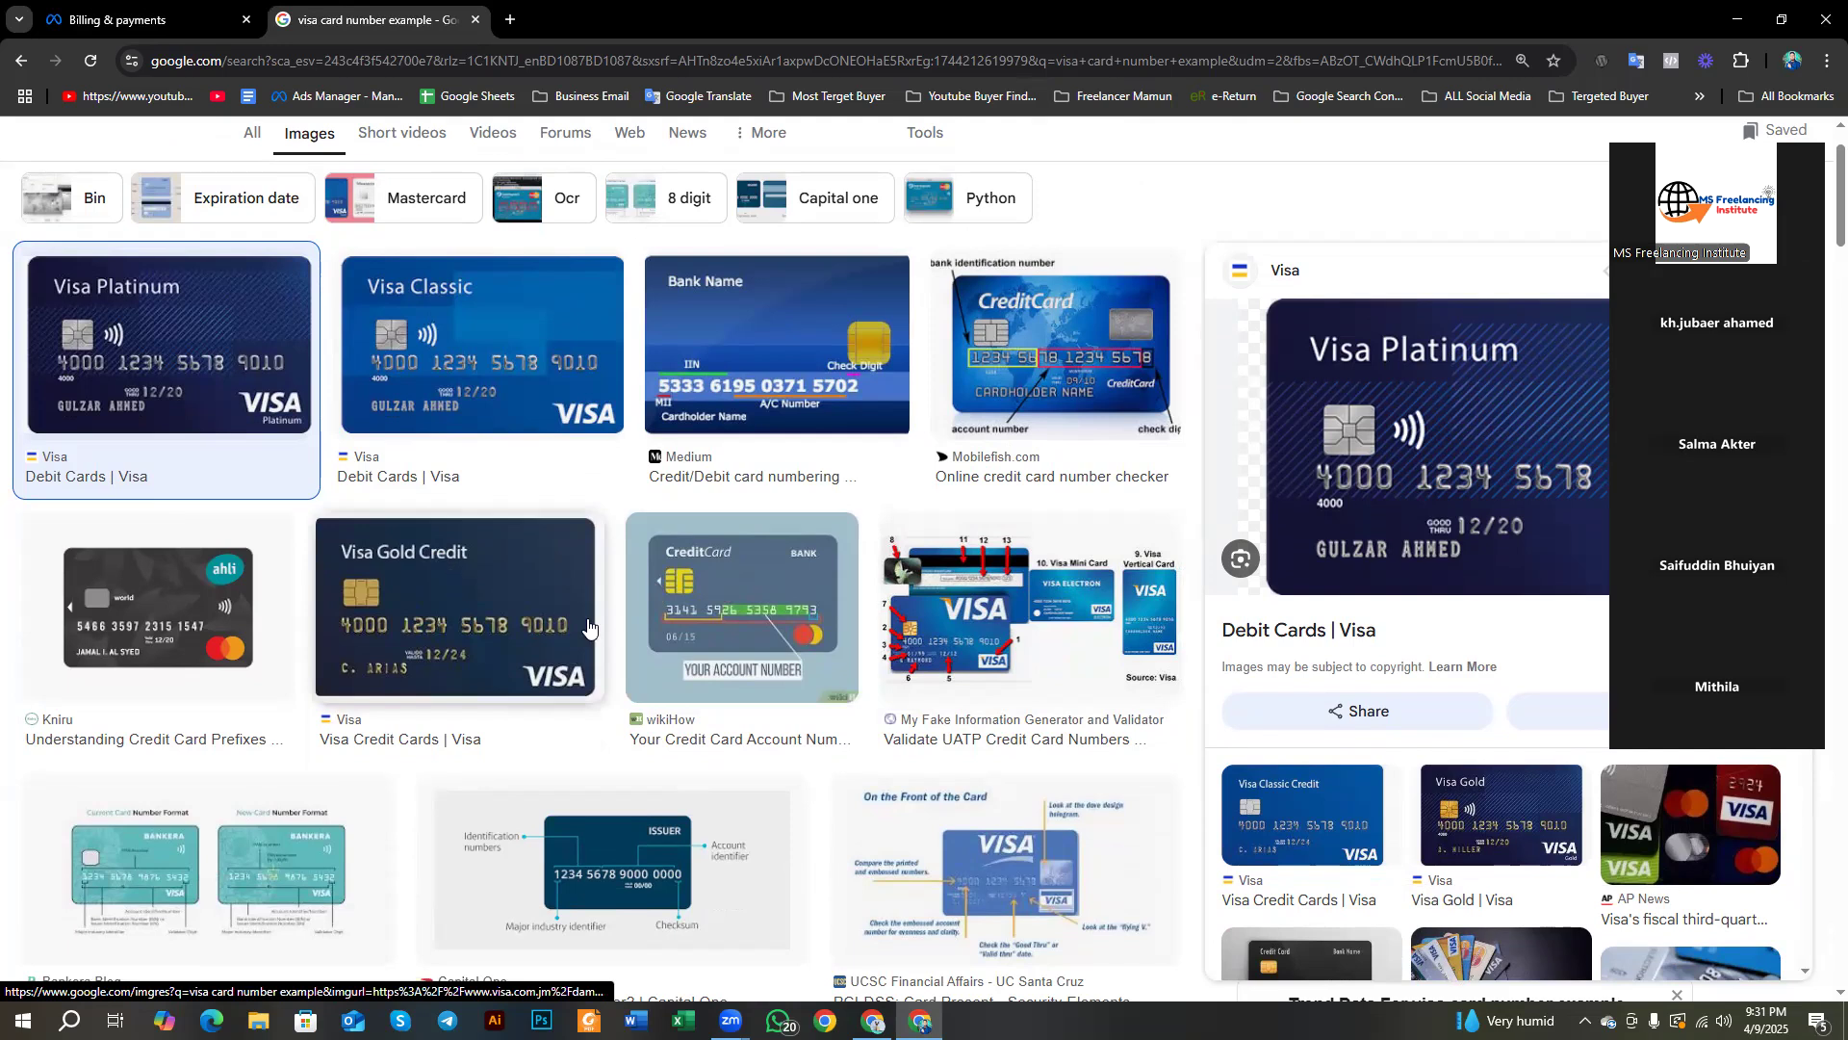
pyautogui.scroll(-1, 587, 627)
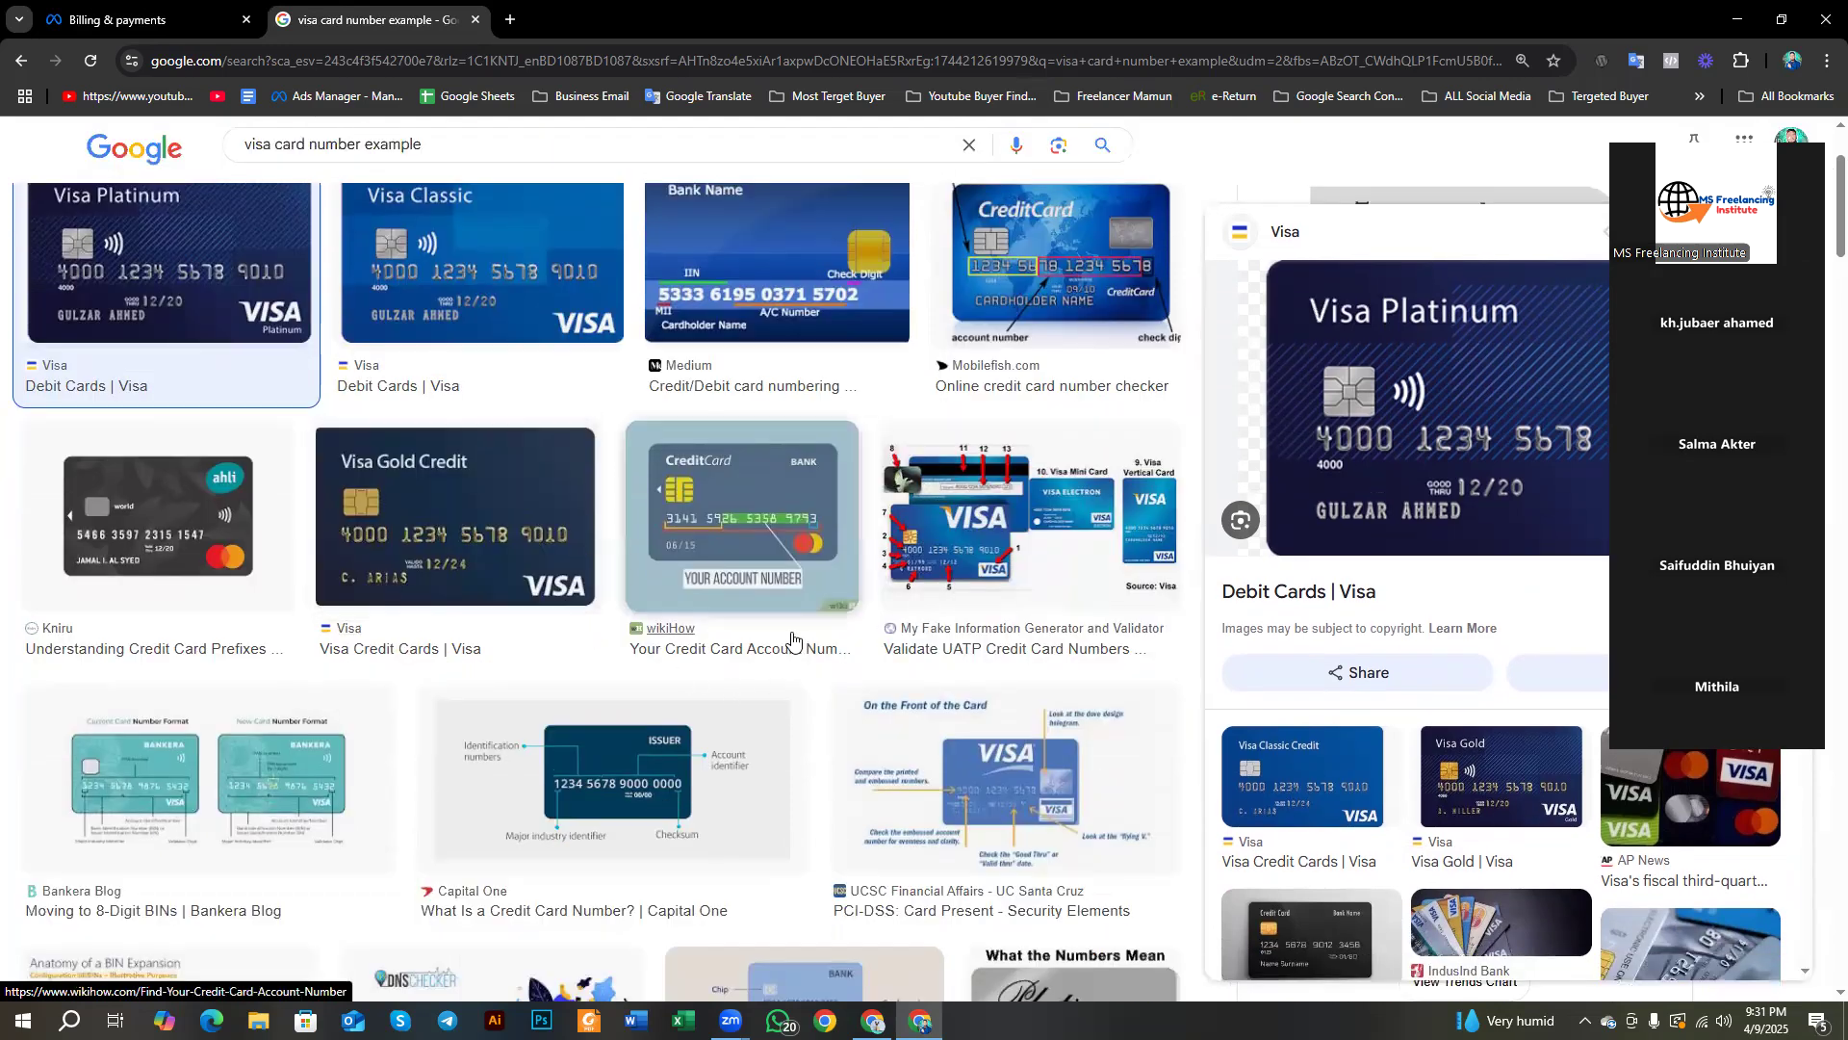
pyautogui.scroll(-2, 507, 648)
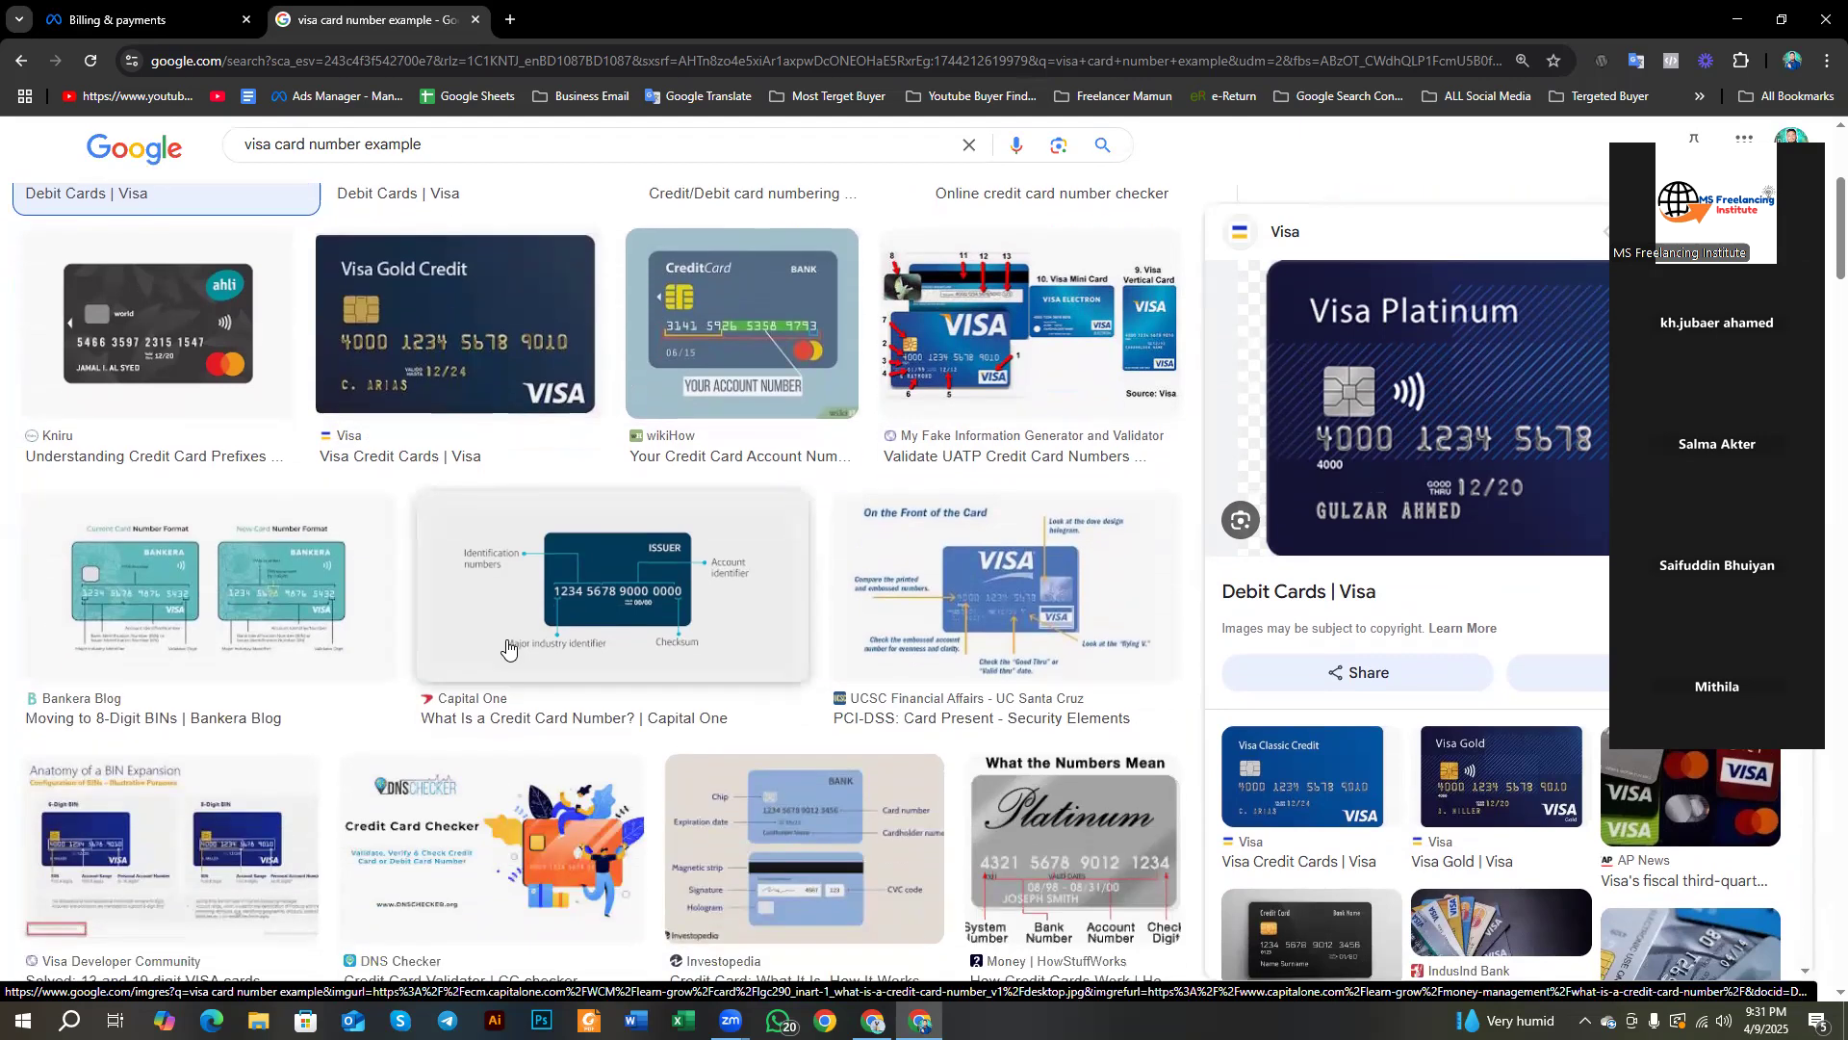
pyautogui.scroll(4, 759, 662)
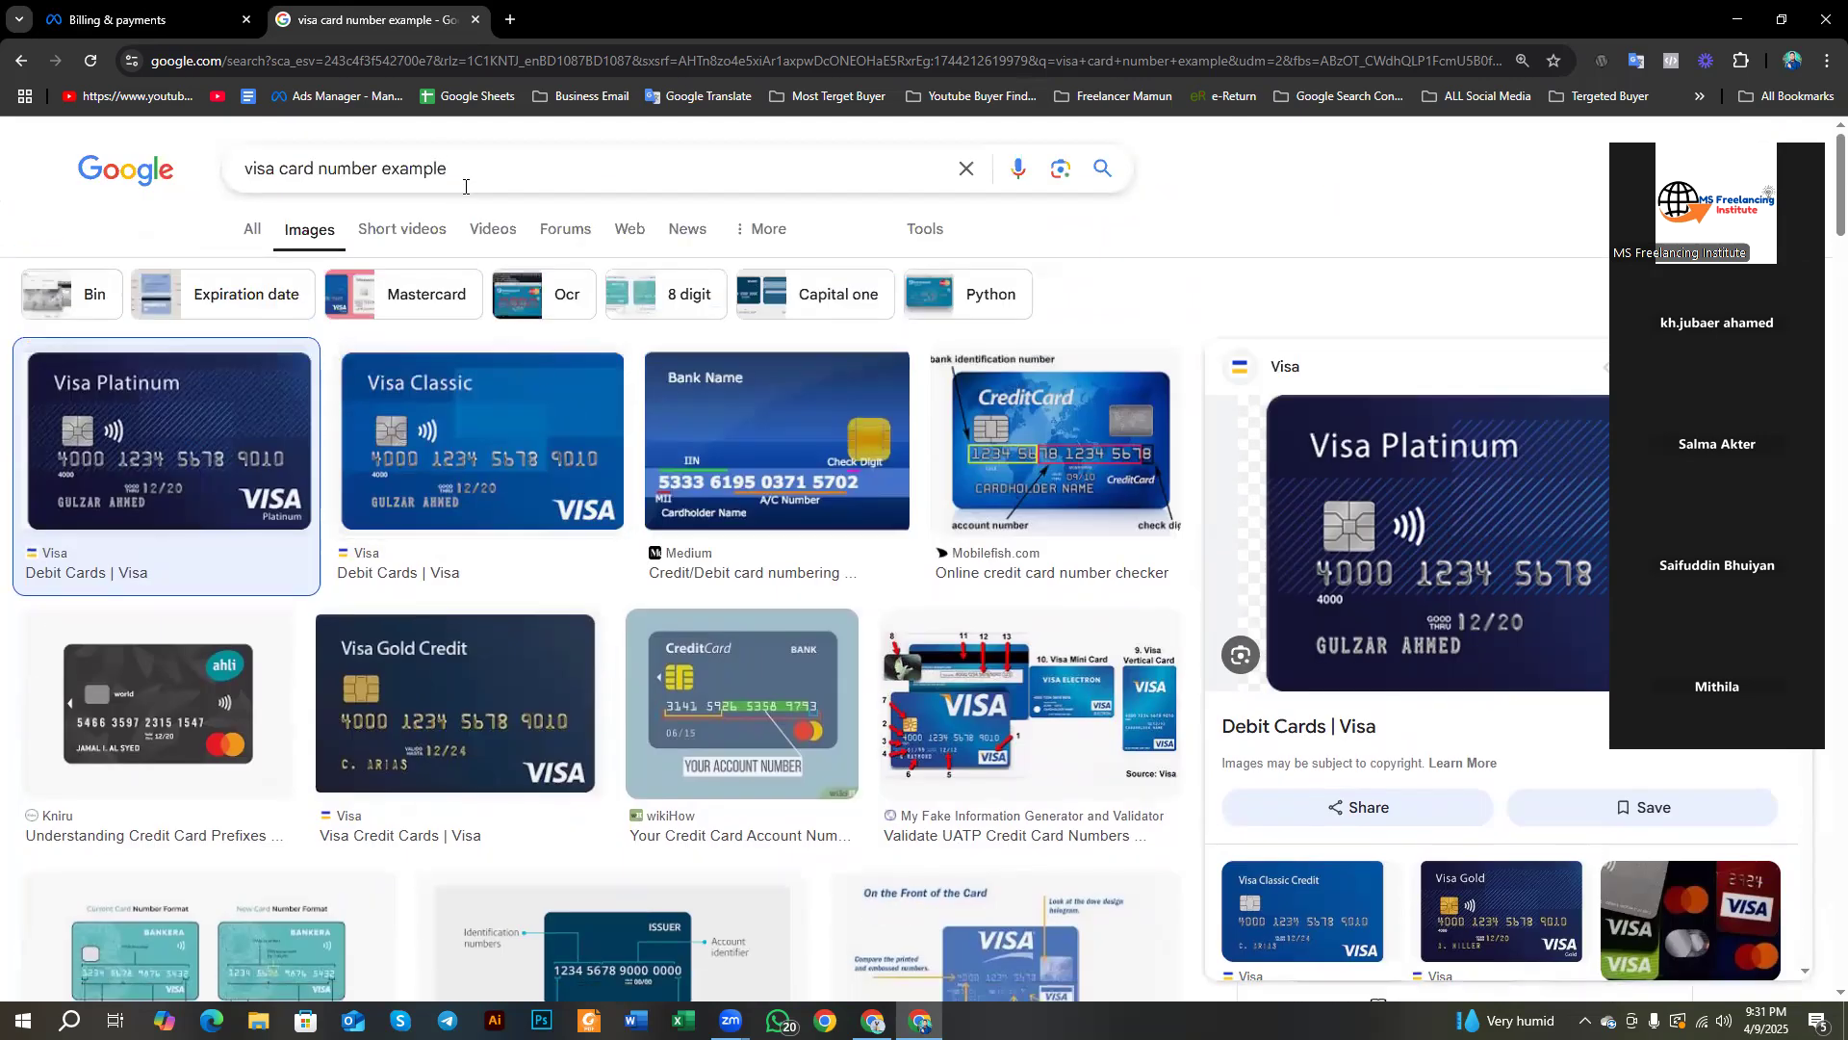
pyautogui.moveTo(322, 165); pyautogui.dragTo(375, 177)
pyautogui.write('cvv')
pyautogui.press('Return')
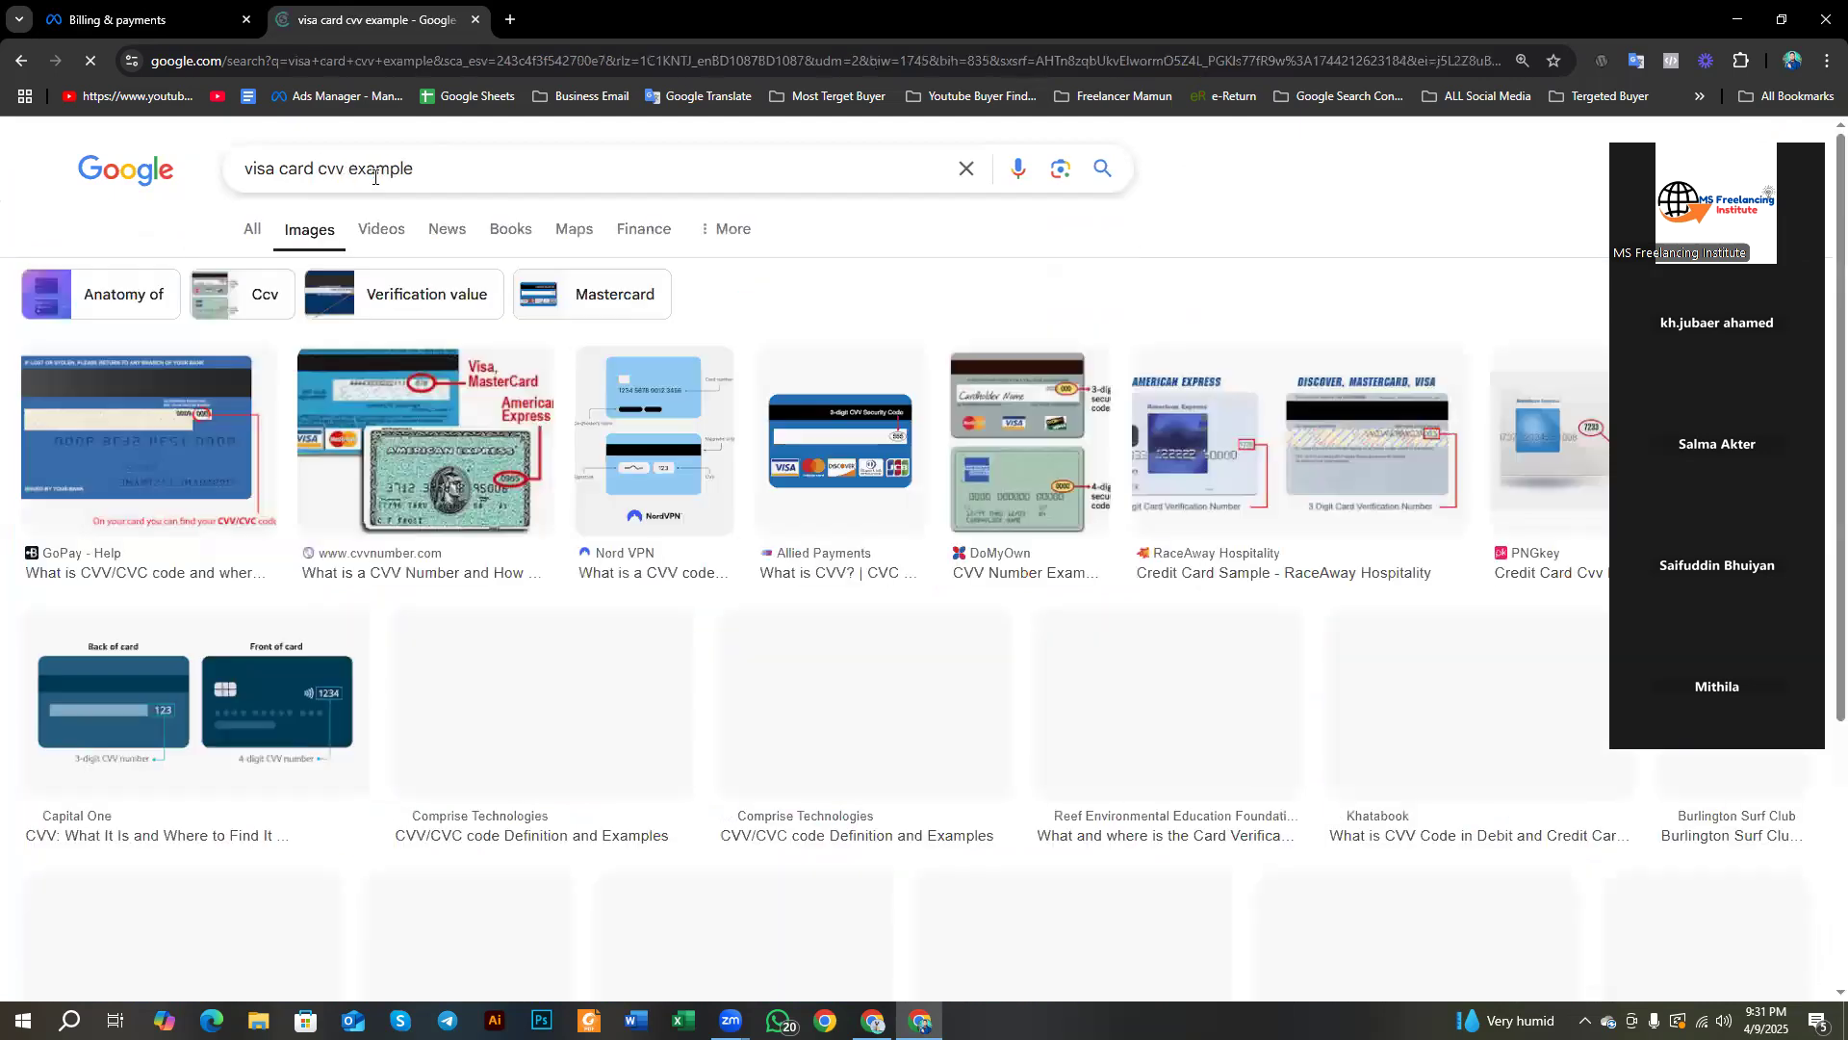
# Step: Preview the GoPay card, mark its CVV area on a screenshot, and return to the CVV field
pyautogui.click(183, 453)
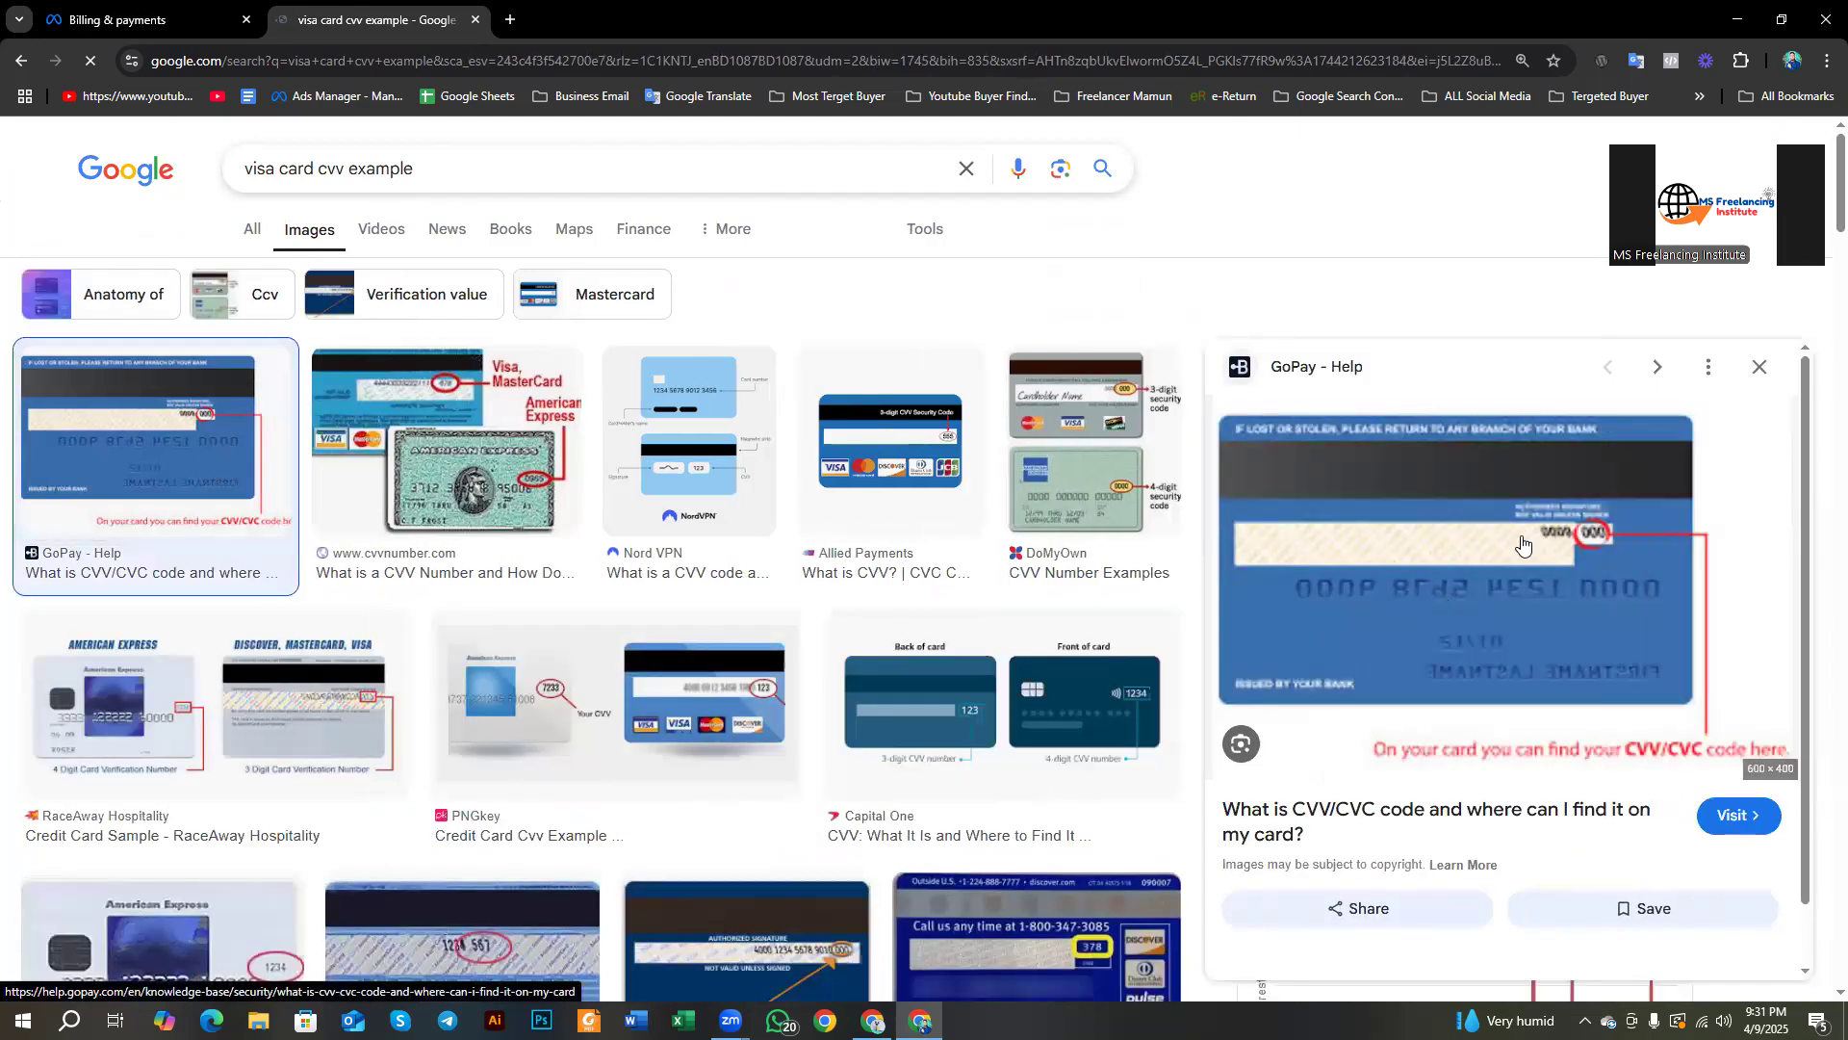
pyautogui.press('Print')
pyautogui.moveTo(1527, 501); pyautogui.dragTo(1637, 562)
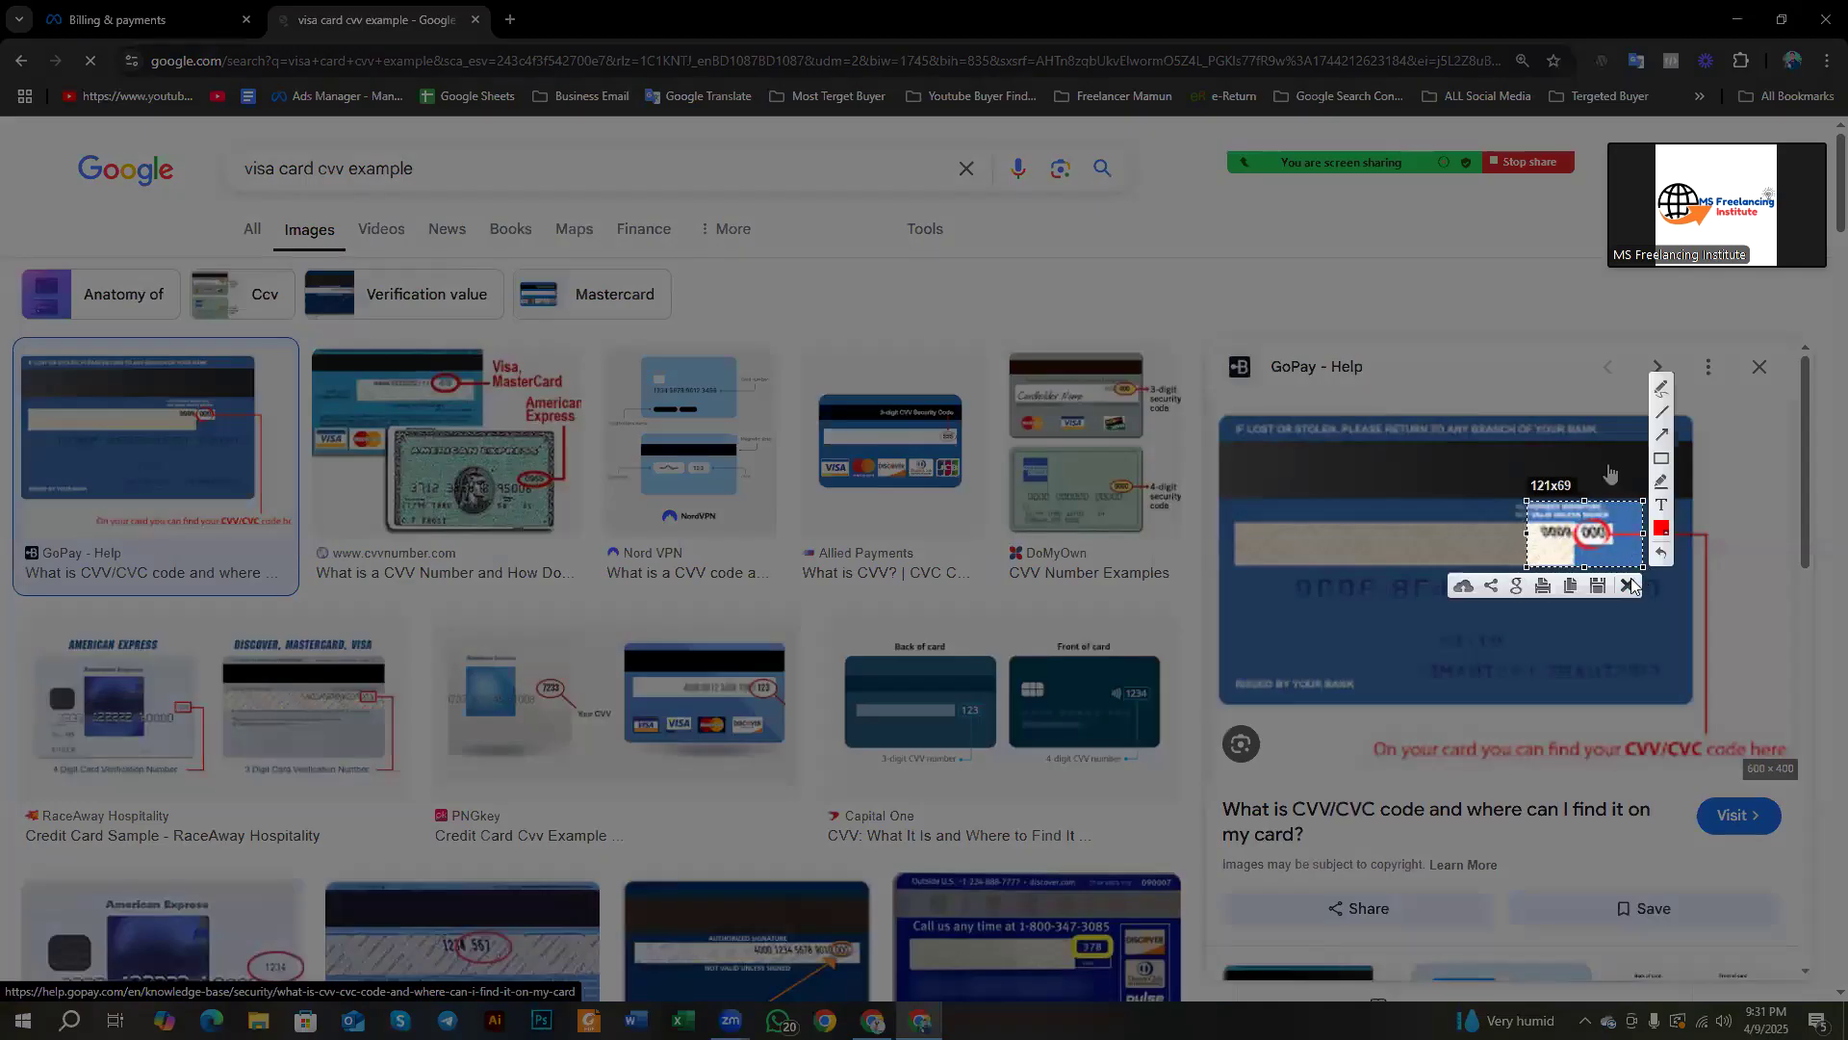
pyautogui.click(1630, 577)
pyautogui.click(145, 19)
pyautogui.click(967, 593)
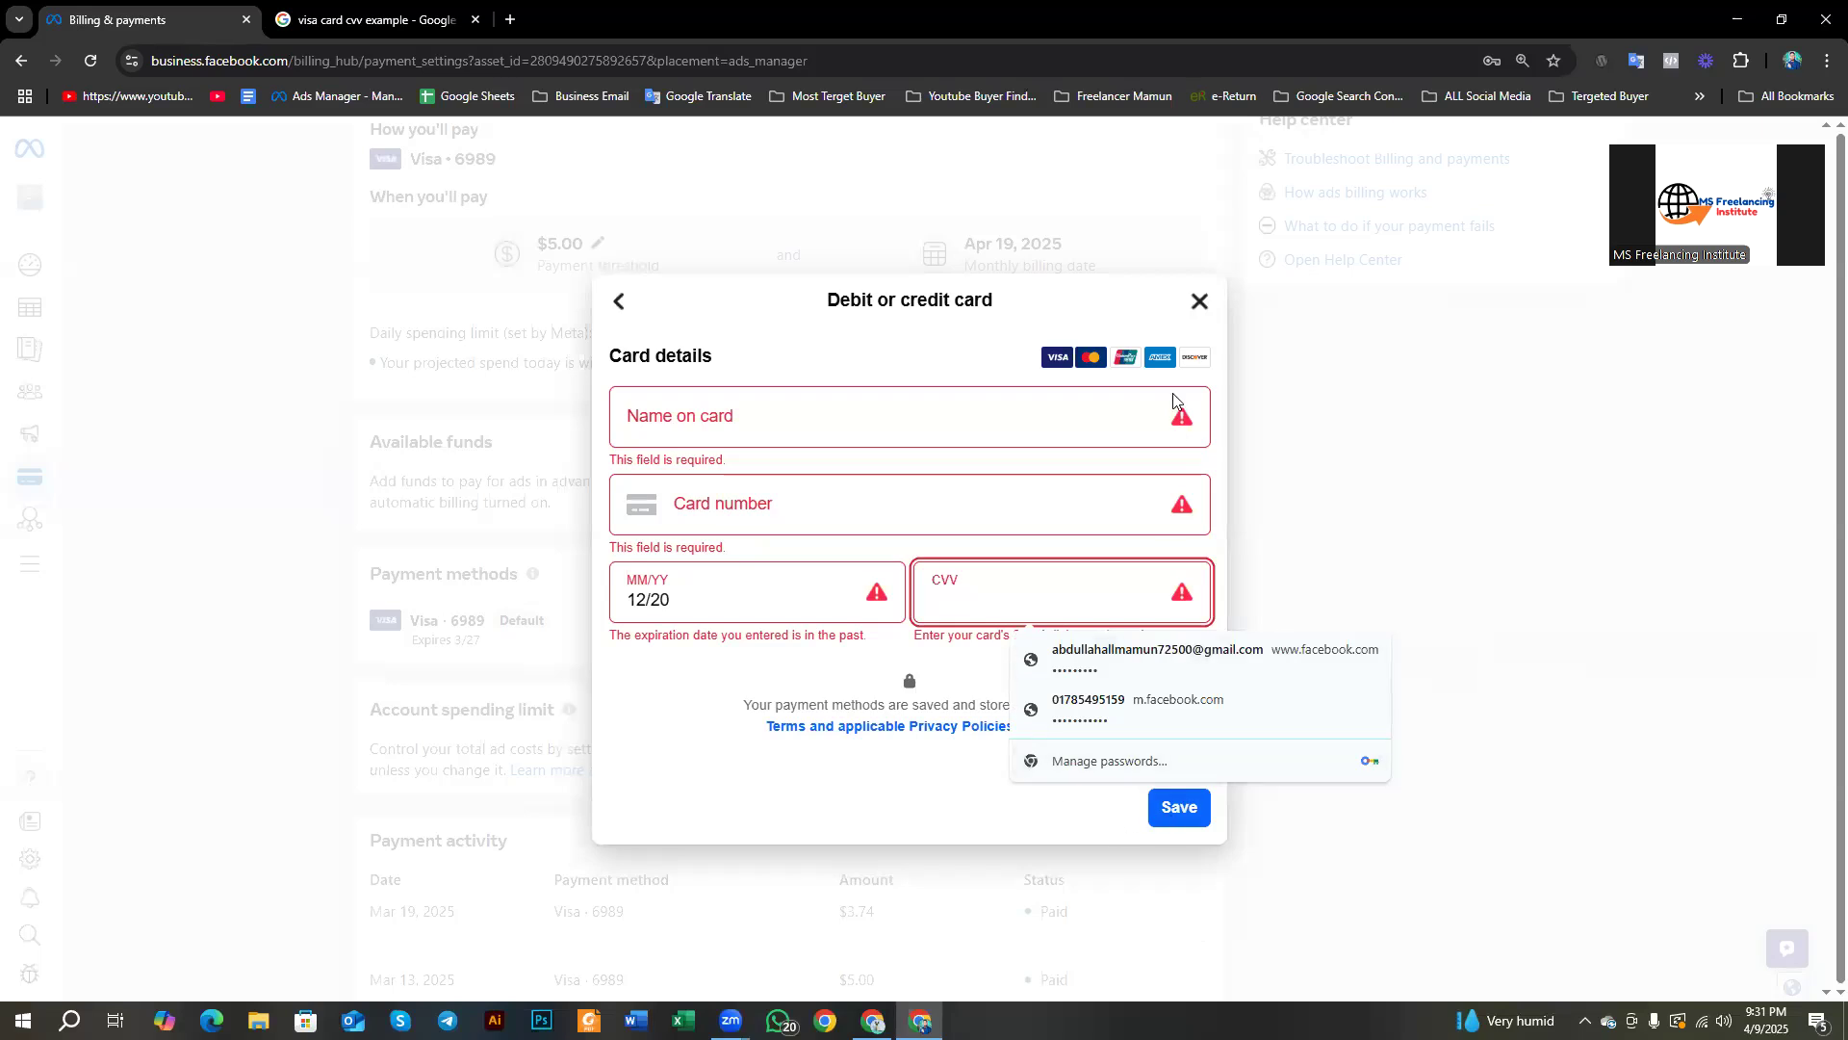
# Step: Close the debit or credit card form without saving and return to Payment settings
pyautogui.click(1201, 308)
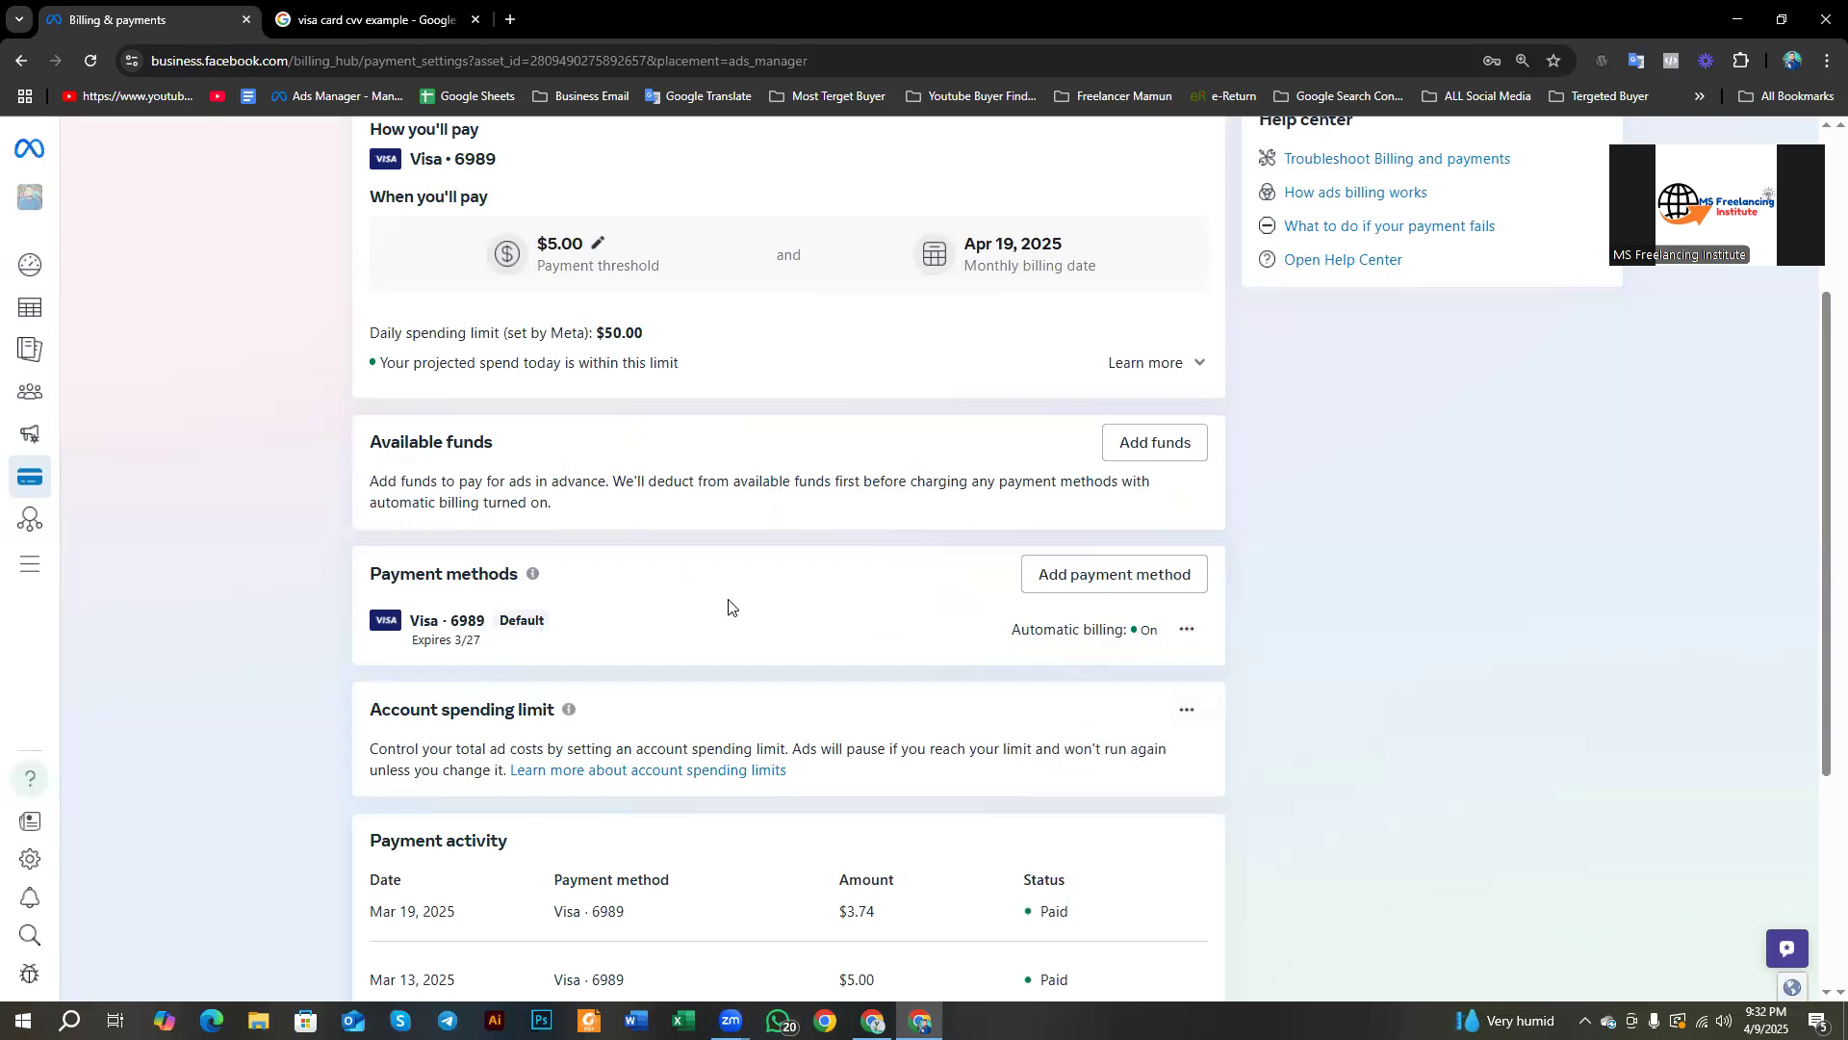
pyautogui.scroll(-2, 730, 603)
pyautogui.scroll(3, 730, 603)
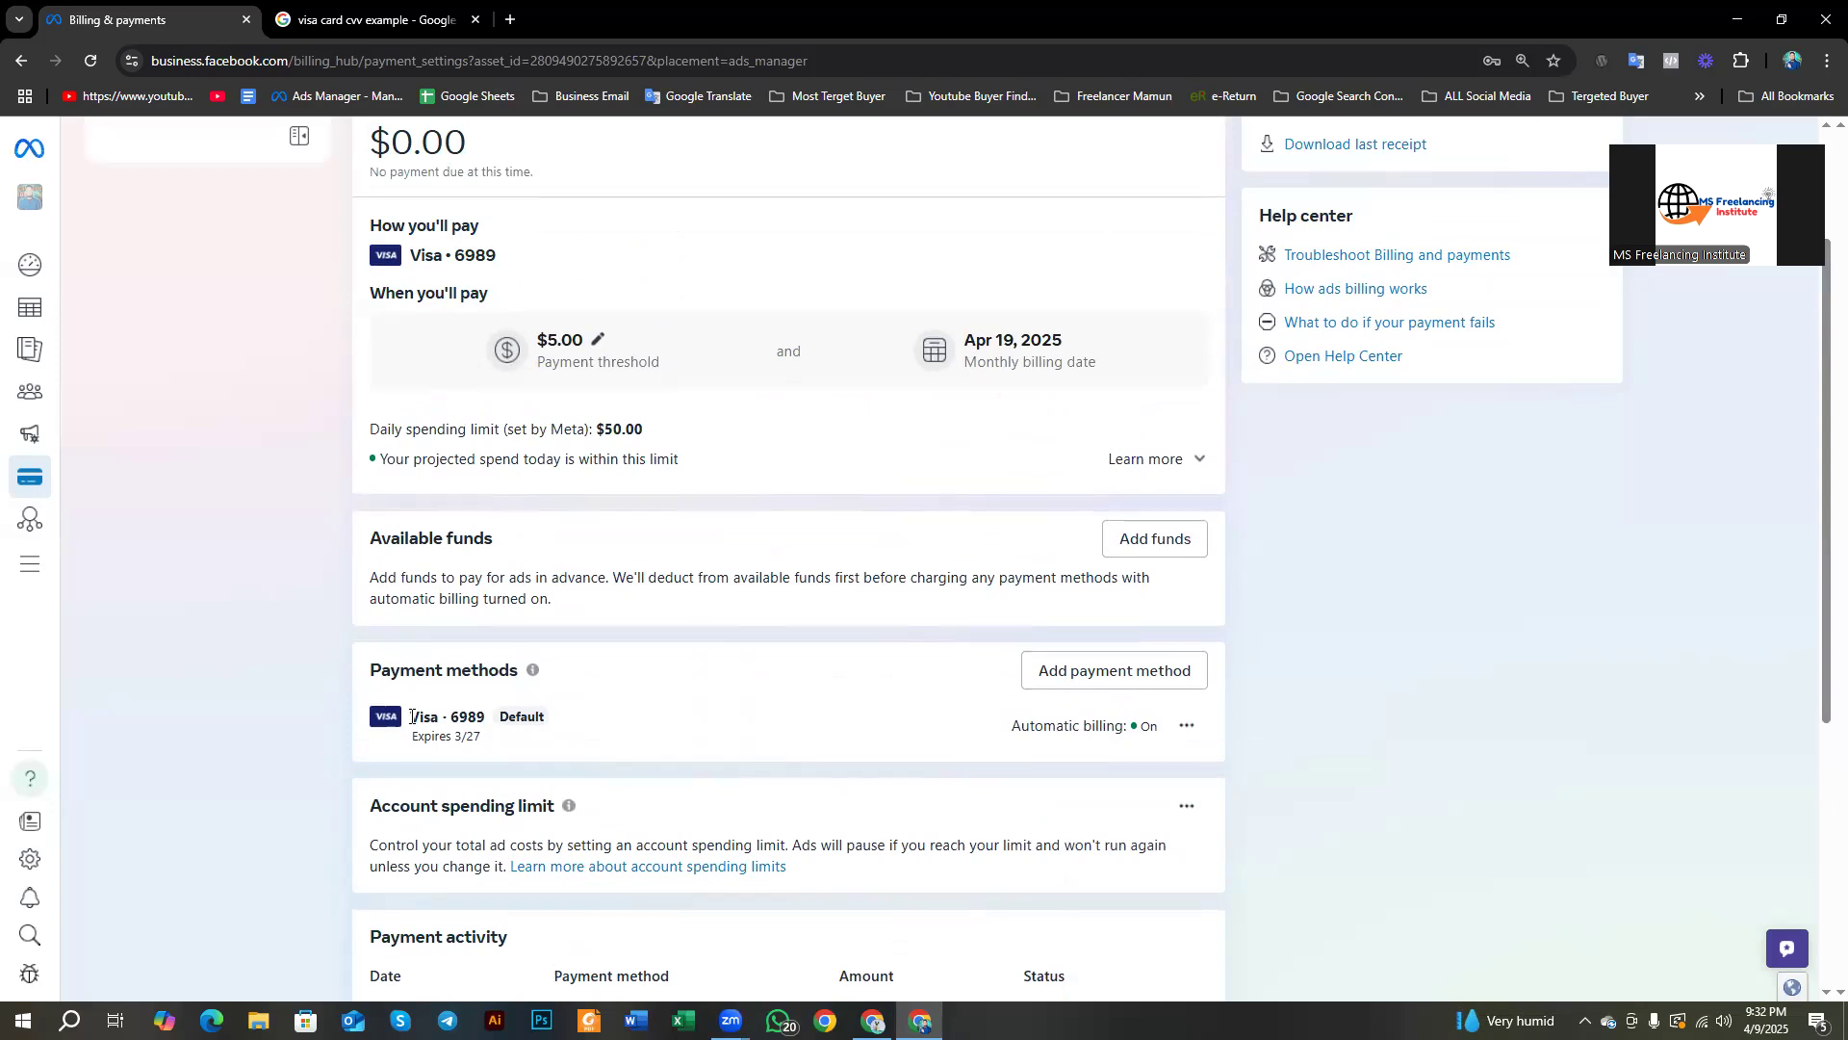
# Step: Highlight the existing Visa card label and the Payment methods heading, dismissing the translation popups
pyautogui.moveTo(412, 715); pyautogui.dragTo(484, 730)
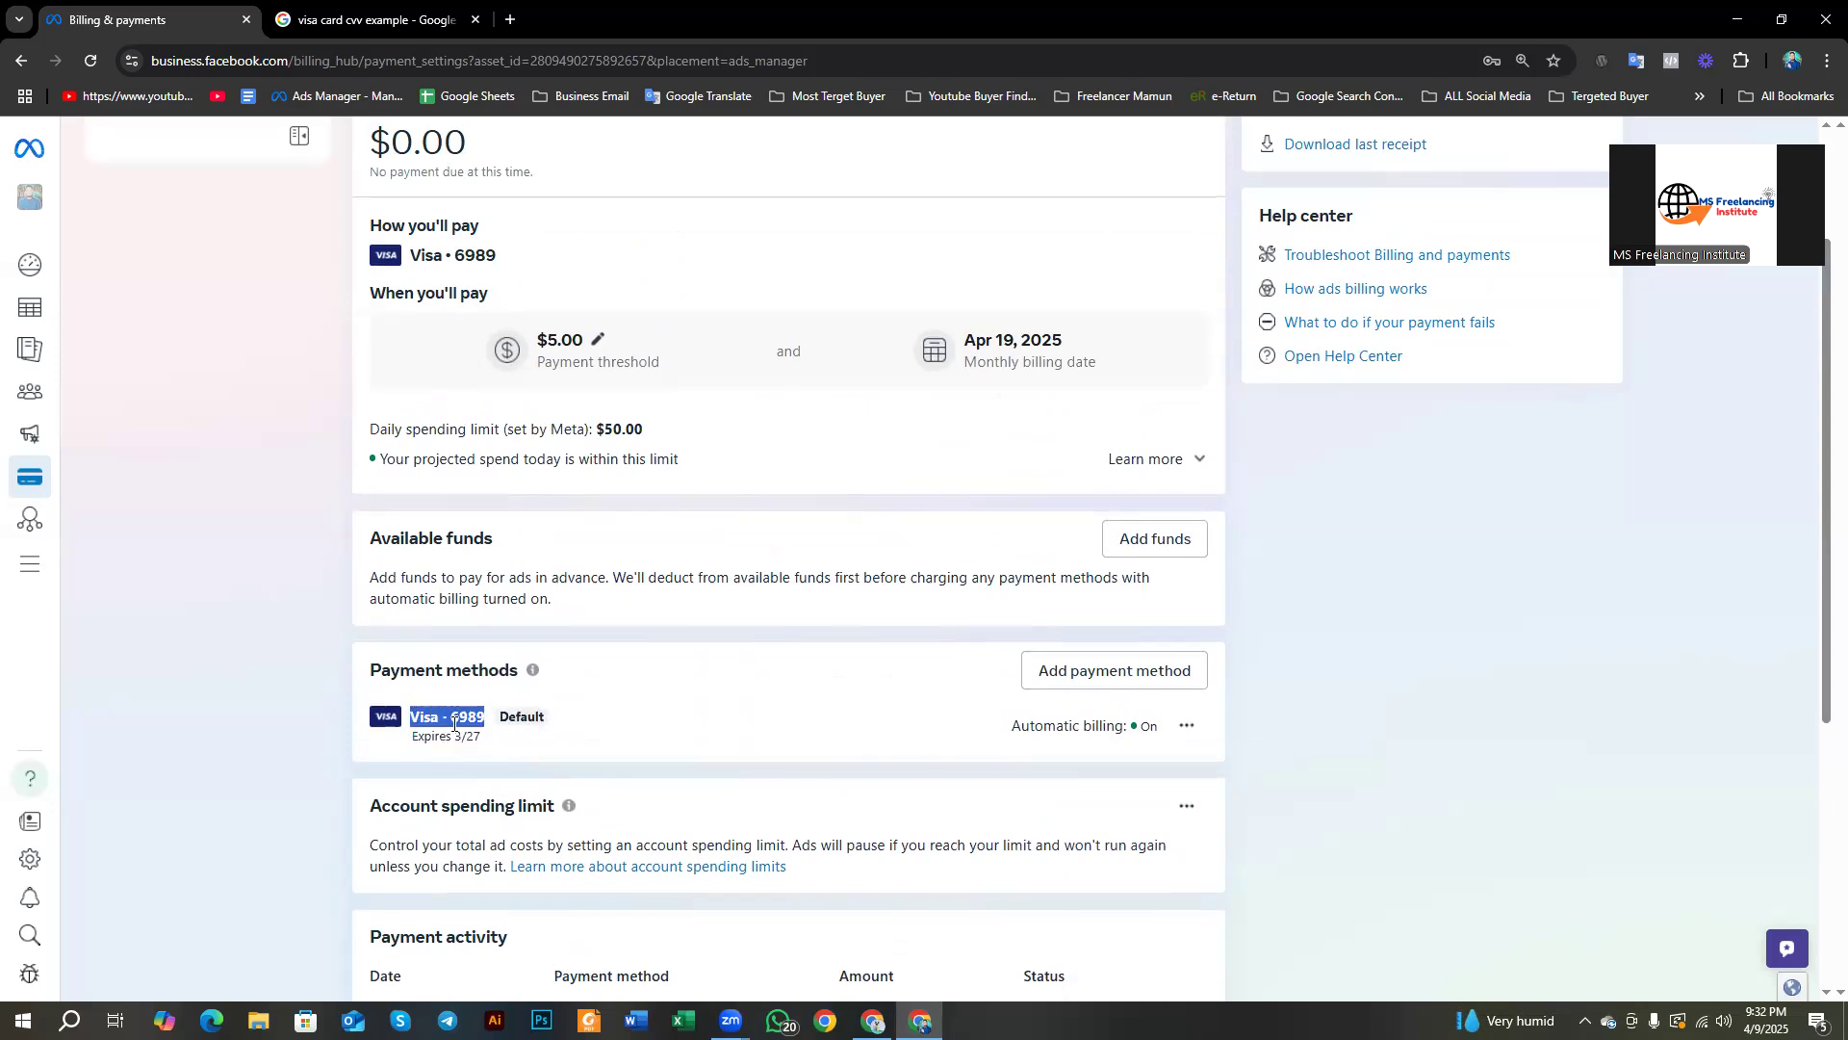
pyautogui.click(269, 700)
pyautogui.moveTo(369, 668); pyautogui.dragTo(517, 720)
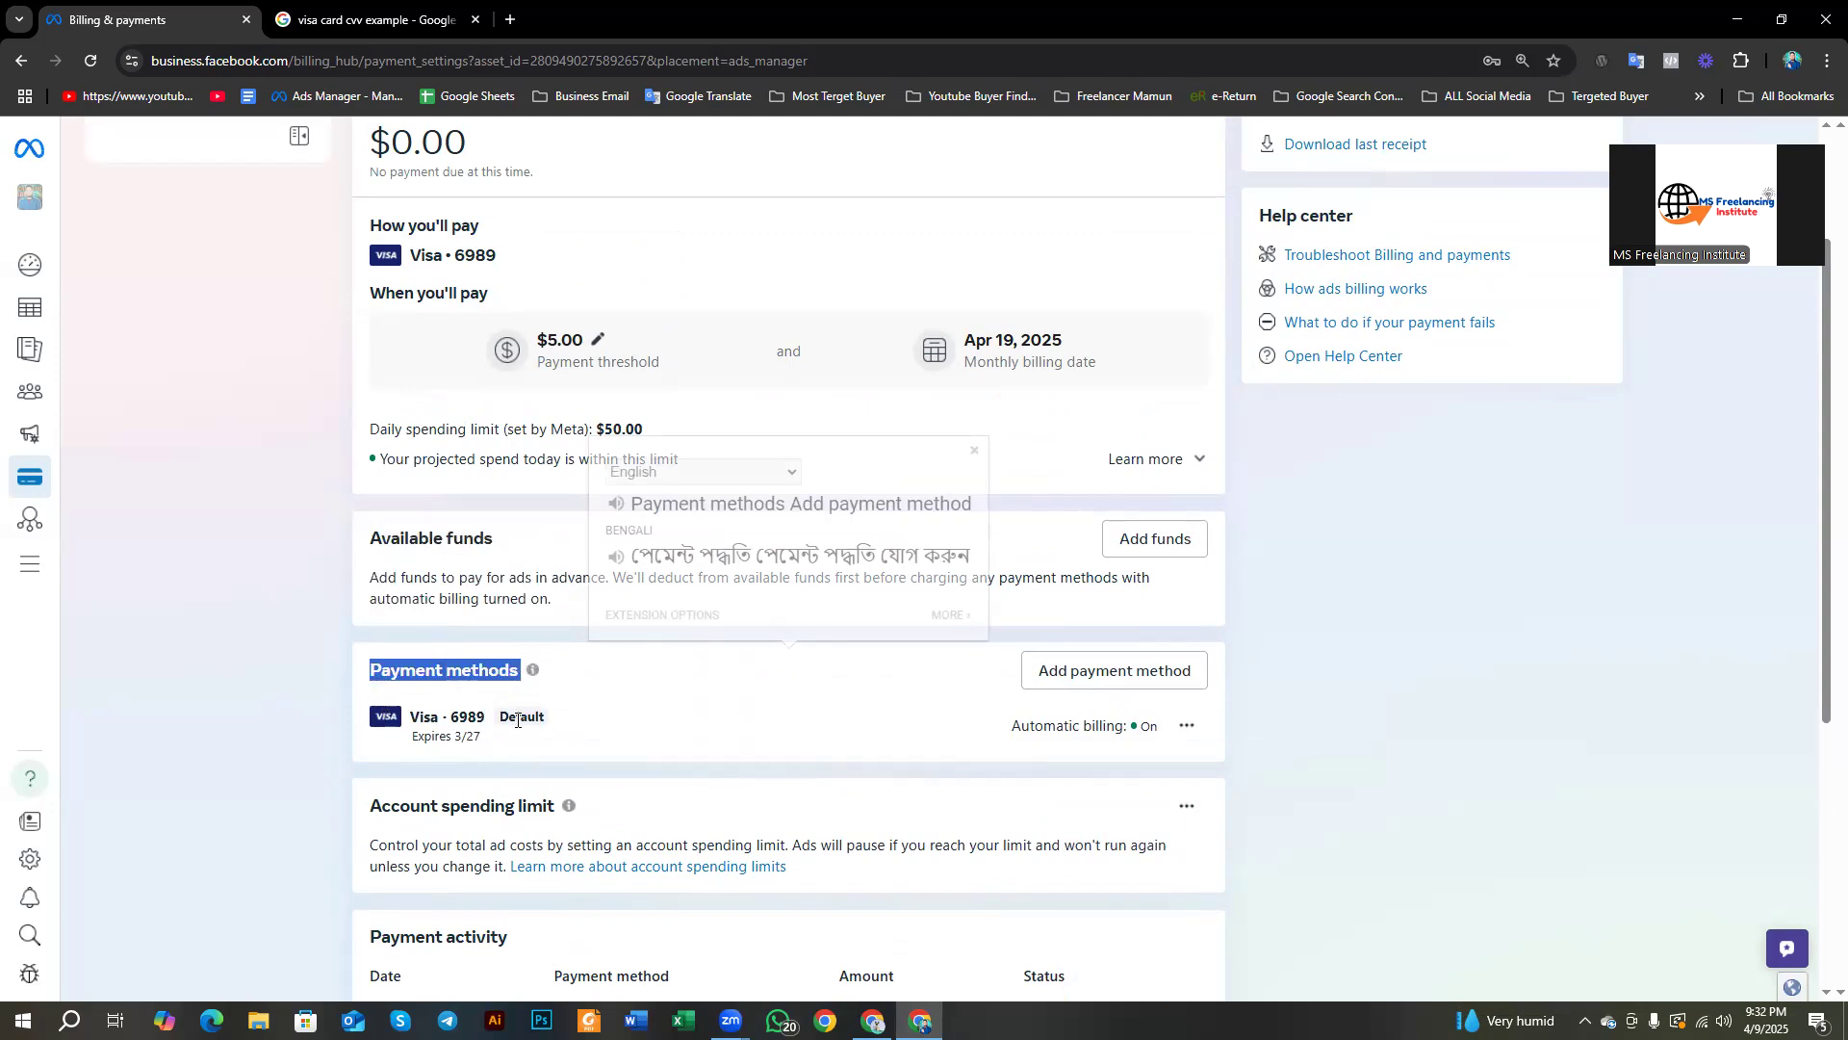
pyautogui.click(323, 714)
pyautogui.scroll(-4, 860, 707)
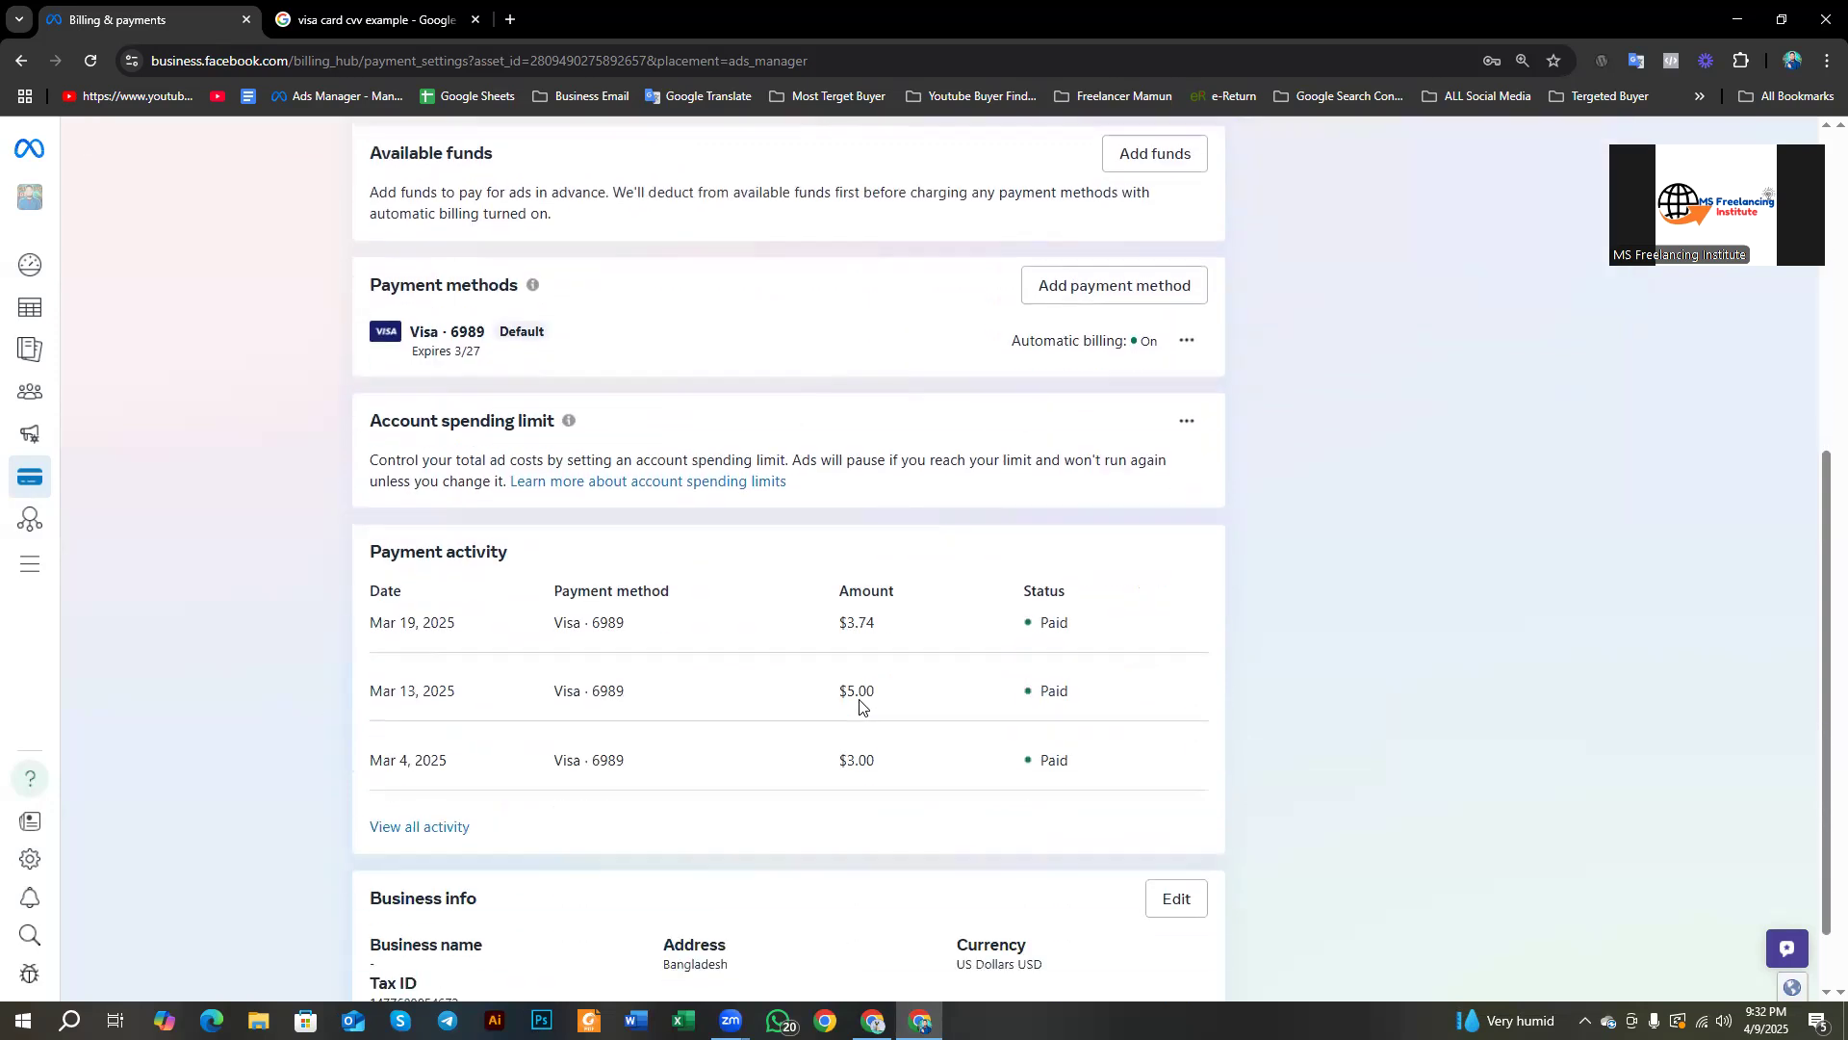
pyautogui.scroll(6, 859, 707)
pyautogui.scroll(-5, 863, 706)
pyautogui.scroll(5, 854, 702)
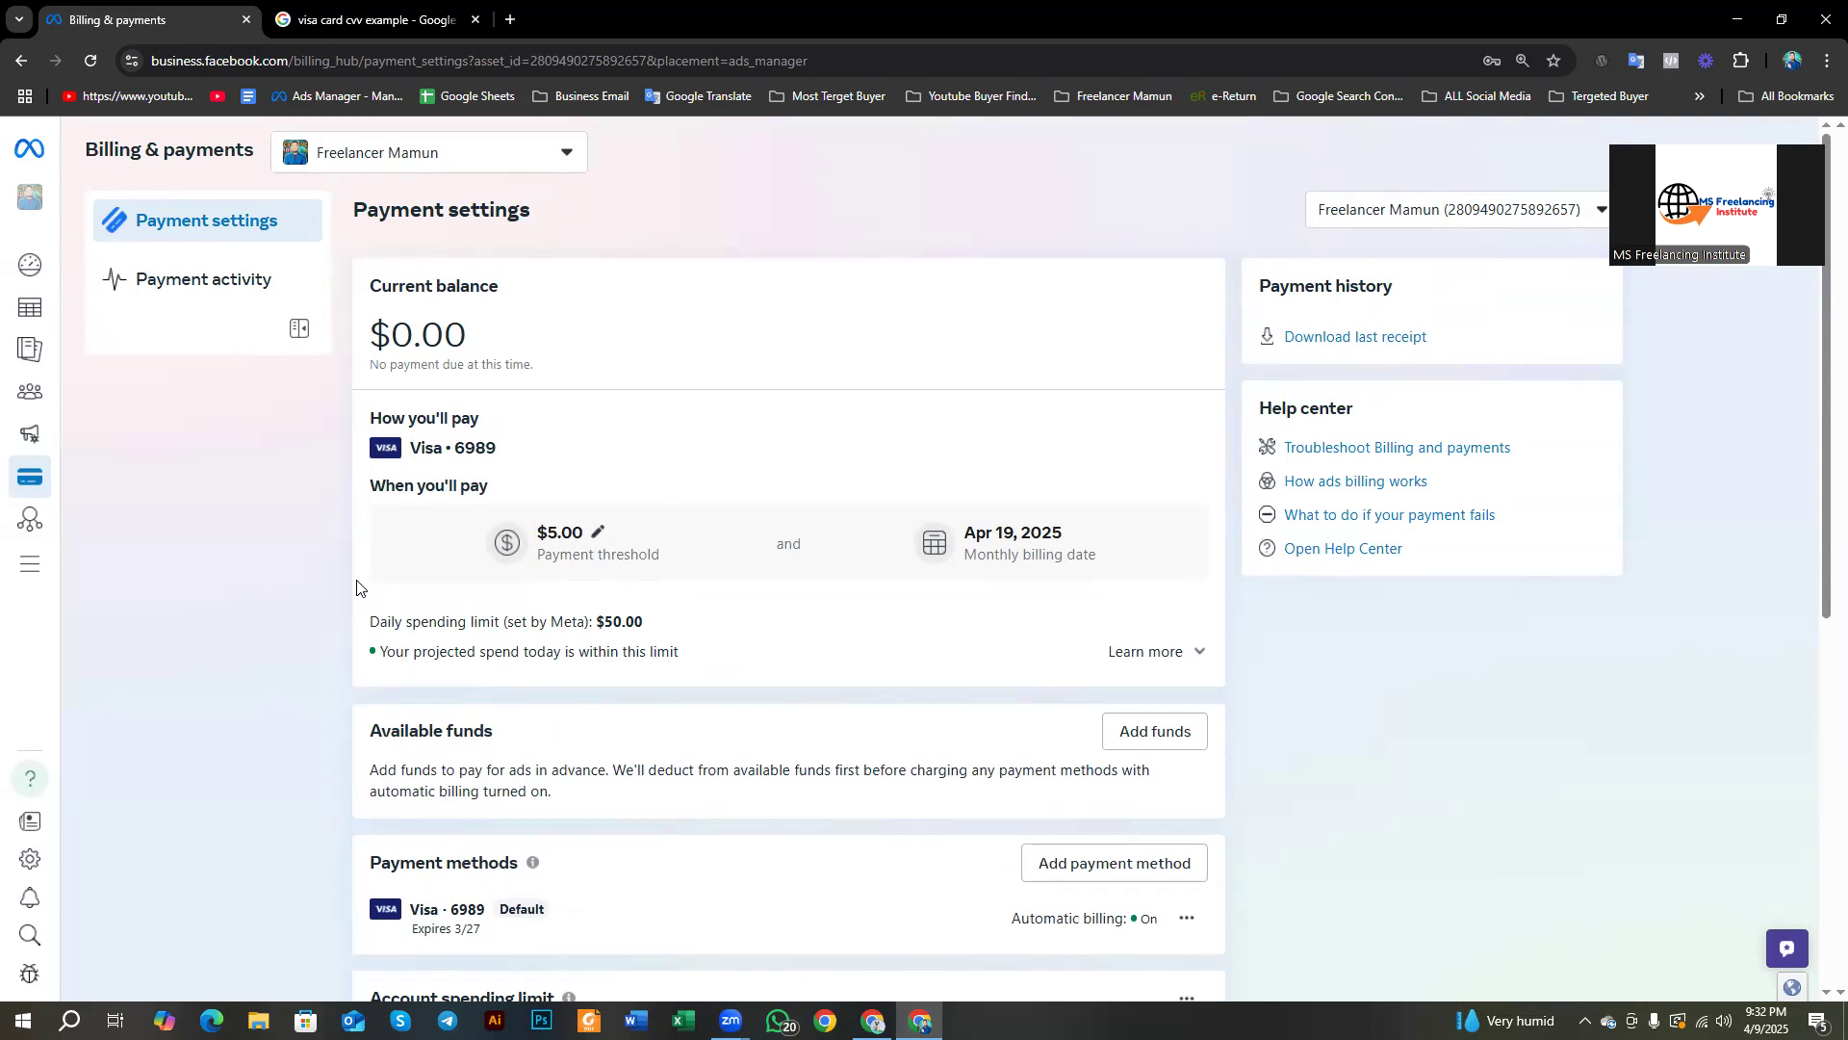
pyautogui.moveTo(5, 458)
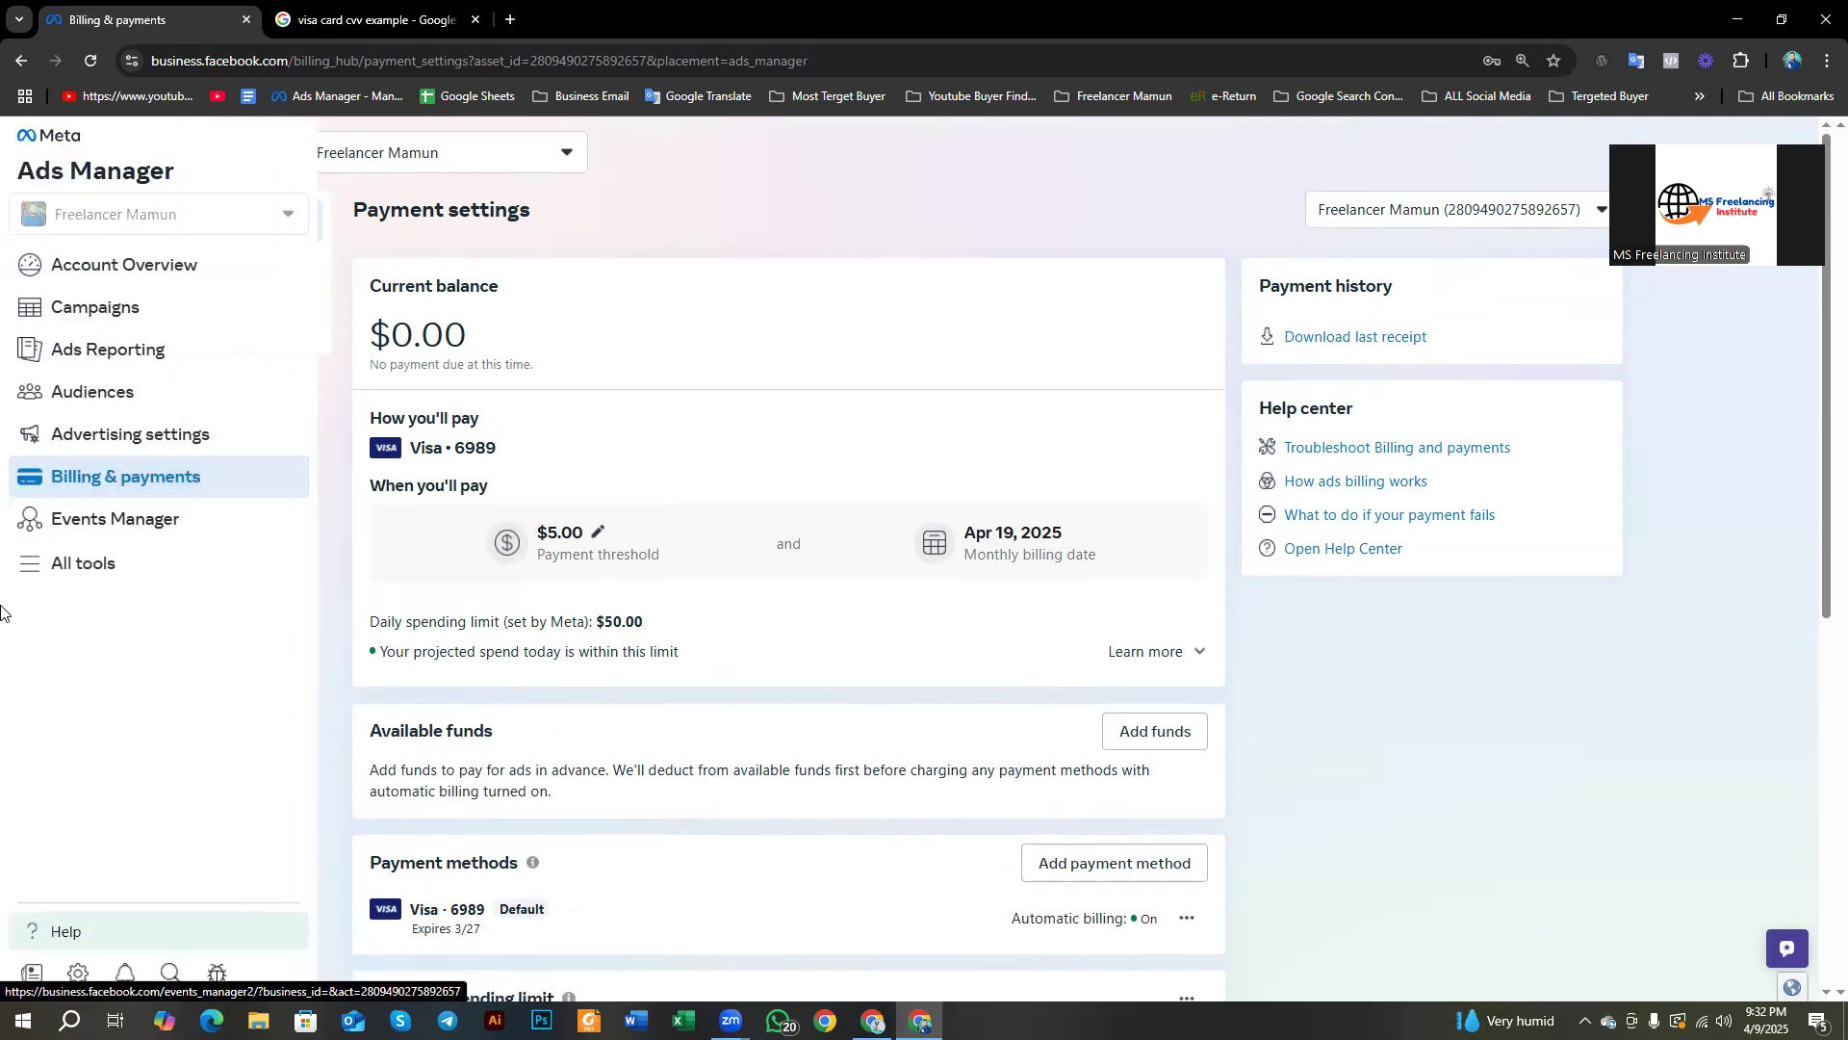
# Step: Open Ad account settings from the business tools list and start adding people
pyautogui.click(84, 566)
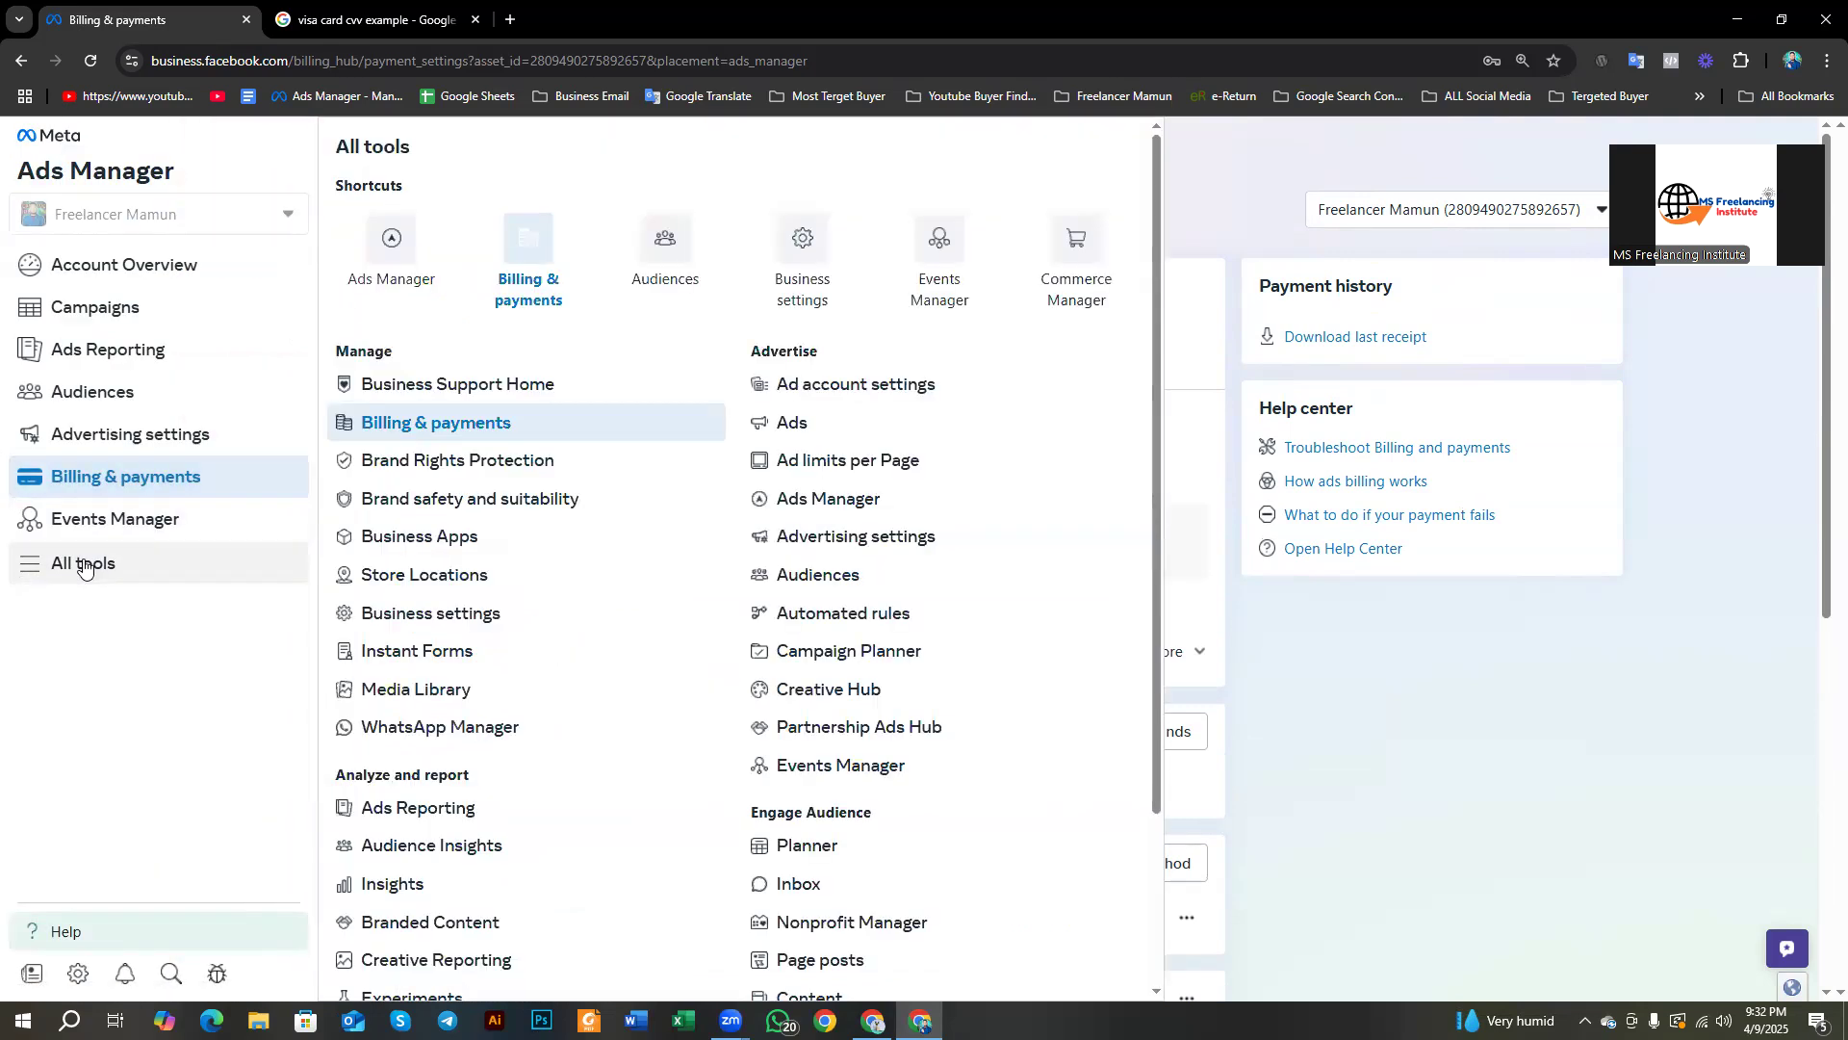
pyautogui.click(83, 984)
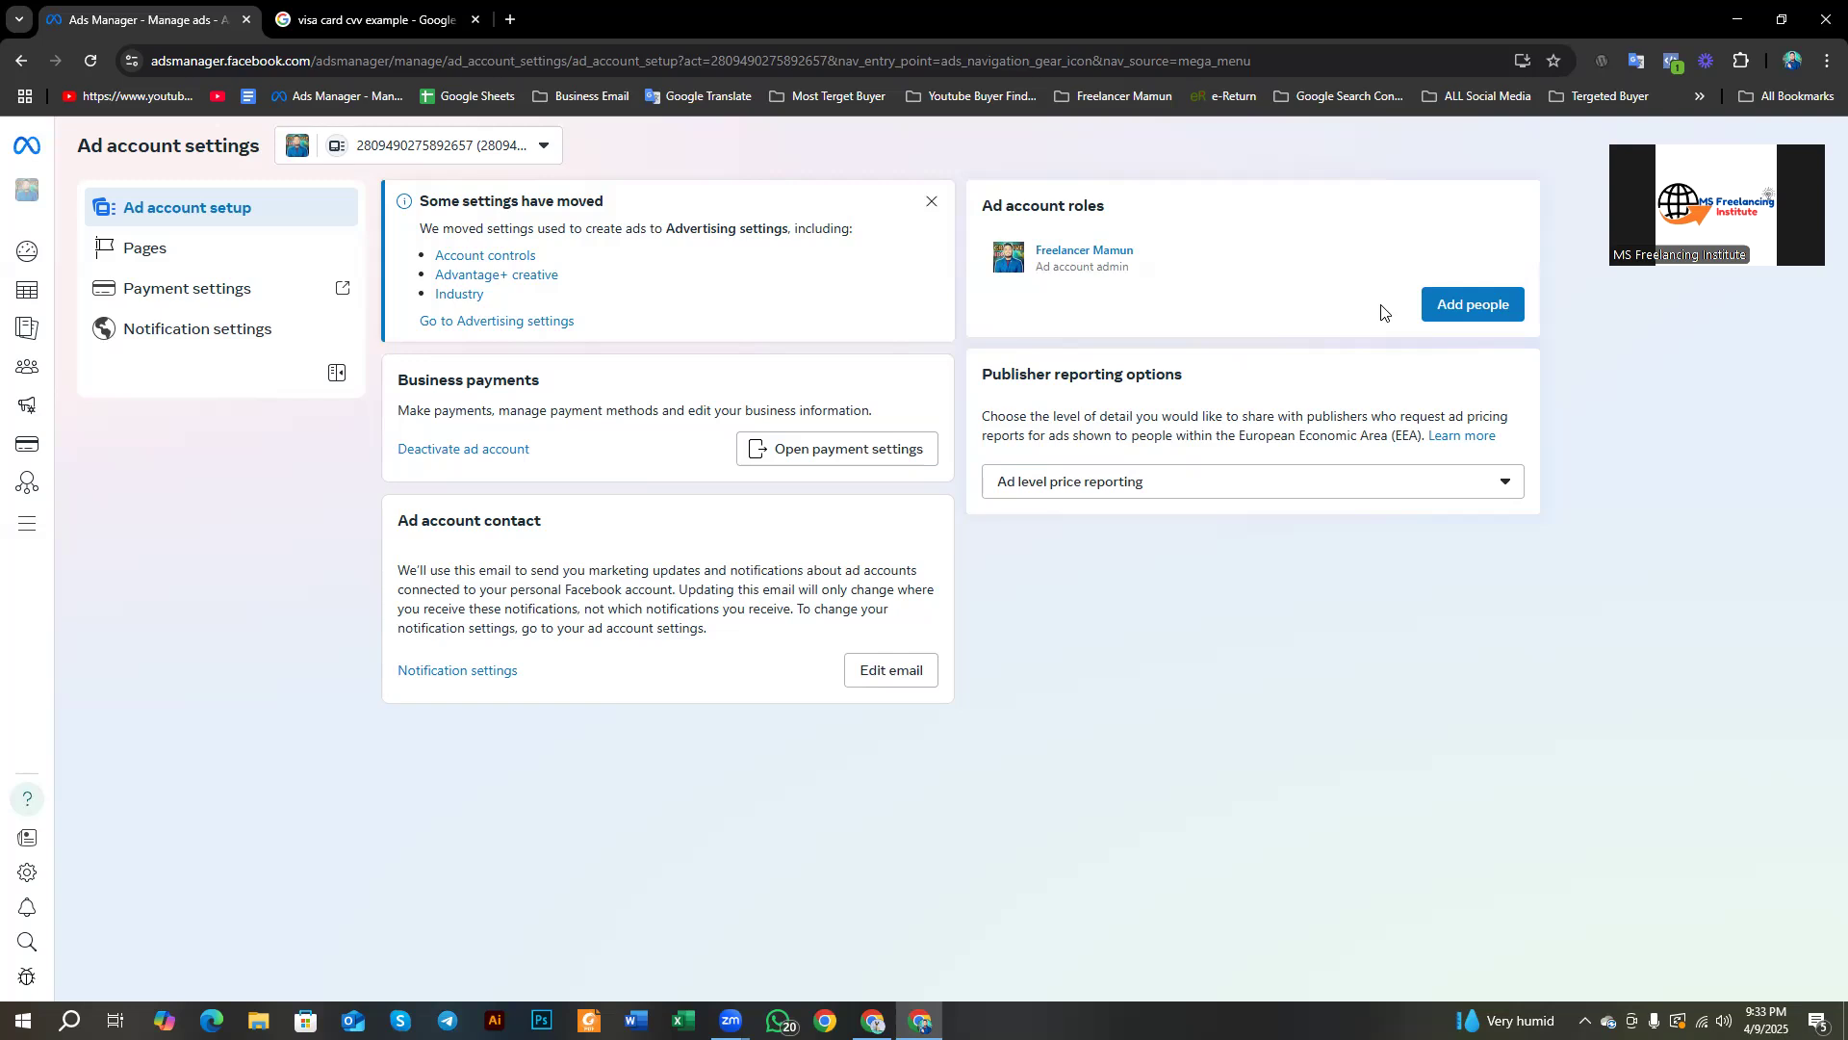
pyautogui.click(1464, 308)
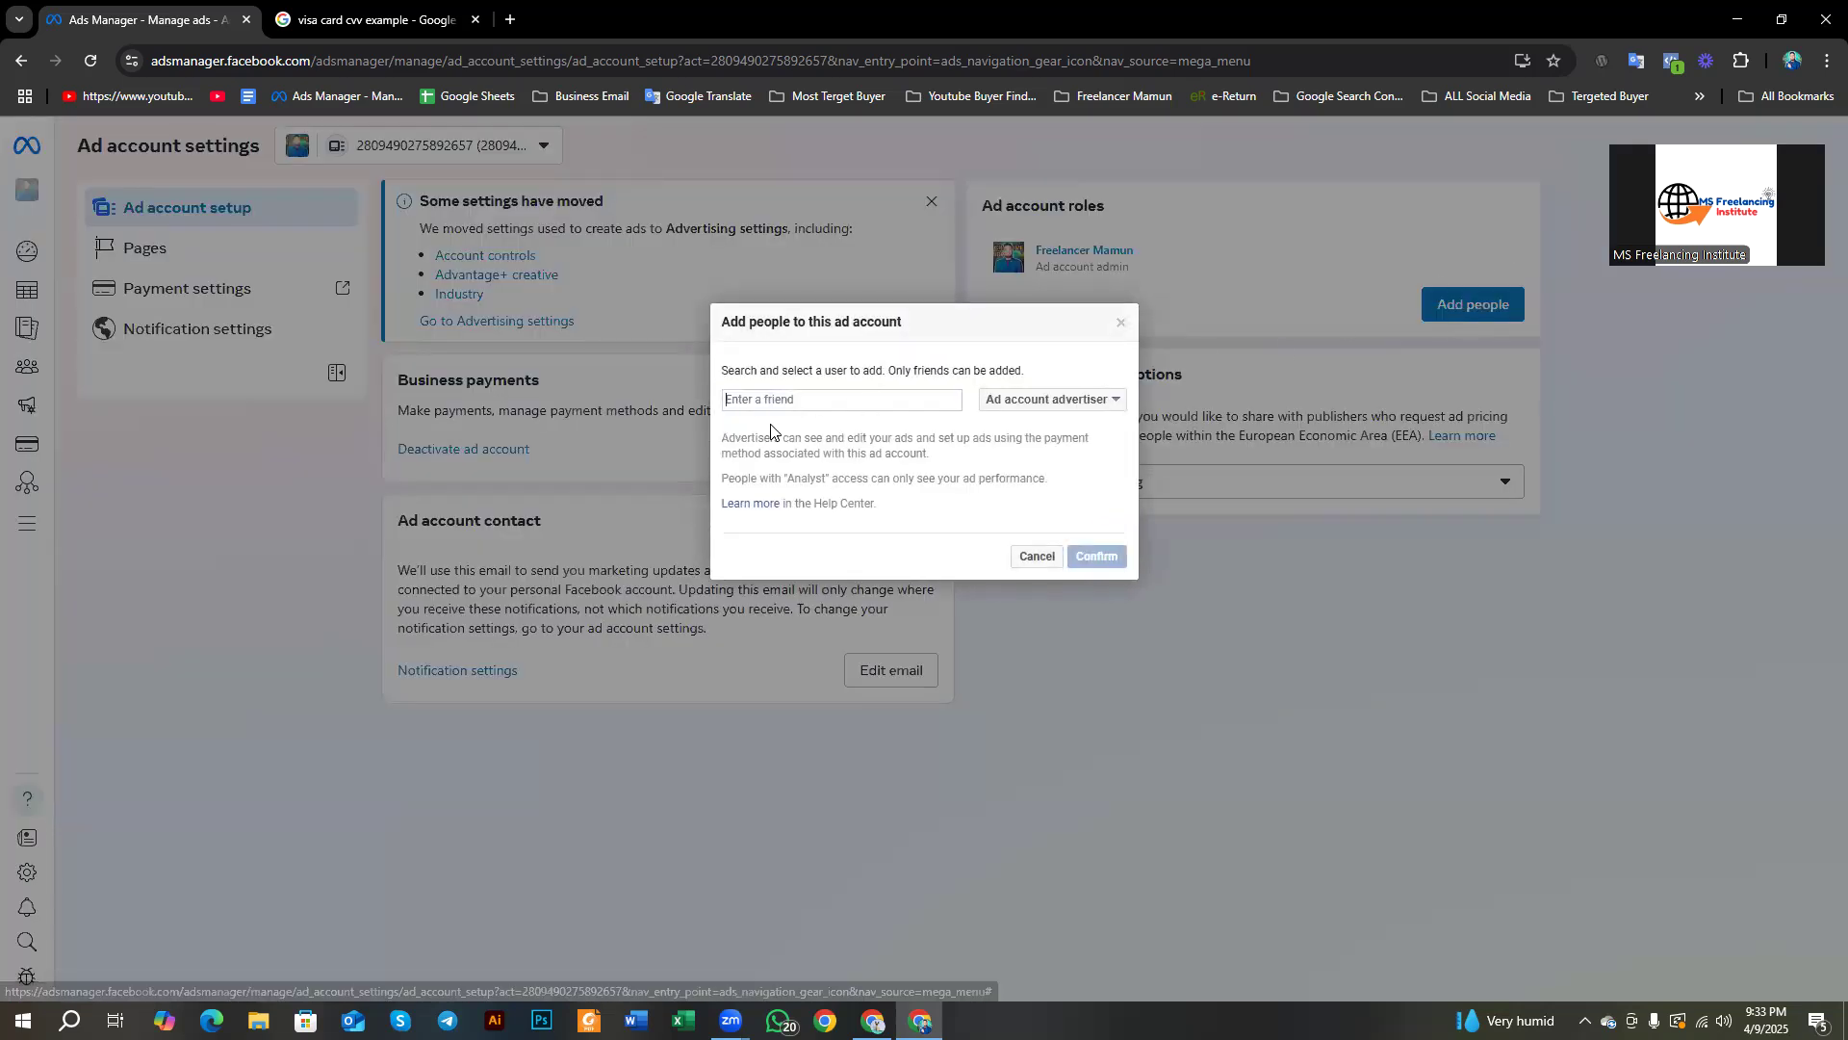
# Step: Review the admin, advertiser and analyst roles, close Add people without adding anyone, then view Pages
pyautogui.click(1006, 405)
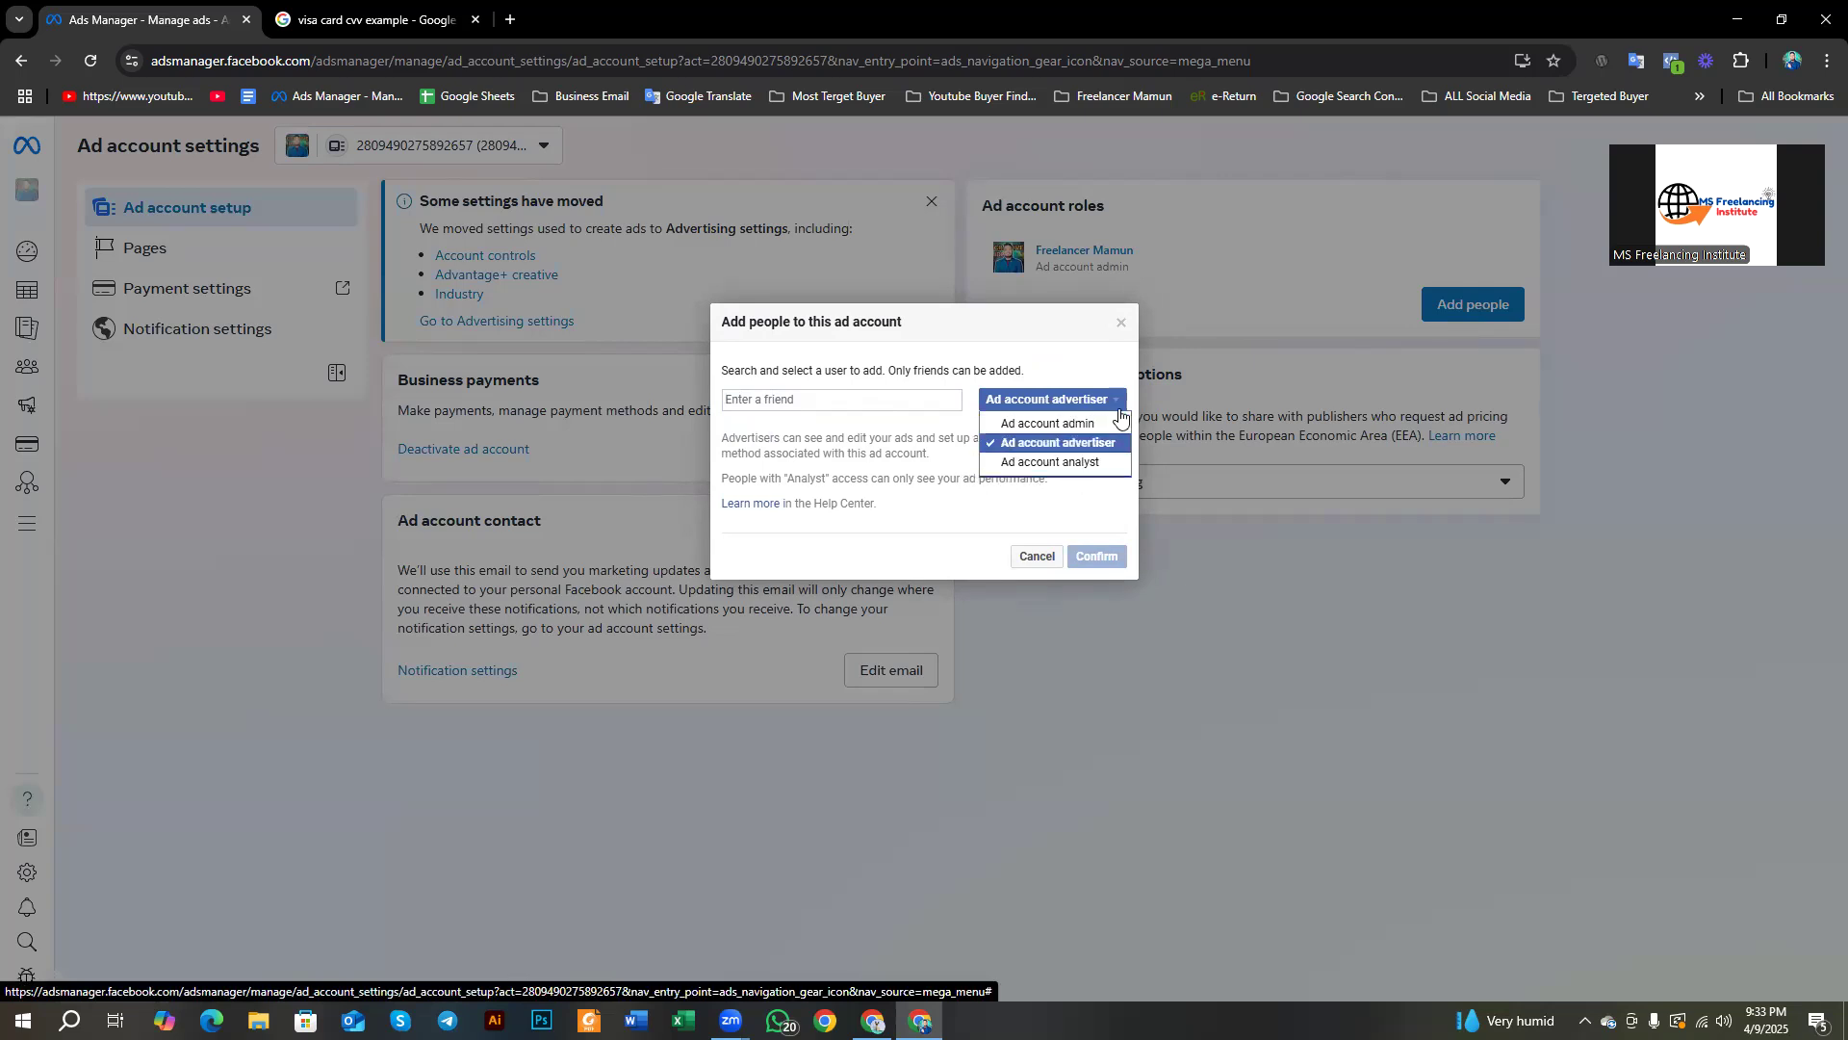
pyautogui.click(887, 396)
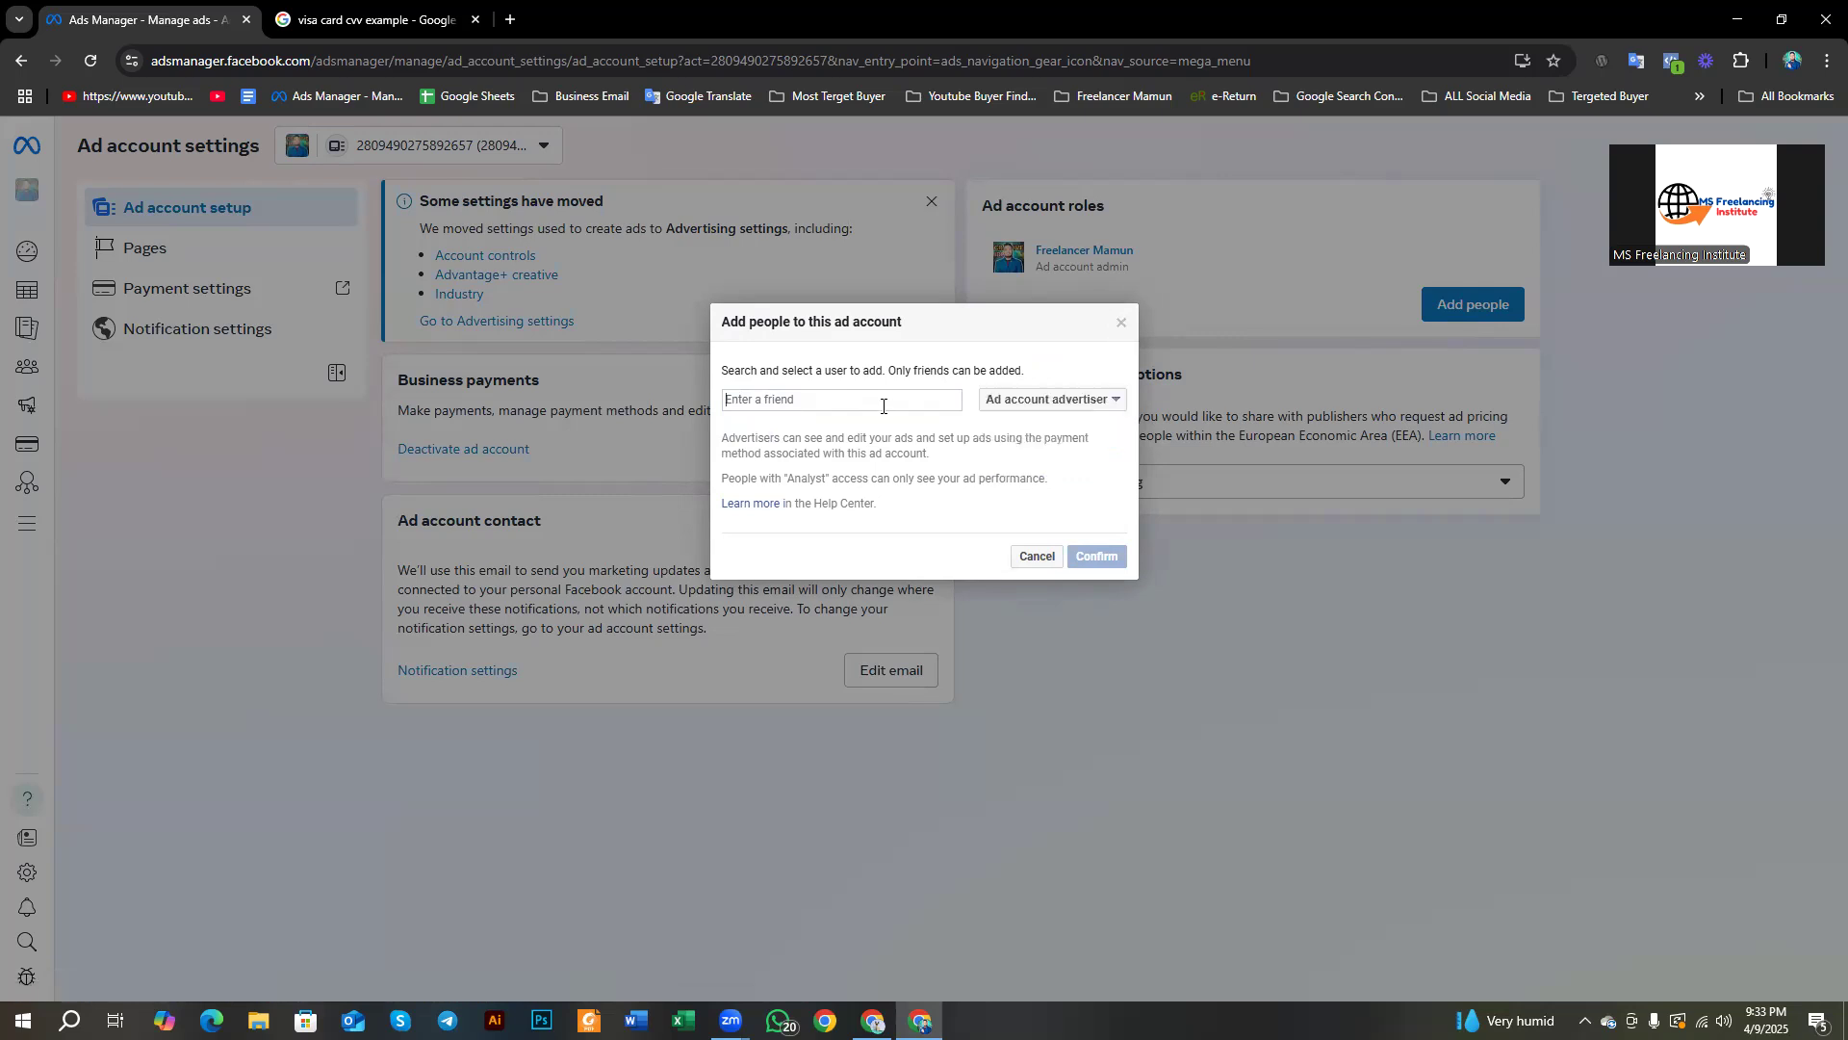
pyautogui.click(1120, 324)
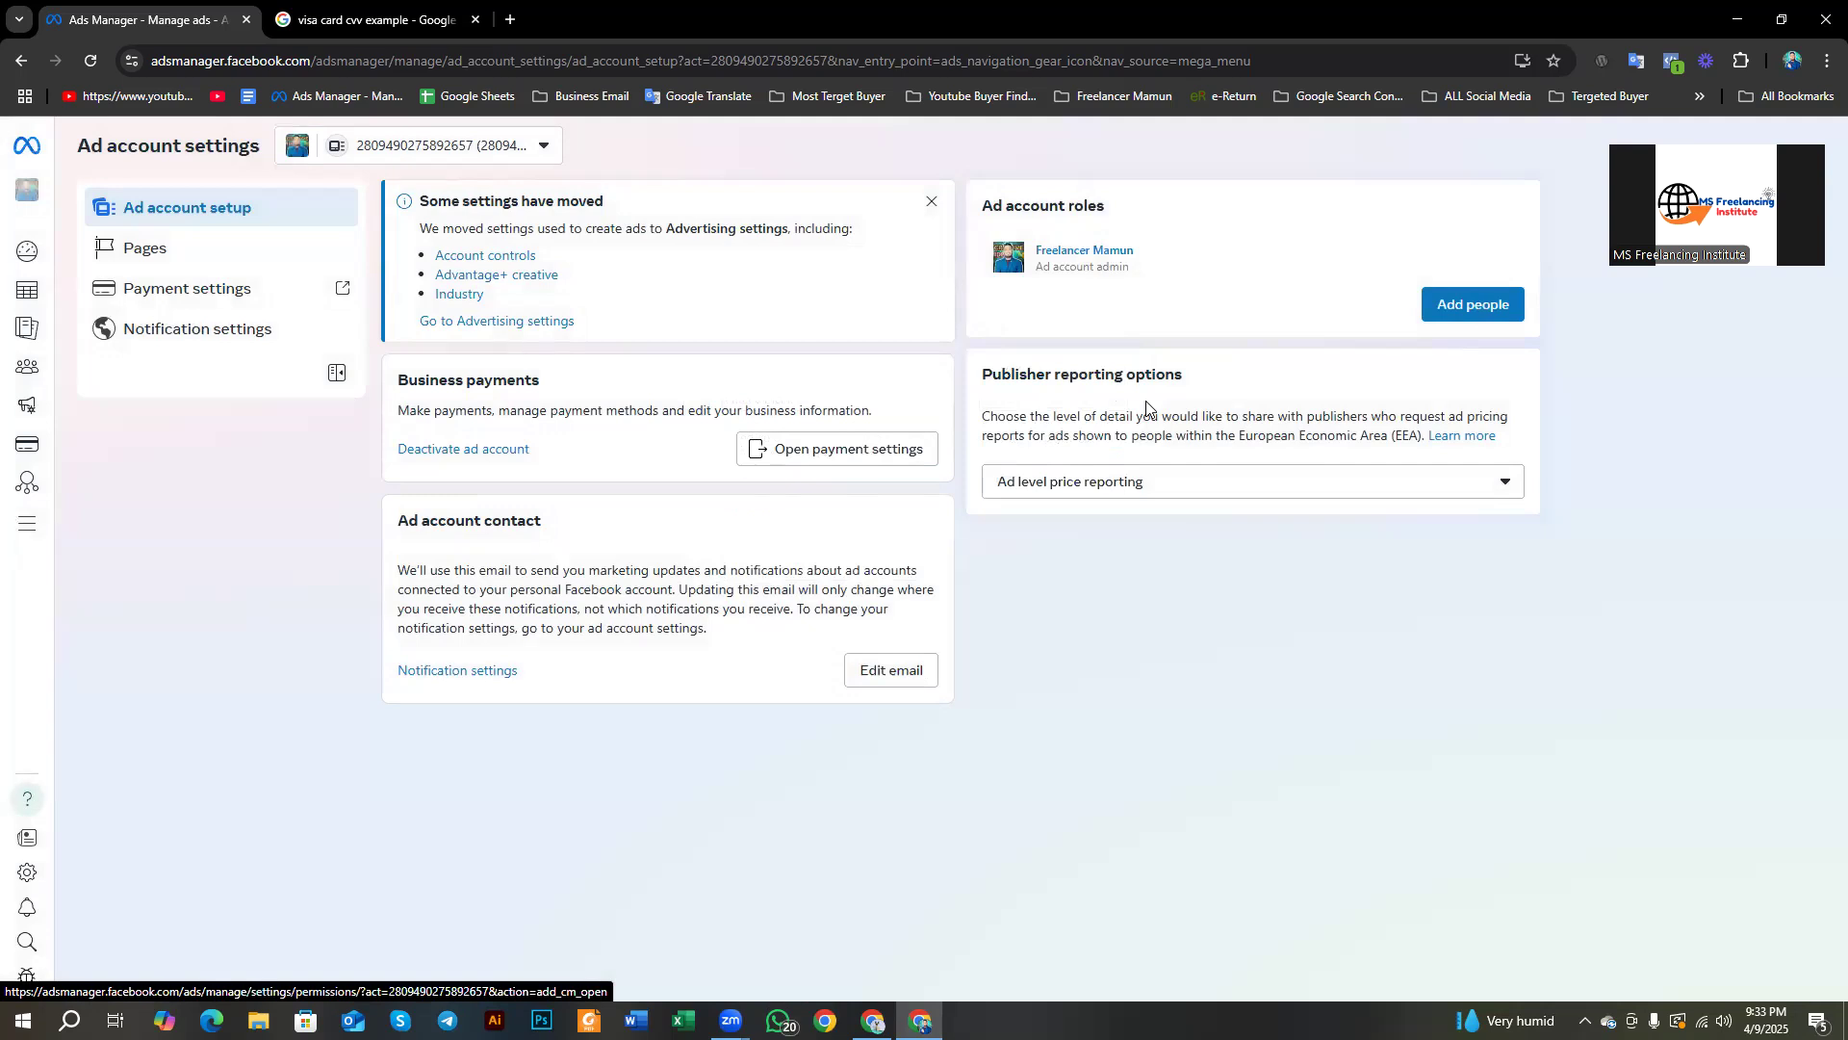
pyautogui.click(159, 256)
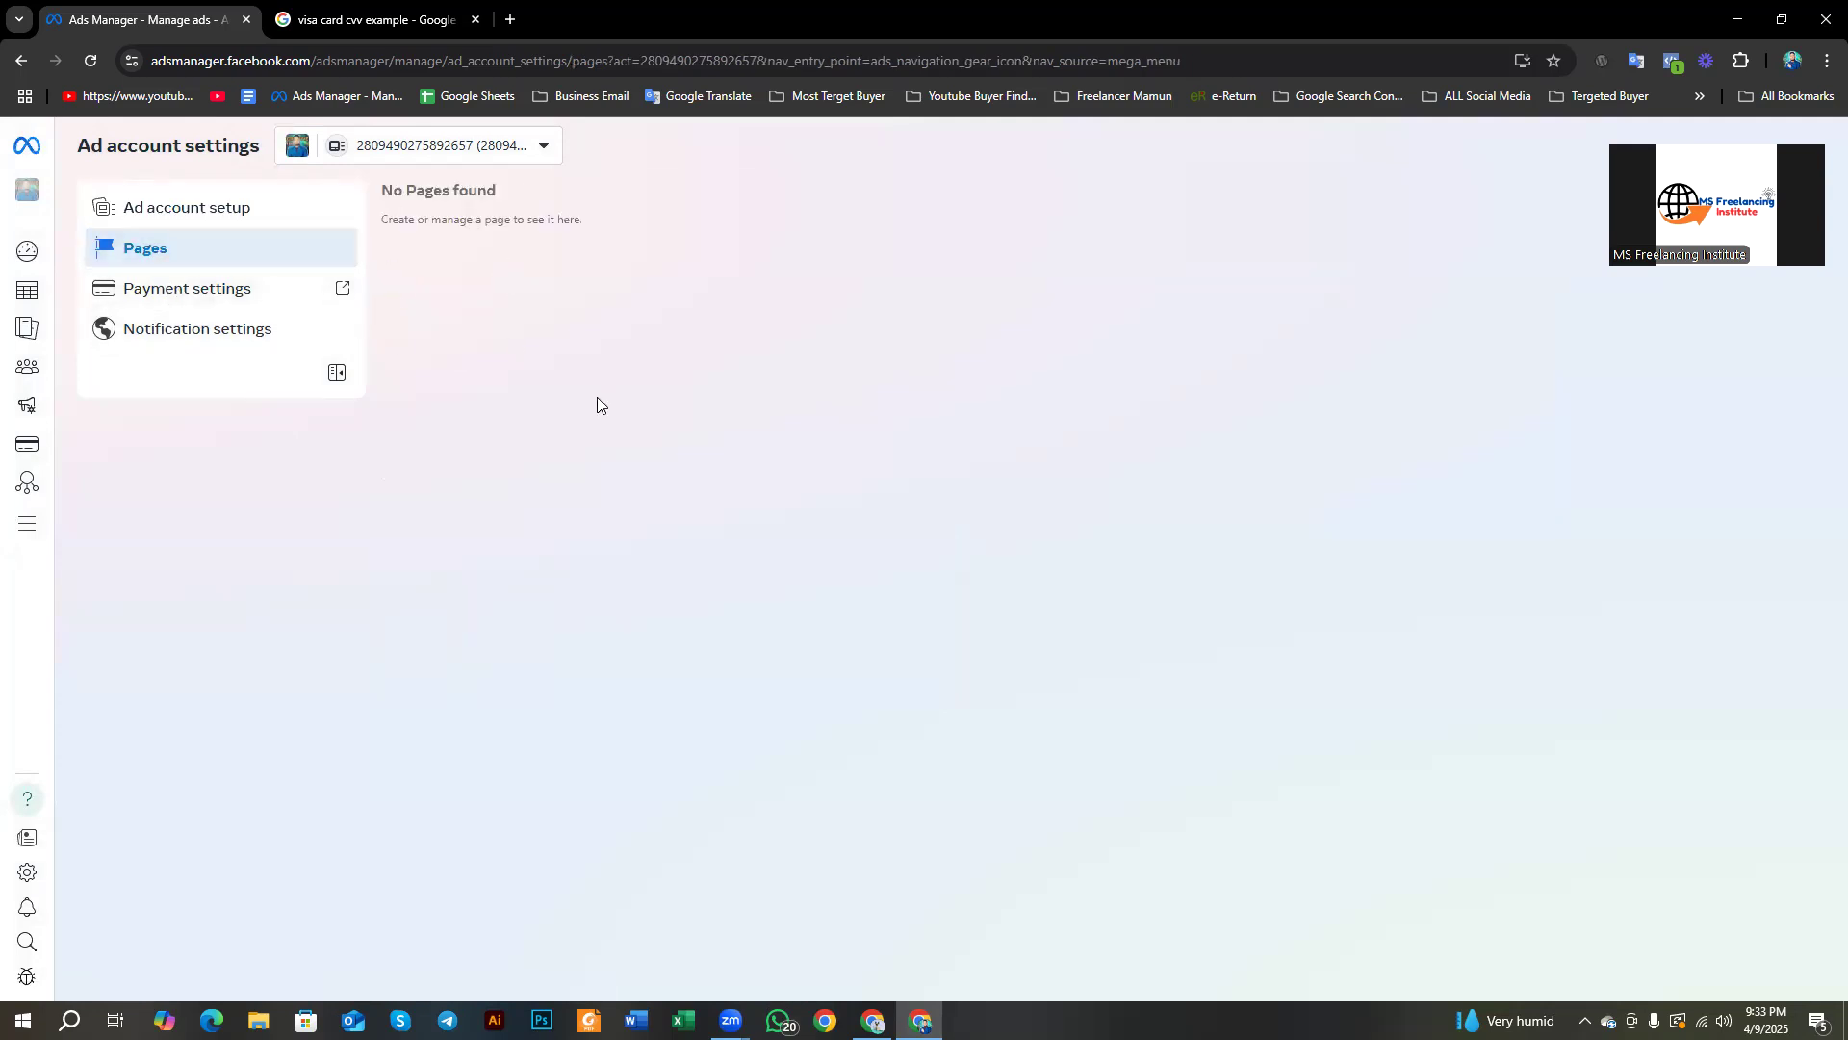
# Step: Glance at Payment settings in a new tab, then open the Notification settings section
pyautogui.click(174, 304)
pyautogui.click(136, 16)
pyautogui.click(474, 20)
pyautogui.click(248, 329)
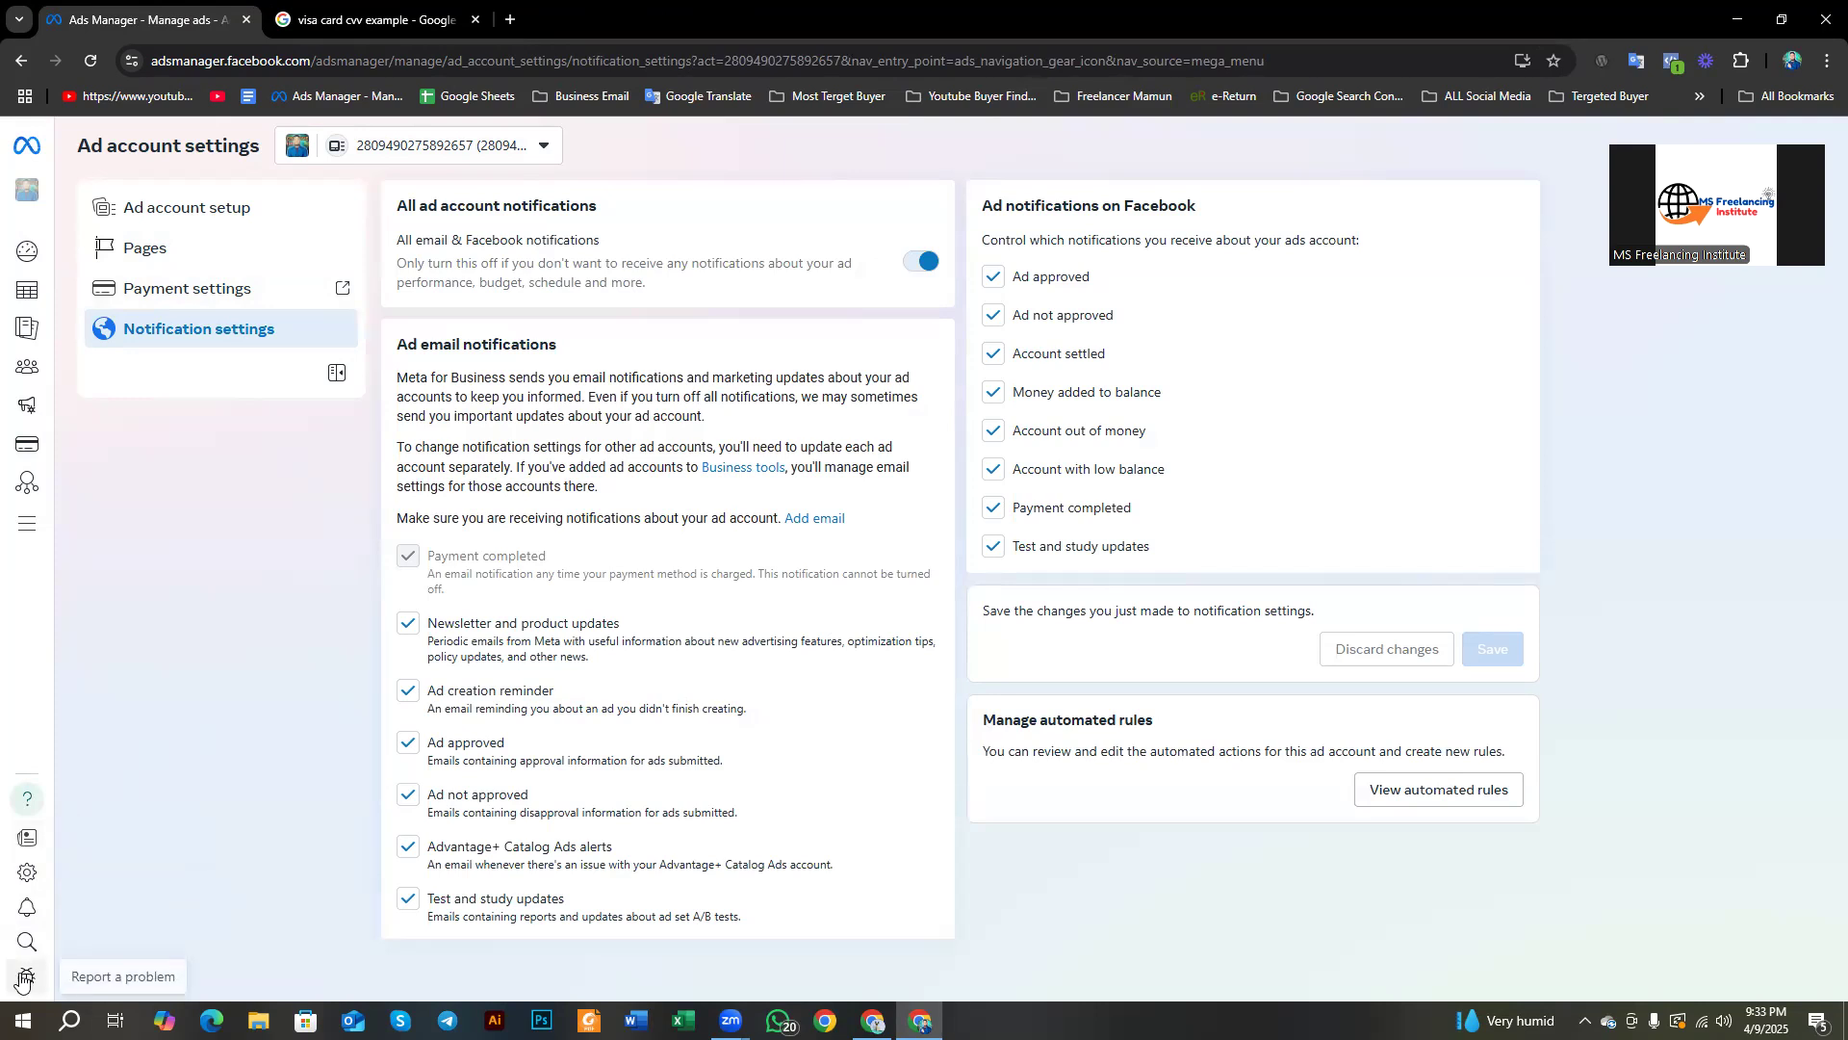
pyautogui.moveTo(32, 236)
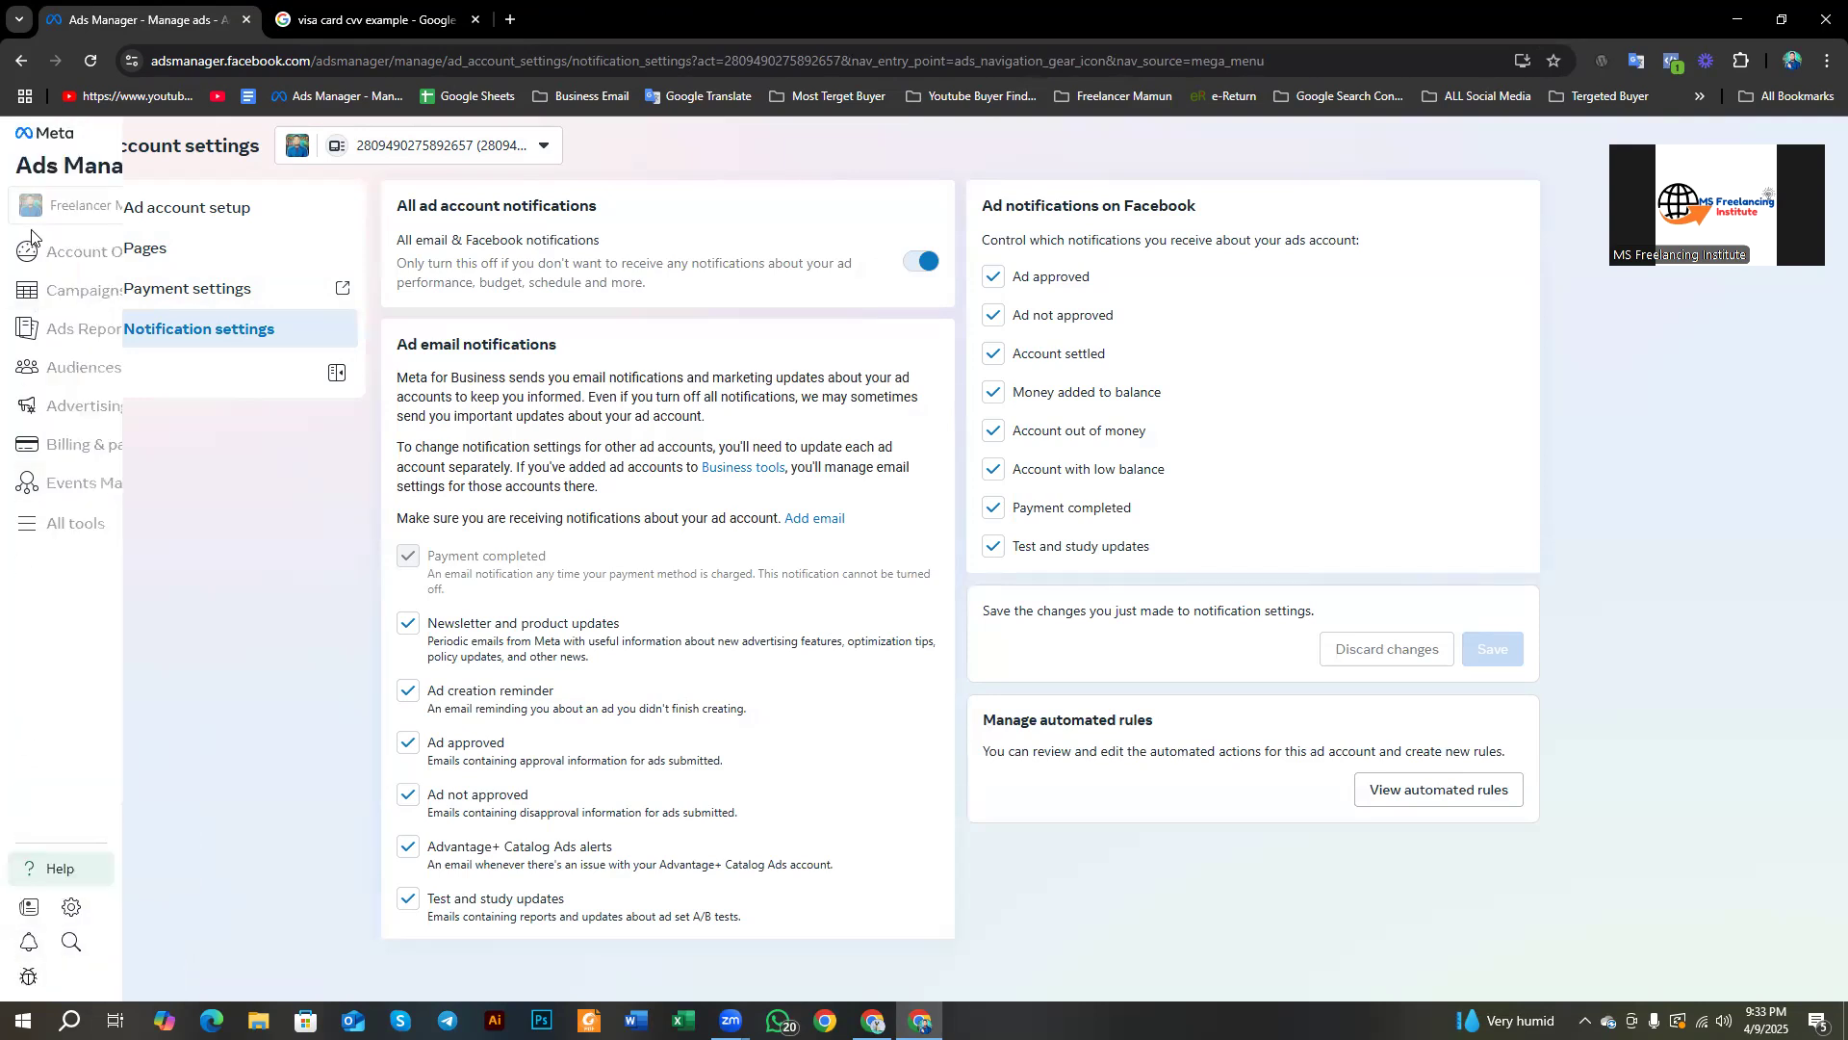
pyautogui.click(103, 525)
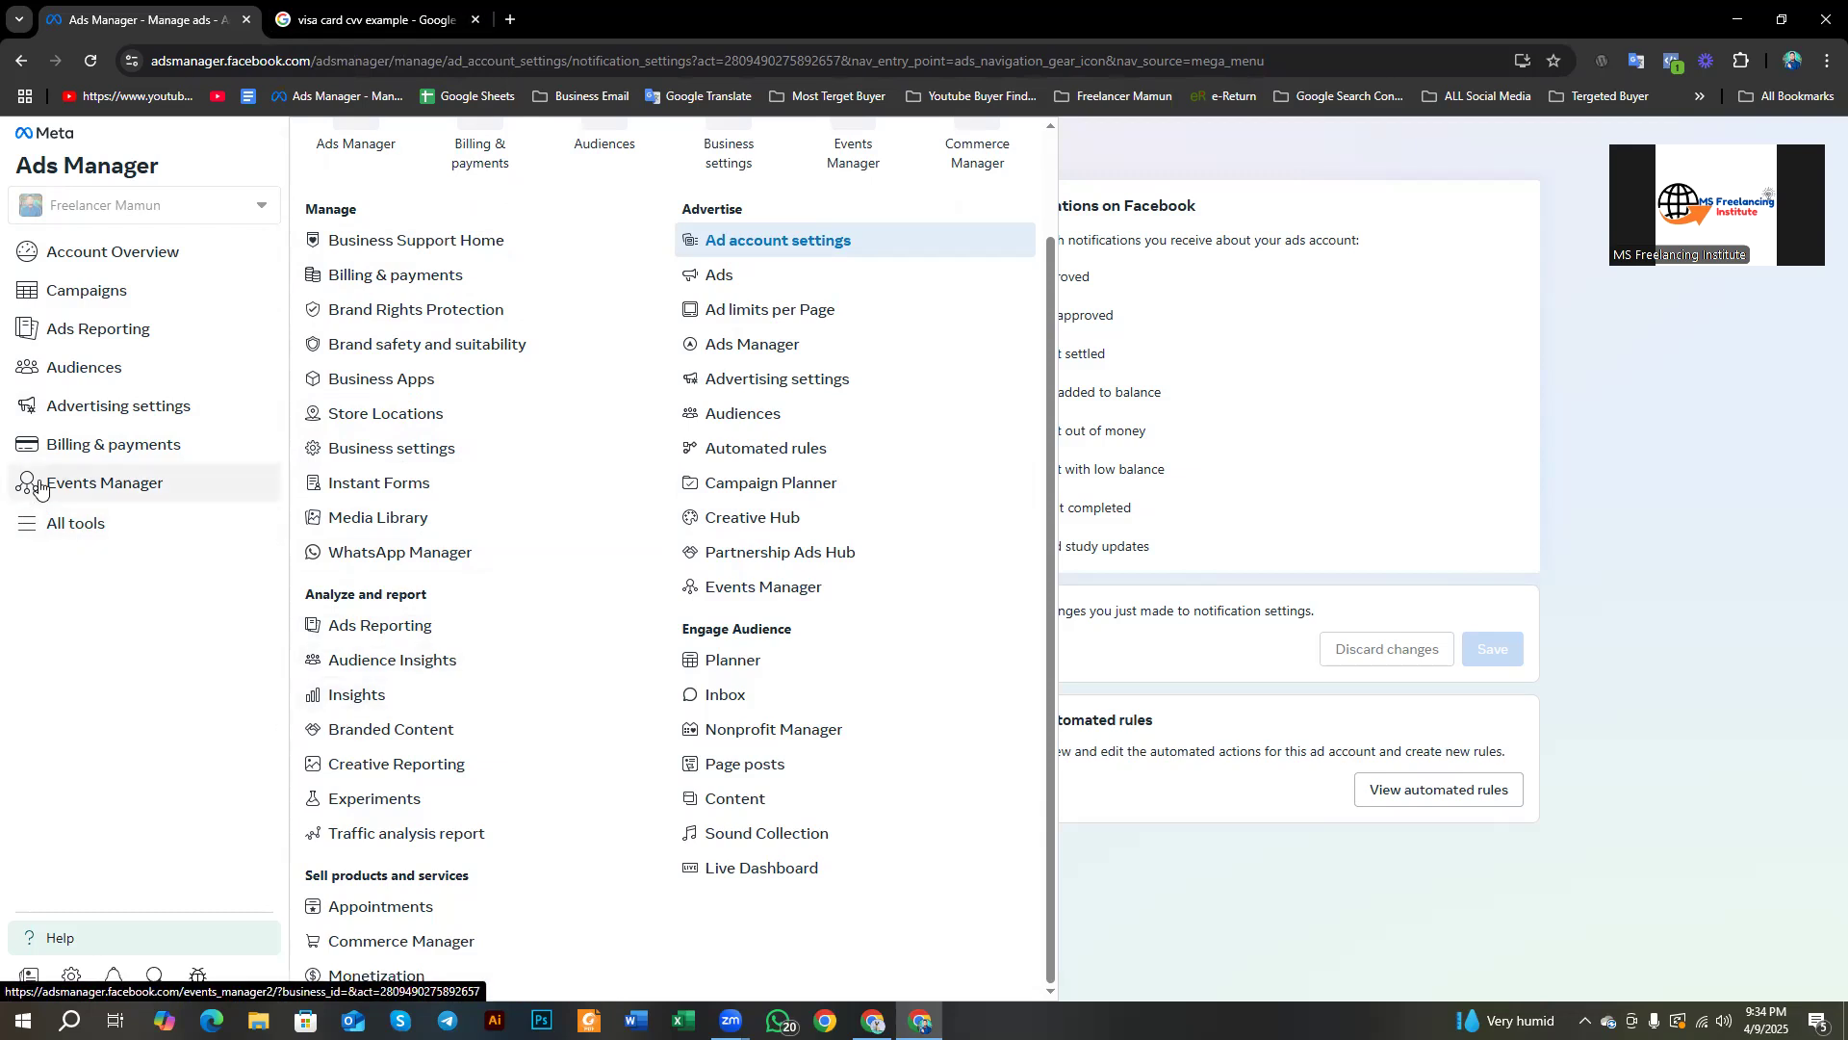
# Step: Go to Account Overview from the business tools list
pyautogui.click(89, 252)
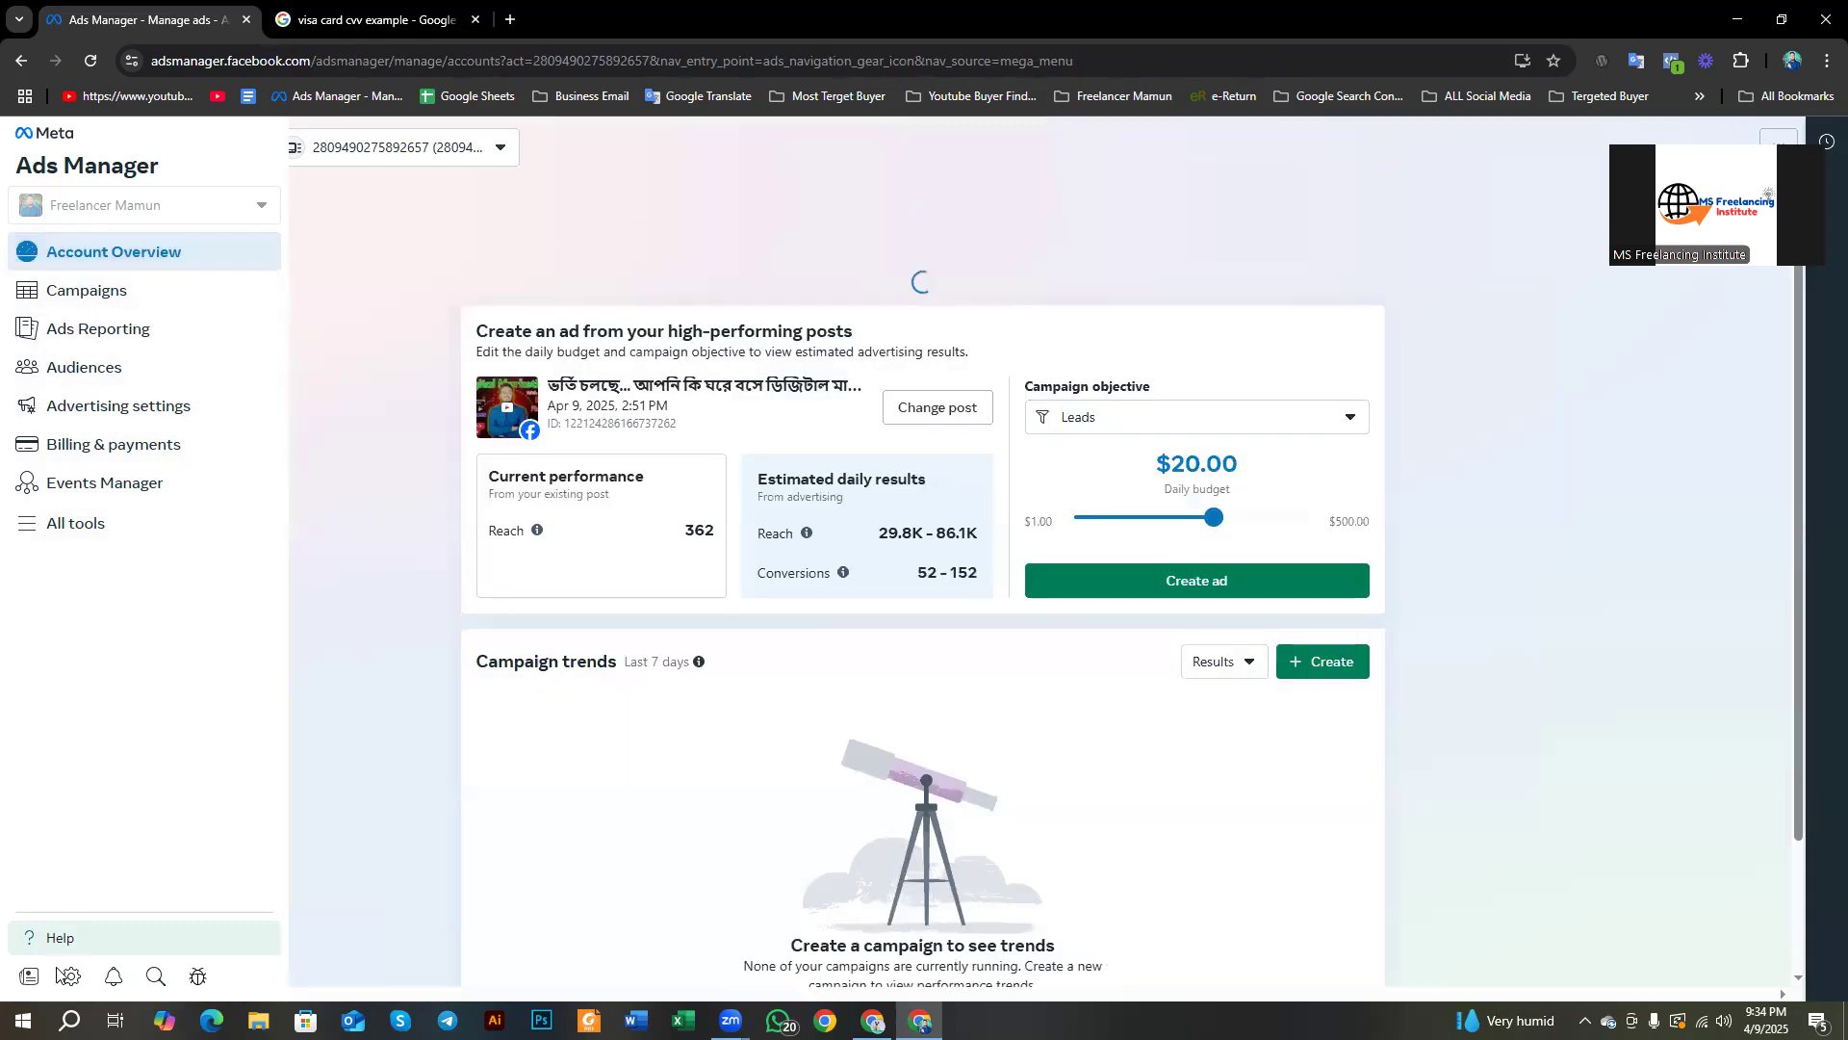
# Step: Switch to the Campaigns list from the left sidebar
pyautogui.click(89, 295)
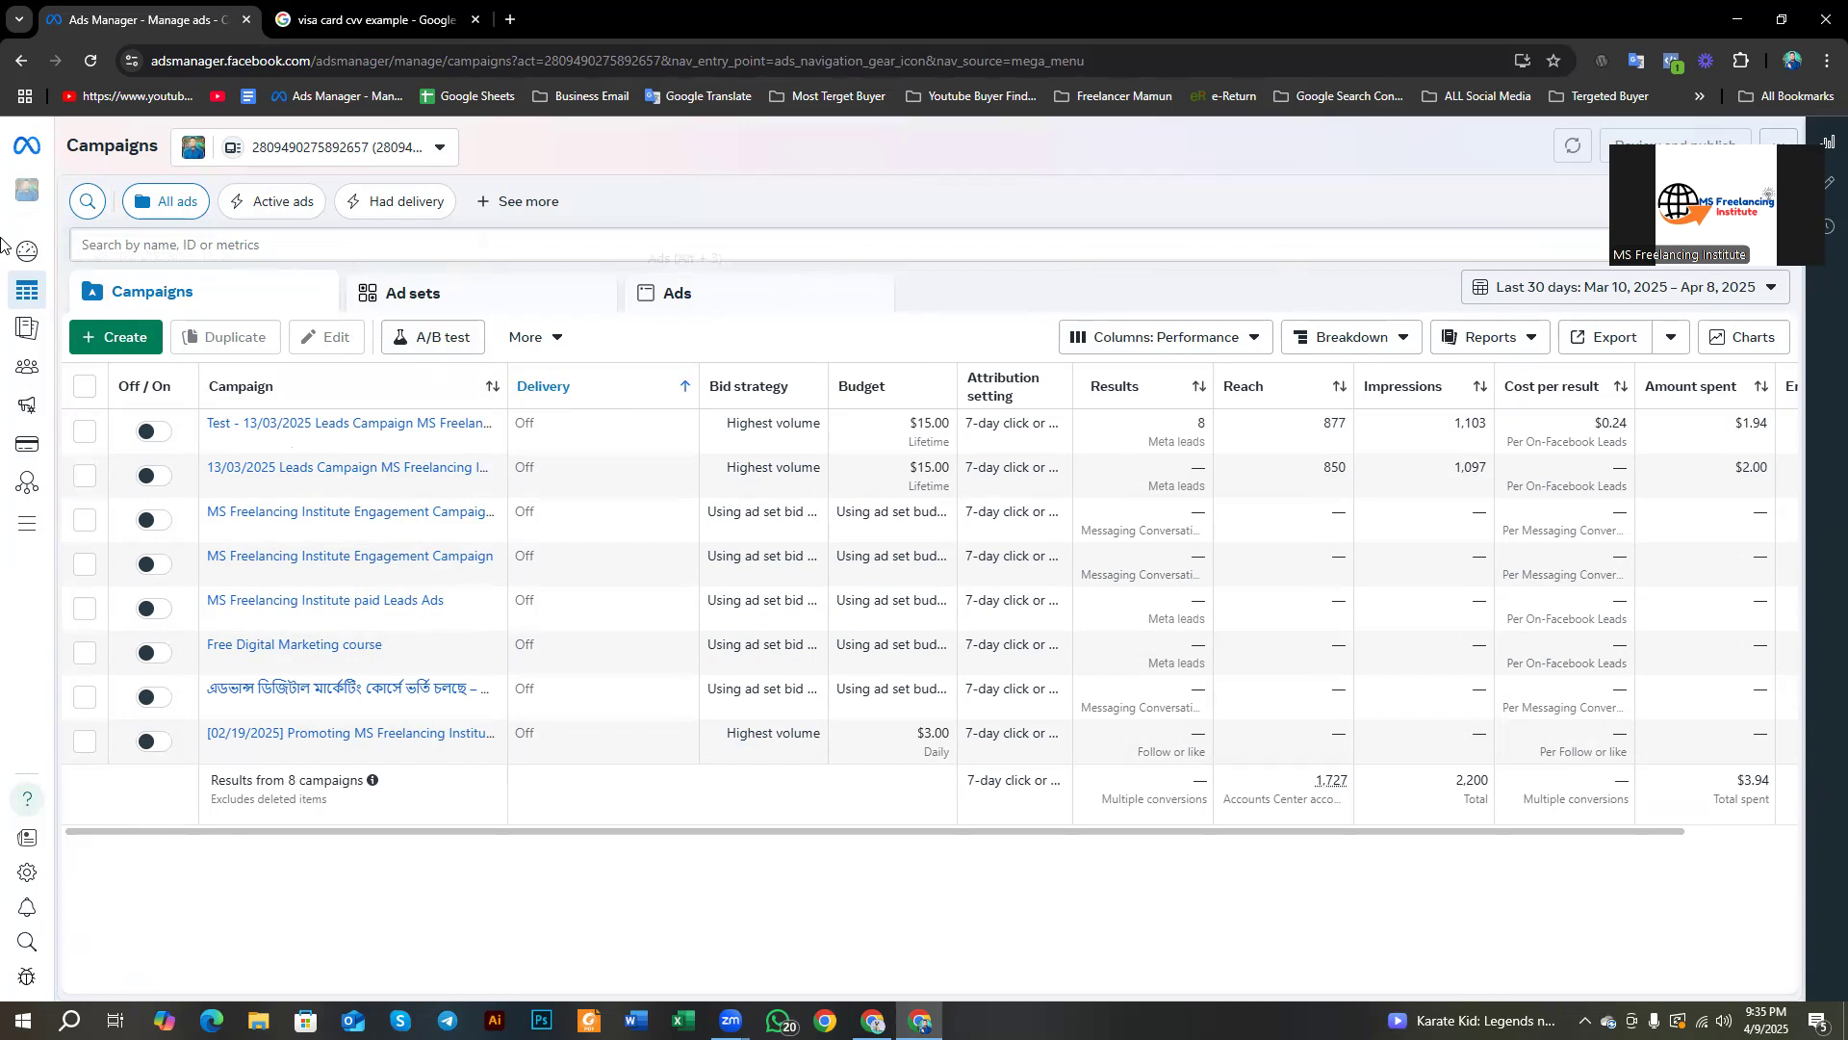
pyautogui.moveTo(27, 300)
pyautogui.click(529, 339)
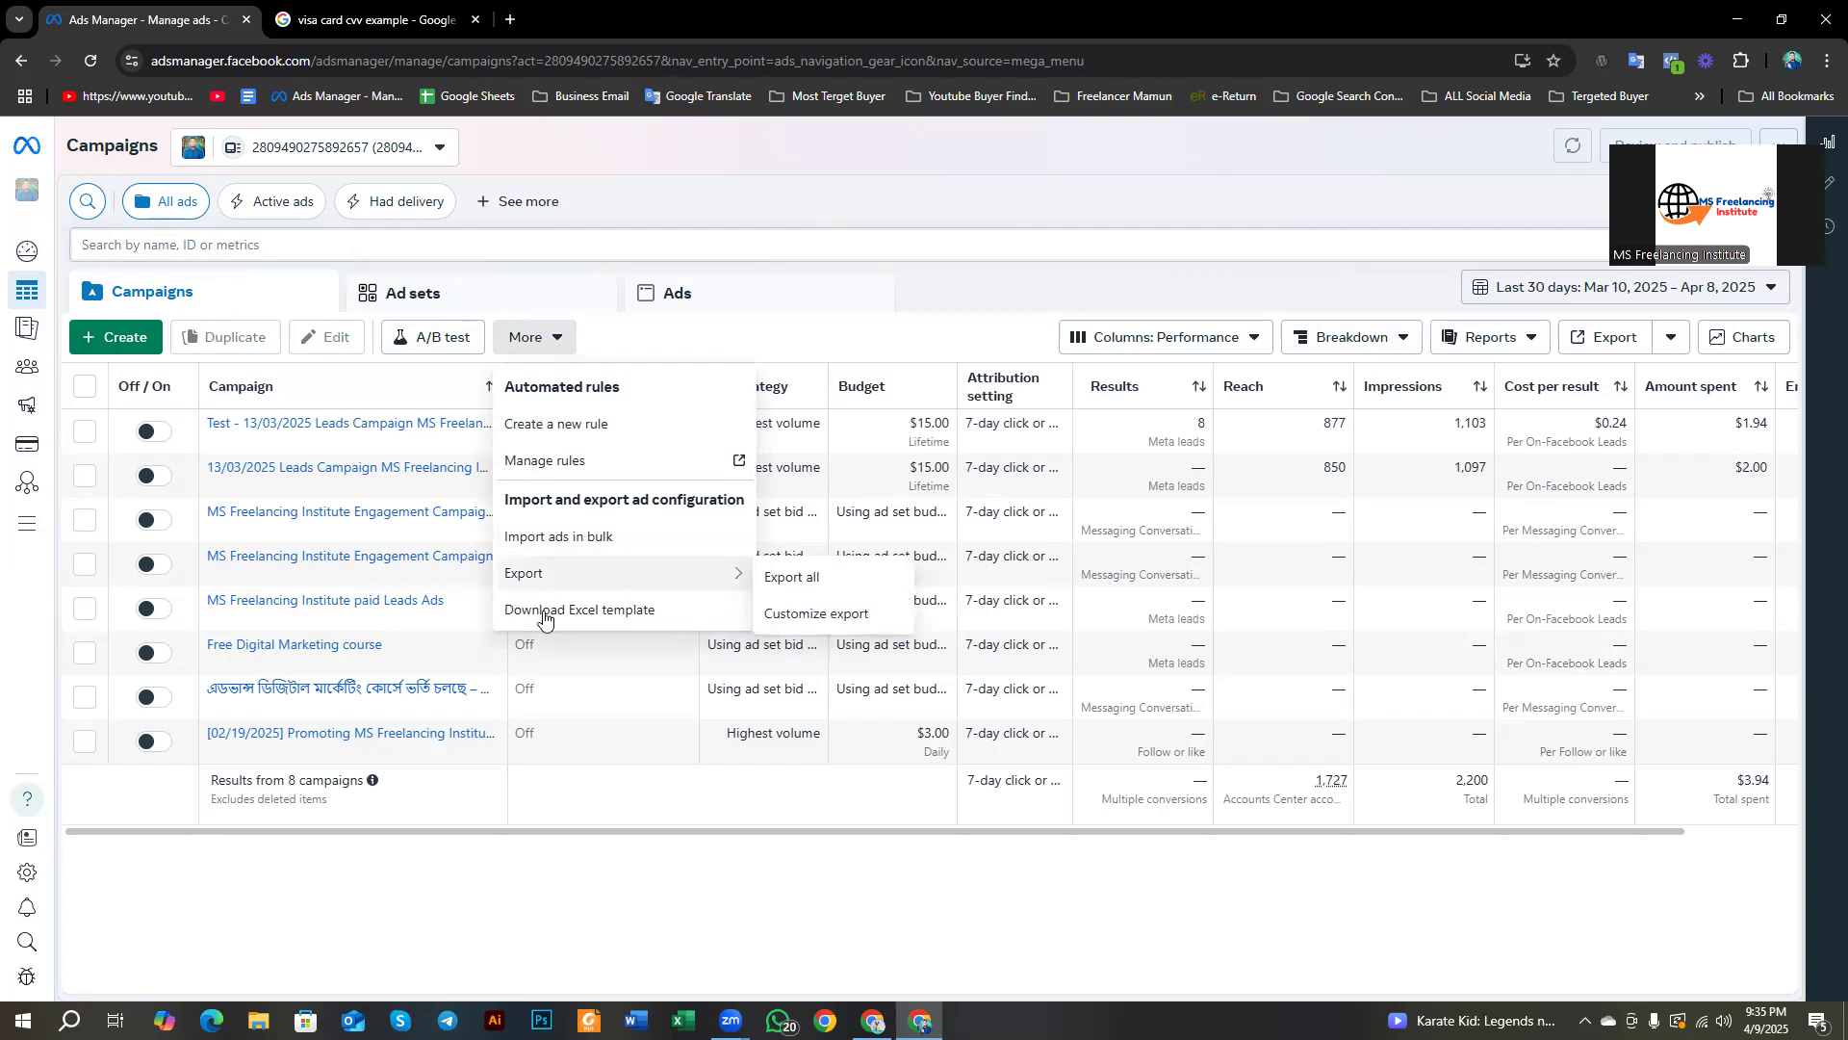
pyautogui.click(831, 177)
pyautogui.click(1180, 339)
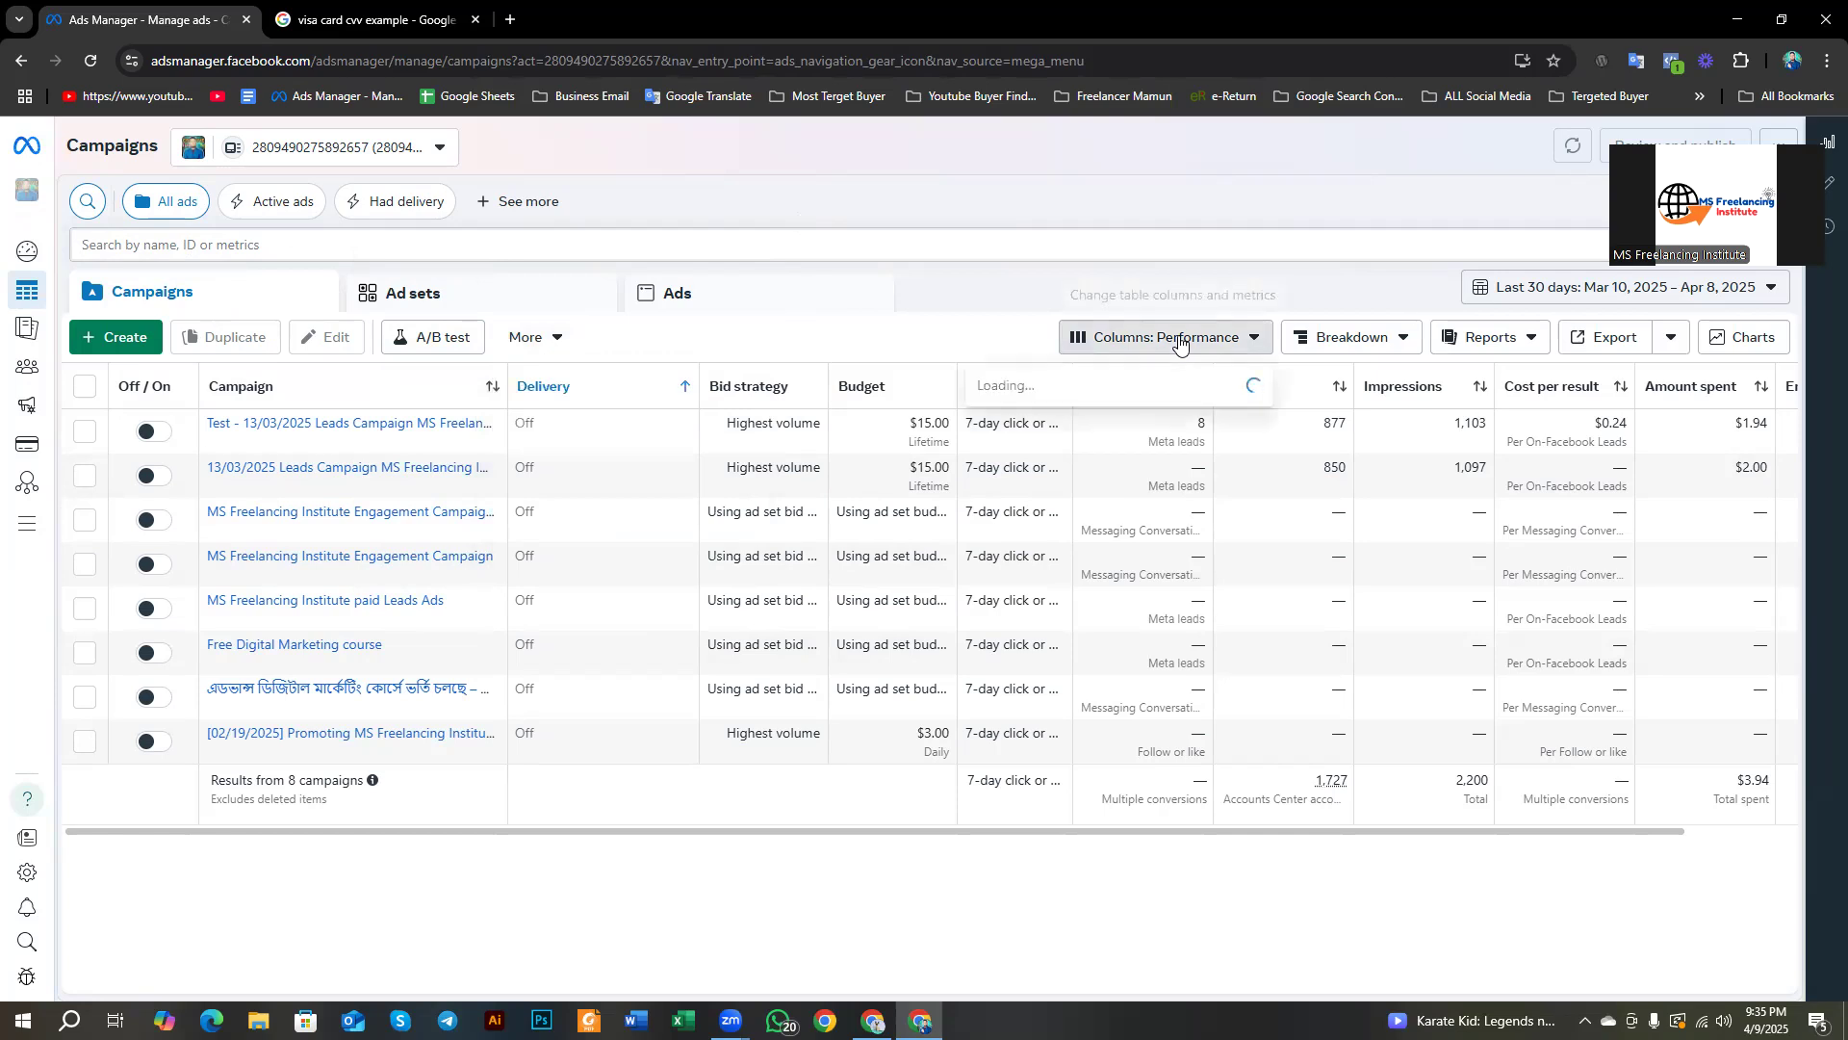
pyautogui.click(920, 237)
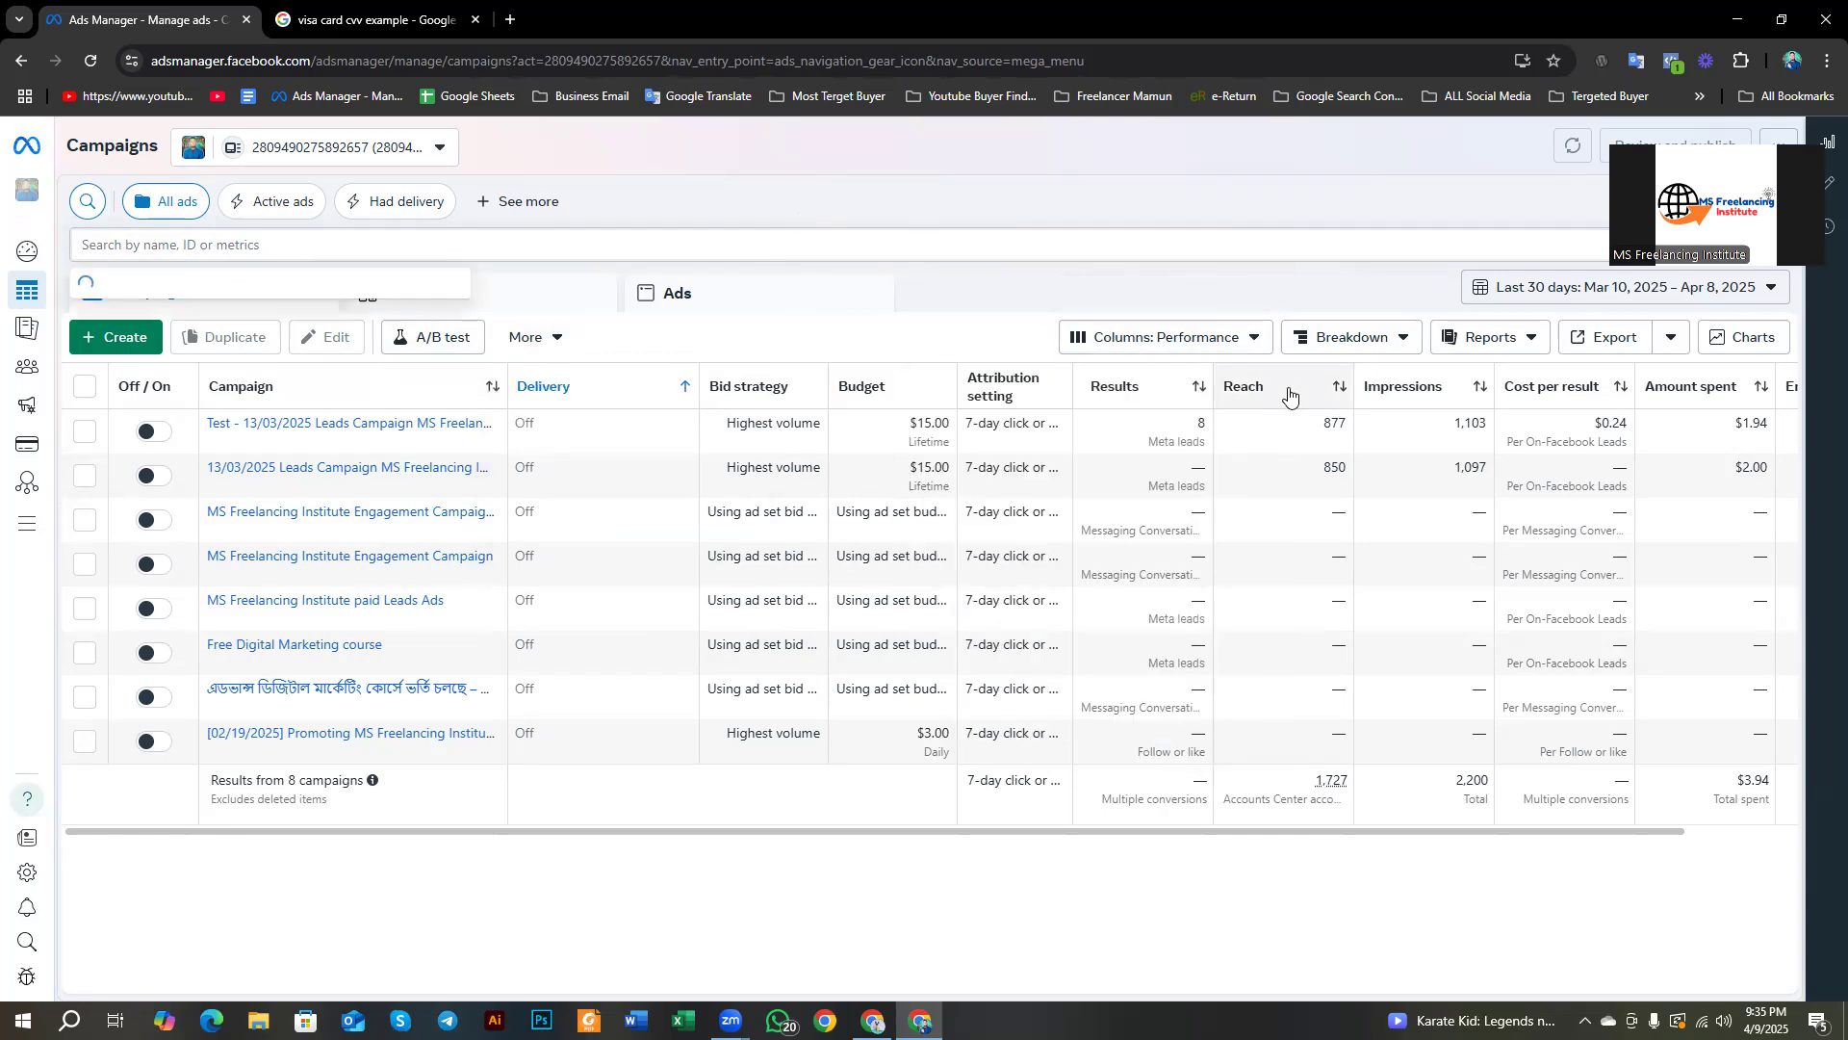
pyautogui.click(647, 168)
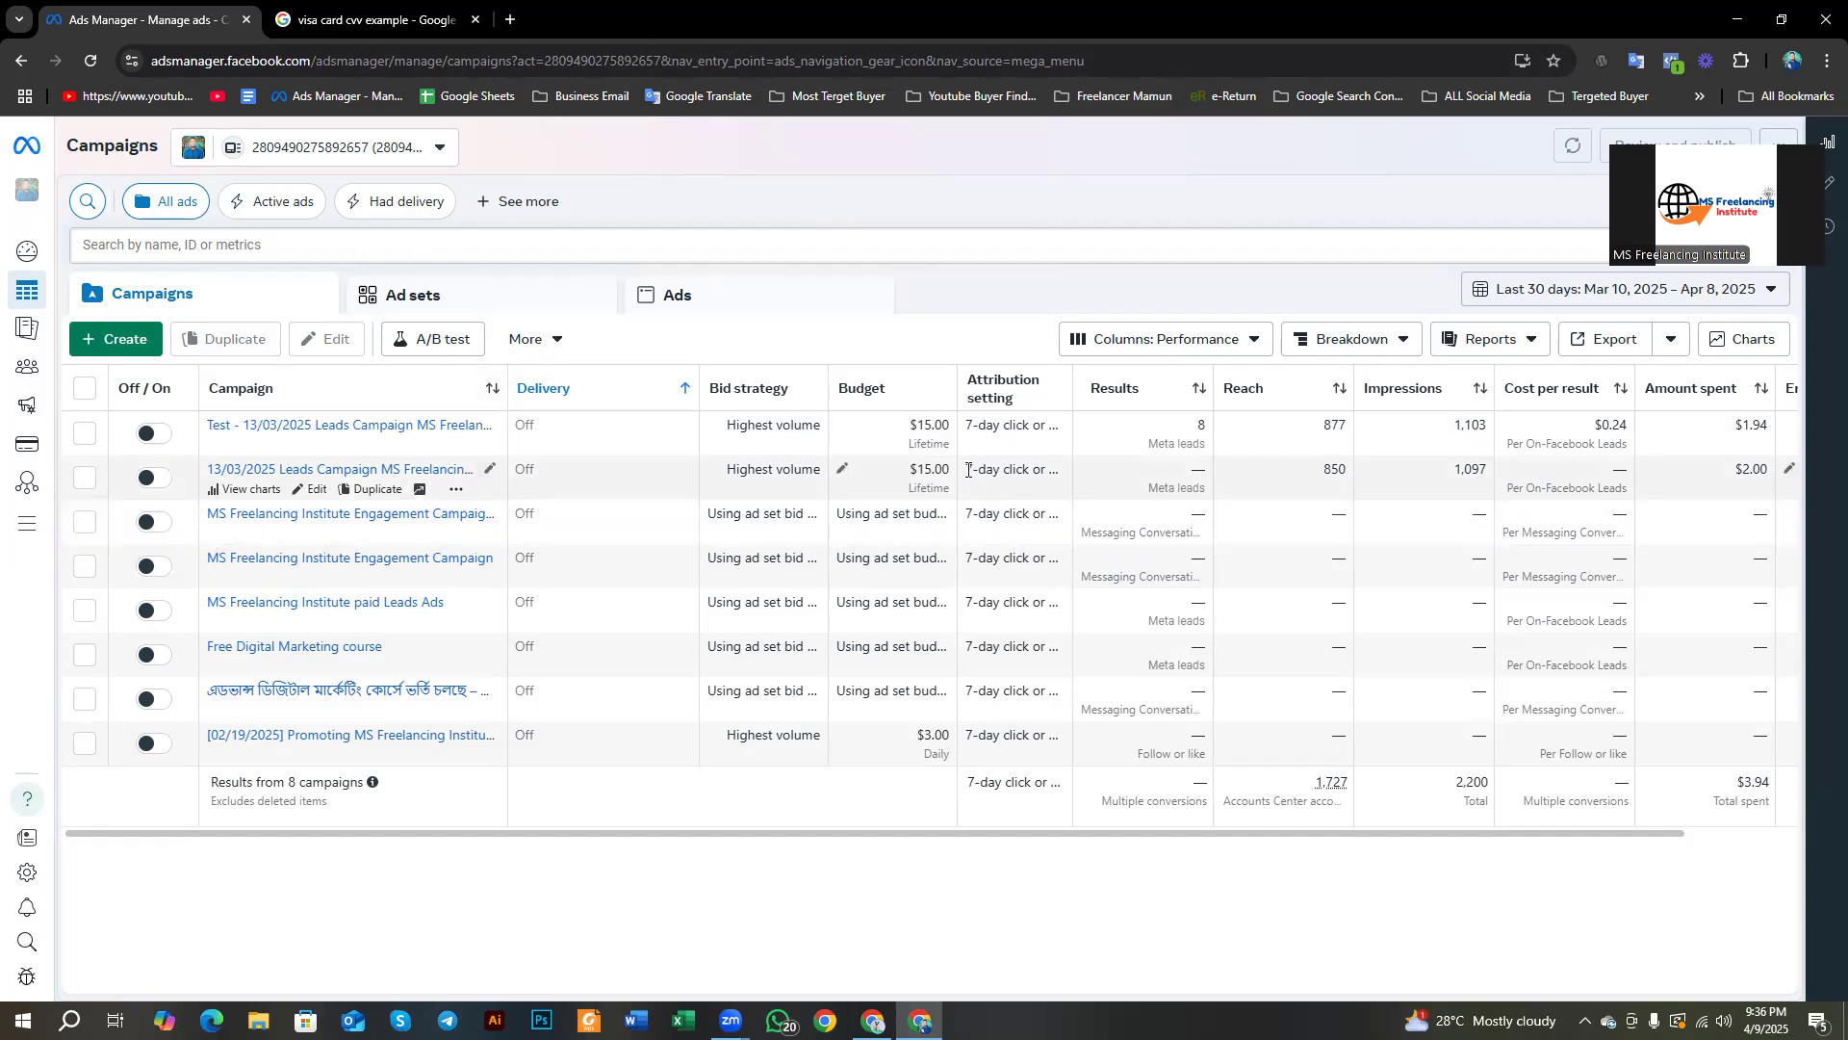
pyautogui.press('Print')
# Step: Capture the $15.00 budget cell, mark the Create button in red, clear it, and start a new campaign
pyautogui.moveTo(856, 391); pyautogui.dragTo(968, 450)
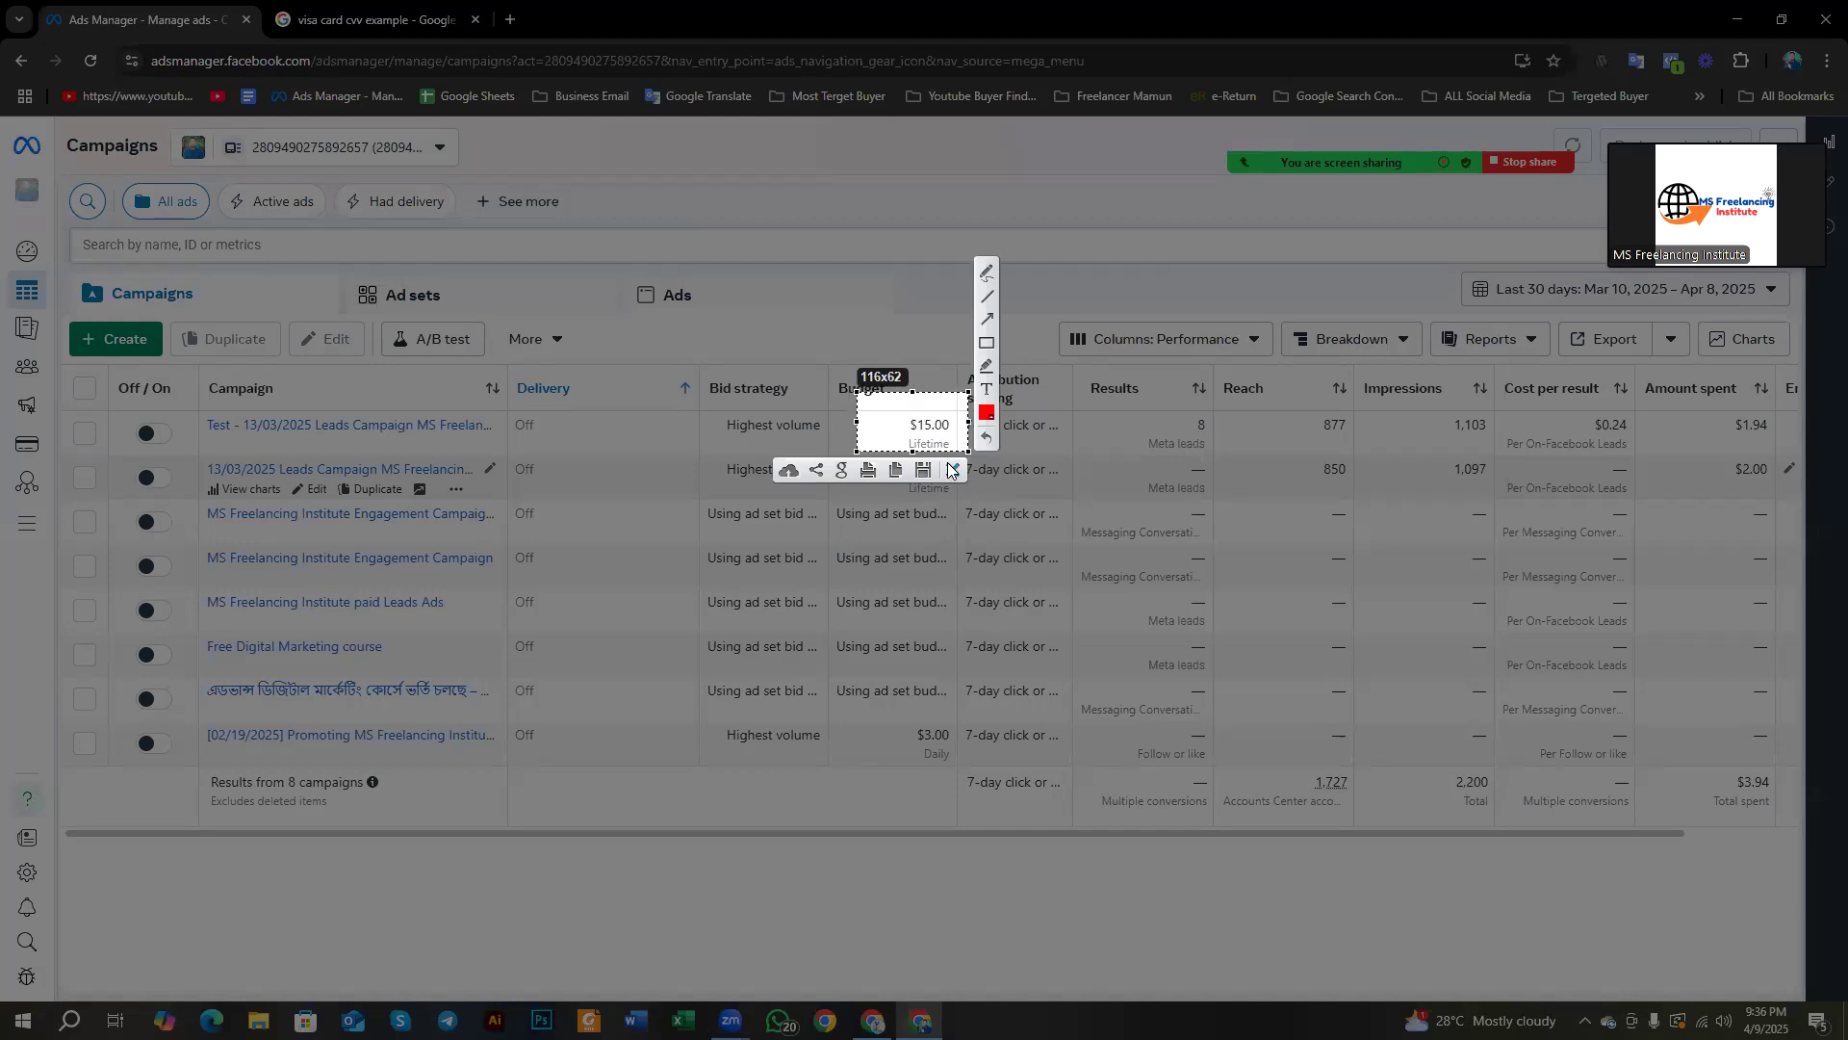
pyautogui.click(952, 469)
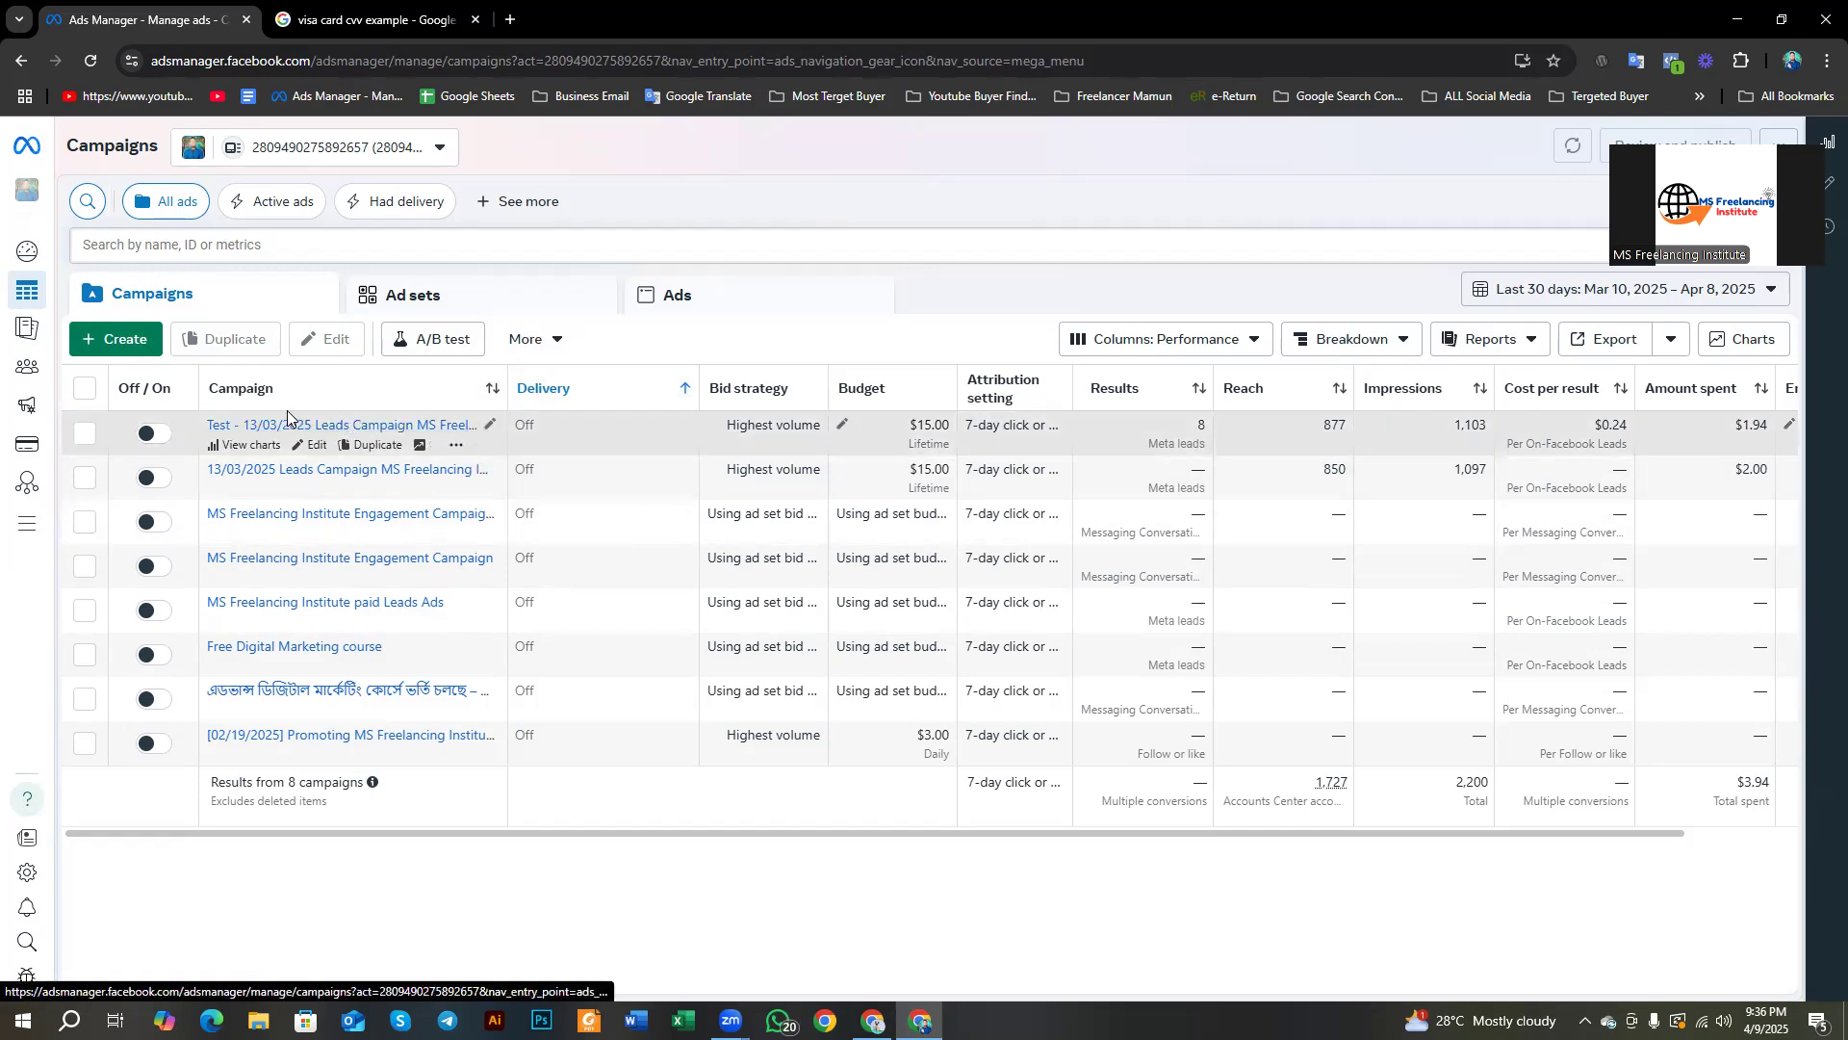
pyautogui.moveTo(32, 507)
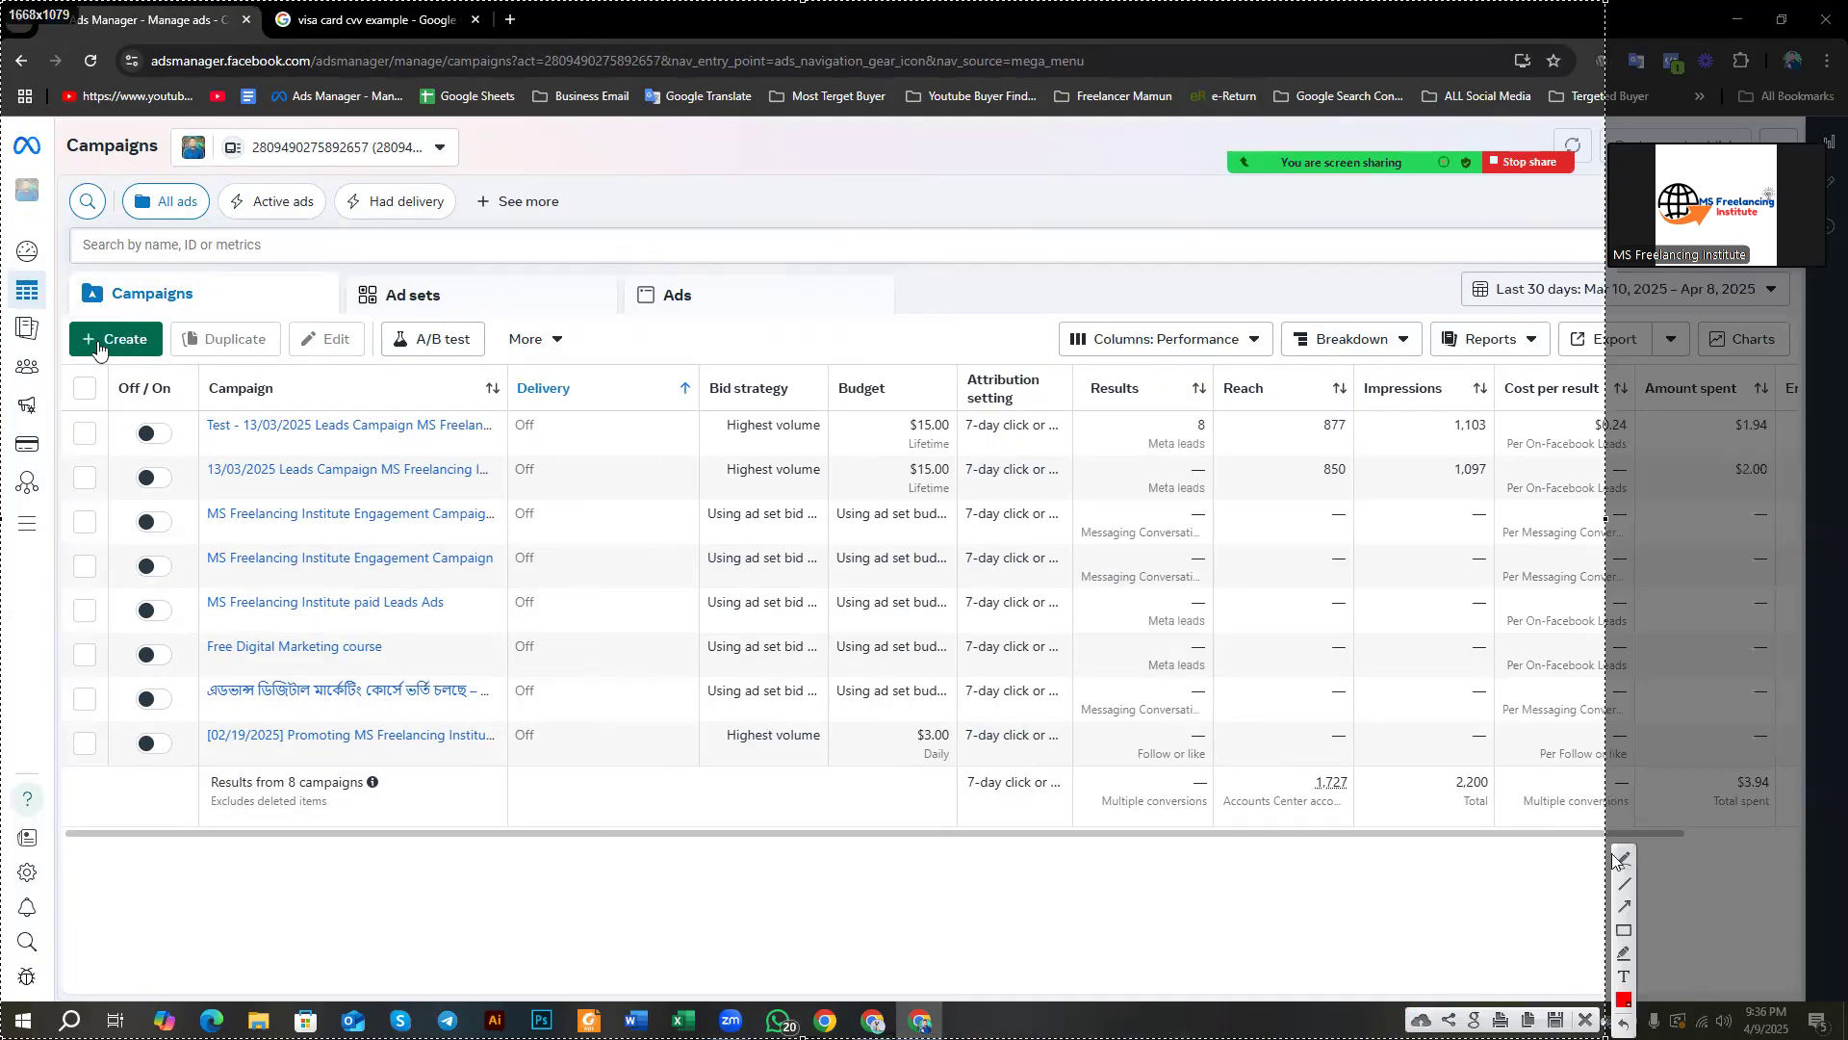
pyautogui.click(1624, 930)
pyautogui.moveTo(62, 294)
pyautogui.mouseDown()
pyautogui.moveTo(154, 393)
pyautogui.moveTo(186, 383)
pyautogui.mouseUp()
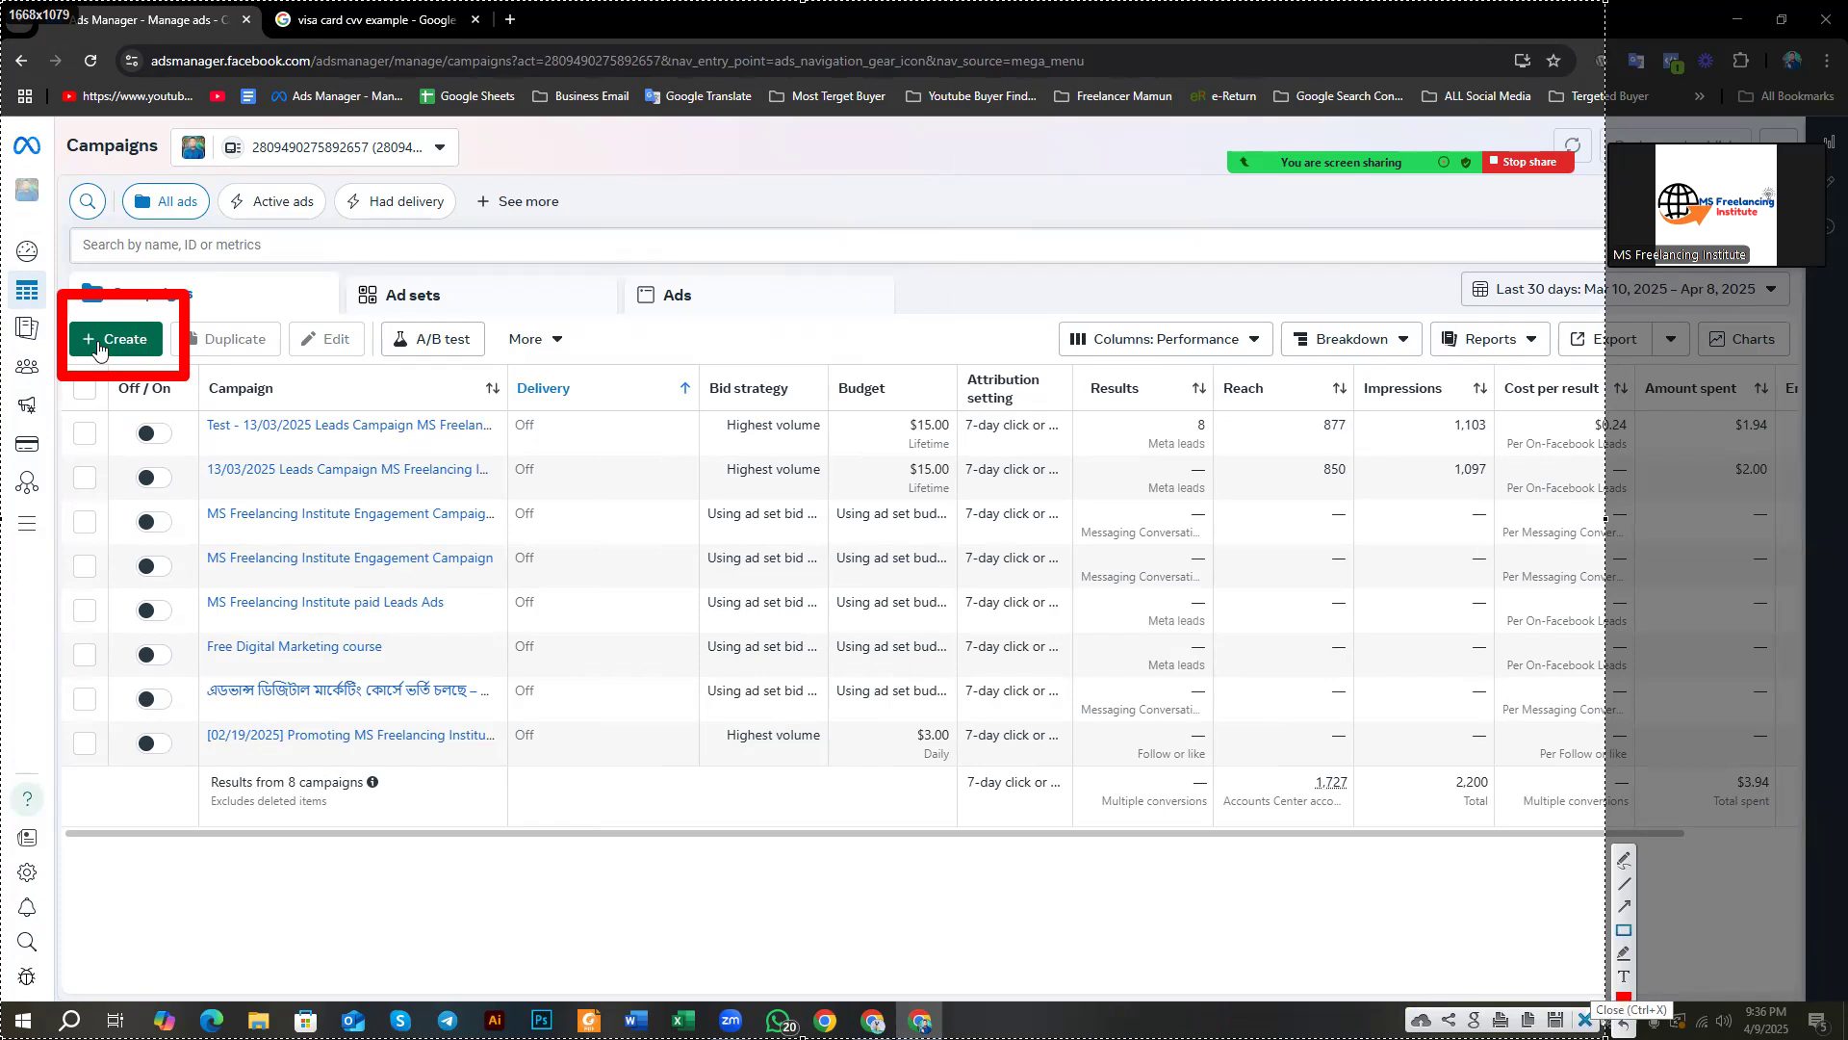
pyautogui.hotkey('ctrl', 'x')
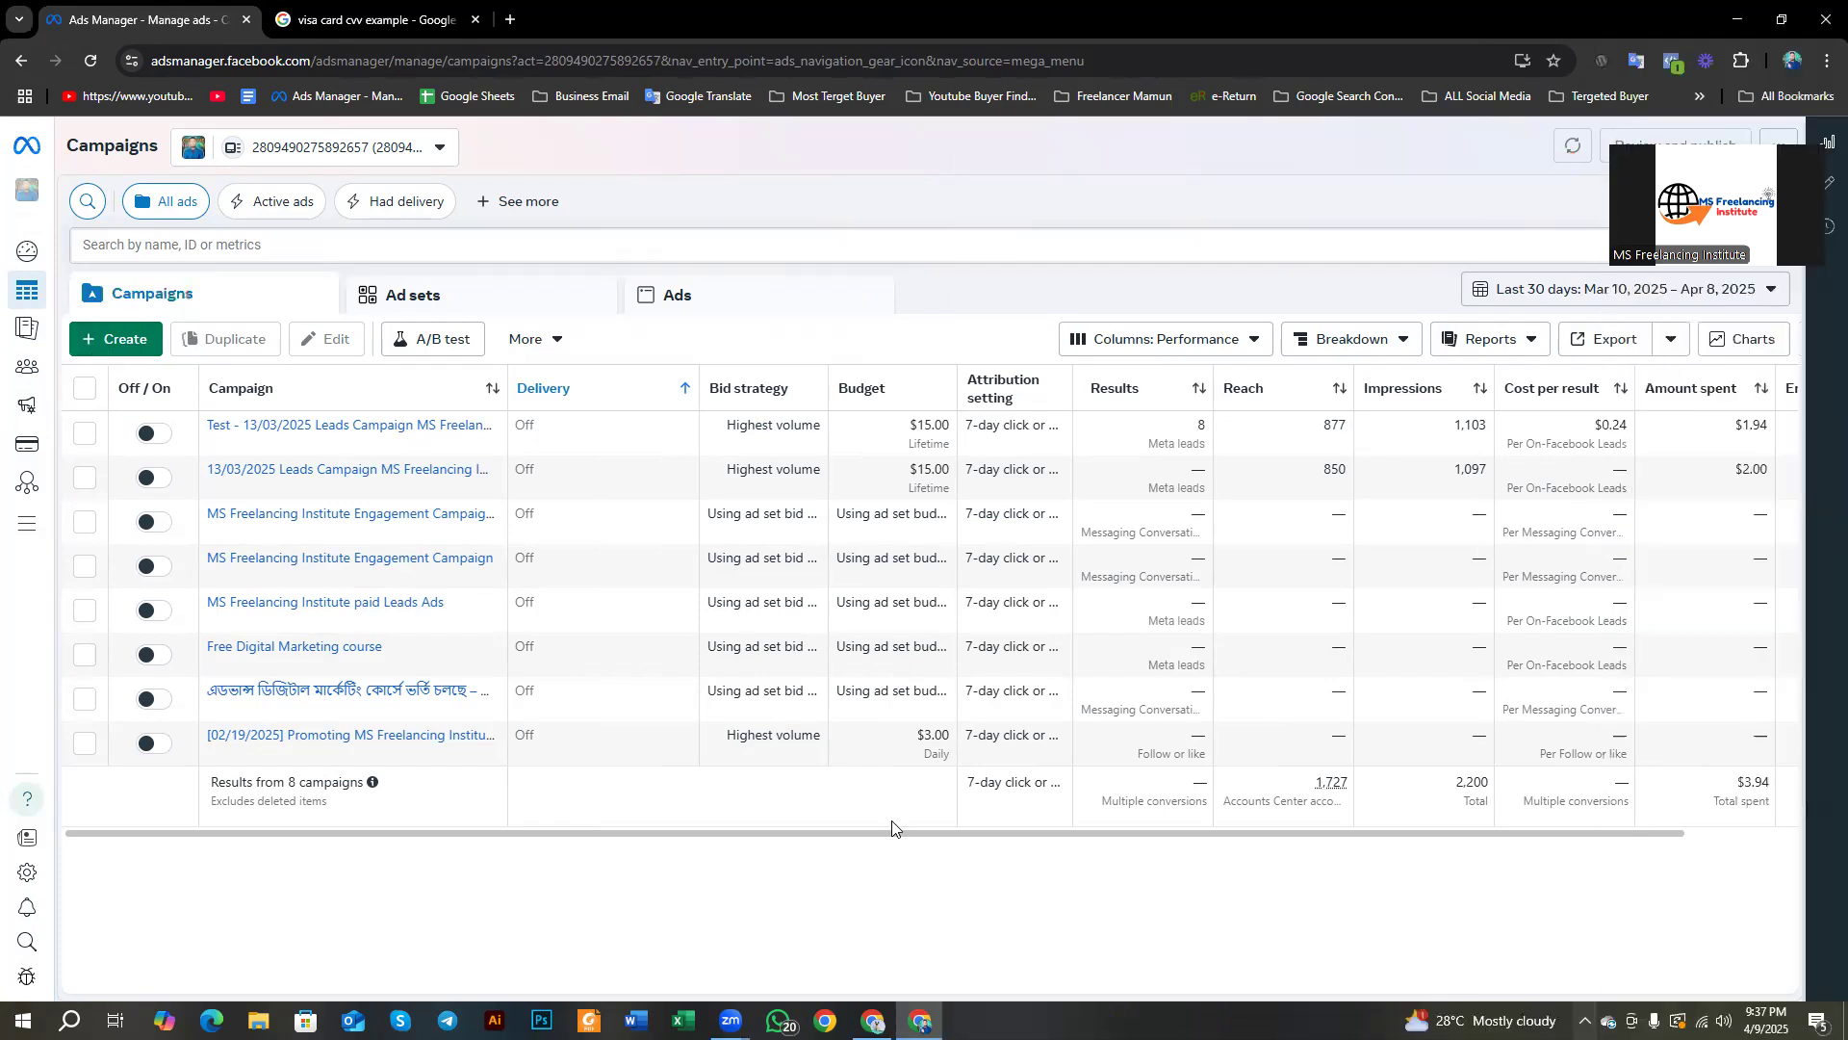
pyautogui.click(128, 348)
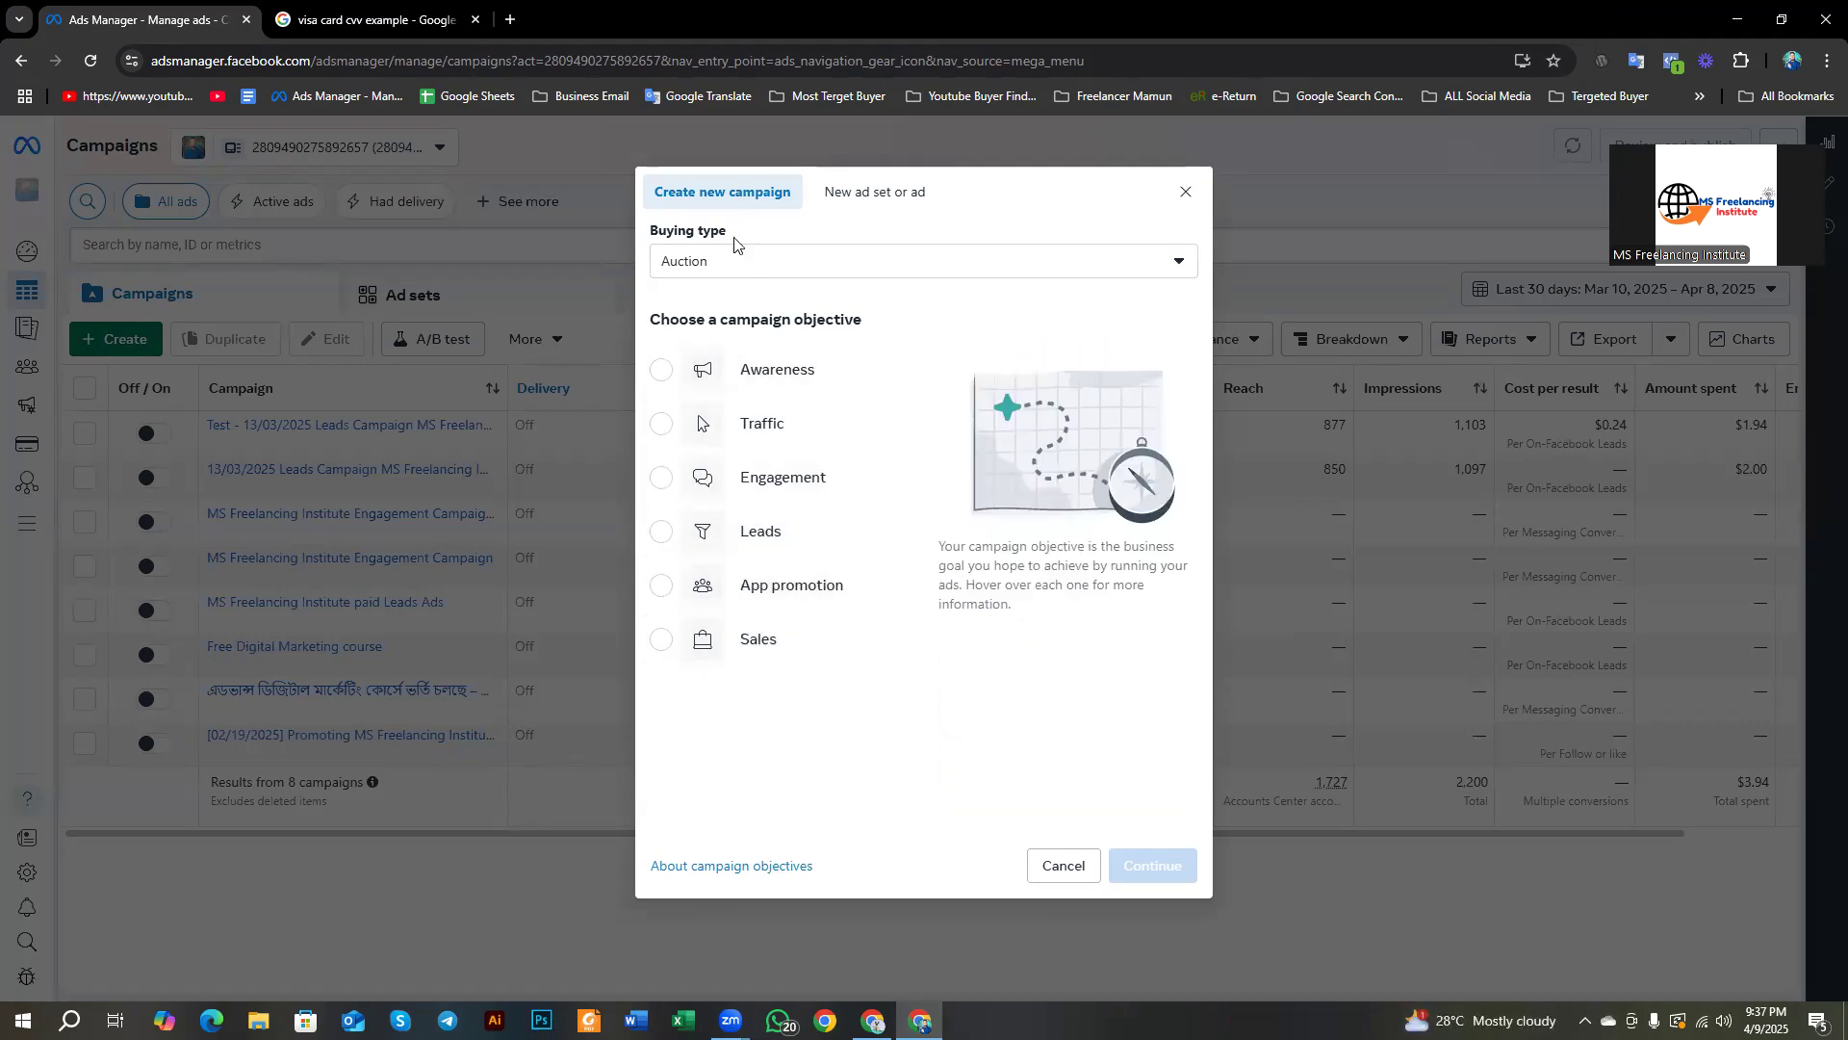
# Step: Keep Auction as the new campaign's buying type, then load Facebook in a new browser tab
pyautogui.click(858, 196)
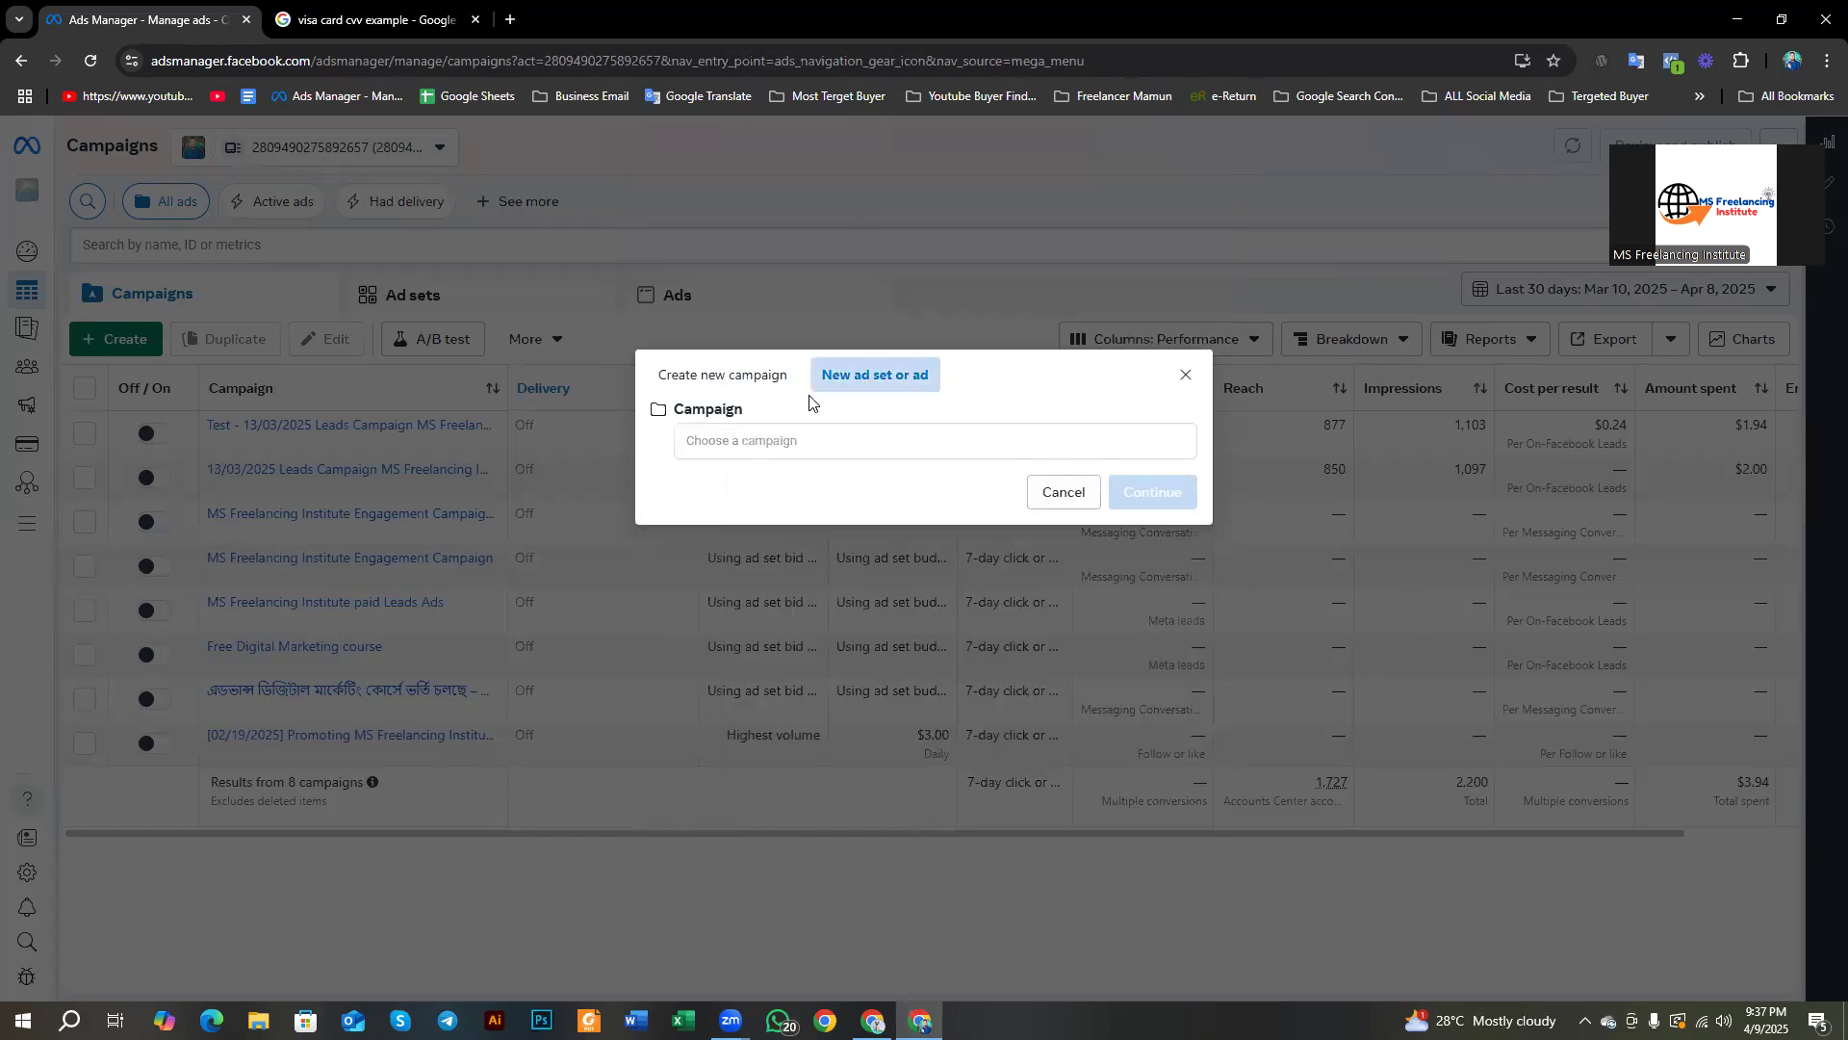
pyautogui.click(724, 376)
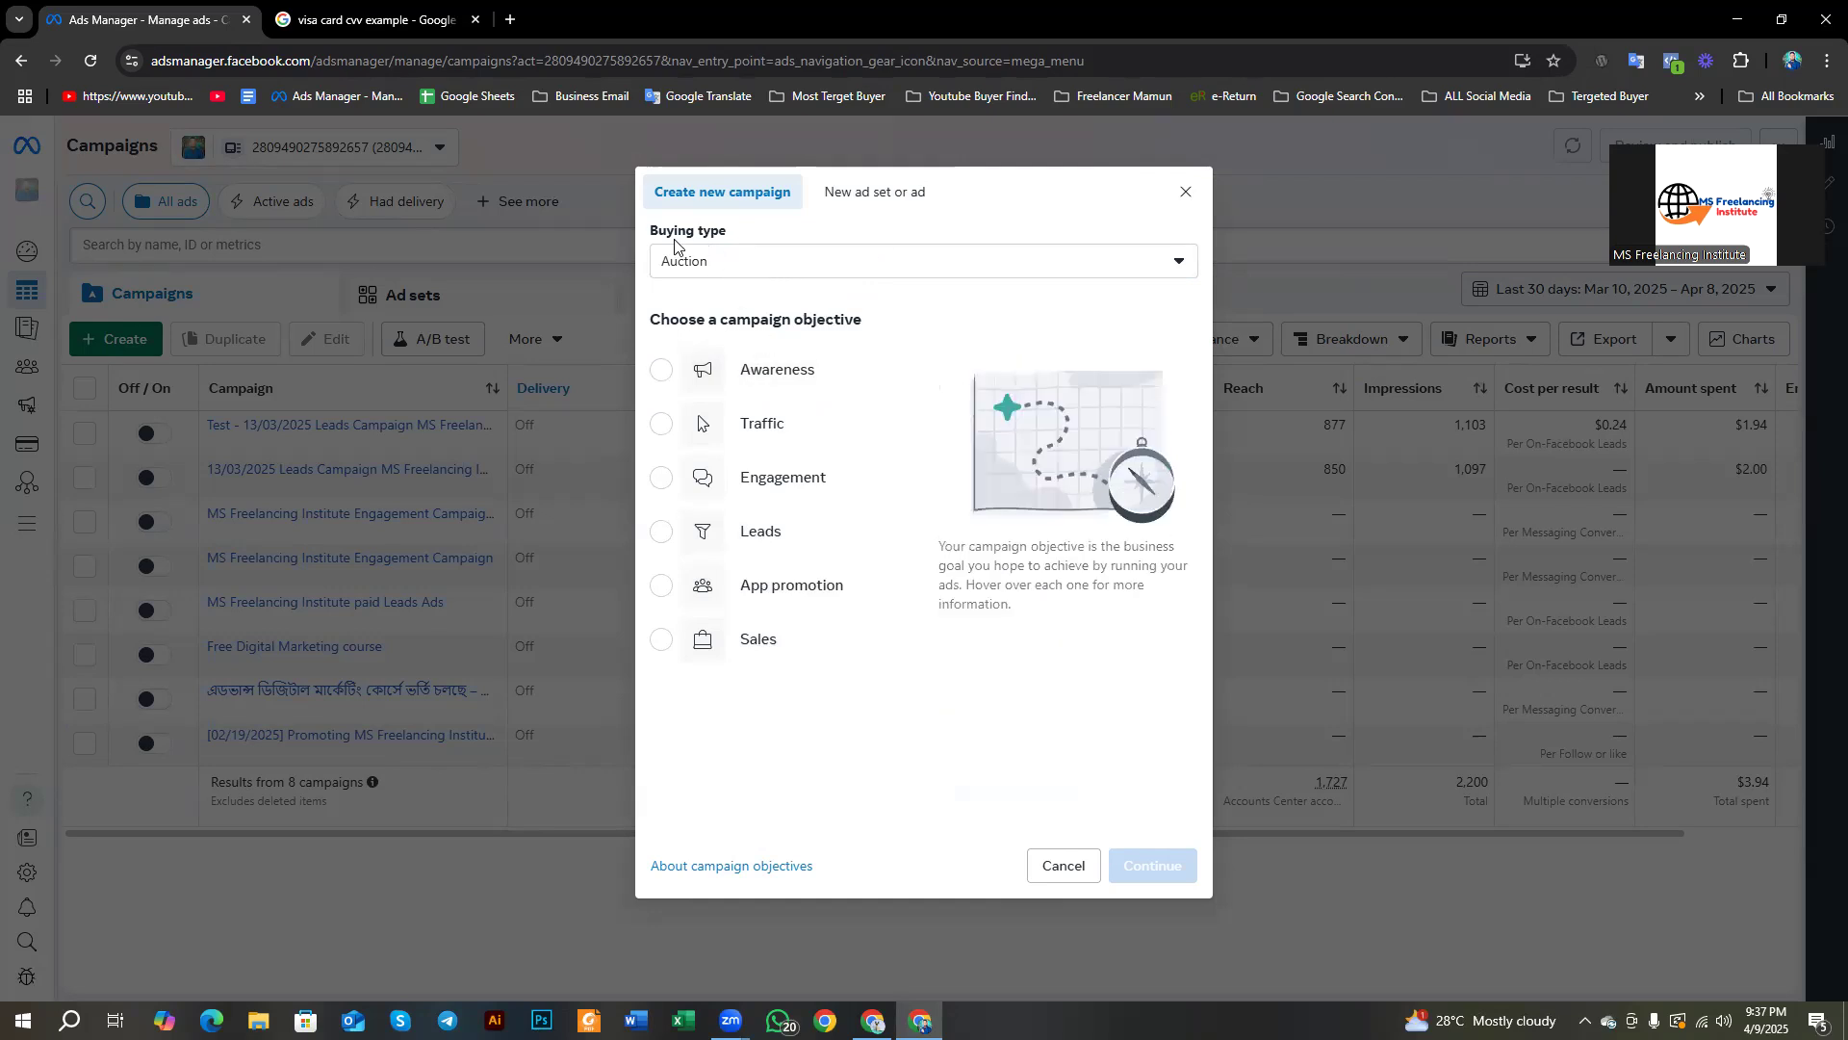
pyautogui.moveTo(651, 232); pyautogui.dragTo(756, 271)
pyautogui.click(877, 261)
pyautogui.click(875, 263)
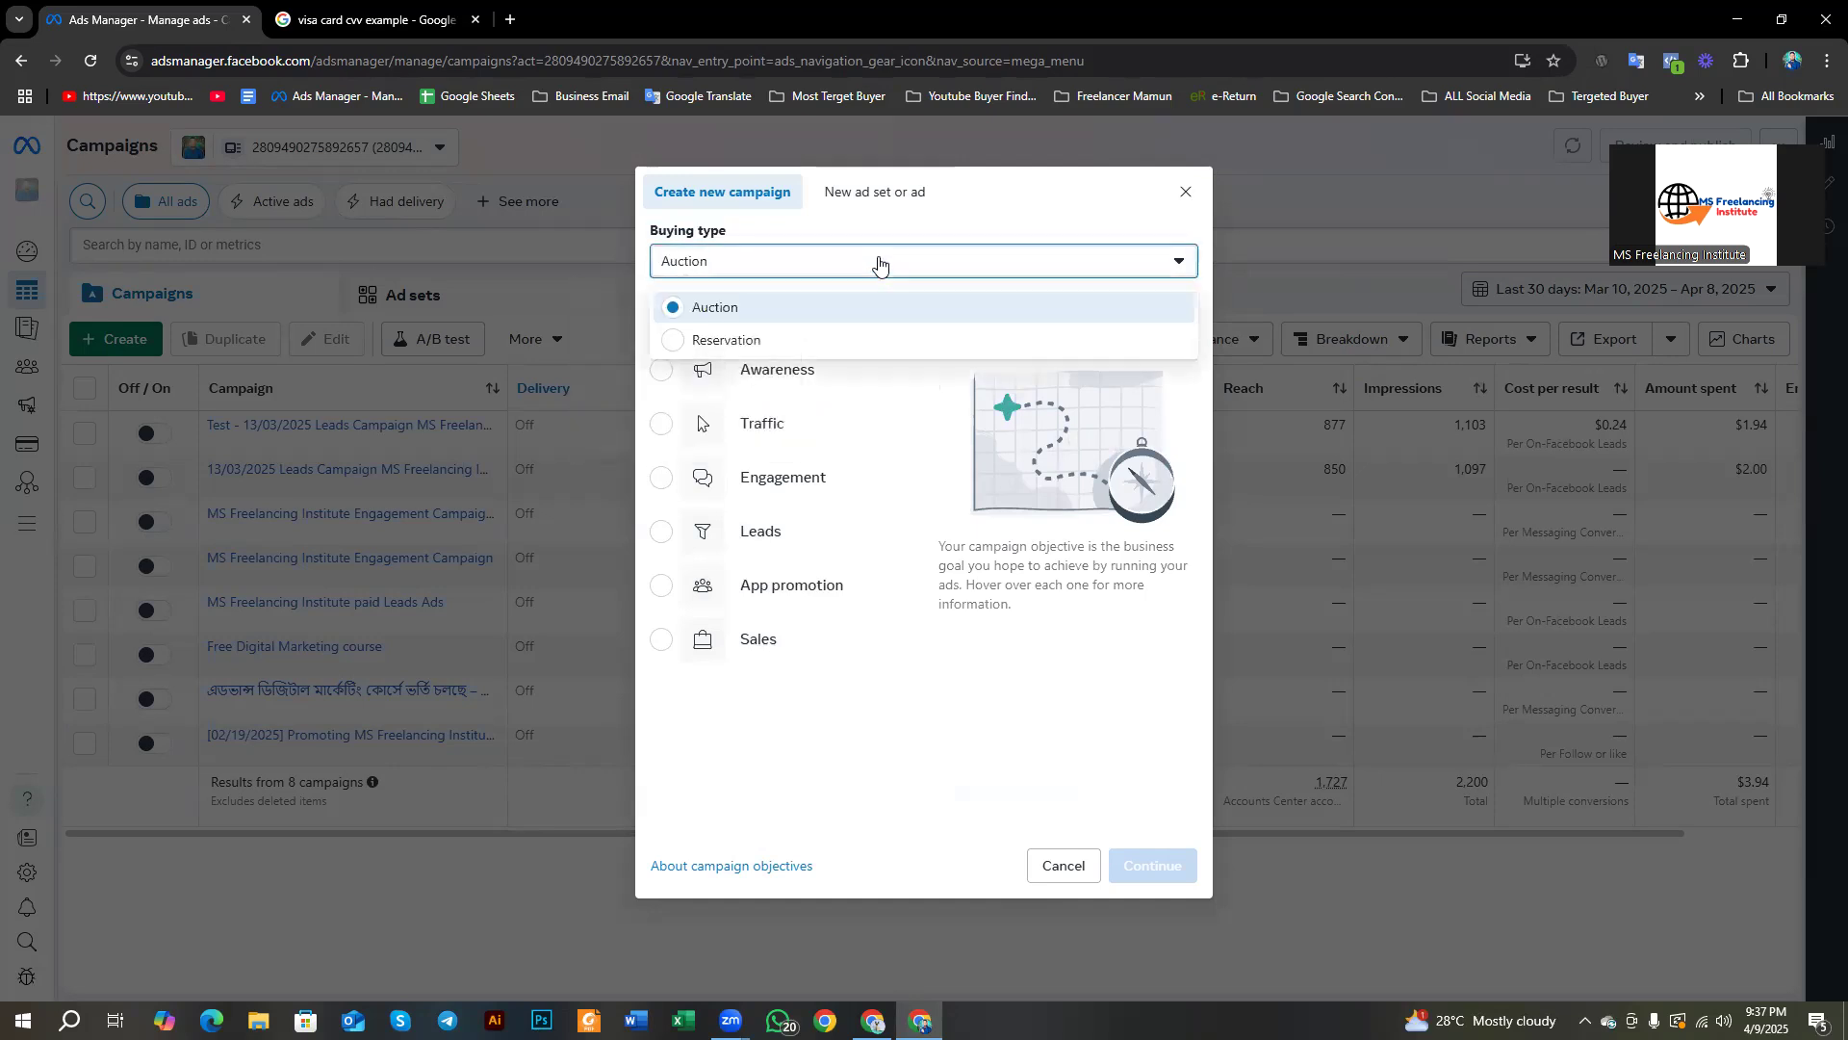
pyautogui.click(881, 234)
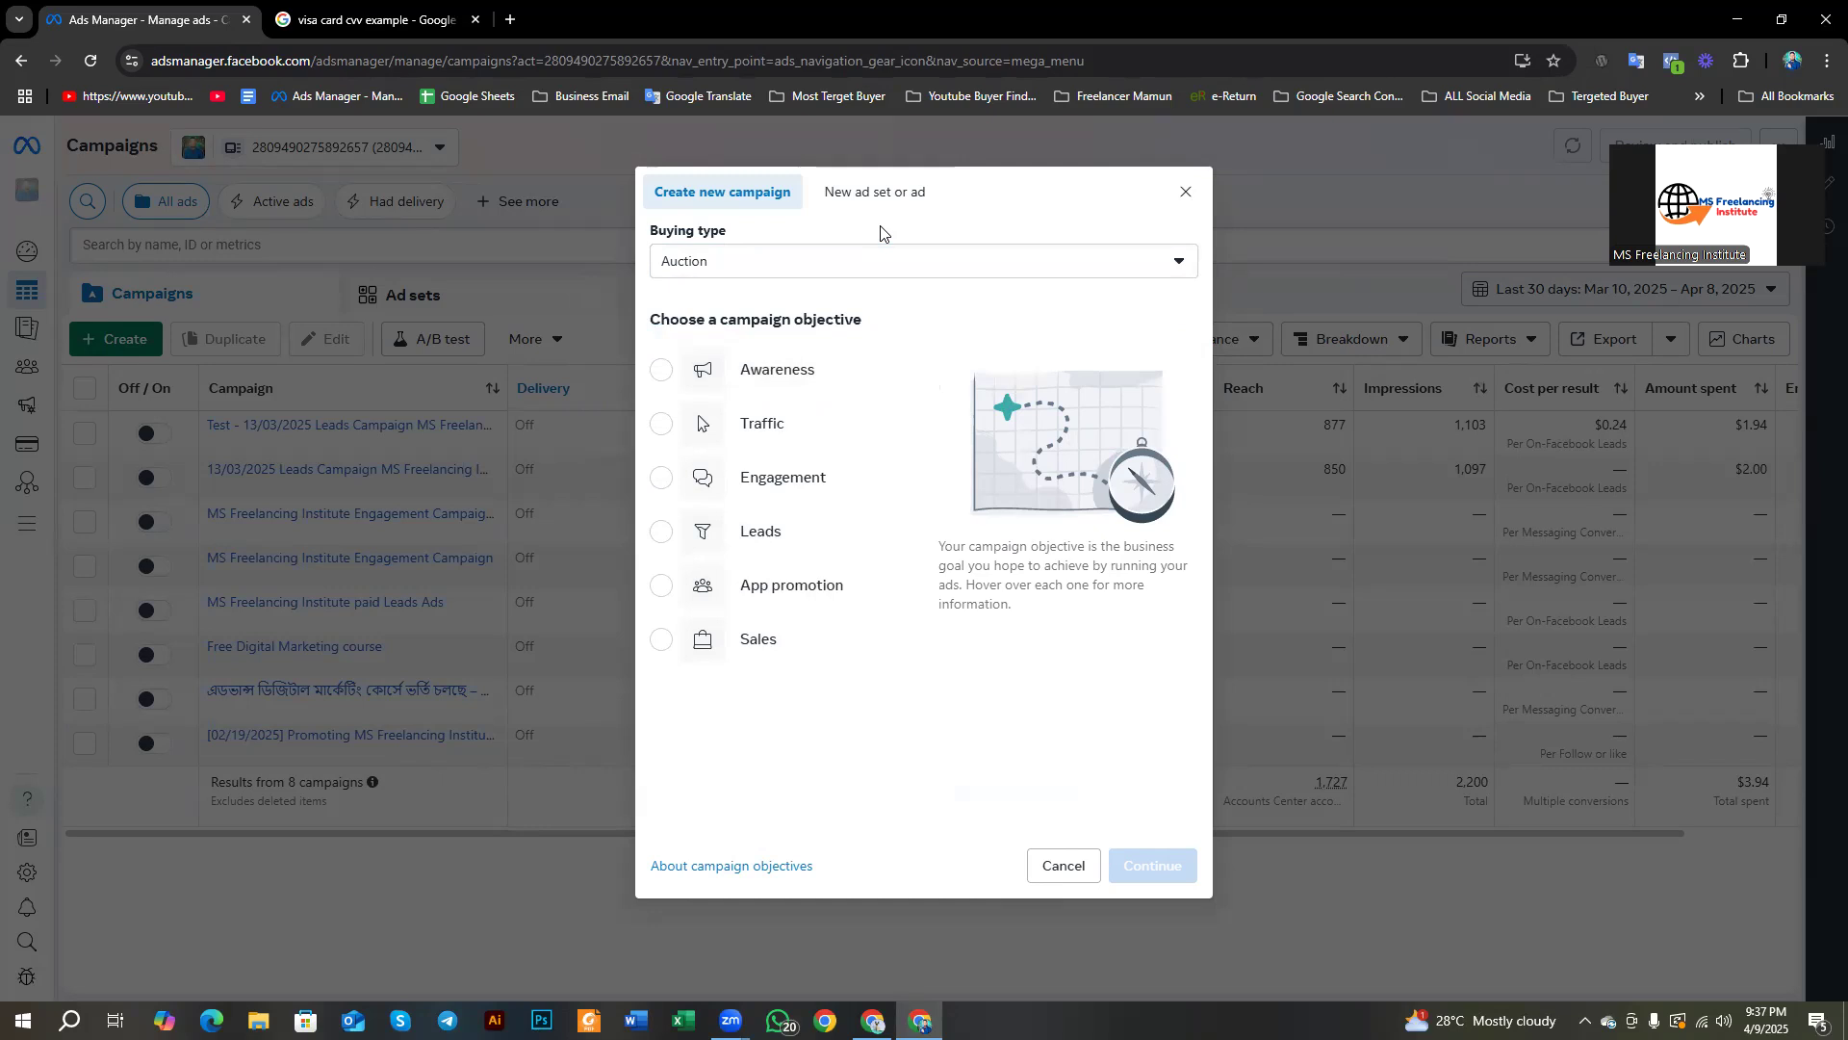
pyautogui.click(509, 19)
pyautogui.click(449, 491)
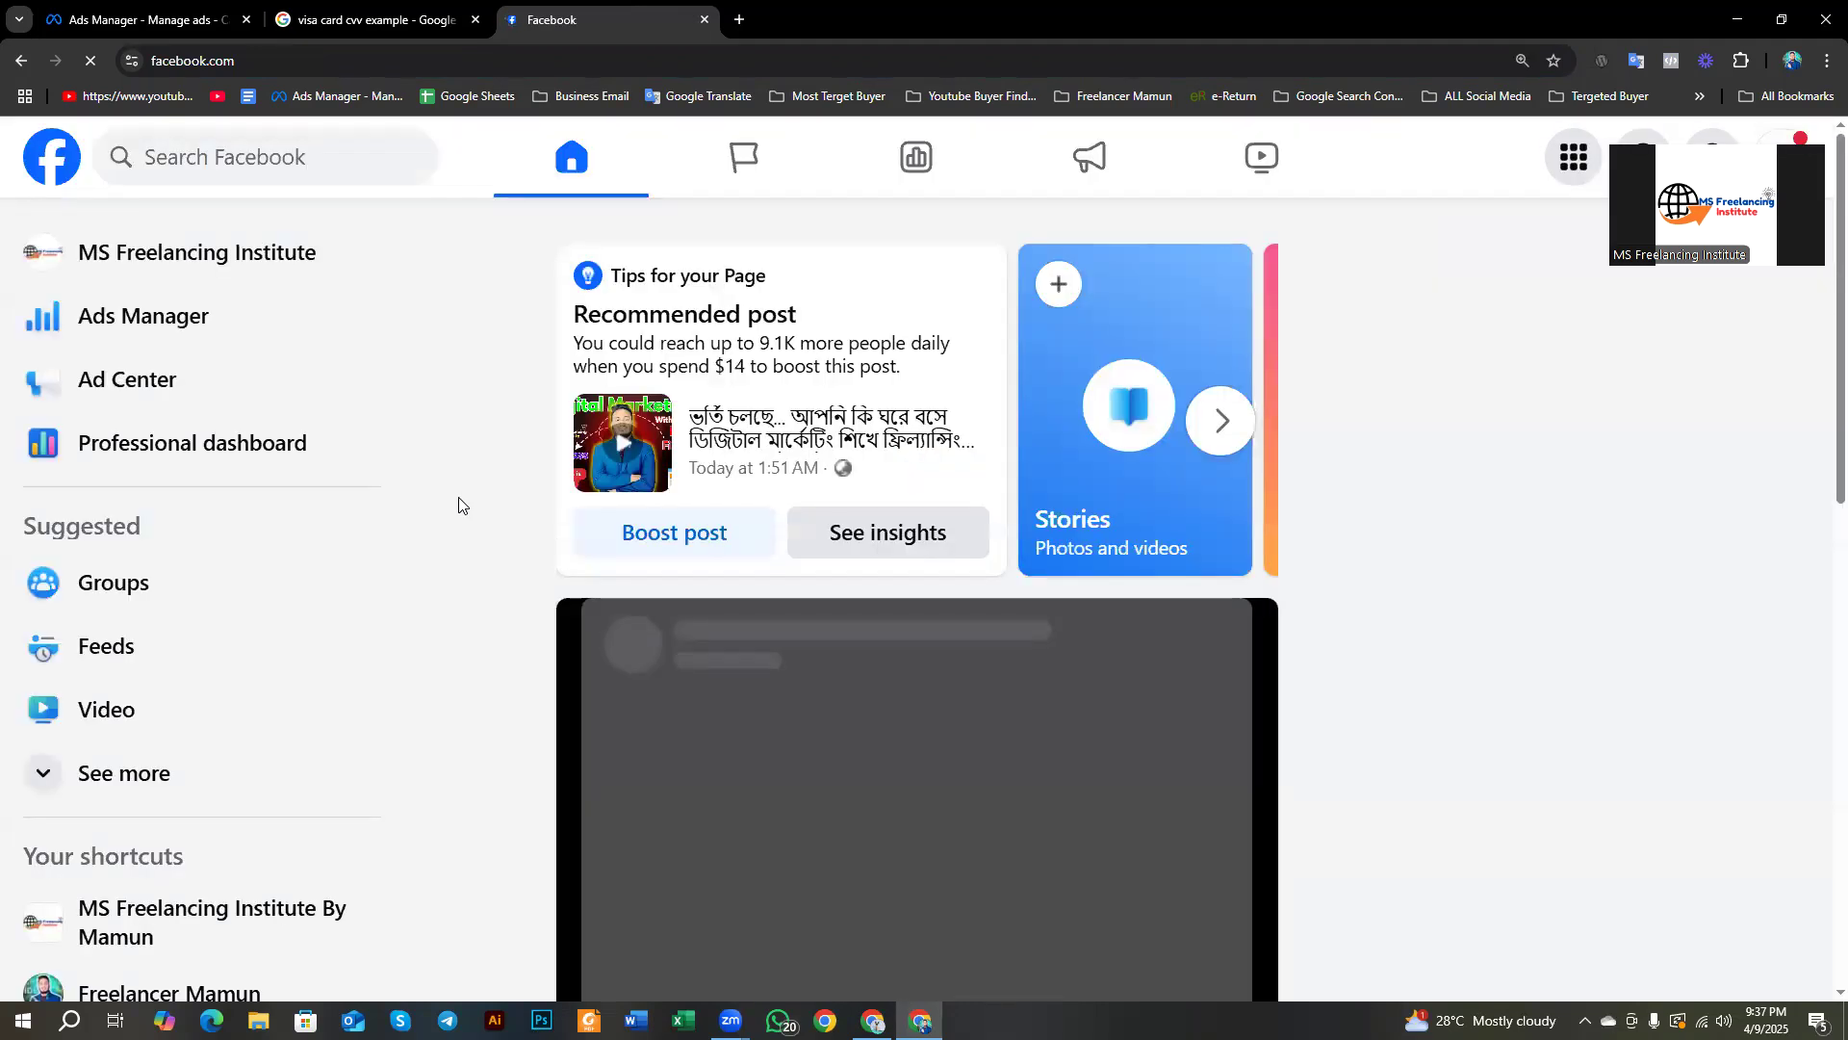
# Step: Switch to the personal Facebook profile, dismiss the notice, and box the Sponsored ads in red
pyautogui.moveTo(1663, 228); pyautogui.dragTo(1686, 323)
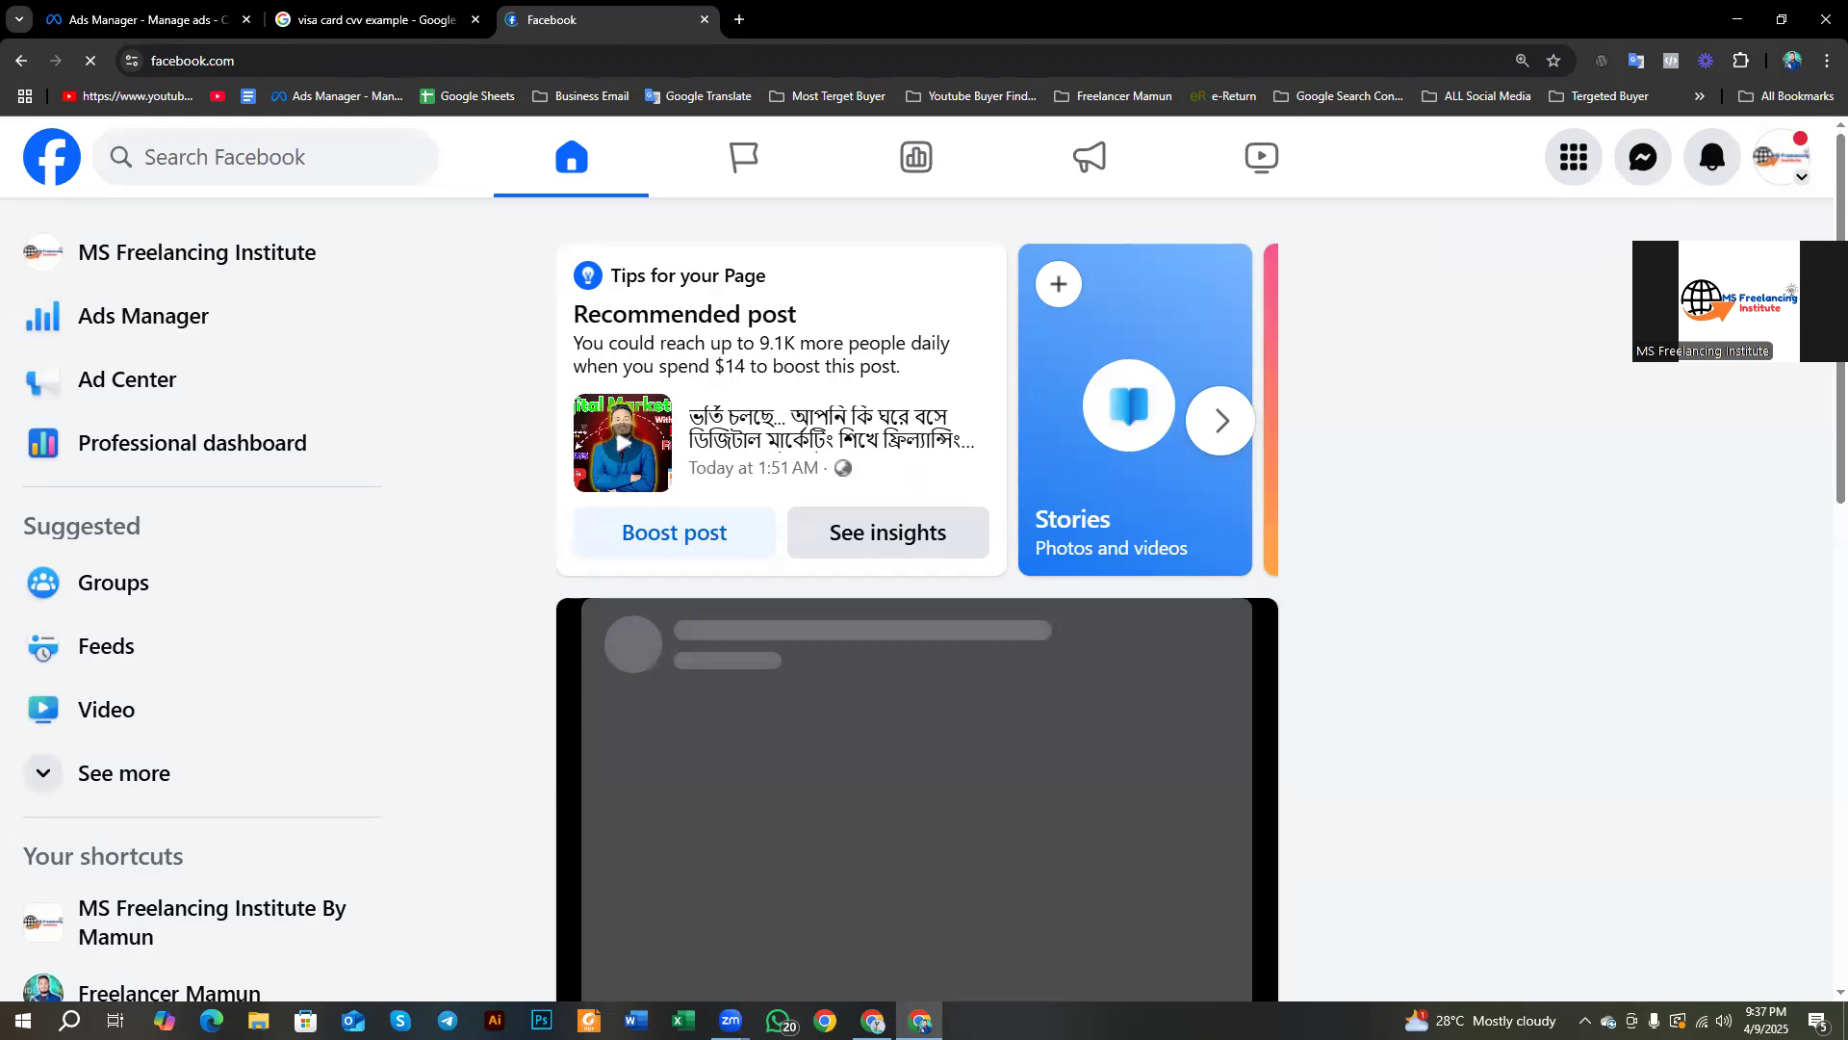
pyautogui.click(1781, 157)
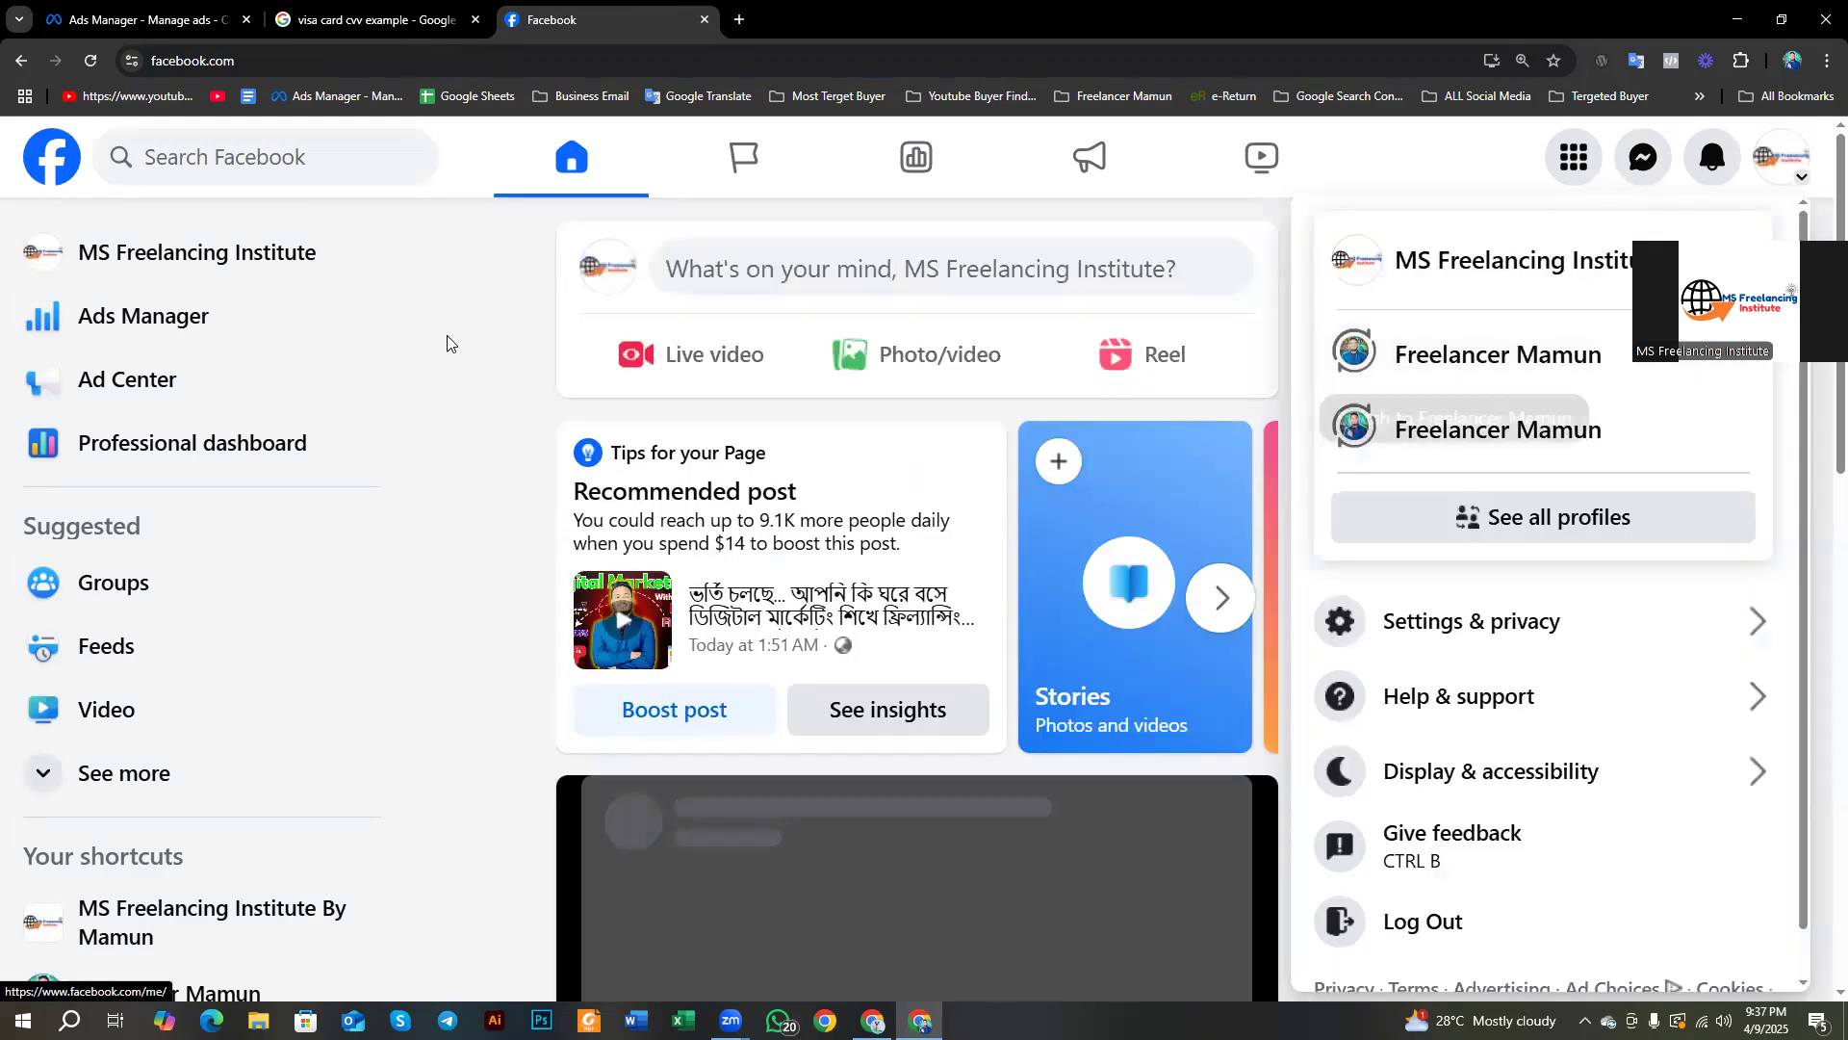
pyautogui.click(458, 356)
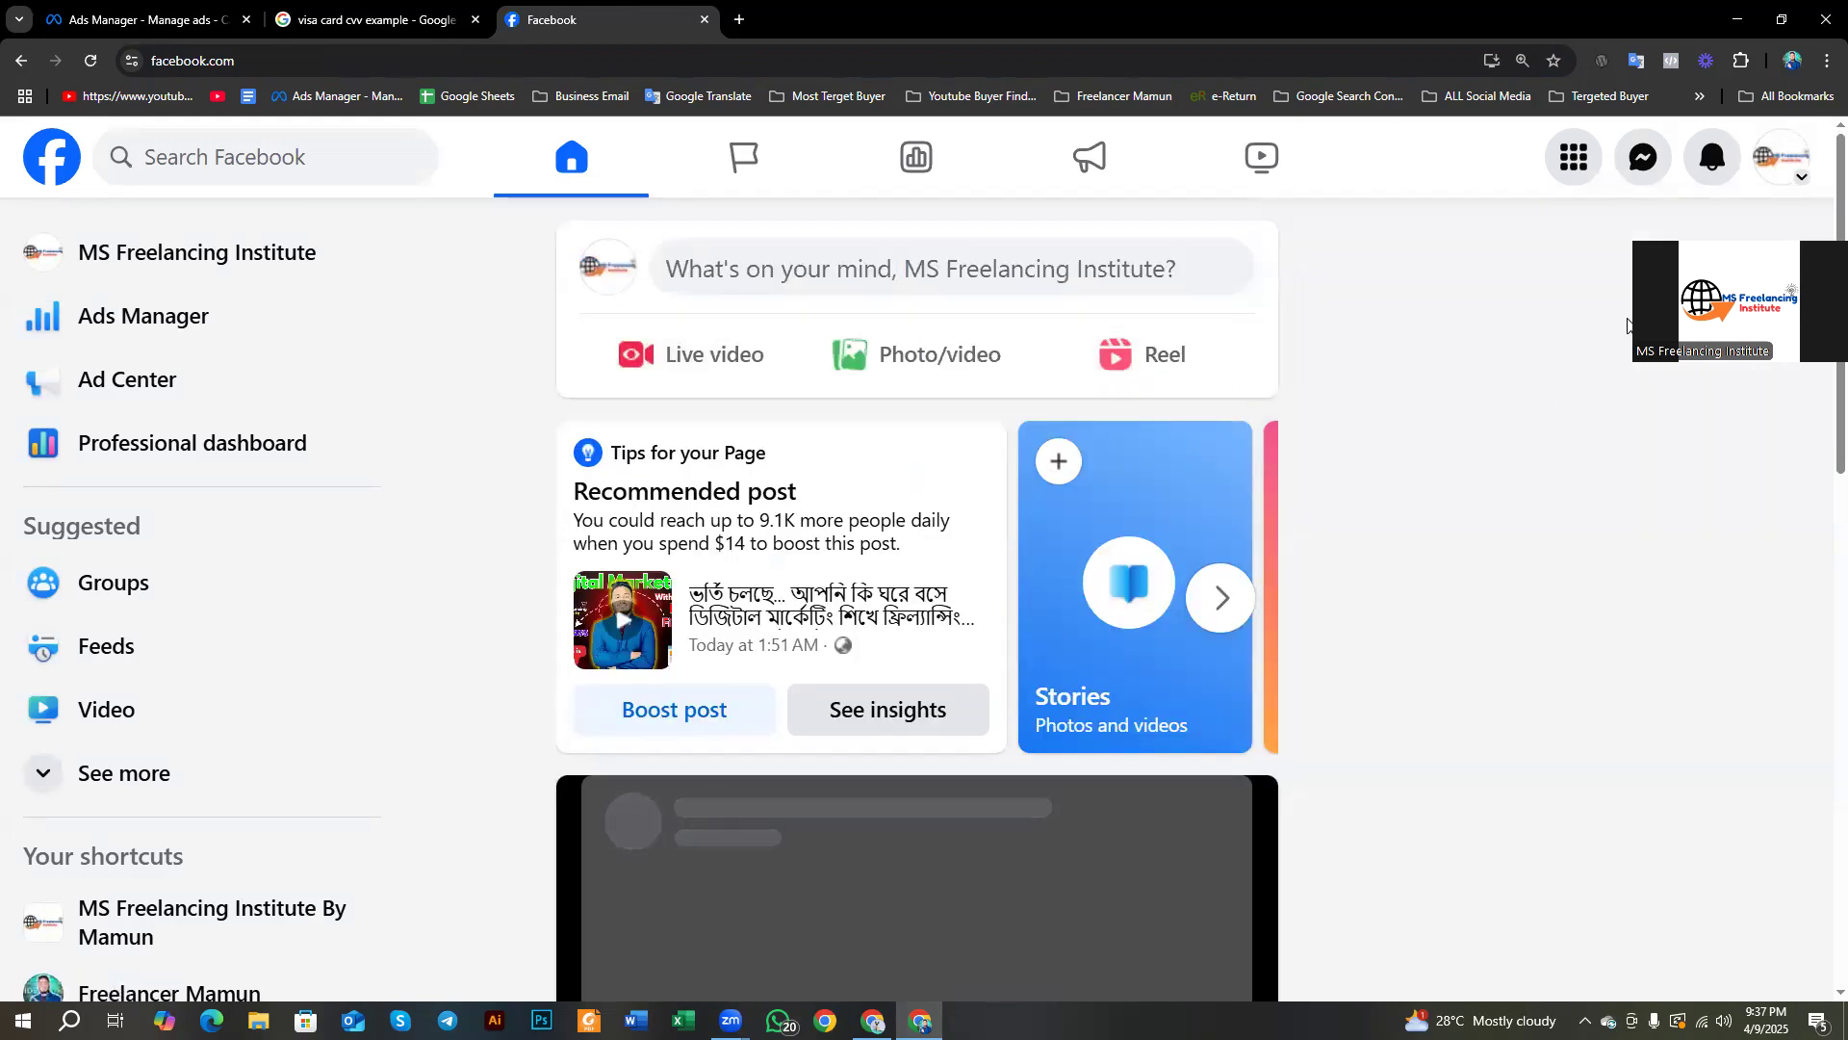
pyautogui.click(1406, 350)
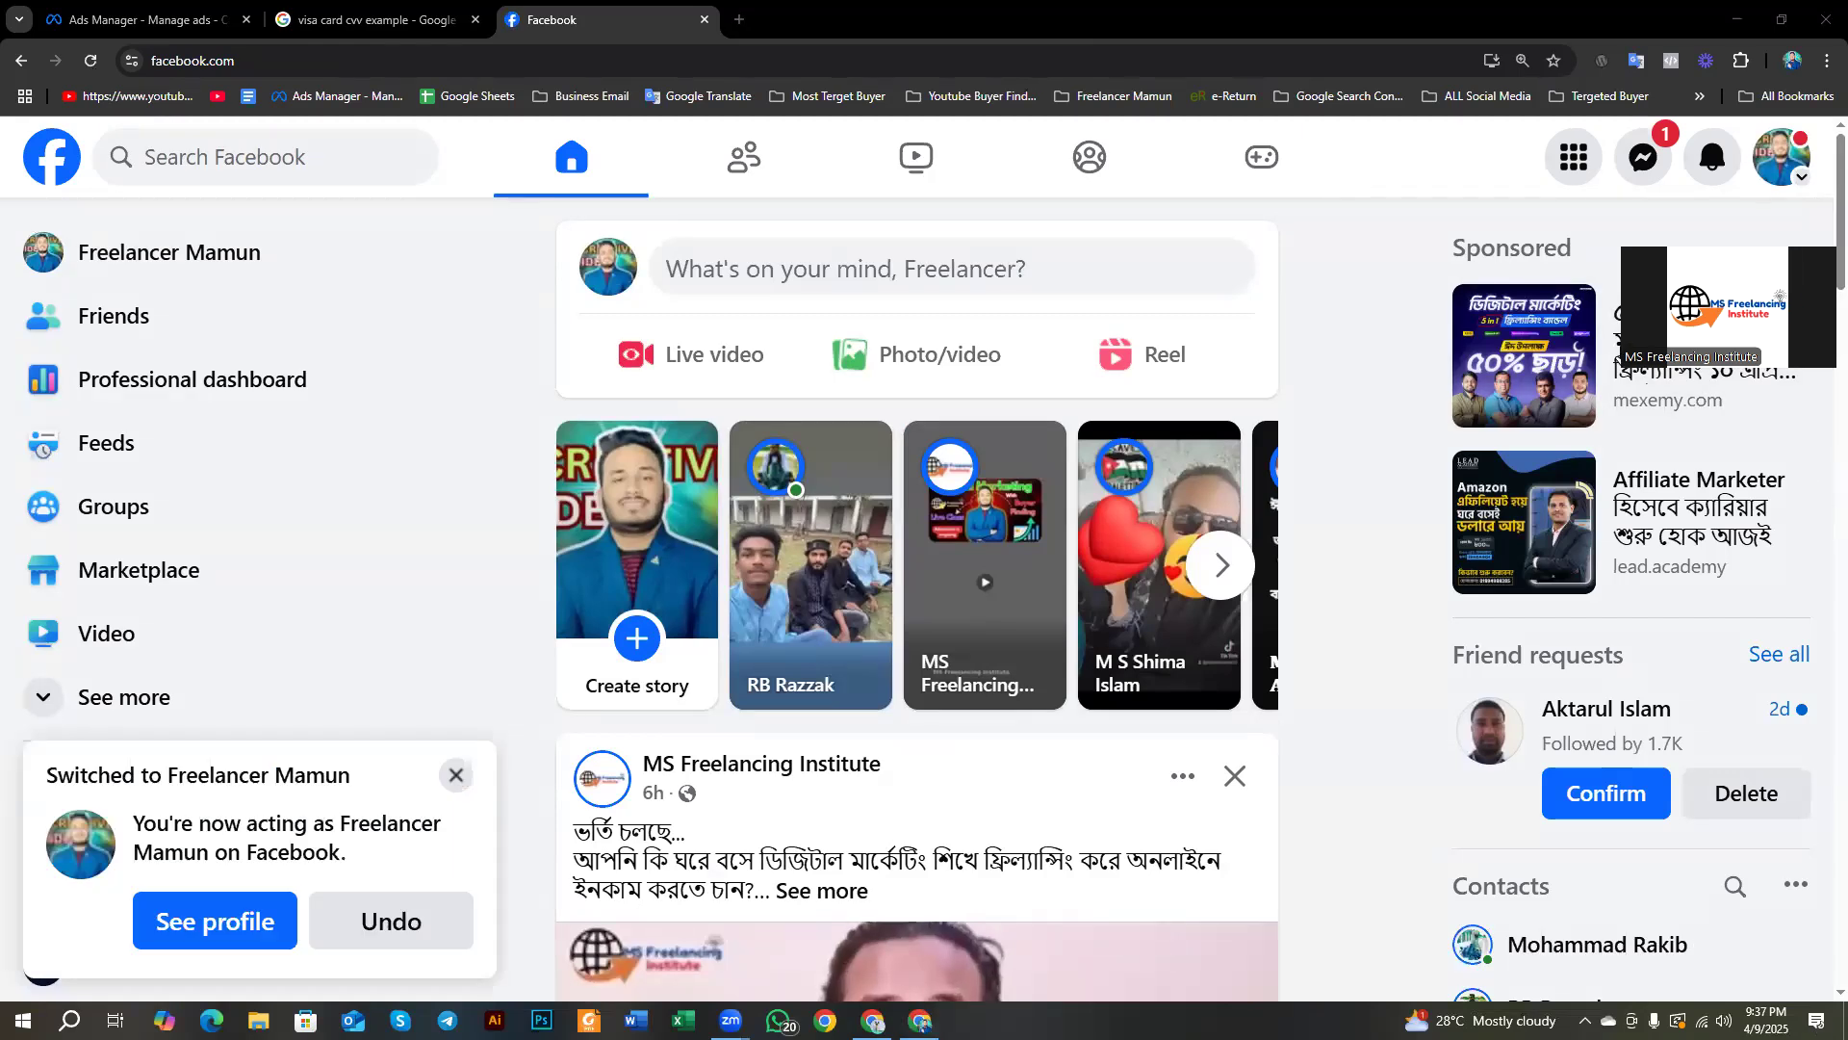
pyautogui.click(454, 777)
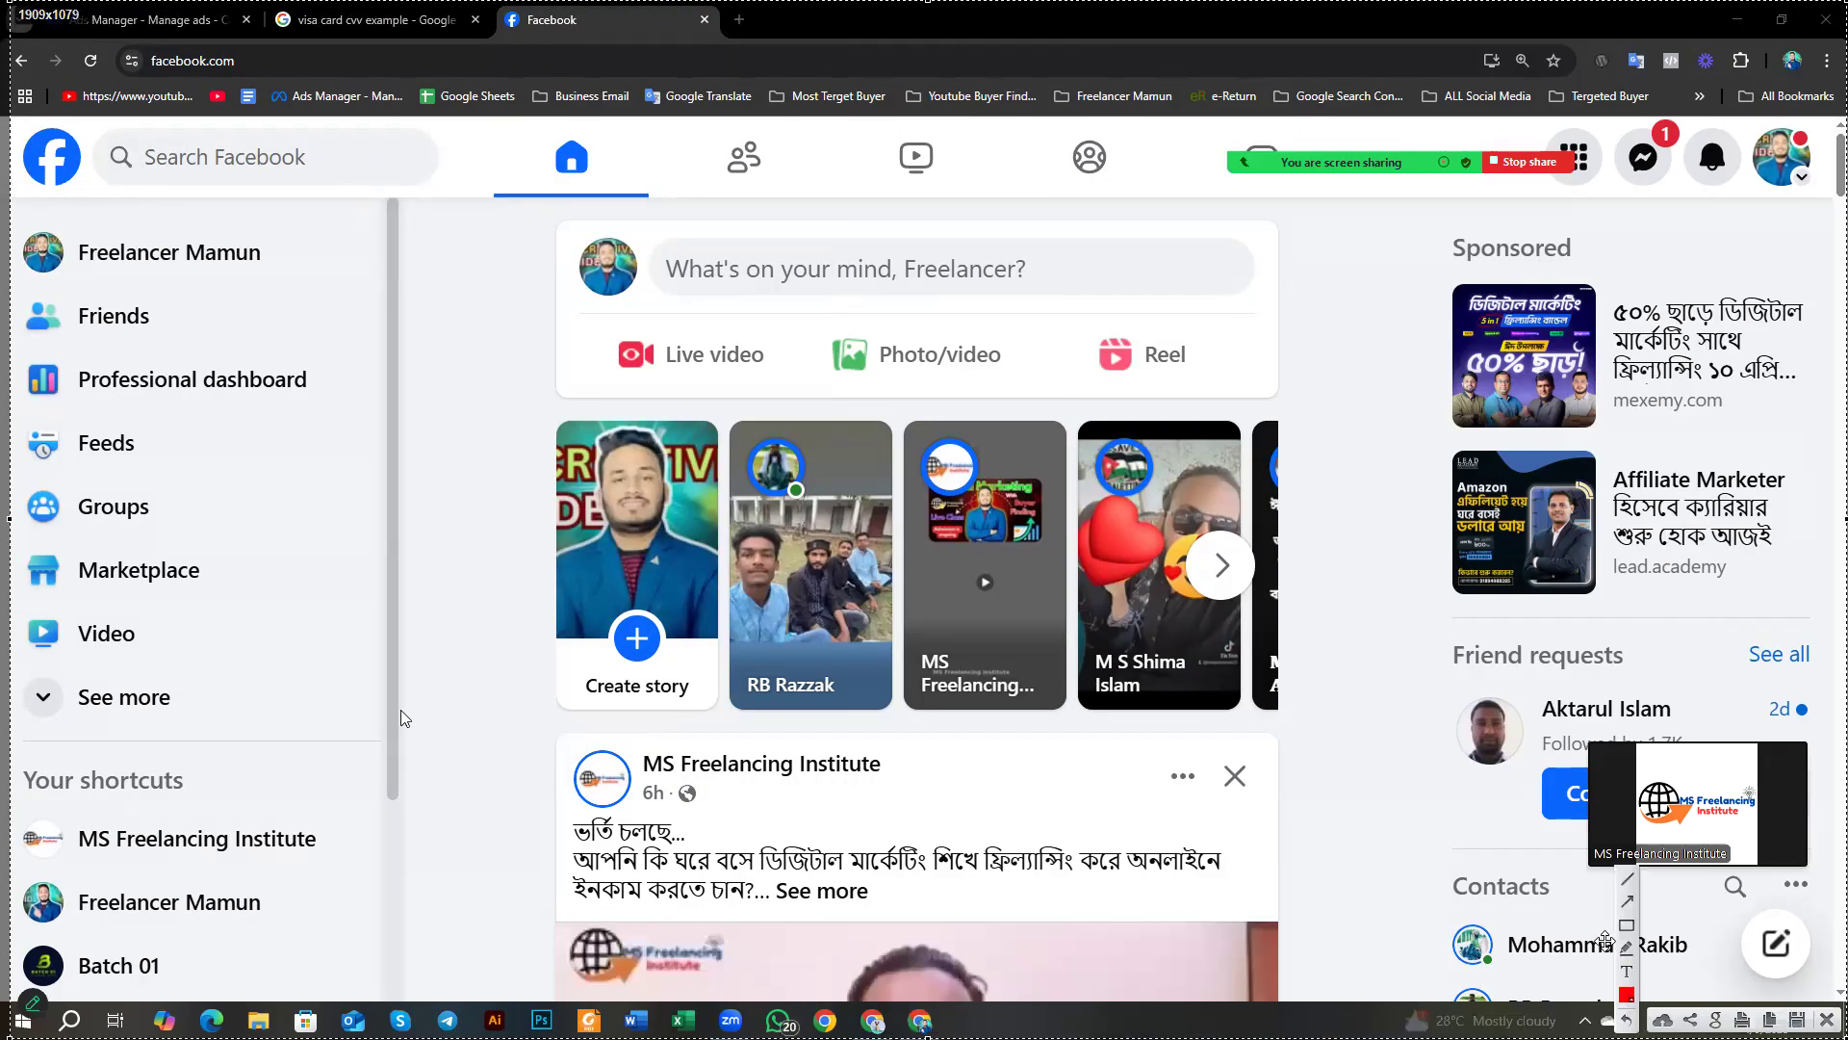
pyautogui.click(1626, 924)
pyautogui.moveTo(1403, 206)
pyautogui.mouseDown()
pyautogui.moveTo(1737, 539)
pyautogui.moveTo(1819, 594)
pyautogui.moveTo(1821, 621)
pyautogui.mouseUp()
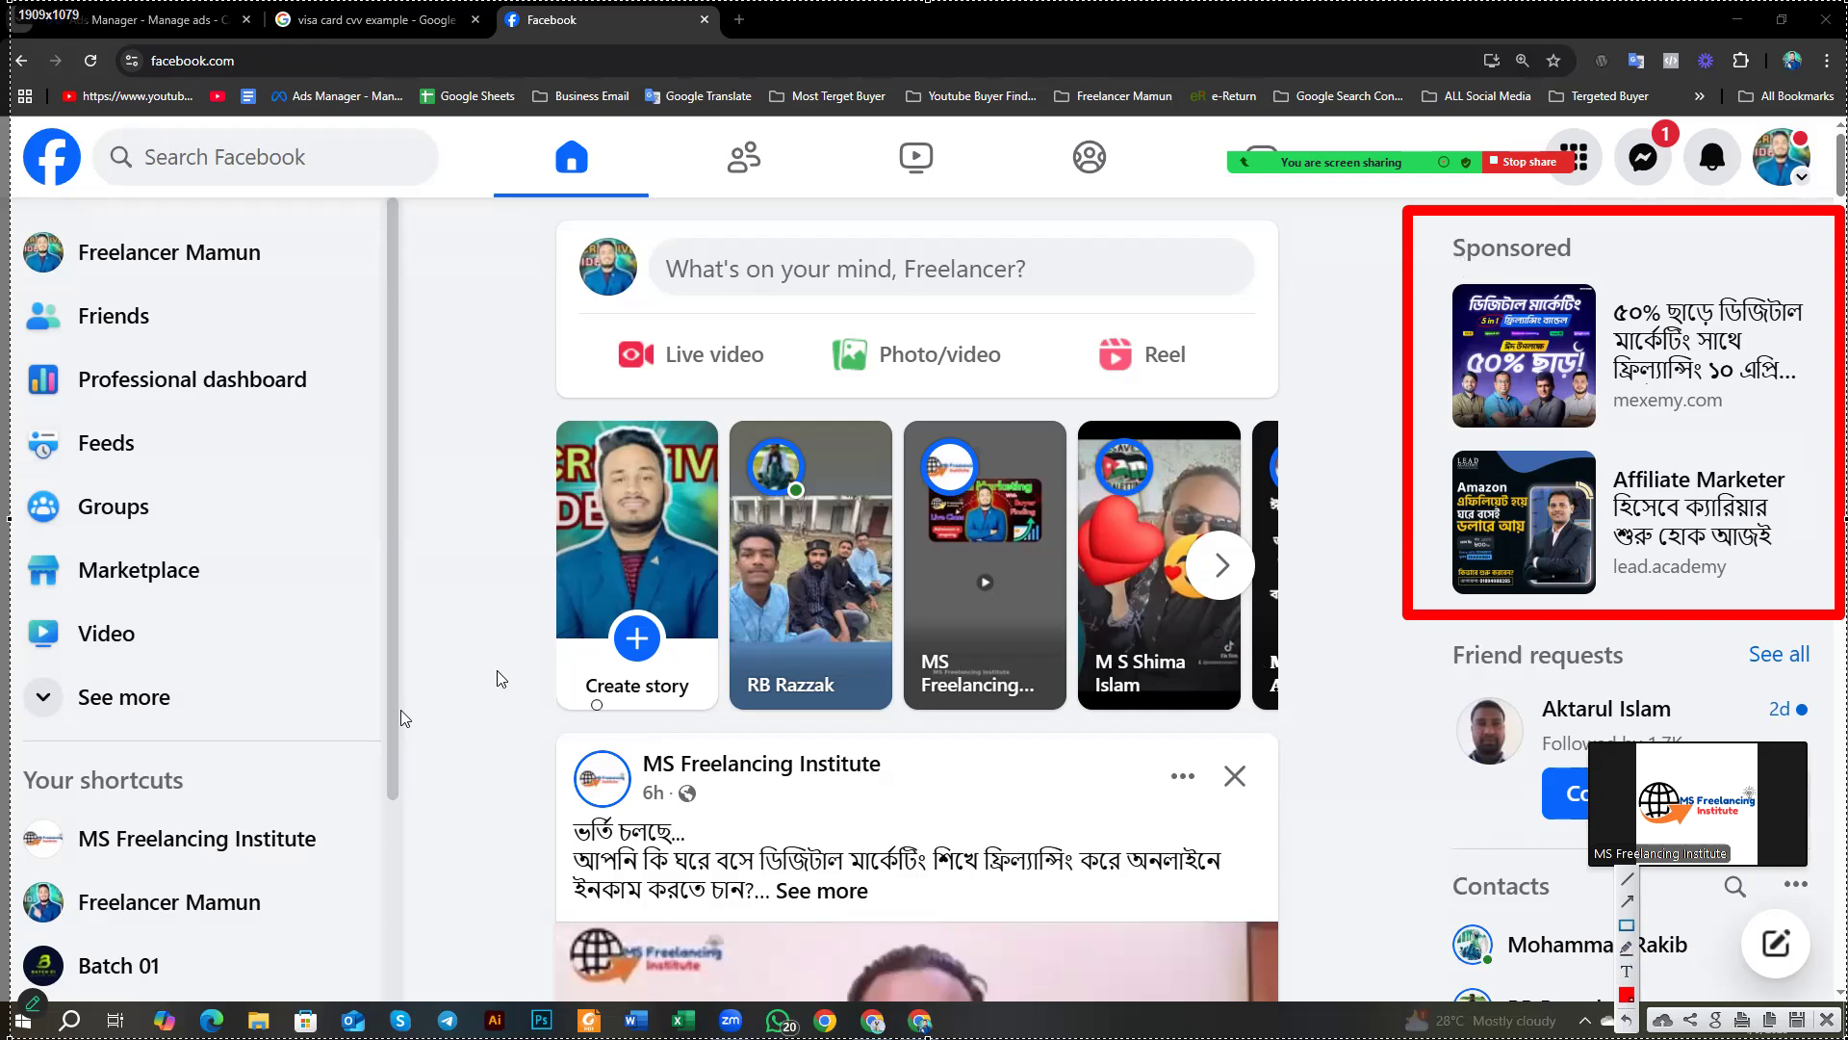
# Step: Outline the stories and post area in red with an arrow pointing to the Sponsored ads
pyautogui.moveTo(460, 370)
pyautogui.mouseDown()
pyautogui.moveTo(1224, 1001)
pyautogui.moveTo(1336, 1003)
pyautogui.mouseUp()
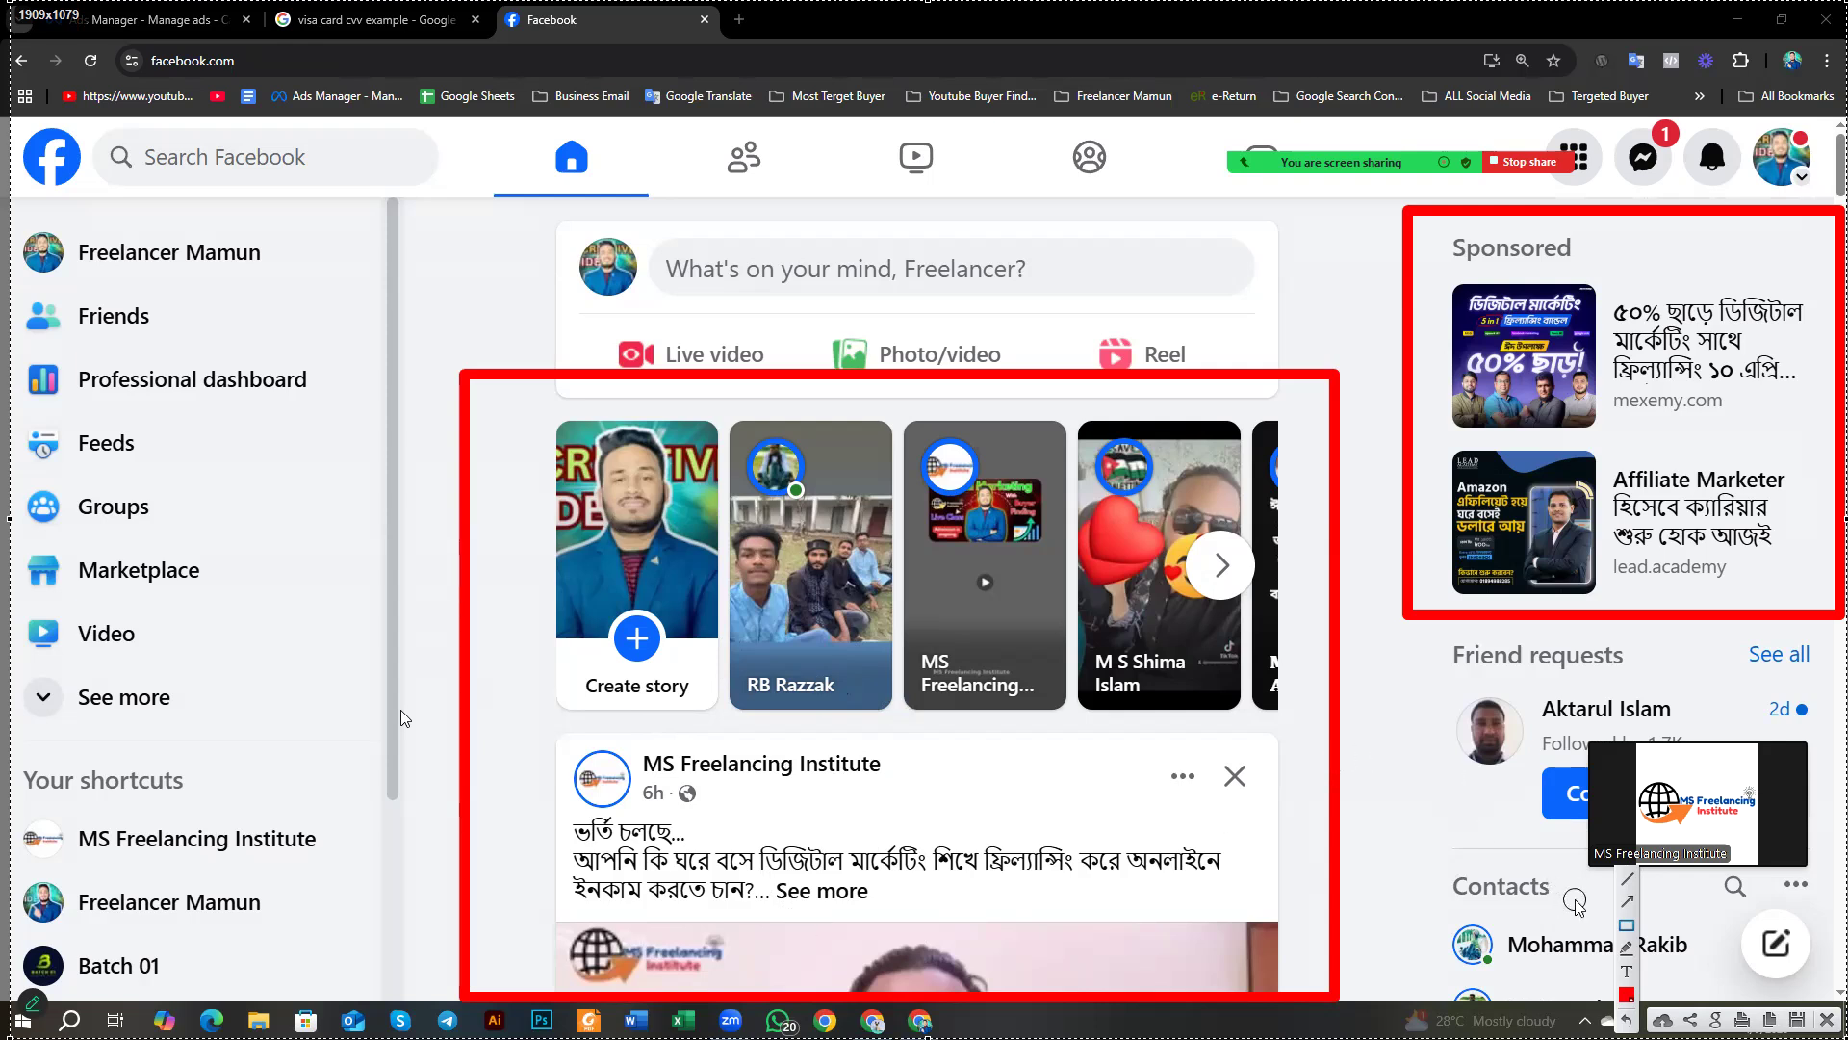
pyautogui.click(1630, 902)
pyautogui.moveTo(1309, 971)
pyautogui.mouseDown()
pyautogui.moveTo(1374, 742)
pyautogui.moveTo(1428, 635)
pyautogui.mouseUp()
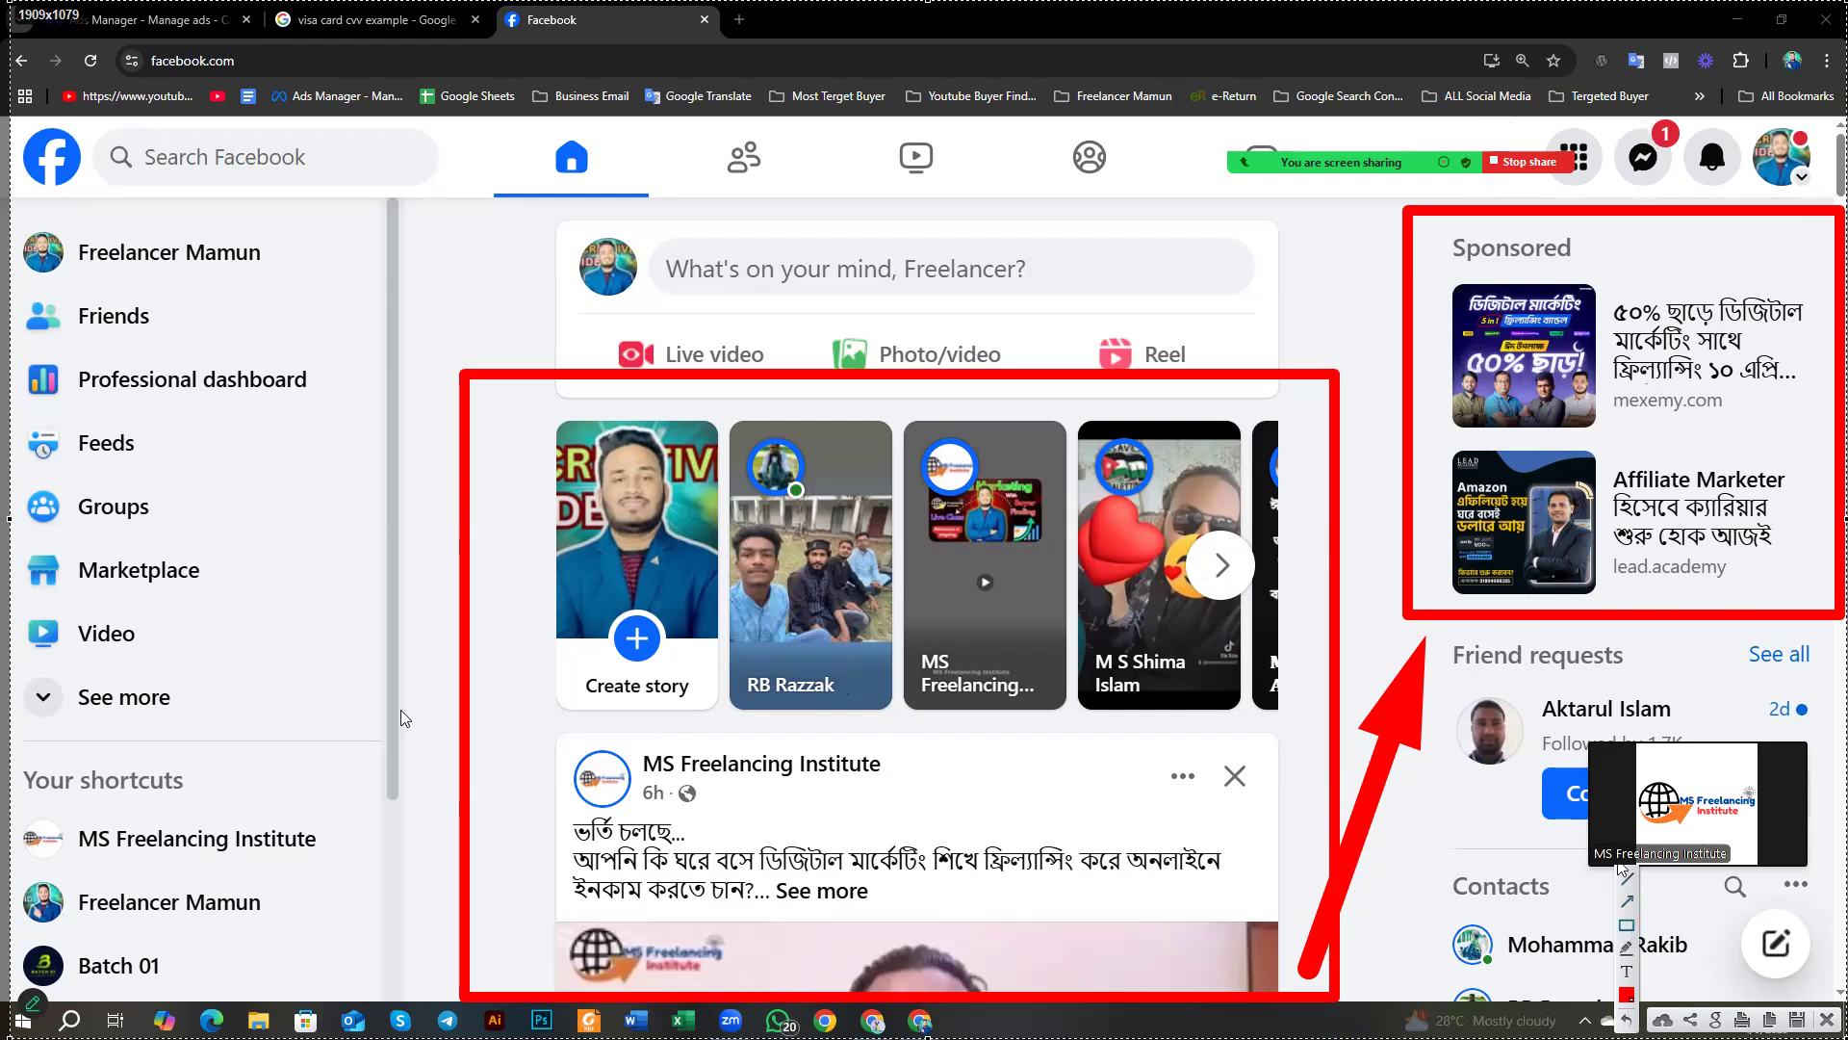
# Step: Box the Sponsored heading, mexemy.com and lead.academy in red, then close the capture
pyautogui.moveTo(1422, 222); pyautogui.dragTo(1598, 271)
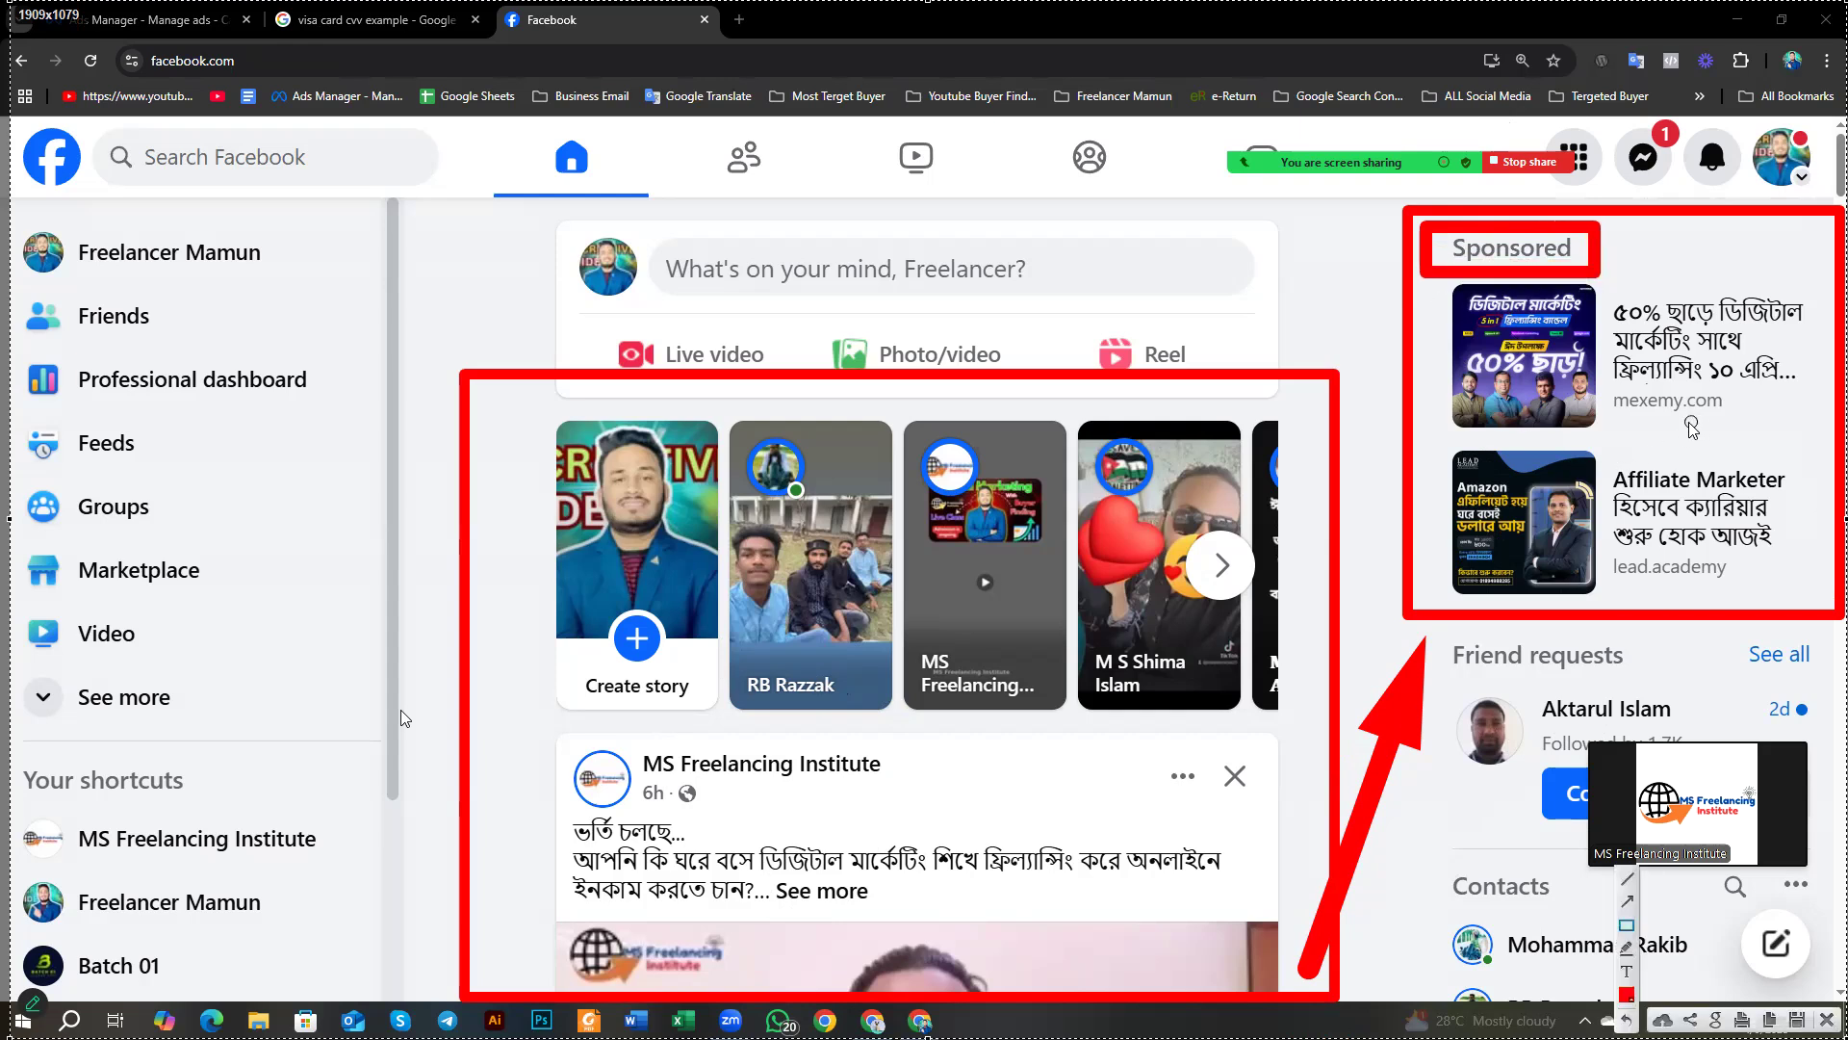
pyautogui.moveTo(1613, 385); pyautogui.dragTo(1747, 423)
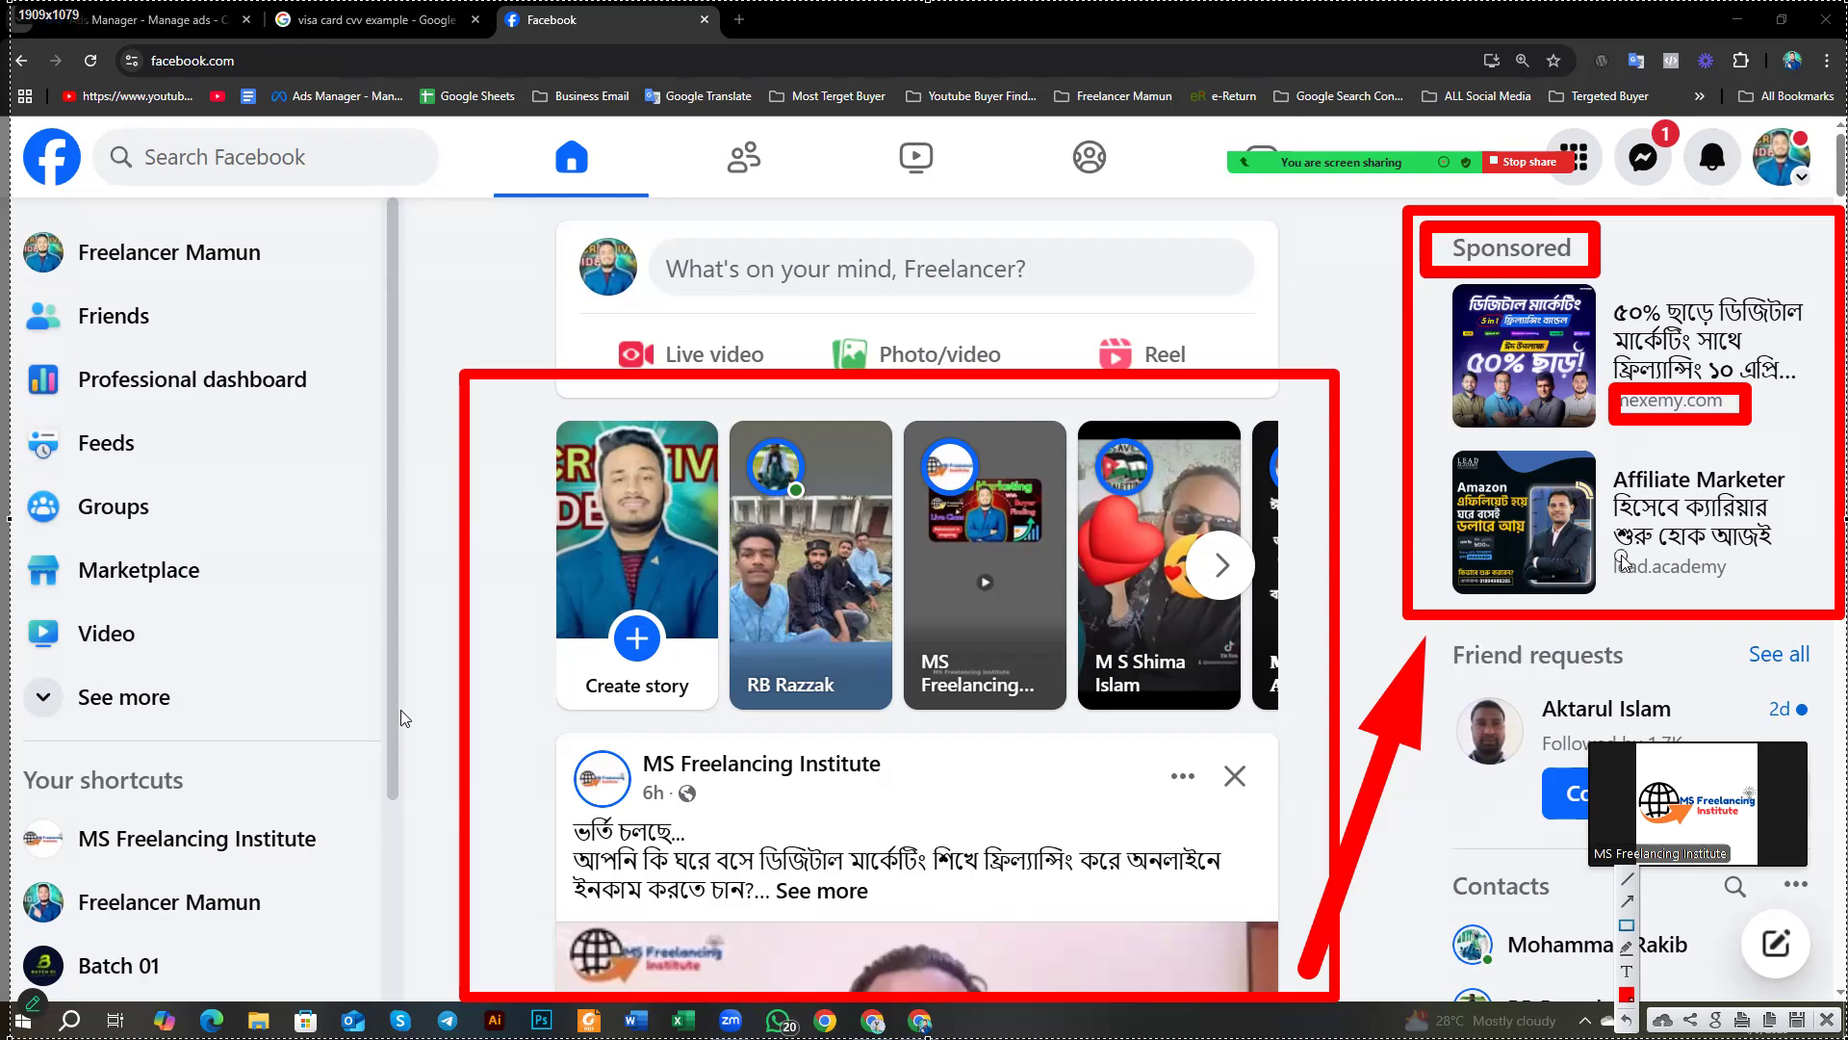
pyautogui.moveTo(1609, 546)
pyautogui.mouseDown()
pyautogui.moveTo(1674, 599)
pyautogui.moveTo(1756, 594)
pyautogui.mouseUp()
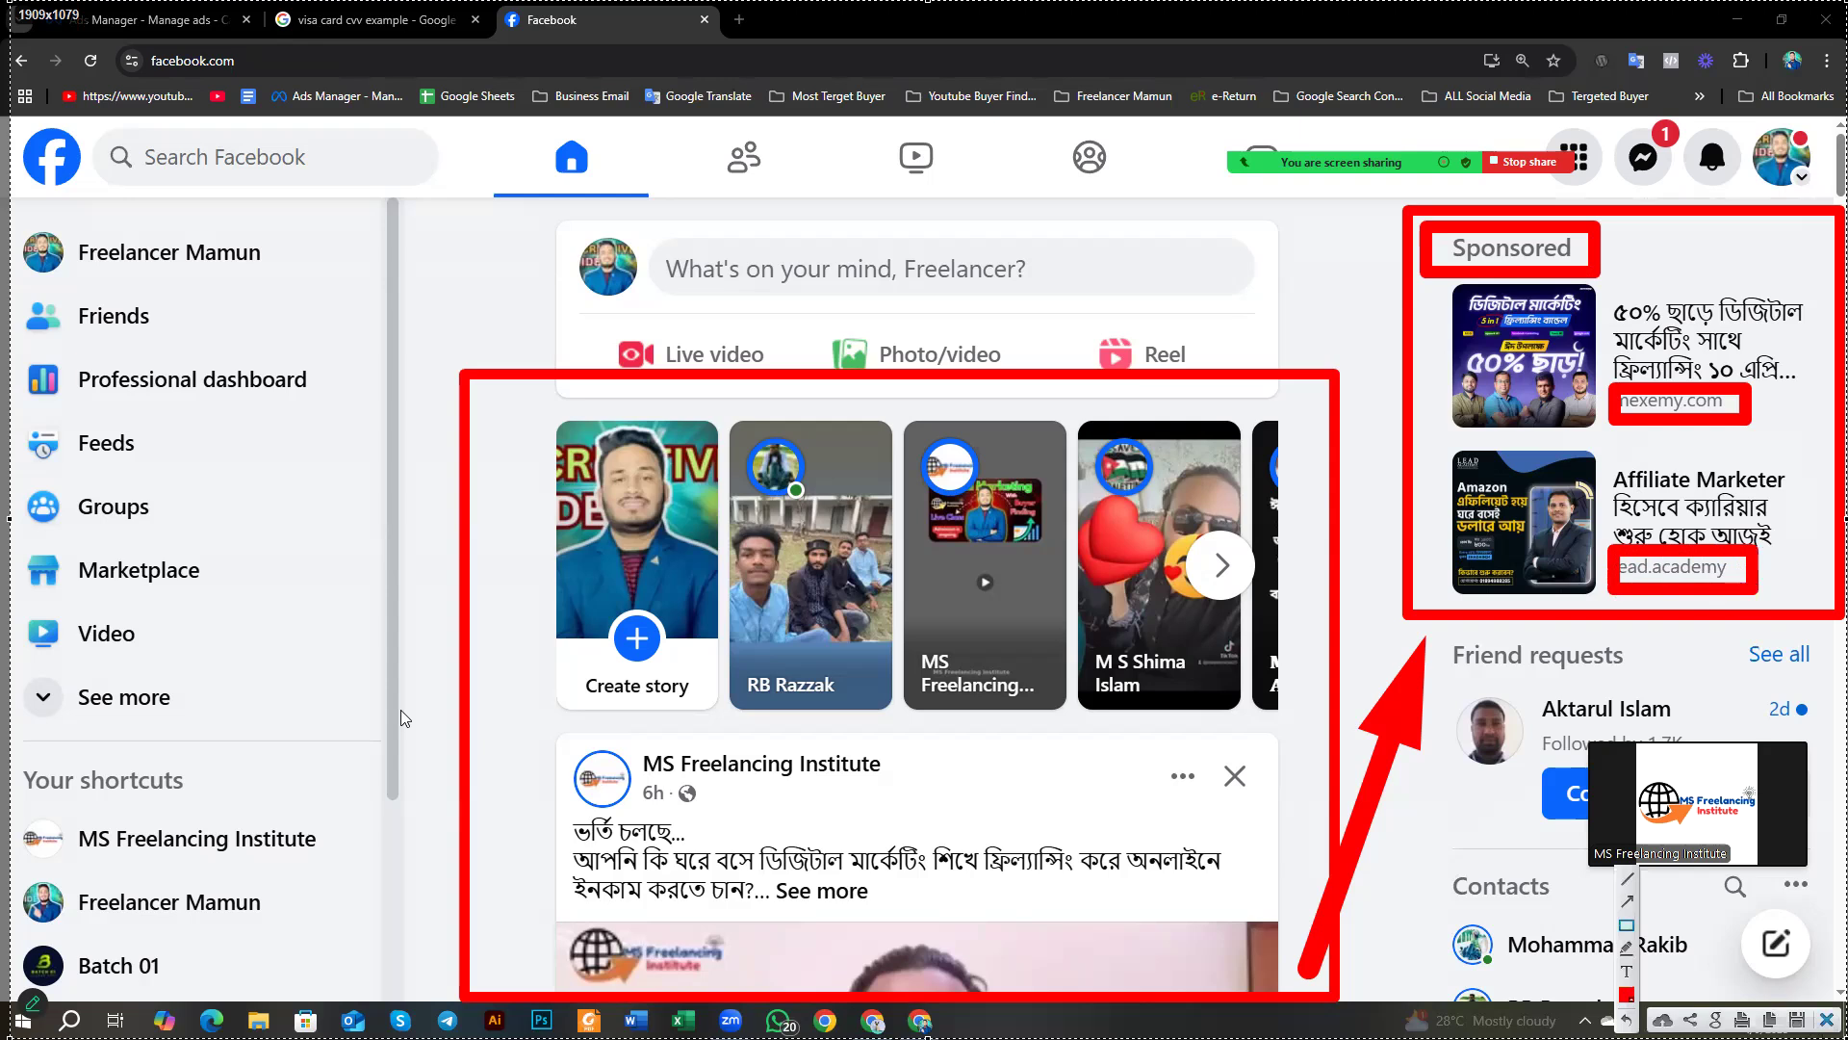
pyautogui.press('Escape')
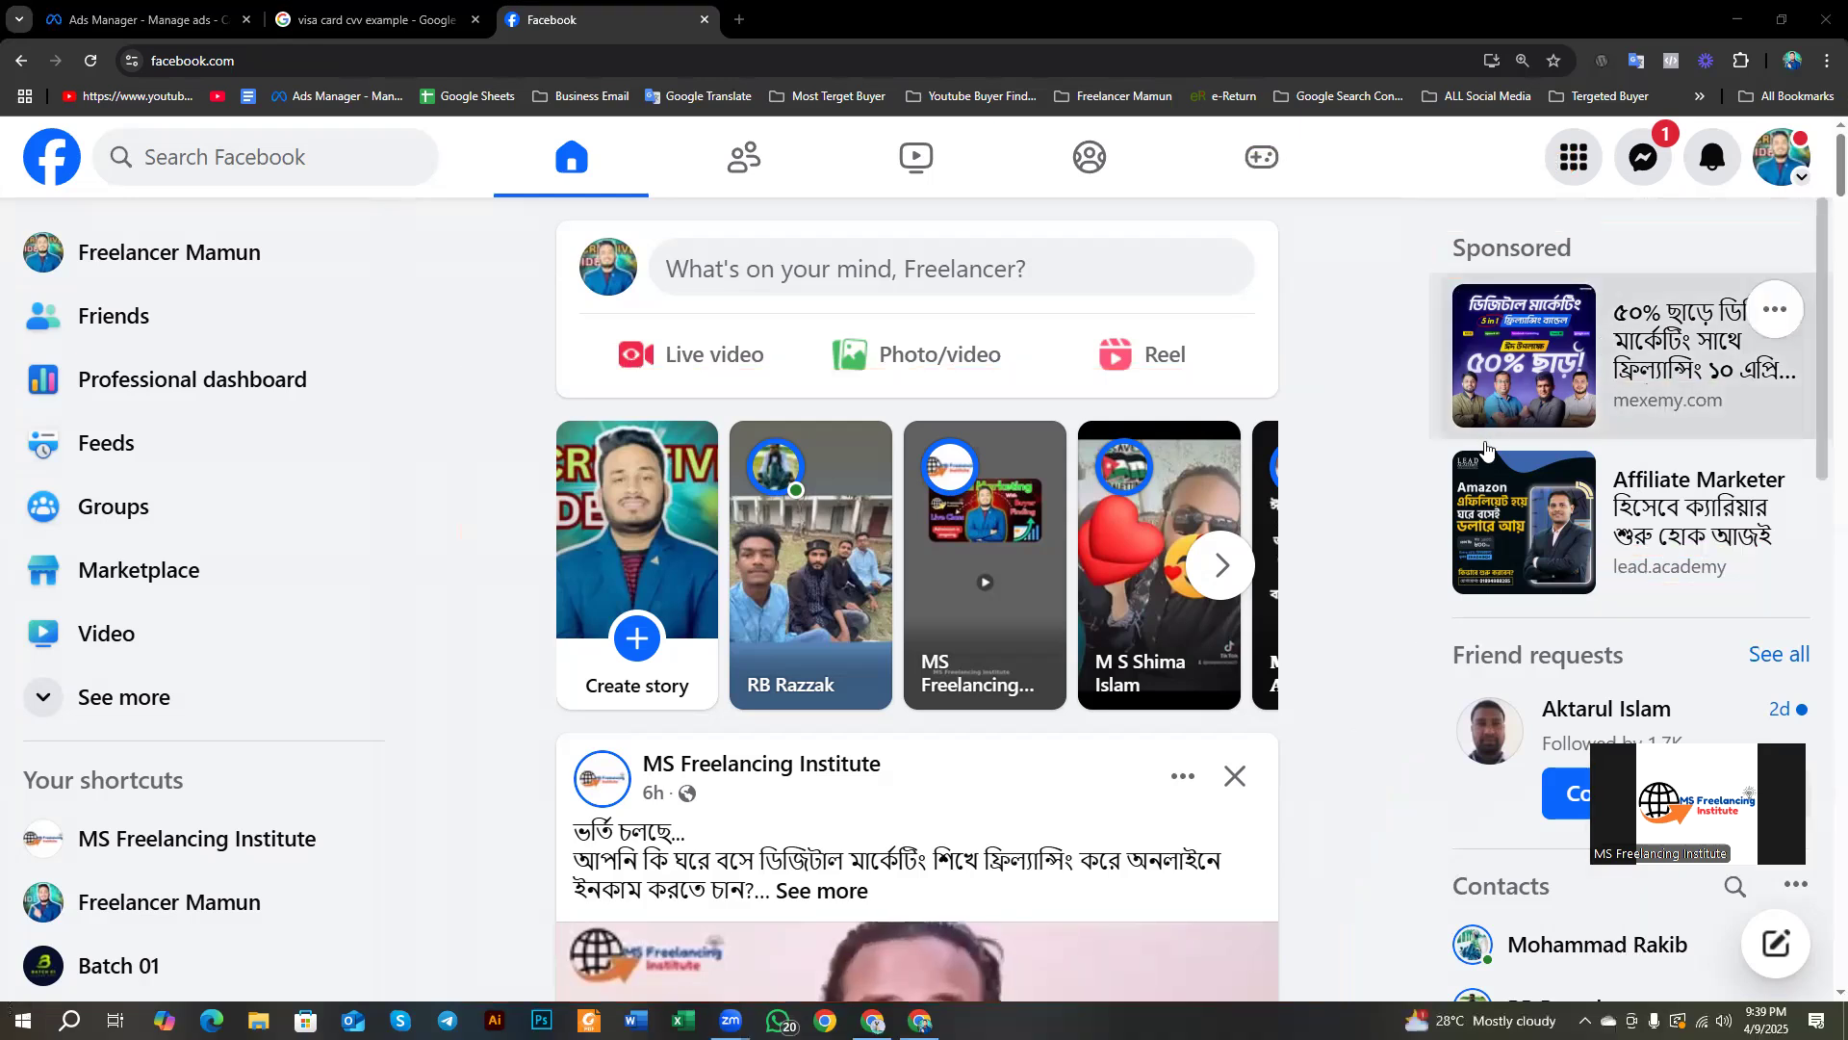
# Step: Scroll down to the sponsored Ethical Hacking post and launch a Lightshot capture with PrtScn
pyautogui.scroll(-4, 583, 610)
pyautogui.scroll(-10, 596, 616)
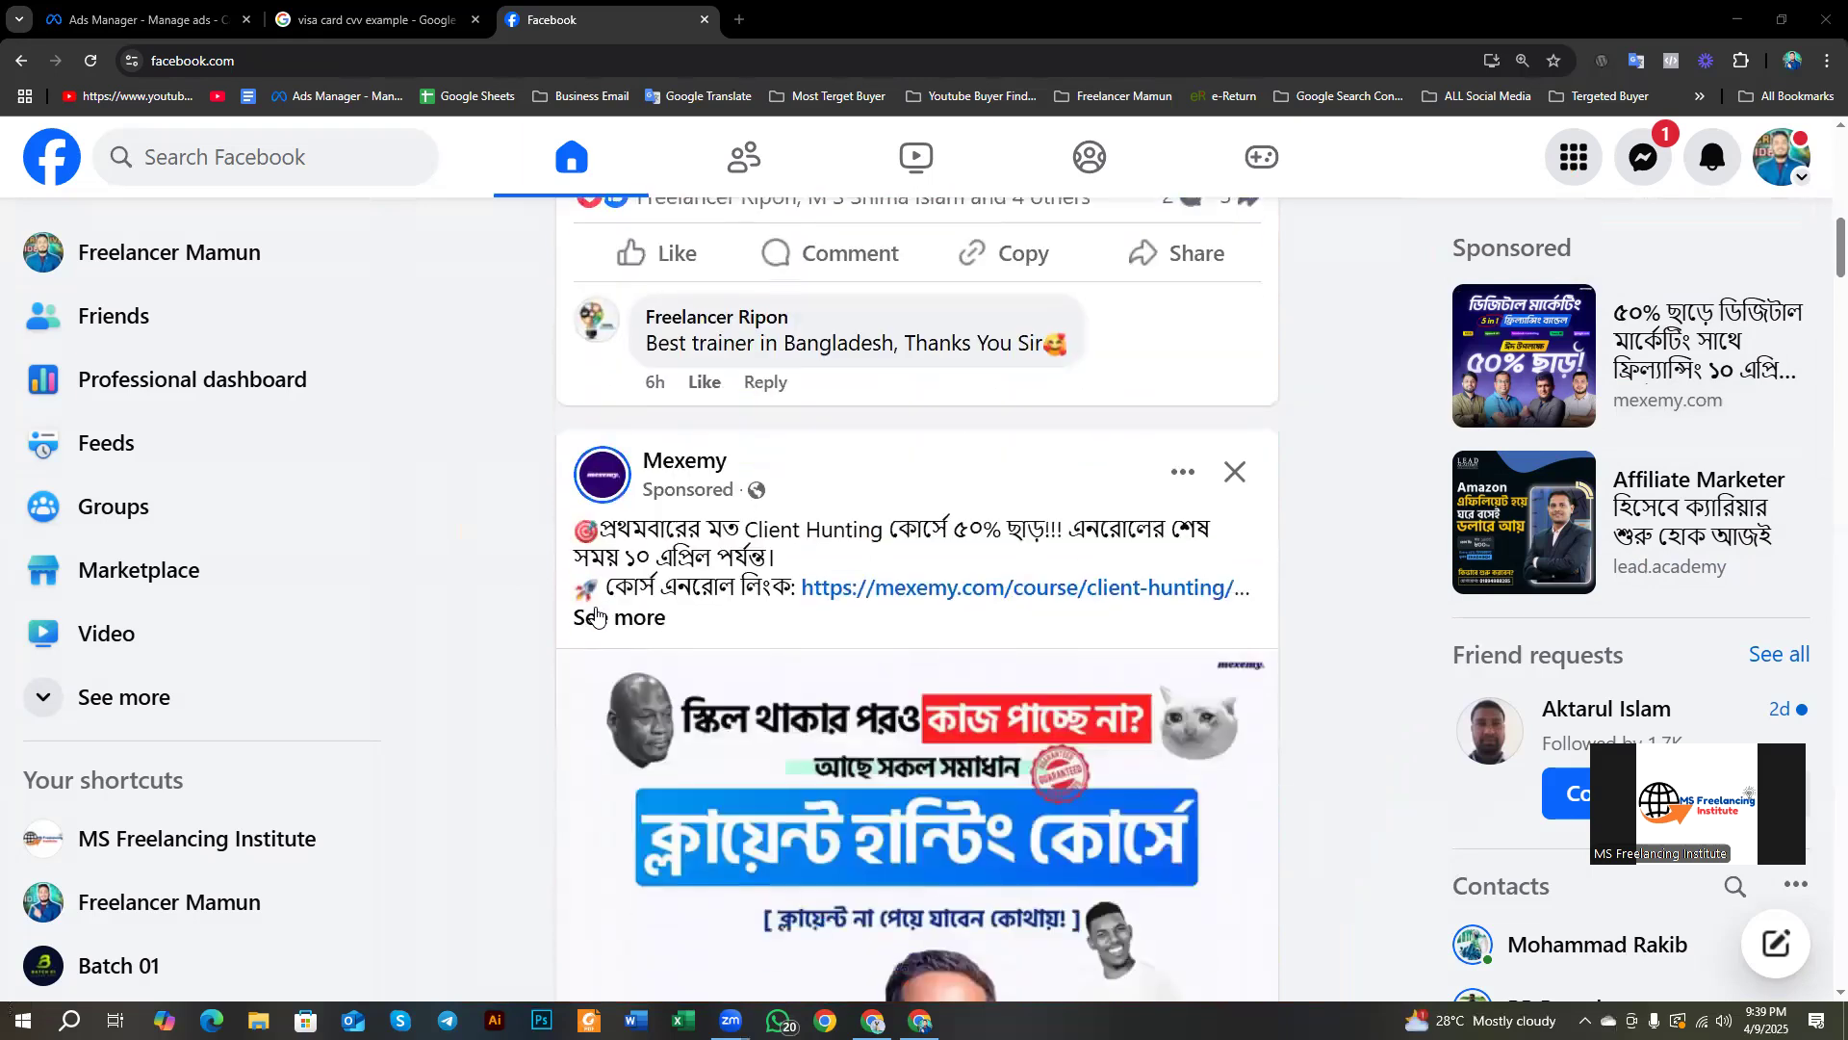
pyautogui.scroll(2, 595, 612)
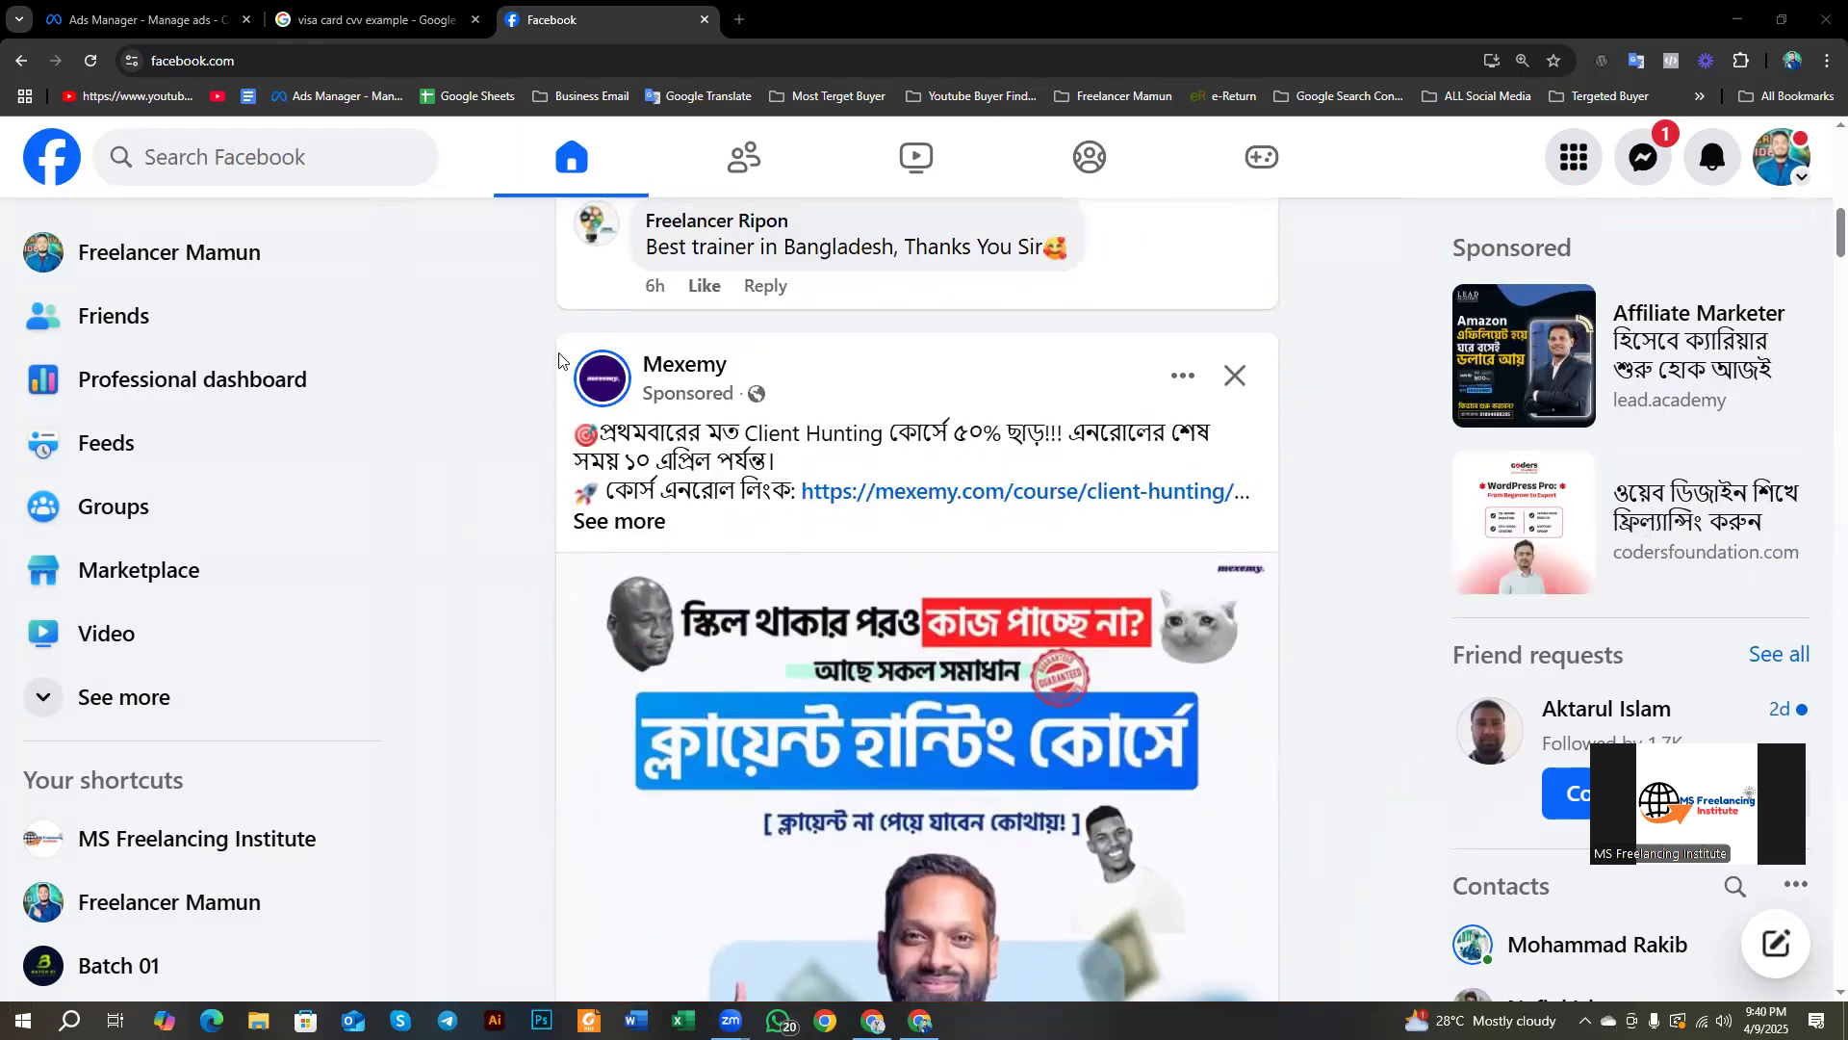
pyautogui.scroll(-2, 660, 426)
pyautogui.scroll(-20, 660, 426)
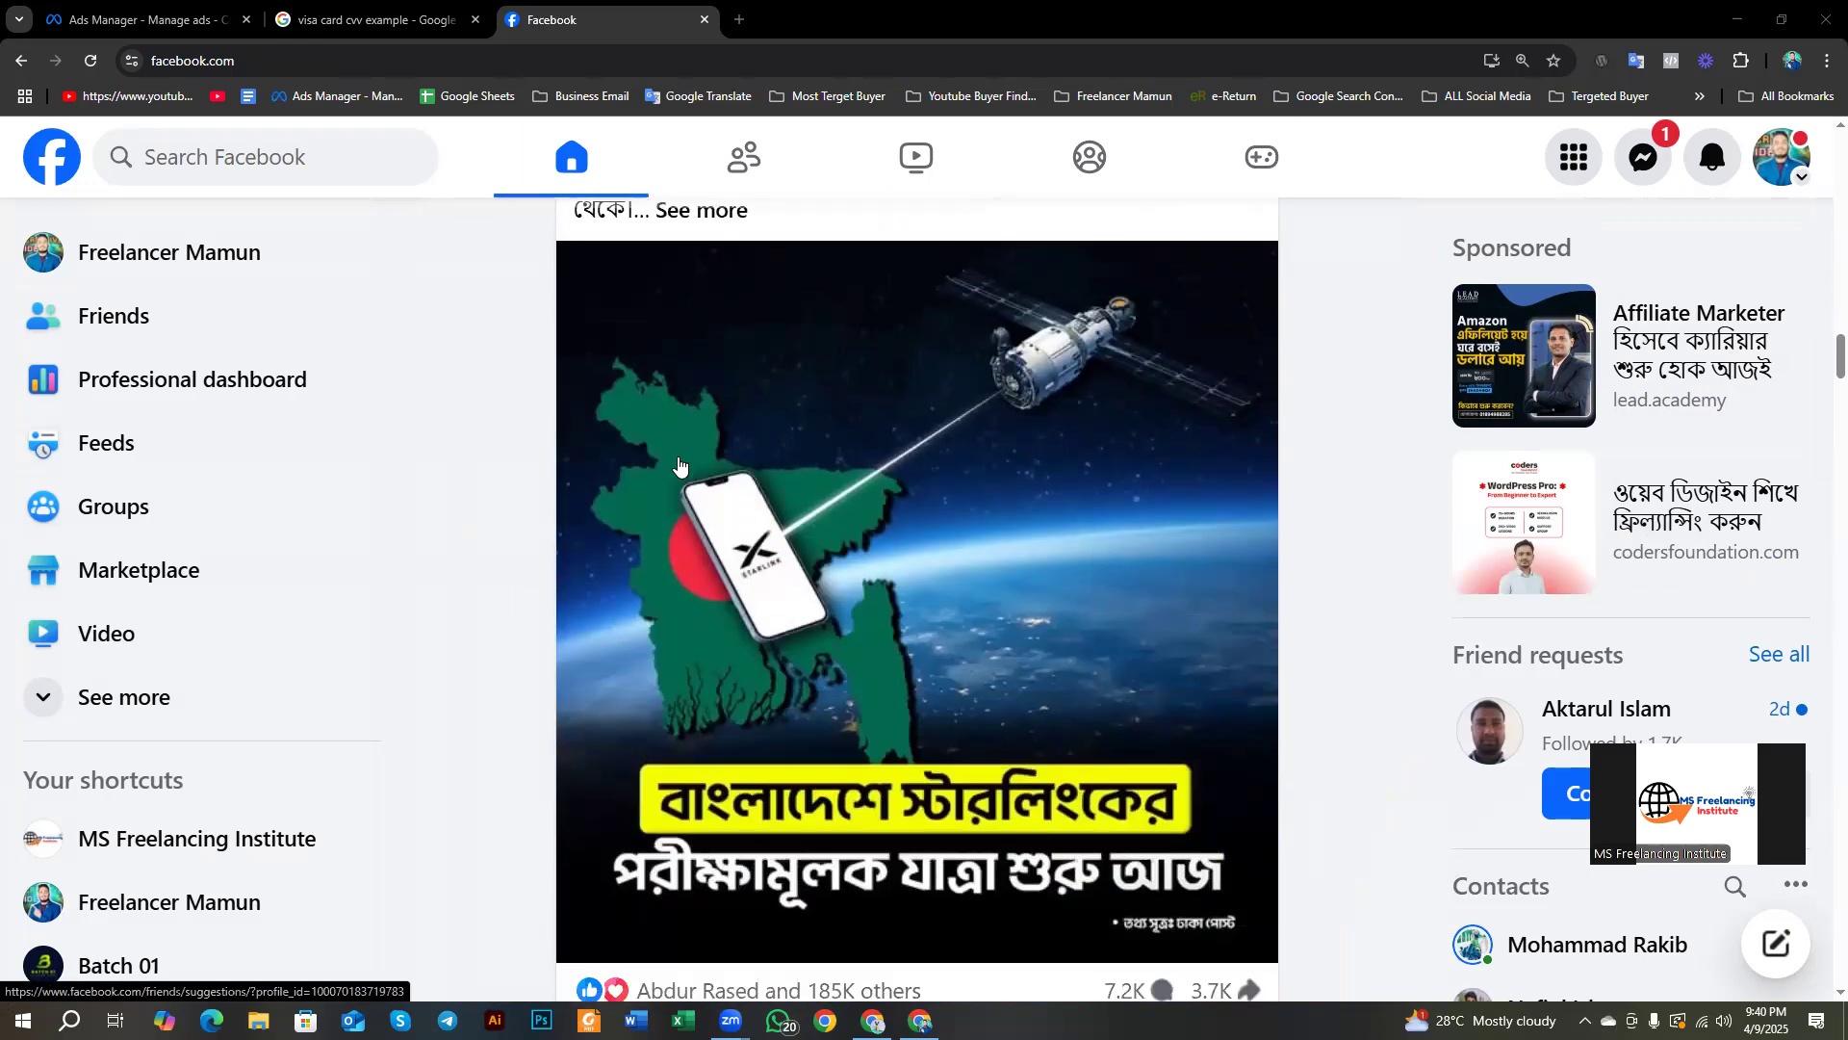
pyautogui.scroll(-18, 679, 465)
pyautogui.scroll(-20, 679, 465)
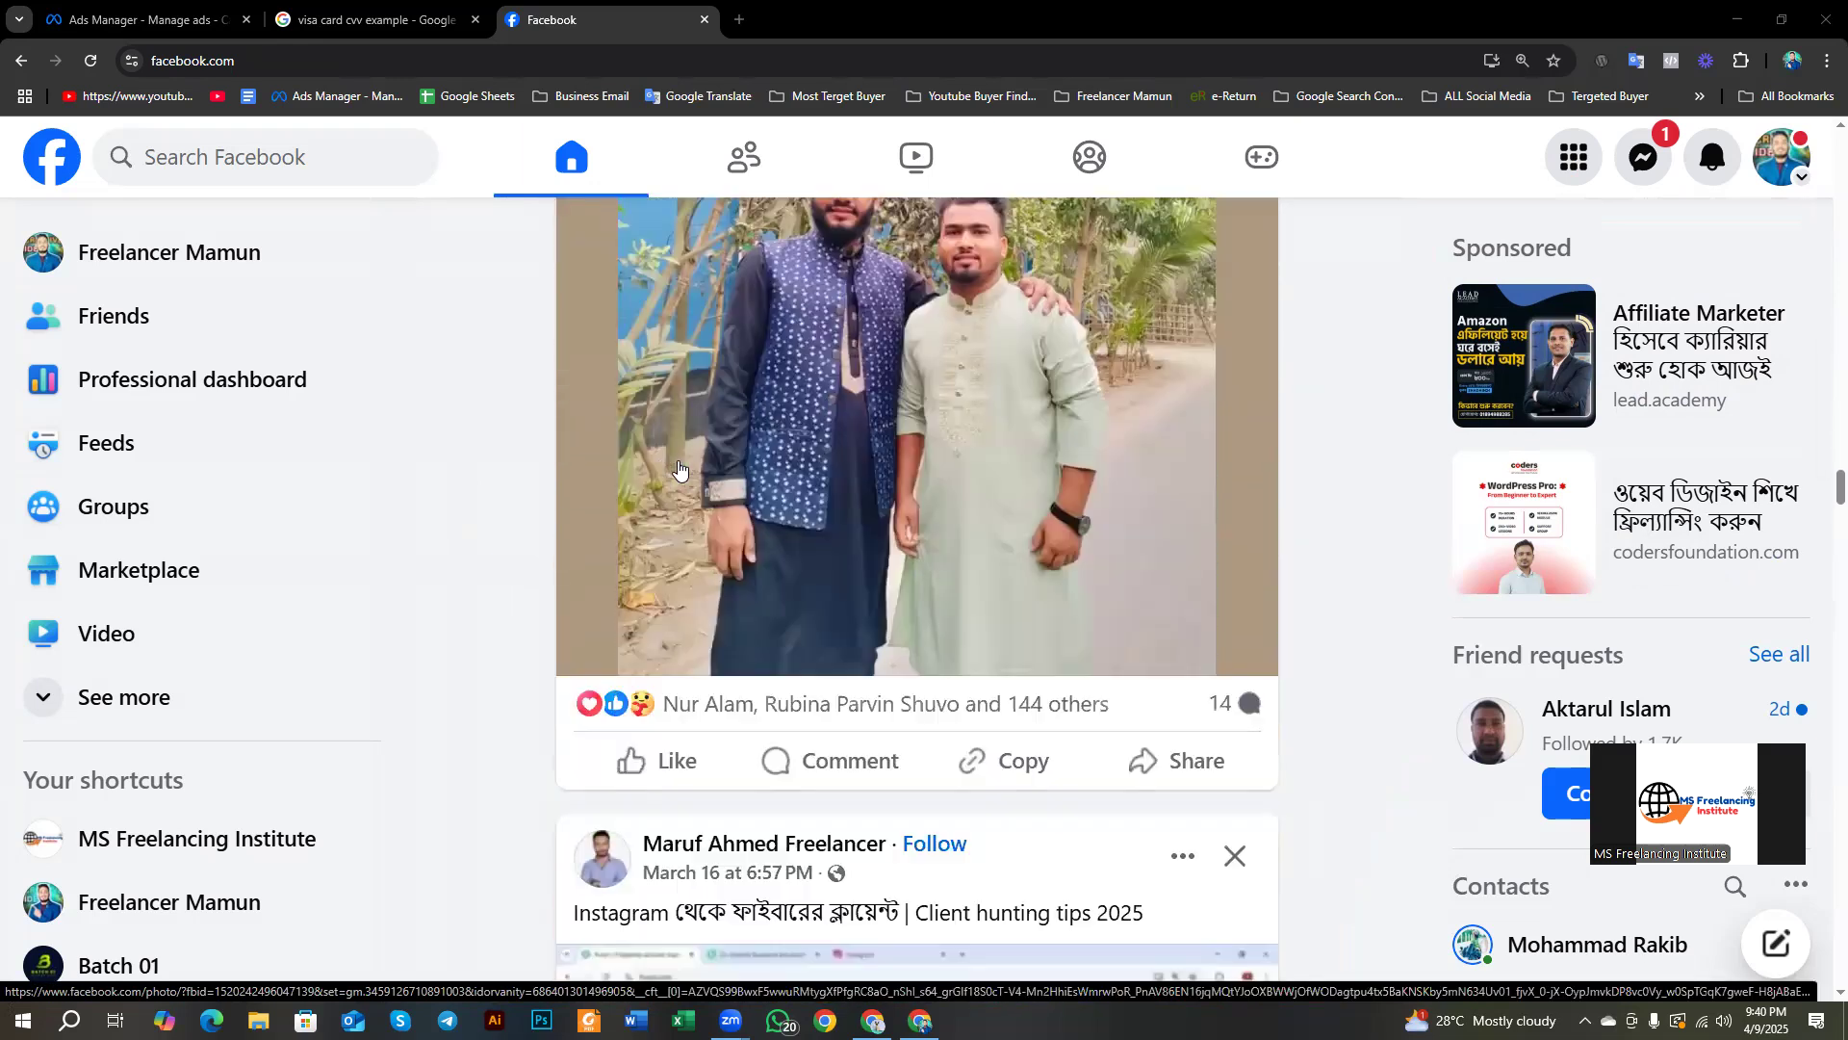
pyautogui.scroll(-6, 678, 465)
pyautogui.scroll(-5, 679, 465)
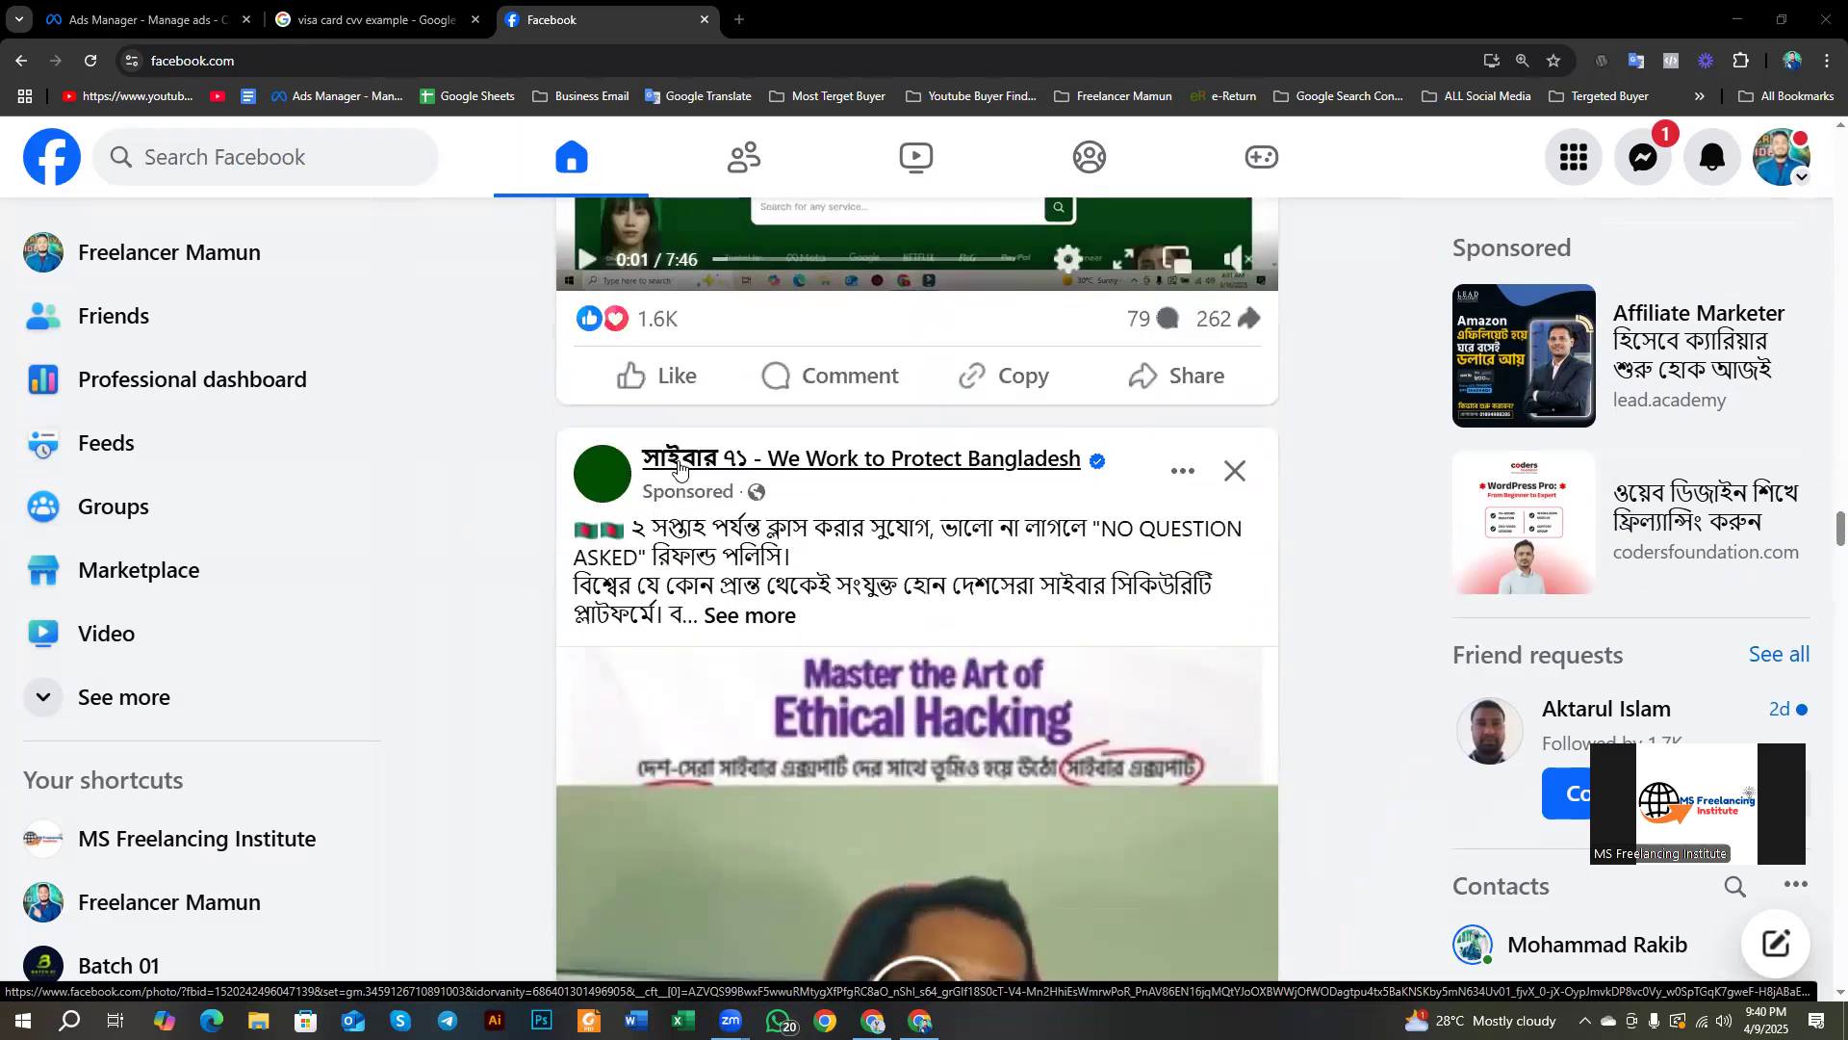
pyautogui.scroll(-2, 678, 465)
pyautogui.scroll(2, 609, 501)
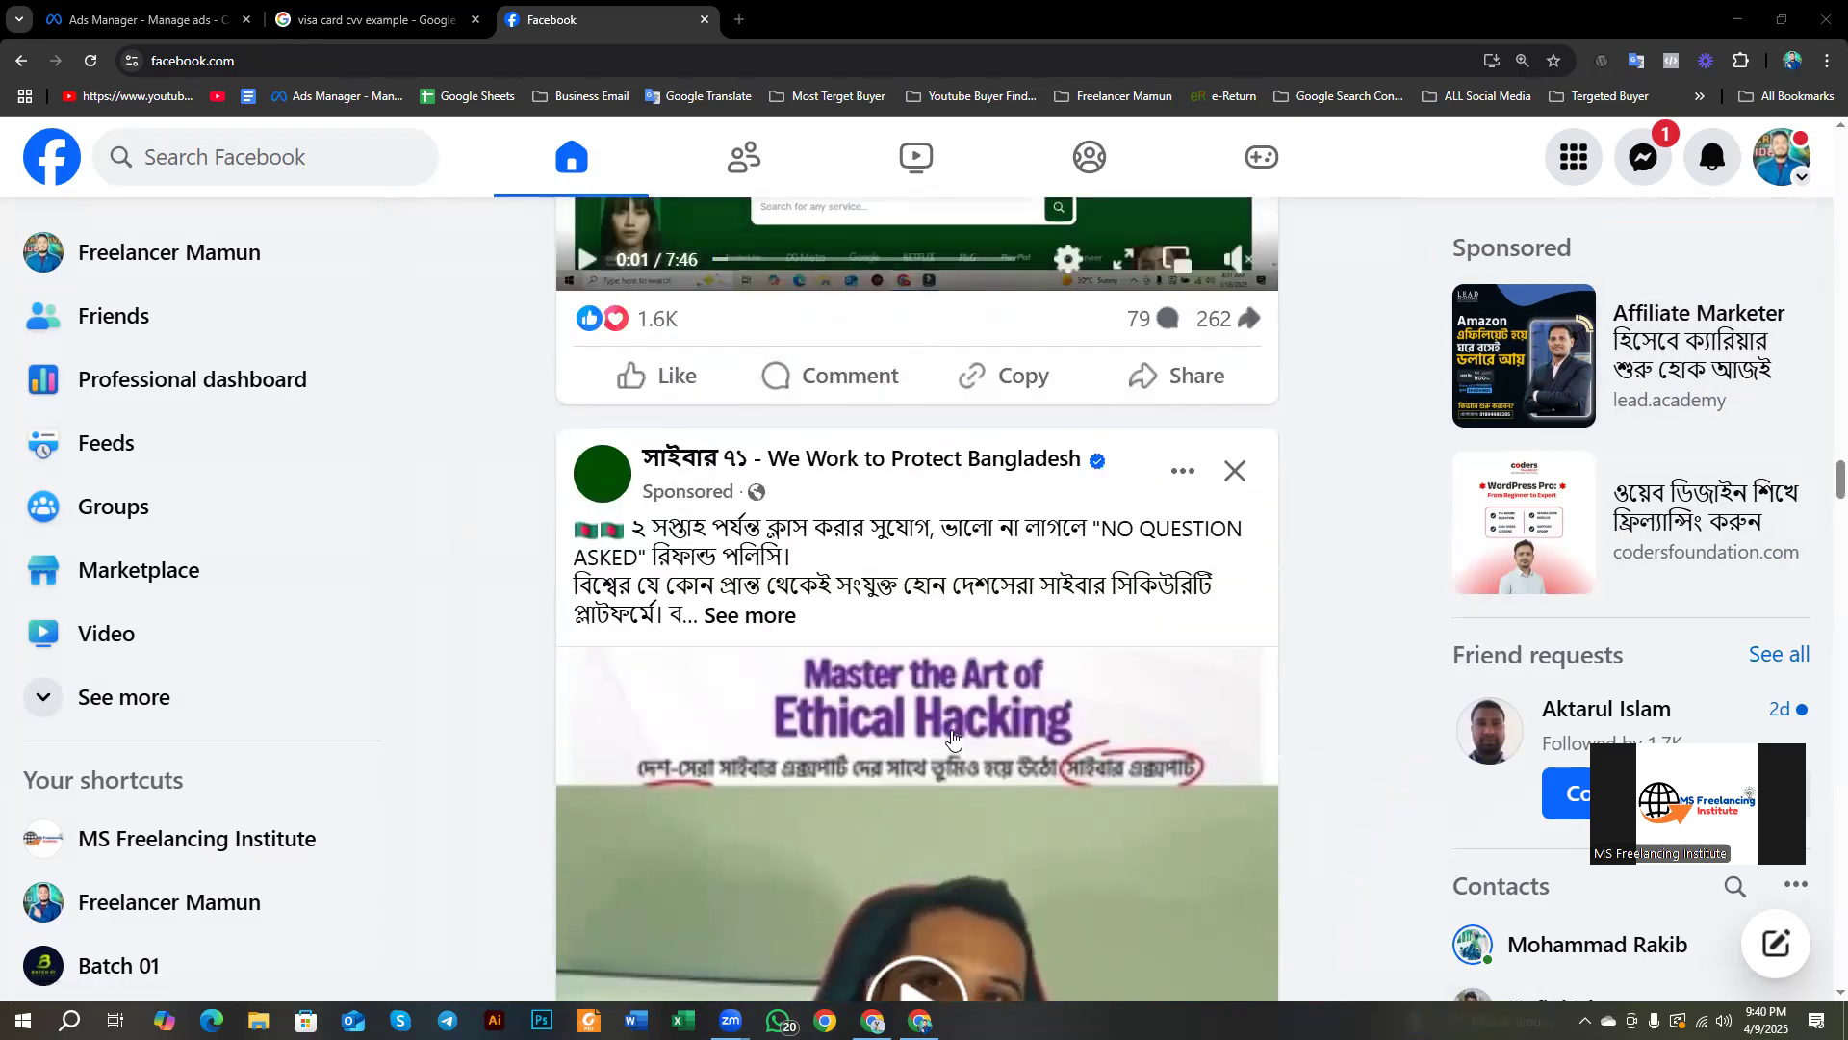
pyautogui.press('Print')
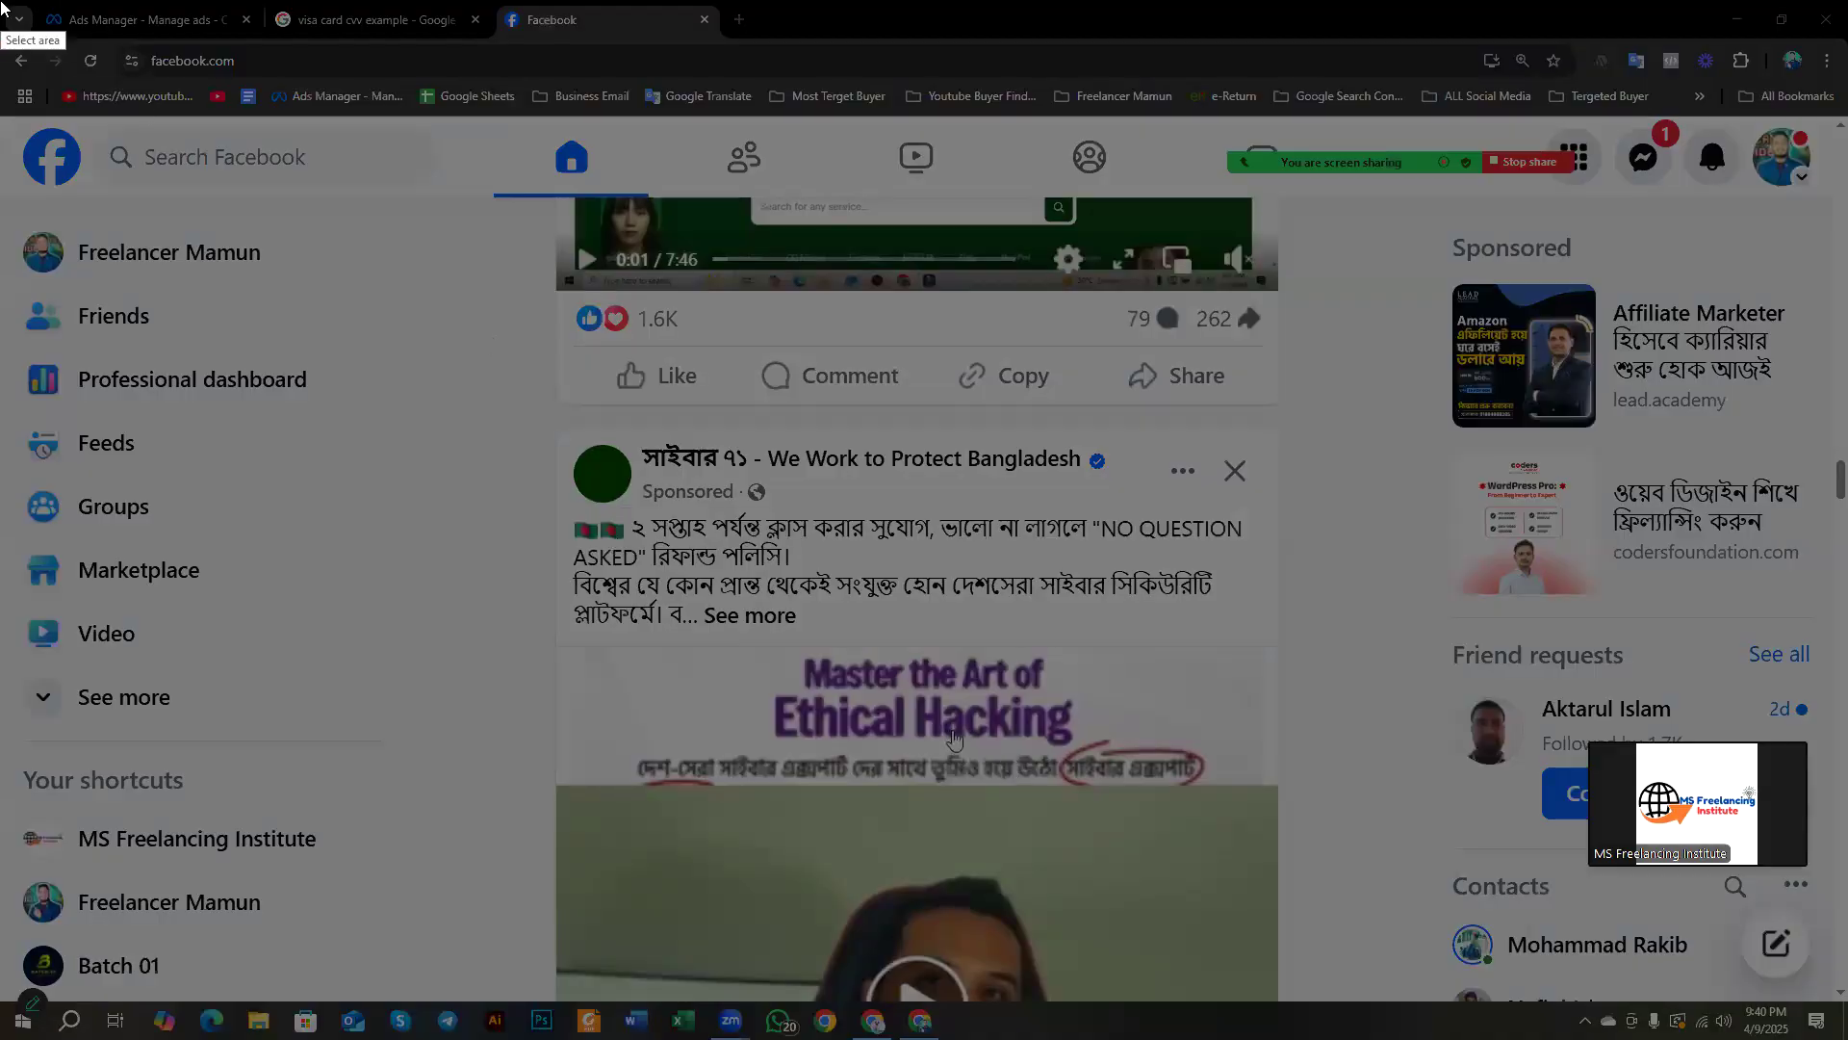
# Step: Capture the full screen, box the sponsored Ethical Hacking post and Sponsored panel in red, then return to Ads Manager
pyautogui.moveTo(3, 6); pyautogui.dragTo(1842, 1034)
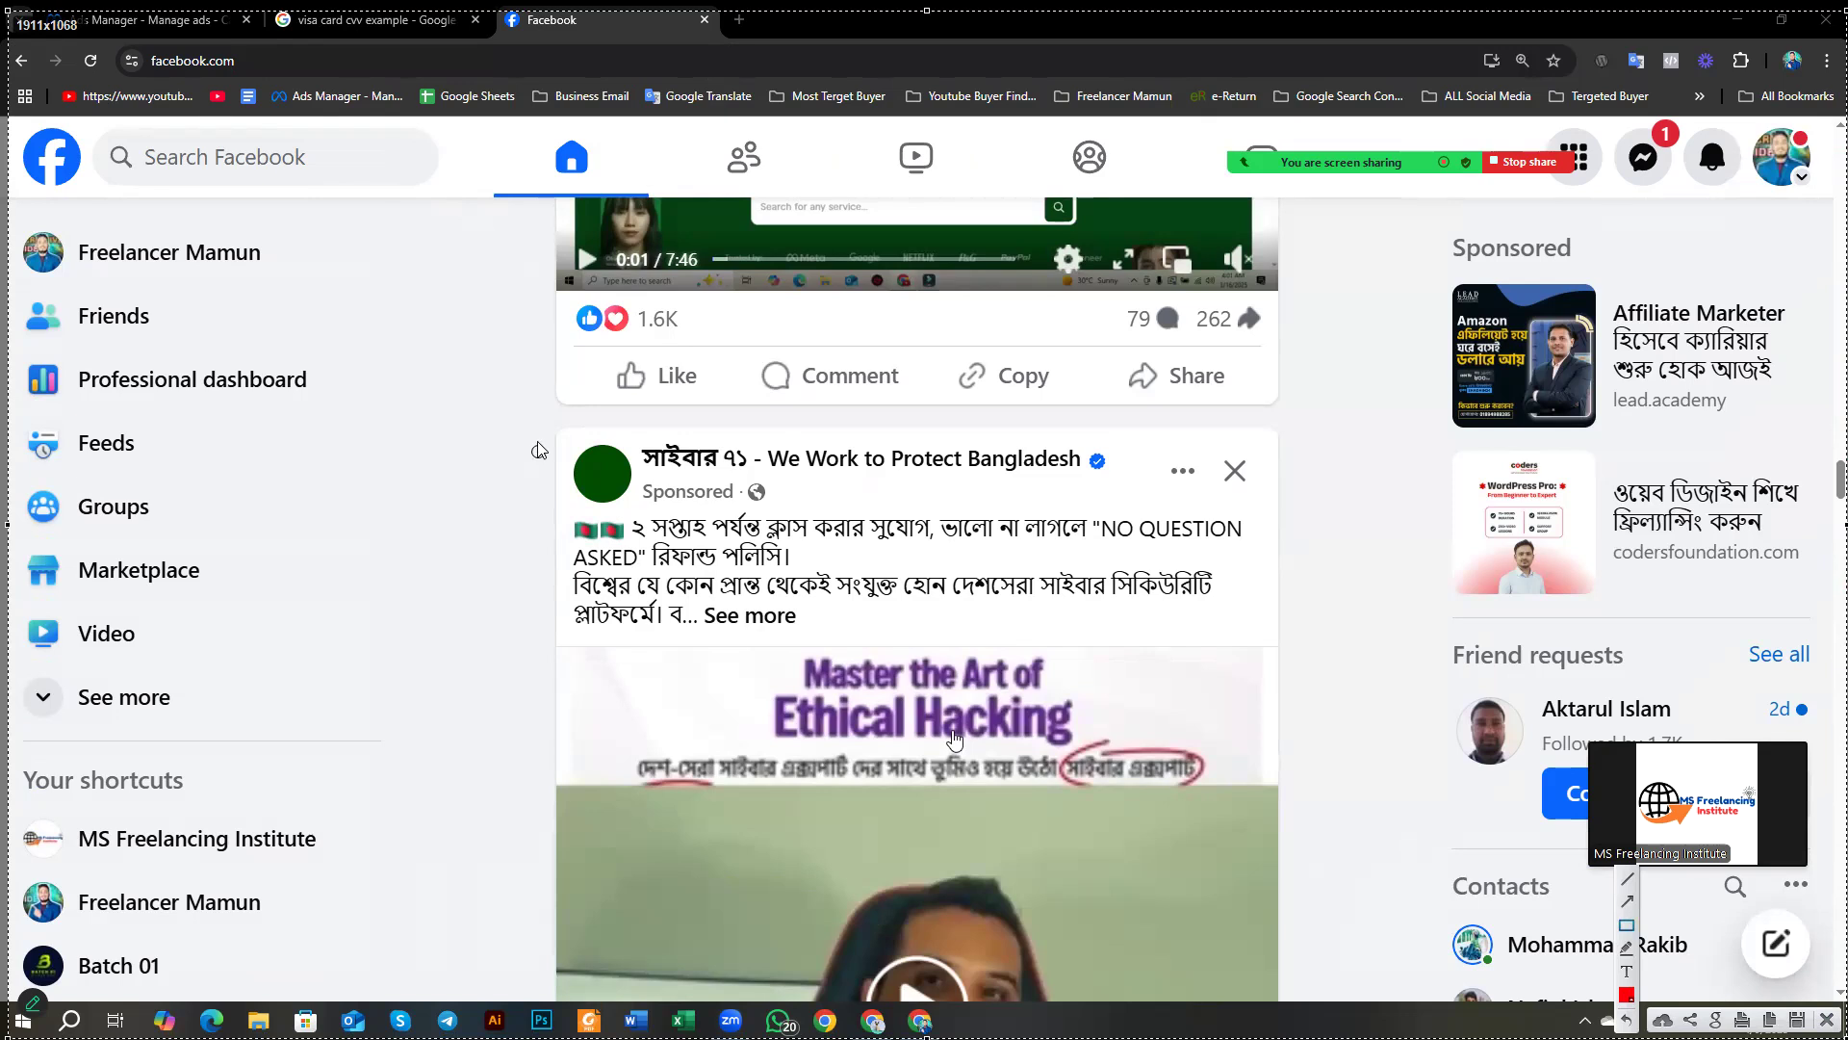
pyautogui.moveTo(529, 412); pyautogui.dragTo(1306, 1002)
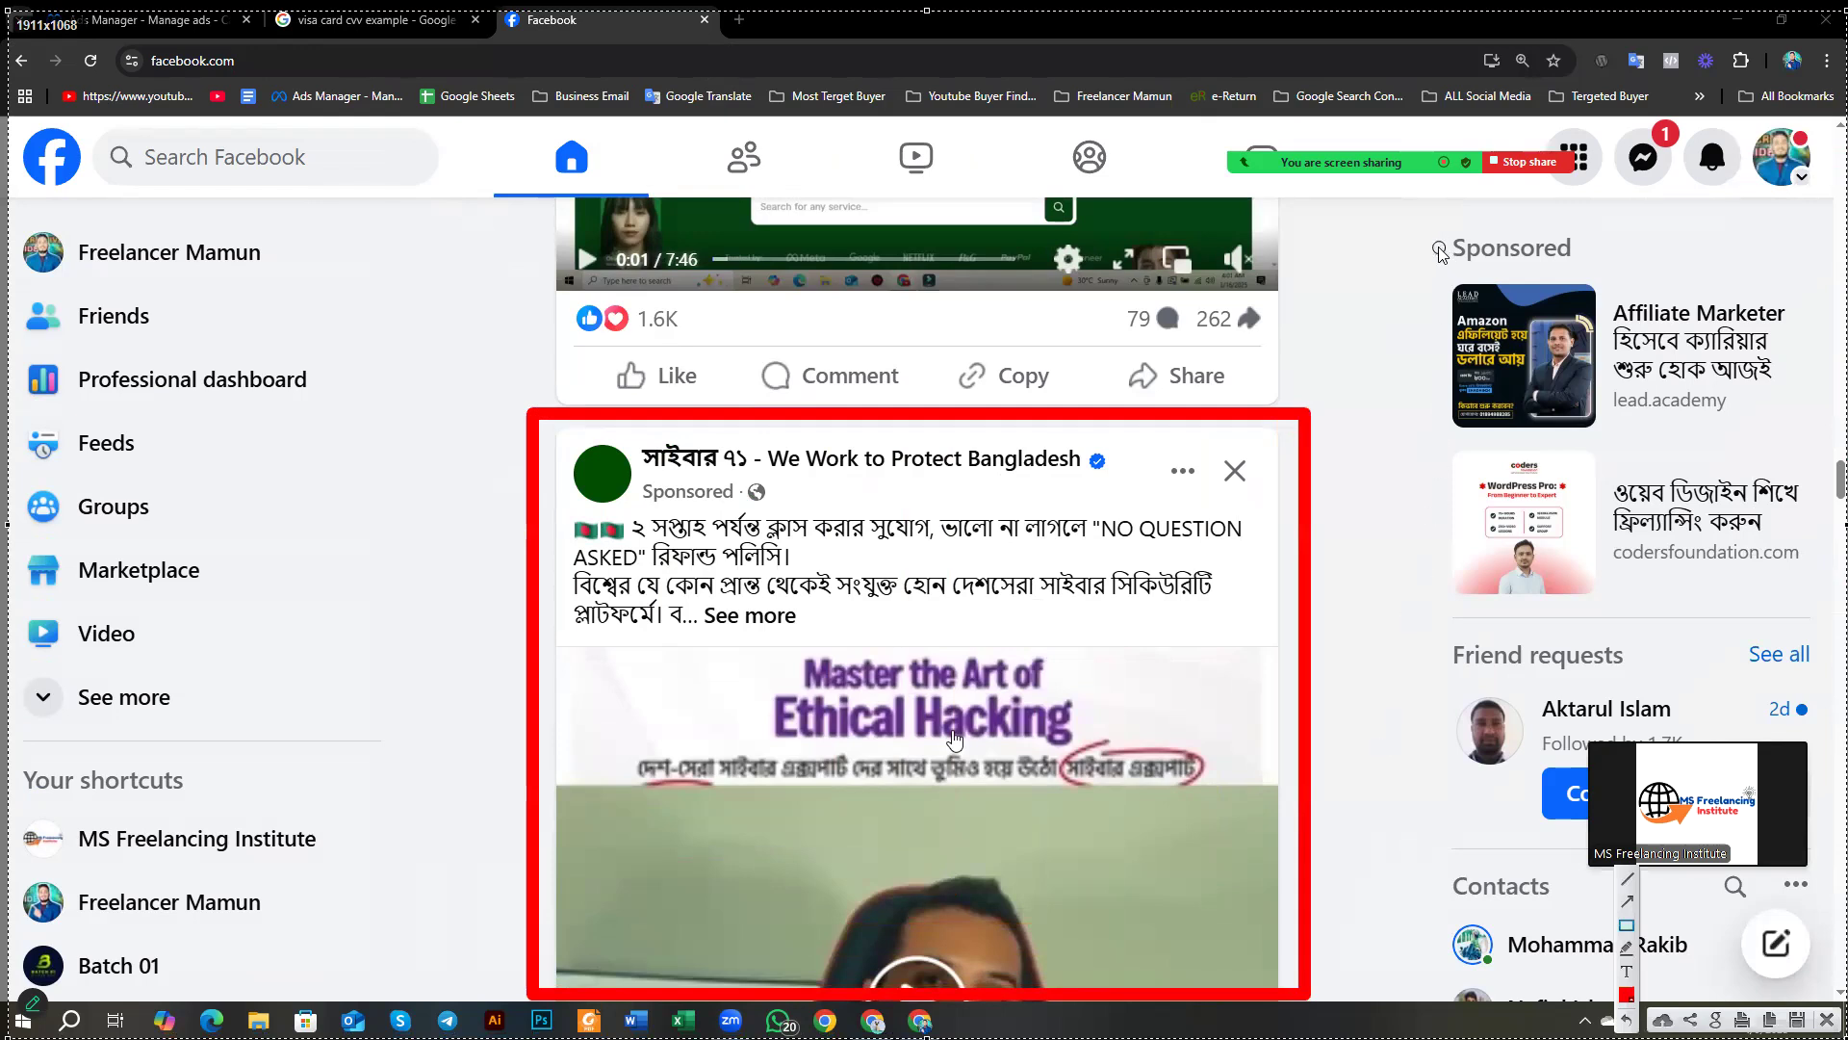
pyautogui.moveTo(1411, 225)
pyautogui.mouseDown()
pyautogui.moveTo(1583, 587)
pyautogui.moveTo(1822, 622)
pyautogui.mouseUp()
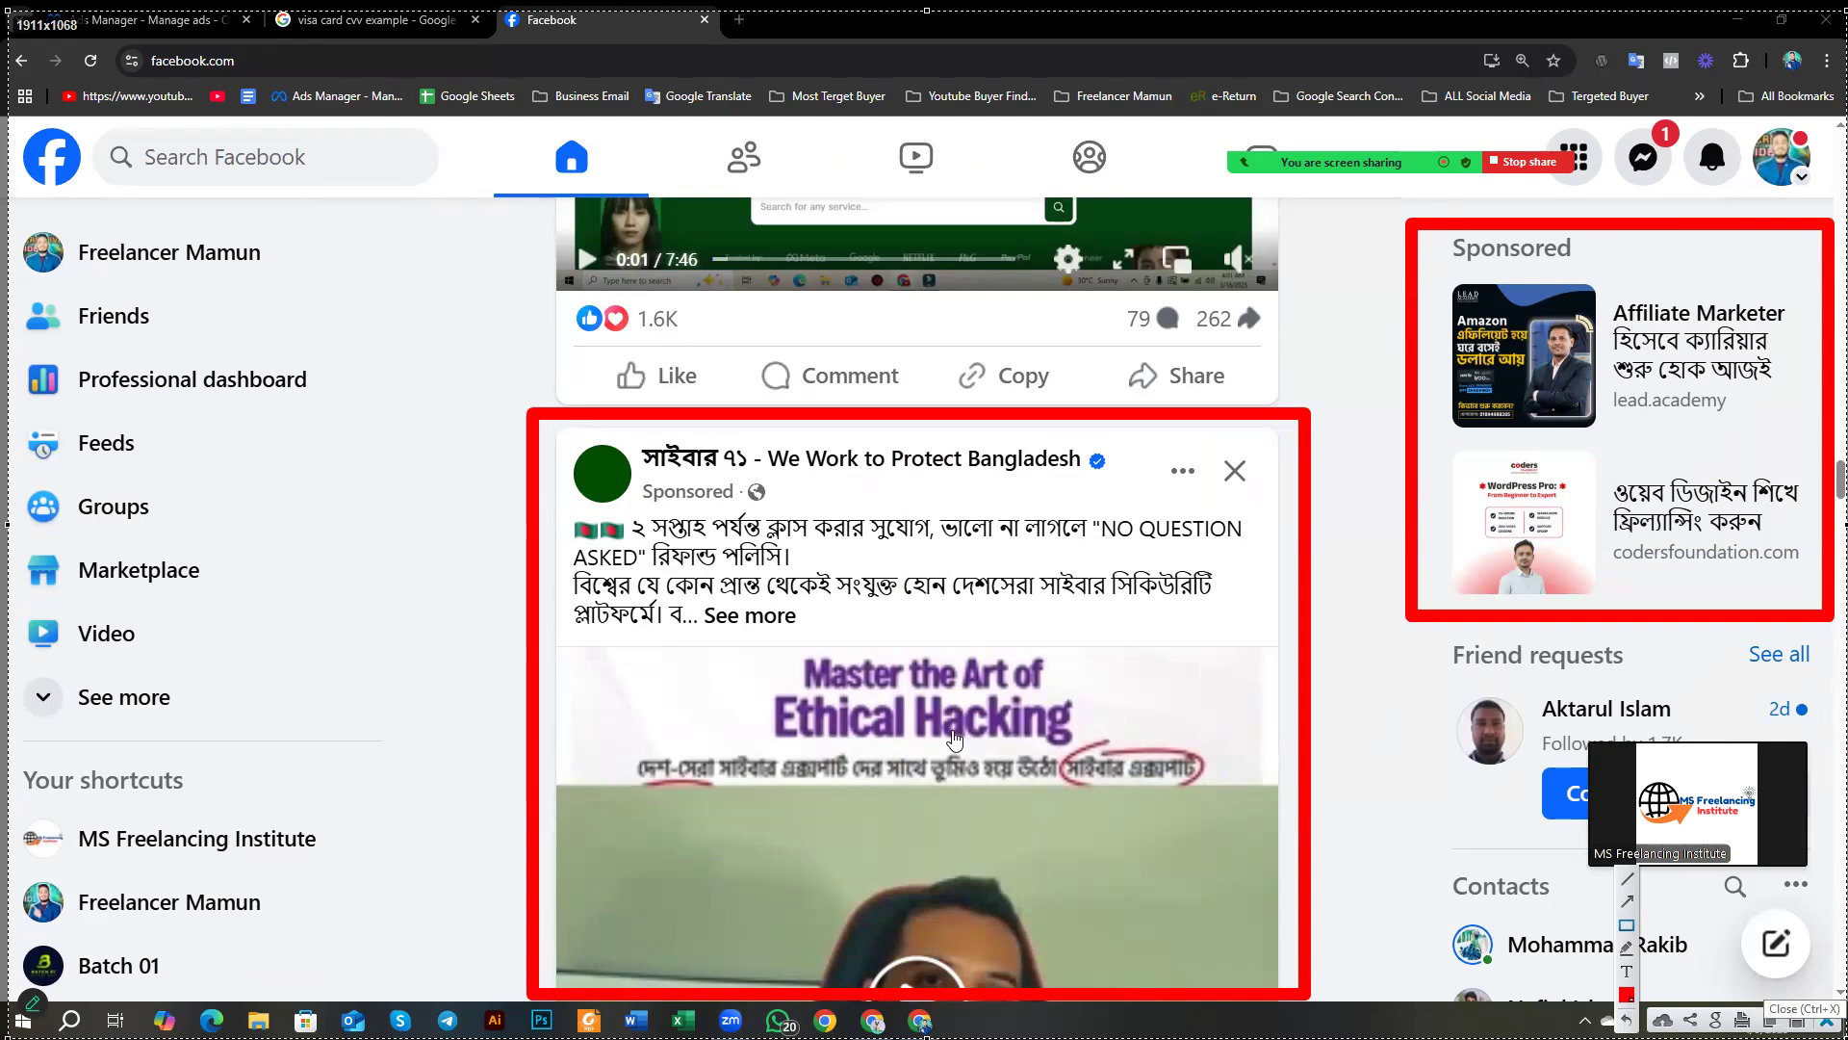
pyautogui.click(1827, 1020)
pyautogui.click(123, 12)
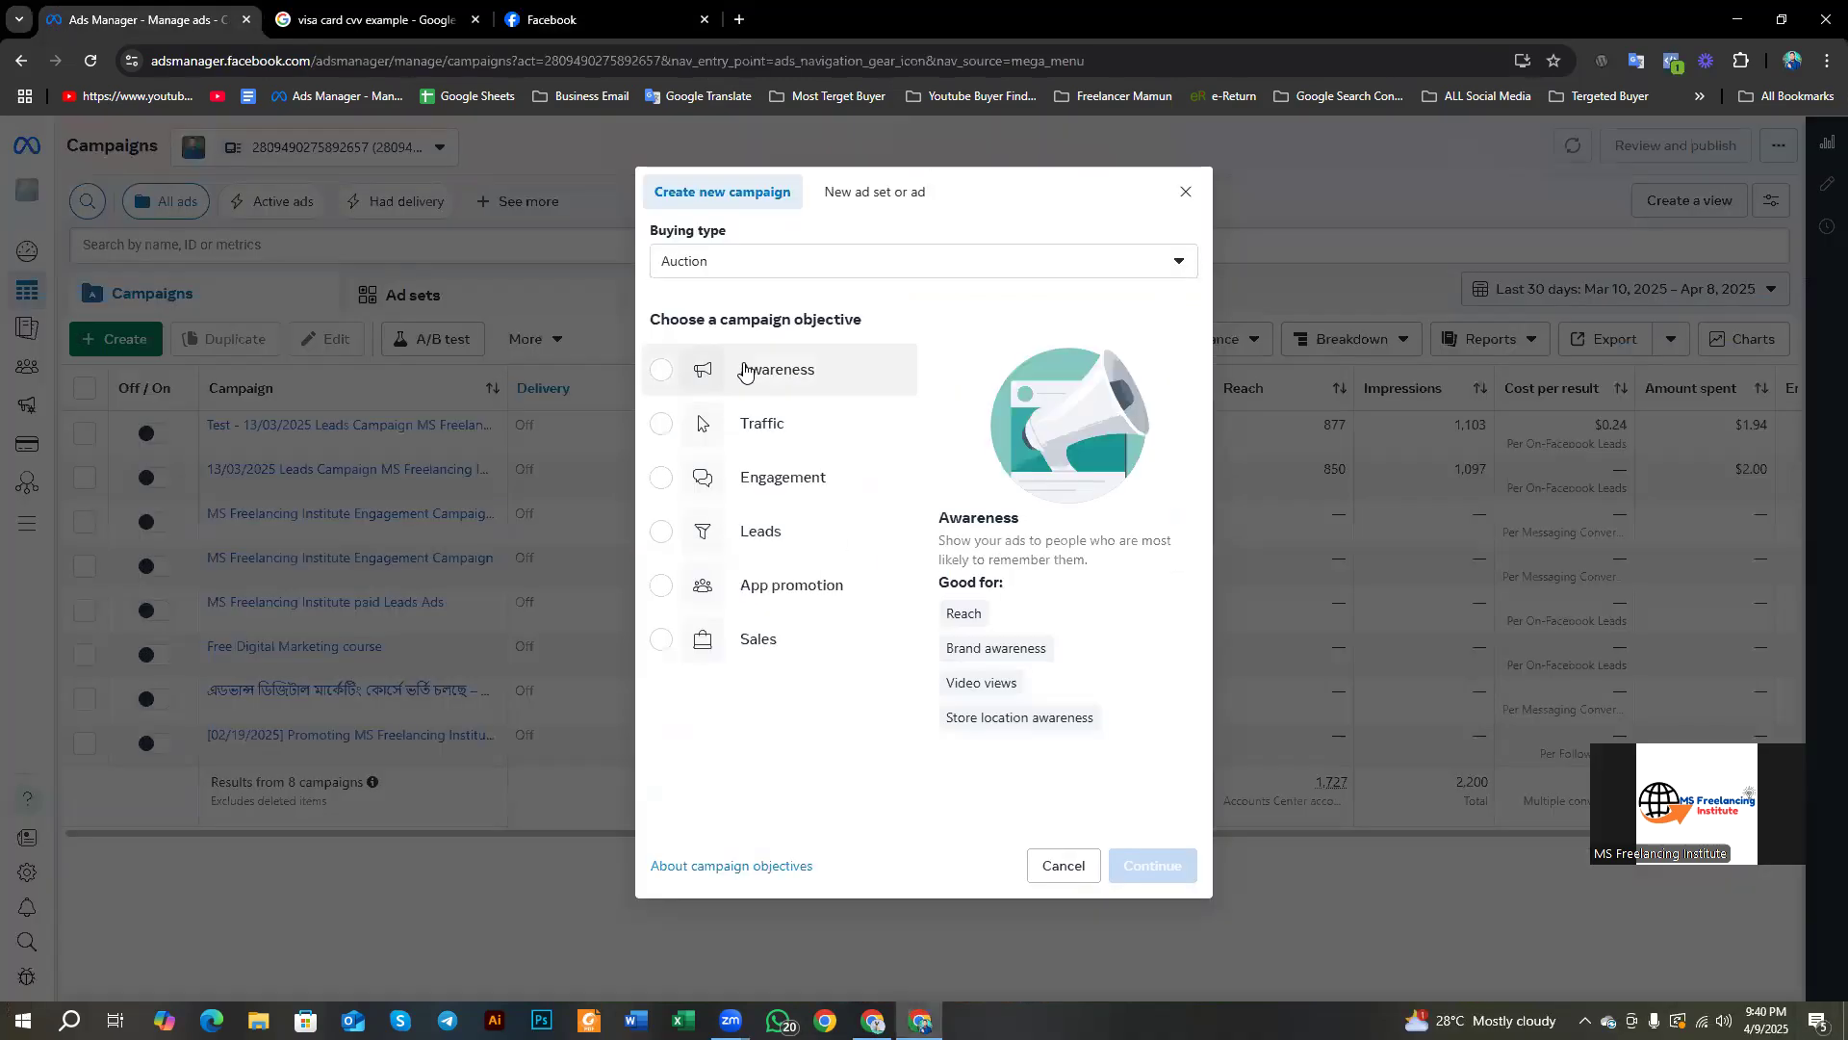
# Step: Review the Buying type choices and keep Auction as the buying type
pyautogui.click(731, 265)
pyautogui.click(717, 260)
pyautogui.click(704, 258)
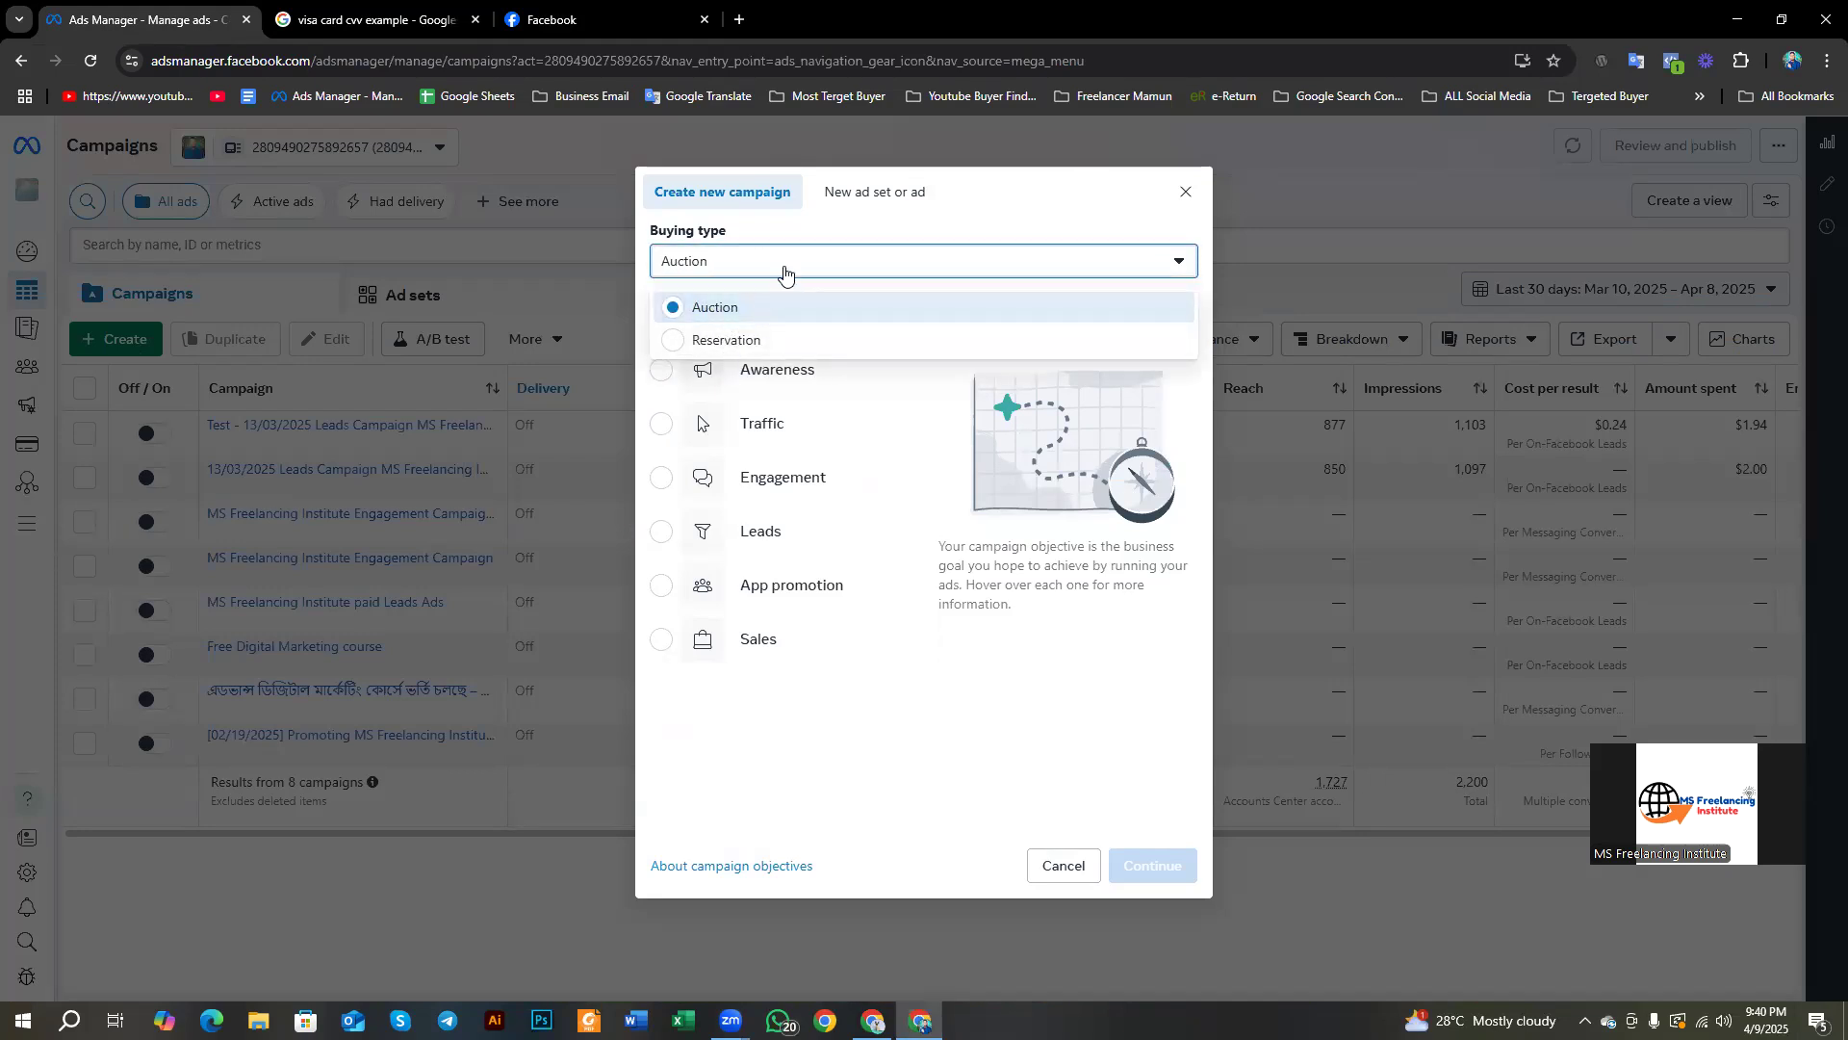
pyautogui.click(798, 236)
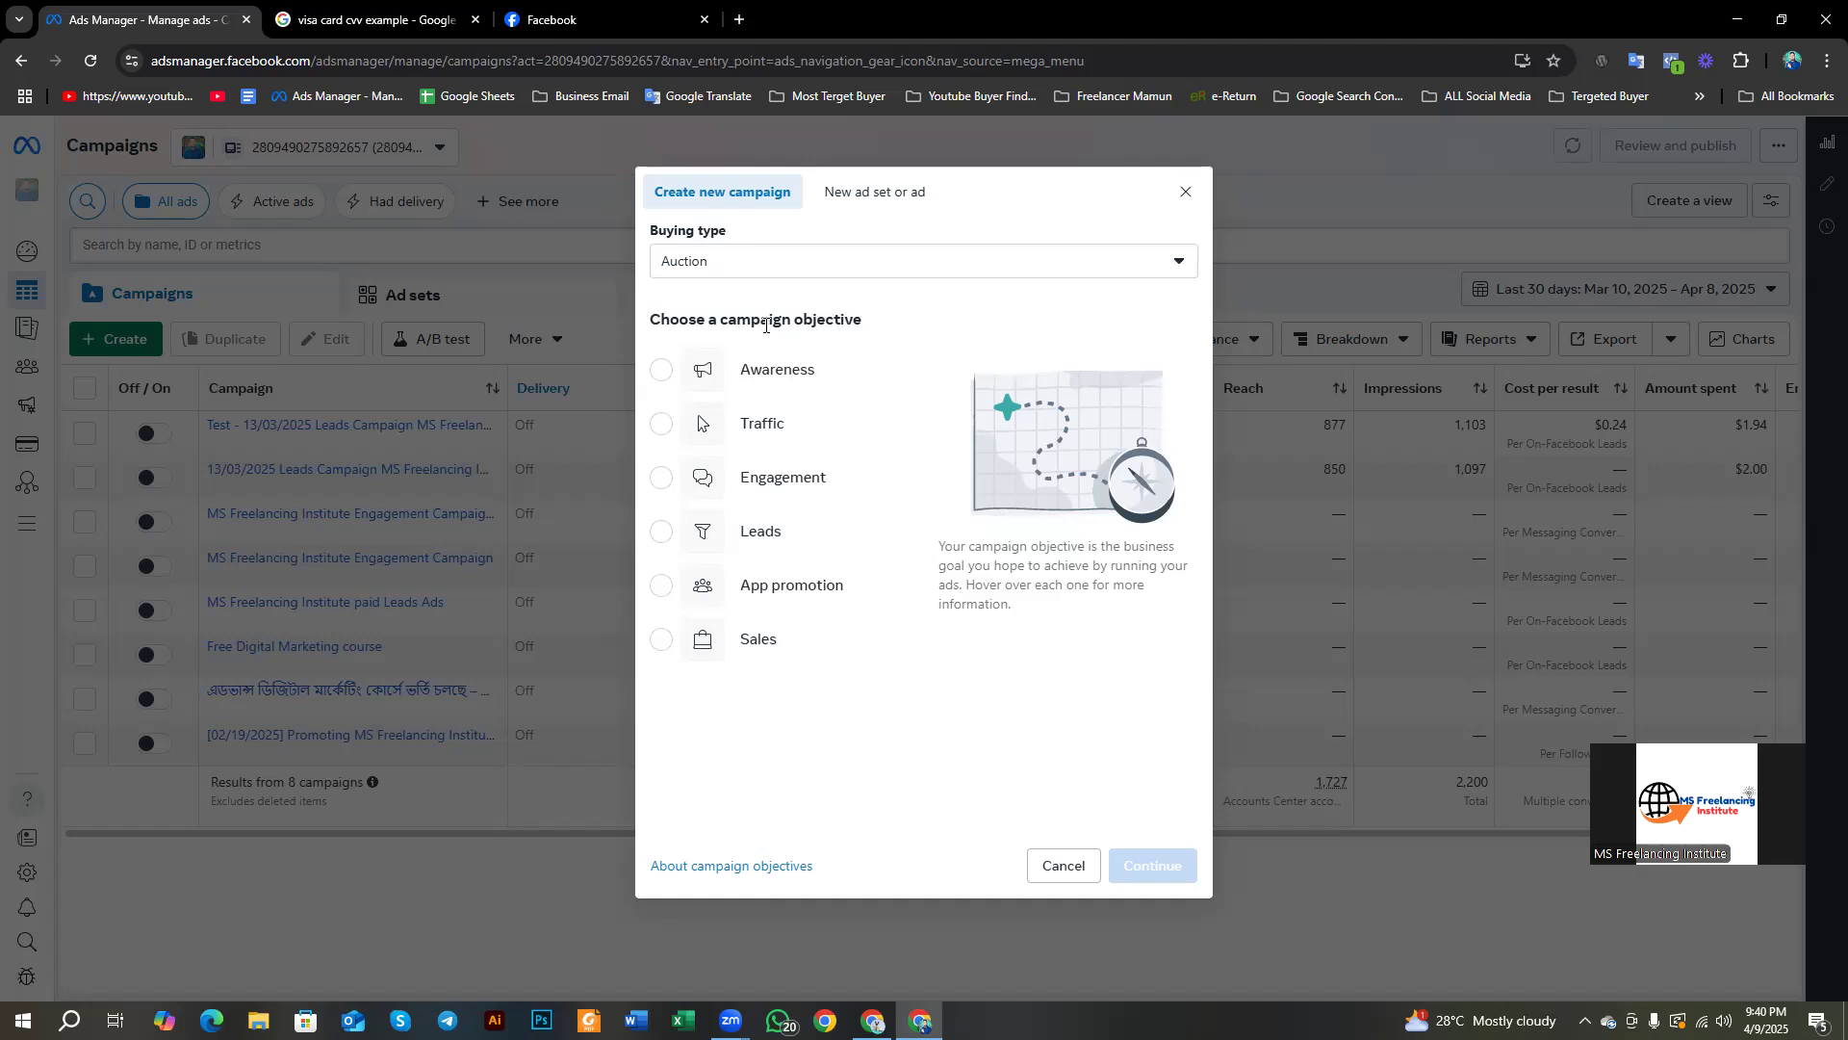
# Step: Choose Awareness as the campaign objective
pyautogui.moveTo(873, 320); pyautogui.dragTo(654, 332)
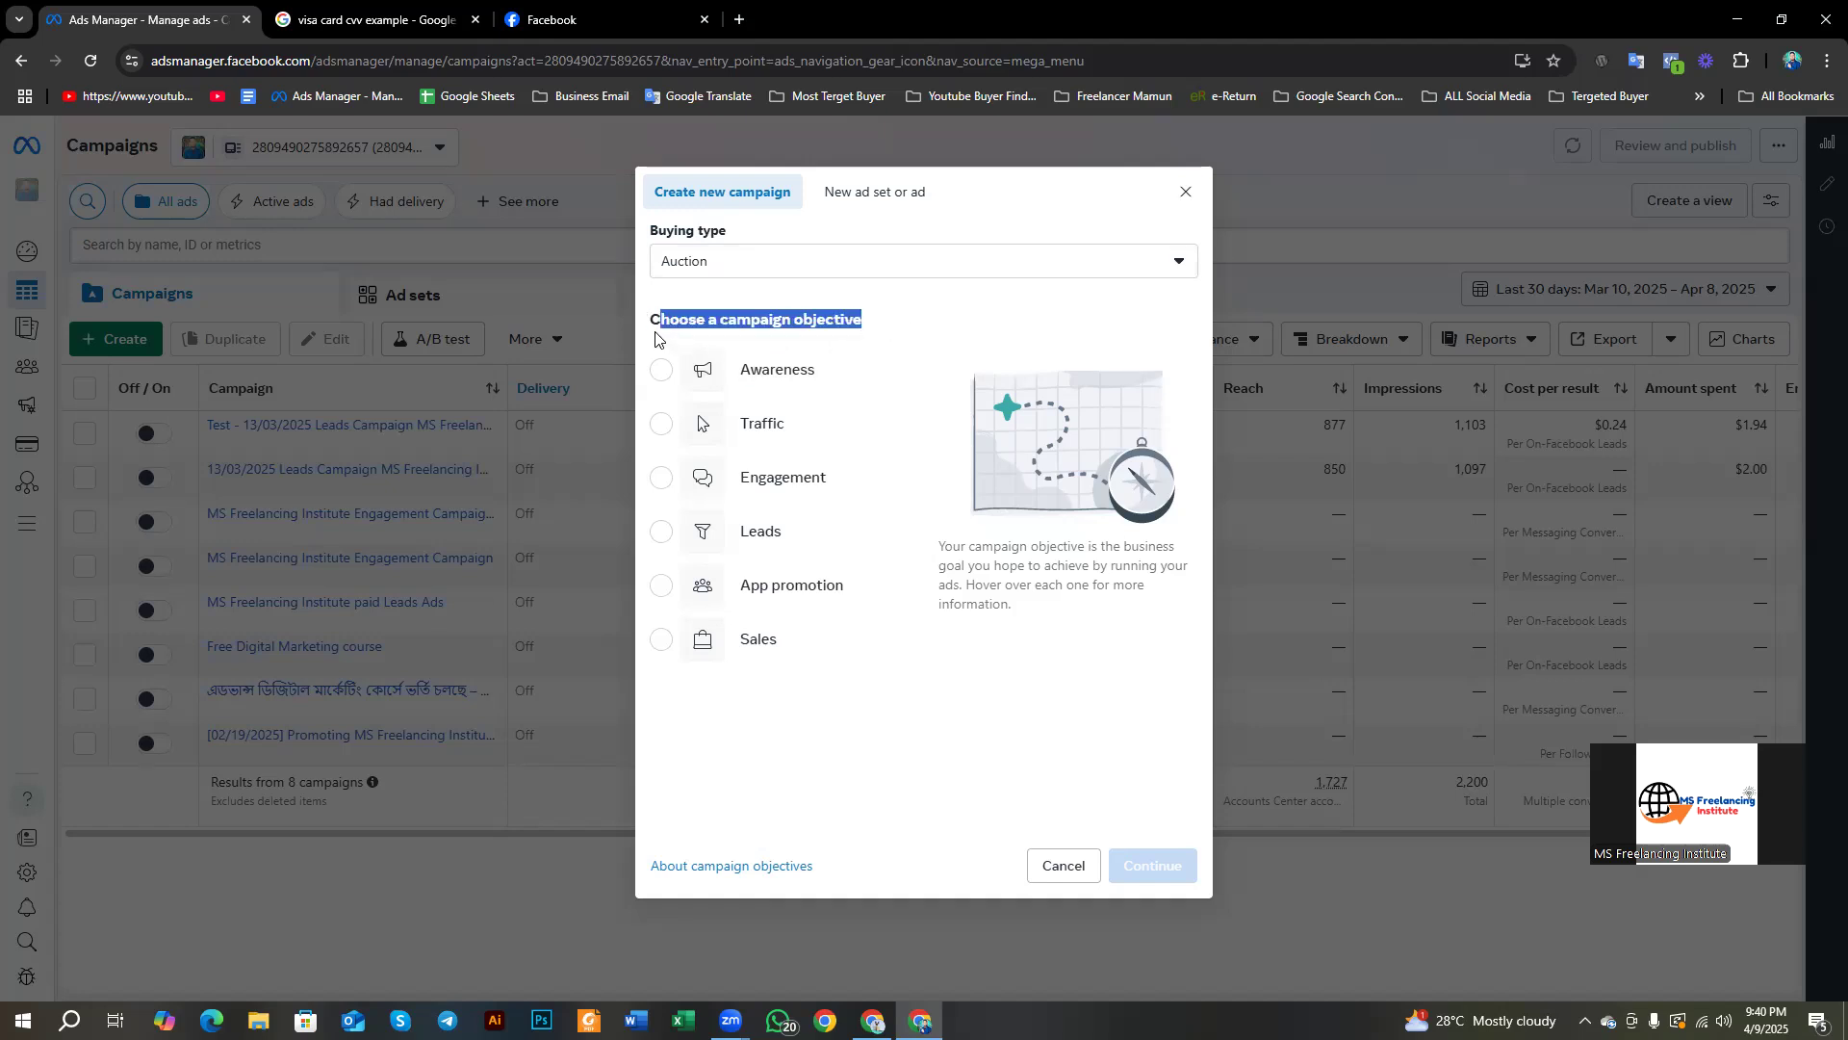
pyautogui.click(898, 287)
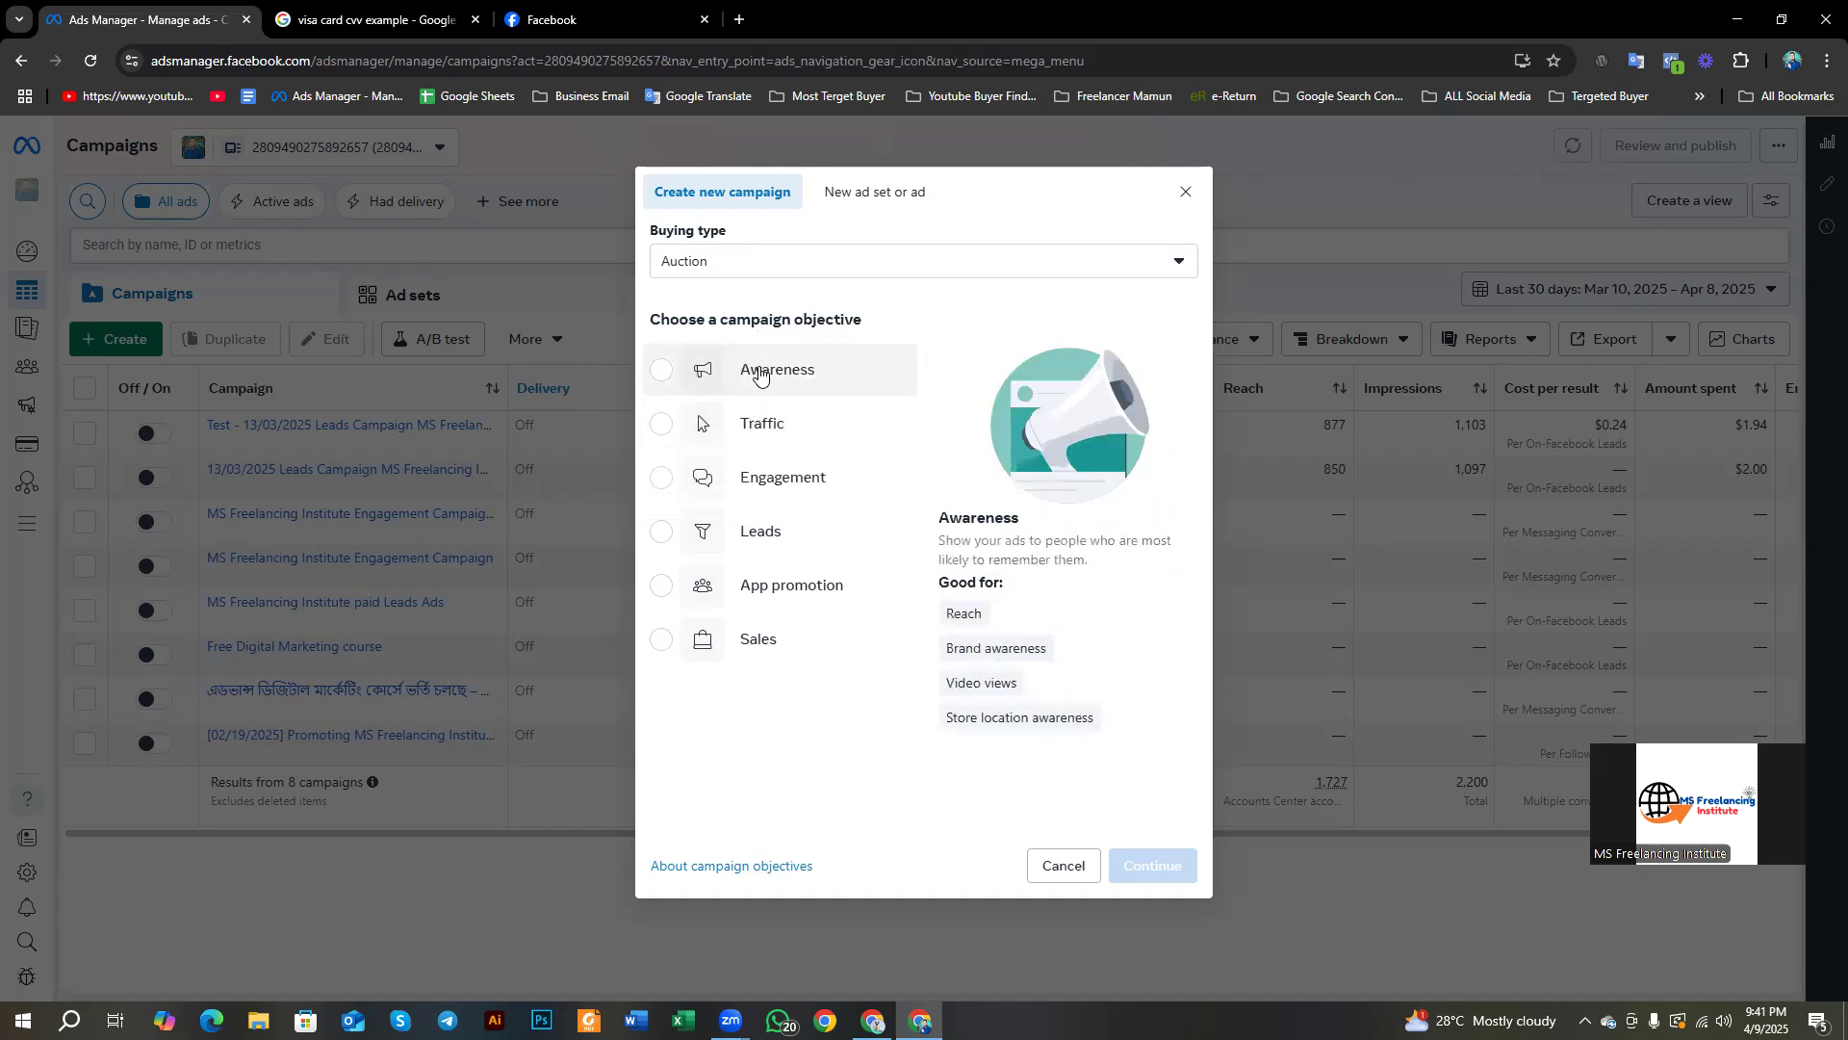
pyautogui.click(760, 374)
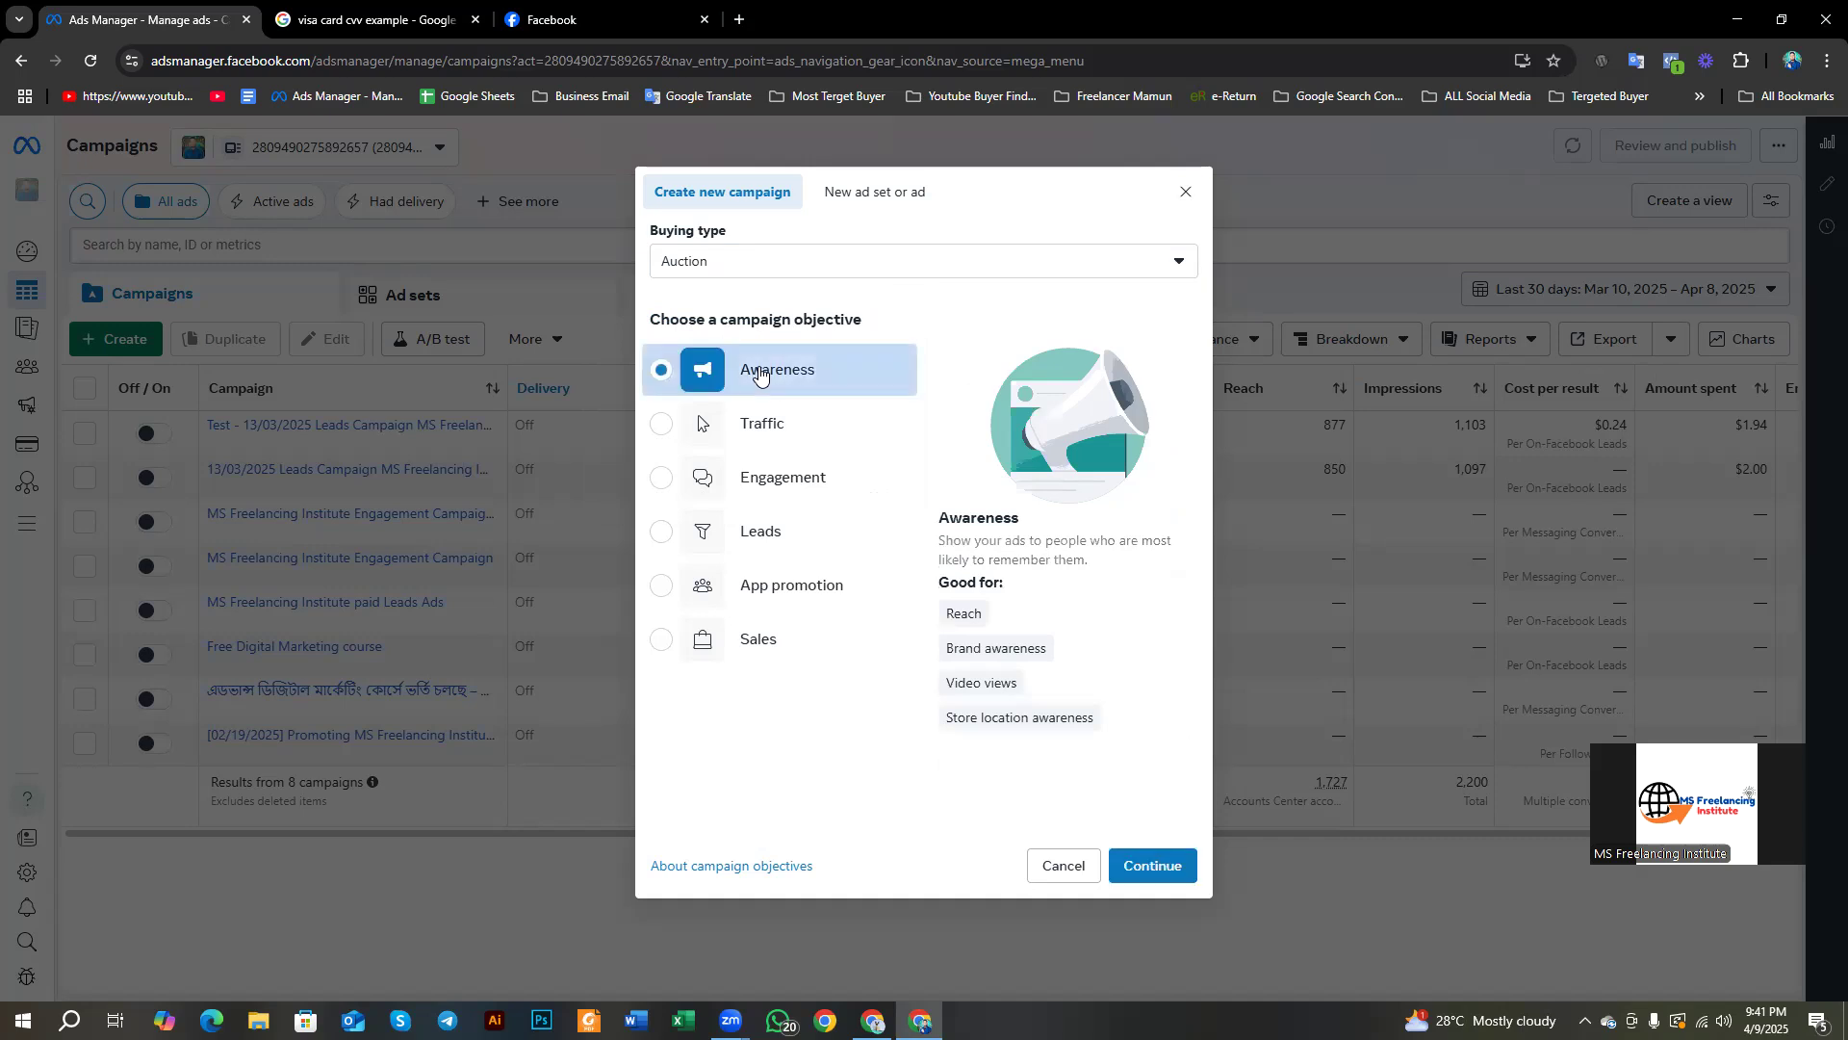
pyautogui.press('Print')
# Step: Capture the create-campaign dialog region and draw a red box around the Awareness description panel
pyautogui.moveTo(476, 115)
pyautogui.mouseDown()
pyautogui.moveTo(1190, 832)
pyautogui.moveTo(1386, 1000)
pyautogui.mouseUp()
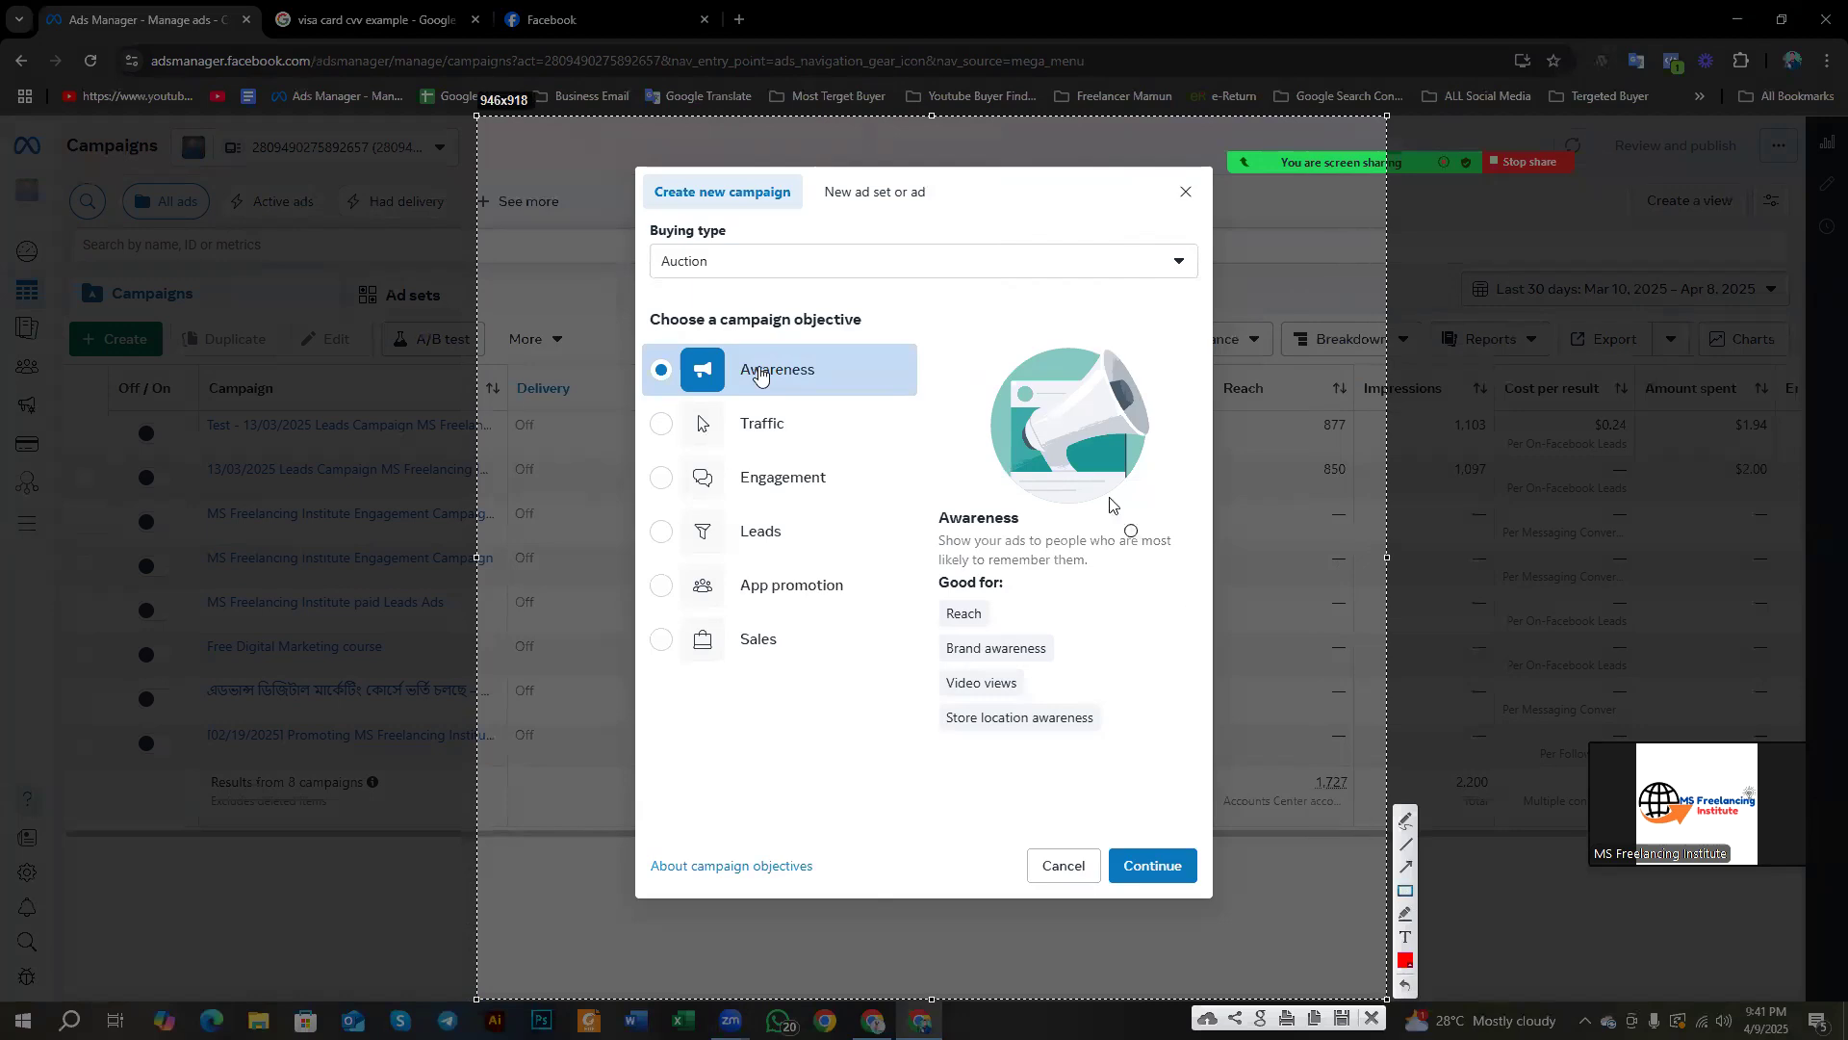
pyautogui.moveTo(906, 303); pyautogui.dragTo(1190, 784)
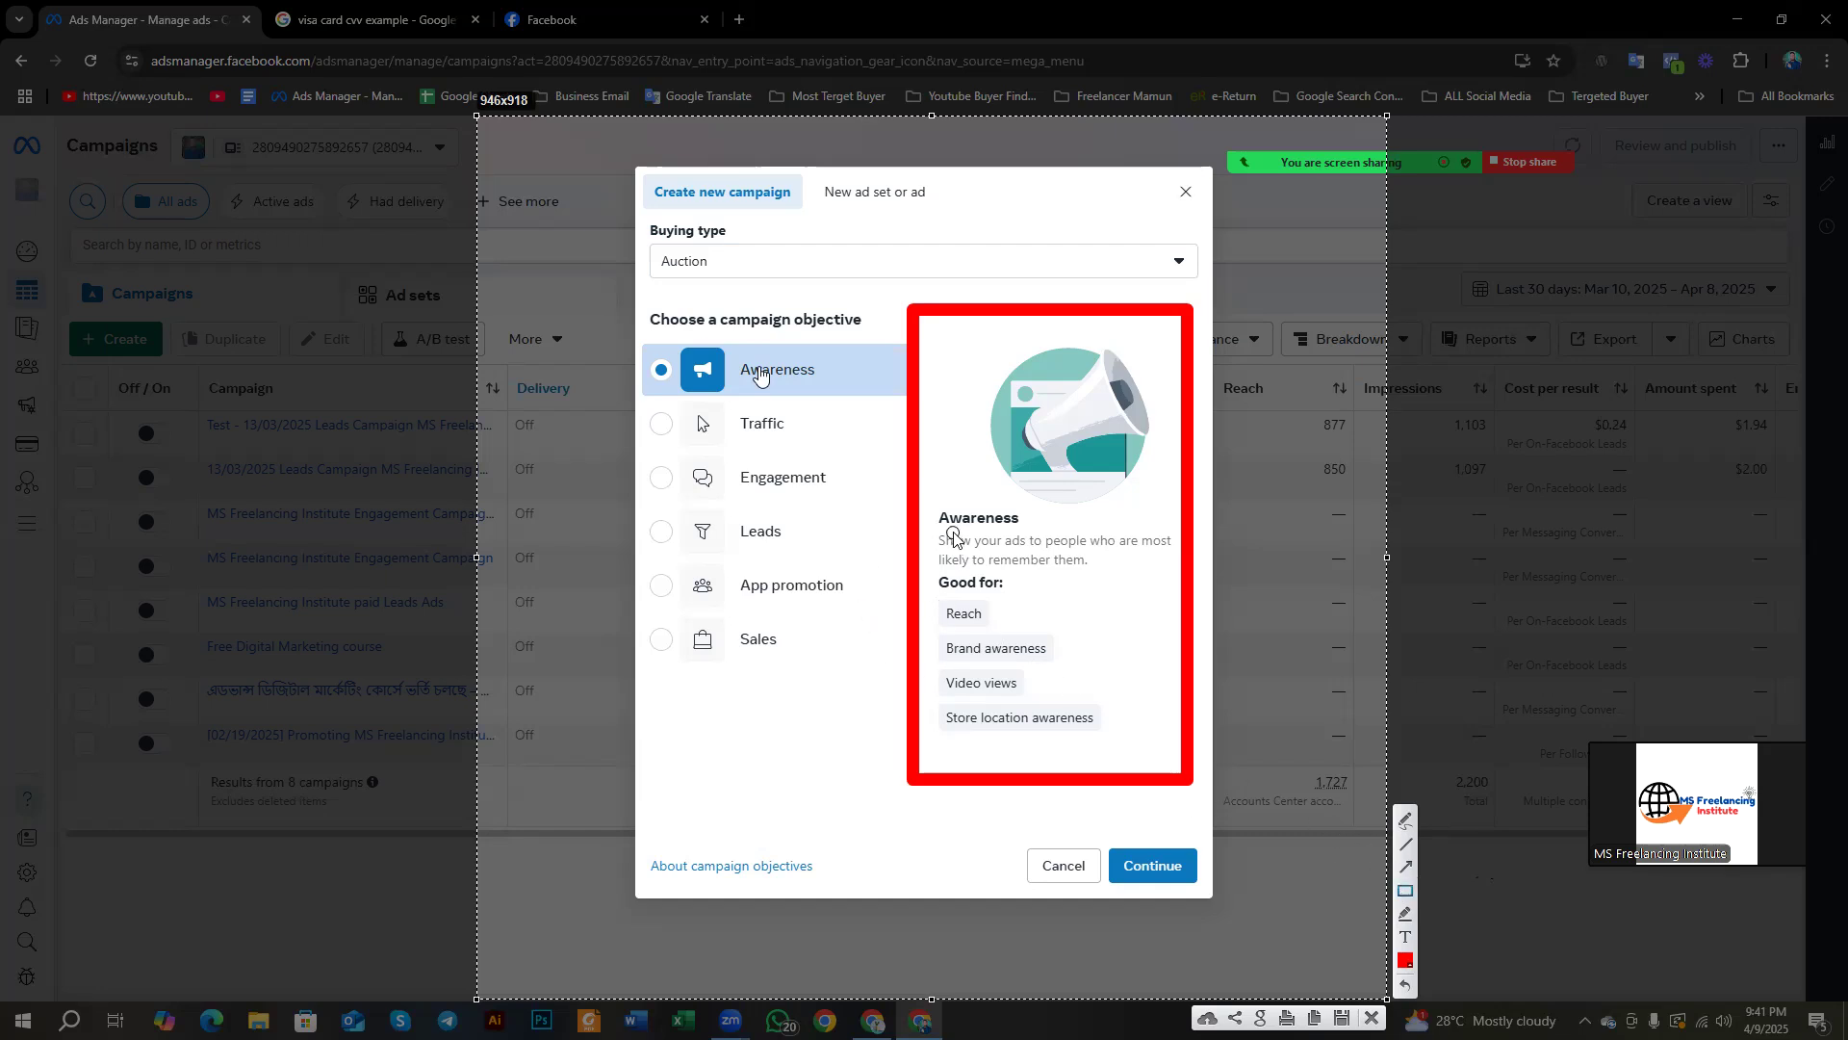
# Step: Add red boxes around the Awareness heading, Reach and Video views, then close the capture
pyautogui.moveTo(927, 500)
pyautogui.mouseDown()
pyautogui.moveTo(1035, 527)
pyautogui.moveTo(936, 539)
pyautogui.moveTo(1167, 581)
pyautogui.mouseUp()
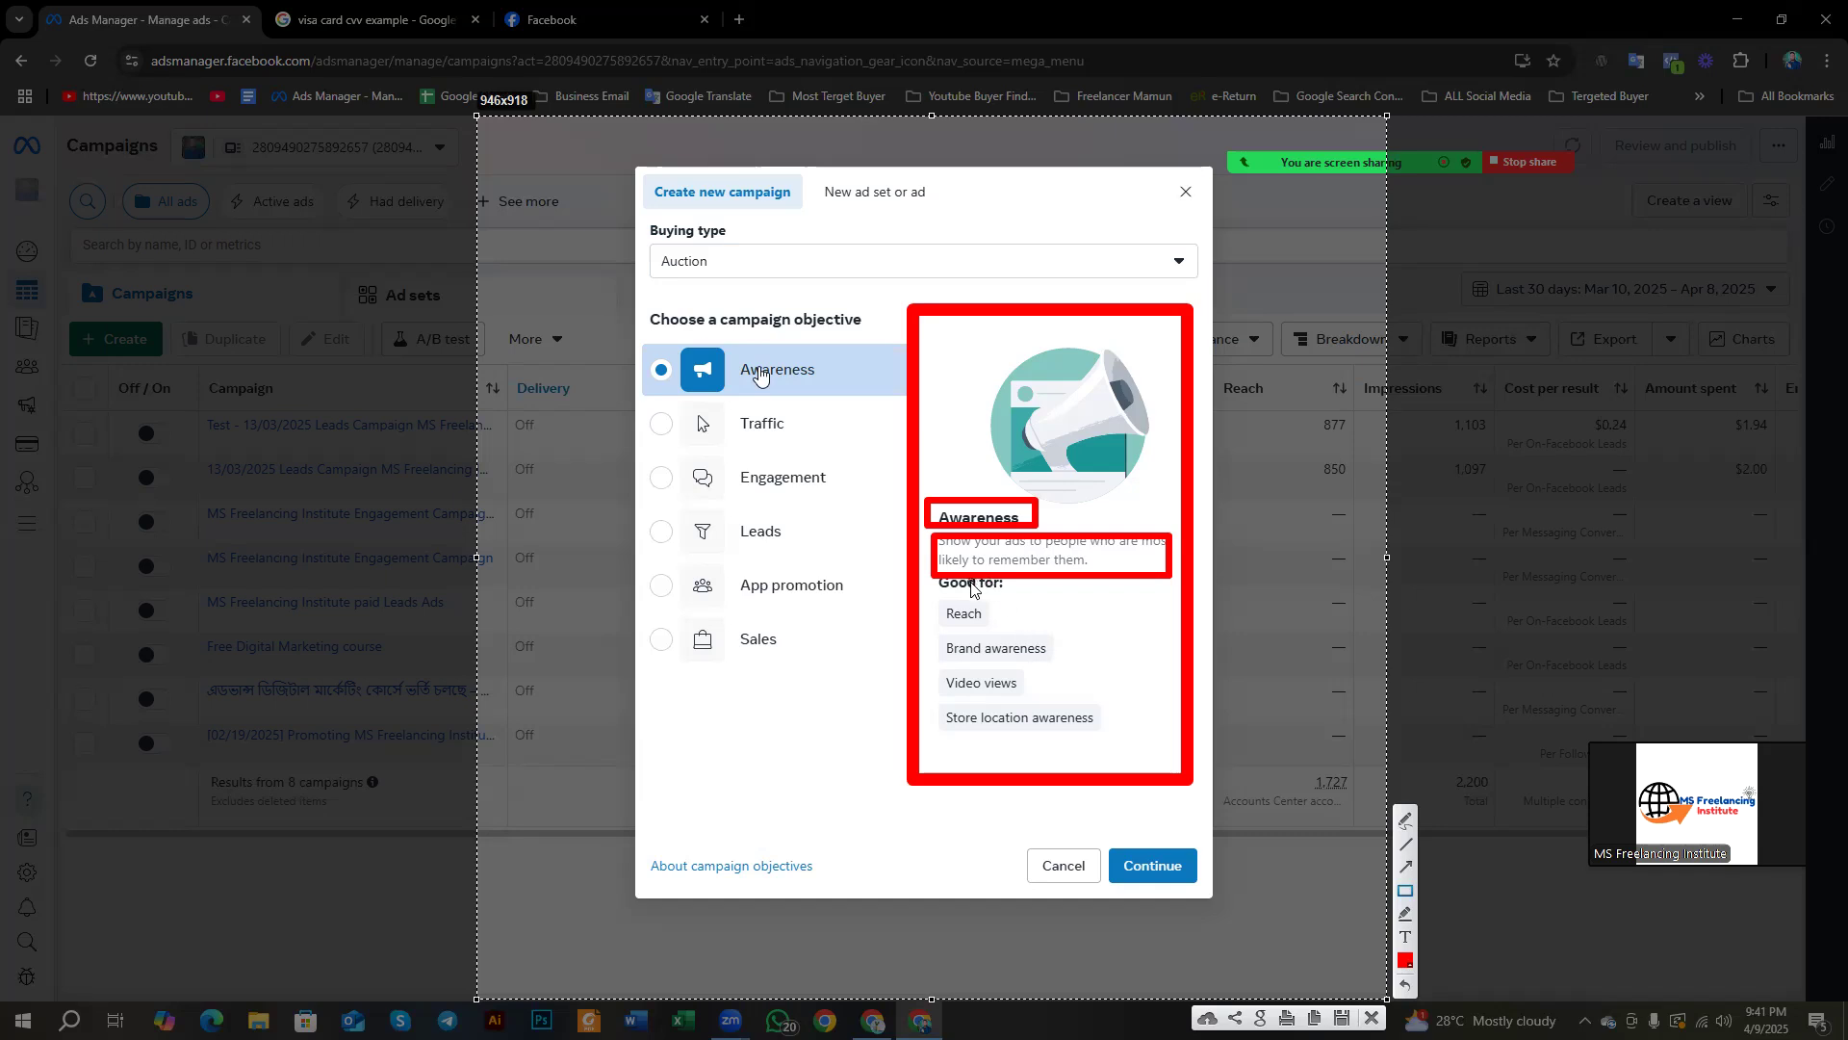
pyautogui.moveTo(928, 597)
pyautogui.mouseDown()
pyautogui.moveTo(1004, 632)
pyautogui.moveTo(991, 664)
pyautogui.moveTo(1076, 672)
pyautogui.mouseUp()
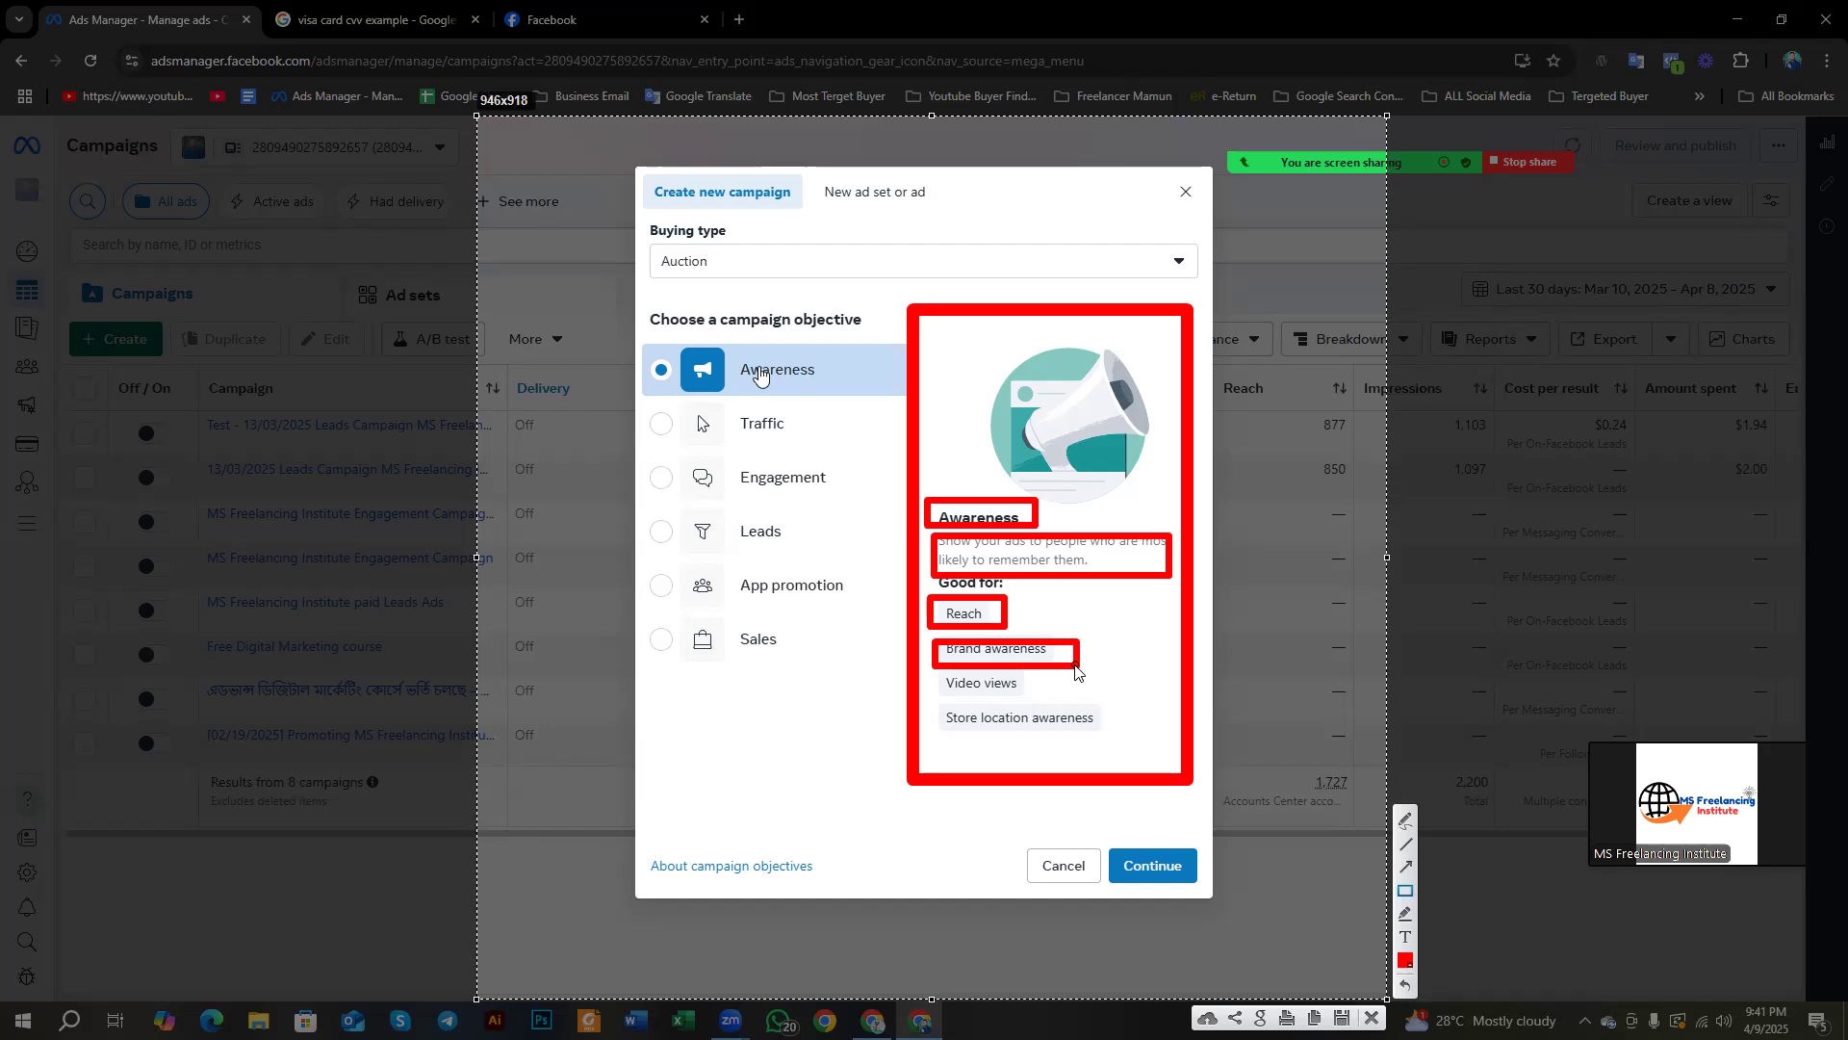
pyautogui.moveTo(931, 673)
pyautogui.mouseDown()
pyautogui.moveTo(1024, 694)
pyautogui.moveTo(944, 703)
pyautogui.moveTo(1106, 739)
pyautogui.mouseUp()
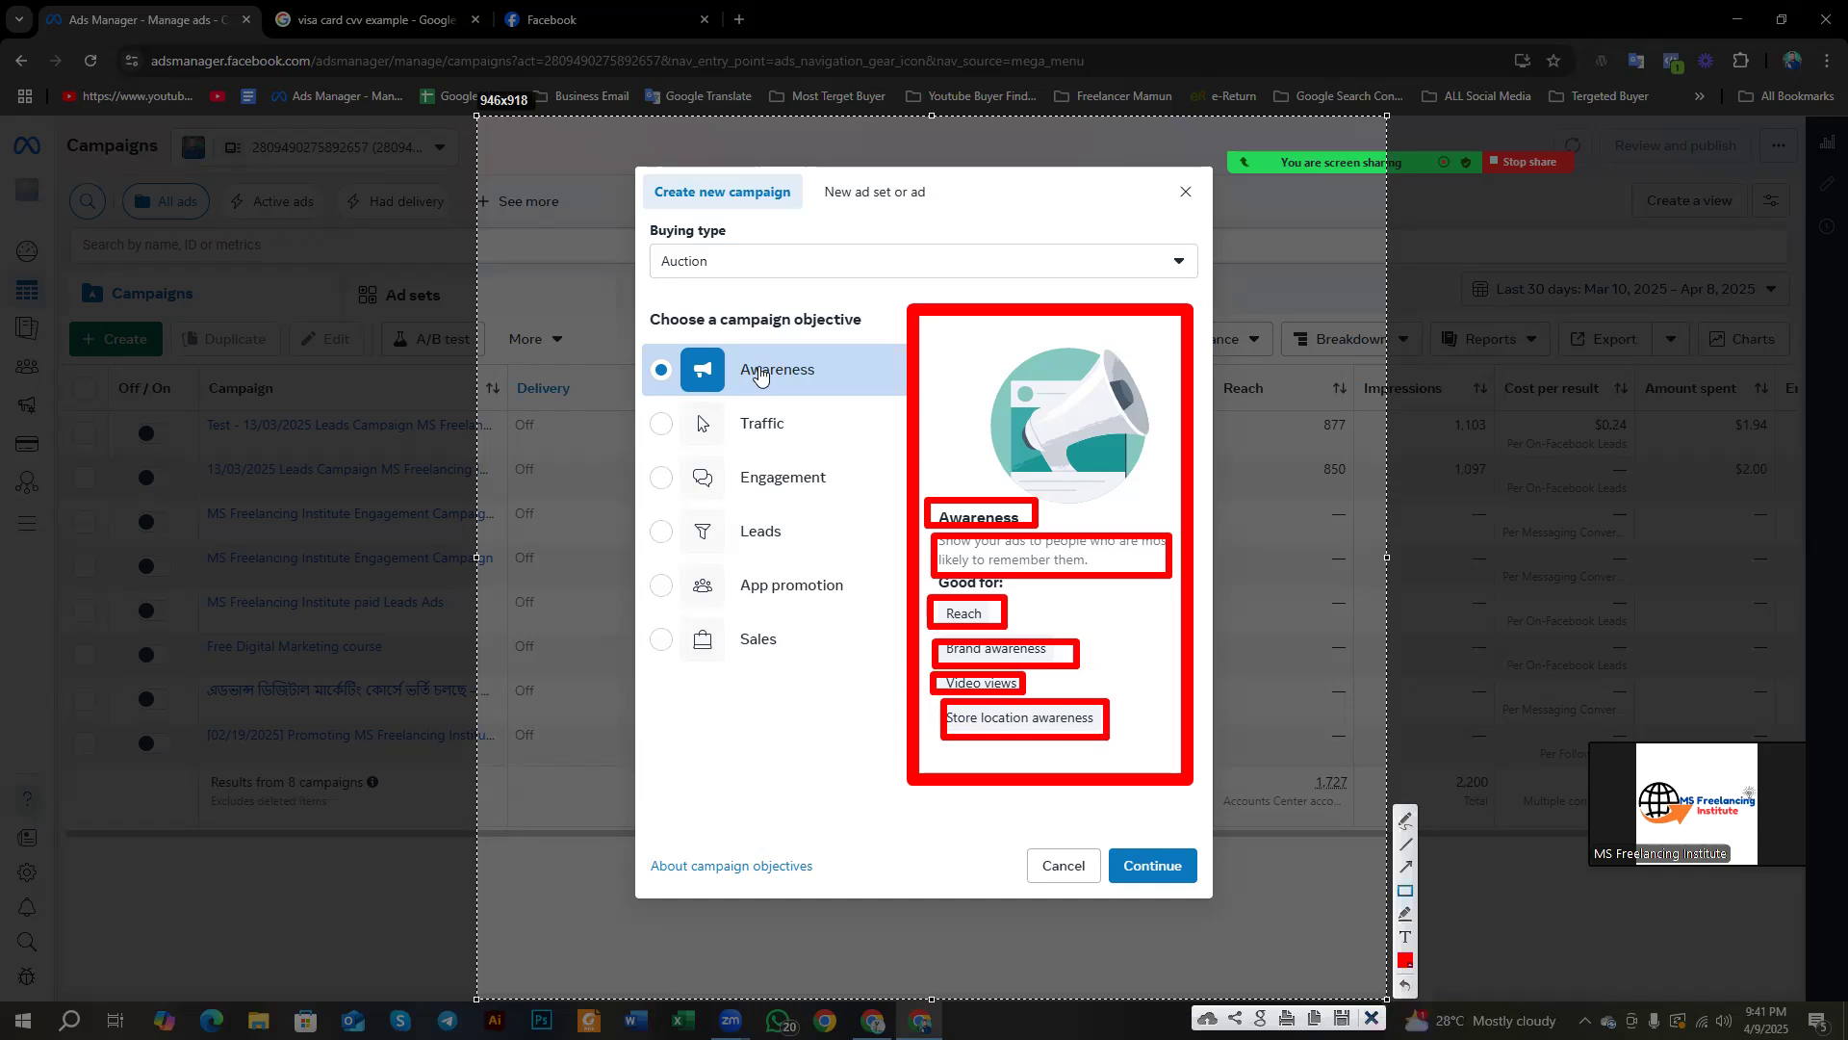
pyautogui.click(1371, 1017)
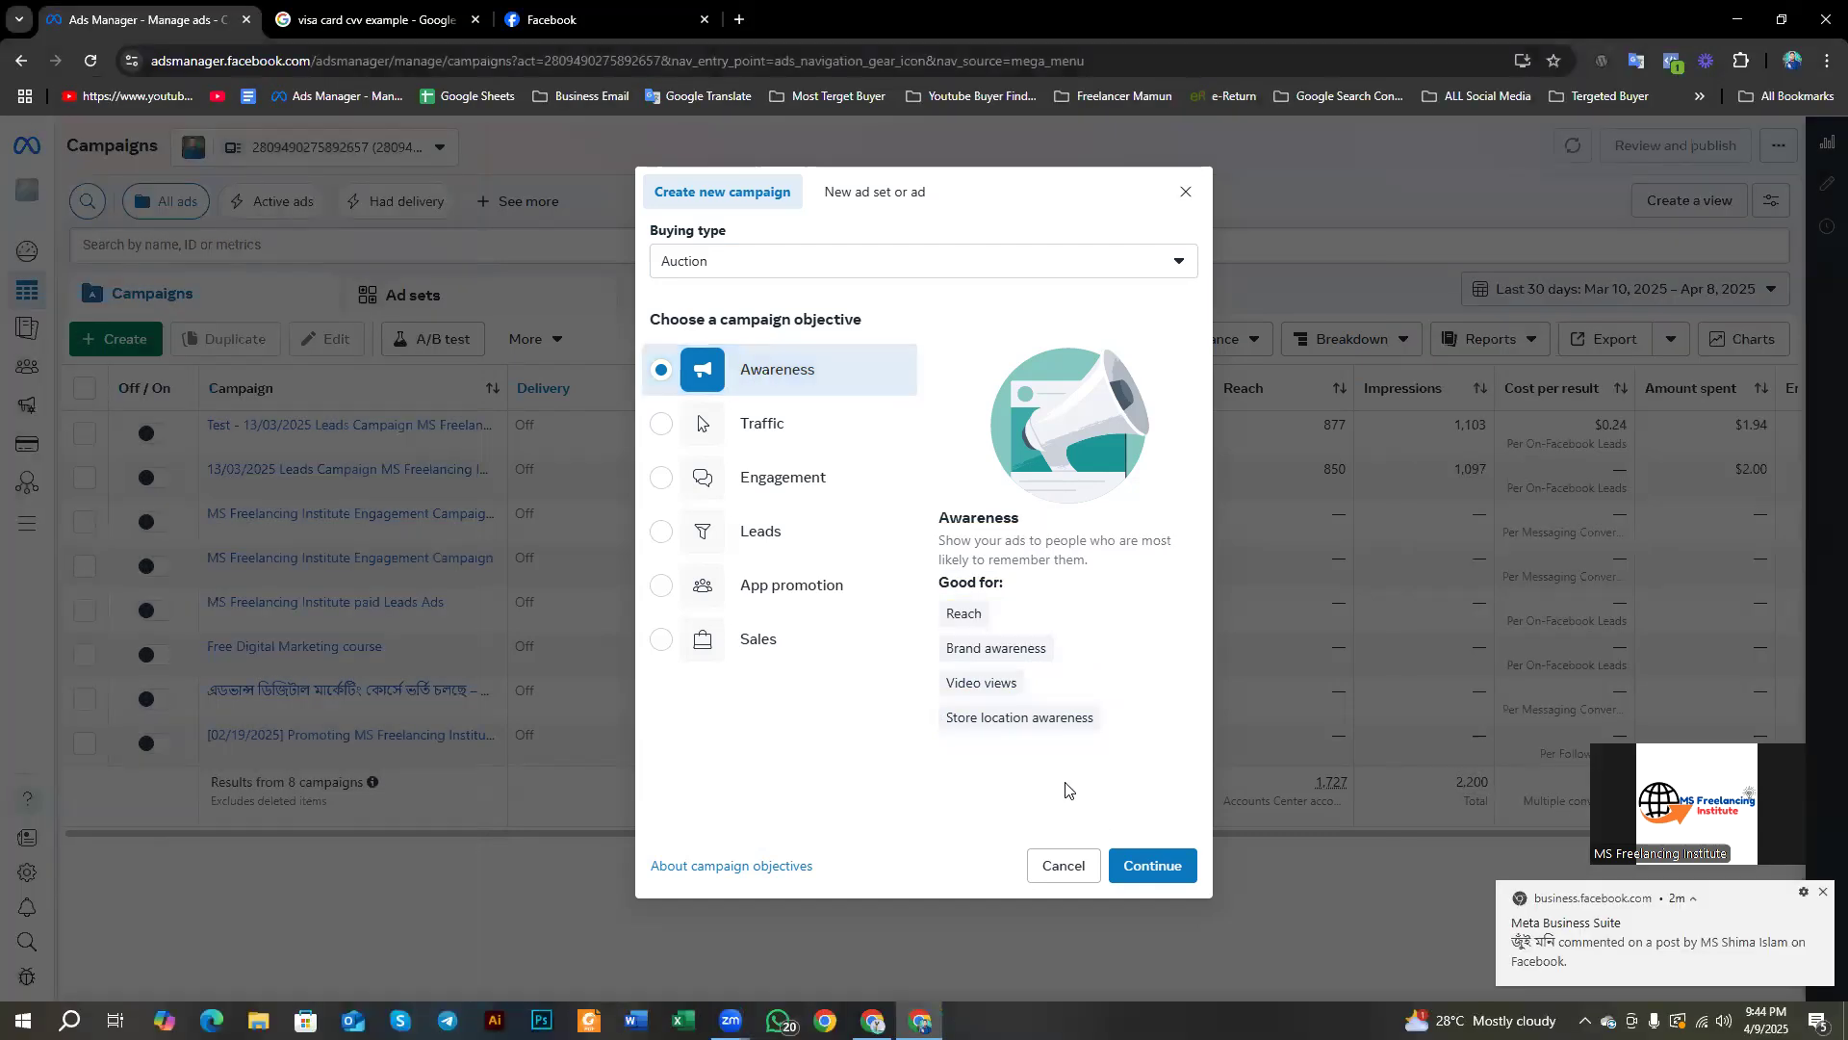
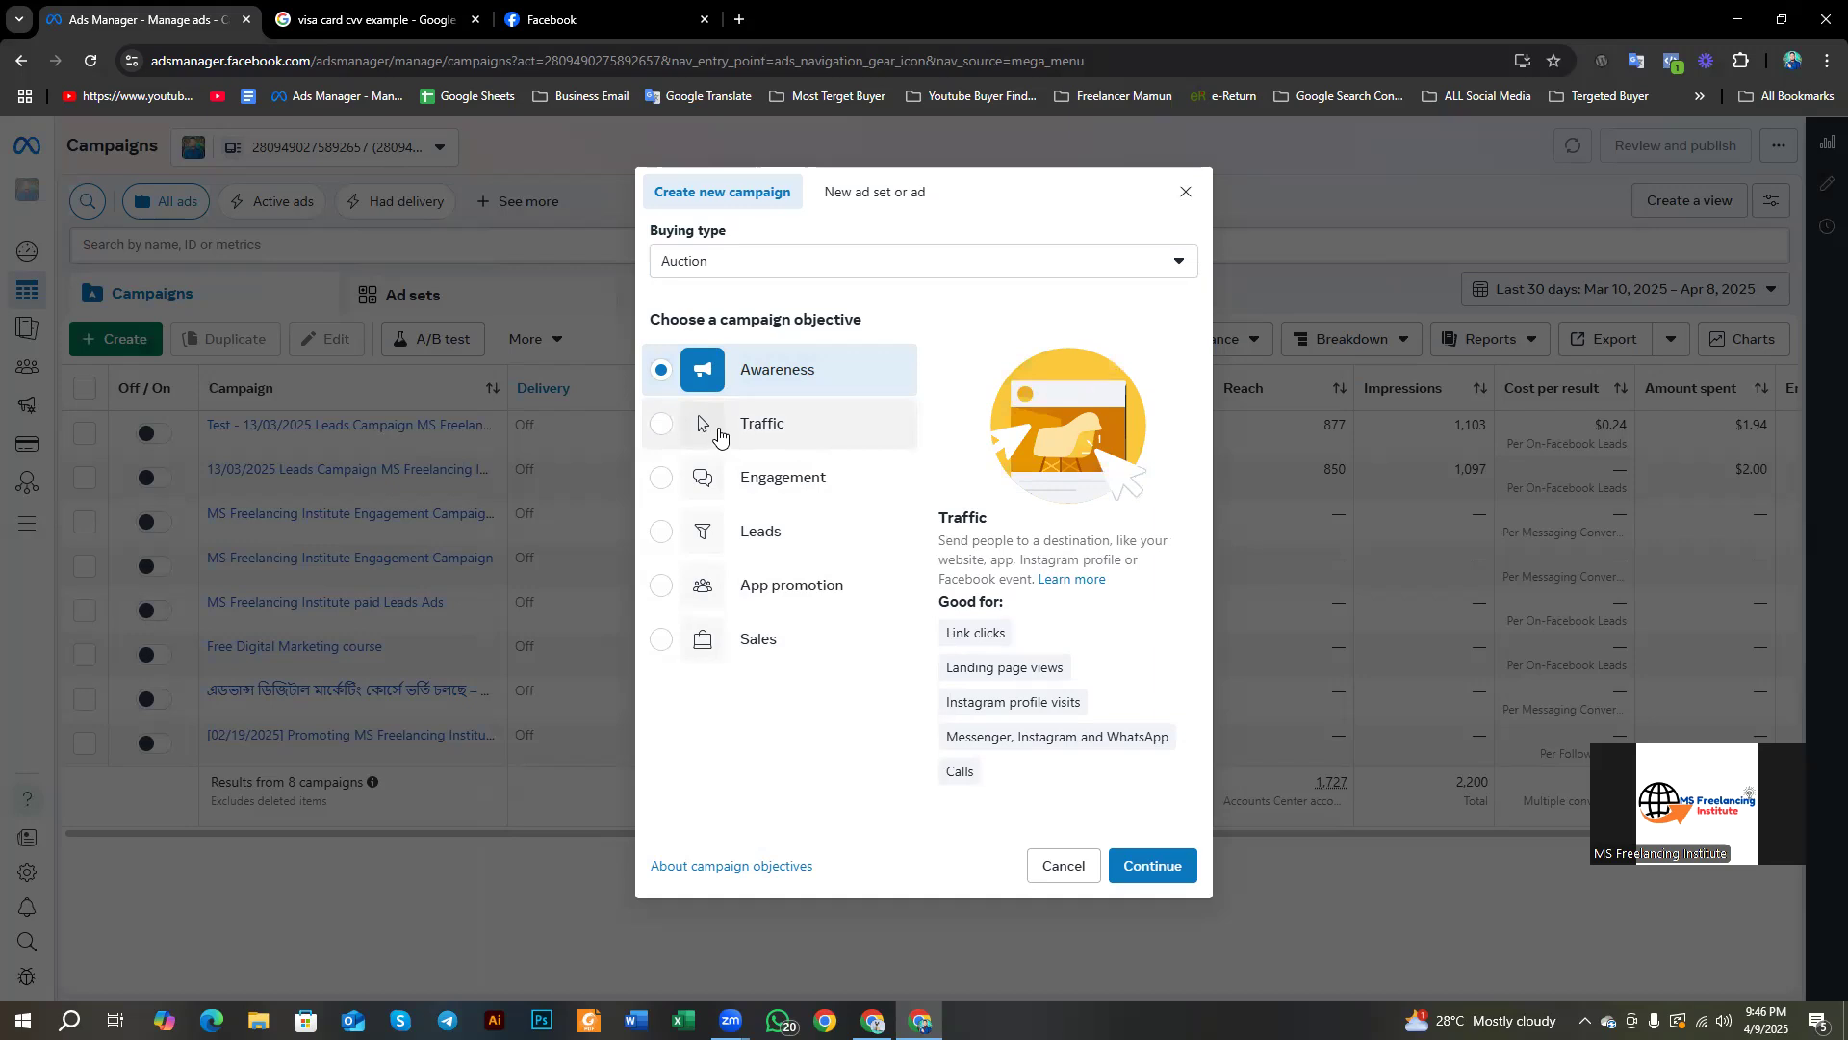
# Step: Choose Traffic as the objective and box its description and illustration in red
pyautogui.click(719, 437)
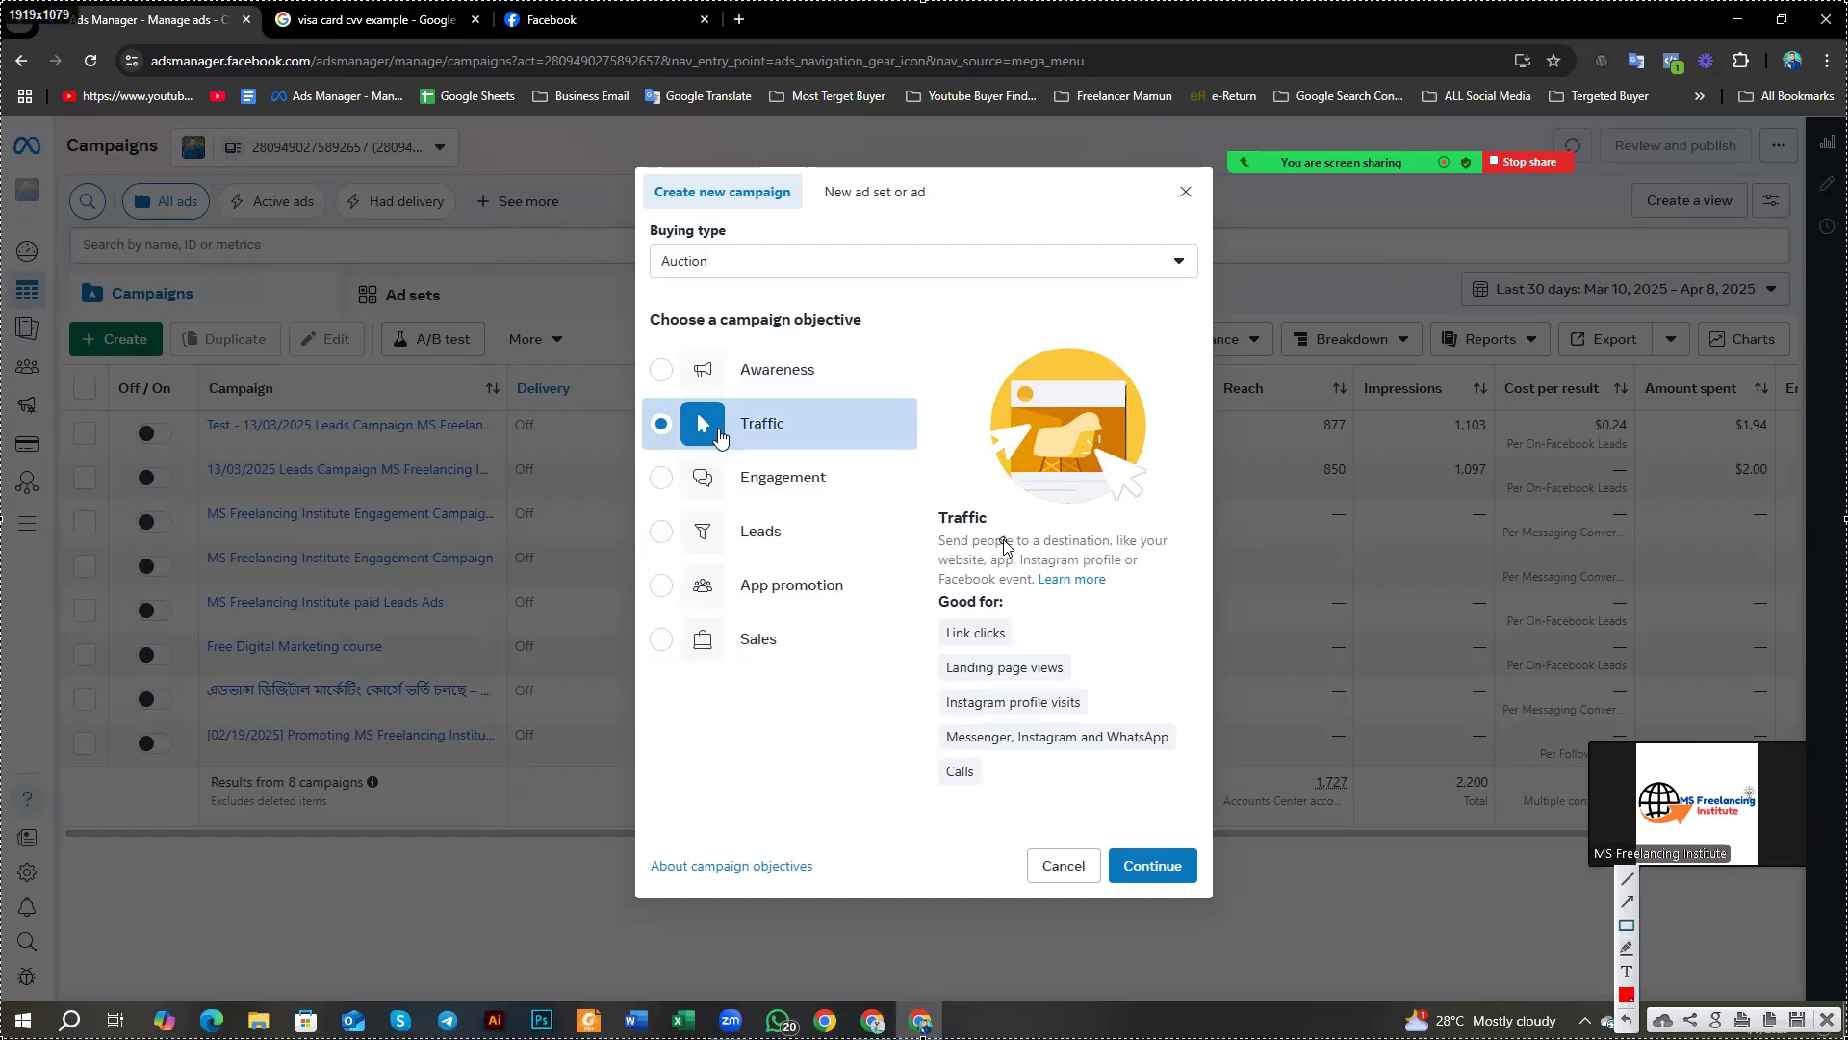
pyautogui.moveTo(905, 496); pyautogui.dragTo(1186, 799)
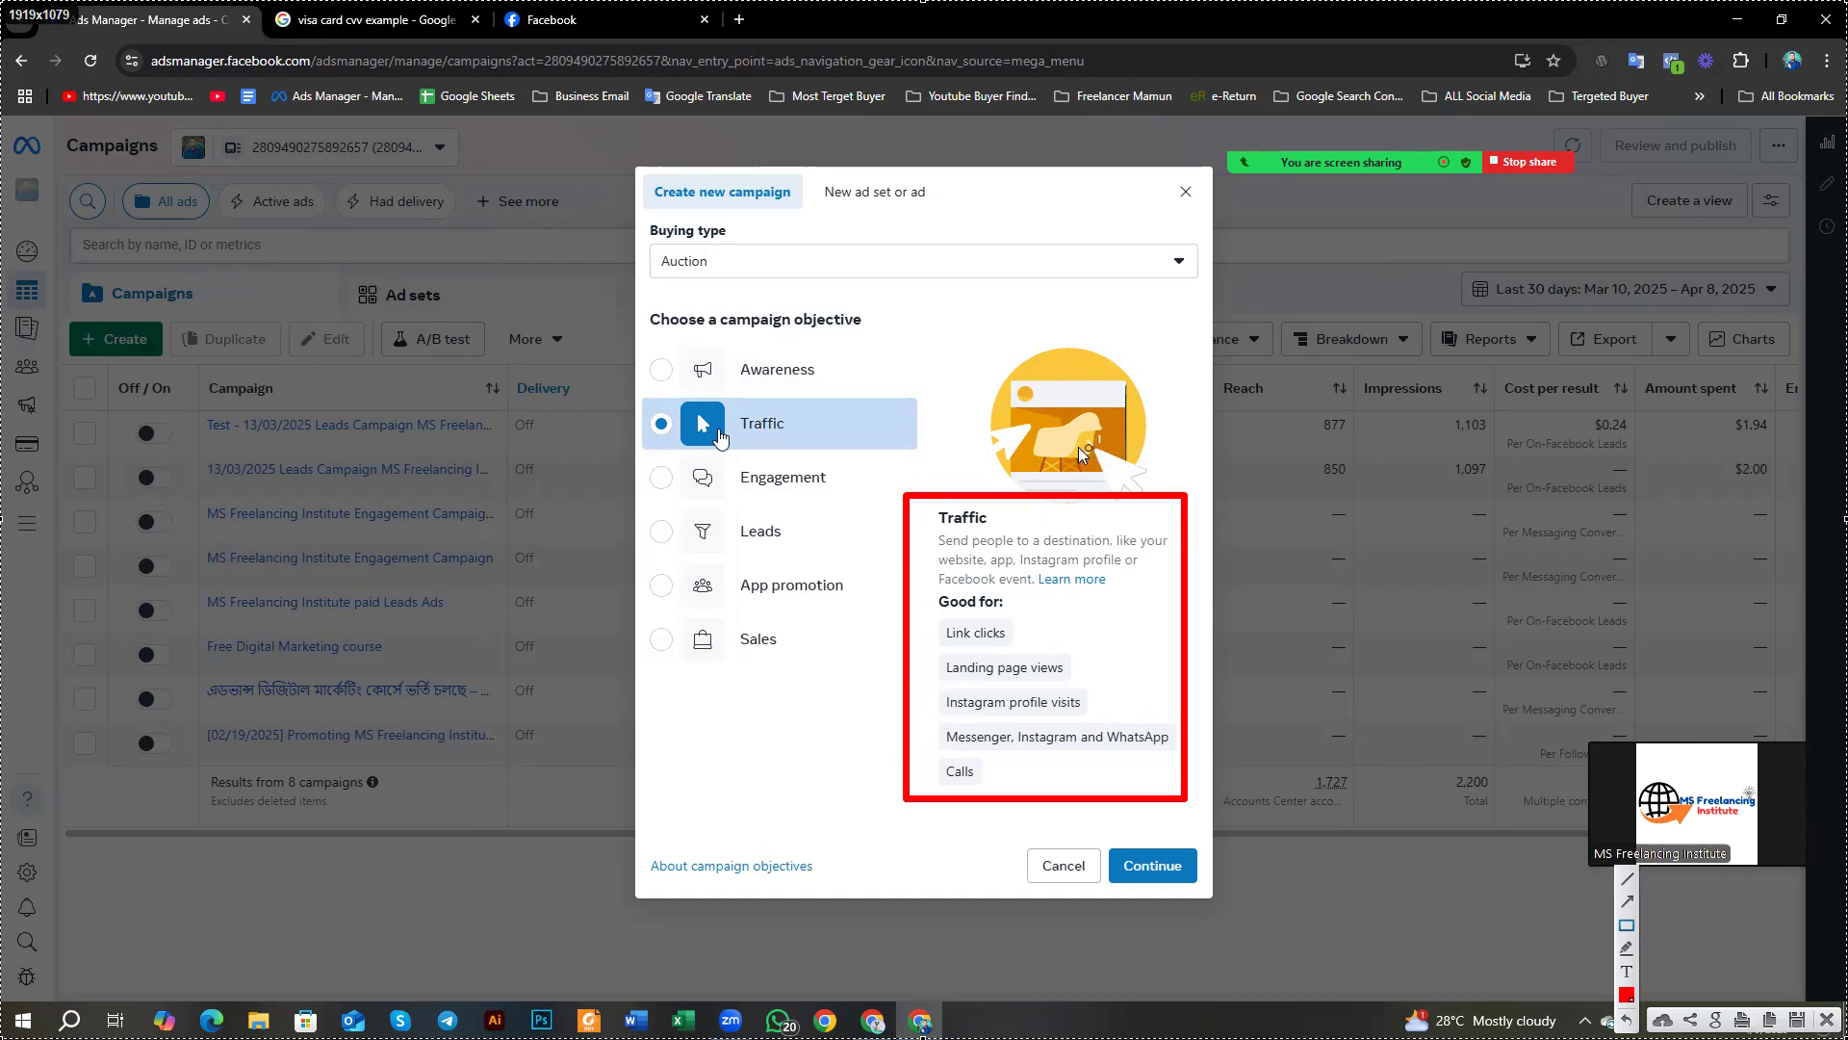
pyautogui.moveTo(927, 323)
pyautogui.mouseDown()
pyautogui.moveTo(1181, 494)
pyautogui.moveTo(1171, 510)
pyautogui.moveTo(1188, 497)
pyautogui.mouseUp()
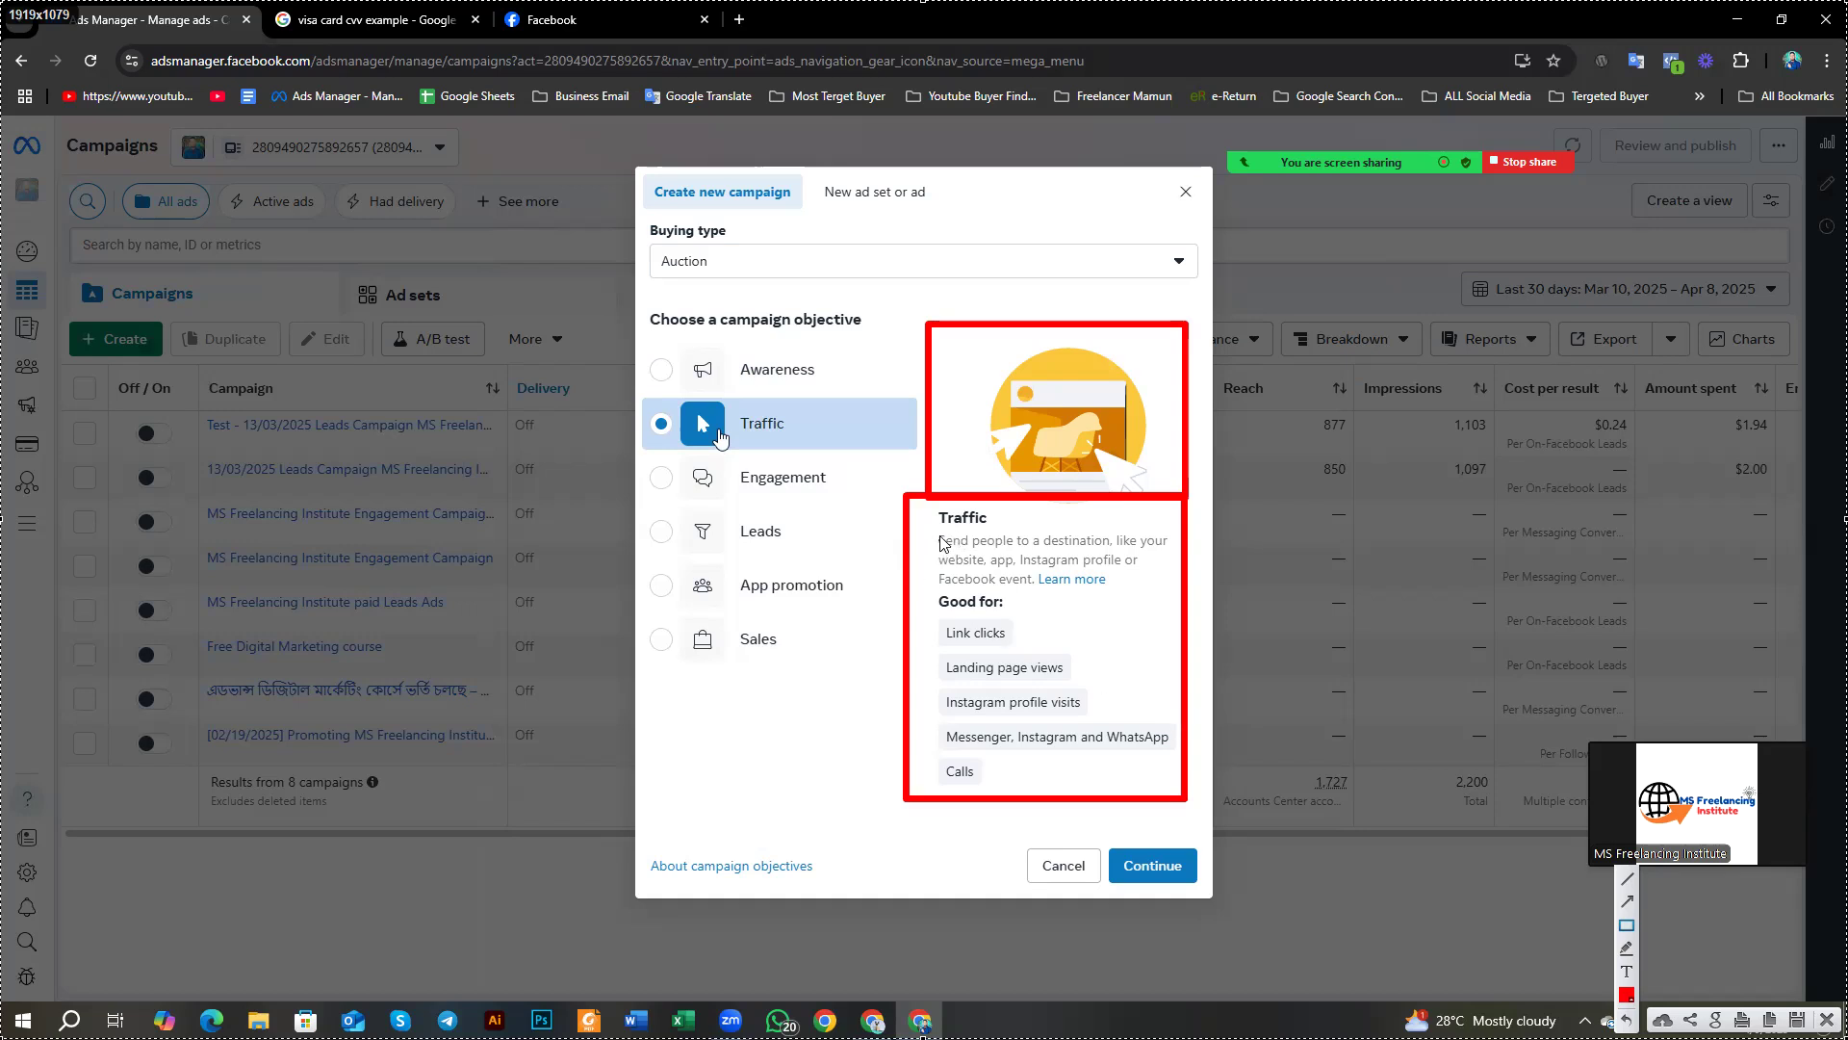
pyautogui.moveTo(926, 507)
pyautogui.mouseDown()
pyautogui.moveTo(1041, 568)
pyautogui.moveTo(1180, 592)
pyautogui.mouseUp()
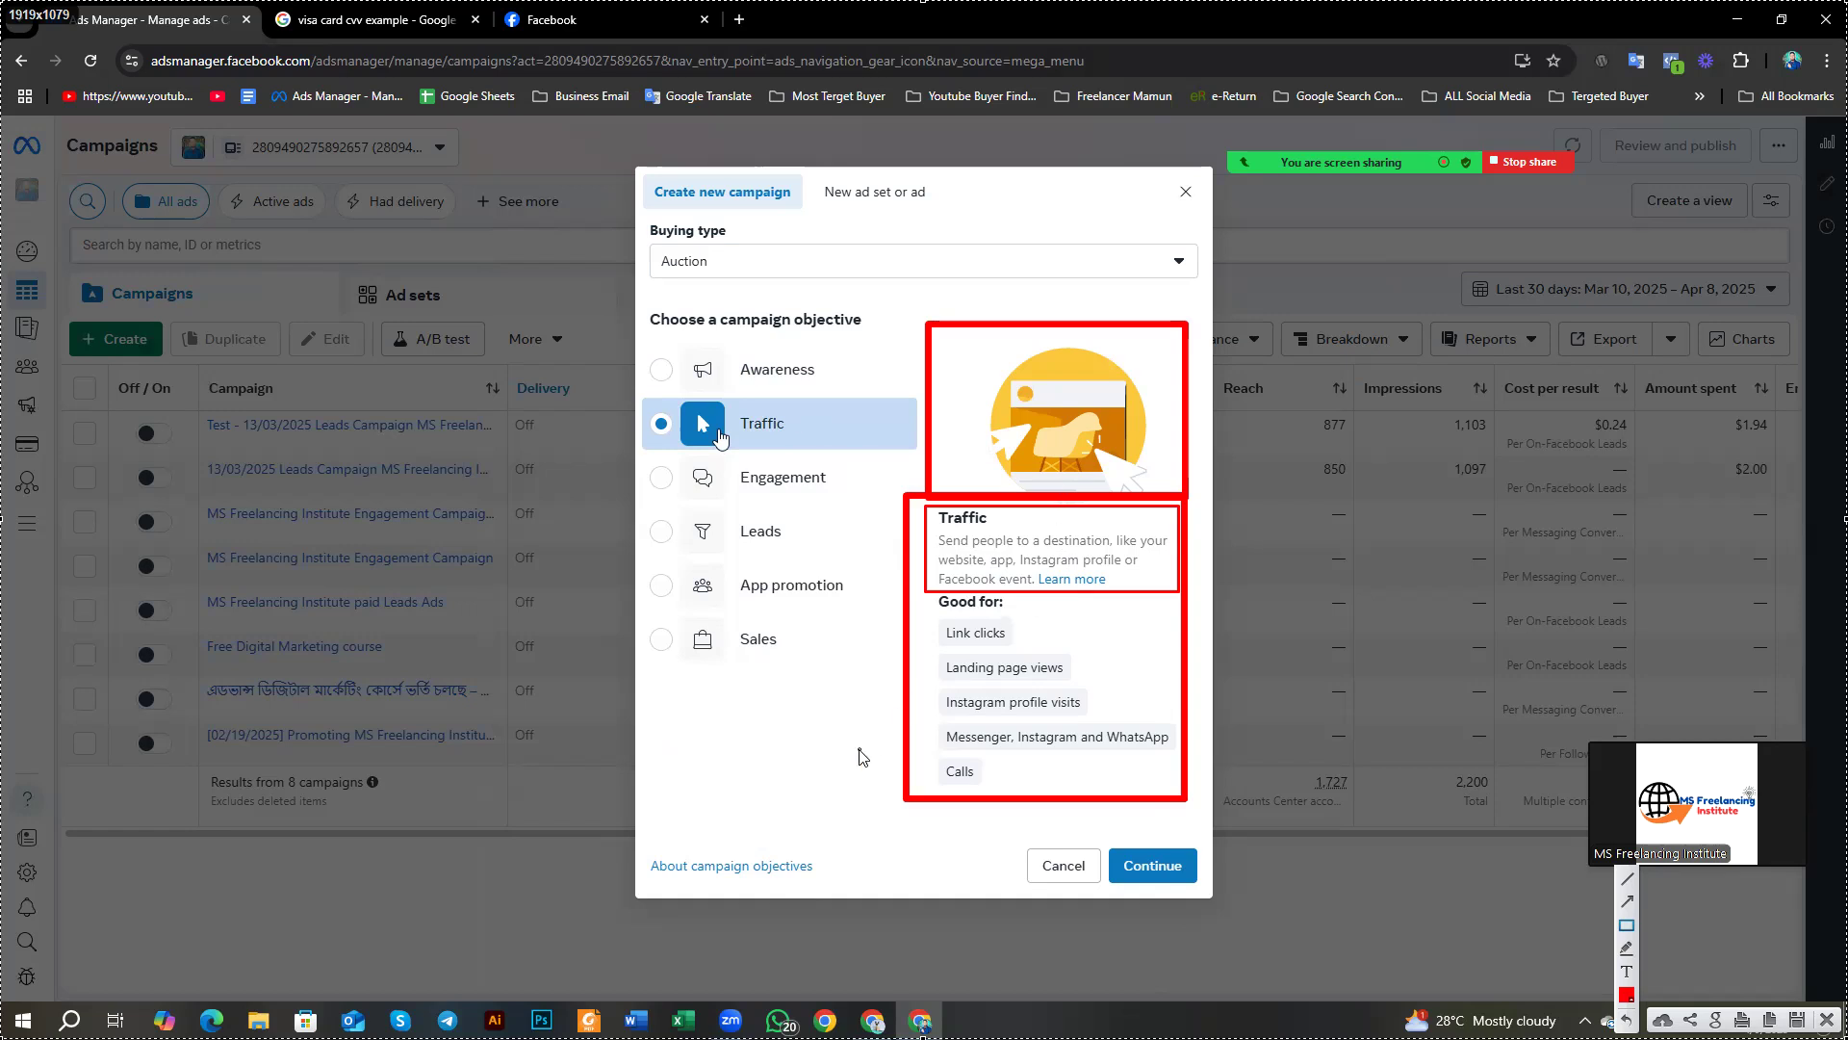
pyautogui.moveTo(813, 669); pyautogui.dragTo(885, 723)
pyautogui.moveTo(1102, 825); pyautogui.dragTo(1211, 890)
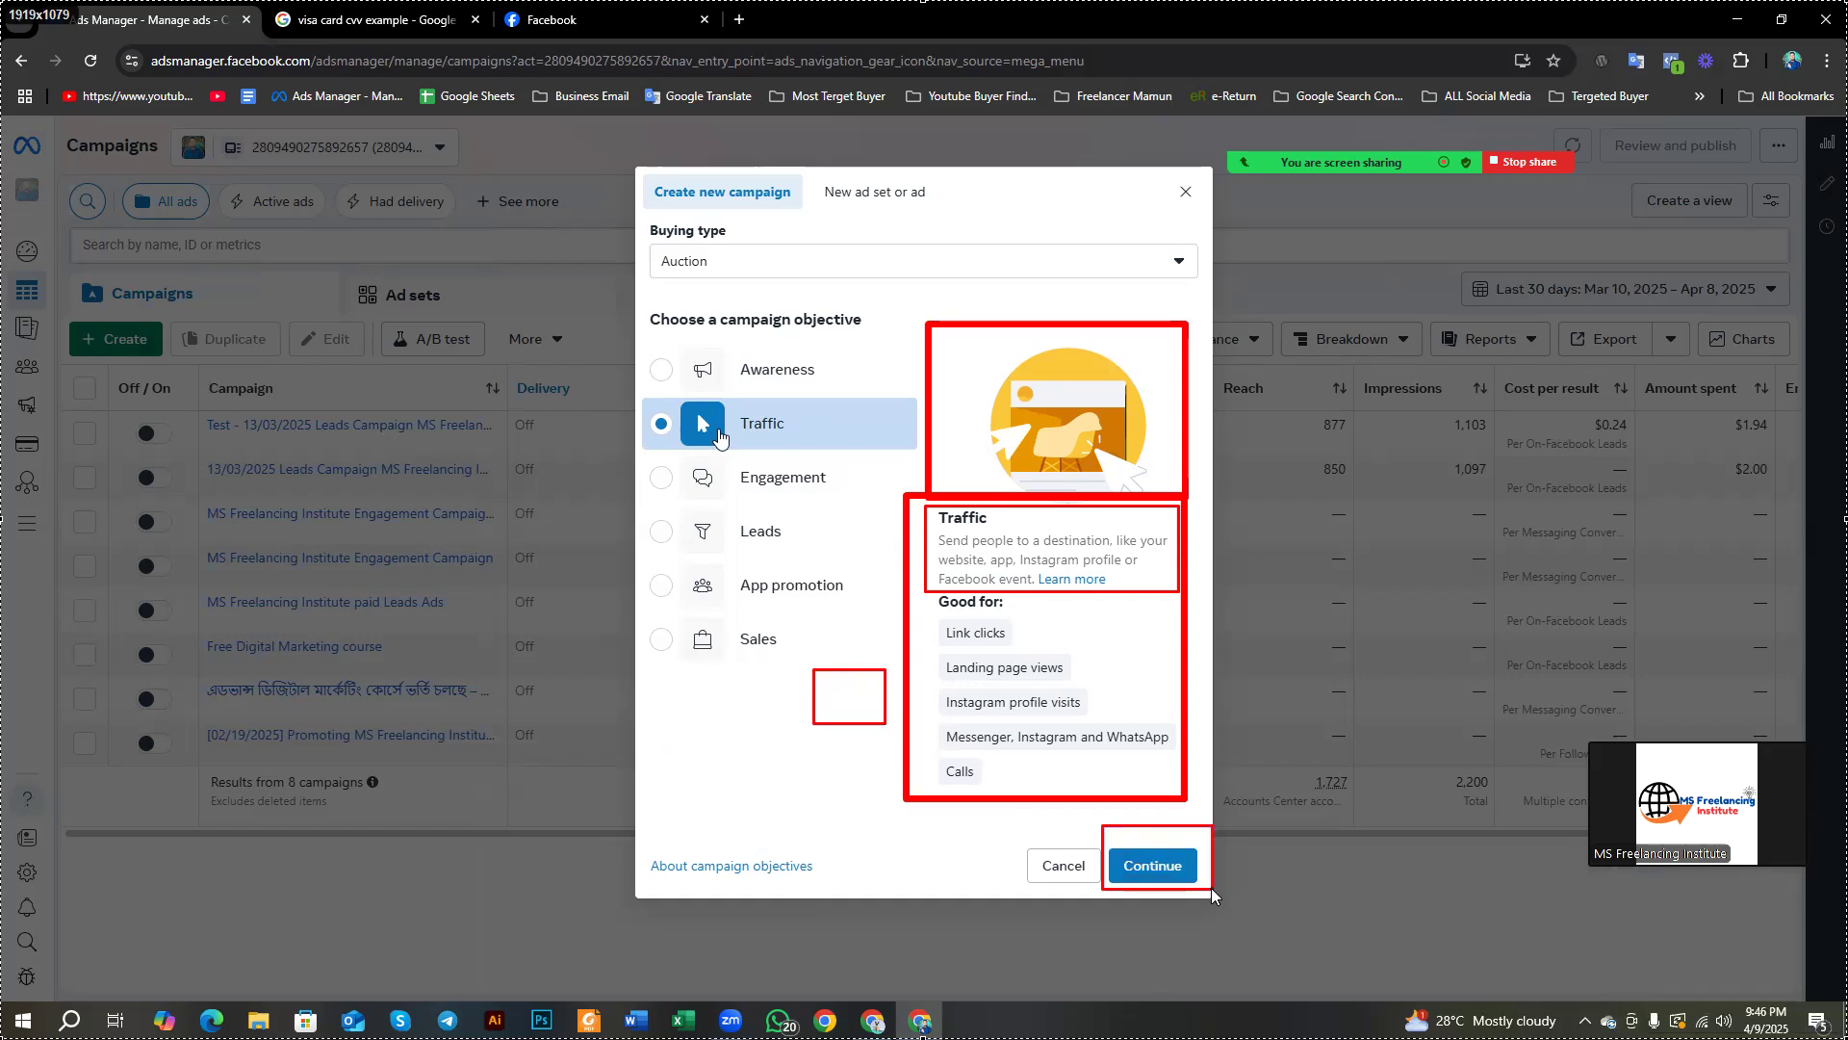
pyautogui.moveTo(982, 802); pyautogui.dragTo(1103, 873)
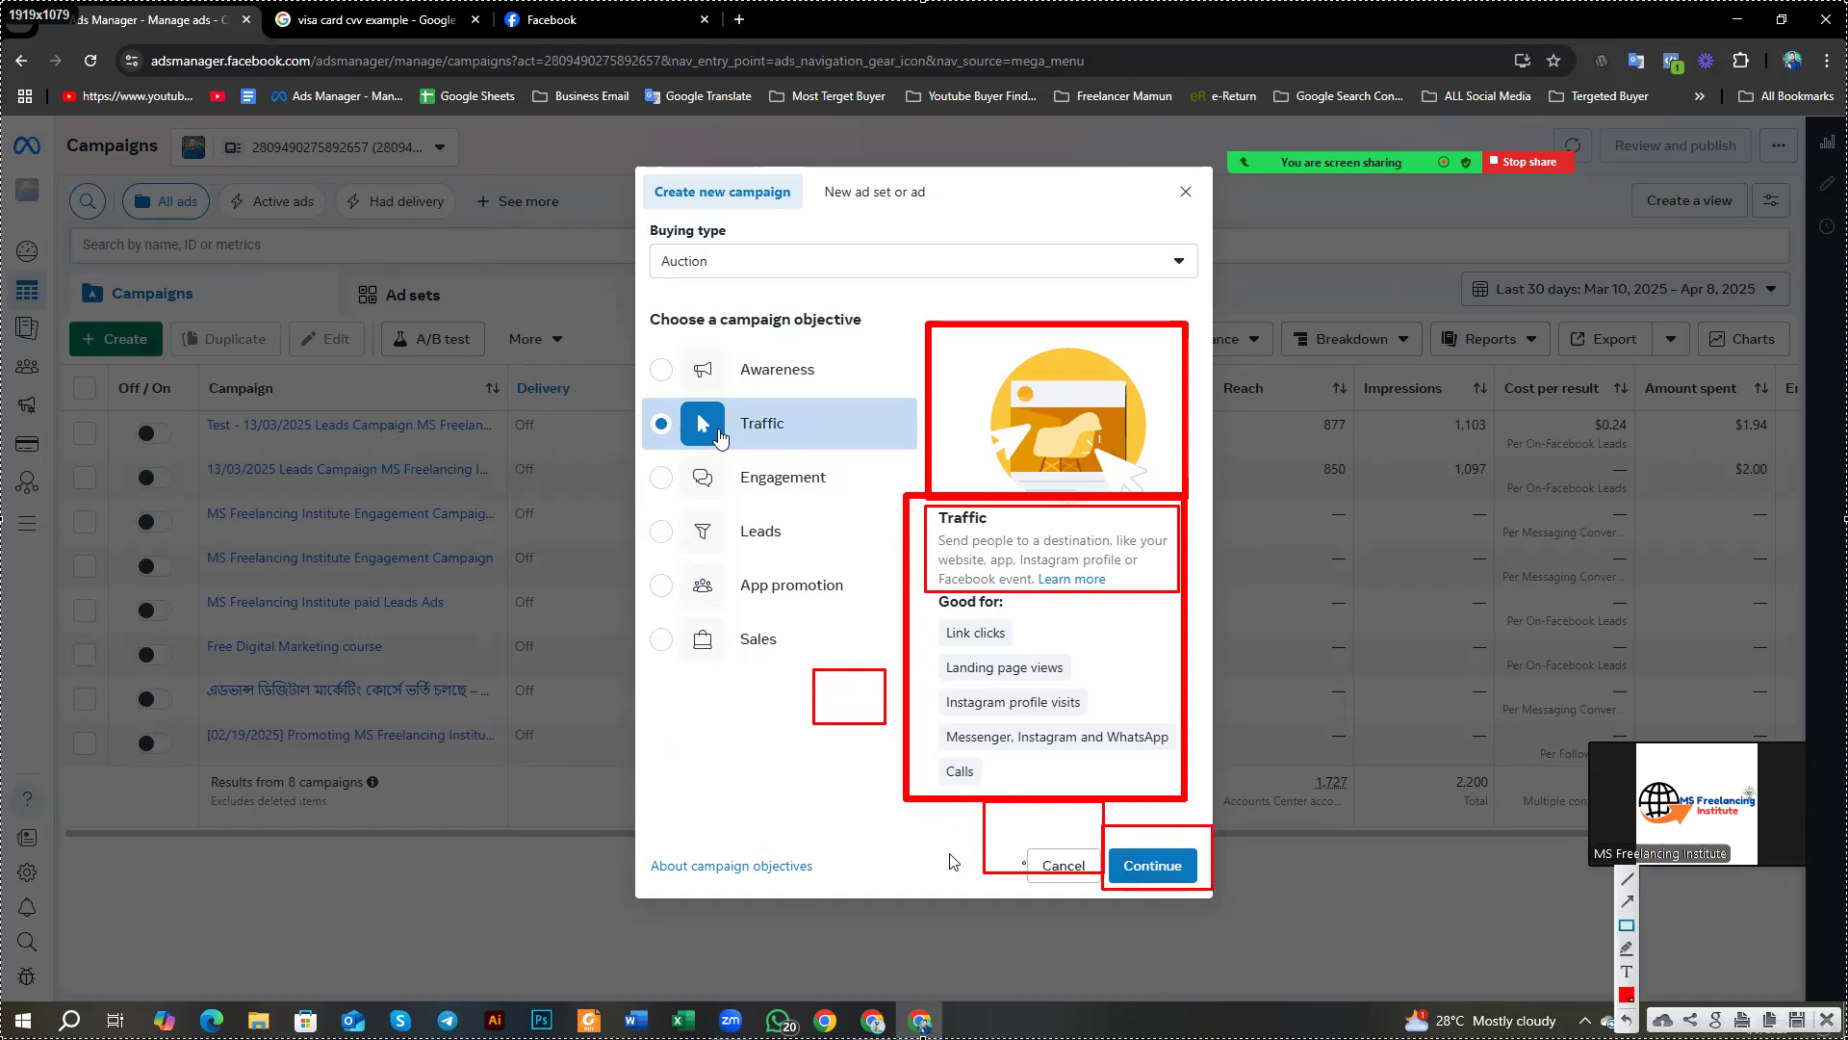
pyautogui.moveTo(891, 843); pyautogui.dragTo(944, 871)
pyautogui.moveTo(1100, 842); pyautogui.dragTo(1204, 900)
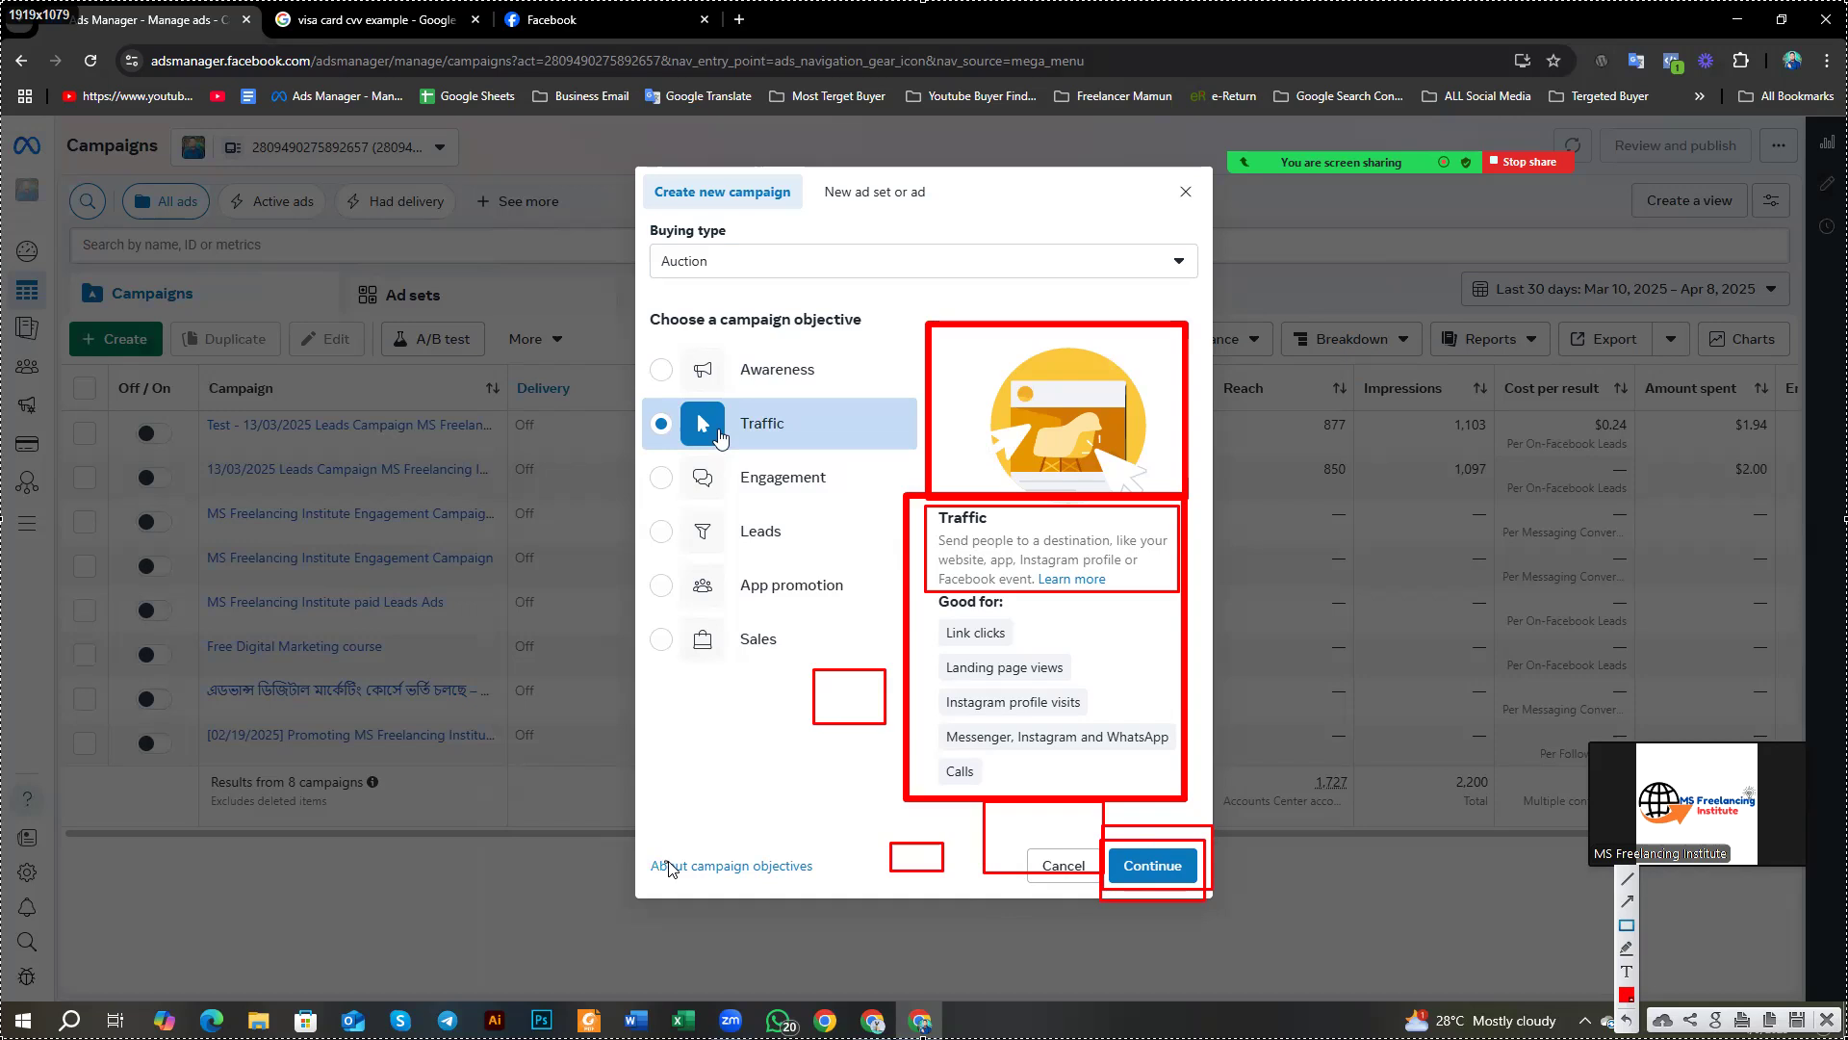
pyautogui.moveTo(878, 830); pyautogui.dragTo(958, 880)
pyautogui.moveTo(934, 593)
pyautogui.mouseDown()
pyautogui.moveTo(1022, 616)
pyautogui.moveTo(1102, 703)
pyautogui.moveTo(1087, 687)
pyautogui.mouseUp()
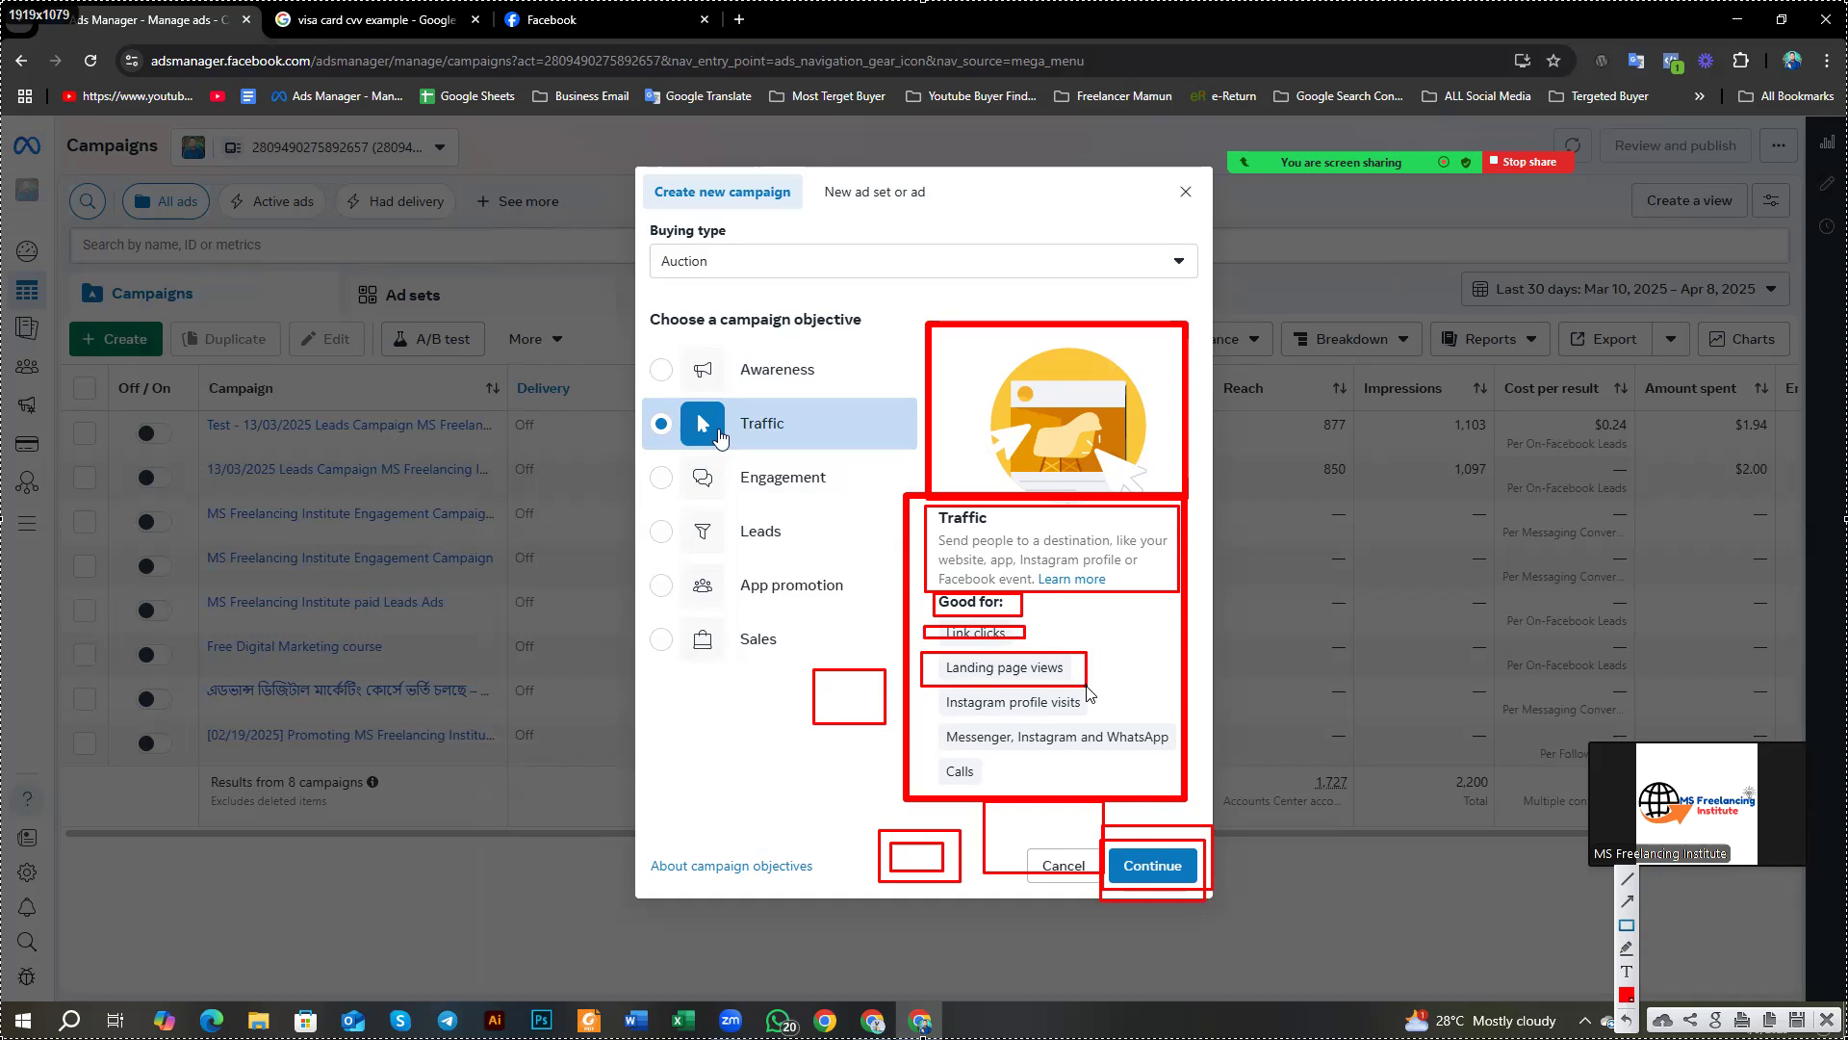
pyautogui.moveTo(931, 684); pyautogui.dragTo(1096, 729)
pyautogui.moveTo(922, 717)
pyautogui.mouseDown()
pyautogui.moveTo(1079, 765)
pyautogui.moveTo(1174, 762)
pyautogui.mouseUp()
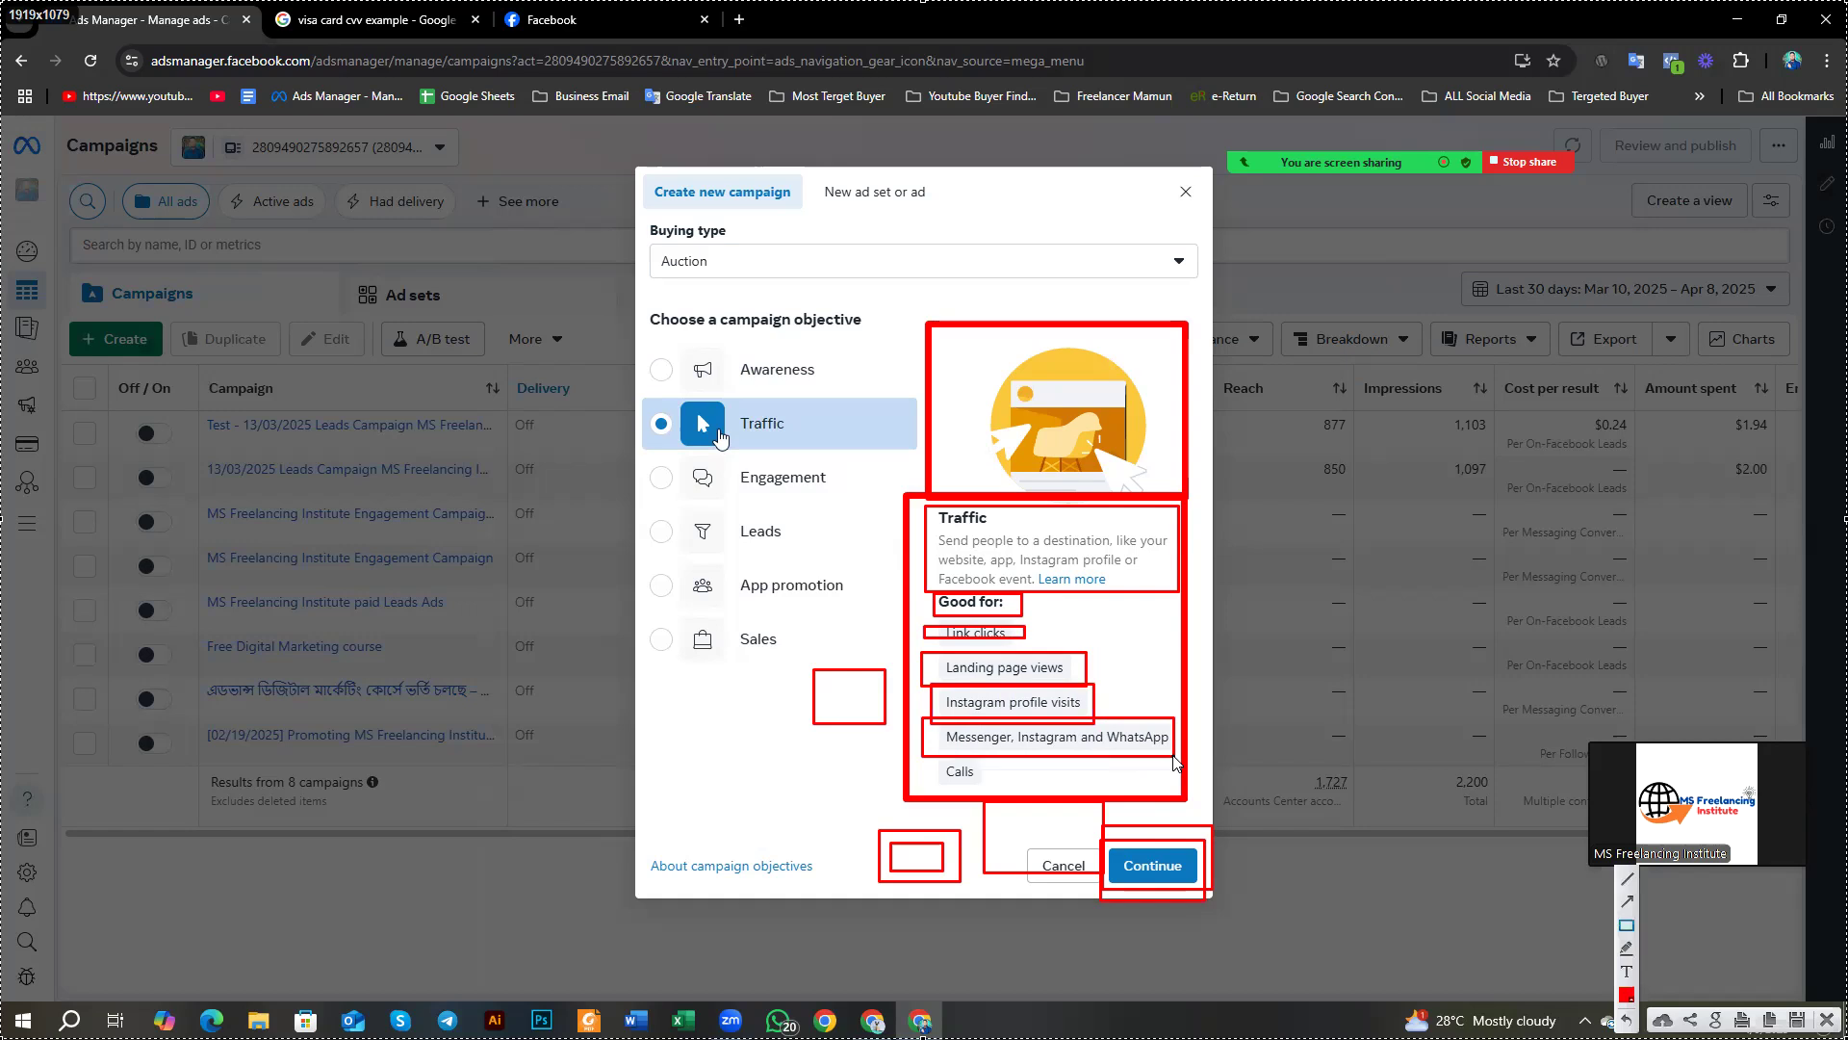
pyautogui.moveTo(922, 757); pyautogui.dragTo(999, 790)
# Step: Dismiss the old annotations, choose Engagement as the objective, and capture the full screen
pyautogui.click(1826, 1019)
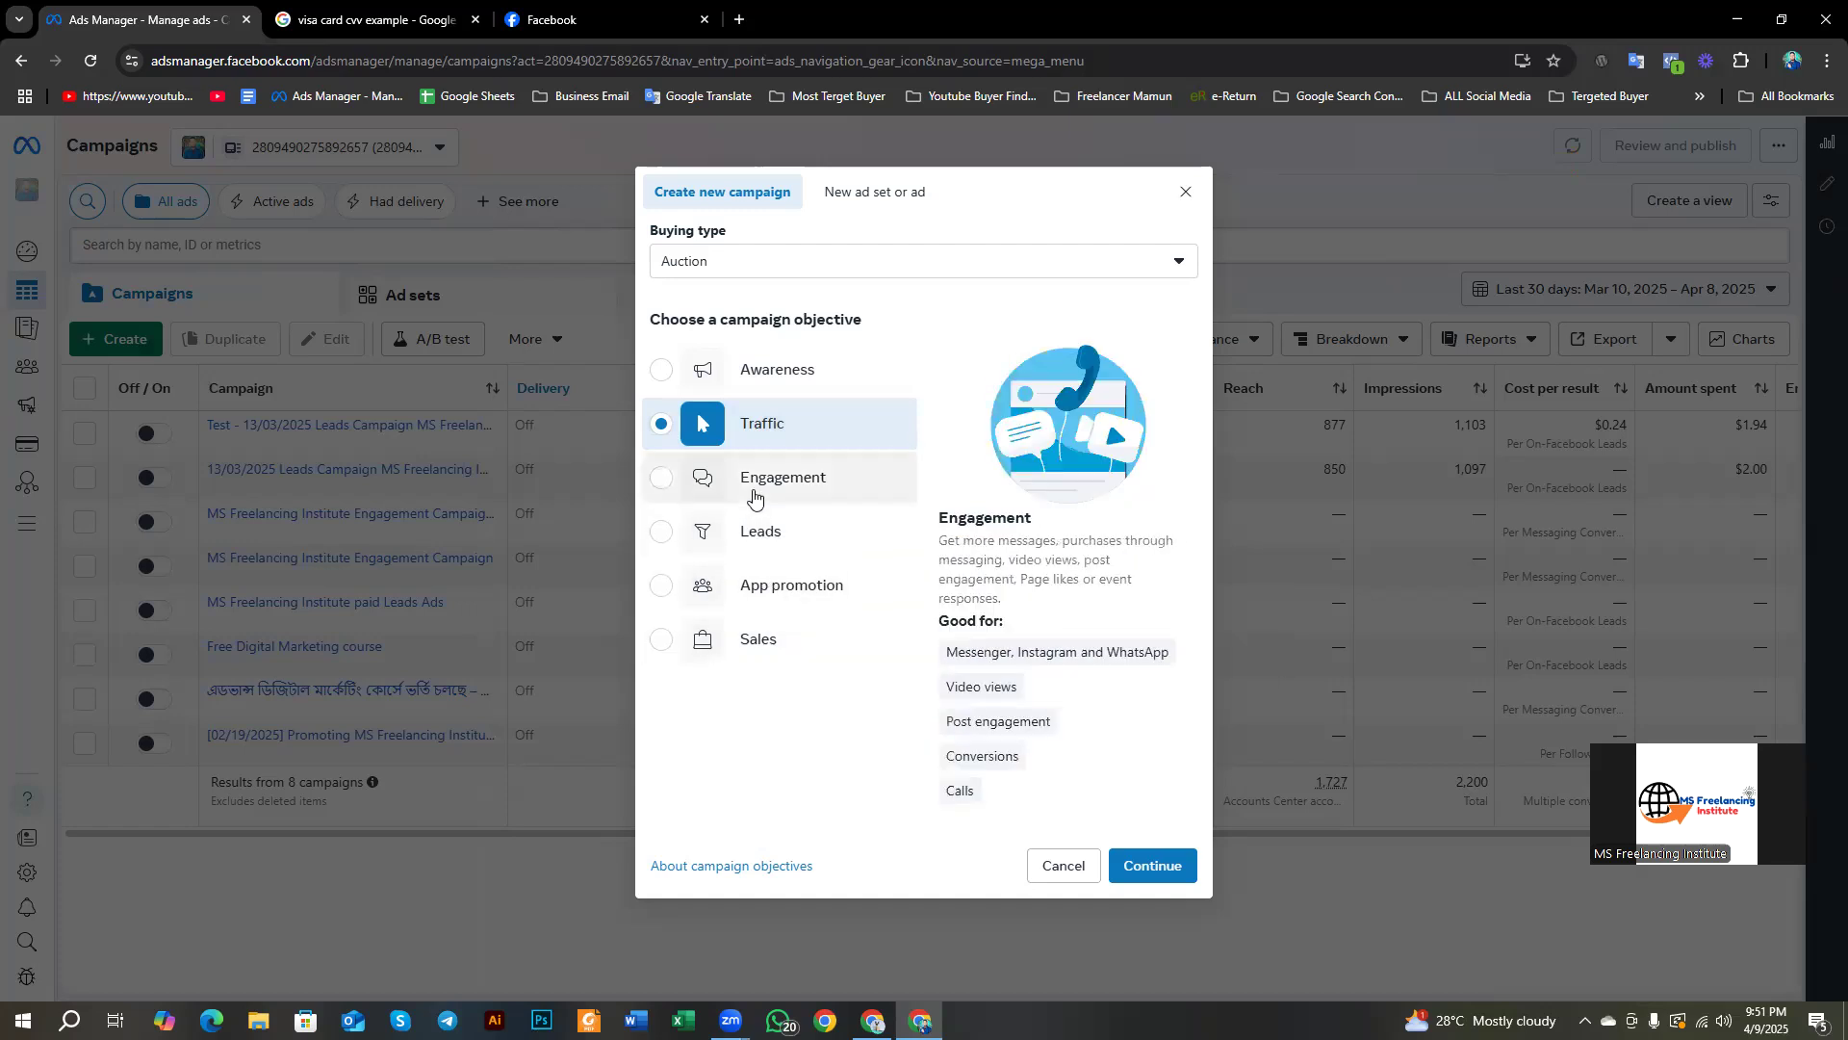
pyautogui.click(709, 494)
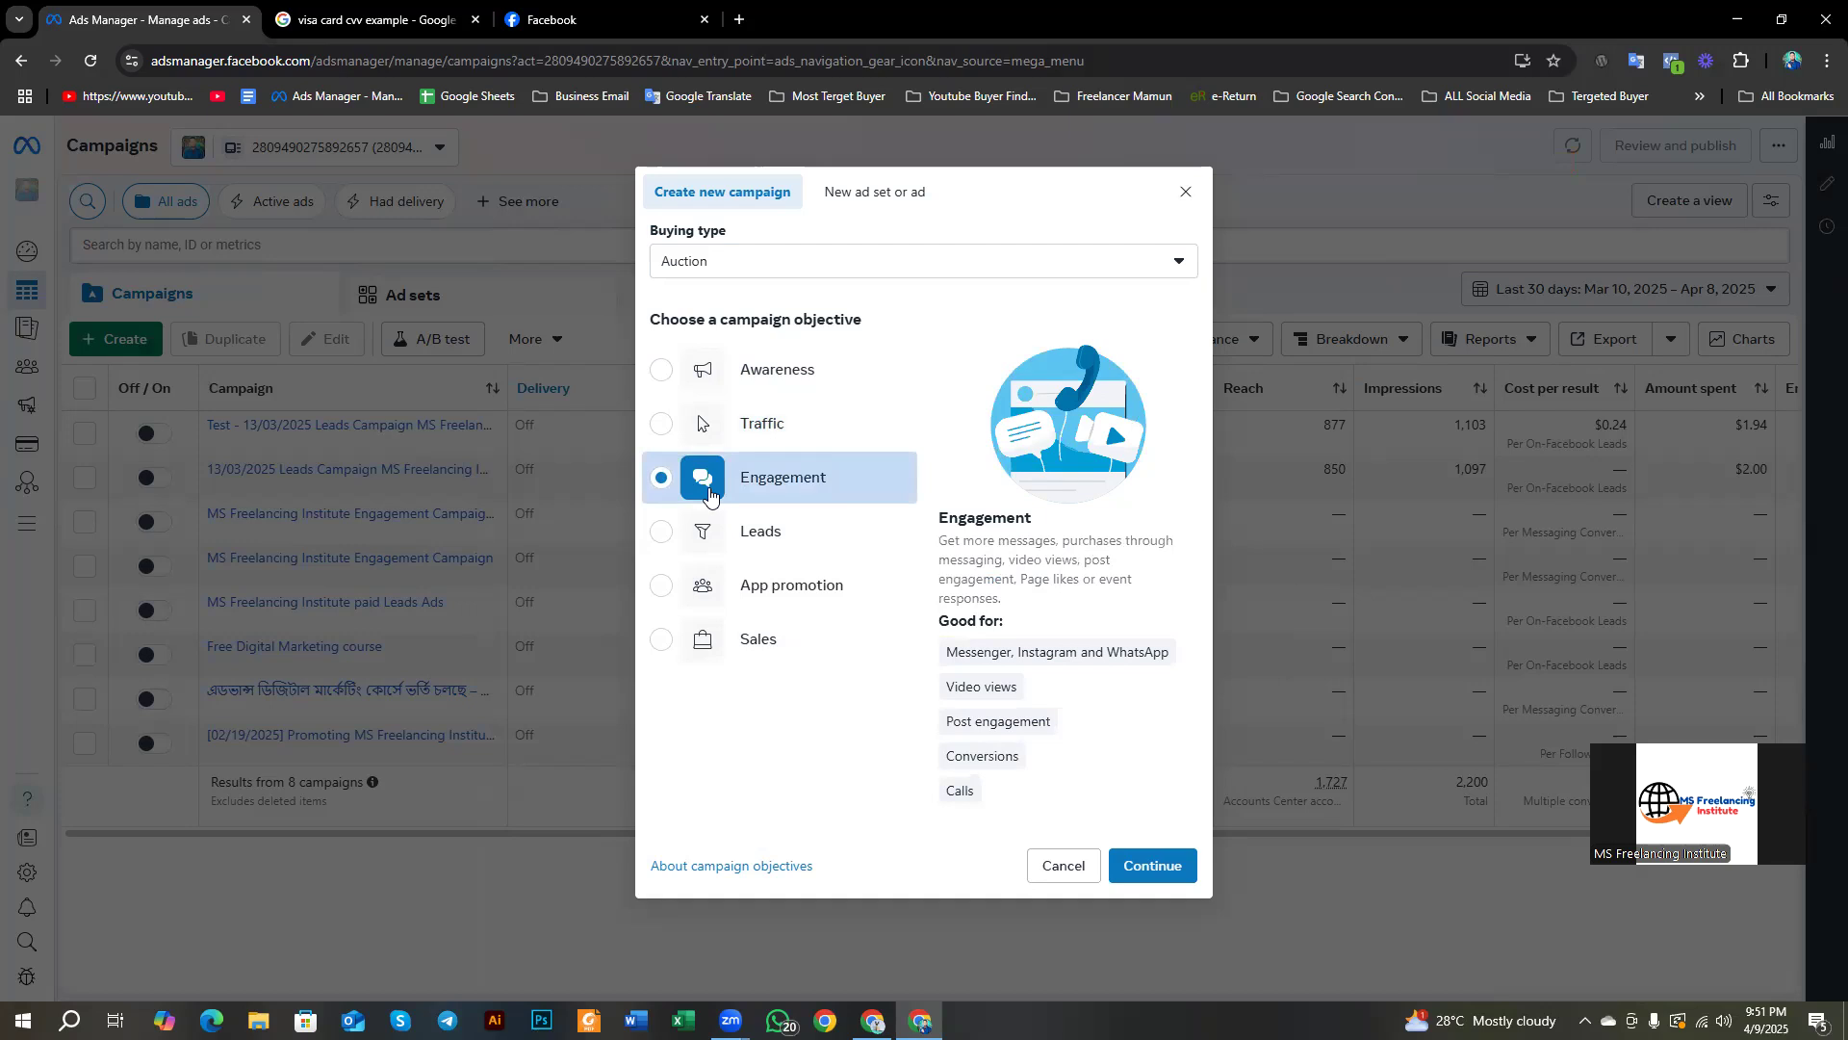
pyautogui.press('Print')
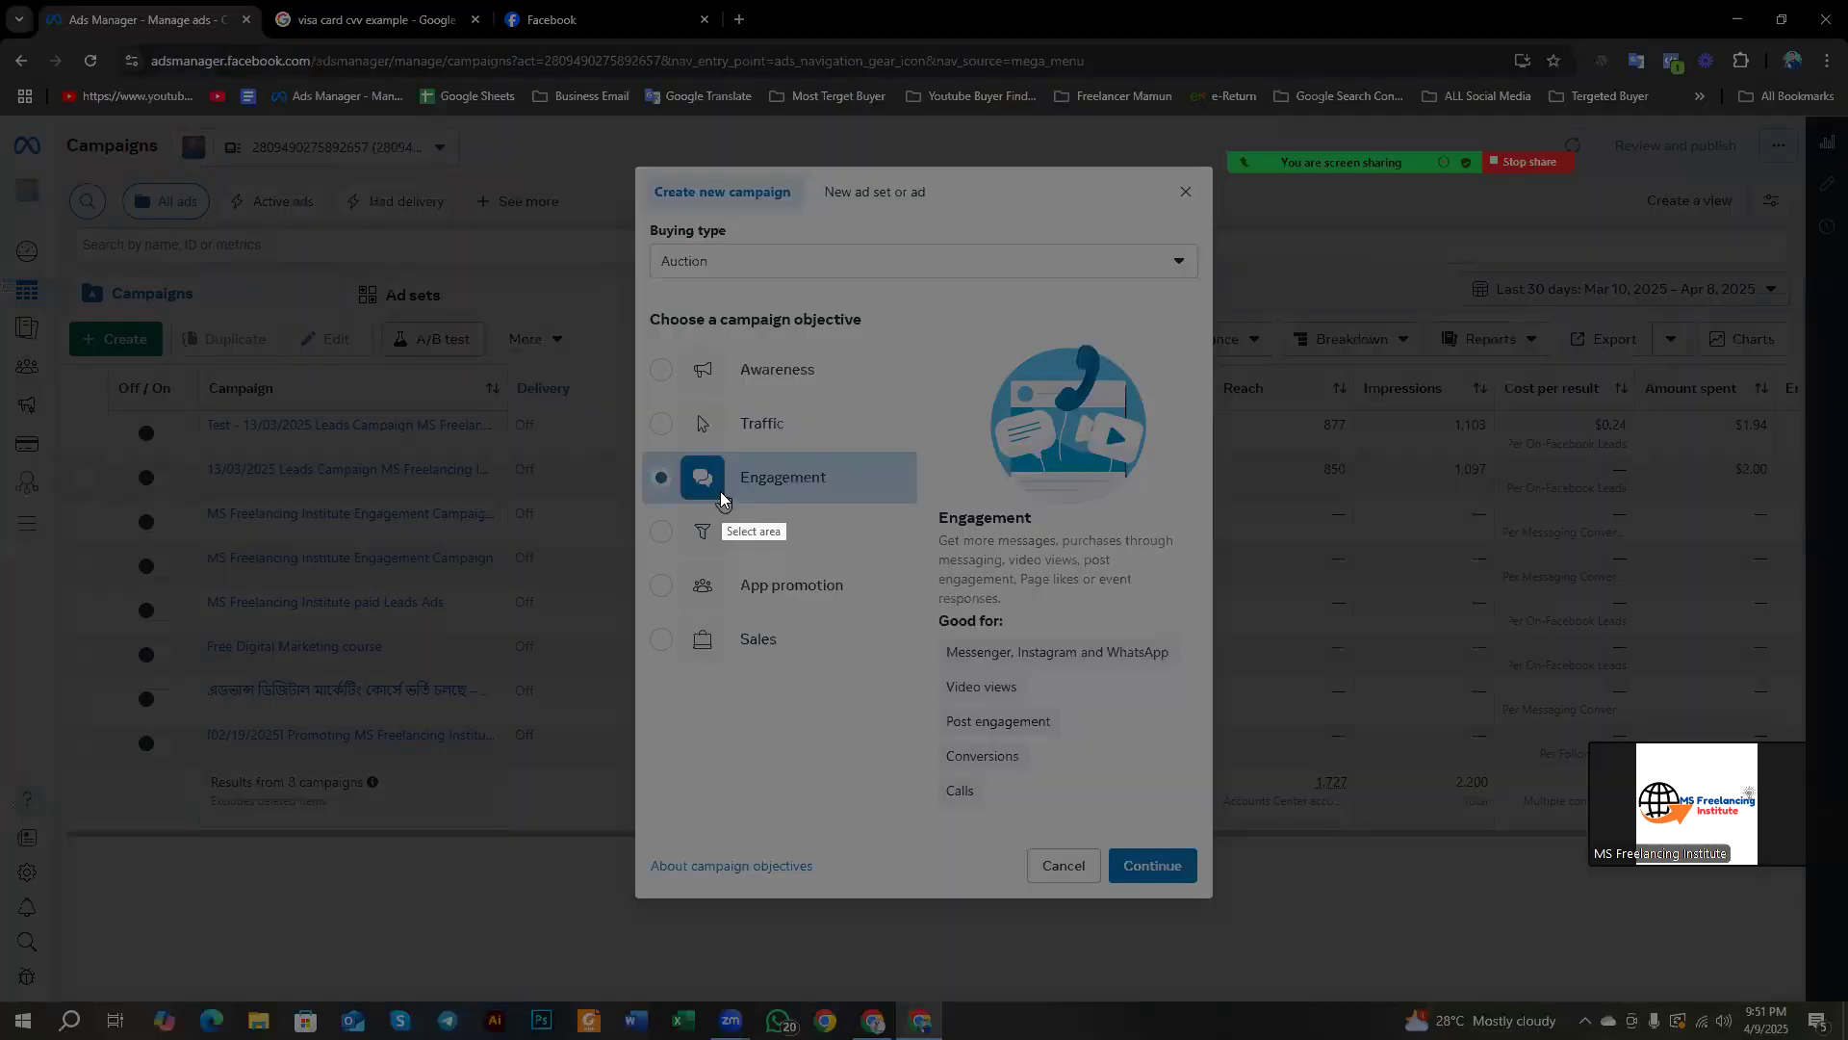
pyautogui.moveTo(0, 0)
pyautogui.mouseDown()
pyautogui.moveTo(254, 254)
pyautogui.moveTo(1847, 1038)
pyautogui.mouseUp()
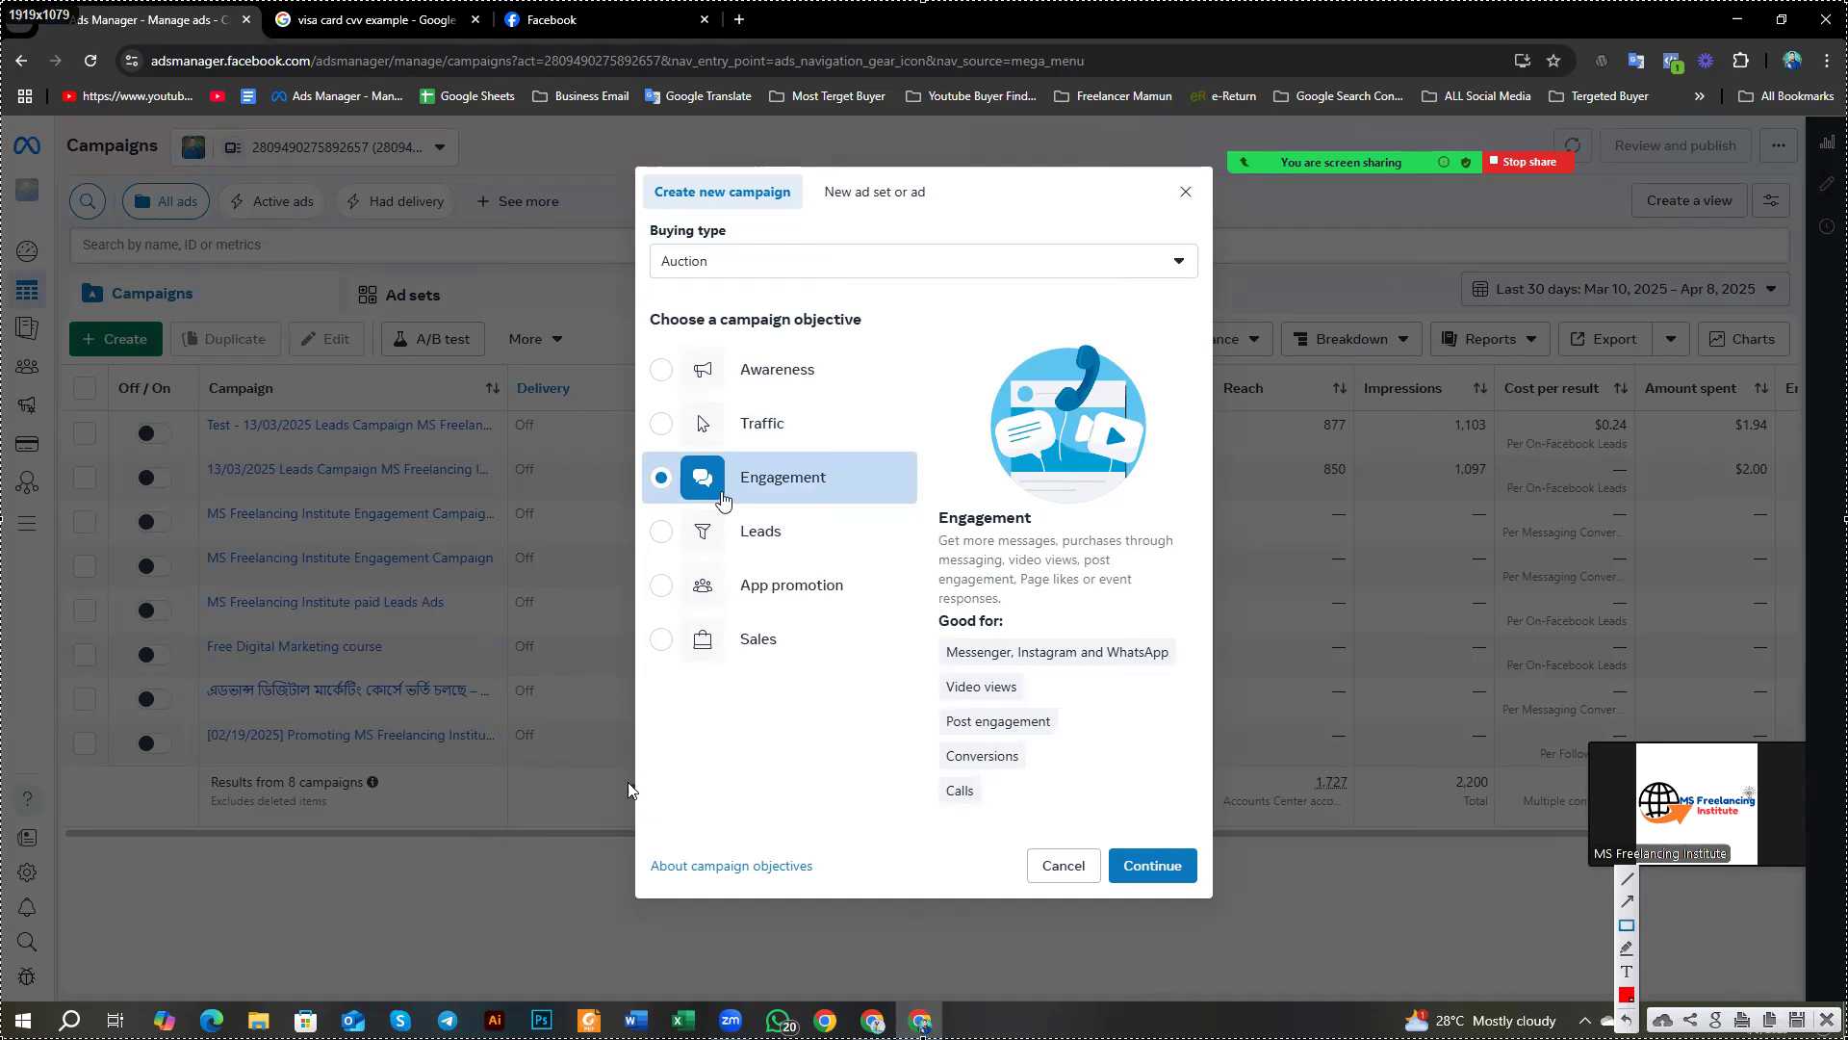
# Step: Outline the Engagement, Sales, Awareness, Traffic, Leads and App promotion objectives, then clear the markings
pyautogui.moveTo(636, 445)
pyautogui.mouseDown()
pyautogui.moveTo(905, 529)
pyautogui.moveTo(955, 519)
pyautogui.moveTo(937, 511)
pyautogui.mouseUp()
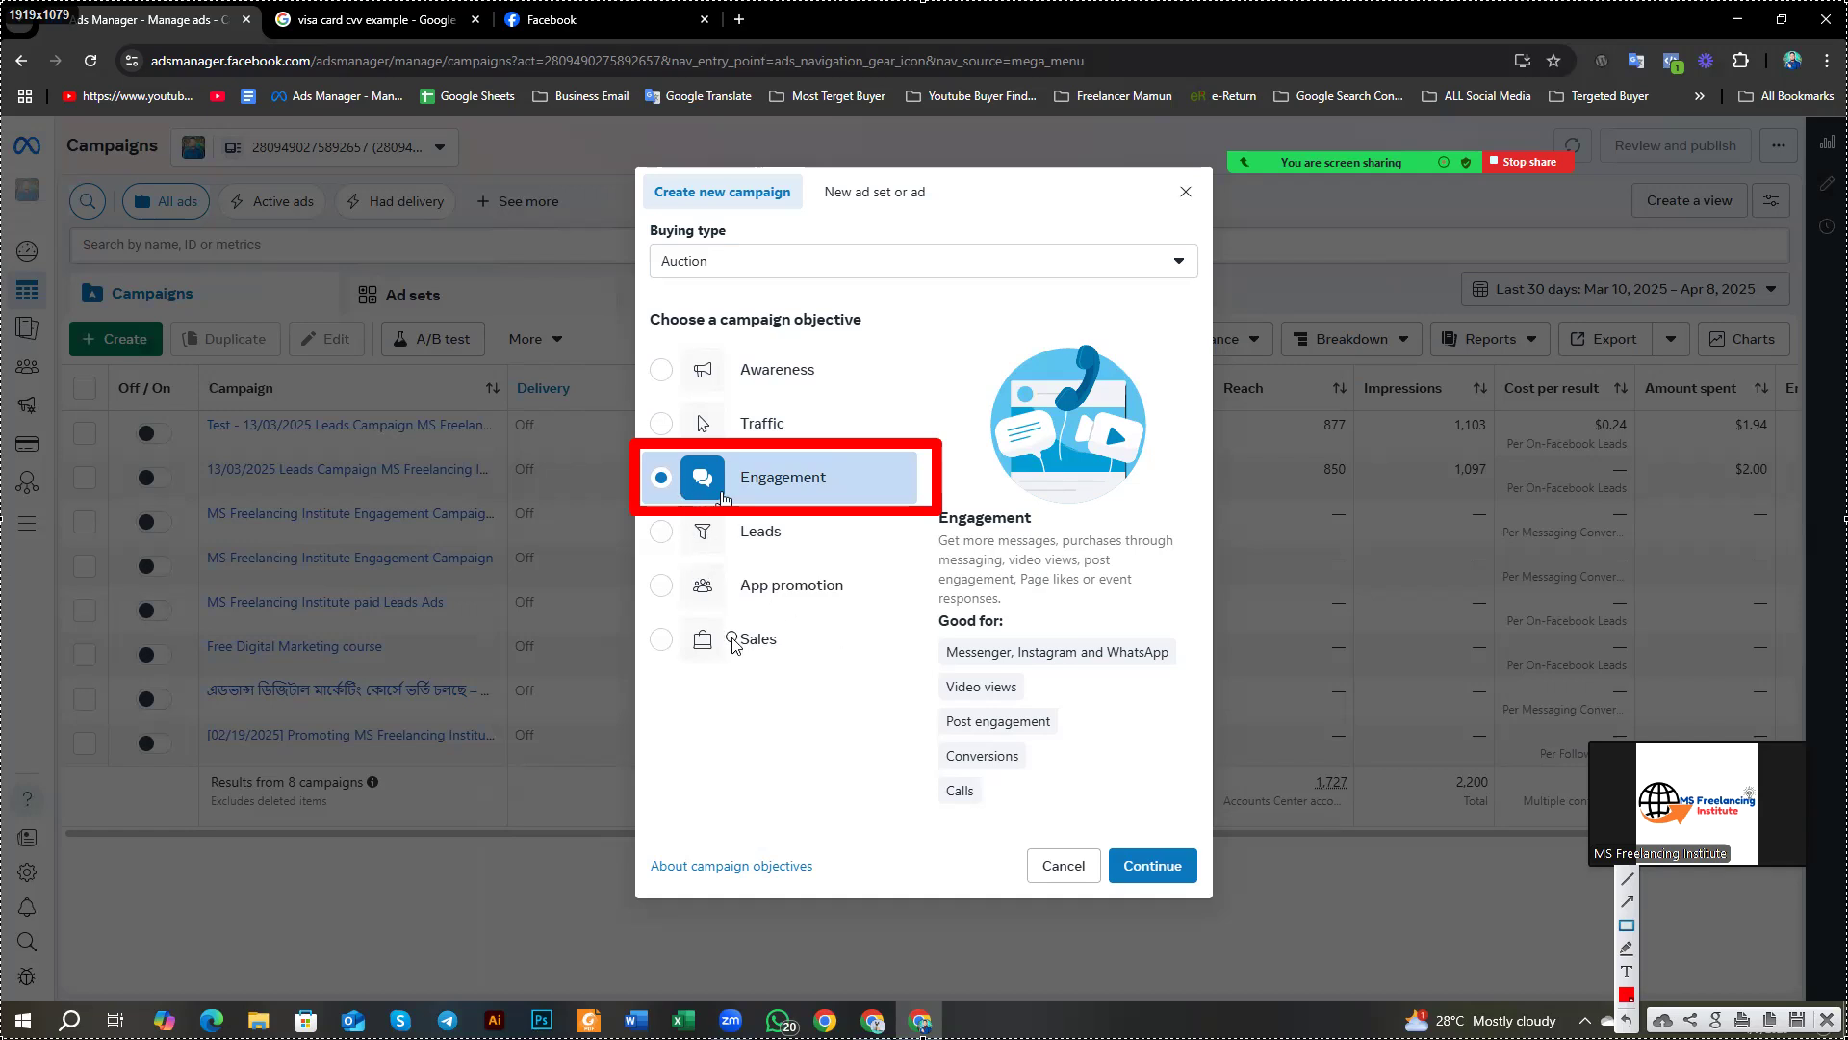
pyautogui.moveTo(643, 612); pyautogui.dragTo(801, 675)
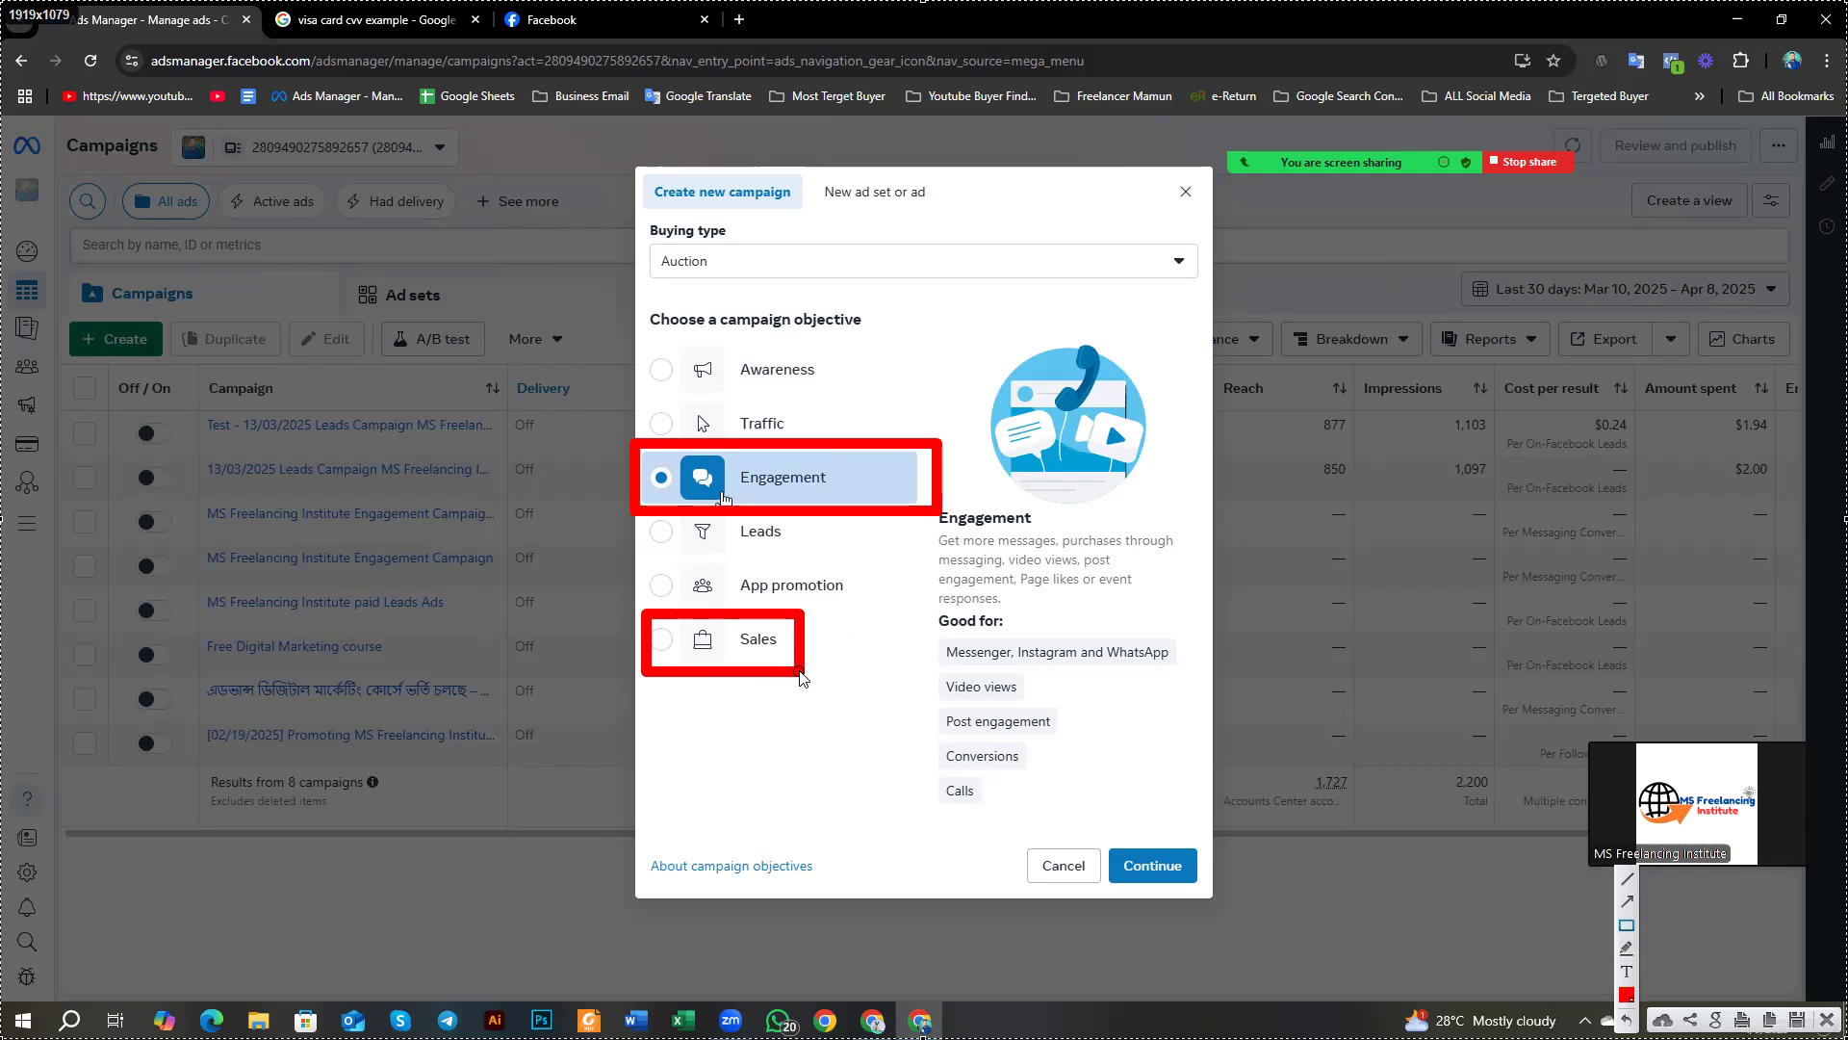
pyautogui.moveTo(651, 344)
pyautogui.mouseDown()
pyautogui.moveTo(811, 378)
pyautogui.moveTo(802, 436)
pyautogui.mouseUp()
pyautogui.moveTo(727, 520)
pyautogui.mouseDown()
pyautogui.moveTo(797, 583)
pyautogui.moveTo(844, 593)
pyautogui.mouseUp()
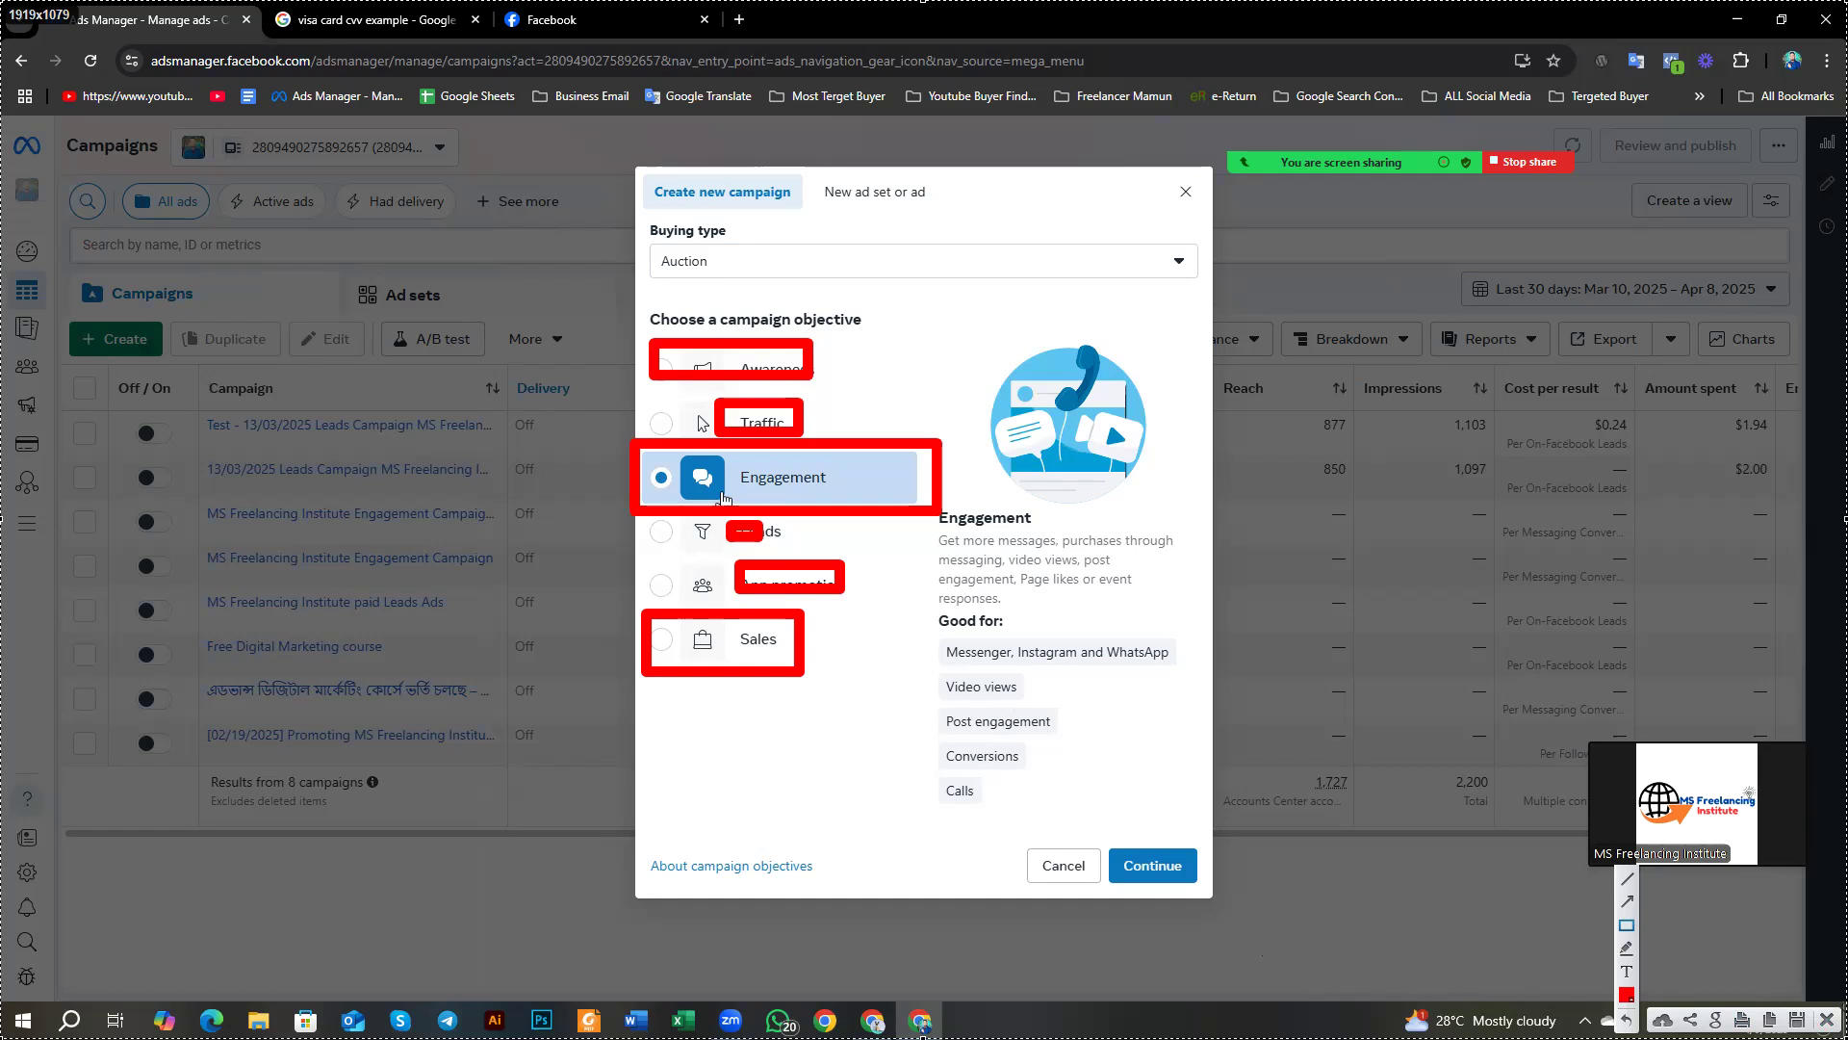
pyautogui.click(1826, 1020)
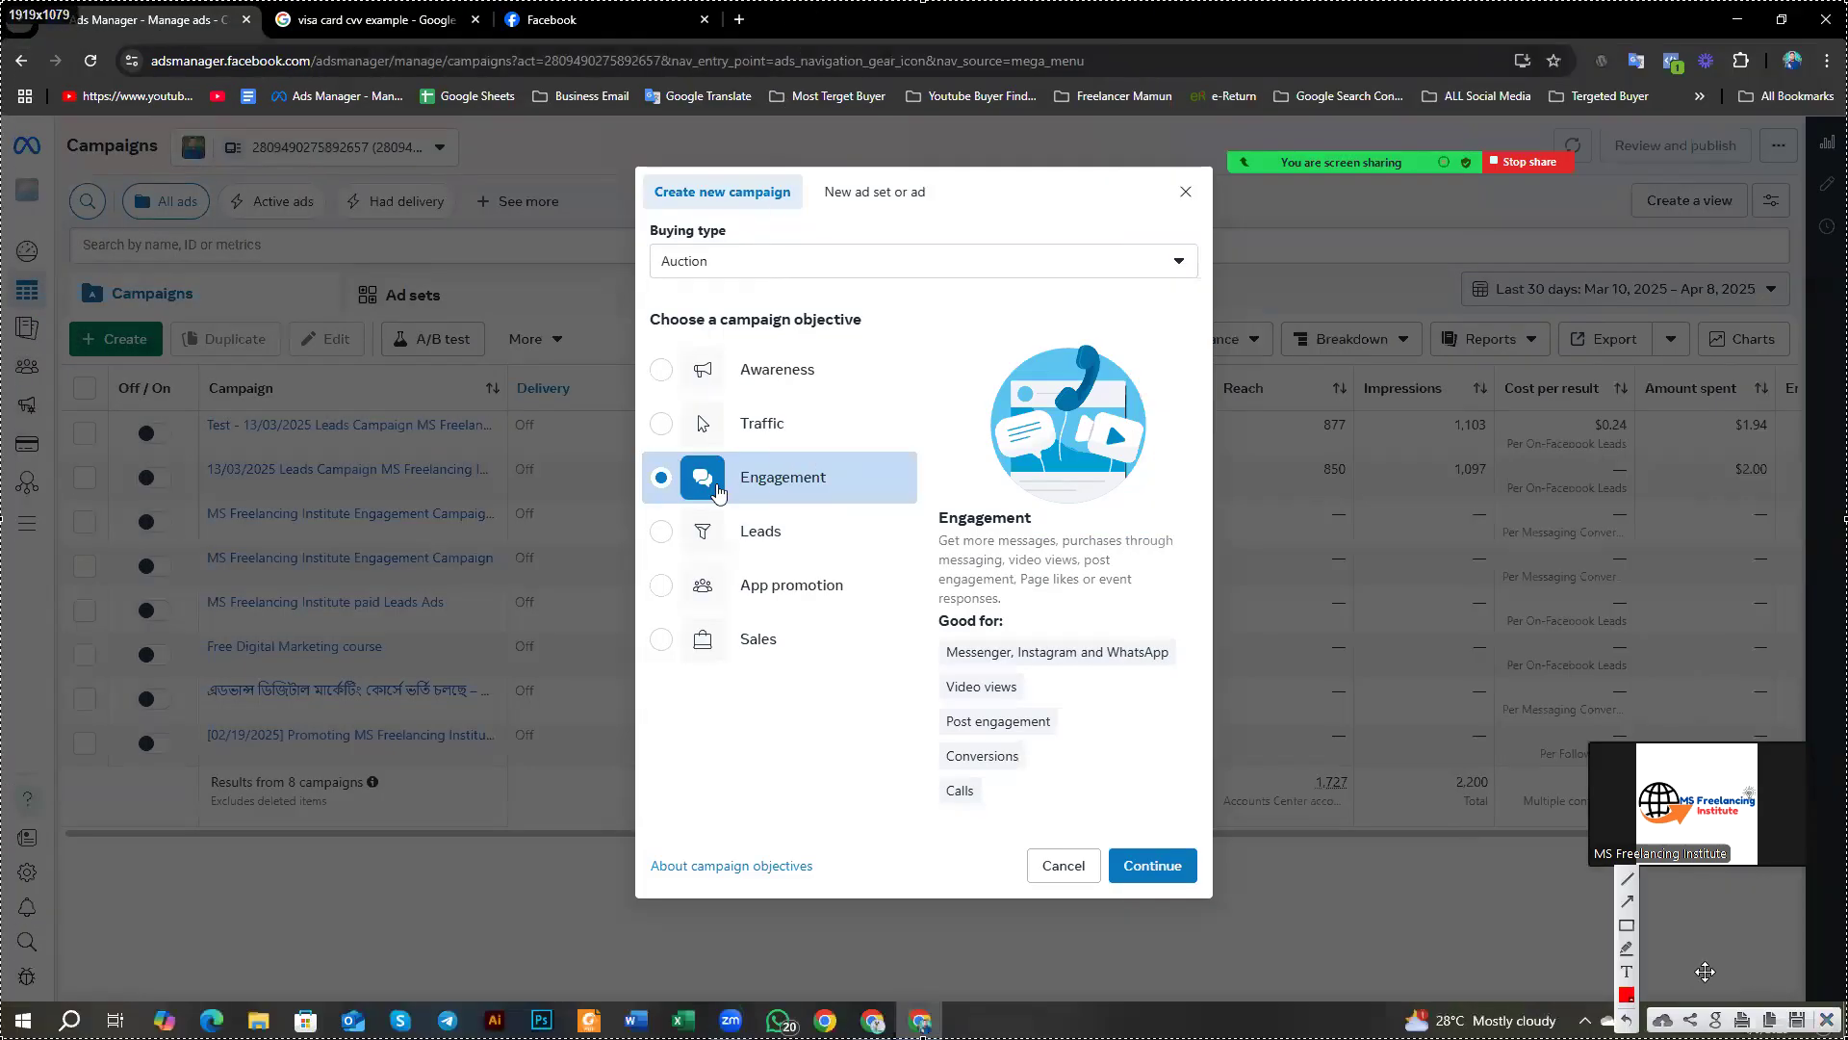
pyautogui.click(1629, 926)
pyautogui.moveTo(635, 445)
pyautogui.mouseDown()
pyautogui.moveTo(882, 523)
pyautogui.moveTo(930, 515)
pyautogui.mouseUp()
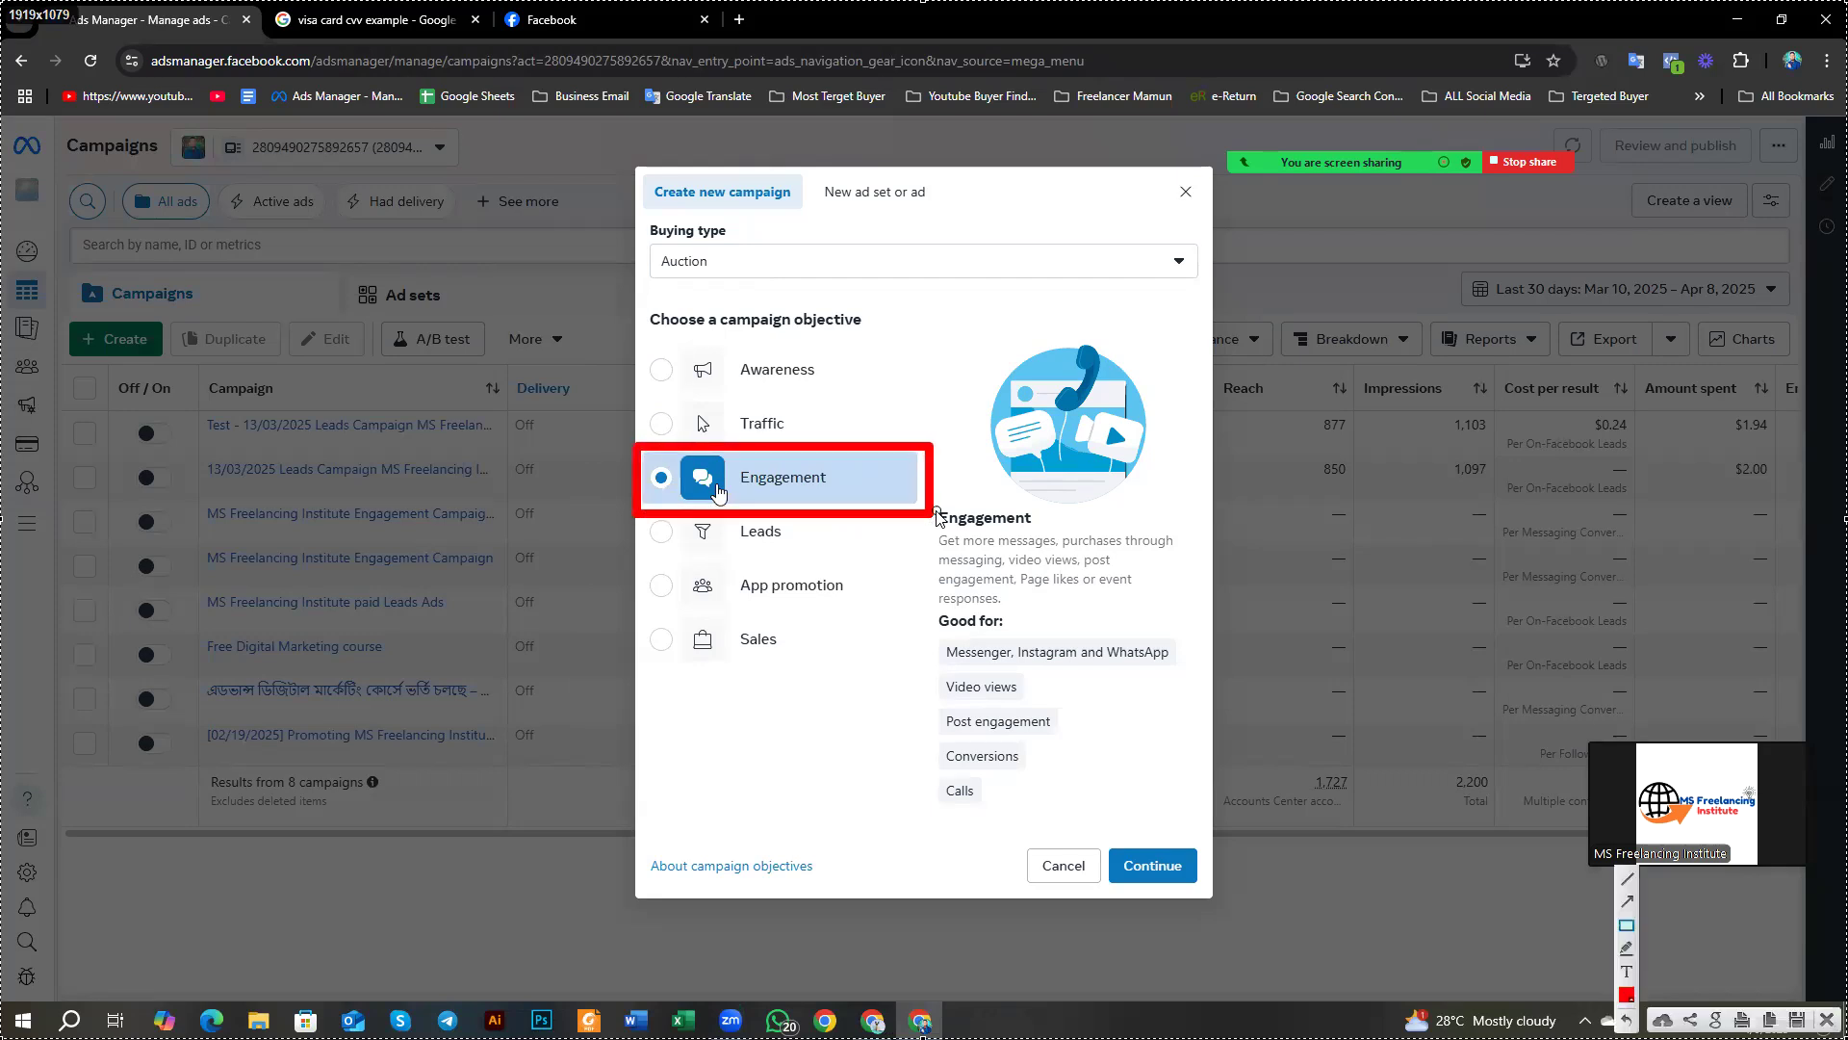
pyautogui.moveTo(948, 320)
pyautogui.mouseDown()
pyautogui.moveTo(994, 392)
pyautogui.moveTo(1168, 510)
pyautogui.mouseUp()
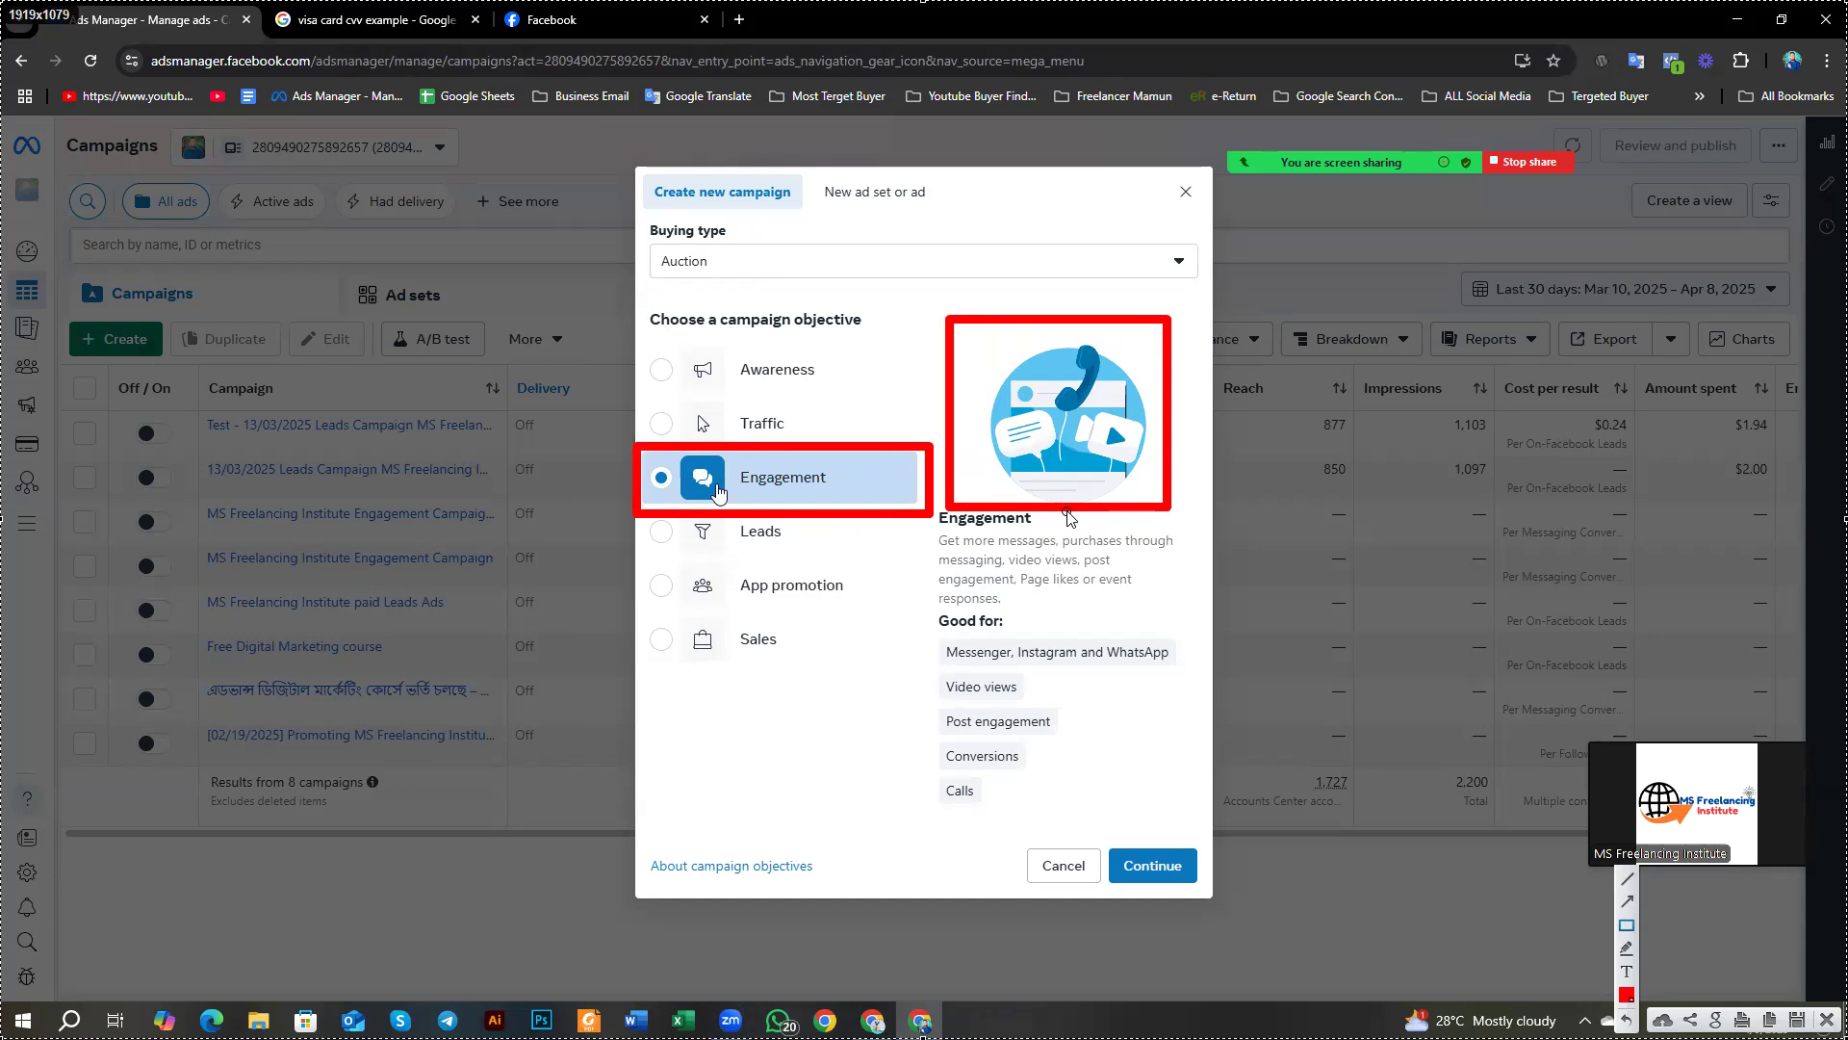
pyautogui.moveTo(1028, 332); pyautogui.dragTo(1119, 414)
pyautogui.moveTo(957, 397); pyautogui.dragTo(1091, 461)
pyautogui.moveTo(1080, 389); pyautogui.dragTo(1160, 470)
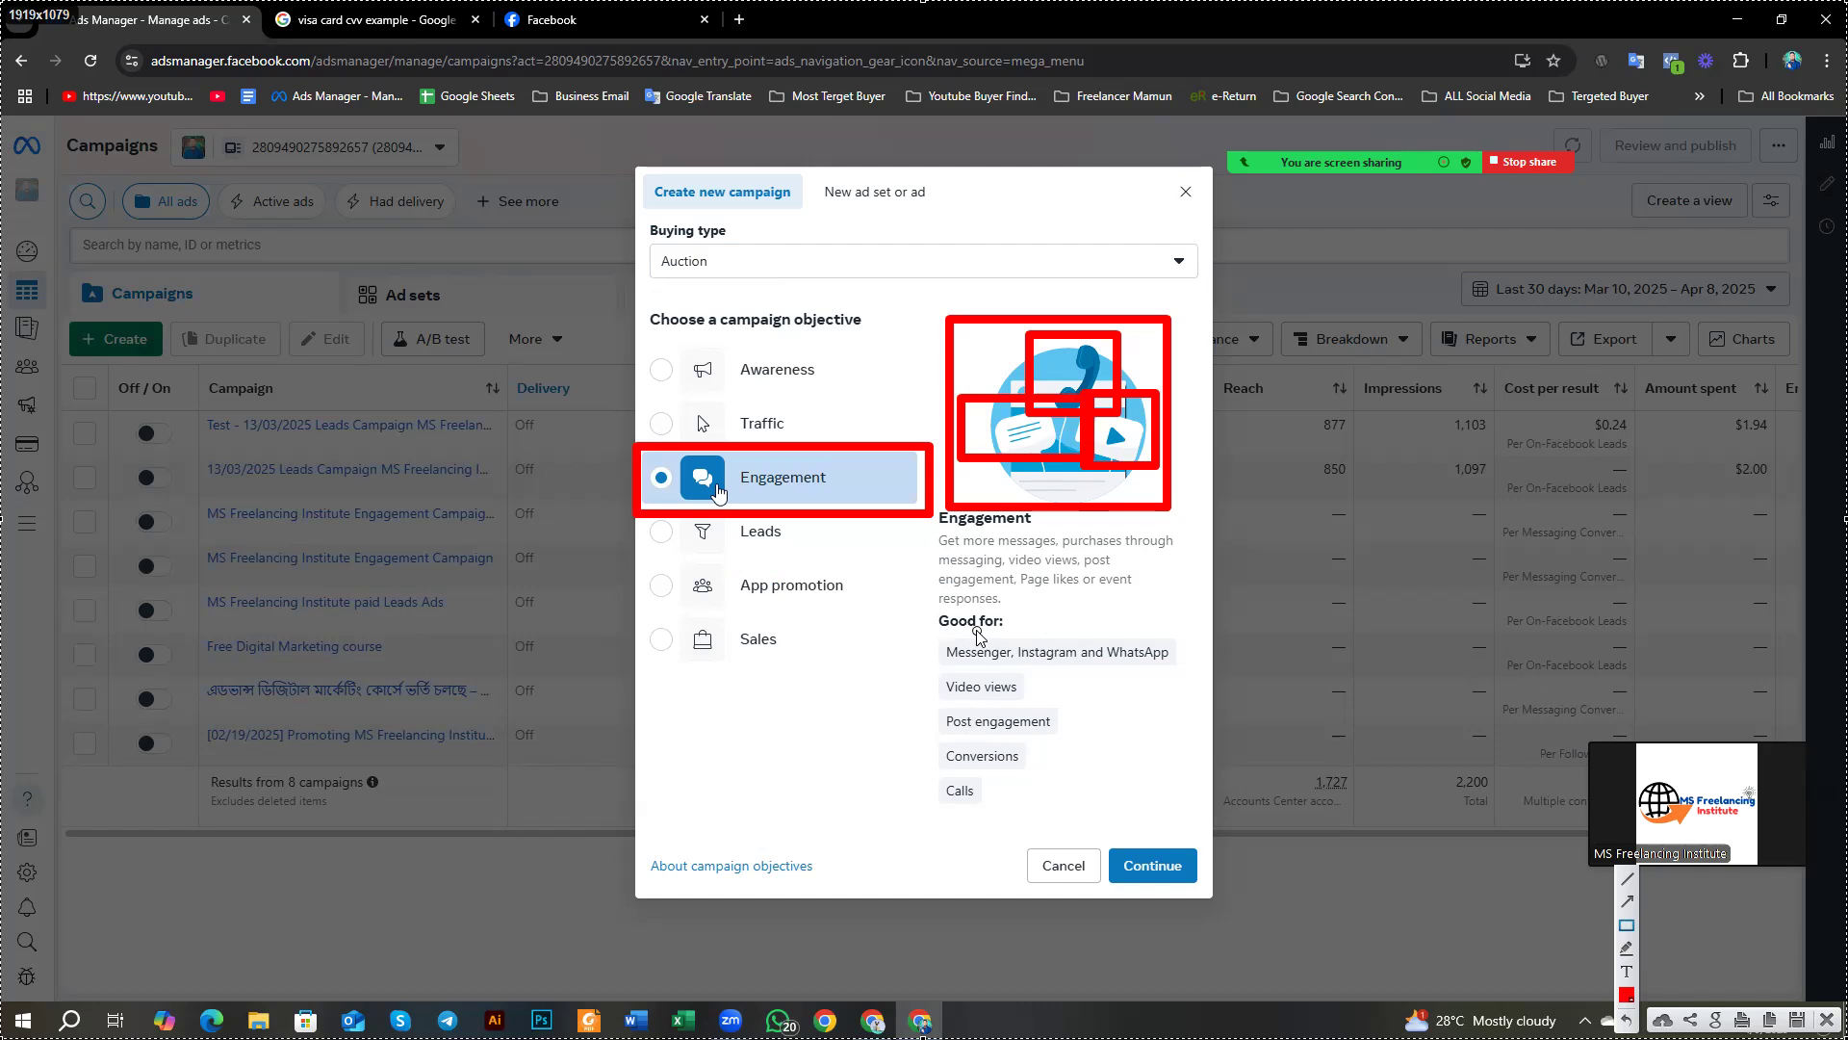
pyautogui.moveTo(1048, 784); pyautogui.dragTo(1182, 831)
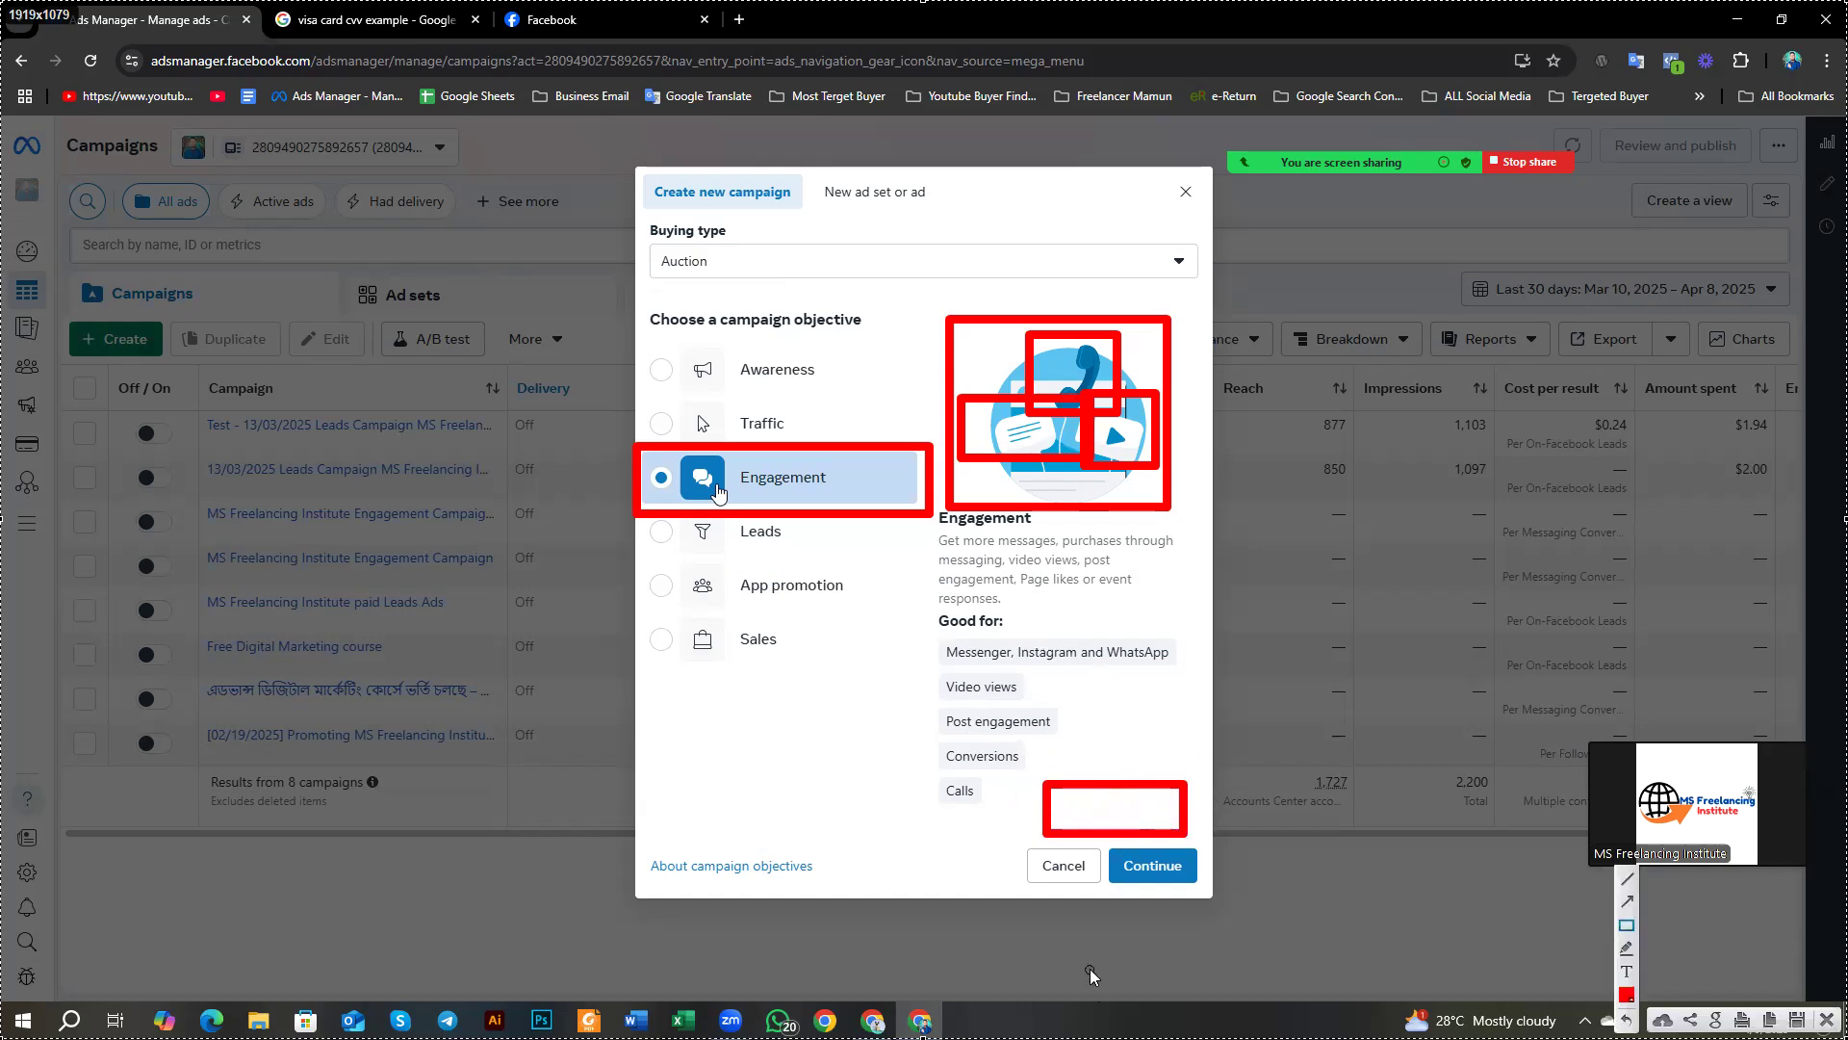
pyautogui.moveTo(806, 746); pyautogui.dragTo(907, 799)
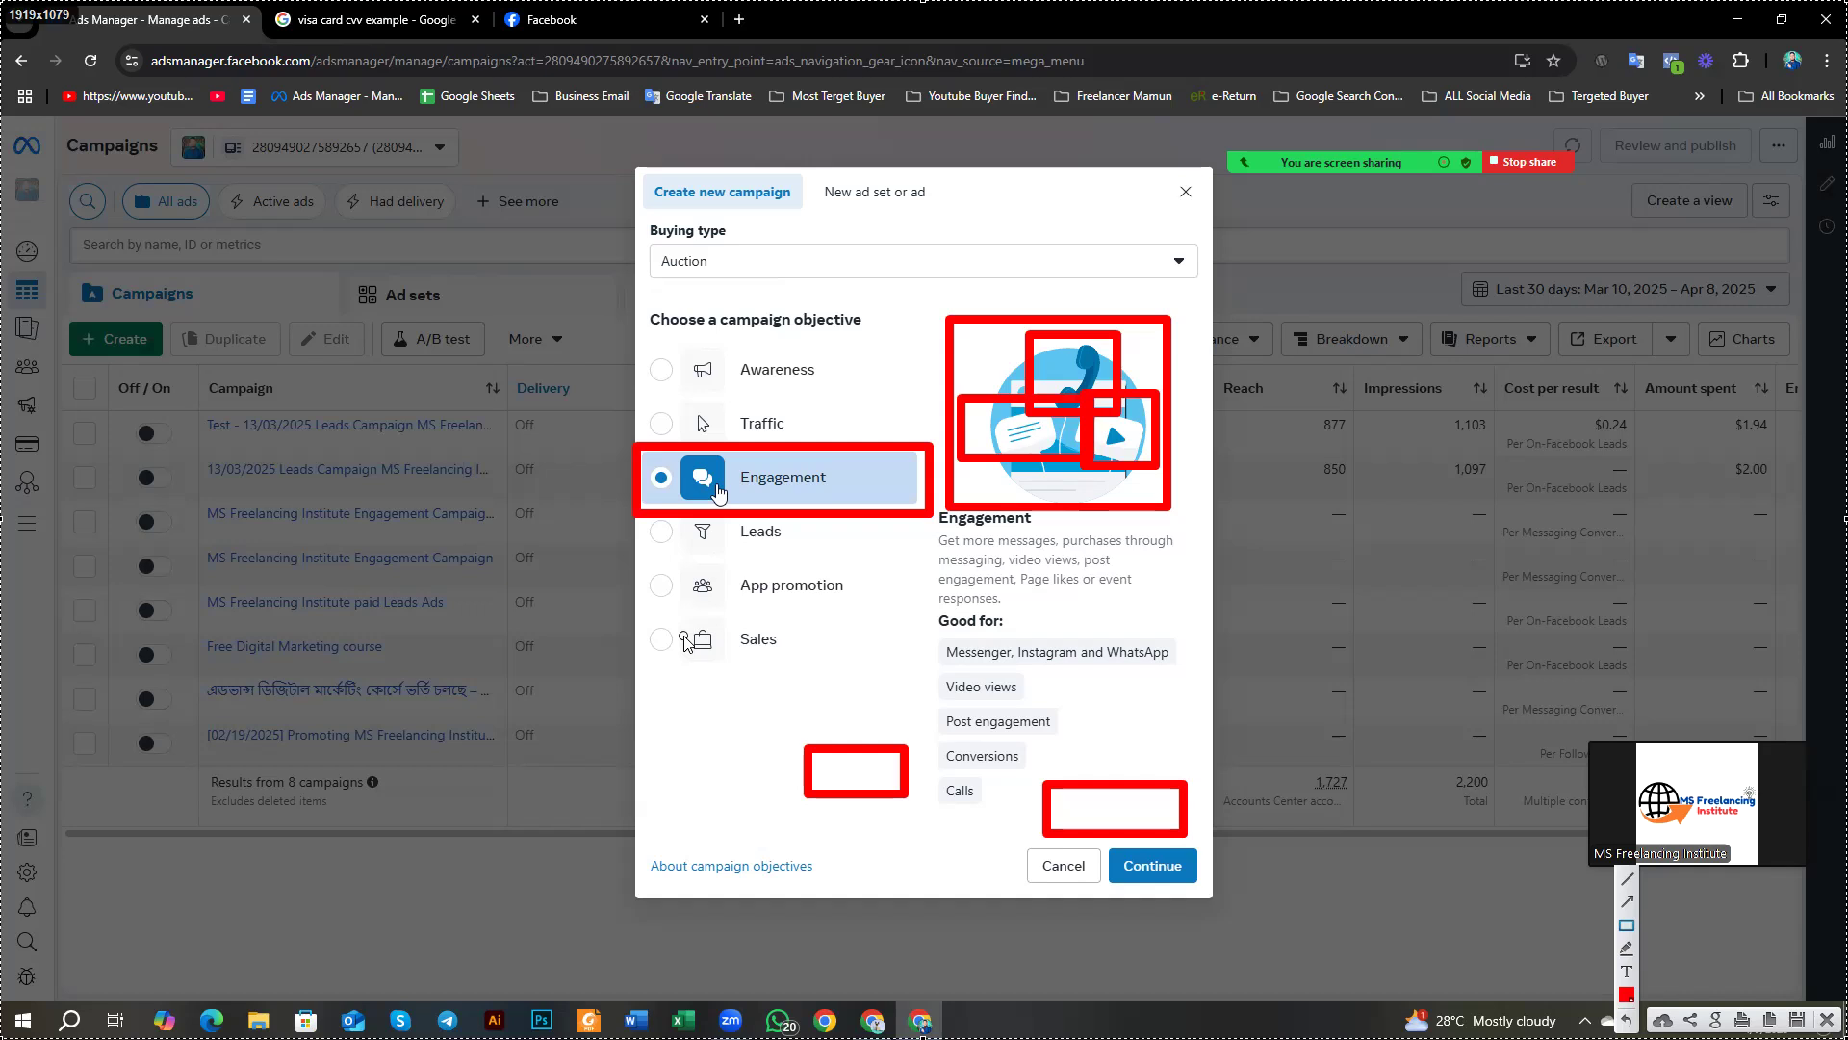
pyautogui.moveTo(636, 606); pyautogui.dragTo(834, 680)
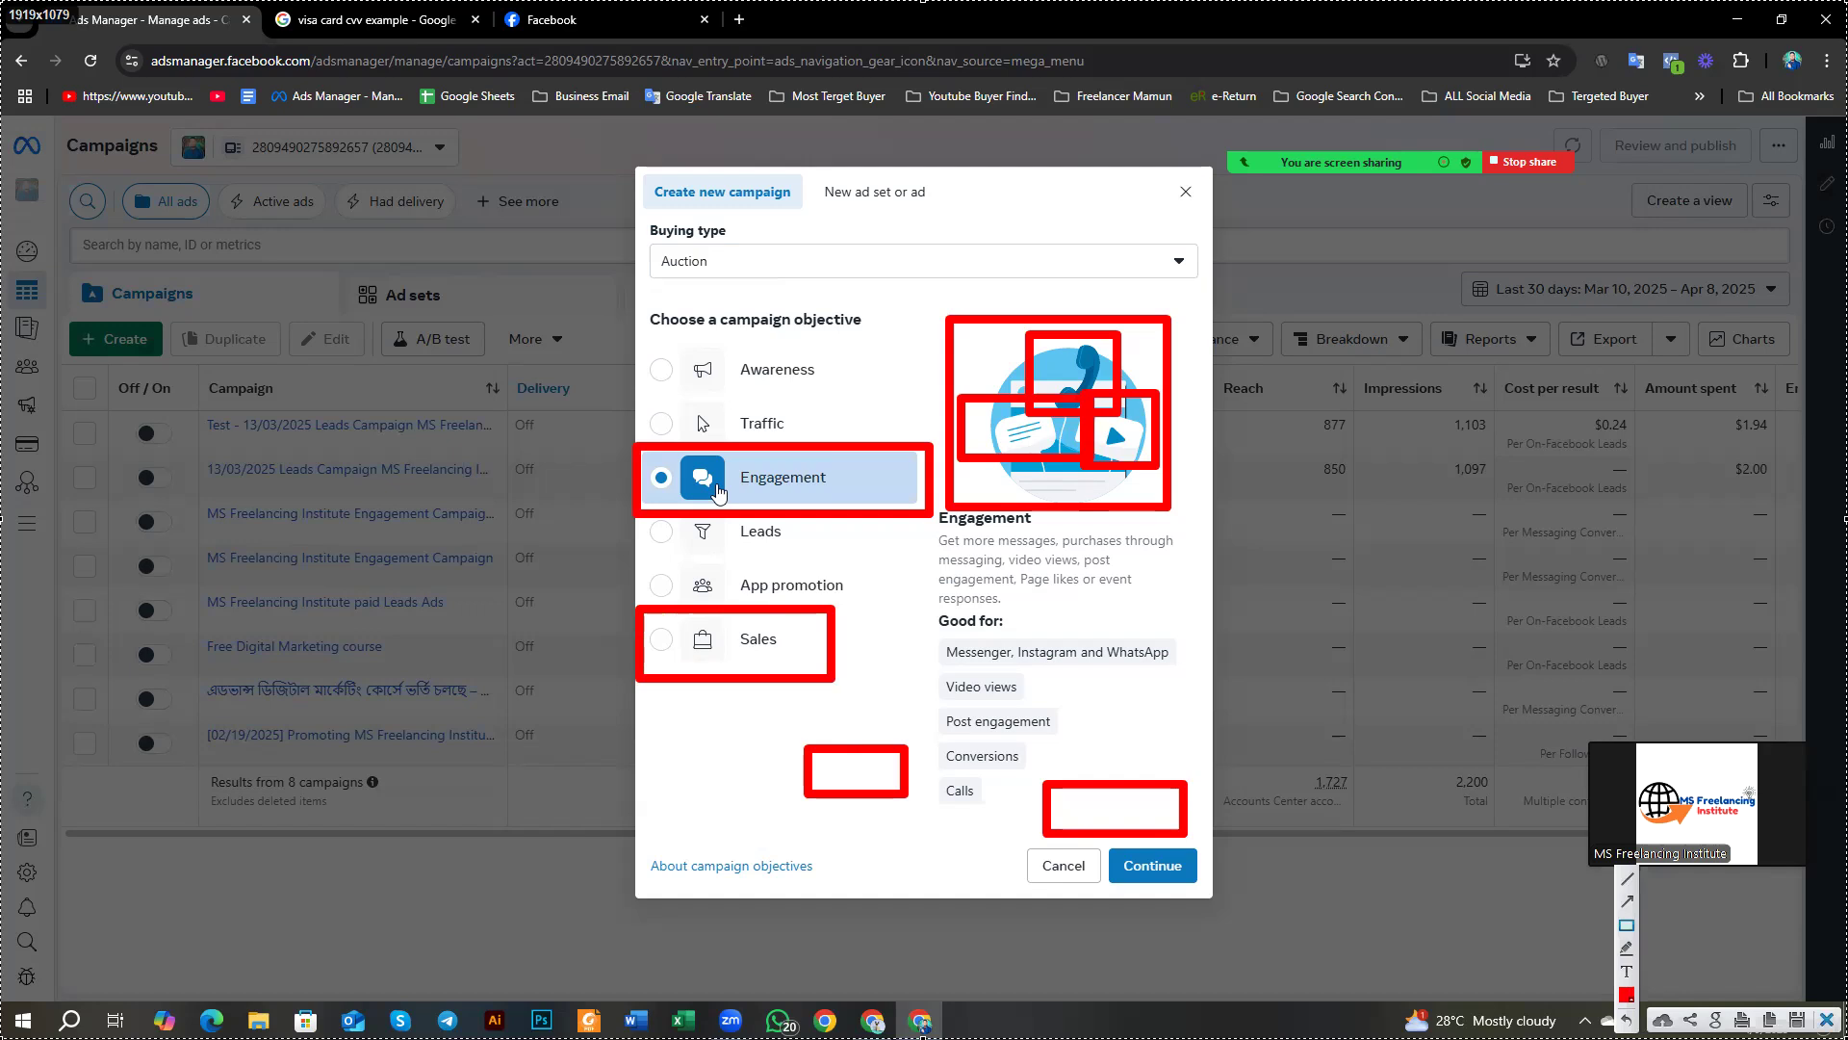
pyautogui.click(1826, 1018)
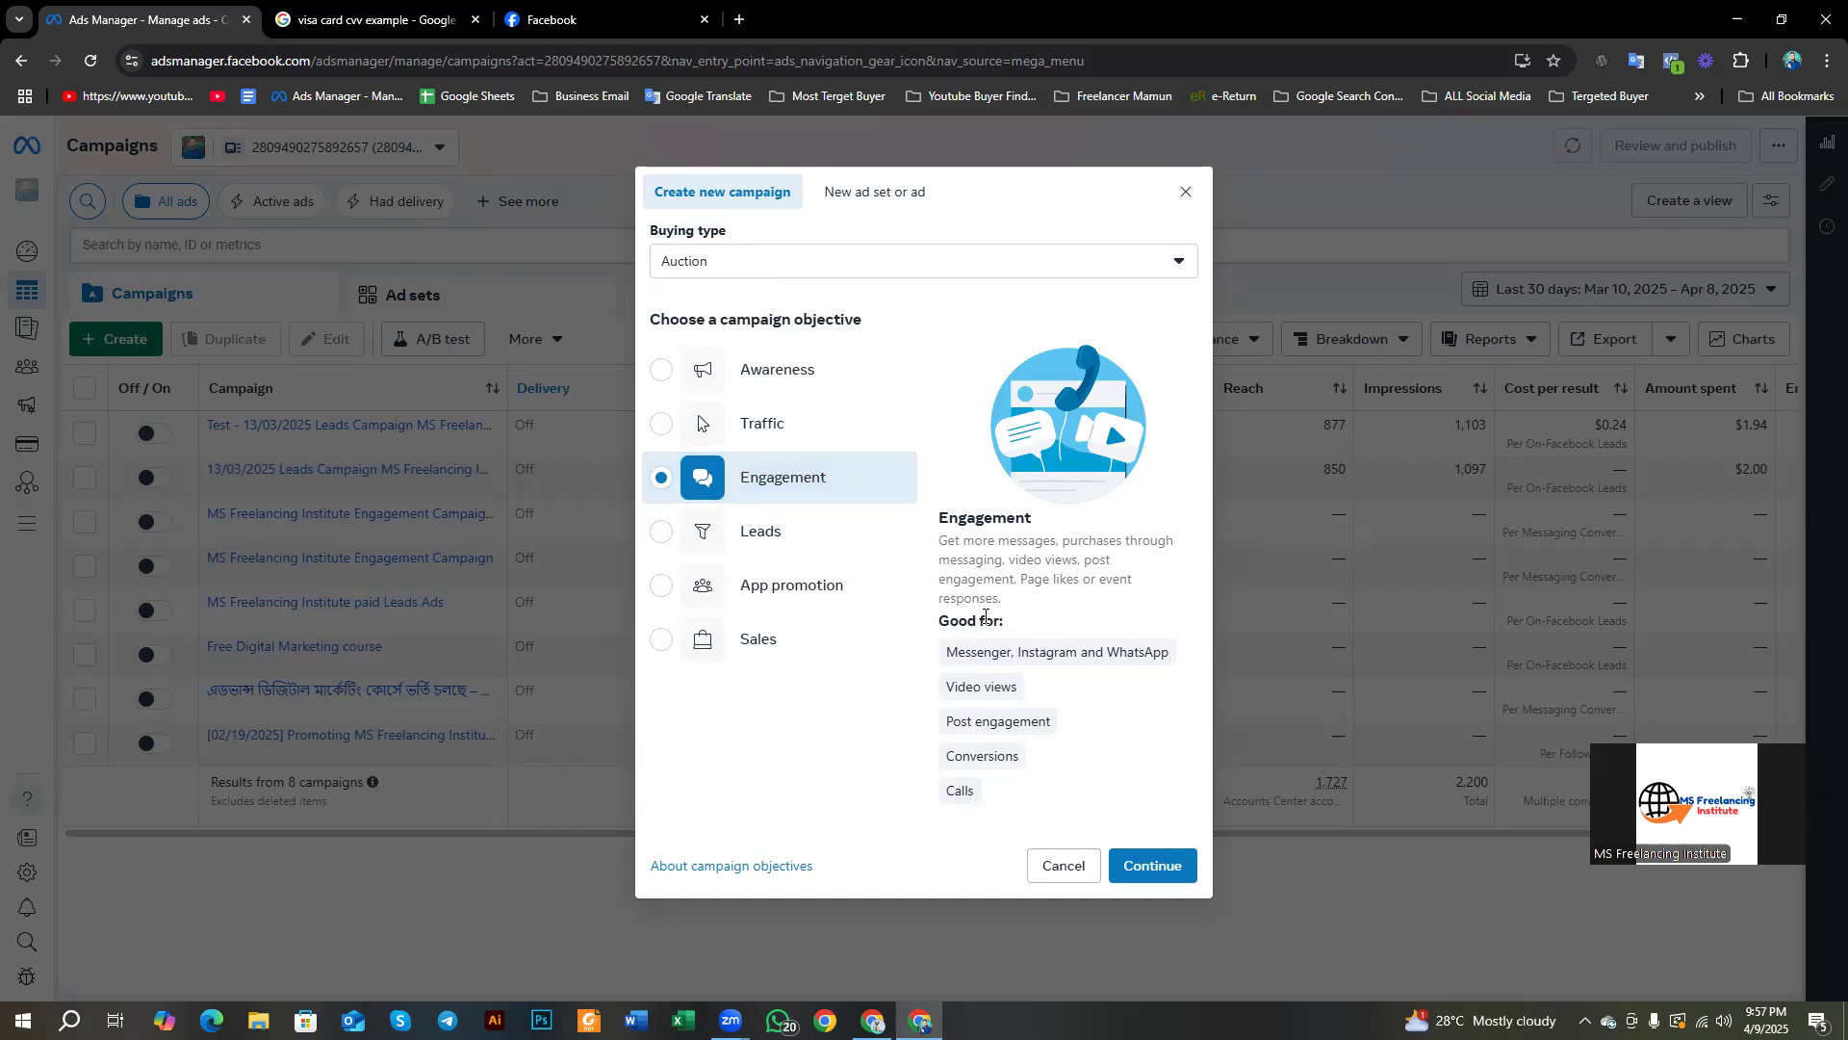
pyautogui.press('Print')
pyautogui.moveTo(921, 506); pyautogui.dragTo(1202, 888)
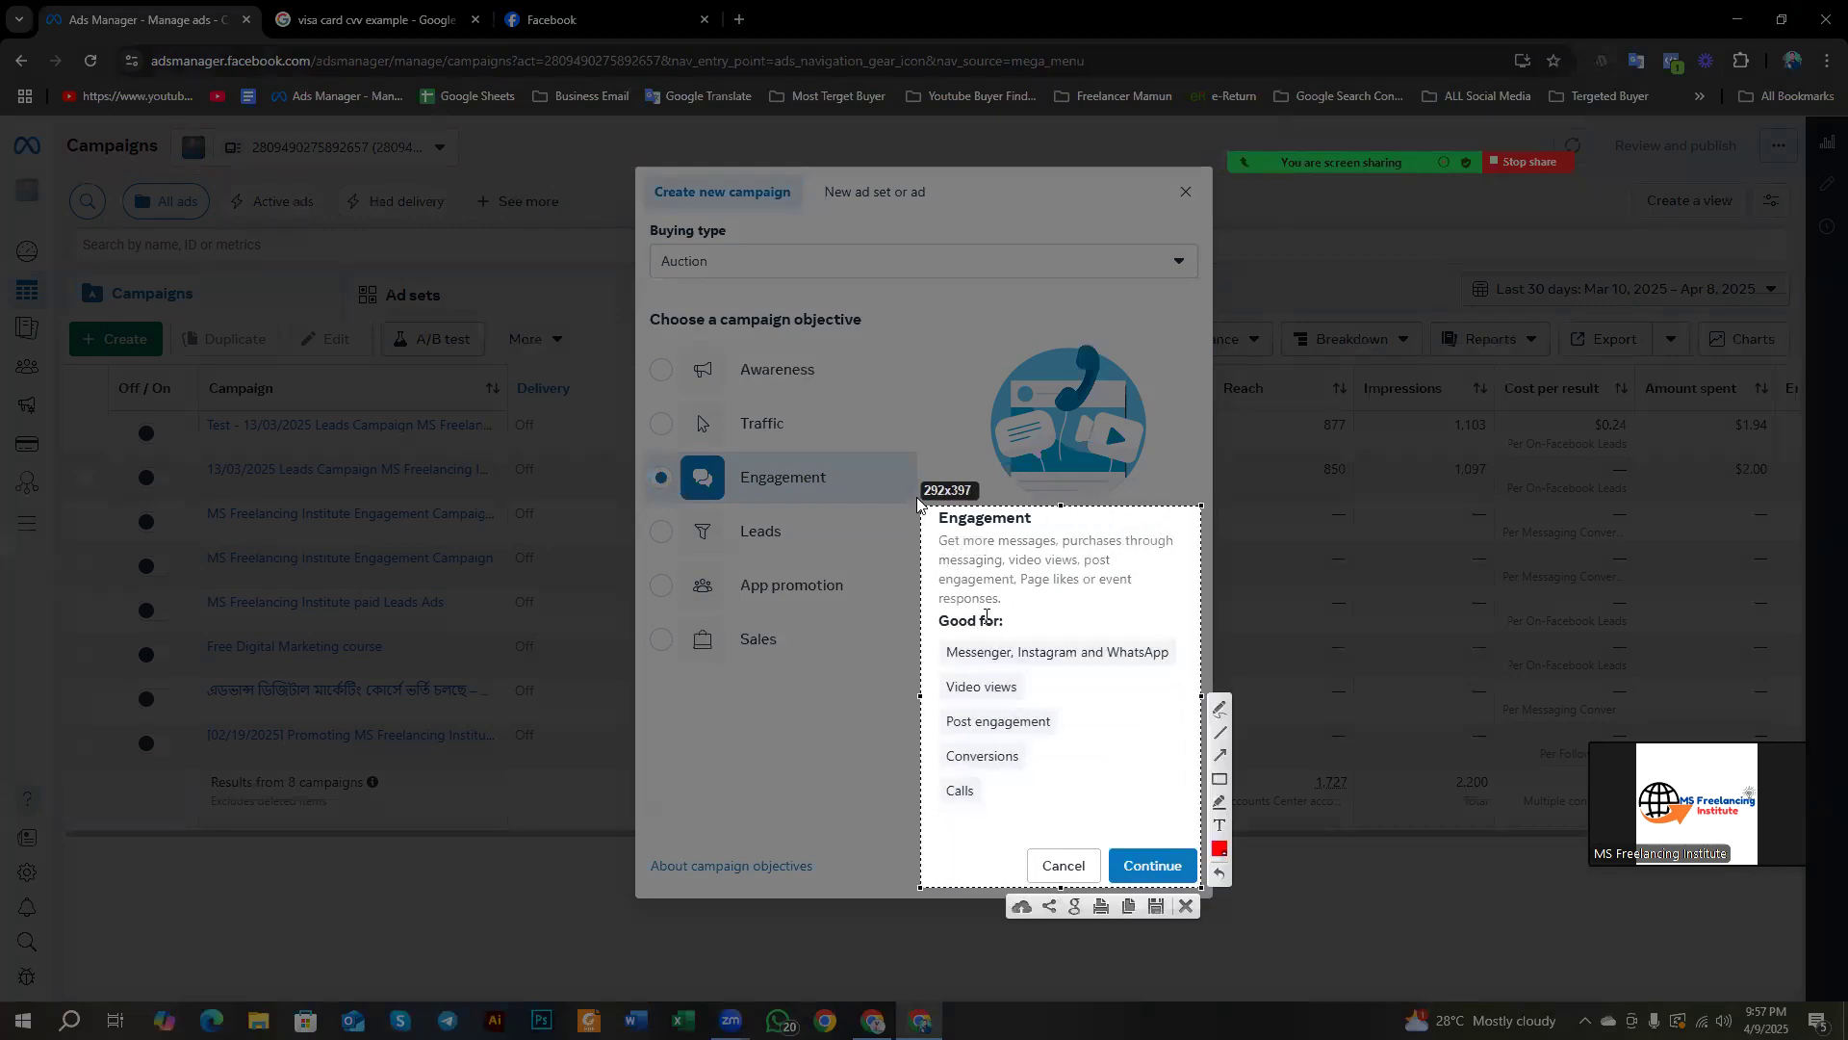
pyautogui.moveTo(600, 316); pyautogui.dragTo(388, 228)
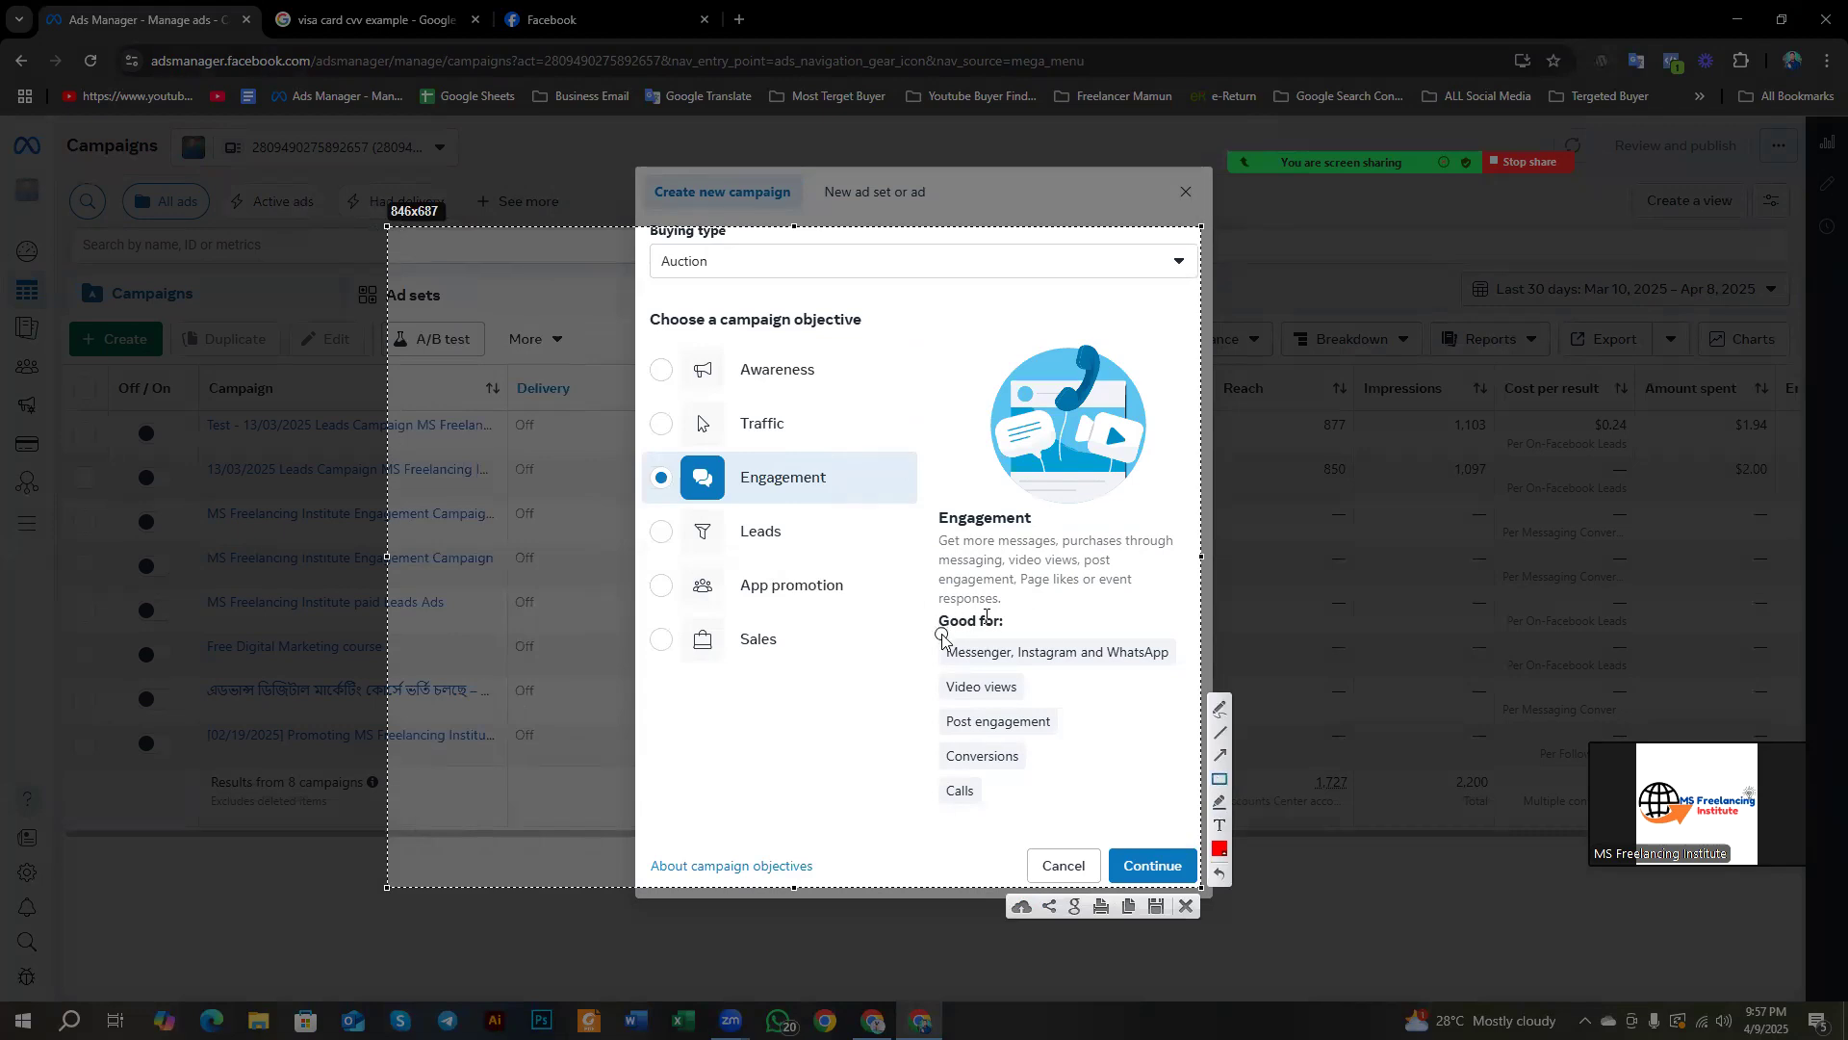
pyautogui.moveTo(930, 633)
pyautogui.mouseDown()
pyautogui.moveTo(958, 657)
pyautogui.moveTo(1182, 673)
pyautogui.mouseUp()
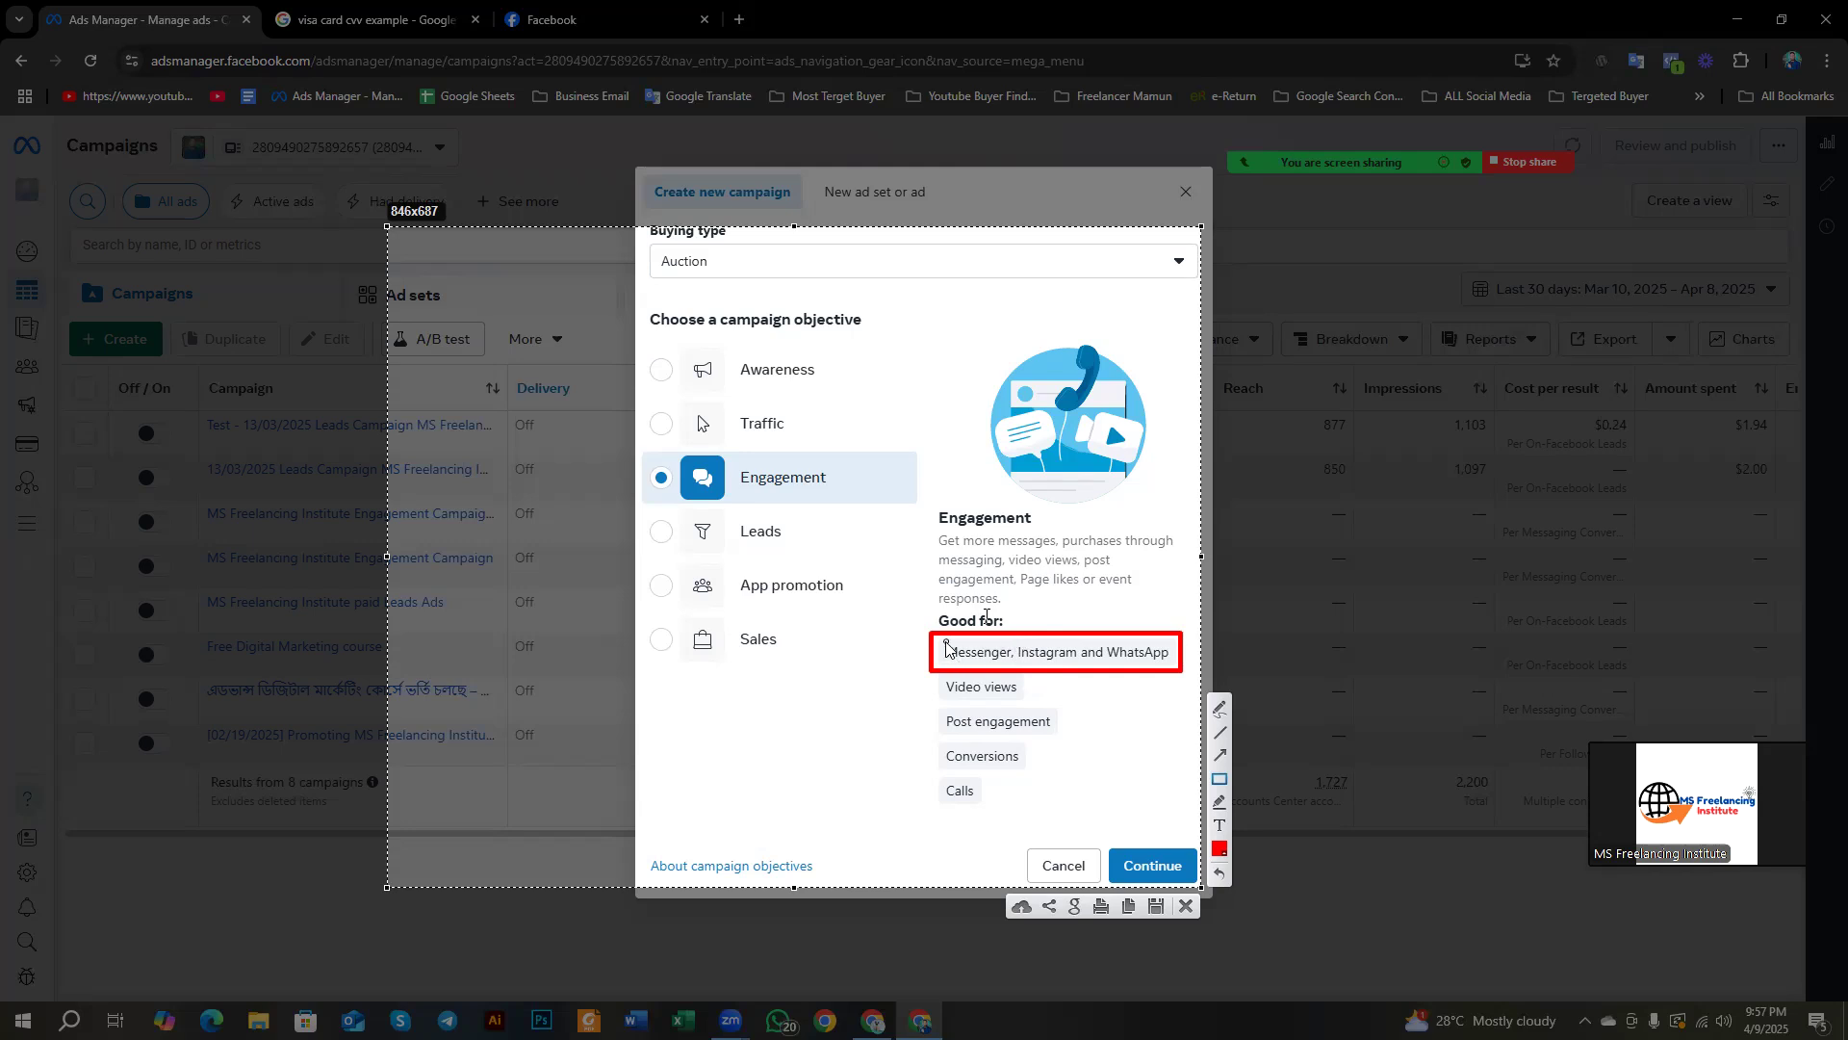
pyautogui.click(1186, 905)
# Step: Search Google Images for 'massanger ads' and enlarge the HubSpot Blog Messenger Ads example
pyautogui.click(739, 19)
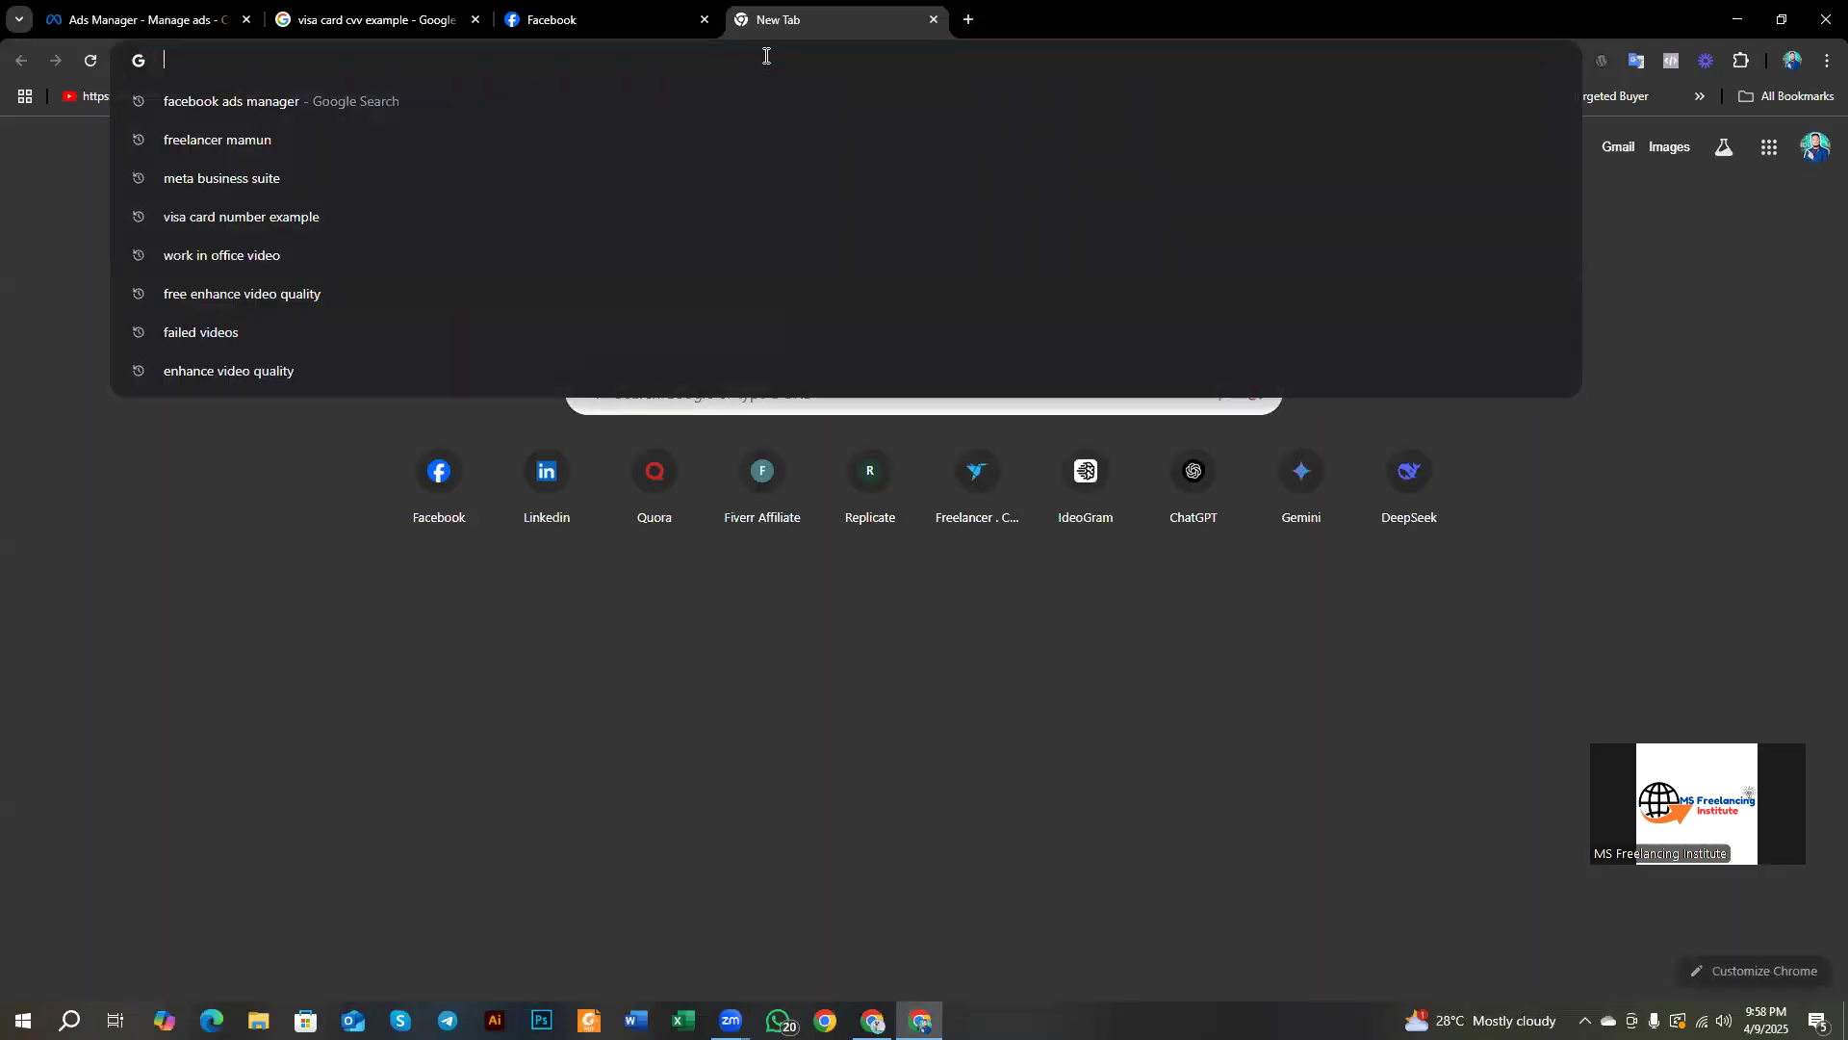
pyautogui.write('mas')
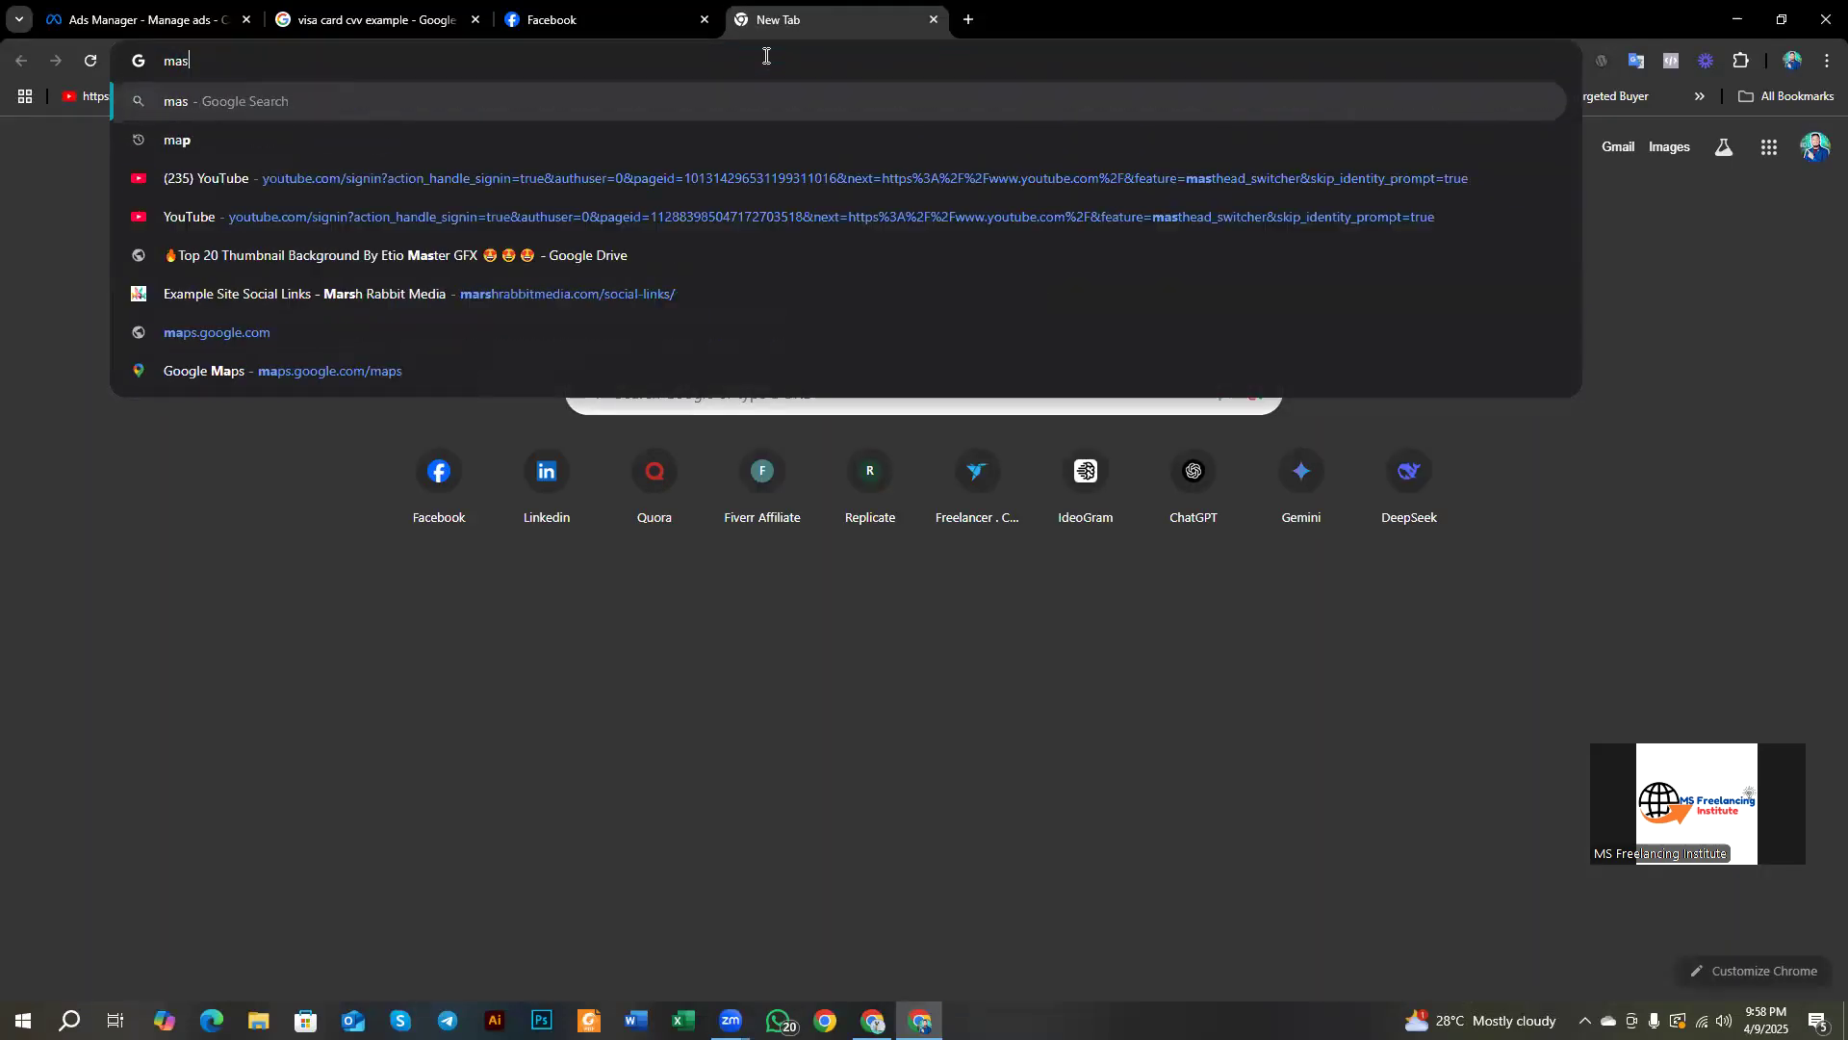
pyautogui.write('sanger')
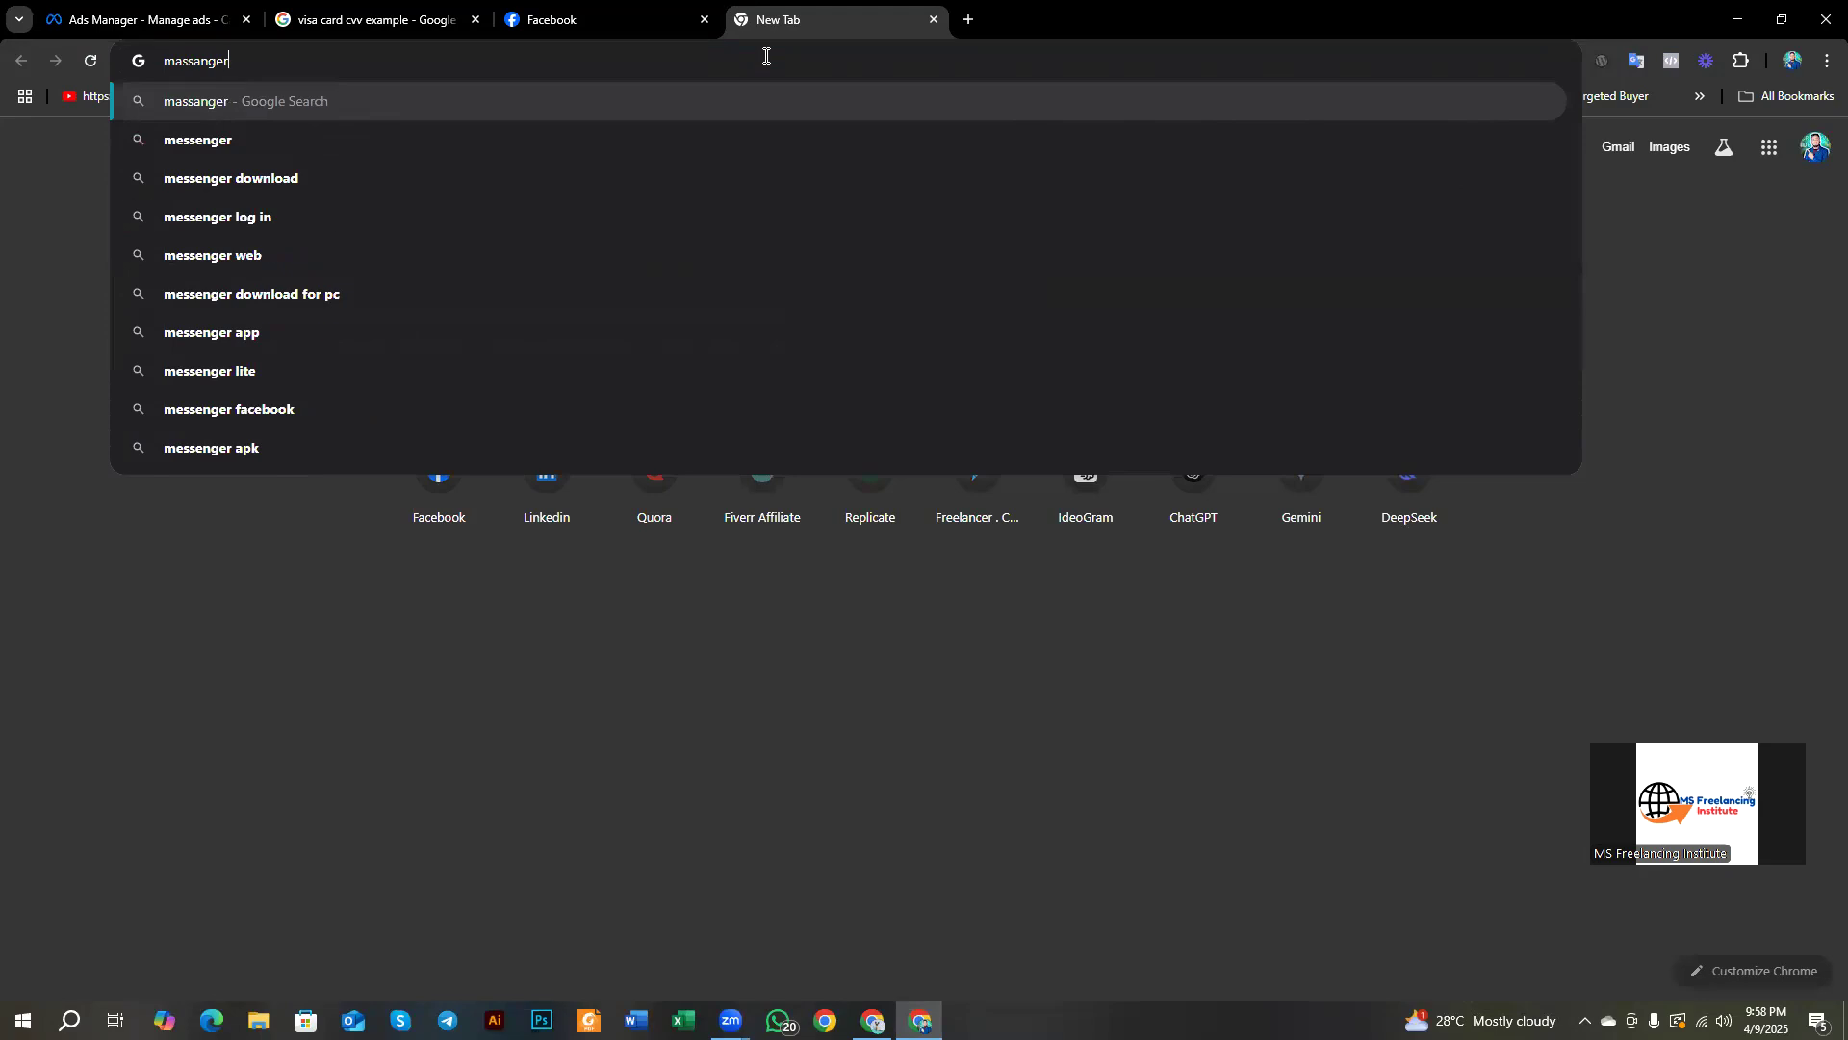
pyautogui.write(' ads')
pyautogui.press('Return')
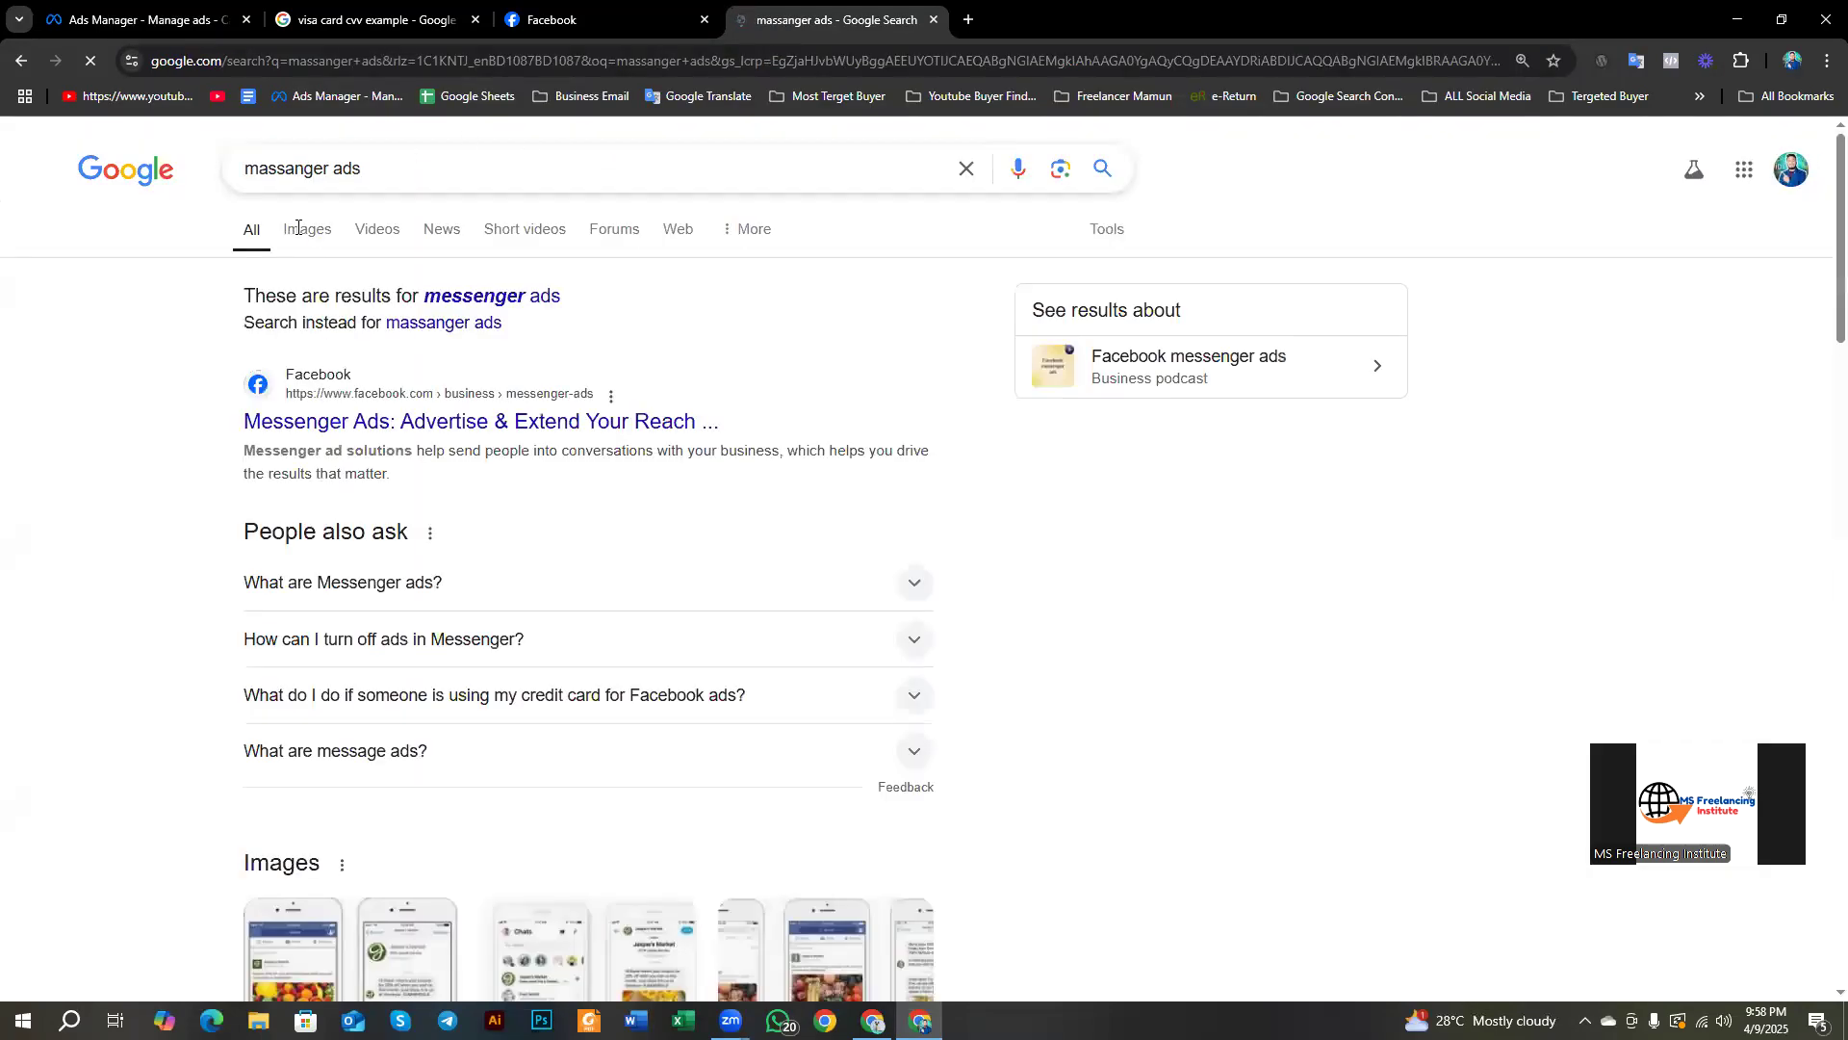
pyautogui.click(296, 231)
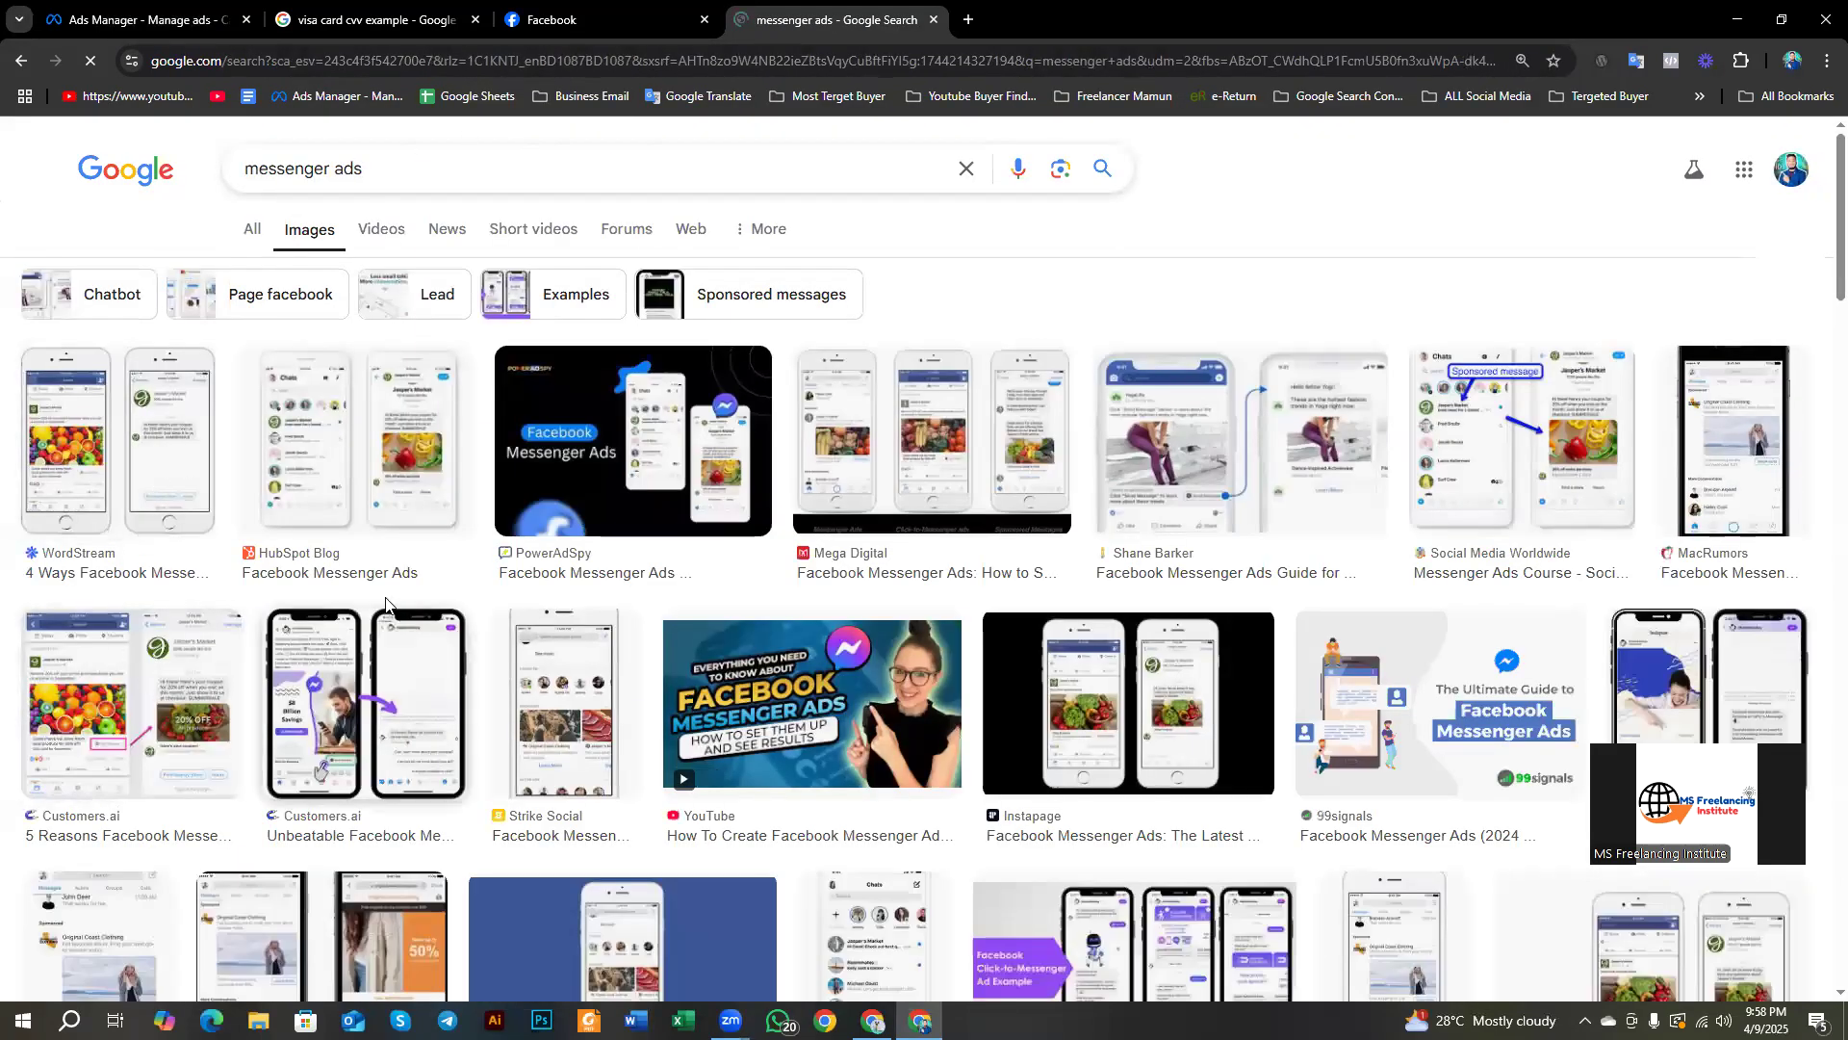
pyautogui.click(357, 443)
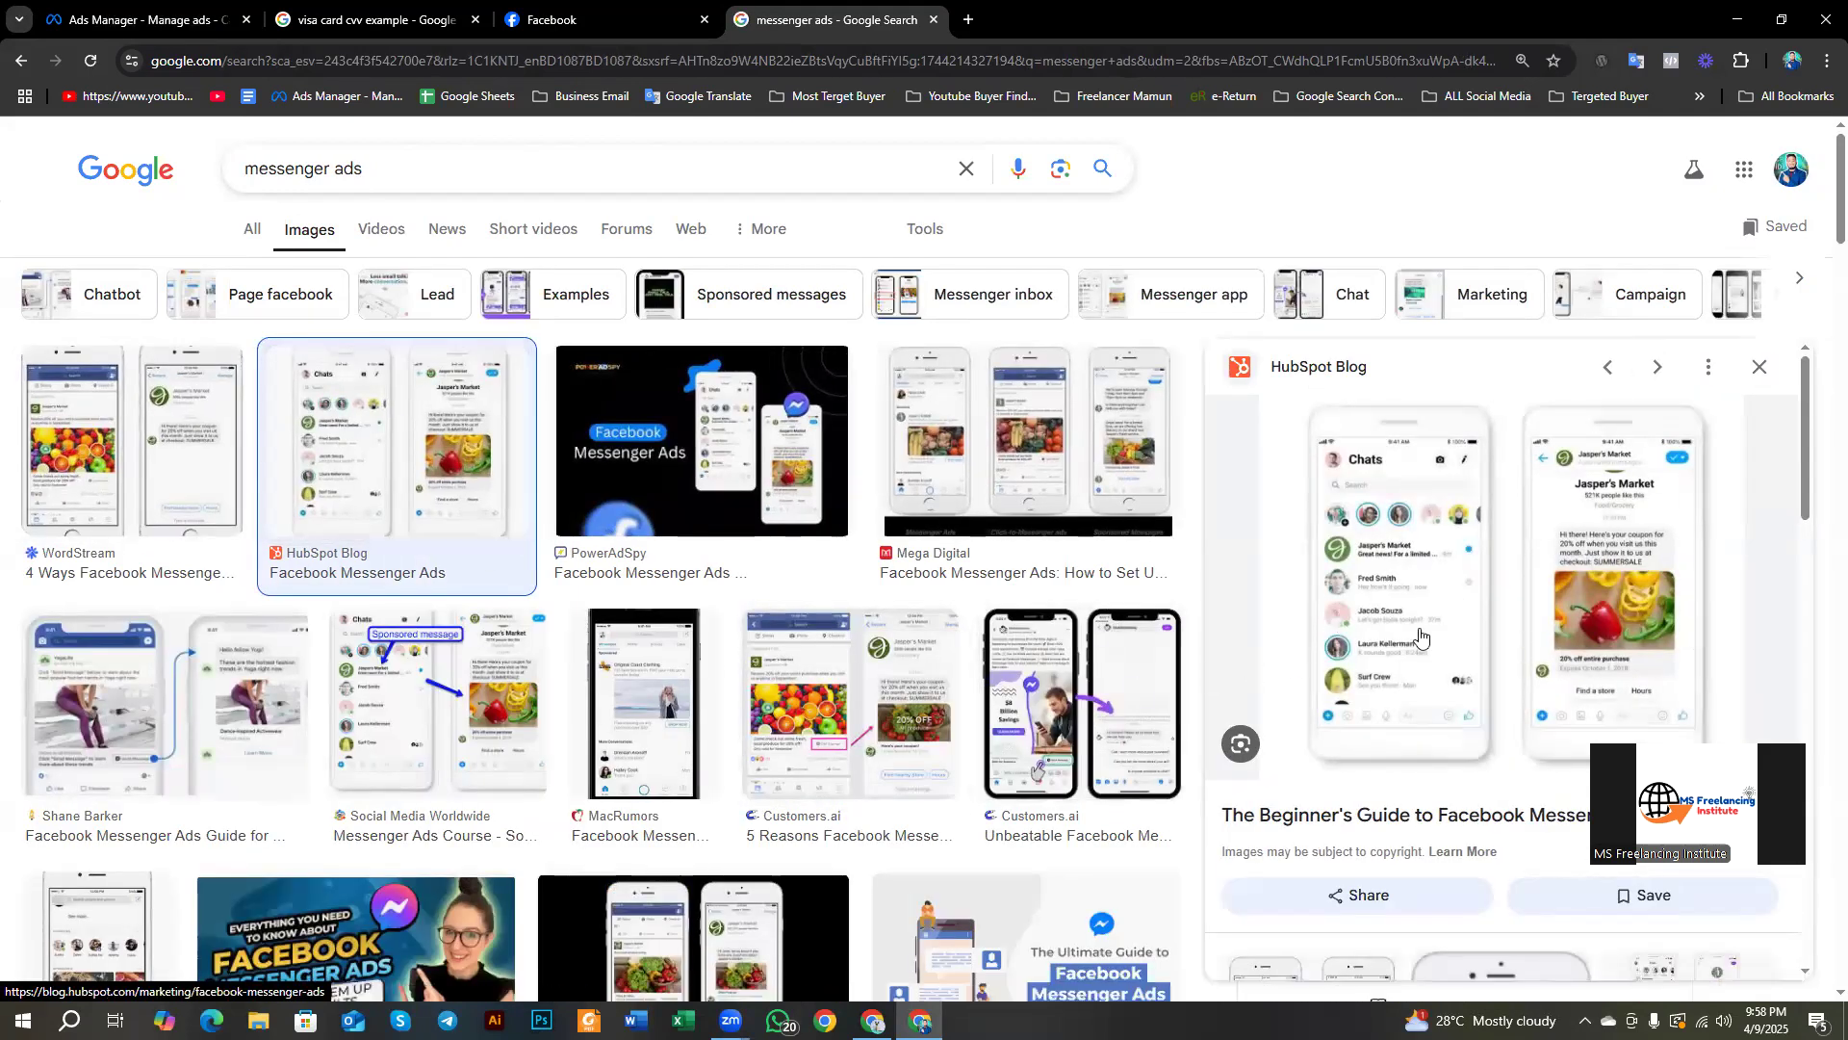
pyautogui.press('Print')
pyautogui.moveTo(1199, 316)
pyautogui.mouseDown()
pyautogui.moveTo(1357, 502)
pyautogui.moveTo(1846, 906)
pyautogui.mouseUp()
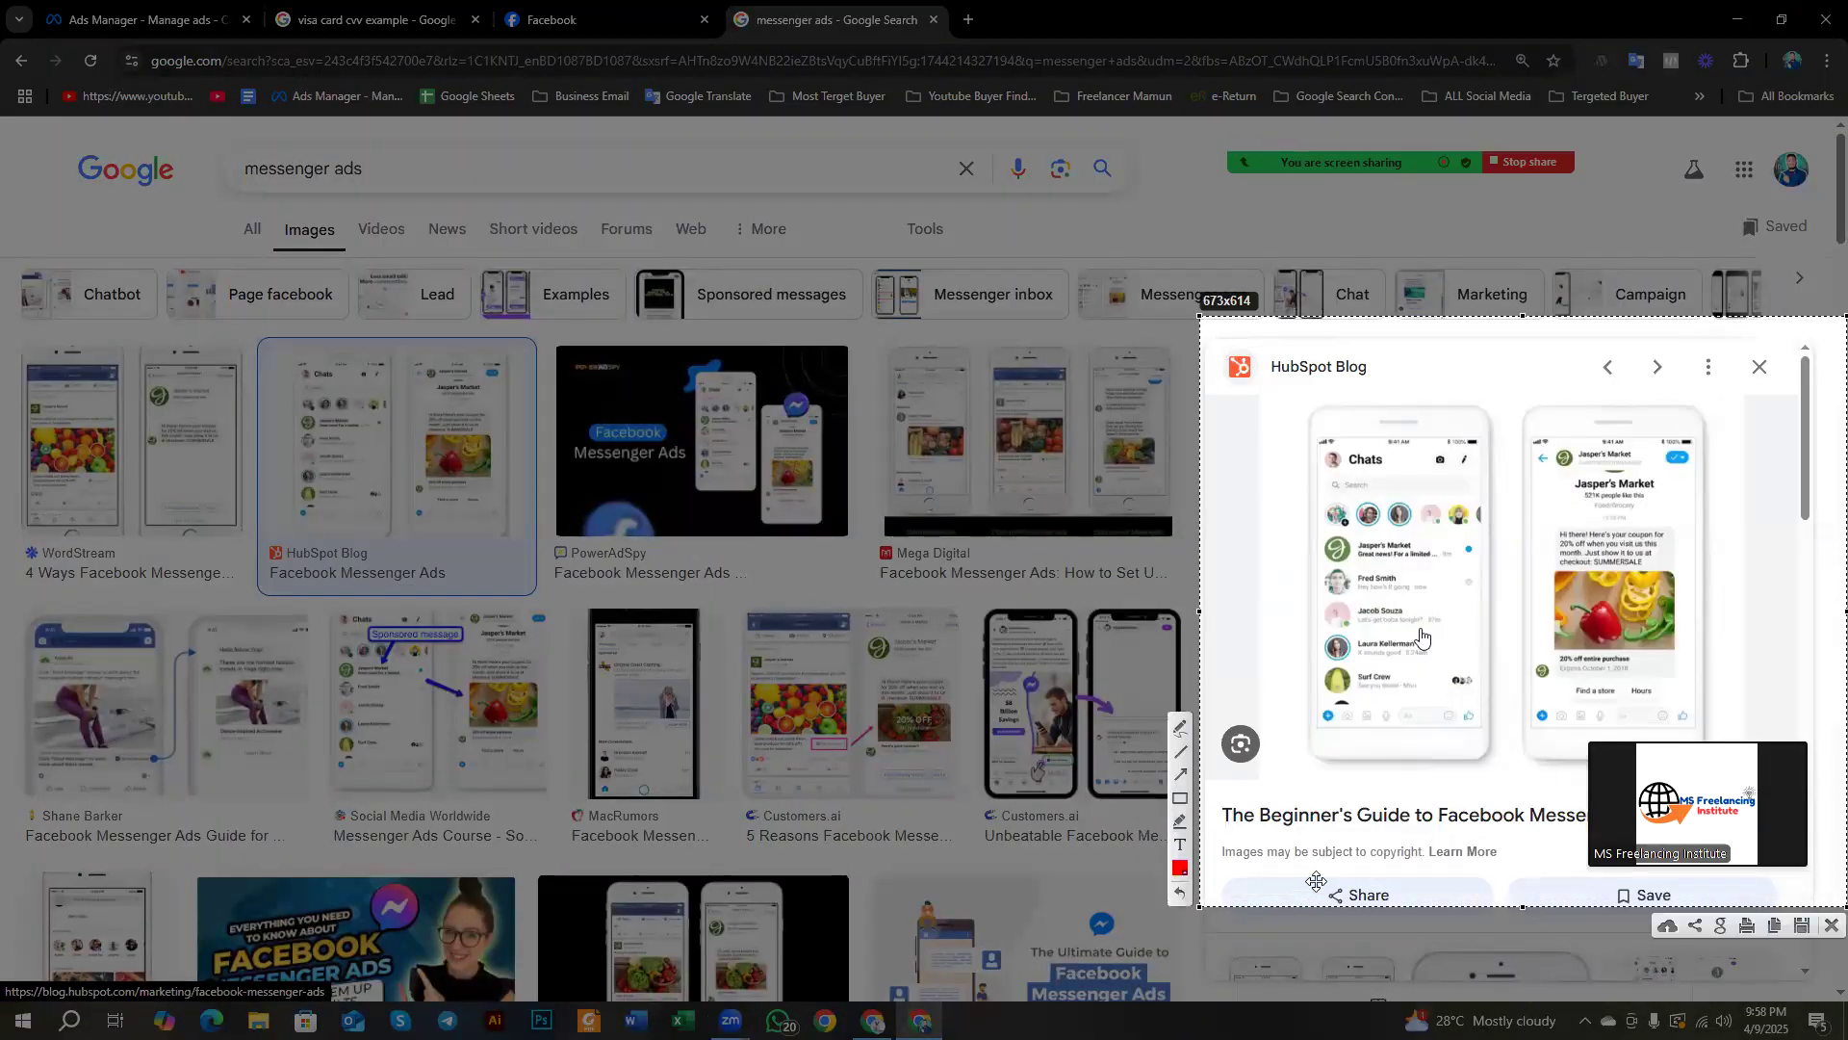
pyautogui.click(1180, 798)
pyautogui.moveTo(1290, 384)
pyautogui.mouseDown()
pyautogui.moveTo(1499, 671)
pyautogui.moveTo(1512, 784)
pyautogui.mouseUp()
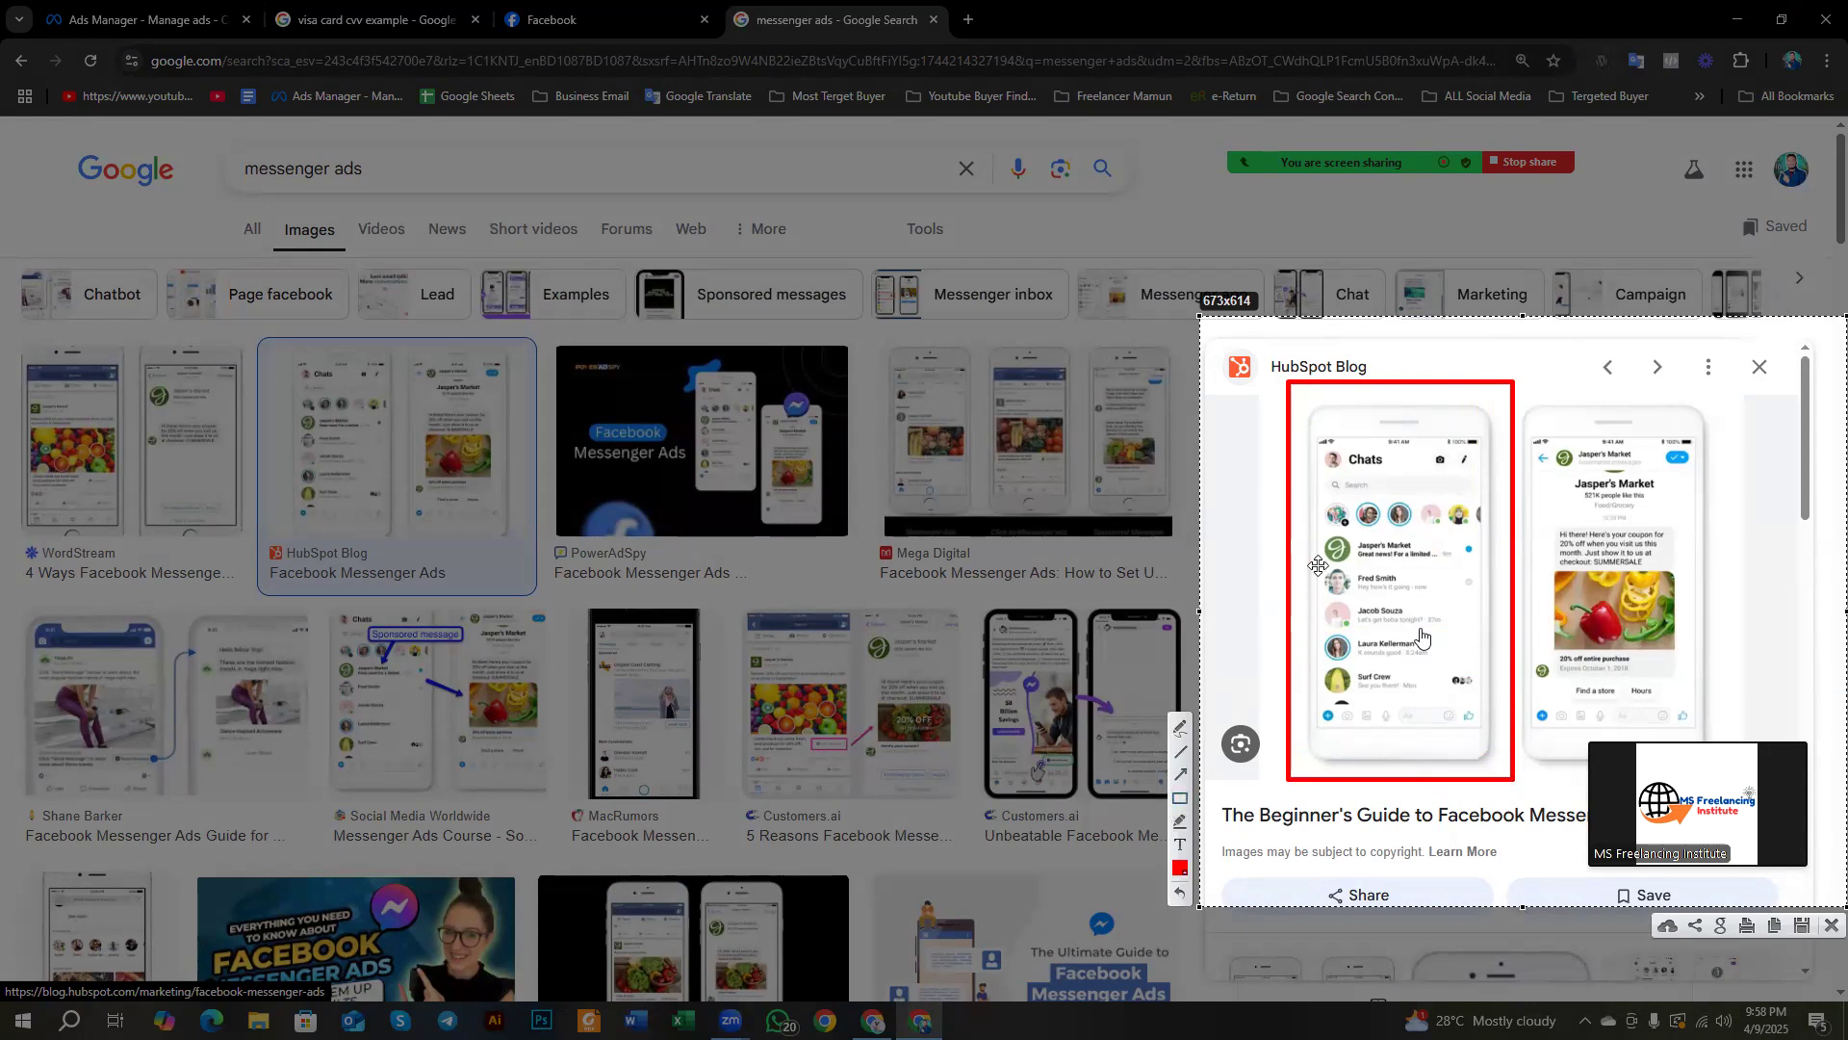
pyautogui.moveTo(1315, 554); pyautogui.dragTo(1426, 604)
pyautogui.moveTo(1311, 611)
pyautogui.mouseDown()
pyautogui.moveTo(1417, 637)
pyautogui.moveTo(1426, 678)
pyautogui.mouseUp()
pyautogui.moveTo(1315, 517); pyautogui.dragTo(1460, 574)
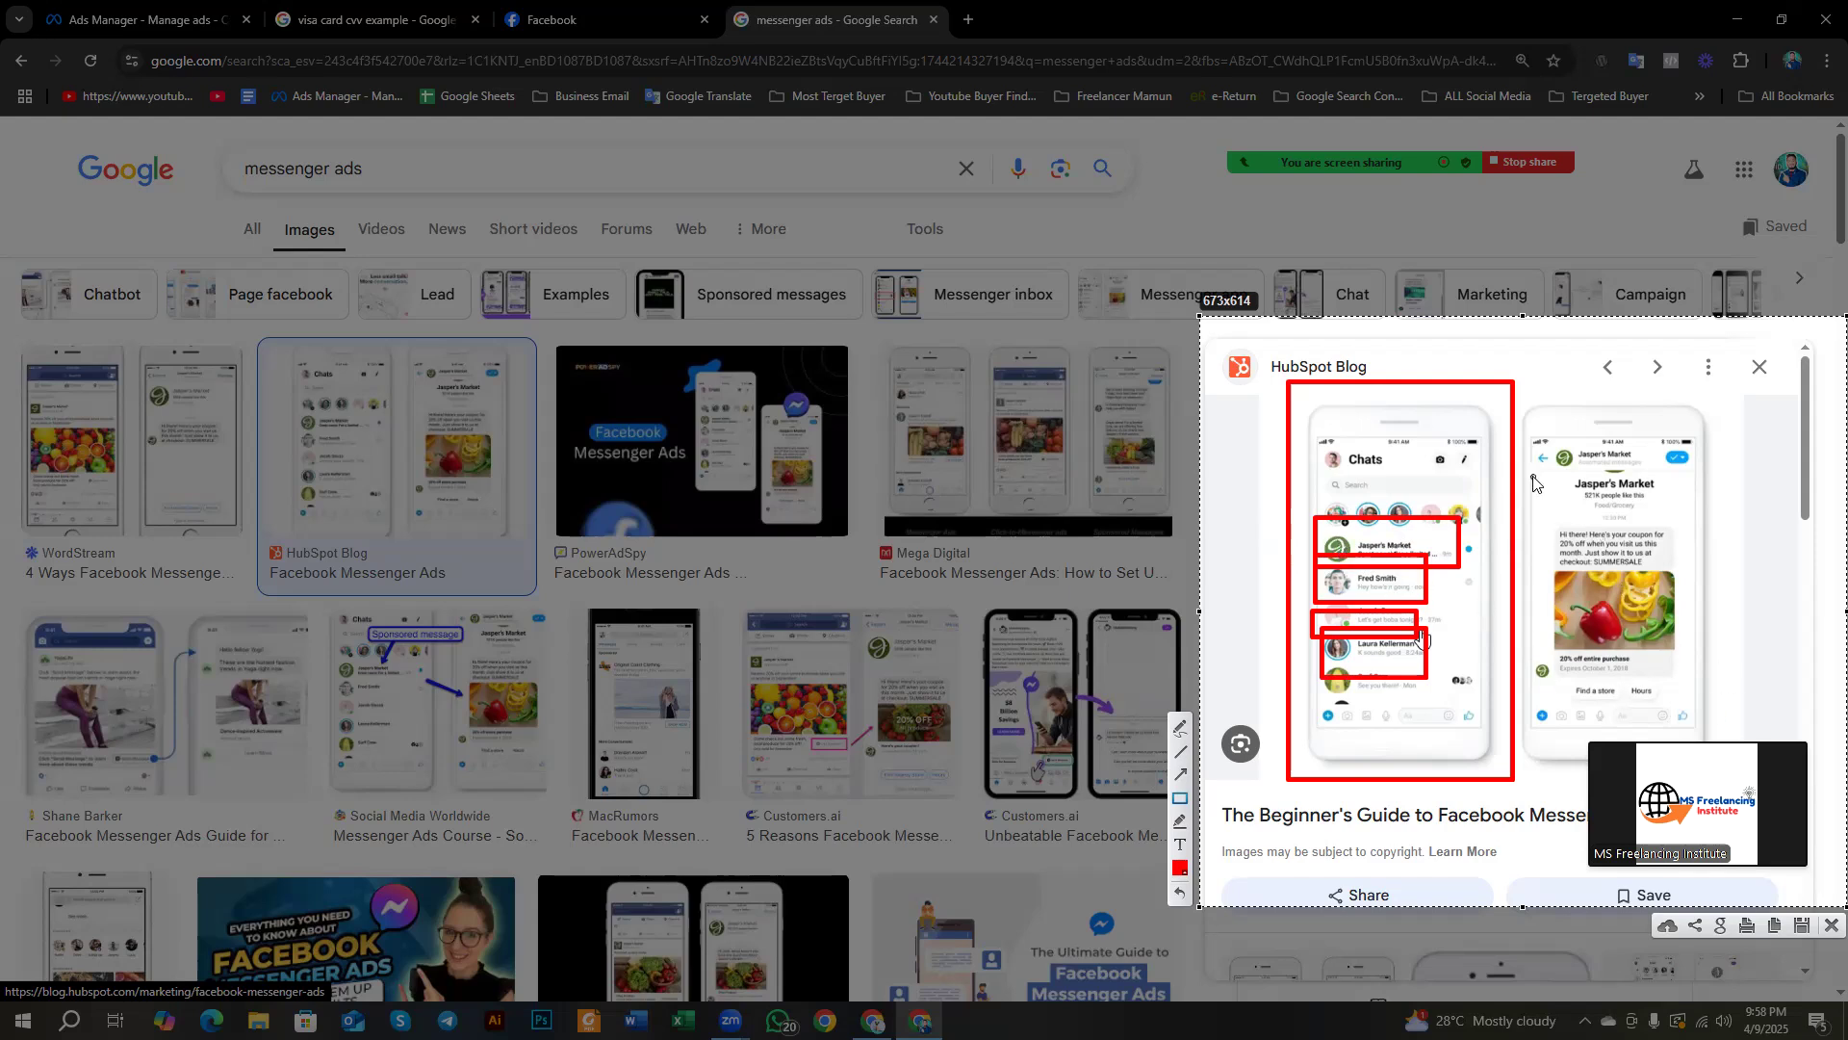
pyautogui.moveTo(1532, 443)
pyautogui.mouseDown()
pyautogui.moveTo(1676, 734)
pyautogui.moveTo(1723, 739)
pyautogui.mouseUp()
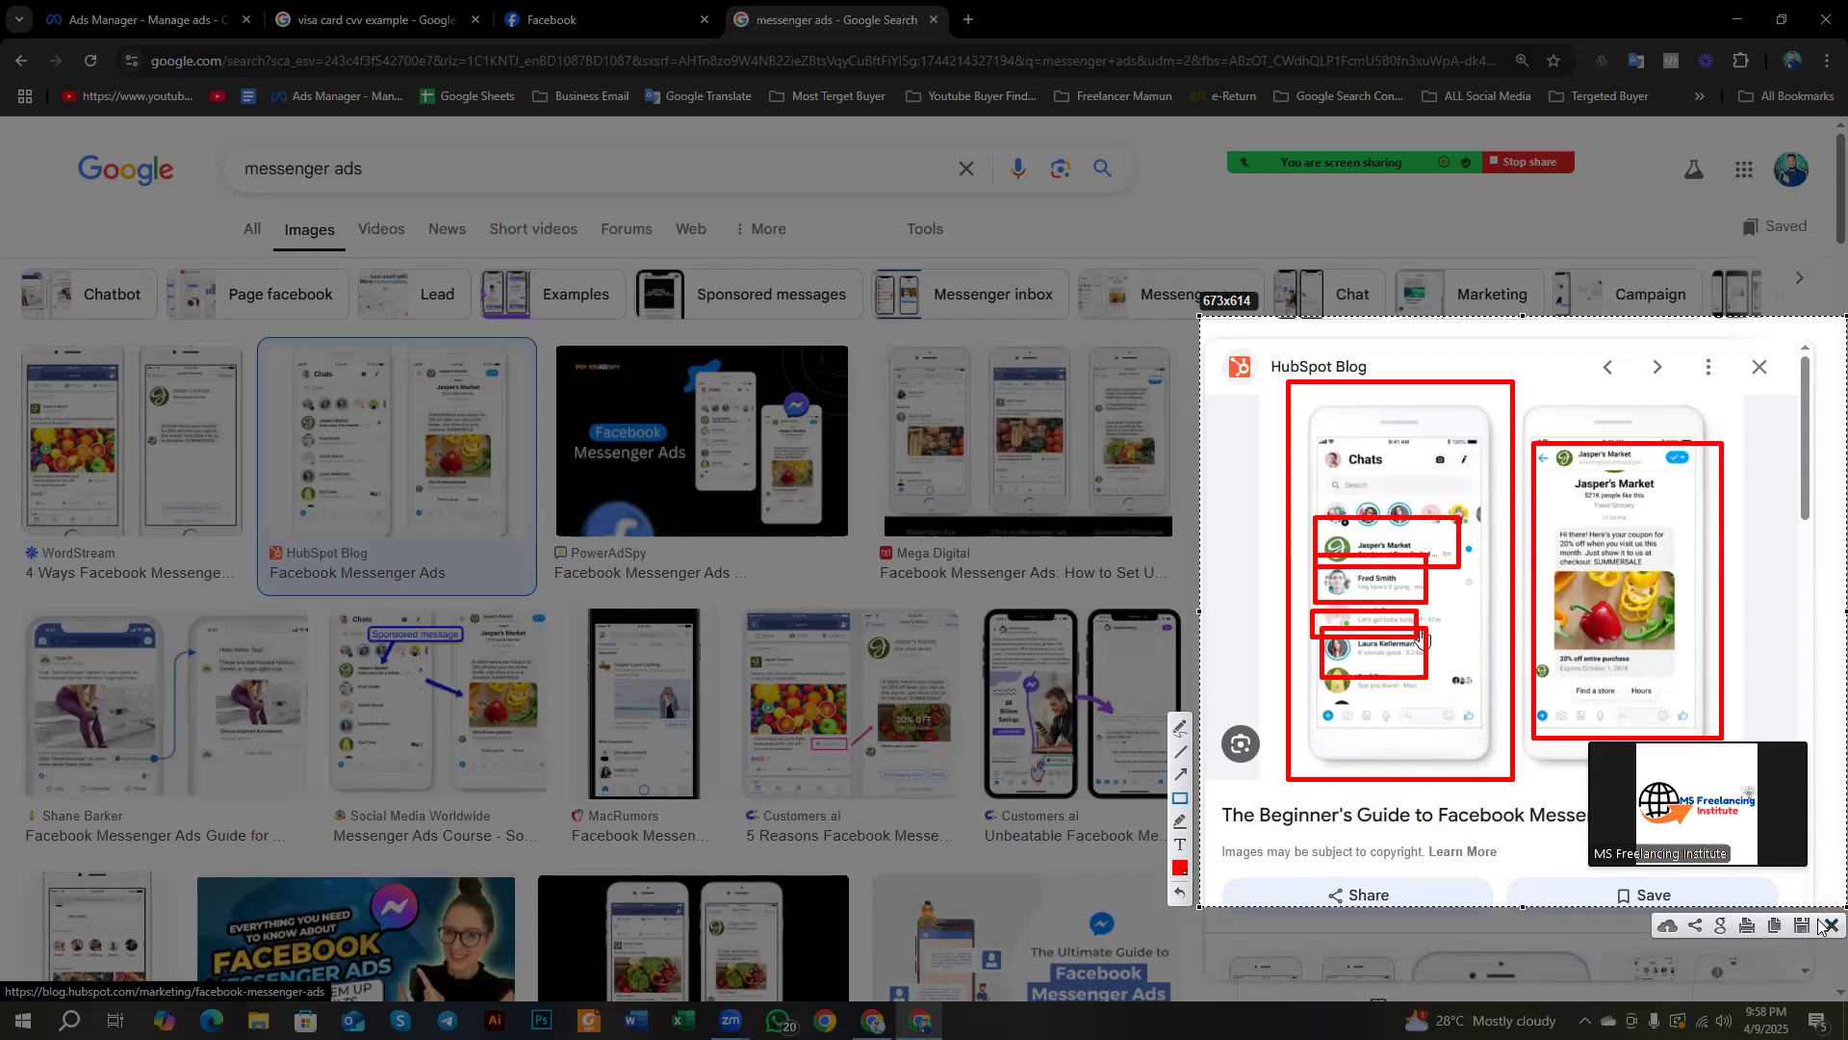
# Step: Back in the campaign dialog, translate the words Instagram, Messenger and 'Good for'
pyautogui.click(278, 12)
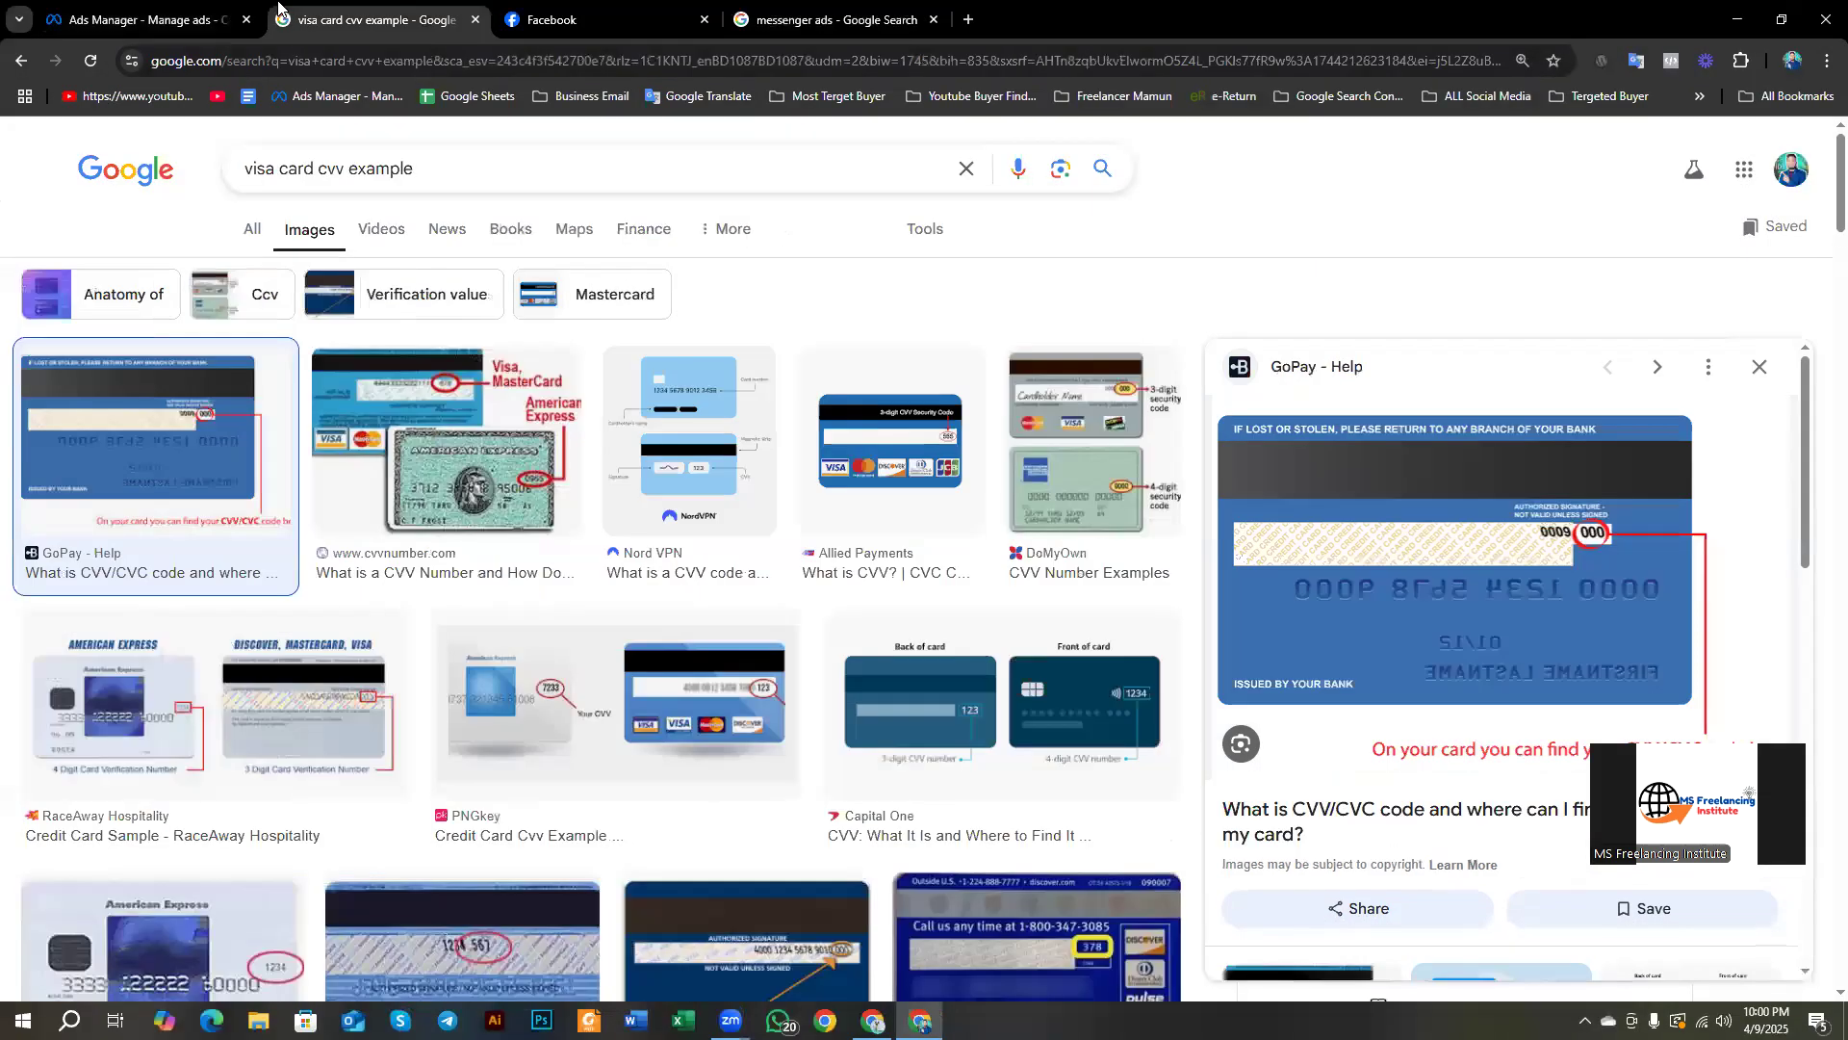
pyautogui.click(146, 12)
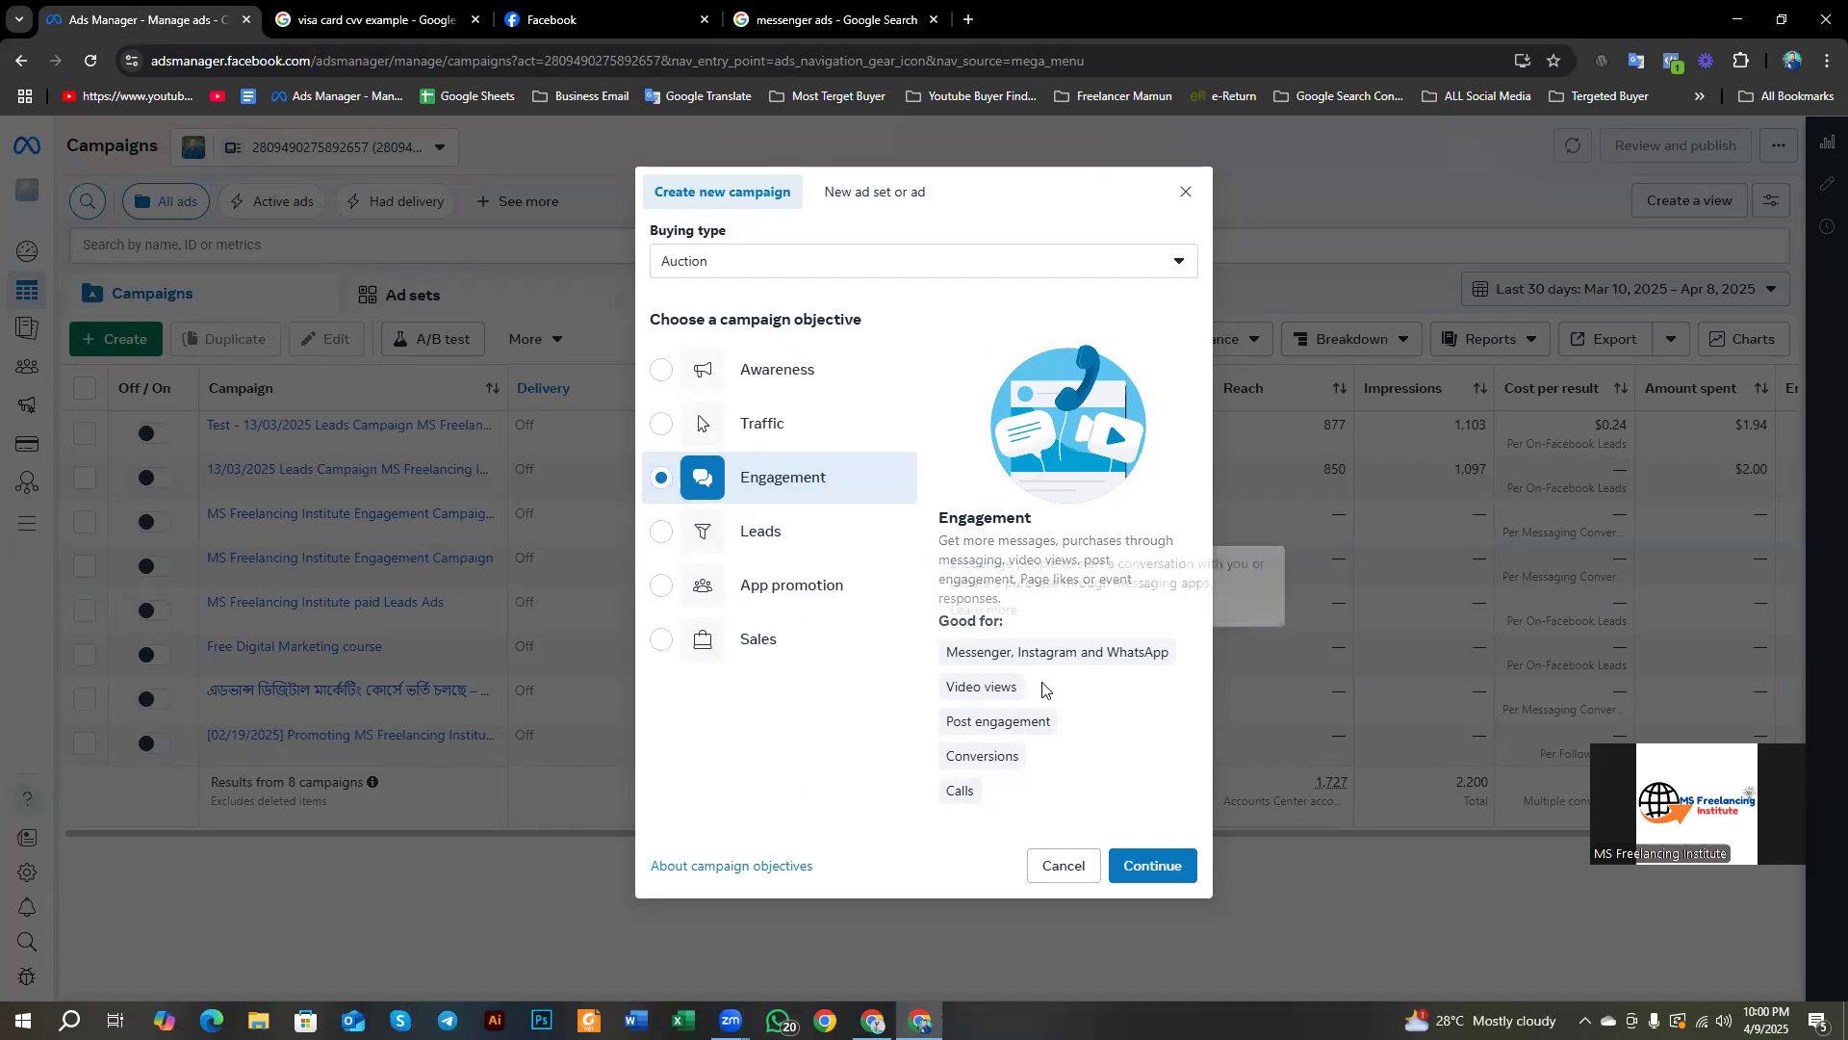
pyautogui.moveTo(1032, 652)
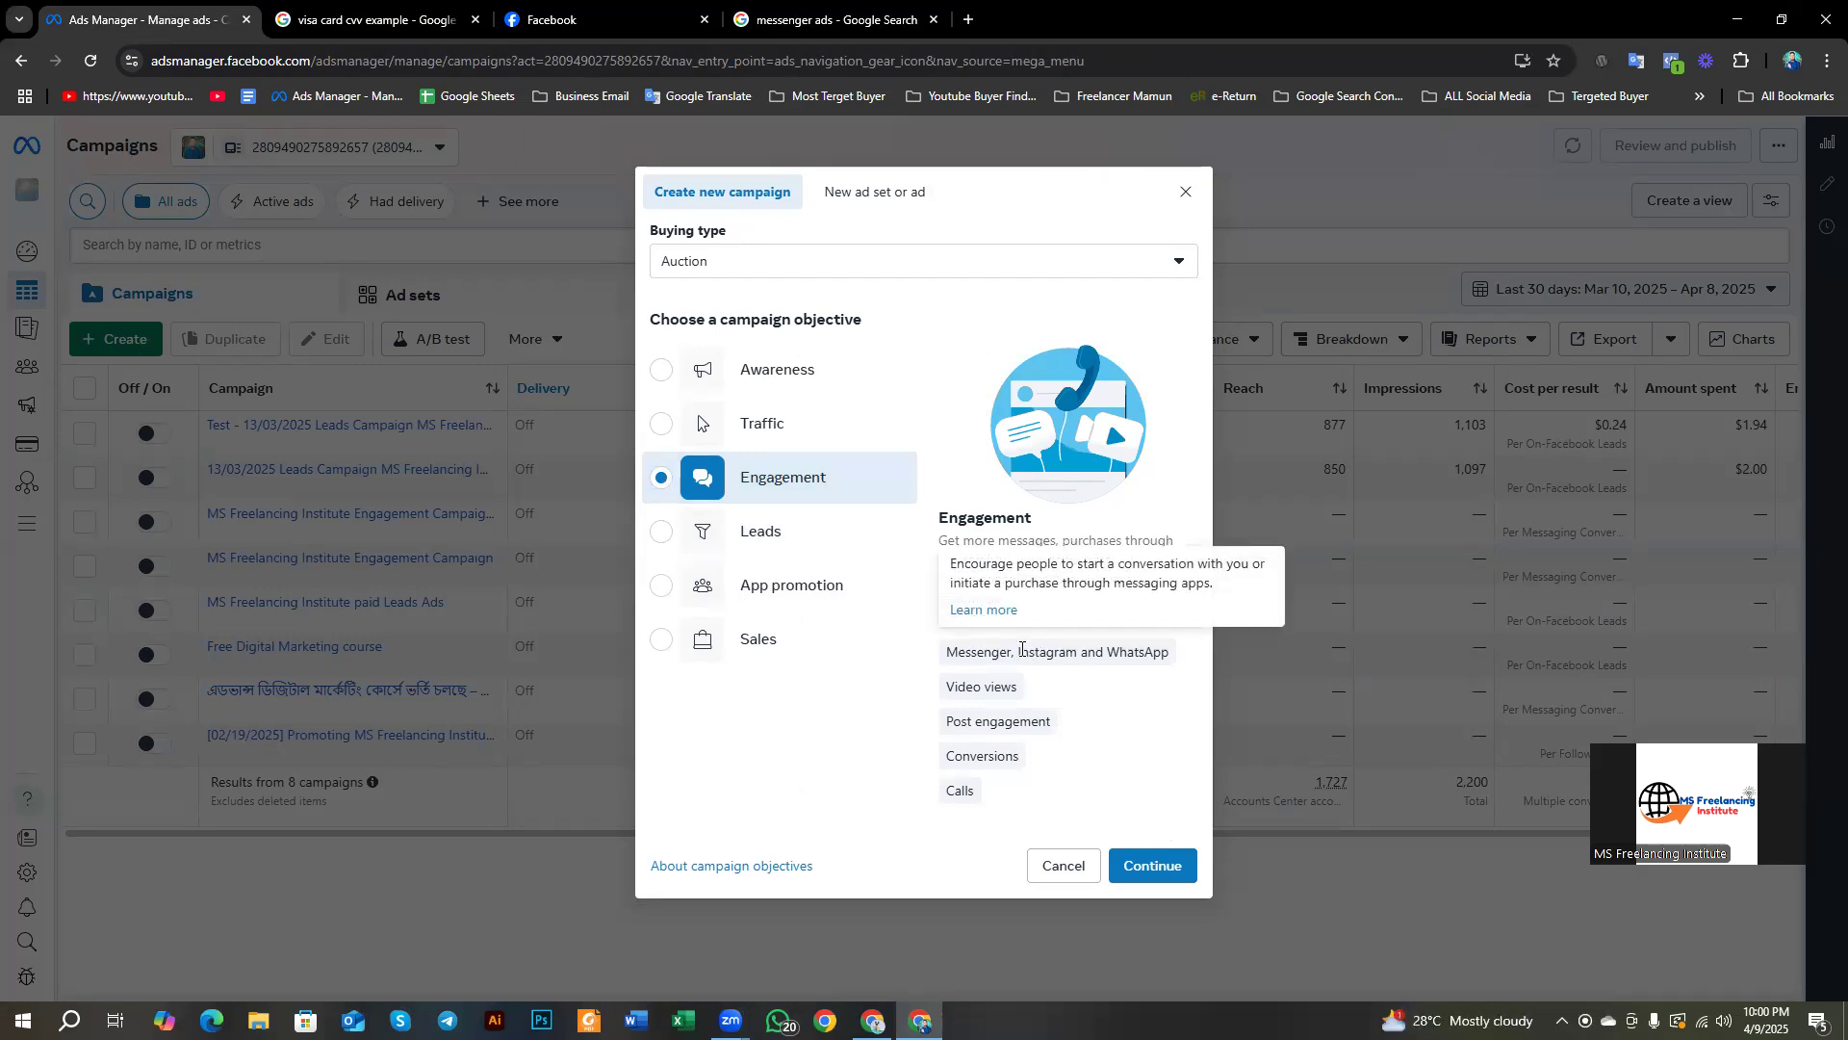
pyautogui.doubleClick(1020, 652)
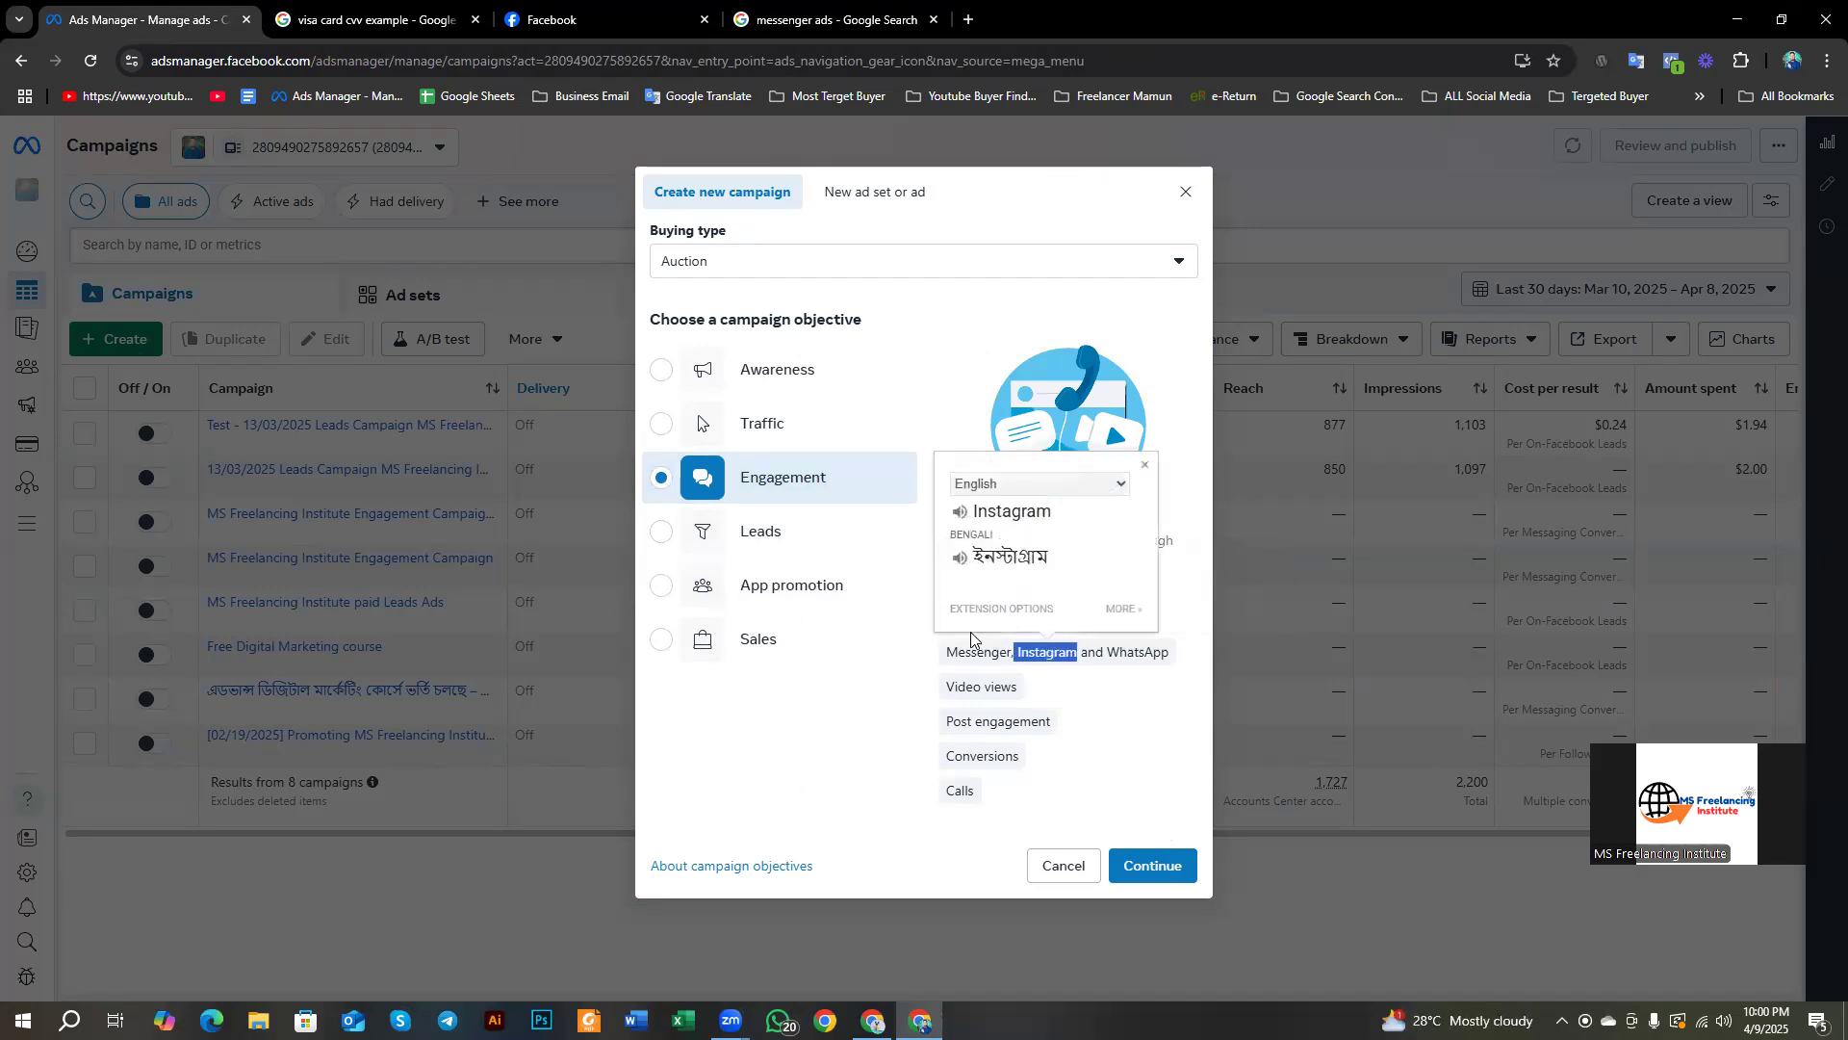
pyautogui.moveTo(941, 653); pyautogui.dragTo(1196, 671)
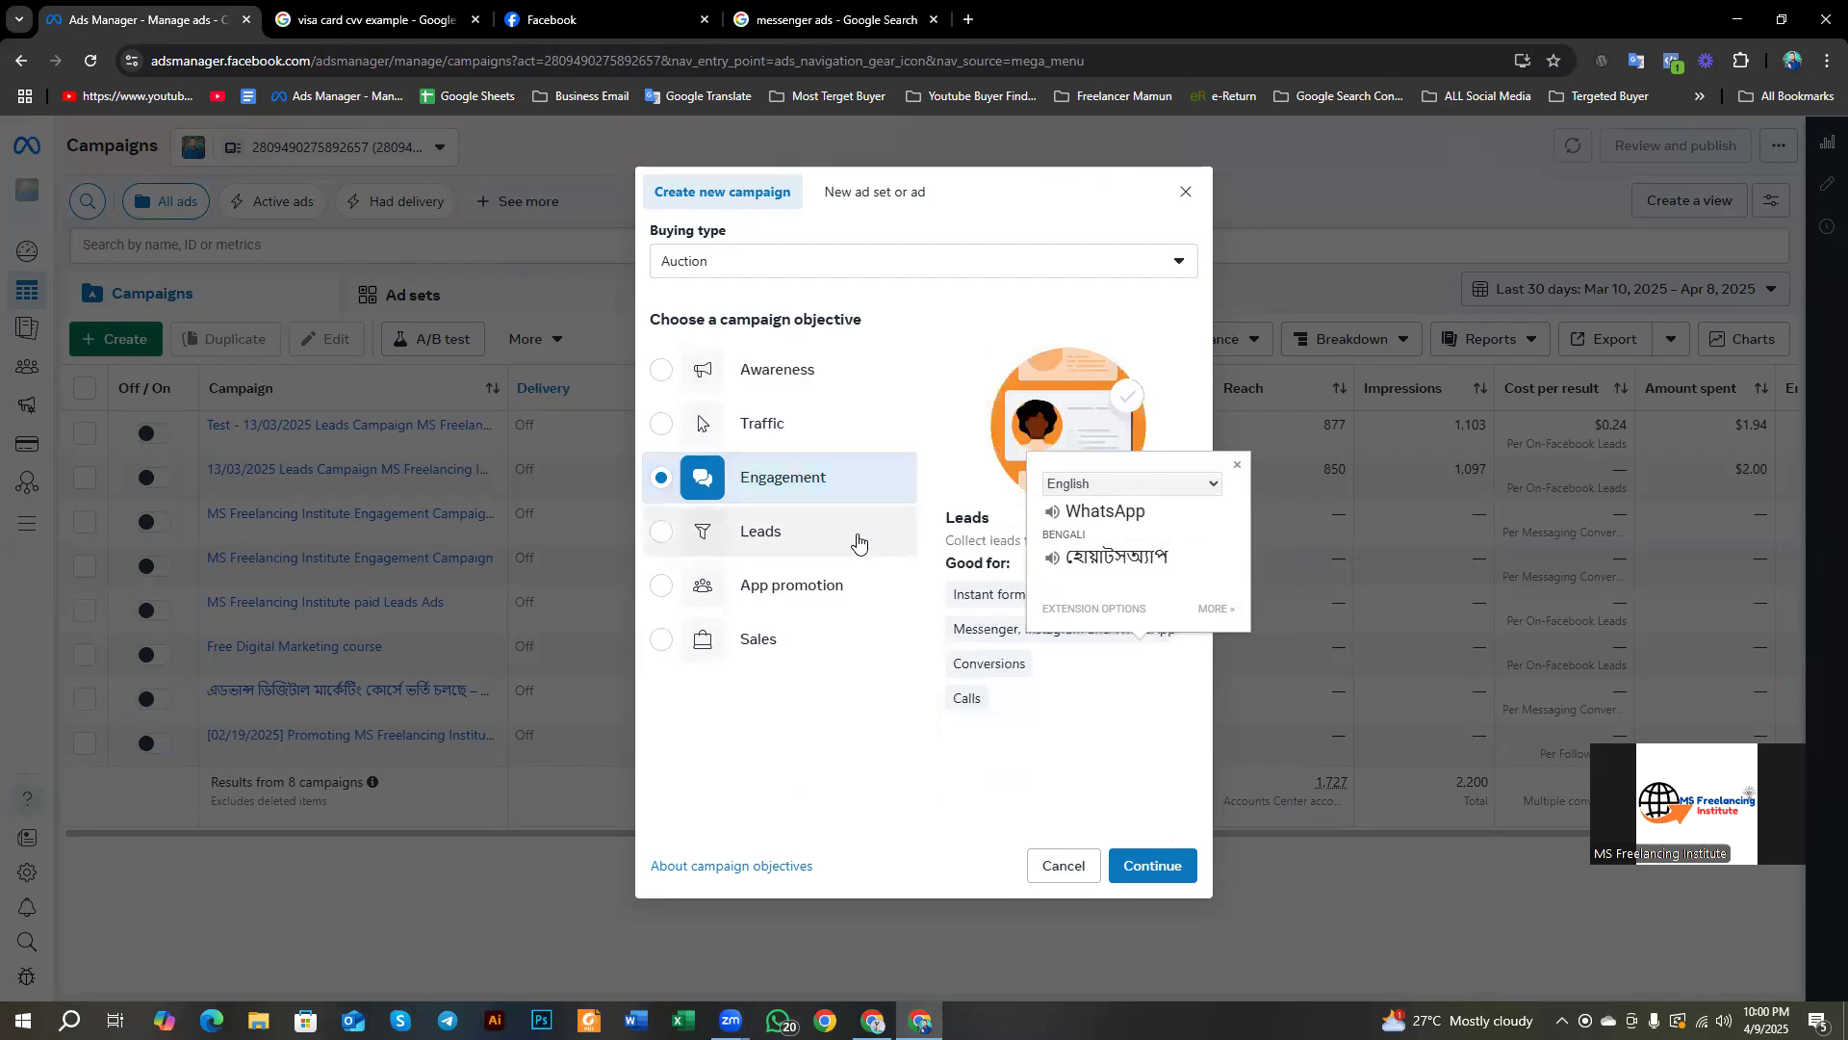
pyautogui.moveTo(973, 649)
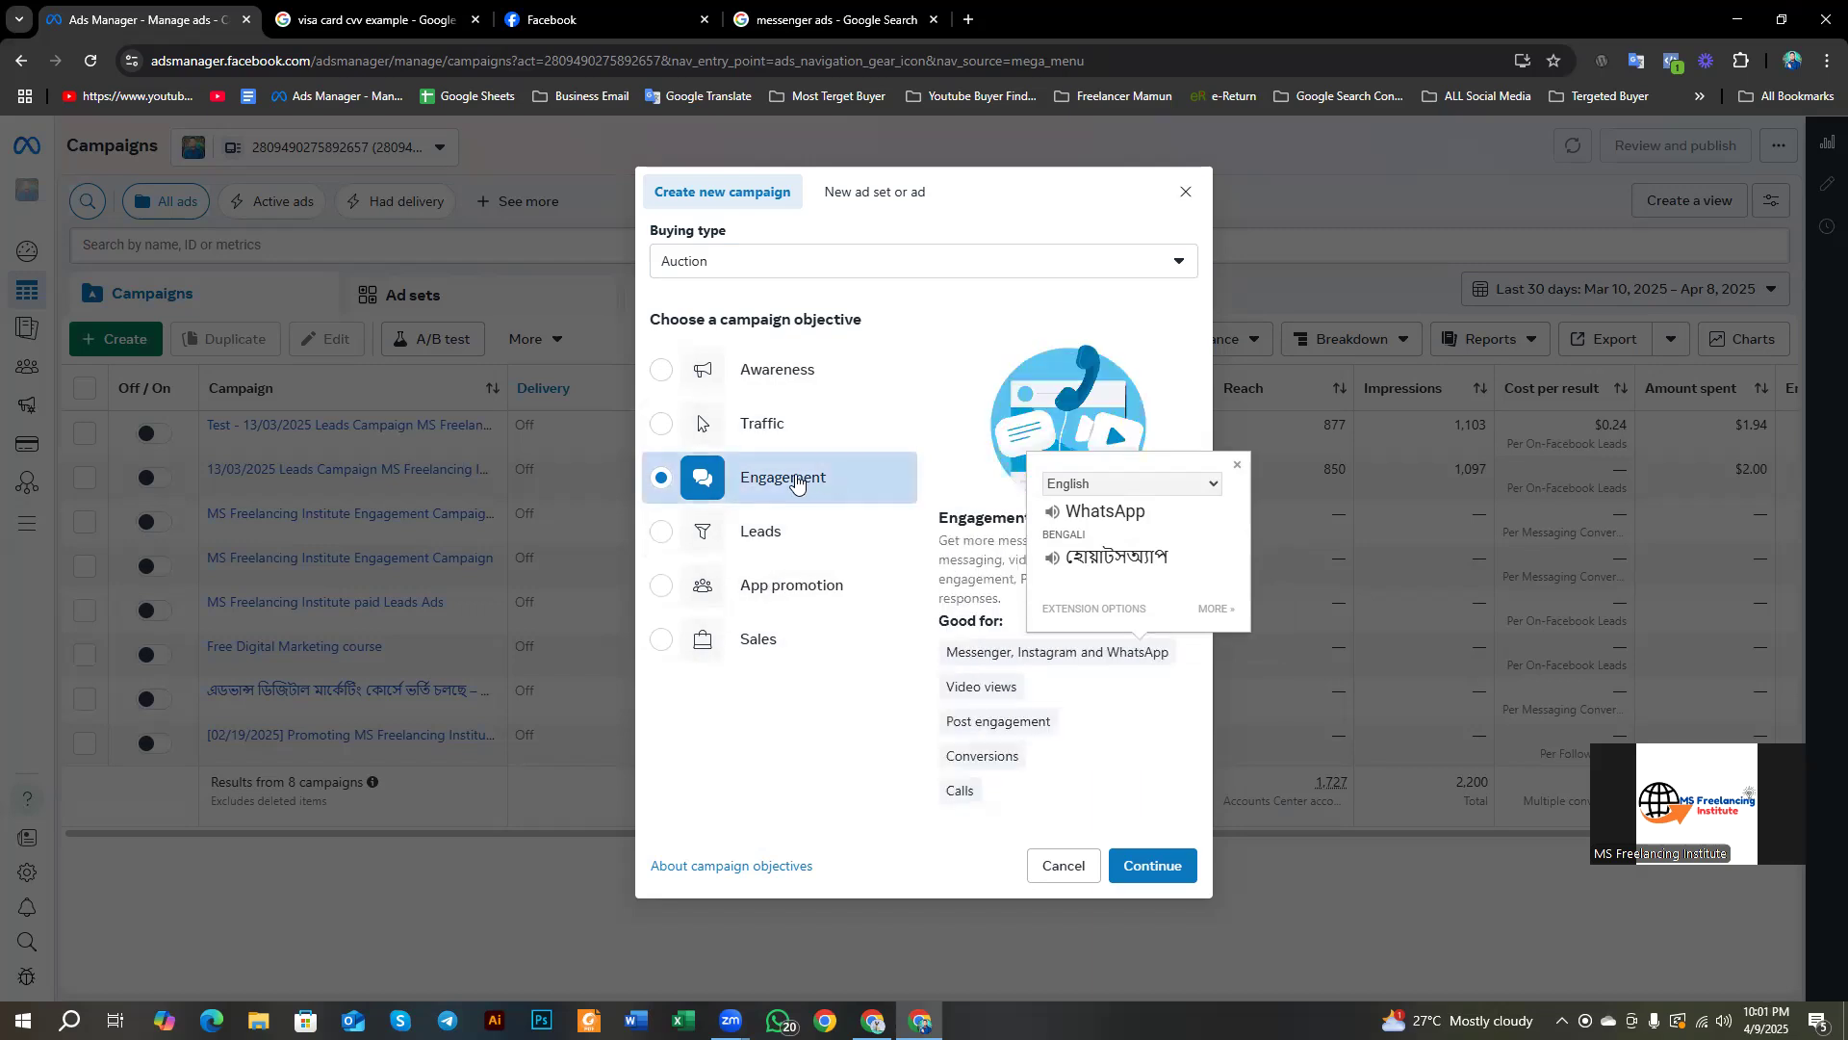
pyautogui.moveTo(943, 617); pyautogui.dragTo(1012, 635)
pyautogui.click(1009, 630)
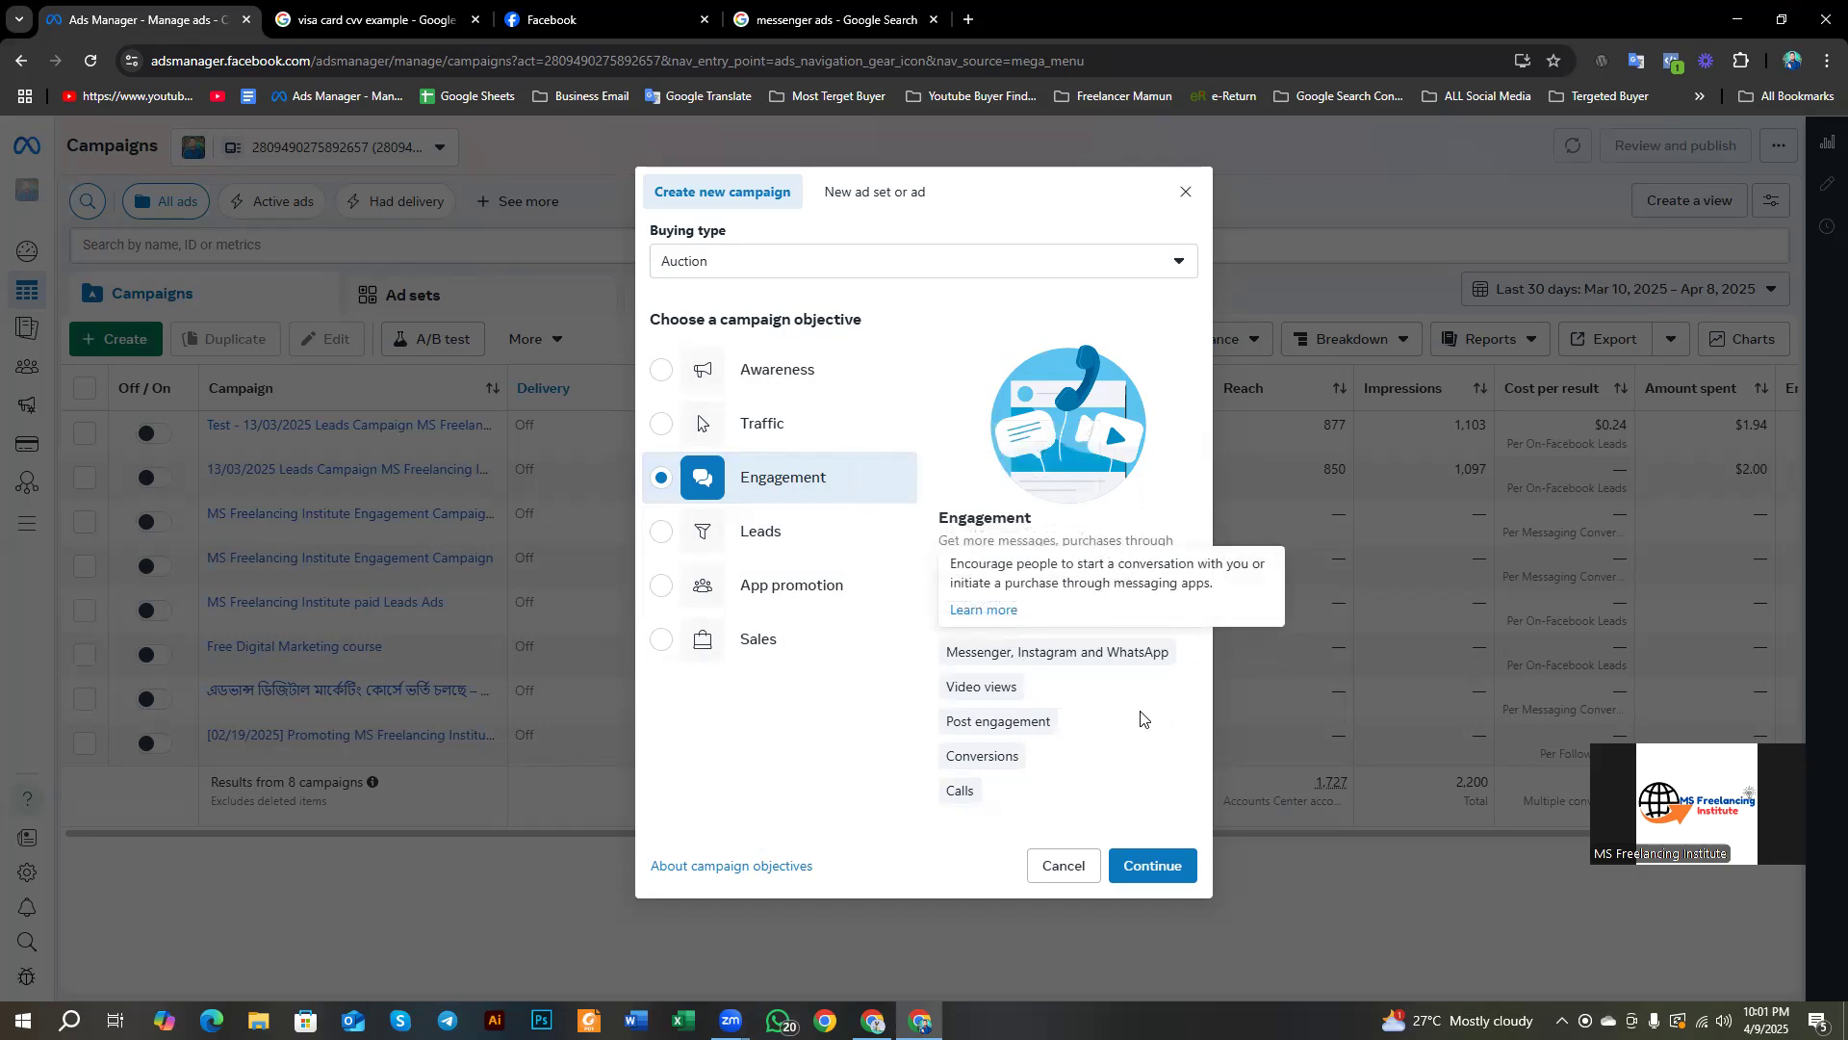
# Step: Translate the Video views and Conversions text, then choose Leads as the objective
pyautogui.moveTo(1061, 648)
pyautogui.moveTo(951, 689)
pyautogui.moveTo(947, 688); pyautogui.dragTo(1054, 723)
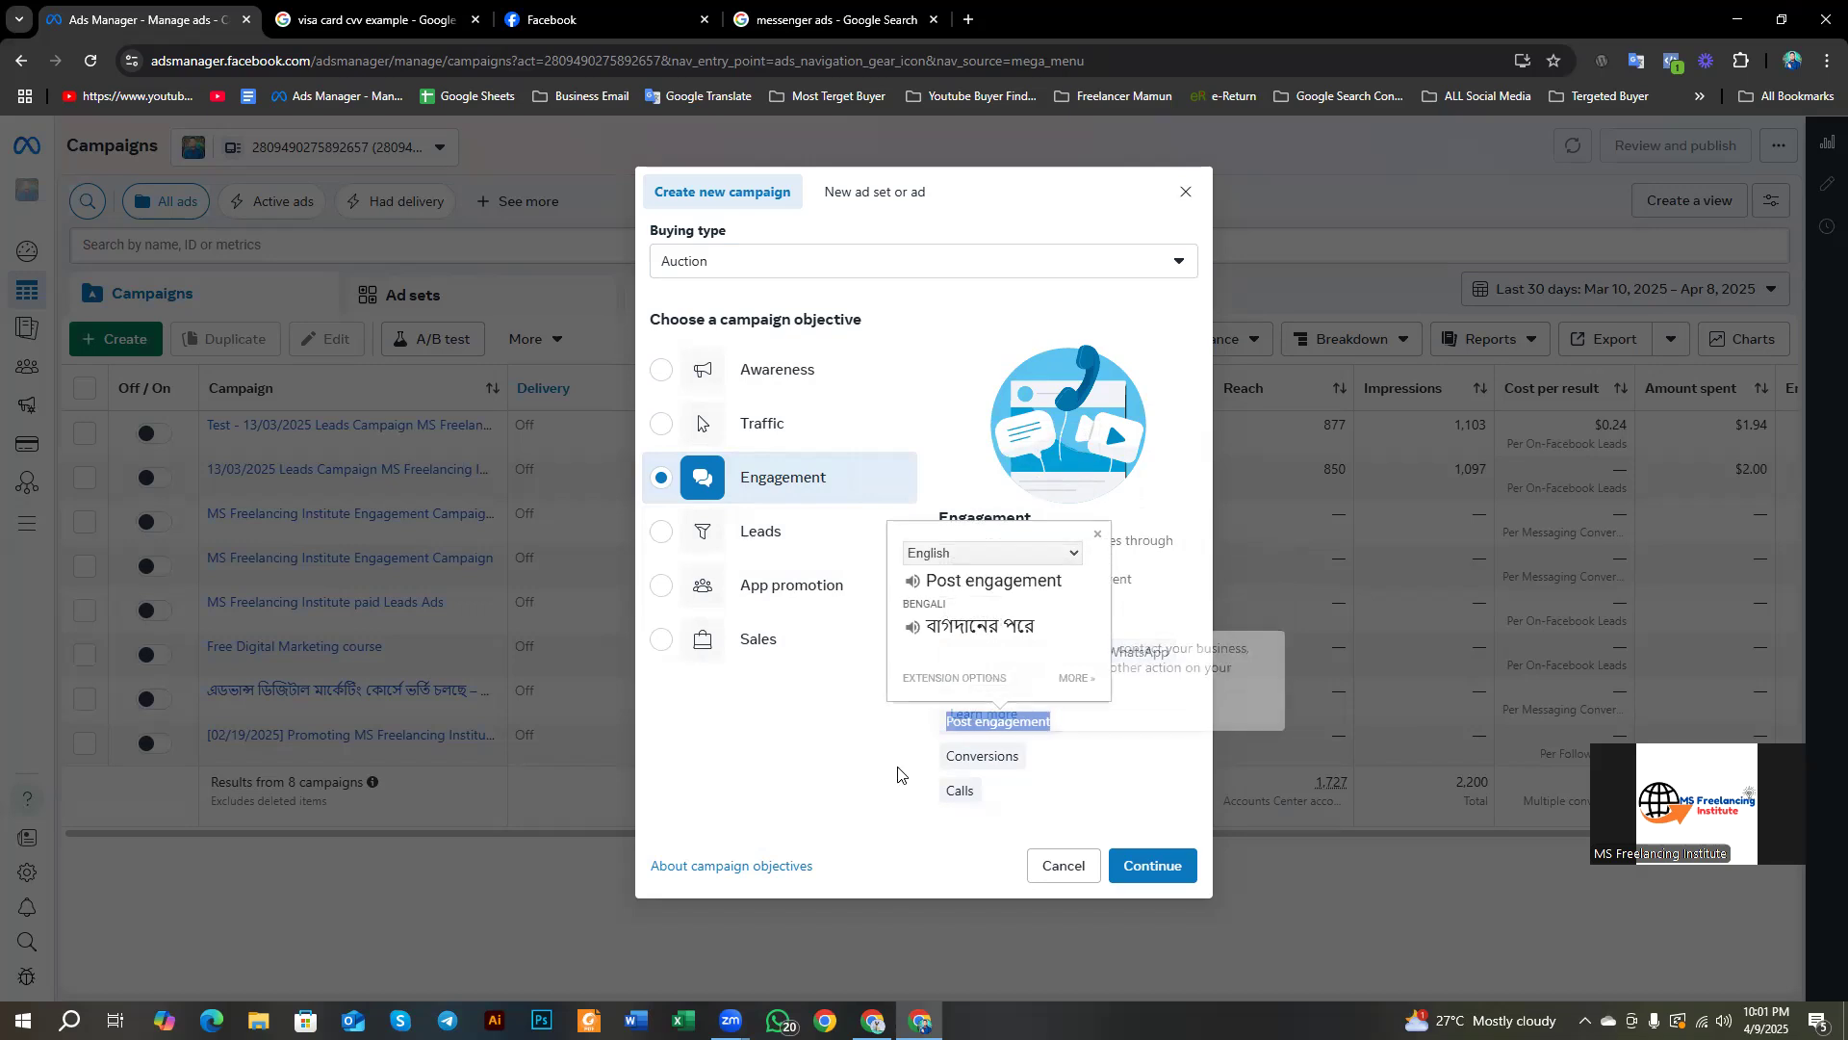
pyautogui.moveTo(948, 757)
pyautogui.moveTo(946, 757); pyautogui.dragTo(975, 804)
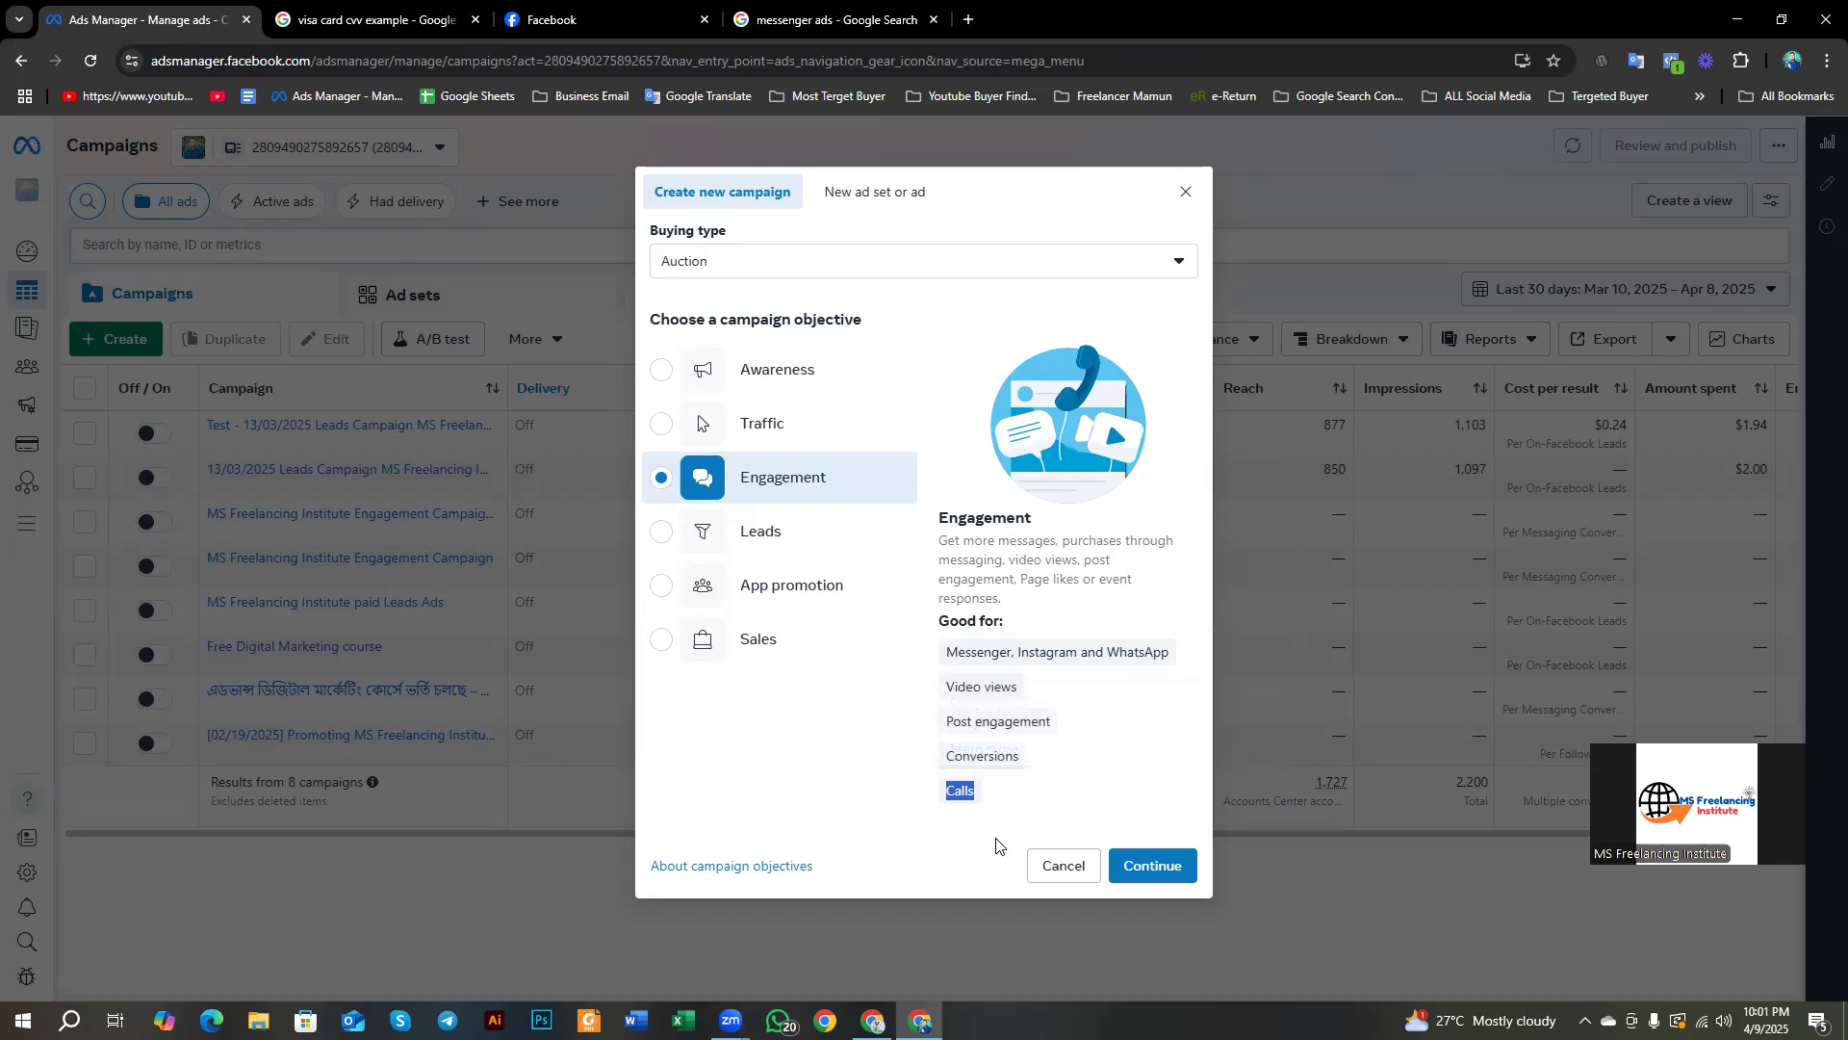
pyautogui.click(1023, 802)
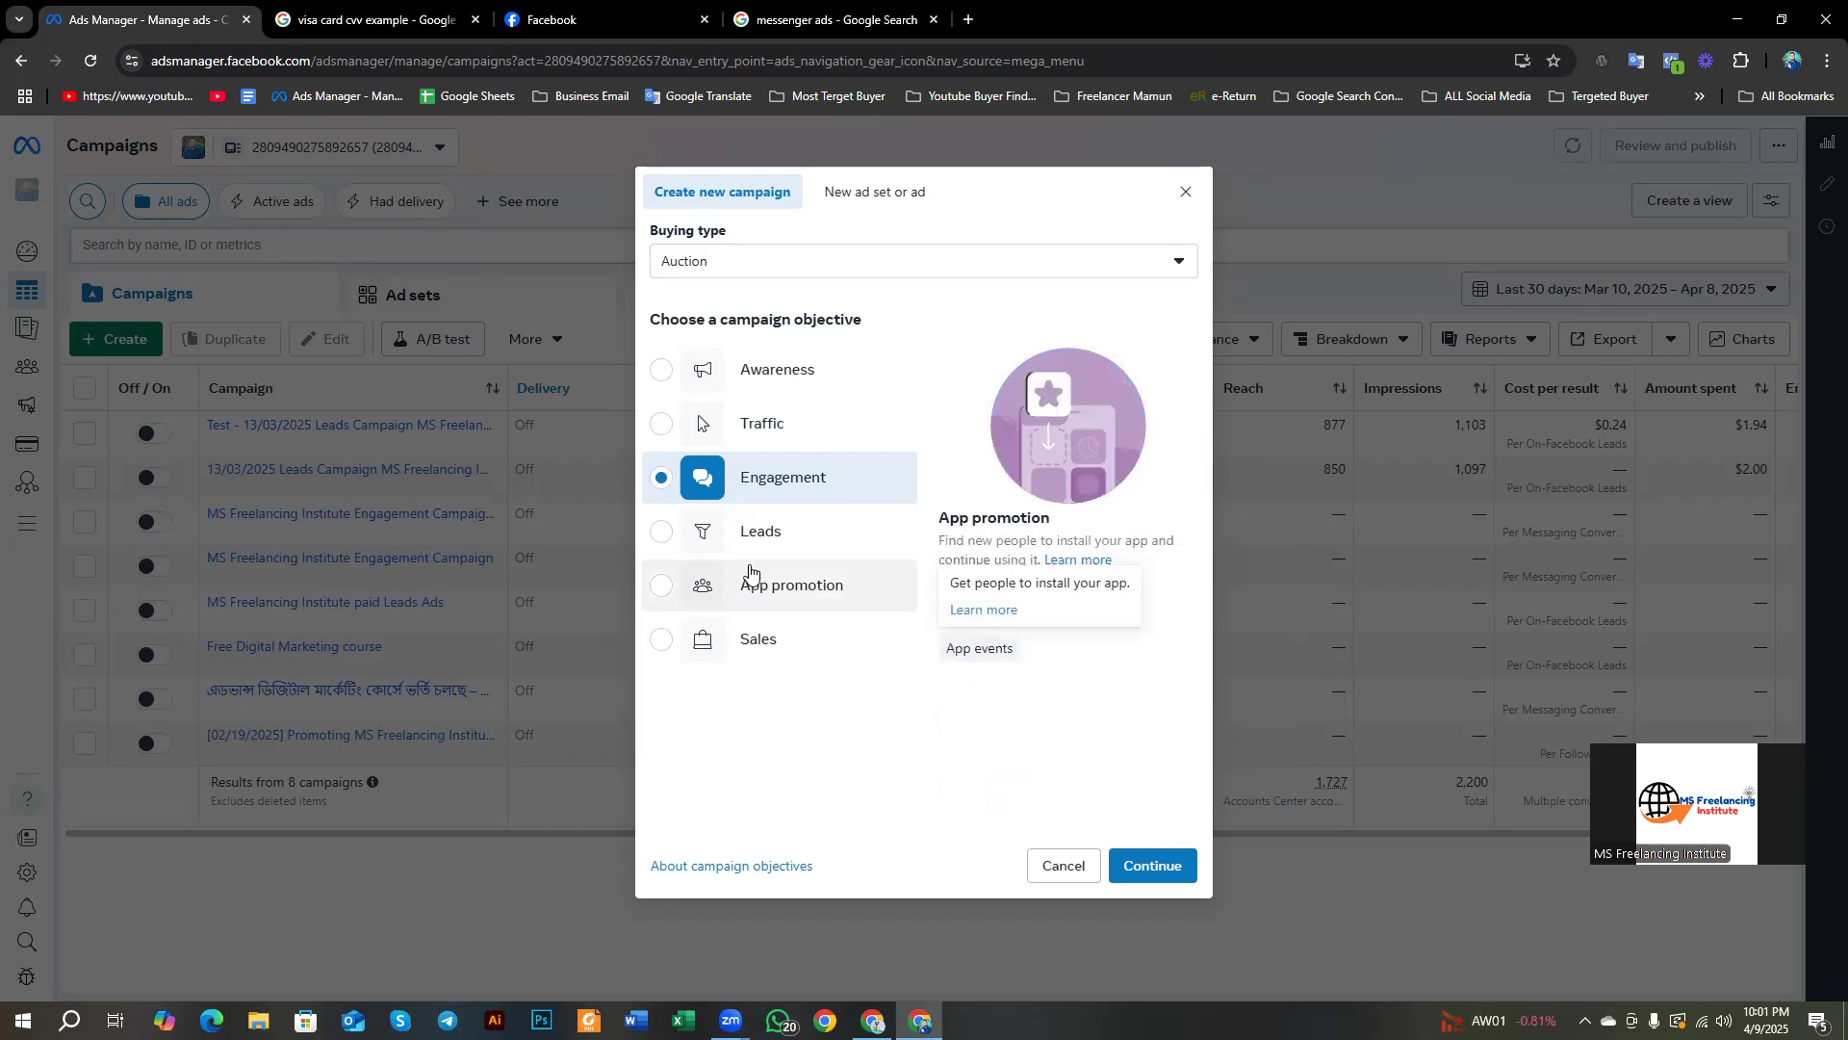
pyautogui.click(748, 547)
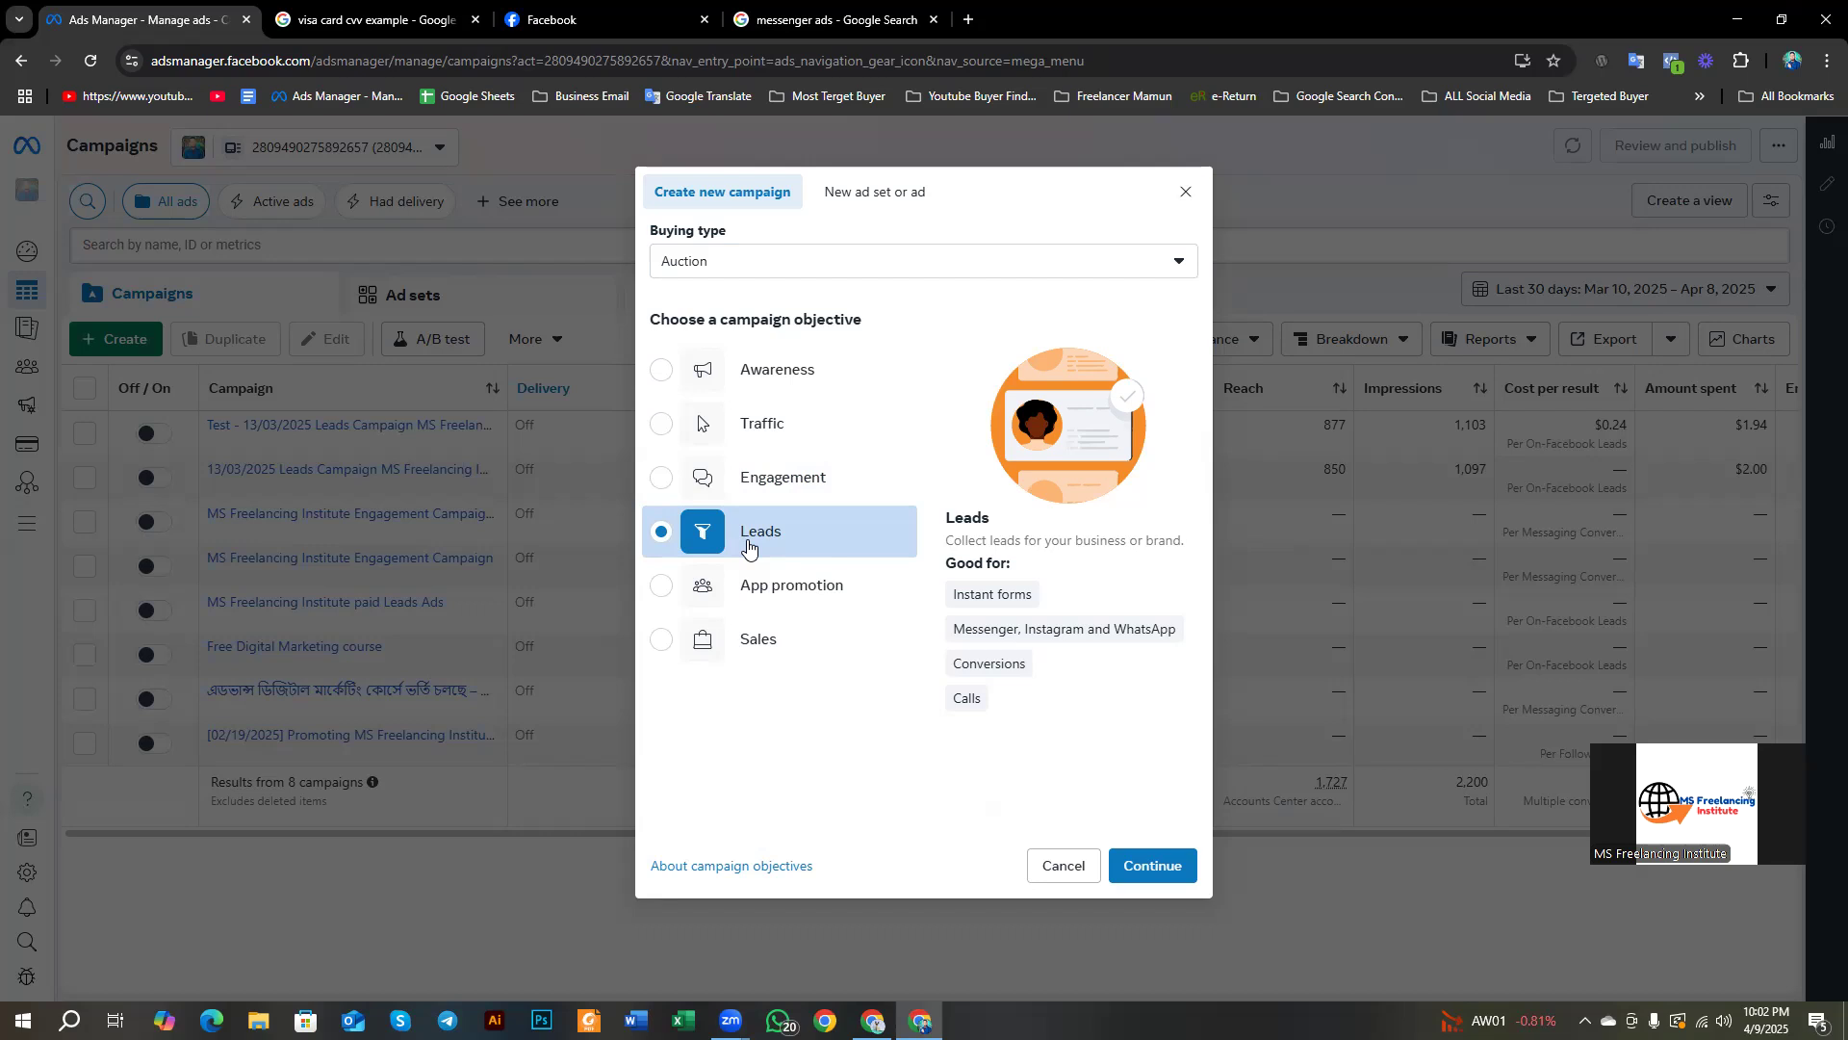
pyautogui.moveTo(957, 594)
pyautogui.moveTo(953, 594); pyautogui.dragTo(1016, 708)
pyautogui.doubleClick(1006, 709)
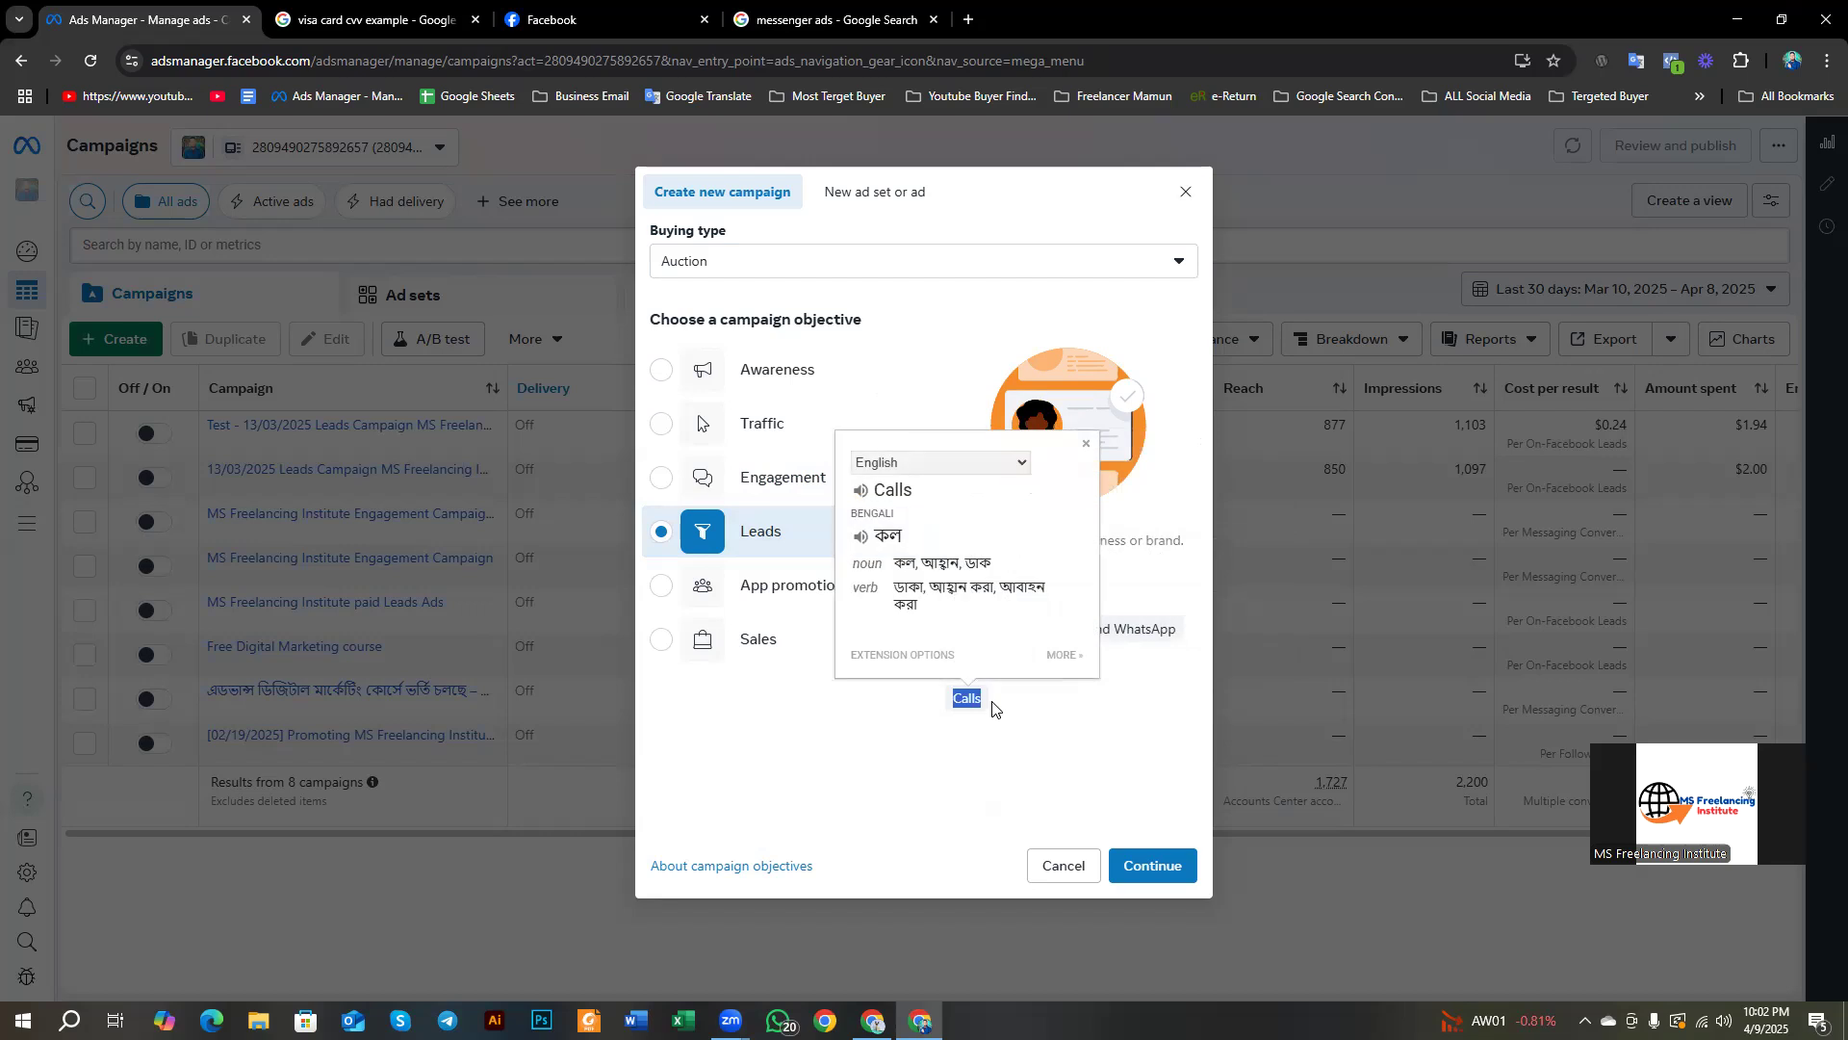
pyautogui.click(1002, 710)
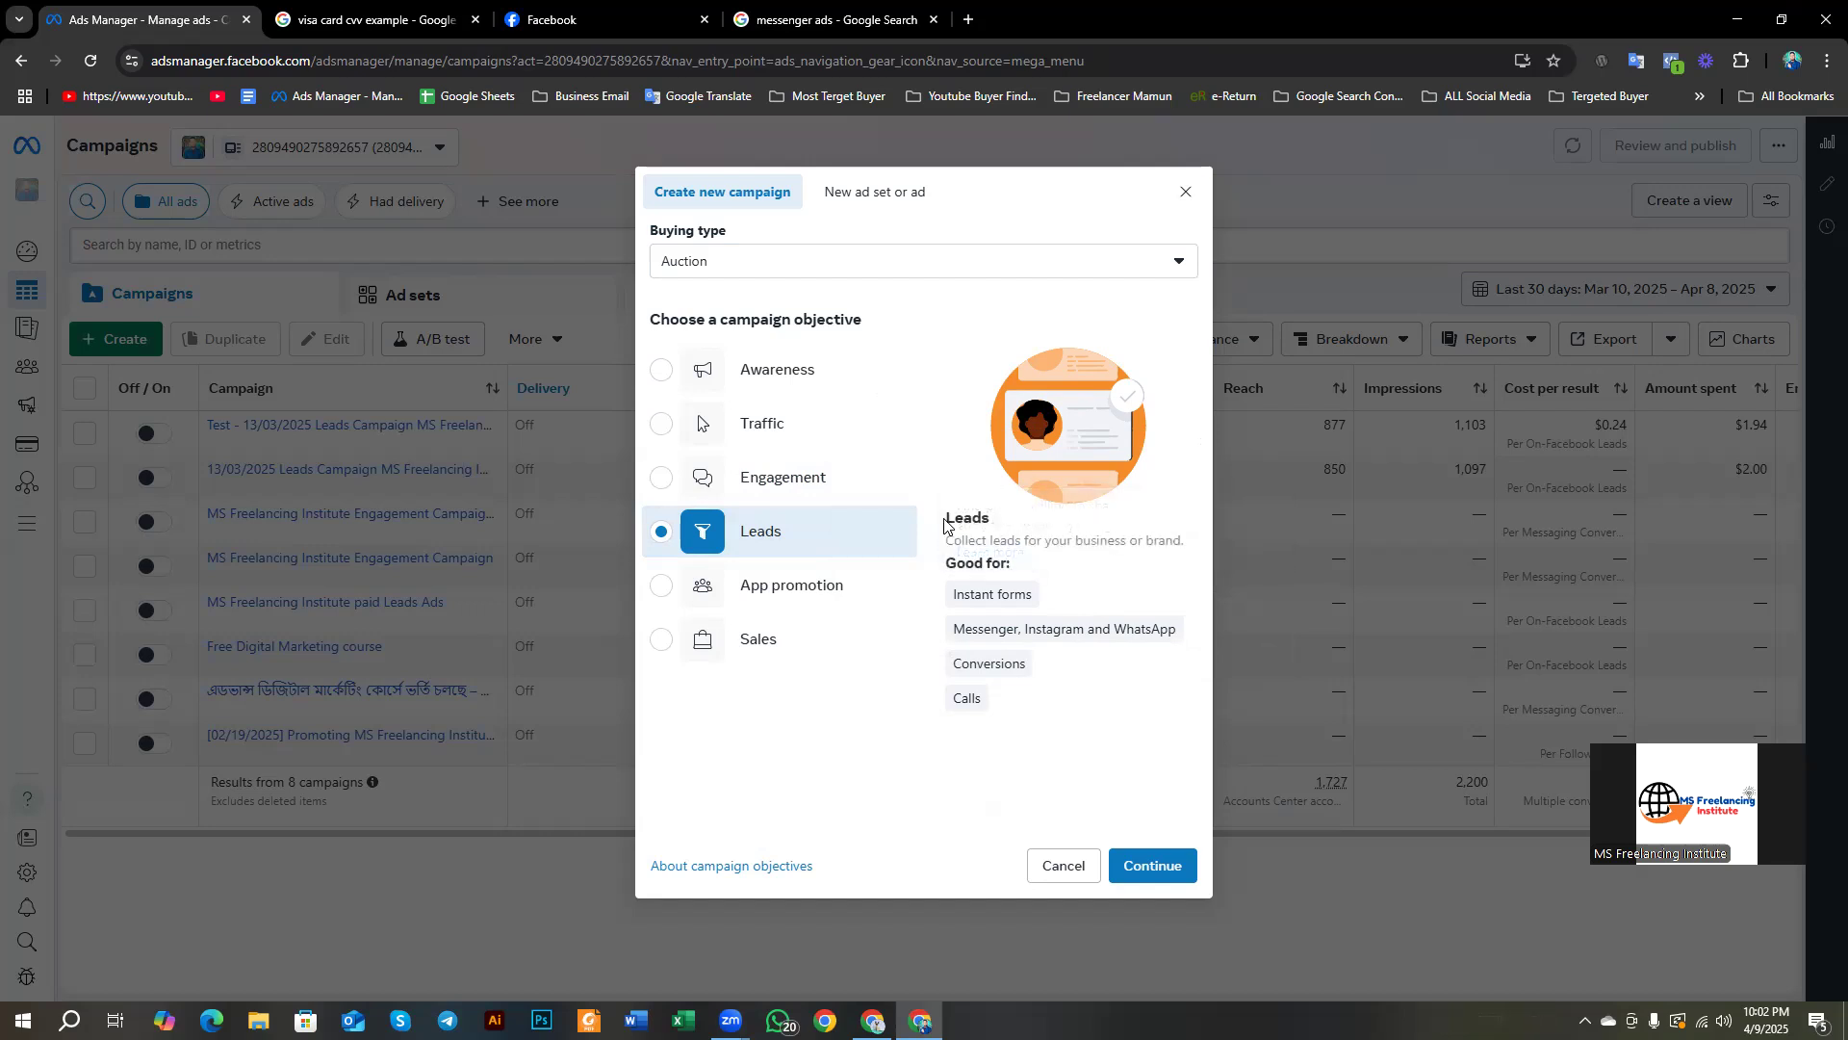
# Step: Select 'Collect leads for your business or brand.' to see its Bengali translation
pyautogui.moveTo(952, 539); pyautogui.dragTo(1218, 545)
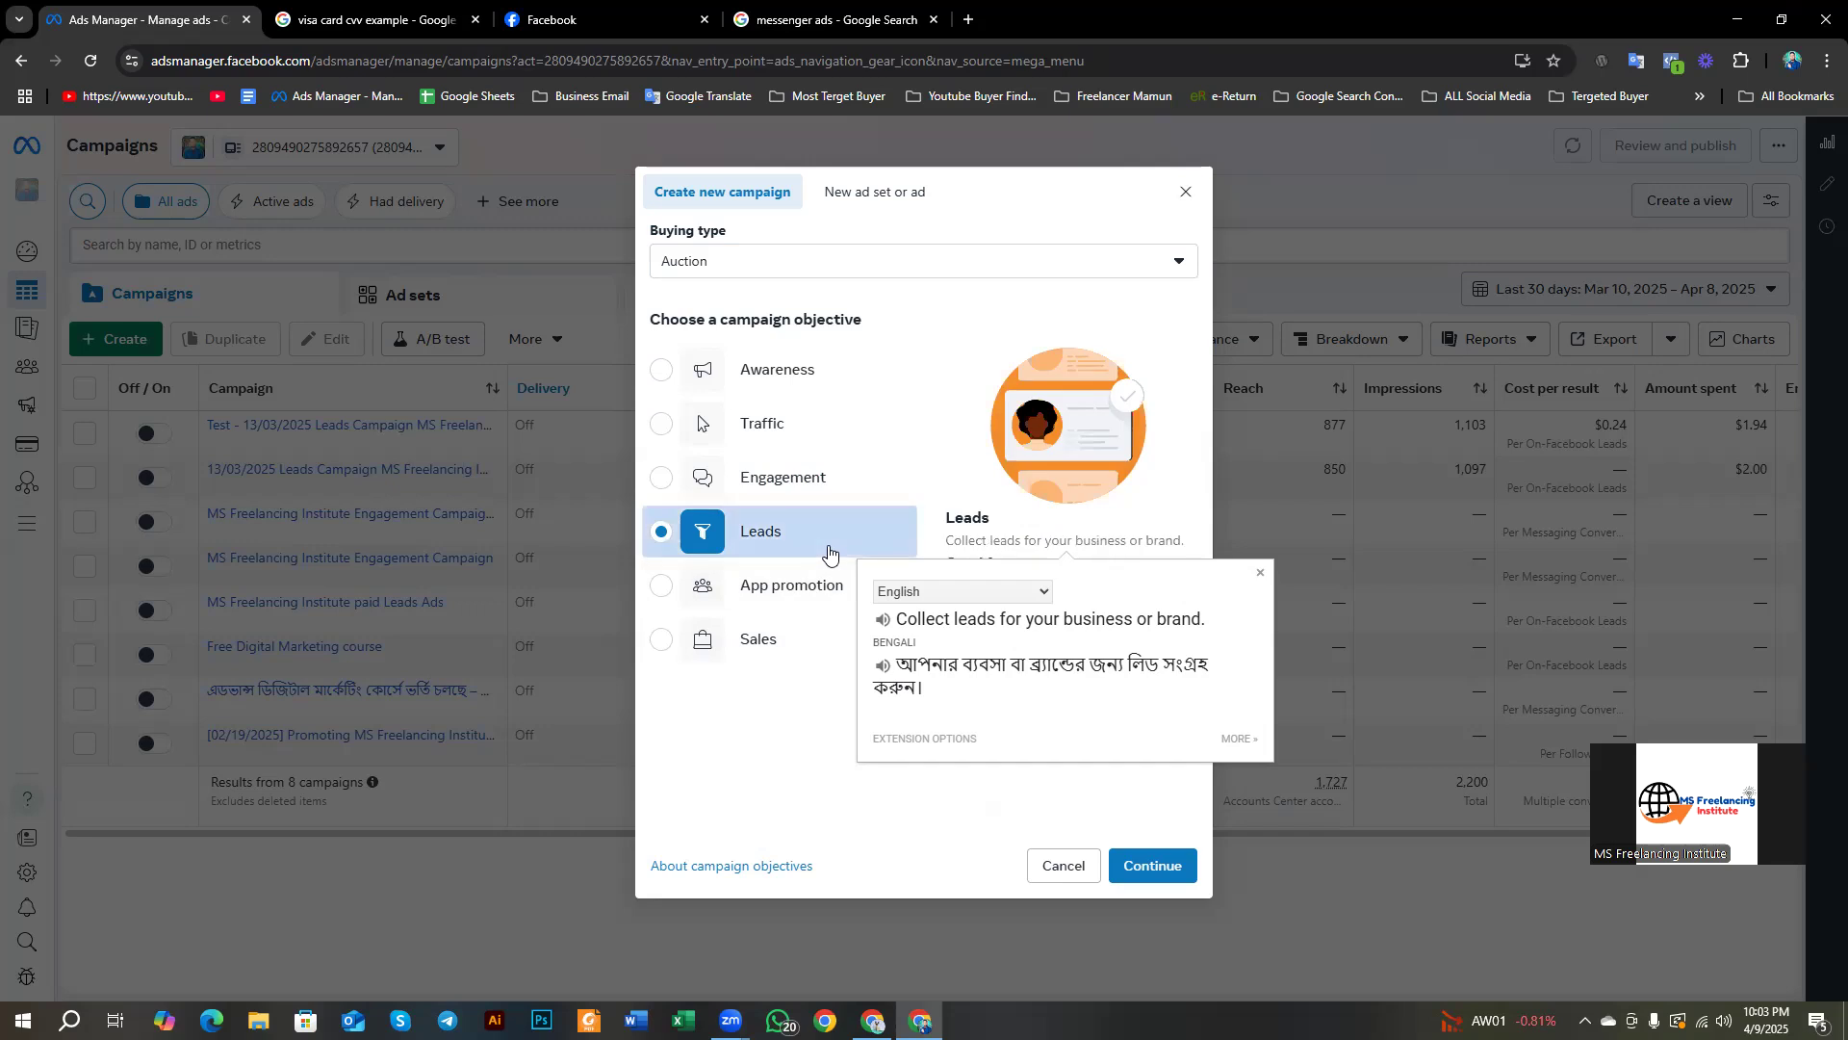
# Step: Close the translation popup and choose App promotion as the objective
pyautogui.click(1261, 571)
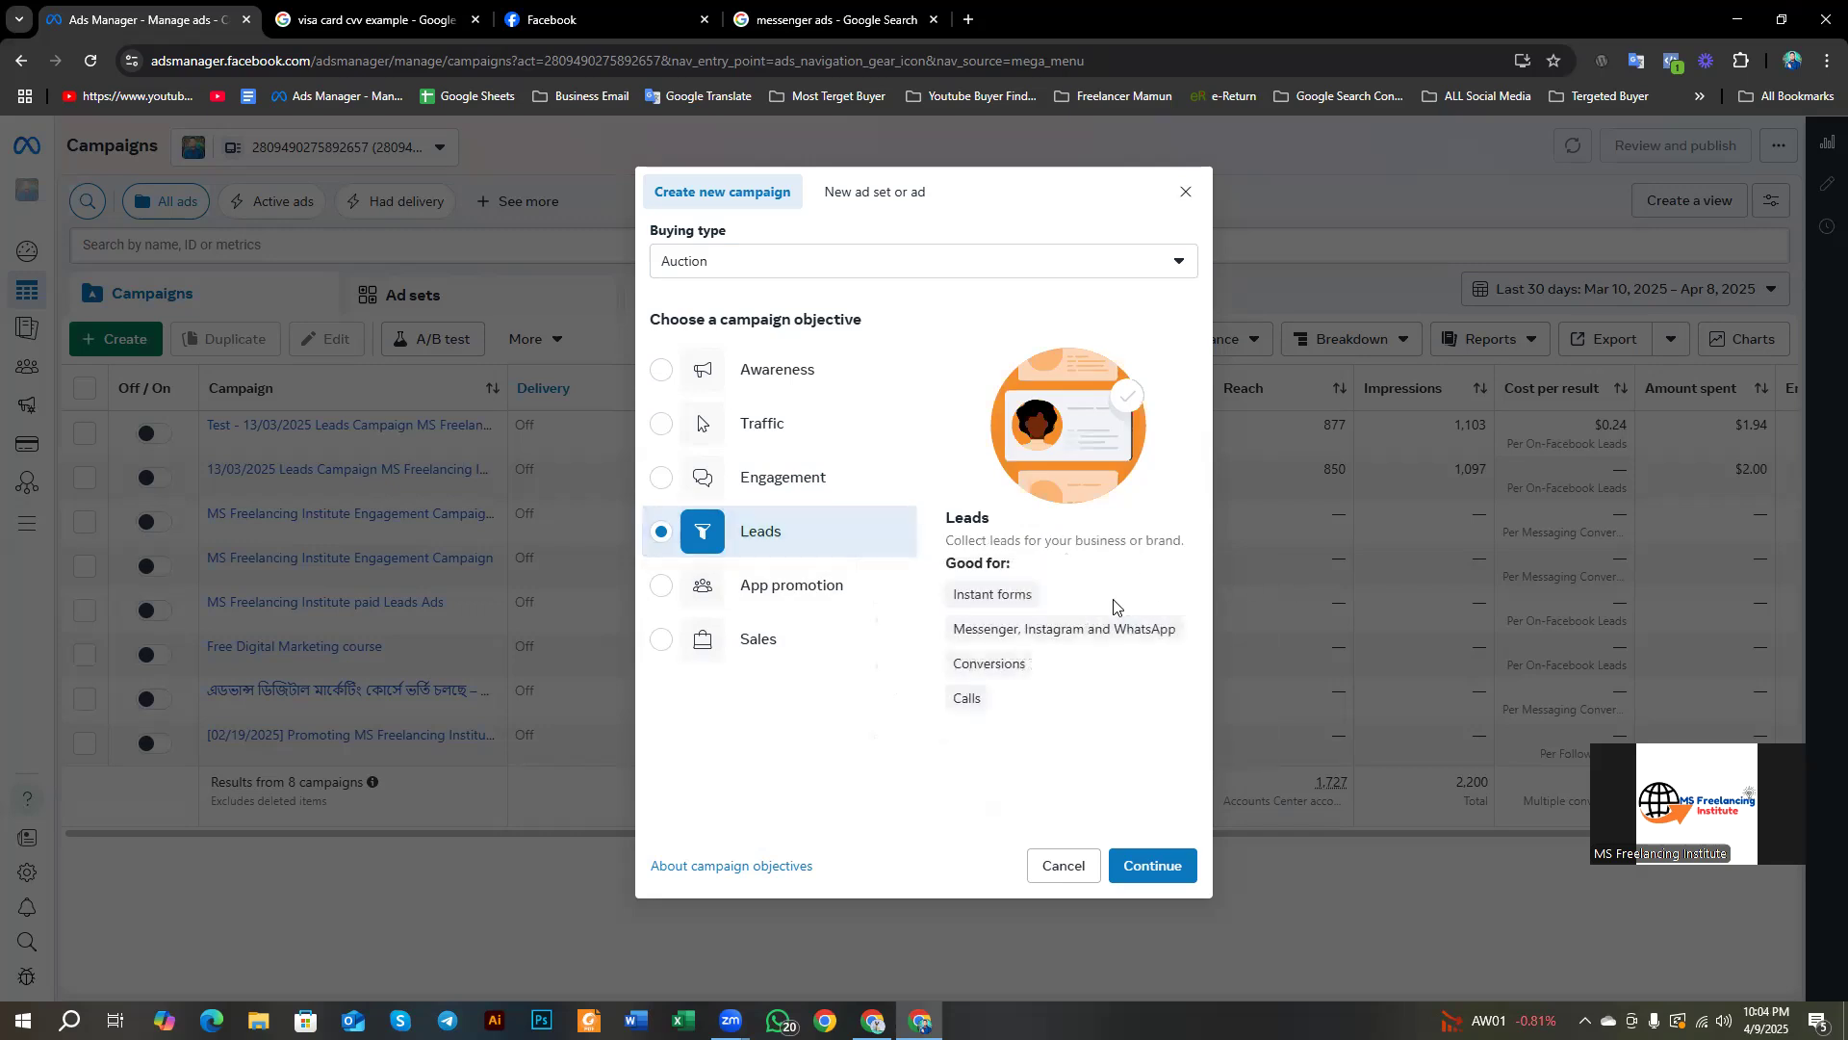
pyautogui.moveTo(966, 630)
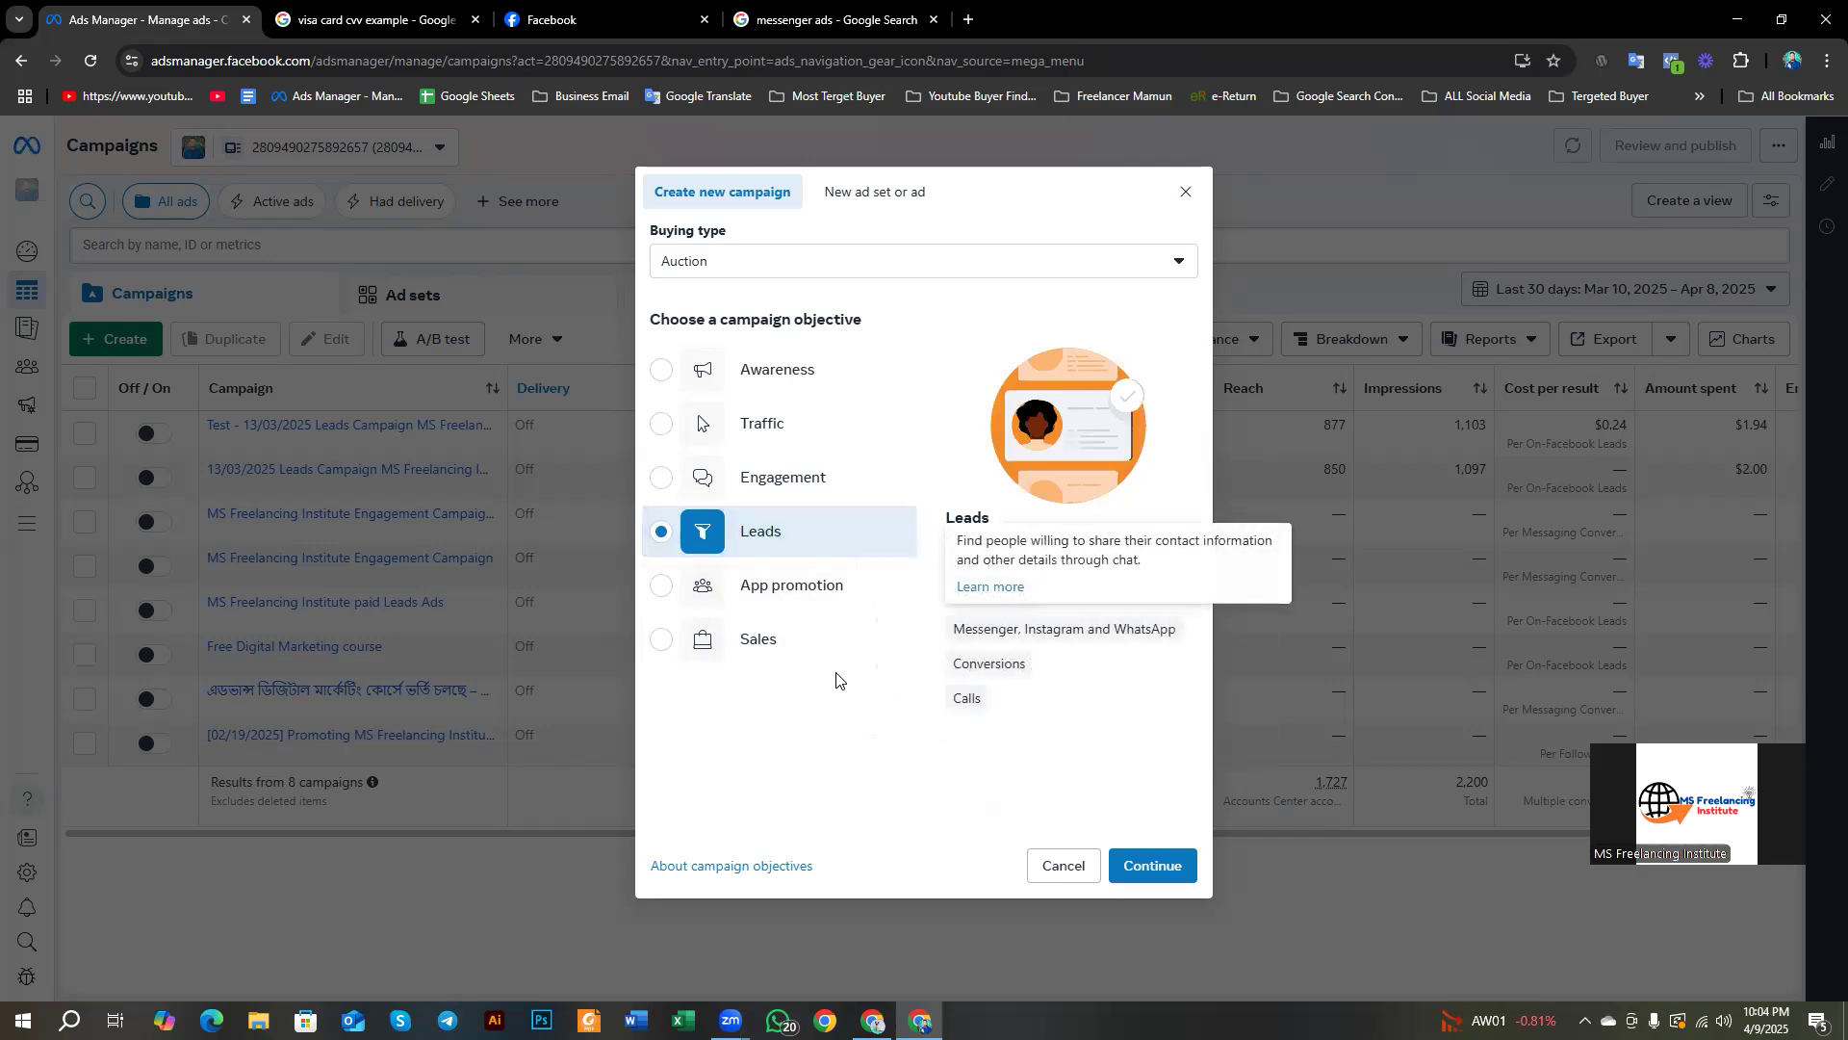
pyautogui.click(783, 604)
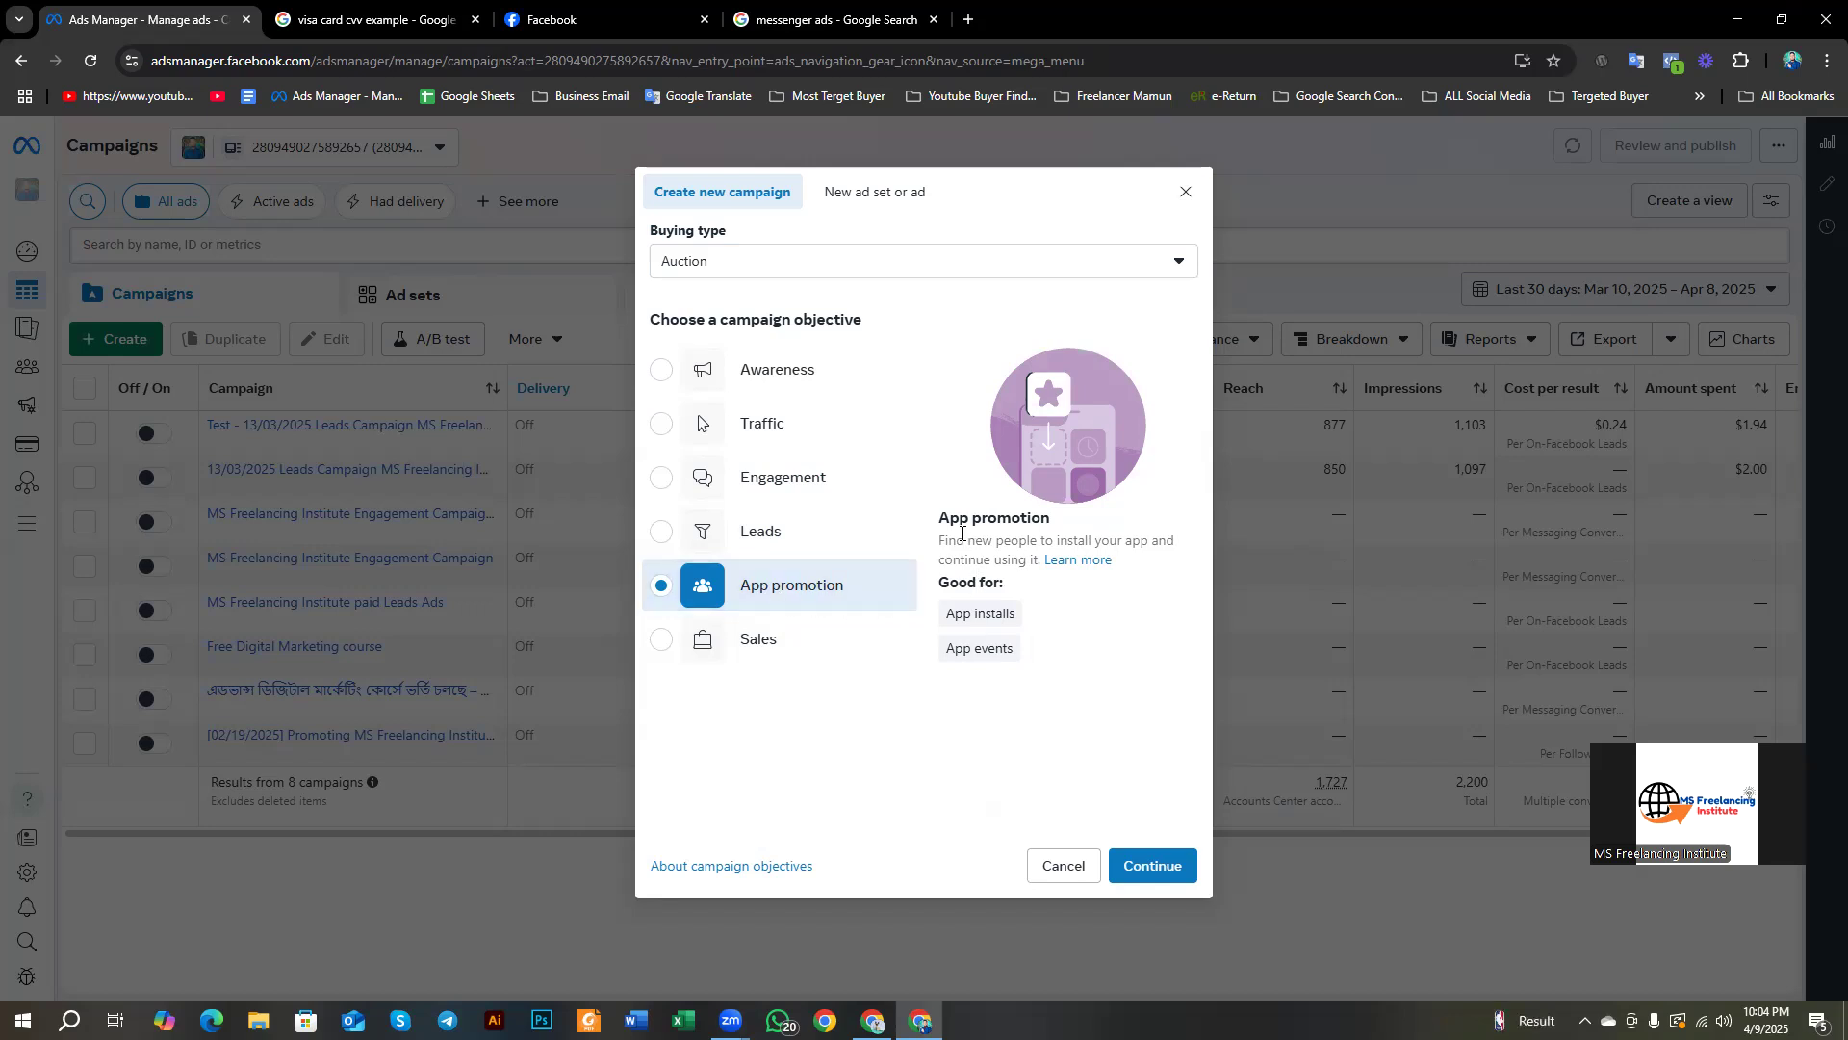
# Step: Translate the App promotion description, close the popup, and choose Sales as the objective
pyautogui.moveTo(944, 539); pyautogui.dragTo(1116, 639)
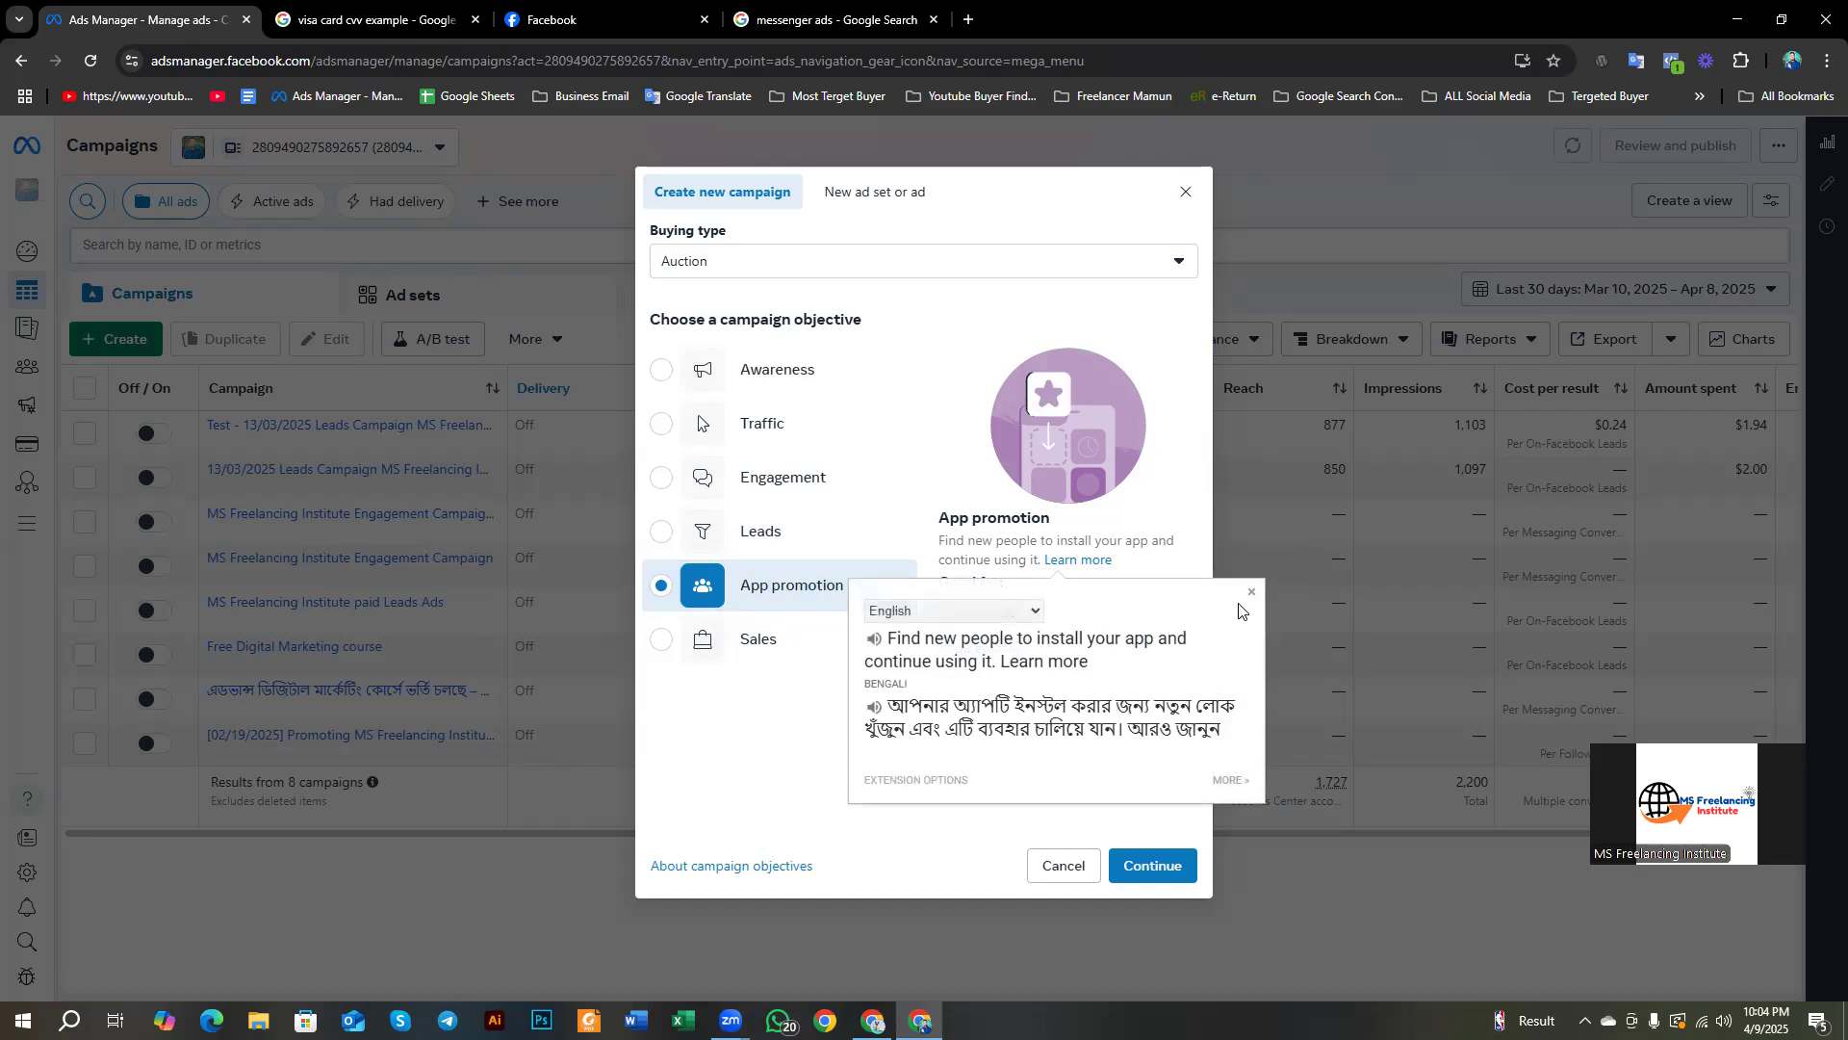
pyautogui.click(1251, 593)
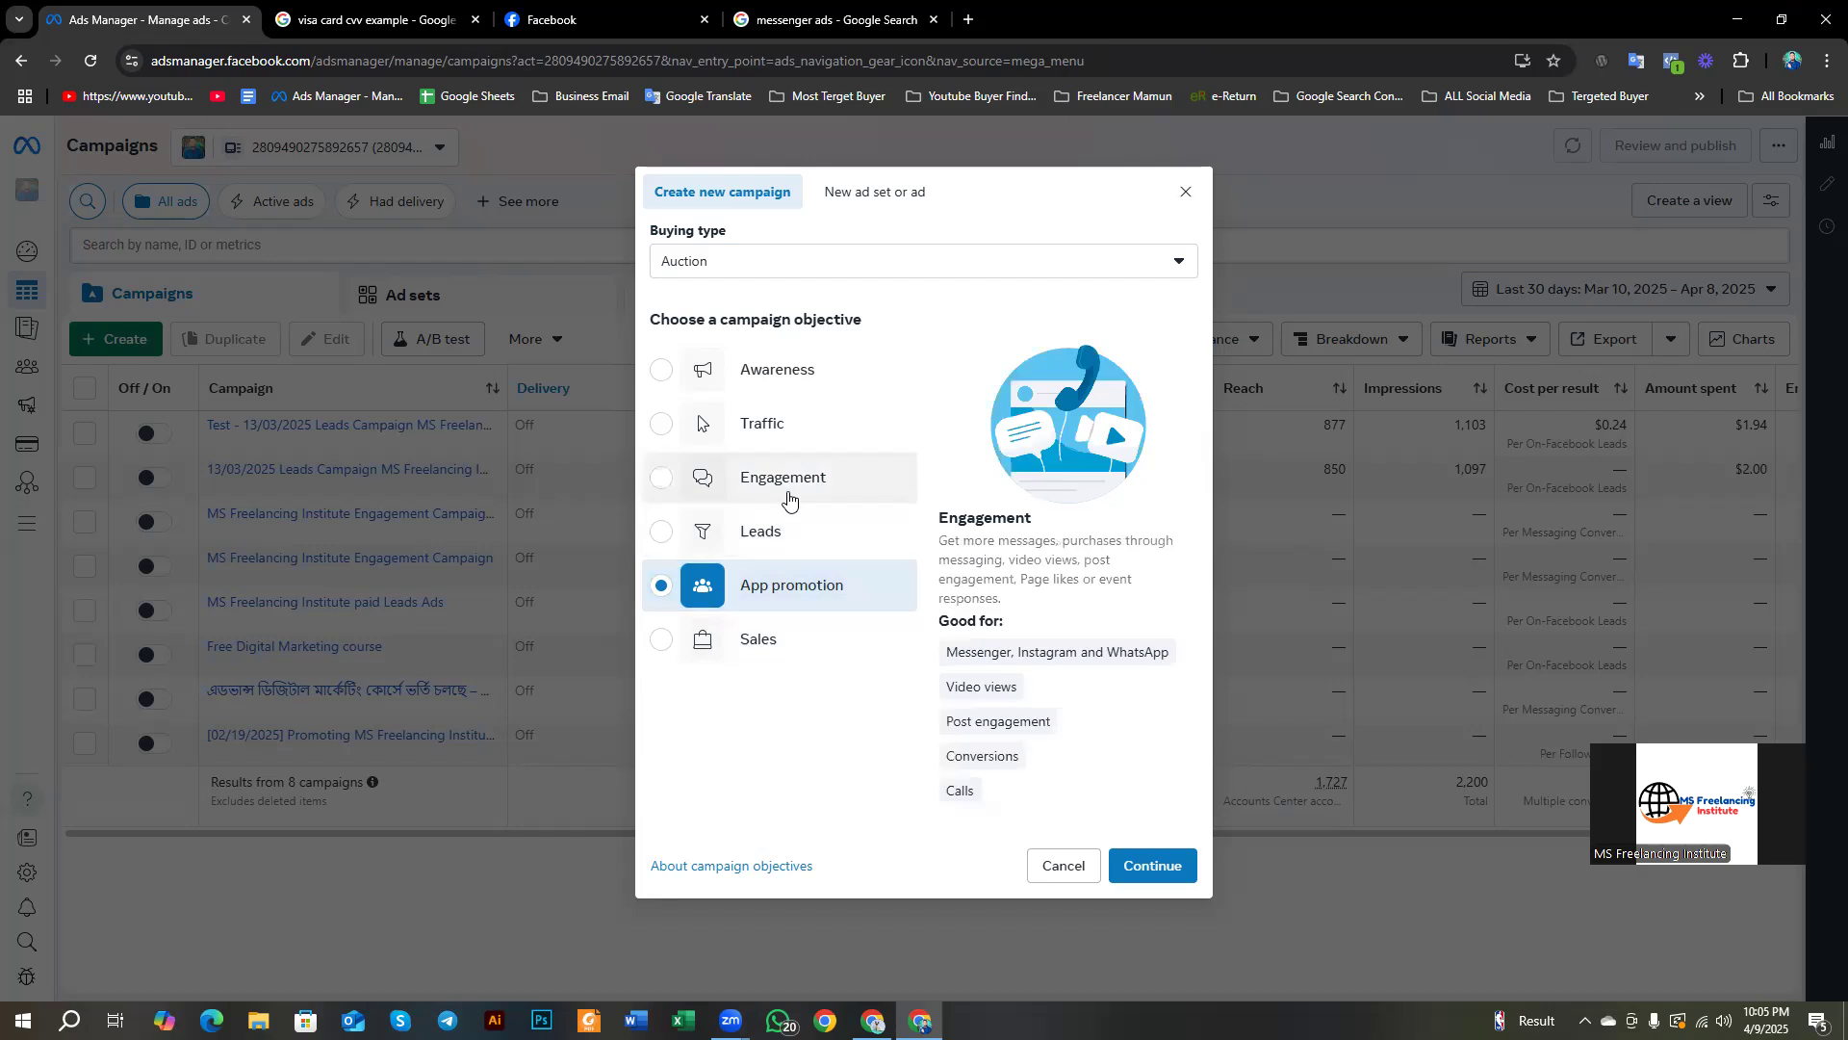
pyautogui.click(769, 646)
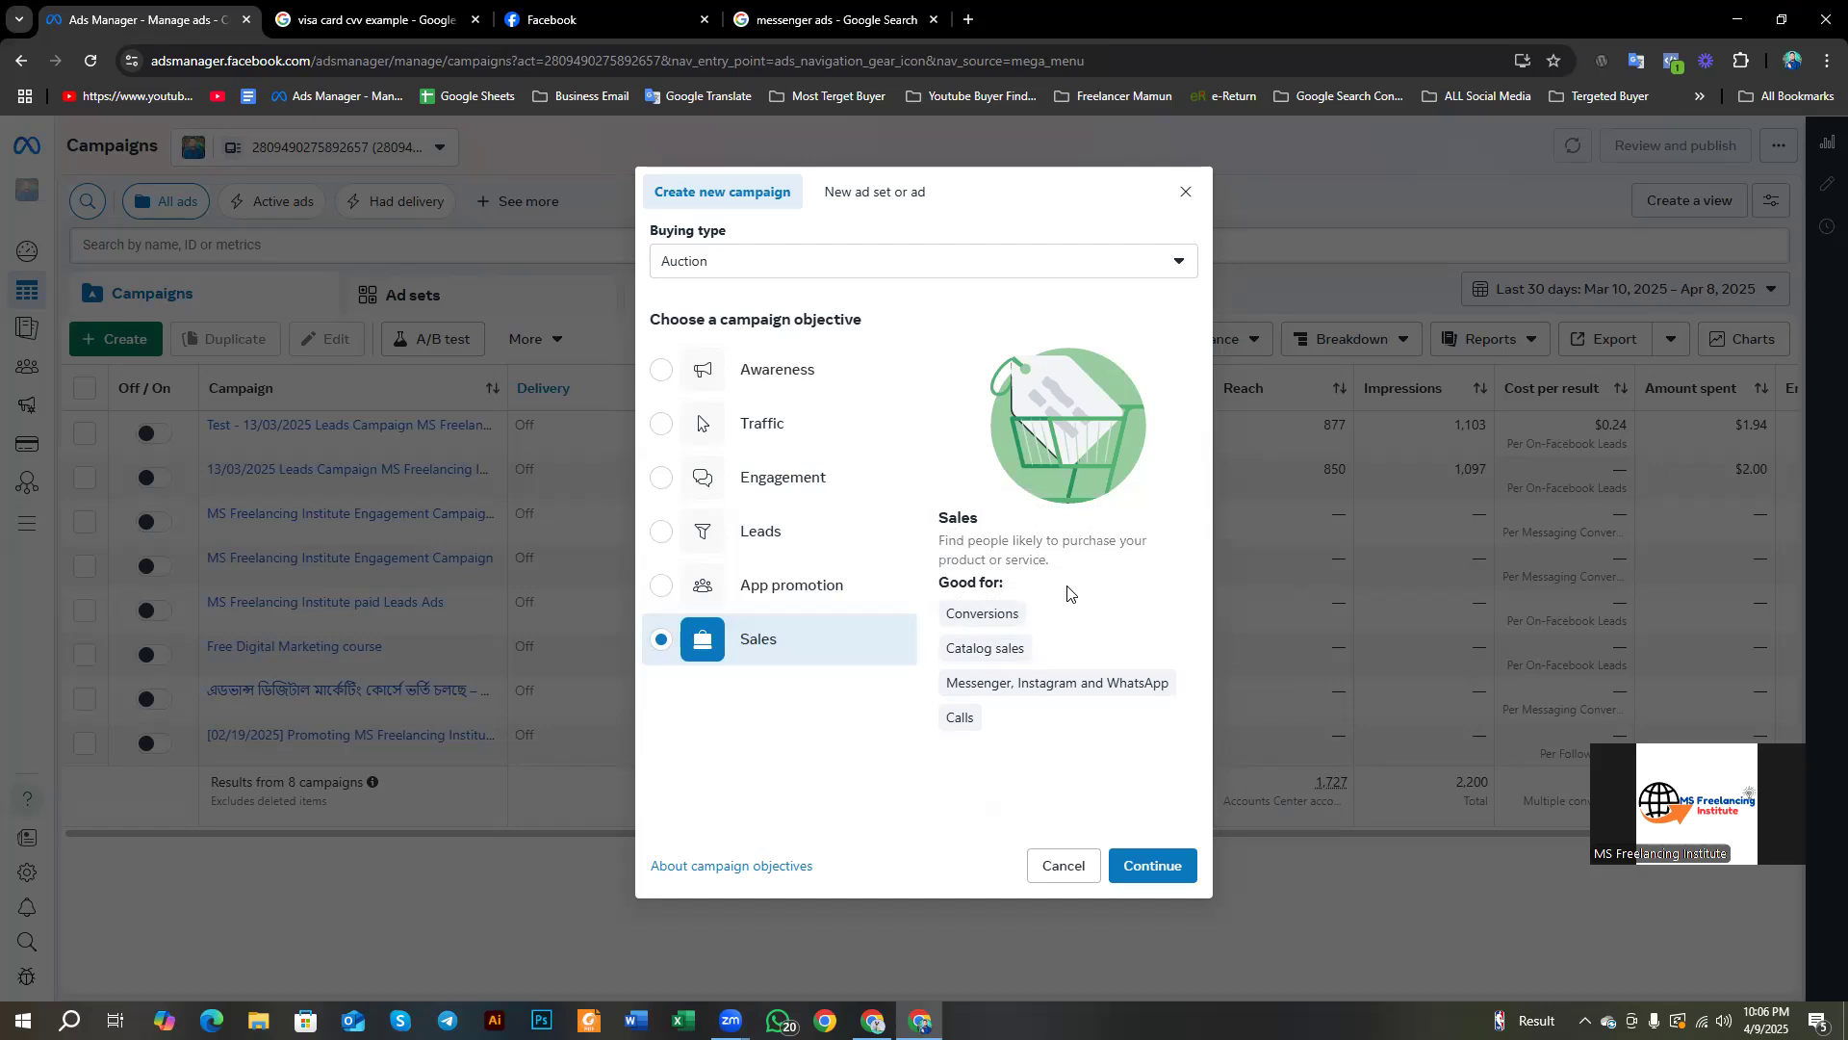
pyautogui.moveTo(943, 541); pyautogui.dragTo(1080, 574)
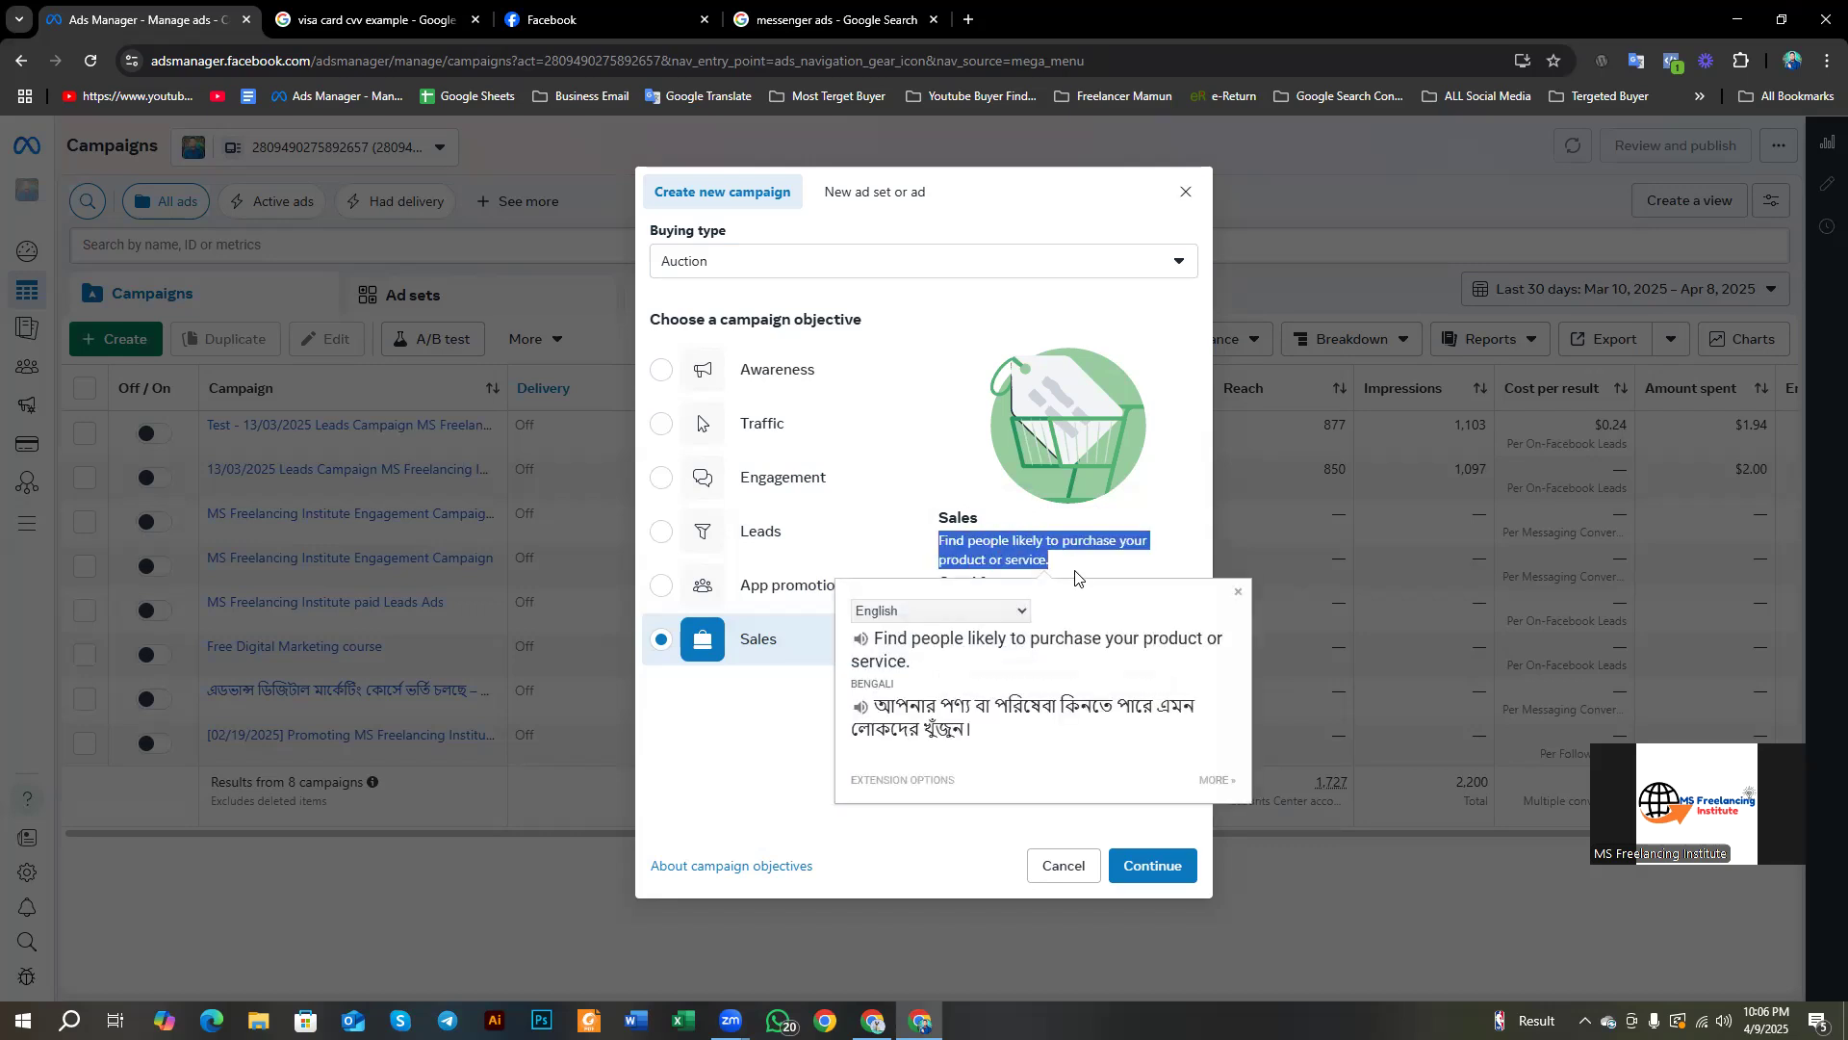
pyautogui.click(1239, 594)
pyautogui.moveTo(941, 695)
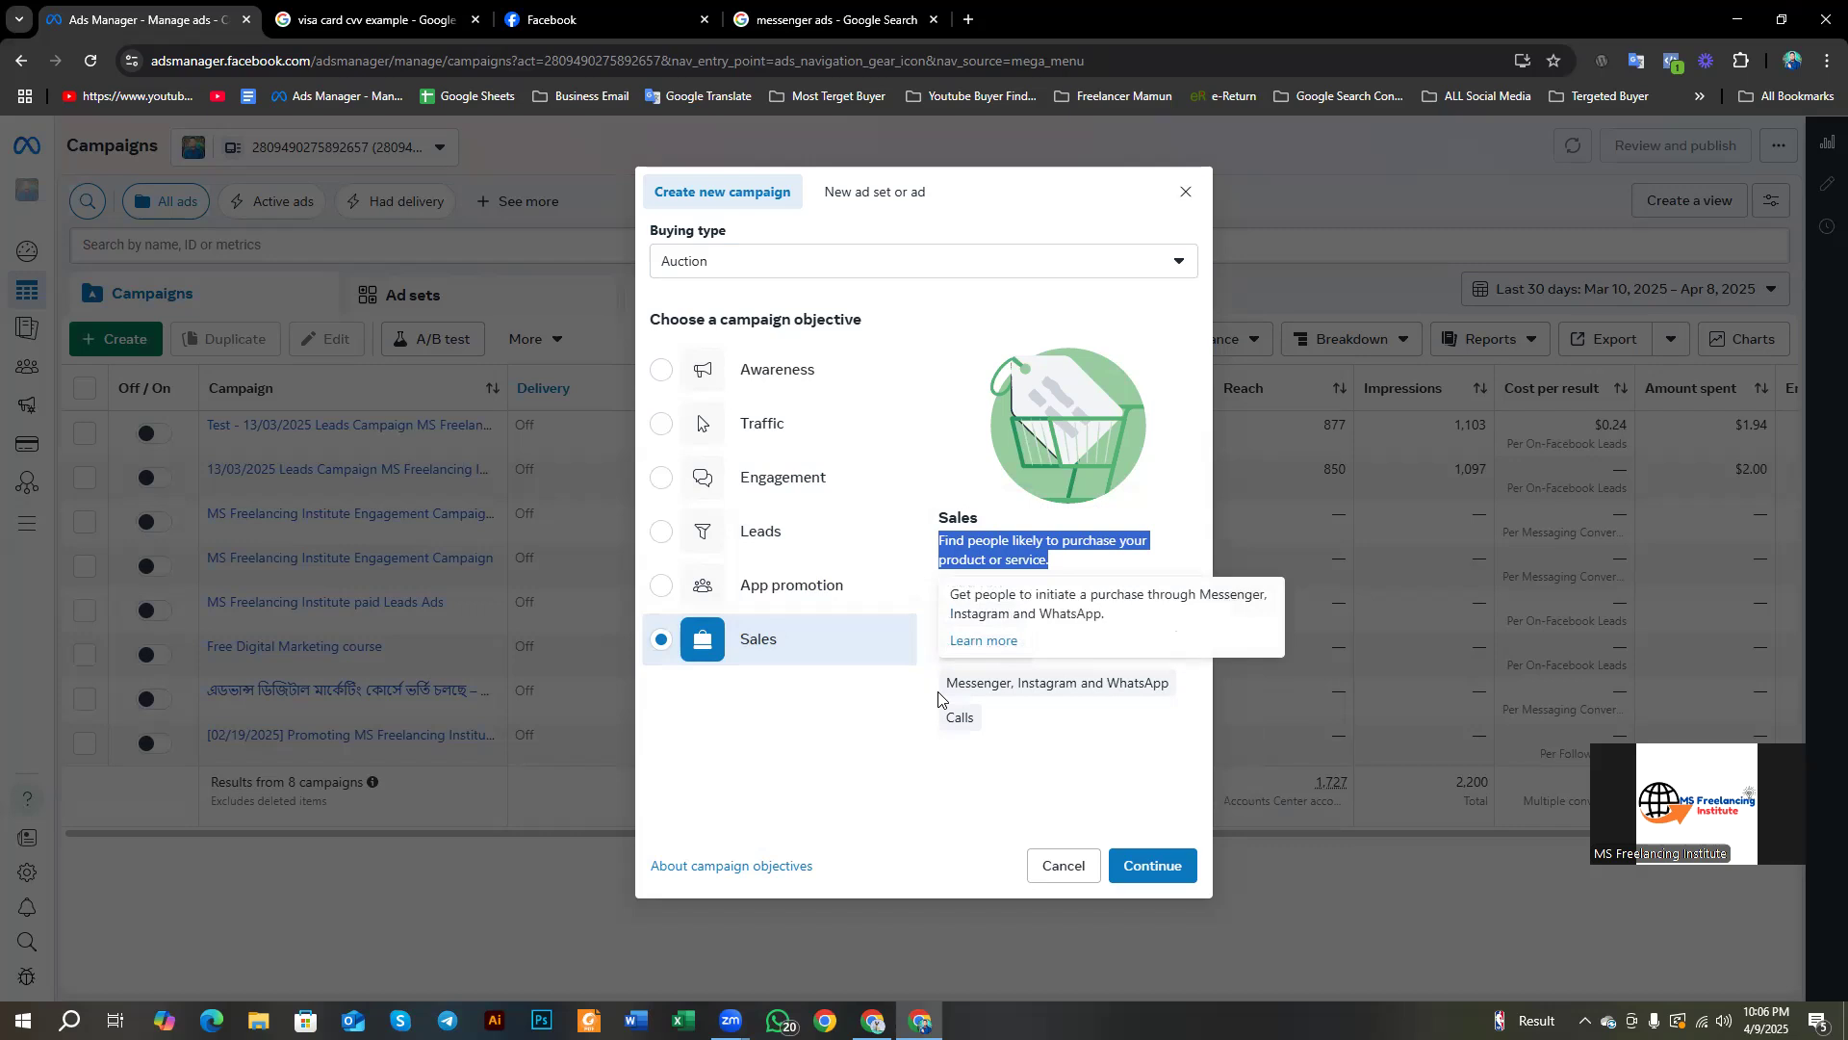
pyautogui.moveTo(948, 647)
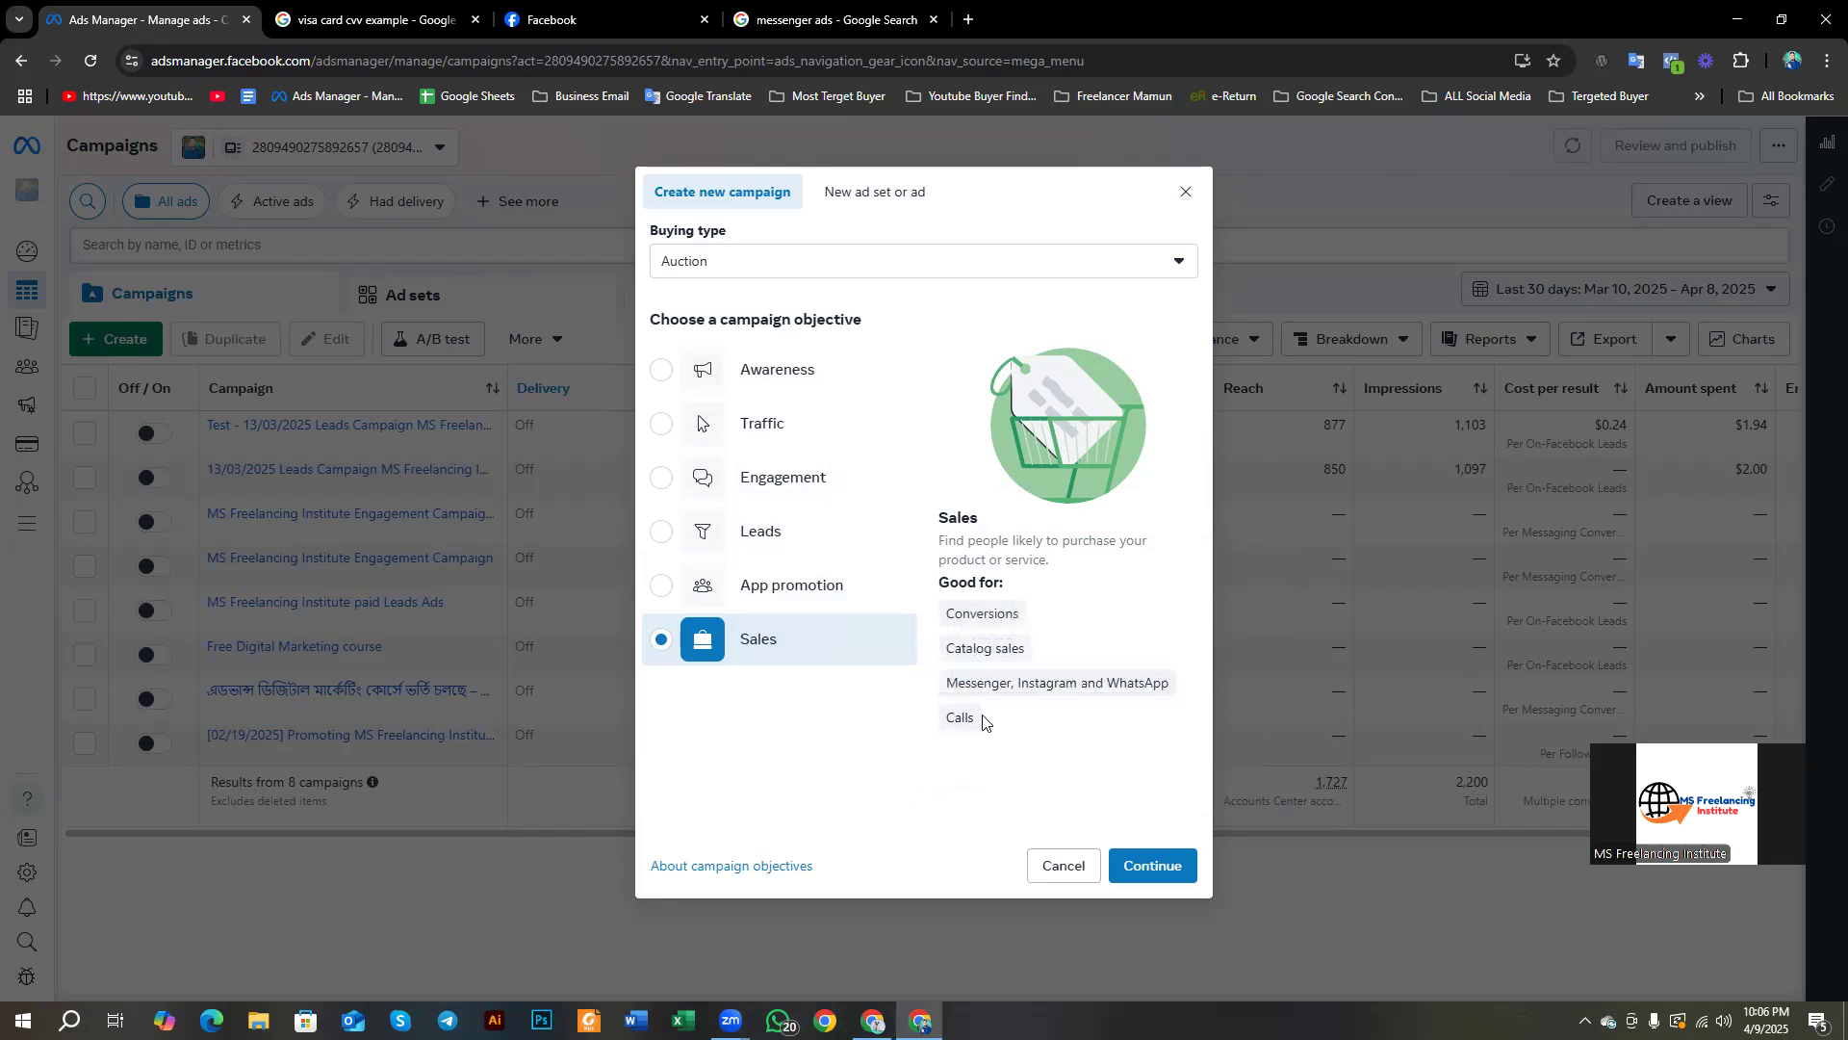
pyautogui.moveTo(975, 720)
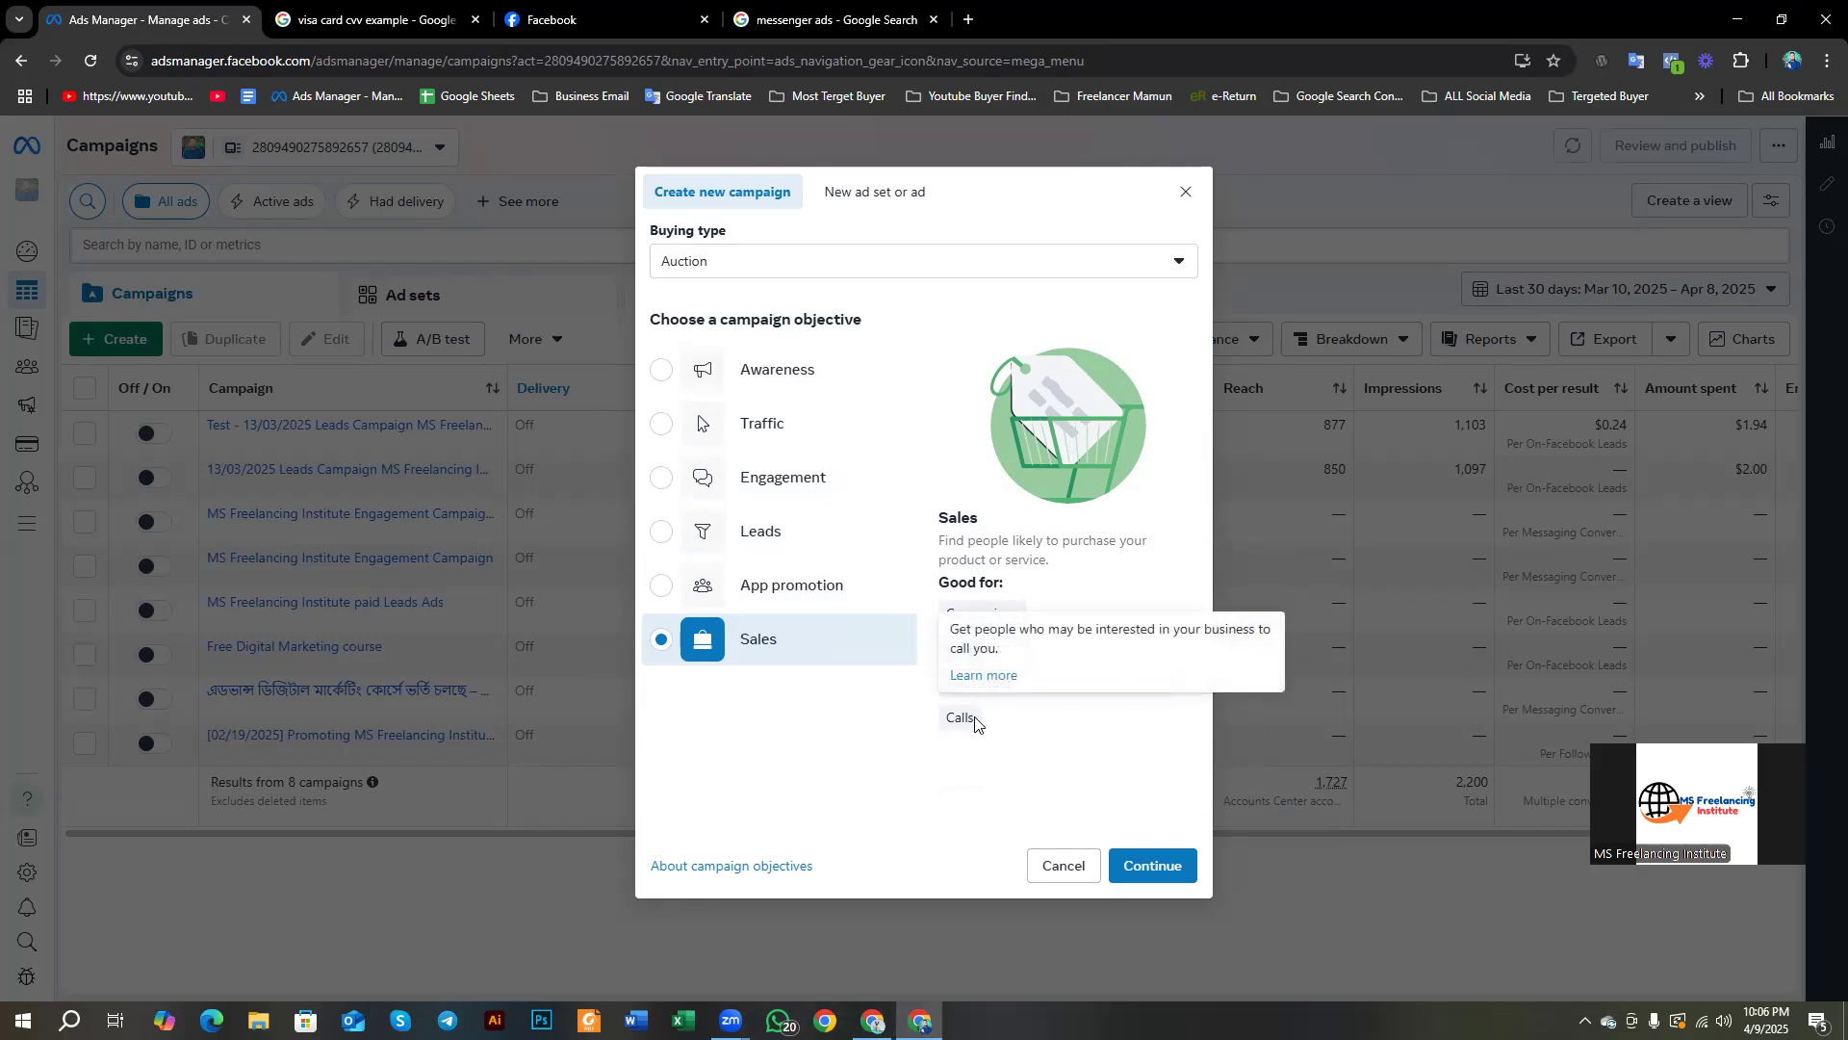
pyautogui.moveTo(975, 720); pyautogui.dragTo(942, 735)
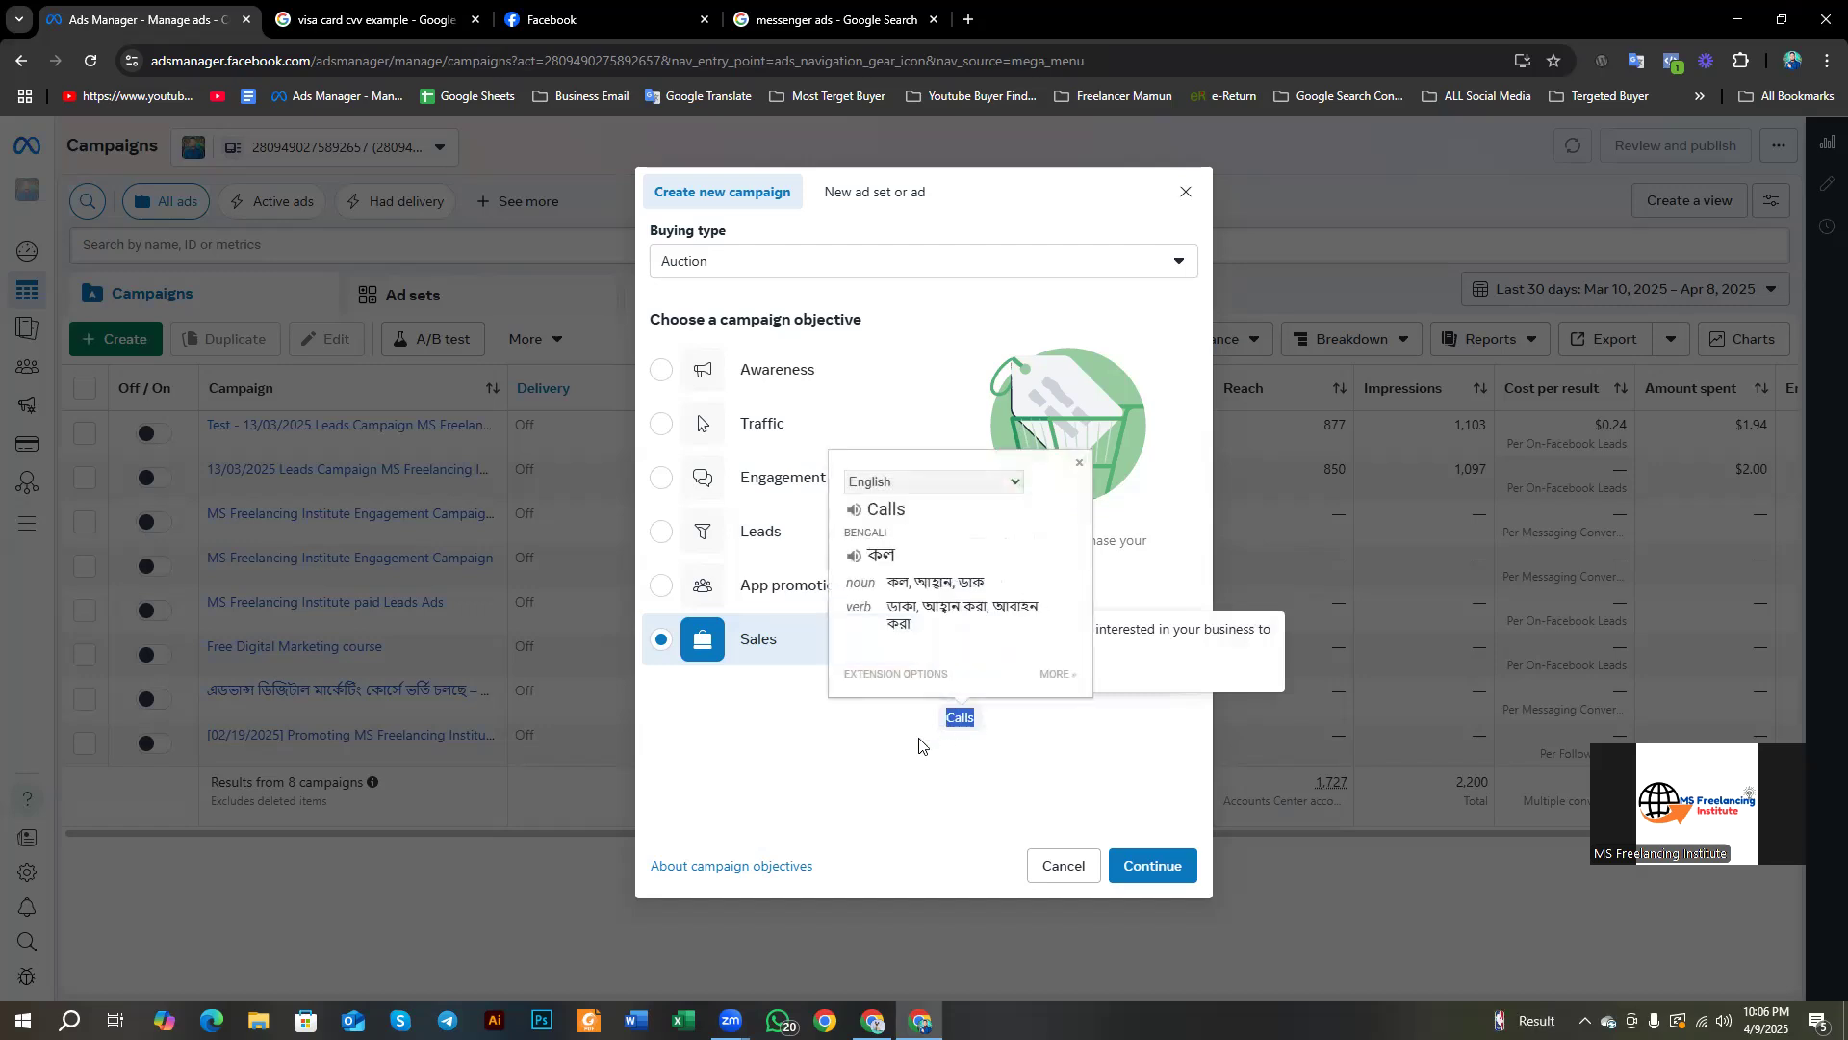
pyautogui.click(852, 800)
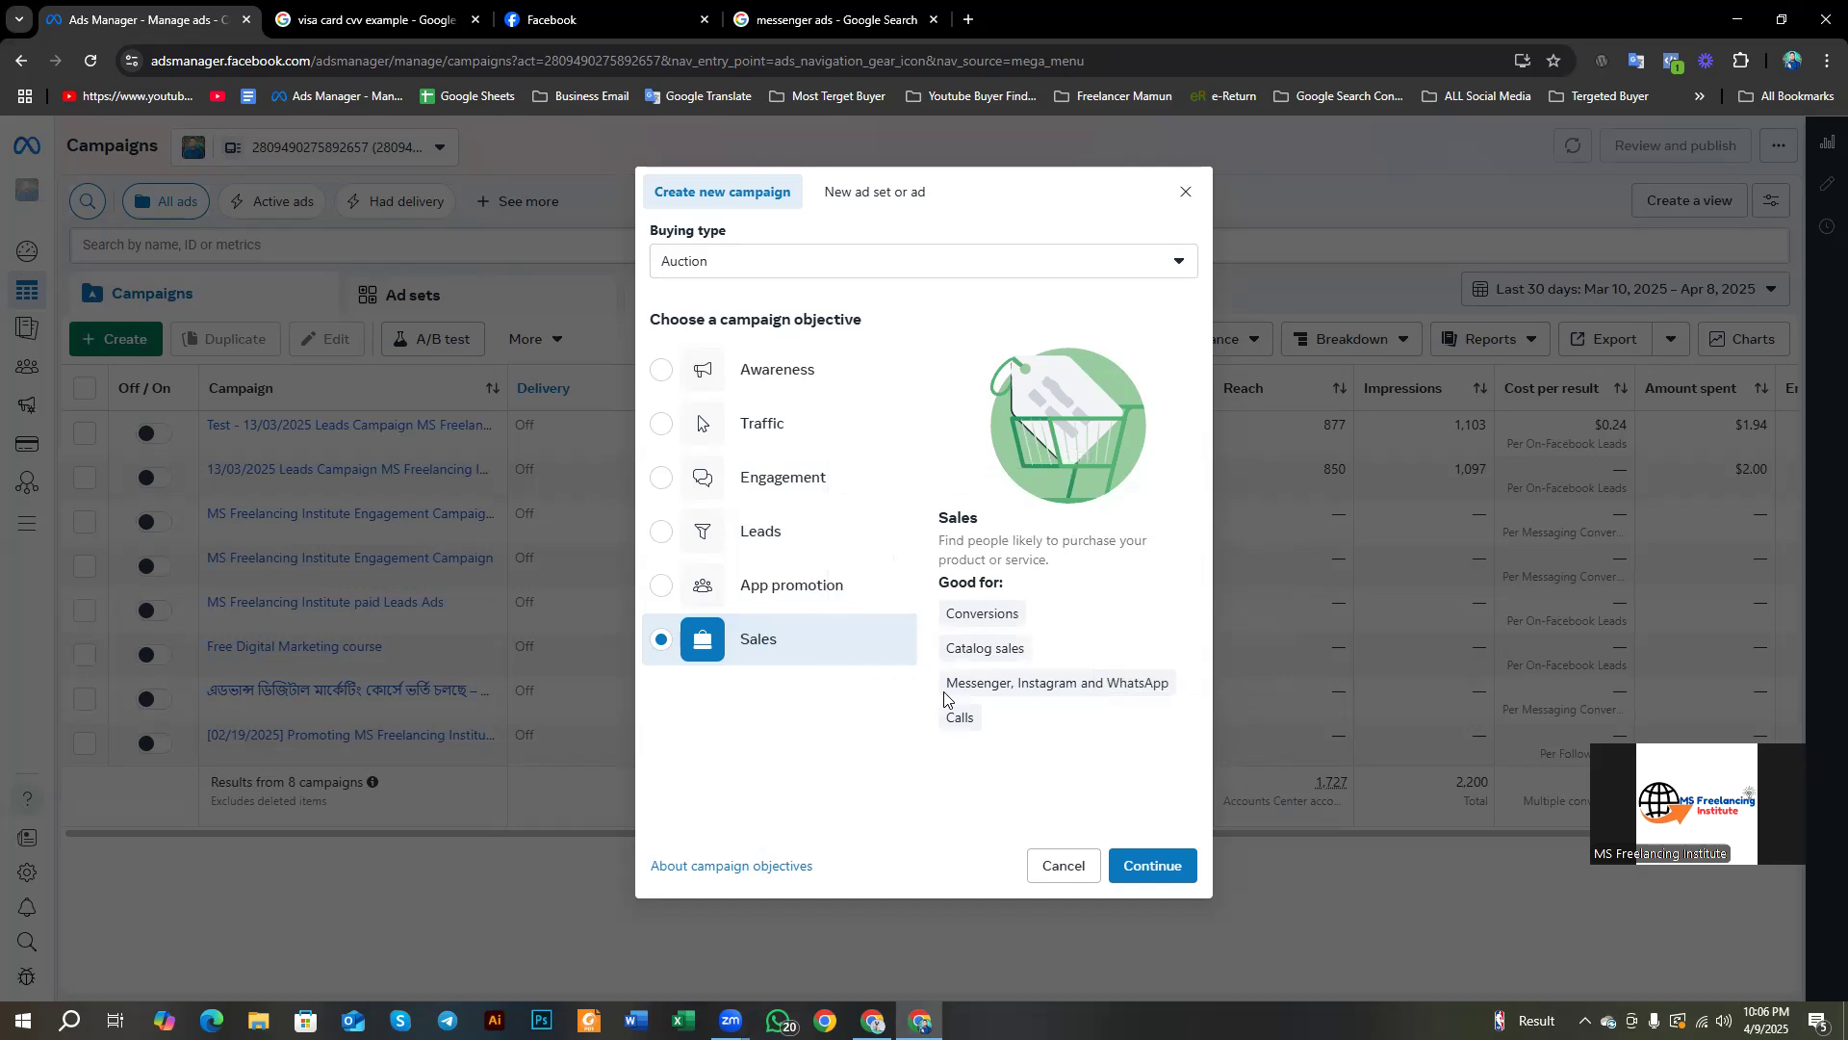
pyautogui.moveTo(947, 680); pyautogui.dragTo(1169, 697)
pyautogui.click(1104, 710)
pyautogui.moveTo(948, 568)
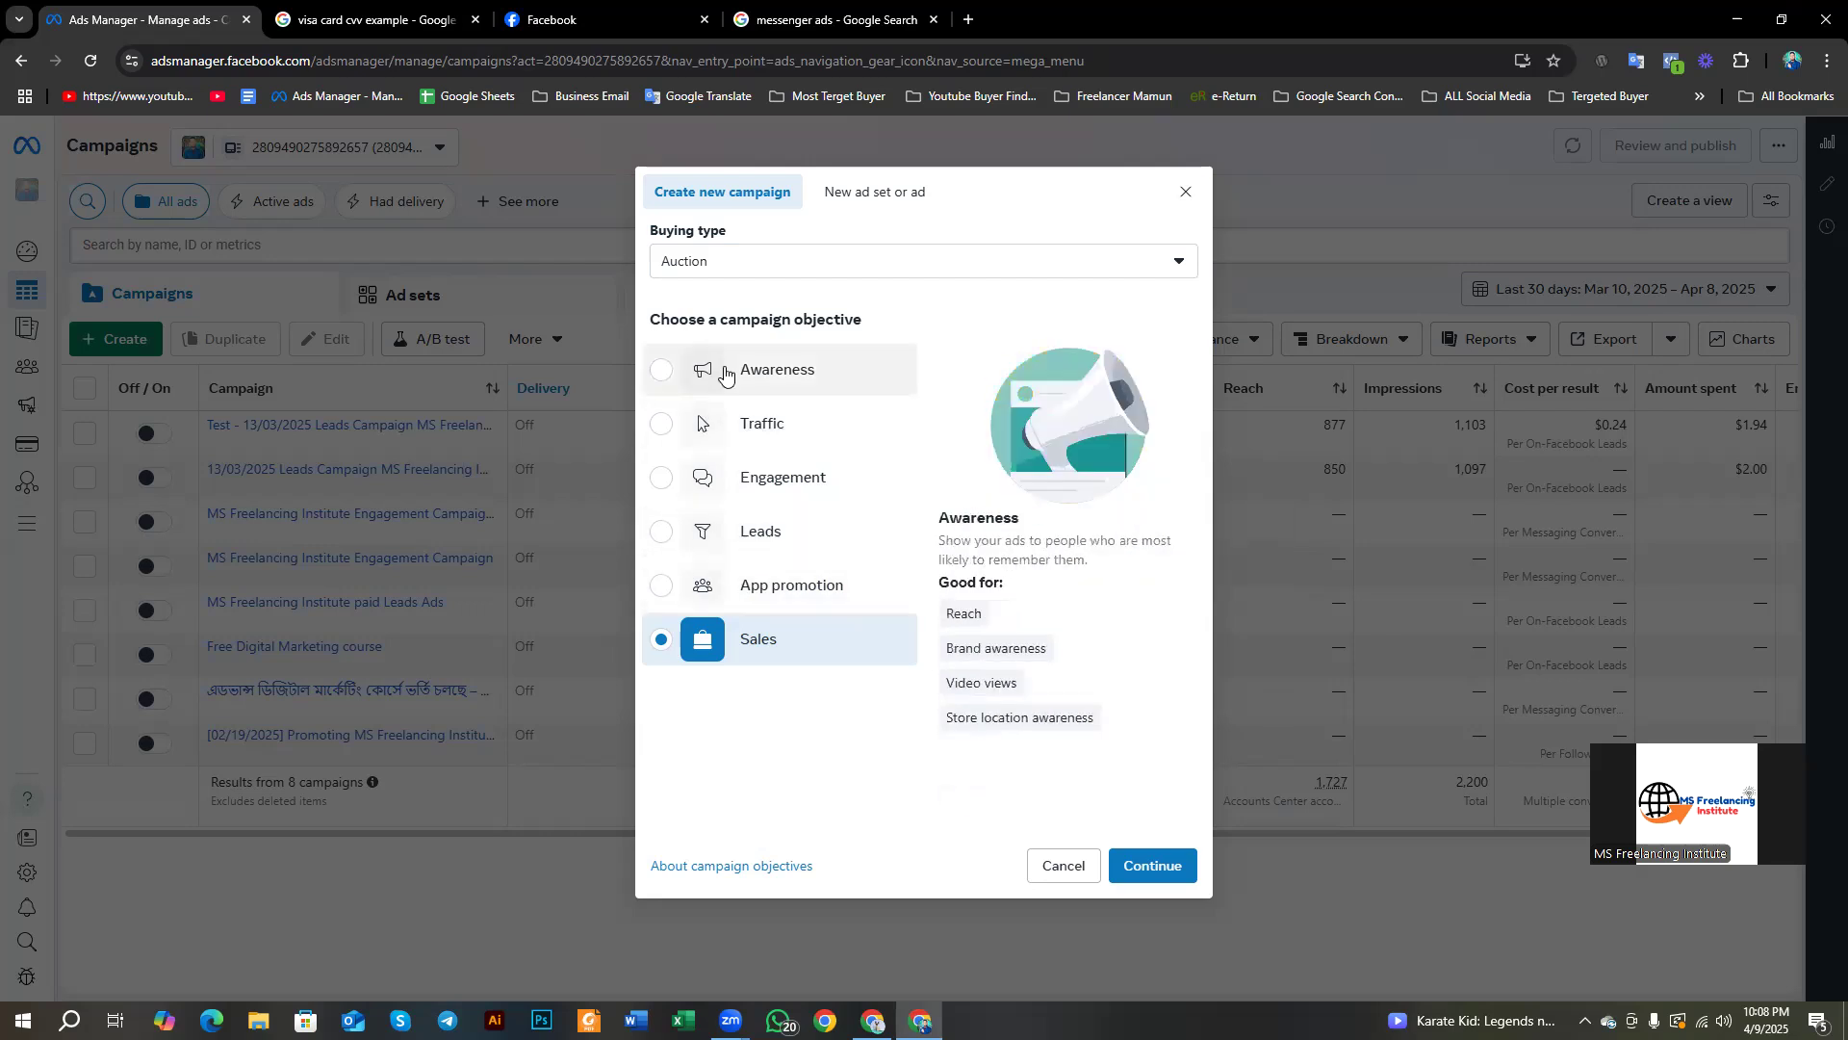
# Step: Pick Awareness, then close the Create new campaign dialog without continuing
pyautogui.click(725, 371)
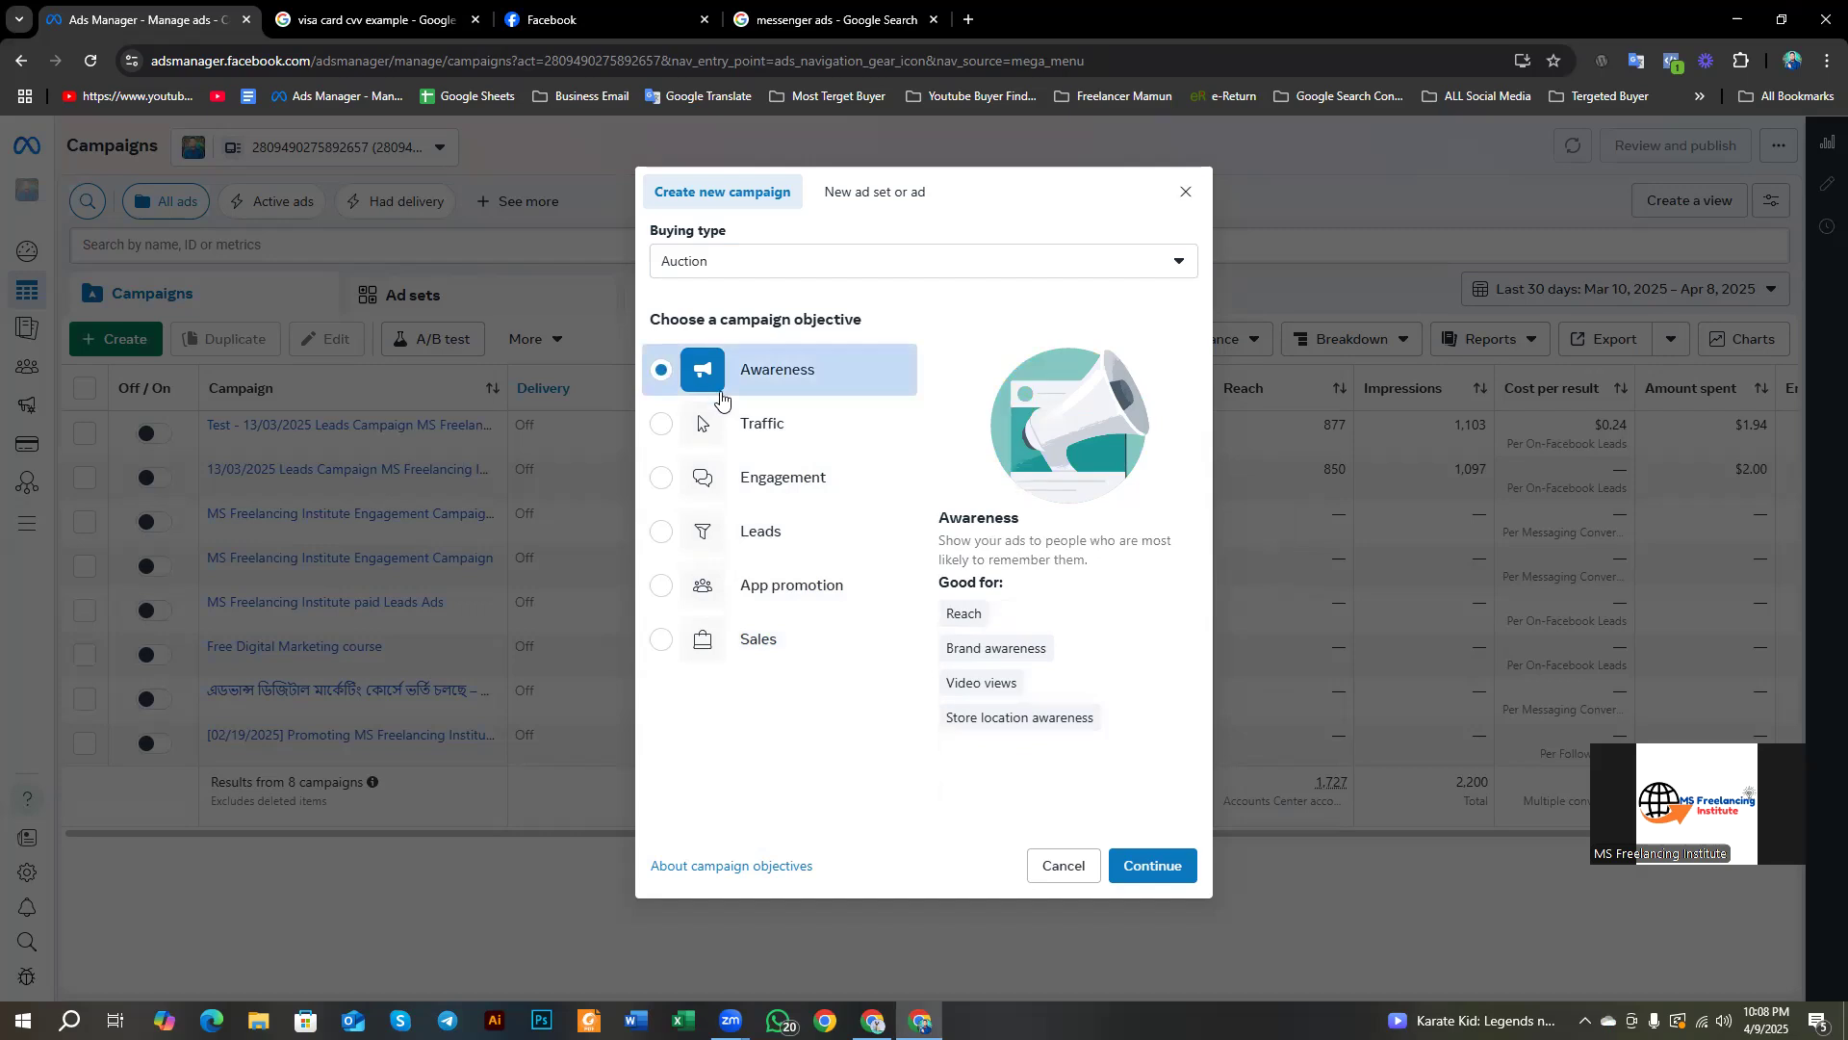
pyautogui.click(1186, 191)
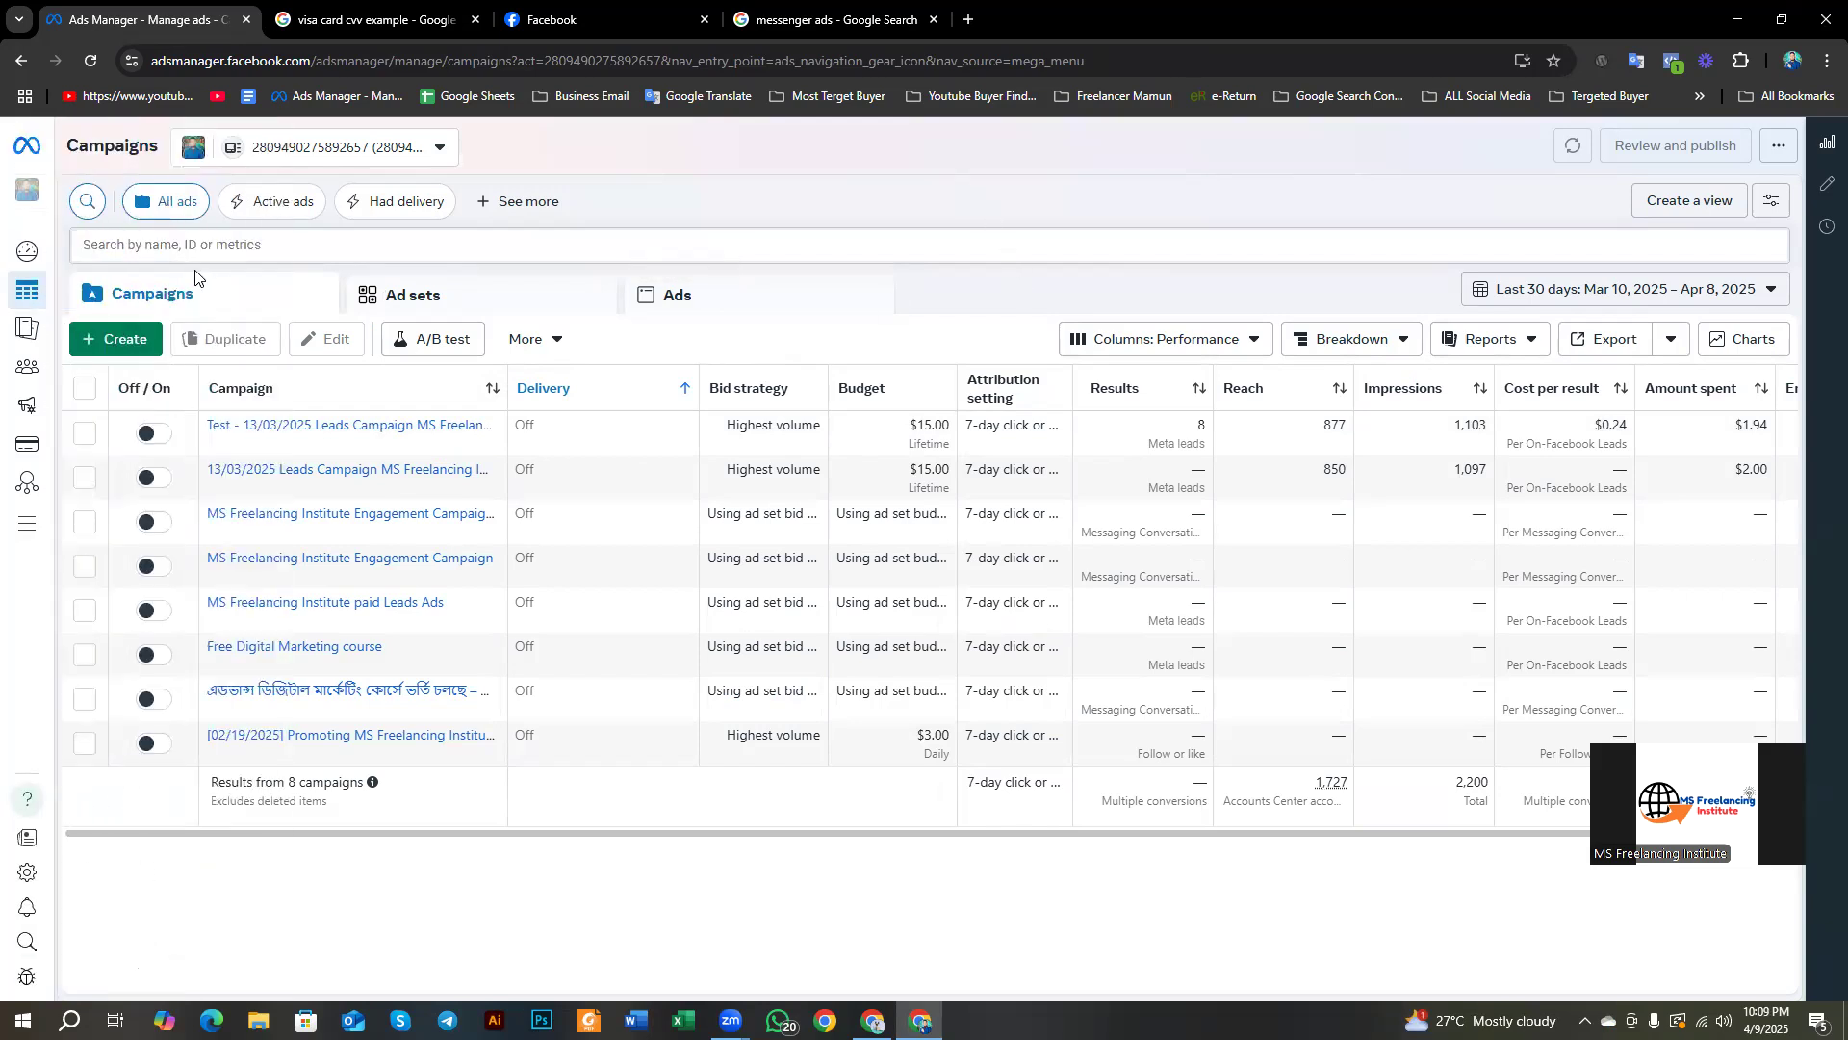
# Step: Go to Campaigns in the left panel and start a new campaign with + Create
pyautogui.moveTo(31, 306)
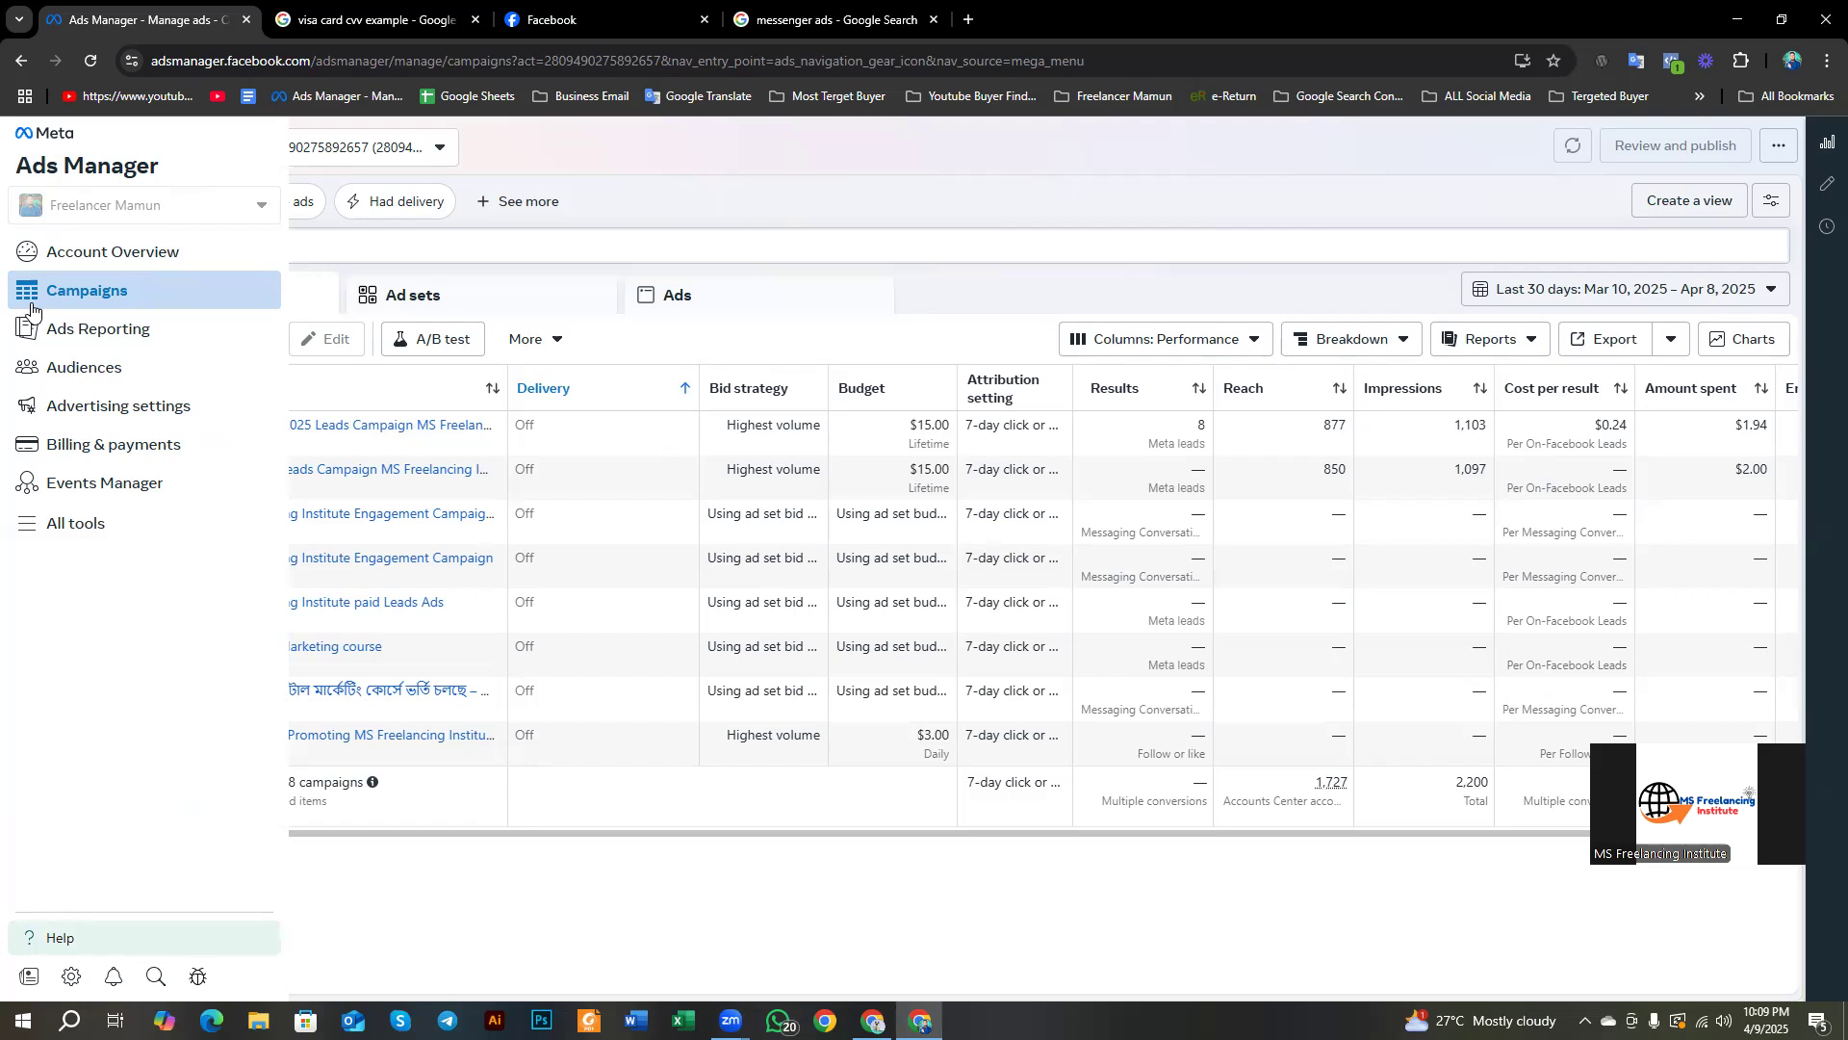
pyautogui.click(80, 293)
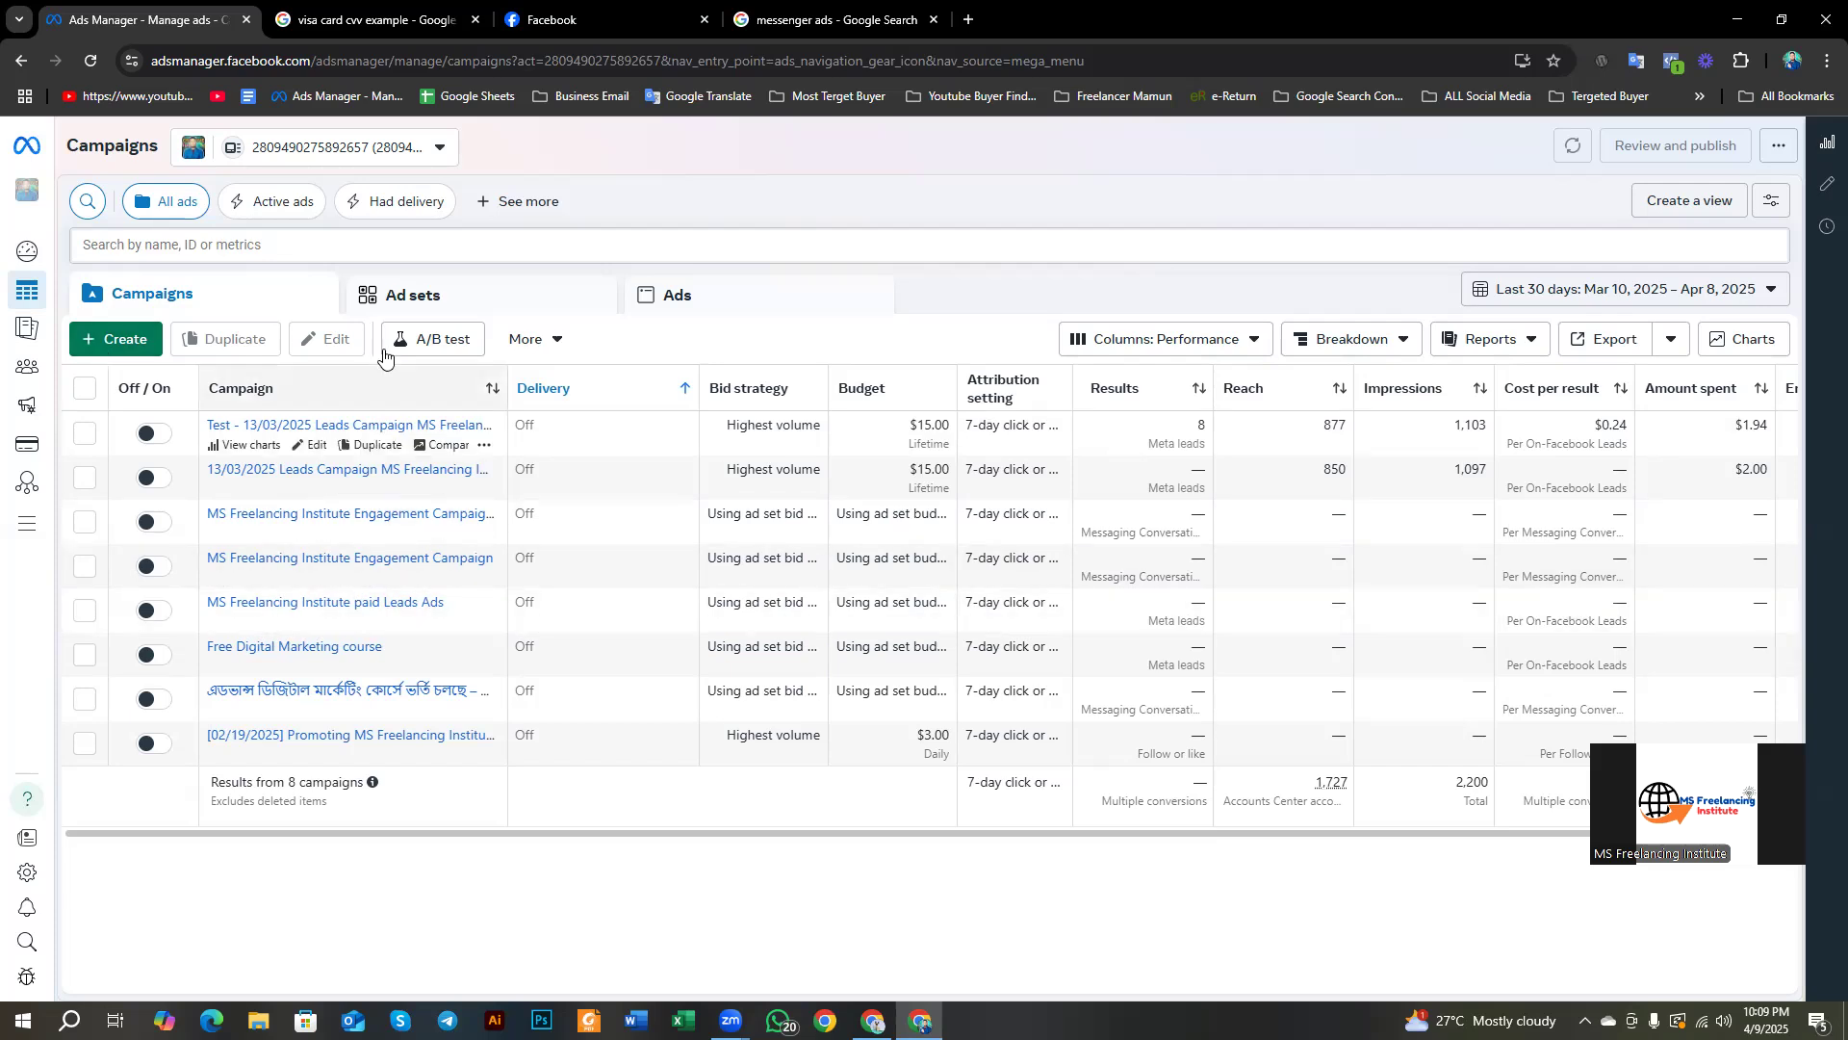
pyautogui.moveTo(21, 300)
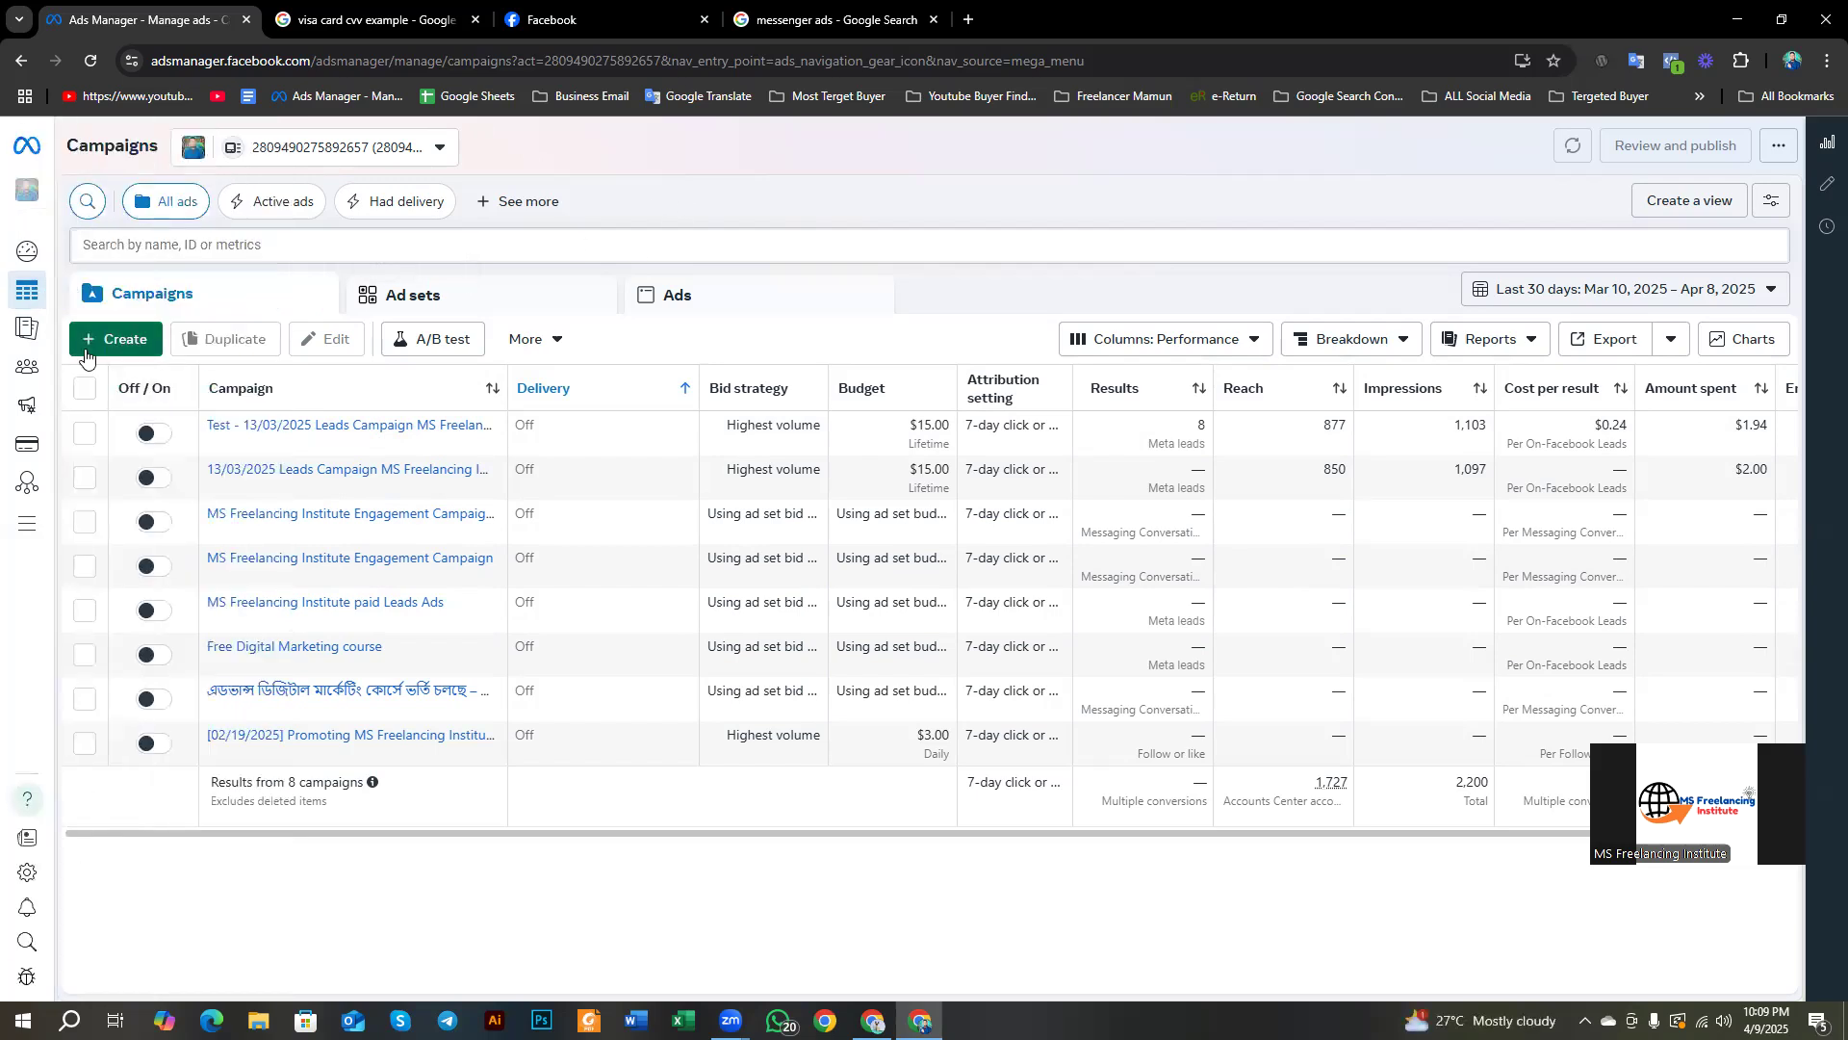
pyautogui.click(92, 338)
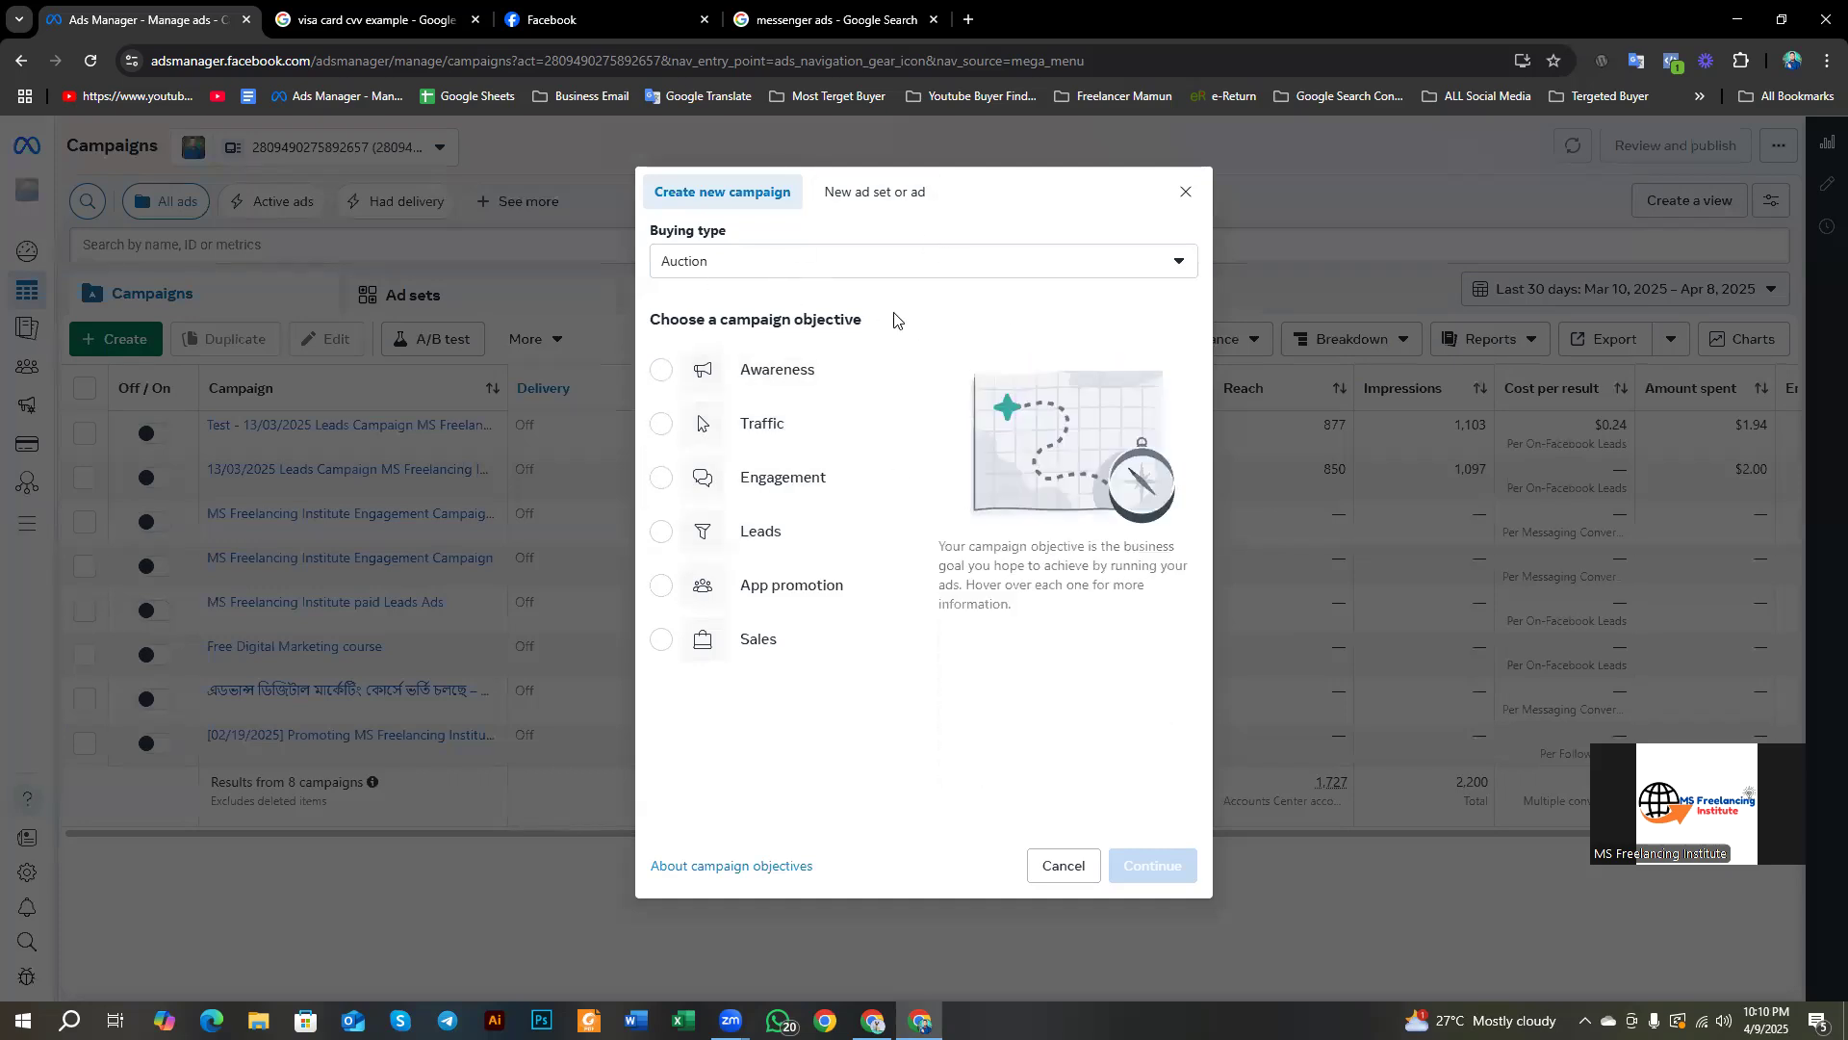
# Step: Translate the Buying type label, keep Auction, choose Awareness, and continue to the draft
pyautogui.moveTo(651, 231); pyautogui.dragTo(718, 233)
pyautogui.click(732, 273)
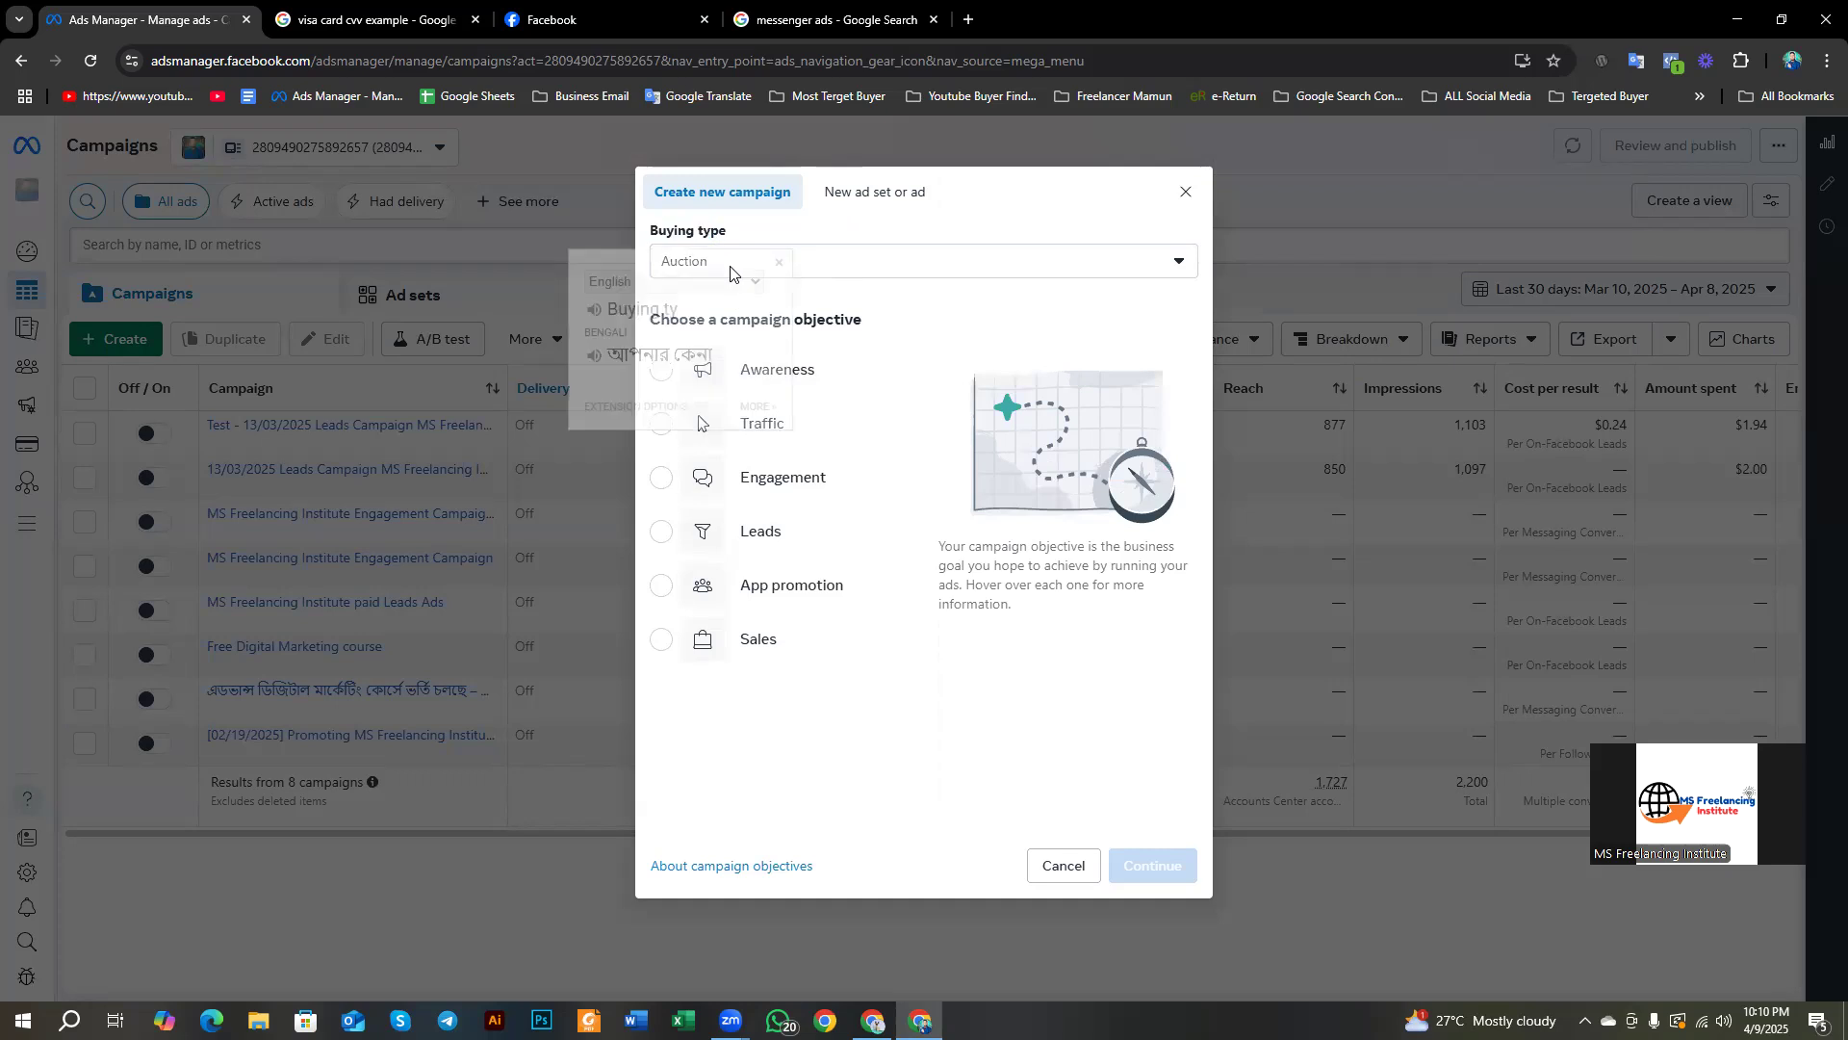
pyautogui.click(779, 261)
pyautogui.click(782, 260)
pyautogui.click(777, 261)
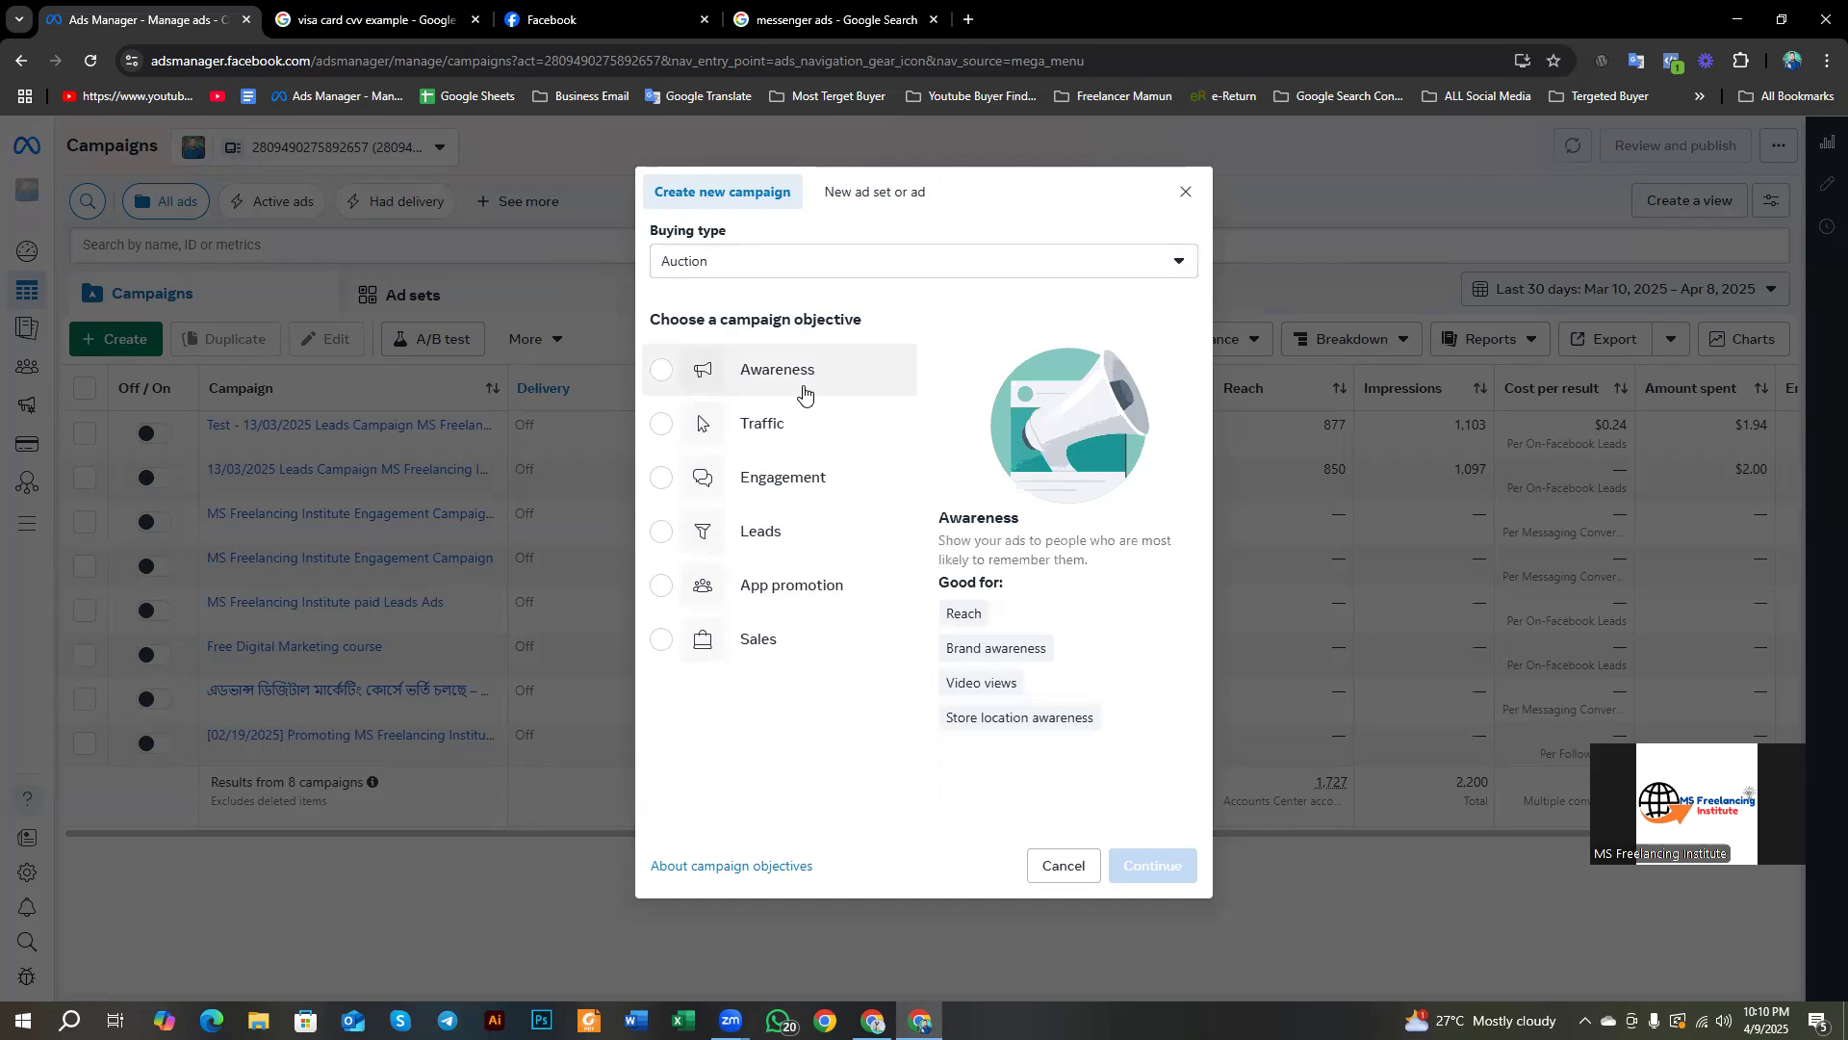
pyautogui.click(803, 390)
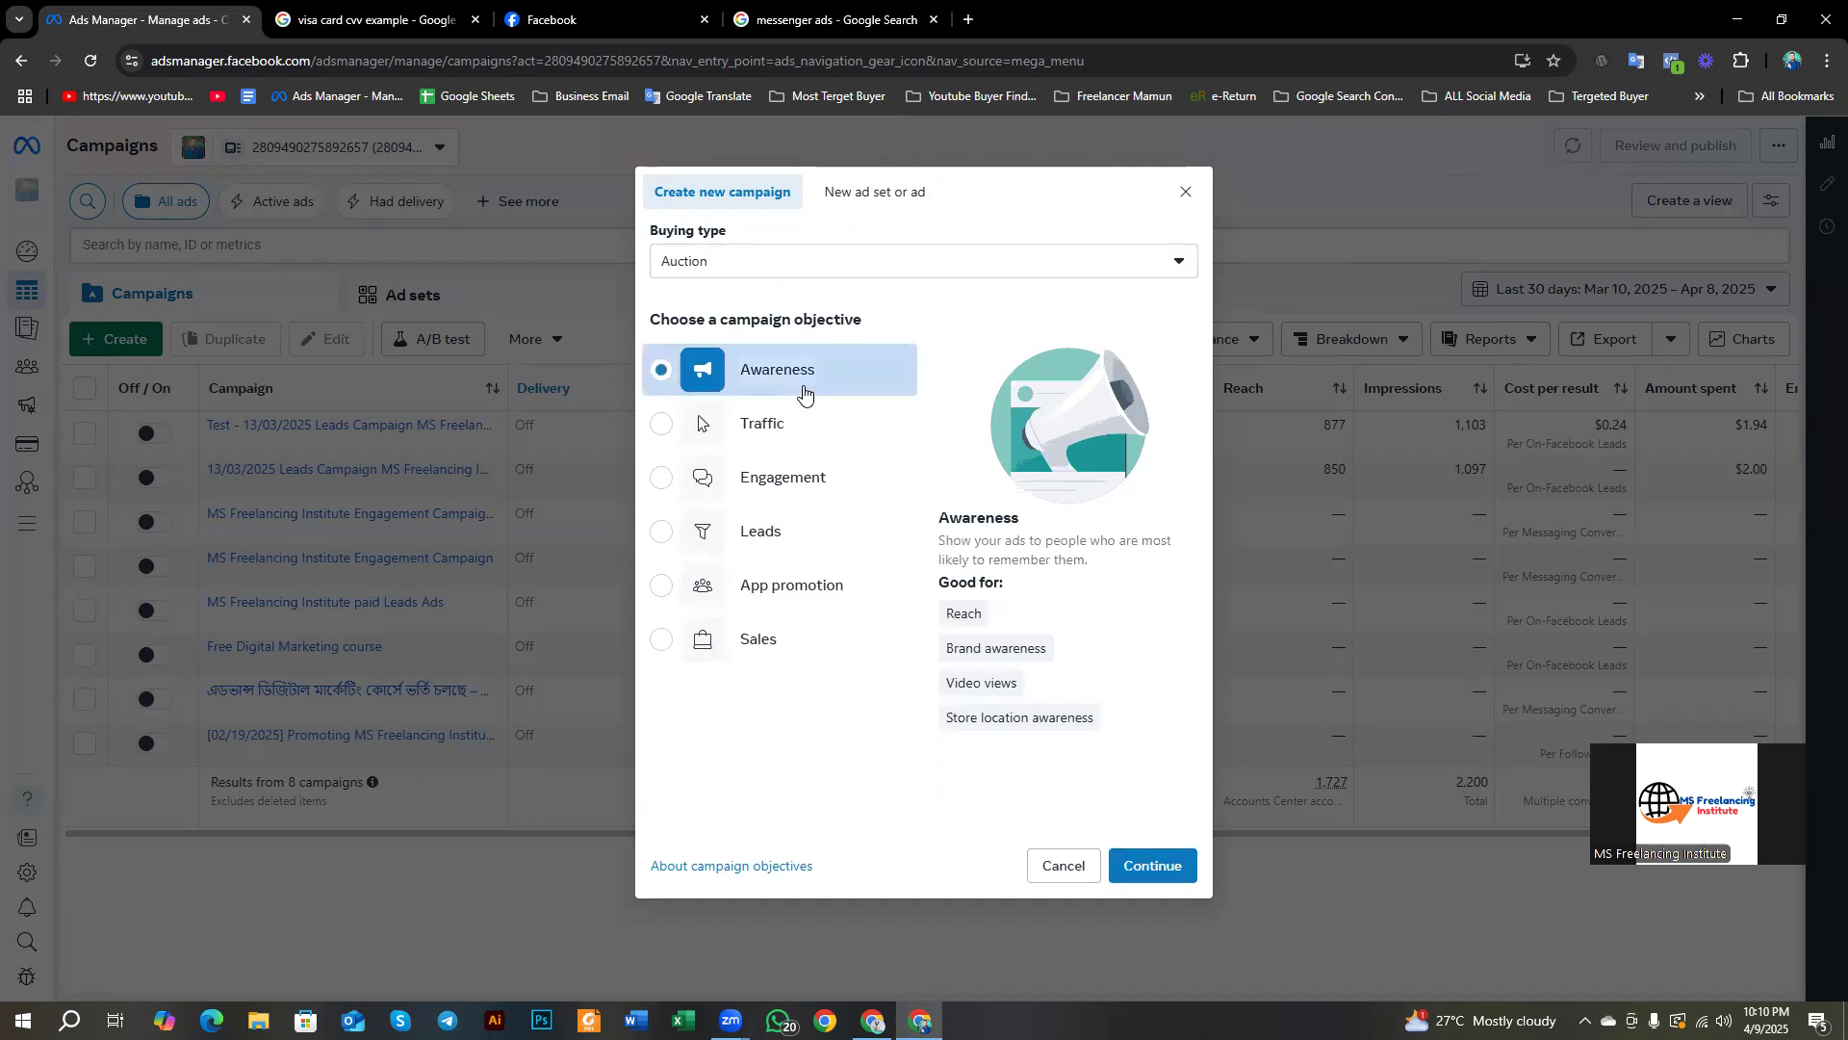
pyautogui.click(1175, 872)
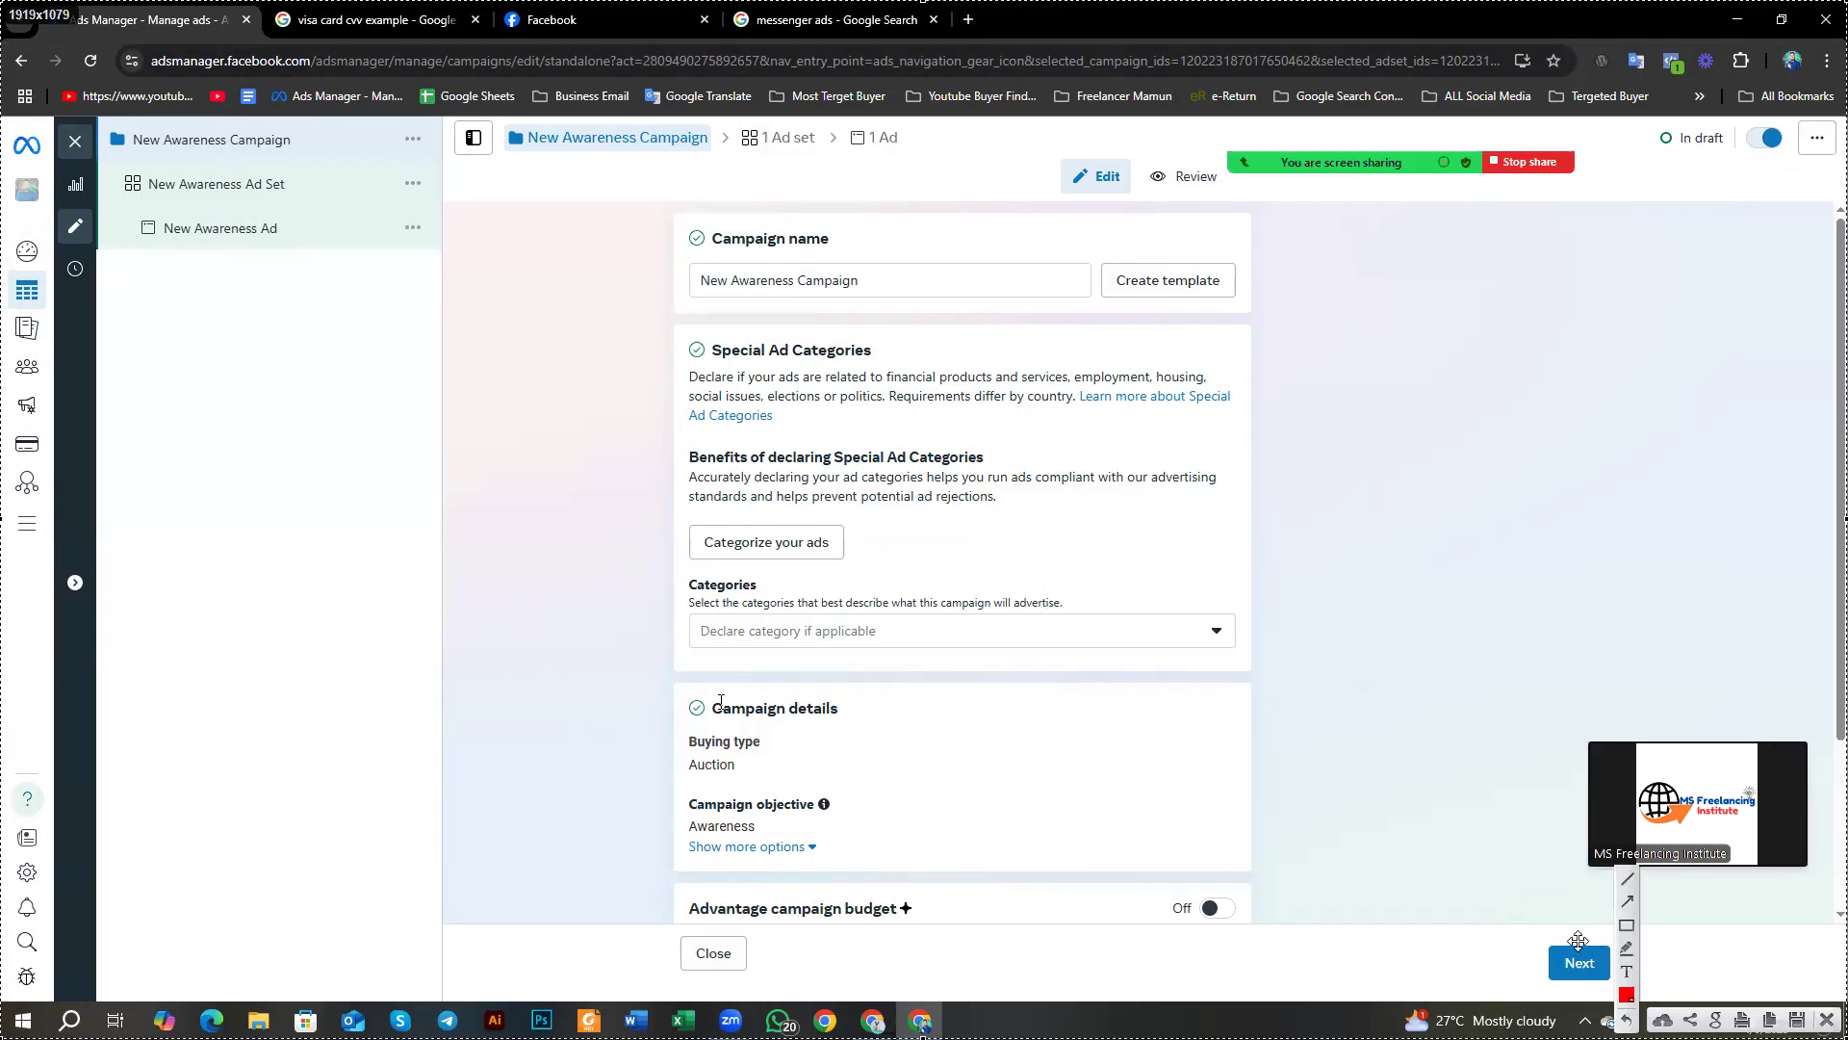
# Step: Begin marking up the screenshot of the draft campaign editor with boxes
pyautogui.click(1622, 927)
pyautogui.moveTo(97, 116)
pyautogui.mouseDown()
pyautogui.moveTo(339, 260)
pyautogui.moveTo(449, 524)
pyautogui.moveTo(449, 916)
pyautogui.mouseUp()
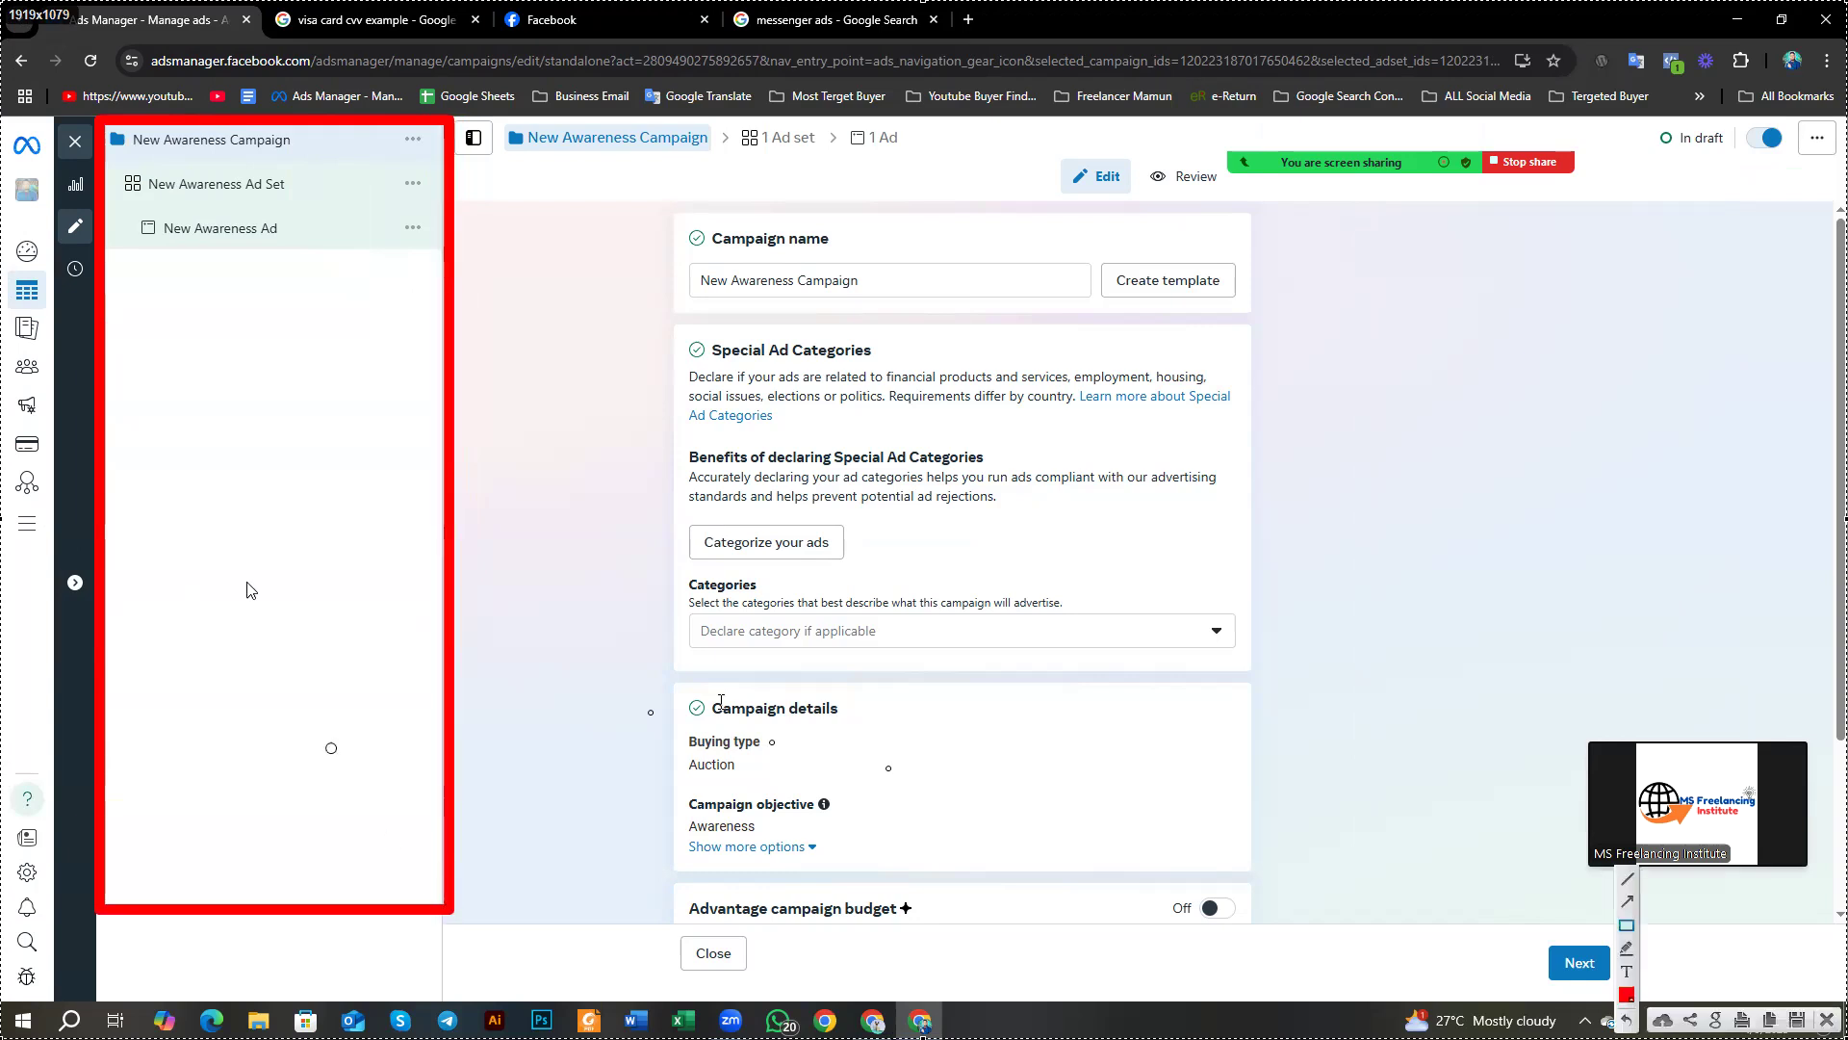
pyautogui.moveTo(108, 116); pyautogui.dragTo(331, 166)
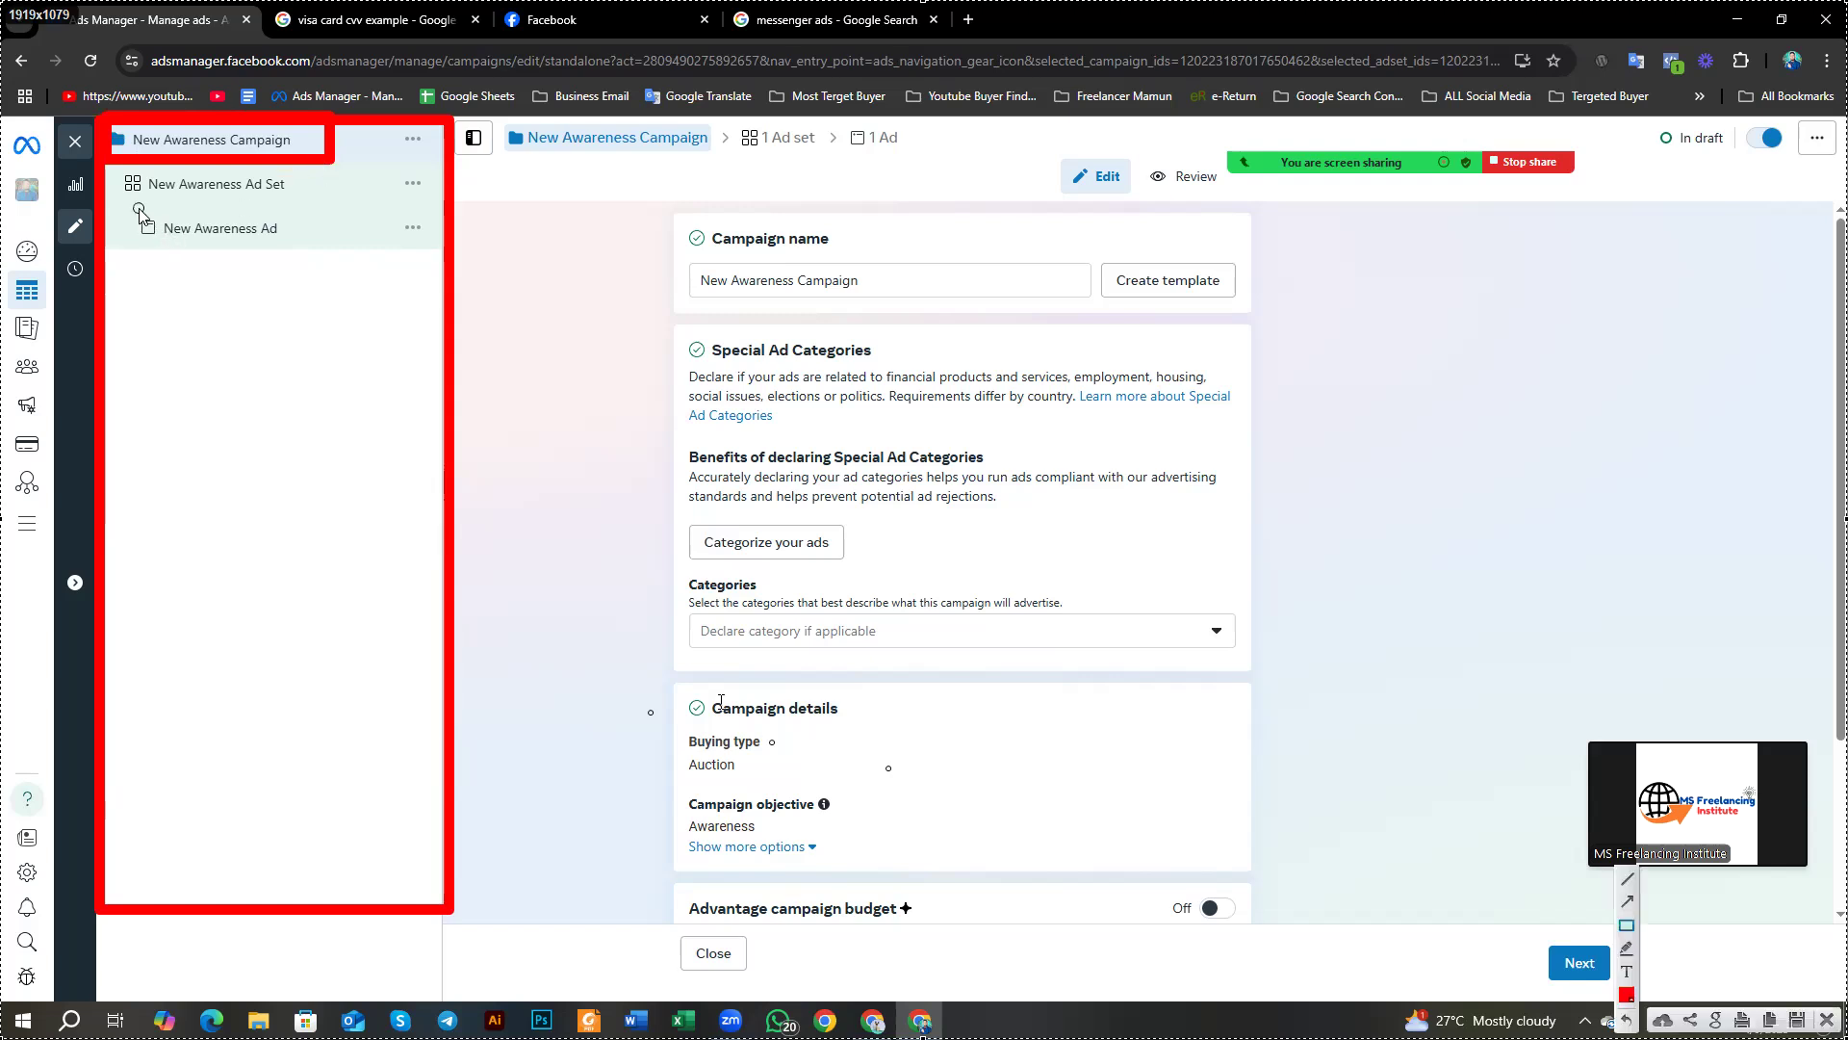
pyautogui.moveTo(109, 160); pyautogui.dragTo(336, 209)
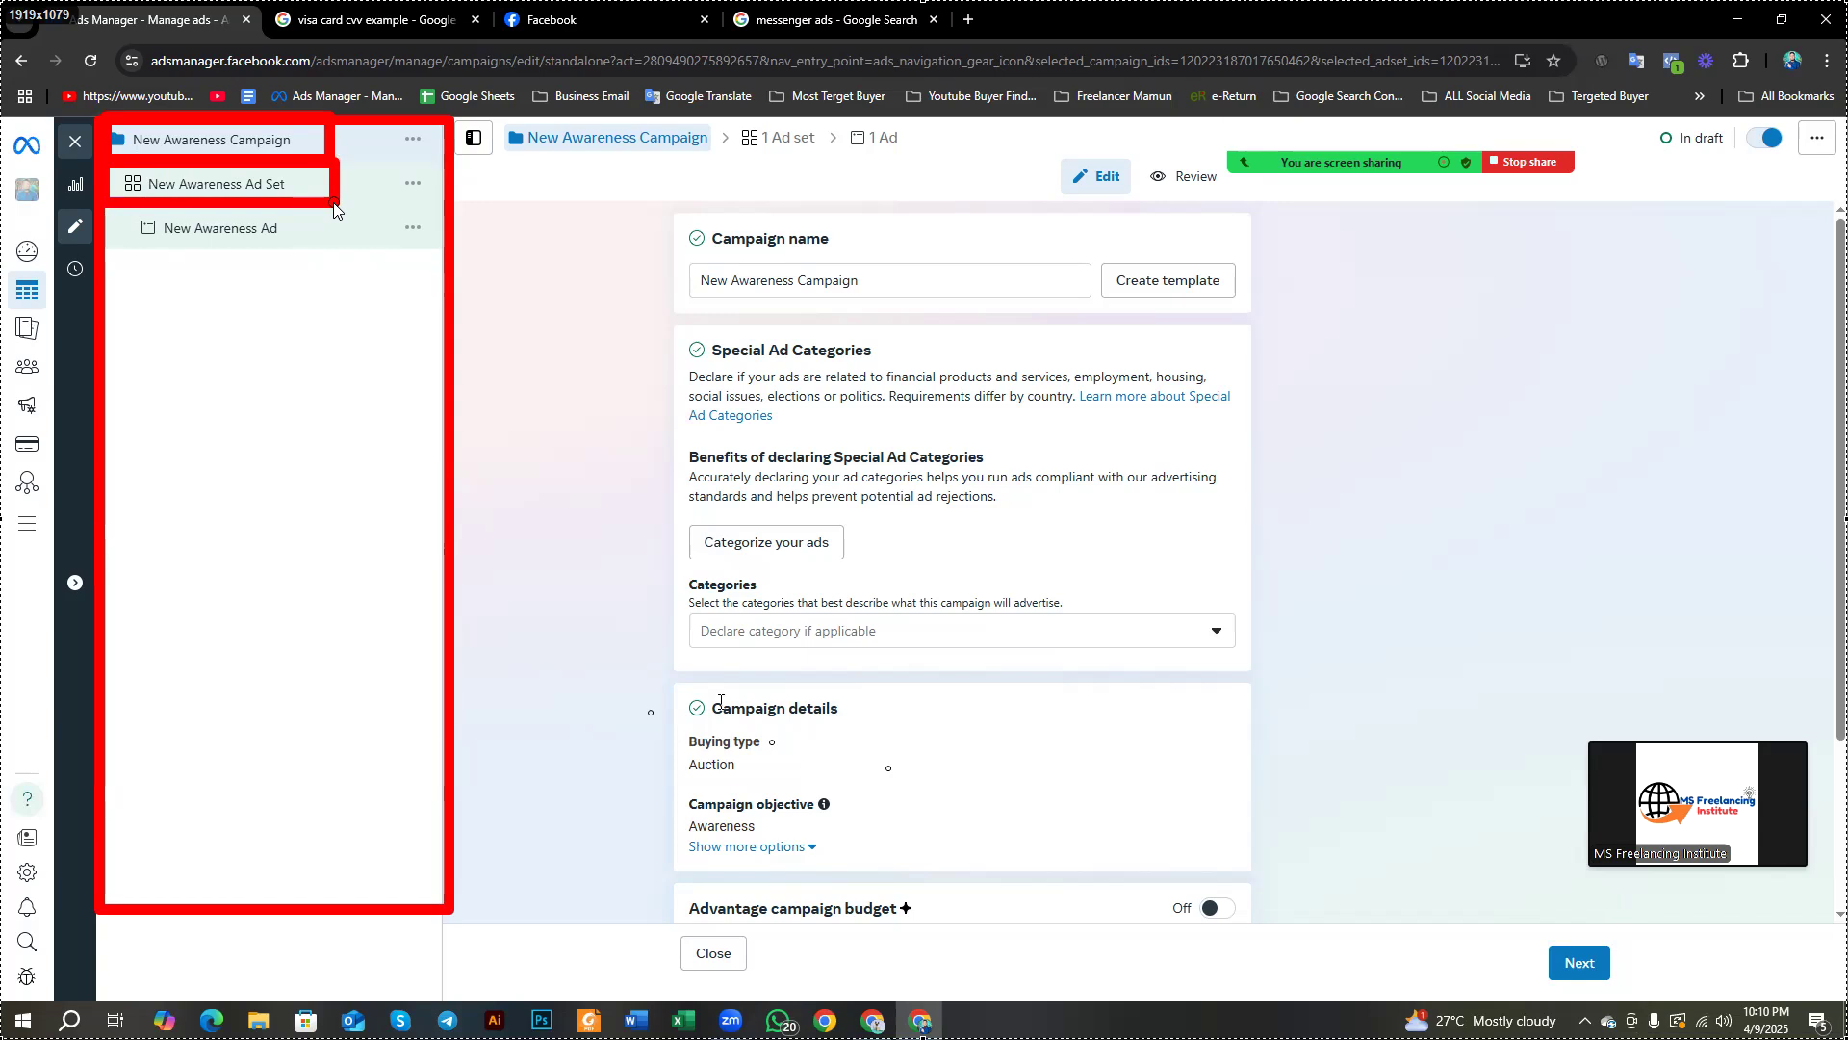
pyautogui.moveTo(335, 209); pyautogui.dragTo(336, 208)
pyautogui.moveTo(117, 214)
pyautogui.mouseDown()
pyautogui.moveTo(318, 289)
pyautogui.moveTo(337, 267)
pyautogui.mouseUp()
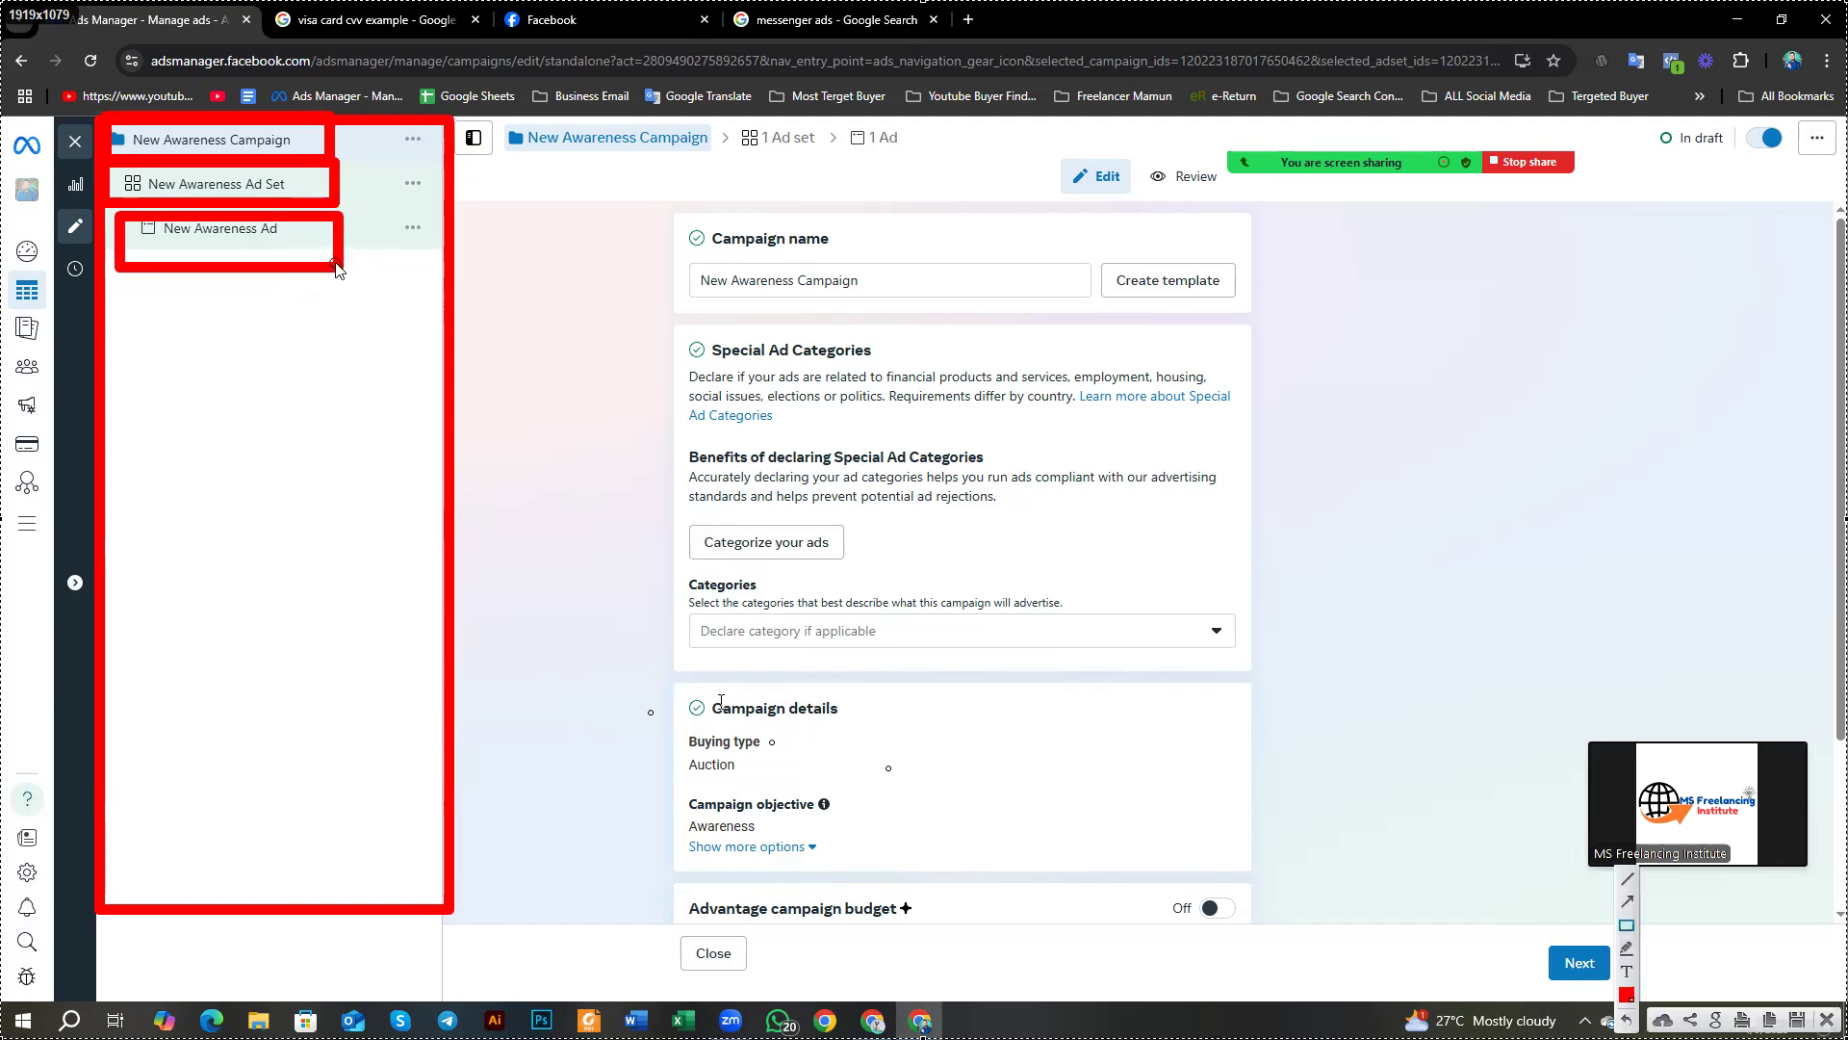
pyautogui.click(1630, 928)
pyautogui.moveTo(464, 105)
pyautogui.mouseDown()
pyautogui.moveTo(494, 138)
pyautogui.moveTo(464, 112)
pyautogui.mouseUp()
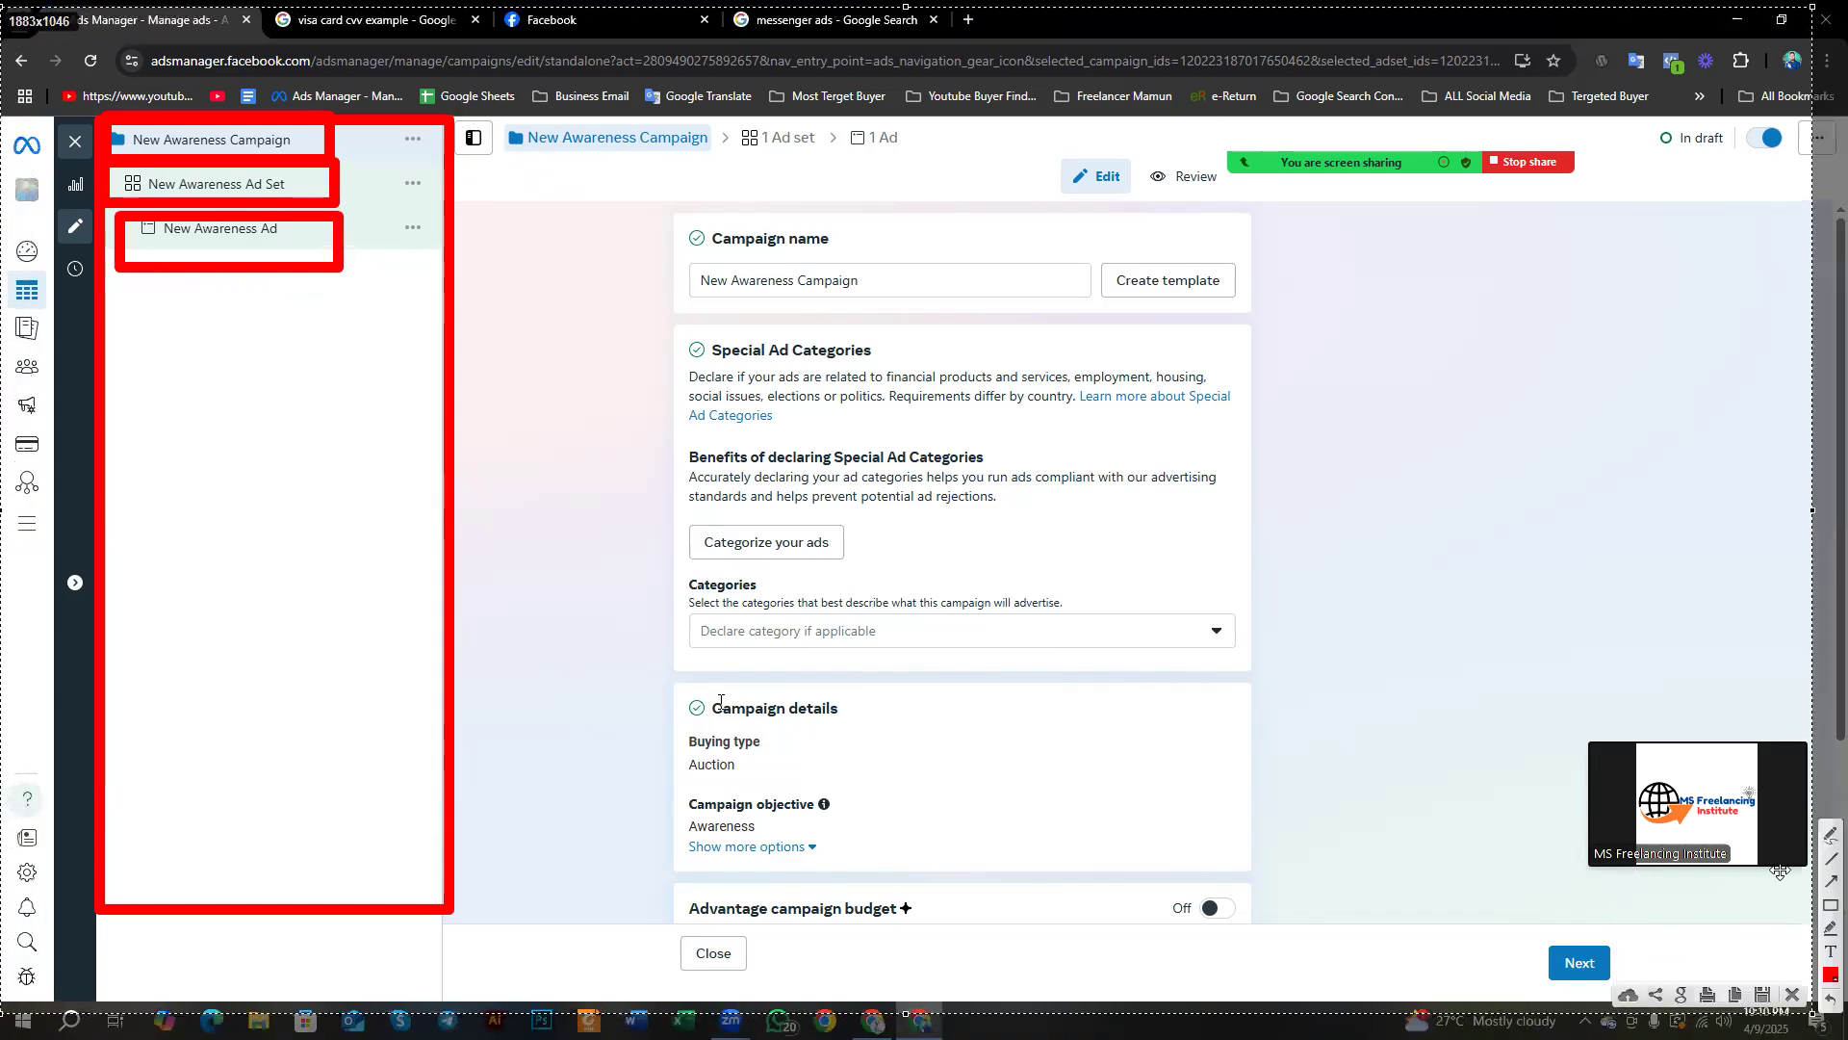
pyautogui.click(1829, 905)
pyautogui.moveTo(492, 120); pyautogui.dragTo(988, 515)
pyautogui.moveTo(1092, 582)
pyautogui.mouseDown()
pyautogui.moveTo(1545, 904)
pyautogui.moveTo(1573, 995)
pyautogui.mouseUp()
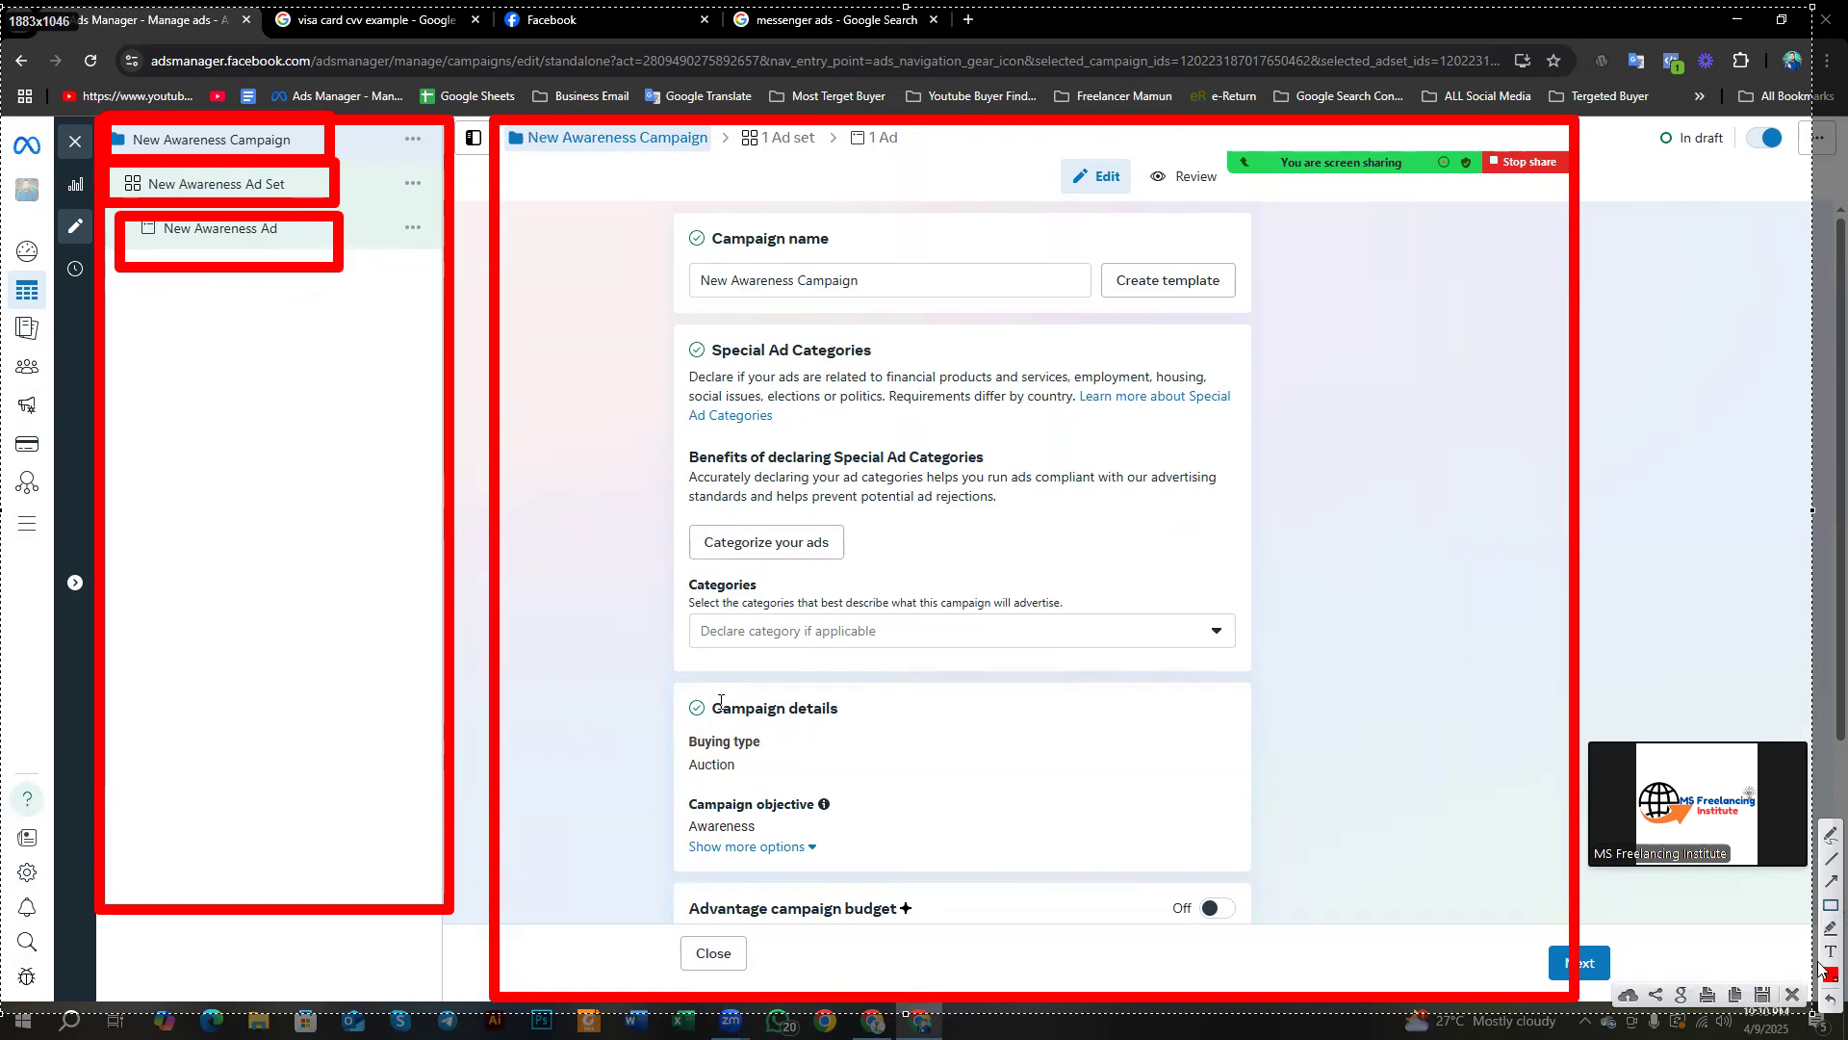
pyautogui.moveTo(972, 163)
pyautogui.mouseDown()
pyautogui.moveTo(524, 130)
pyautogui.moveTo(517, 145)
pyautogui.moveTo(462, 111)
pyautogui.mouseUp()
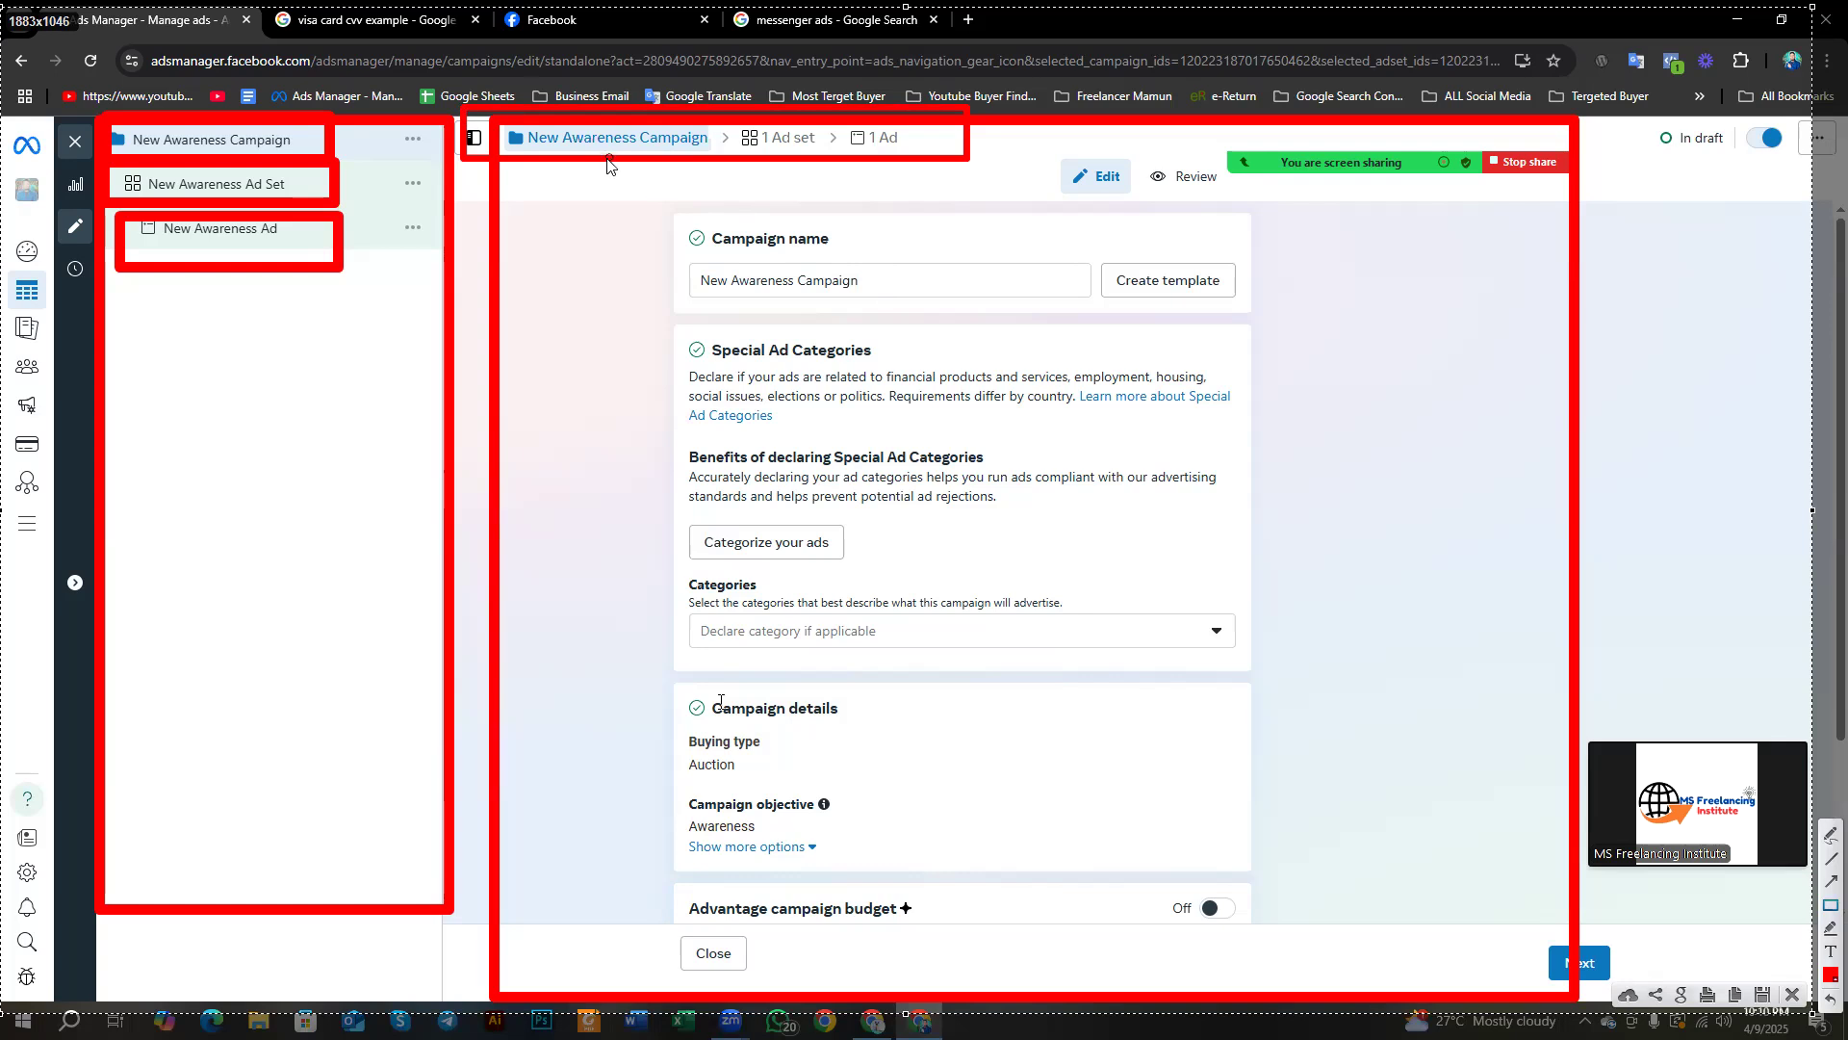
pyautogui.moveTo(658, 228)
pyautogui.mouseDown()
pyautogui.moveTo(893, 337)
pyautogui.moveTo(921, 320)
pyautogui.mouseUp()
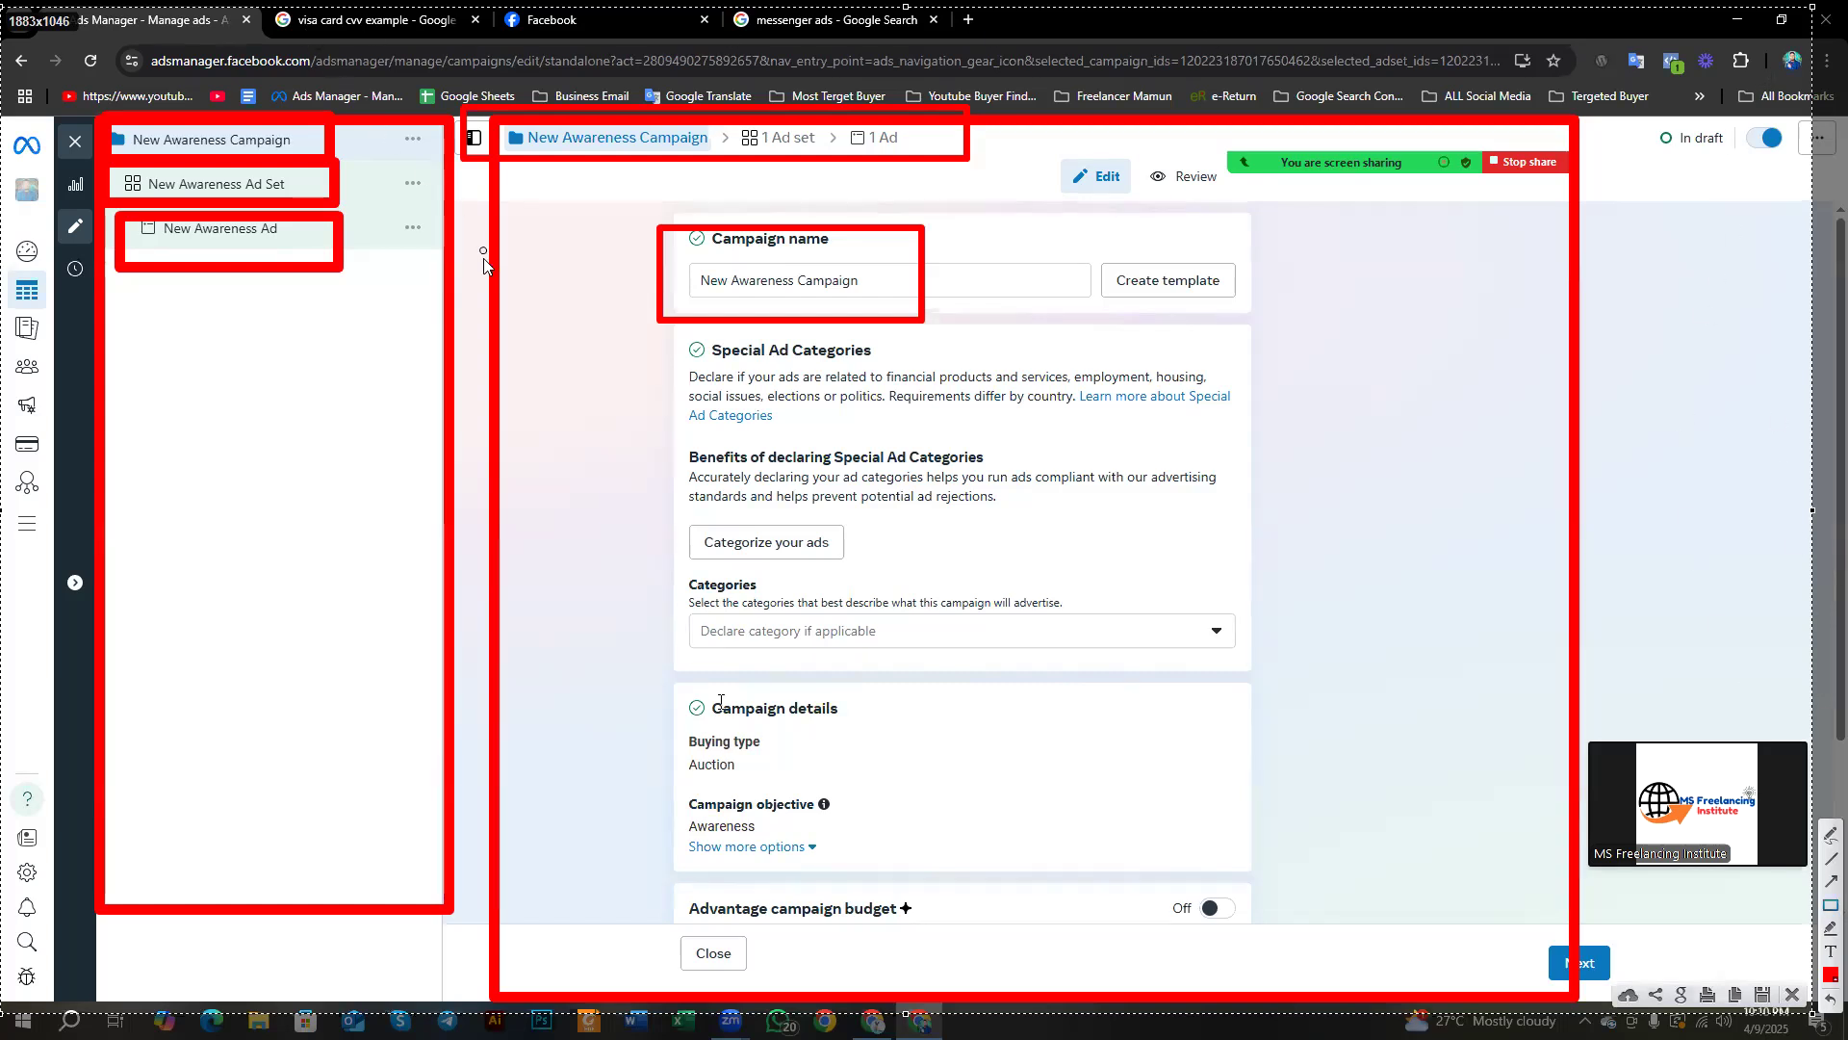
pyautogui.rightClick(491, 292)
# Step: Dismiss the screenshot markup overlay and select the current campaign name text
pyautogui.click(554, 427)
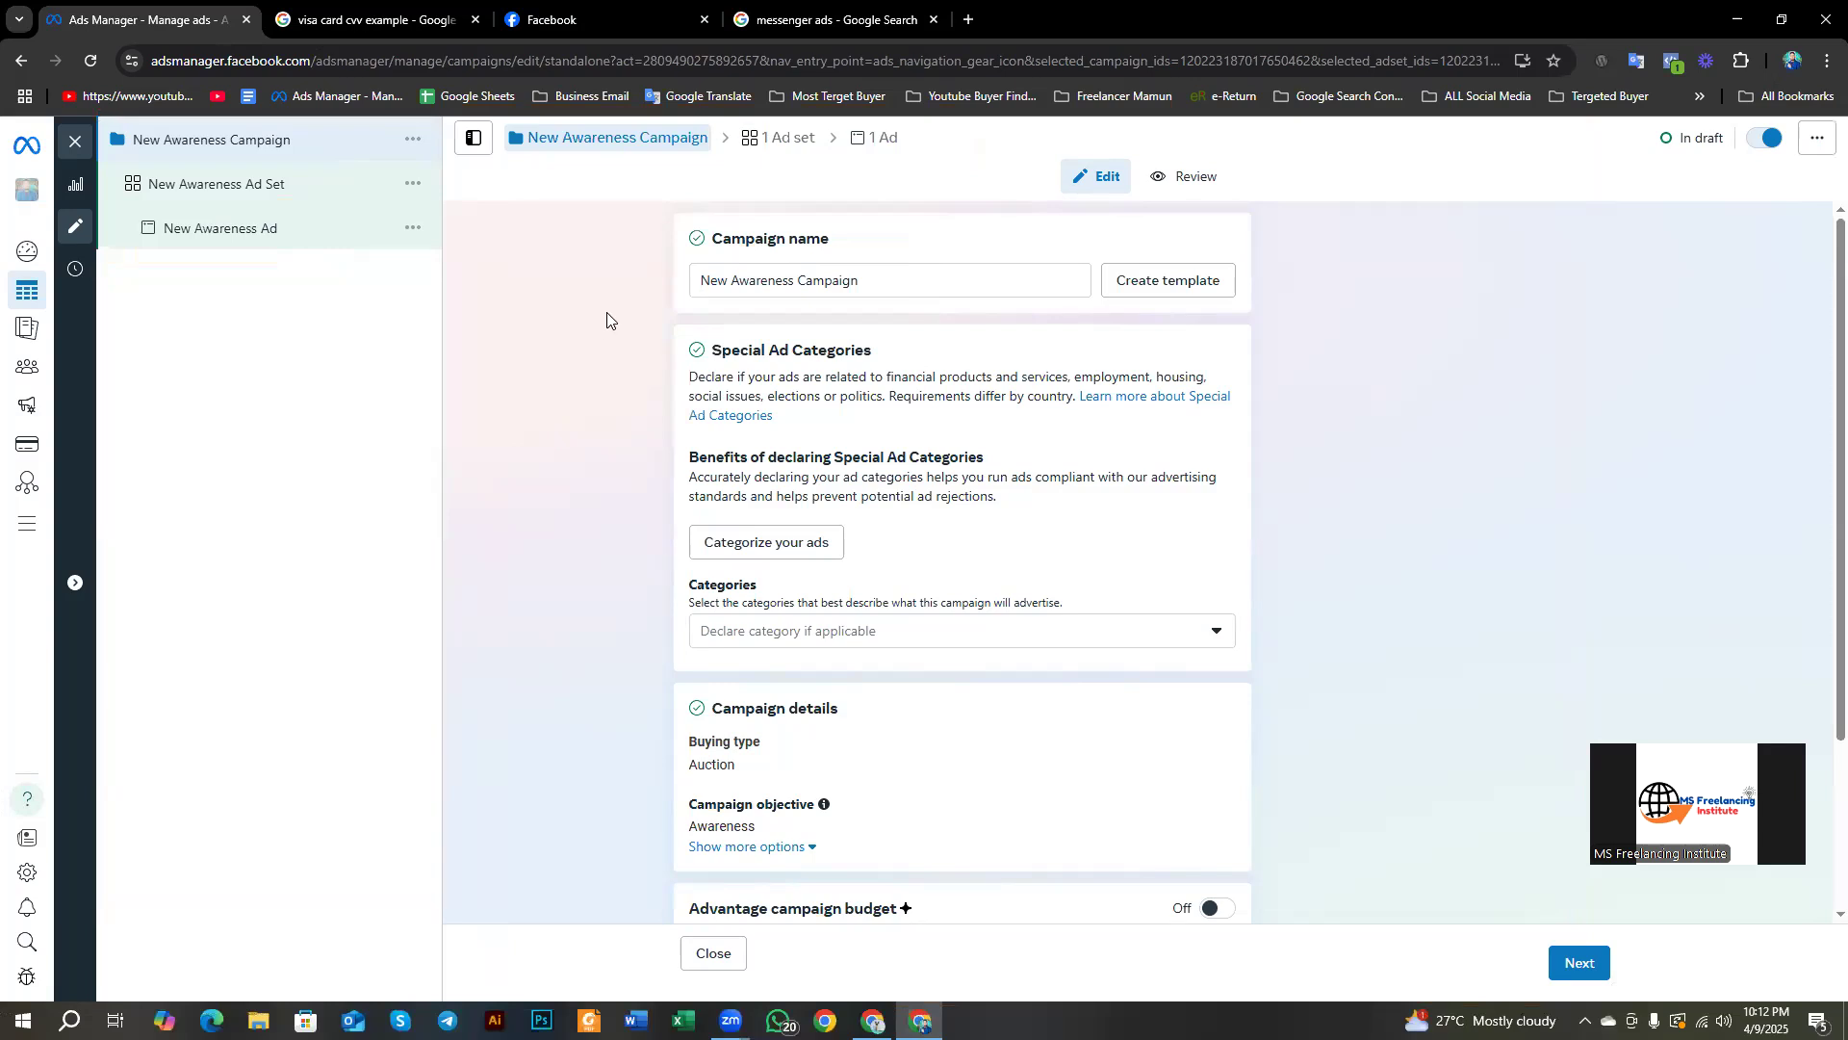
pyautogui.click(728, 282)
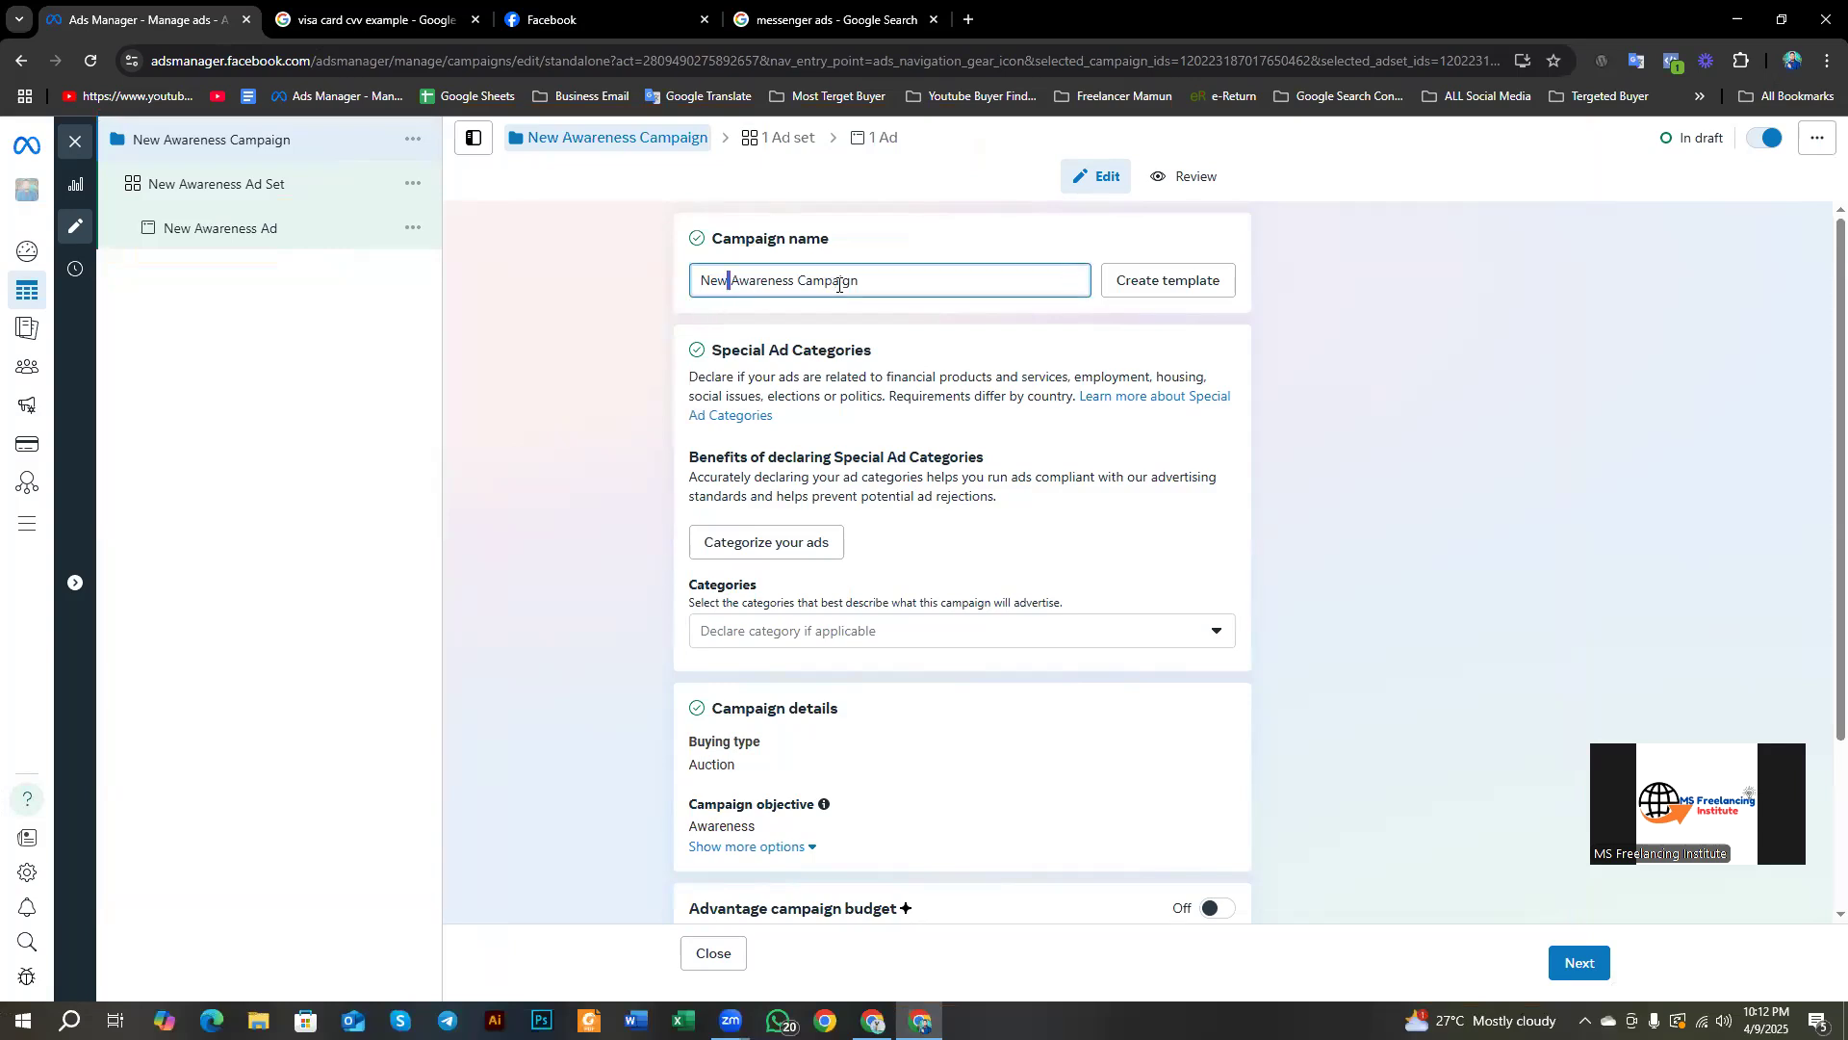
pyautogui.moveTo(804, 282); pyautogui.dragTo(704, 282)
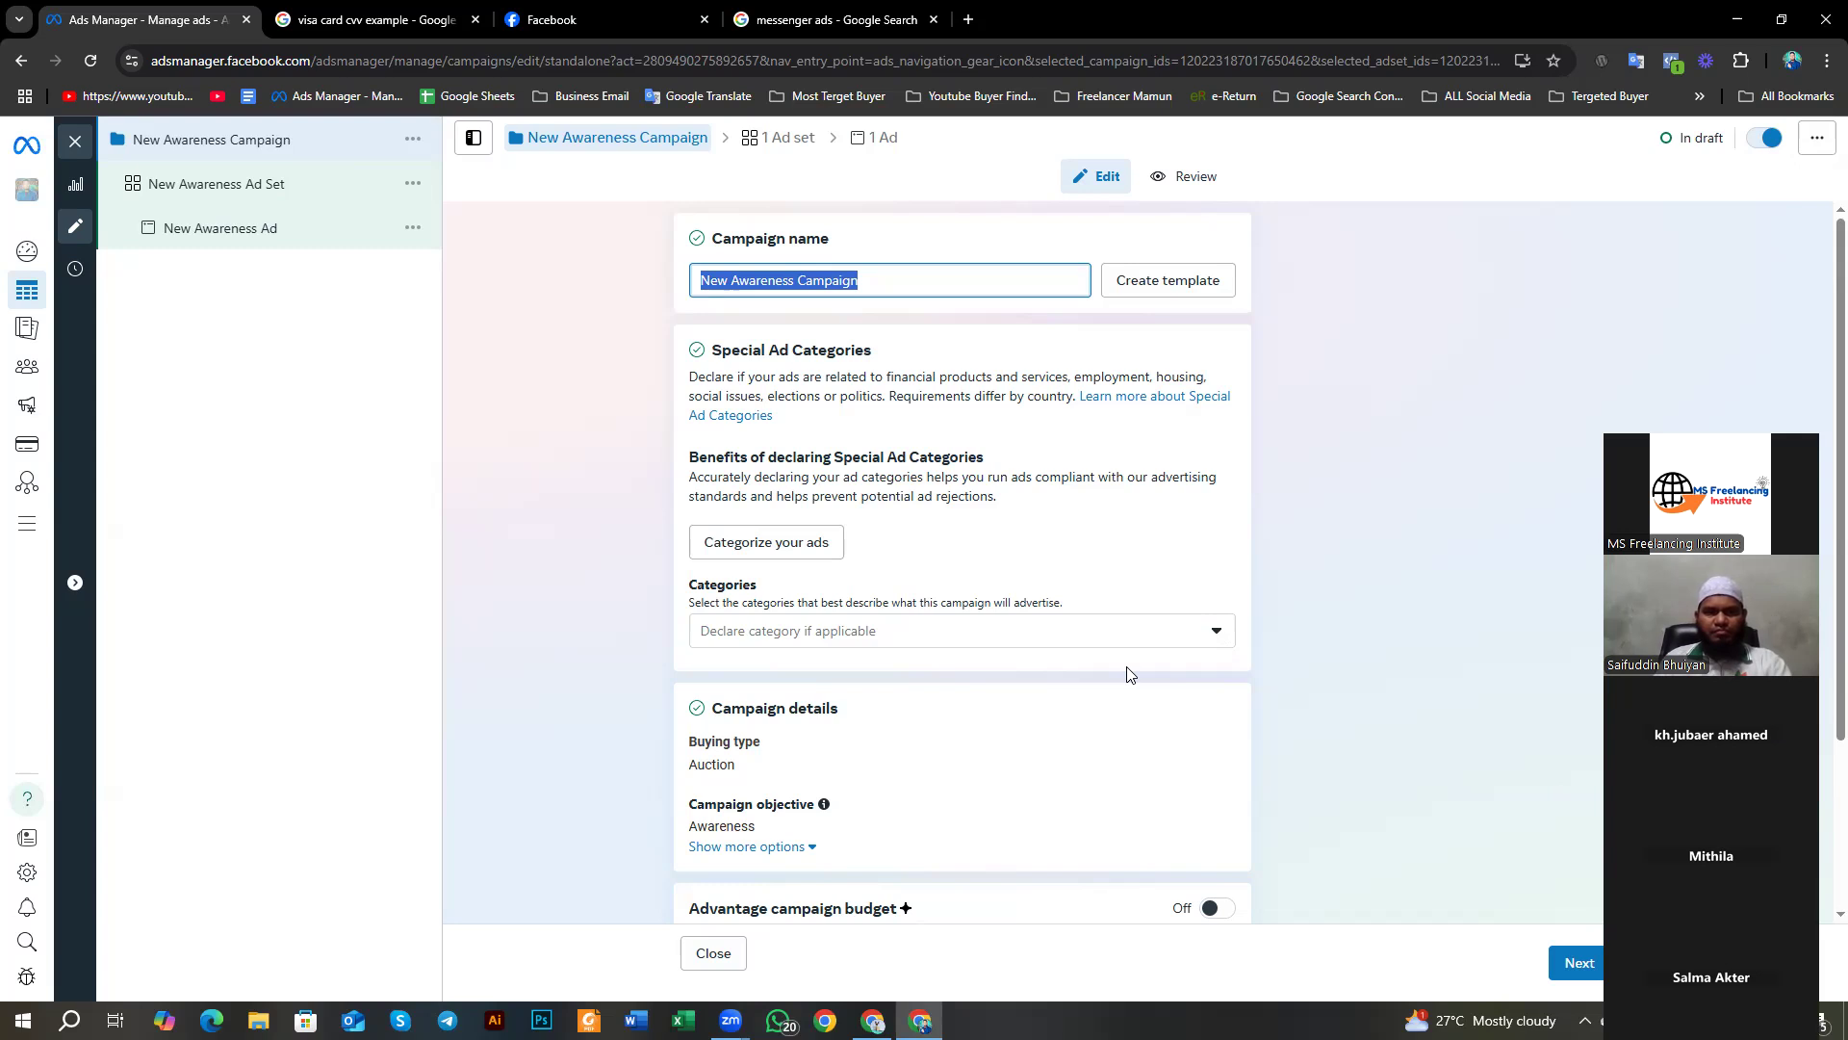
# Step: Clear stray selections and reselect the old 'New Awareness Campaign' name for replacement
pyautogui.moveTo(1702, 412); pyautogui.dragTo(1594, 279)
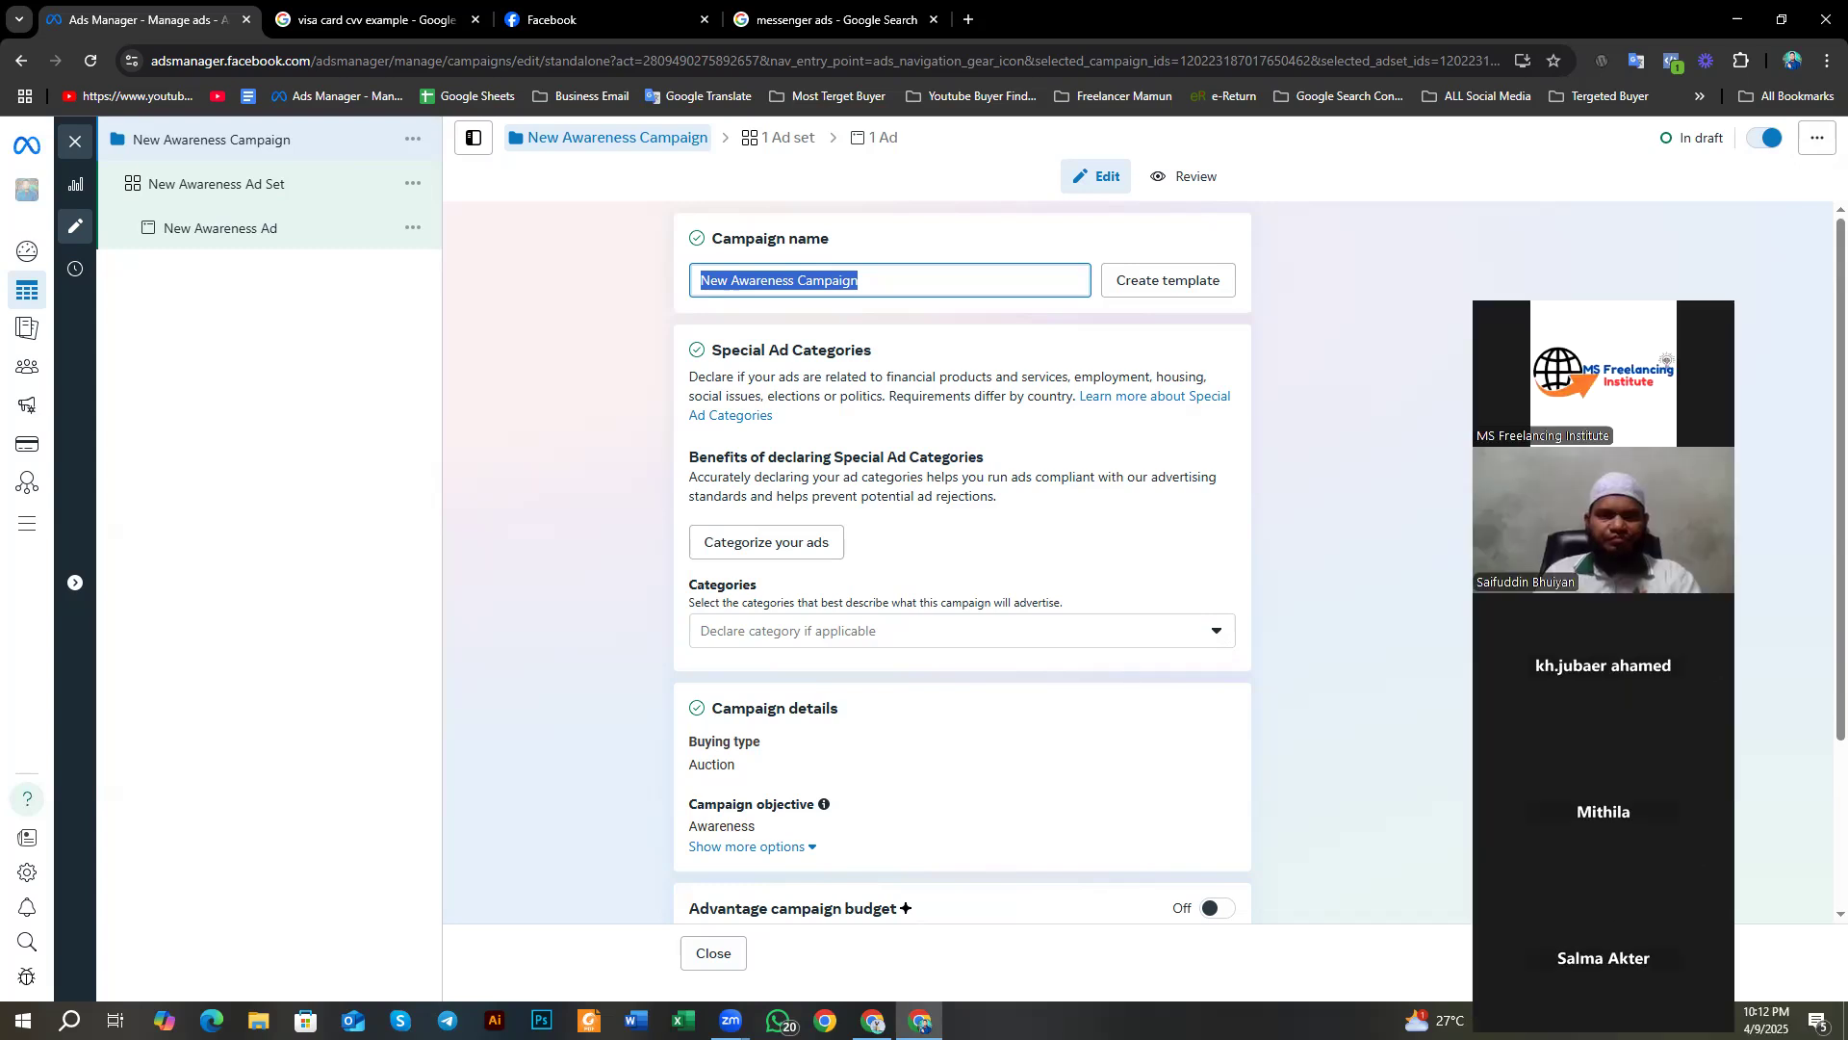
pyautogui.click(1490, 313)
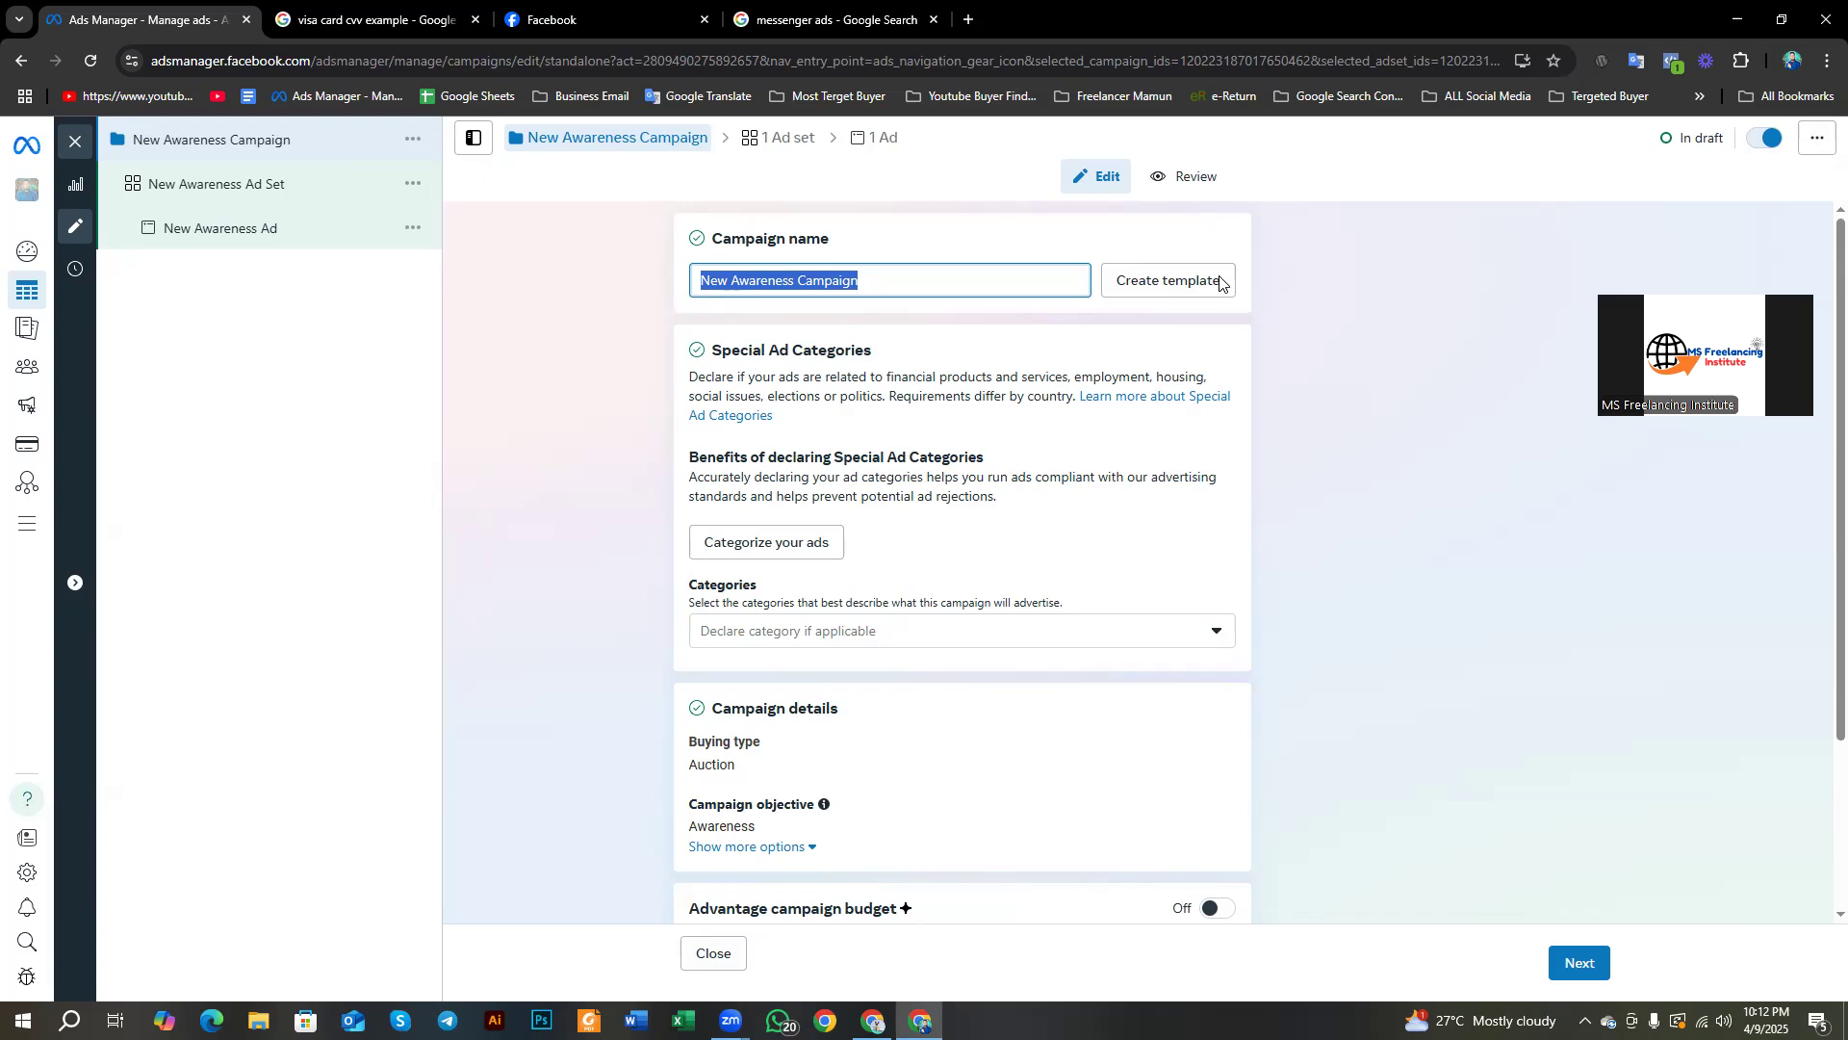
pyautogui.click(834, 285)
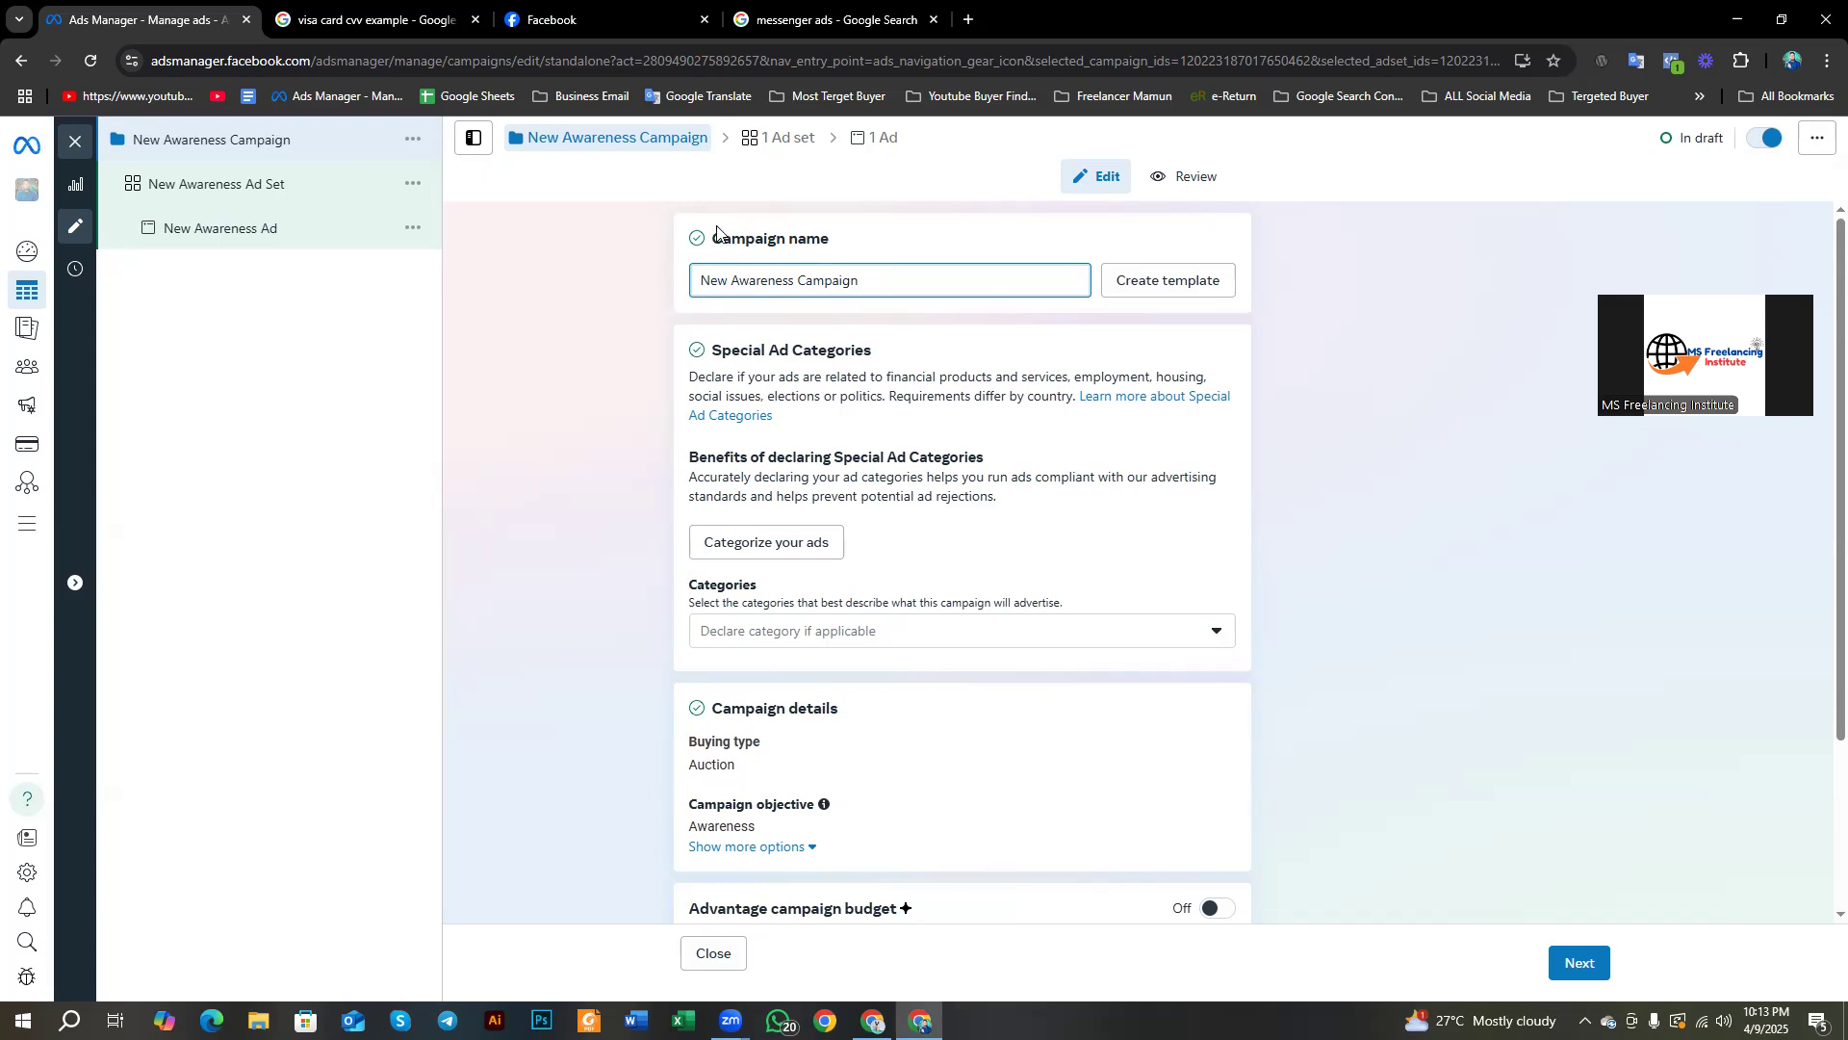
pyautogui.moveTo(714, 237); pyautogui.dragTo(843, 262)
pyautogui.click(962, 281)
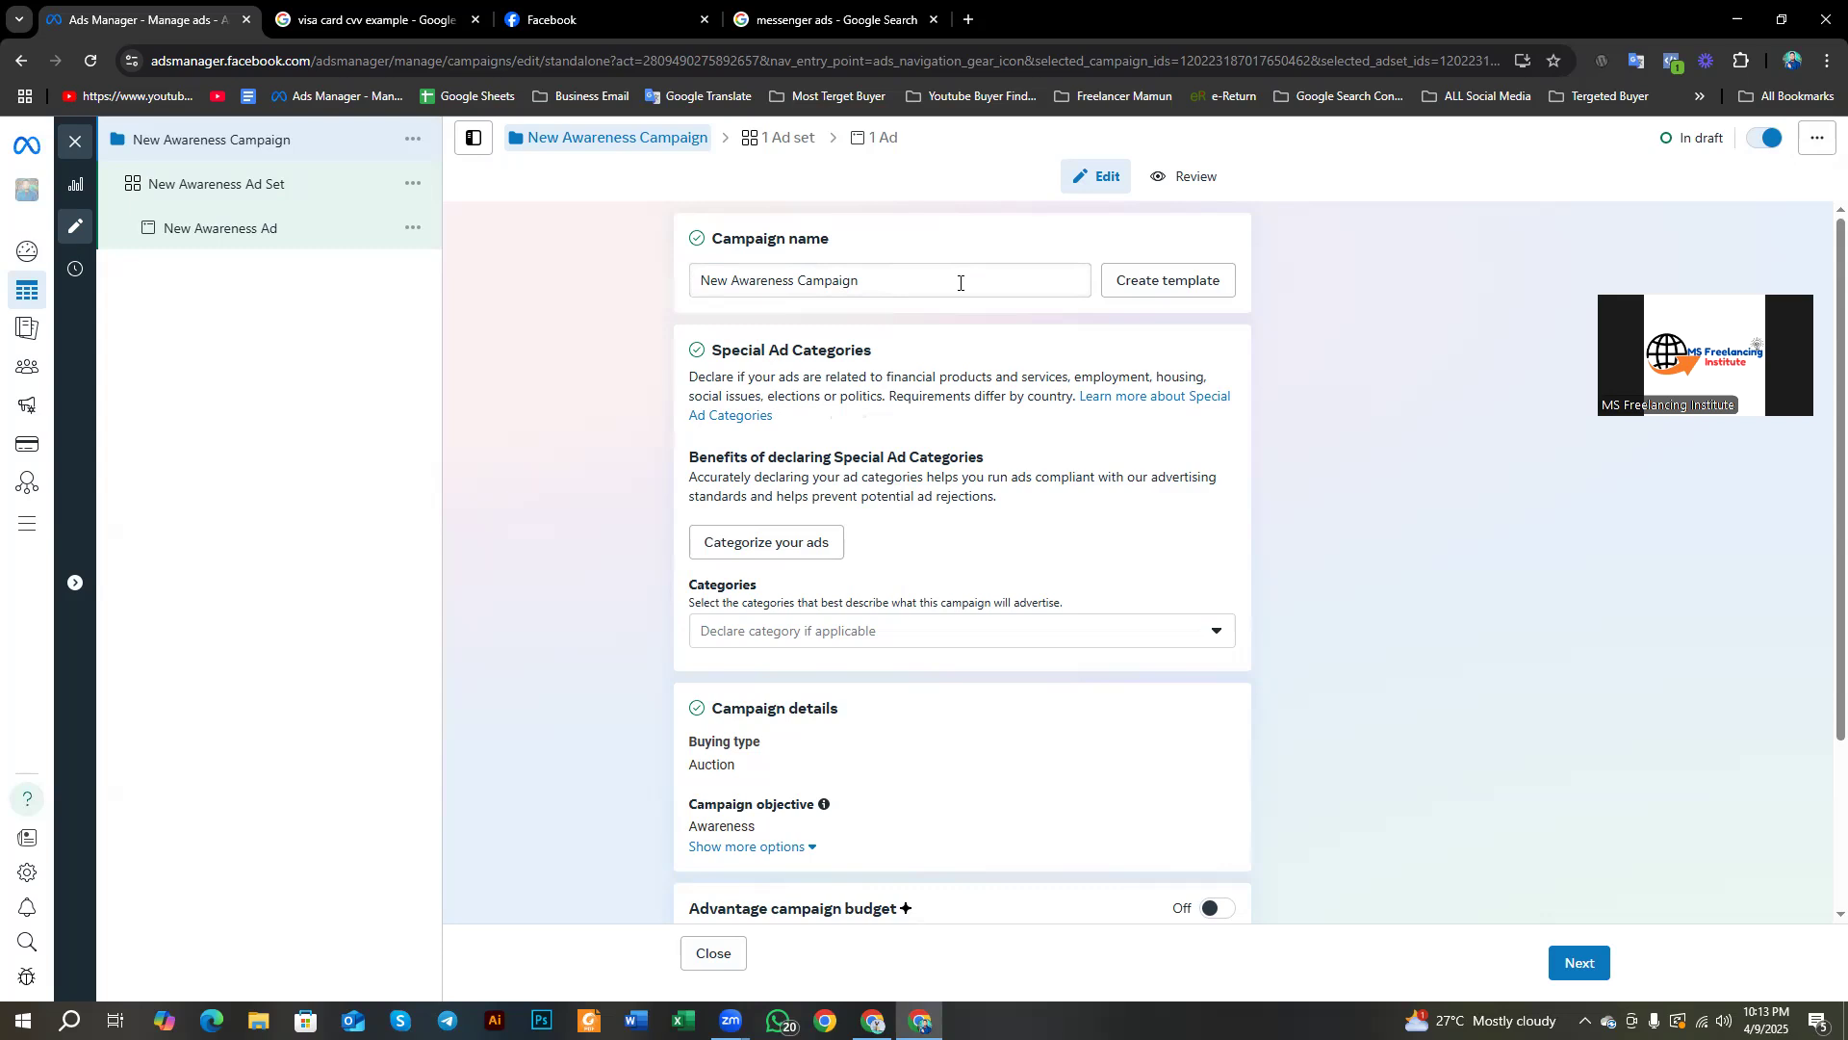
pyautogui.moveTo(949, 281); pyautogui.dragTo(690, 317)
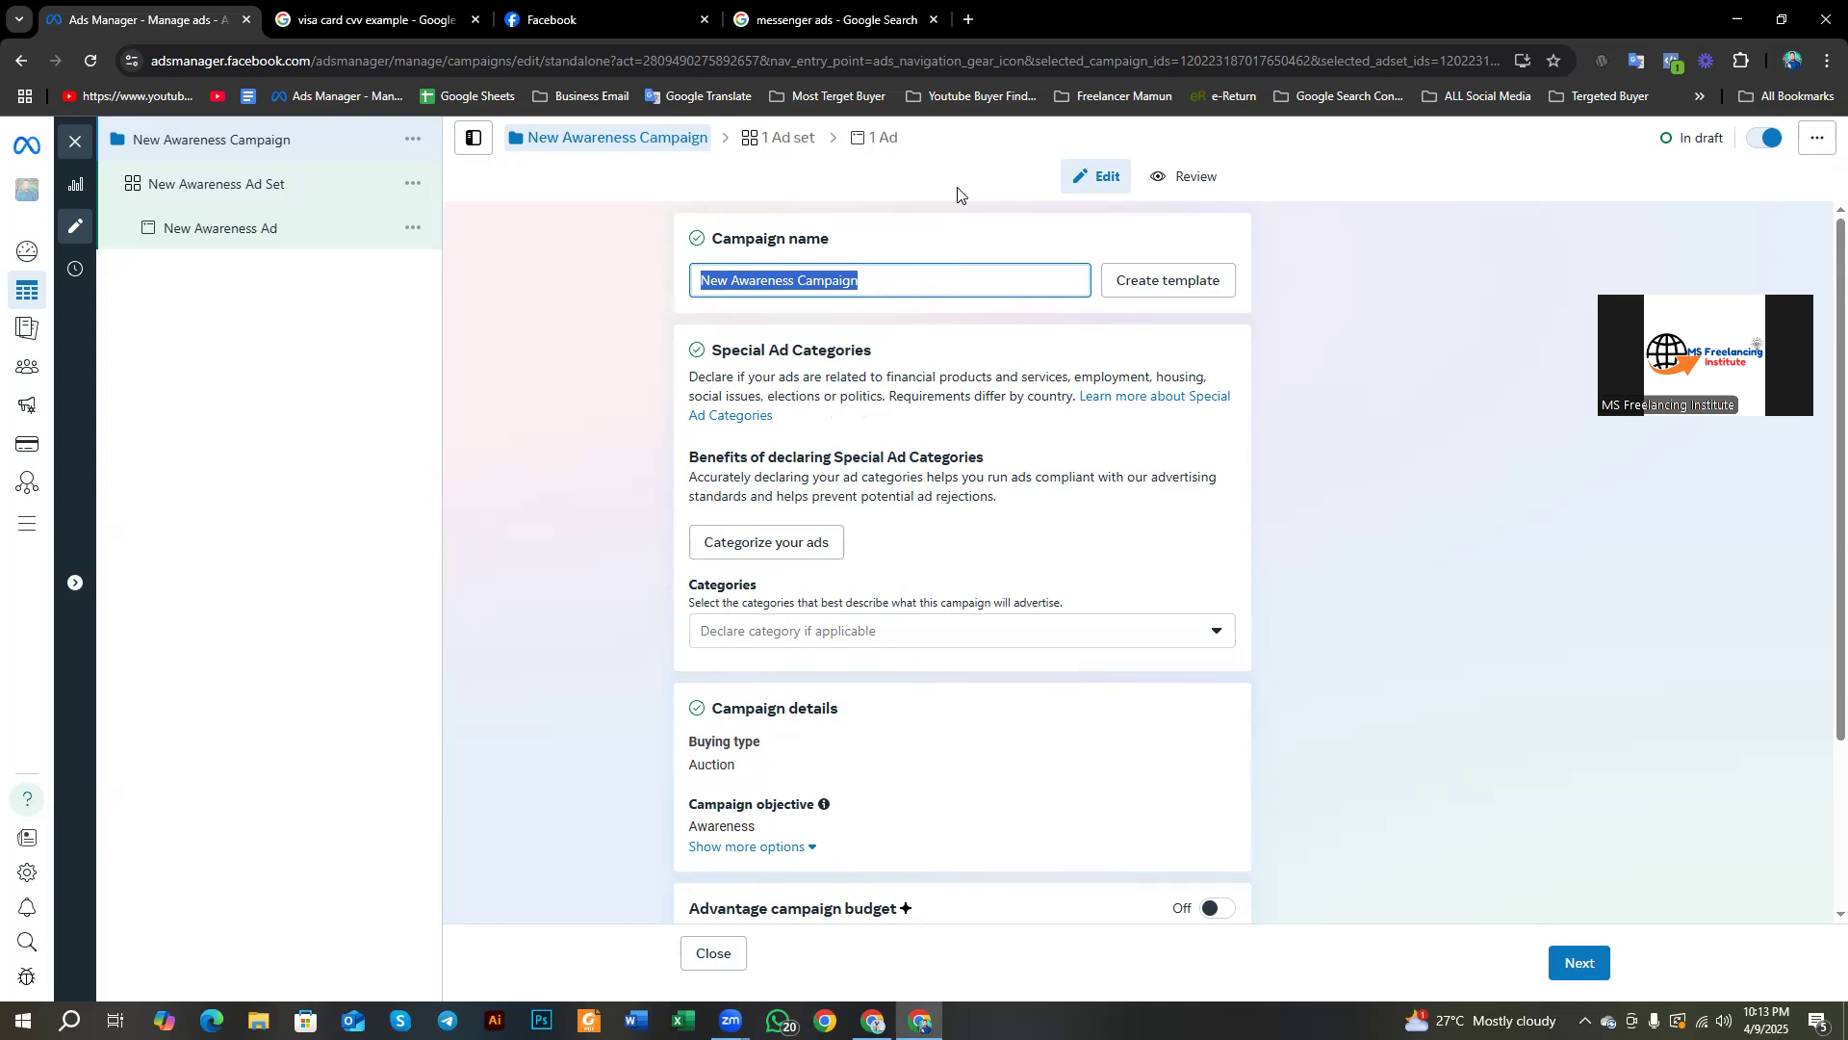
# Step: Replace the old campaign name with the client's first name
pyautogui.press('BackSpace')
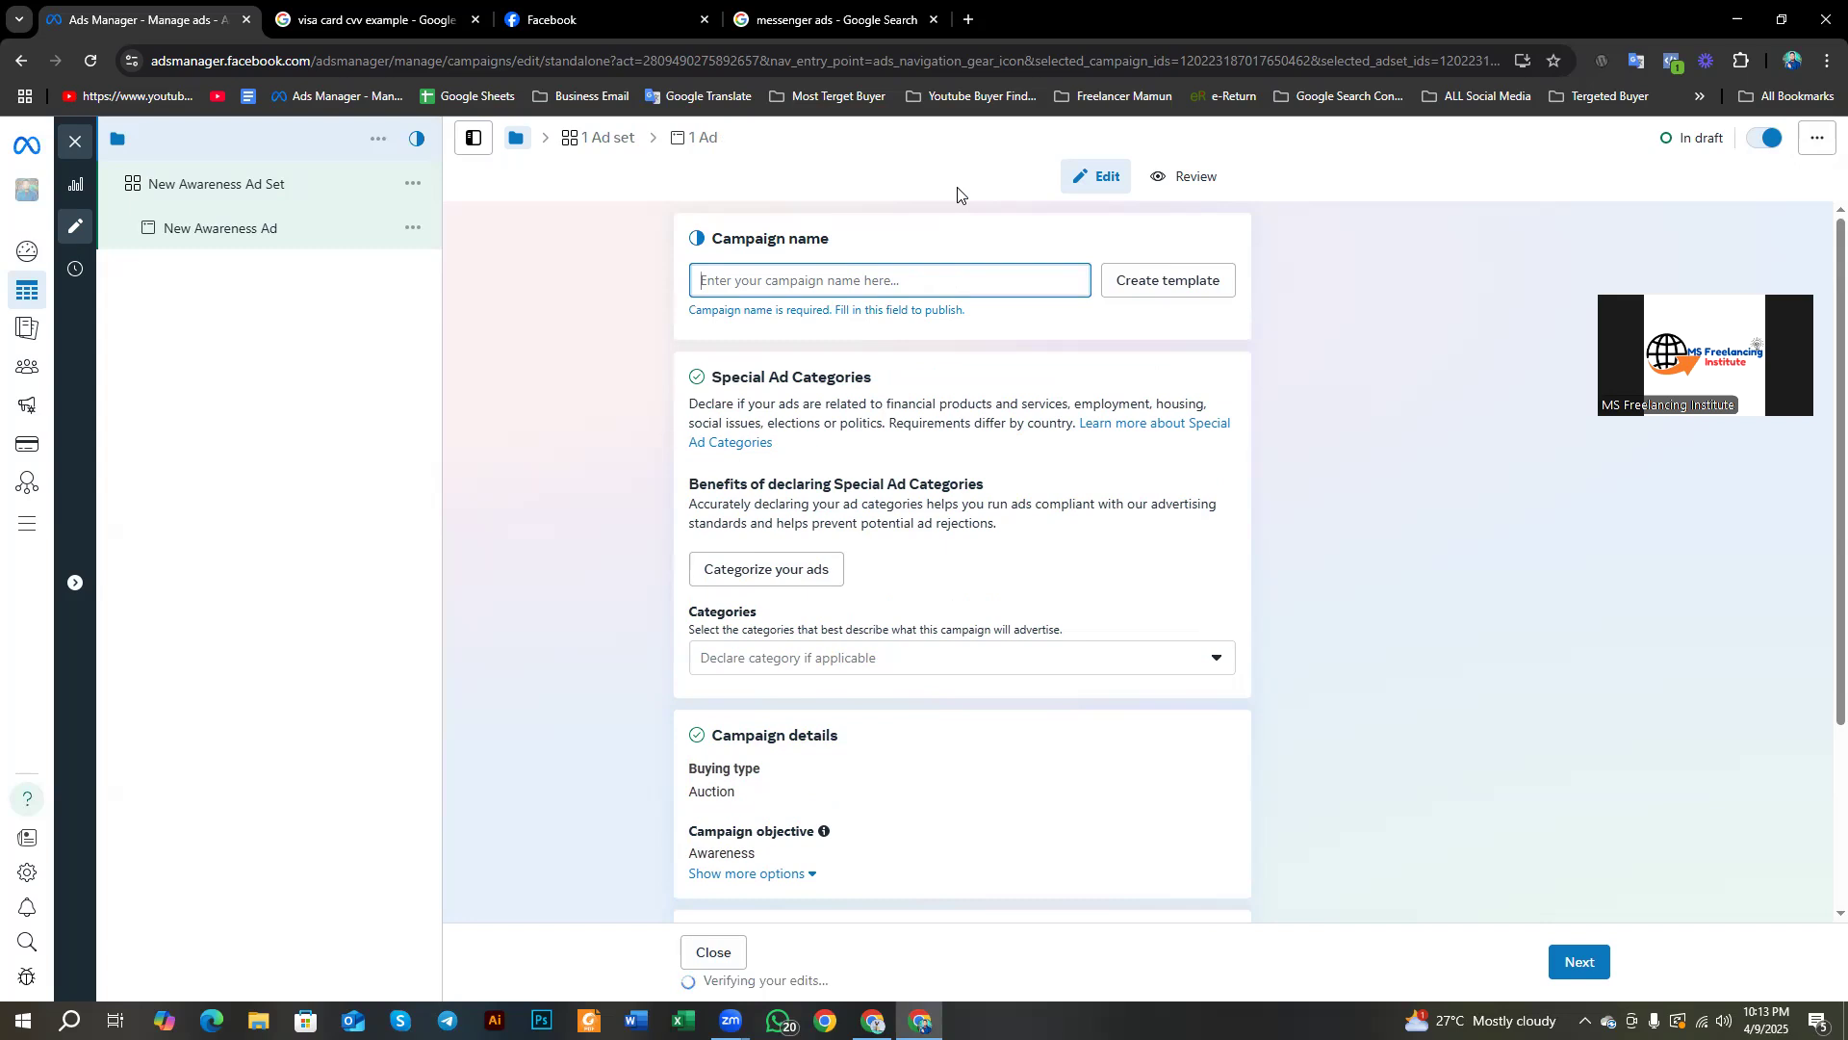
pyautogui.write('David')
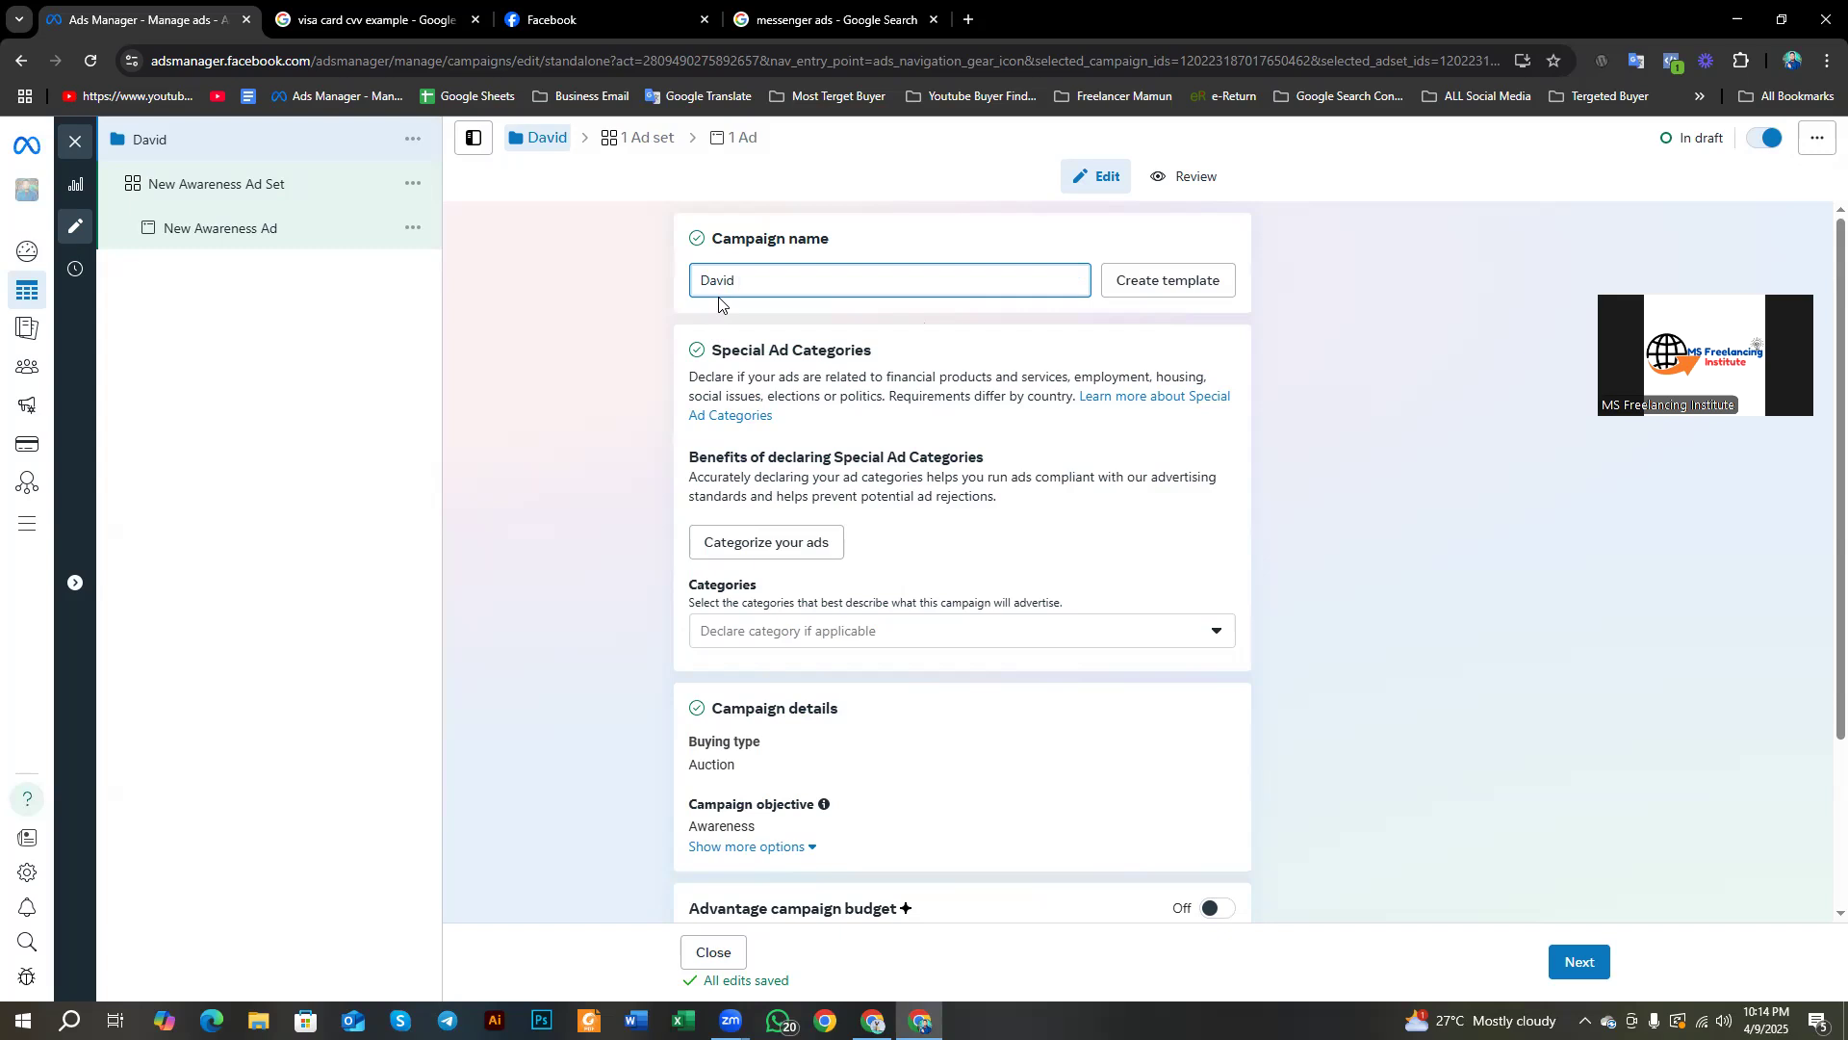
pyautogui.doubleClick(748, 283)
pyautogui.click(748, 283)
# Step: Append '9/4/25', '25$' and 'sales ads' to the campaign name
pyautogui.write('9/4/')
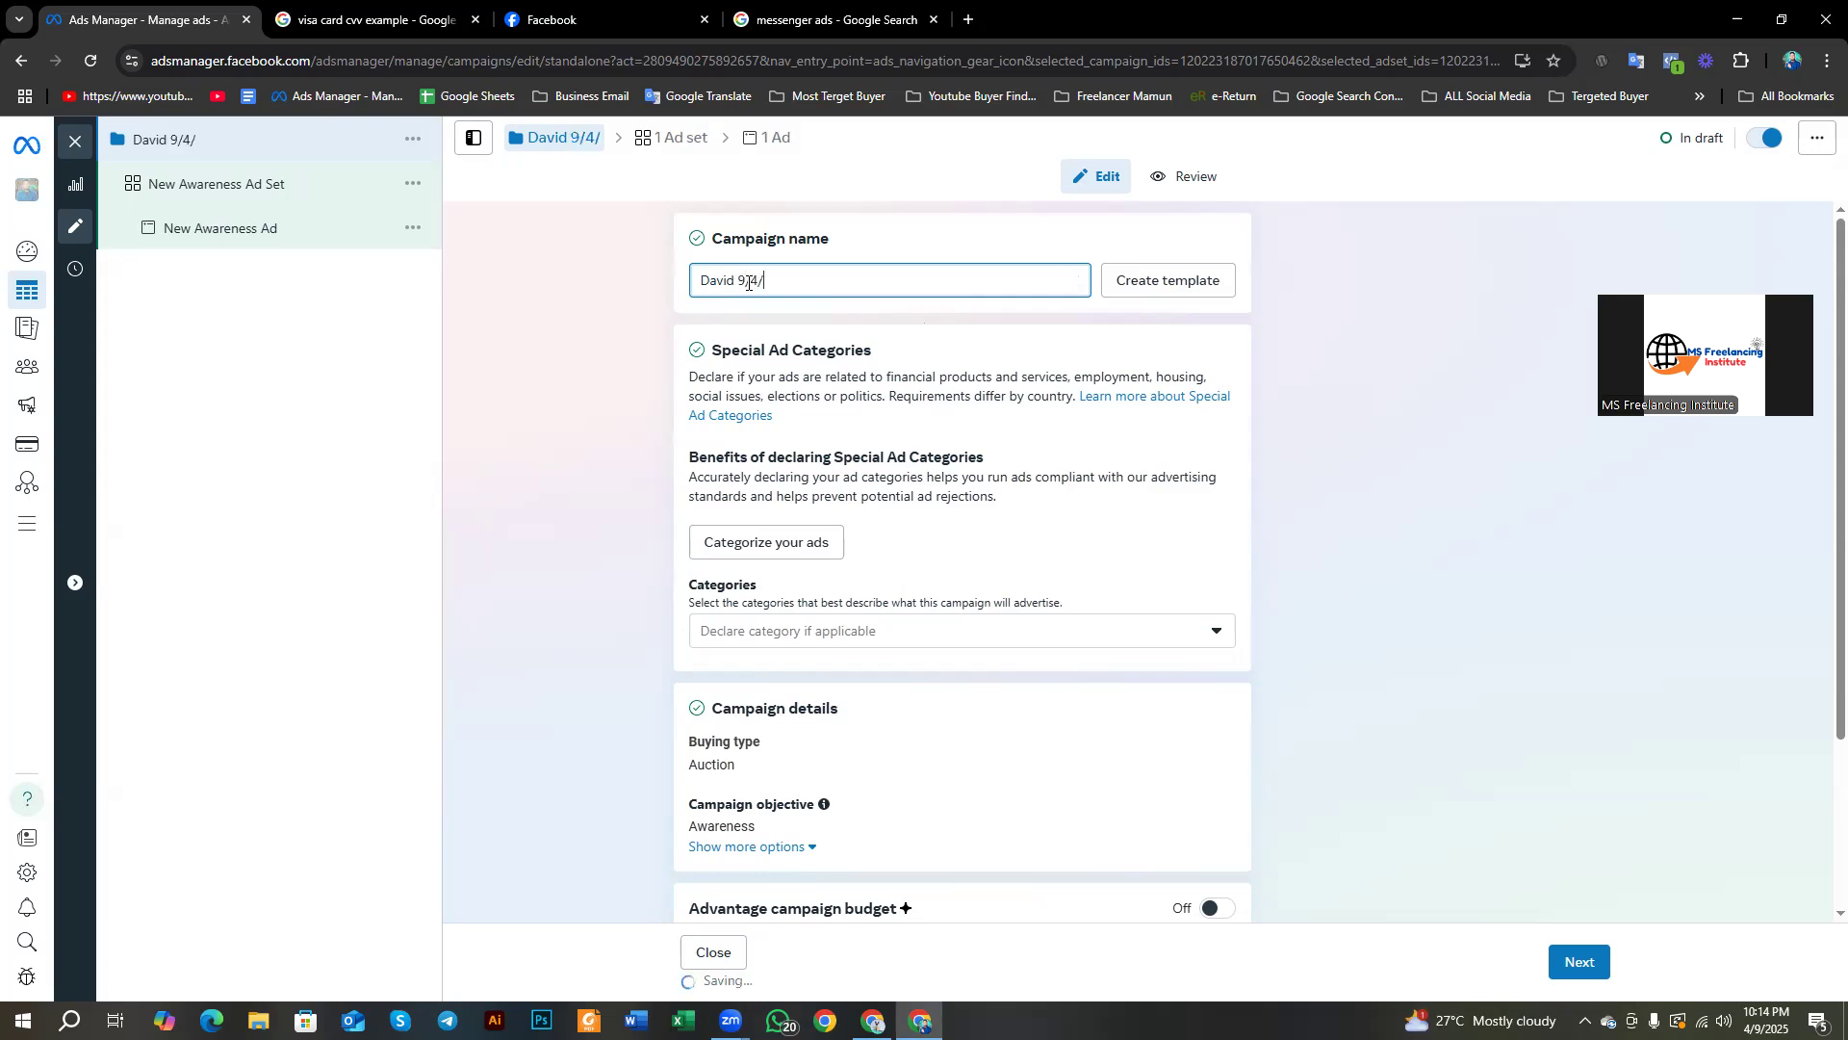
pyautogui.write('25')
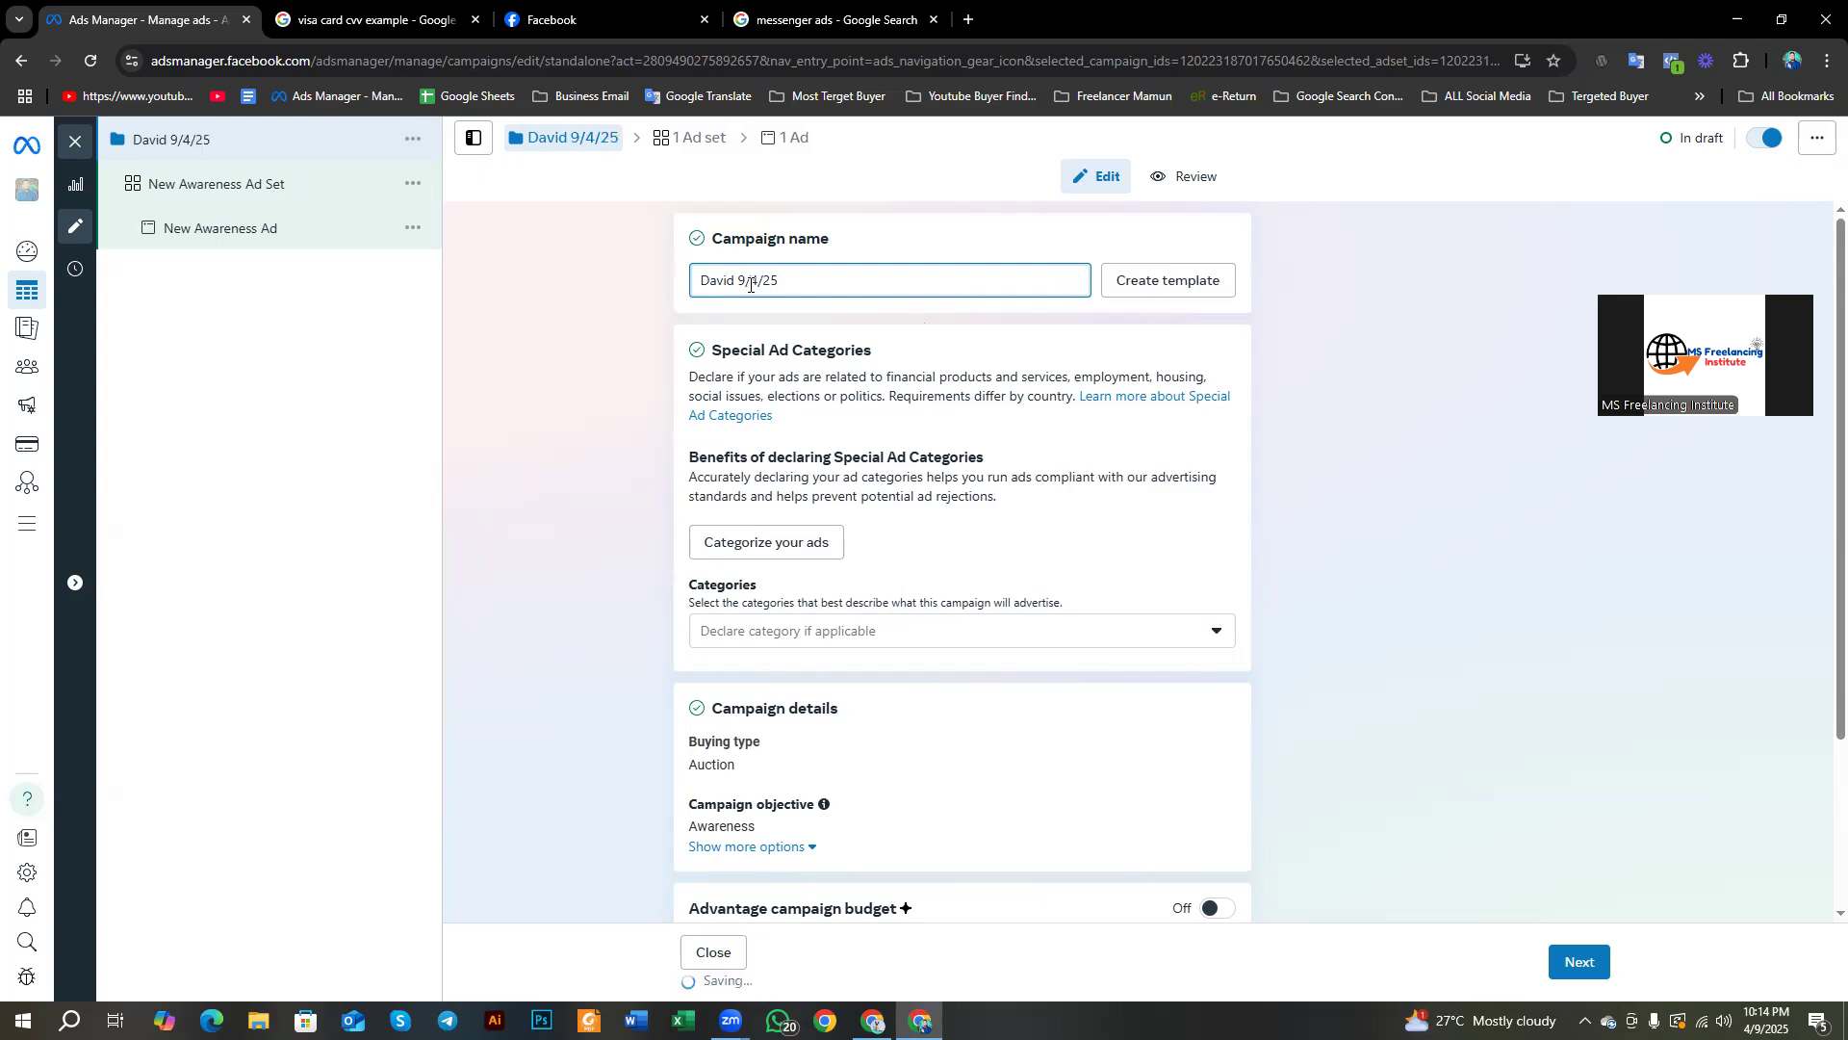
pyautogui.doubleClick(739, 280)
pyautogui.click(792, 279)
pyautogui.write('25$')
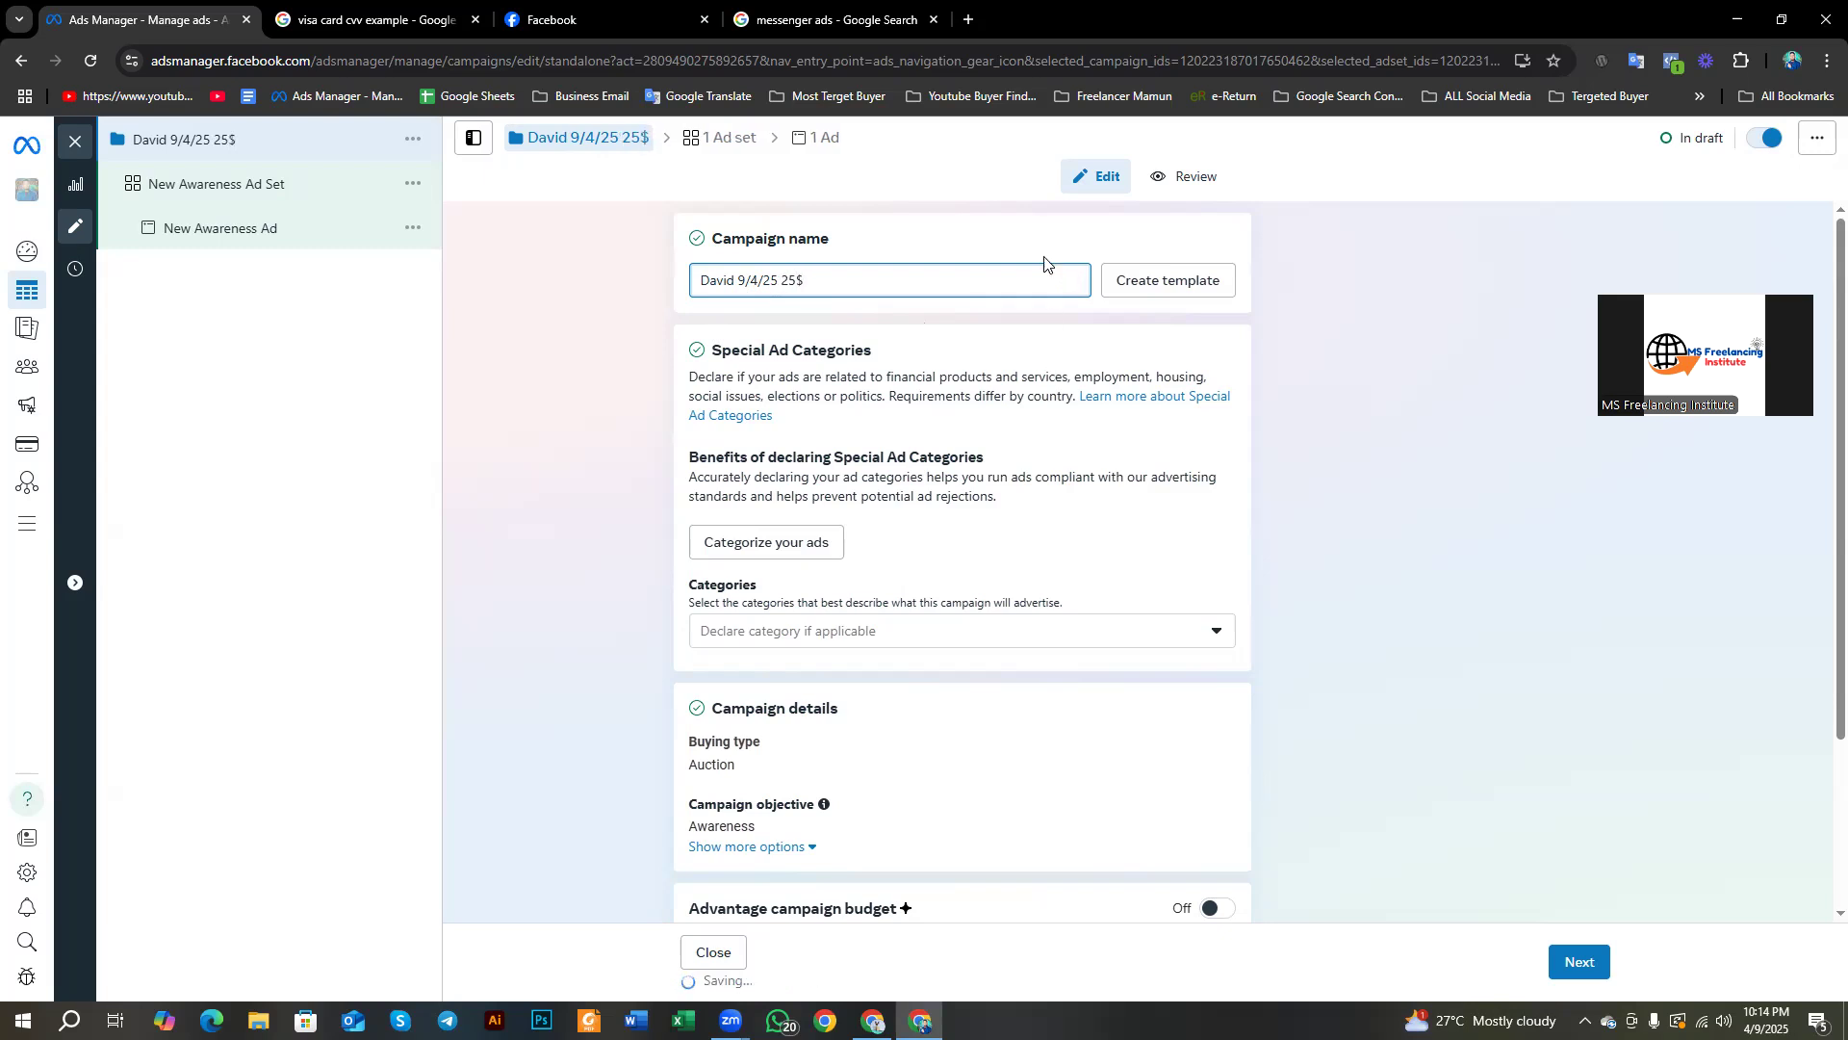
pyautogui.moveTo(737, 280); pyautogui.dragTo(713, 281)
pyautogui.click(740, 278)
pyautogui.write('sales ads')
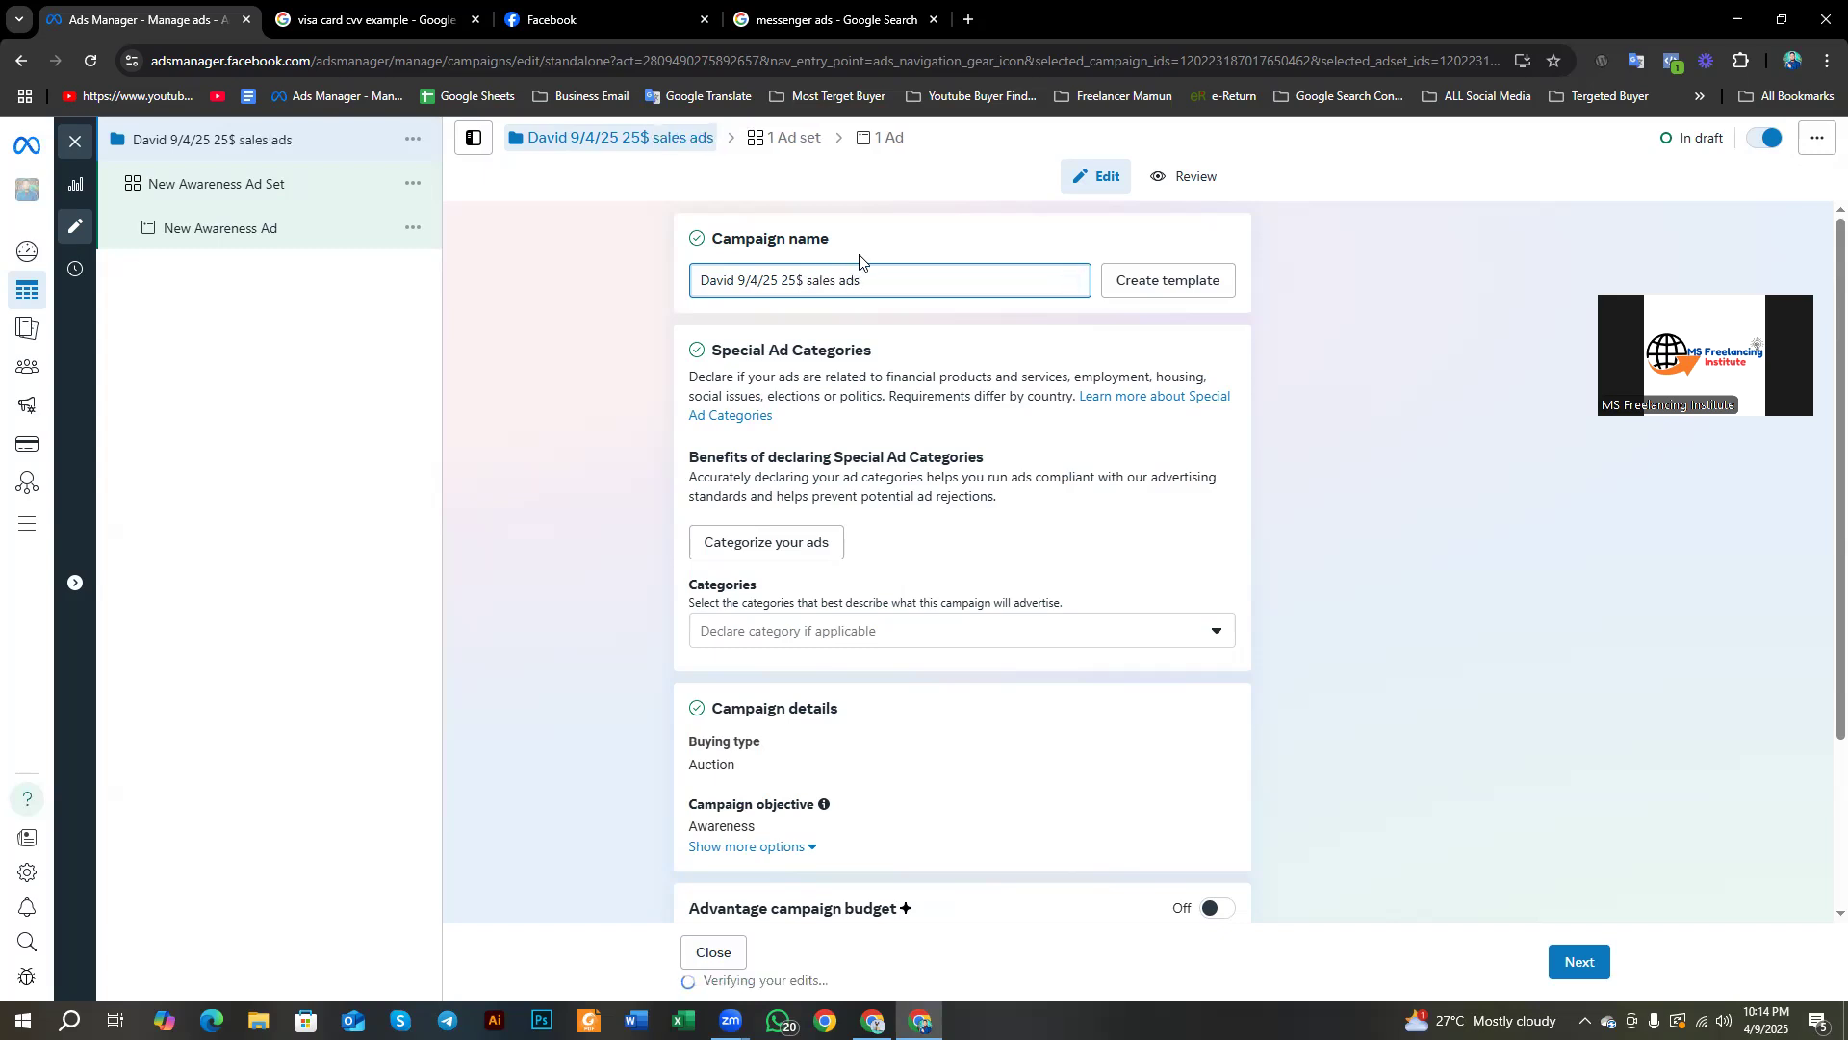
# Step: Highlight the client name, date and 'sales ads' parts of the finished campaign name
pyautogui.moveTo(735, 280); pyautogui.dragTo(695, 293)
pyautogui.moveTo(738, 280); pyautogui.dragTo(802, 287)
pyautogui.moveTo(807, 280); pyautogui.dragTo(867, 286)
pyautogui.click(875, 283)
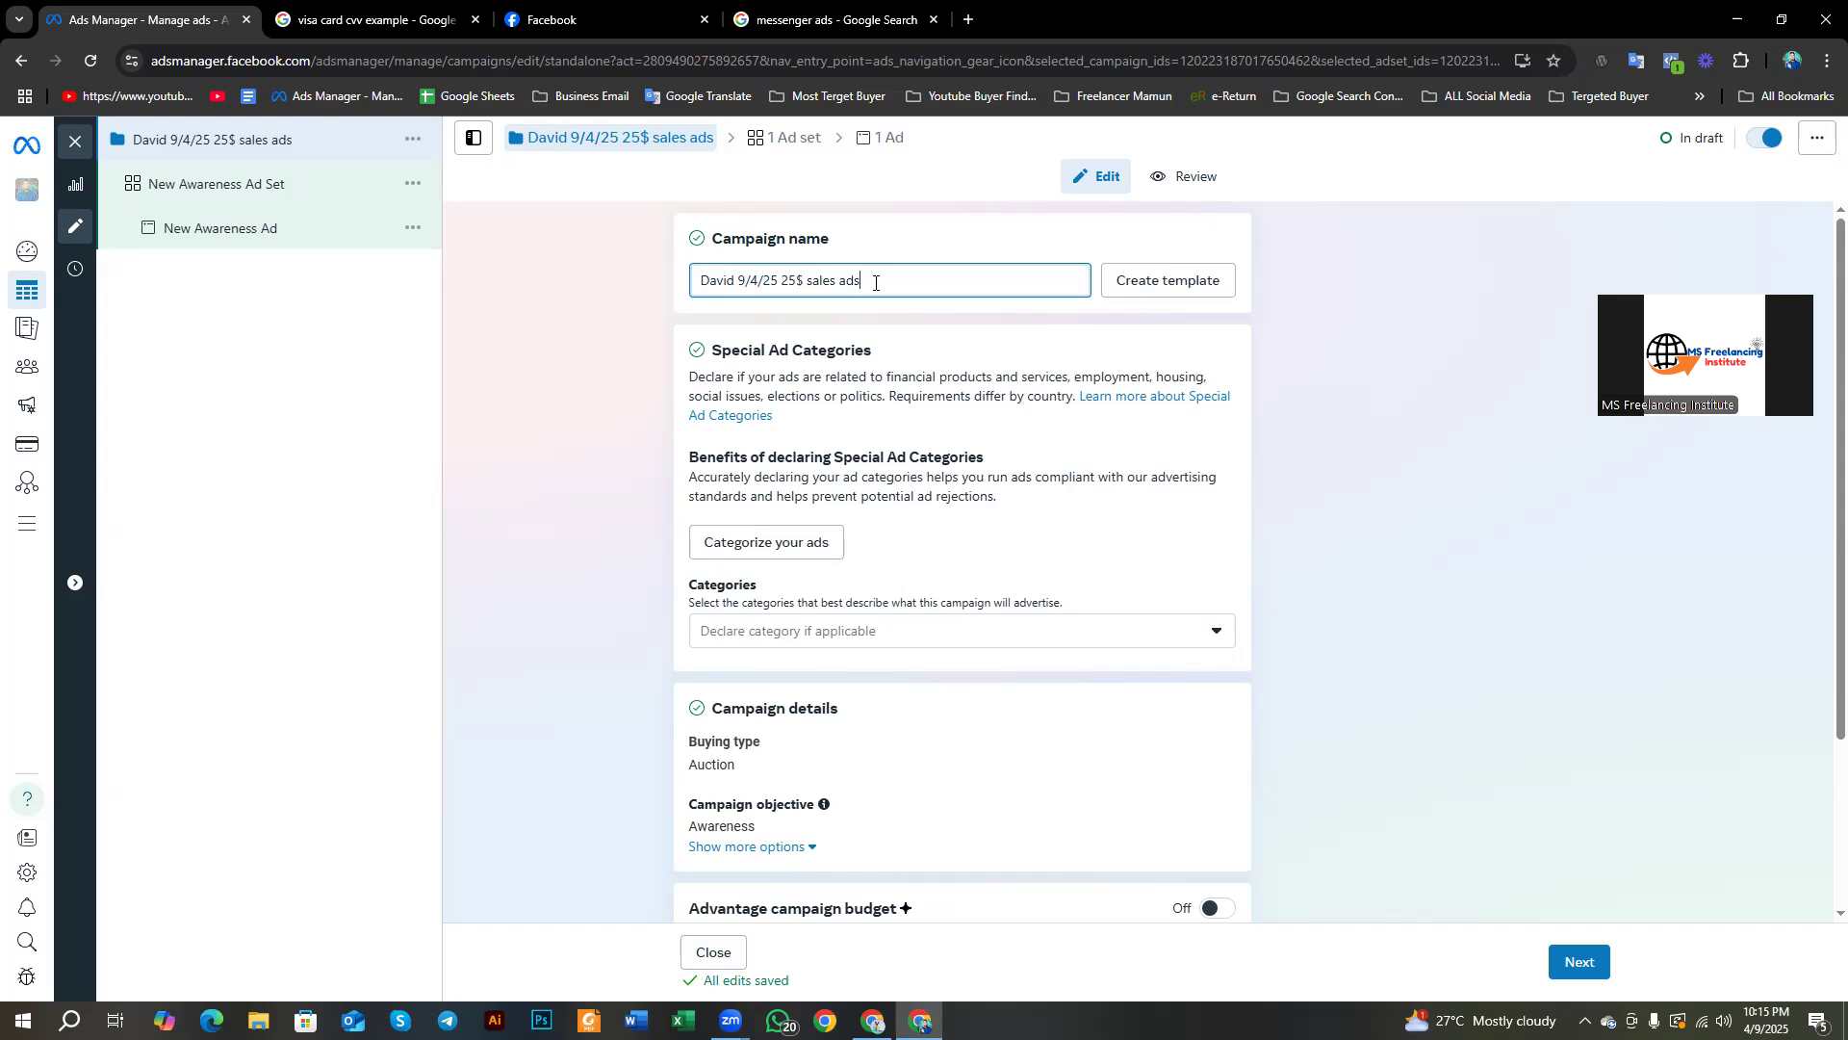
# Step: Erase the old campaign name and type 'MS Freelancing Institute awareness ads'
pyautogui.press('BackSpace')
pyautogui.press('BackSpace')
pyautogui.press('BackSpace')
pyautogui.press('BackSpace')
pyautogui.press('BackSpace')
pyautogui.press('BackSpace')
pyautogui.press('BackSpace')
pyautogui.press('BackSpace')
pyautogui.press('BackSpace')
pyautogui.press('BackSpace')
pyautogui.press('BackSpace')
pyautogui.press('BackSpace')
pyautogui.press('BackSpace')
pyautogui.press('BackSpace')
pyautogui.press('BackSpace')
pyautogui.press('BackSpace')
pyautogui.press('BackSpace')
pyautogui.press('BackSpace')
pyautogui.press('BackSpace')
pyautogui.press('BackSpace')
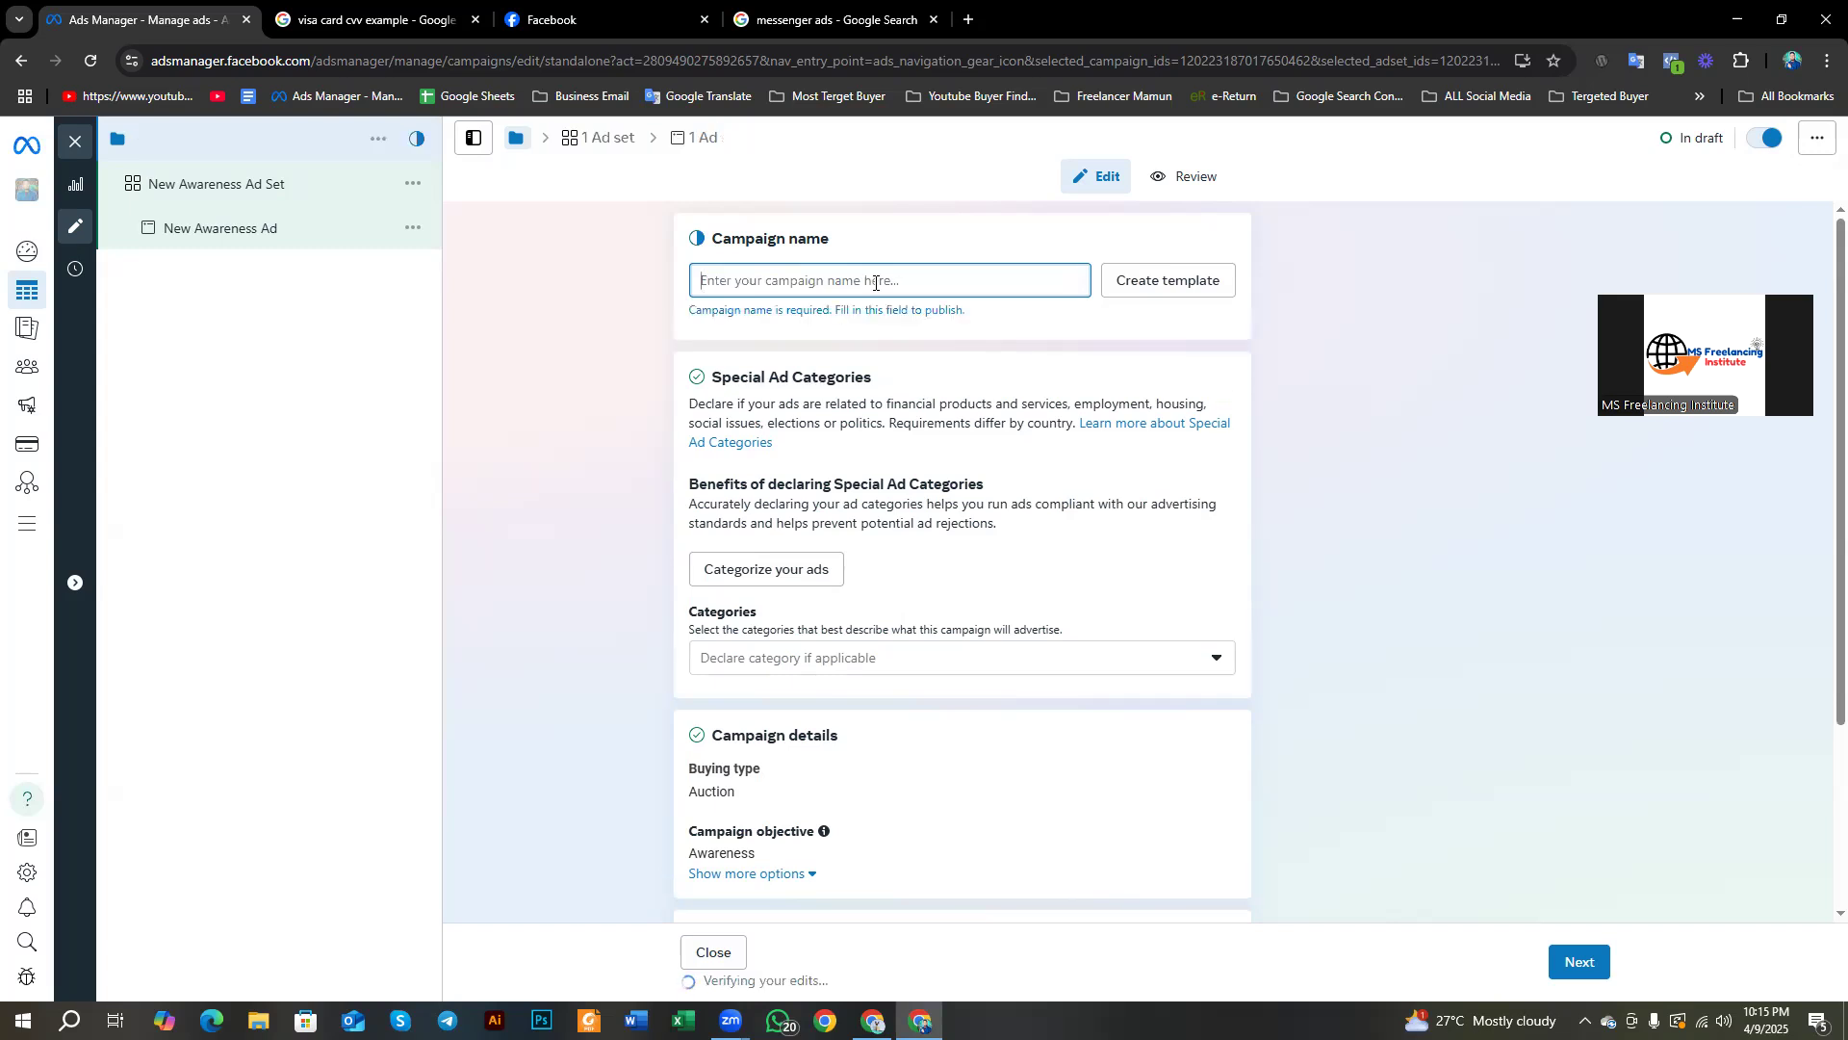
pyautogui.write('MS ')
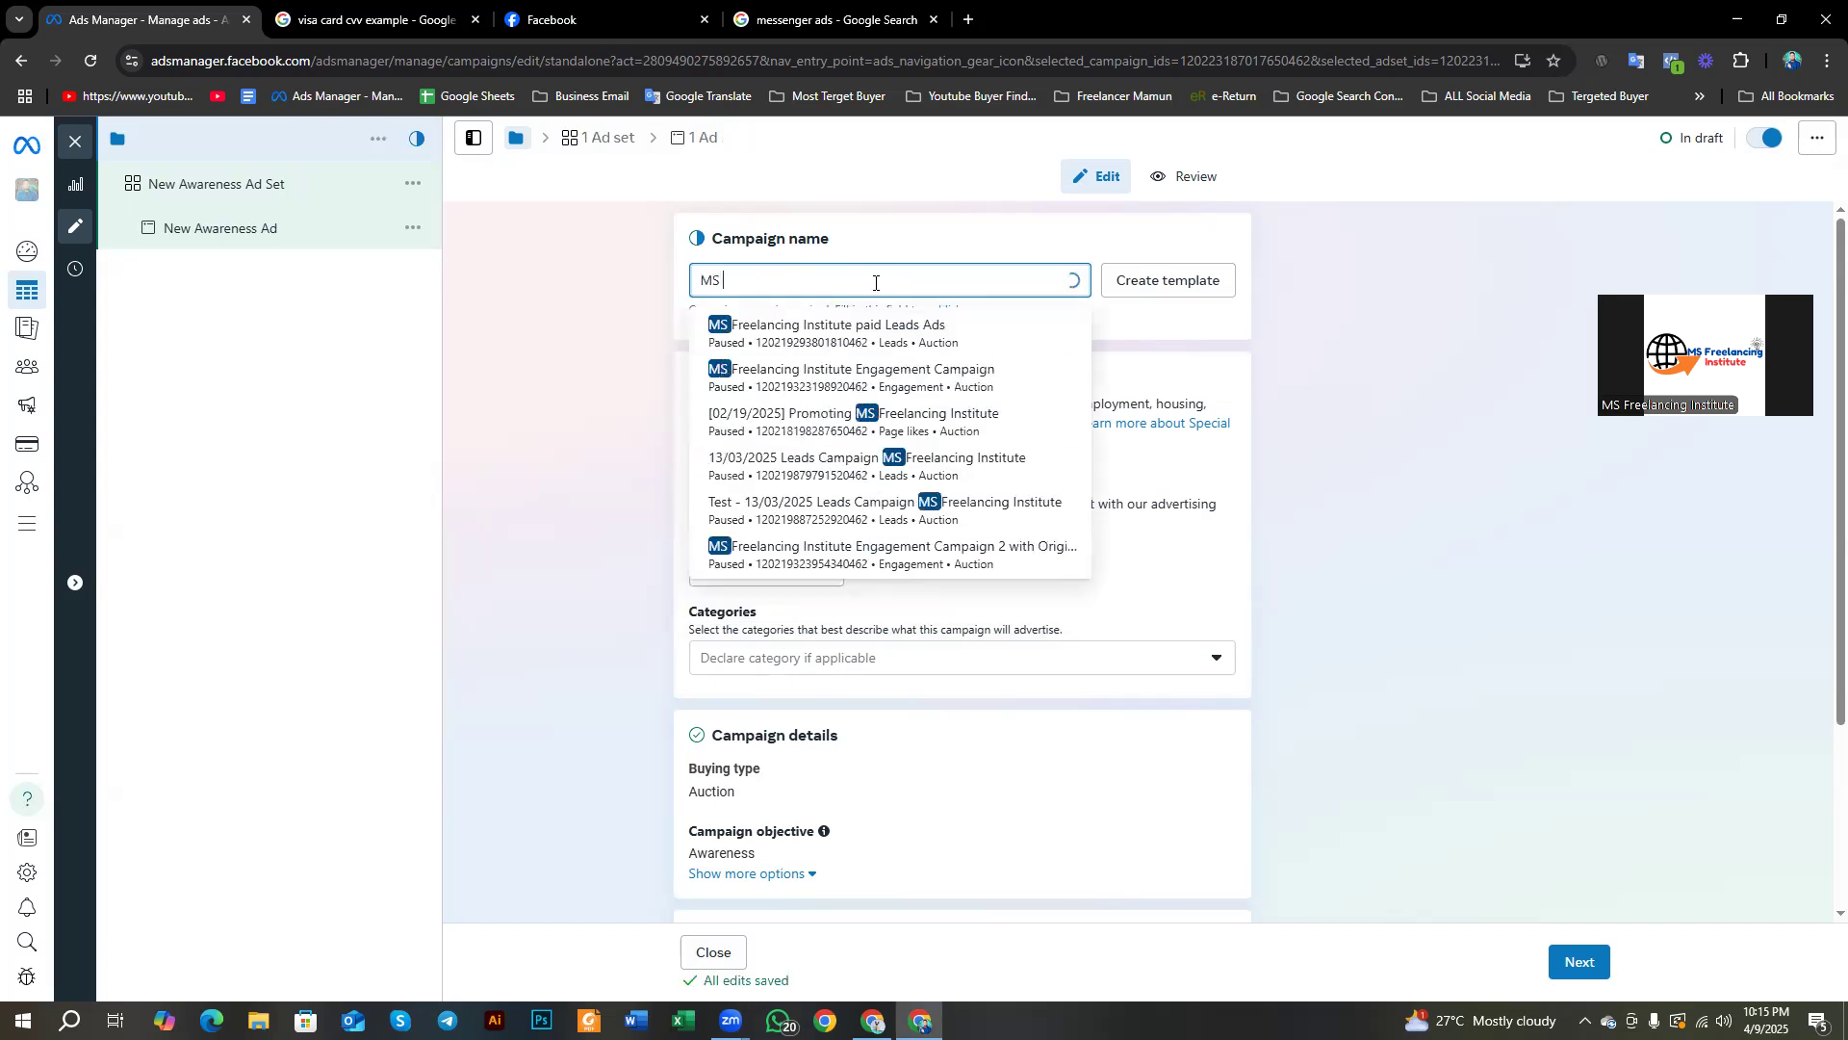
pyautogui.write('Freela')
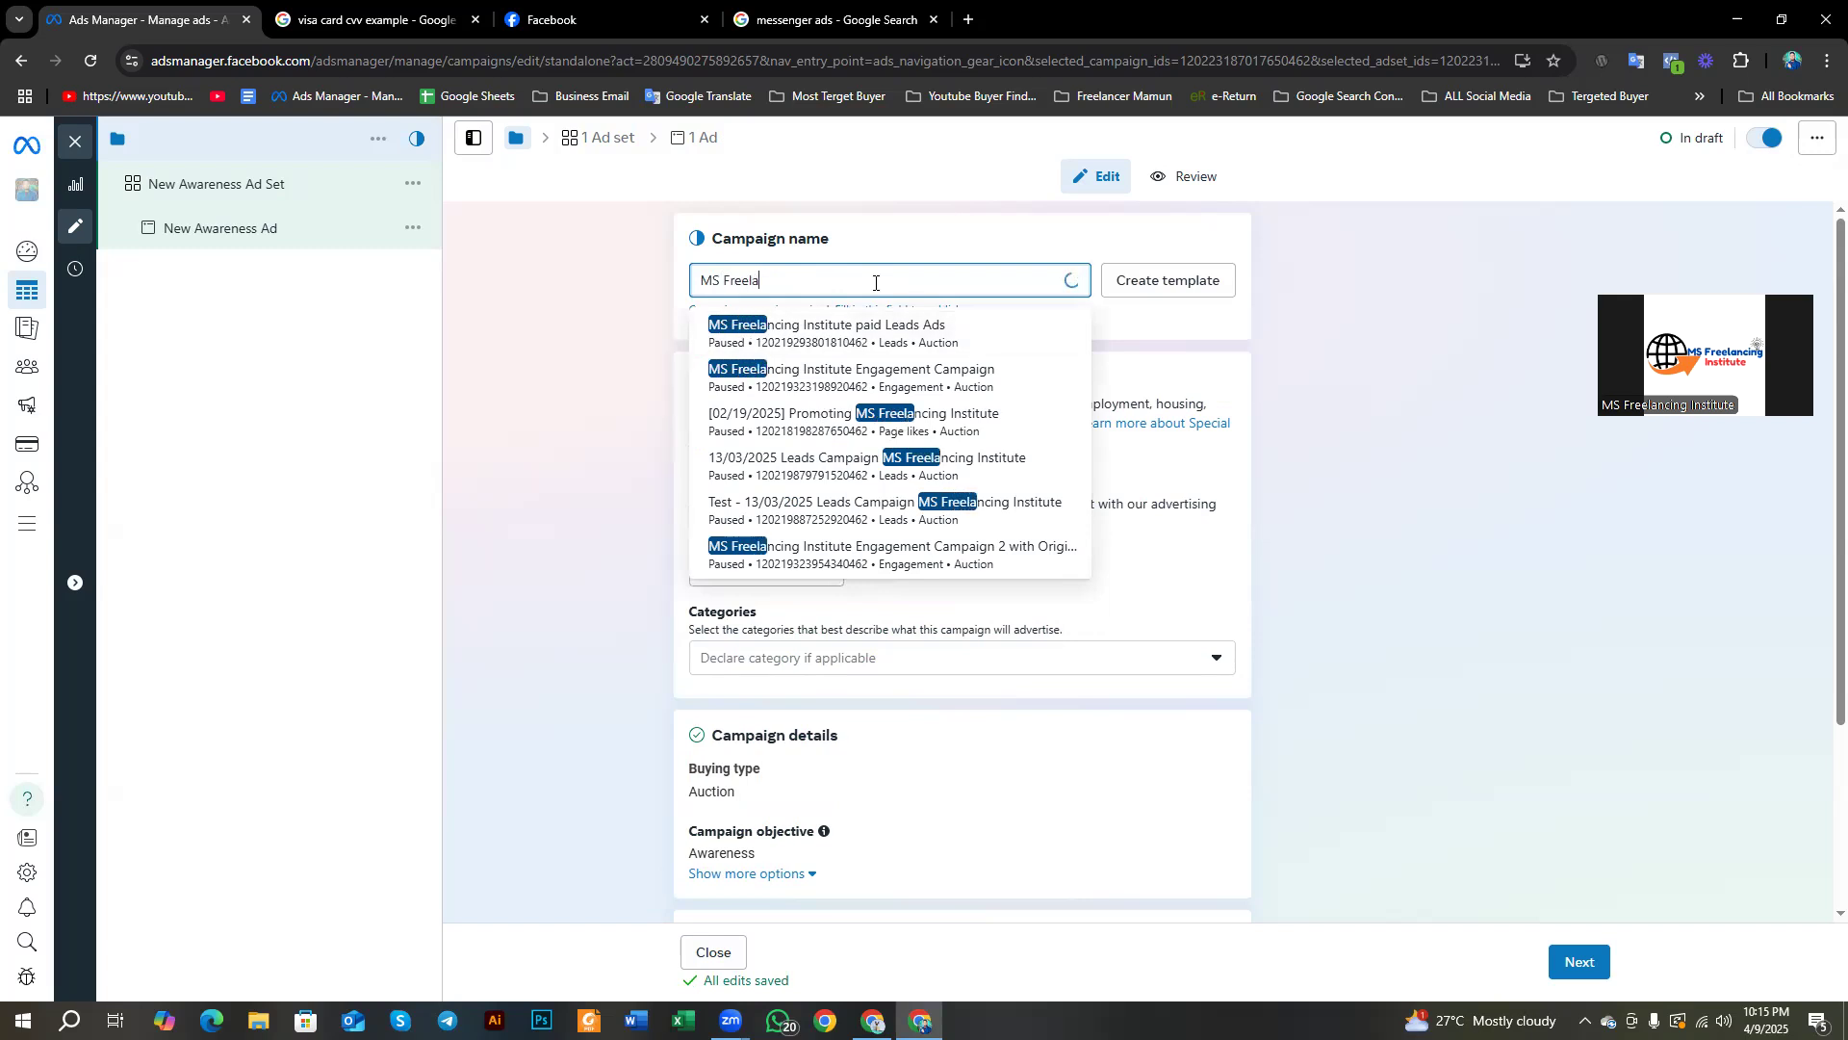
pyautogui.write('ncing Inst')
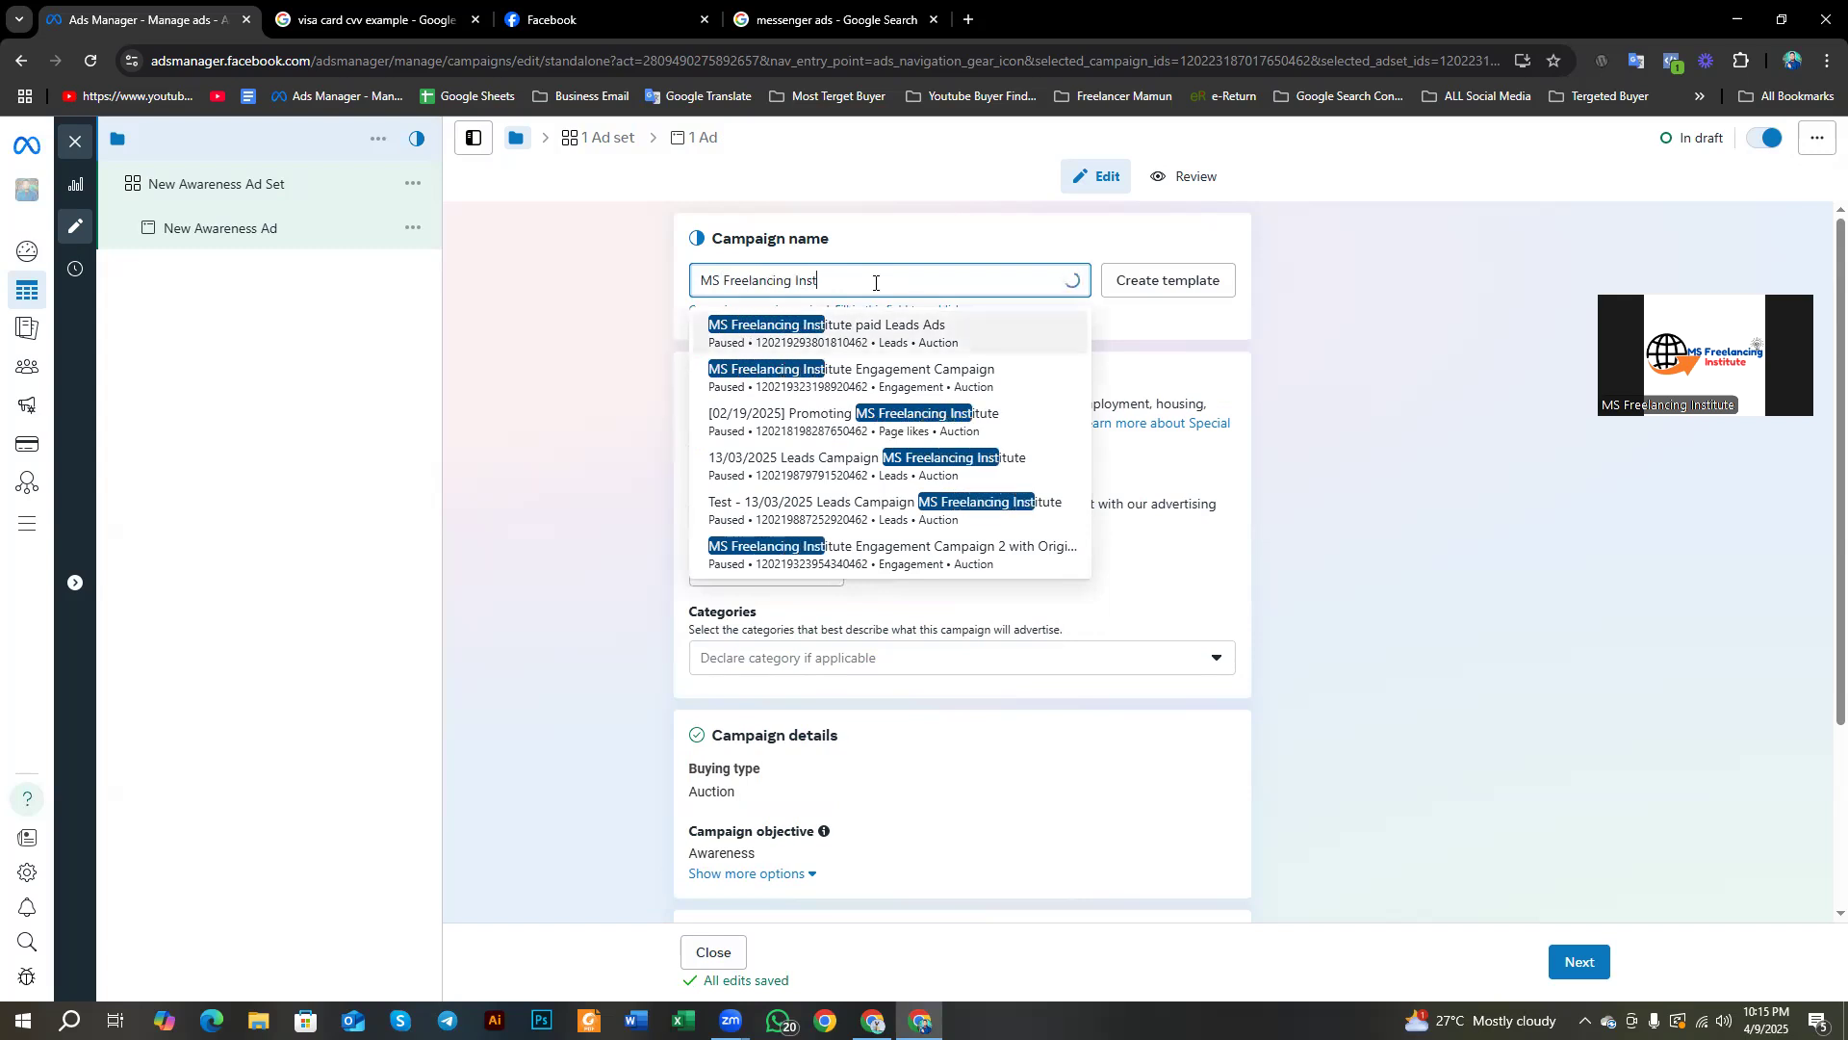
pyautogui.write('itute')
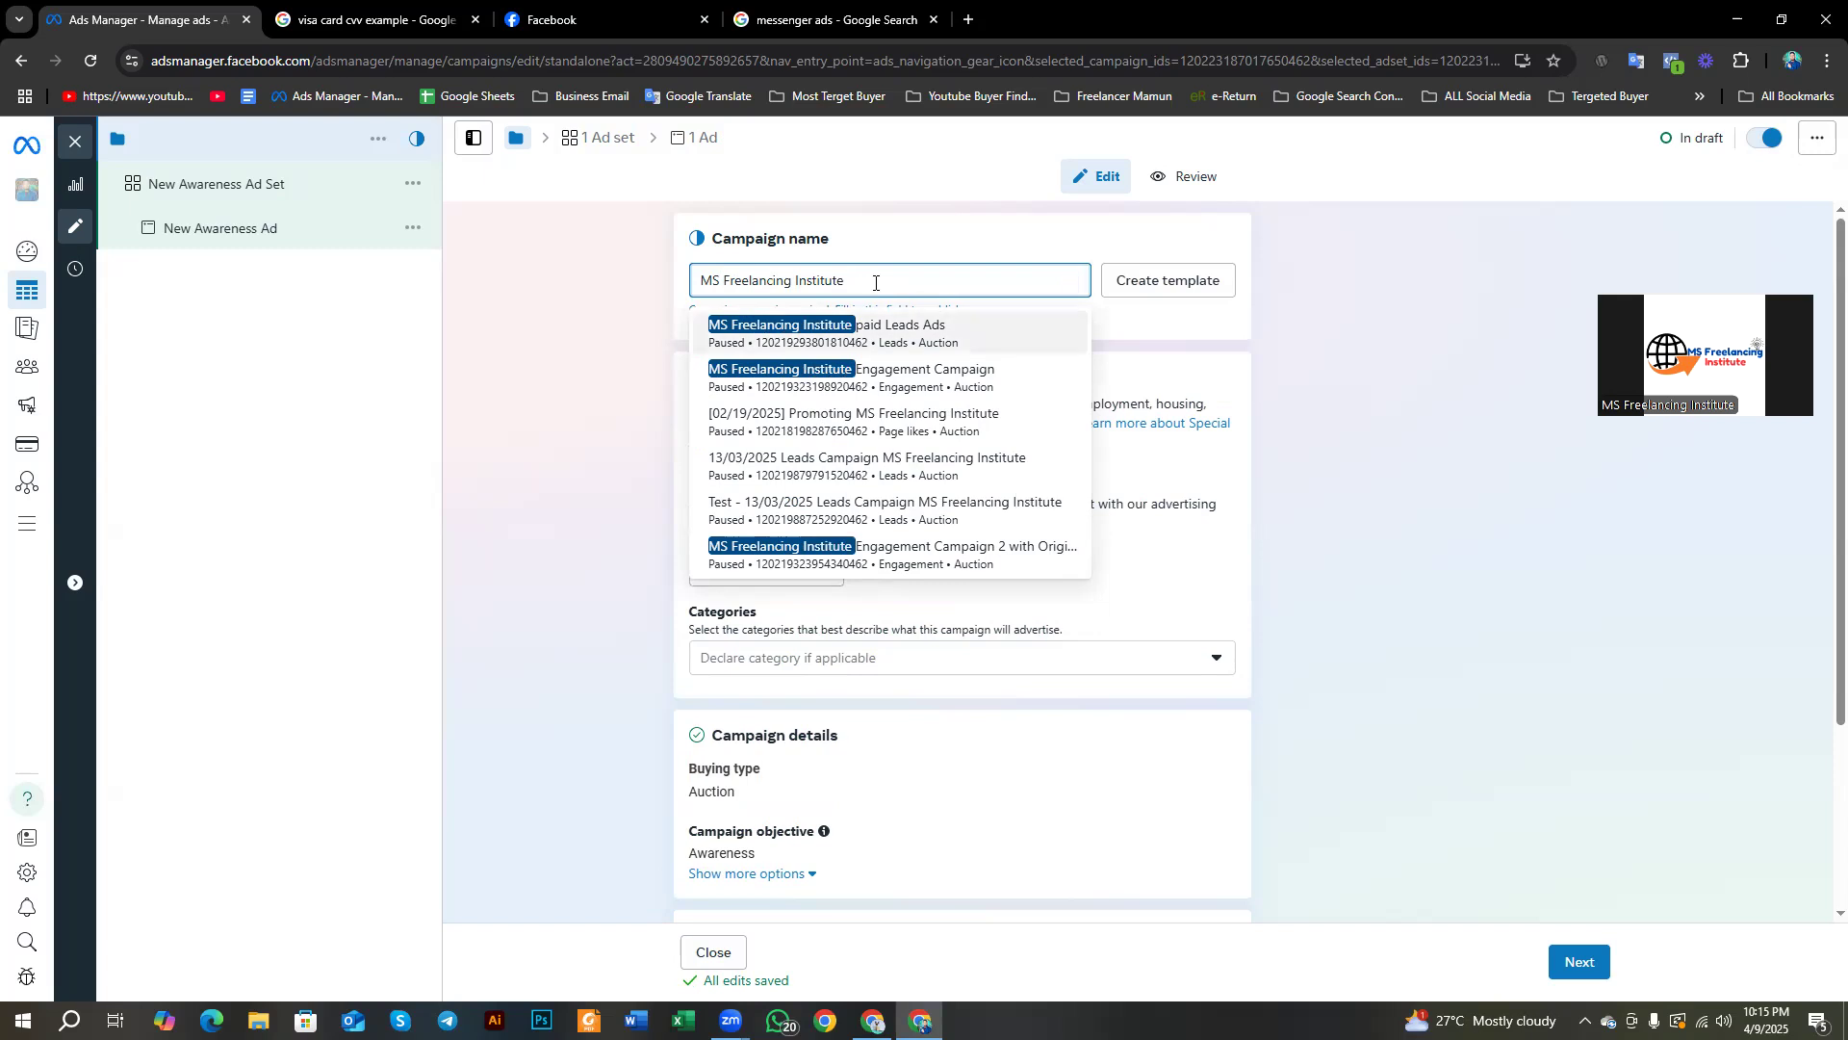
pyautogui.write(' aw')
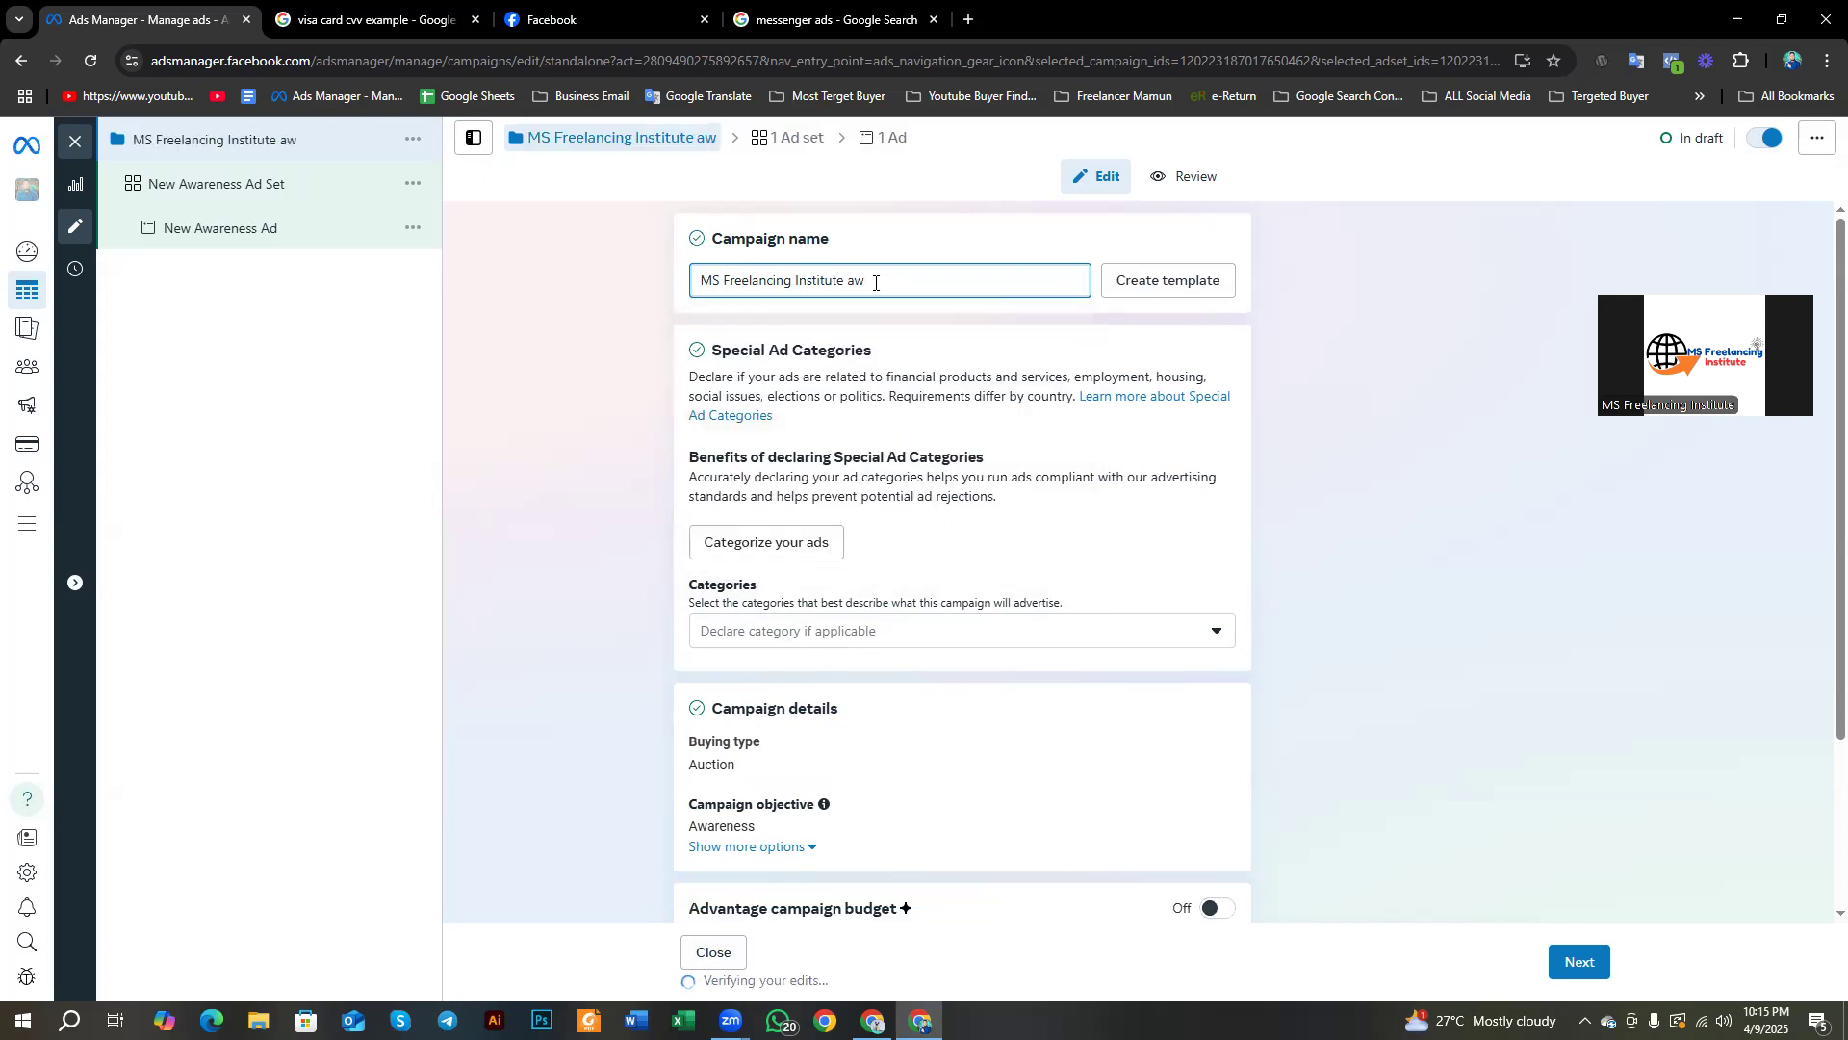
pyautogui.write('areness ads')
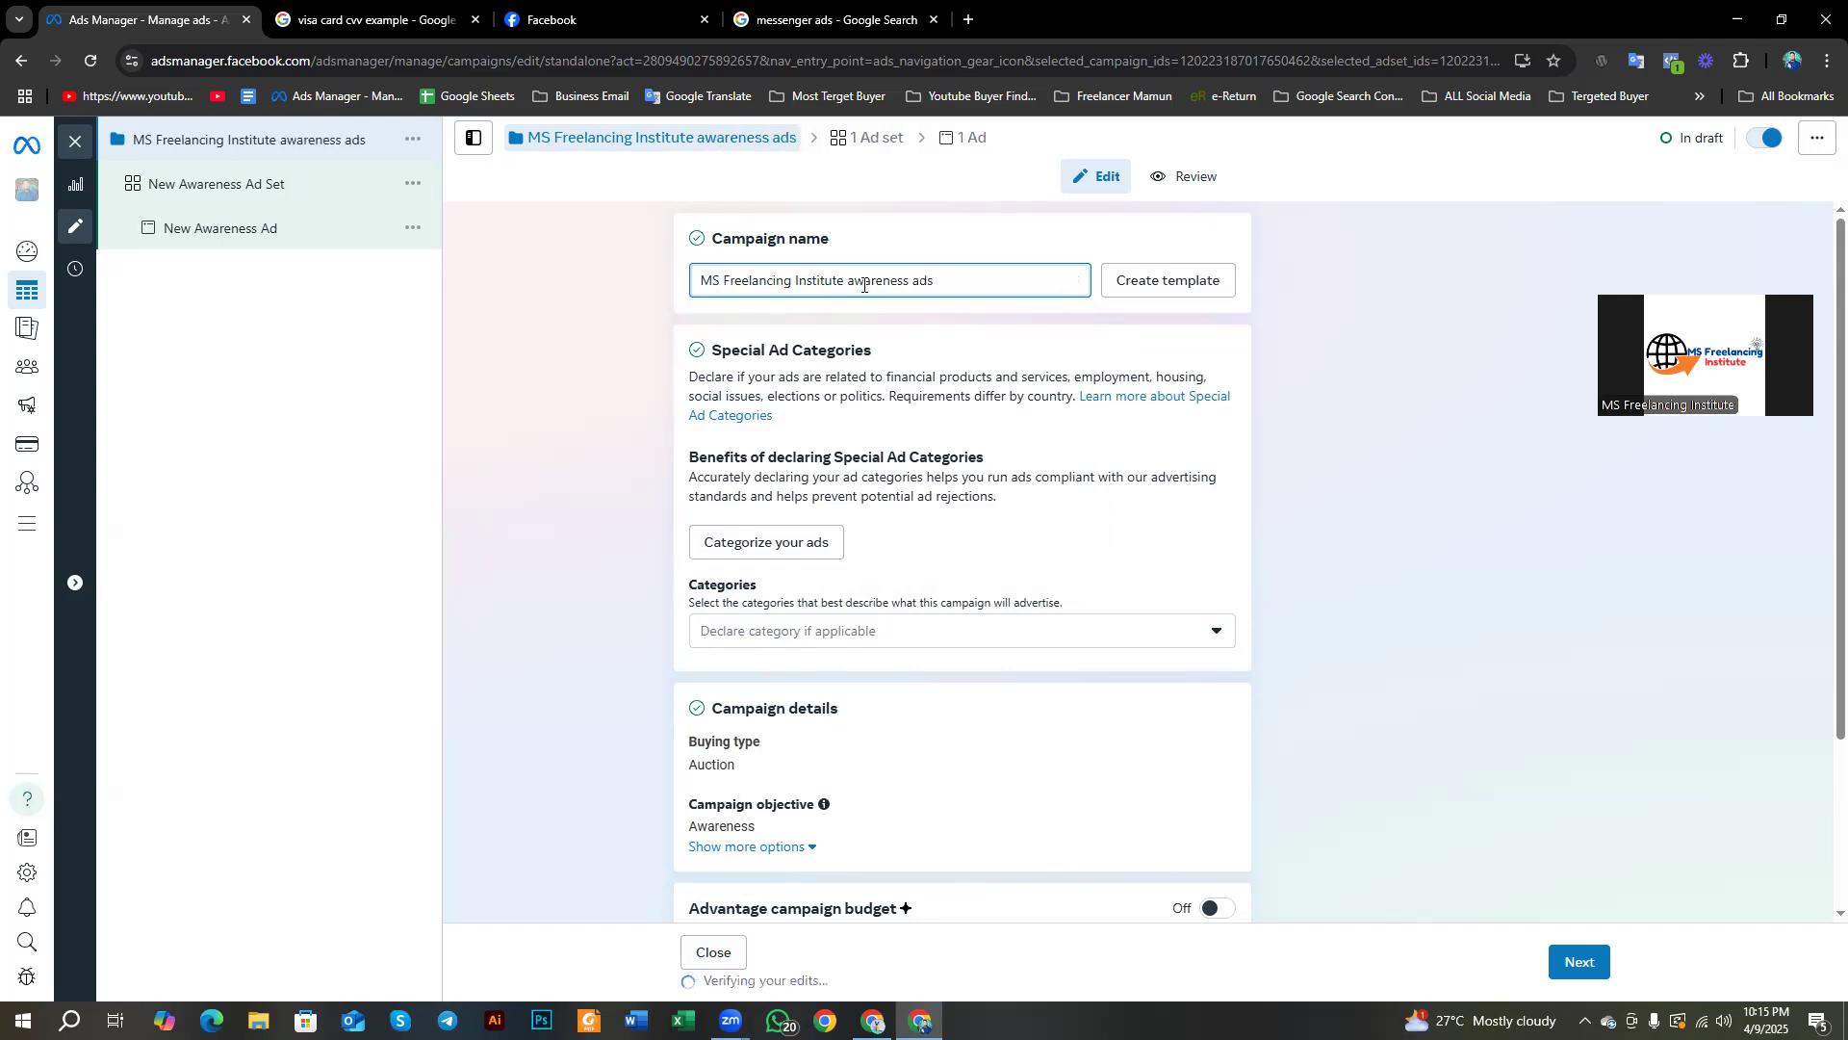
pyautogui.moveTo(847, 281); pyautogui.dragTo(1043, 281)
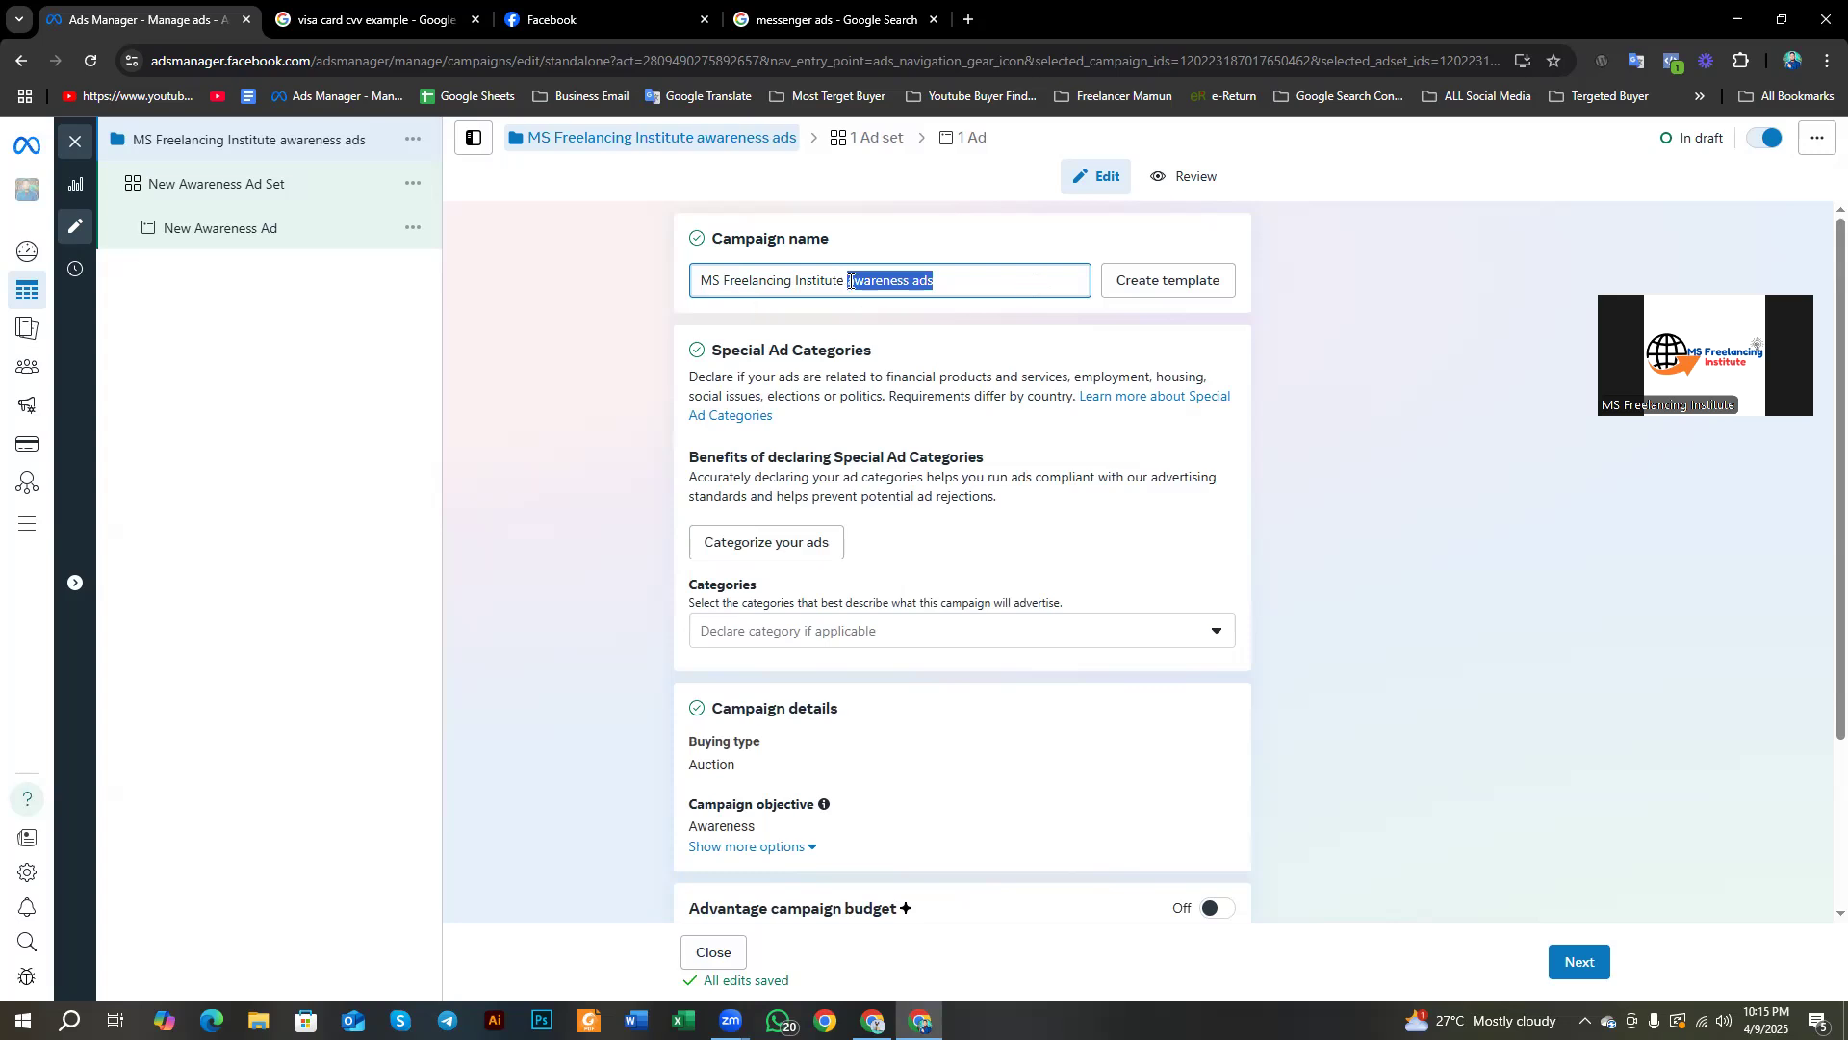
pyautogui.moveTo(845, 280); pyautogui.dragTo(723, 280)
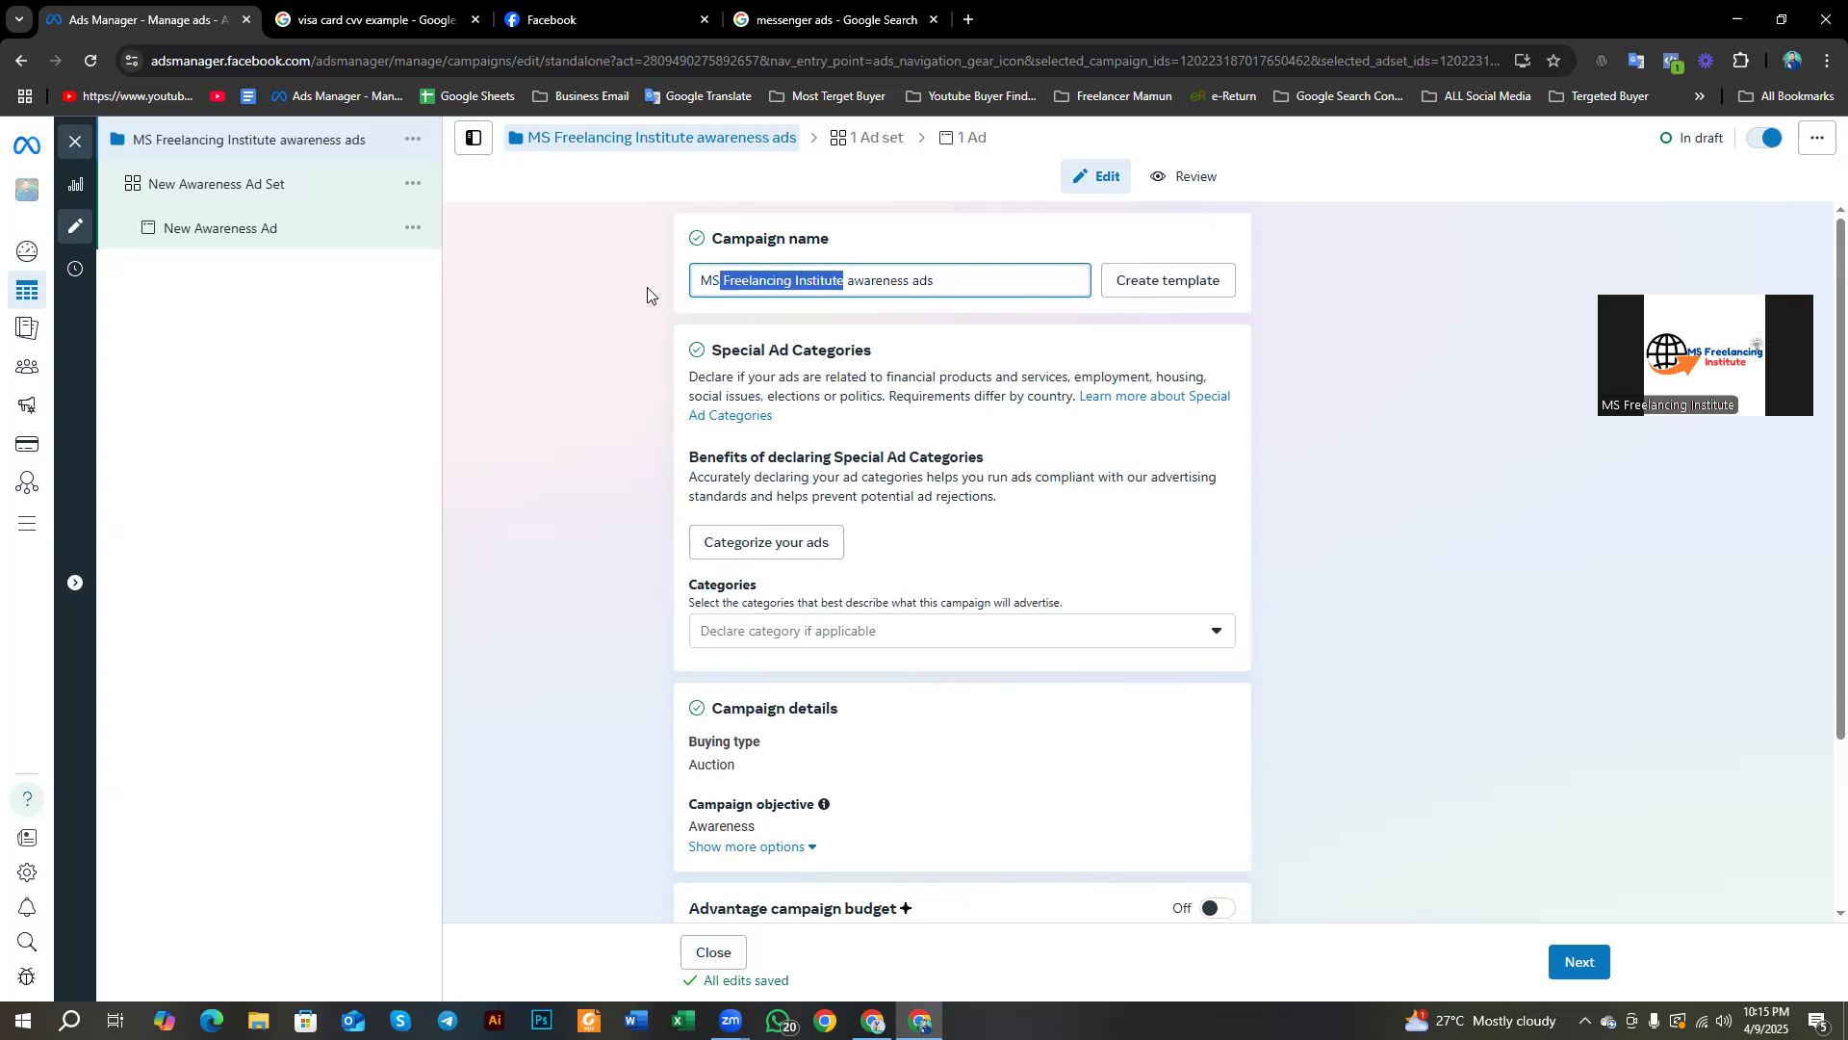
pyautogui.click(579, 374)
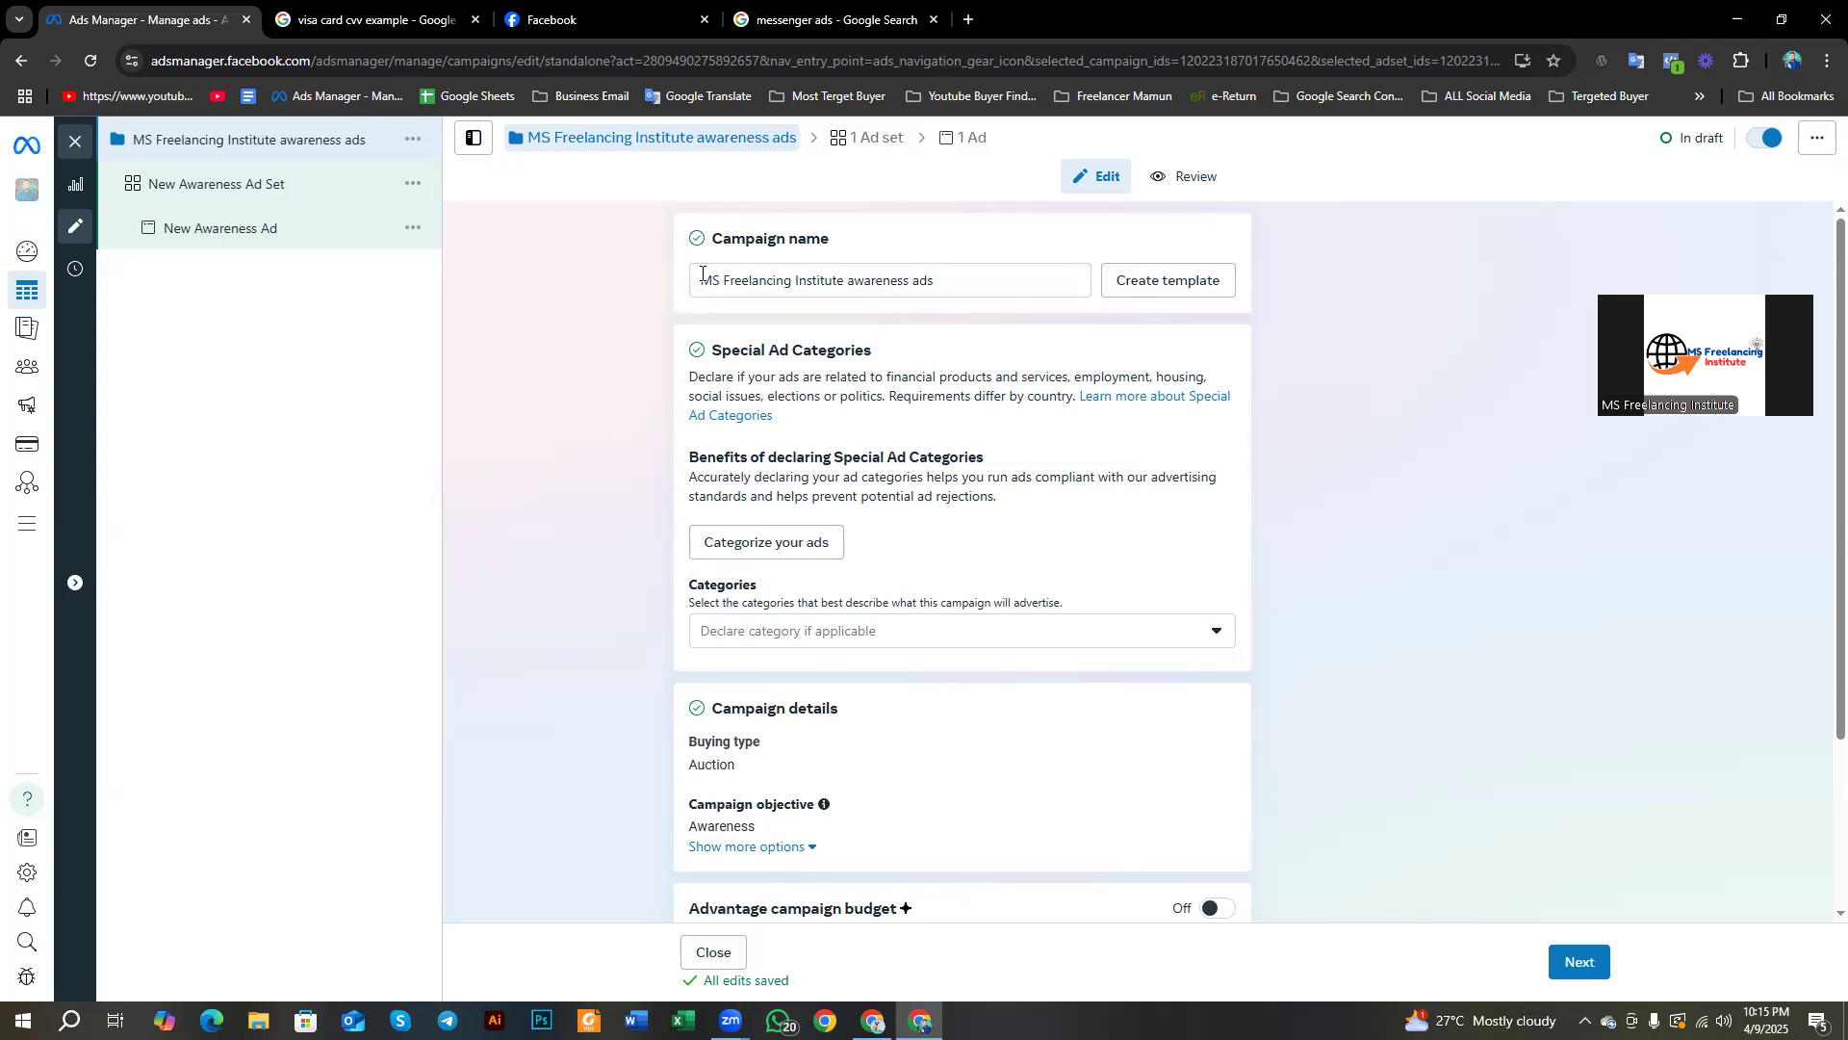
pyautogui.moveTo(982, 276); pyautogui.dragTo(692, 293)
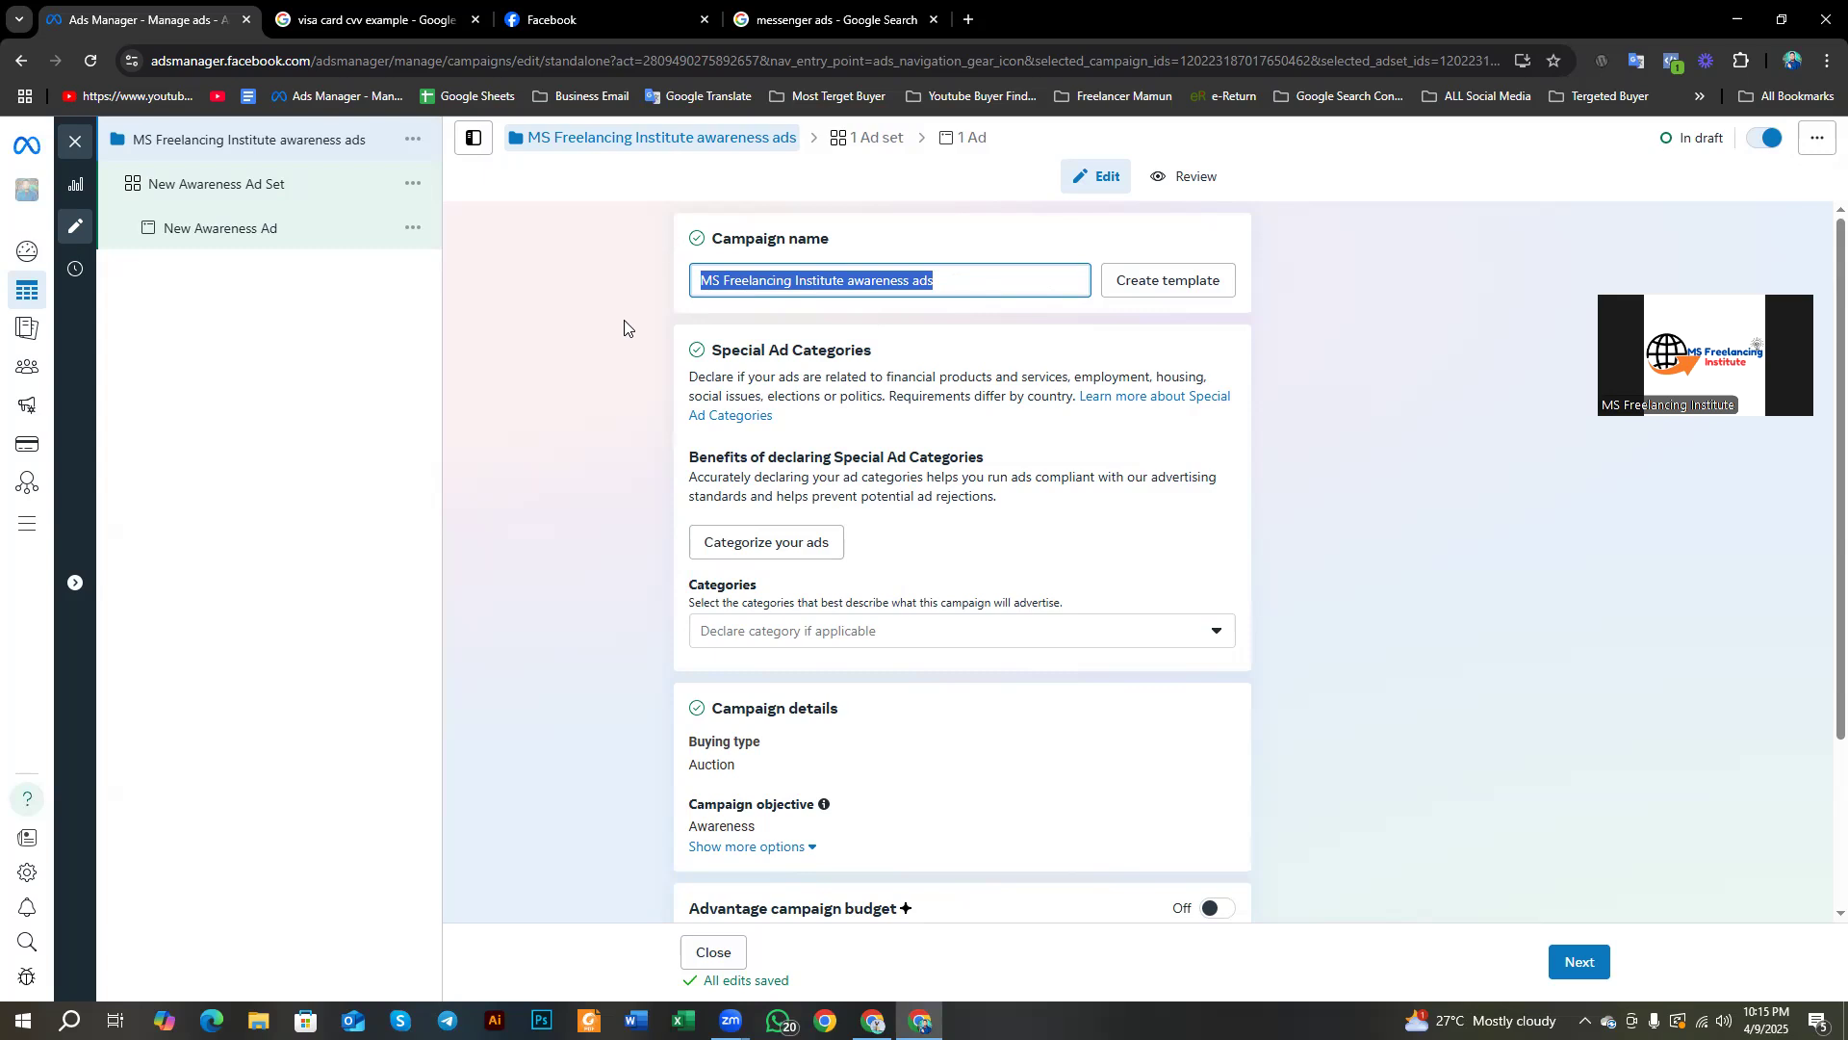
pyautogui.moveTo(666, 238); pyautogui.dragTo(732, 239)
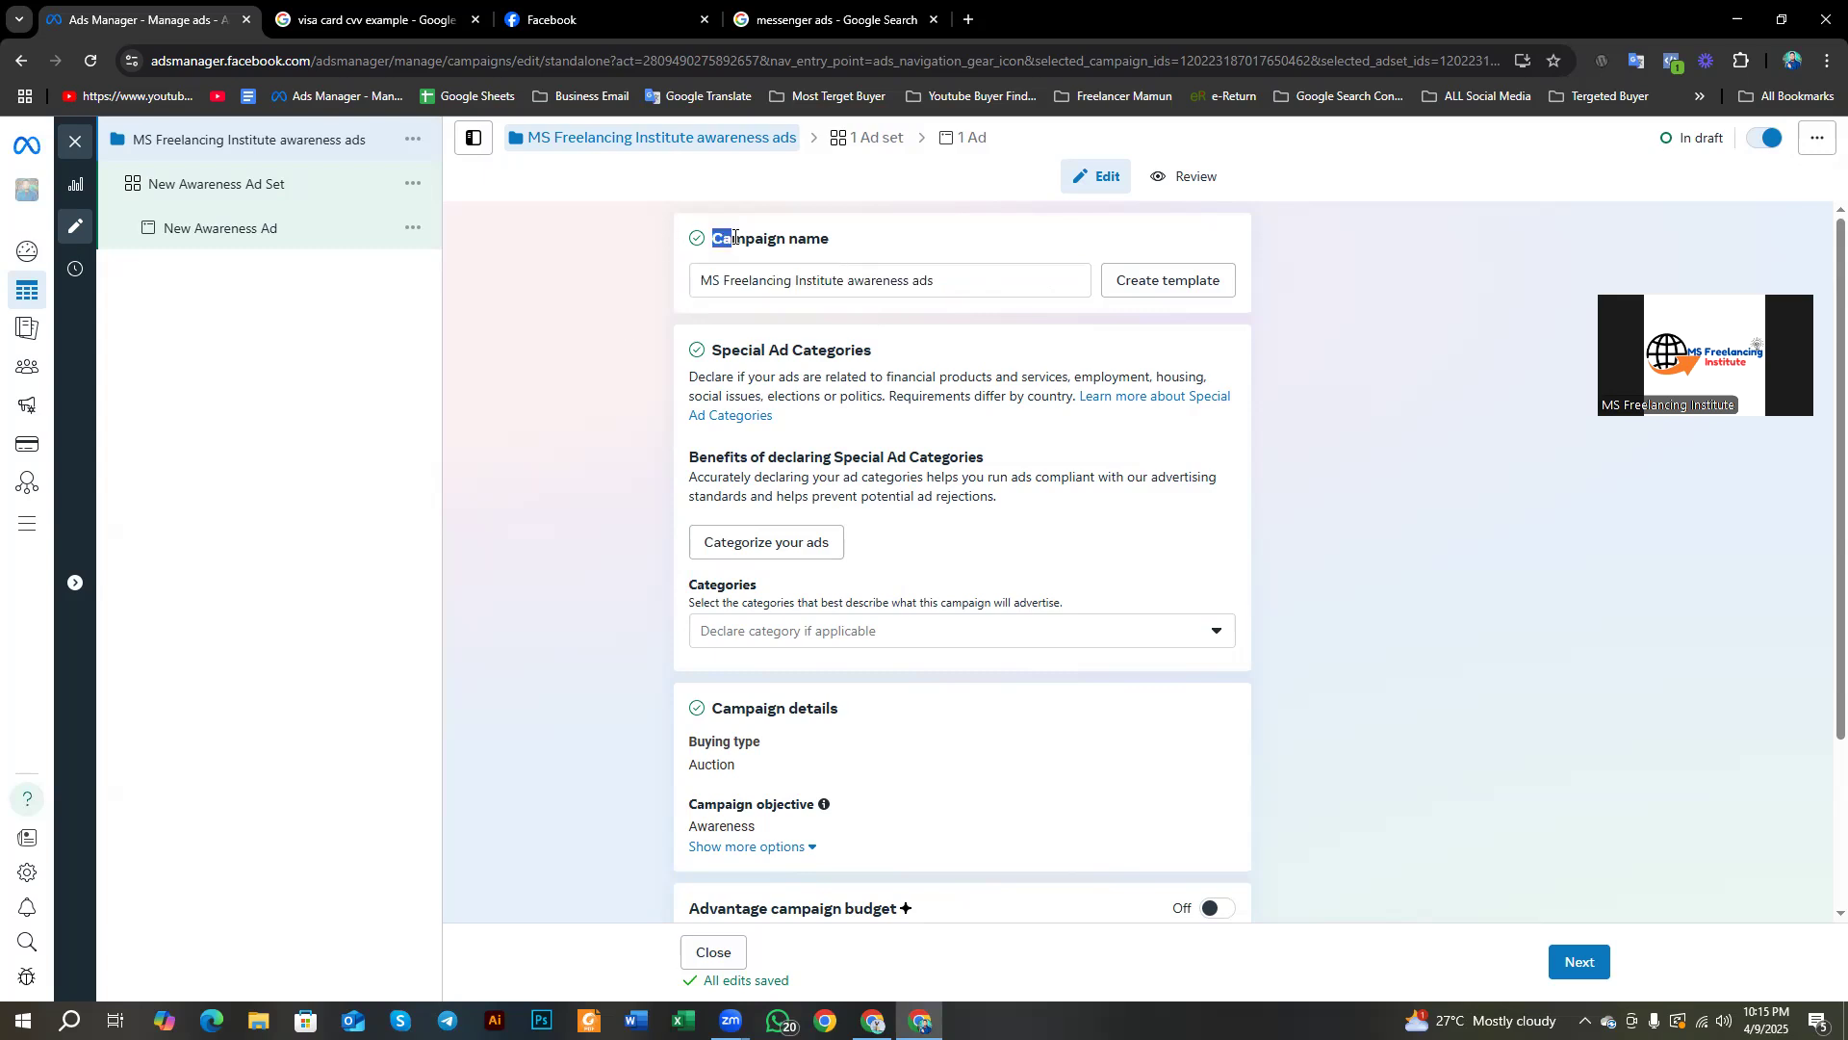
pyautogui.click(622, 249)
pyautogui.scroll(-2, 820, 535)
pyautogui.scroll(2, 1085, 809)
pyautogui.scroll(-3, 1085, 736)
pyautogui.scroll(3, 1085, 736)
pyautogui.moveTo(709, 239); pyautogui.dragTo(881, 260)
pyautogui.scroll(-3, 652, 351)
pyautogui.click(637, 360)
pyautogui.scroll(1, 624, 369)
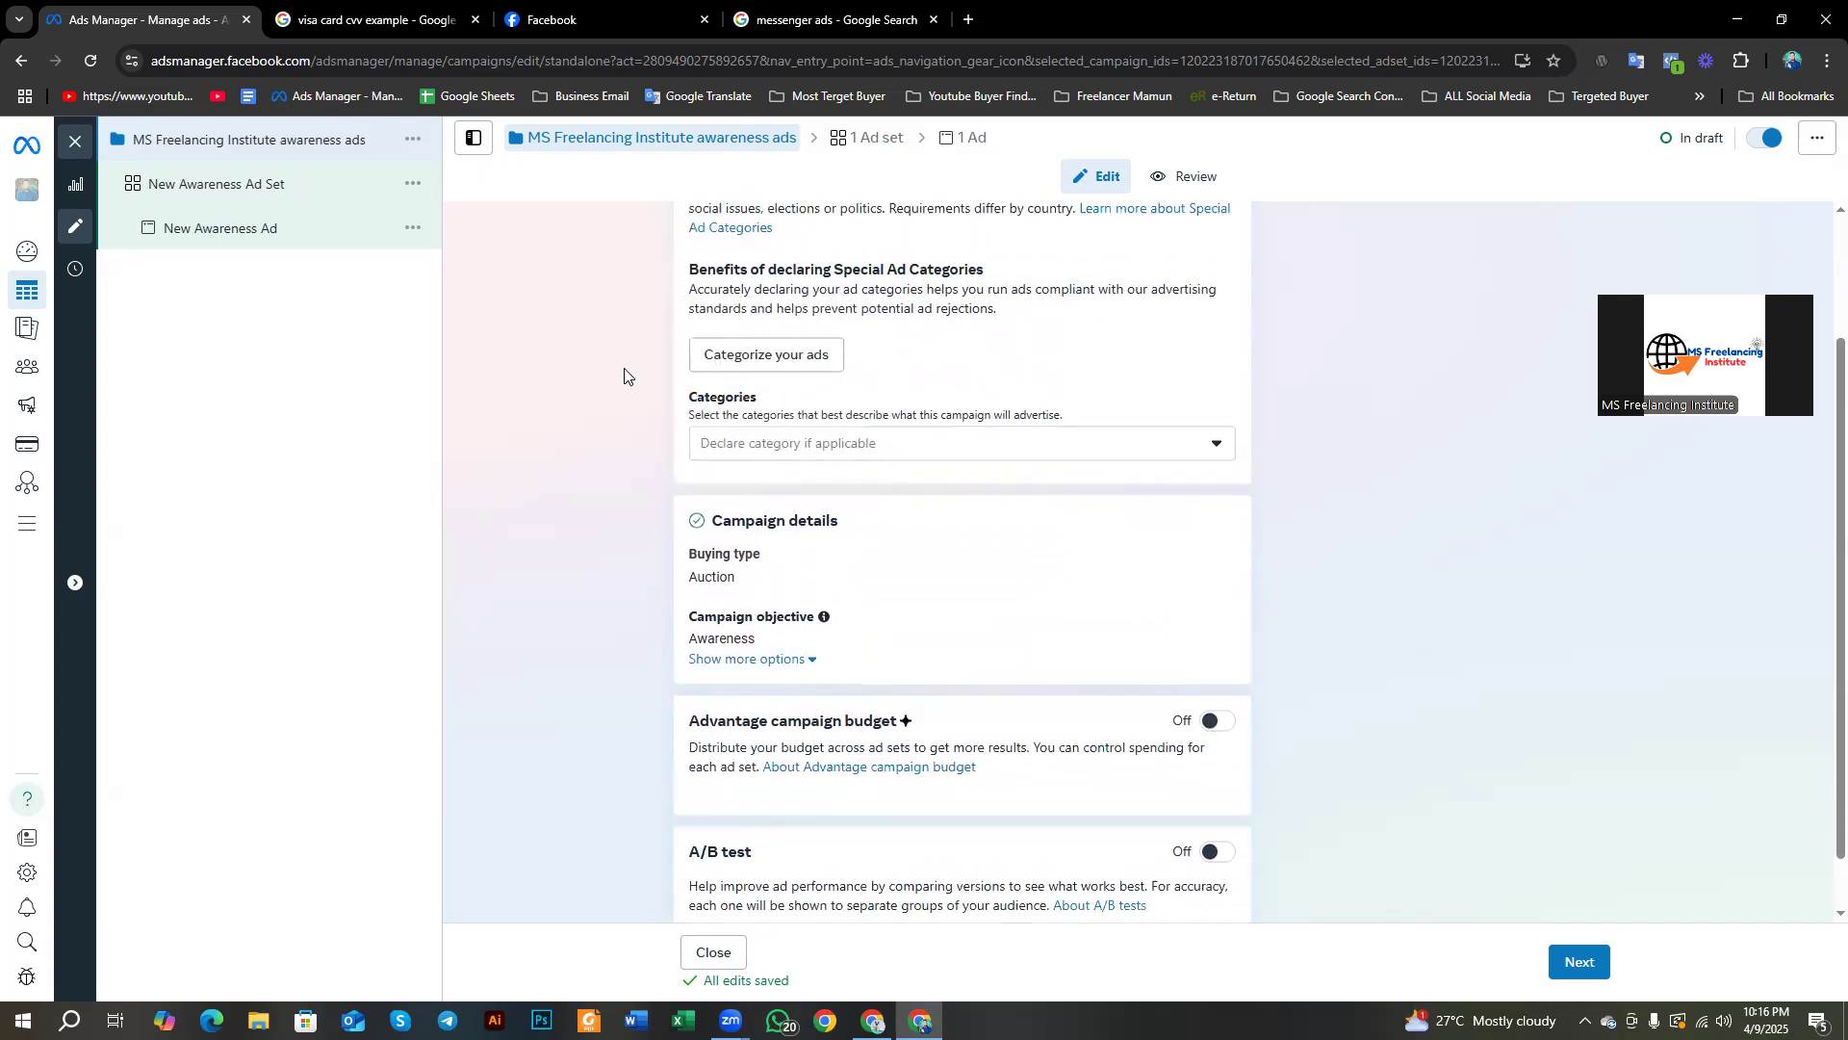
pyautogui.scroll(2, 625, 370)
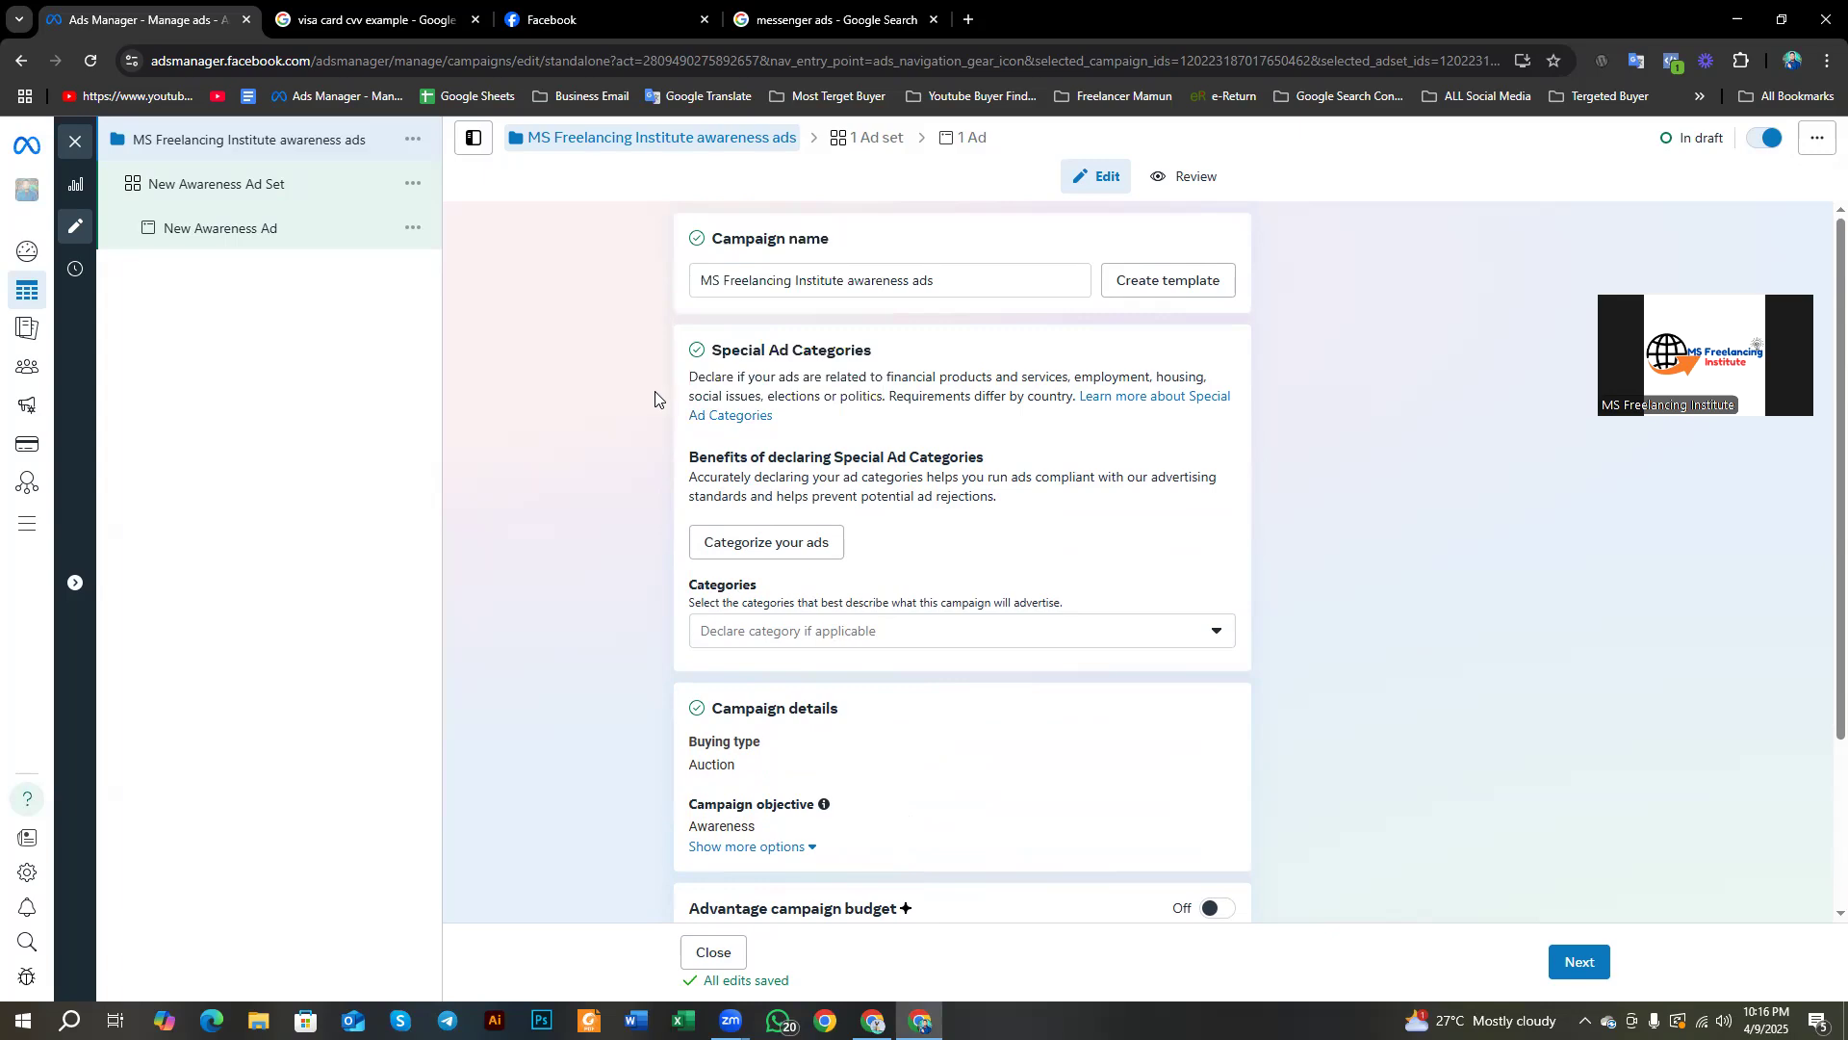
pyautogui.press('Print')
pyautogui.moveTo(1, 1)
pyautogui.mouseDown()
pyautogui.moveTo(1493, 973)
pyautogui.moveTo(1847, 1037)
pyautogui.mouseUp()
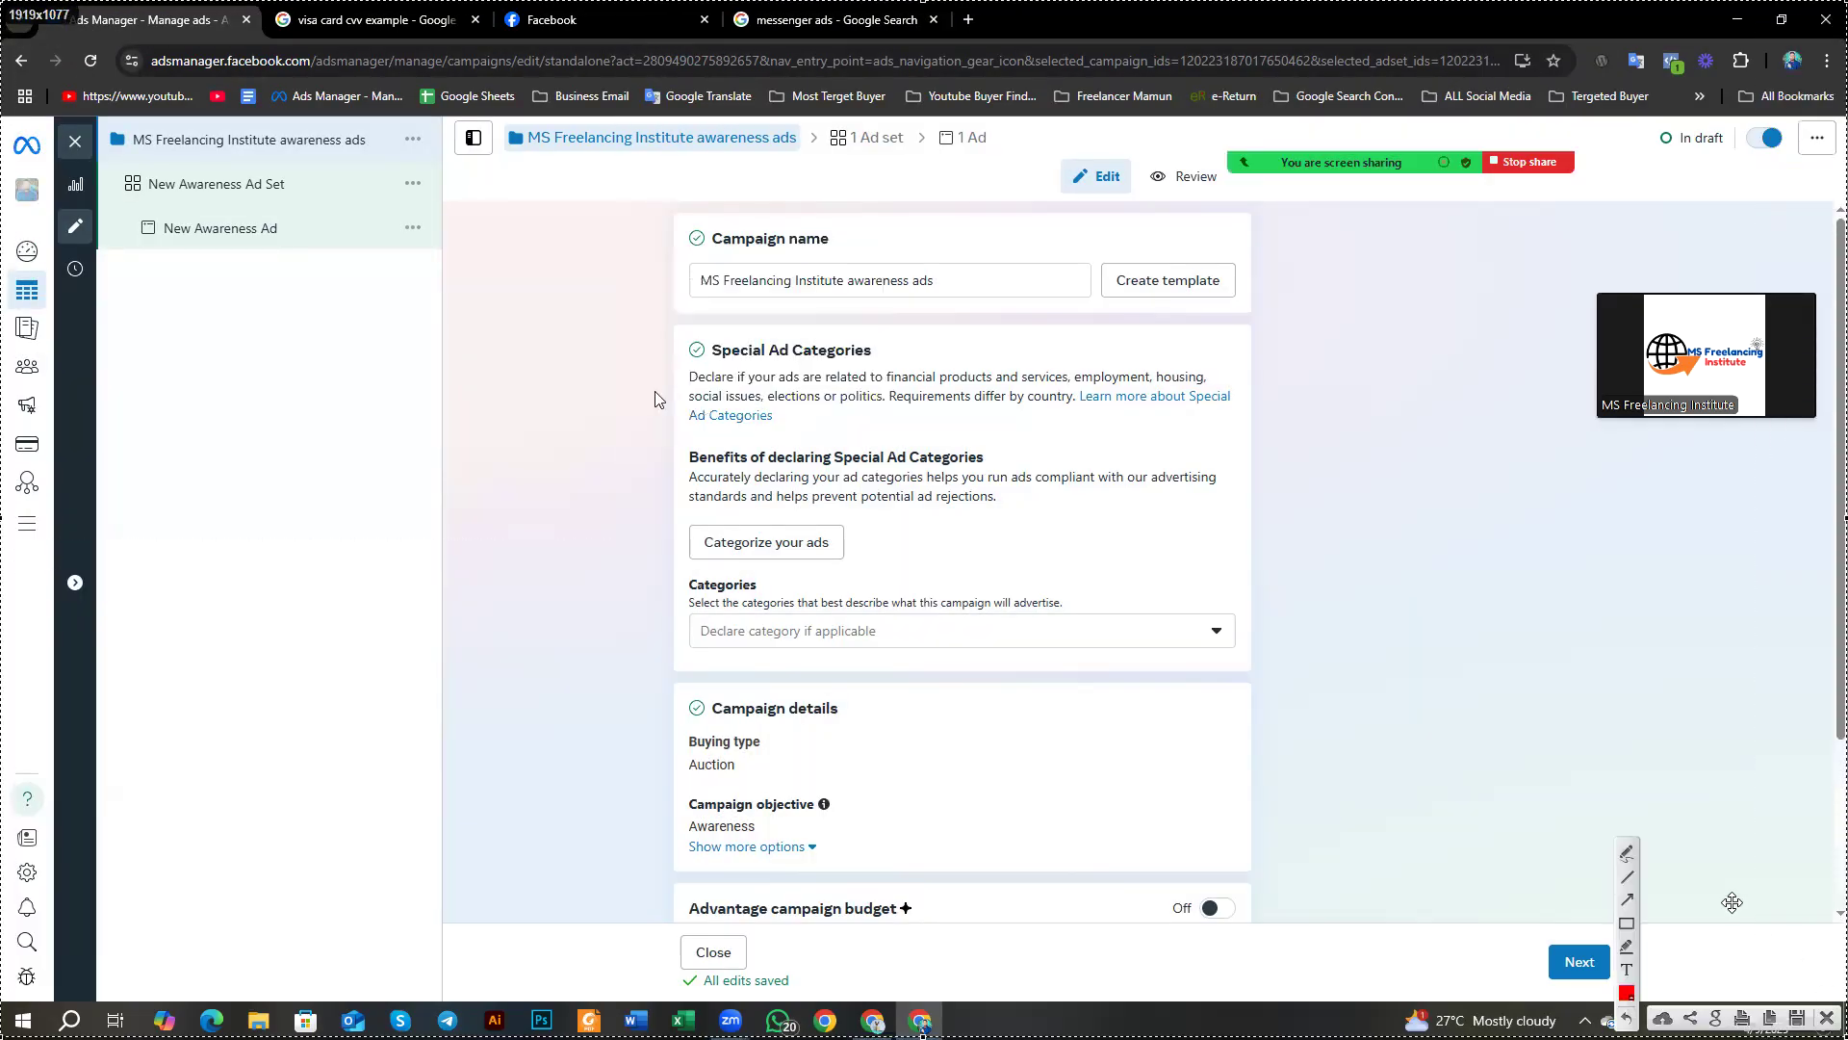
pyautogui.click(1627, 922)
pyautogui.moveTo(651, 319); pyautogui.dragTo(1278, 681)
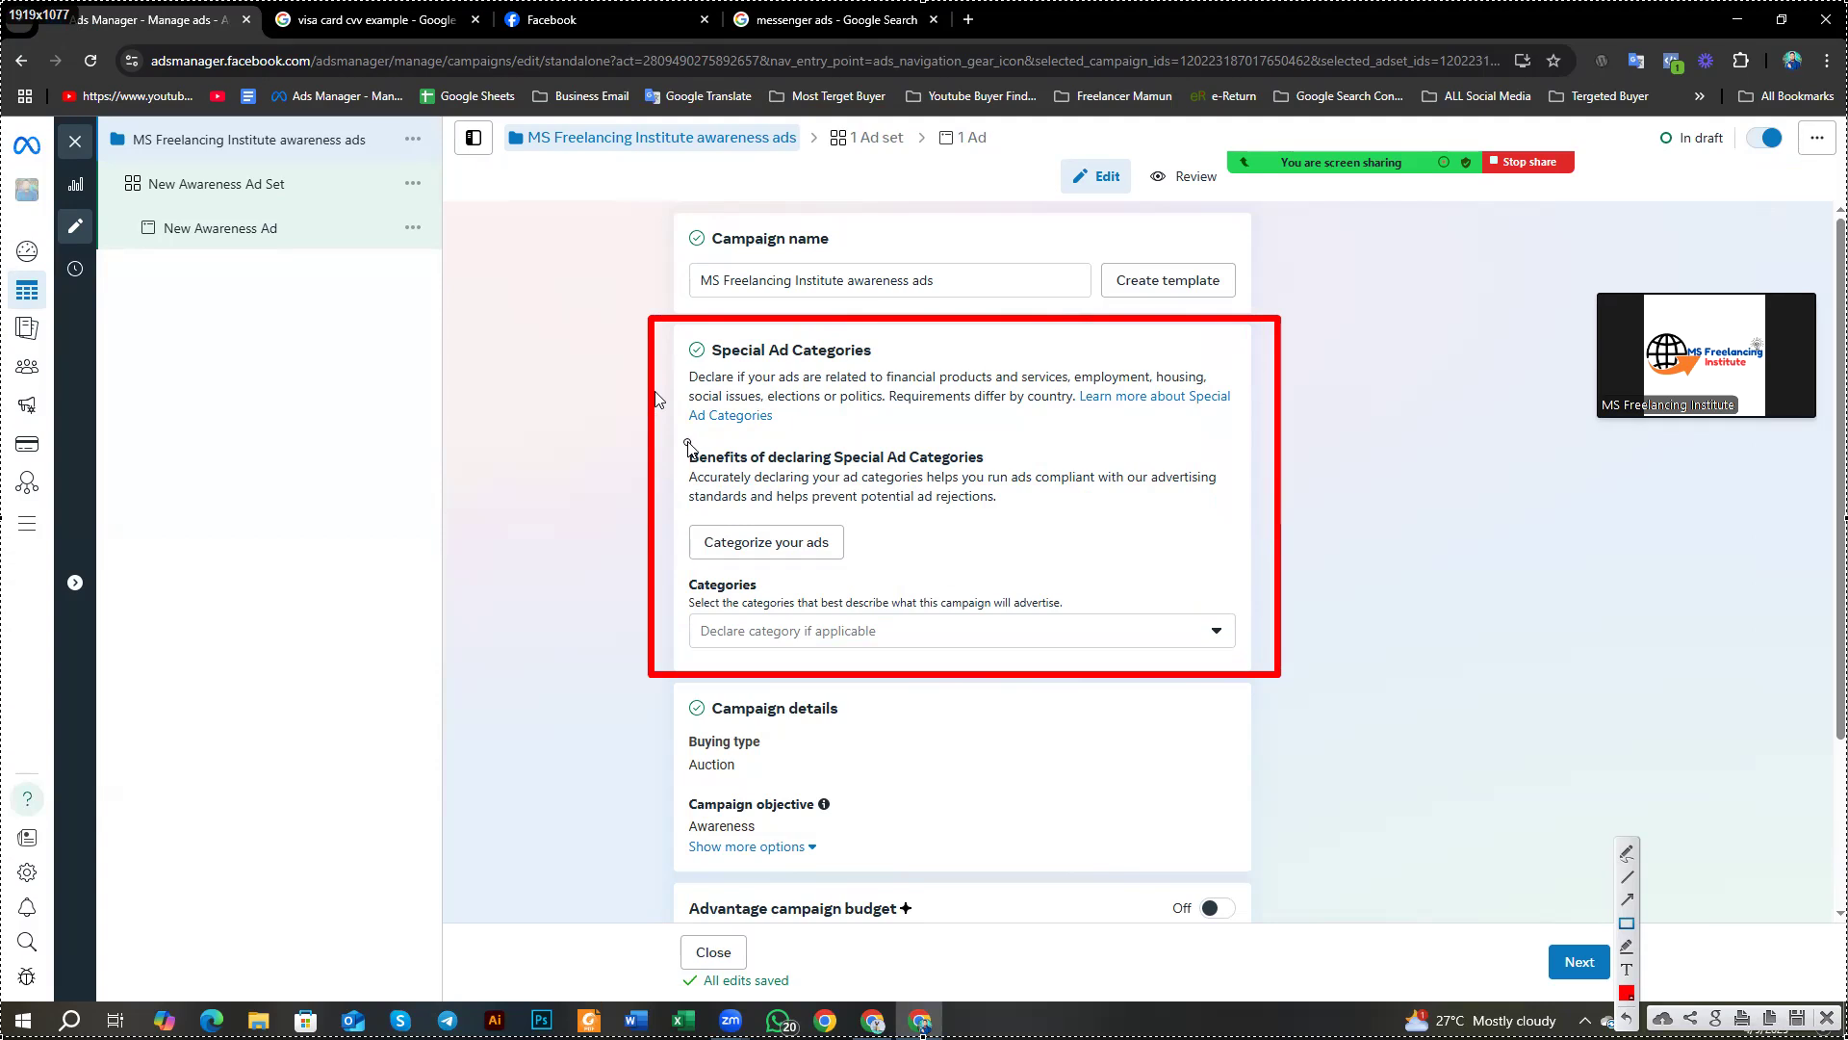
pyautogui.moveTo(680, 434)
pyautogui.mouseDown()
pyautogui.moveTo(803, 464)
pyautogui.moveTo(1026, 473)
pyautogui.mouseUp()
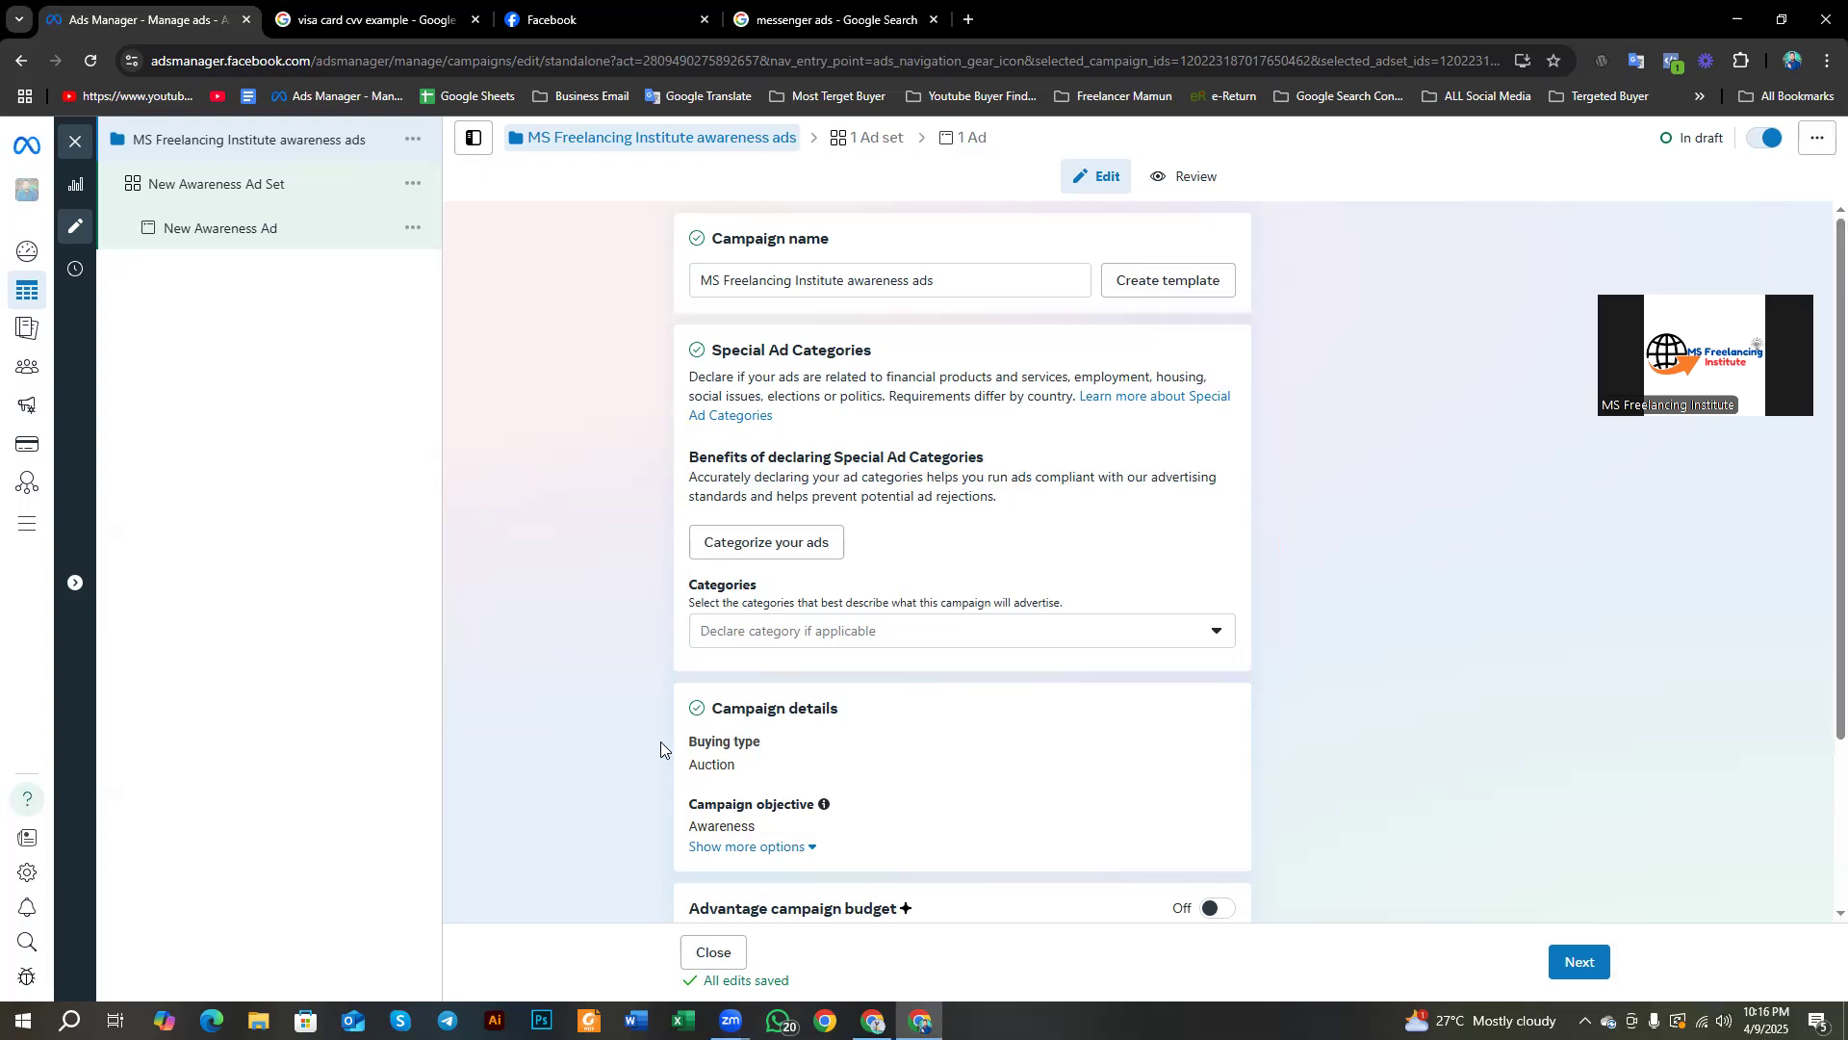
# Step: Highlight the Categories instruction text and expand the special ad categories checkbox list
pyautogui.moveTo(686, 574); pyautogui.dragTo(815, 603)
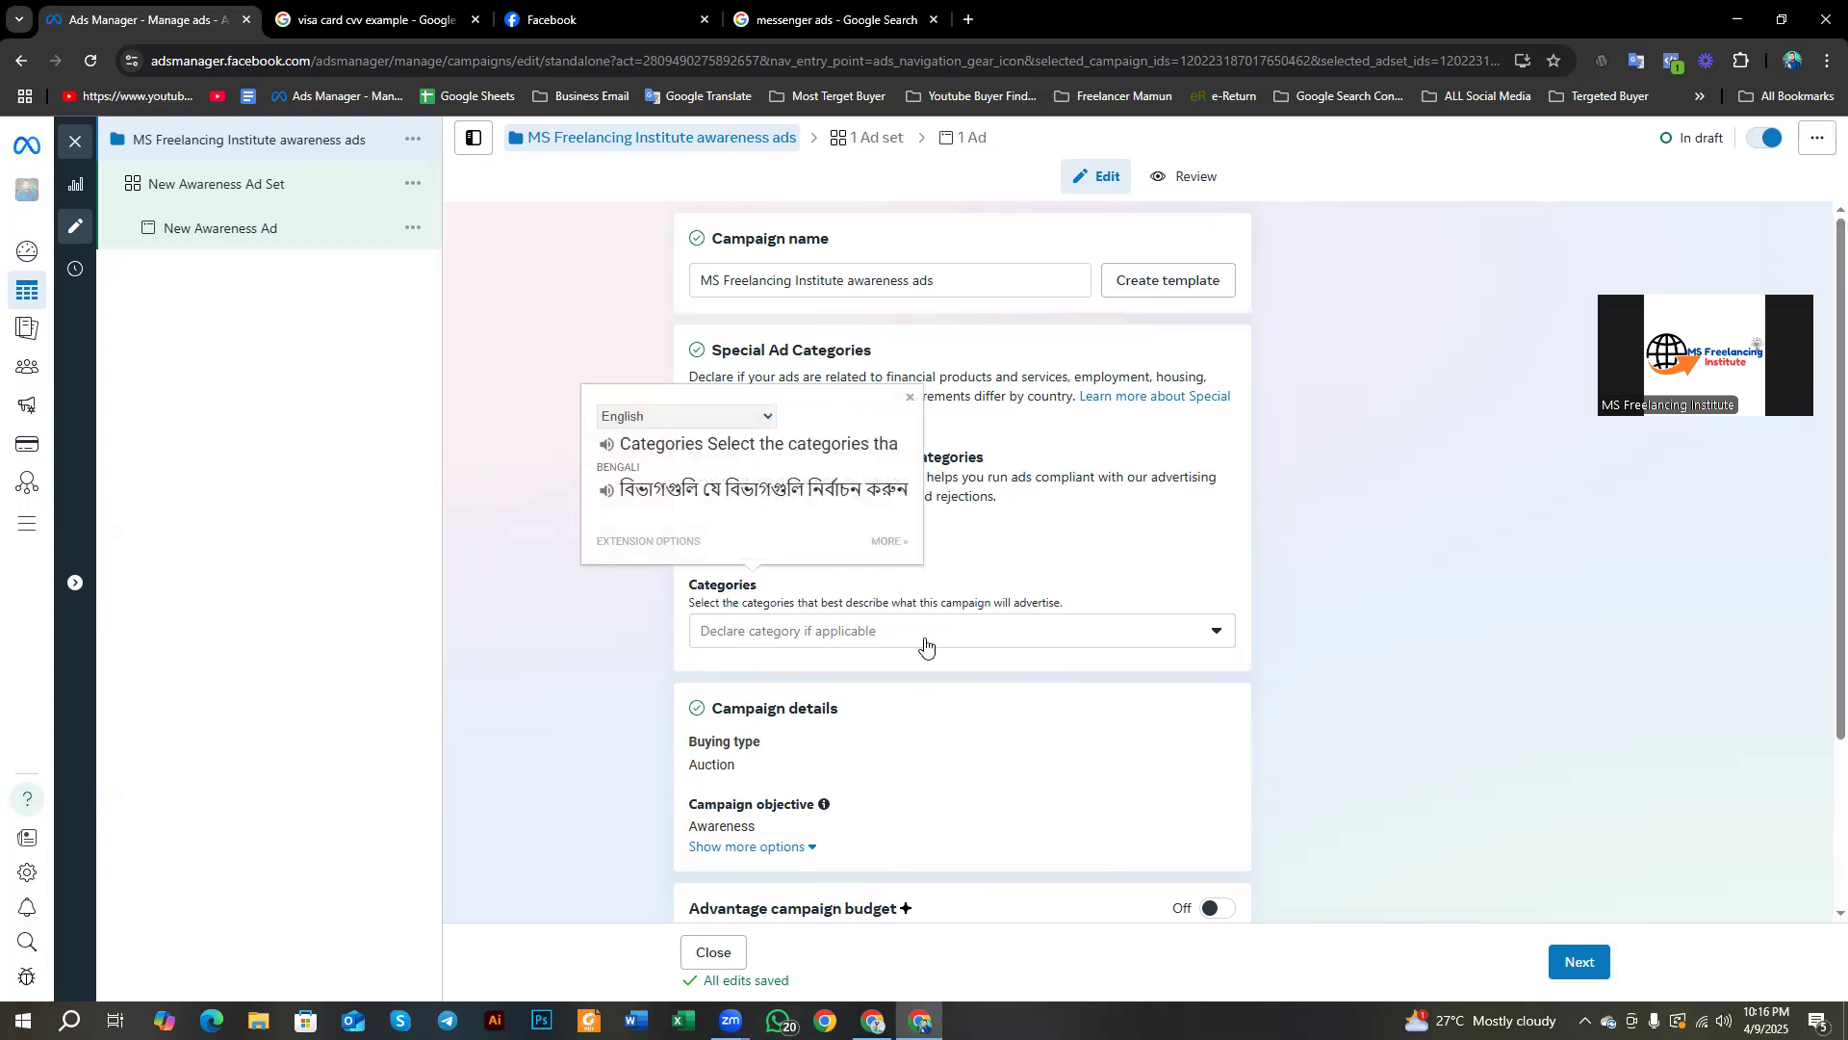
pyautogui.click(920, 646)
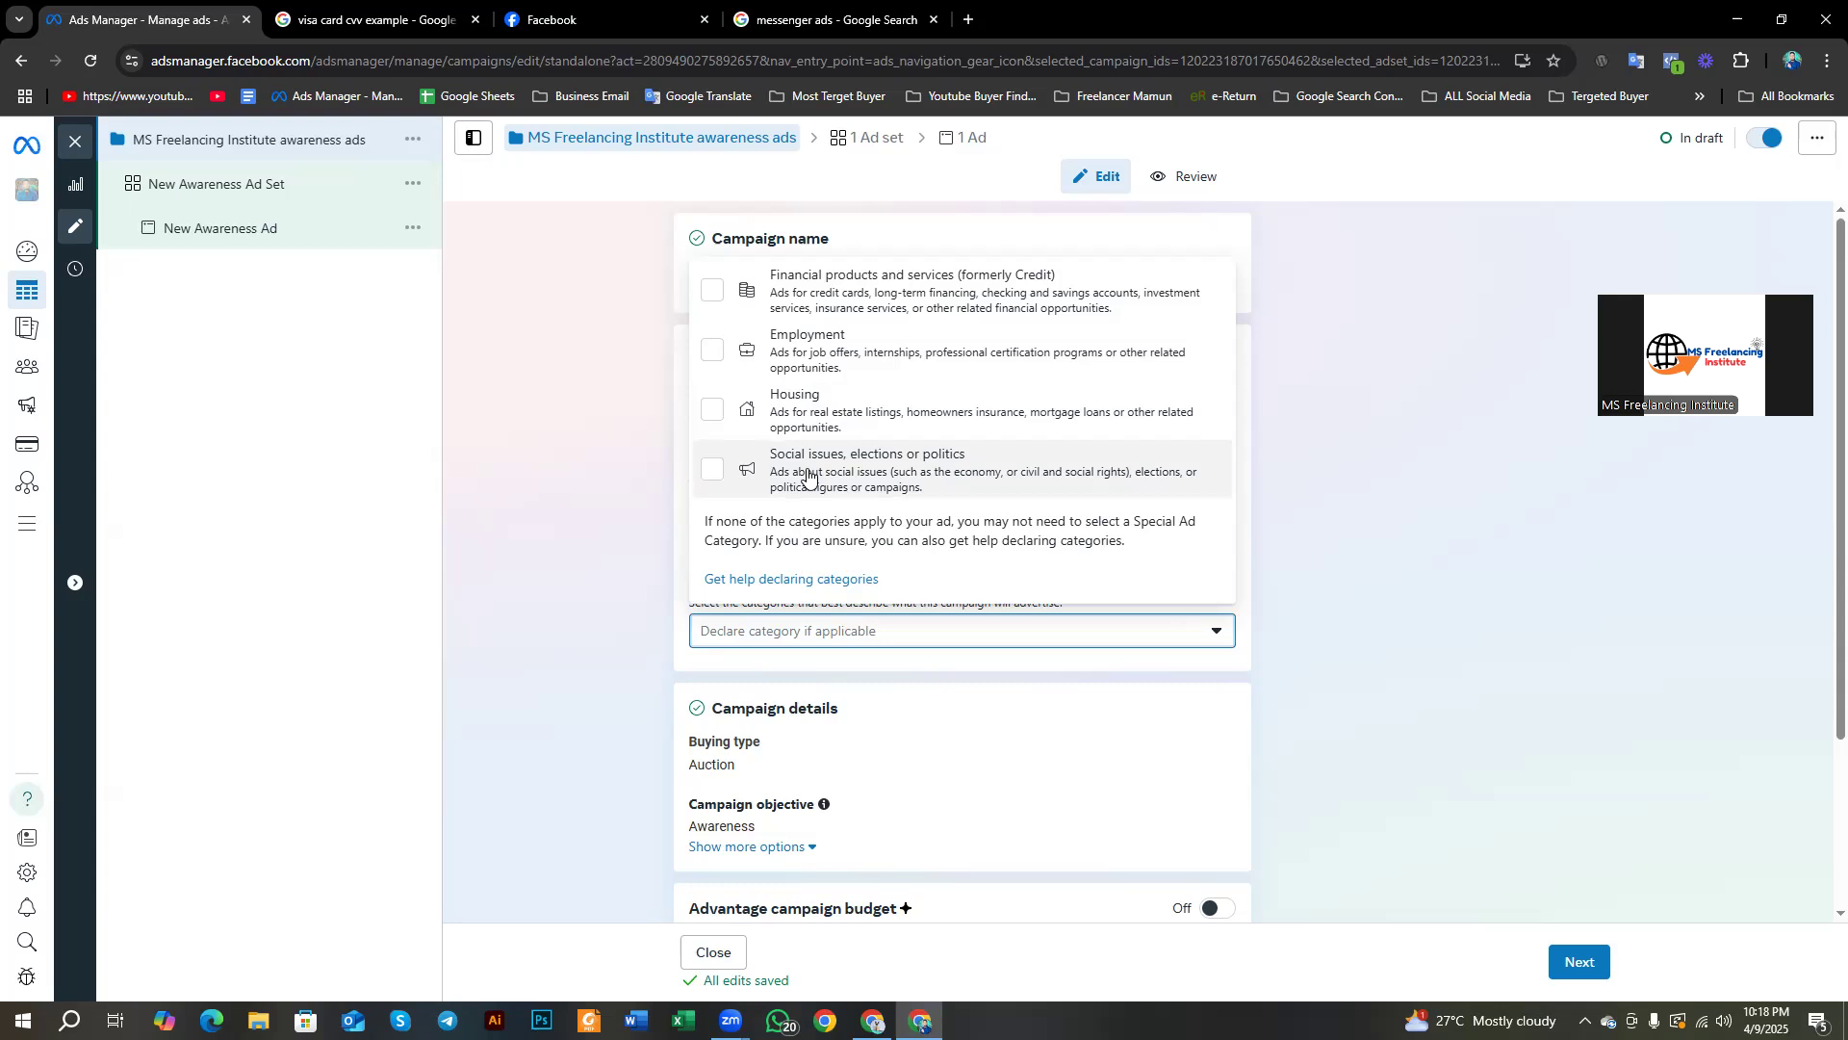
# Step: Close the special ad categories list, reopen it to view the options, then close it with none declared
pyautogui.click(637, 493)
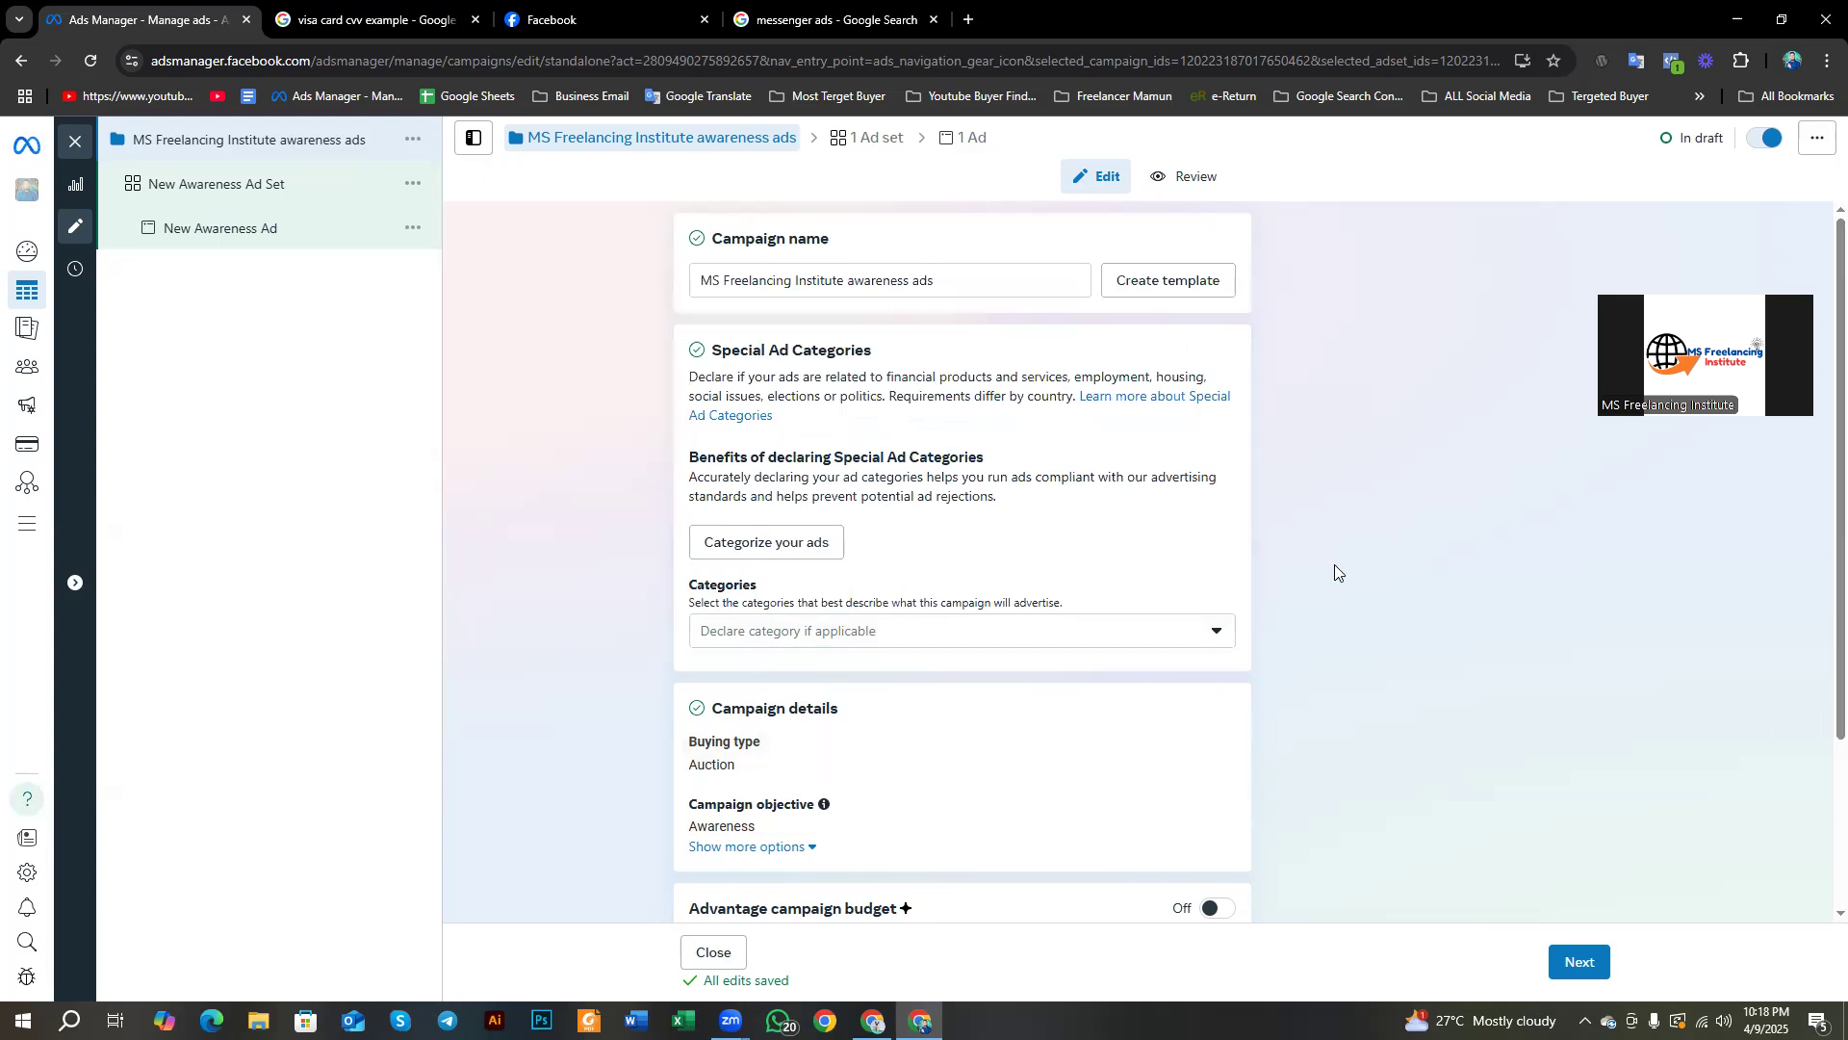
pyautogui.click(1178, 637)
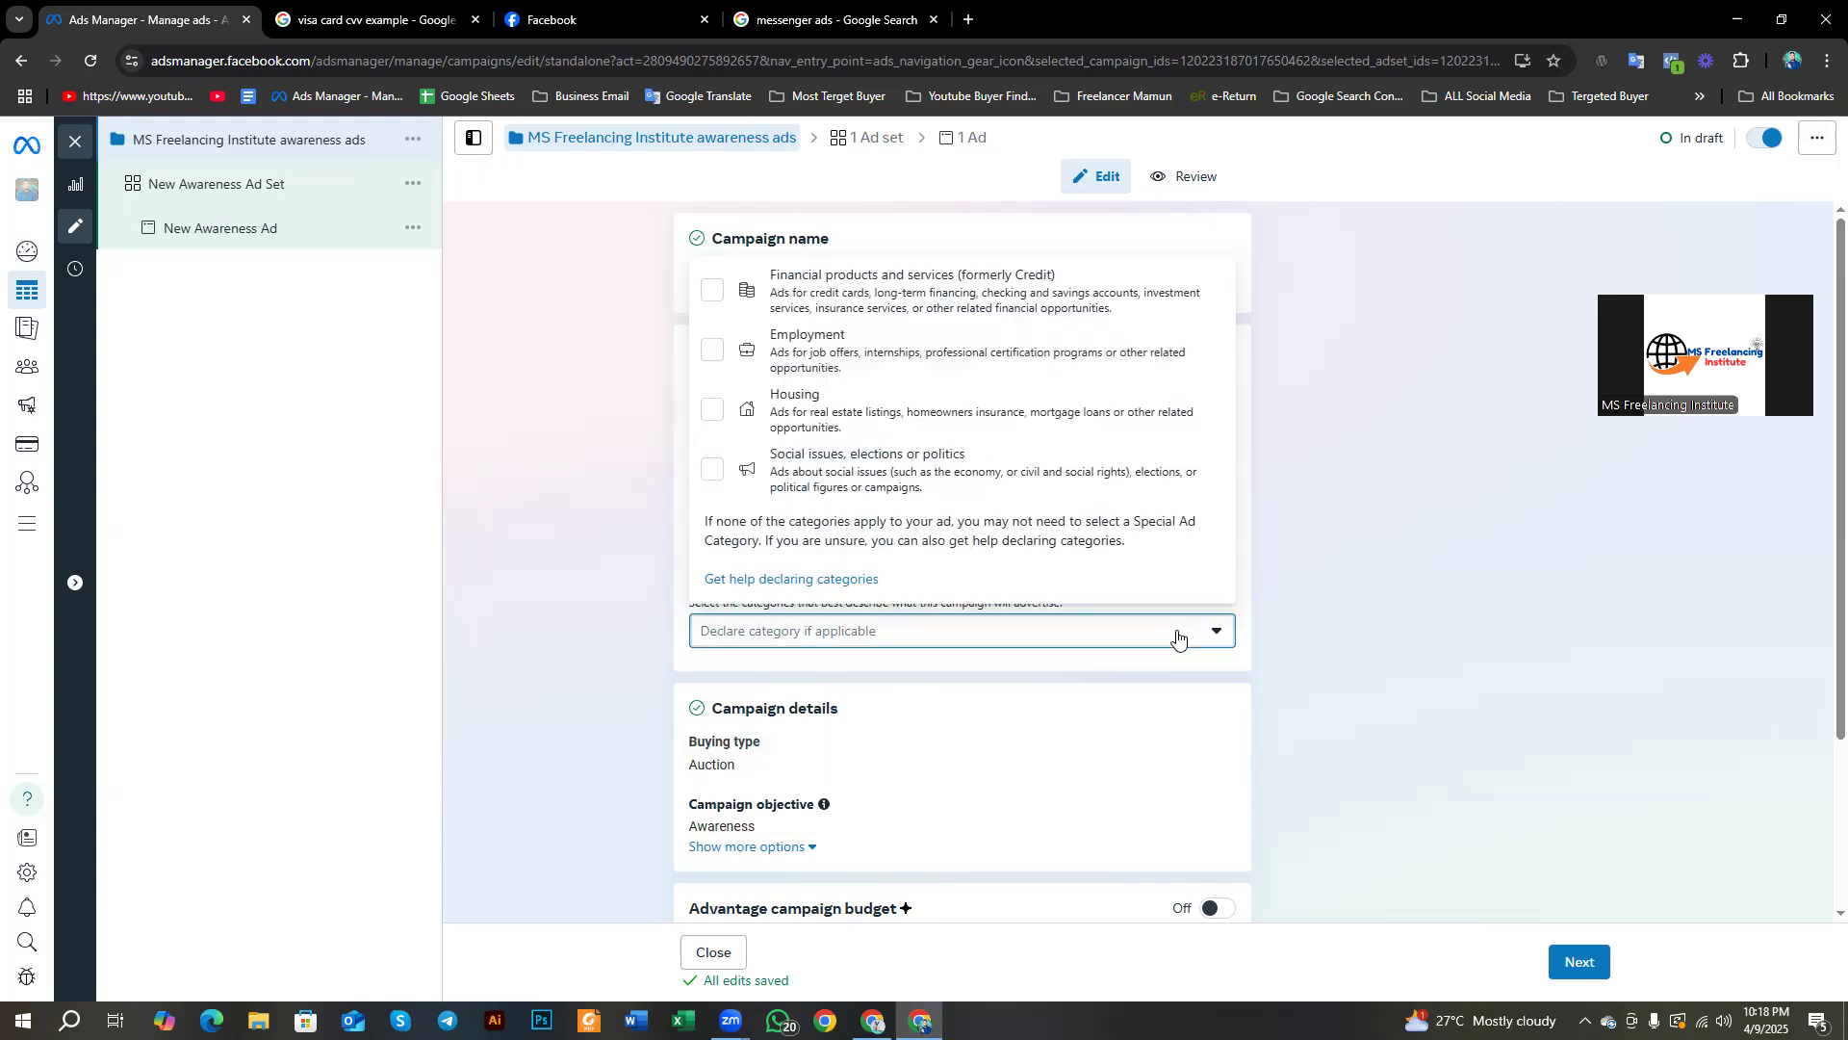
pyautogui.click(1380, 580)
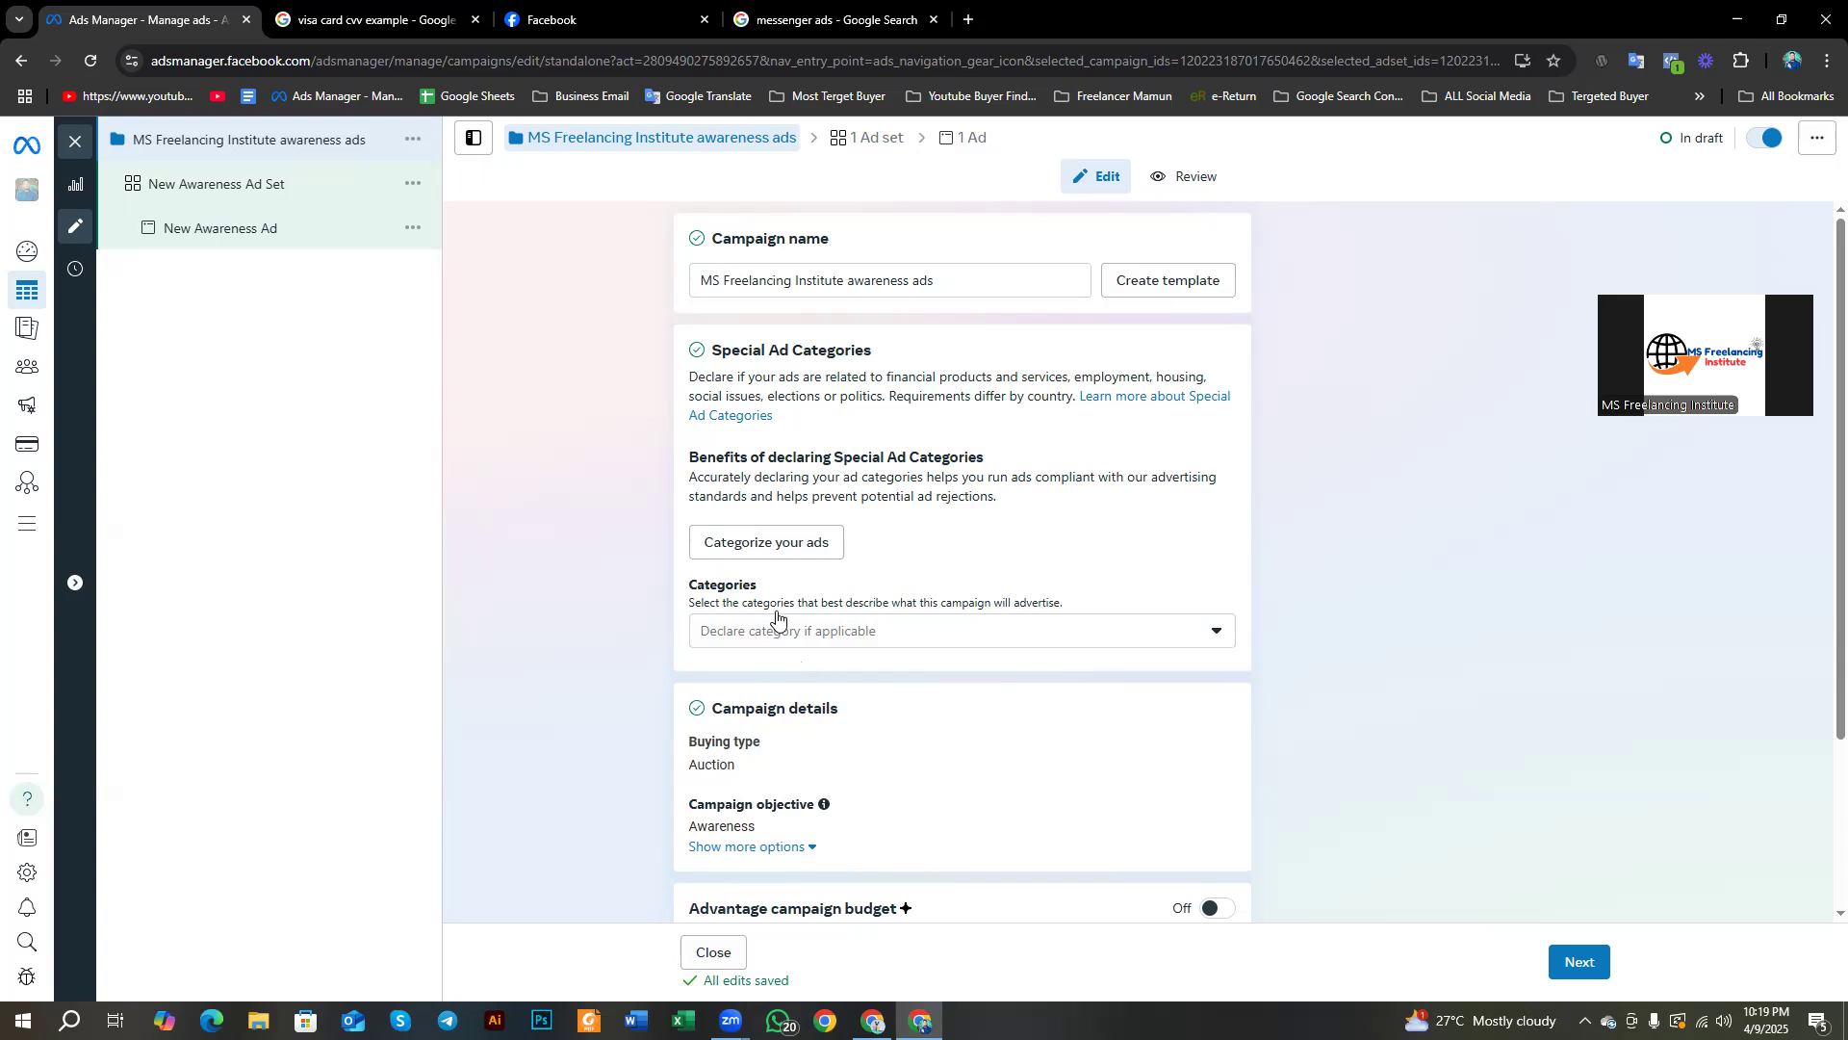
pyautogui.click(1068, 632)
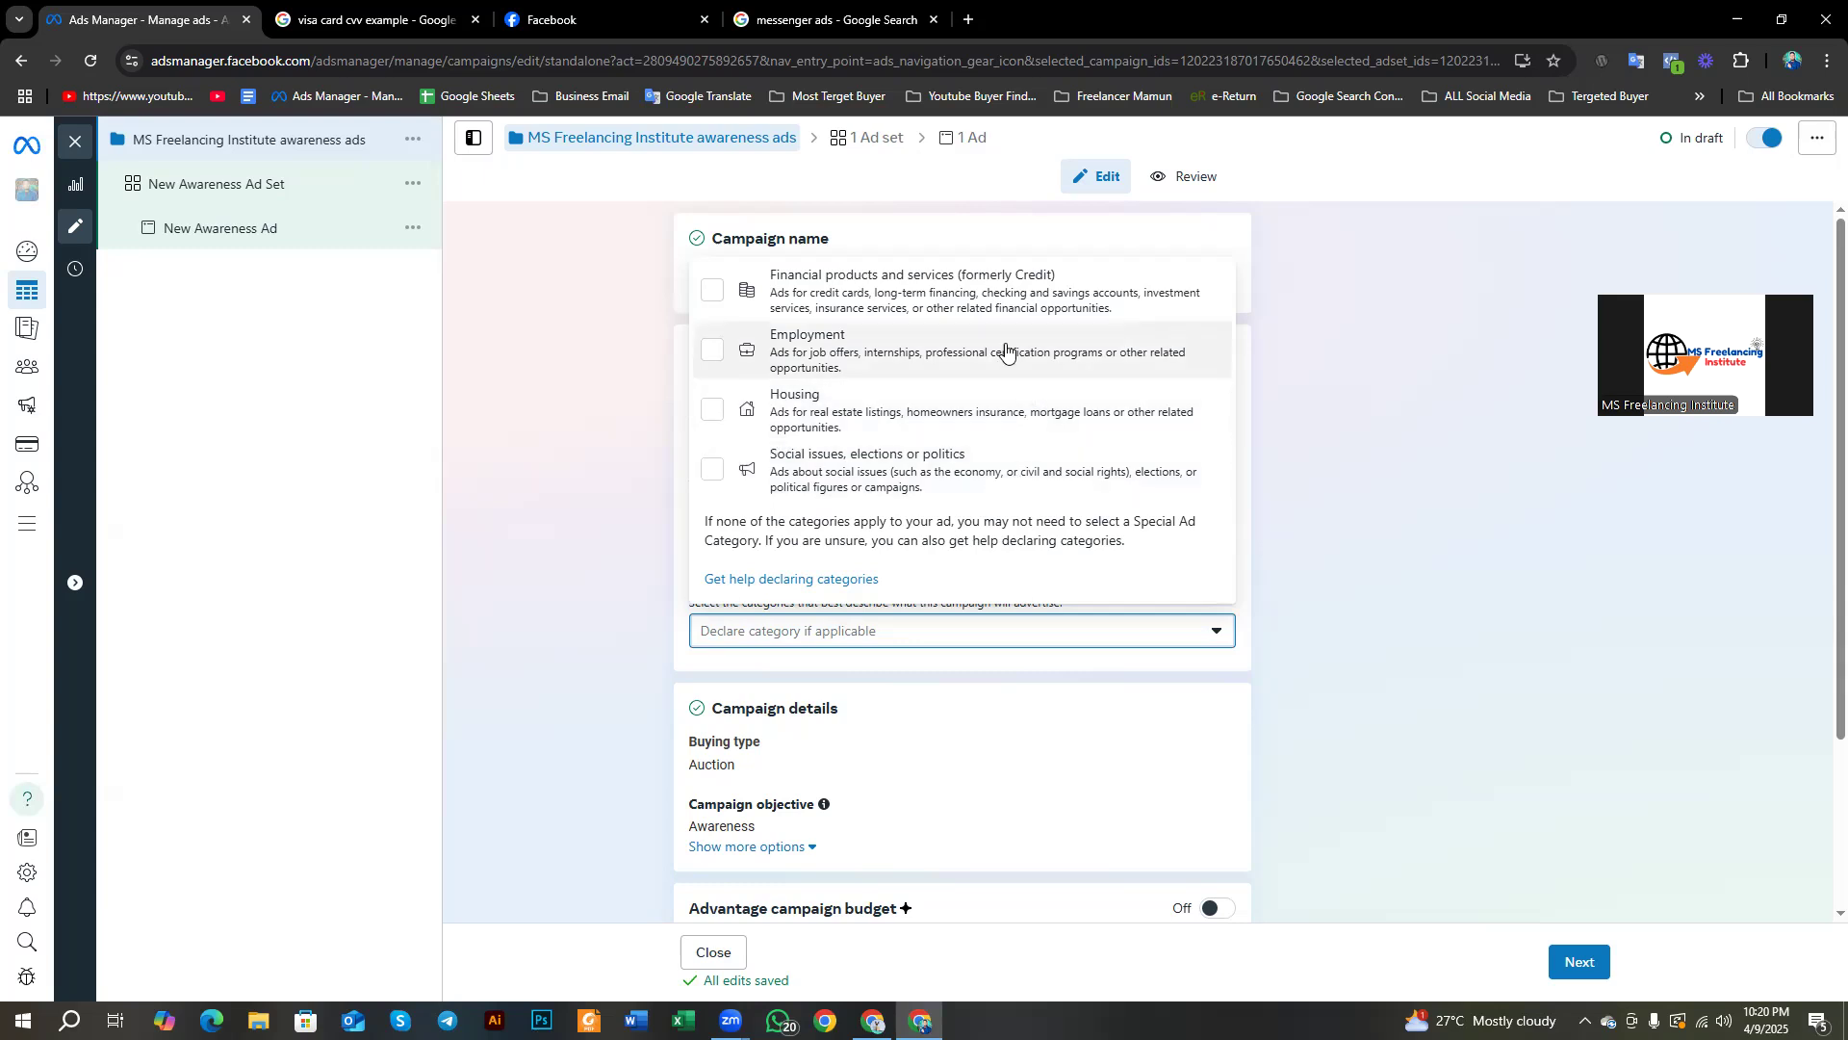
pyautogui.click(631, 470)
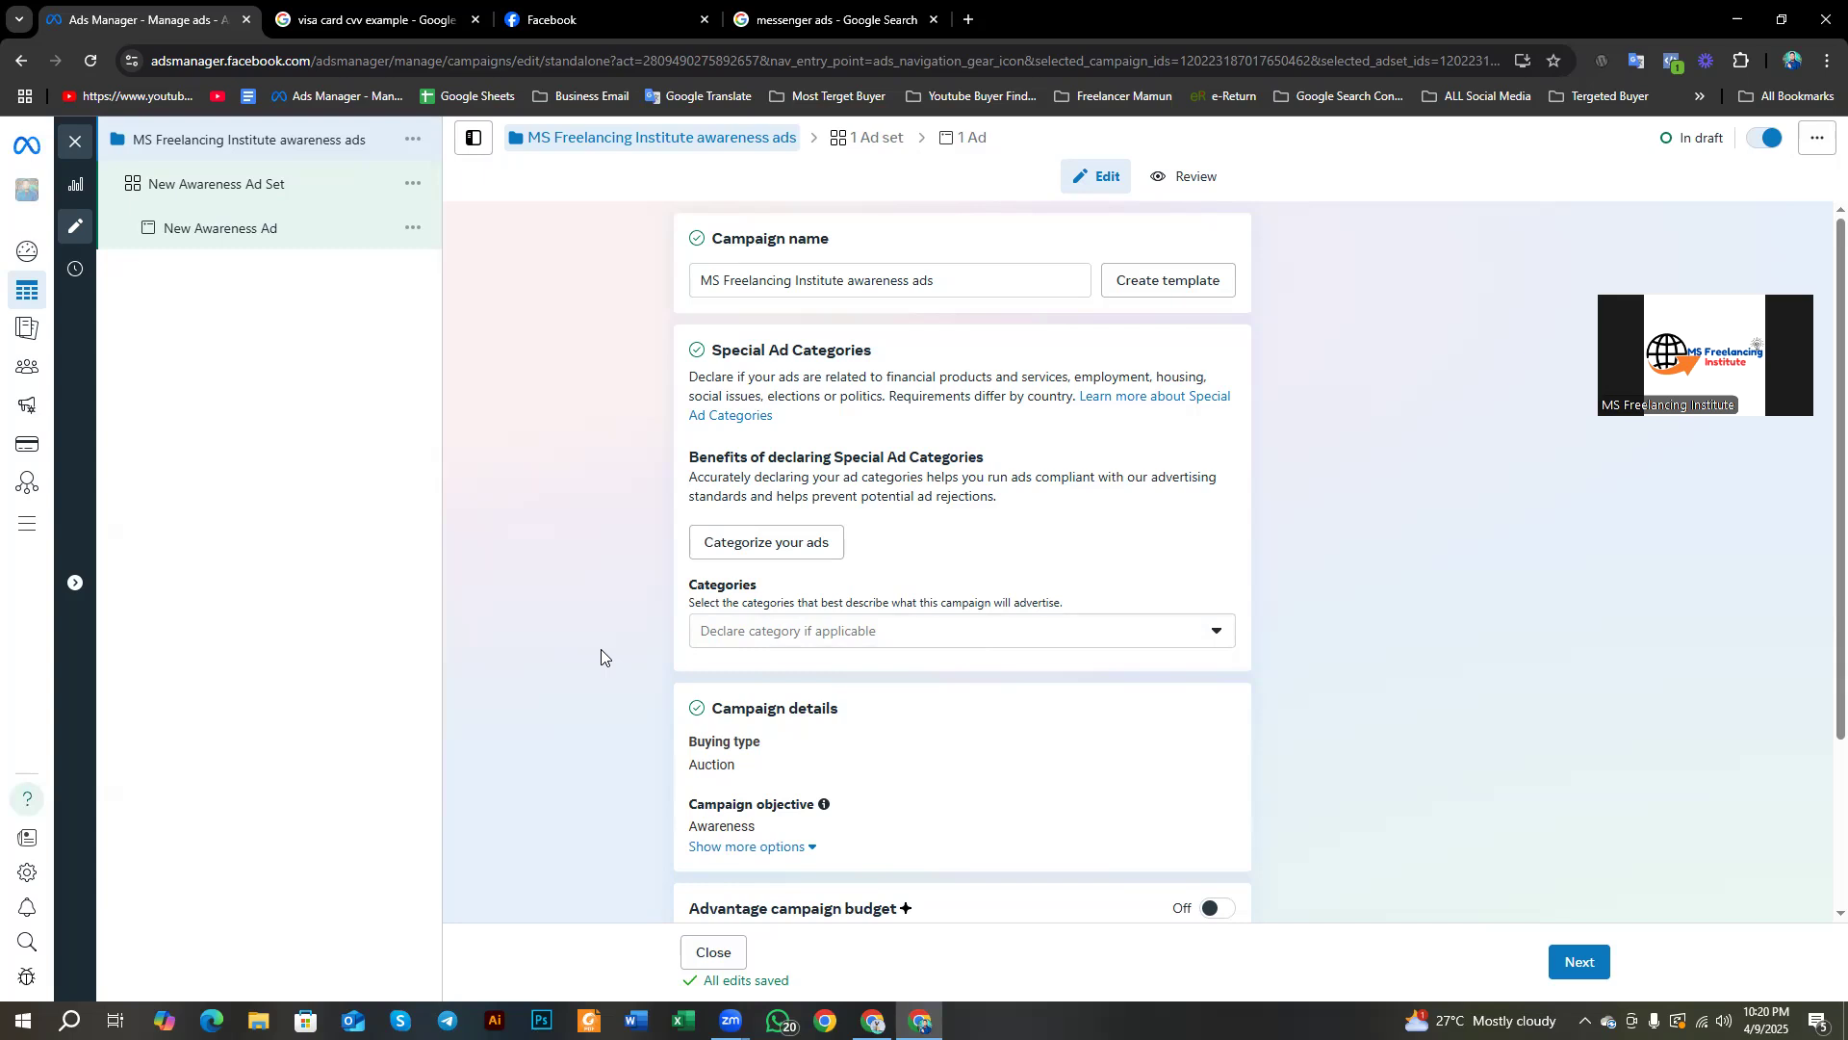
pyautogui.click(834, 631)
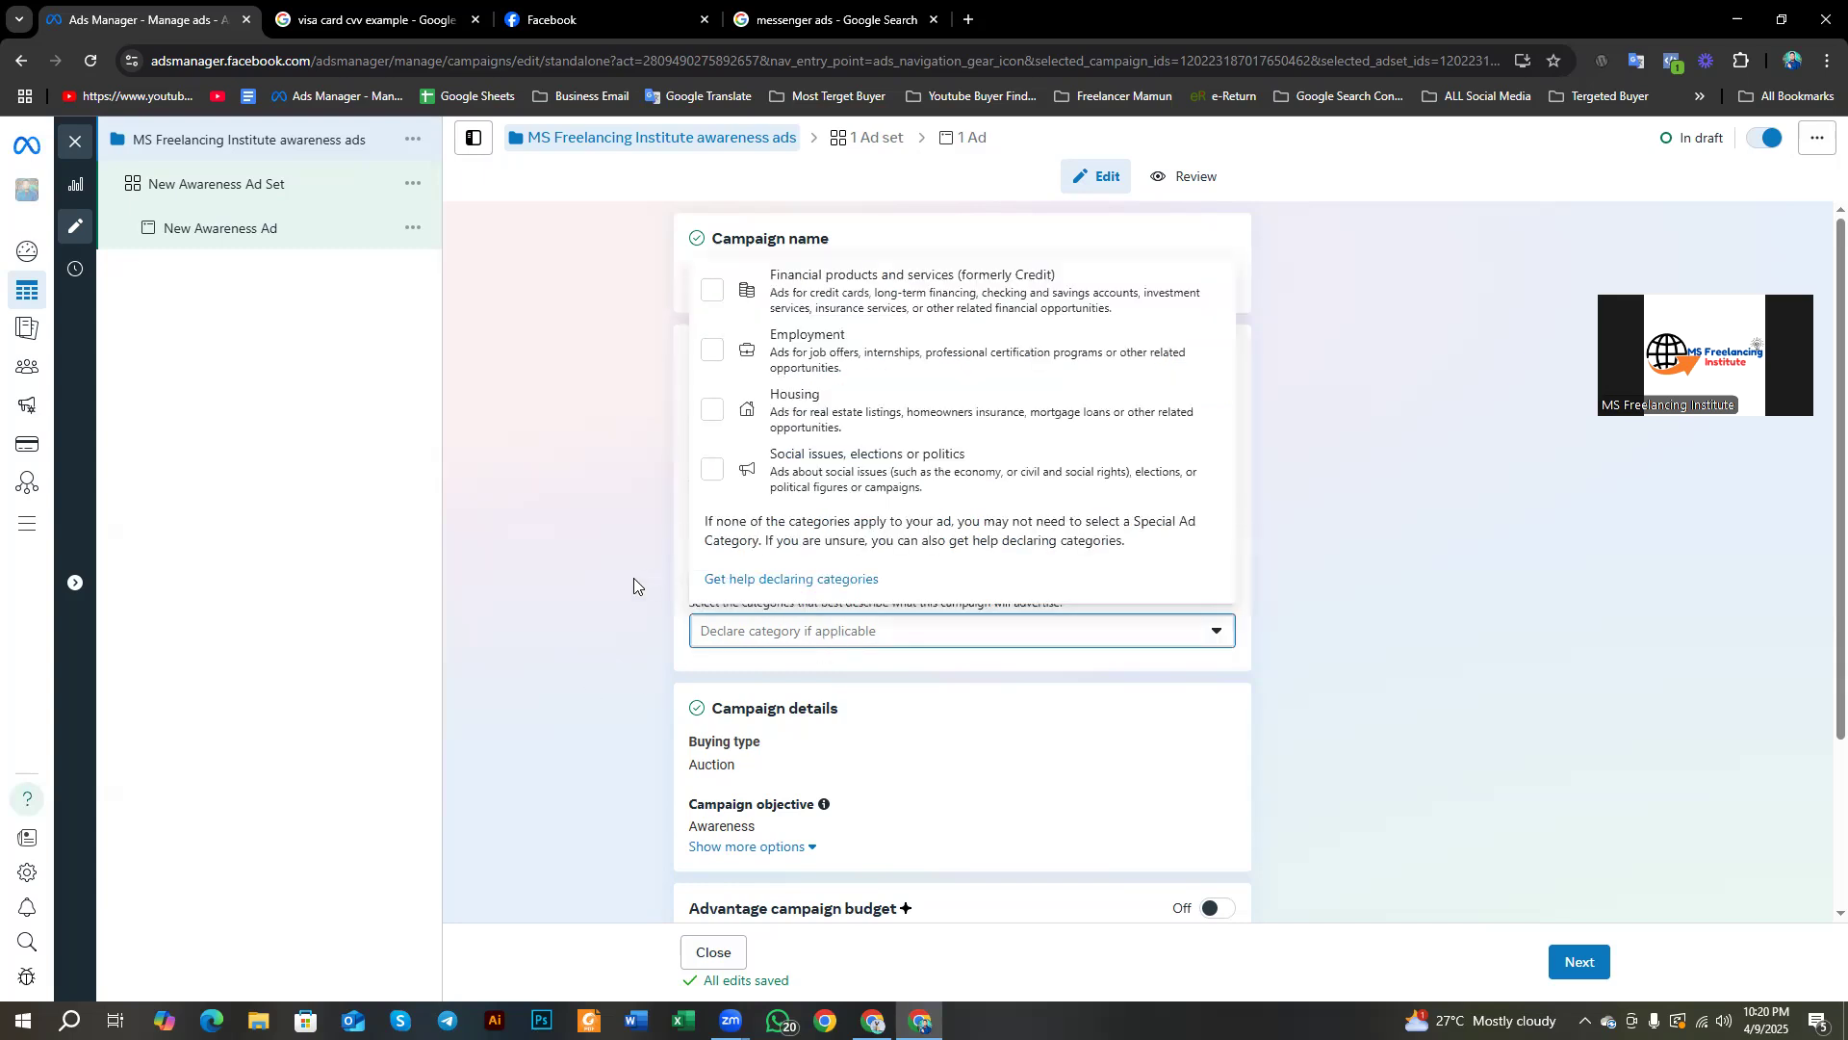
pyautogui.click(633, 577)
# Step: Scroll the campaign page, highlighting the Campaign details and Advantage campaign budget text
pyautogui.scroll(-1, 633, 577)
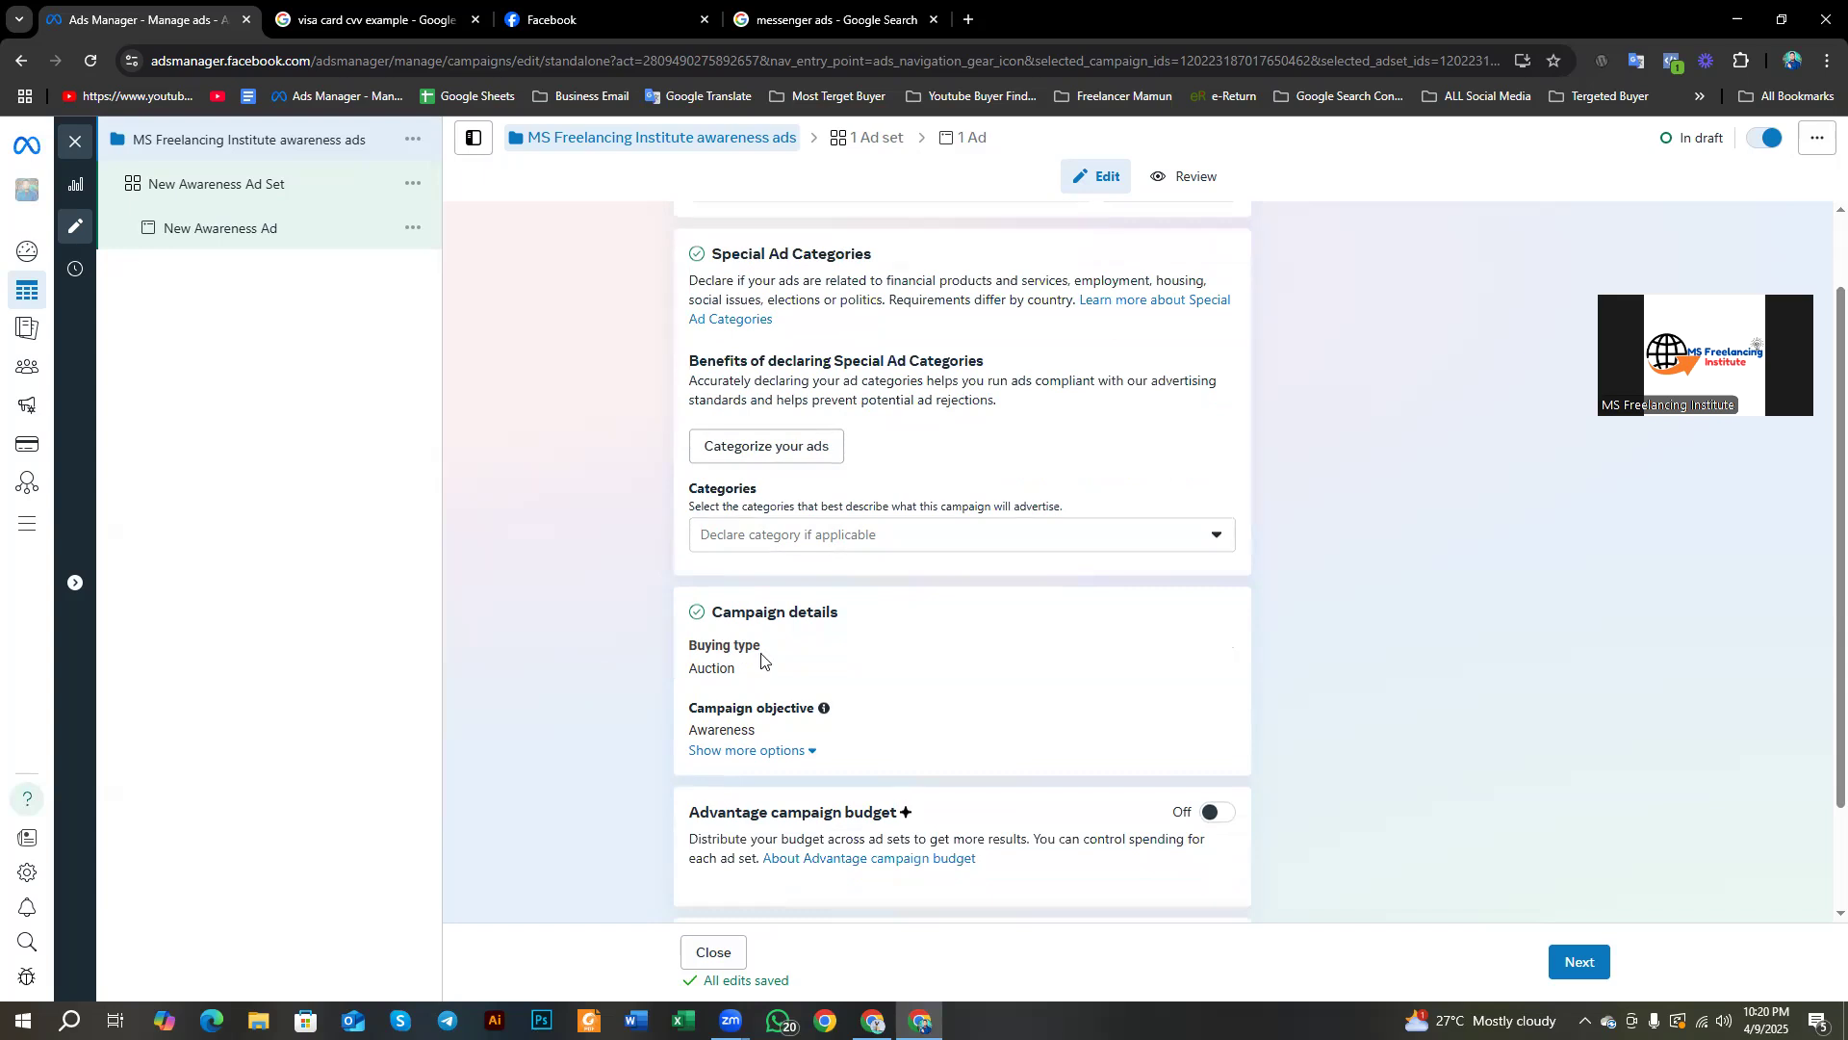
pyautogui.scroll(-1, 760, 662)
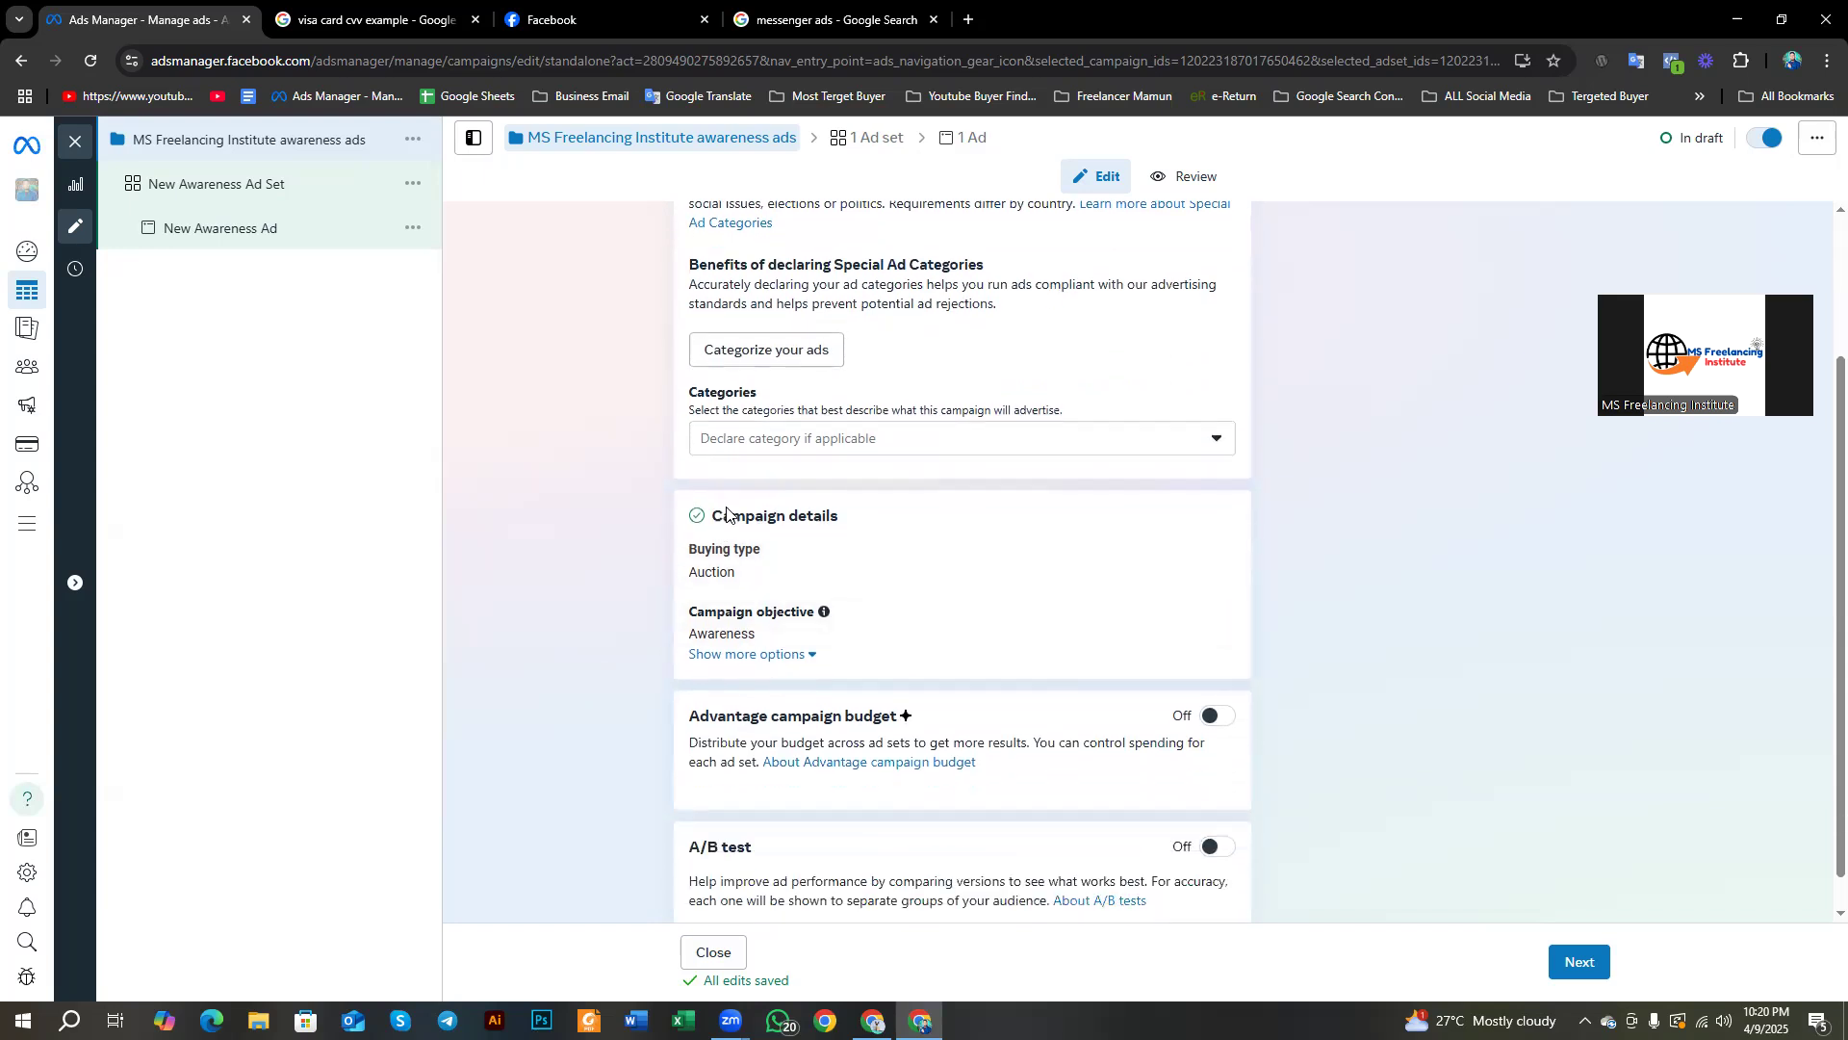
pyautogui.moveTo(713, 520); pyautogui.dragTo(878, 524)
pyautogui.scroll(-1, 709, 558)
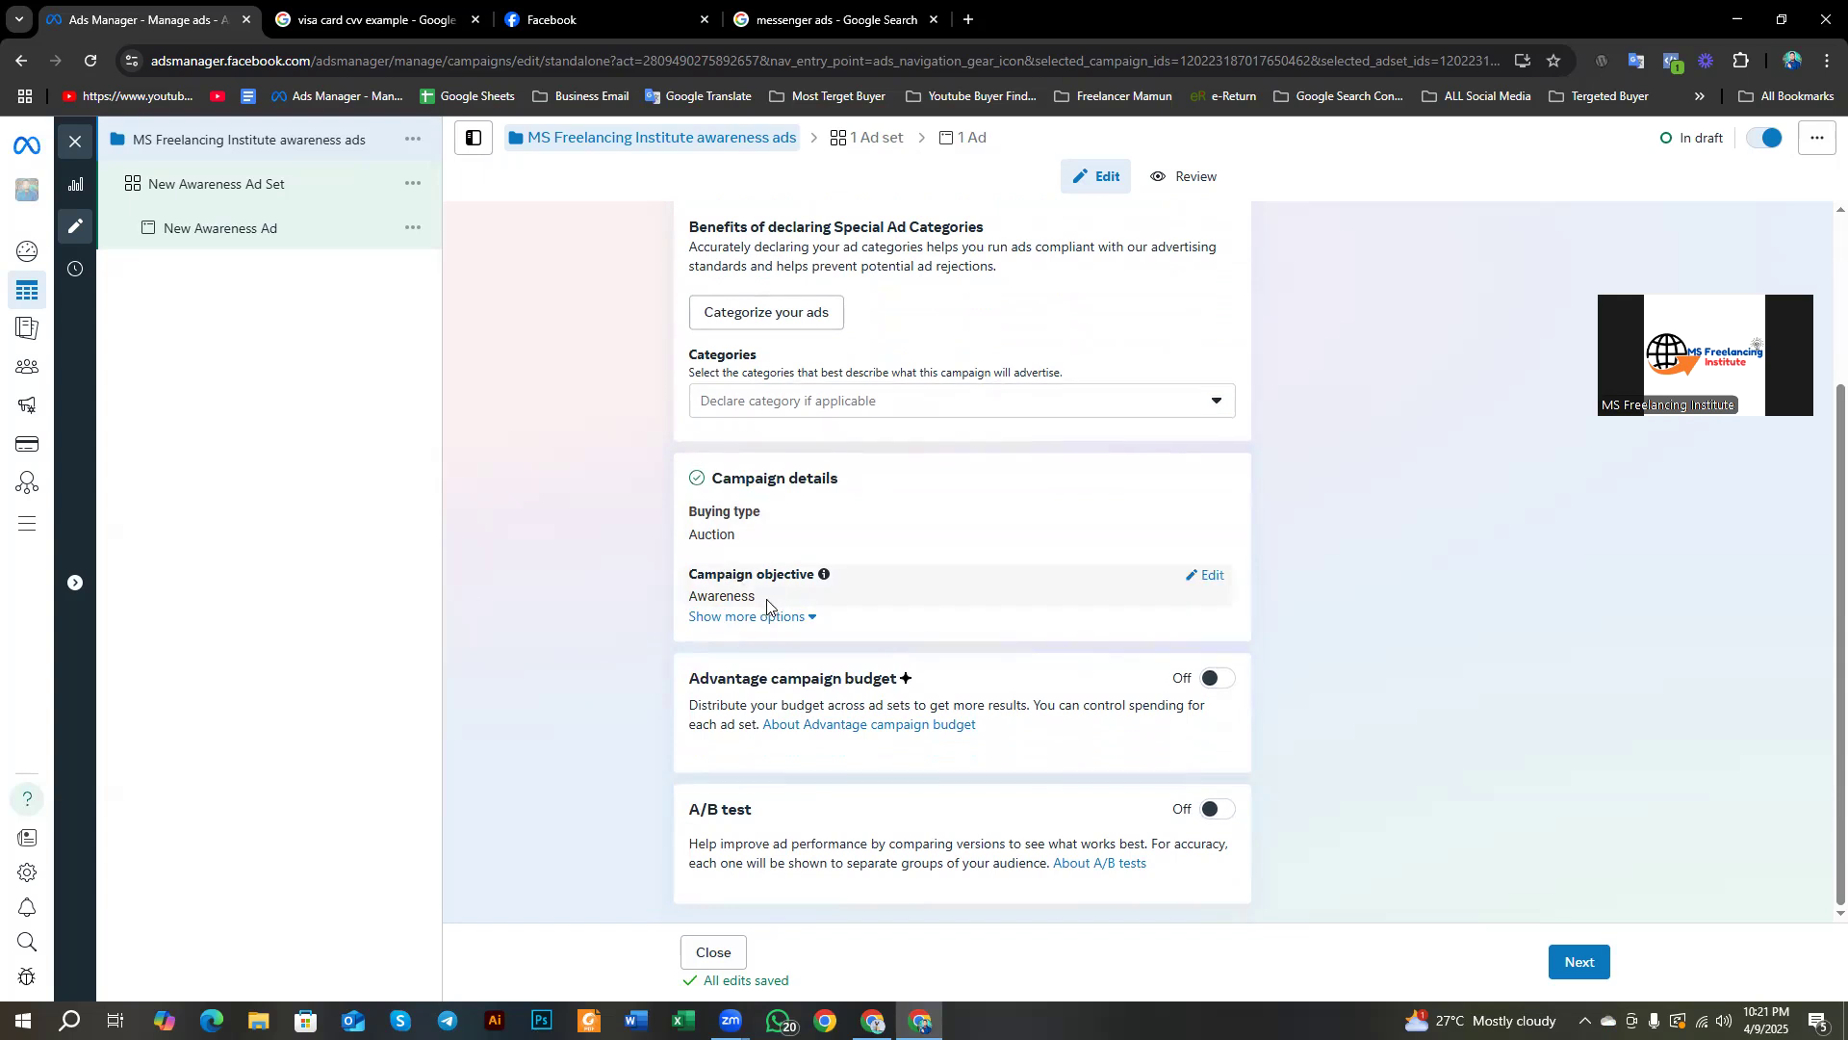
pyautogui.moveTo(686, 678); pyautogui.dragTo(997, 680)
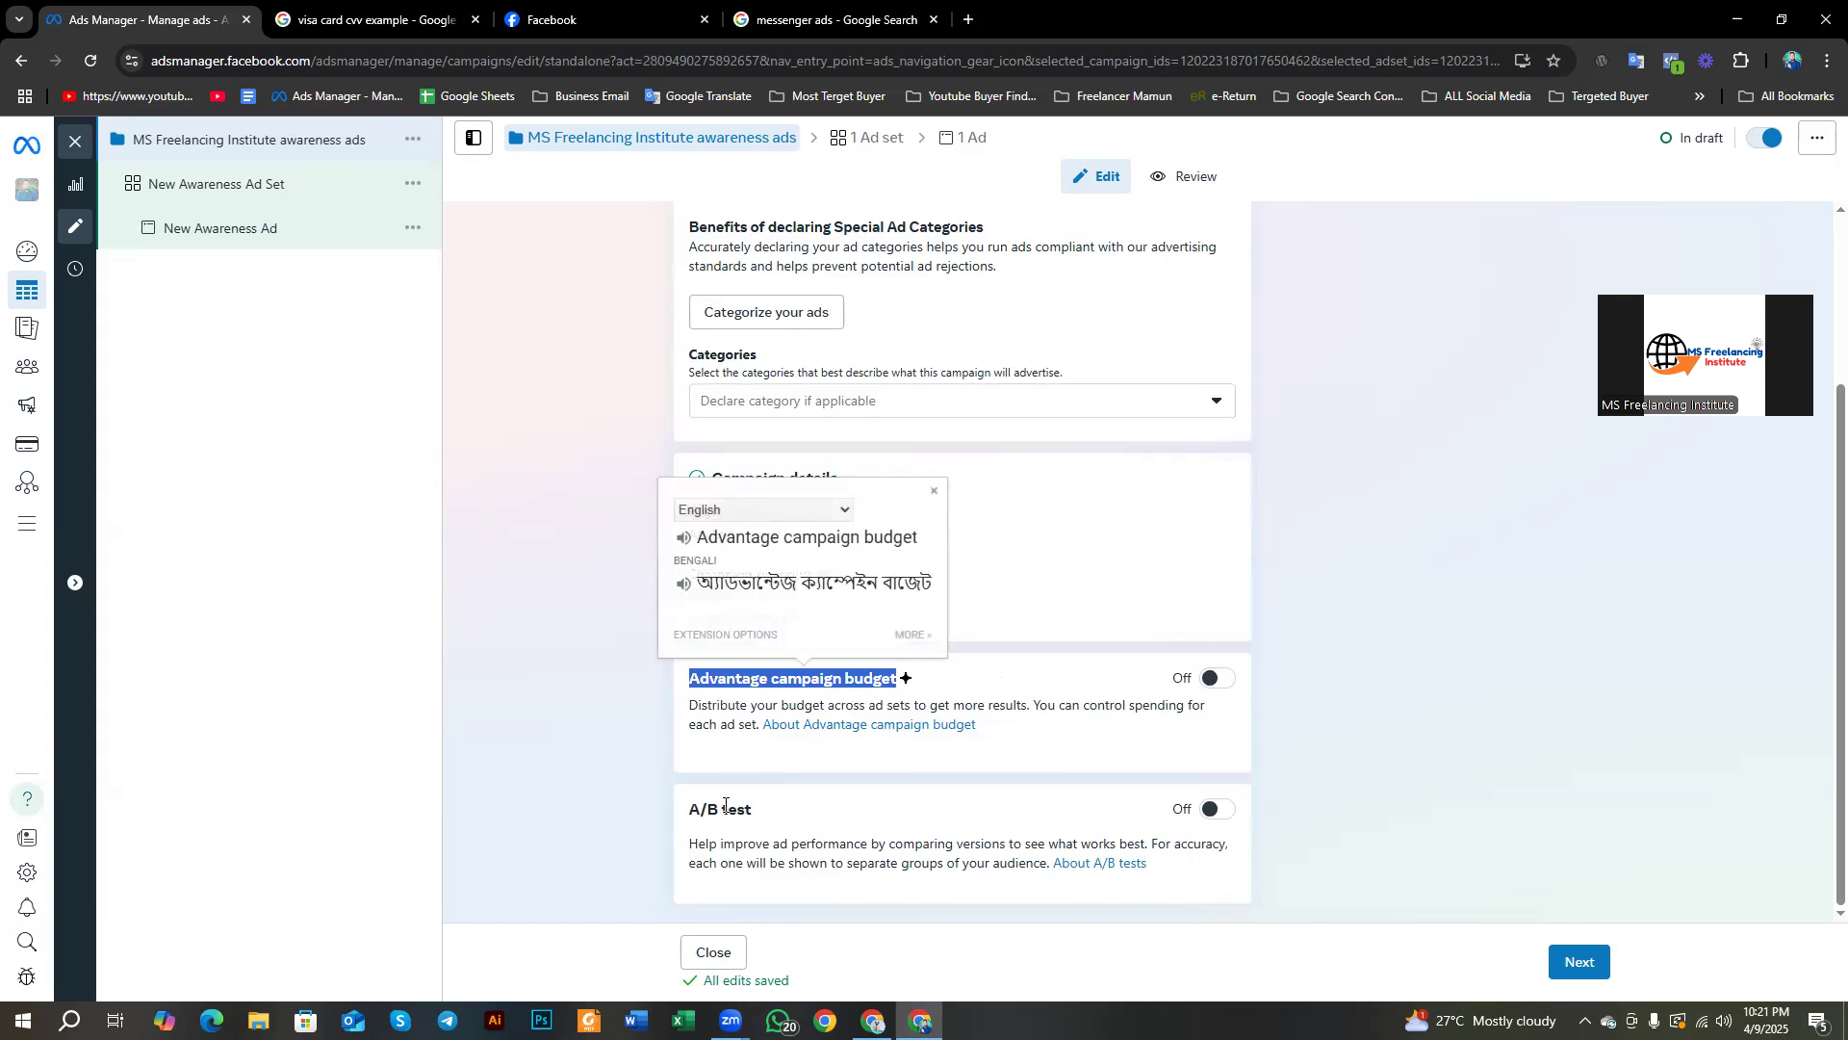
pyautogui.click(775, 777)
pyautogui.moveTo(671, 683); pyautogui.dragTo(792, 813)
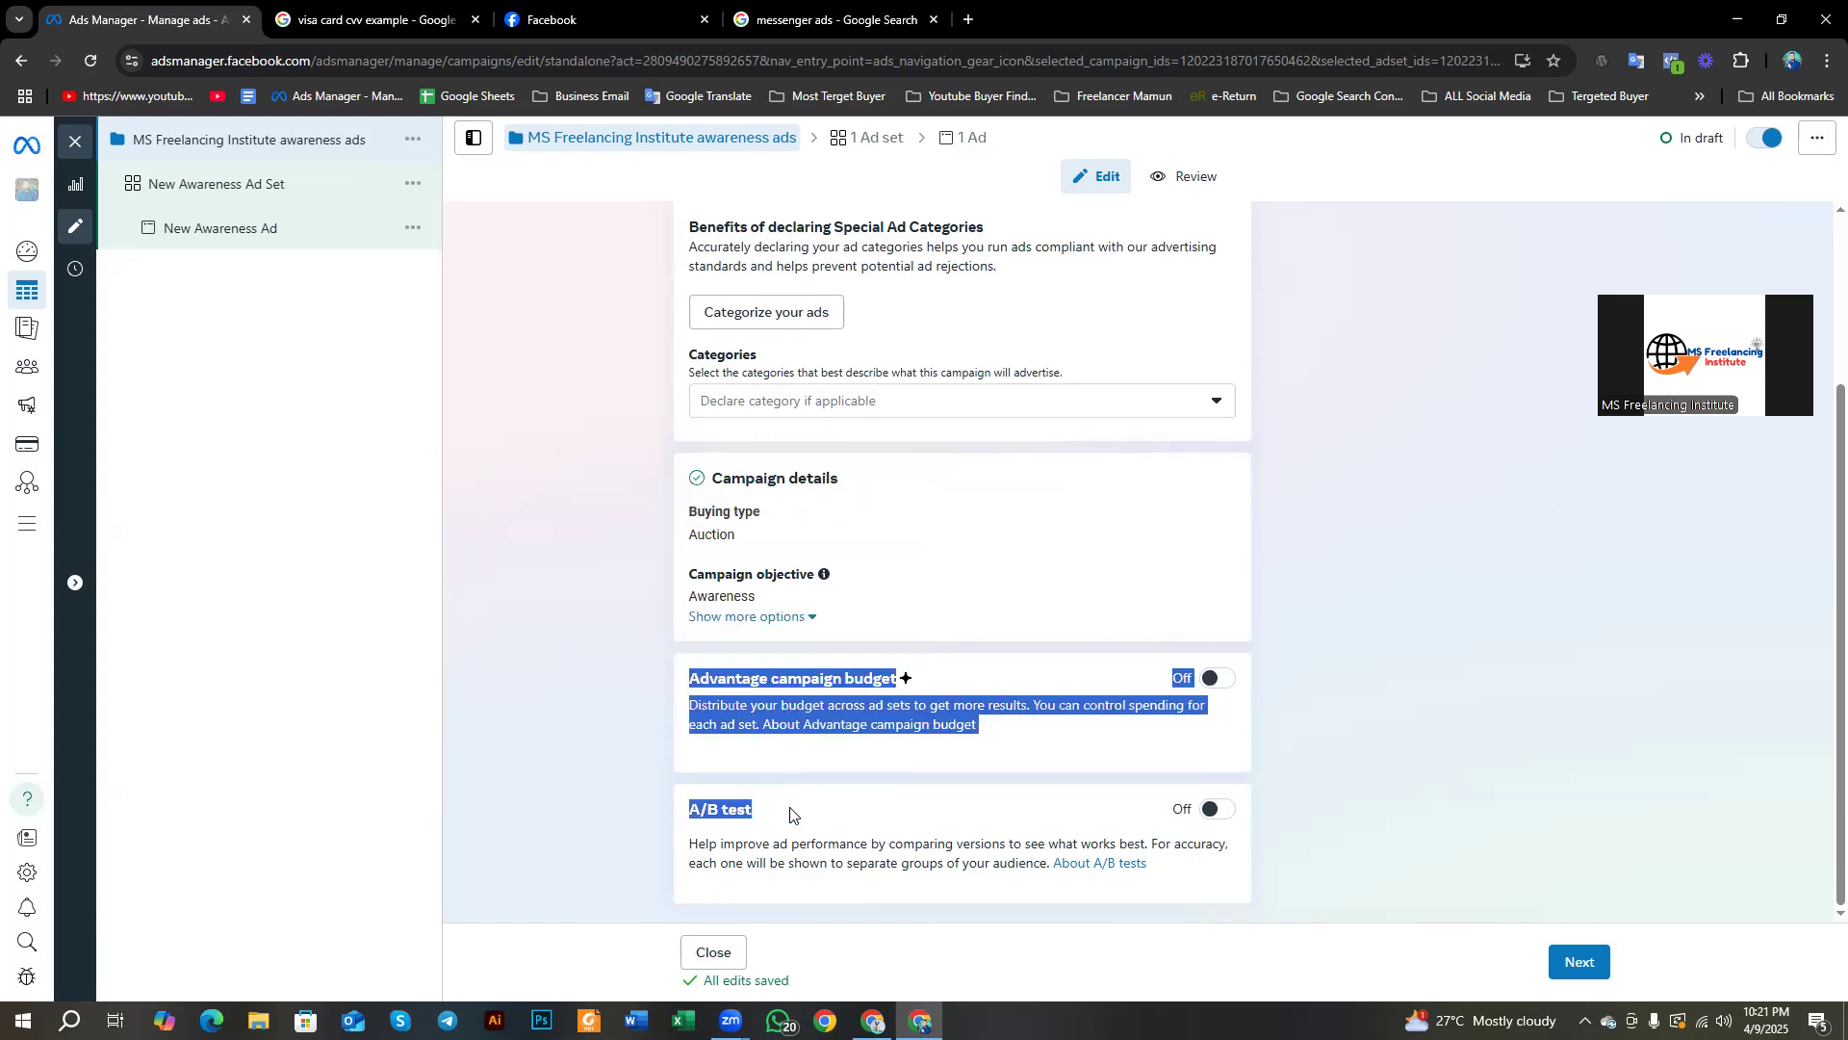
# Step: Toggle Advantage campaign budget on and back off, then continue to the ad set settings
pyautogui.click(1220, 680)
pyautogui.click(1221, 679)
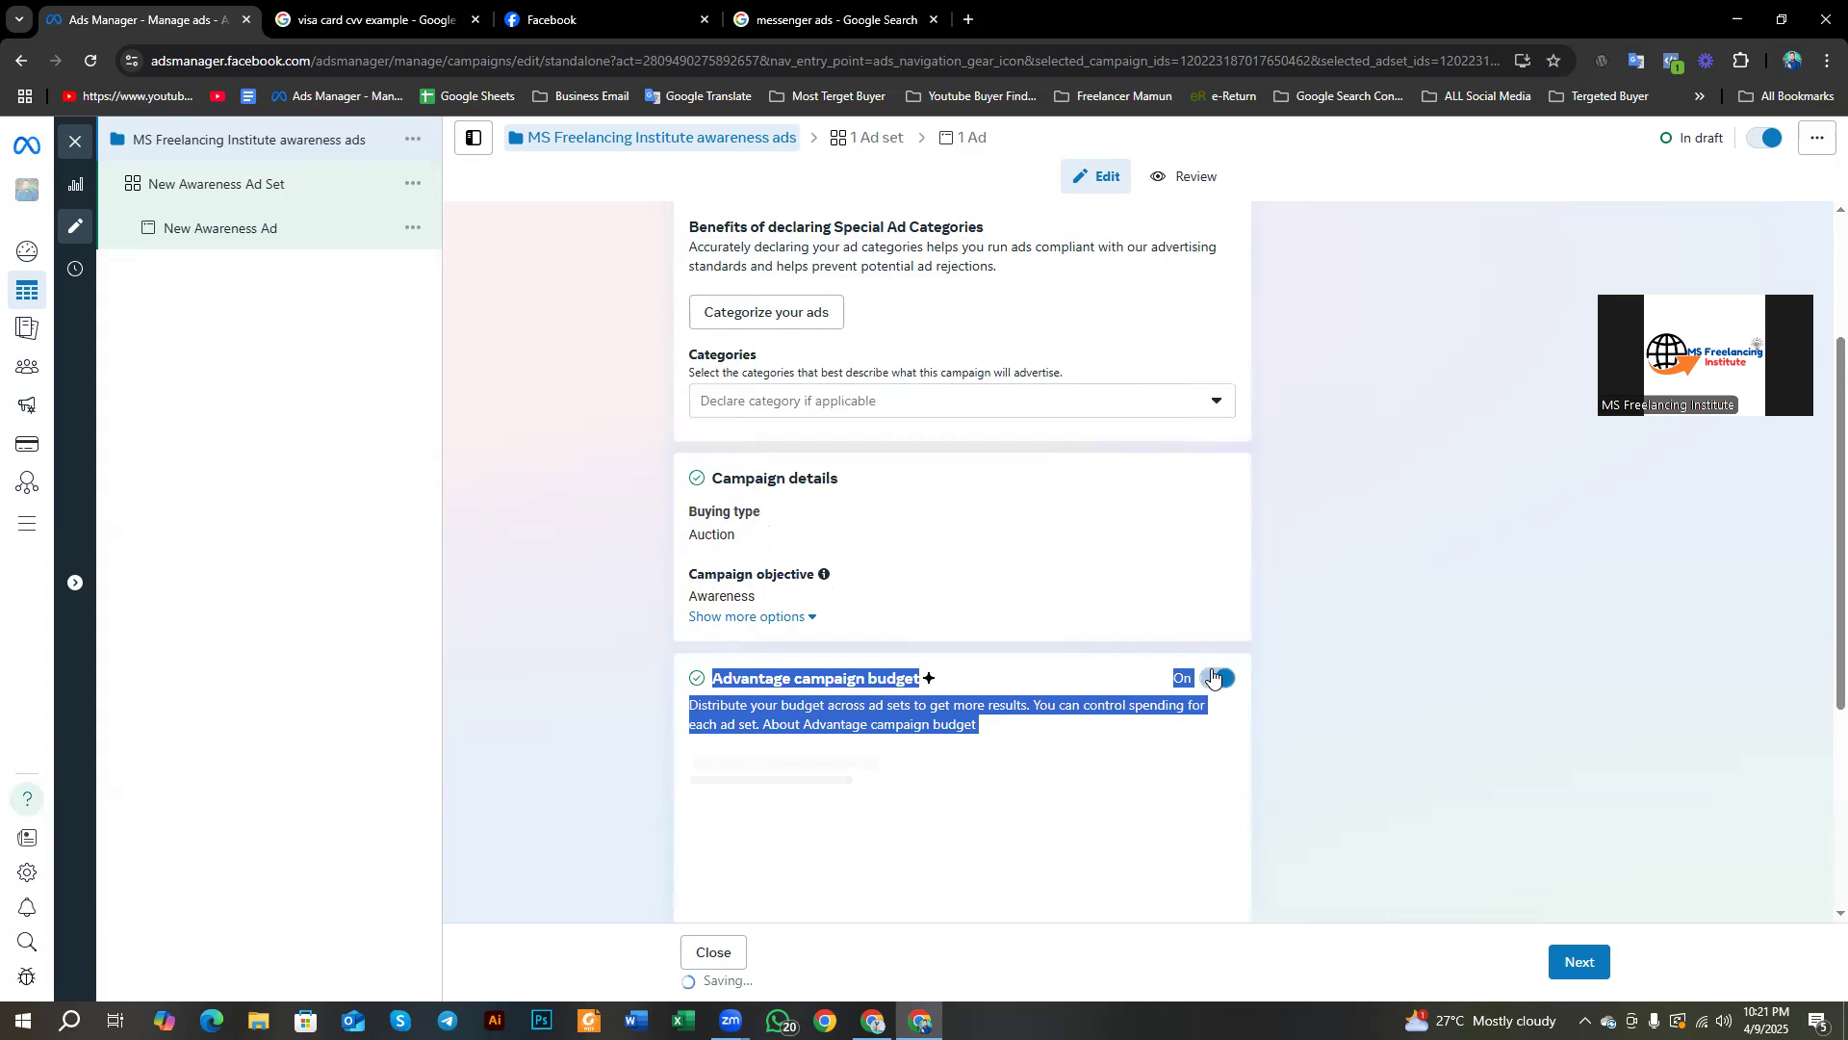
pyautogui.click(554, 670)
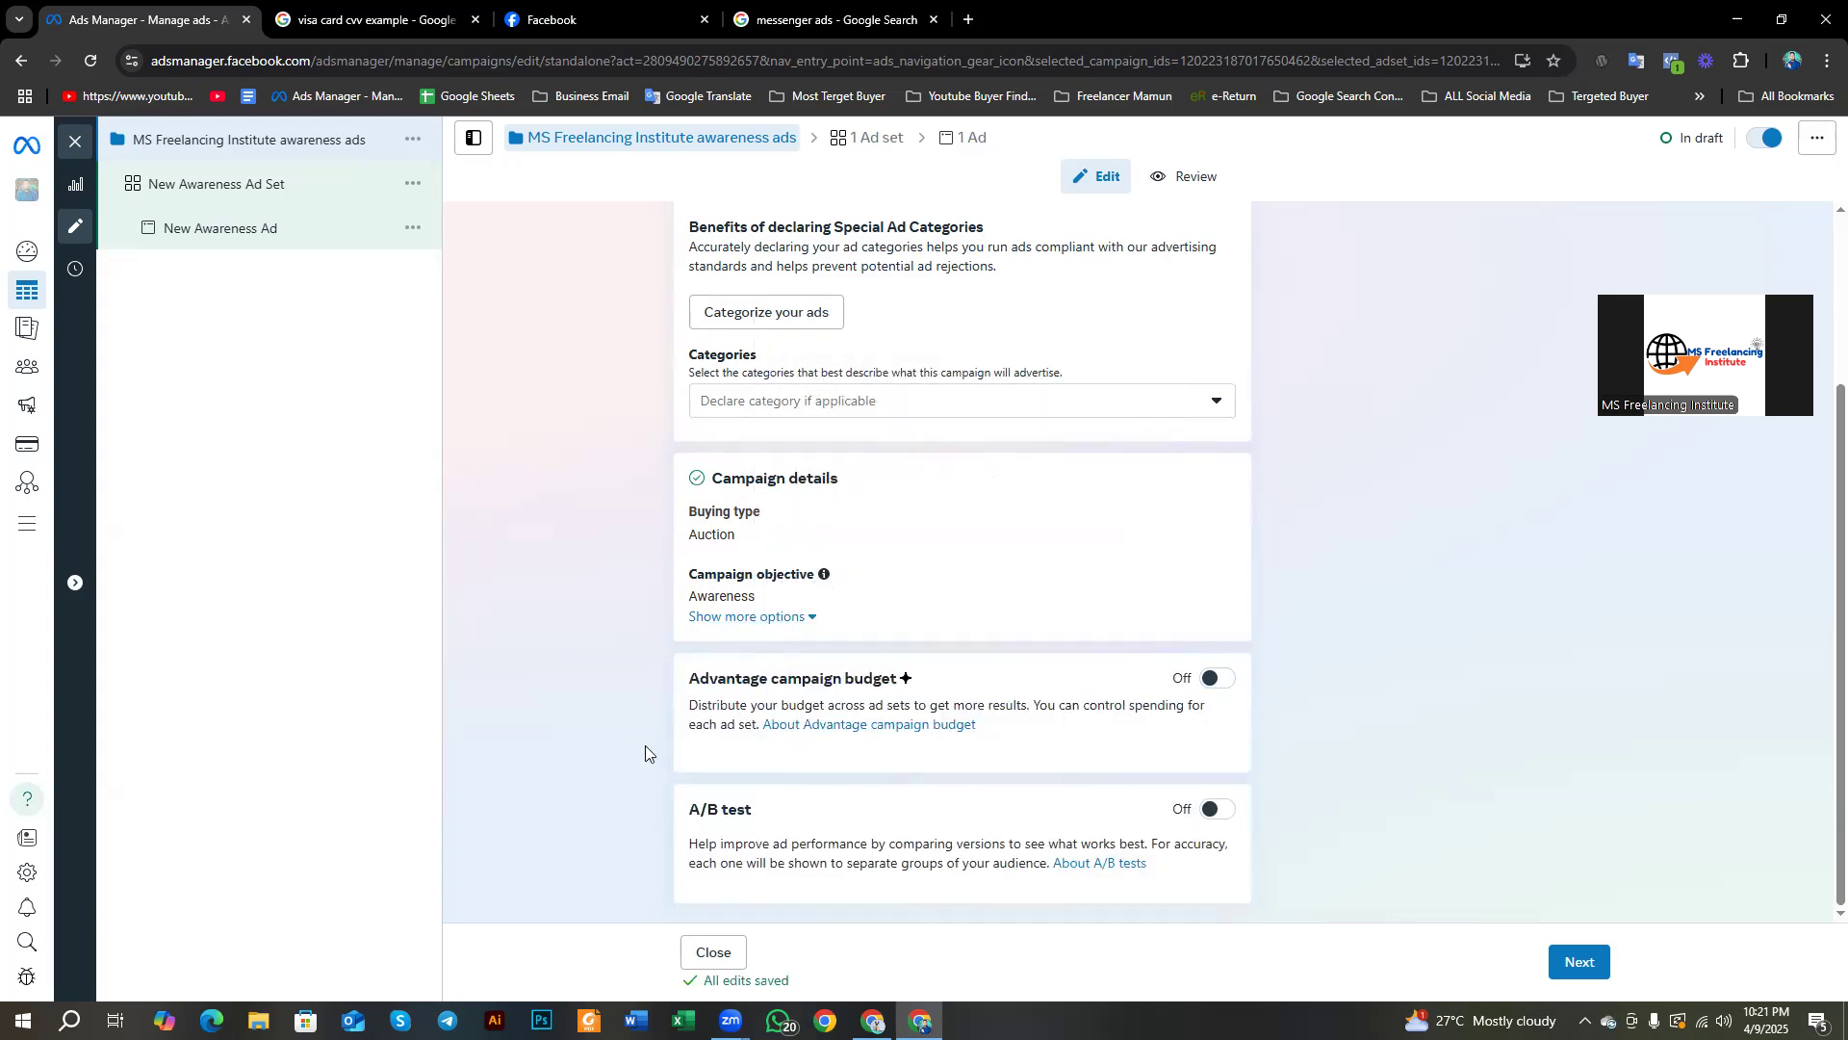
pyautogui.scroll(3, 687, 775)
pyautogui.scroll(-3, 677, 773)
pyautogui.scroll(3, 767, 813)
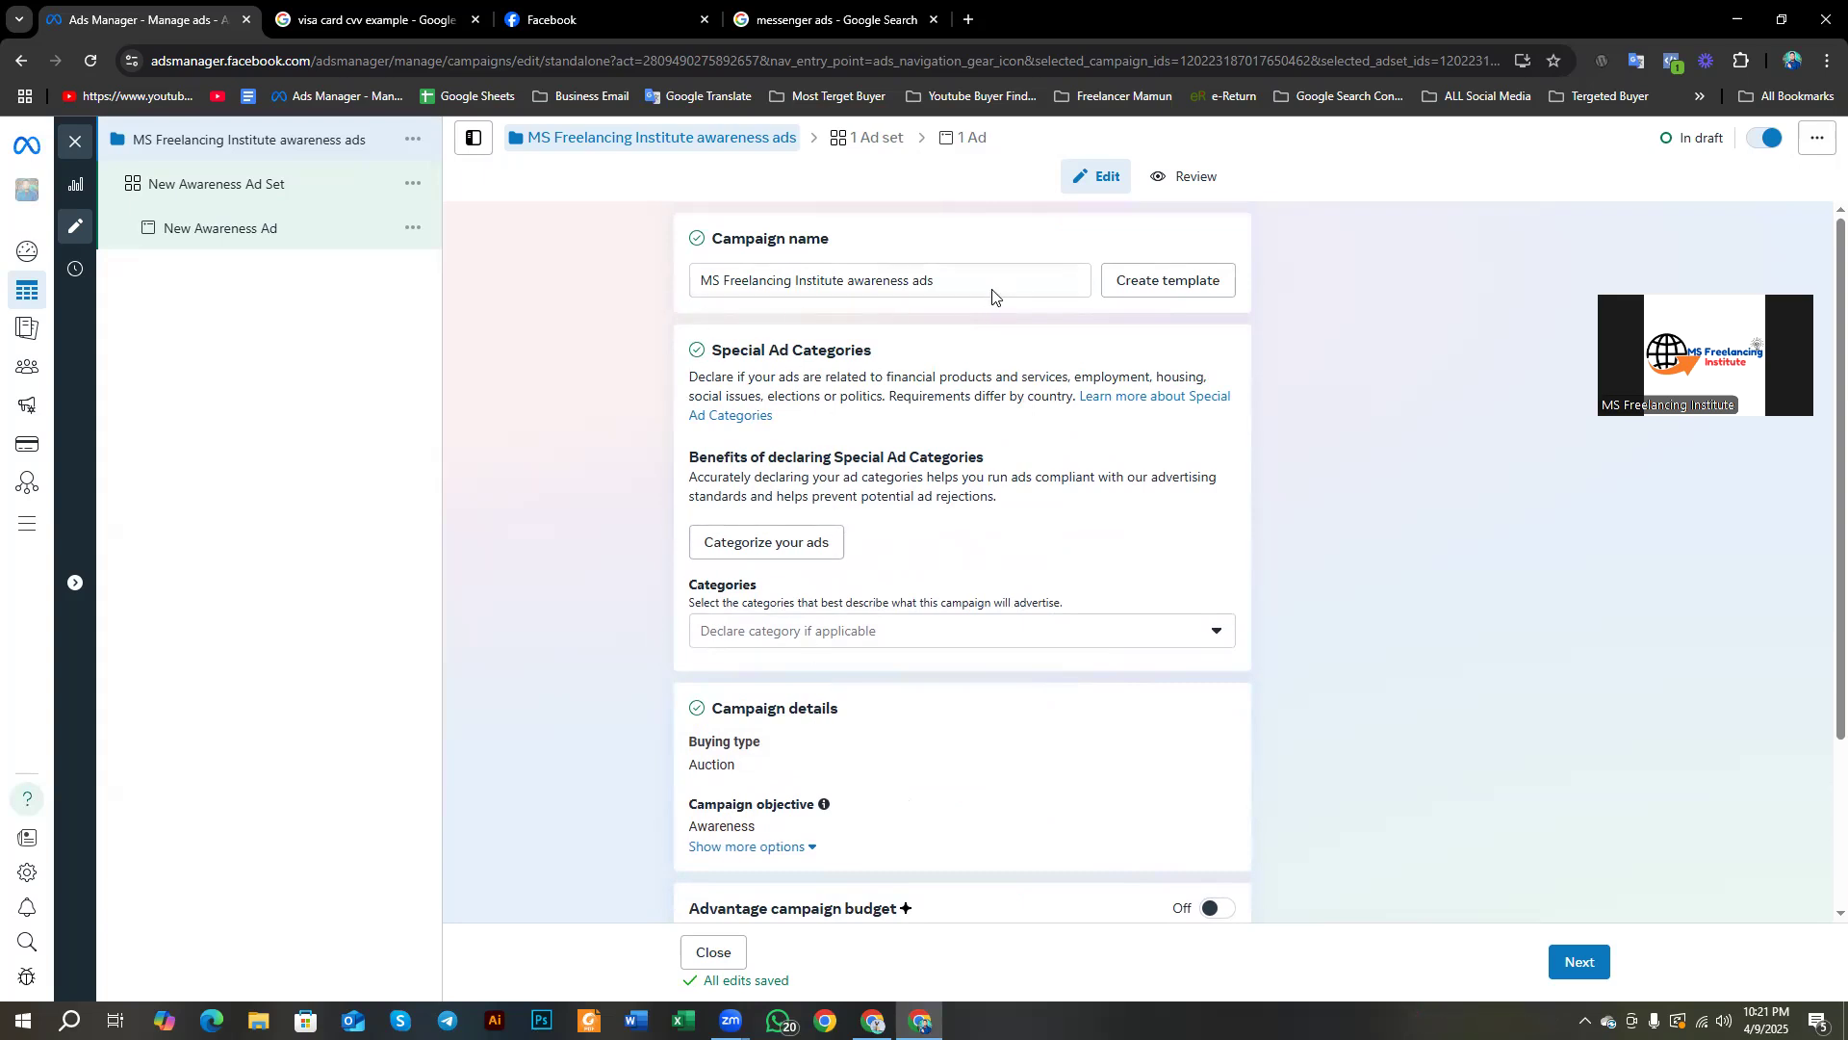
pyautogui.moveTo(979, 285); pyautogui.dragTo(694, 296)
pyautogui.scroll(-3, 1107, 626)
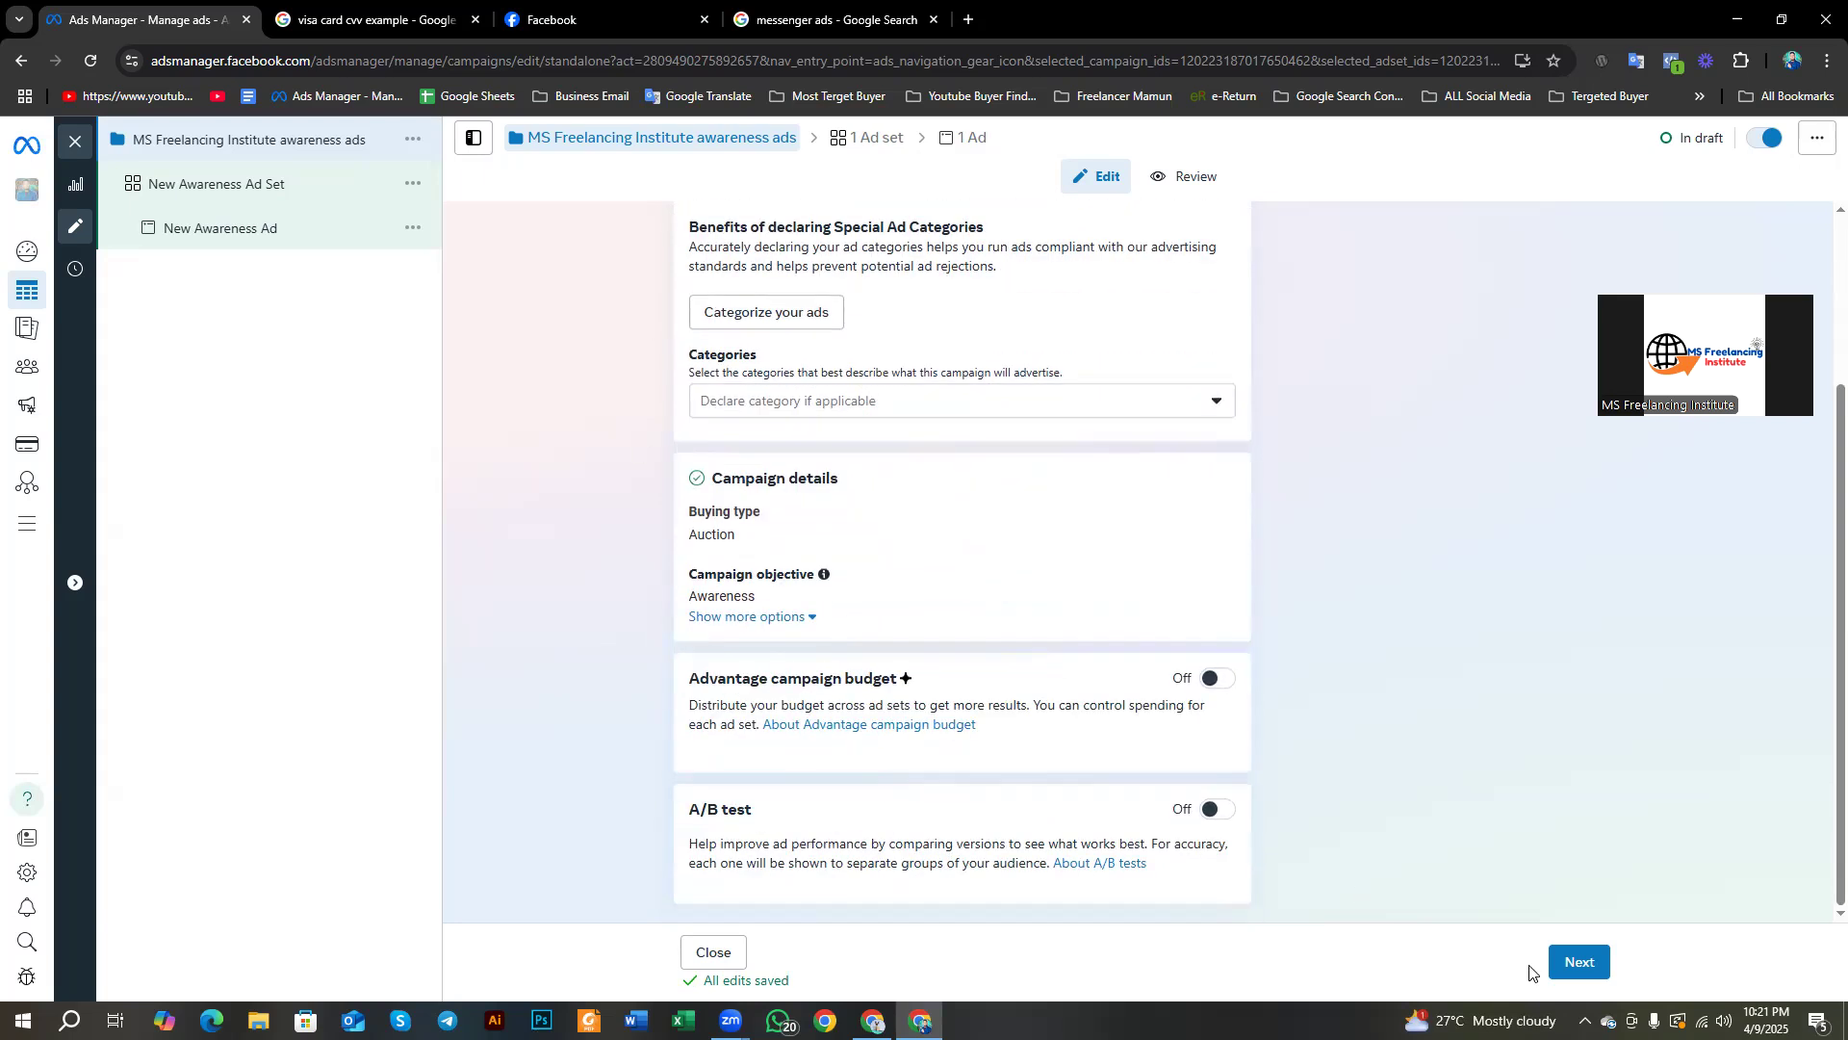
pyautogui.click(1580, 962)
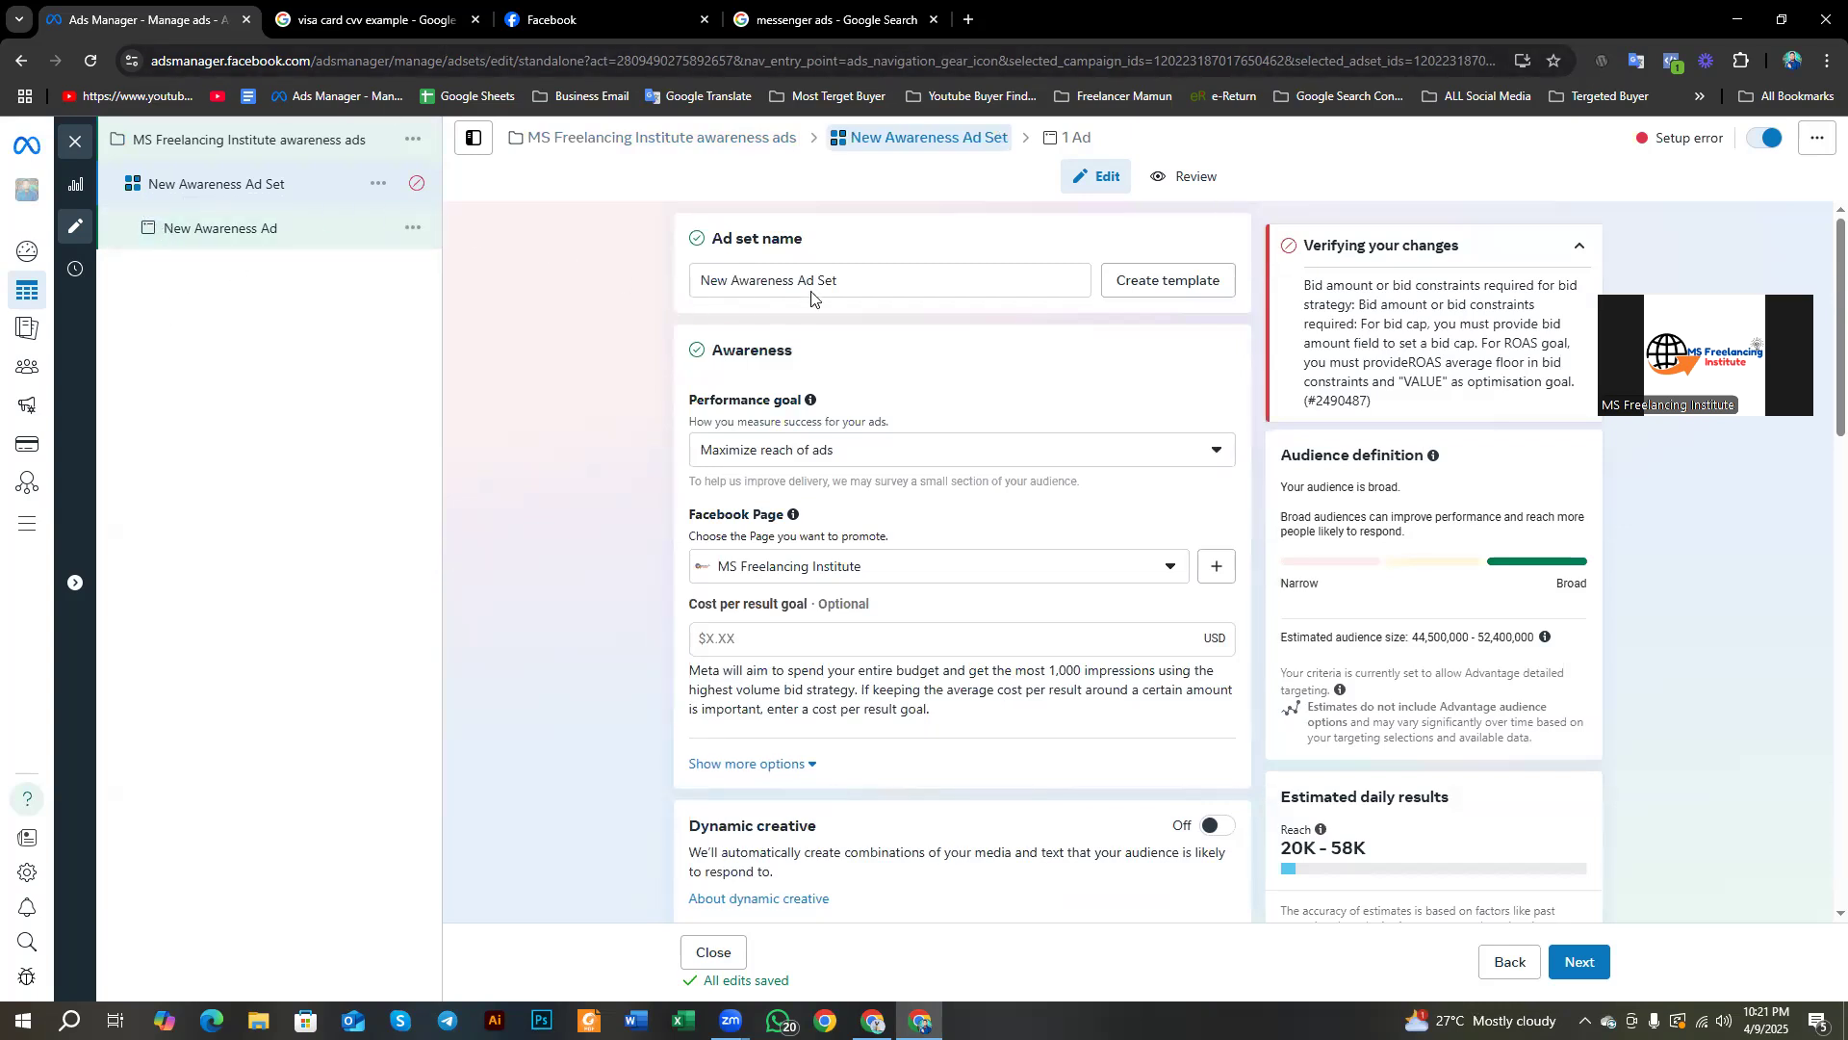
# Step: Highlight the ad set name 'New Awareness Ad Set'
pyautogui.moveTo(861, 286); pyautogui.dragTo(684, 304)
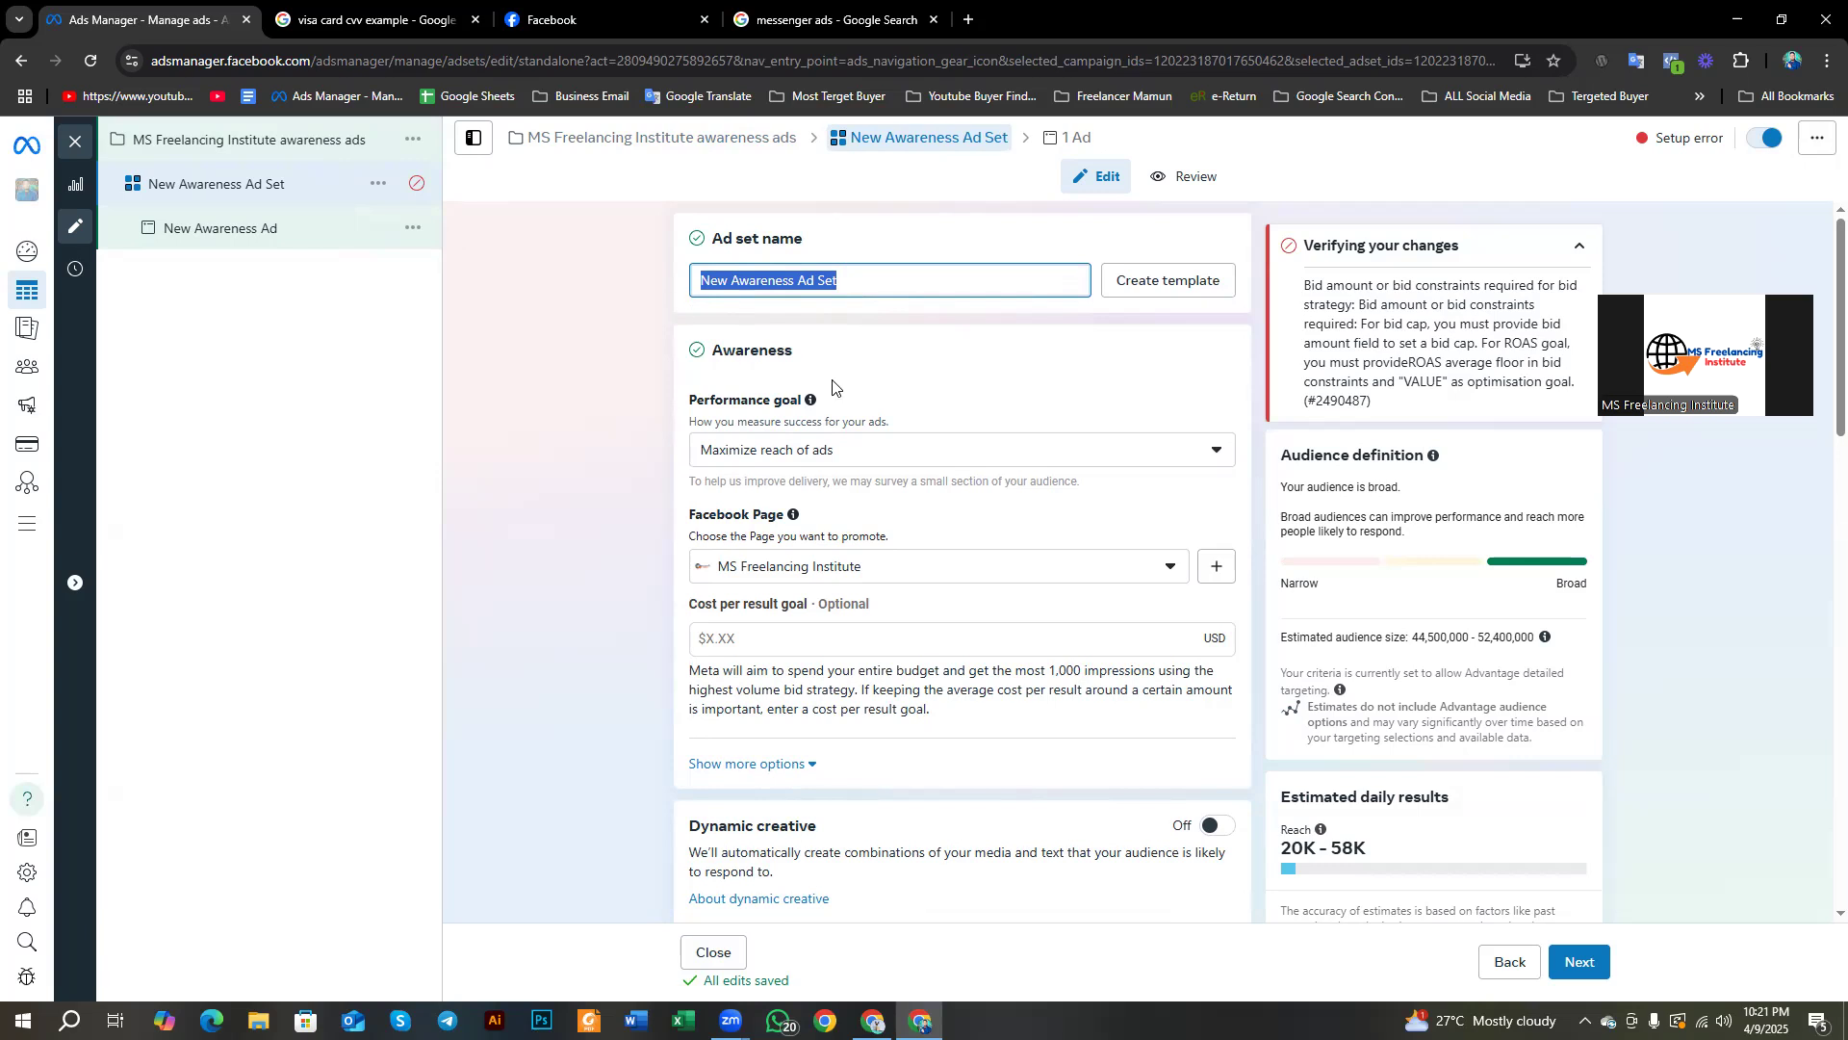
pyautogui.click(717, 344)
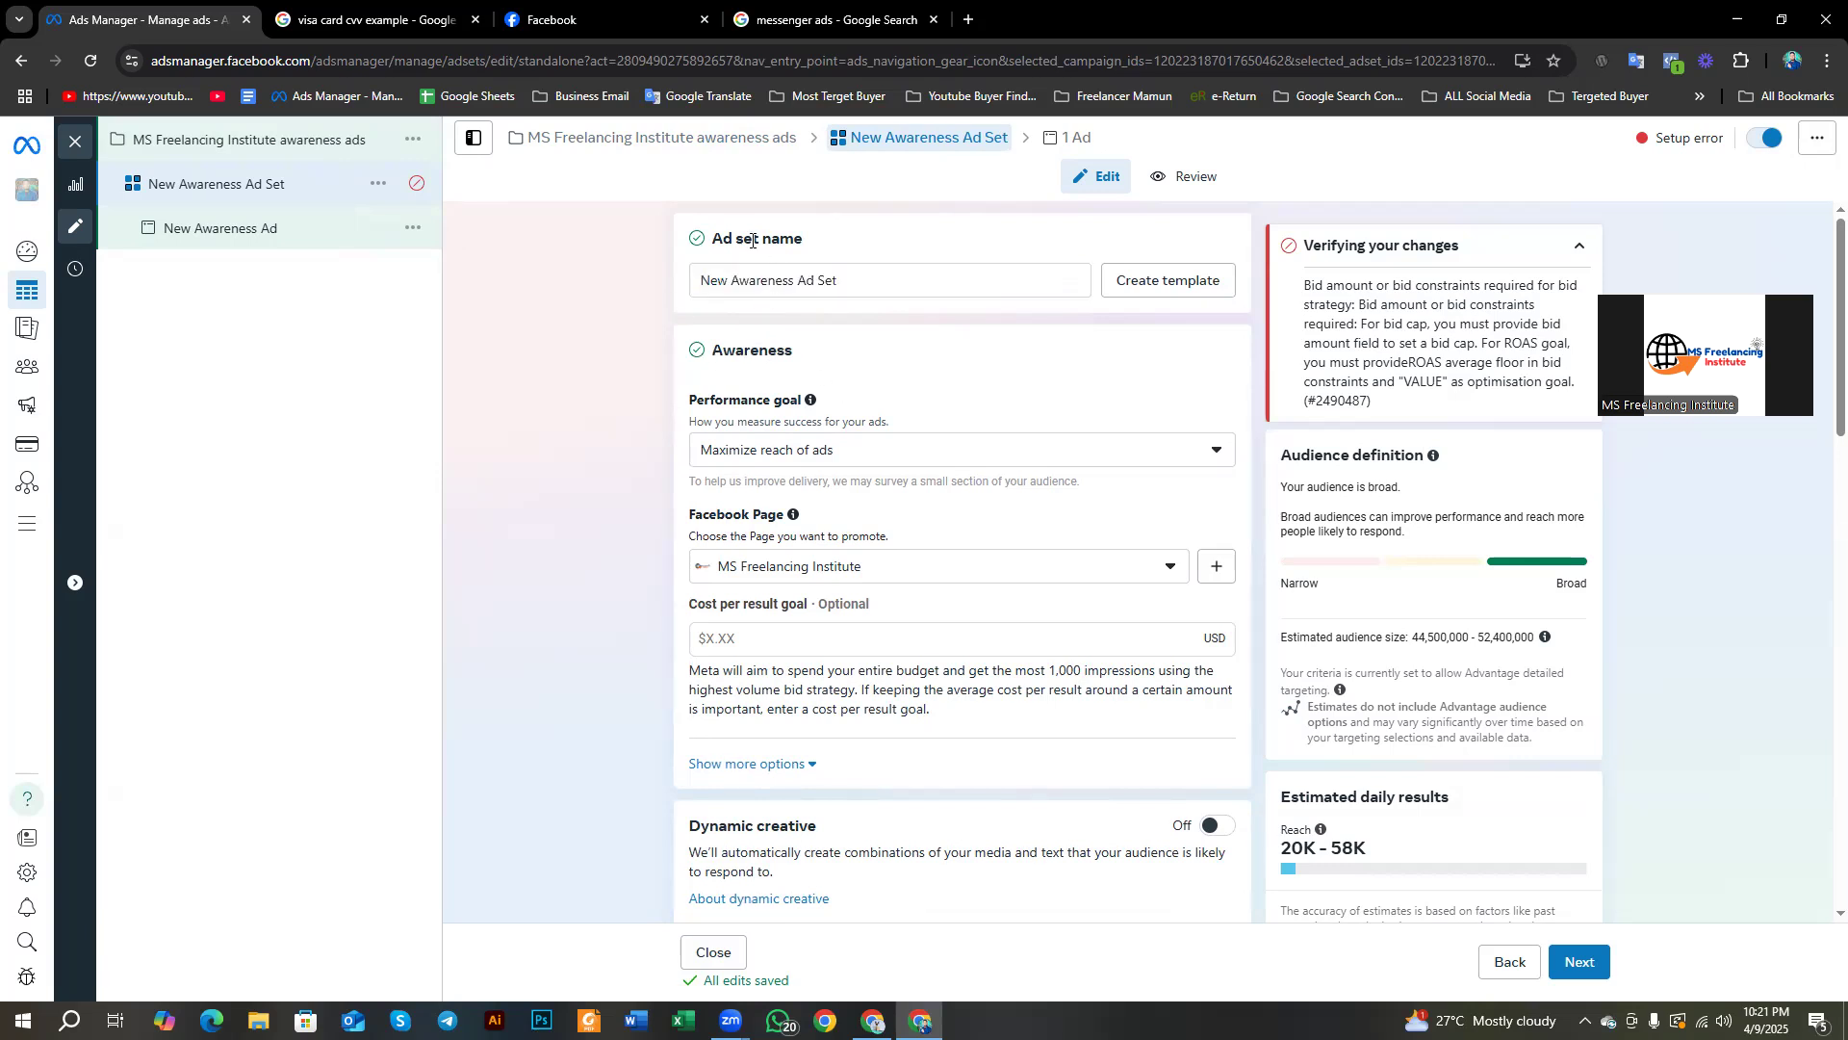
pyautogui.scroll(-2, 687, 347)
pyautogui.scroll(2, 692, 349)
pyautogui.moveTo(684, 333); pyautogui.dragTo(809, 370)
pyautogui.click(635, 363)
pyautogui.moveTo(673, 392); pyautogui.dragTo(823, 406)
pyautogui.click(669, 354)
# Step: Browse the Awareness and Video view performance goals, then switch to the Facebook tab
pyautogui.click(1215, 453)
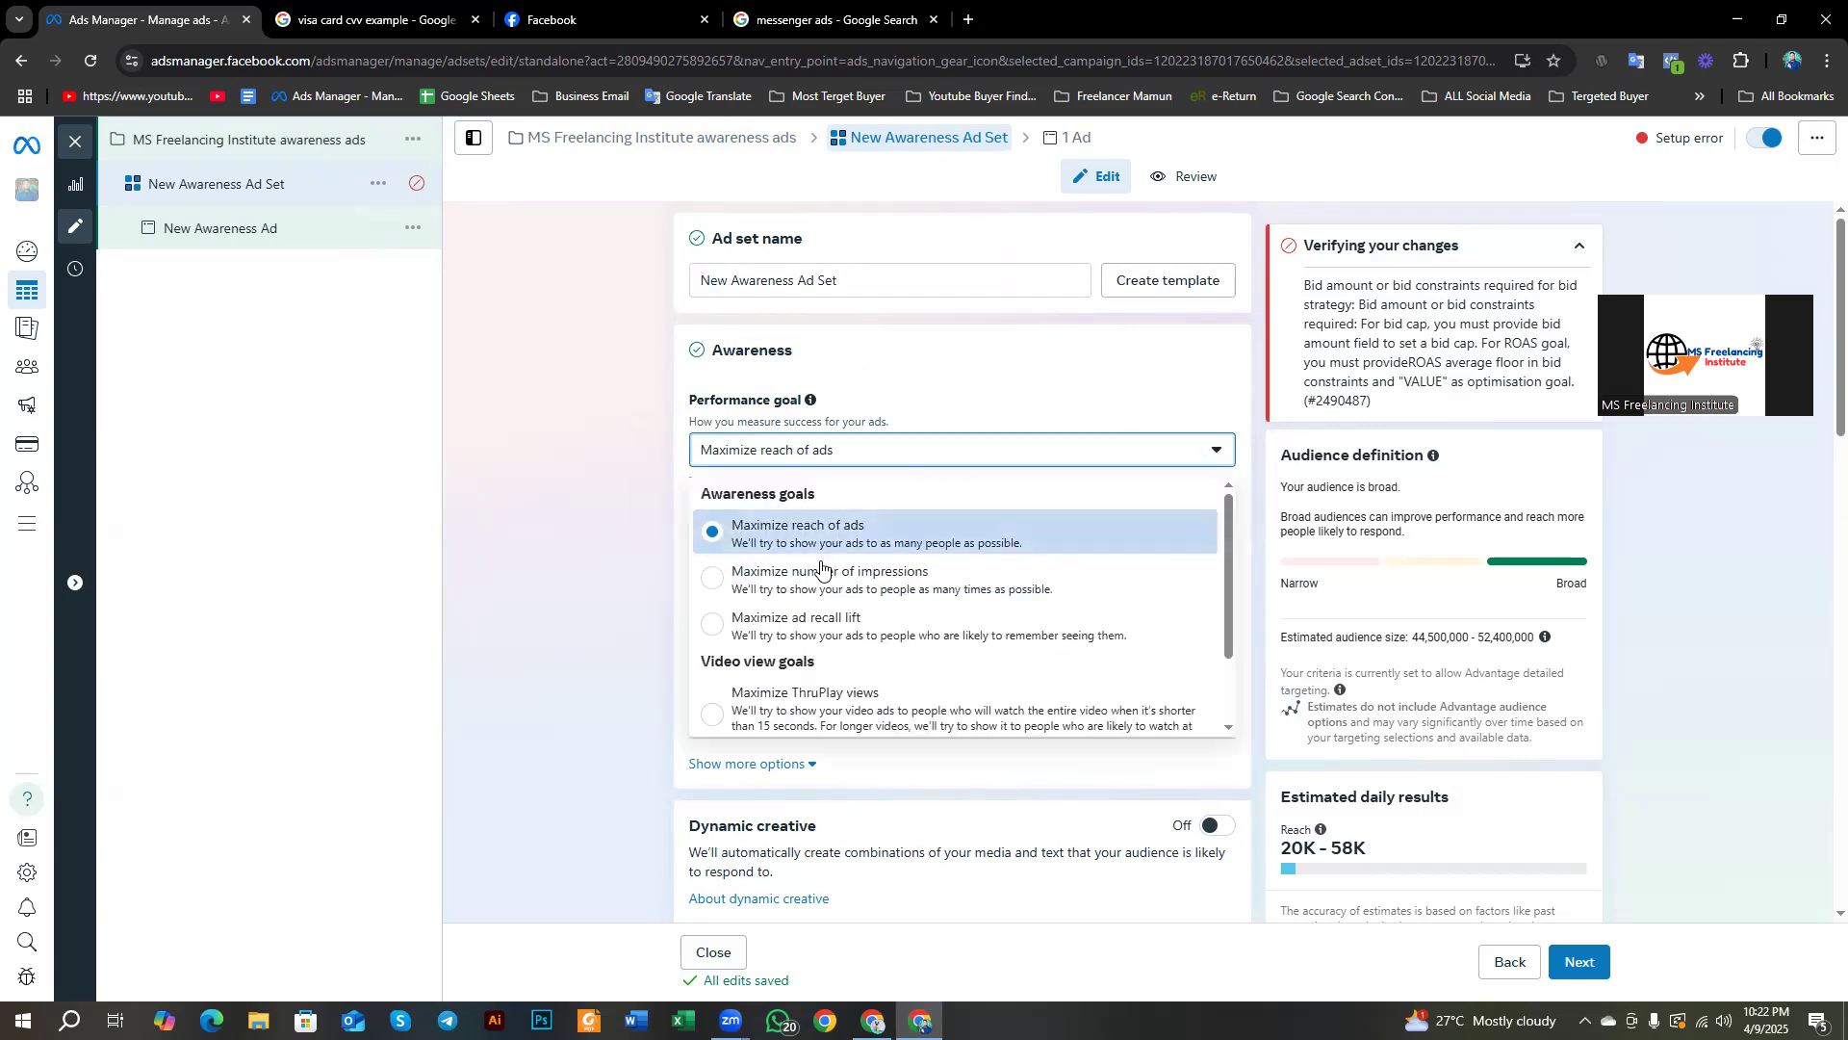
pyautogui.scroll(-1, 711, 535)
pyautogui.scroll(1, 712, 534)
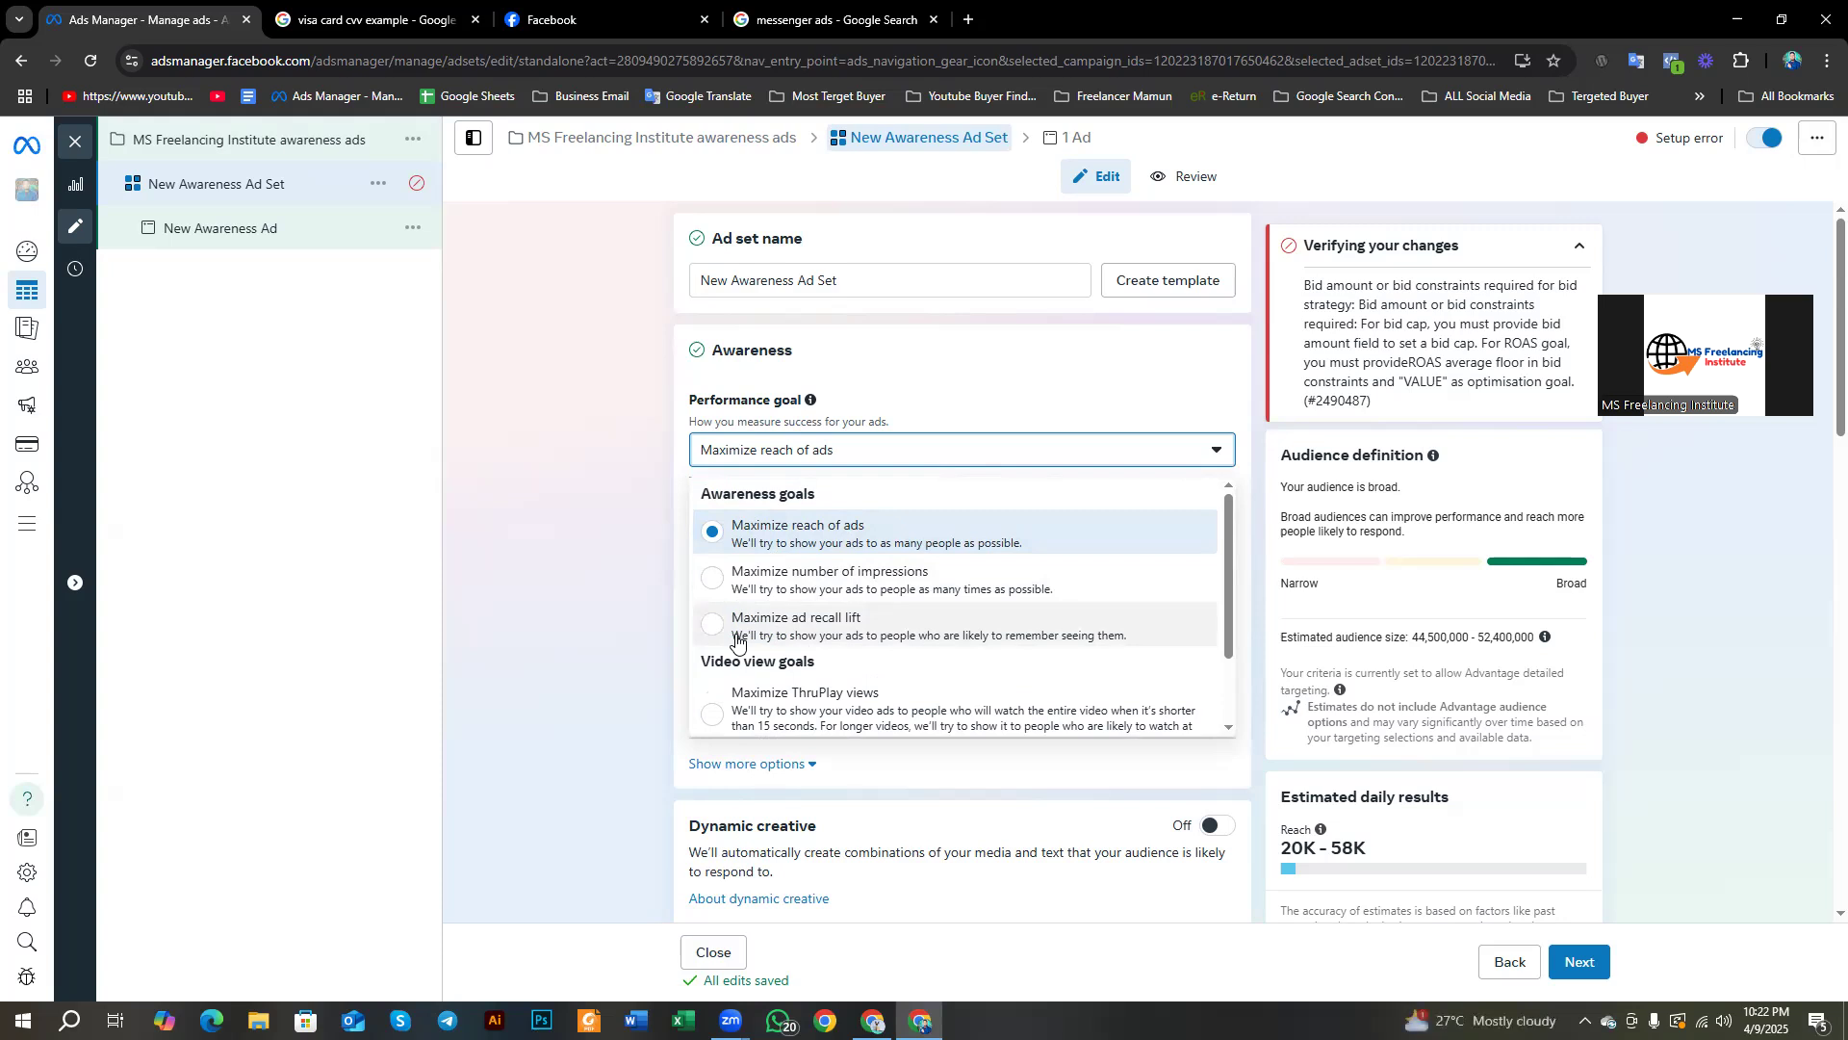
pyautogui.scroll(-1, 736, 640)
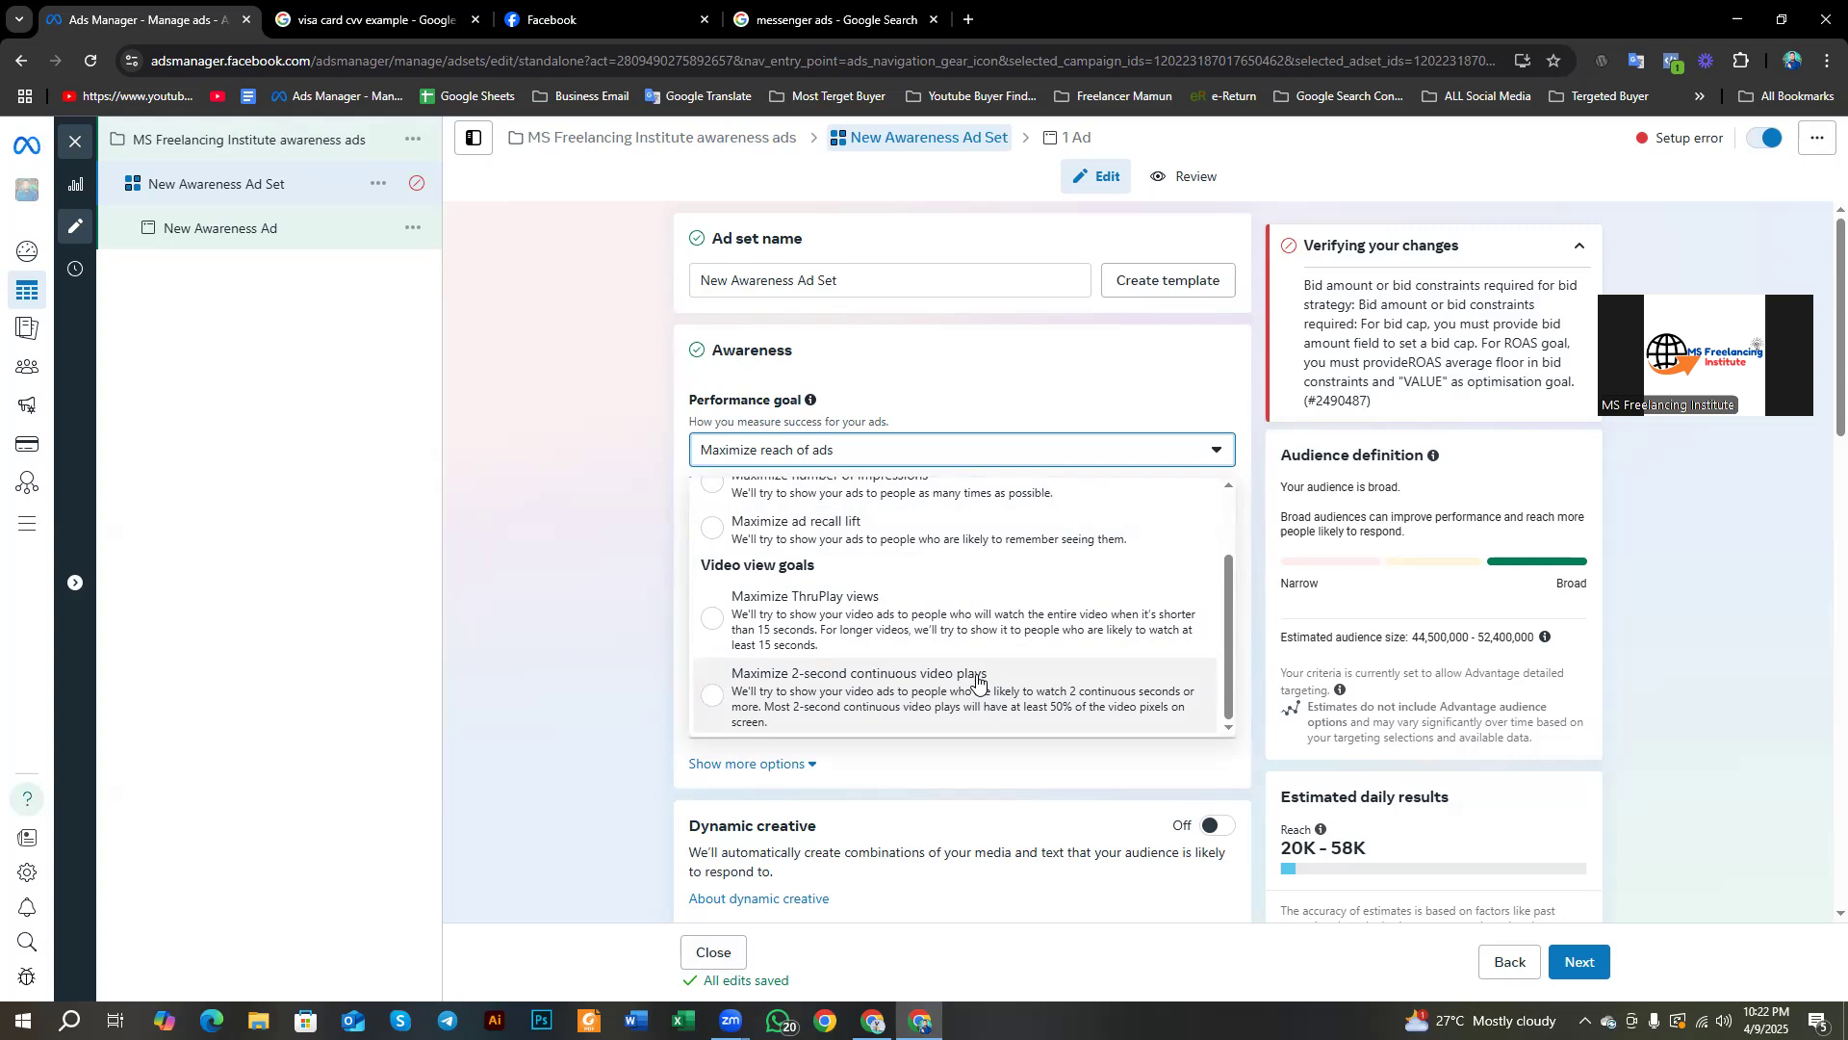
pyautogui.scroll(1, 914, 669)
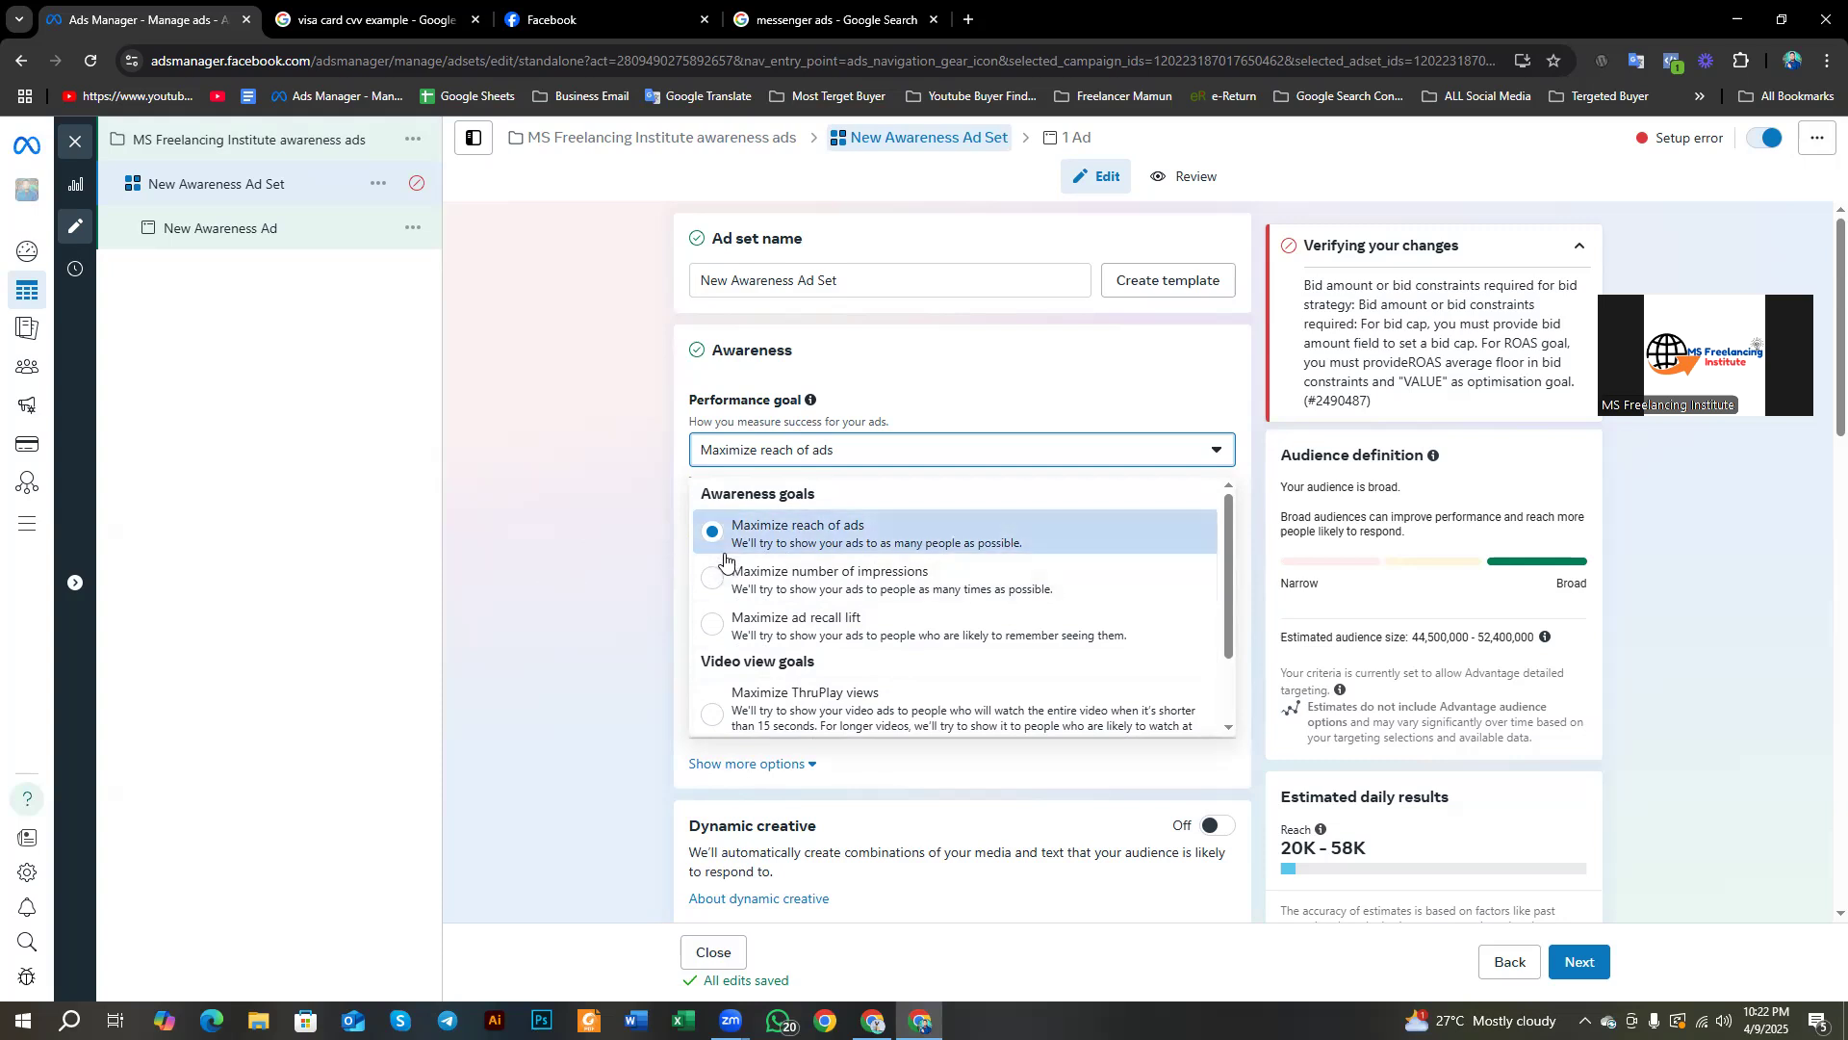
pyautogui.scroll(-1, 725, 558)
pyautogui.scroll(1, 724, 558)
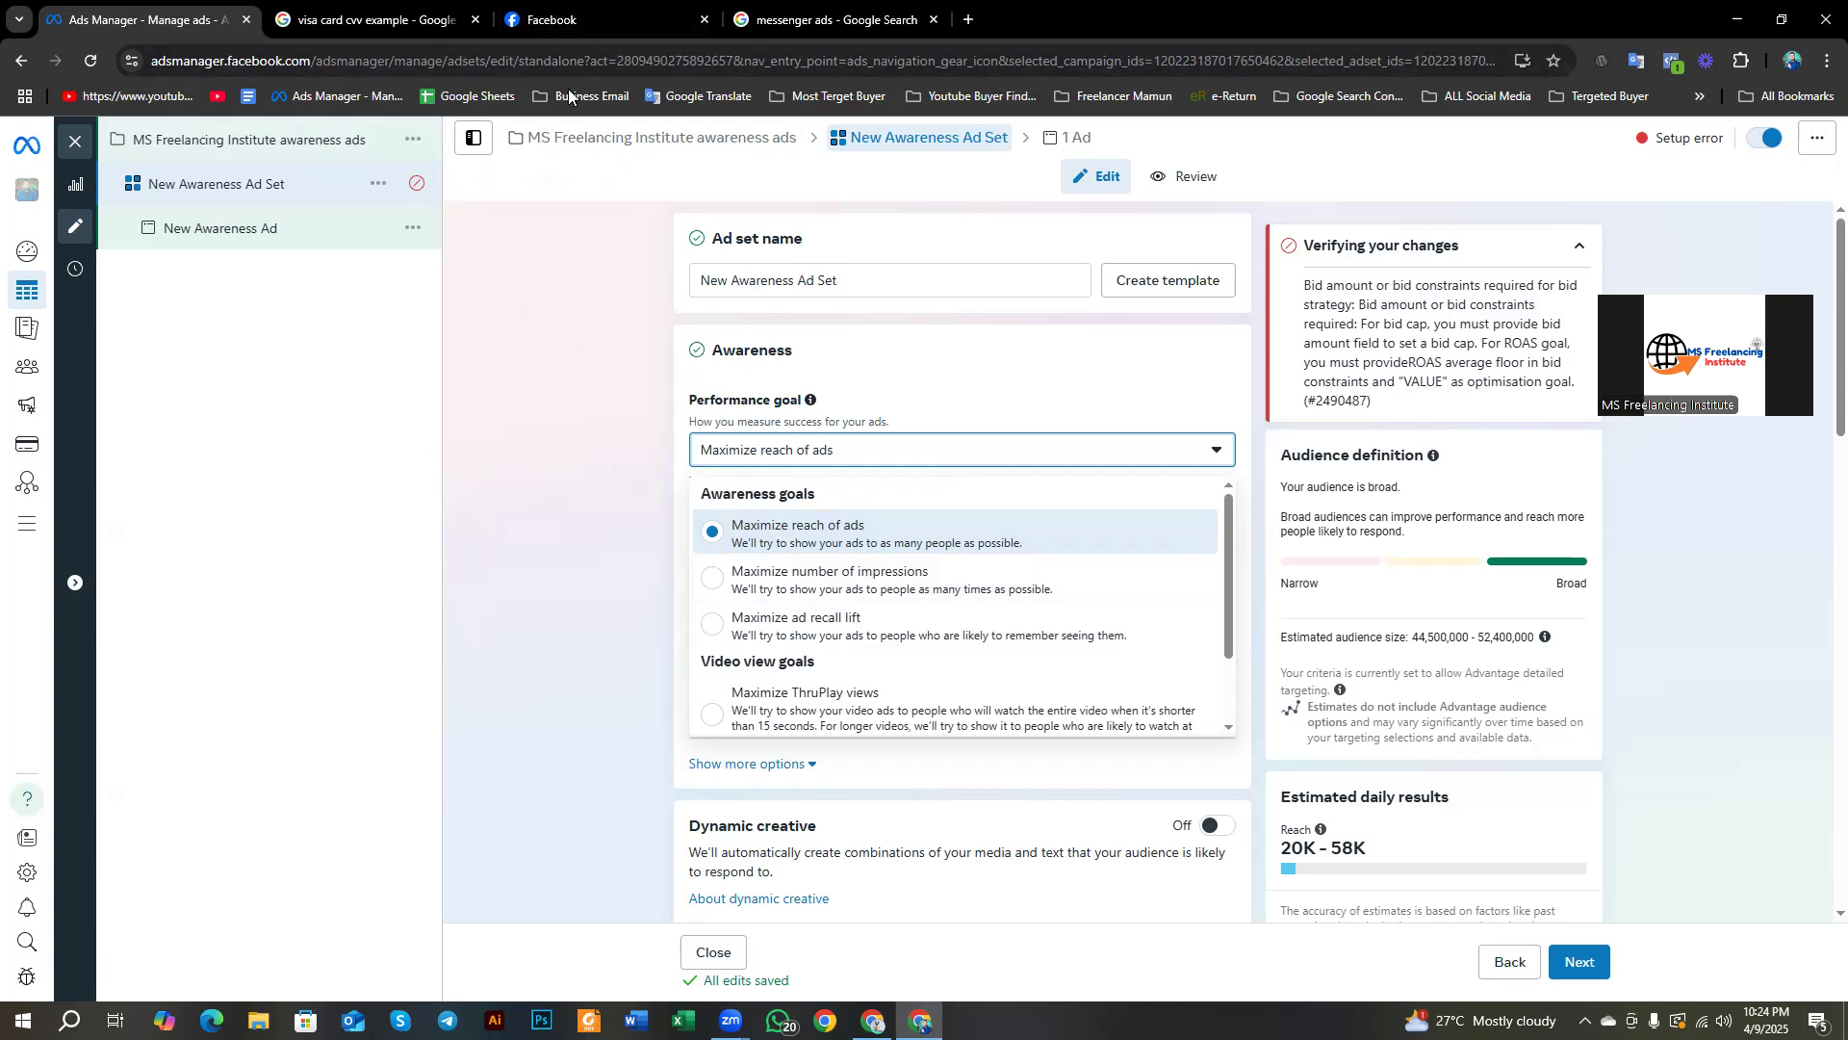
pyautogui.click(577, 21)
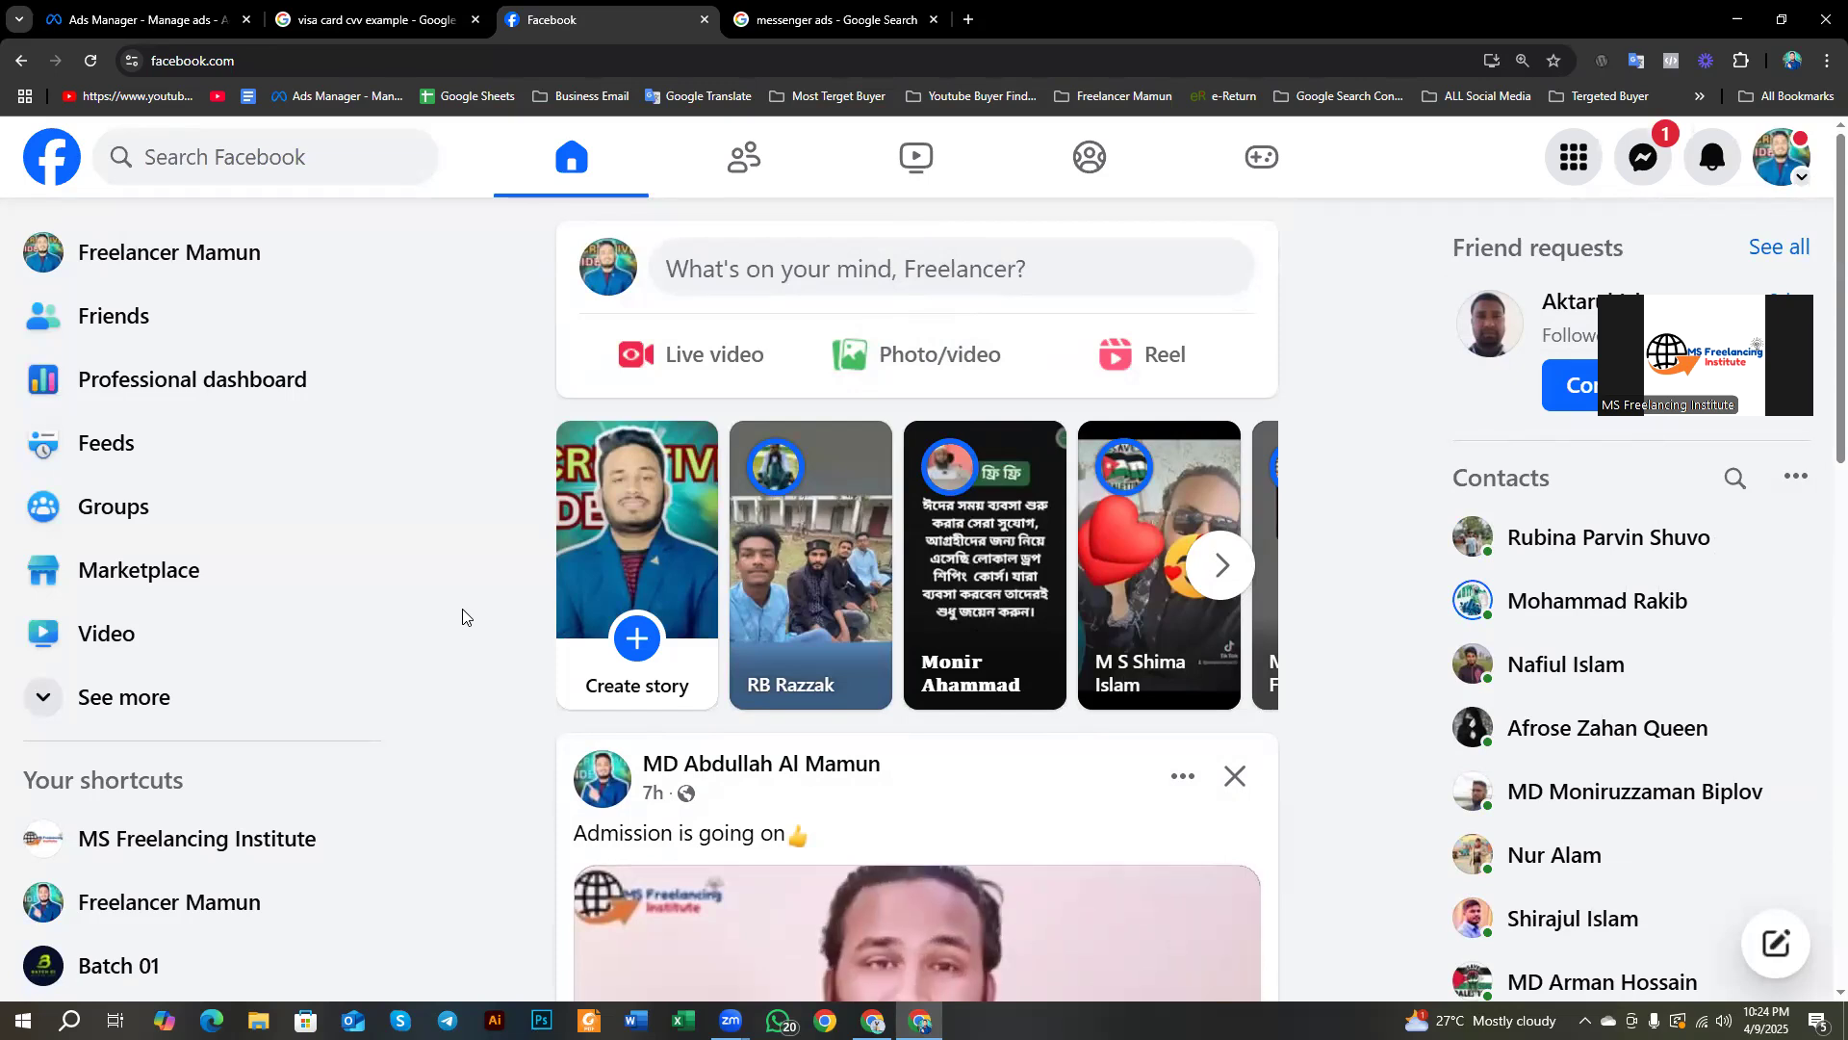
# Step: Scroll the Facebook news feed down to the sponsored Ethical Hacking video ad
pyautogui.scroll(-15, 462, 609)
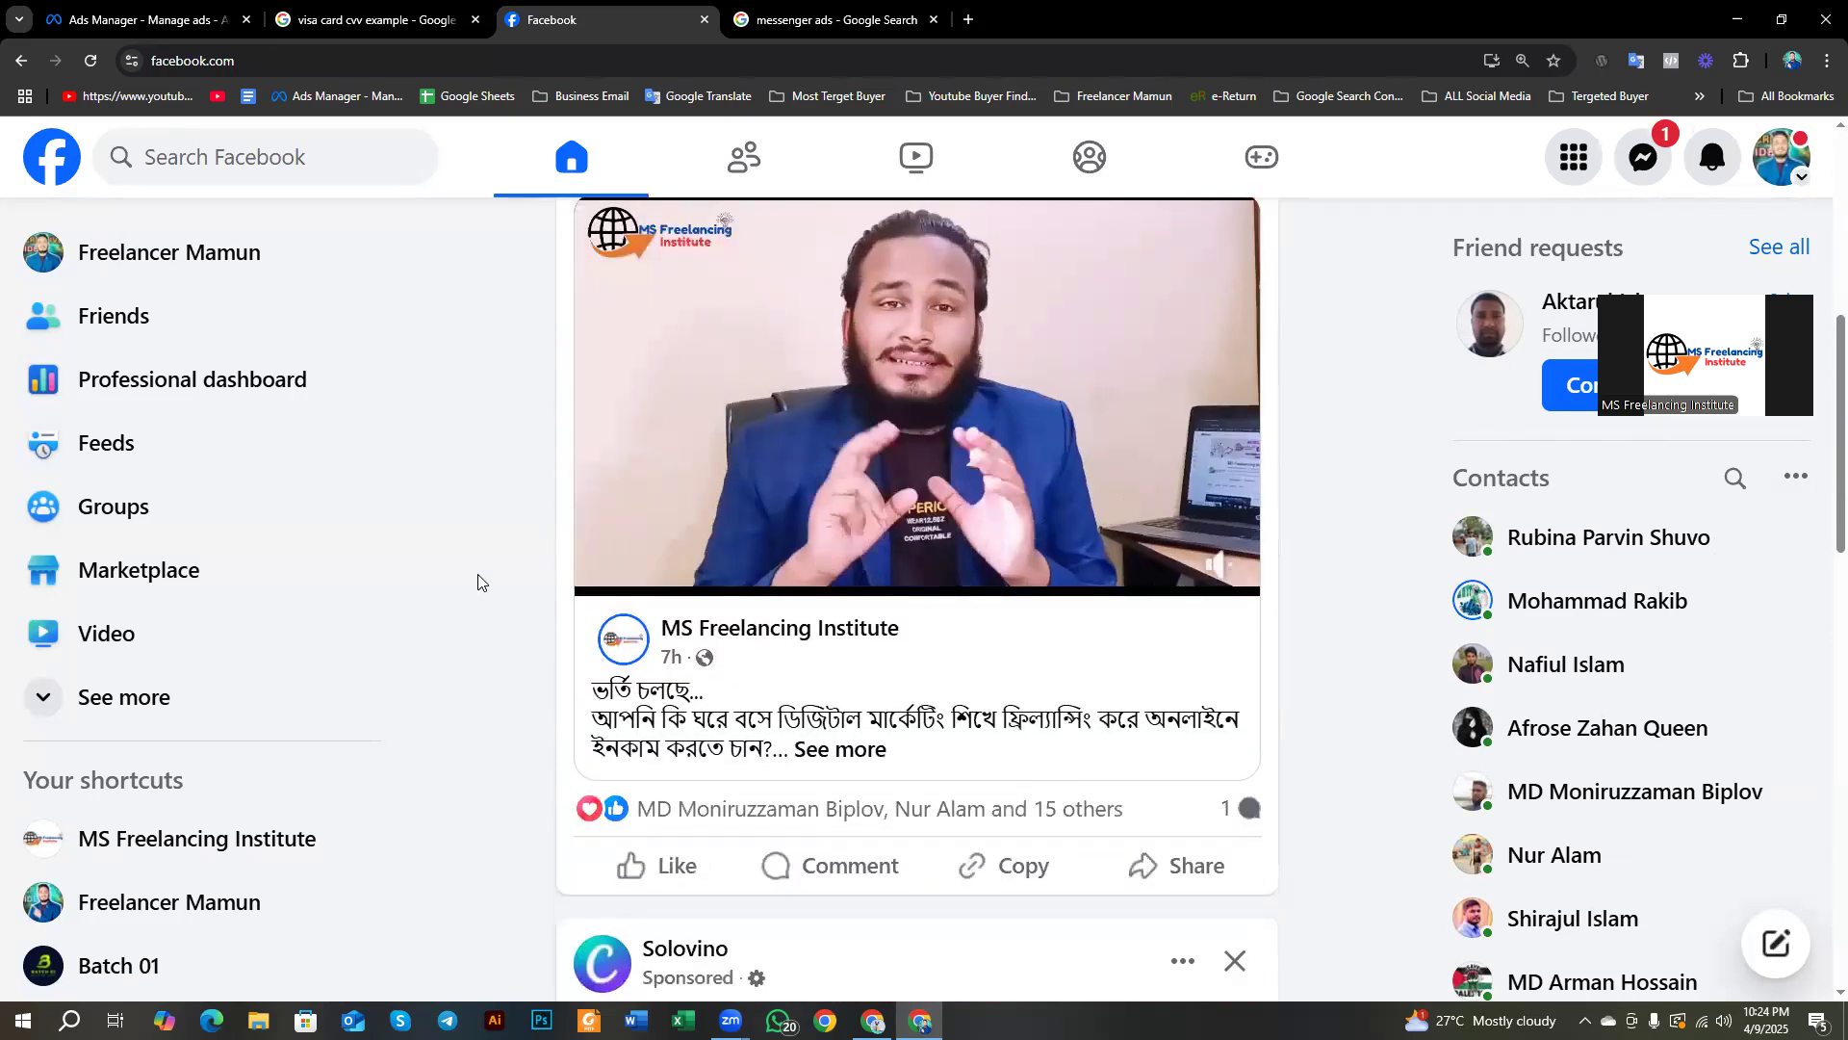
pyautogui.scroll(-15, 479, 582)
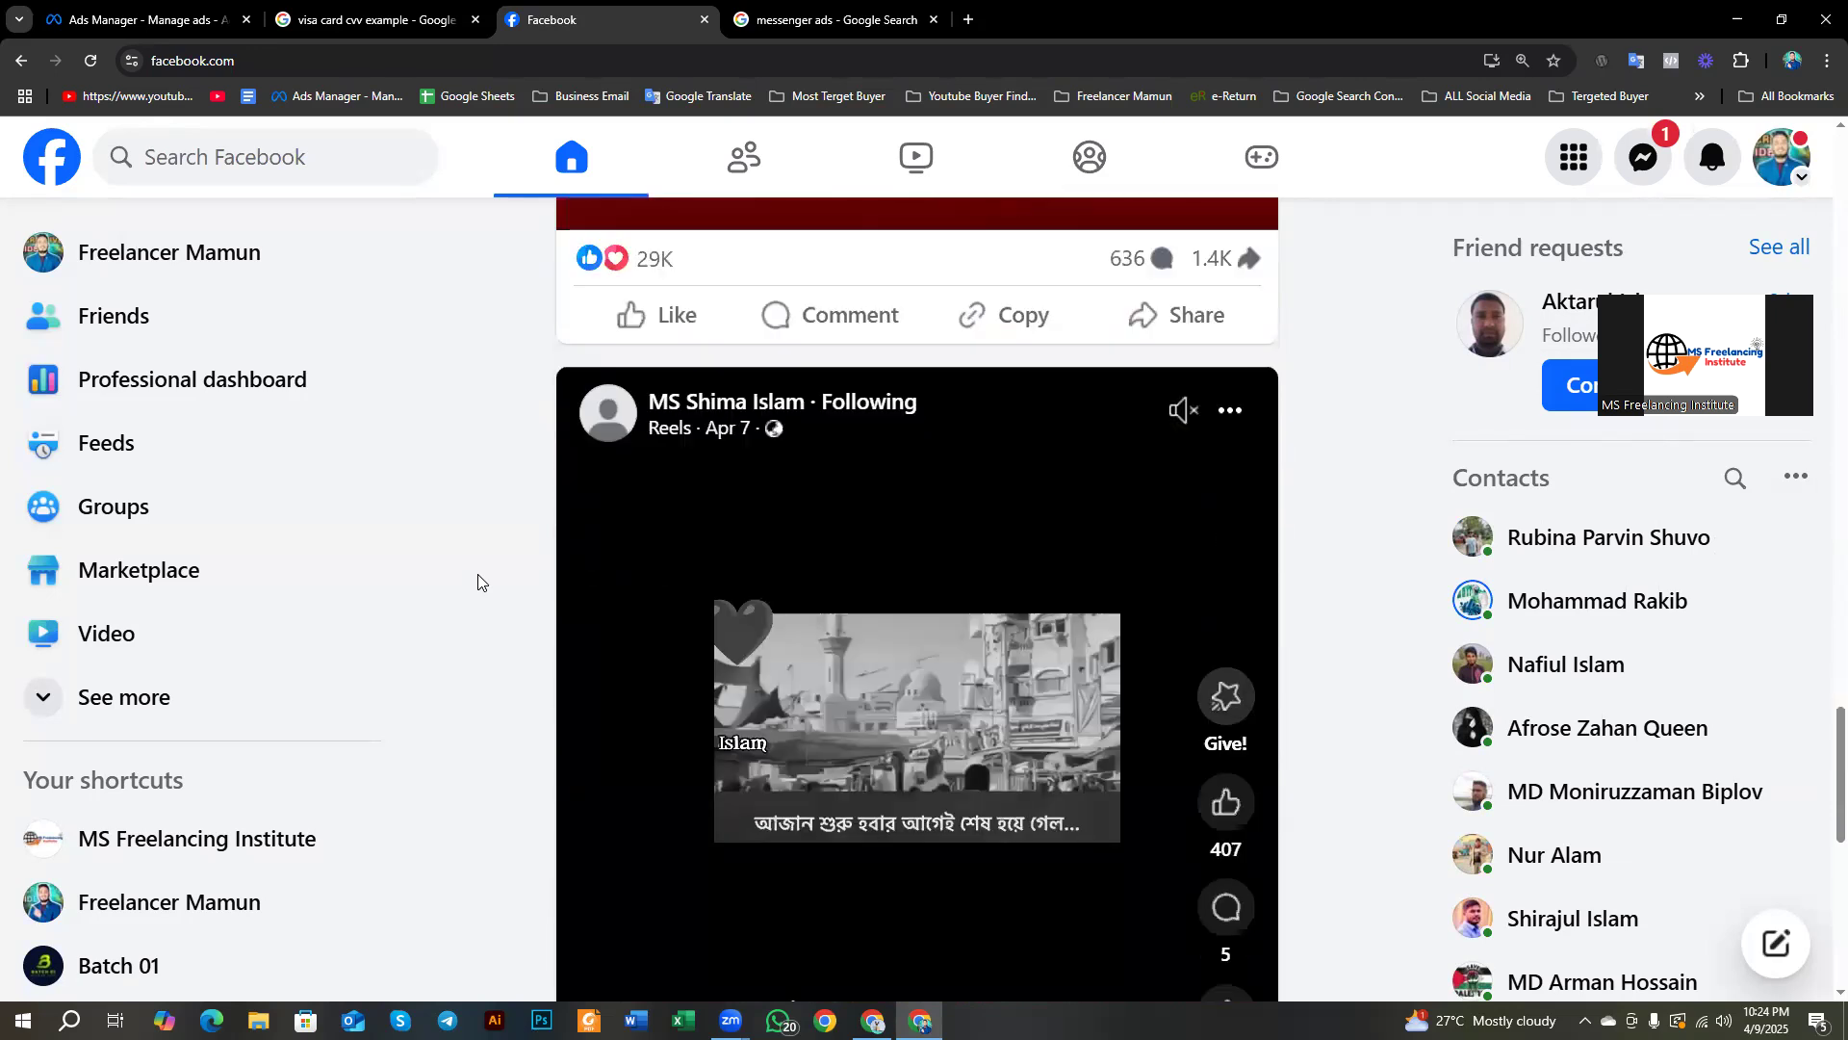
pyautogui.scroll(-15, 478, 581)
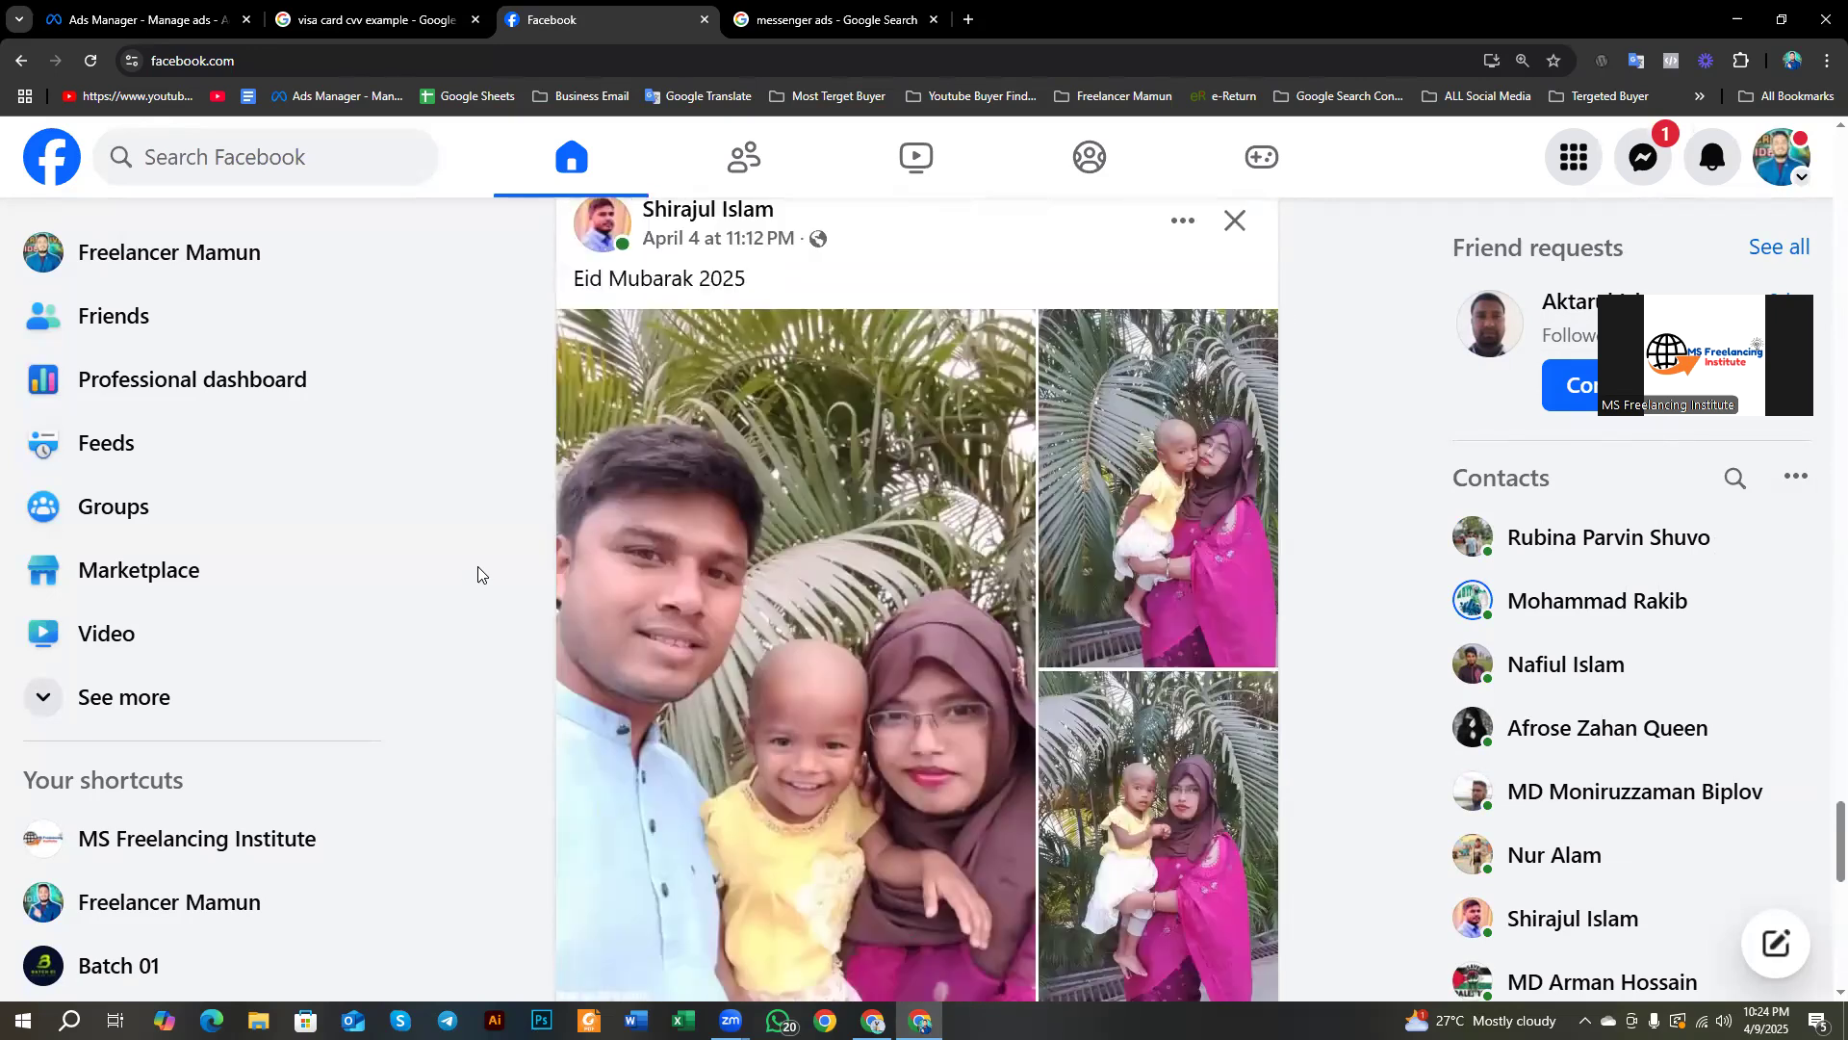
pyautogui.scroll(-12, 478, 575)
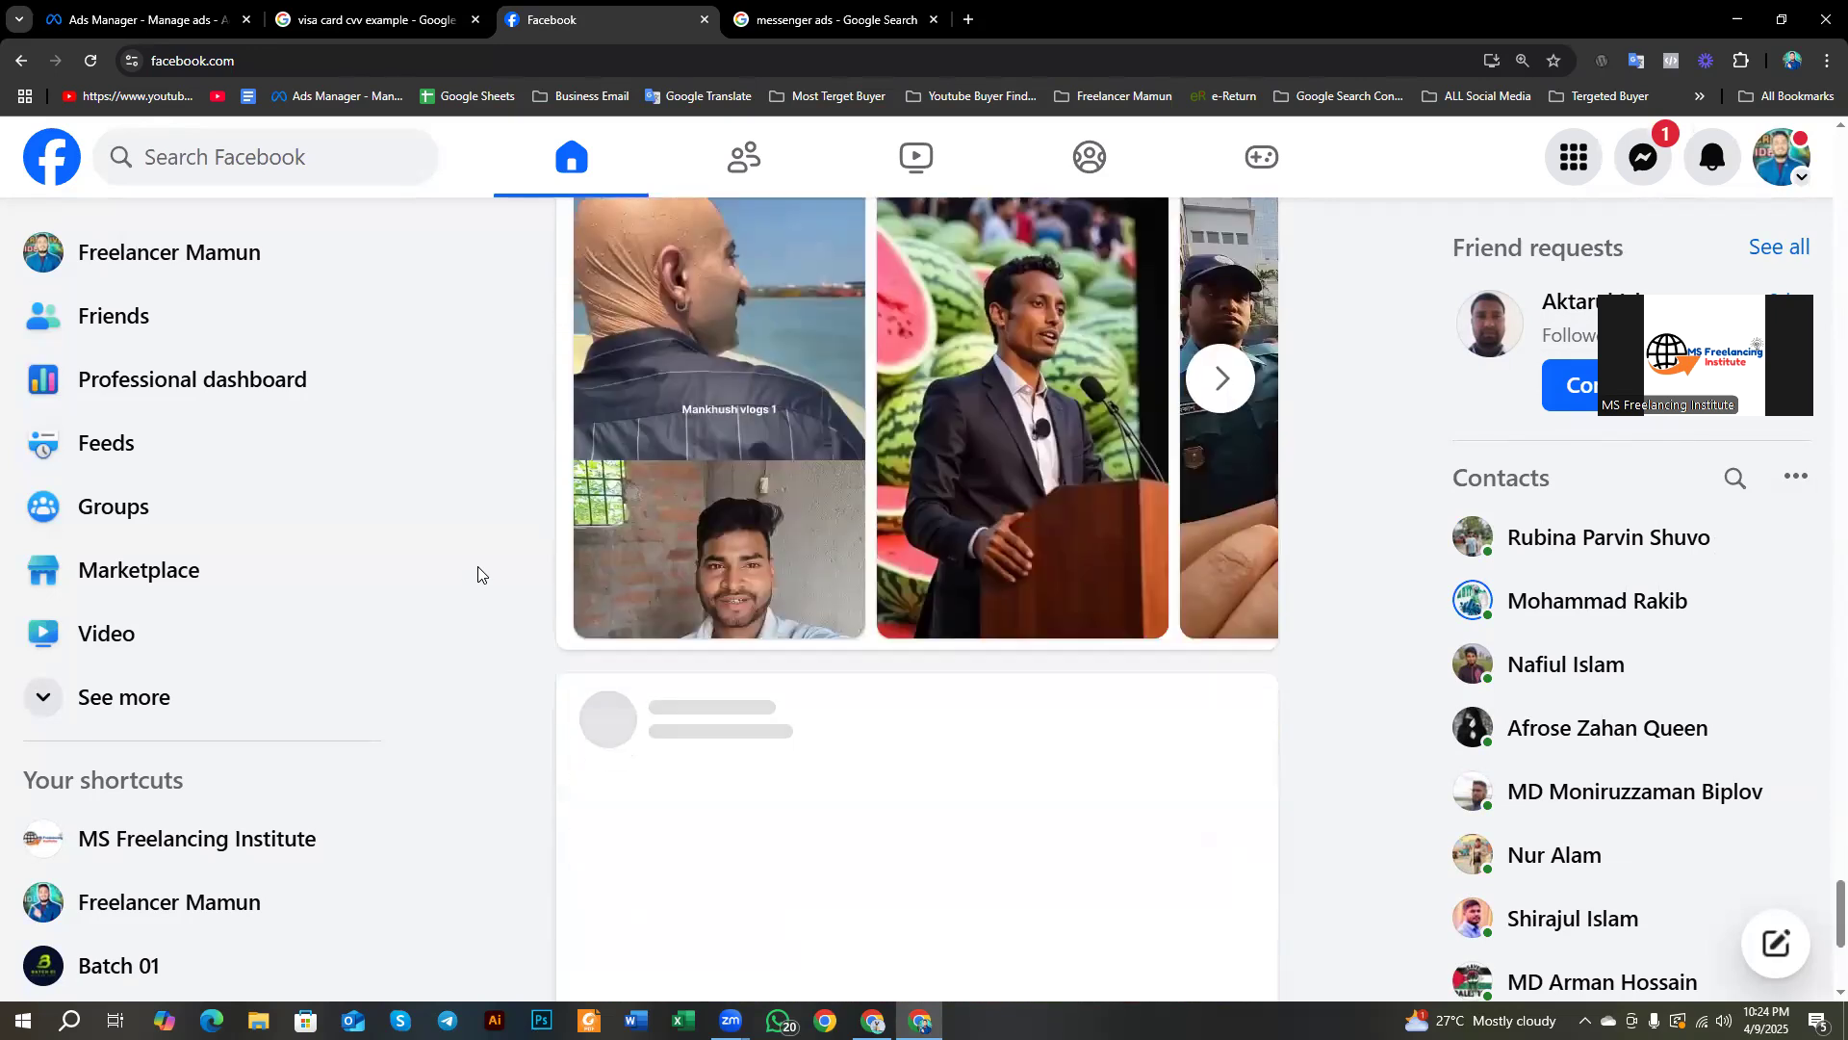
pyautogui.scroll(9, 479, 575)
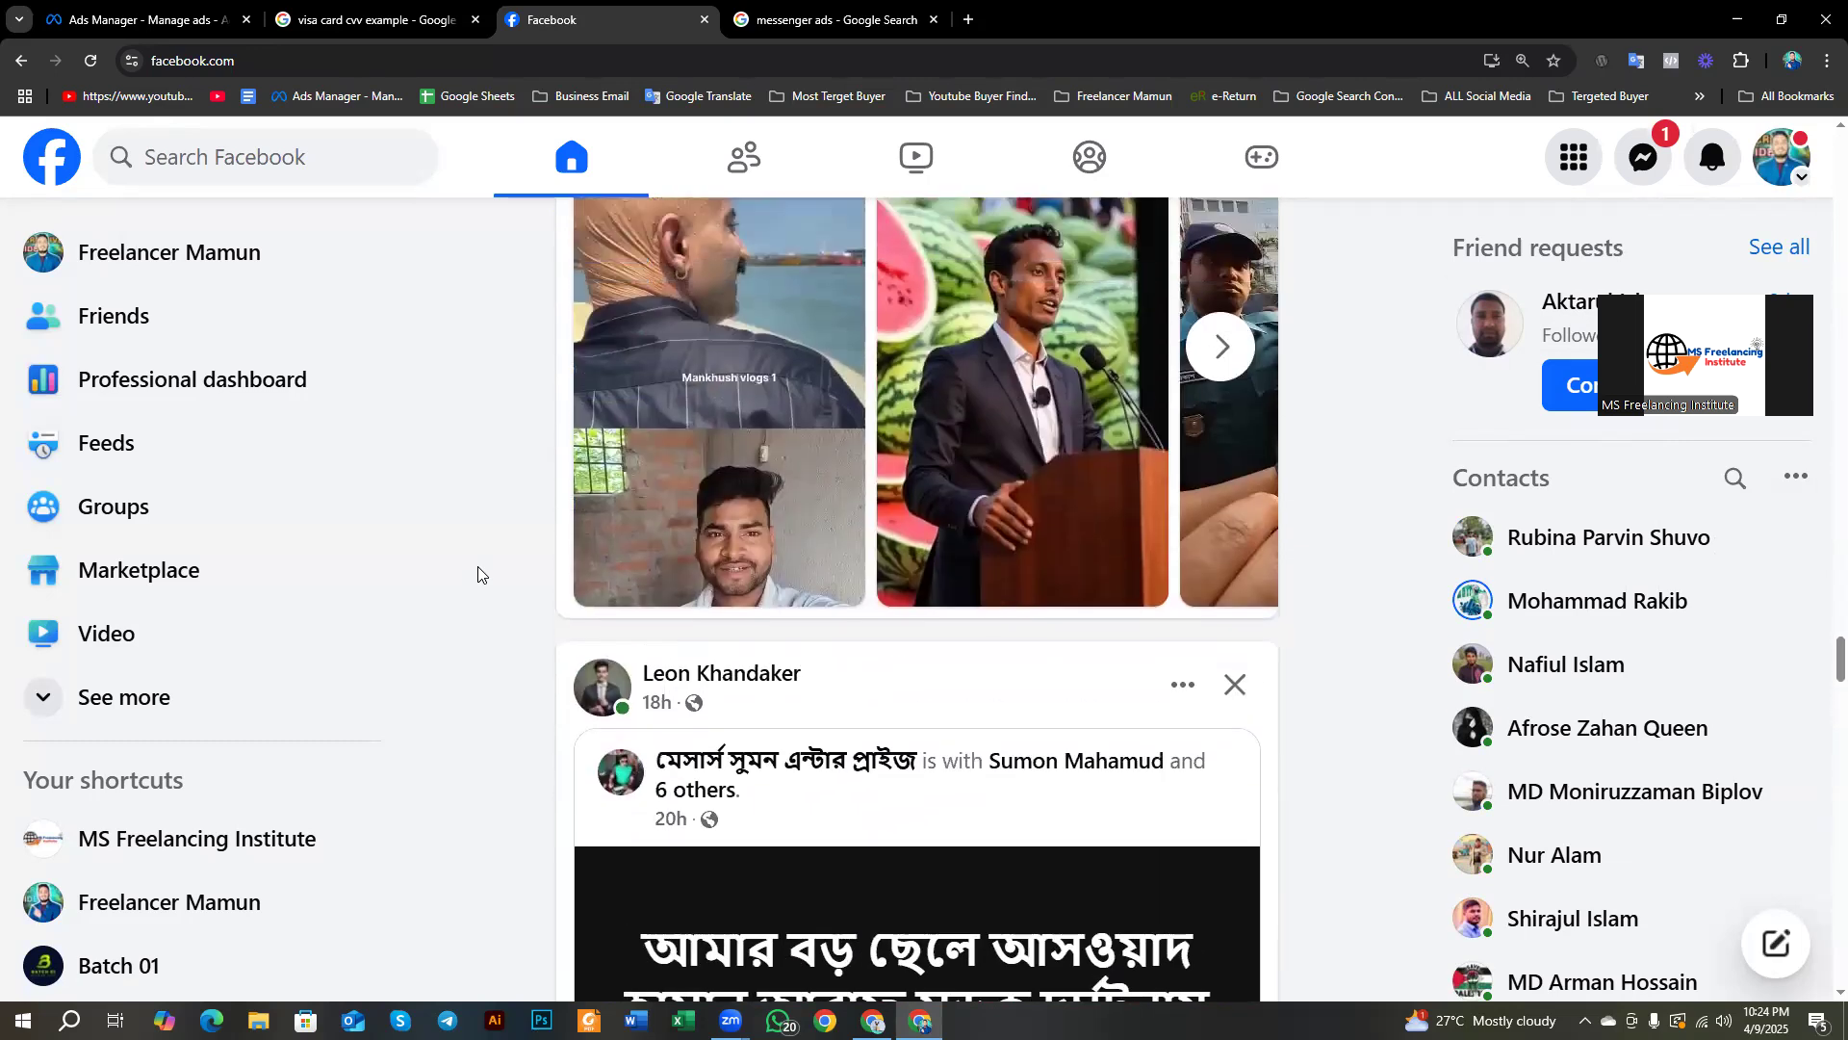
pyautogui.scroll(10, 479, 574)
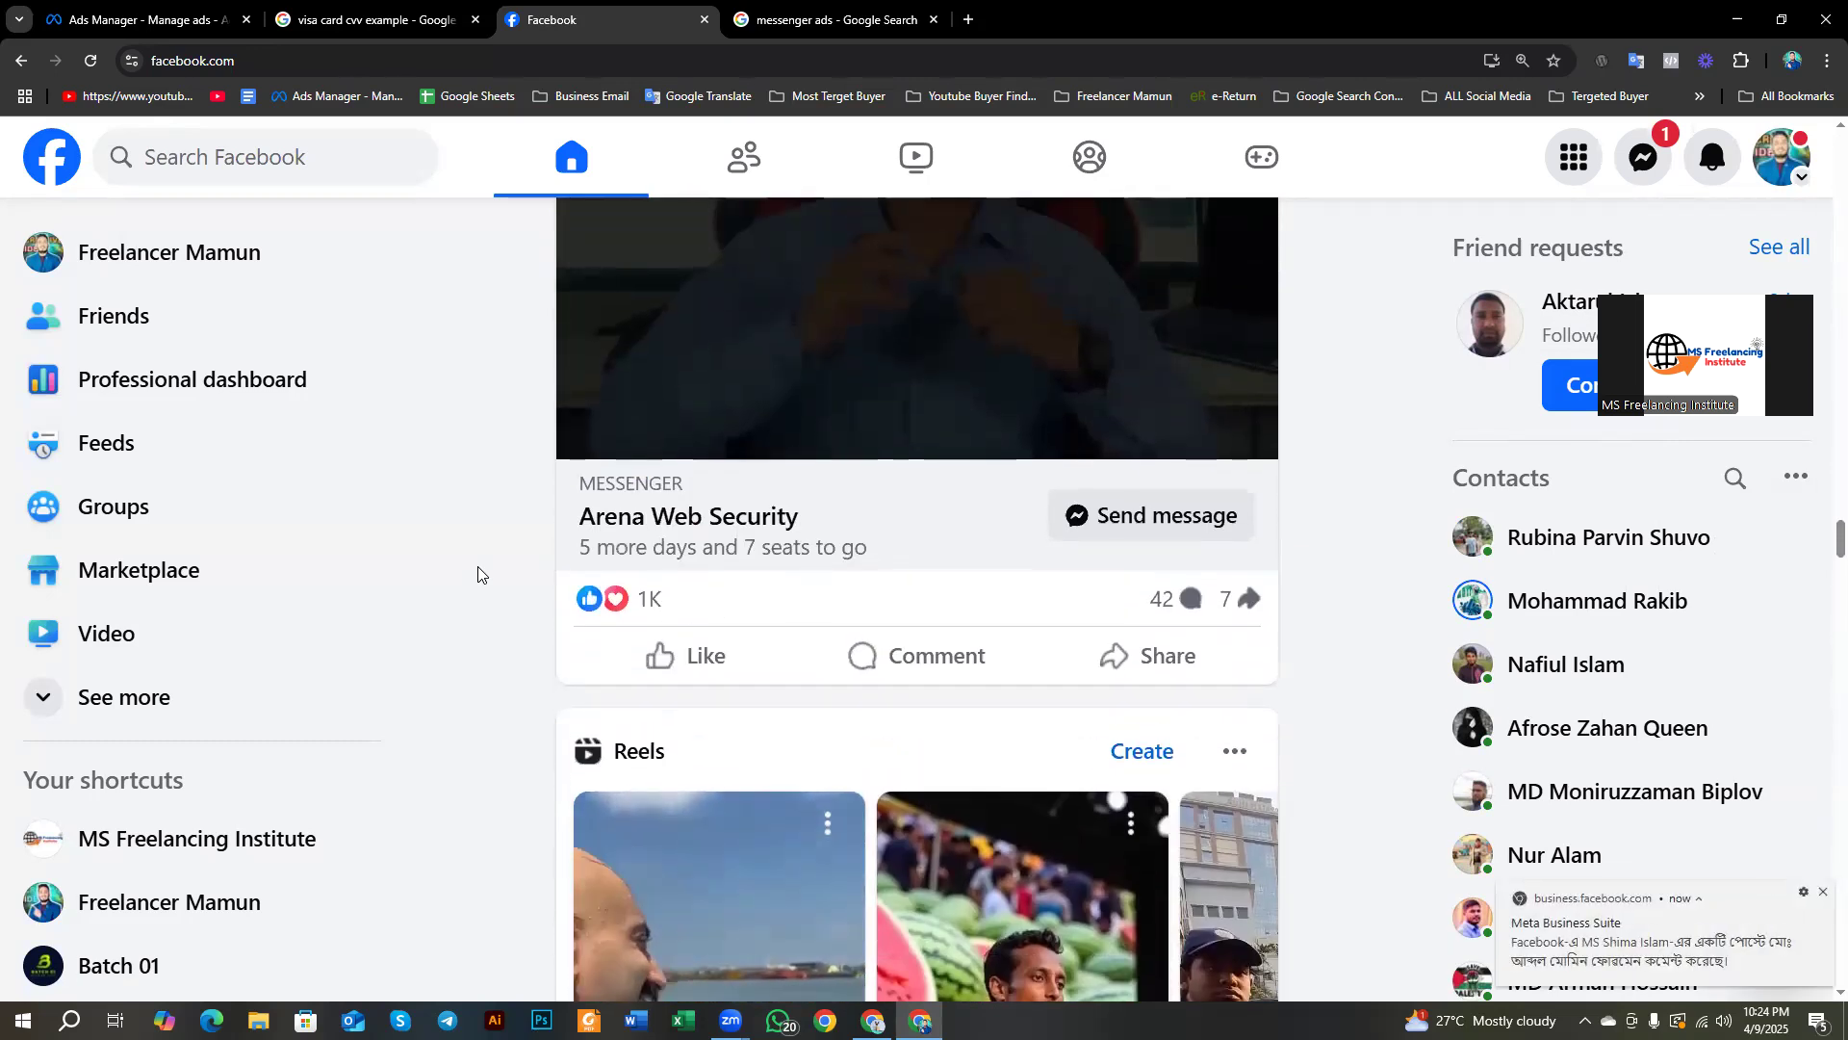
pyautogui.scroll(2, 479, 575)
pyautogui.scroll(-4, 603, 435)
pyautogui.scroll(-1, 603, 435)
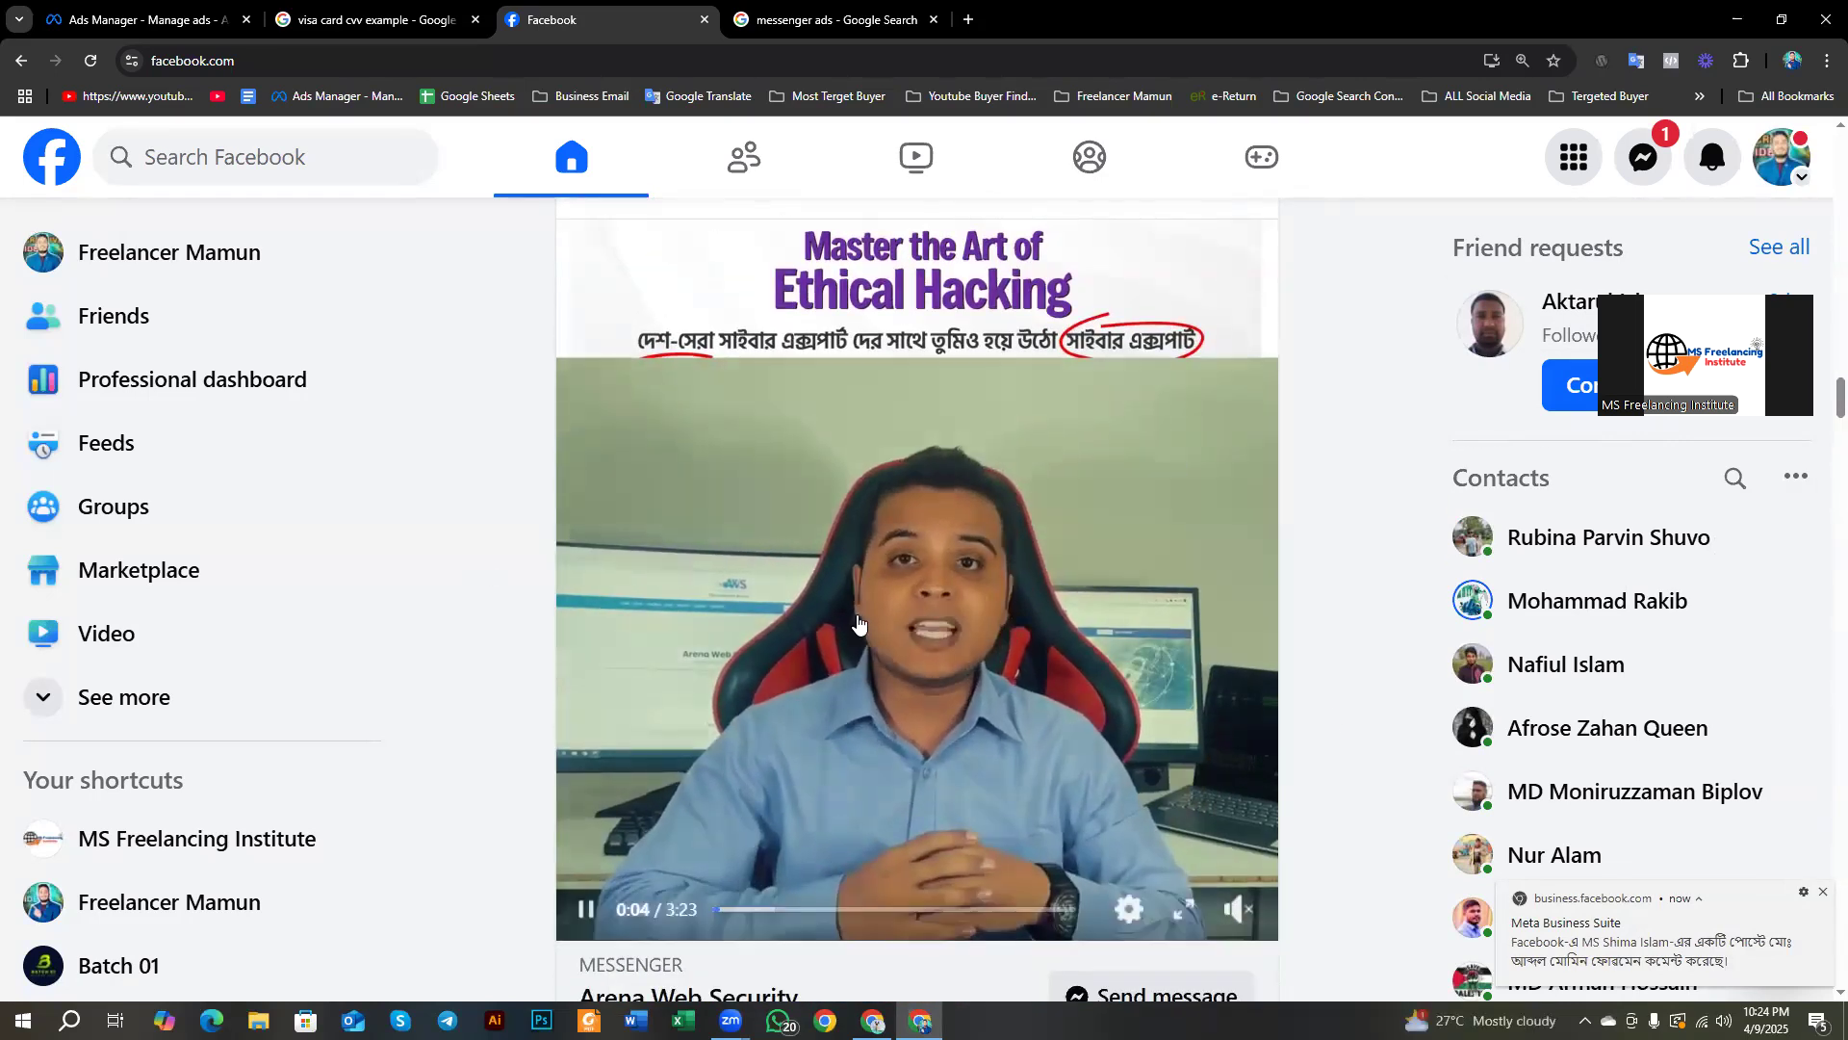
pyautogui.scroll(-1, 499, 735)
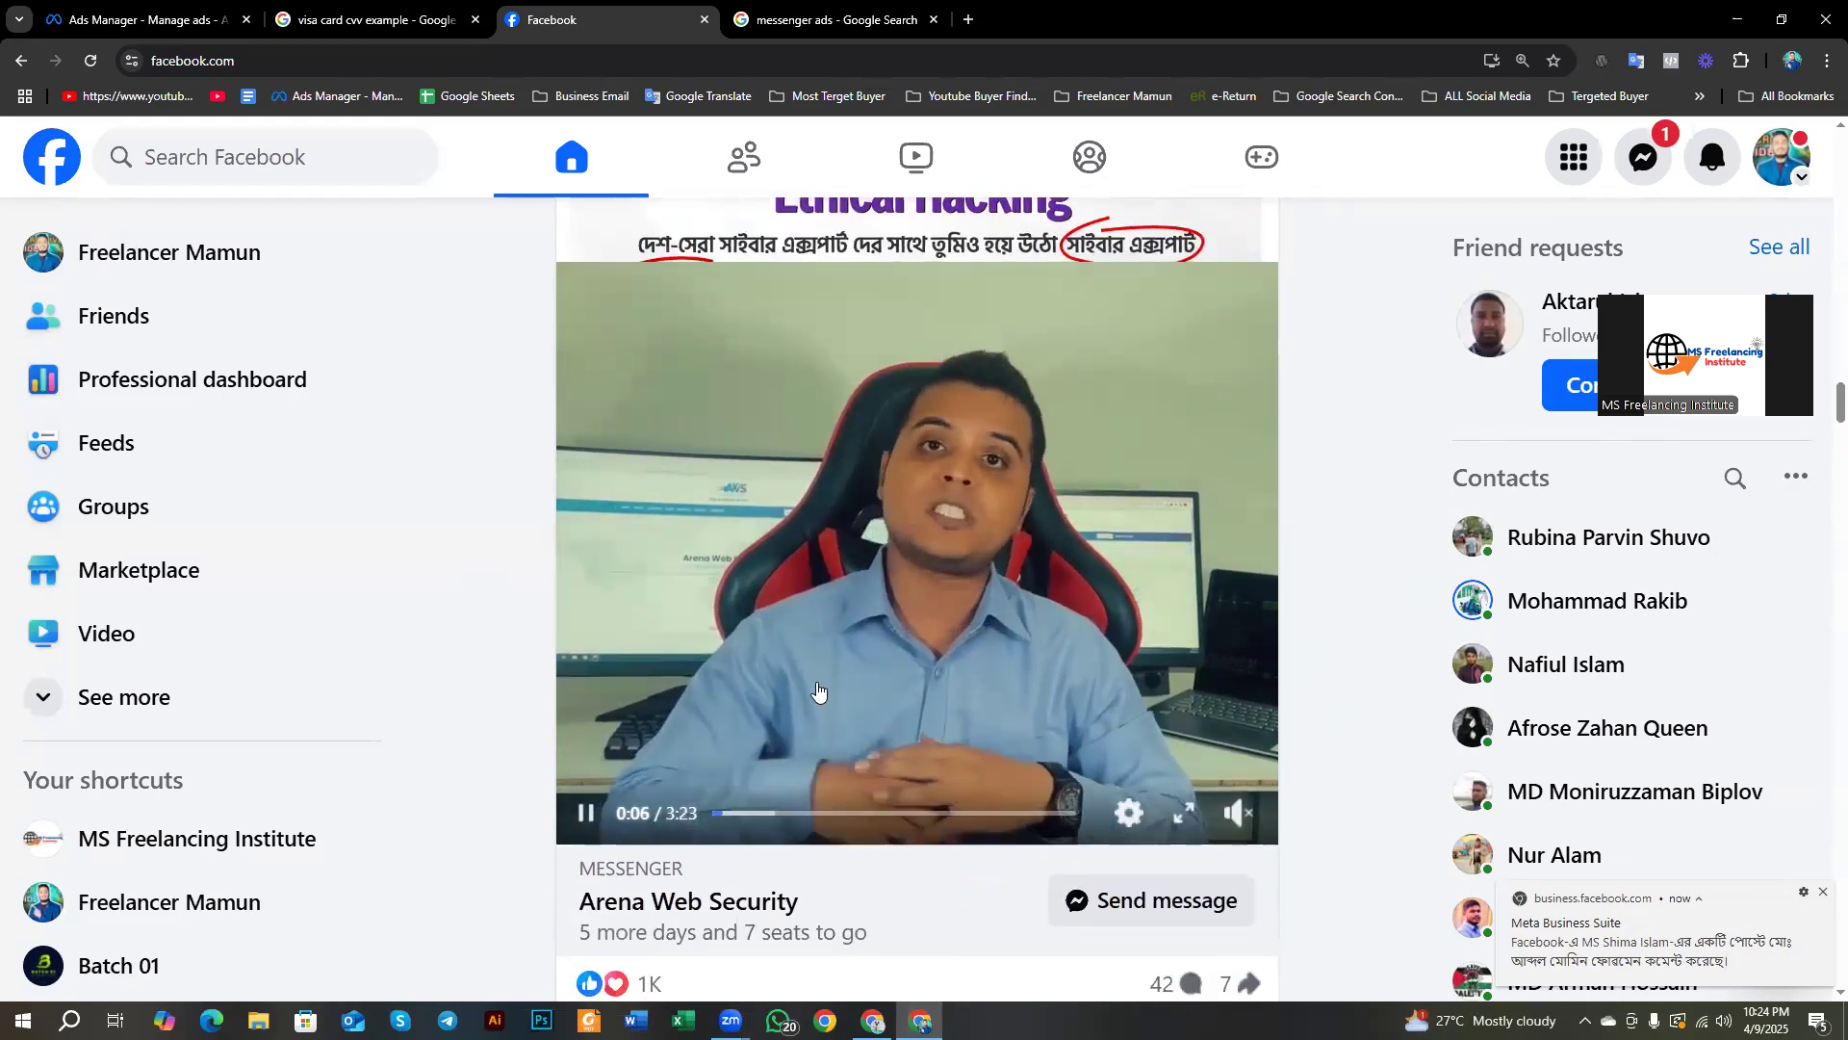
pyautogui.scroll(-3, 693, 746)
pyautogui.moveTo(679, 740)
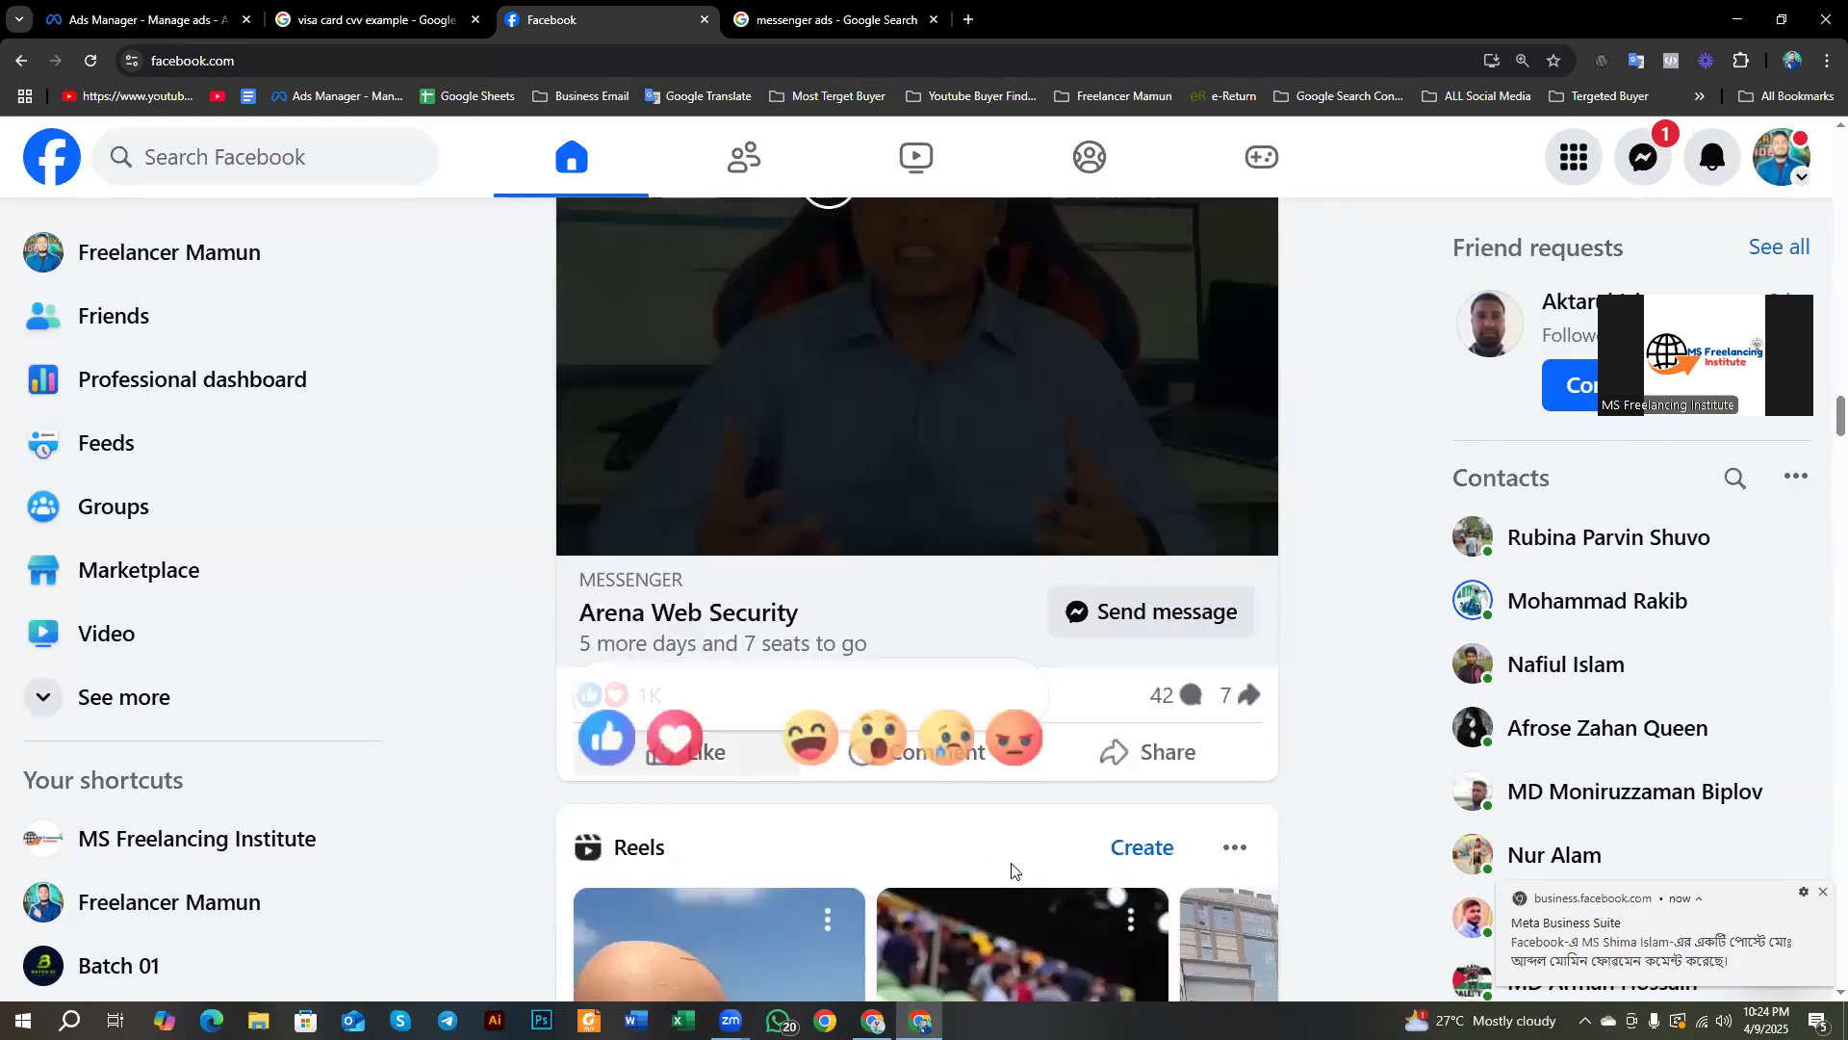
pyautogui.scroll(2, 754, 854)
pyautogui.scroll(2, 617, 739)
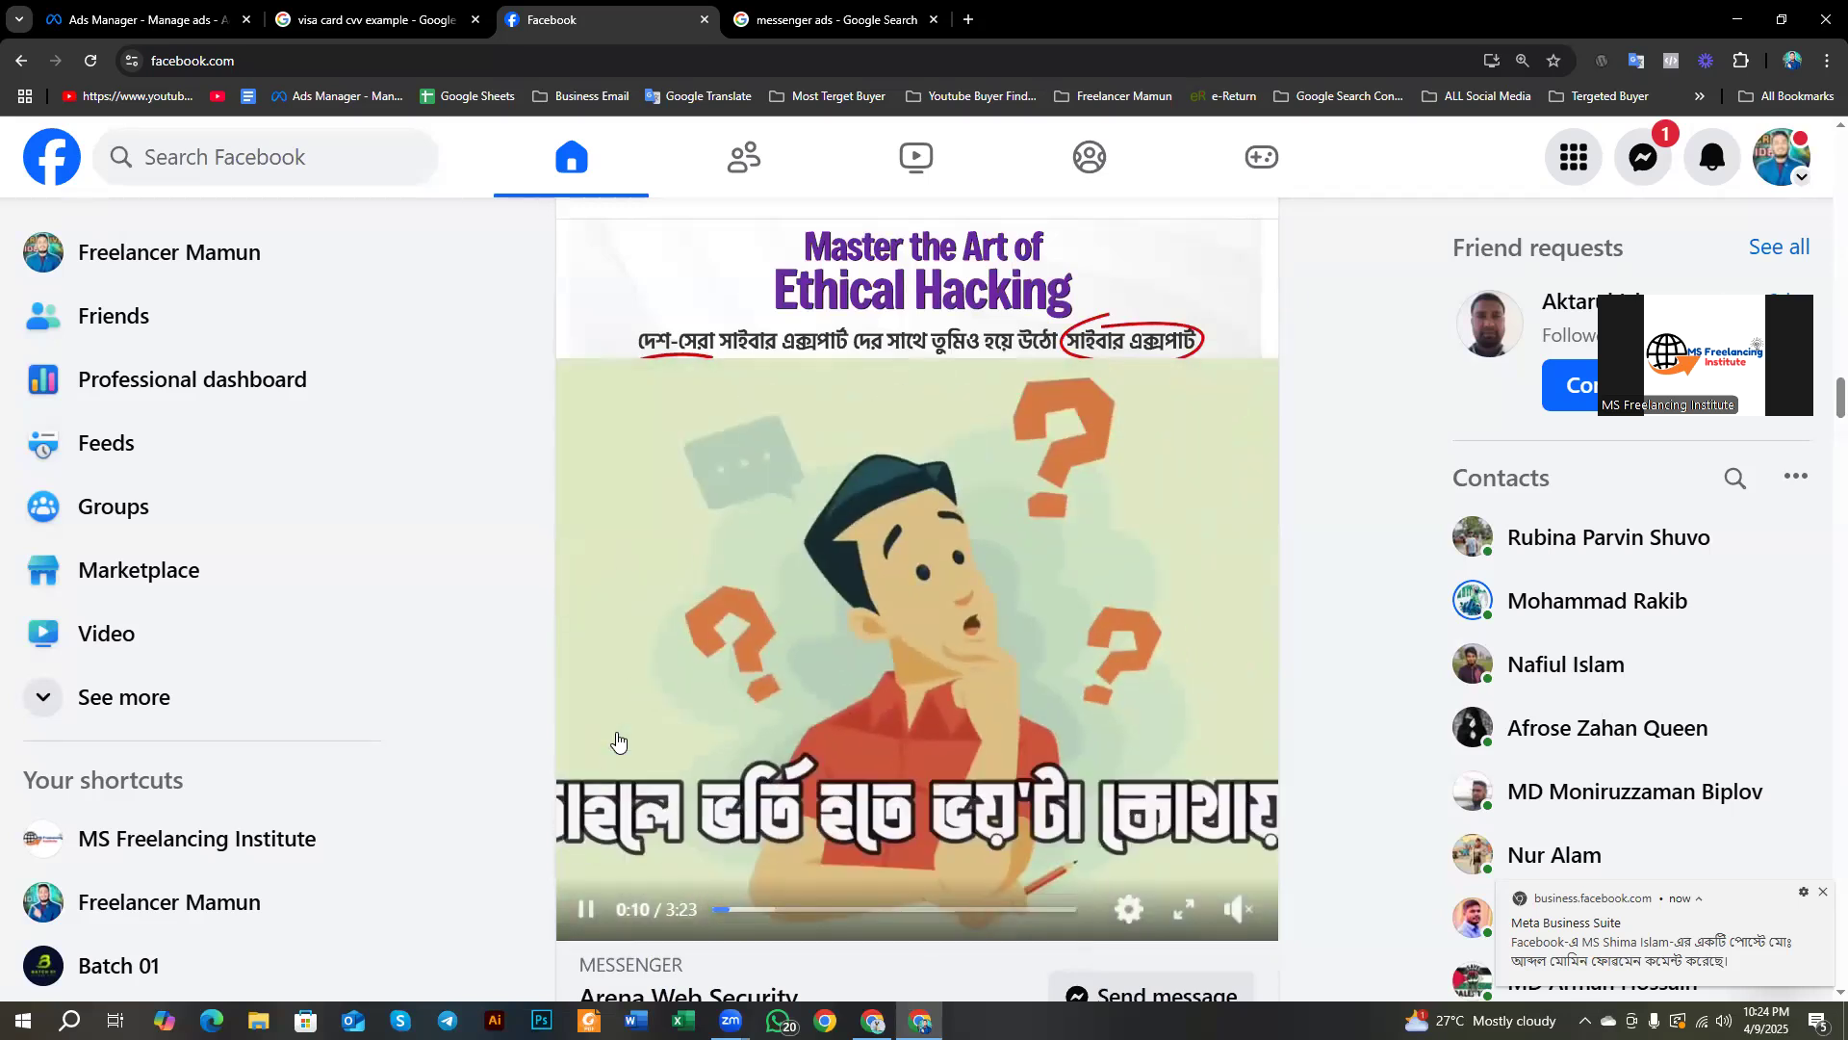
pyautogui.scroll(-3, 520, 742)
pyautogui.scroll(3, 519, 742)
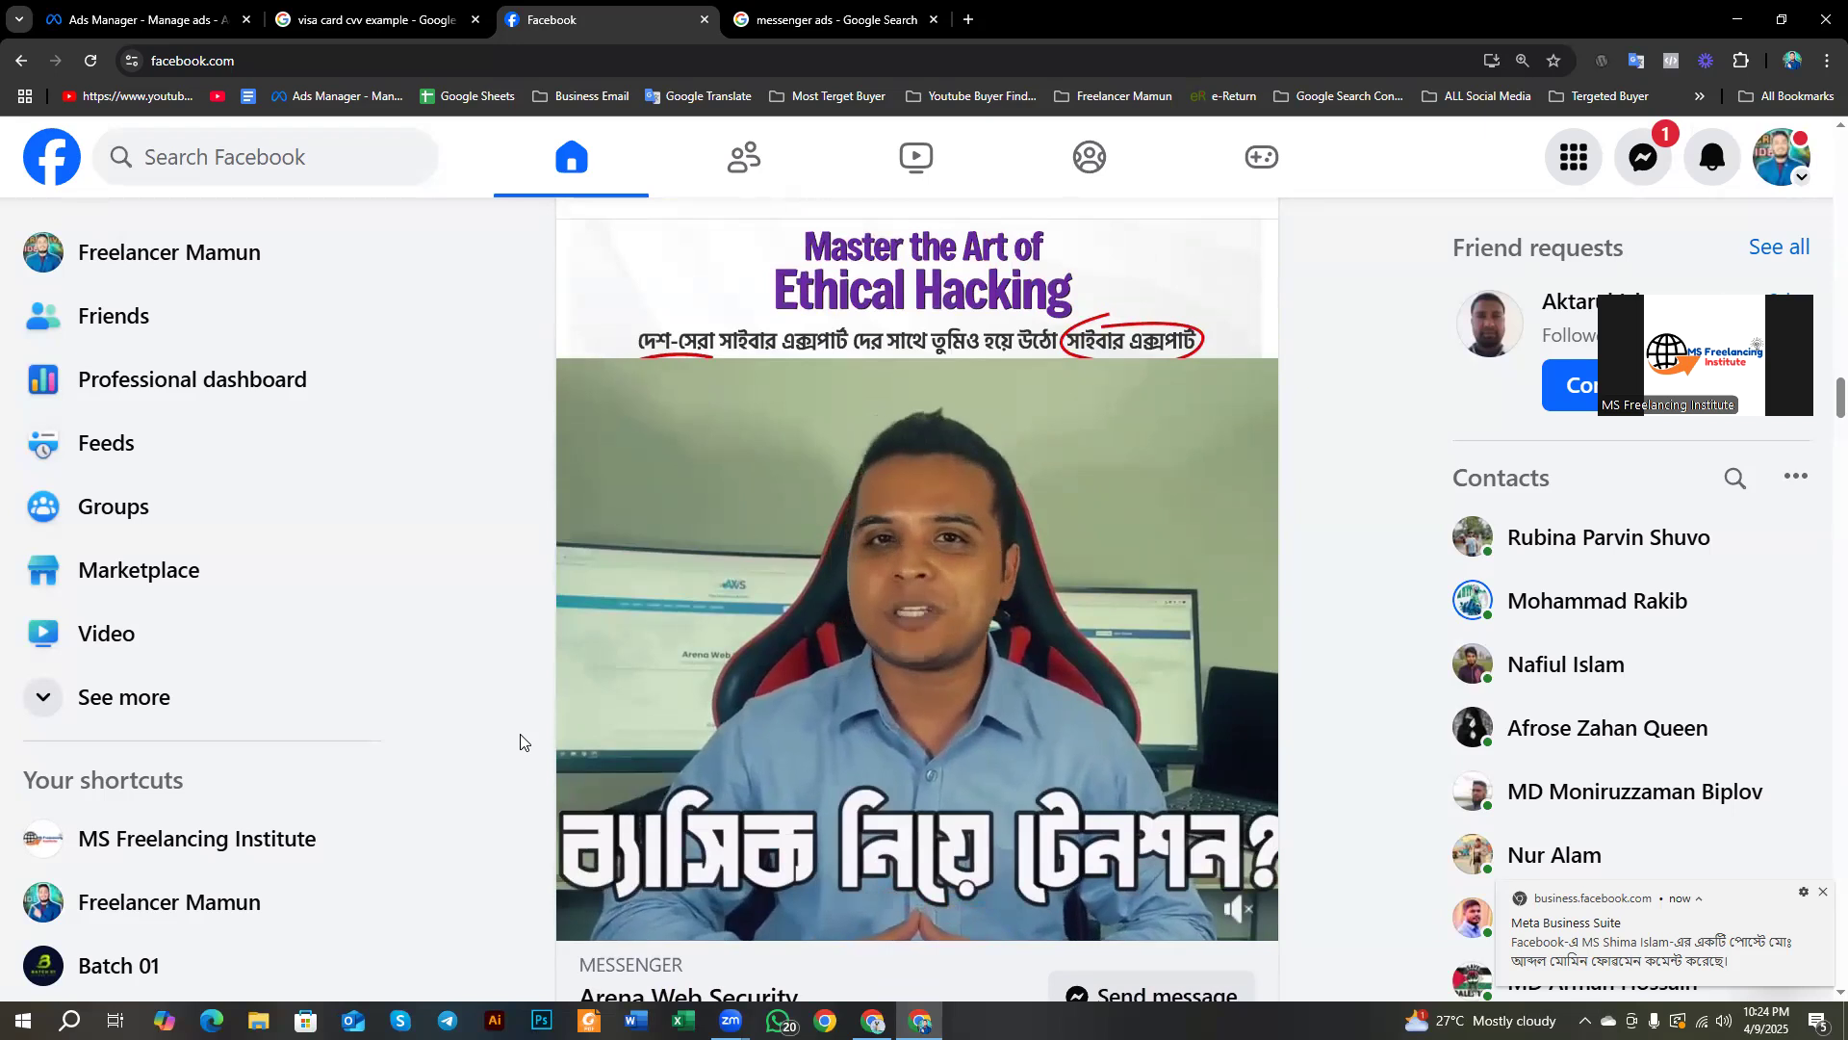
pyautogui.moveTo(574, 600)
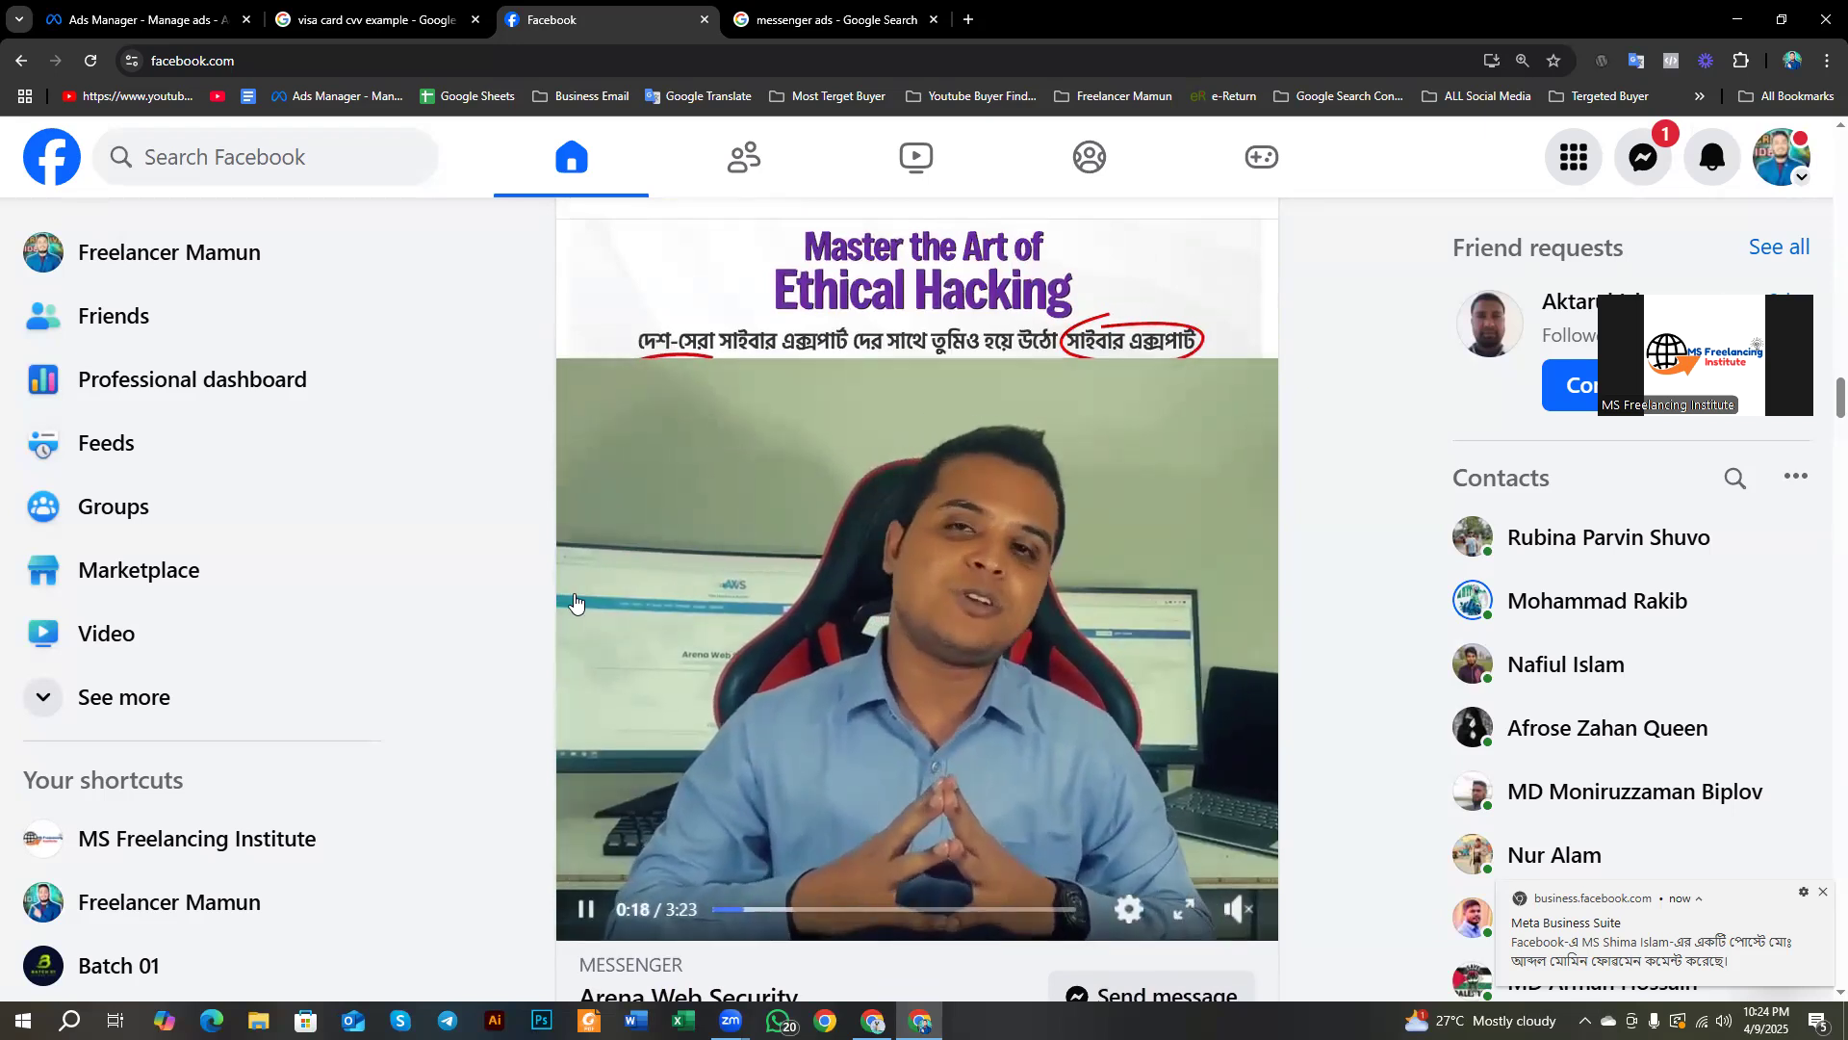
# Step: Scroll further through the Facebook feed, then go back to the Ads Manager ad set editor
pyautogui.scroll(3, 575, 600)
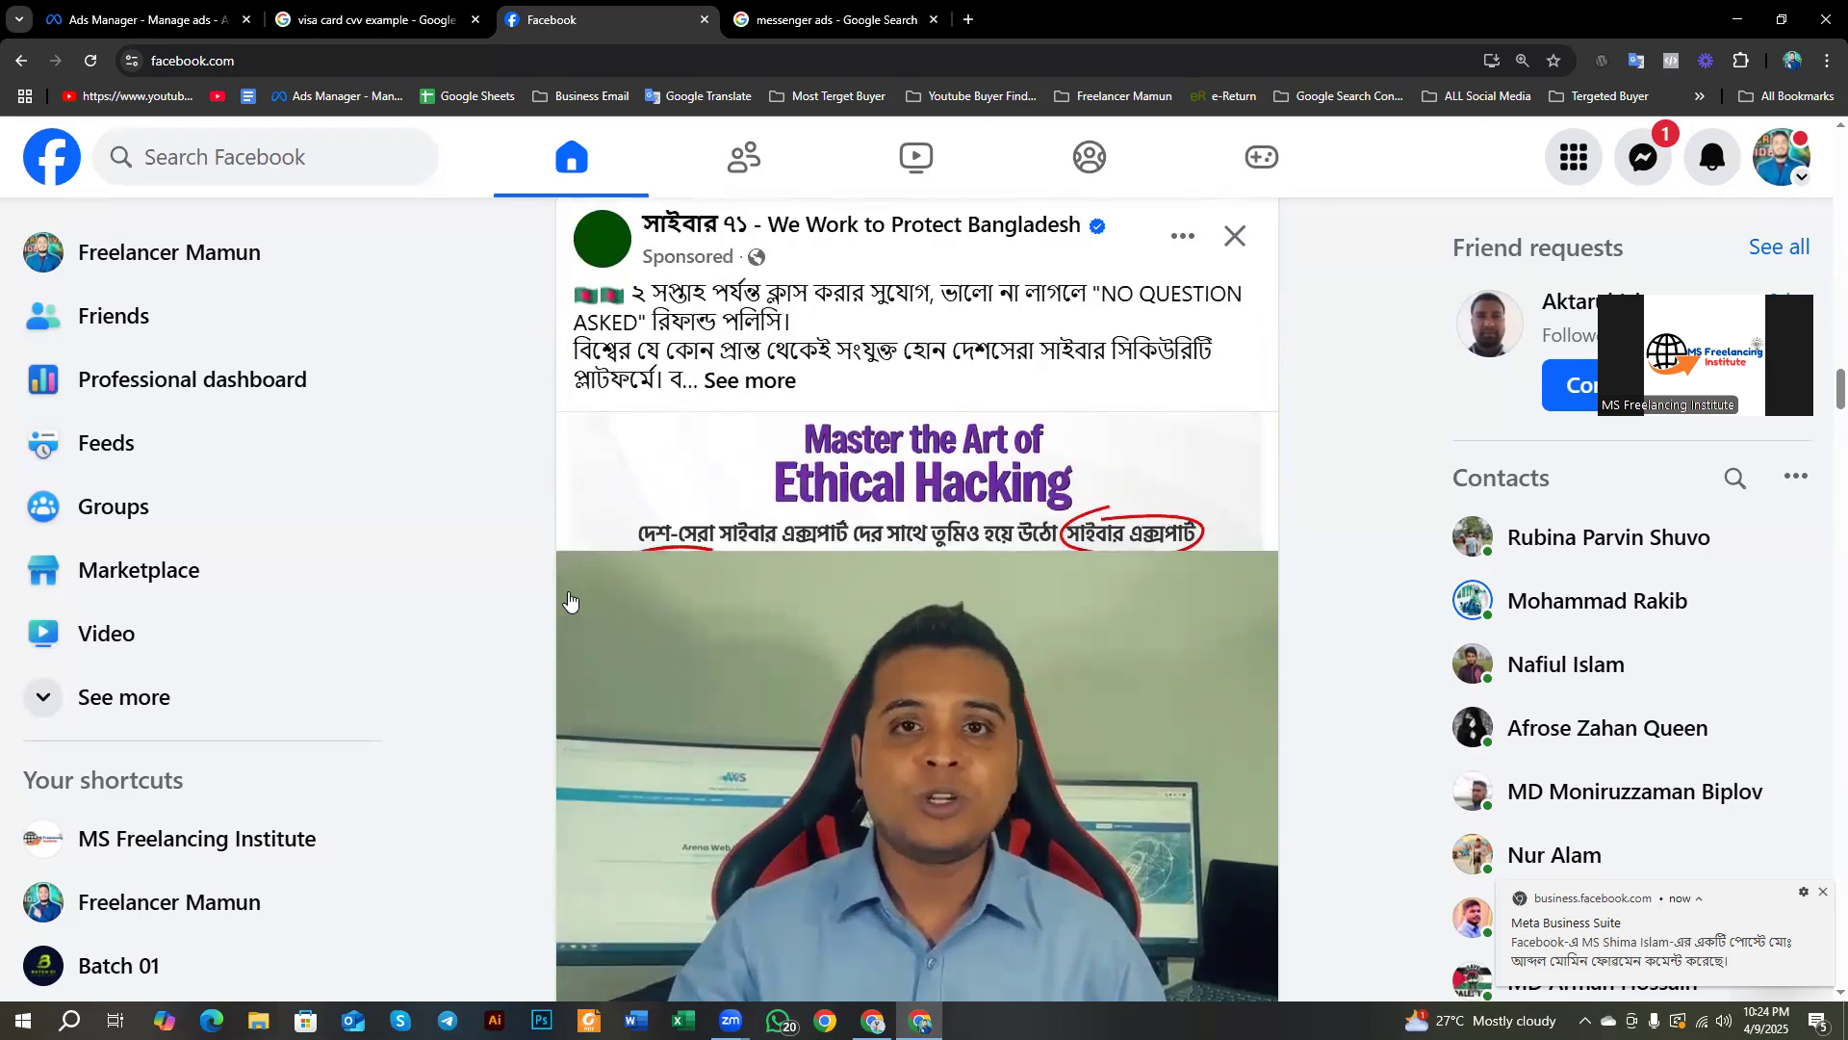
pyautogui.scroll(1, 569, 599)
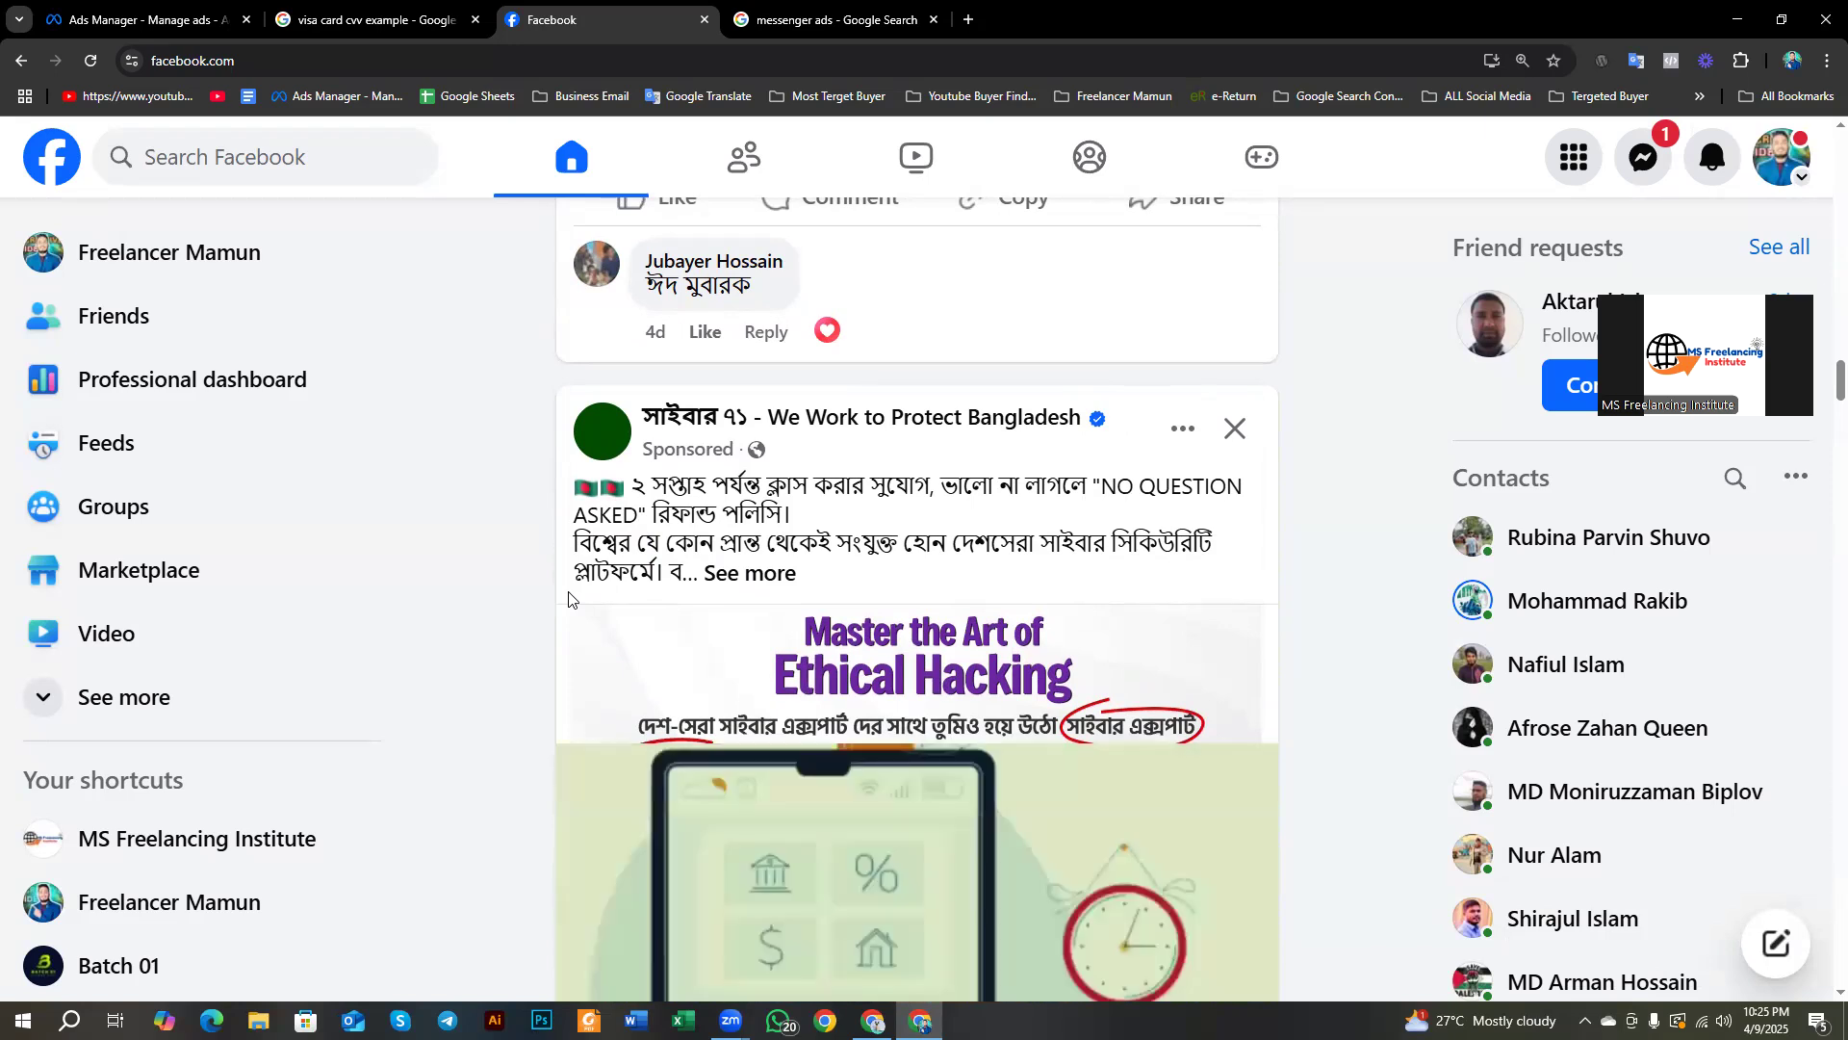
pyautogui.scroll(15, 539, 578)
pyautogui.scroll(-15, 529, 573)
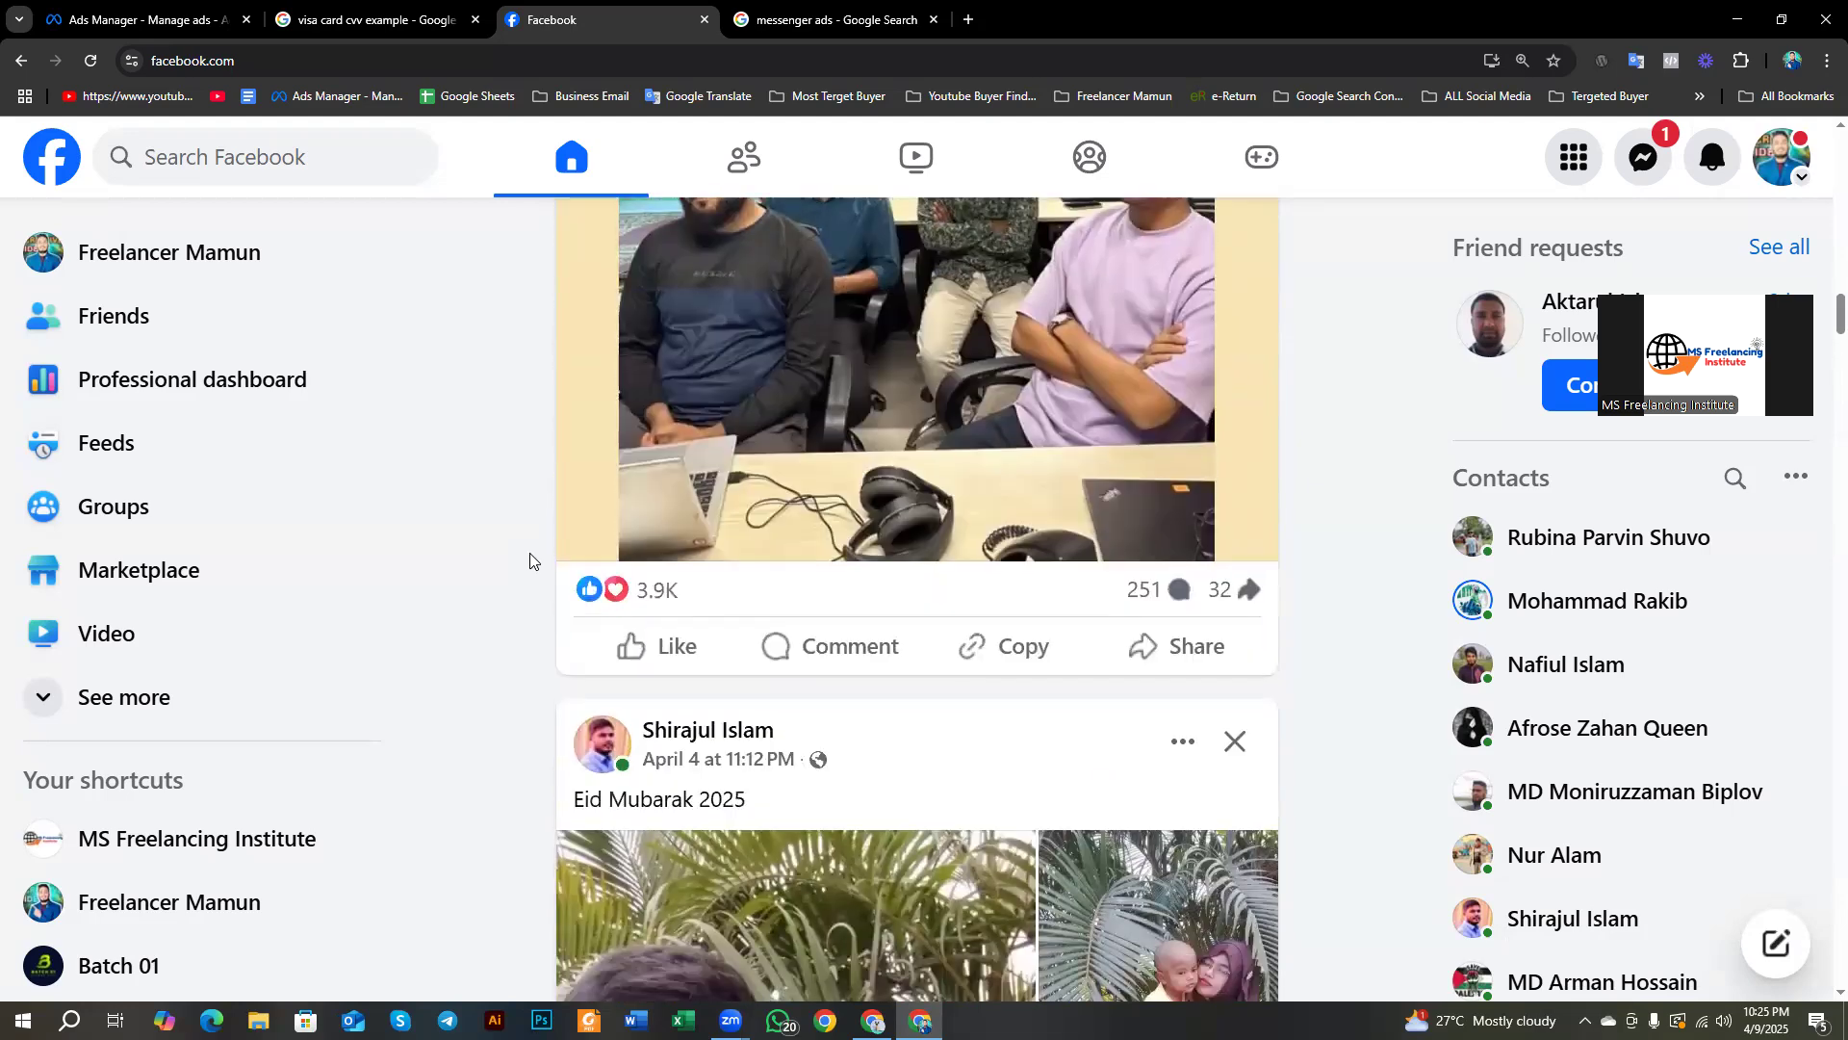
pyautogui.scroll(-20, 529, 577)
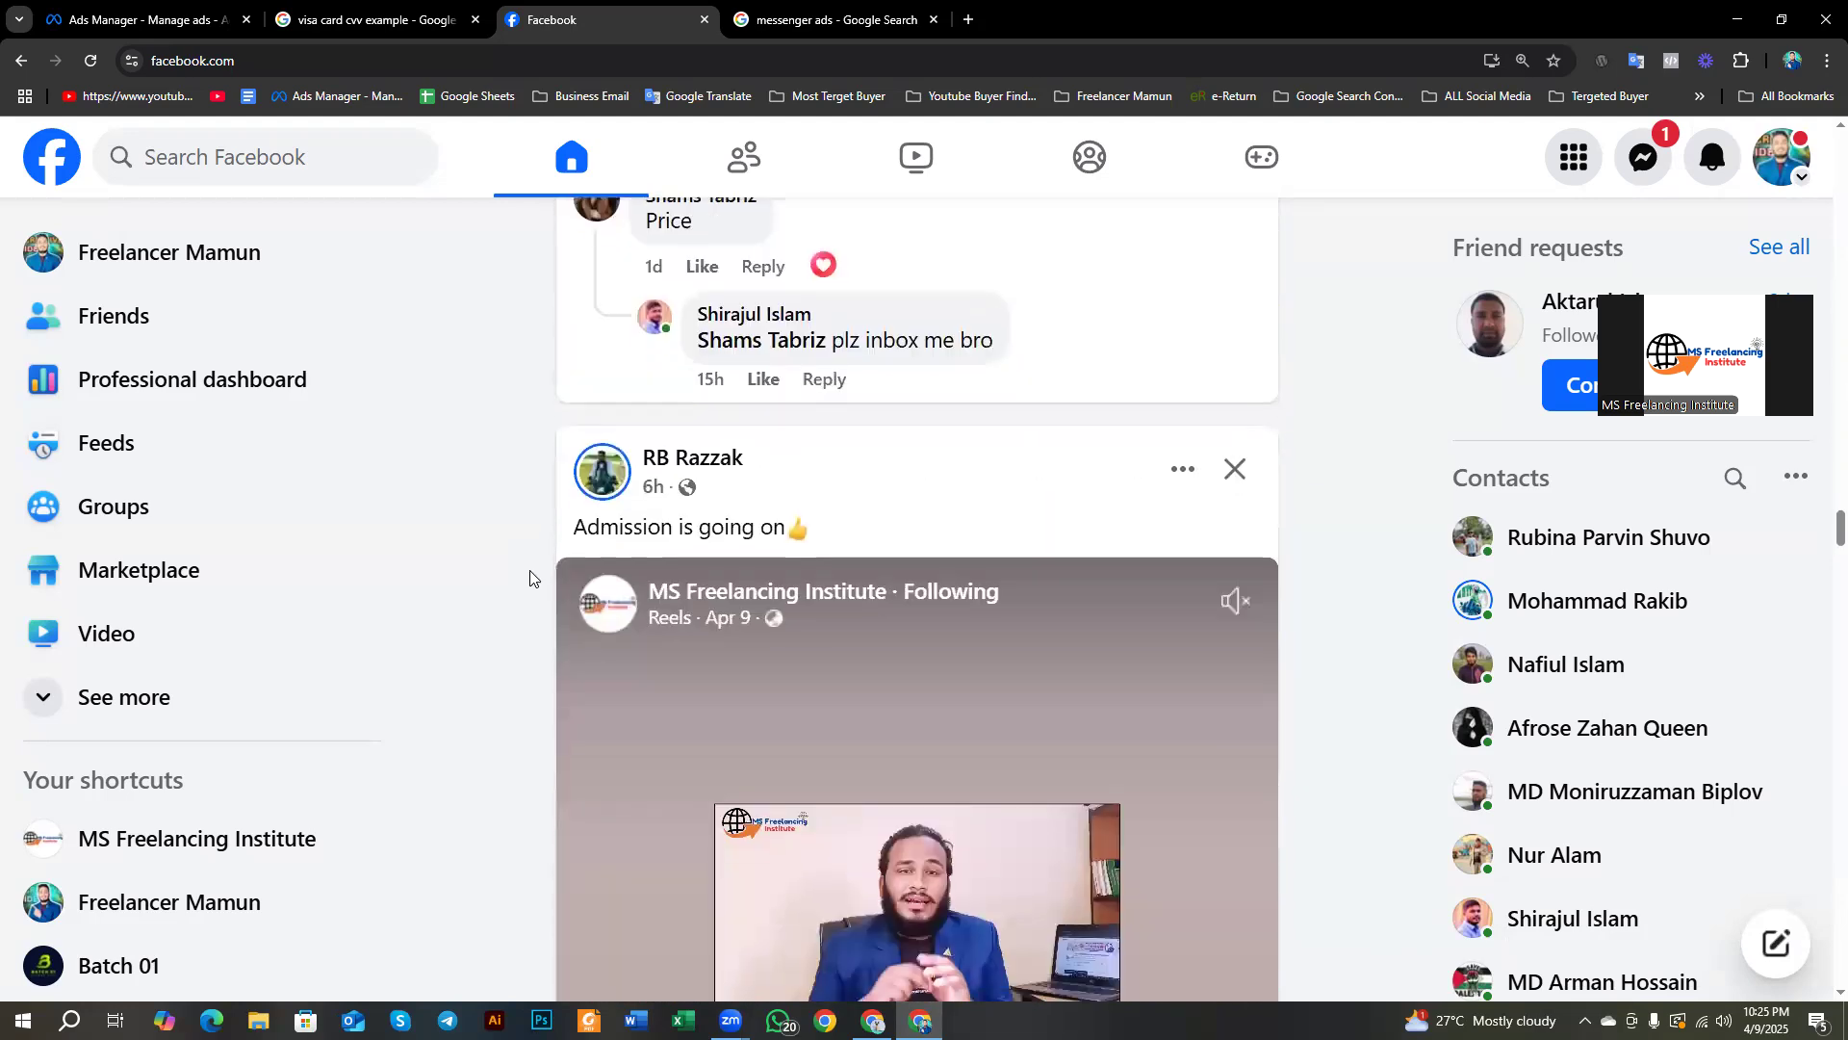
pyautogui.scroll(-20, 529, 597)
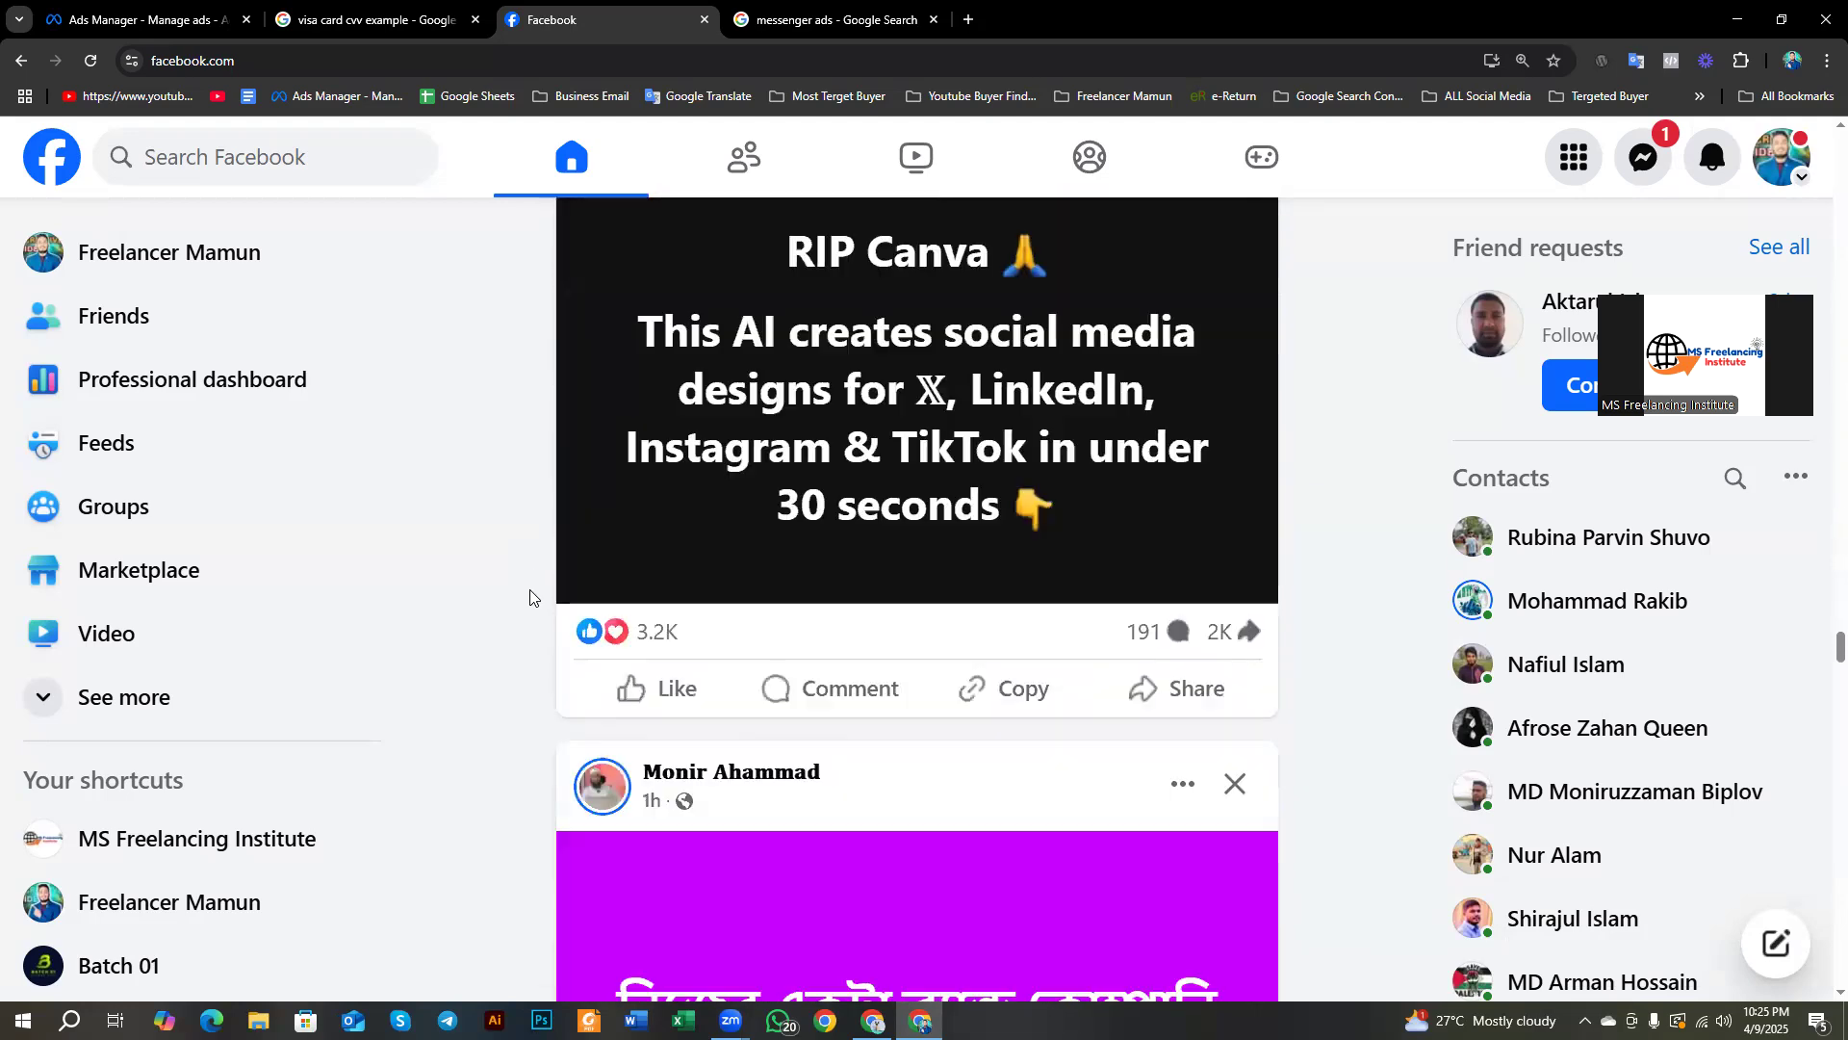
pyautogui.scroll(-20, 522, 599)
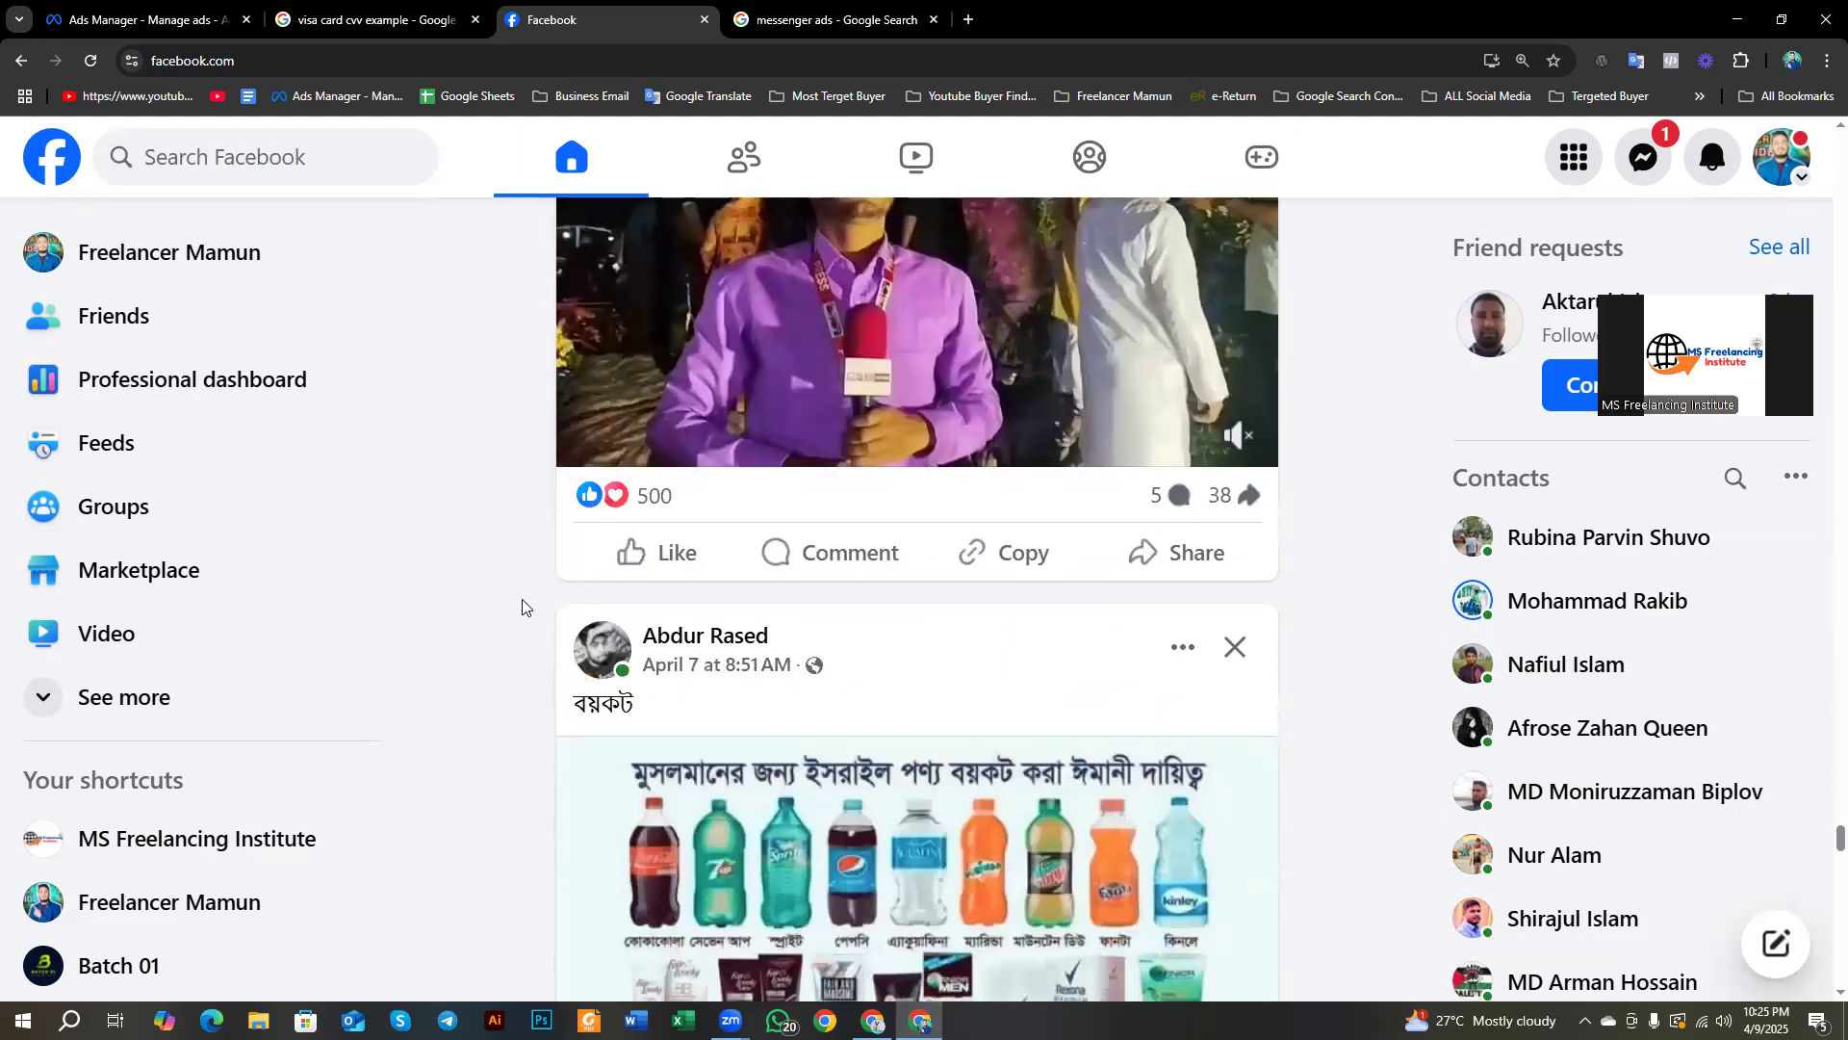
pyautogui.scroll(-20, 521, 606)
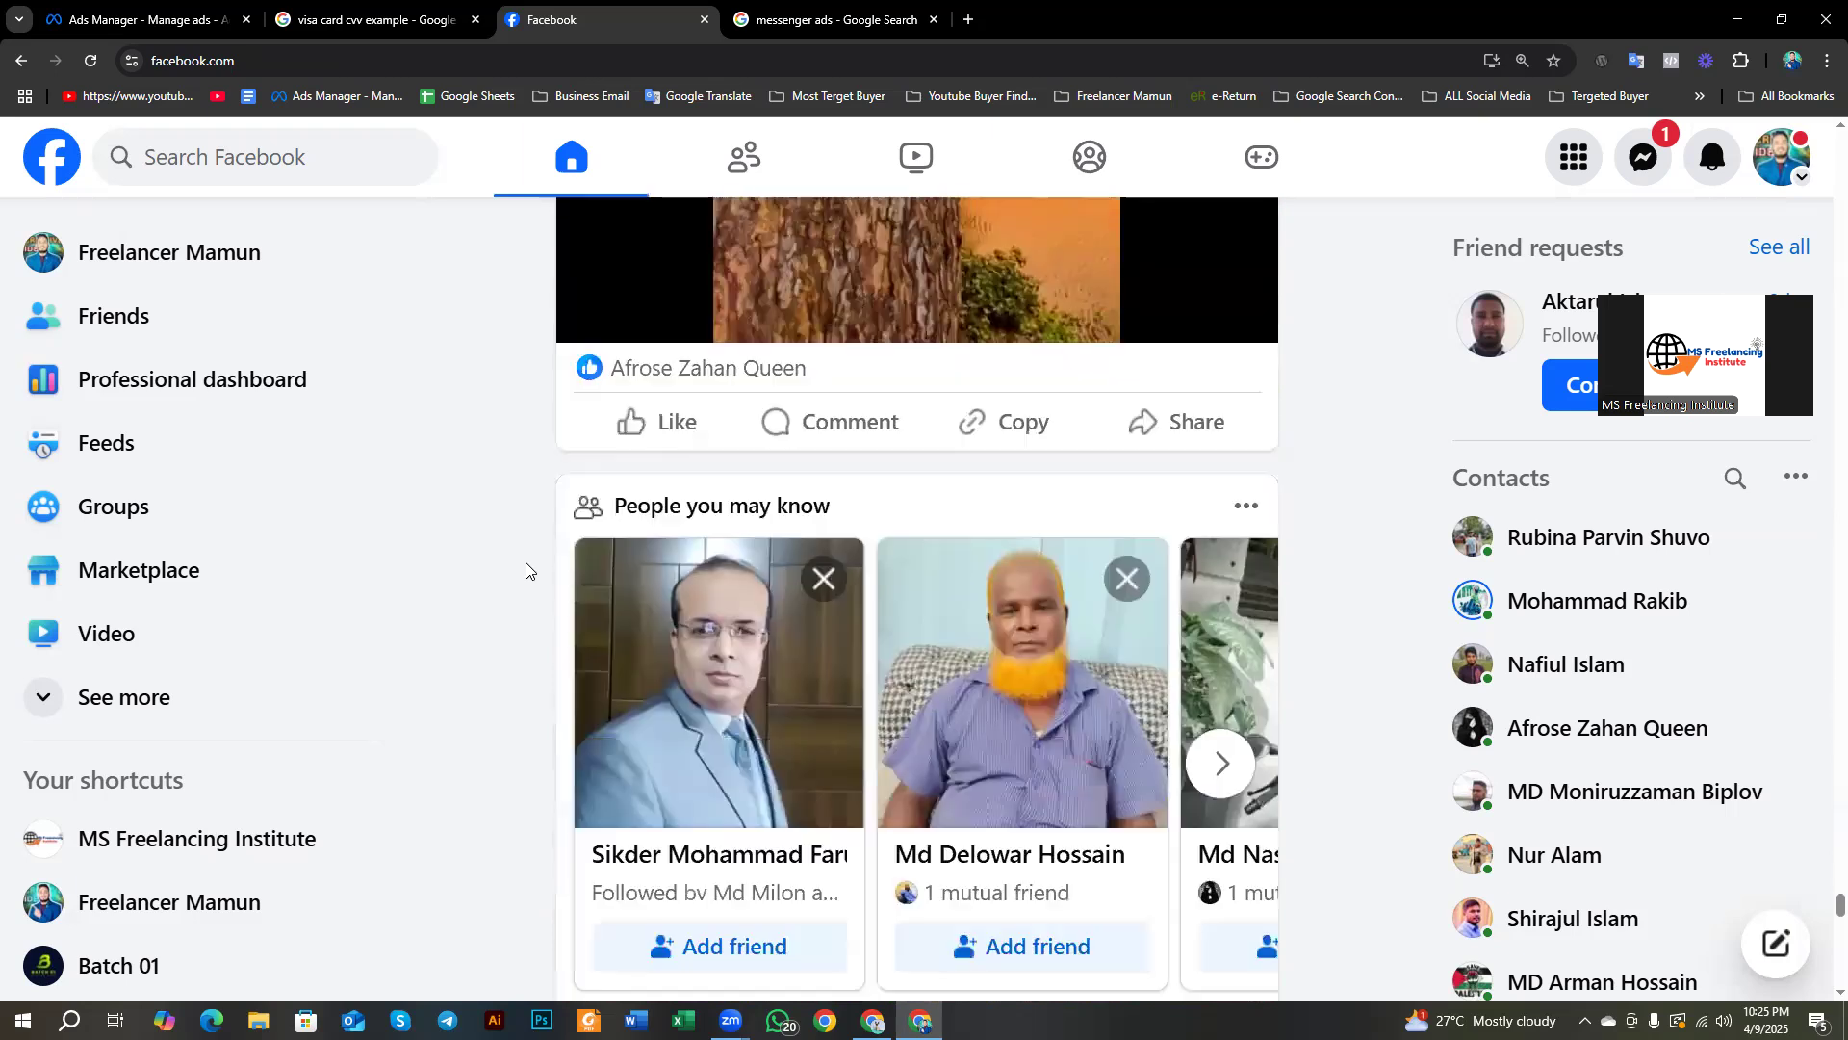
pyautogui.scroll(-3, 514, 586)
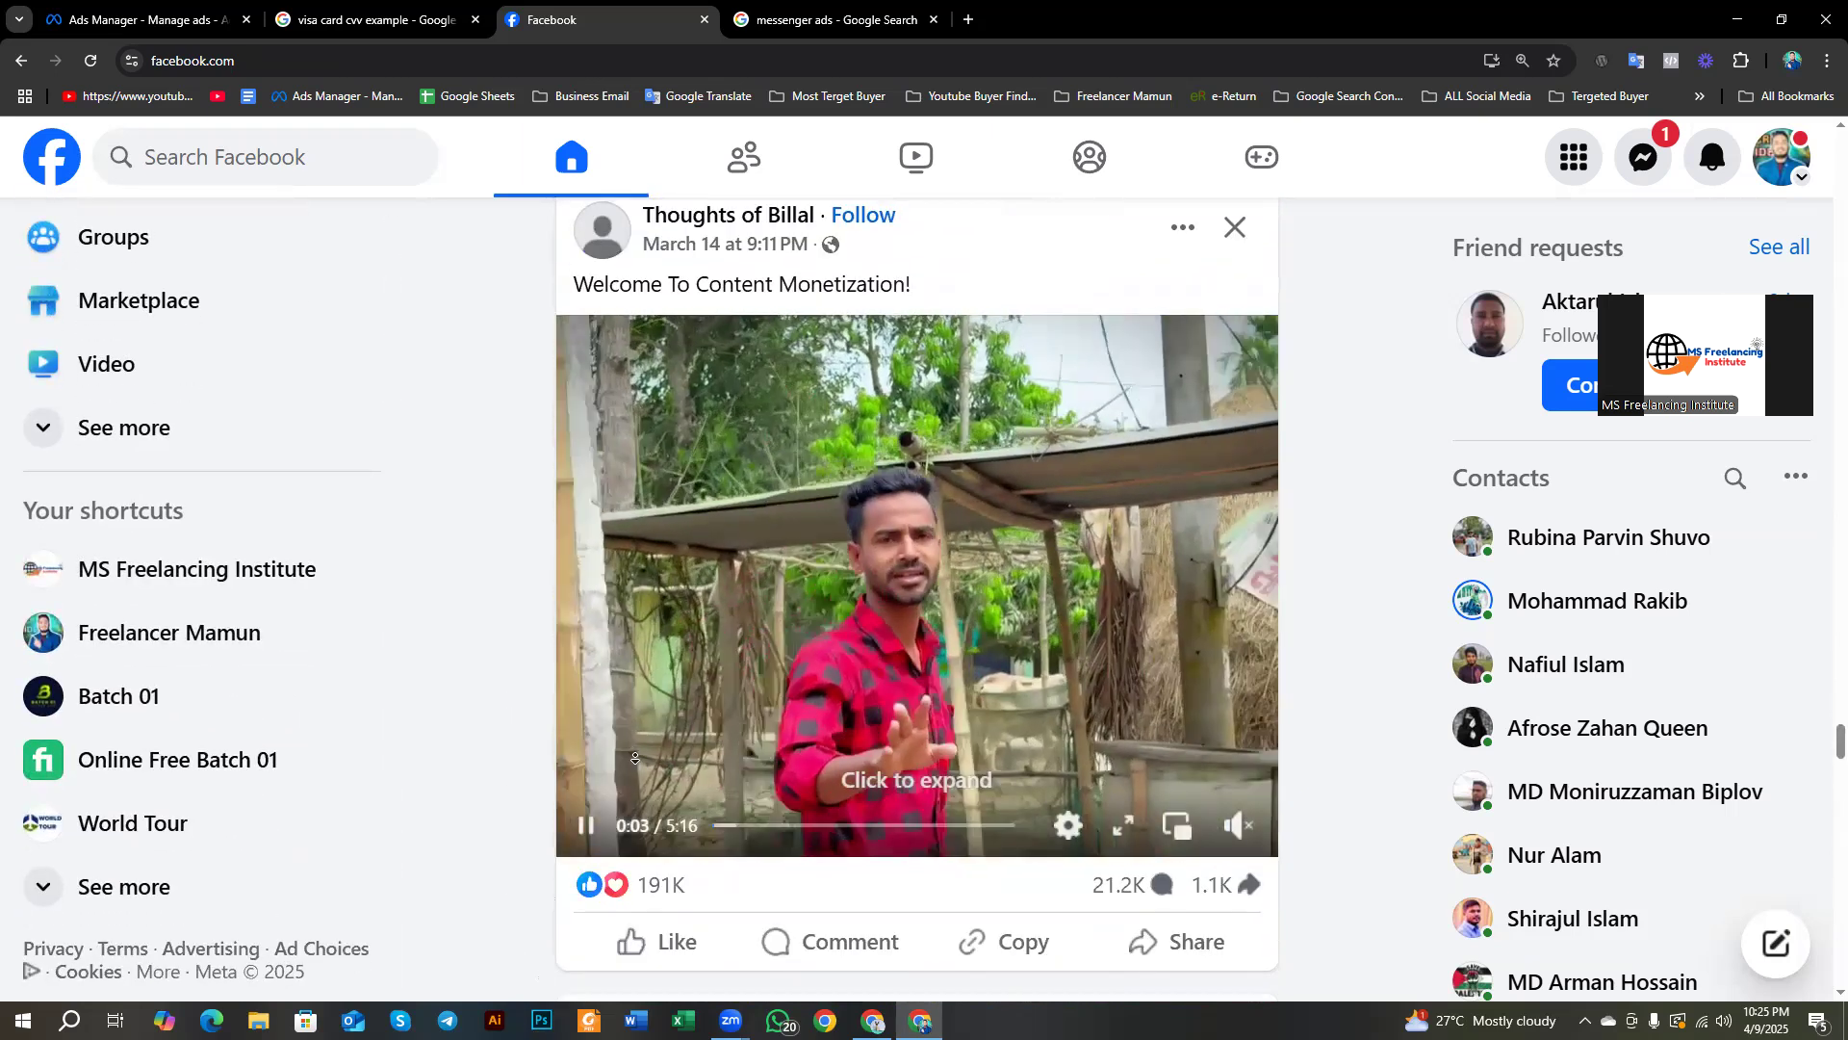
pyautogui.scroll(-15, 507, 660)
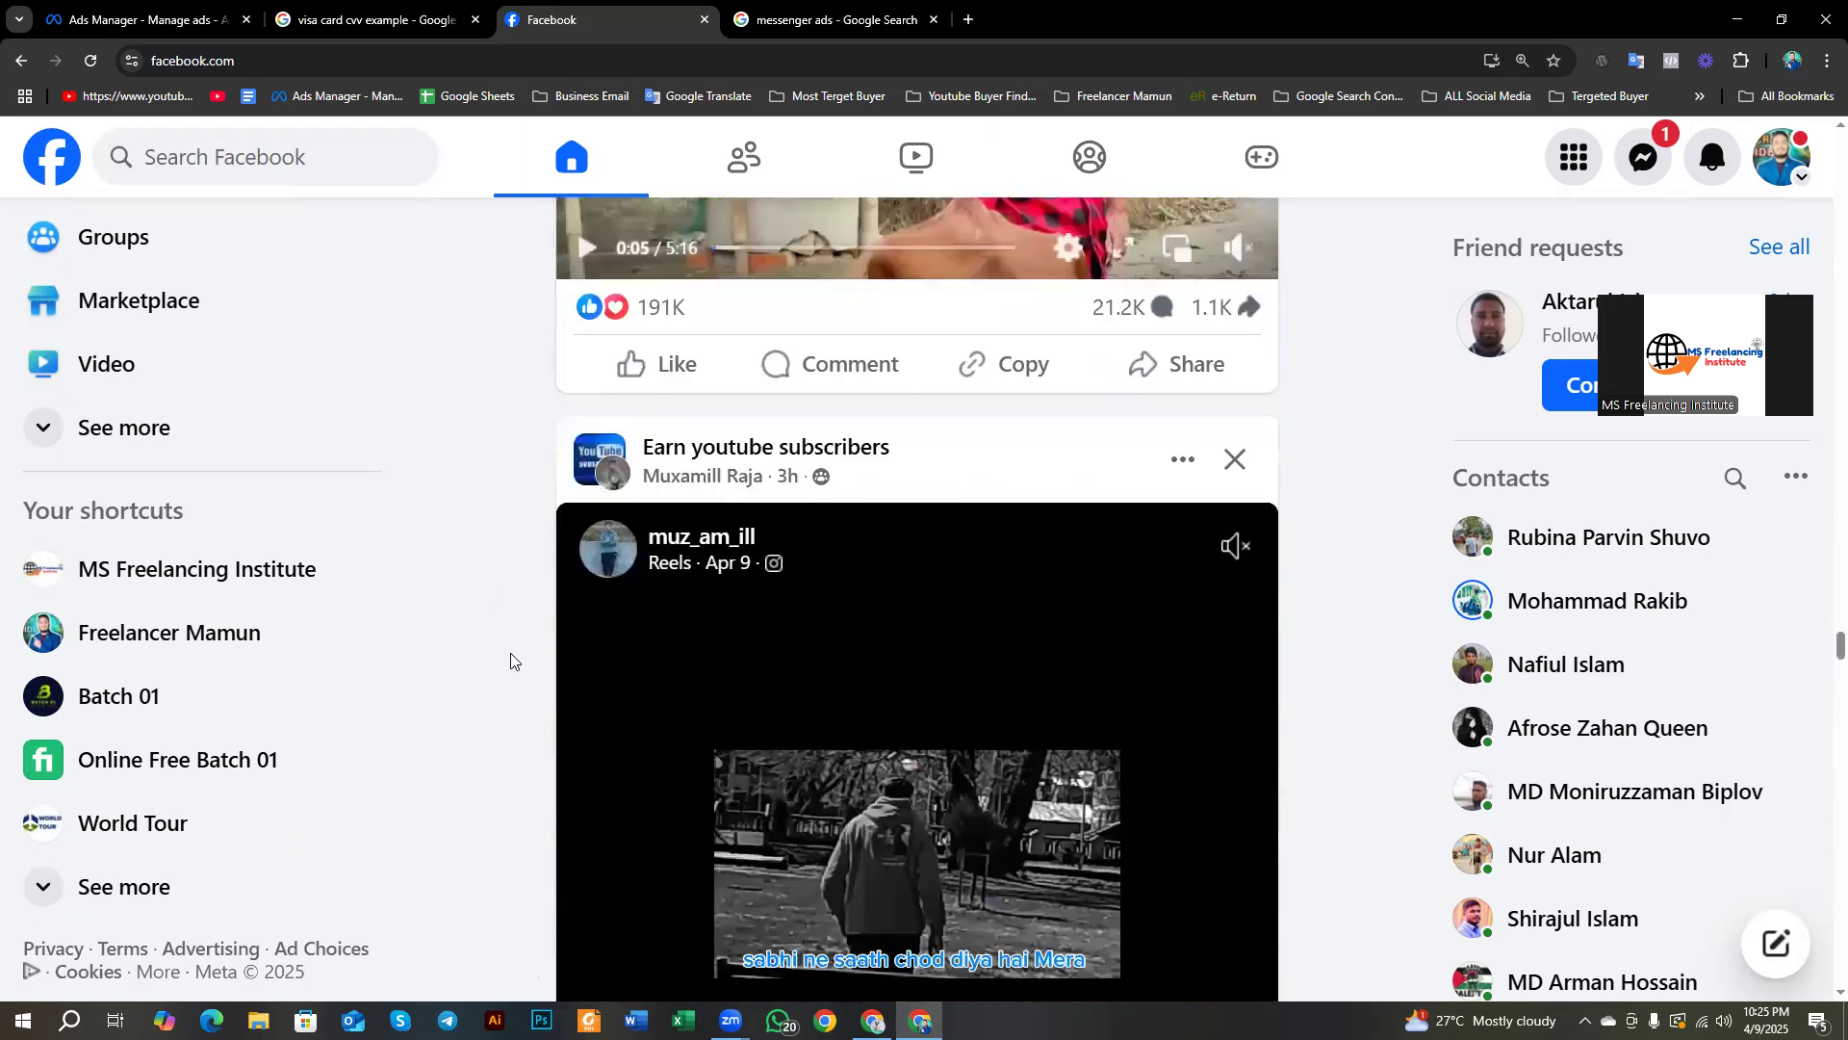
pyautogui.scroll(-10, 523, 681)
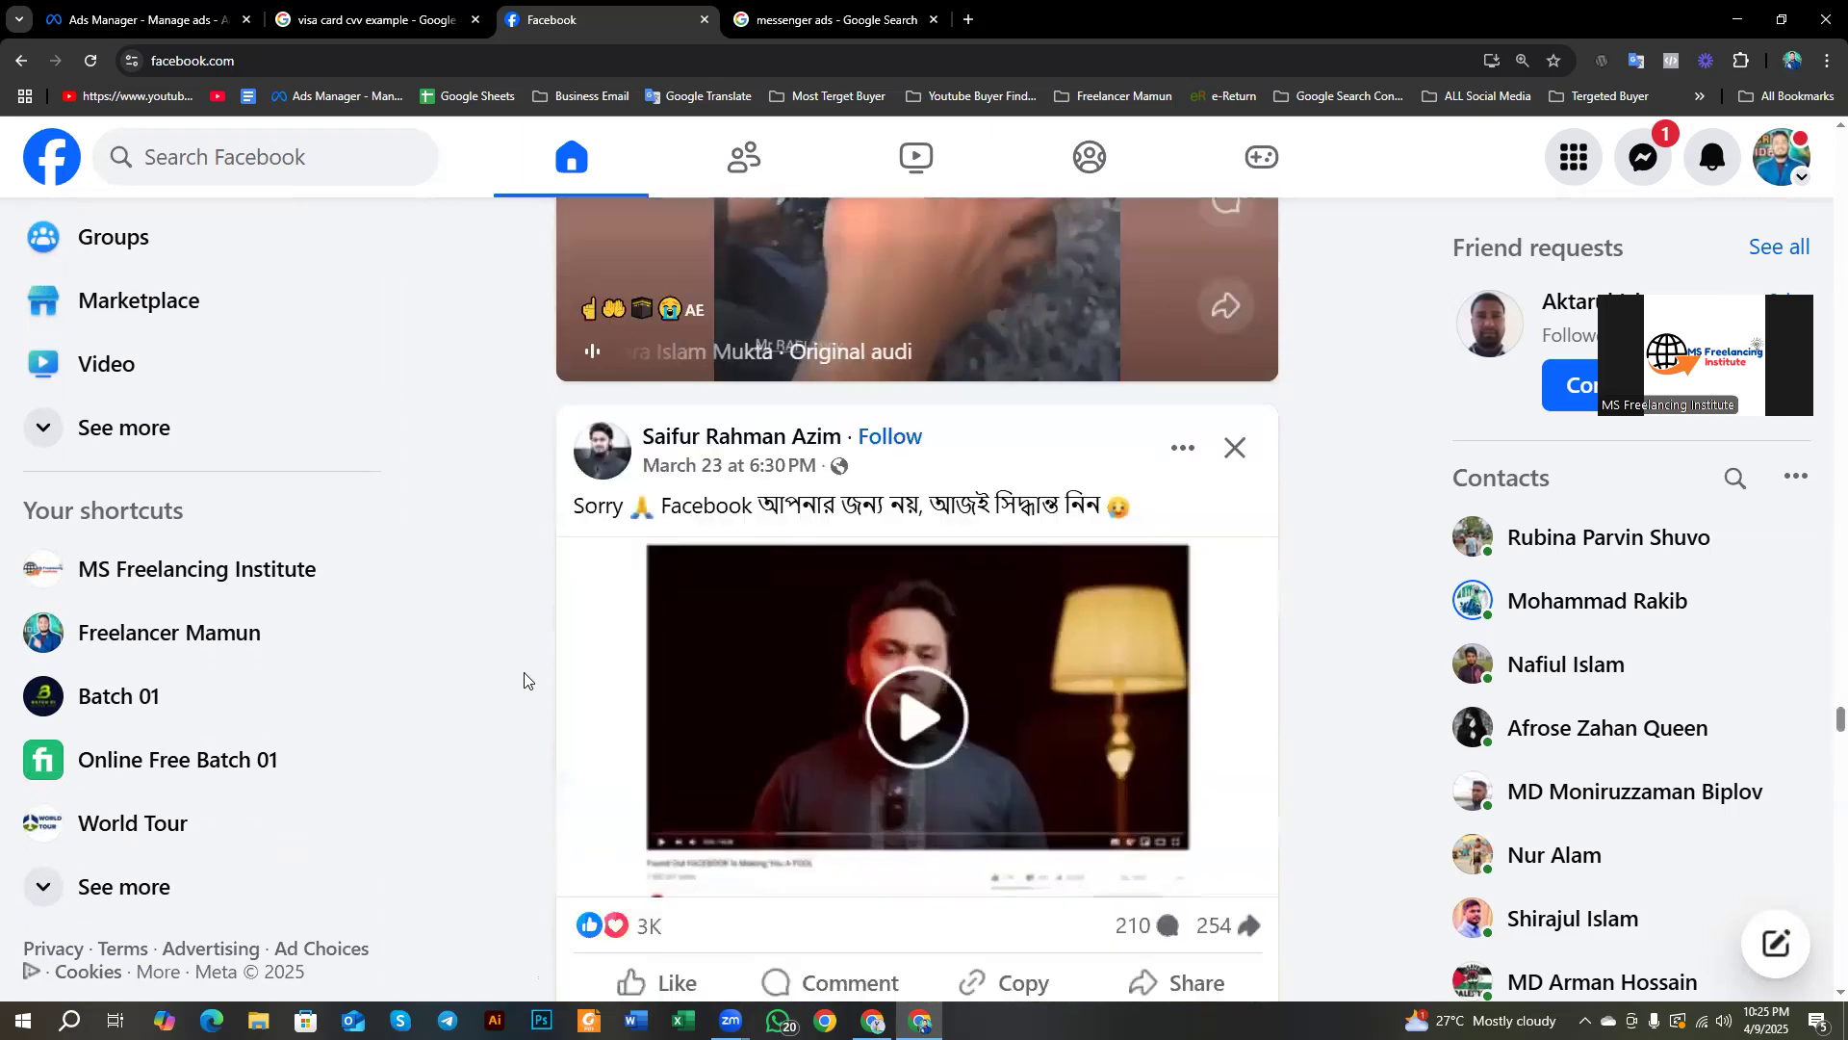
pyautogui.scroll(-5, 523, 680)
pyautogui.scroll(-20, 523, 681)
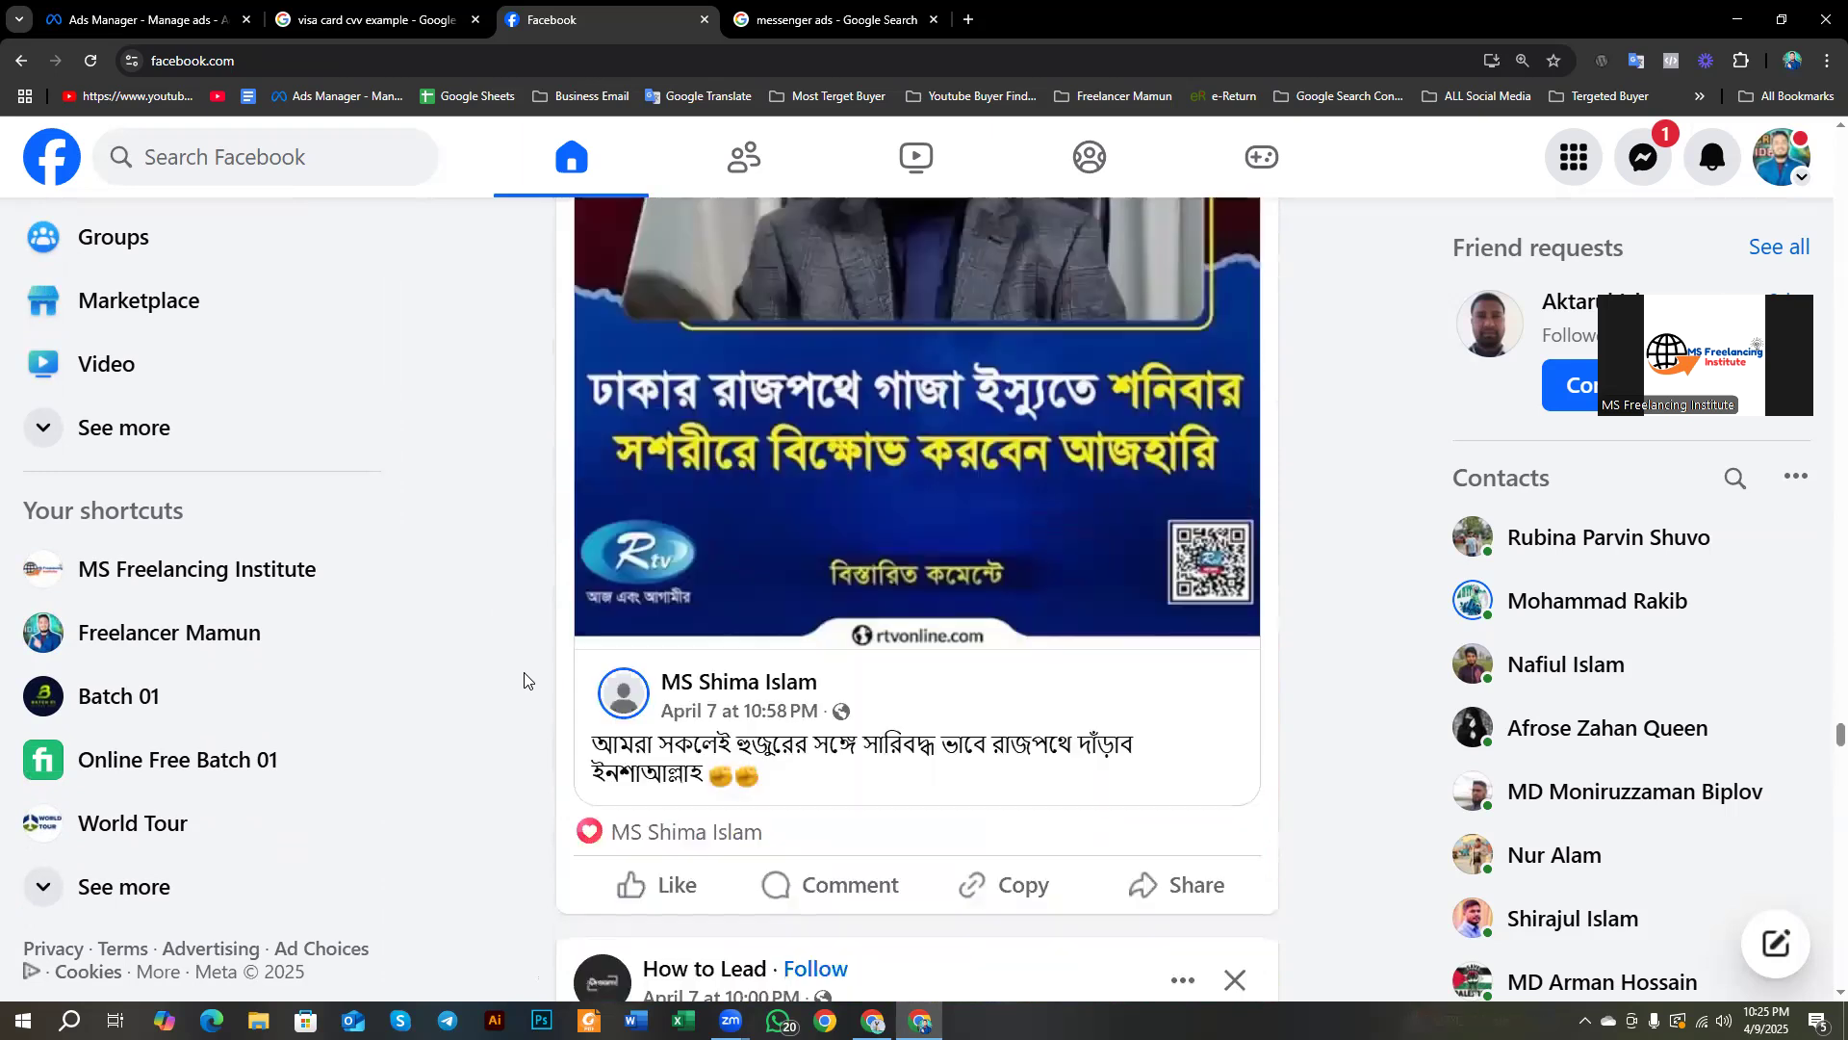
pyautogui.scroll(20, 525, 681)
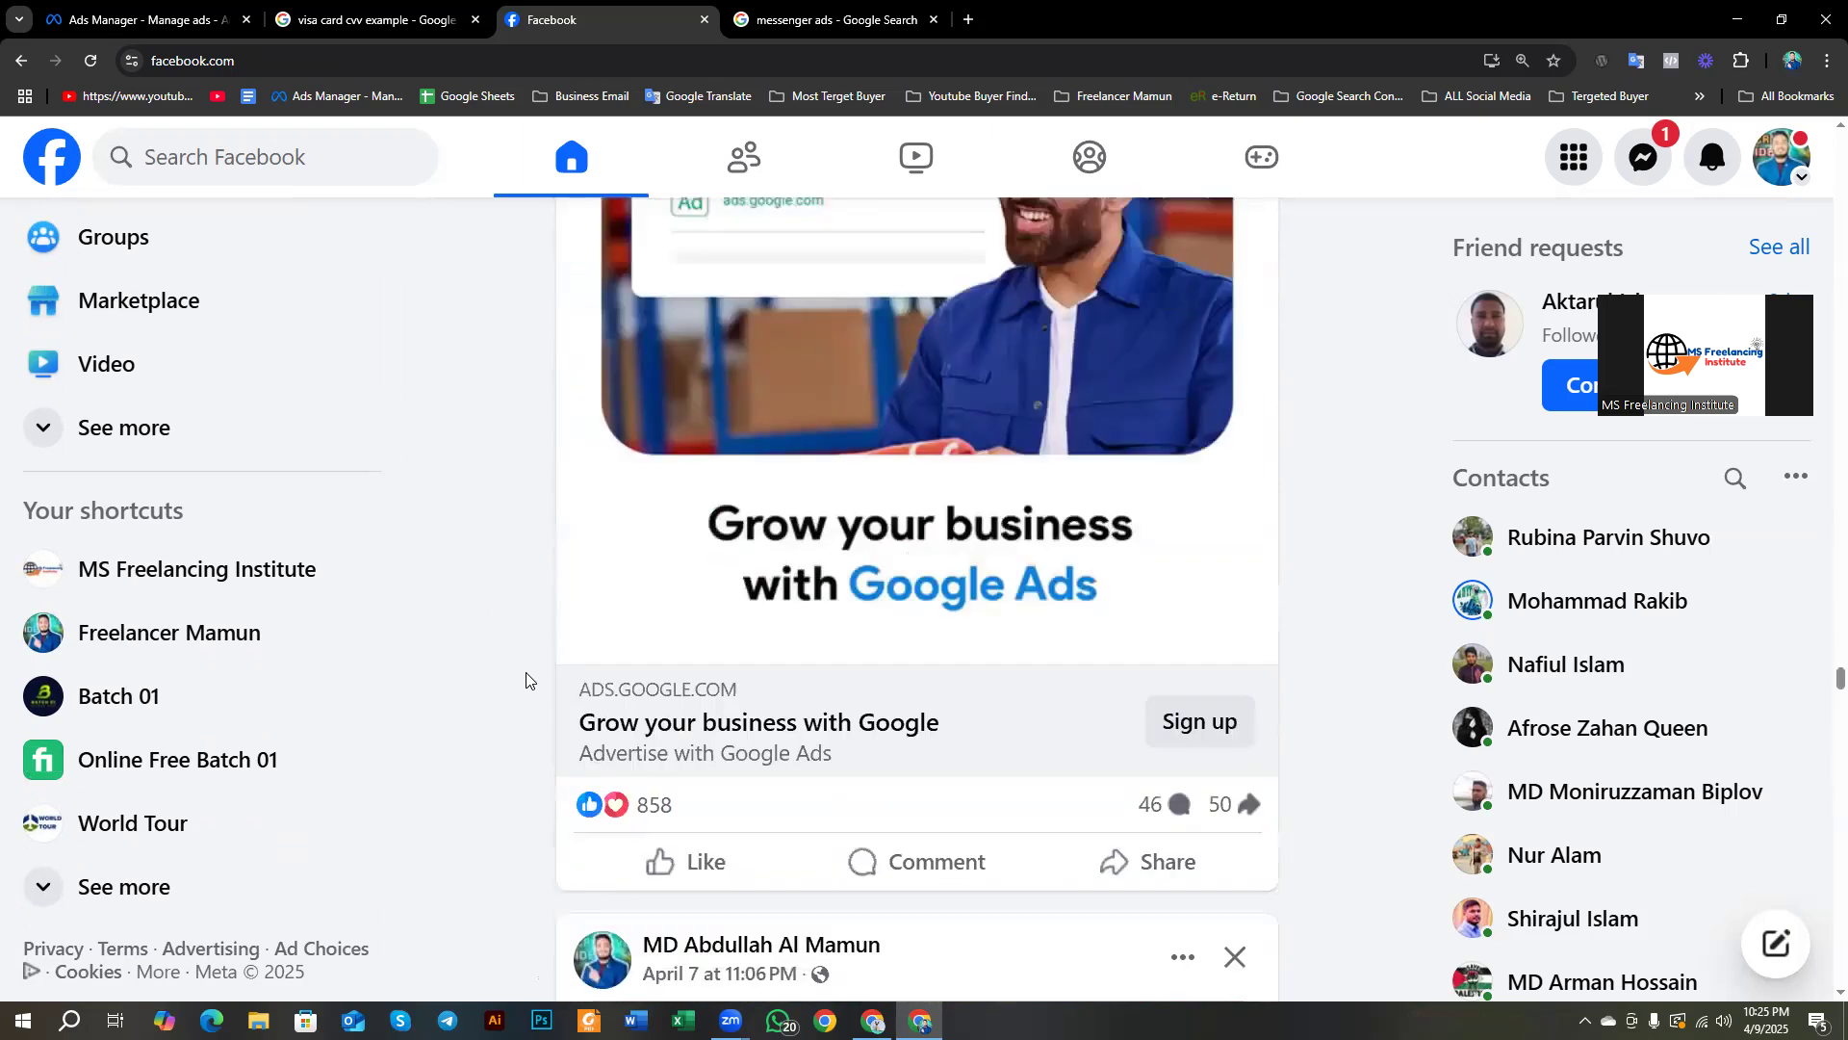
pyautogui.scroll(7, 556, 680)
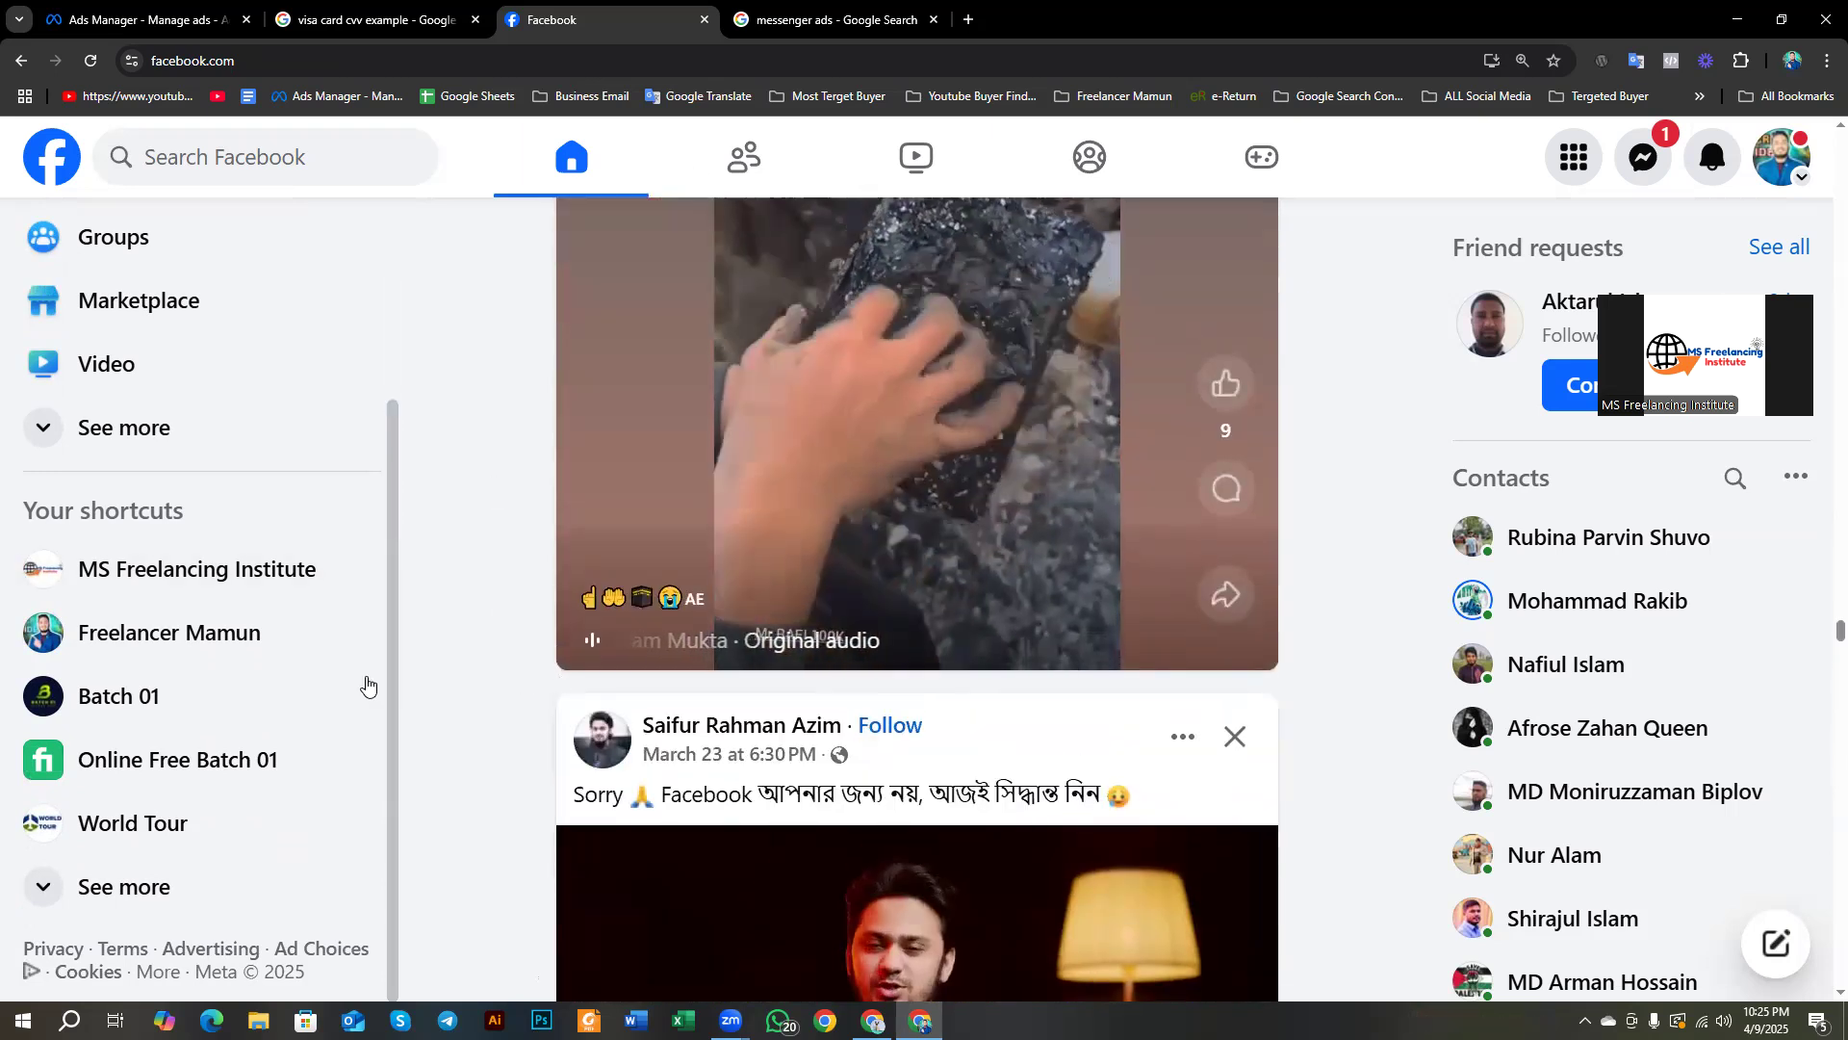
pyautogui.scroll(-6, 519, 610)
pyautogui.scroll(-15, 520, 610)
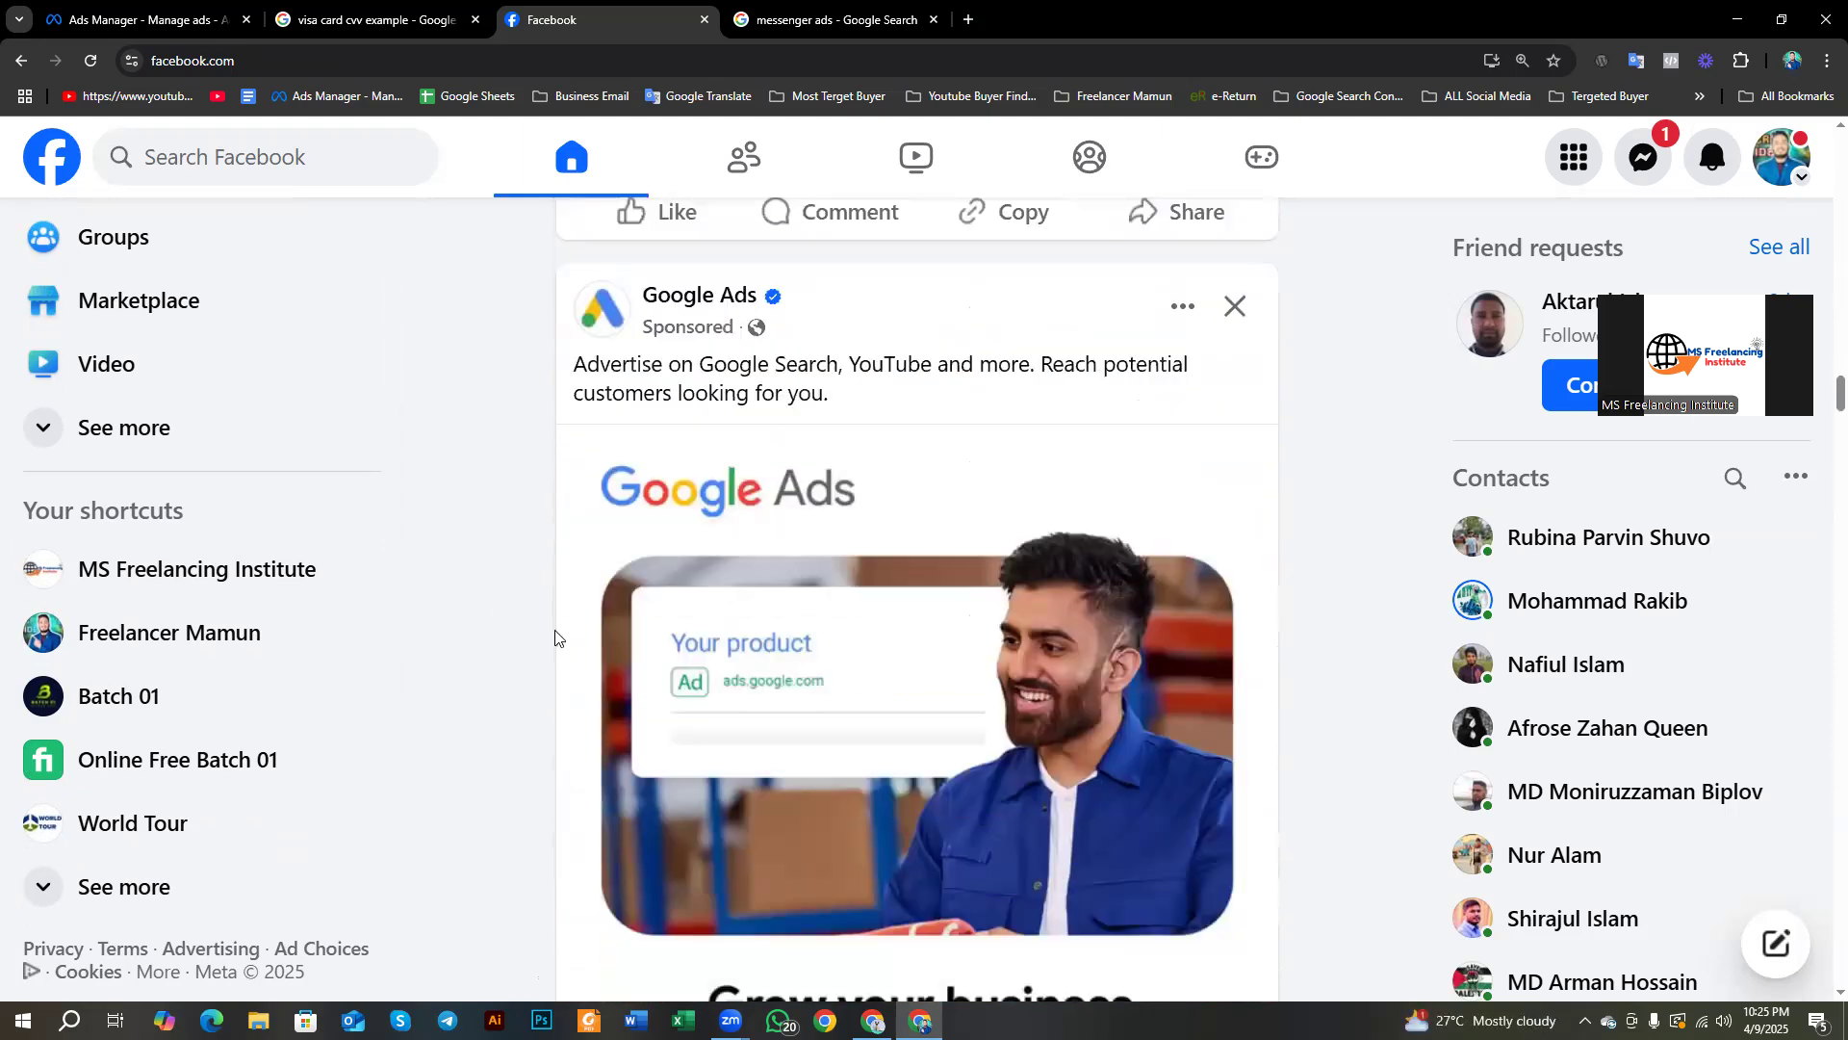
pyautogui.scroll(-20, 546, 638)
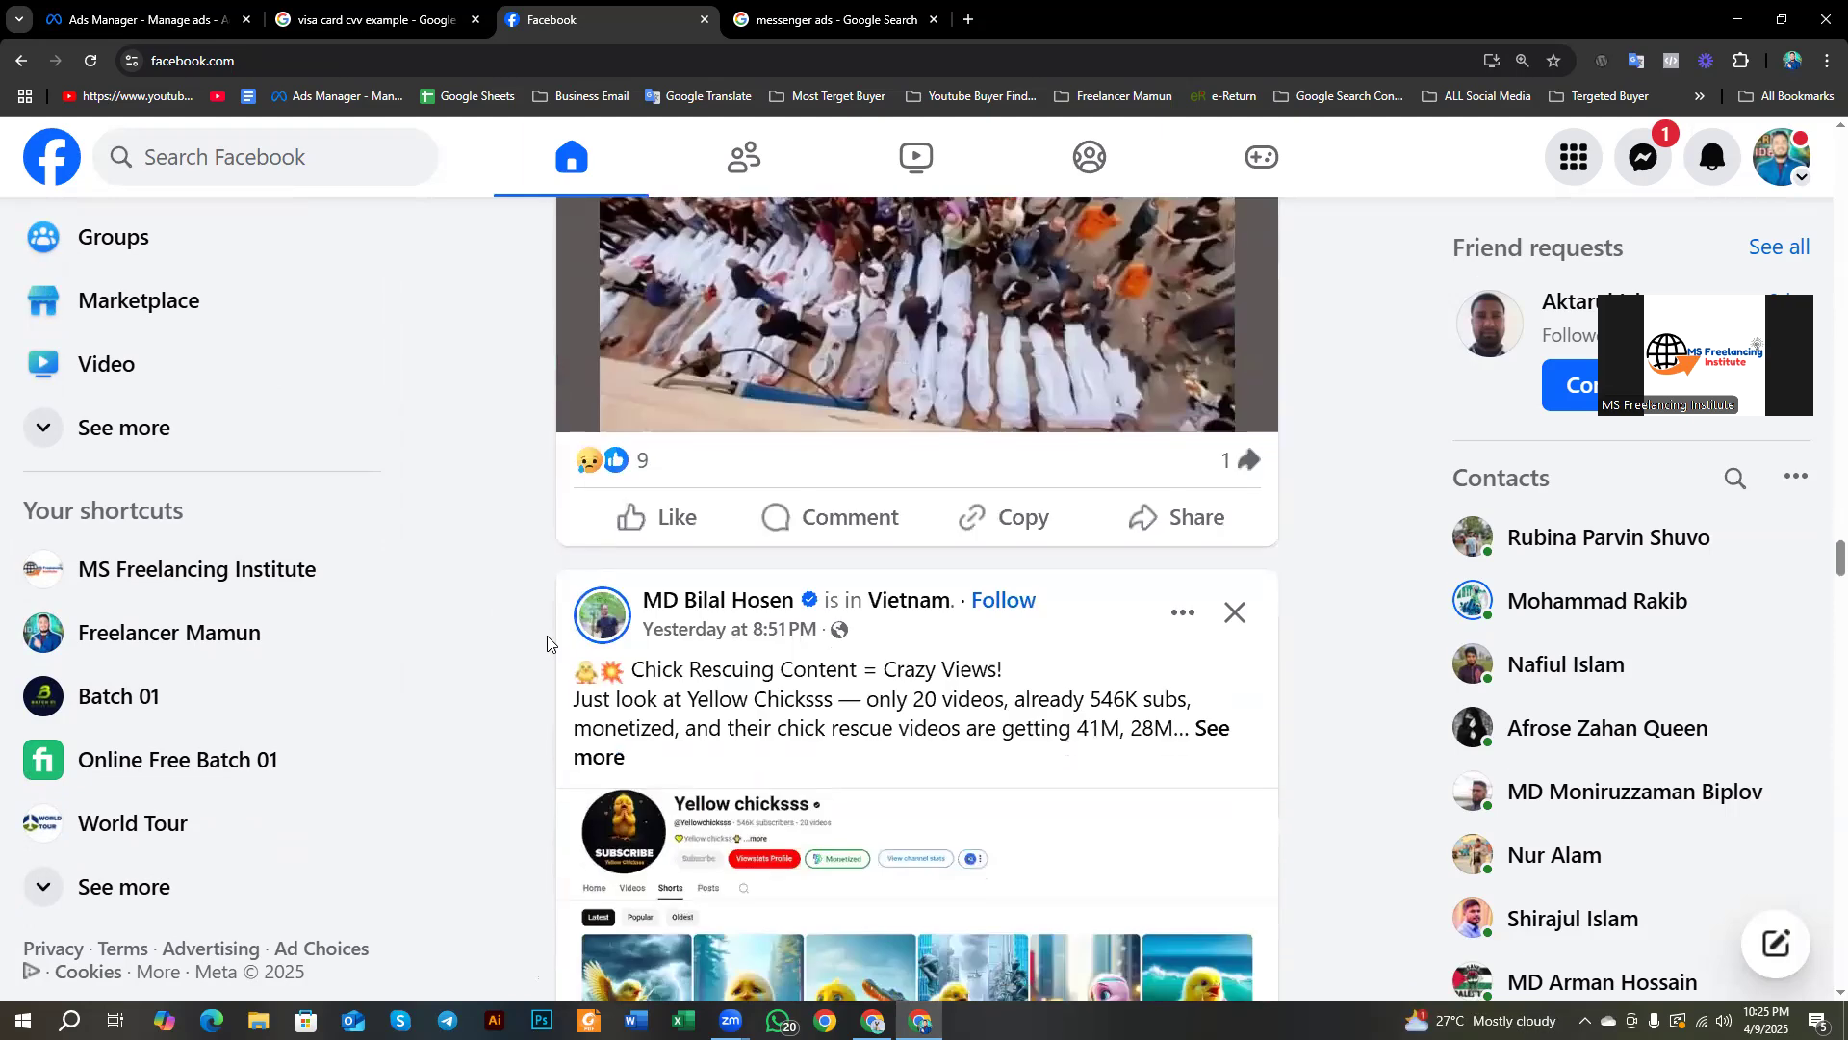
pyautogui.scroll(-10, 547, 638)
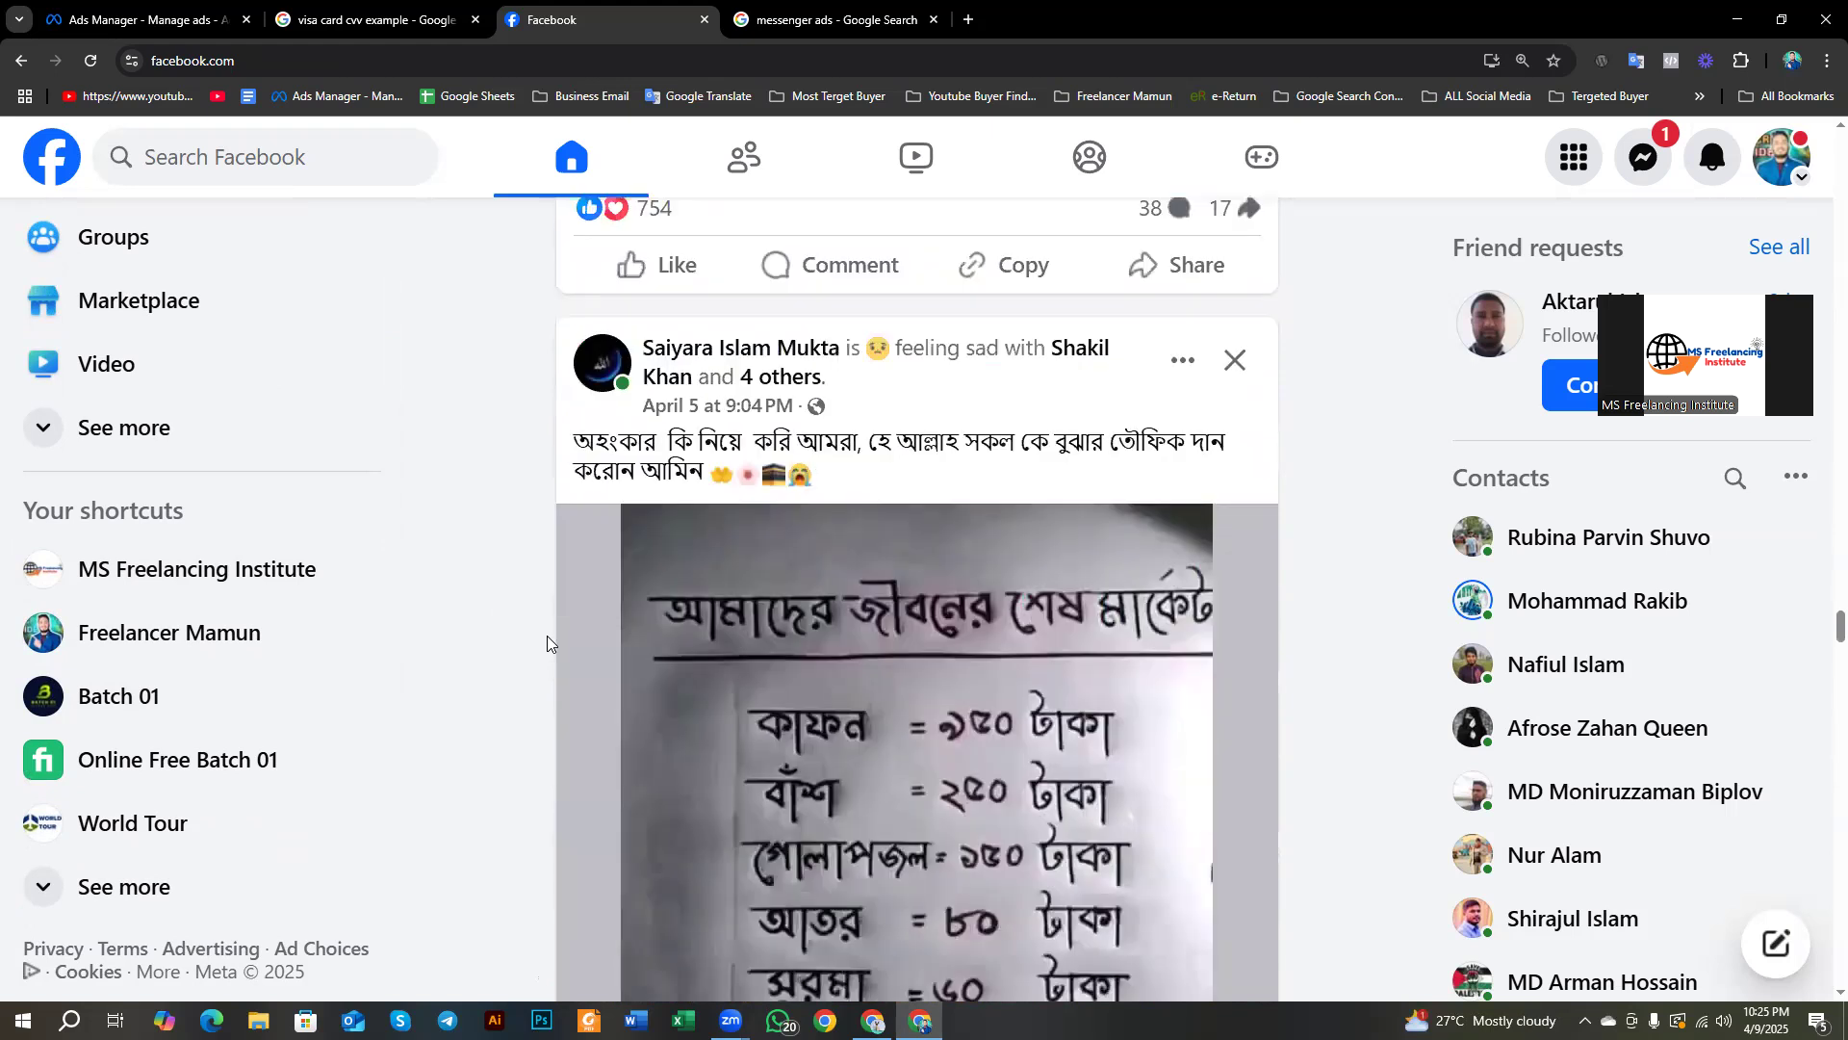
pyautogui.scroll(6, 547, 635)
pyautogui.scroll(-5, 722, 763)
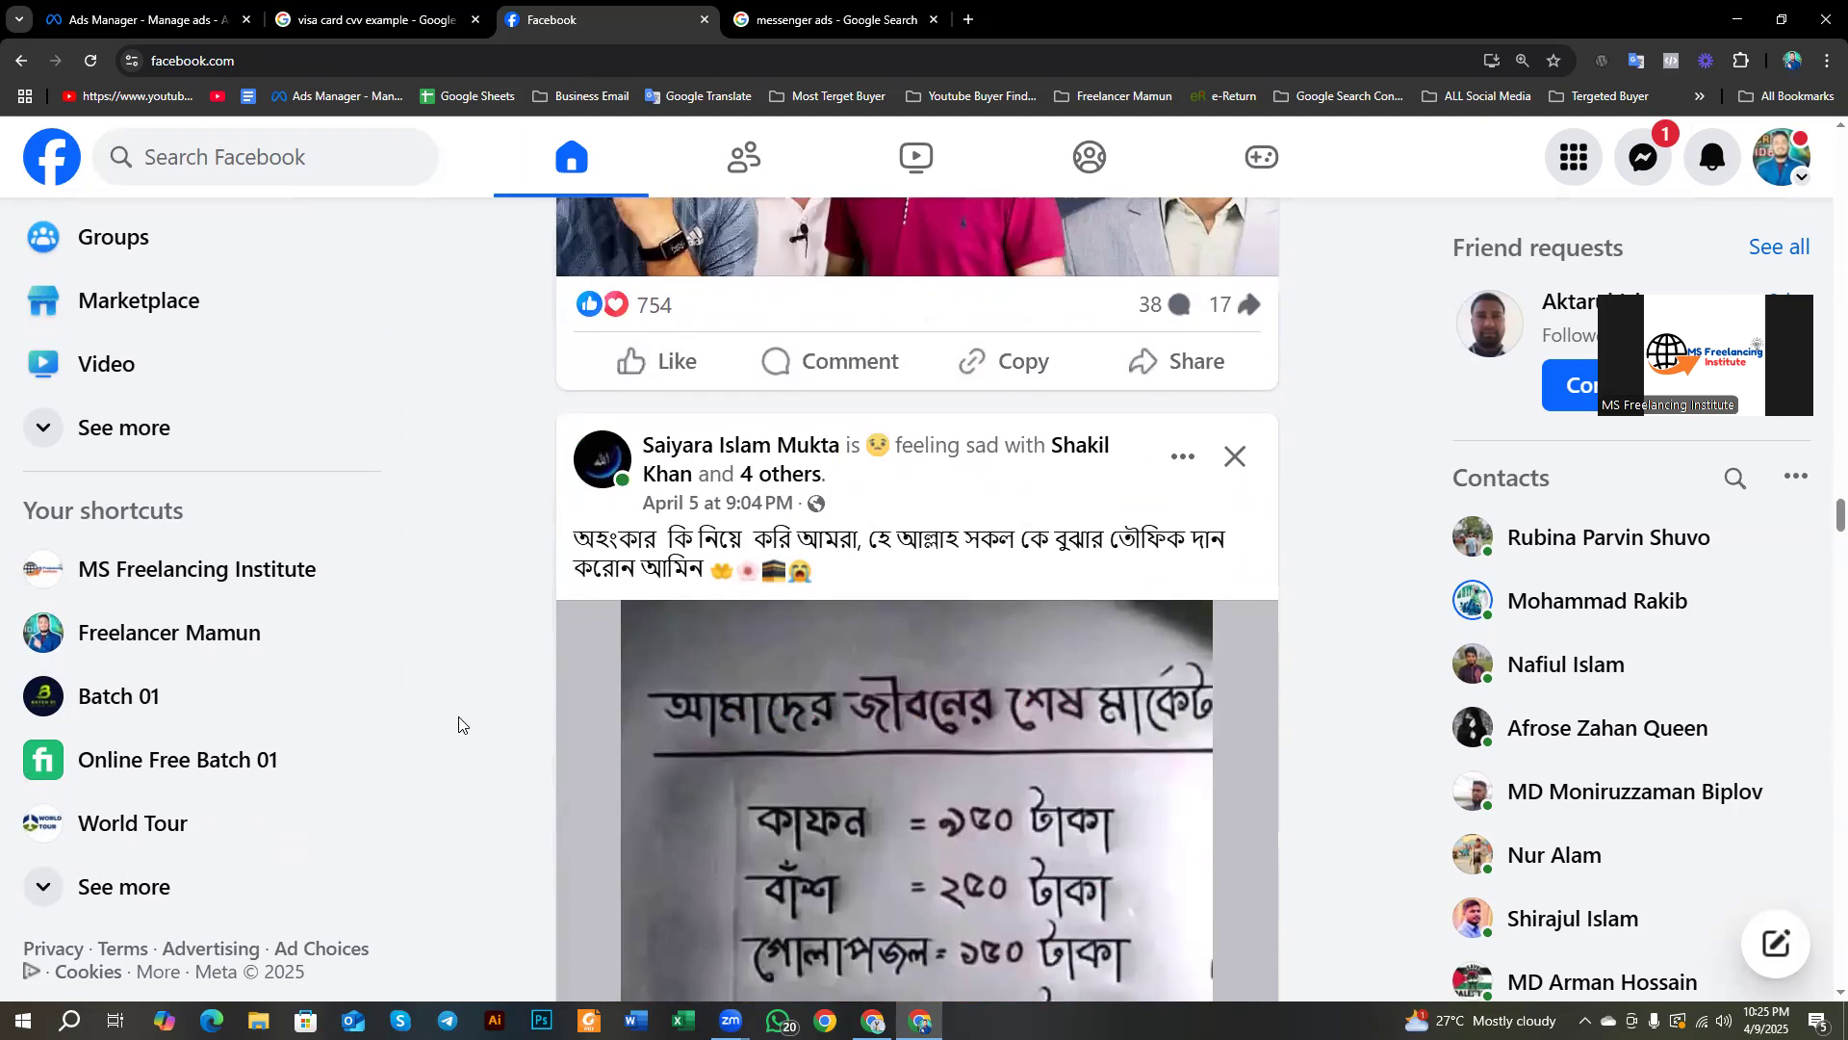
pyautogui.scroll(2, 474, 767)
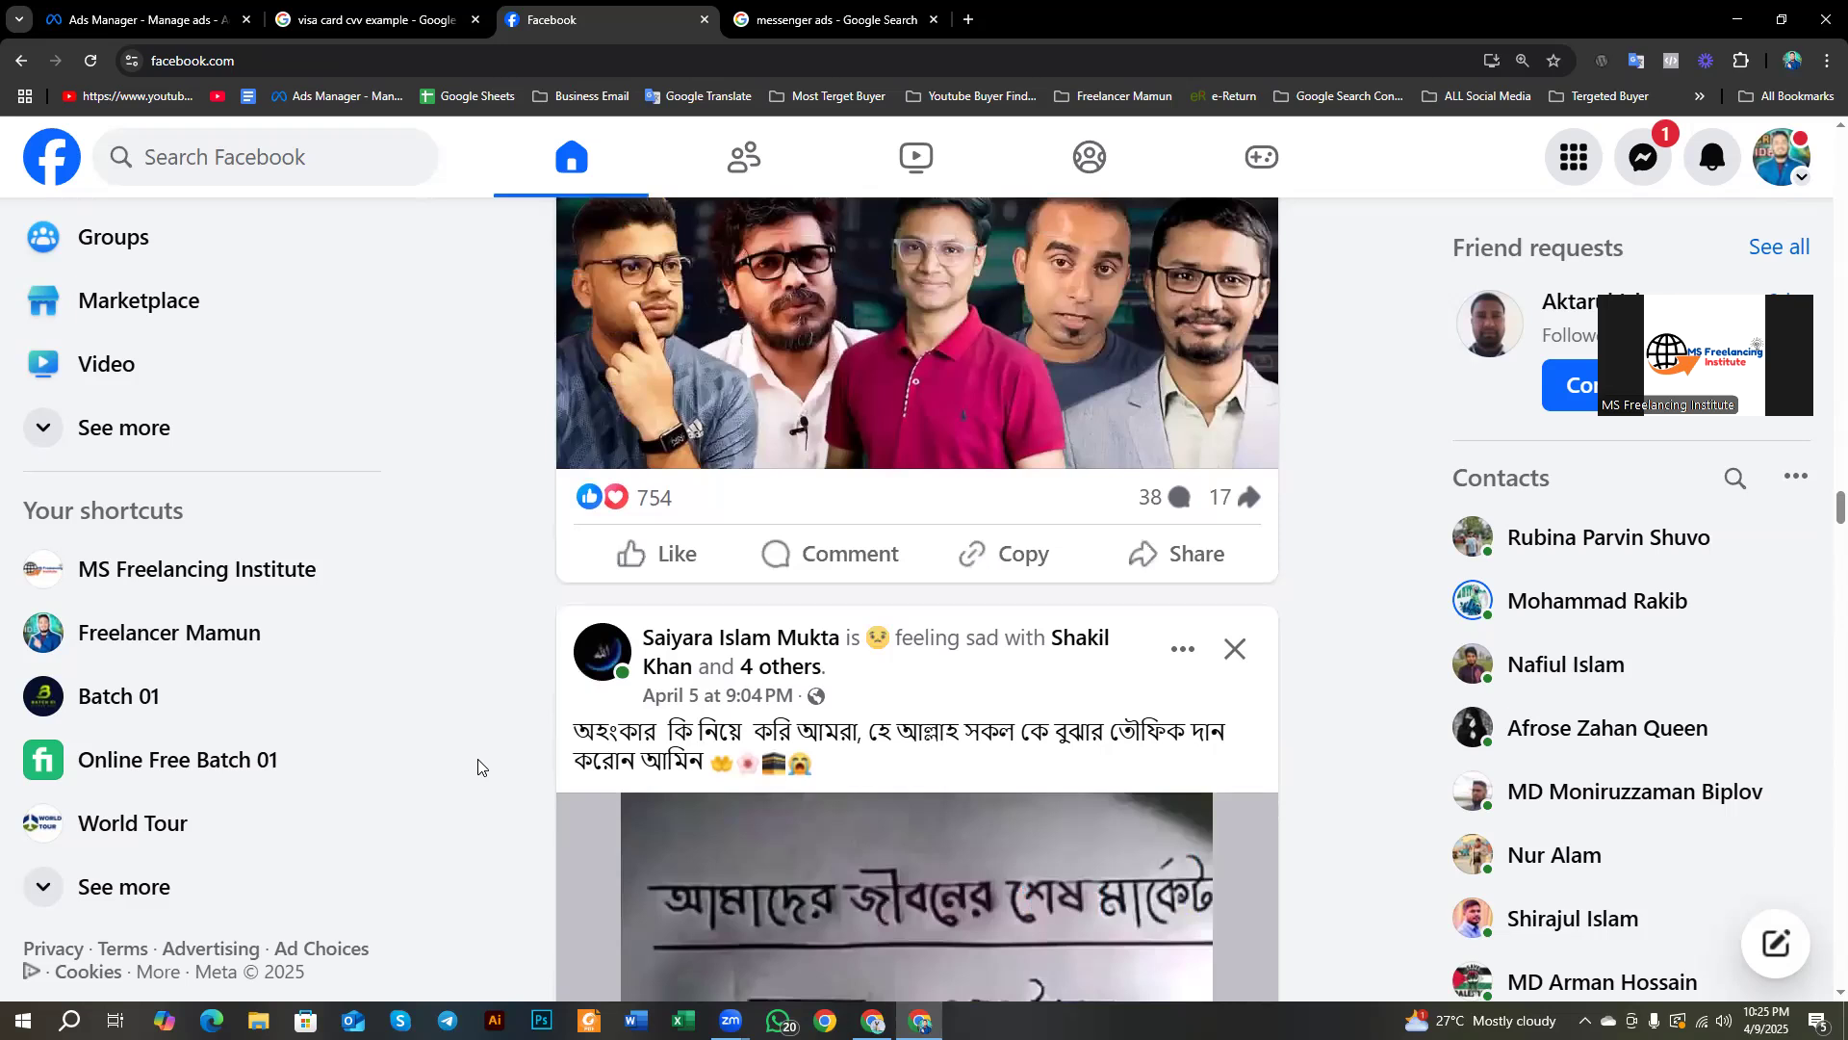
pyautogui.click(135, 17)
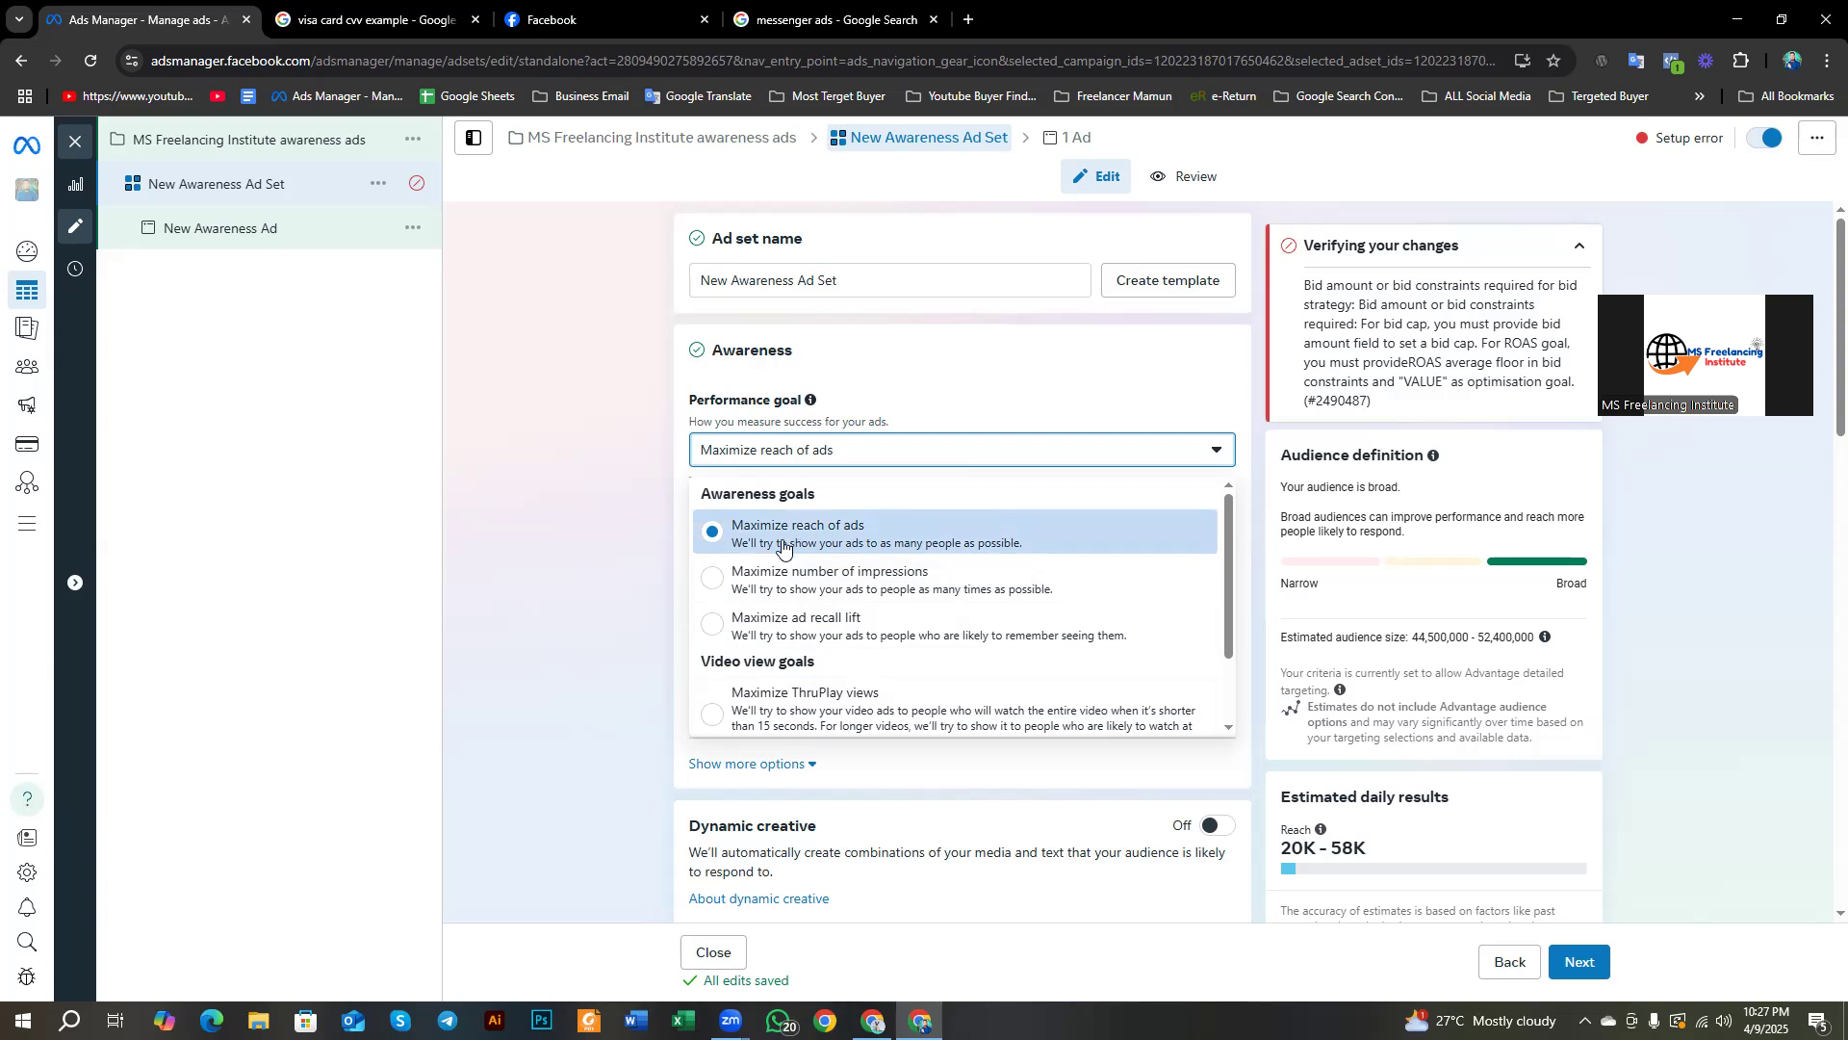
# Step: Scroll the performance goal list and keep Maximize reach of ads selected
pyautogui.scroll(-1, 782, 545)
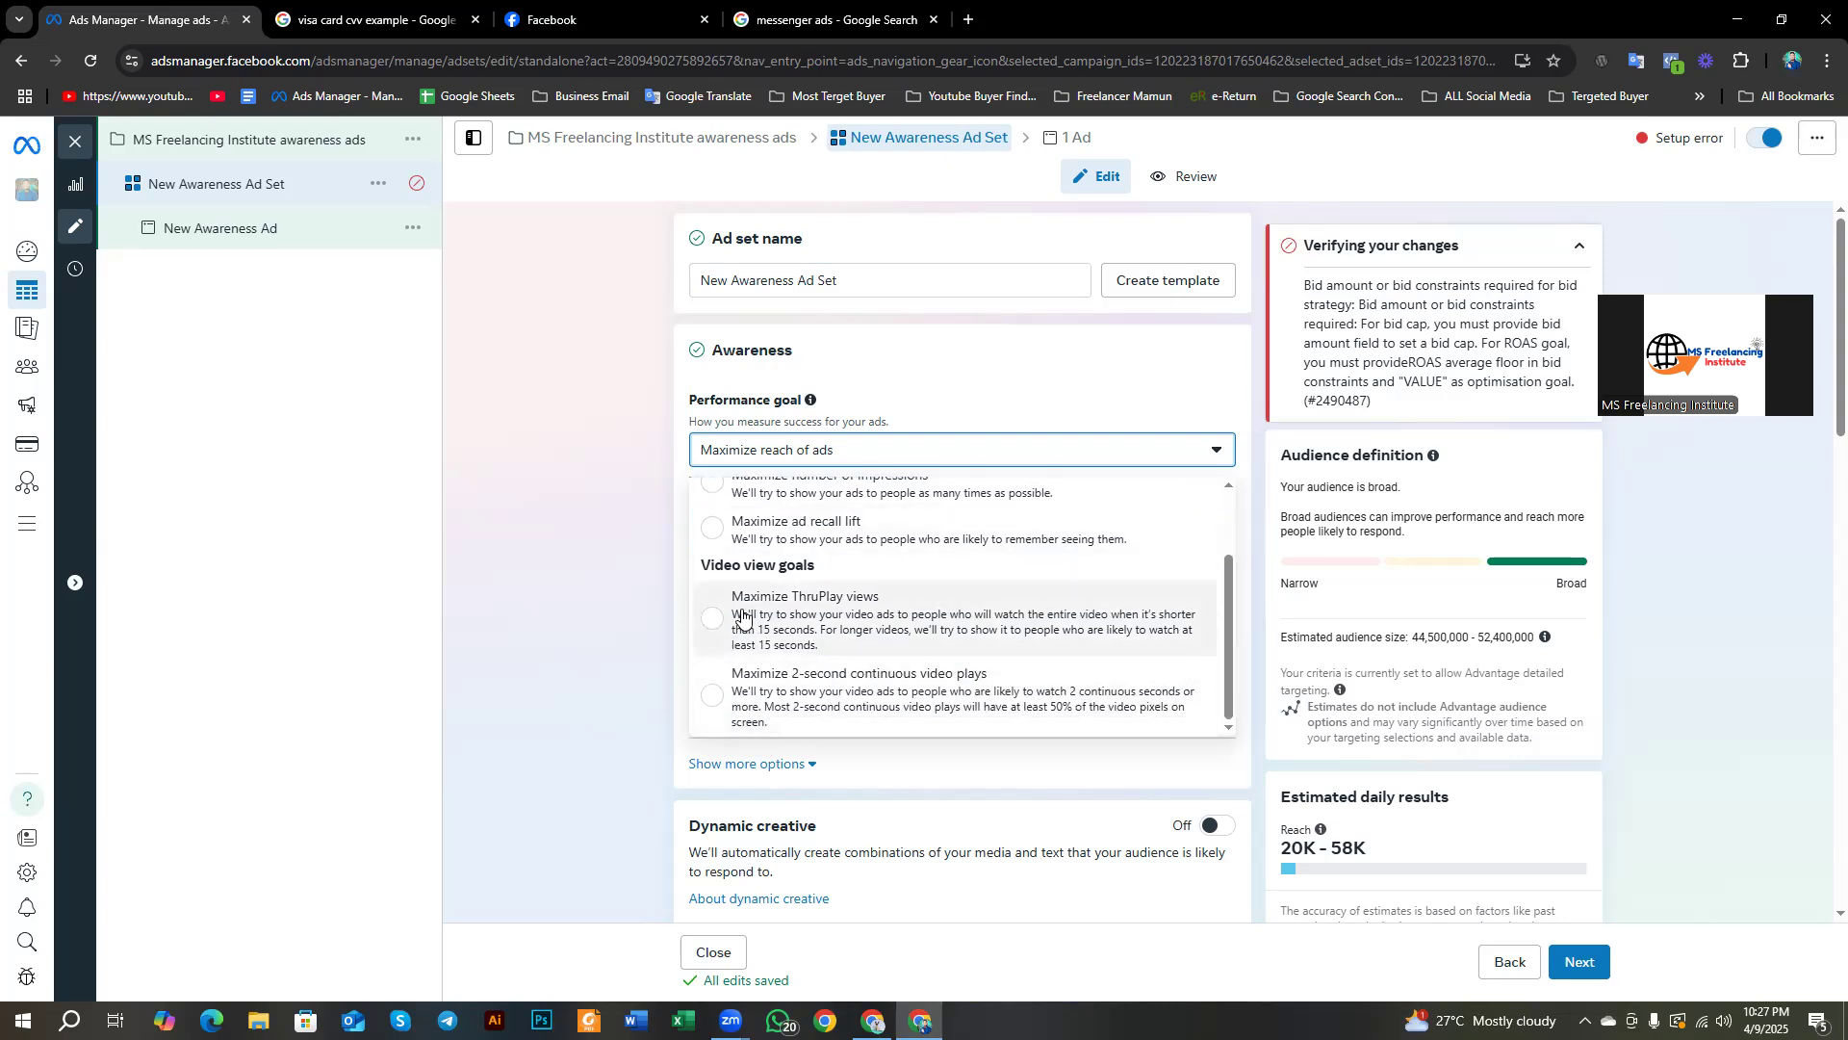
pyautogui.scroll(1, 712, 693)
pyautogui.scroll(-1, 713, 693)
pyautogui.scroll(2, 767, 660)
pyautogui.scroll(-2, 784, 669)
pyautogui.scroll(3, 838, 636)
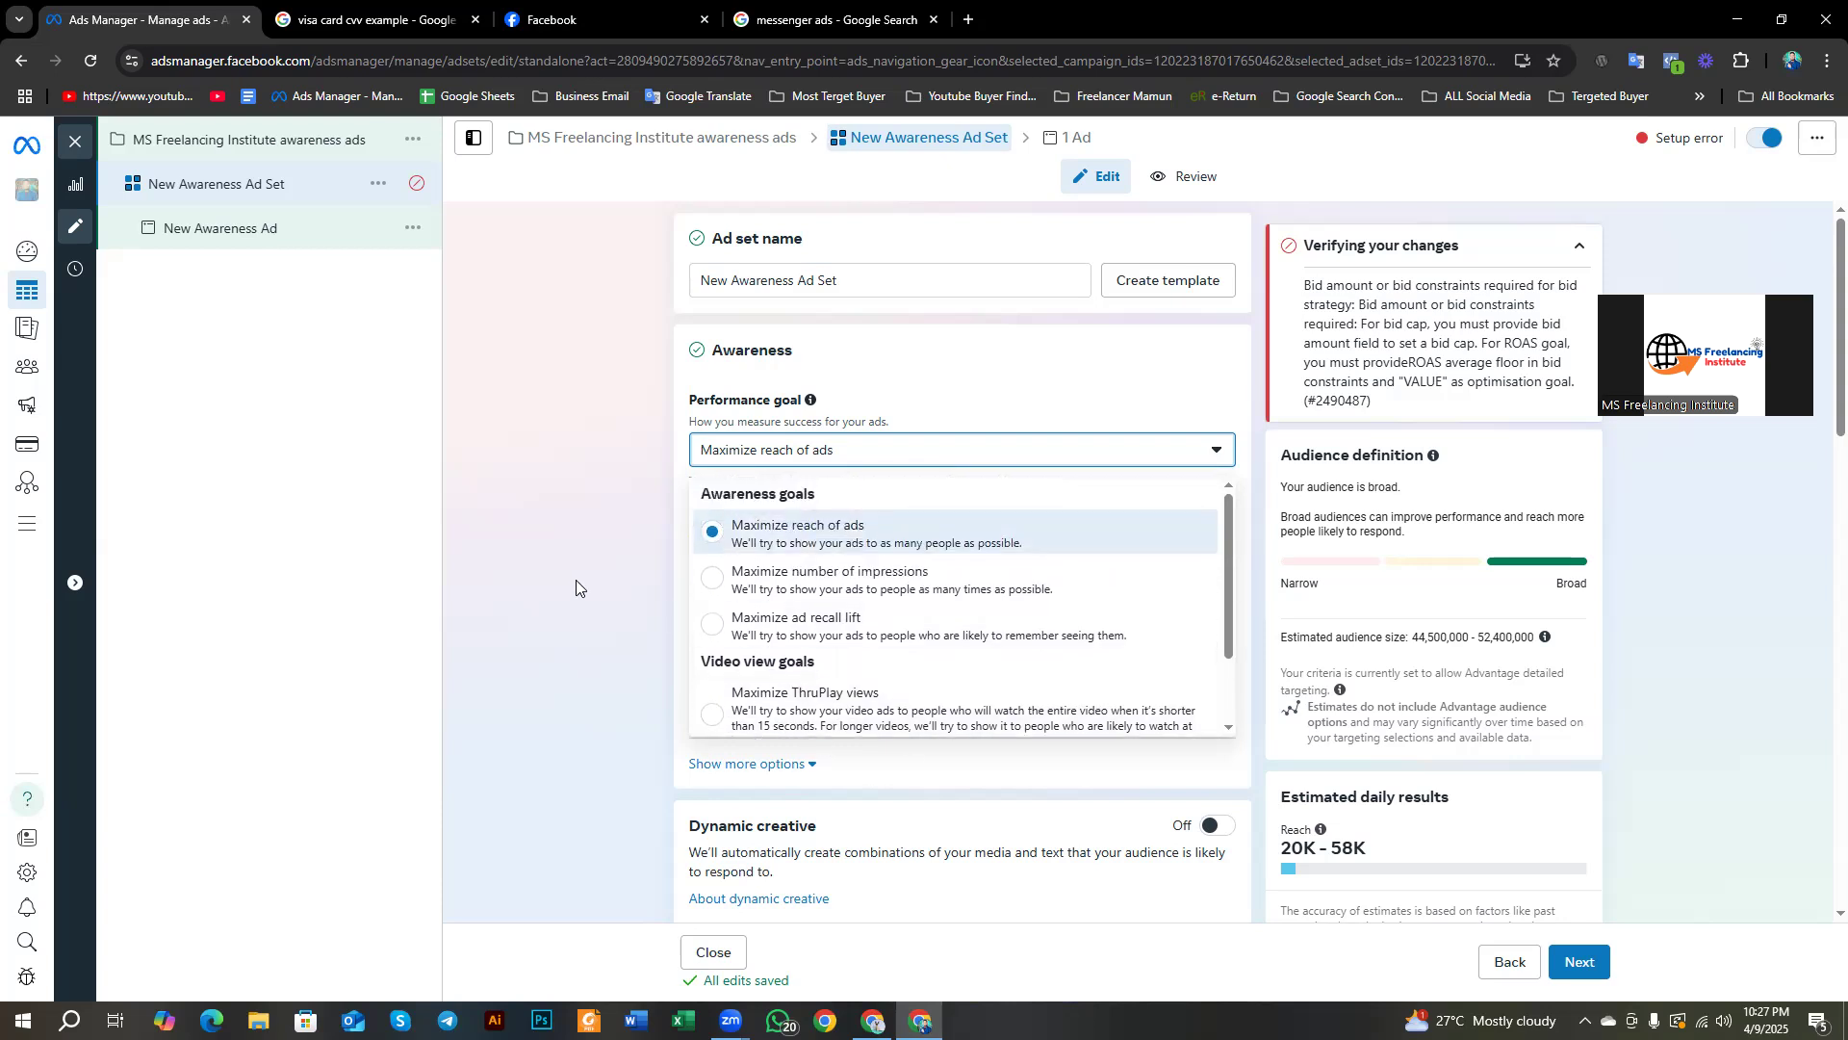
pyautogui.click(733, 544)
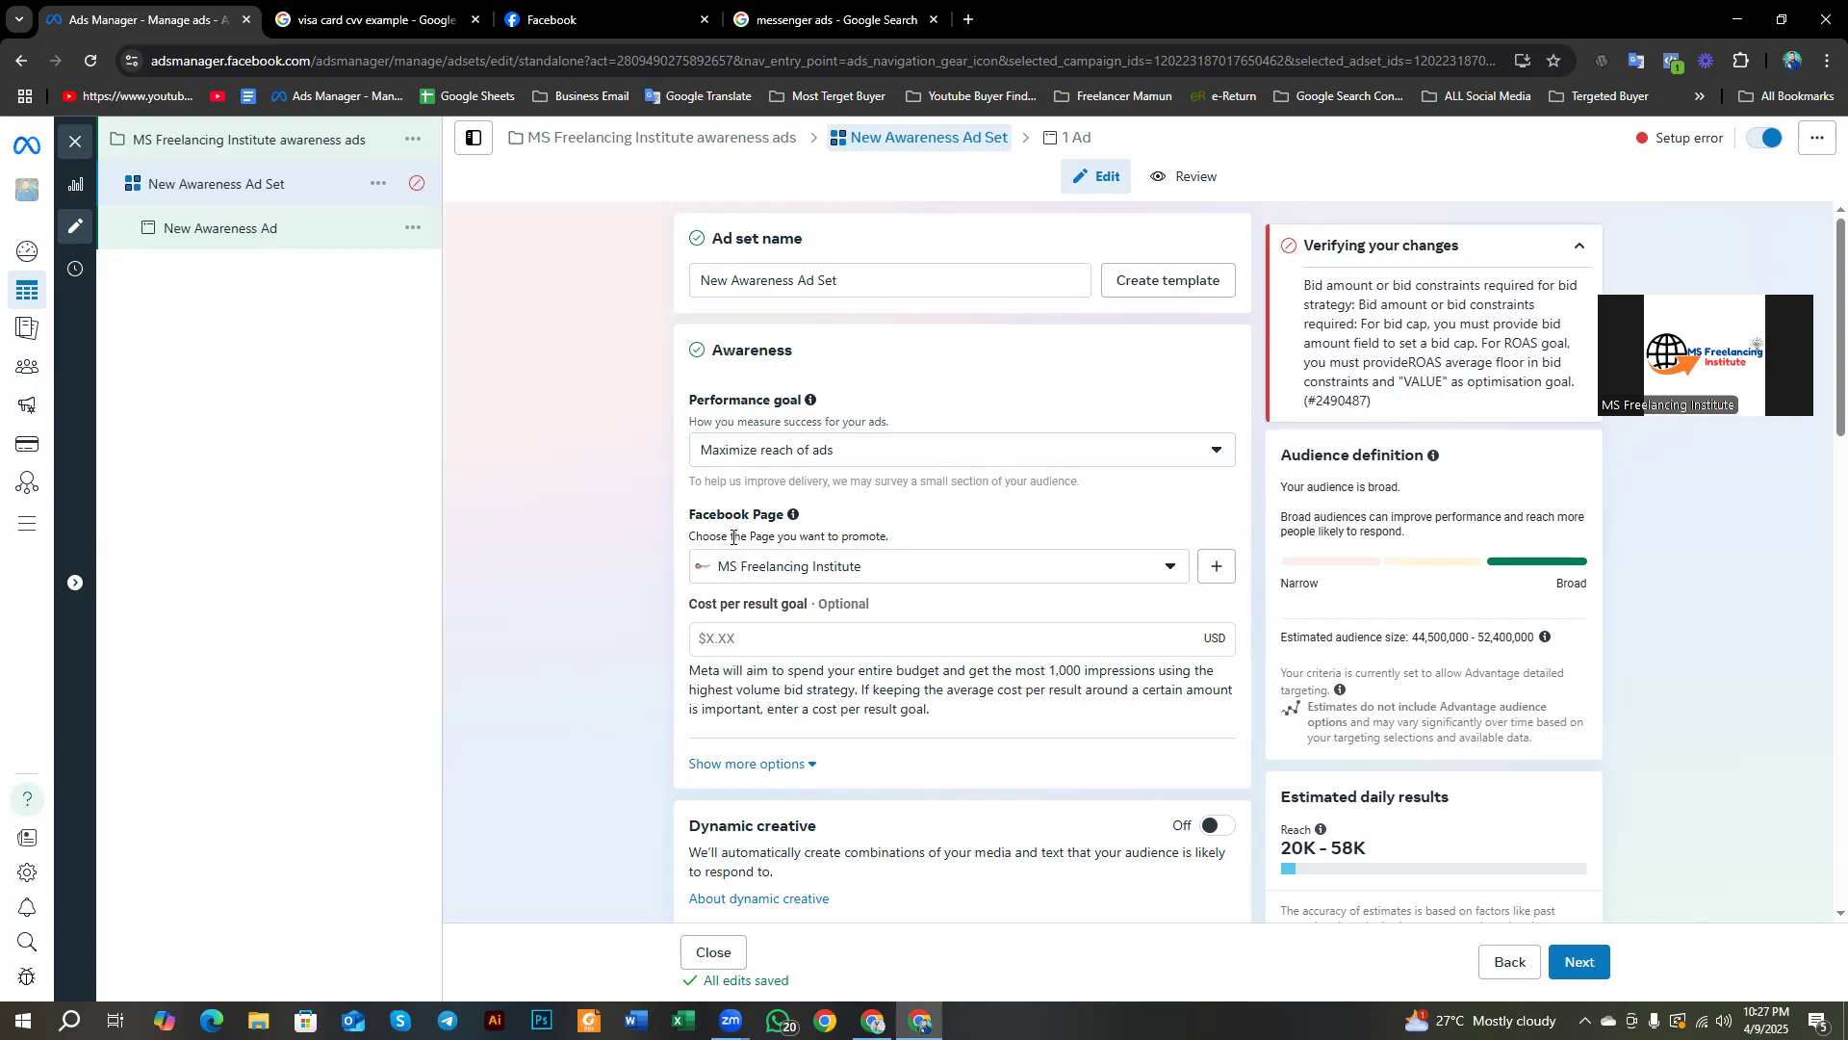
# Step: Reopen the goal options, review them again, and close the list with Maximize reach unchanged
pyautogui.click(825, 456)
pyautogui.scroll(-2, 845, 674)
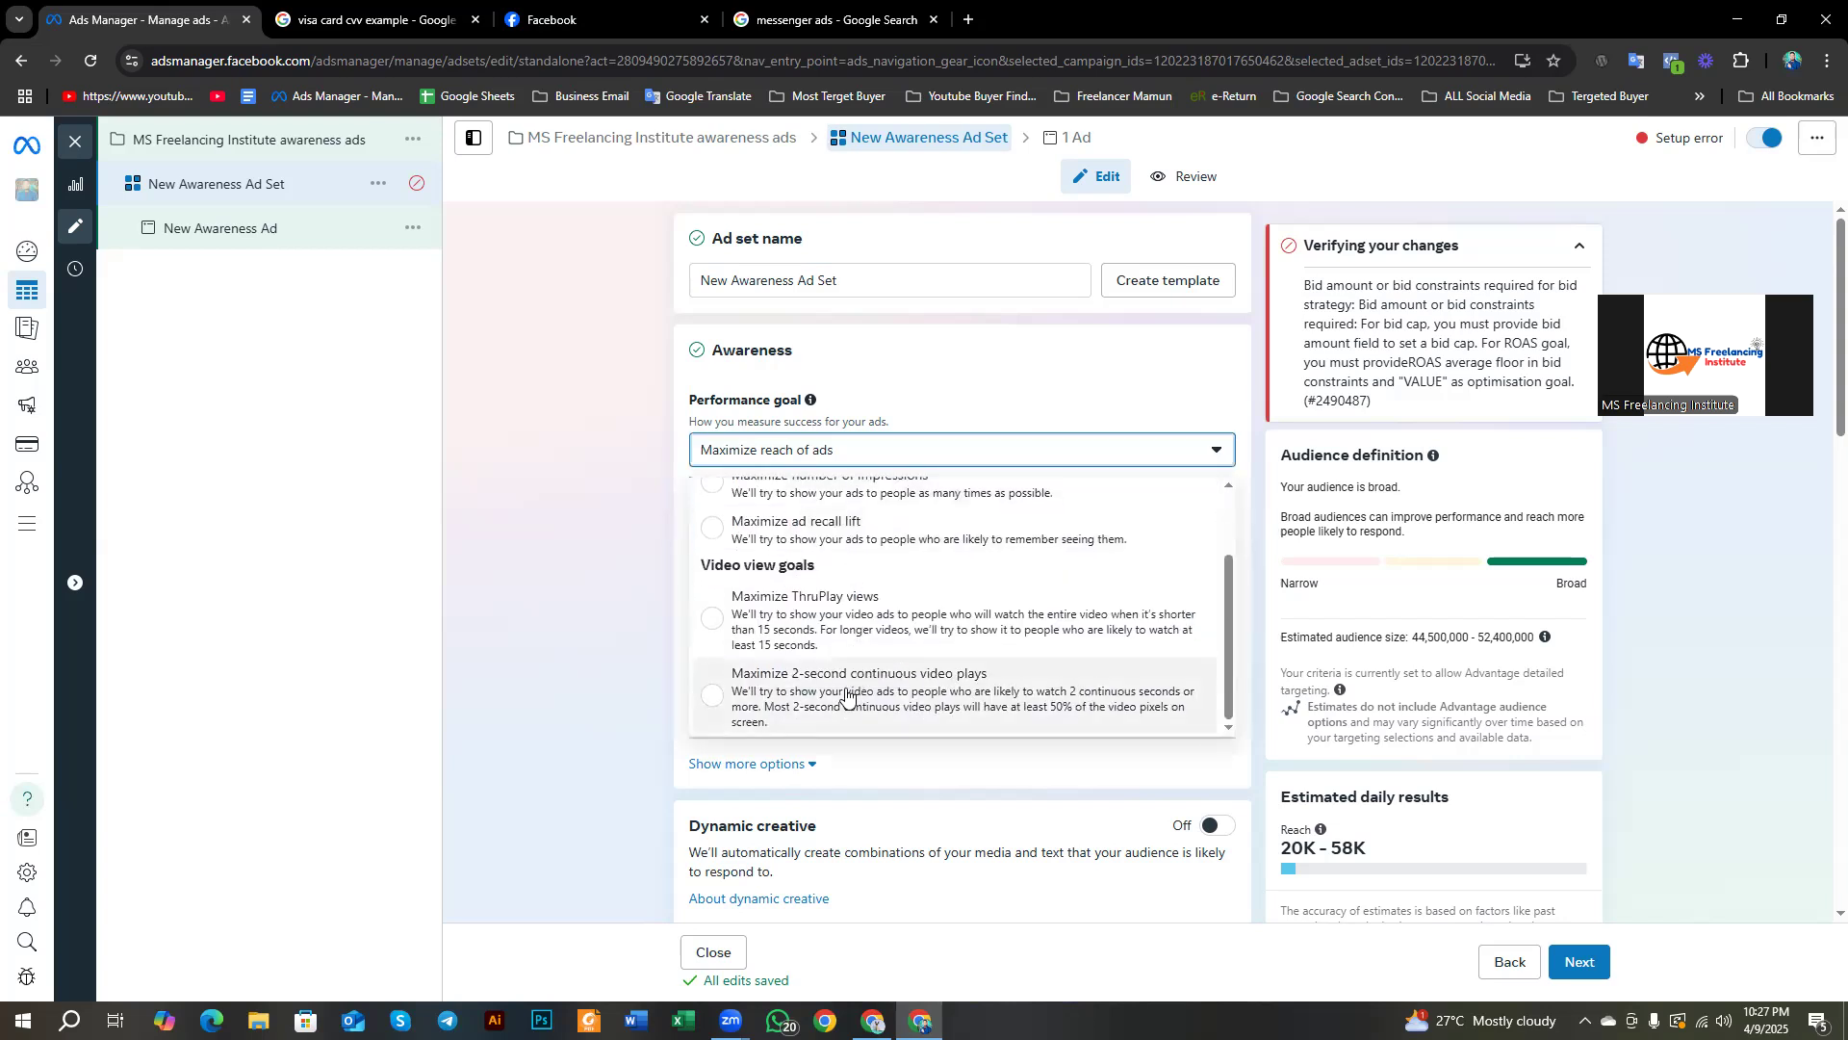
pyautogui.scroll(2, 790, 707)
pyautogui.scroll(-2, 790, 707)
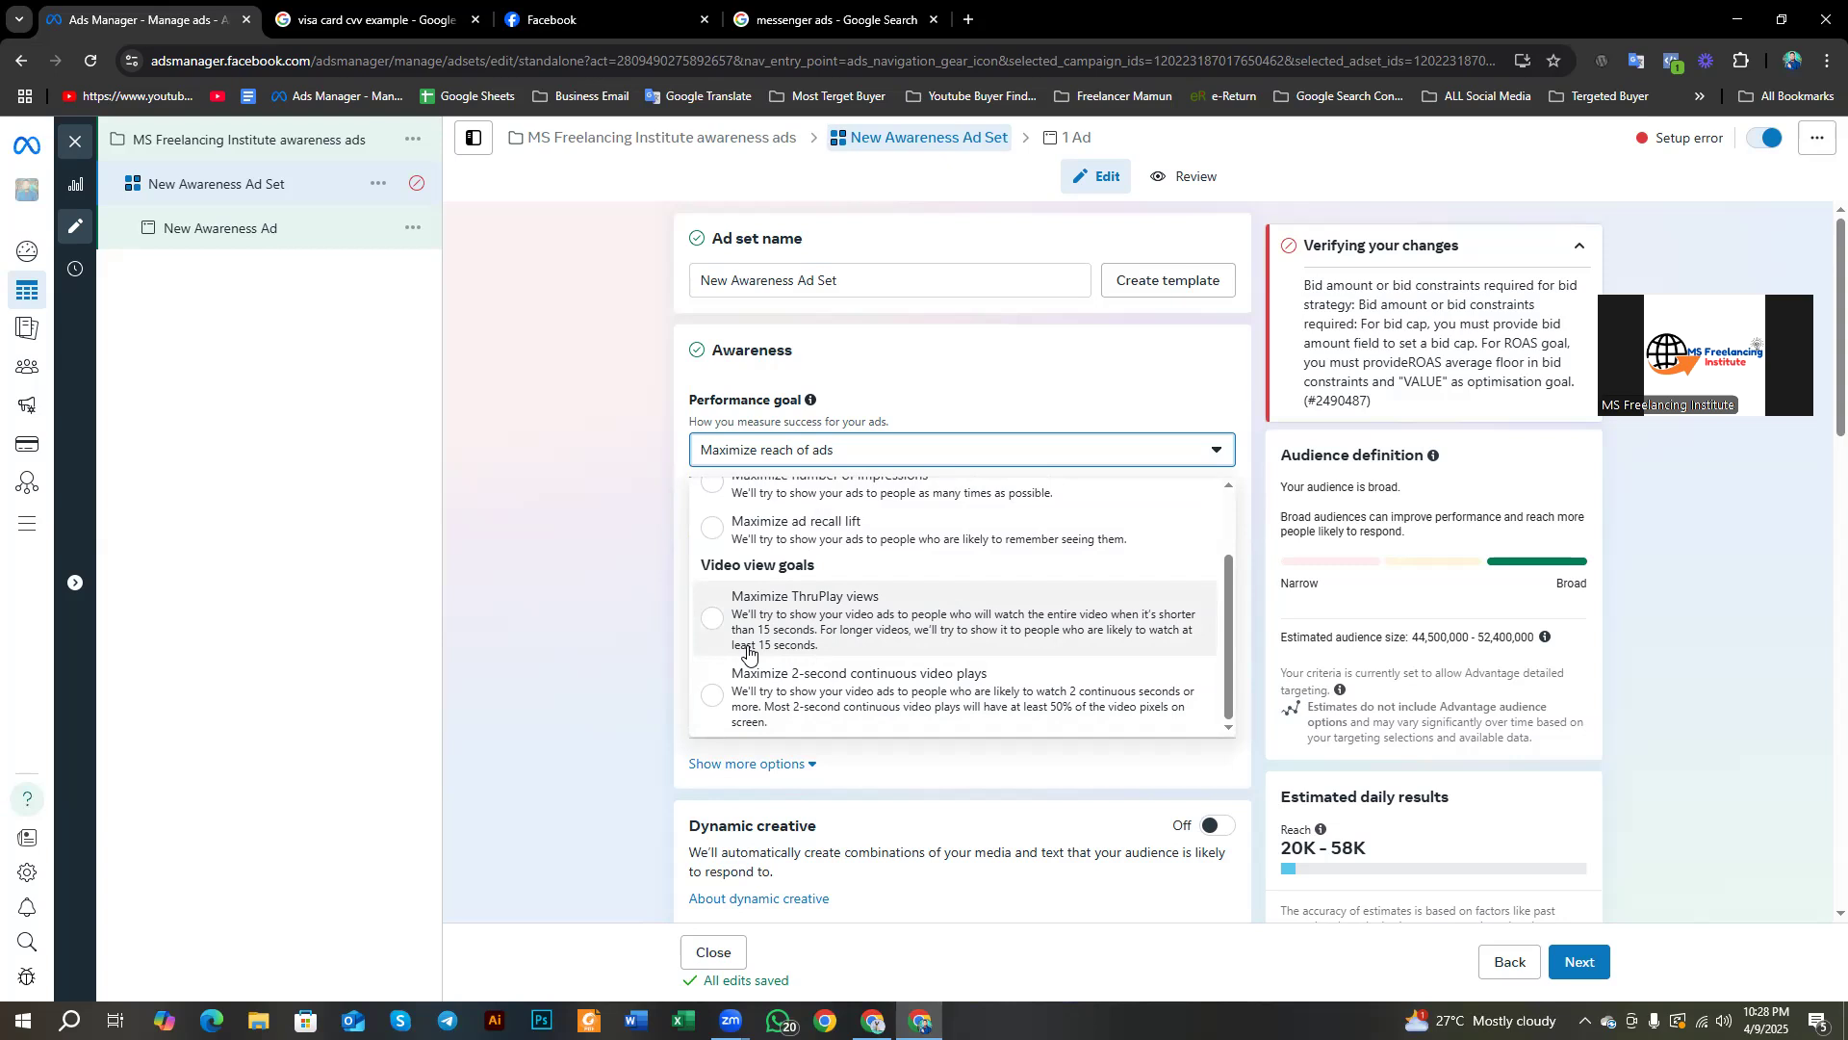
pyautogui.scroll(2, 755, 616)
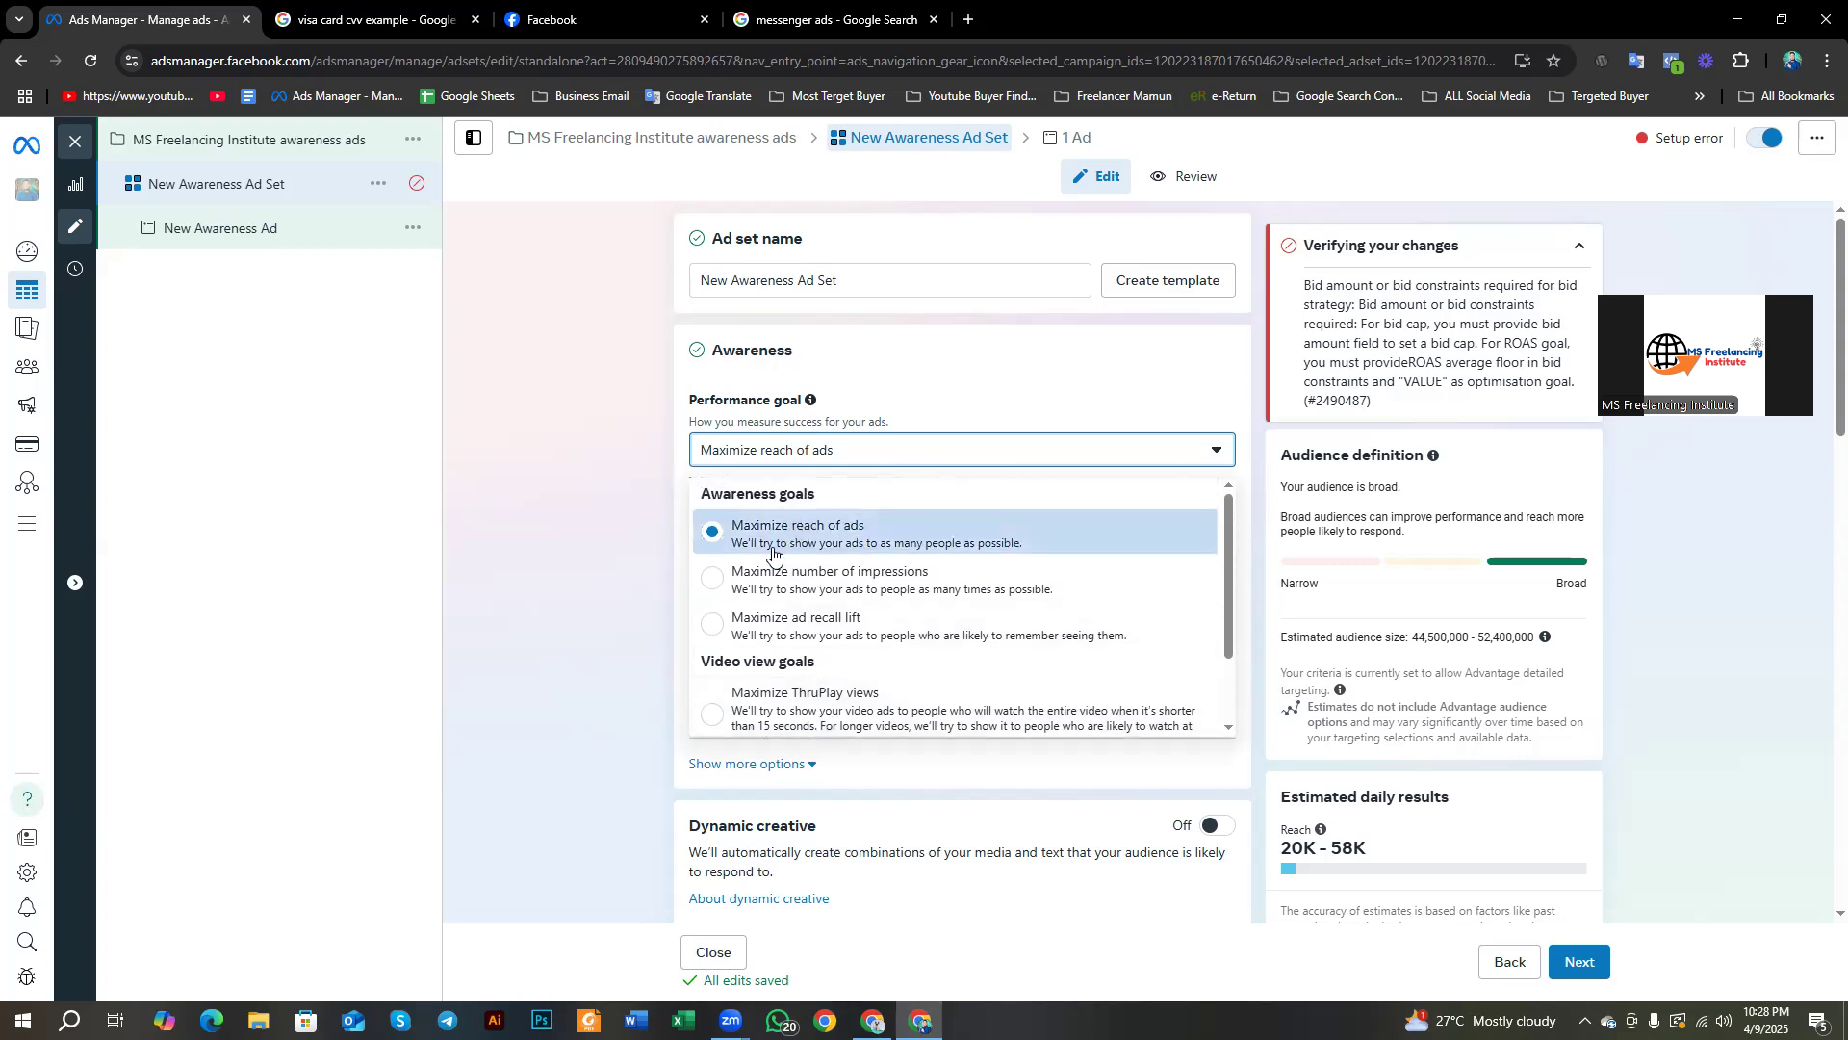
pyautogui.scroll(-1, 775, 553)
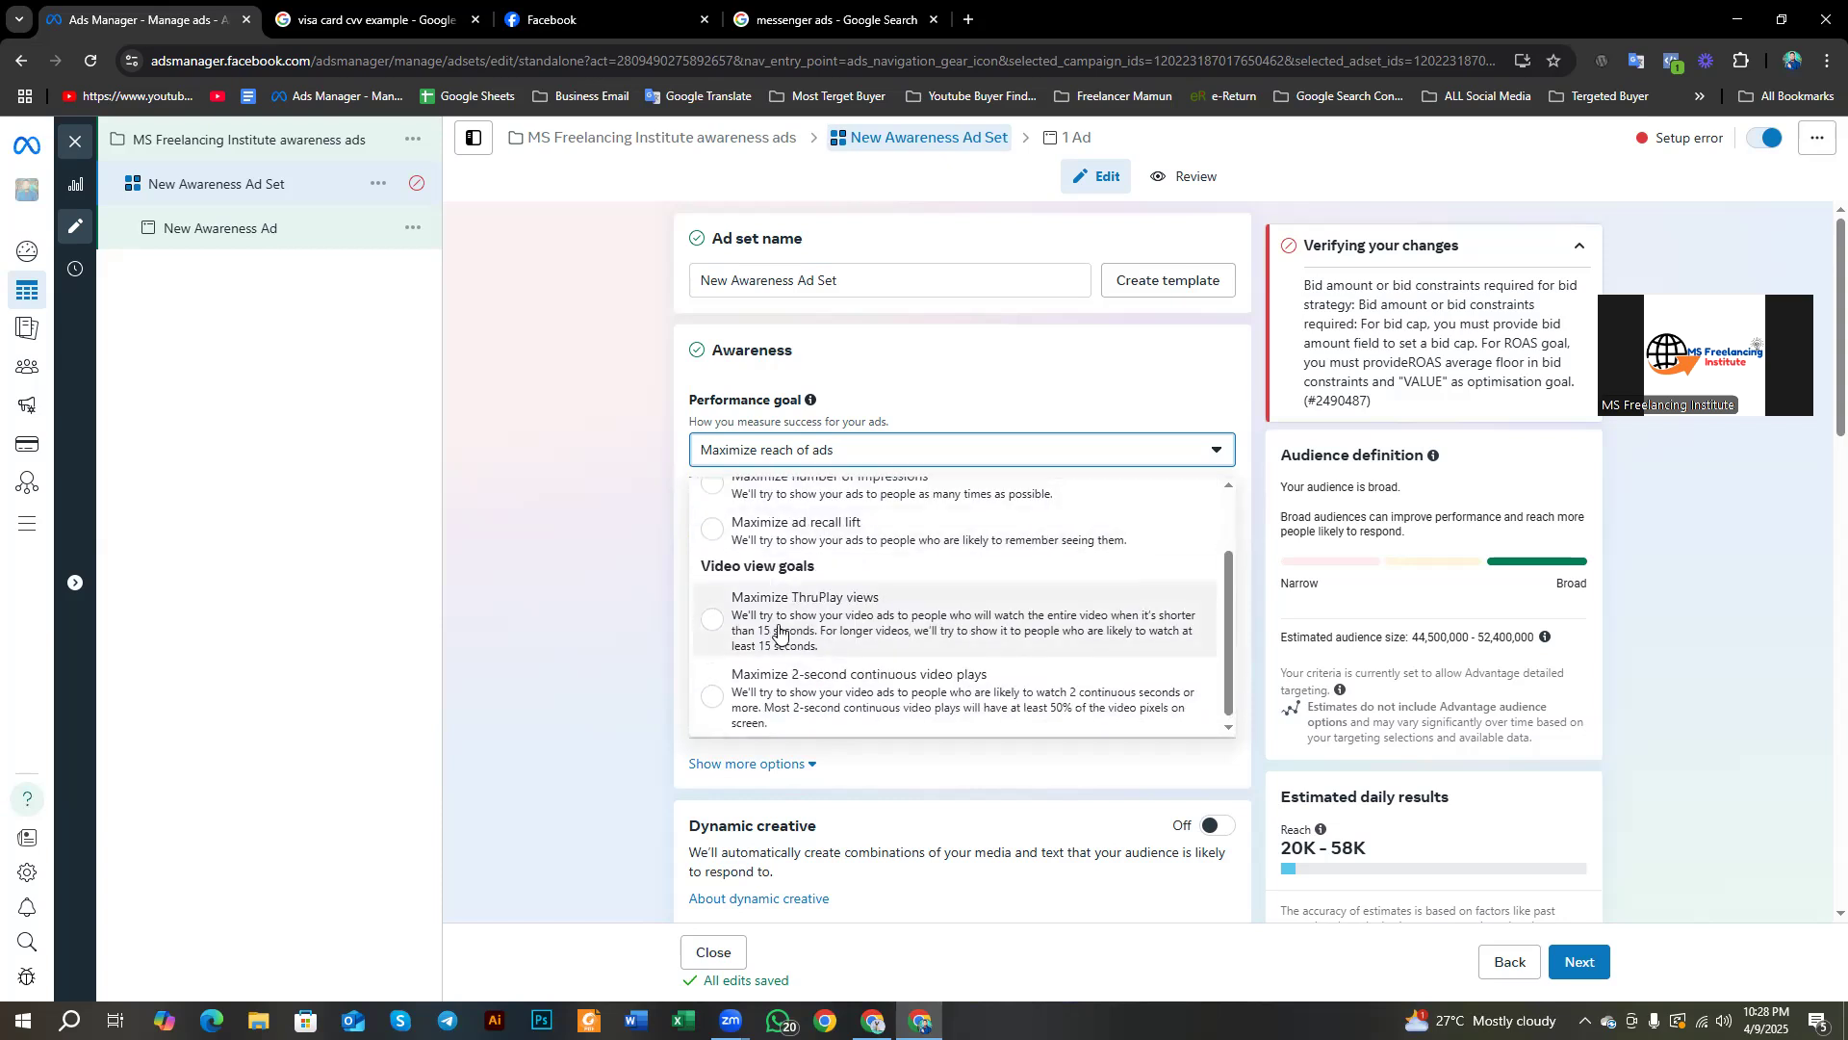
pyautogui.scroll(1, 782, 555)
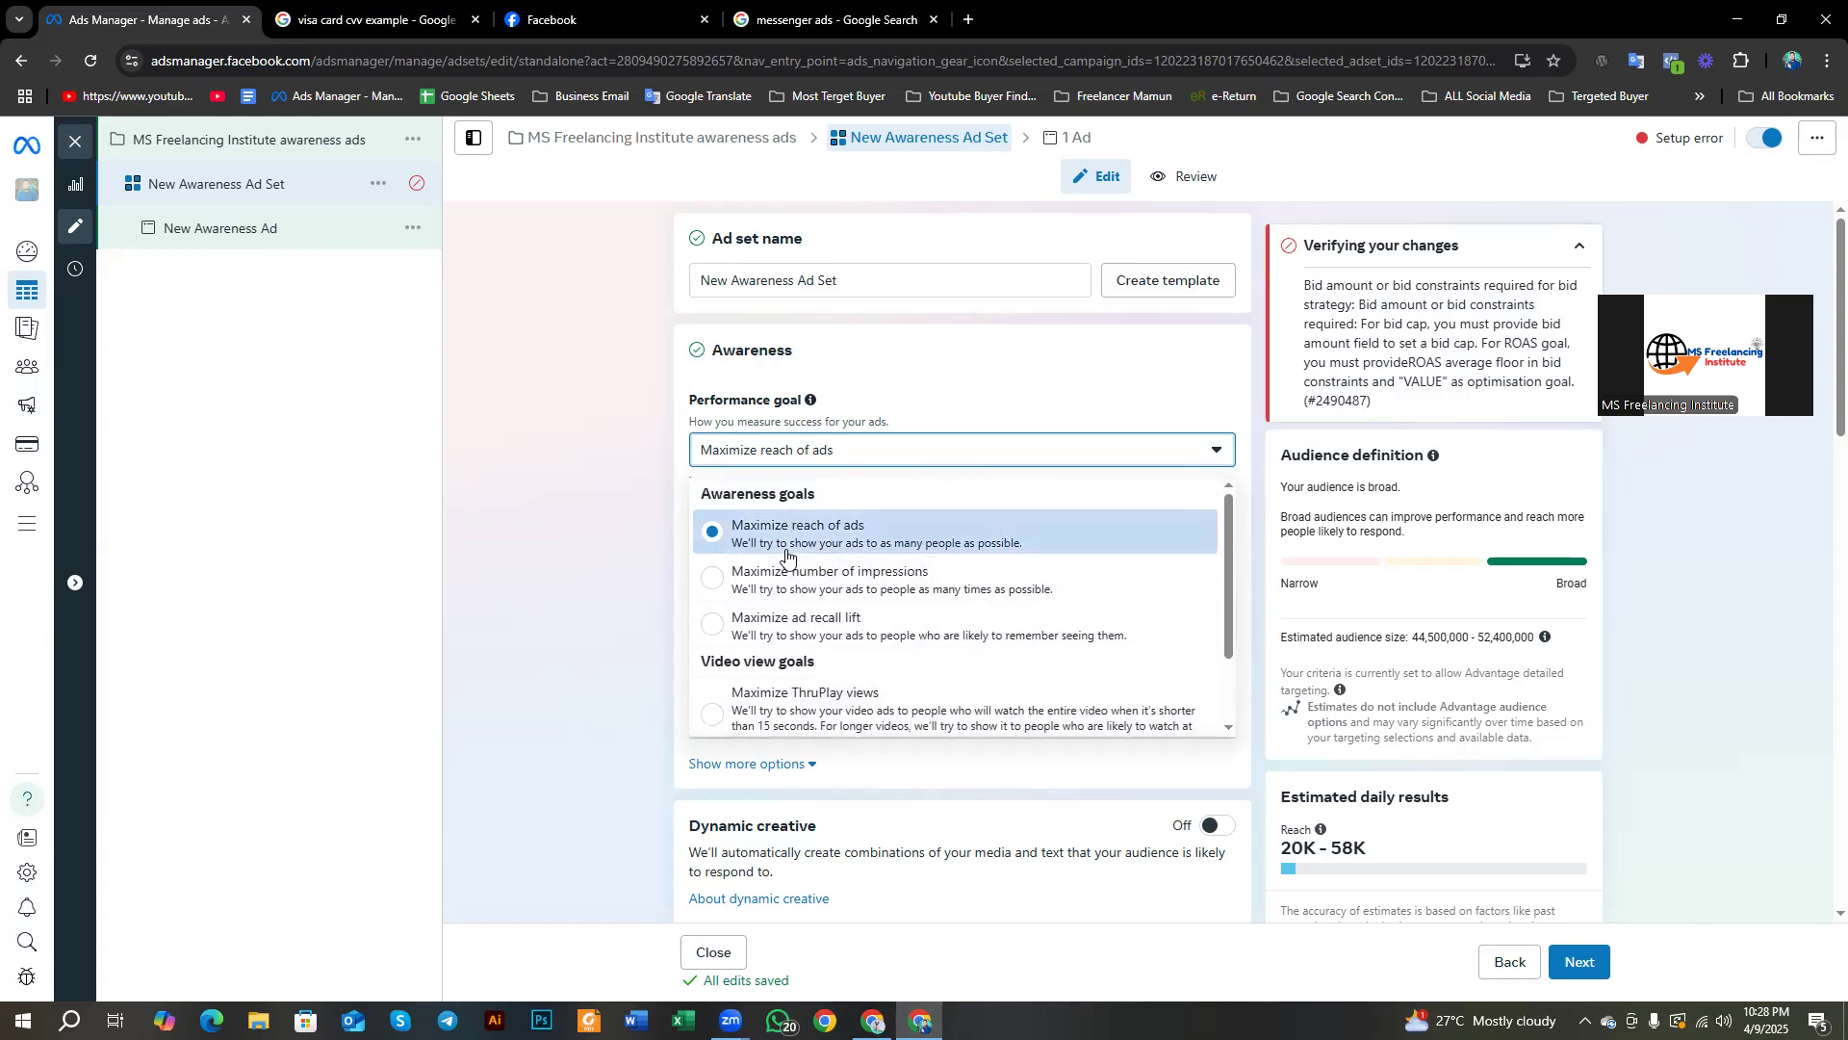
pyautogui.scroll(-2, 784, 558)
pyautogui.scroll(2, 760, 549)
pyautogui.click(781, 539)
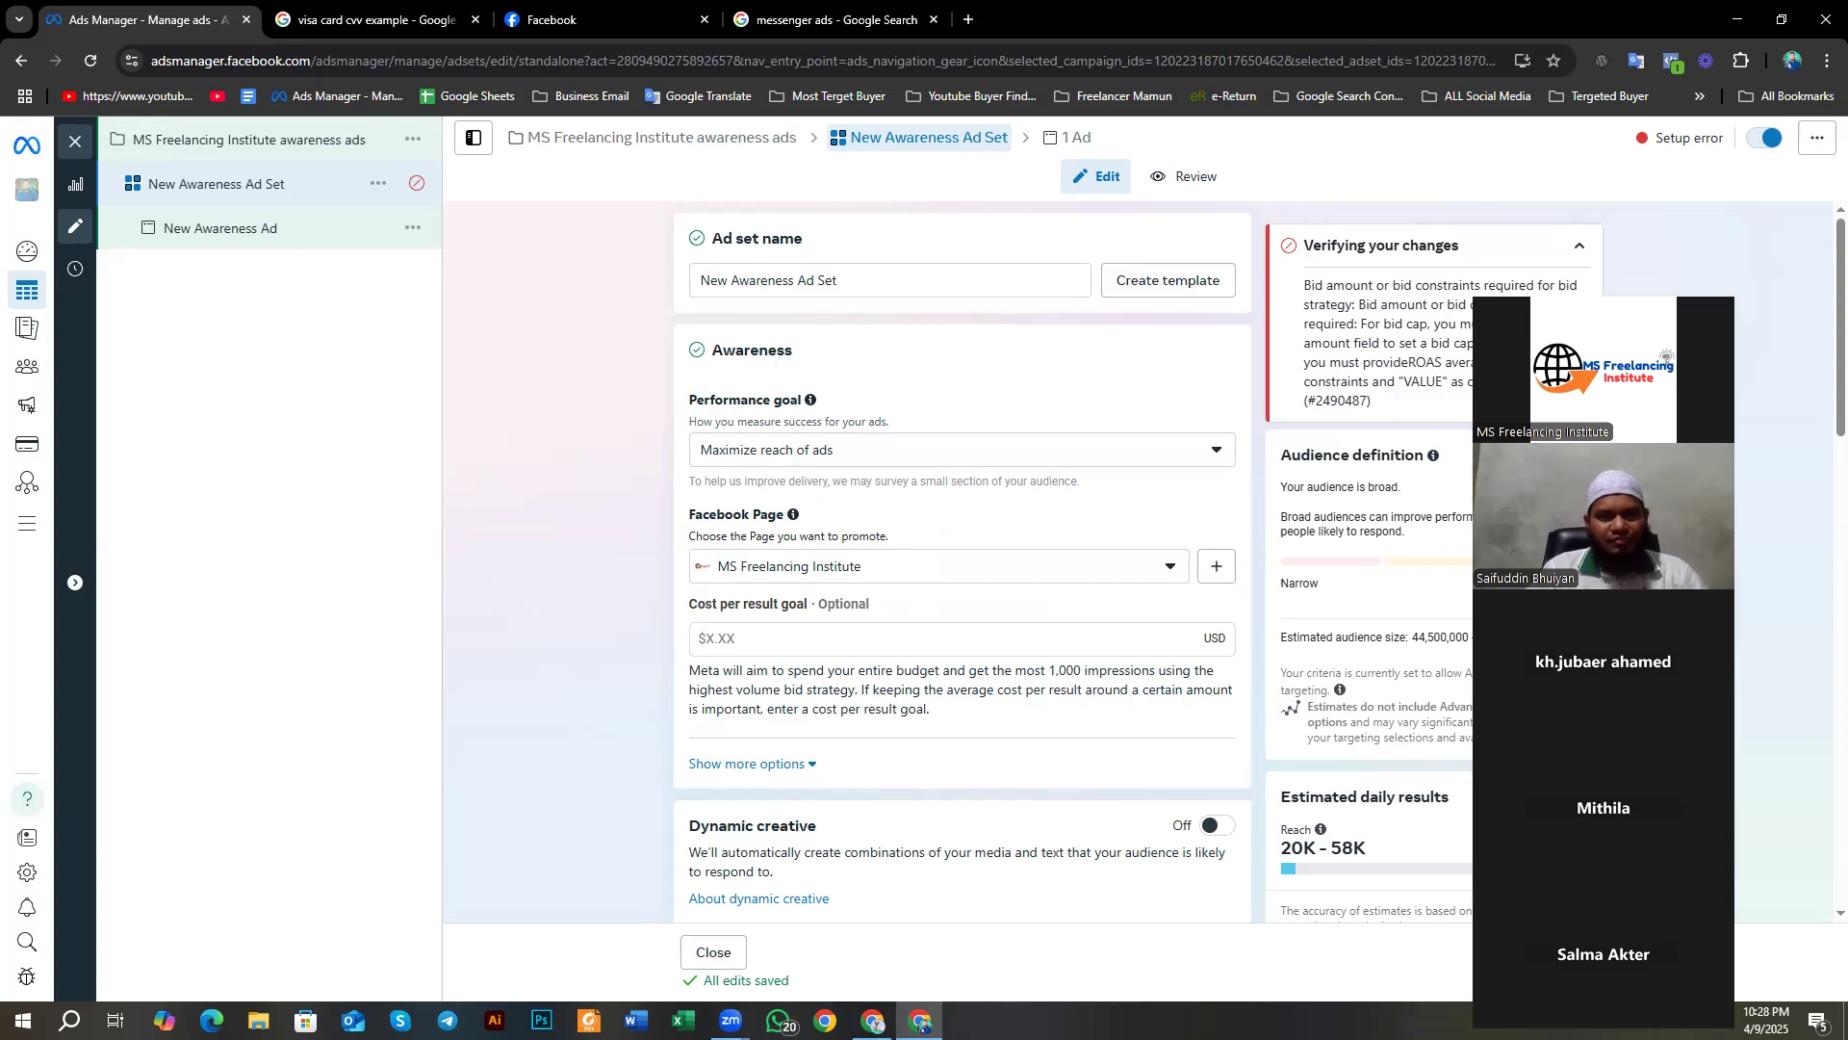
# Step: Move the floating Zoom call panel aside and scroll through the performance goal options again
pyautogui.moveTo(1604, 369); pyautogui.dragTo(1598, 229)
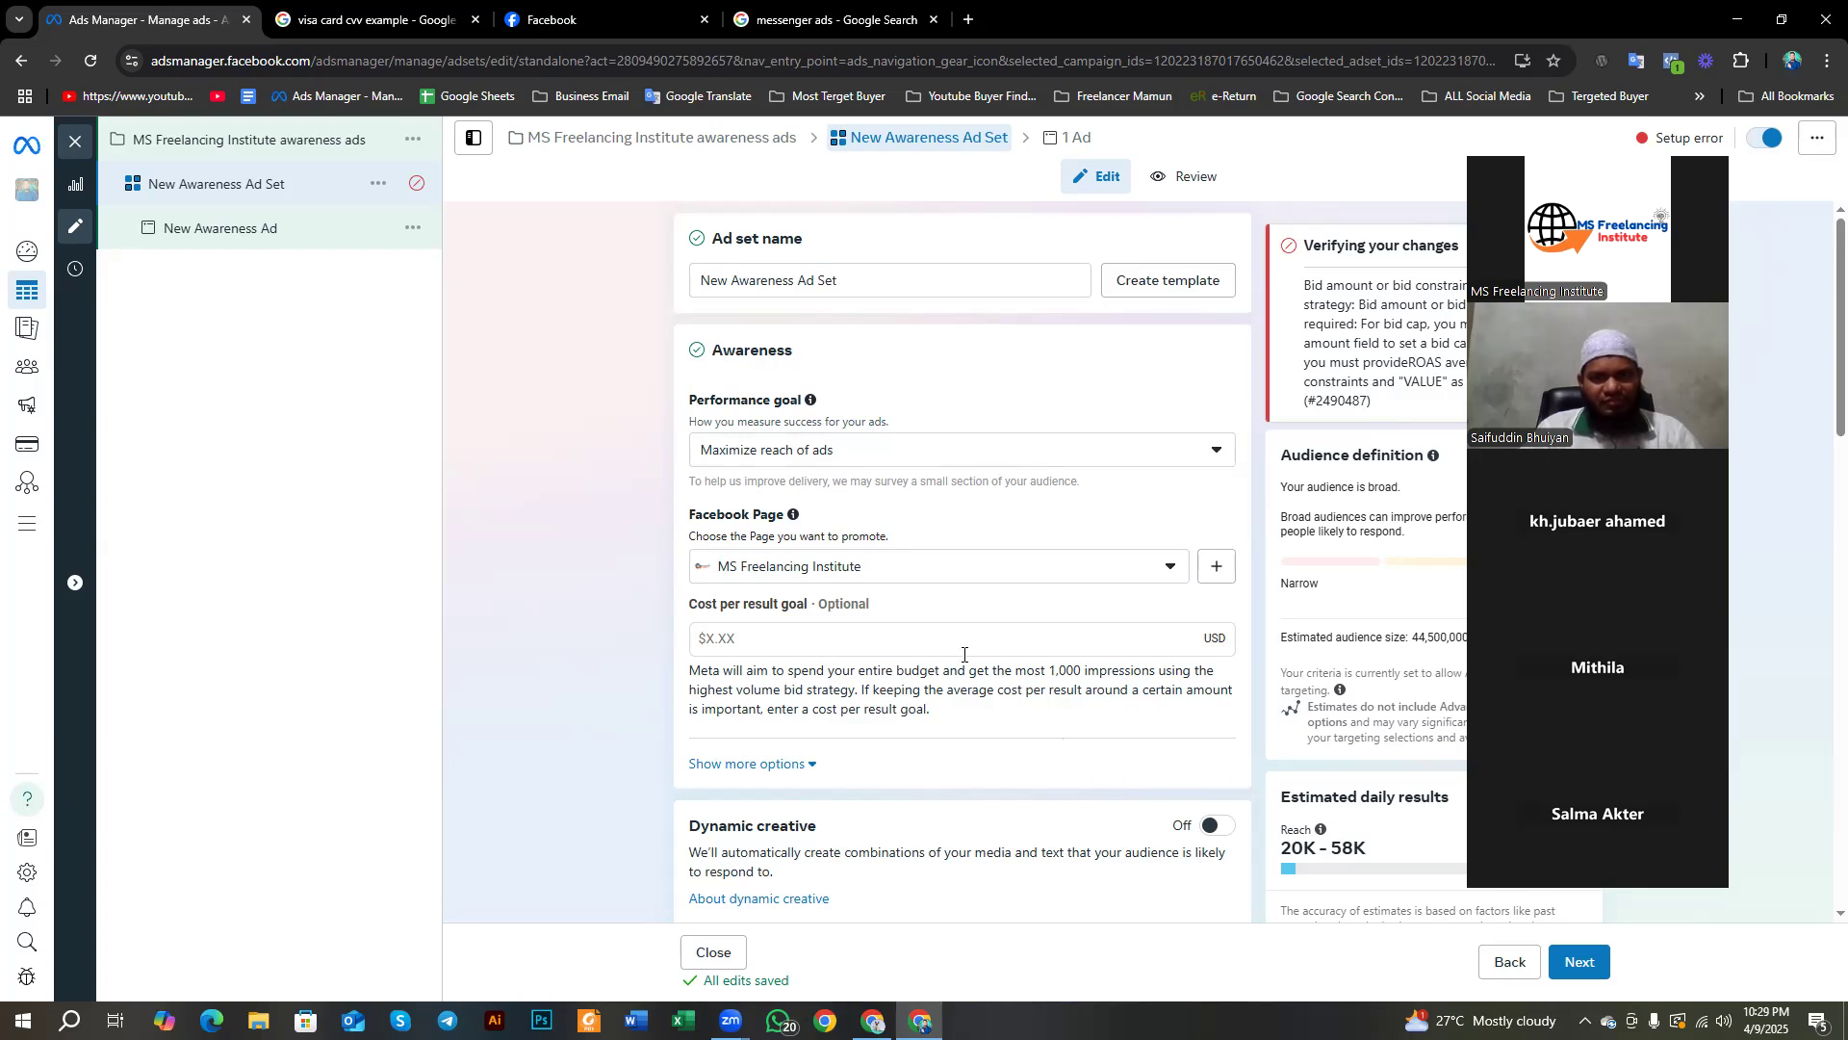
pyautogui.click(869, 453)
pyautogui.scroll(-1, 862, 612)
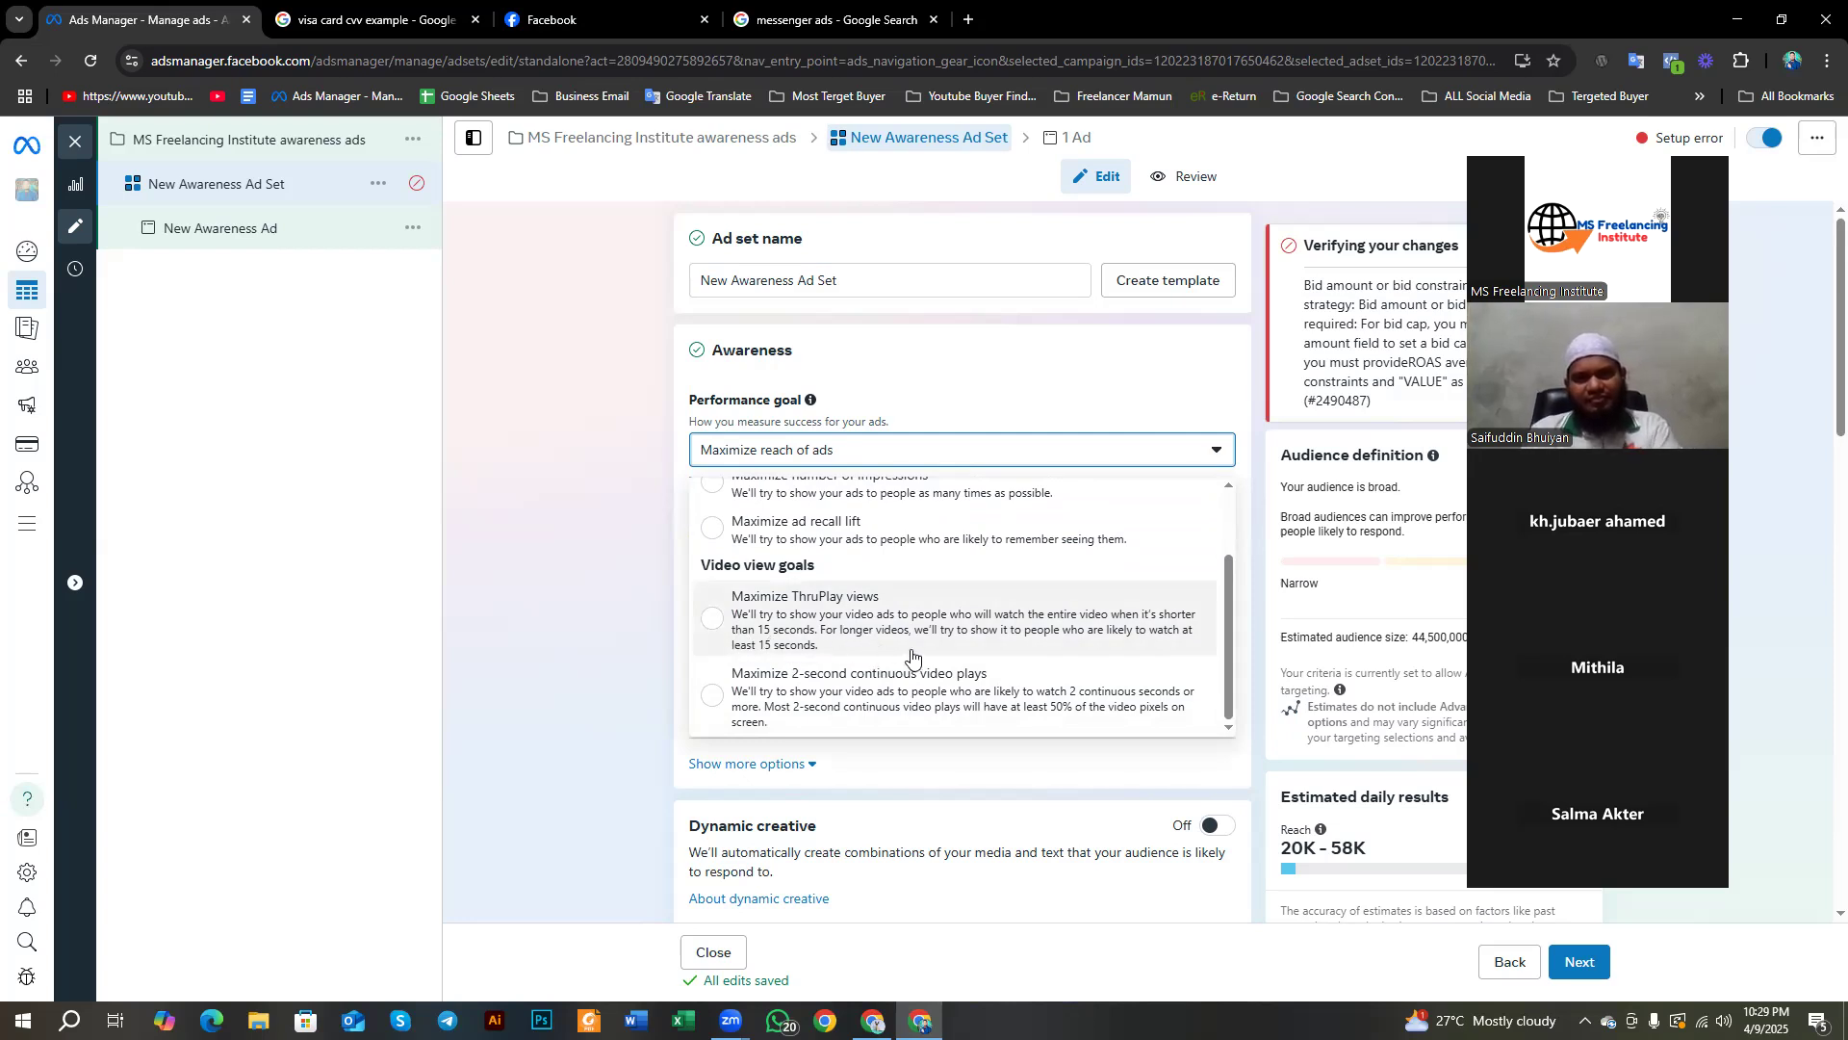
pyautogui.scroll(2, 912, 654)
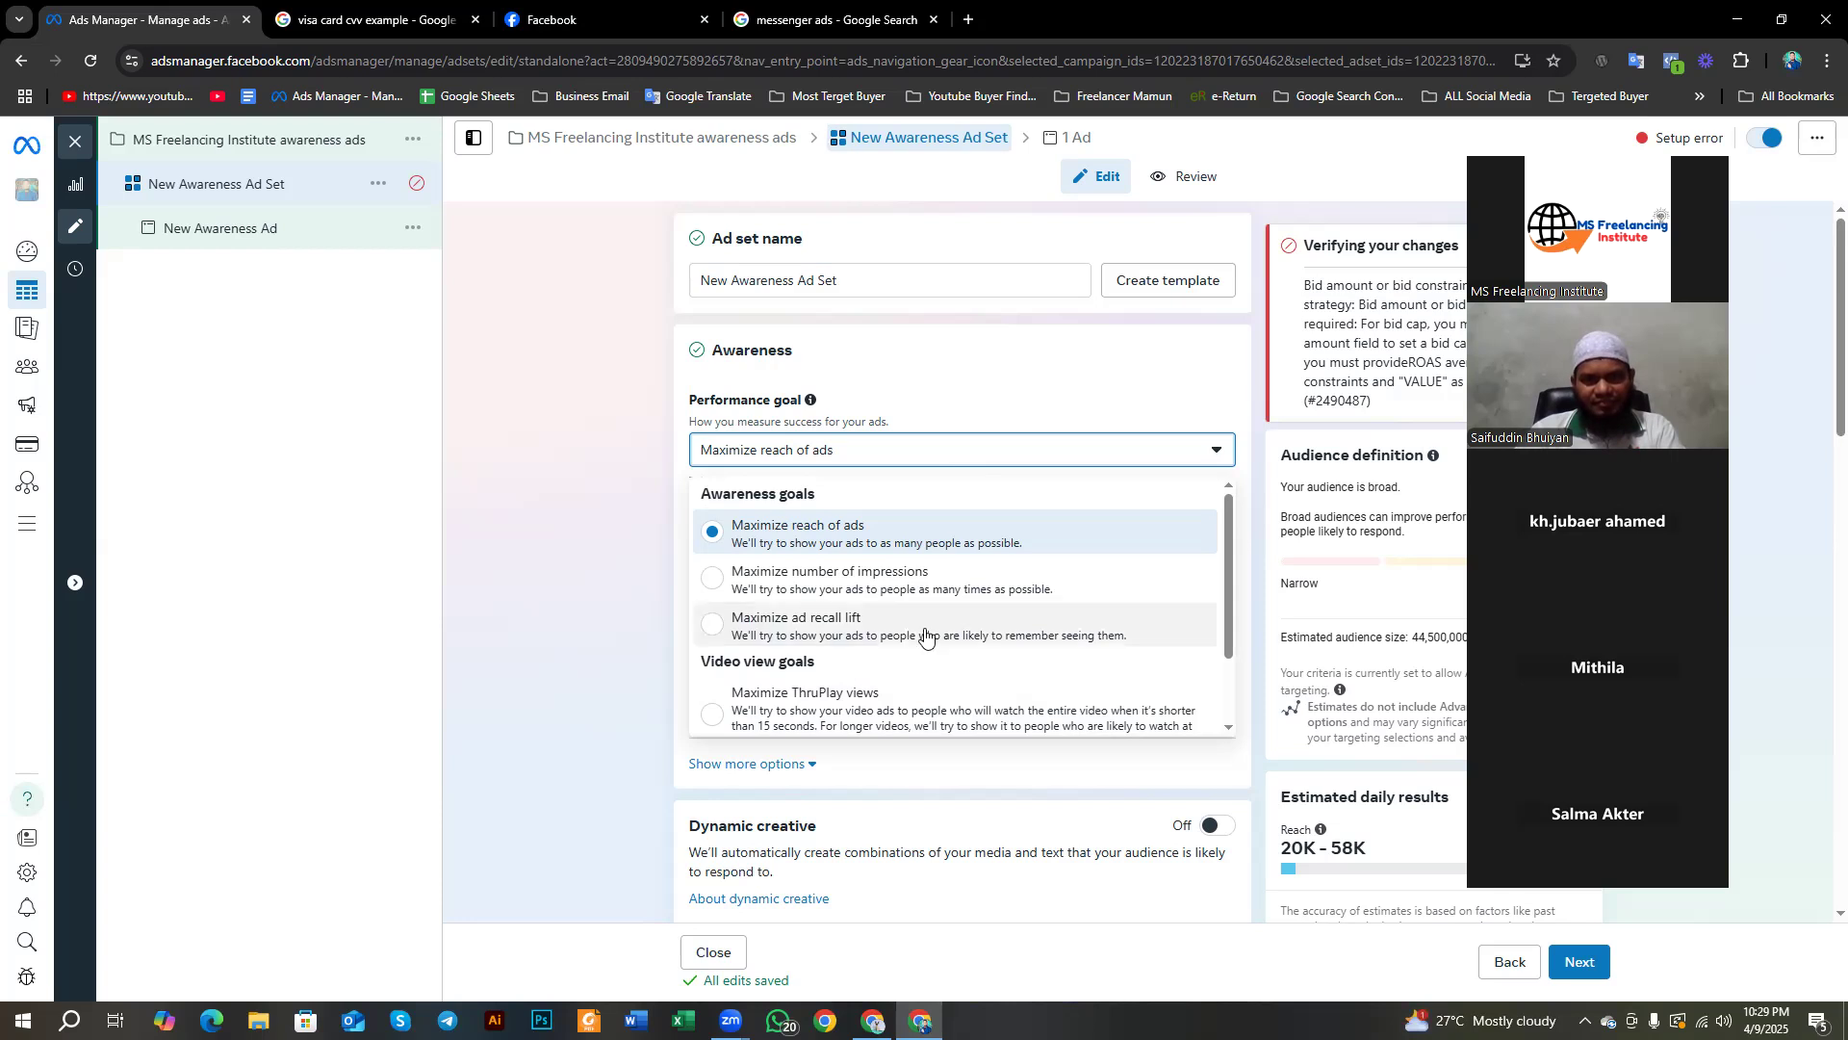
# Step: Leave the performance goal at Maximize reach of ads and translate the goal and Facebook Page labels
pyautogui.click(584, 581)
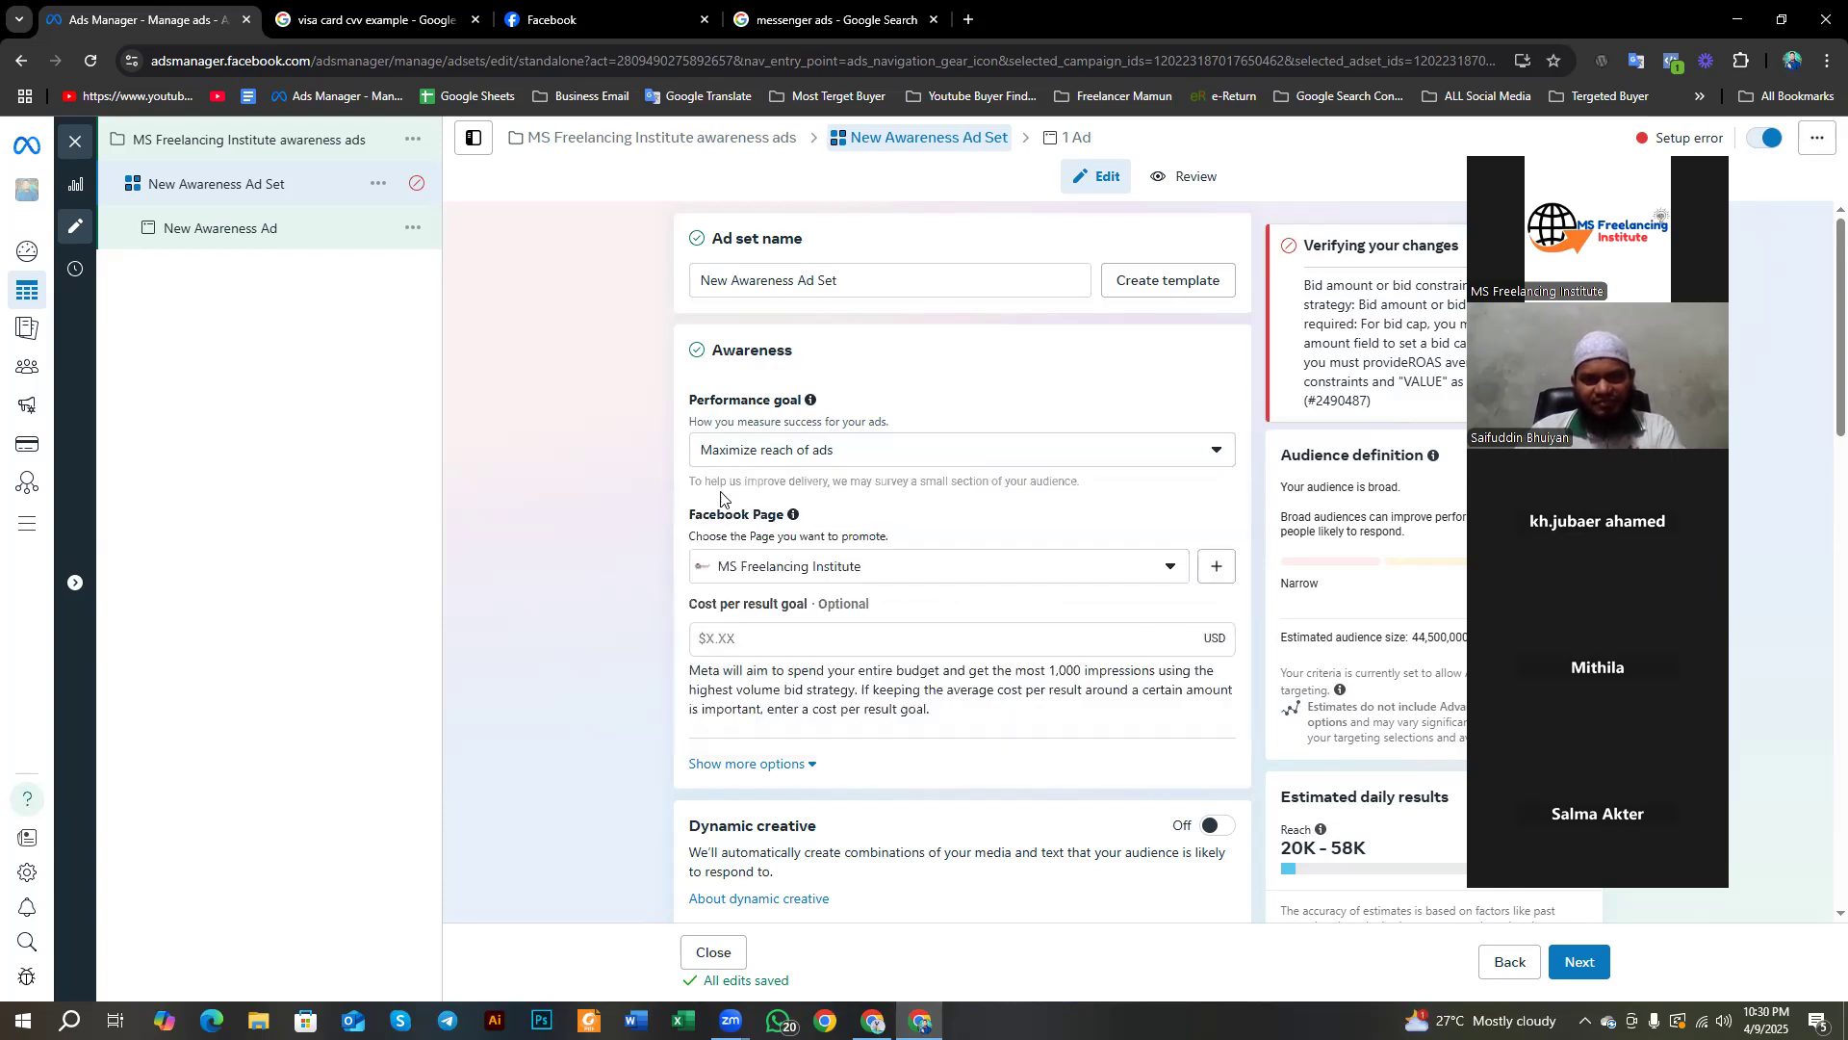
pyautogui.moveTo(686, 399); pyautogui.dragTo(805, 406)
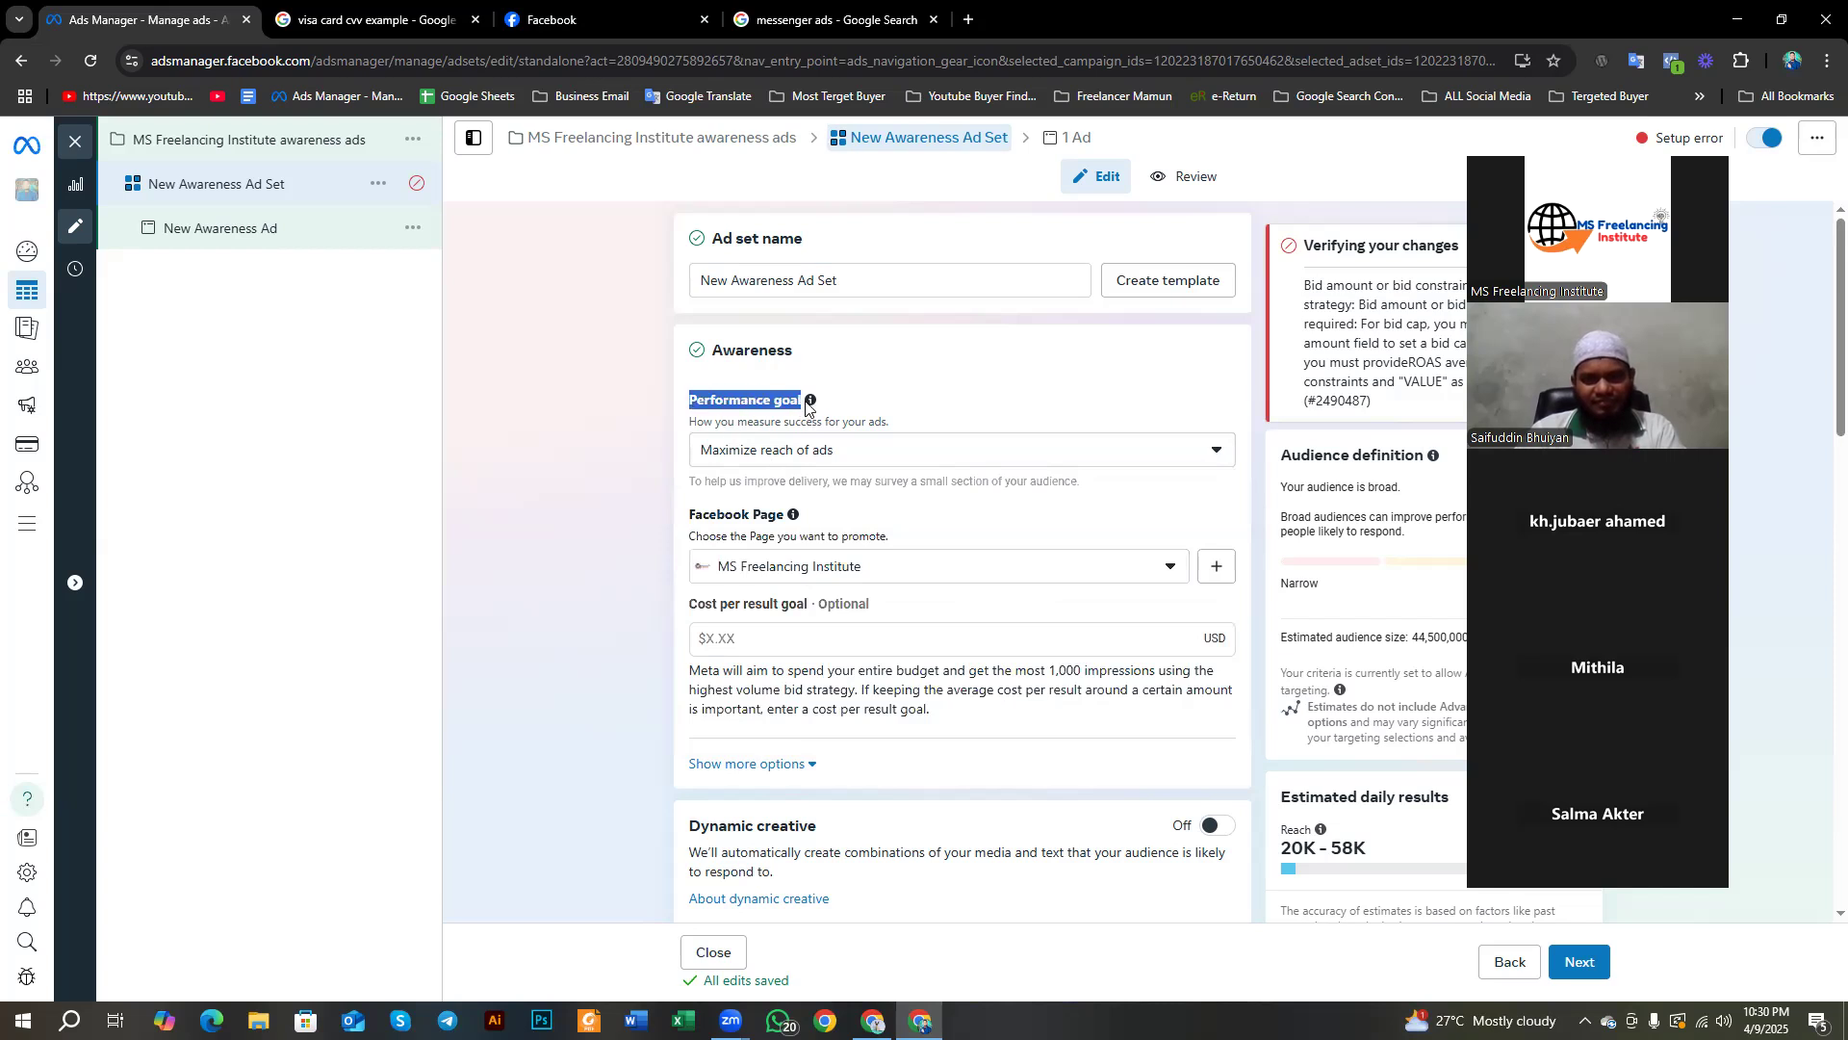
pyautogui.click(607, 525)
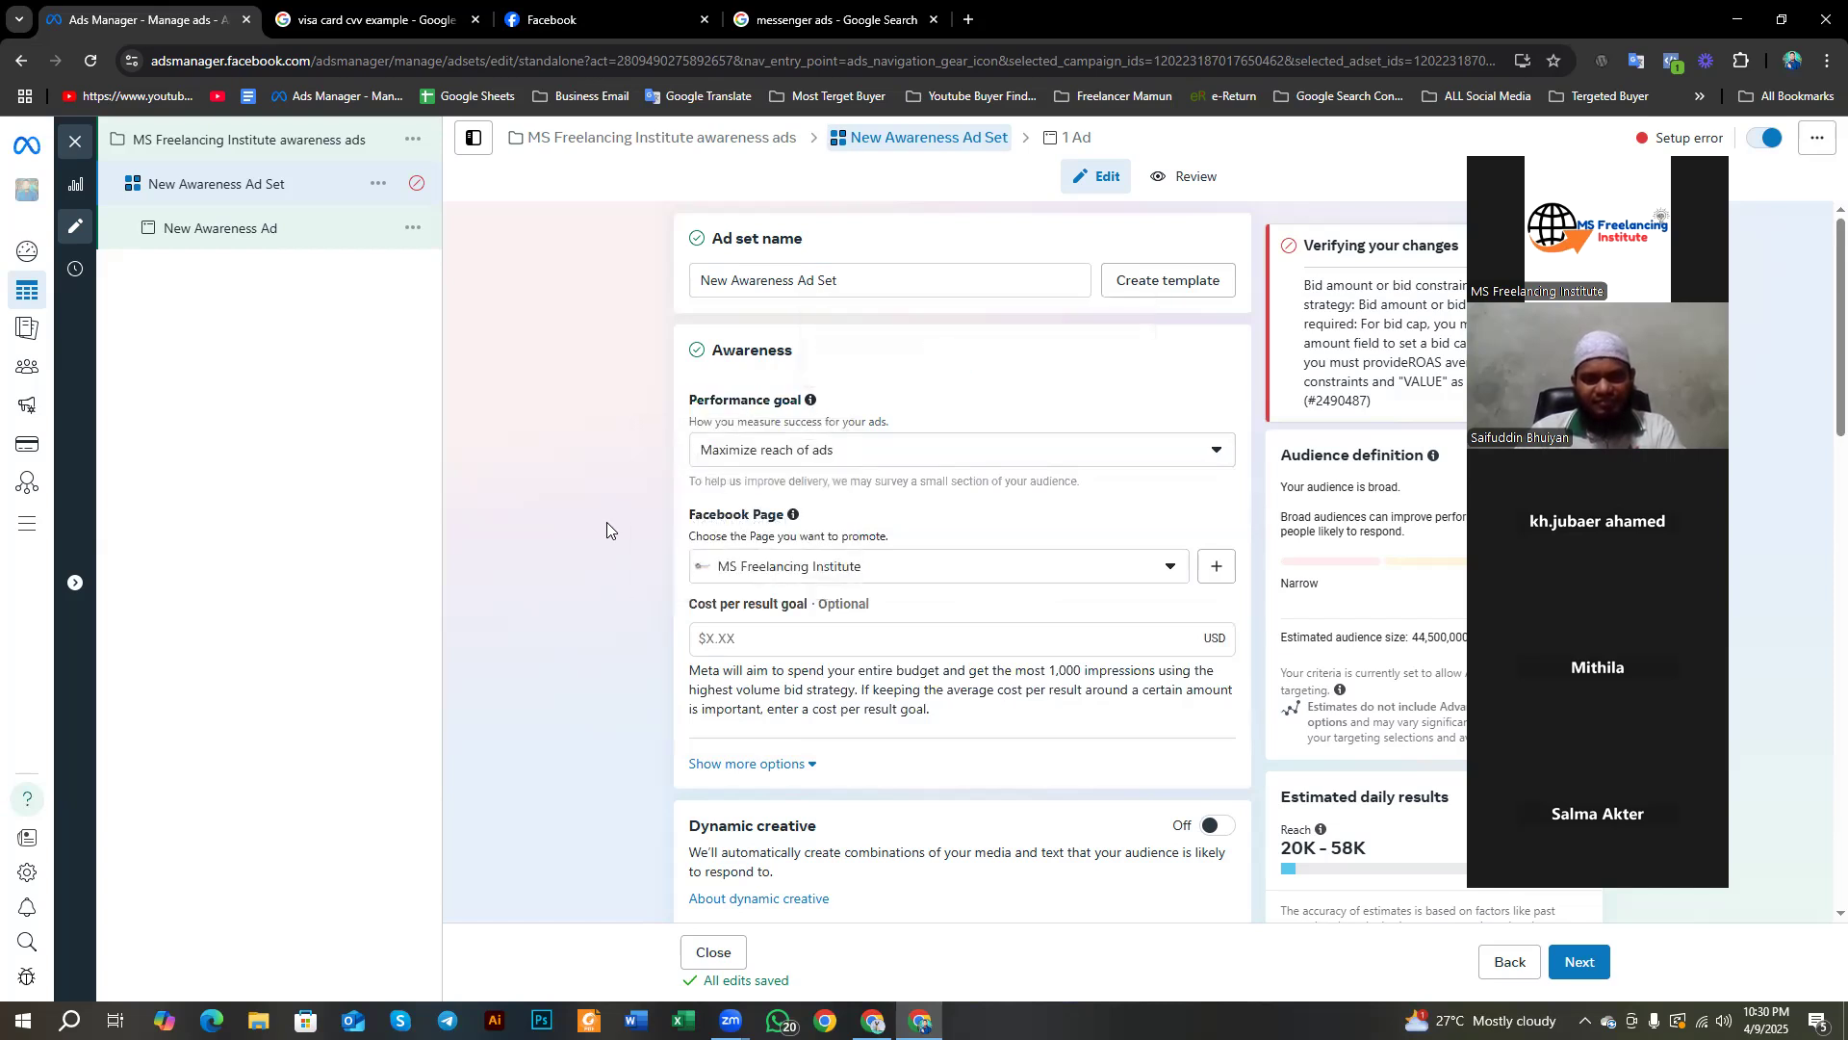
pyautogui.moveTo(690, 397); pyautogui.dragTo(797, 424)
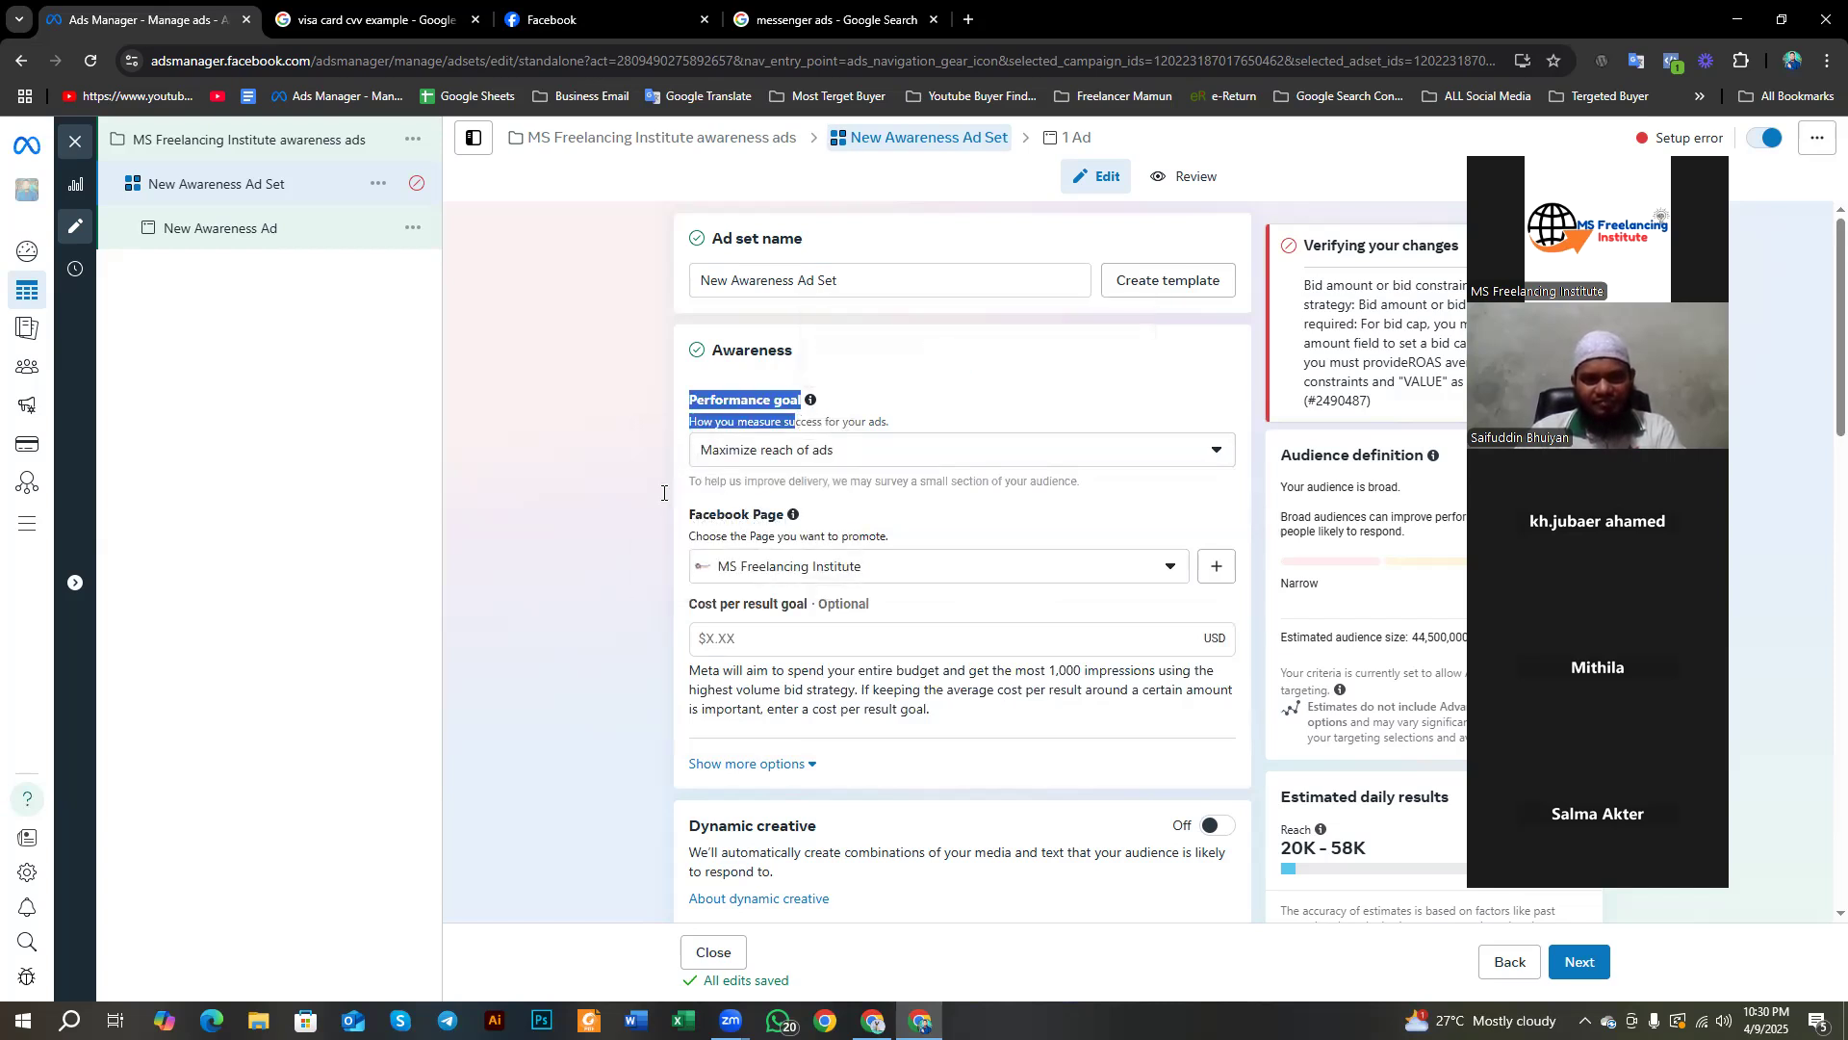
pyautogui.scroll(-1, 661, 495)
pyautogui.click(585, 761)
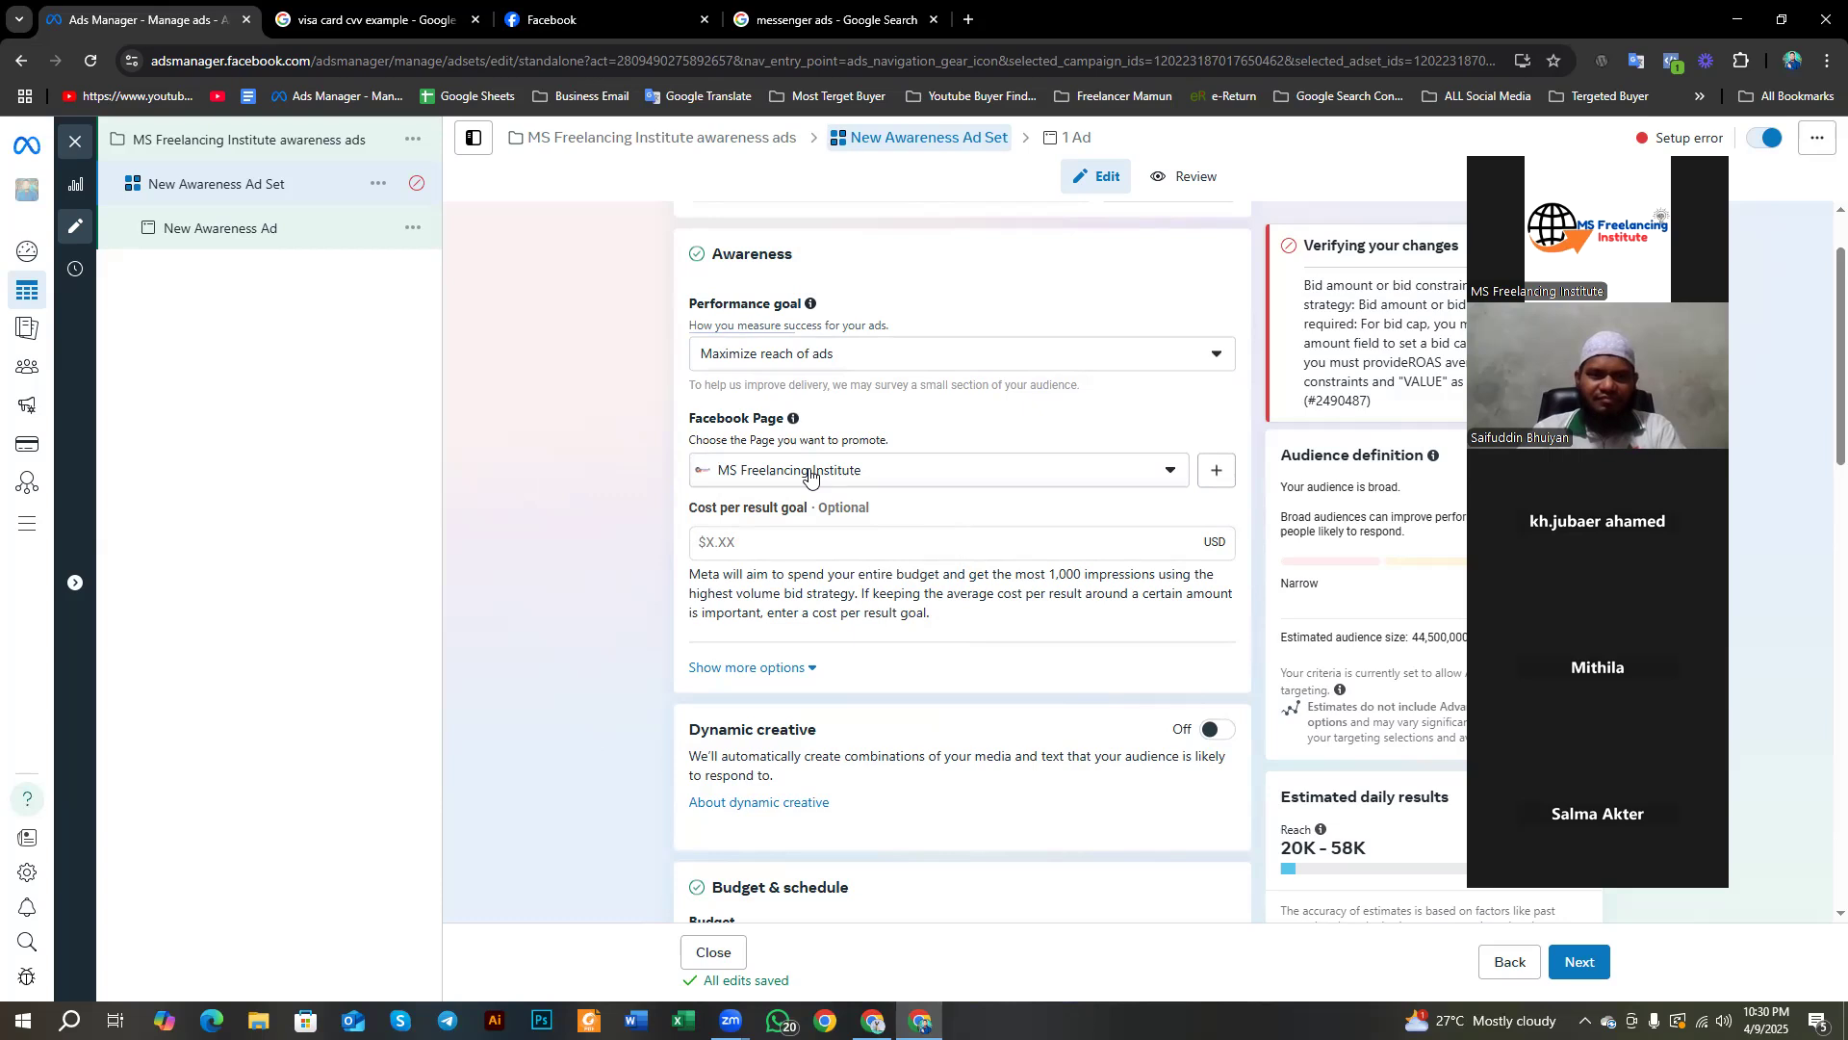
pyautogui.scroll(1, 693, 395)
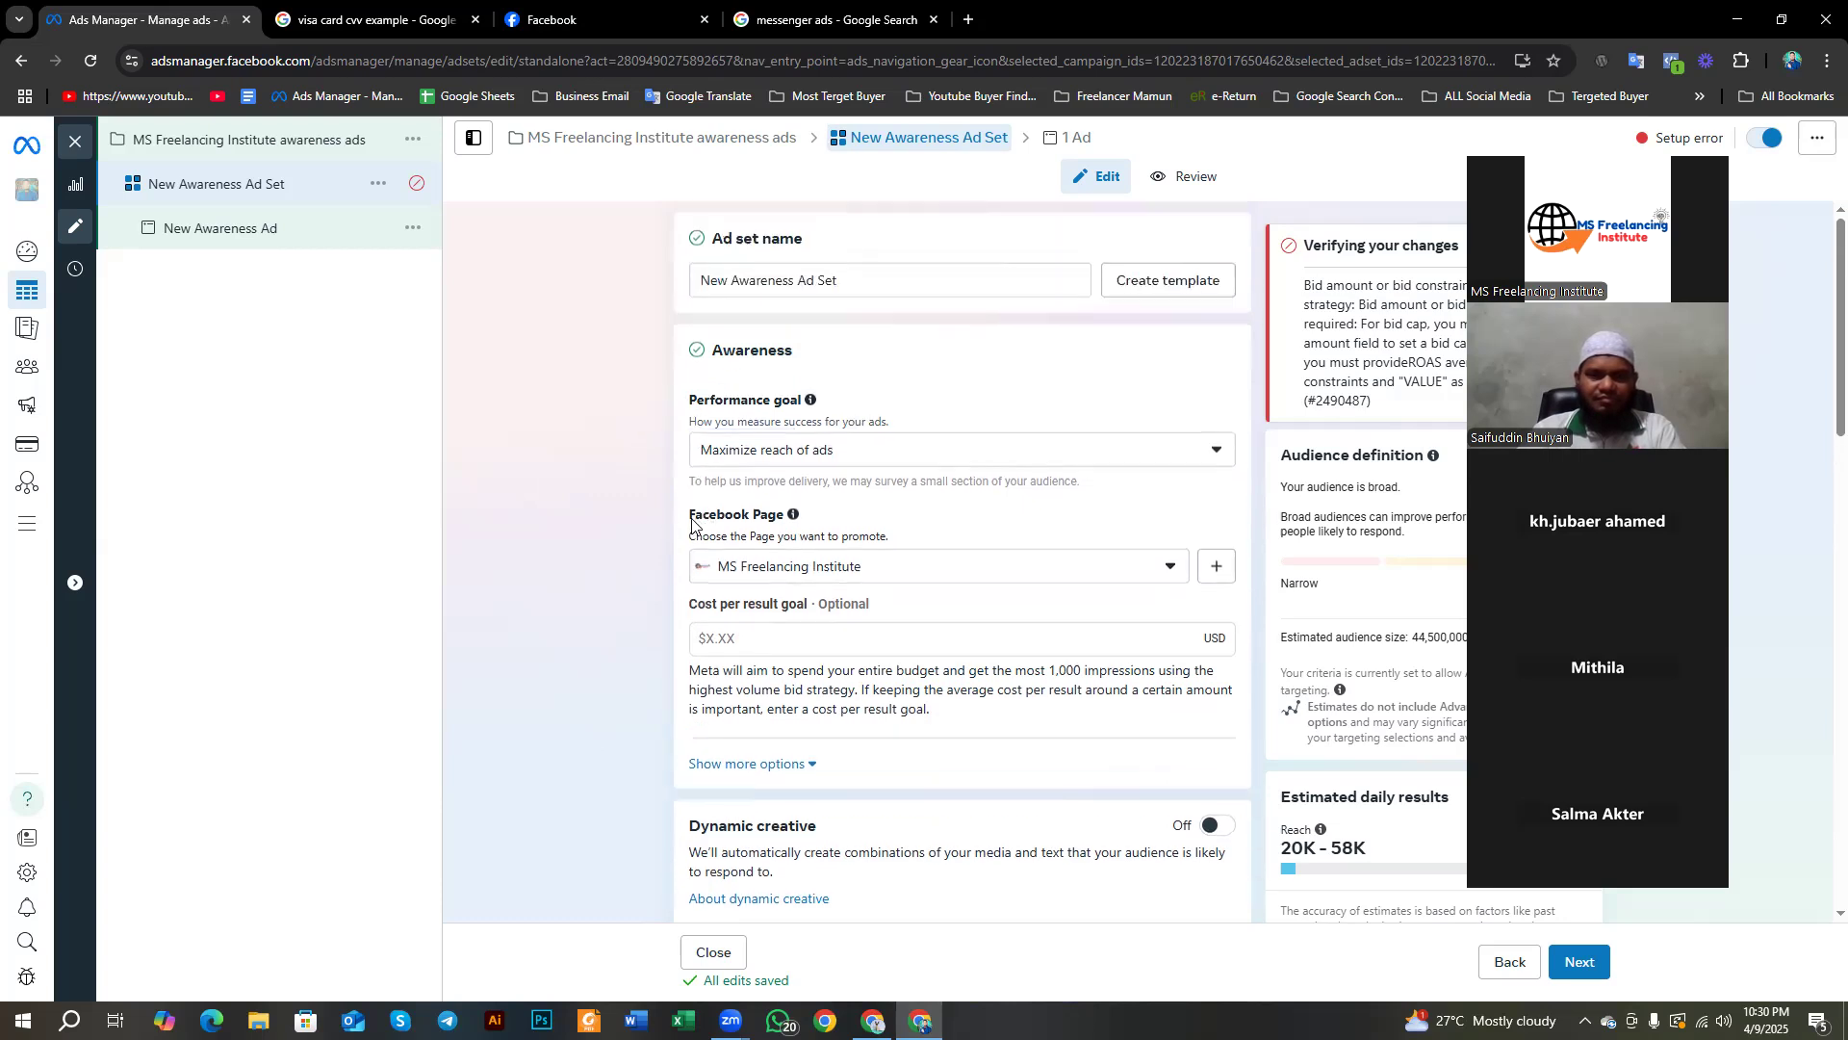
pyautogui.moveTo(685, 517); pyautogui.dragTo(791, 535)
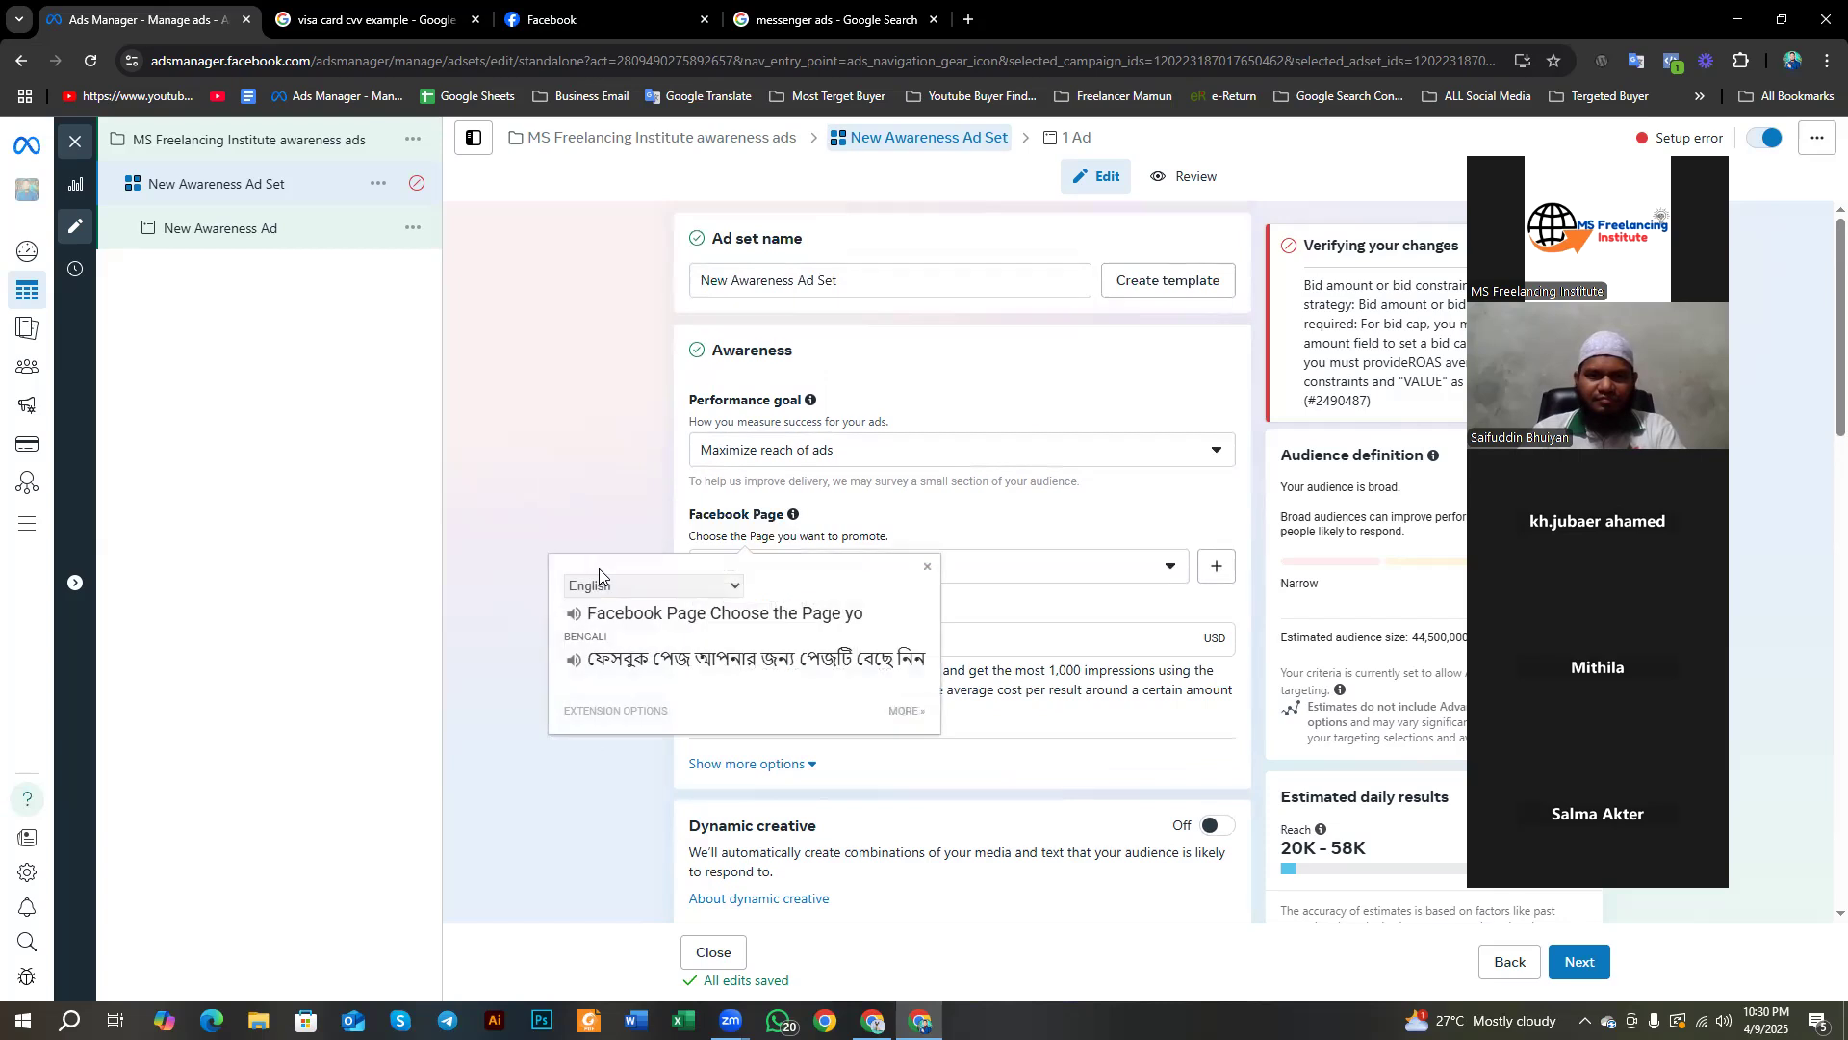
pyautogui.click(655, 468)
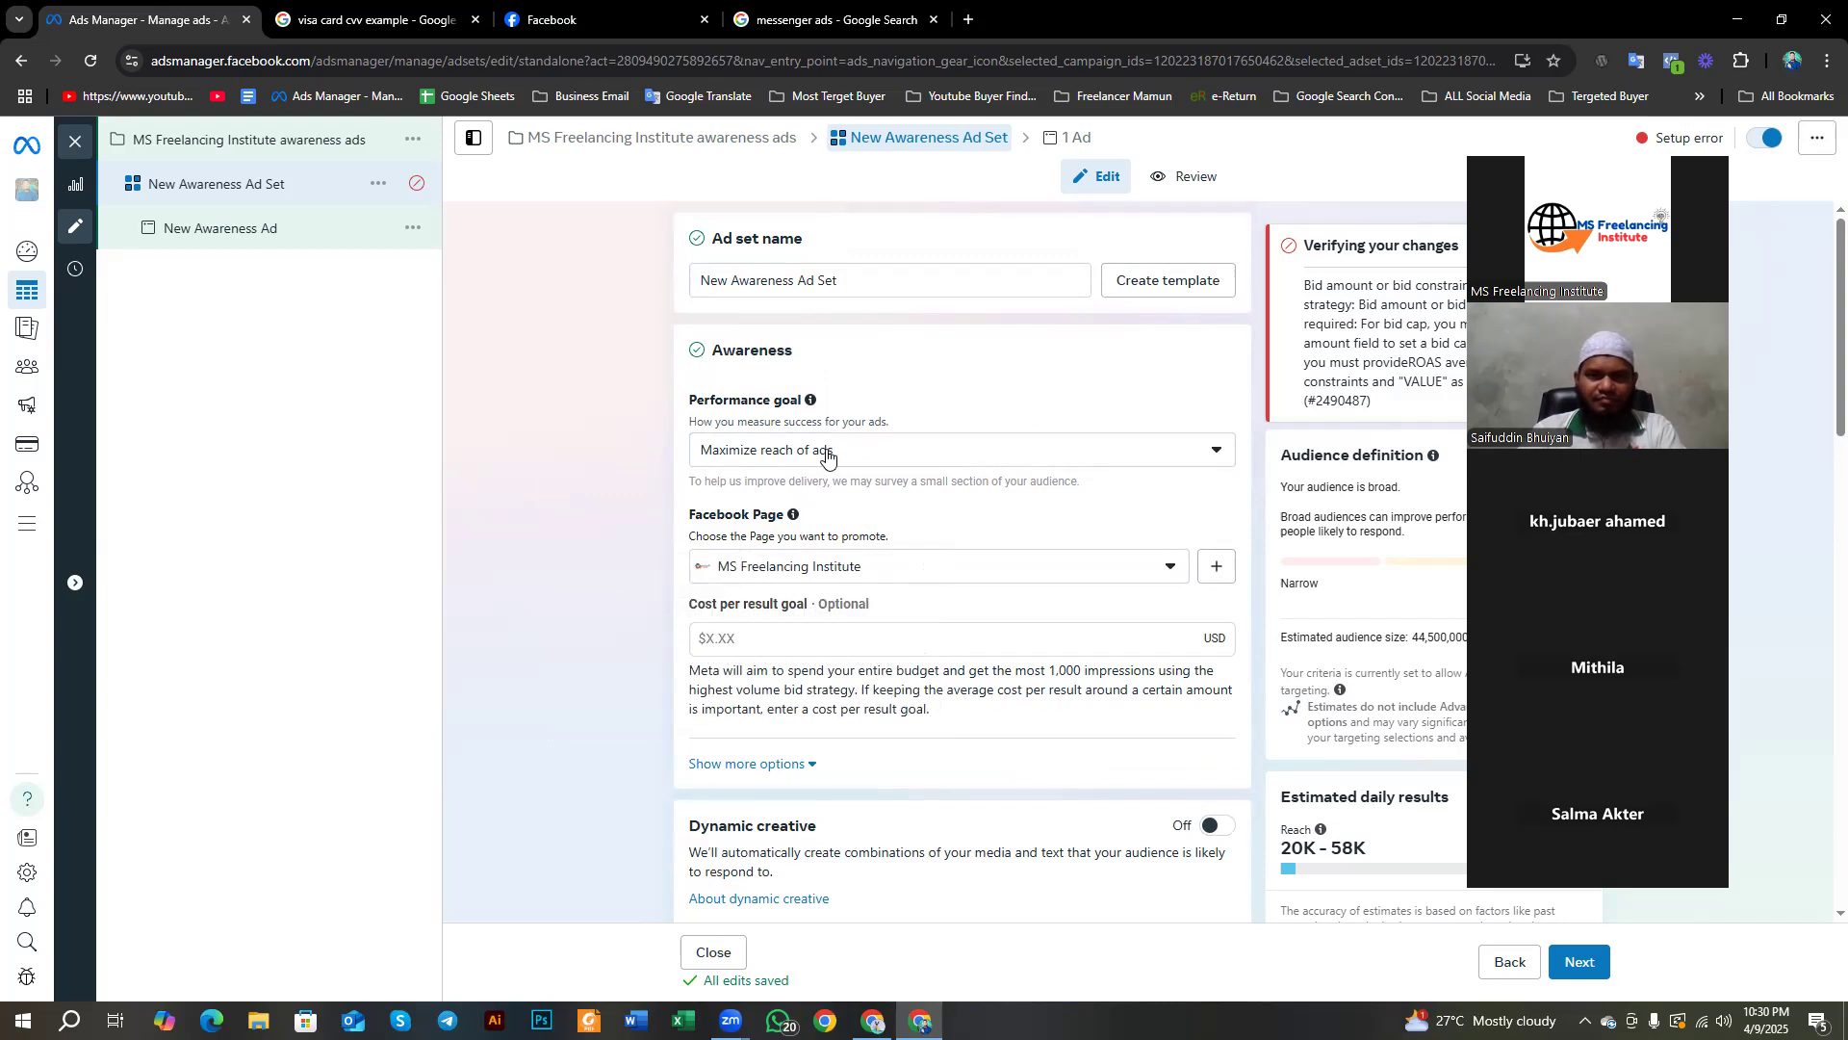
# Step: Choose Batch 01 from the Personal group as the promoted Facebook Page
pyautogui.click(771, 578)
pyautogui.scroll(-3, 839, 695)
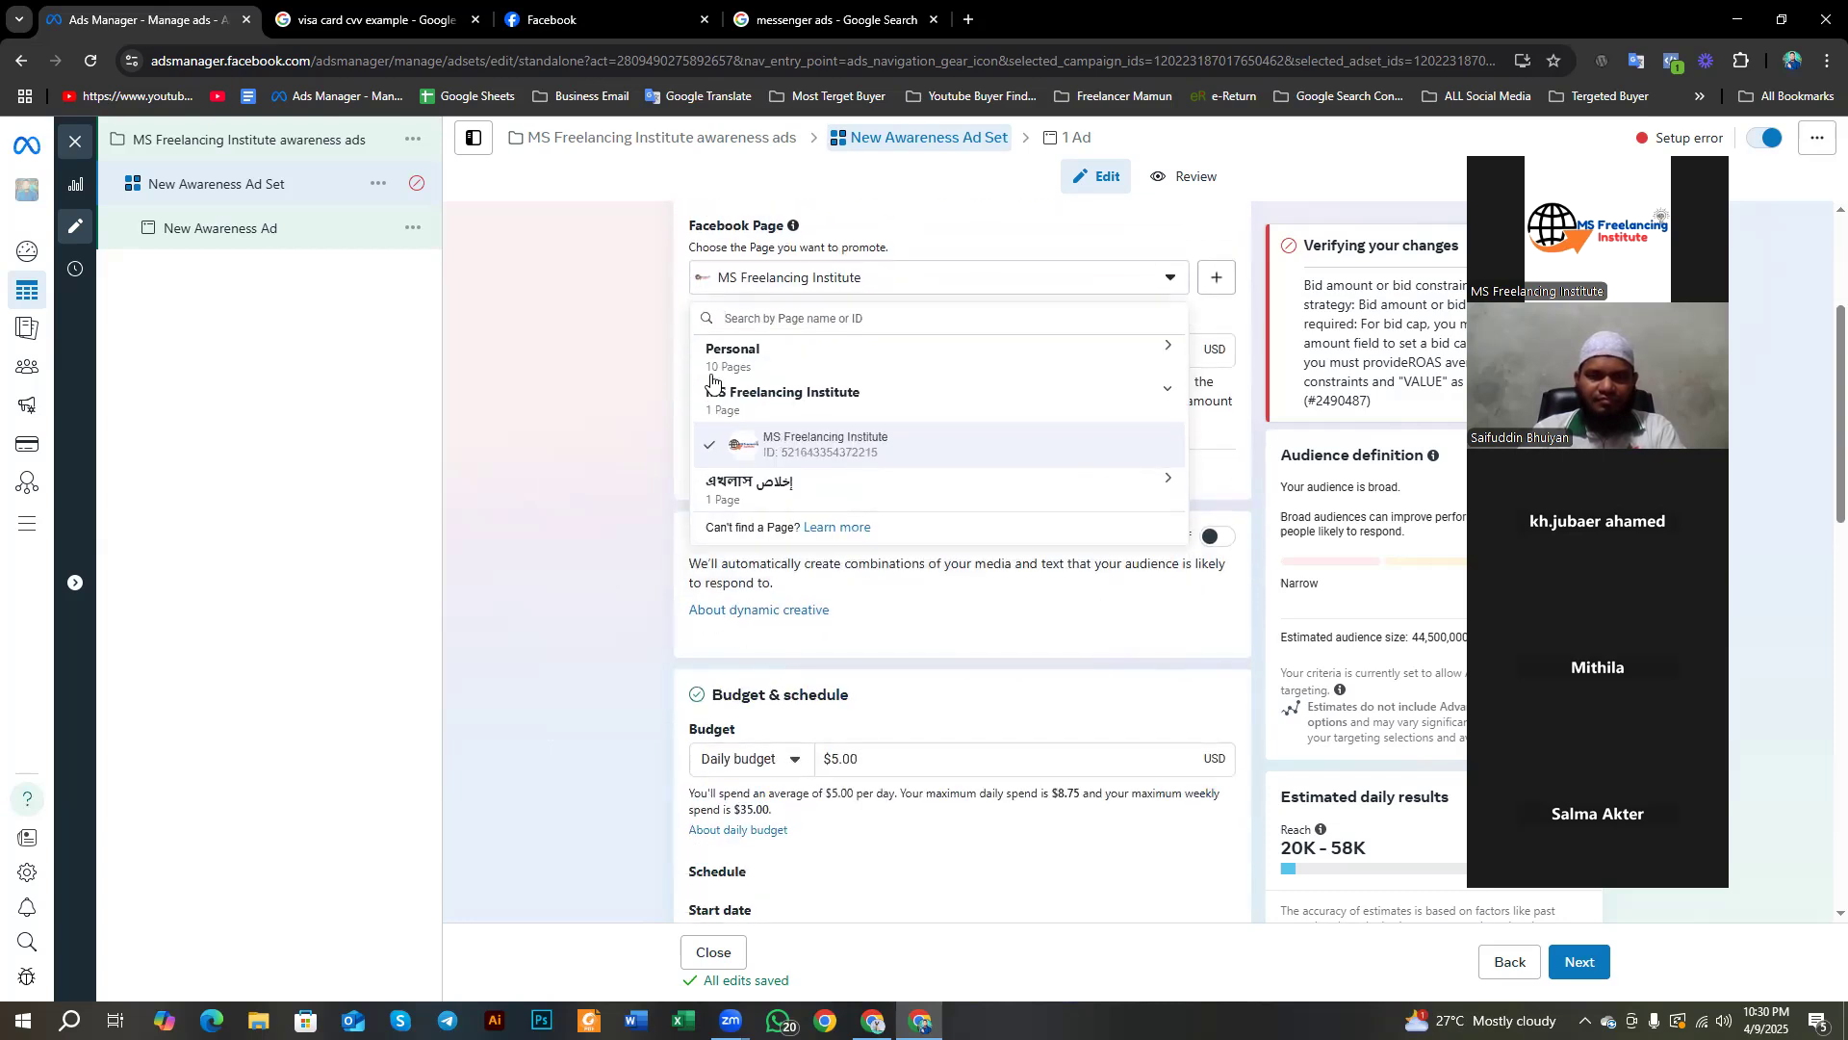
pyautogui.click(770, 357)
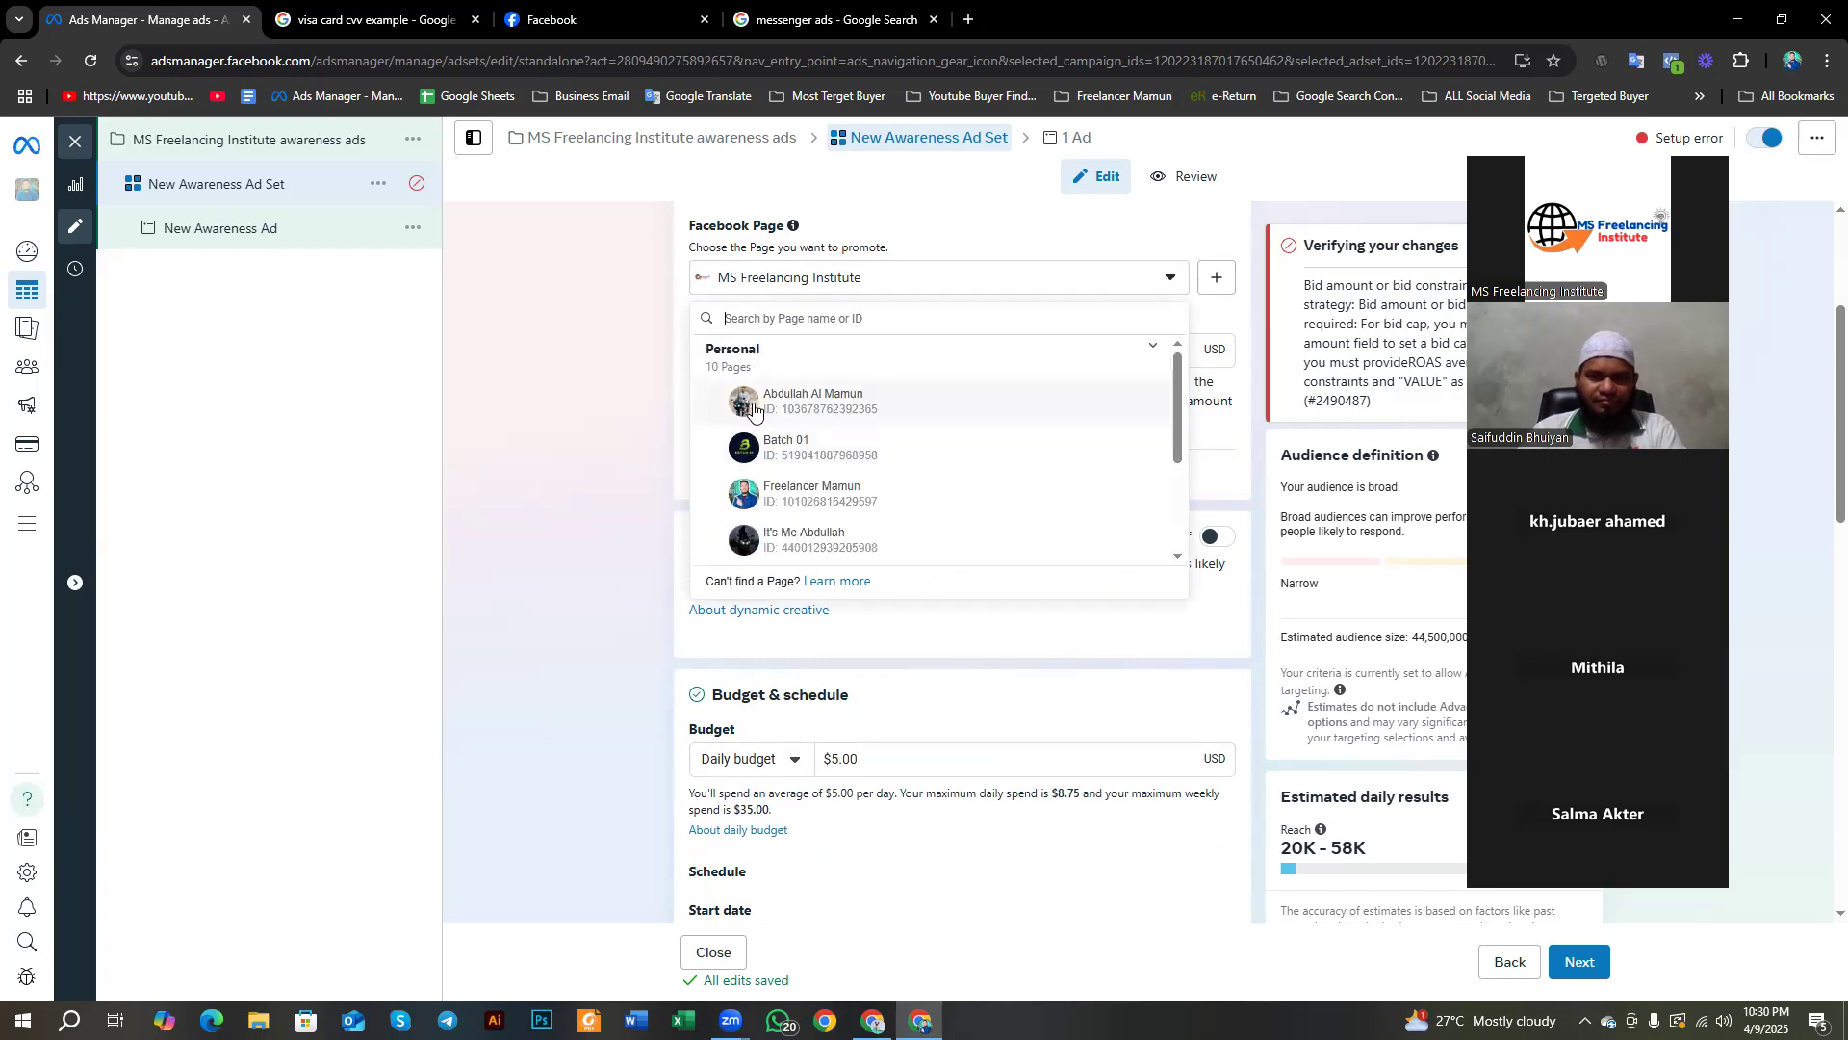
pyautogui.scroll(-1, 844, 411)
pyautogui.click(802, 365)
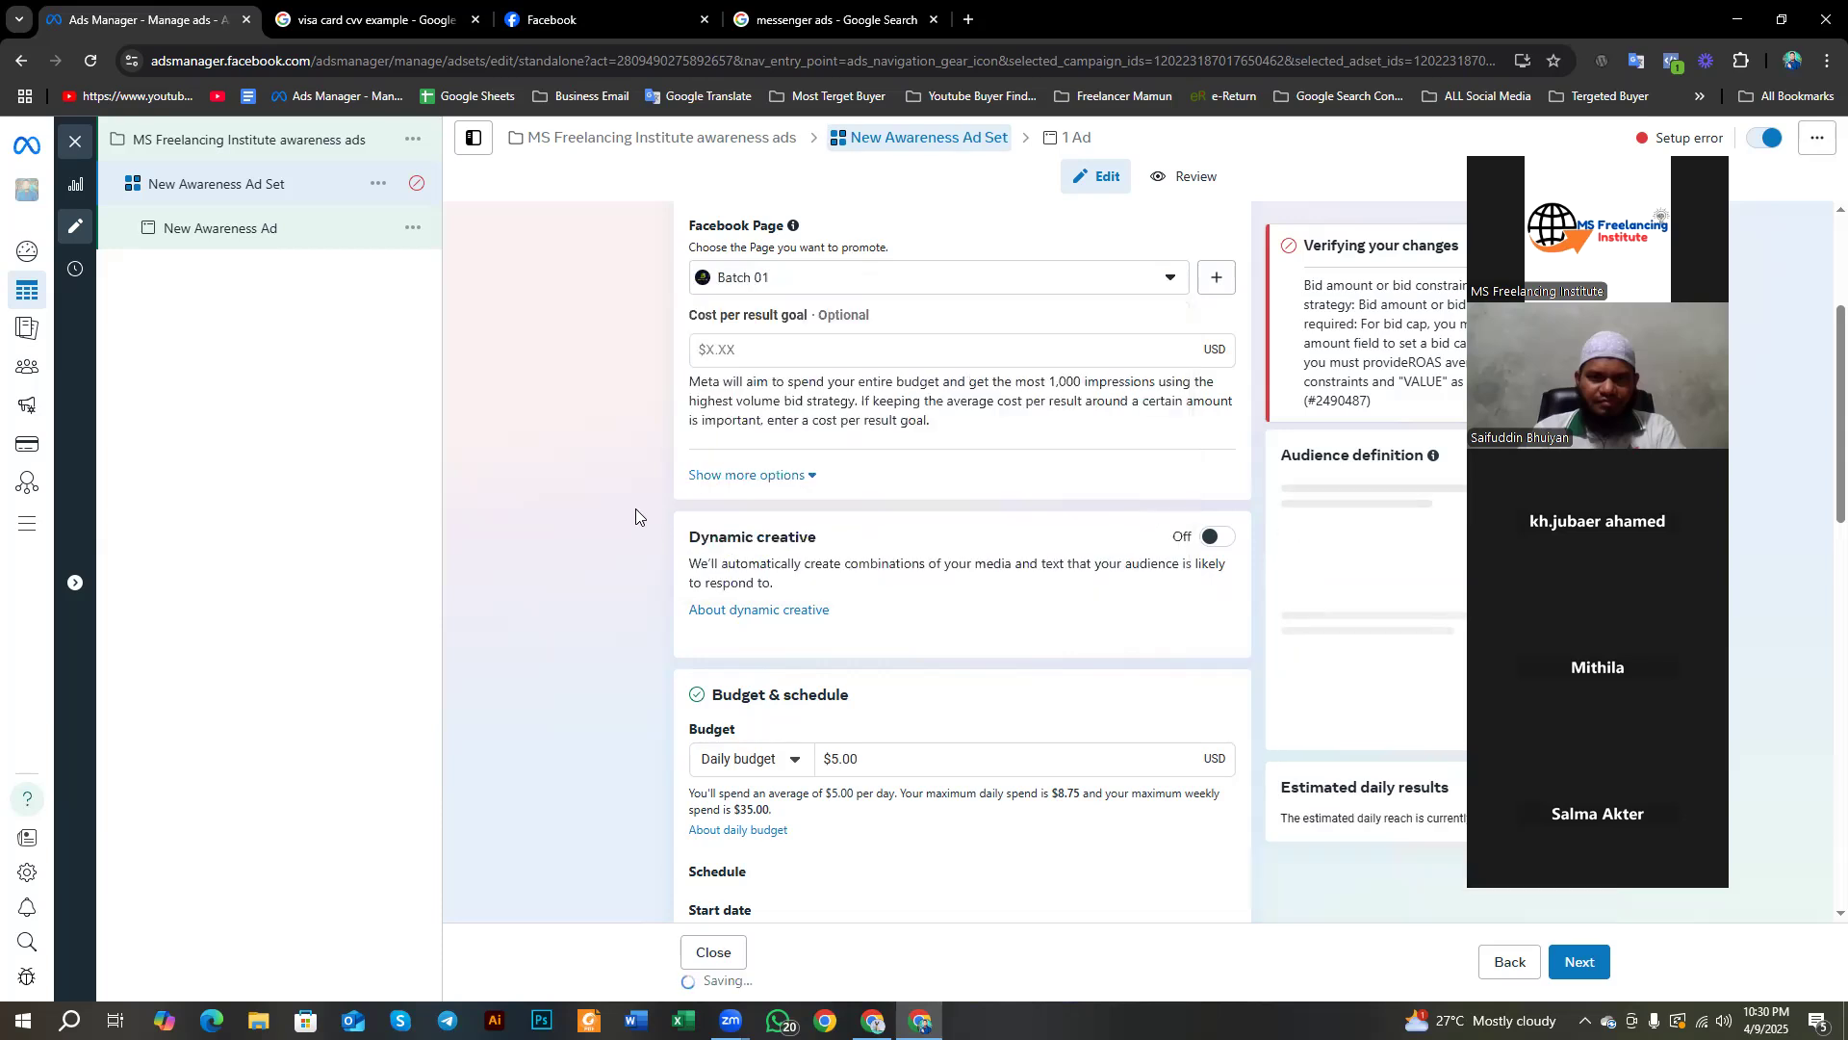
pyautogui.scroll(2, 780, 510)
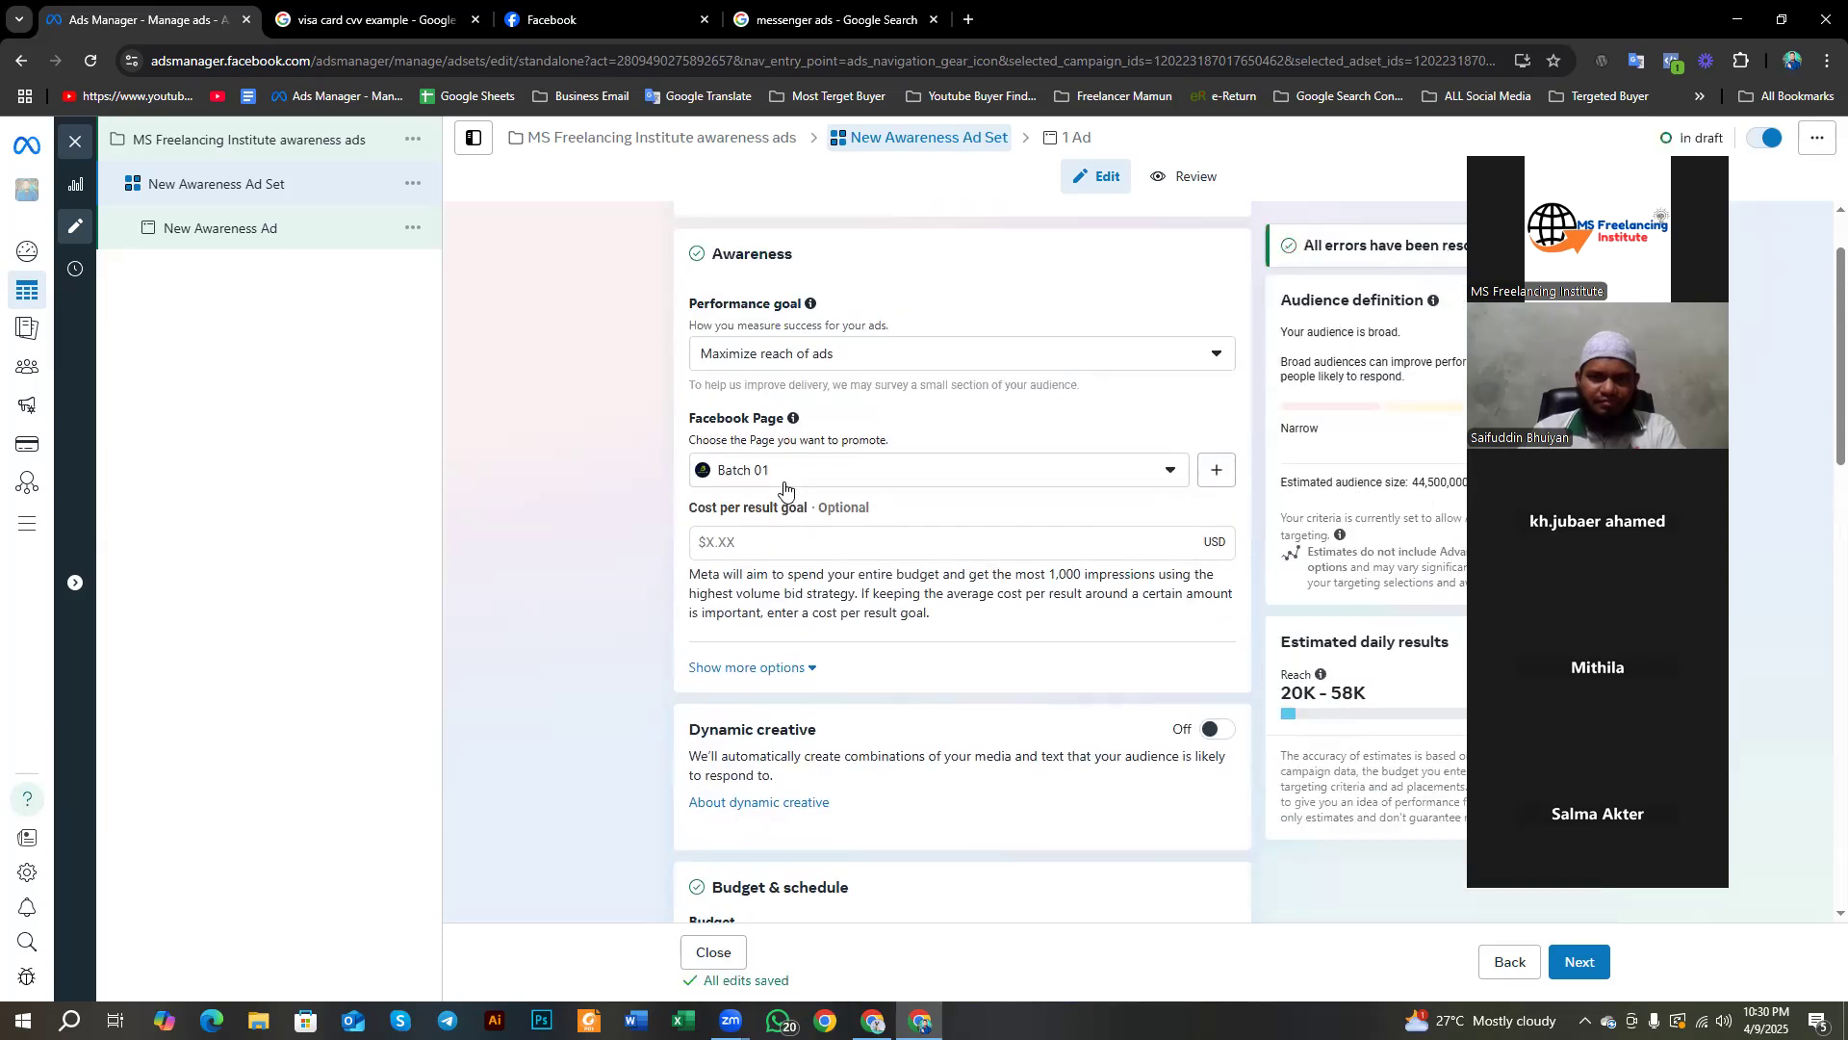
pyautogui.click(1172, 472)
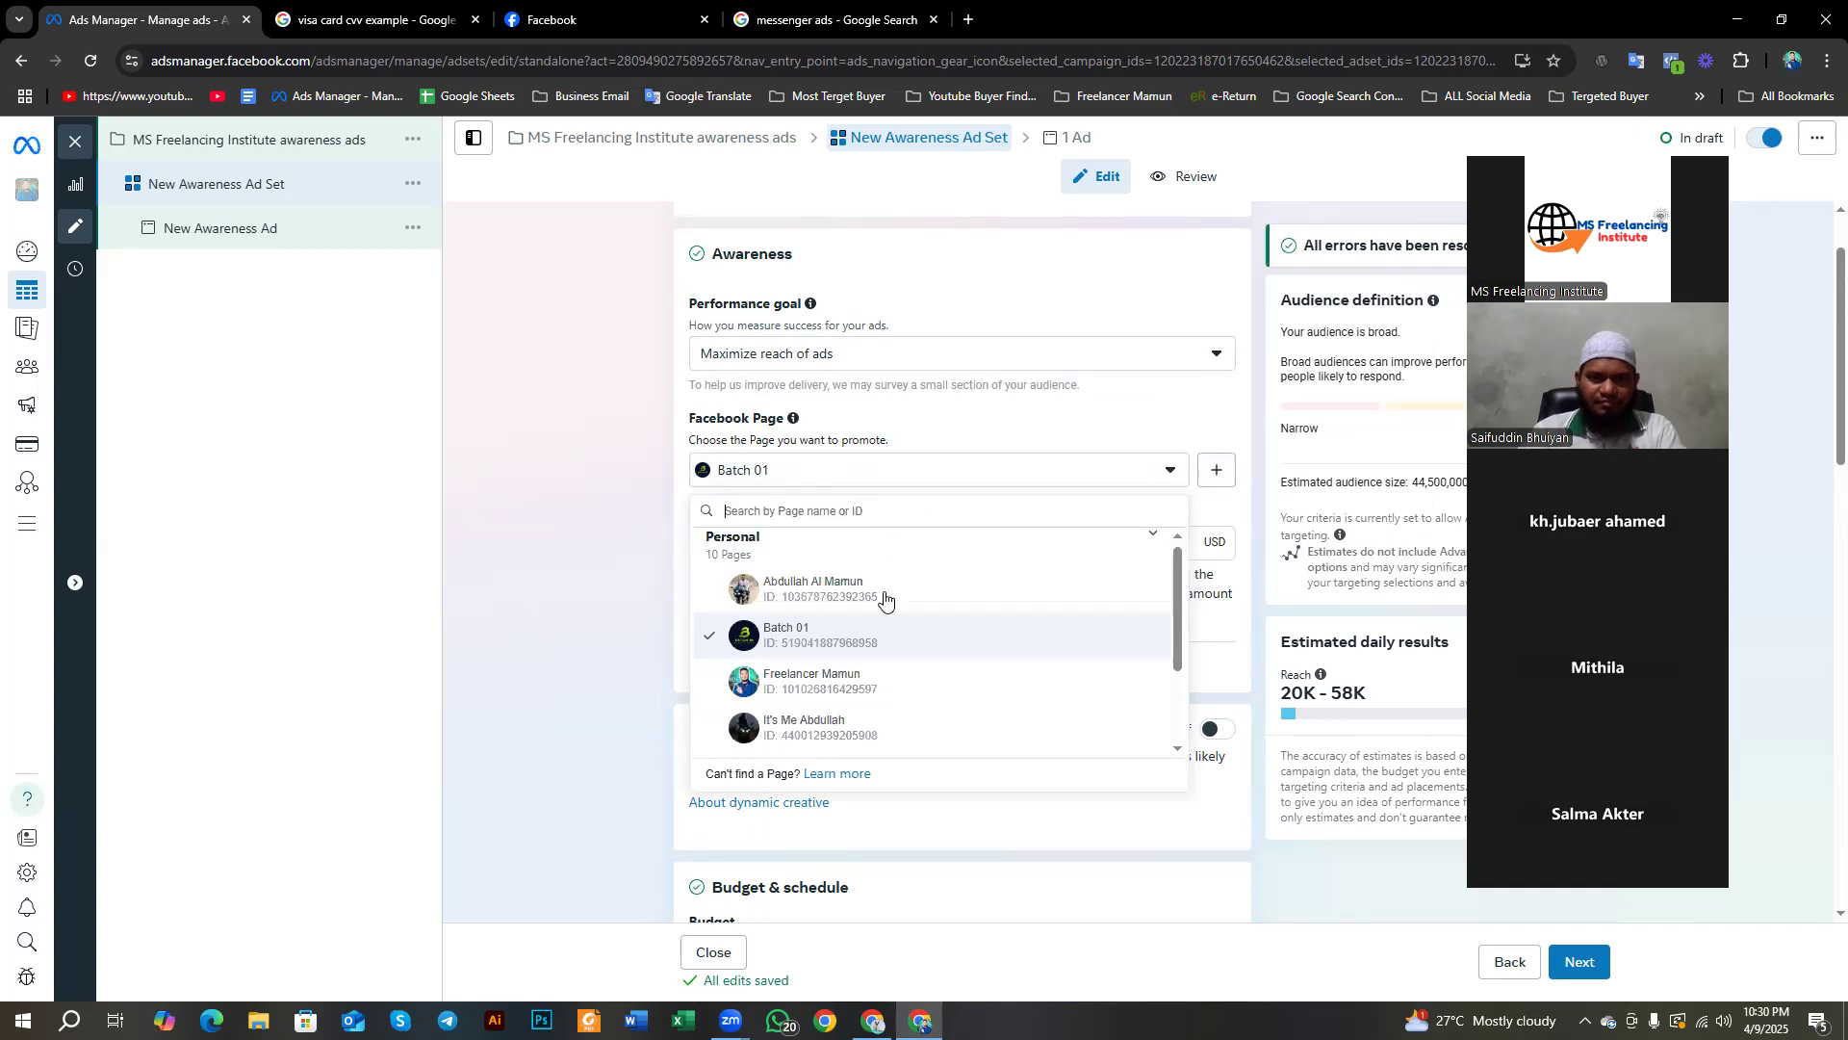
pyautogui.scroll(-3, 867, 616)
pyautogui.click(642, 671)
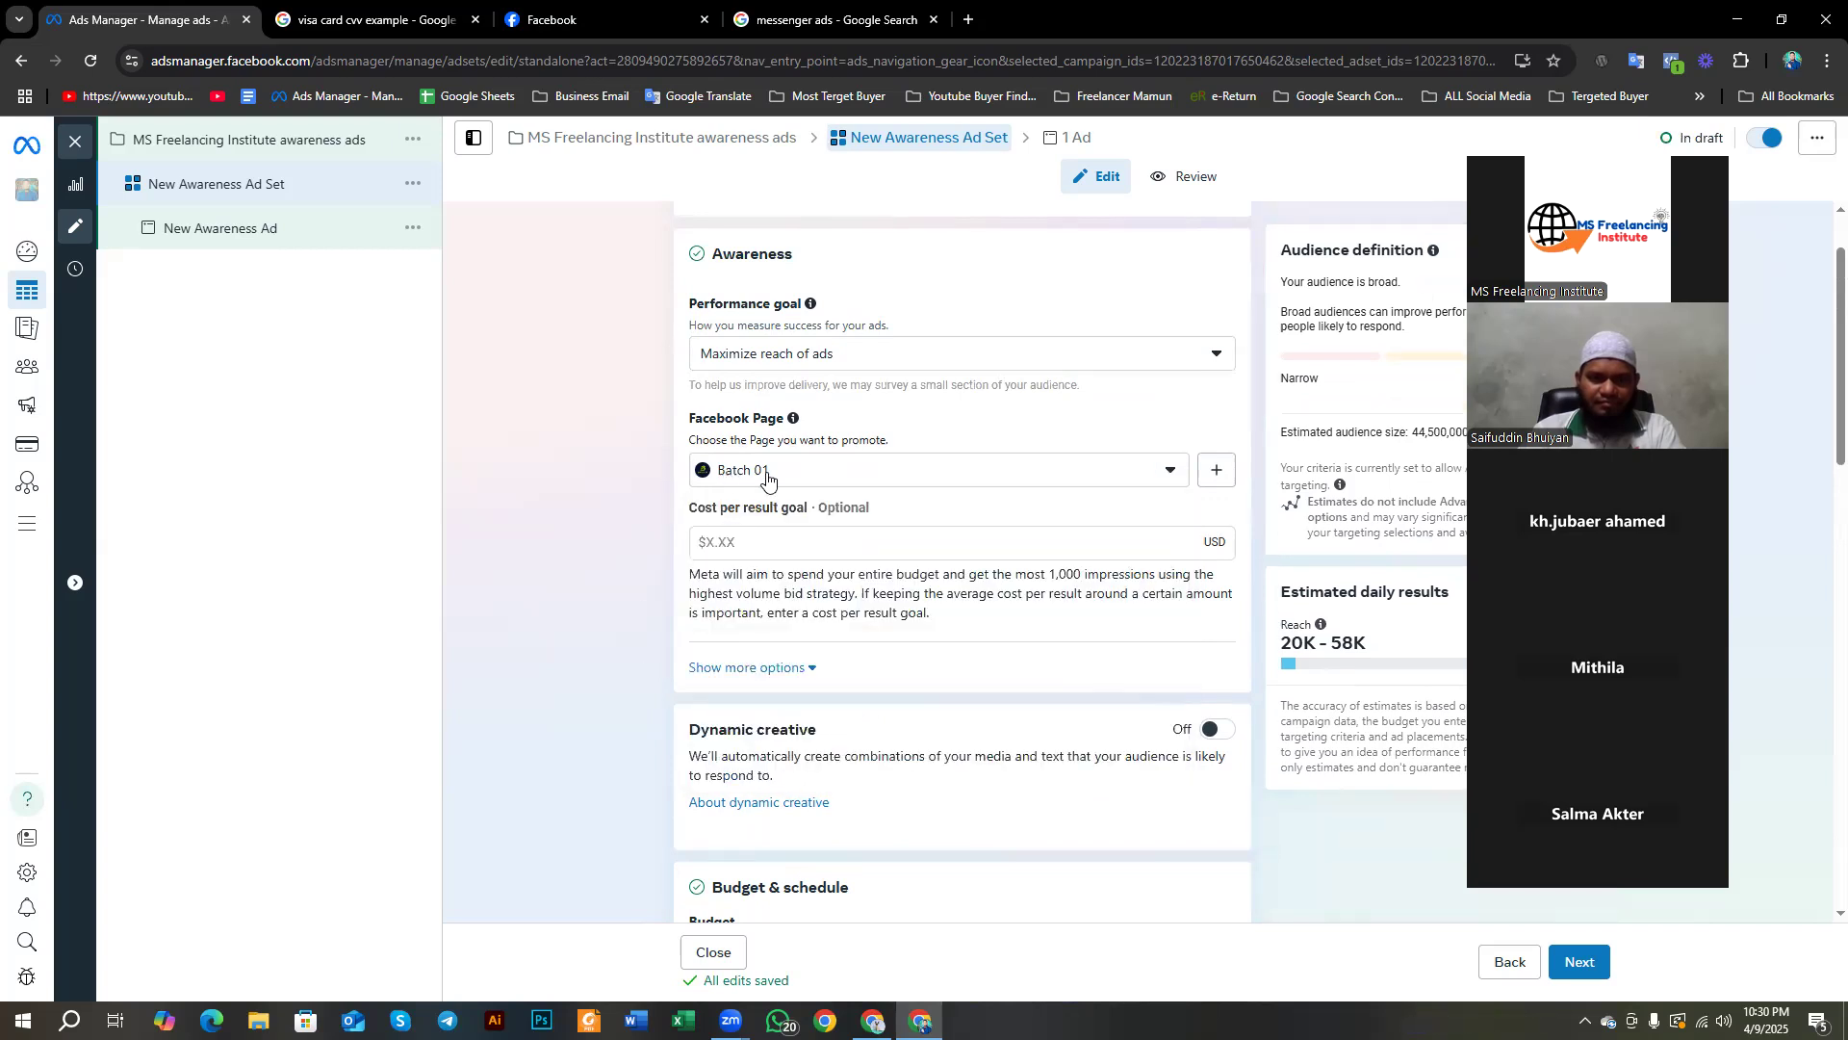
pyautogui.scroll(-2, 770, 469)
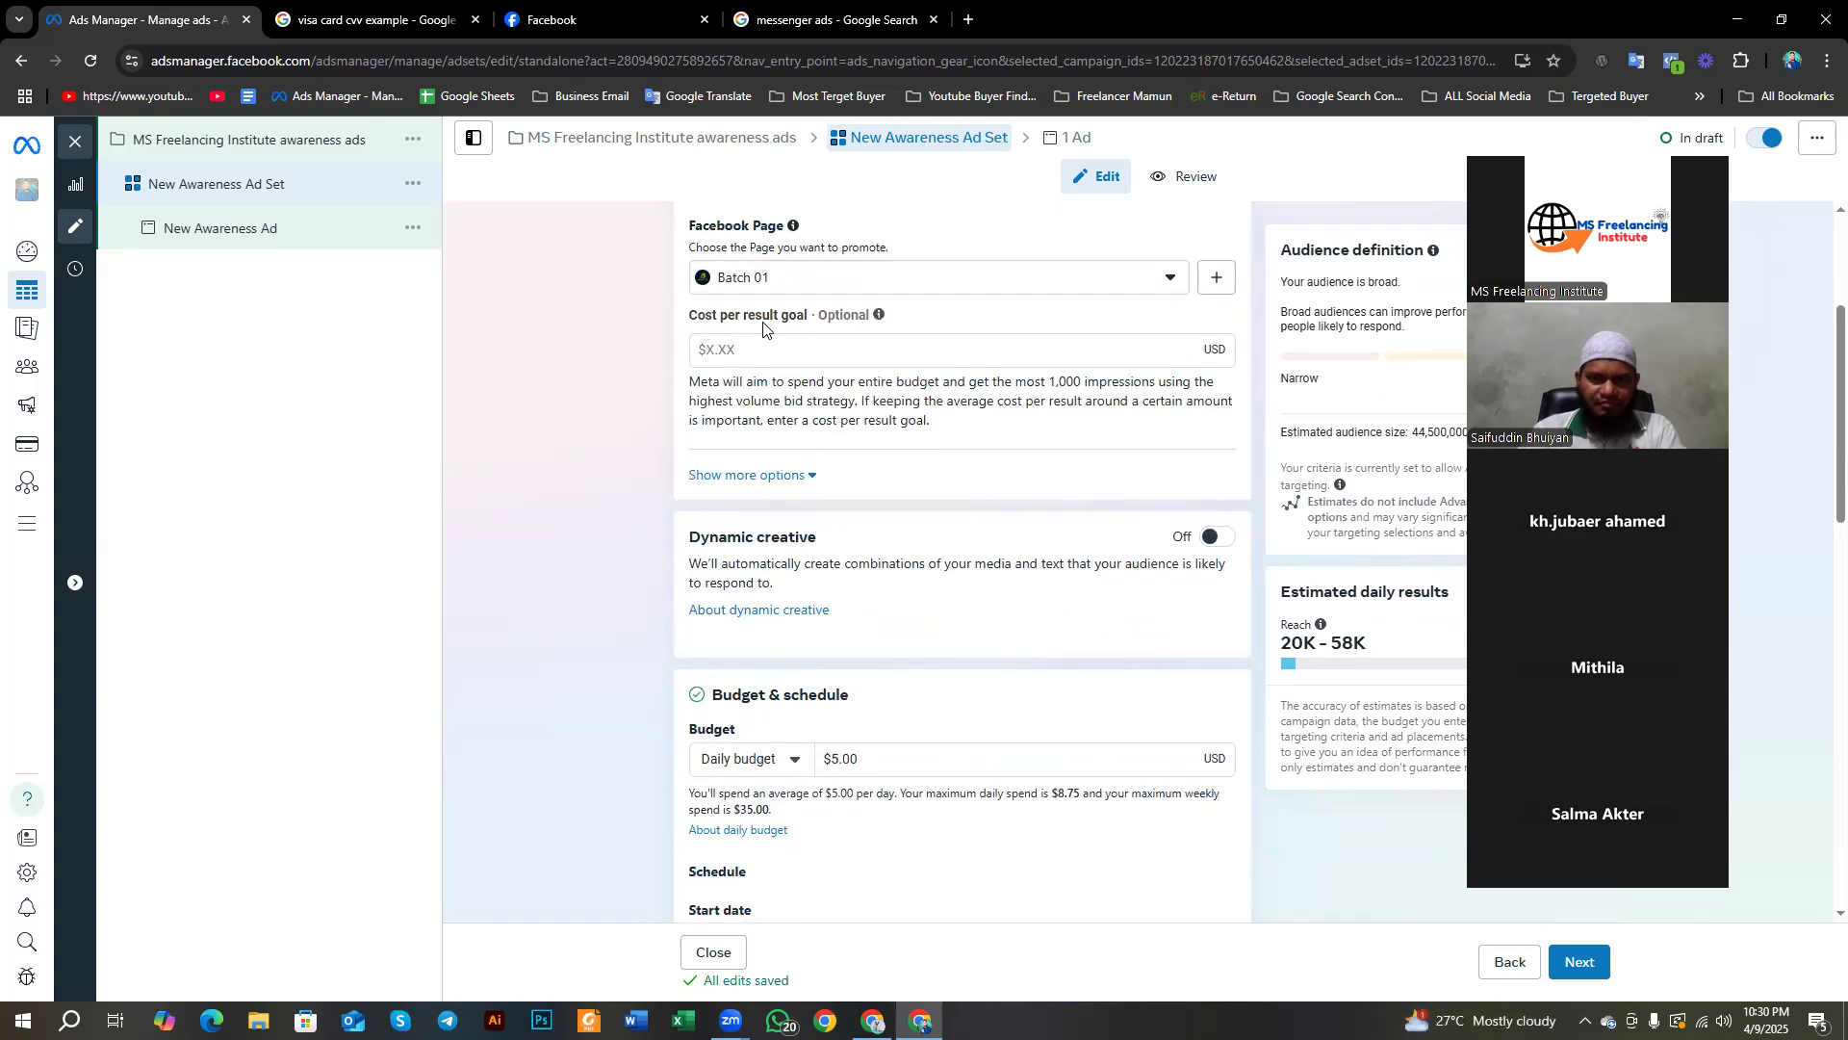
pyautogui.click(769, 352)
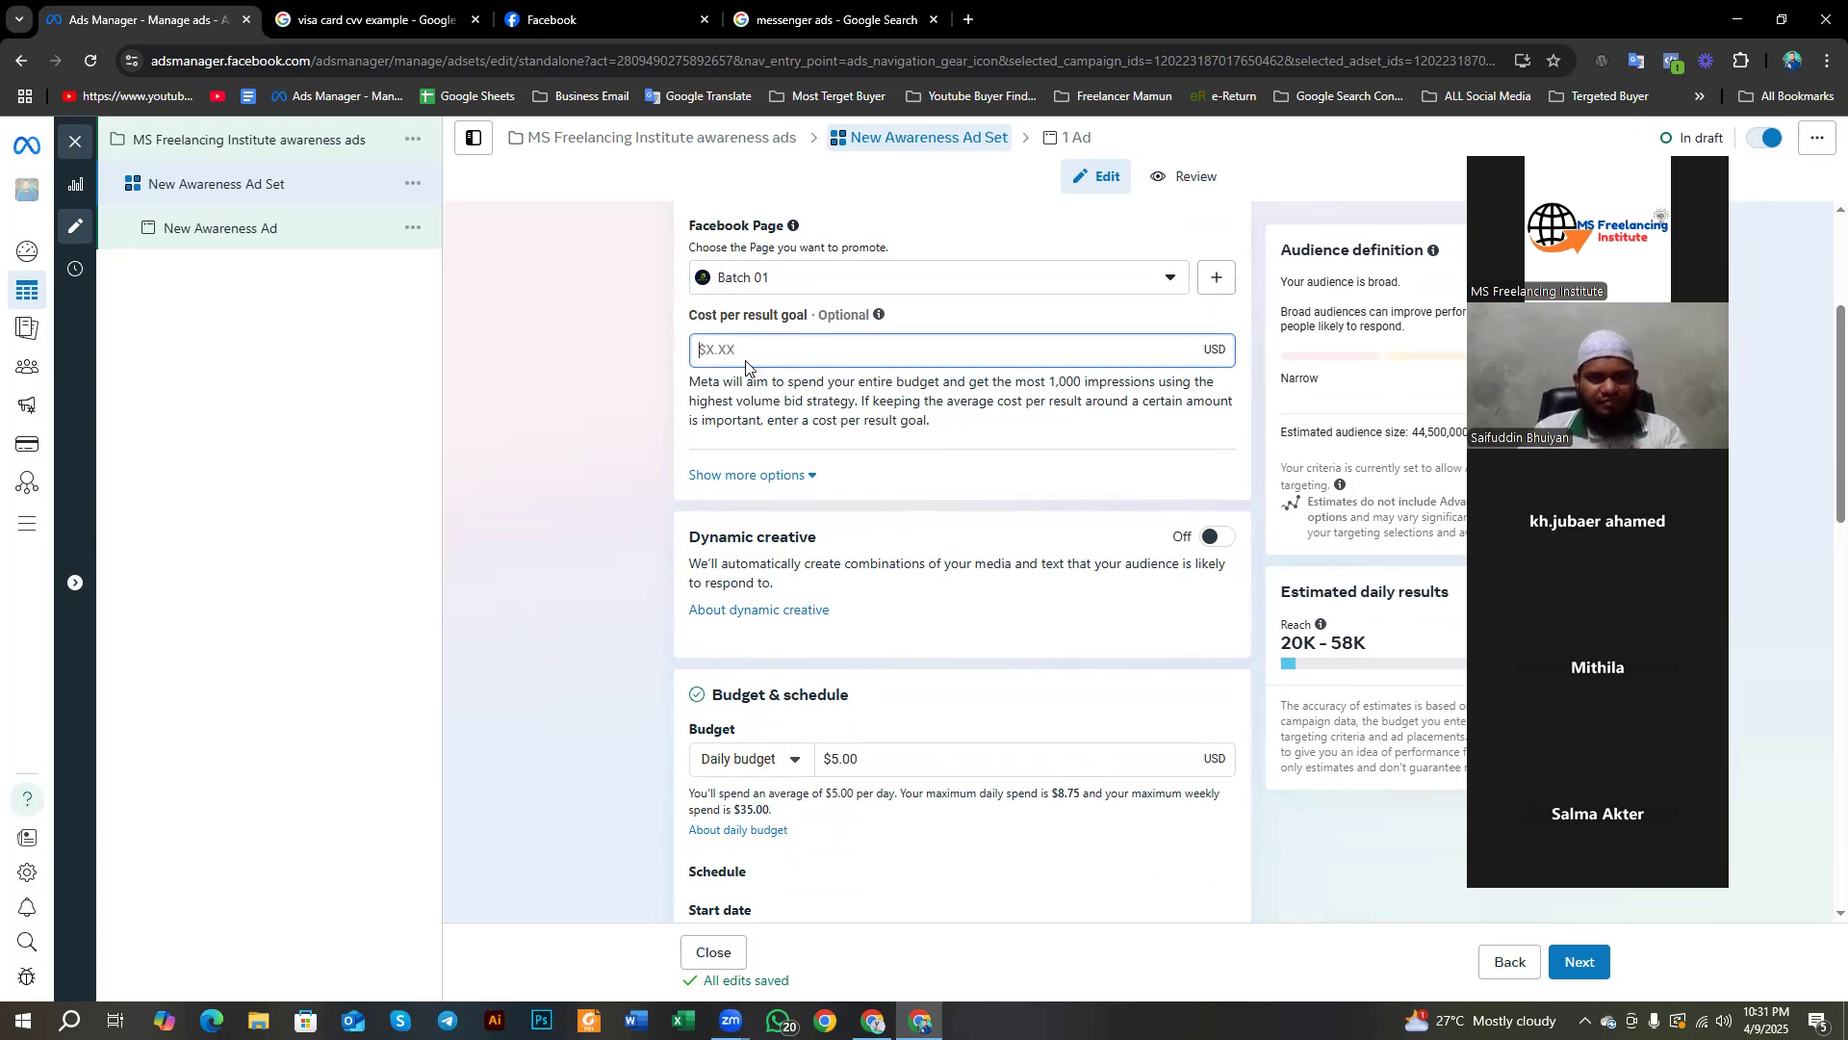
# Step: Translate the Cost per result goal and Budget & schedule labels
pyautogui.moveTo(688, 309); pyautogui.dragTo(802, 354)
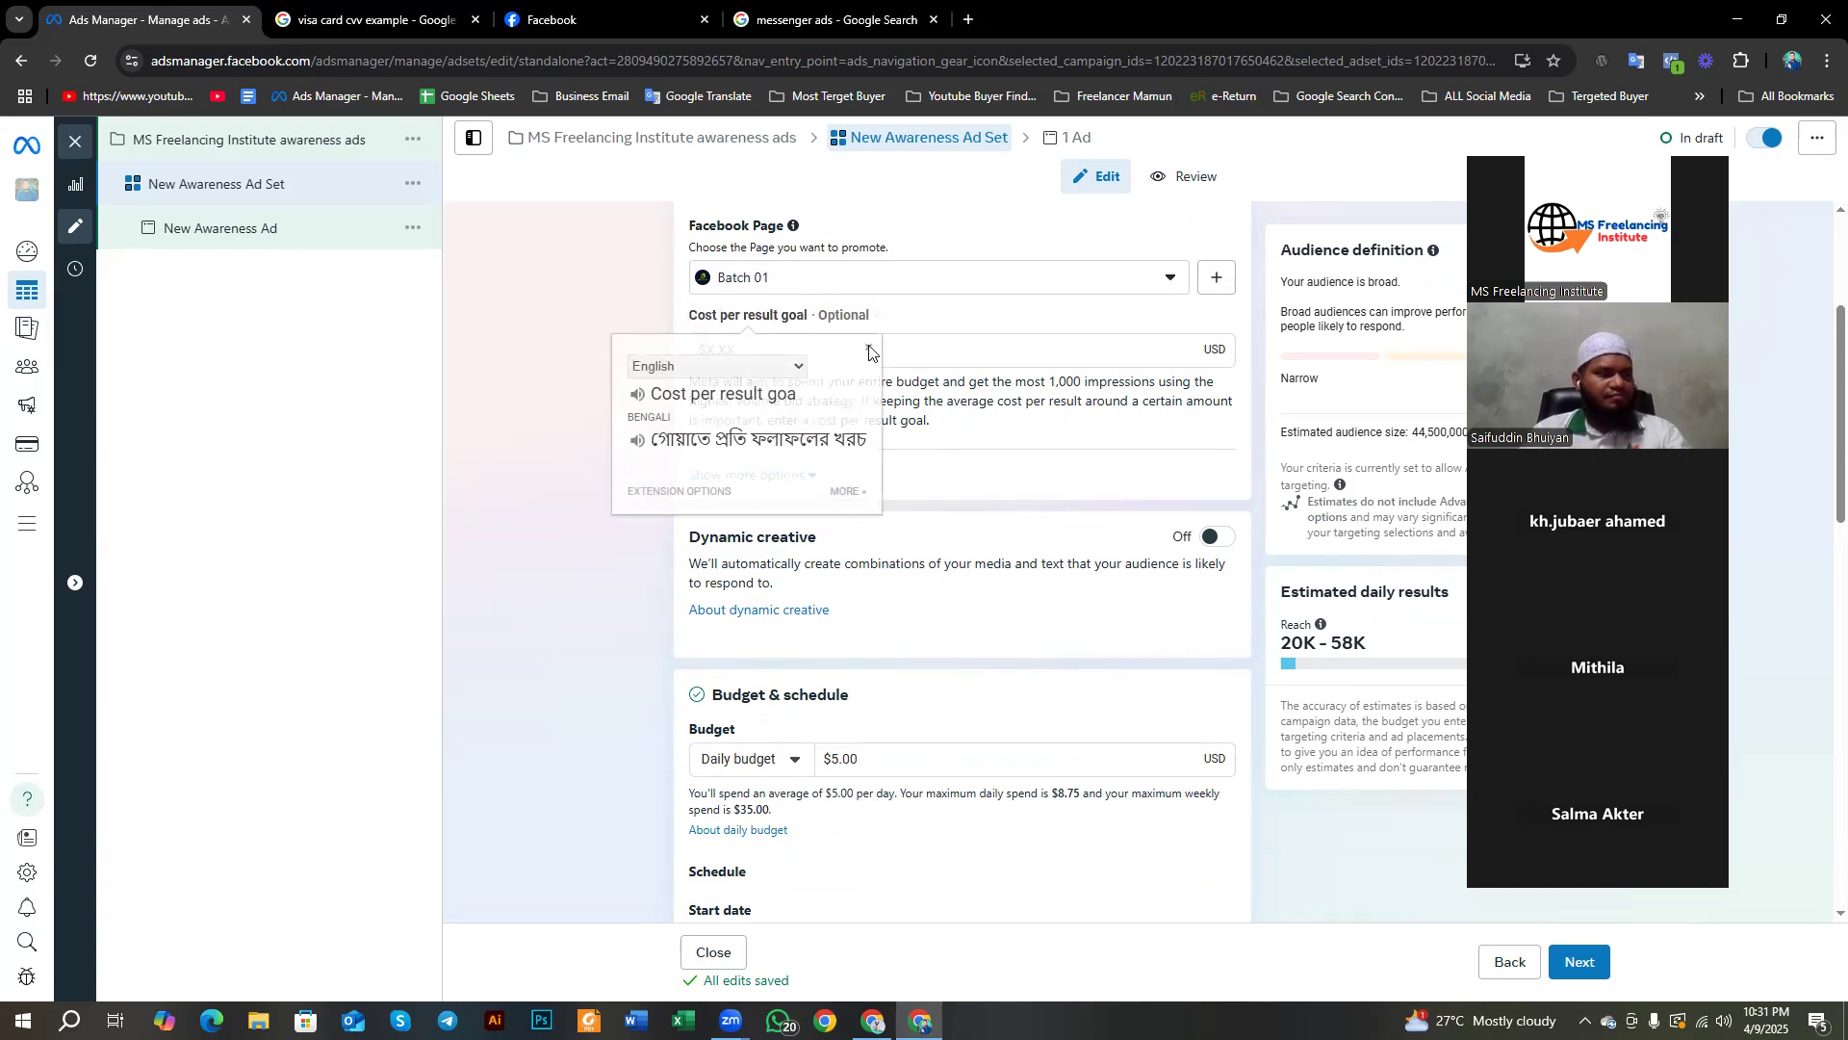
pyautogui.click(868, 349)
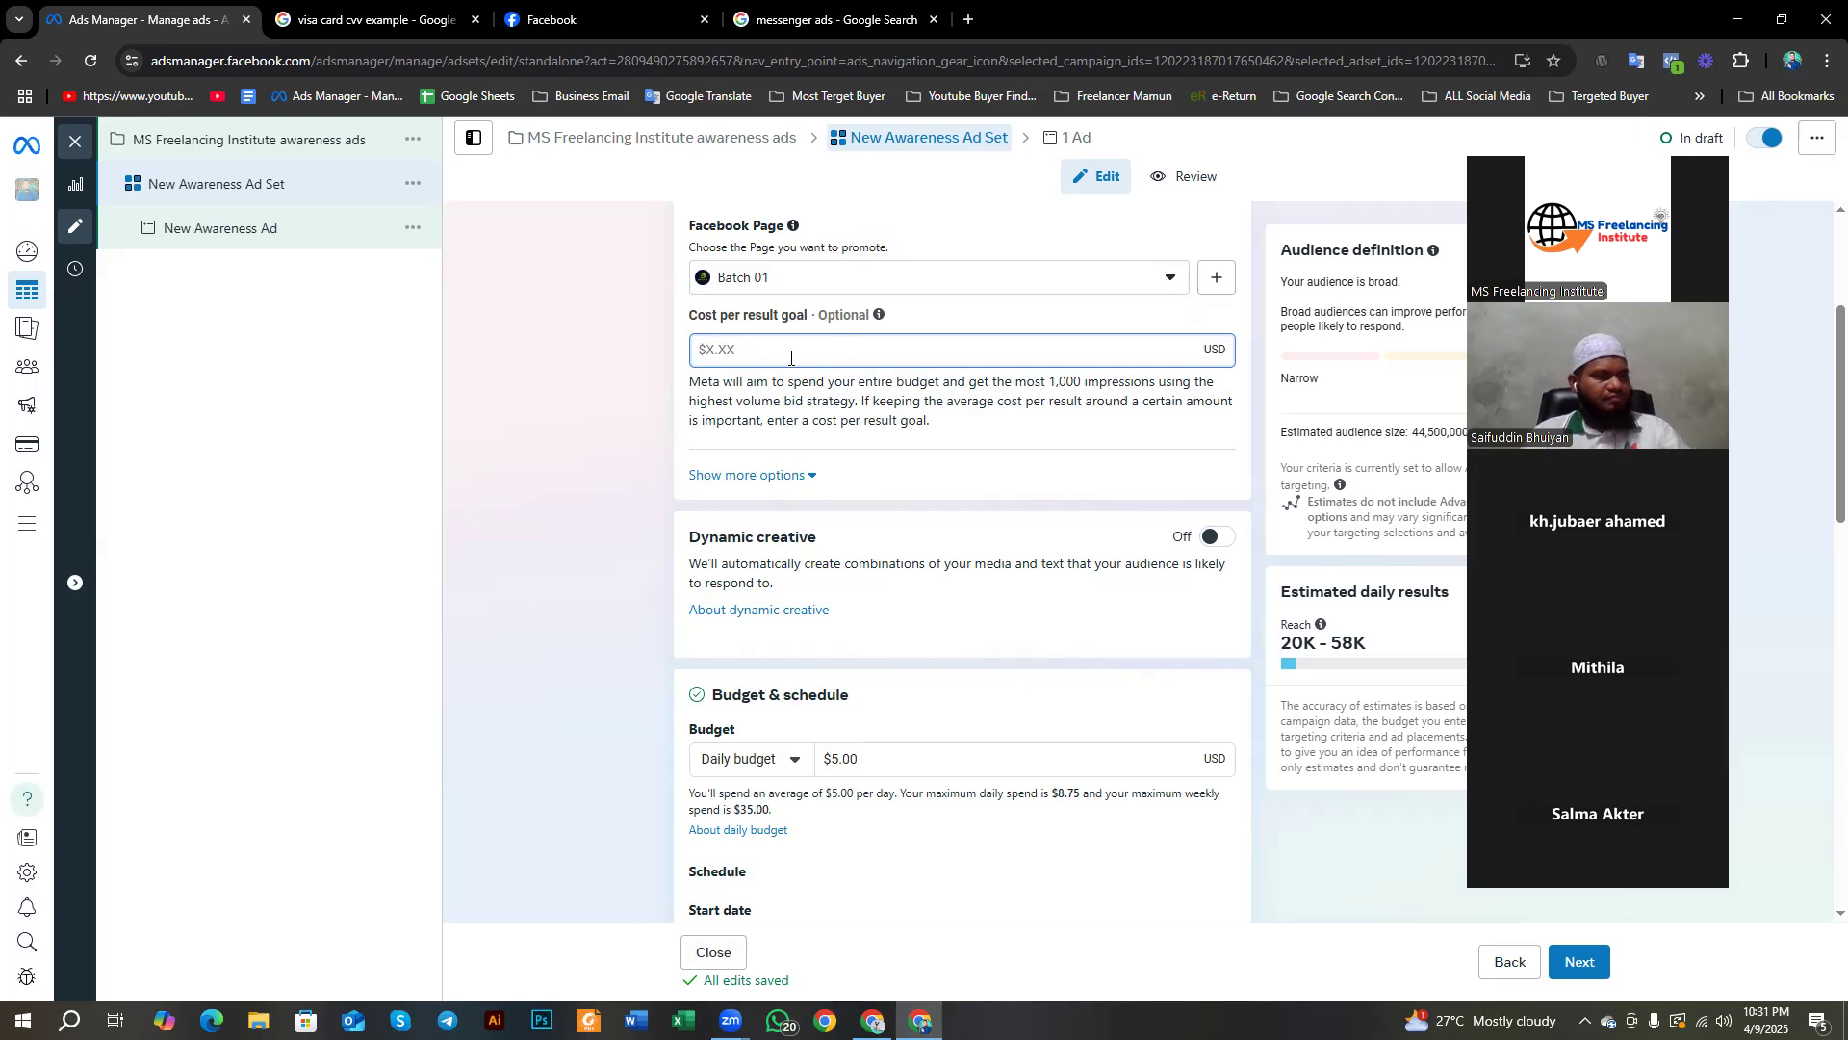
pyautogui.scroll(-1, 790, 357)
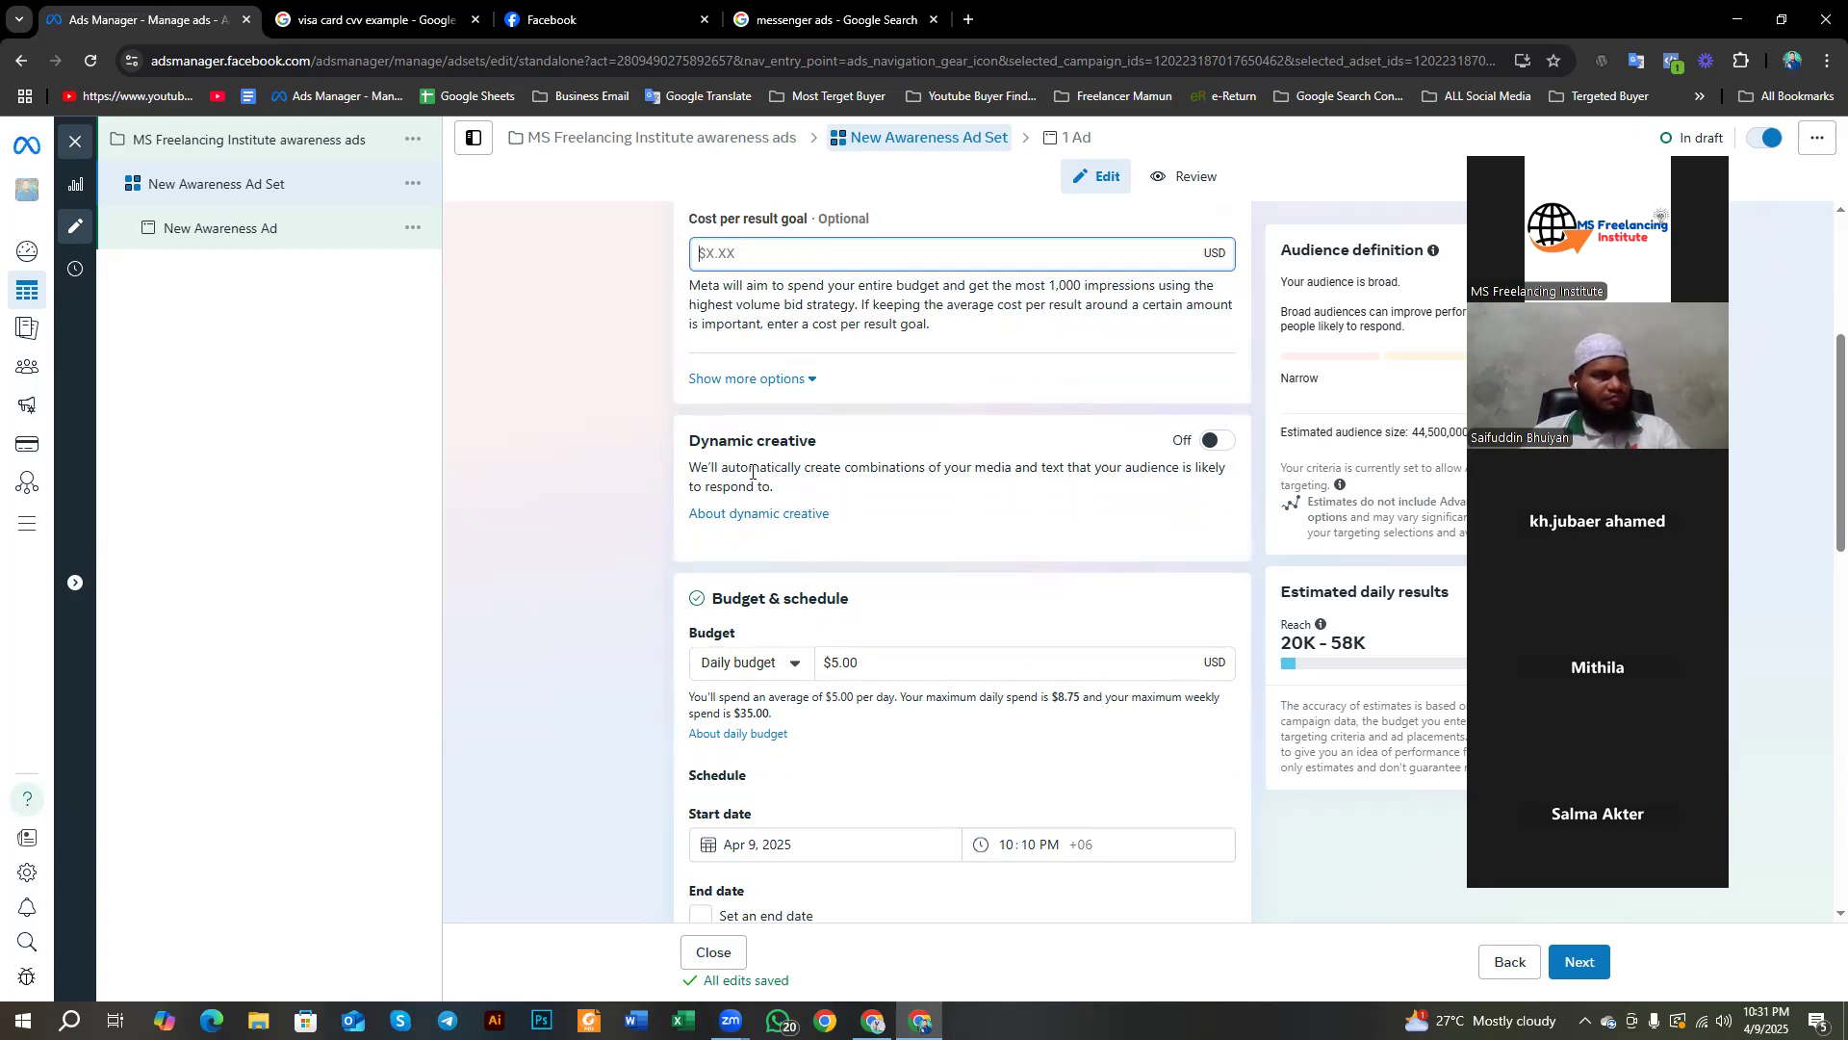
pyautogui.scroll(-3, 744, 472)
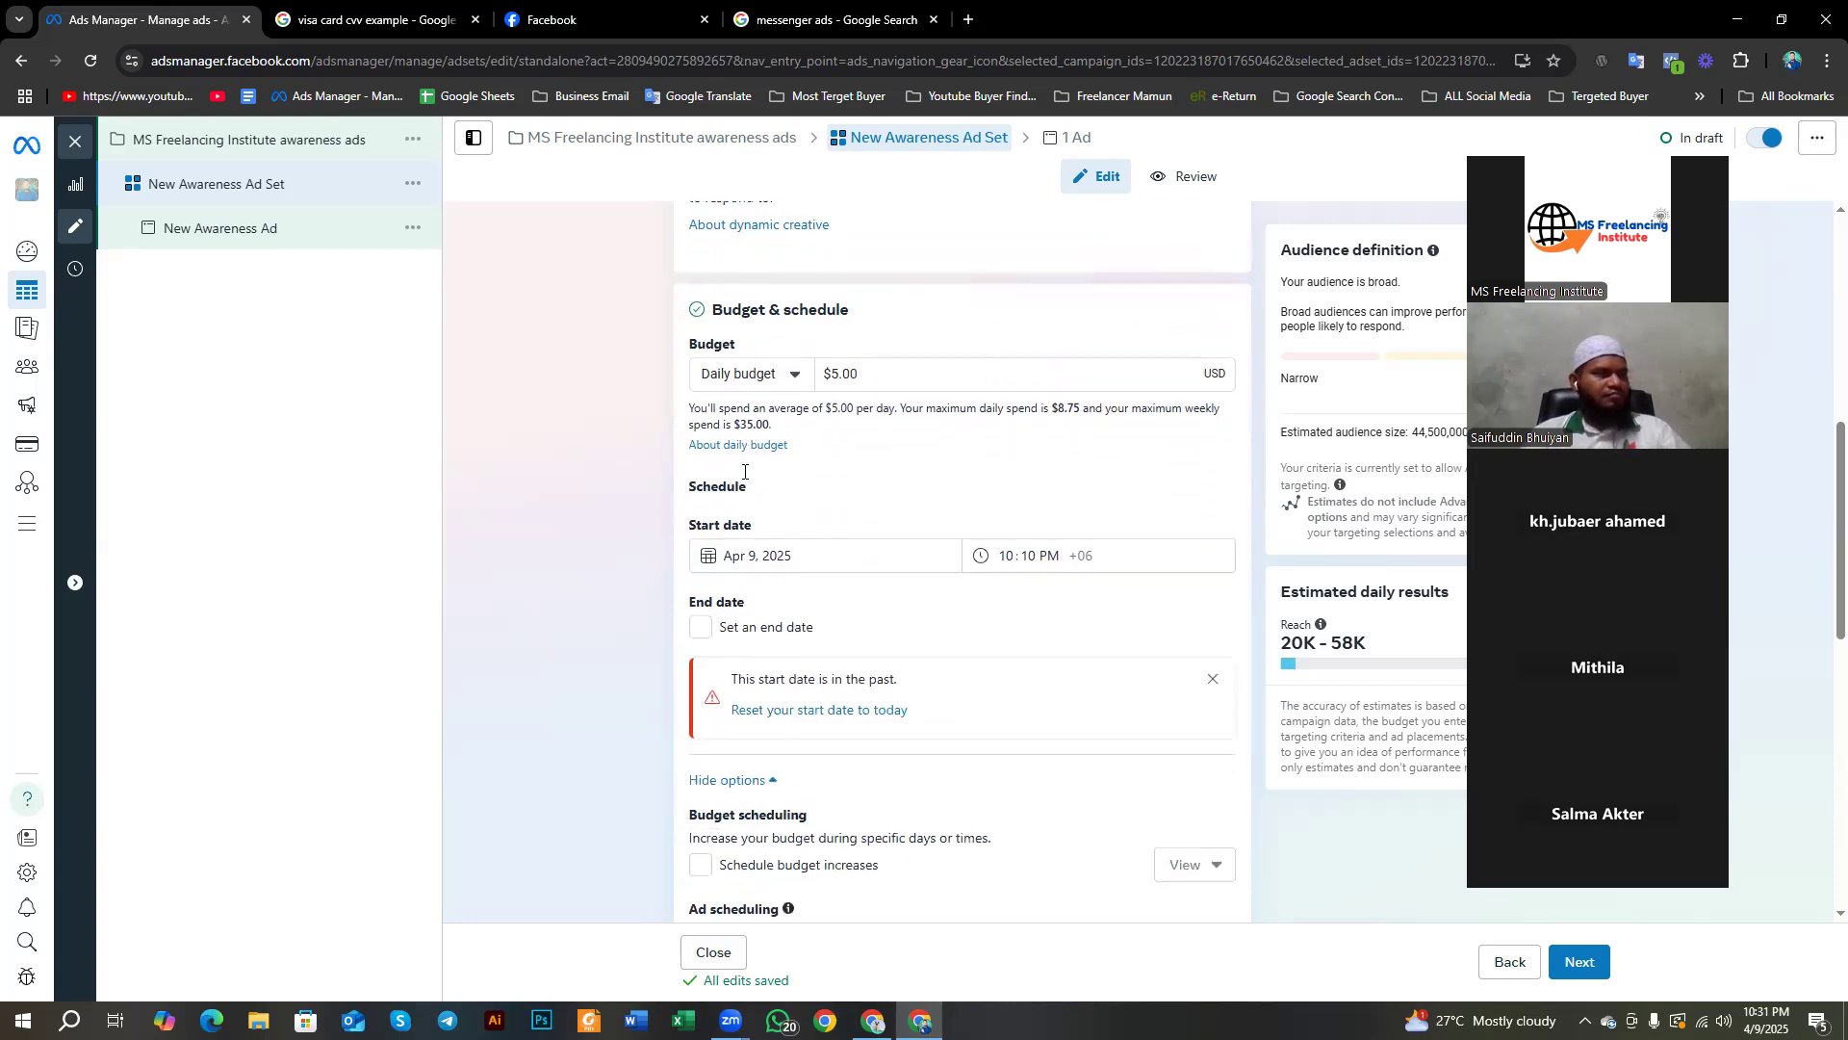
pyautogui.scroll(1, 717, 404)
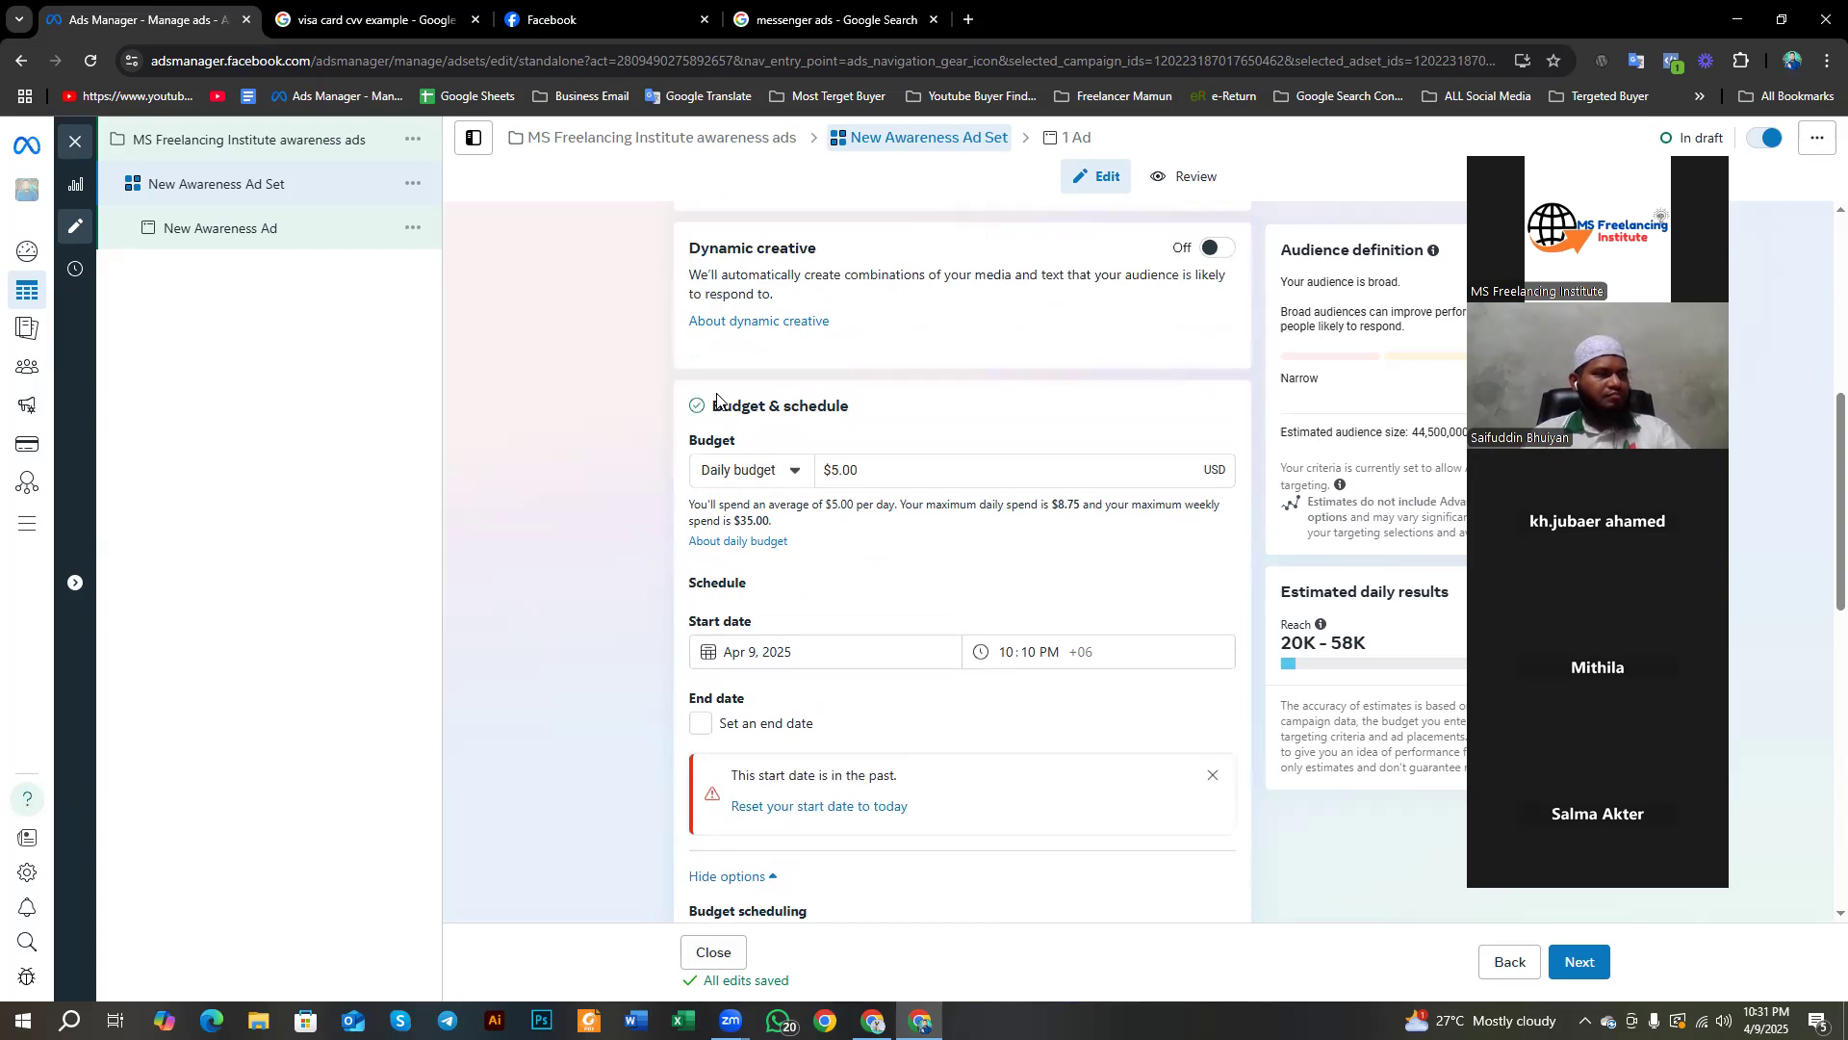
pyautogui.moveTo(722, 405); pyautogui.dragTo(869, 432)
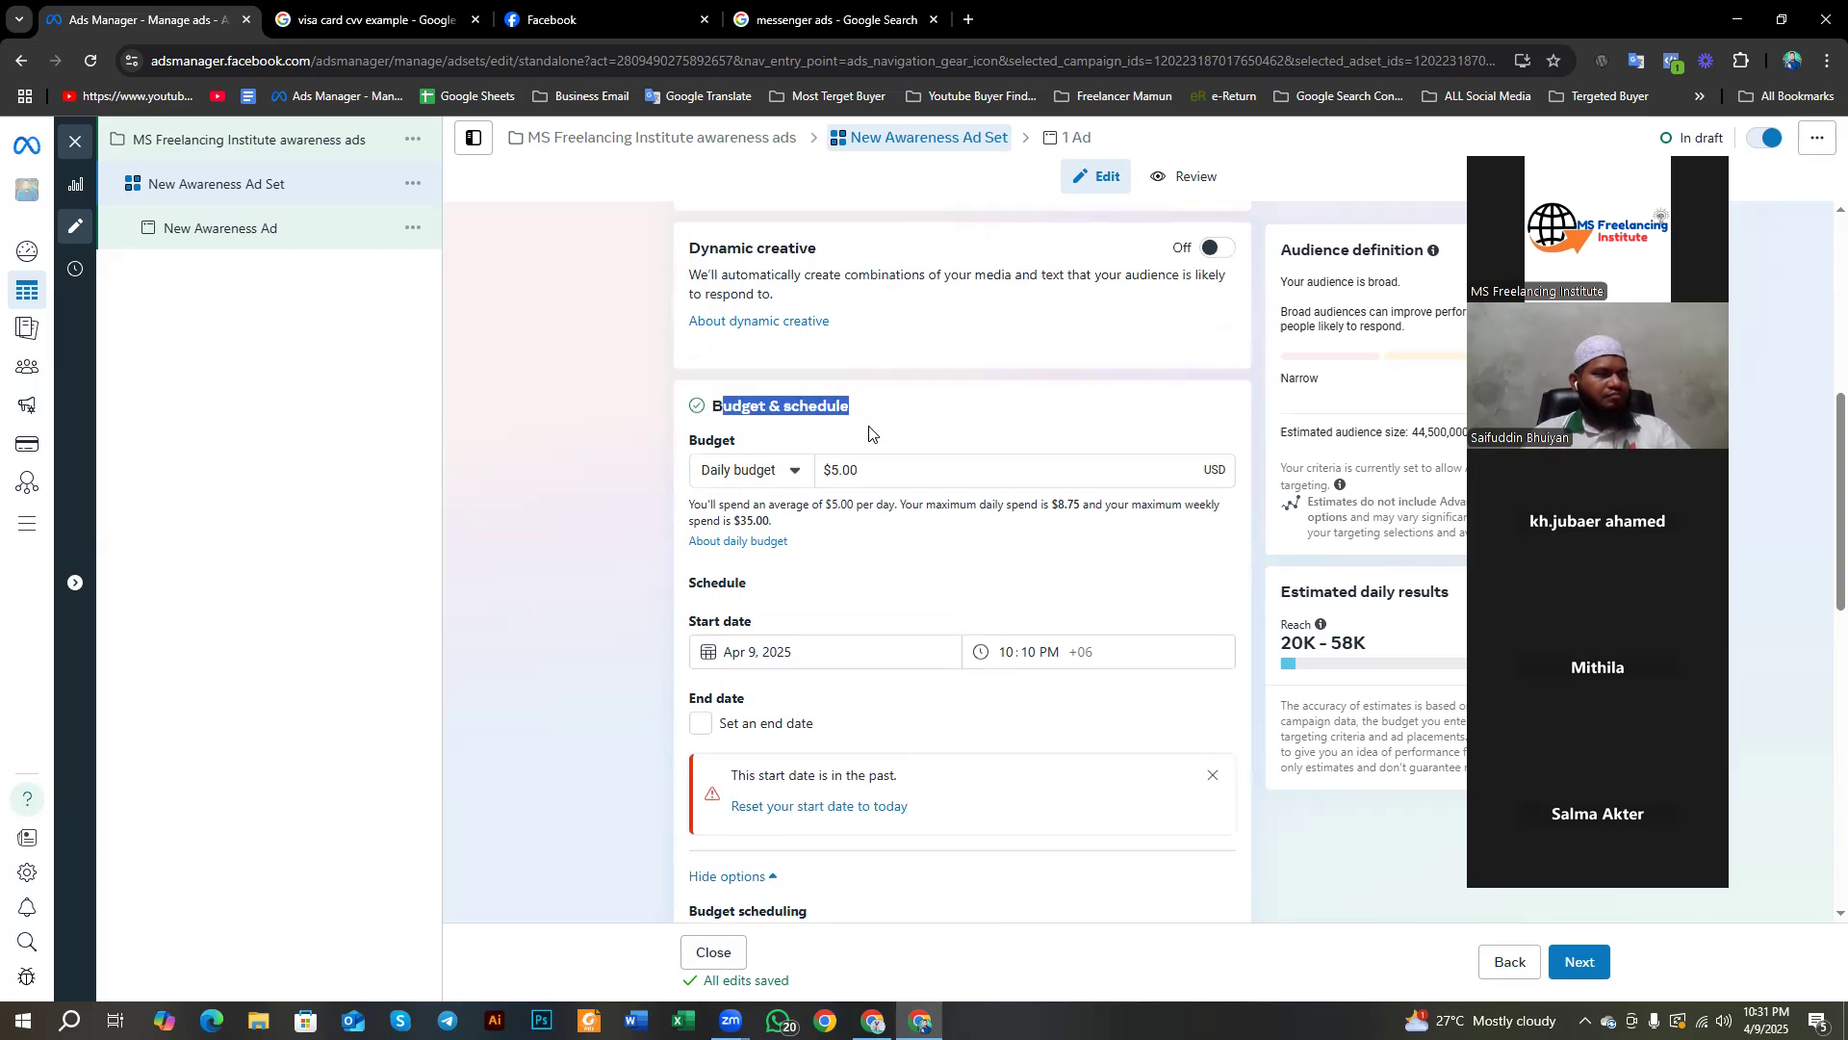
pyautogui.click(946, 417)
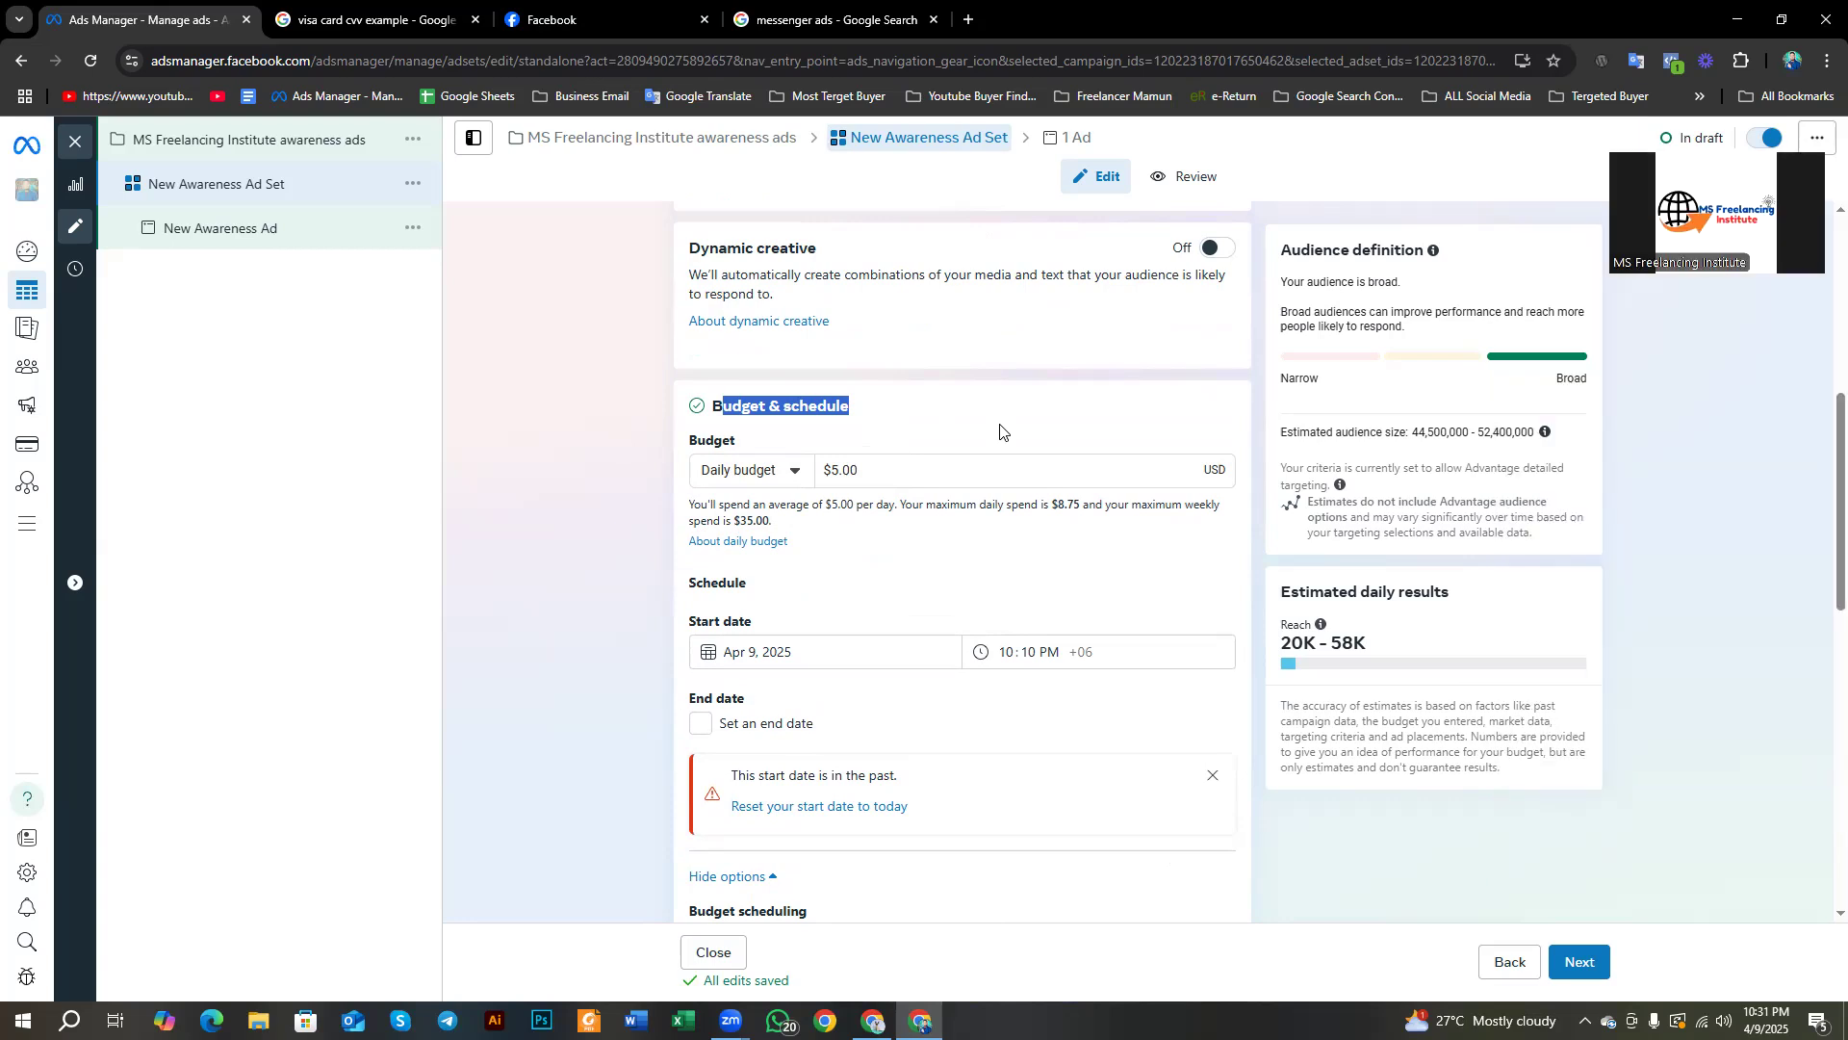
# Step: Replace the $5.00 daily budget amount with $100.00
pyautogui.click(881, 470)
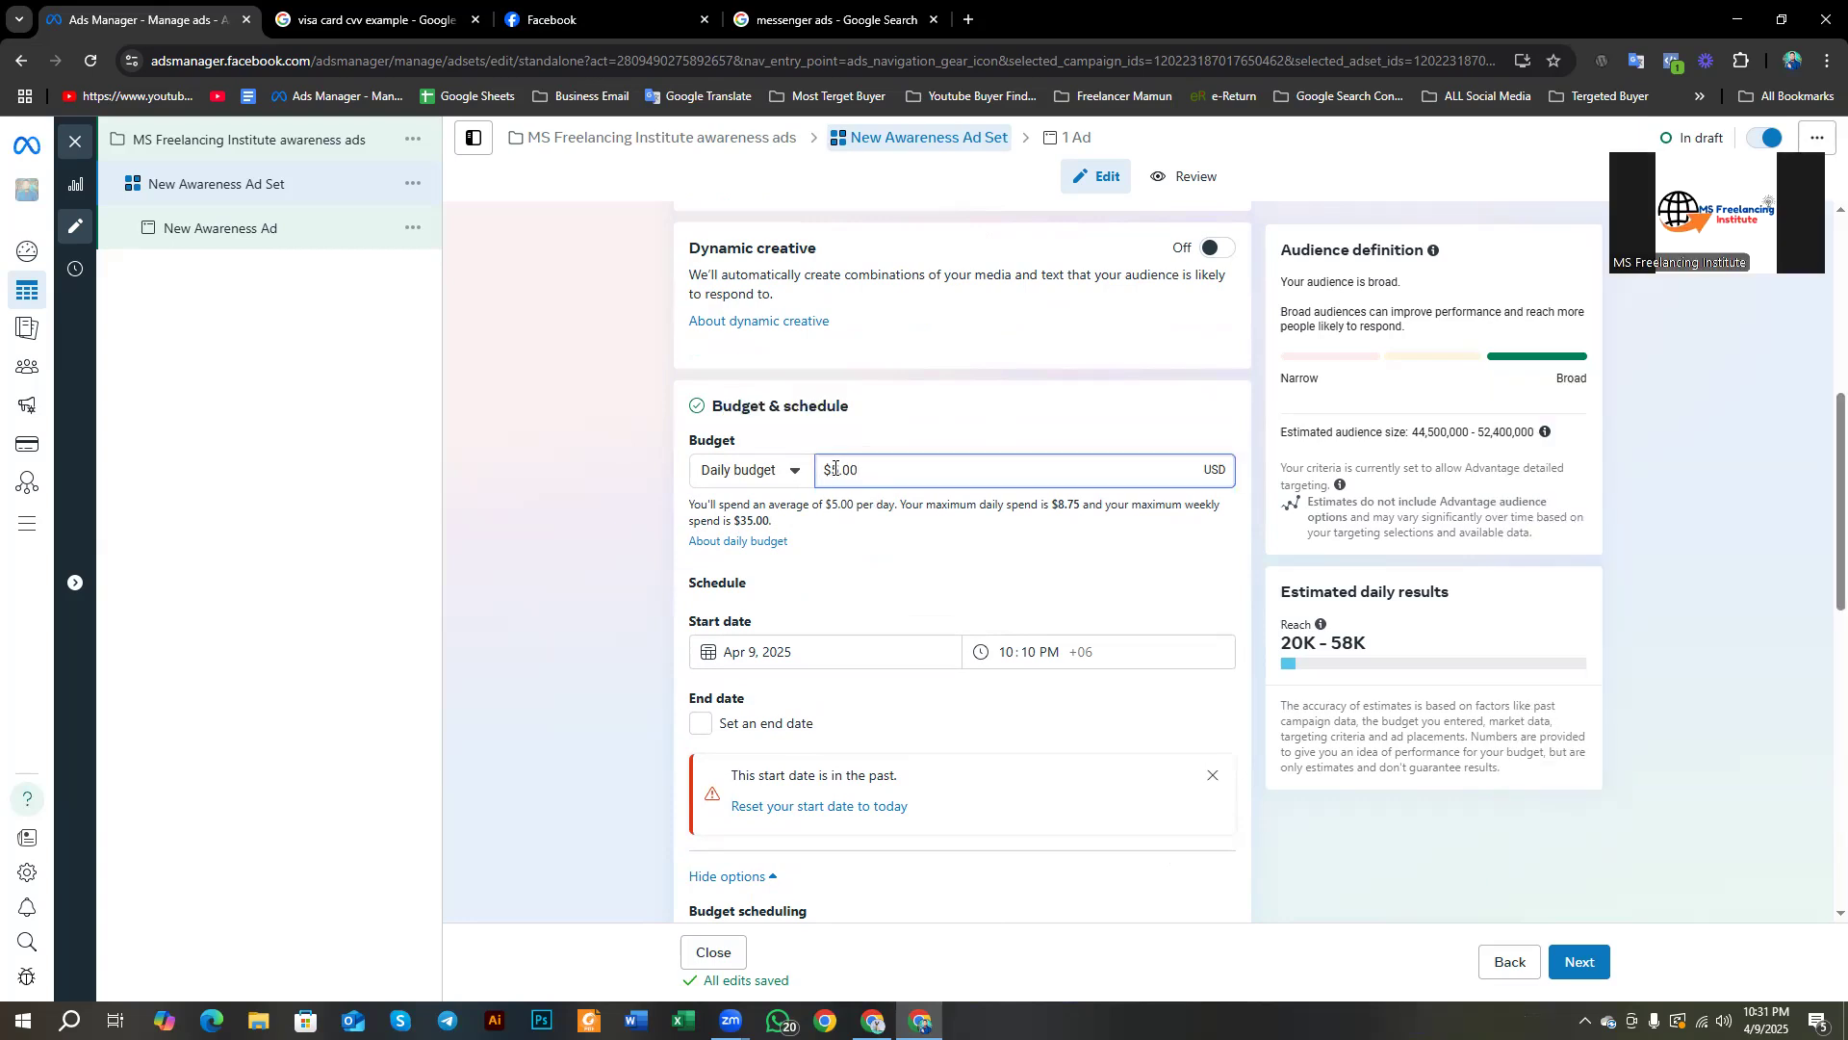
pyautogui.moveTo(860, 469); pyautogui.dragTo(806, 469)
pyautogui.write('100')
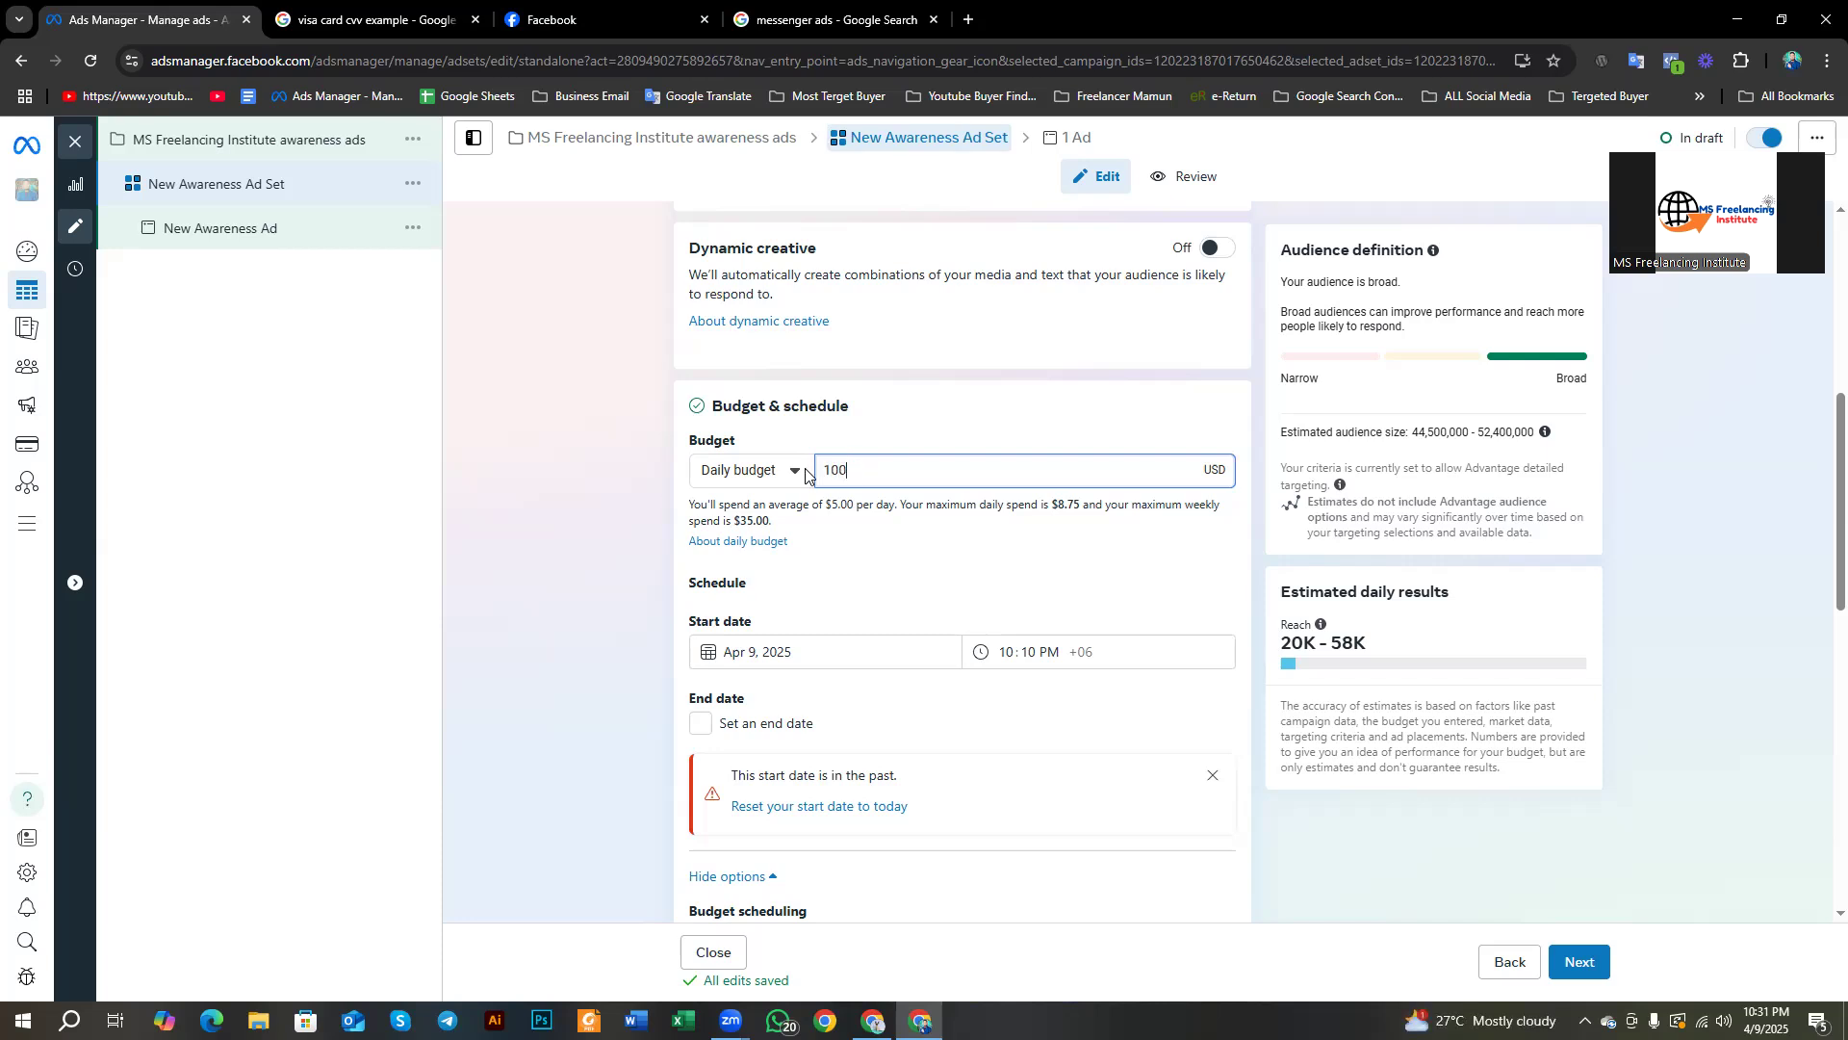
pyautogui.click(979, 351)
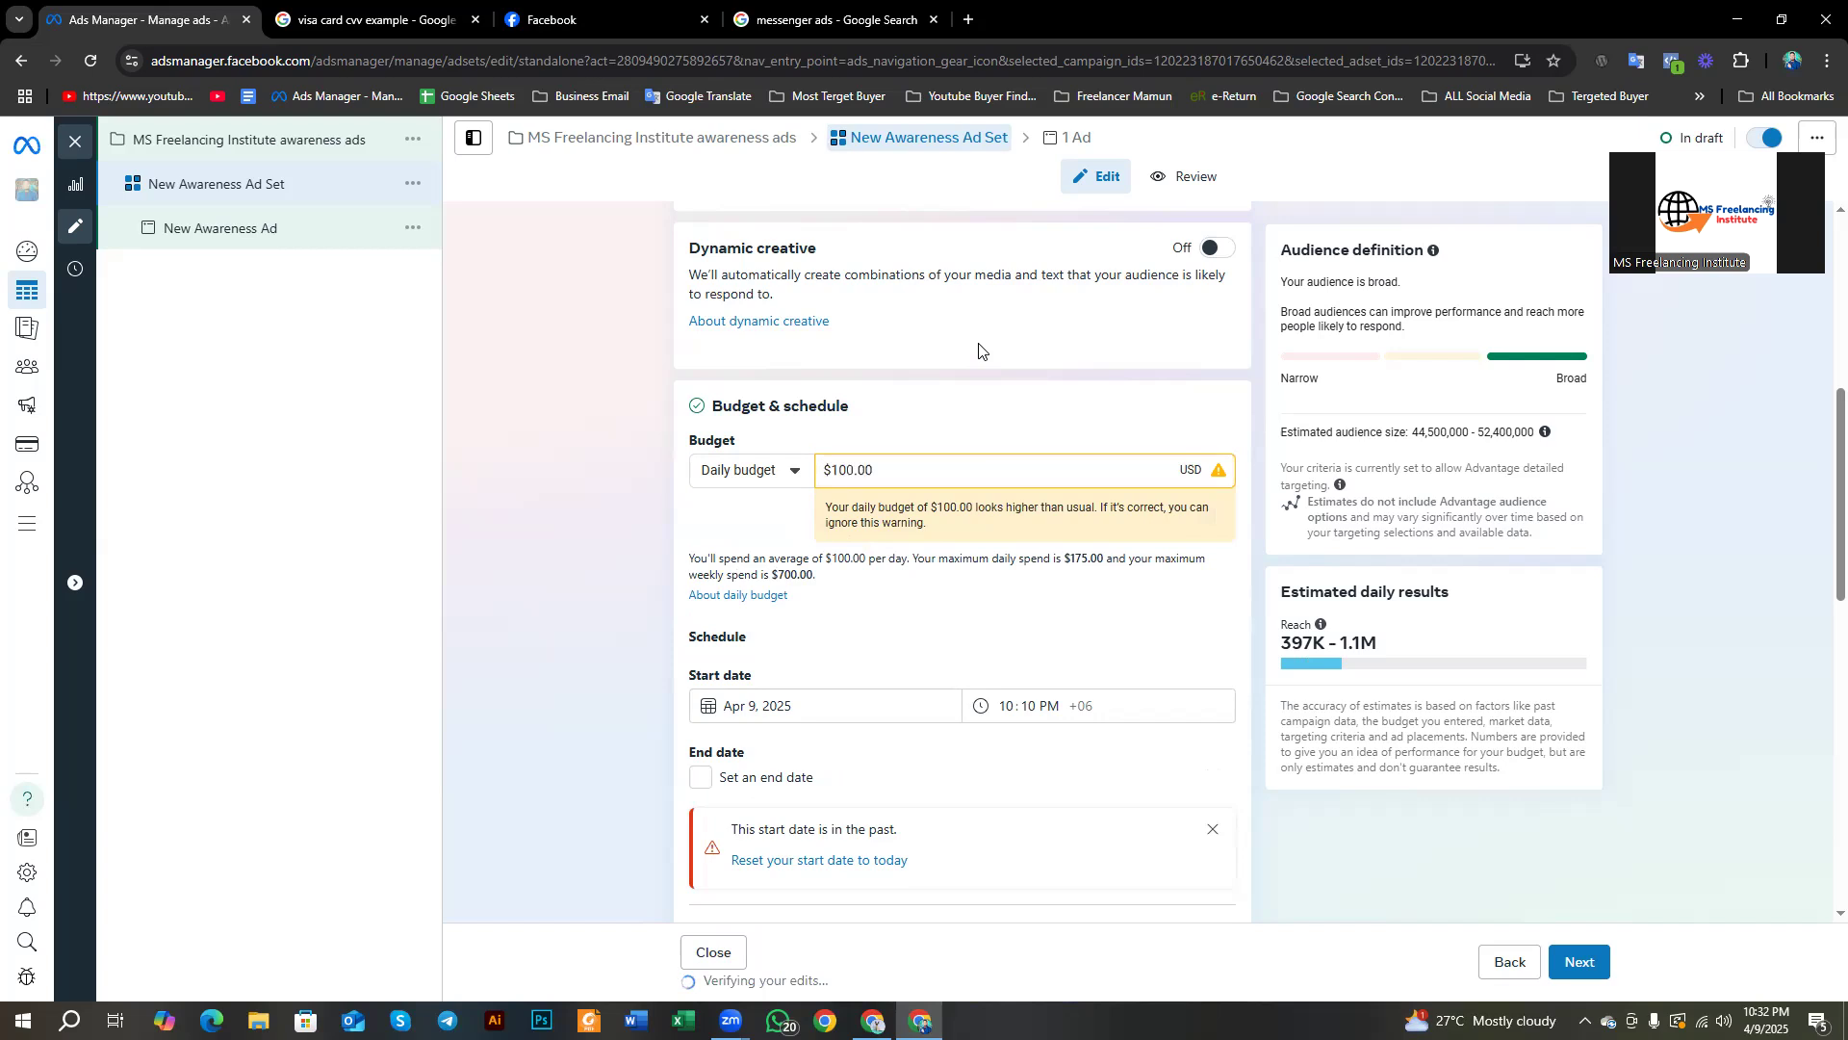
pyautogui.click(731, 479)
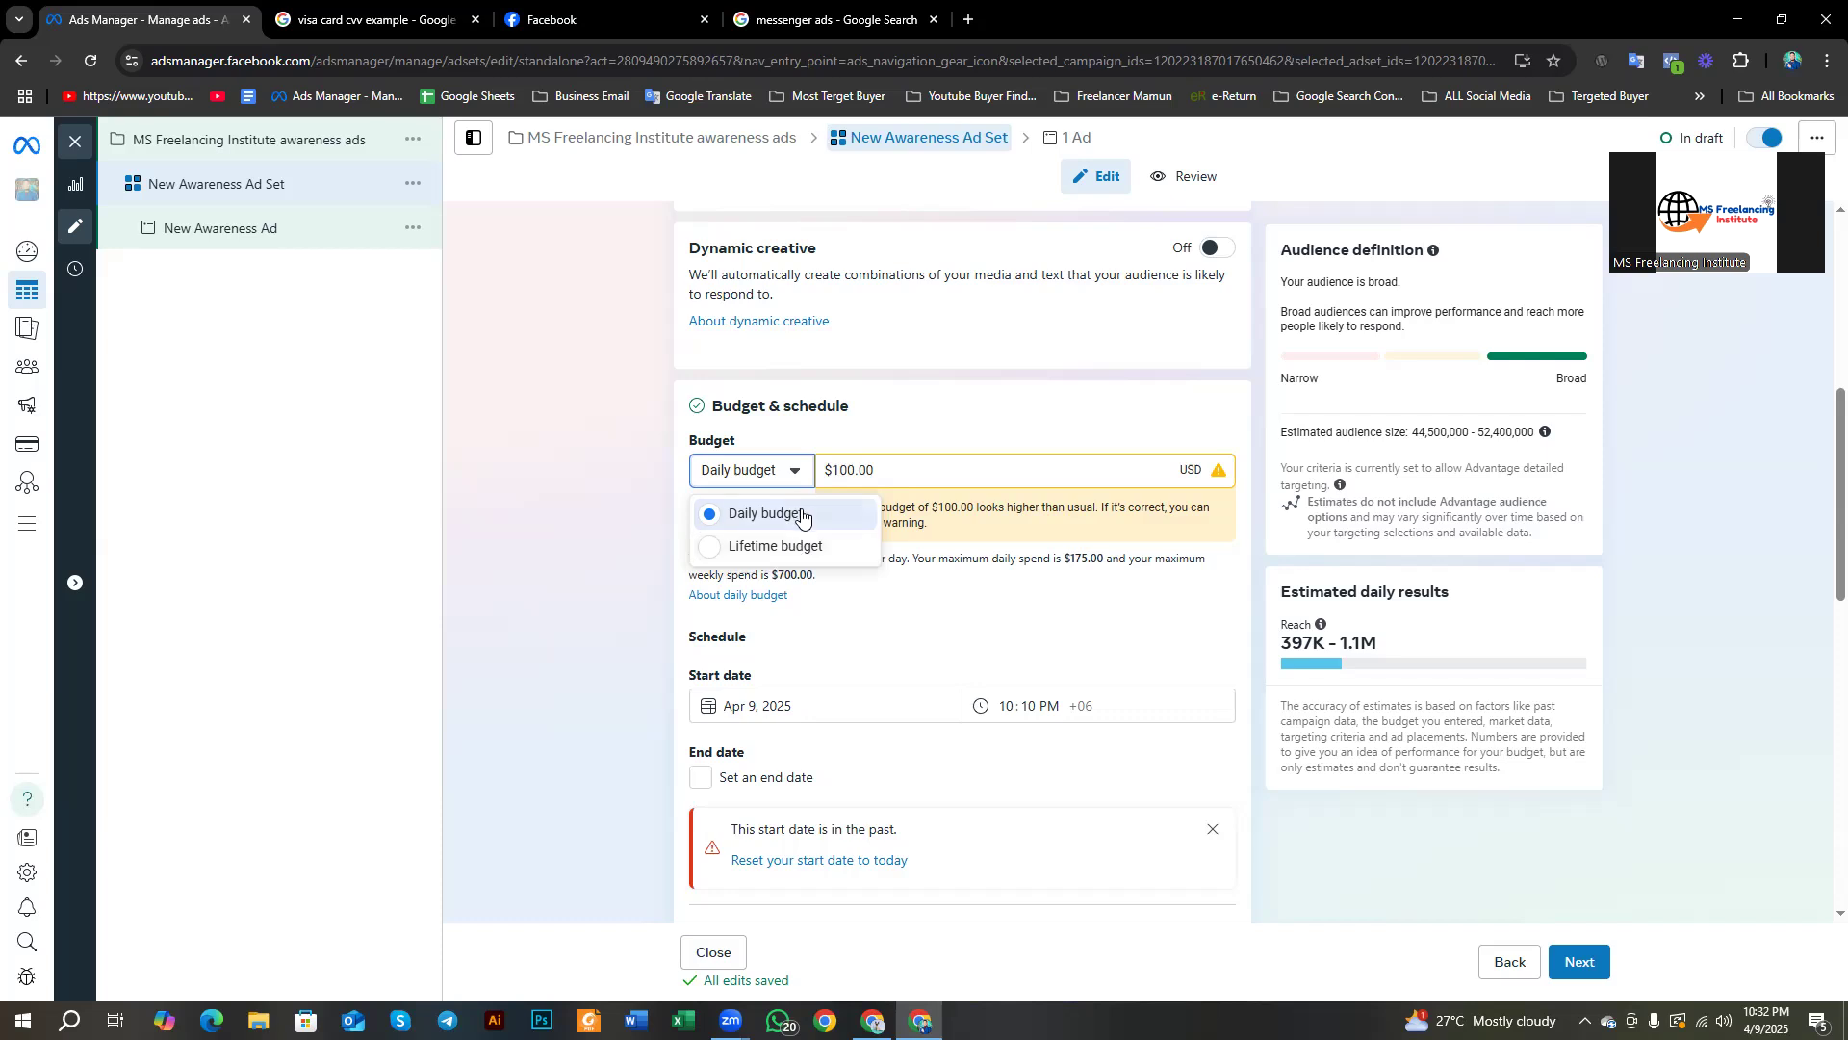
# Step: Keep the daily budget type and change the amount from $100.00 back to $5.00
pyautogui.click(804, 513)
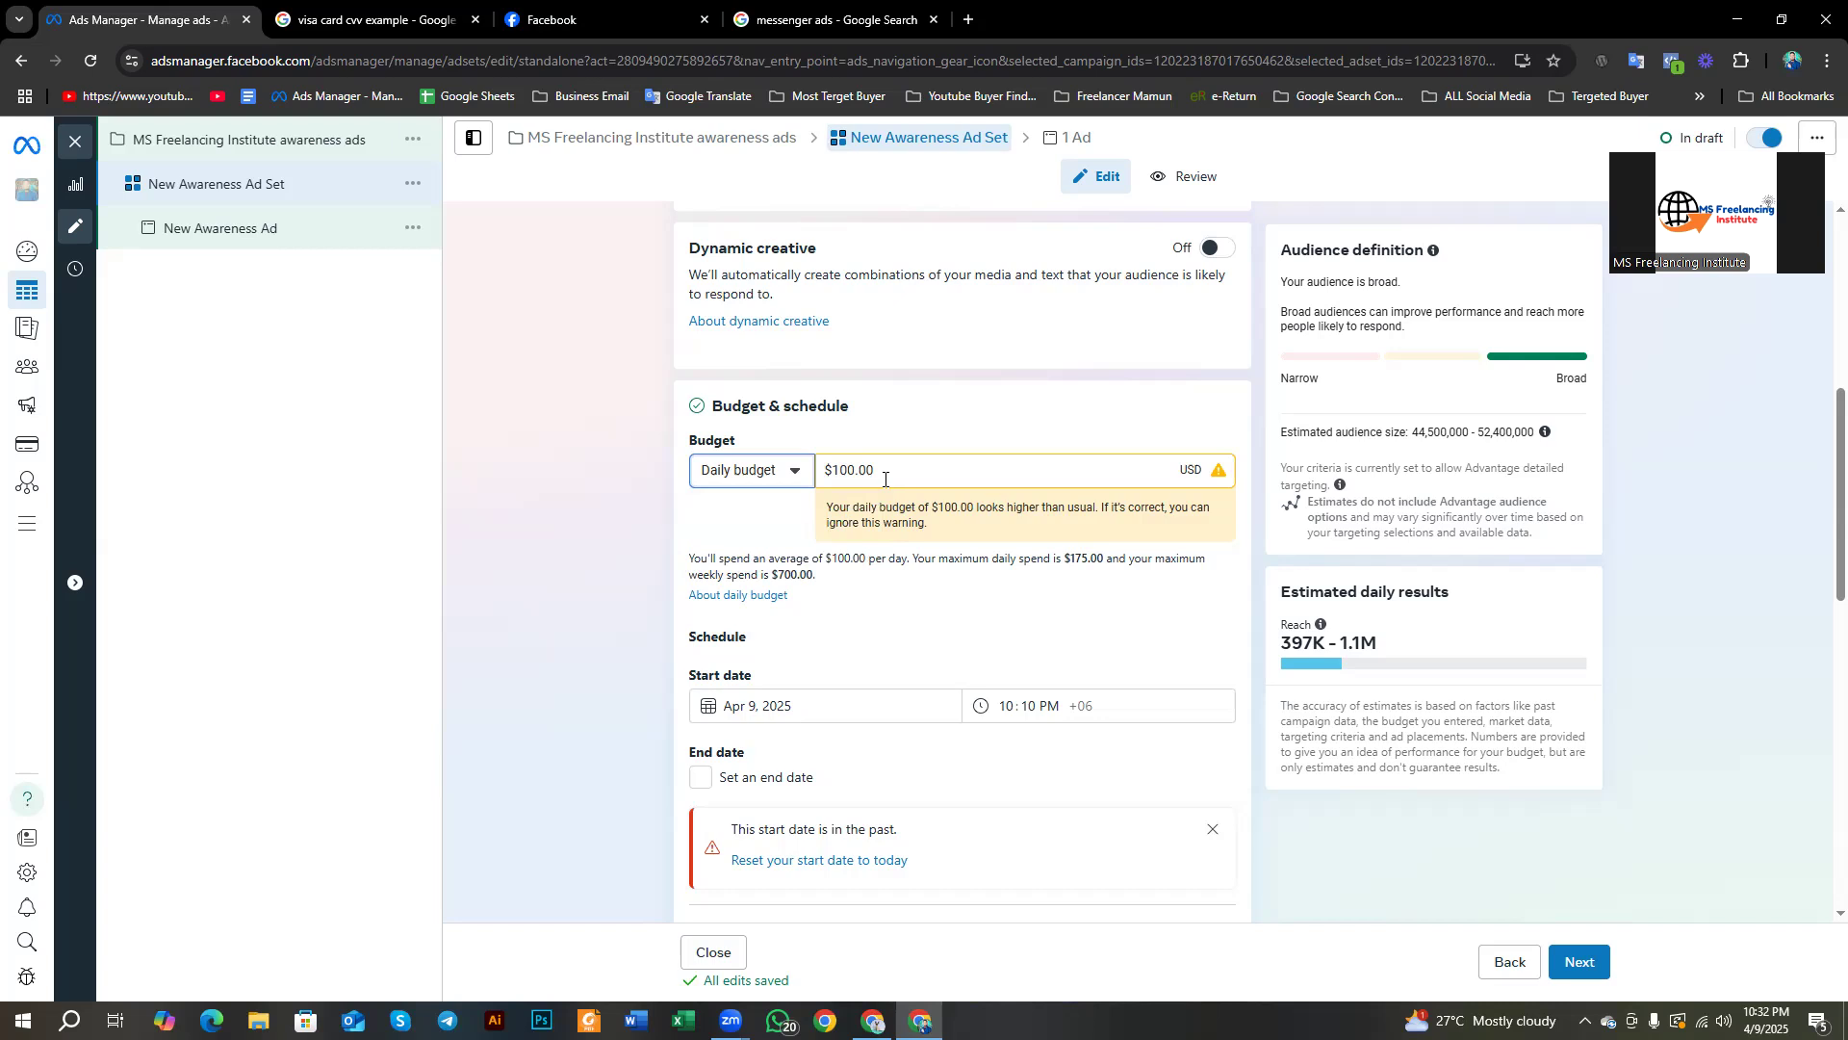
pyautogui.moveTo(880, 475); pyautogui.dragTo(850, 486)
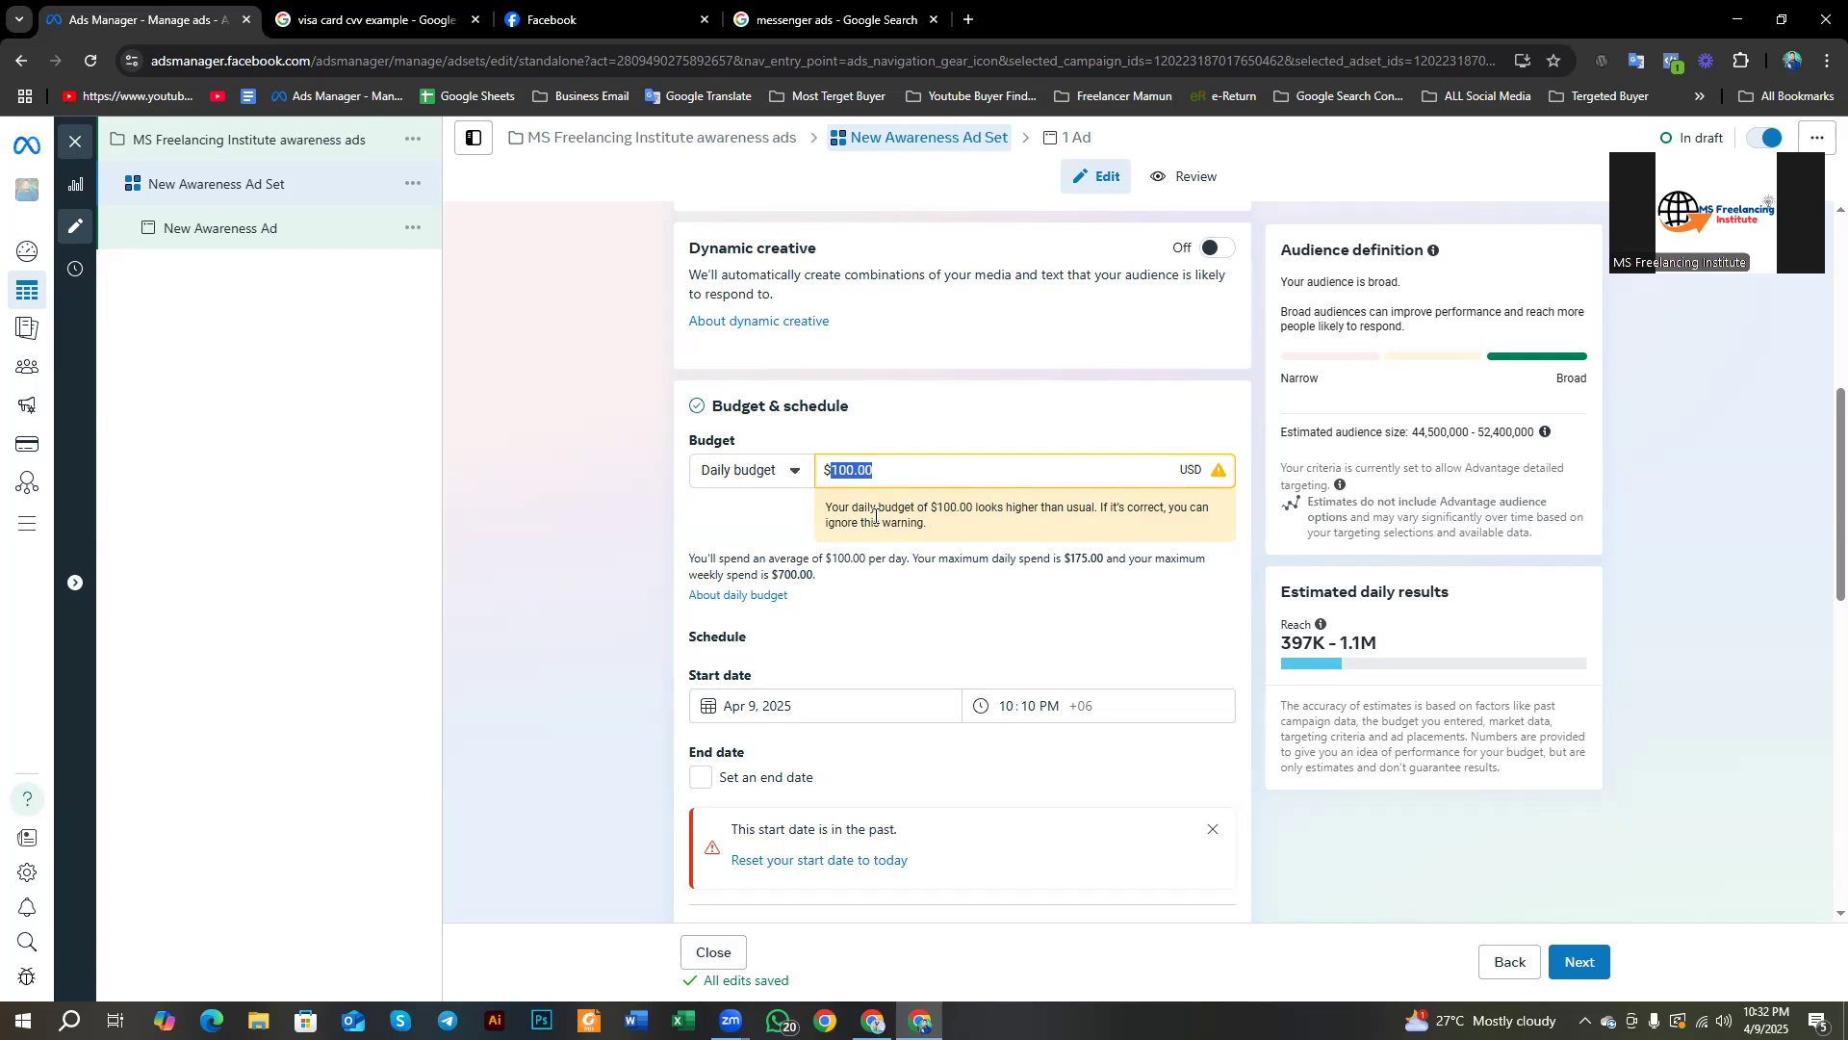
pyautogui.click(873, 471)
pyautogui.moveTo(1071, 560); pyautogui.dragTo(1080, 561)
pyautogui.moveTo(915, 470); pyautogui.dragTo(821, 491)
pyautogui.write('5')
pyautogui.click(948, 416)
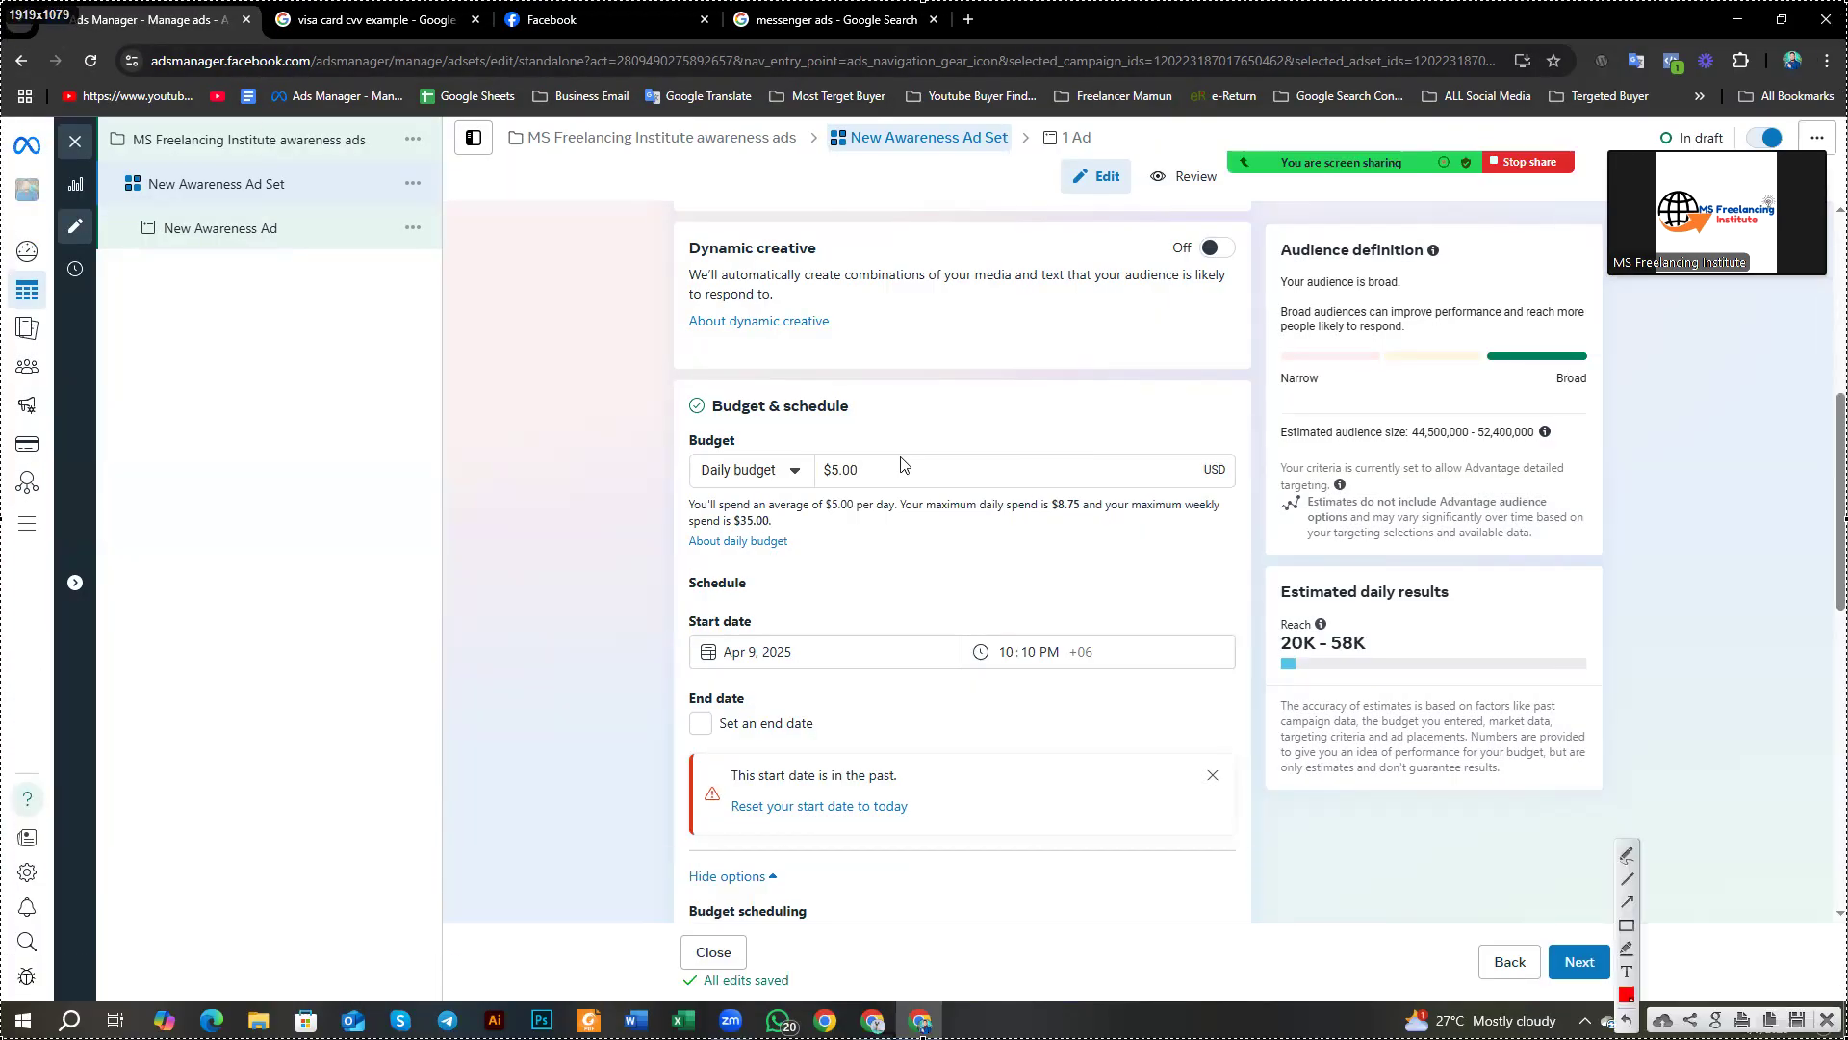
pyautogui.click(1628, 926)
pyautogui.moveTo(1267, 214)
pyautogui.mouseDown()
pyautogui.moveTo(1328, 413)
pyautogui.moveTo(1568, 751)
pyautogui.moveTo(1642, 815)
pyautogui.mouseUp()
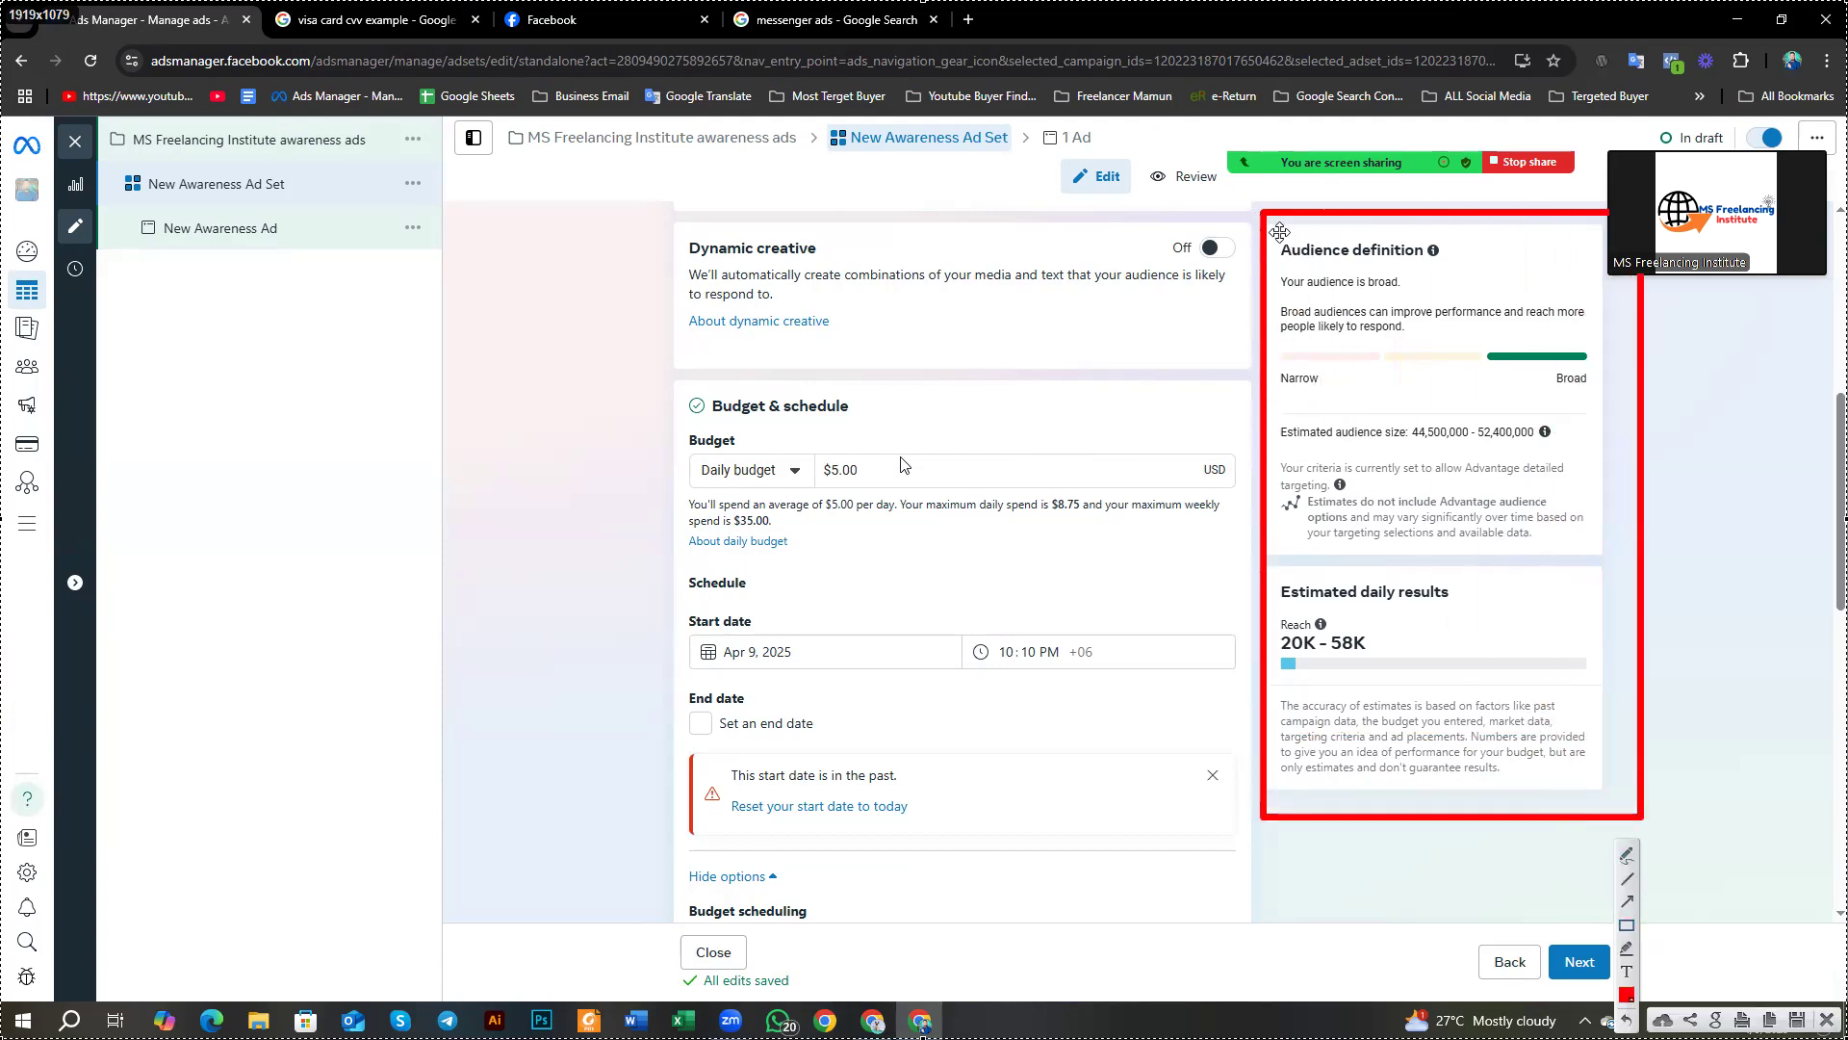
pyautogui.click(1625, 926)
pyautogui.moveTo(1472, 328); pyautogui.dragTo(1602, 405)
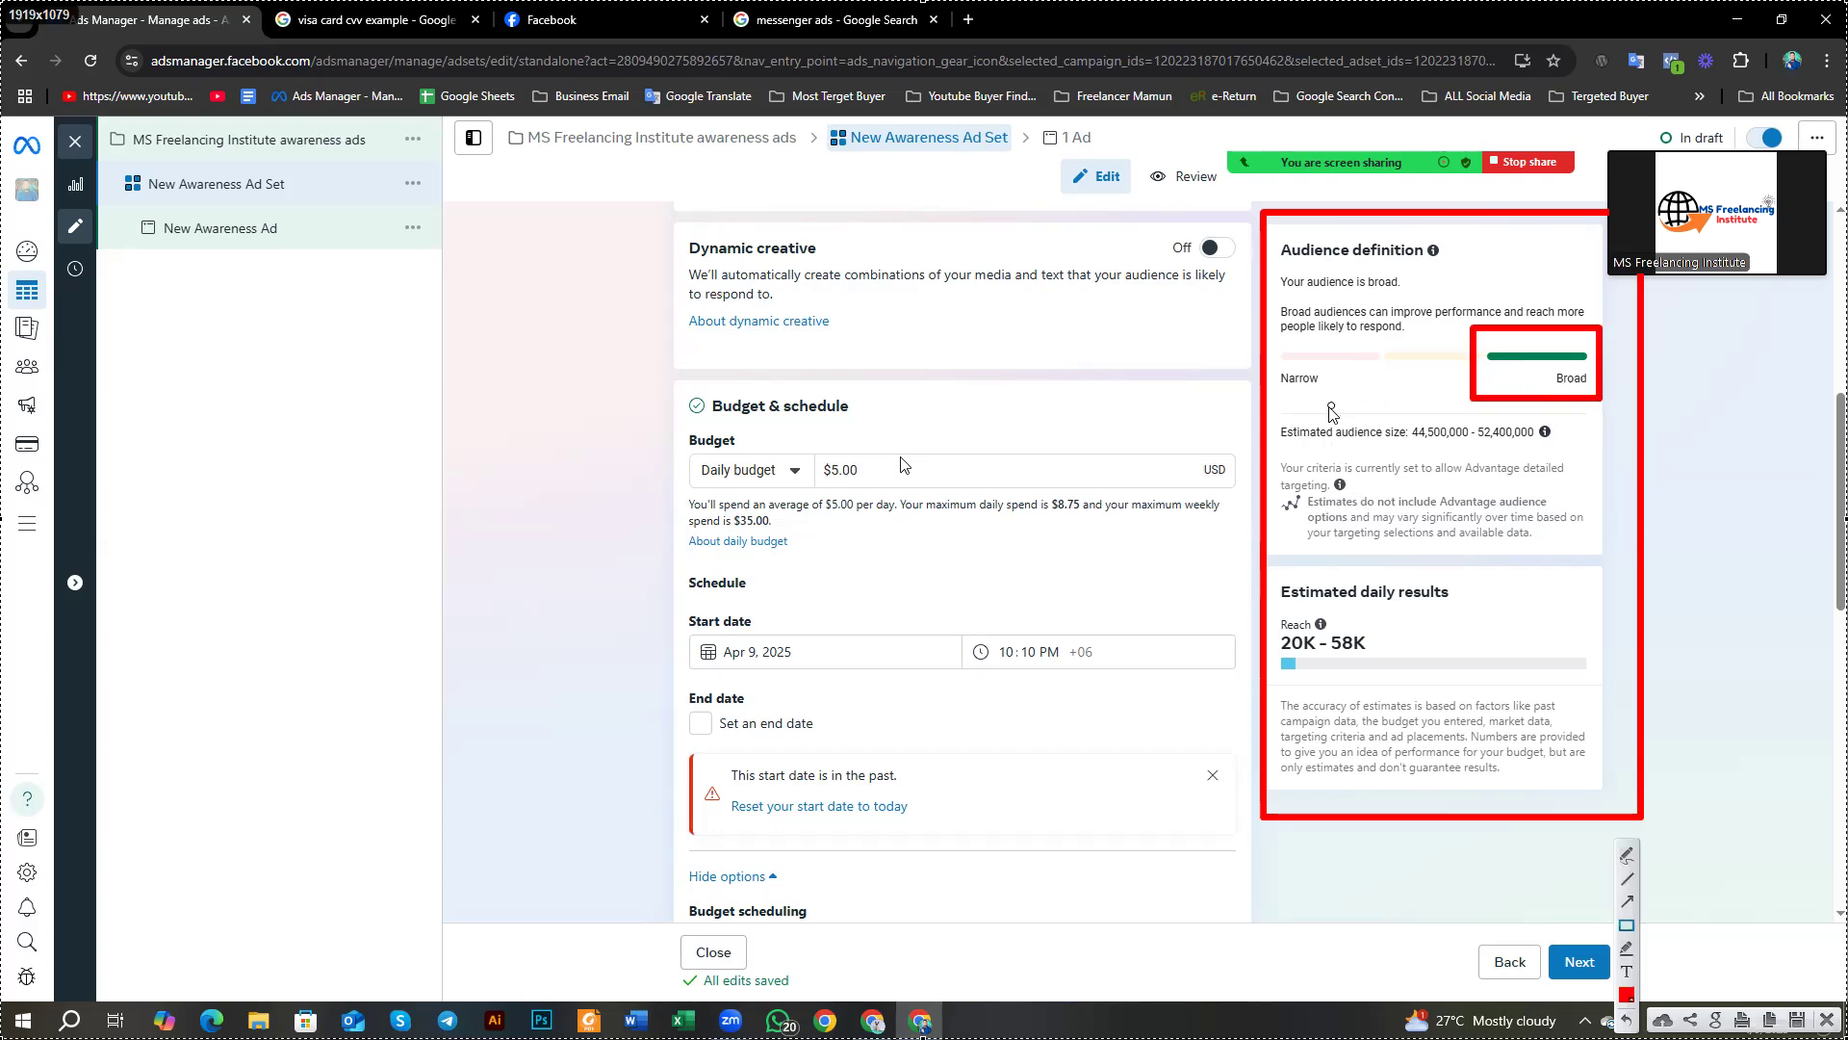
pyautogui.moveTo(1404, 416)
pyautogui.mouseDown()
pyautogui.moveTo(1493, 448)
pyautogui.moveTo(1574, 446)
pyautogui.mouseUp()
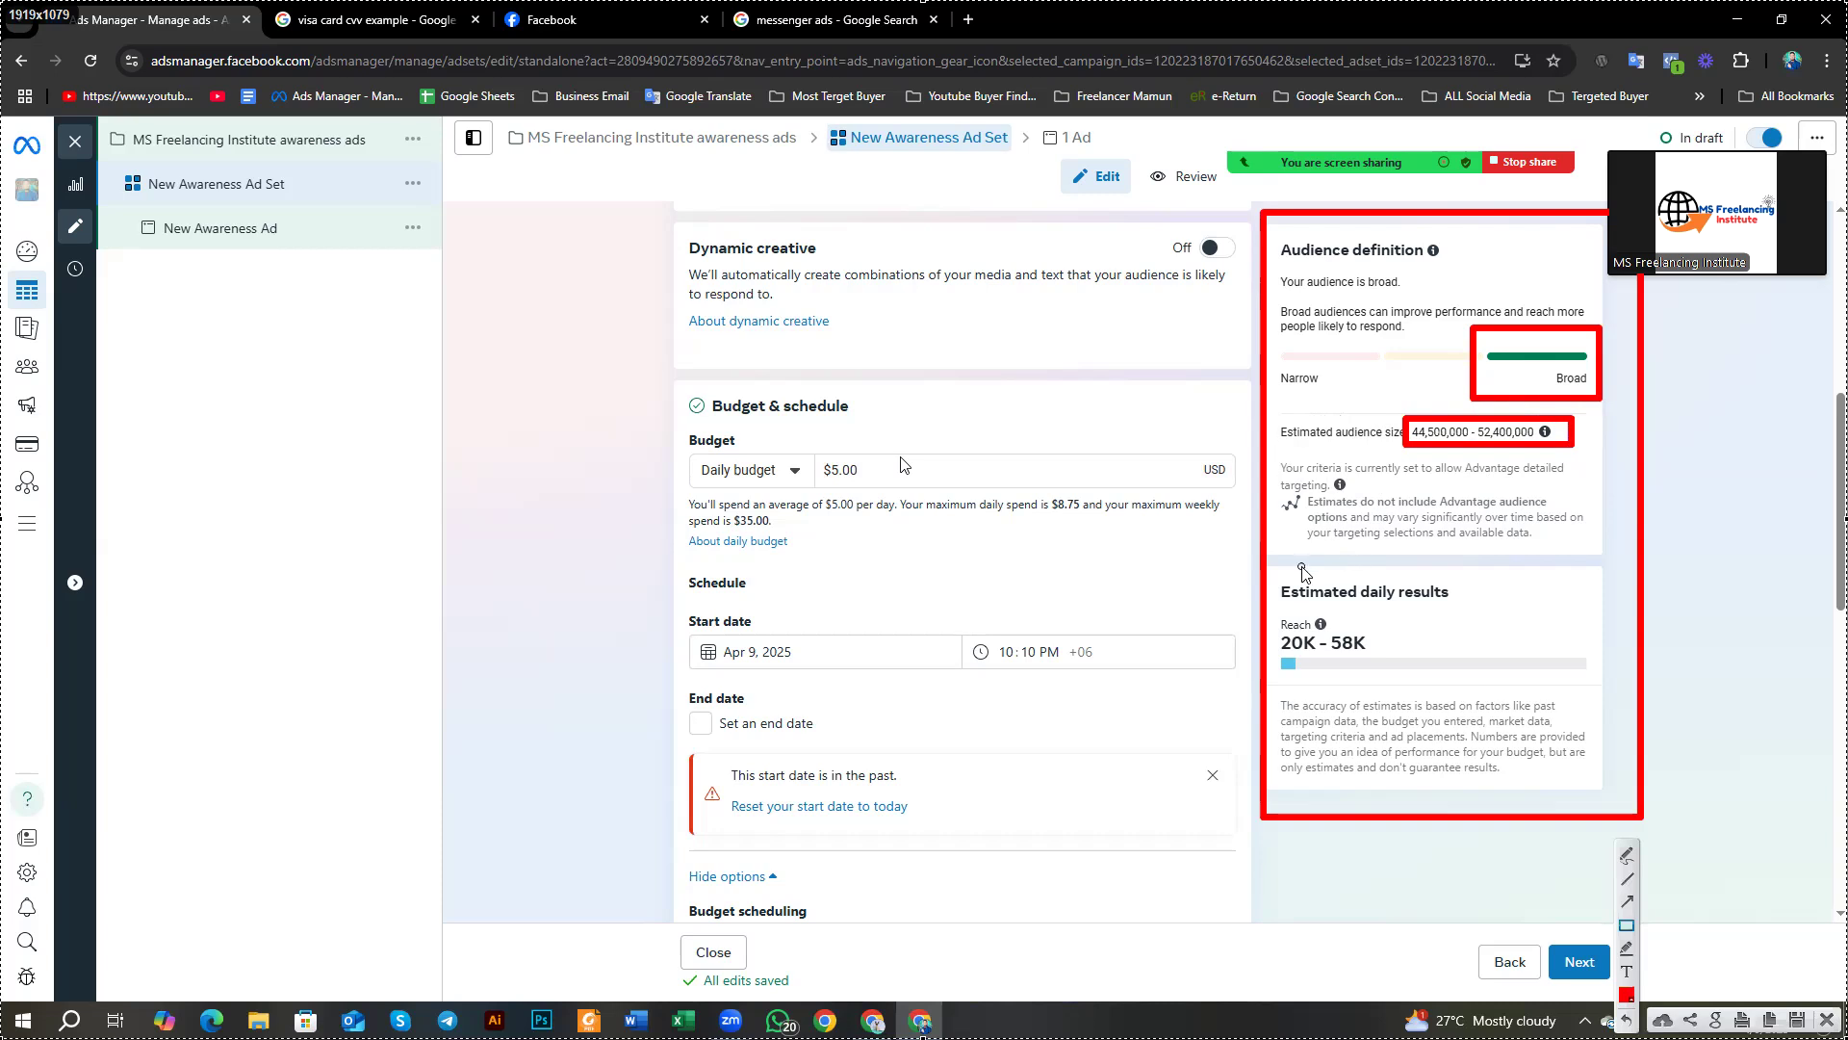
pyautogui.moveTo(1270, 561)
pyautogui.mouseDown()
pyautogui.moveTo(1296, 630)
pyautogui.moveTo(1574, 791)
pyautogui.mouseUp()
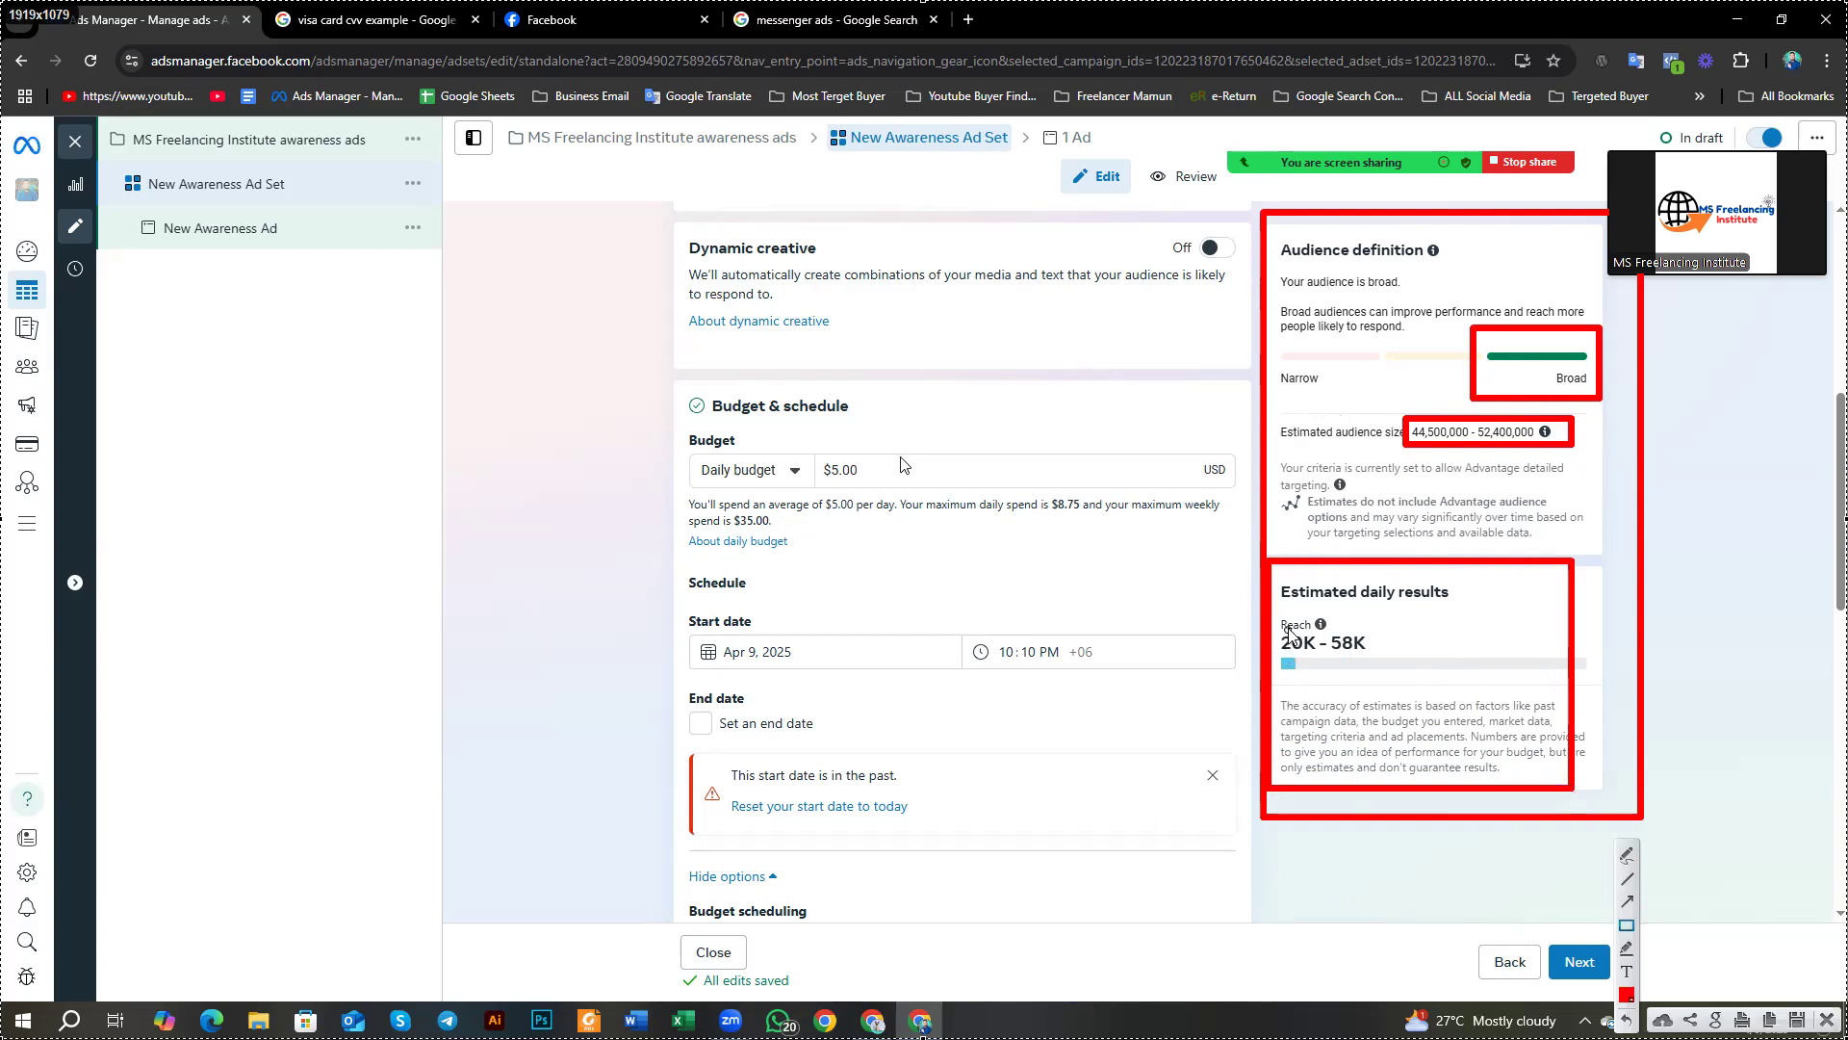
pyautogui.moveTo(1272, 609); pyautogui.dragTo(1369, 681)
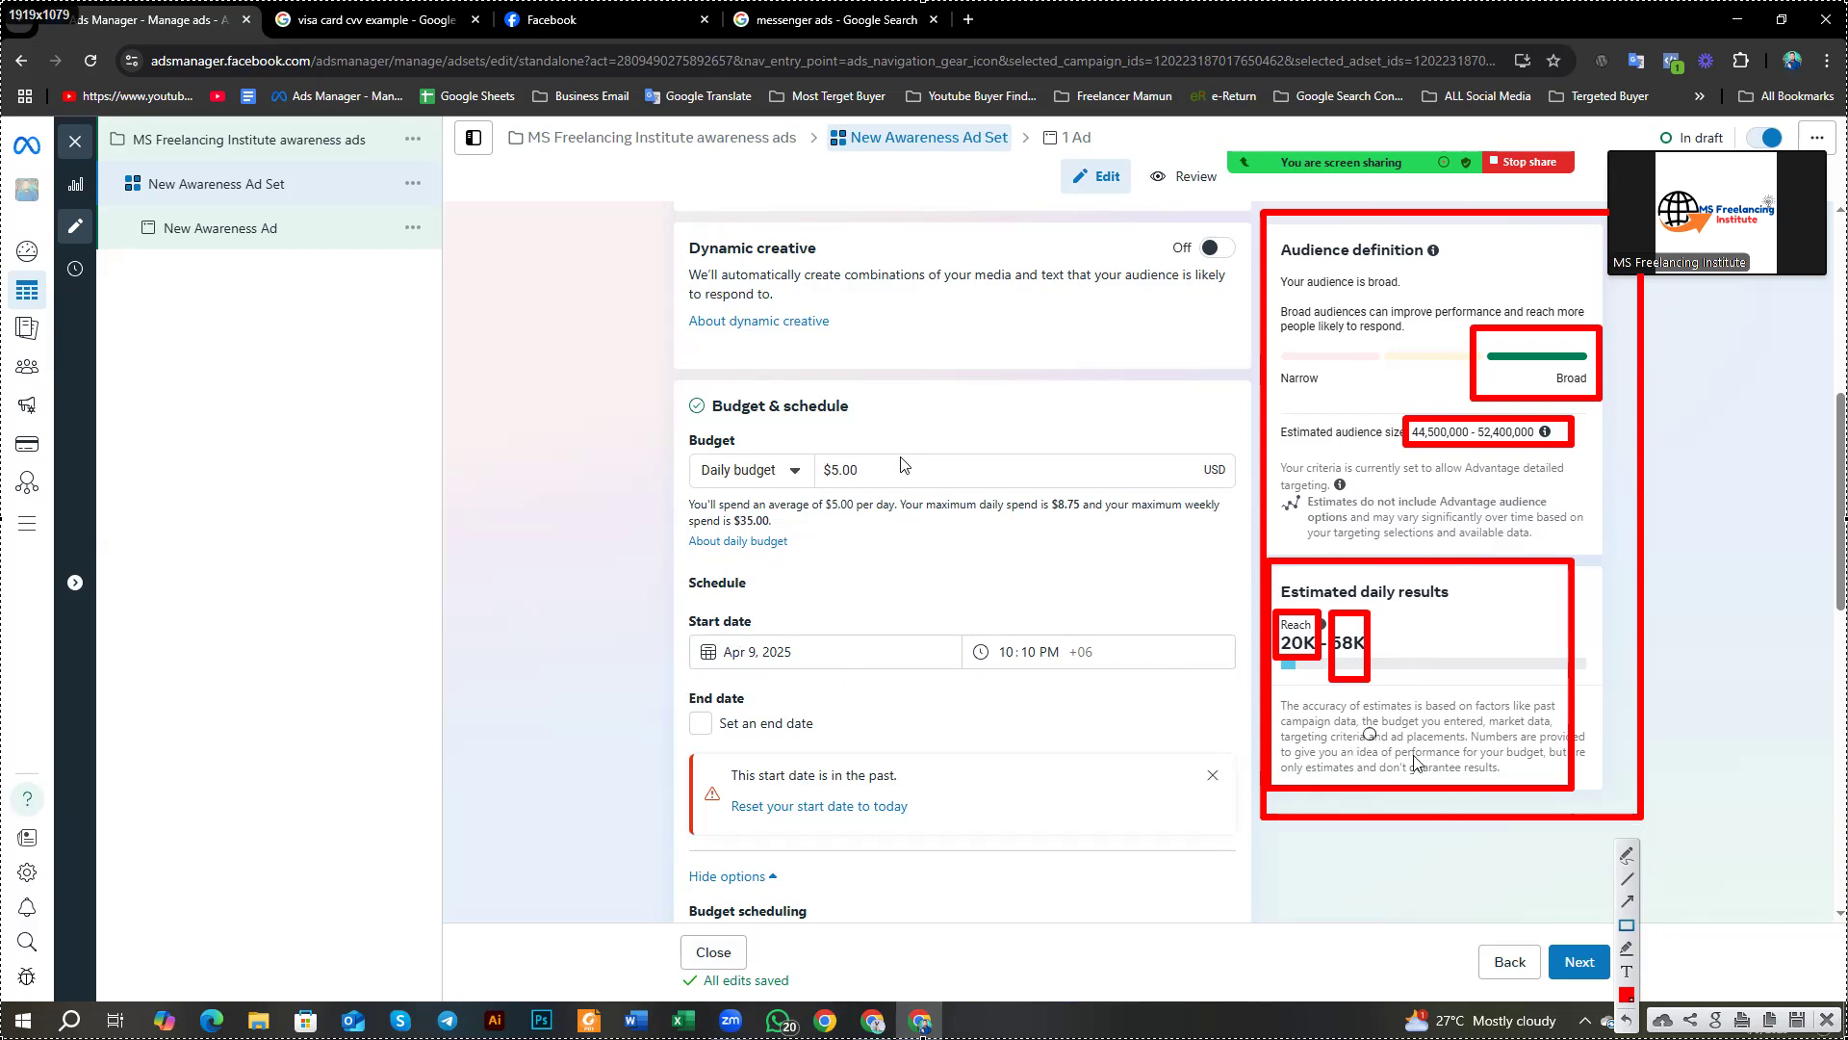
# Step: Clear the annotations and turn on Set an end date for the ad set
pyautogui.click(1826, 1019)
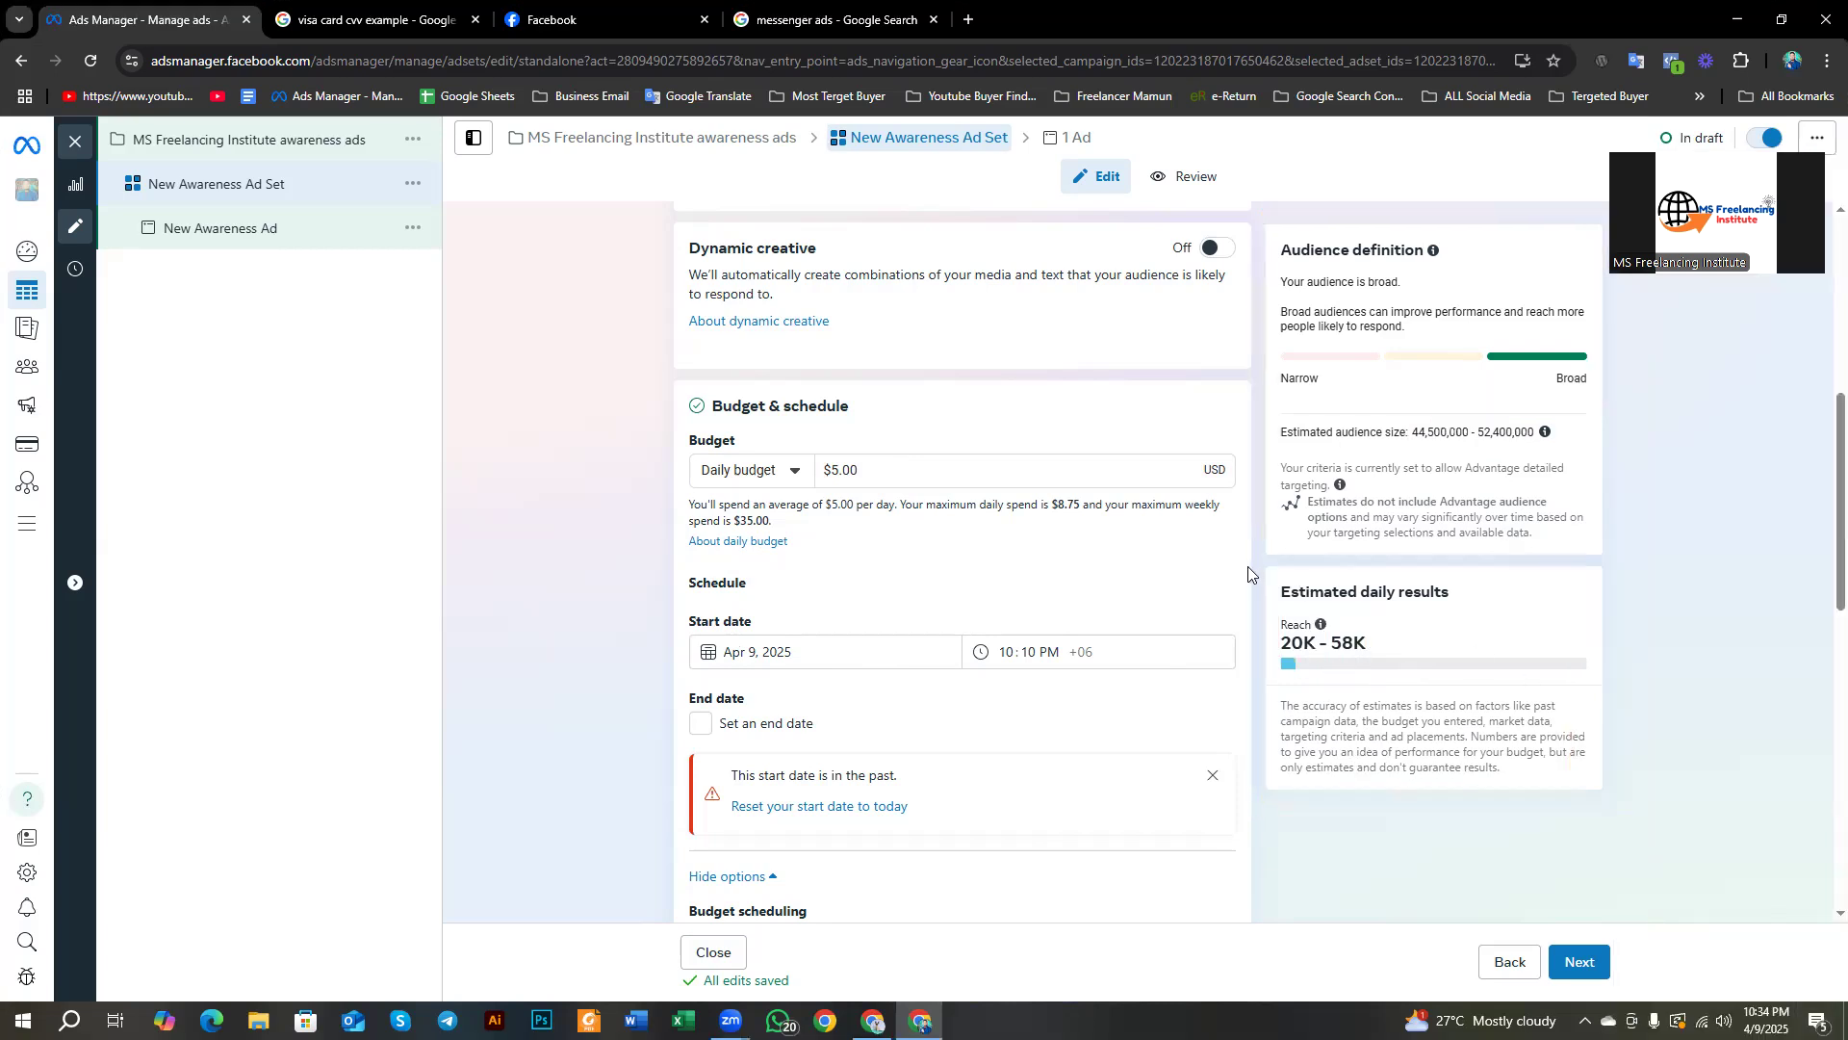
pyautogui.moveTo(1463, 664)
pyautogui.scroll(-2, 794, 582)
pyautogui.scroll(1, 598, 487)
pyautogui.moveTo(688, 487); pyautogui.dragTo(748, 489)
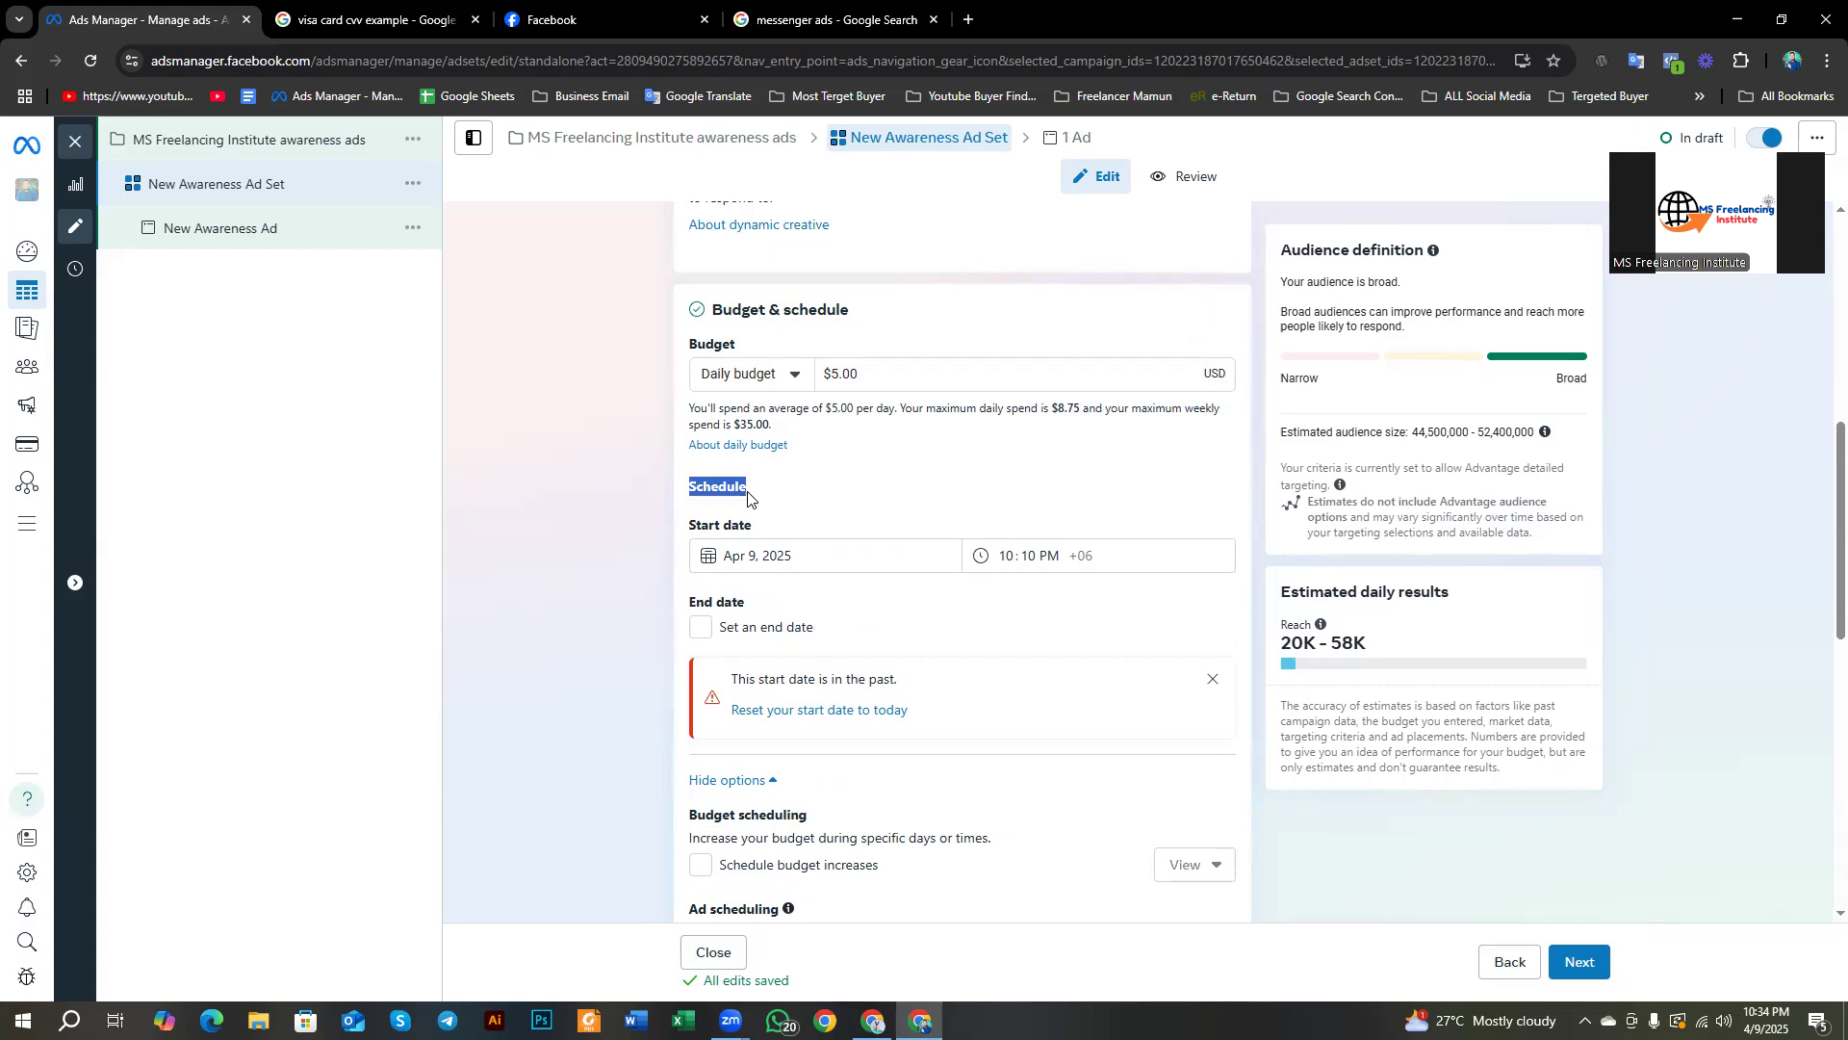
pyautogui.click(1052, 500)
pyautogui.click(706, 634)
# Step: Move the ad set's start date to April 10, 2025
pyautogui.scroll(-2, 708, 634)
pyautogui.scroll(3, 707, 634)
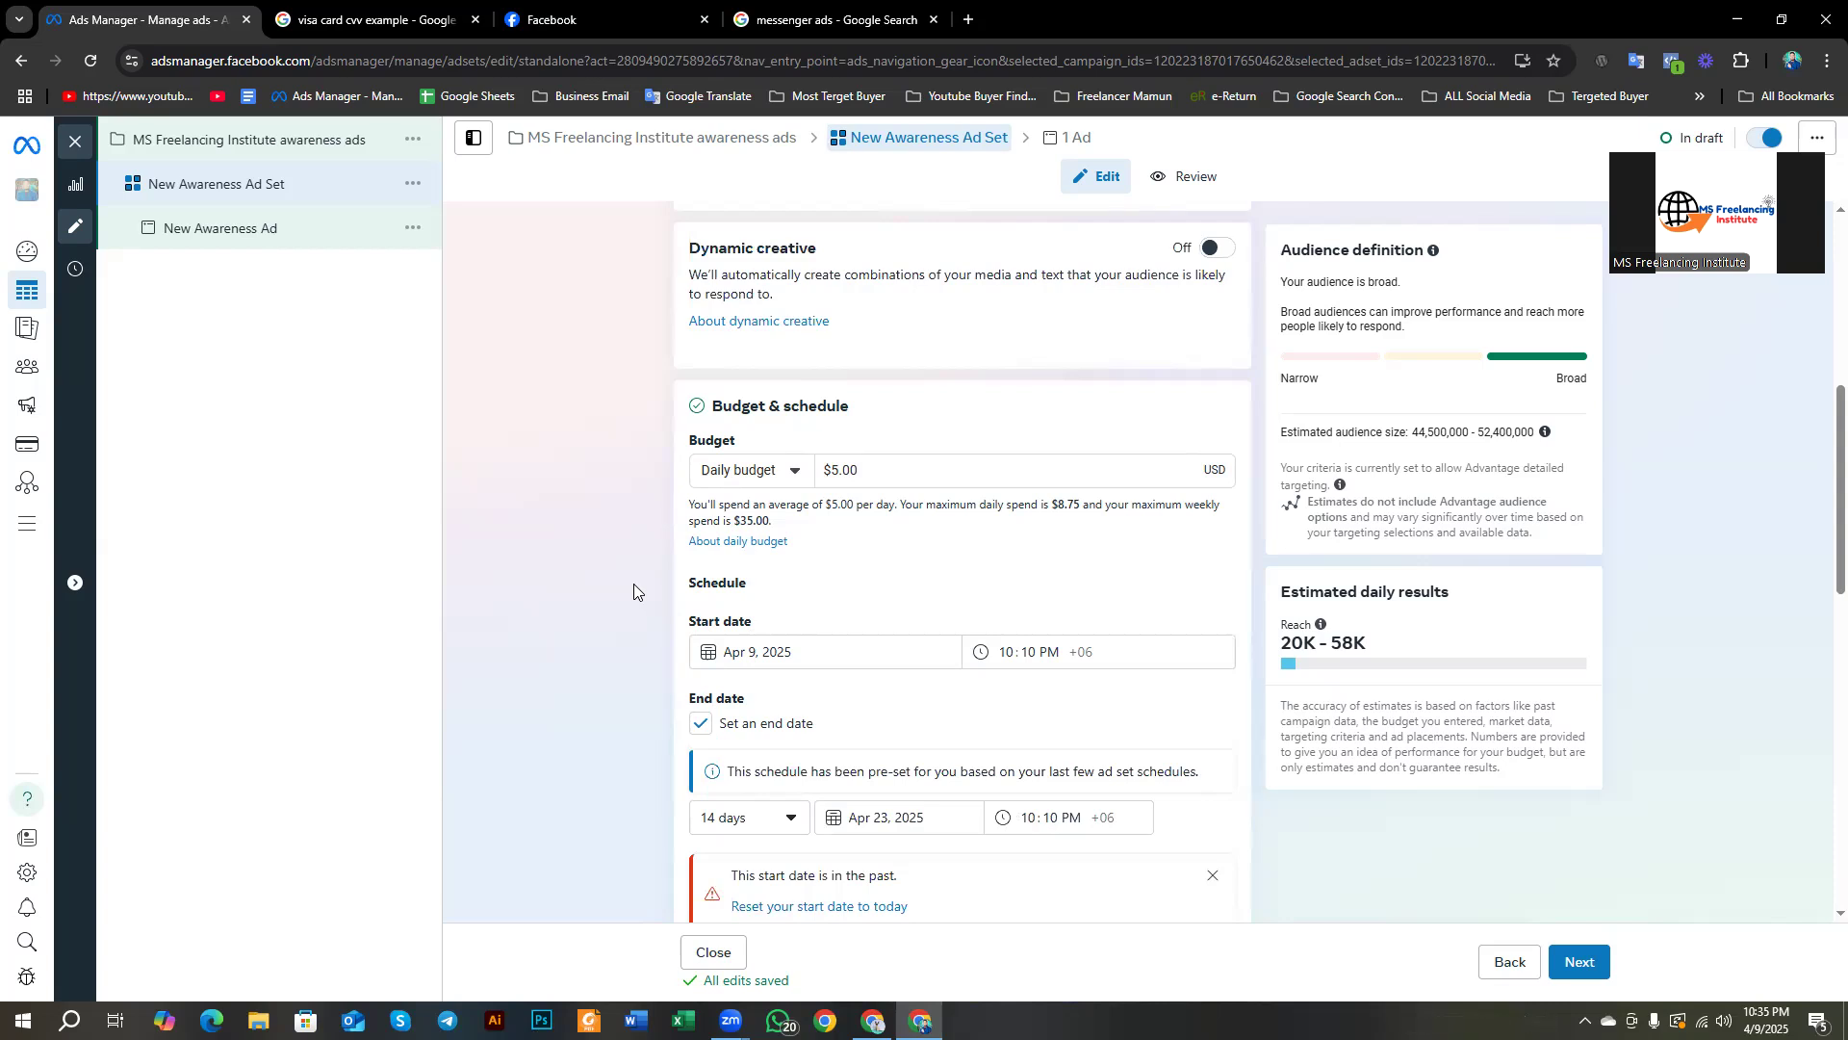
pyautogui.click(754, 647)
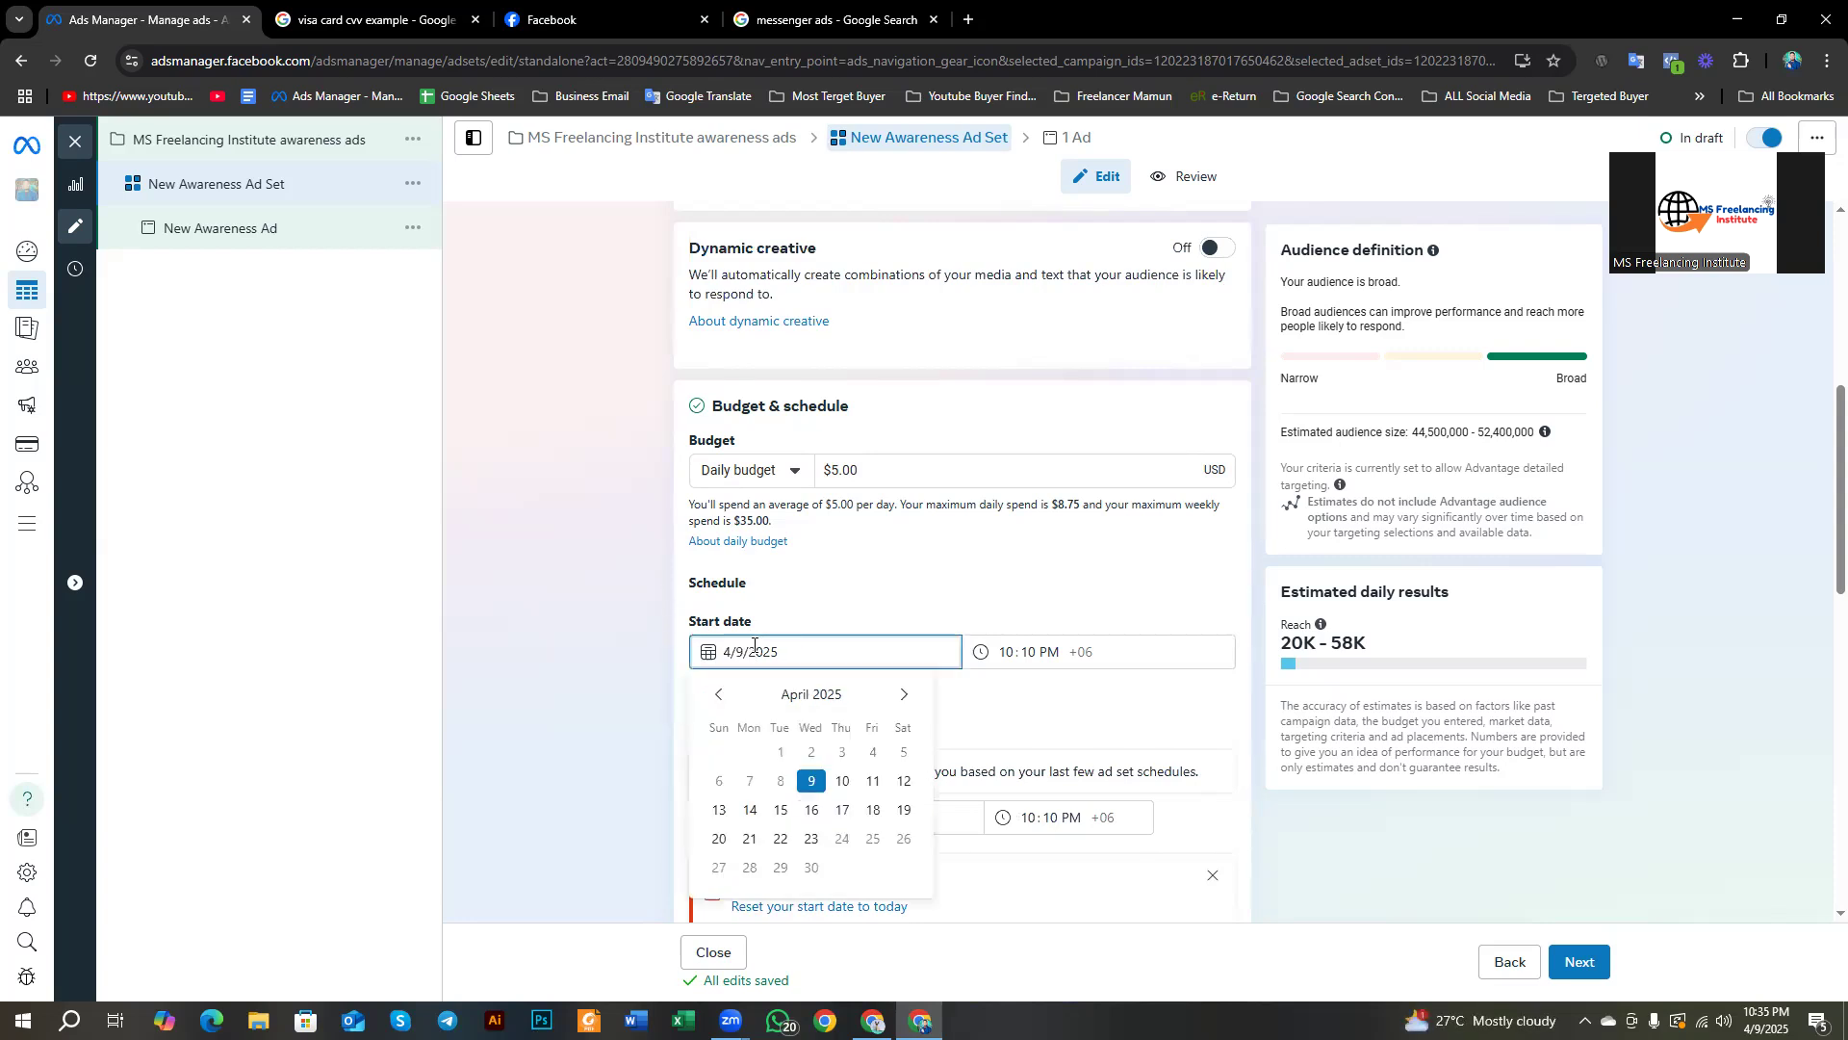
pyautogui.click(812, 780)
pyautogui.click(750, 651)
pyautogui.click(843, 782)
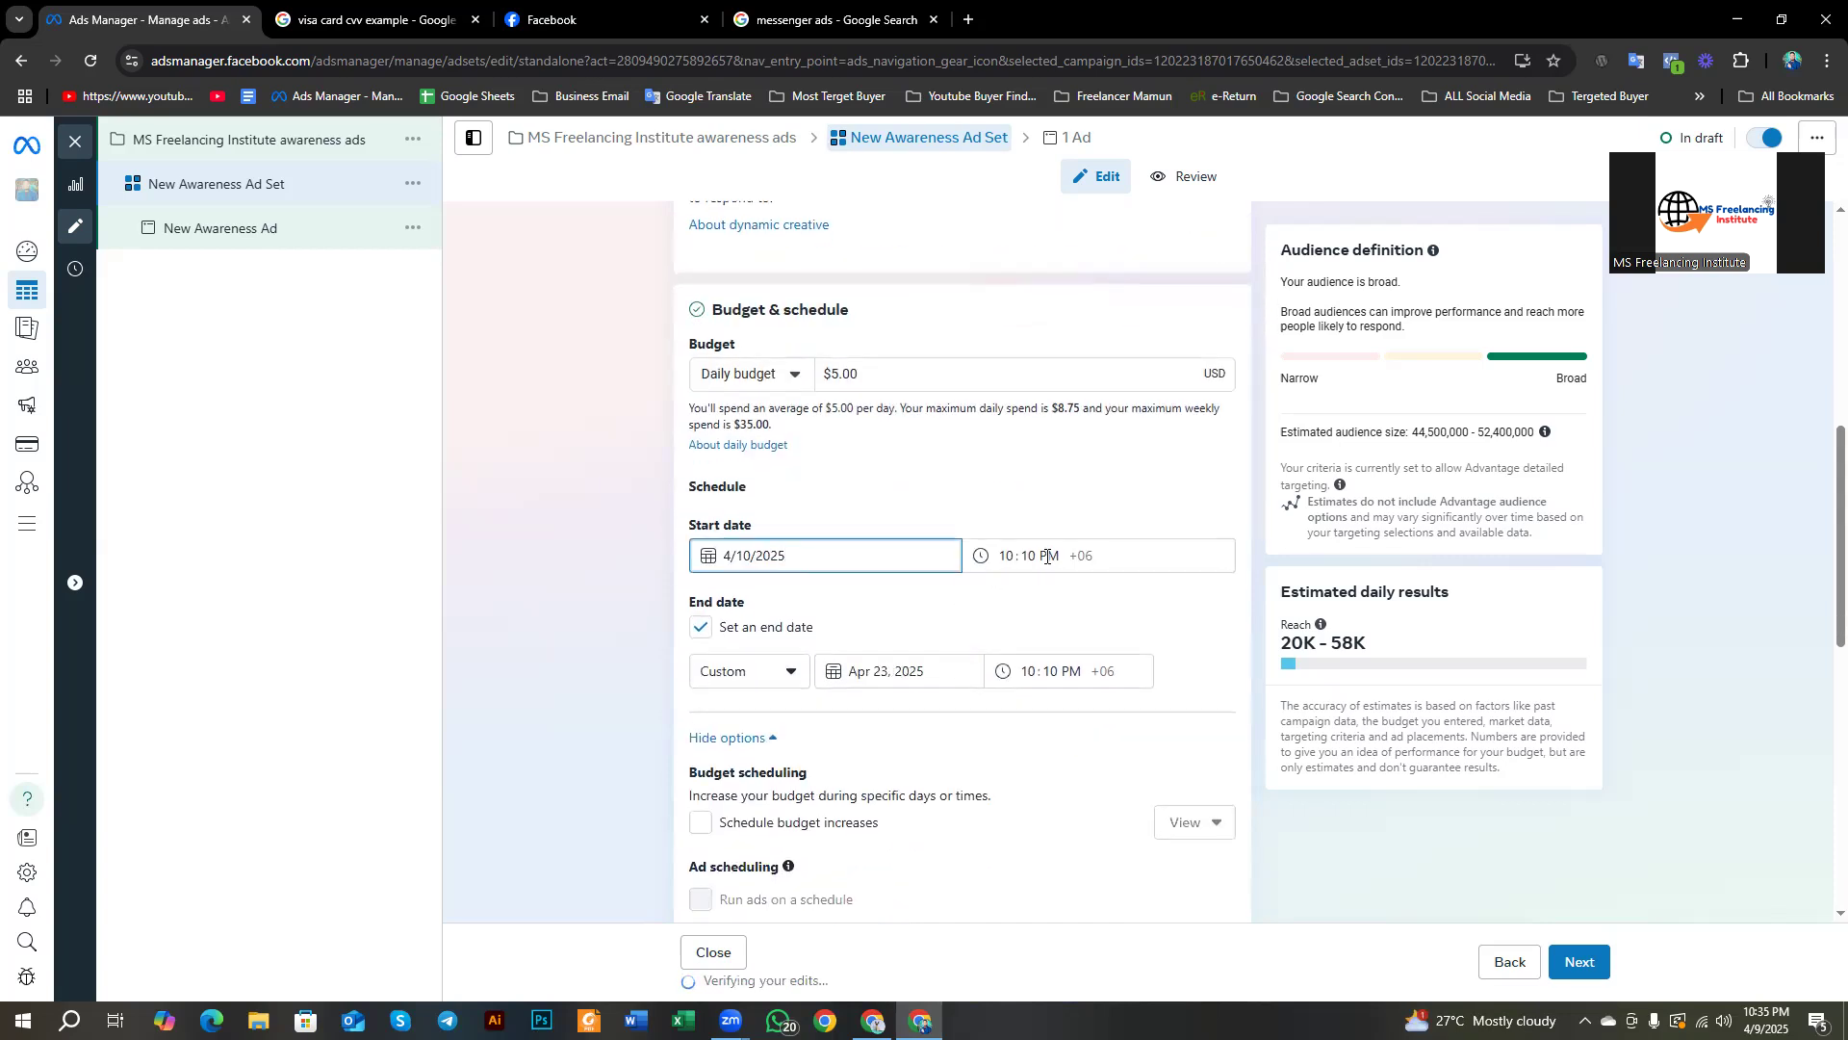
pyautogui.scroll(-1, 786, 672)
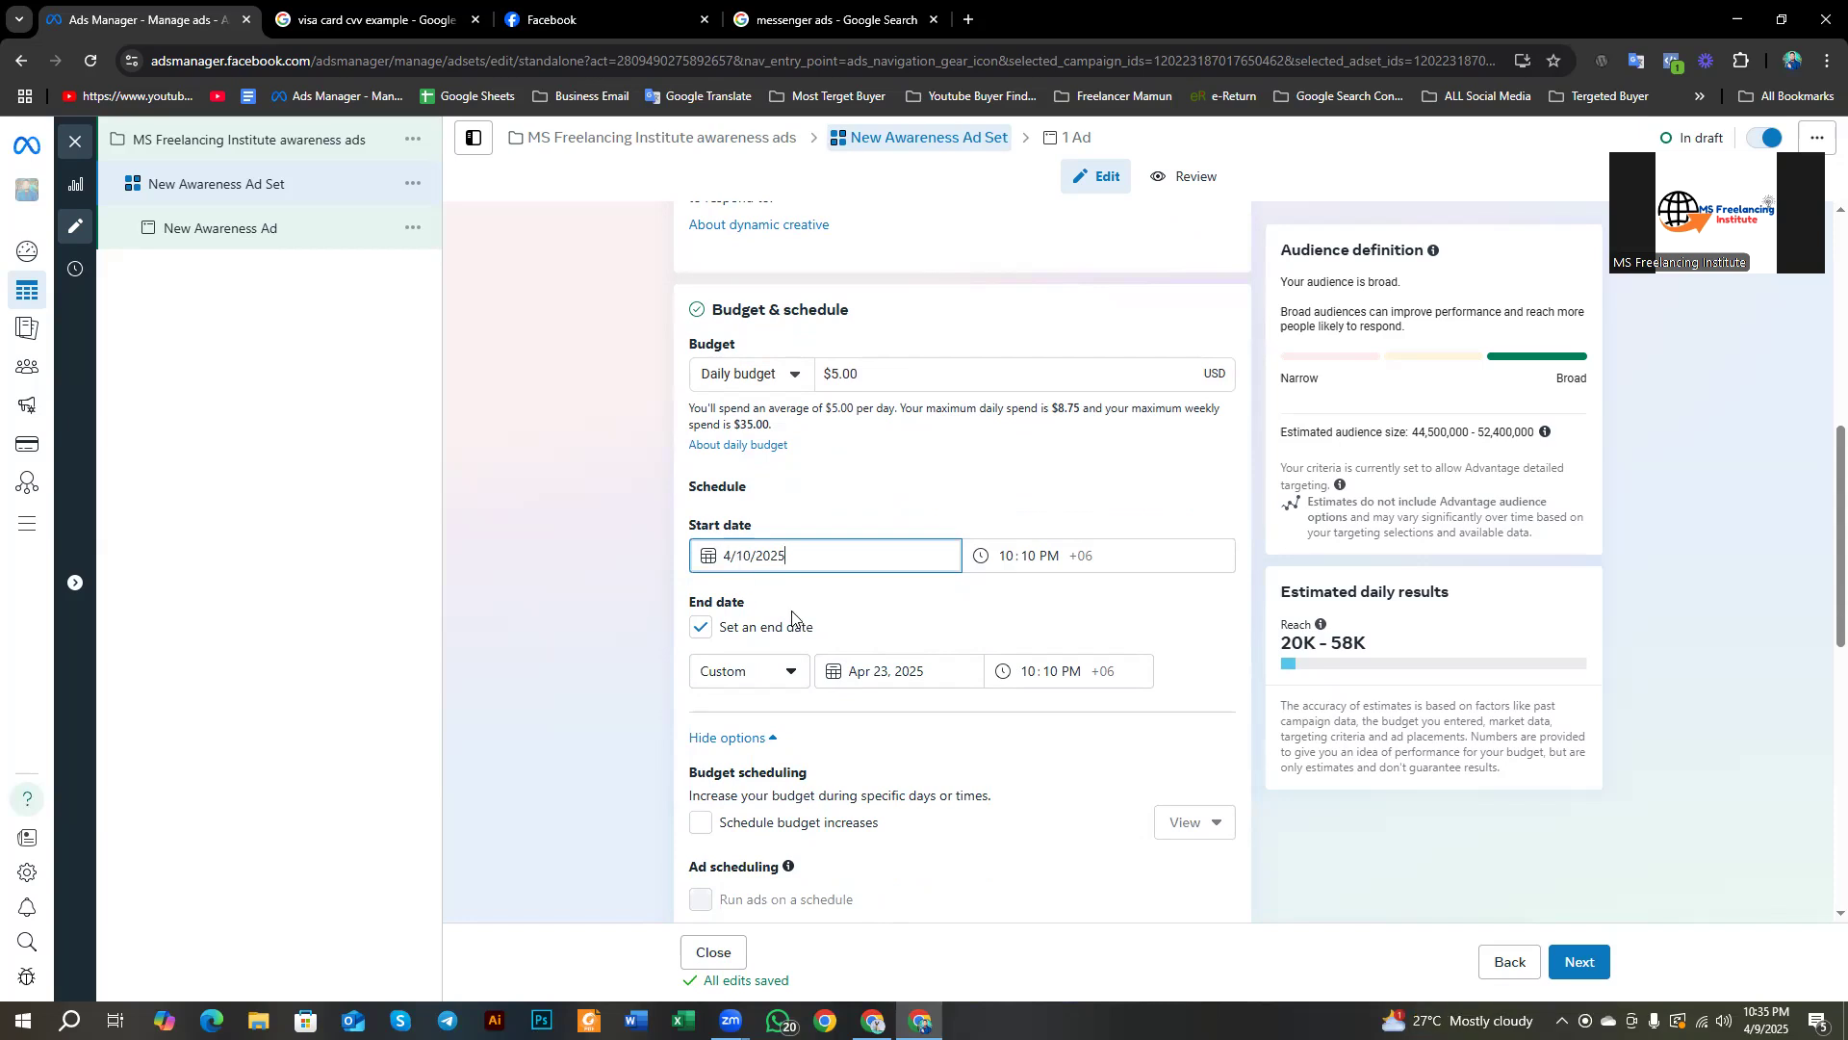
# Step: Try 14-, 30- and 60-day run lengths for the end date
pyautogui.click(749, 678)
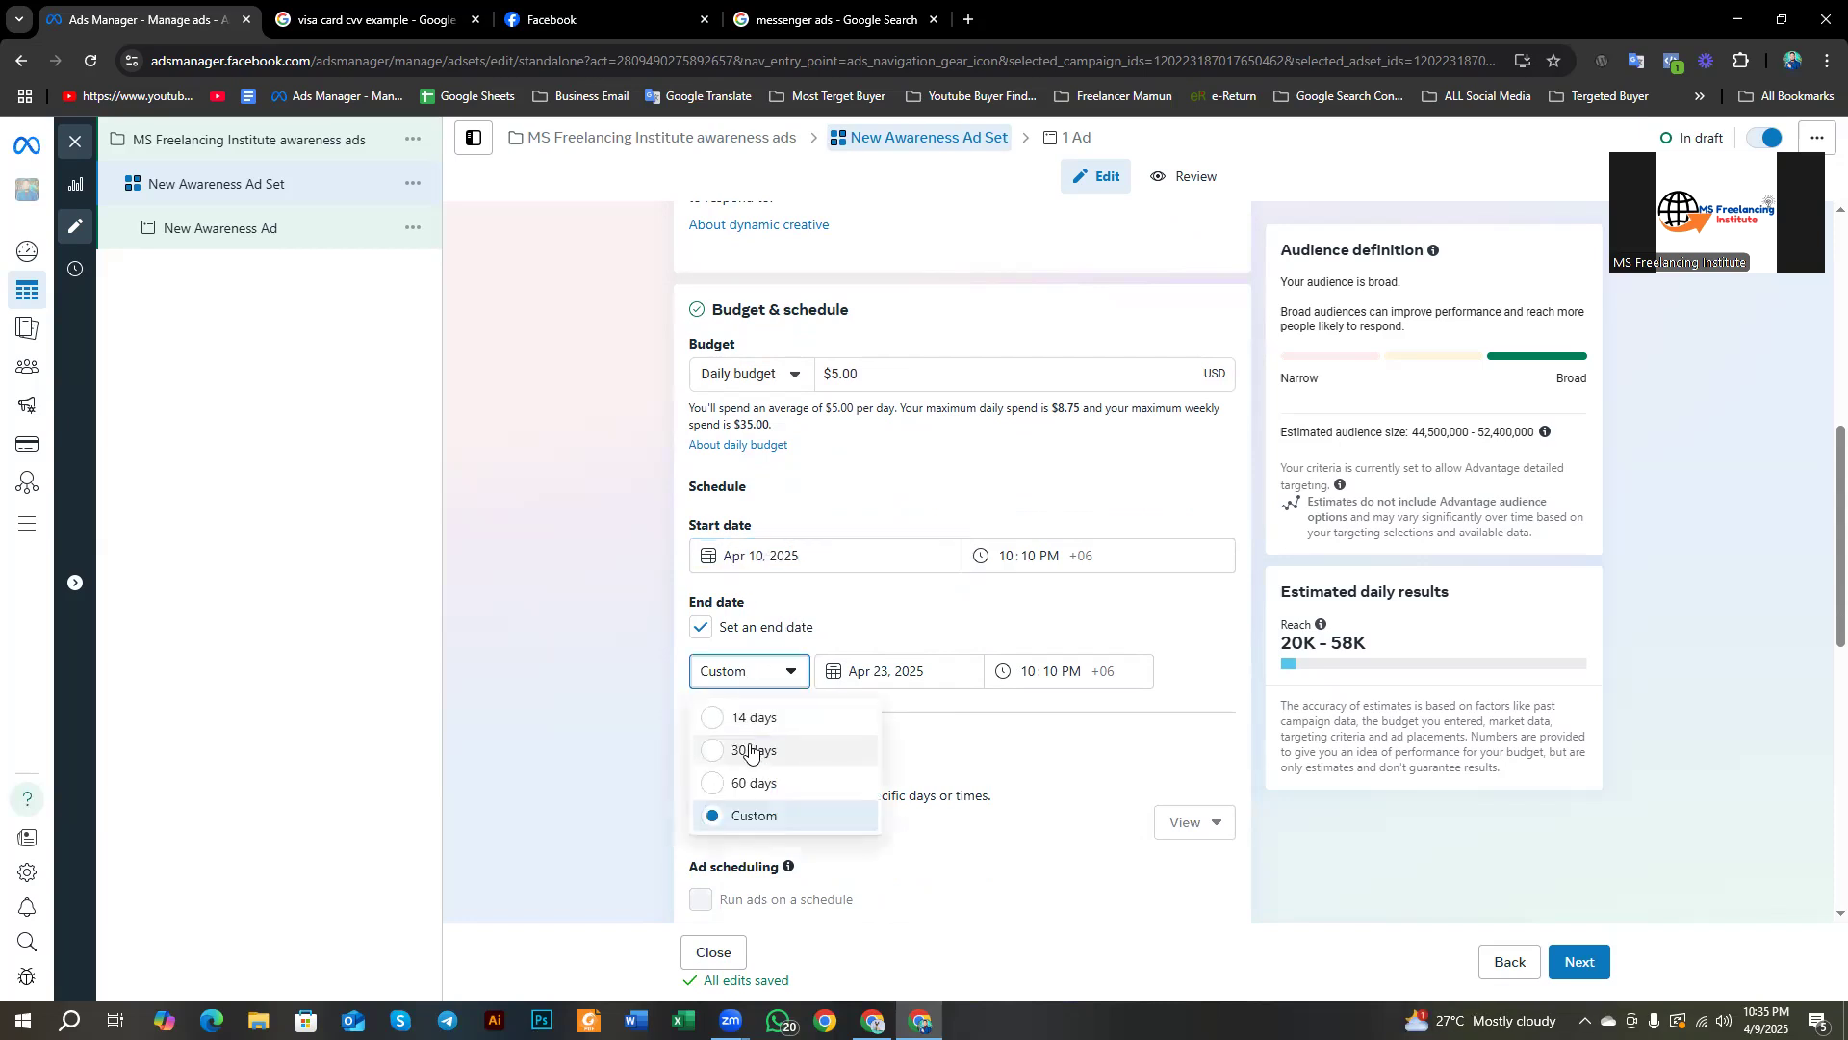
pyautogui.click(754, 722)
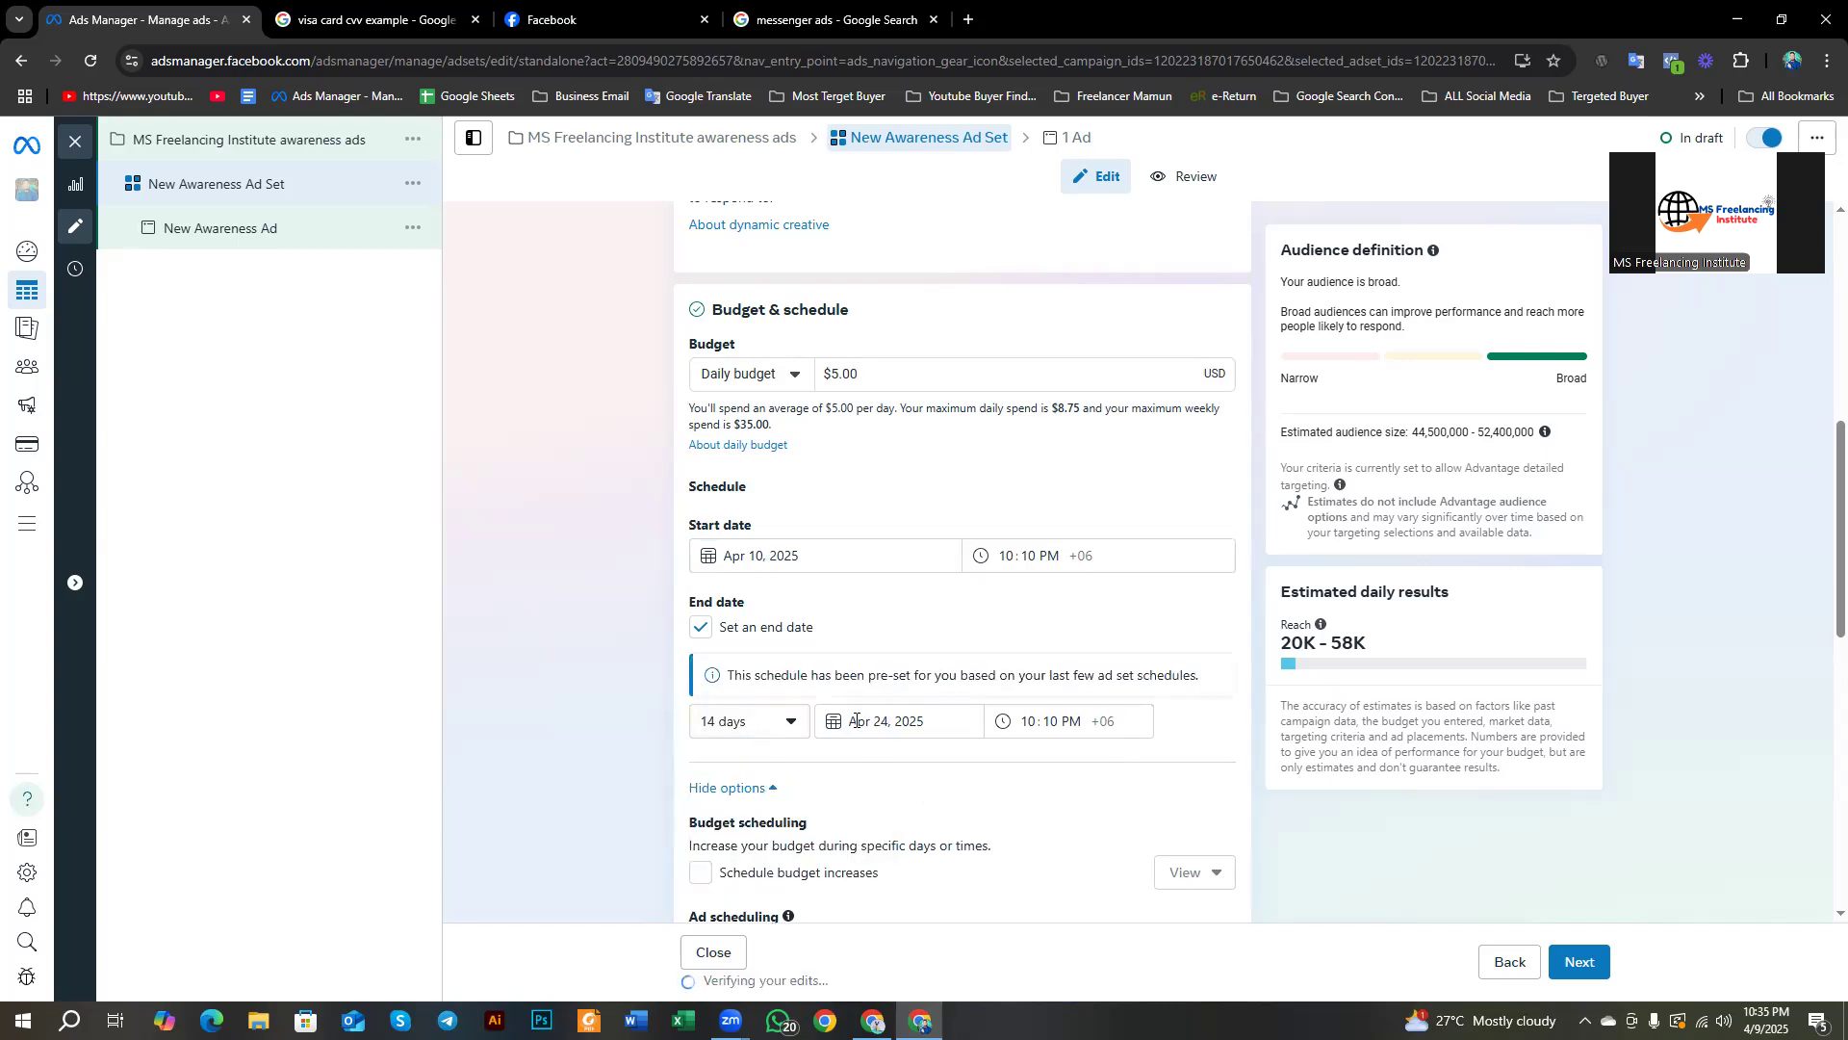
pyautogui.click(773, 717)
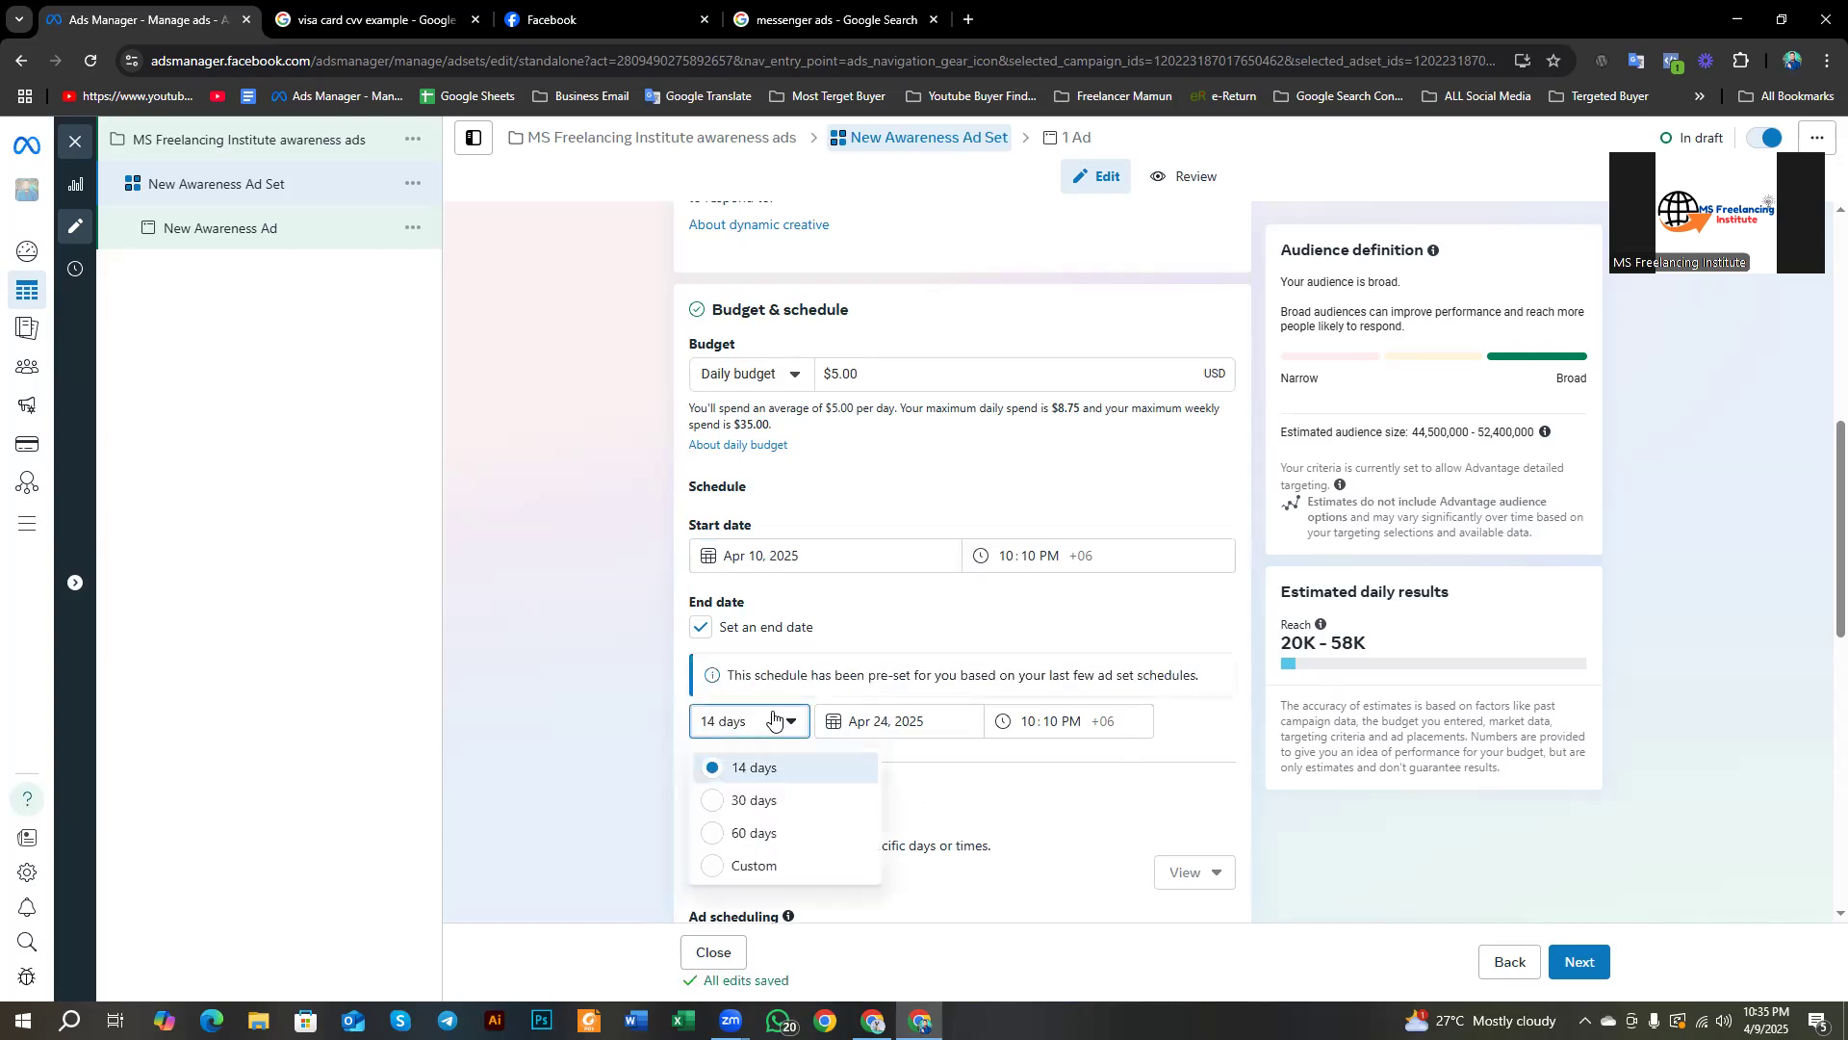
pyautogui.click(770, 801)
pyautogui.click(752, 686)
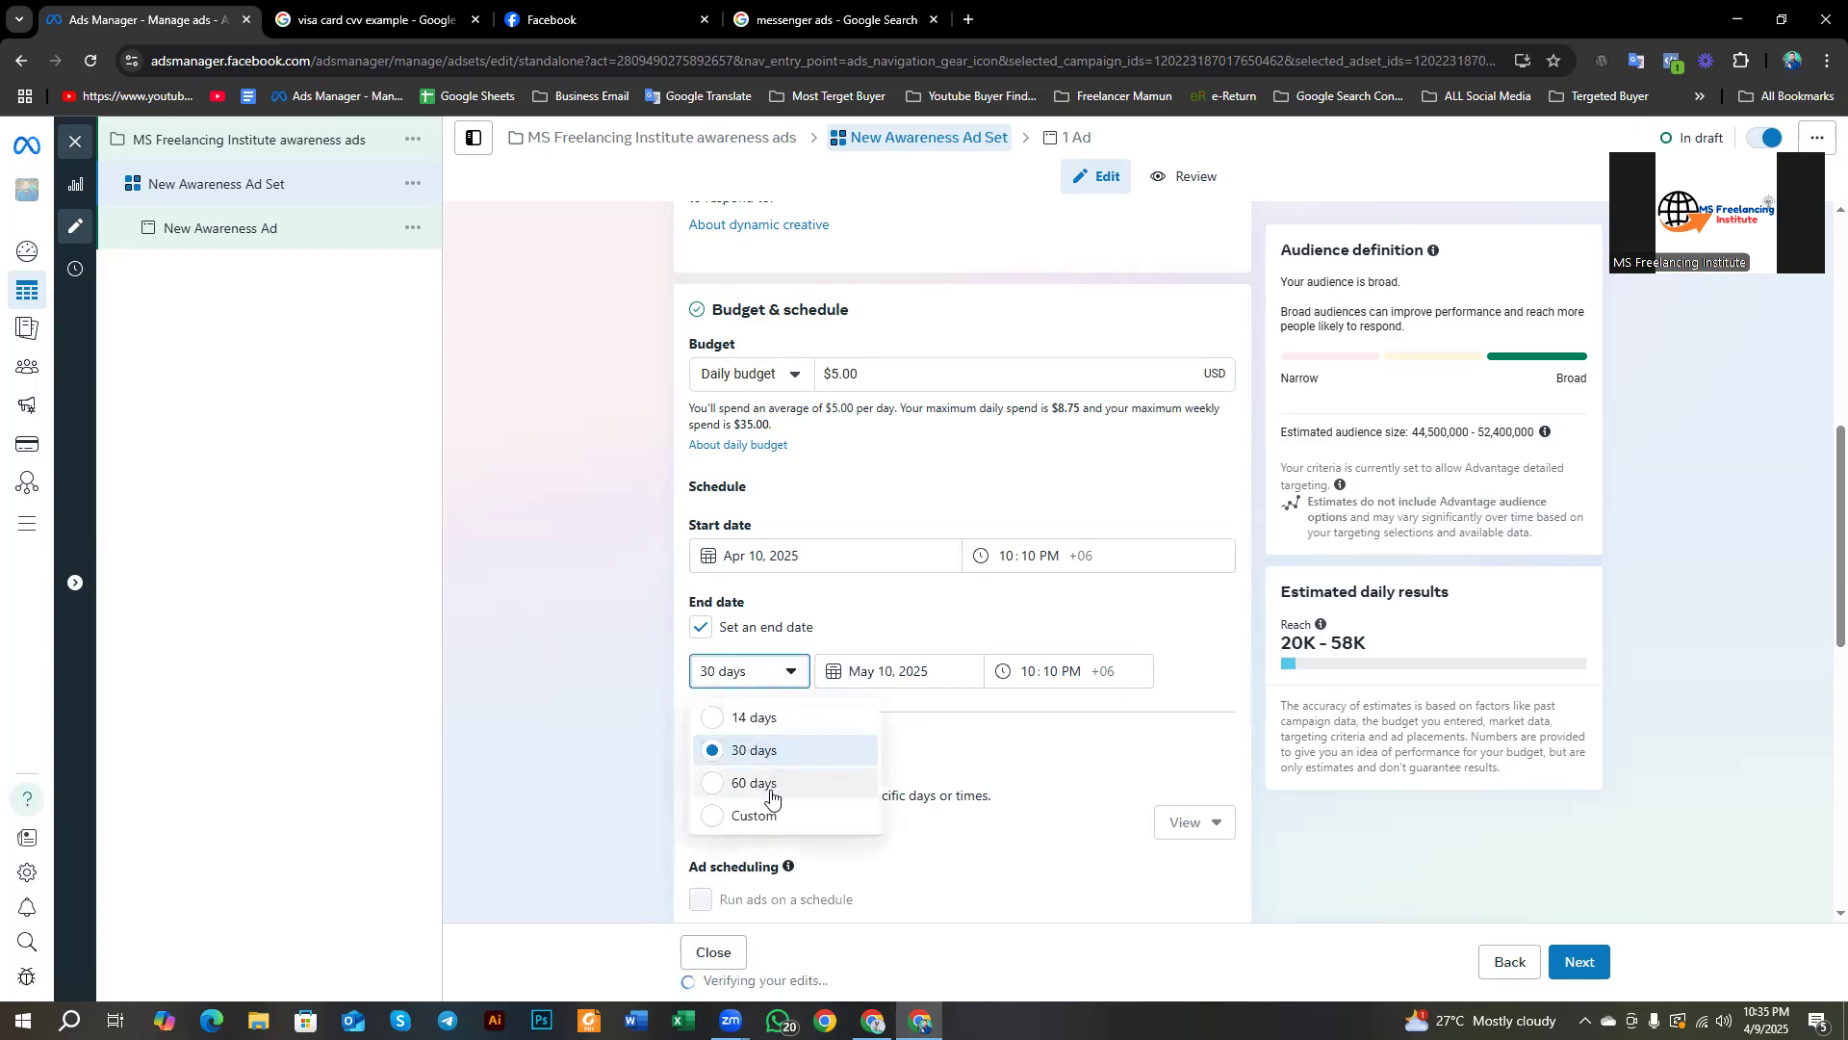
pyautogui.click(755, 781)
pyautogui.click(720, 668)
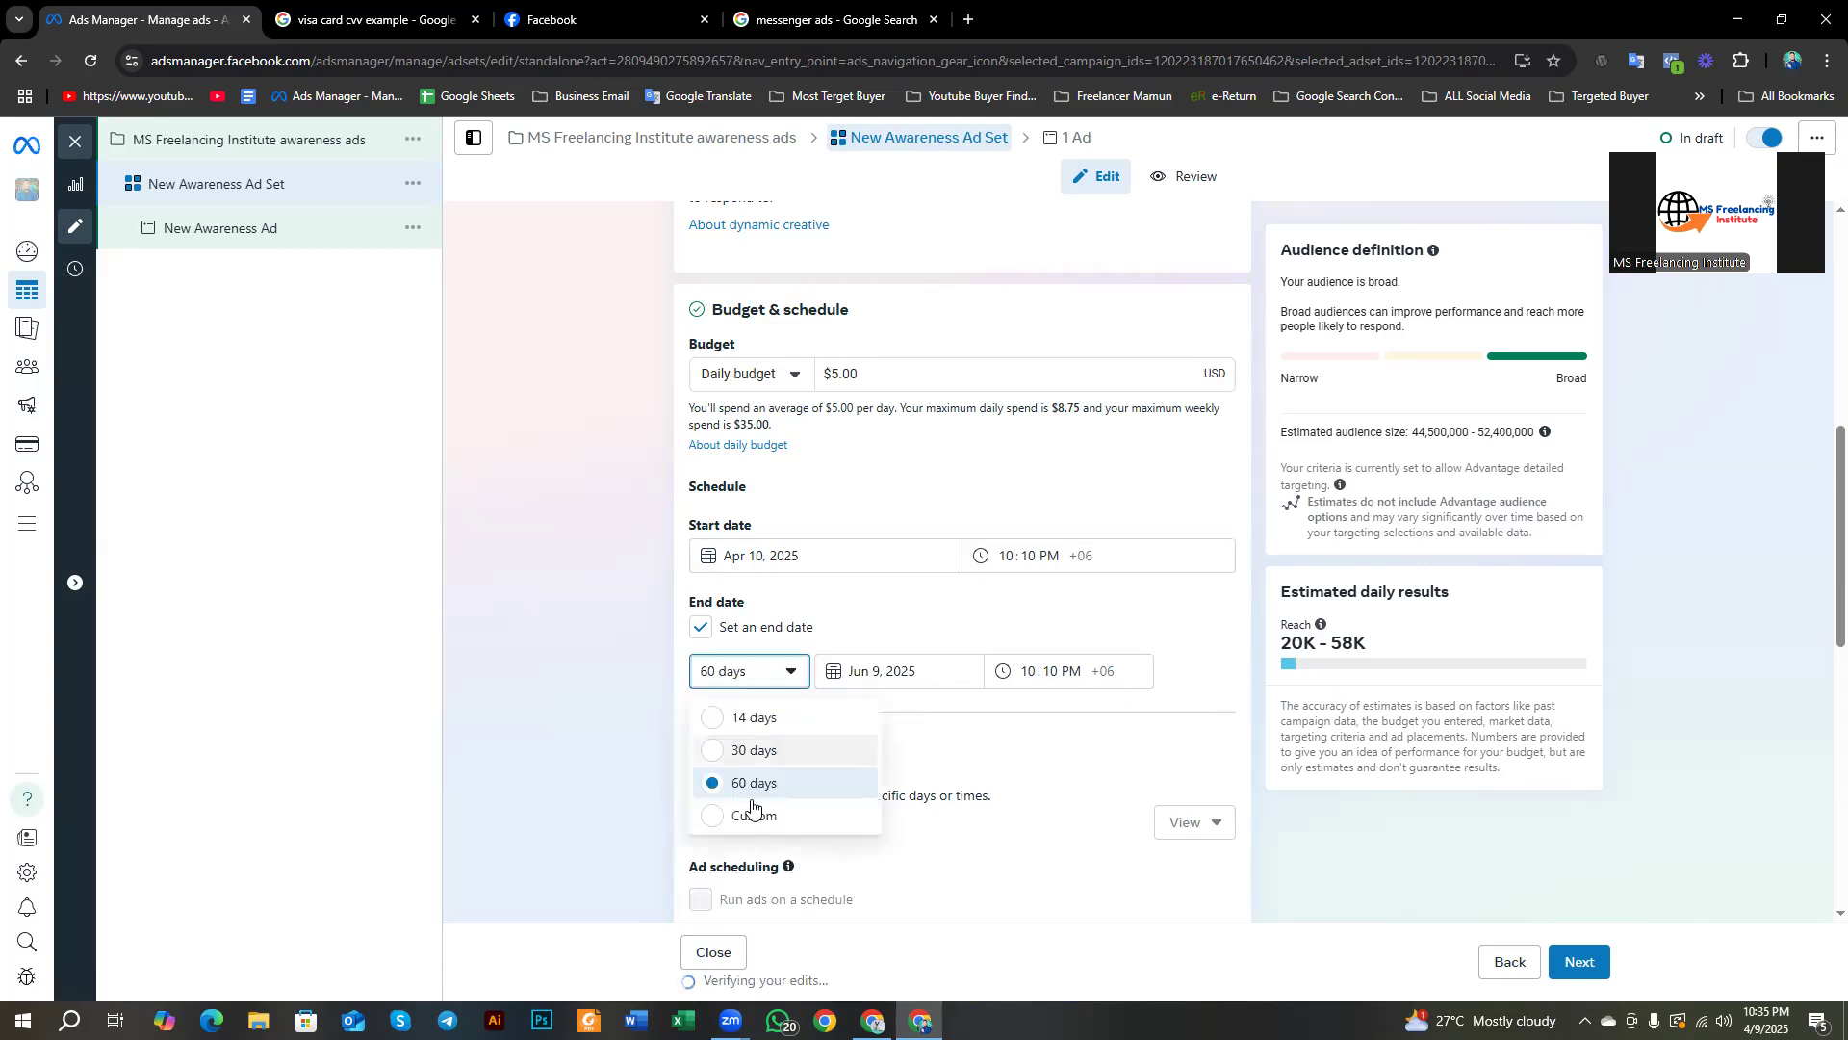
pyautogui.click(758, 819)
# Step: Pick a custom May 20 end date, then reset the run to 14 days ending Apr 24
pyautogui.click(877, 672)
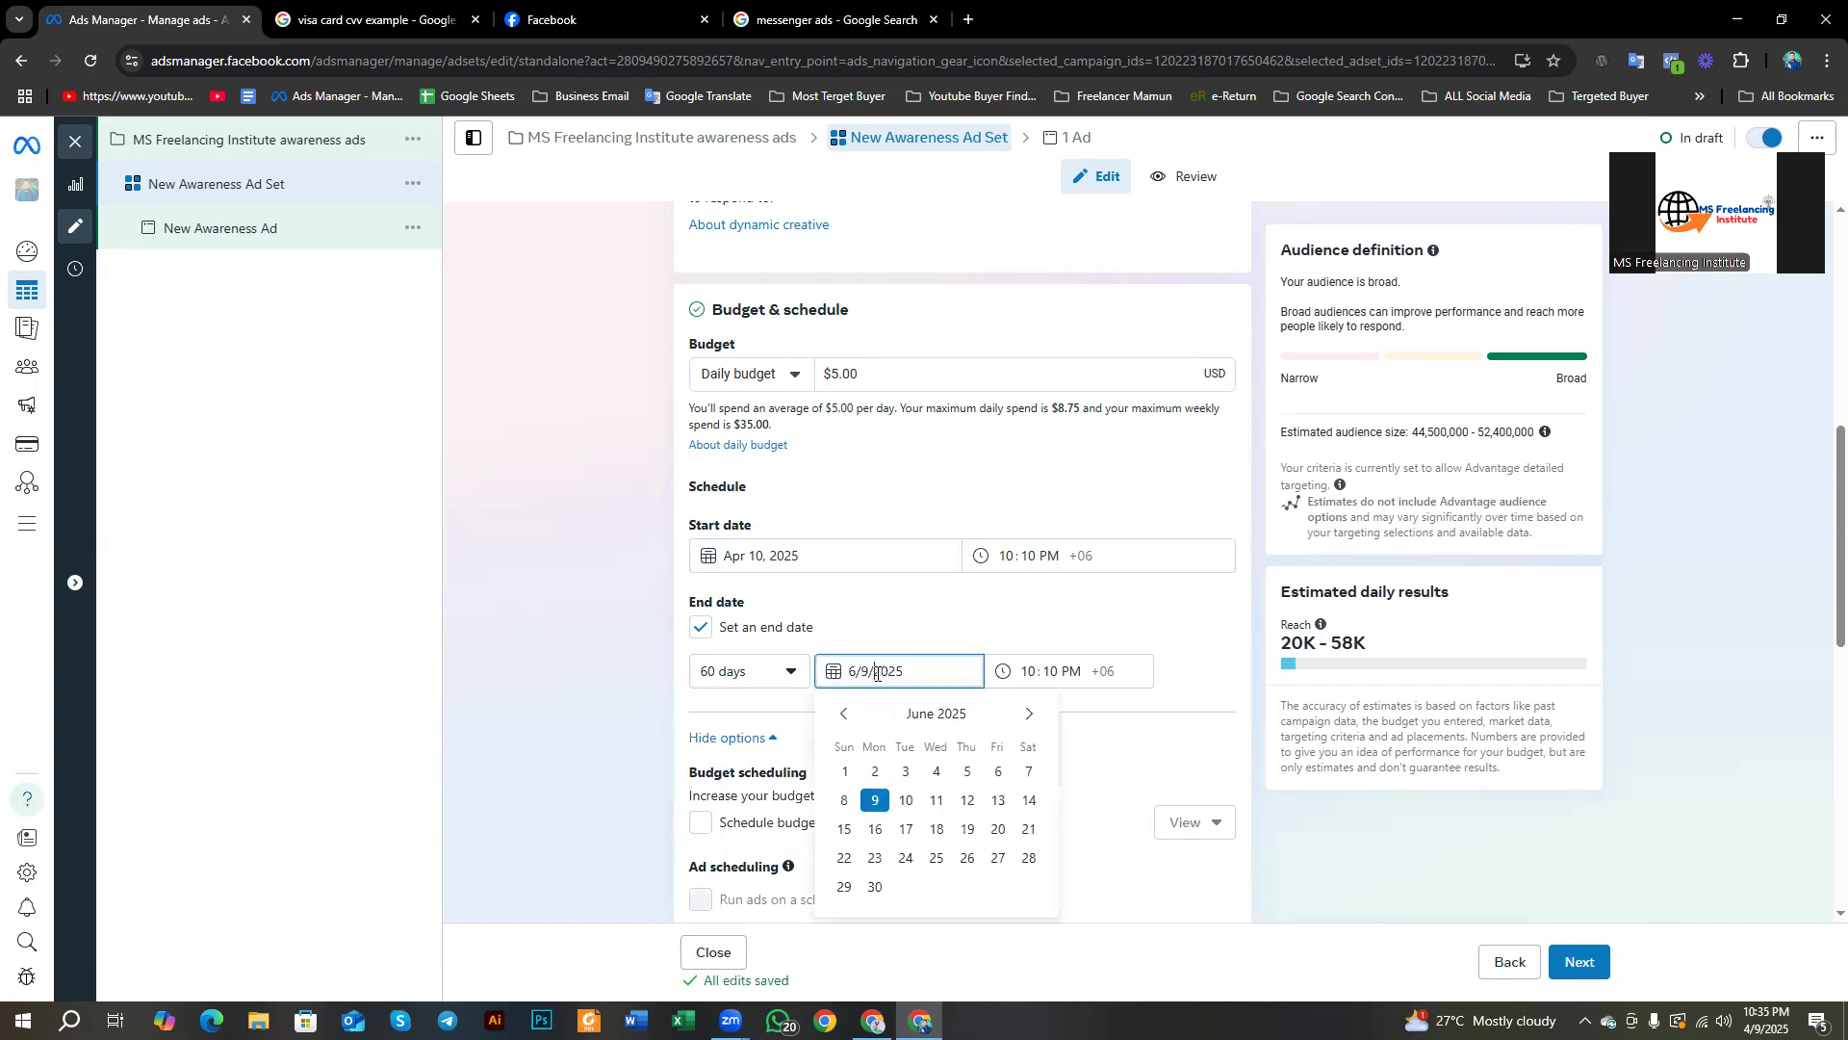
pyautogui.click(844, 713)
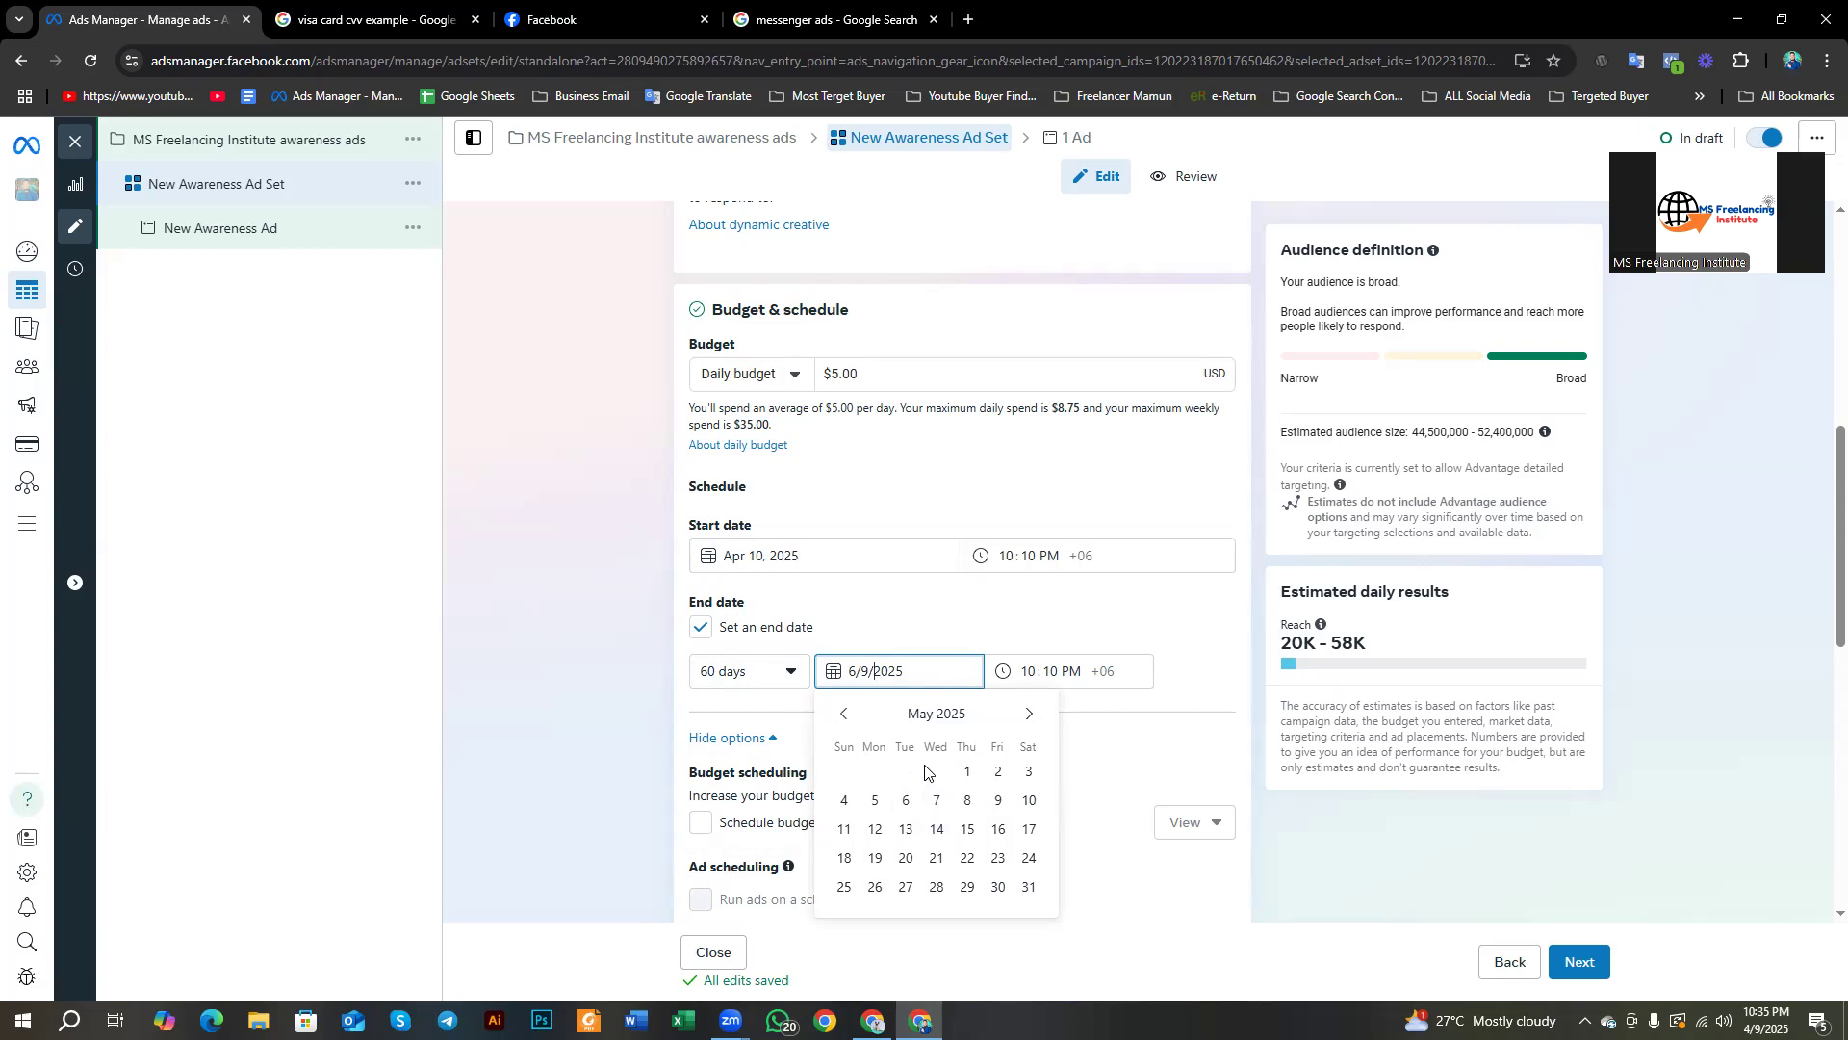
pyautogui.click(914, 857)
pyautogui.click(931, 603)
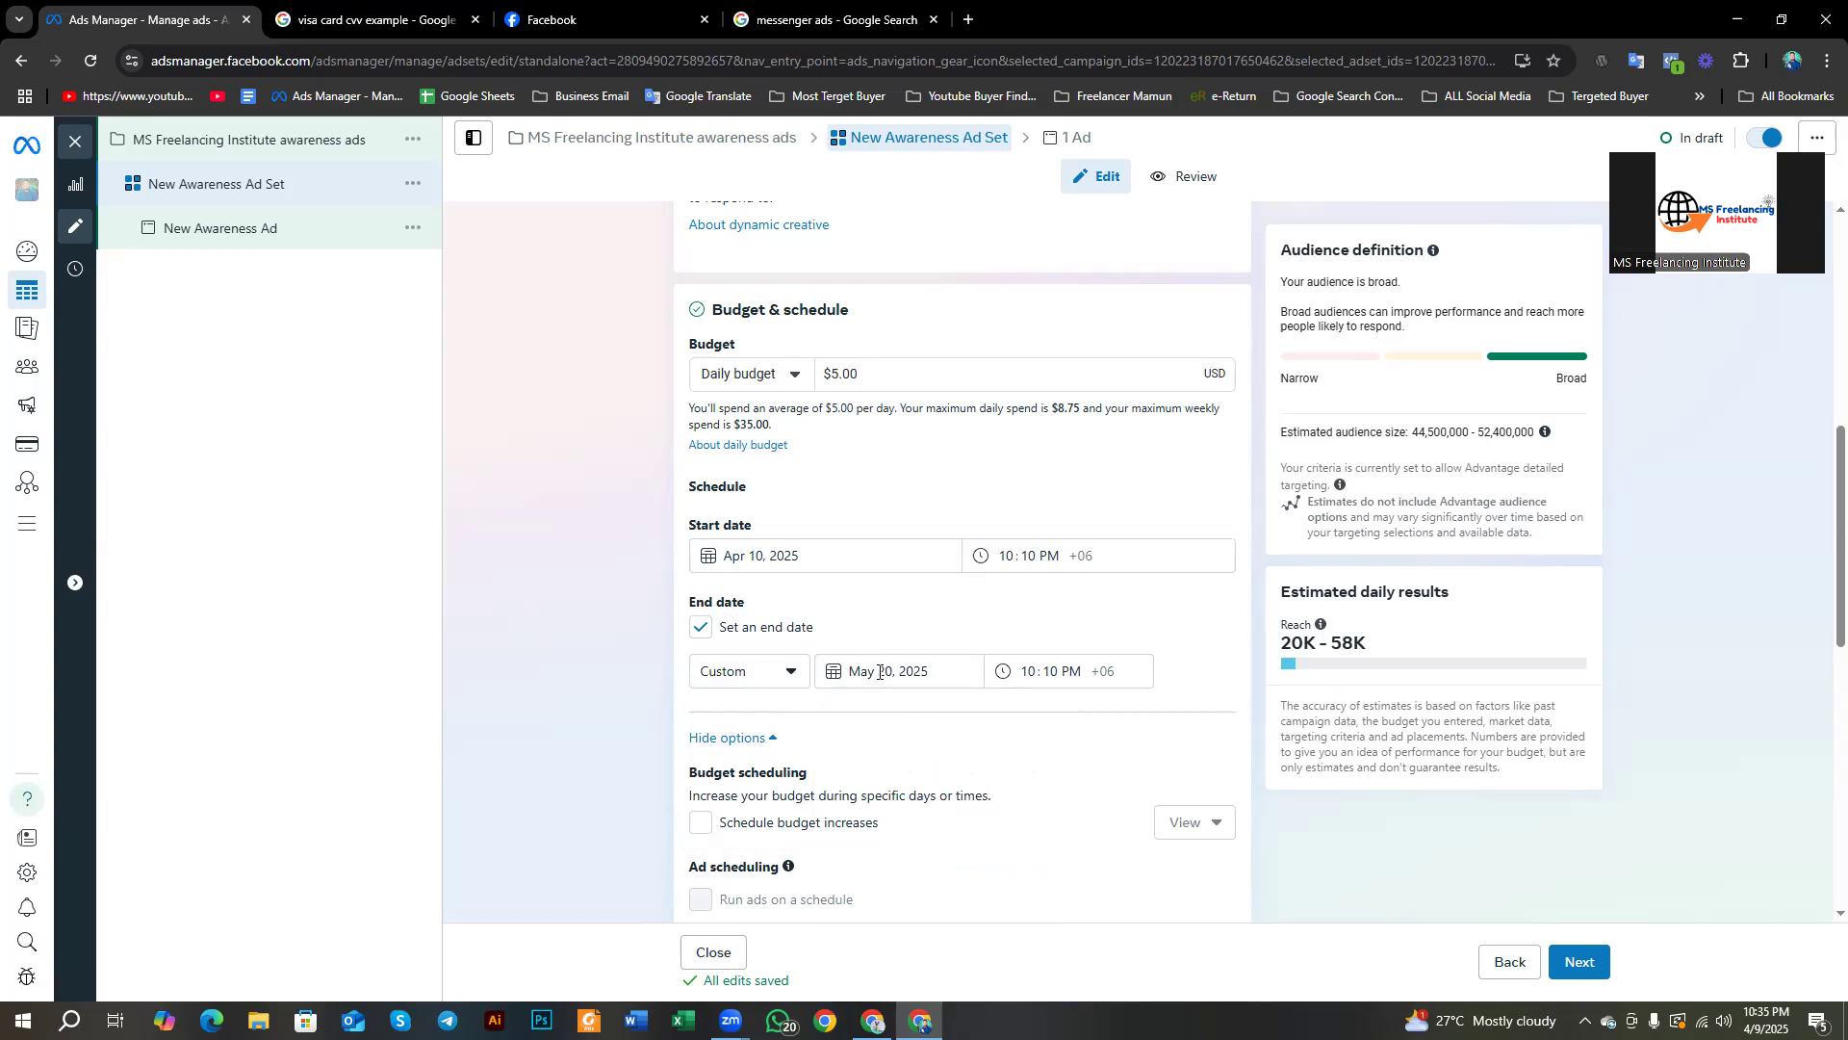
pyautogui.moveTo(879, 672); pyautogui.dragTo(888, 672)
pyautogui.click(892, 635)
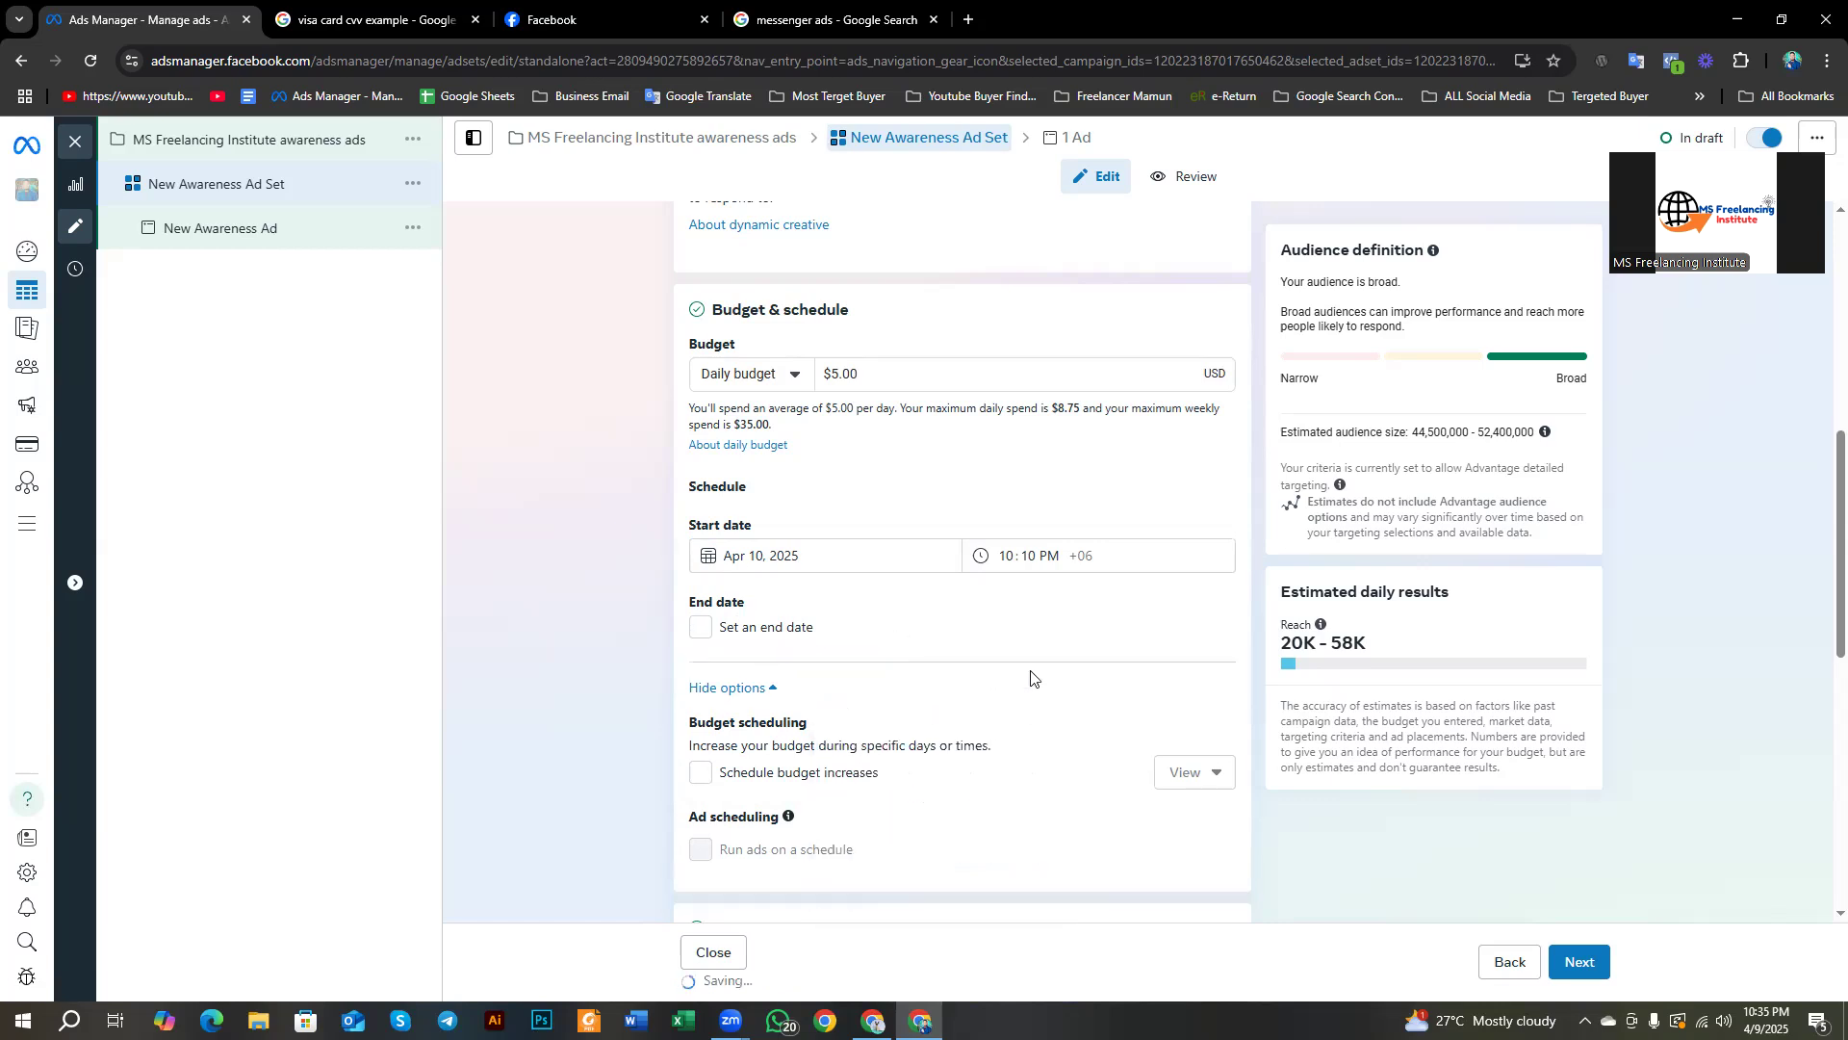
pyautogui.click(706, 633)
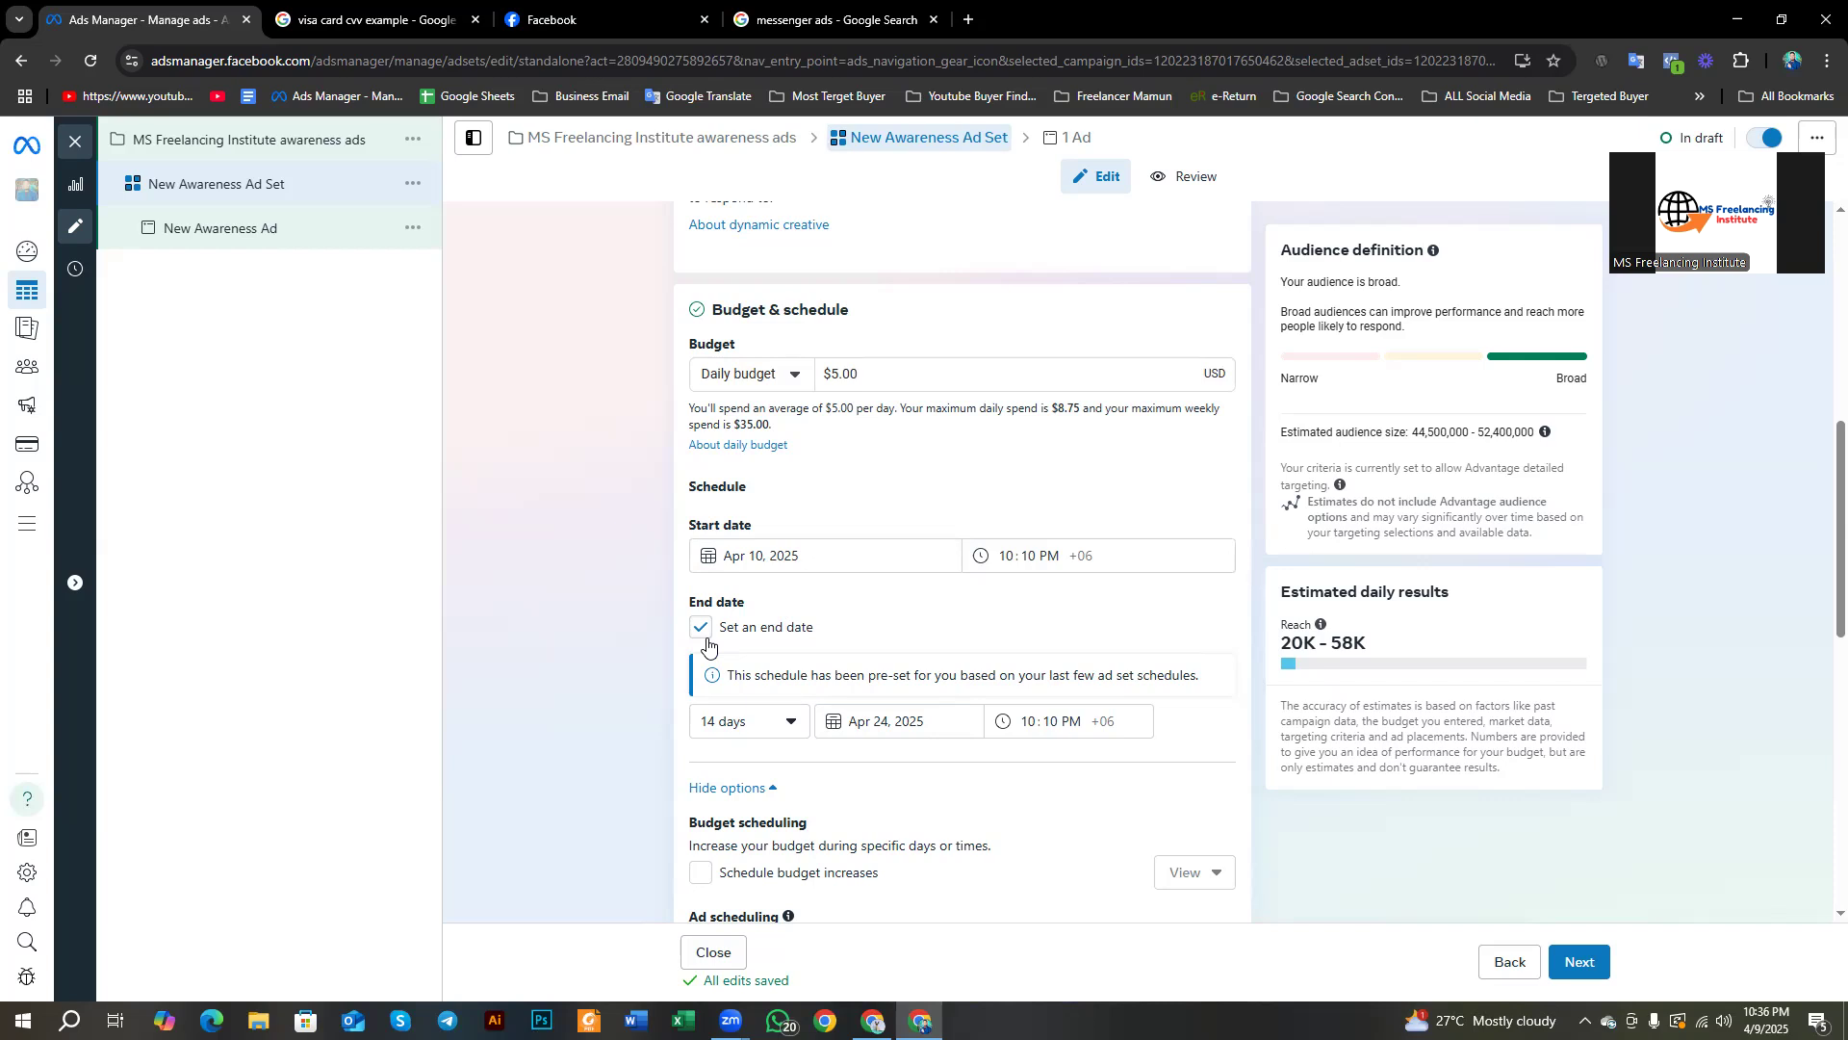
pyautogui.scroll(-3, 707, 643)
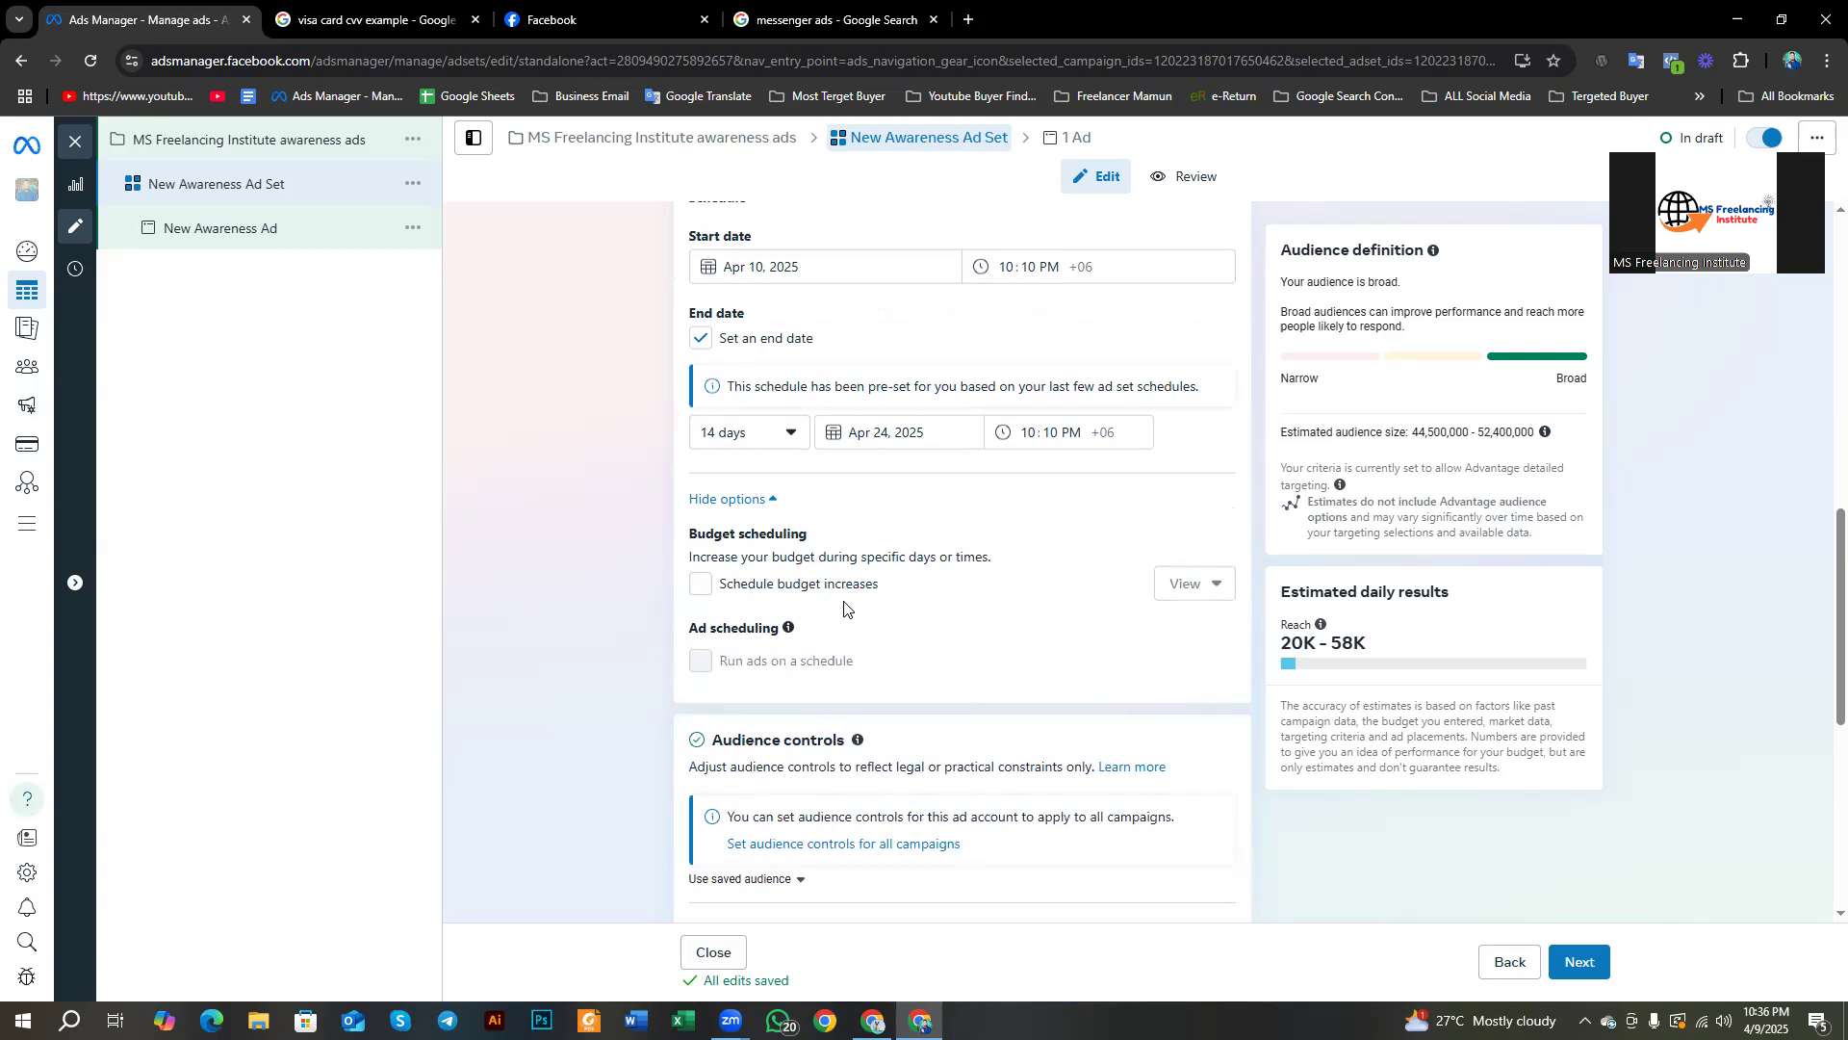
pyautogui.click(700, 586)
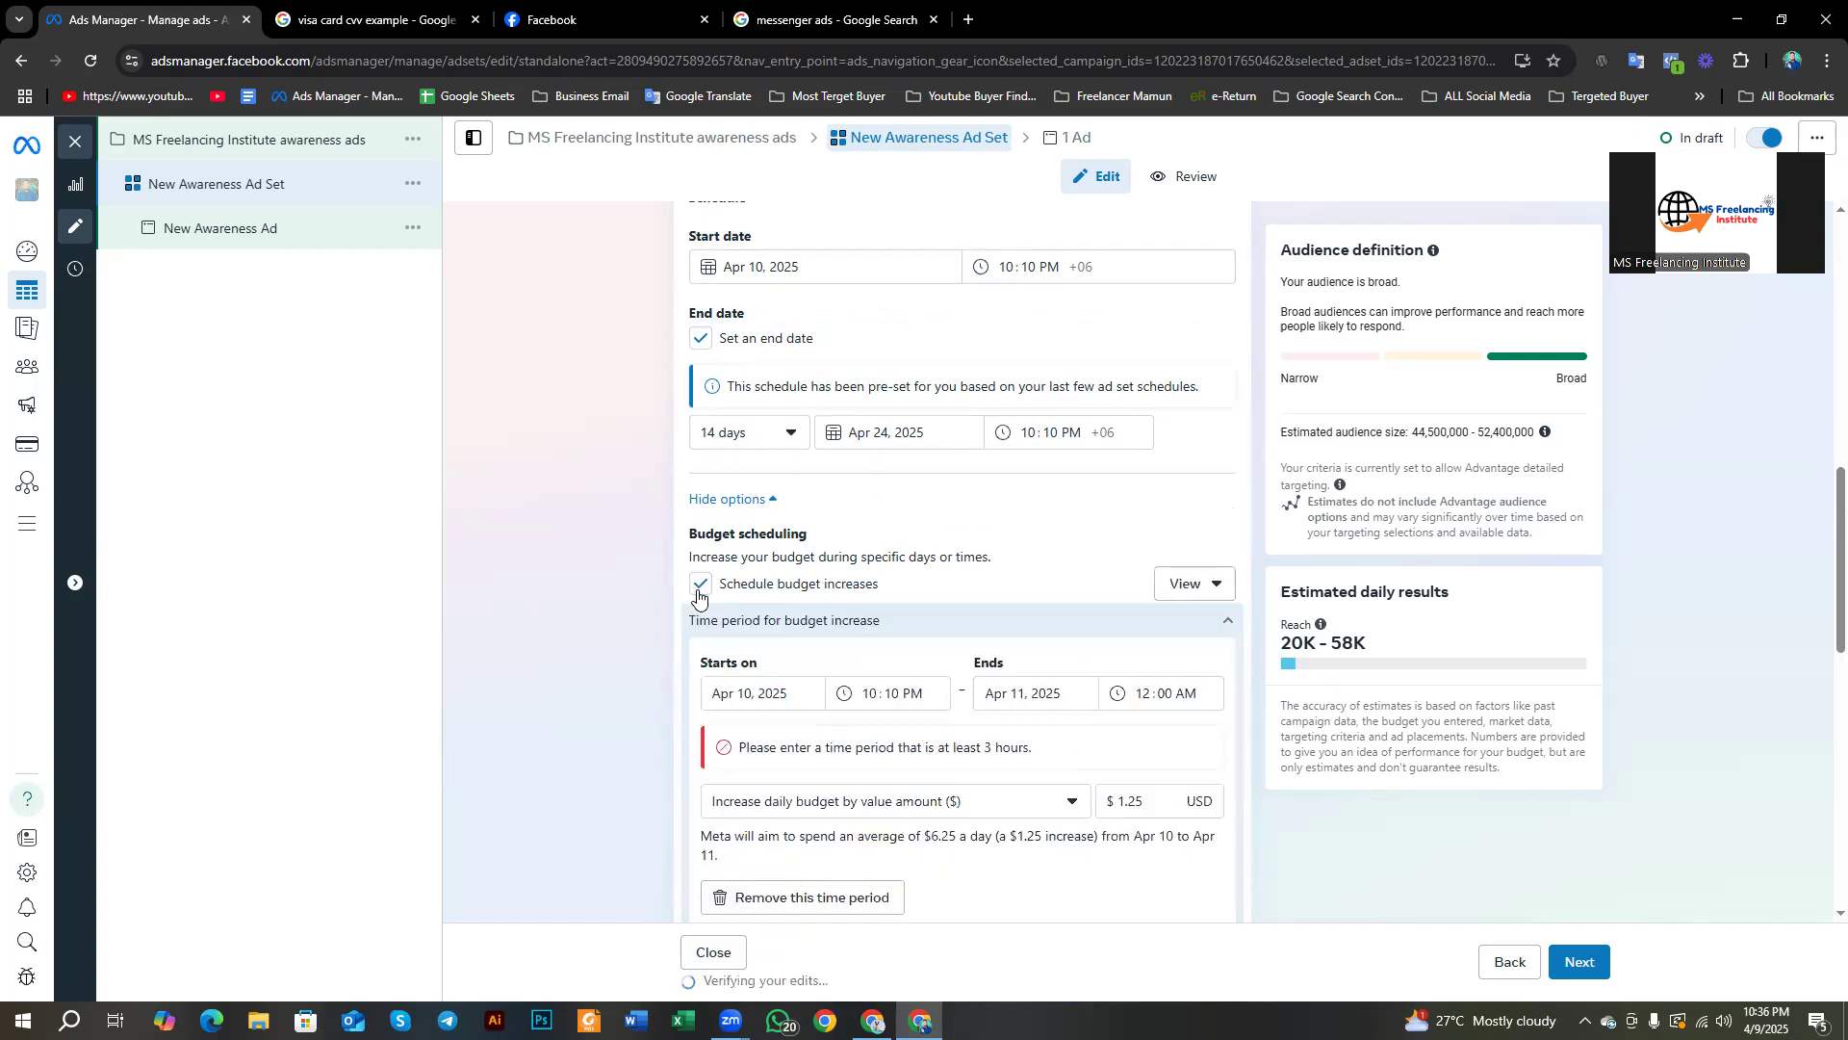
# Step: Review the $1.25 Apr 10–11 budget increase and the Ad scheduling option, unavailable with a daily budget
pyautogui.scroll(-3, 698, 597)
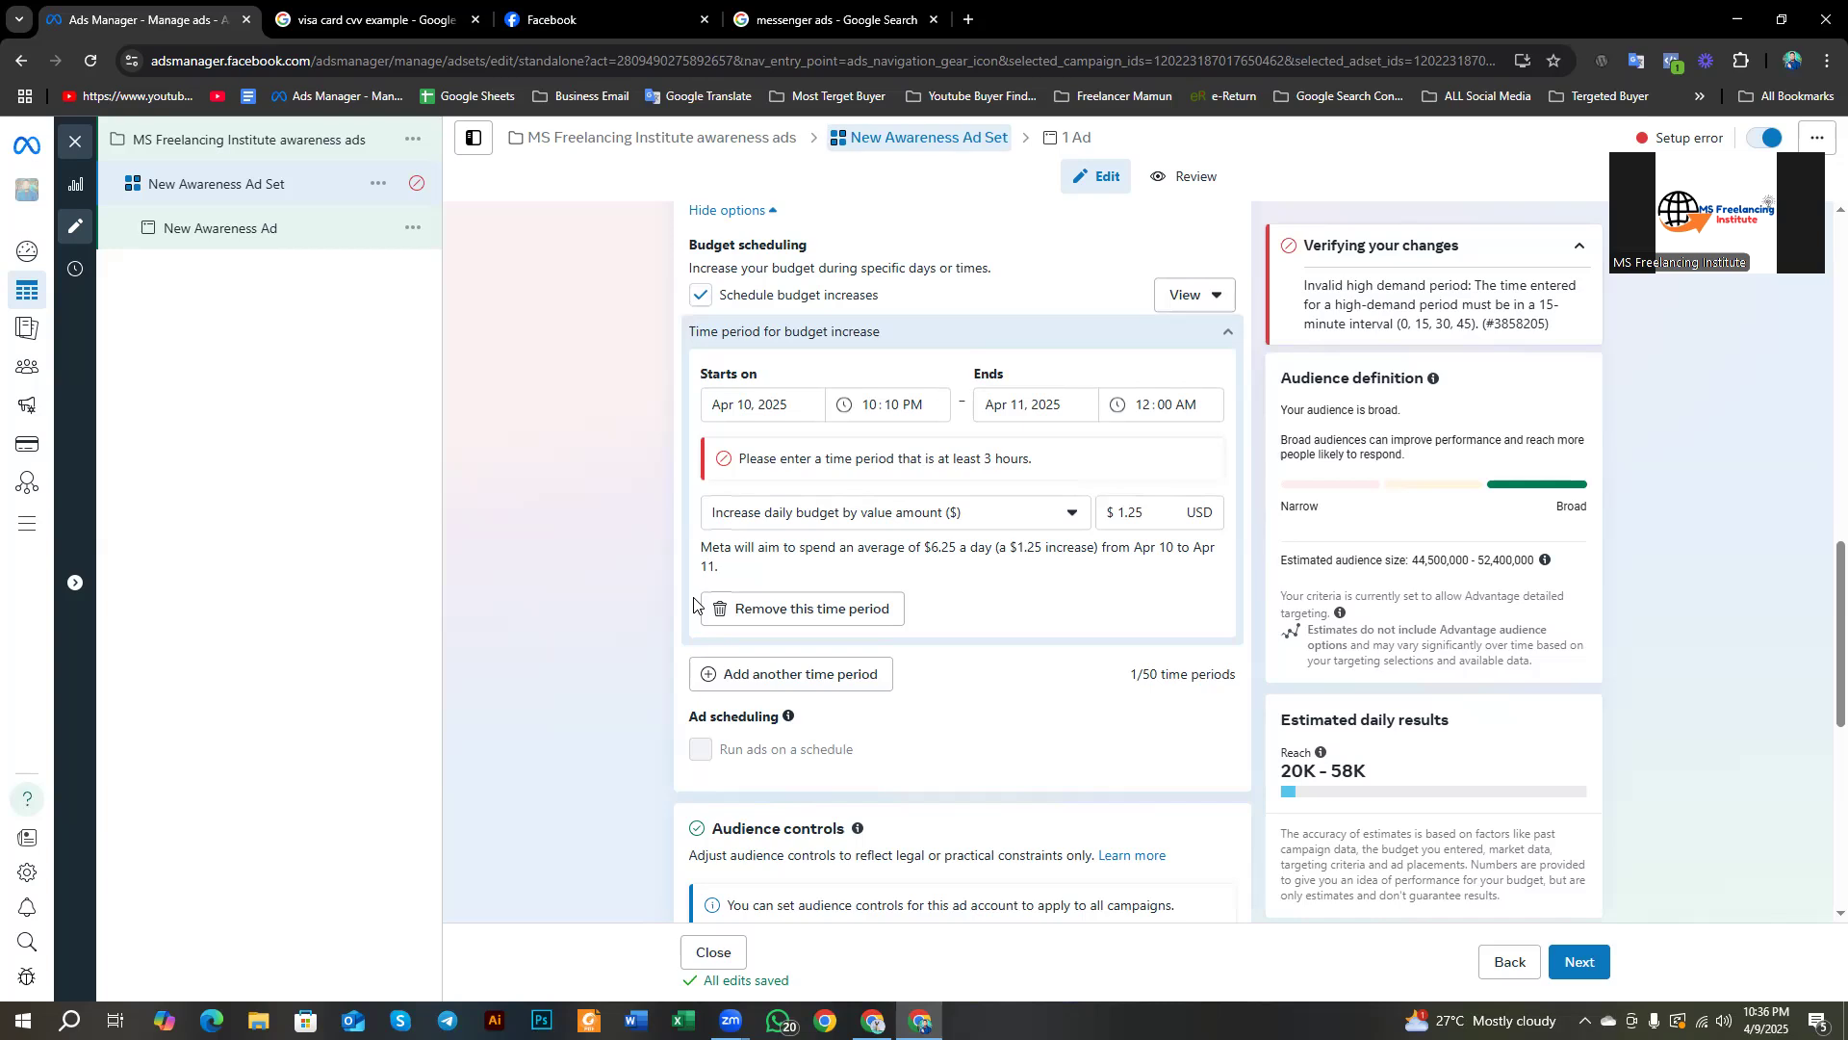
pyautogui.scroll(2, 695, 604)
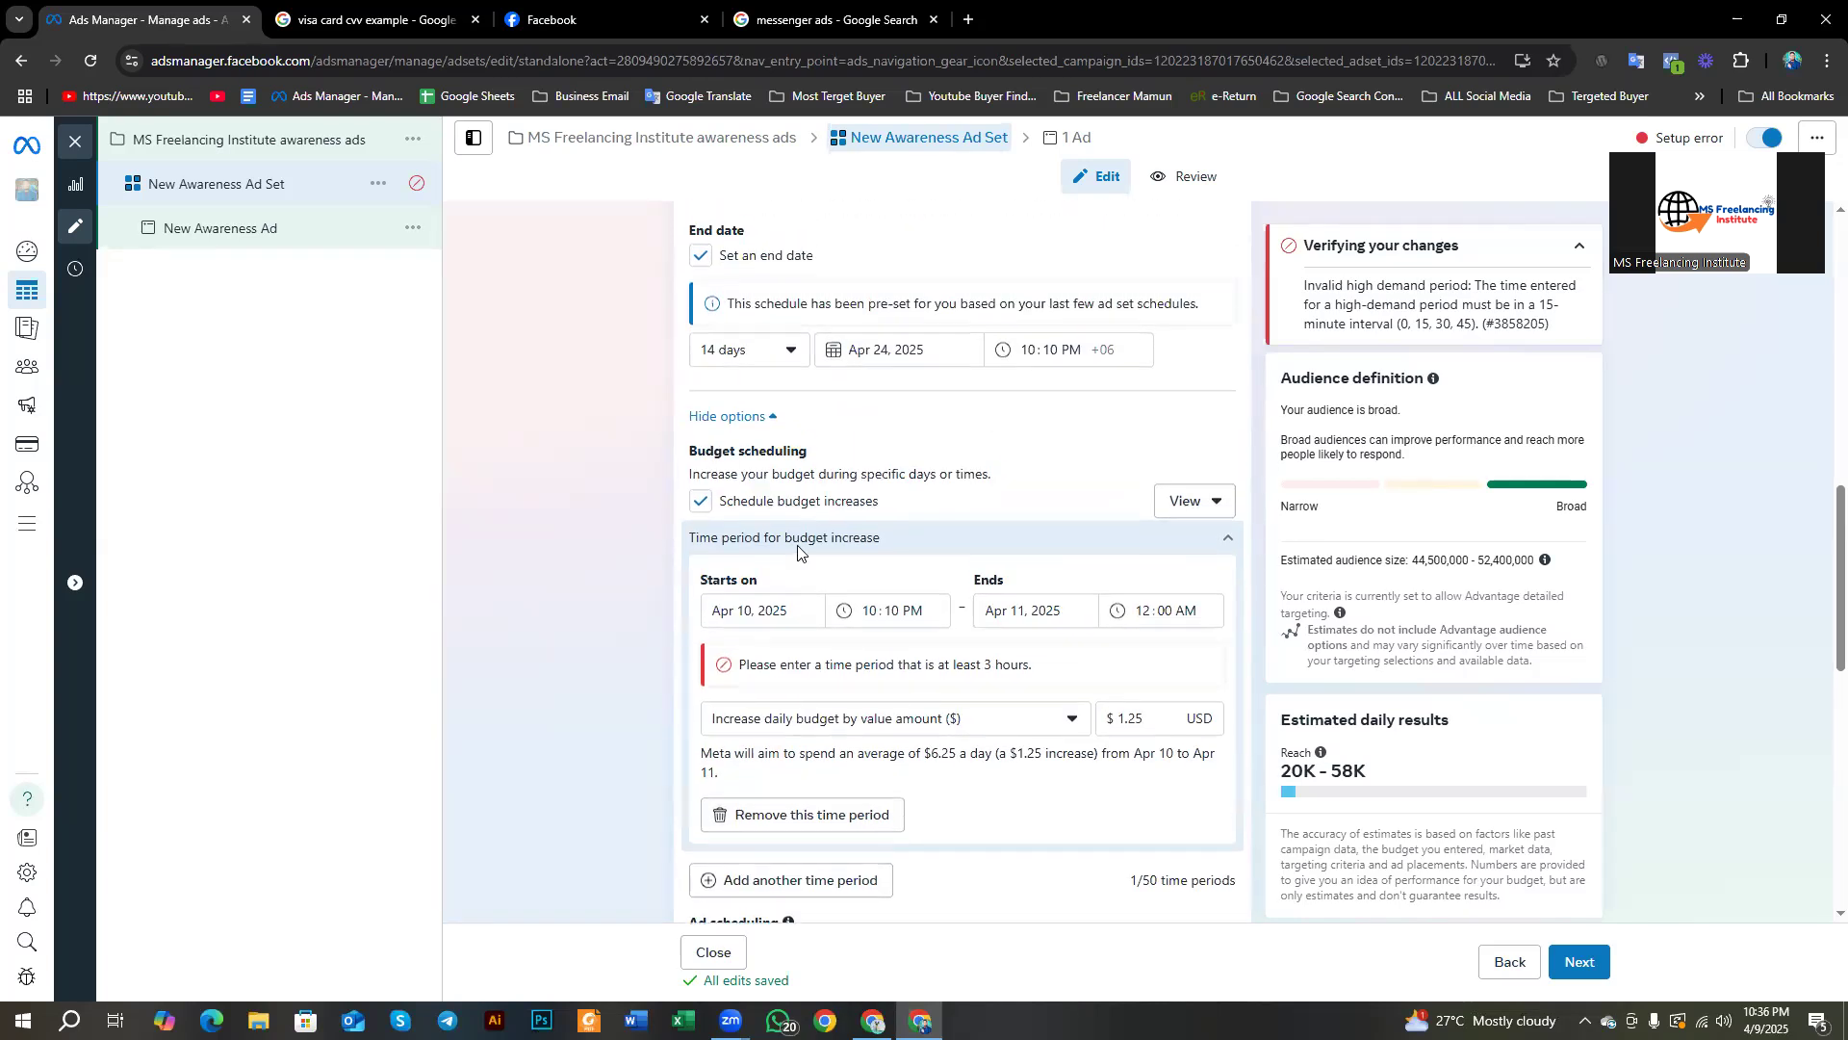
pyautogui.scroll(1, 798, 549)
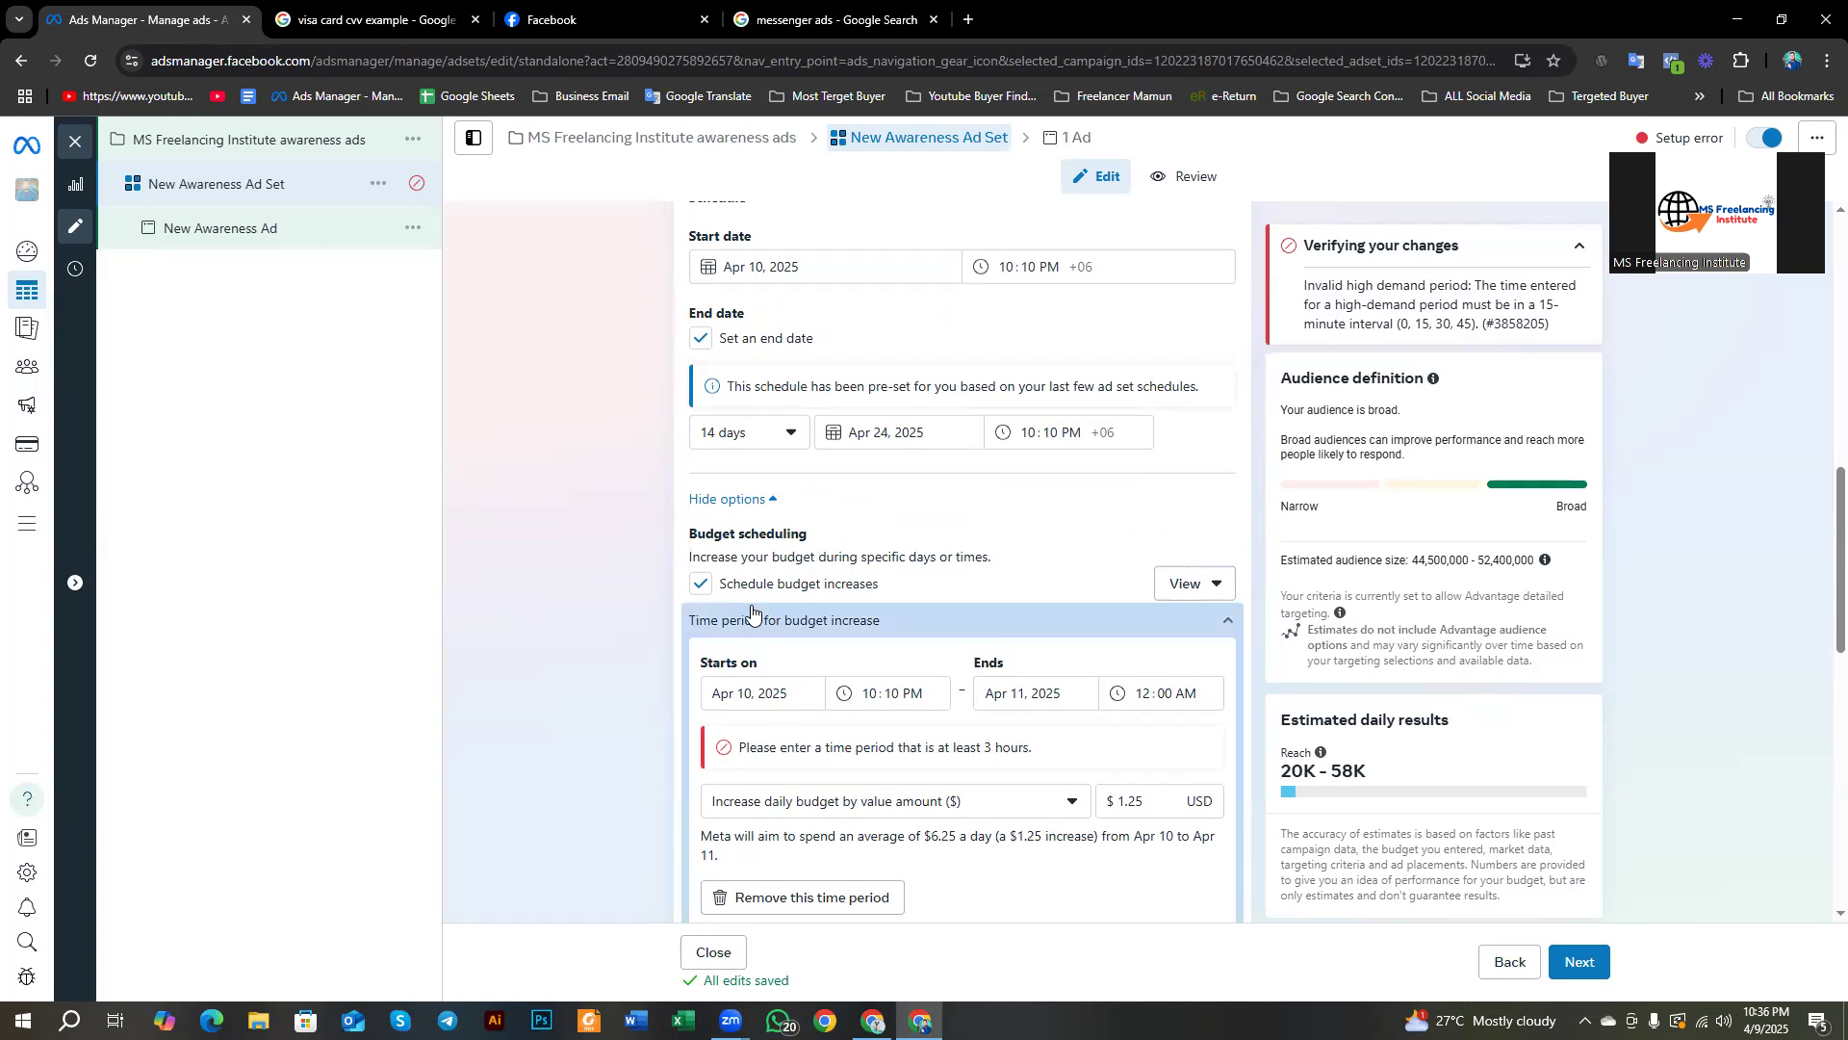
pyautogui.scroll(1, 752, 612)
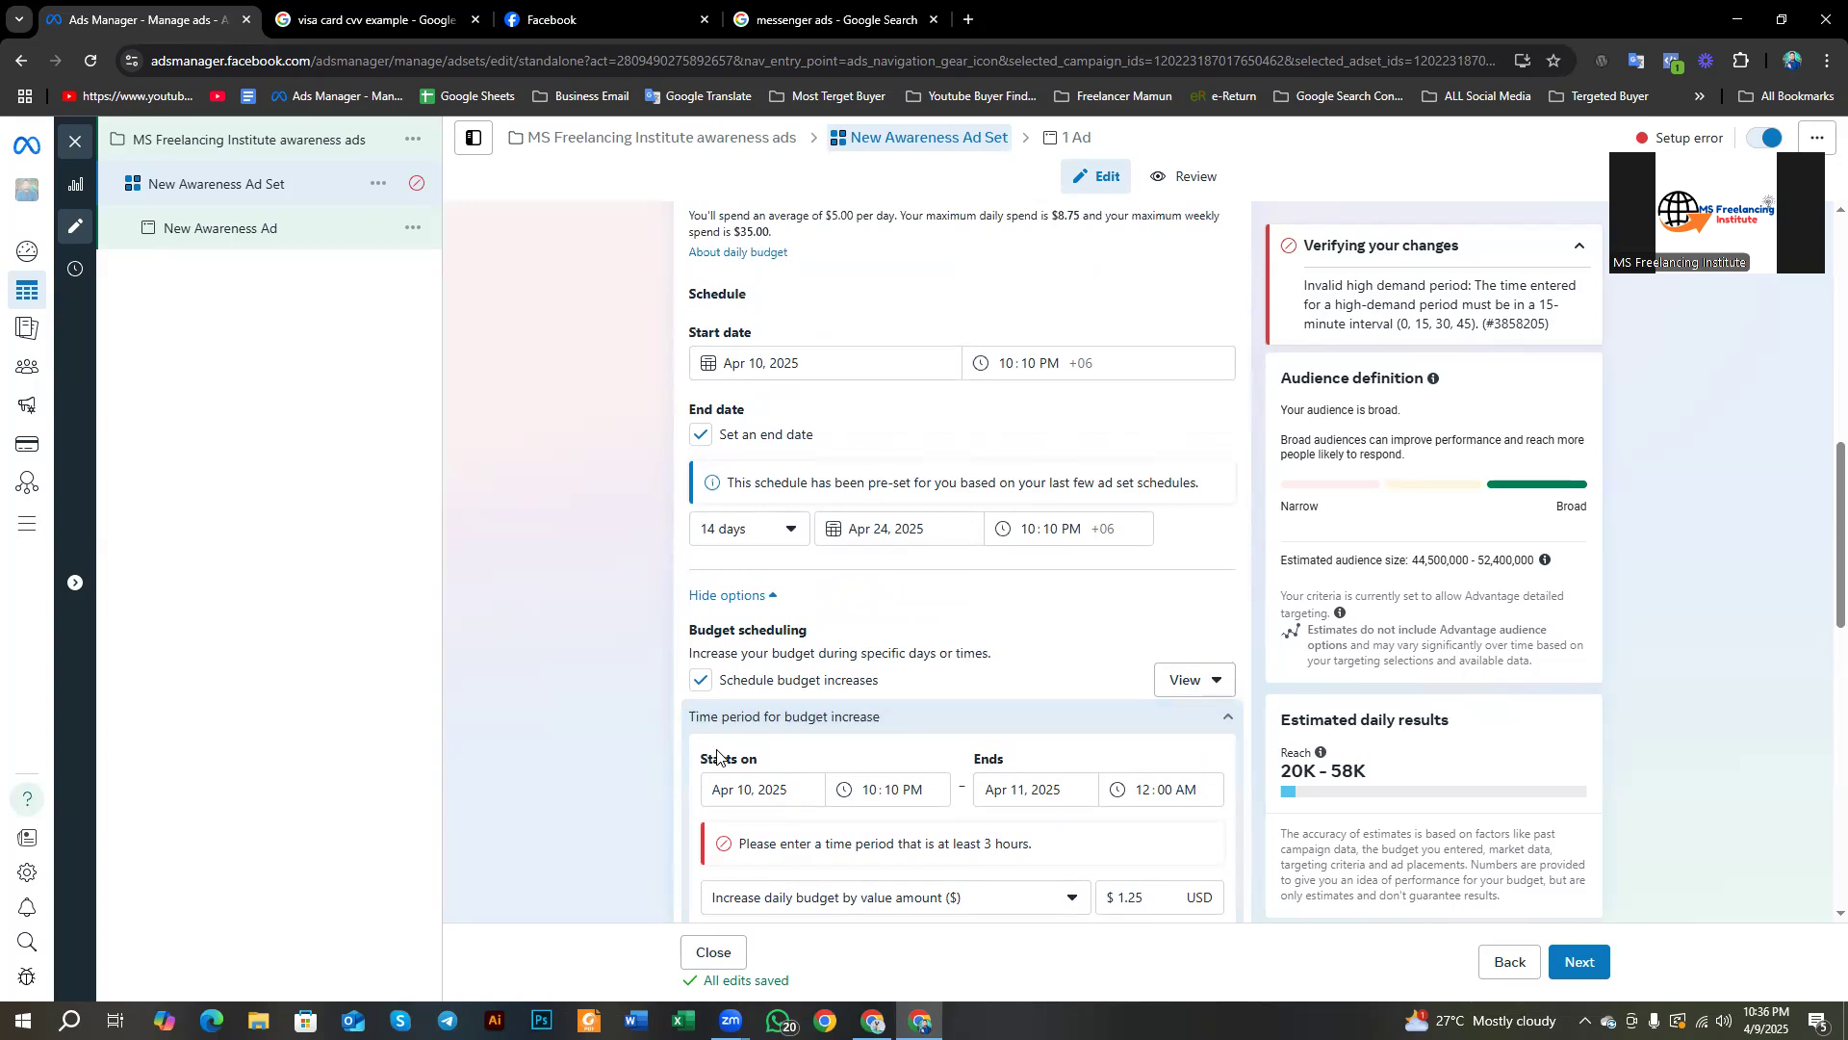
pyautogui.scroll(-3, 717, 755)
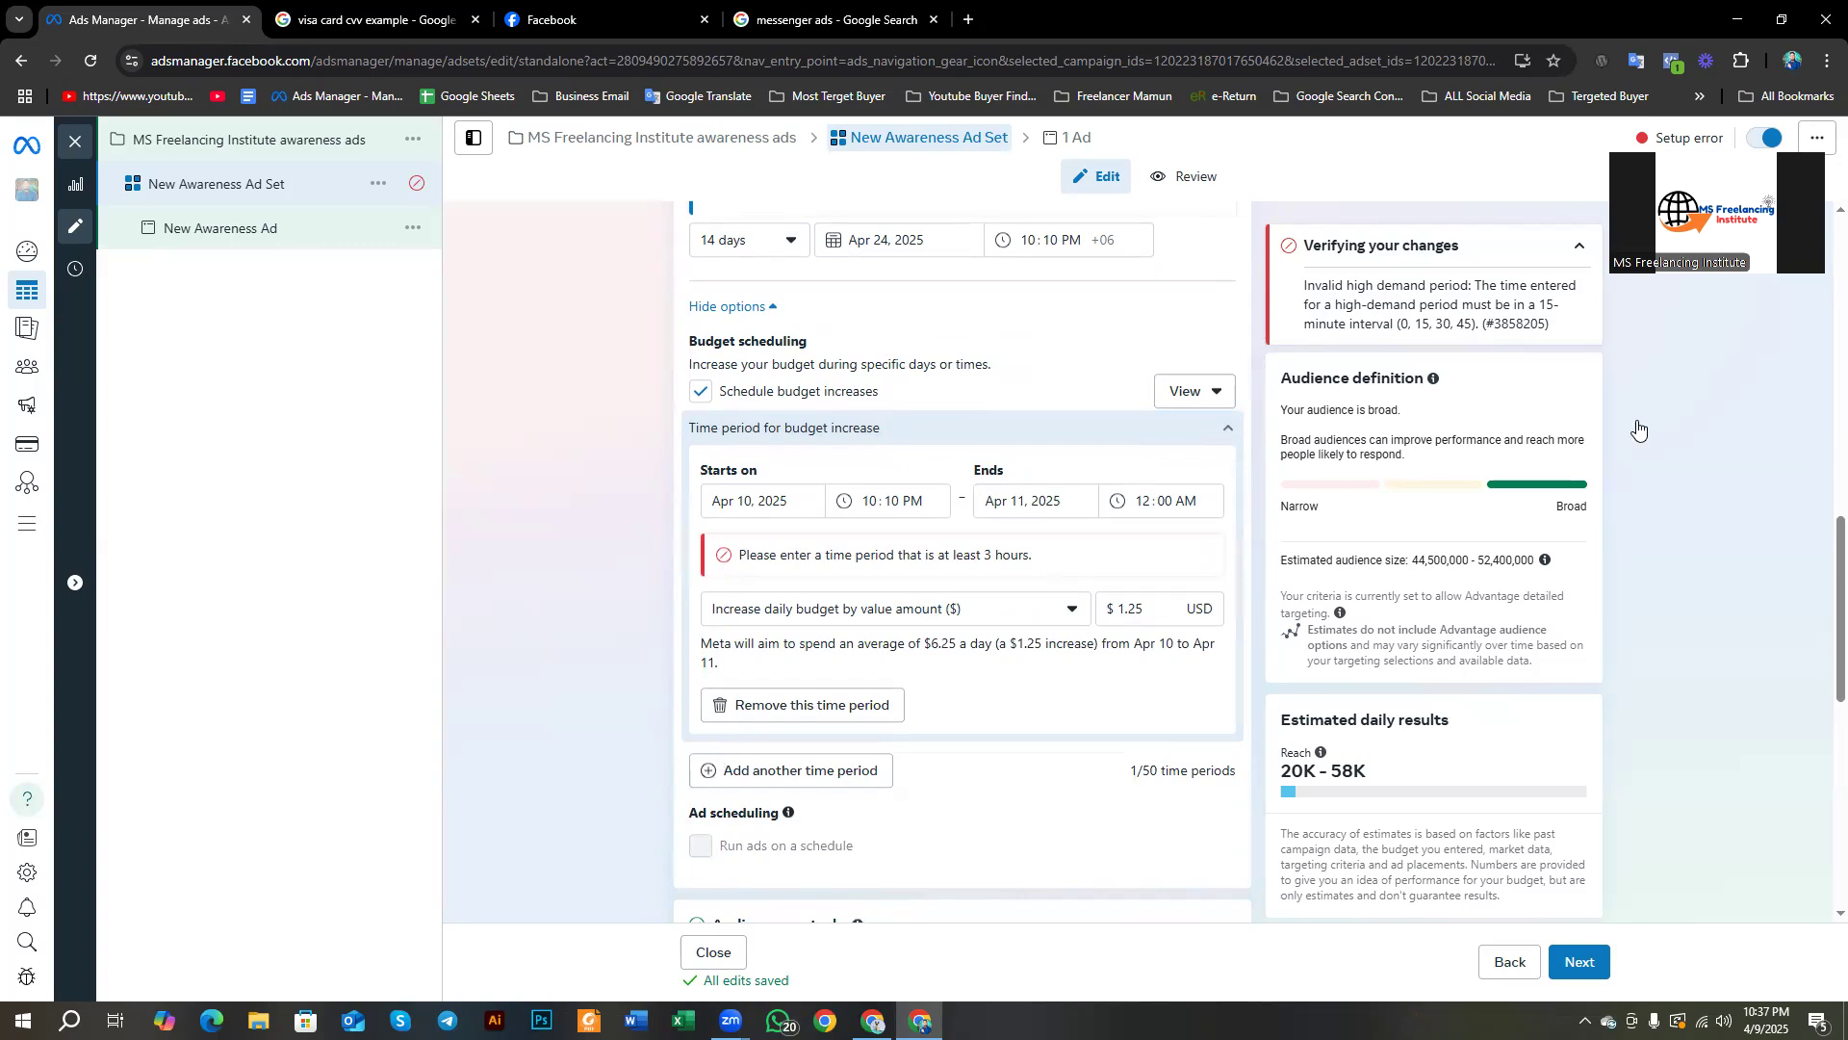
pyautogui.click(1633, 292)
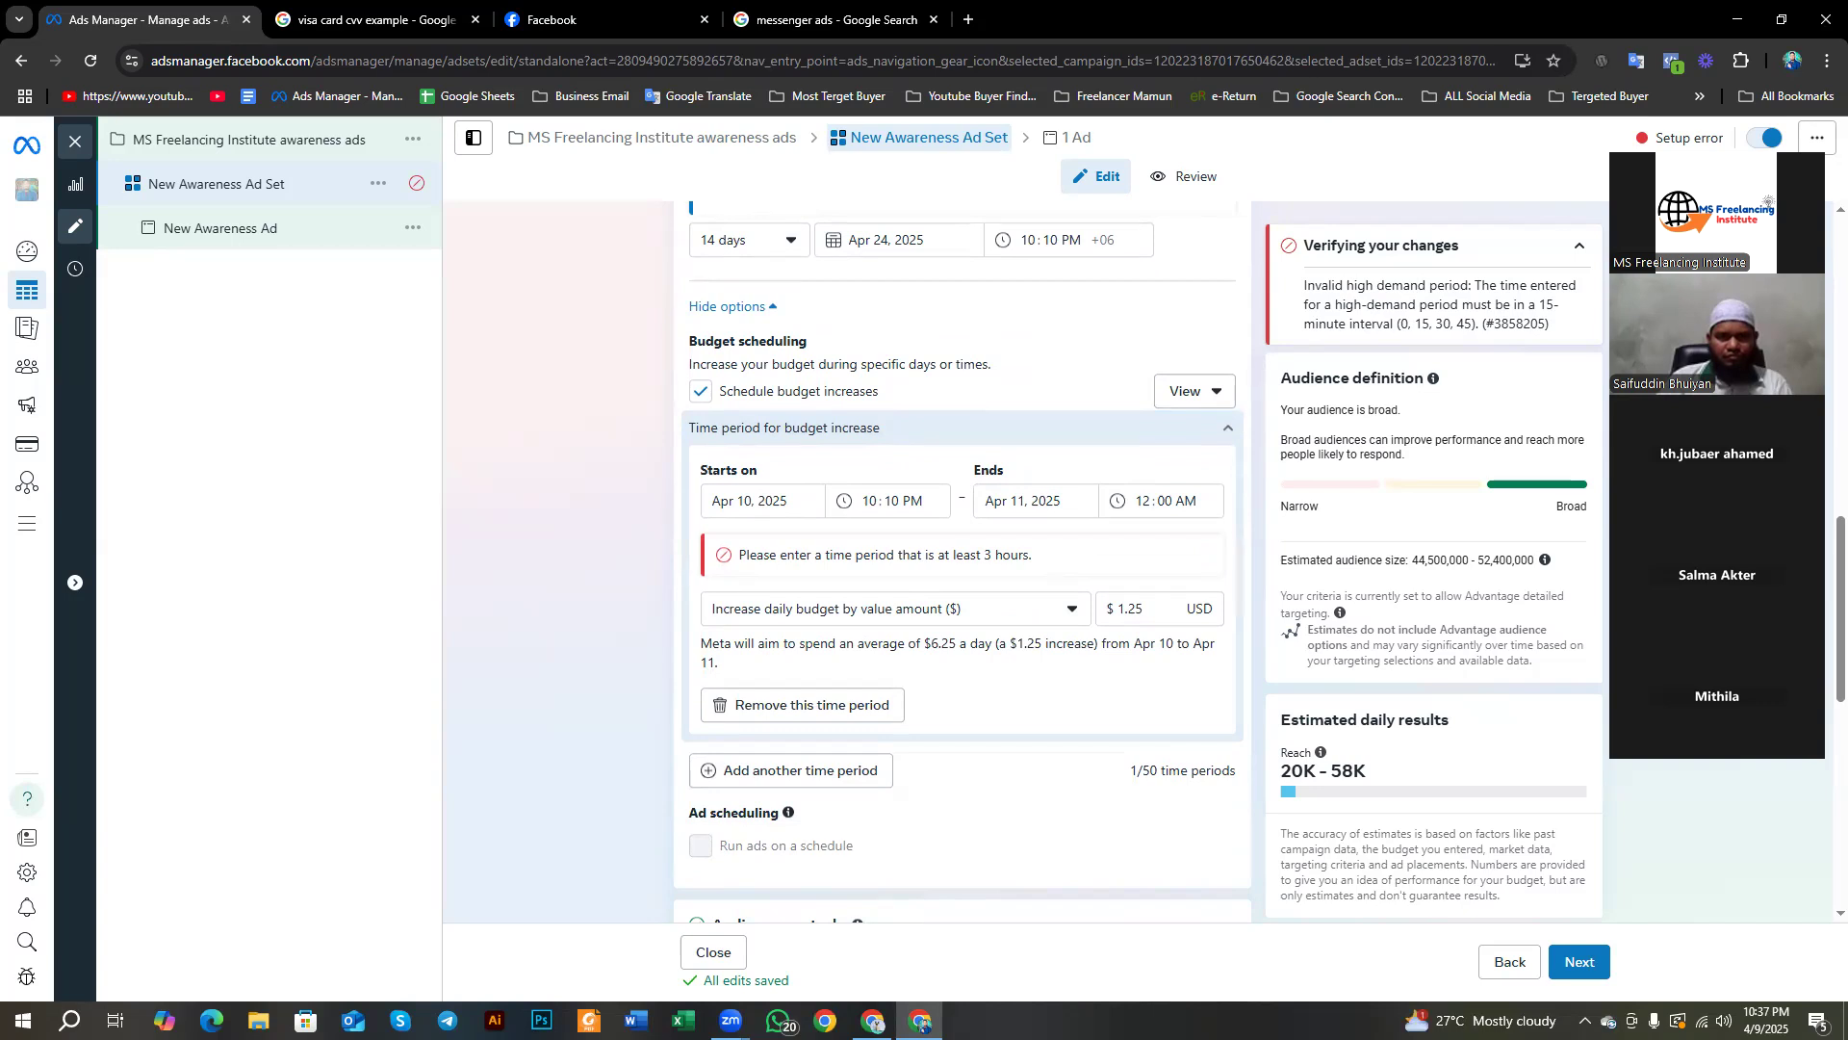
pyautogui.scroll(-1, 814, 704)
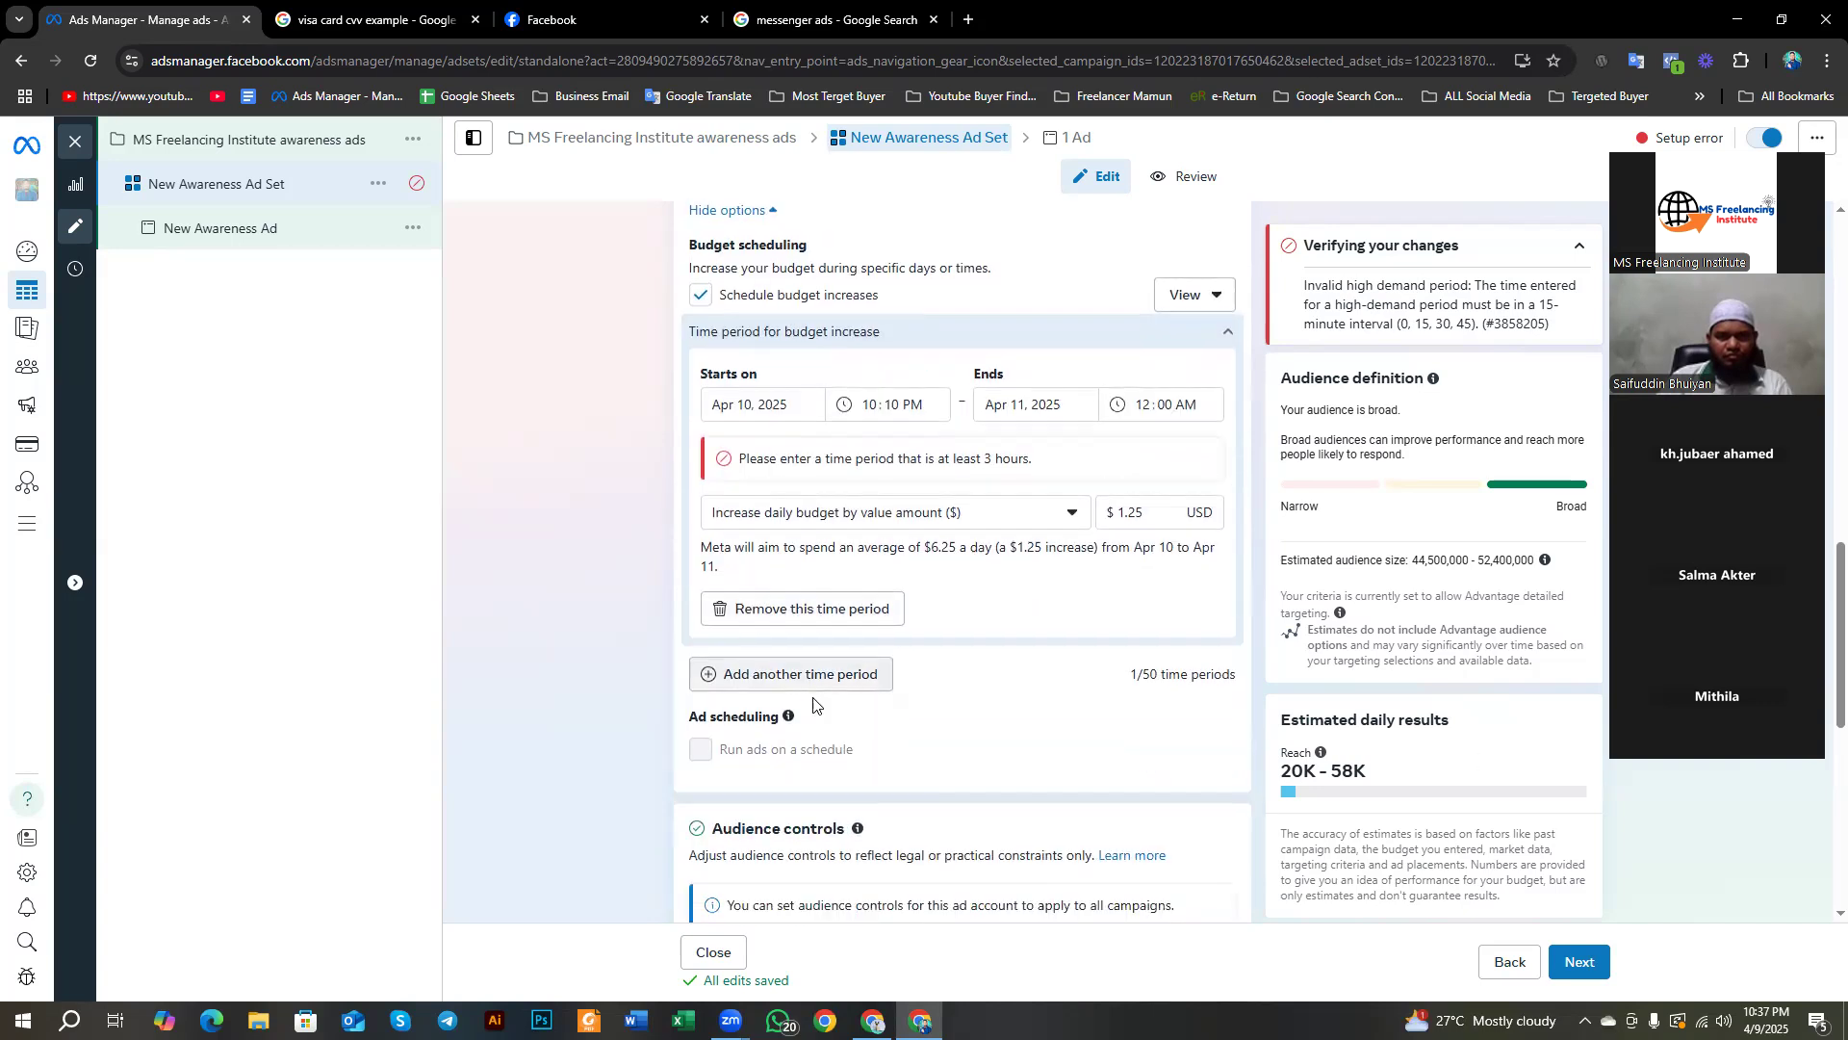
pyautogui.scroll(-2, 814, 704)
pyautogui.scroll(3, 713, 563)
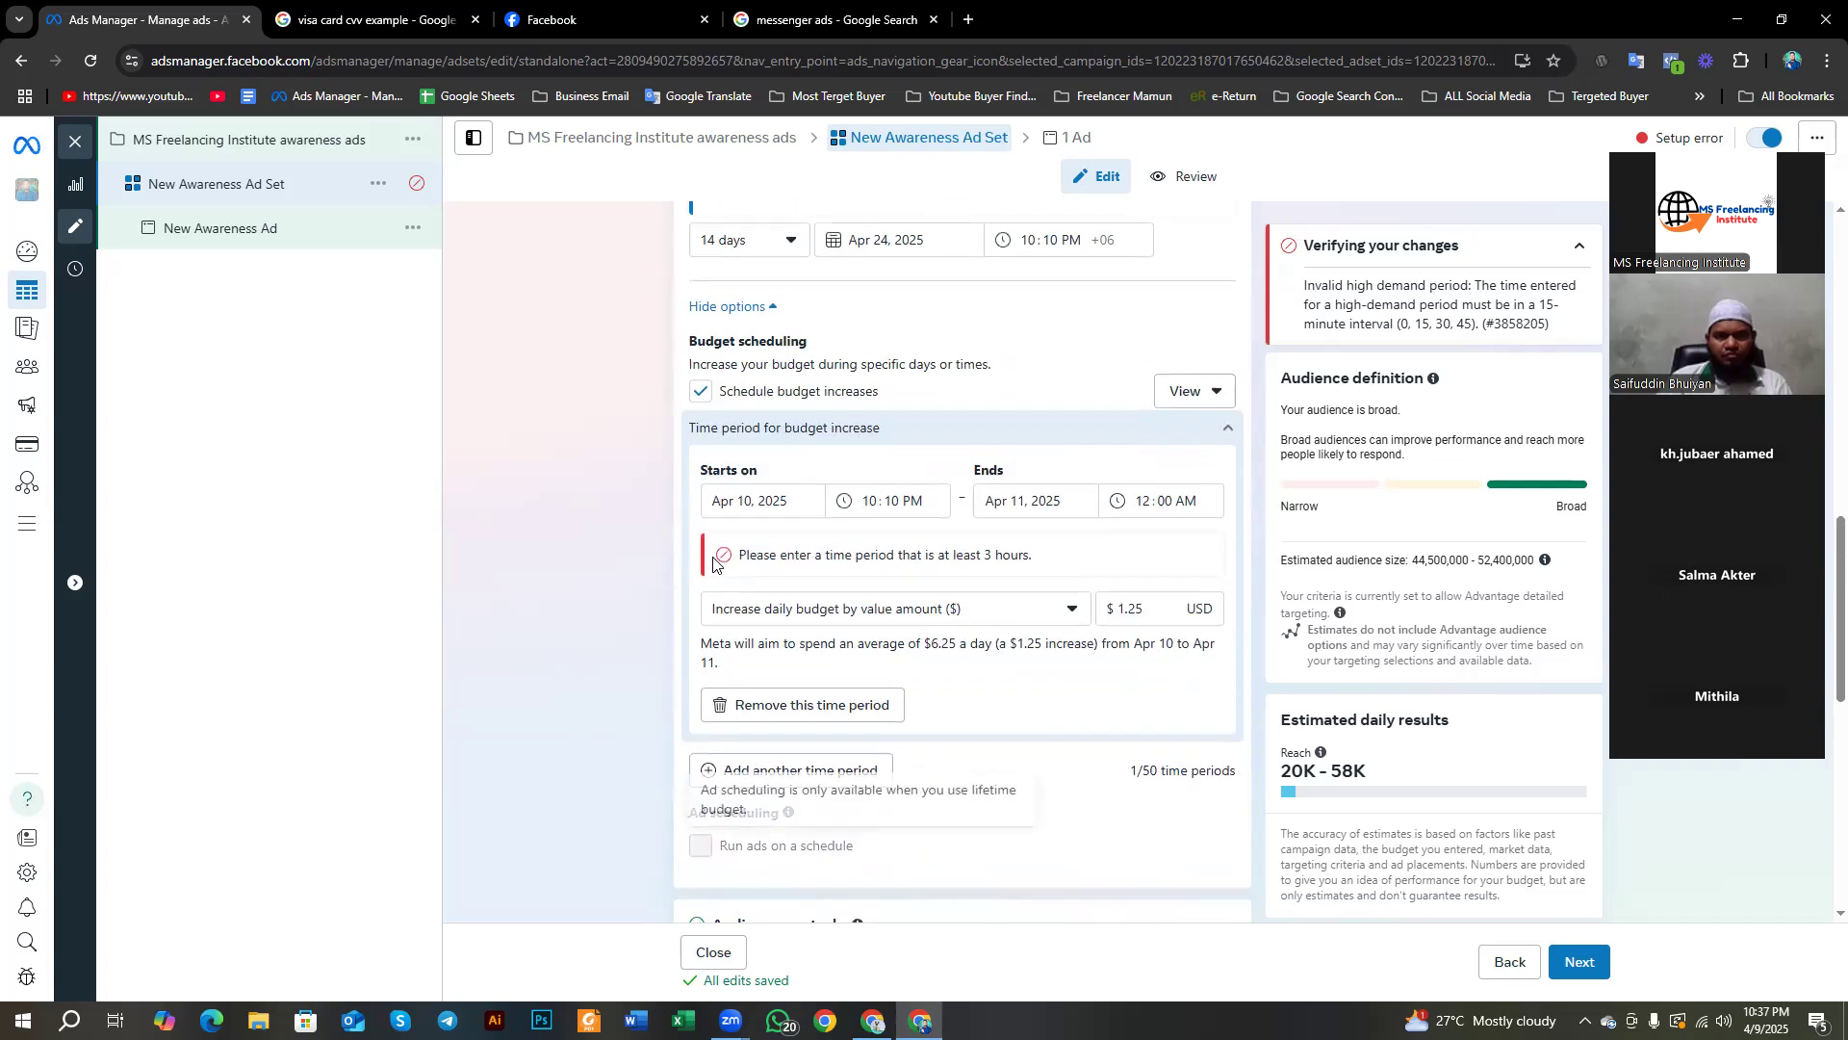
pyautogui.scroll(2, 751, 626)
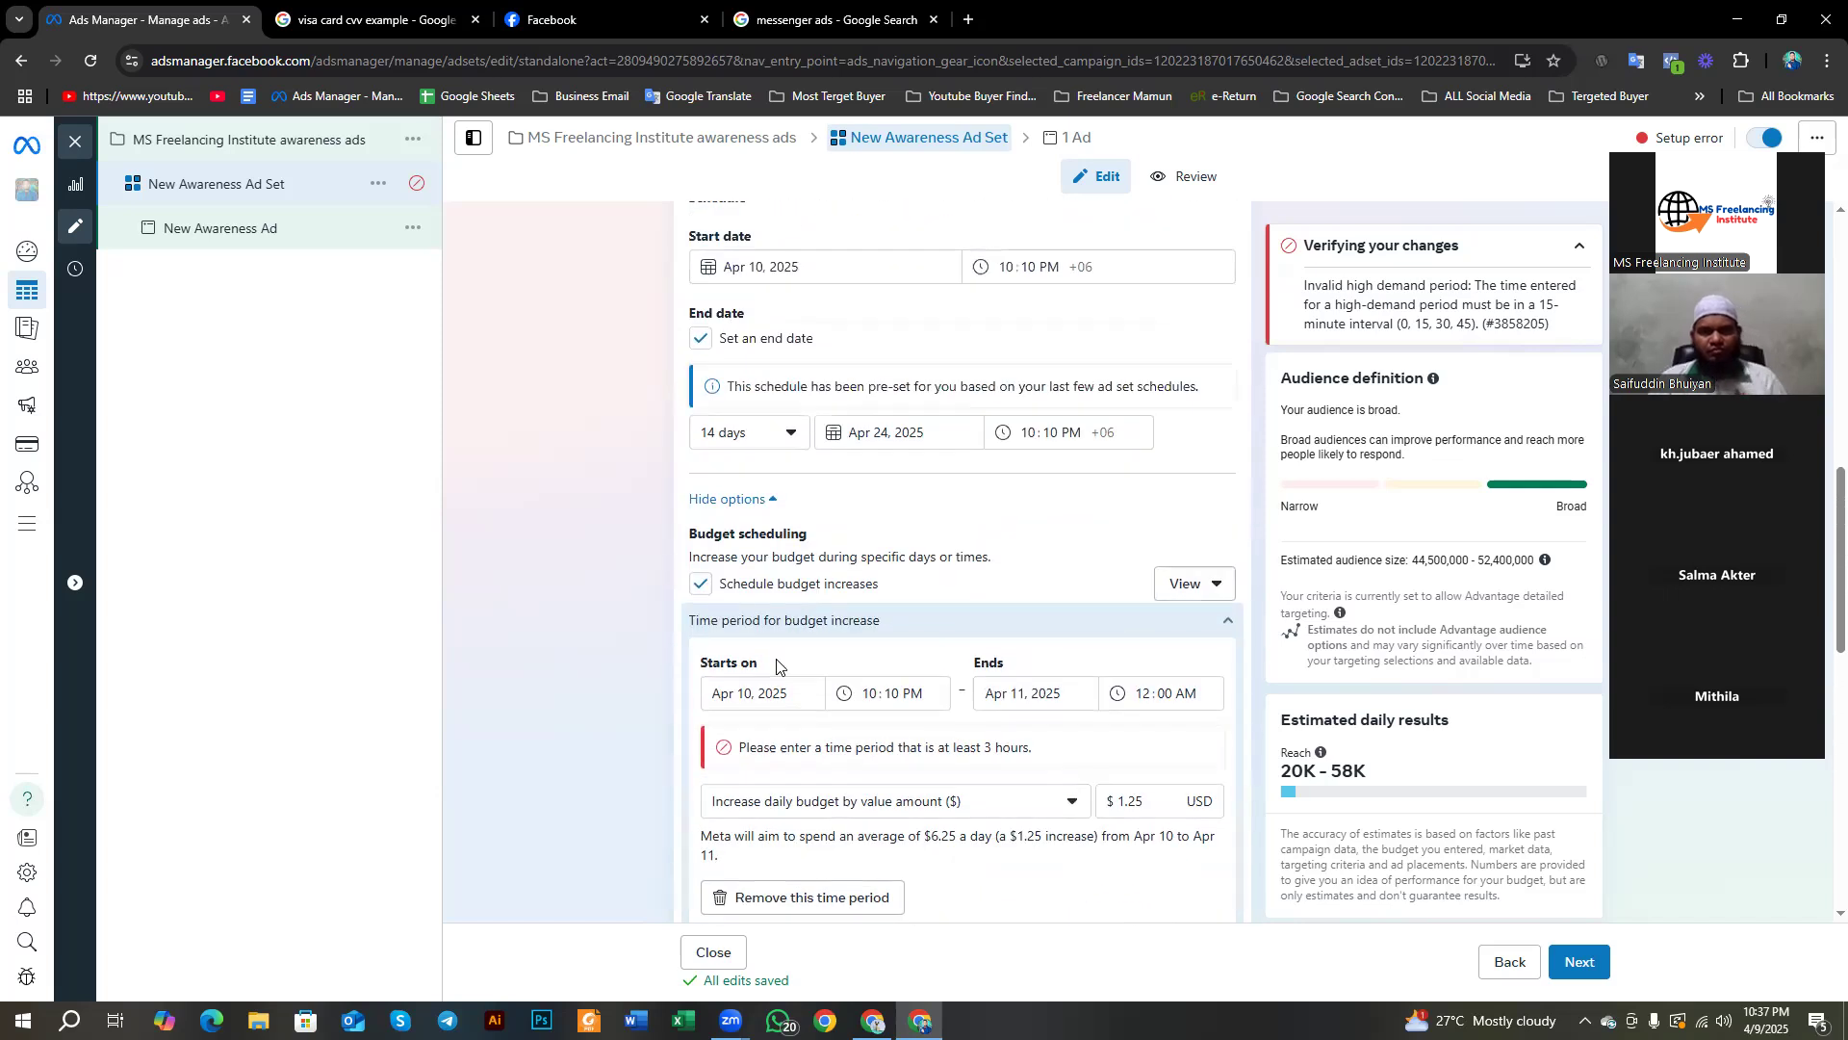
pyautogui.scroll(5, 760, 636)
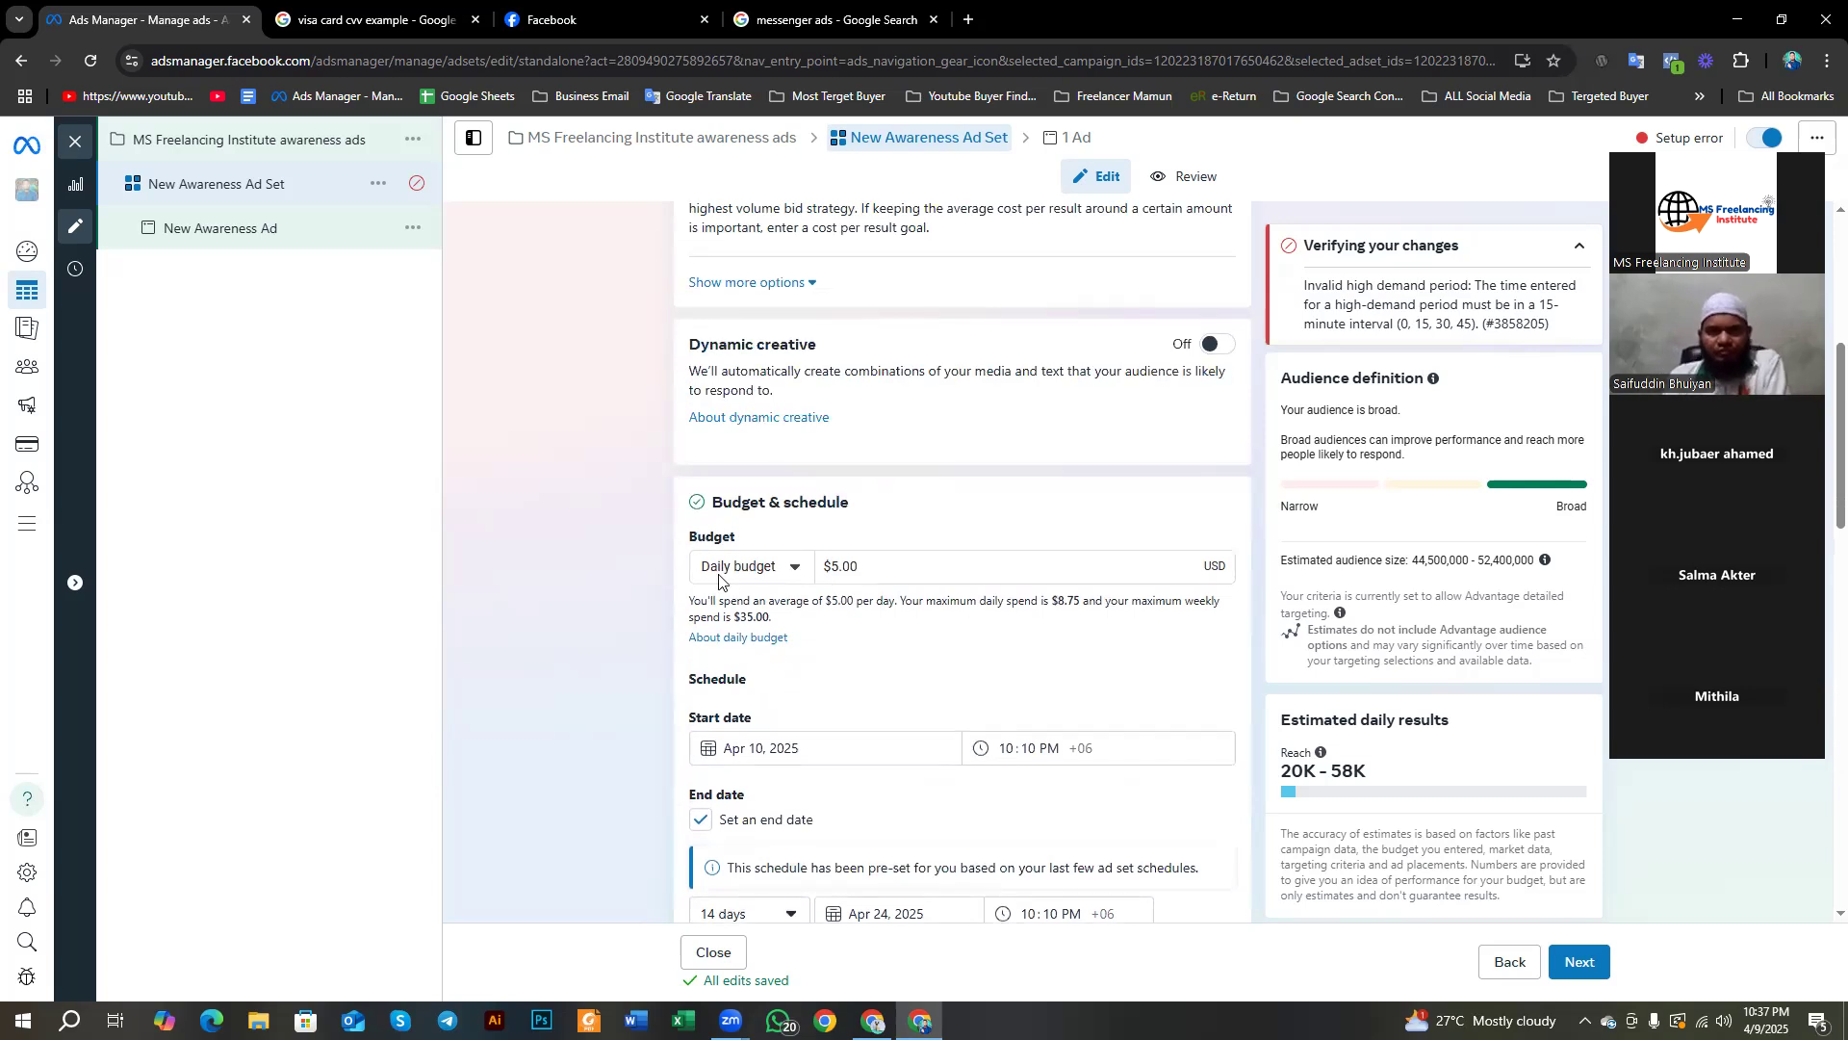
pyautogui.scroll(-5, 718, 577)
pyautogui.scroll(-1, 718, 577)
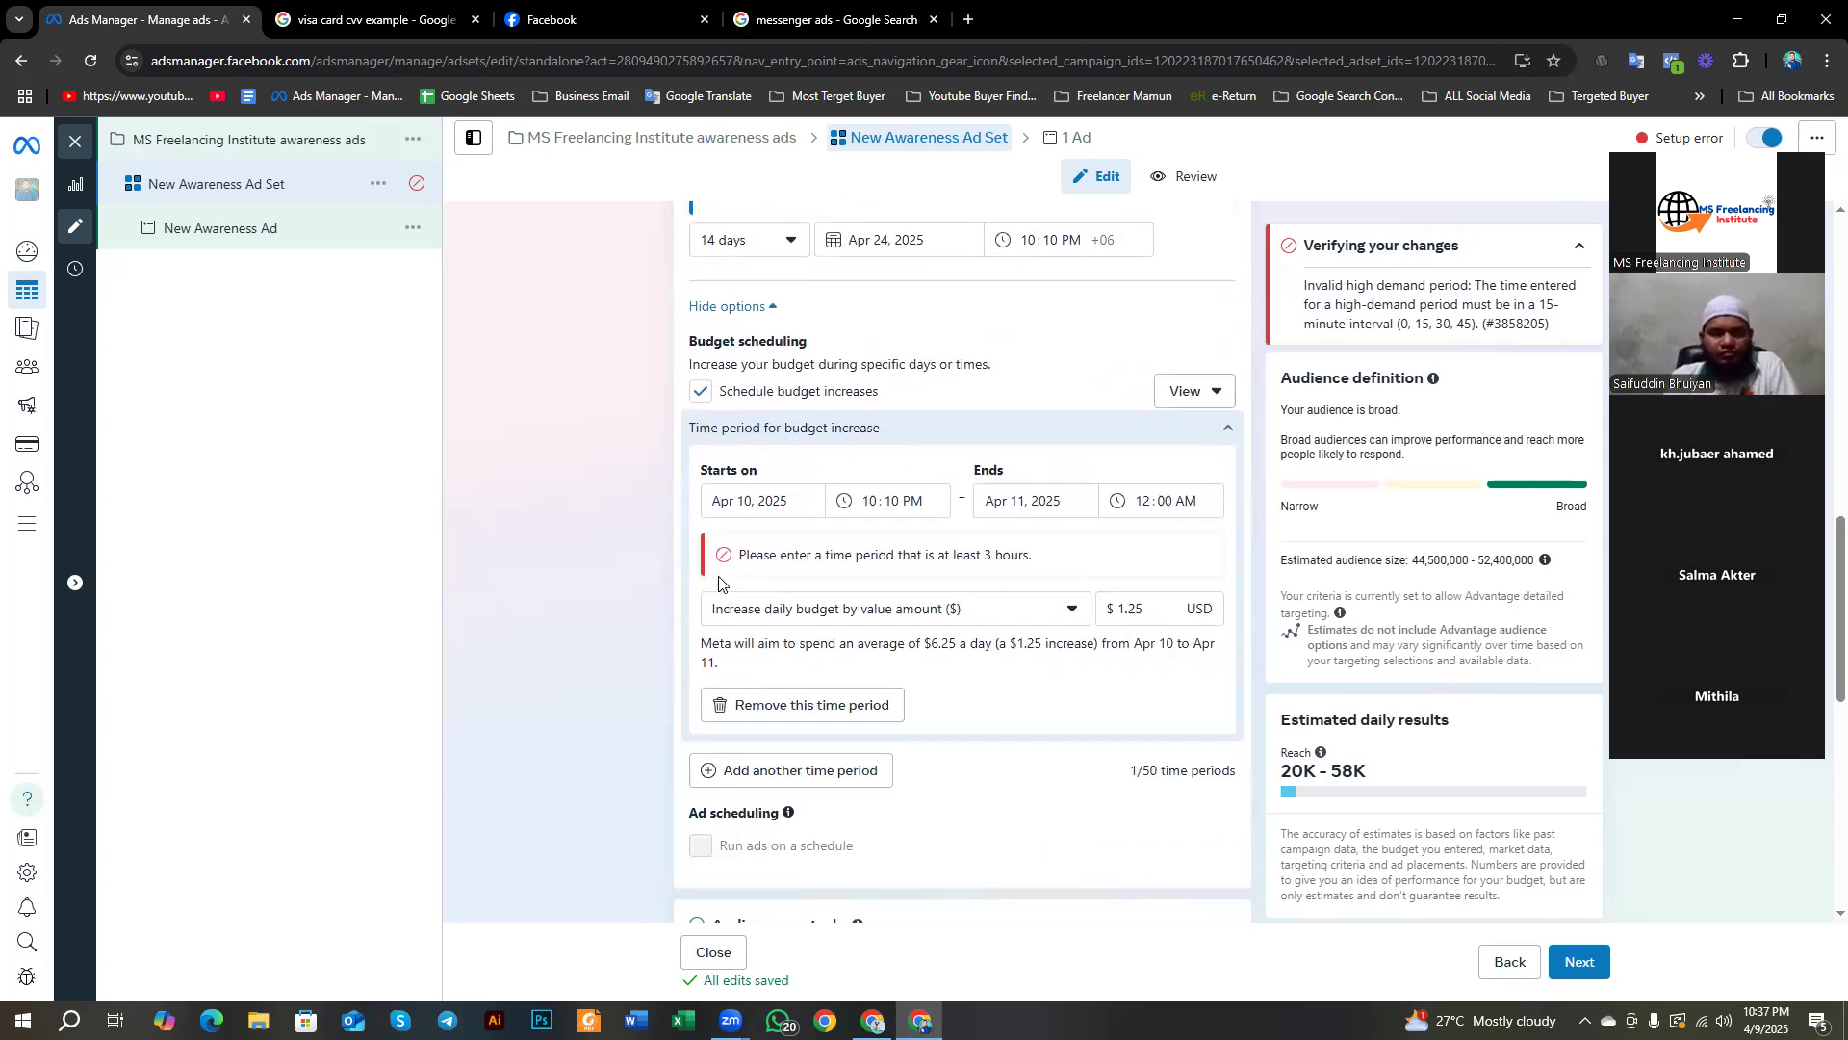
pyautogui.scroll(-3, 718, 578)
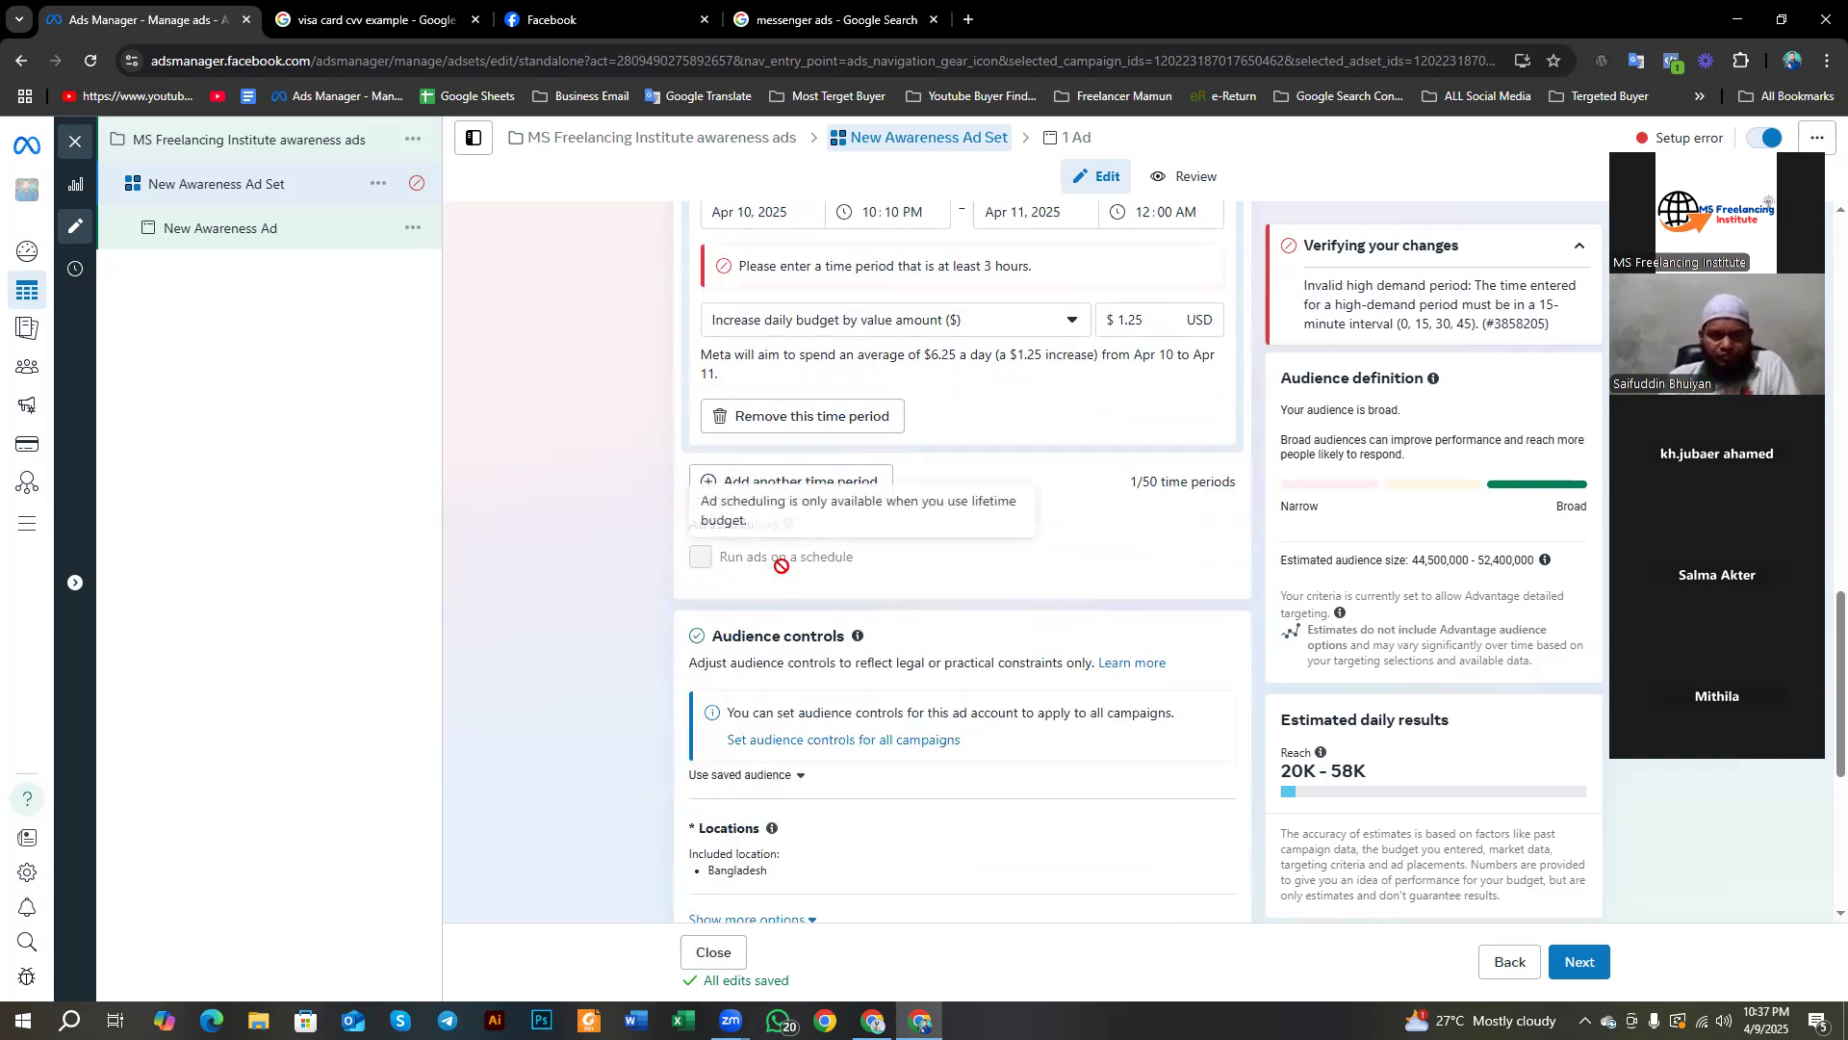
pyautogui.press('Print')
pyautogui.moveTo(566, 371); pyautogui.dragTo(1040, 975)
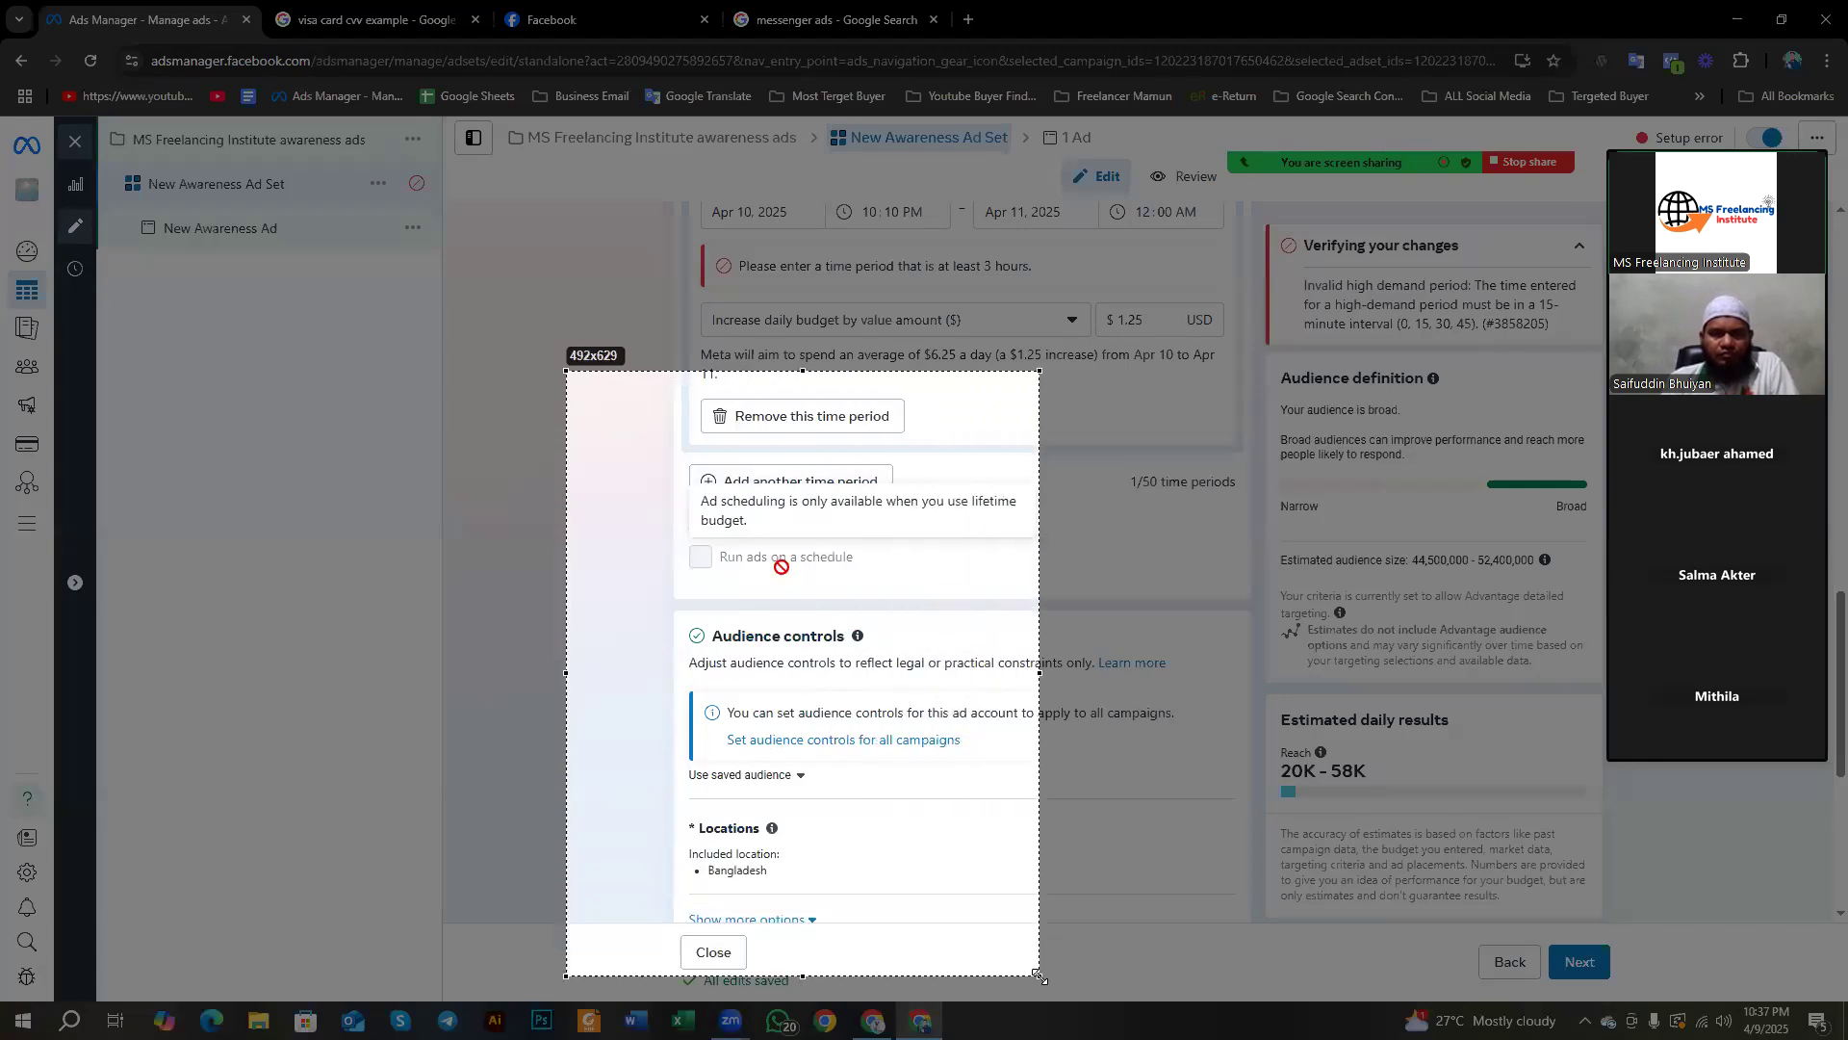
pyautogui.click(1058, 867)
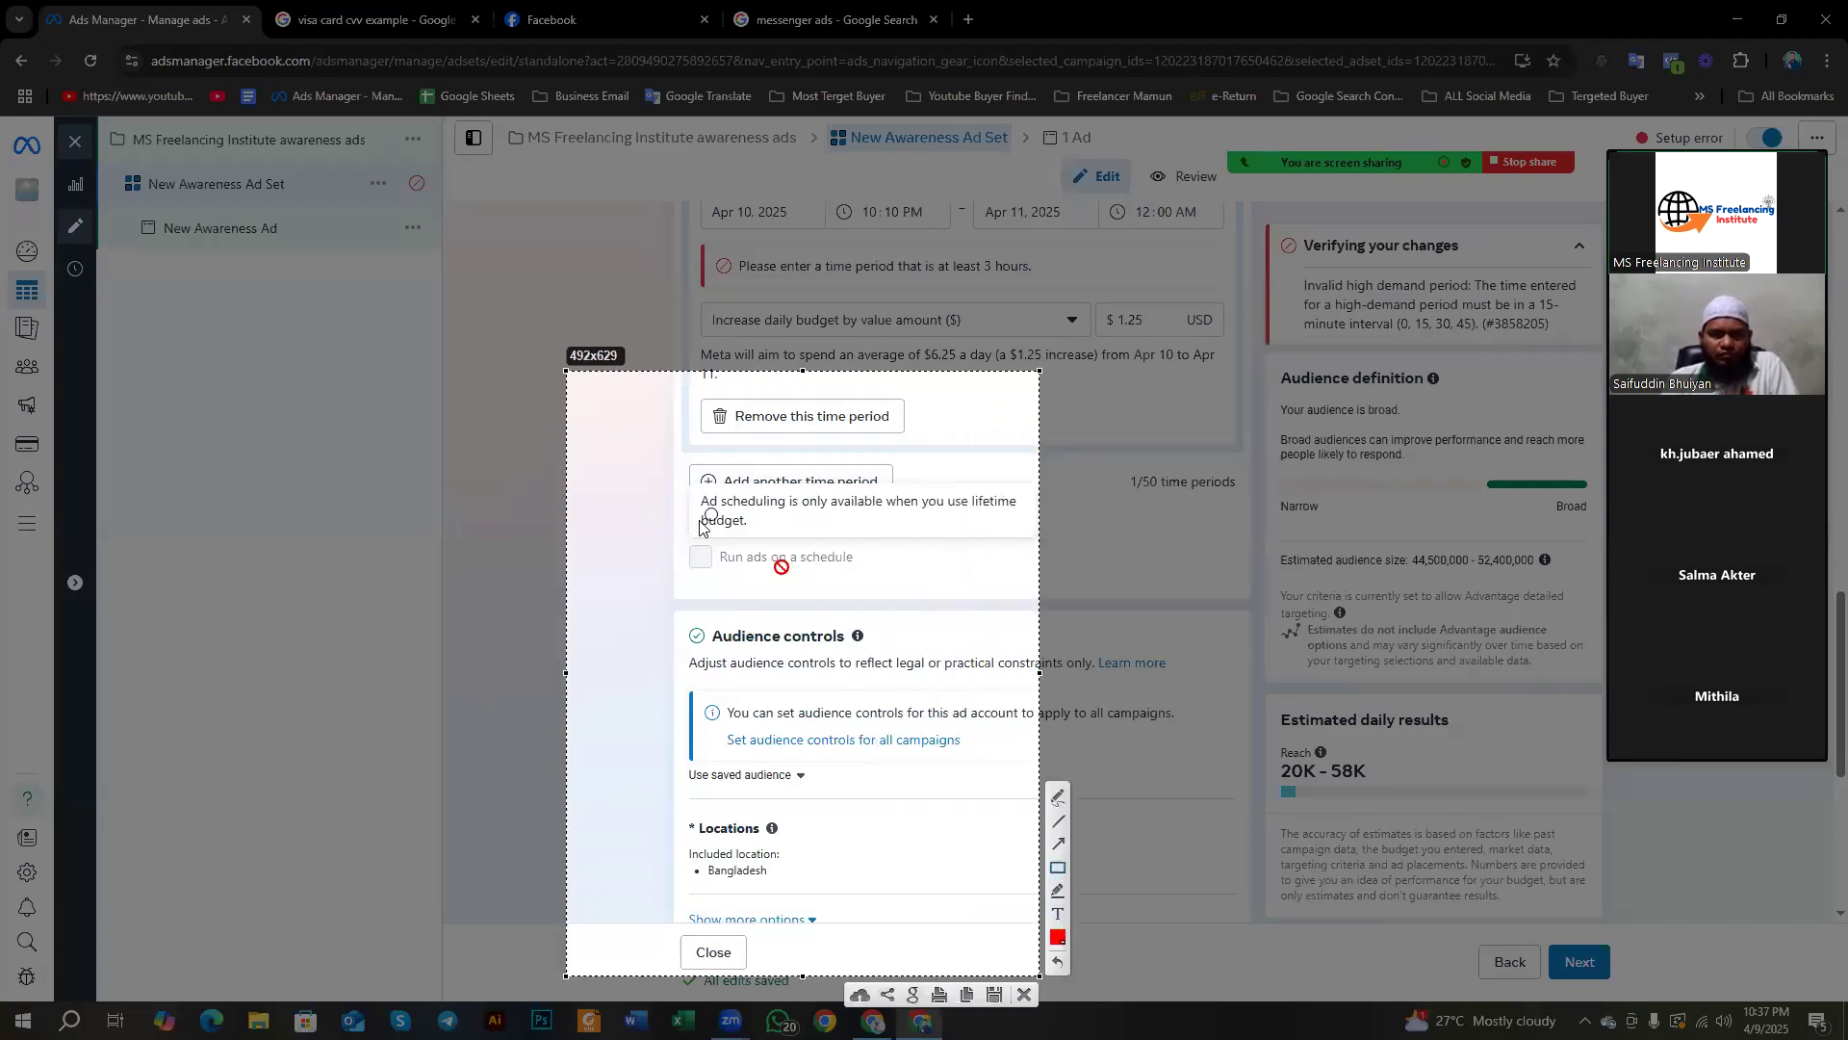
pyautogui.moveTo(641, 520)
pyautogui.mouseDown()
pyautogui.moveTo(867, 640)
pyautogui.moveTo(872, 606)
pyautogui.mouseUp()
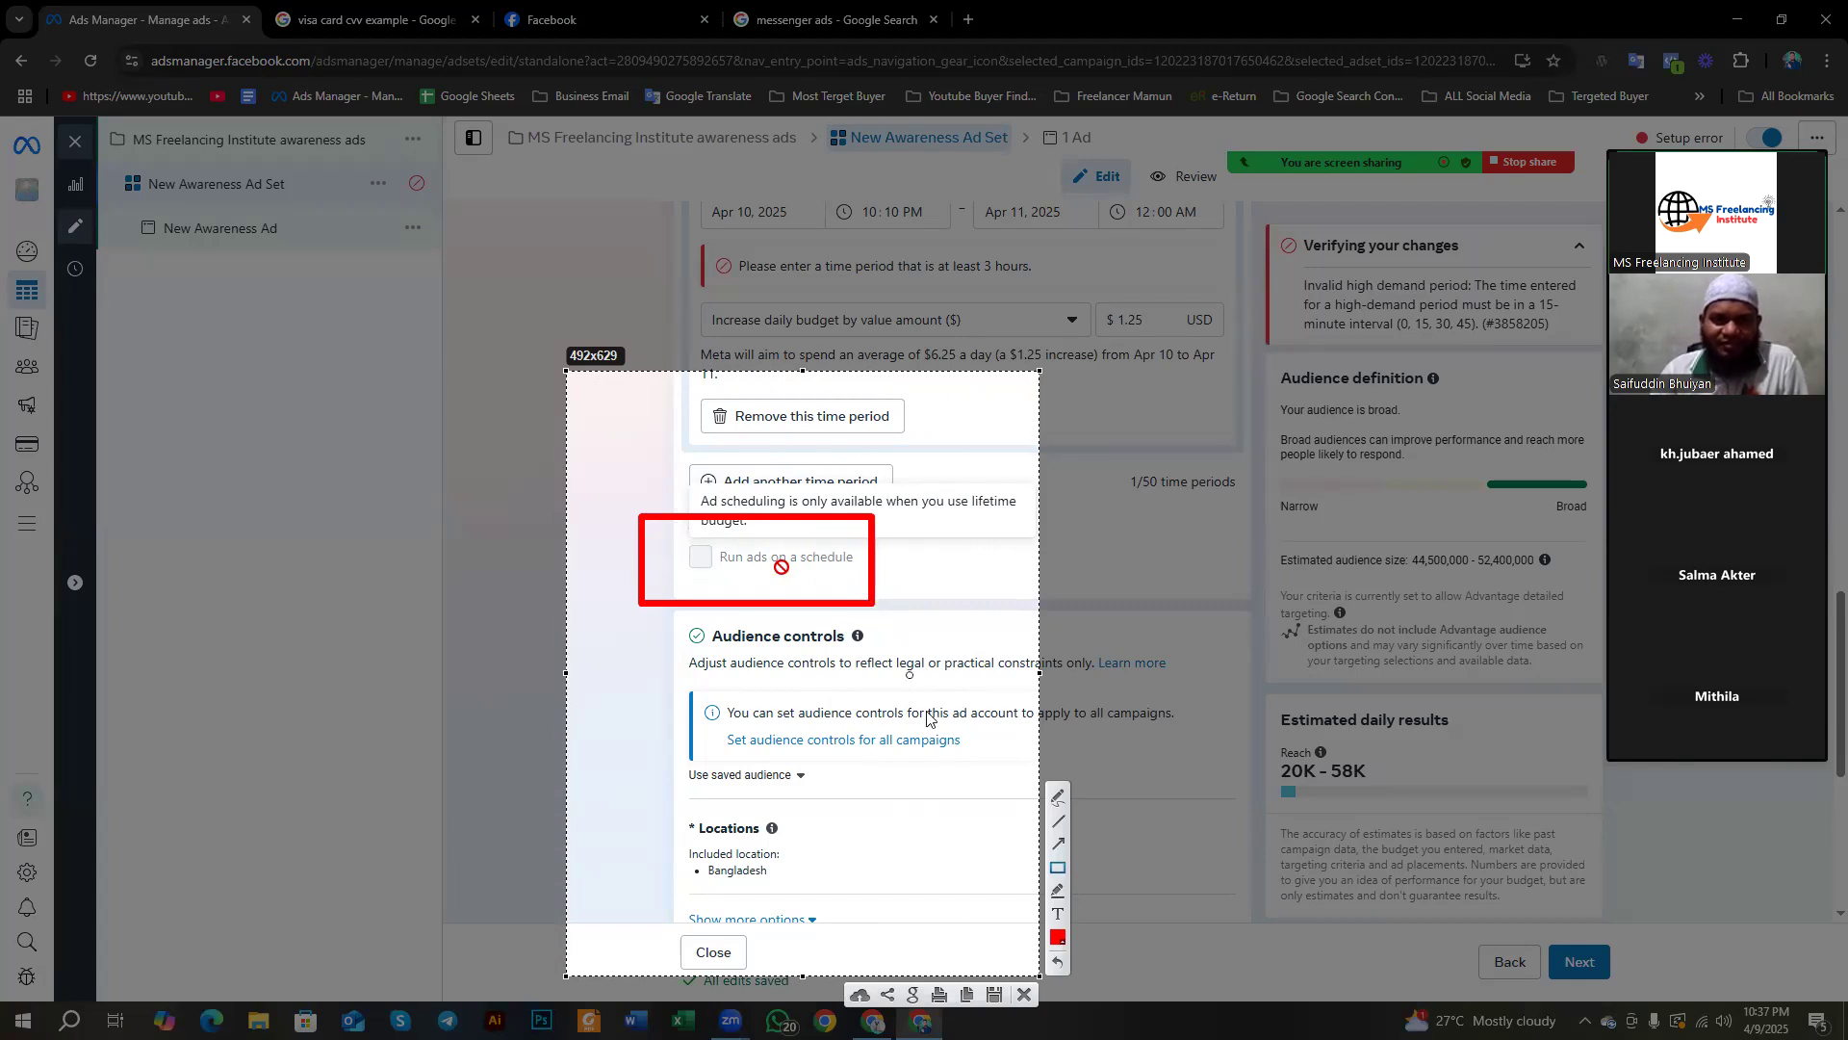
pyautogui.click(1024, 992)
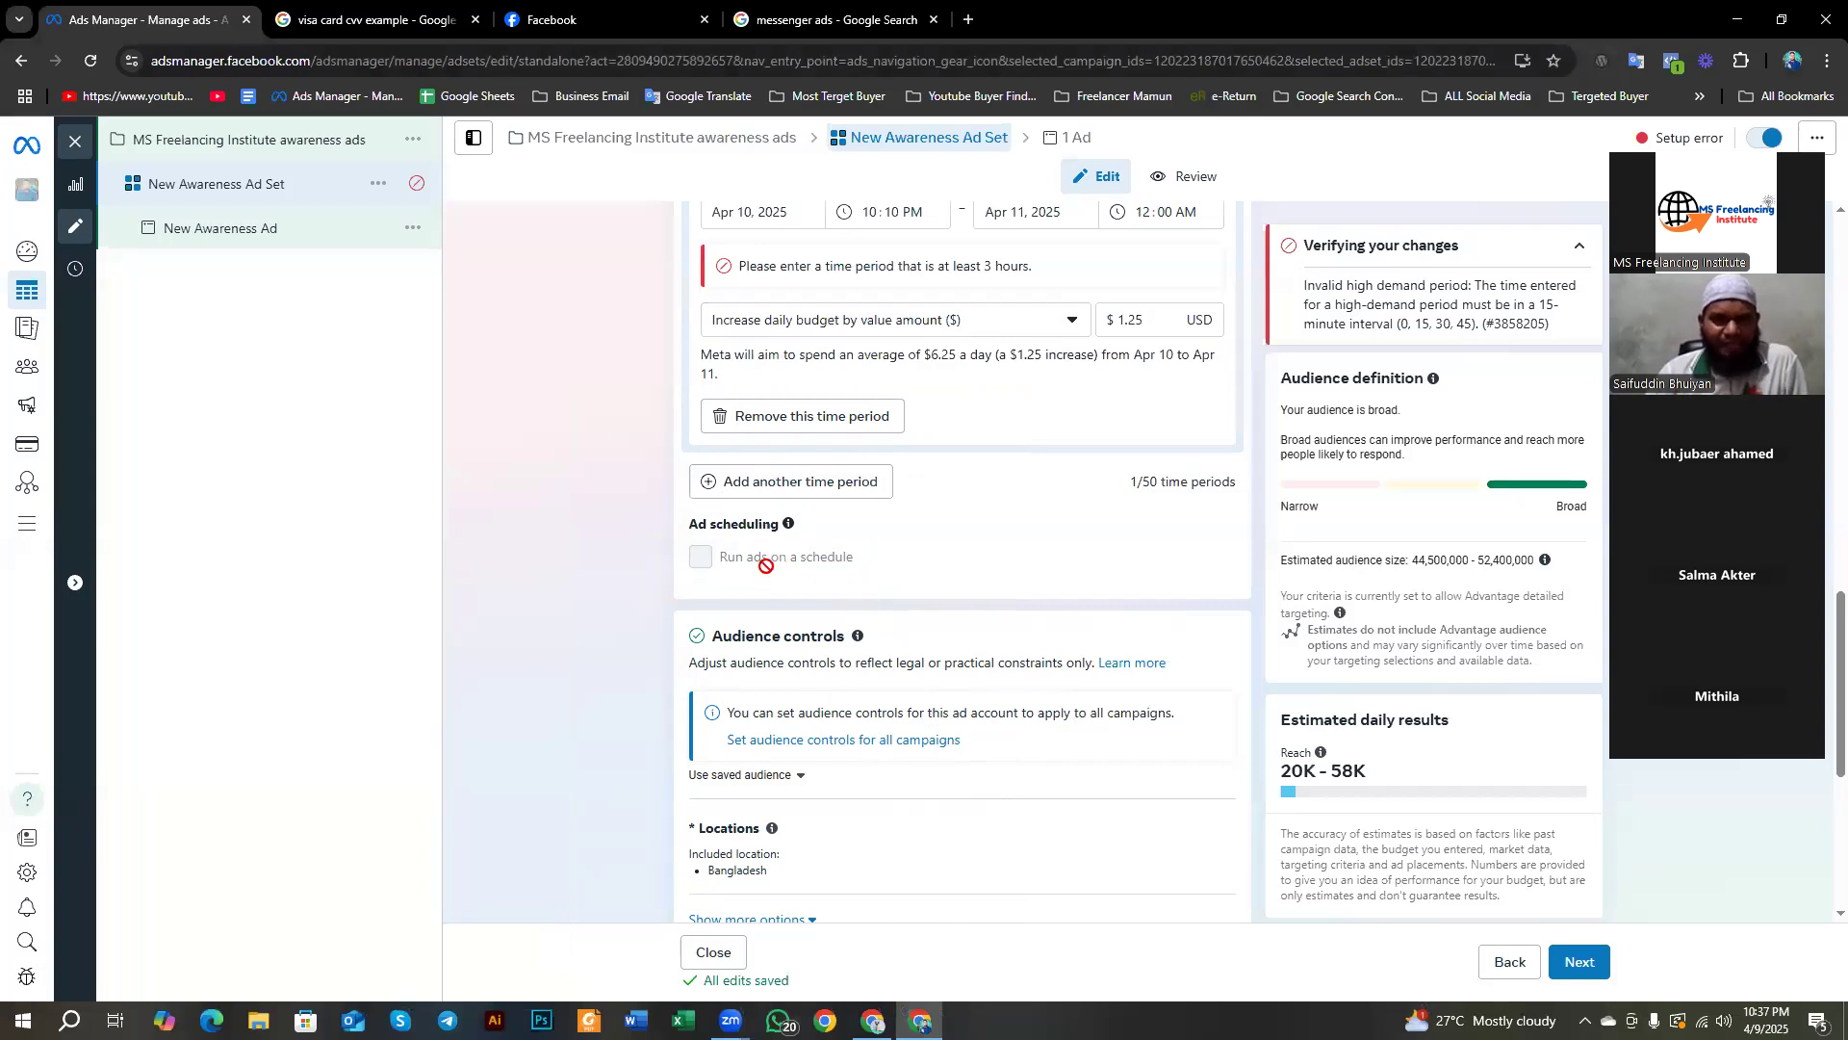
pyautogui.moveTo(822, 563)
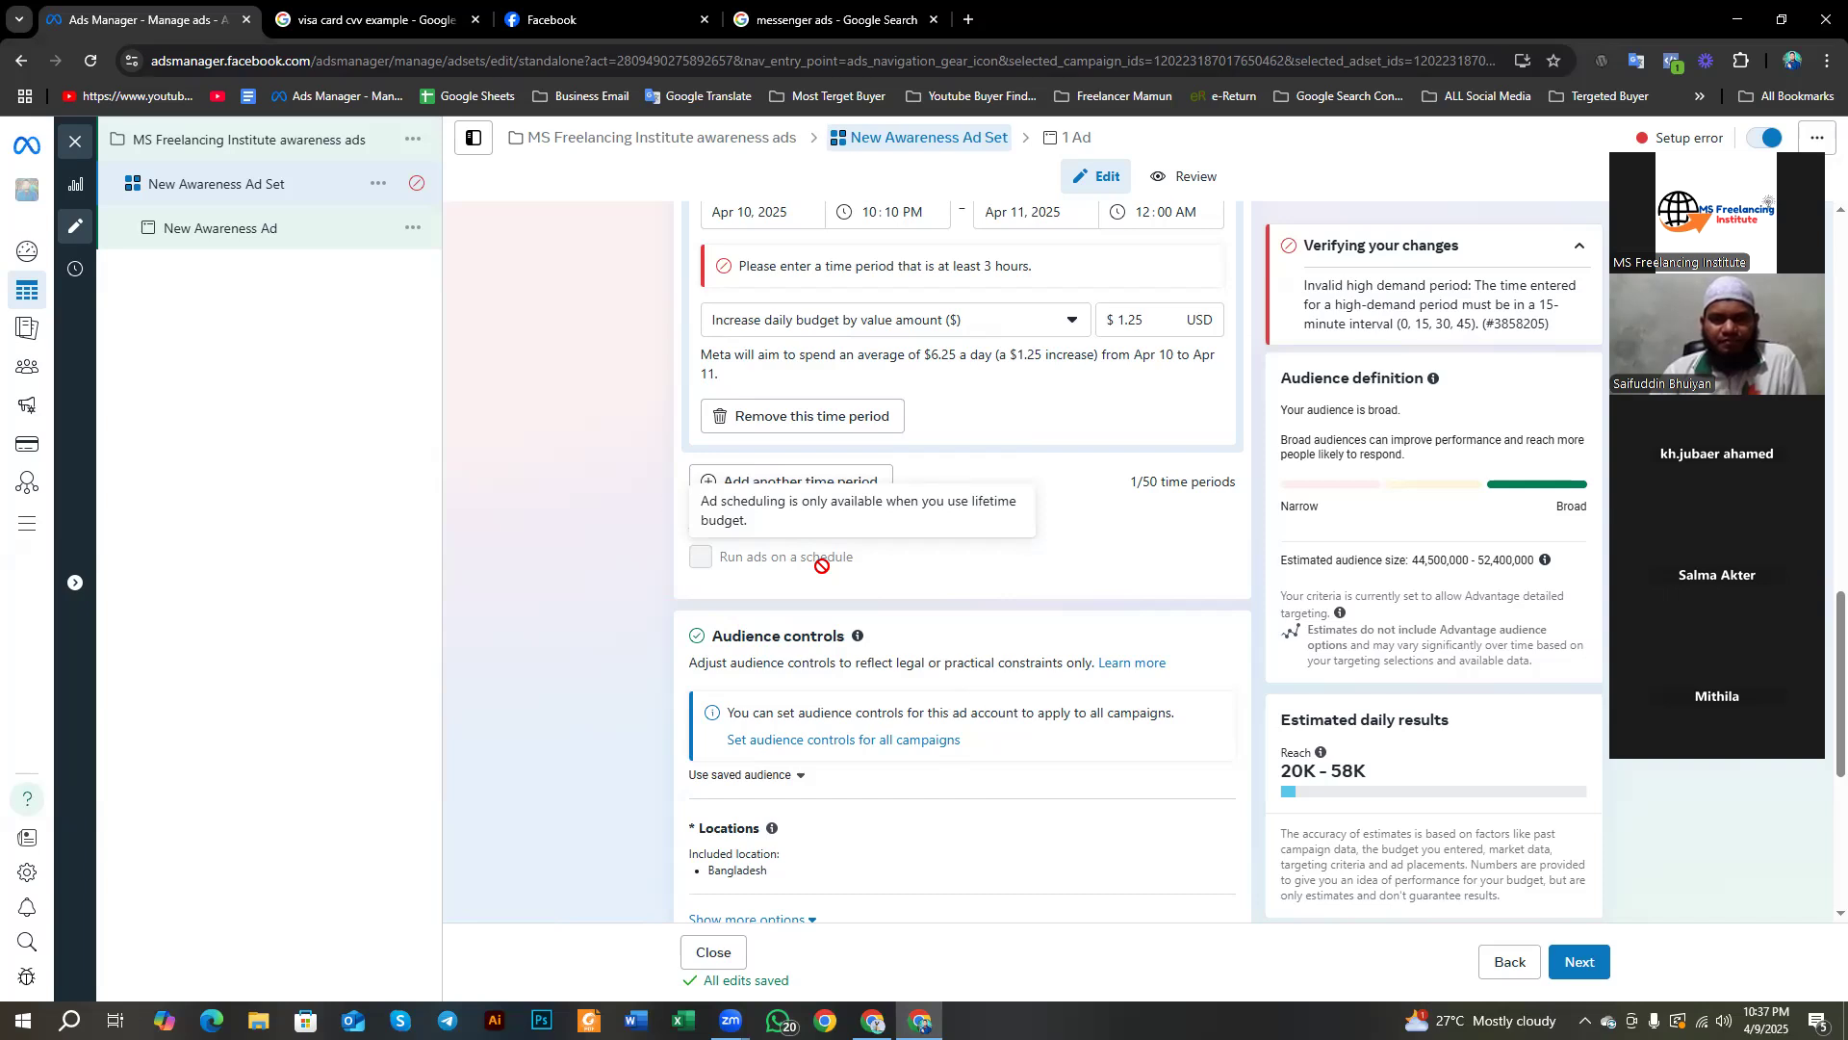
pyautogui.moveTo(701, 559)
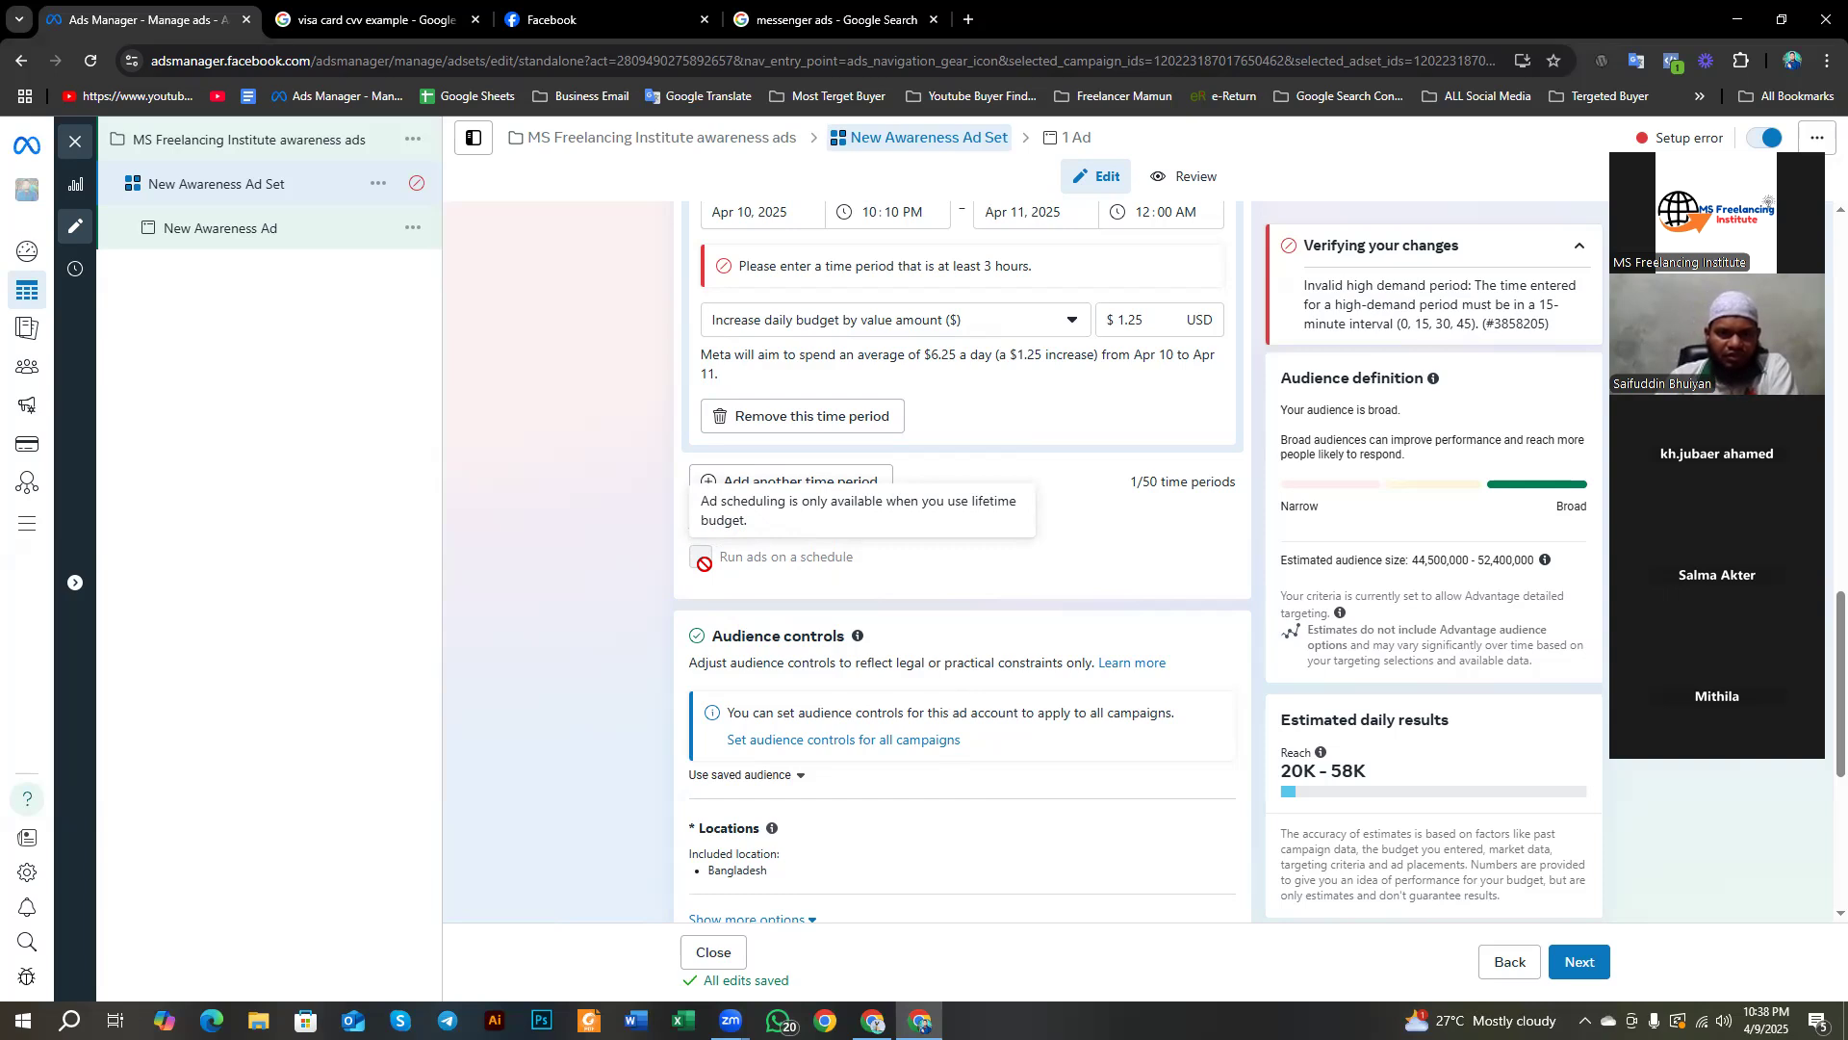
pyautogui.scroll(1, 704, 564)
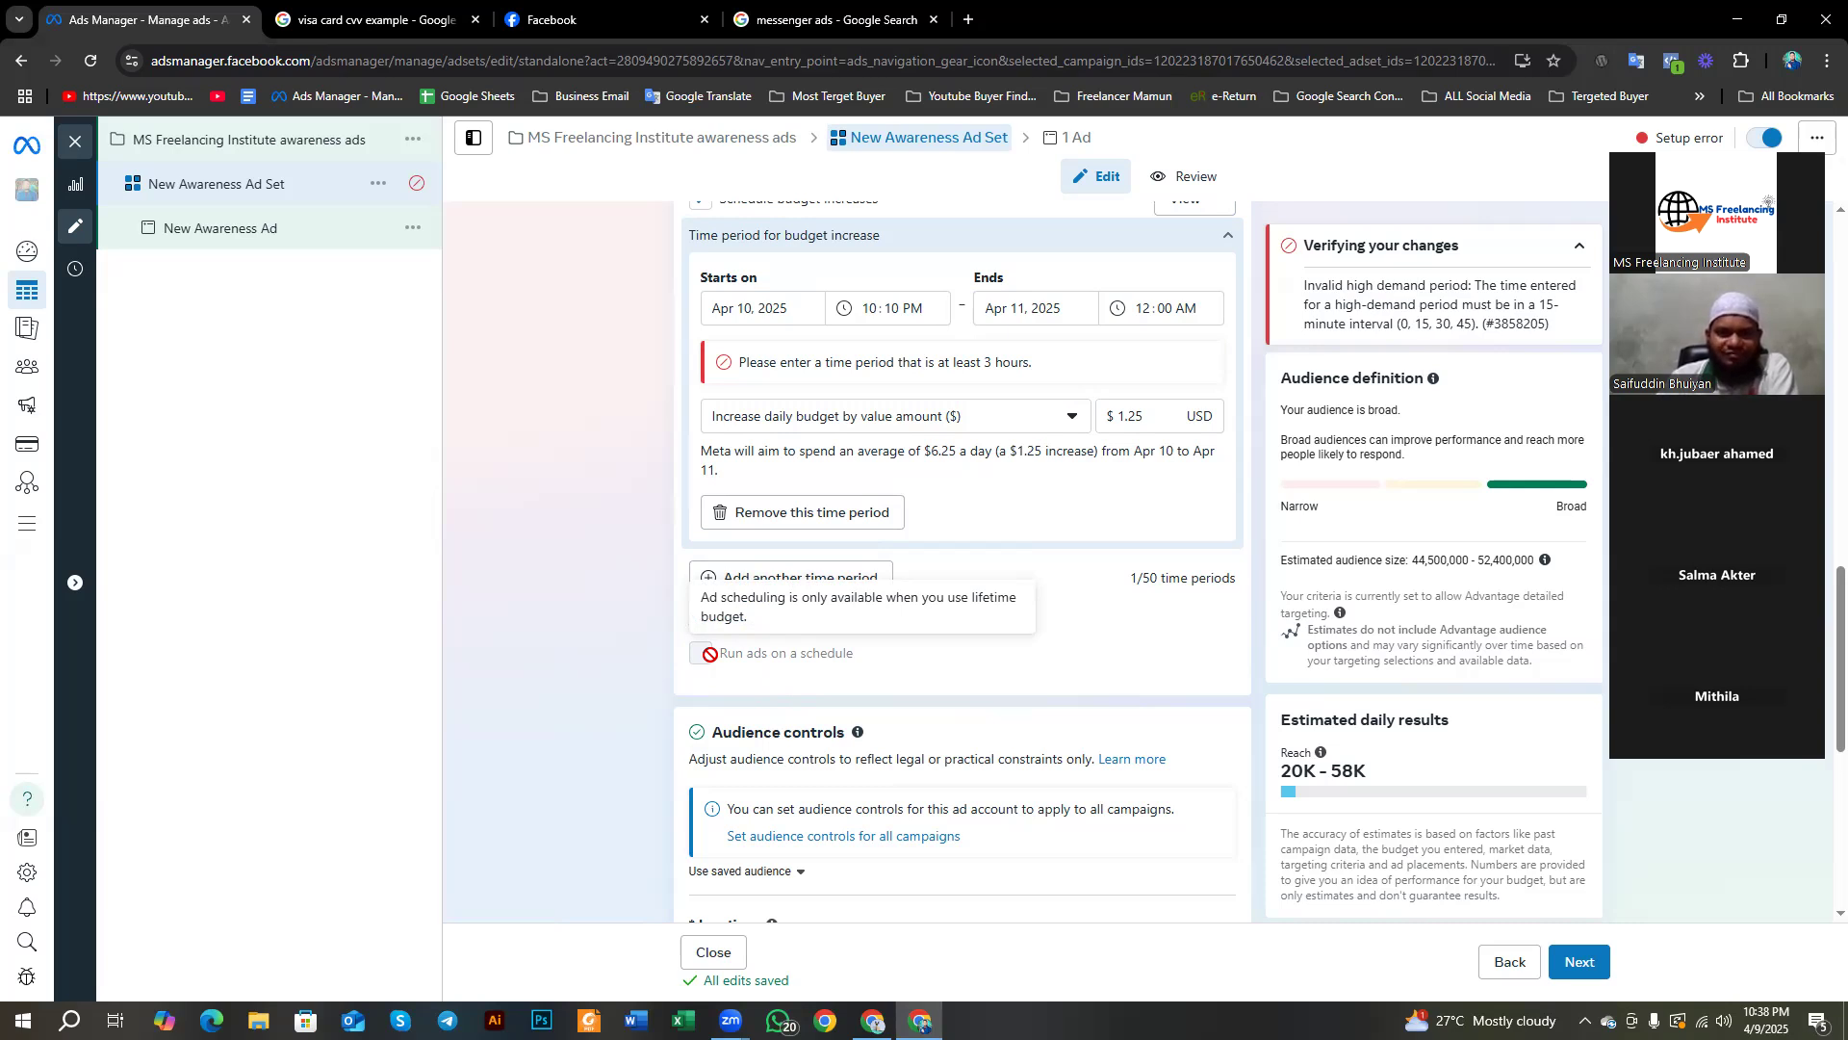
pyautogui.scroll(5, 697, 646)
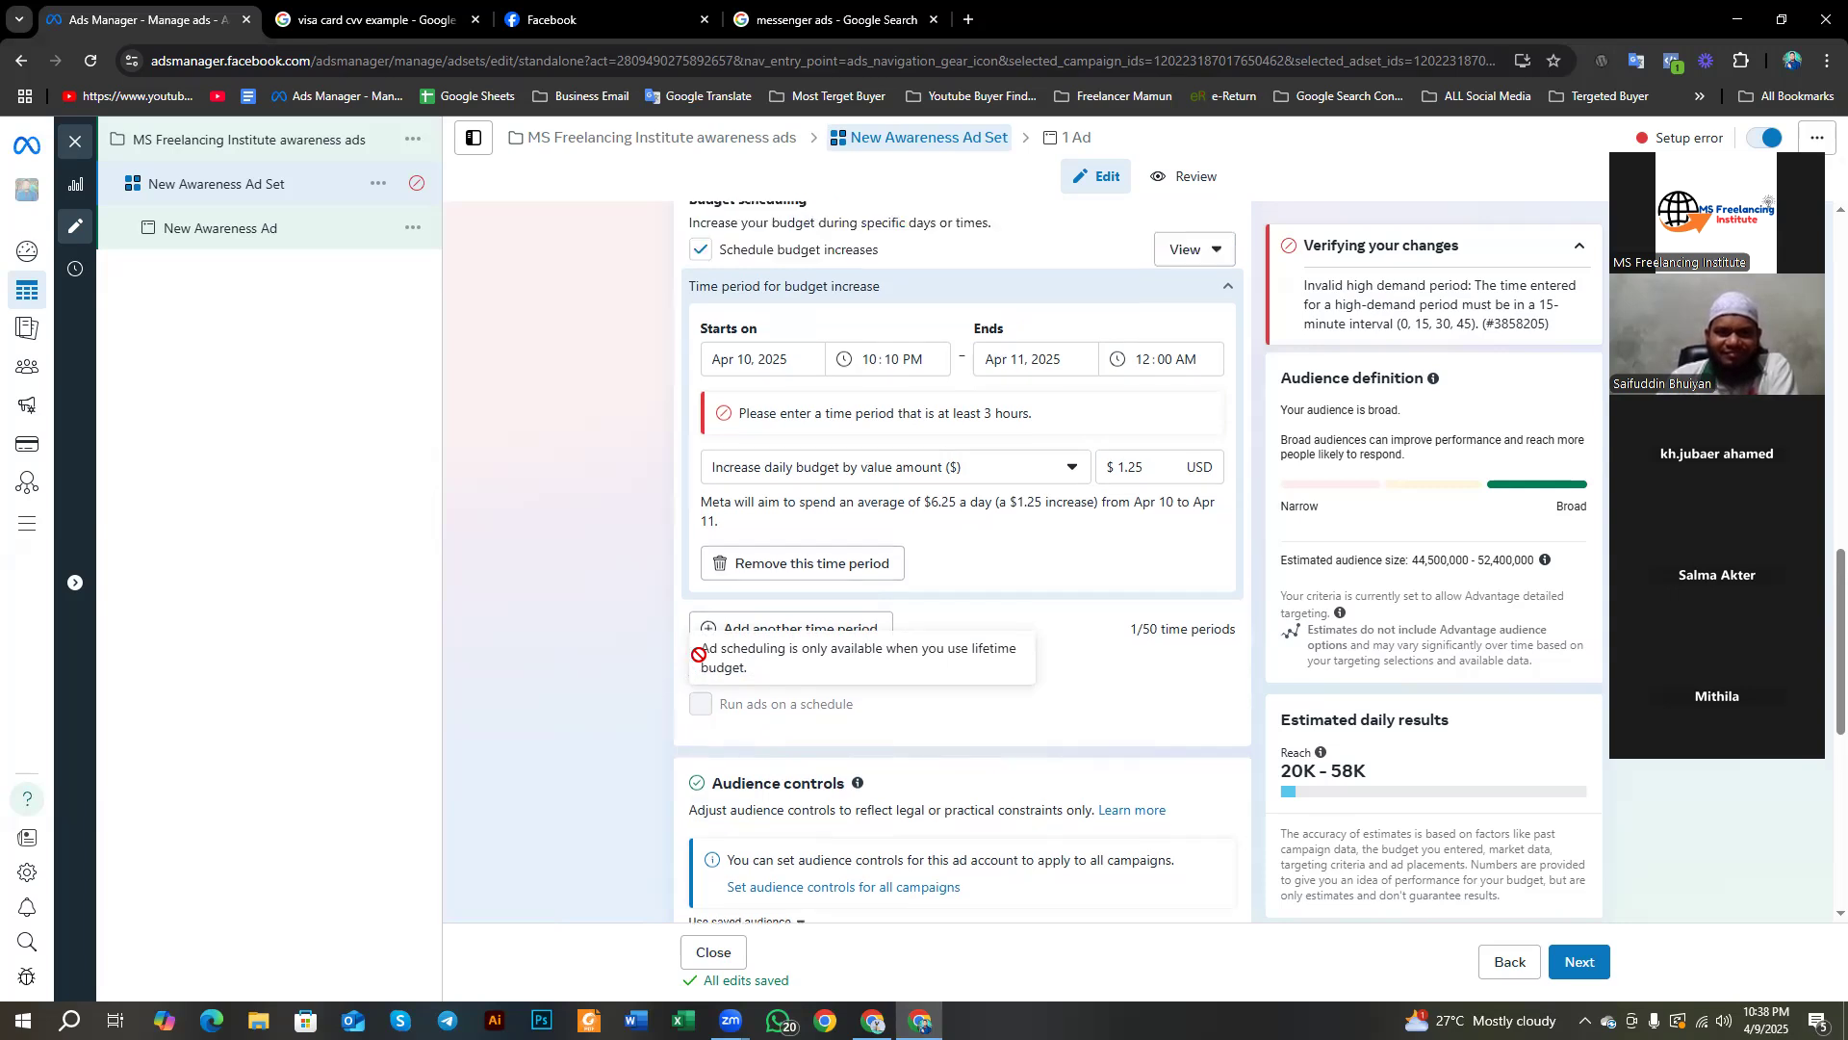
pyautogui.scroll(3, 666, 517)
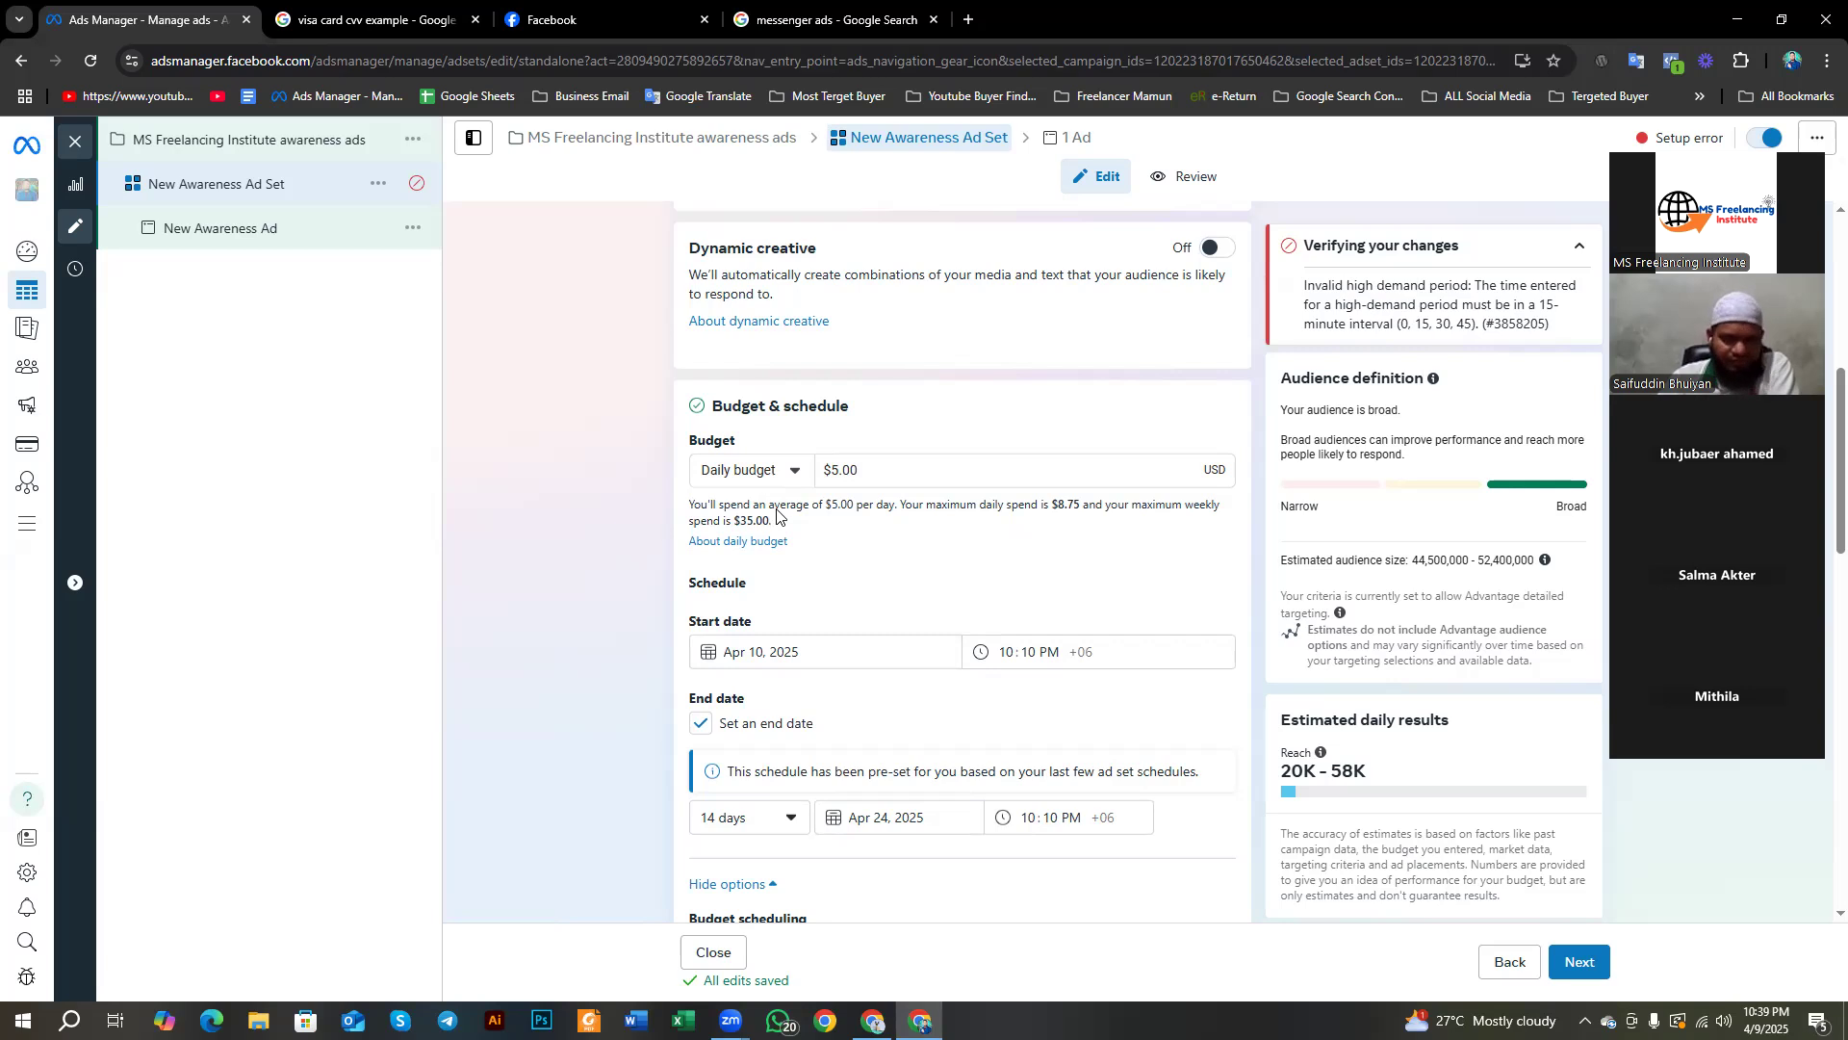
pyautogui.scroll(-7, 749, 478)
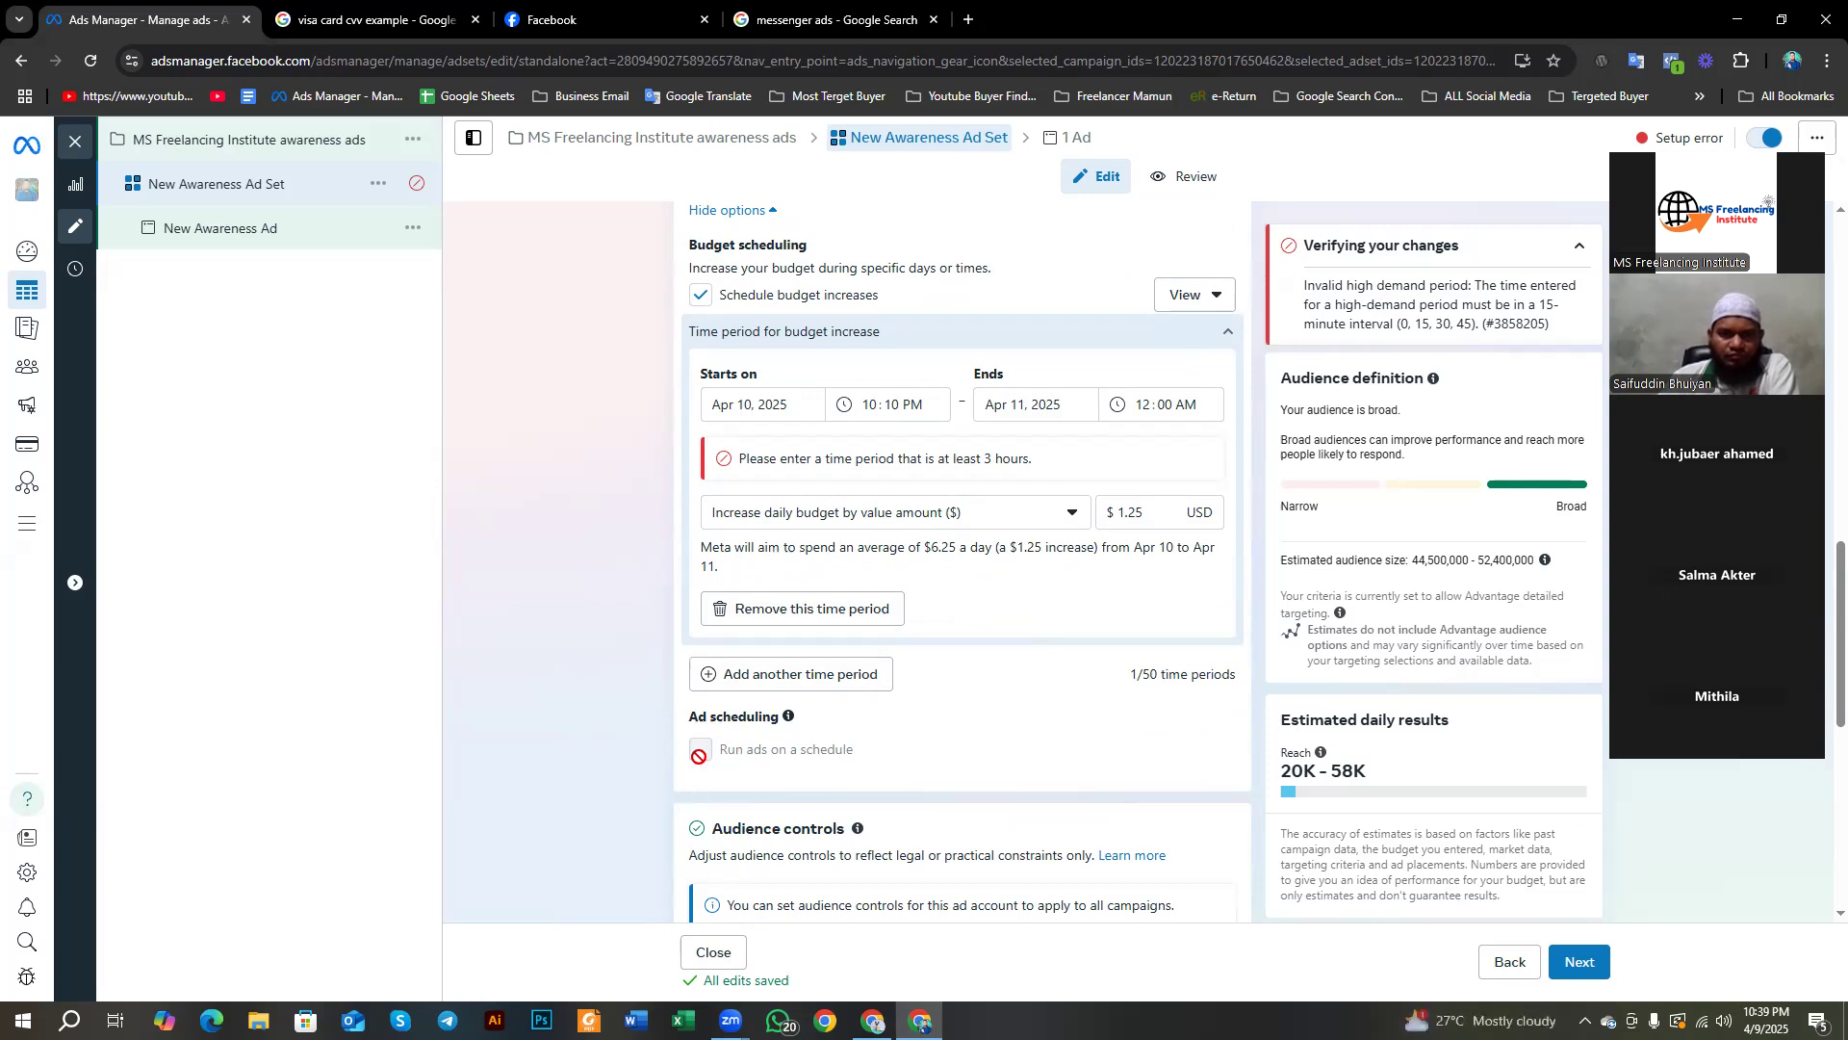
pyautogui.scroll(-2, 712, 741)
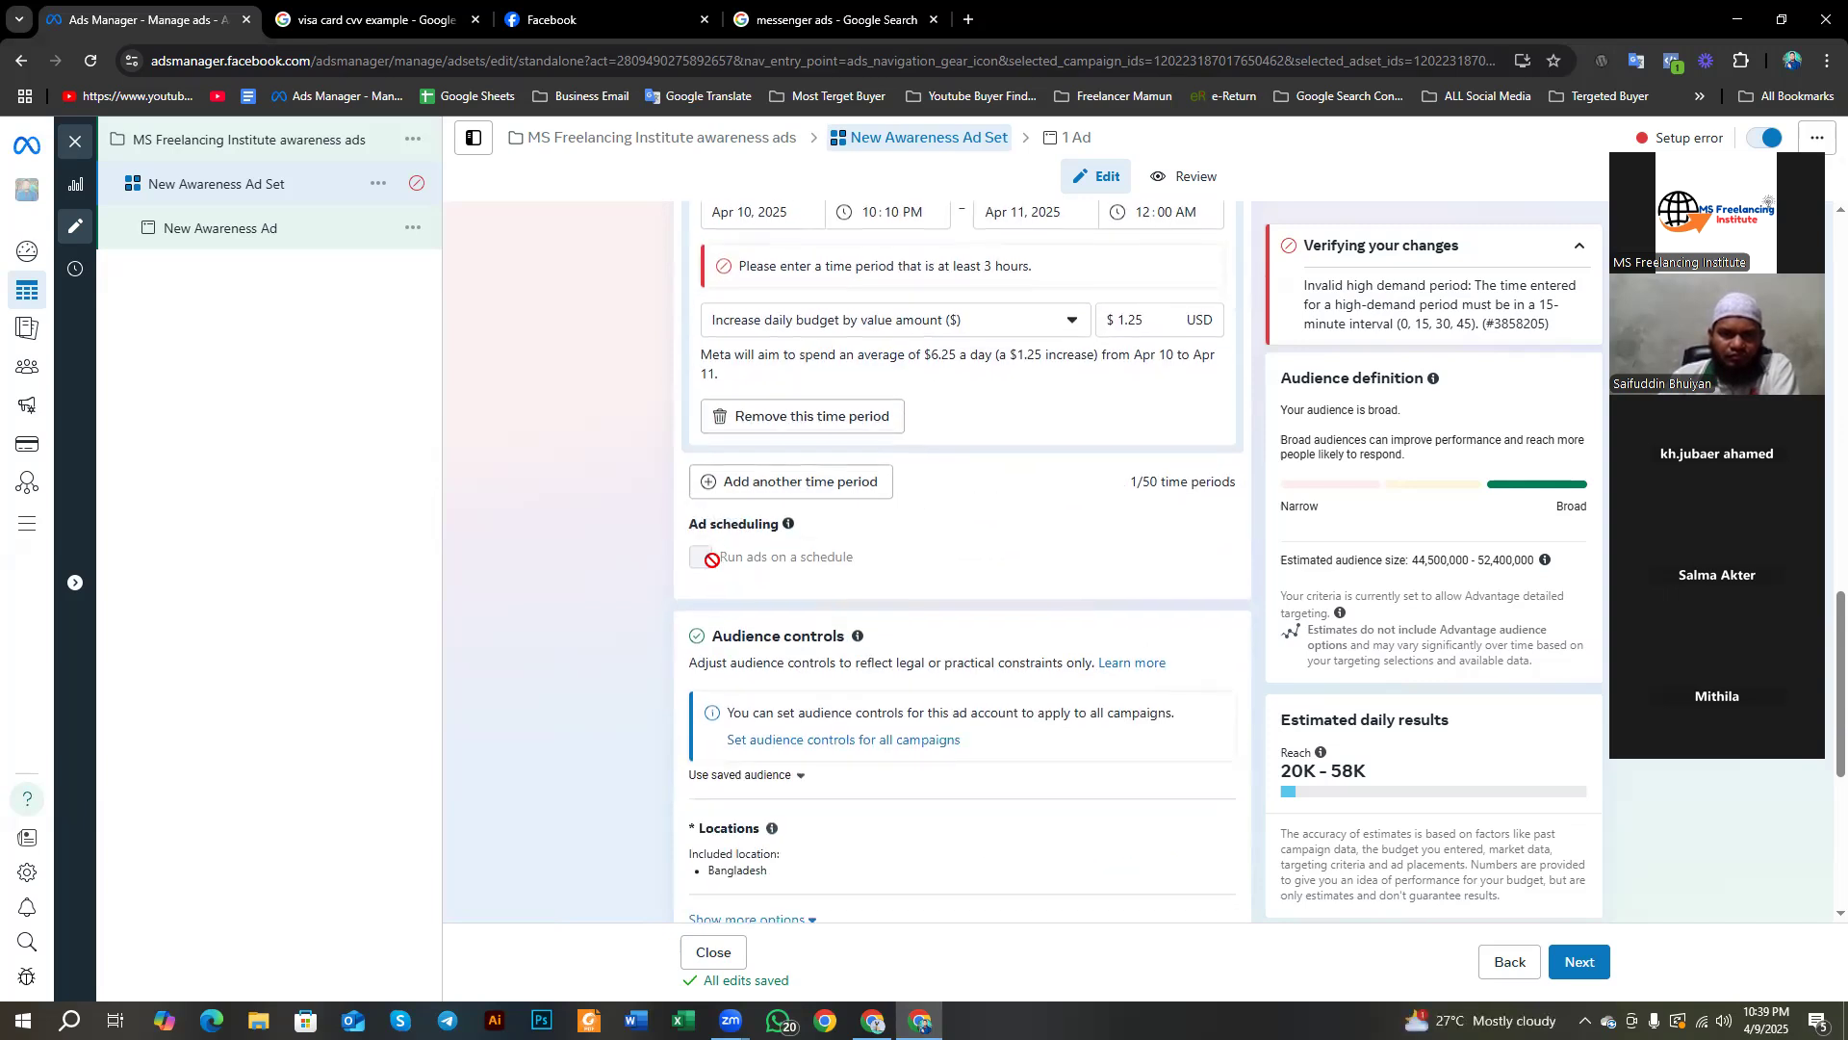
pyautogui.moveTo(717, 556)
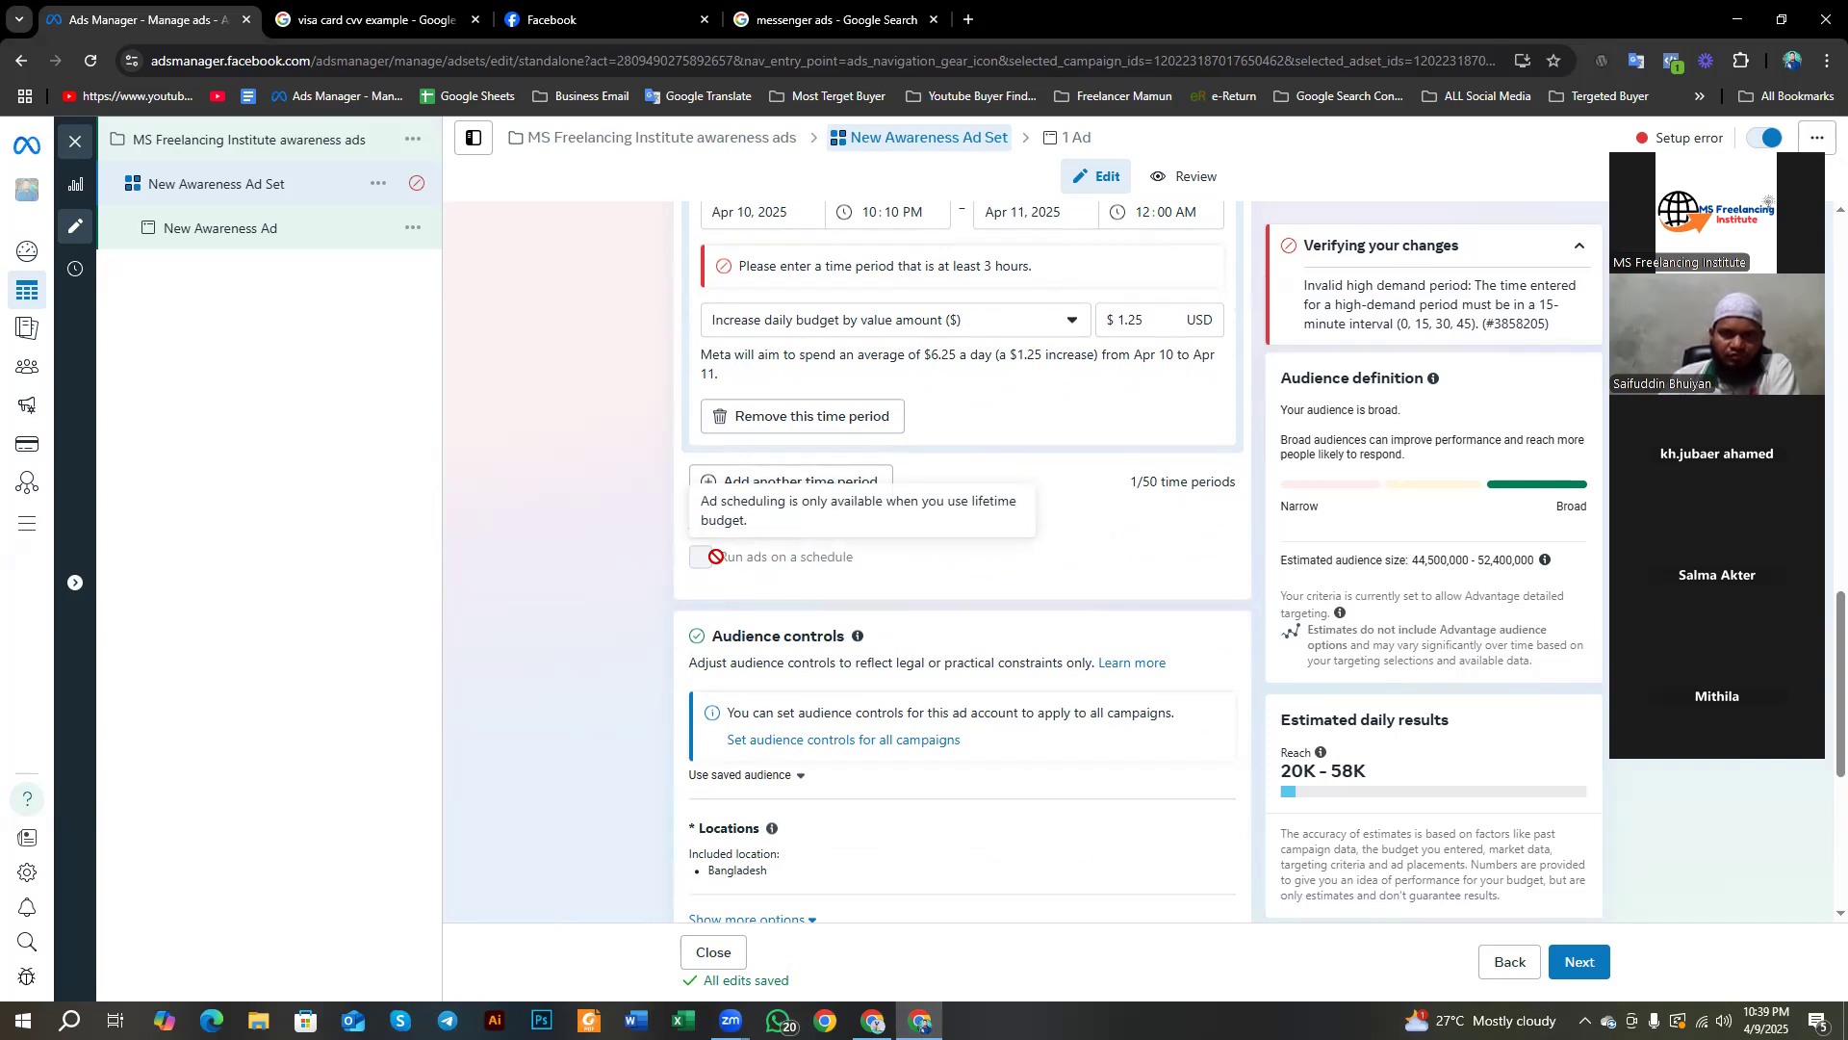
pyautogui.scroll(1, 717, 556)
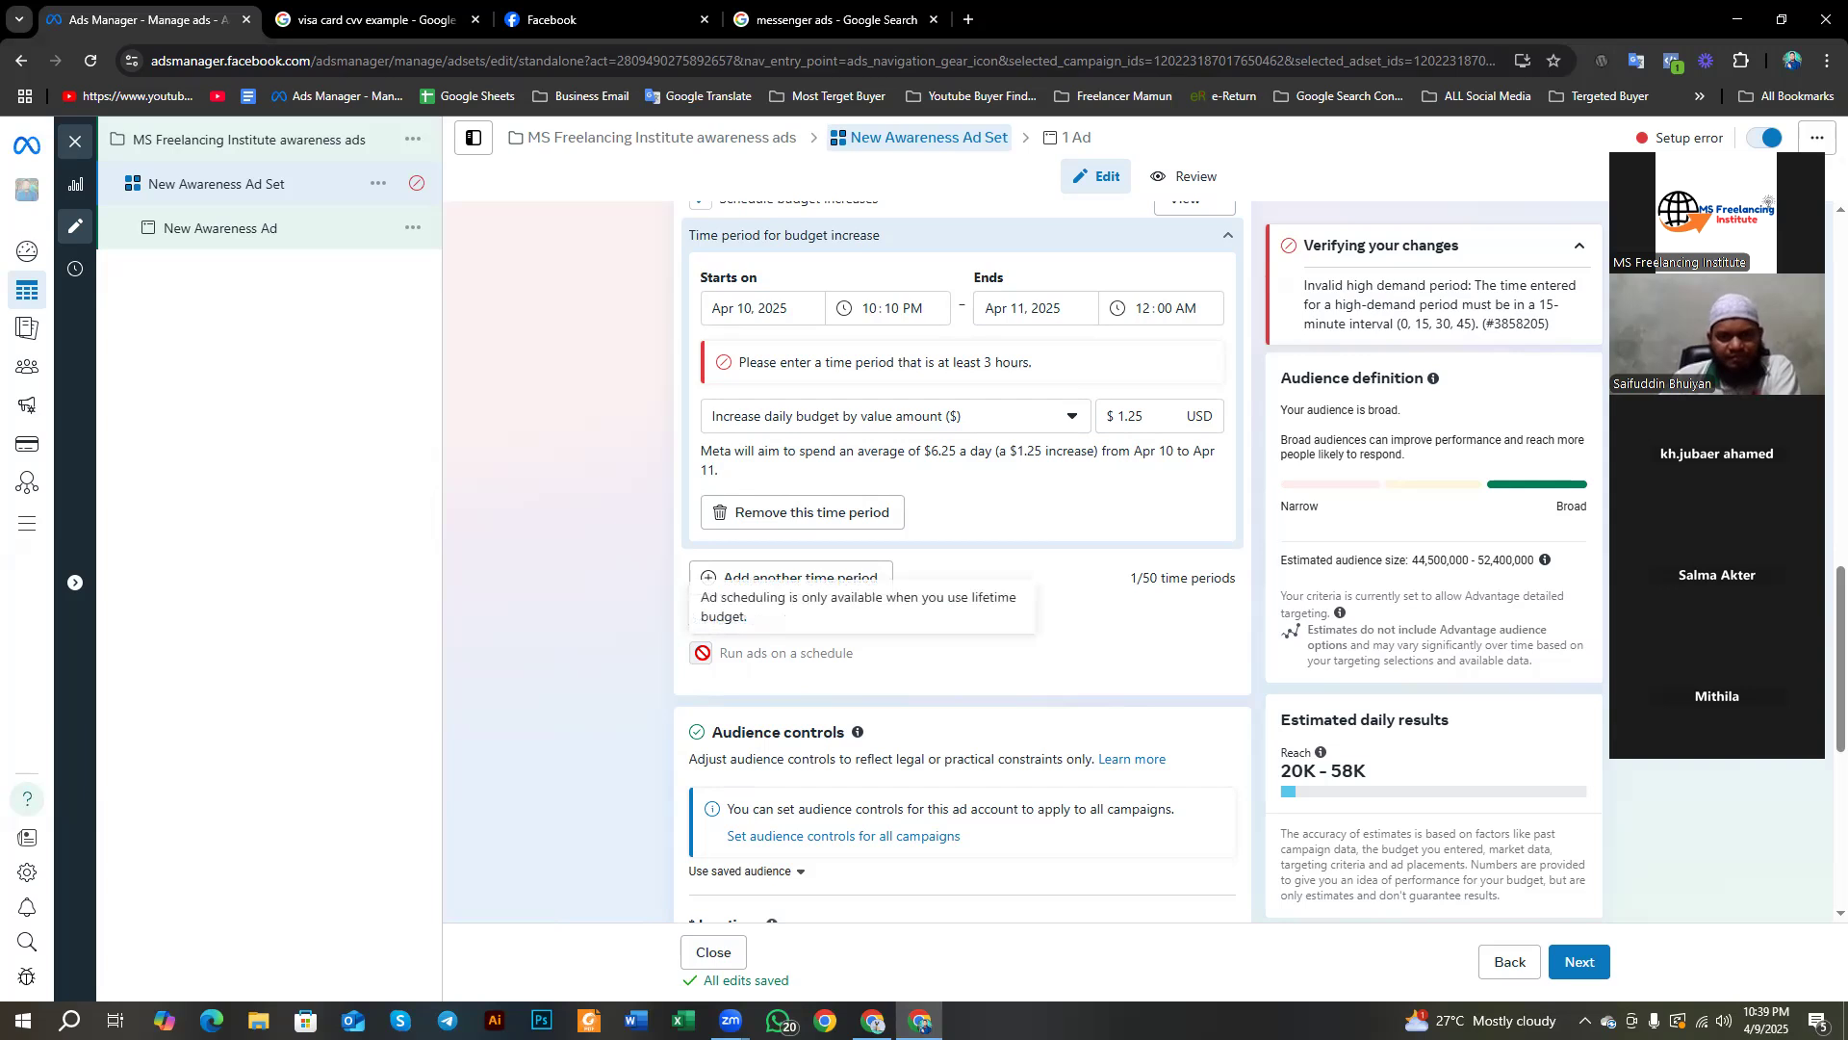
pyautogui.scroll(8, 701, 653)
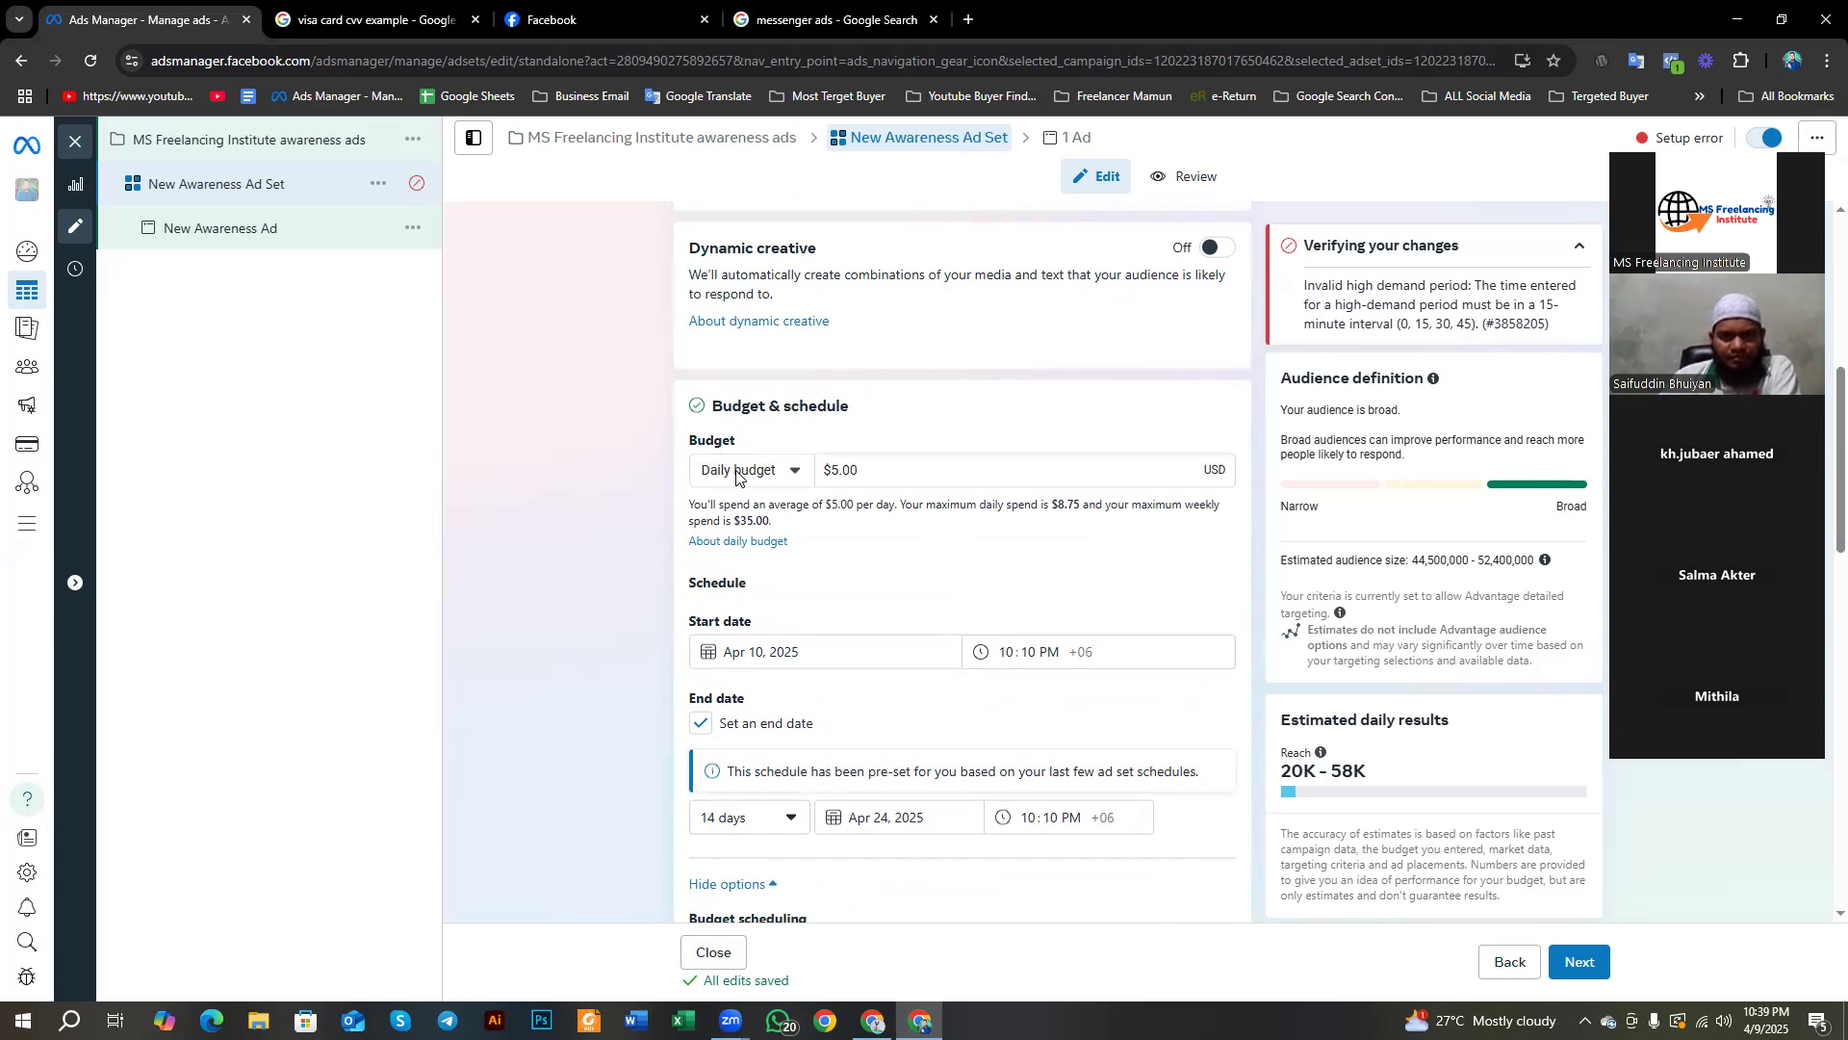
# Step: Switch to a lifetime budget and change its amount from $350.00 to $100.00
pyautogui.click(736, 472)
pyautogui.click(760, 547)
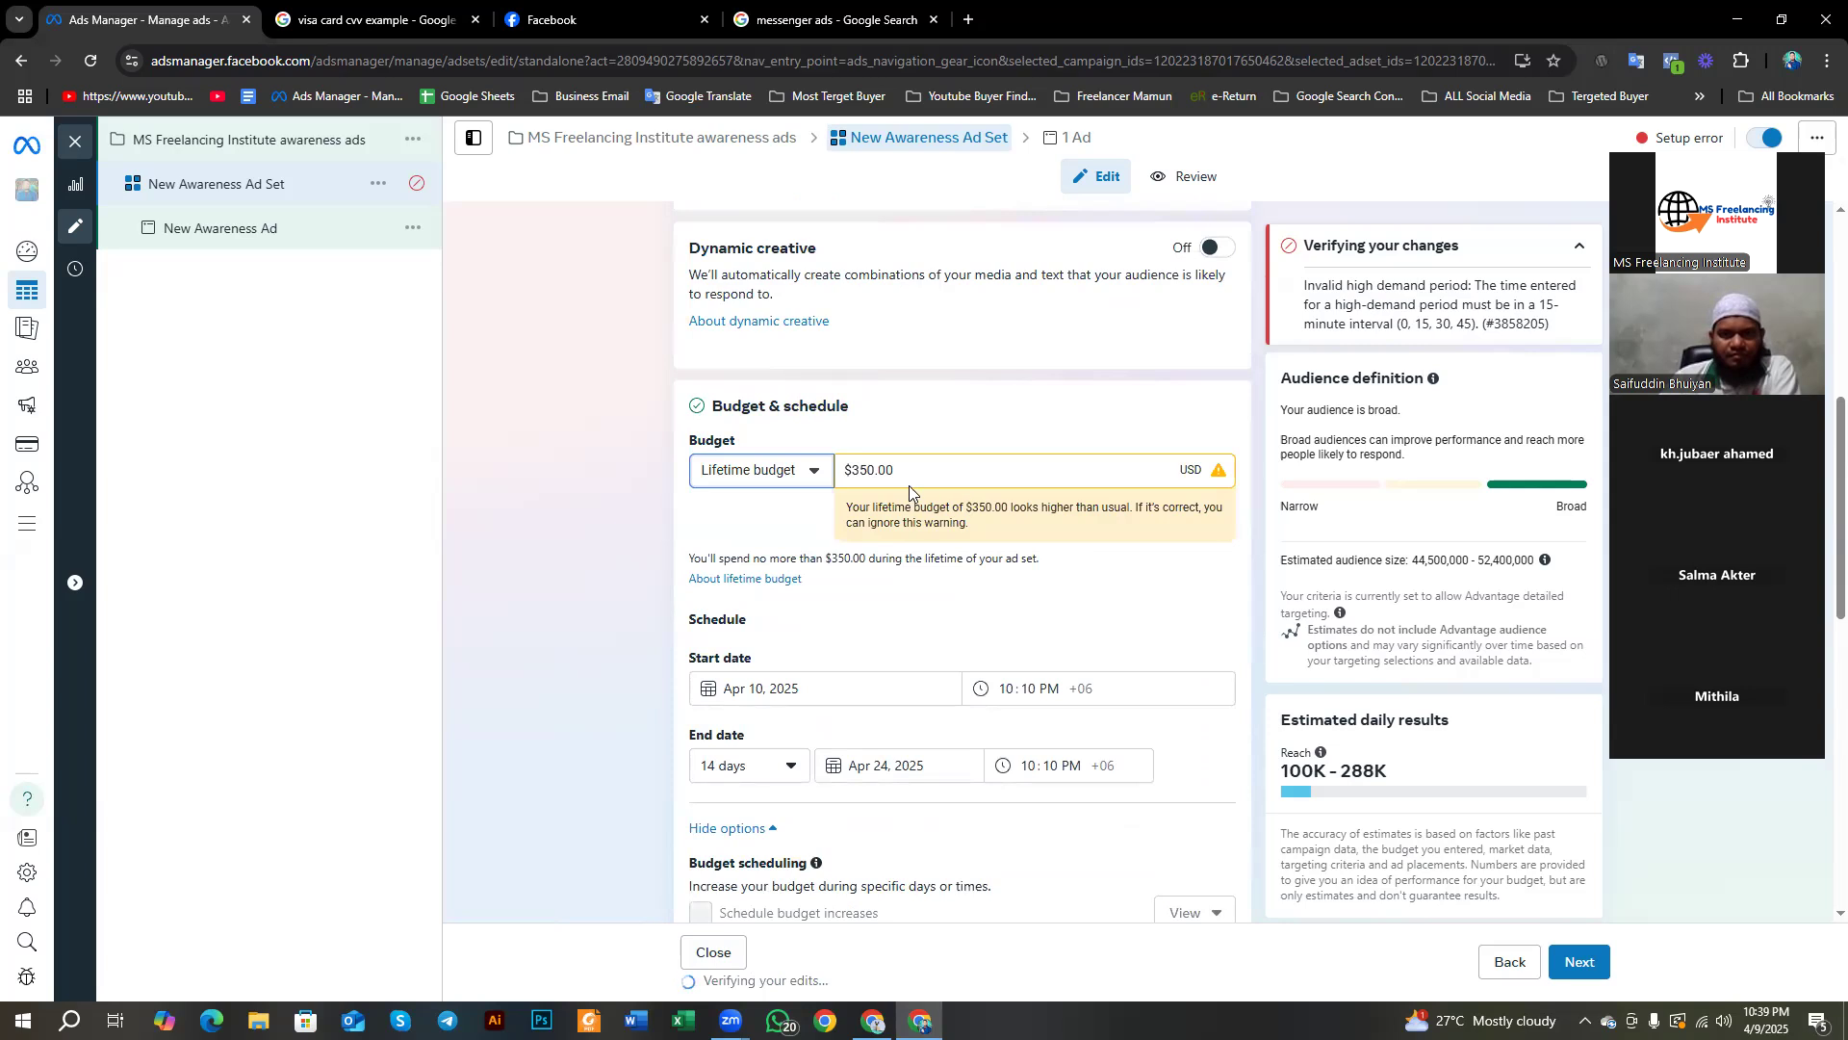
pyautogui.moveTo(895, 471); pyautogui.dragTo(824, 492)
pyautogui.press('Right')
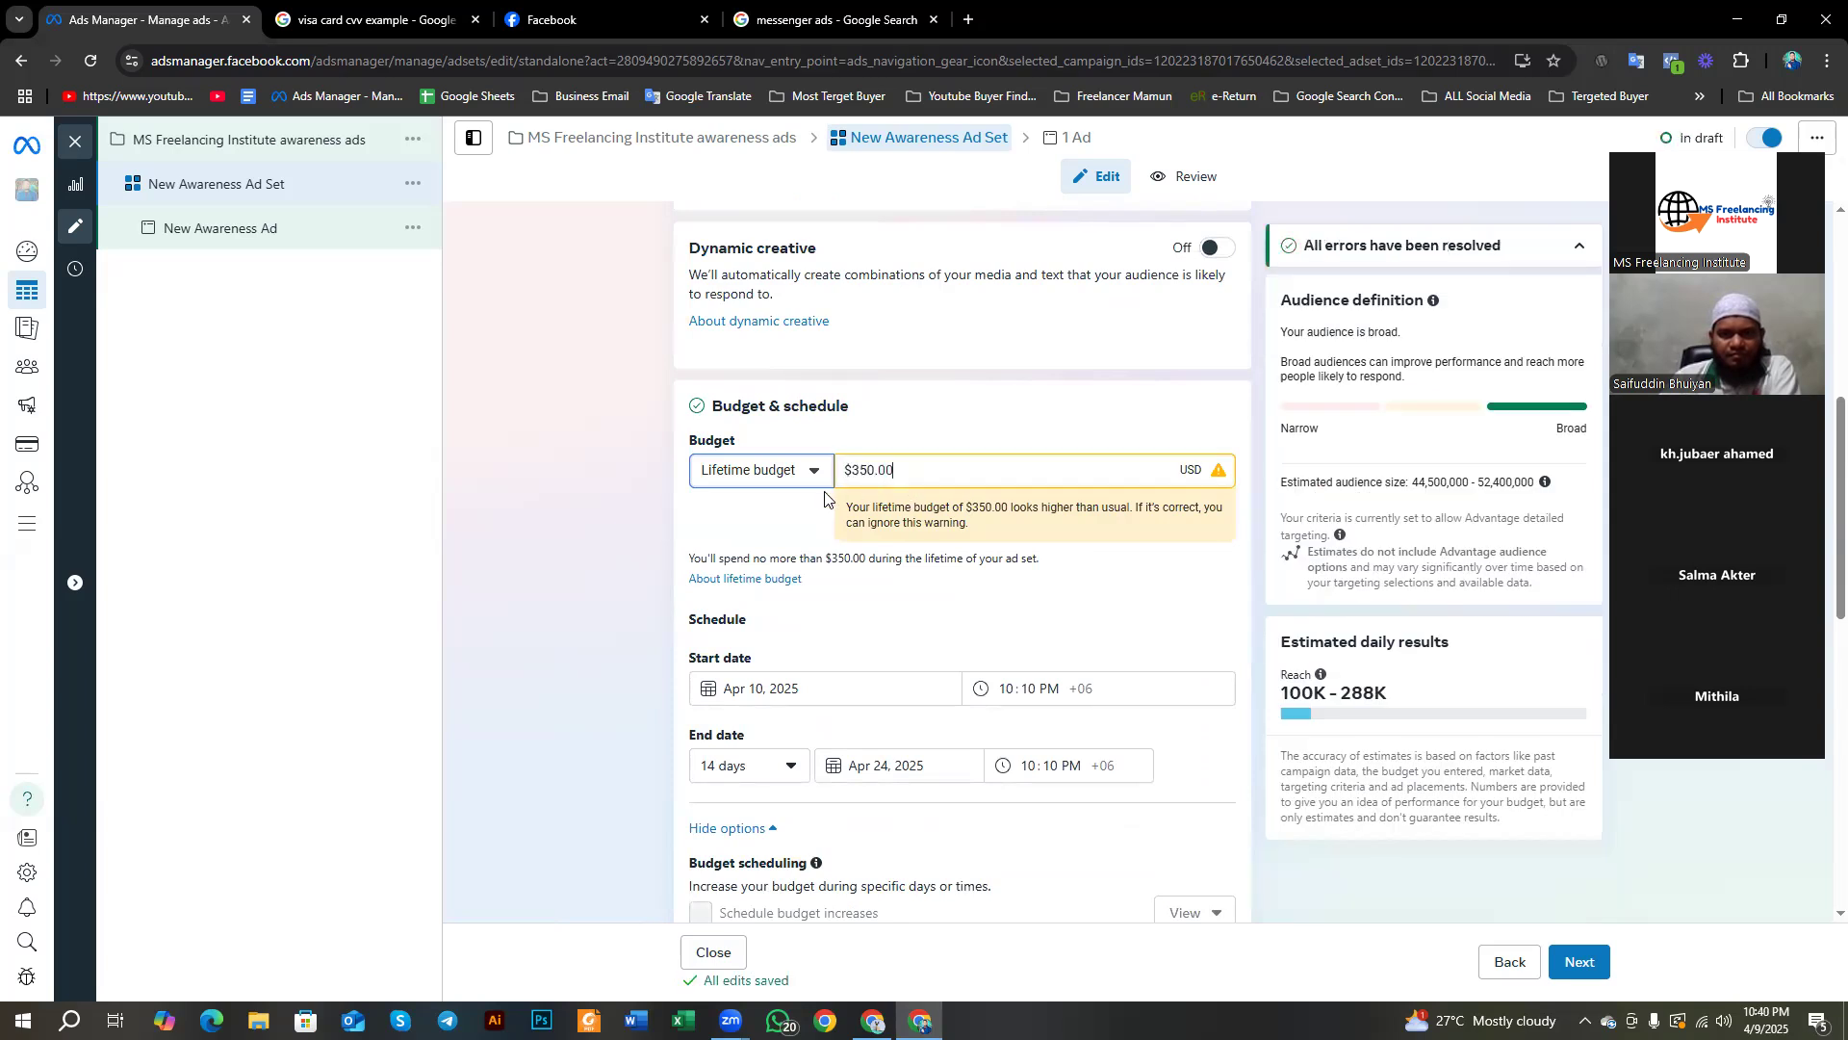
pyautogui.moveTo(902, 472)
pyautogui.mouseDown()
pyautogui.moveTo(838, 496)
pyautogui.moveTo(921, 471)
pyautogui.mouseUp()
pyautogui.write('100')
pyautogui.click(604, 539)
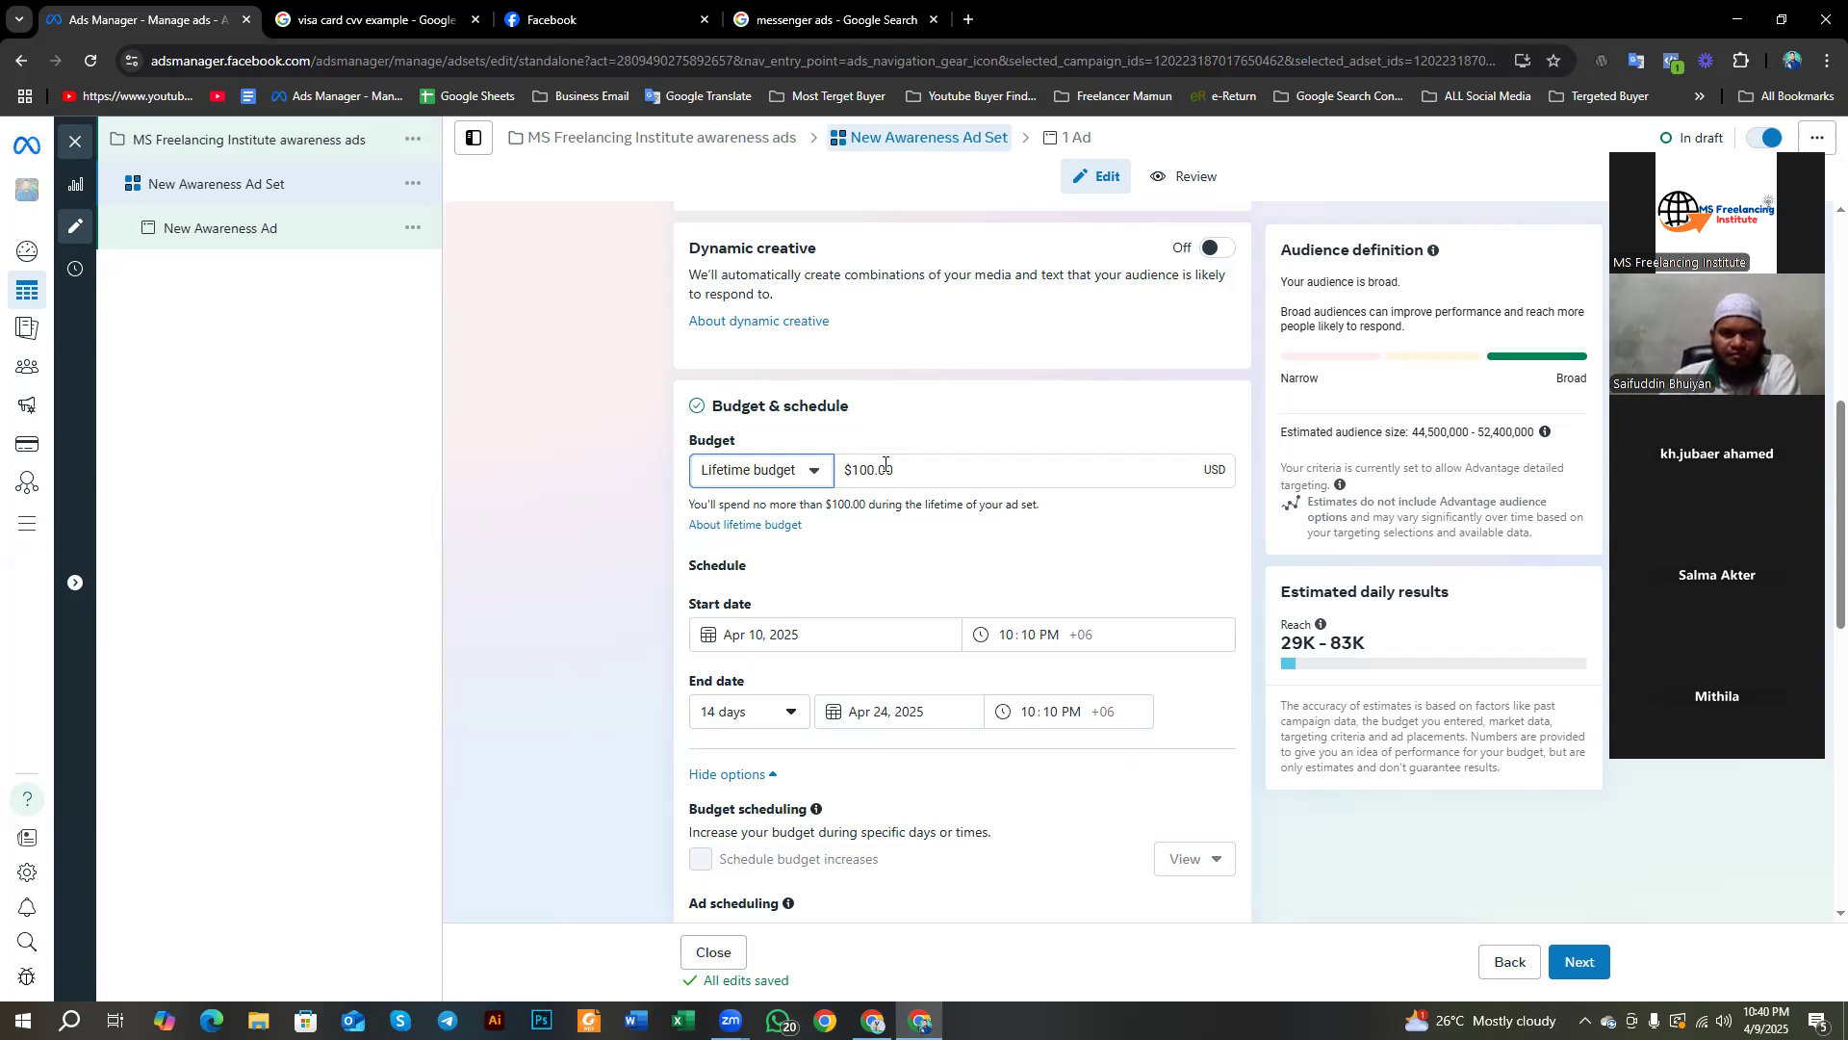
# Step: Turn on Run ads on a schedule under Ad scheduling
pyautogui.scroll(-4, 885, 463)
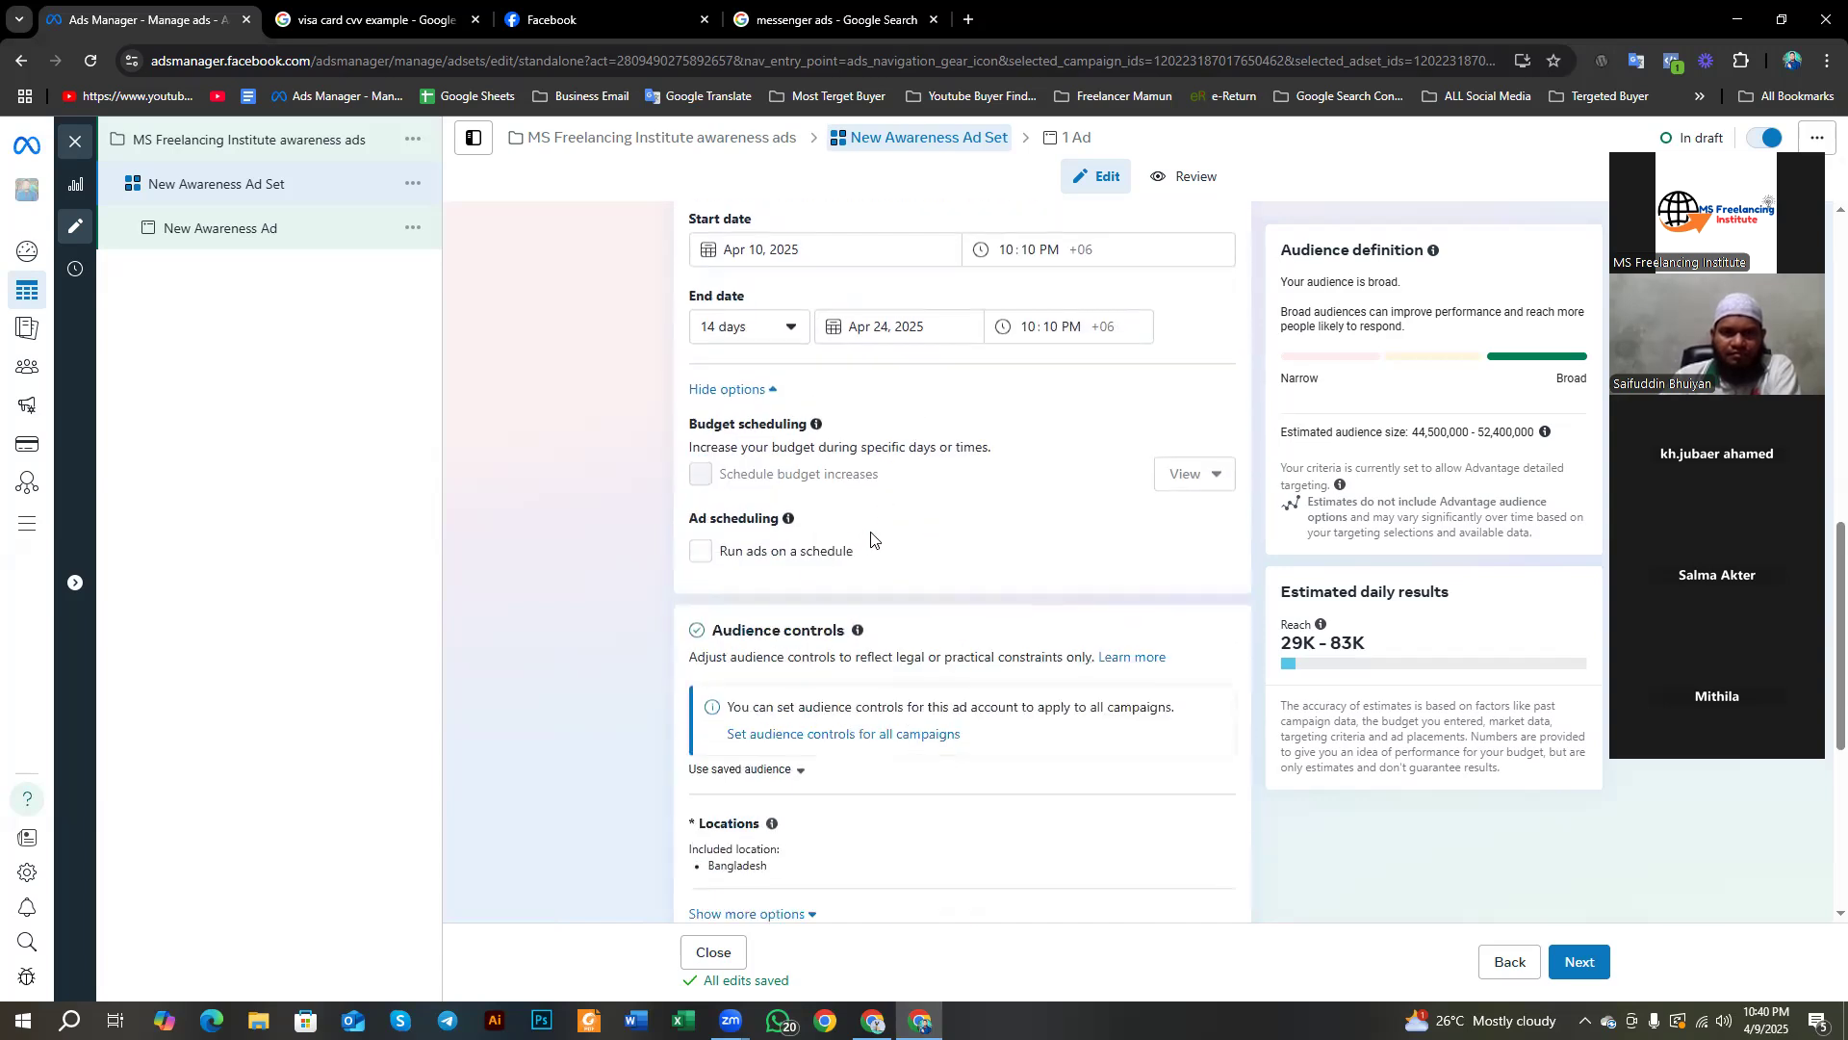
pyautogui.click(700, 550)
pyautogui.scroll(-2, 702, 556)
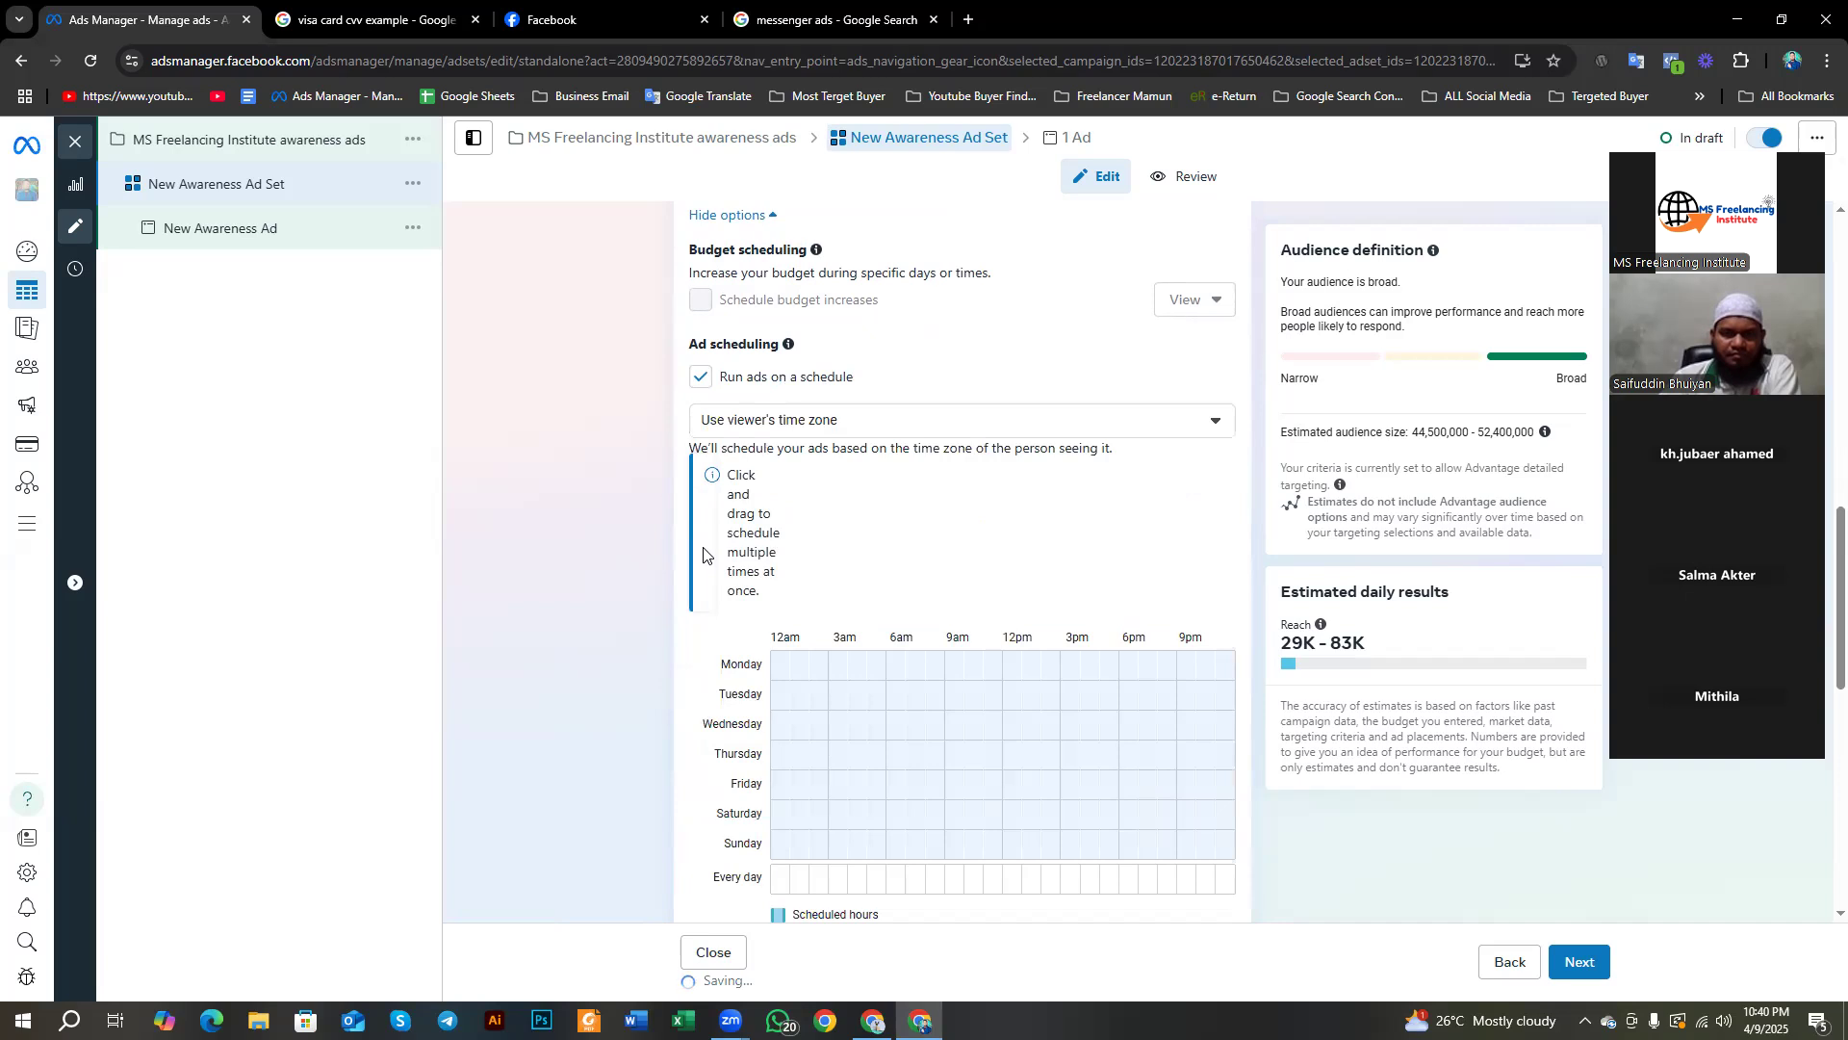
pyautogui.scroll(-2, 702, 557)
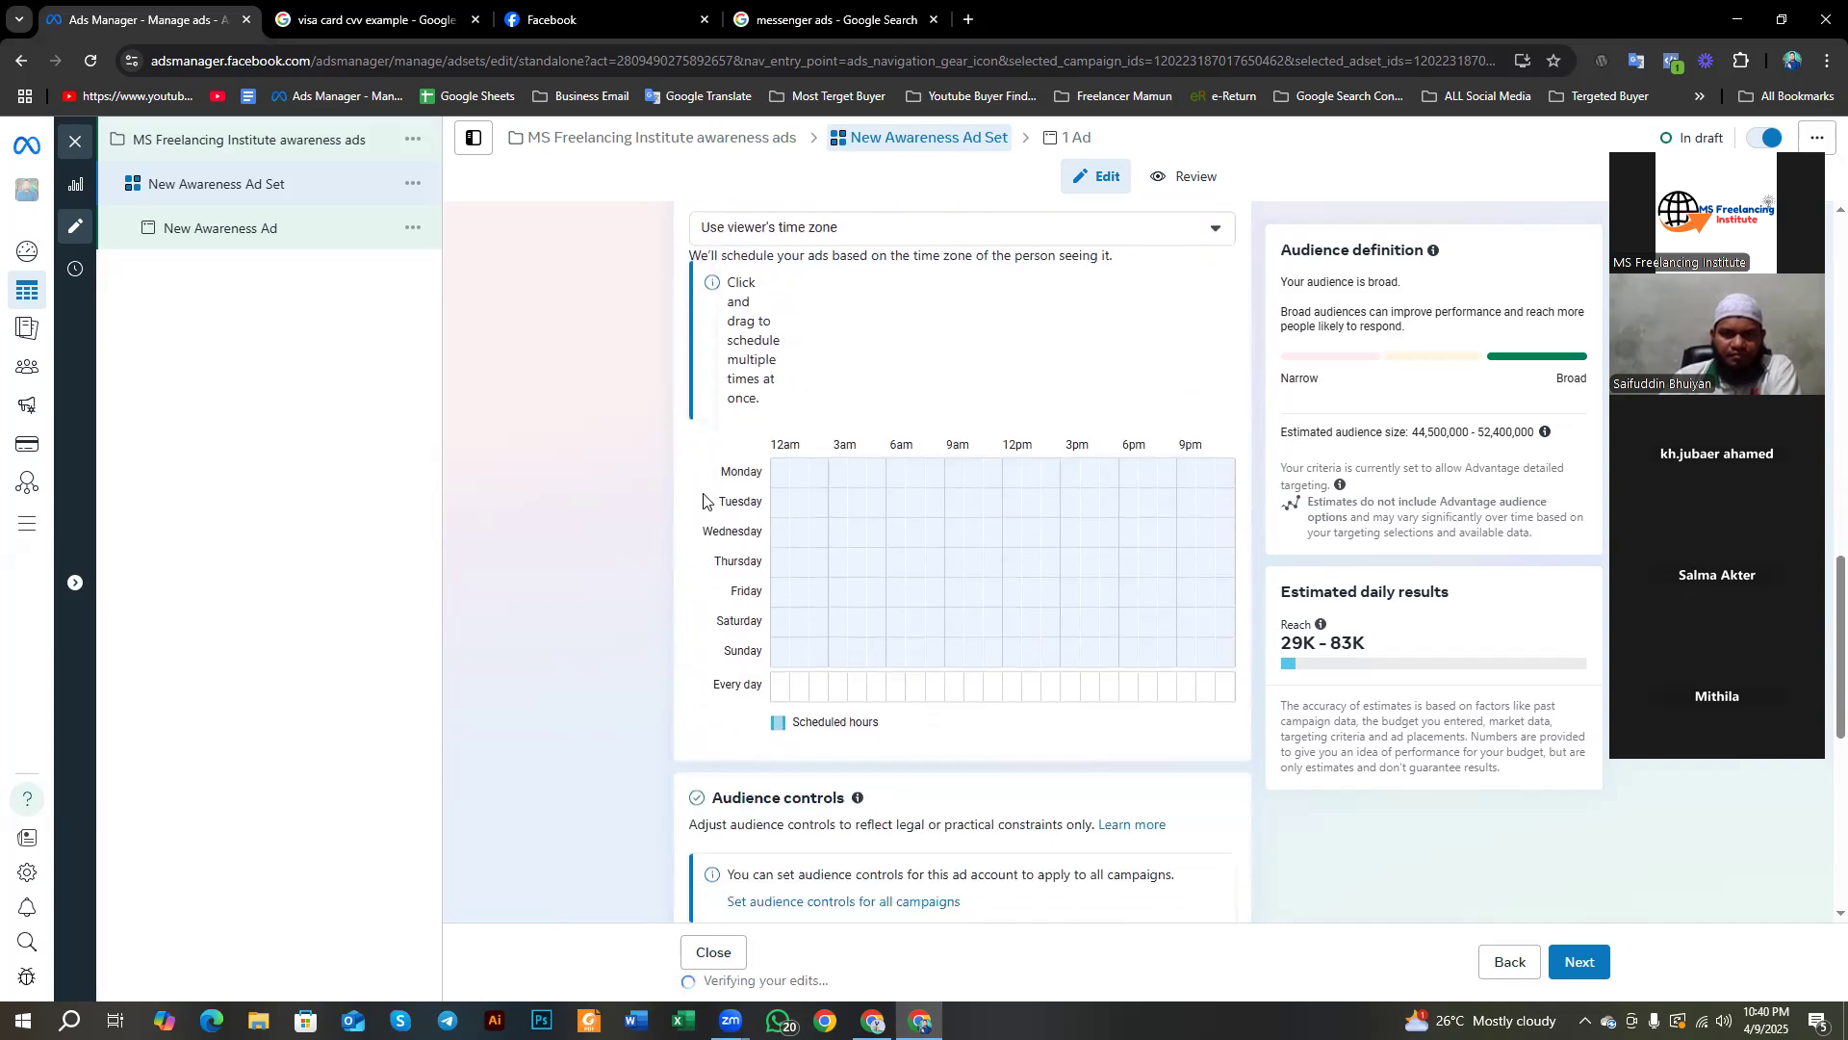
# Step: Capture the schedule grid and draw a red box around Monday, then close the overlay
pyautogui.press('Print')
pyautogui.moveTo(578, 208); pyautogui.dragTo(1370, 939)
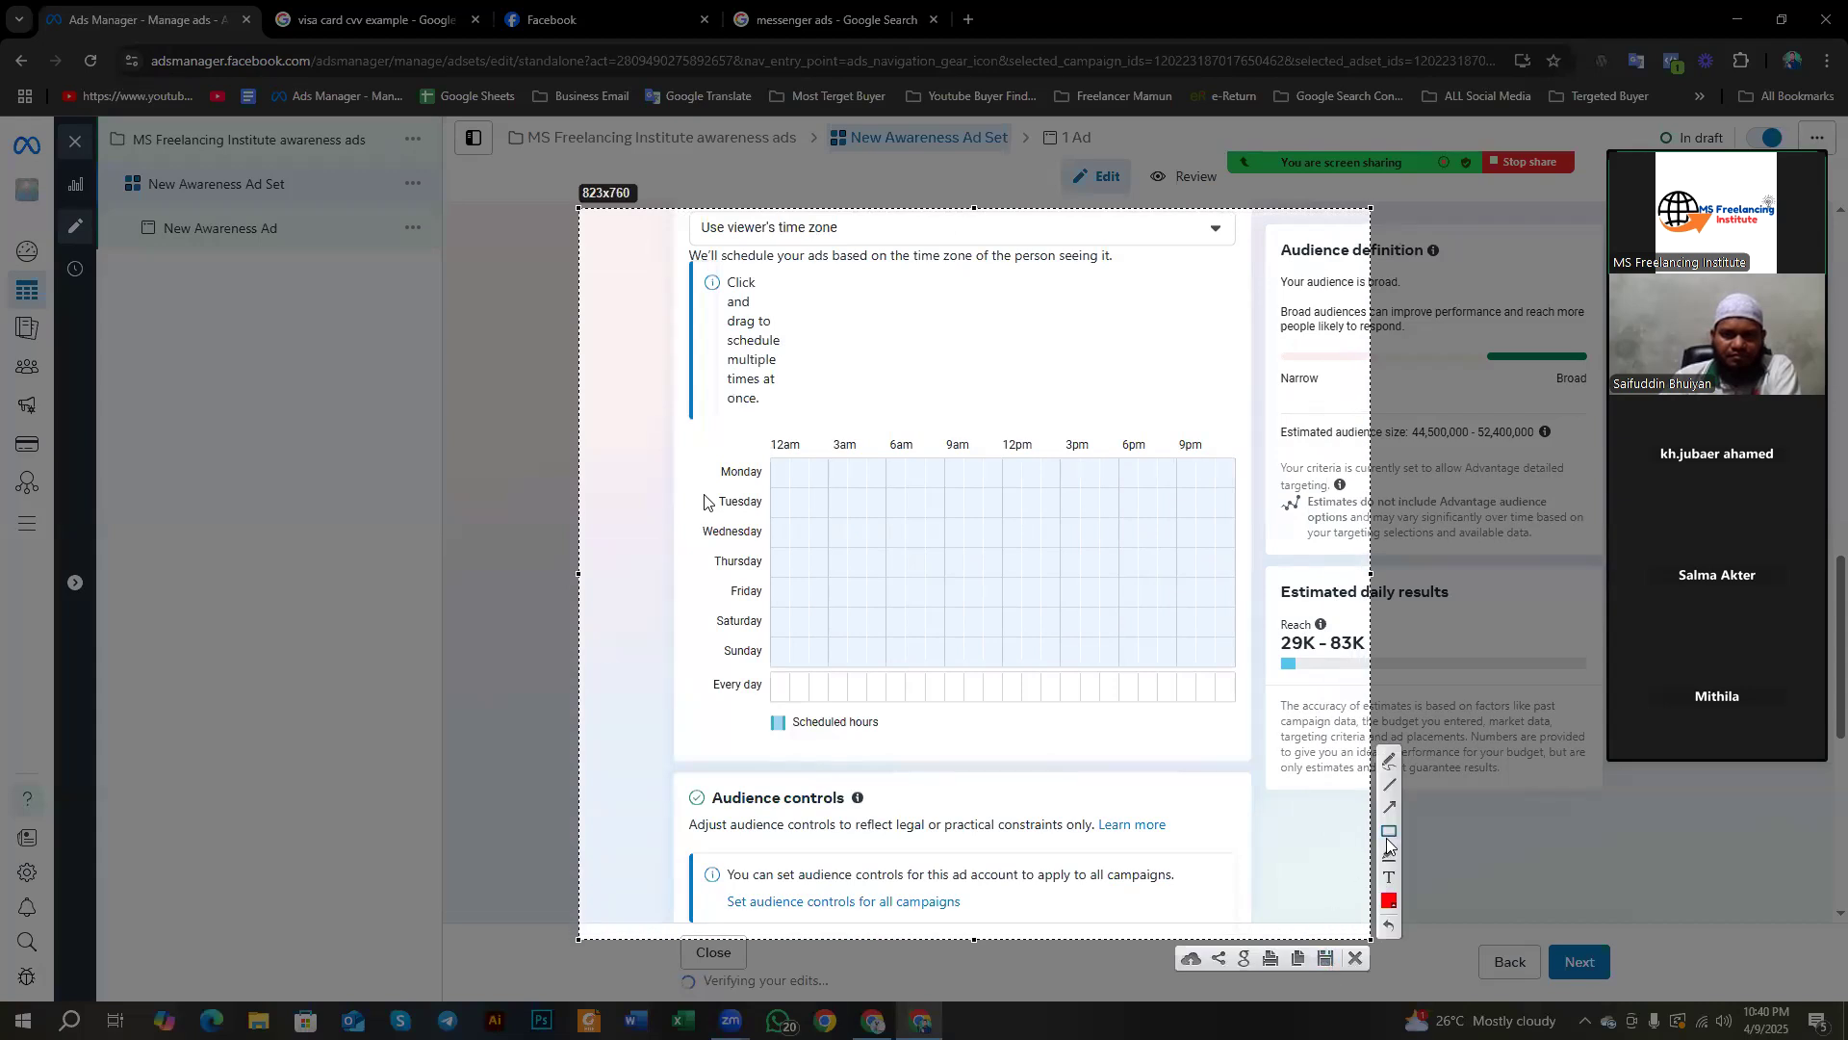
pyautogui.moveTo(707, 452)
pyautogui.mouseDown()
pyautogui.moveTo(761, 480)
pyautogui.moveTo(762, 504)
pyautogui.mouseUp()
pyautogui.click(1355, 955)
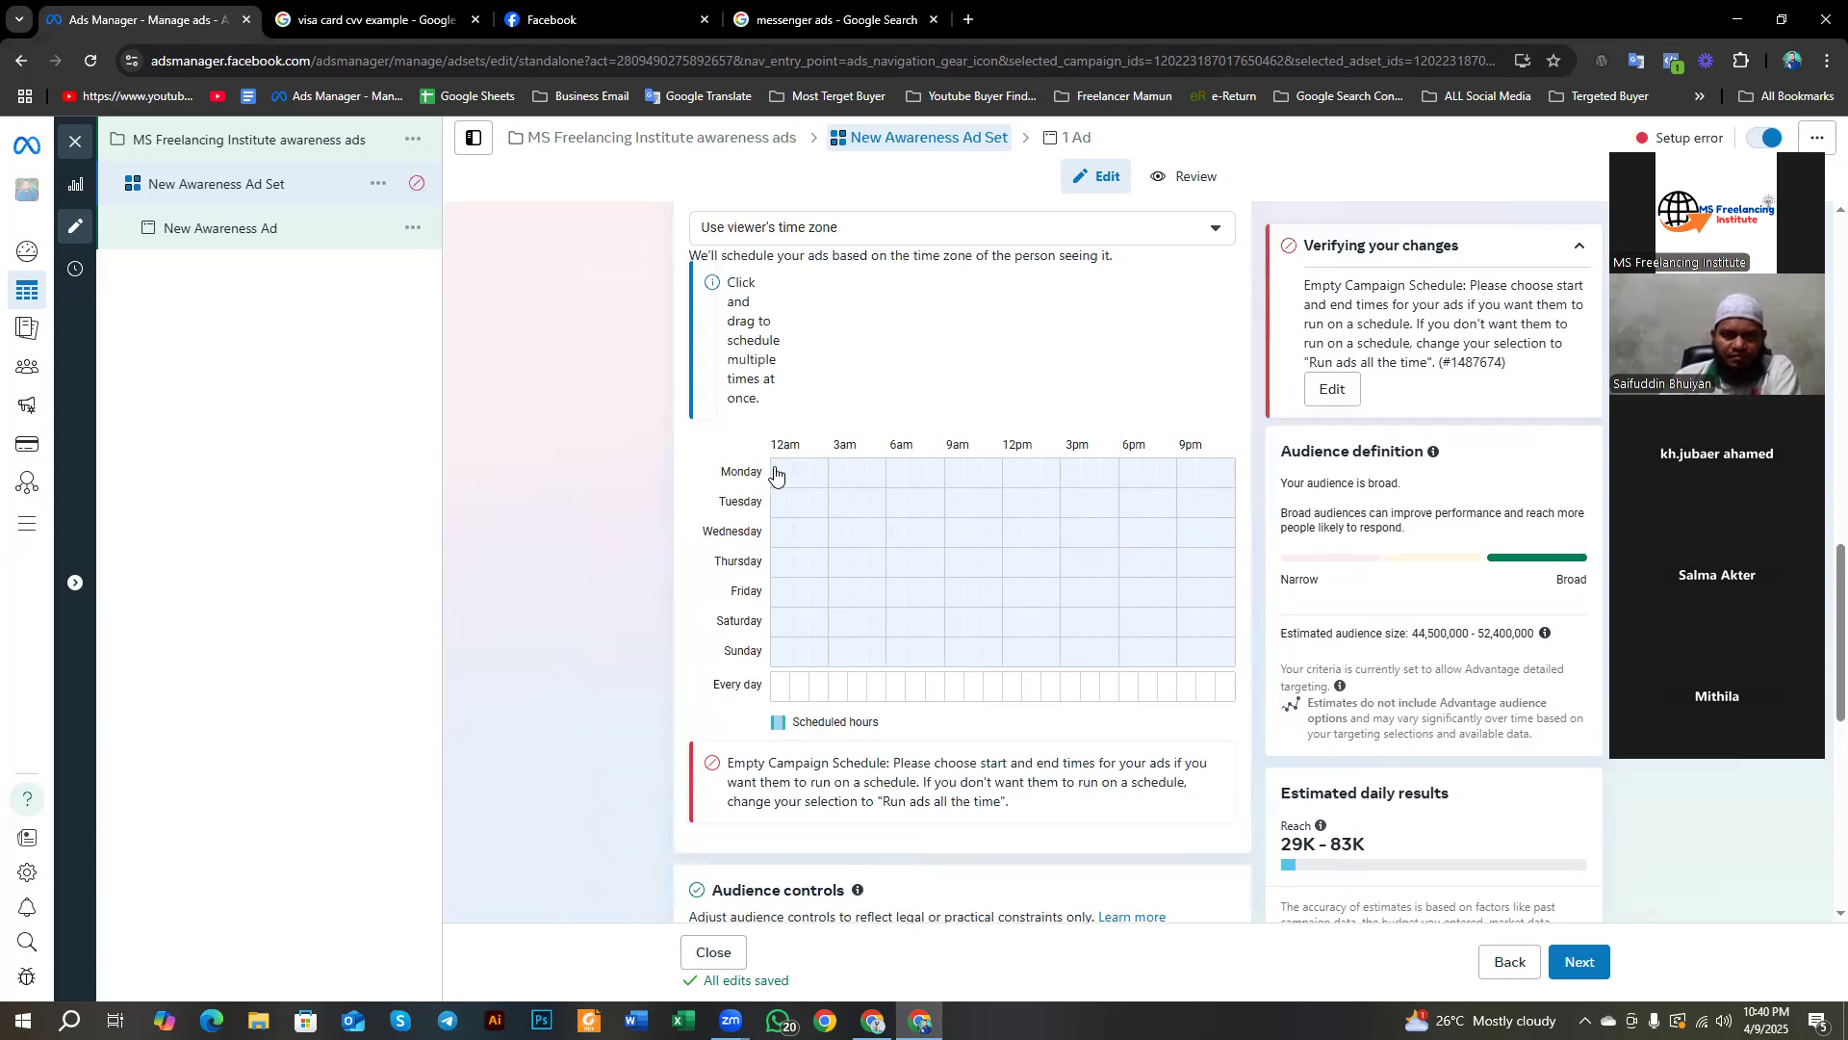
pyautogui.moveTo(780, 474); pyautogui.dragTo(847, 479)
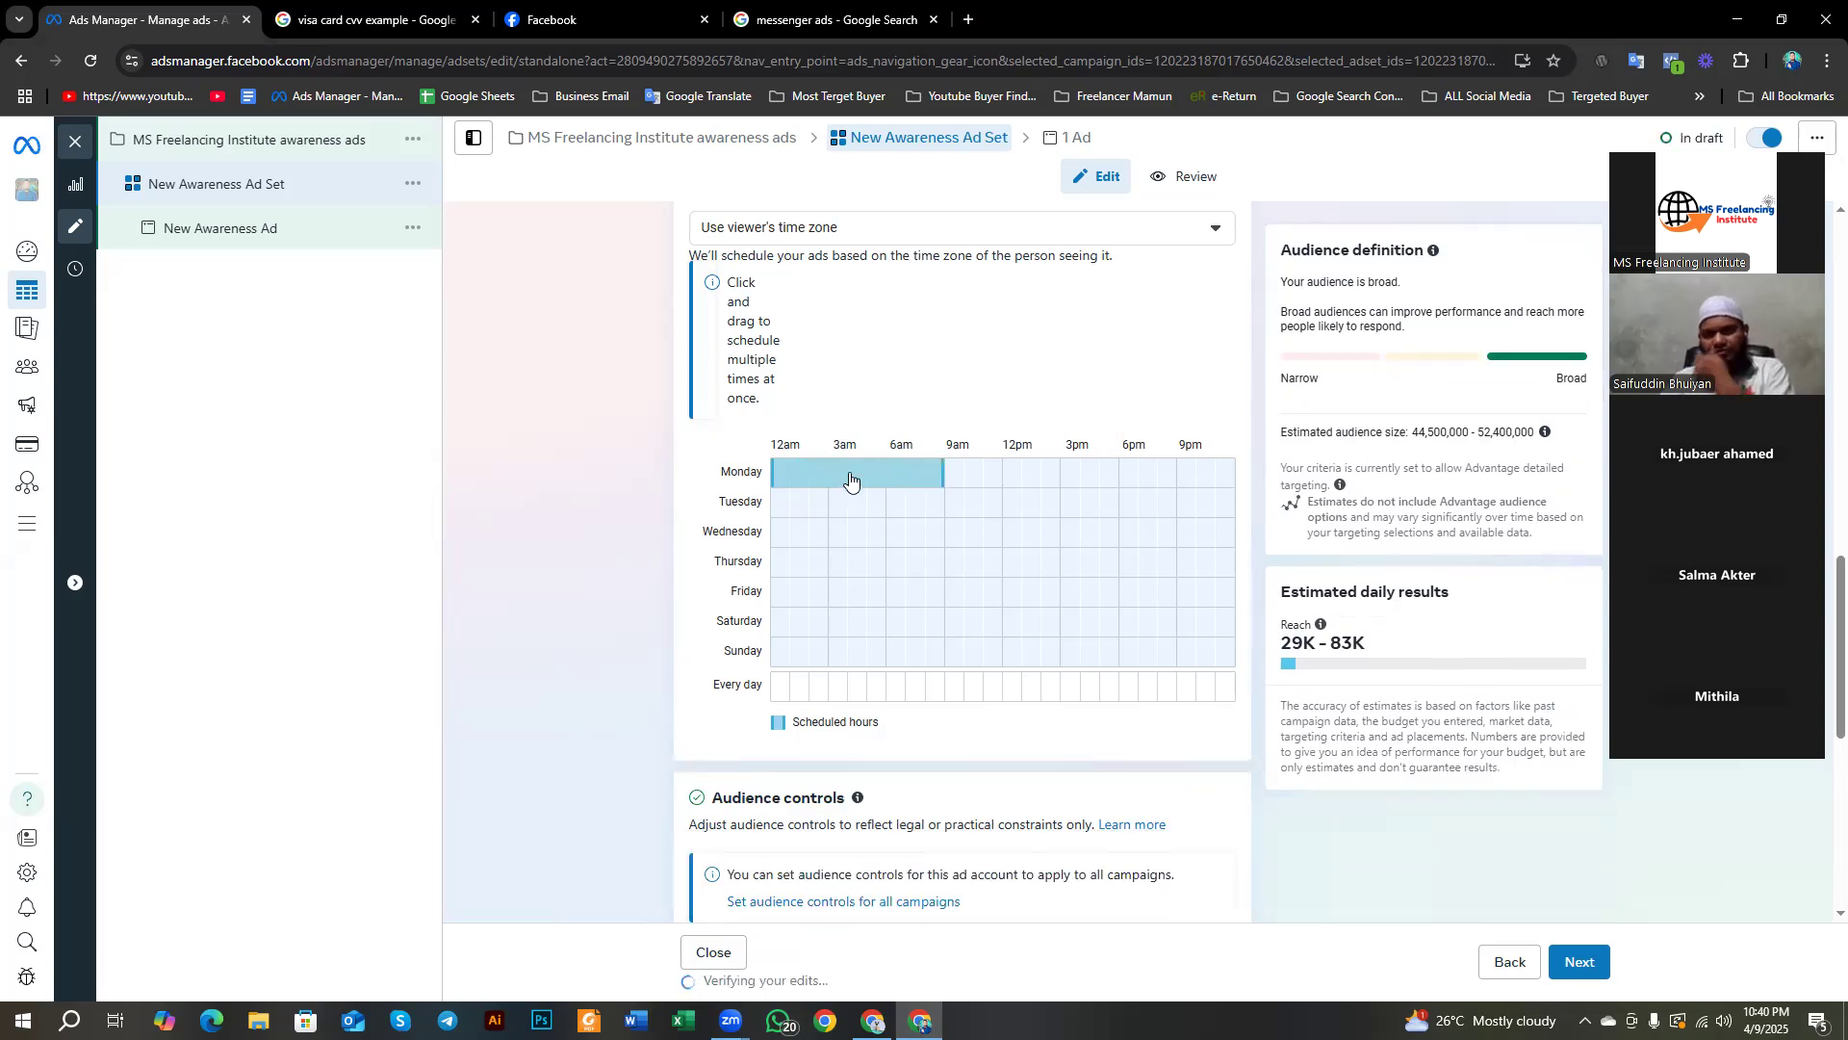
pyautogui.moveTo(938, 478); pyautogui.dragTo(780, 487)
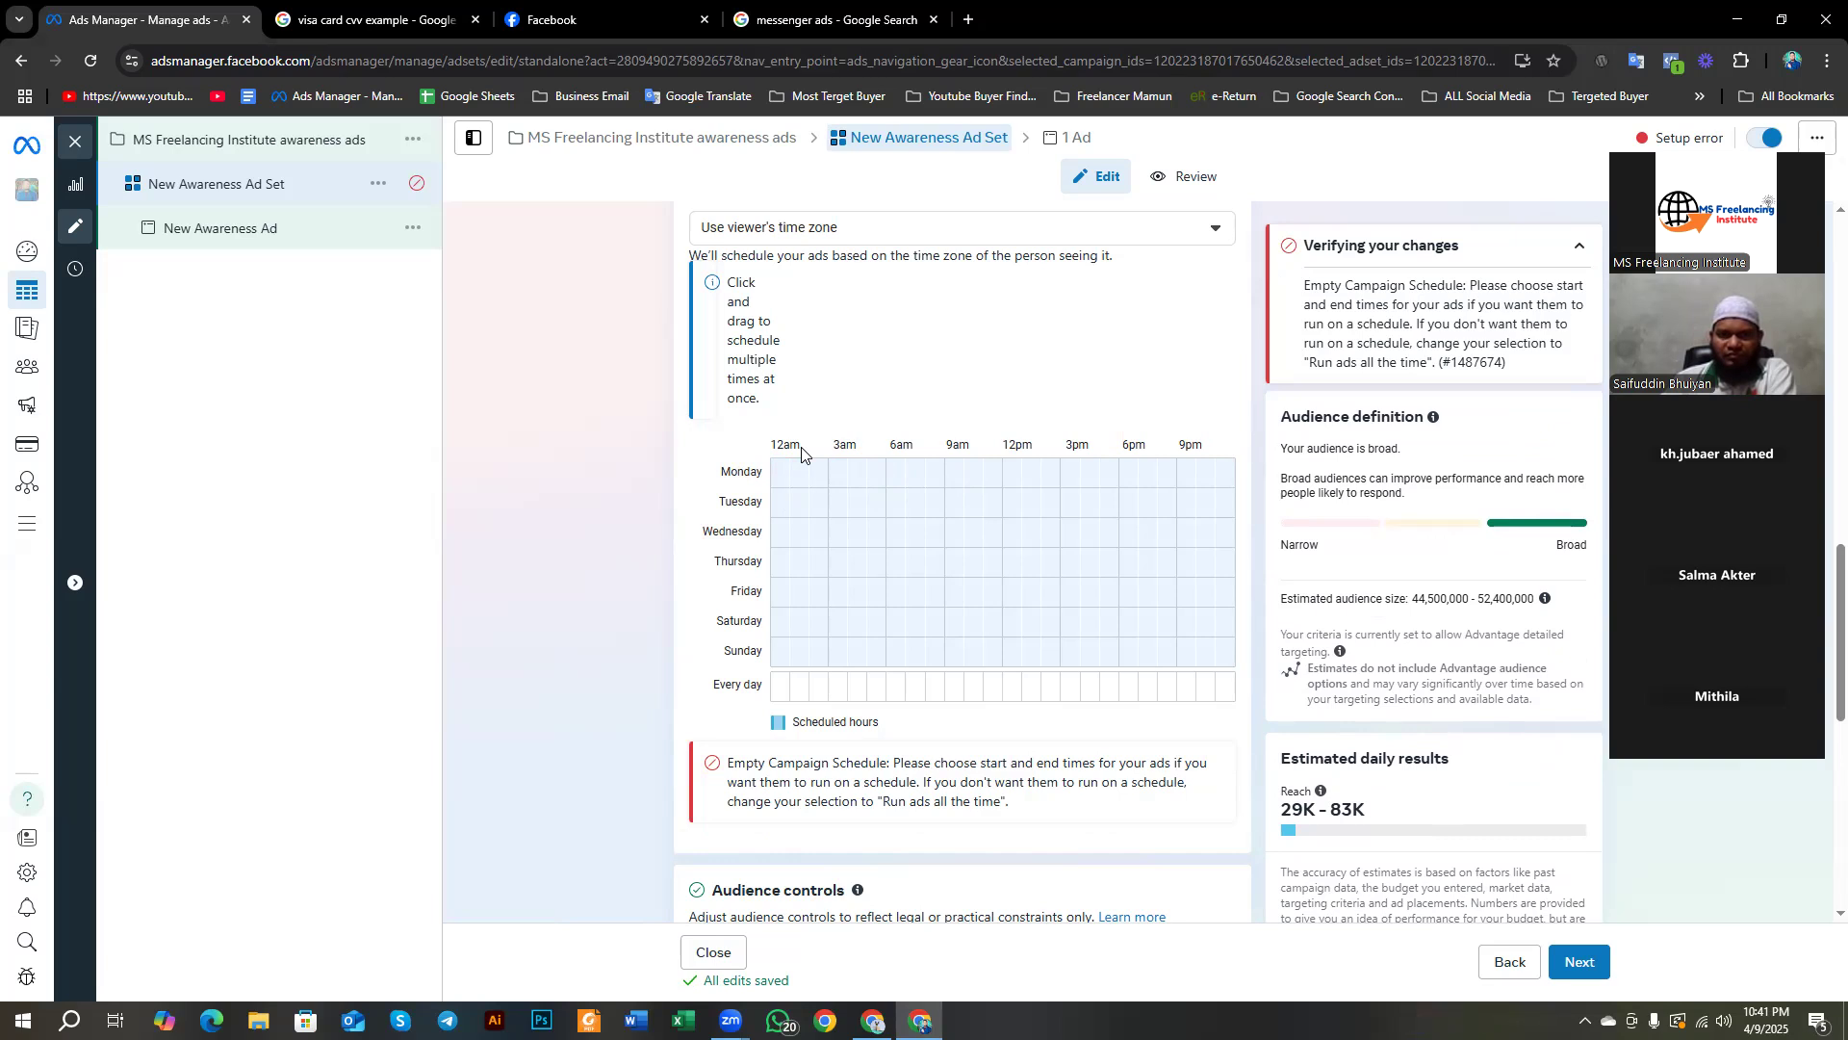
pyautogui.scroll(1, 806, 472)
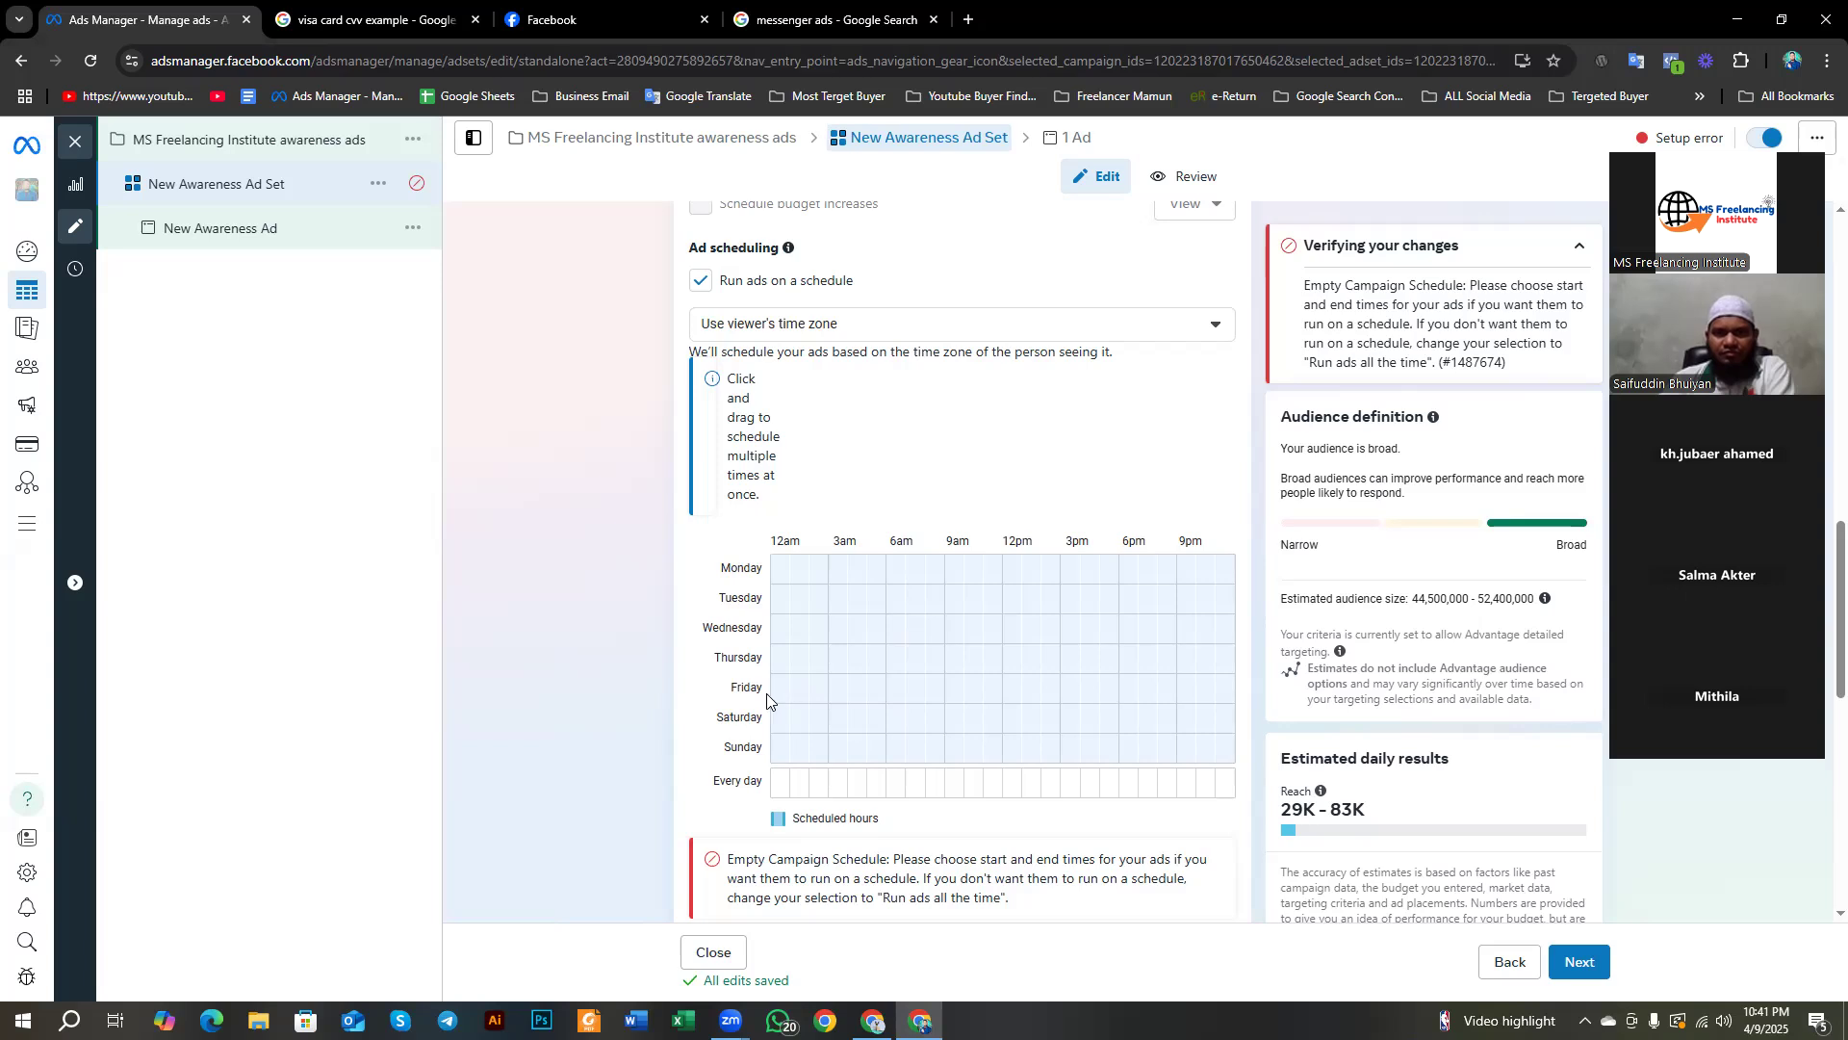
# Step: Mark a Friday block in the schedule grid and trim it to 12pm–2pm
pyautogui.click(955, 687)
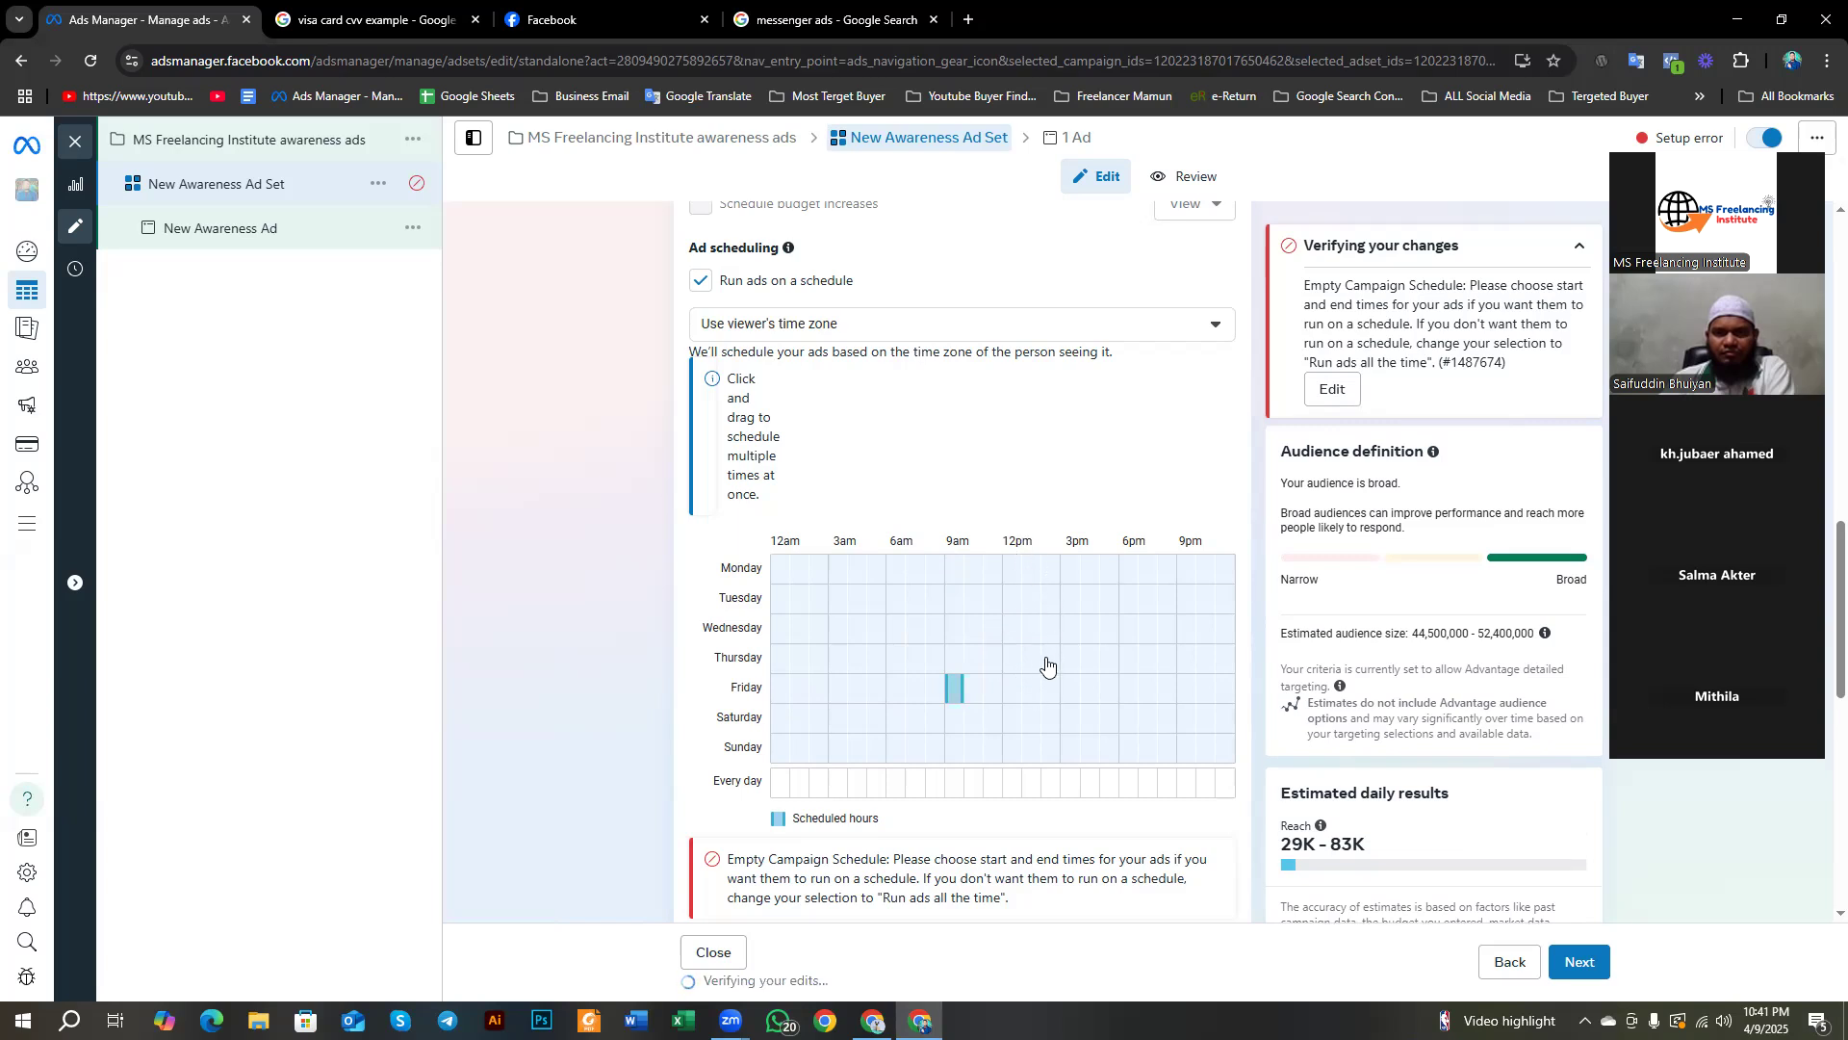
pyautogui.click(1048, 691)
pyautogui.click(1047, 700)
pyautogui.moveTo(960, 691); pyautogui.dragTo(1047, 707)
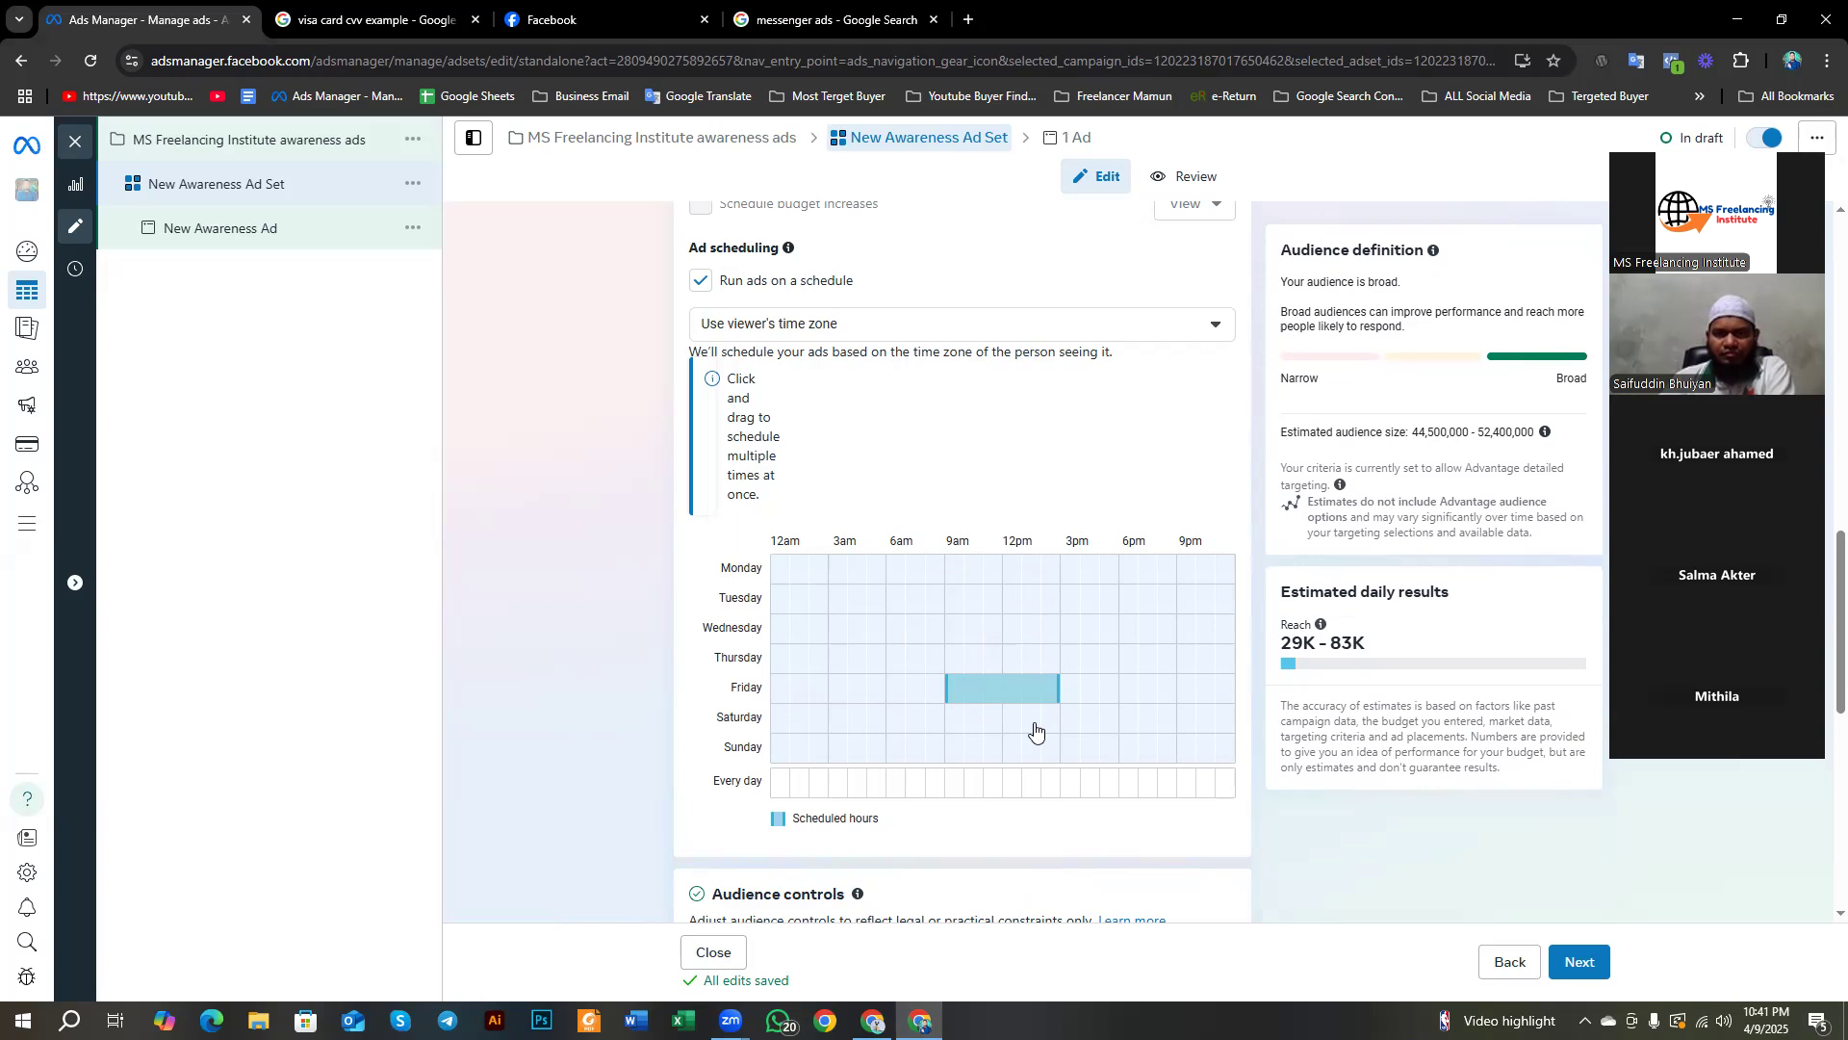
pyautogui.moveTo(955, 688); pyautogui.dragTo(978, 689)
pyautogui.click(996, 690)
pyautogui.click(1048, 692)
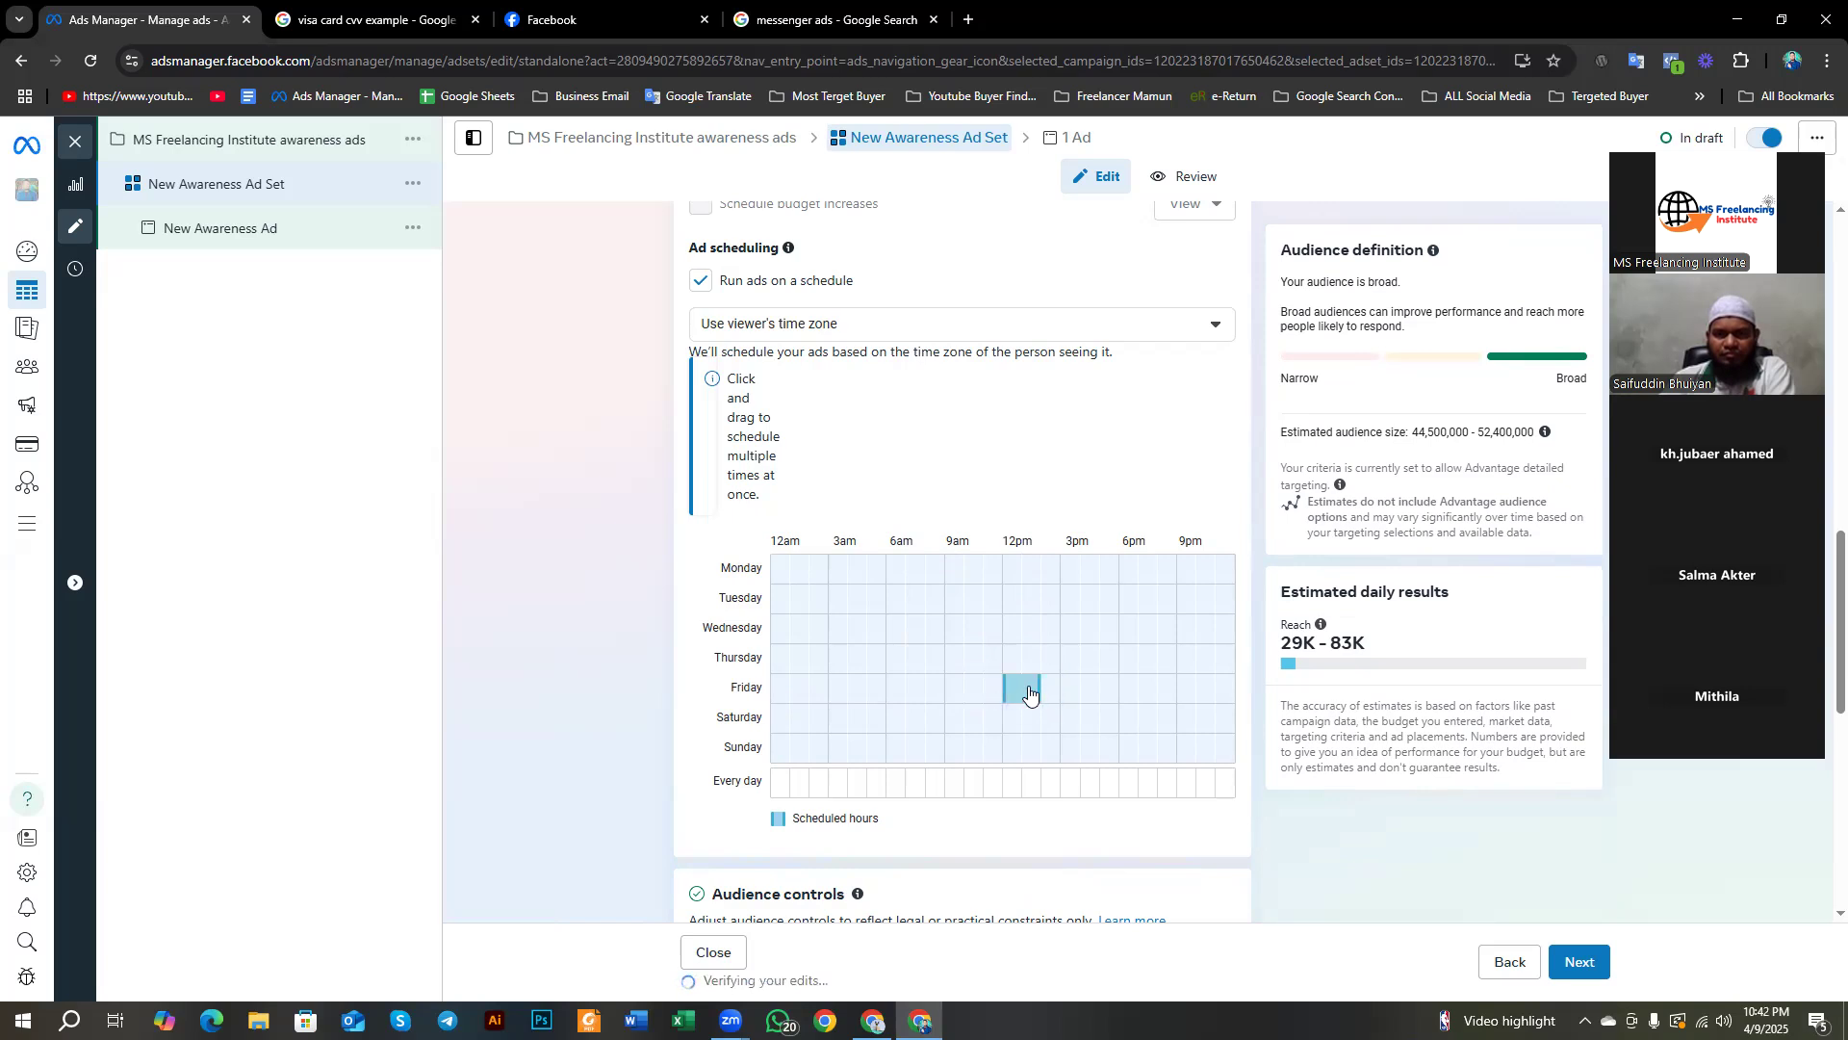
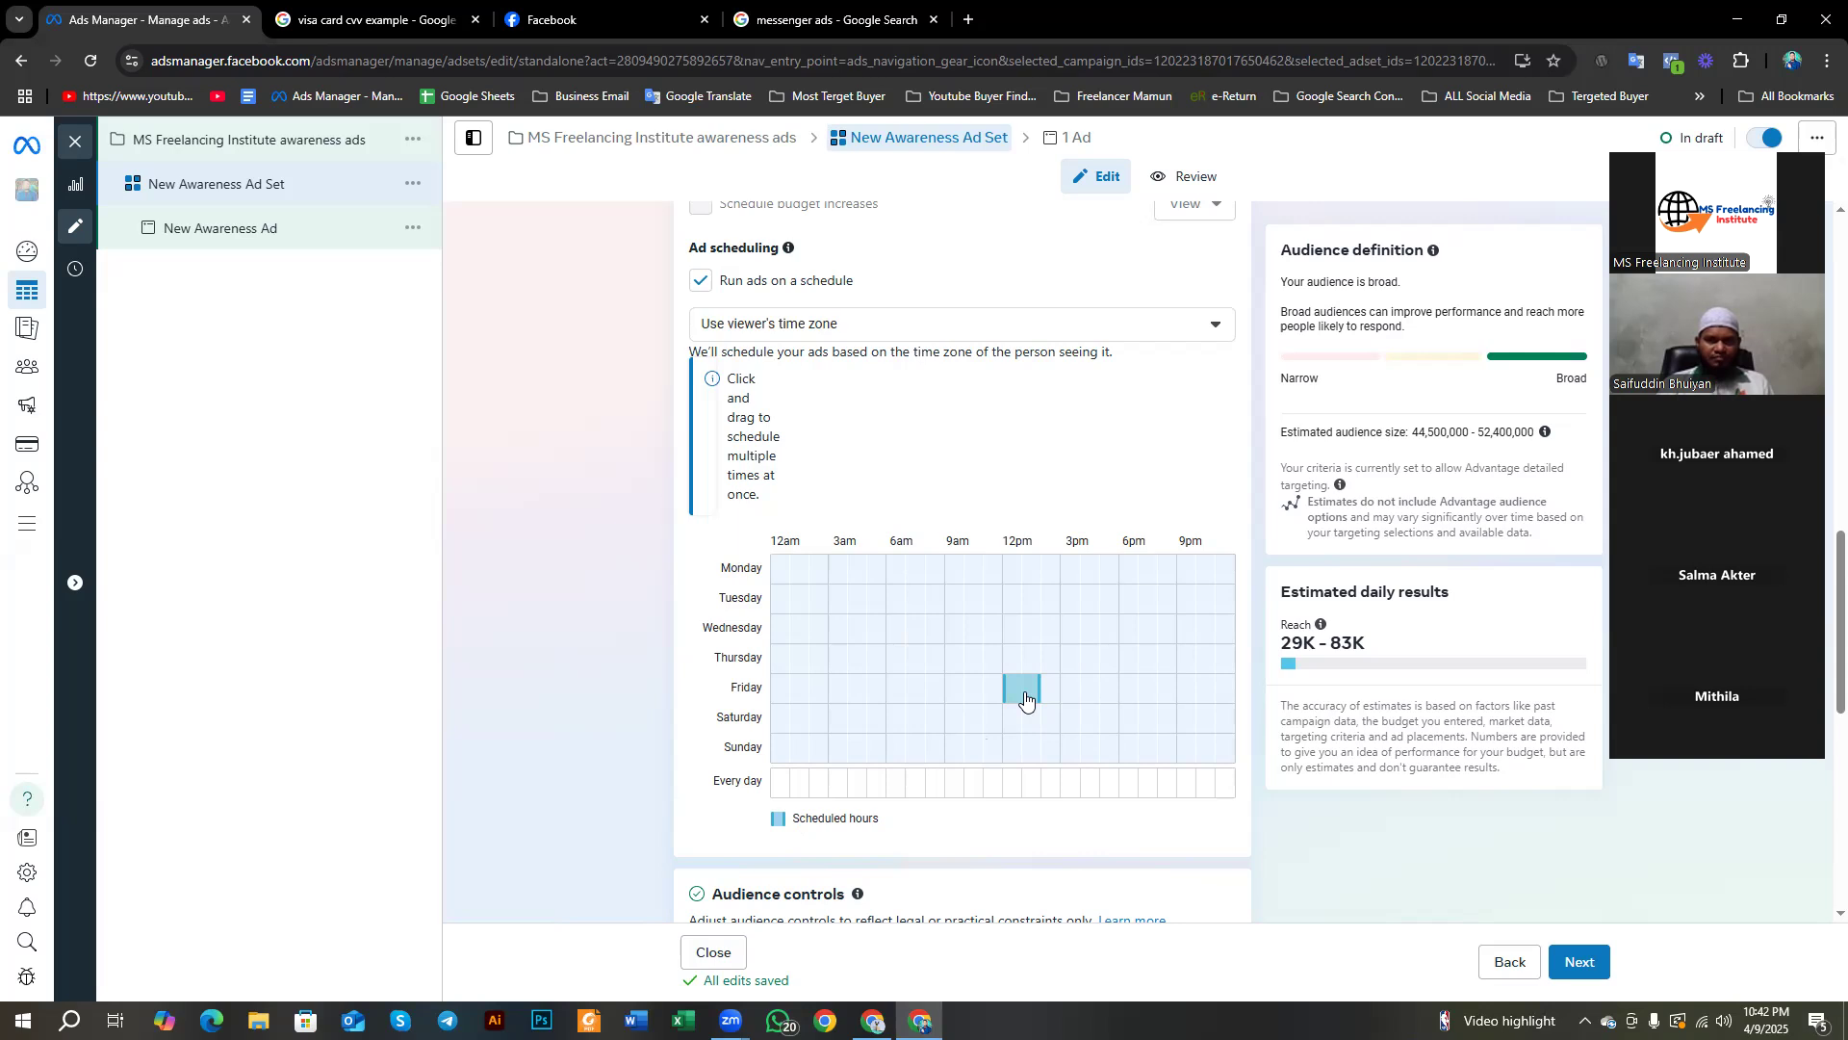
# Step: Remove the Friday midday block and the test early-morning Monday and Friday blocks until no hours remain
pyautogui.click(1026, 700)
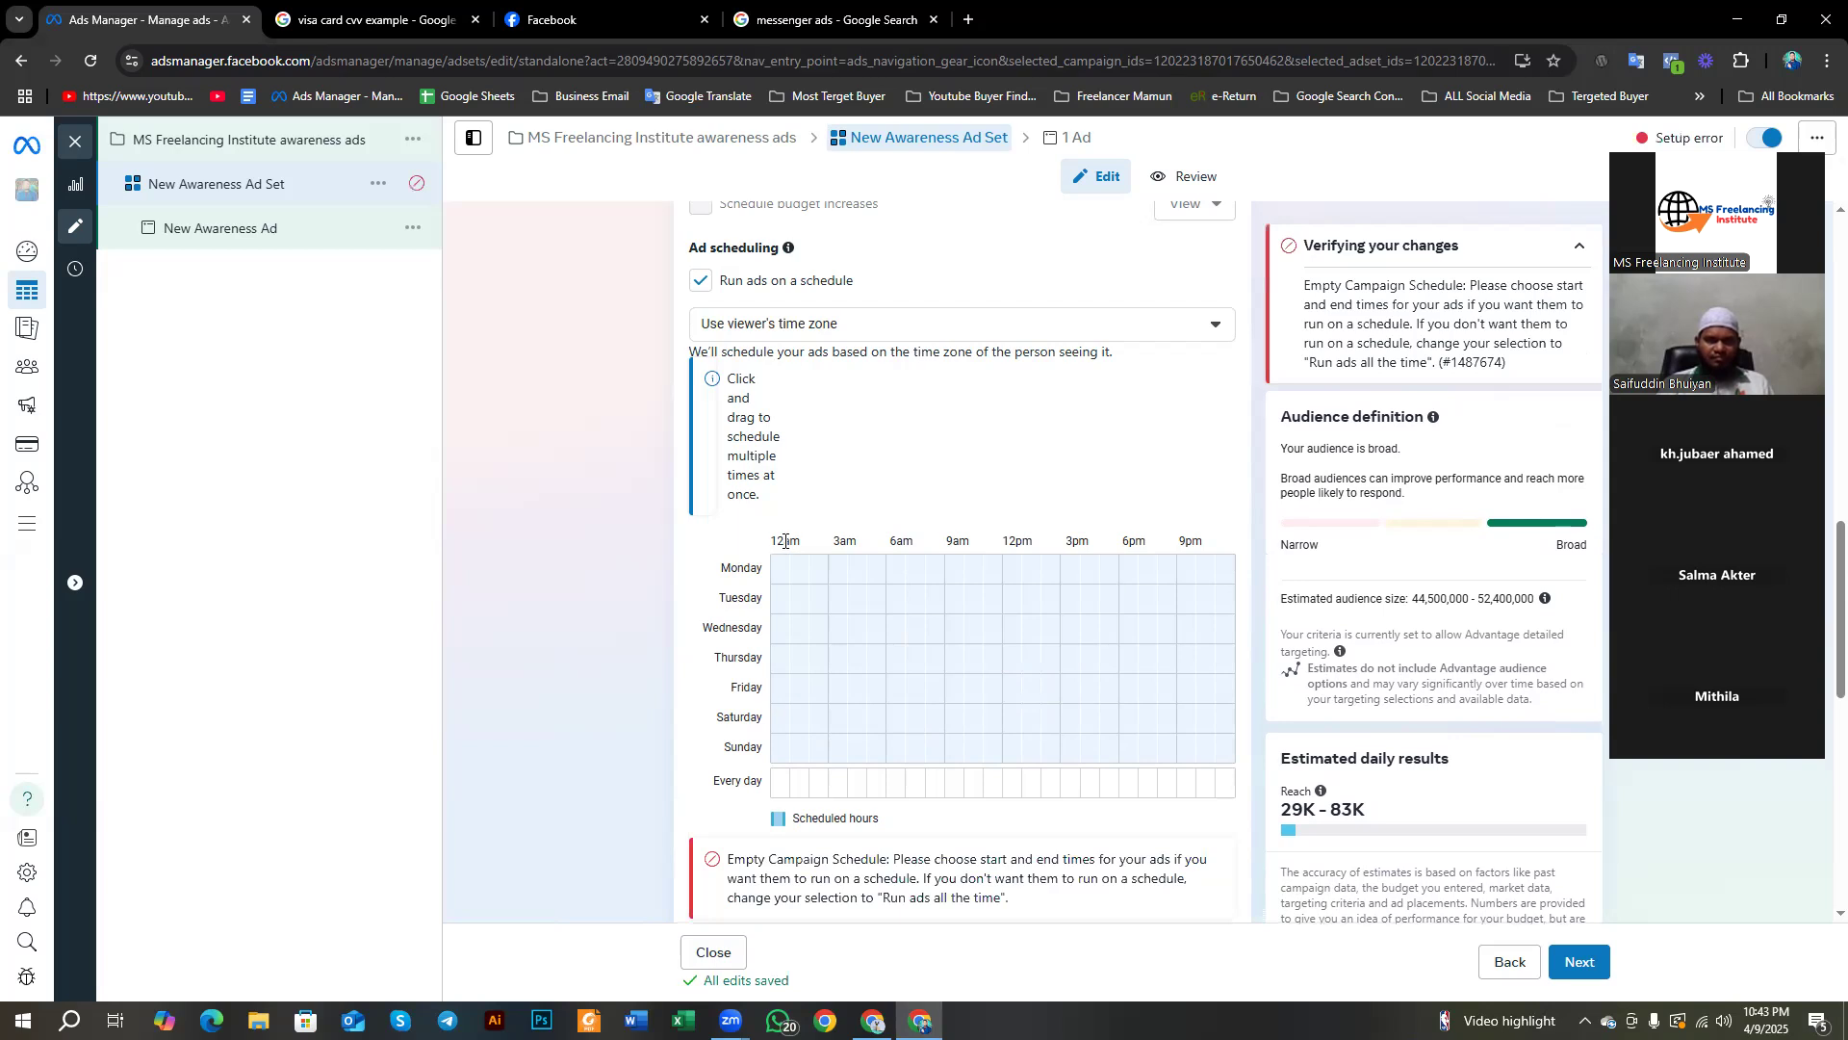
pyautogui.moveTo(779, 687); pyautogui.dragTo(832, 703)
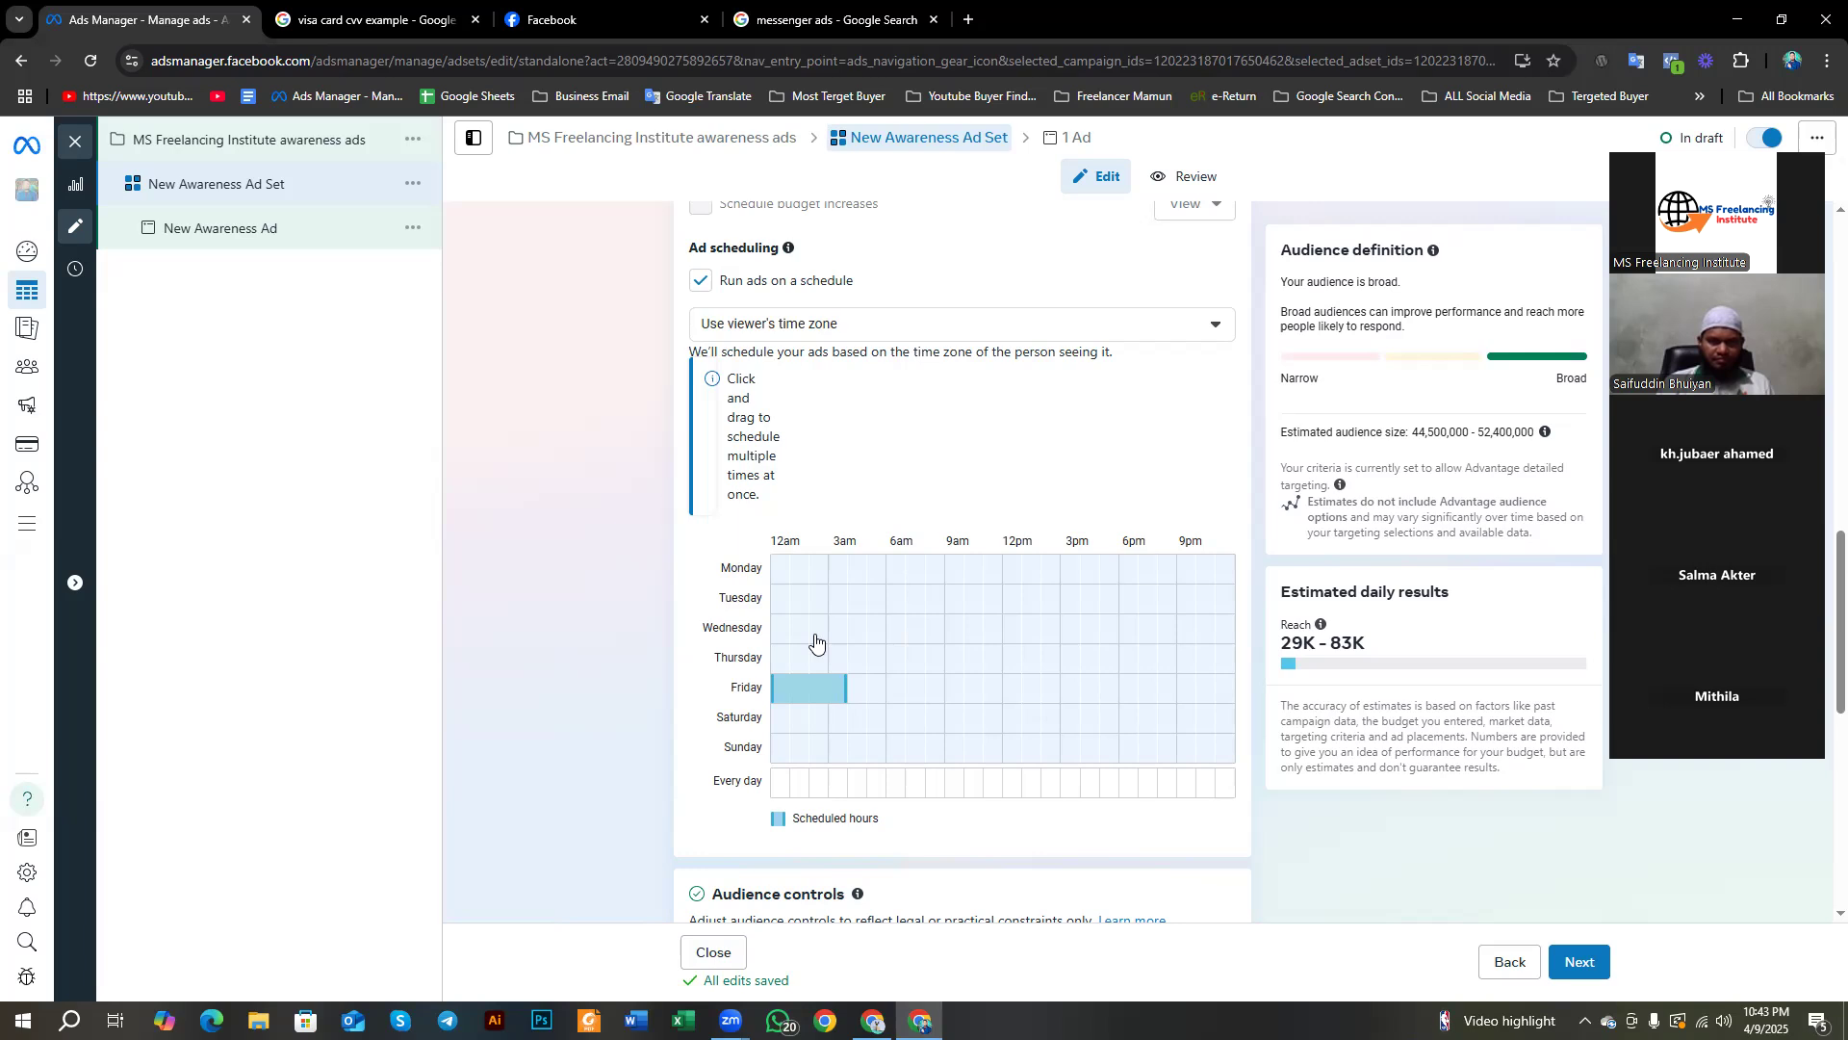
pyautogui.moveTo(776, 567)
pyautogui.mouseDown()
pyautogui.moveTo(925, 594)
pyautogui.moveTo(839, 601)
pyautogui.moveTo(776, 571)
pyautogui.mouseUp()
pyautogui.click(773, 570)
pyautogui.moveTo(782, 685); pyautogui.dragTo(835, 697)
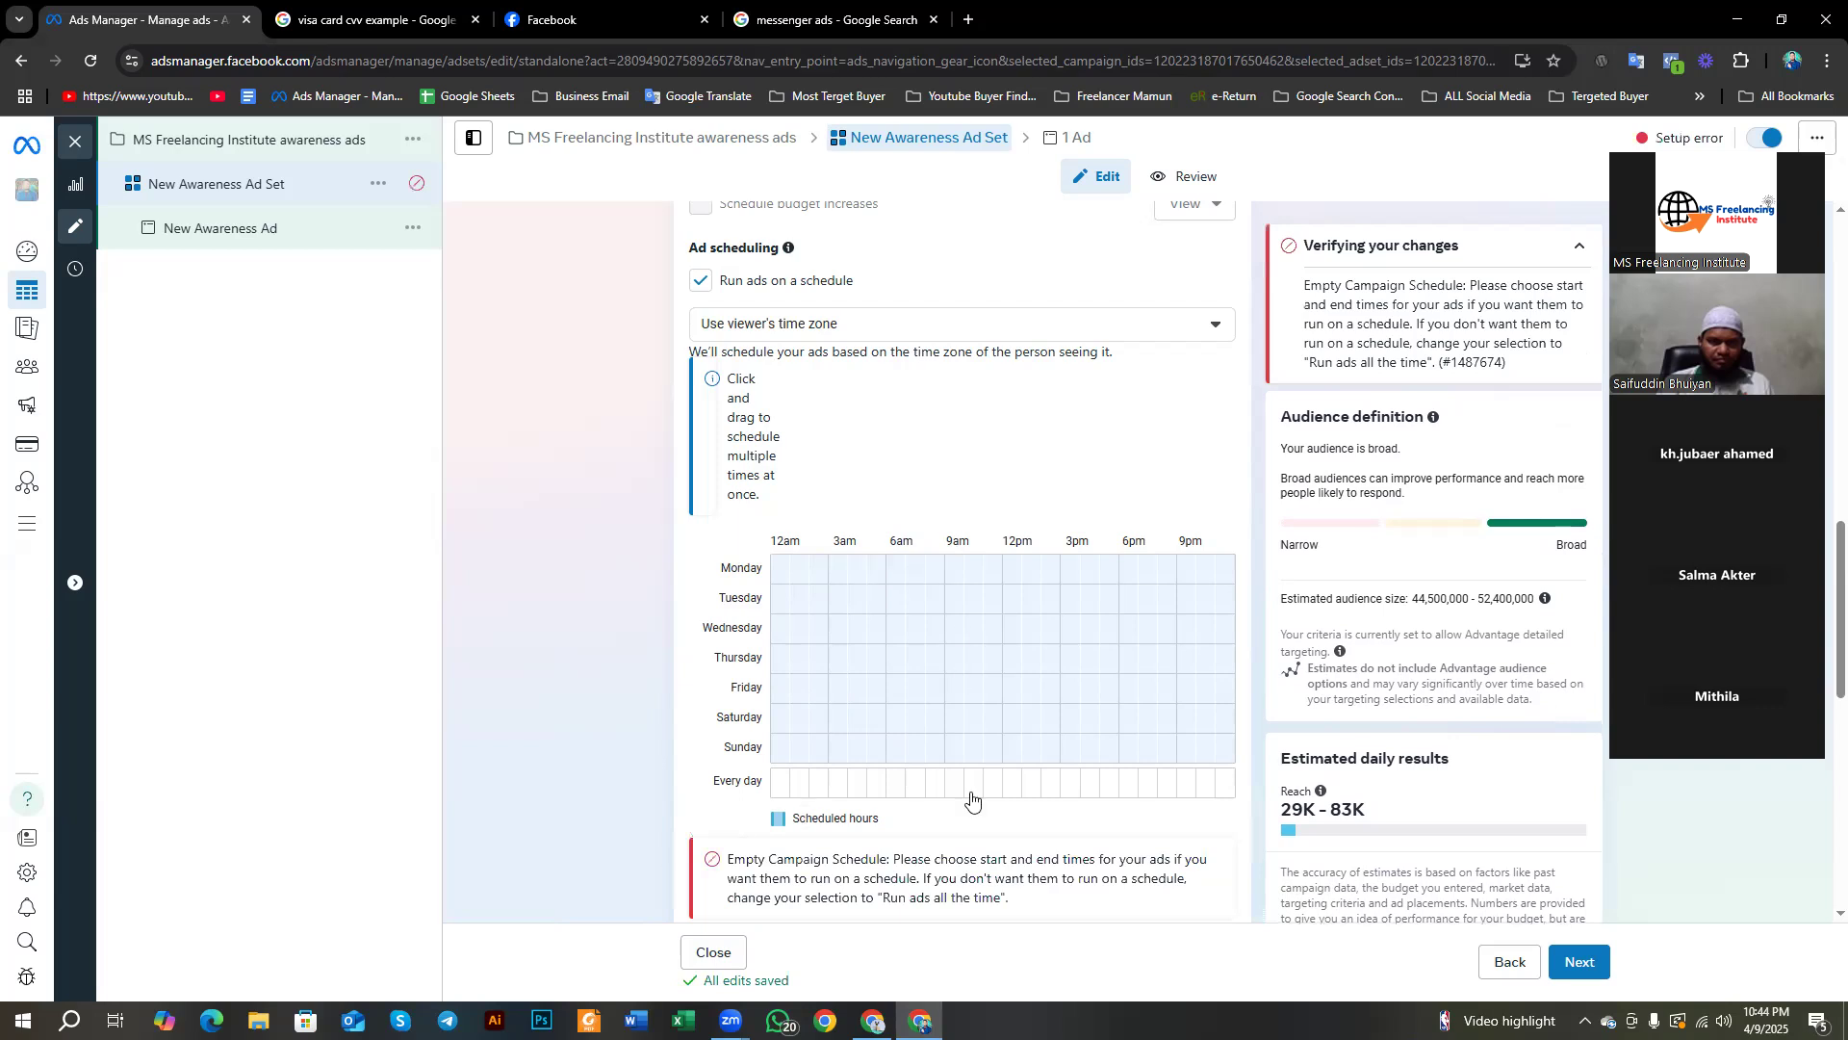
# Step: Add Monday and Tuesday blocks, then fill the Every day row from 12am to midnight
pyautogui.click(954, 577)
pyautogui.moveTo(965, 584); pyautogui.dragTo(1006, 577)
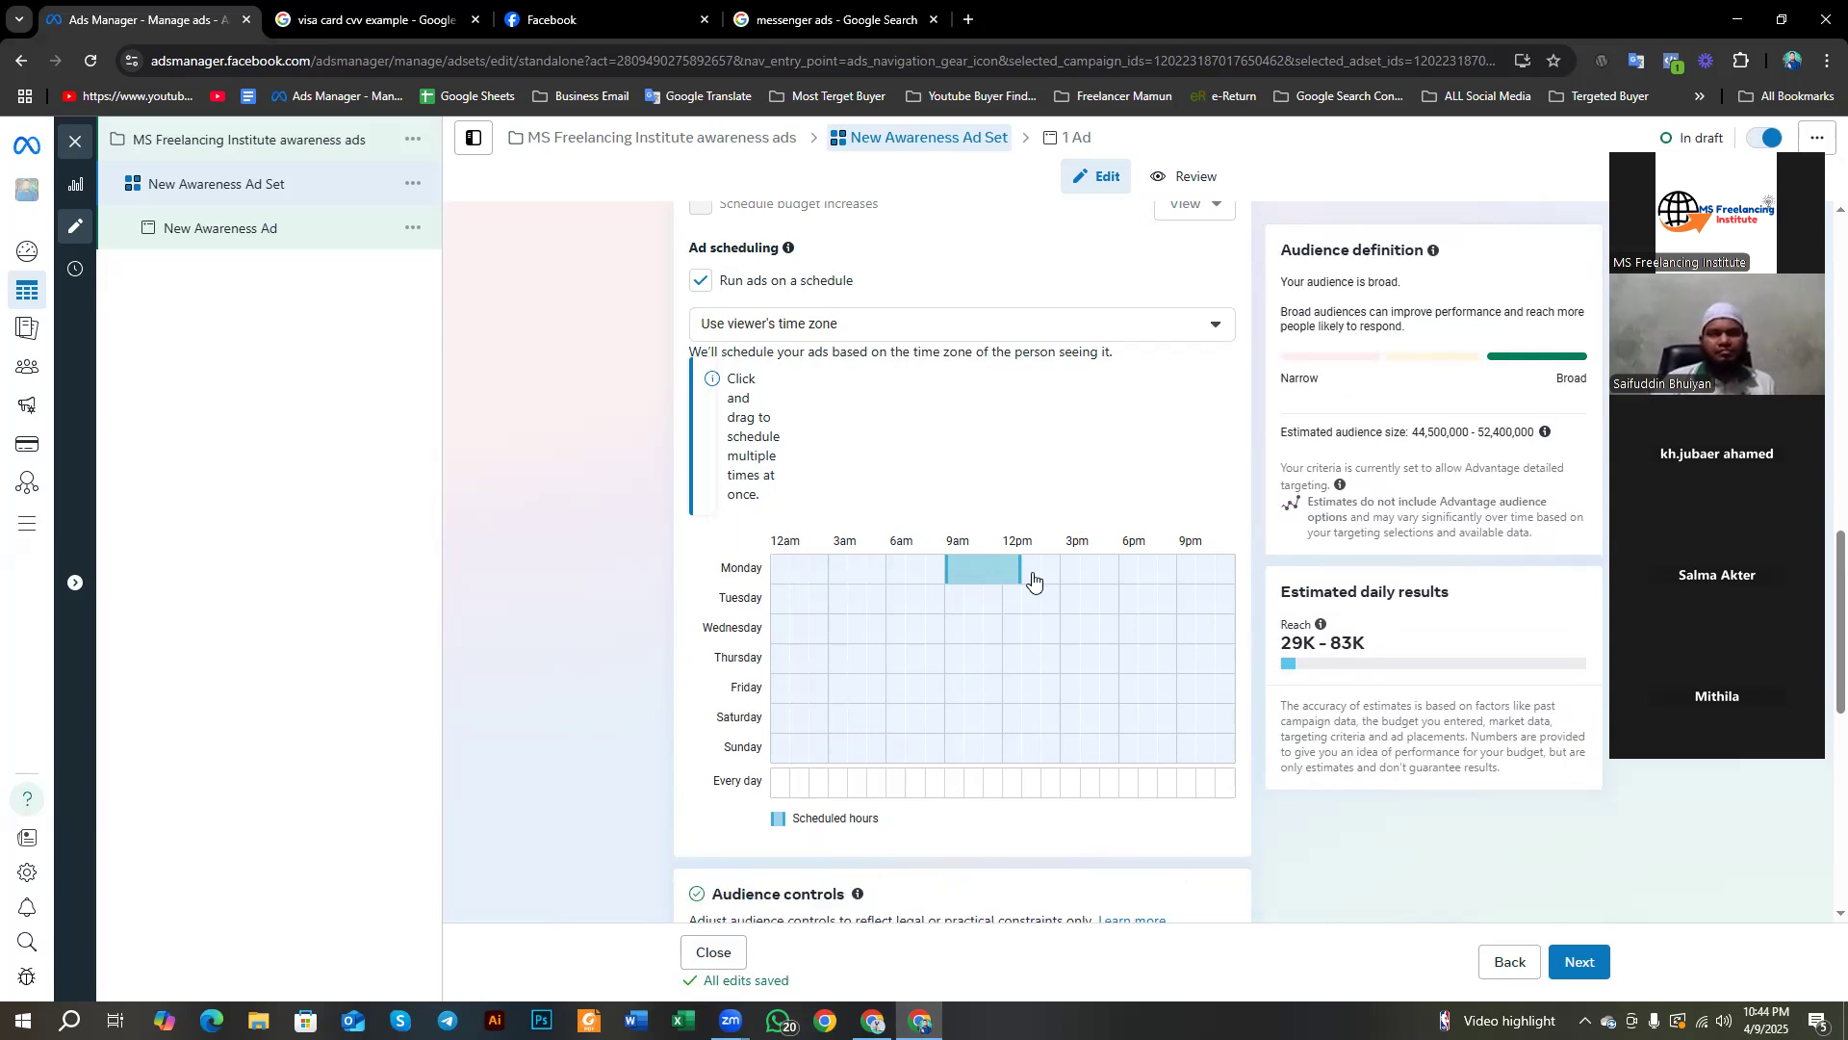
pyautogui.moveTo(1048, 573); pyautogui.dragTo(1227, 575)
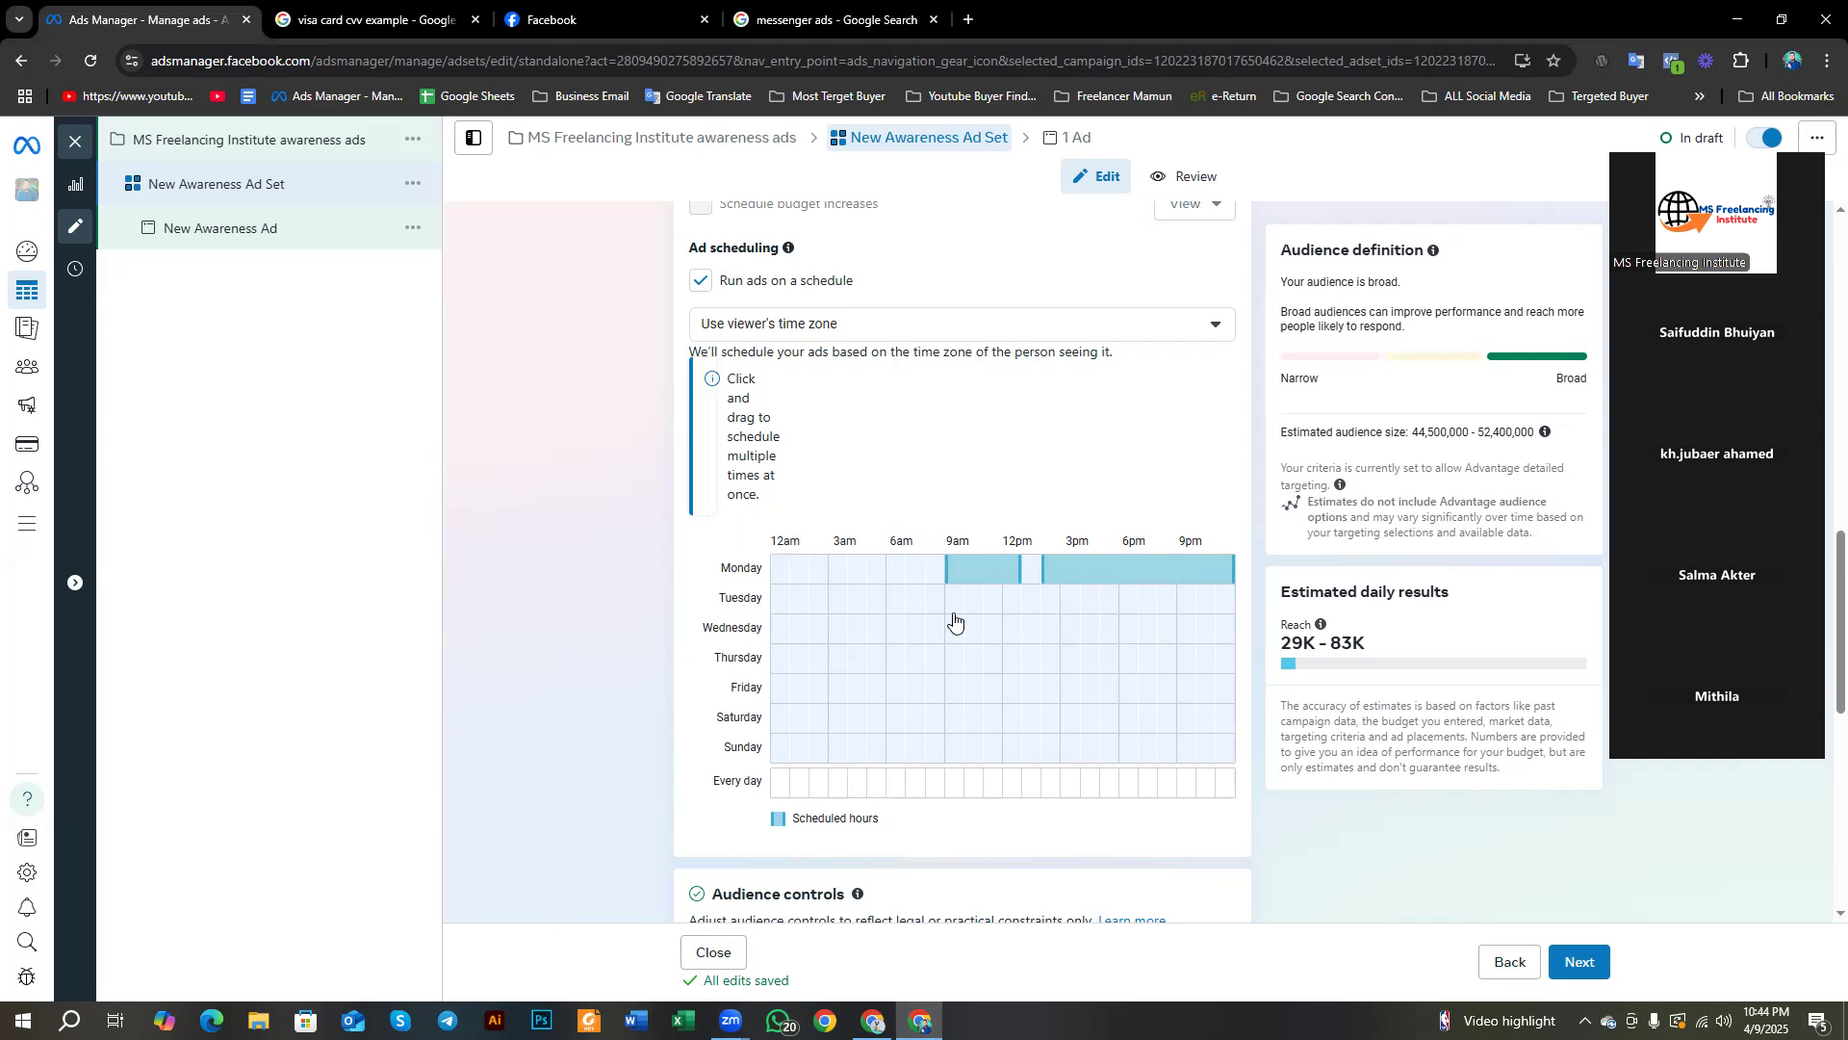
pyautogui.moveTo(953, 610); pyautogui.dragTo(992, 612)
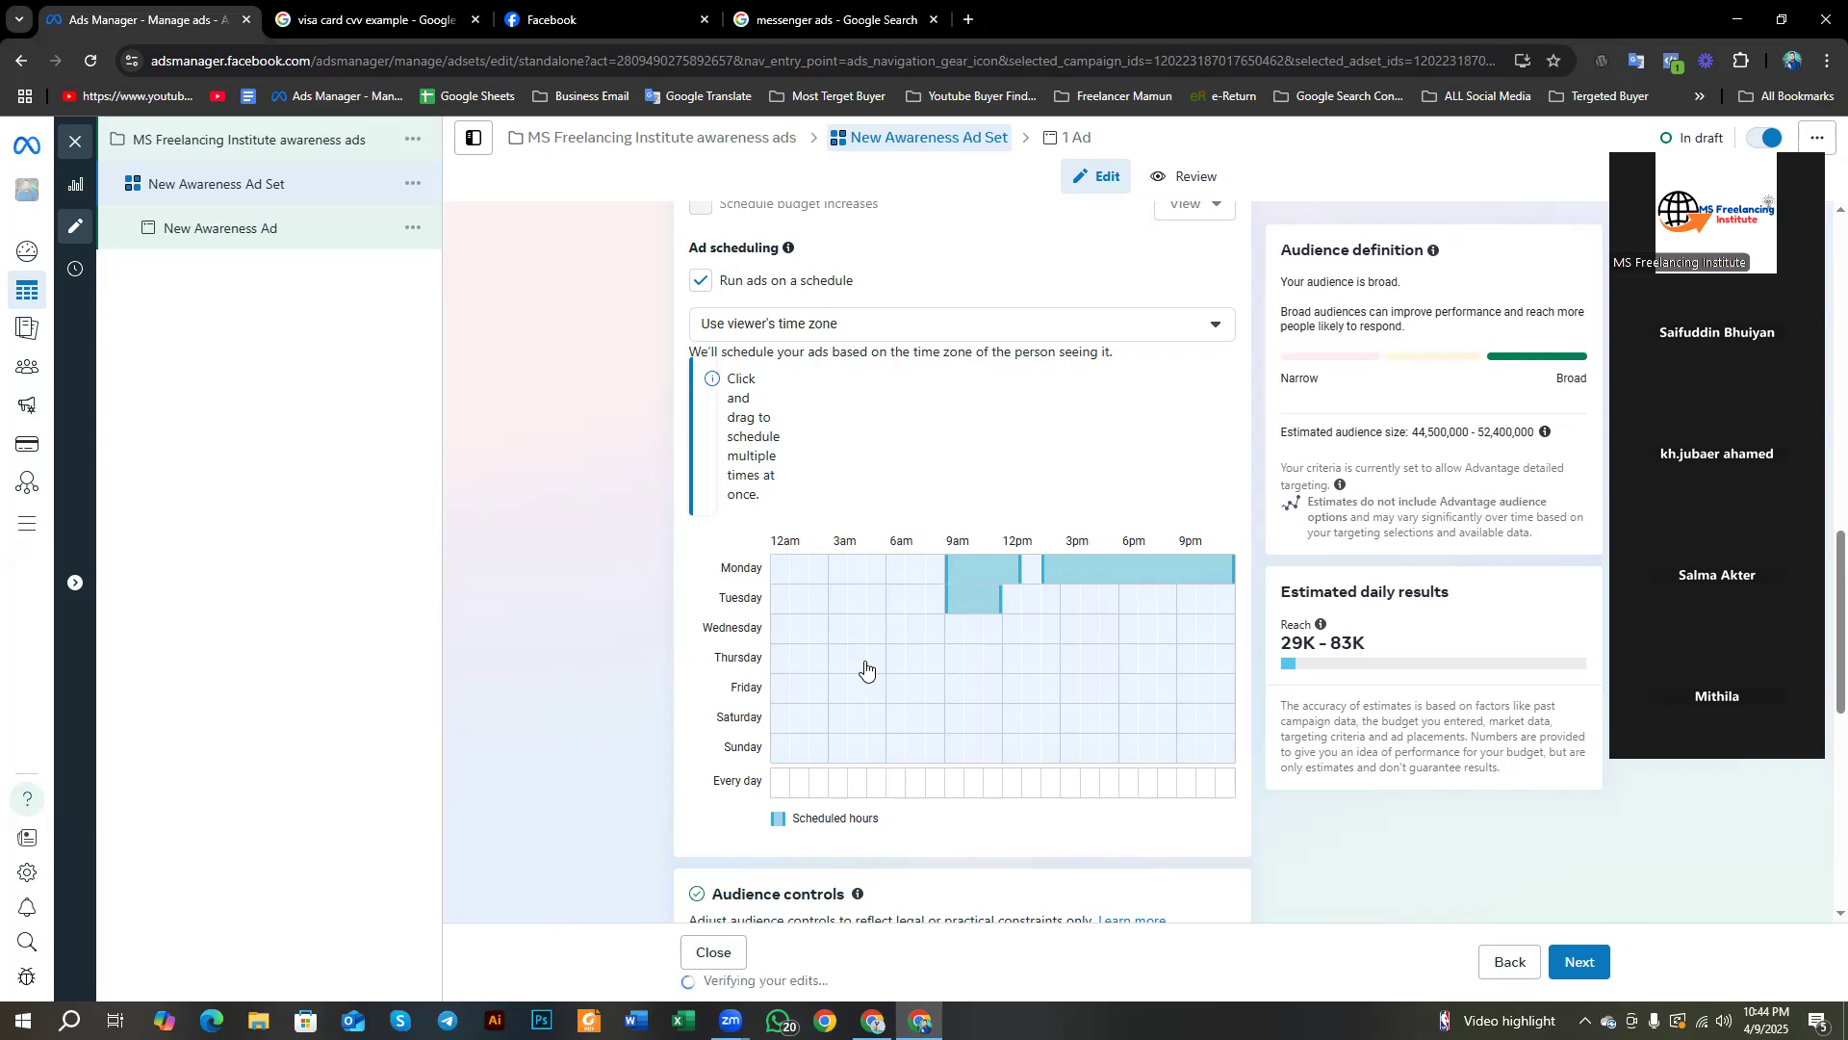
pyautogui.moveTo(715, 781); pyautogui.dragTo(881, 783)
pyautogui.rightClick(746, 785)
pyautogui.moveTo(1001, 784); pyautogui.dragTo(1227, 801)
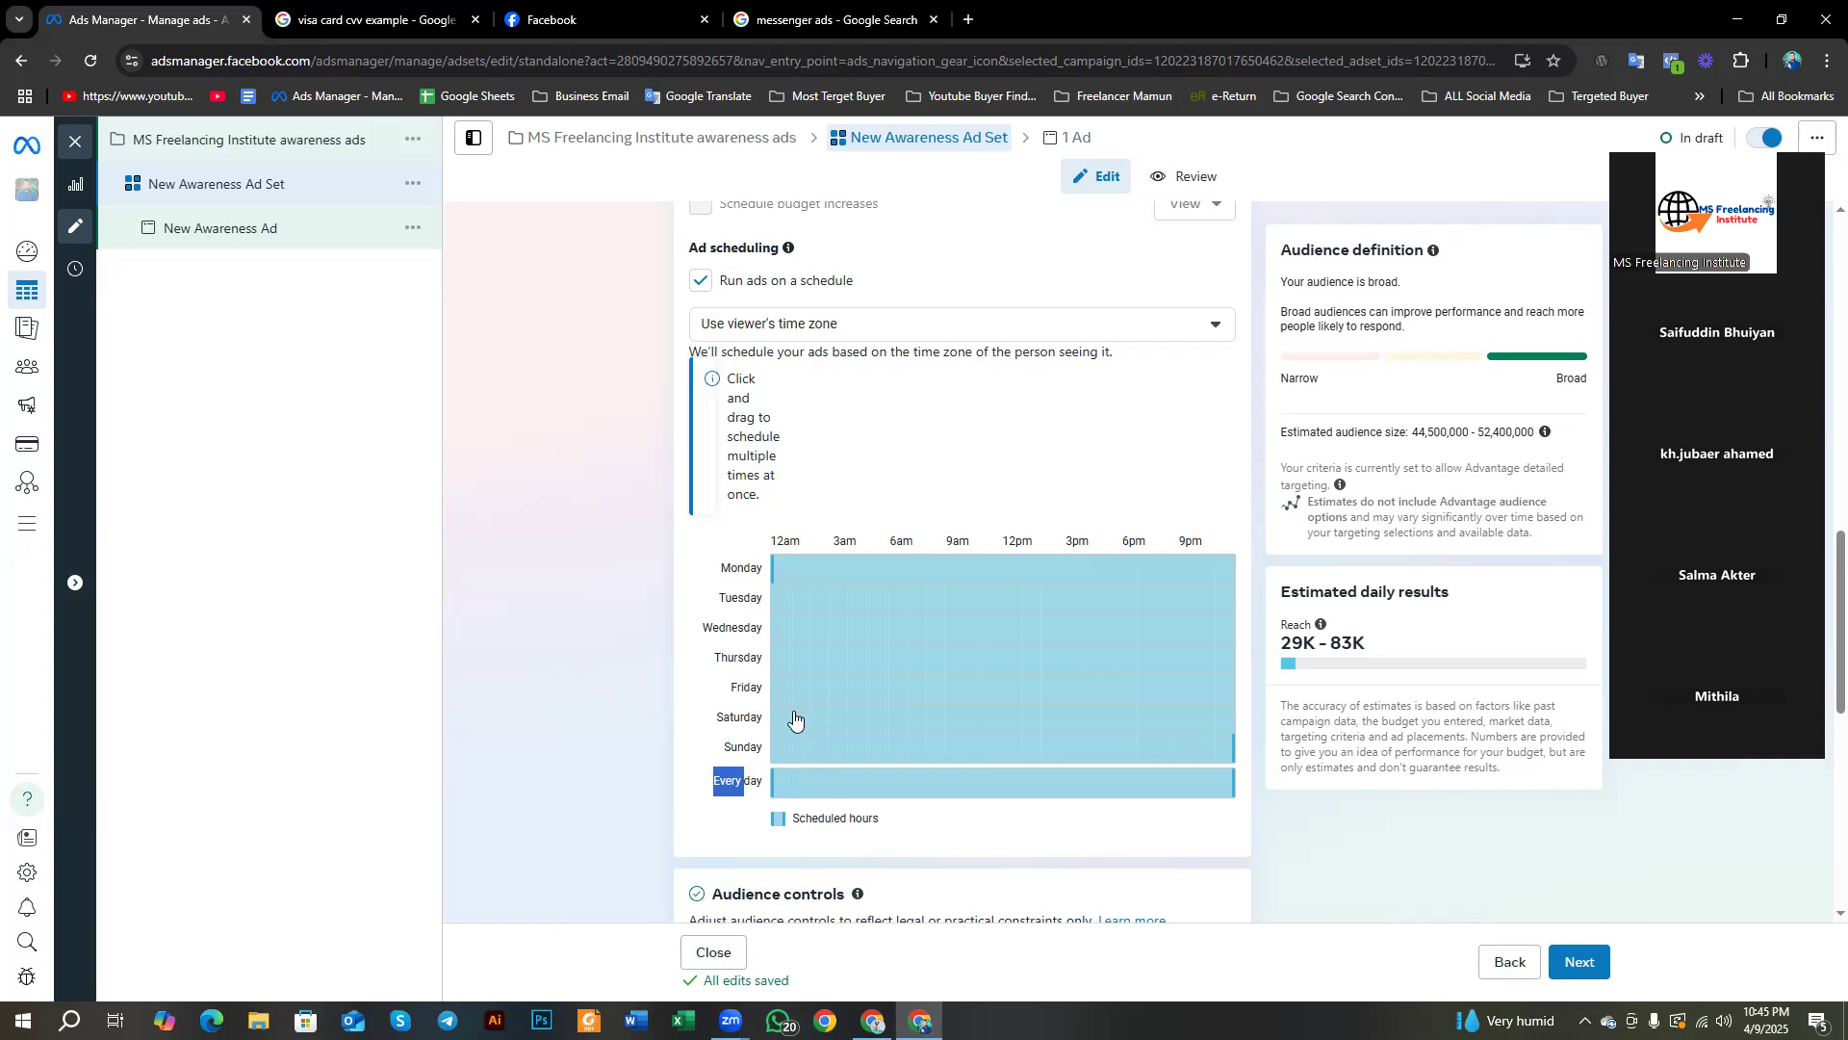
pyautogui.scroll(3, 795, 722)
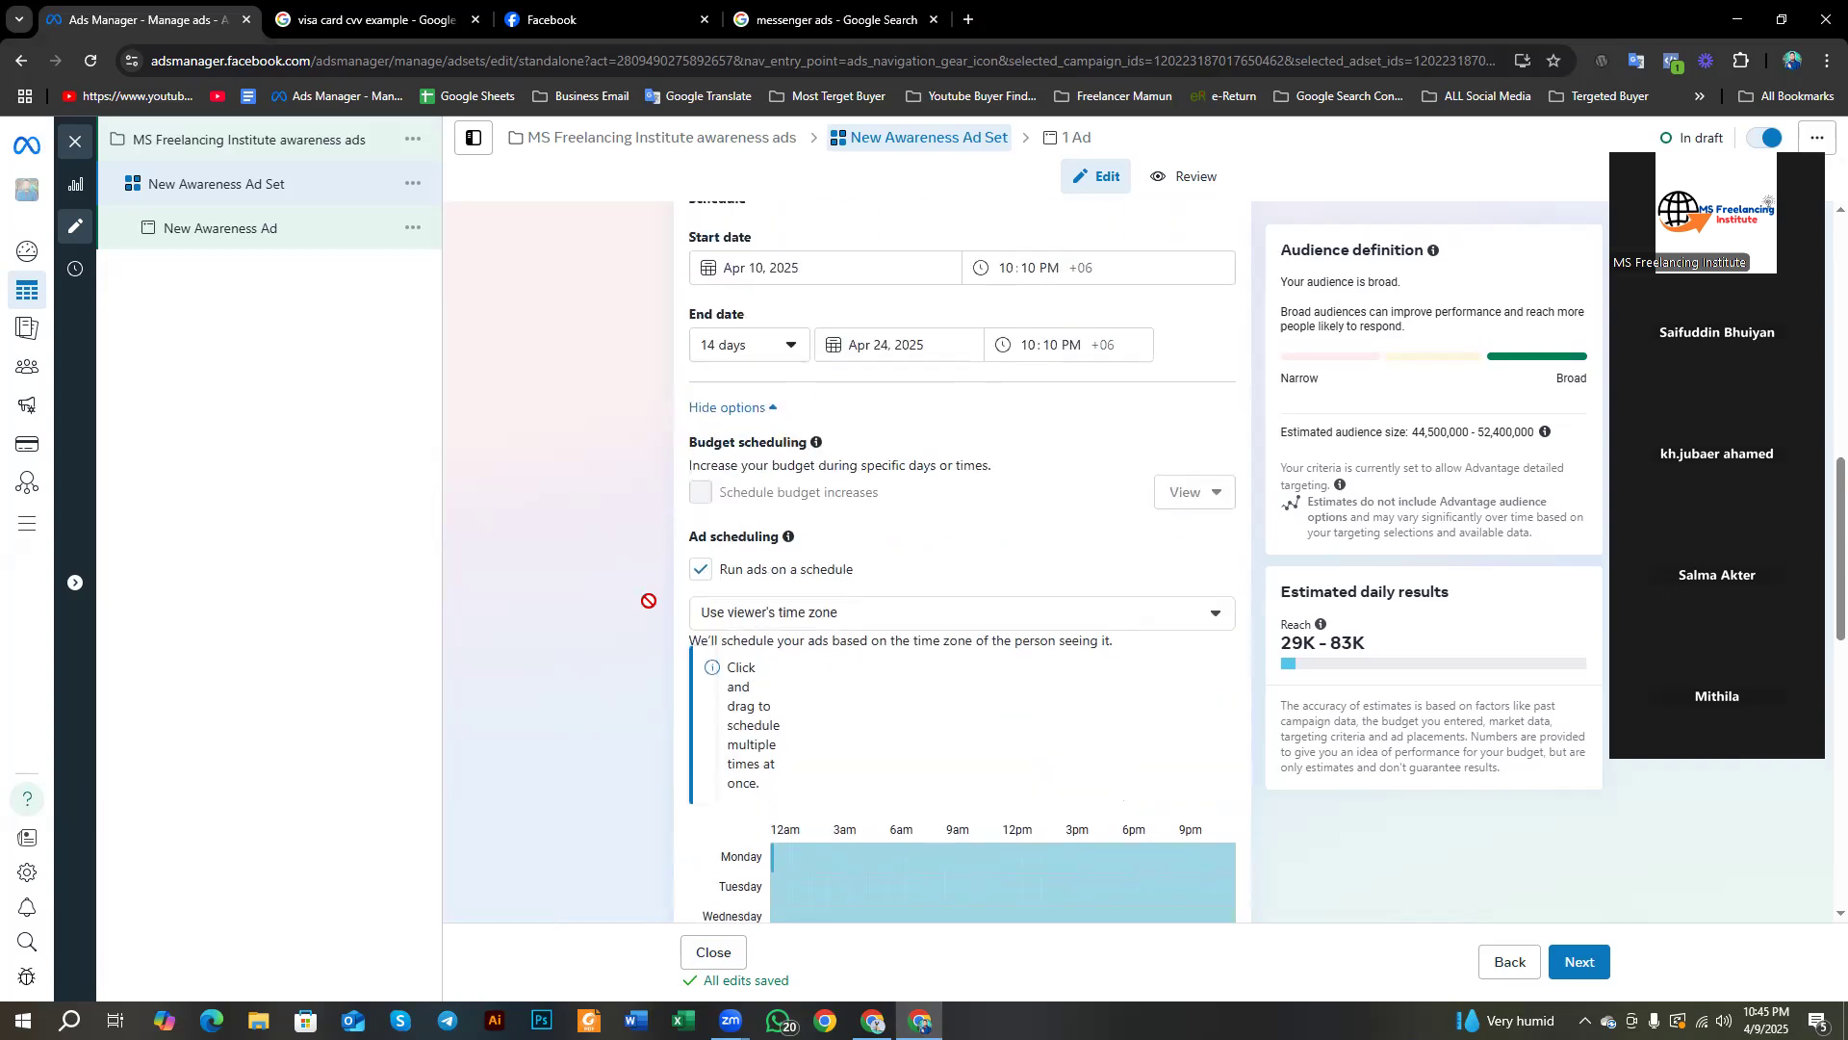
pyautogui.scroll(-4, 649, 601)
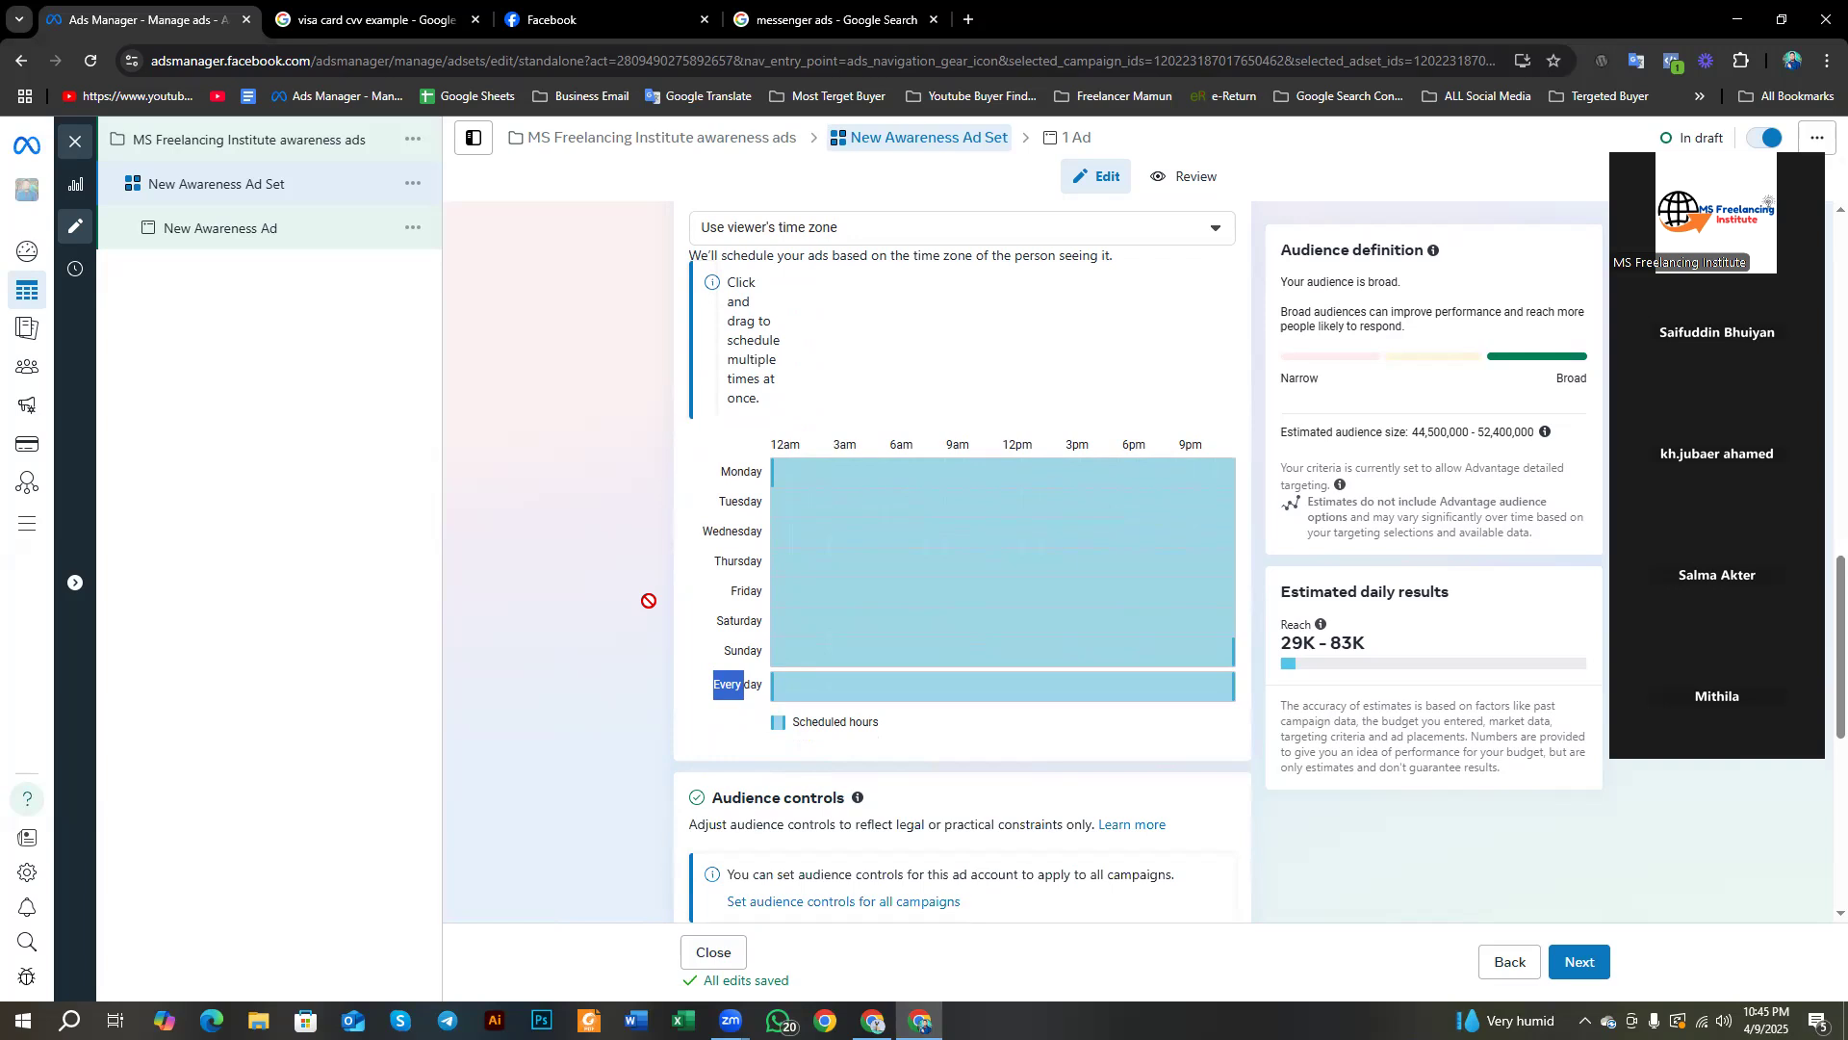
pyautogui.scroll(5, 648, 600)
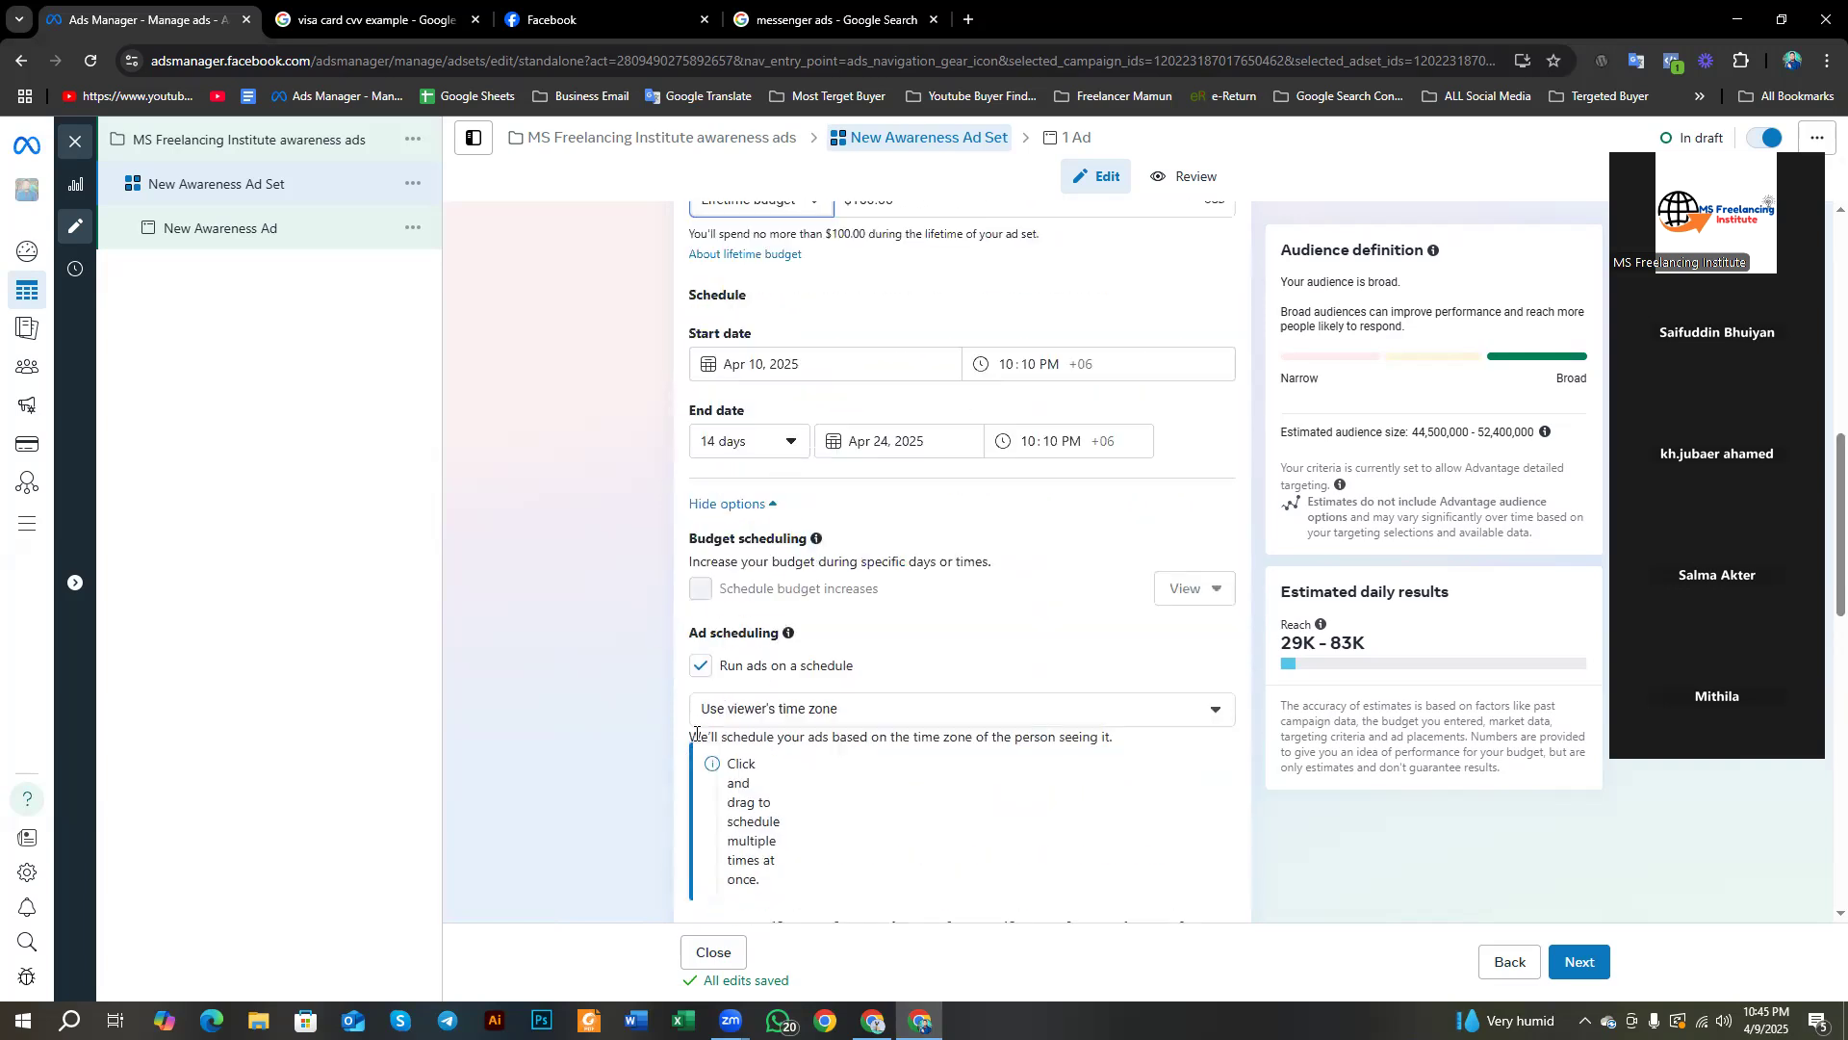
pyautogui.scroll(-2, 599, 734)
pyautogui.scroll(-3, 661, 759)
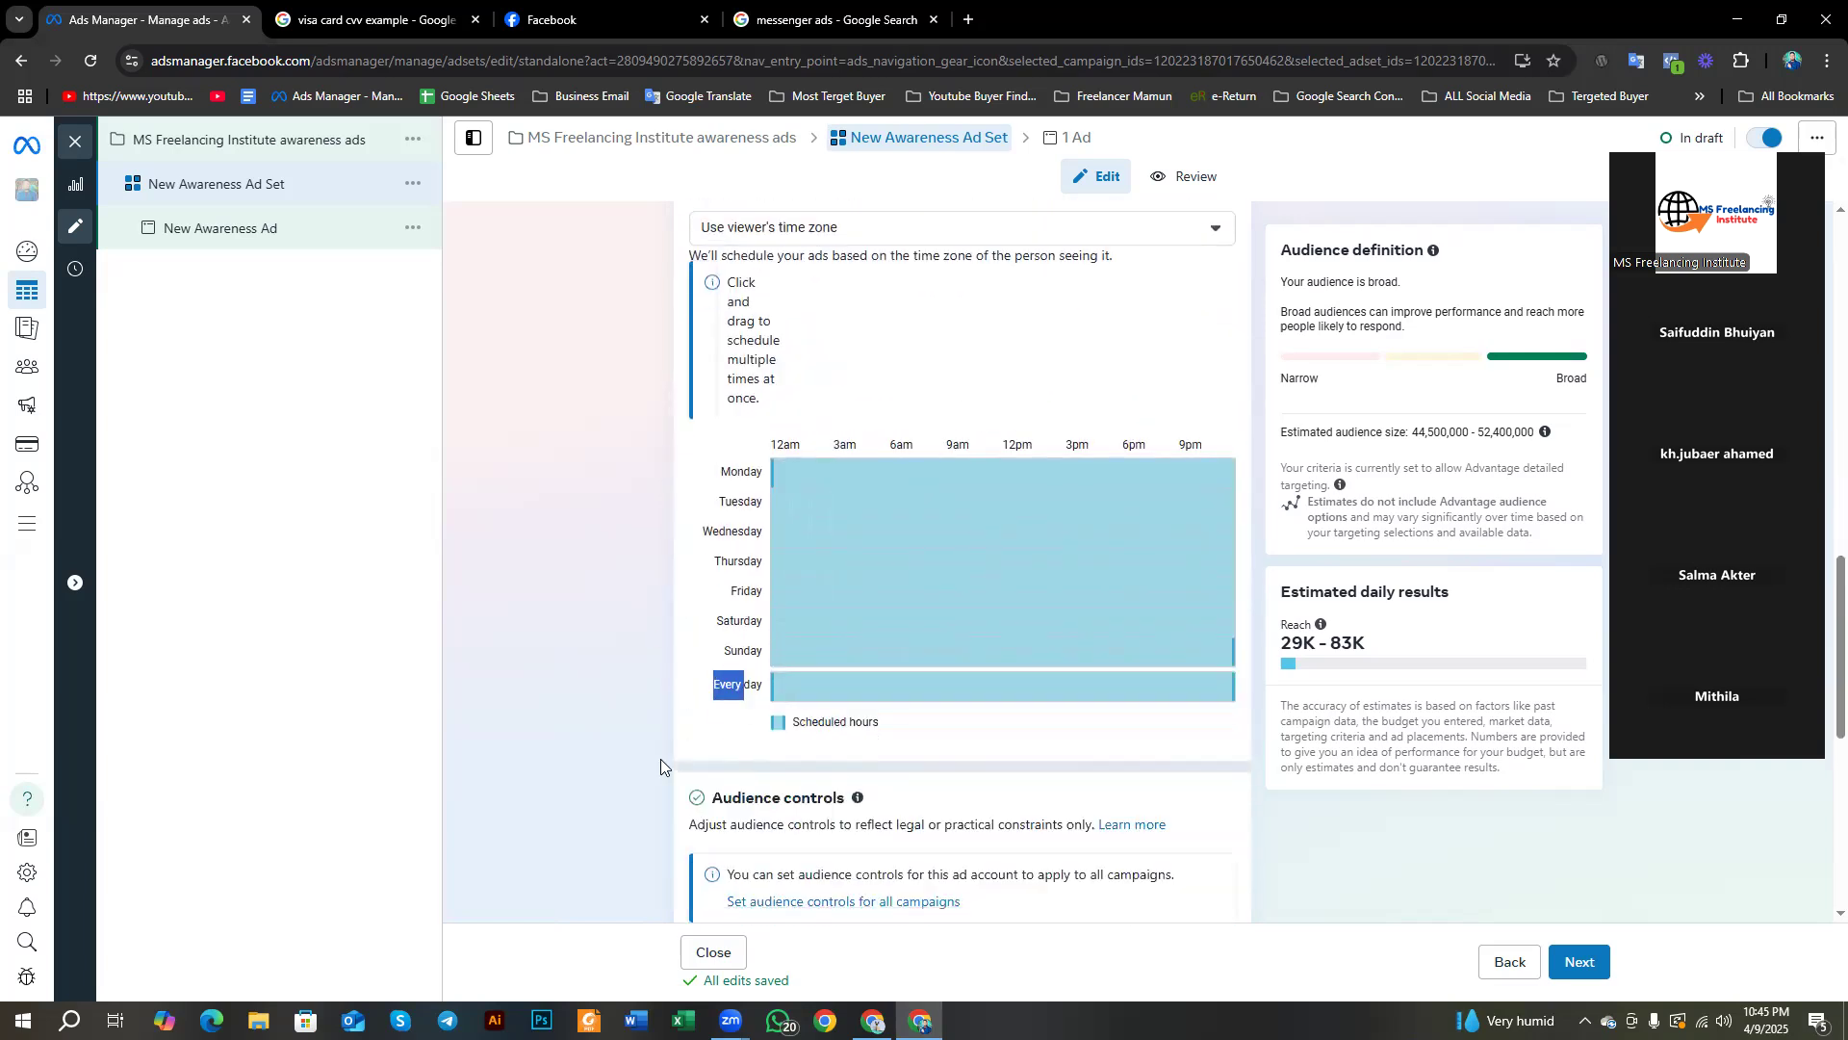
pyautogui.click(672, 668)
pyautogui.scroll(3, 693, 605)
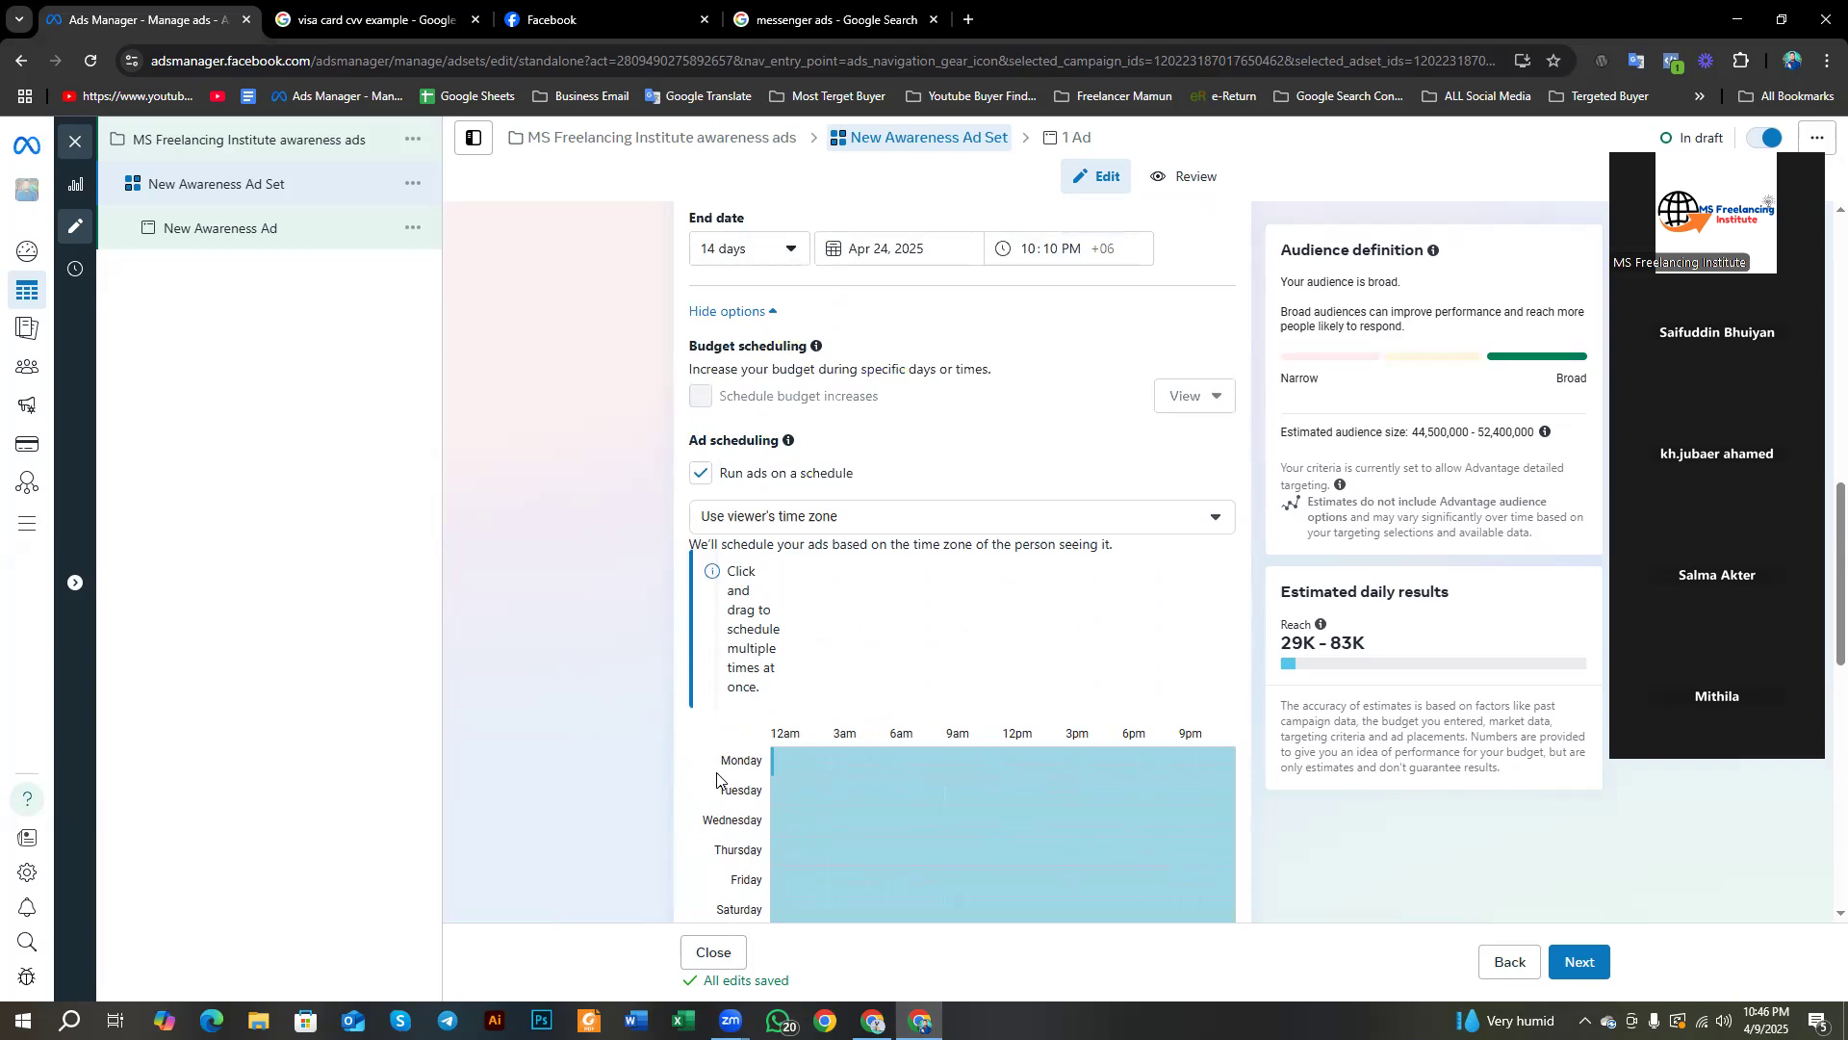
pyautogui.scroll(-2, 717, 770)
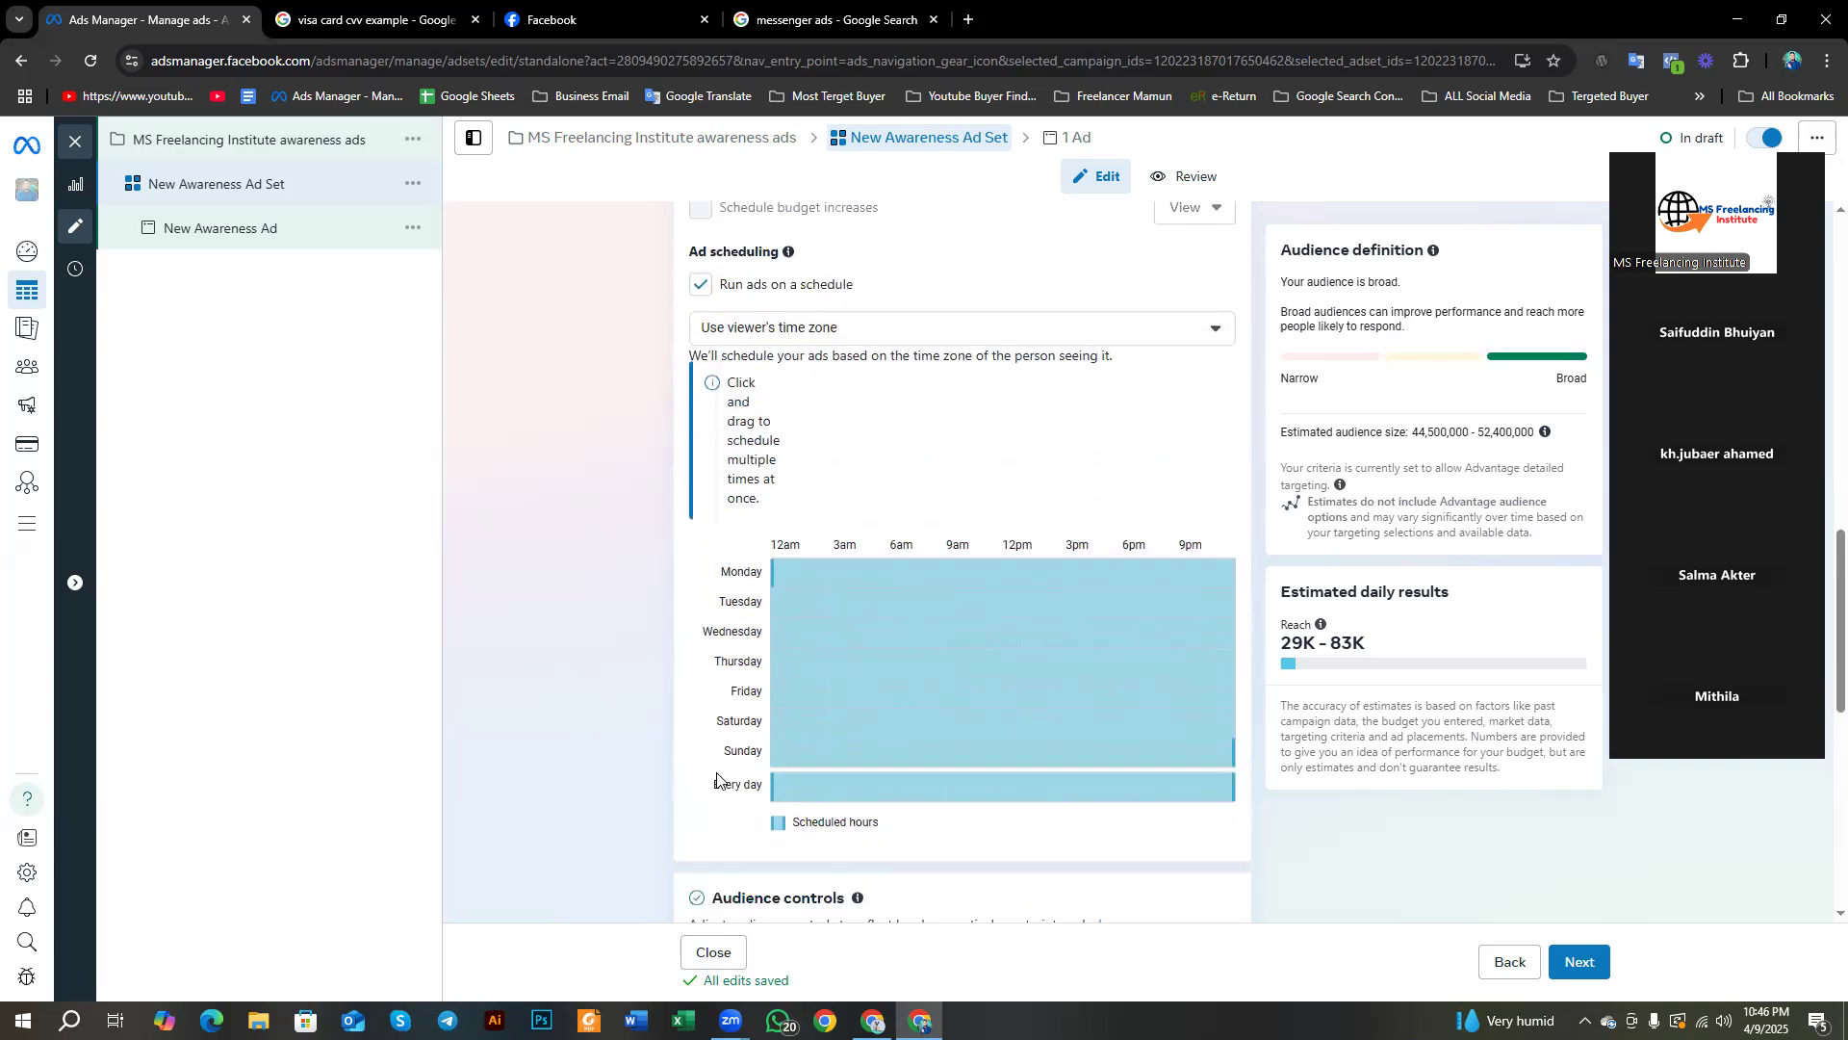
pyautogui.scroll(4, 717, 780)
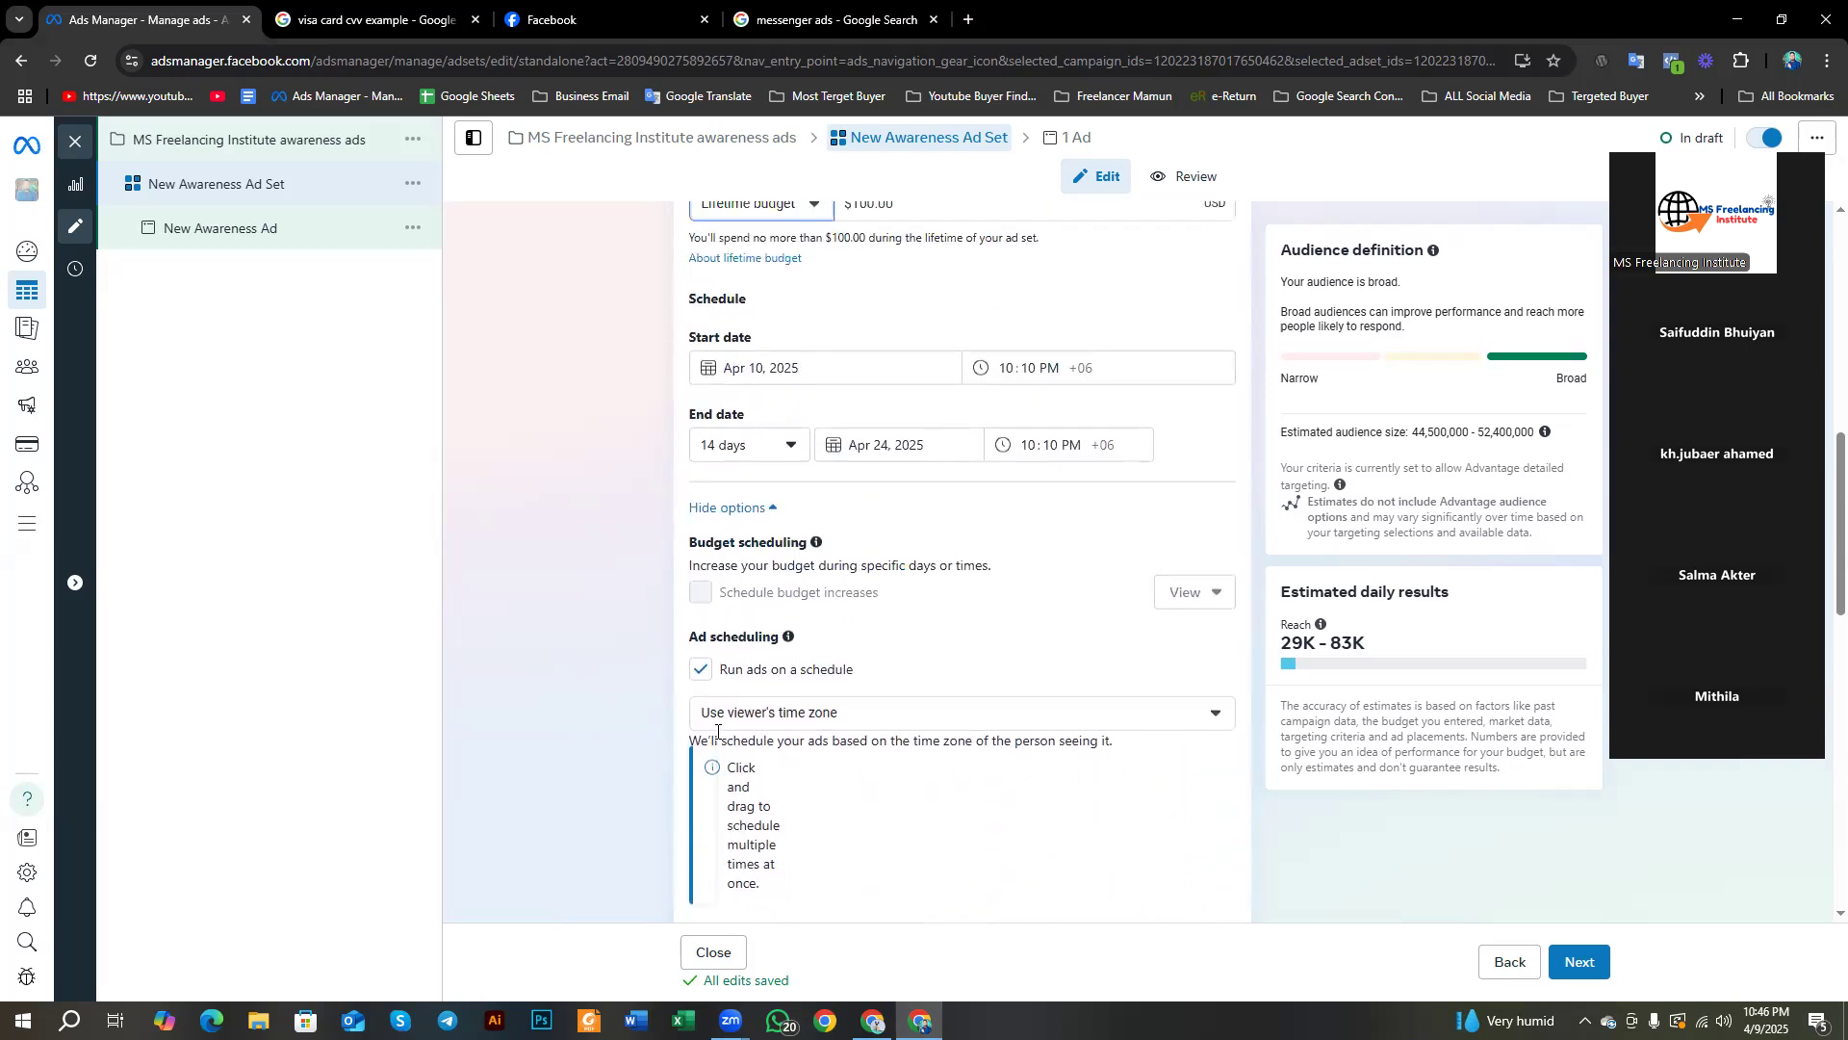
pyautogui.scroll(3, 717, 732)
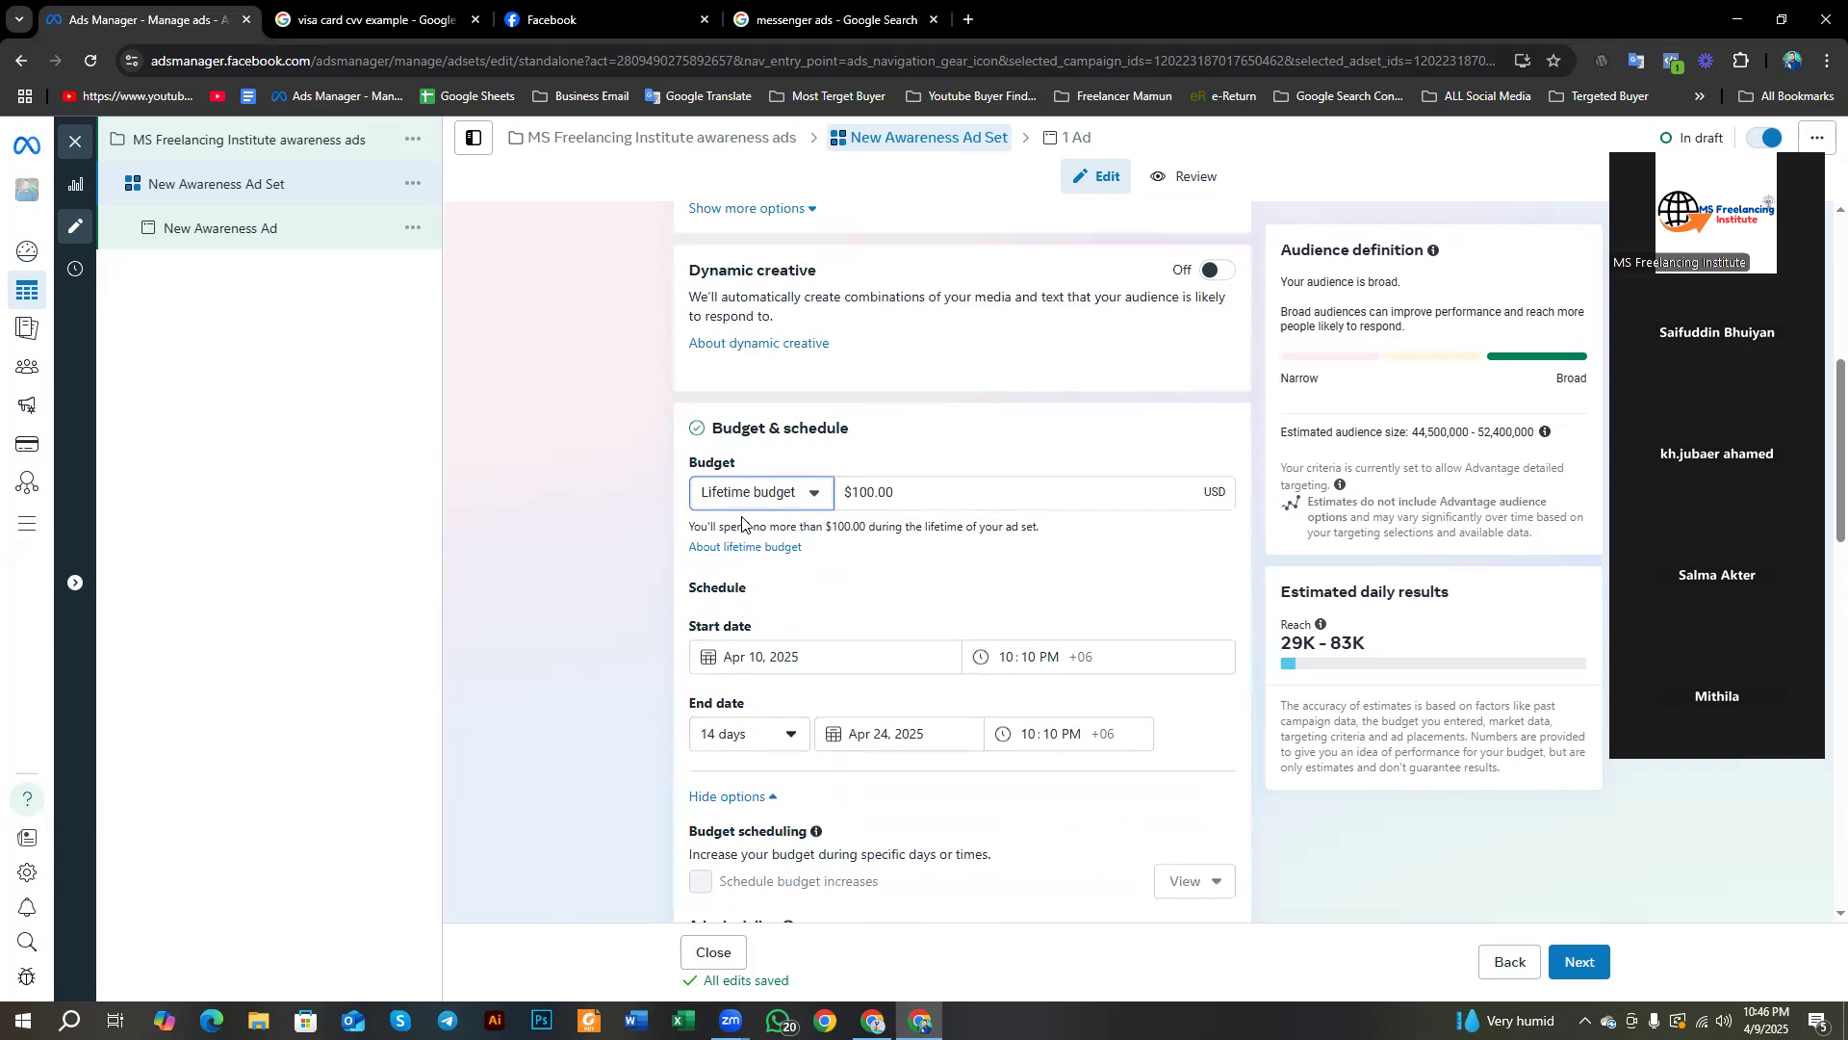
# Step: Check the start date and end-date duration options, keeping Apr 10, 2025 and 14 days
pyautogui.click(756, 655)
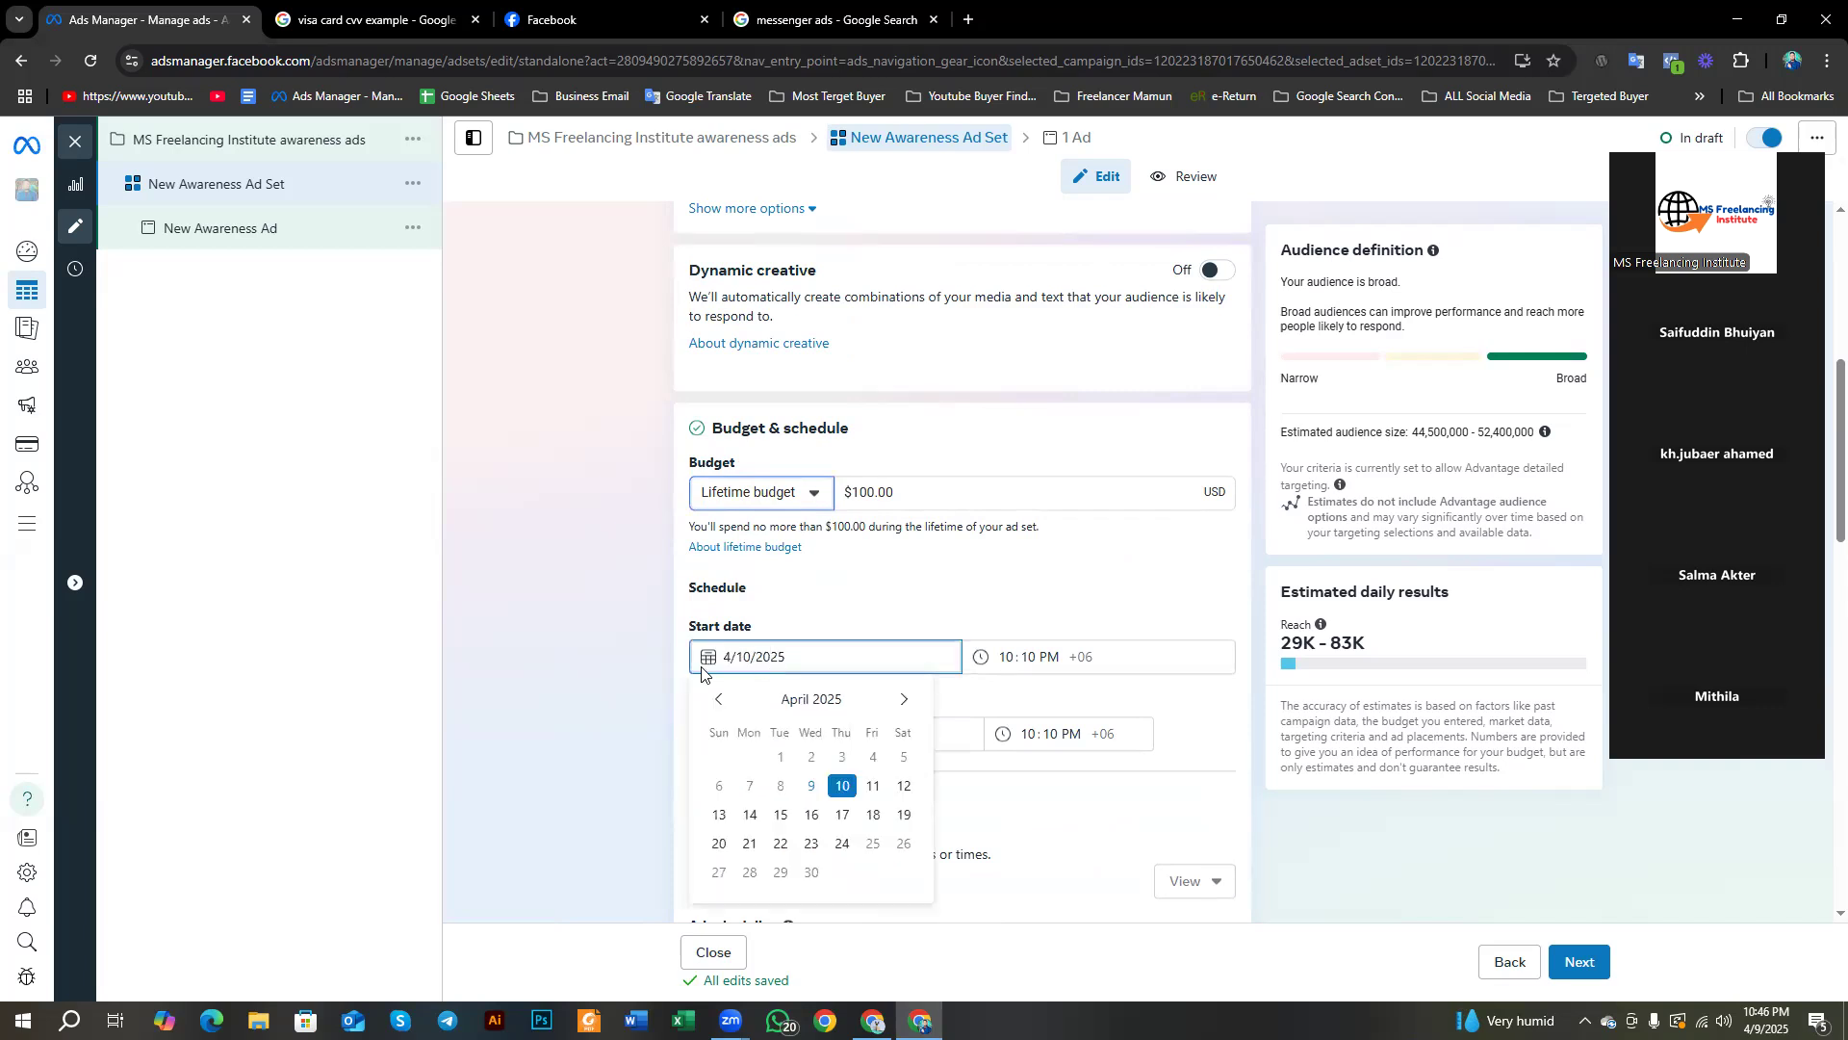
pyautogui.click(636, 651)
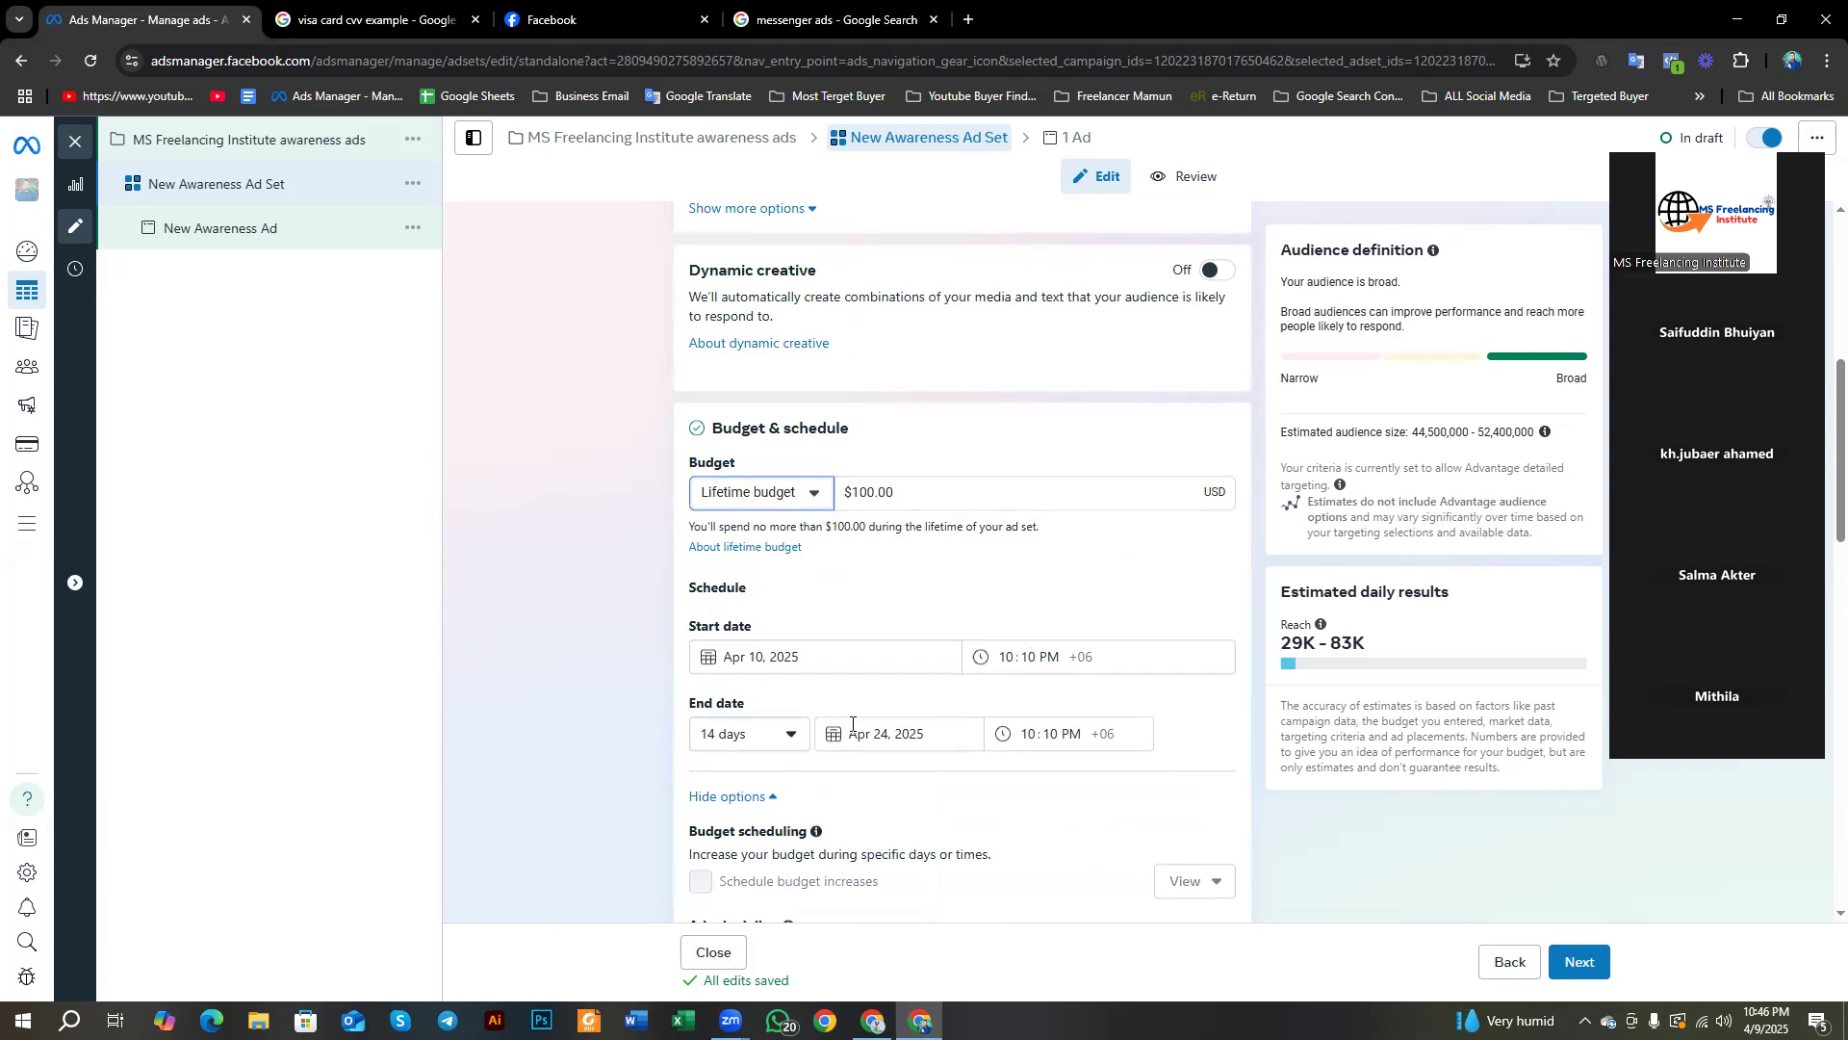
pyautogui.click(756, 739)
pyautogui.click(740, 884)
pyautogui.click(775, 734)
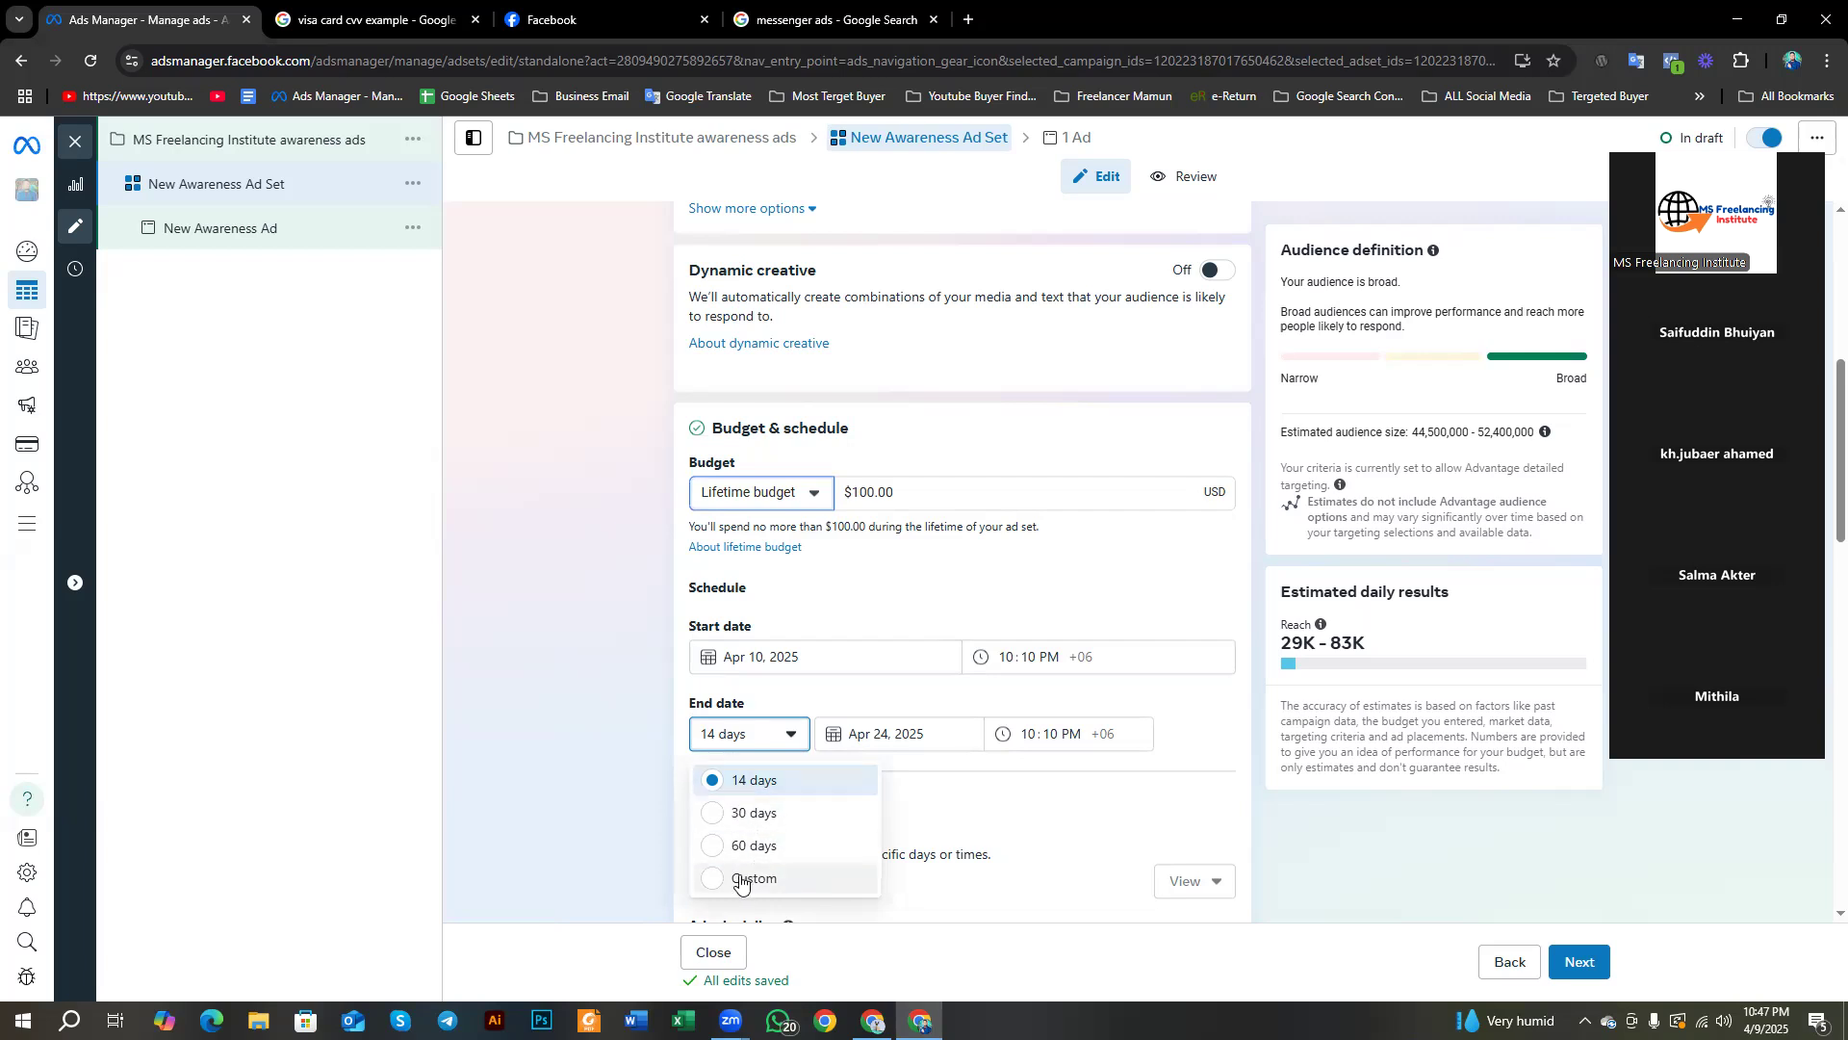
pyautogui.click(771, 884)
# Step: Pick April 15, 2025 as the end date in the calendar
pyautogui.click(880, 737)
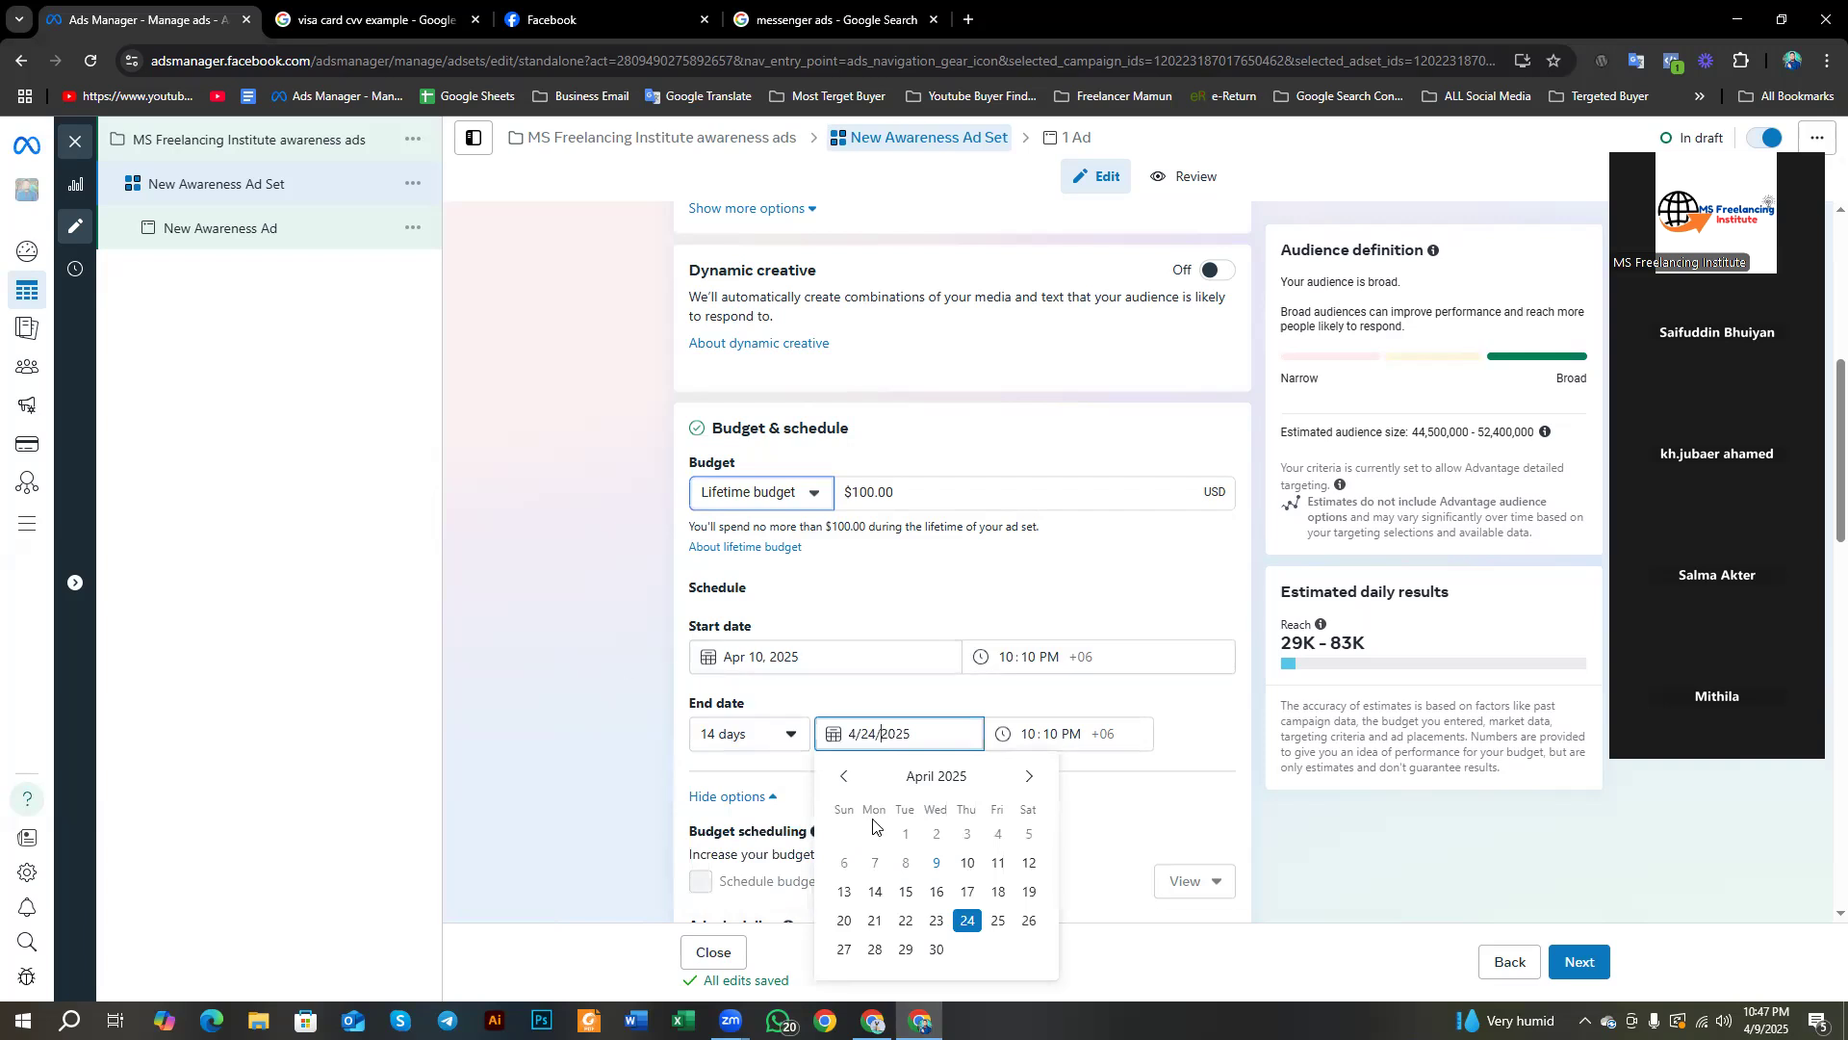
pyautogui.click(844, 776)
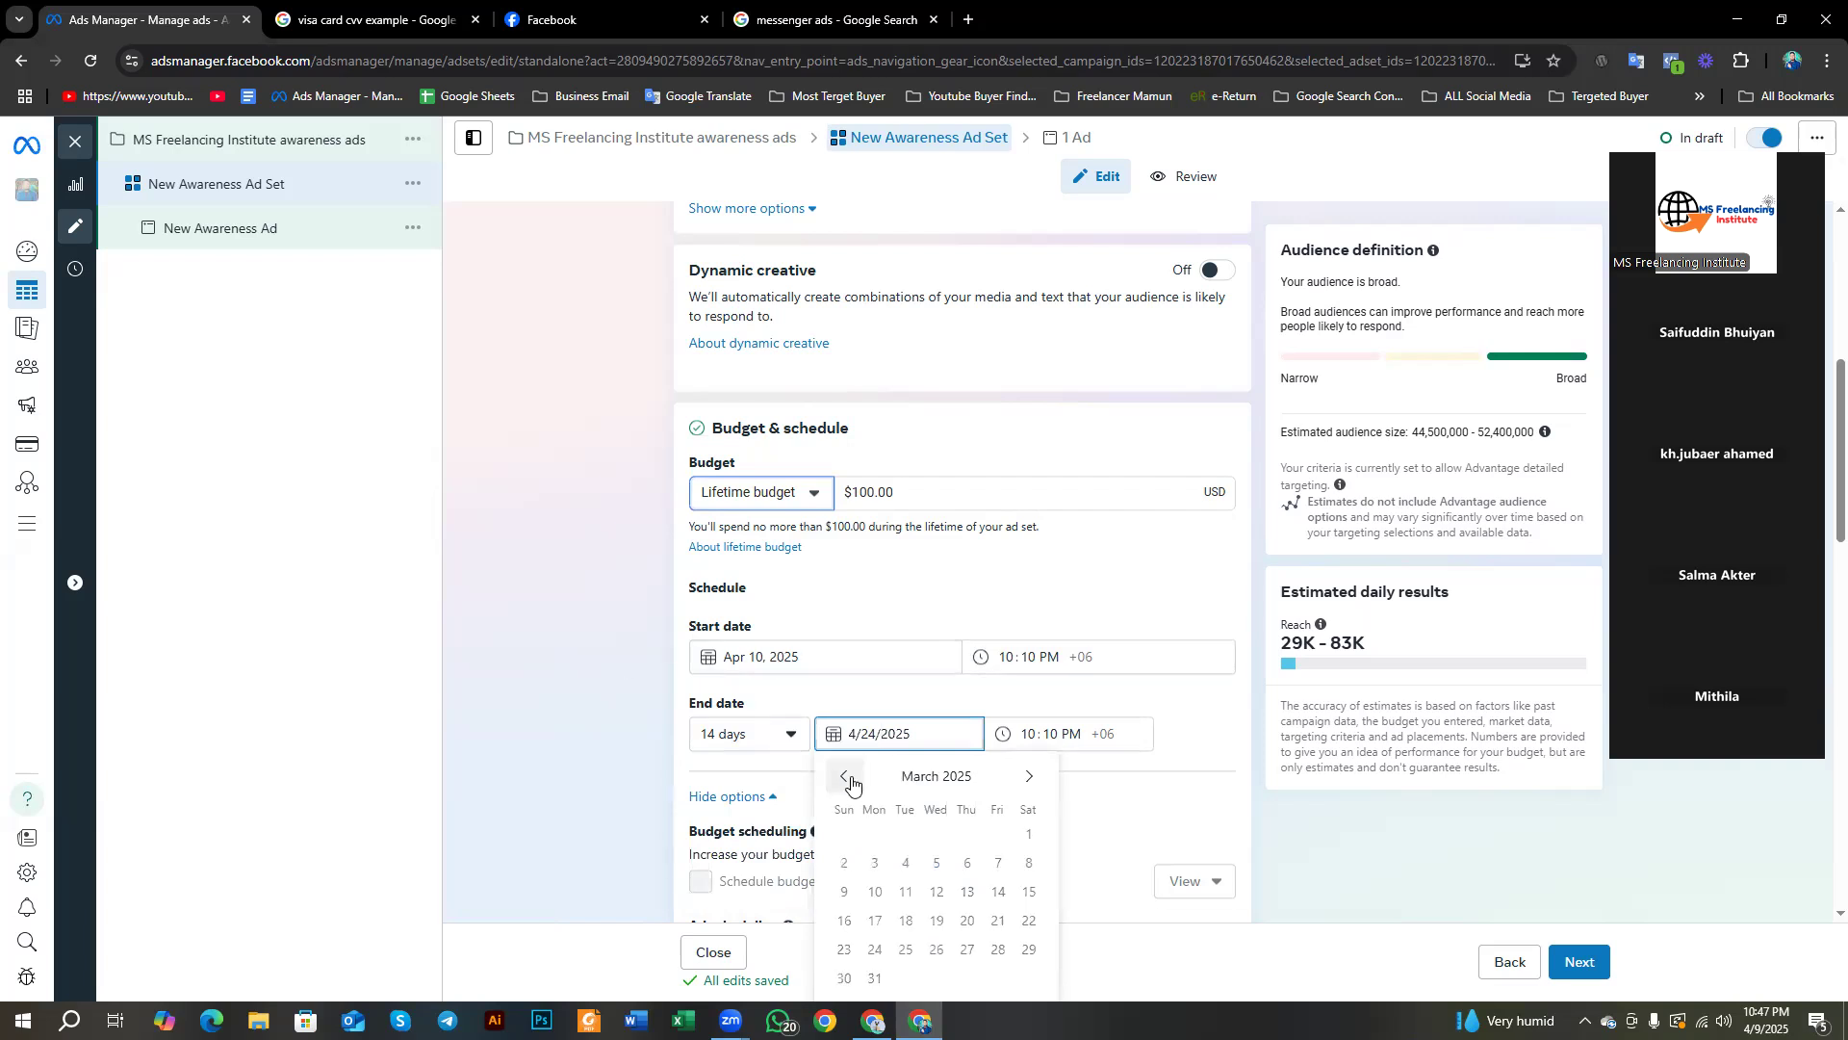
pyautogui.click(1026, 776)
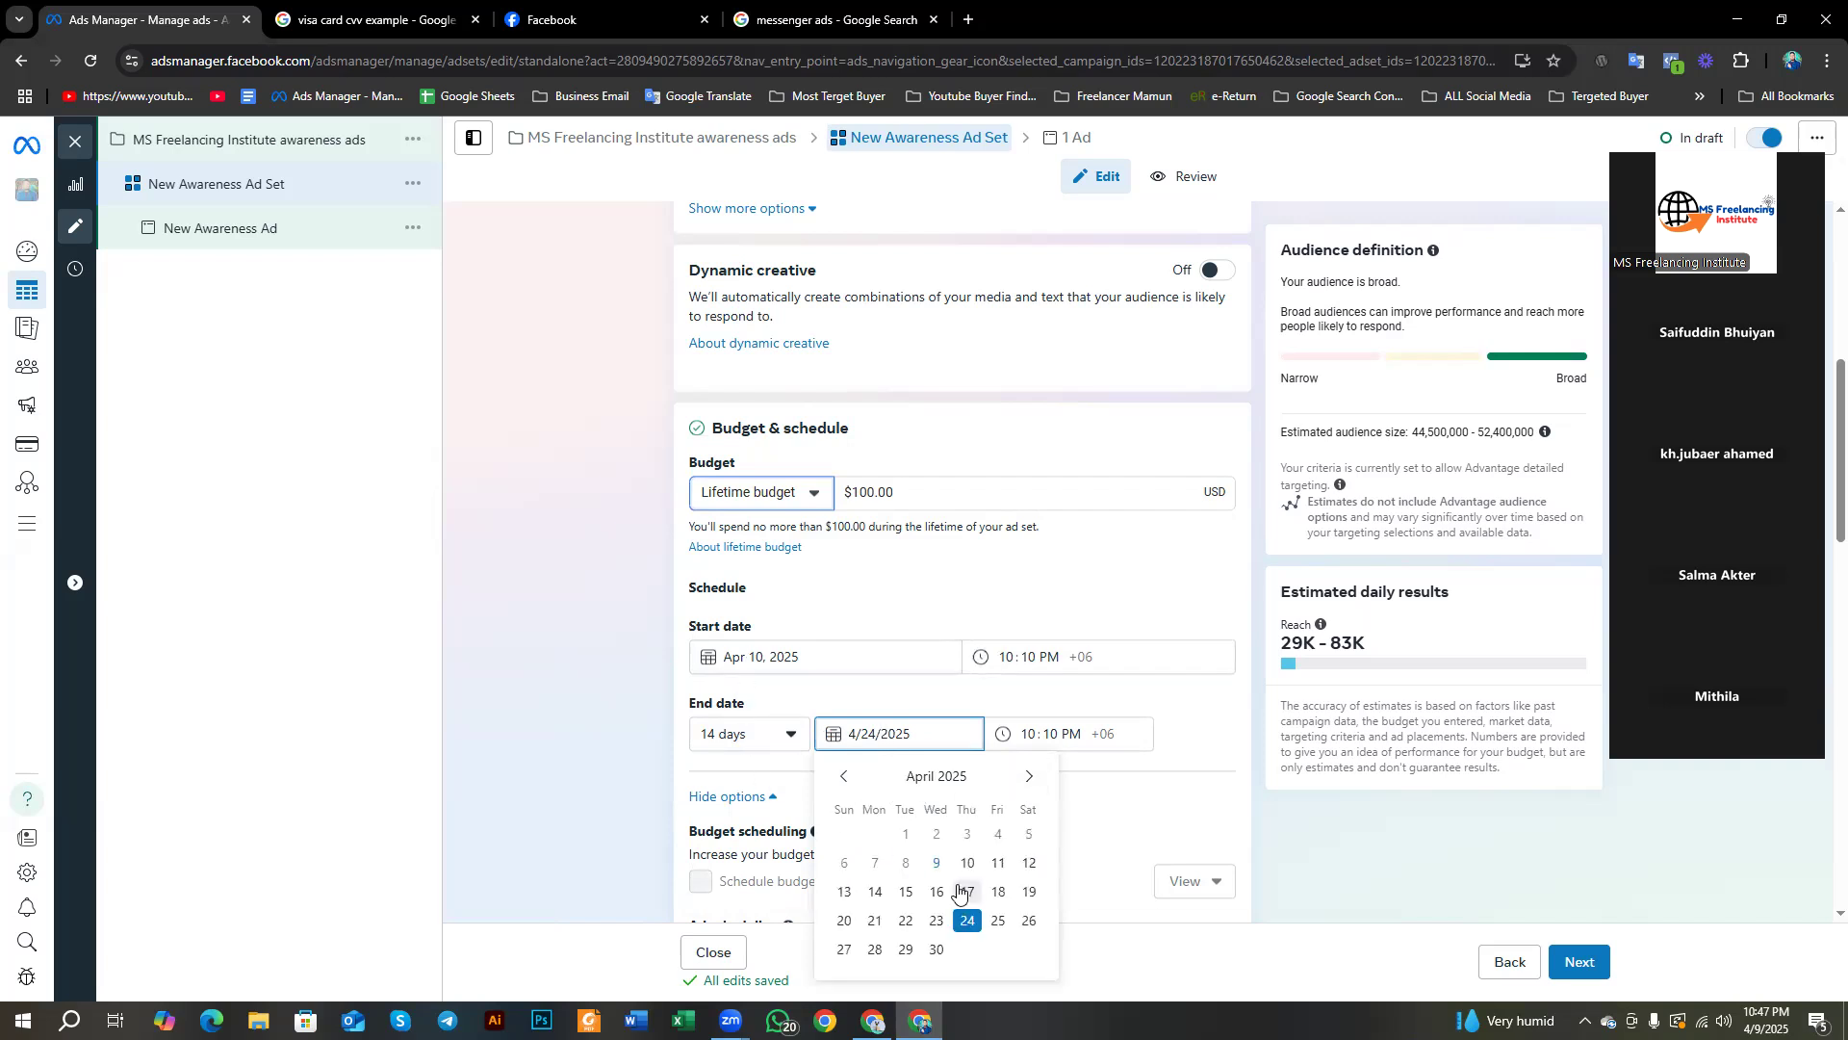
pyautogui.click(905, 892)
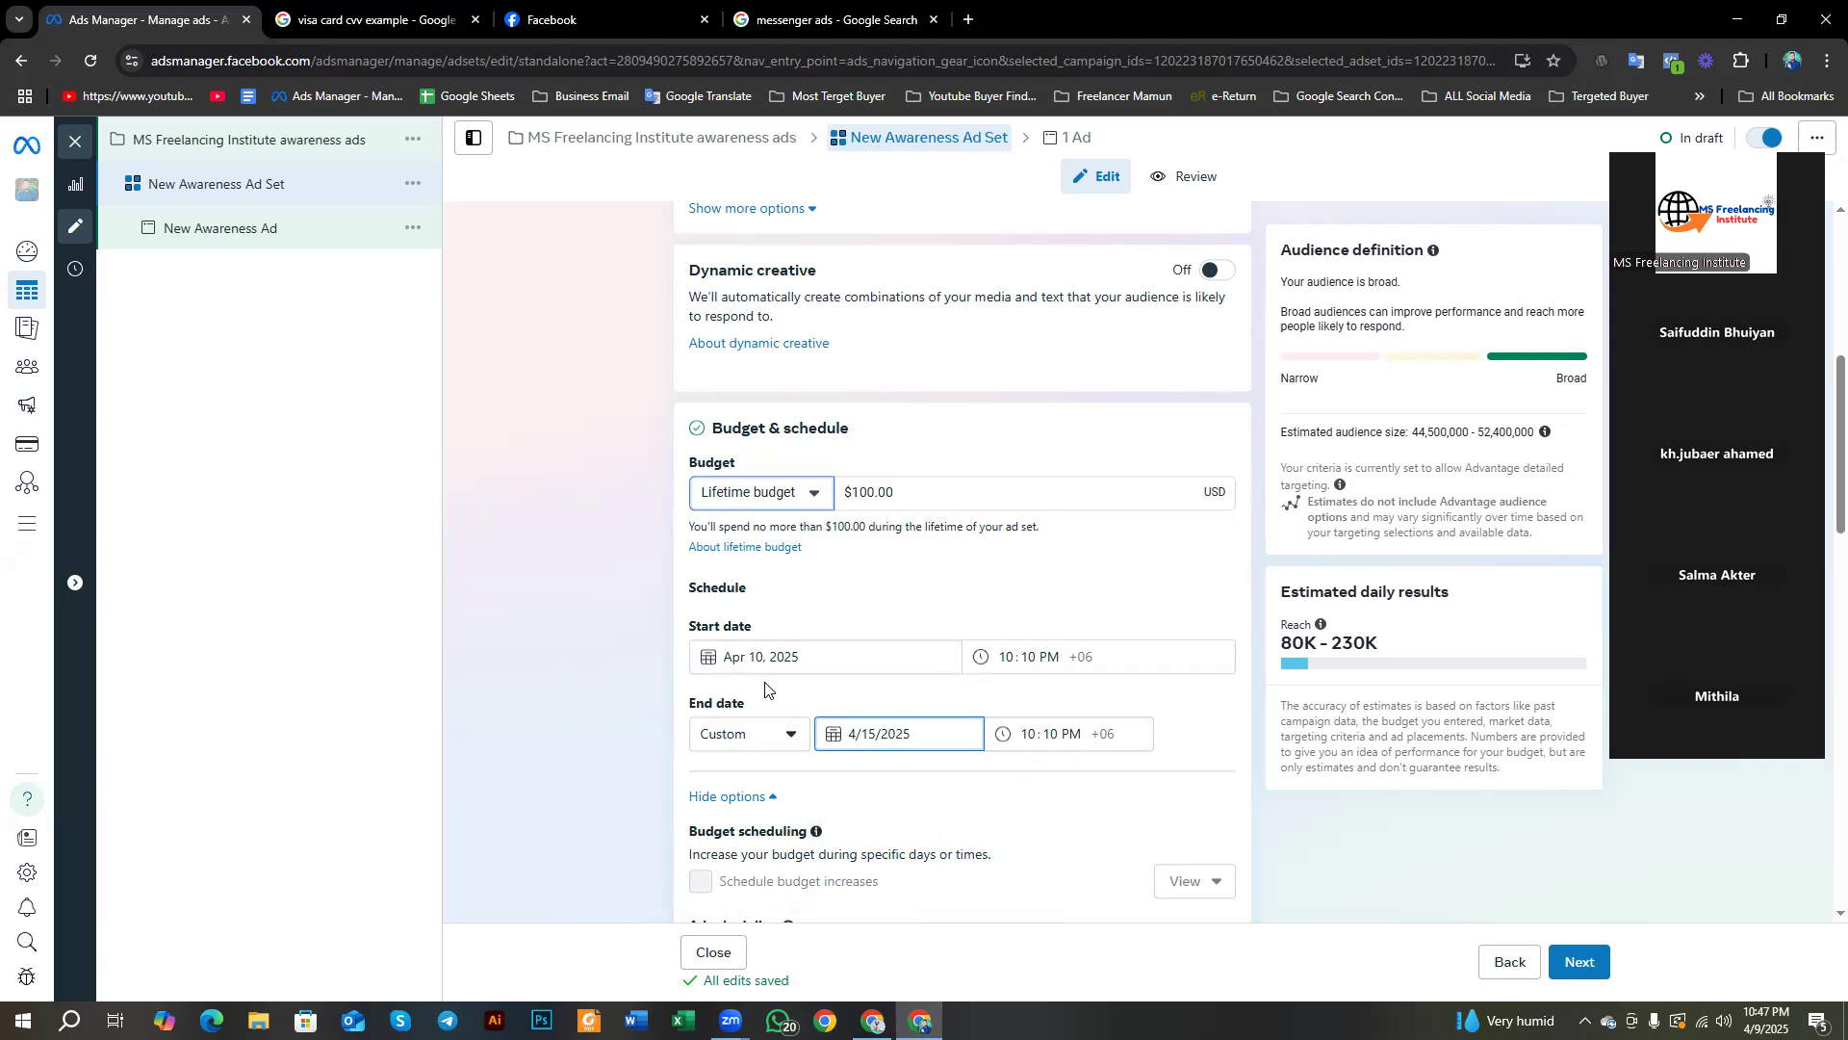
# Step: Highlight the 80K–230K reach estimate and $100.00 budget, then open the end date calendar
pyautogui.moveTo(1270, 642); pyautogui.dragTo(1412, 654)
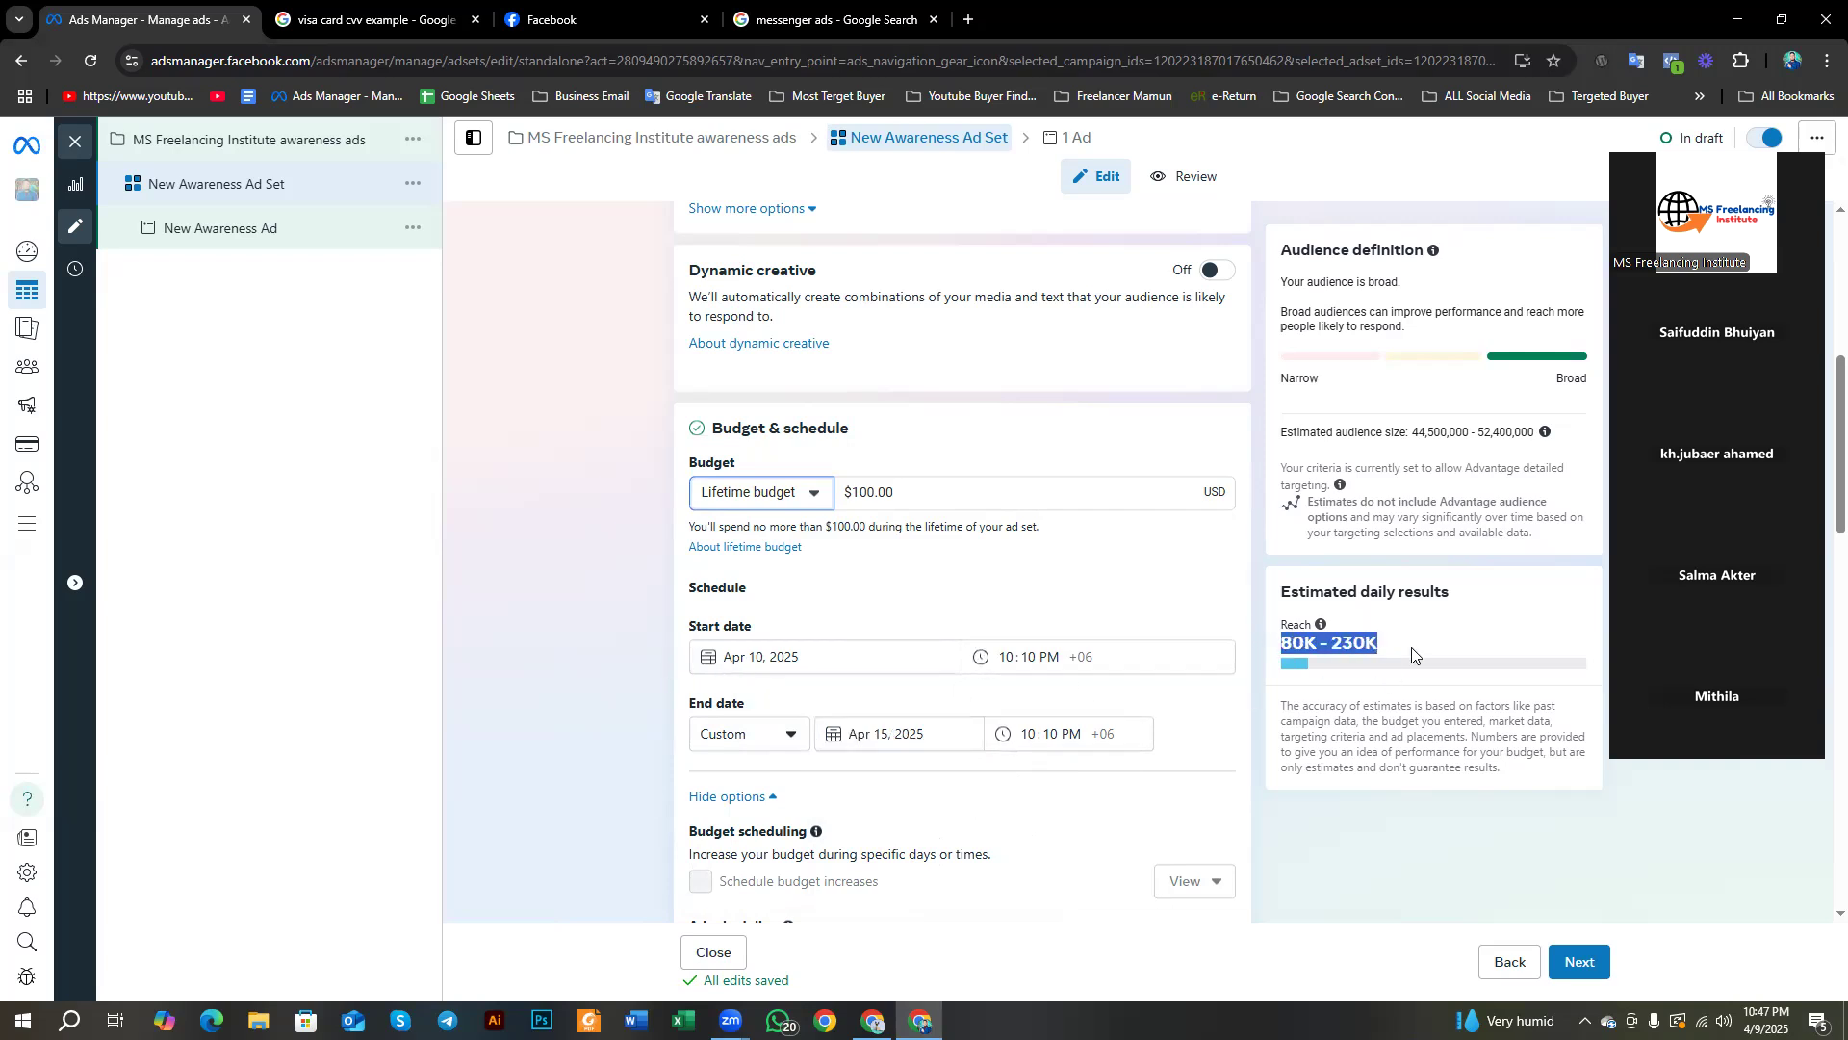
pyautogui.click(883, 501)
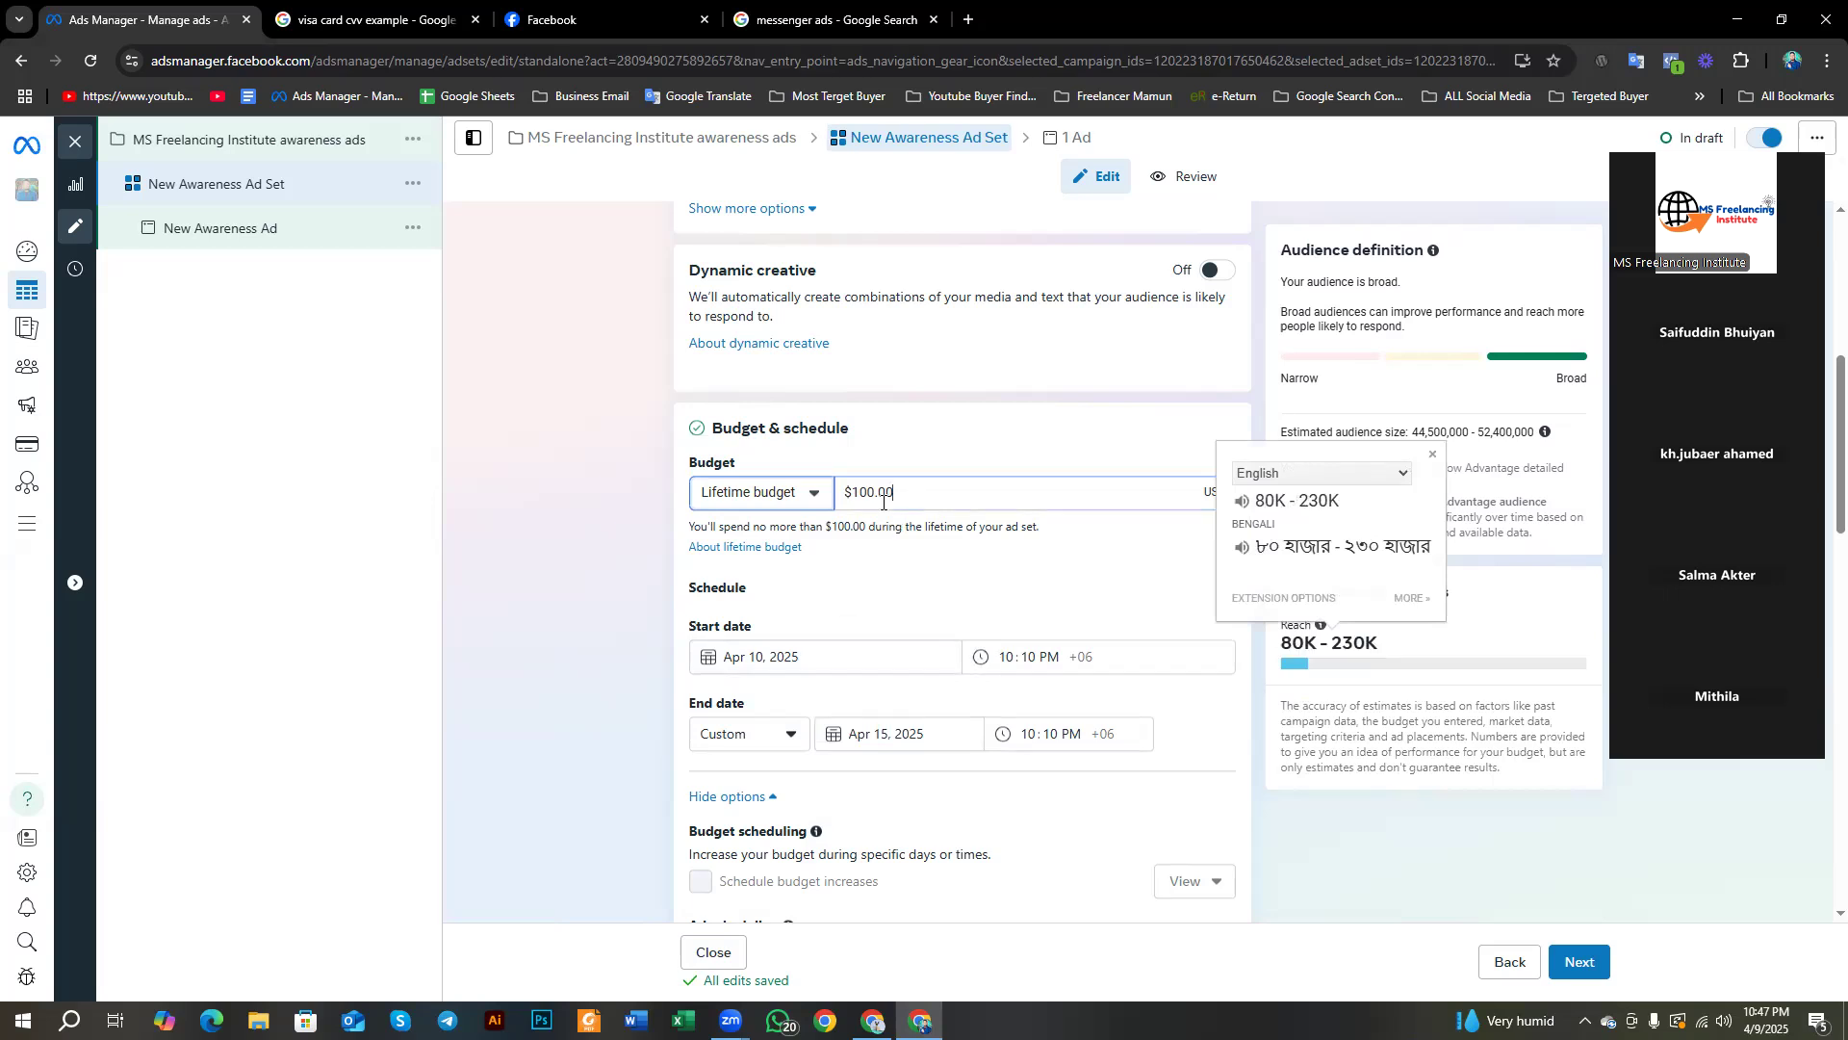
pyautogui.tripleClick(884, 501)
pyautogui.moveTo(1282, 642); pyautogui.dragTo(1433, 649)
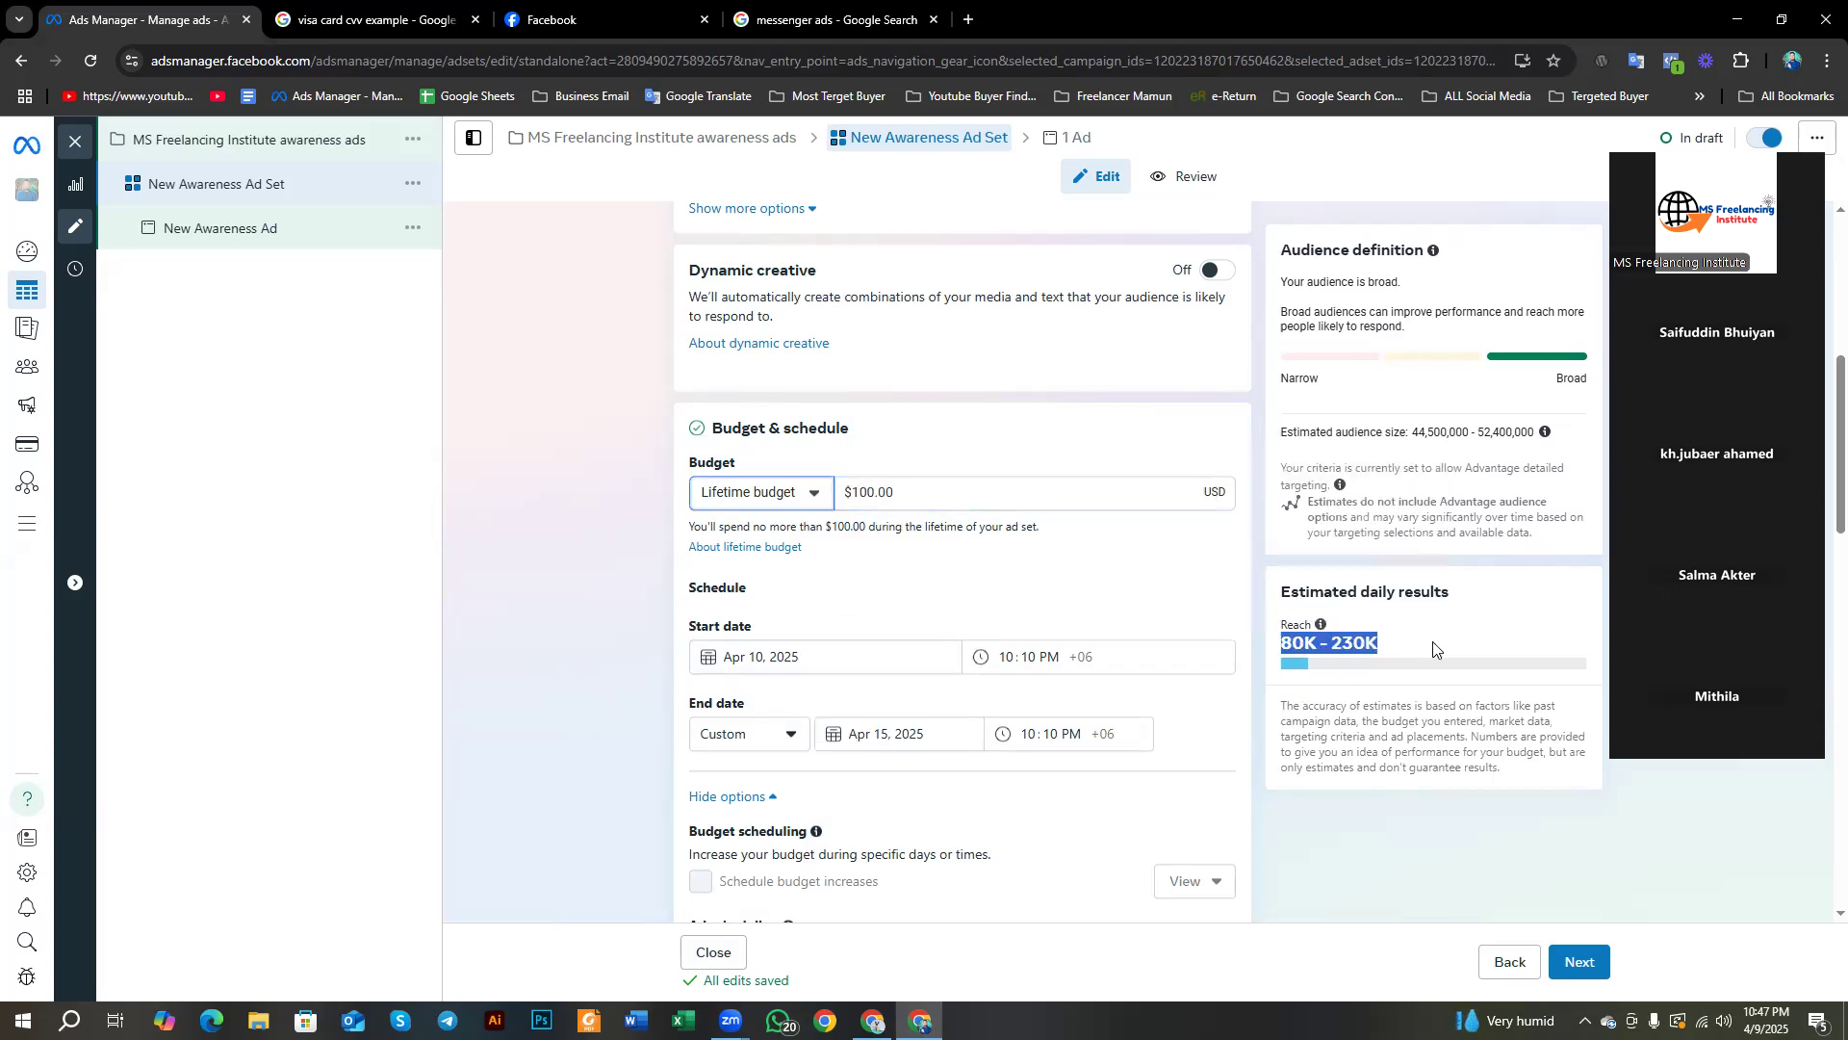
pyautogui.tripleClick(839, 499)
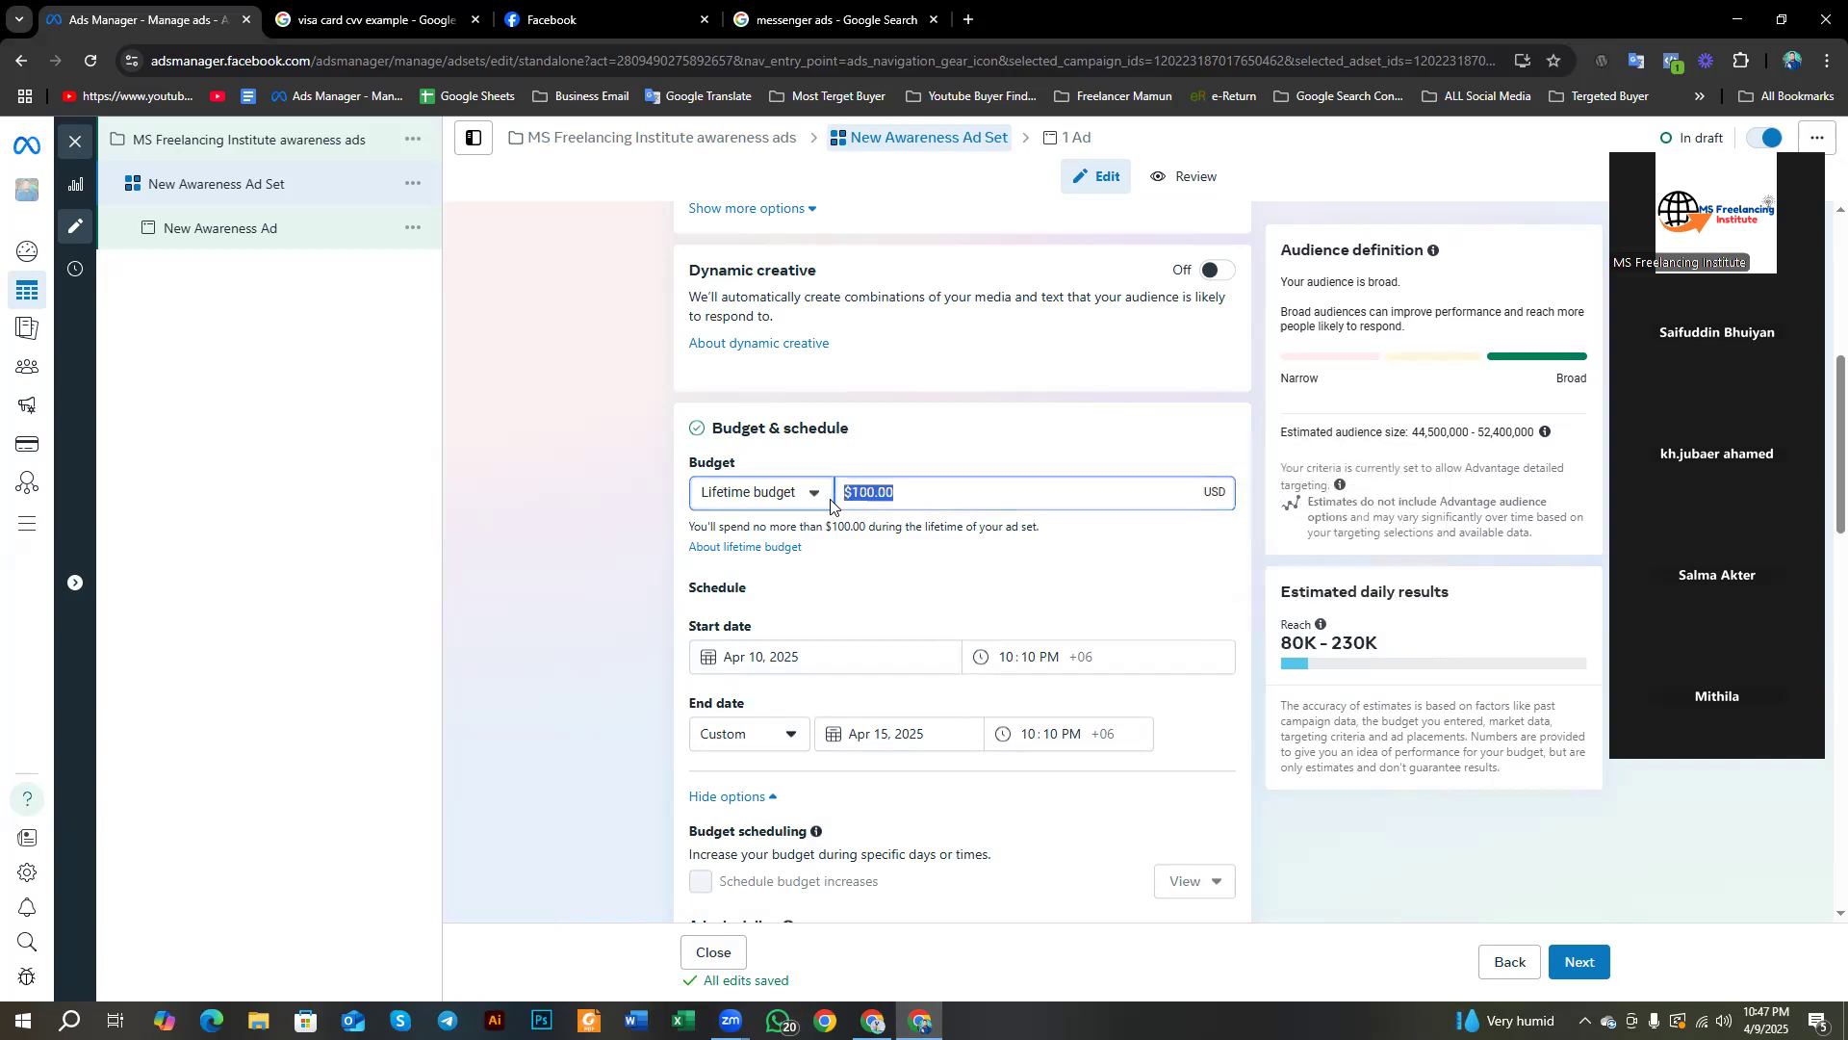
pyautogui.moveTo(1392, 642); pyautogui.dragTo(1295, 653)
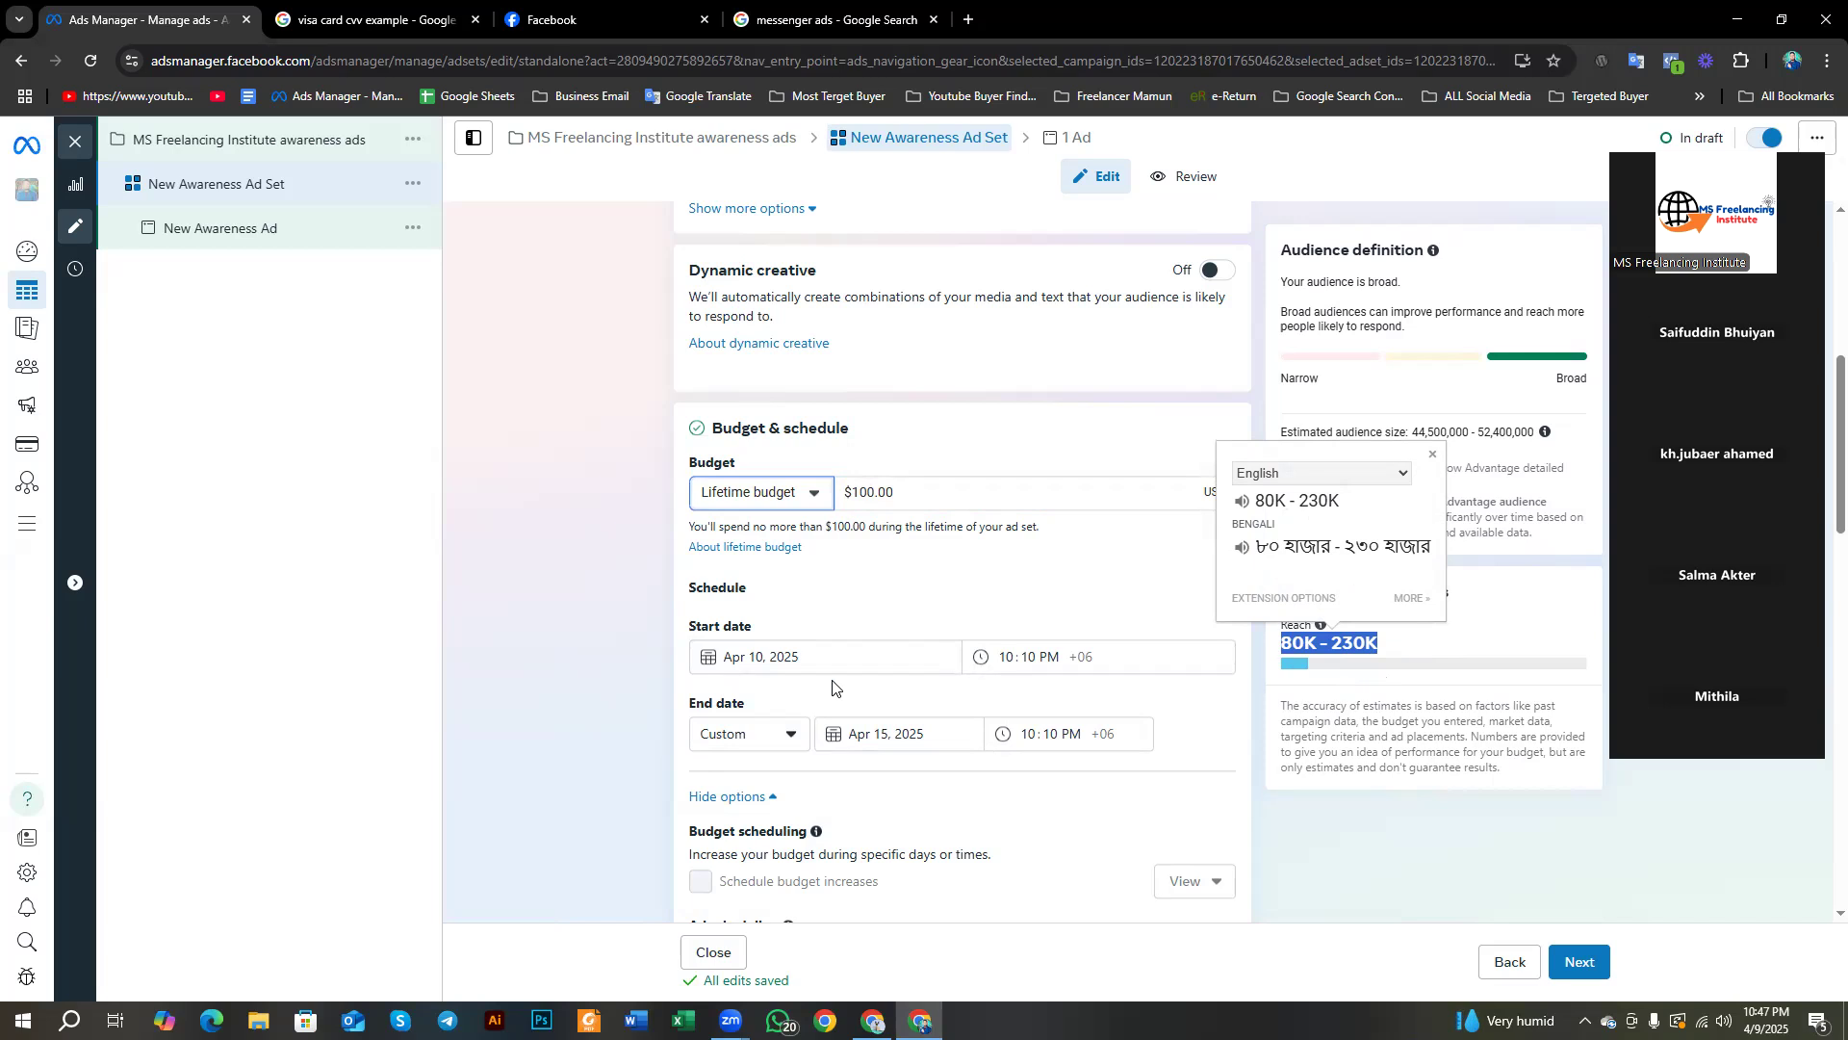
pyautogui.click(1313, 636)
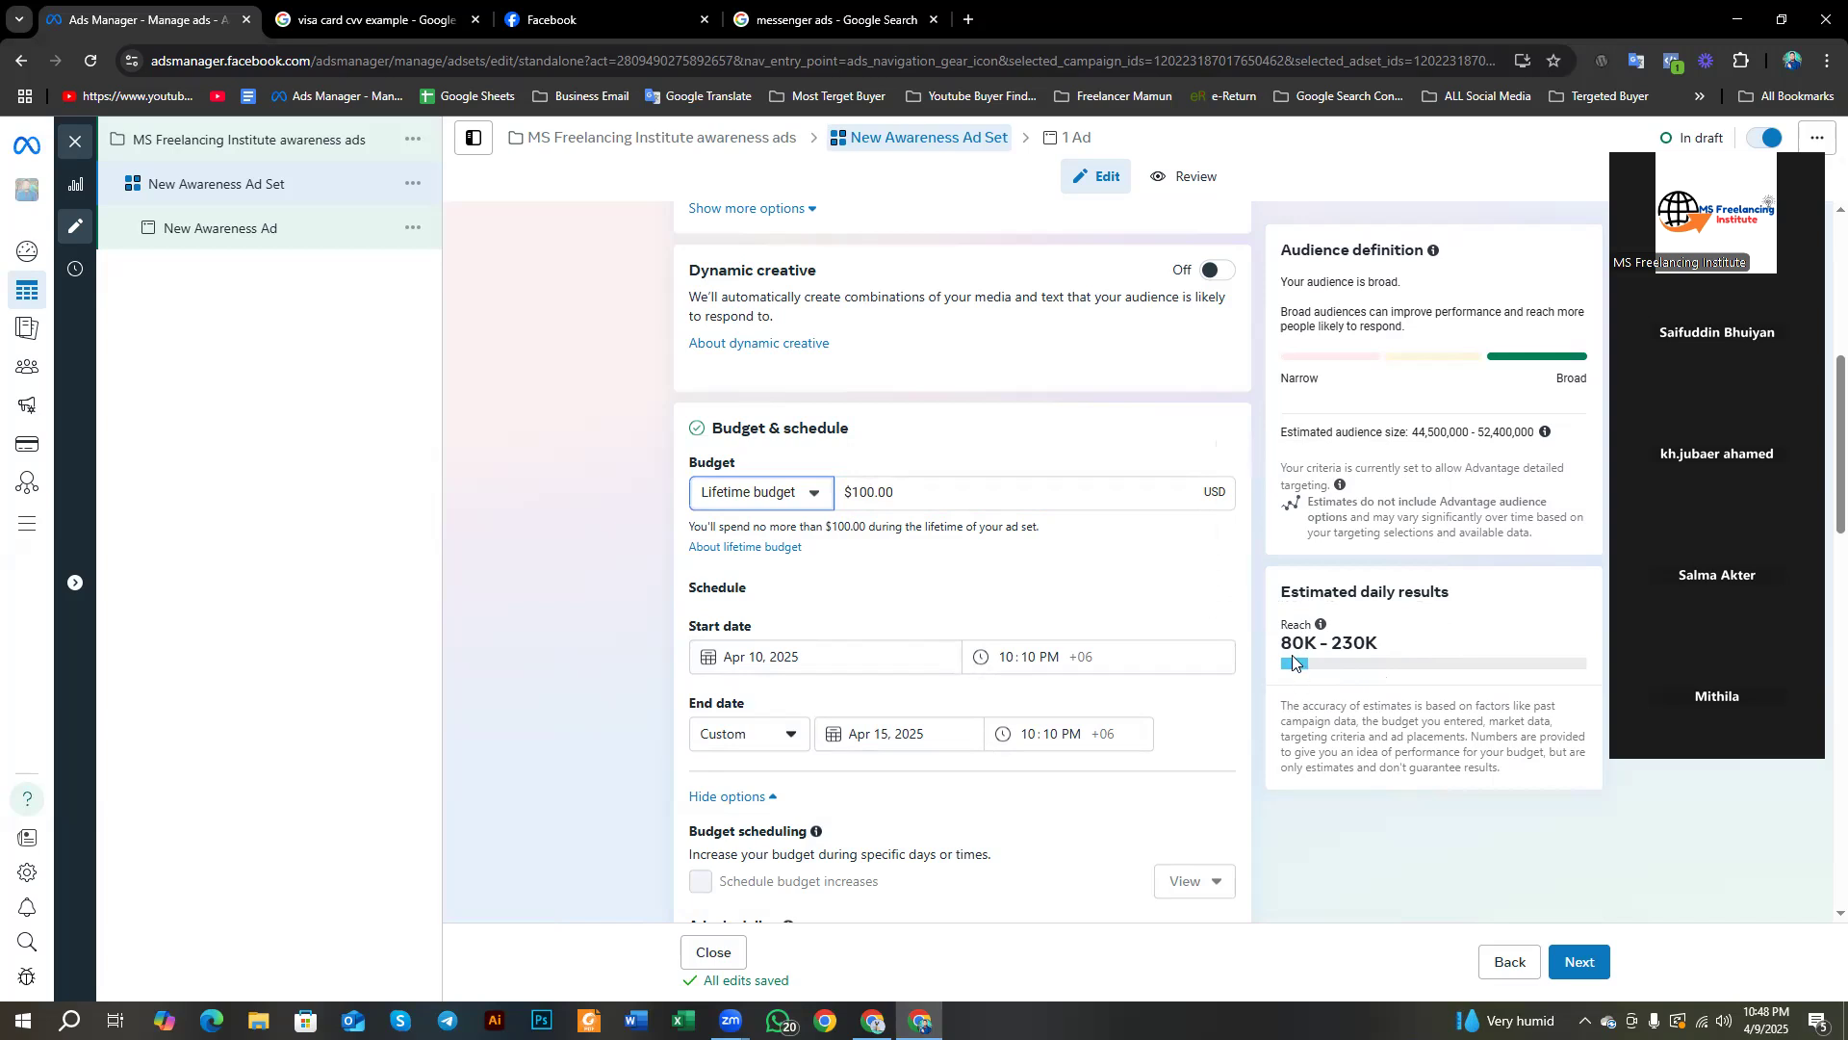
pyautogui.moveTo(1281, 642); pyautogui.dragTo(1380, 647)
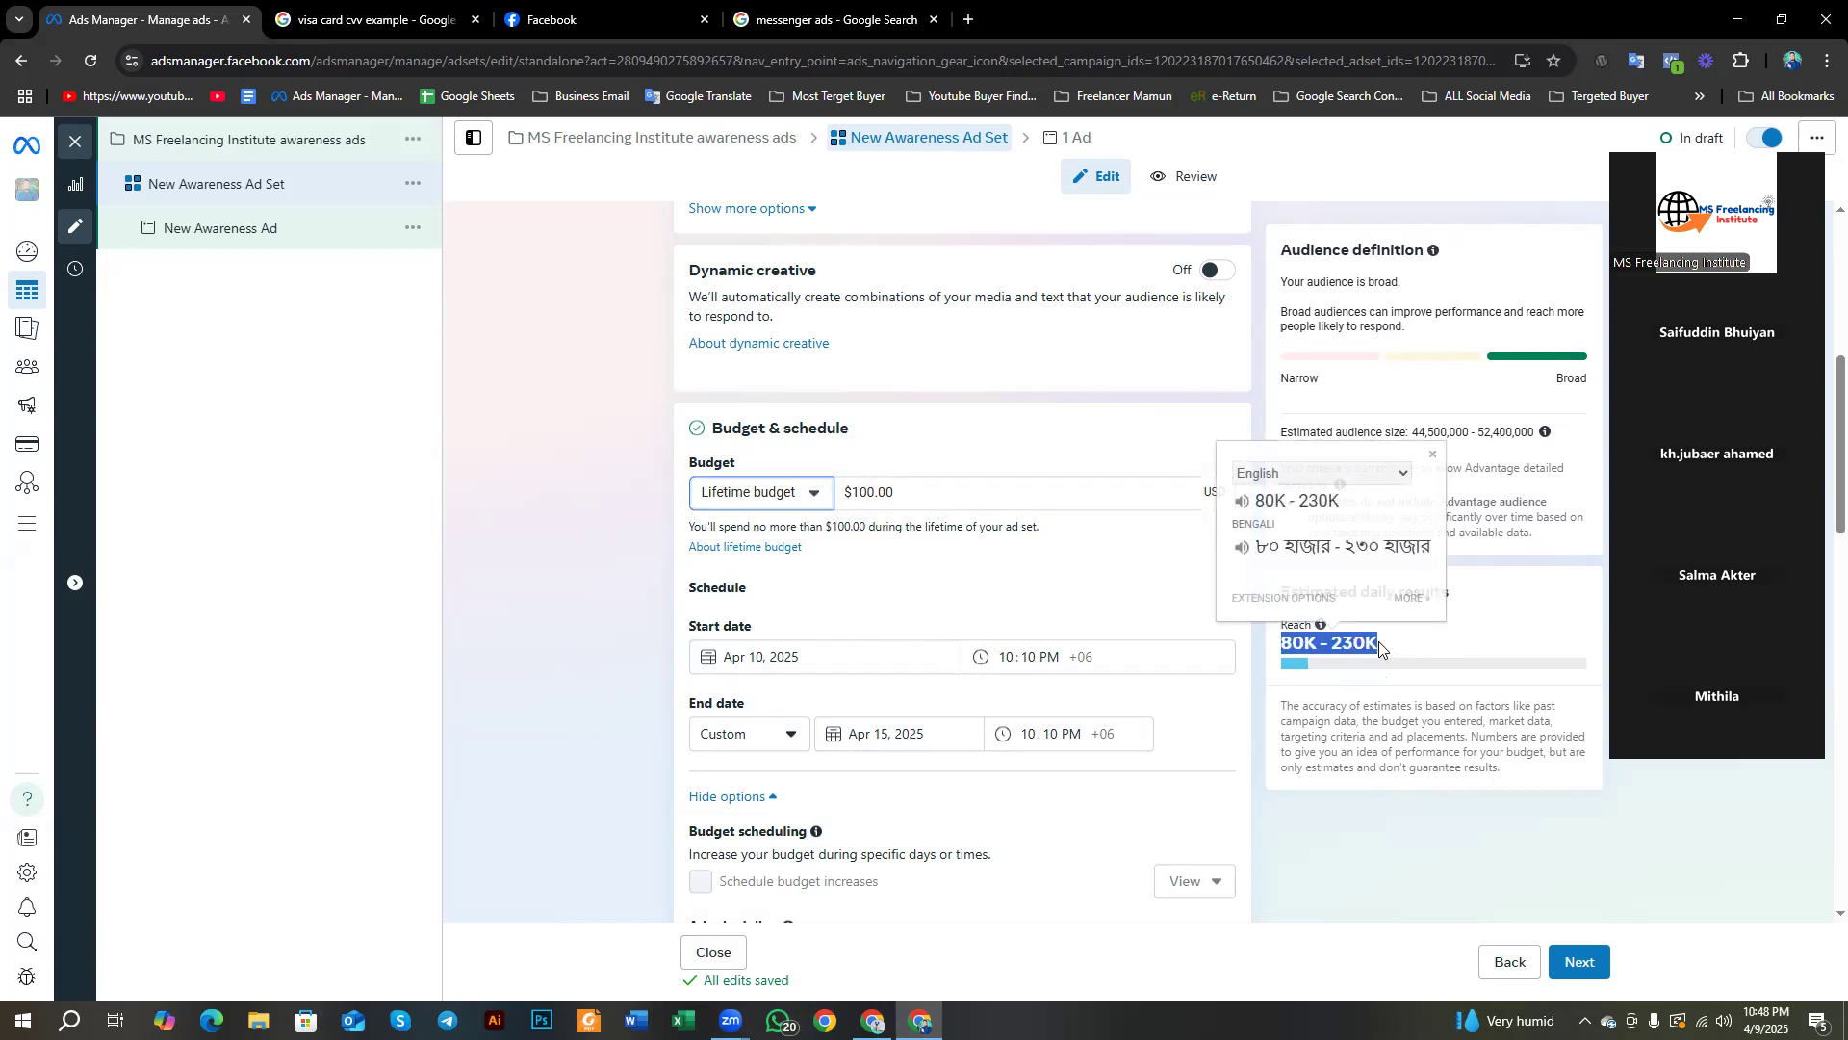
pyautogui.click(904, 732)
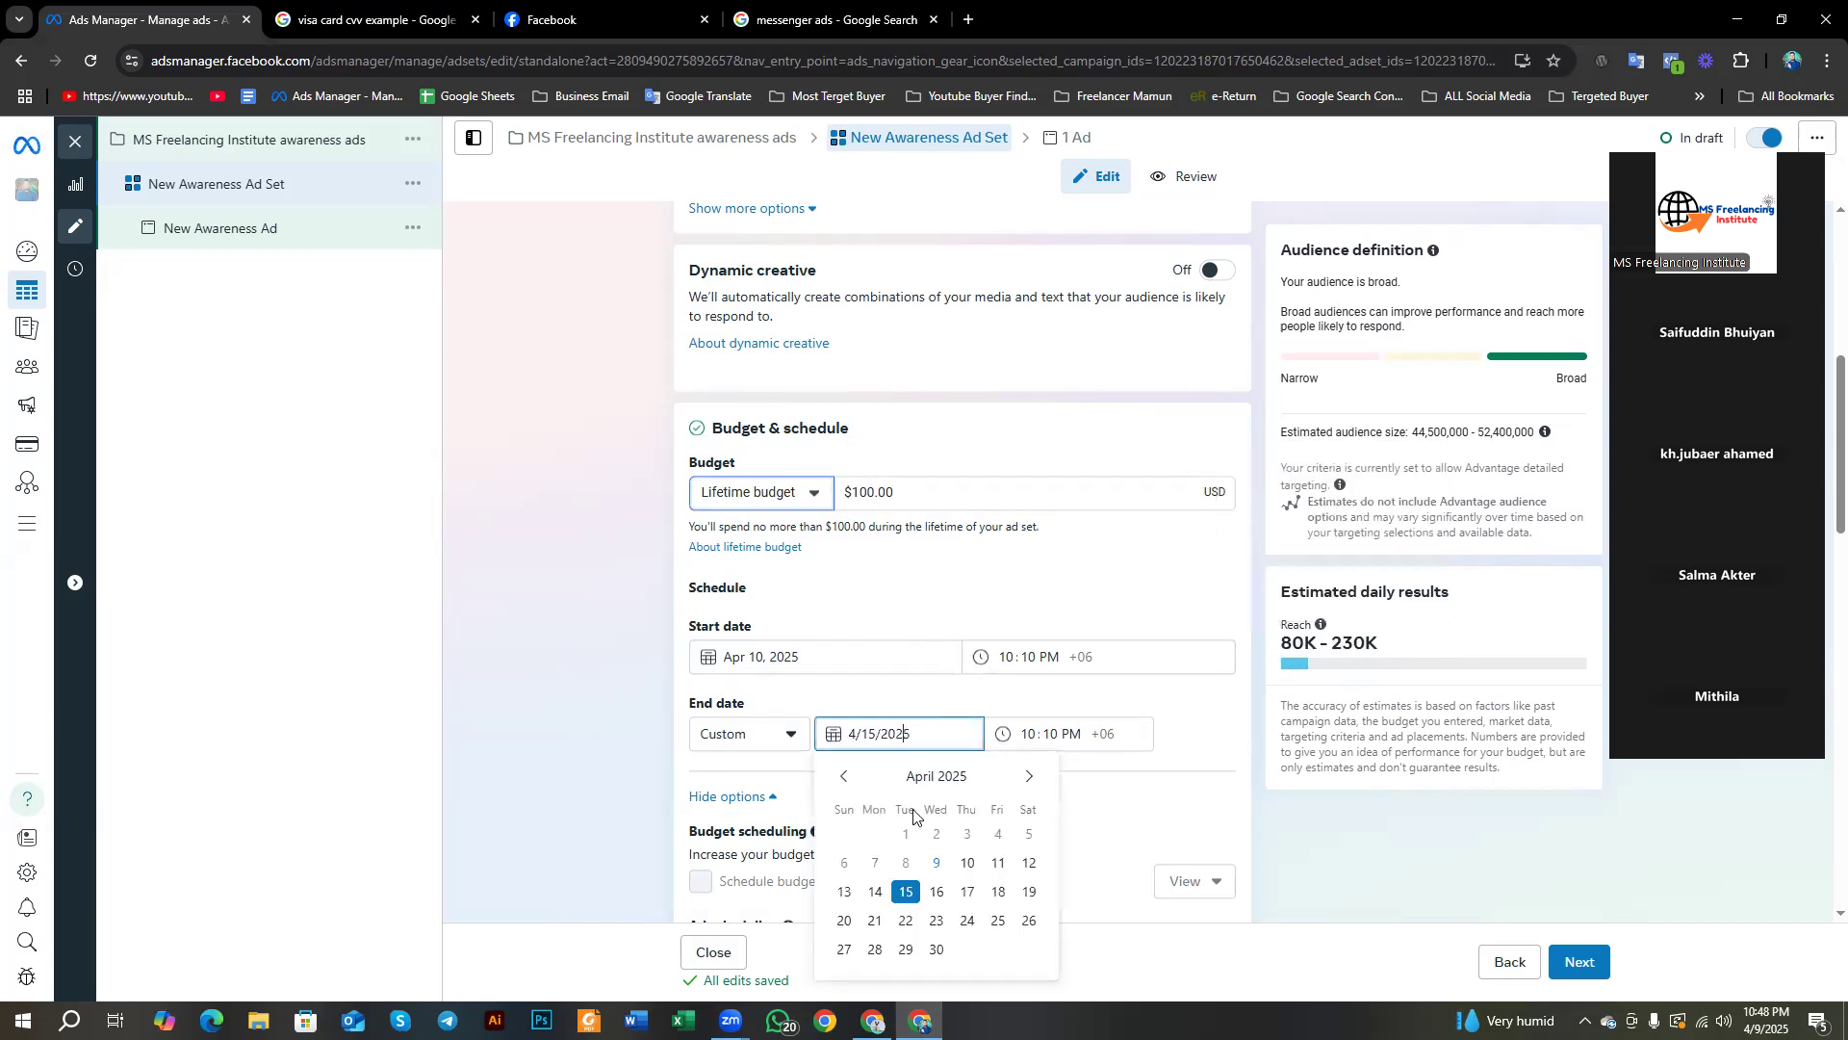
# Step: Change the end date from April 20 to April 12, 2025 and review the 199K–574K reach
pyautogui.click(844, 920)
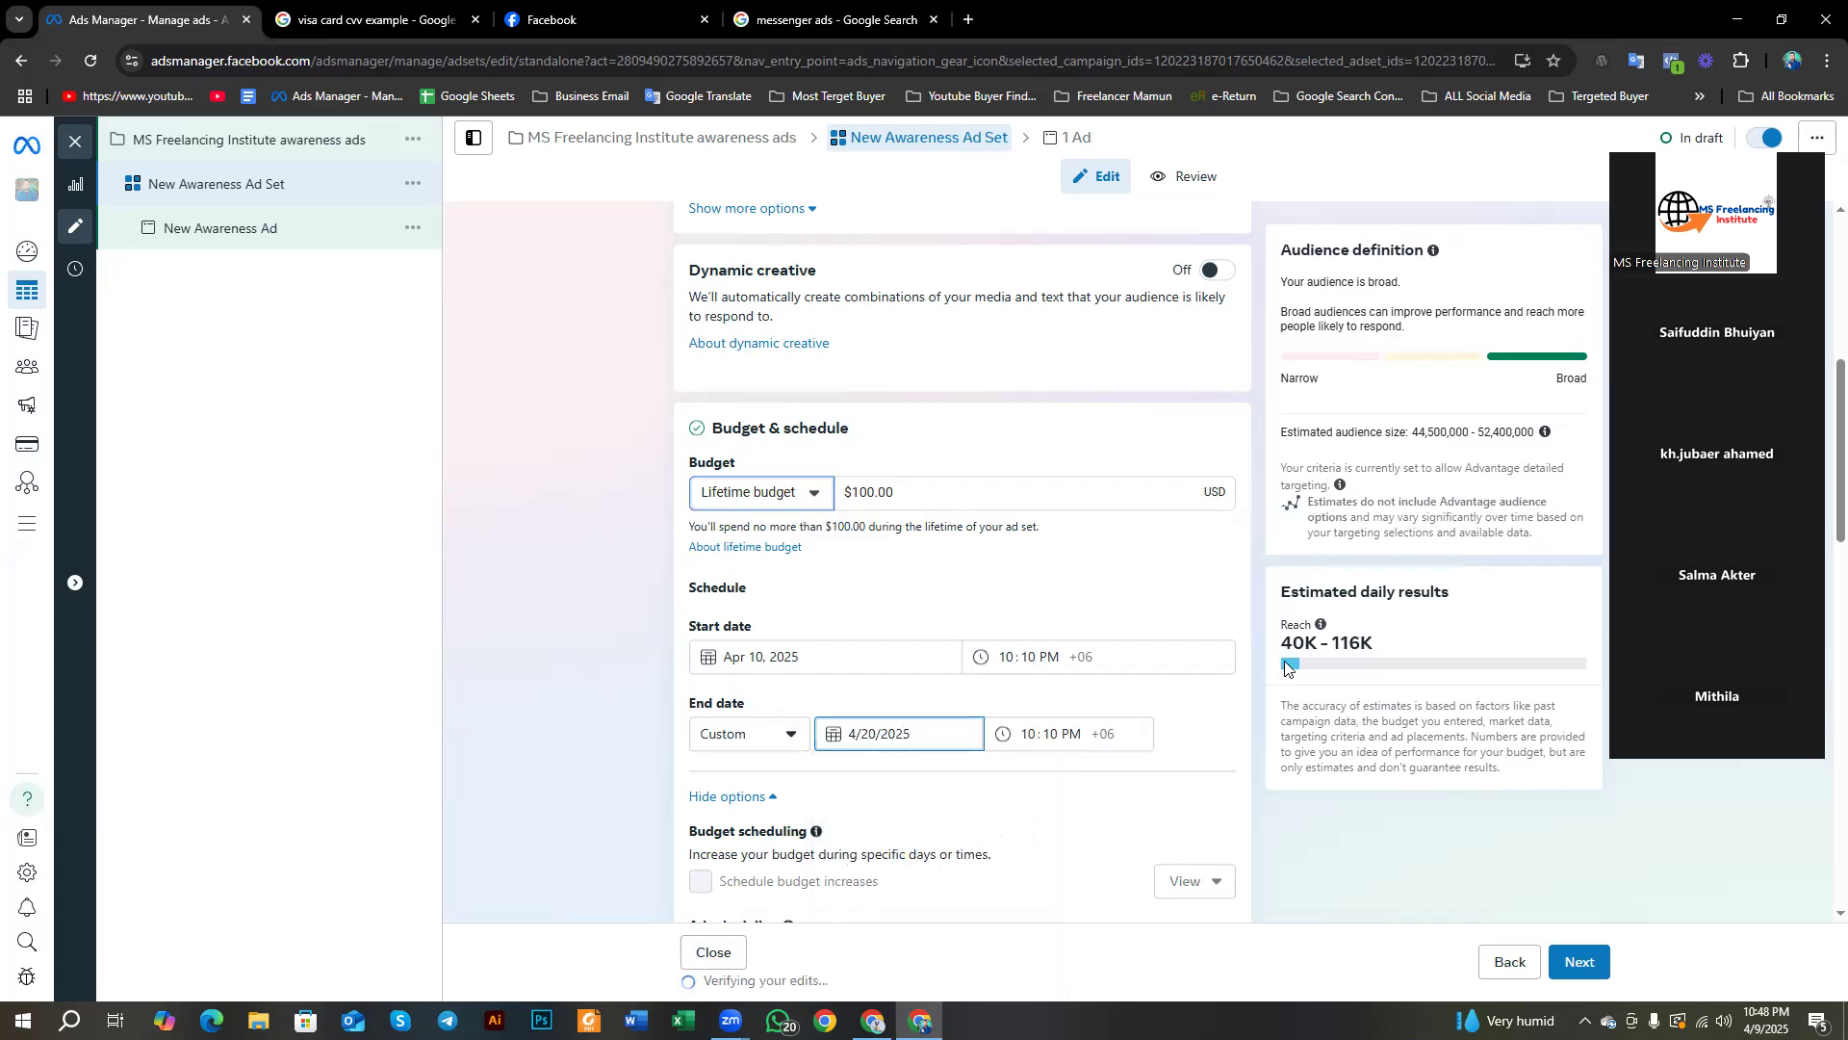
pyautogui.moveTo(1283, 644); pyautogui.dragTo(1369, 651)
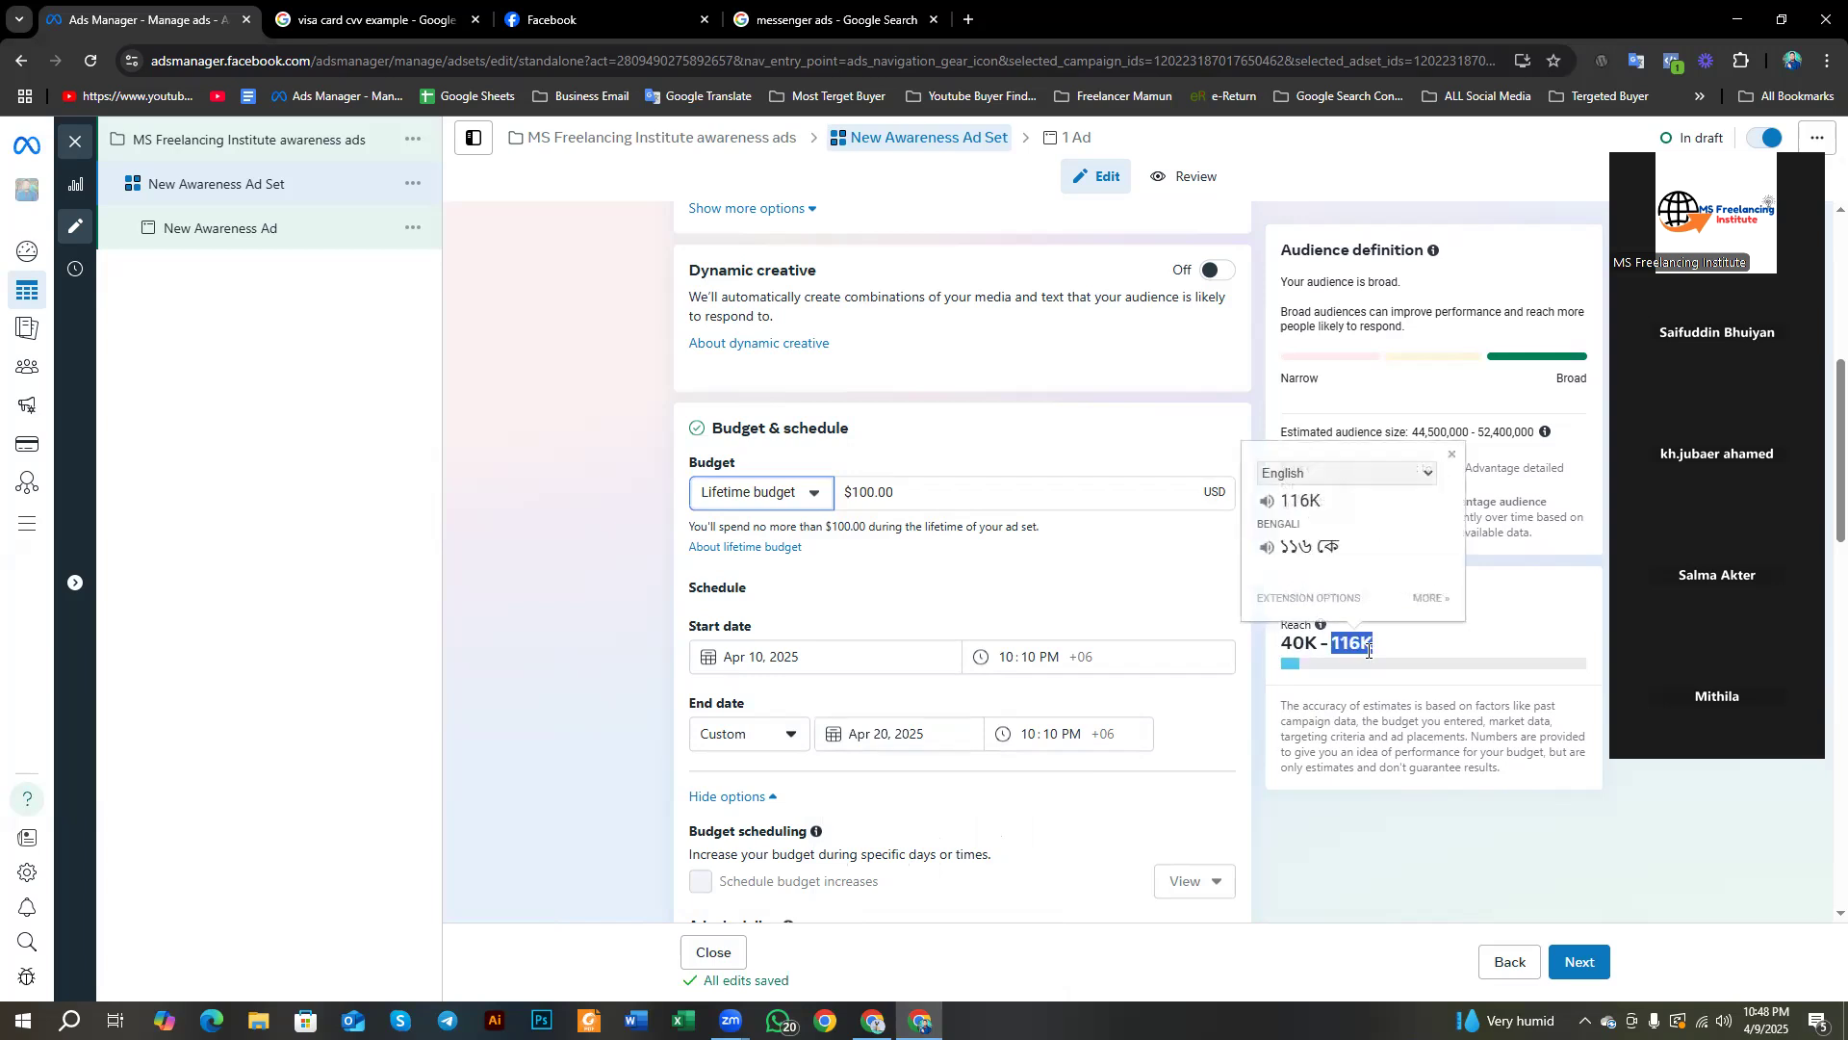
pyautogui.click(929, 733)
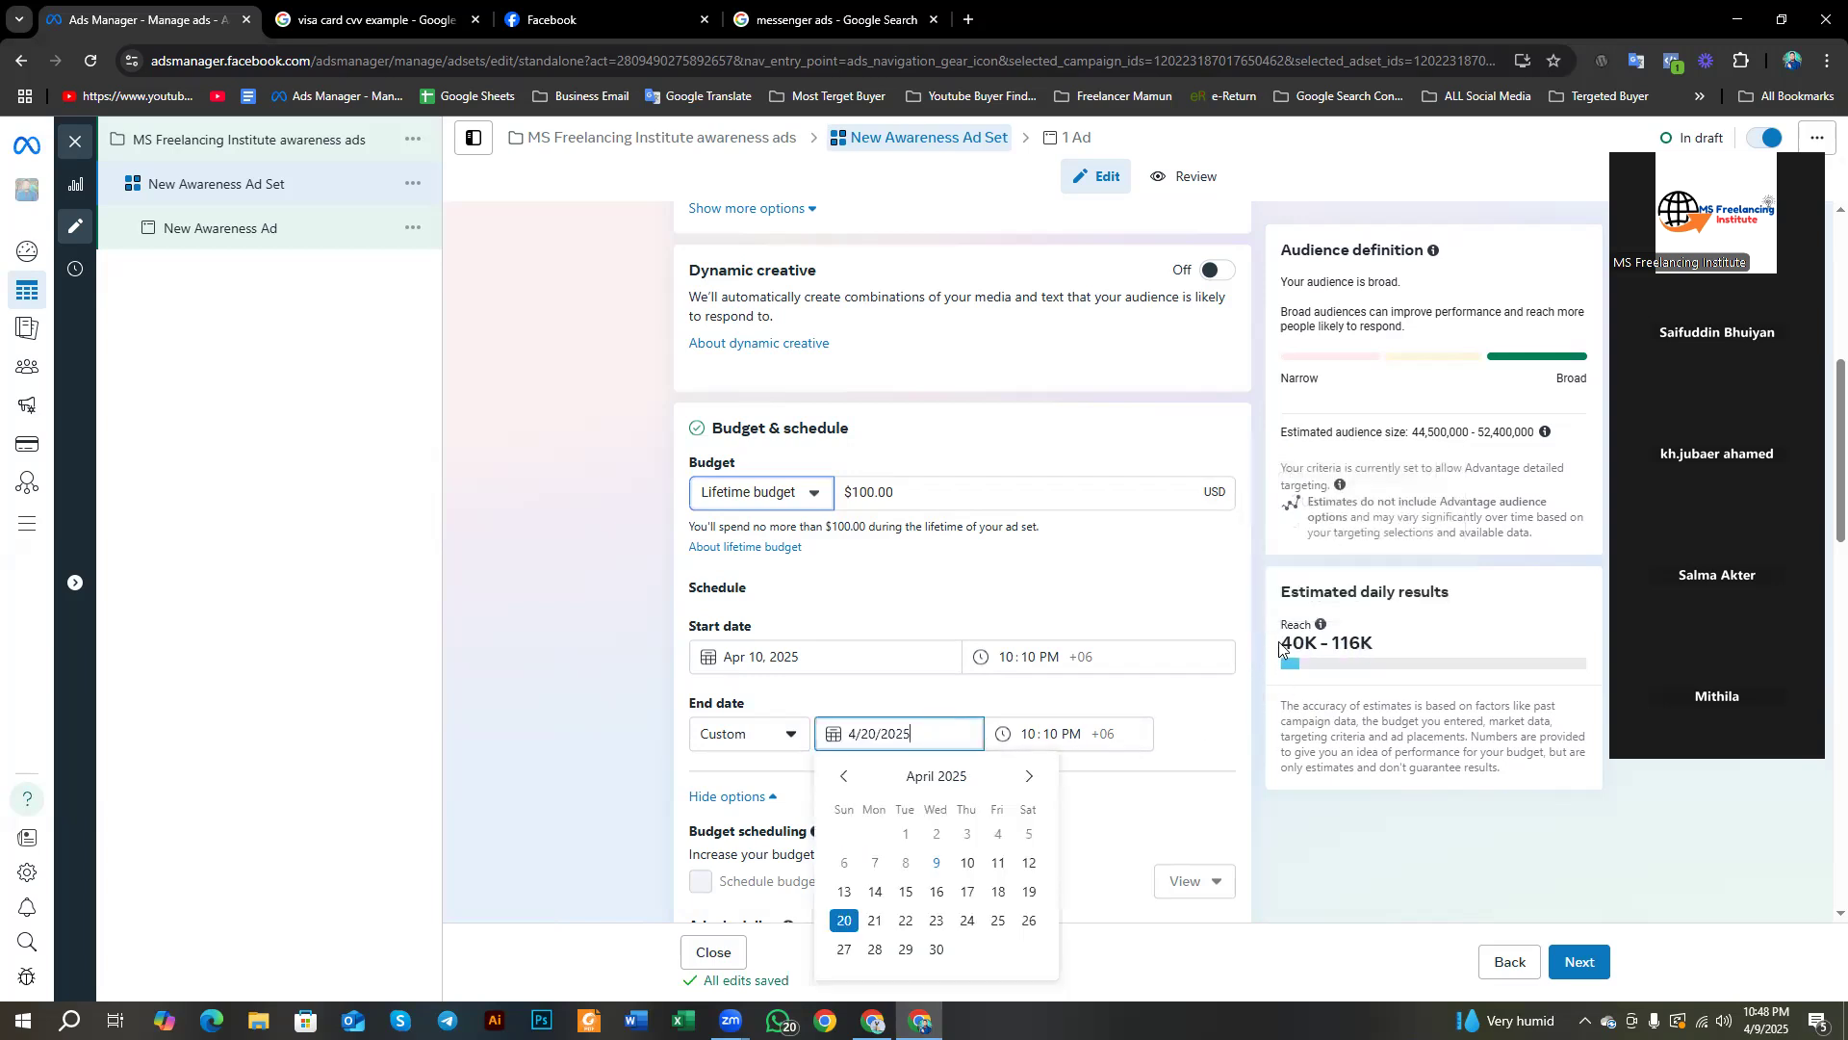
pyautogui.moveTo(1280, 648); pyautogui.dragTo(1391, 664)
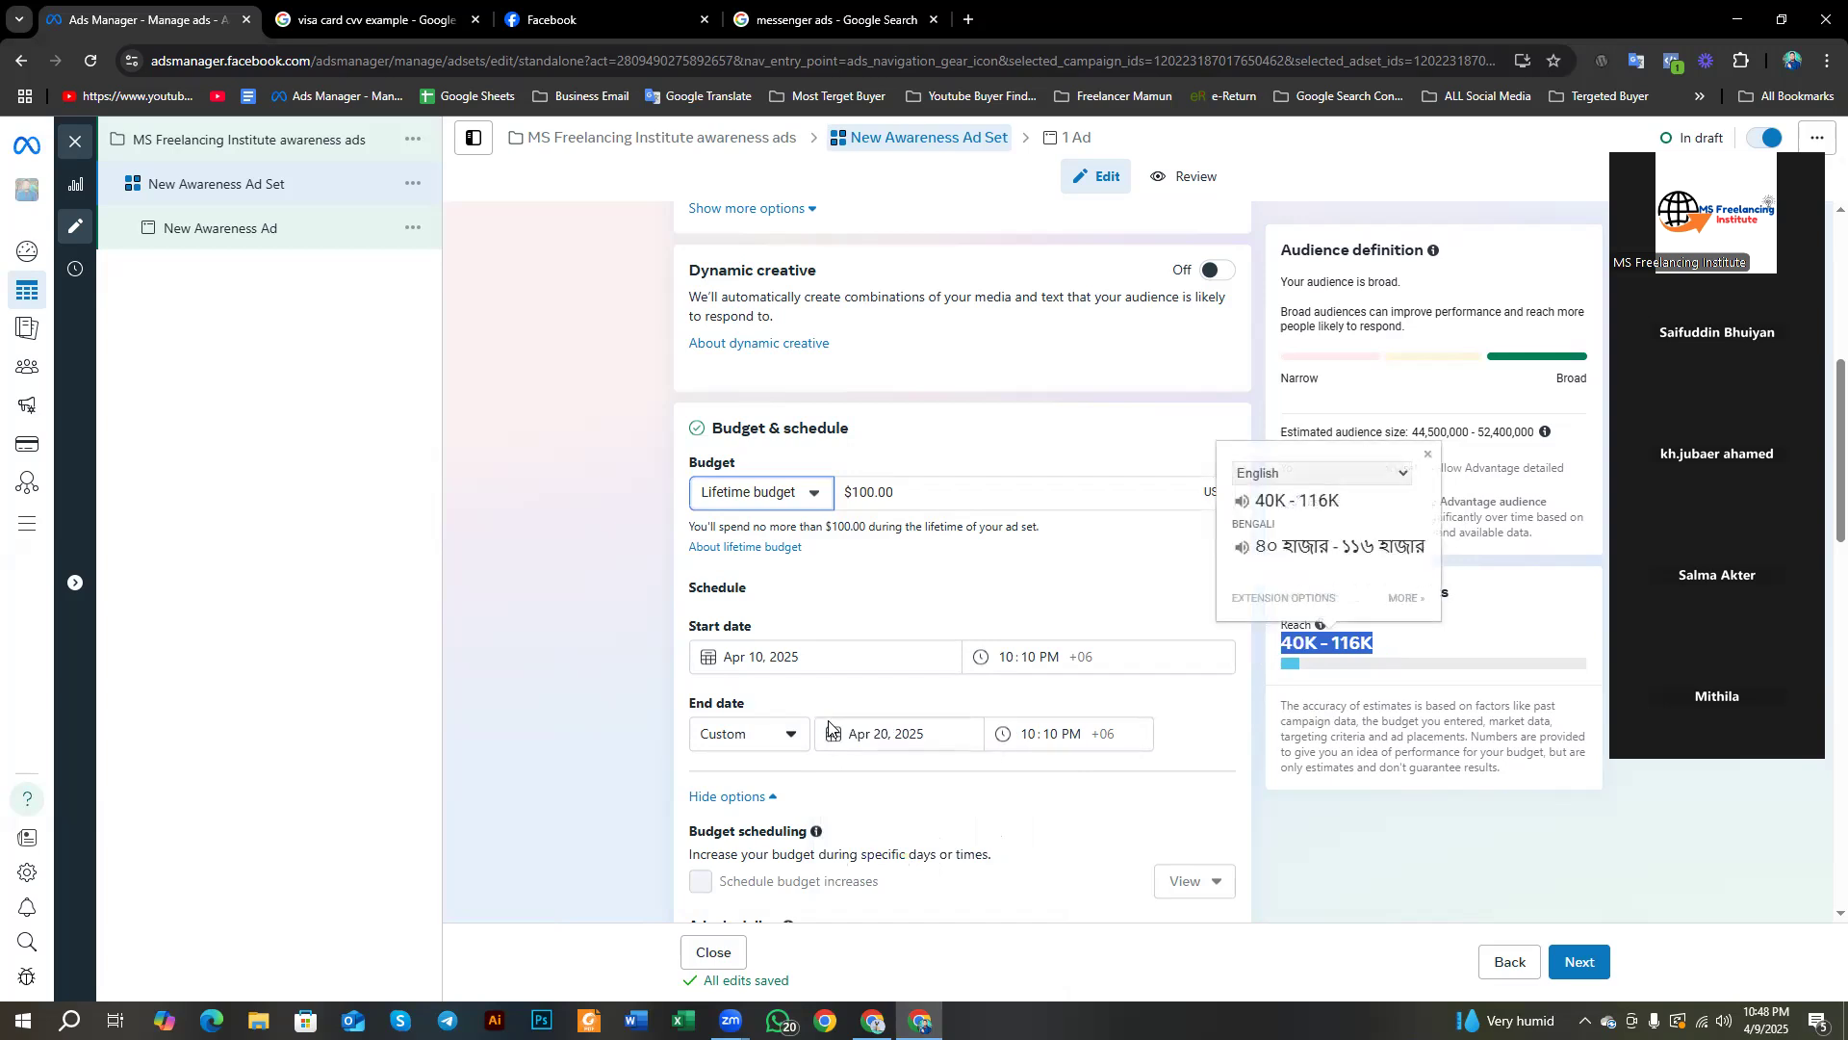
pyautogui.click(904, 743)
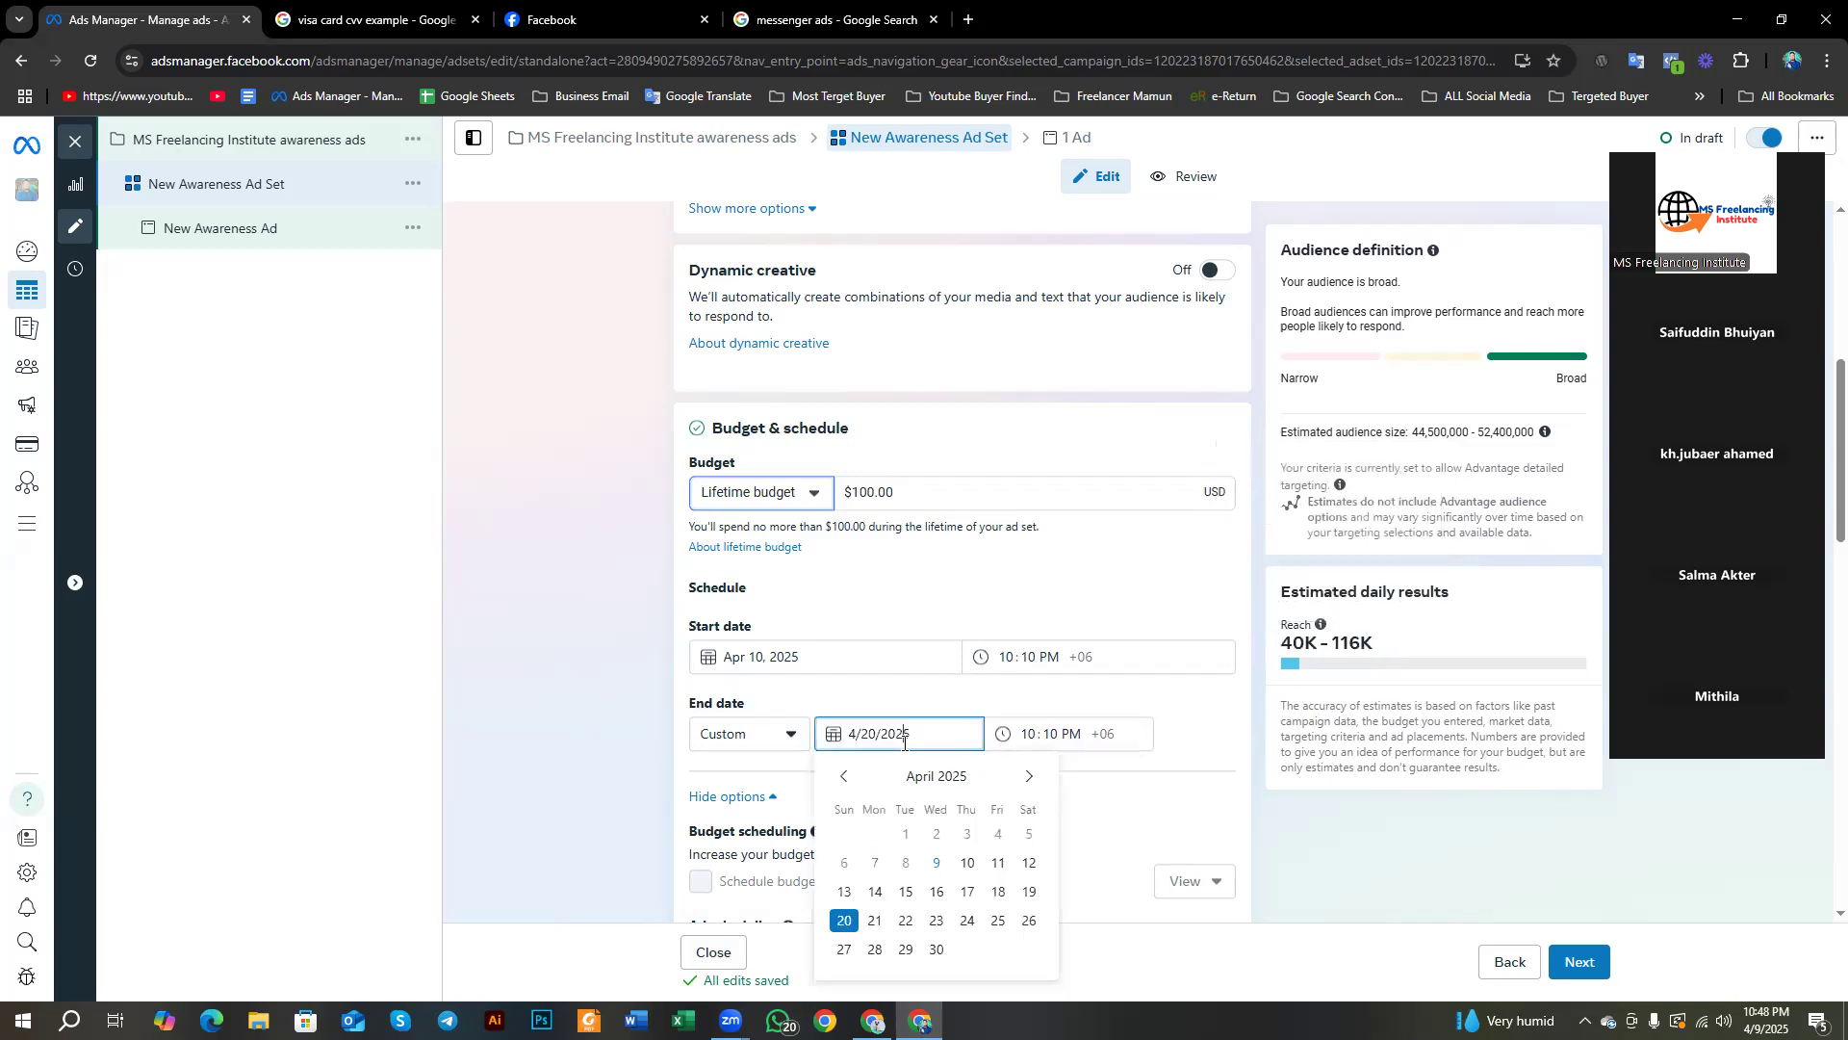
pyautogui.click(1023, 870)
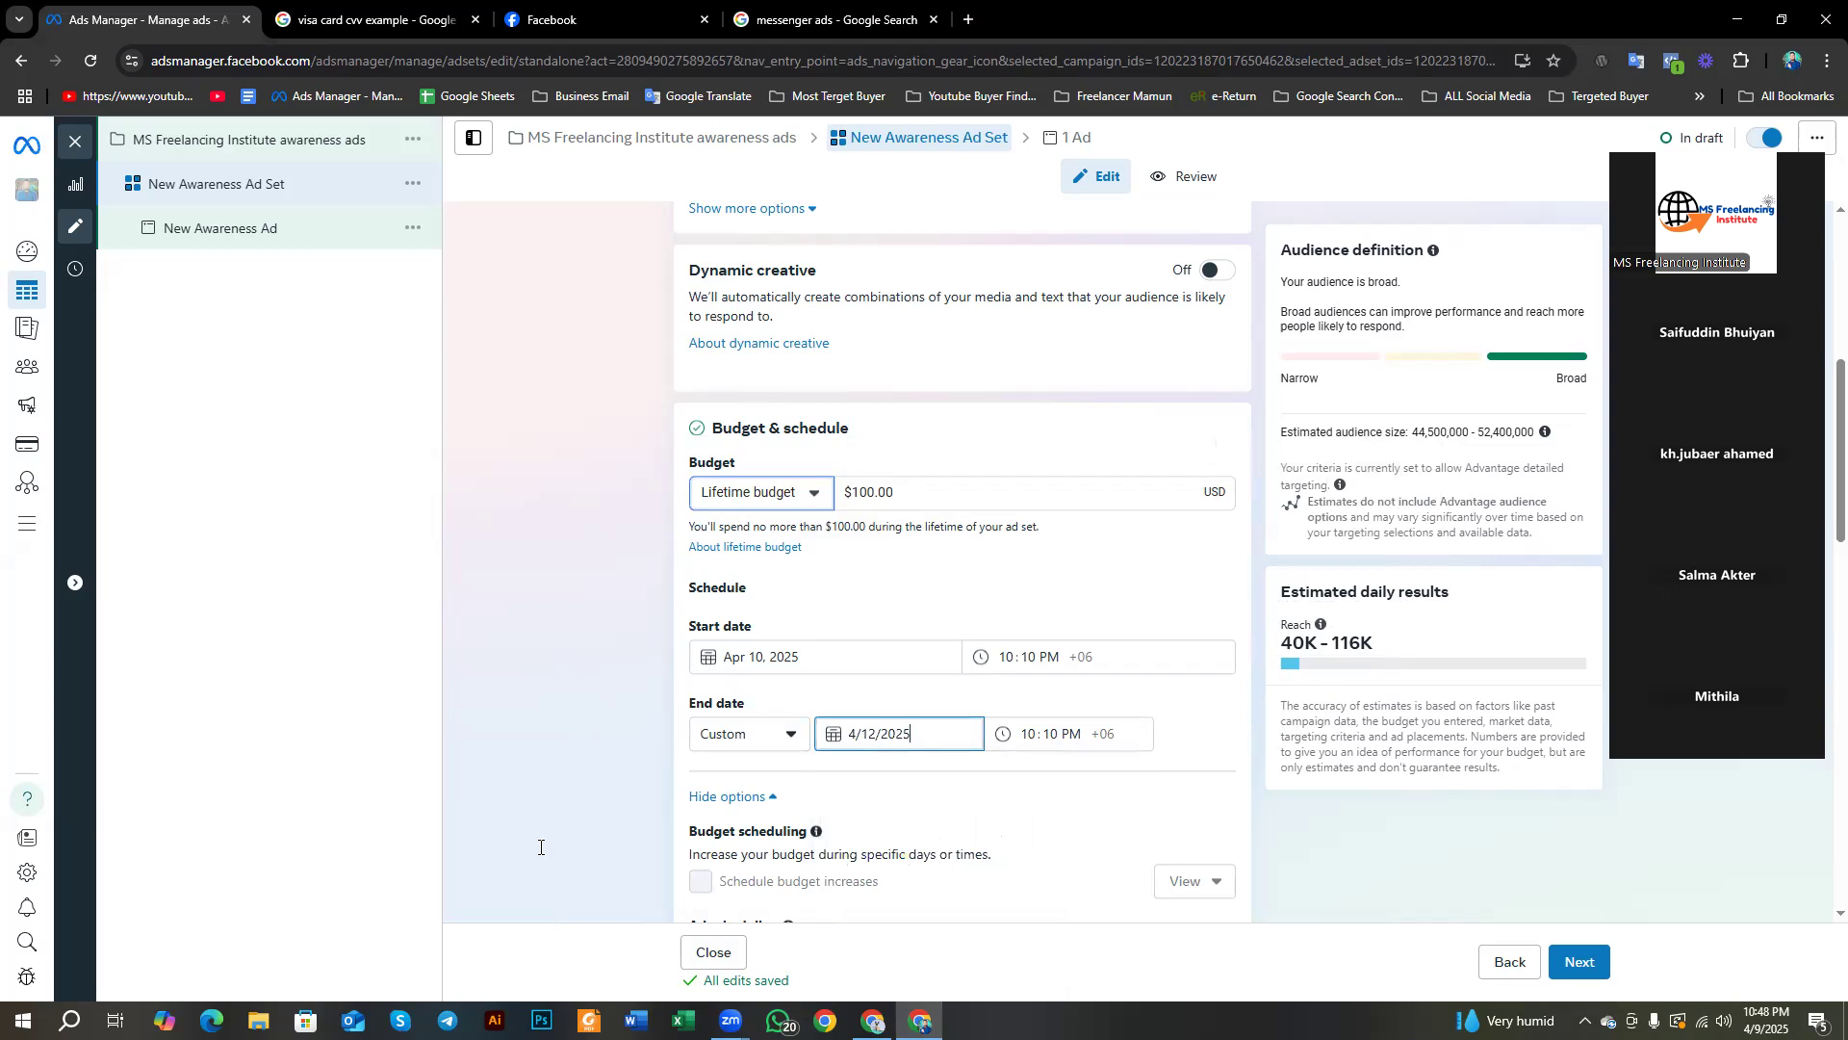
pyautogui.moveTo(1284, 647); pyautogui.dragTo(1357, 647)
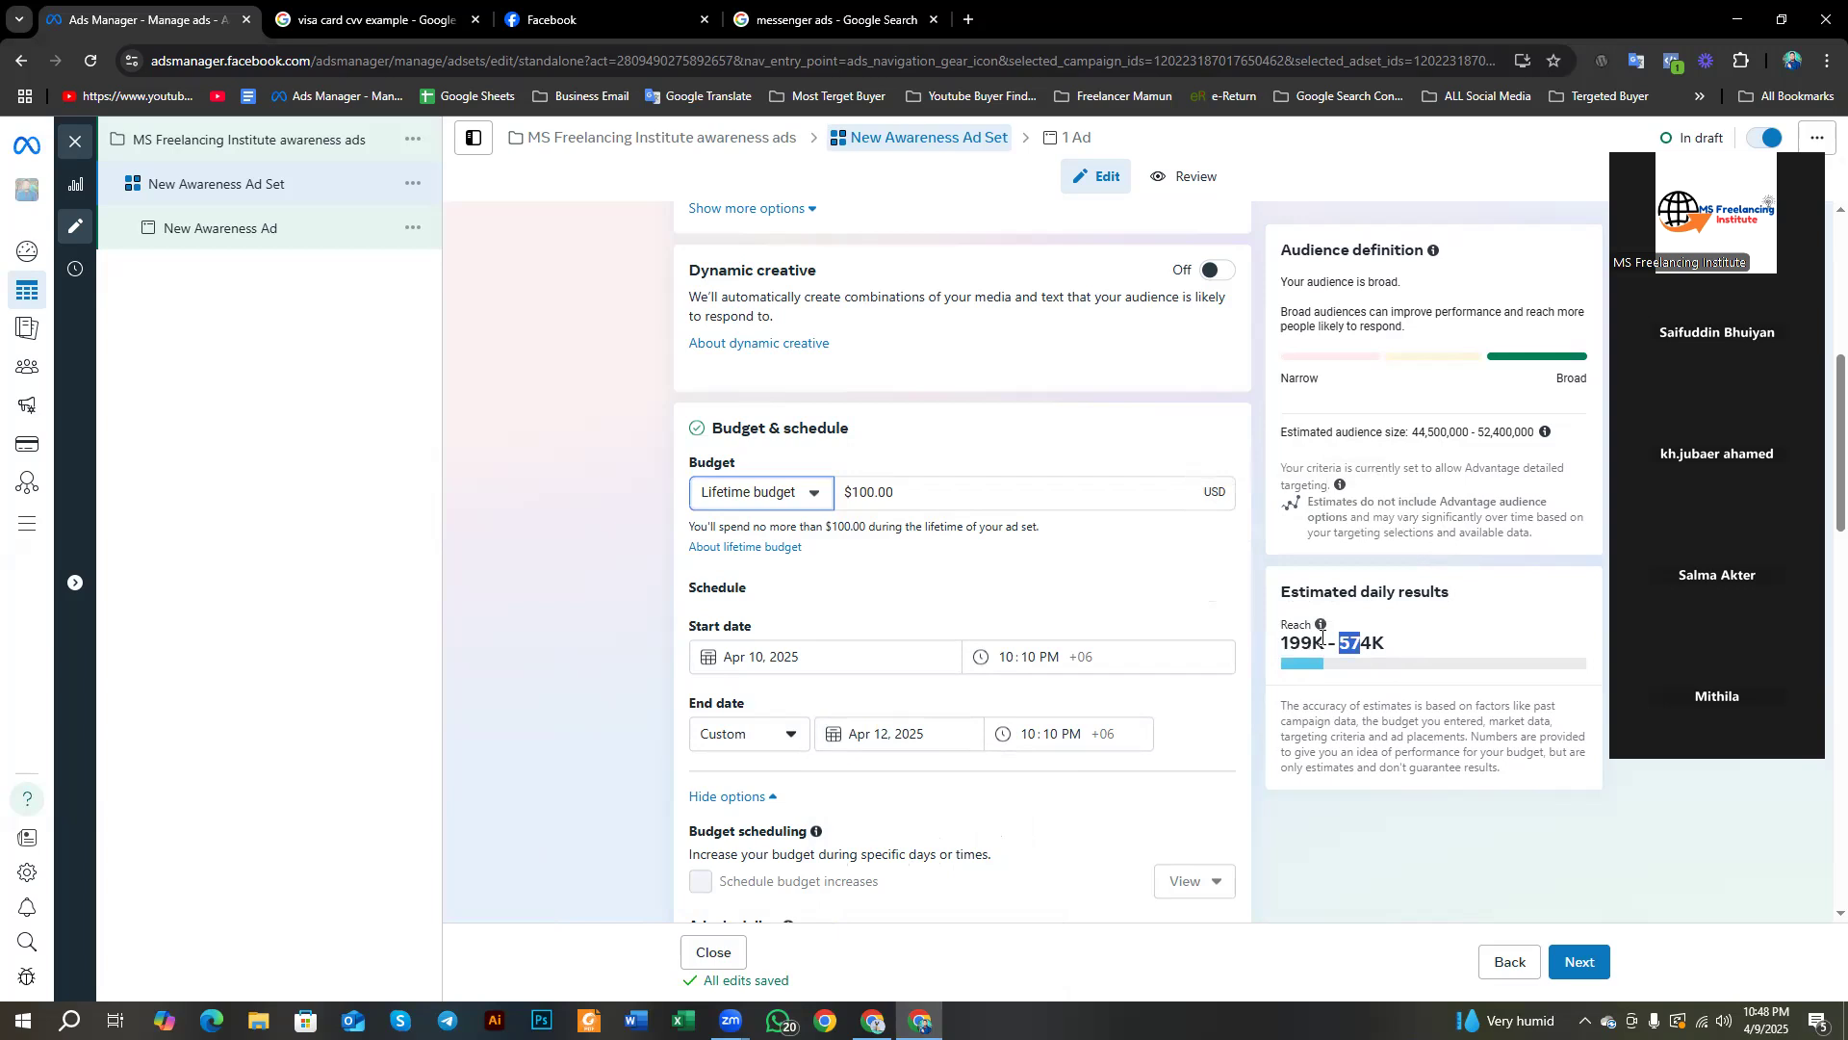
pyautogui.moveTo(1282, 643); pyautogui.dragTo(1326, 645)
pyautogui.click(1323, 690)
pyautogui.scroll(-4, 962, 654)
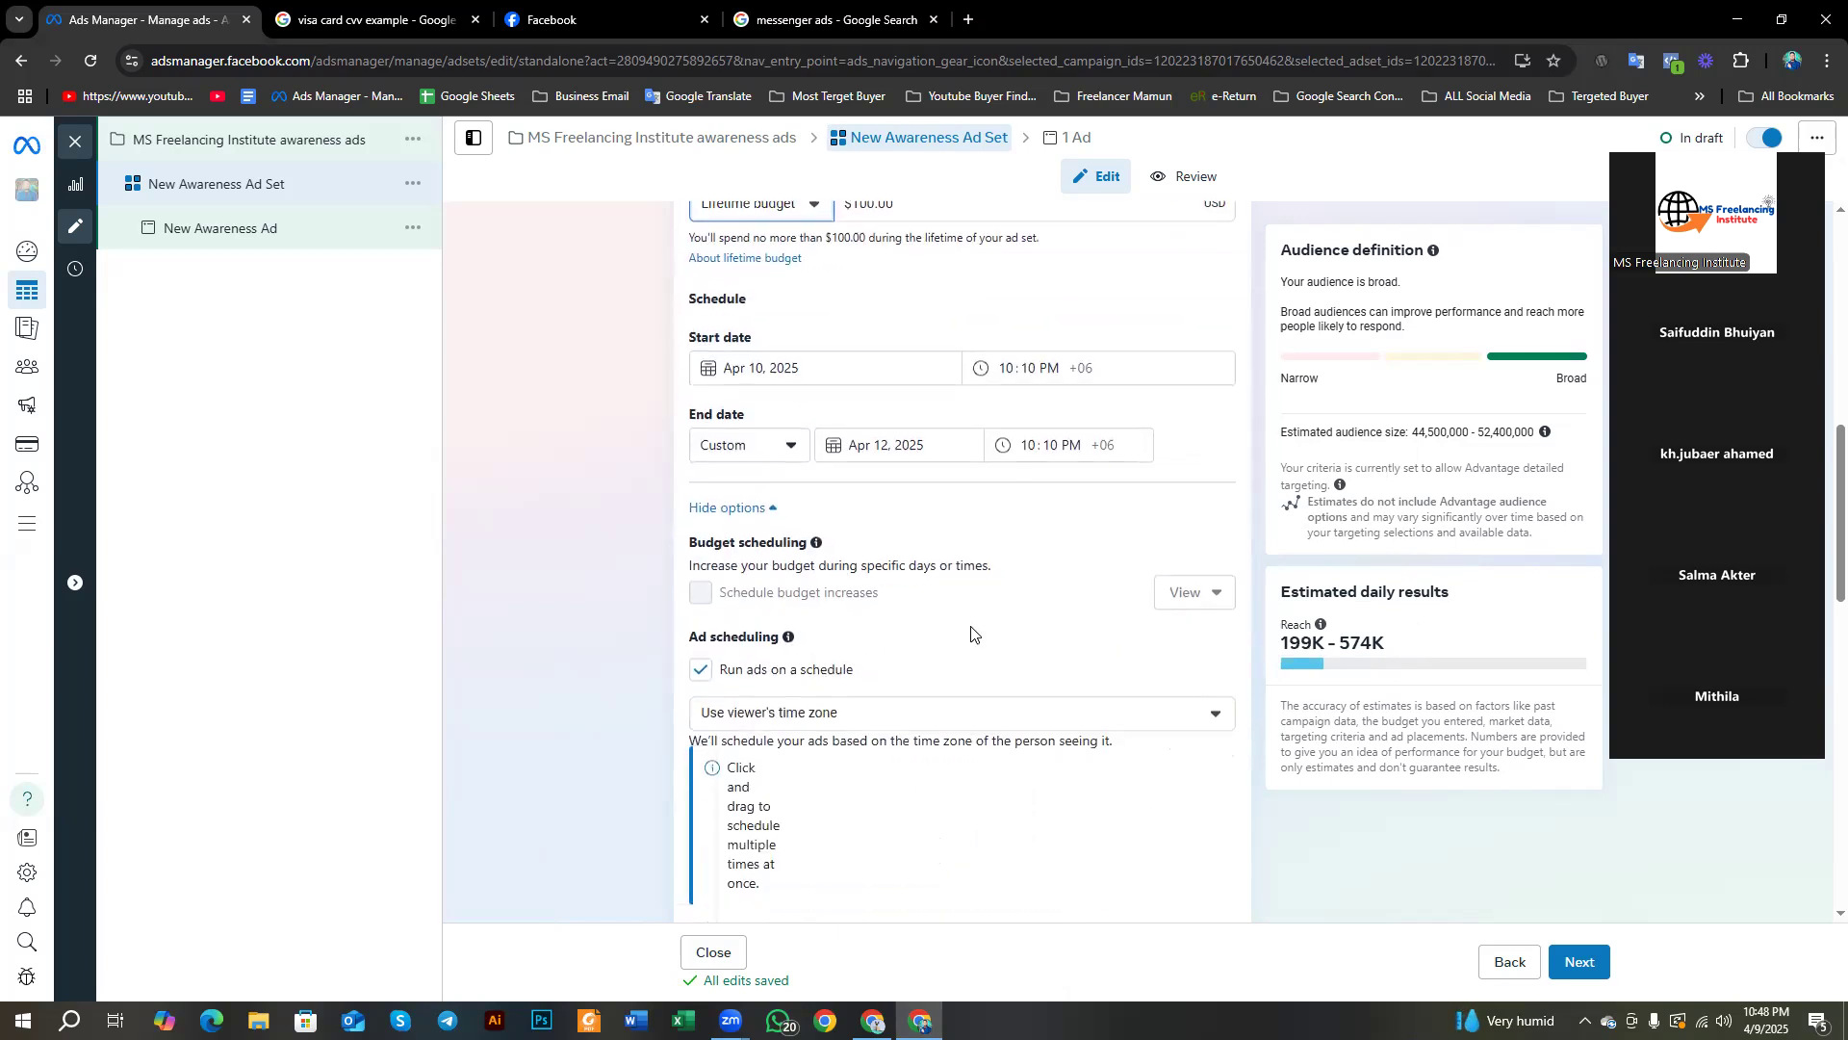
pyautogui.scroll(-4, 970, 625)
pyautogui.scroll(-3, 970, 626)
pyautogui.scroll(5, 929, 592)
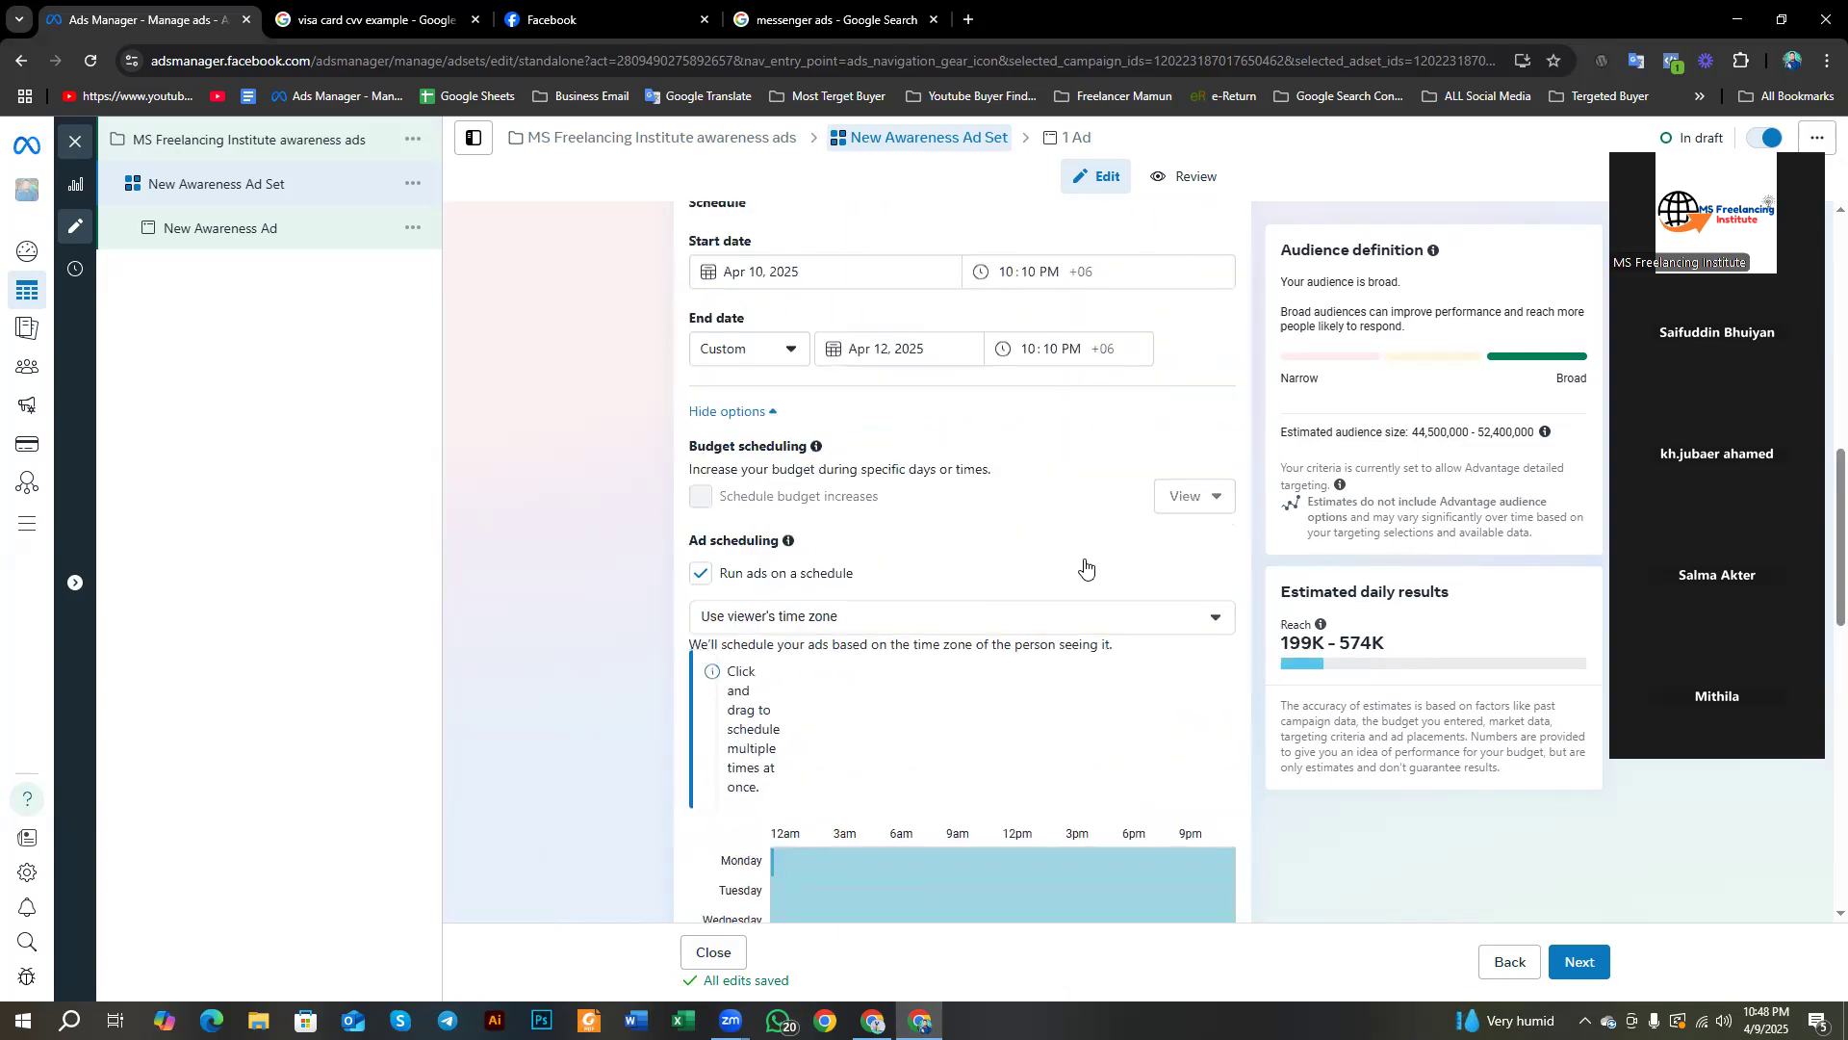
pyautogui.scroll(-2, 1056, 643)
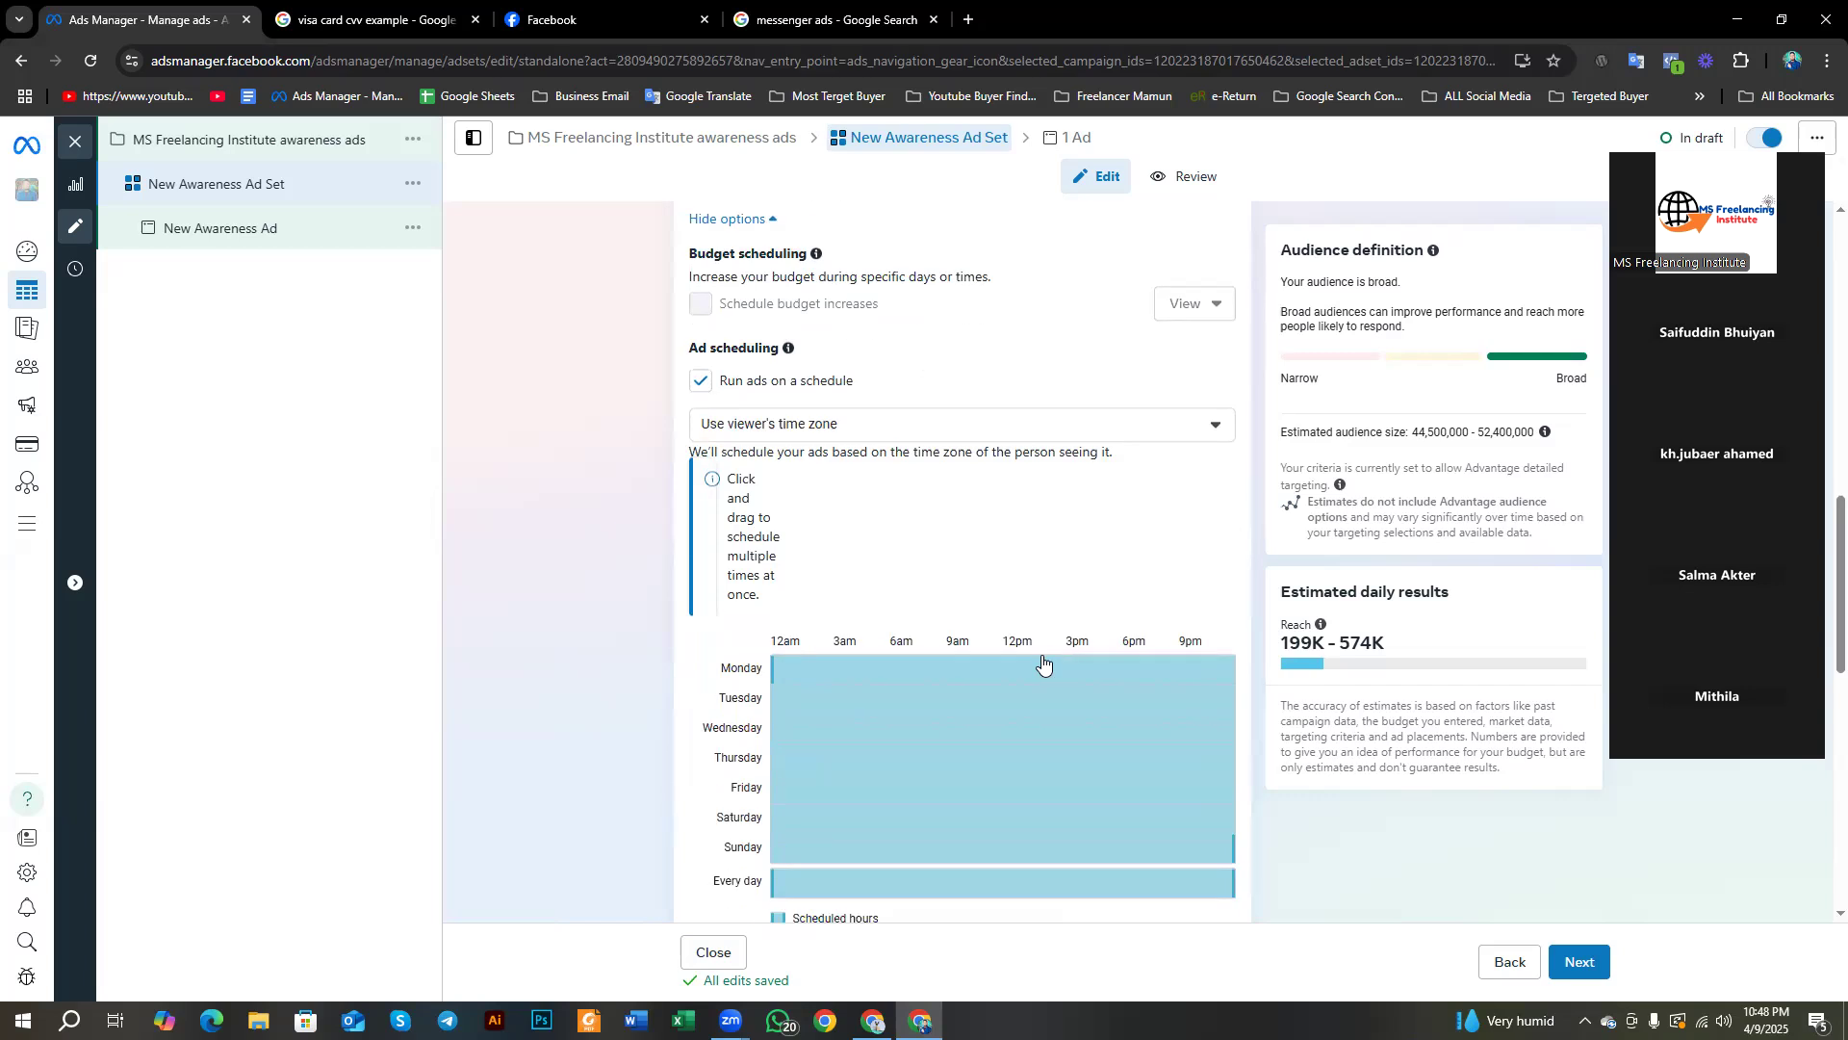
pyautogui.scroll(-4, 1043, 662)
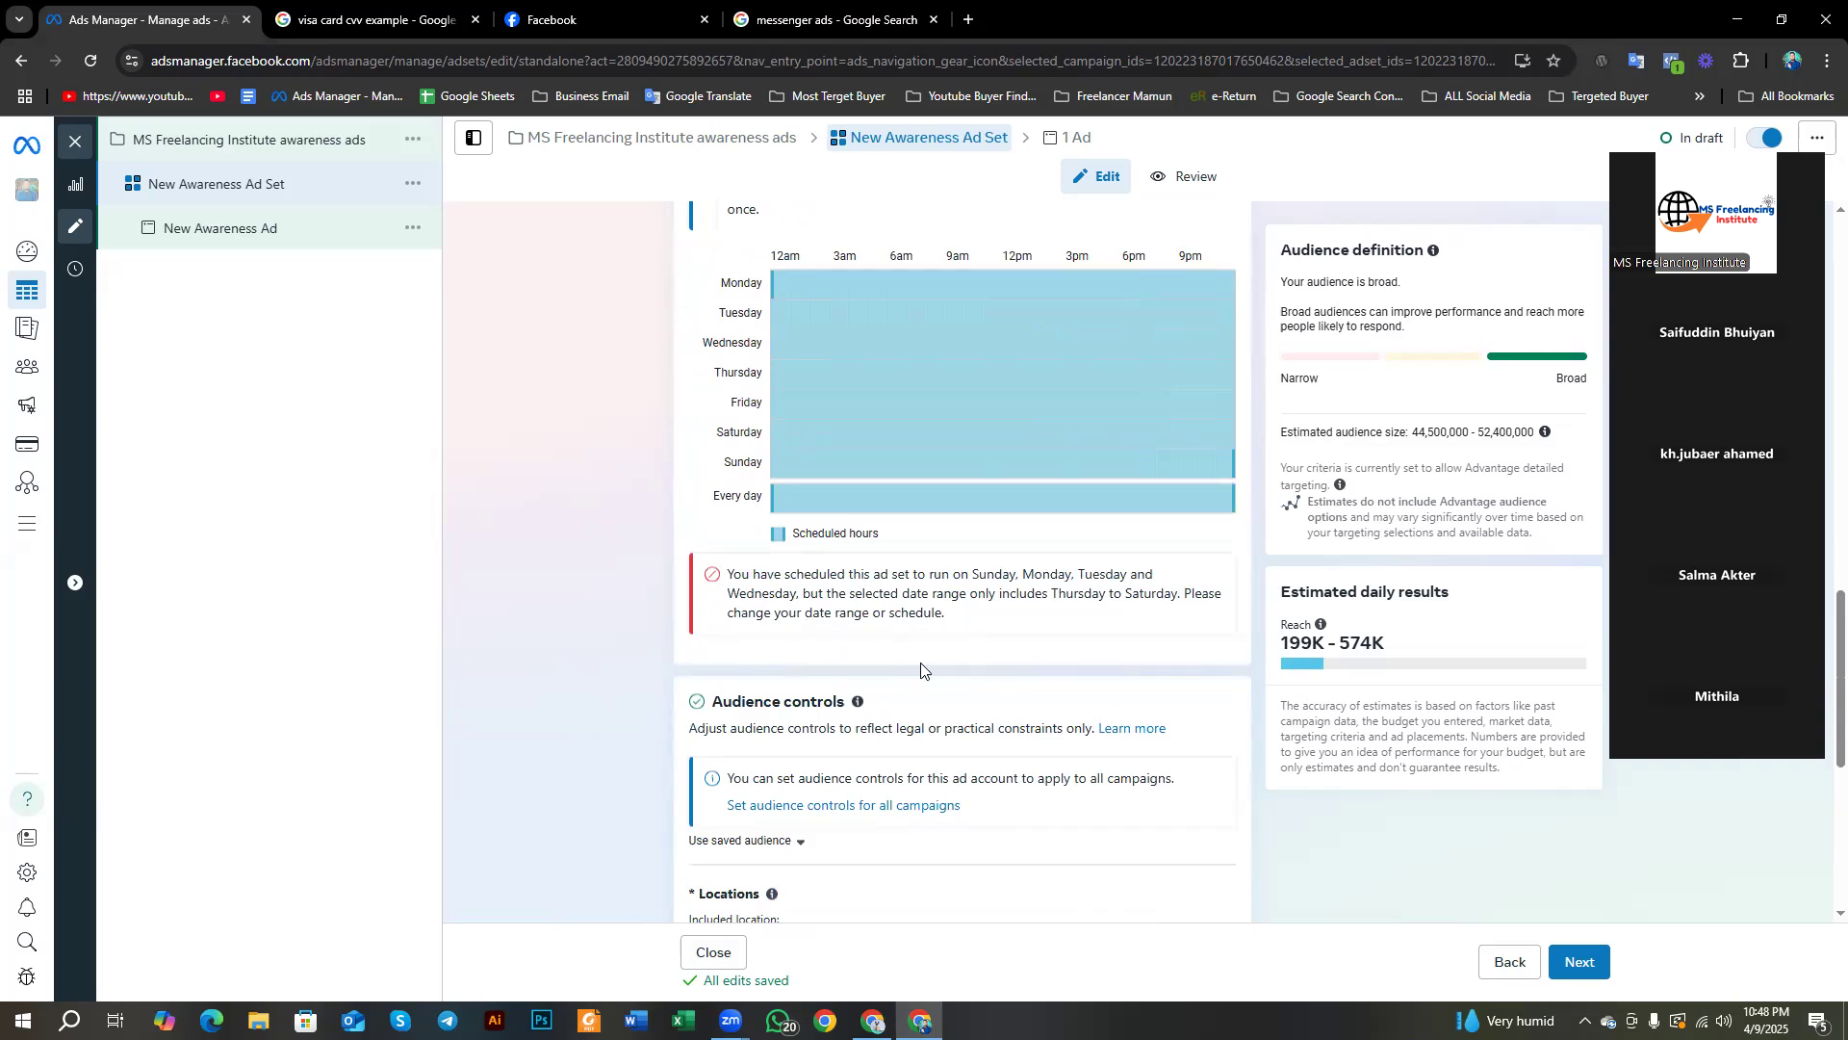
pyautogui.scroll(-2, 784, 654)
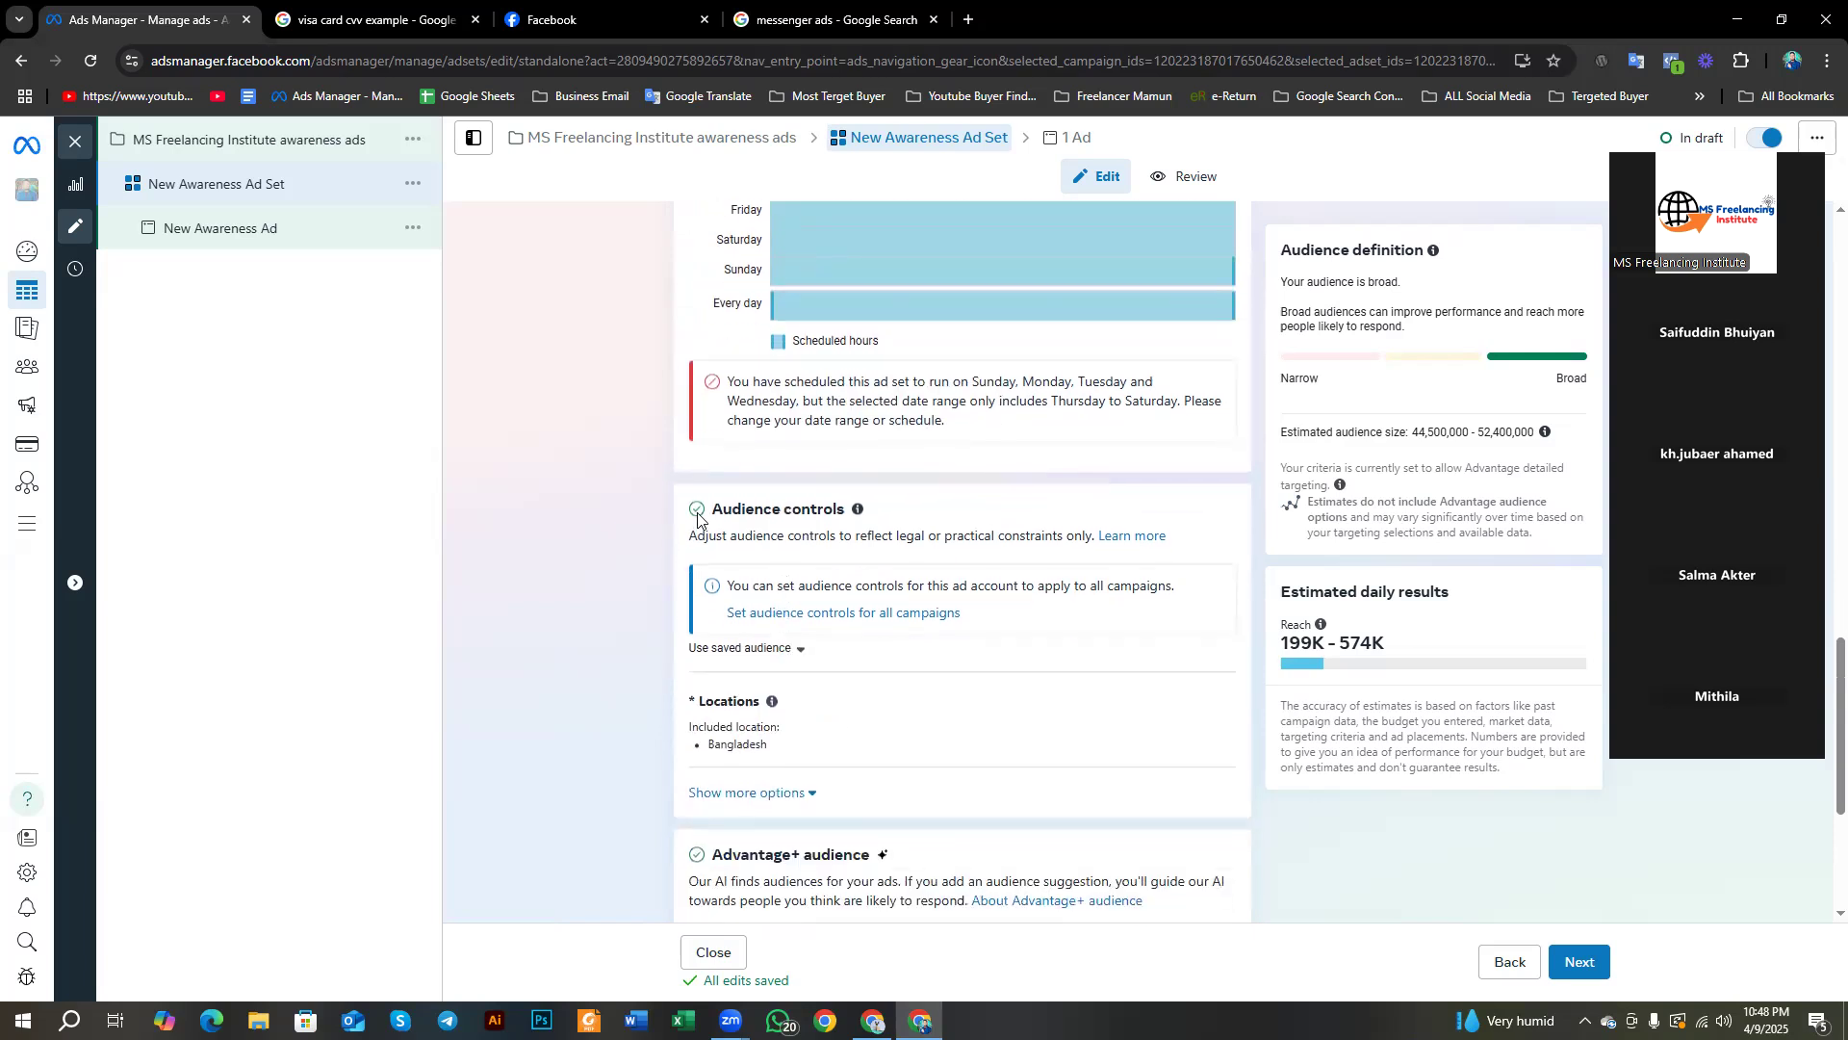
pyautogui.scroll(-2, 700, 520)
# Step: Highlight the Audience controls and Advantage+ audience headings, dismissing the translation popups
pyautogui.moveTo(714, 308); pyautogui.dragTo(847, 315)
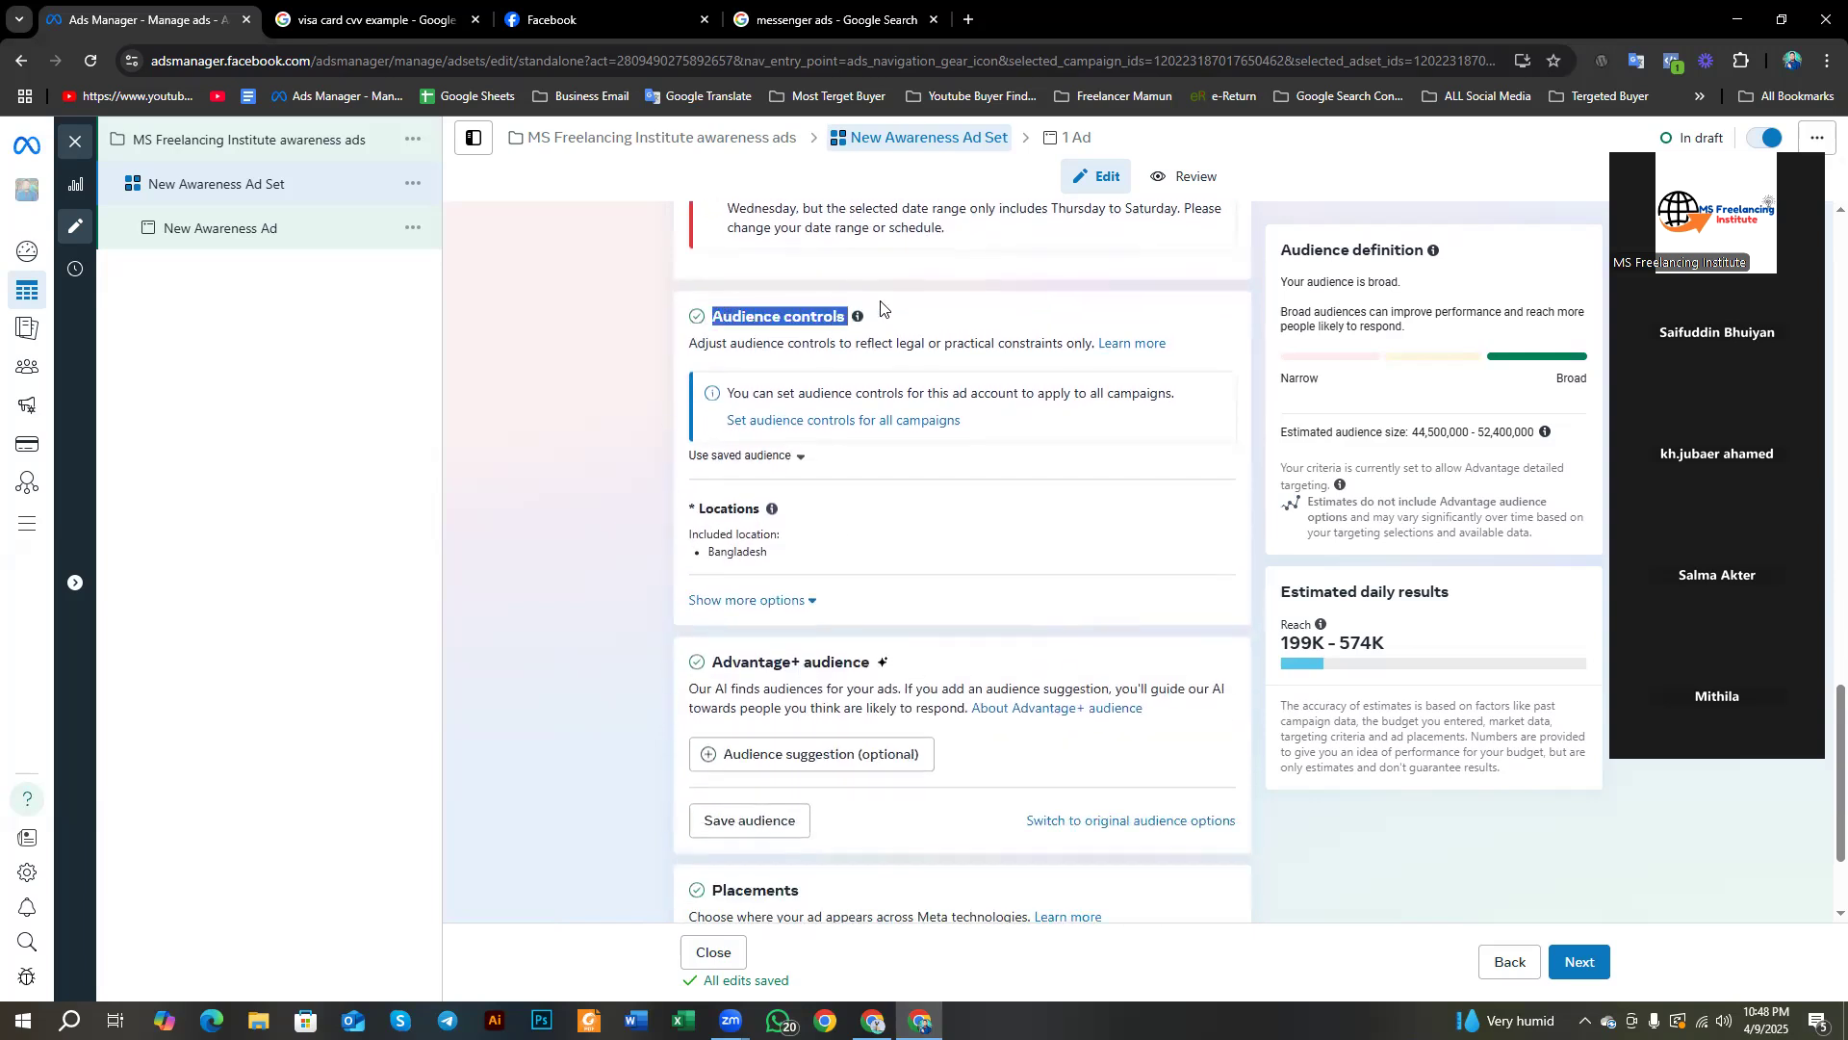
pyautogui.click(621, 512)
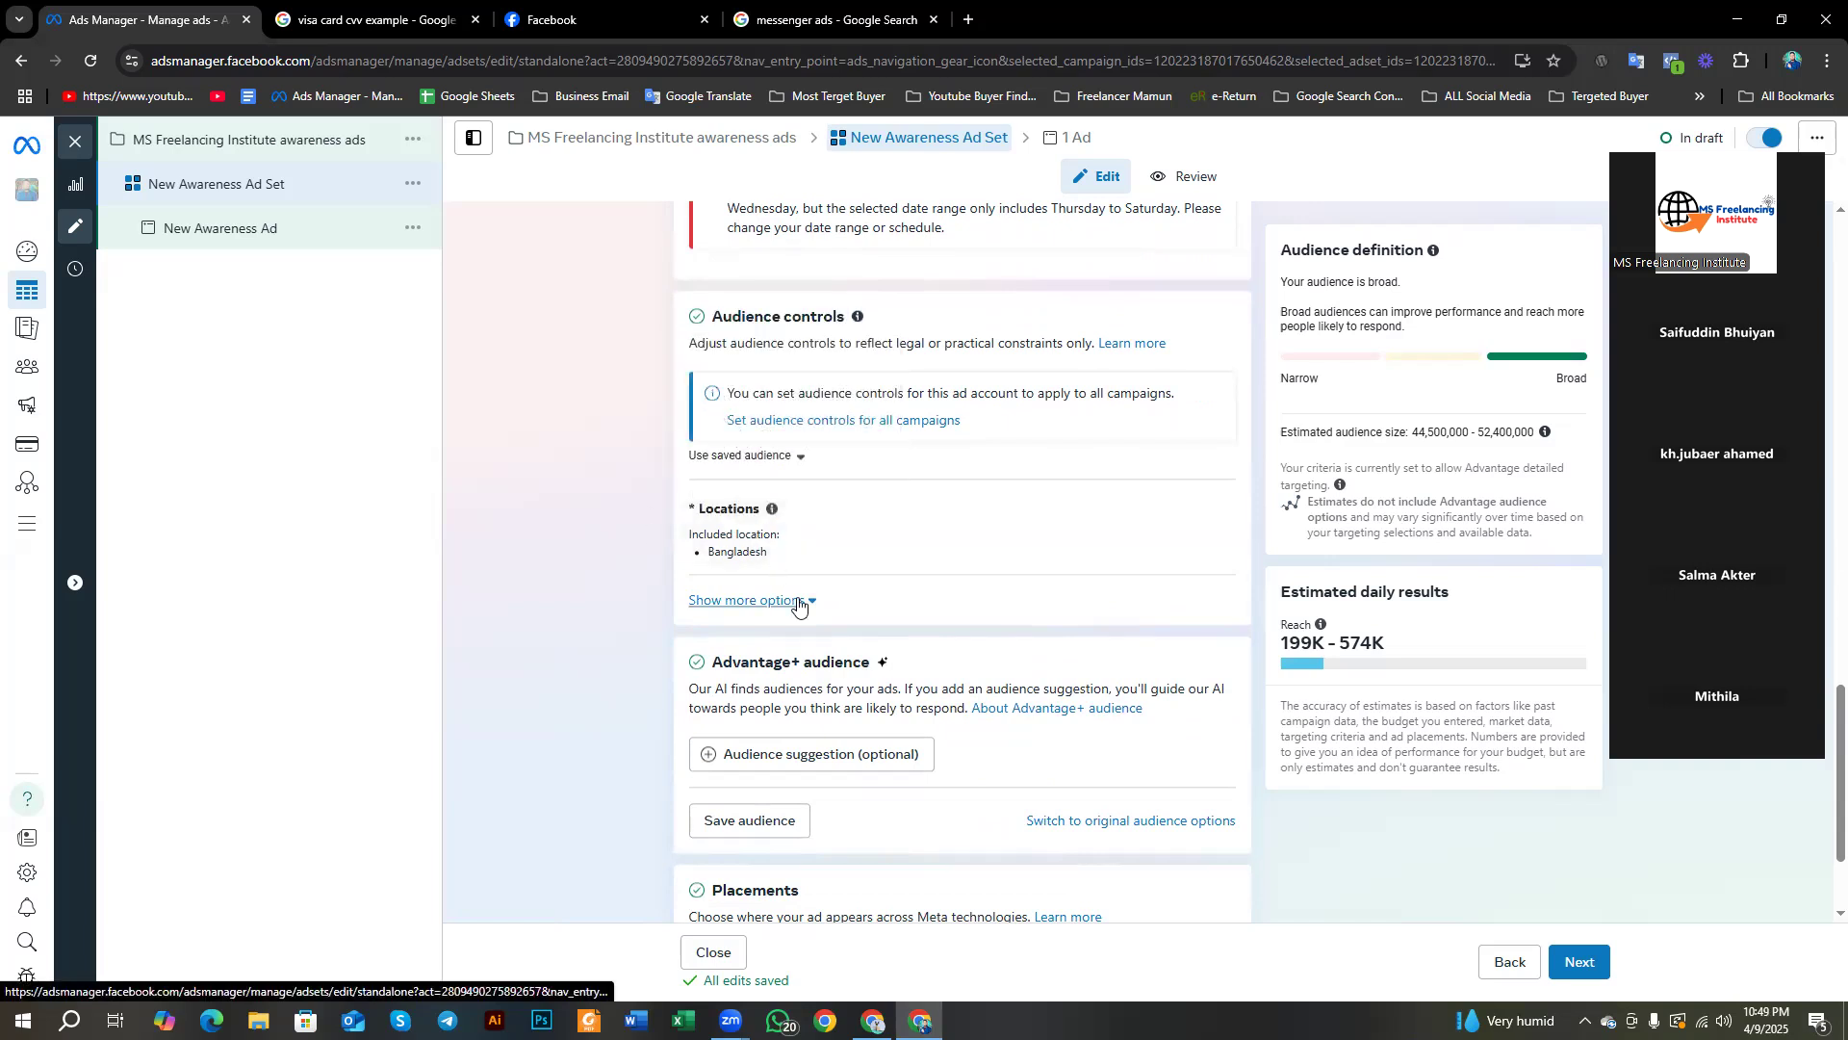
pyautogui.moveTo(714, 662); pyautogui.dragTo(900, 673)
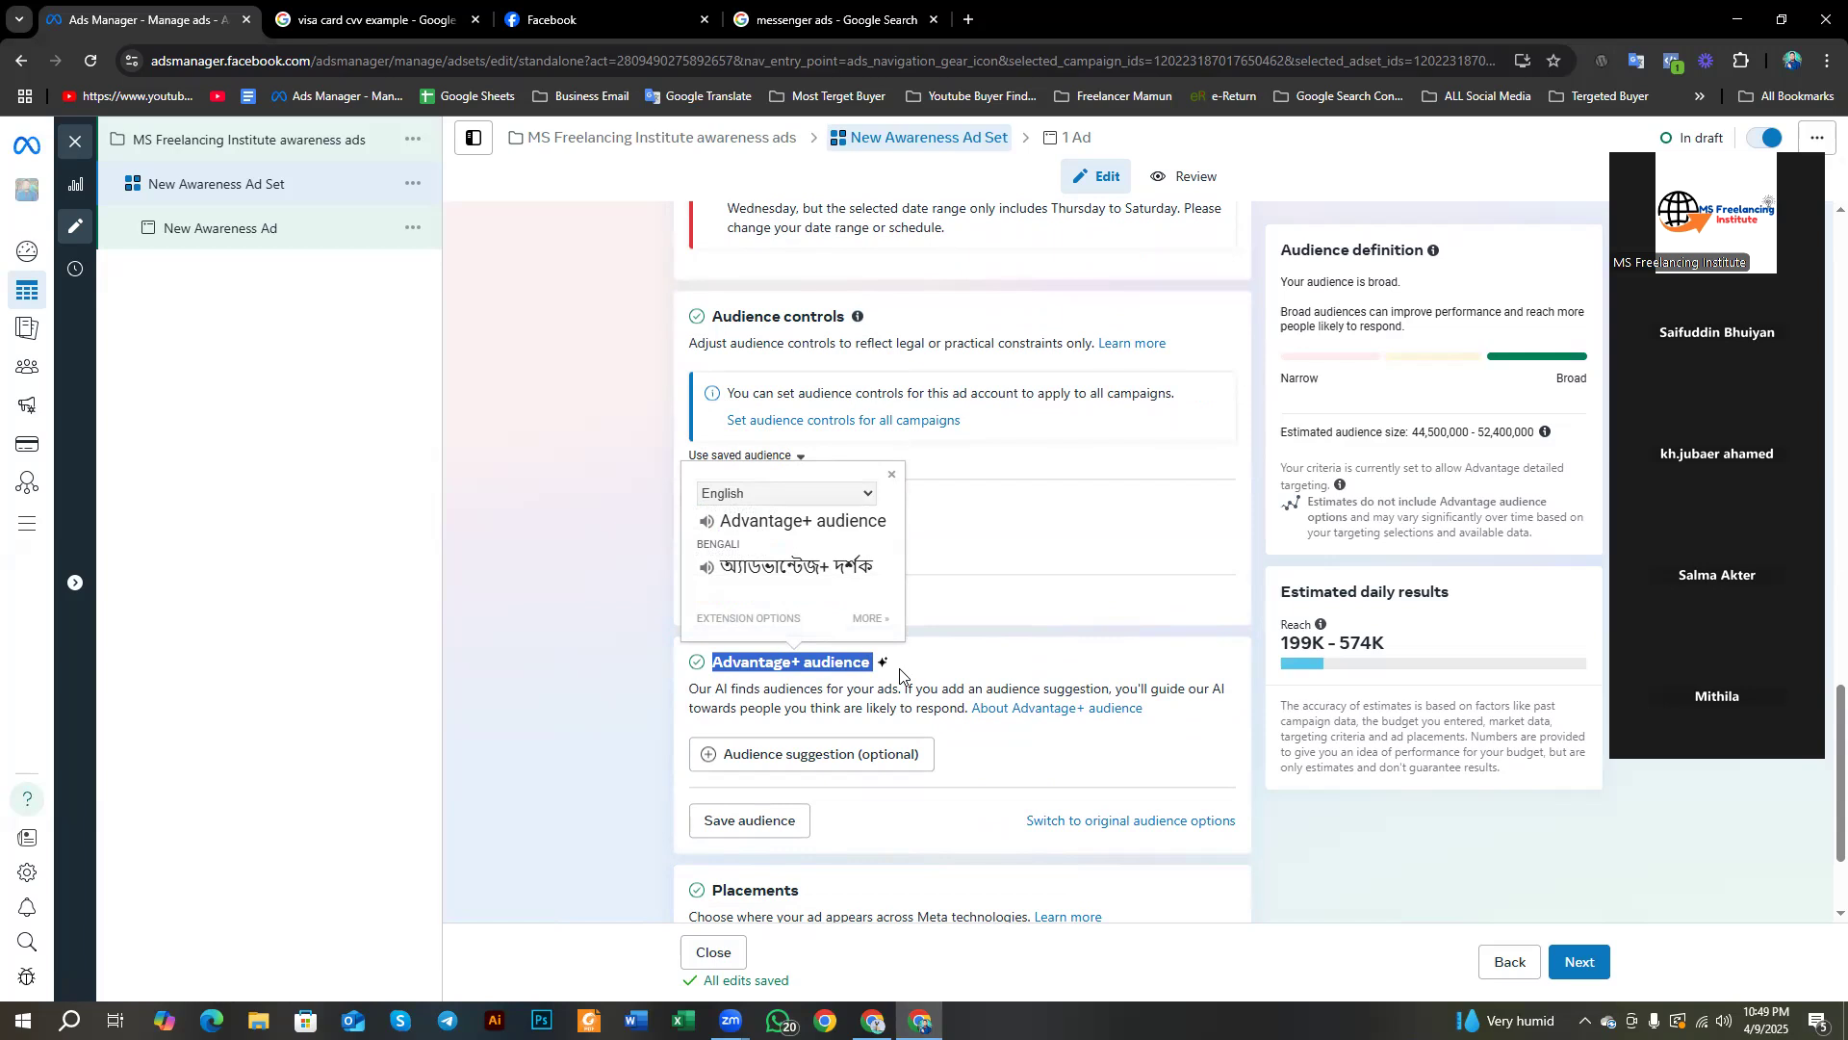
pyautogui.click(595, 680)
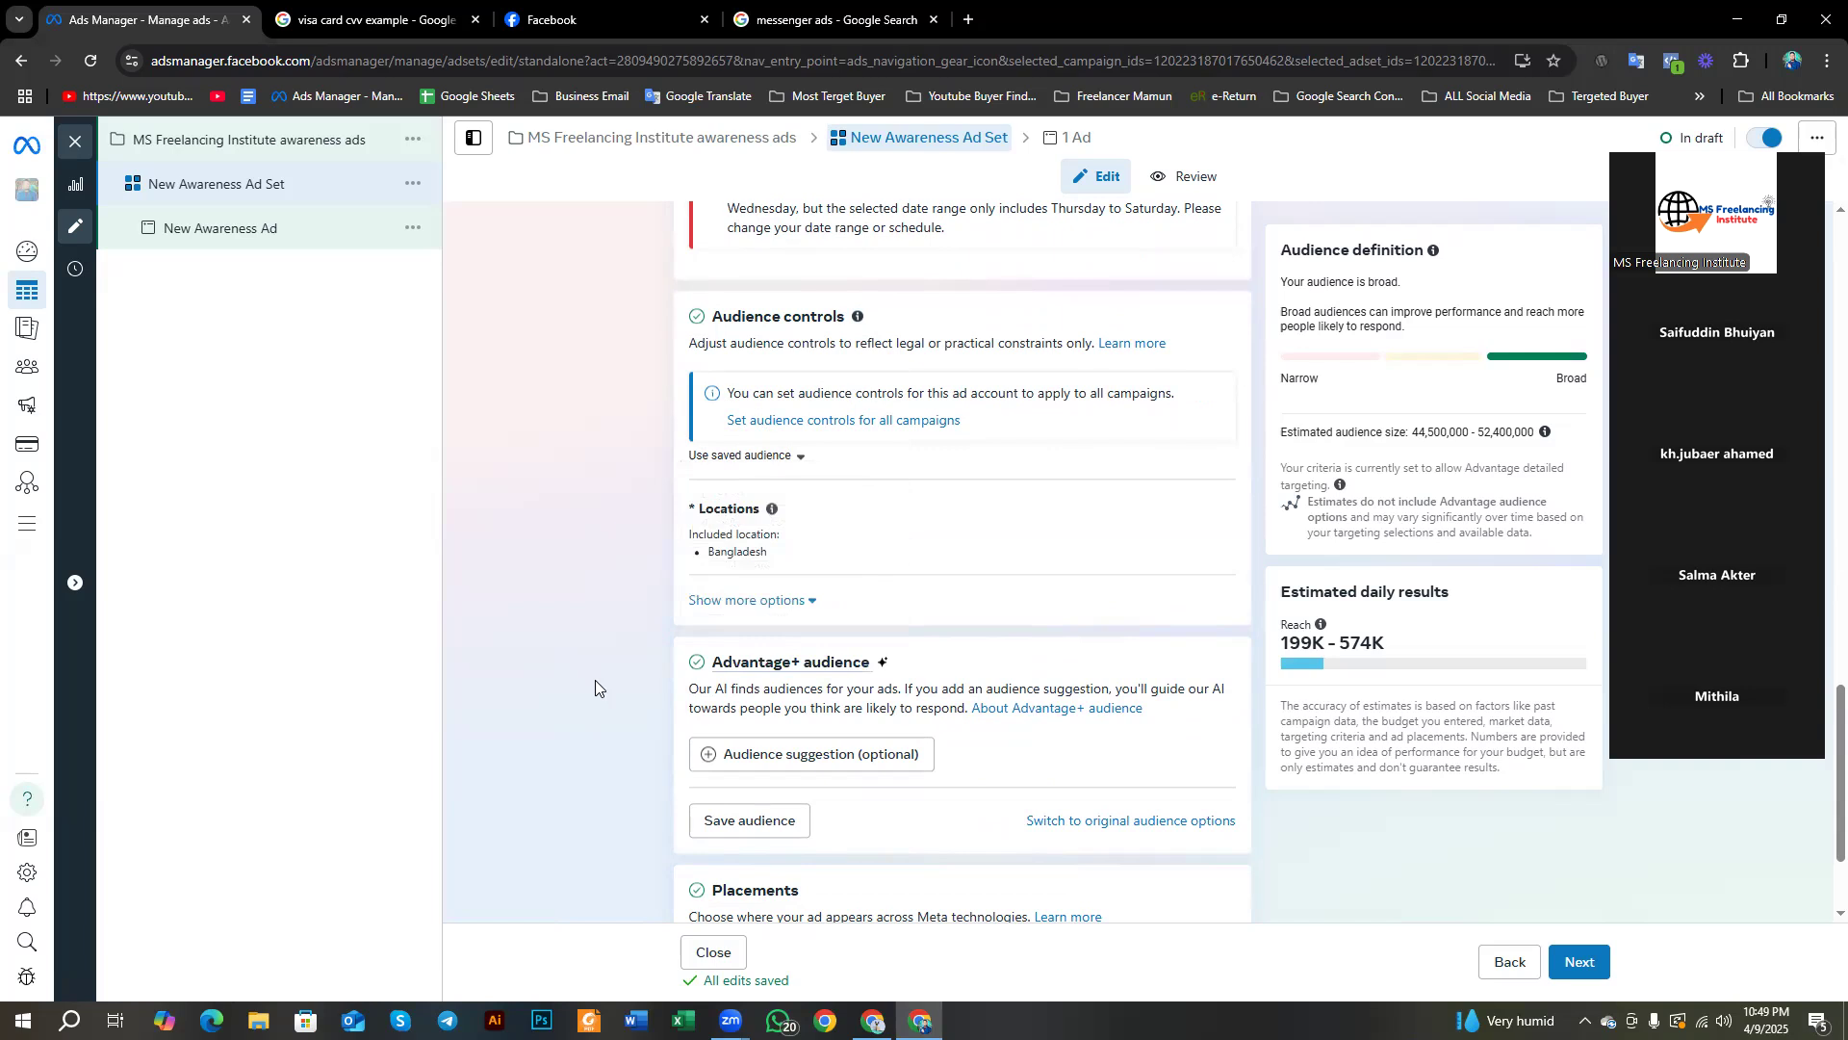
# Step: Reveal minimum age 18, custom audience exclusions and All languages, then capture the full screen
pyautogui.click(798, 601)
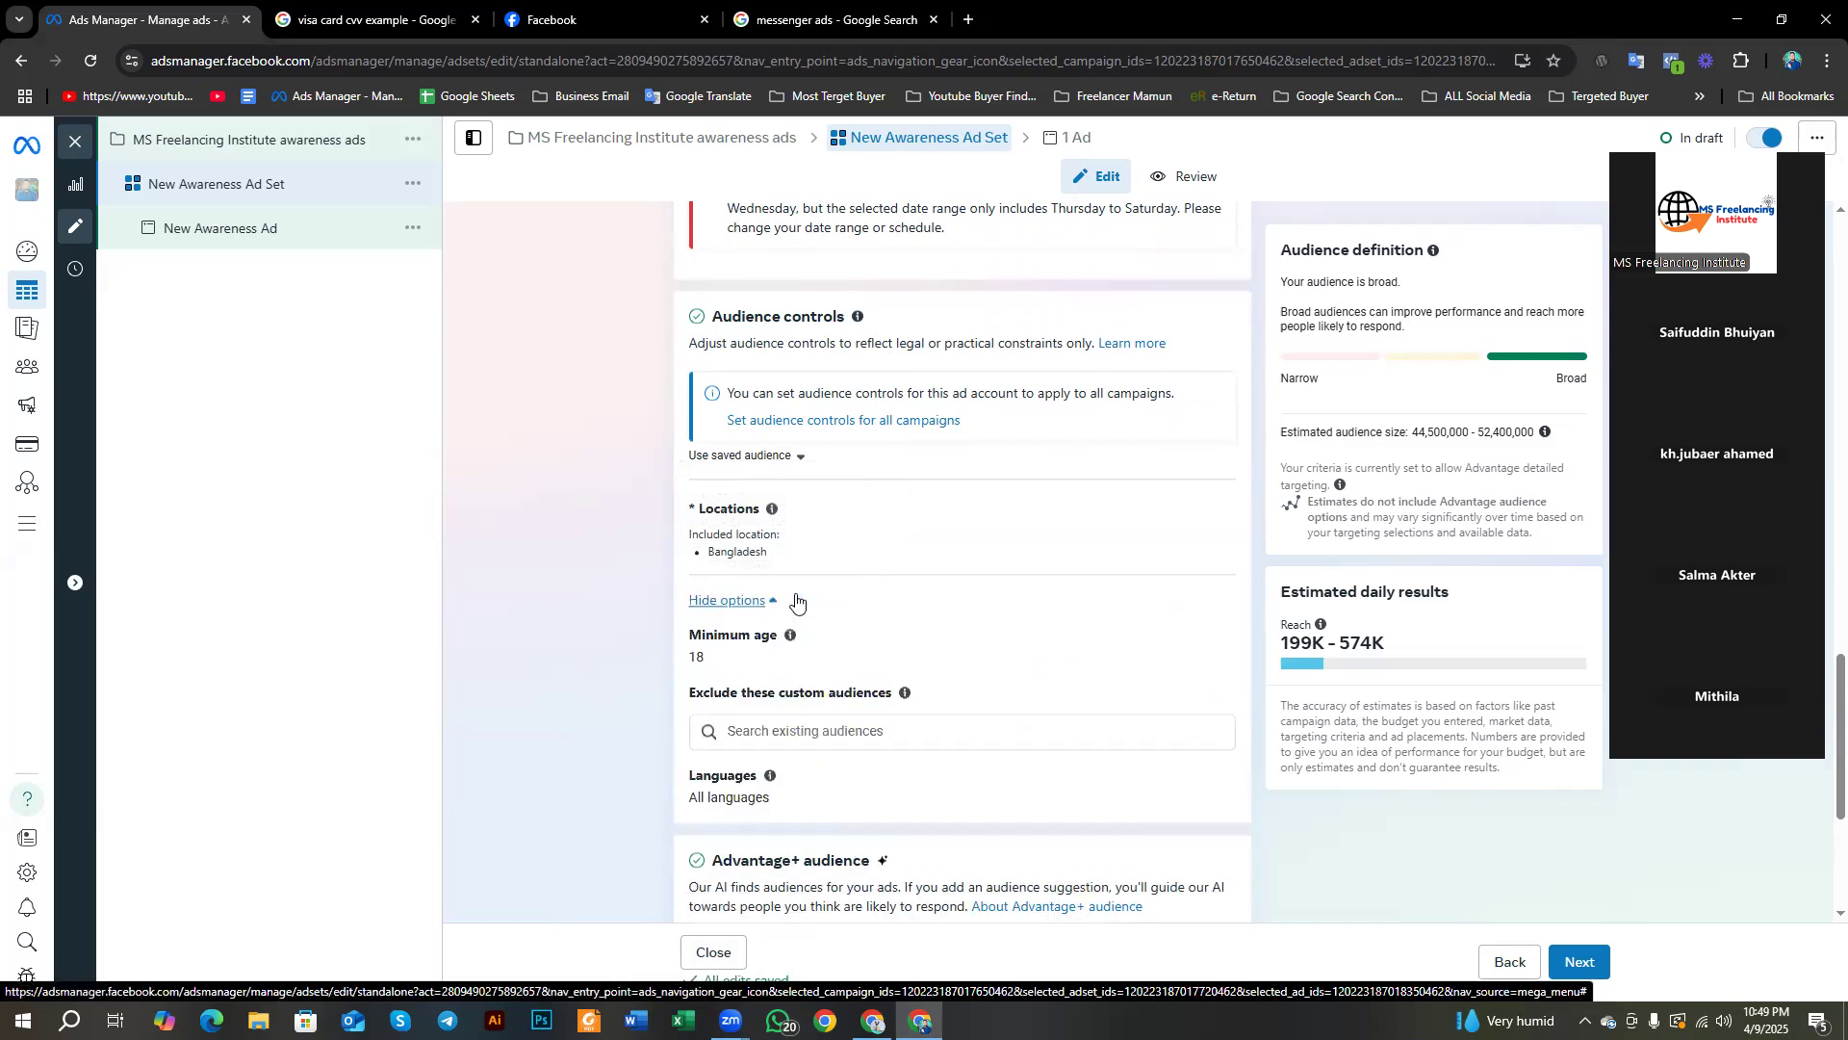
pyautogui.scroll(1, 674, 606)
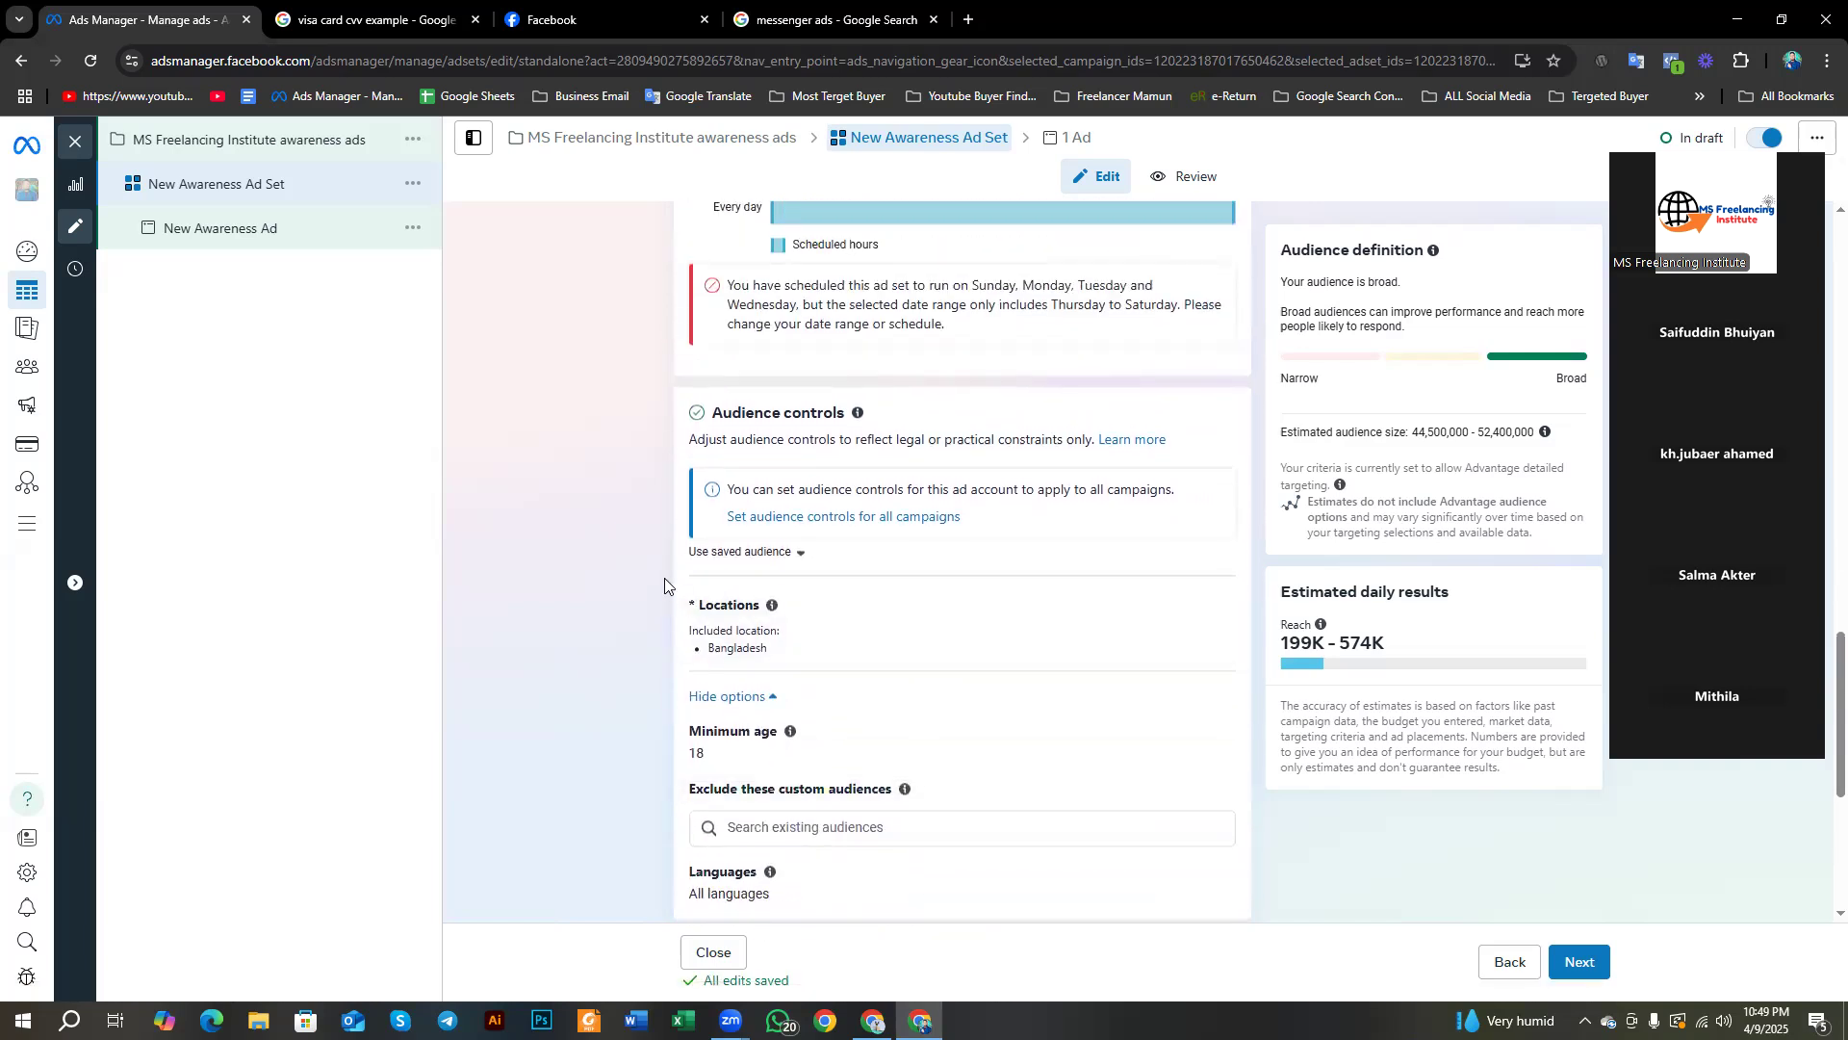
pyautogui.scroll(-2, 760, 482)
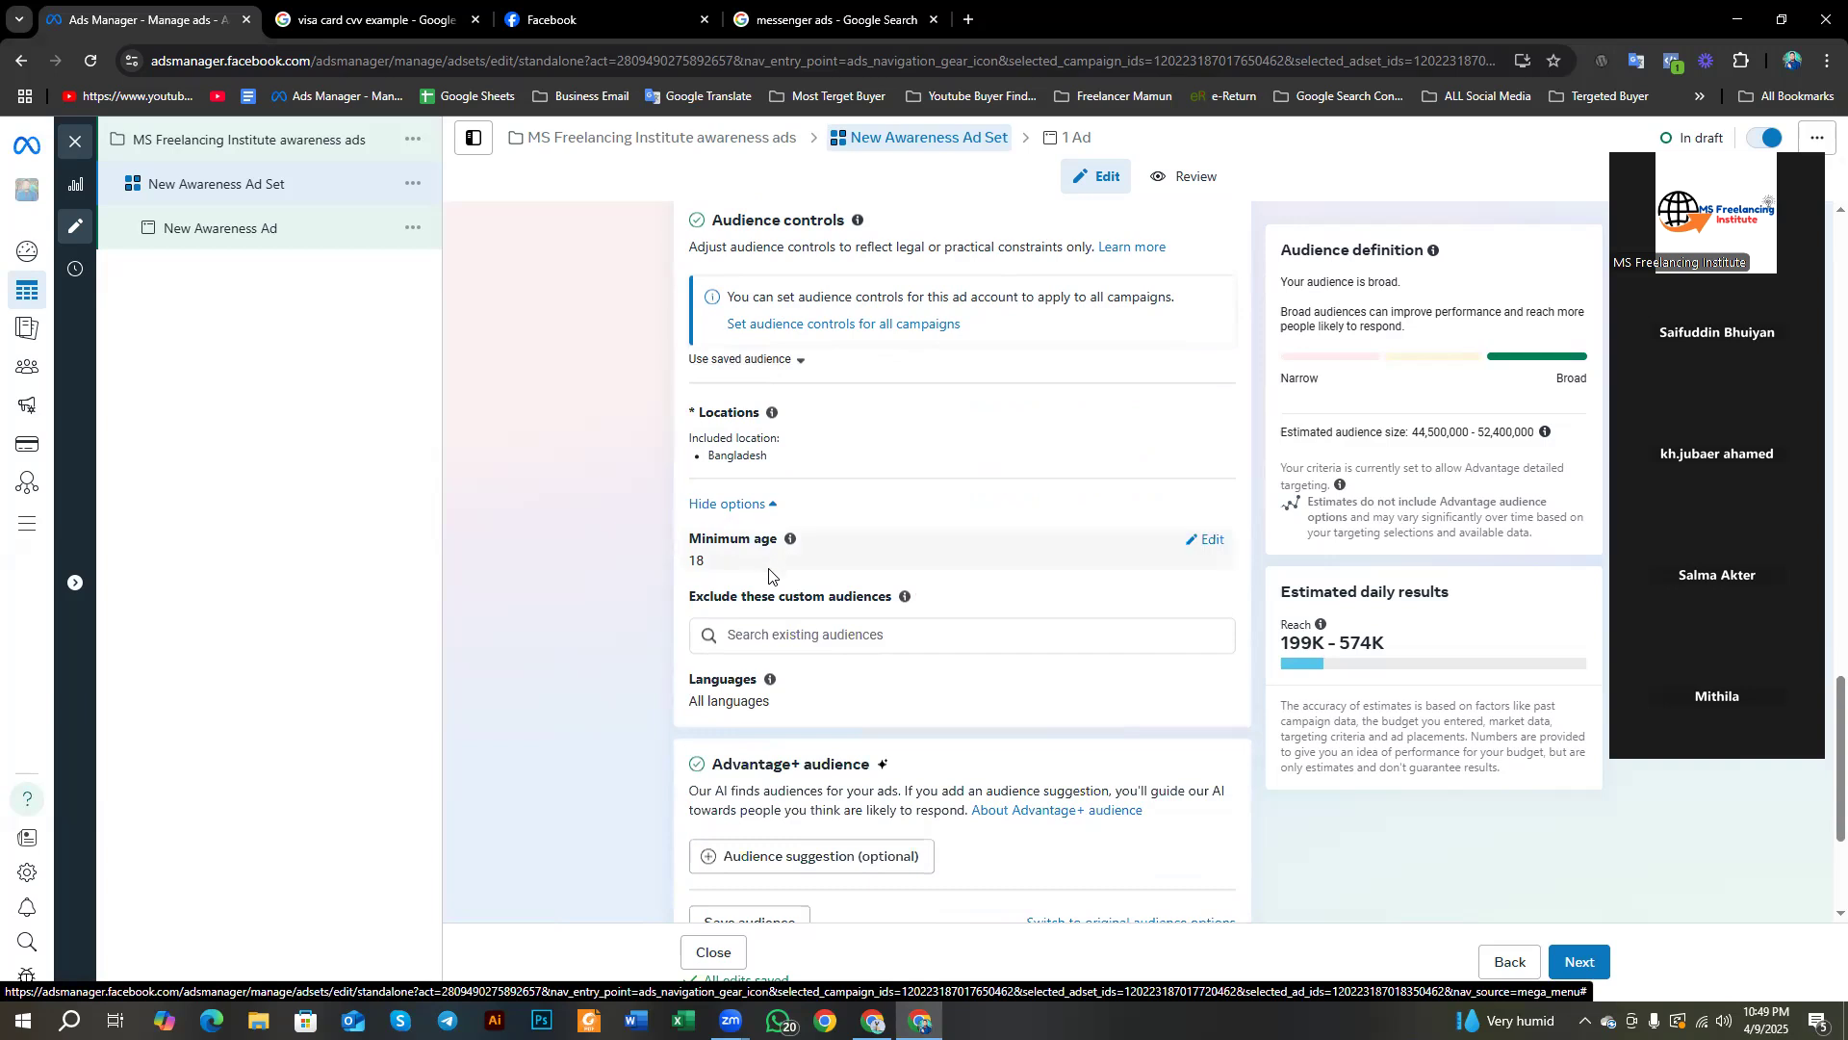
pyautogui.scroll(1, 703, 438)
pyautogui.scroll(-4, 708, 409)
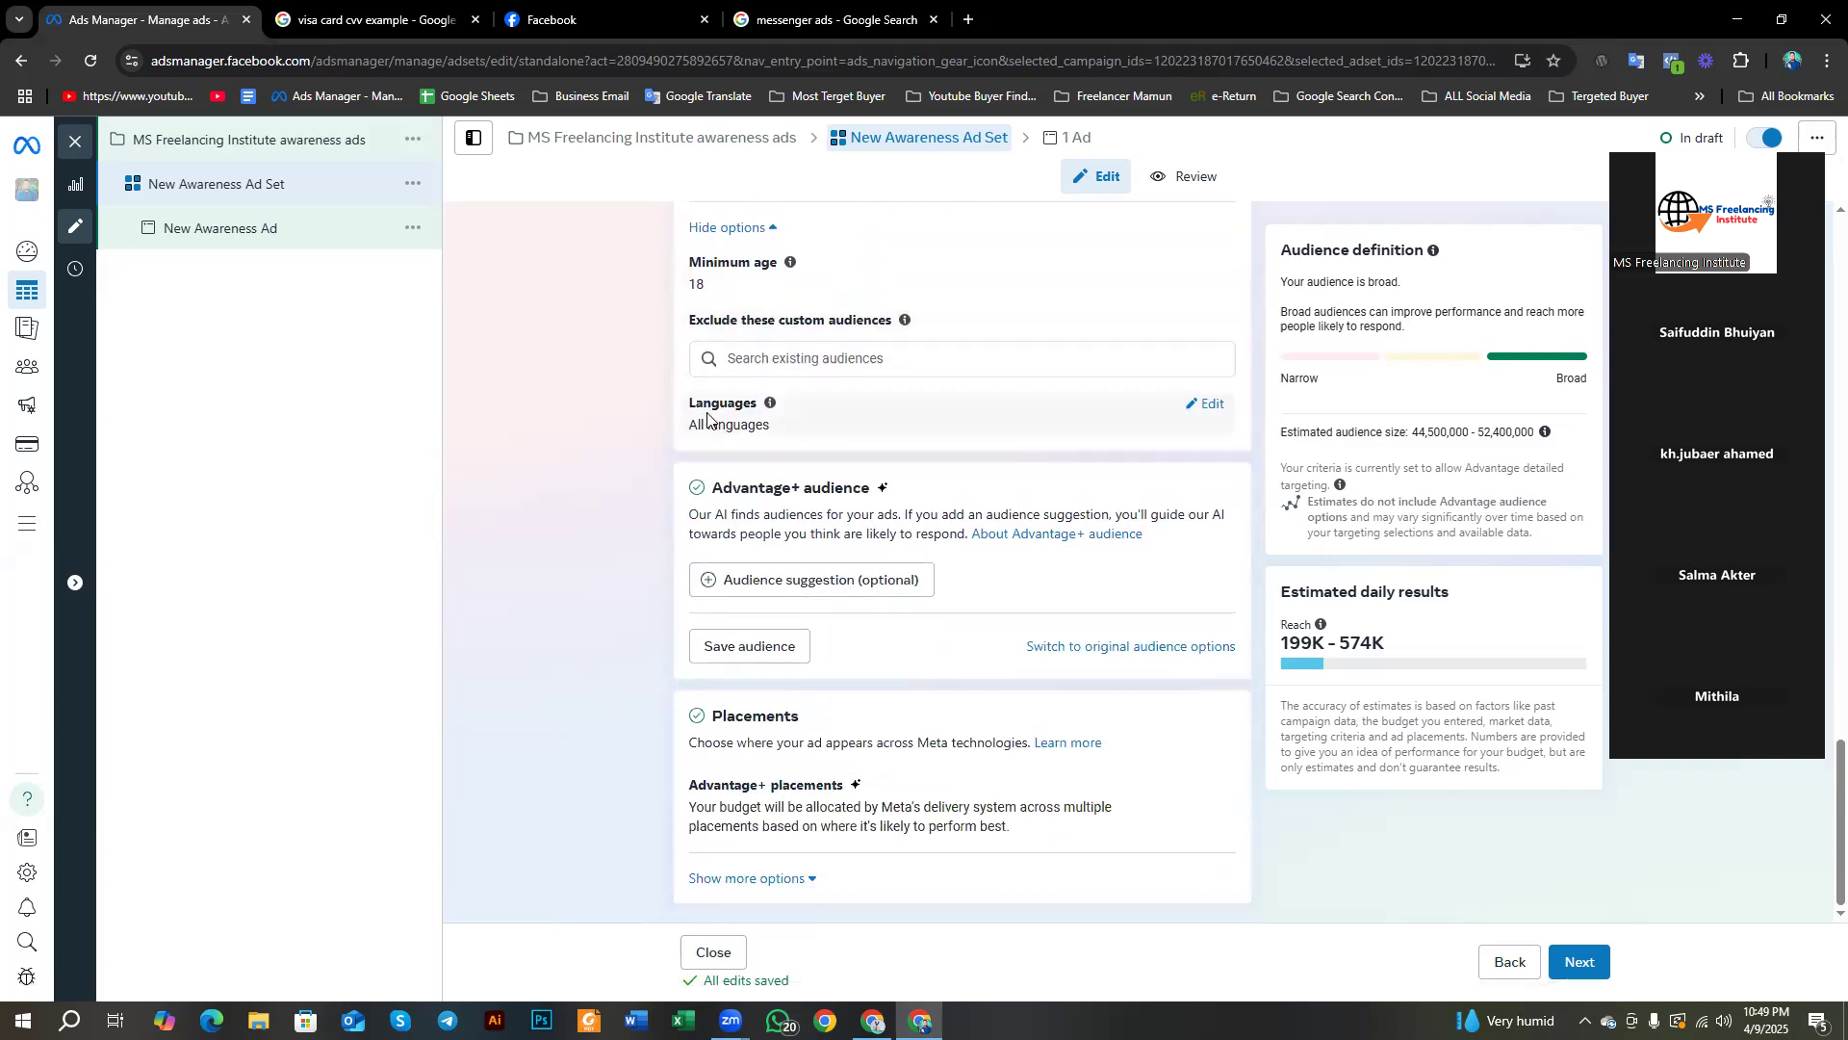
pyautogui.scroll(3, 1006, 635)
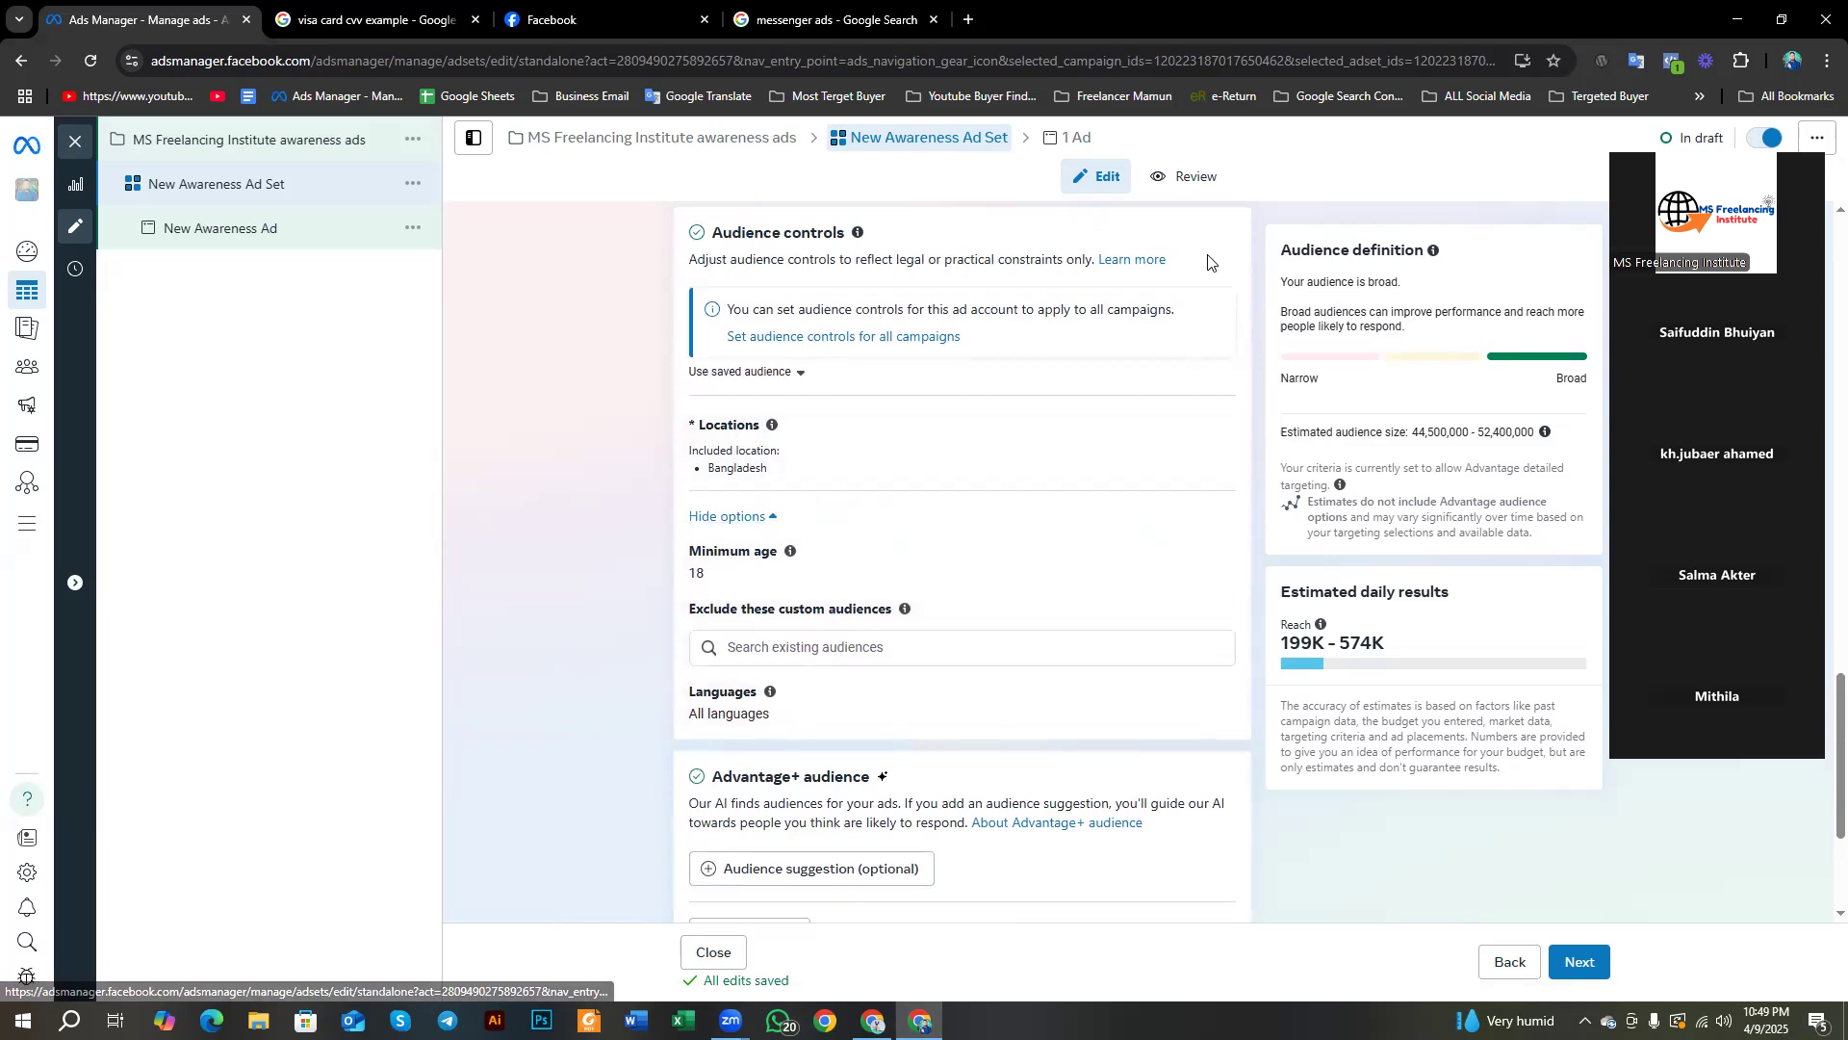
pyautogui.press('Print')
pyautogui.moveTo(0, 0); pyautogui.dragTo(1847, 1038)
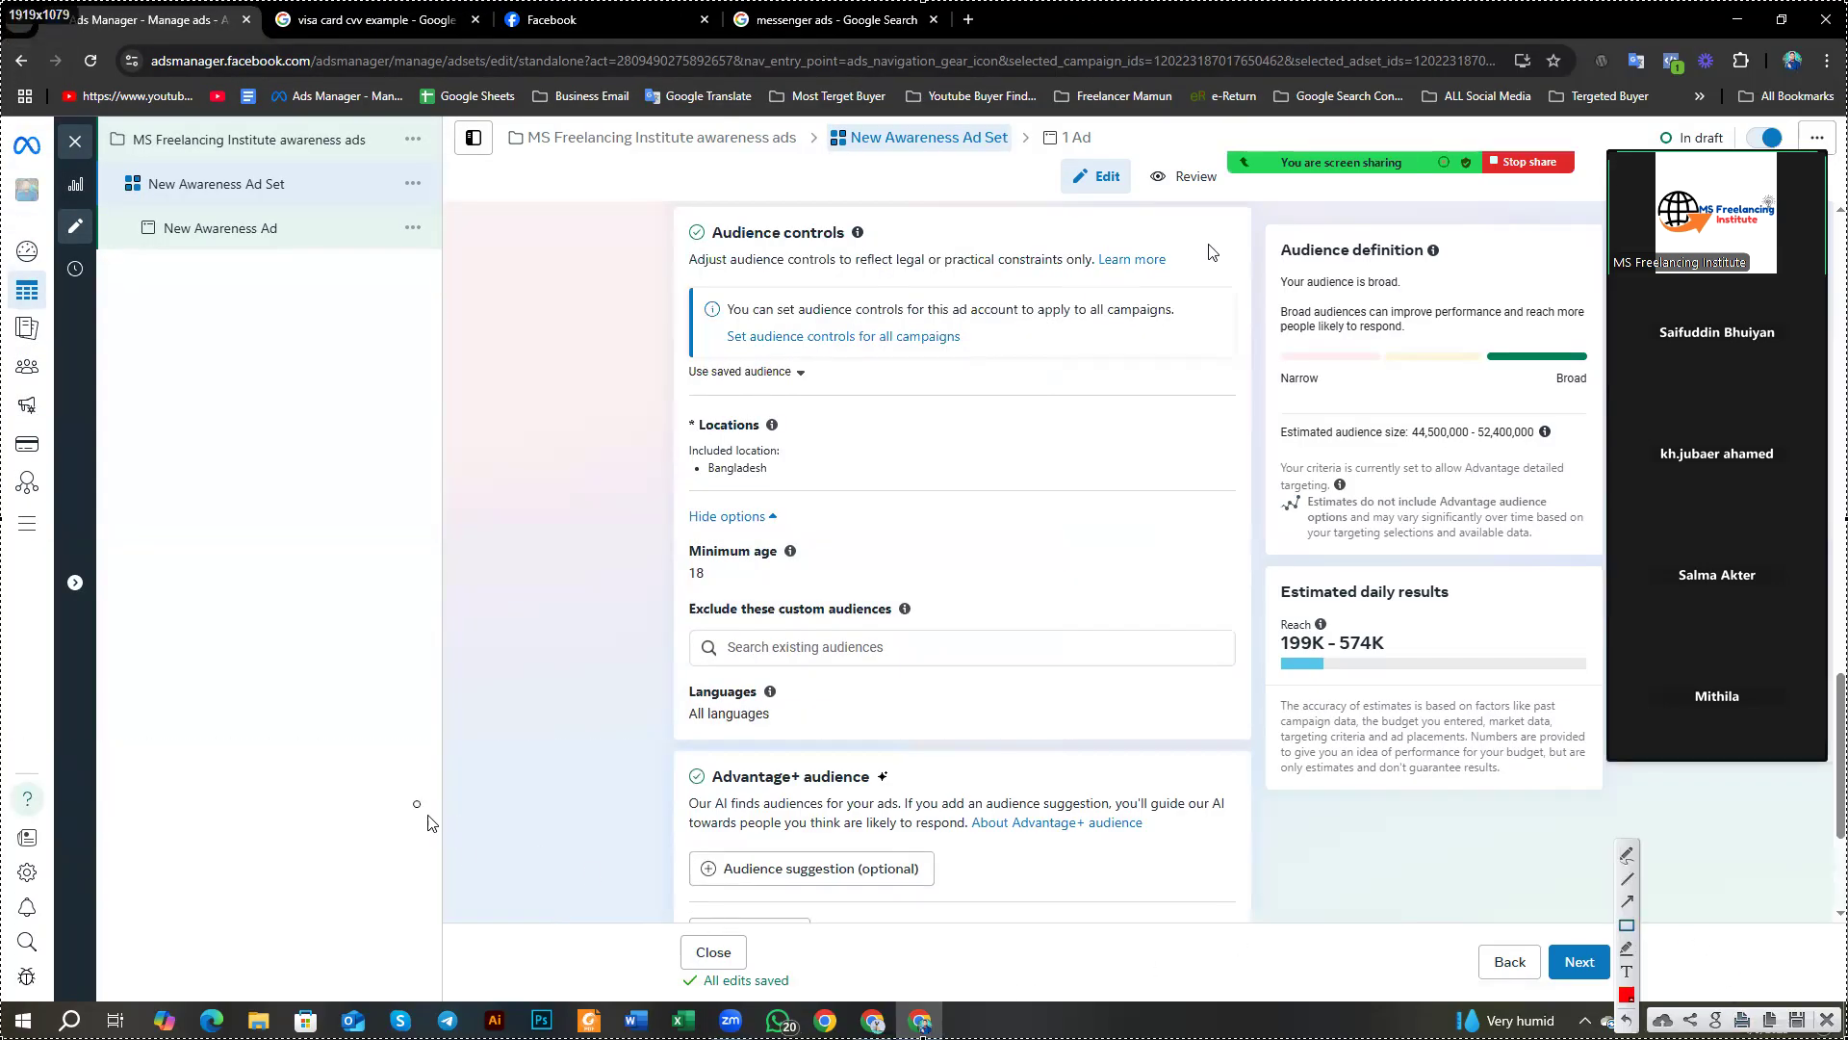
pyautogui.moveTo(655, 202); pyautogui.dragTo(885, 246)
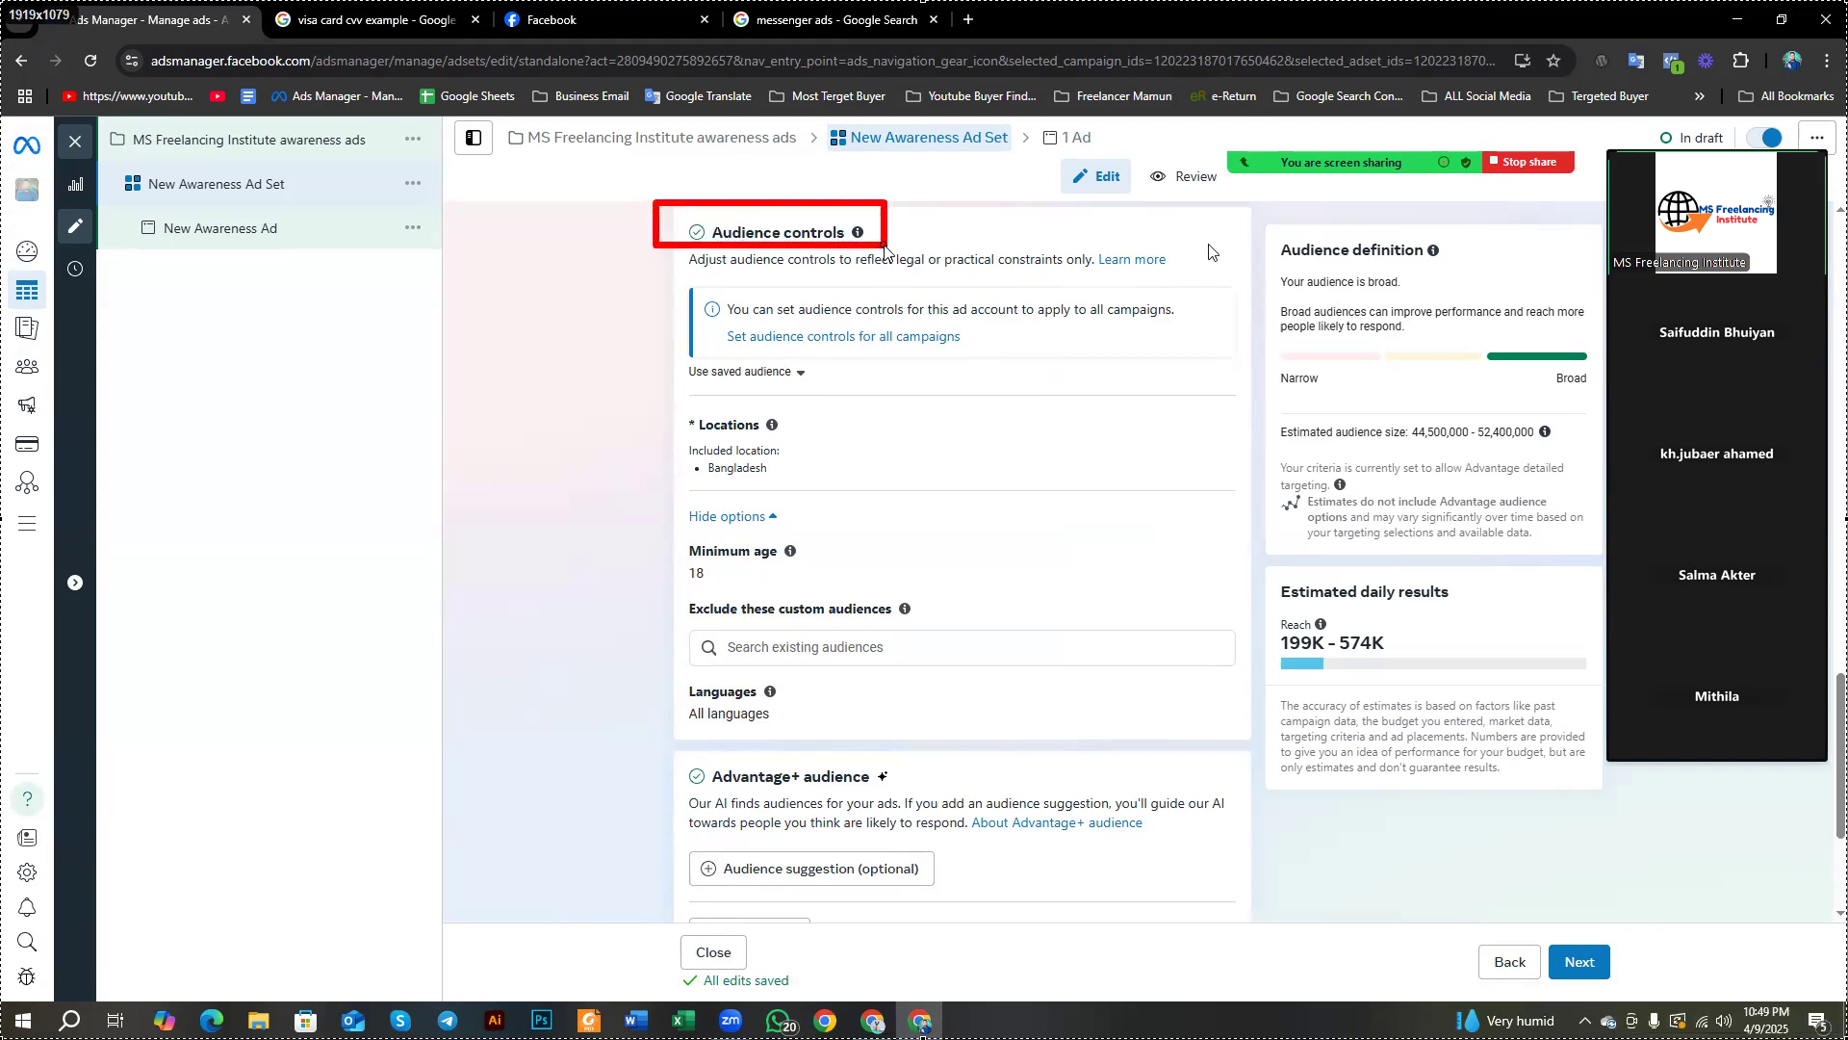
pyautogui.moveTo(659, 741)
pyautogui.mouseDown()
pyautogui.moveTo(877, 768)
pyautogui.moveTo(919, 797)
pyautogui.mouseUp()
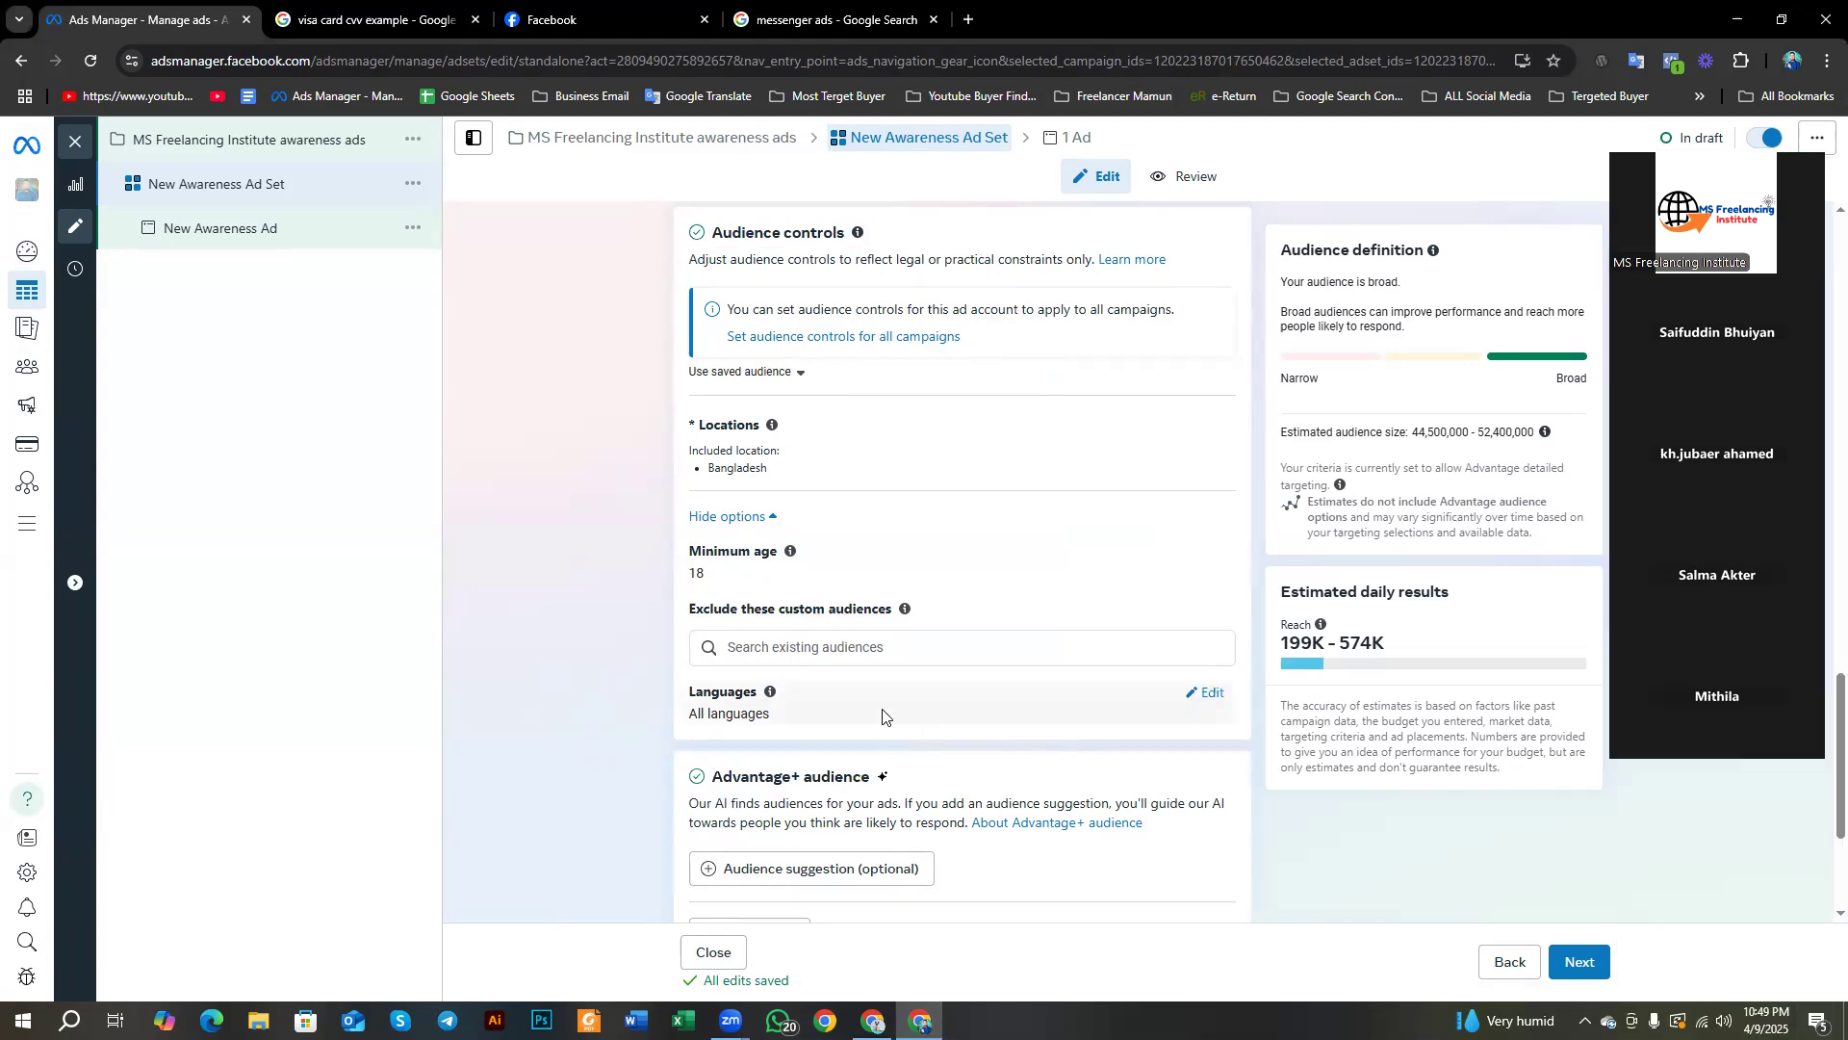
pyautogui.scroll(-3, 881, 715)
pyautogui.press('Print')
pyautogui.hotkey('ctrl', 'a')
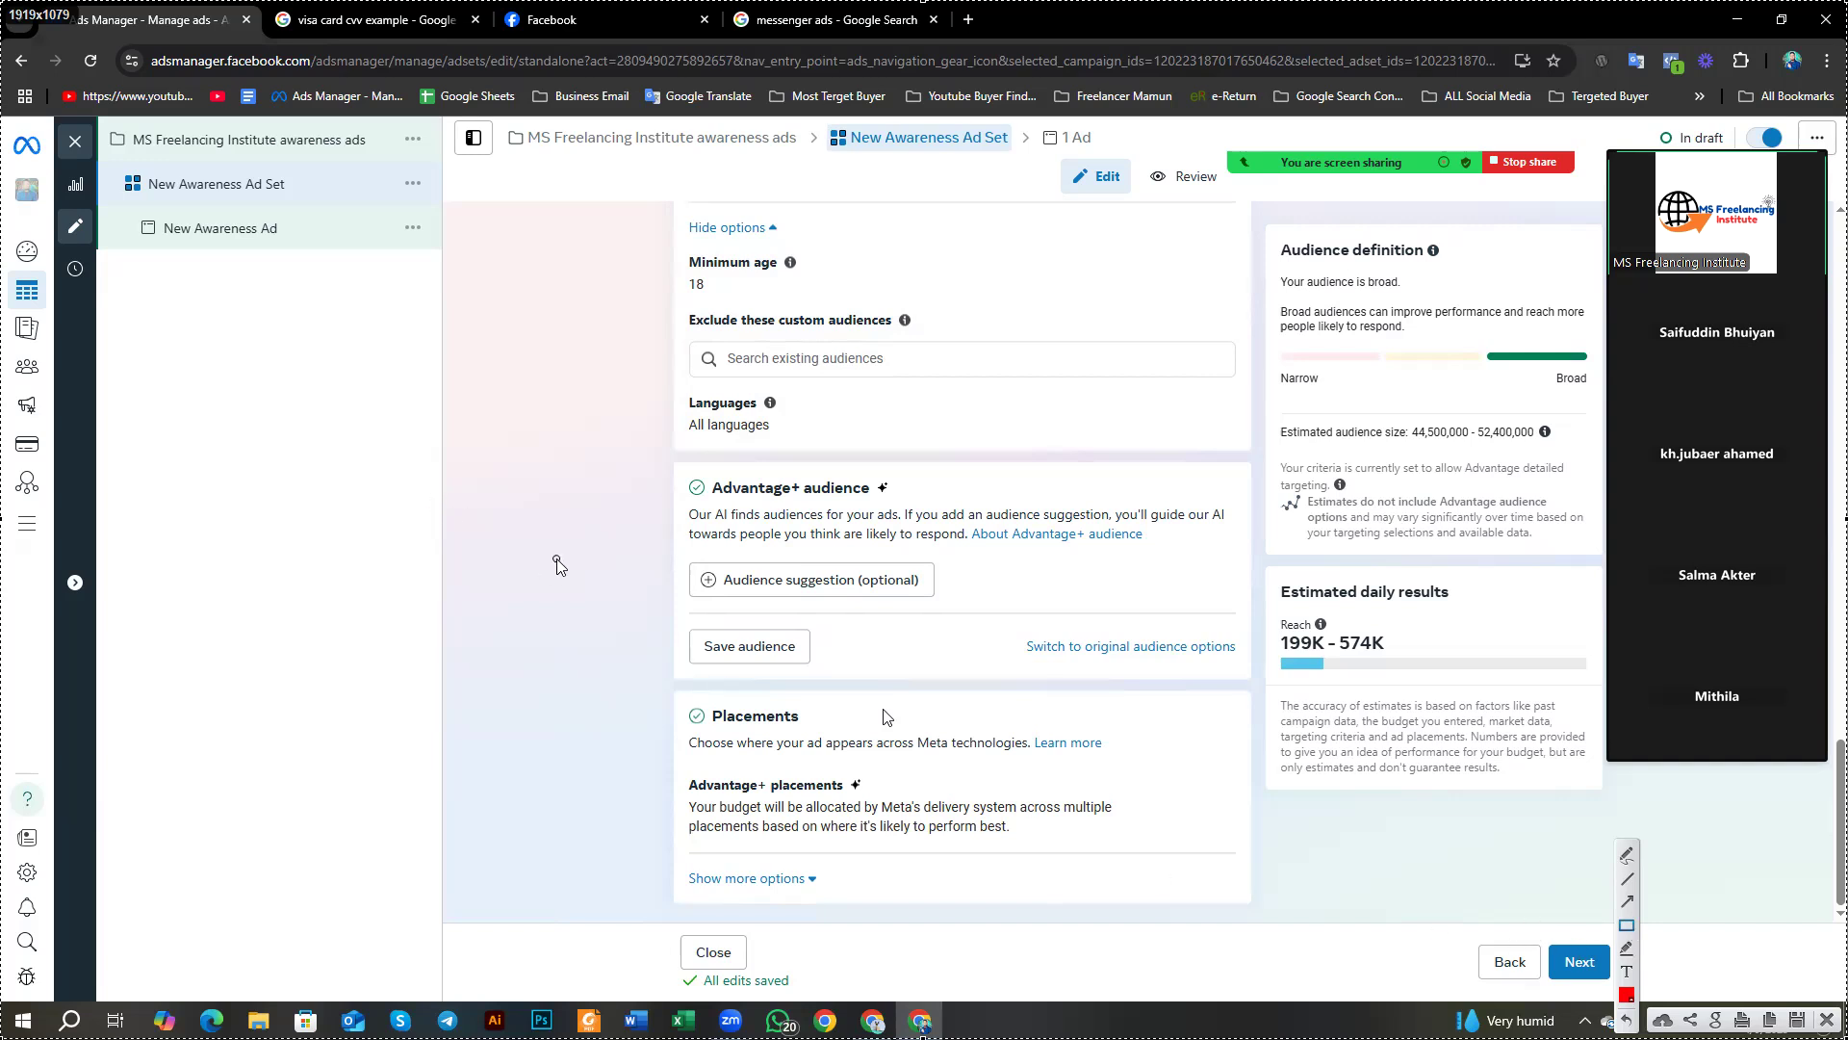
pyautogui.moveTo(668, 470); pyautogui.dragTo(878, 504)
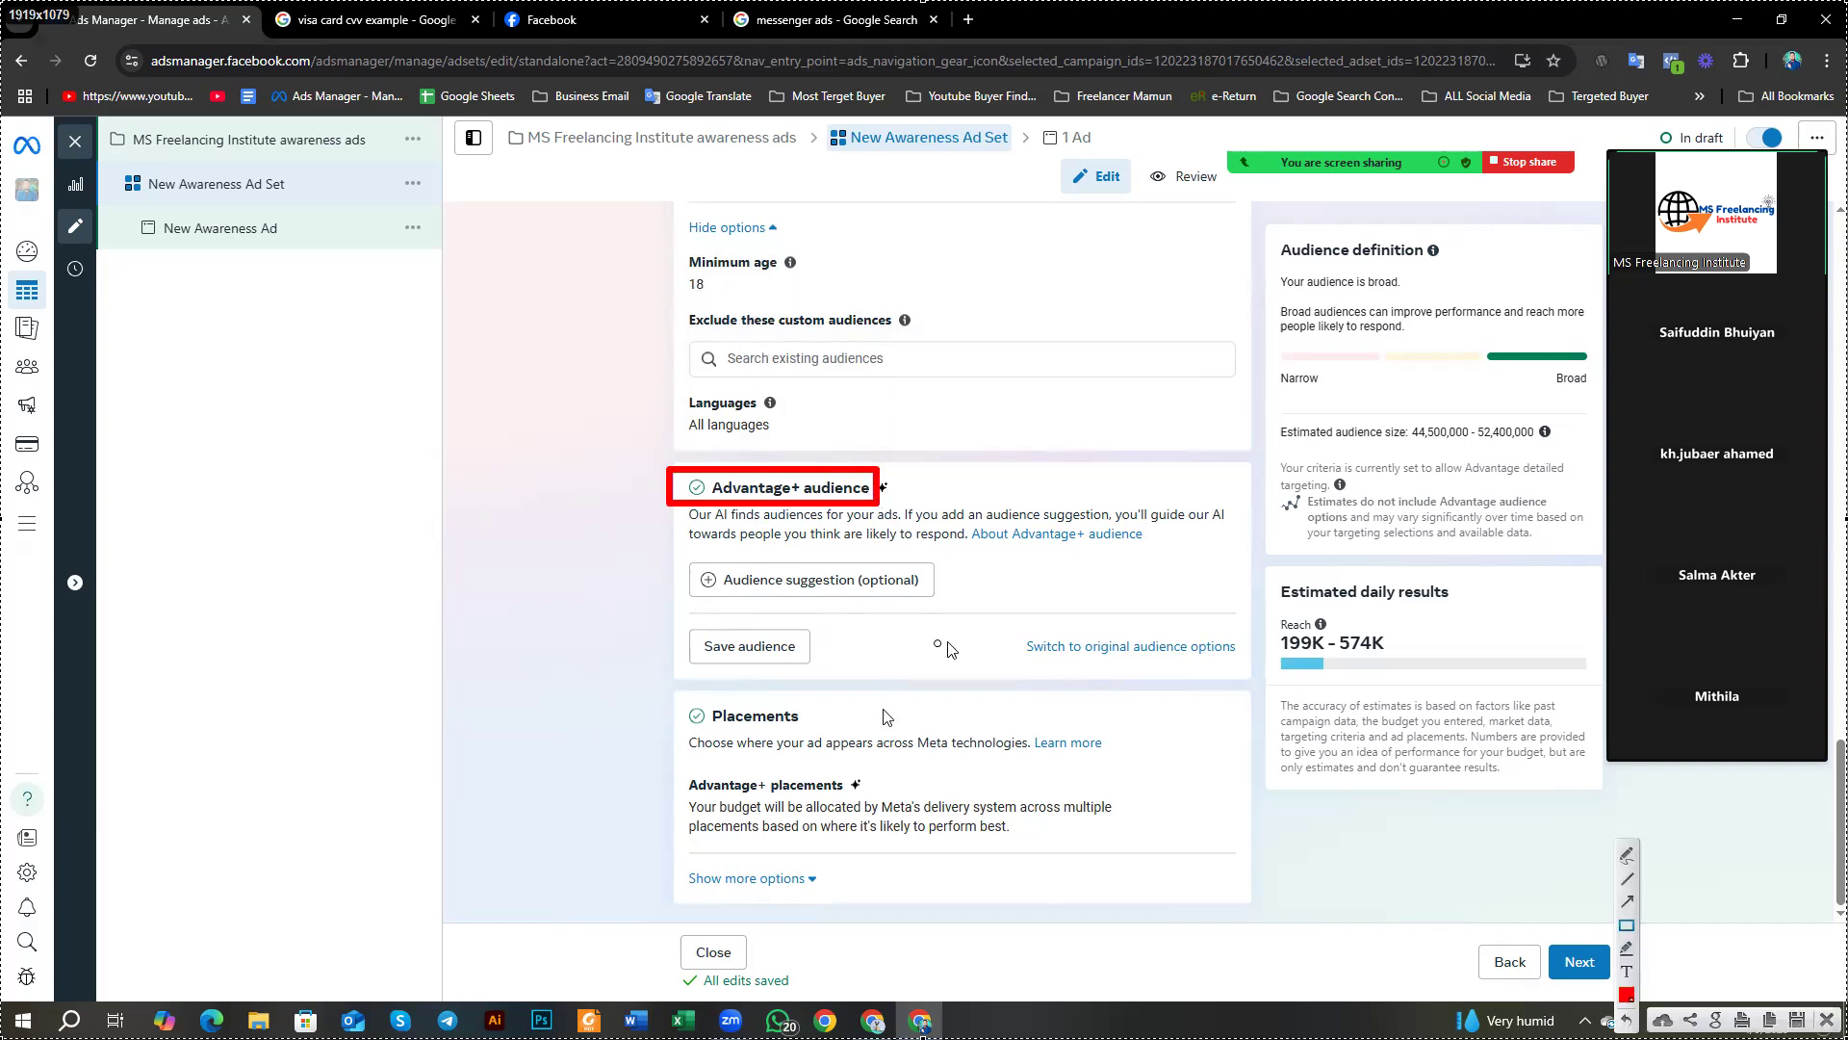
pyautogui.moveTo(992, 615)
pyautogui.mouseDown()
pyautogui.moveTo(1124, 678)
pyautogui.moveTo(1263, 695)
pyautogui.mouseUp()
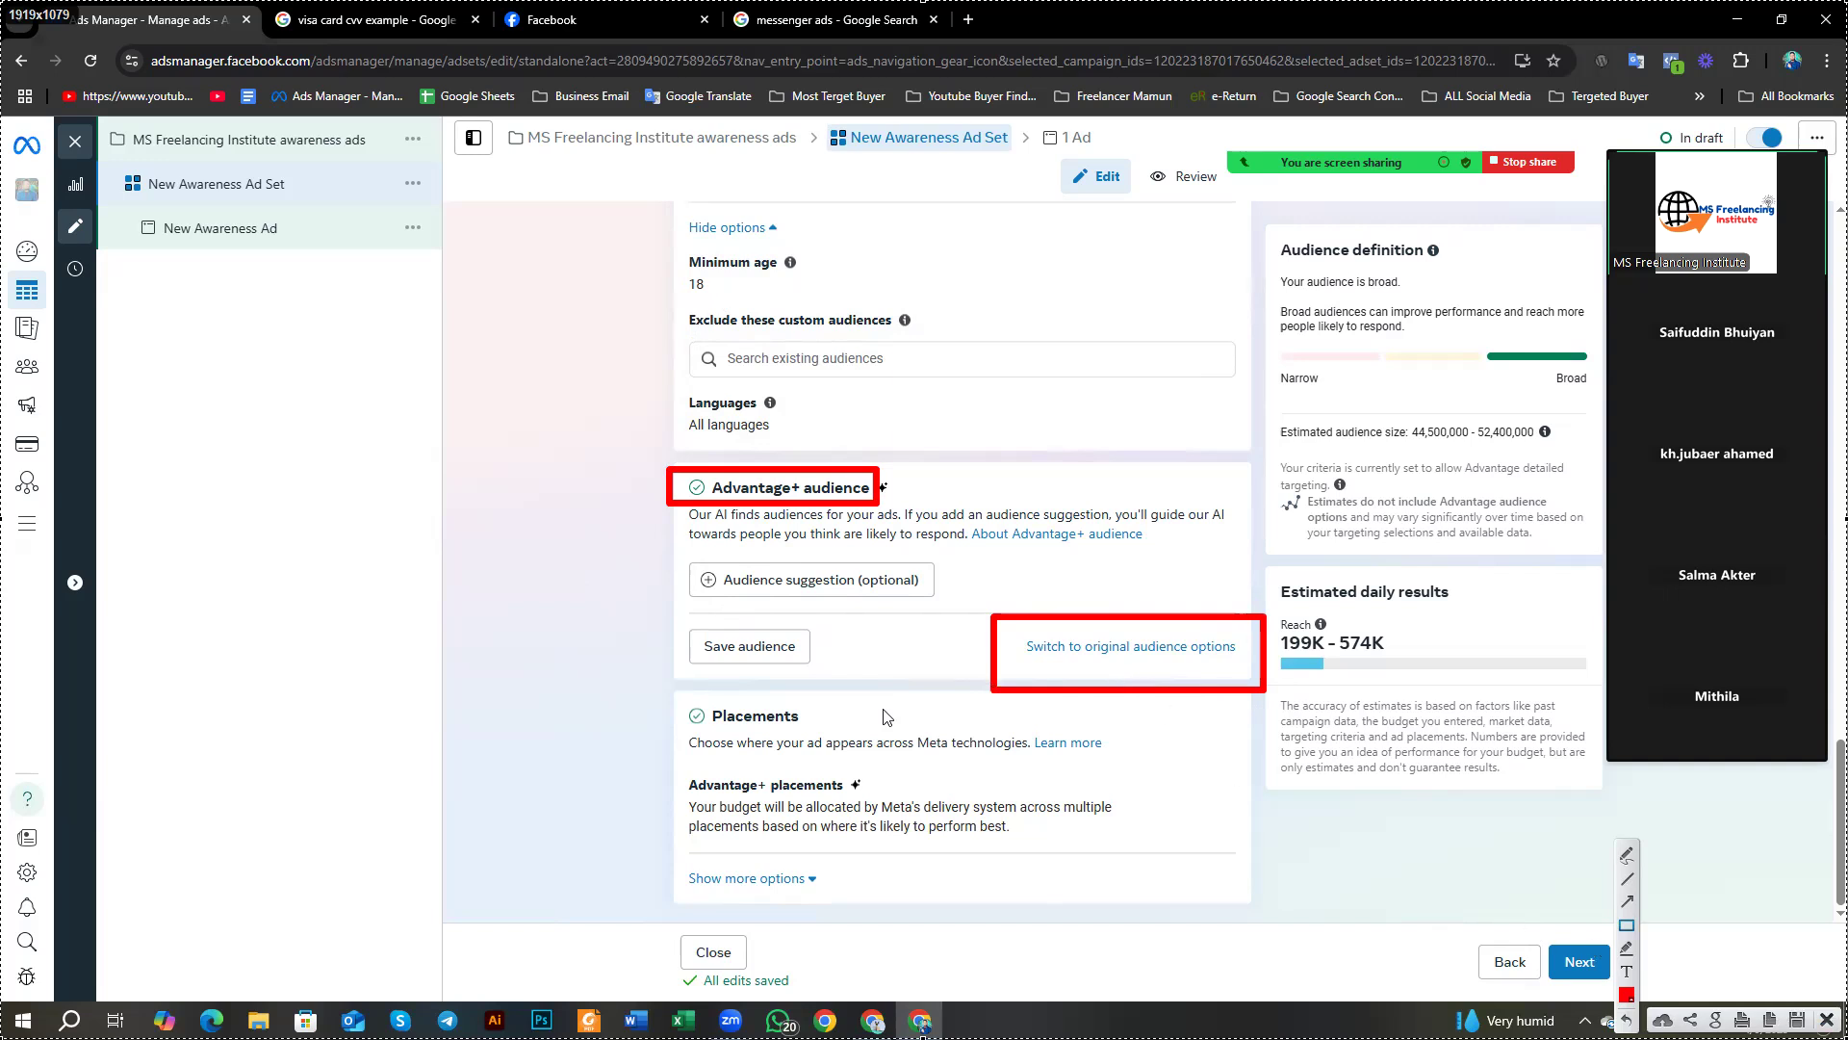
pyautogui.click(1826, 1019)
# Step: Choose Use original audience in the Advantage+ dialog to restore the original targeting options
pyautogui.click(1121, 652)
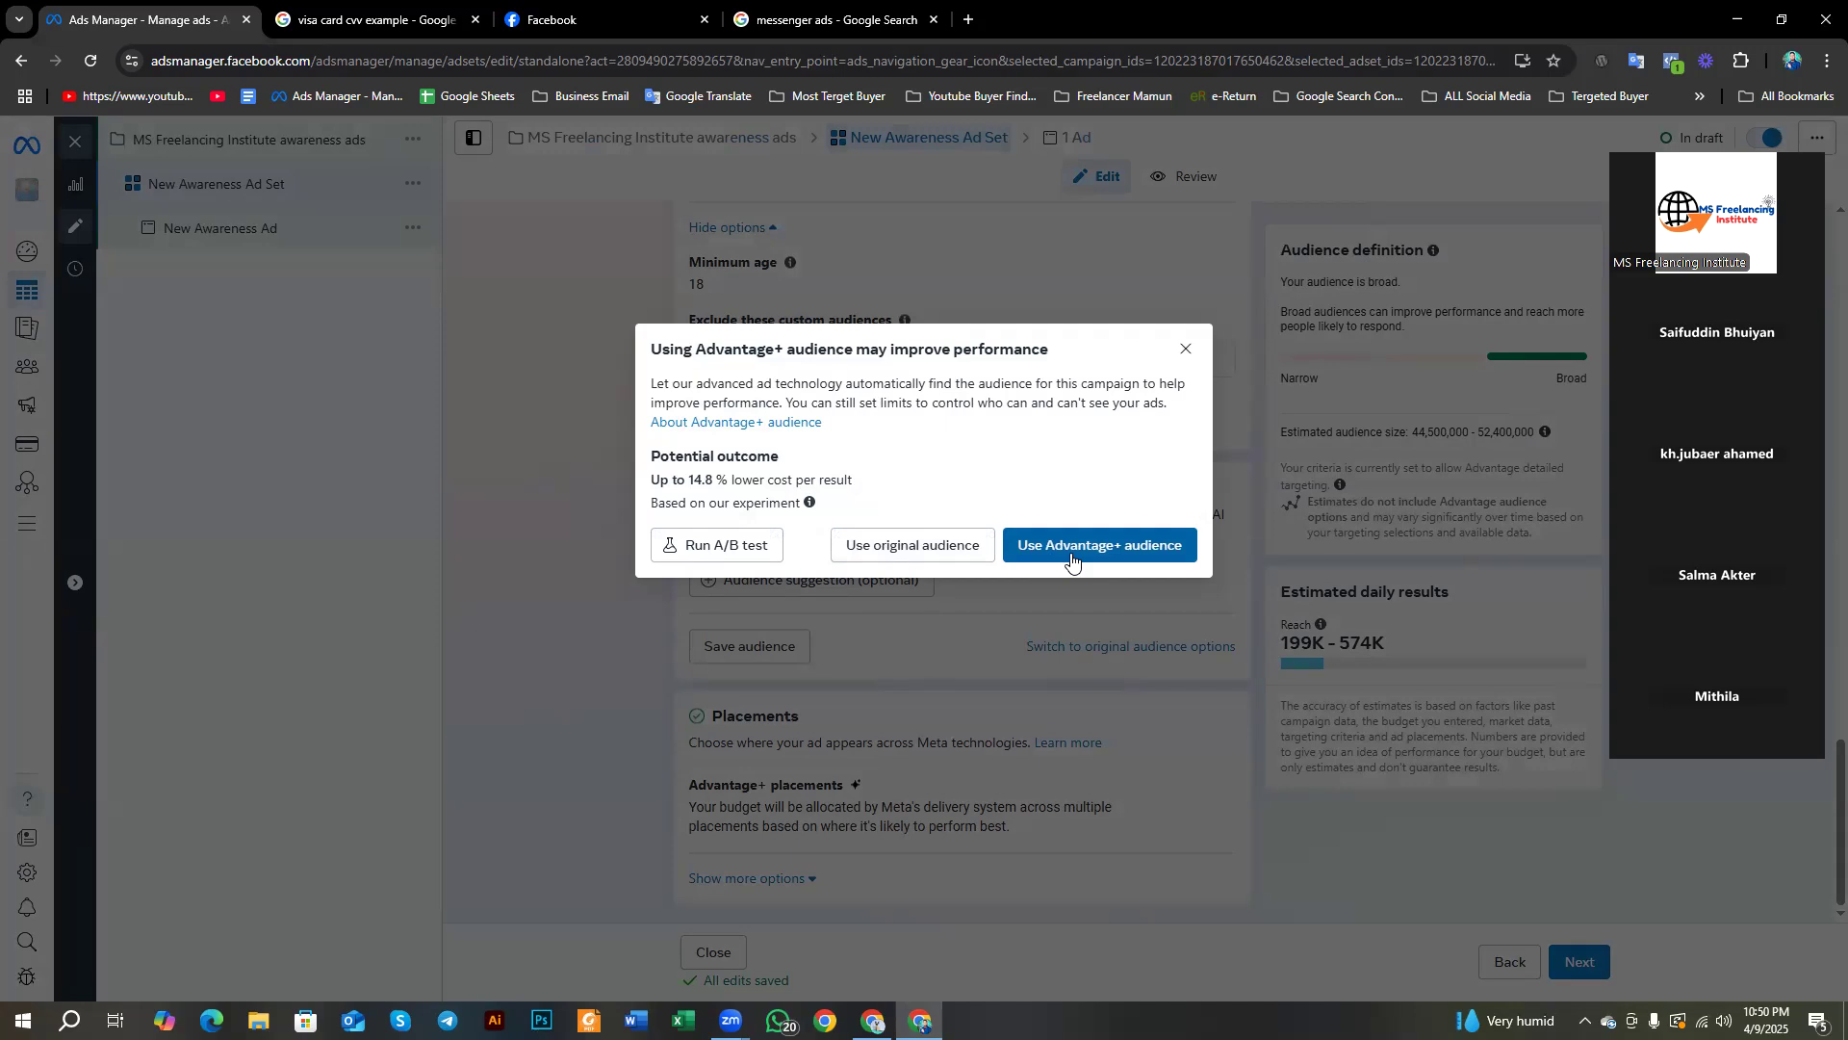
pyautogui.click(902, 547)
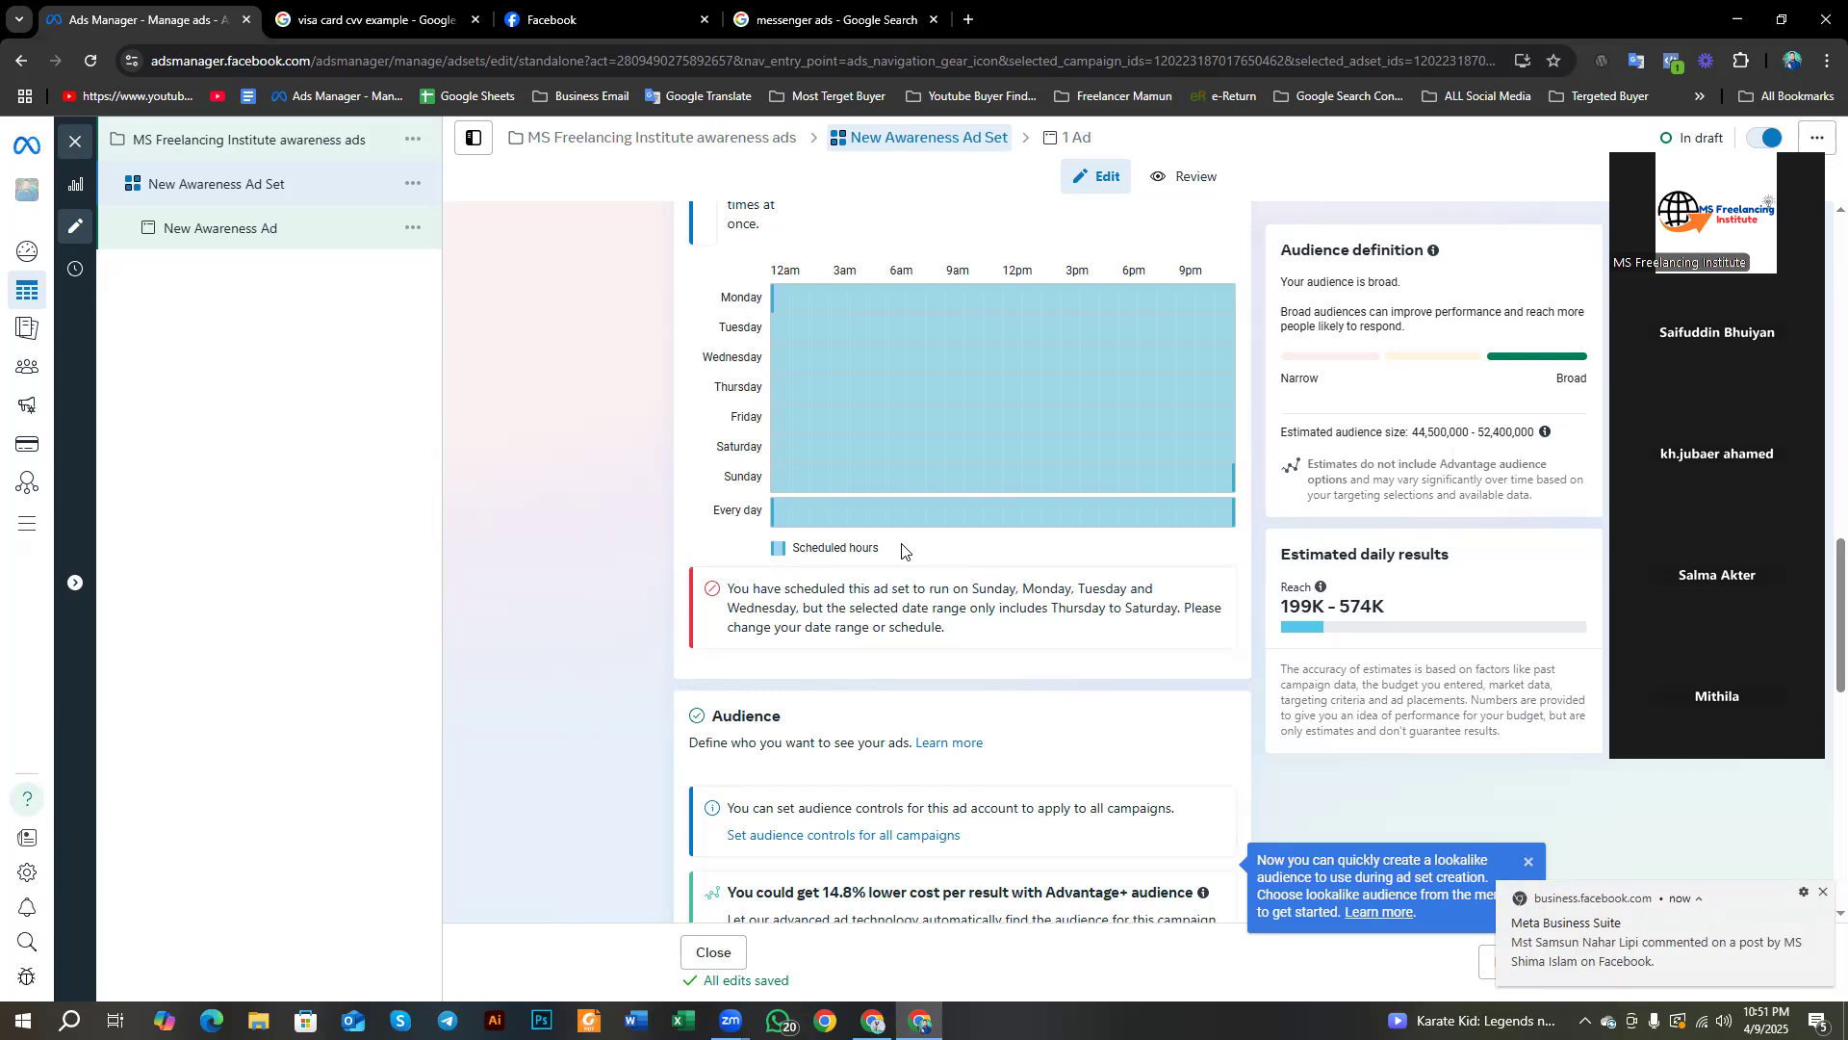
pyautogui.scroll(-3, 902, 549)
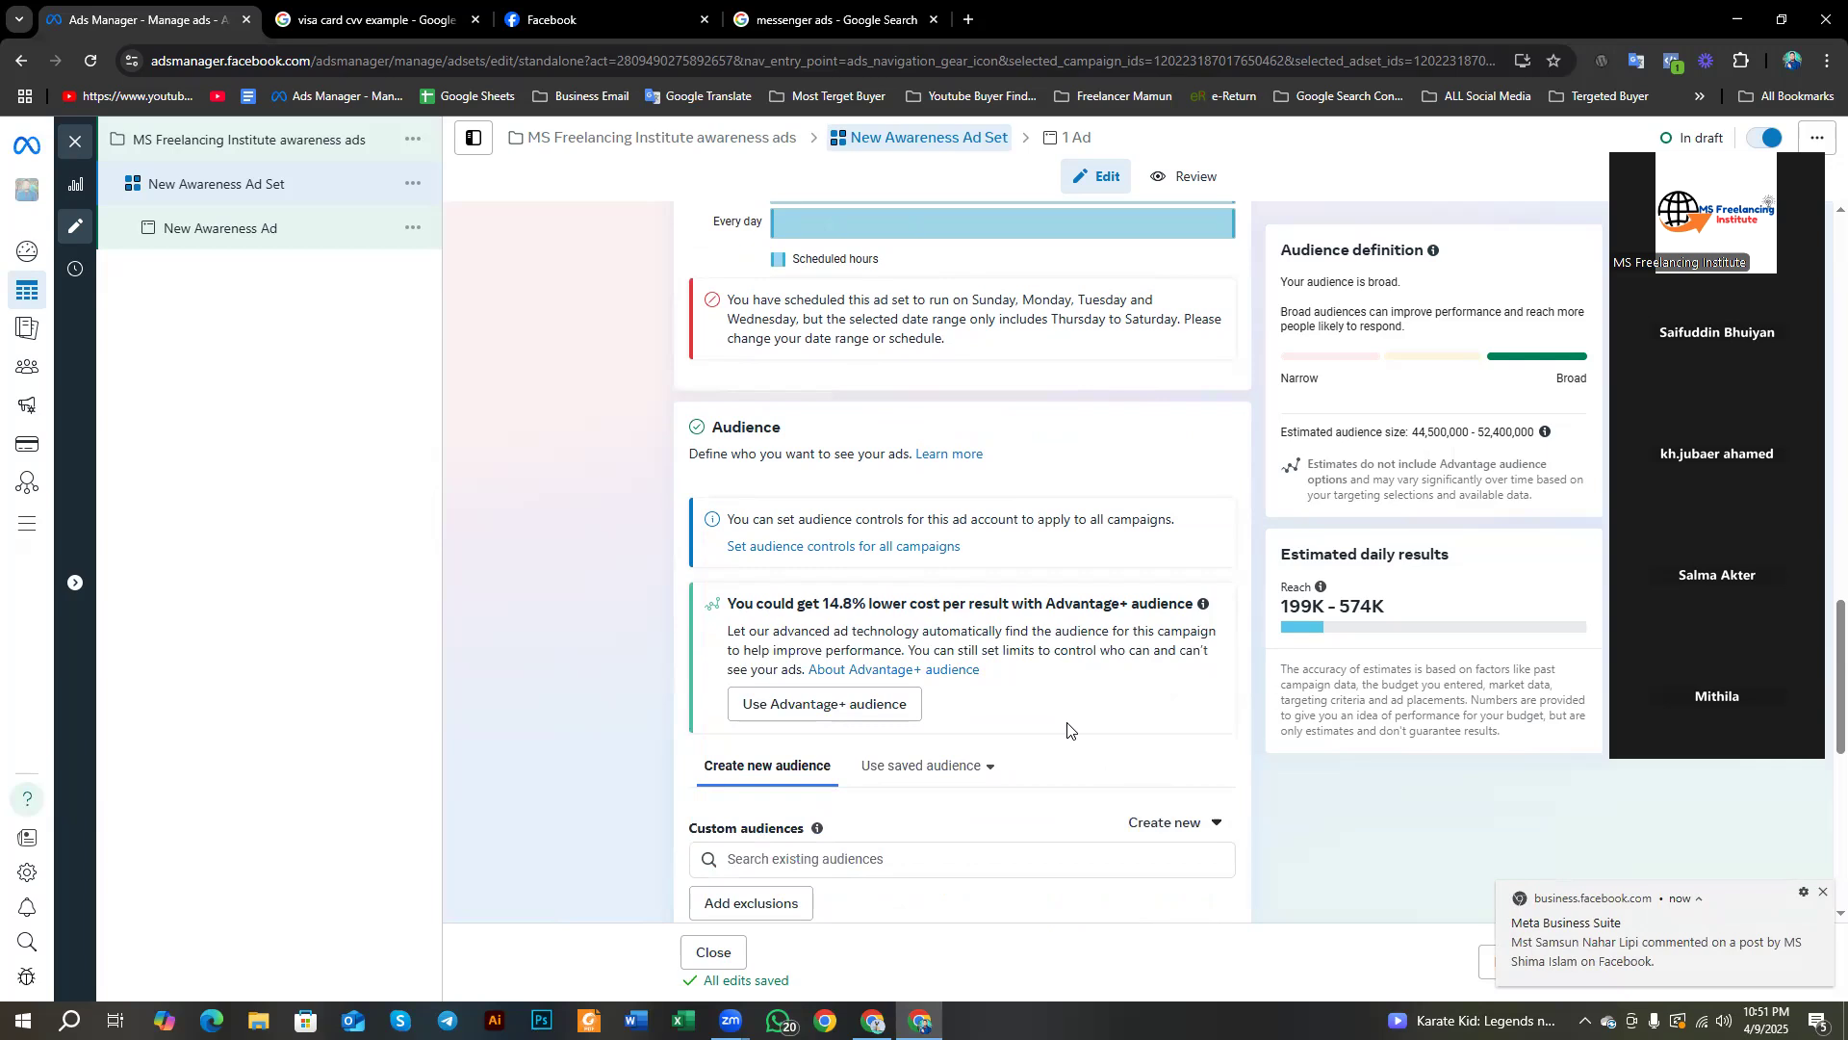
pyautogui.scroll(-2, 1067, 729)
pyautogui.scroll(-2, 1066, 729)
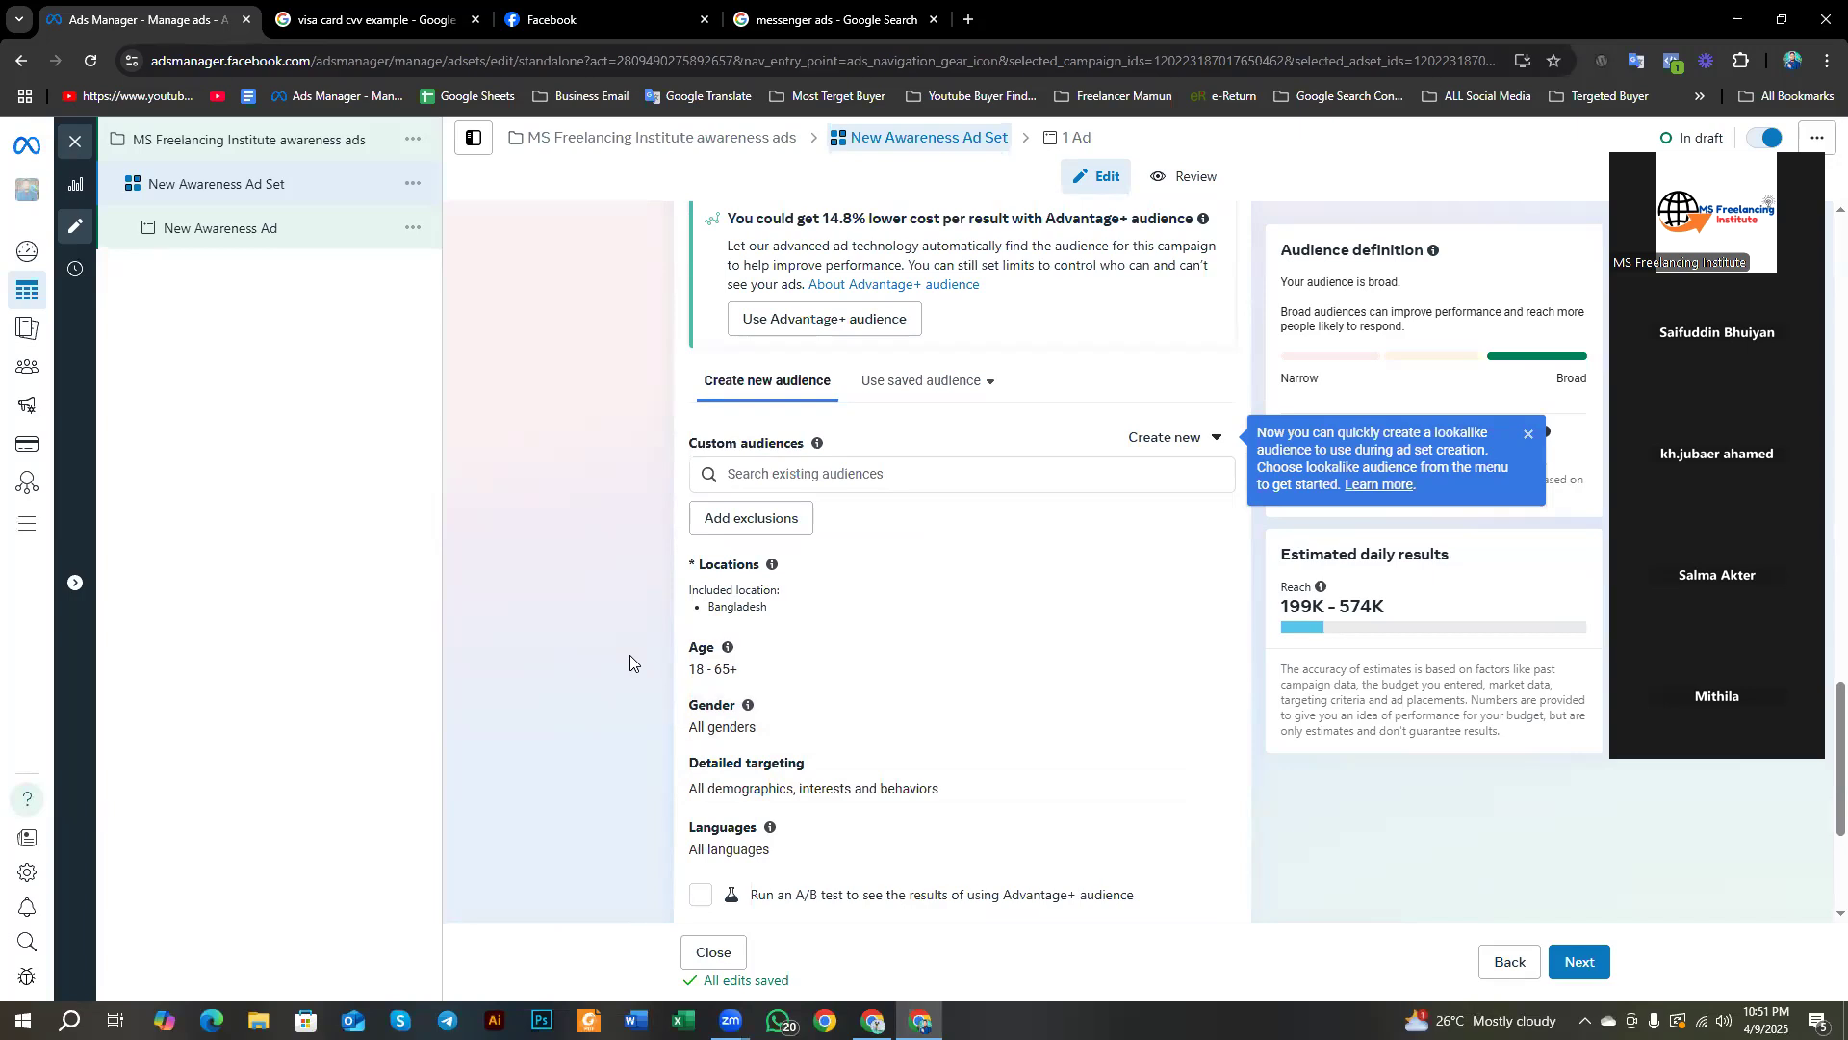
pyautogui.scroll(-3, 630, 603)
pyautogui.scroll(3, 630, 598)
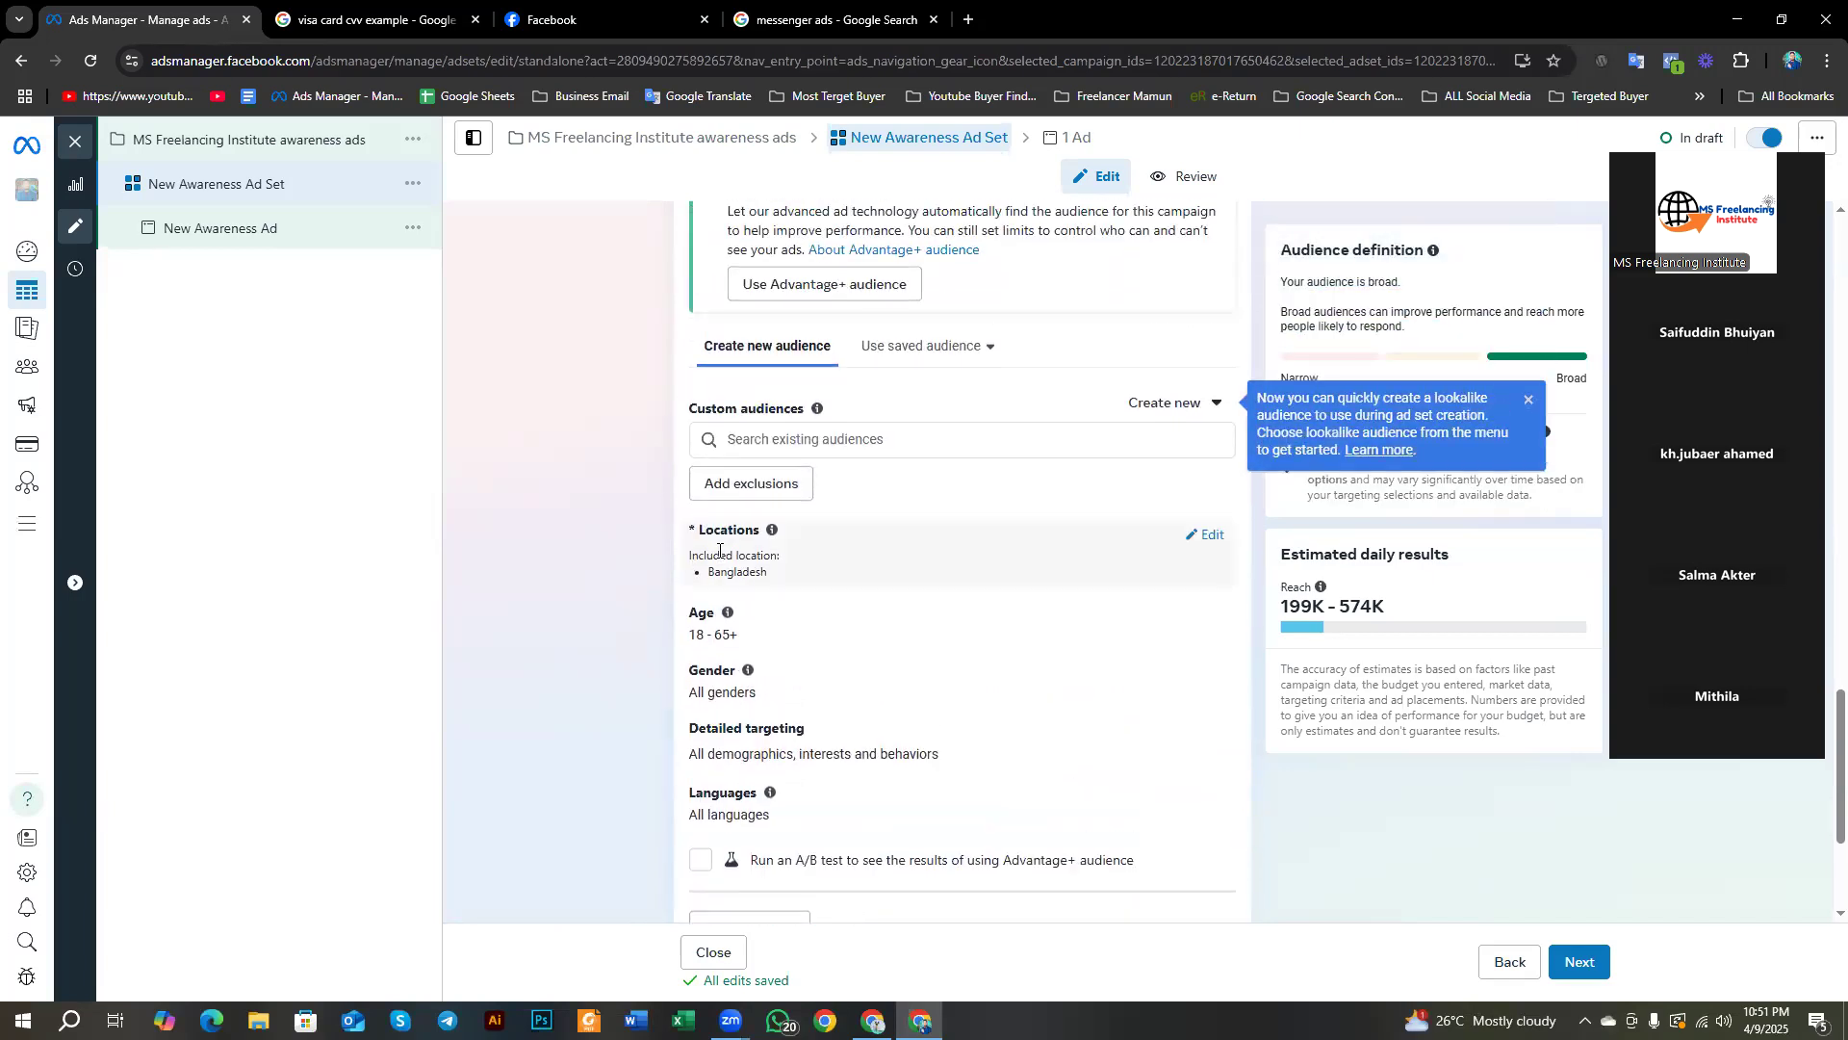
# Step: Search 'unite' to add United States as a location and remove Bangladesh
pyautogui.click(1204, 534)
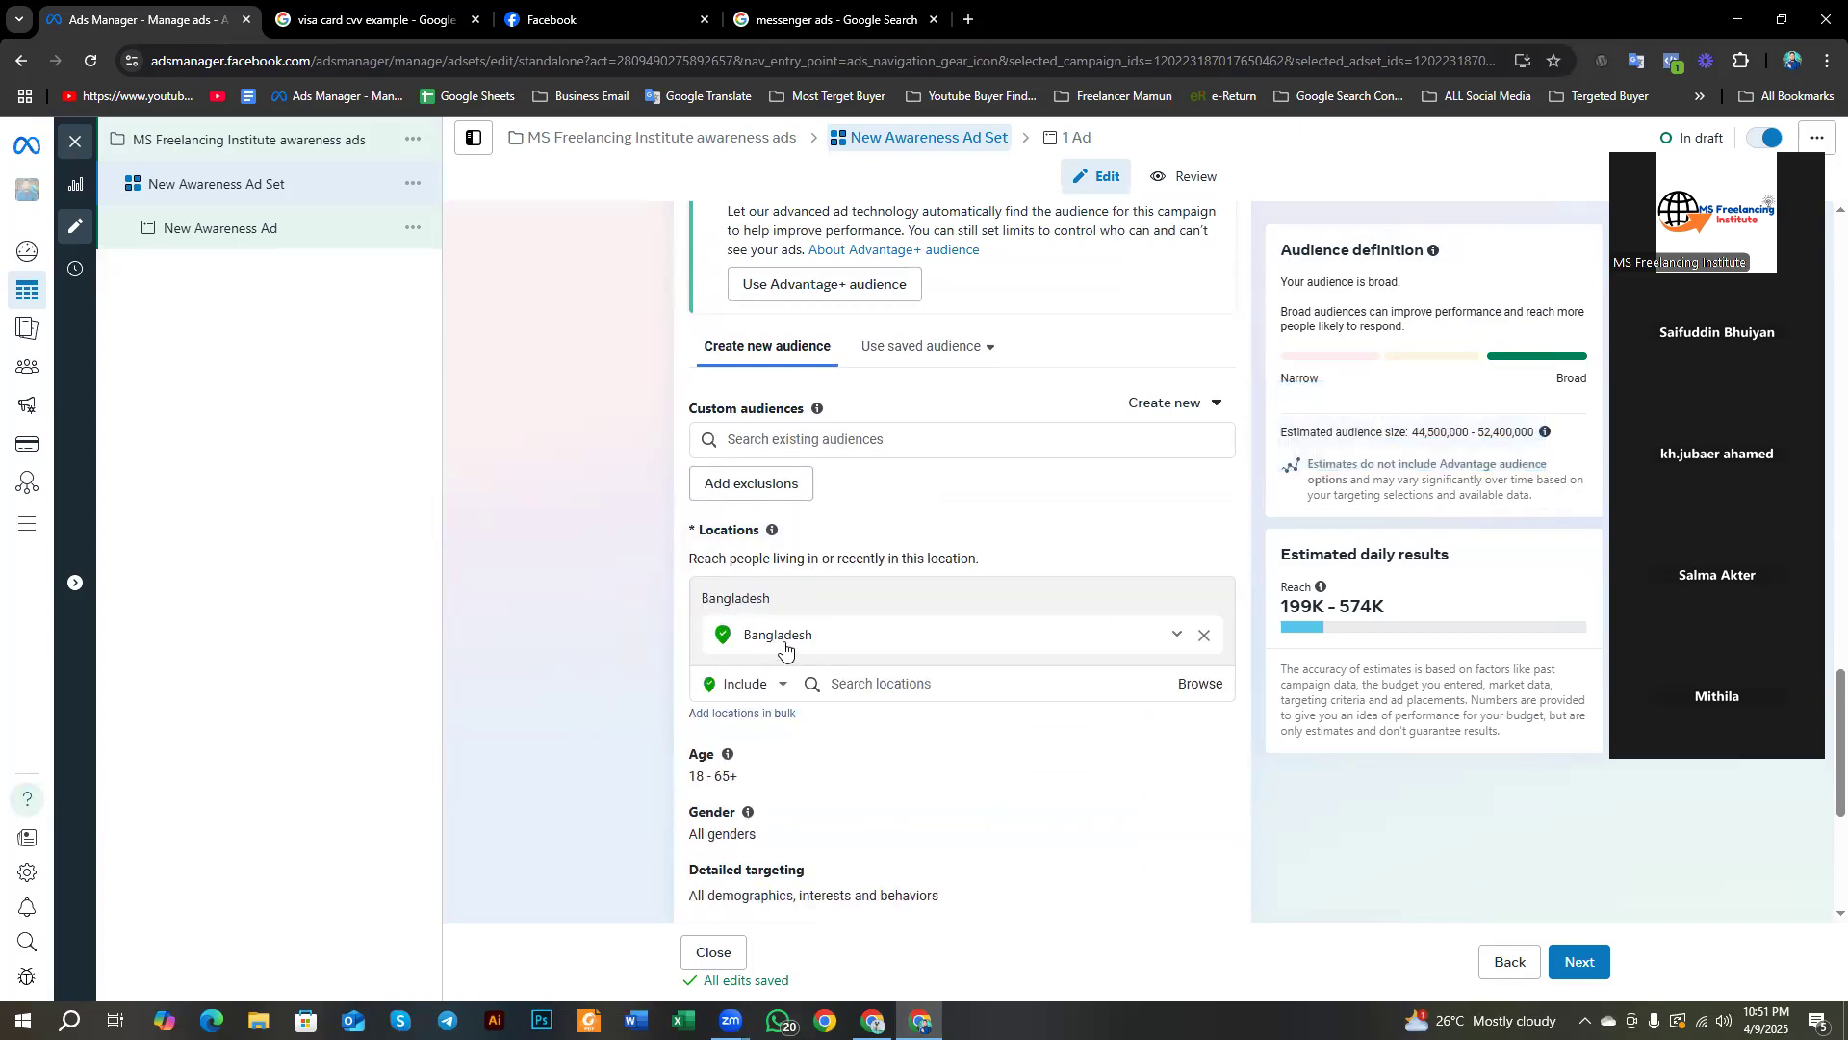
pyautogui.click(905, 685)
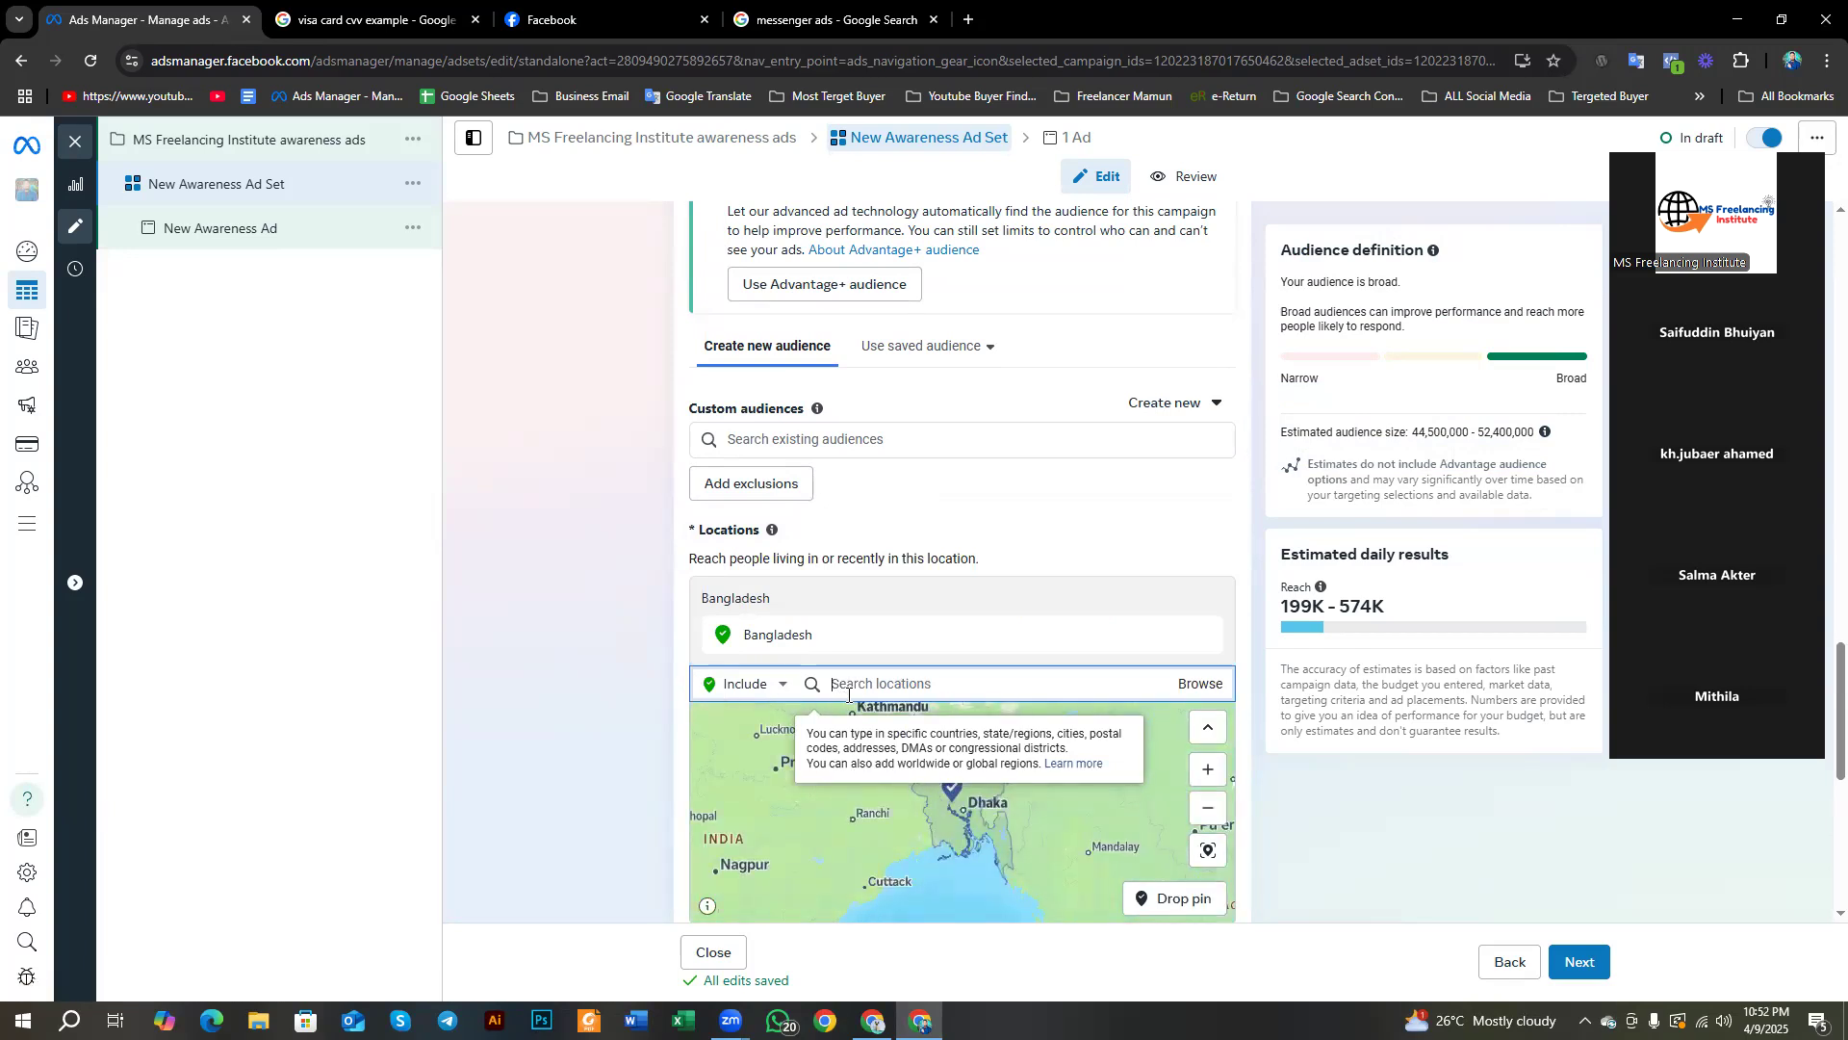
pyautogui.write('unite')
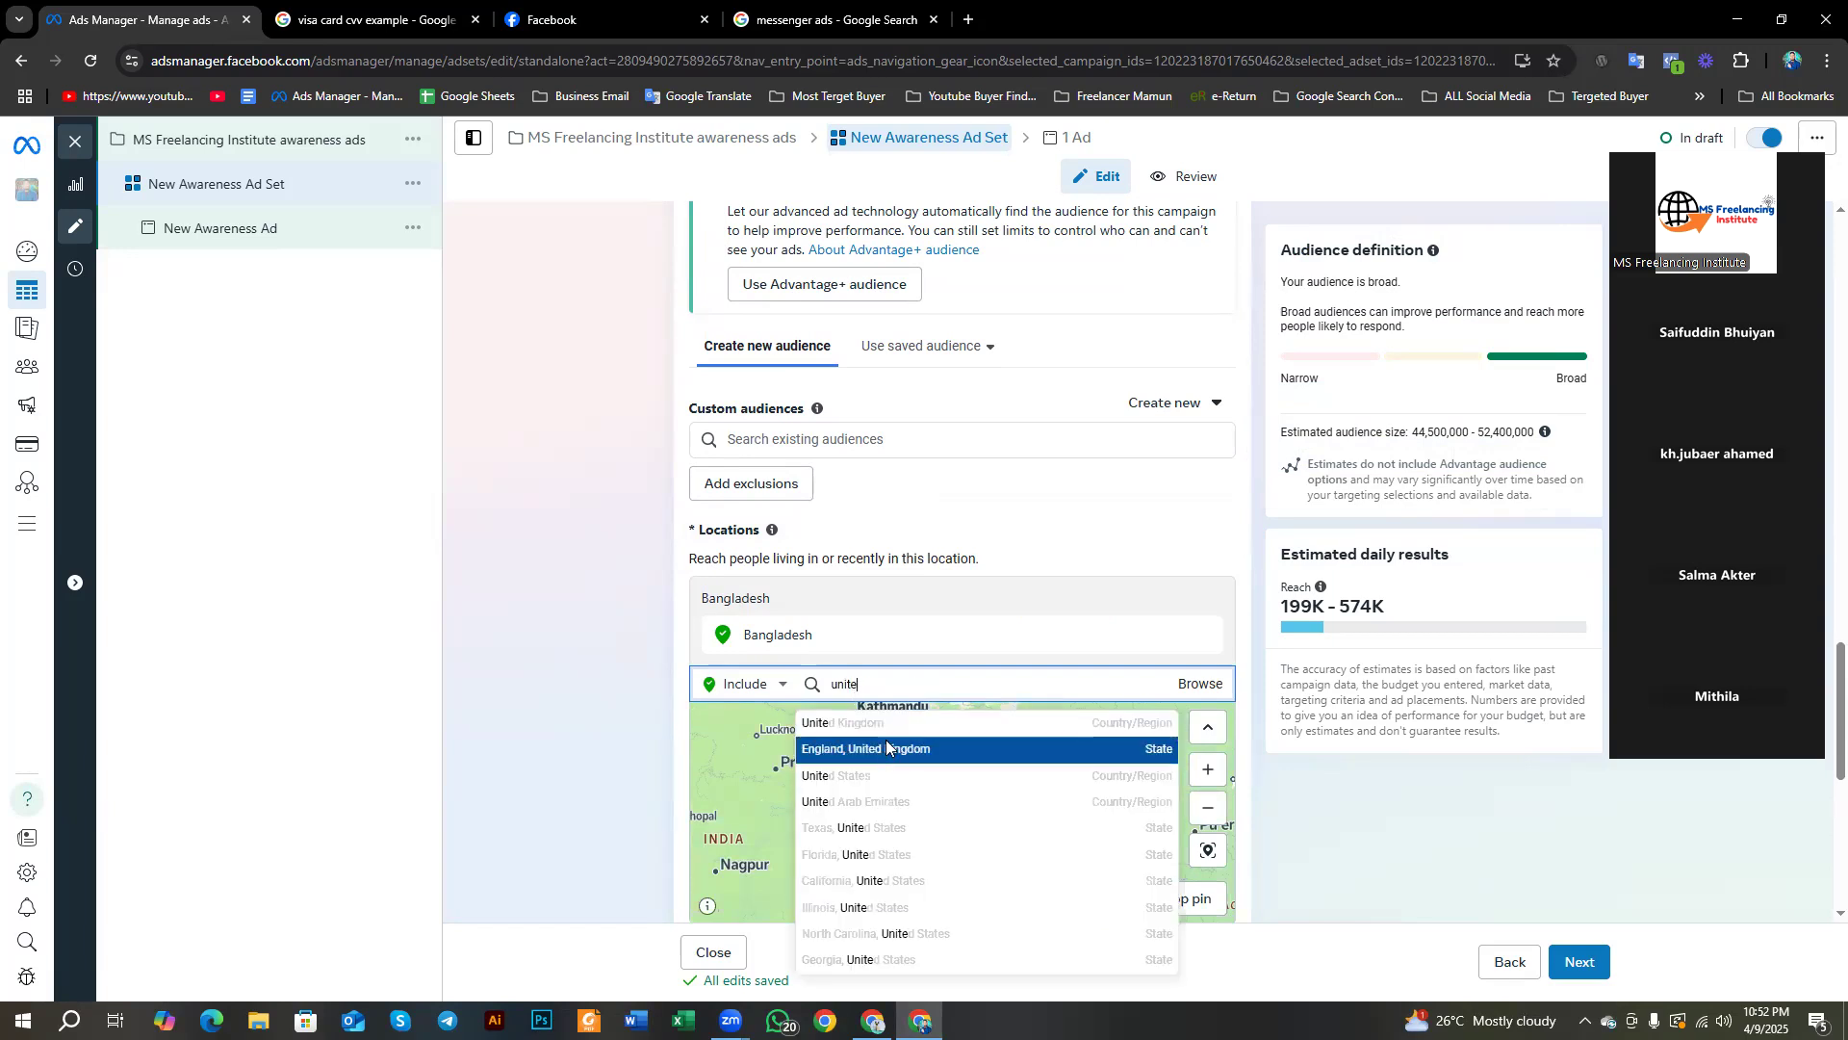
pyautogui.click(891, 773)
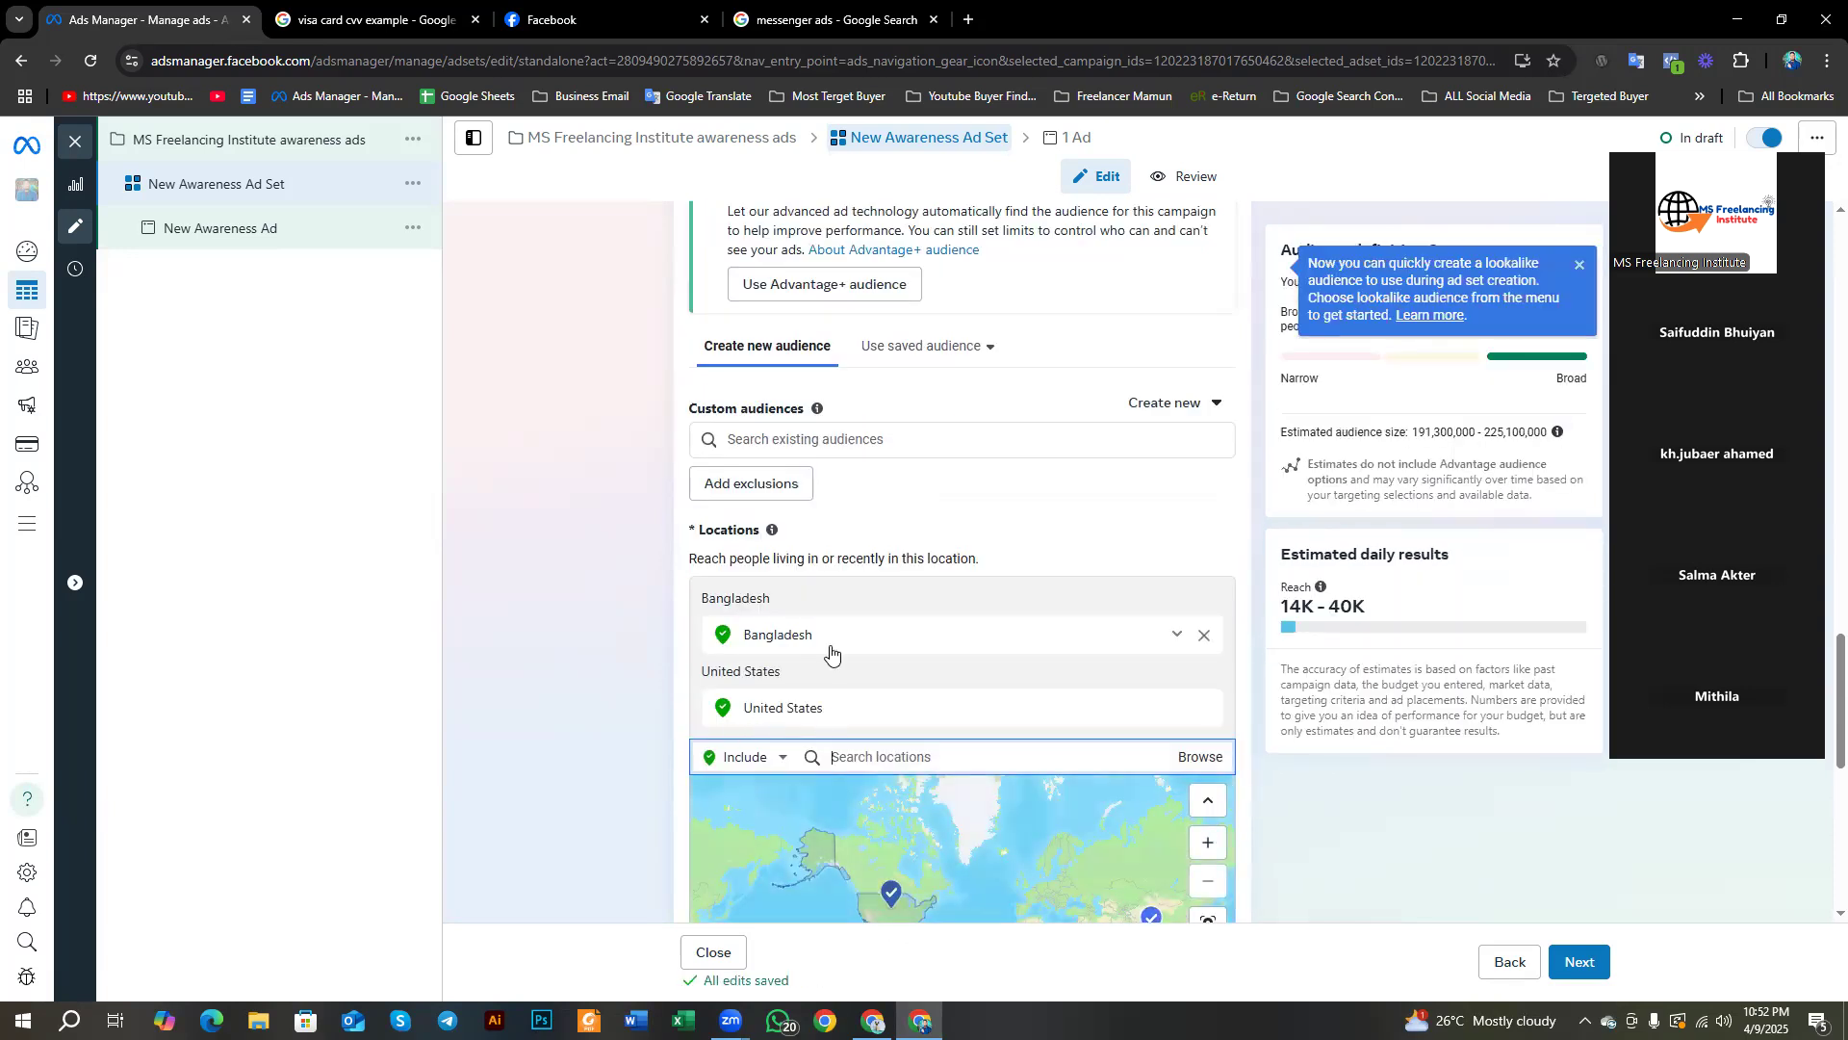
pyautogui.click(1203, 635)
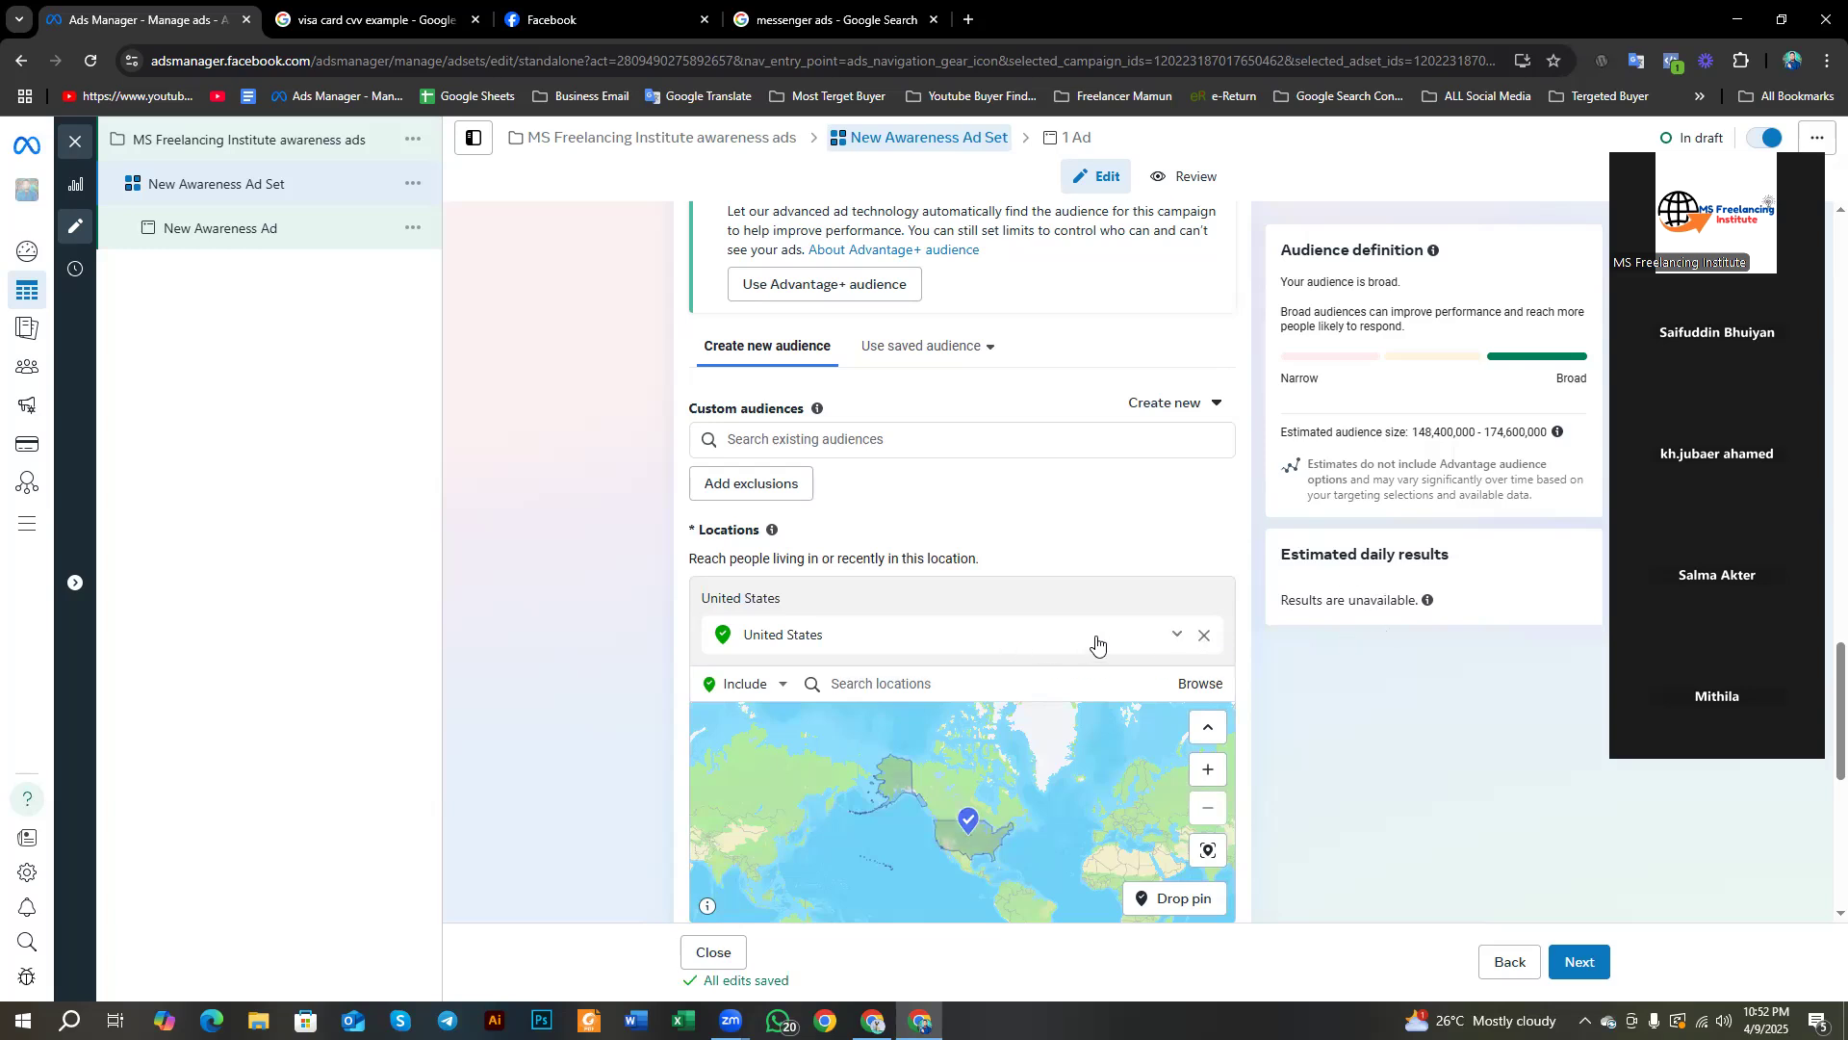
# Step: Confirm the locations stay set to Include before moving on to the Age setting
pyautogui.scroll(-1, 1010, 616)
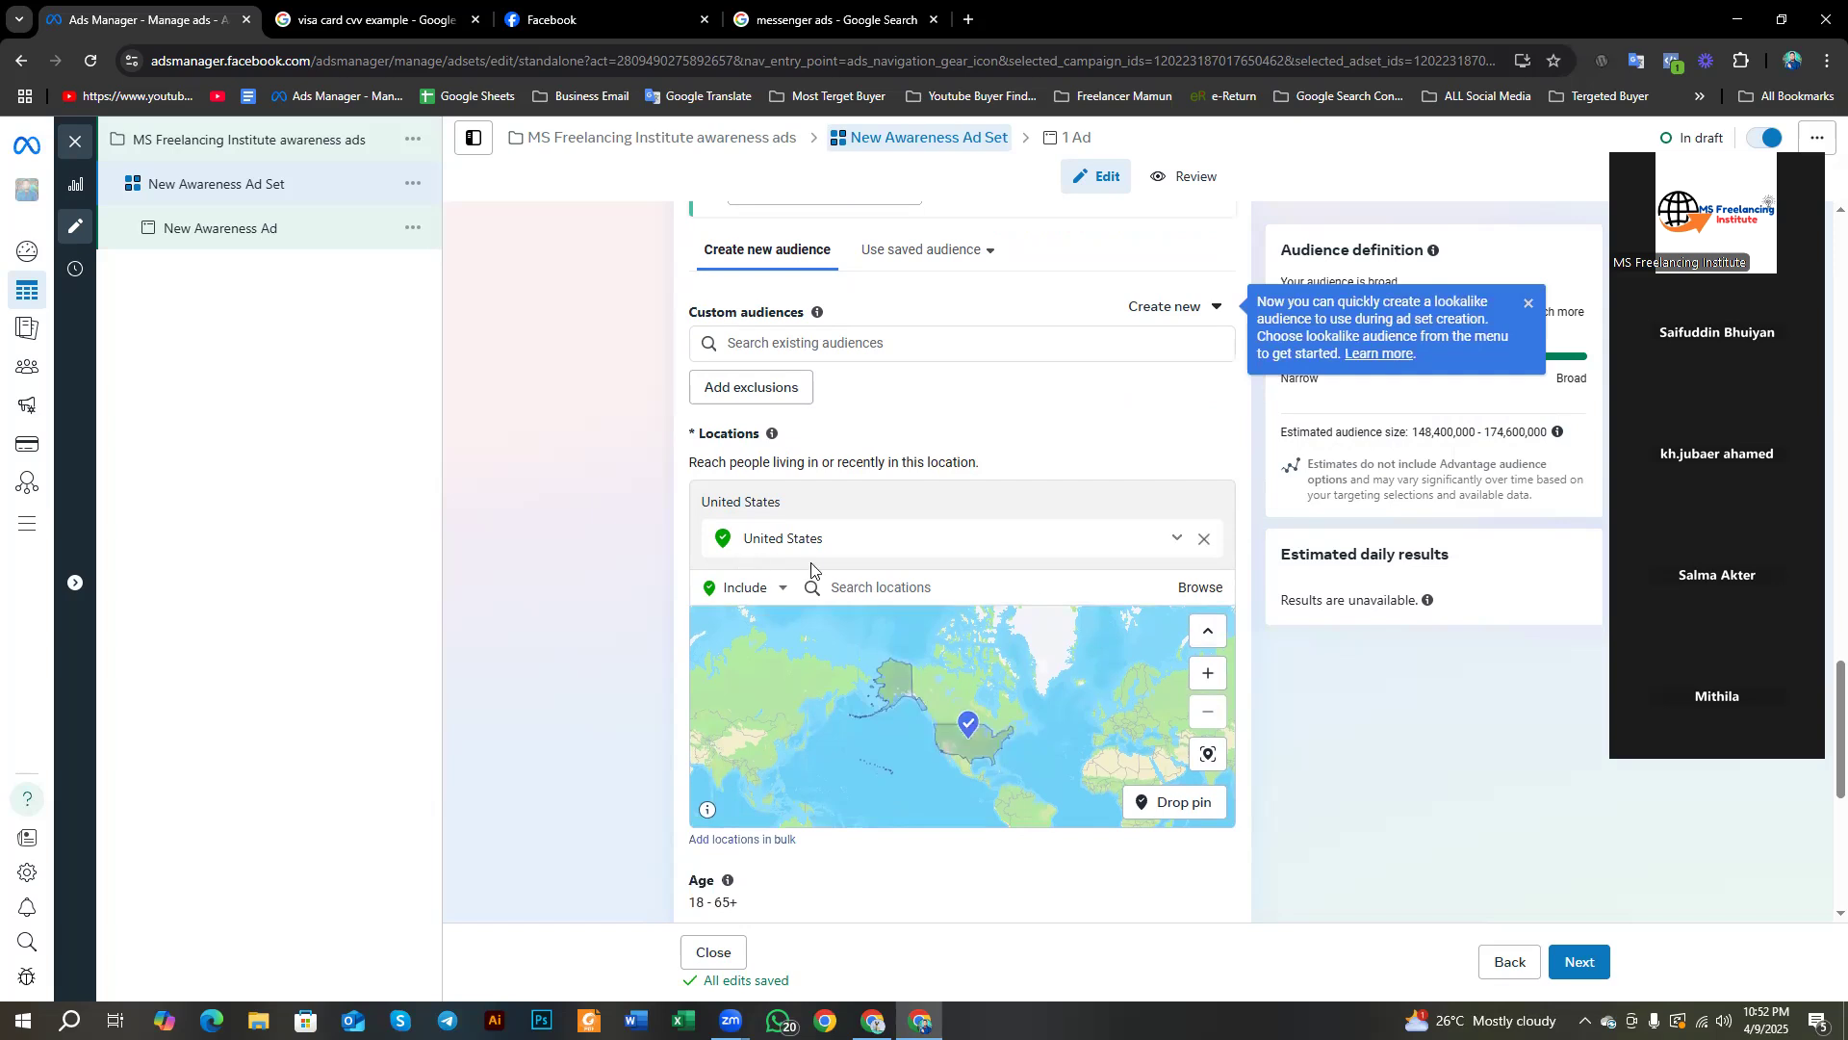
pyautogui.click(854, 589)
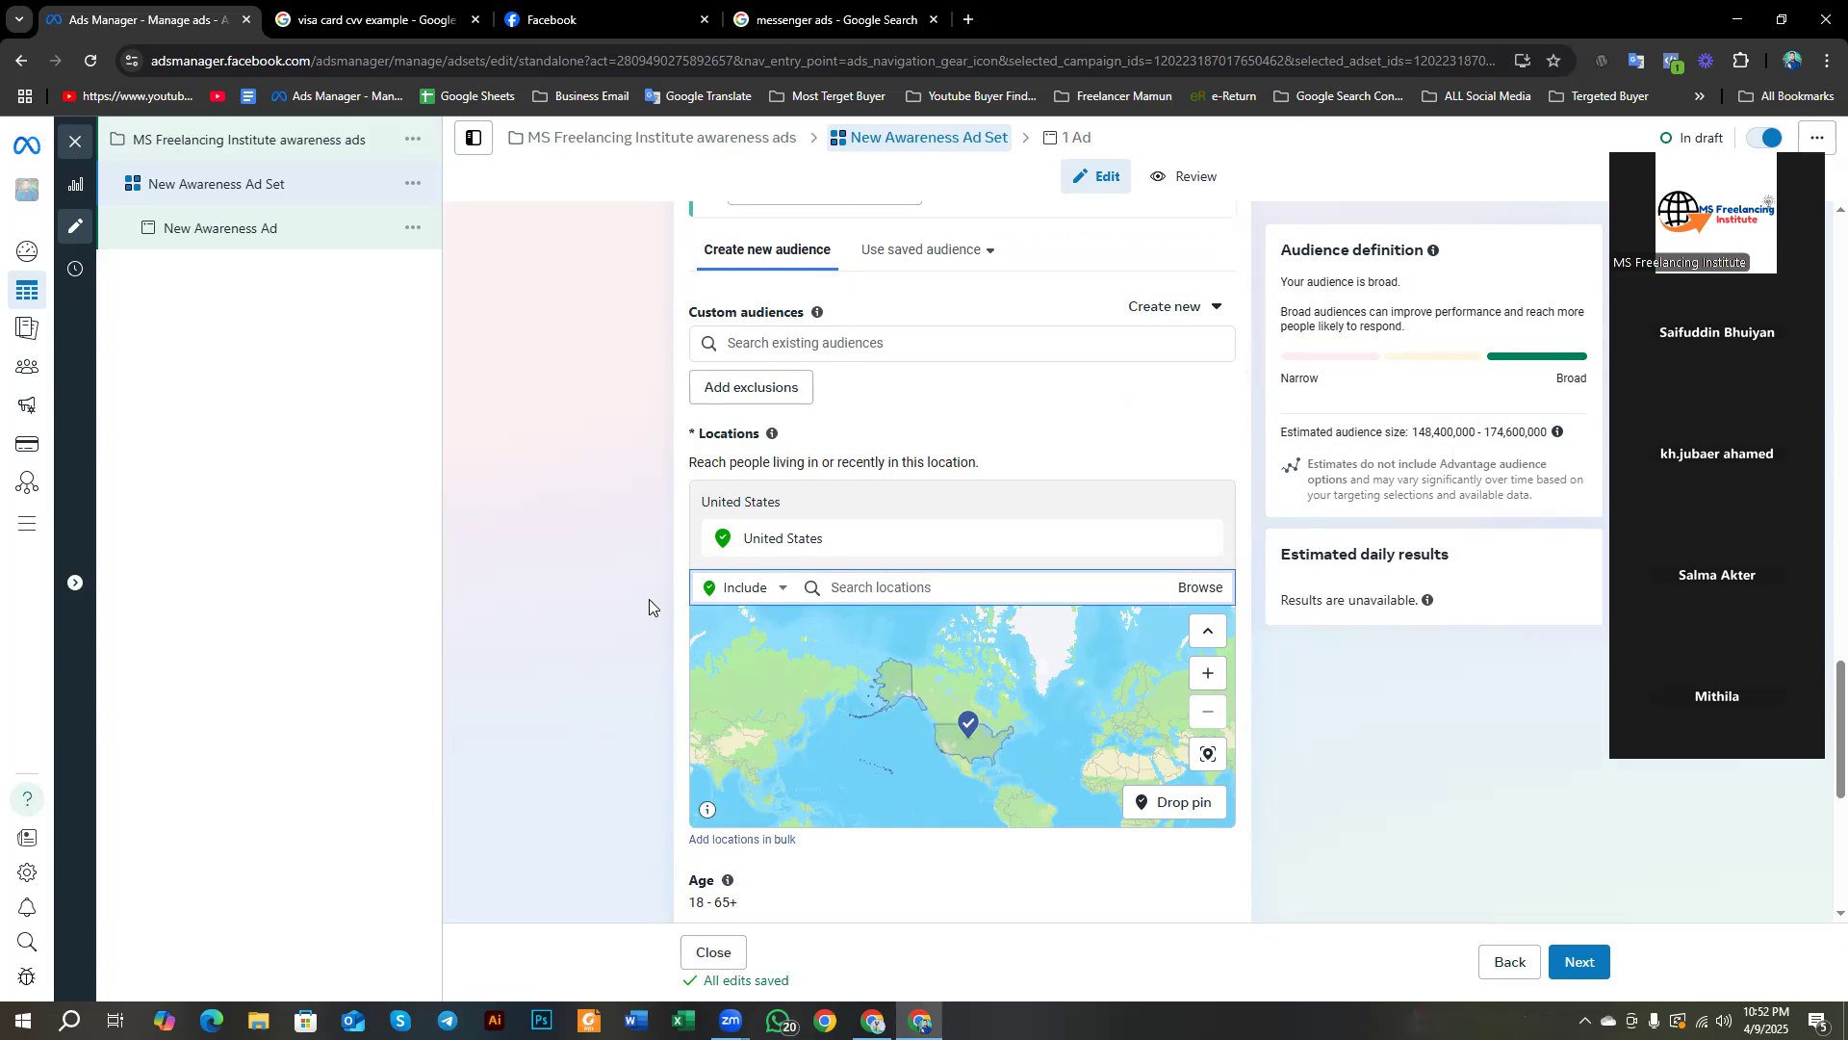
pyautogui.click(746, 589)
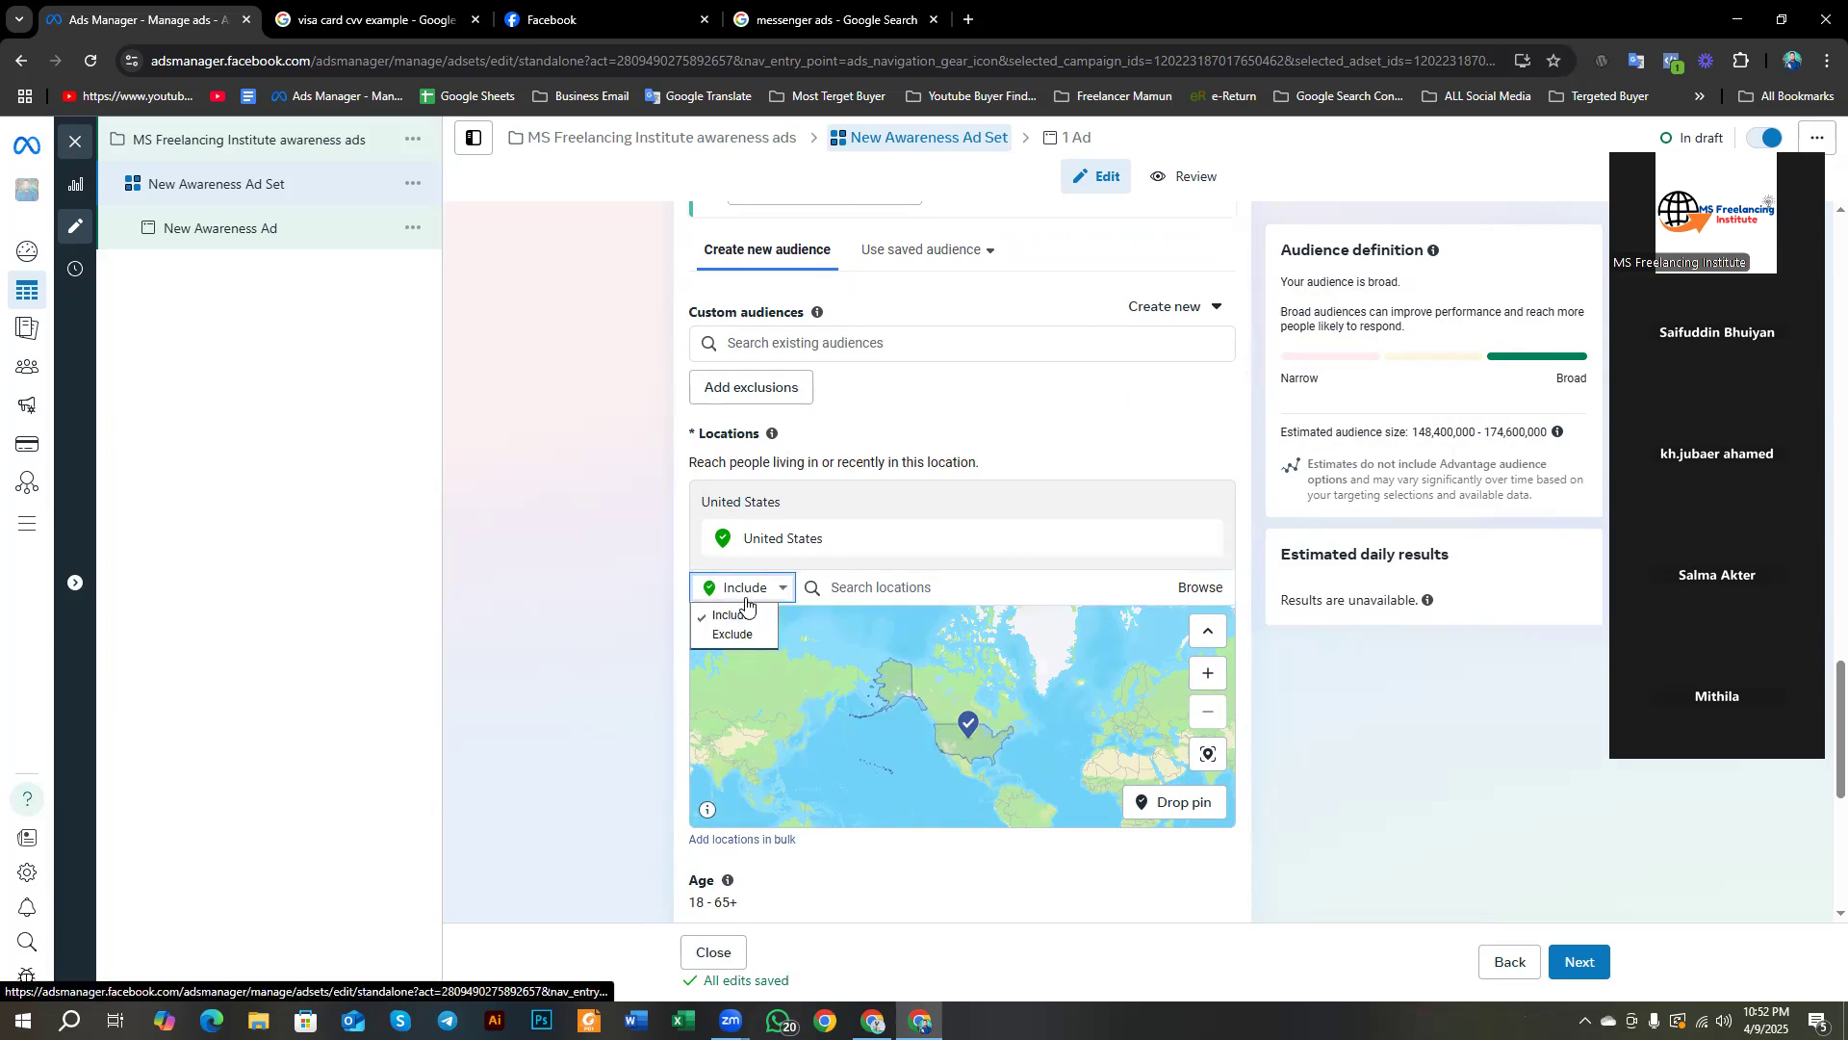
pyautogui.click(614, 579)
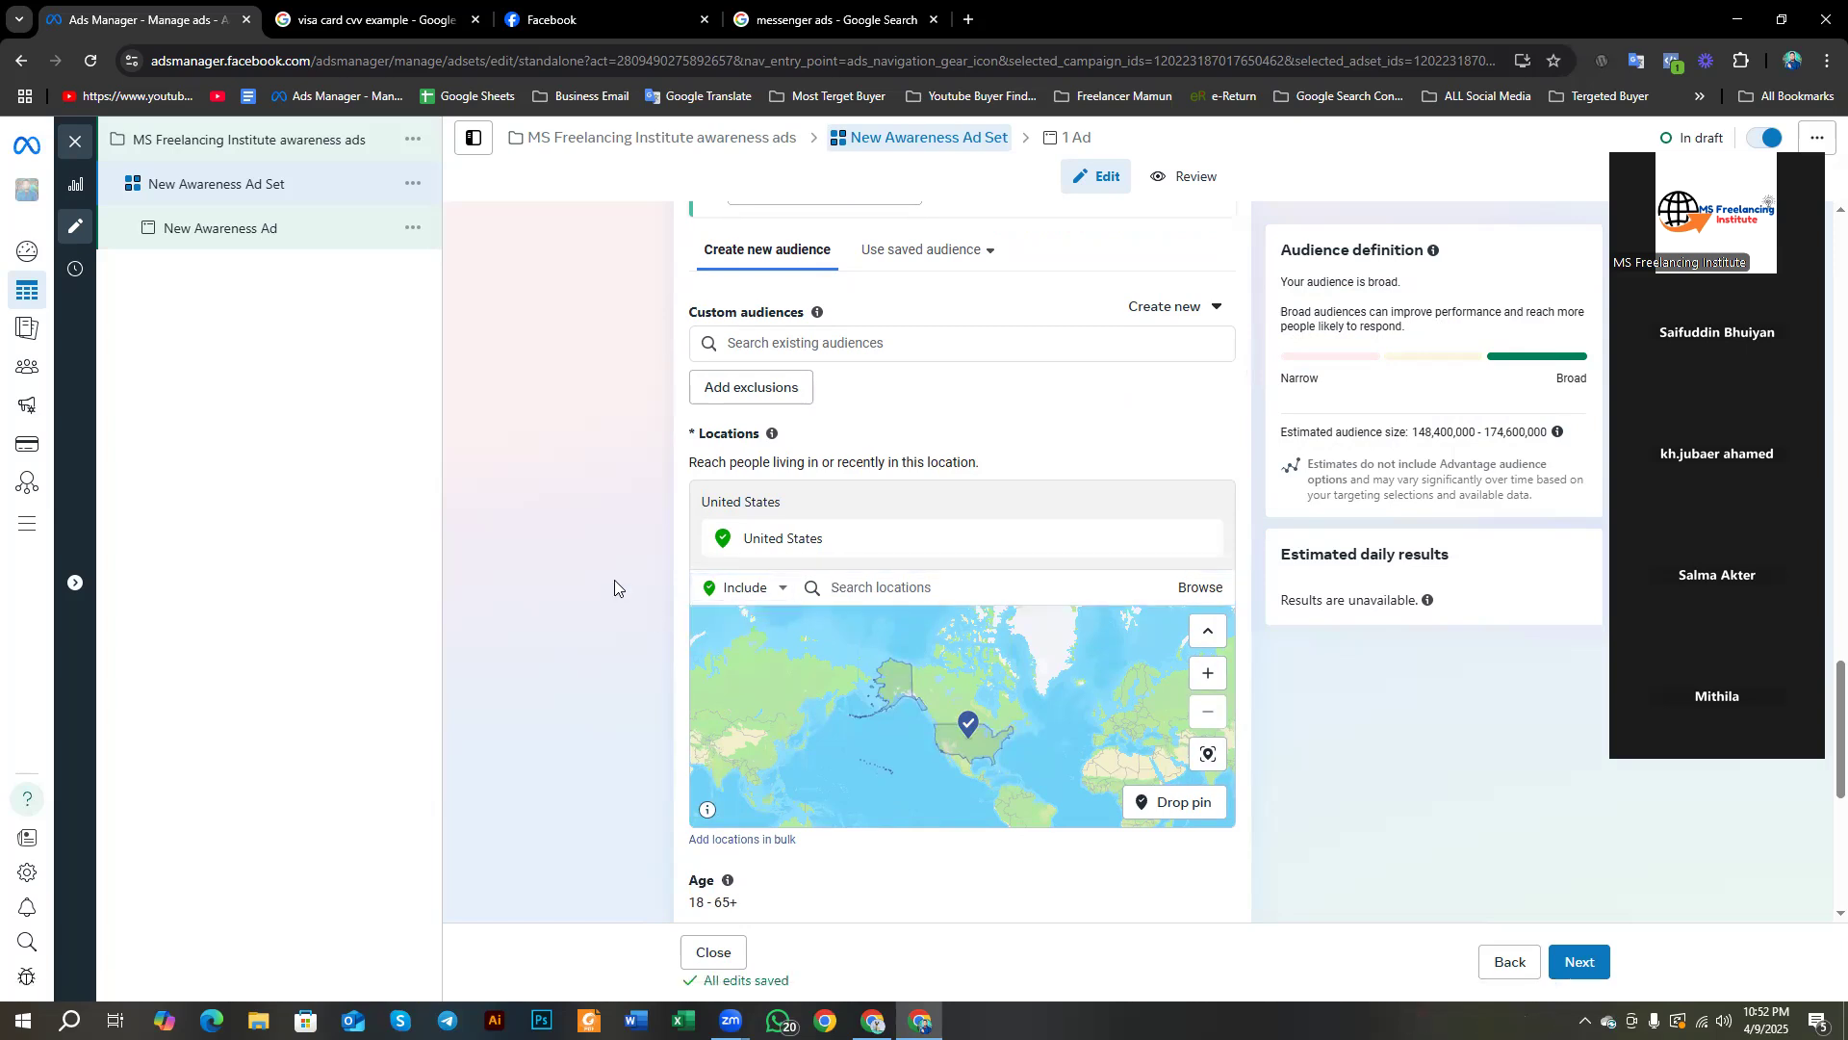
pyautogui.scroll(-4, 614, 579)
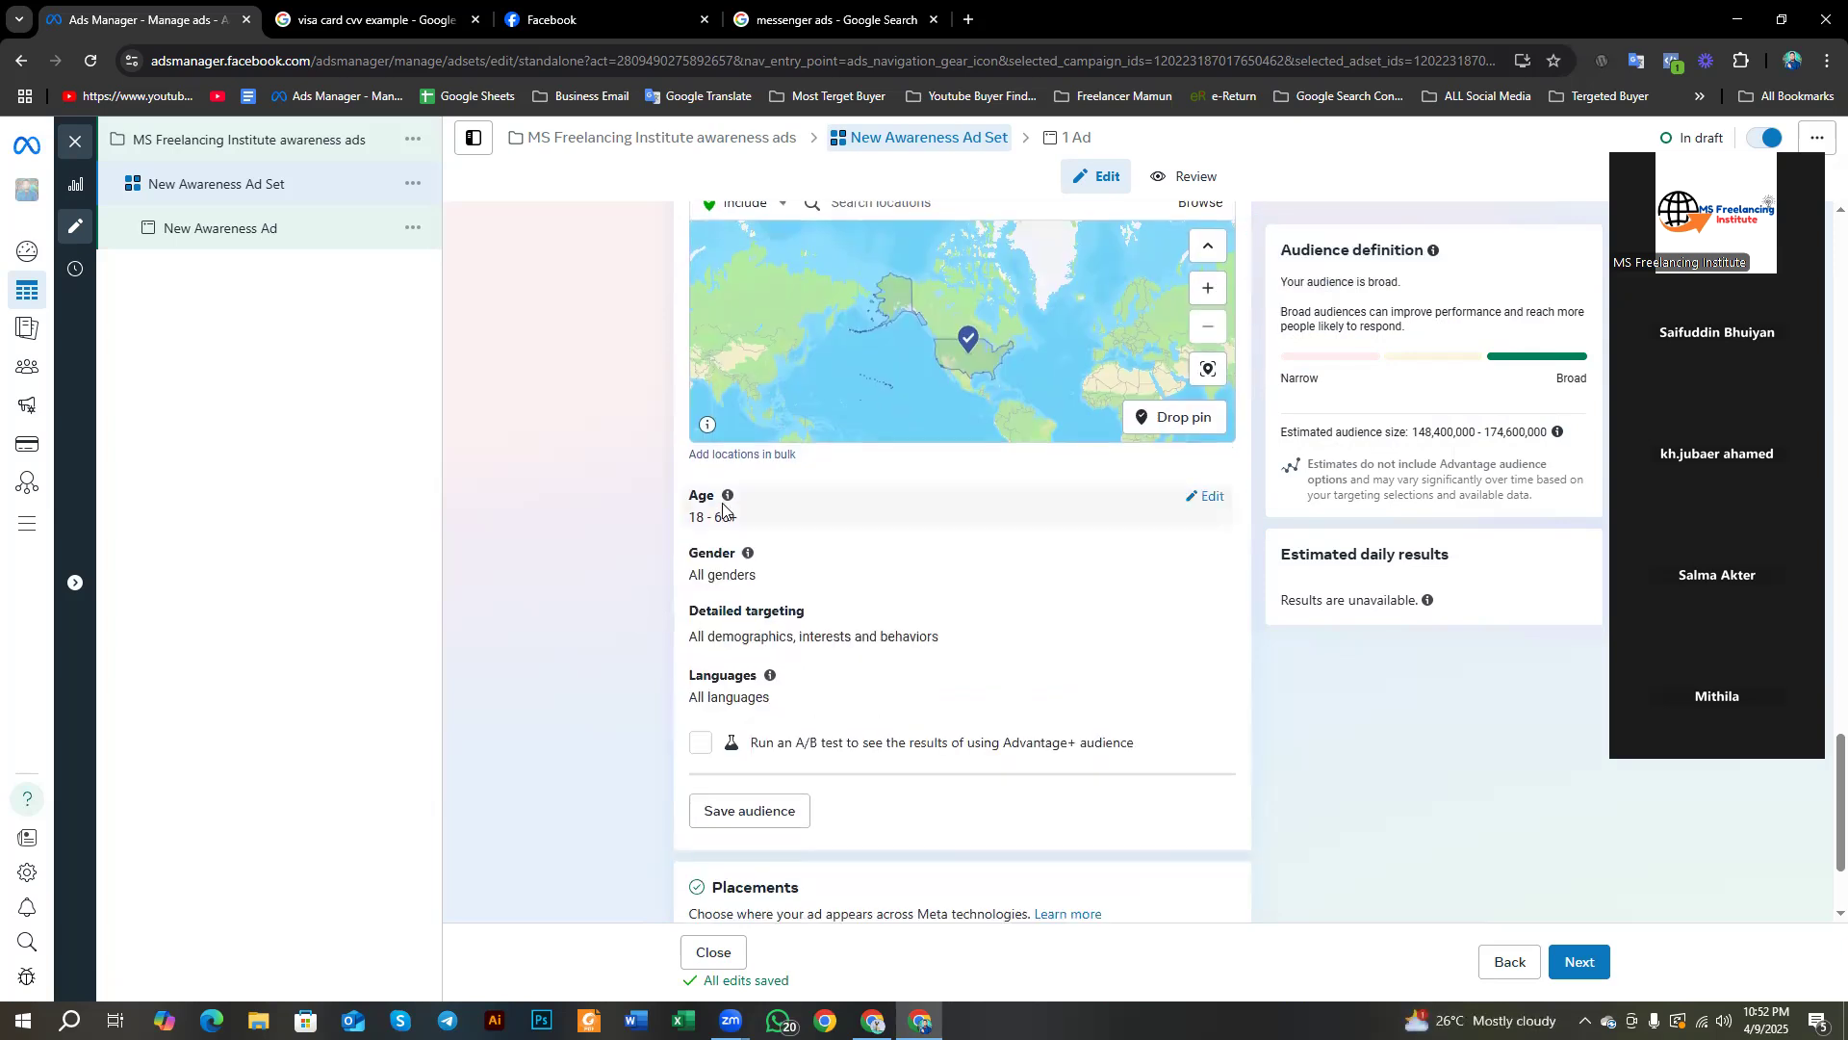
pyautogui.click(1196, 496)
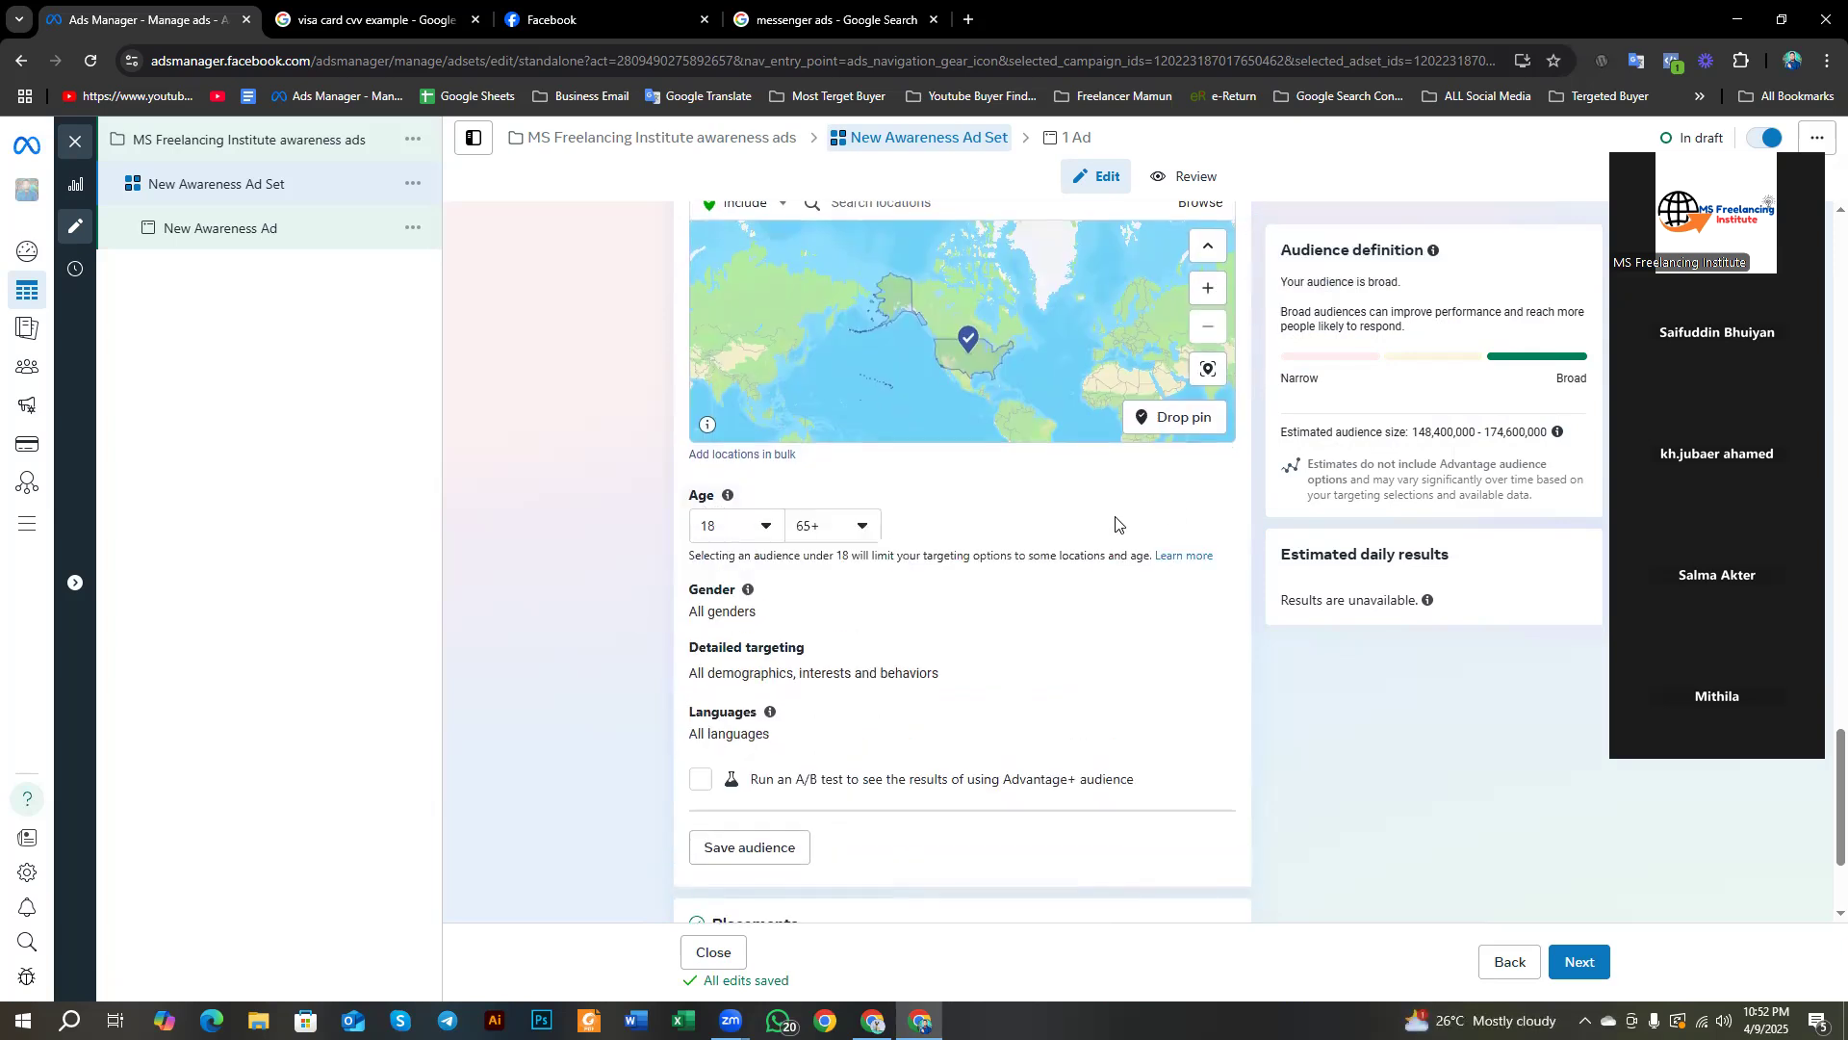
# Step: Keep the minimum age at 18 and set the maximum age to 45
pyautogui.click(728, 537)
pyautogui.click(737, 736)
pyautogui.scroll(3, 833, 539)
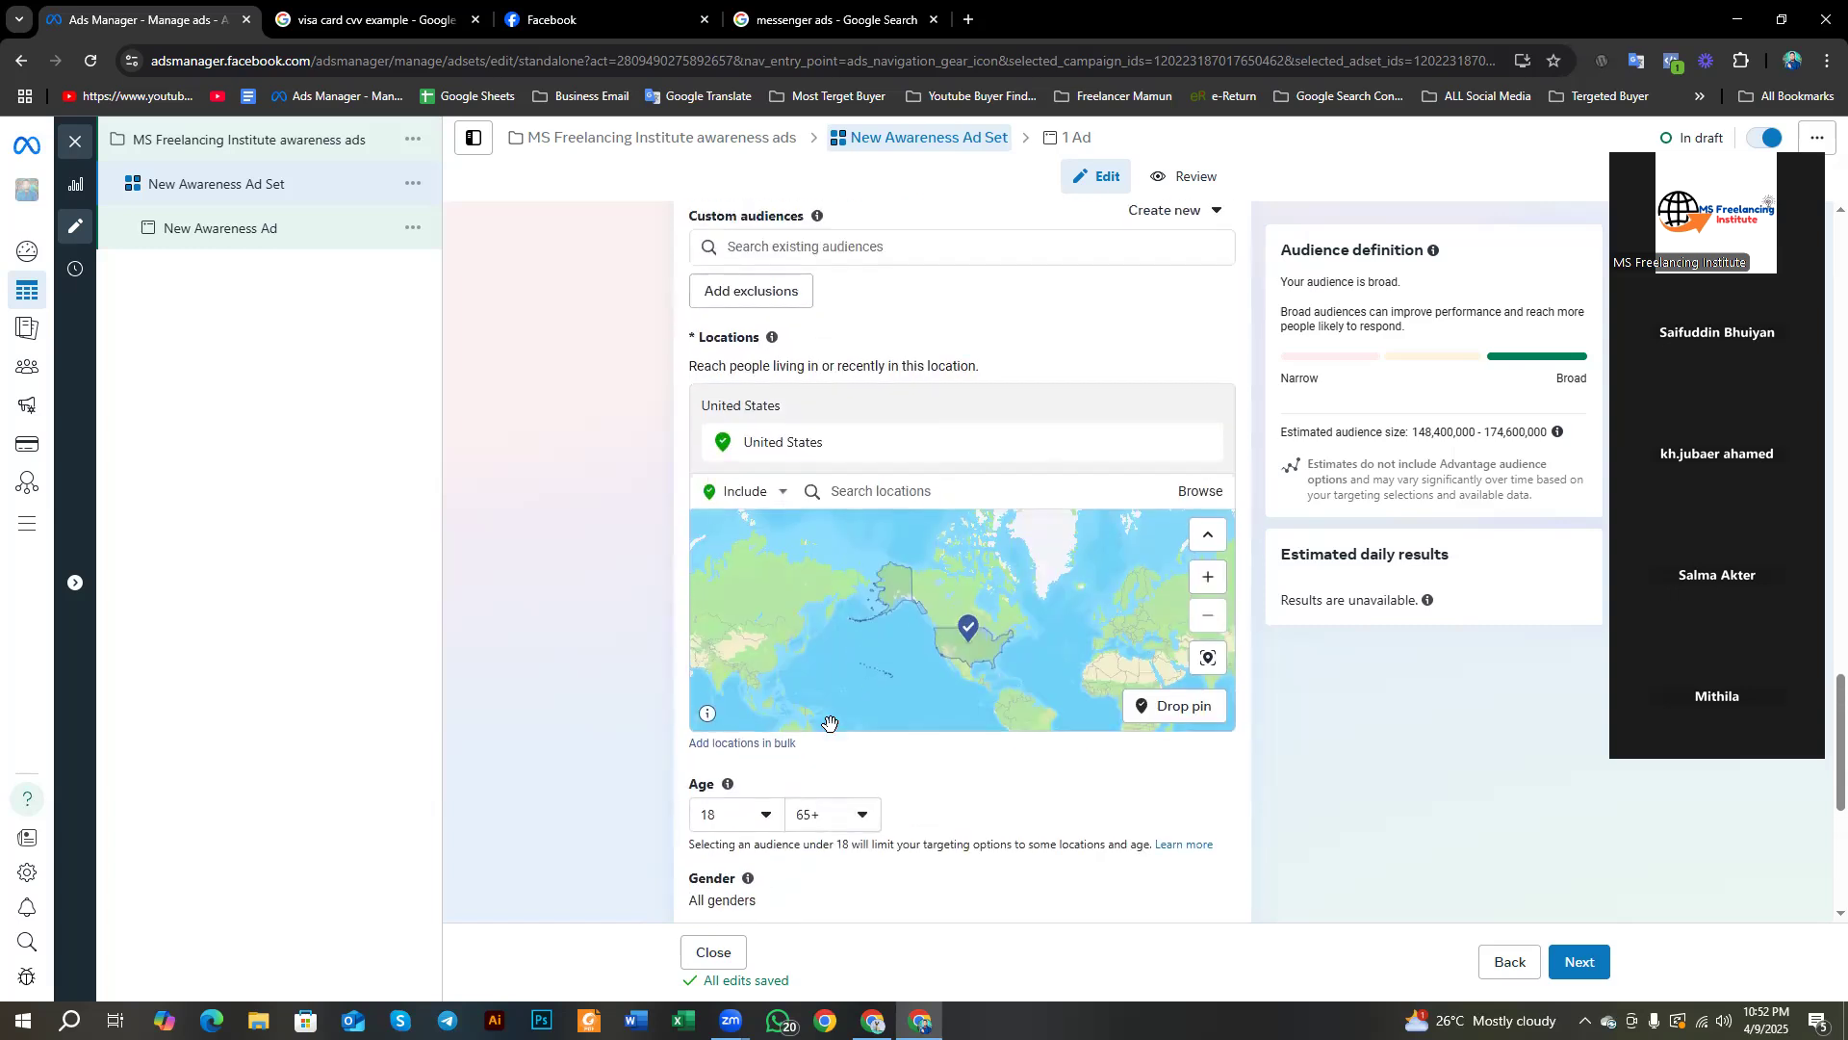
pyautogui.scroll(-2, 830, 724)
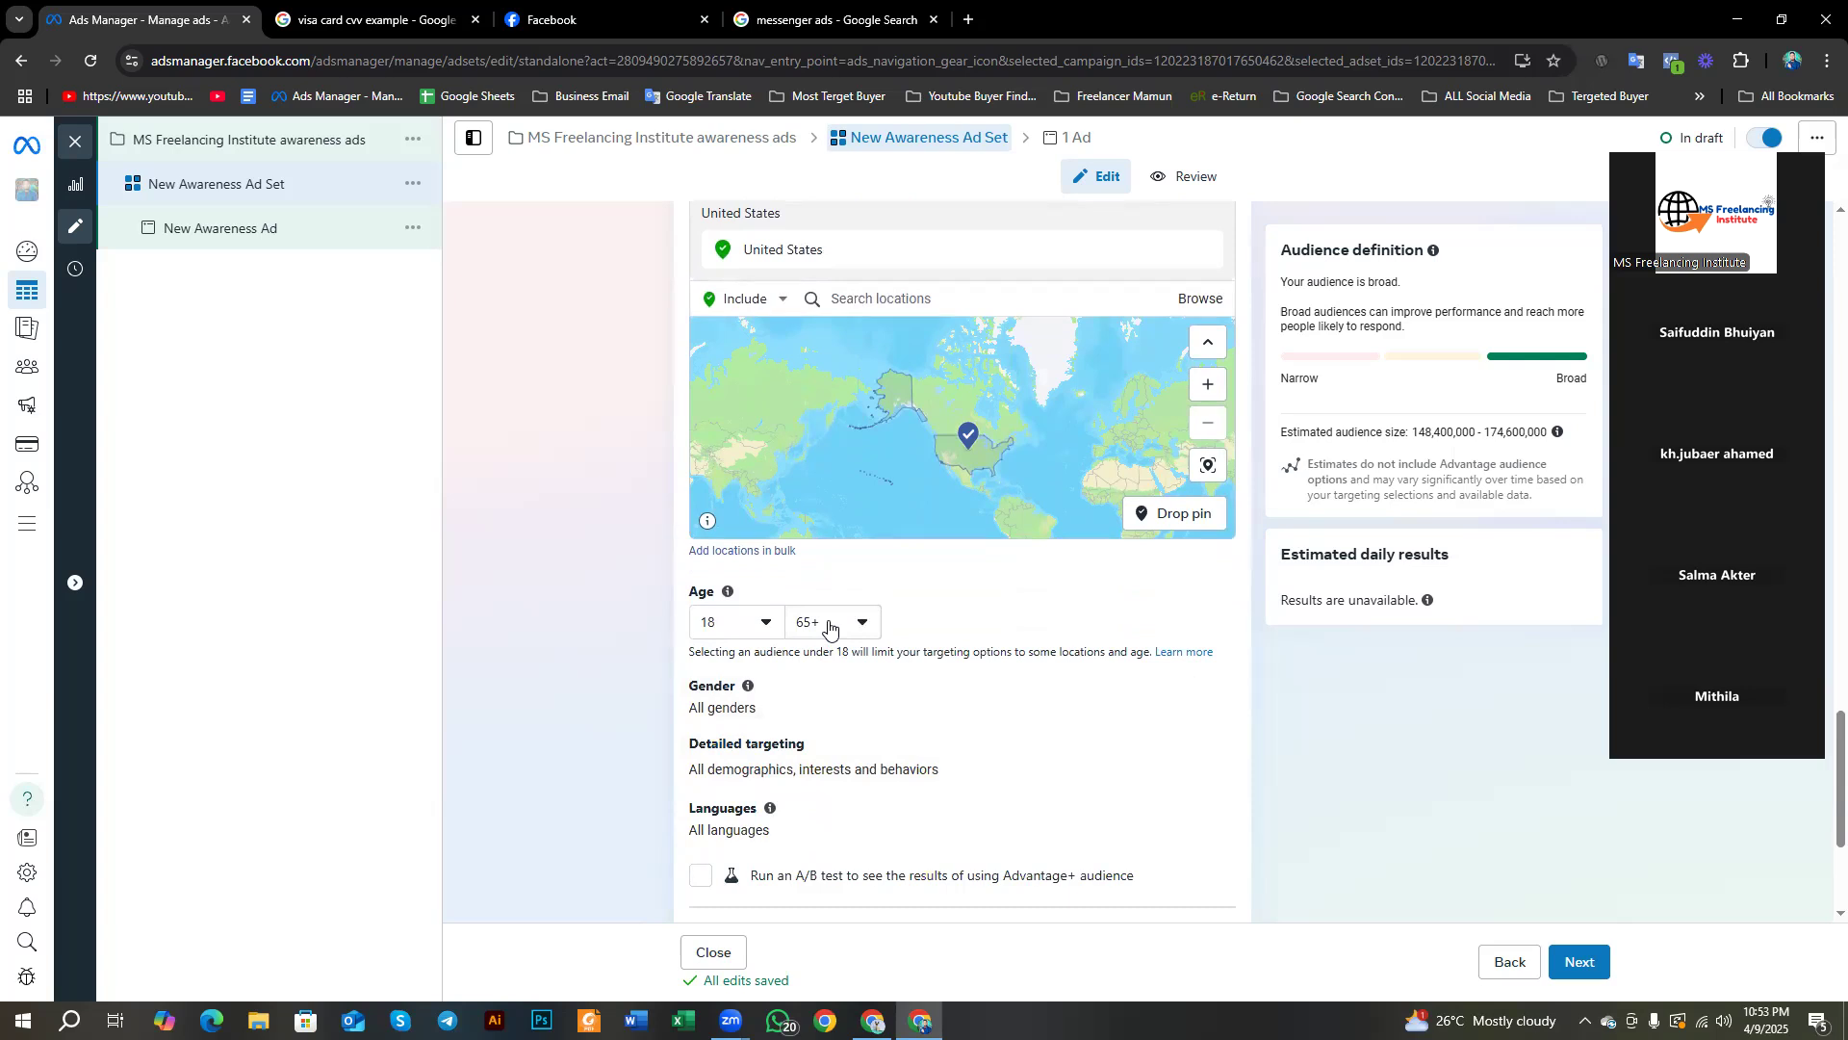
pyautogui.click(739, 631)
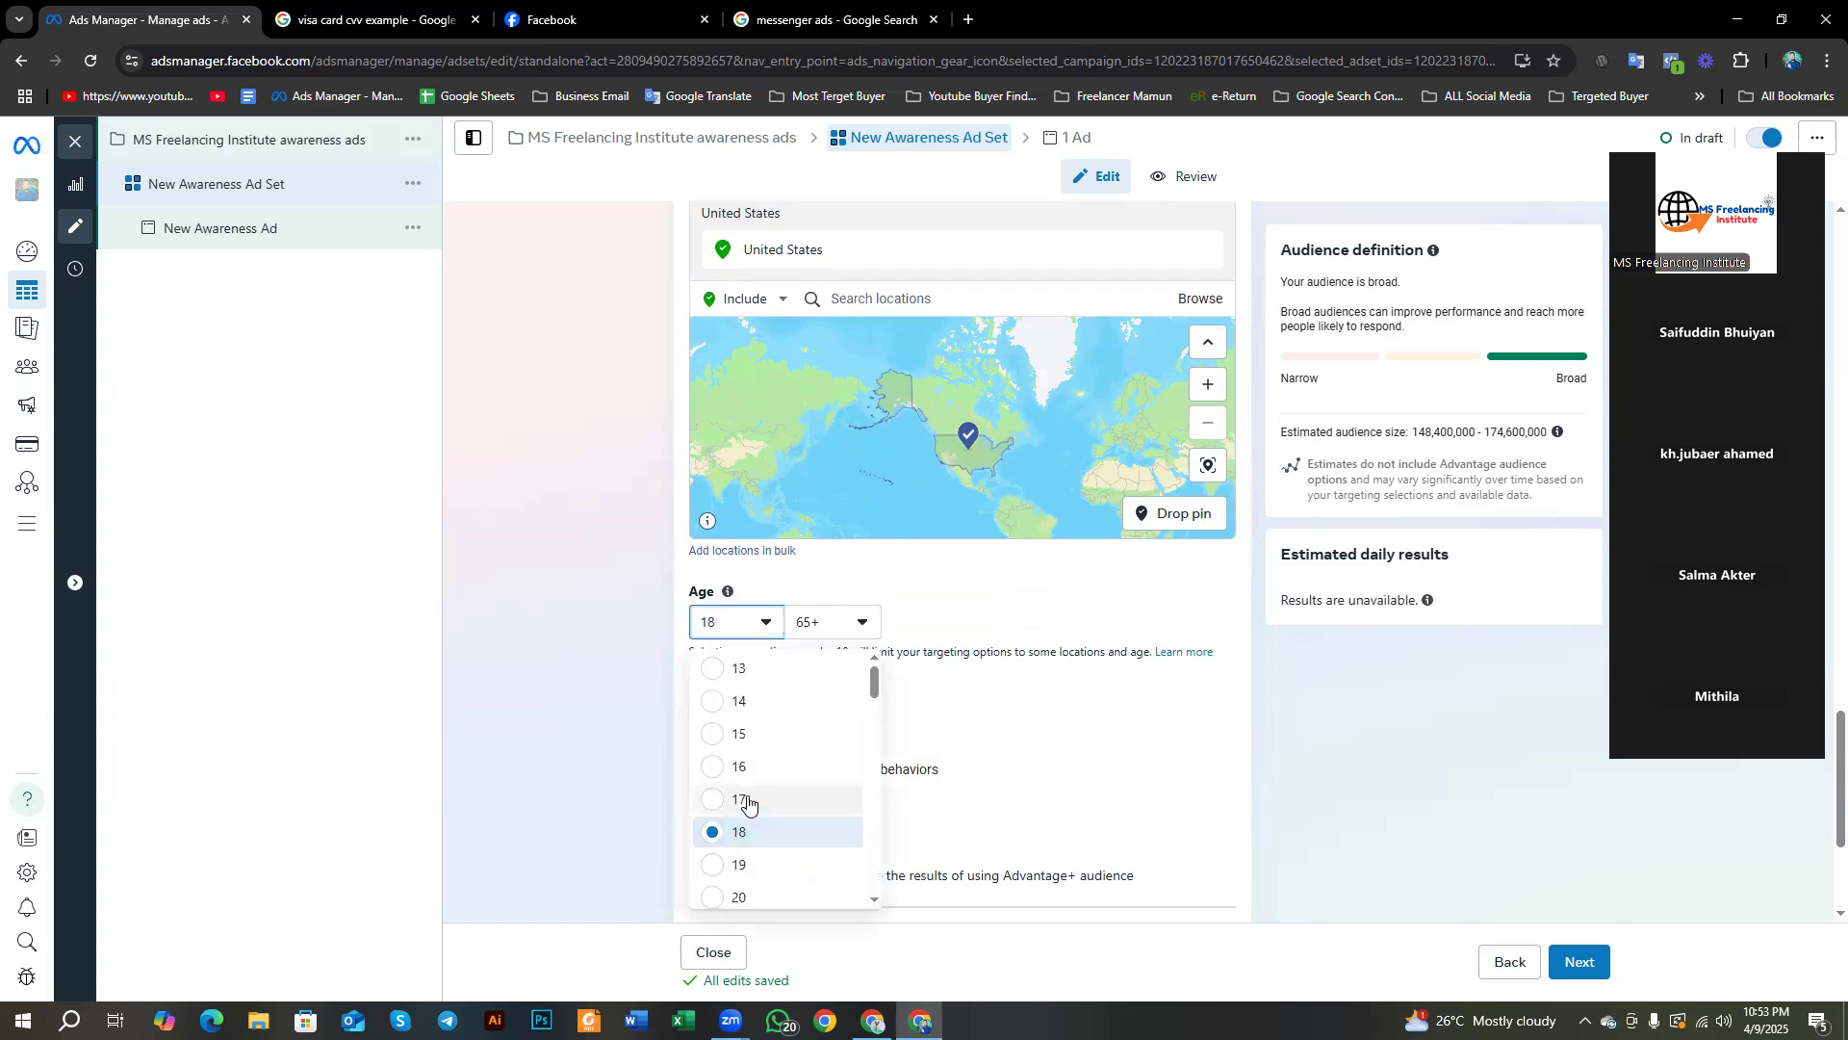
pyautogui.click(835, 630)
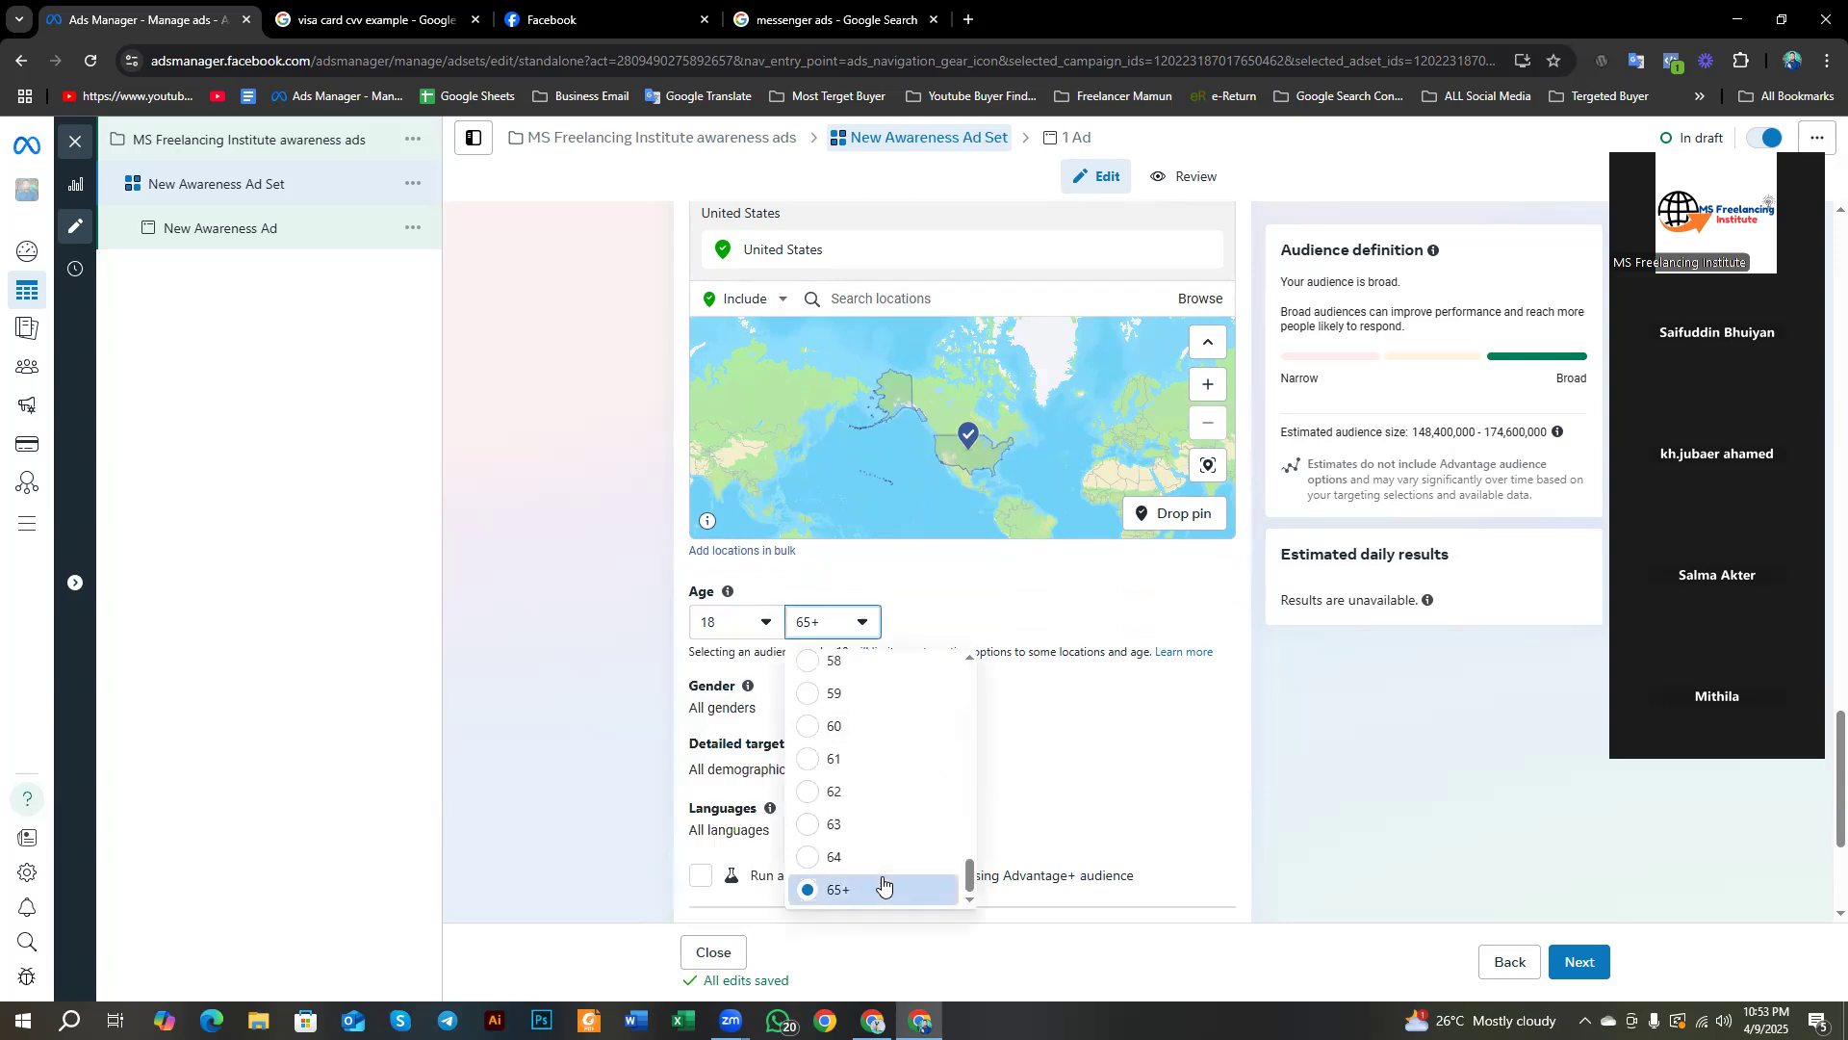
pyautogui.click(736, 620)
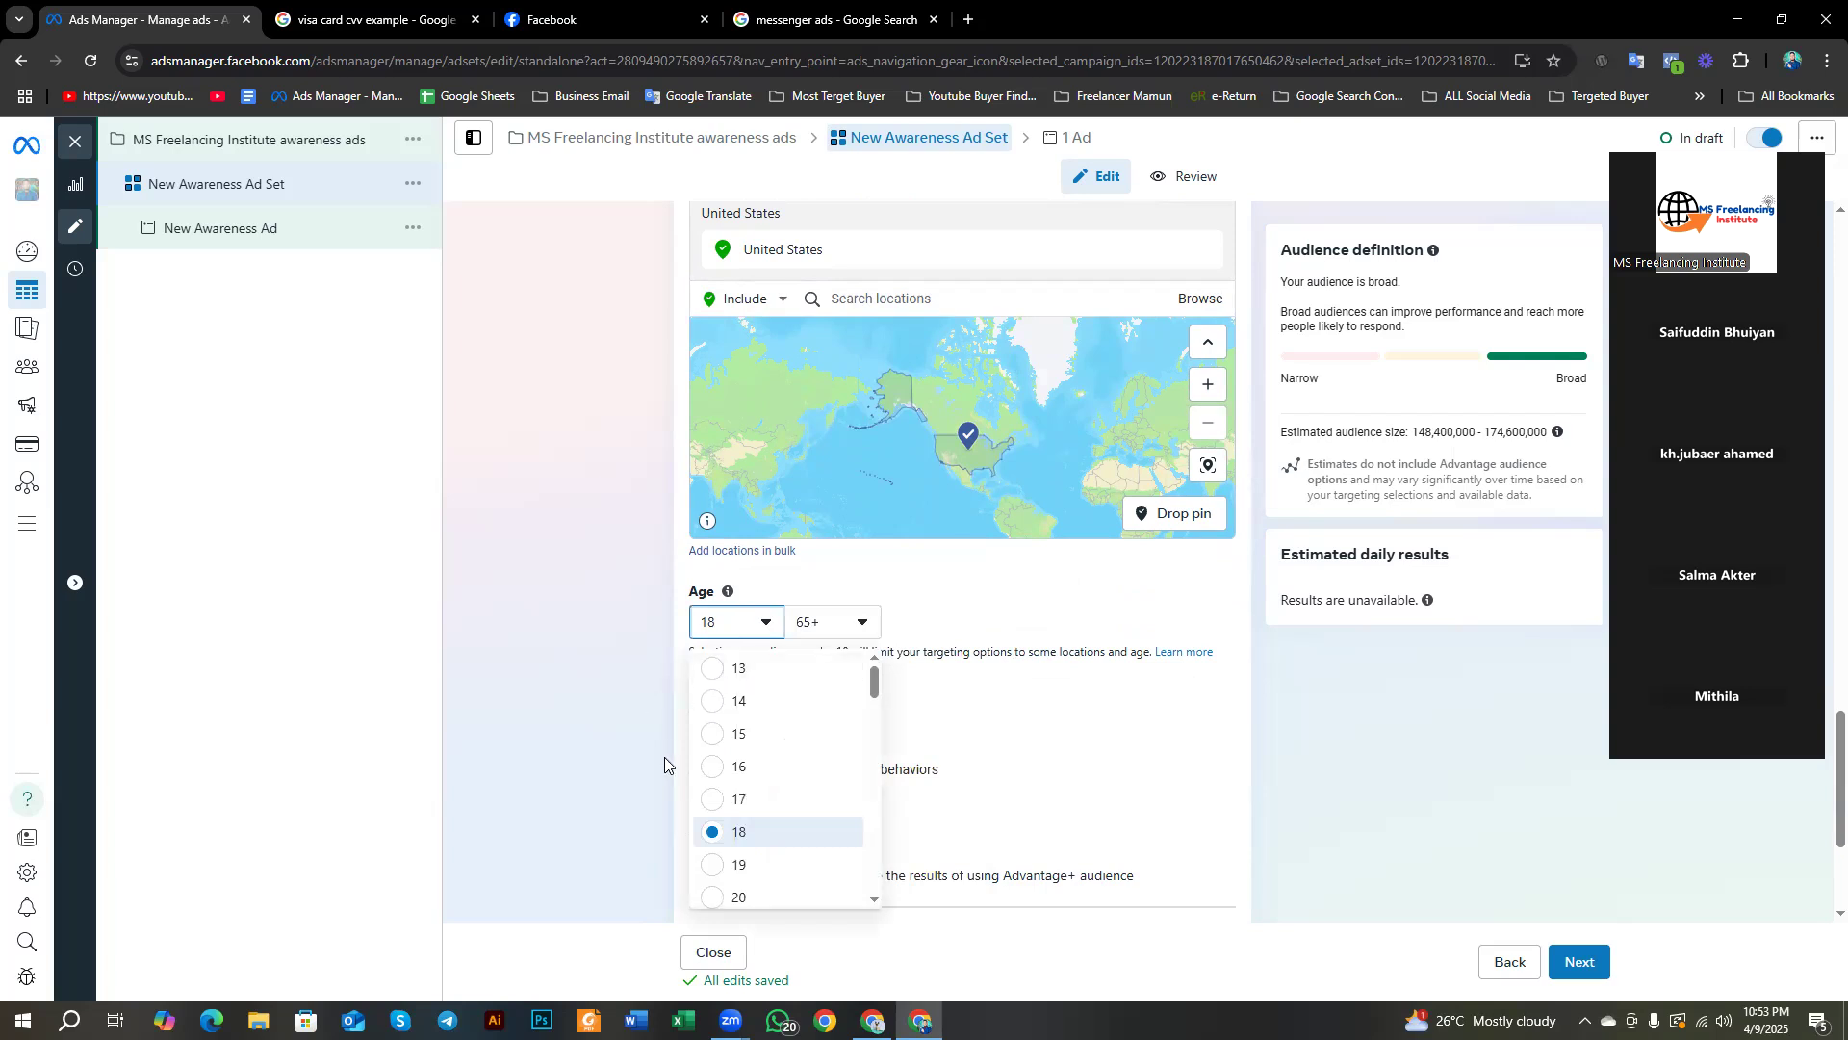
pyautogui.click(741, 832)
pyautogui.click(813, 624)
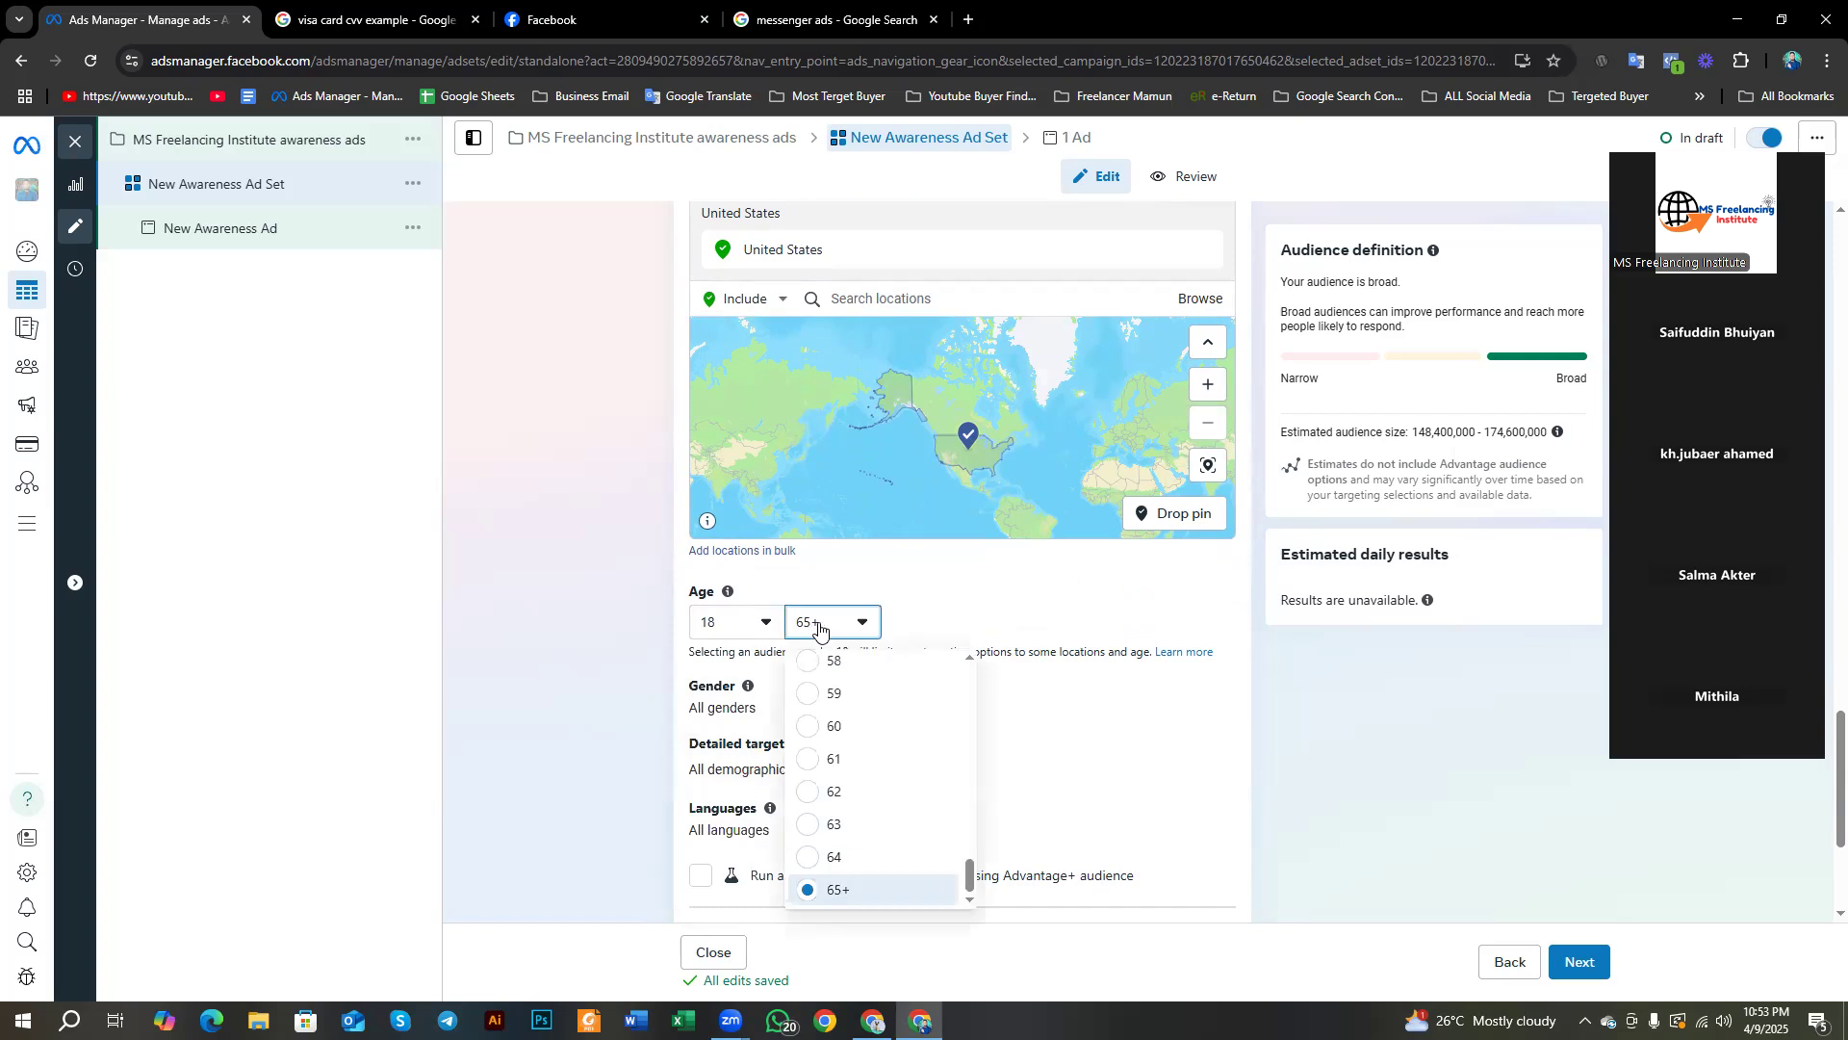
pyautogui.scroll(5, 827, 709)
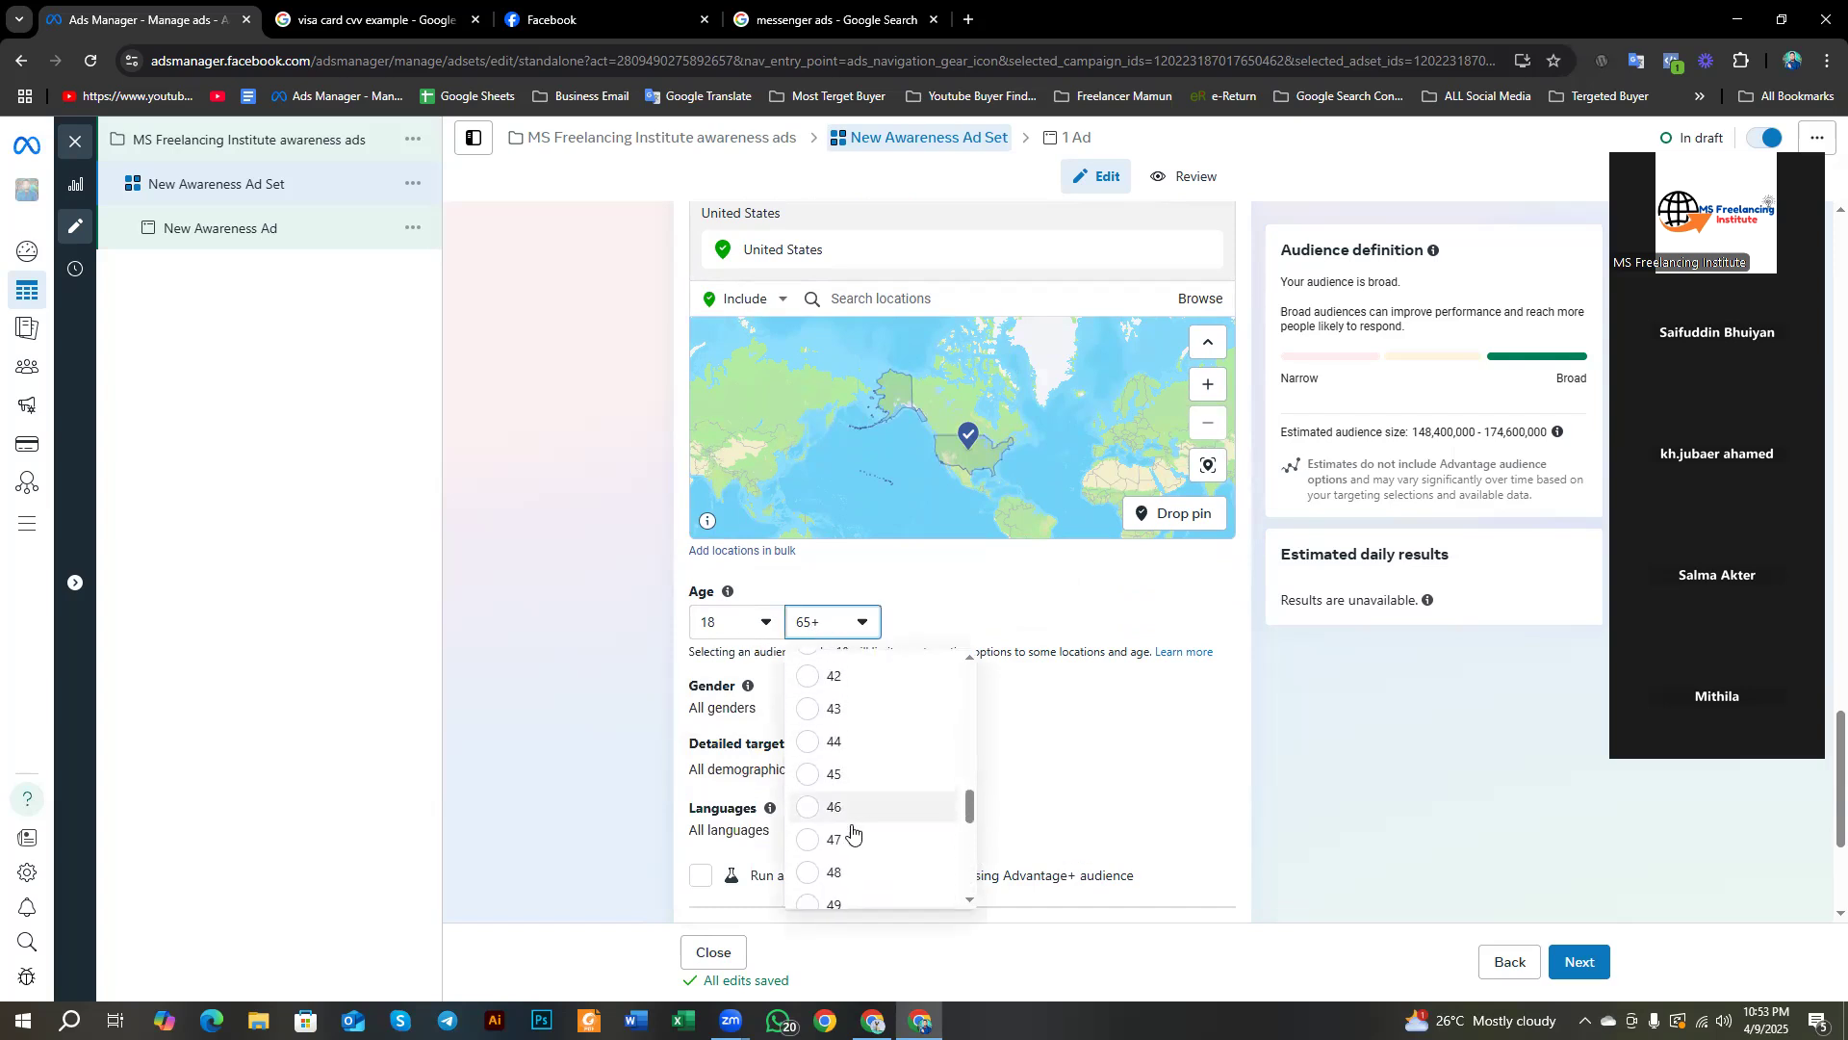
pyautogui.click(845, 775)
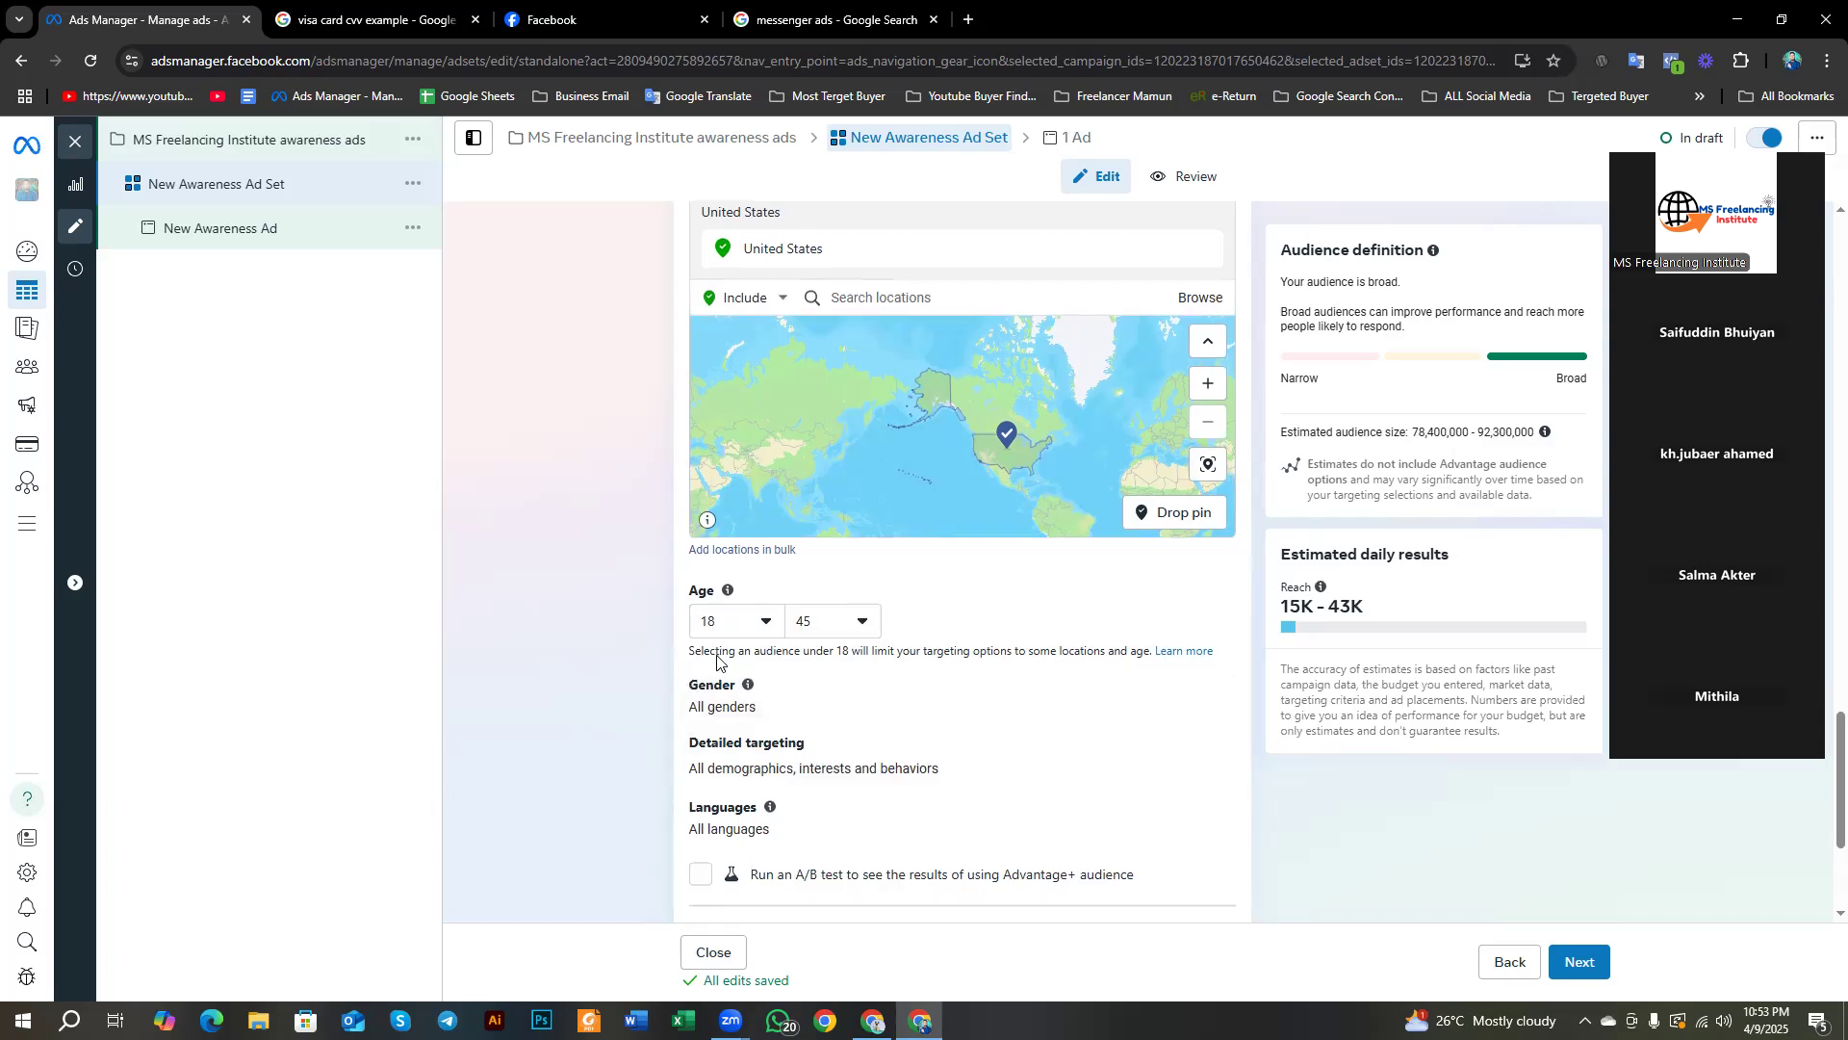
pyautogui.scroll(-1, 924, 693)
# Step: Set Gender to Women, then browse the Detailed targeting categories
pyautogui.click(1208, 591)
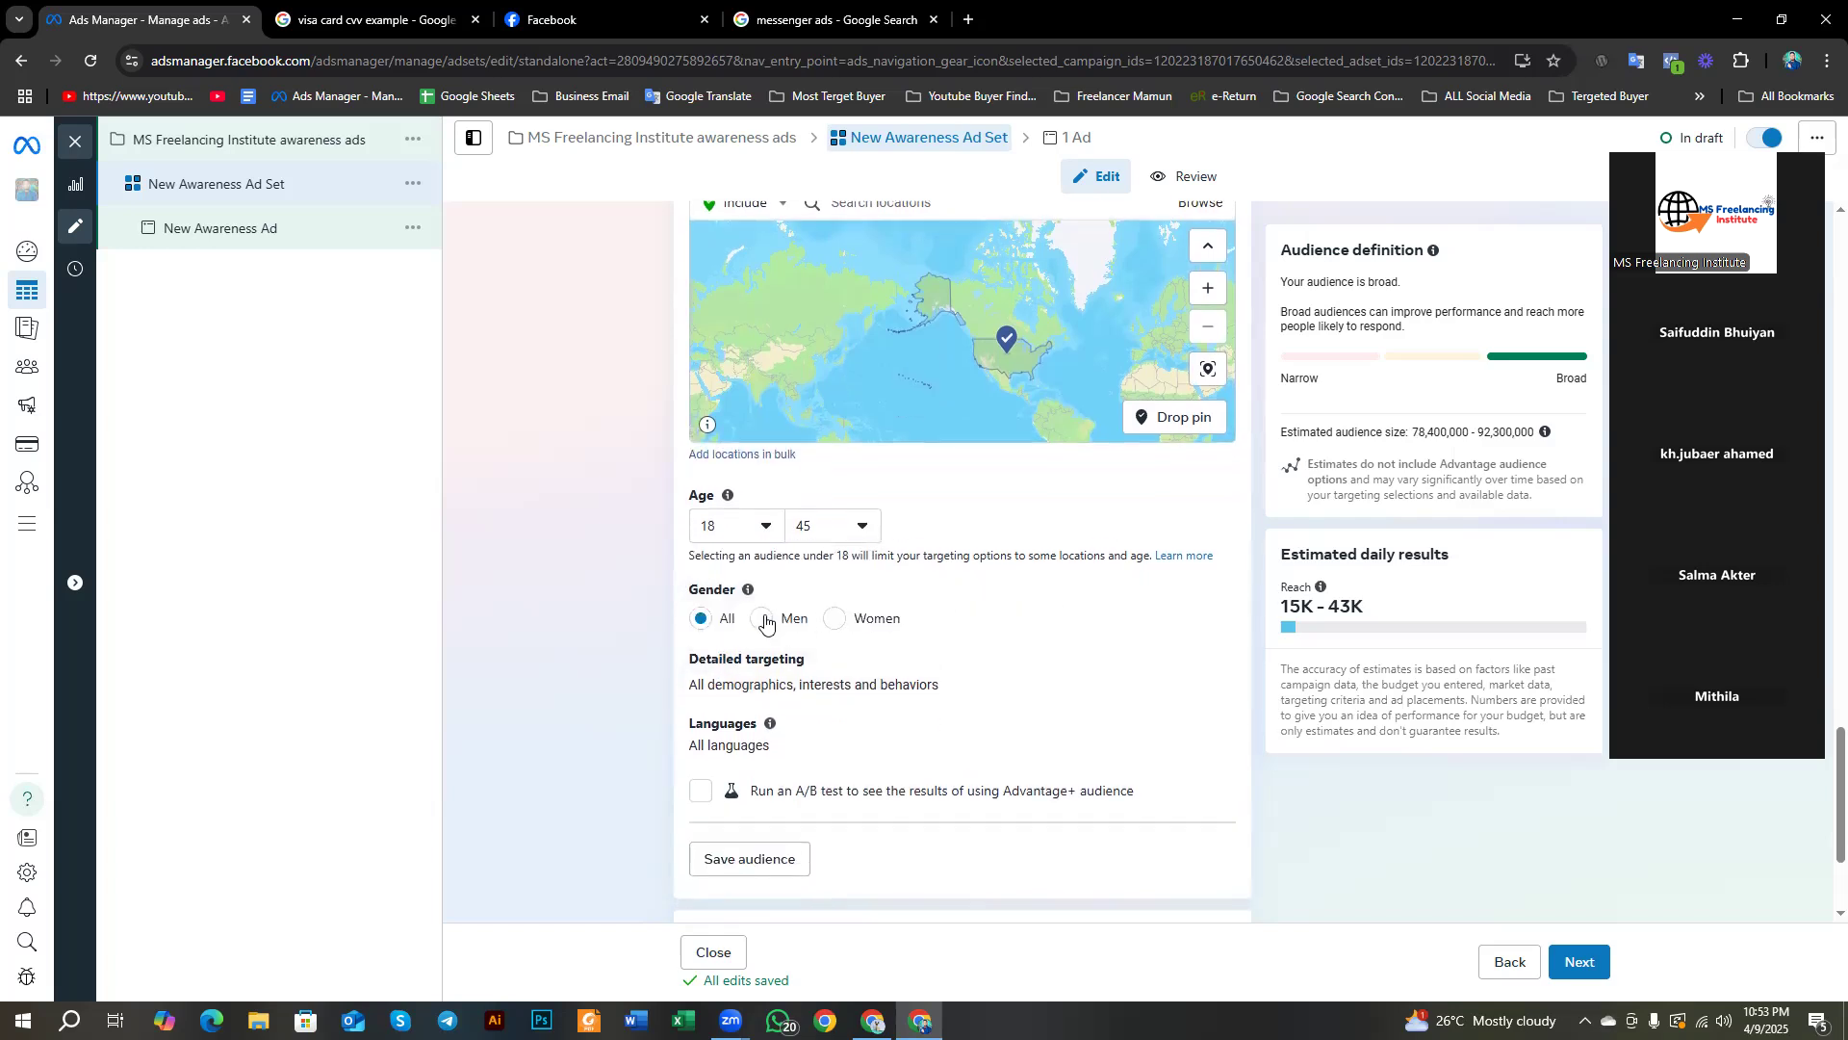
pyautogui.click(834, 619)
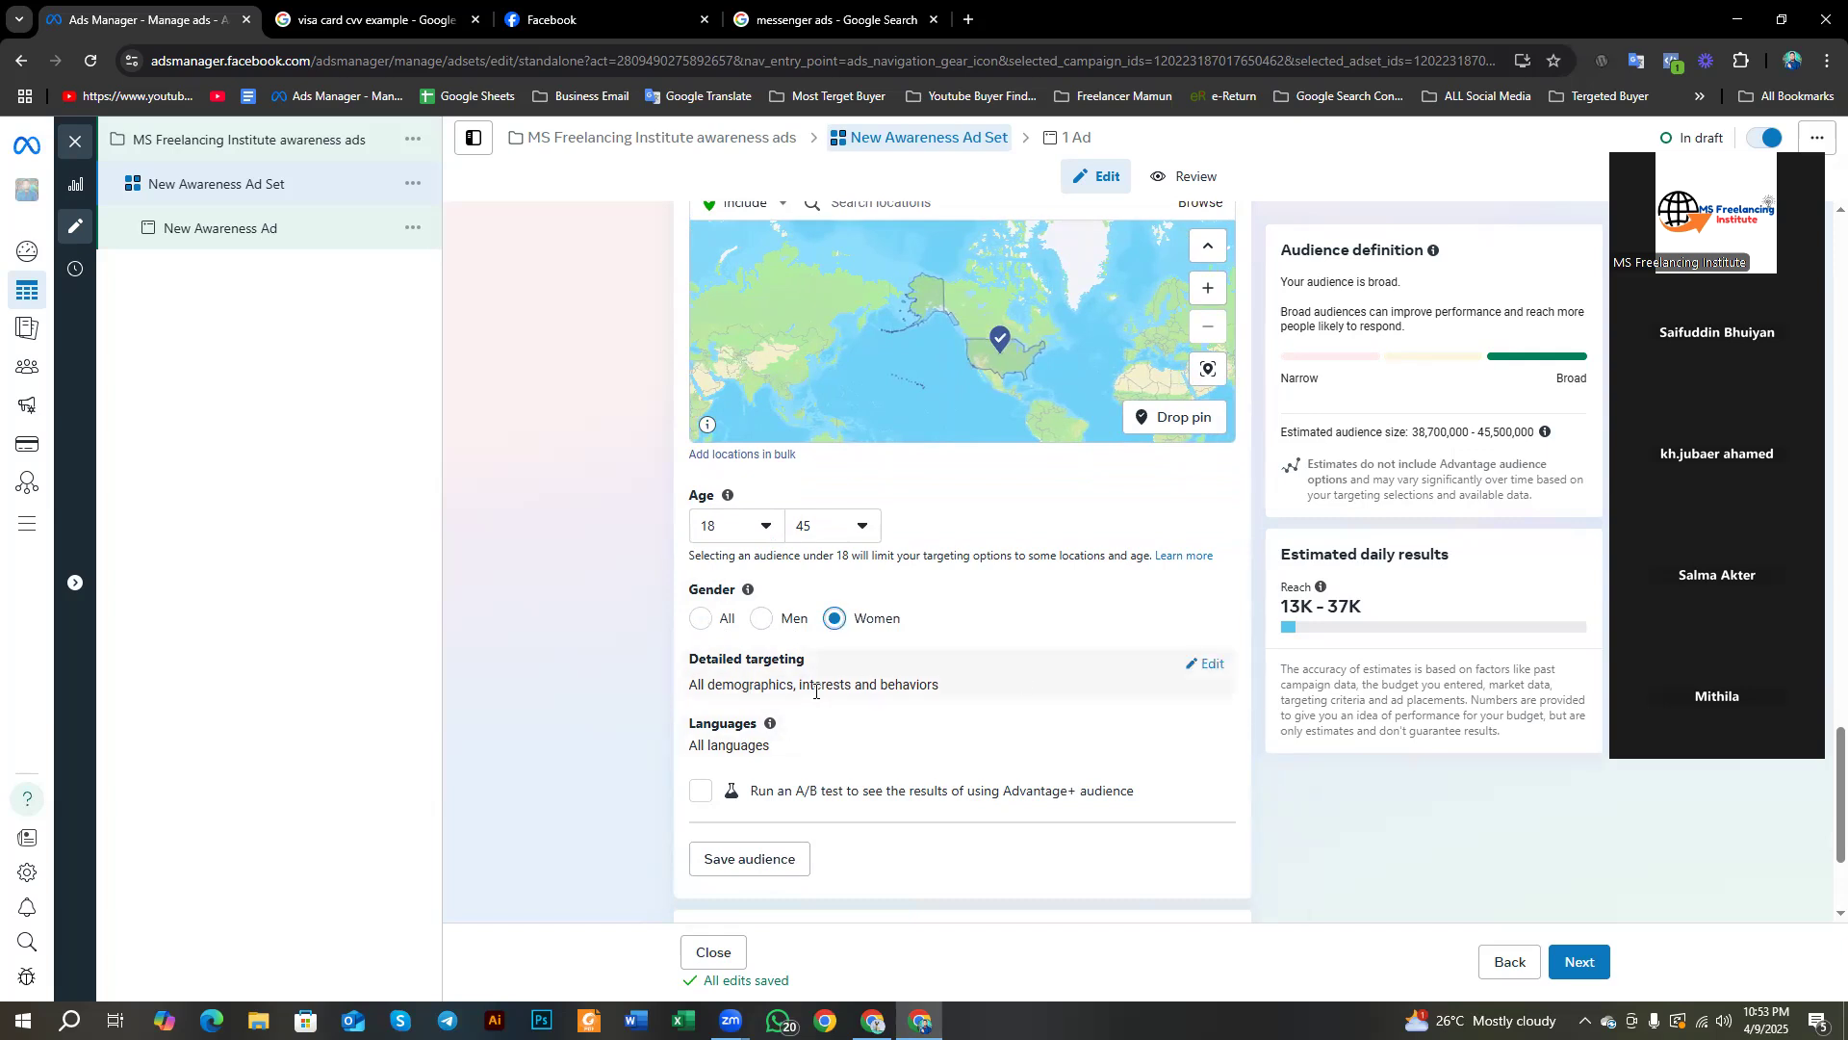
pyautogui.click(1208, 664)
pyautogui.scroll(-2, 1208, 666)
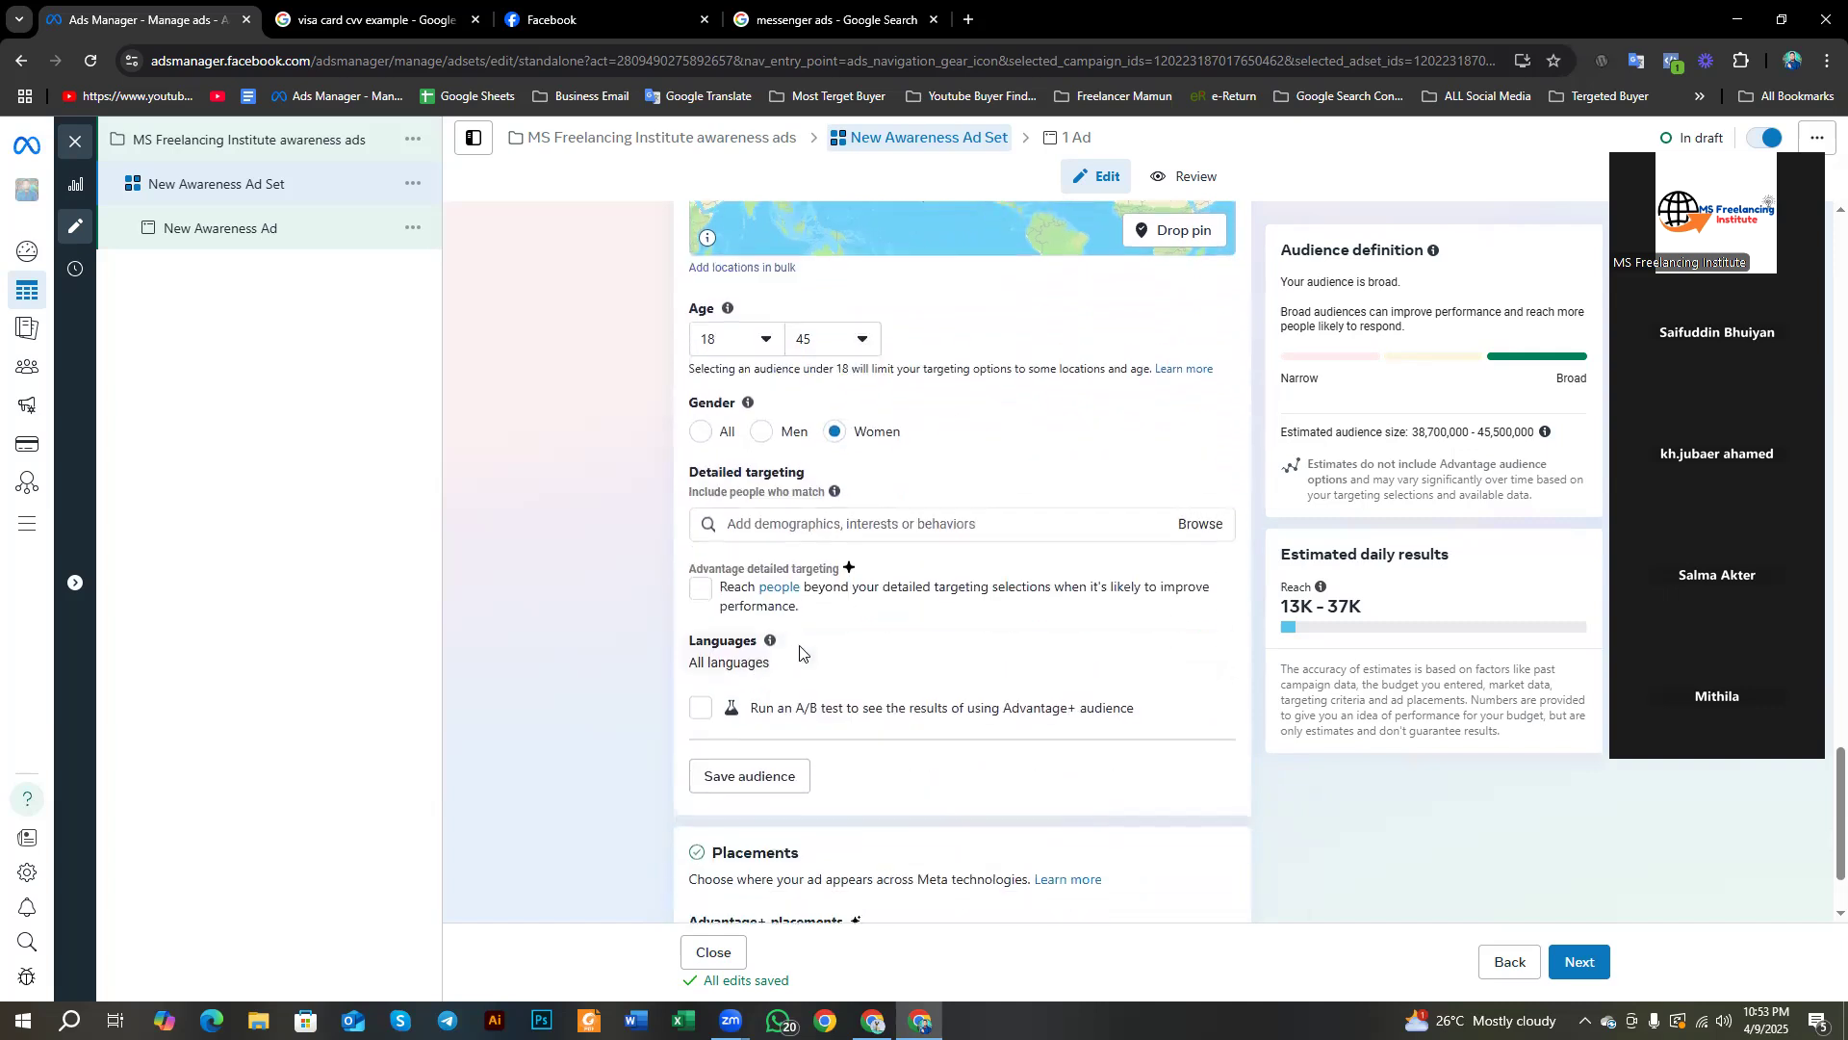
pyautogui.click(780, 518)
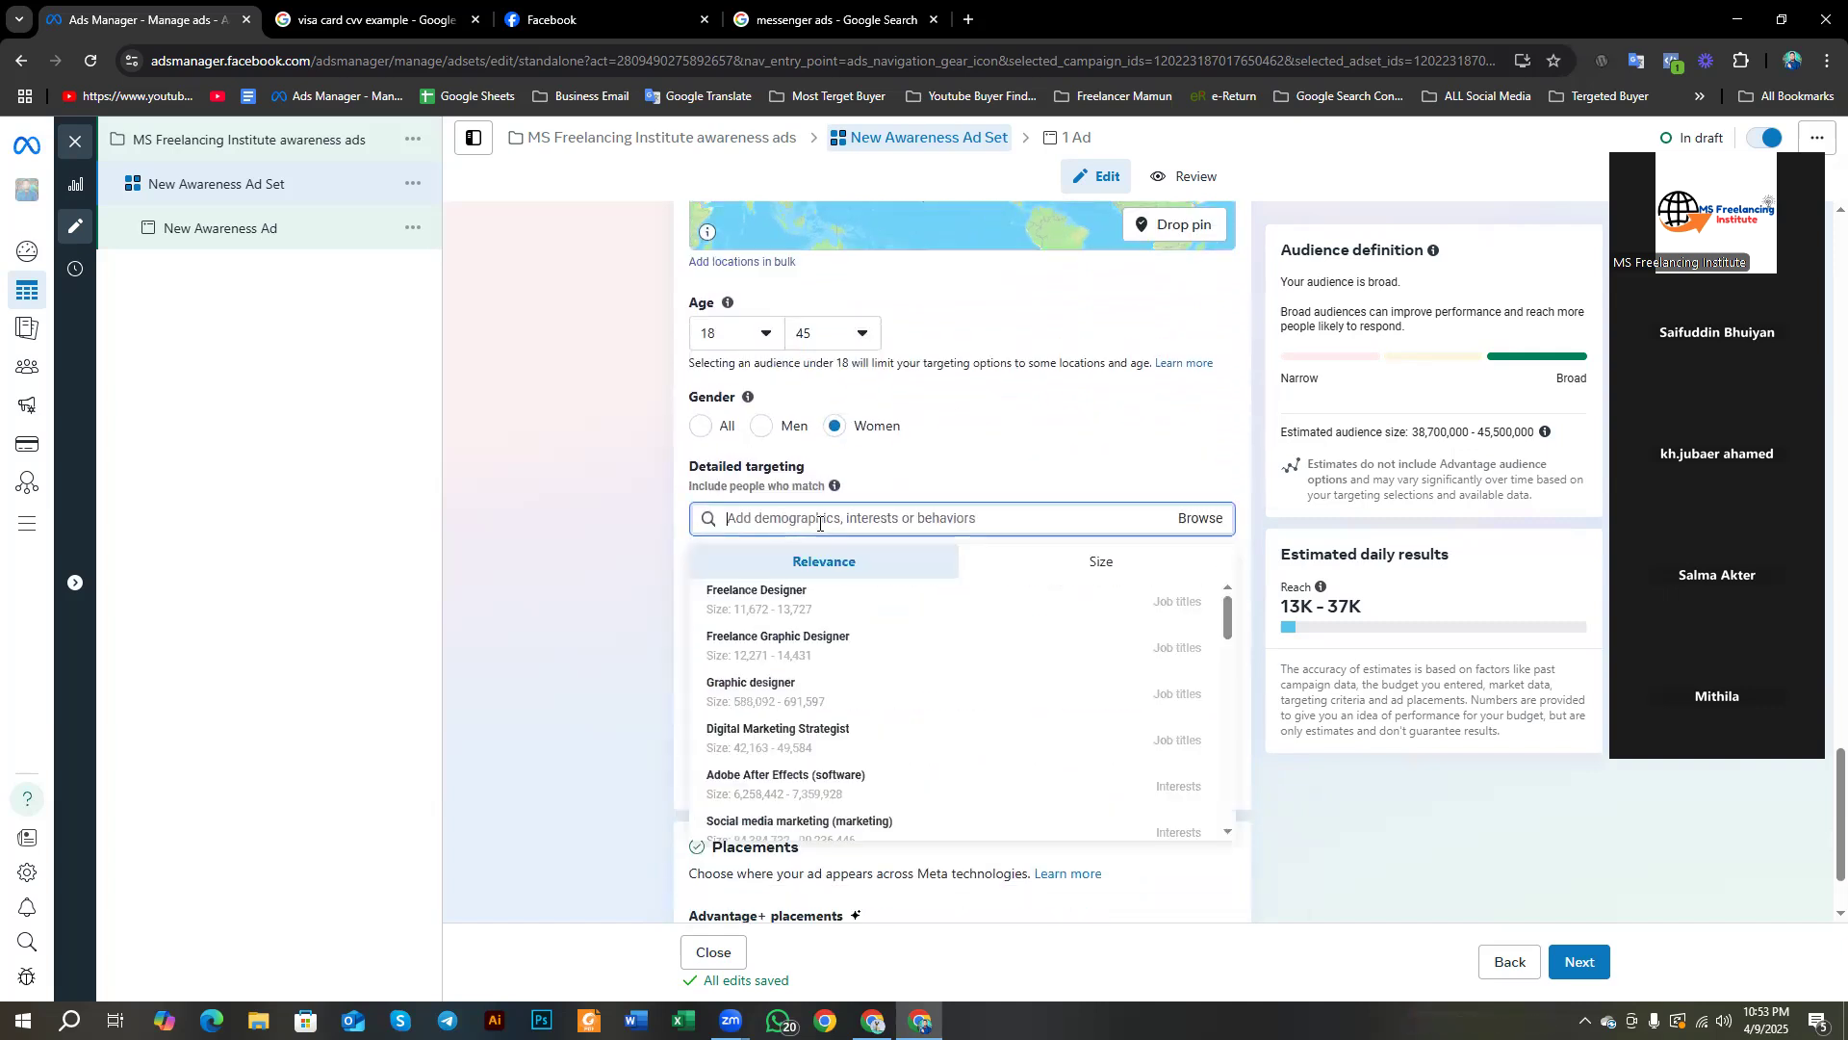
pyautogui.click(1196, 519)
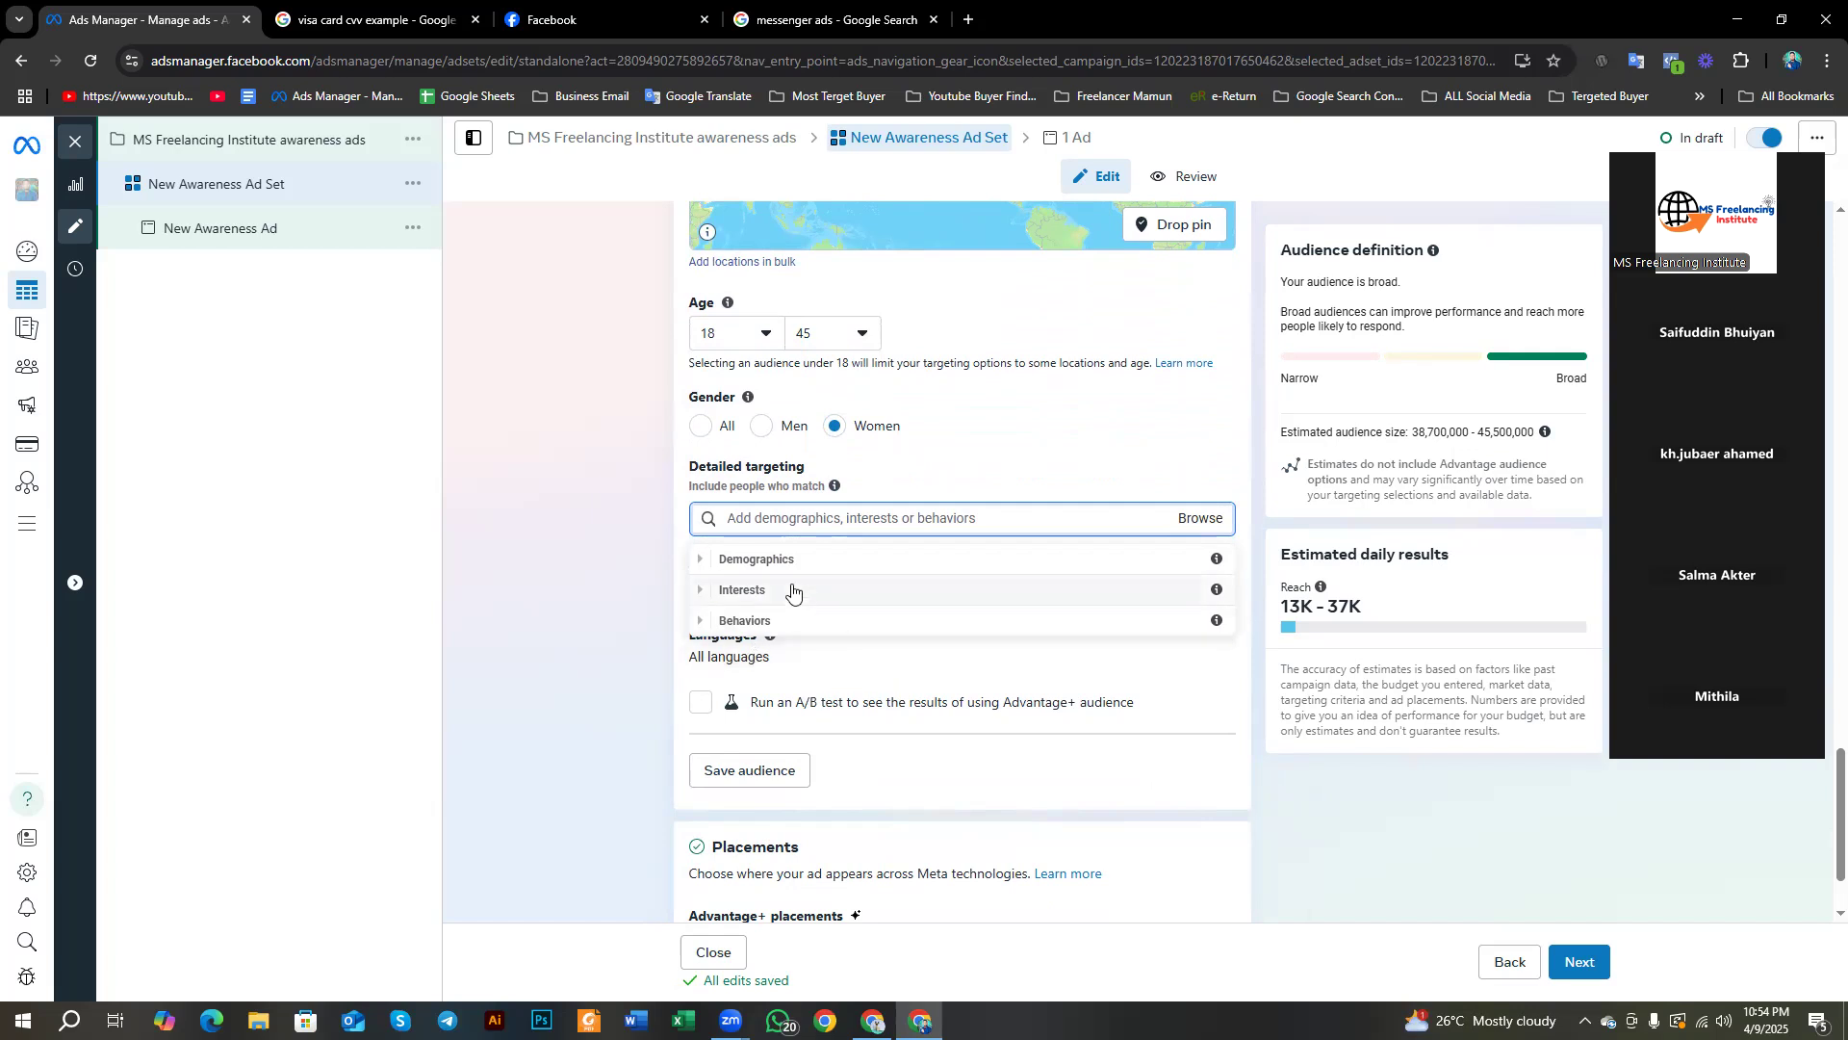
pyautogui.click(700, 561)
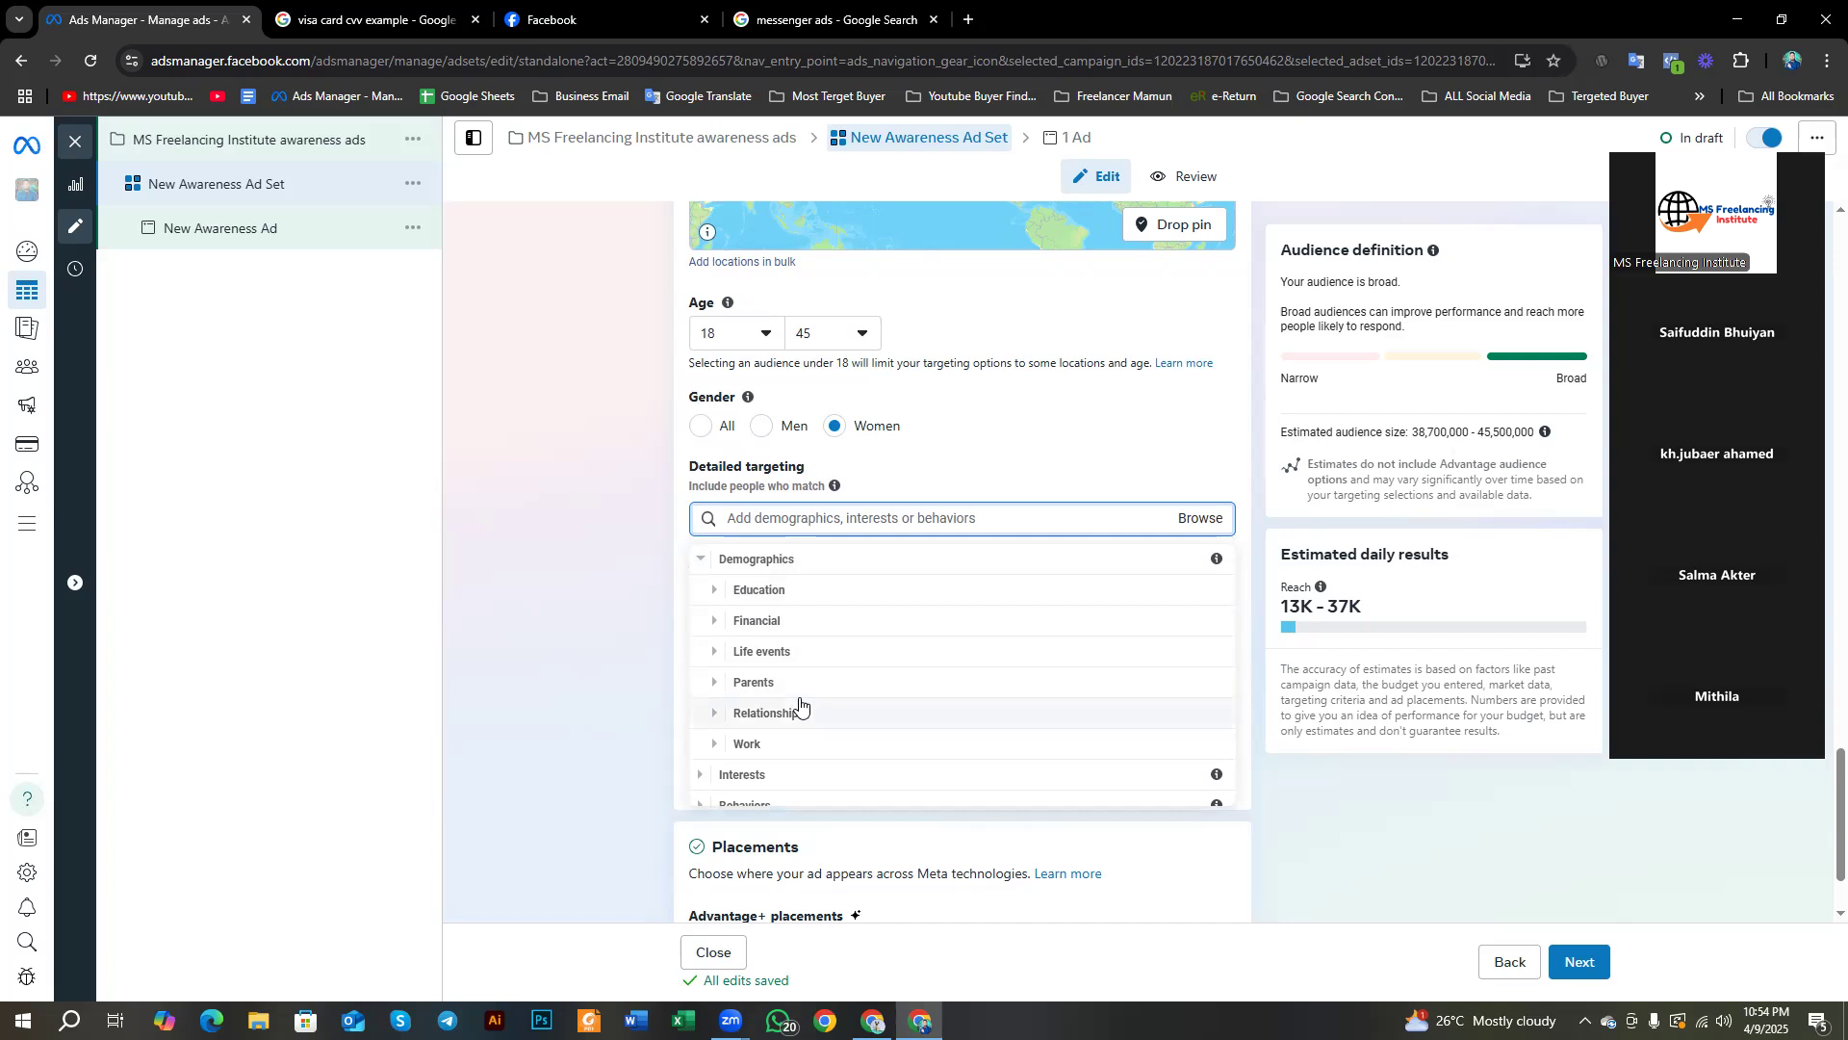
pyautogui.scroll(-1, 797, 732)
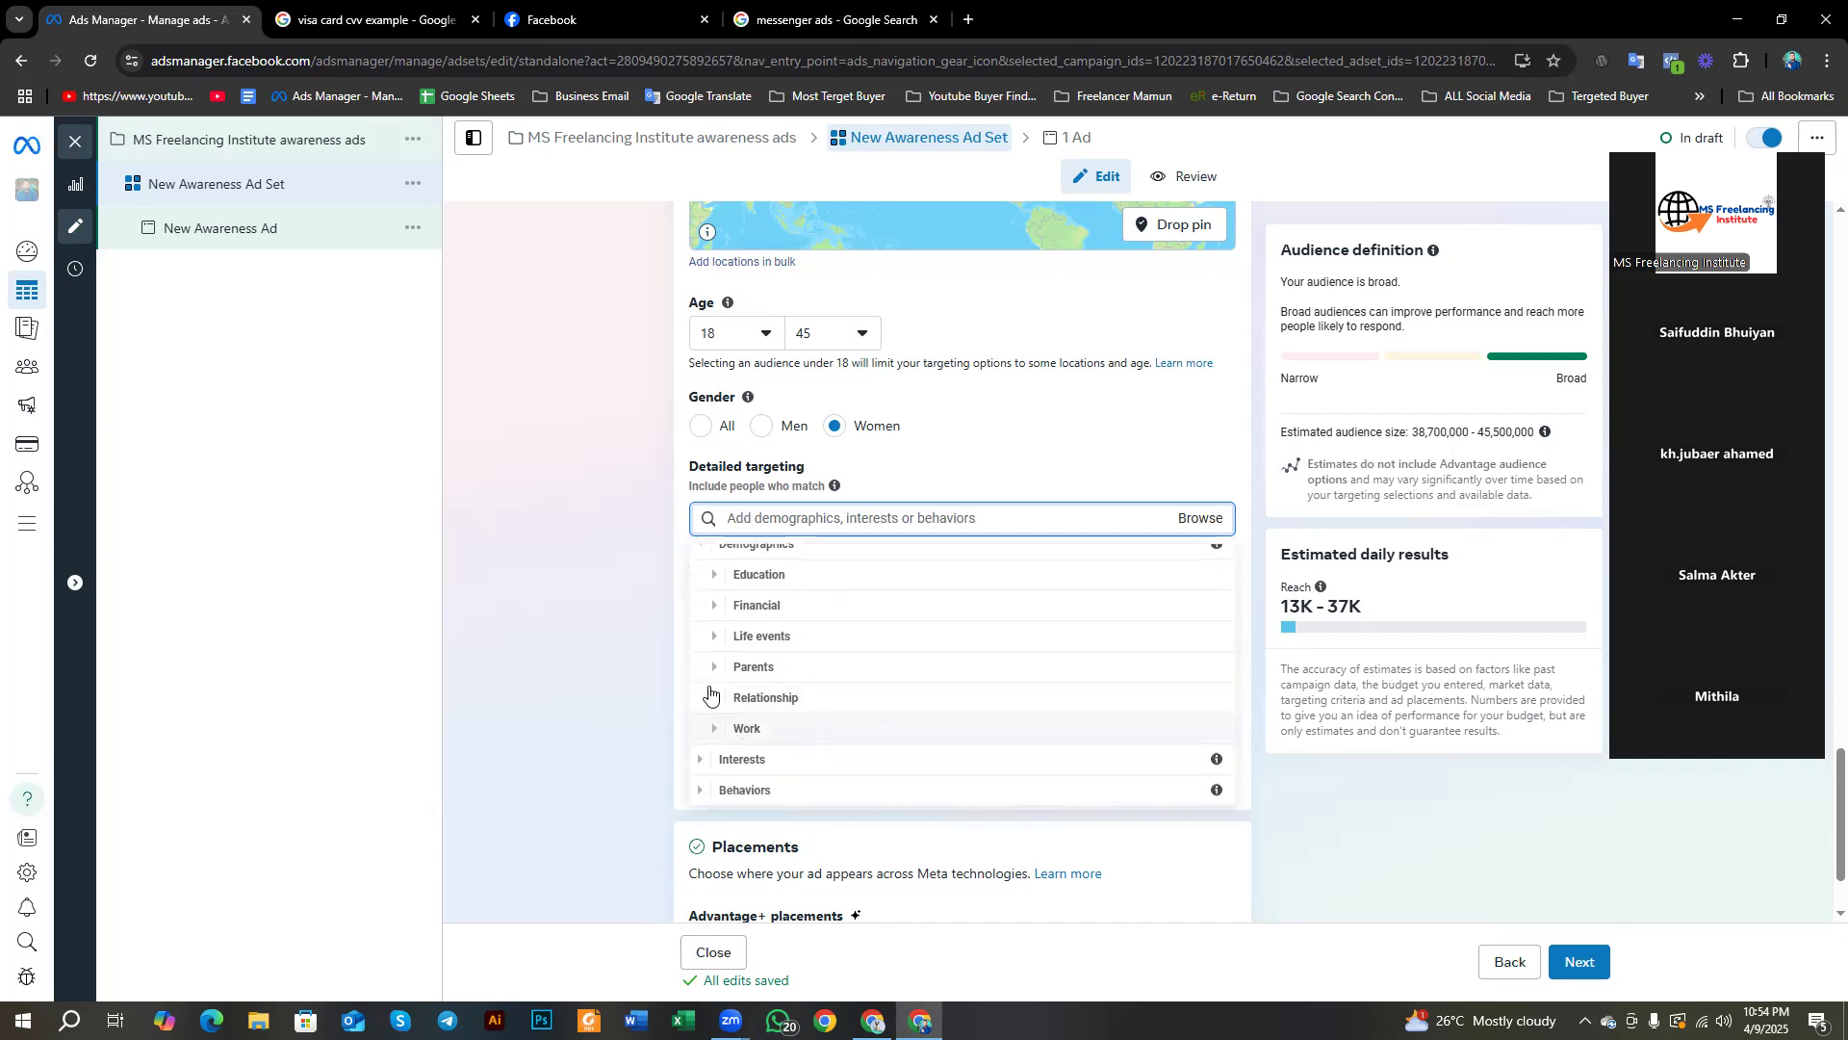
pyautogui.scroll(1, 709, 693)
pyautogui.click(713, 584)
pyautogui.scroll(-1, 731, 606)
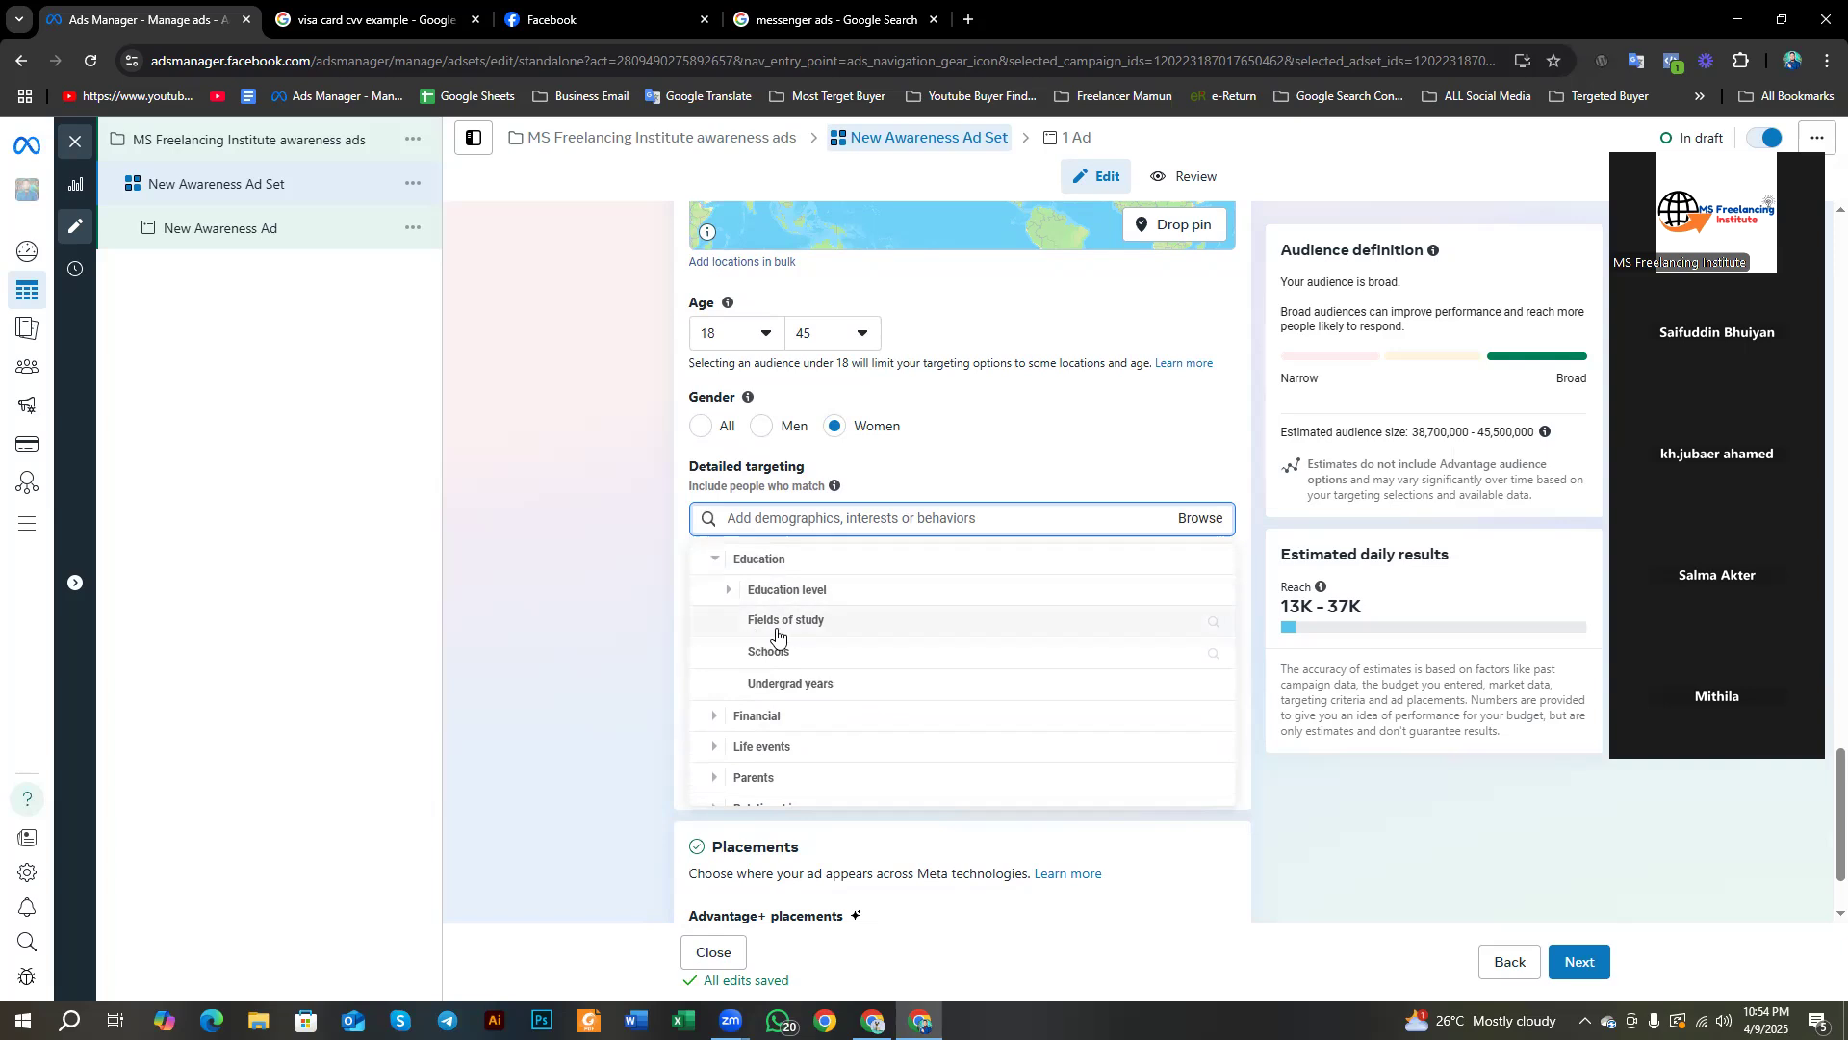
pyautogui.click(732, 593)
pyautogui.scroll(-1, 755, 616)
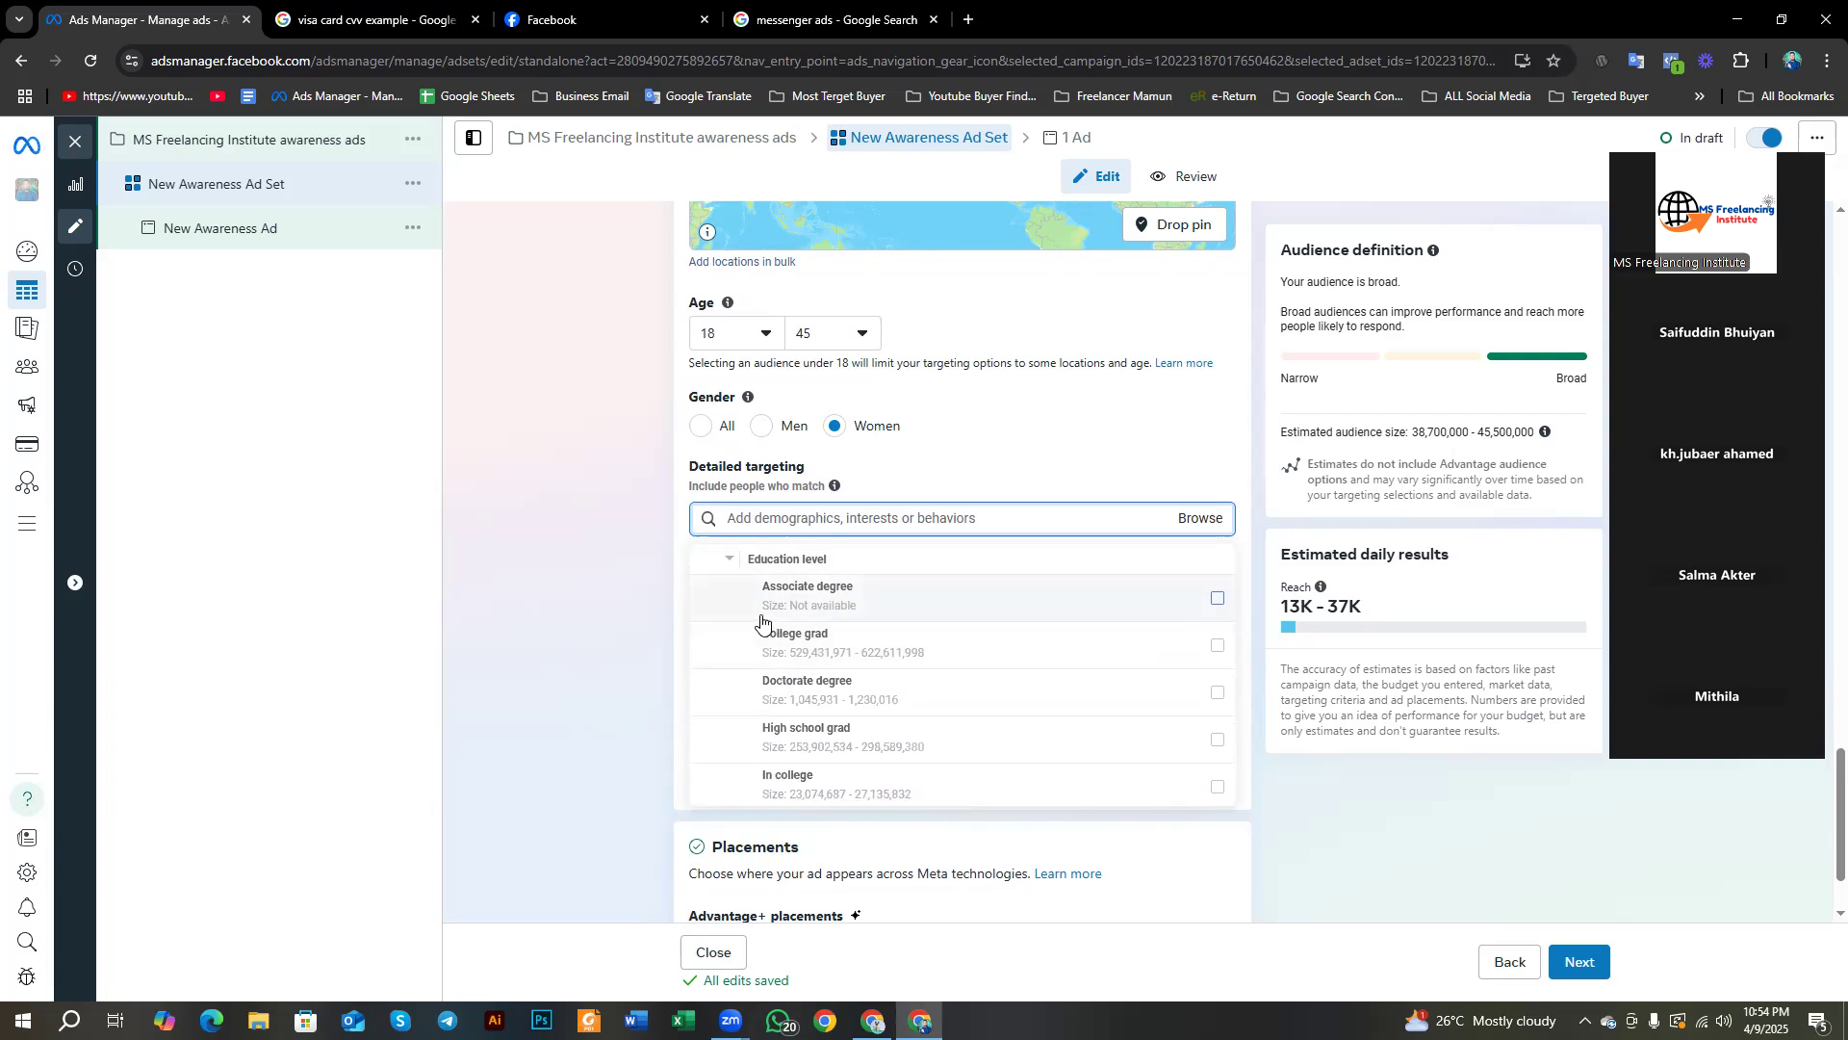
pyautogui.moveTo(813, 652)
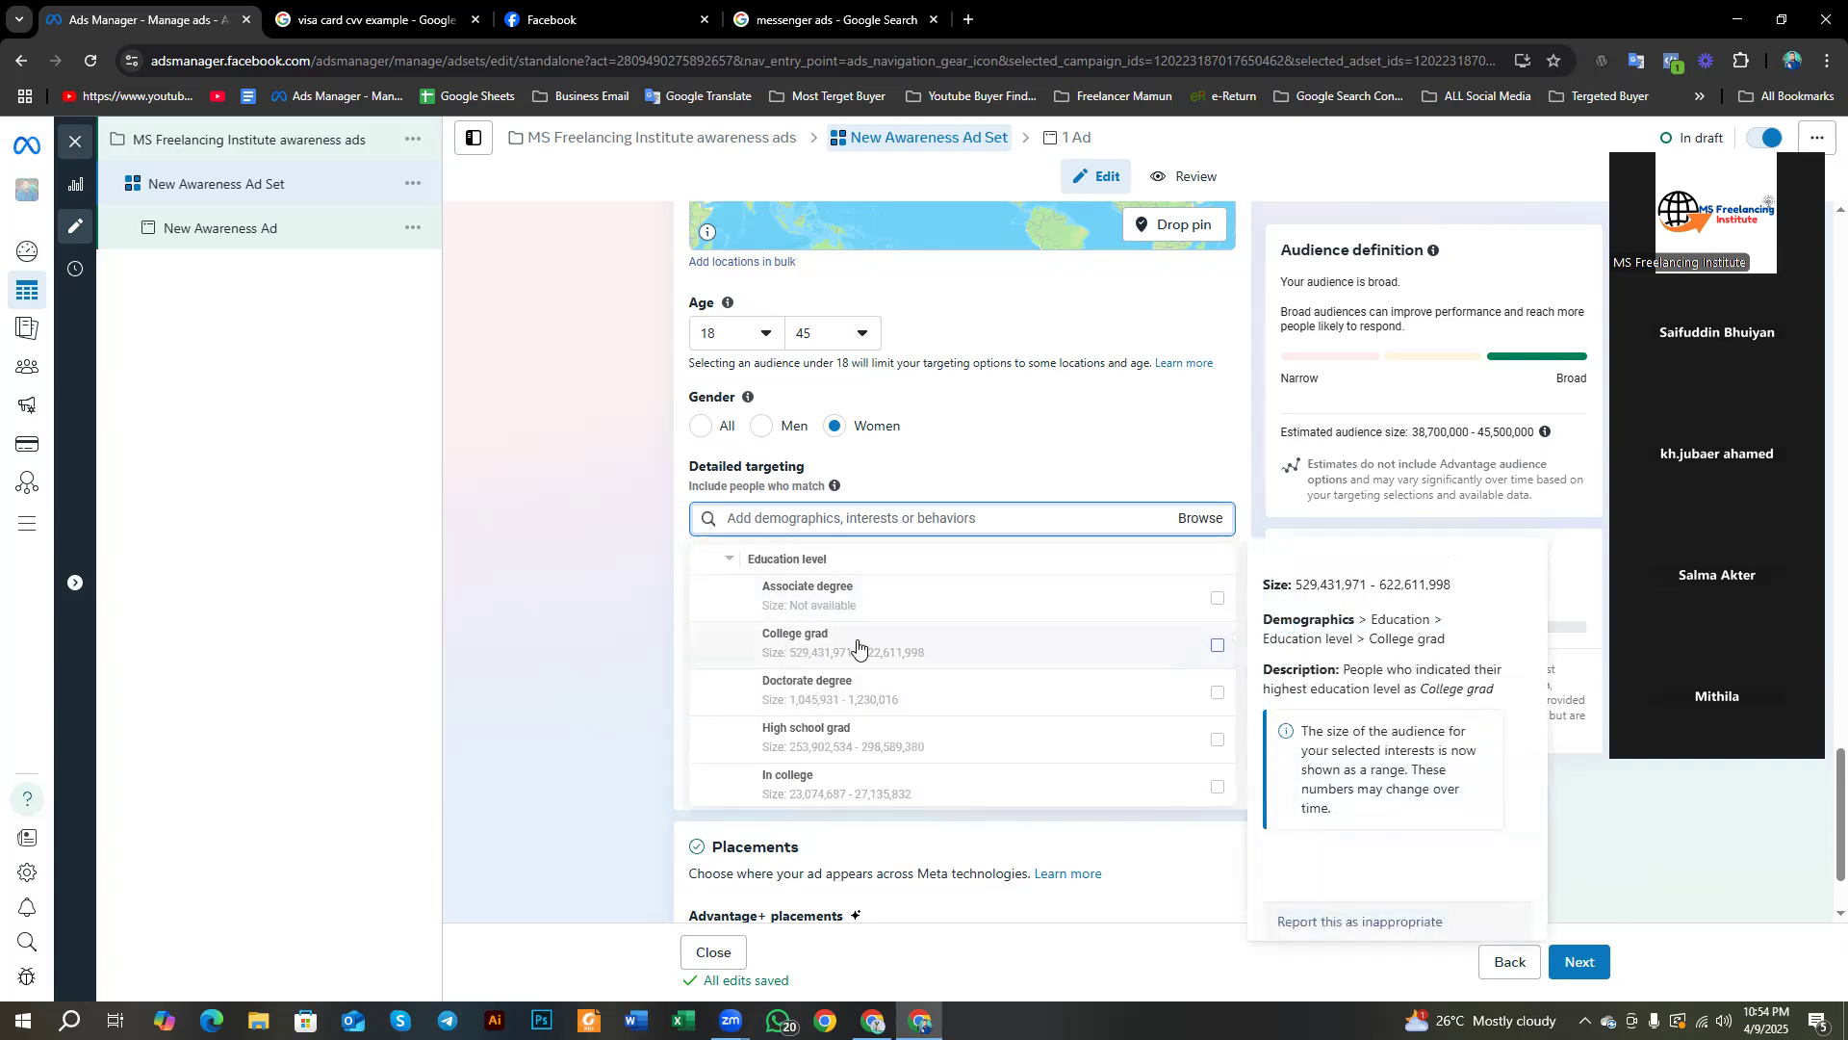
pyautogui.moveTo(780, 689)
pyautogui.scroll(-2, 794, 674)
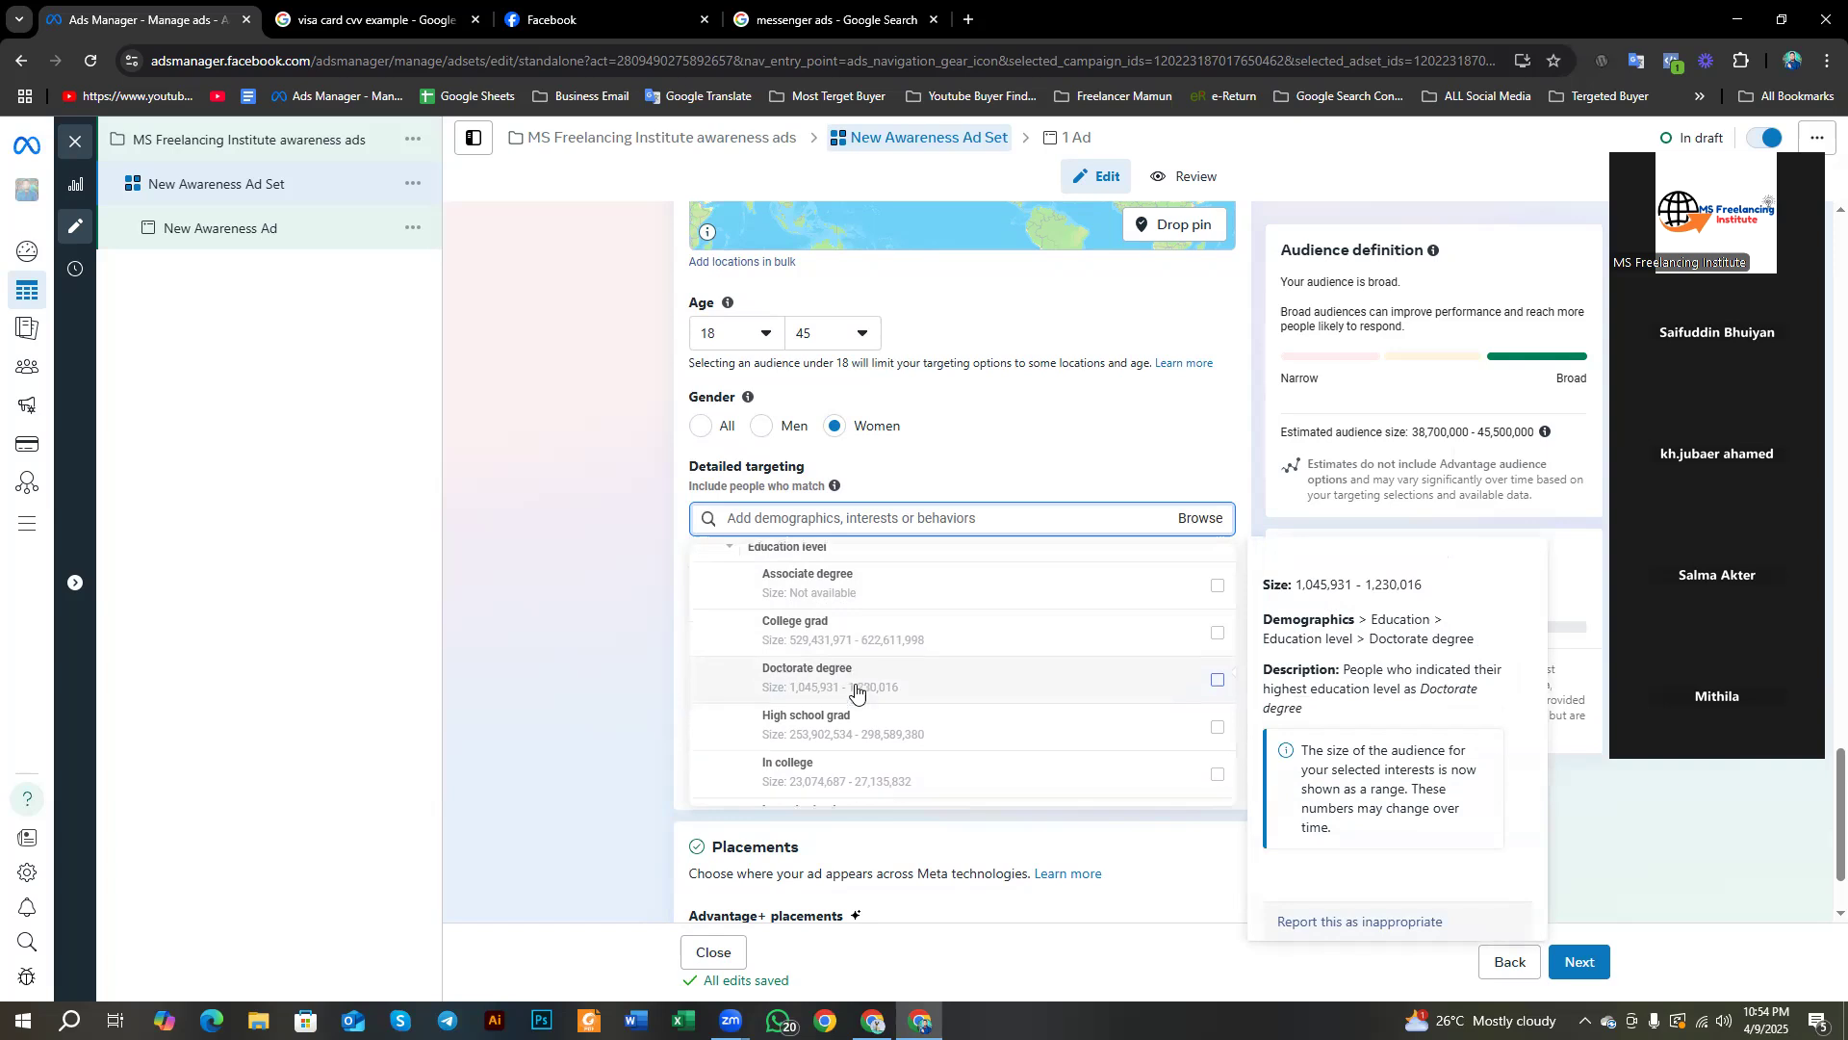
pyautogui.scroll(3, 814, 651)
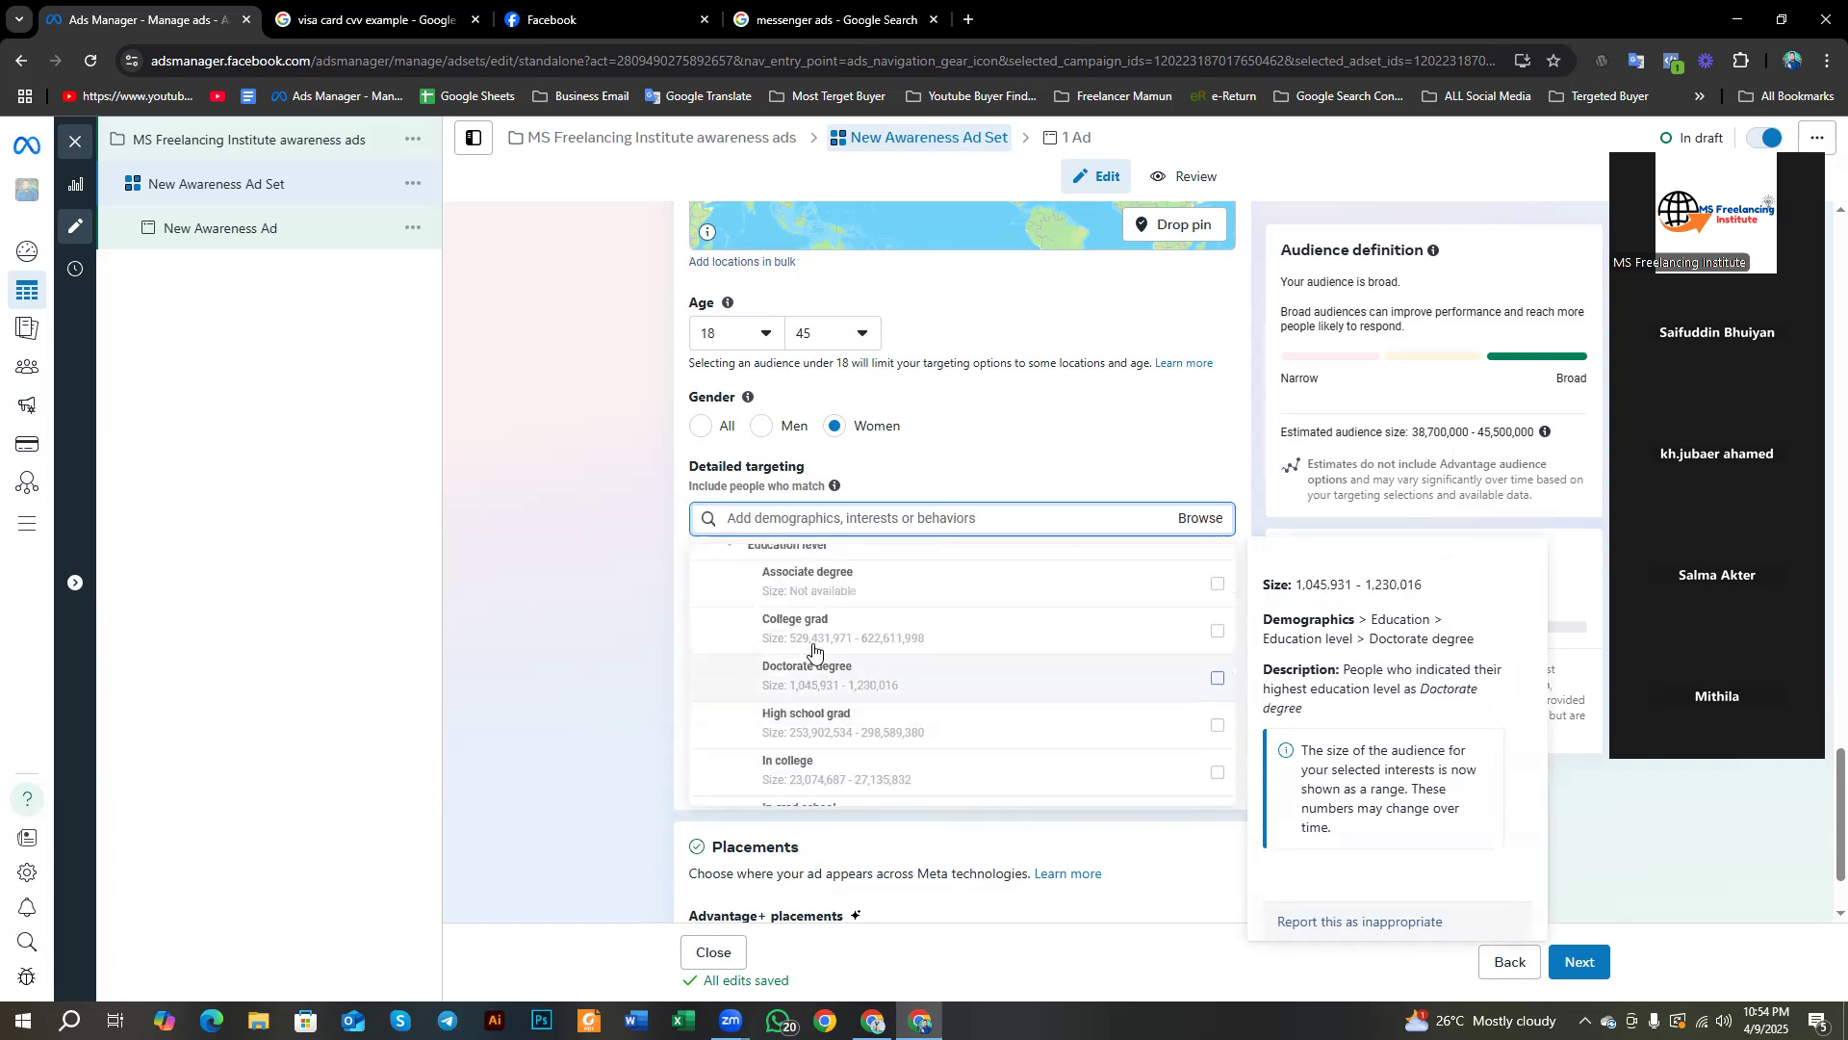
pyautogui.scroll(-2, 784, 643)
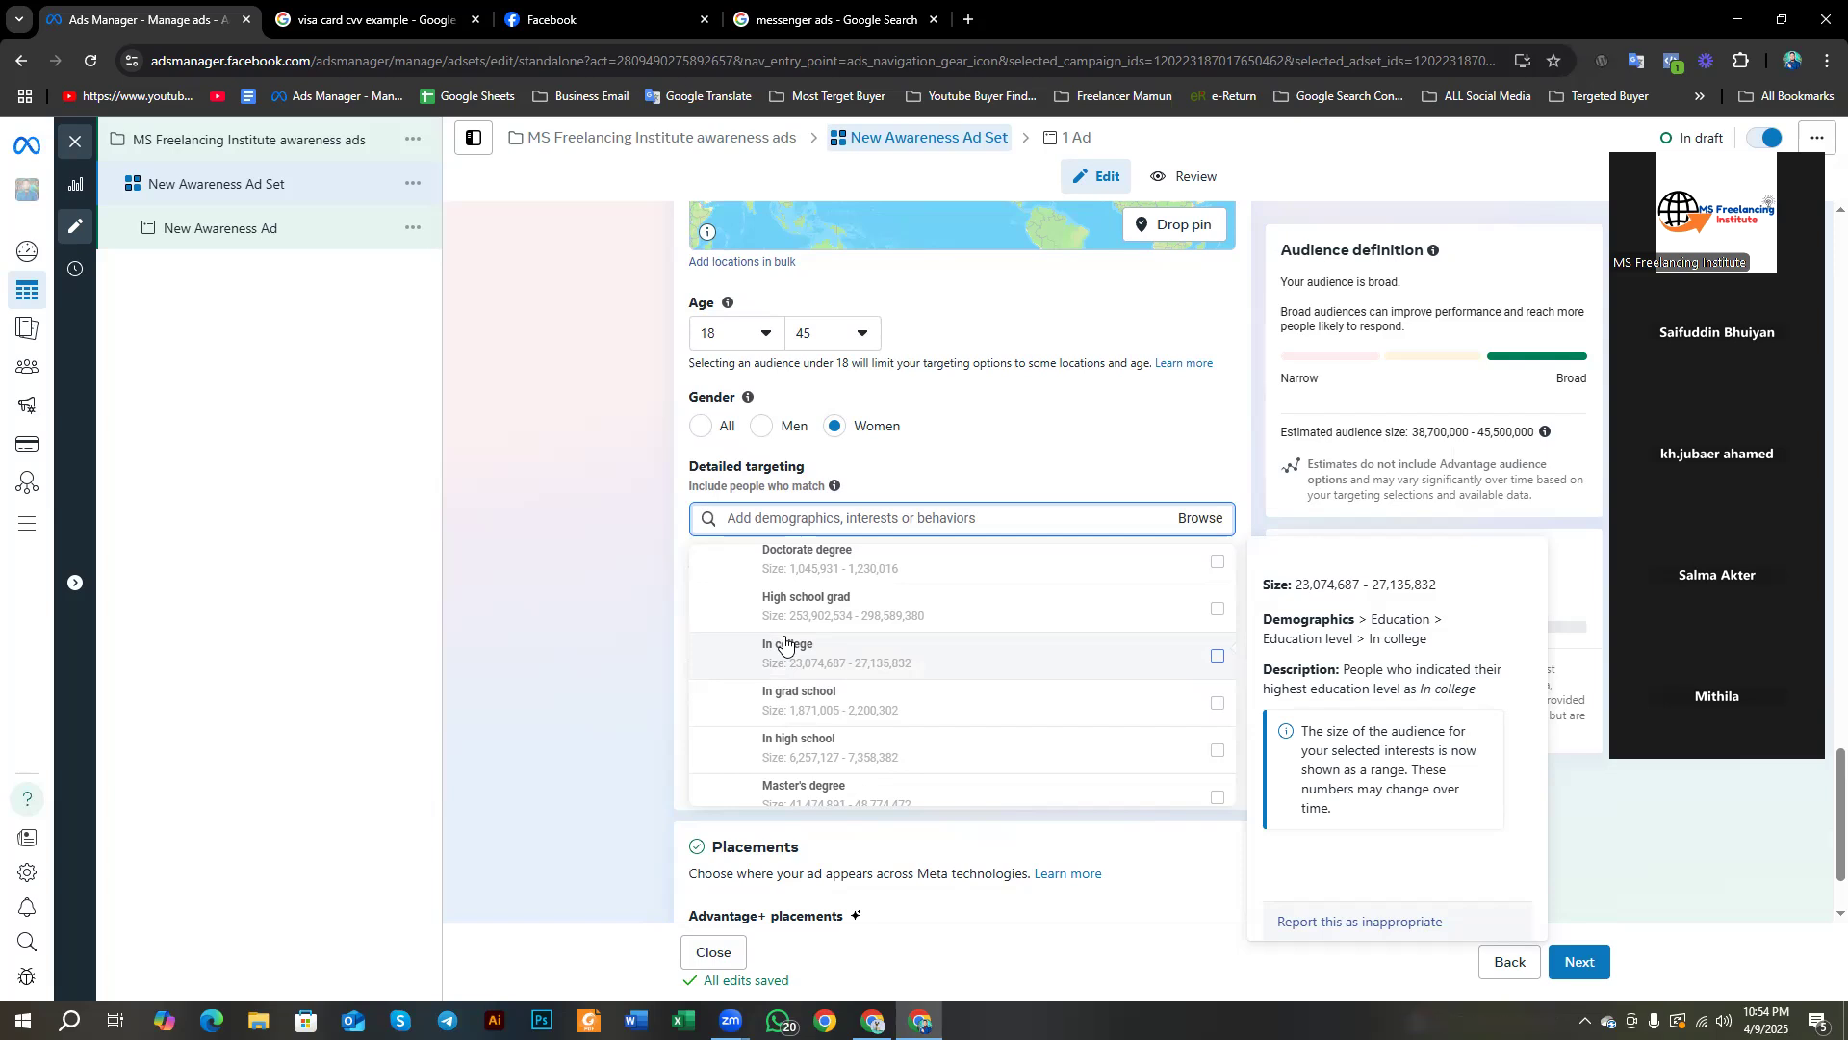
pyautogui.click(1212, 520)
# Step: Browse the Detailed targeting box to list Demographics, Interests and Behaviors
pyautogui.click(1213, 520)
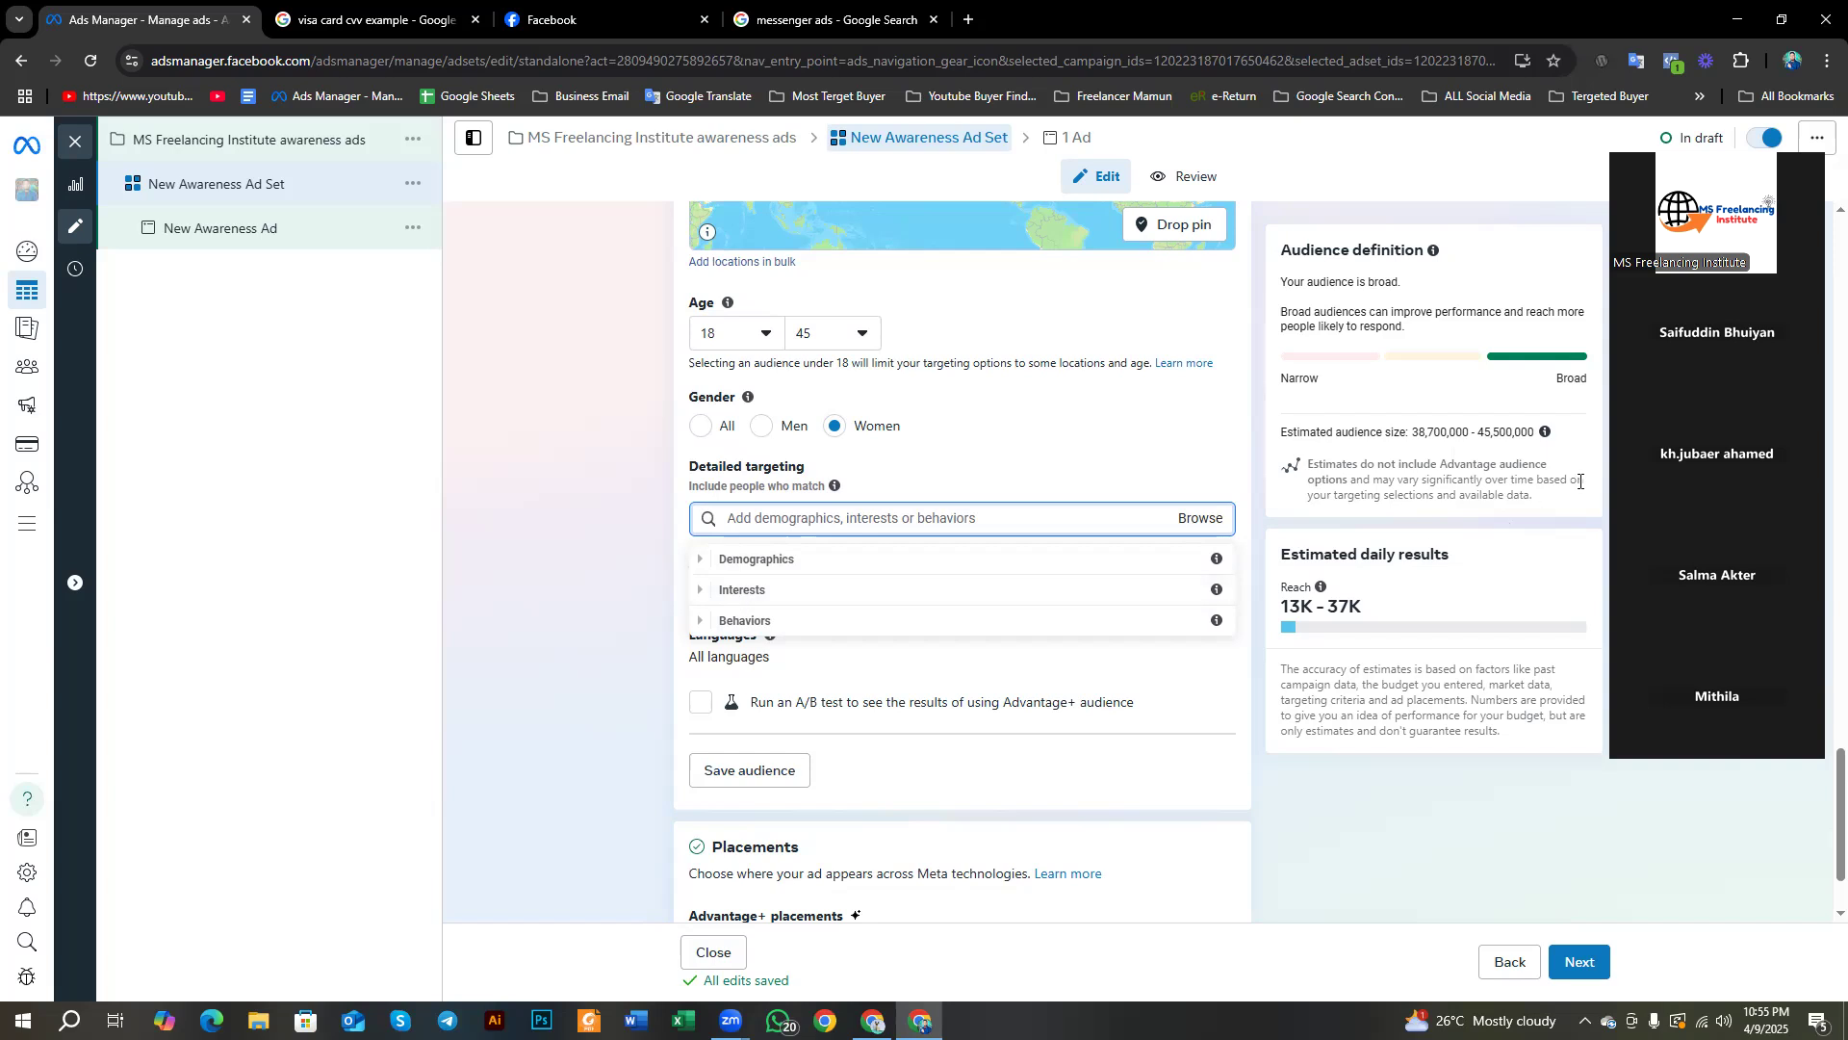
pyautogui.click(706, 590)
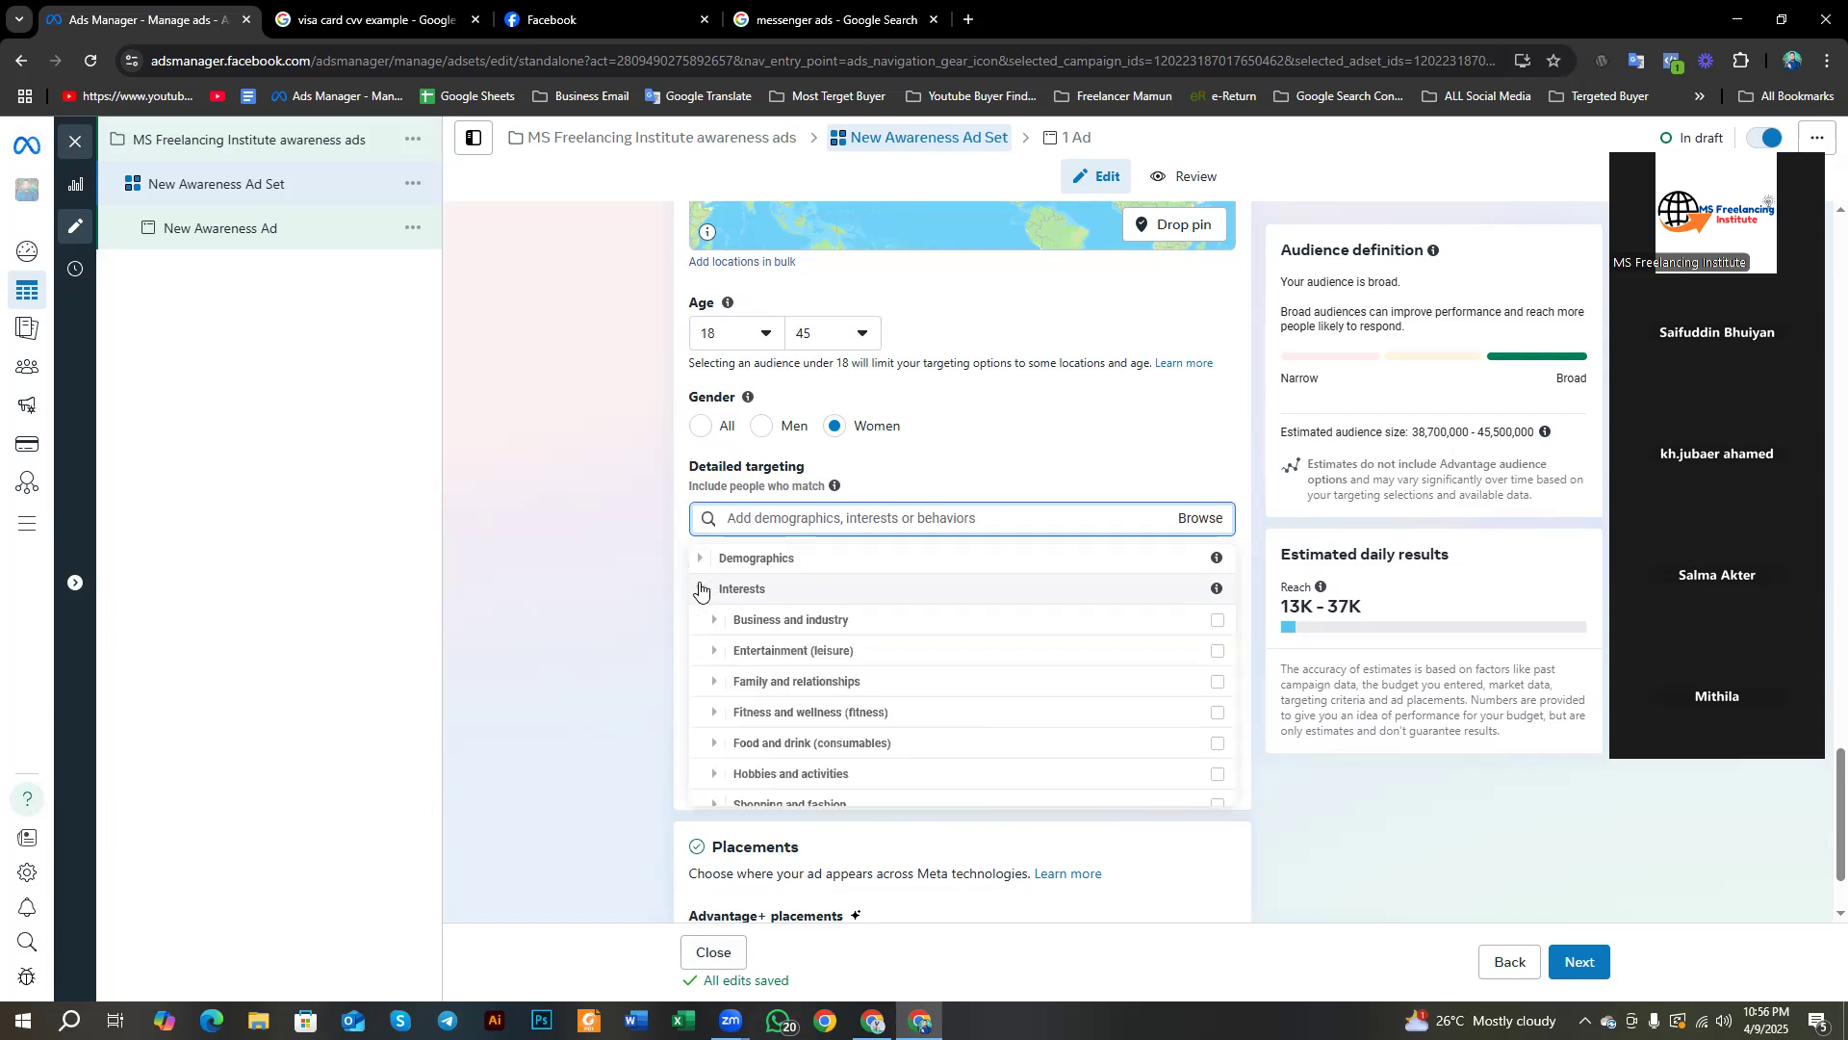
pyautogui.scroll(-2, 770, 645)
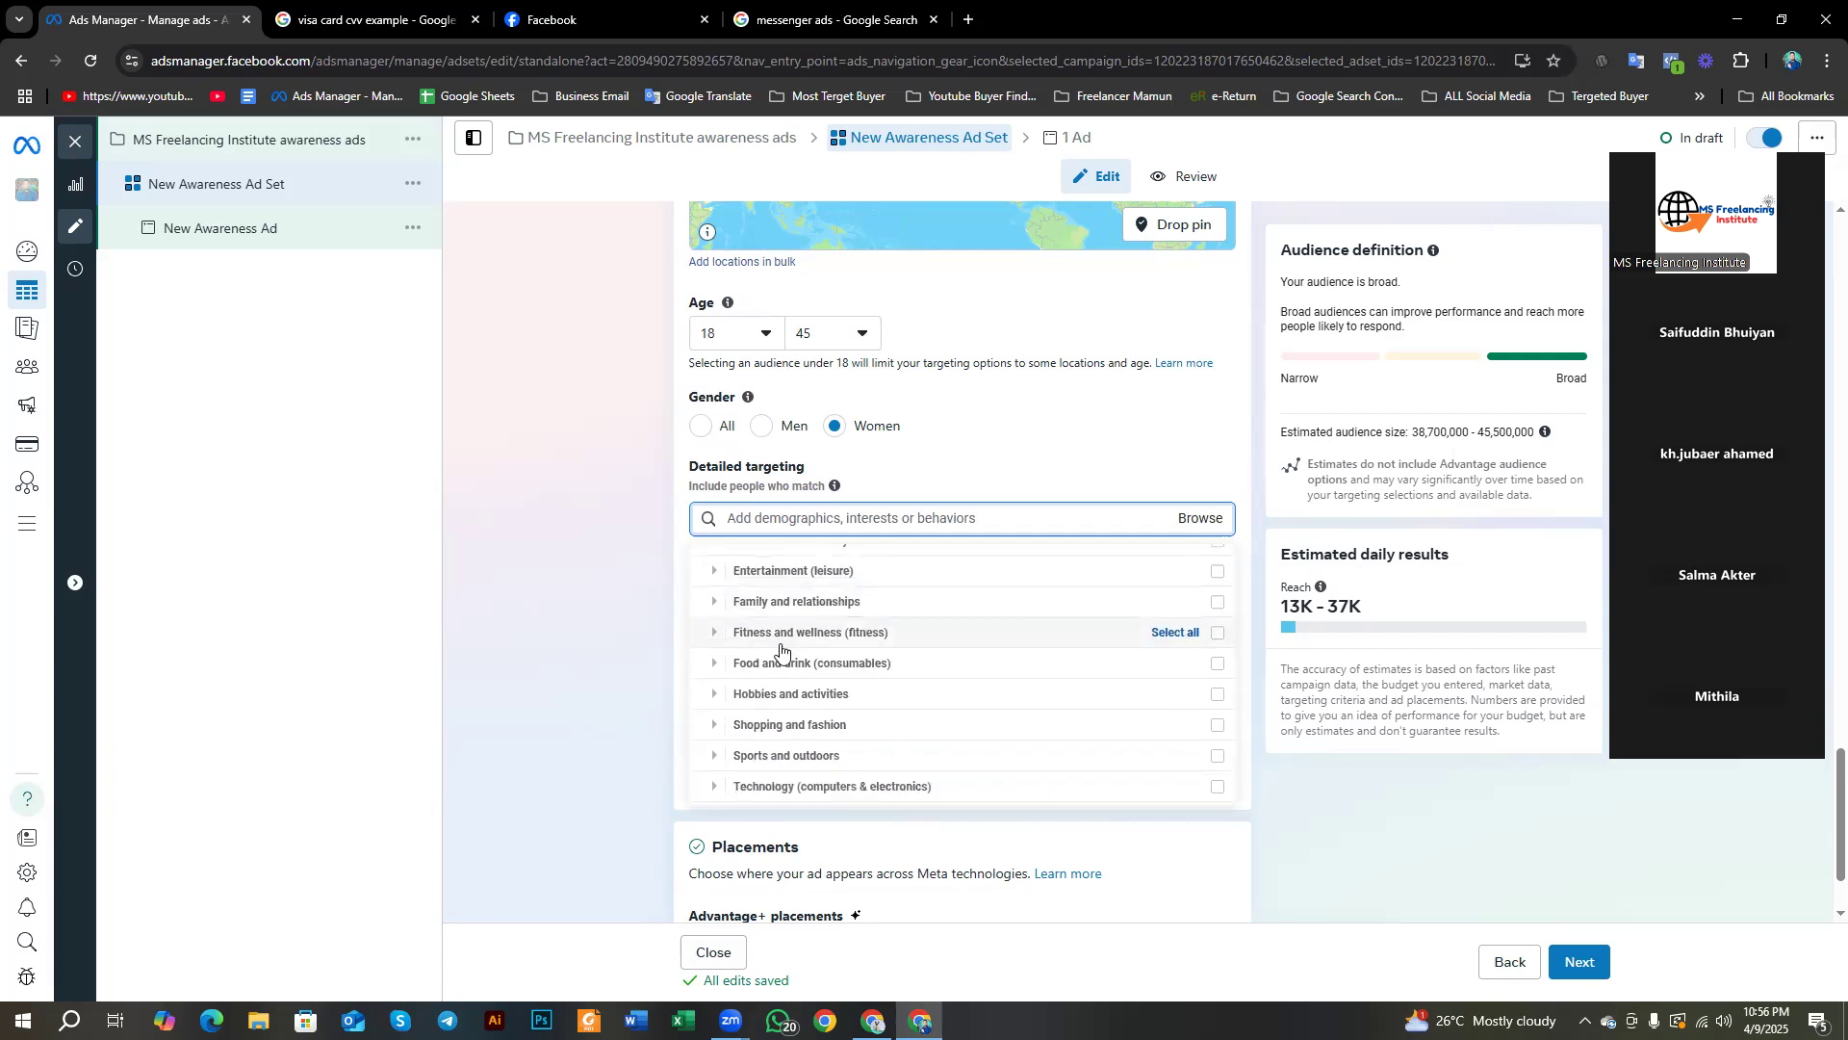
pyautogui.scroll(3, 768, 671)
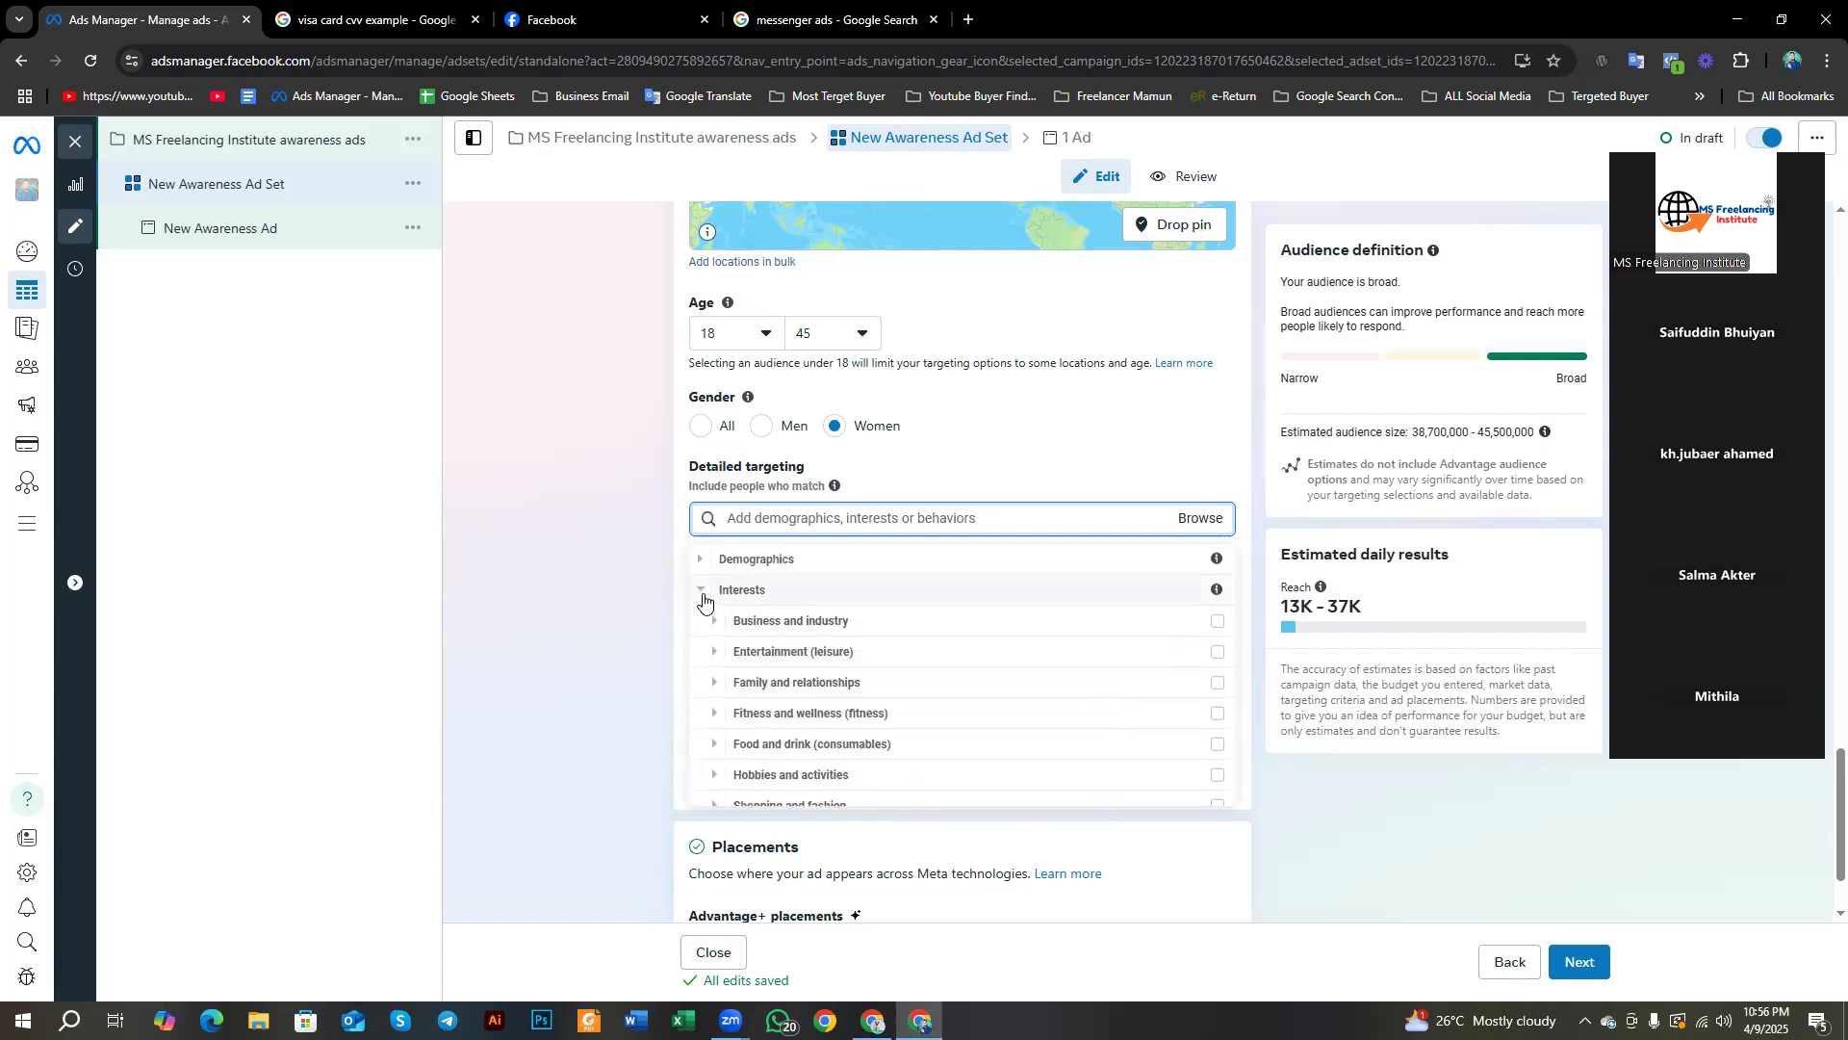
pyautogui.click(702, 594)
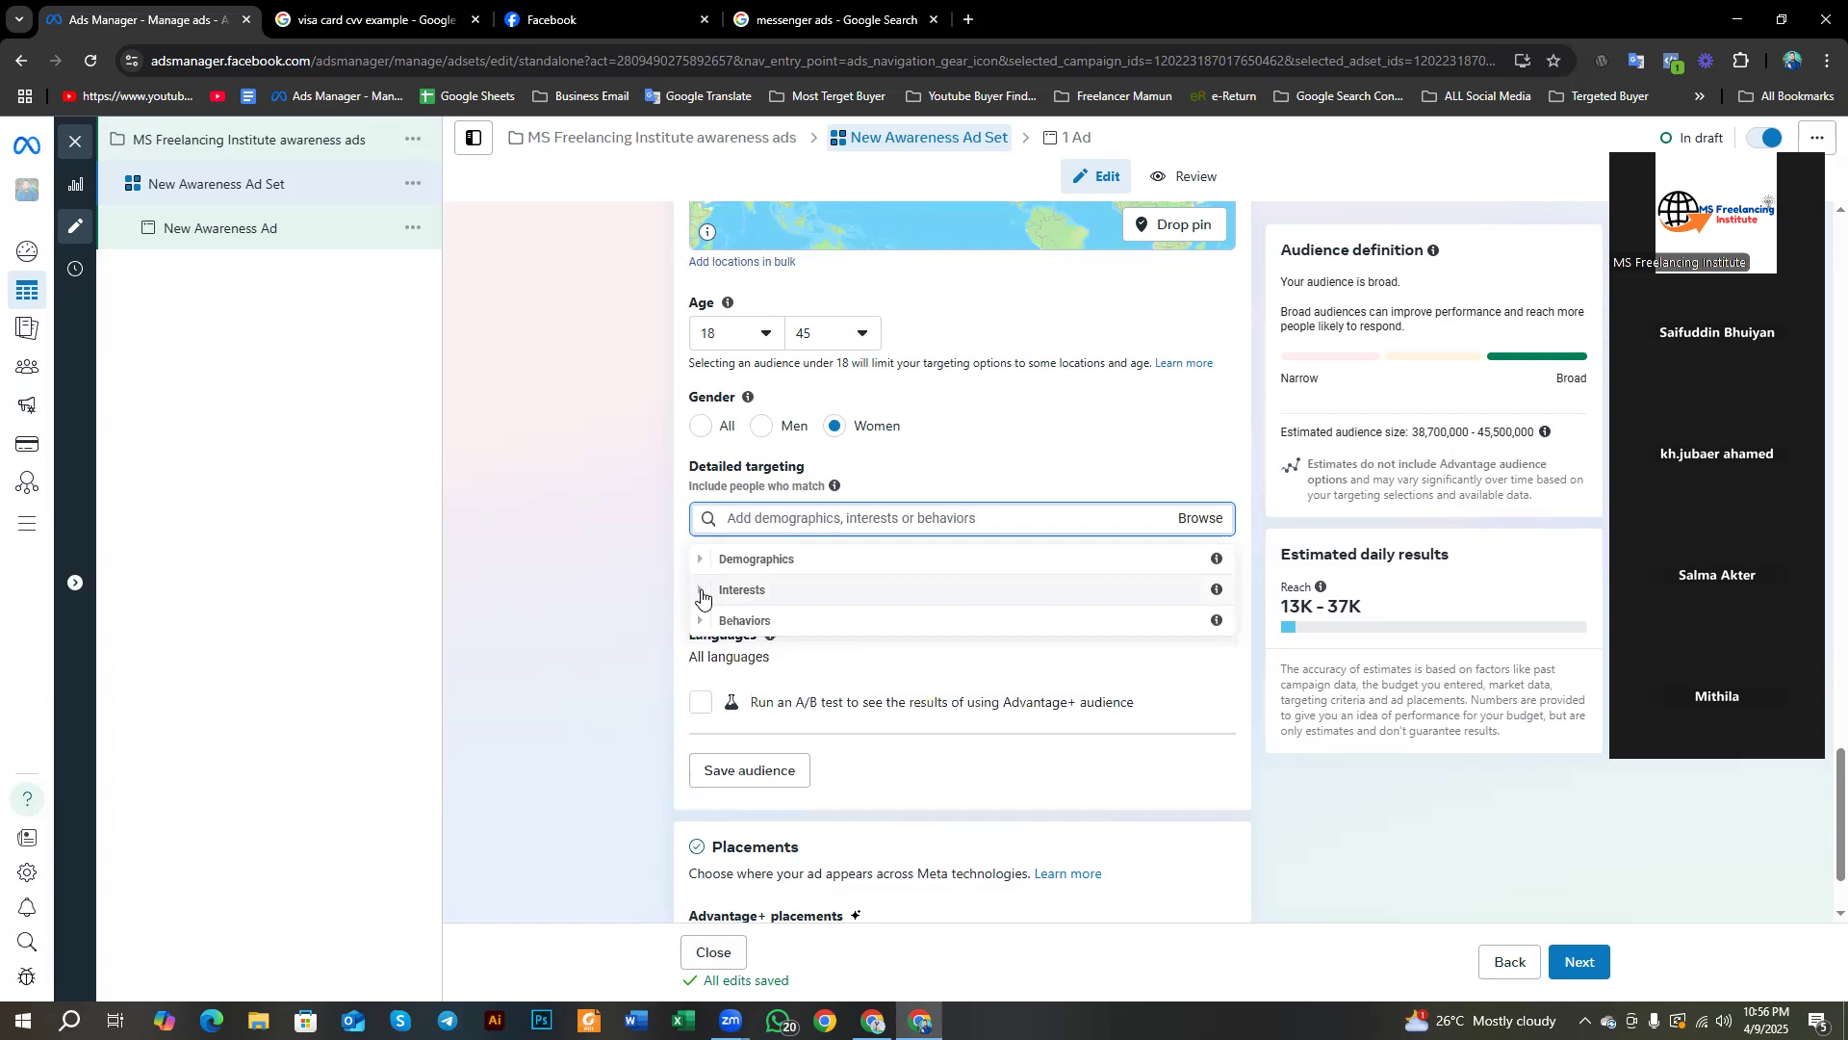
pyautogui.click(700, 622)
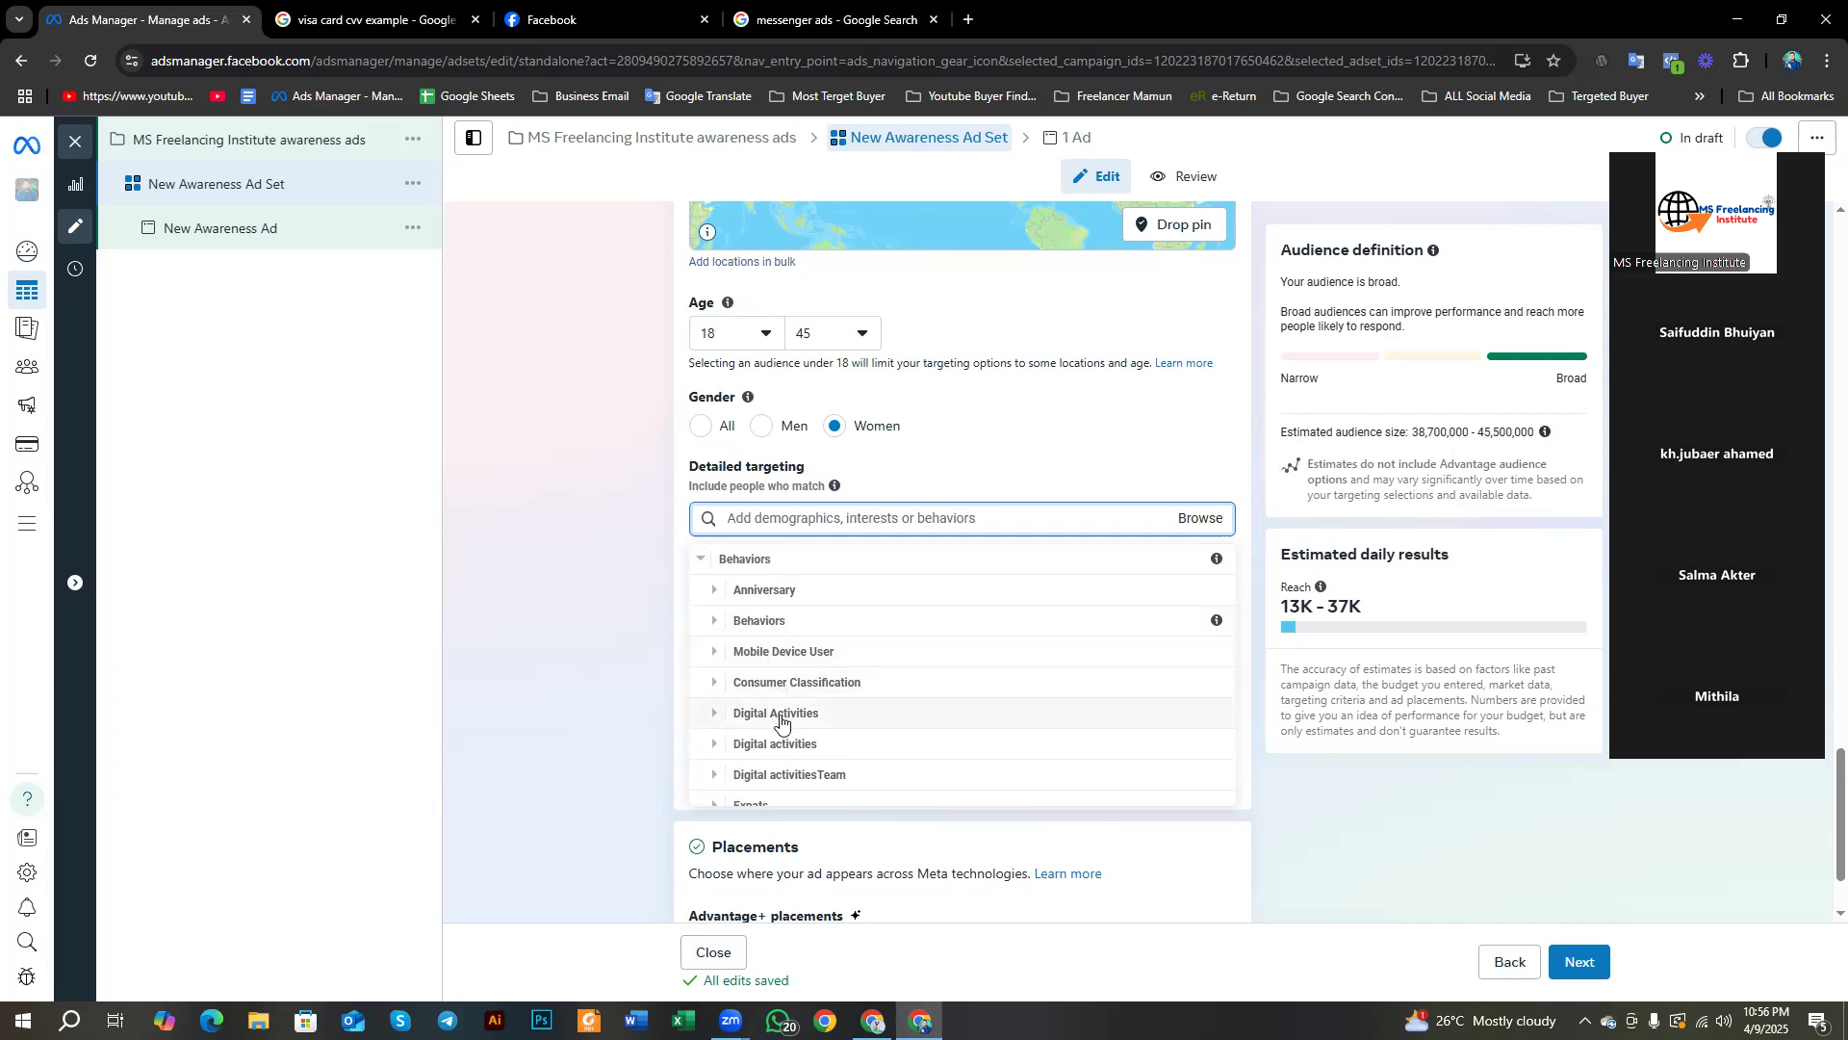
pyautogui.scroll(-2, 775, 722)
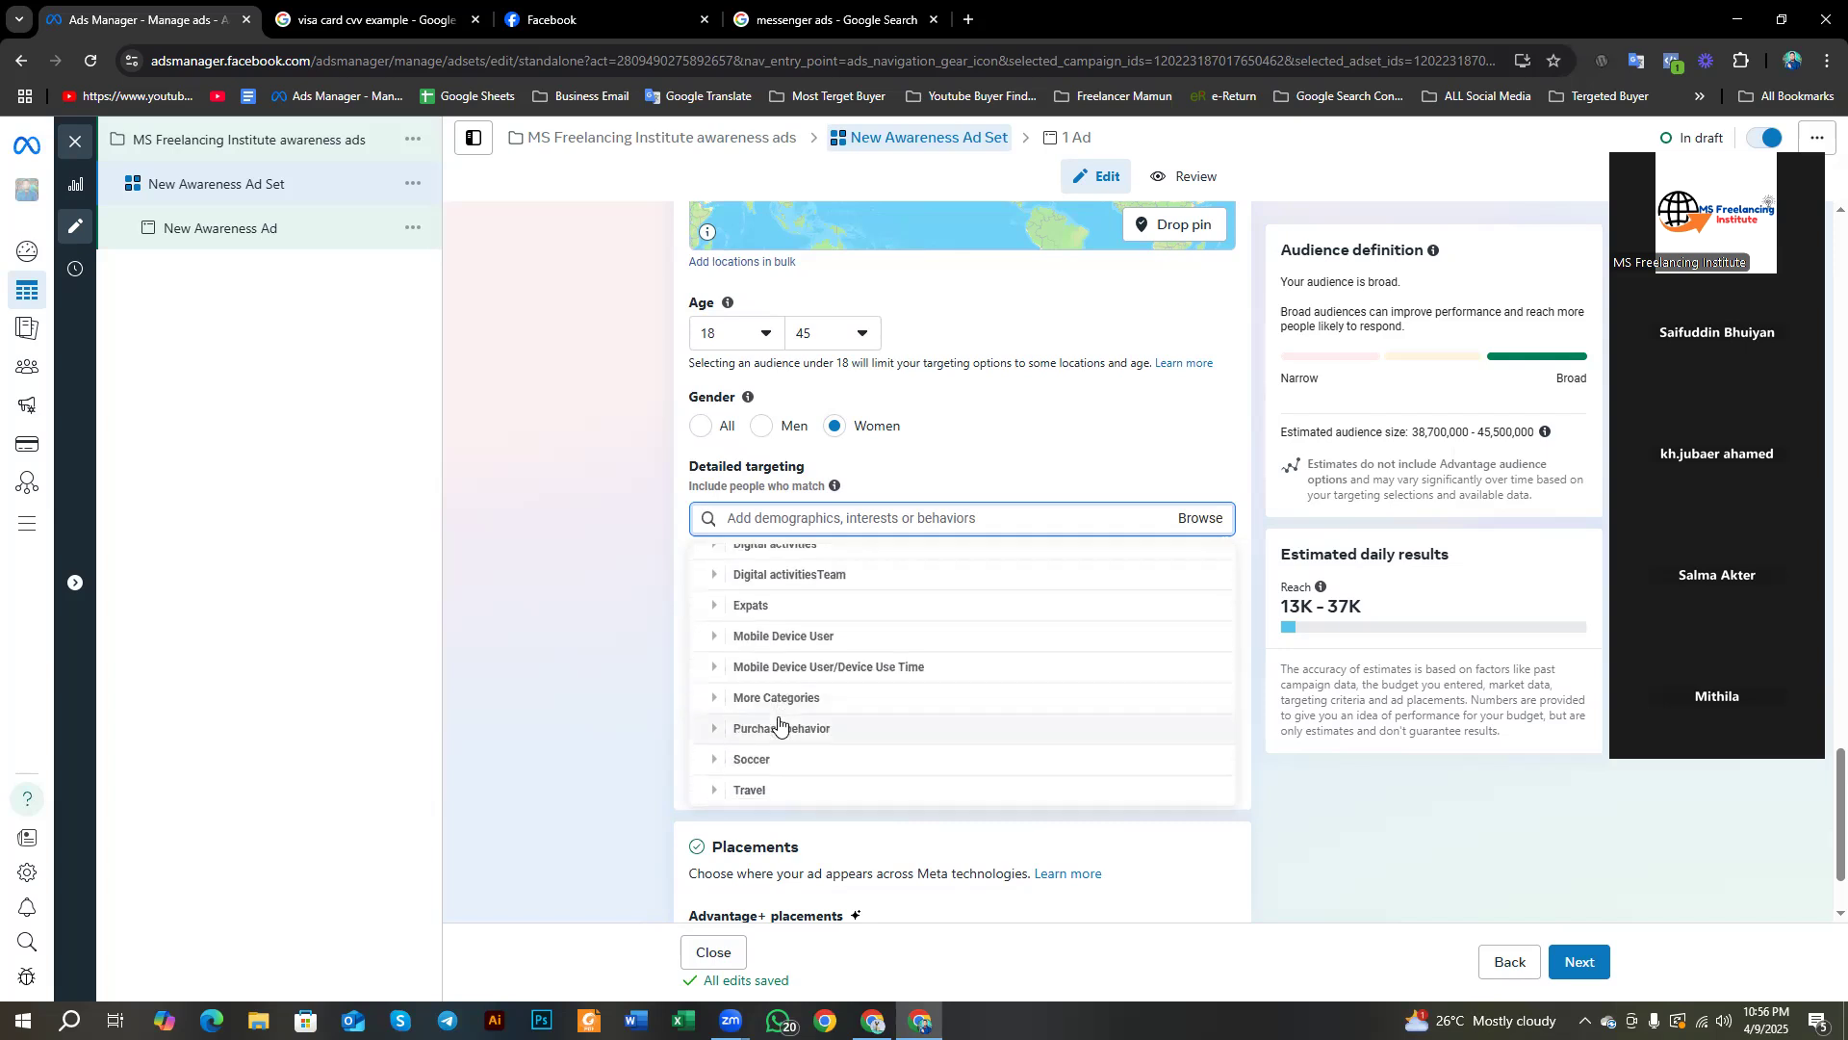
pyautogui.scroll(3, 741, 707)
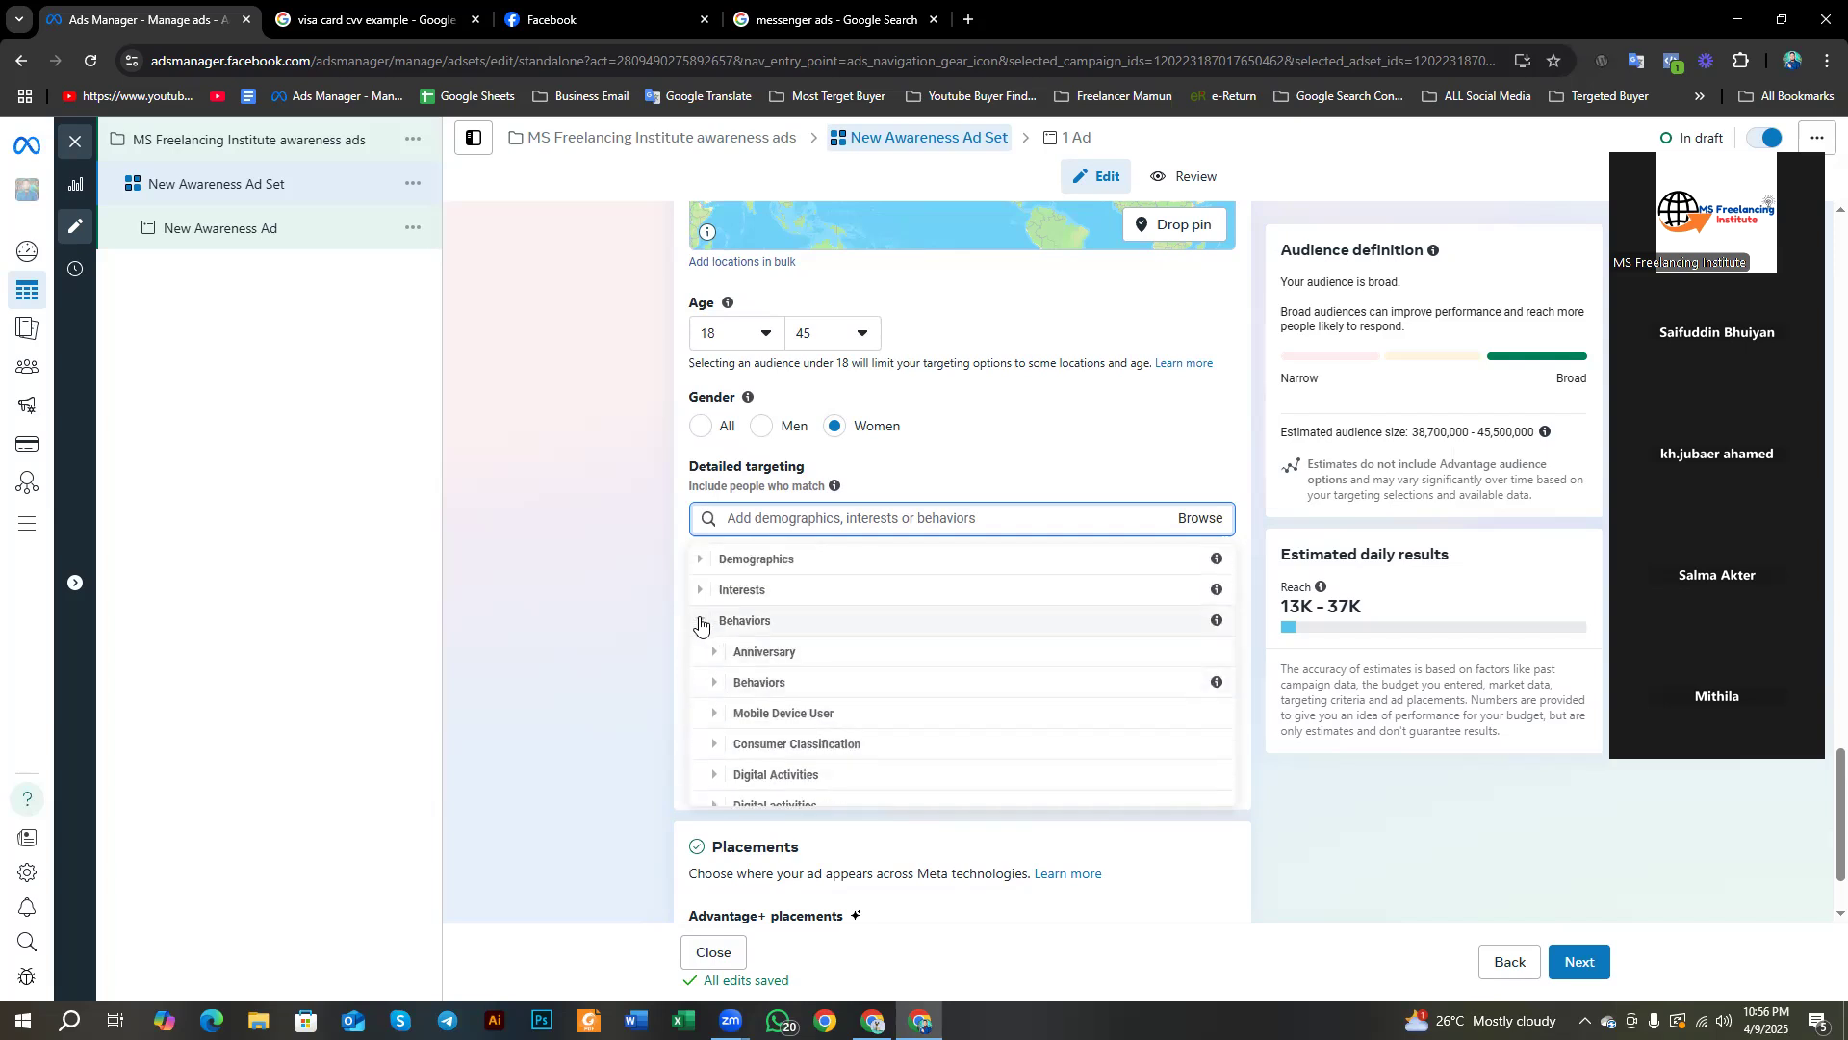
pyautogui.click(701, 619)
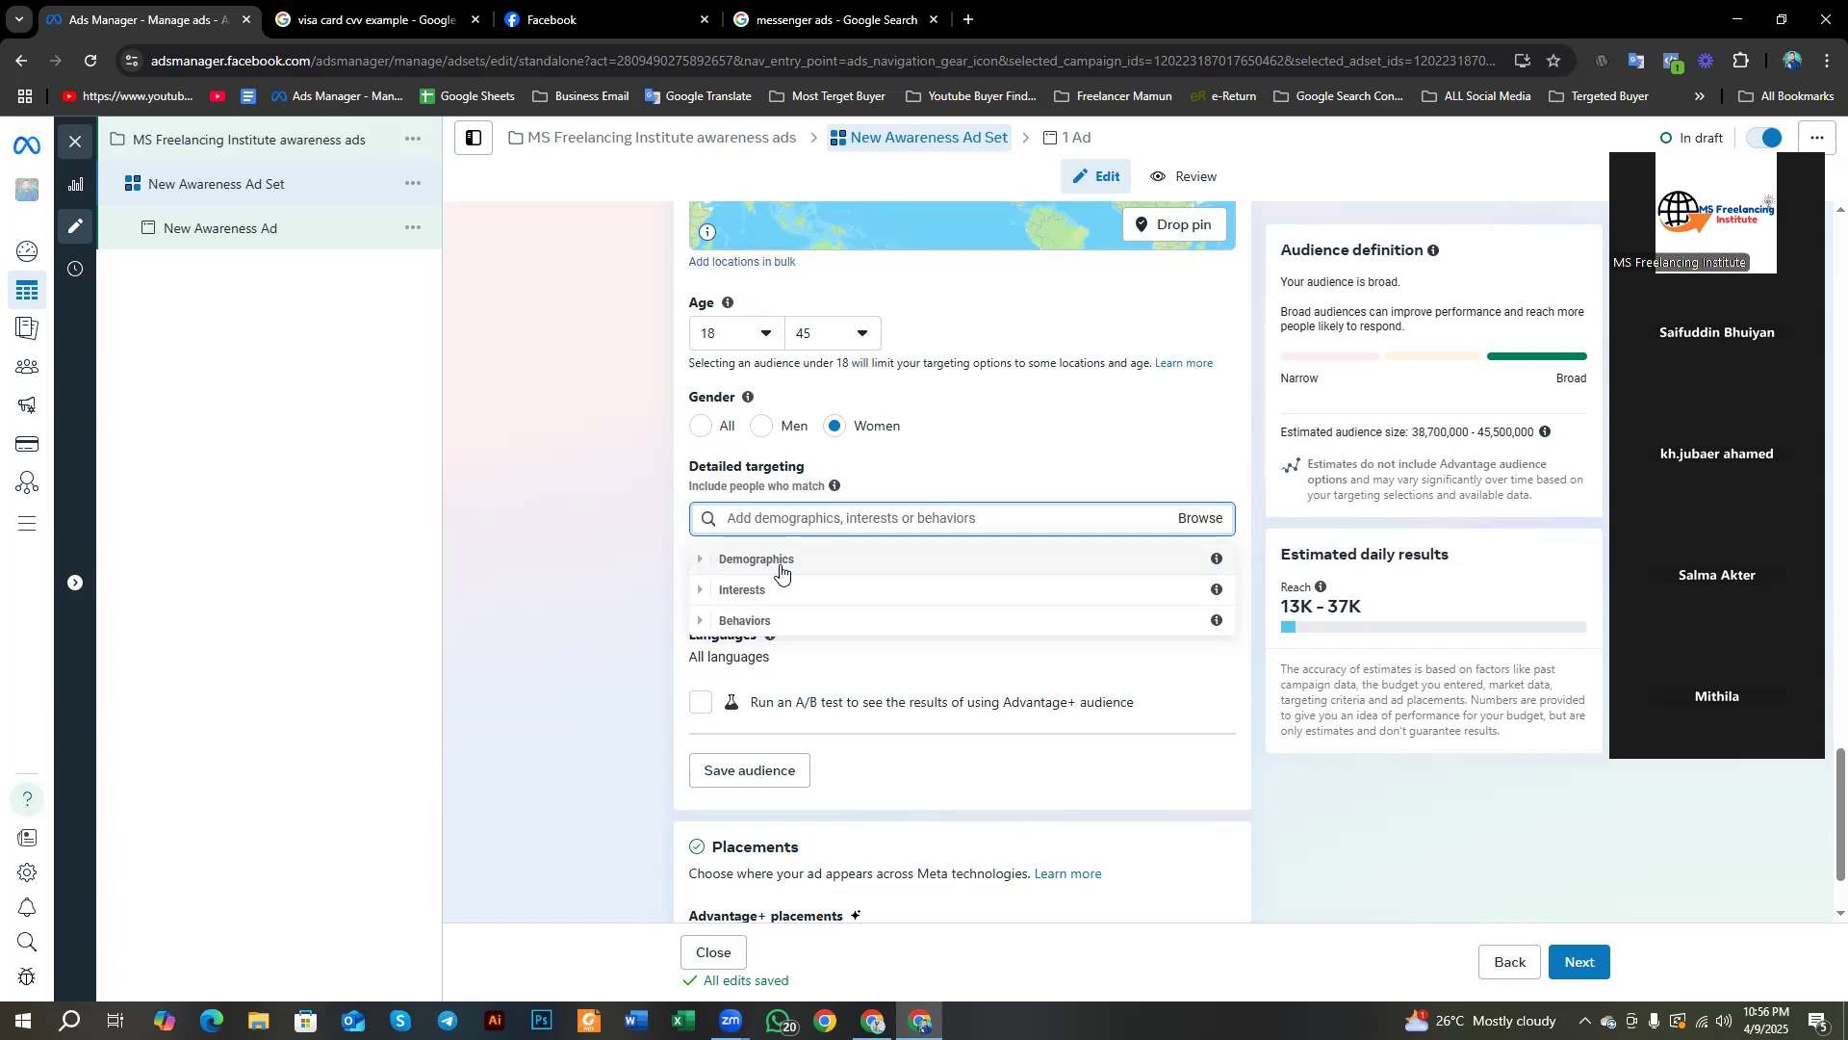
# Step: Dismiss the targeting categories and suggestions with nothing added, then review the ad set form
pyautogui.click(557, 718)
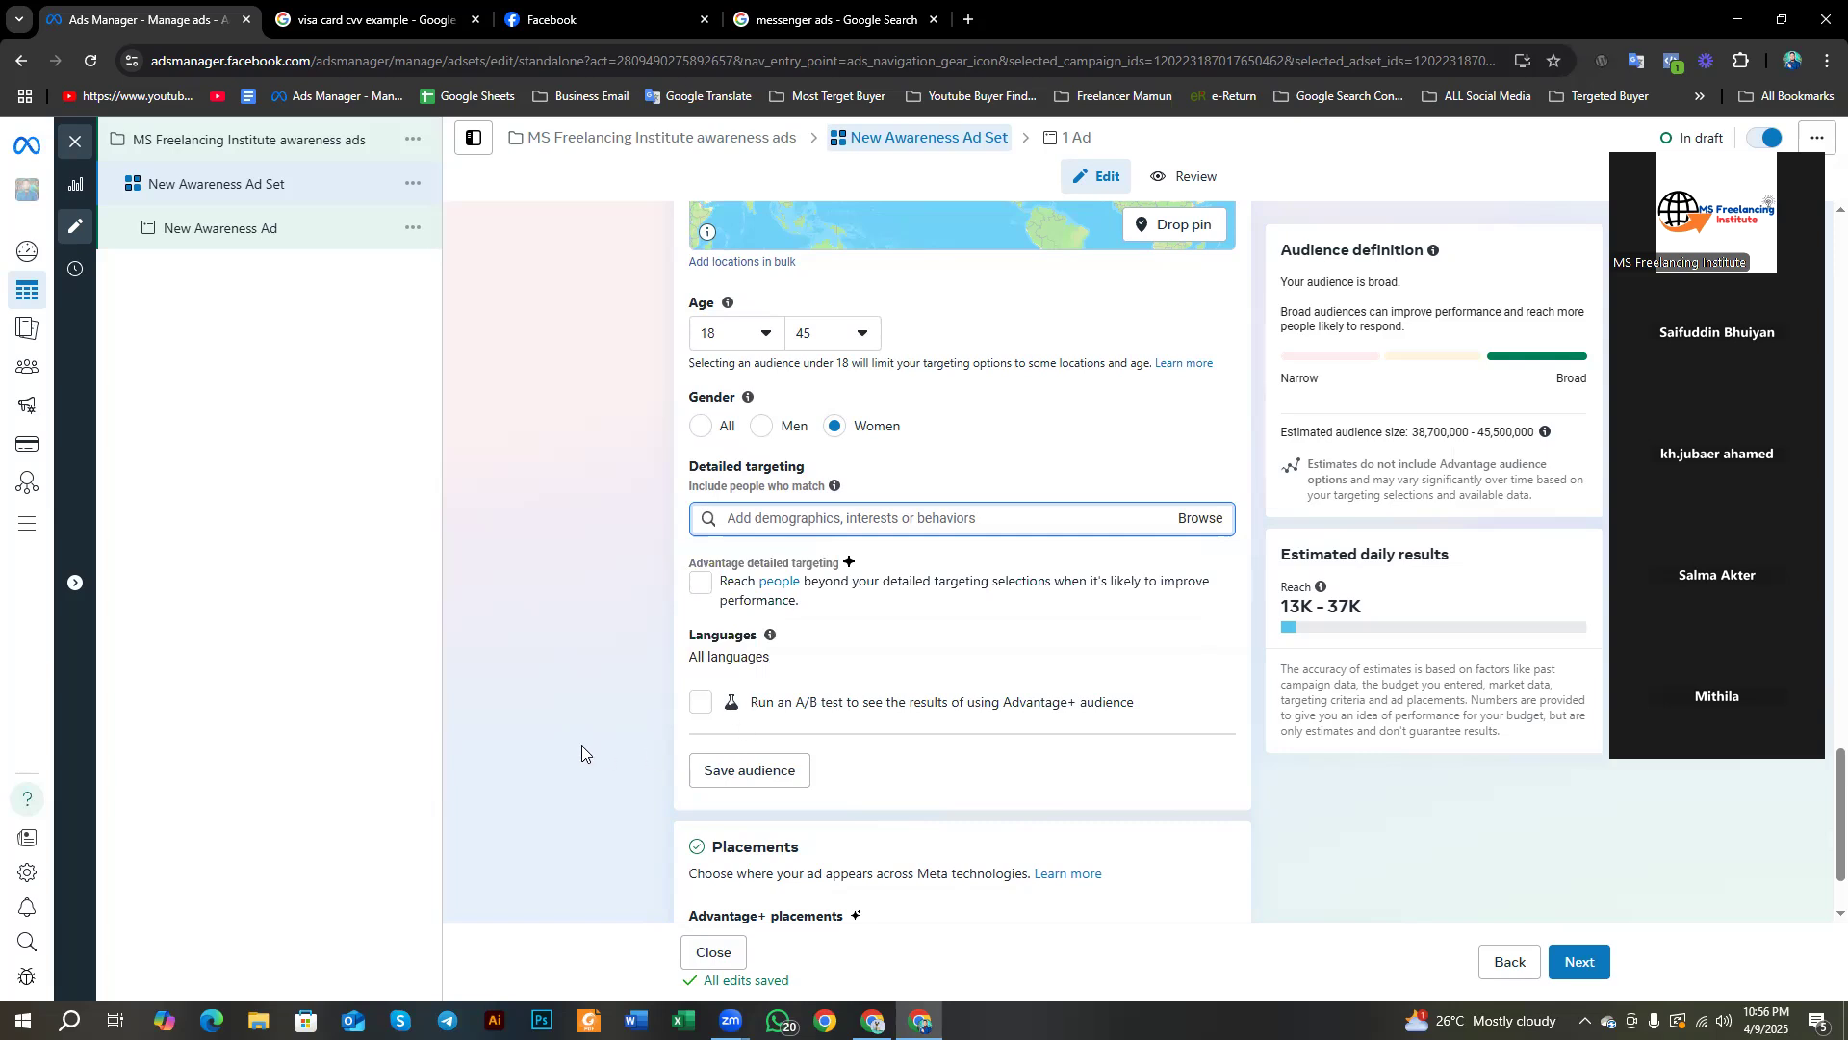
pyautogui.scroll(-2, 581, 745)
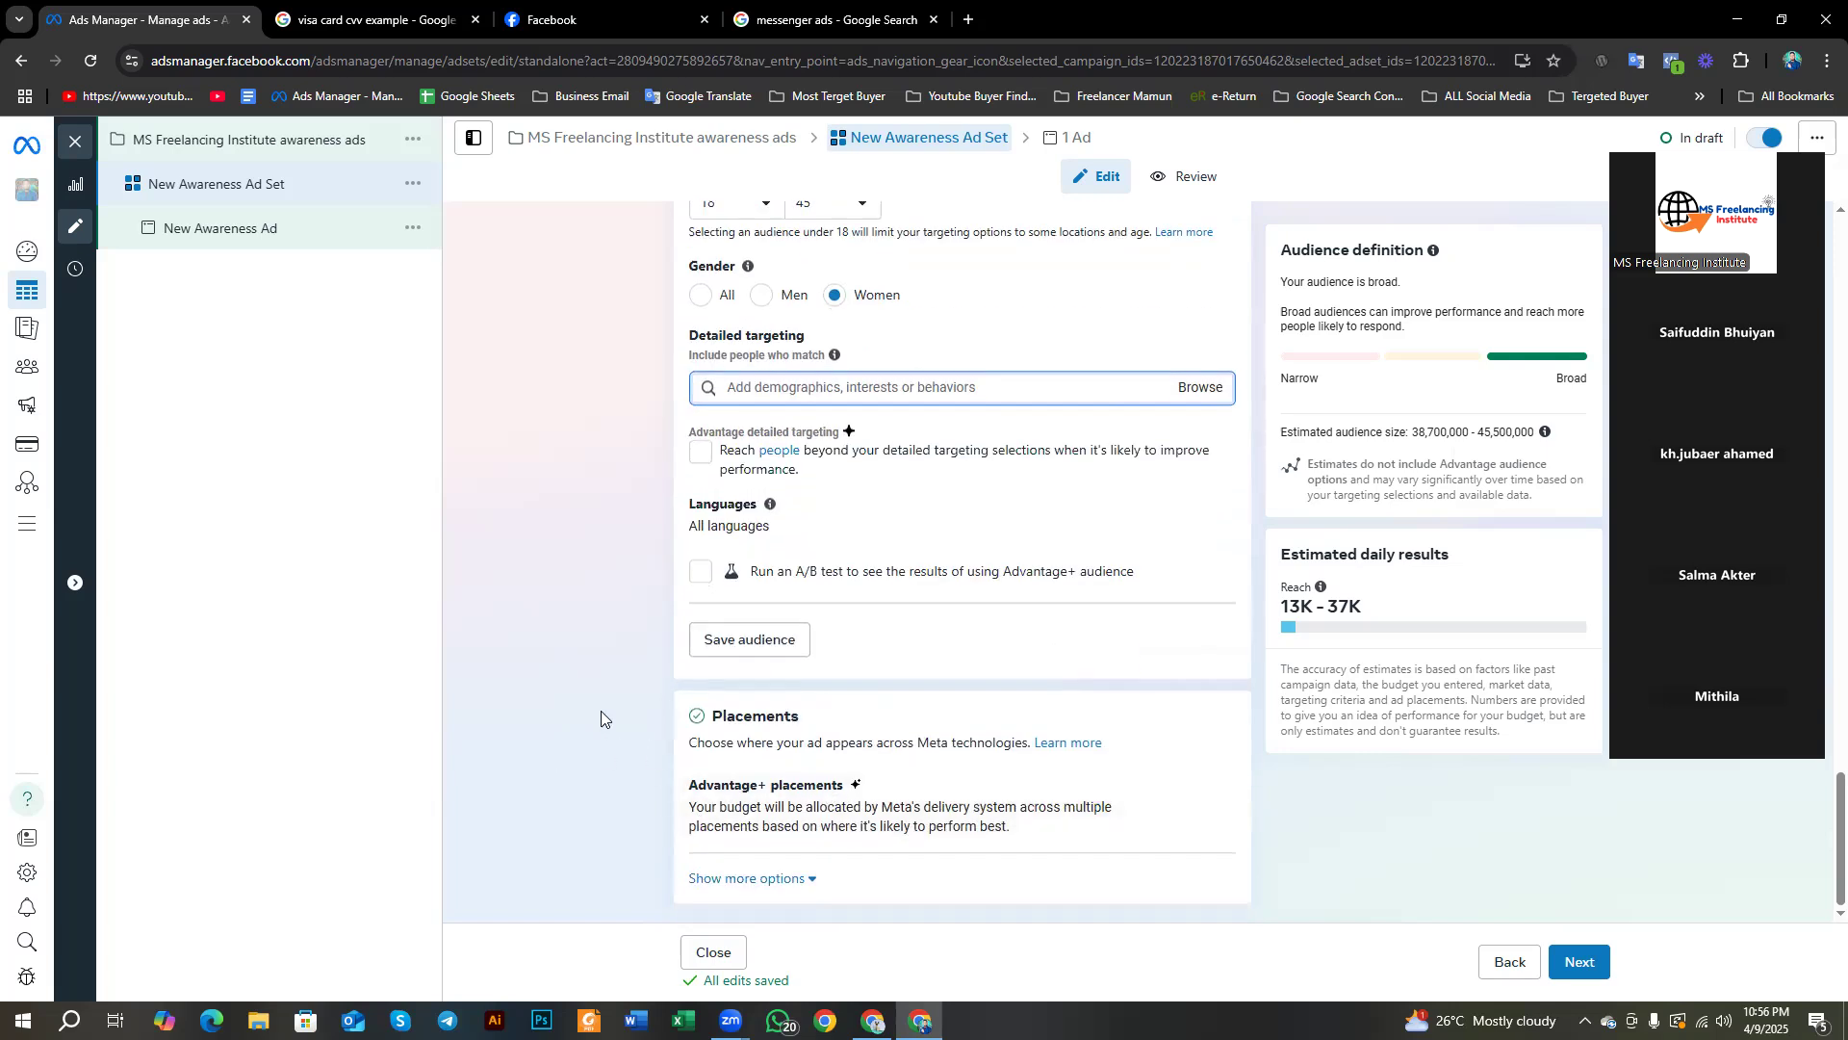
pyautogui.scroll(2, 683, 539)
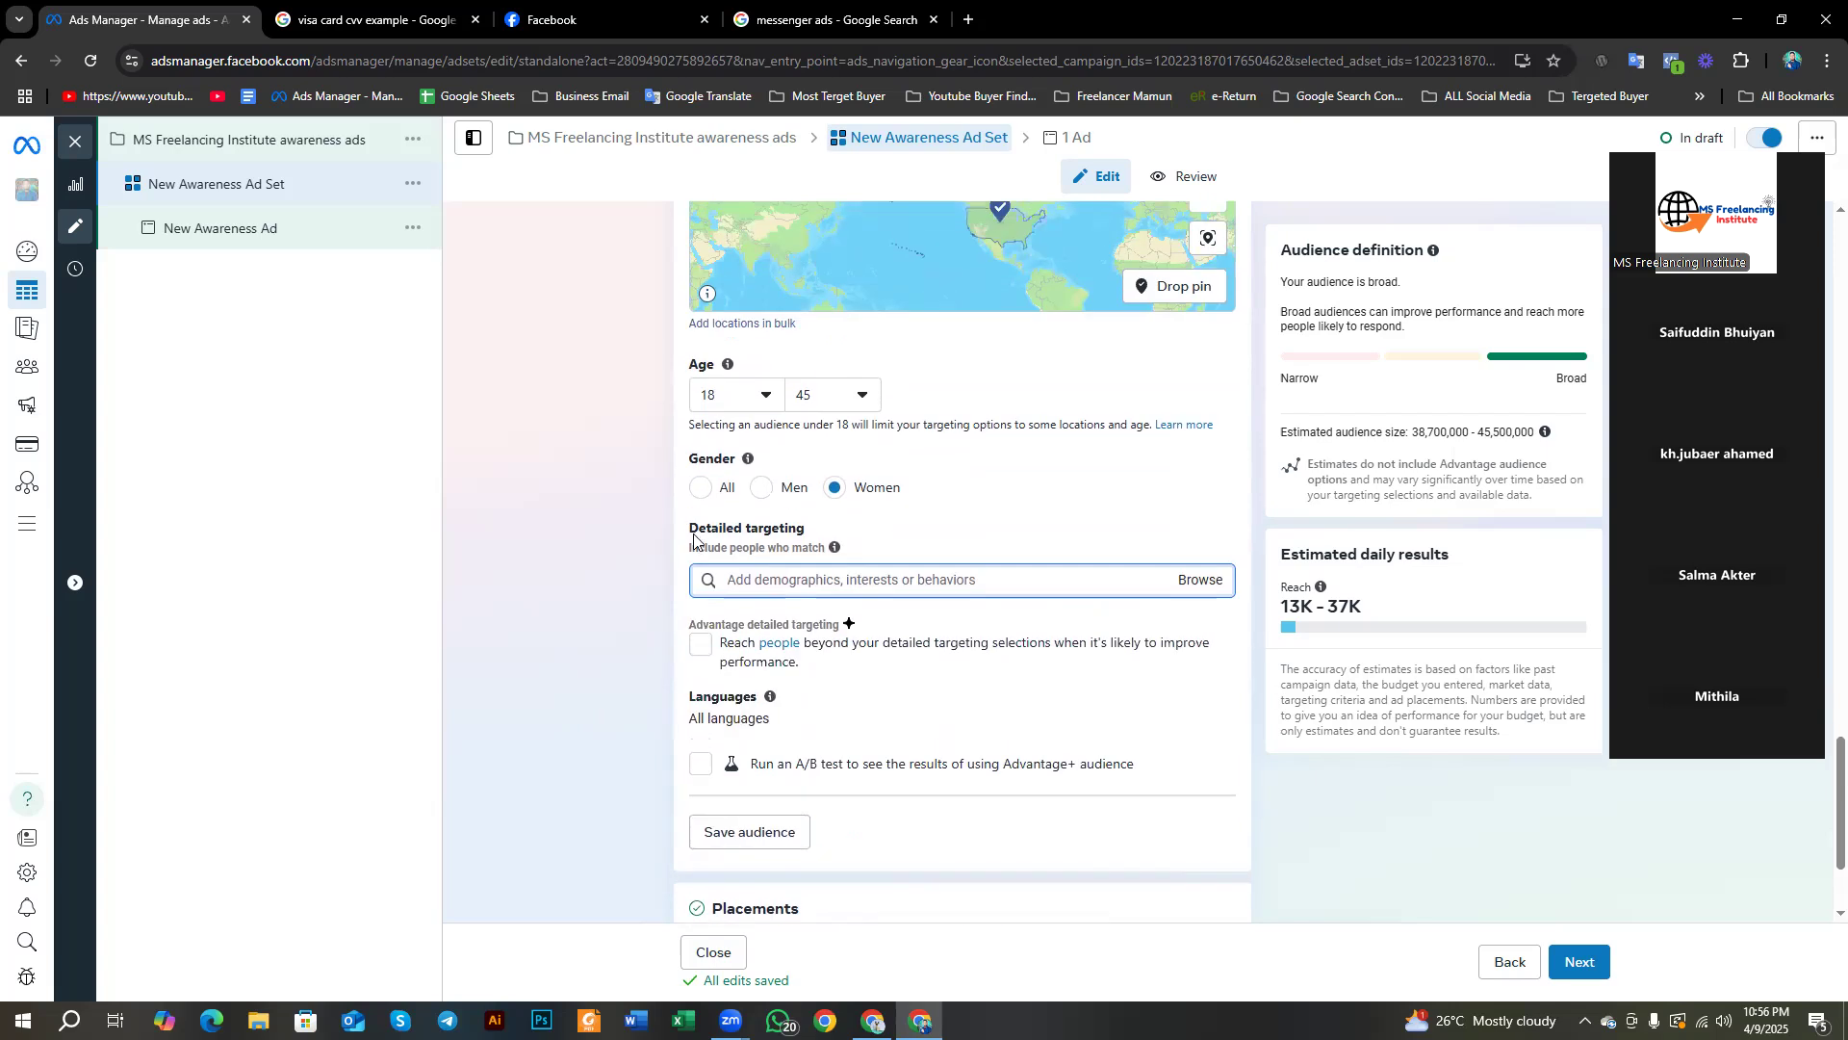
pyautogui.click(629, 639)
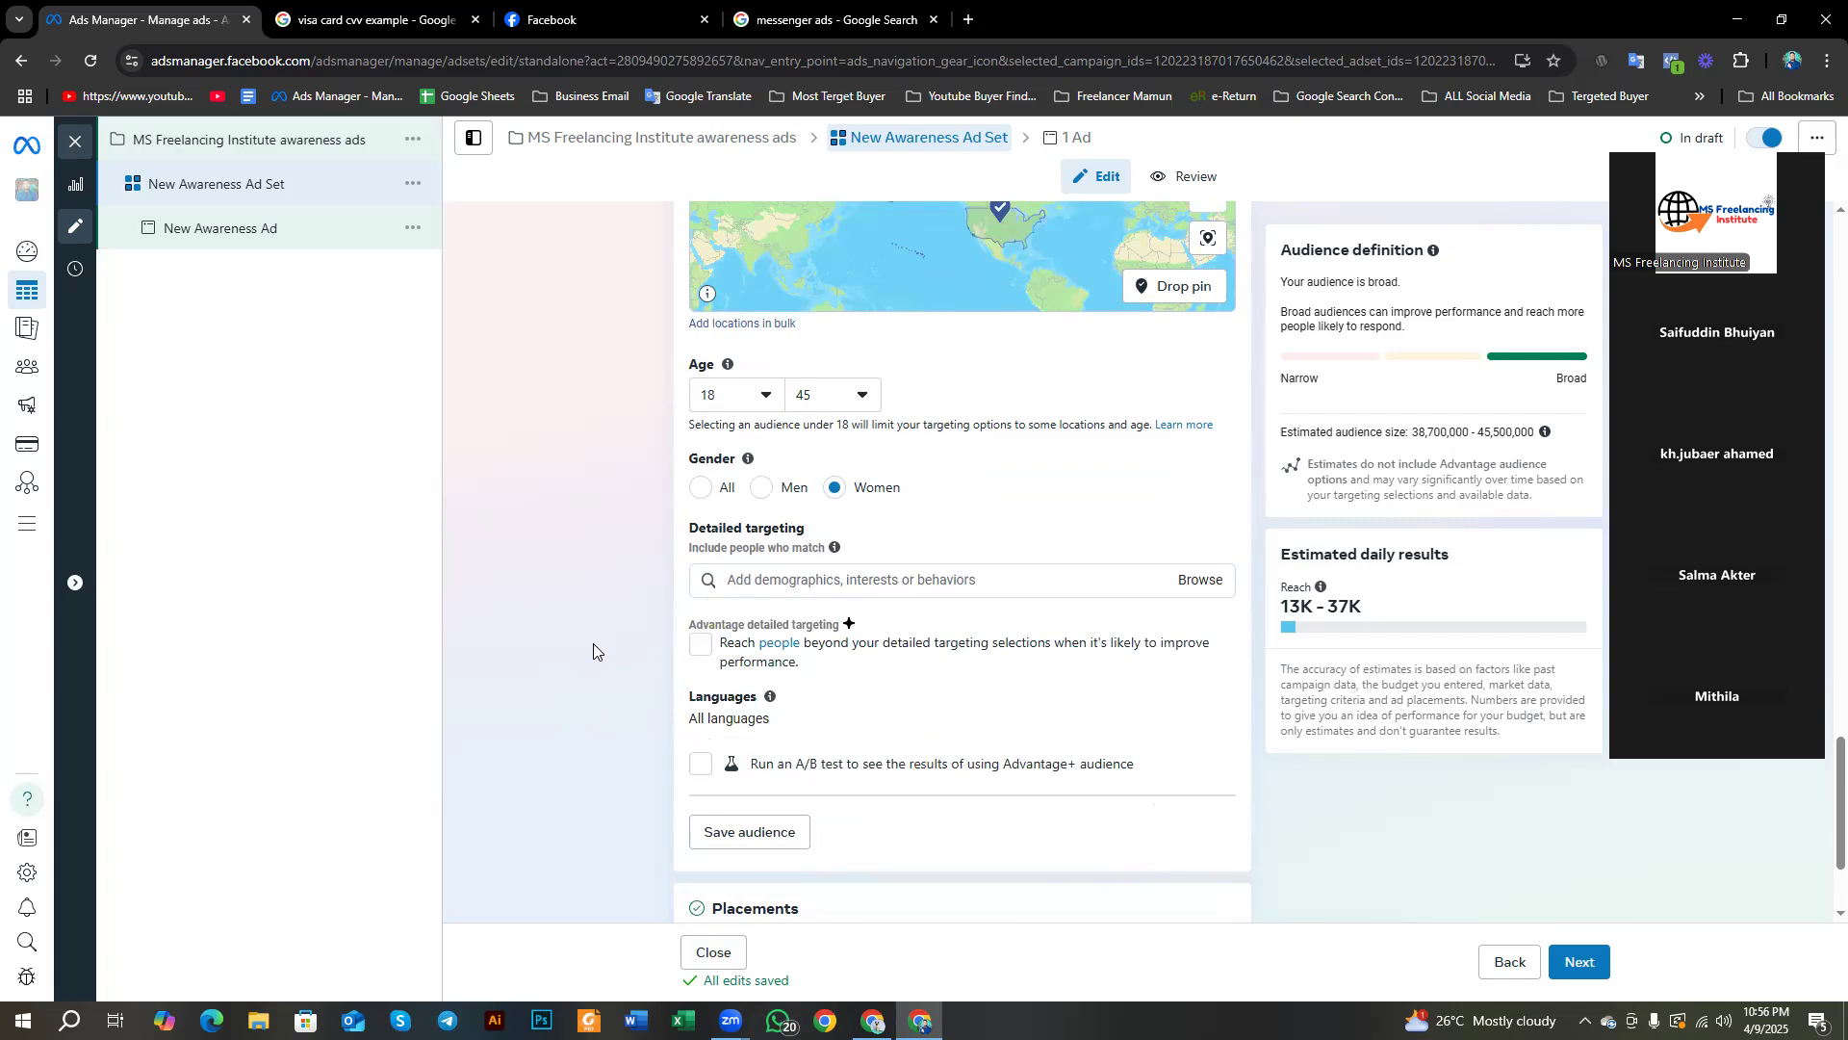
pyautogui.scroll(10, 593, 643)
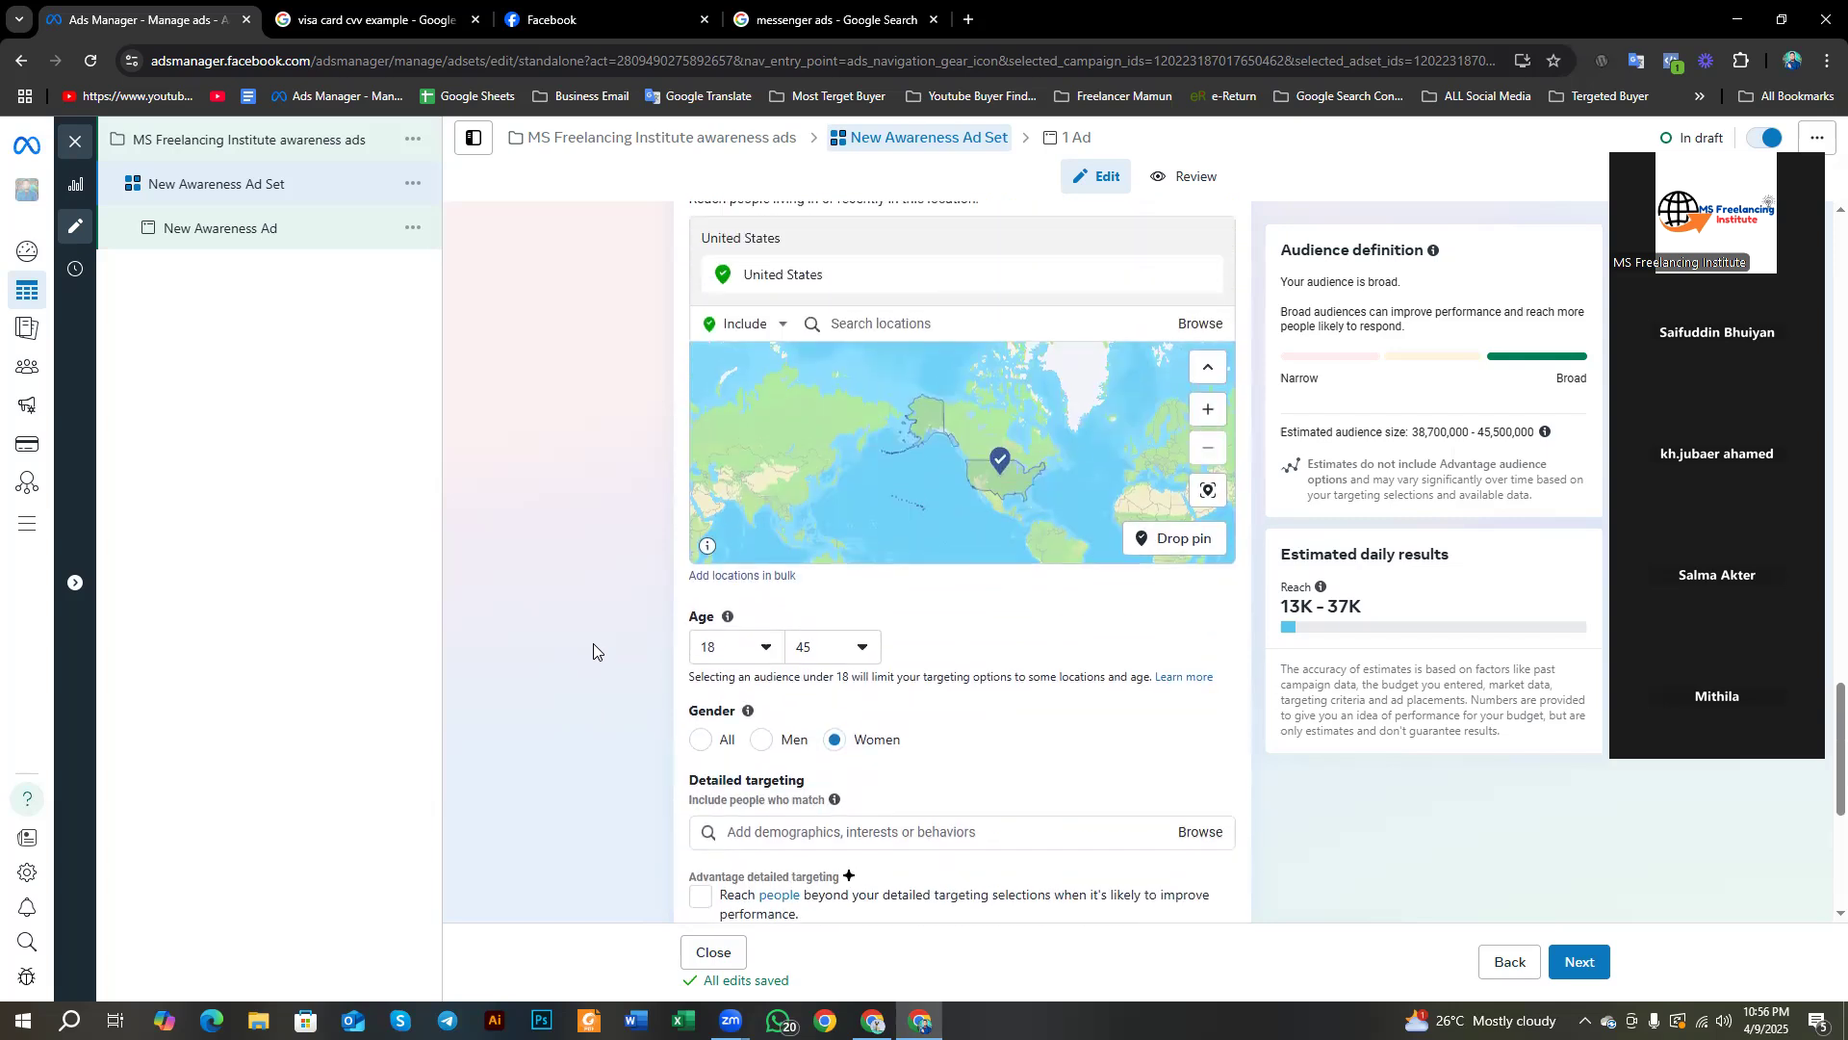
pyautogui.scroll(10, 589, 641)
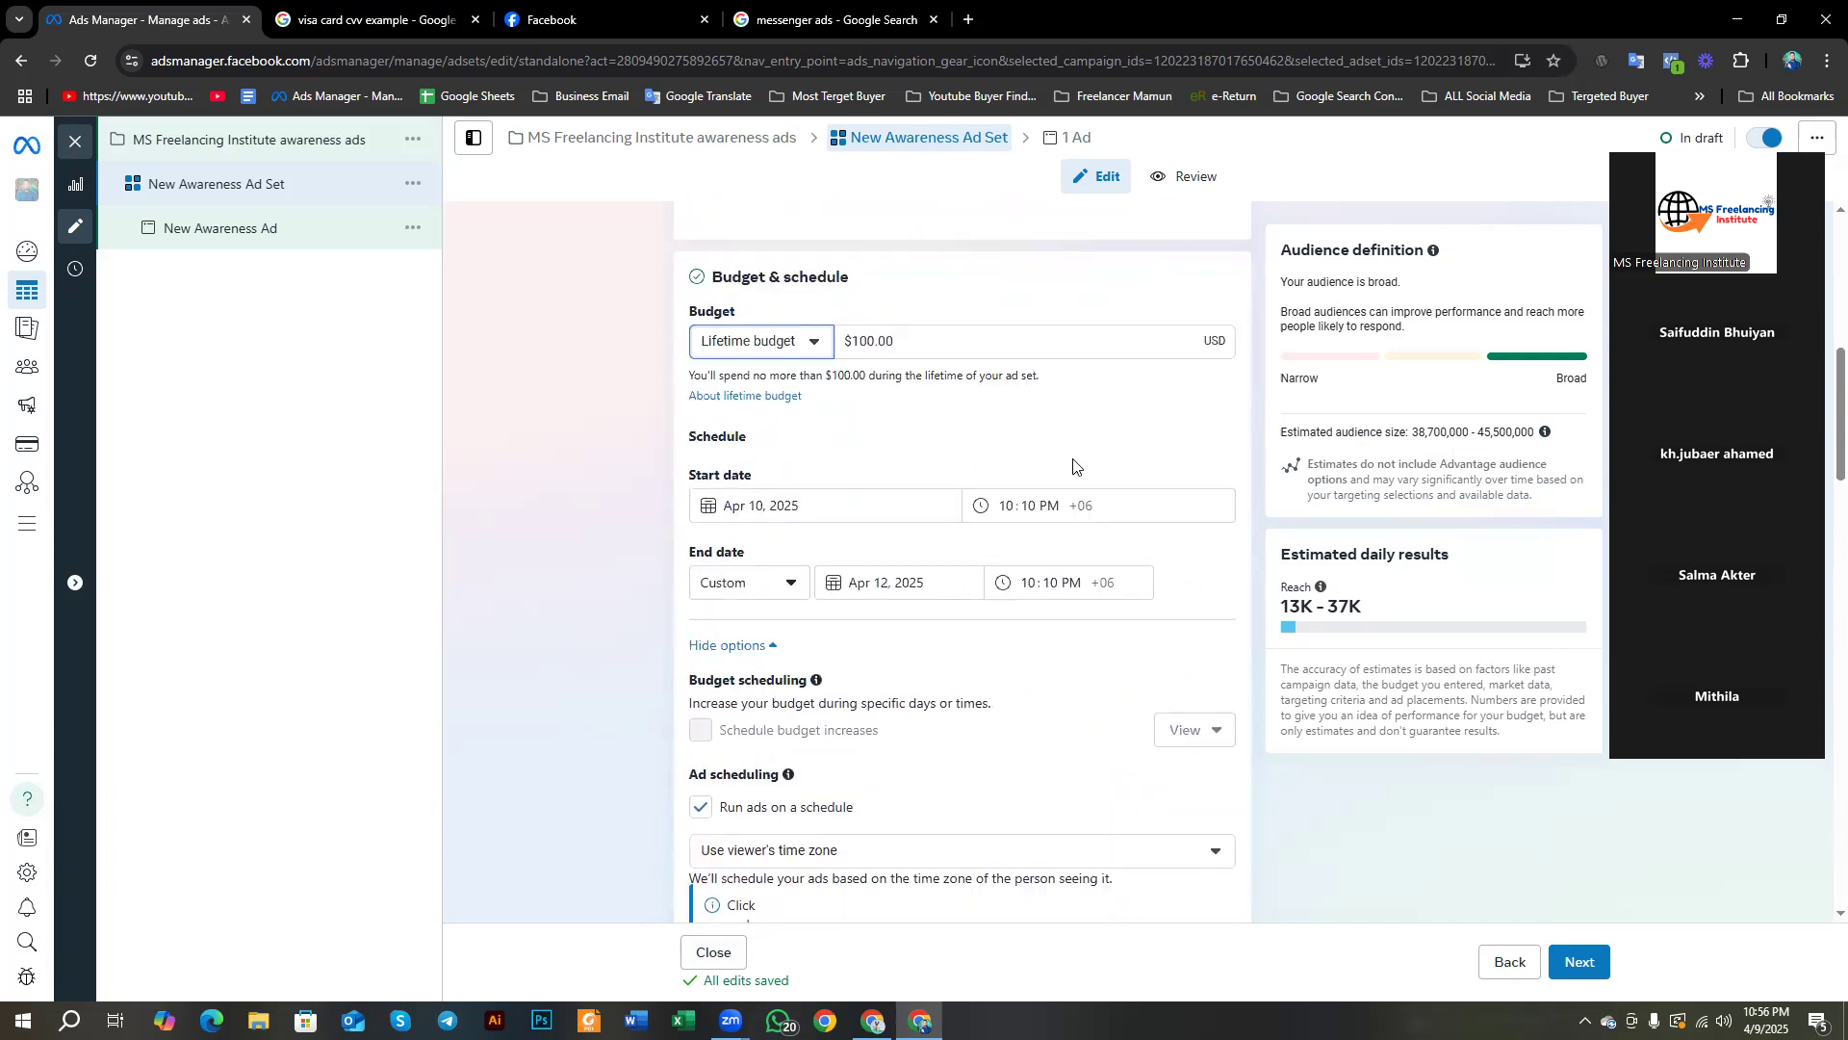
pyautogui.scroll(4, 796, 674)
pyautogui.scroll(-10, 685, 650)
pyautogui.scroll(-10, 686, 651)
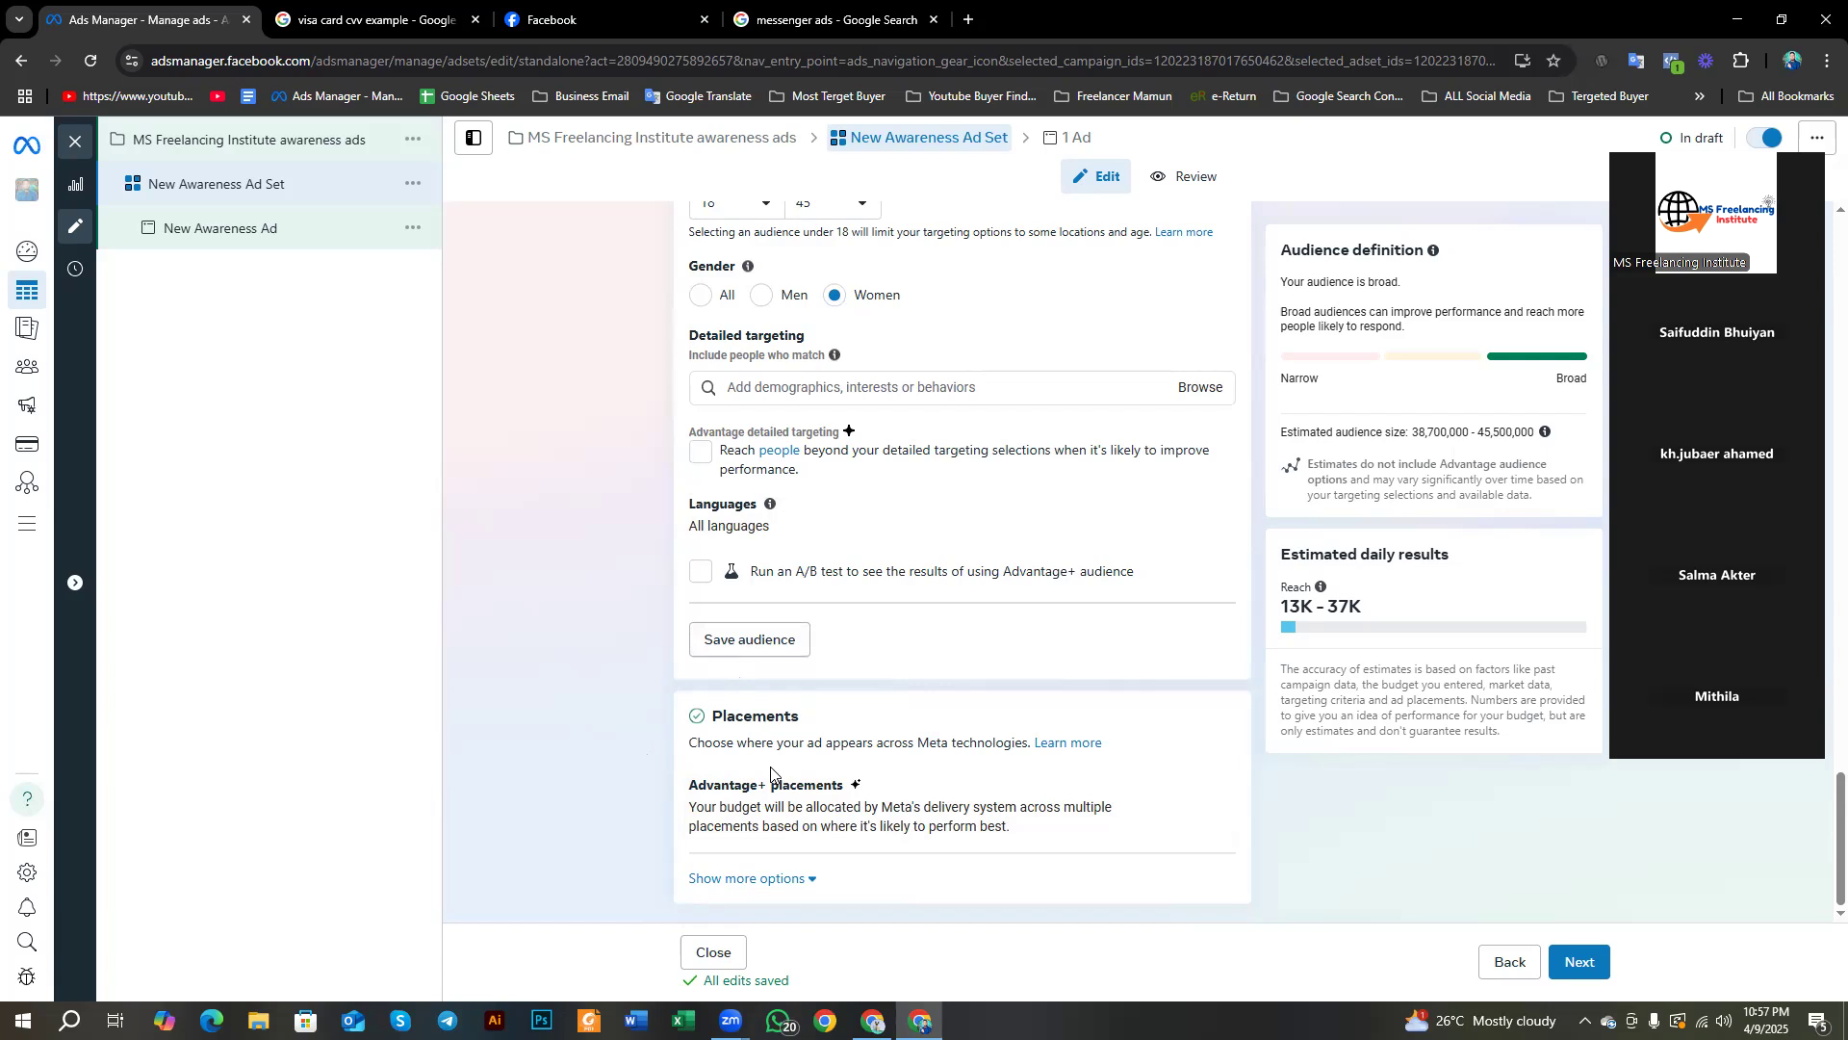
# Step: Translate the Awareness heading at the top of the ad set form
pyautogui.scroll(7, 771, 770)
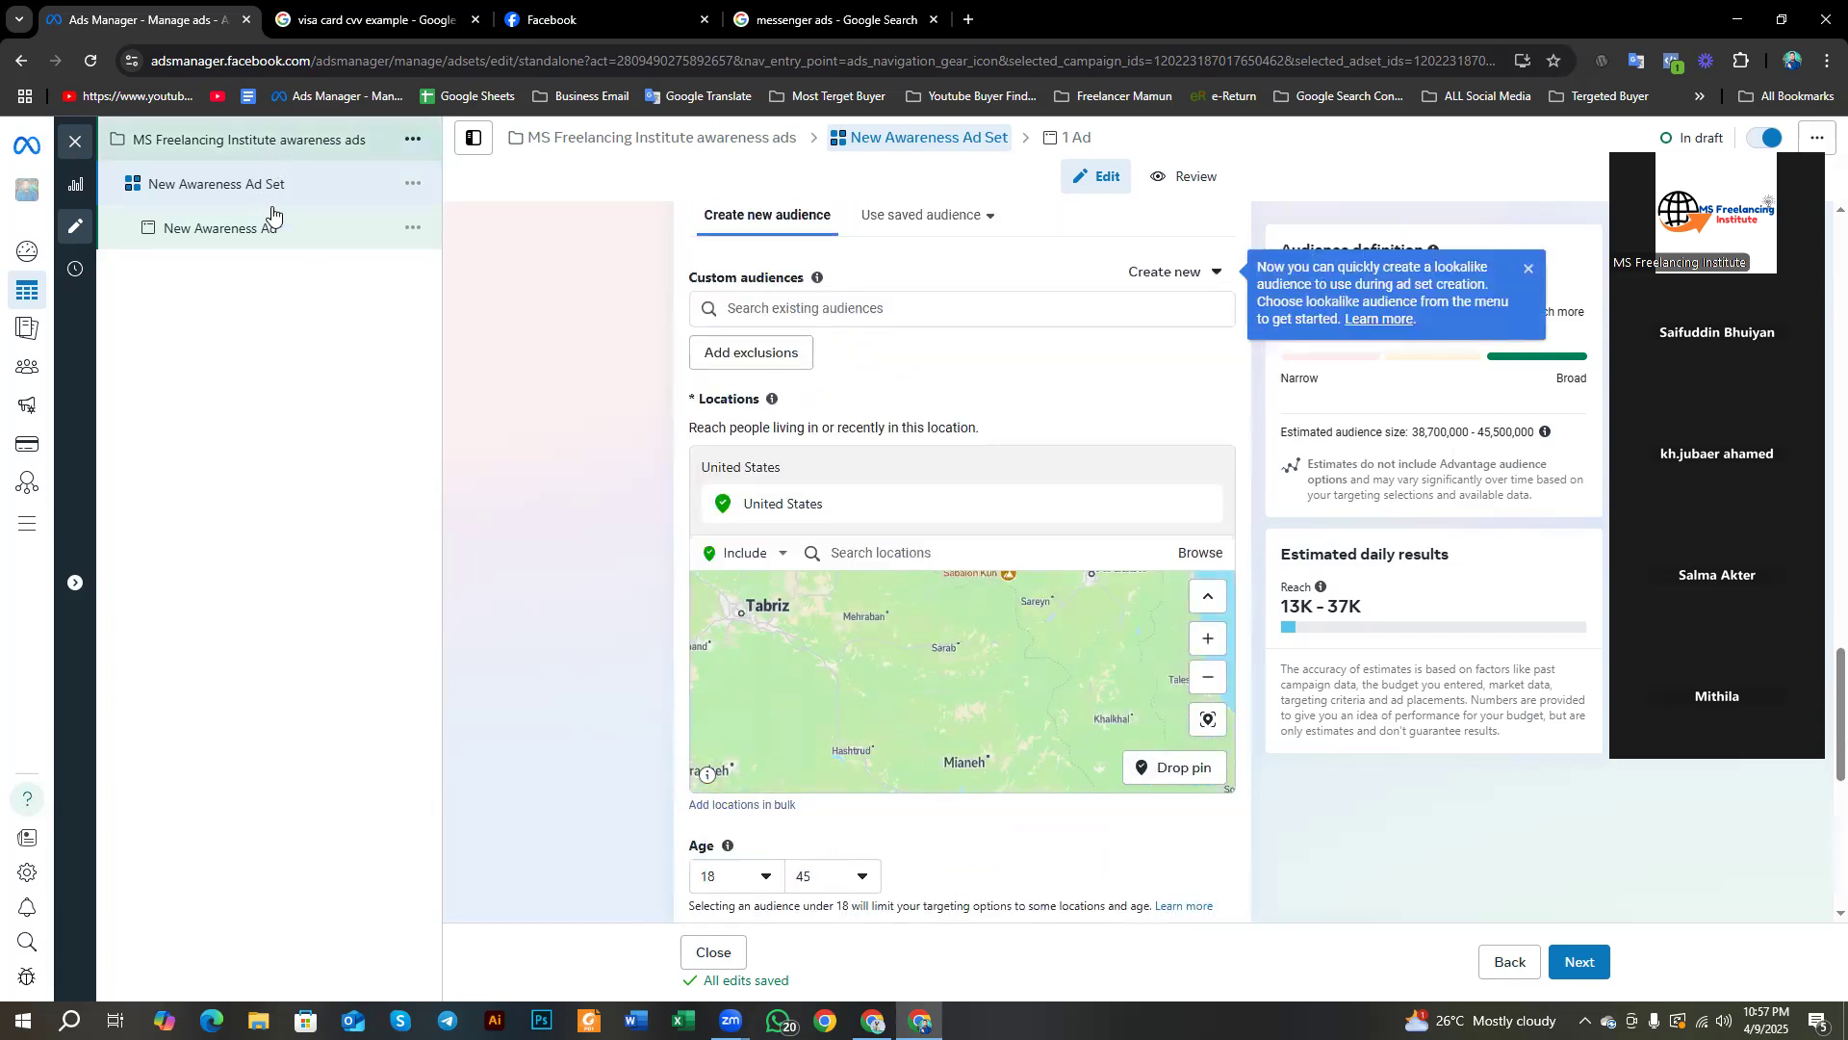
pyautogui.scroll(10, 624, 466)
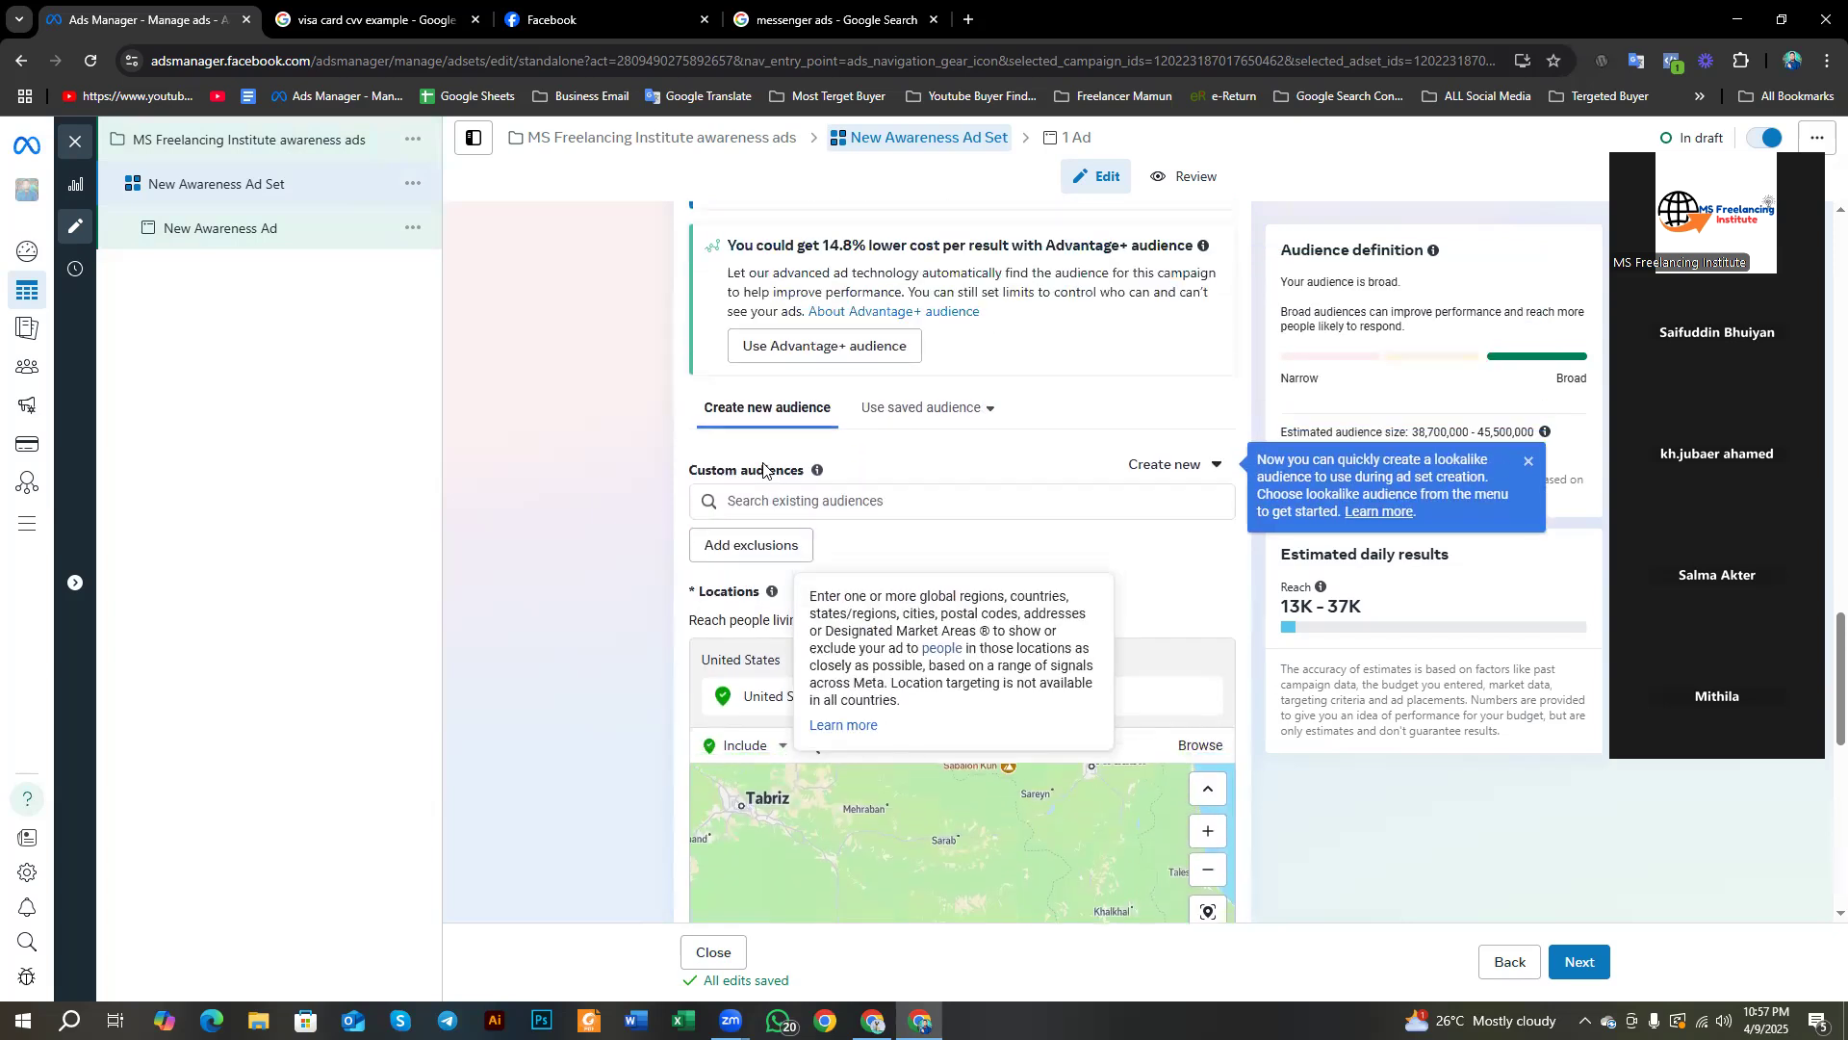
pyautogui.scroll(10, 624, 465)
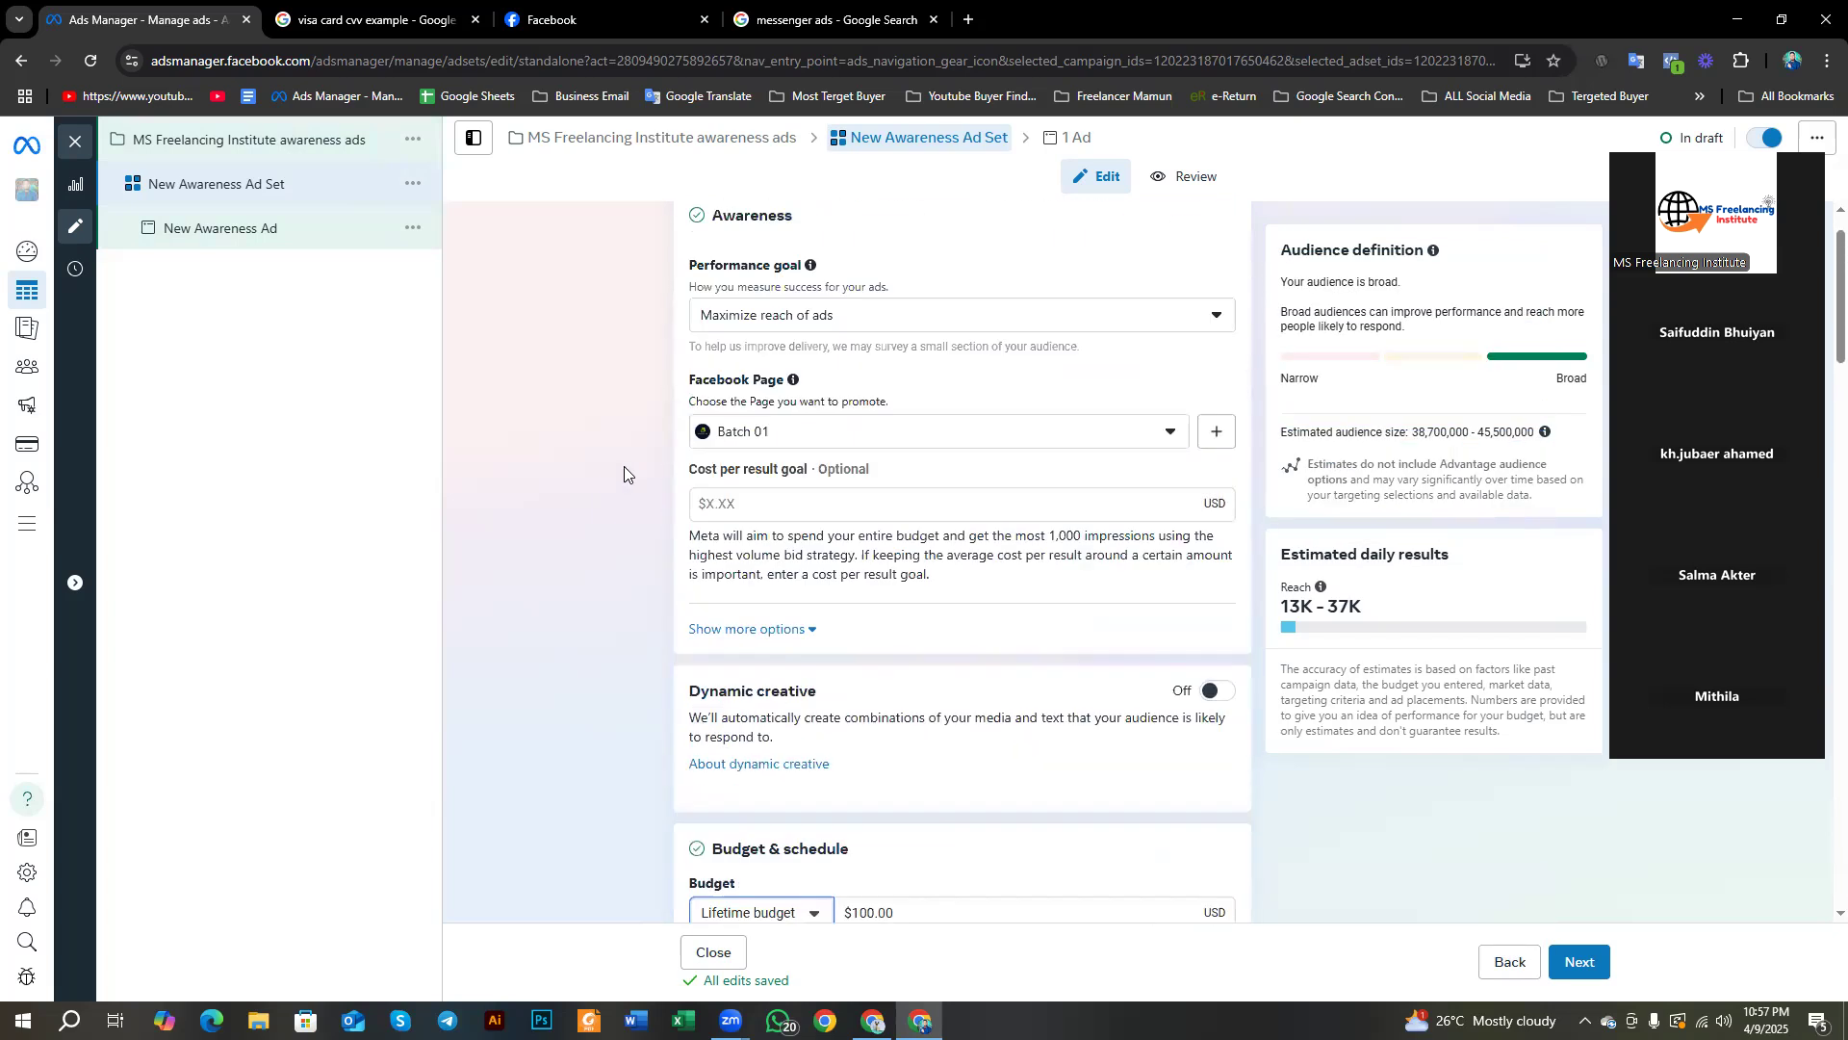
pyautogui.scroll(-10, 626, 472)
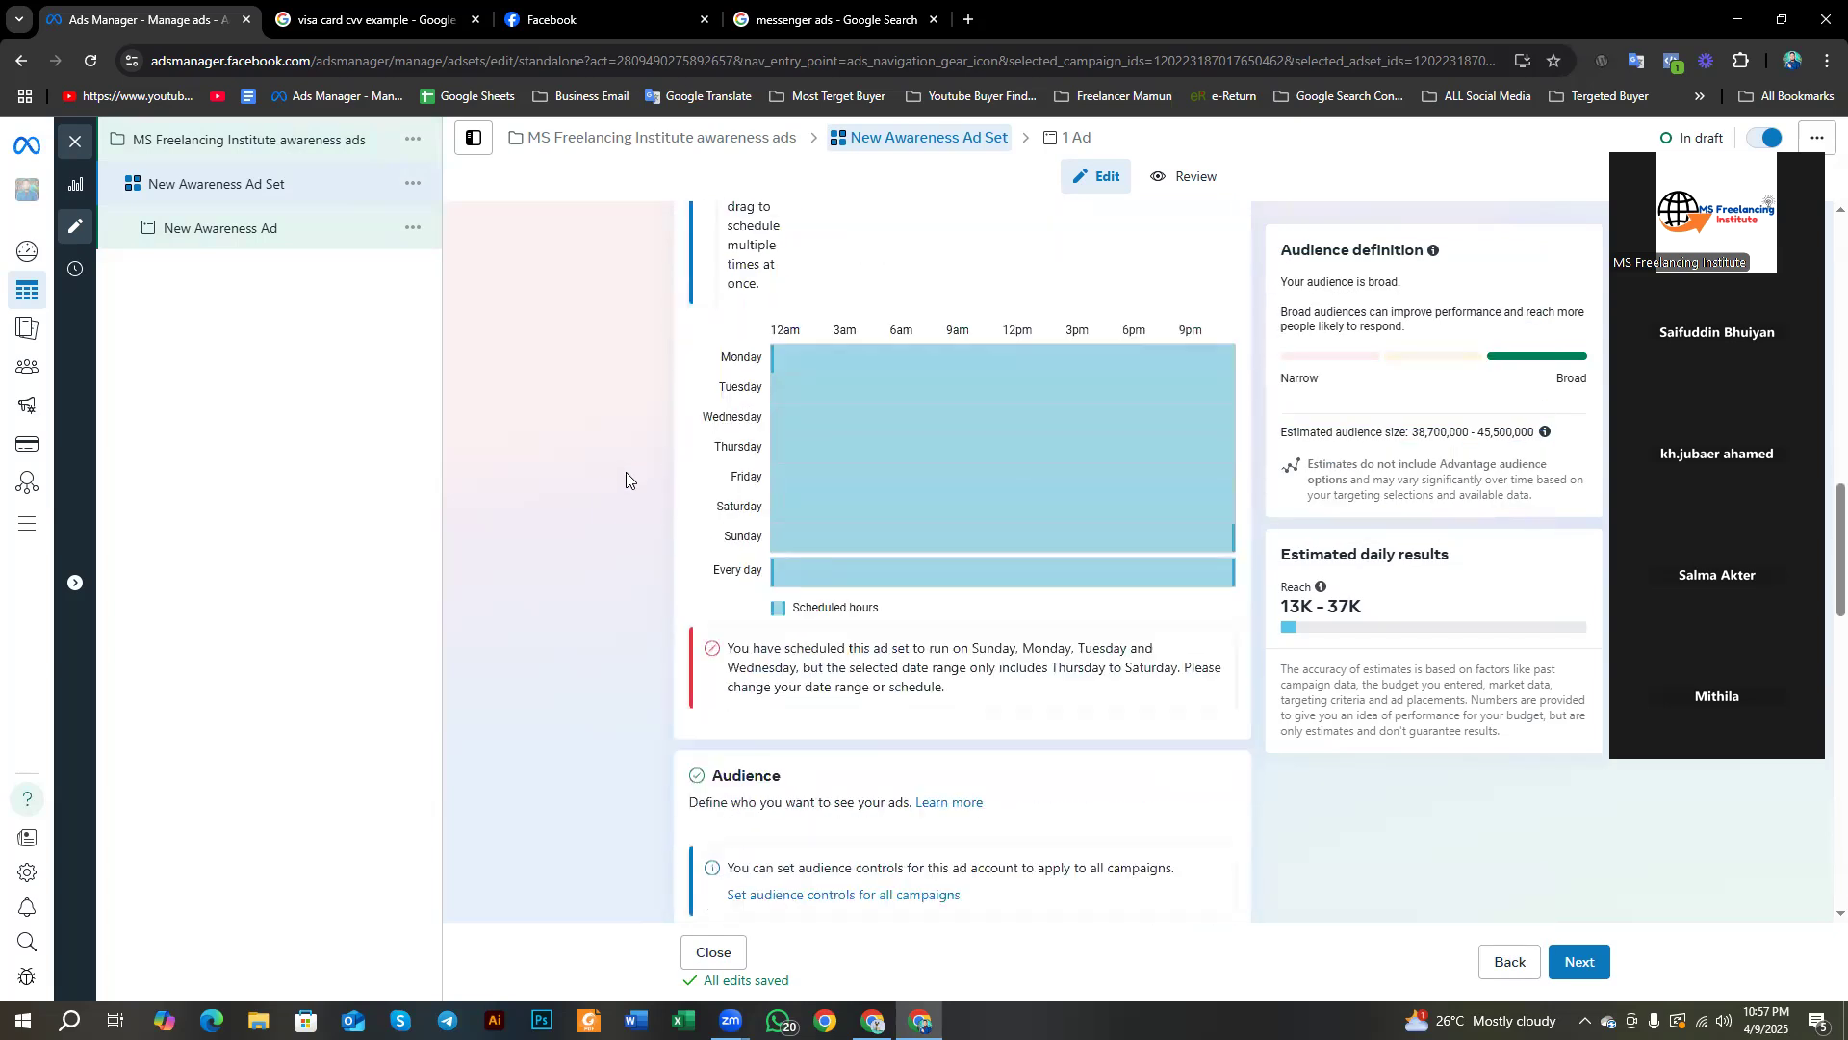
pyautogui.scroll(15, 627, 481)
pyautogui.scroll(3, 628, 482)
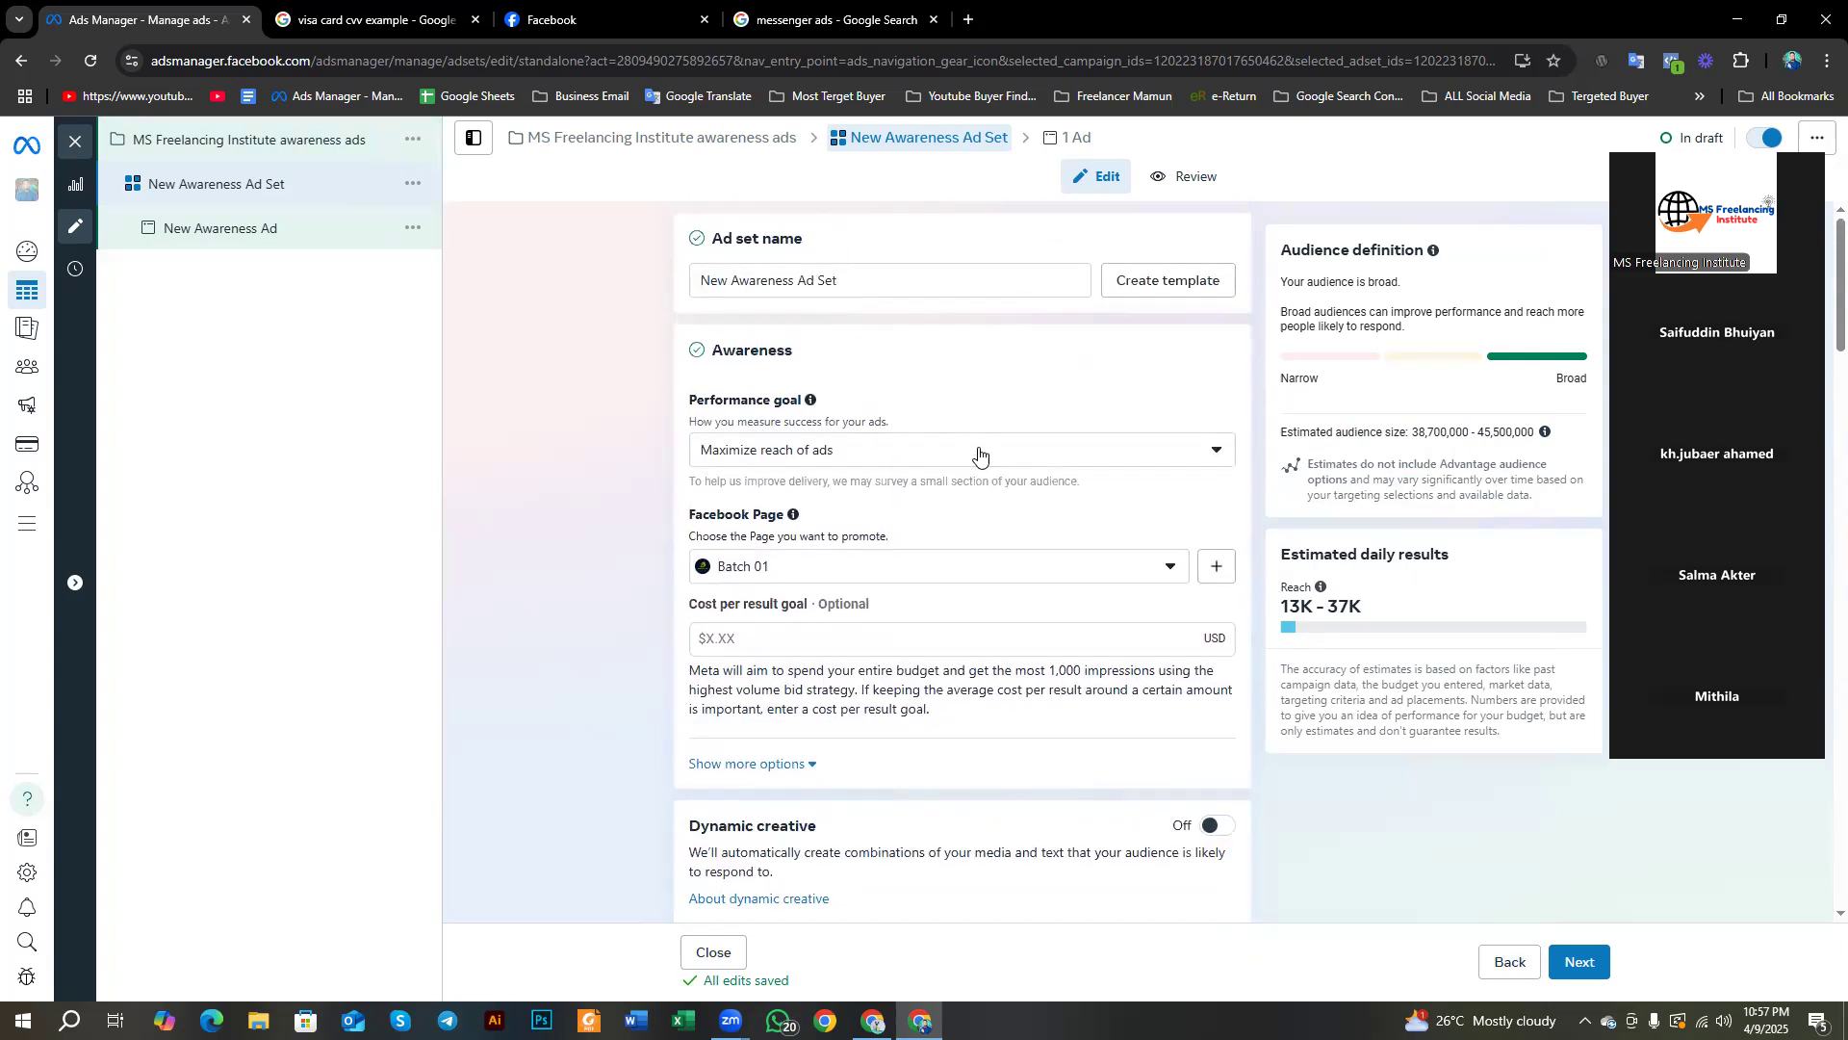
pyautogui.moveTo(798, 350); pyautogui.dragTo(712, 351)
pyautogui.scroll(-6, 560, 562)
pyautogui.click(560, 577)
# Step: Translate the Performance goal label, its description and the delivery helper text
pyautogui.scroll(6, 560, 578)
pyautogui.scroll(-1, 694, 425)
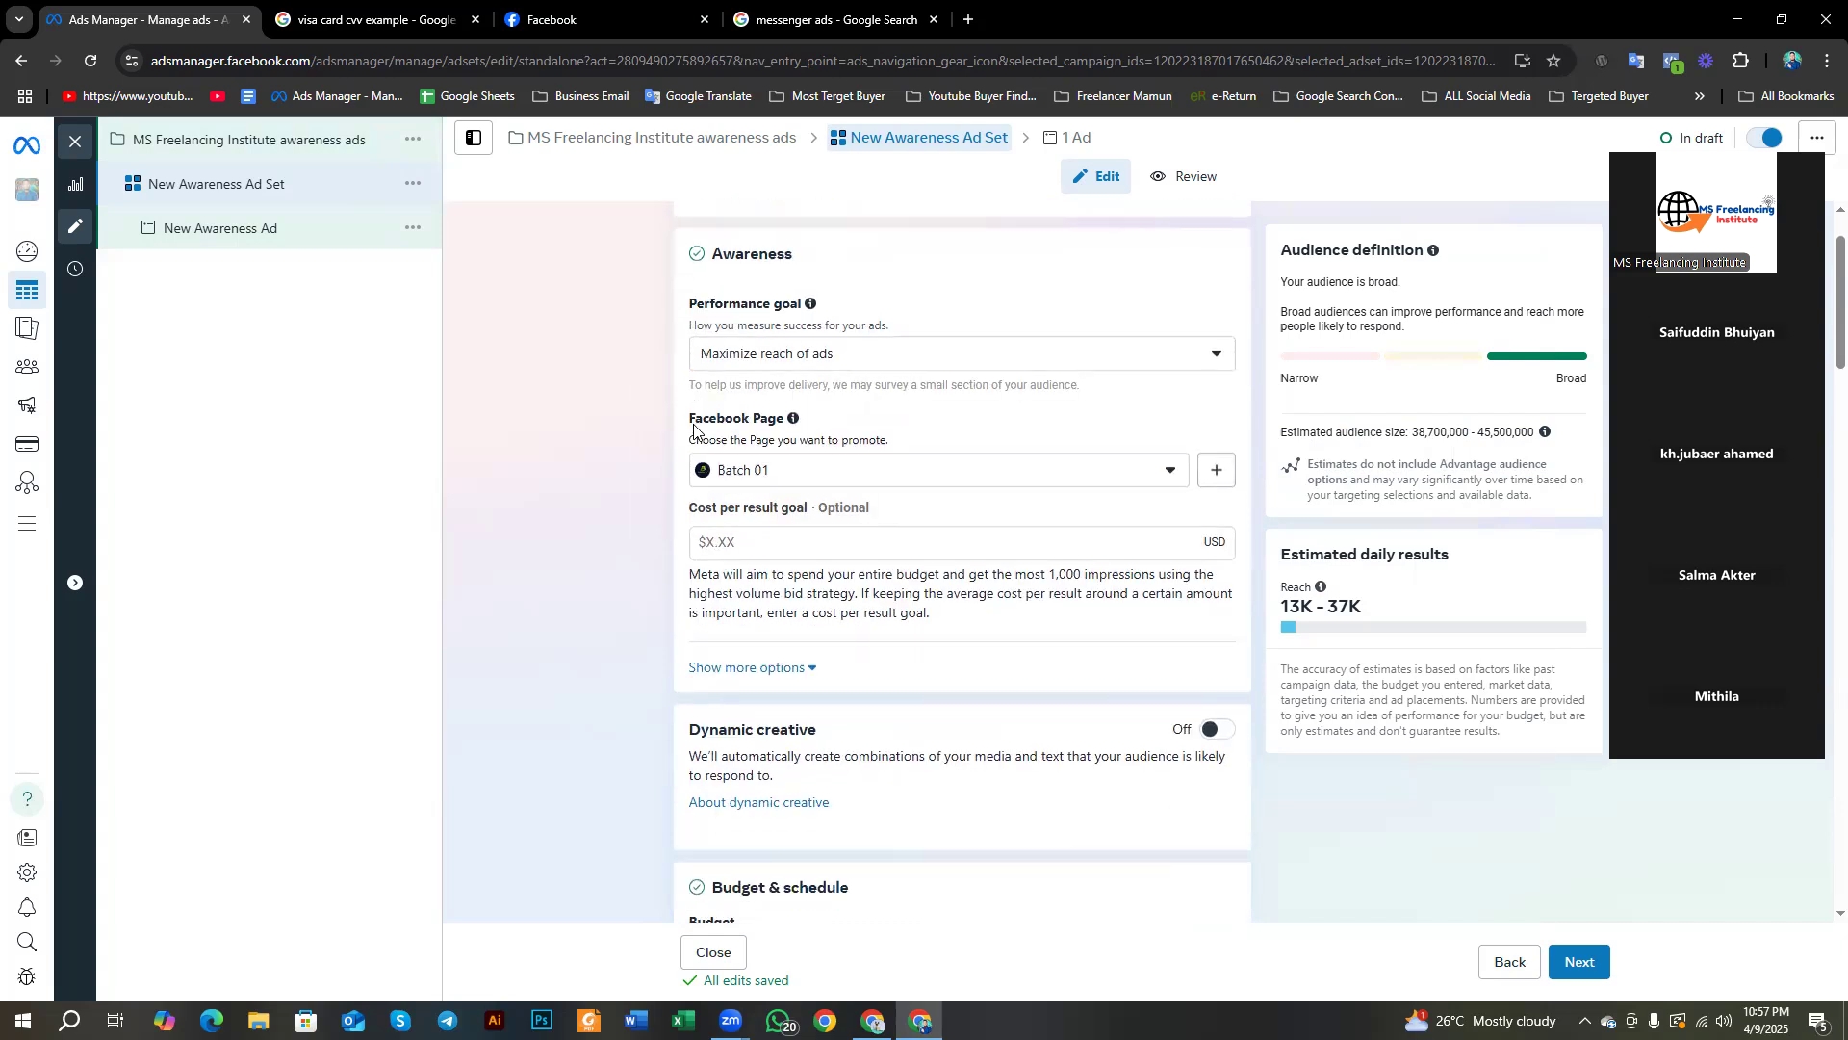
pyautogui.scroll(1, 765, 587)
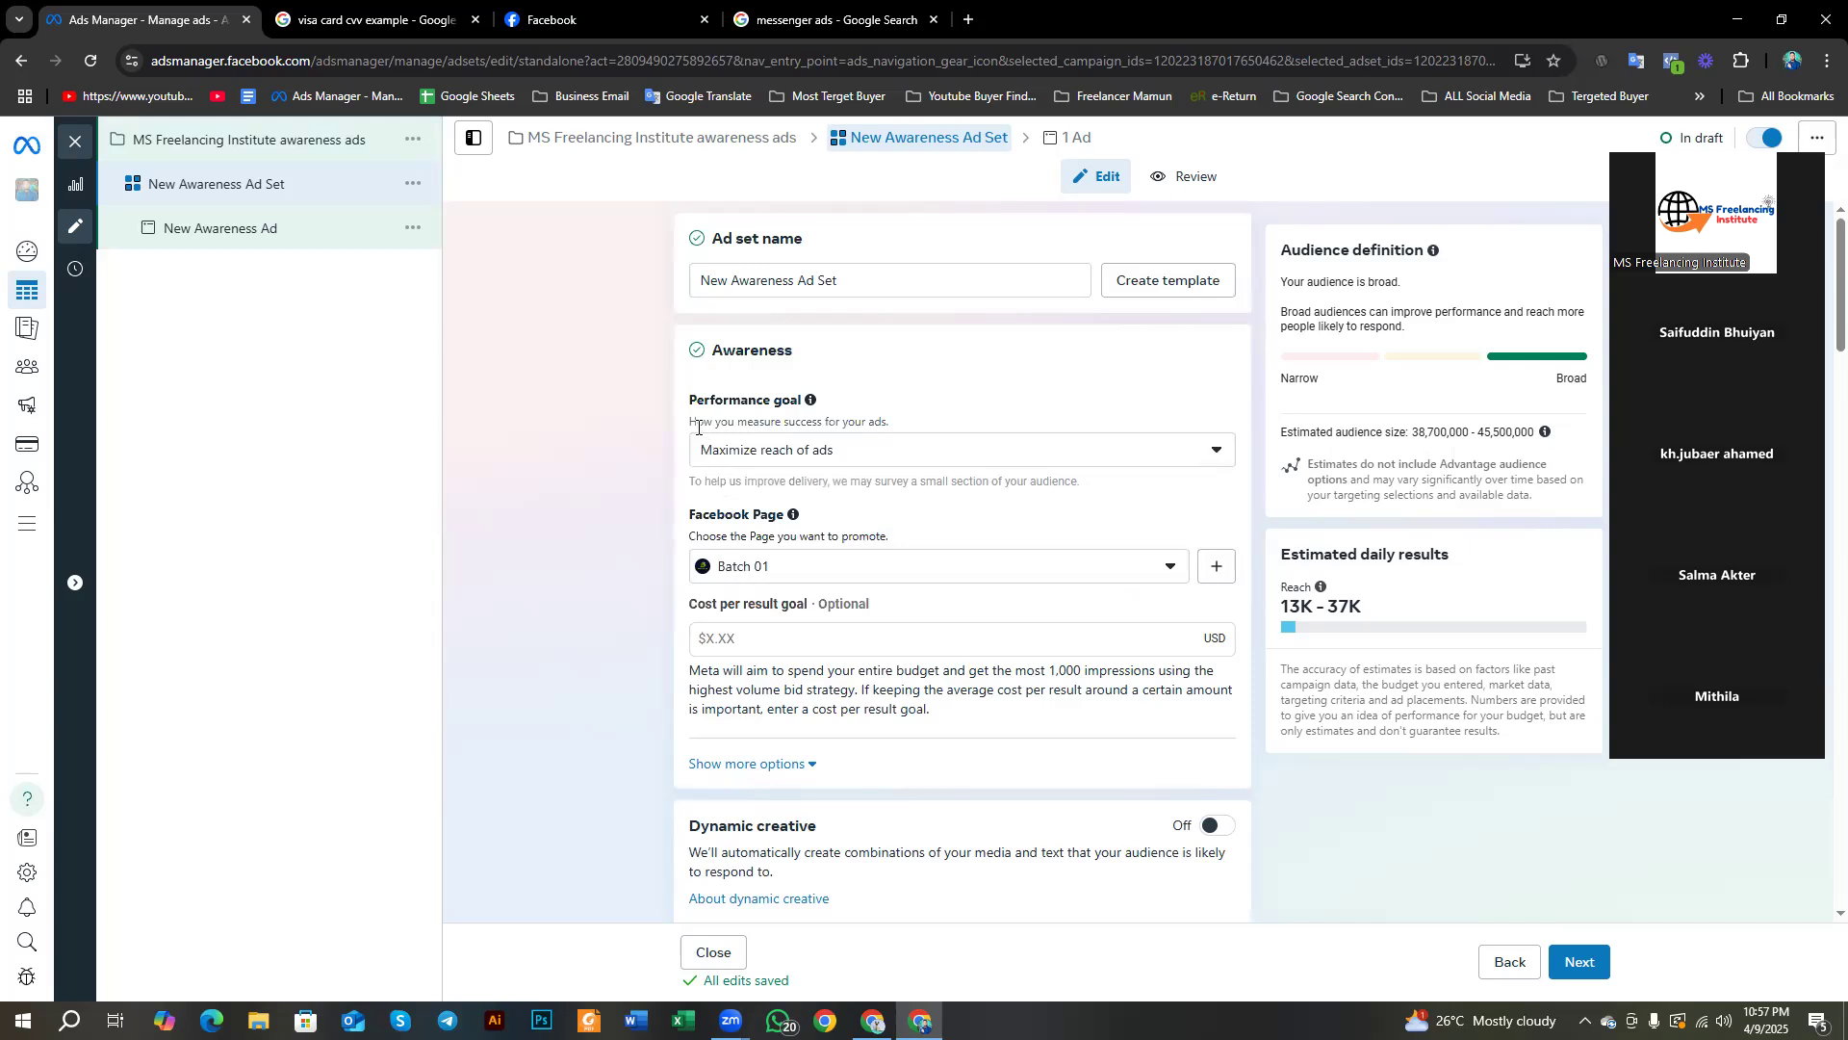
pyautogui.moveTo(691, 404); pyautogui.dragTo(808, 421)
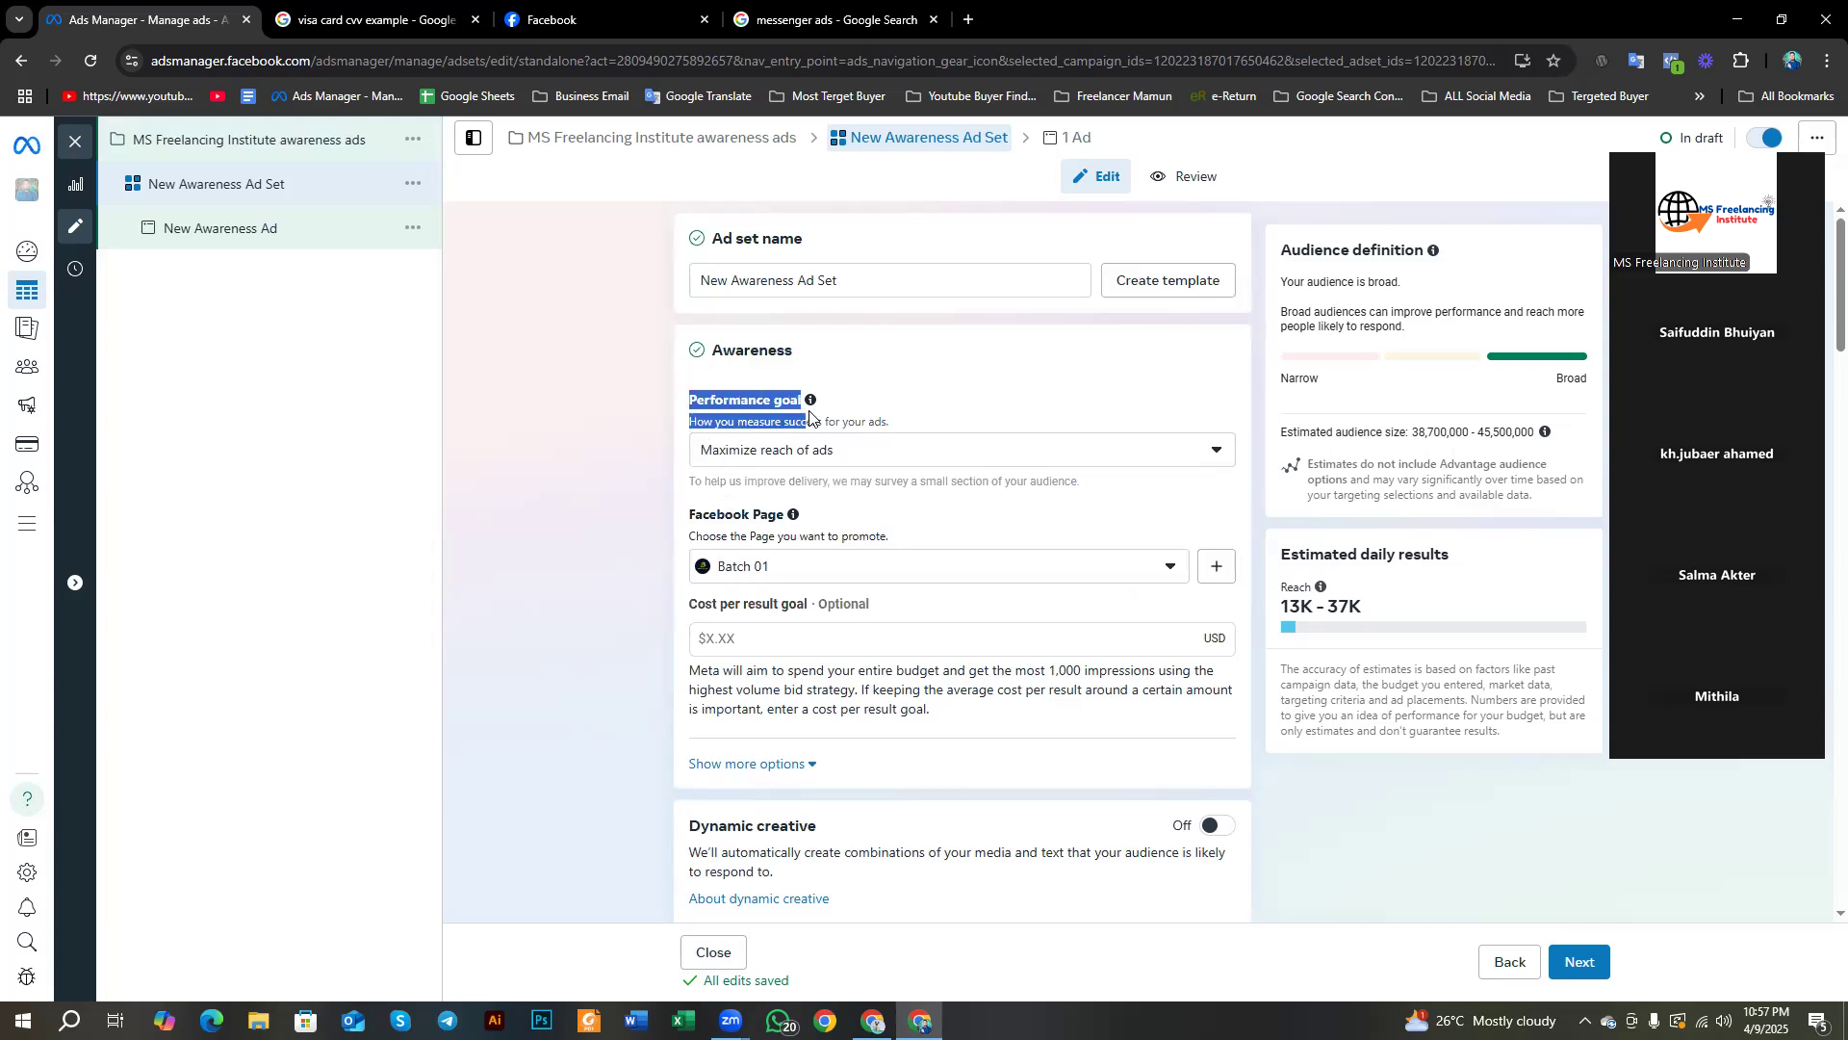
pyautogui.click(691, 421)
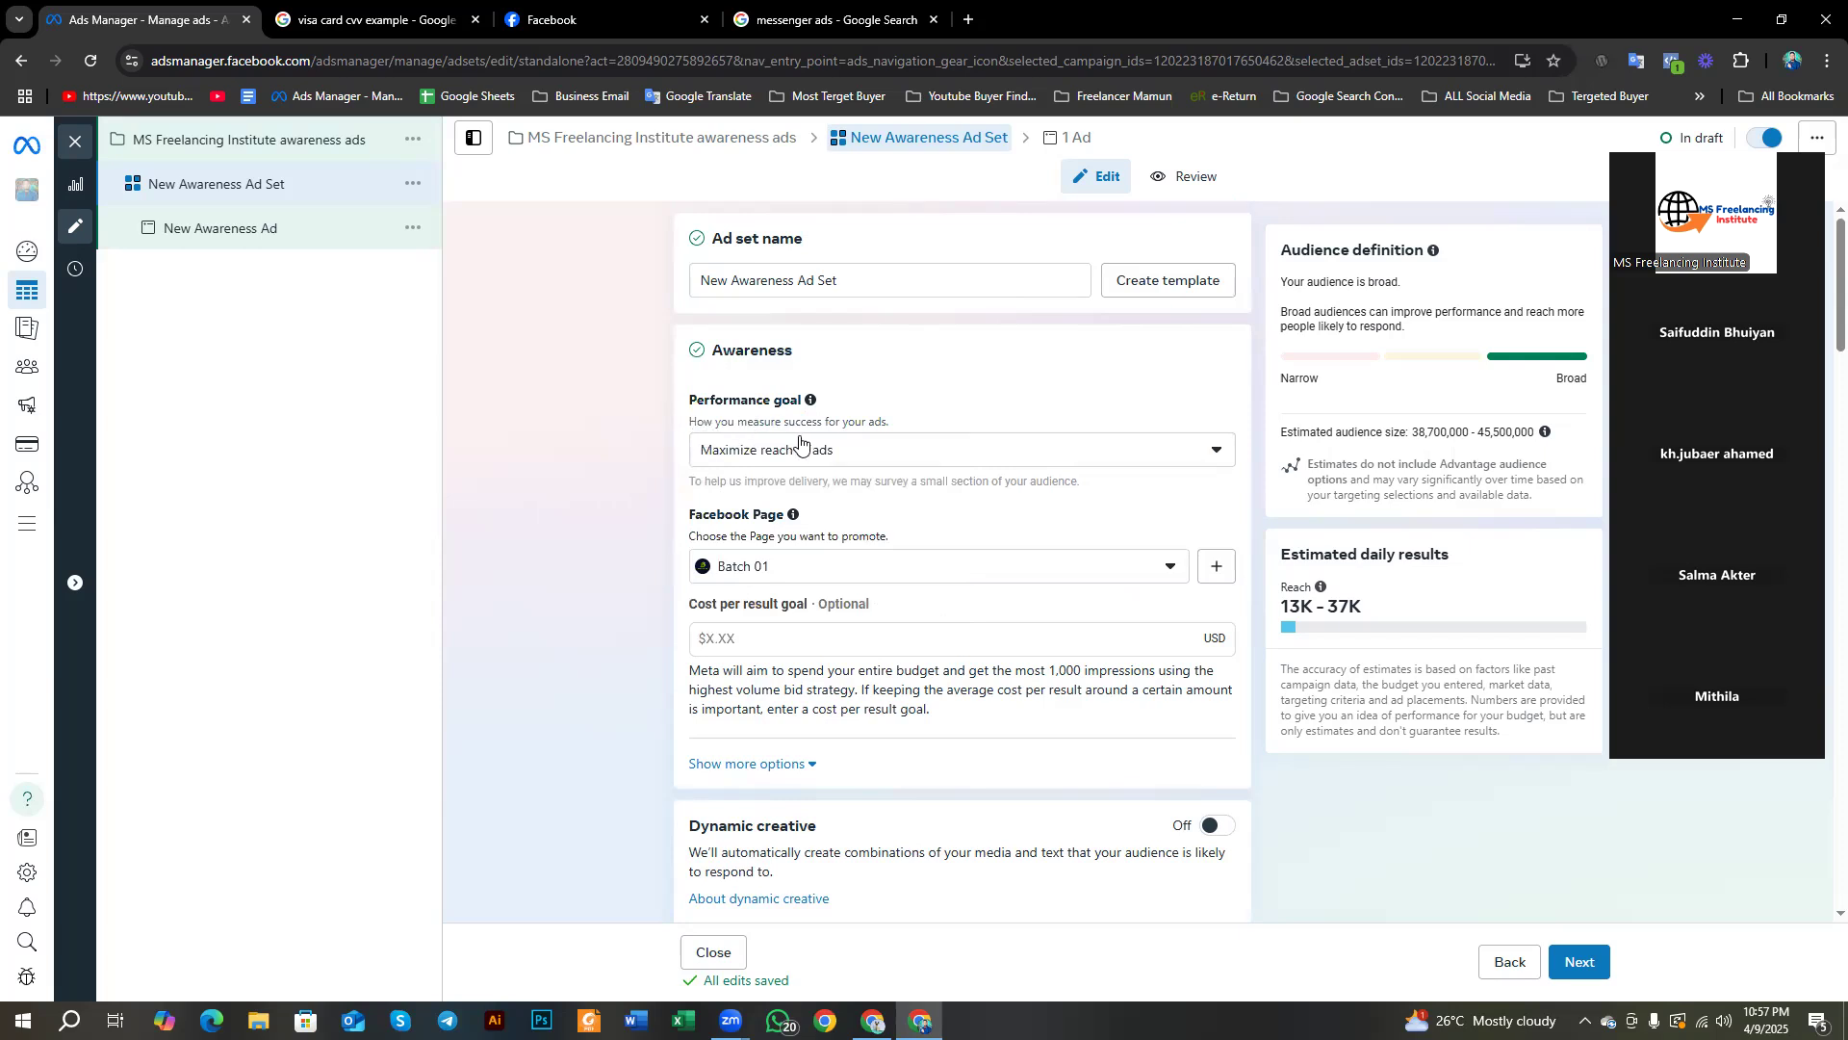
pyautogui.moveTo(894, 422); pyautogui.dragTo(690, 419)
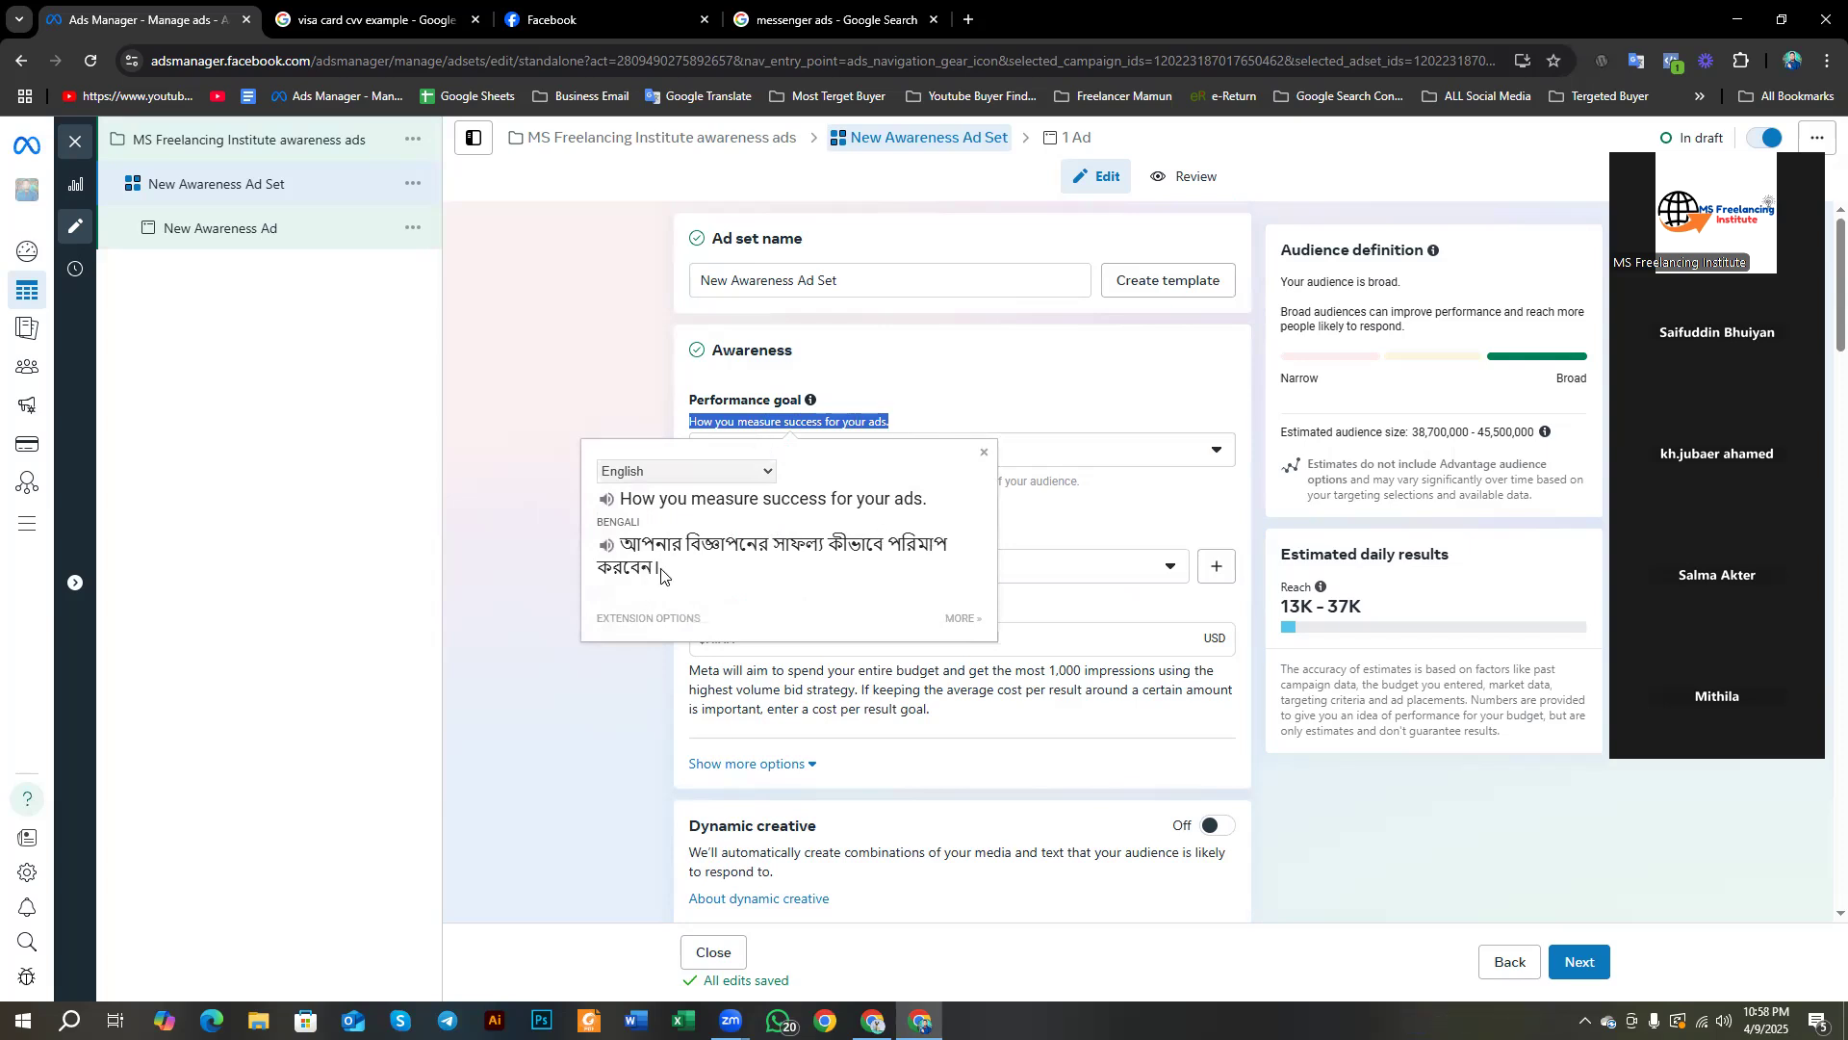
pyautogui.moveTo(664, 571); pyautogui.dragTo(604, 540)
pyautogui.click(531, 482)
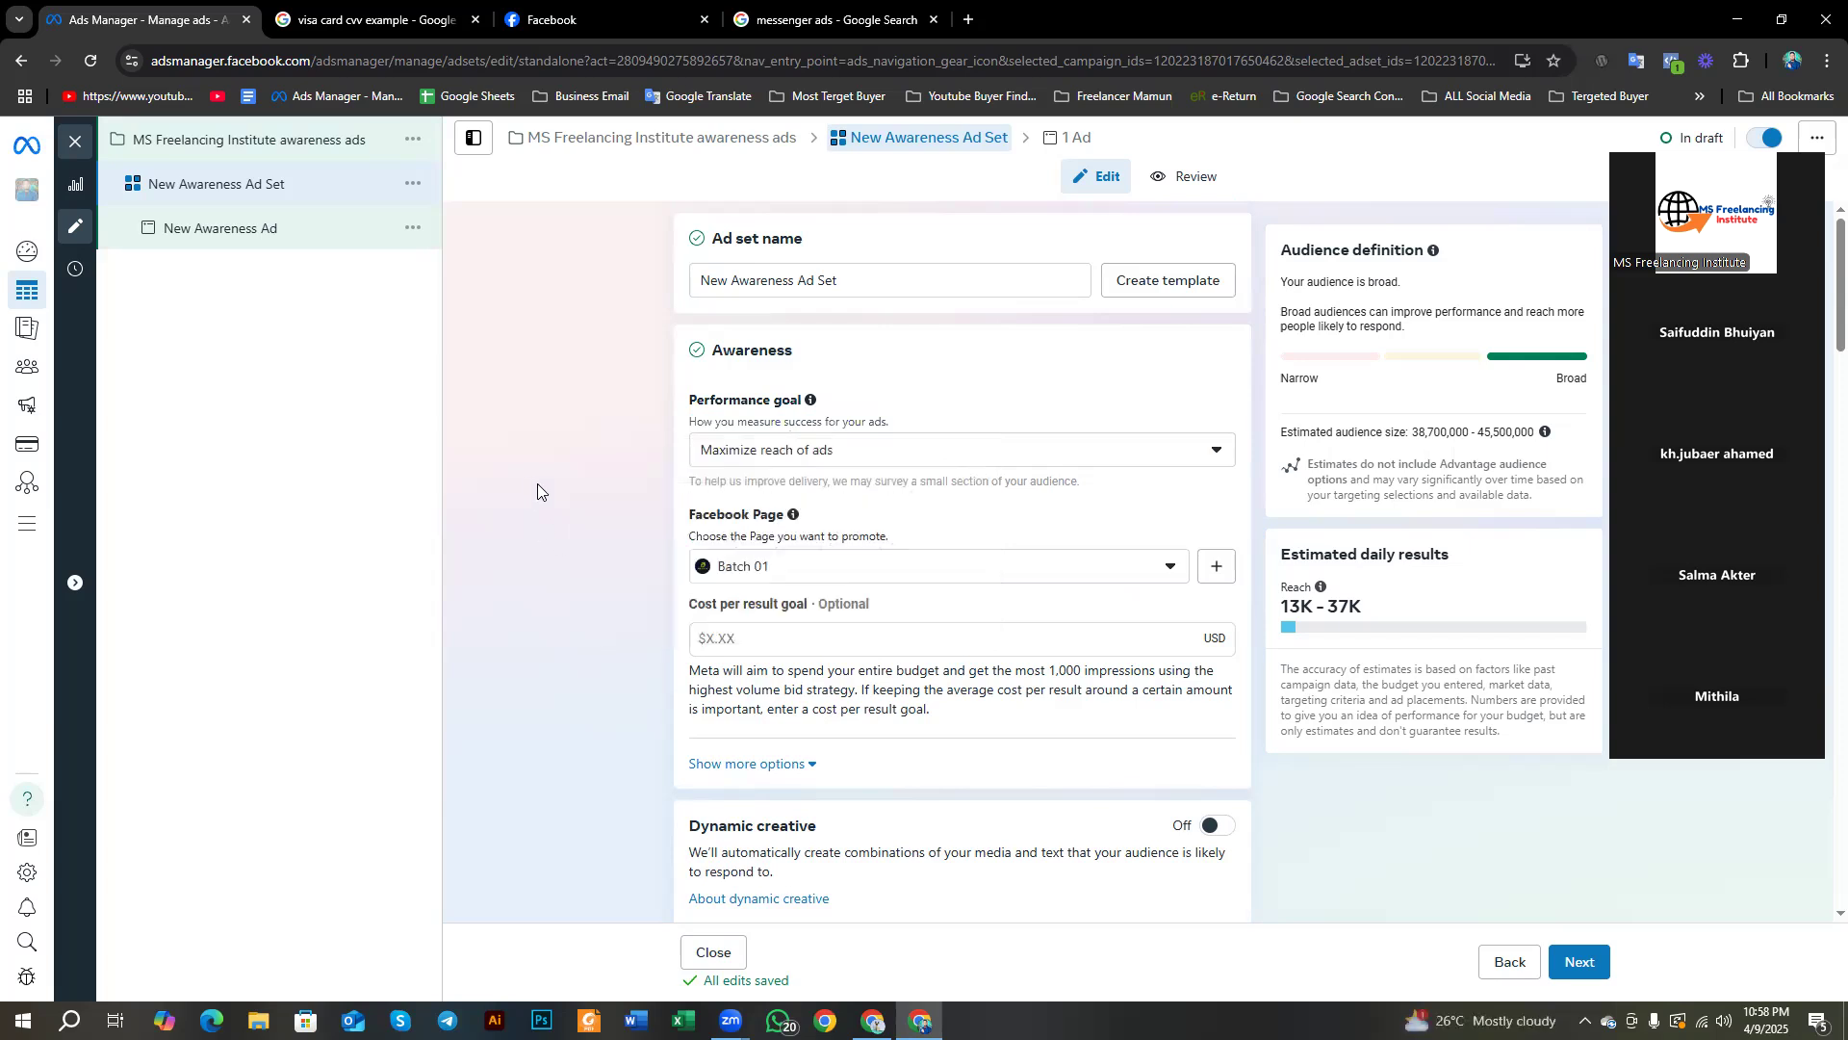
pyautogui.moveTo(1100, 489); pyautogui.dragTo(685, 484)
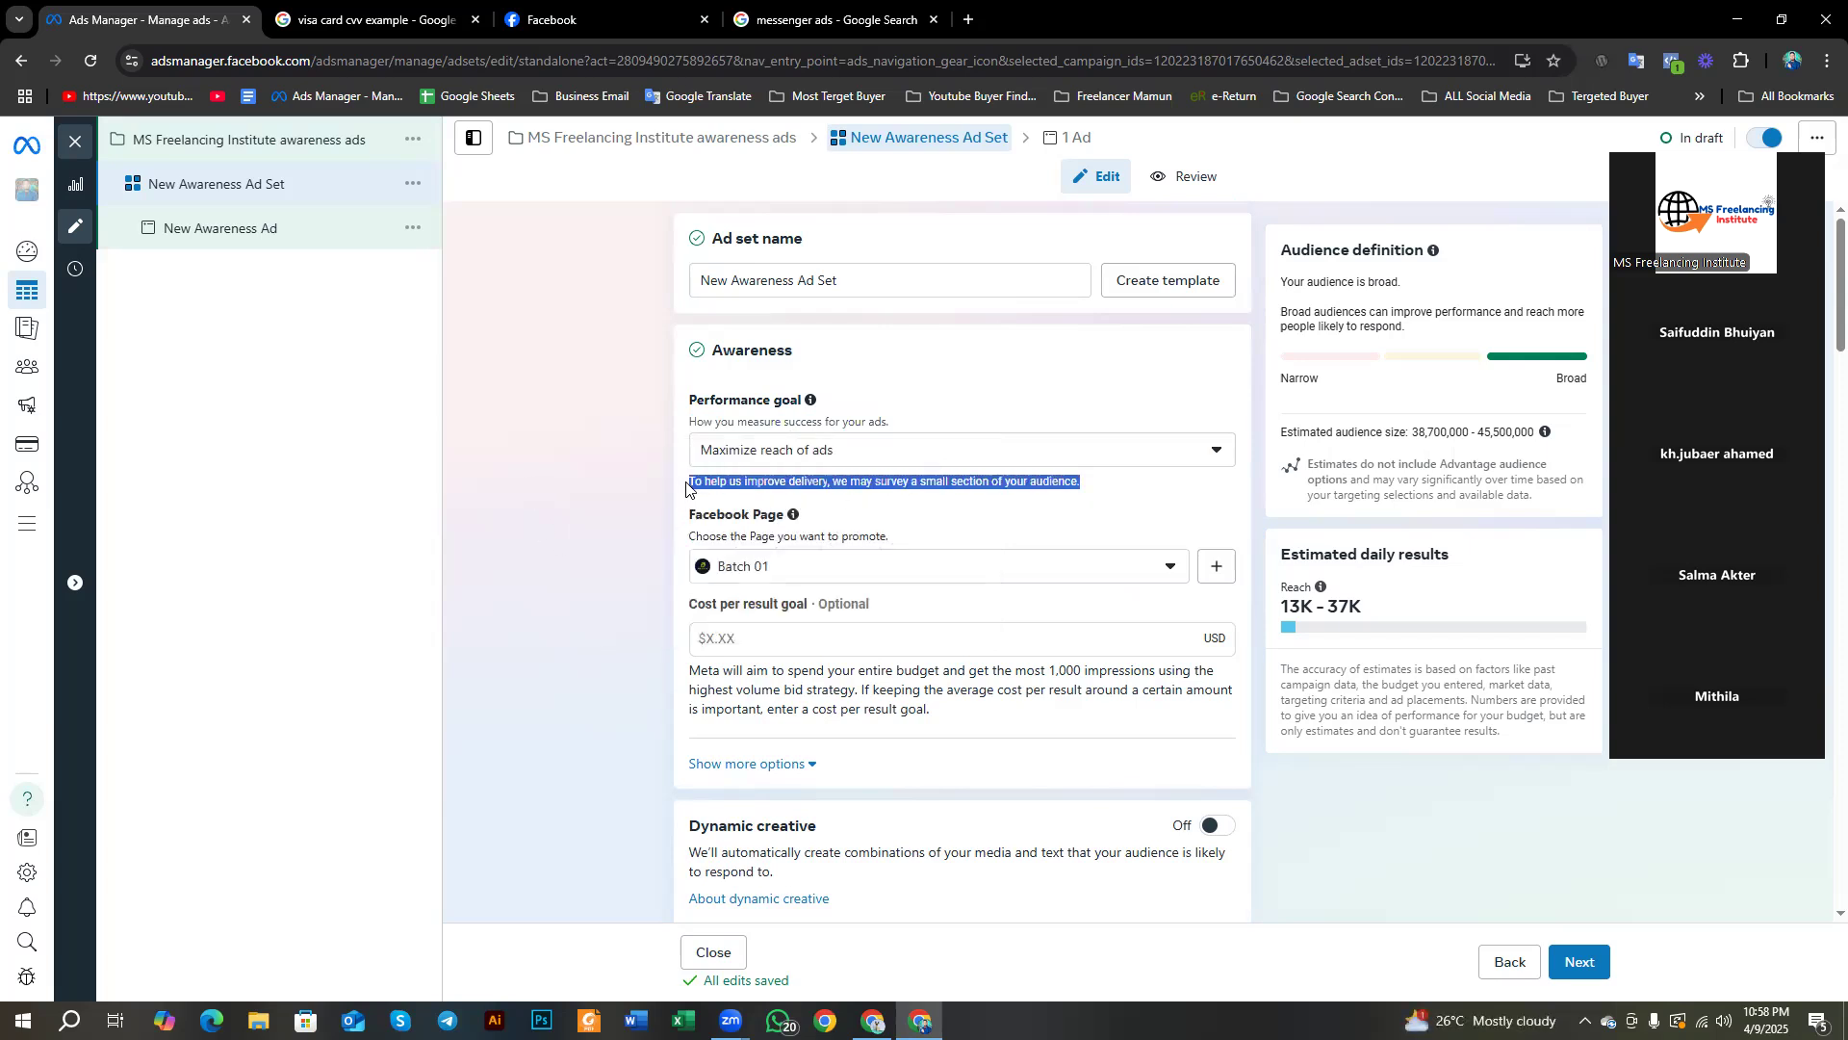
pyautogui.click(523, 561)
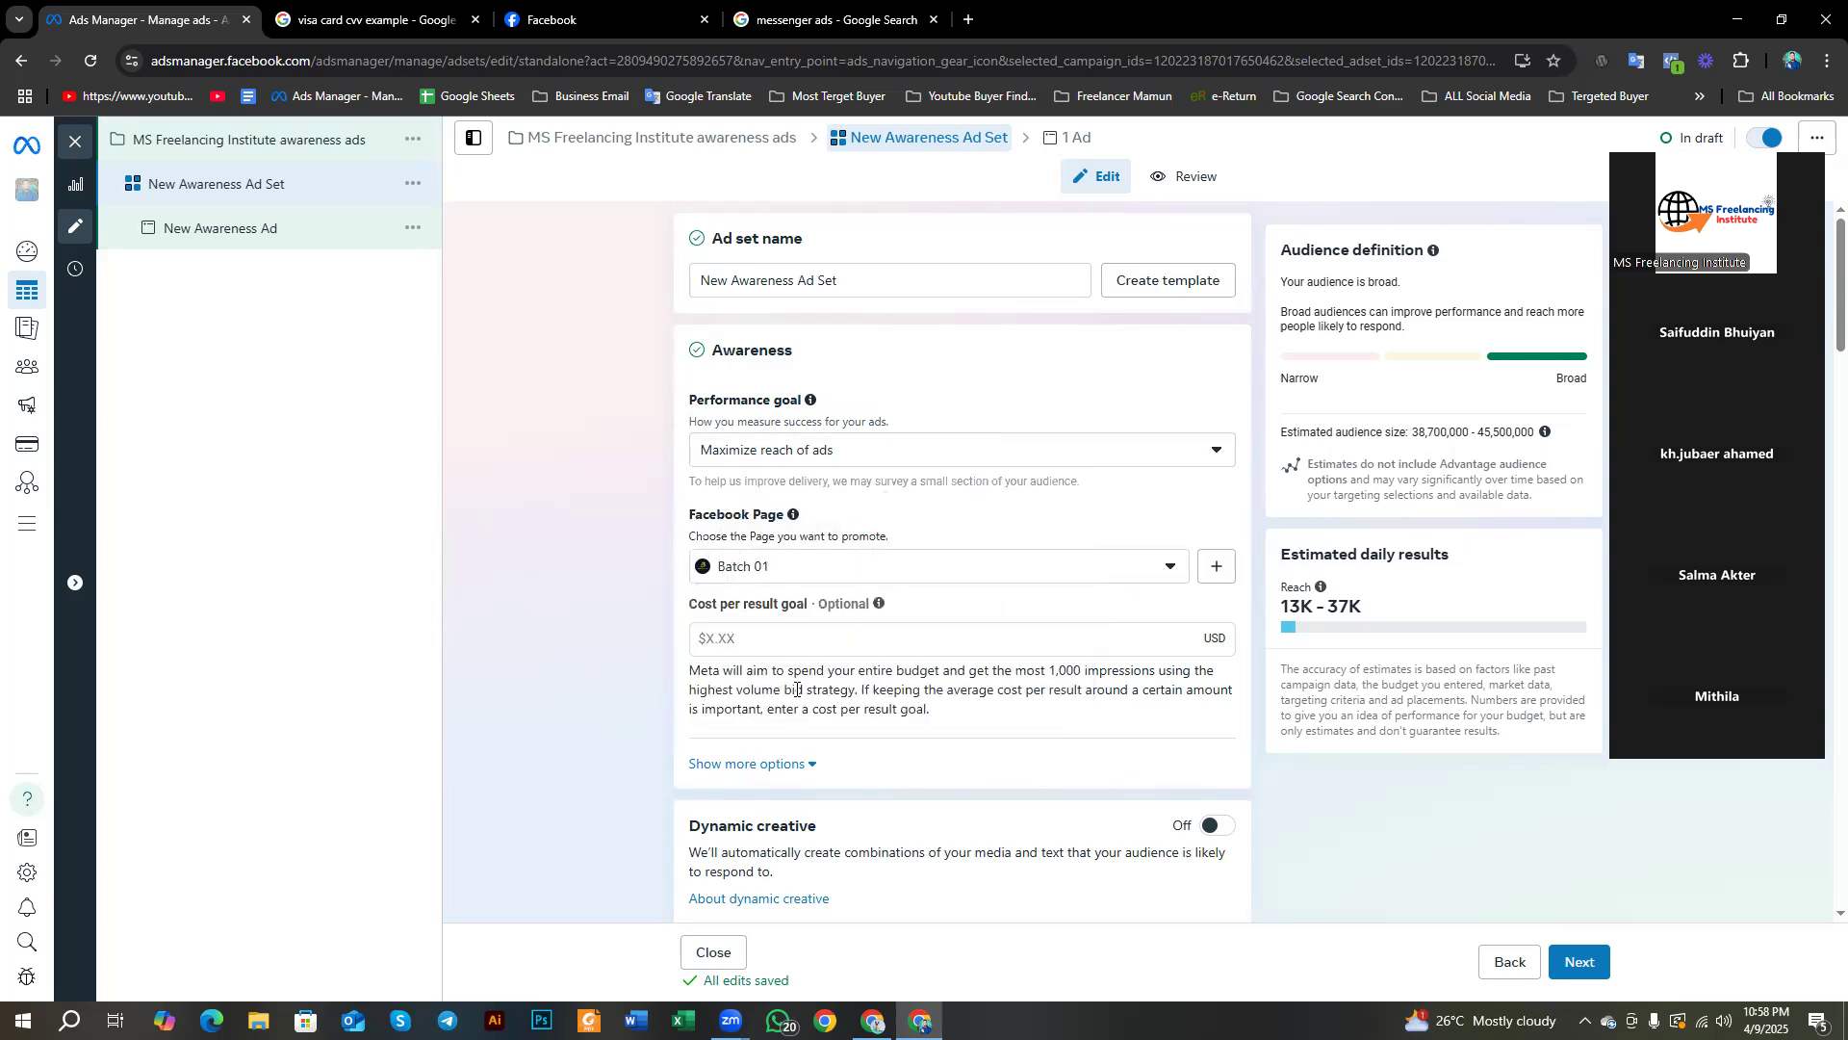
# Step: Scroll past Budget & schedule down to the Audience section
pyautogui.scroll(-15, 796, 689)
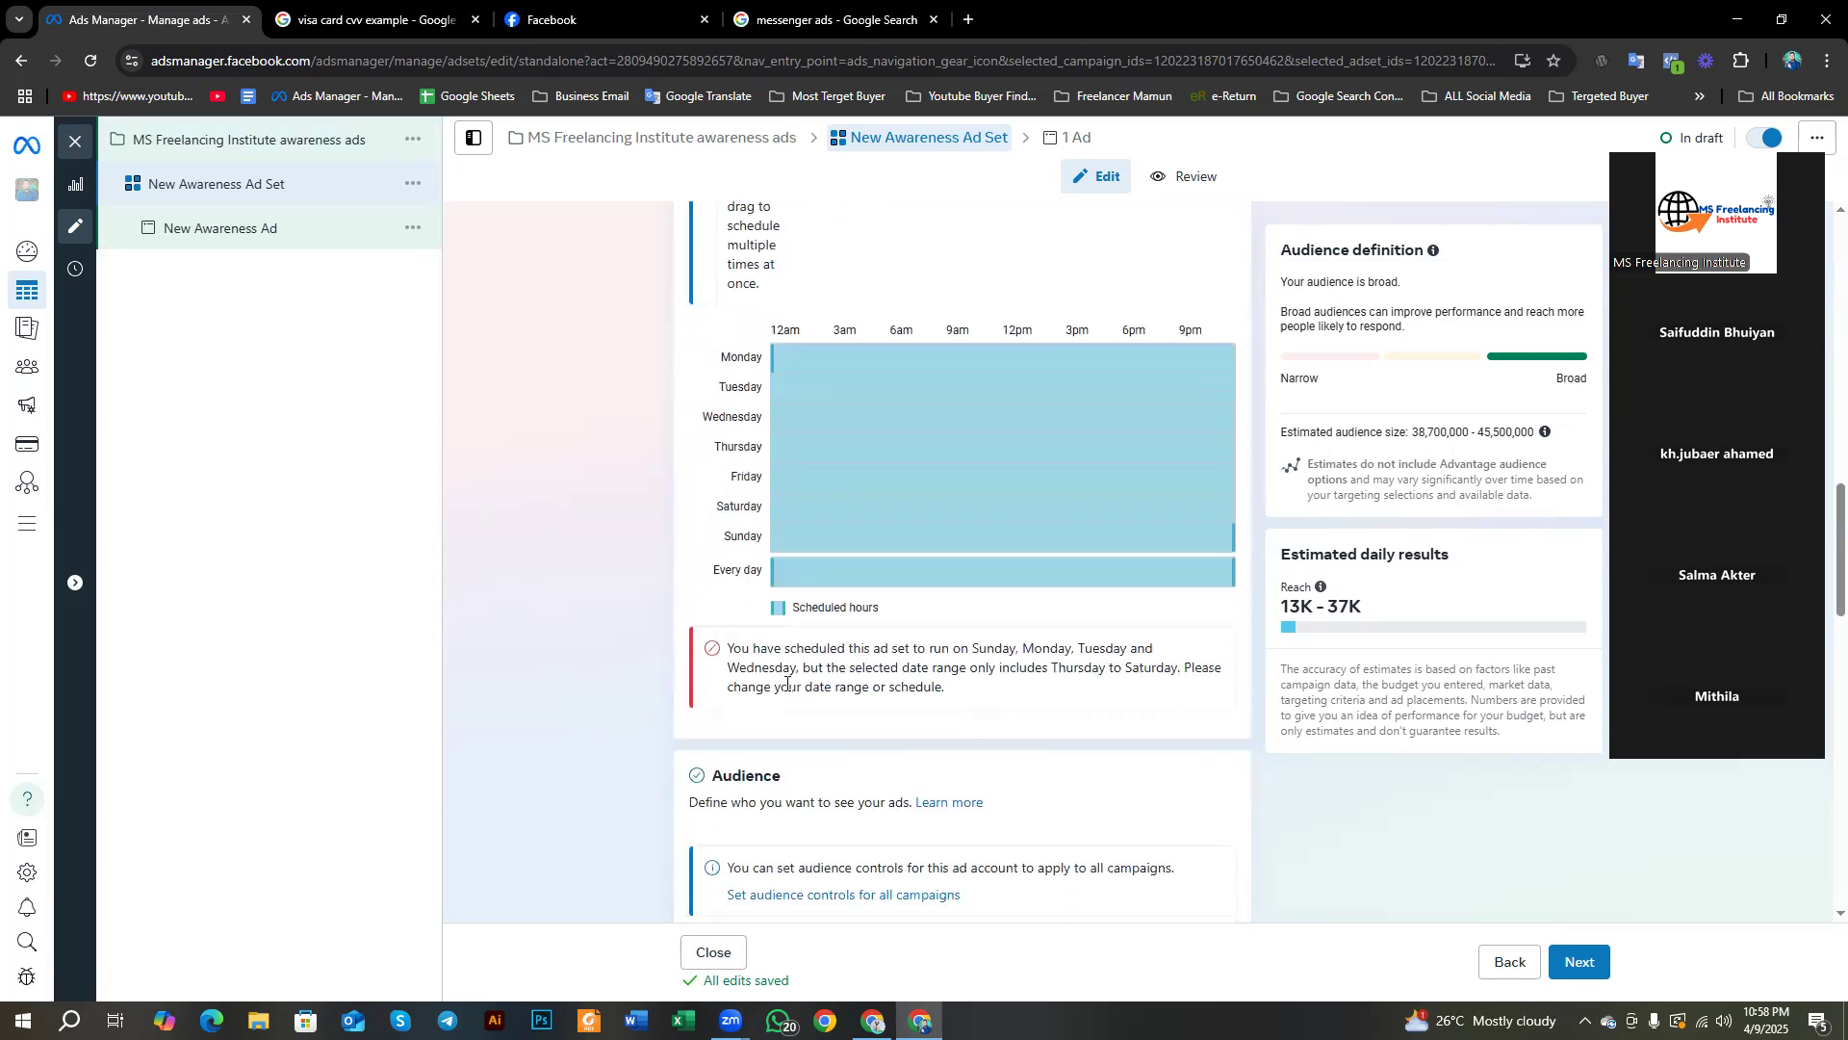
pyautogui.scroll(-3, 781, 652)
pyautogui.scroll(-8, 781, 653)
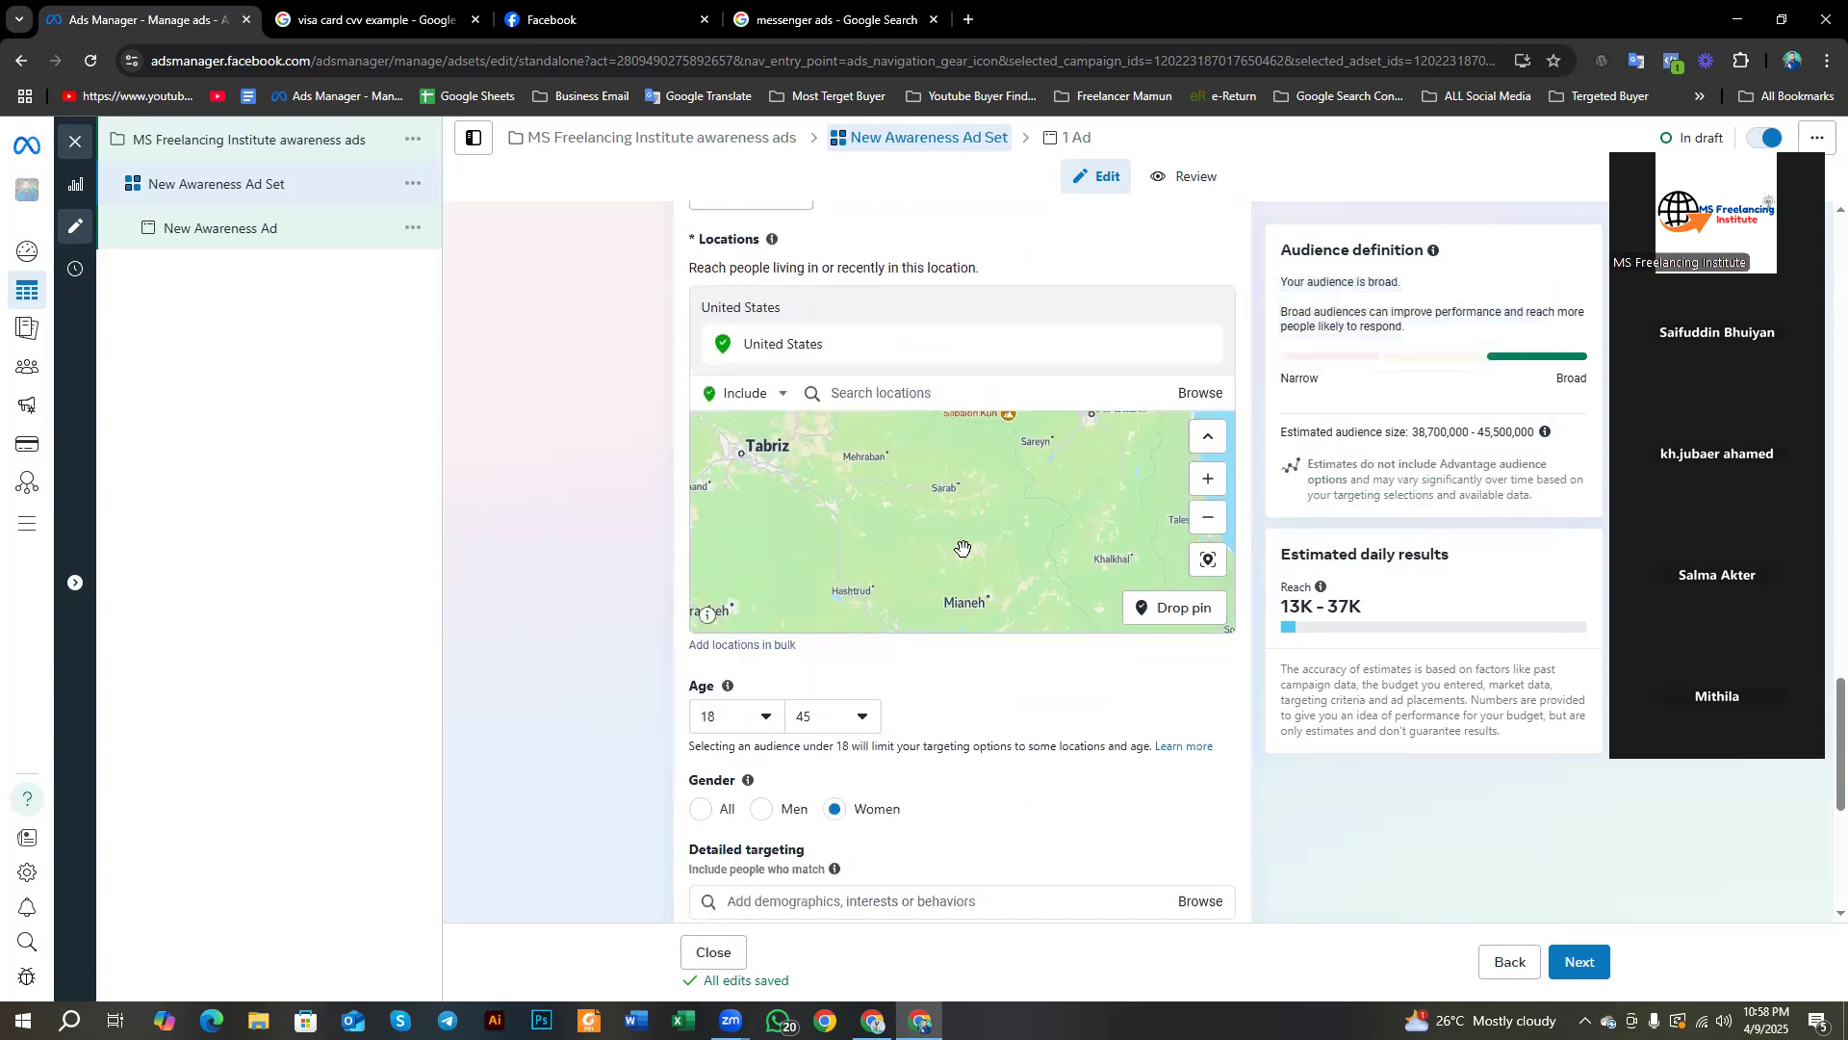
pyautogui.scroll(-5, 770, 647)
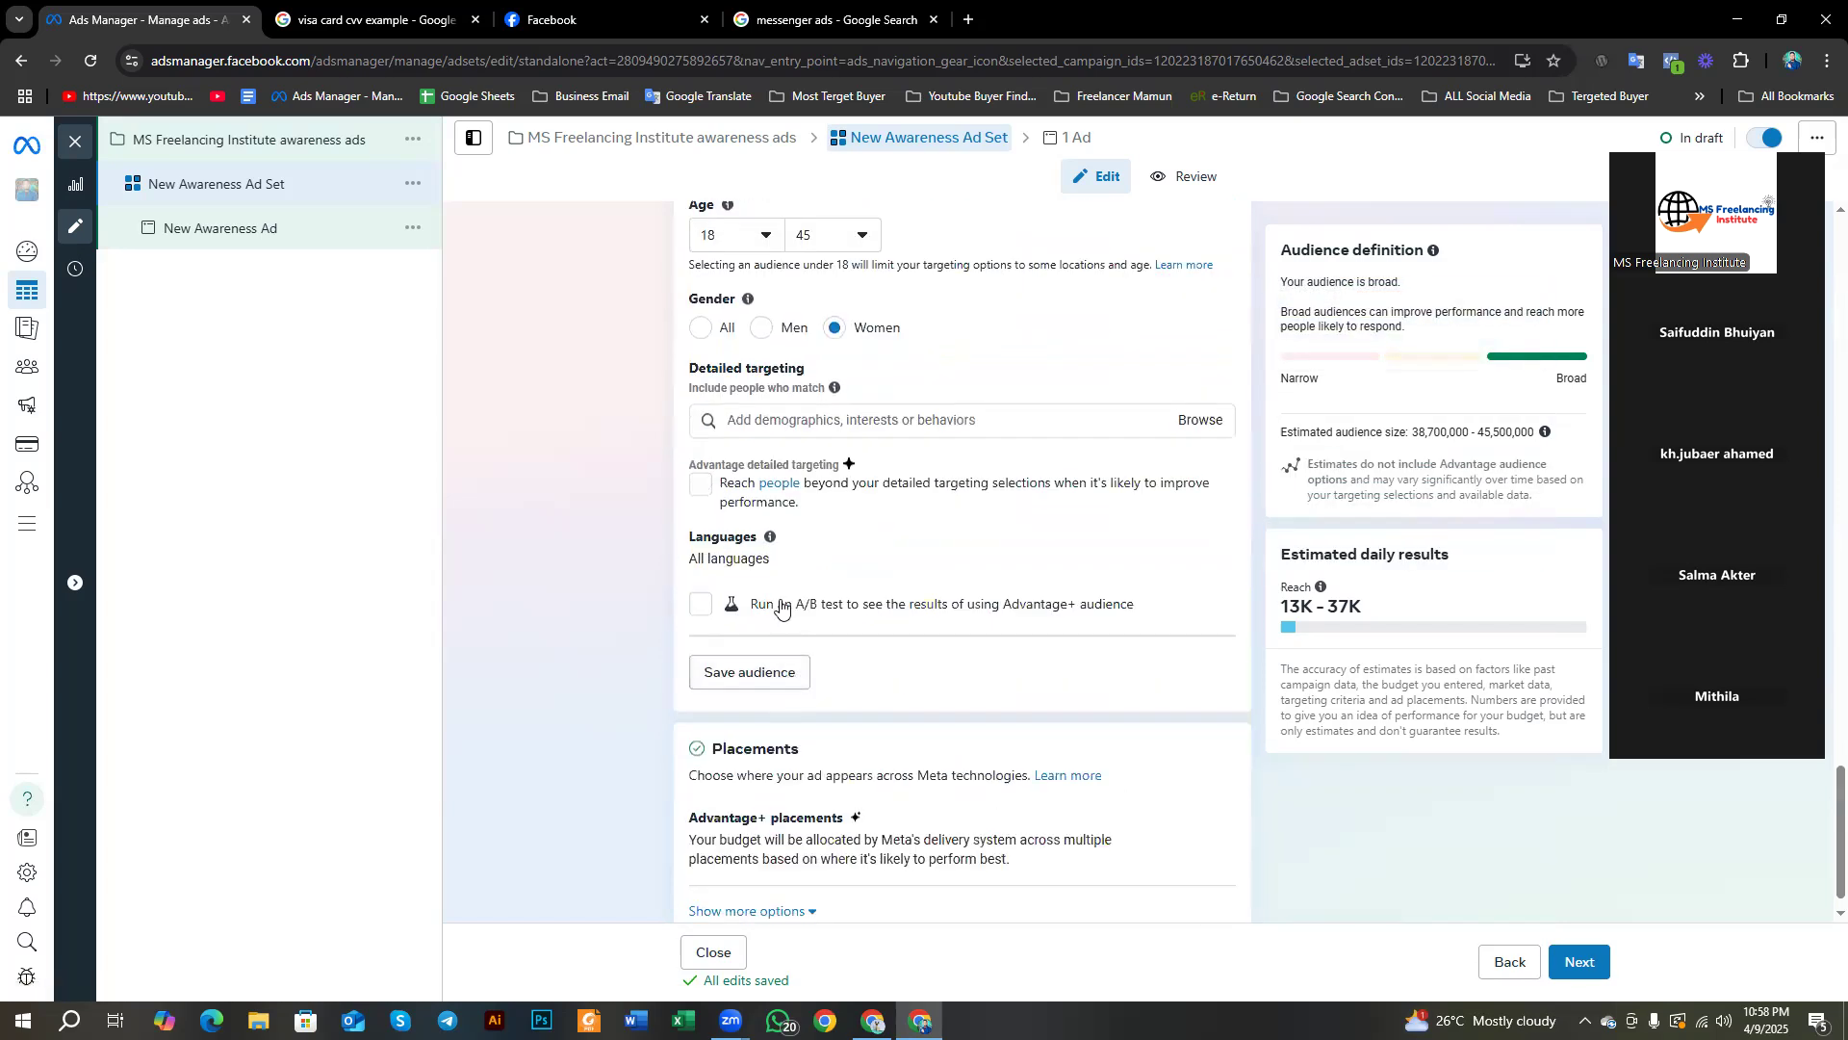
pyautogui.scroll(4, 776, 507)
# Step: Show the Detailed targeting categories: Demographics, Interests and Behaviors
pyautogui.scroll(-1, 858, 648)
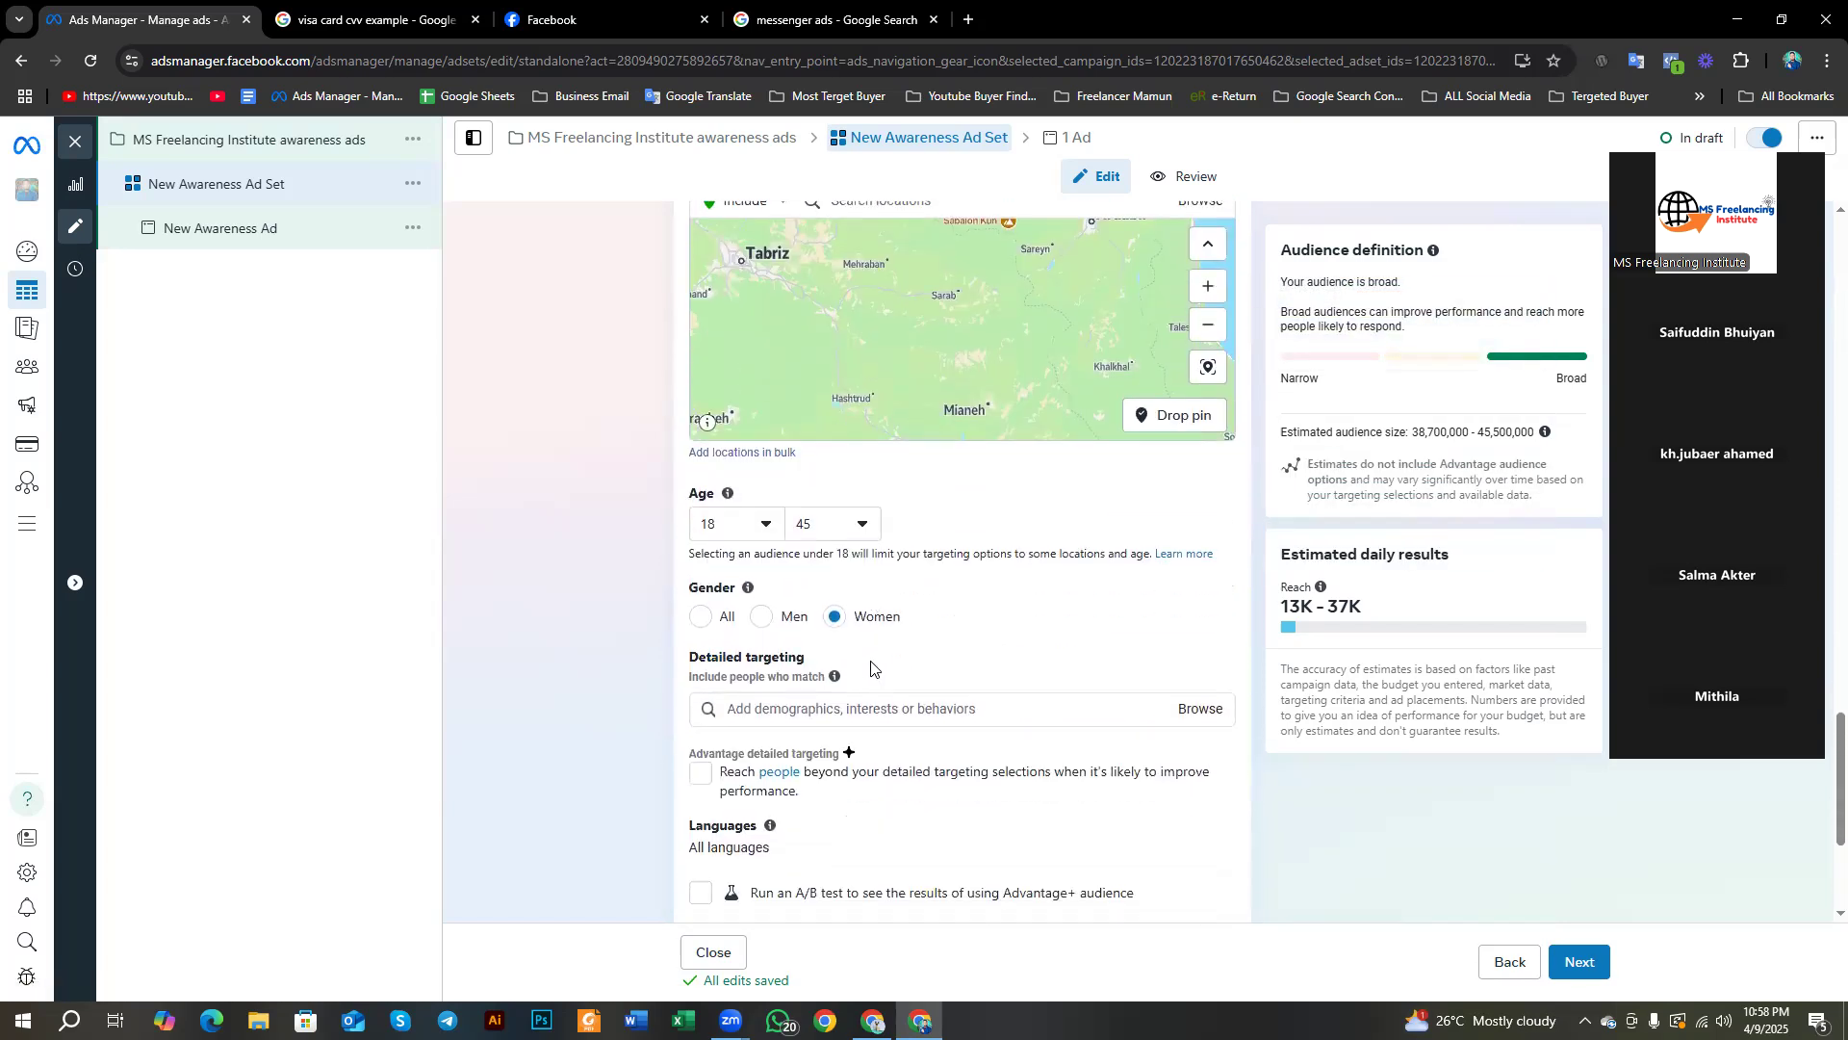
pyautogui.scroll(4, 871, 661)
pyautogui.scroll(-4, 870, 661)
pyautogui.click(1205, 710)
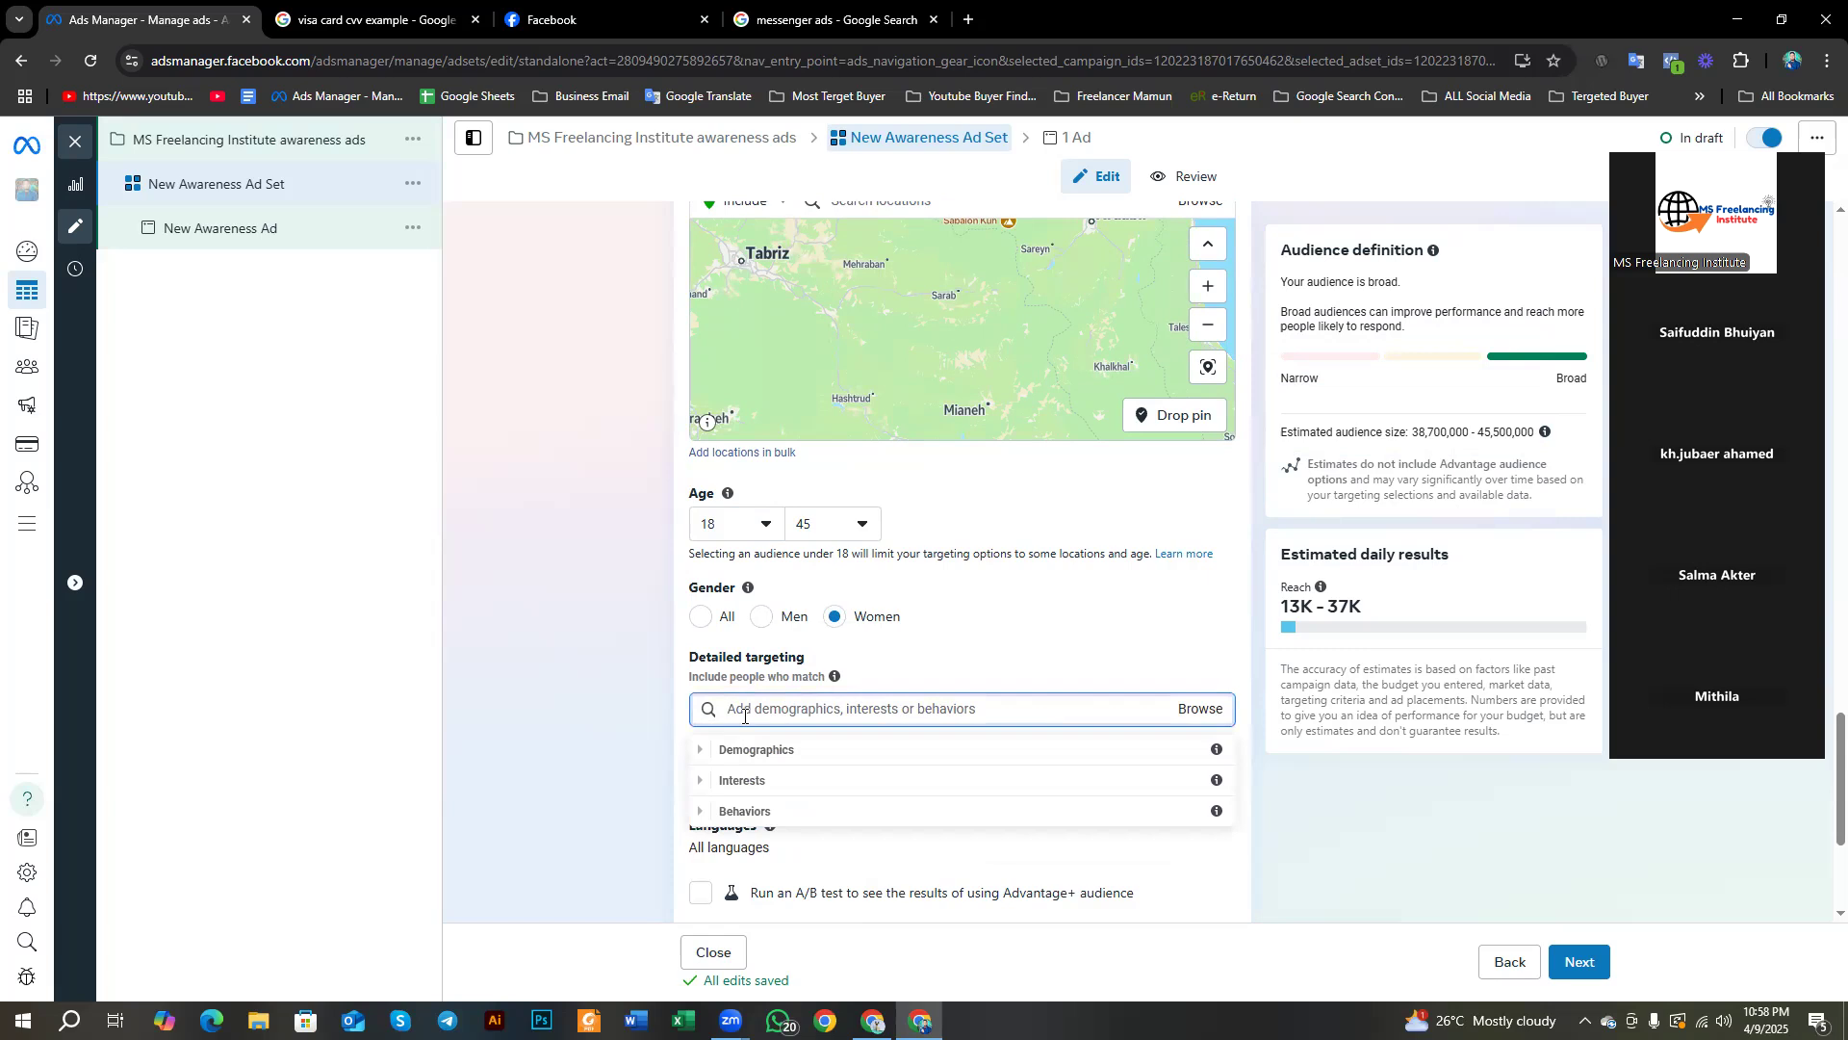
# Step: Screenshot the form, box the targeting field, heading and categories in red, then discard it
pyautogui.press('Print')
pyautogui.moveTo(535, 194); pyautogui.dragTo(1394, 1038)
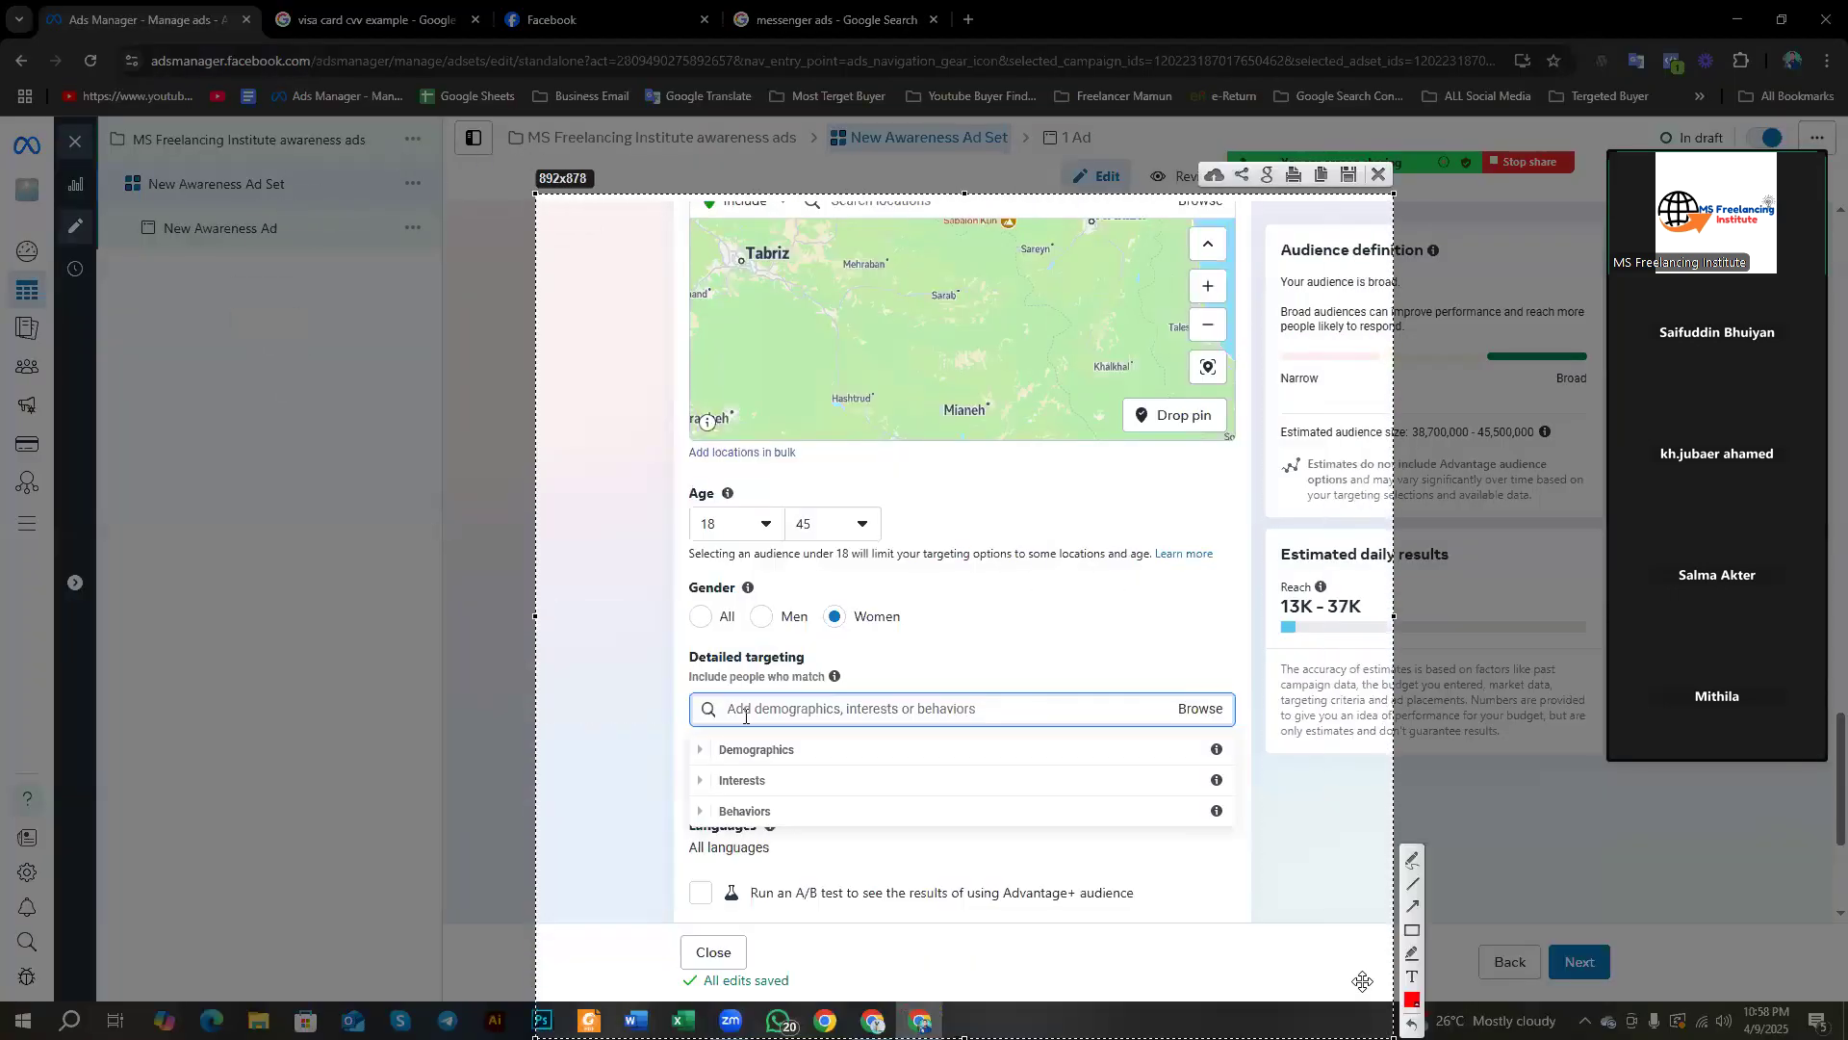
pyautogui.click(1412, 929)
pyautogui.moveTo(1134, 656); pyautogui.dragTo(1259, 747)
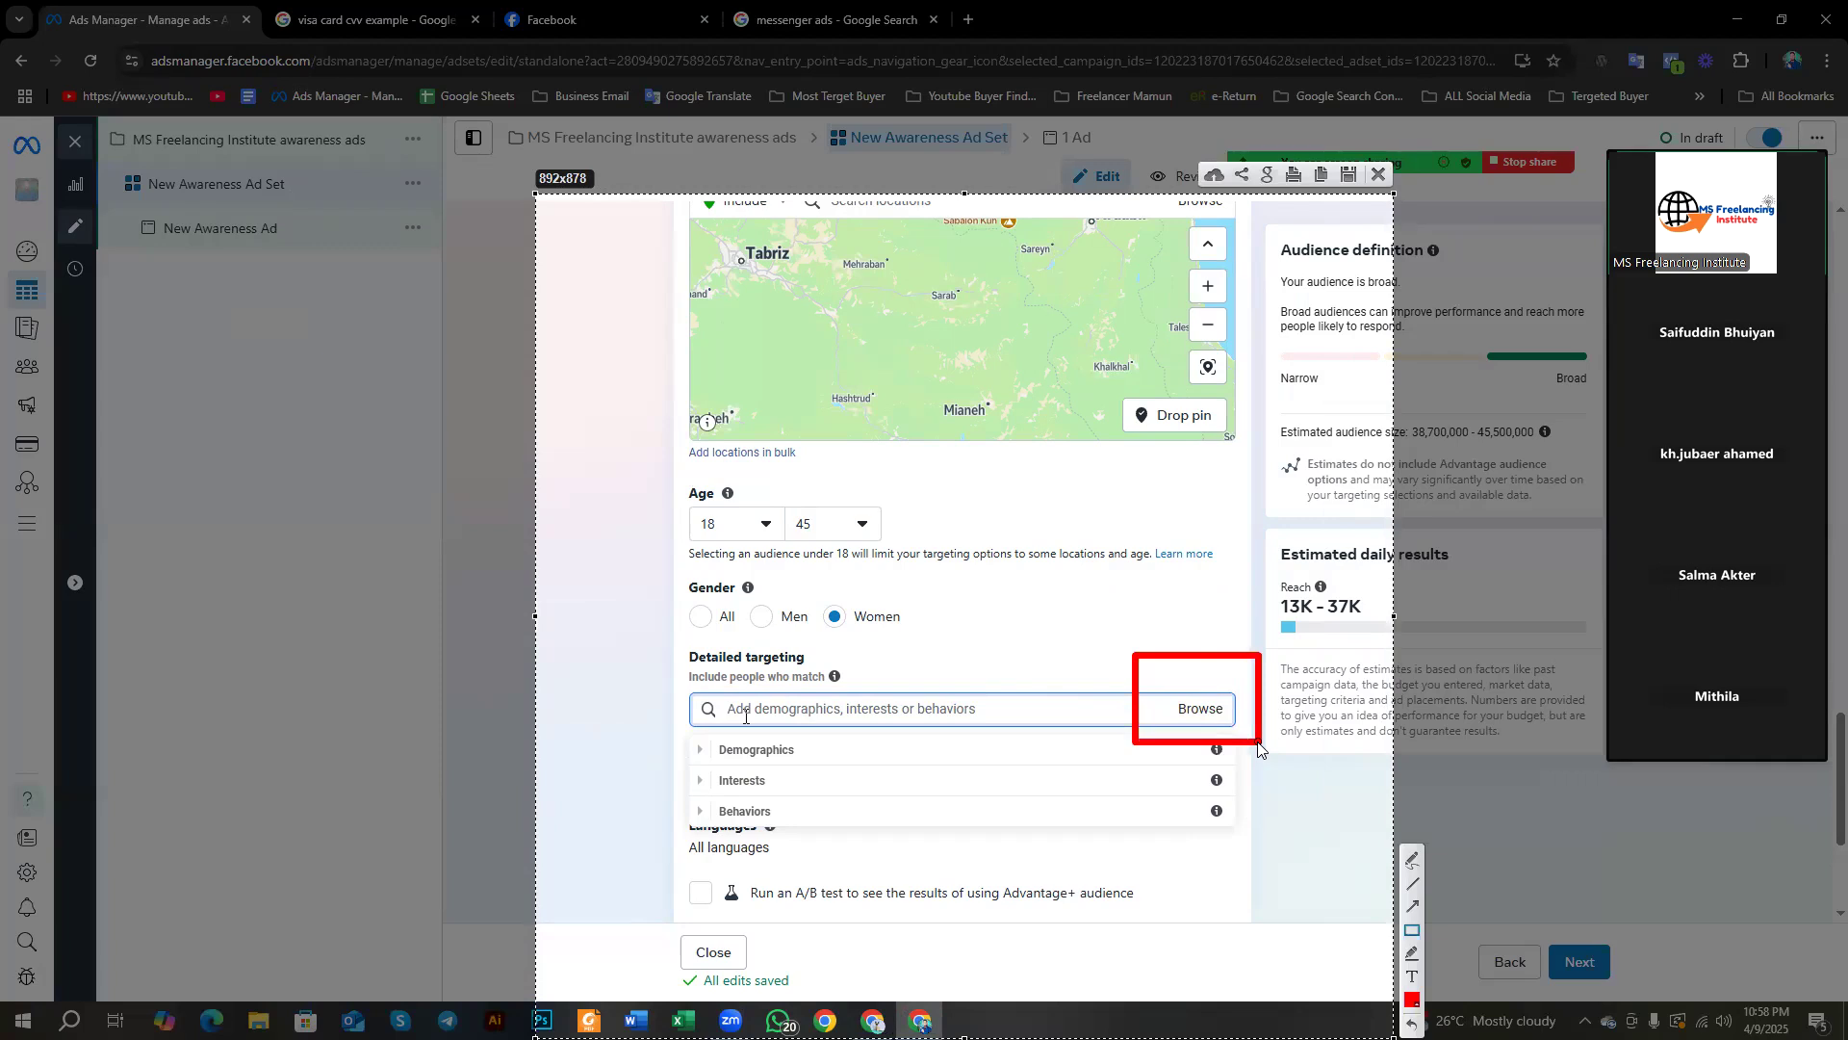
pyautogui.moveTo(653, 625); pyautogui.dragTo(838, 677)
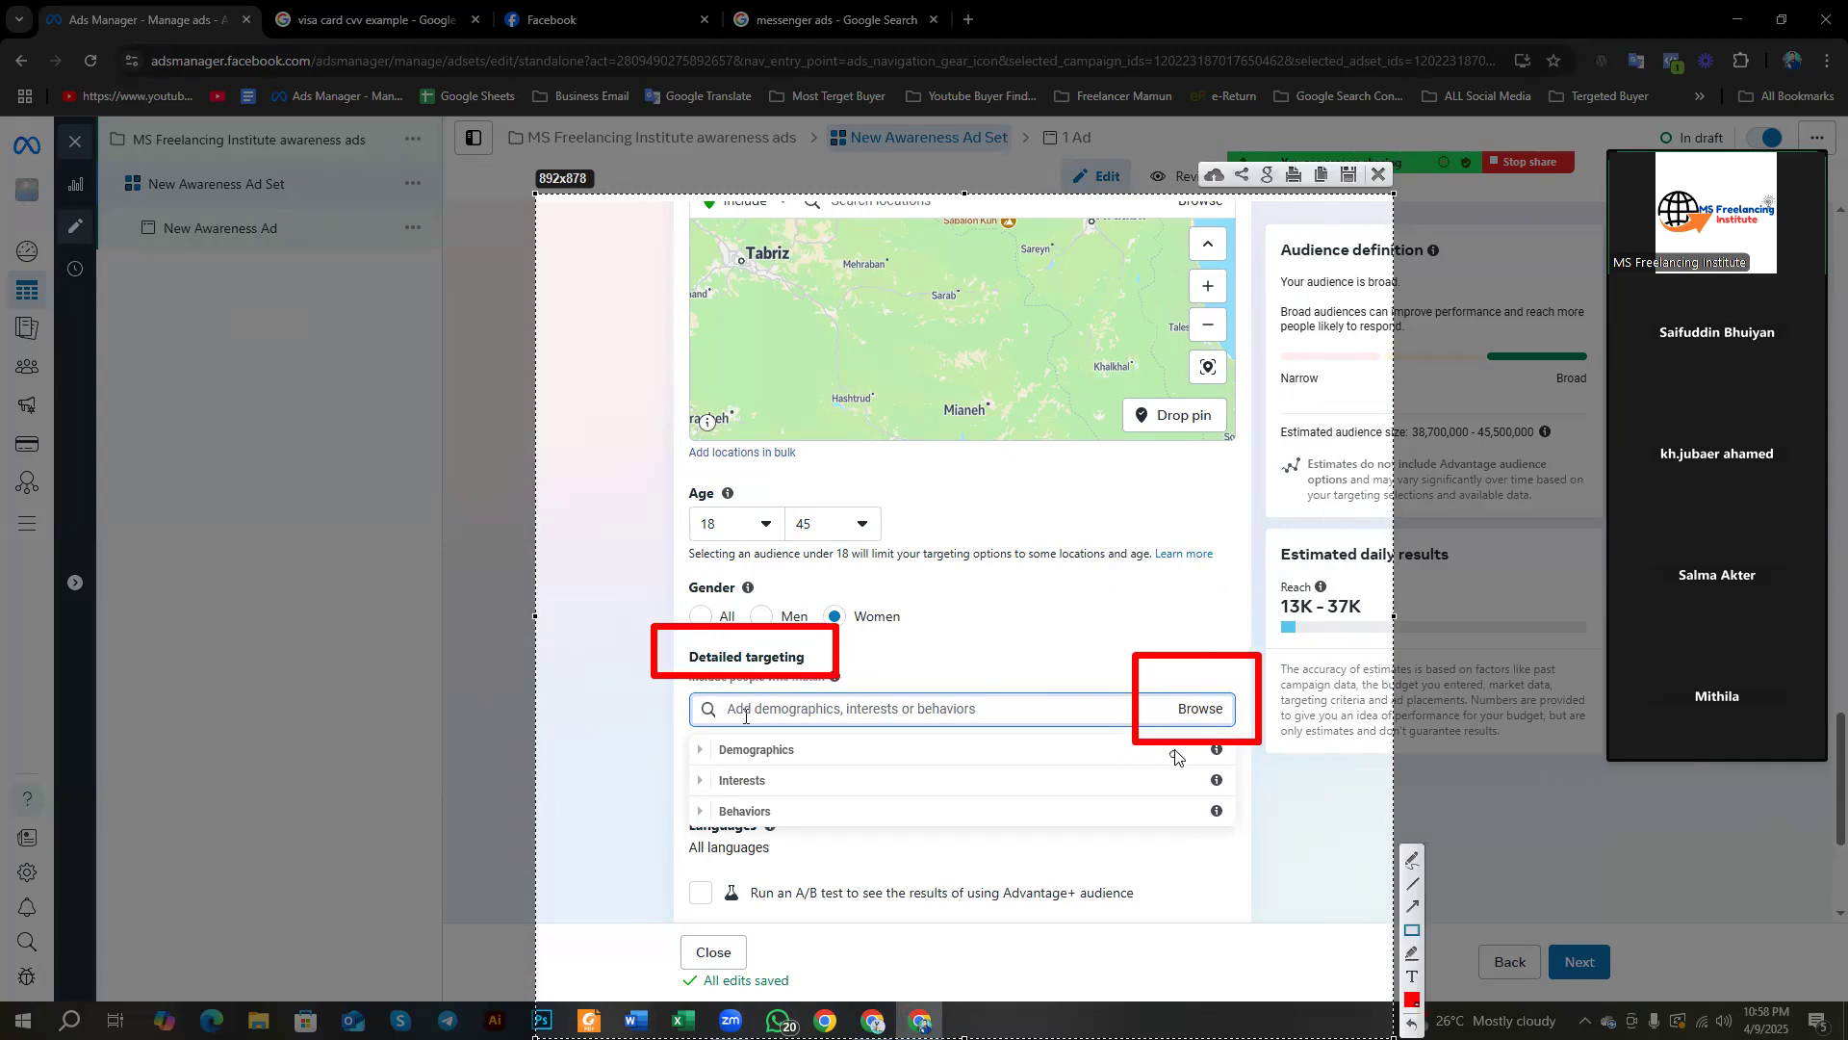
pyautogui.moveTo(668, 721); pyautogui.dragTo(817, 828)
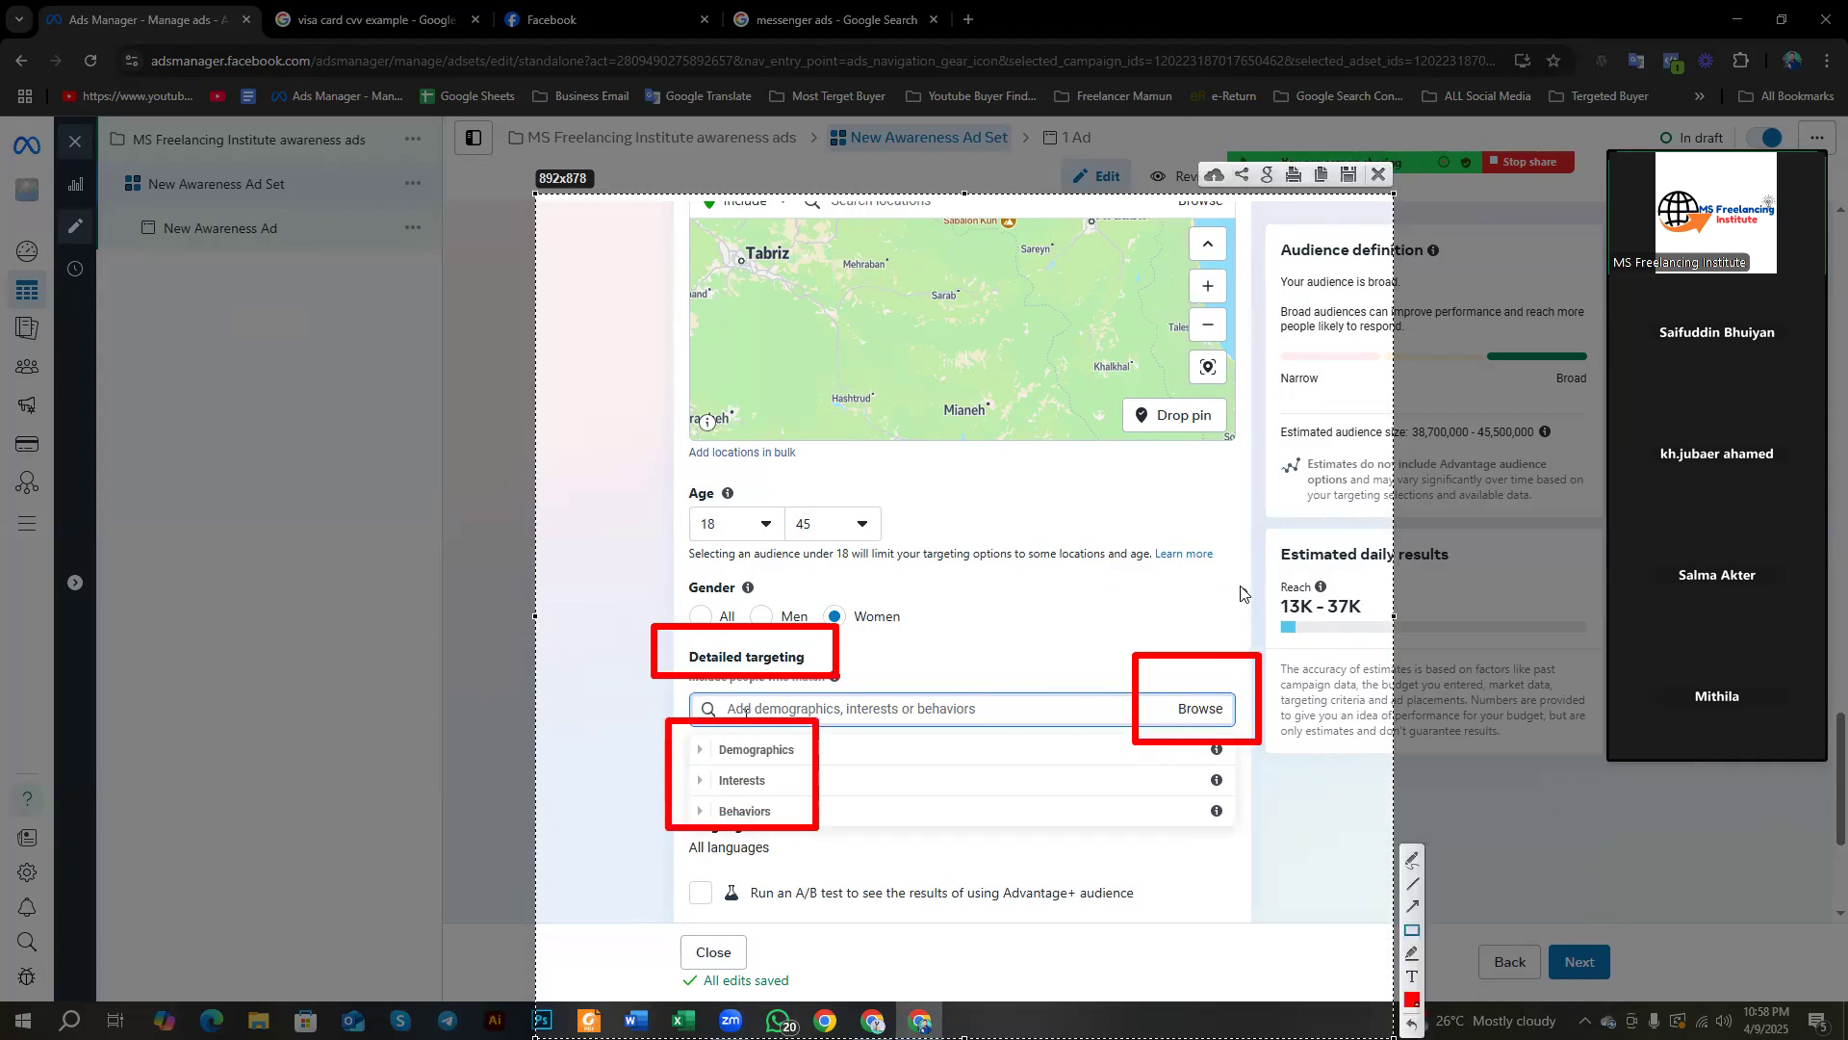
pyautogui.rightClick(1132, 479)
pyautogui.click(1190, 622)
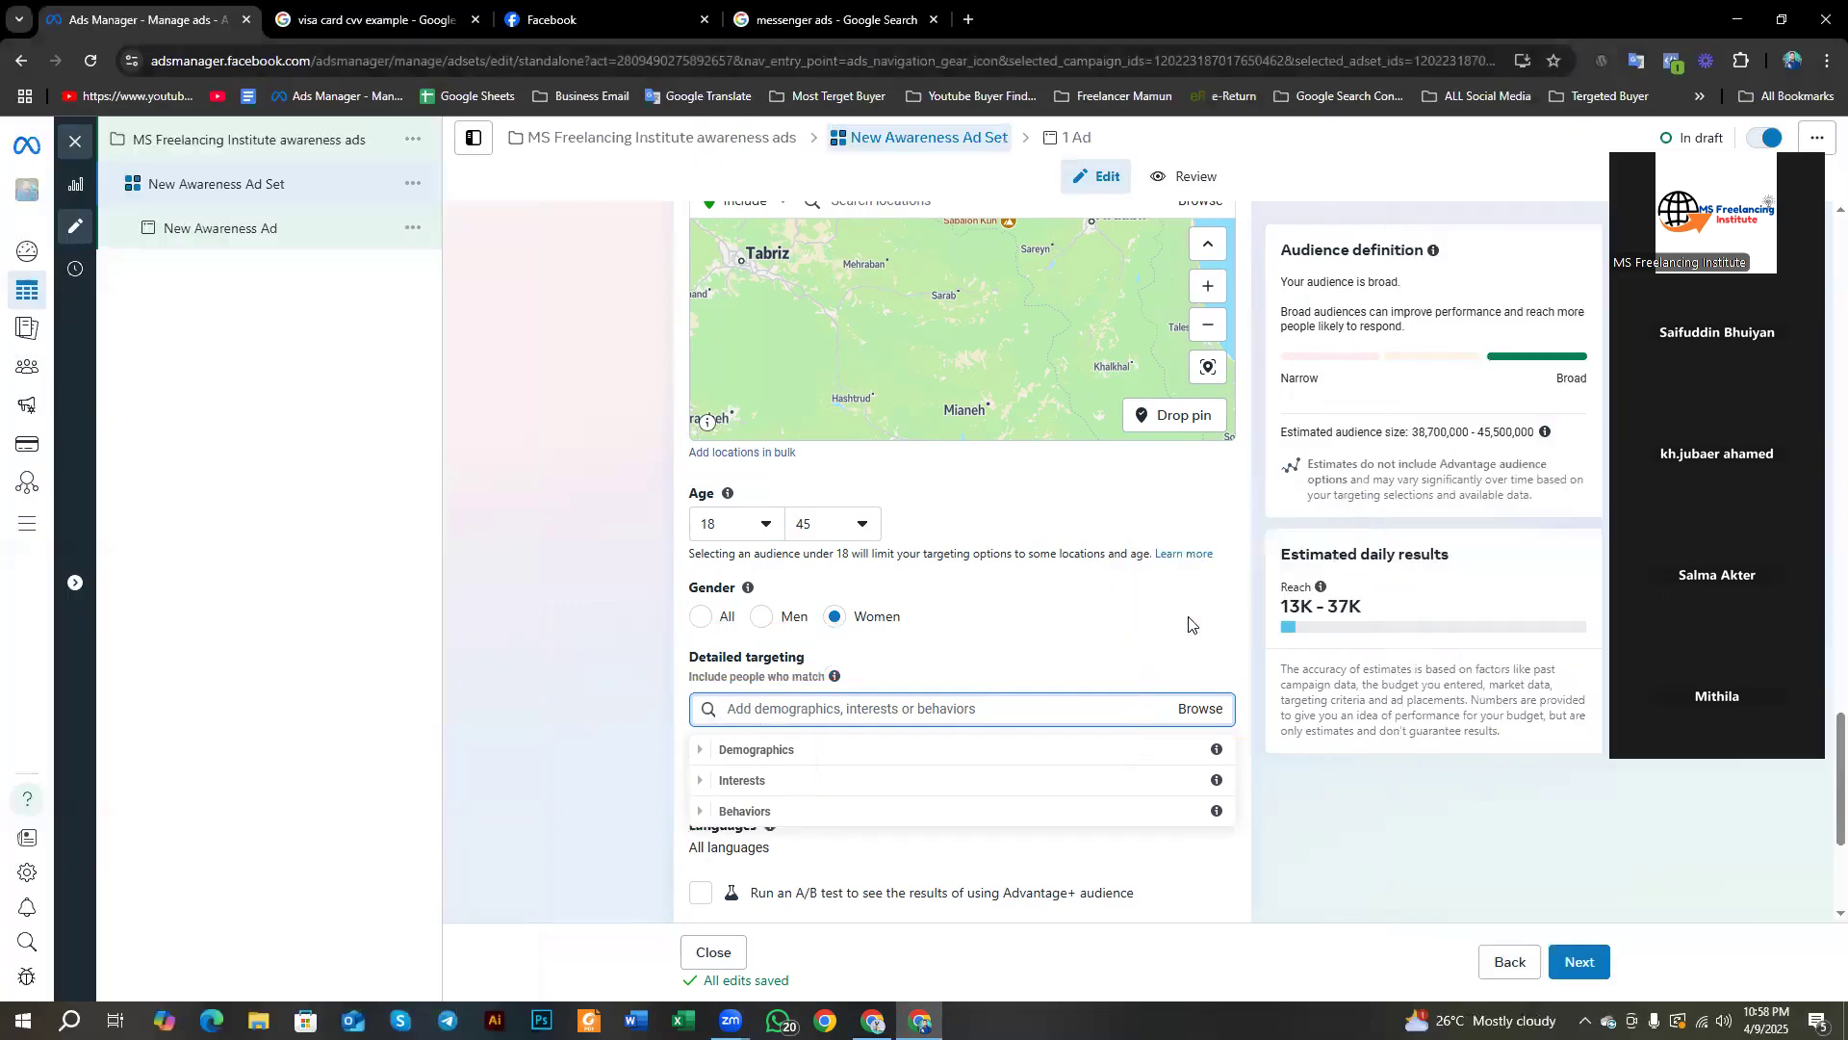
# Step: Close the categories list and add English (All) and Bengali as audience languages
pyautogui.scroll(-3, 614, 614)
pyautogui.click(614, 614)
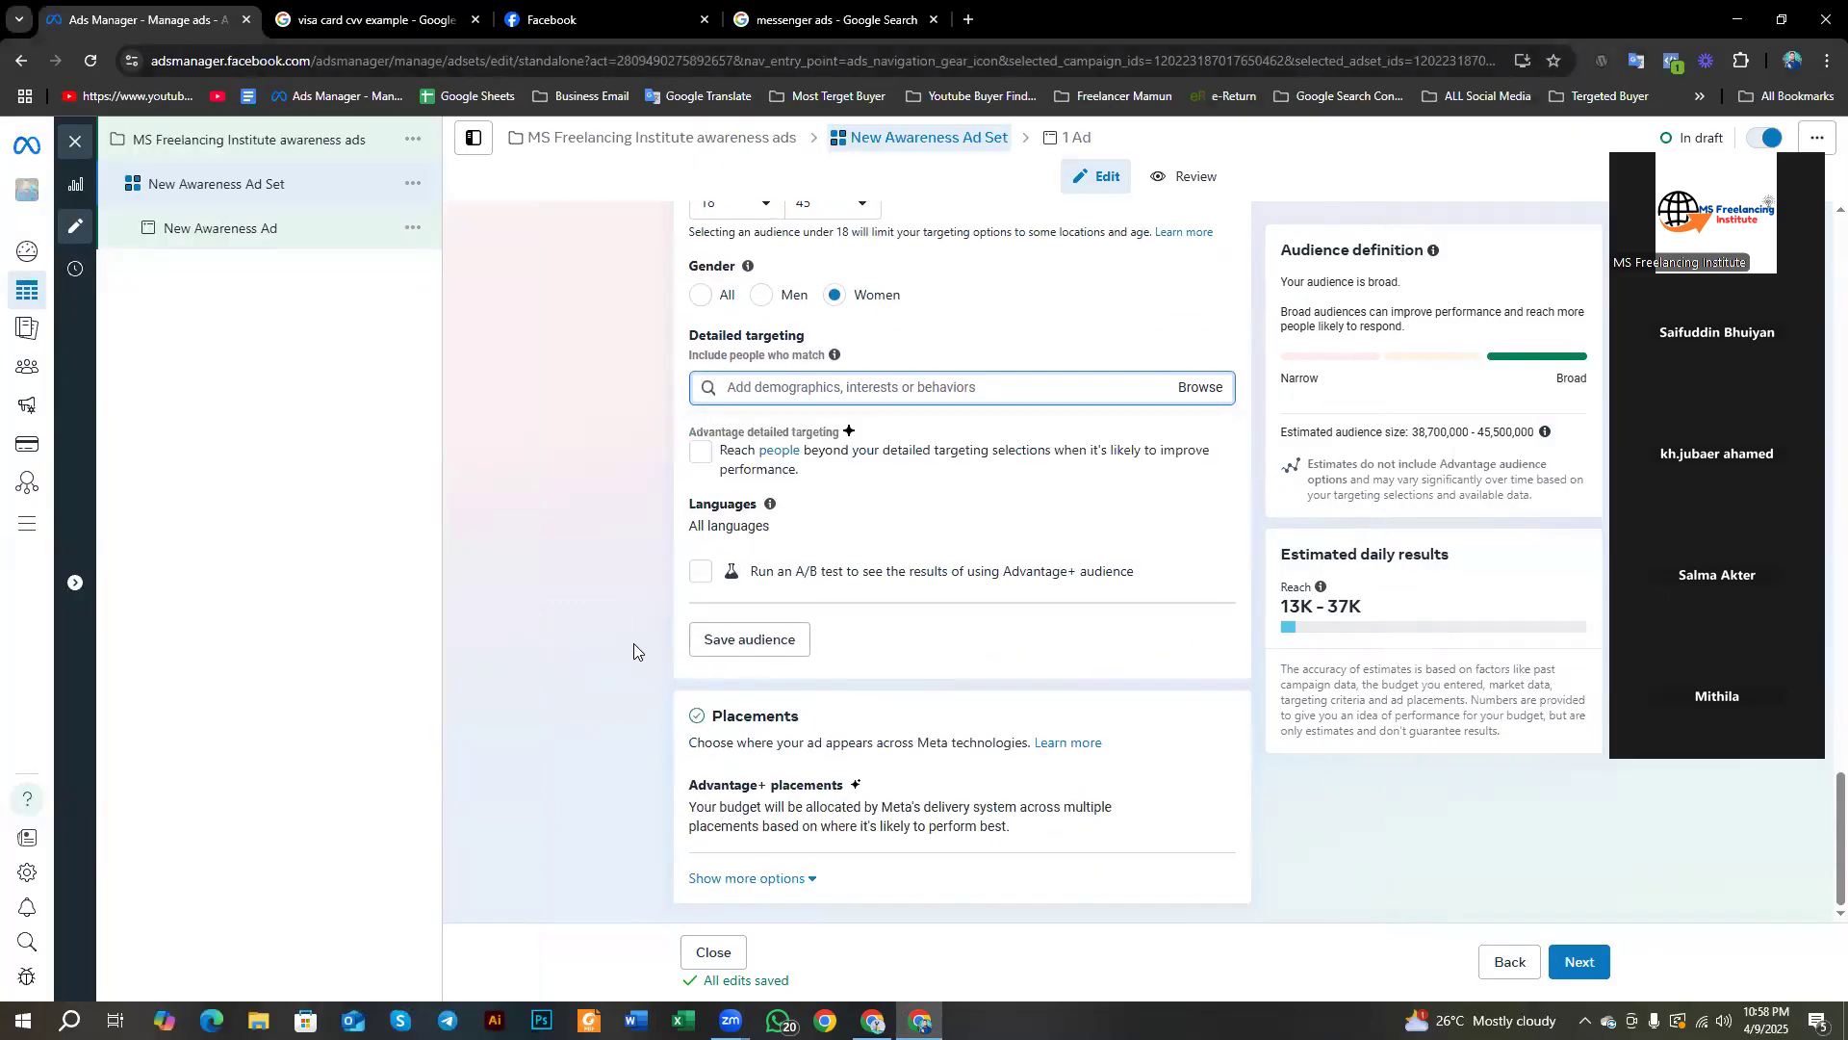
pyautogui.click(1205, 504)
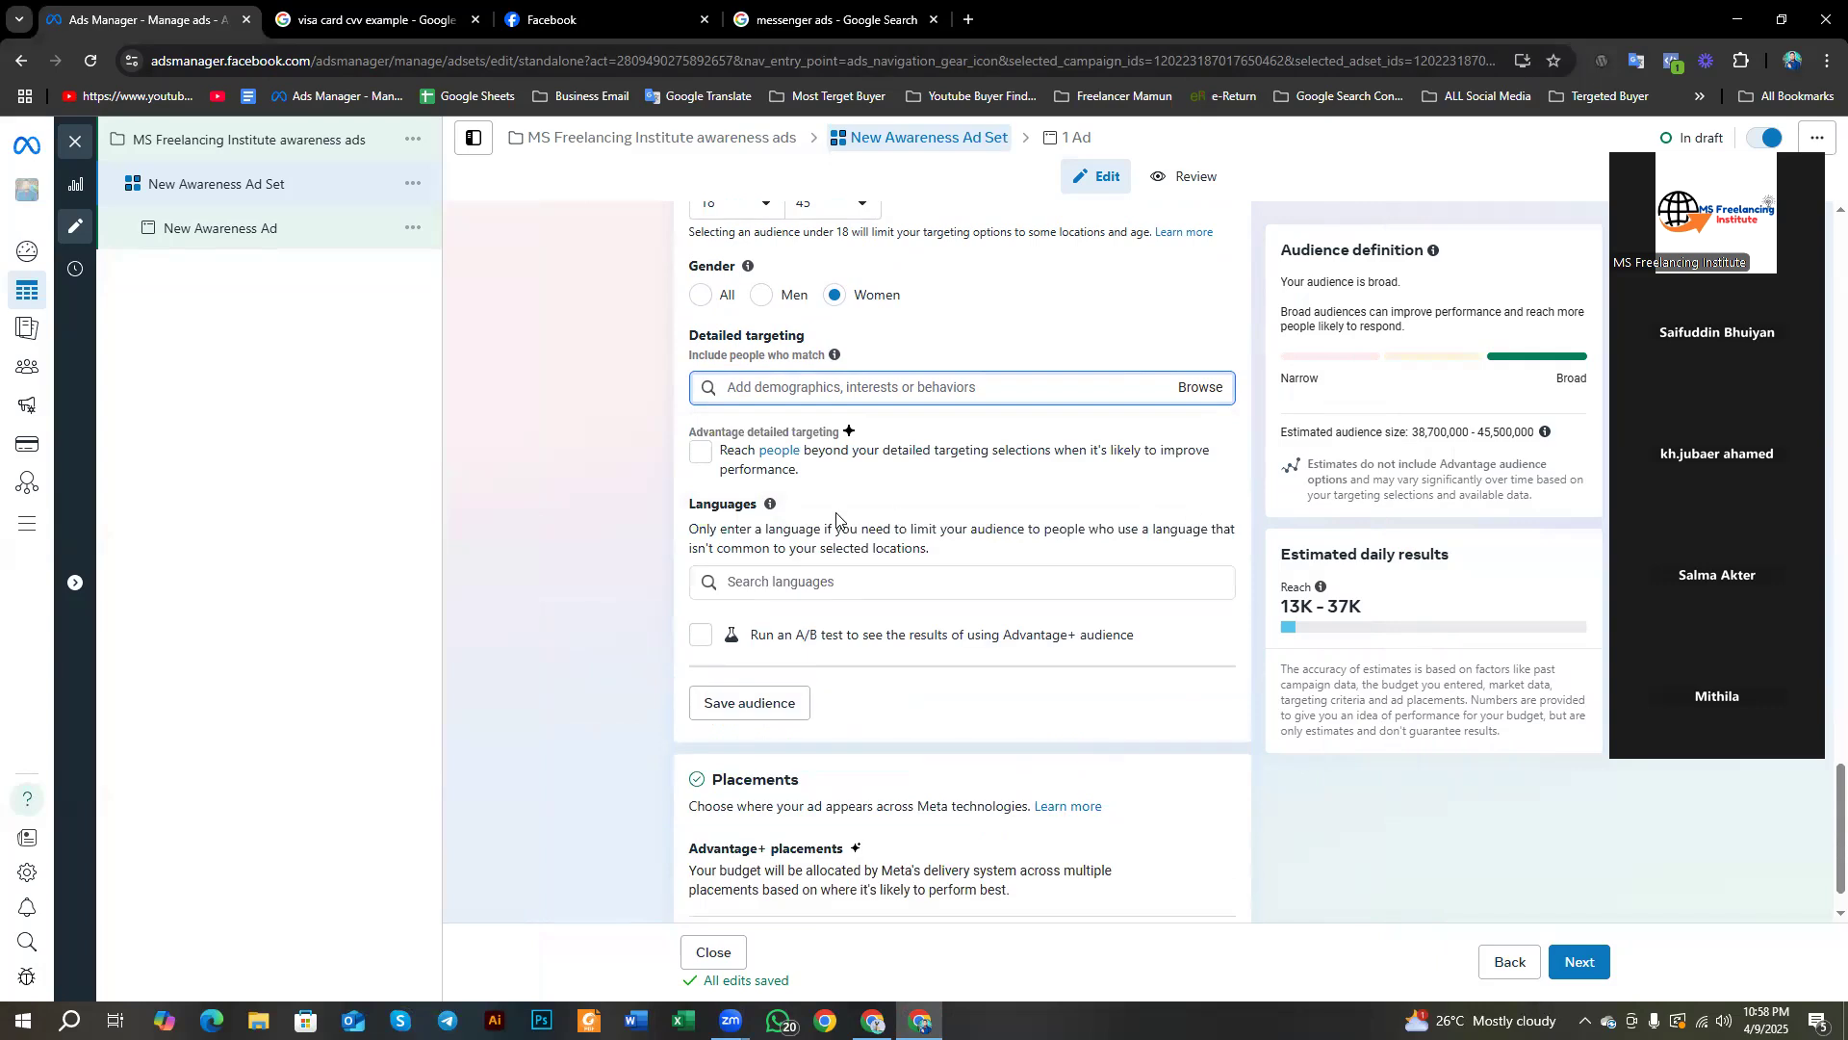
pyautogui.click(839, 581)
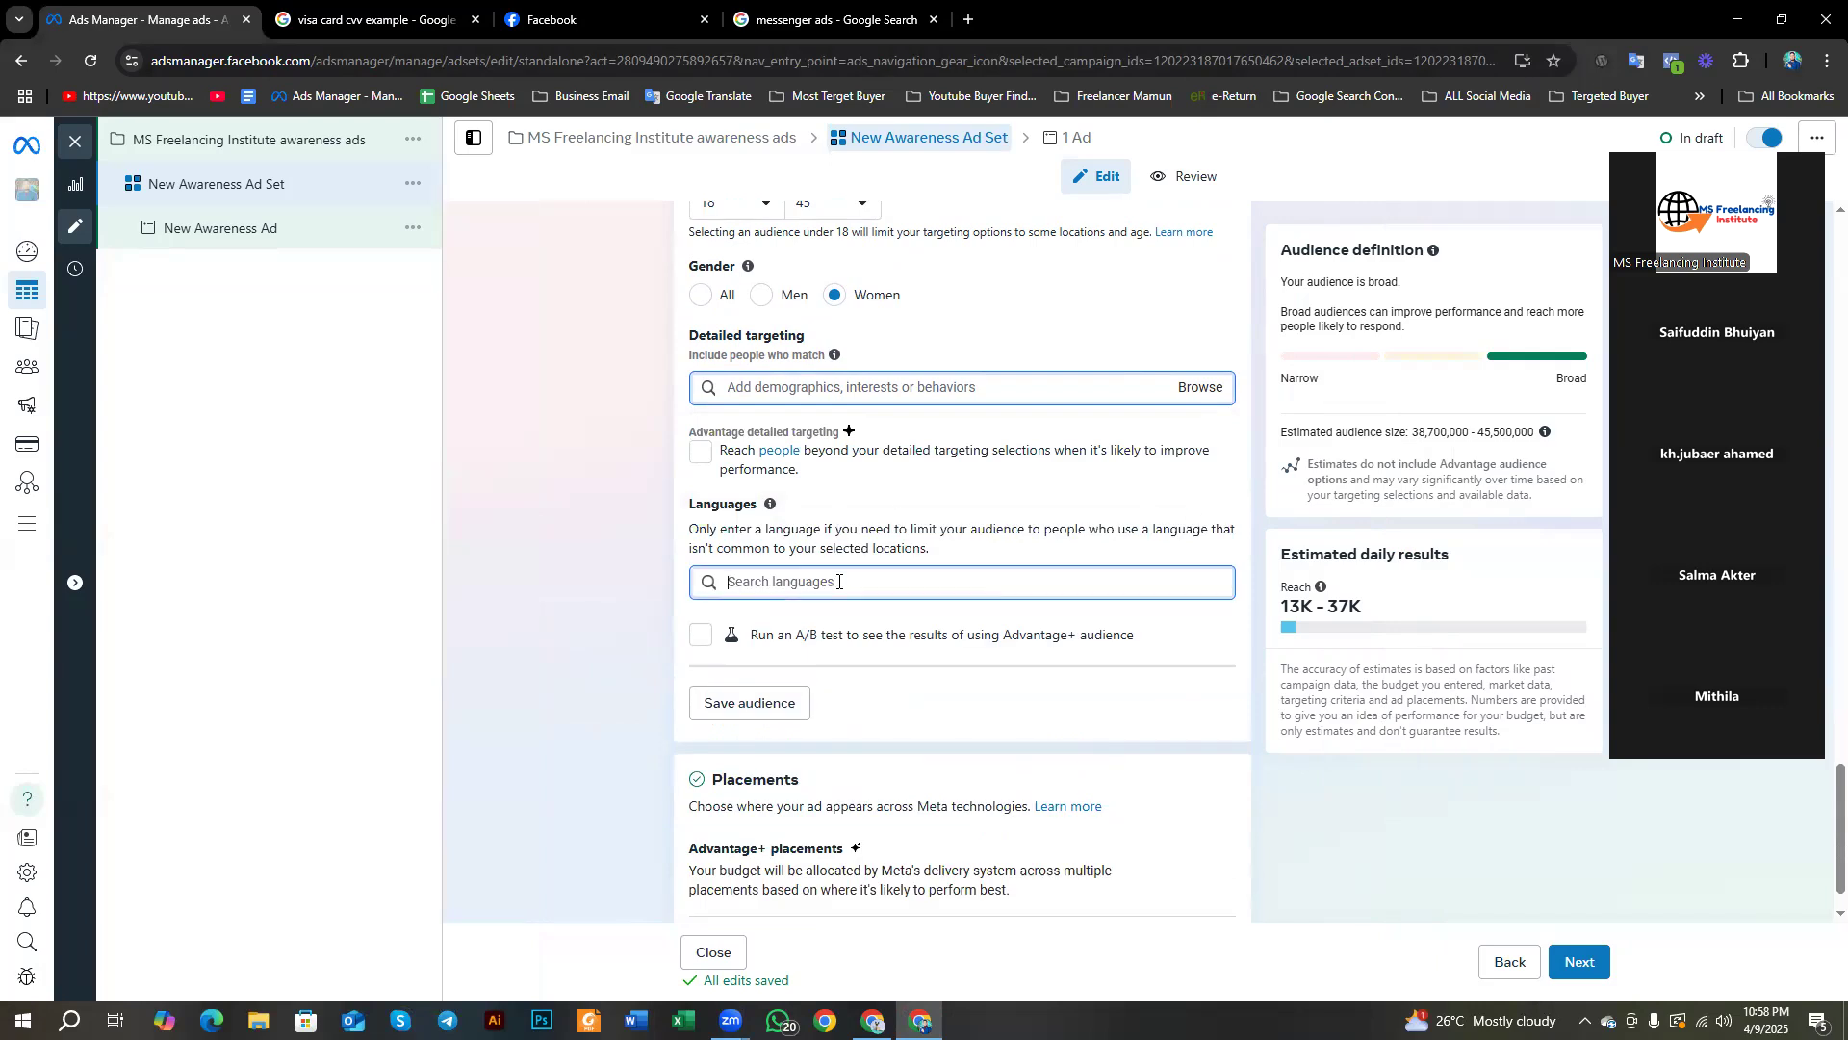
pyautogui.write('e')
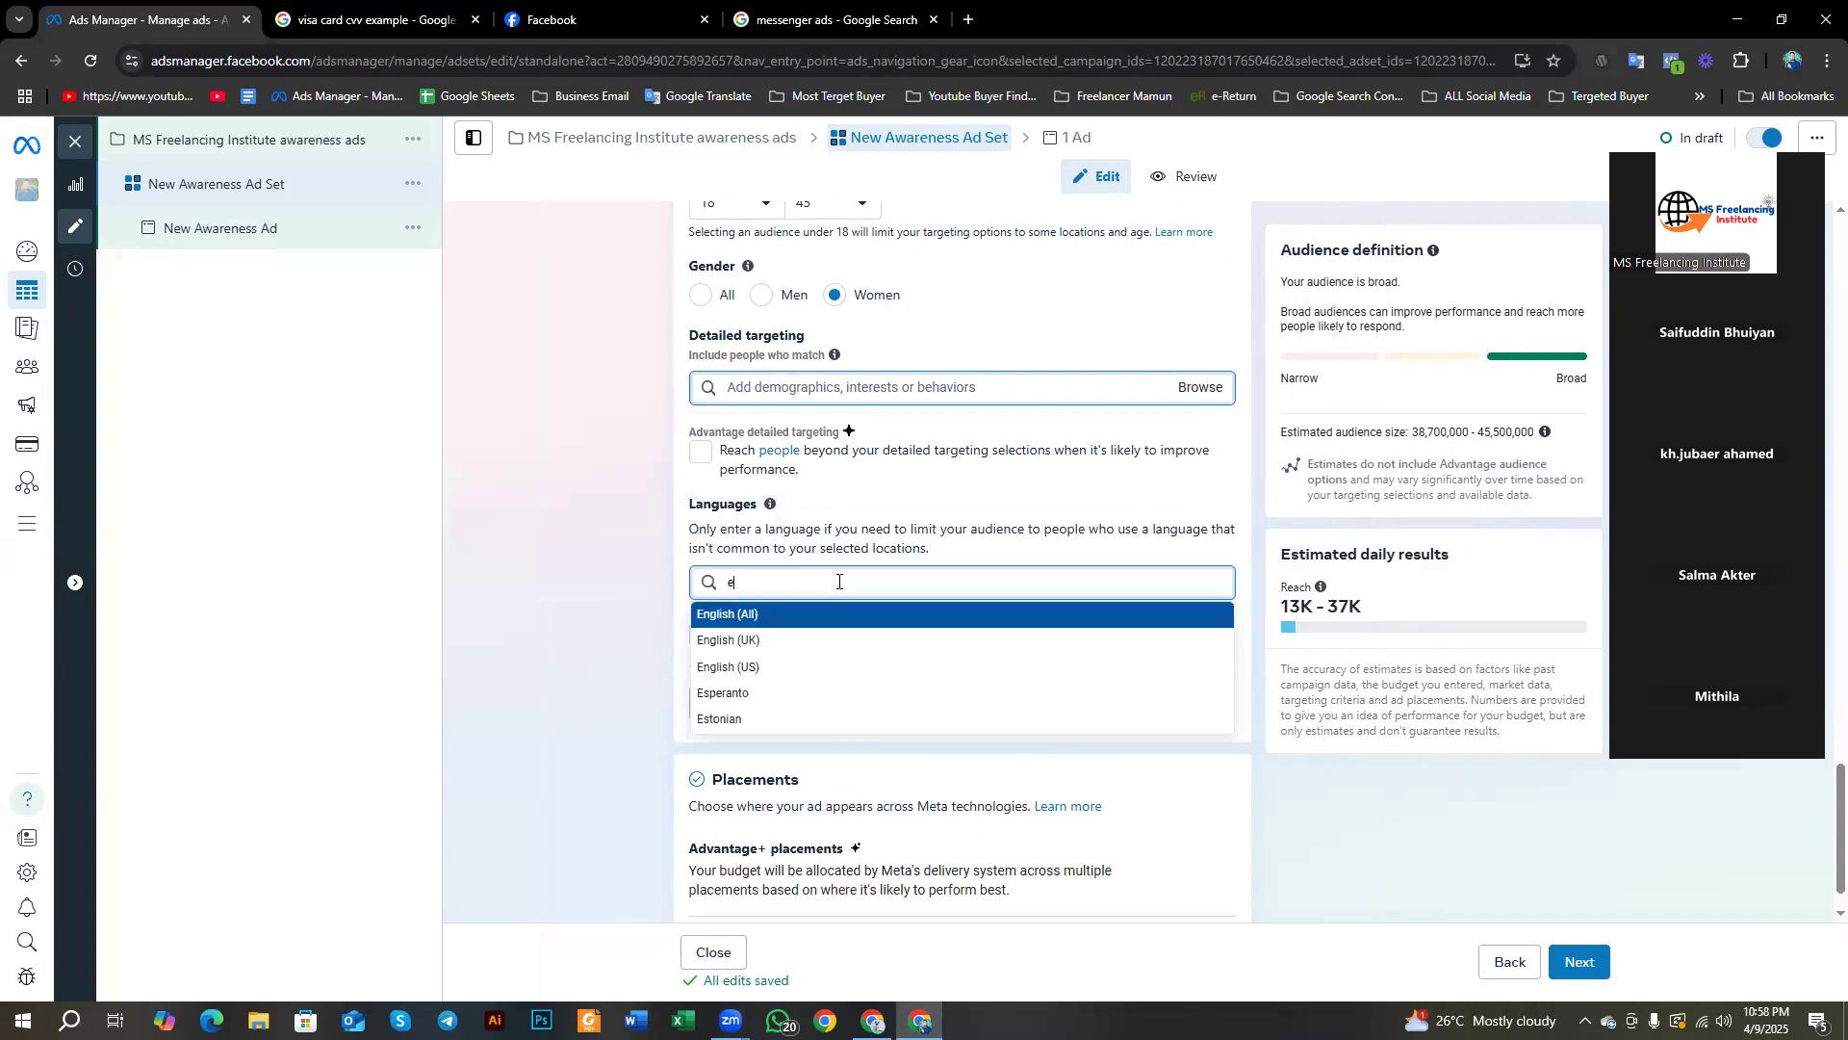
pyautogui.click(743, 616)
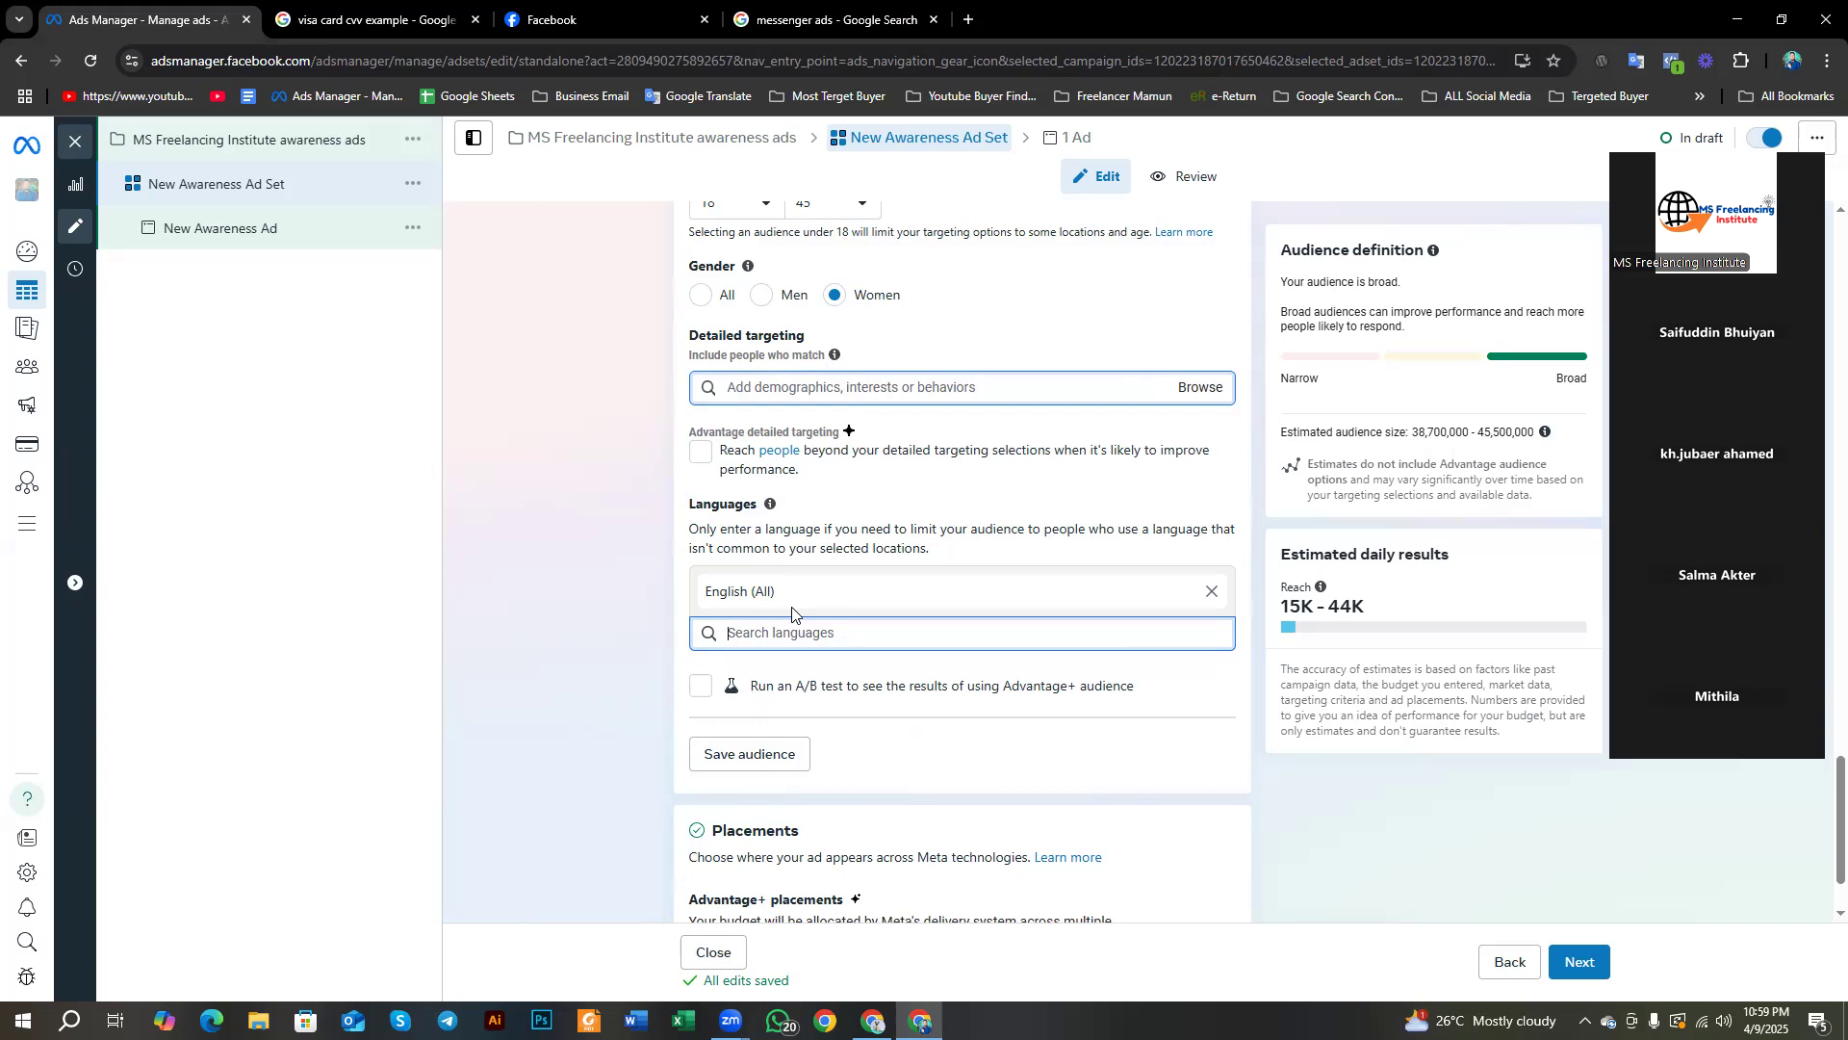
pyautogui.scroll(-1, 792, 613)
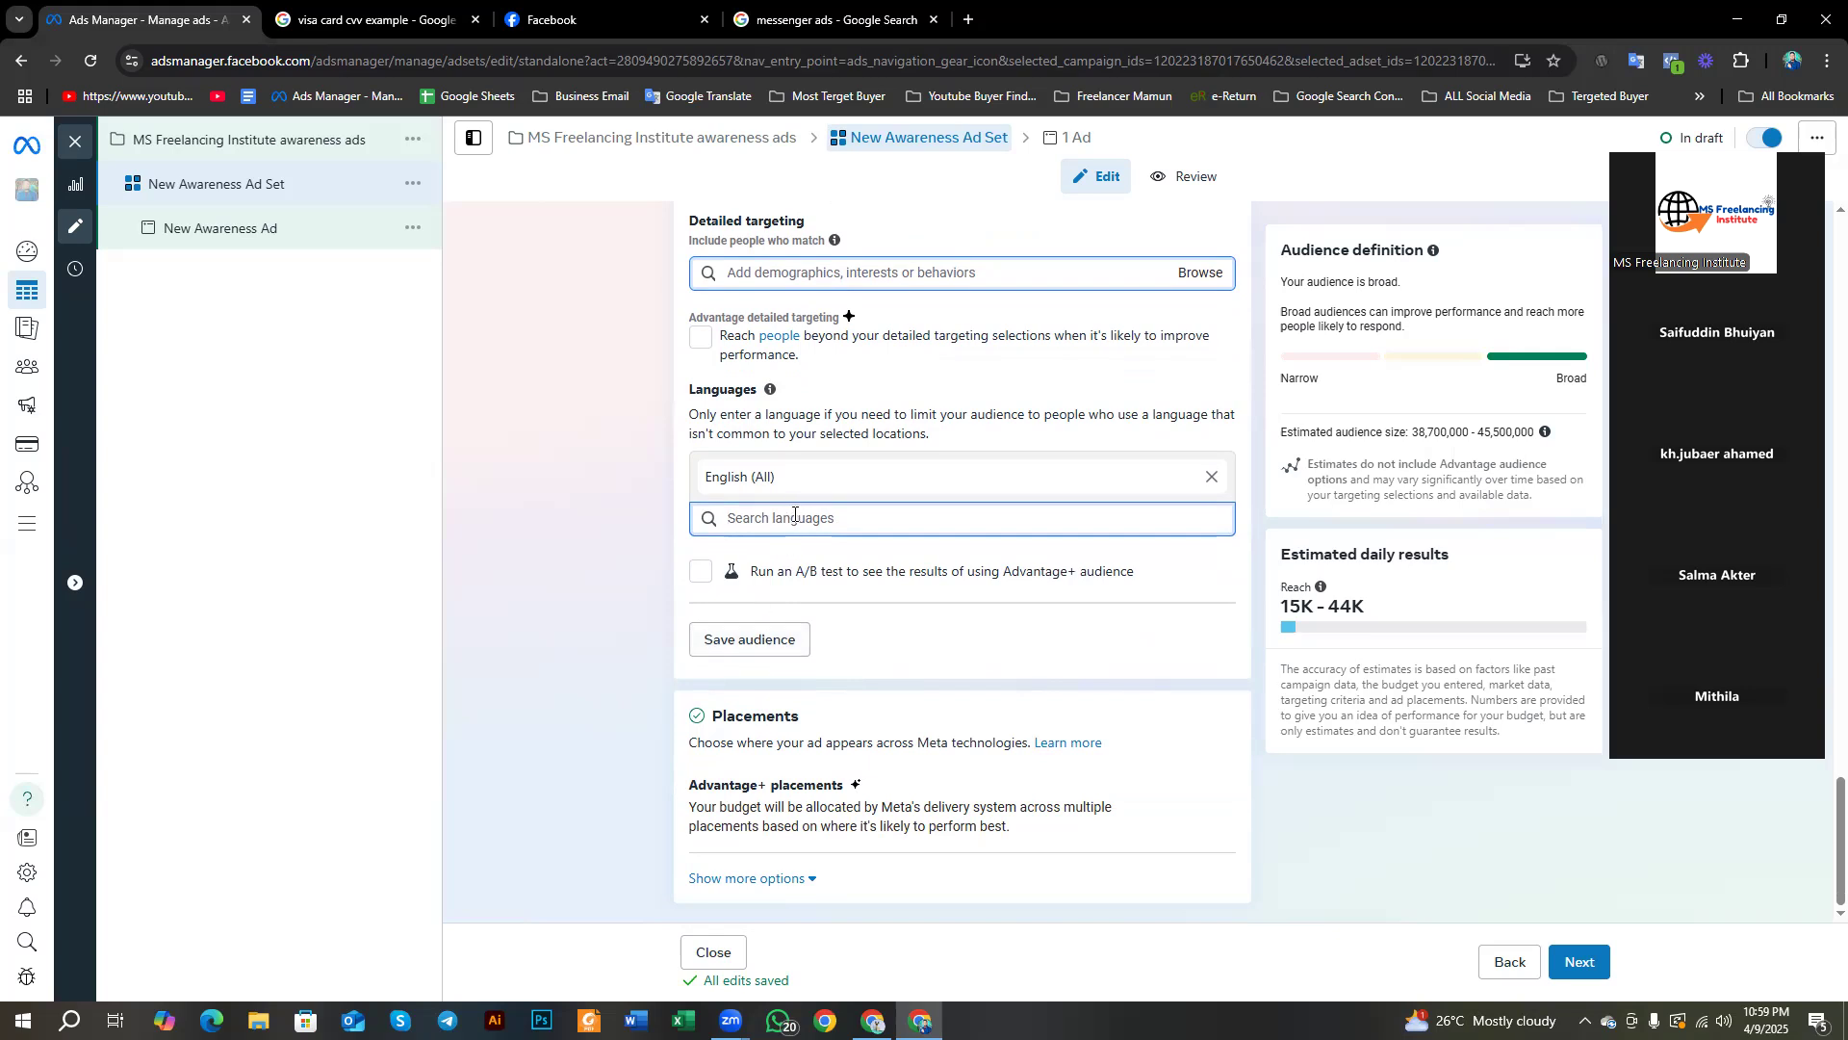
pyautogui.write('b')
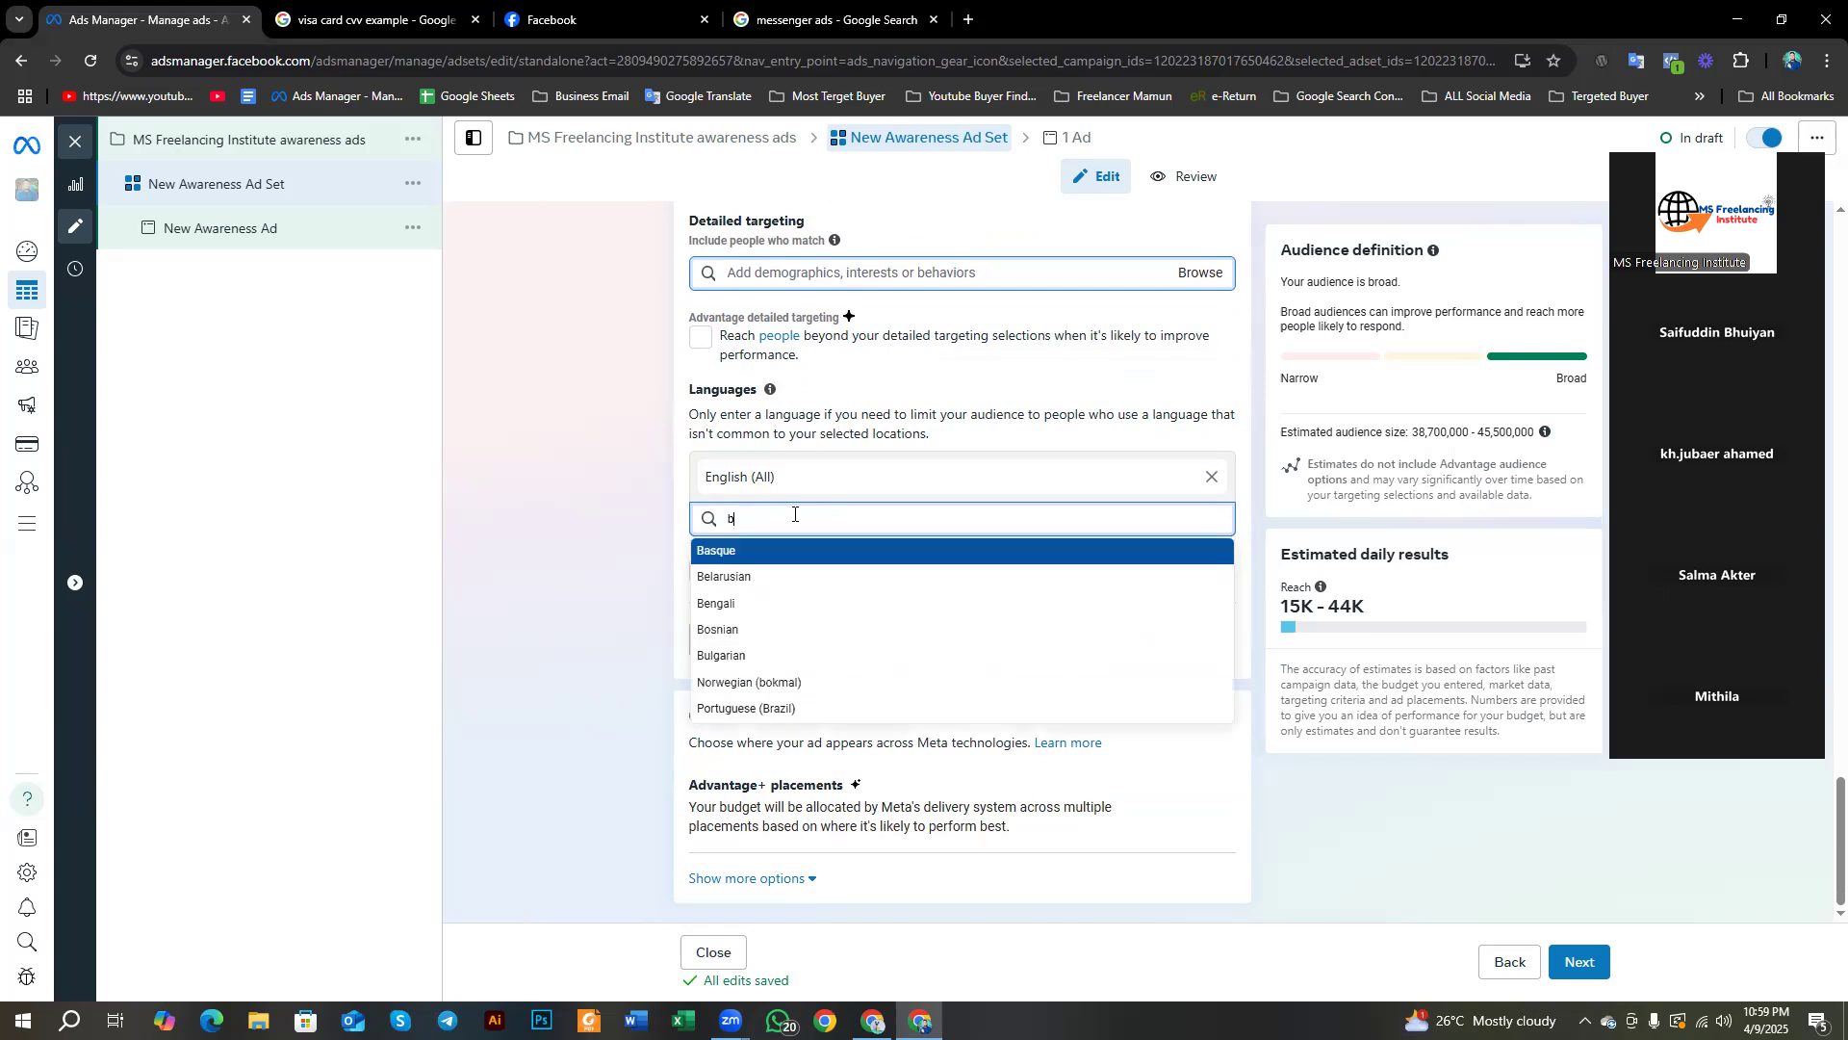
pyautogui.click(738, 601)
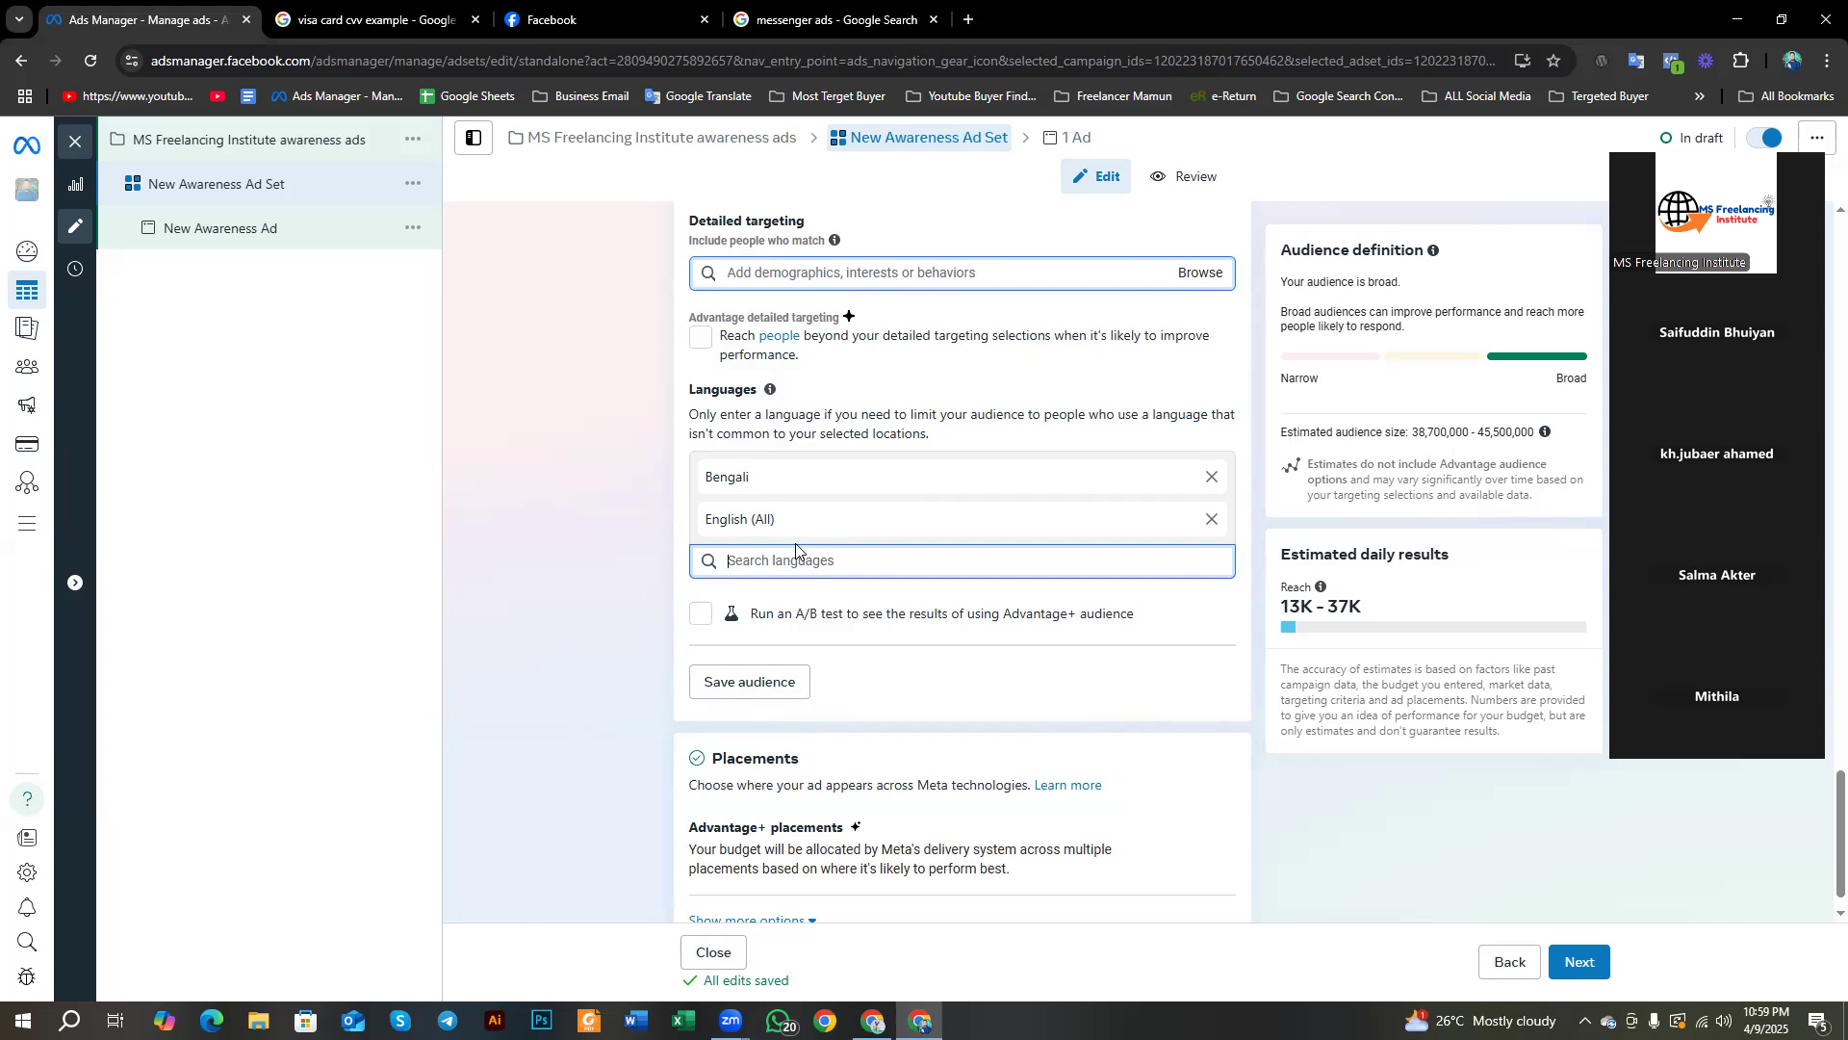
pyautogui.scroll(-1, 796, 577)
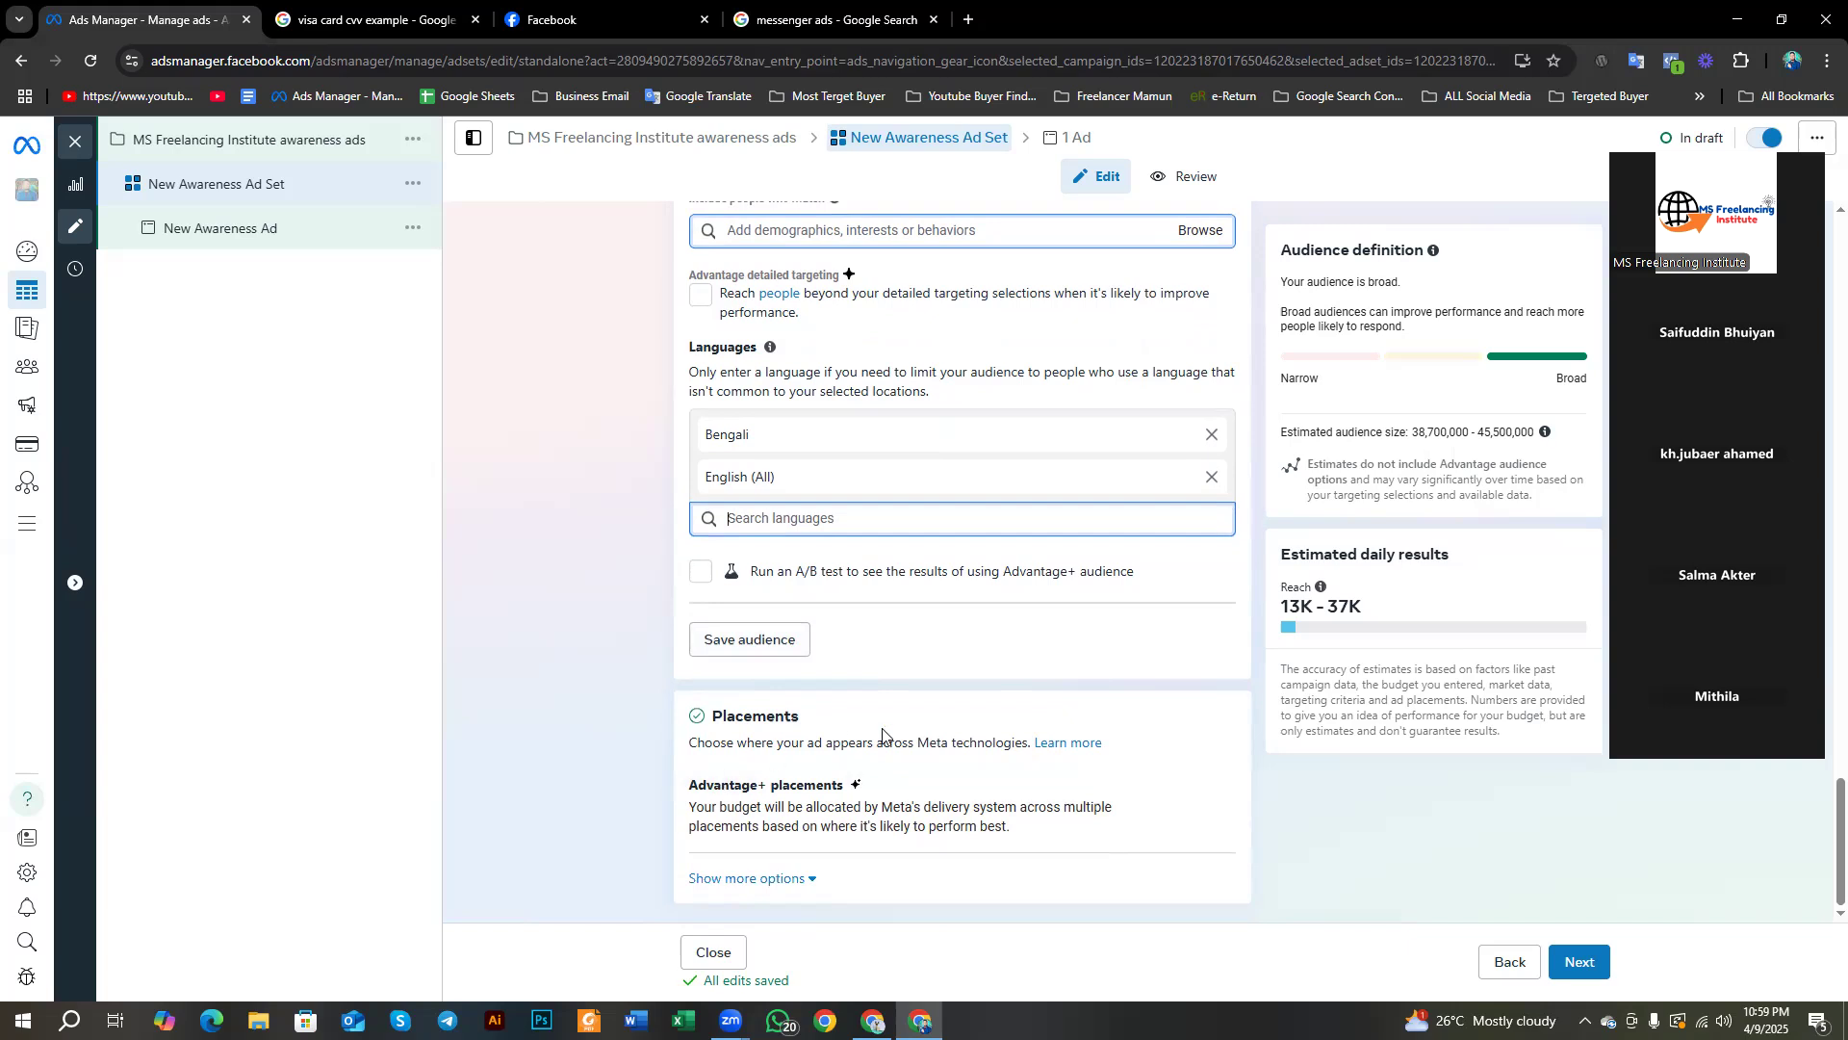
# Step: Switch Placements to Manual placements and review the Platforms and placement list
pyautogui.click(1208, 785)
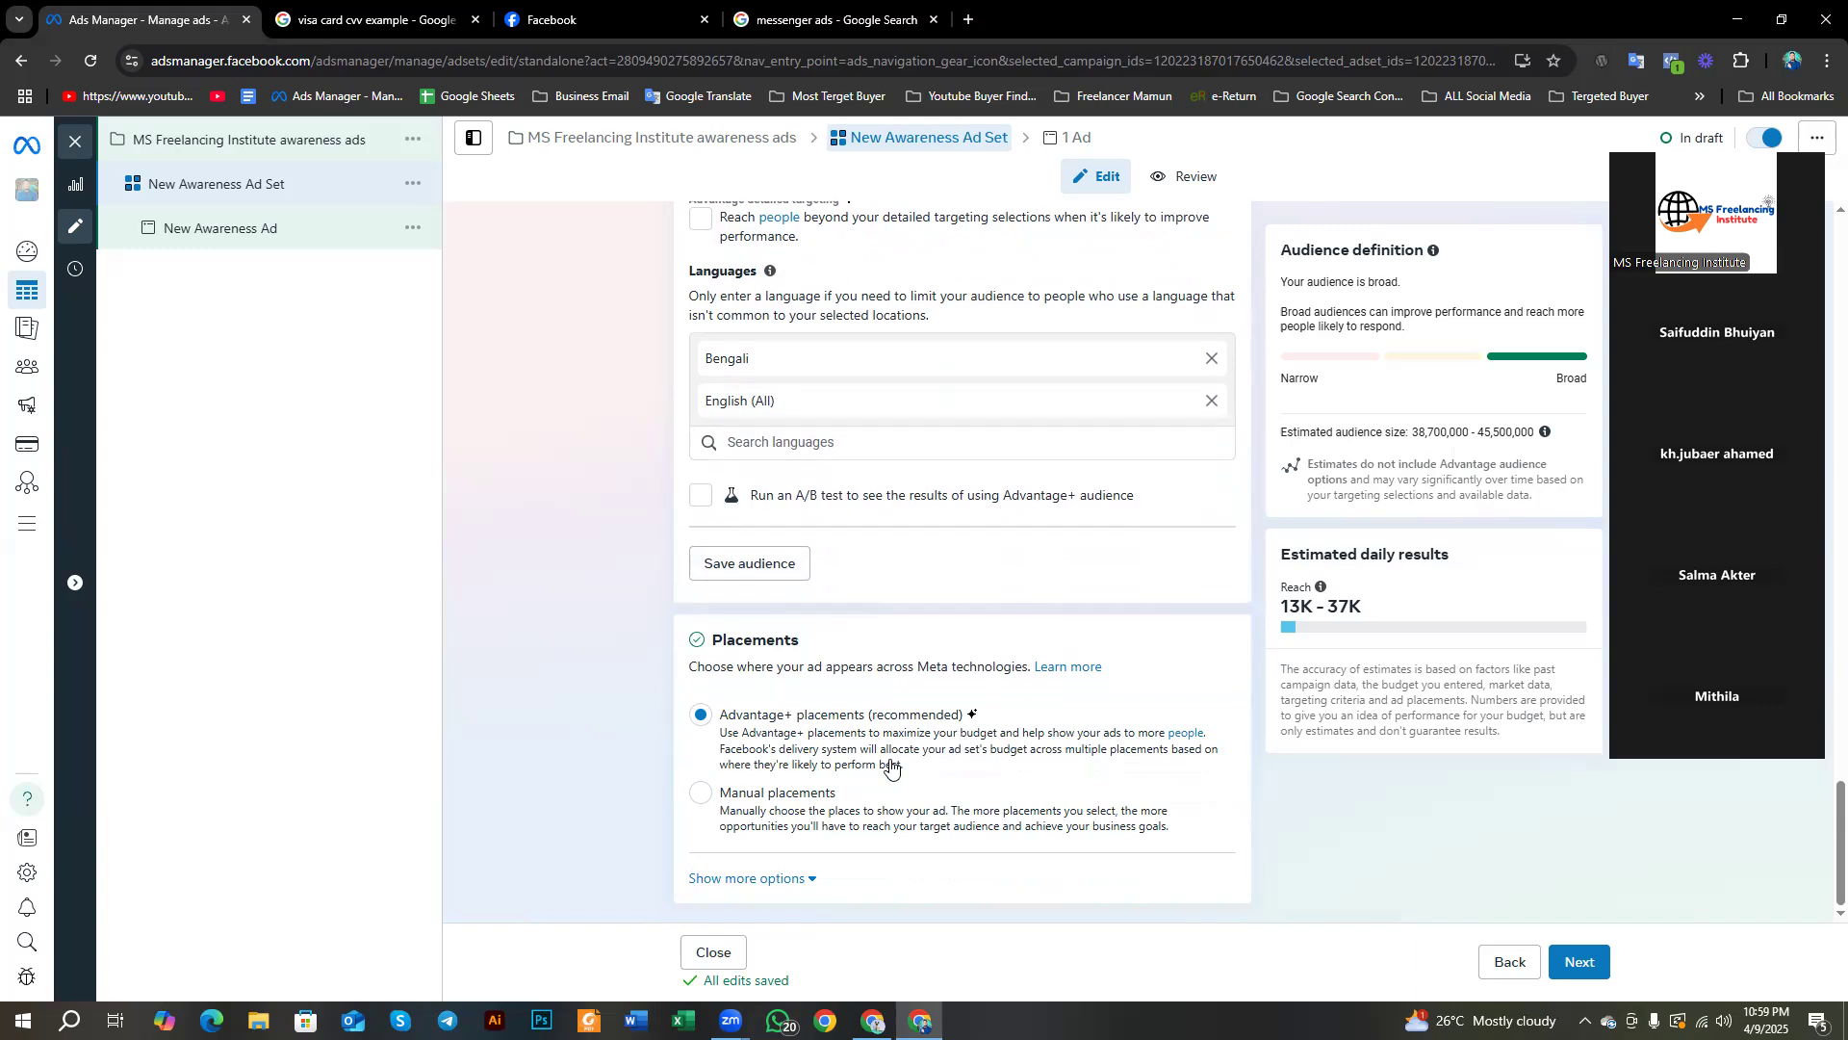
pyautogui.click(699, 793)
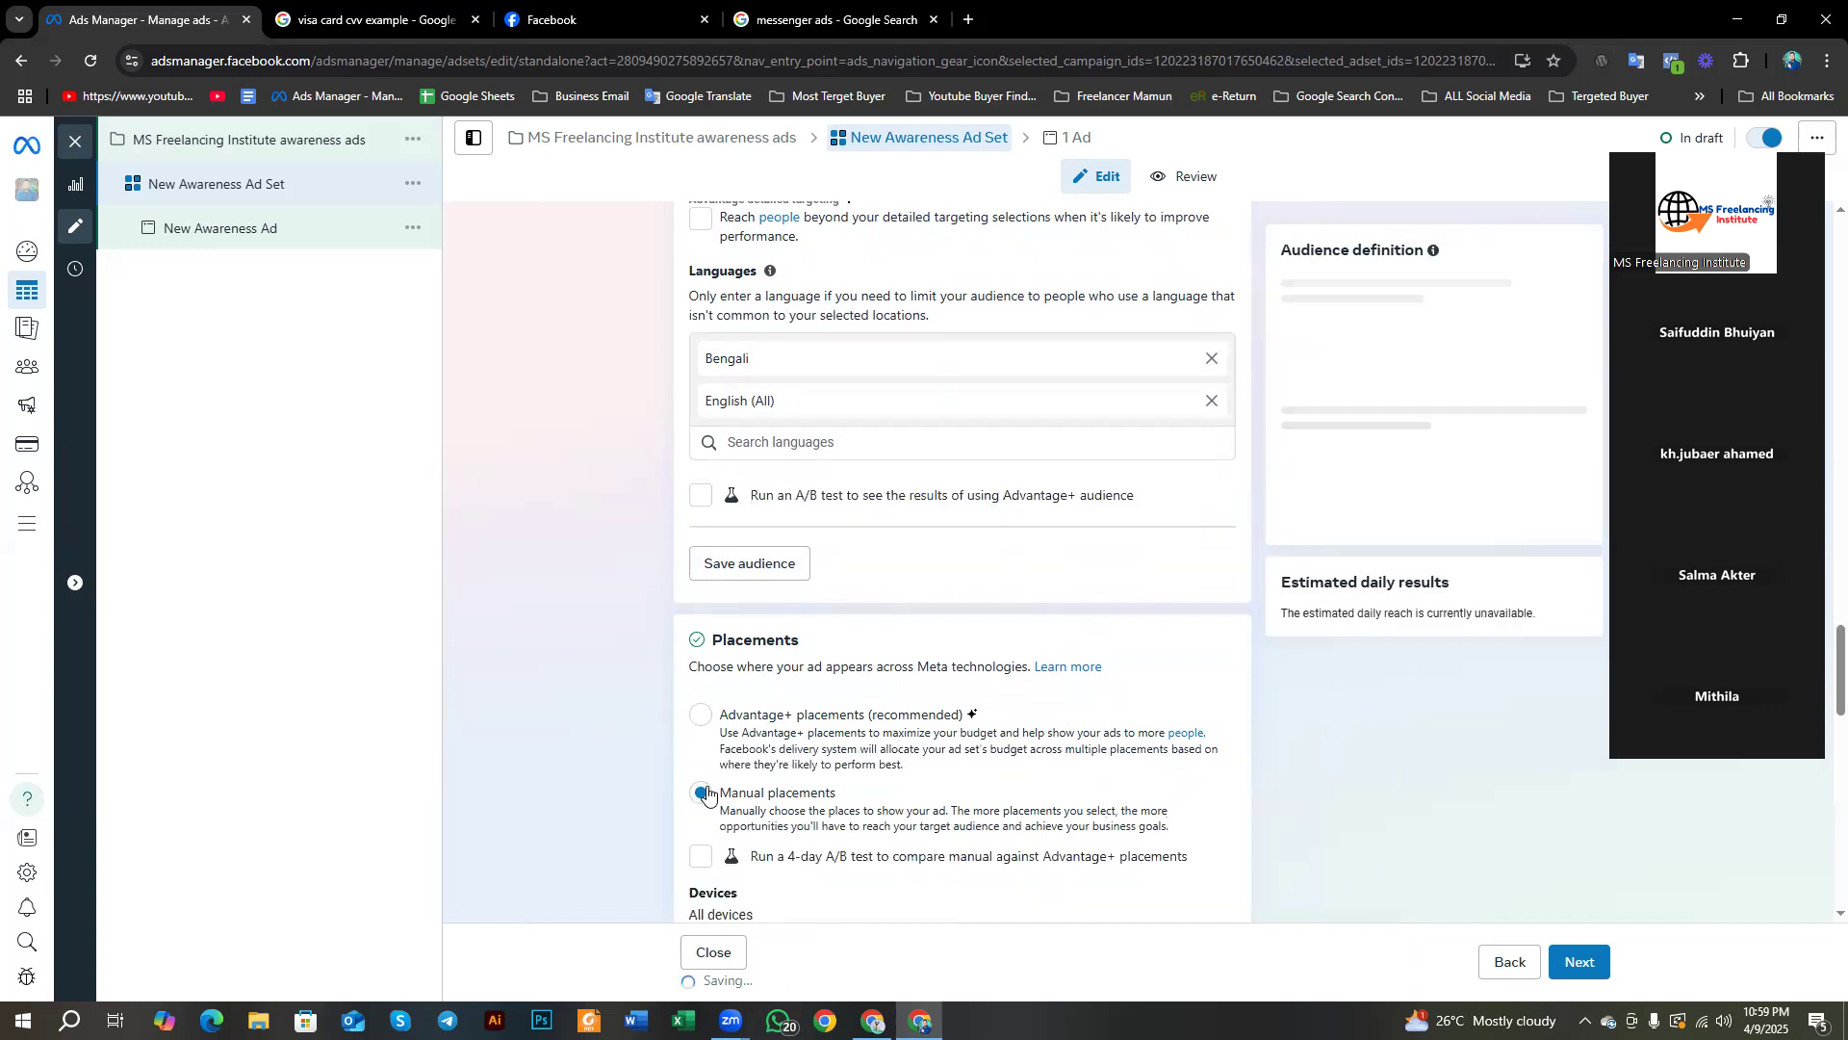
pyautogui.scroll(-7, 599, 734)
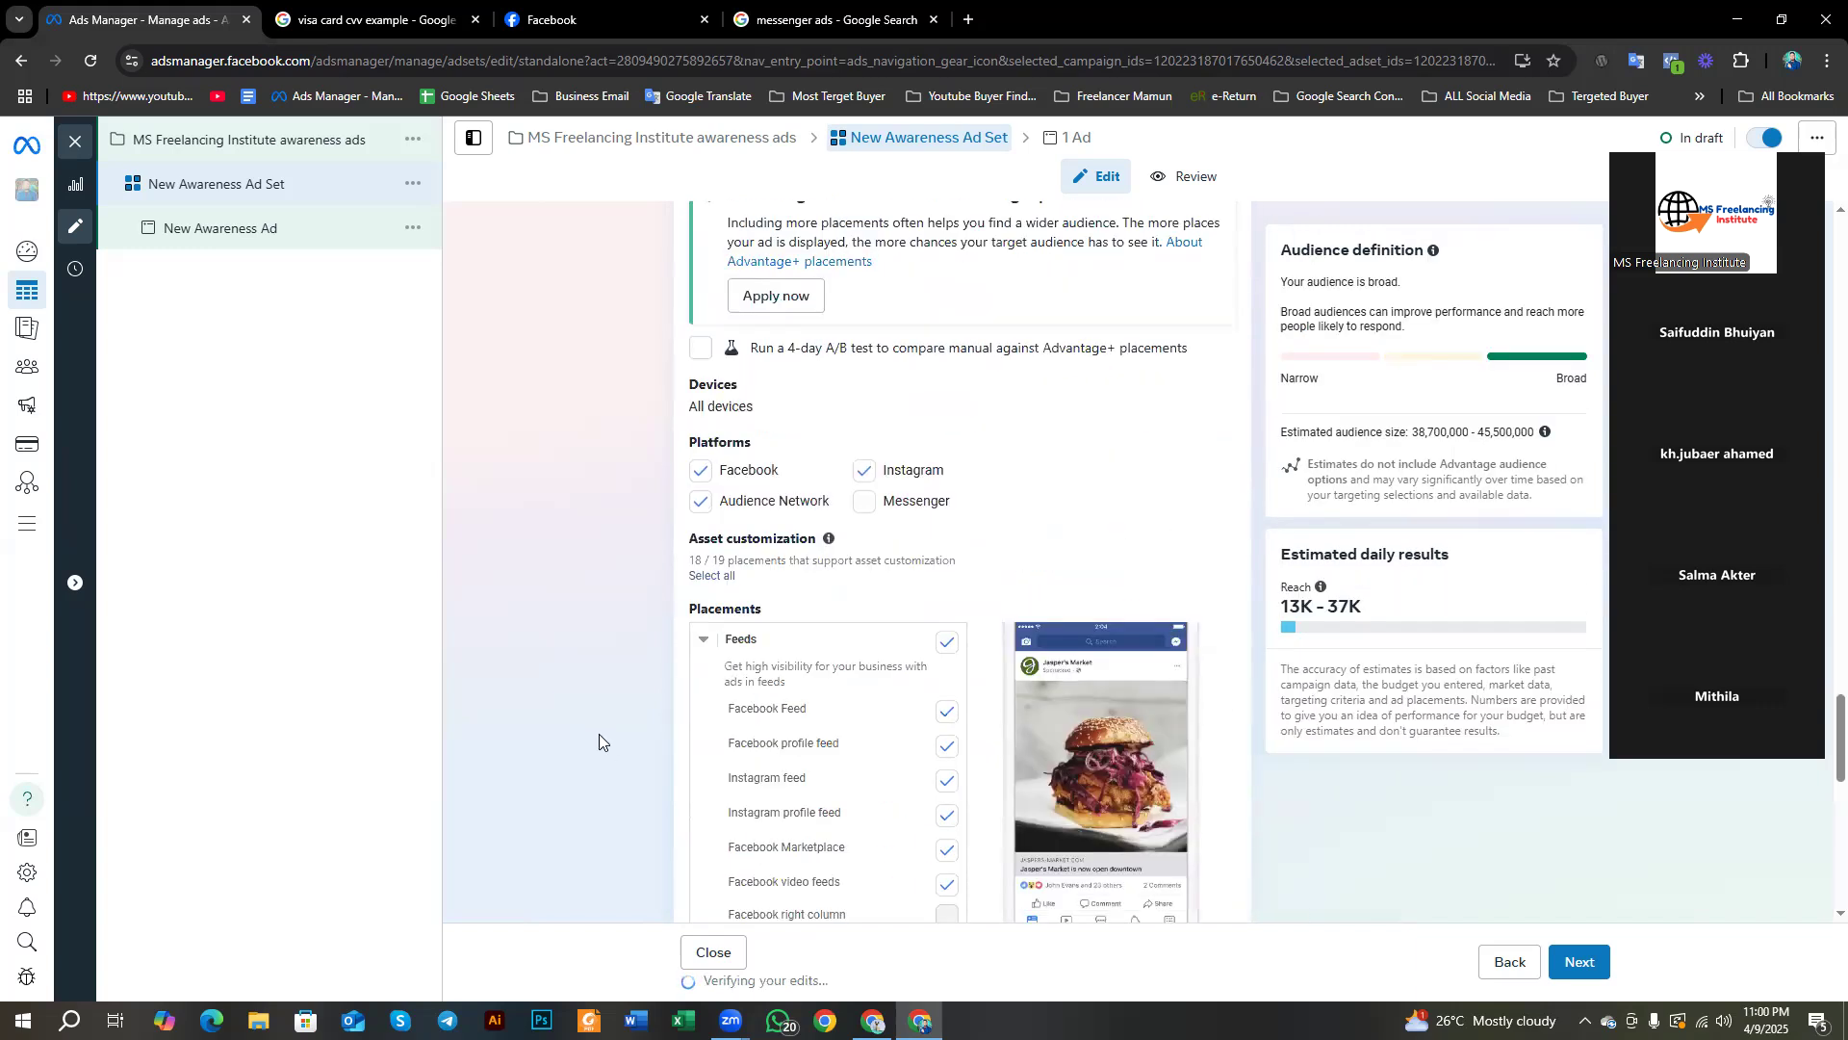
pyautogui.scroll(3, 759, 555)
pyautogui.scroll(1, 662, 648)
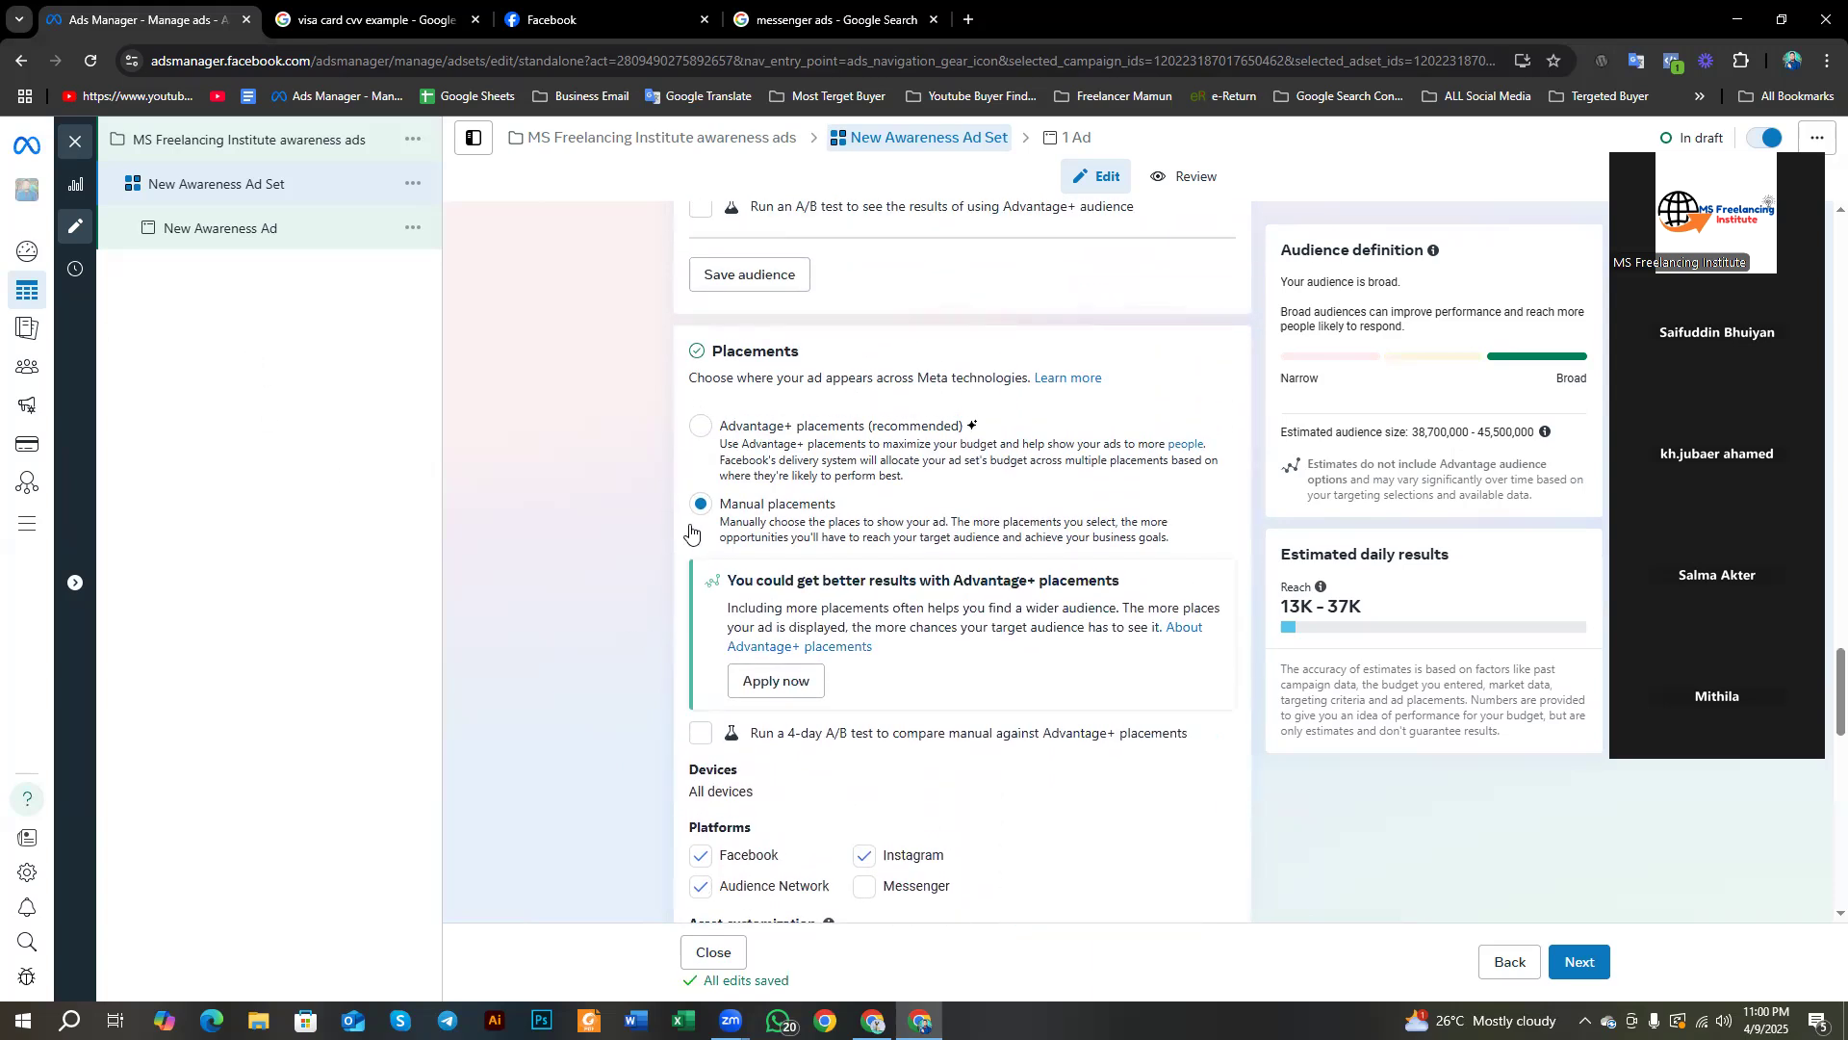
pyautogui.scroll(1, 664, 544)
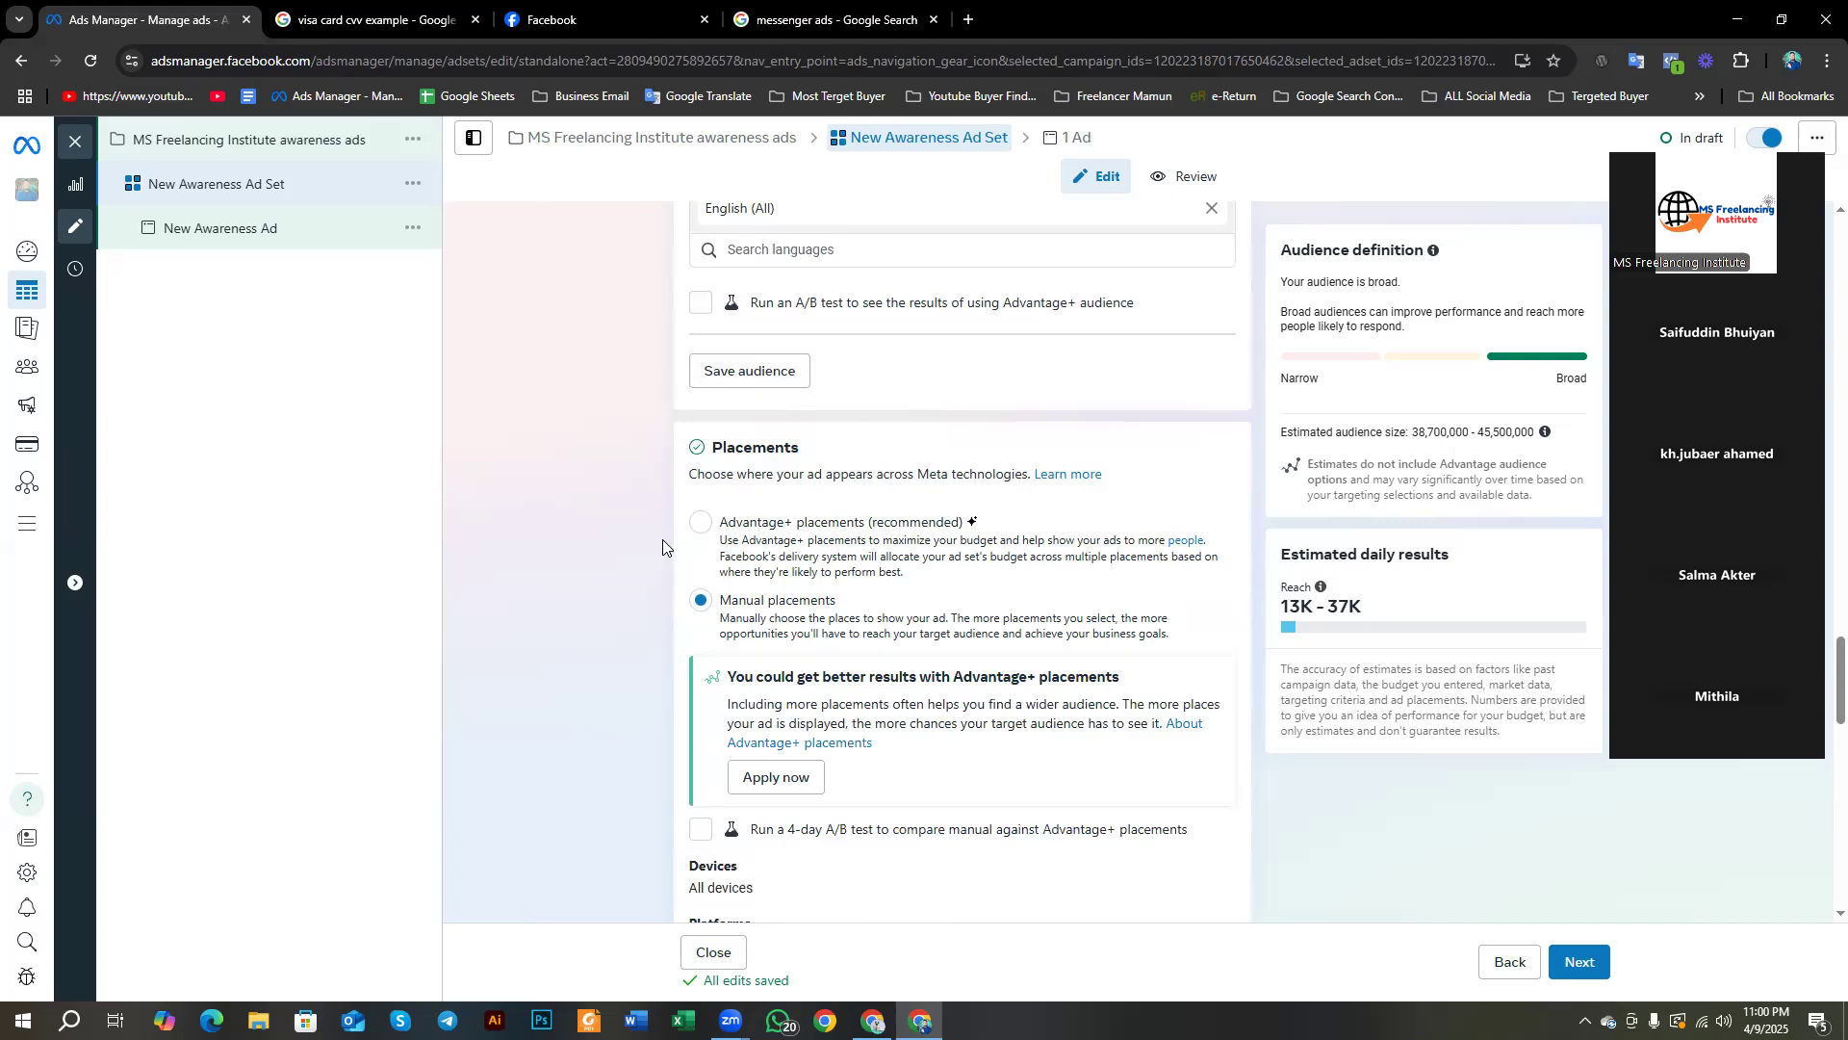
pyautogui.scroll(-3, 662, 539)
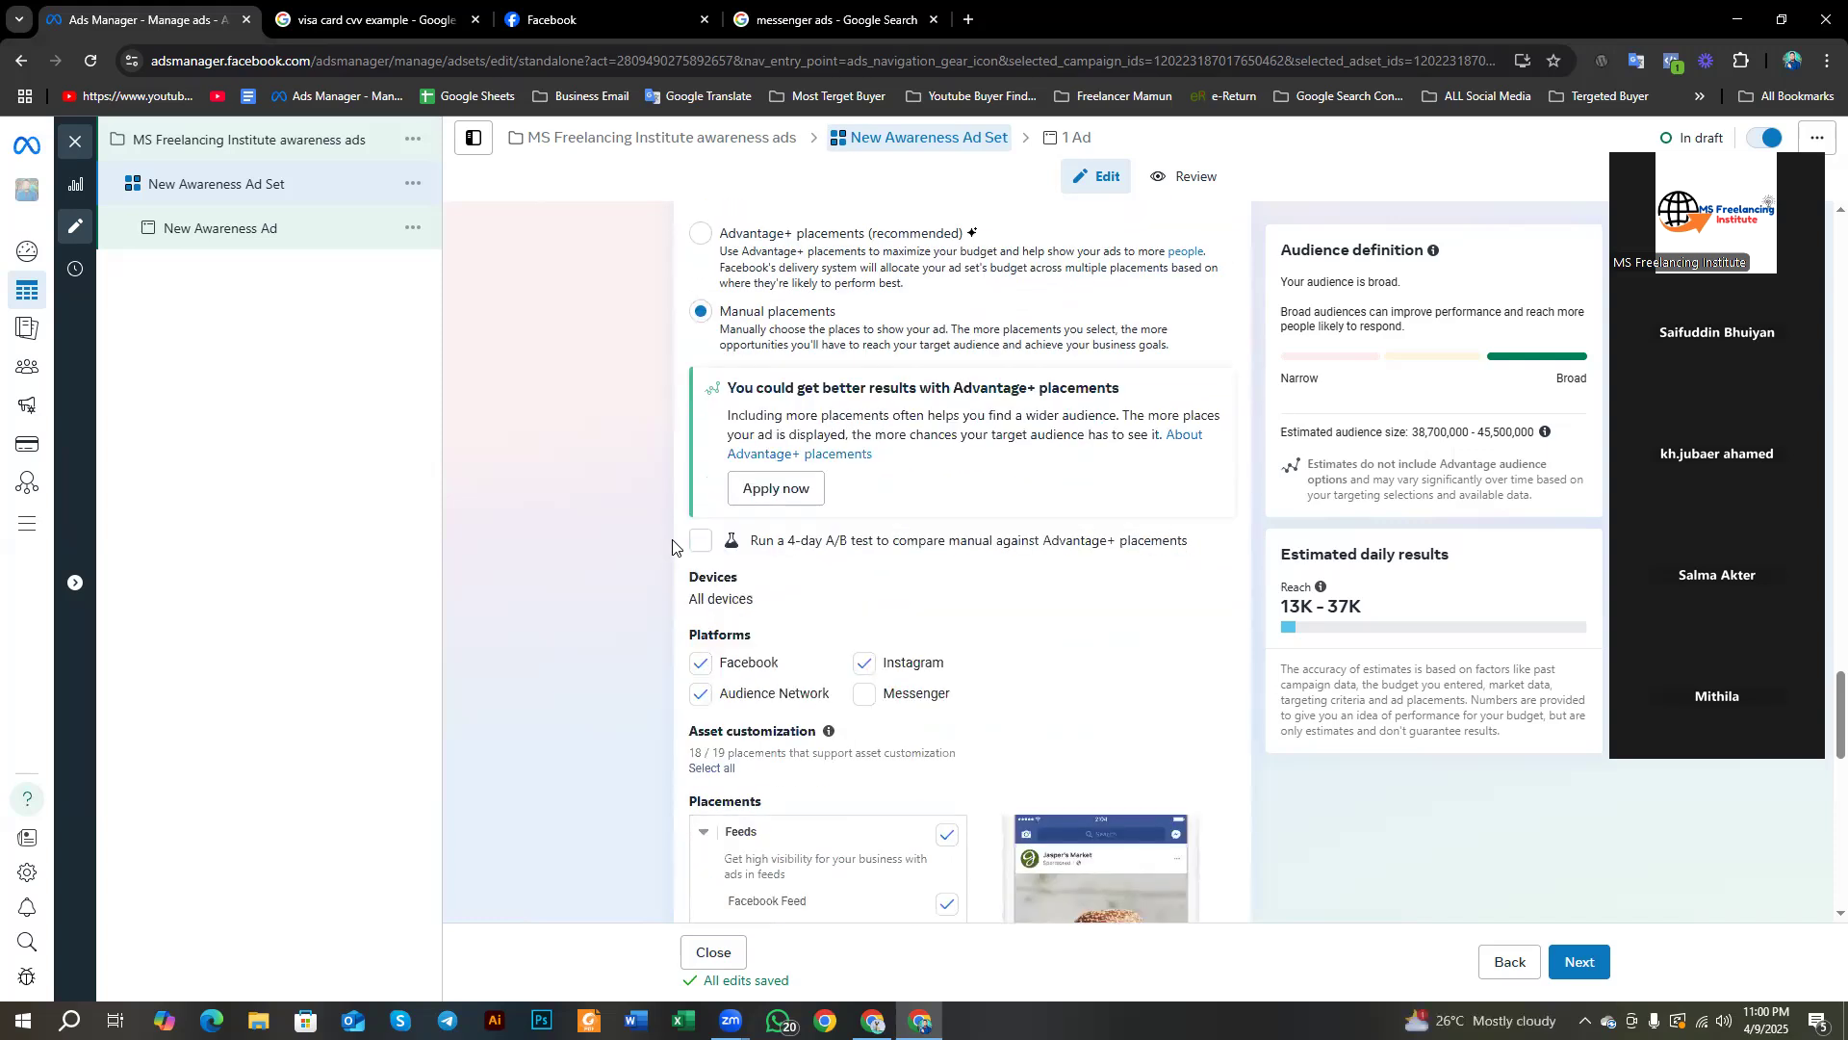
pyautogui.scroll(1, 706, 424)
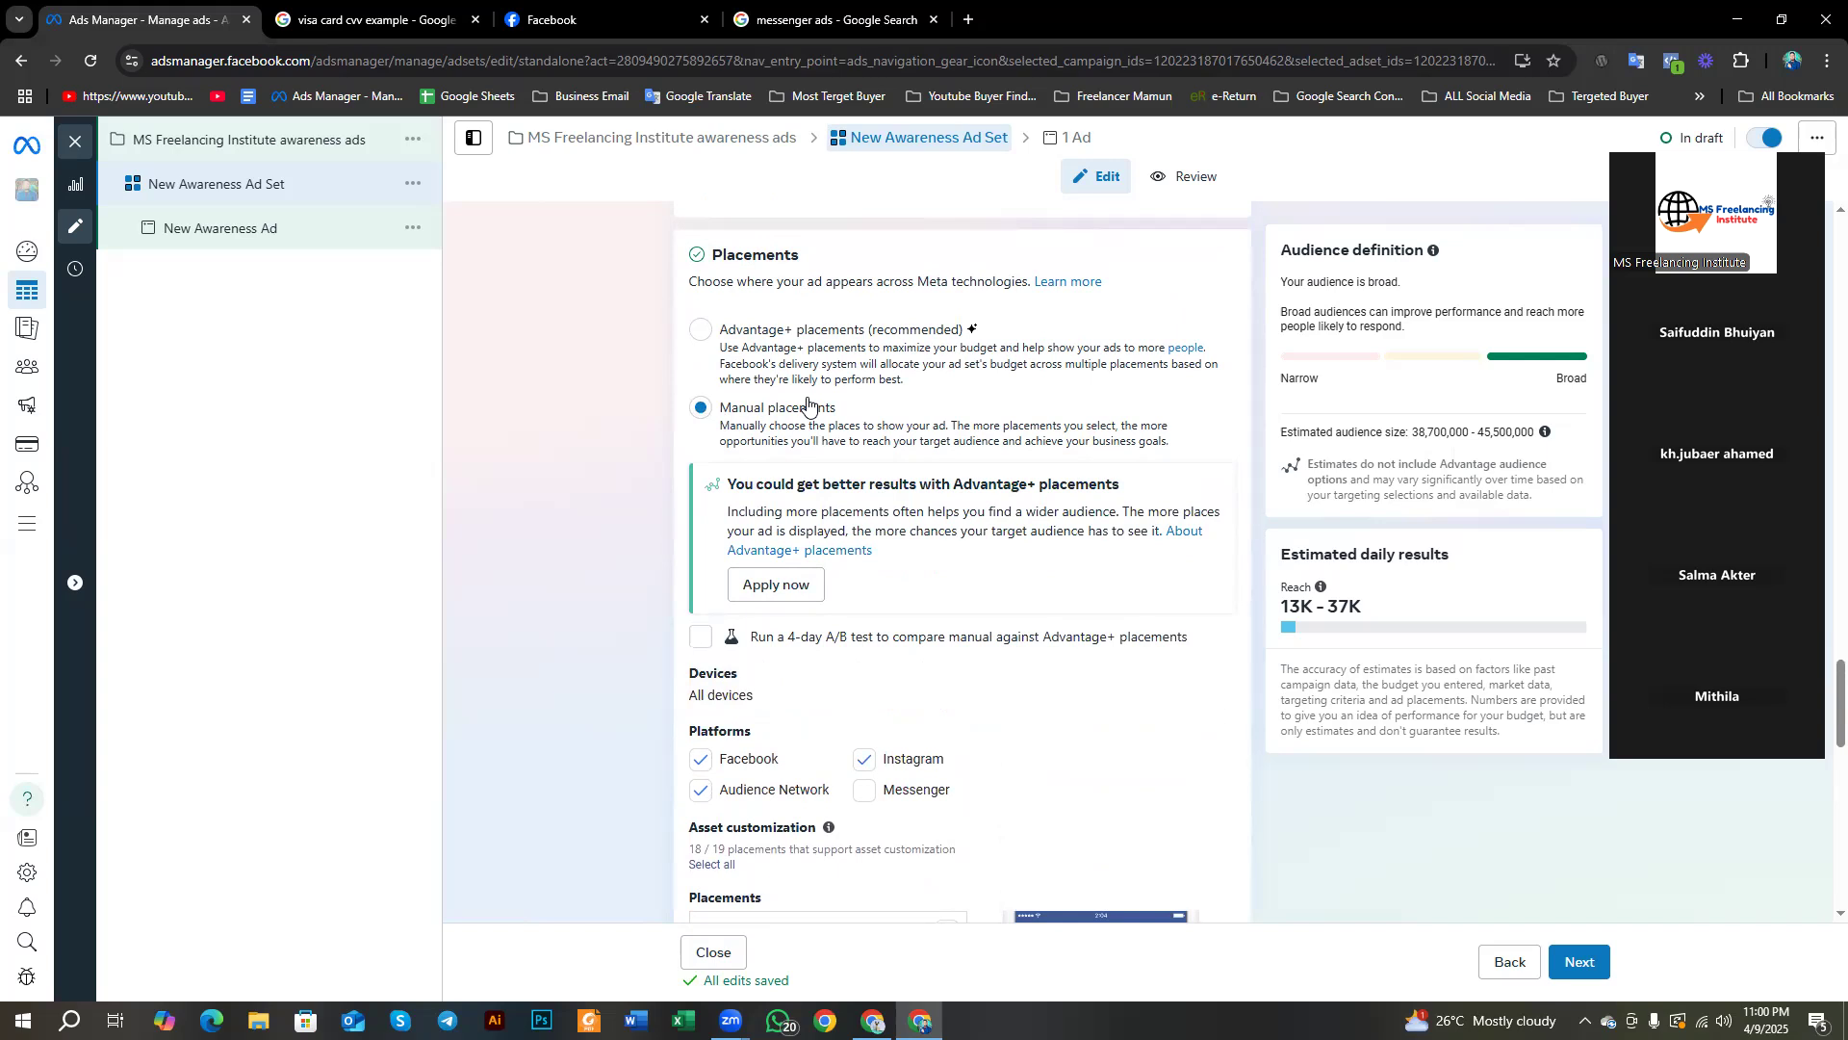
pyautogui.scroll(-3, 761, 423)
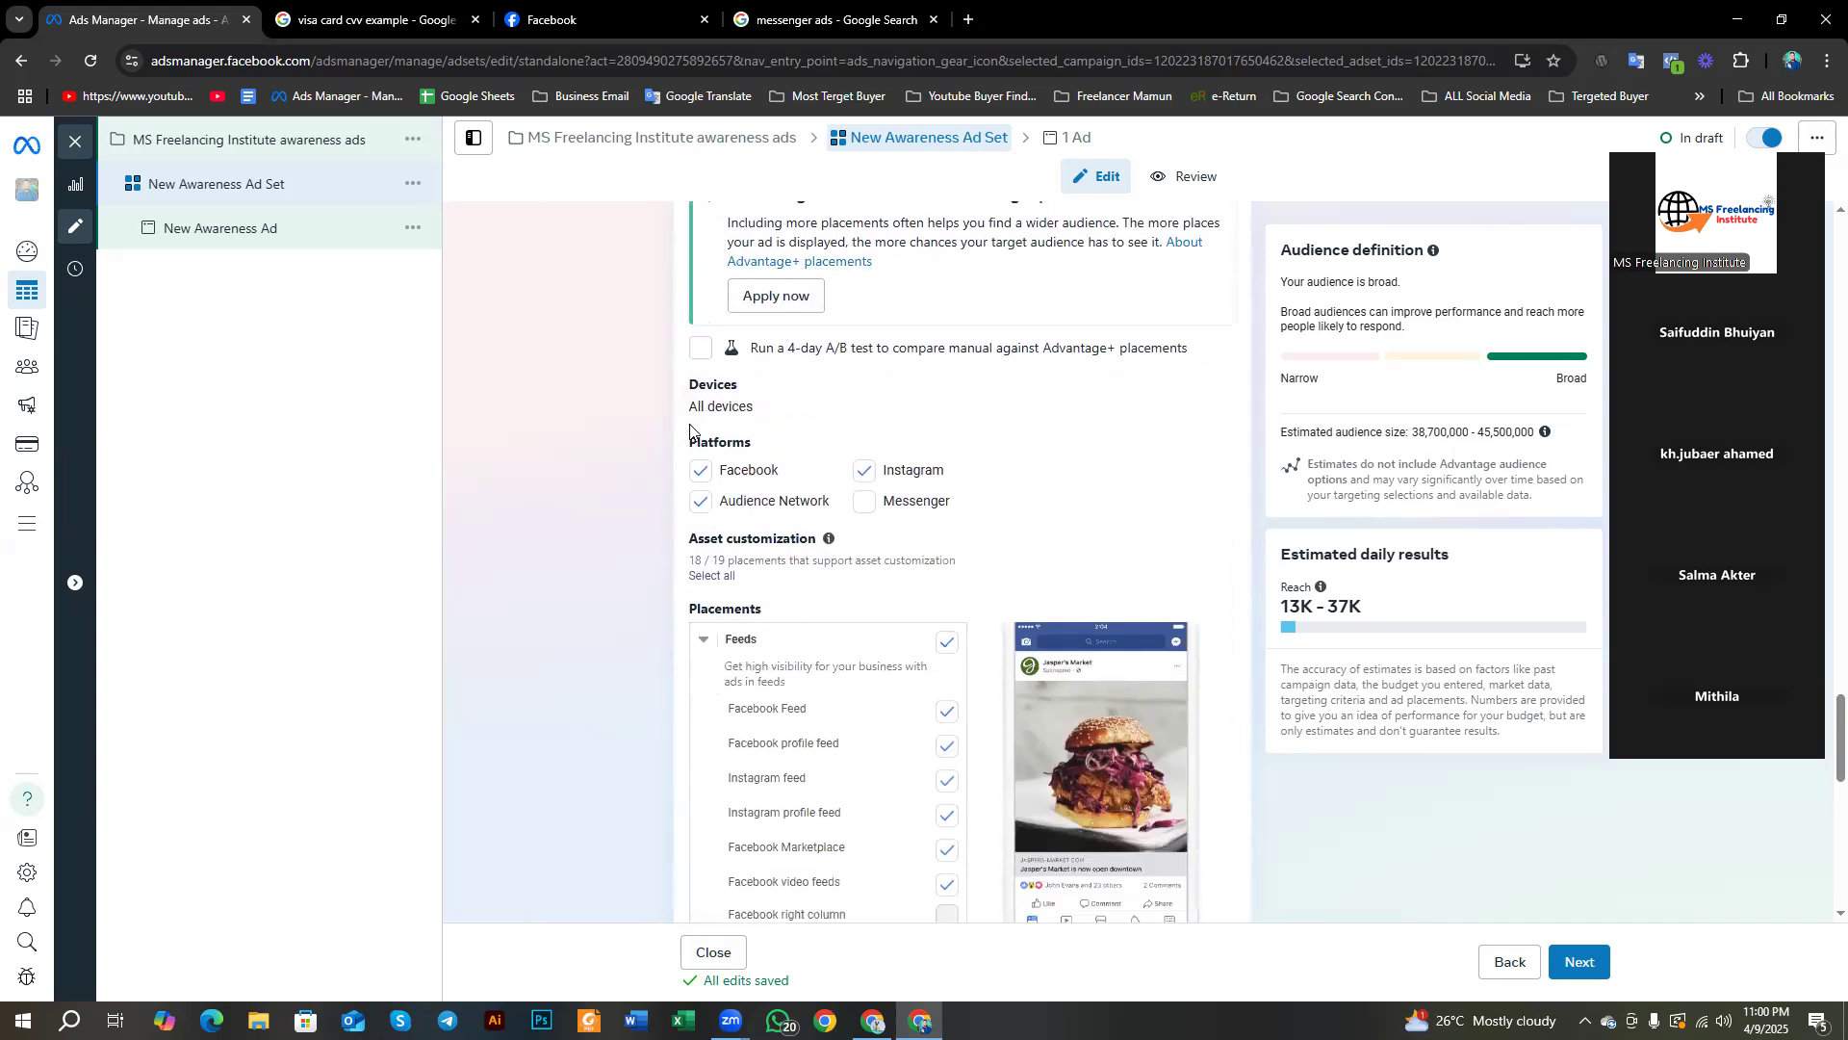
# Step: Capture the placement options and outline Platforms, Facebook and Audience Network in red
pyautogui.press('Print')
pyautogui.moveTo(438, 180); pyautogui.dragTo(1354, 1037)
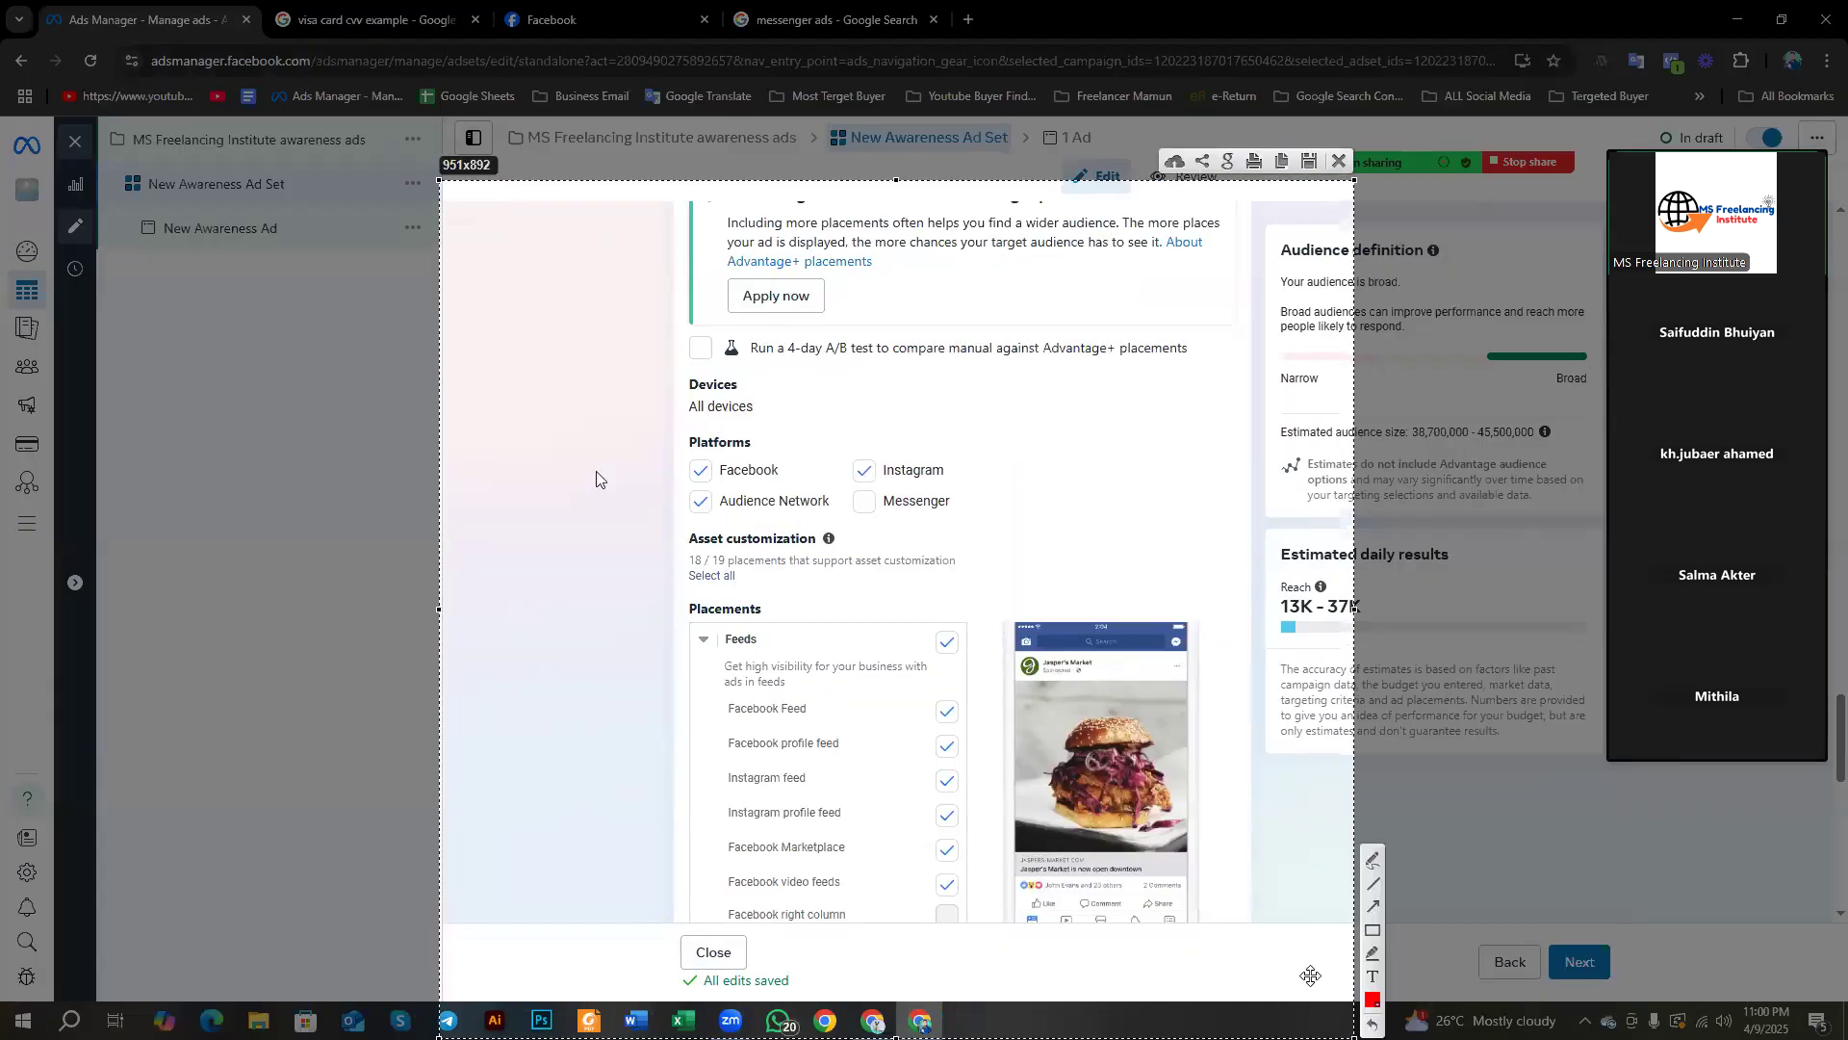
pyautogui.click(1373, 930)
pyautogui.moveTo(666, 416); pyautogui.dragTo(1007, 569)
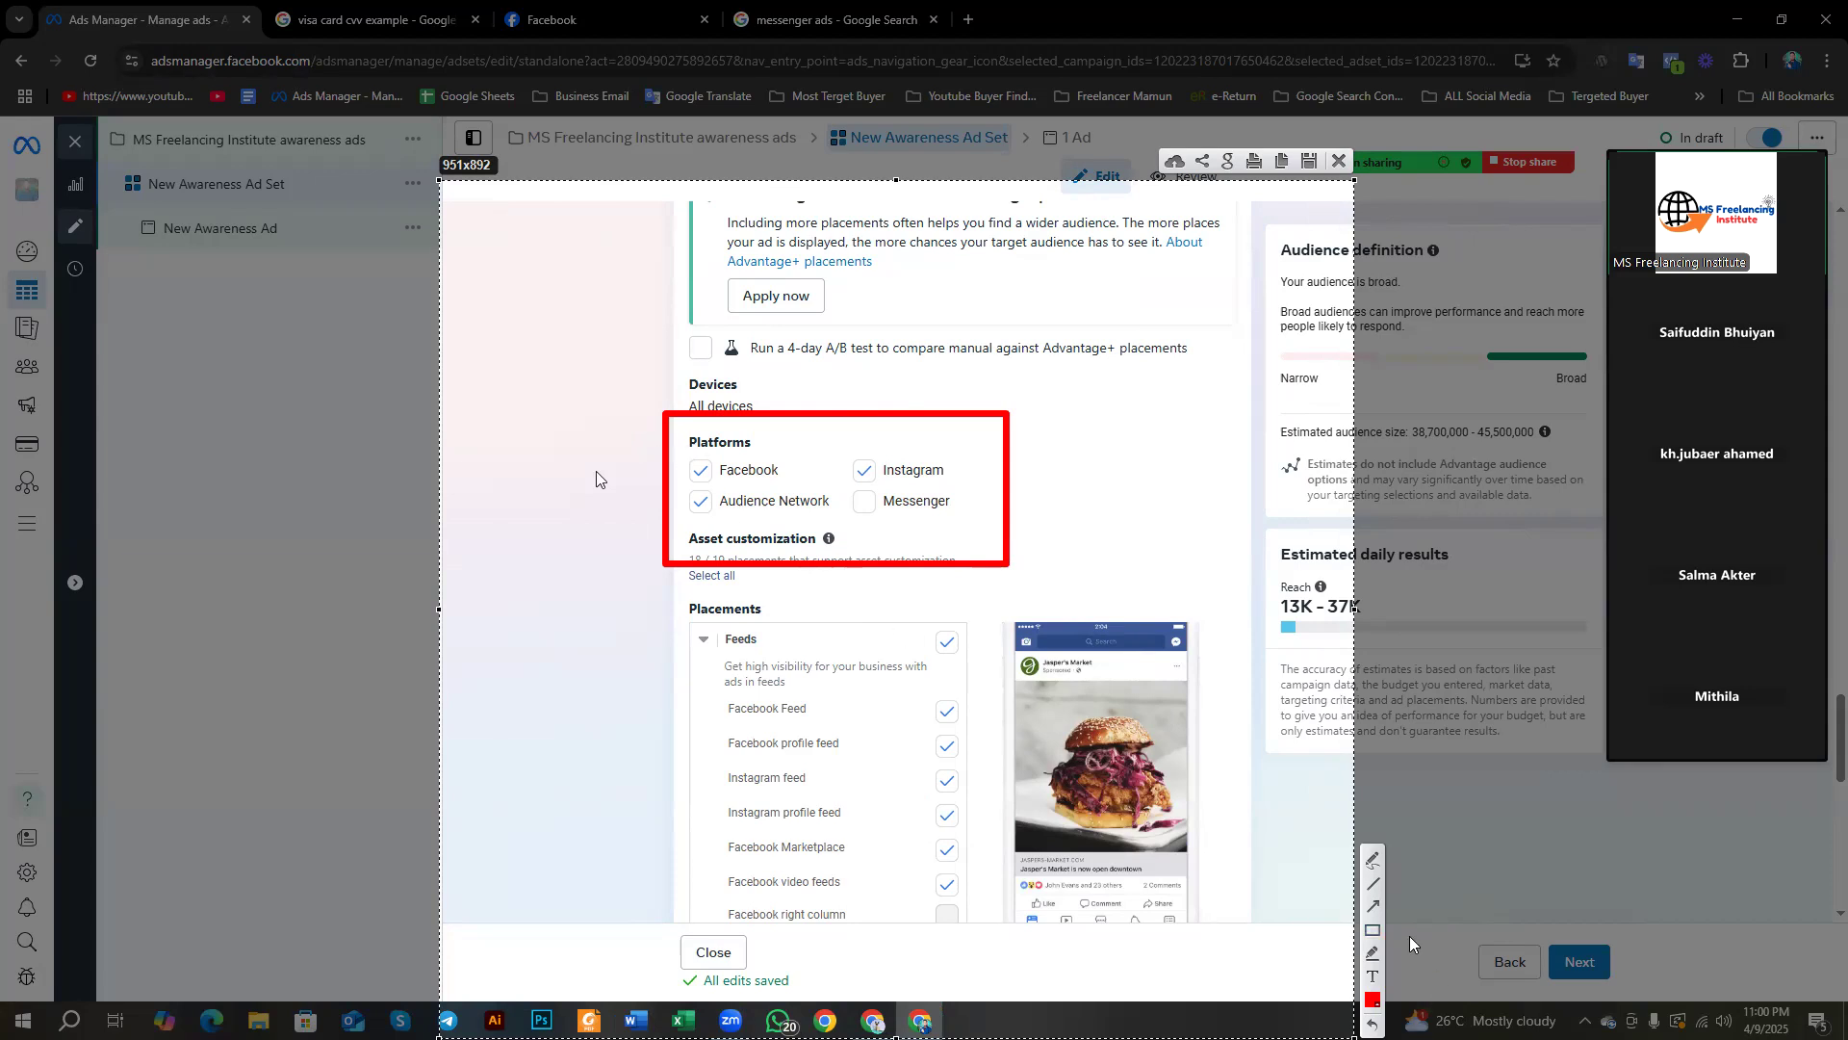
pyautogui.click(1372, 930)
pyautogui.moveTo(676, 438)
pyautogui.mouseDown()
pyautogui.moveTo(775, 483)
pyautogui.moveTo(932, 500)
pyautogui.moveTo(961, 486)
pyautogui.mouseUp()
pyautogui.moveTo(680, 484); pyautogui.dragTo(957, 535)
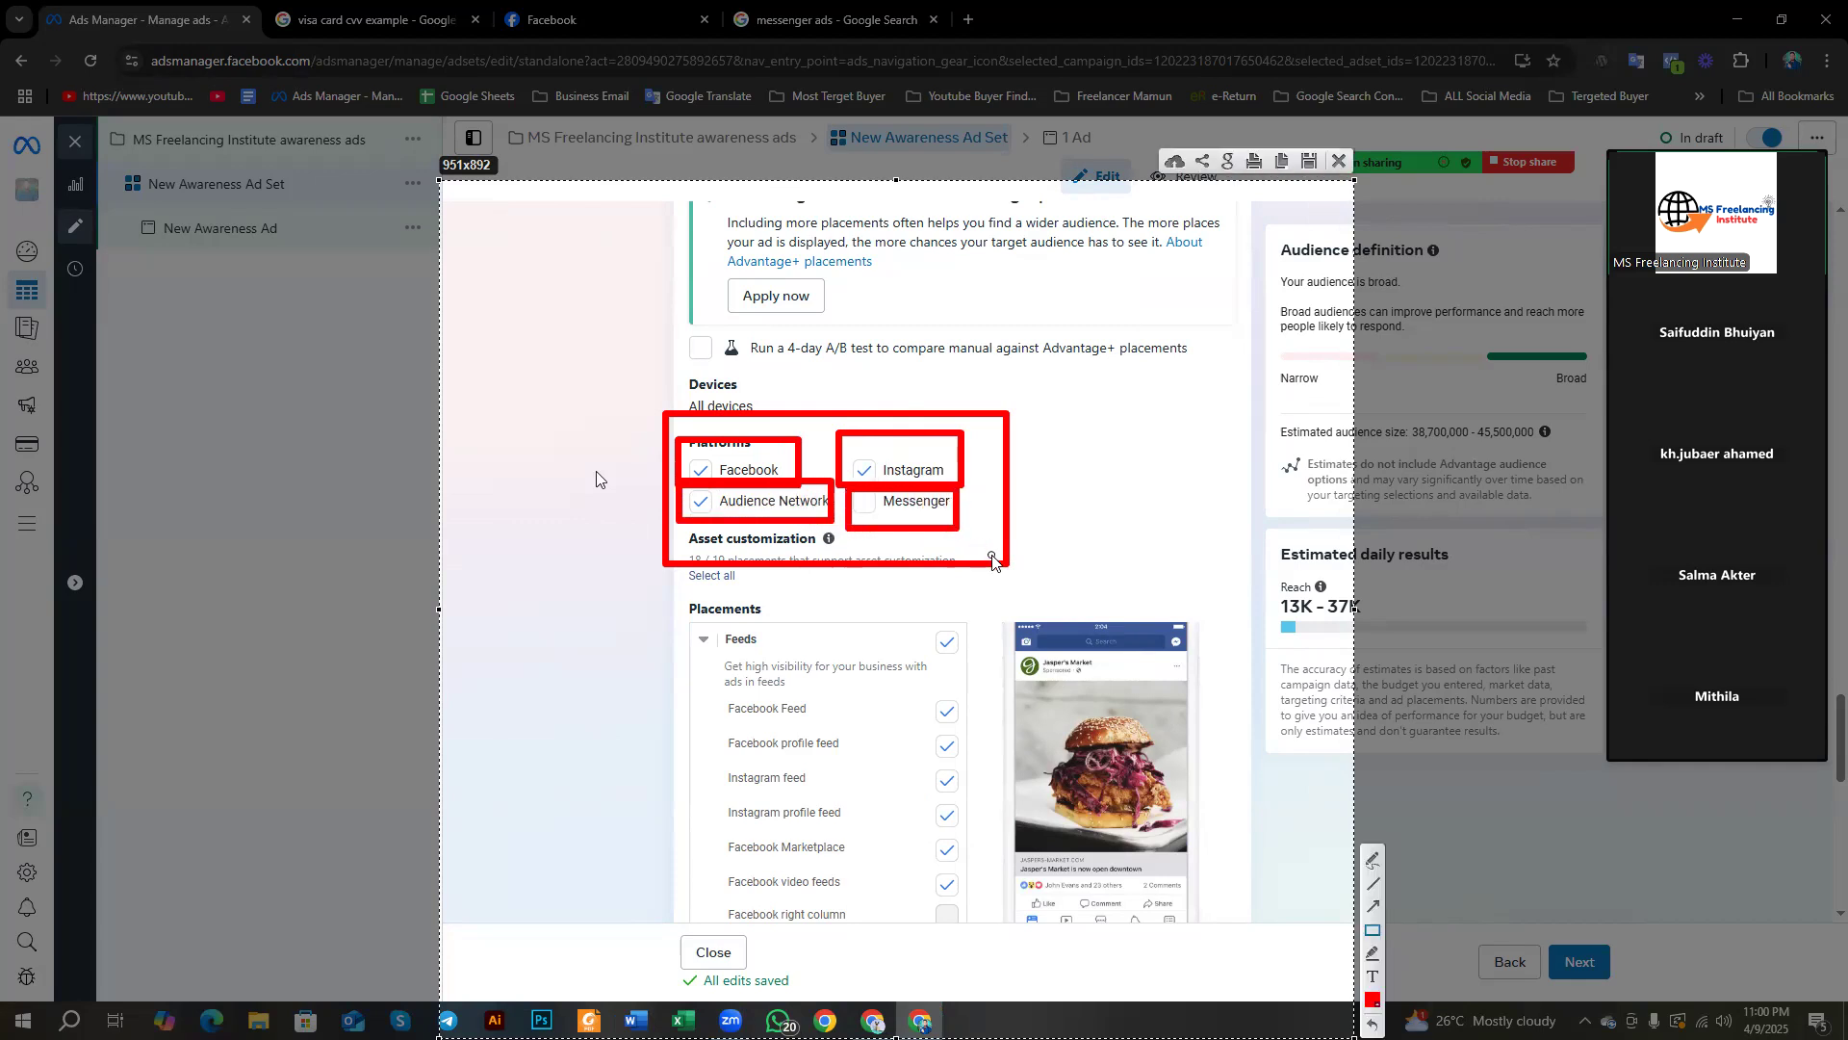
# Step: Discard the annotated capture and tick Messenger under Platforms
pyautogui.rightClick(1063, 344)
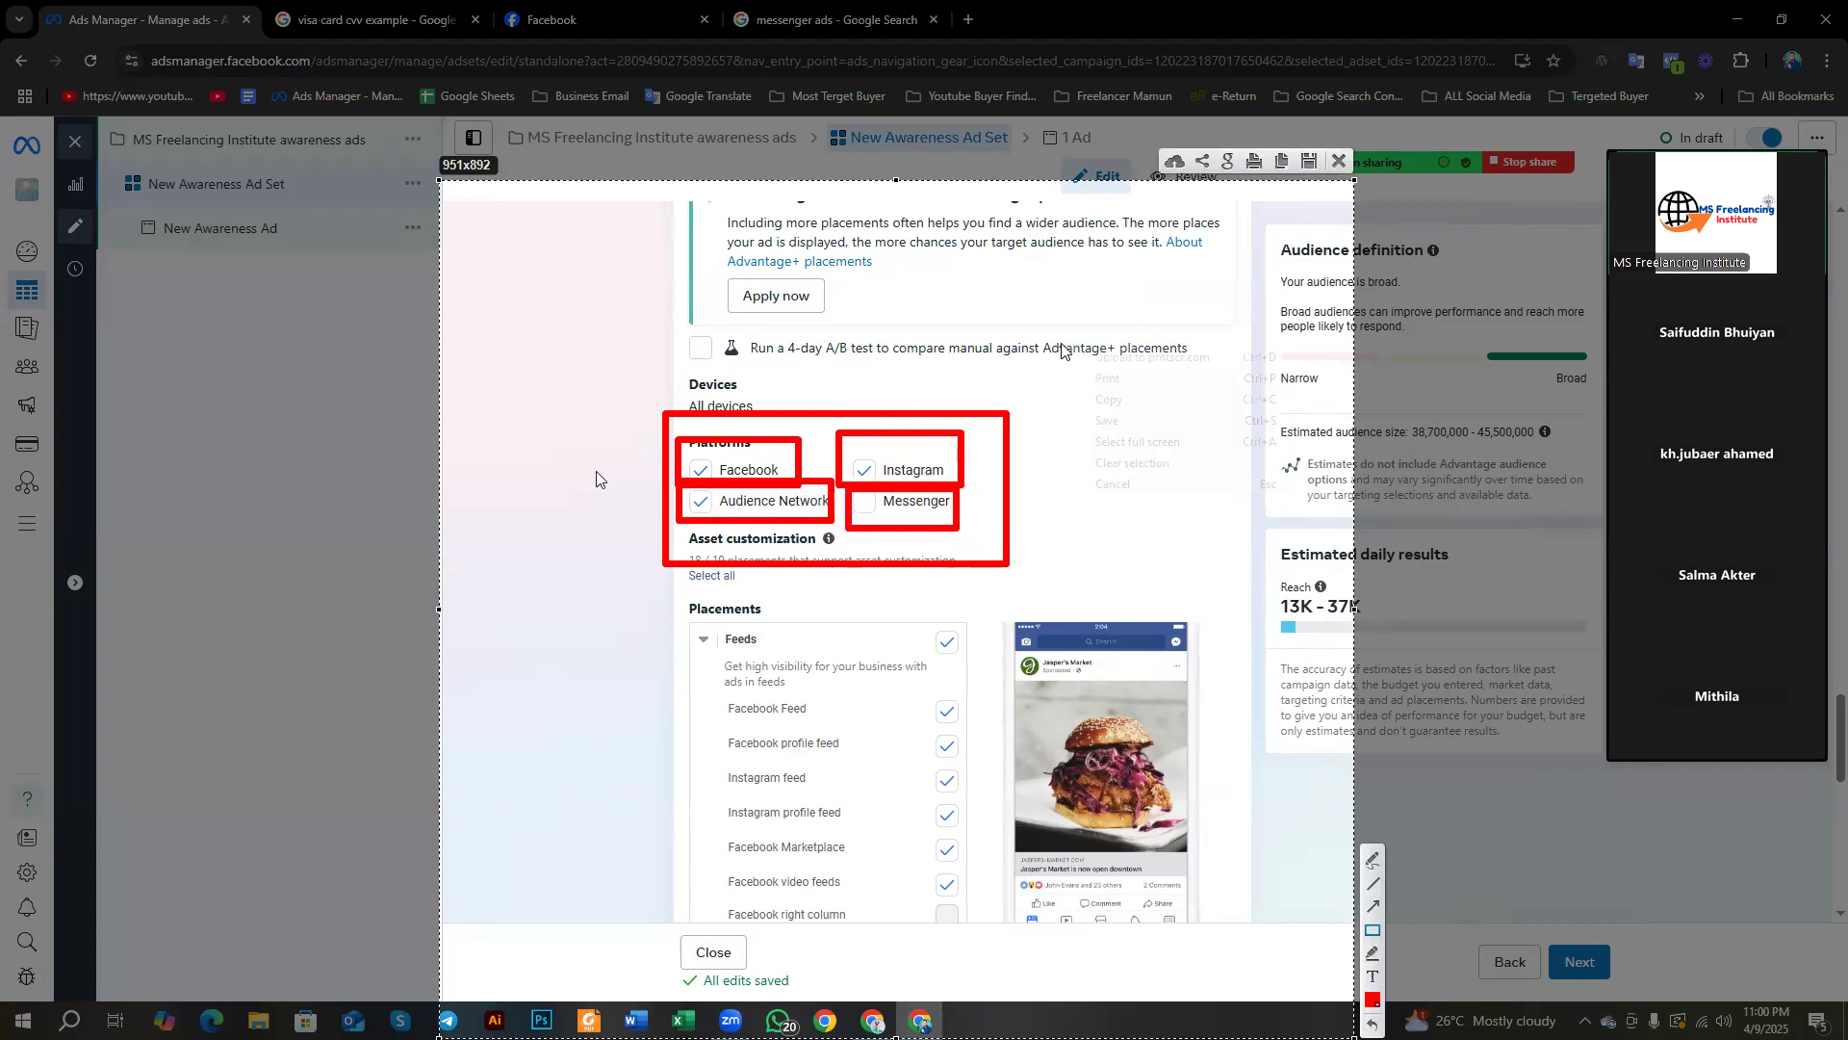
pyautogui.click(1113, 483)
pyautogui.click(867, 501)
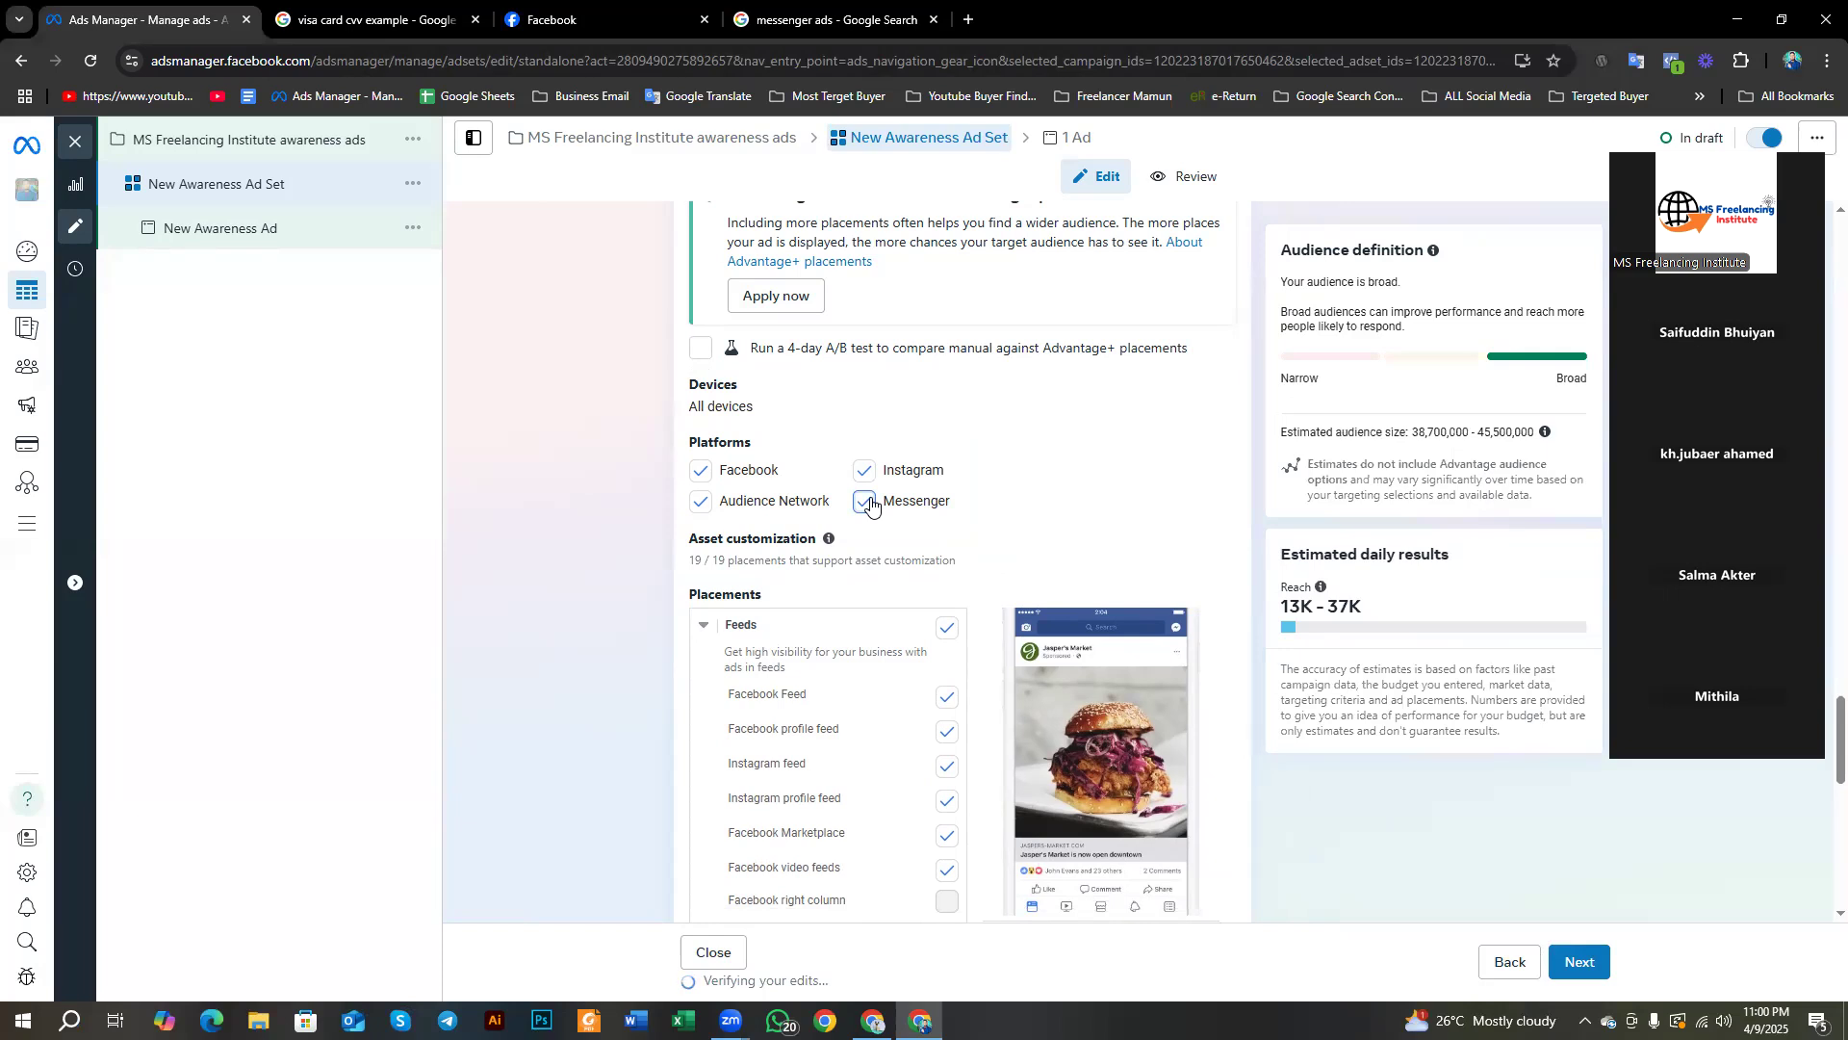
pyautogui.click(864, 470)
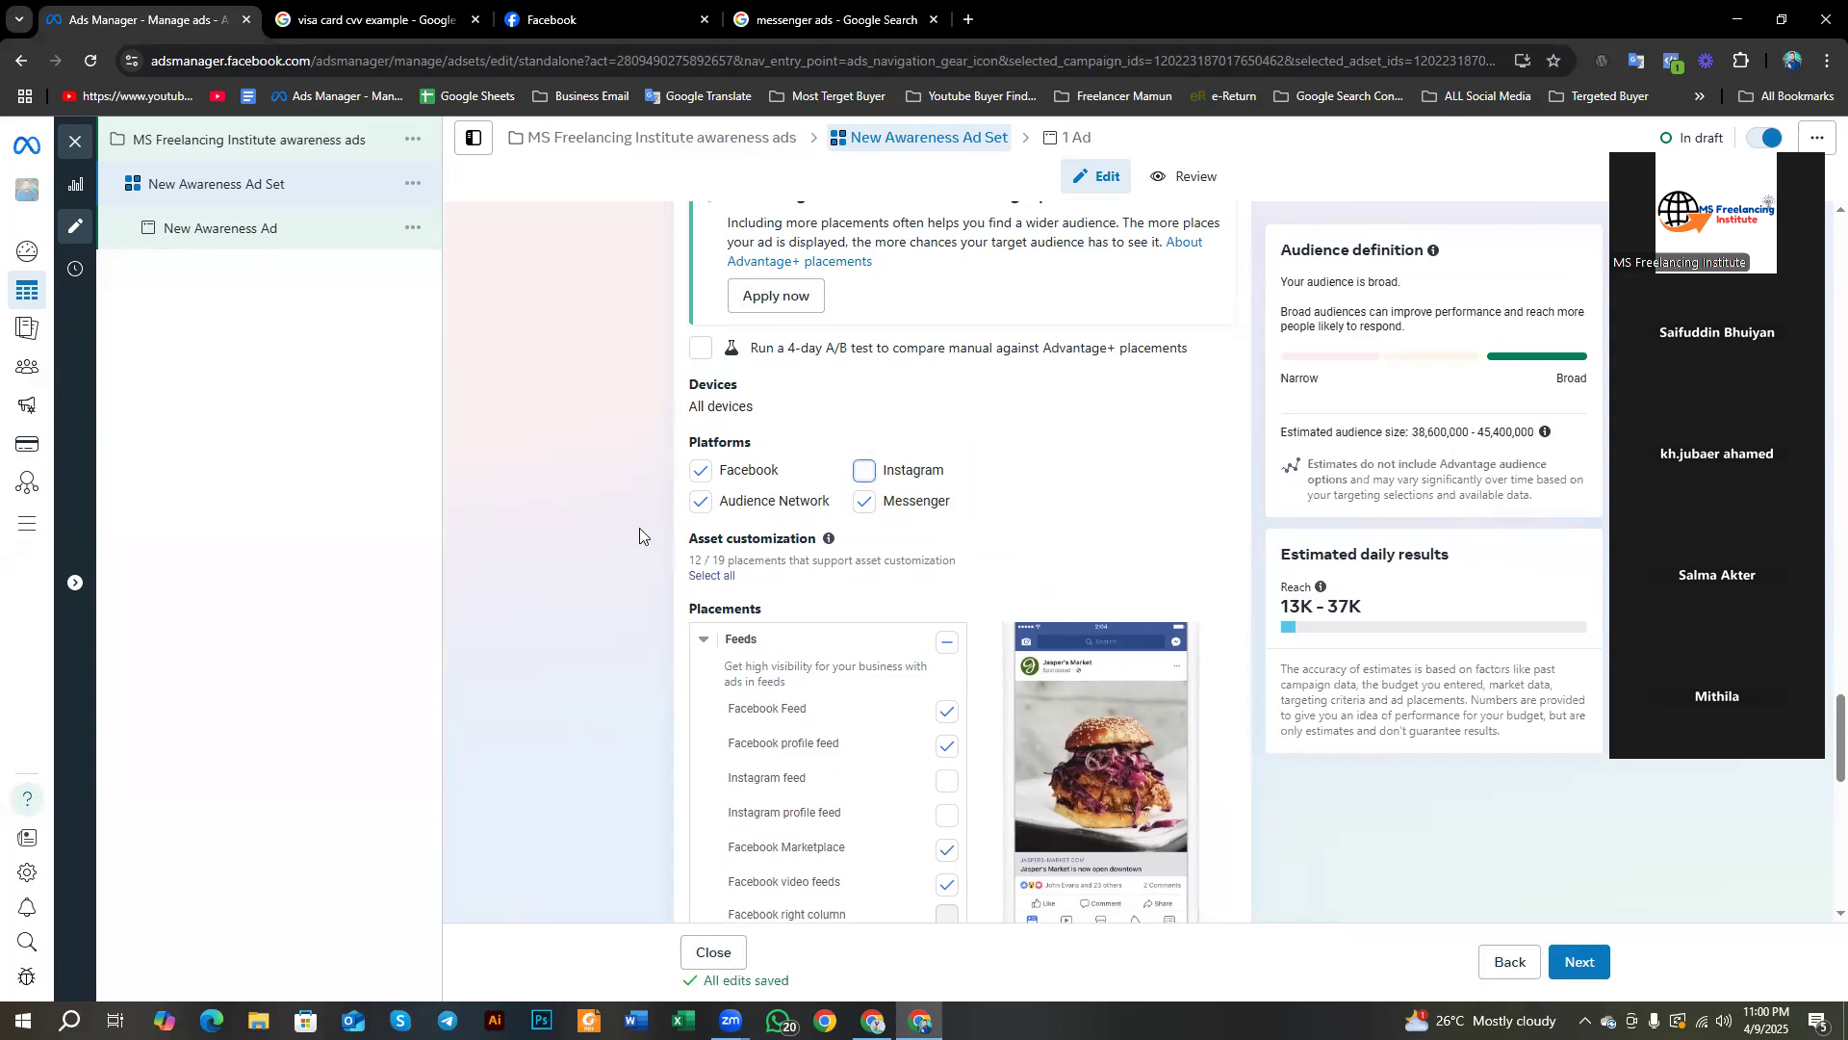
pyautogui.click(700, 503)
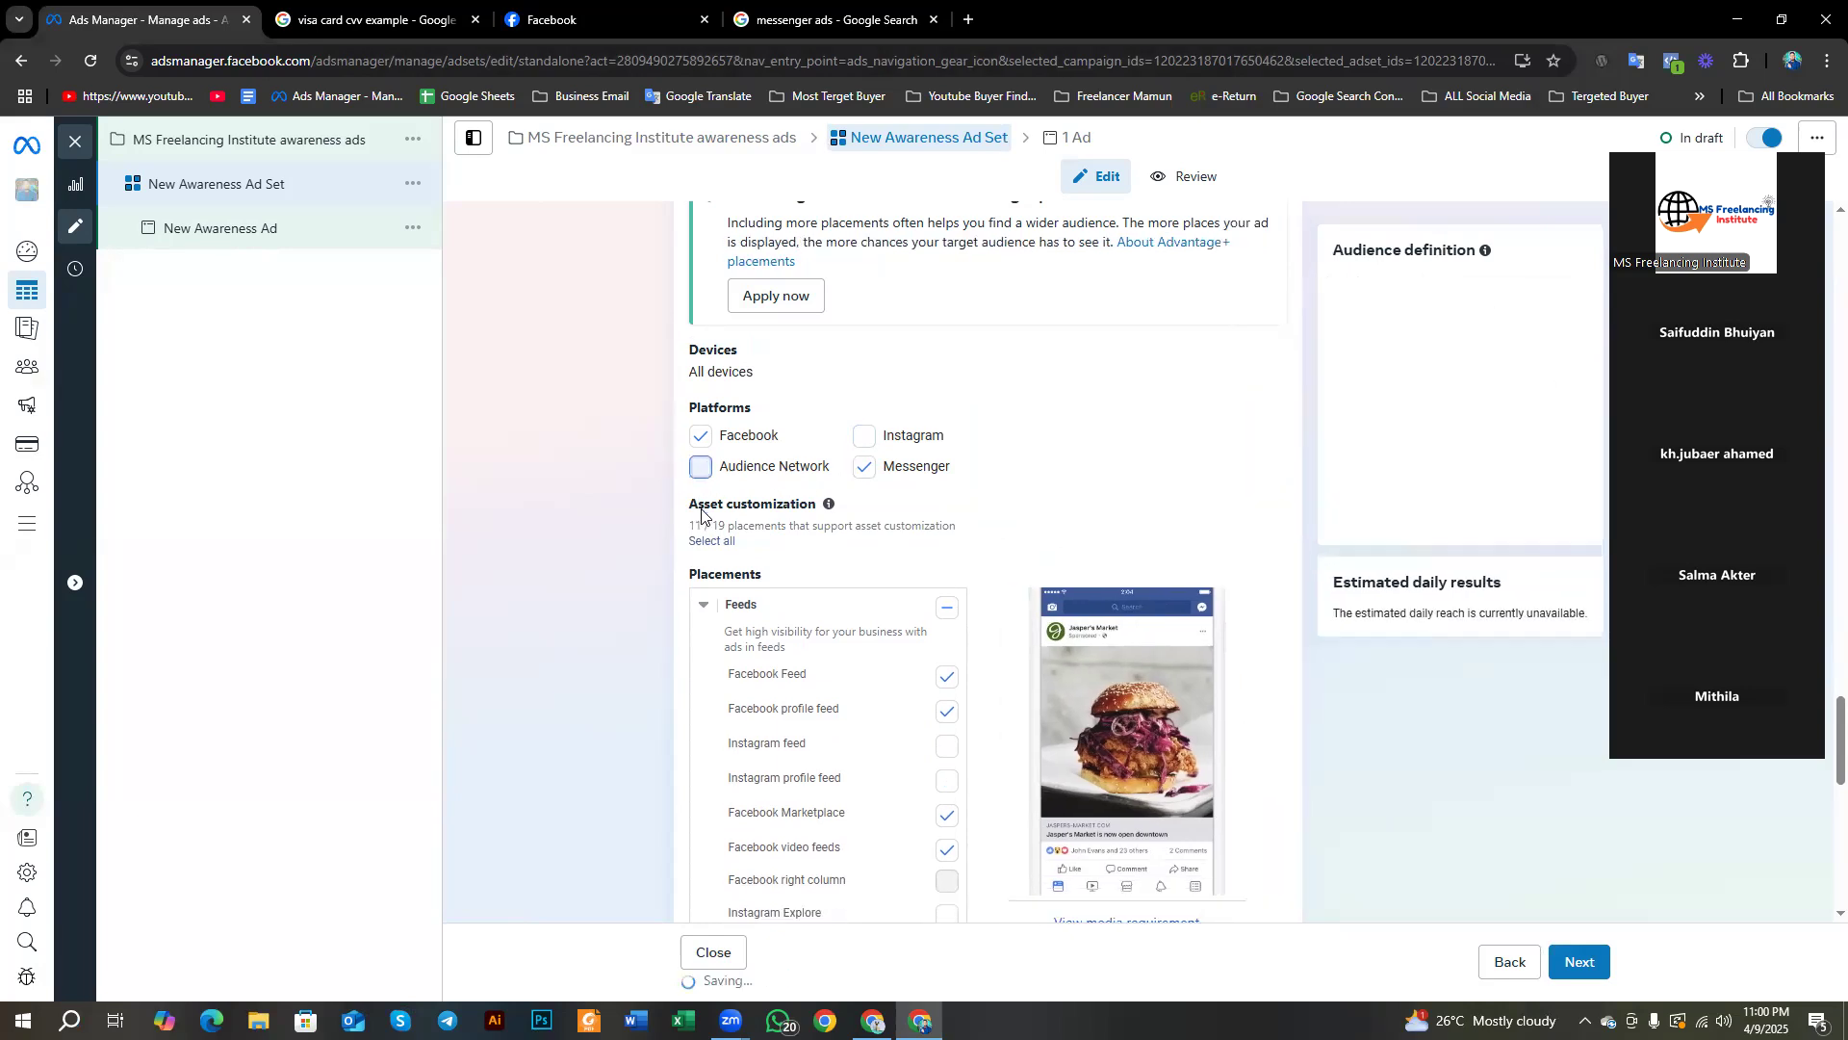
pyautogui.click(860, 503)
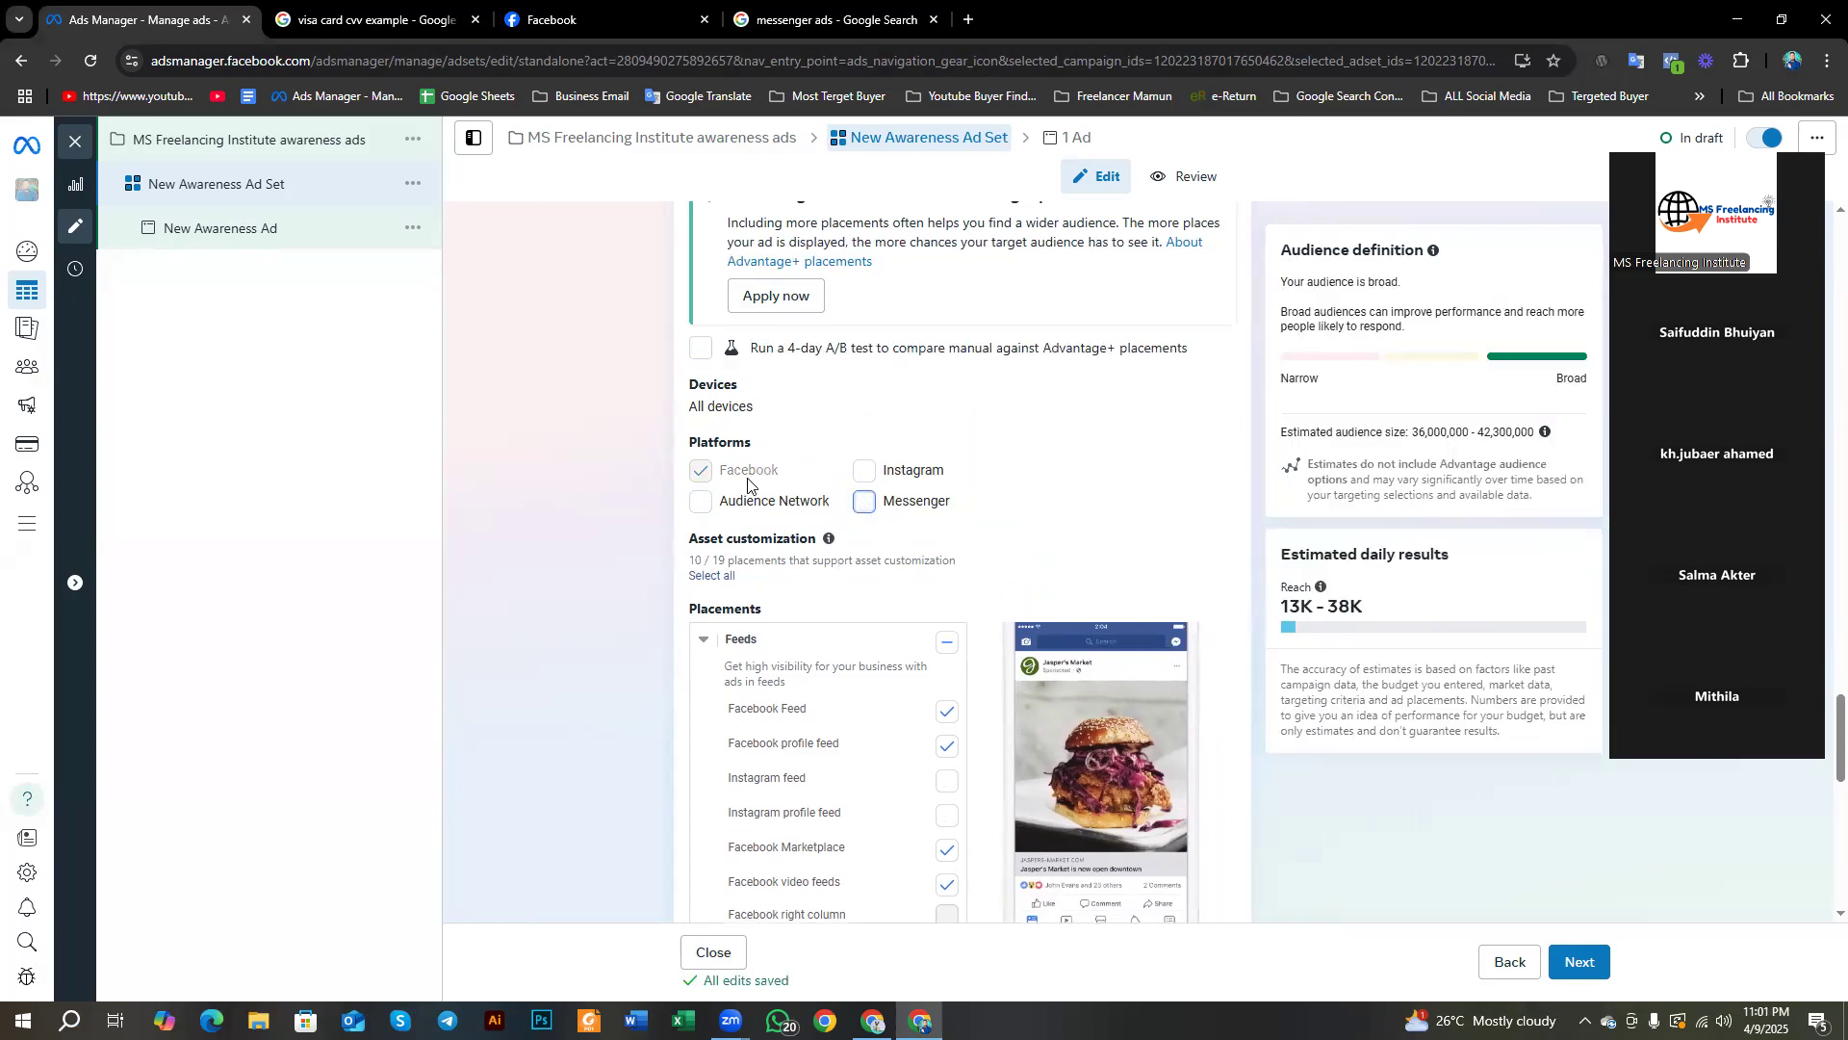
pyautogui.scroll(-1, 748, 484)
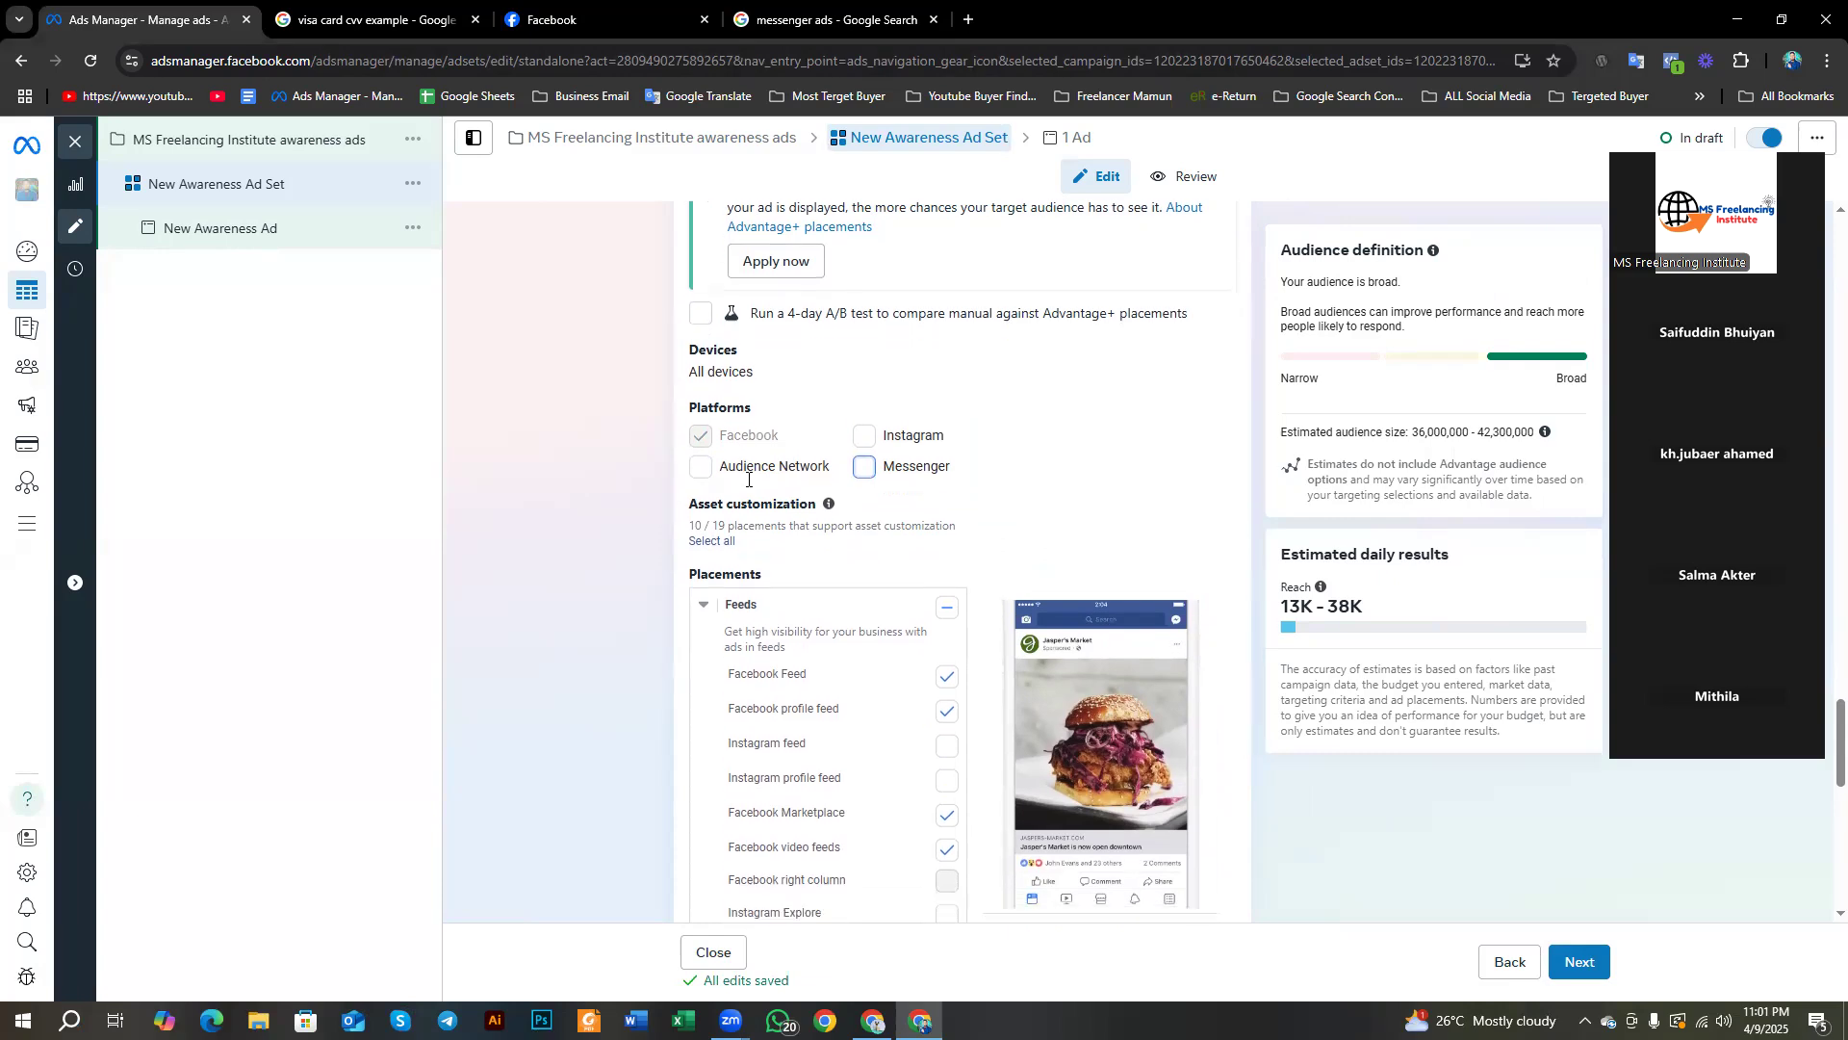
pyautogui.scroll(-3, 619, 562)
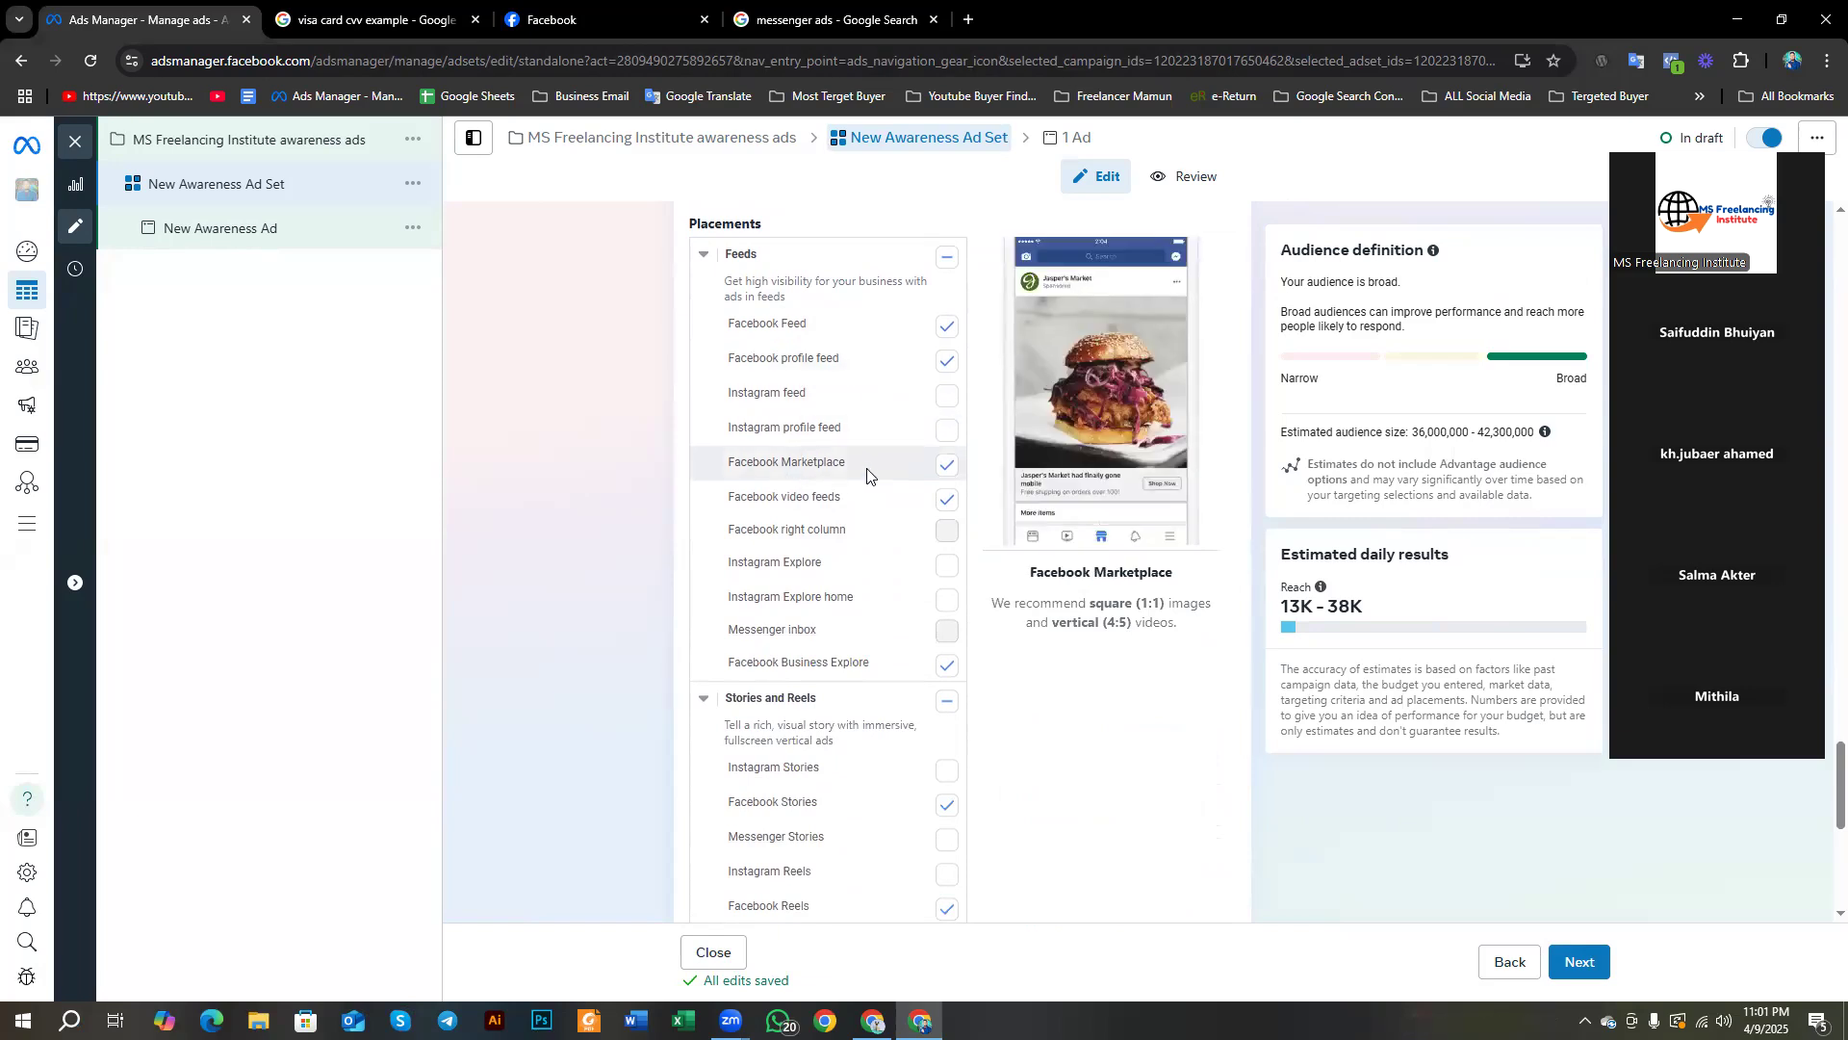
pyautogui.scroll(-2, 795, 495)
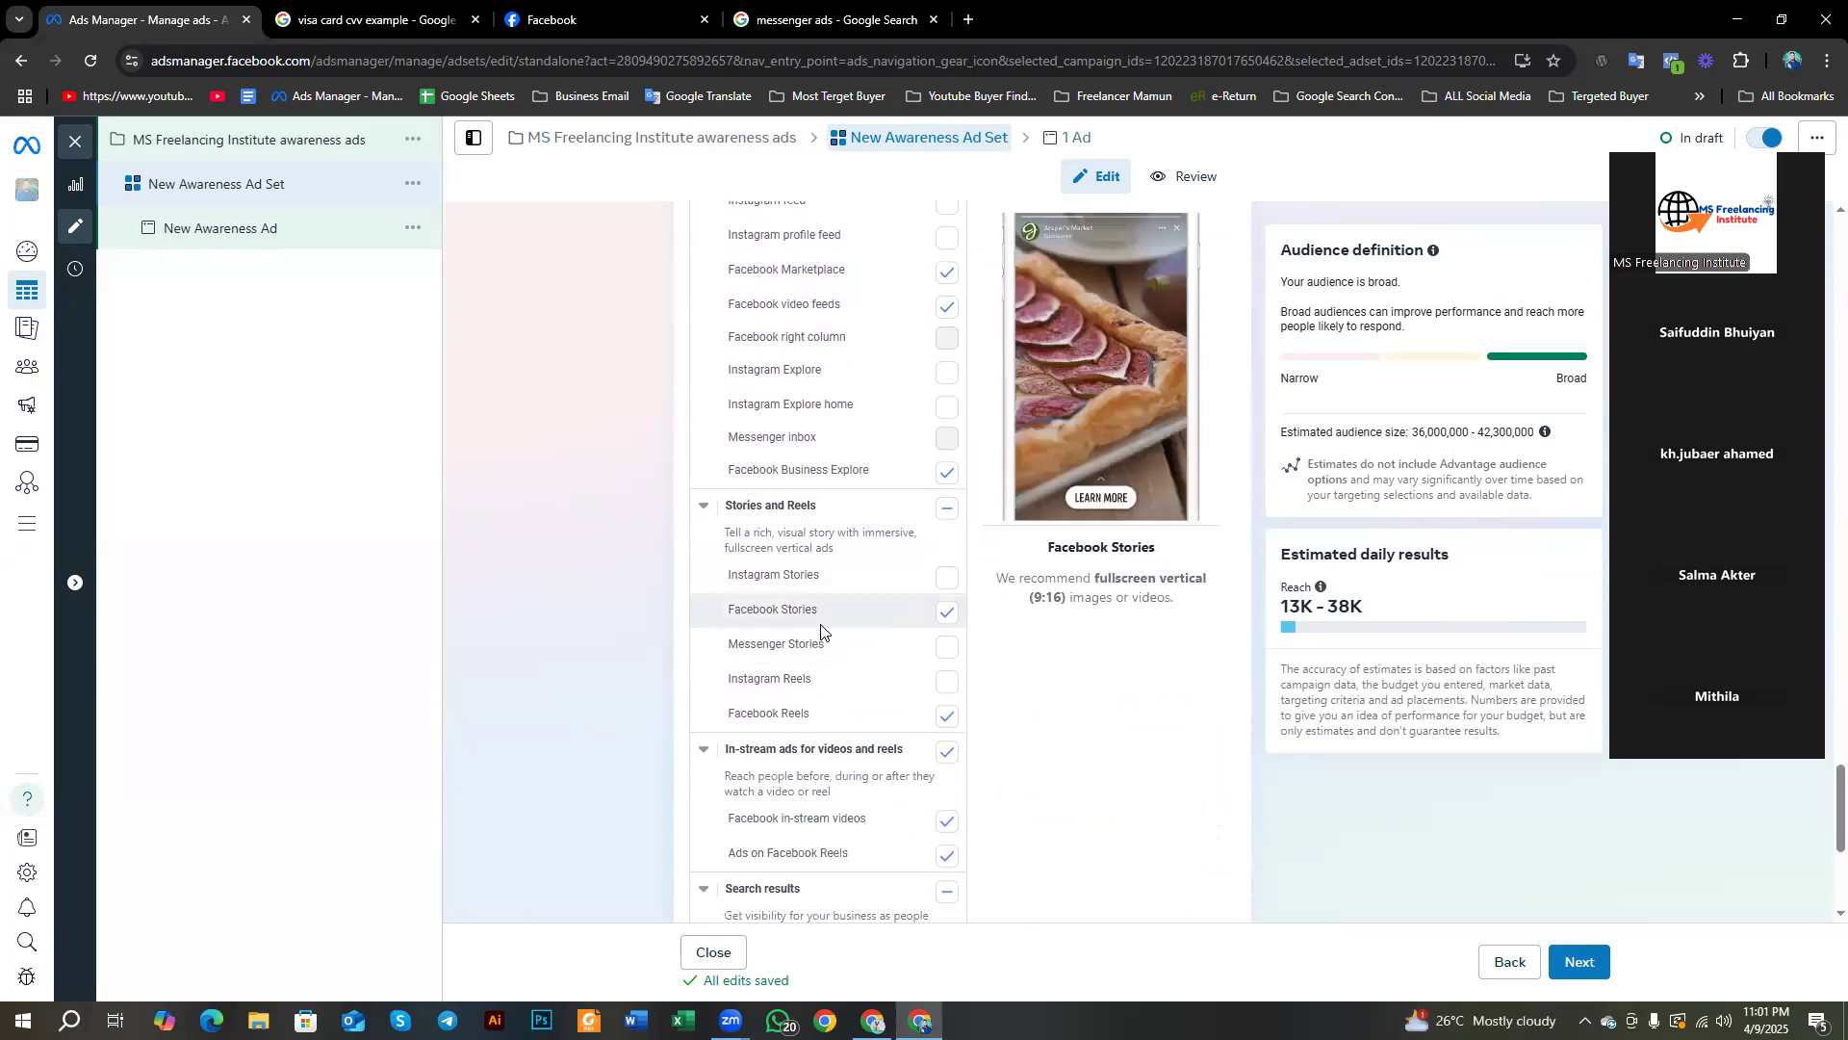
pyautogui.scroll(-2, 809, 608)
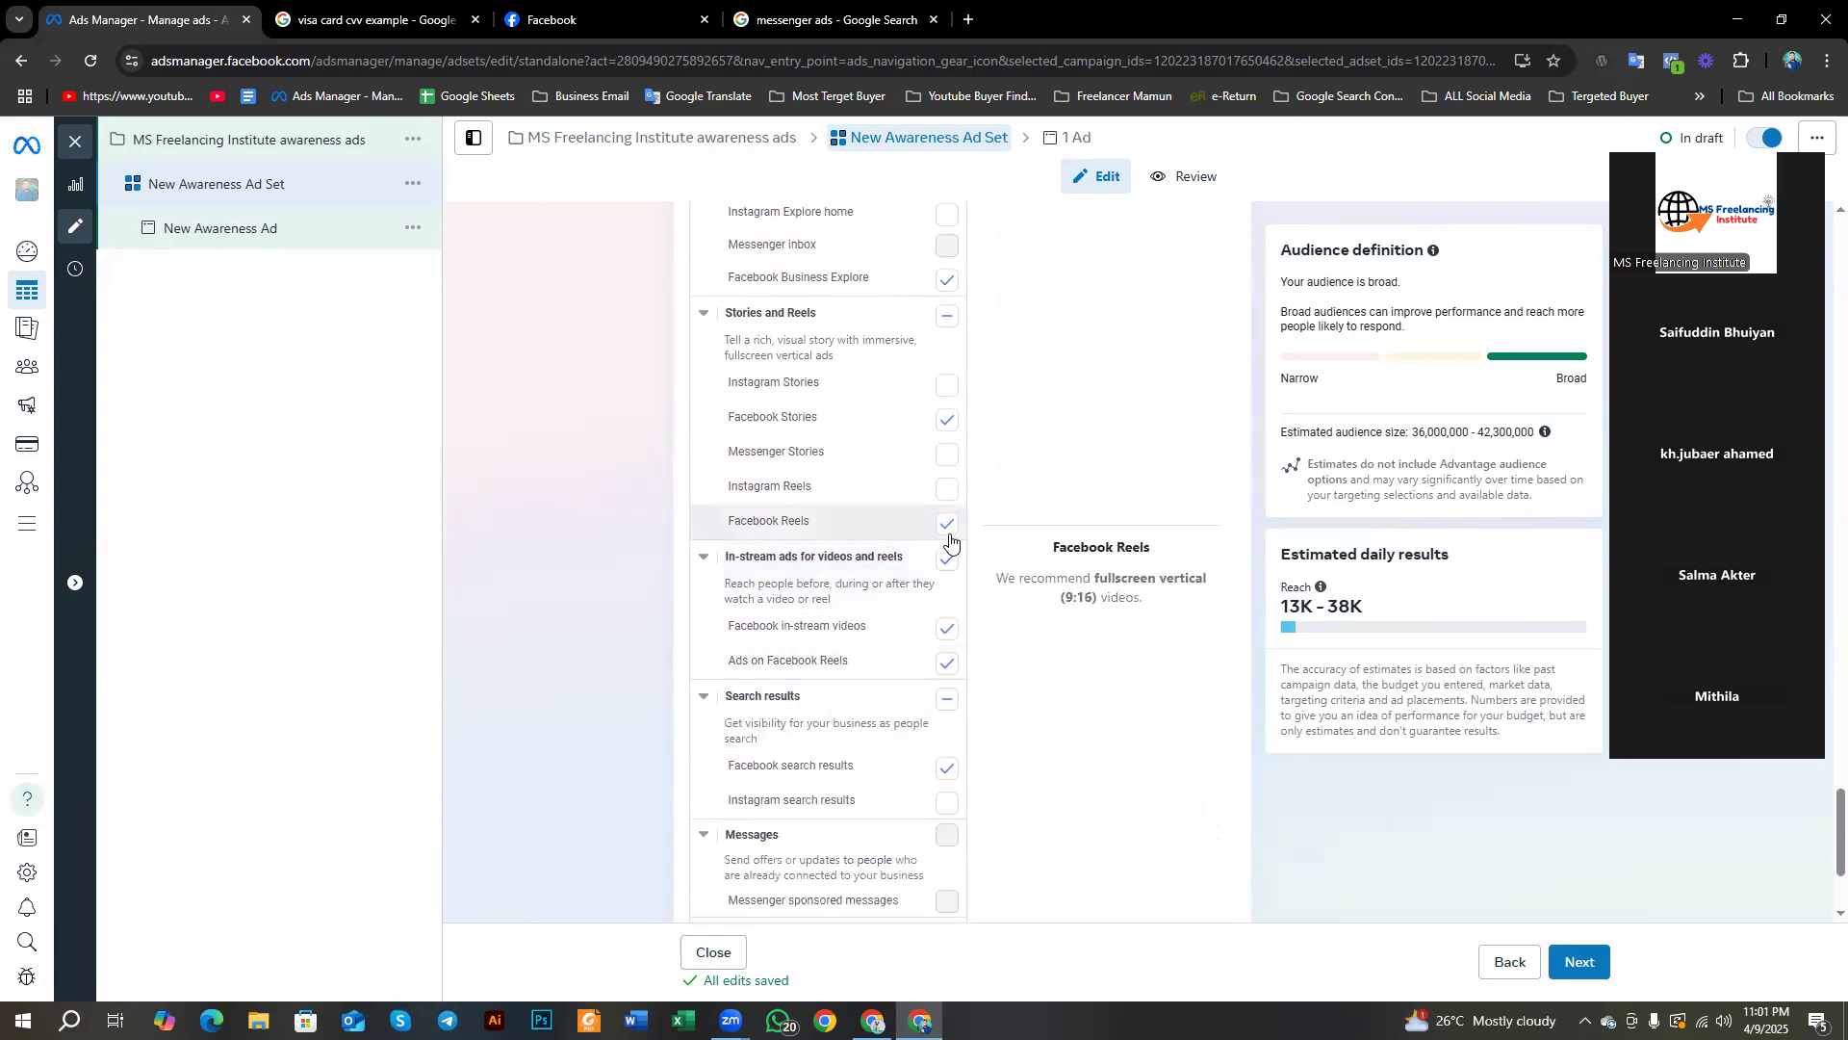
pyautogui.scroll(8, 938, 510)
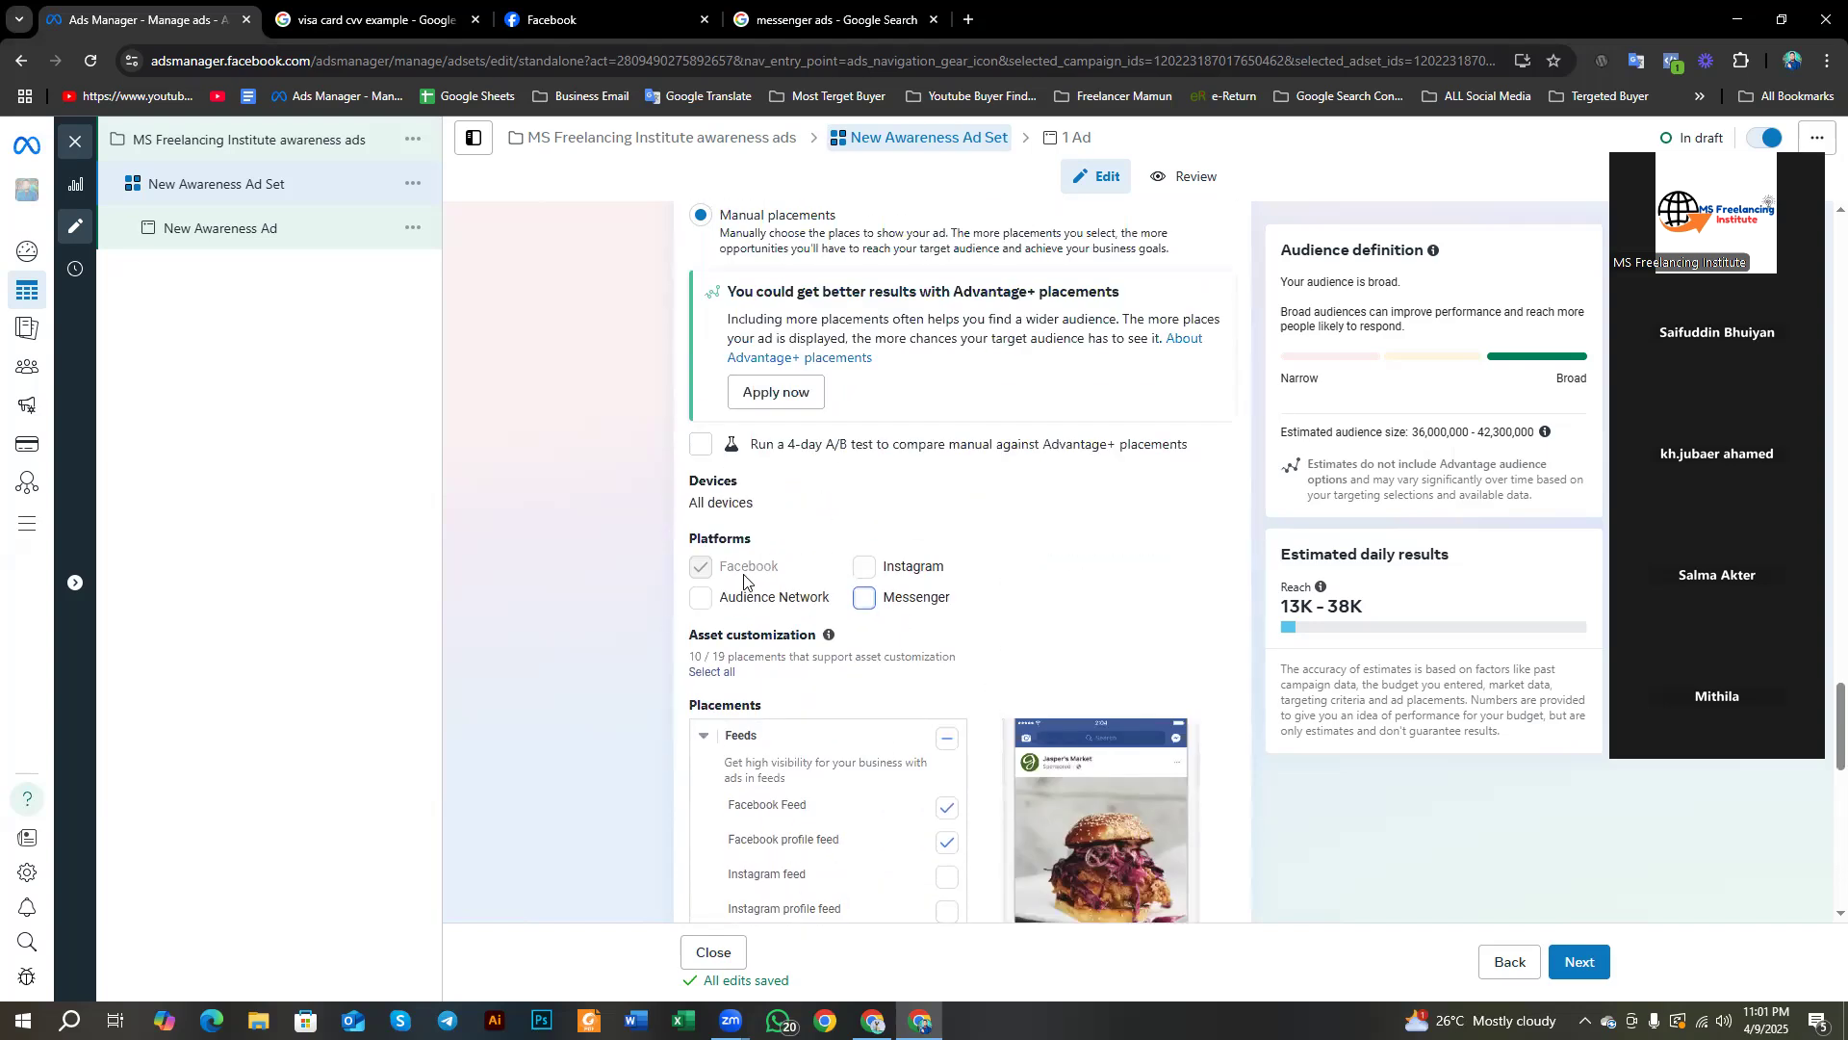
pyautogui.click(866, 598)
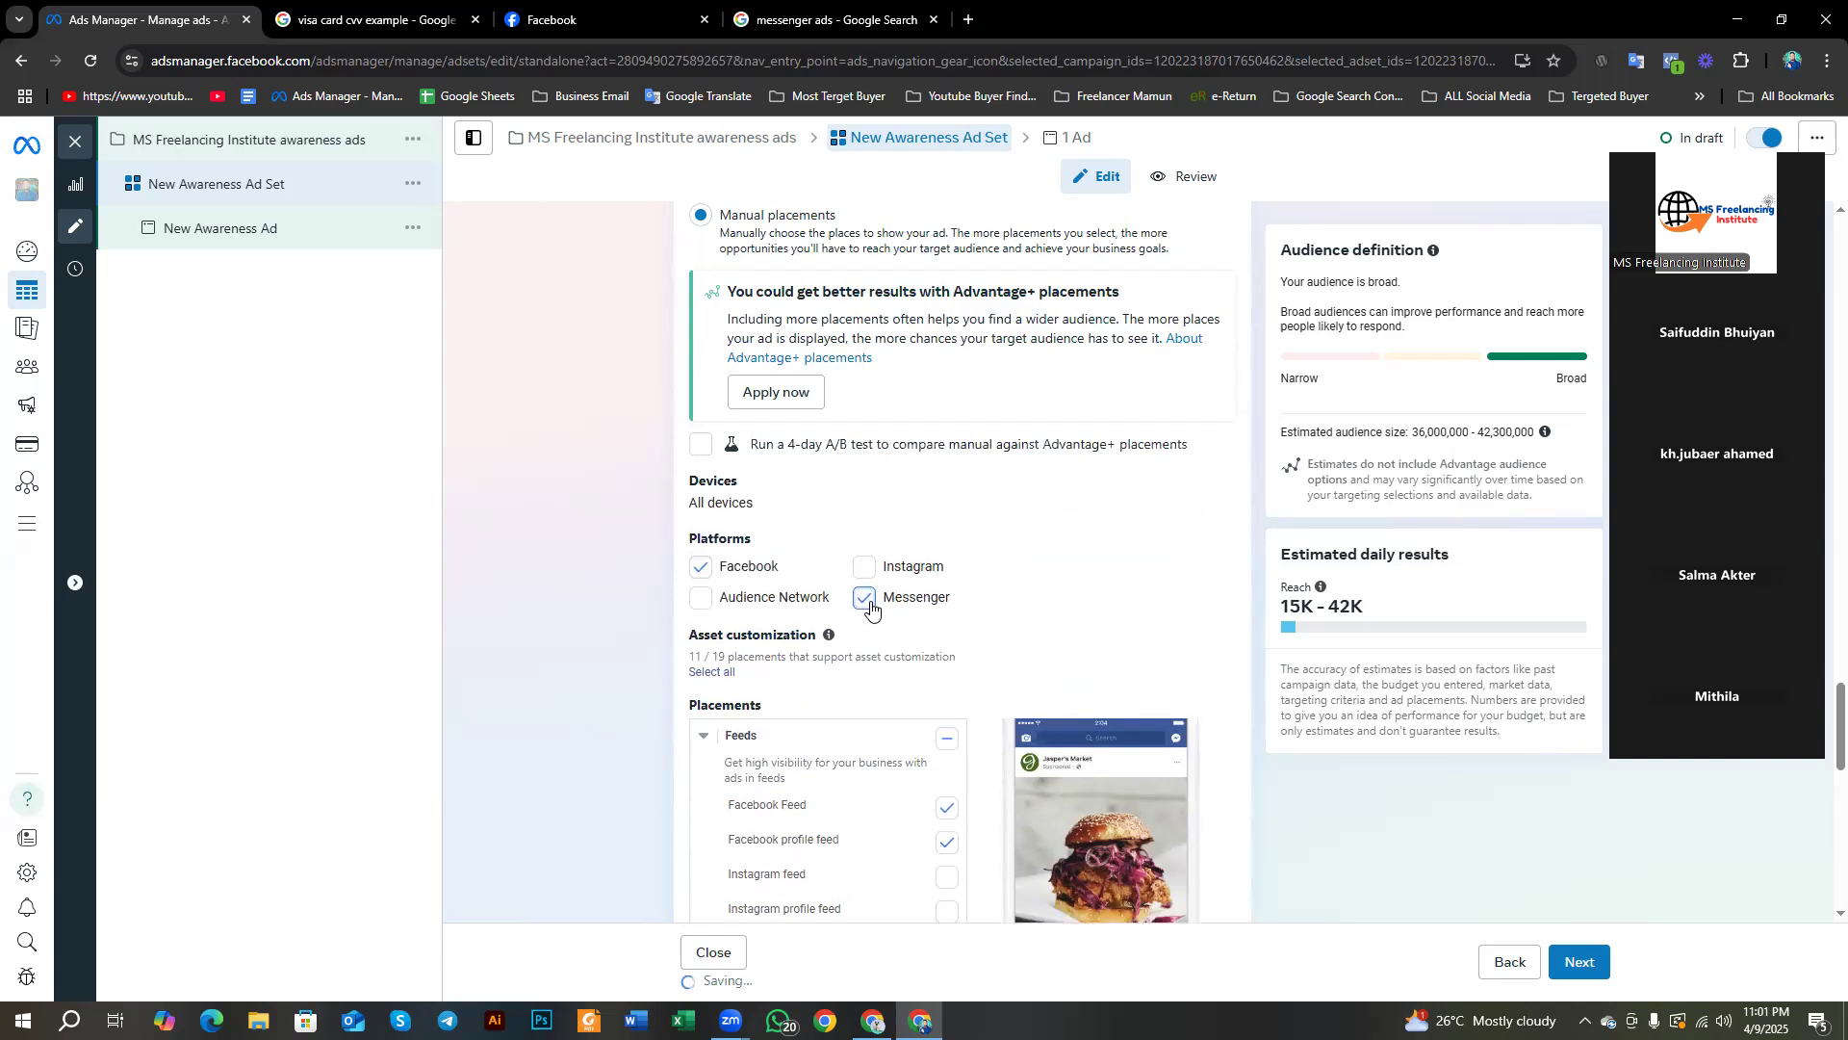
pyautogui.scroll(-8, 675, 548)
pyautogui.scroll(-3, 675, 548)
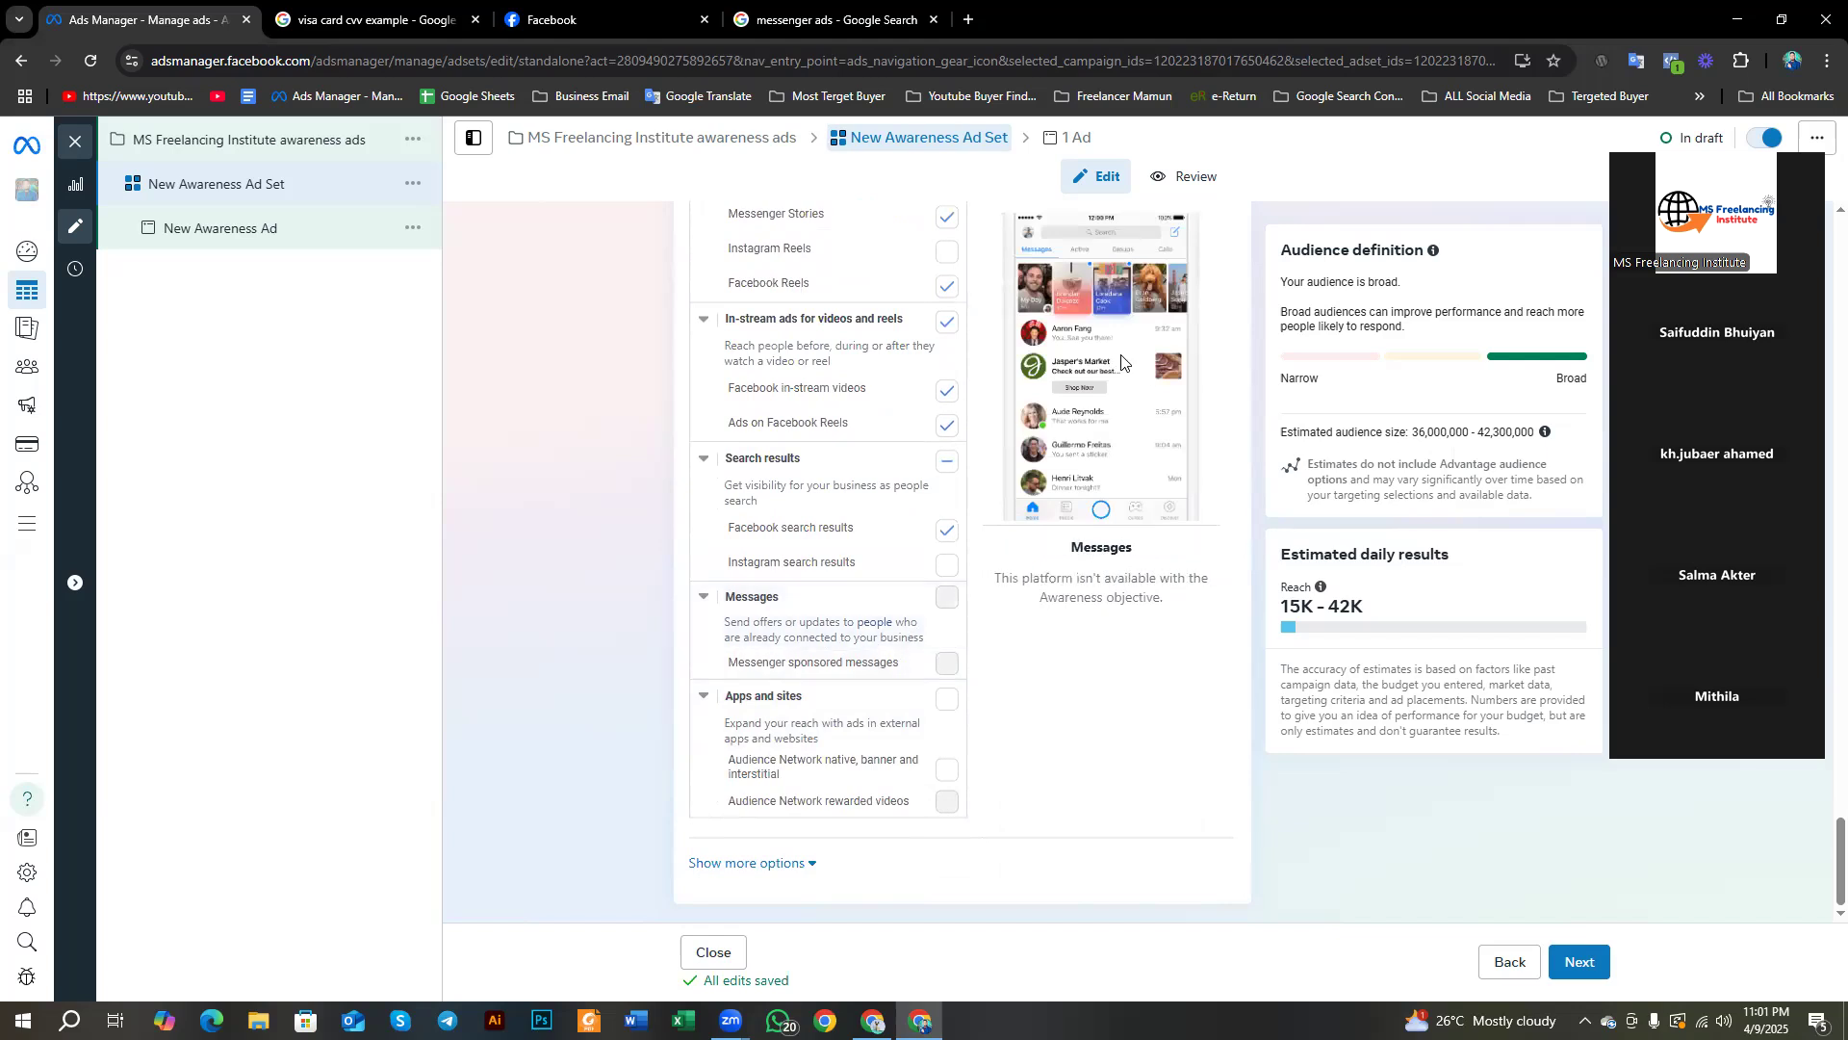
pyautogui.scroll(15, 899, 577)
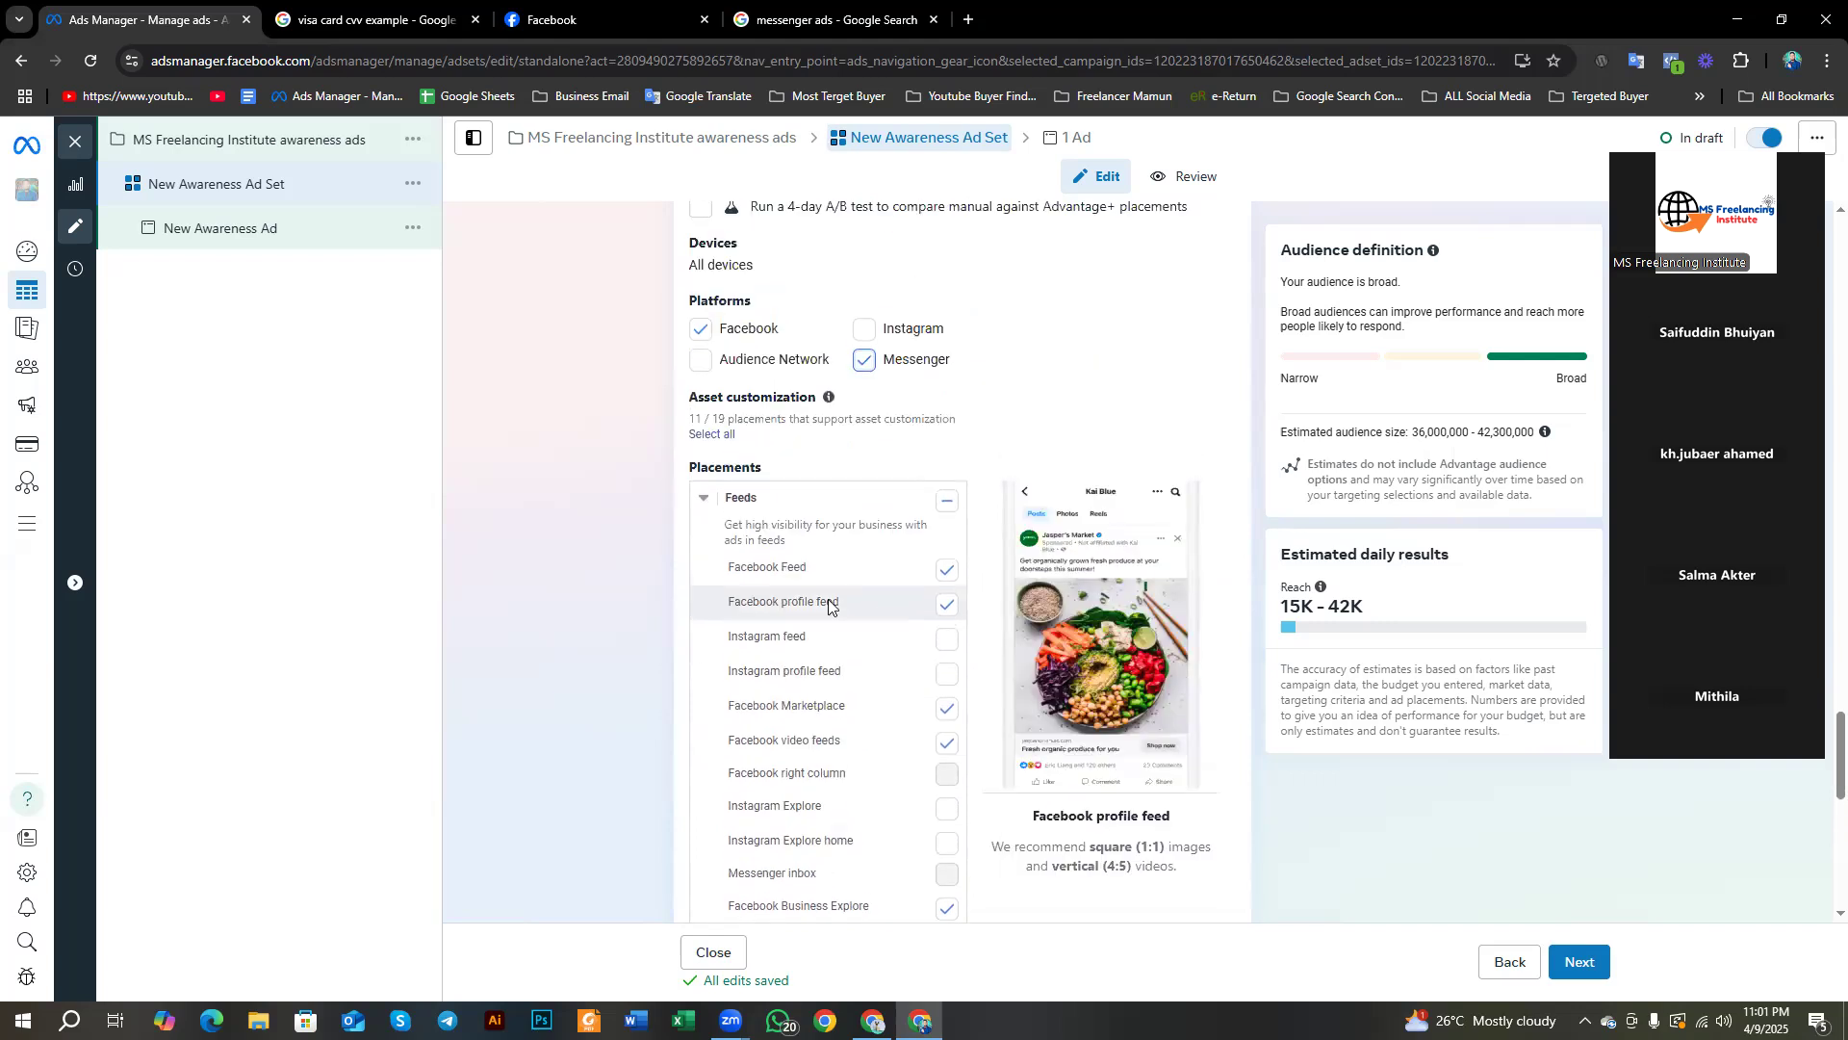
pyautogui.click(863, 618)
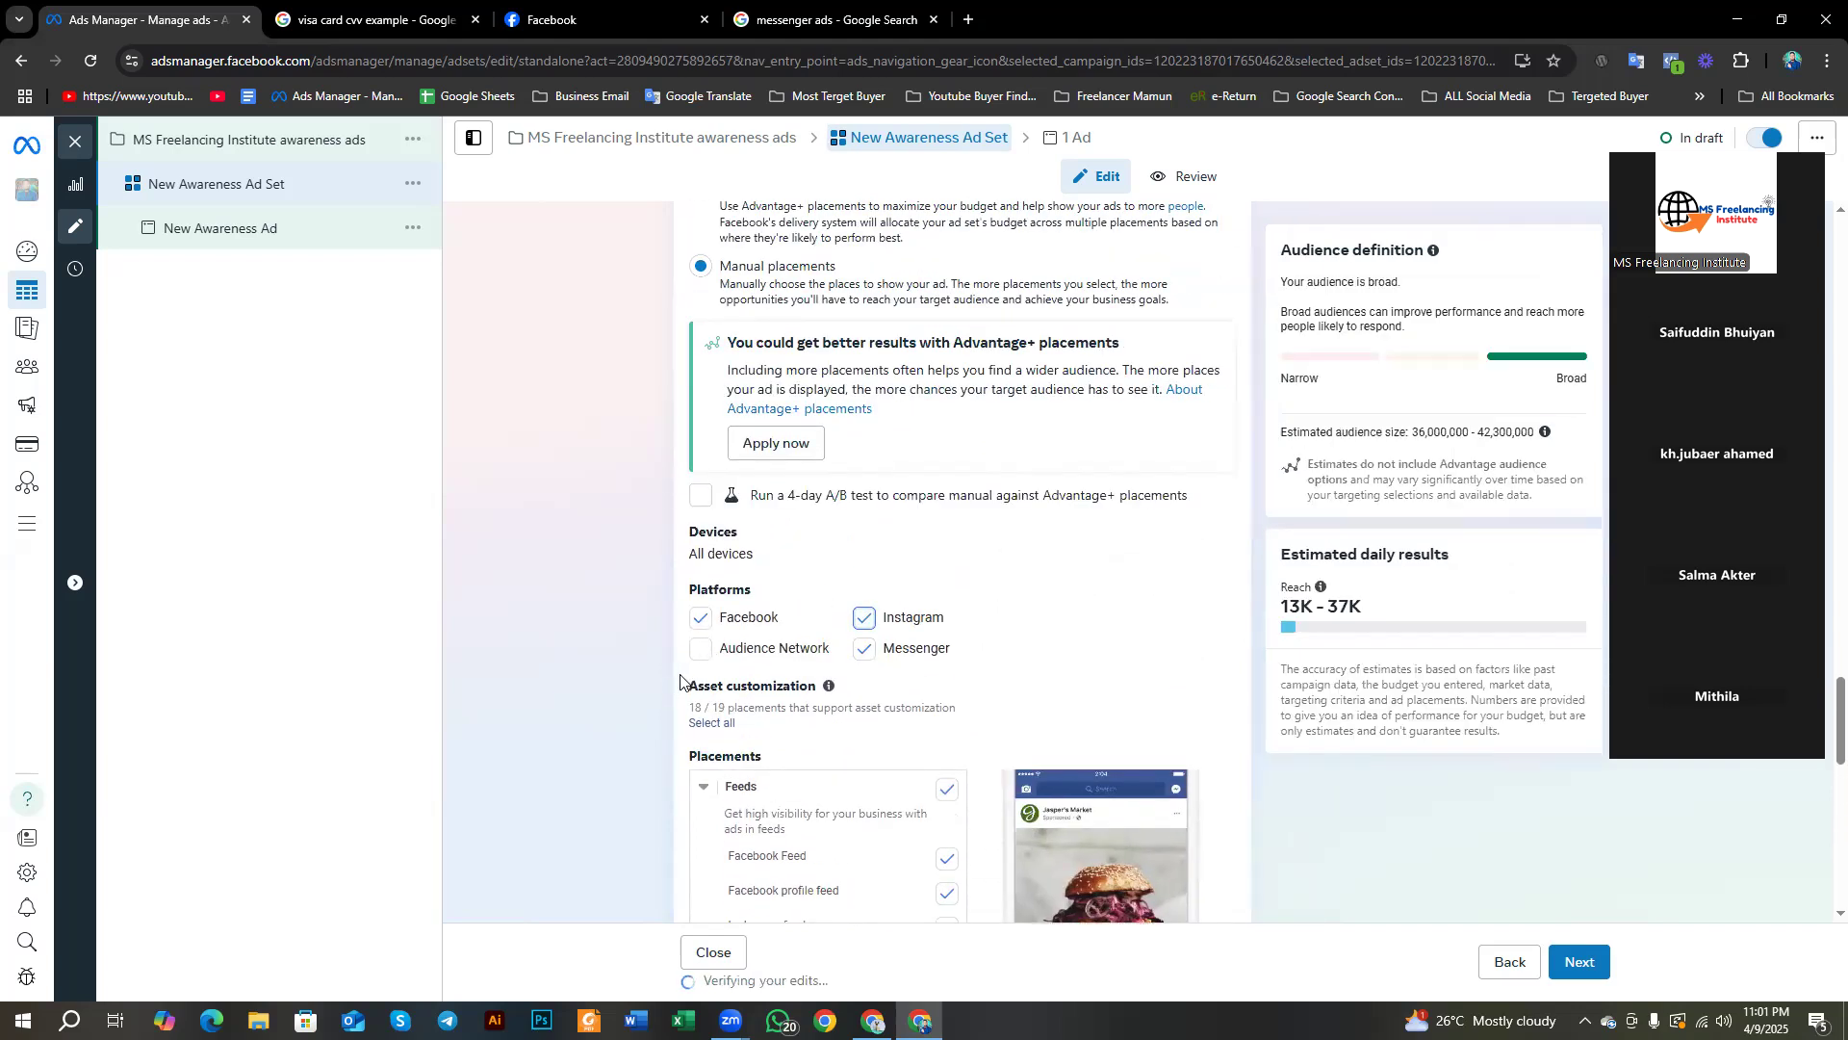
pyautogui.scroll(-4, 660, 706)
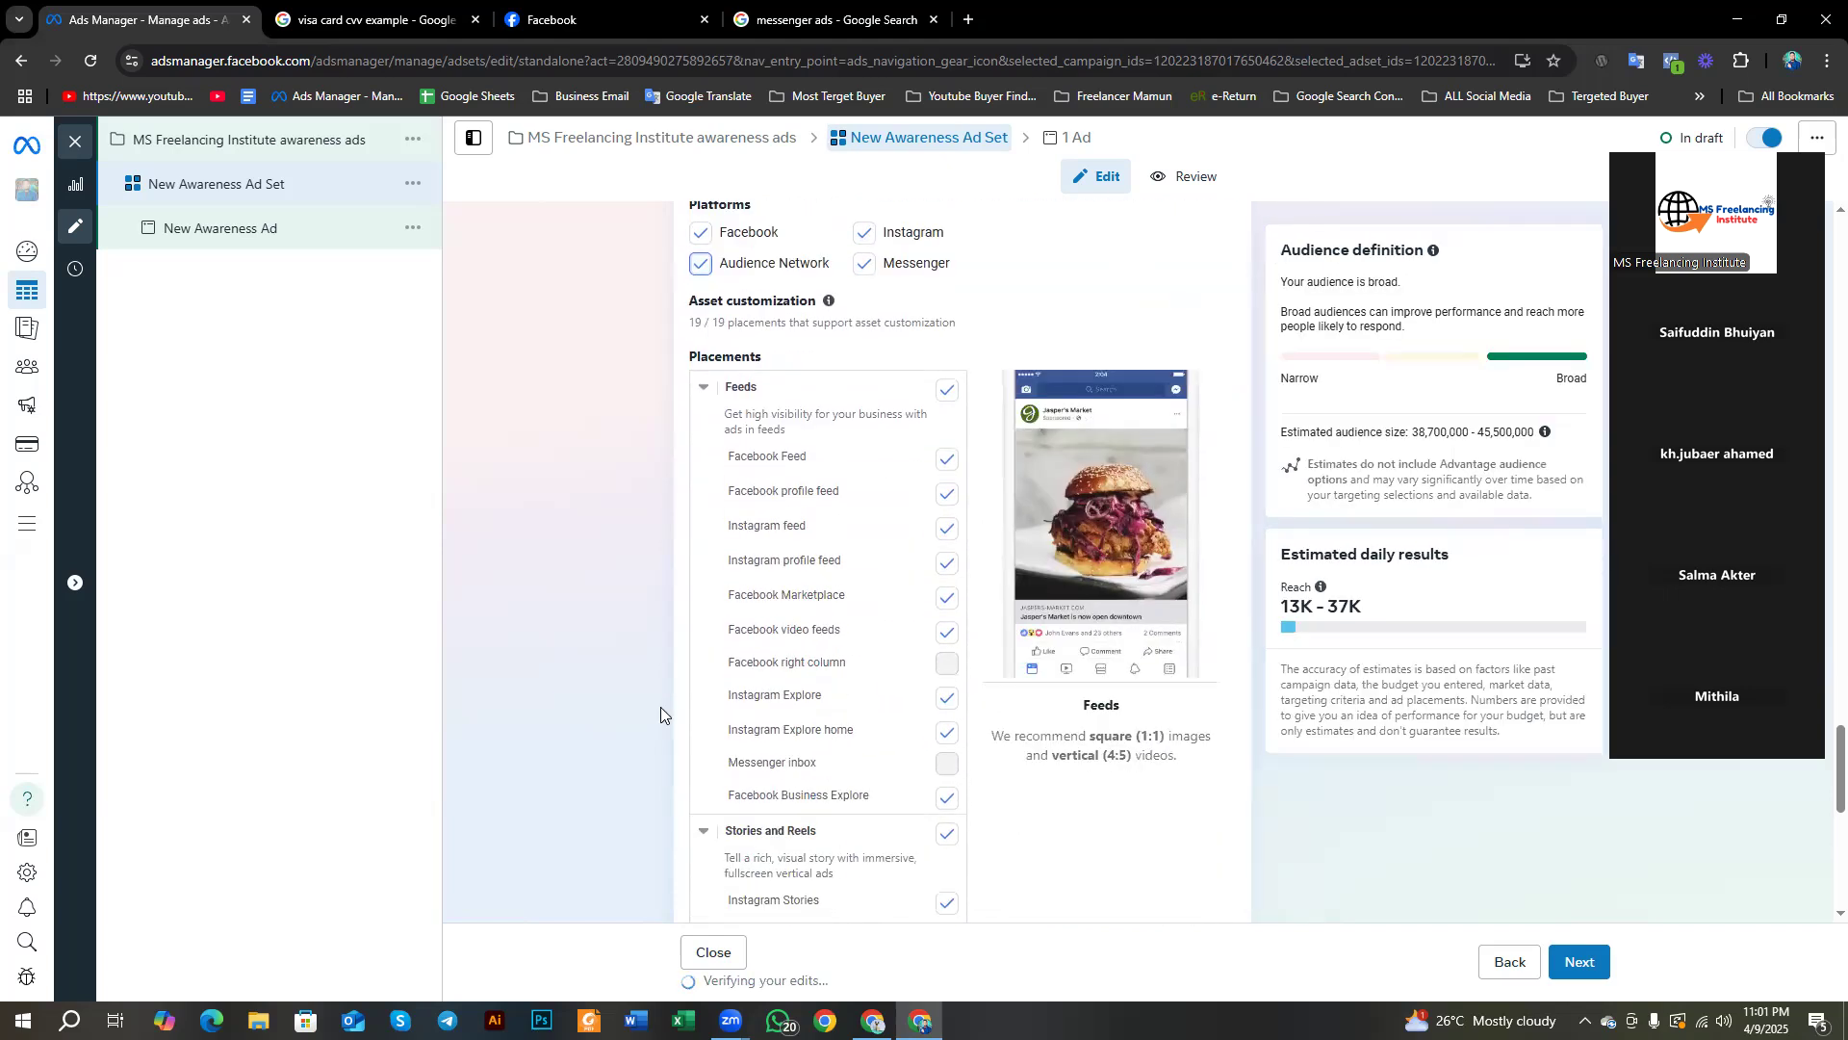
# Step: Select Advantage+ placements (recommended) and continue to the New Awareness Ad's settings
pyautogui.scroll(3, 660, 707)
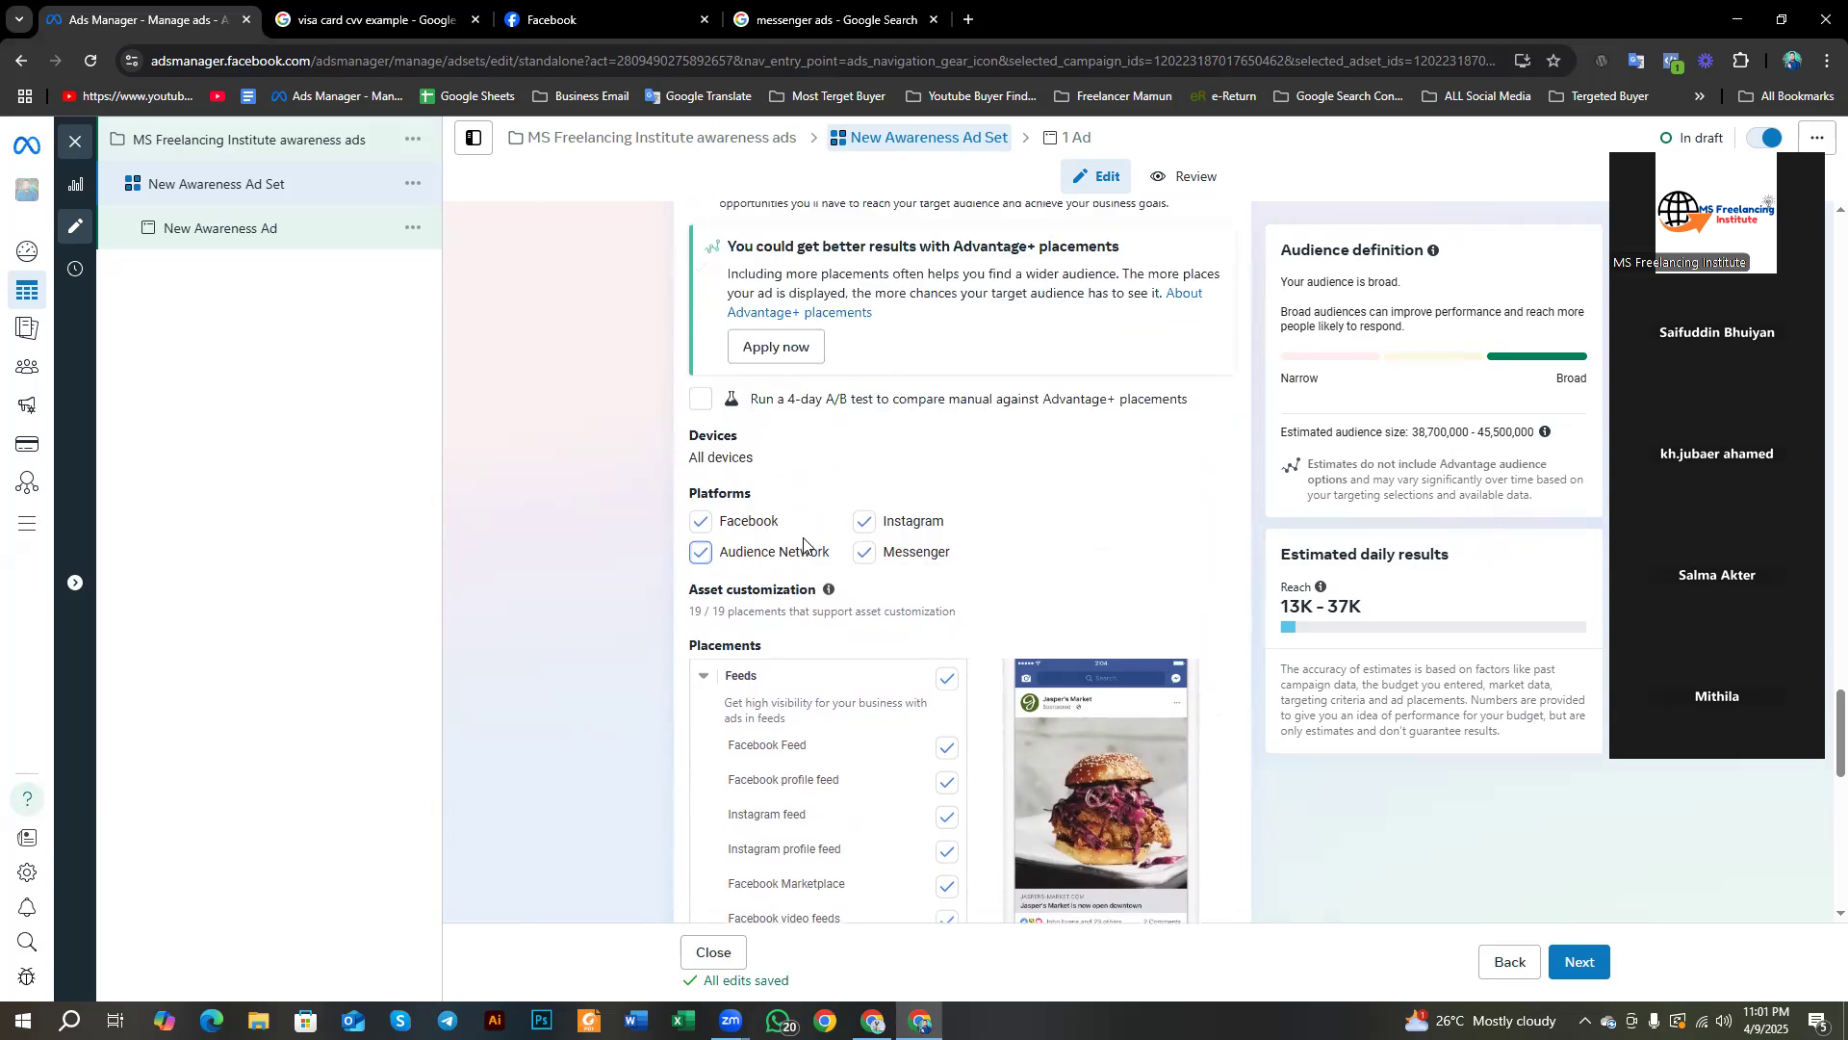
pyautogui.scroll(2, 809, 539)
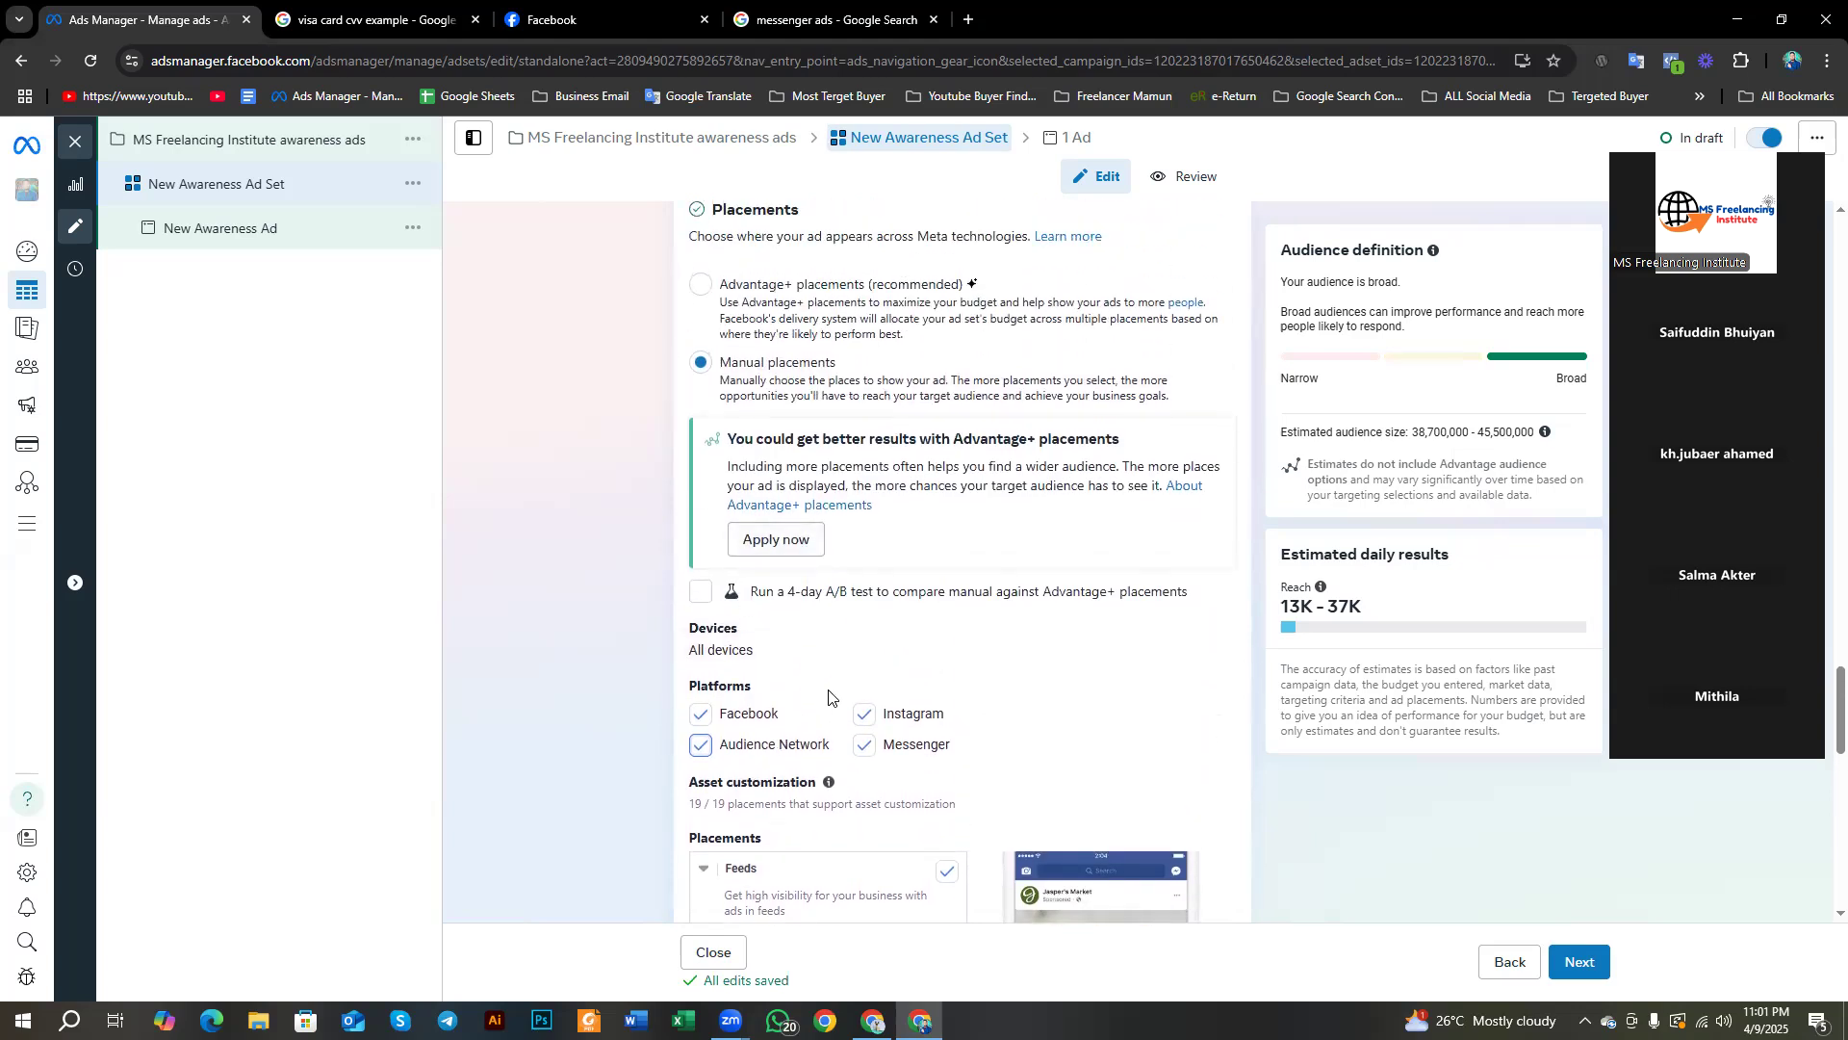
pyautogui.scroll(2, 723, 692)
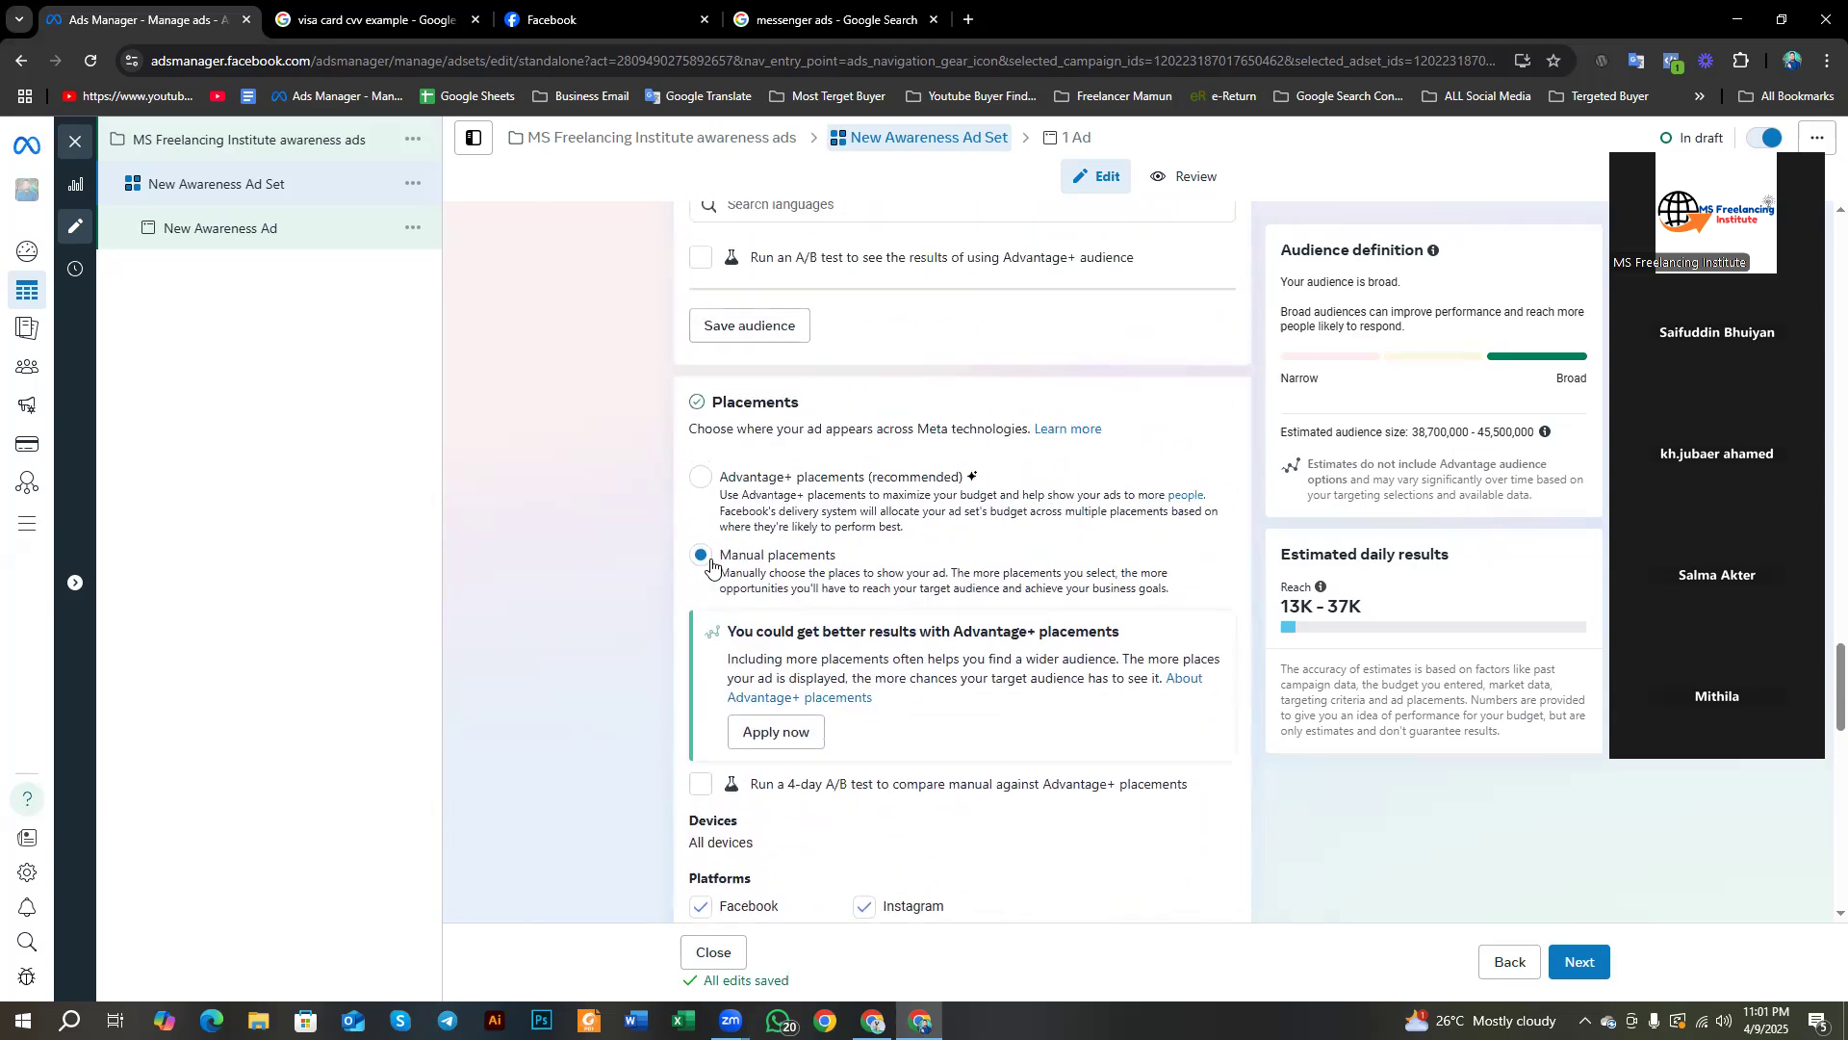
pyautogui.click(700, 484)
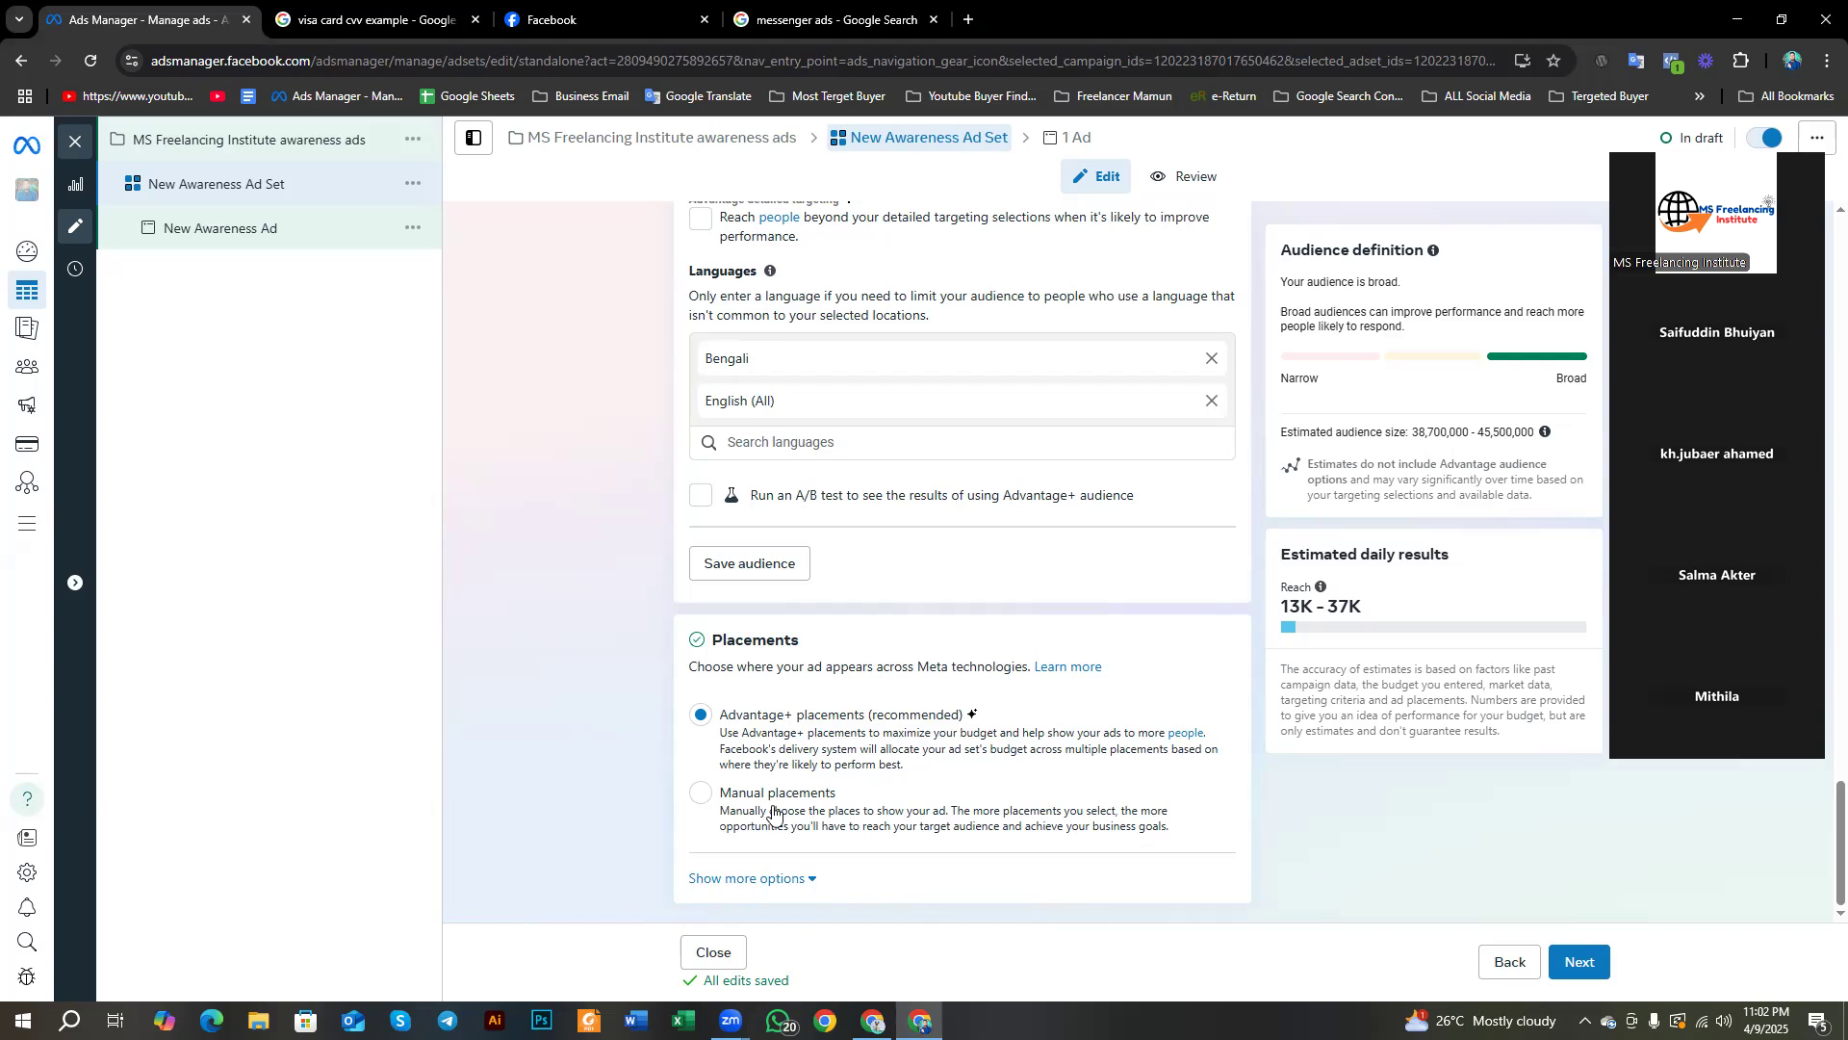
pyautogui.click(1584, 961)
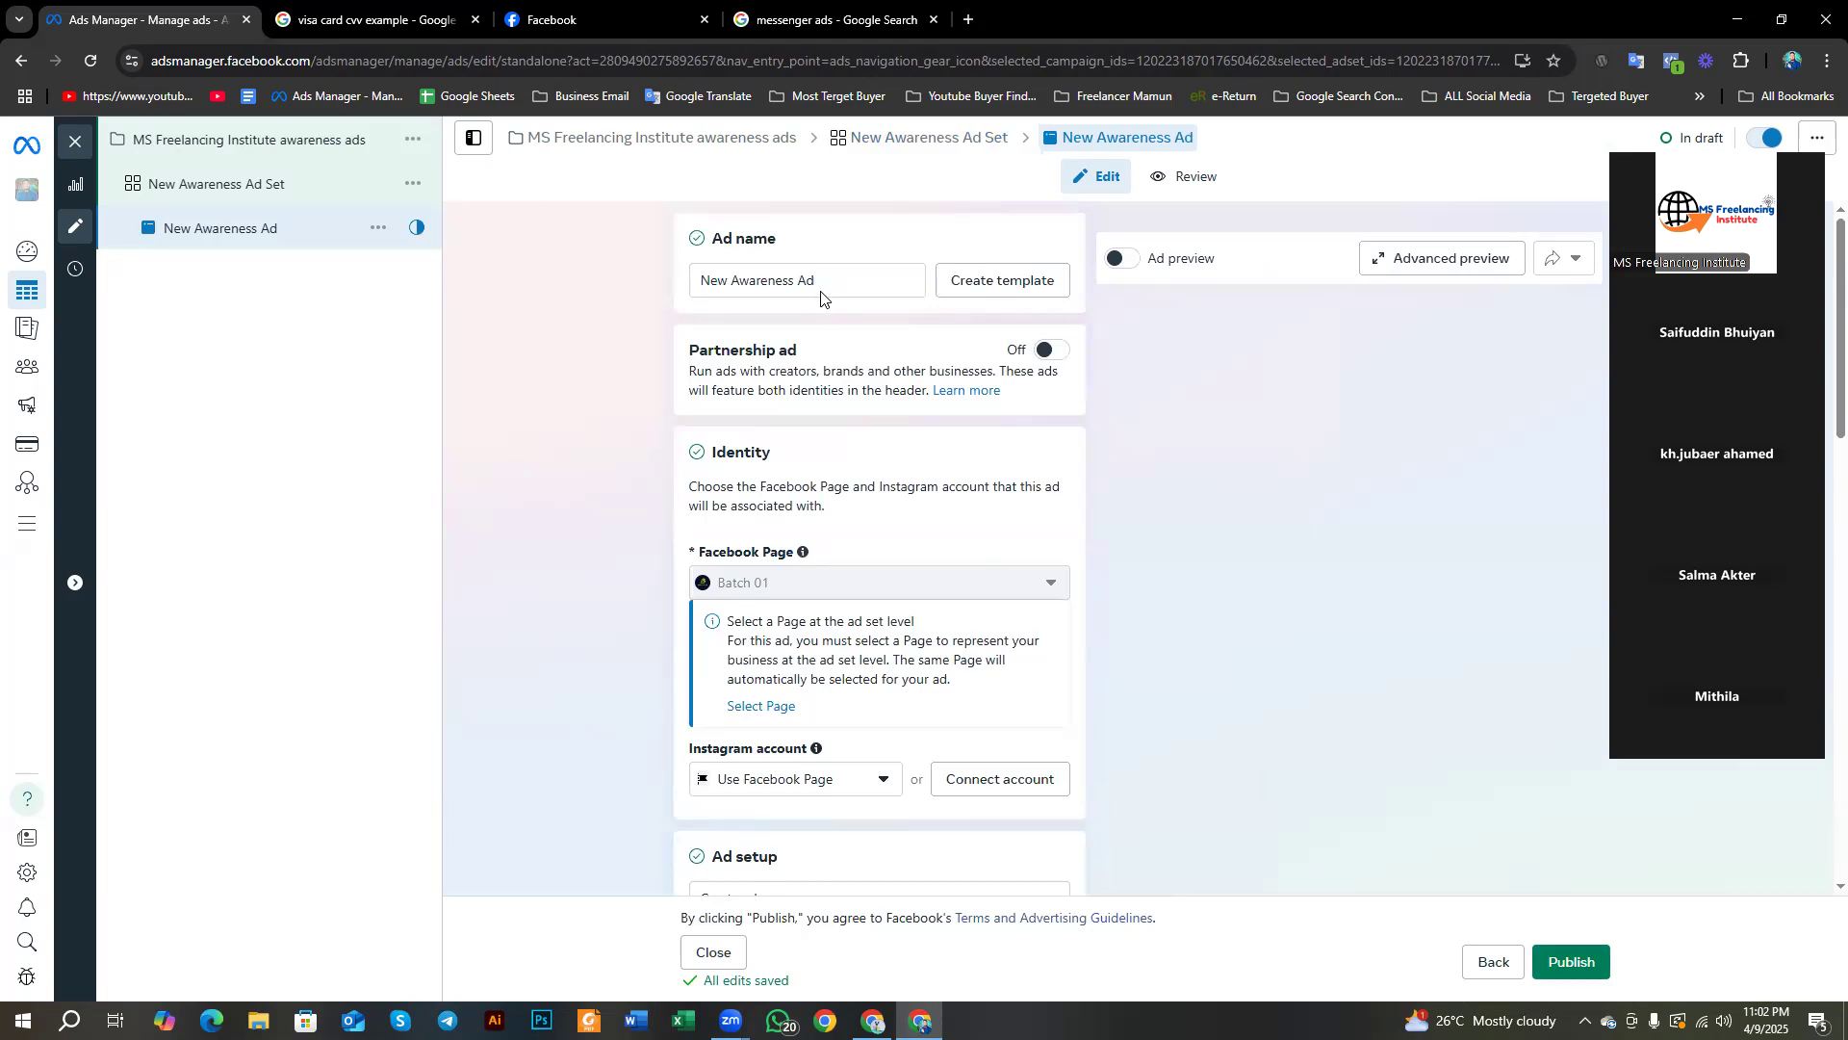
# Step: Translate the ad name and nearby text on the New Awareness Ad page
pyautogui.moveTo(819, 281); pyautogui.dragTo(713, 304)
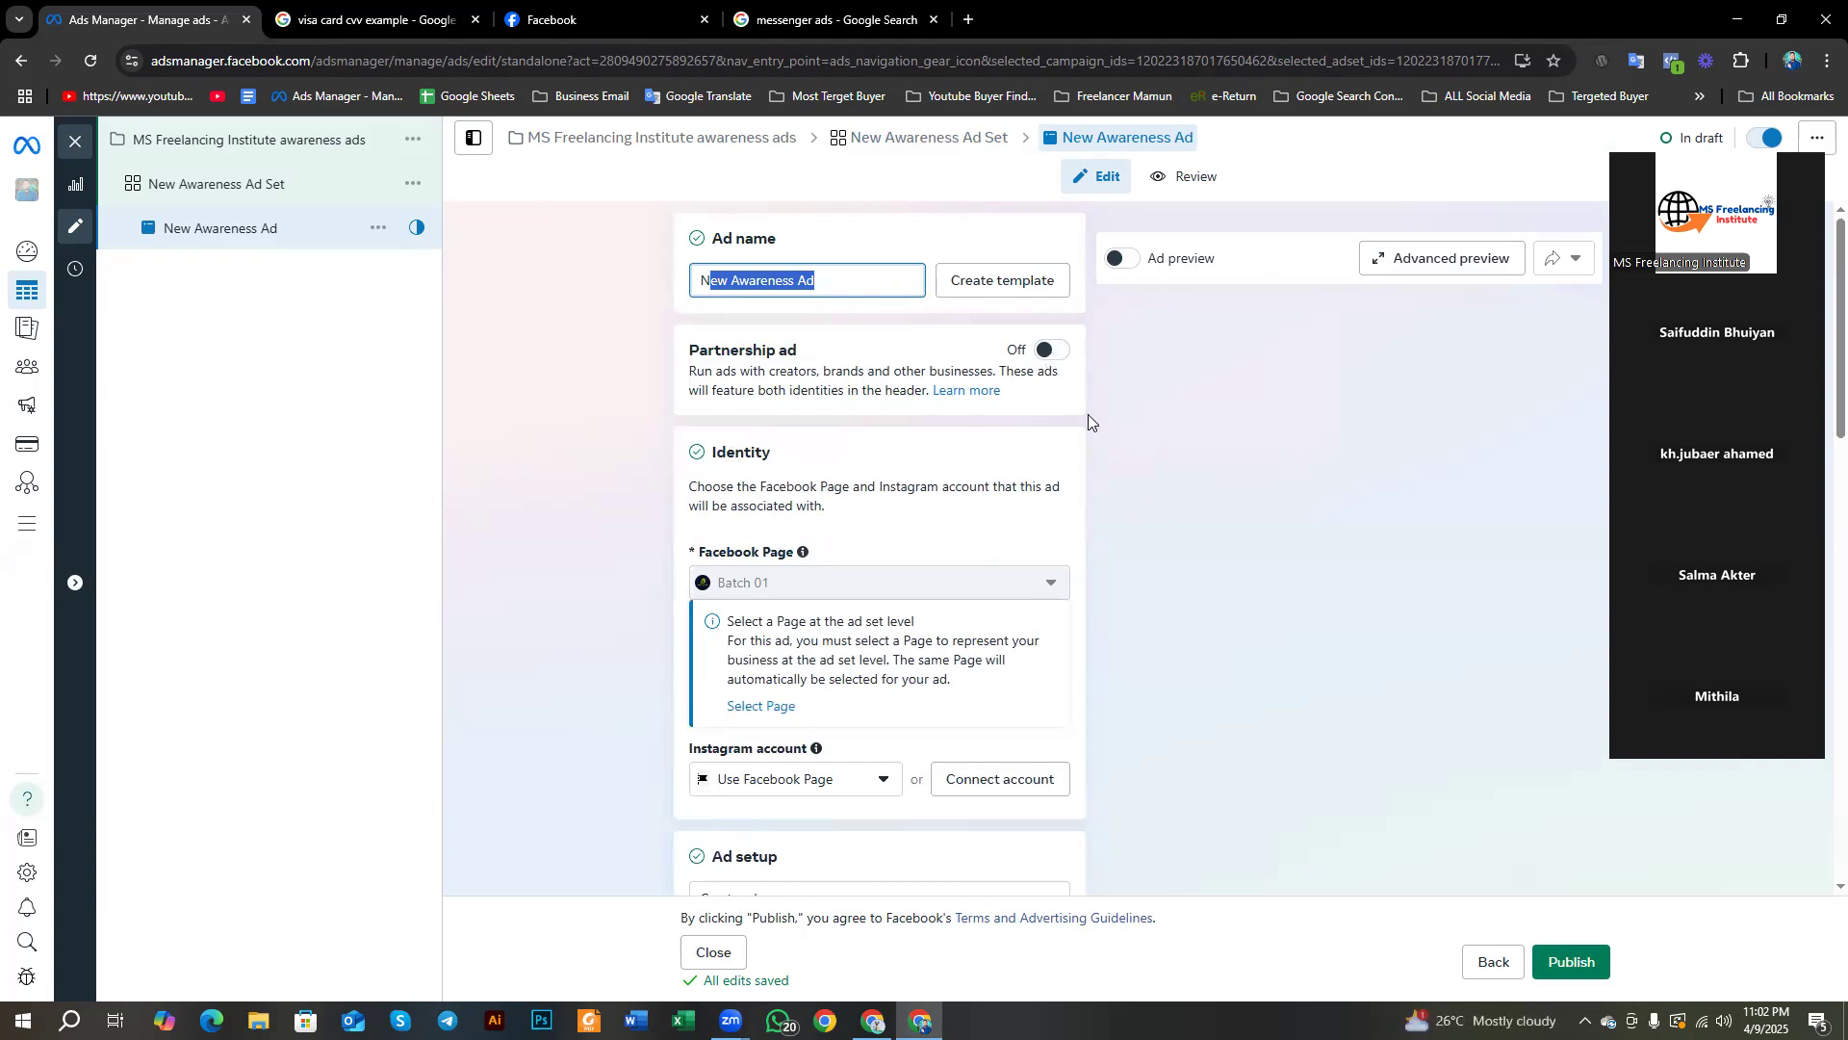
pyautogui.scroll(-2, 1153, 522)
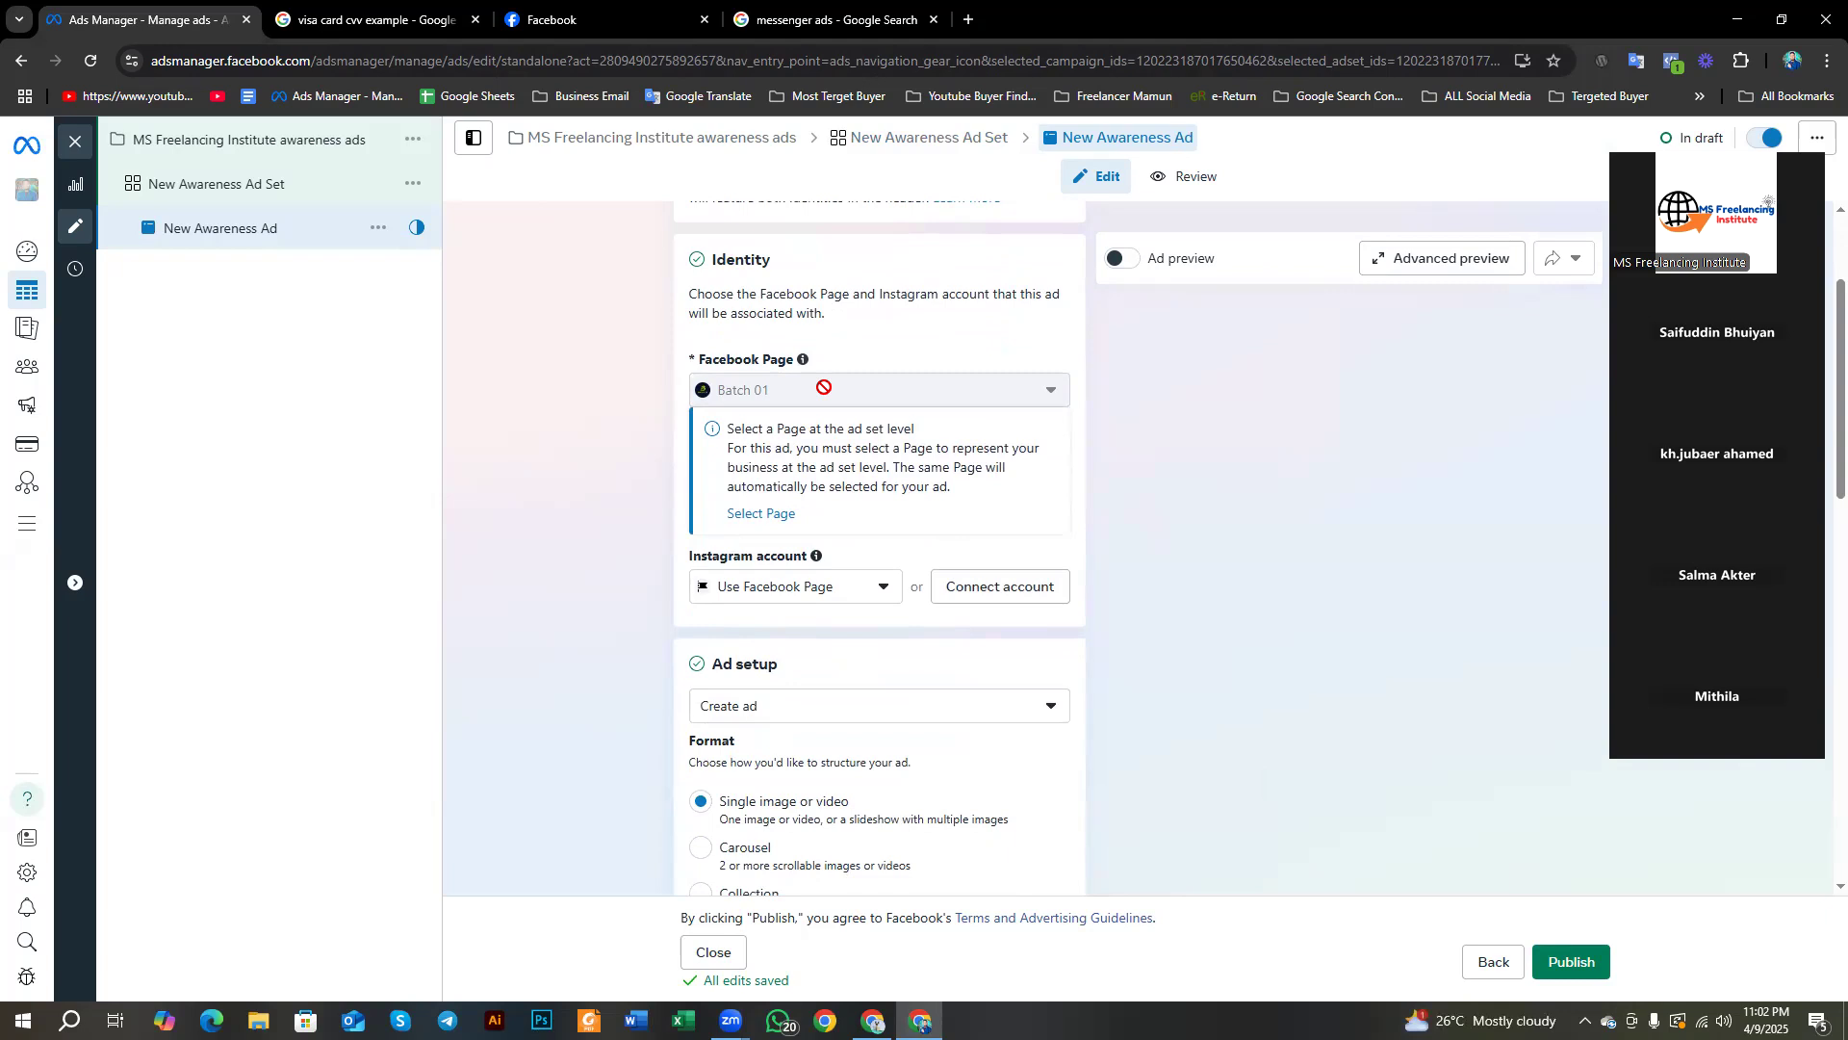
pyautogui.scroll(-5, 1085, 452)
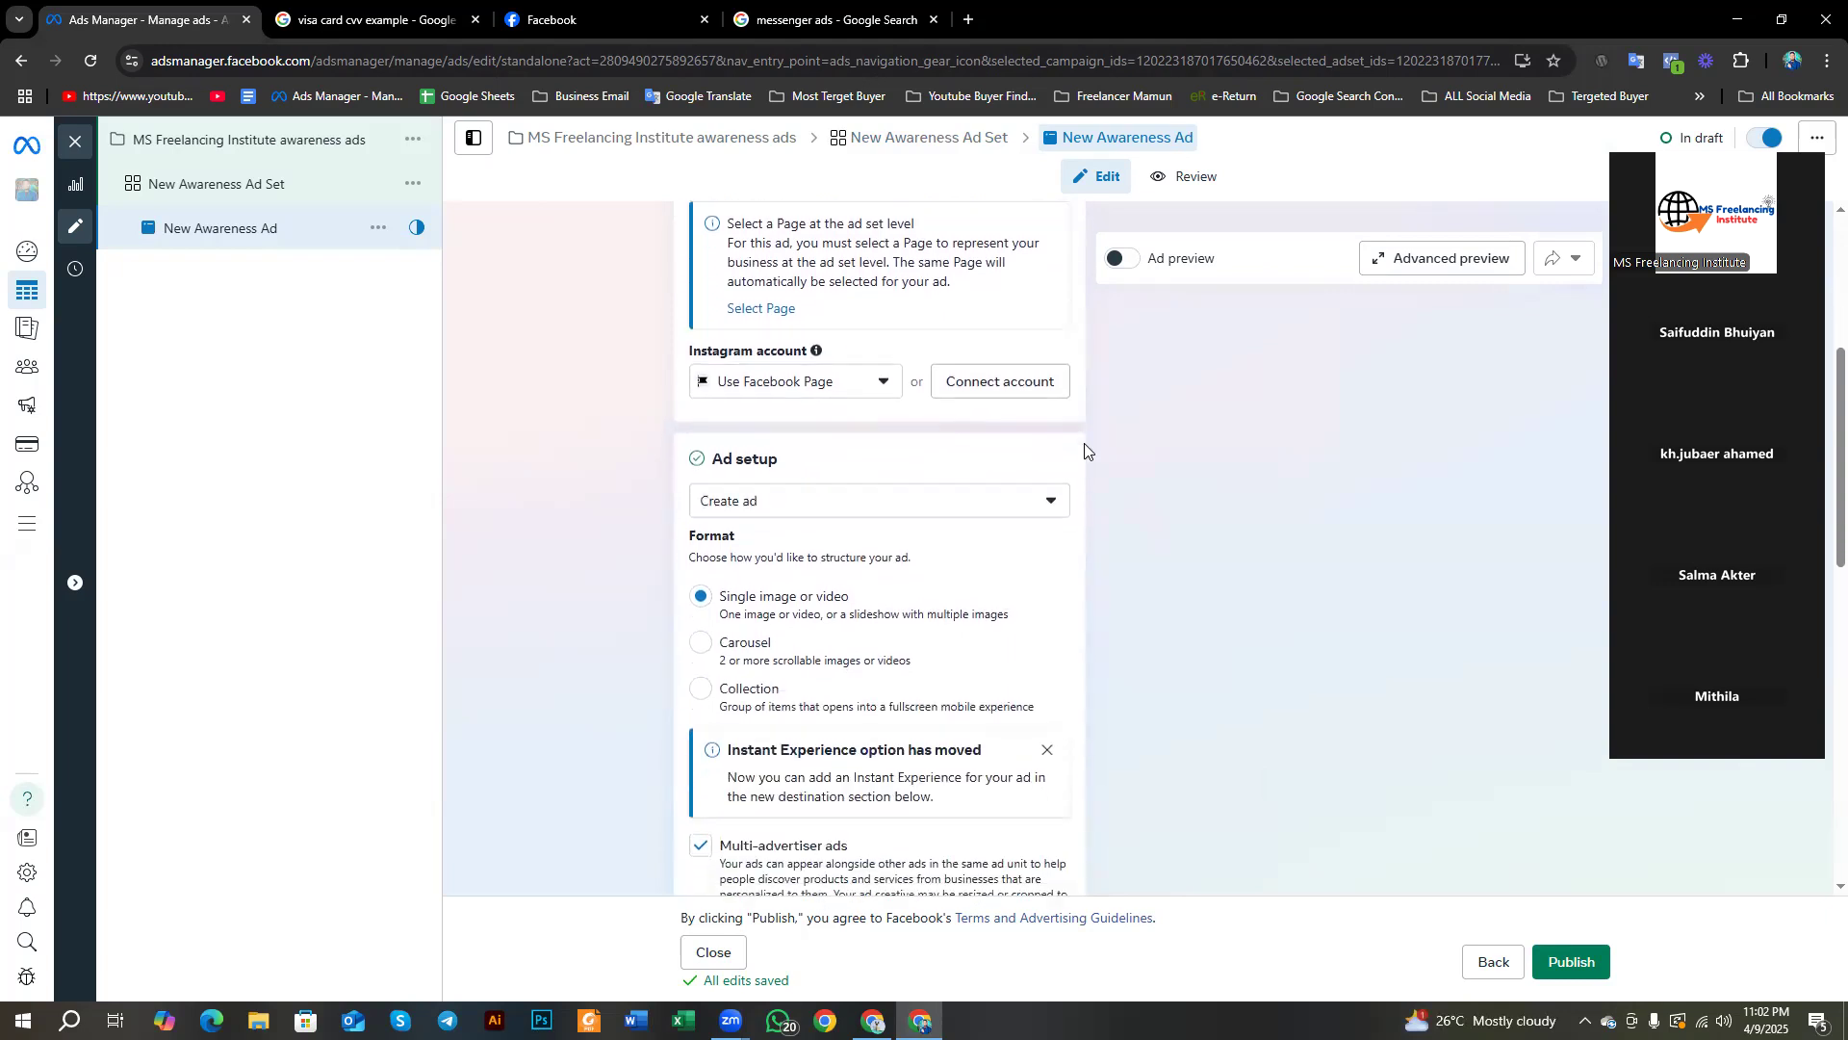
pyautogui.scroll(2, 718, 402)
pyautogui.tripleClick(755, 373)
pyautogui.click(604, 577)
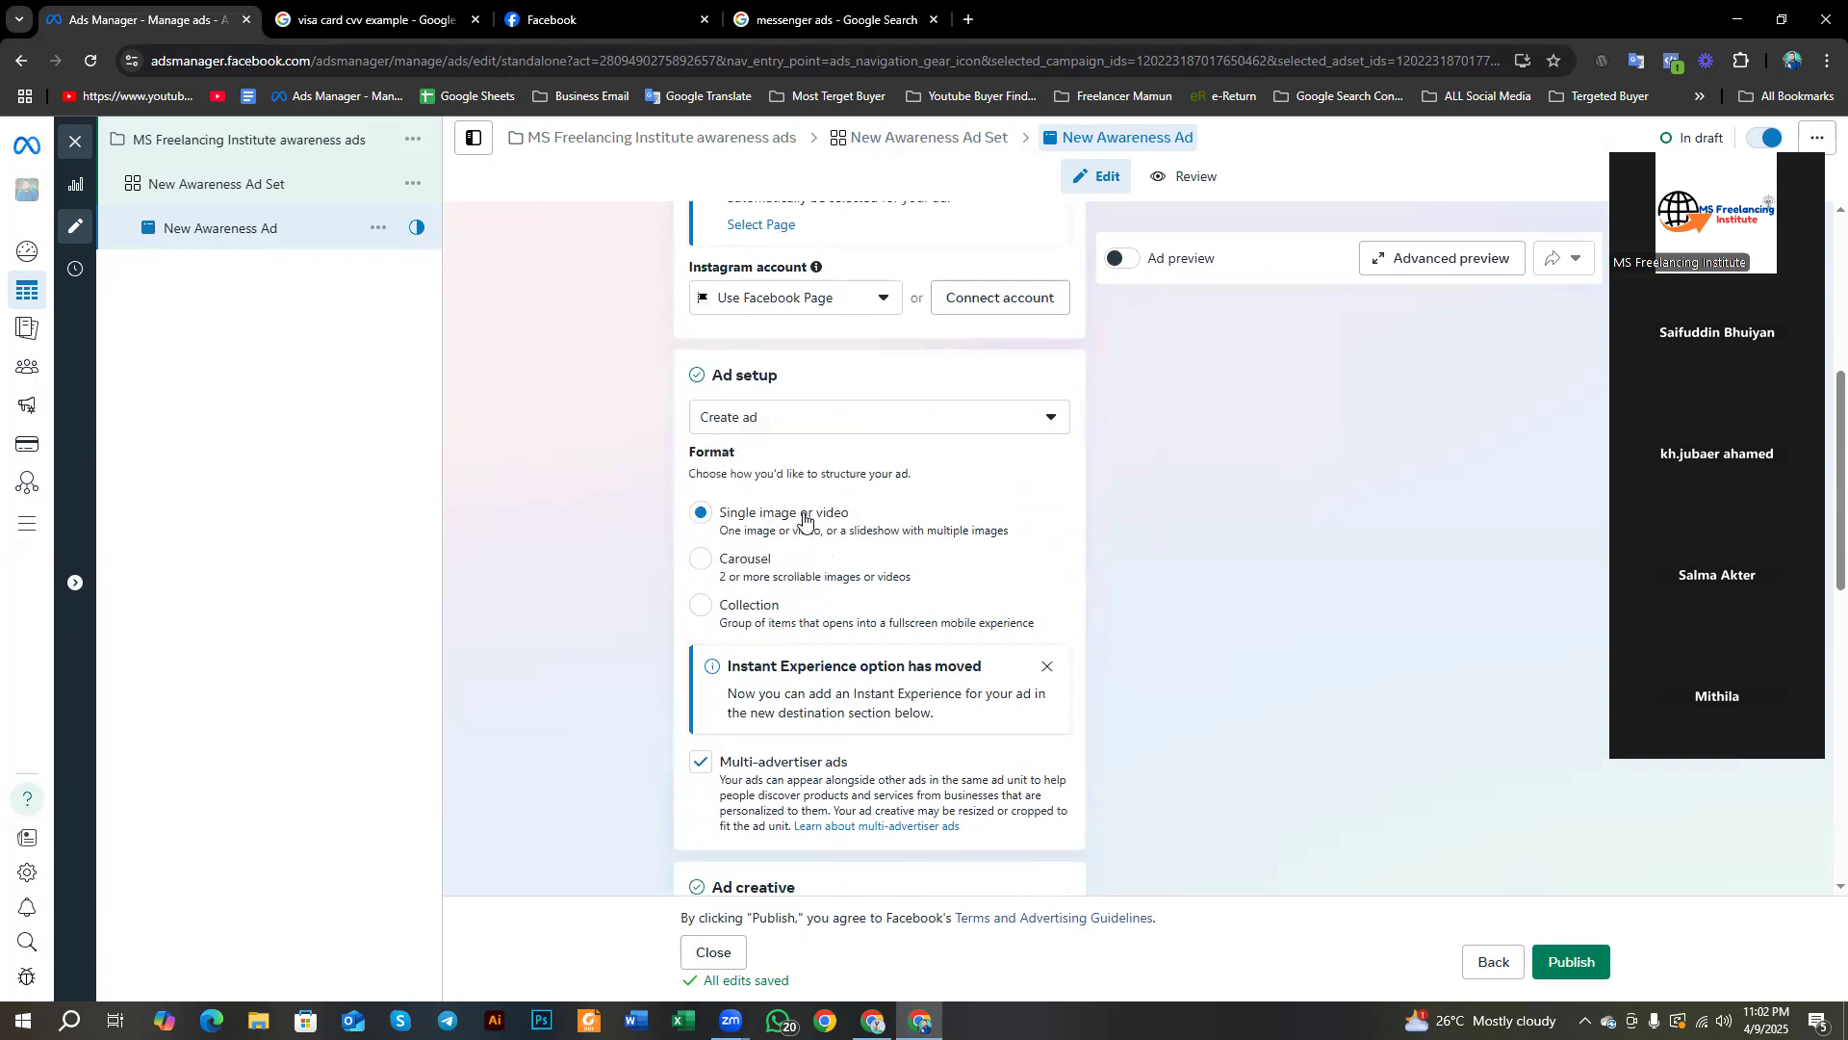
pyautogui.scroll(-3, 869, 536)
pyautogui.scroll(2, 866, 520)
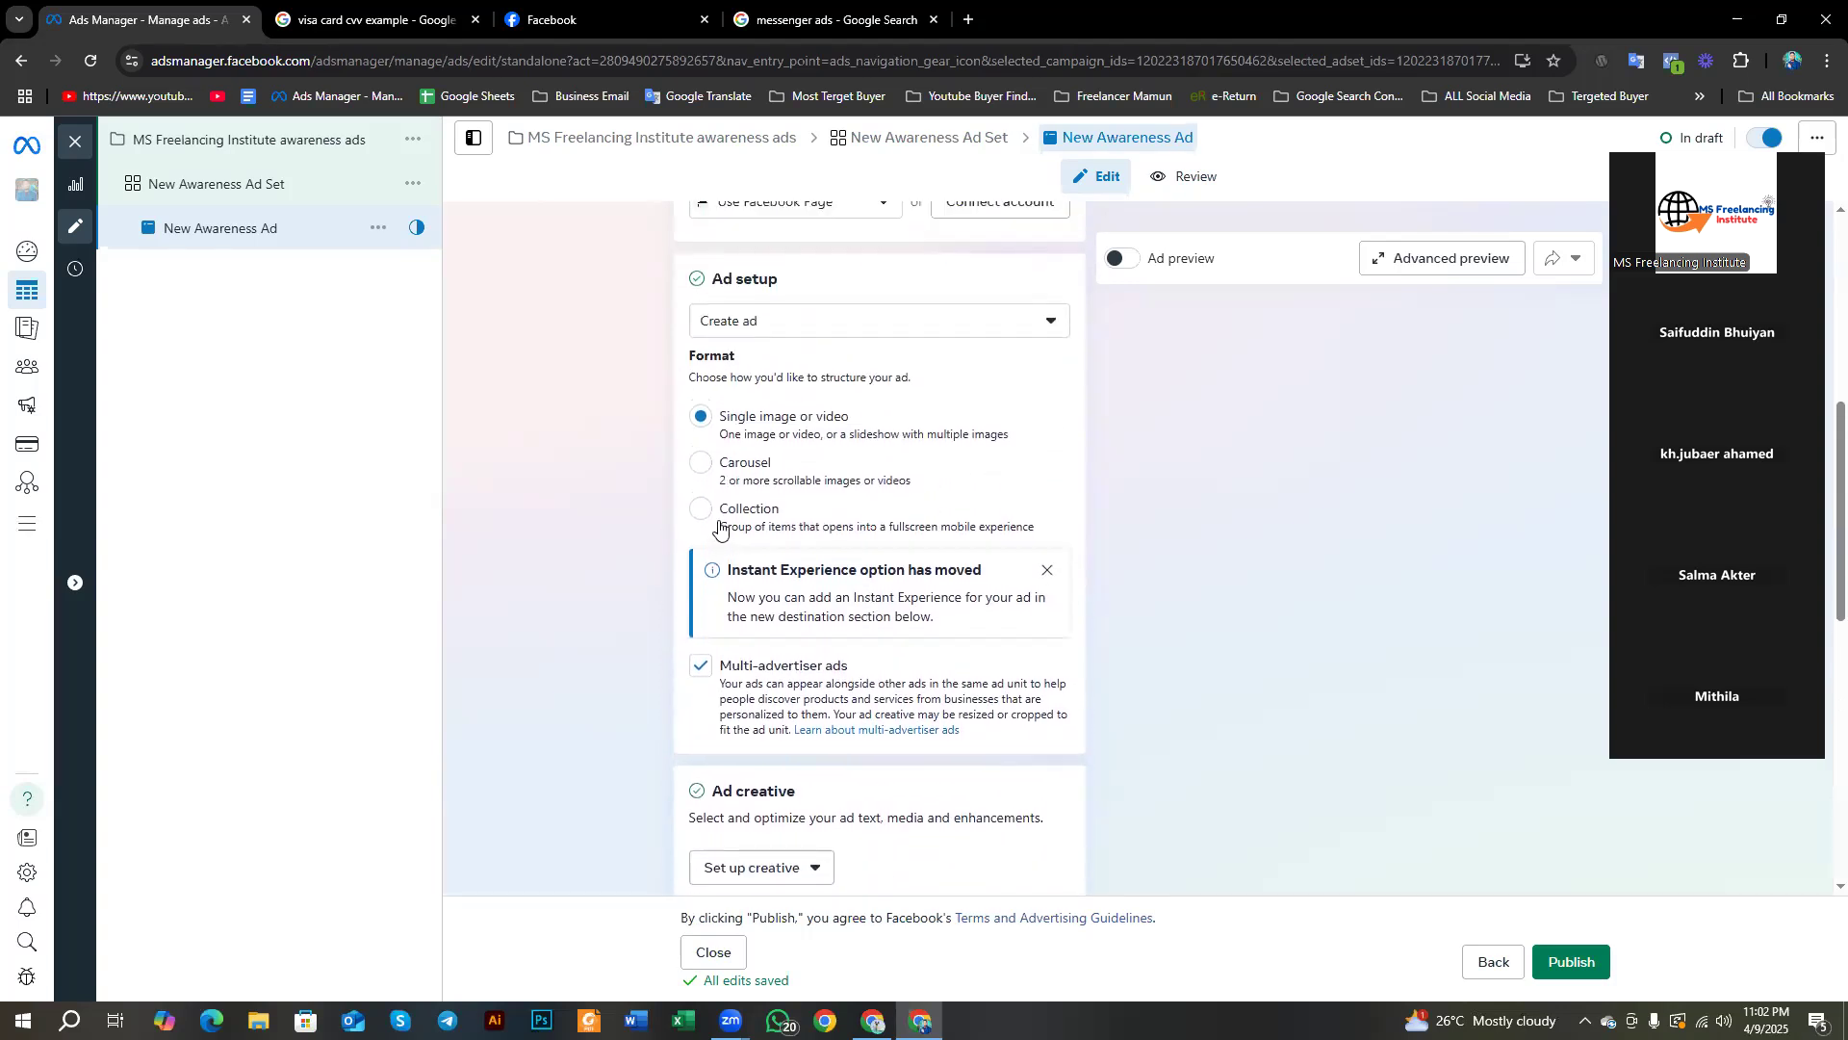
# Step: Dismiss the Instant Experience notice, untick Multi-advertiser ads and show the image/video creative options
pyautogui.click(1046, 570)
pyautogui.scroll(-2, 732, 597)
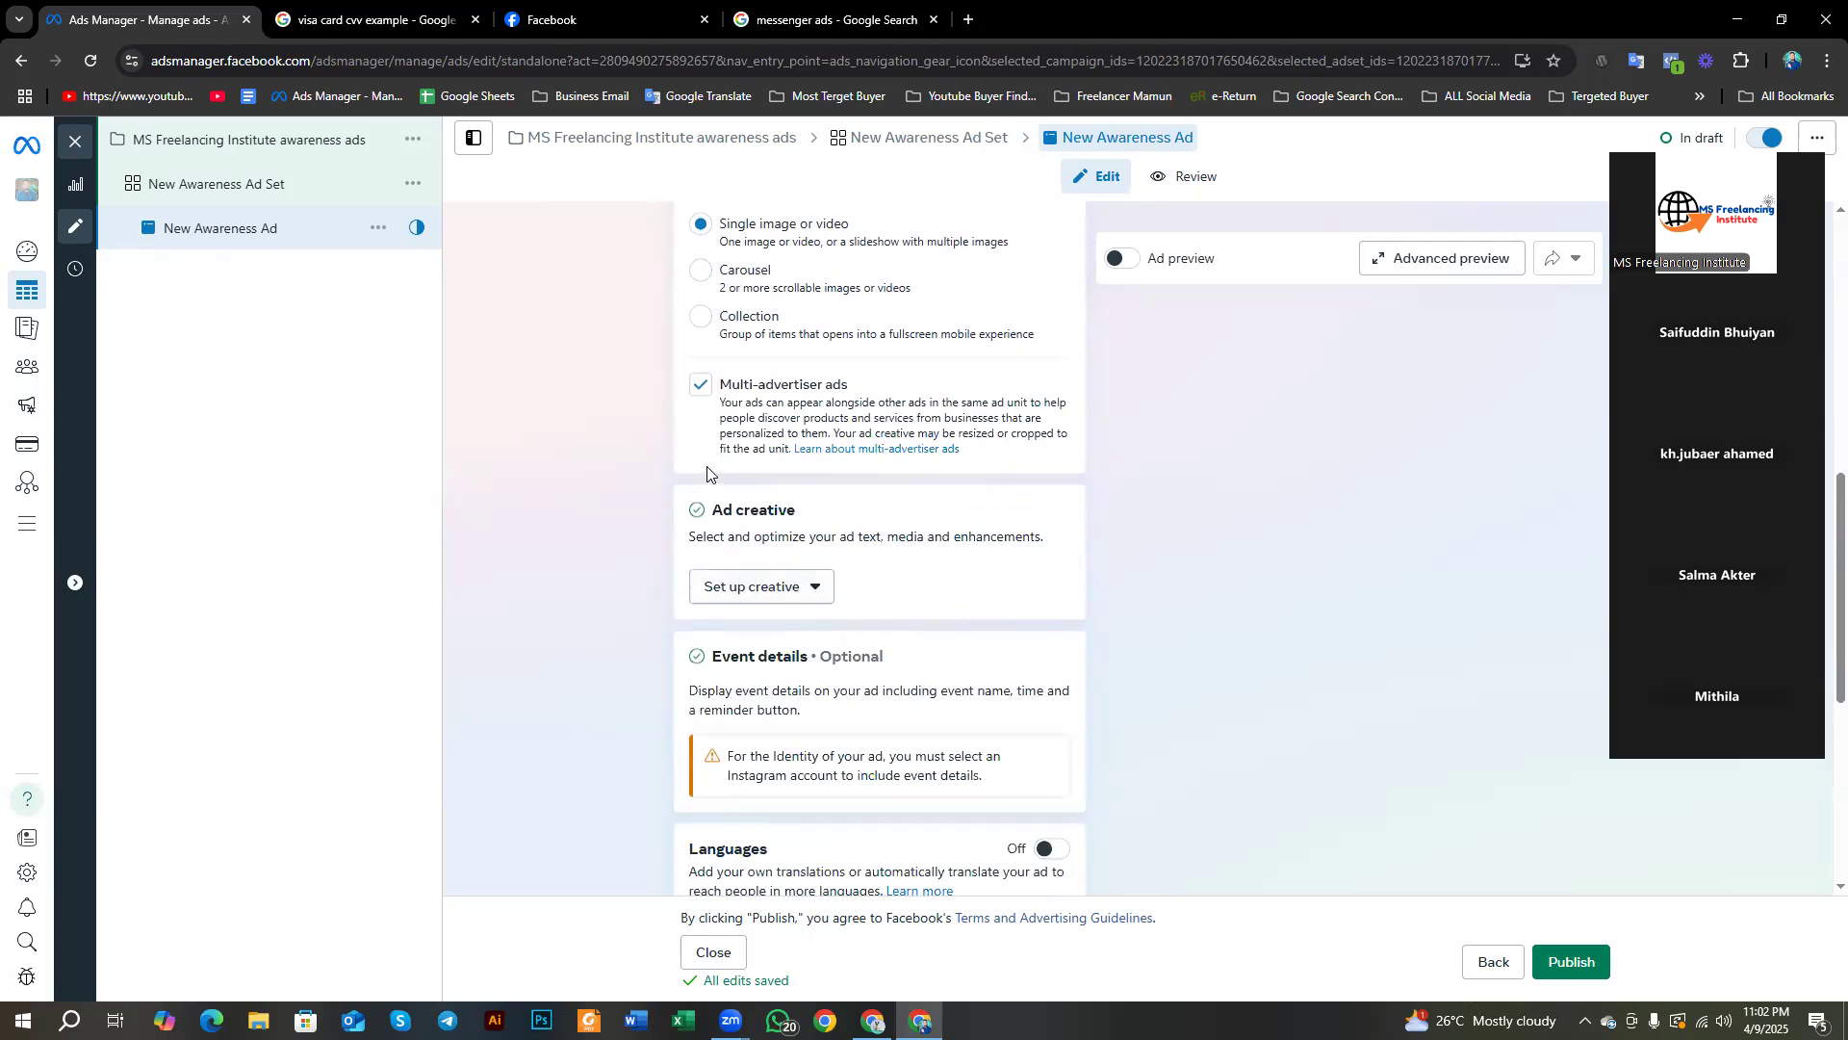
pyautogui.click(790, 421)
pyautogui.scroll(-2, 789, 421)
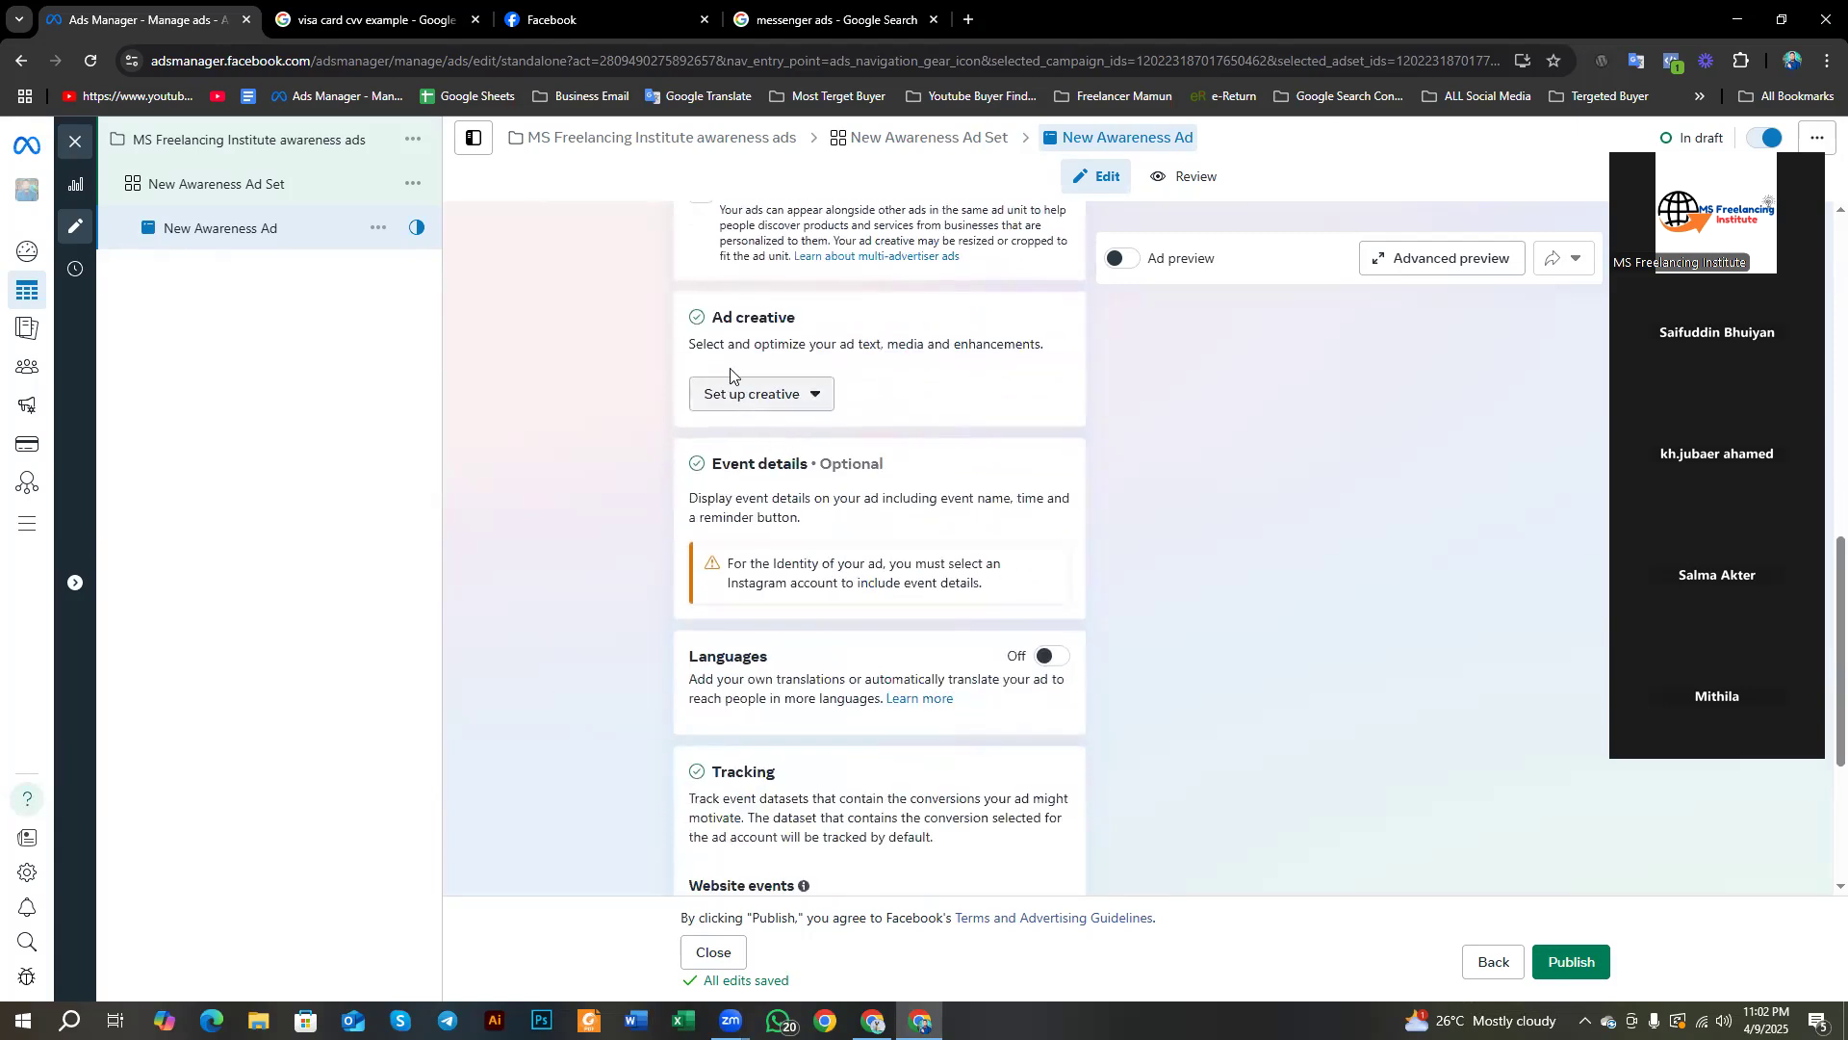
pyautogui.click(748, 387)
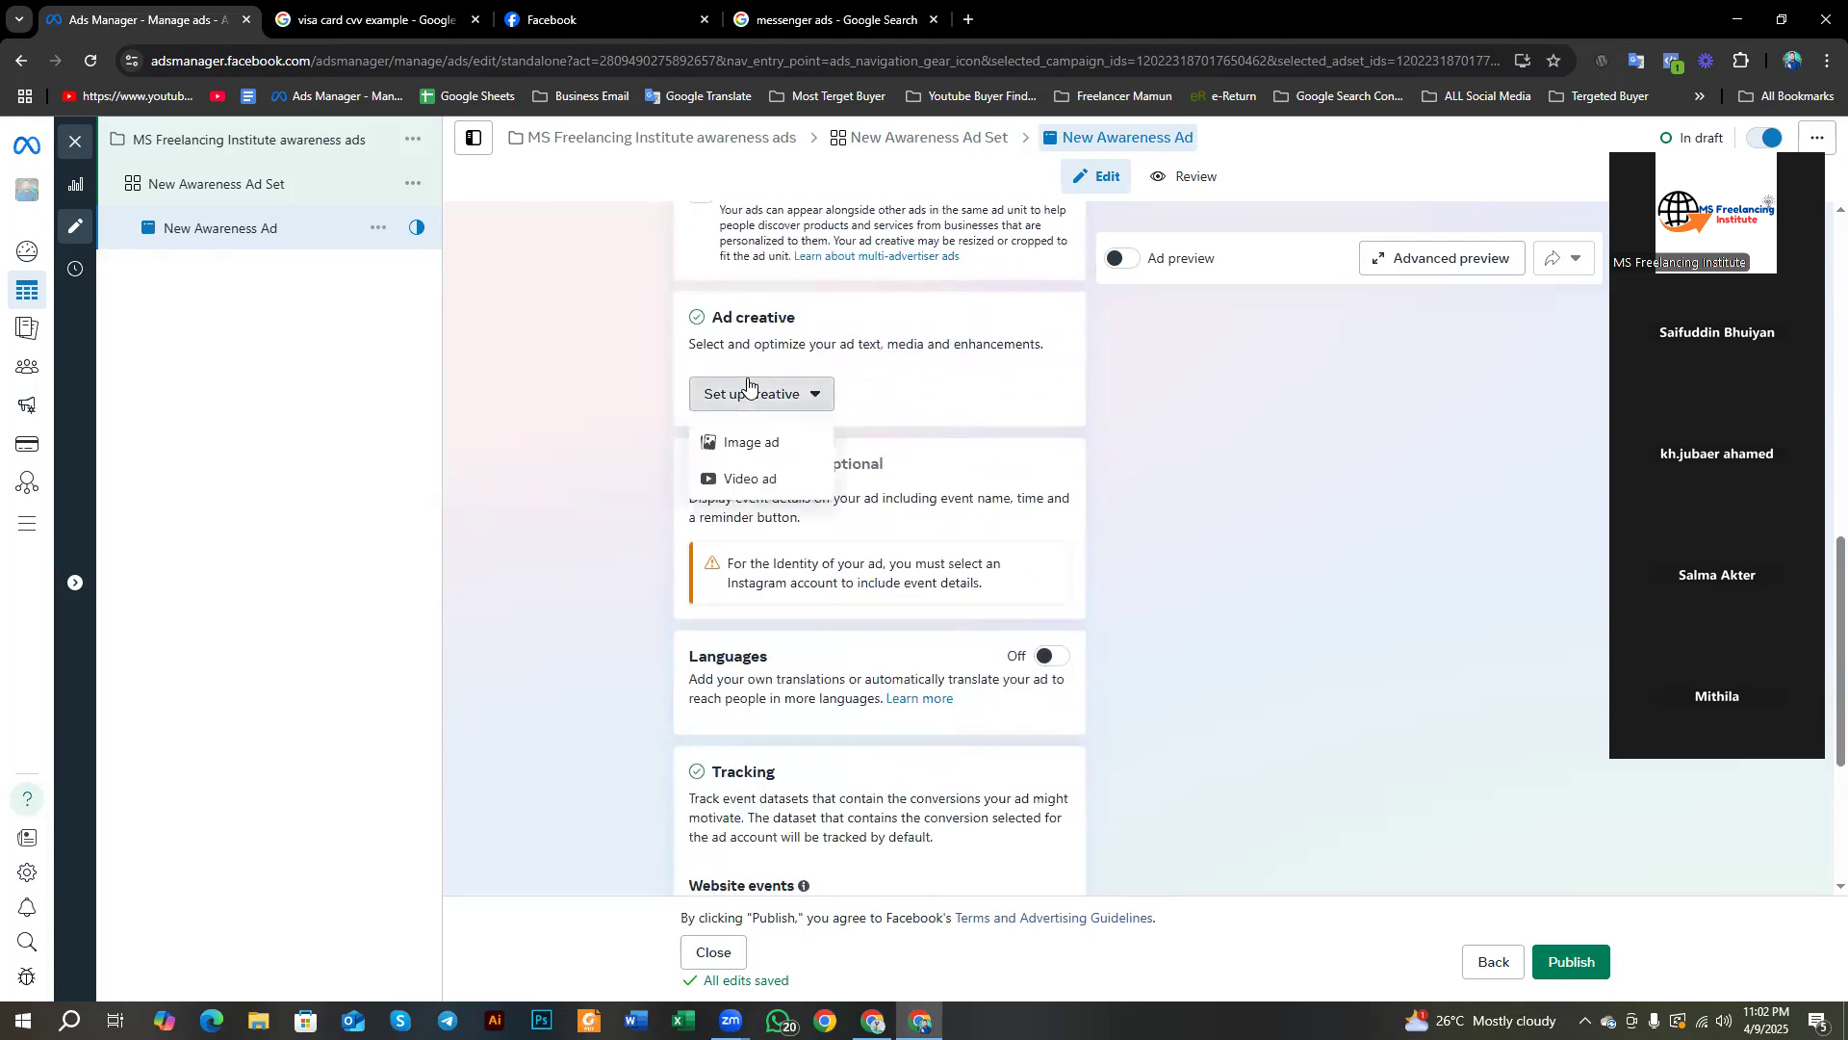
# Step: Choose Image ad as the creative format to reach the Media step of creative setup
pyautogui.click(744, 449)
pyautogui.click(1480, 196)
pyautogui.scroll(6, 886, 462)
pyautogui.scroll(-6, 886, 462)
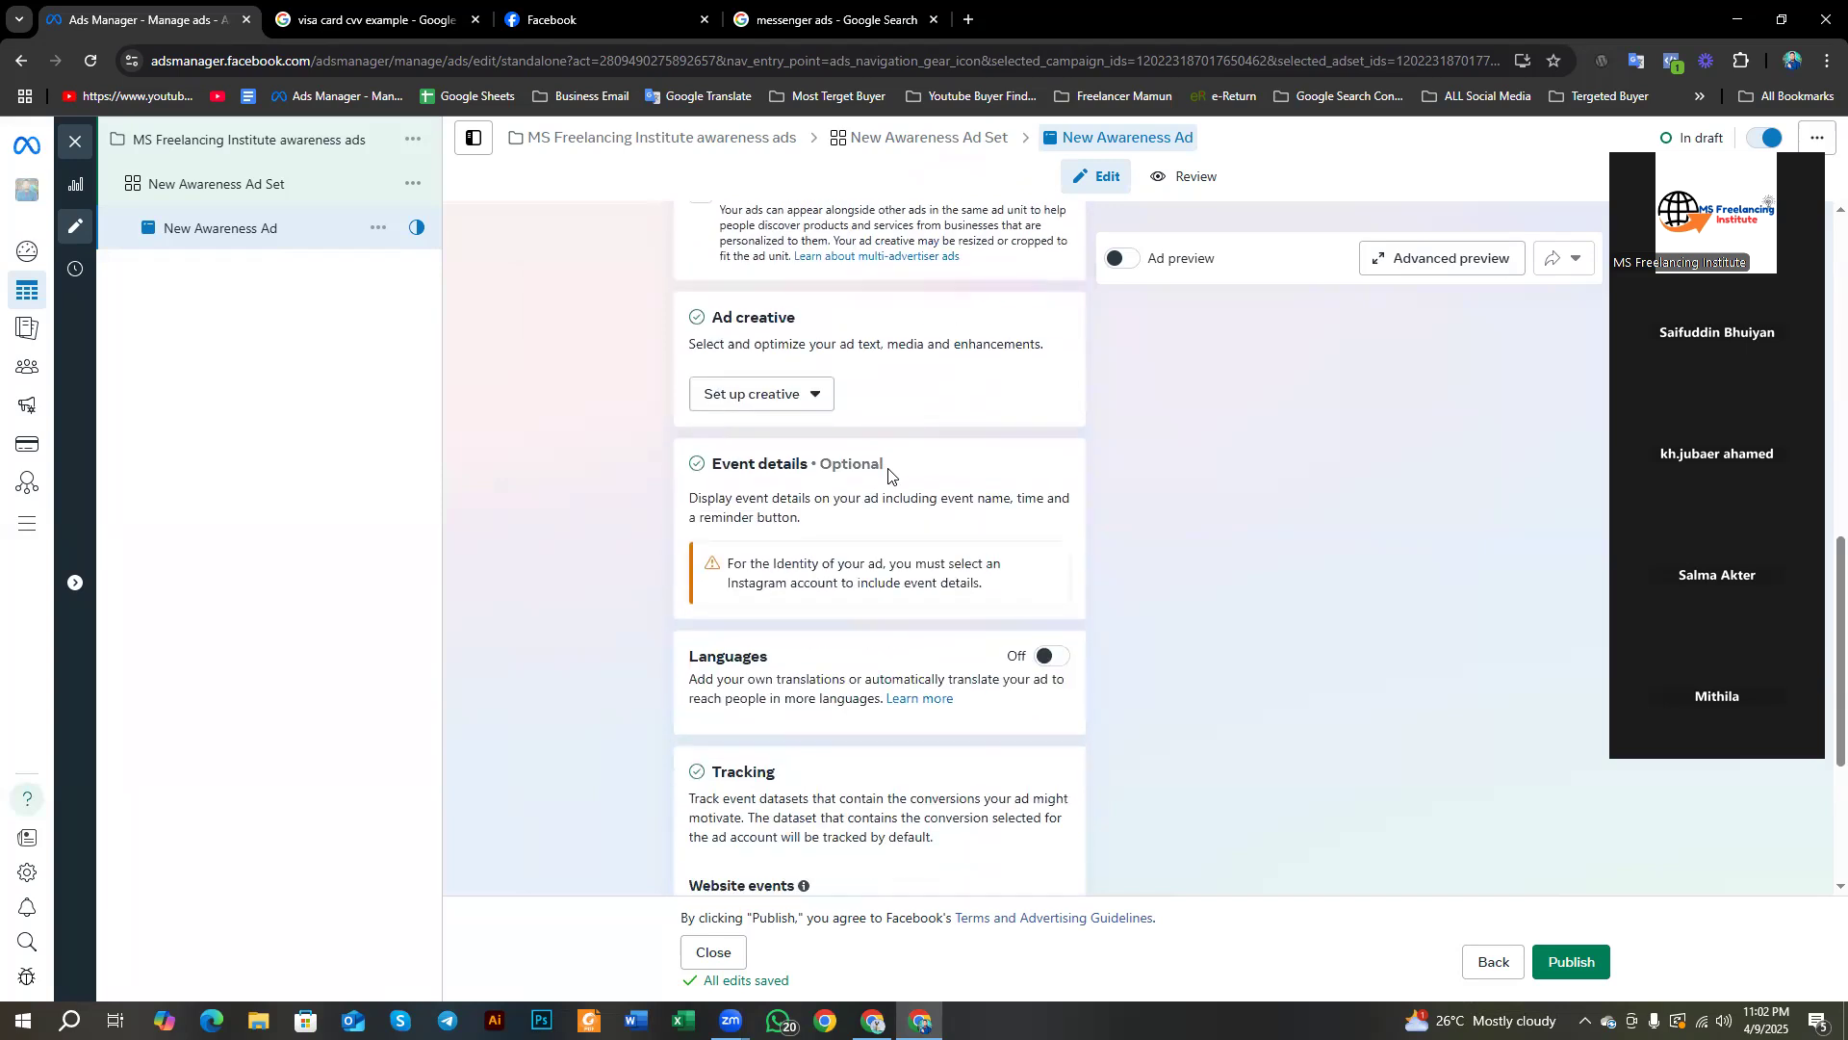
pyautogui.moveTo(695, 320); pyautogui.dragTo(826, 324)
pyautogui.click(633, 408)
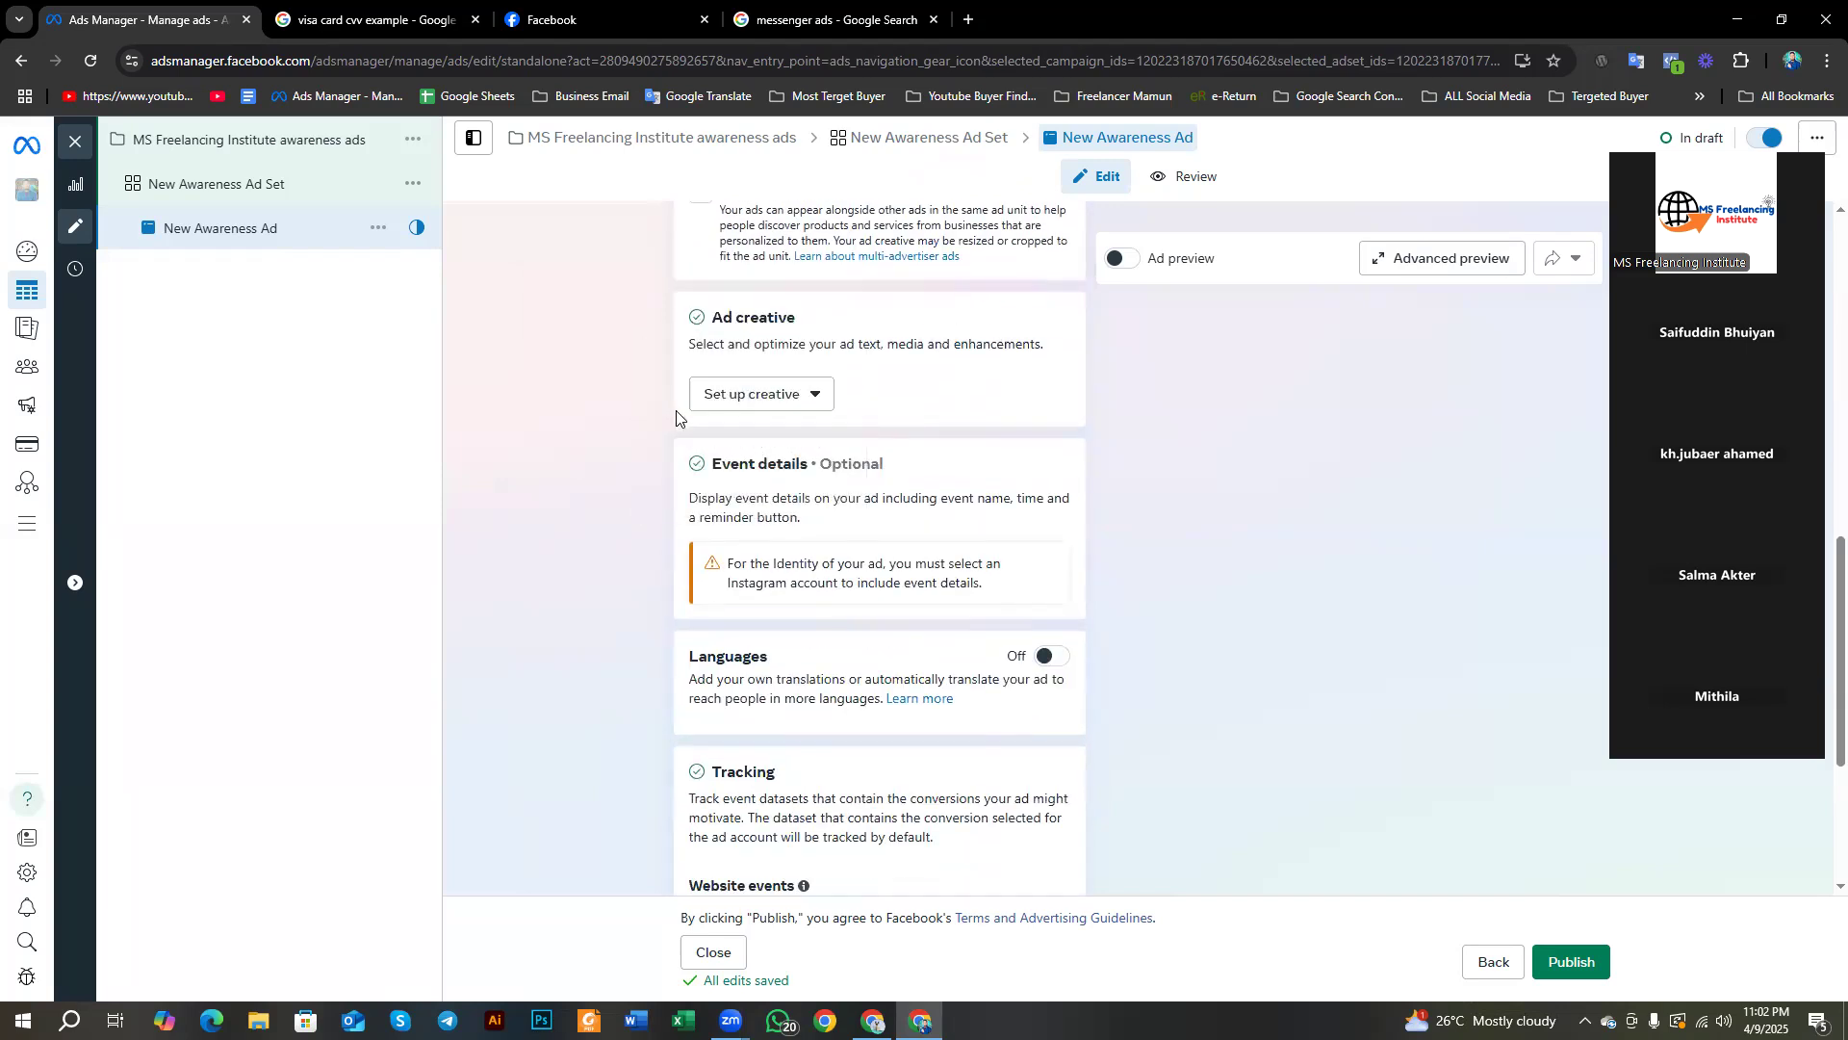
pyautogui.click(732, 400)
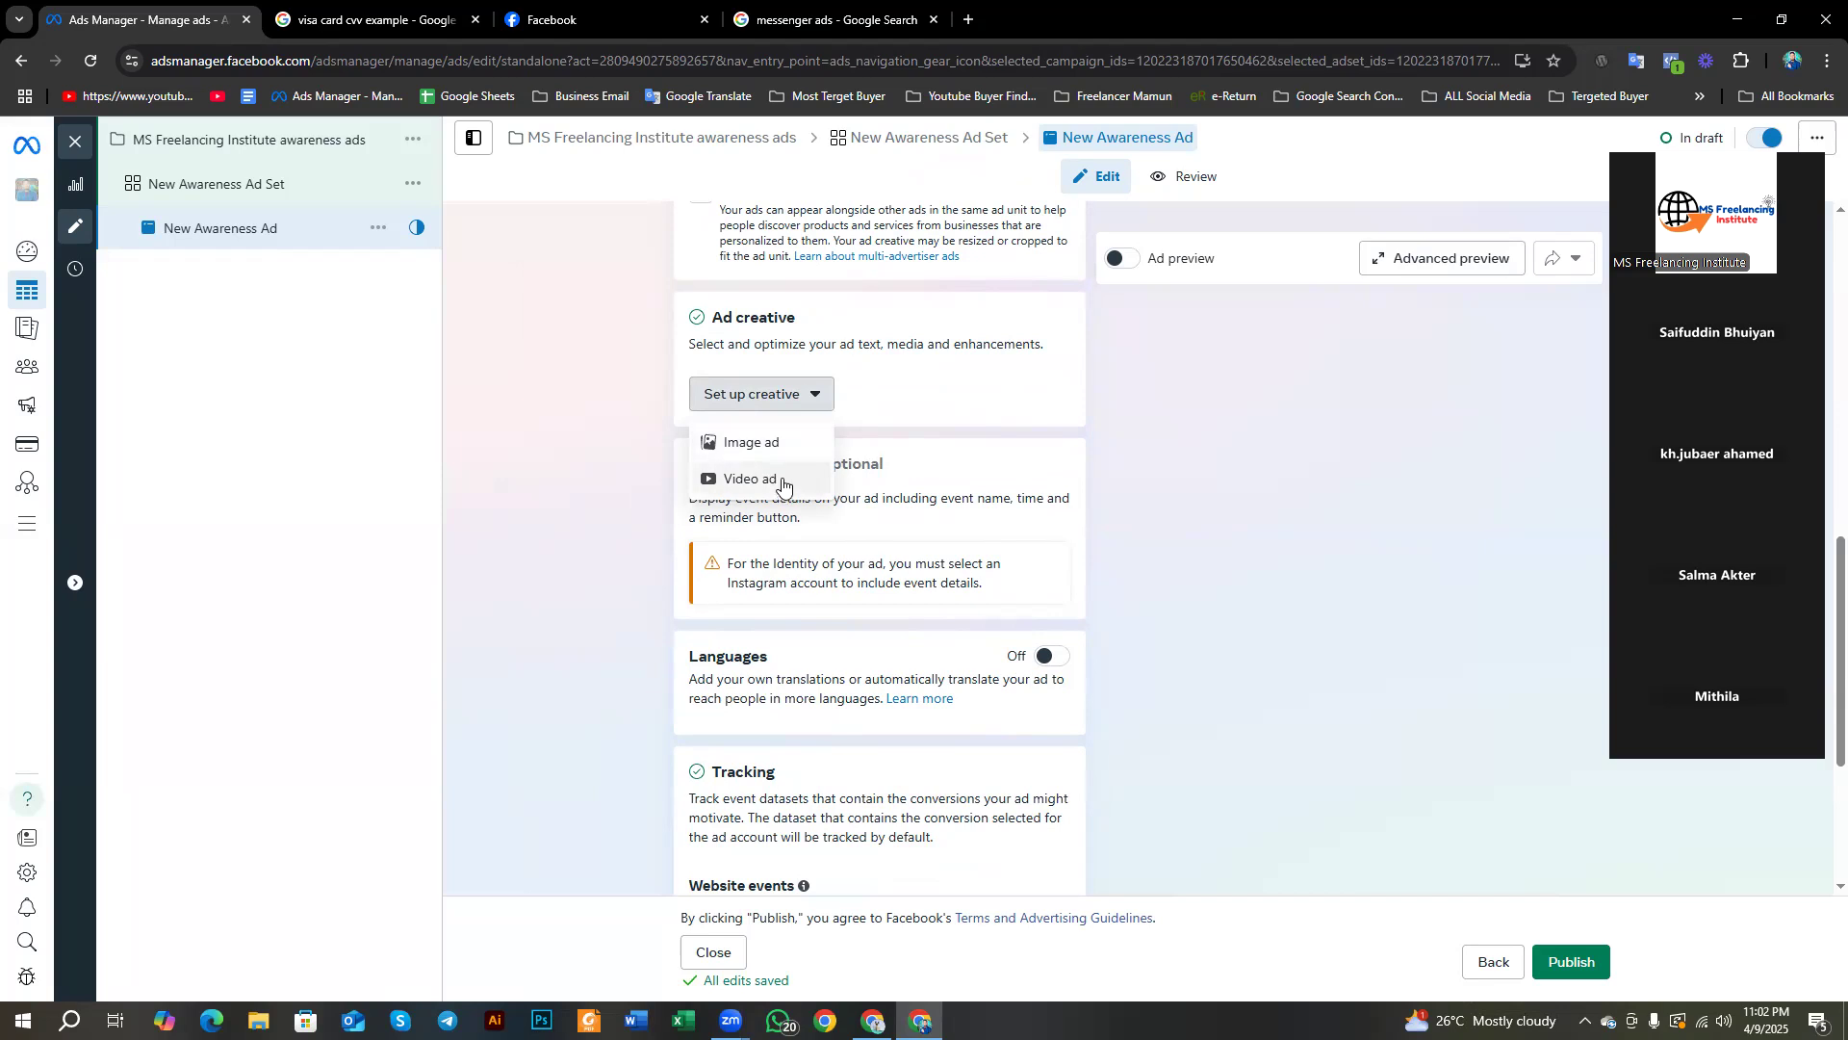
pyautogui.click(771, 443)
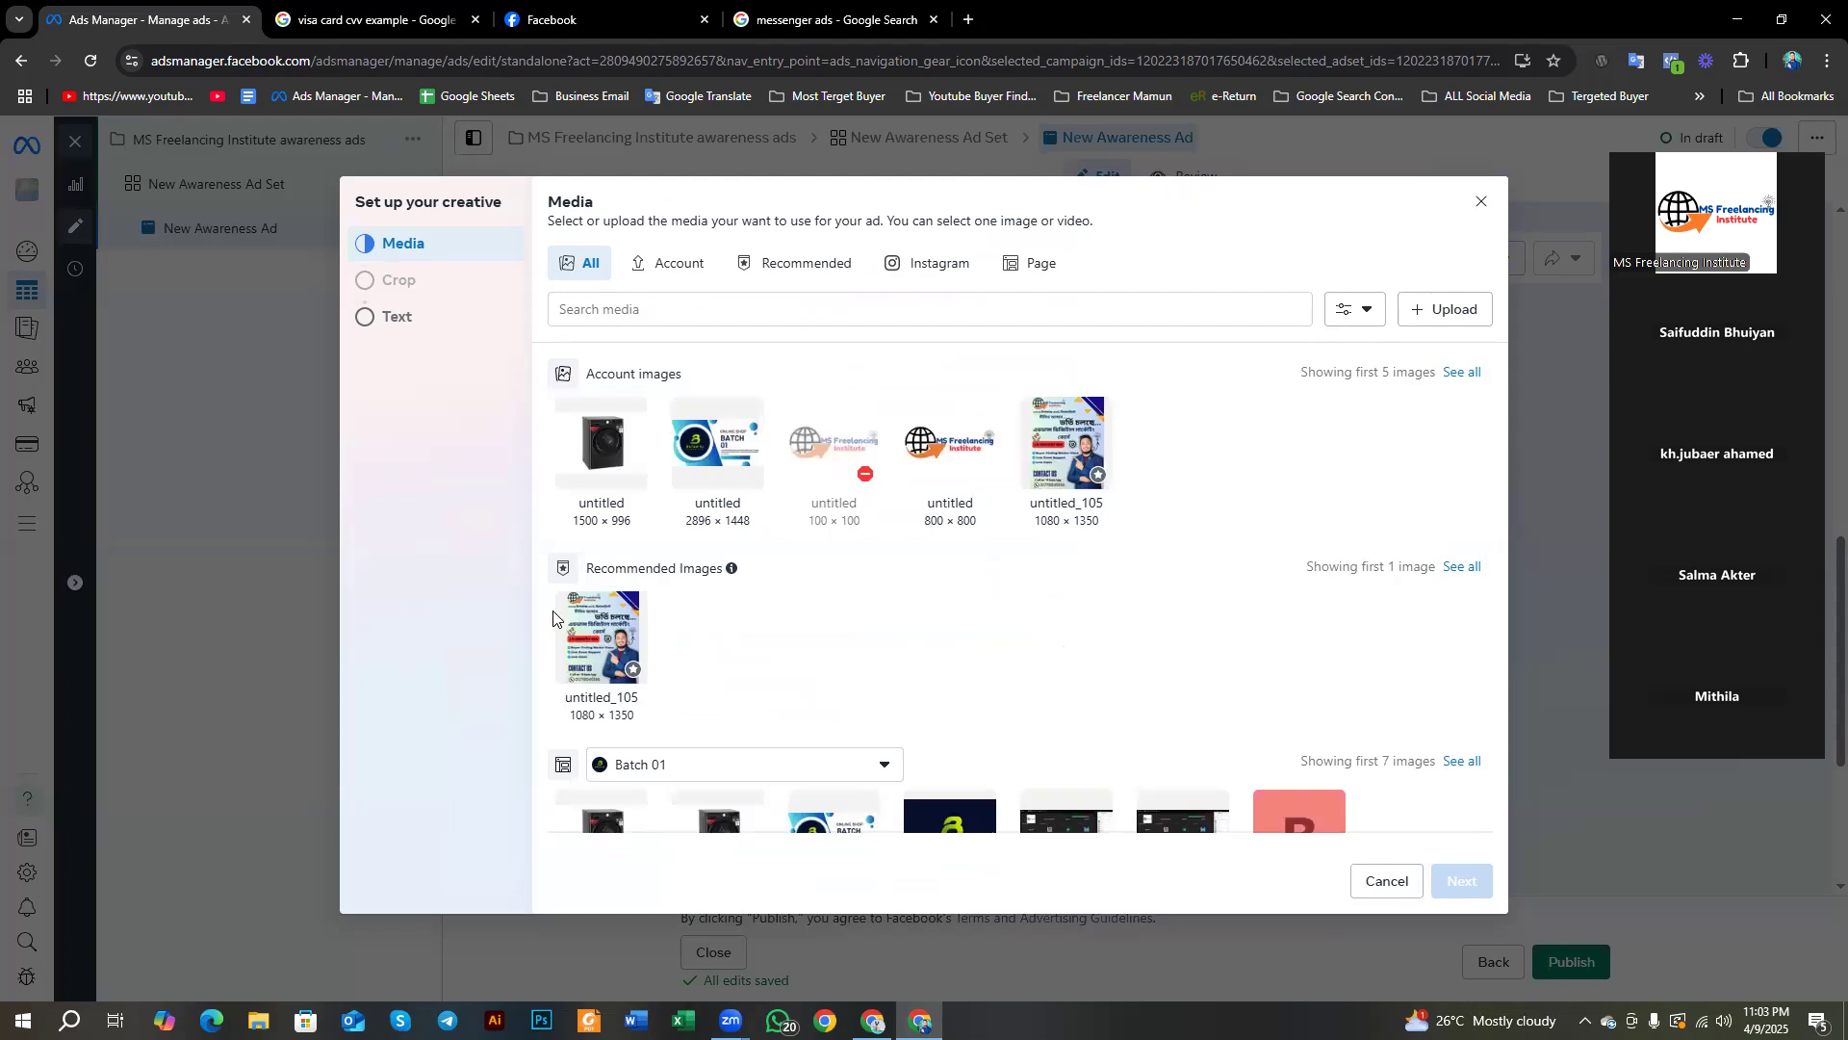
# Step: Use the 1500 × 996 washing-machine image as the ad's media, keeping the default crops and text
pyautogui.scroll(-2, 818, 664)
pyautogui.scroll(2, 754, 664)
pyautogui.click(612, 472)
pyautogui.click(1481, 878)
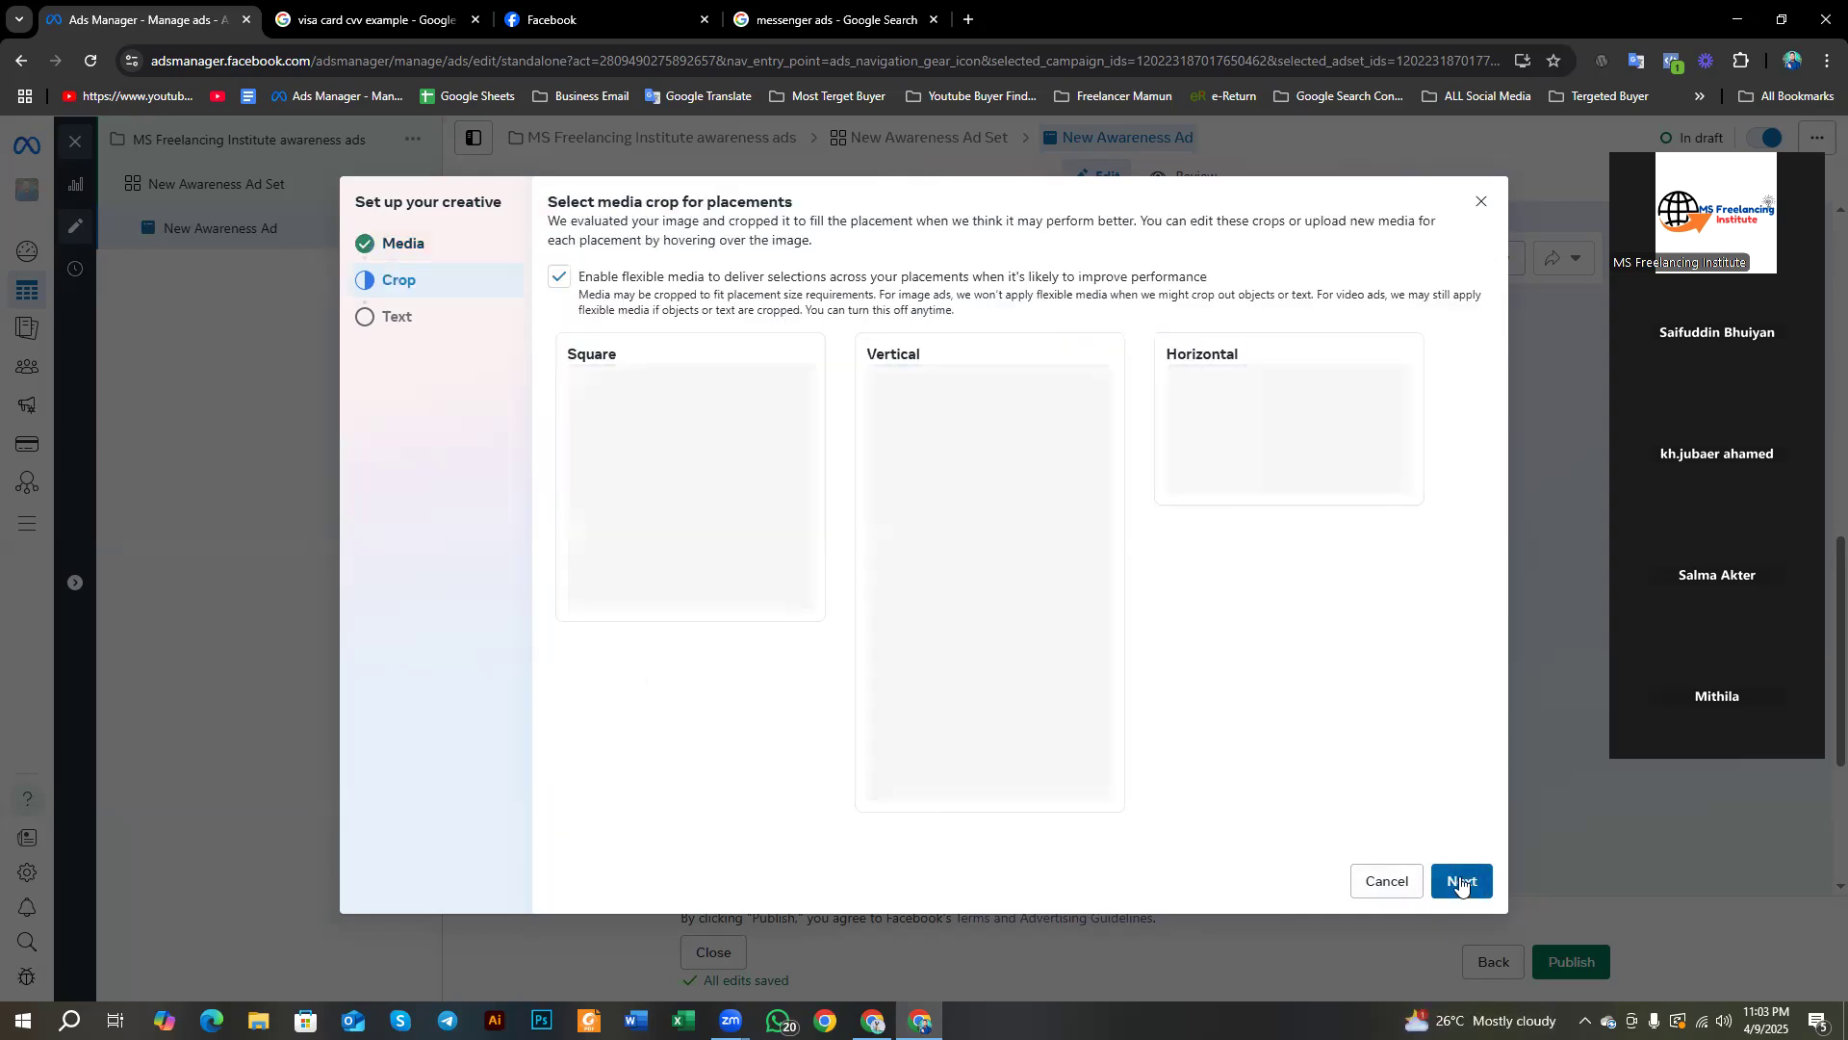
pyautogui.click(1461, 883)
pyautogui.click(1461, 883)
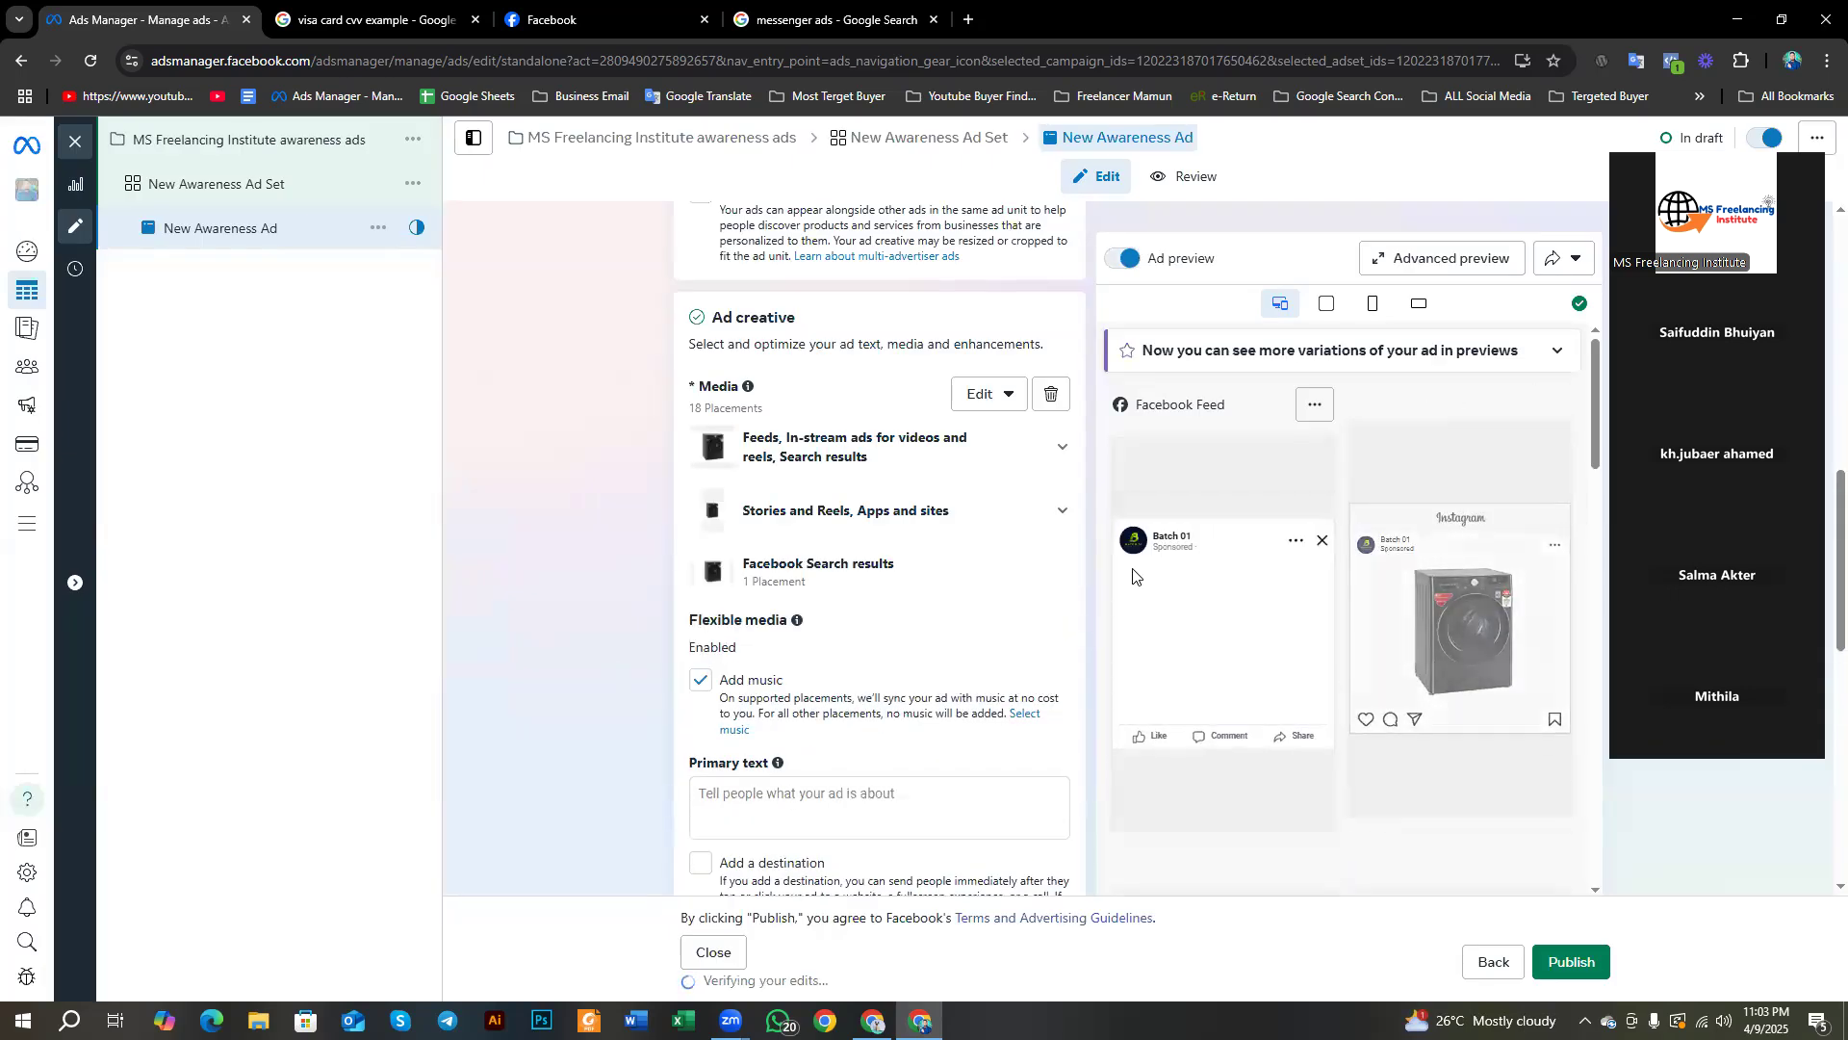
# Step: Enter 'Washing Machine' as the ad's primary text and review it in the feed and story previews
pyautogui.scroll(-4, 731, 433)
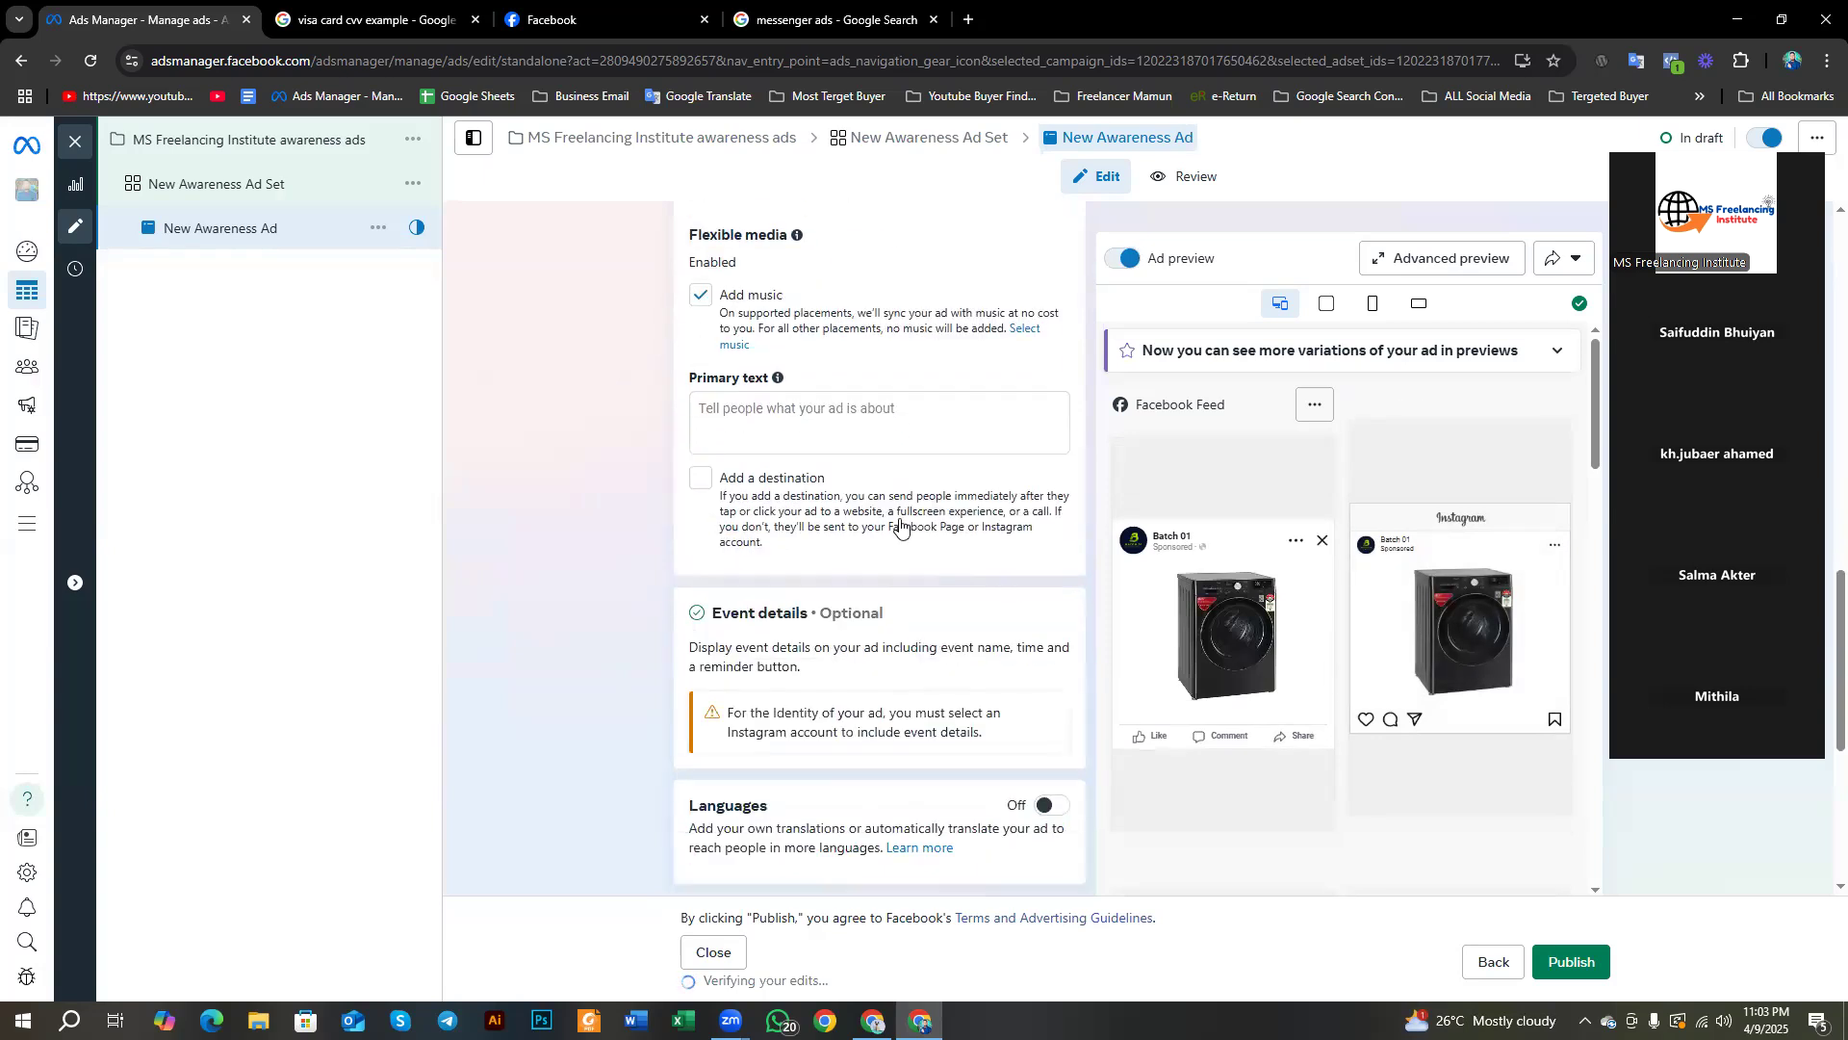
pyautogui.click(727, 423)
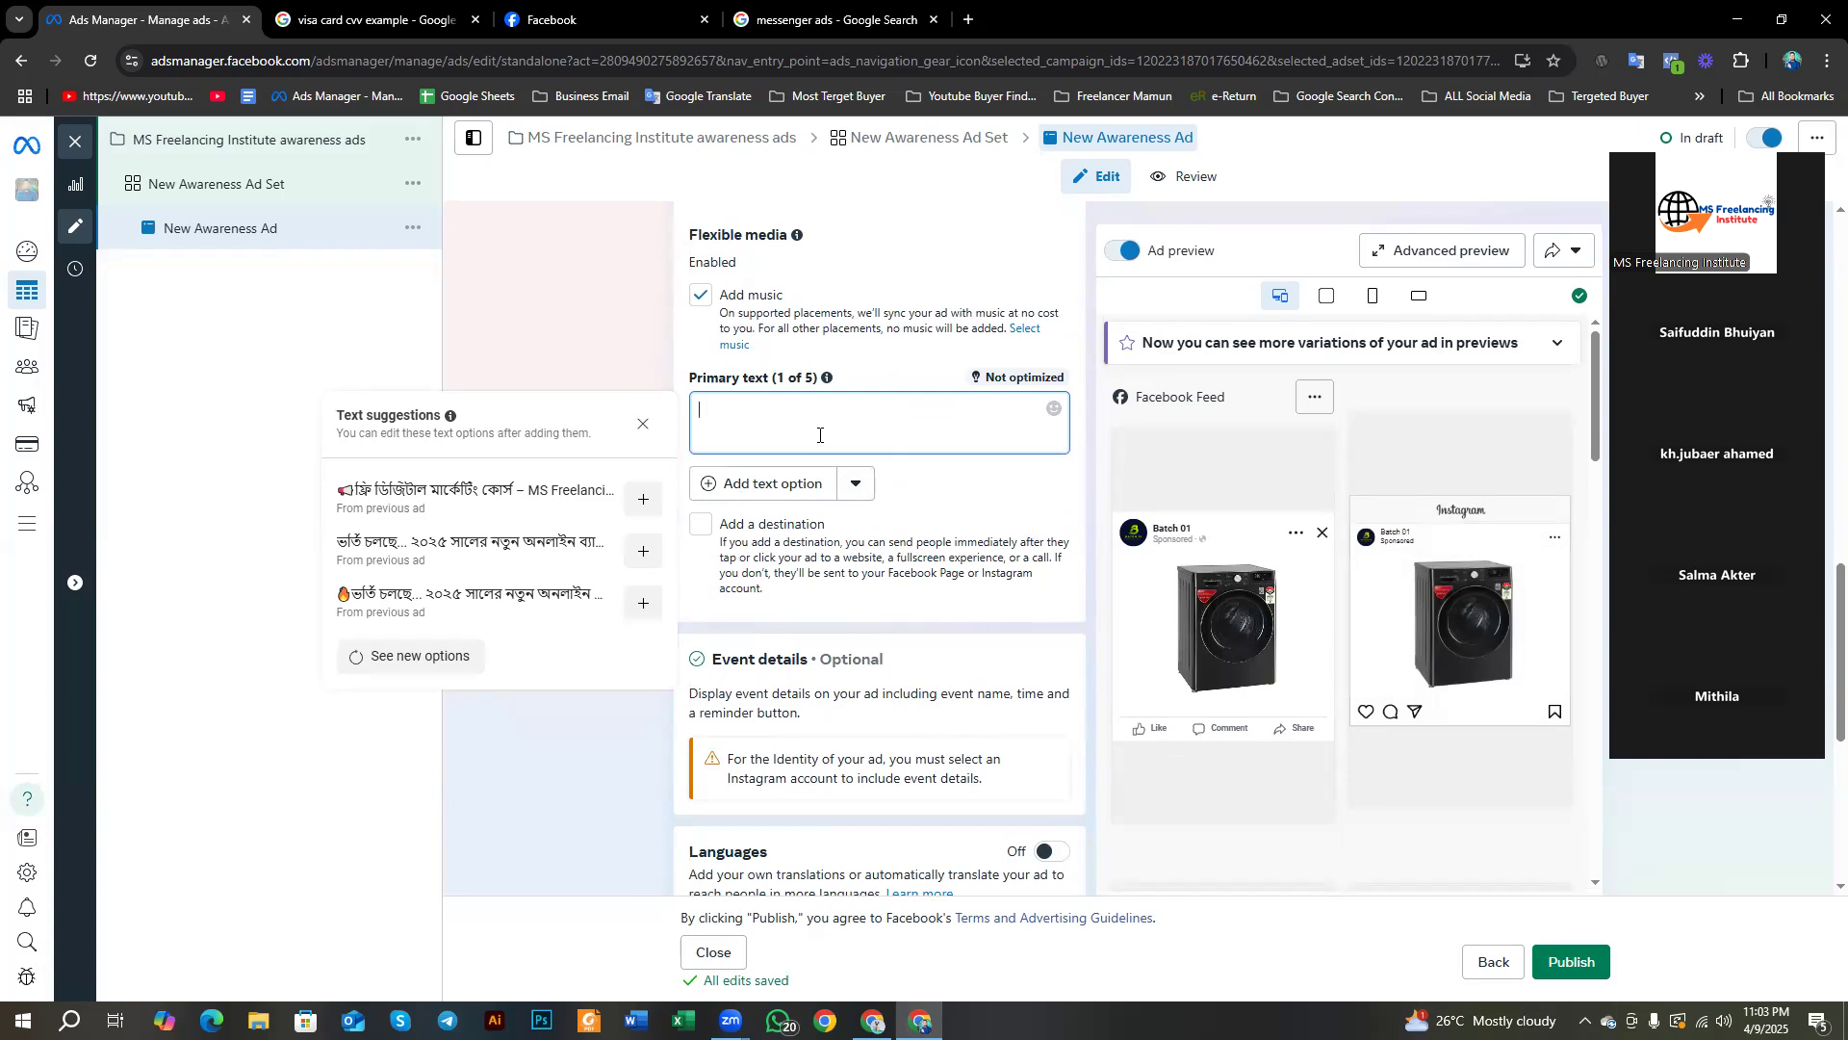
pyautogui.write('Wash')
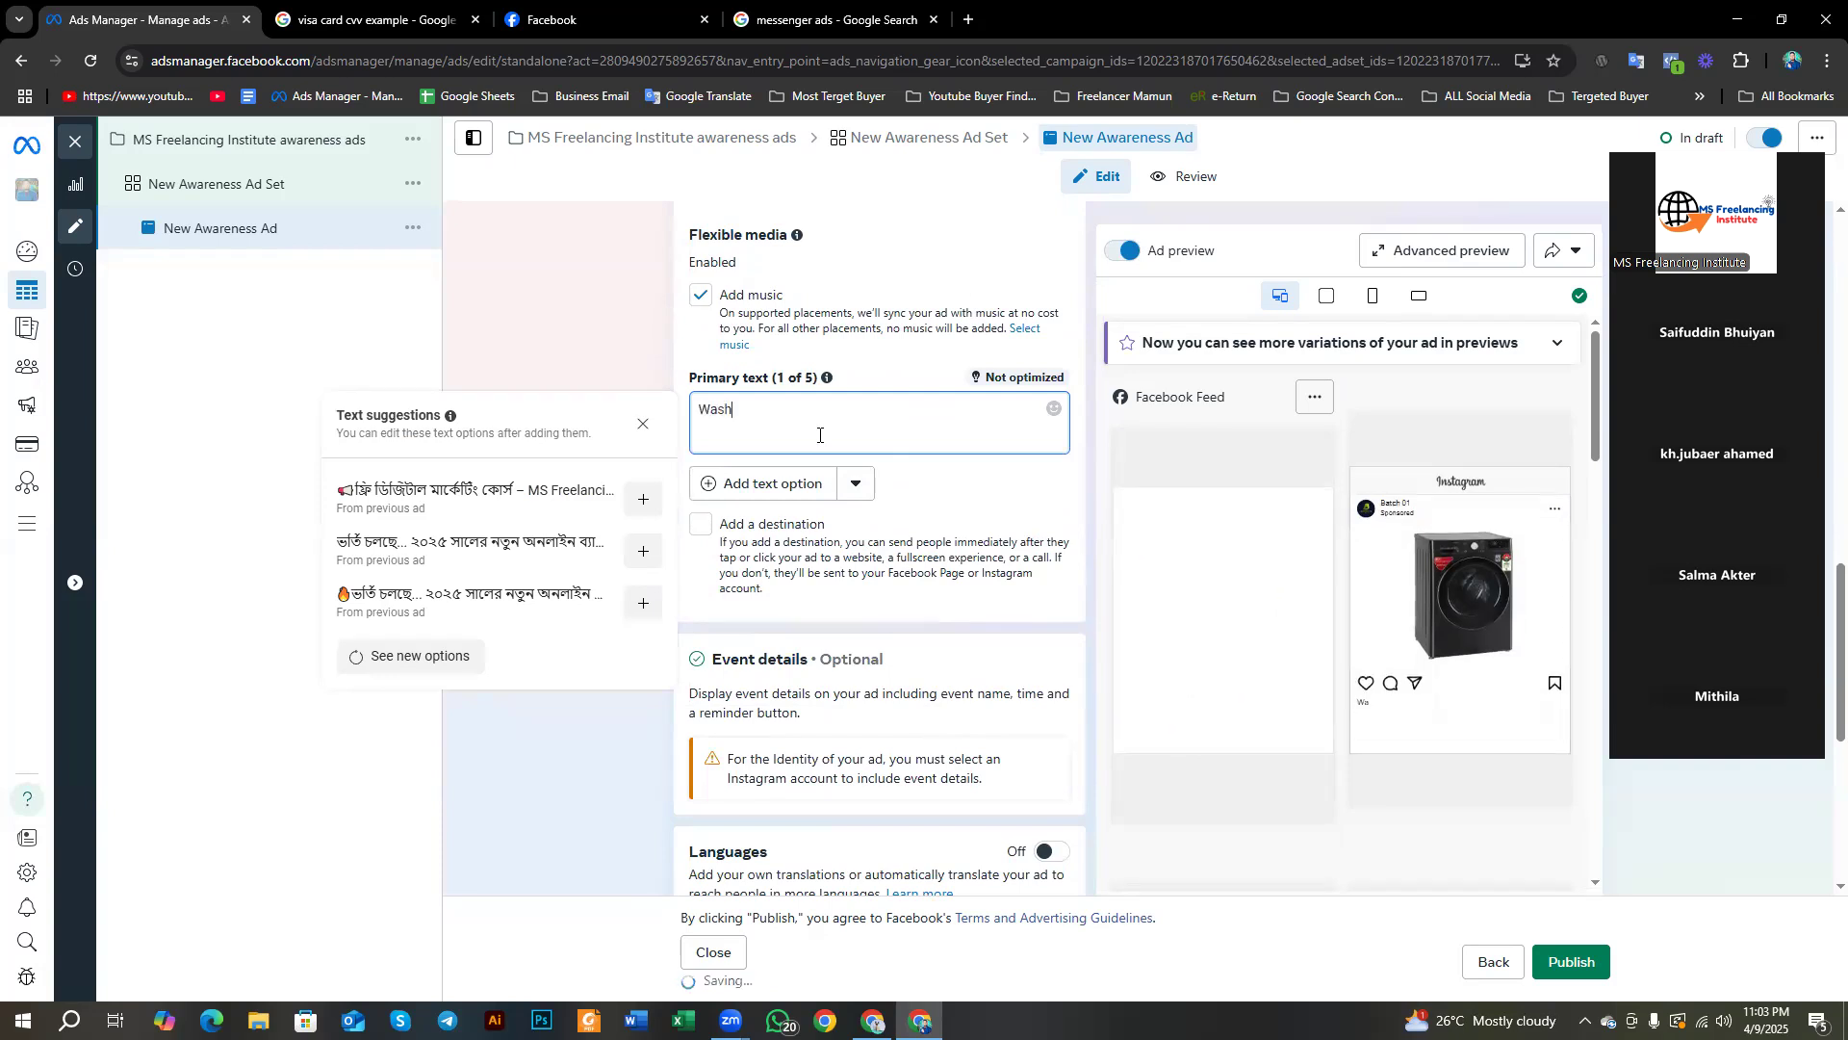
pyautogui.write('ing Machine')
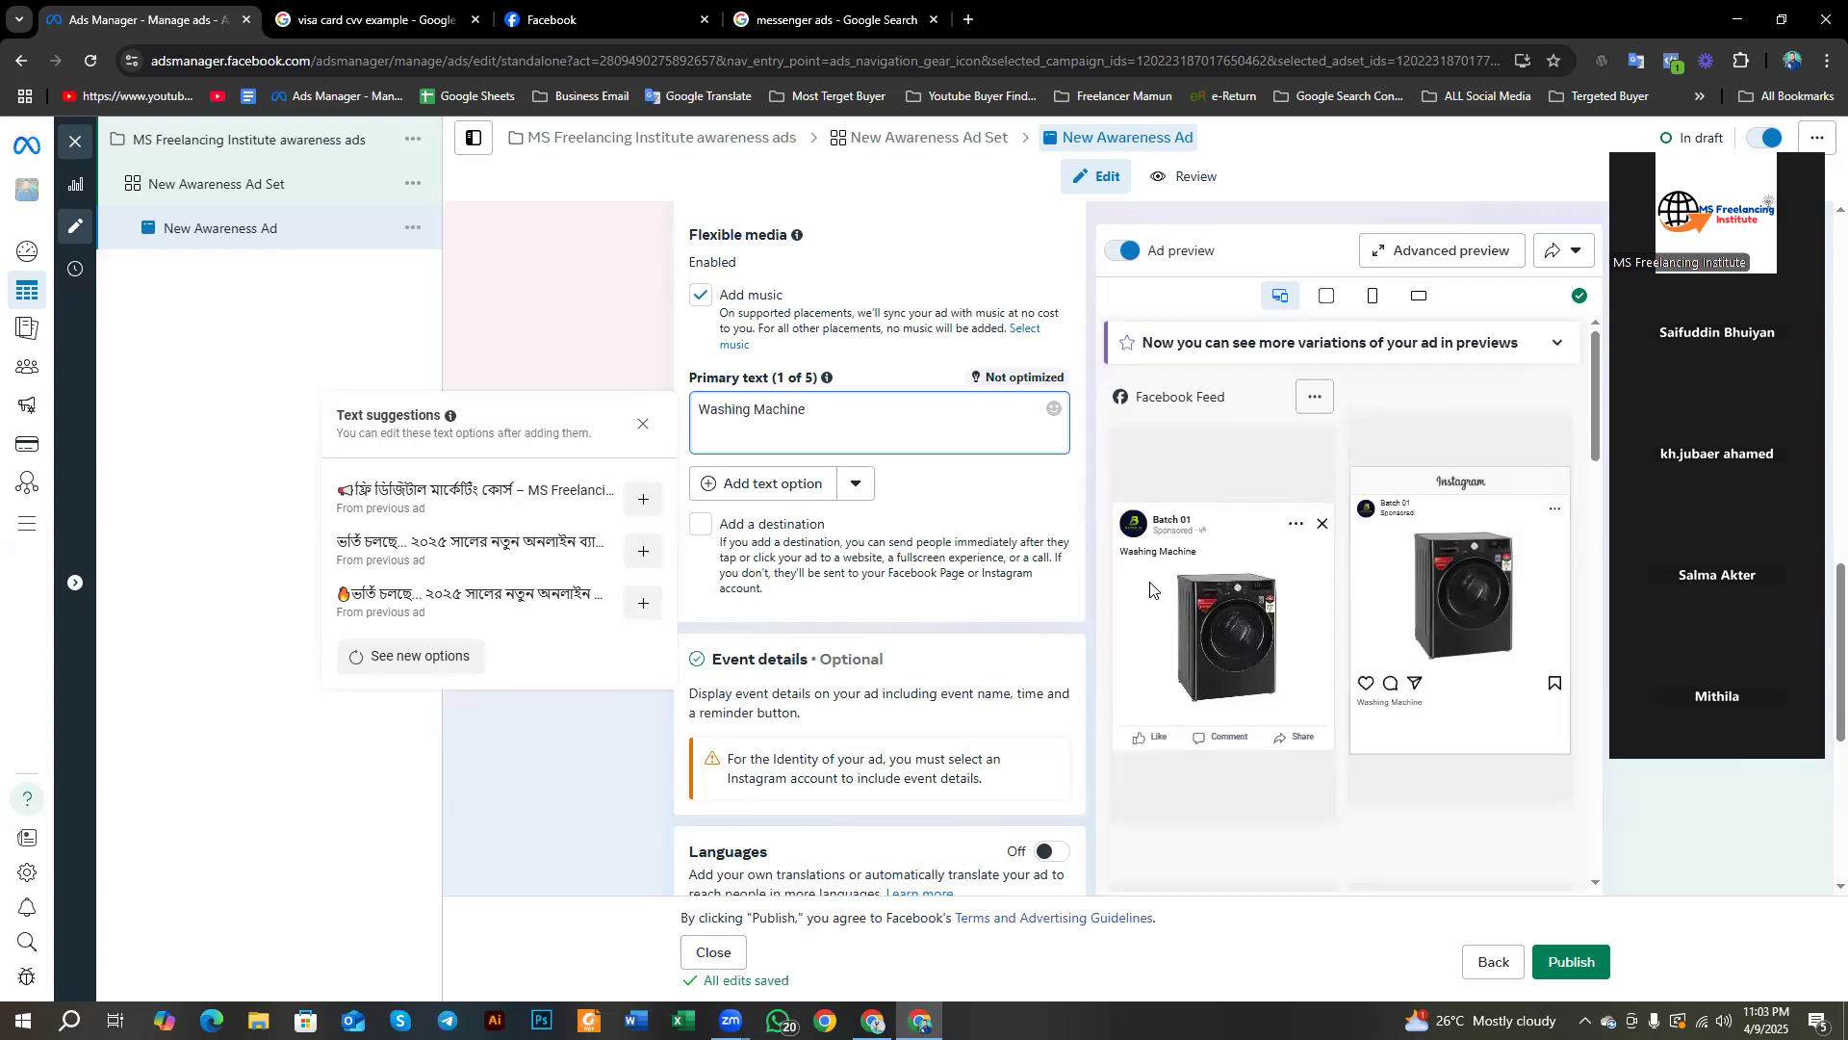
pyautogui.scroll(-5, 1251, 635)
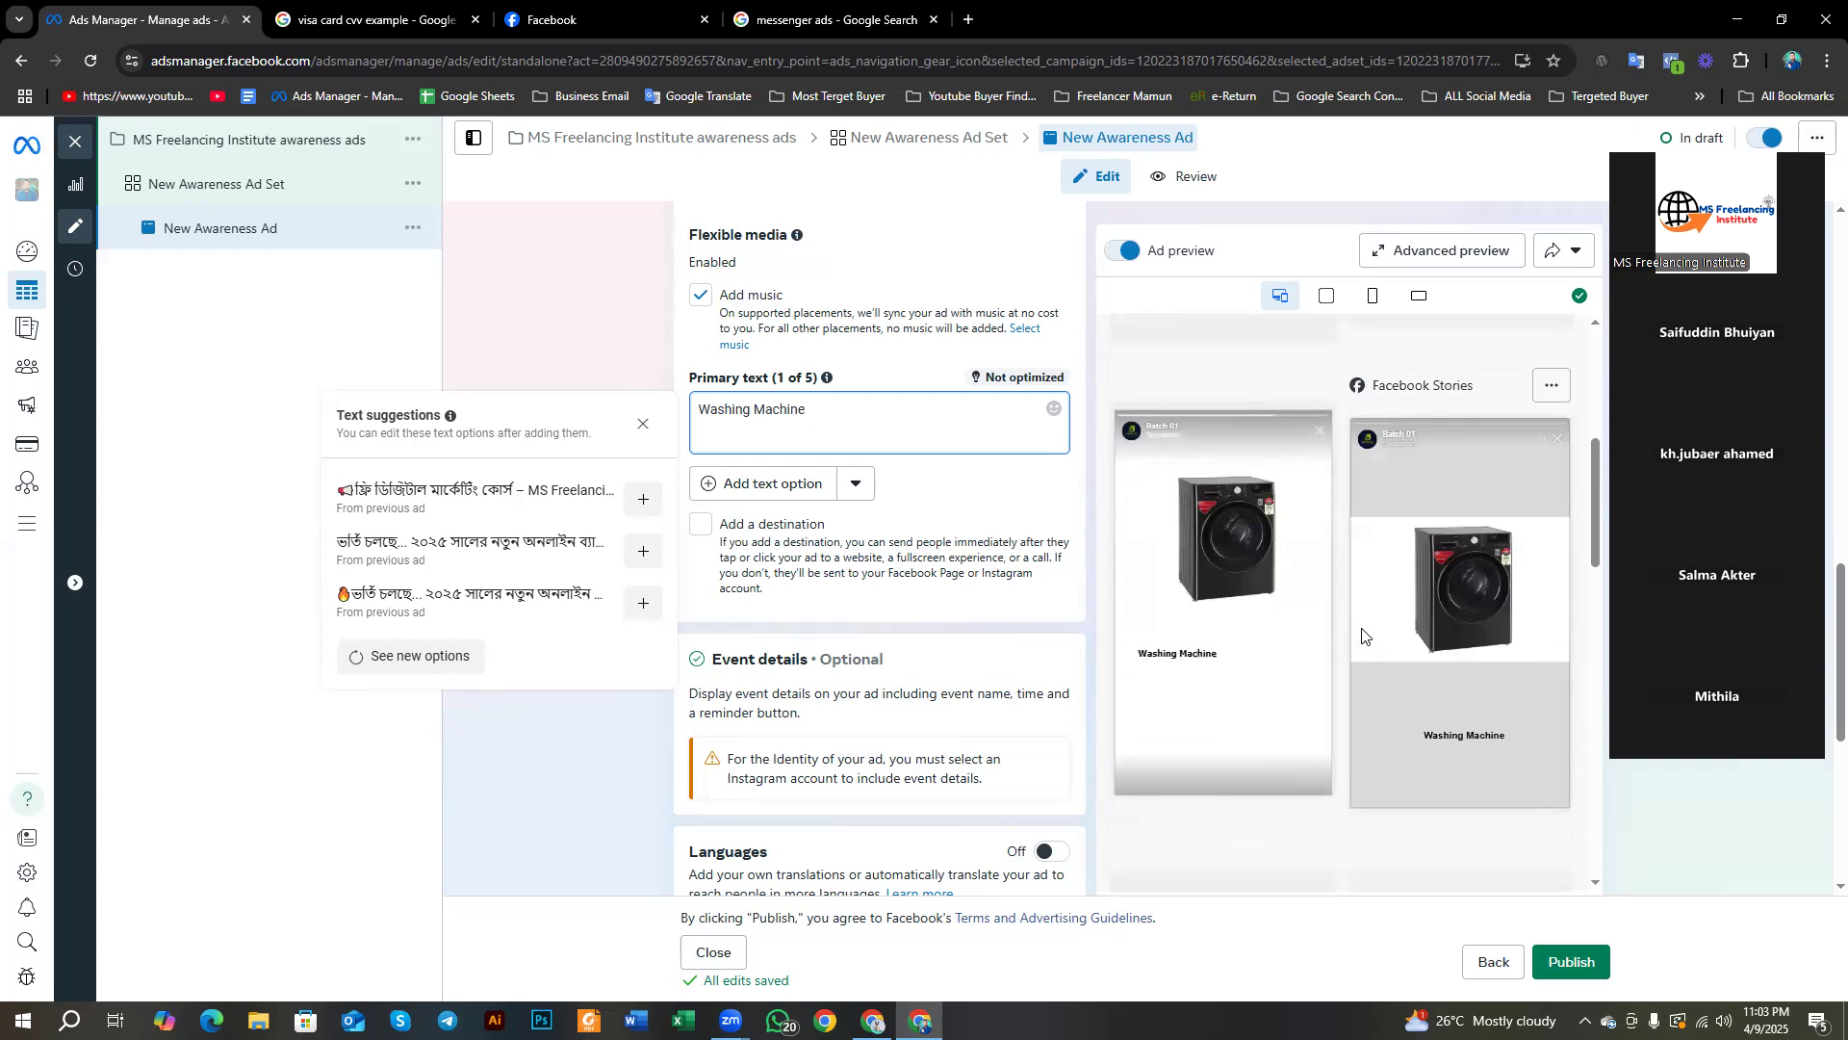
pyautogui.scroll(5, 1363, 637)
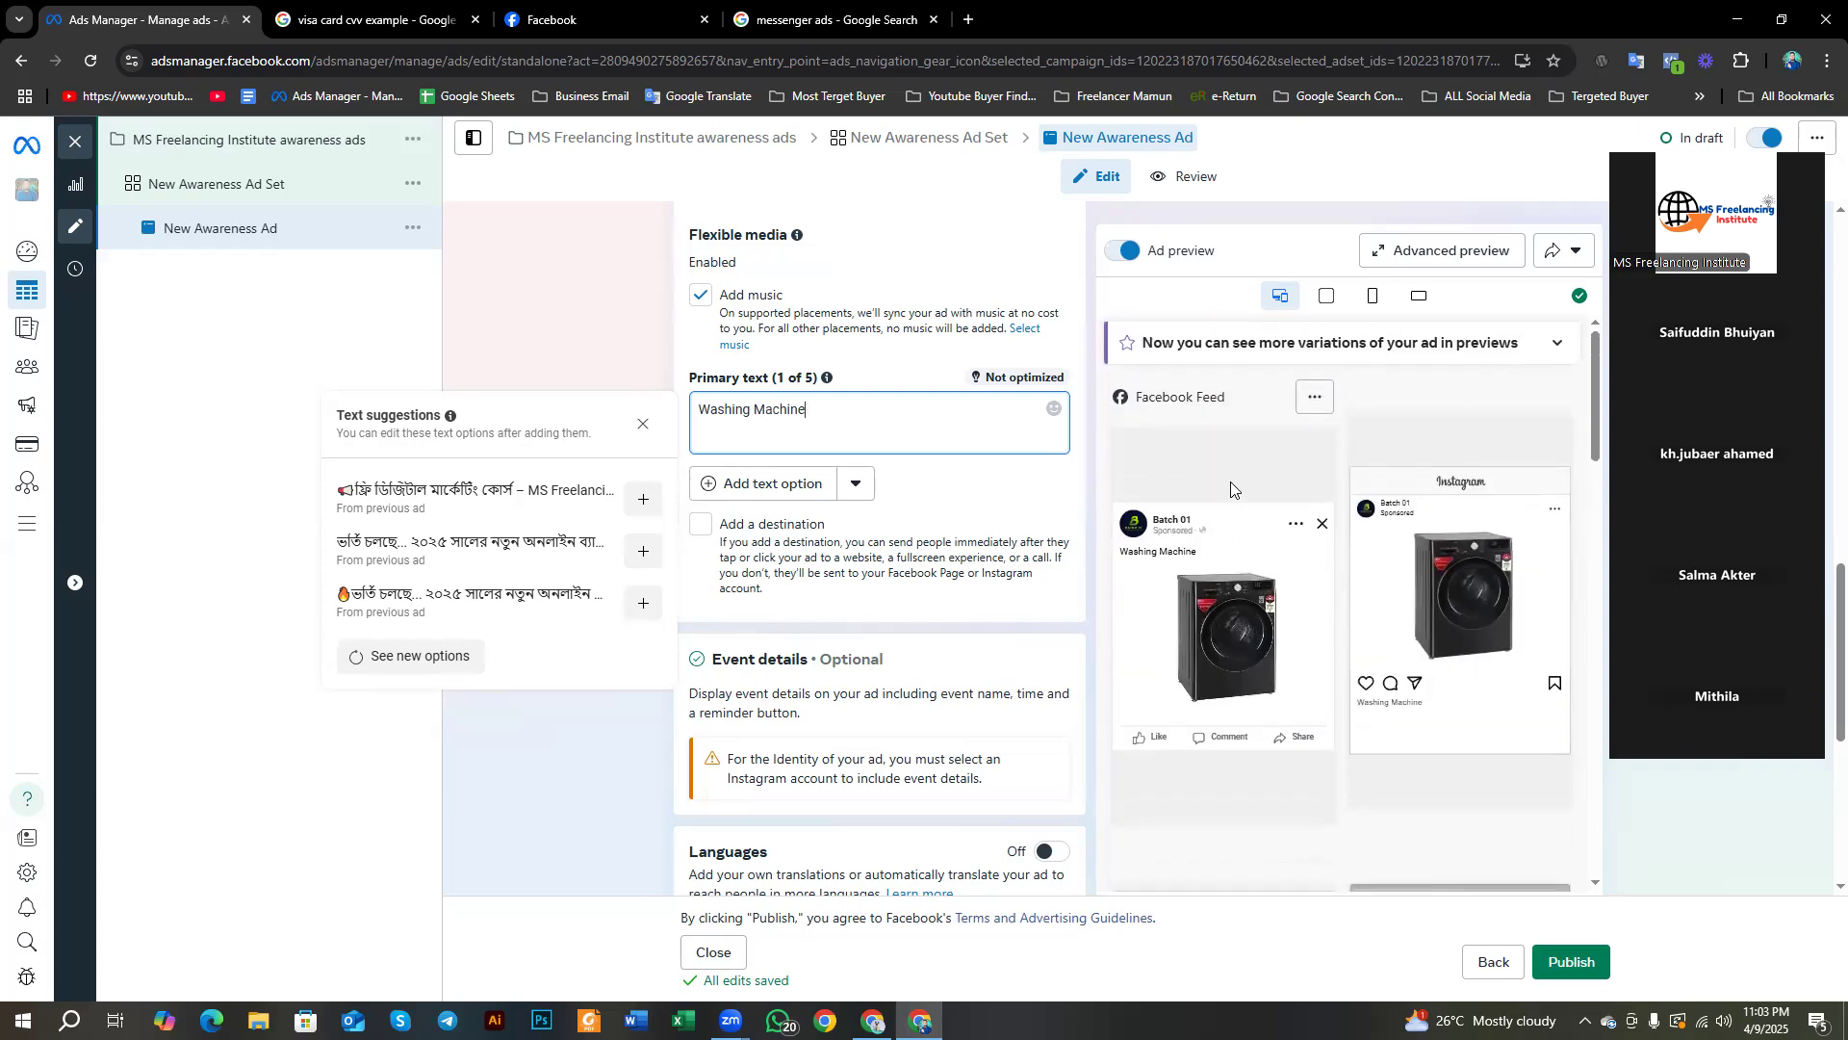
pyautogui.scroll(-4, 742, 501)
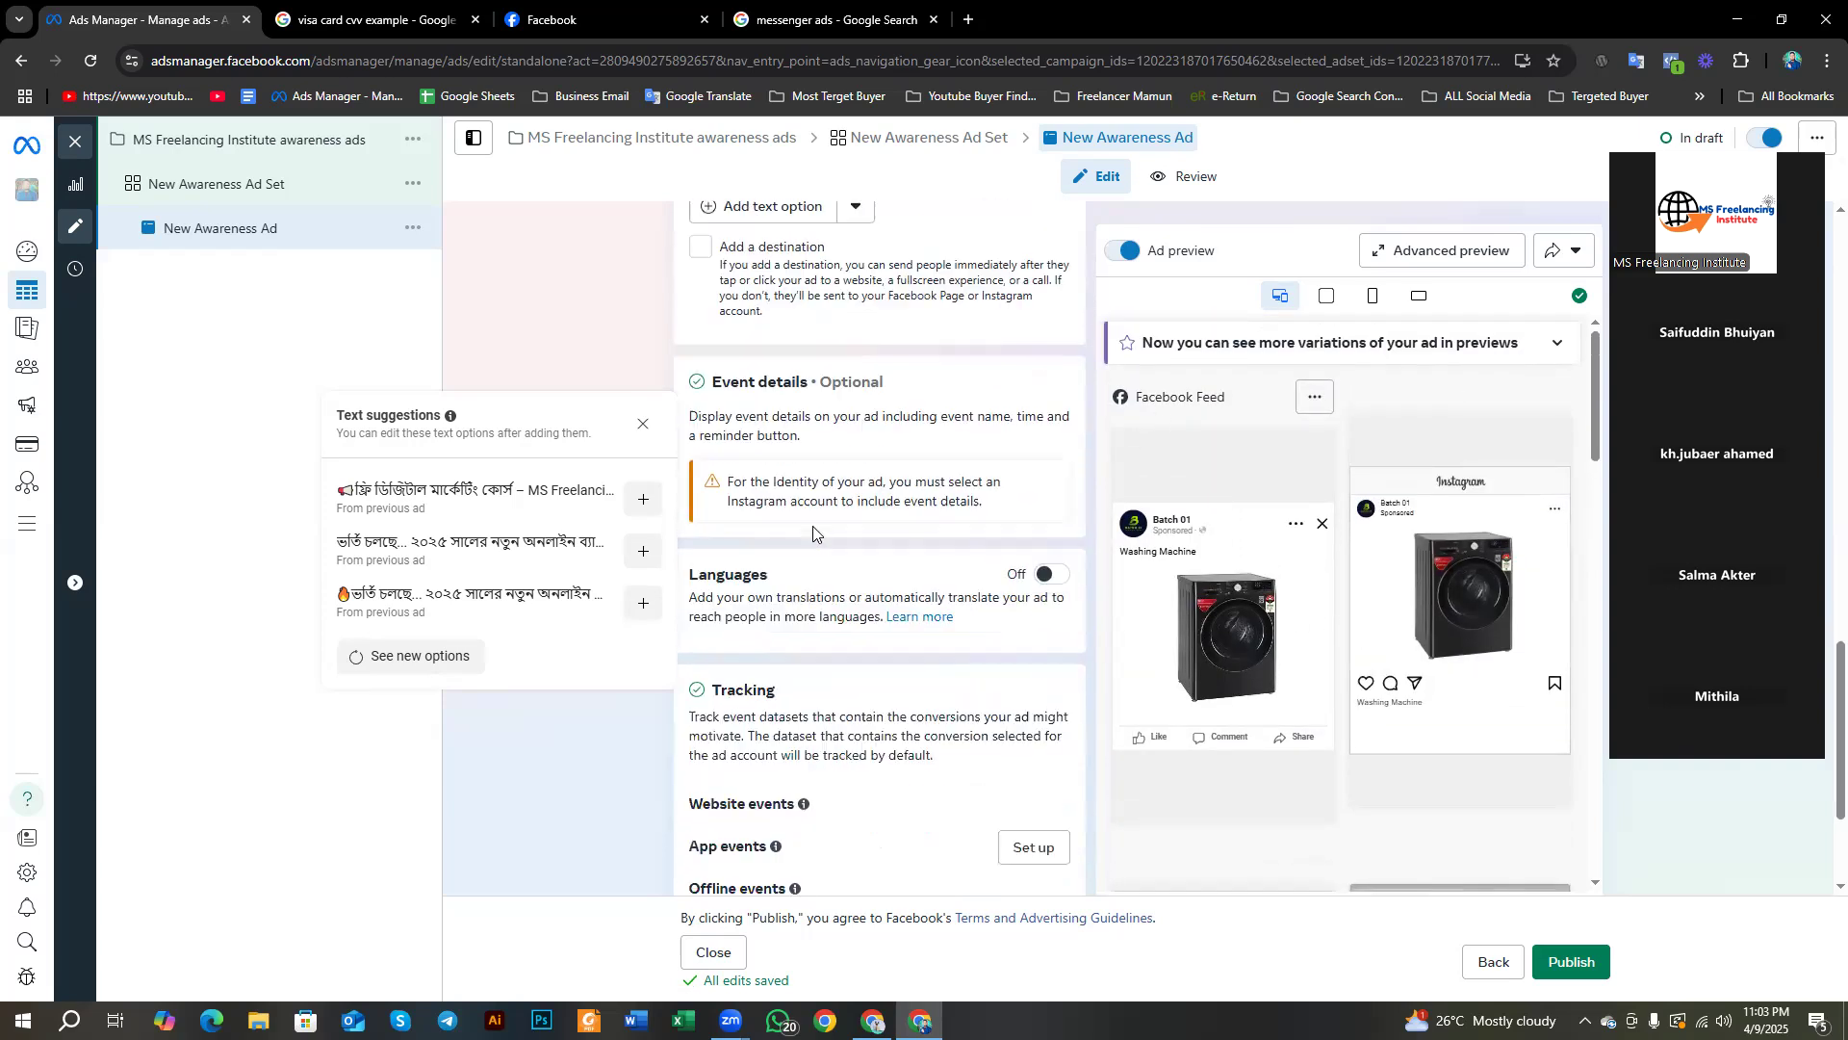
pyautogui.scroll(-2, 831, 492)
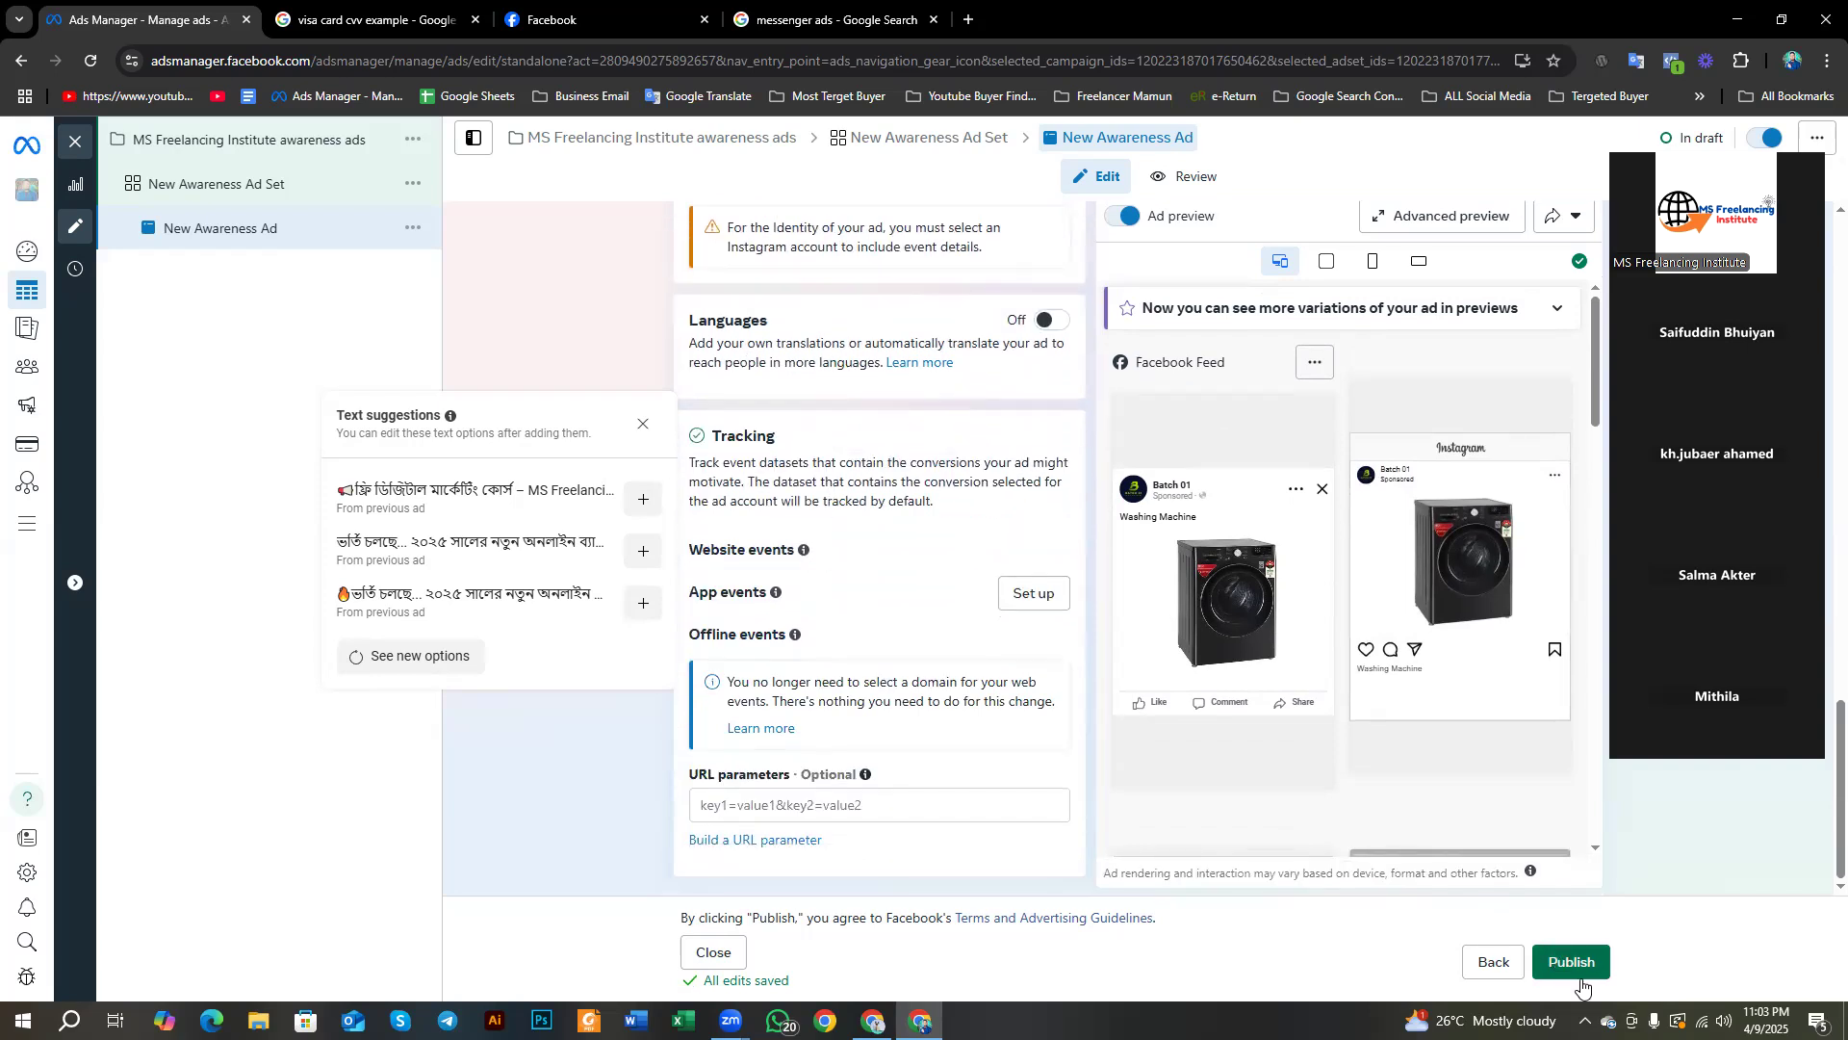
pyautogui.scroll(15, 1059, 481)
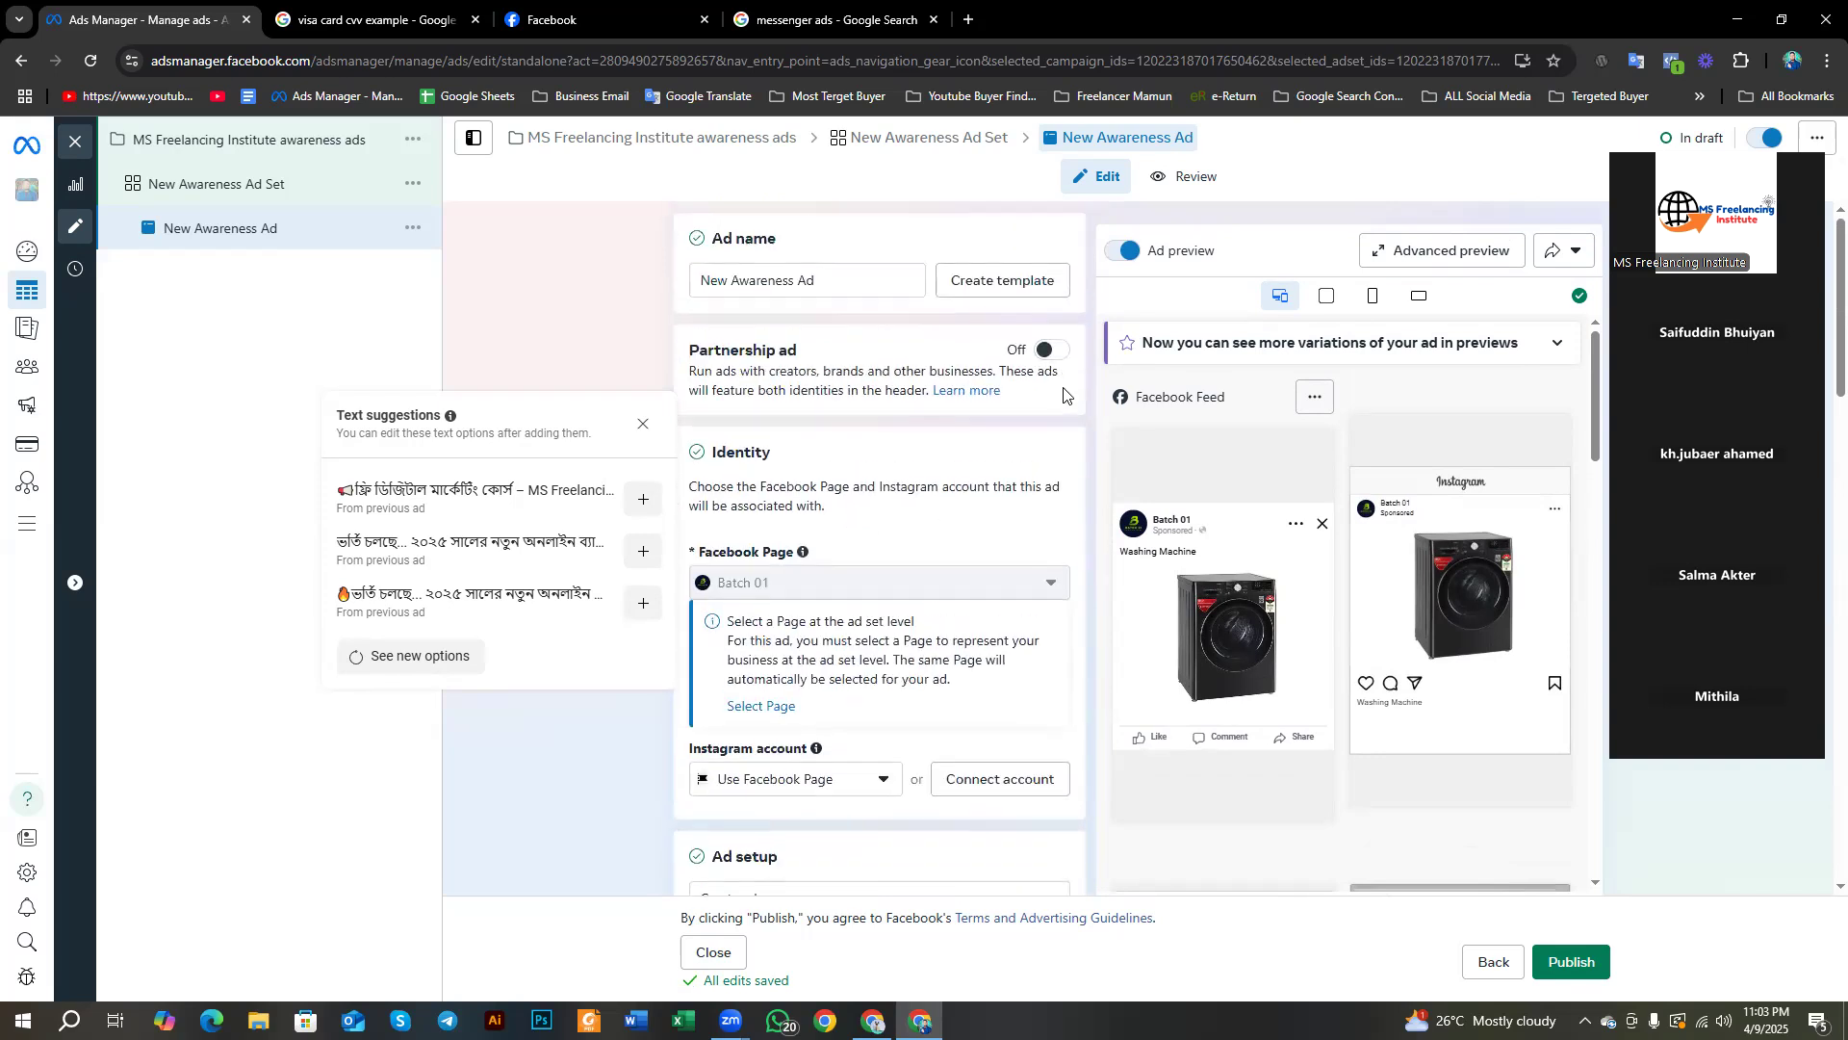
pyautogui.scroll(-10, 837, 681)
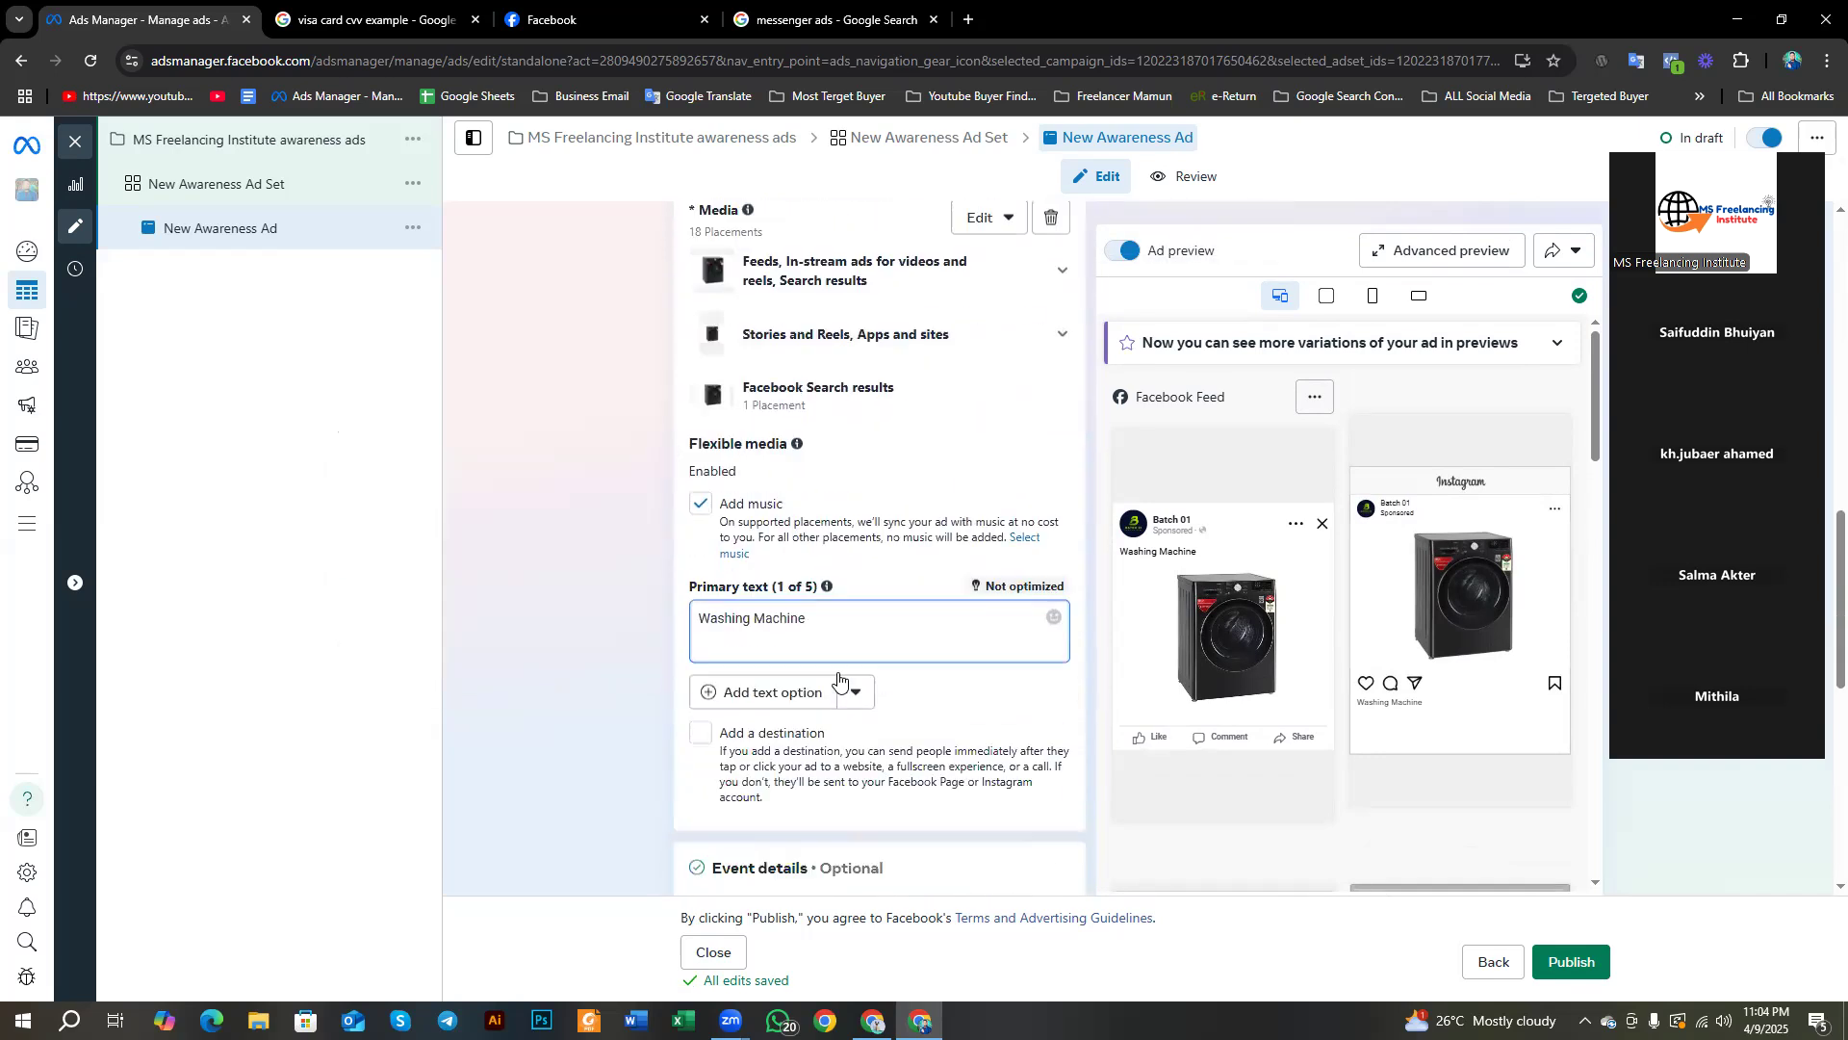
pyautogui.scroll(-1, 838, 681)
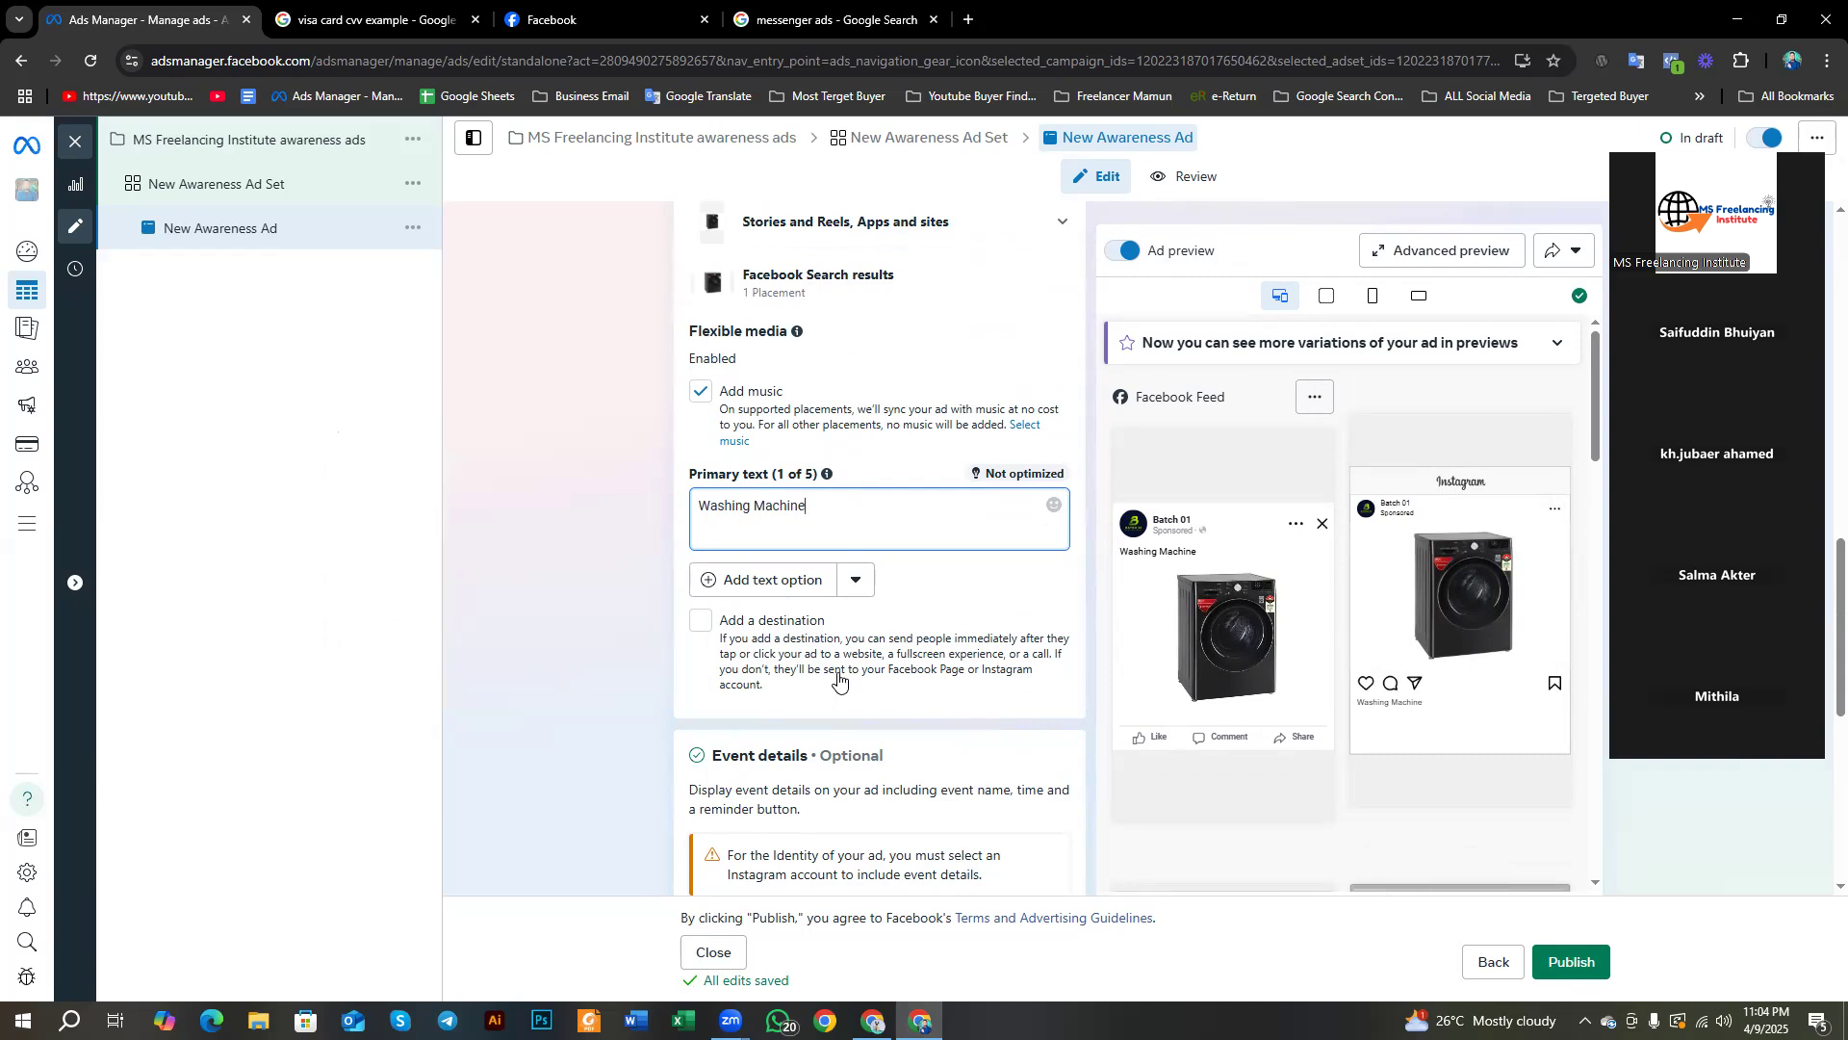
pyautogui.scroll(3, 820, 637)
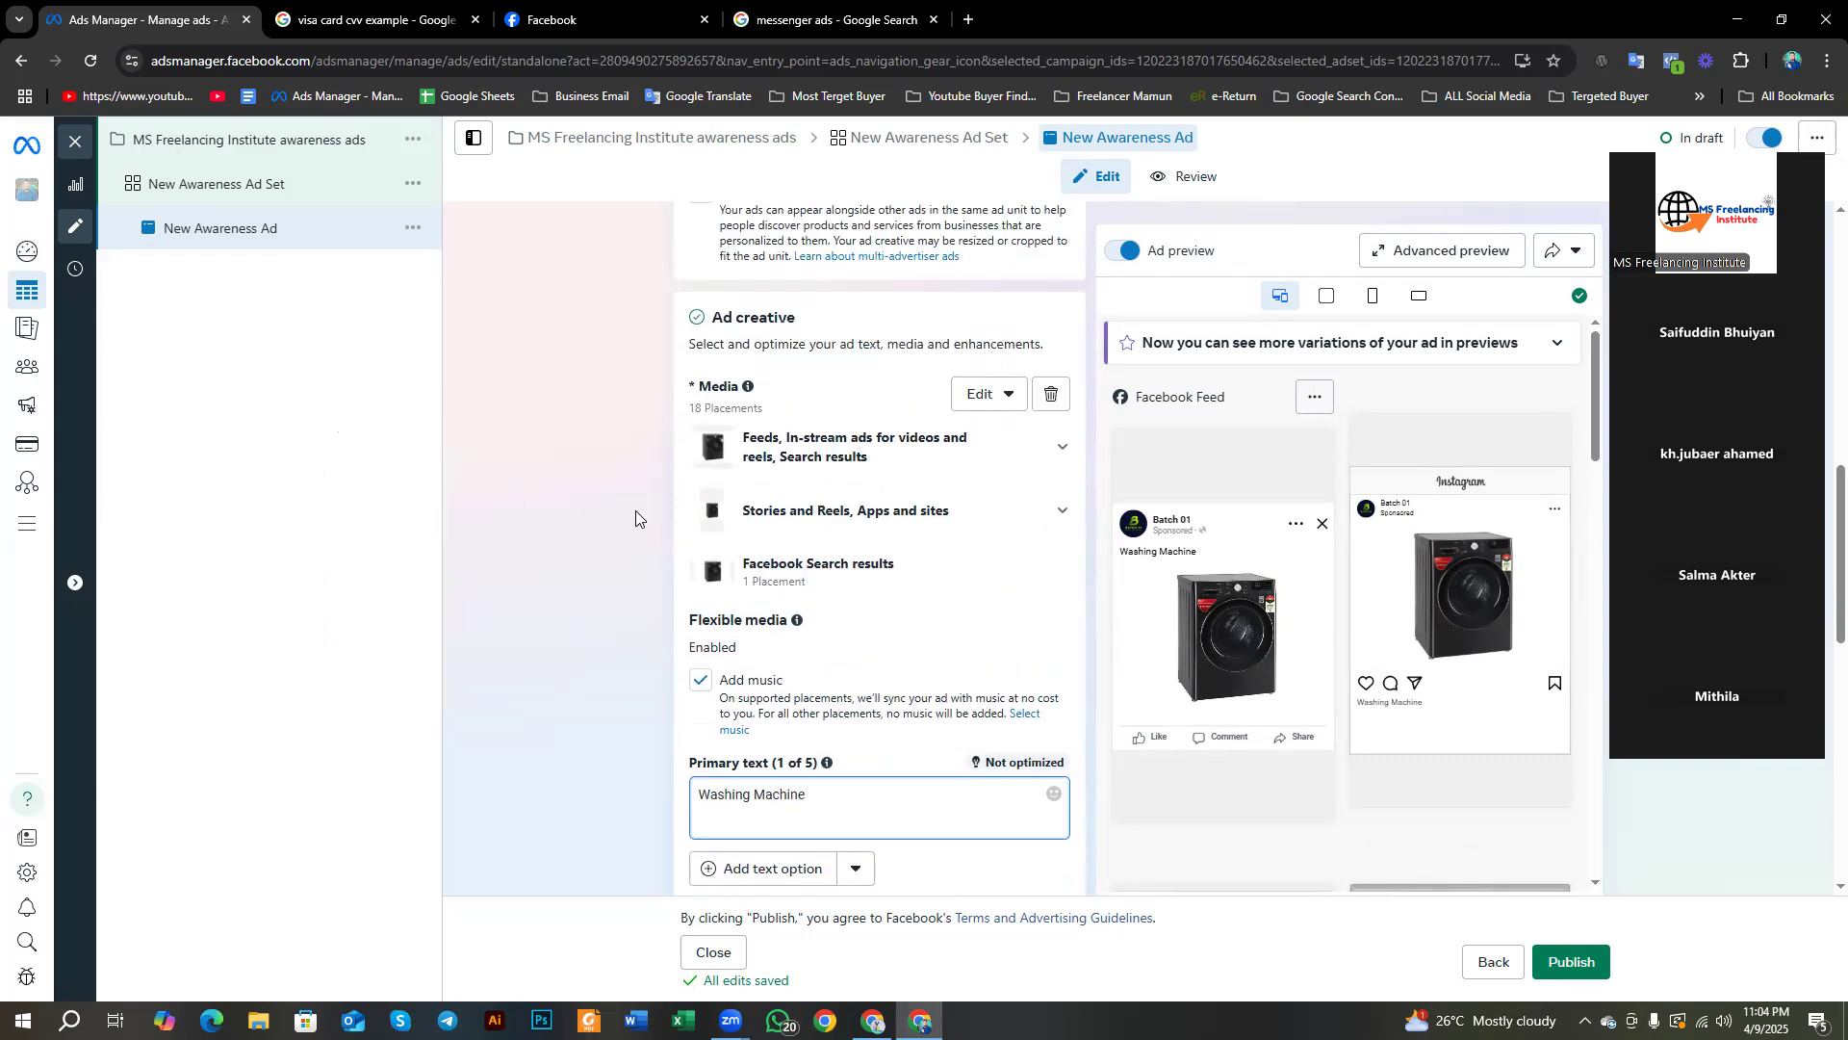
pyautogui.scroll(-10, 1102, 688)
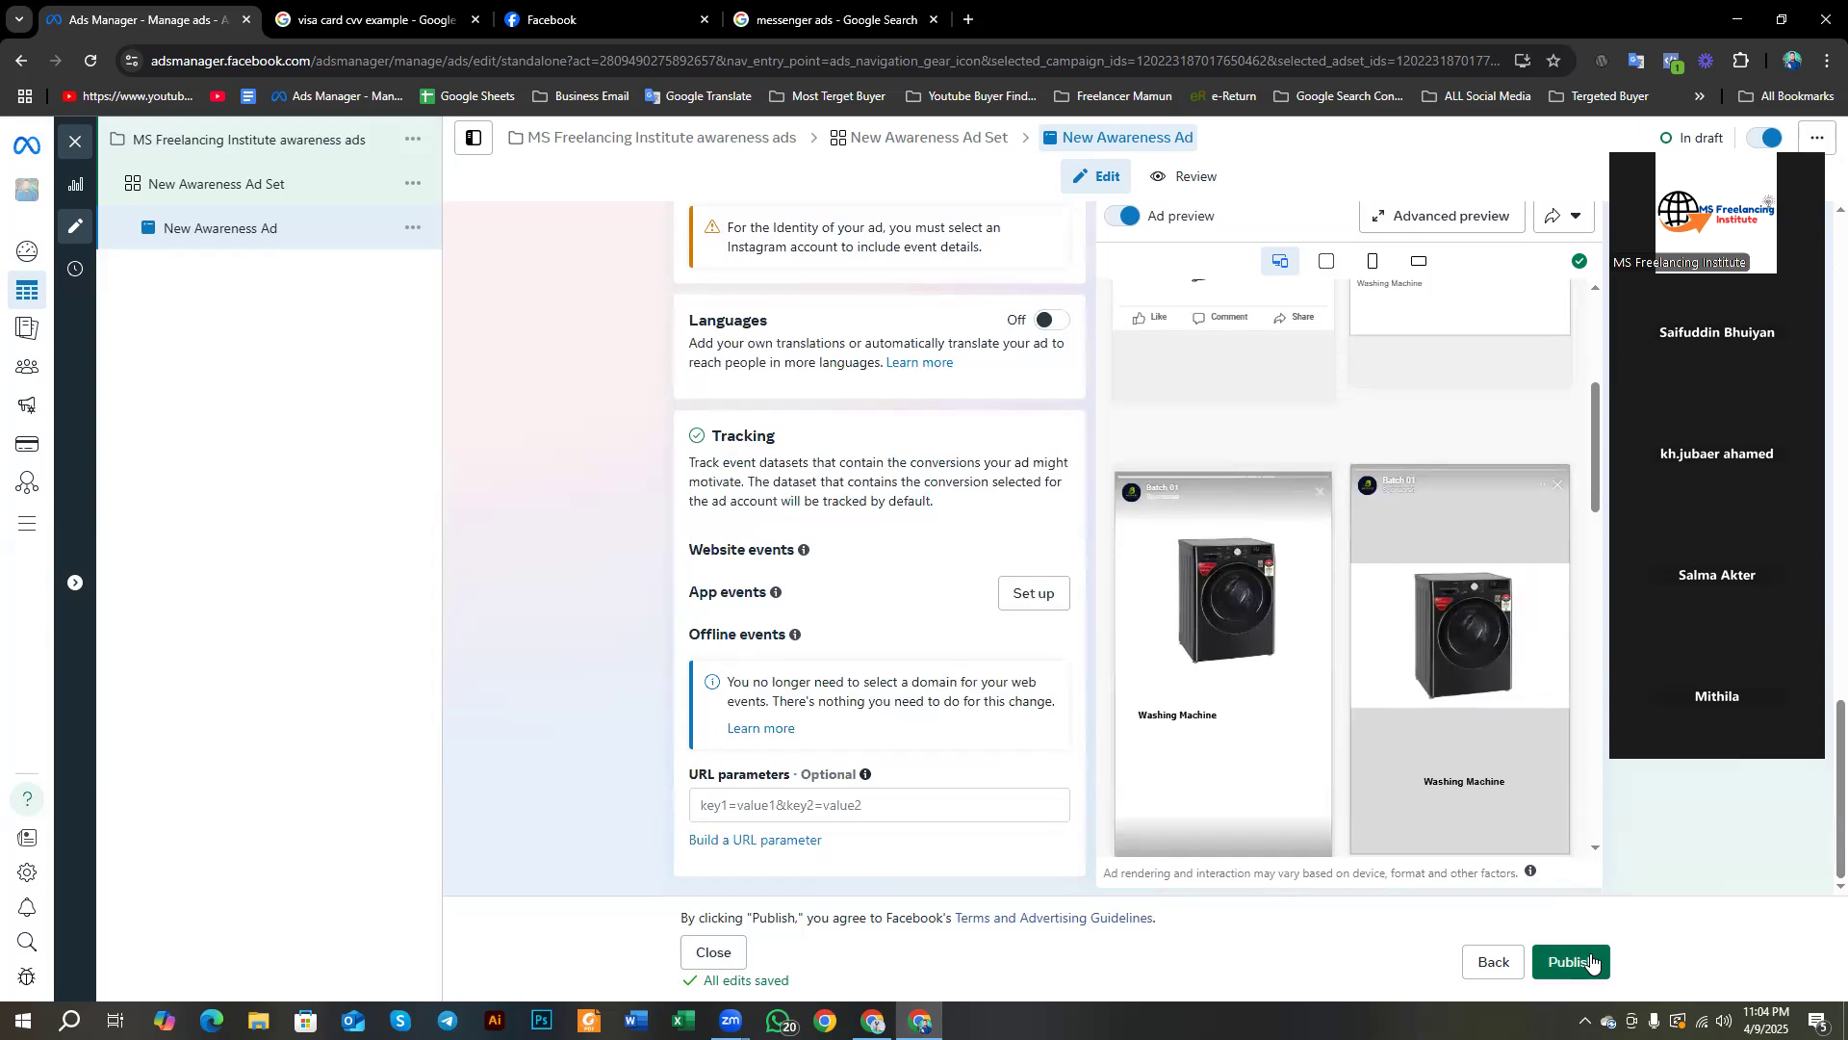
# Step: Publish the campaign, ad set and ad, then clear the campaign and ad set filters from the ads list
pyautogui.click(1591, 960)
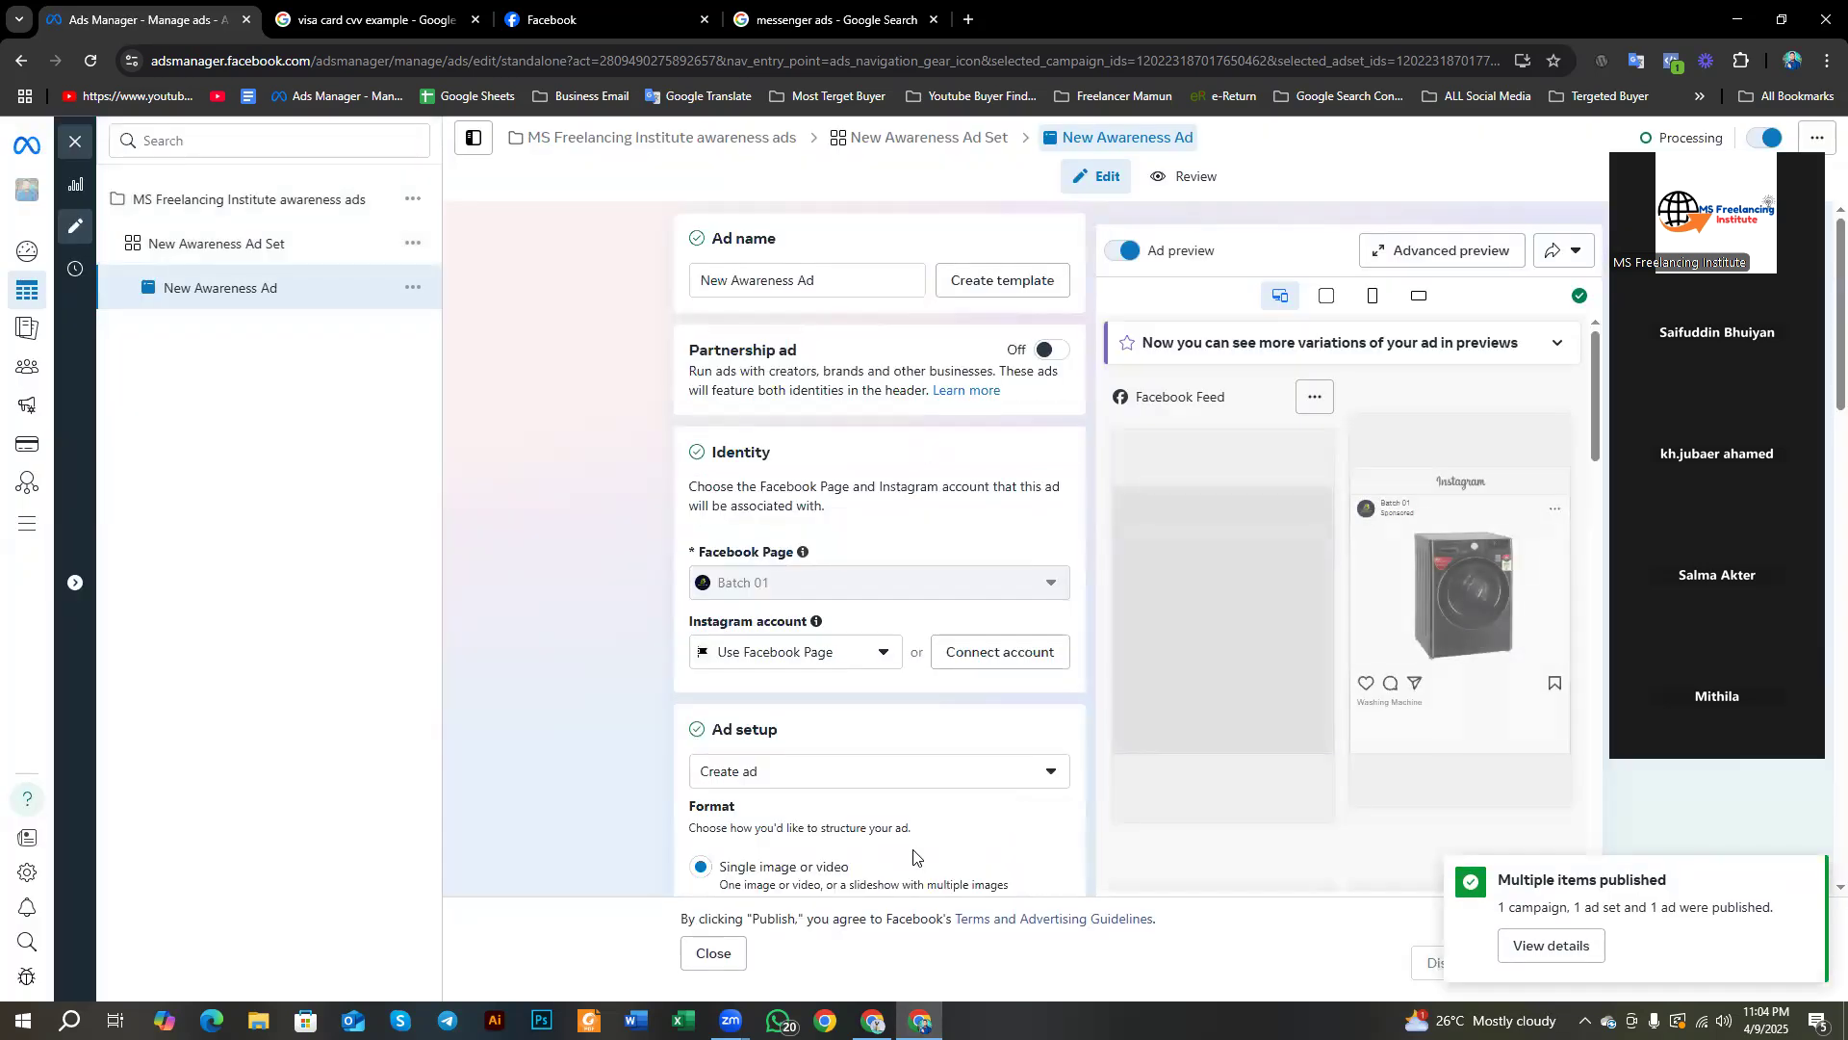
pyautogui.click(75, 141)
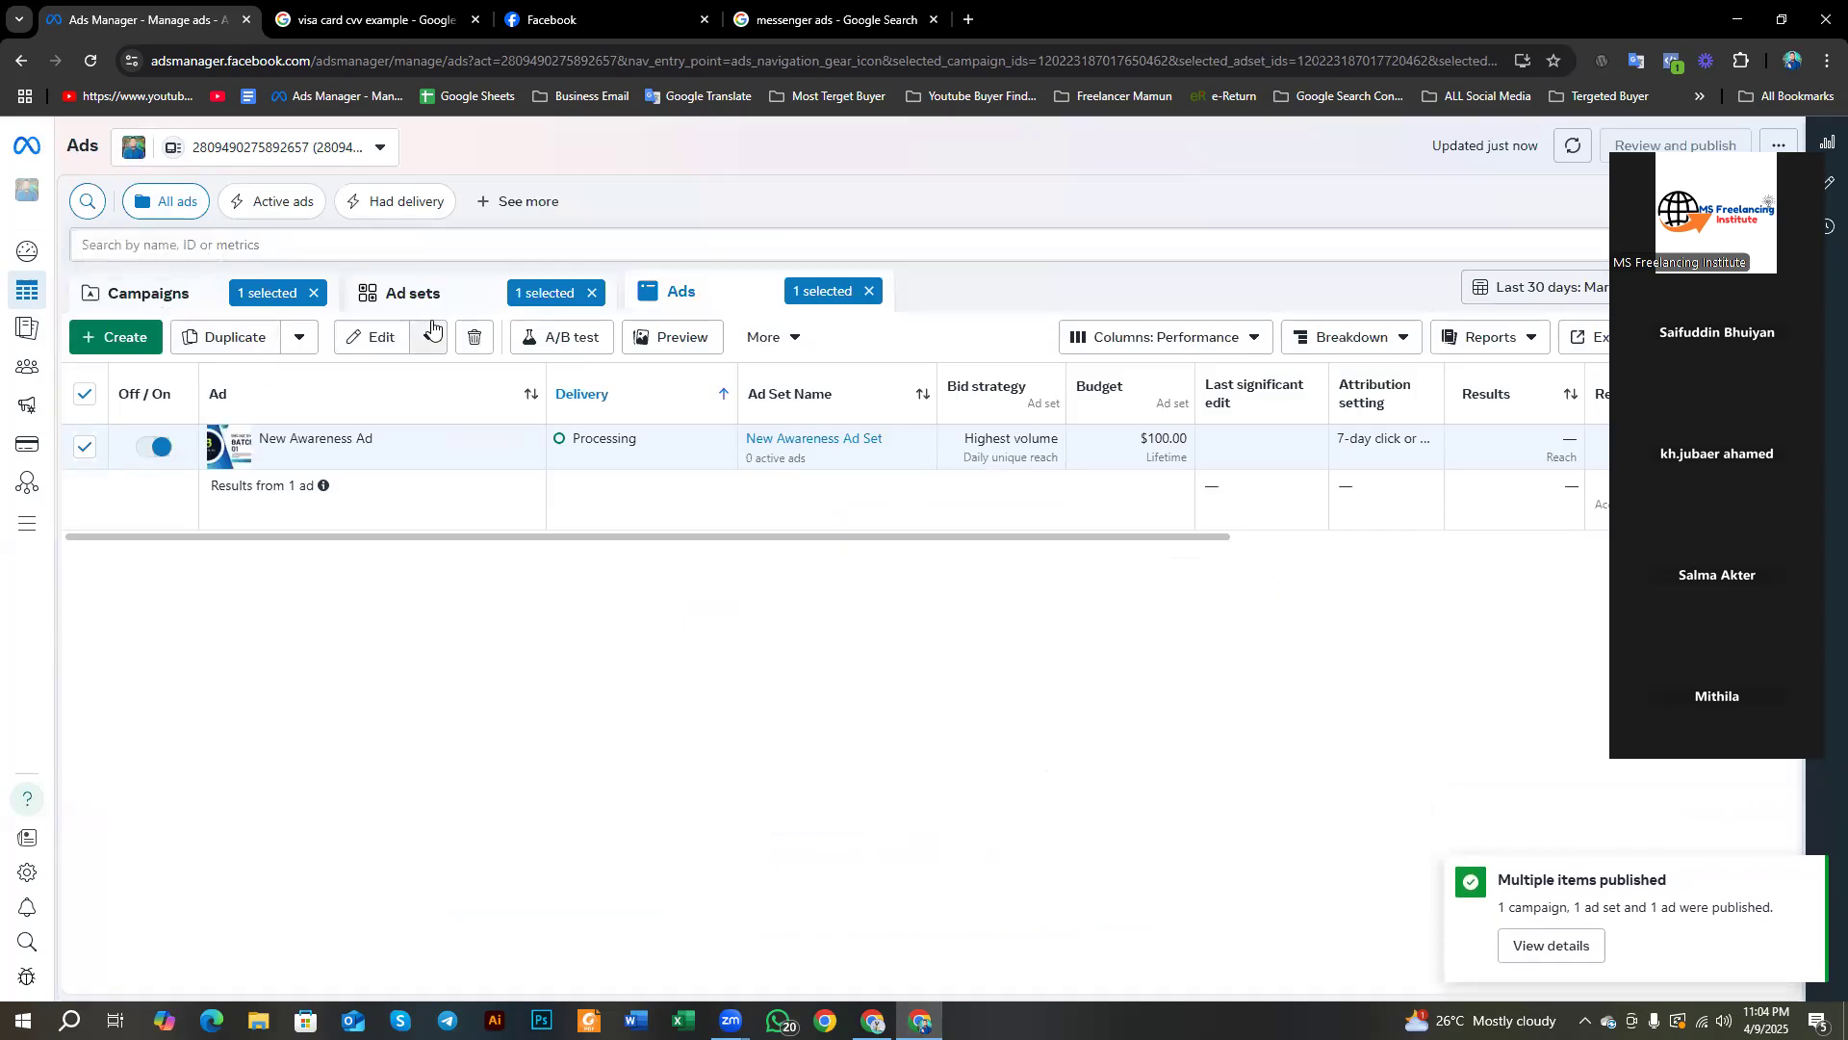
pyautogui.moveTo(20, 292)
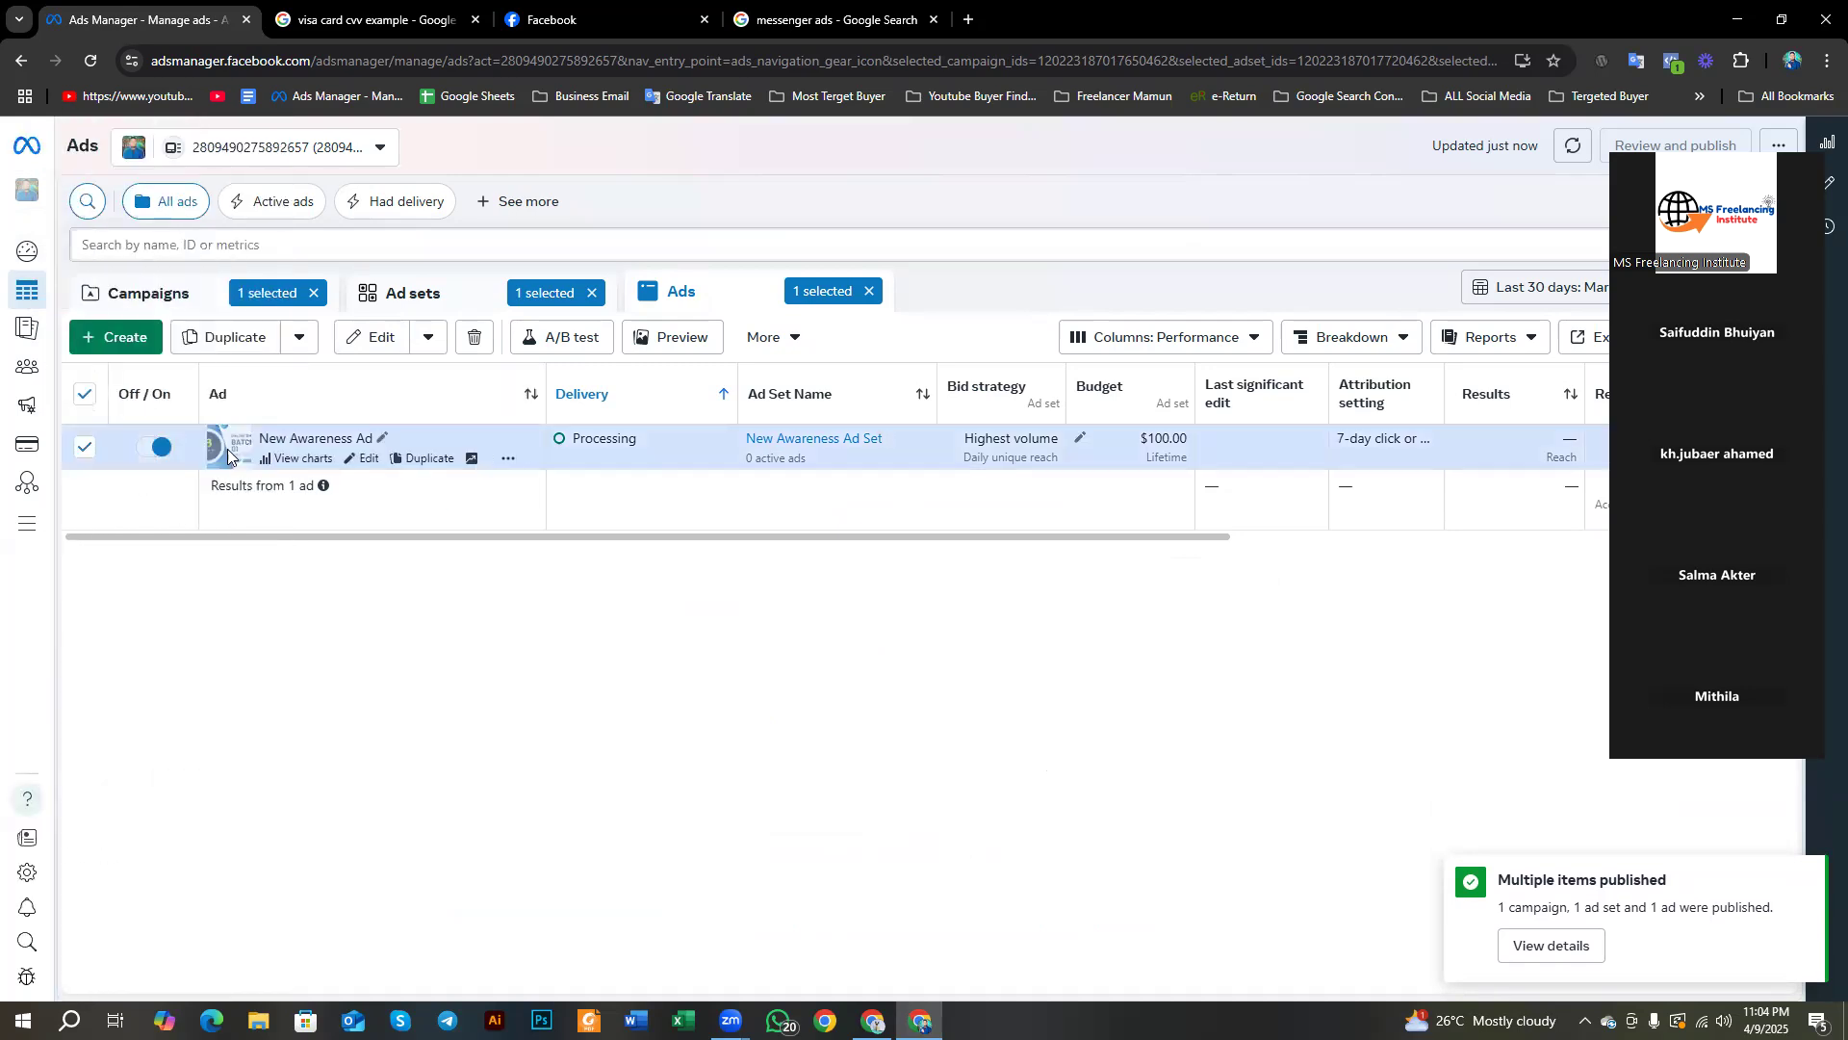
pyautogui.click(314, 292)
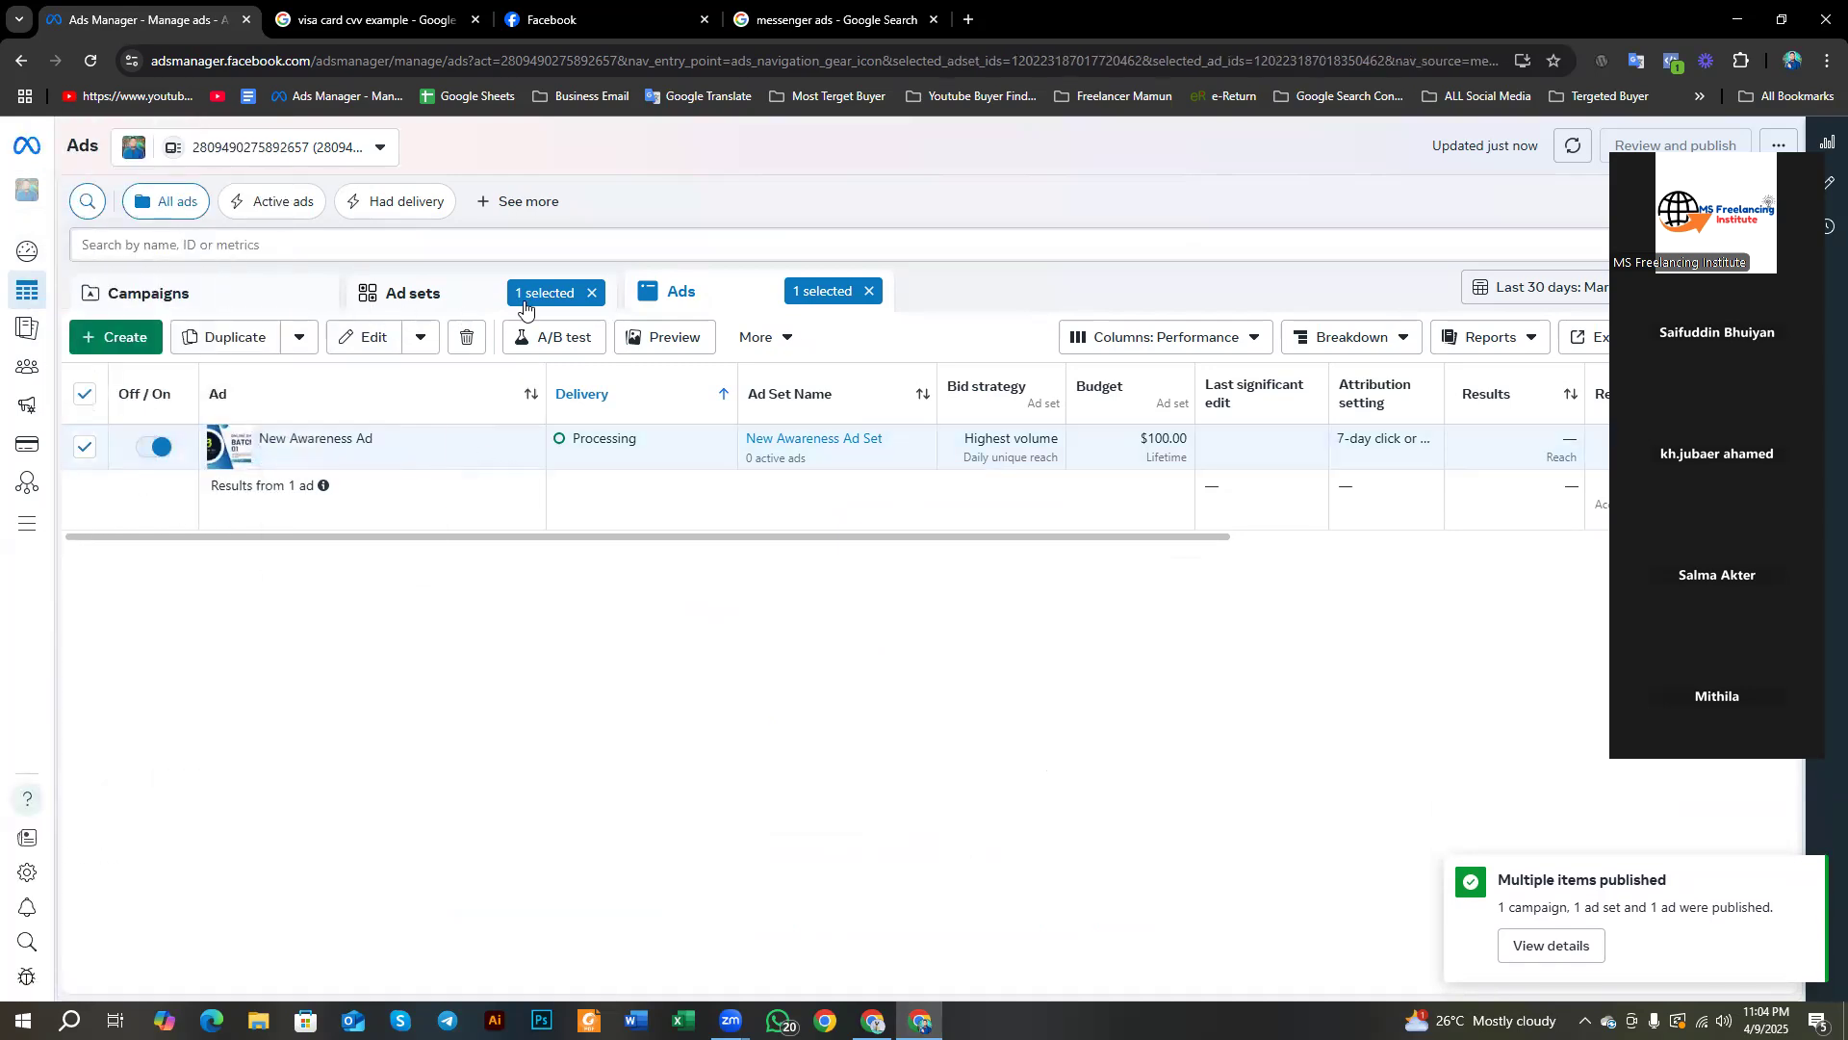
pyautogui.click(587, 293)
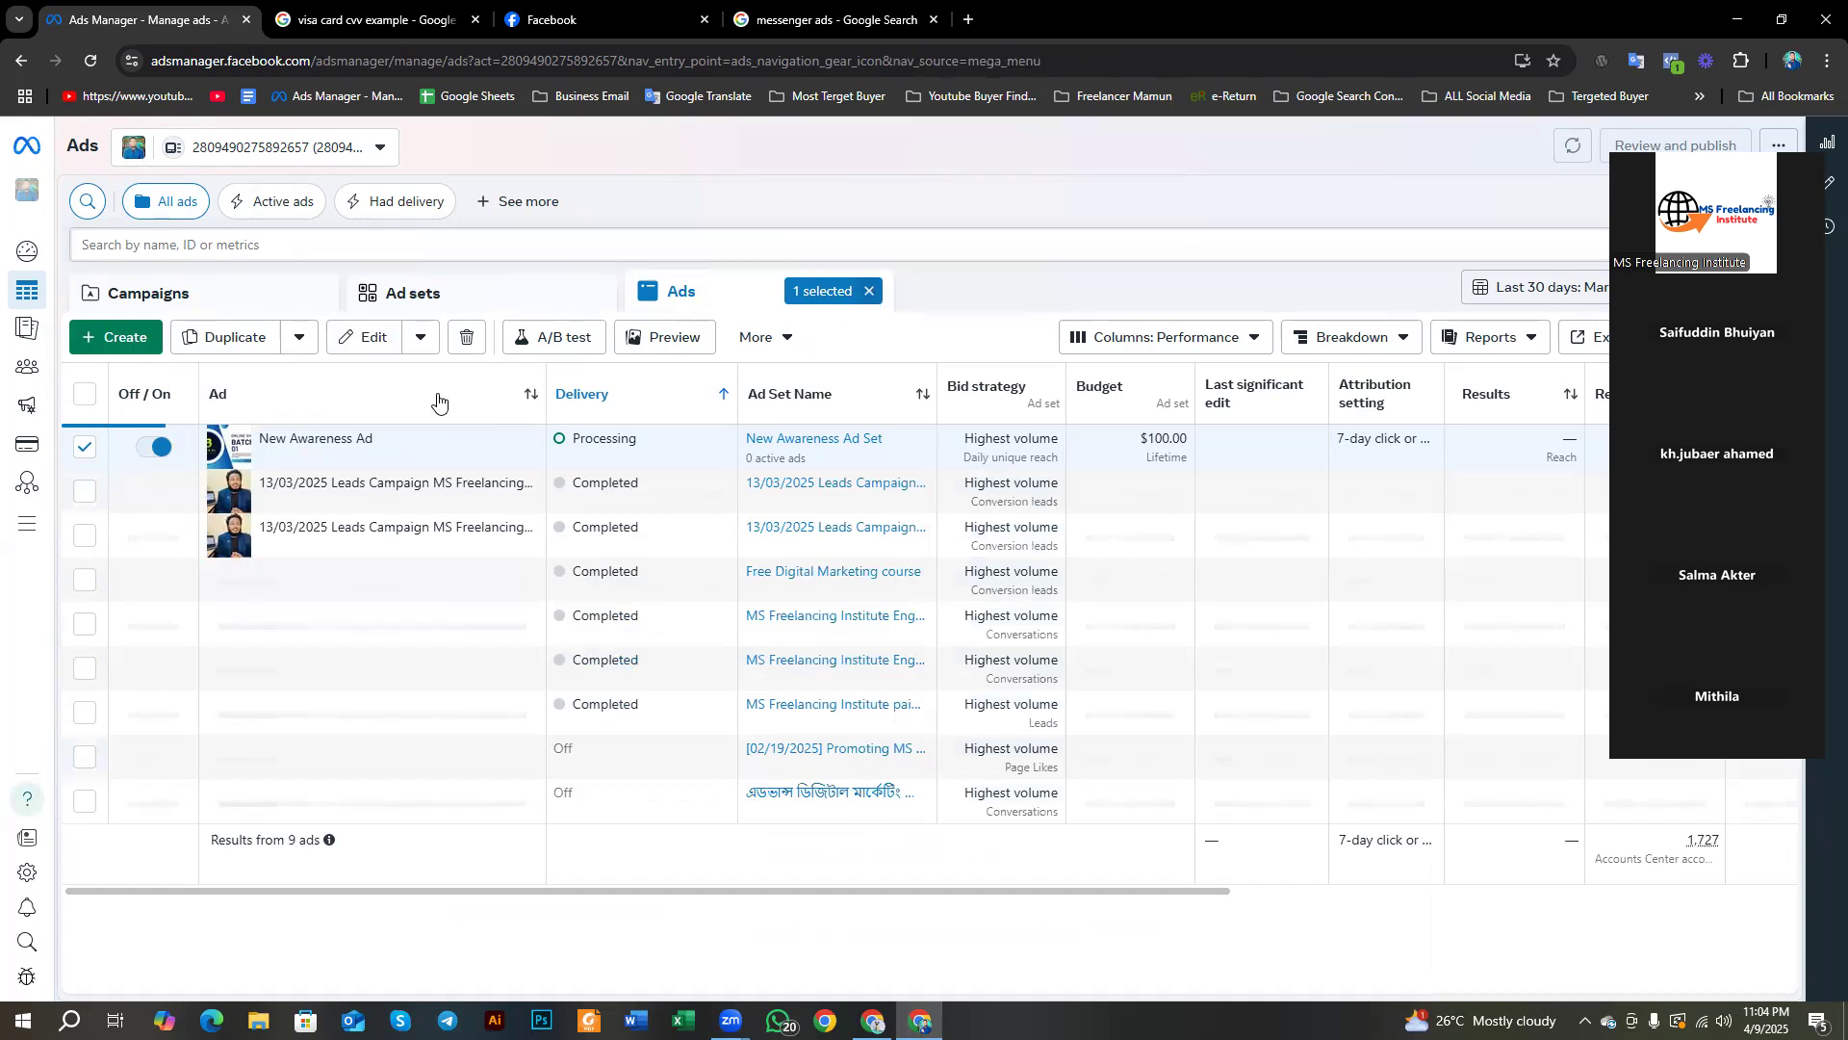
# Step: Clear the ad filter, switch off the MS Freelancing Institute awareness campaign, and start a new campaign
pyautogui.click(869, 291)
pyautogui.click(294, 290)
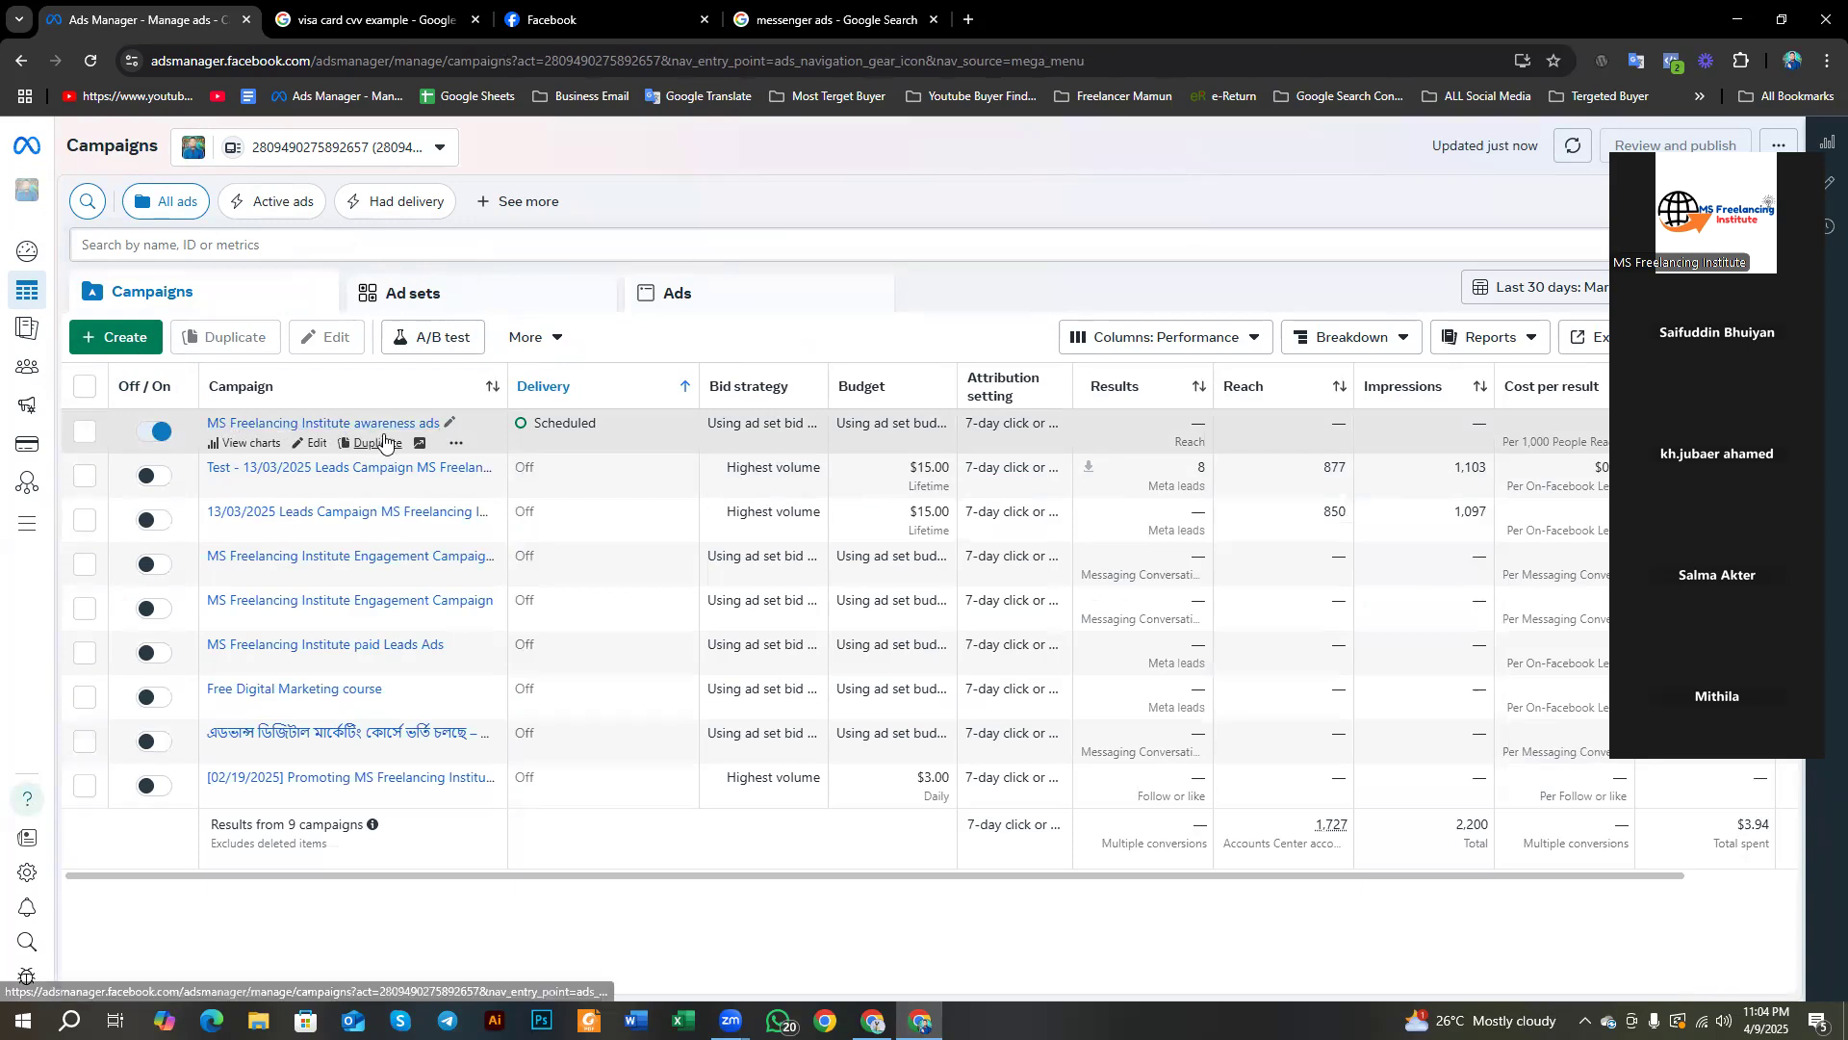
pyautogui.doubleClick(544, 423)
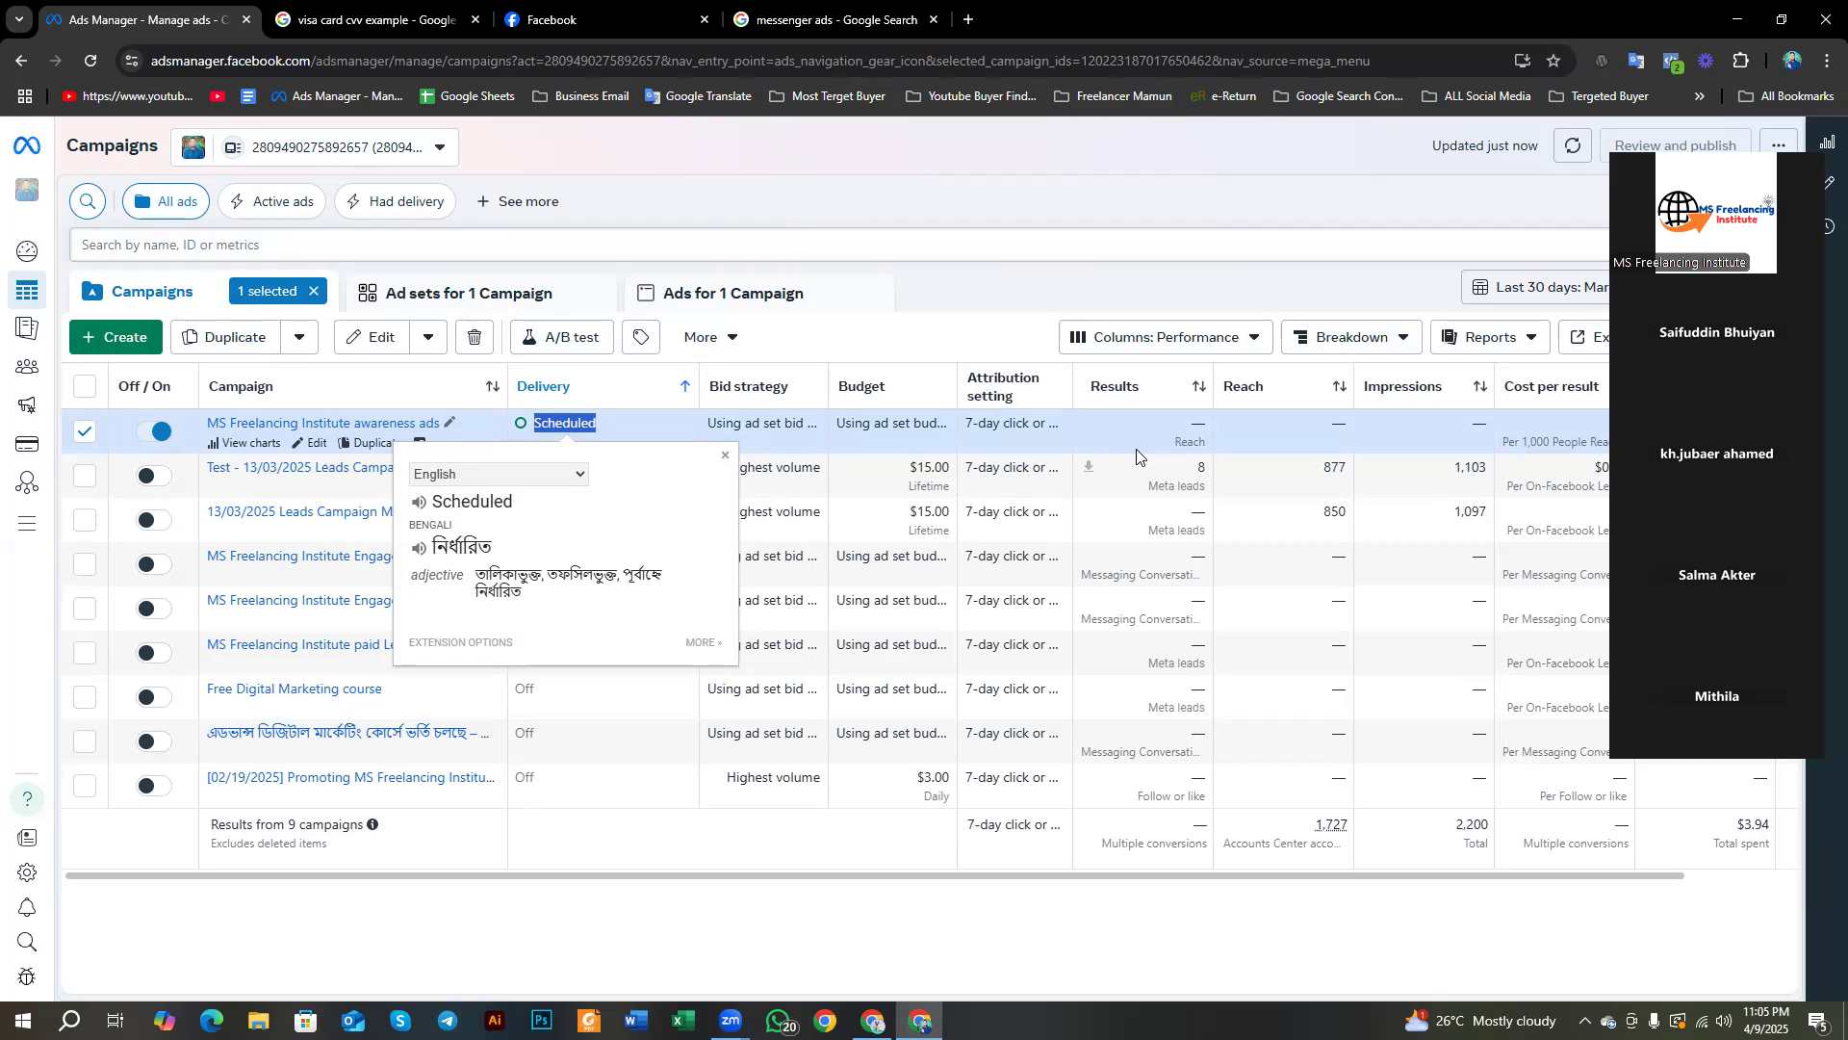
pyautogui.click(155, 435)
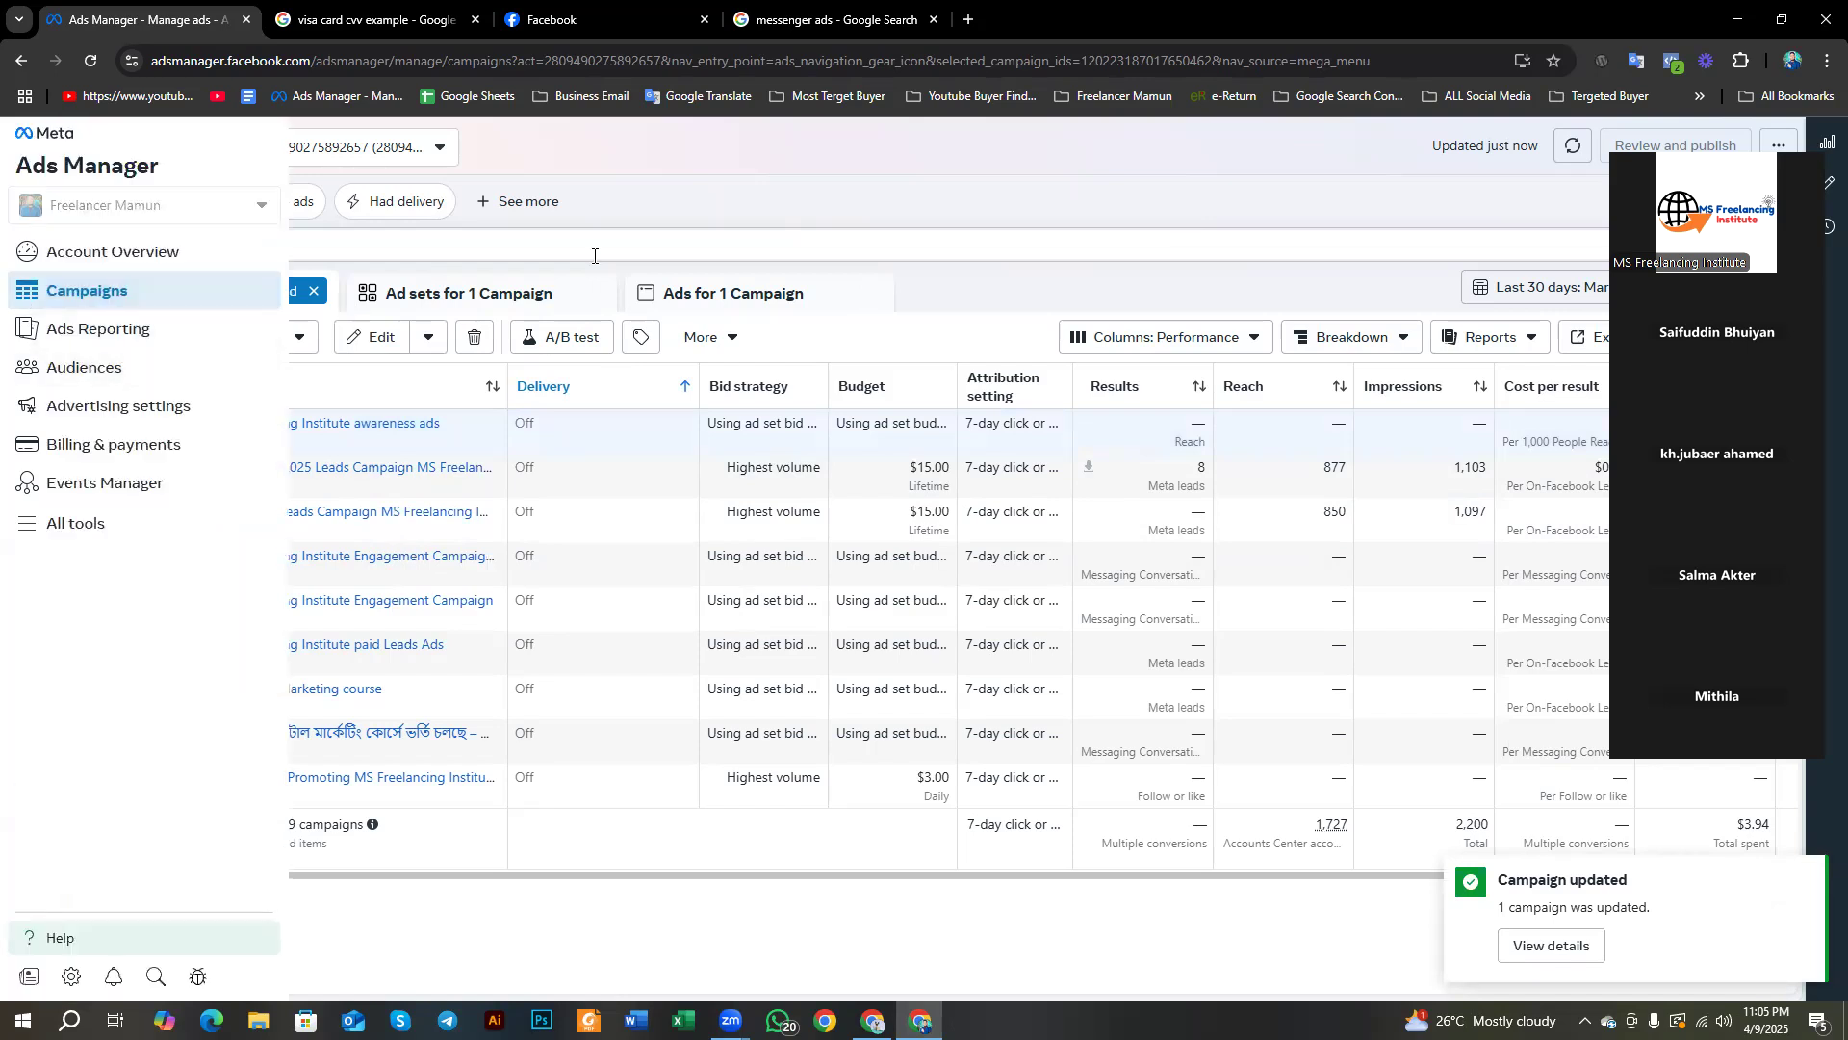
pyautogui.click(120, 336)
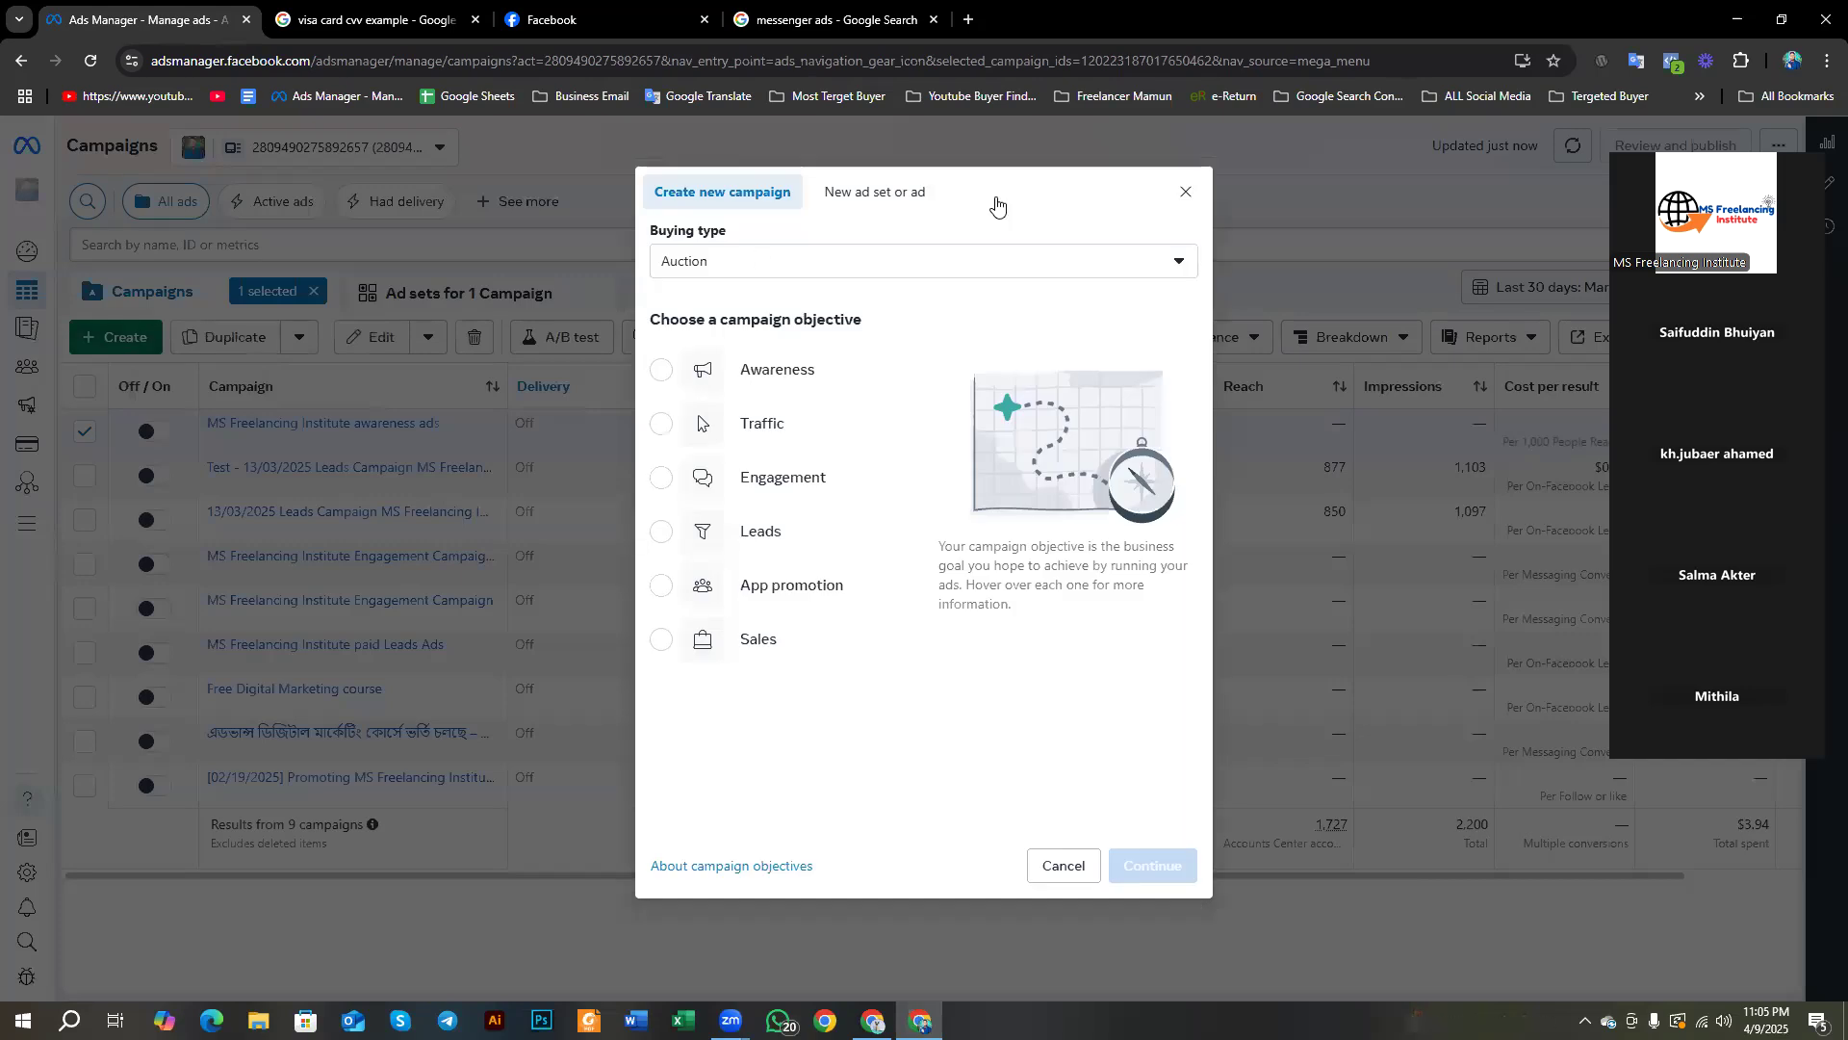